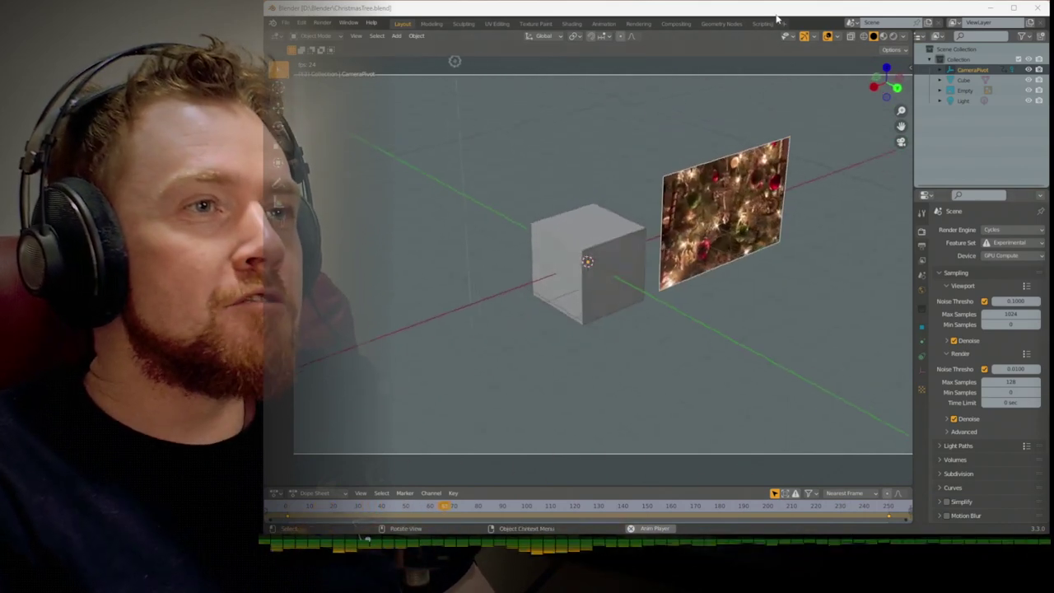
Stop the animation playback and switch to the front orthographic view with all objects framed
key("Escape")
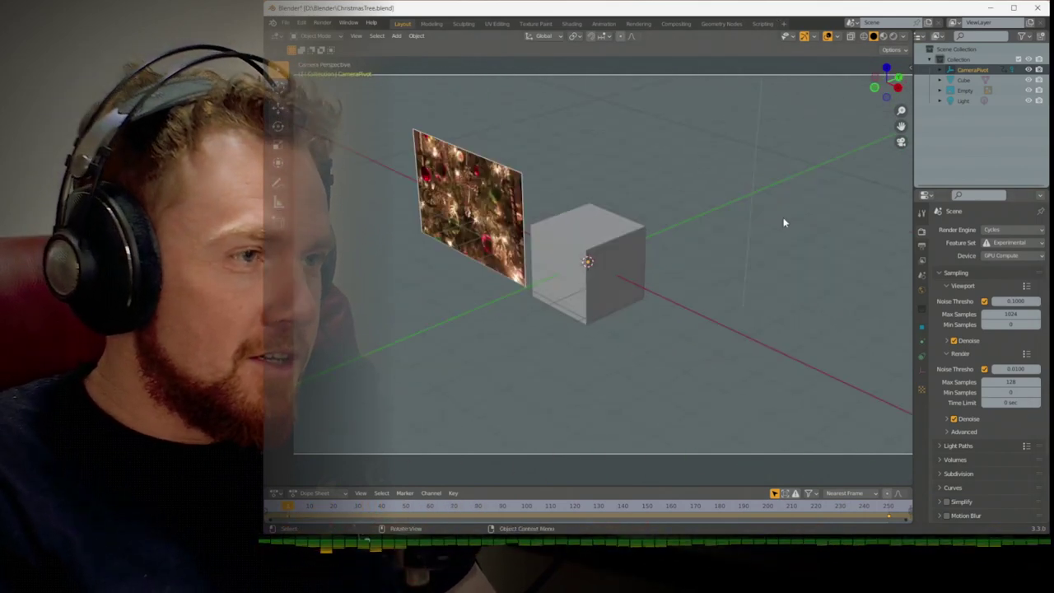
key("KP_1")
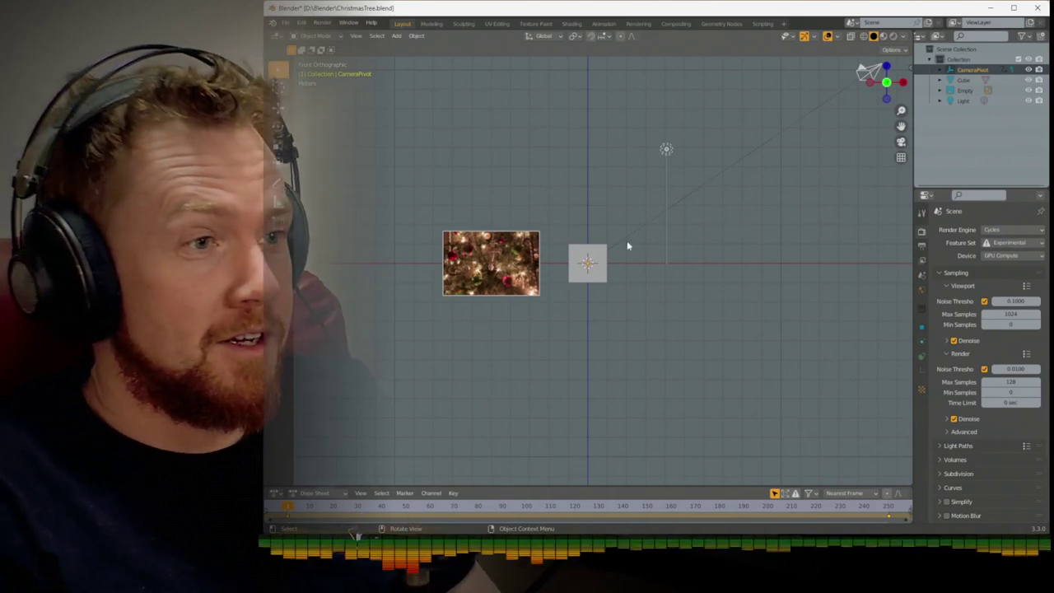
middle_click_drag(610, 315, 663, 330, "shift")
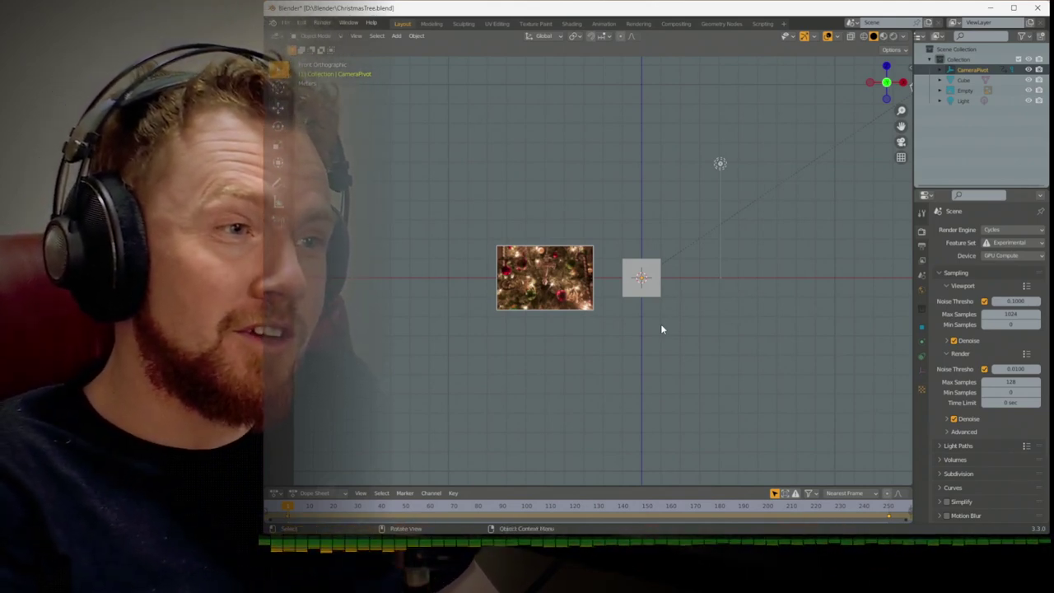
key("Home")
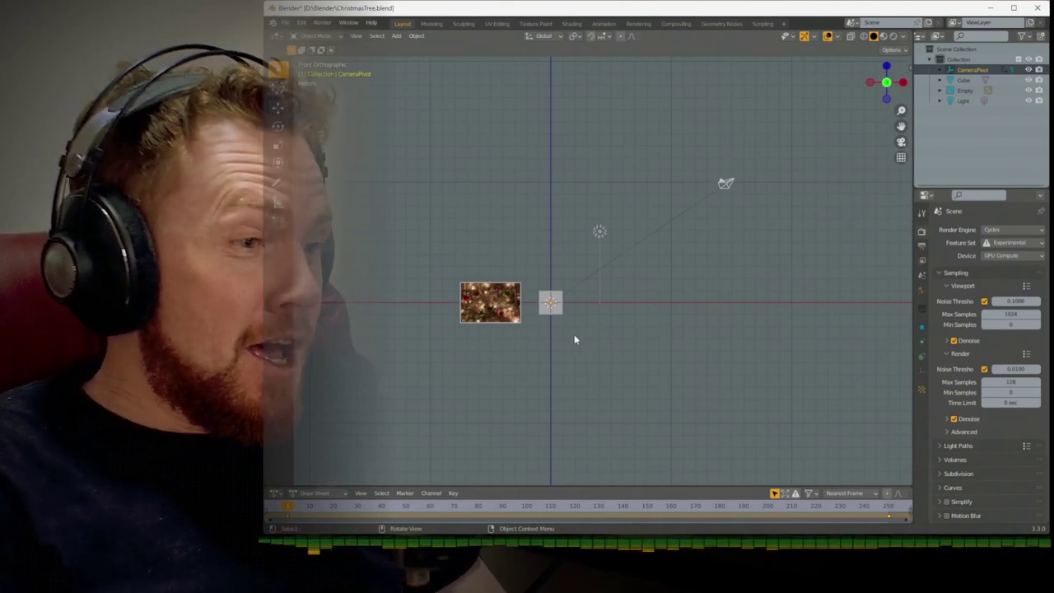
Examine the Christmas tree reference image up close, including its ornaments, lights and branches
scroll(572, 341, "up", 2)
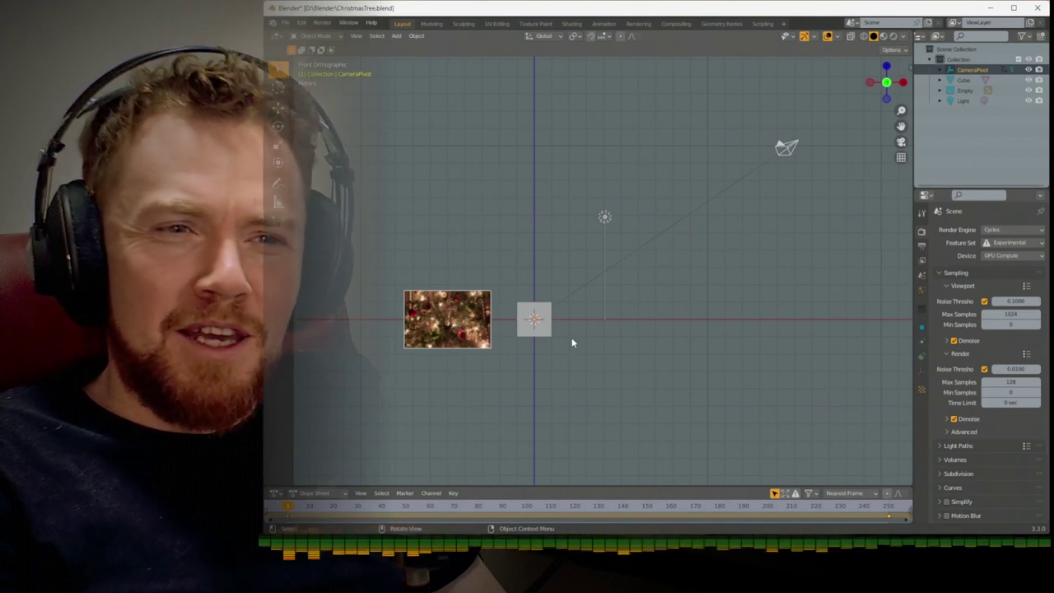
middle_click_drag(581, 341, 668, 331, "shift")
scroll(576, 336, "up", 8)
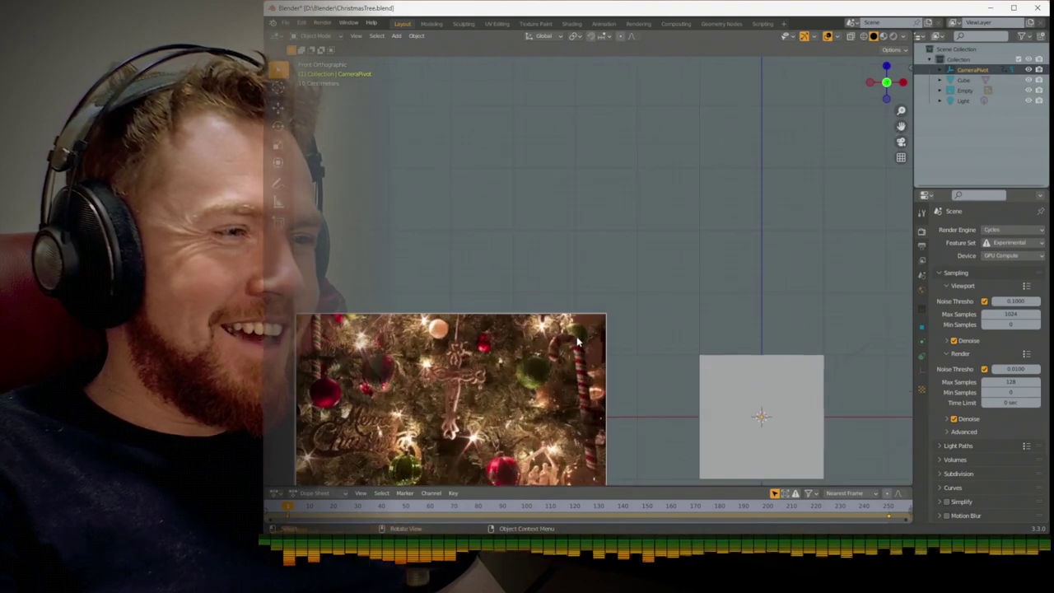
middle_click_drag(588, 367, 605, 259, "shift")
middle_click_drag(650, 344, 705, 351, "shift")
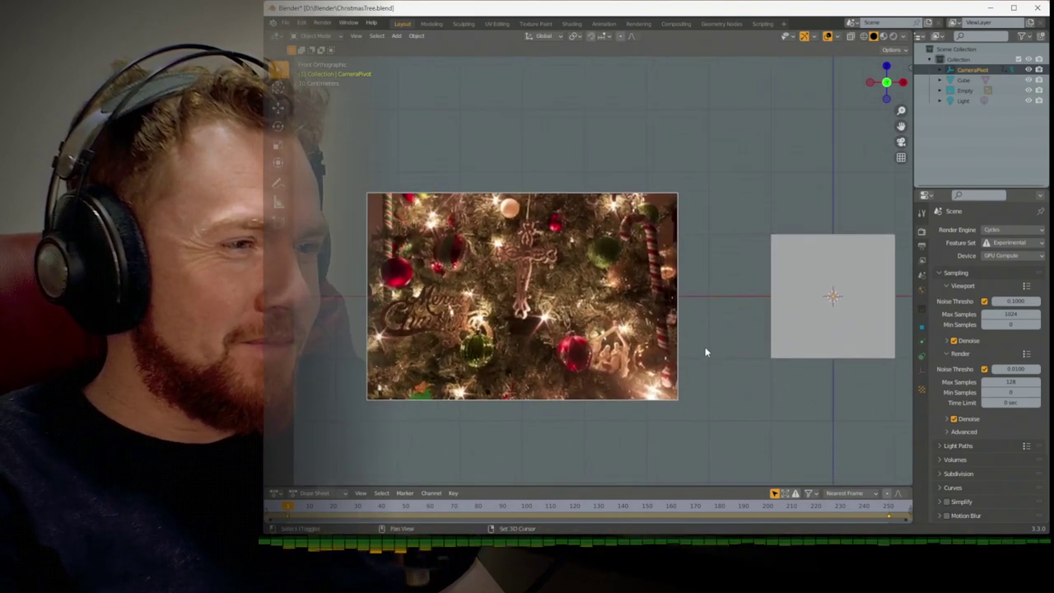
scroll(703, 360, "up", 1)
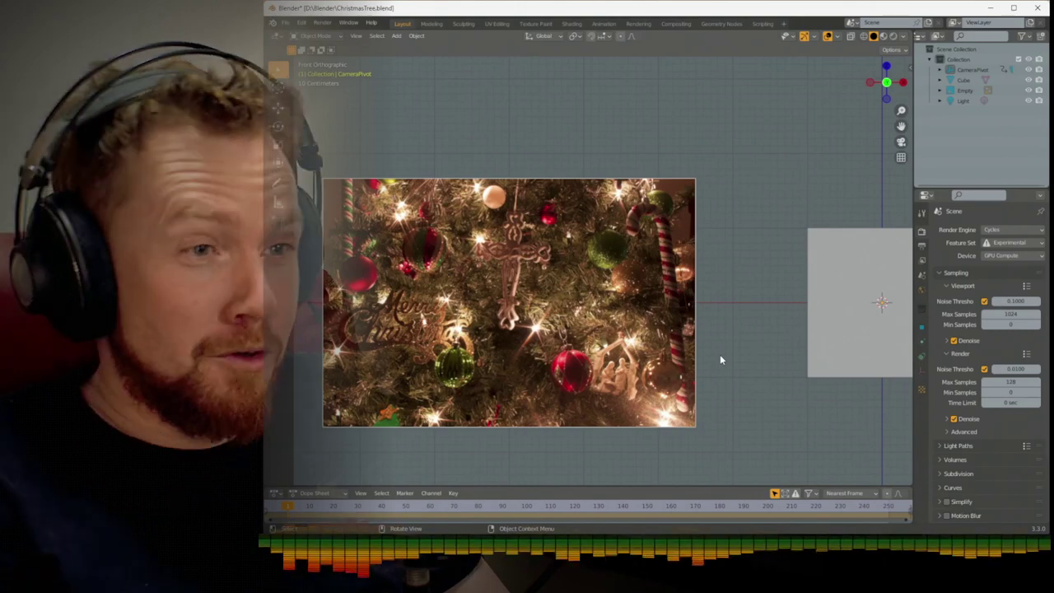
middle_click_drag(720, 359, 773, 347, "shift")
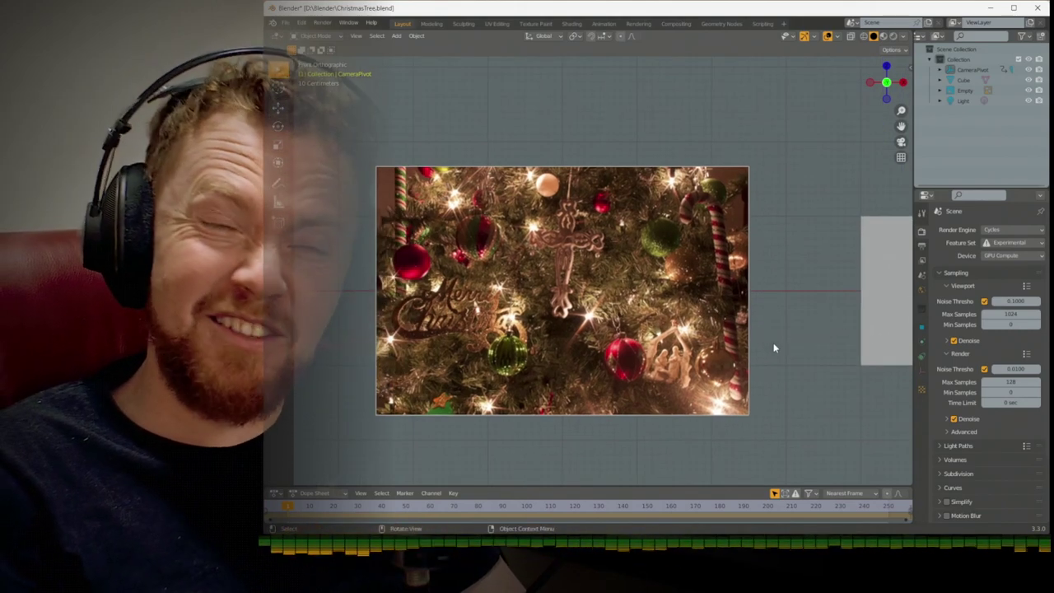
scroll(719, 333, "up", 5)
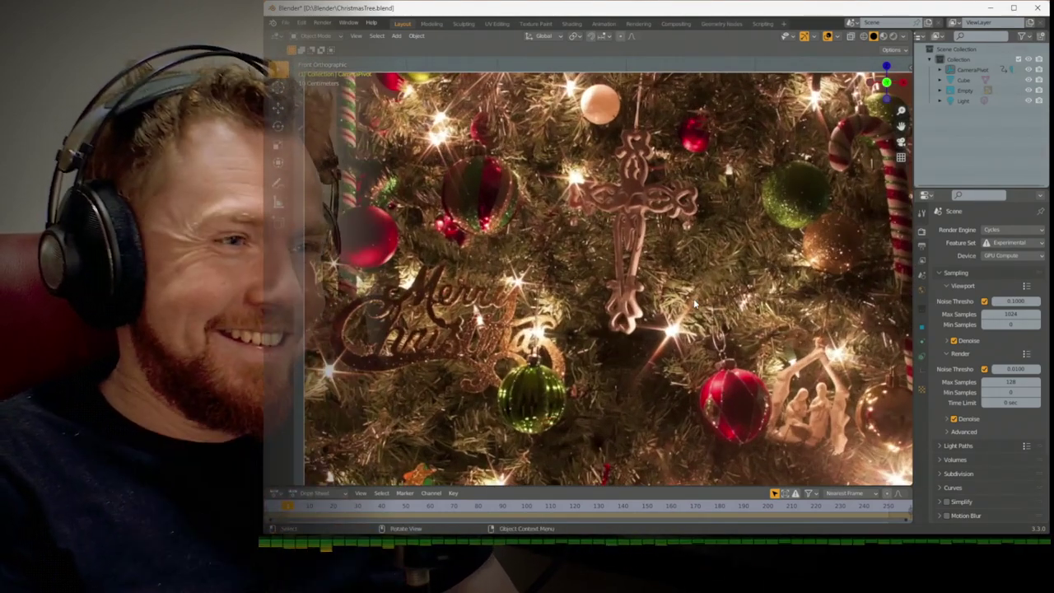
scroll(706, 309, "up", 3)
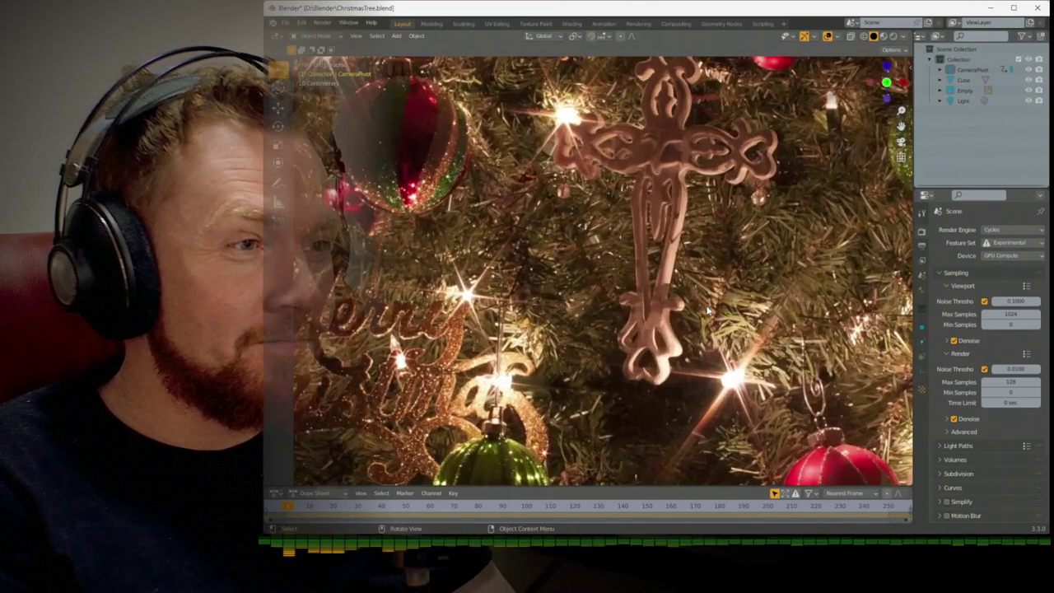
scroll(713, 313, "down", 2)
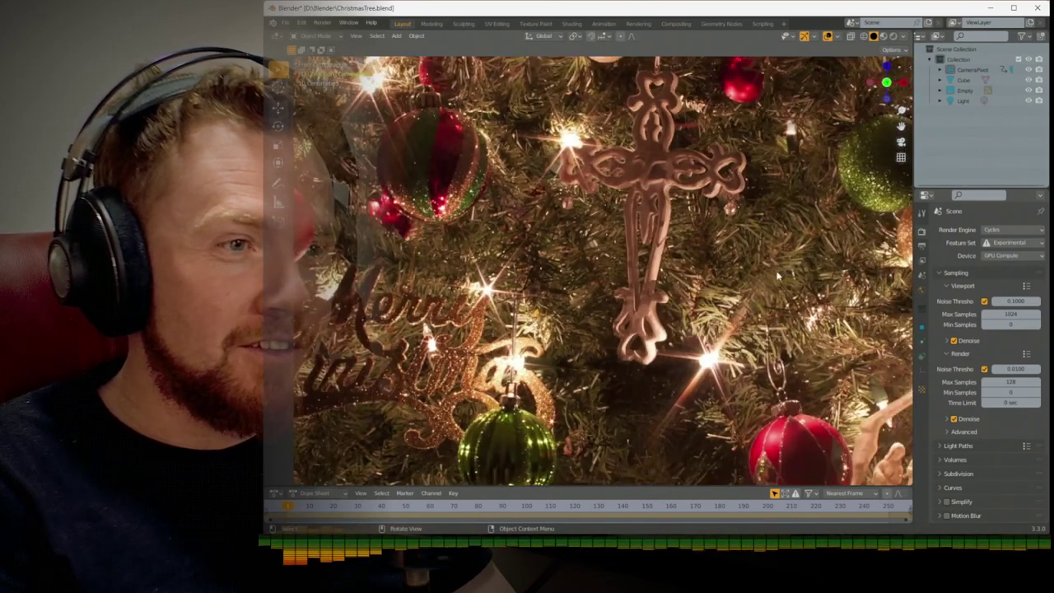
scroll(730, 355, "down", 4)
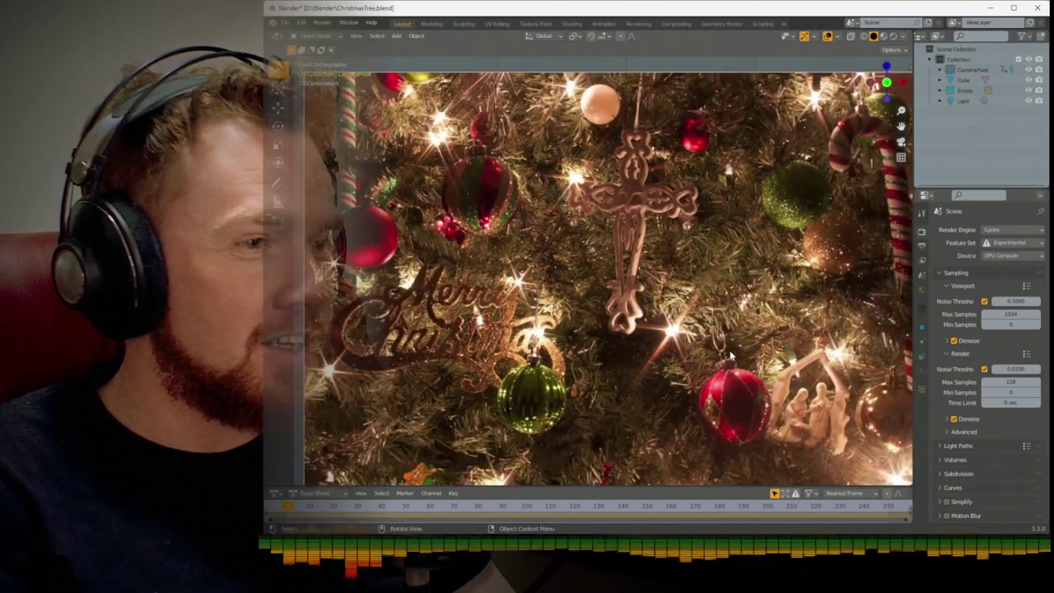
scroll(730, 355, "up", 2)
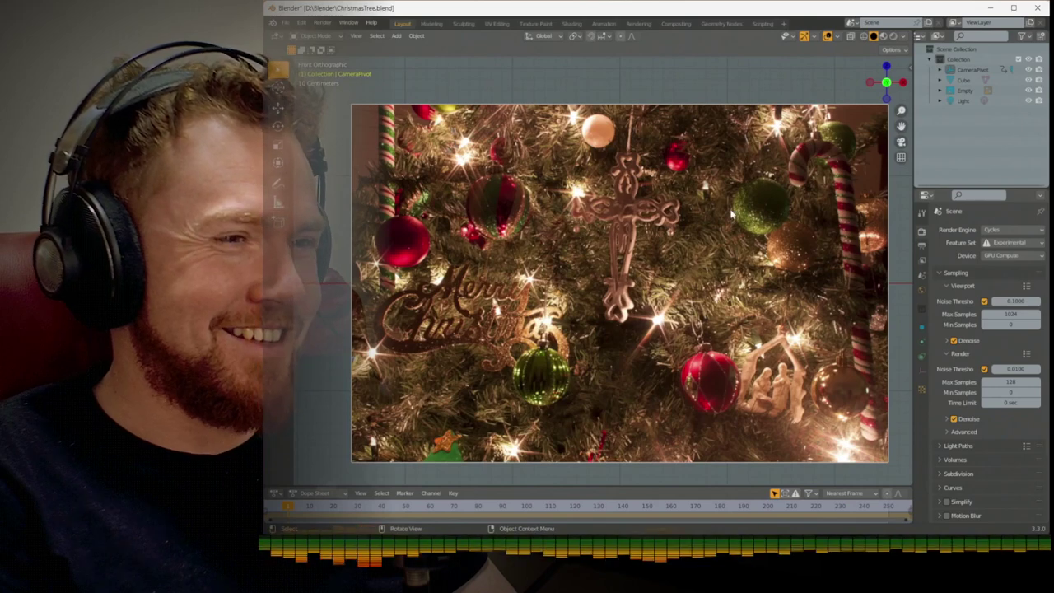
scroll(731, 213, "down", 1)
middle_click_drag(734, 232, 692, 226, "shift")
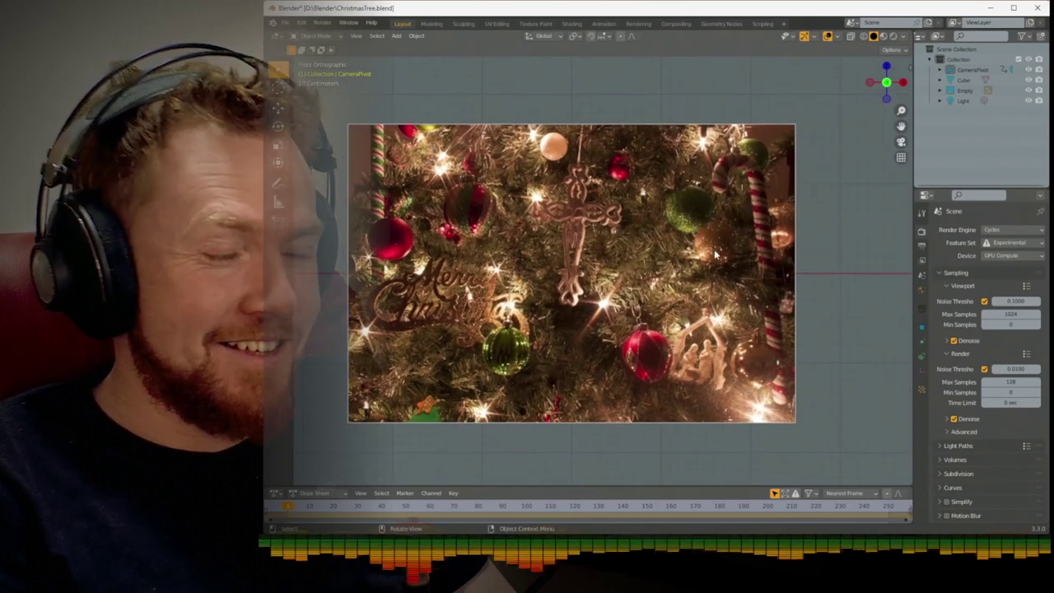
scroll(715, 251, "down", 1)
middle_click_drag(718, 260, 646, 262, "shift")
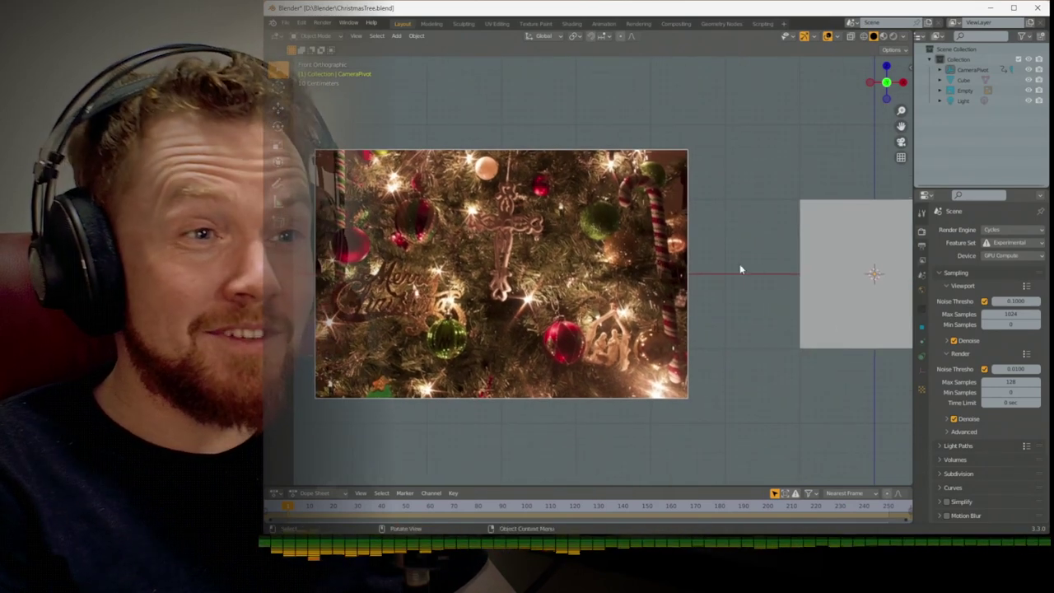
Delete the cube at the world origin
middle_click_drag(776, 278, 711, 284, "shift")
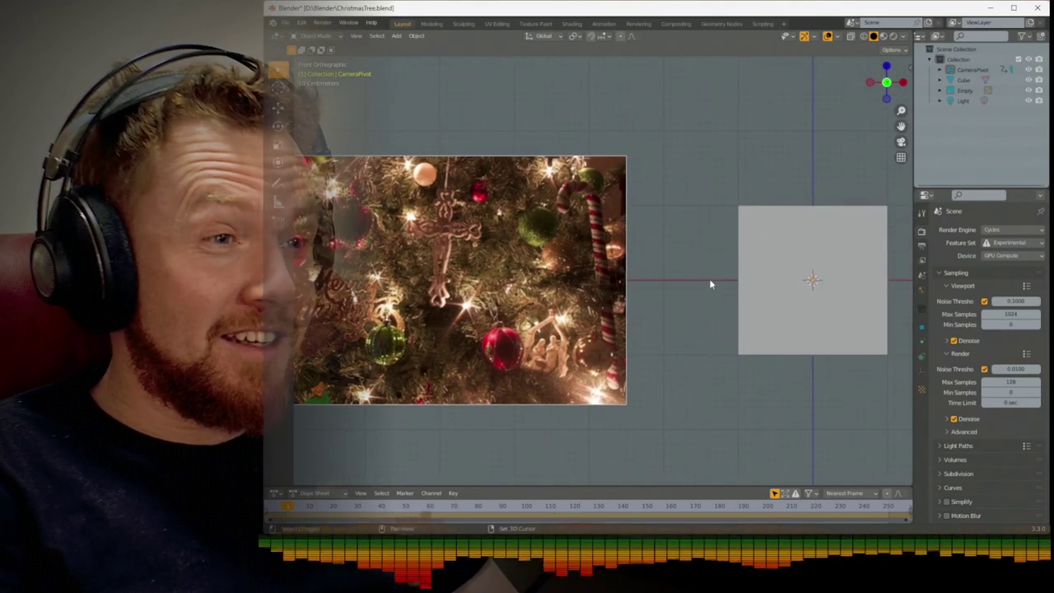
left_click(752, 281)
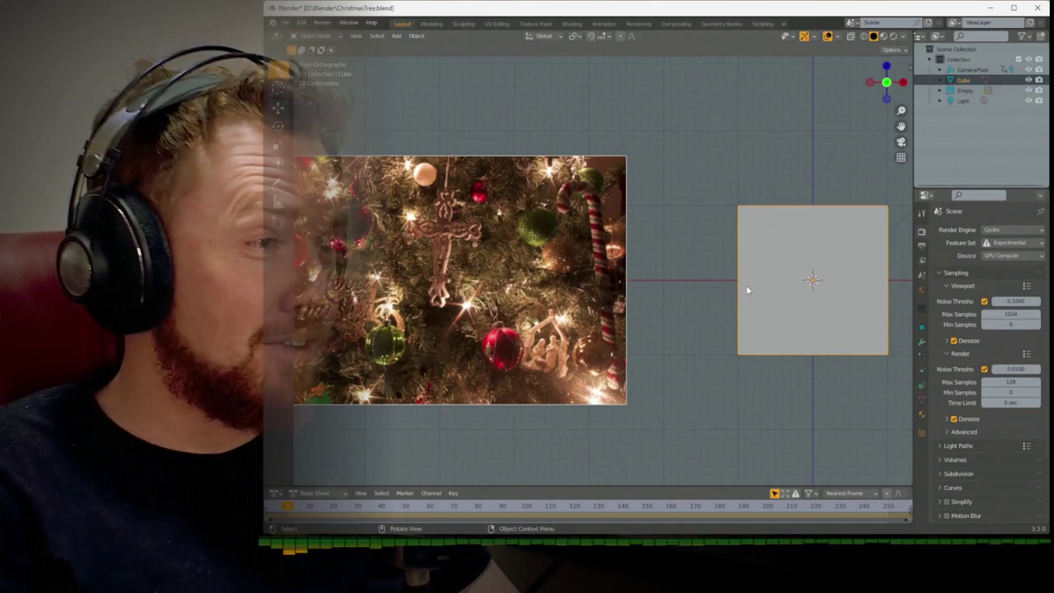
scroll(727, 290, "down", 3)
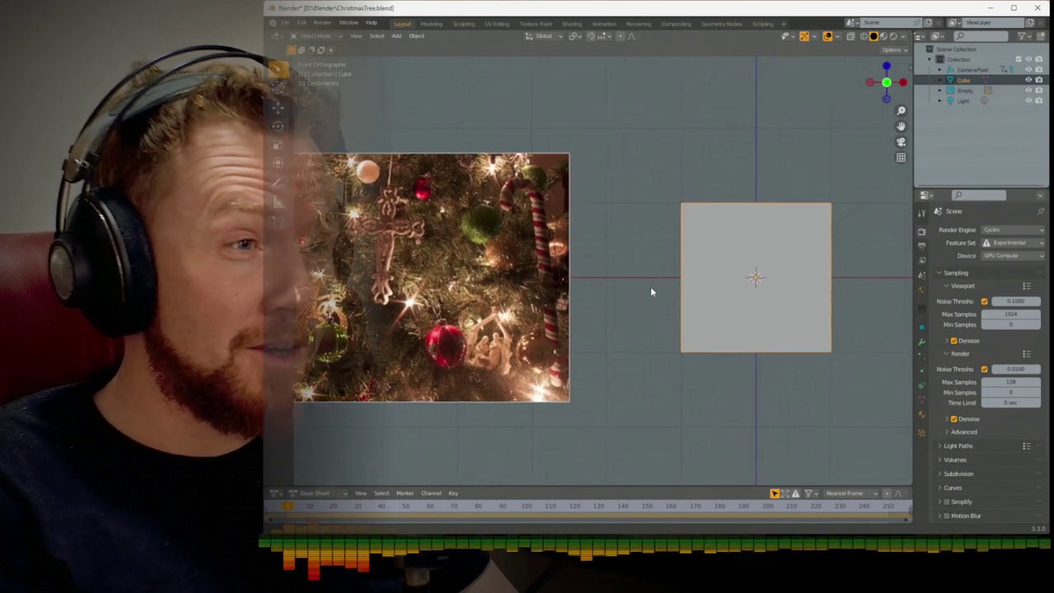
middle_click_drag(628, 305, 688, 307, "shift")
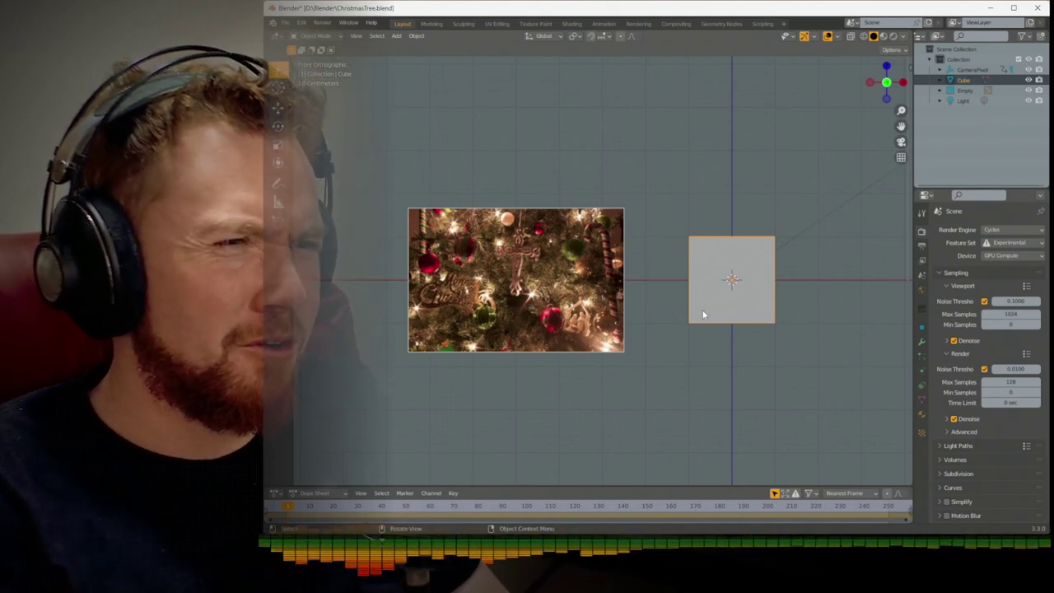
key("x")
left_click(702, 314)
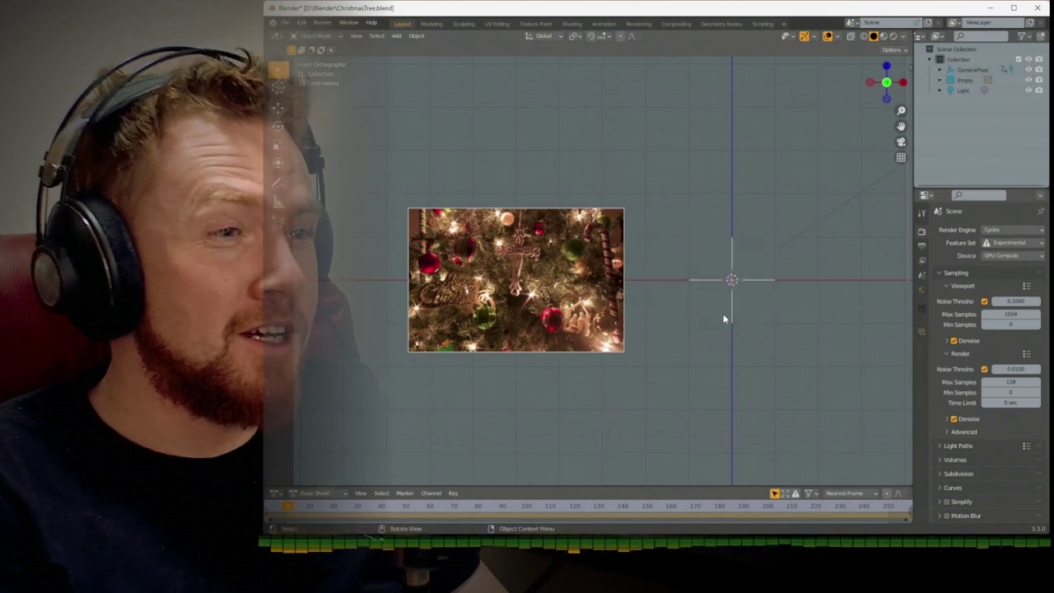
Add a Sapling tree curve at the origin and expand its creation settings
middle_click_drag(725, 316, 706, 378, "shift")
scroll(716, 325, "up", 1)
key("shift+a")
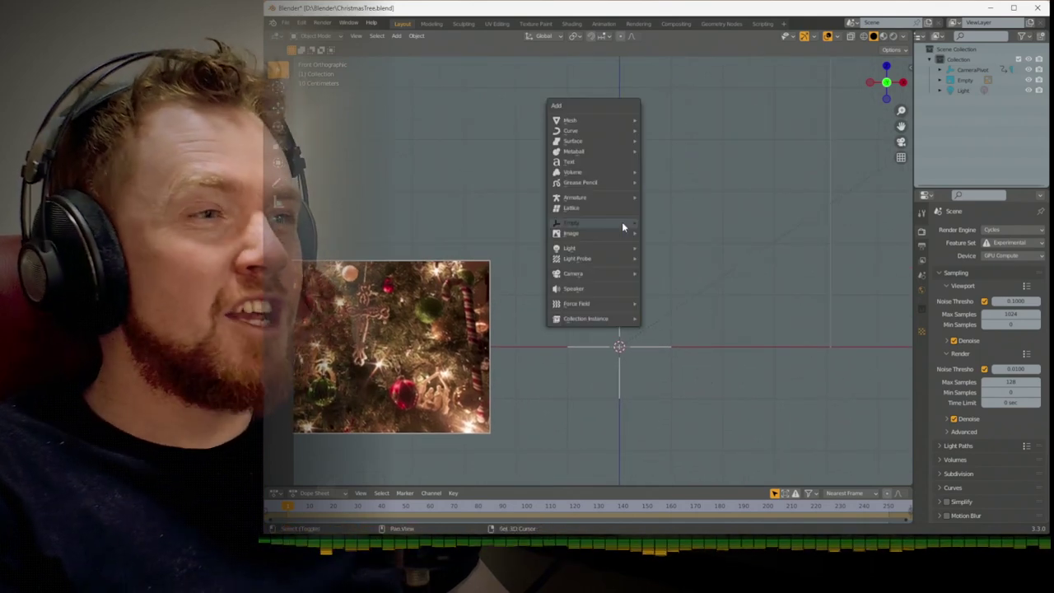
mouse_move(623, 226)
mouse_move(620, 120)
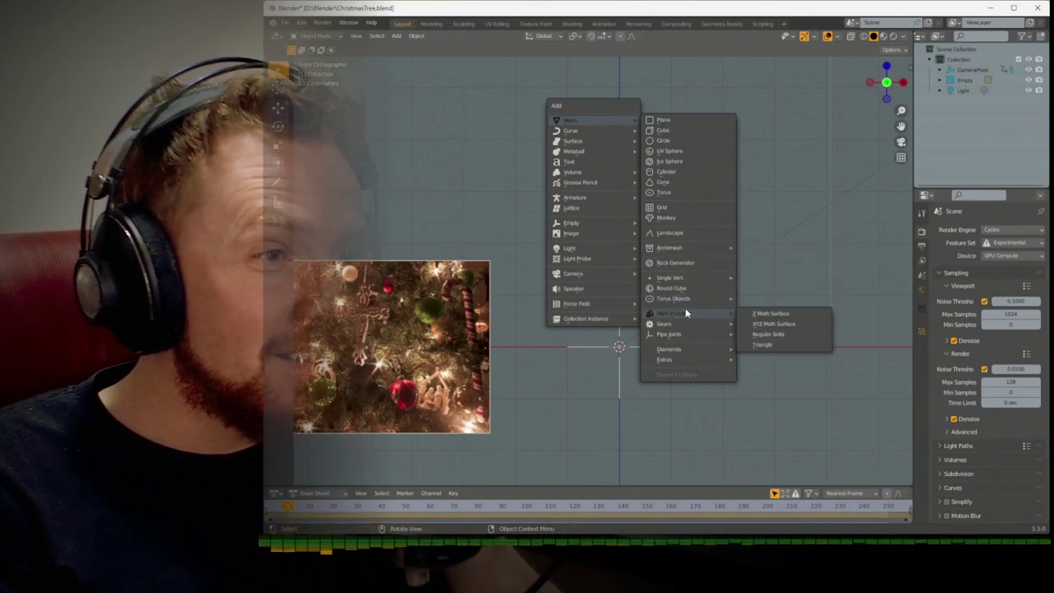
mouse_move(686, 248)
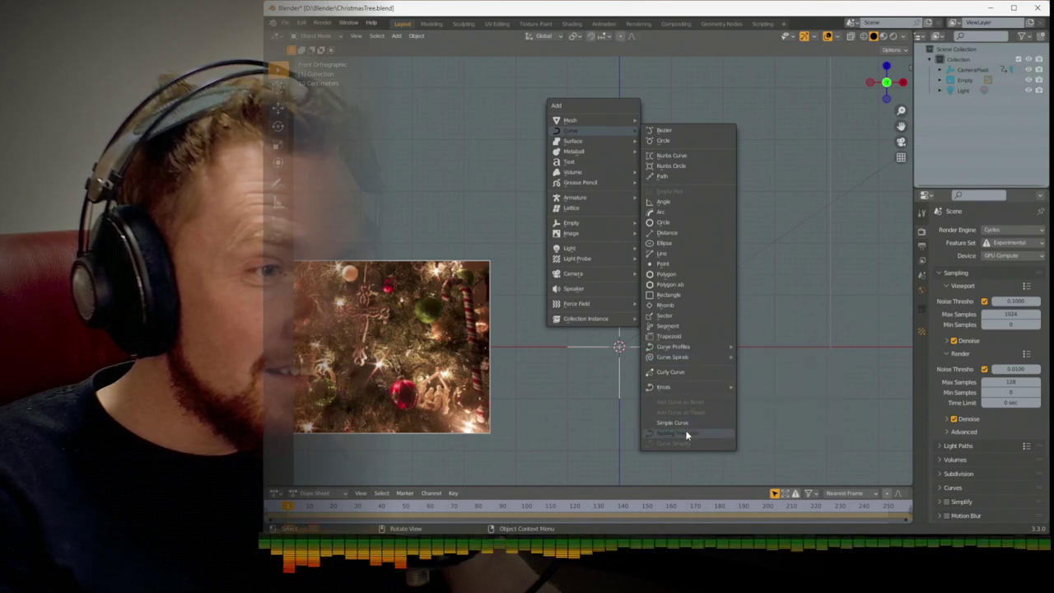
mouse_move(697, 351)
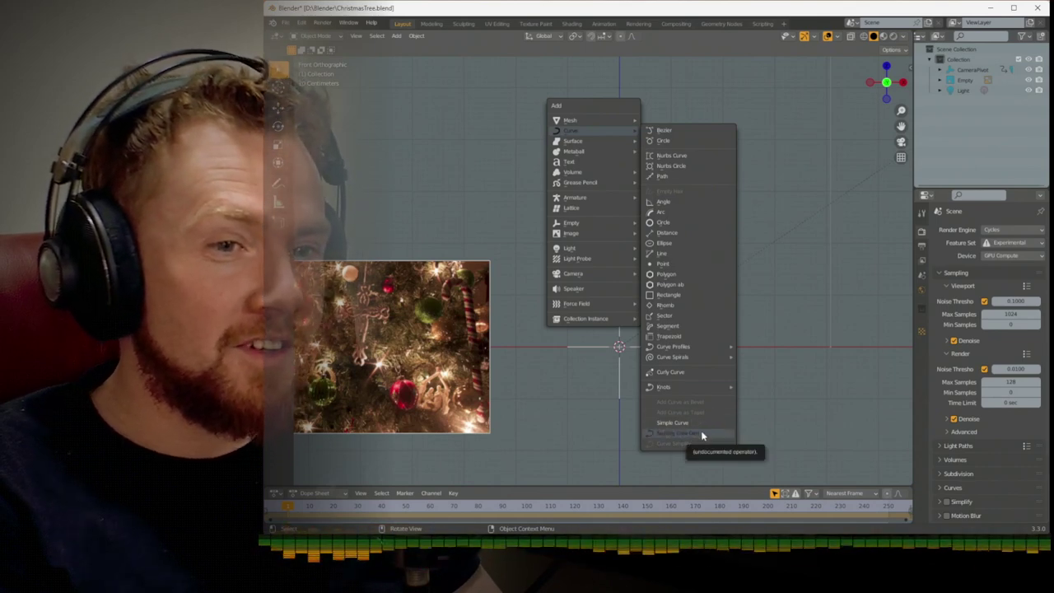
left_click(701, 434)
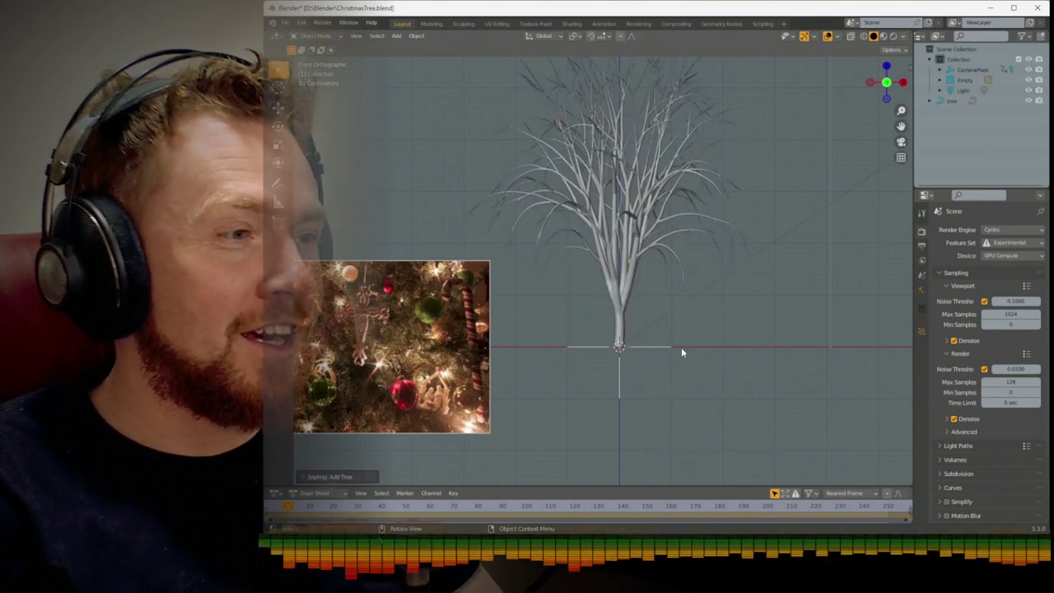
left_click(328, 476)
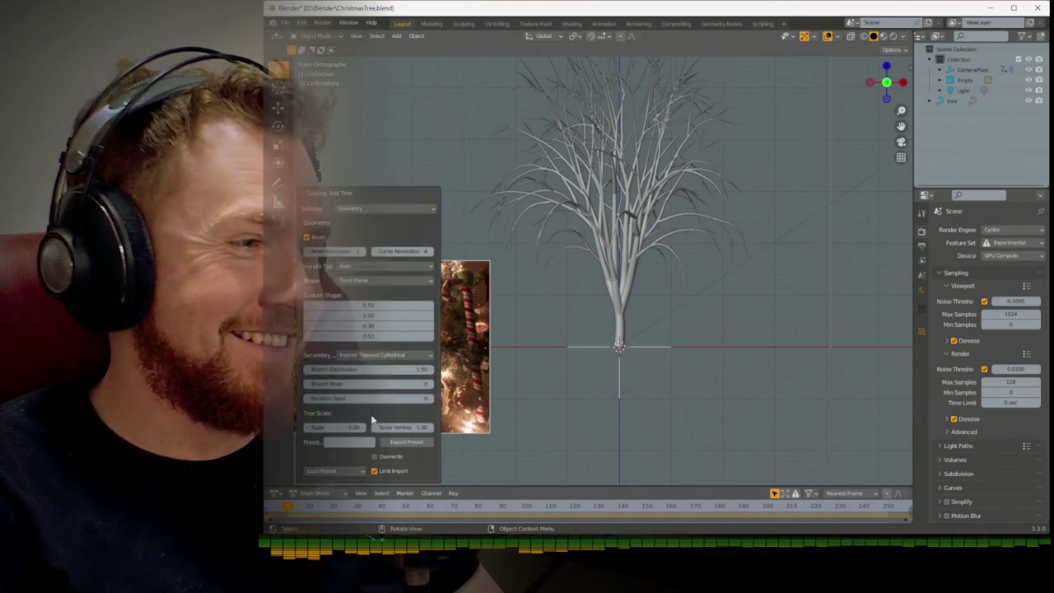
Try the douglas_fir preset and the japanese_maple preset on the sapling tree
left_click(360, 472)
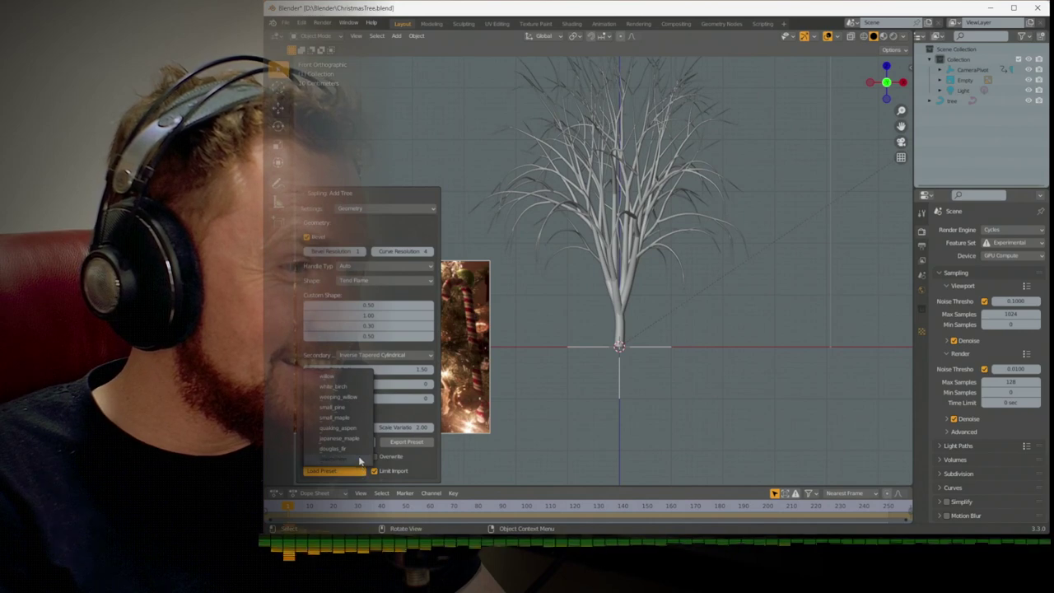
left_click(355, 449)
scroll(576, 332, "down", 5)
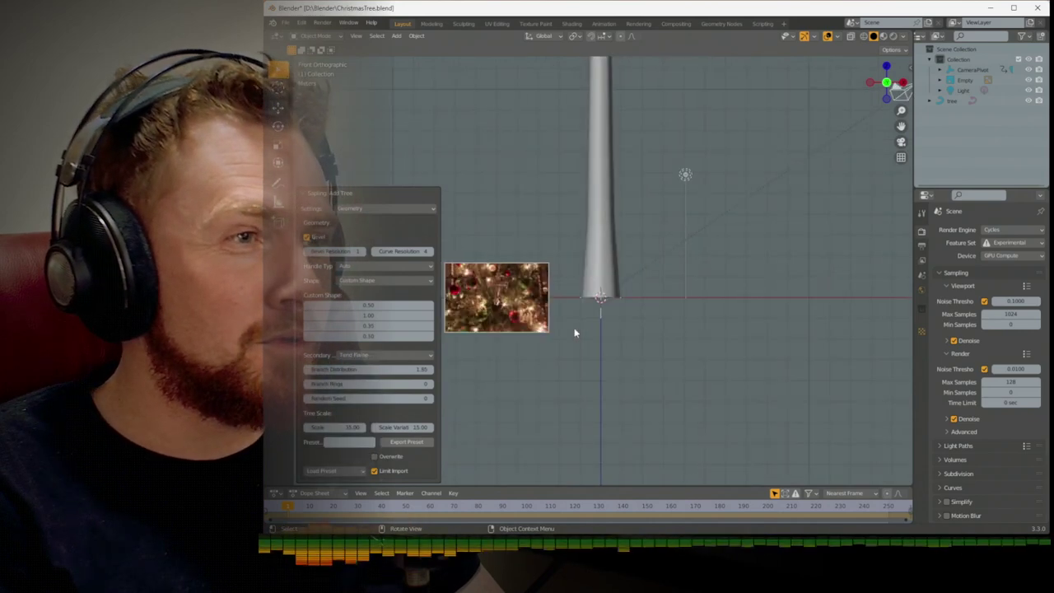
scroll(601, 277, "down", 2)
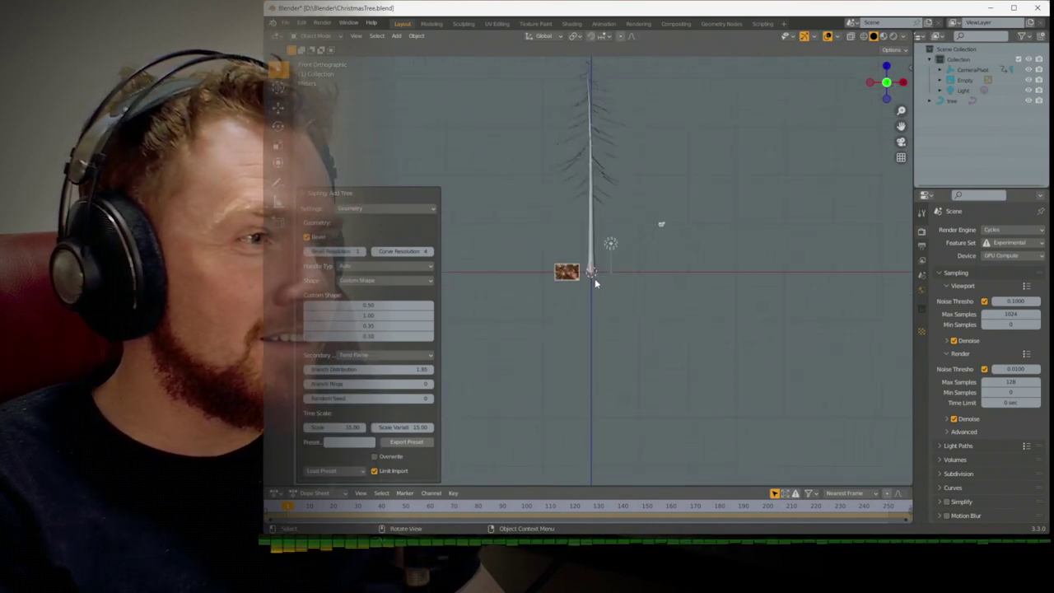
left_click(363, 471)
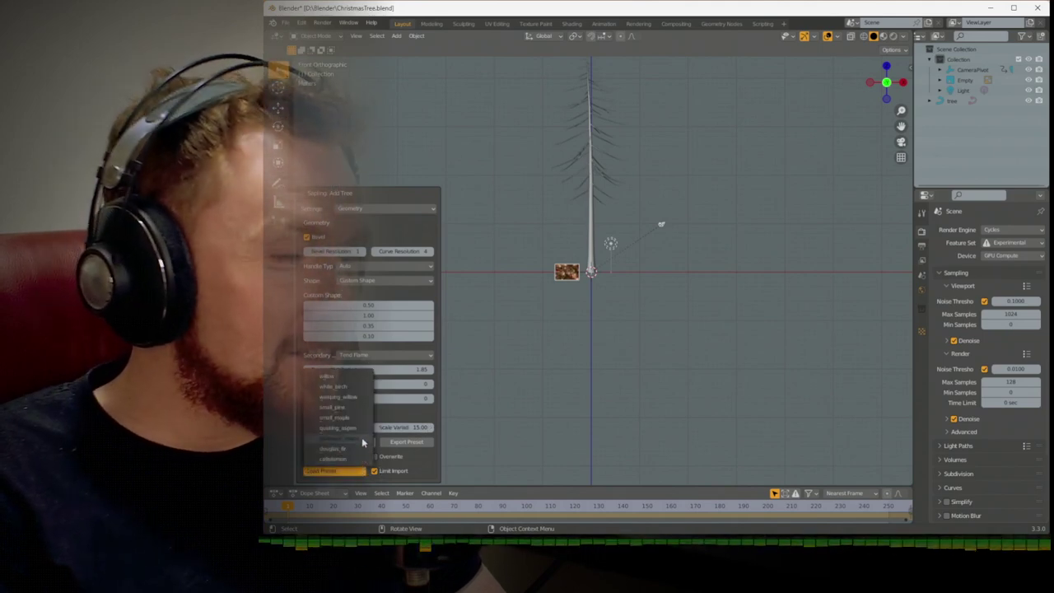
left_click(362, 450)
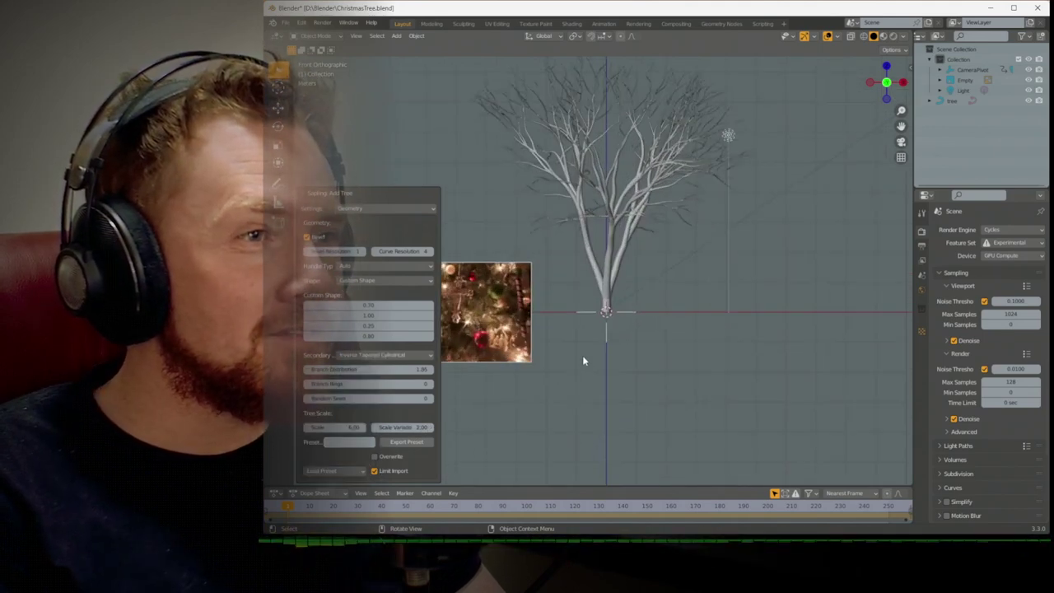
Try the white_birch preset and the small_maple preset on the sapling tree
left_click(360, 473)
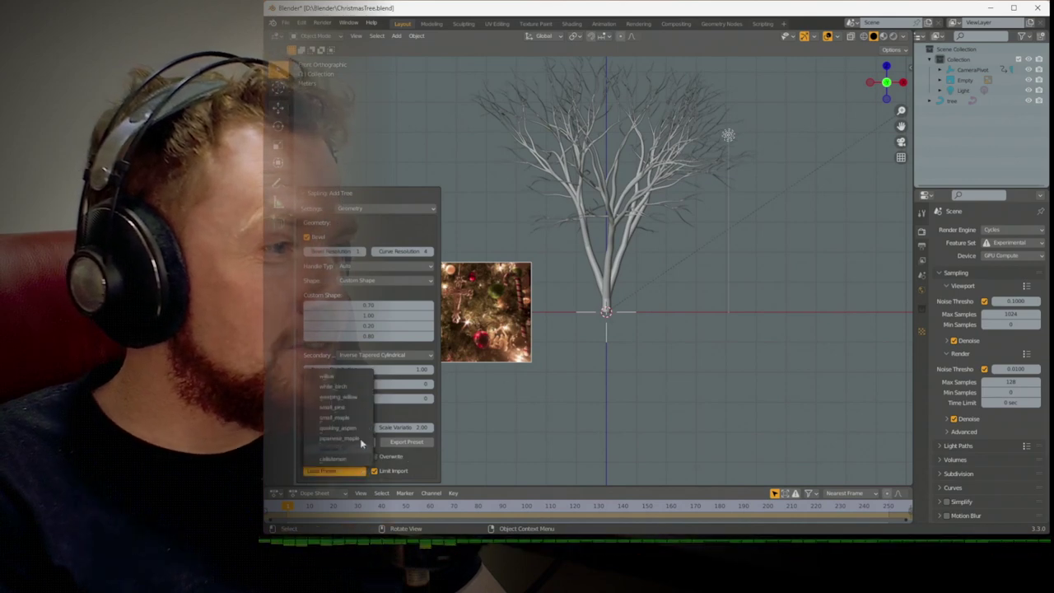
left_click(359, 388)
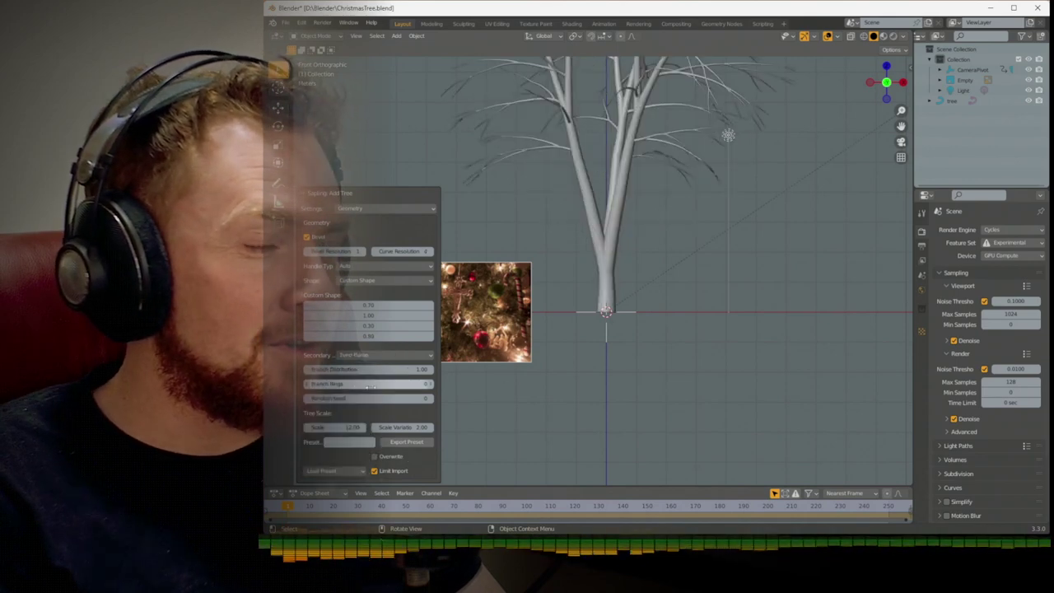
scroll(568, 346, "down", 3)
left_click(342, 471)
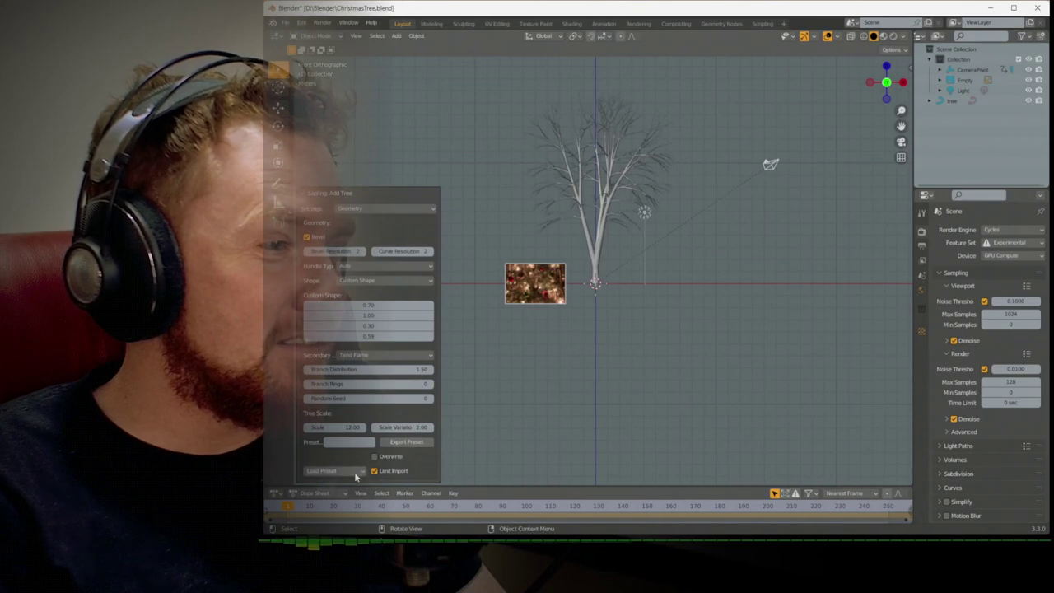
left_click(362, 422)
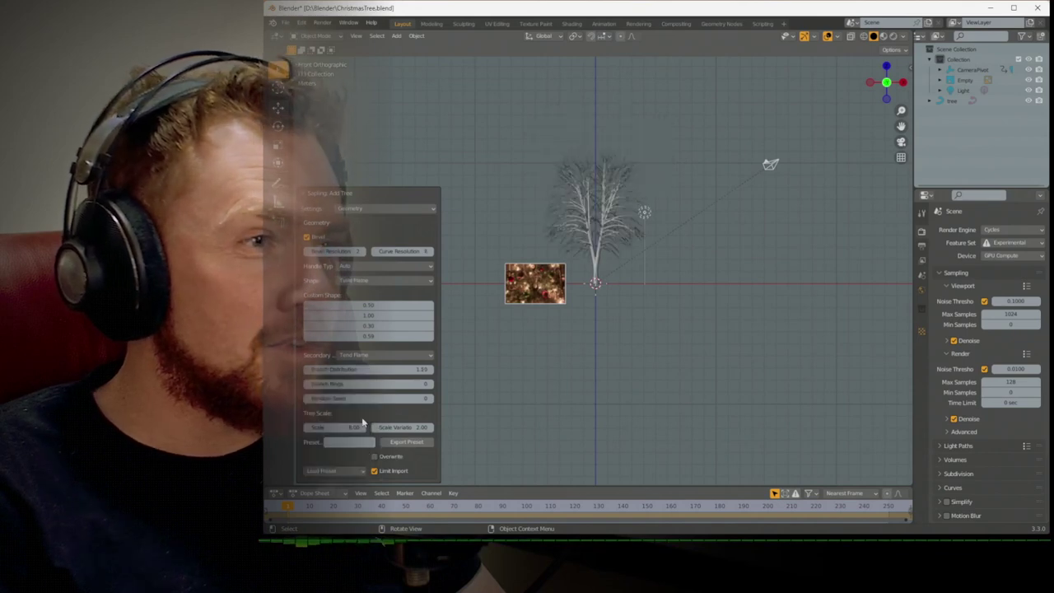
Load the douglas_fir preset for the sapling tree
left_click(349, 473)
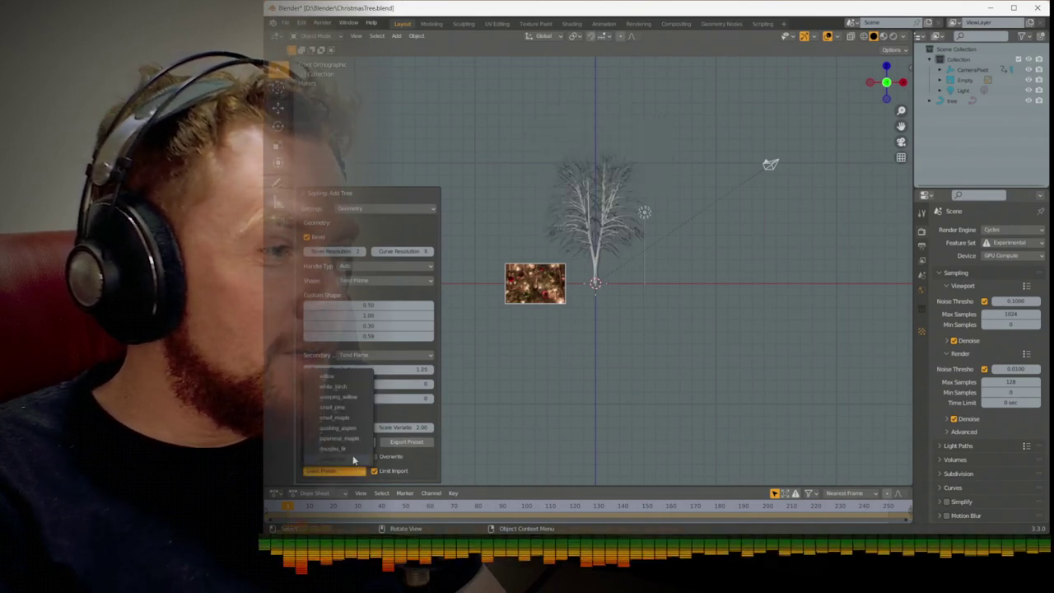
left_click(350, 449)
scroll(558, 362, "down", 3)
scroll(558, 362, "down", 3)
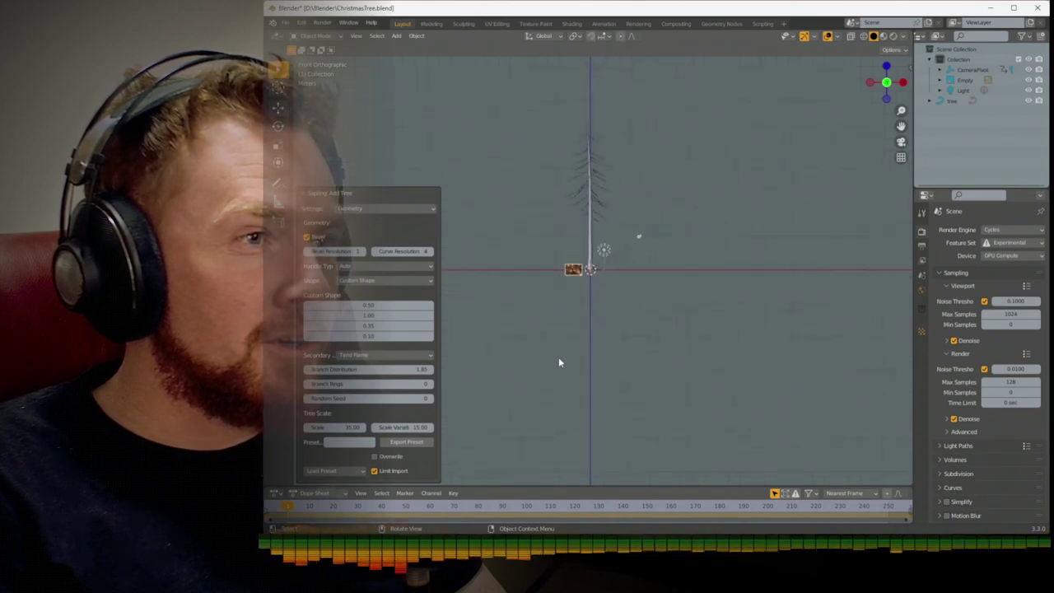
scroll(558, 362, "up", 1)
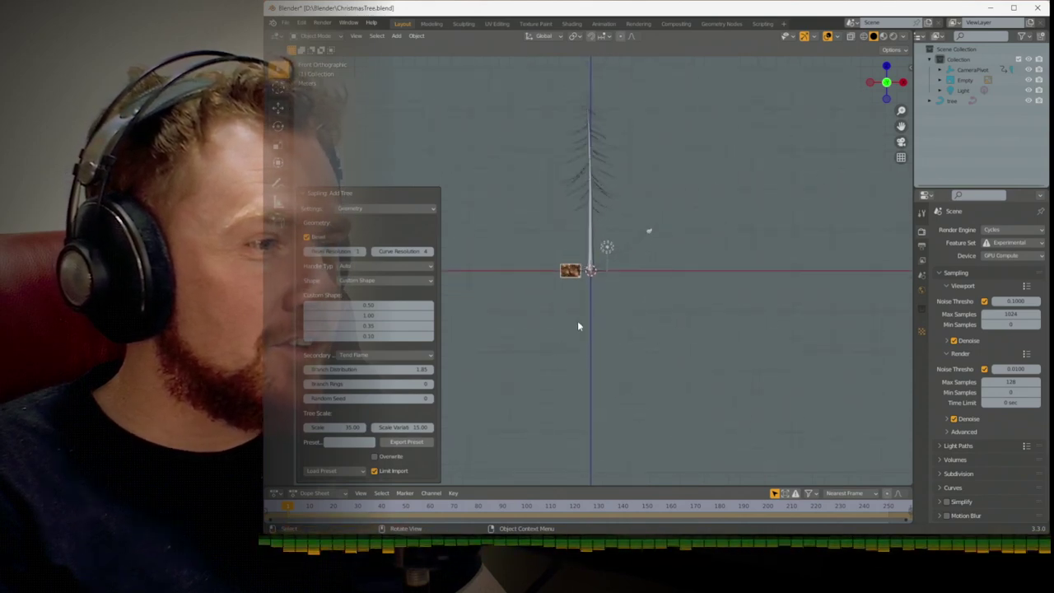
Set the sapling tree's scale to 10.16 and its scale variation to -5.34
left_click_drag(344, 427, 288, 427)
scroll(660, 211, "up", 6)
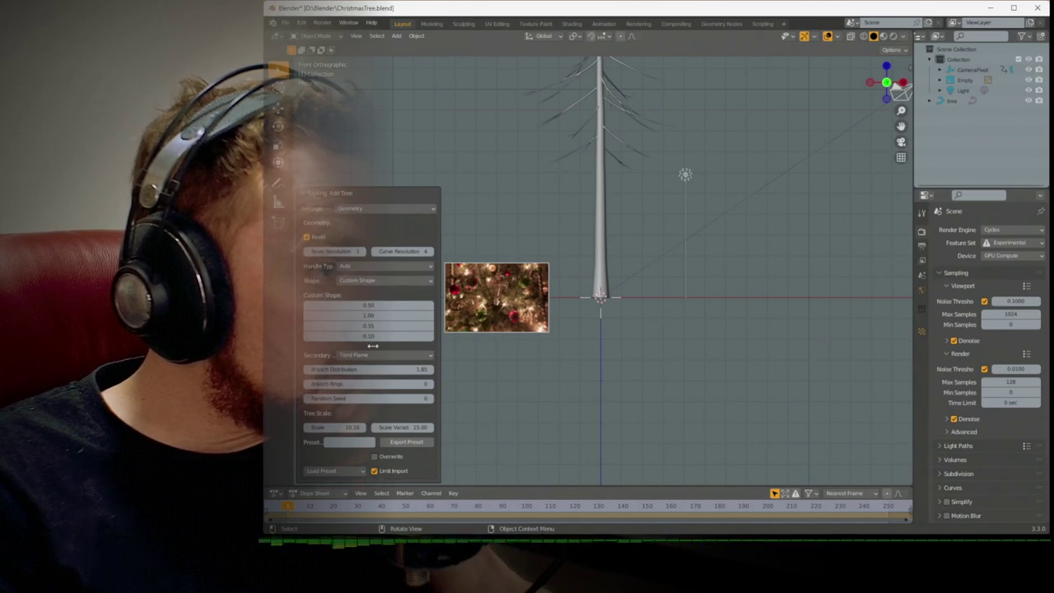
left_click_drag(396, 428, 420, 428)
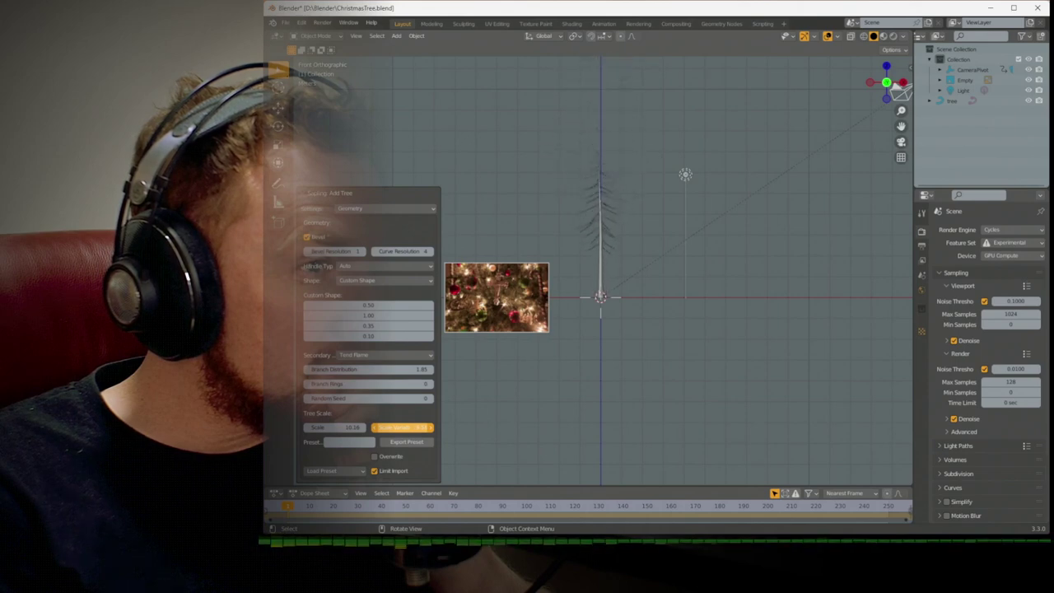
Set the branch distribution to 0.80 and the custom shape values to 1.00, 0.96, 0.27 and 0.10
left_click(363, 369)
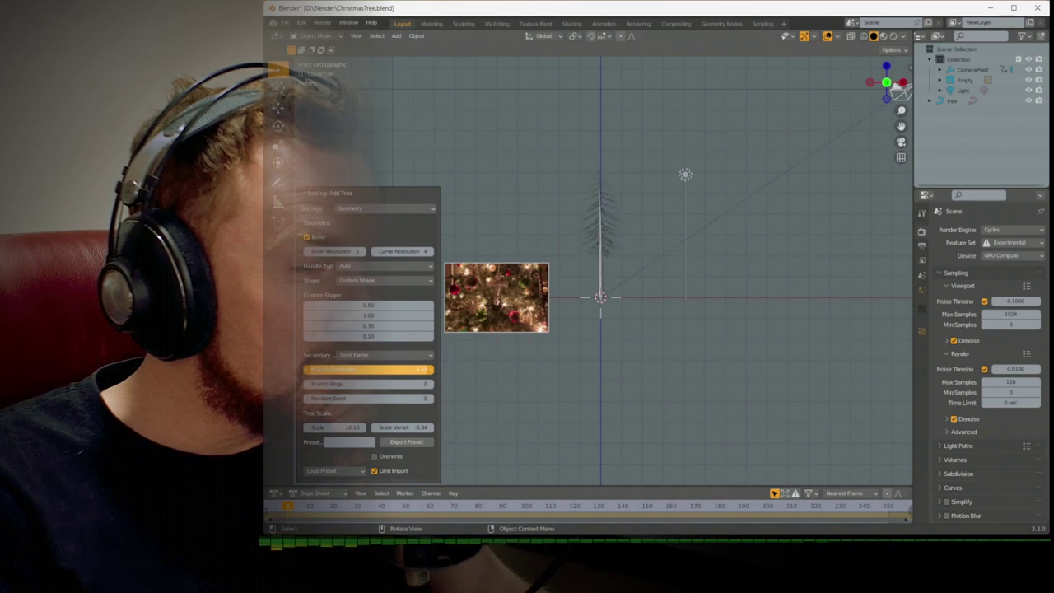
left_click_drag(363, 369, 346, 369)
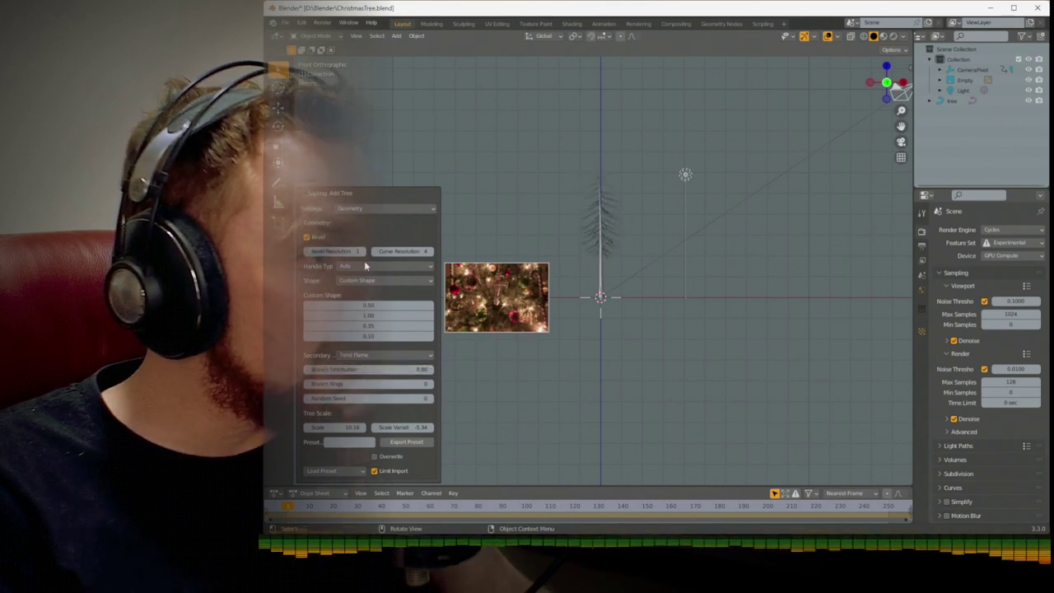
left_click_drag(363, 302, 380, 305)
scroll(533, 252, "up", 7)
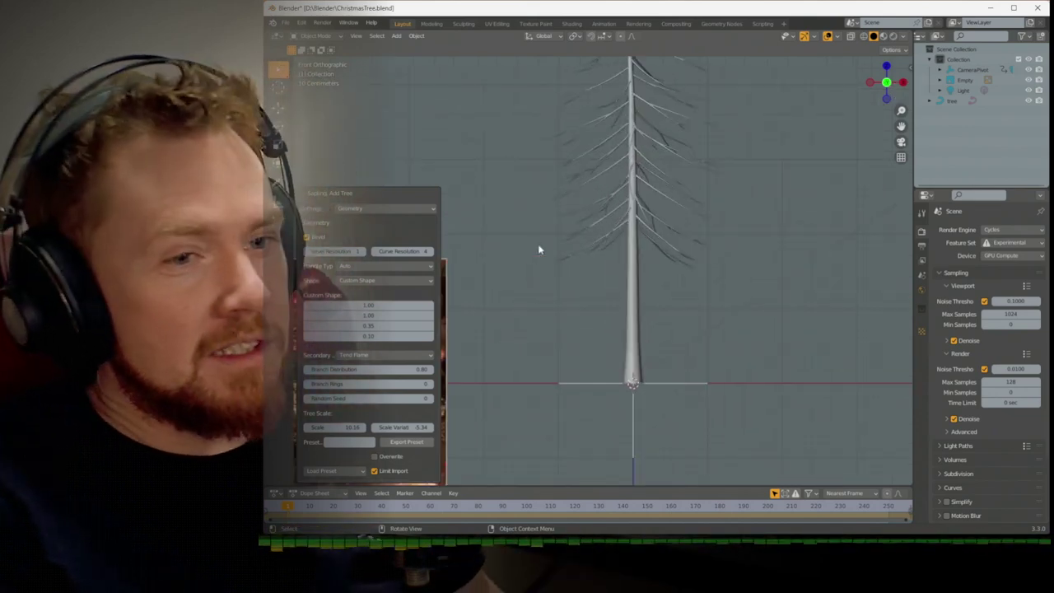
middle_click_drag(608, 215, 567, 308, "shift")
left_click_drag(368, 315, 371, 315)
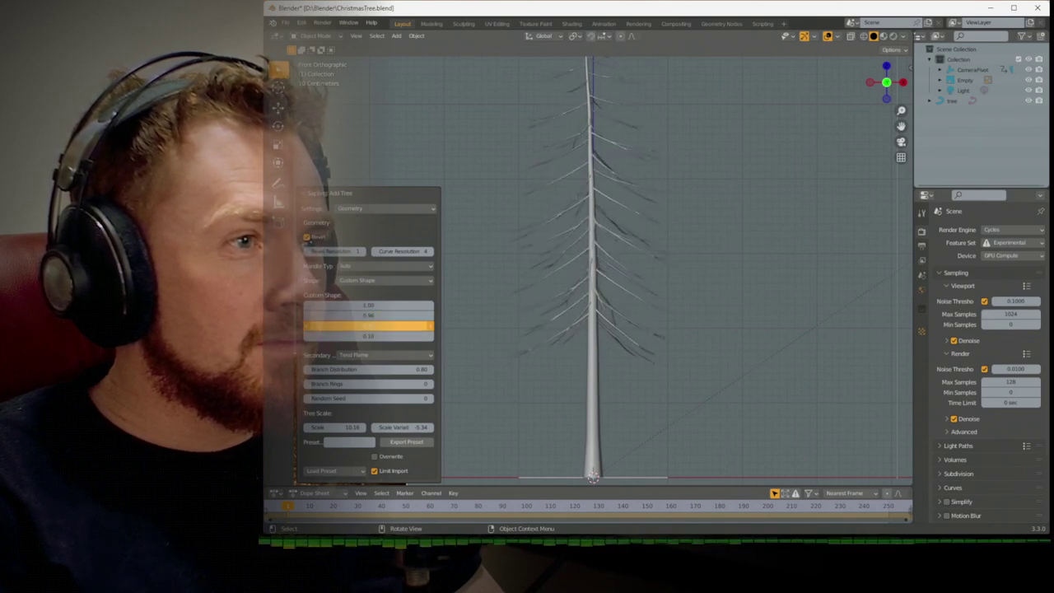
Change the tree's shape to Conical and set its branch rings to 50
left_click(391, 281)
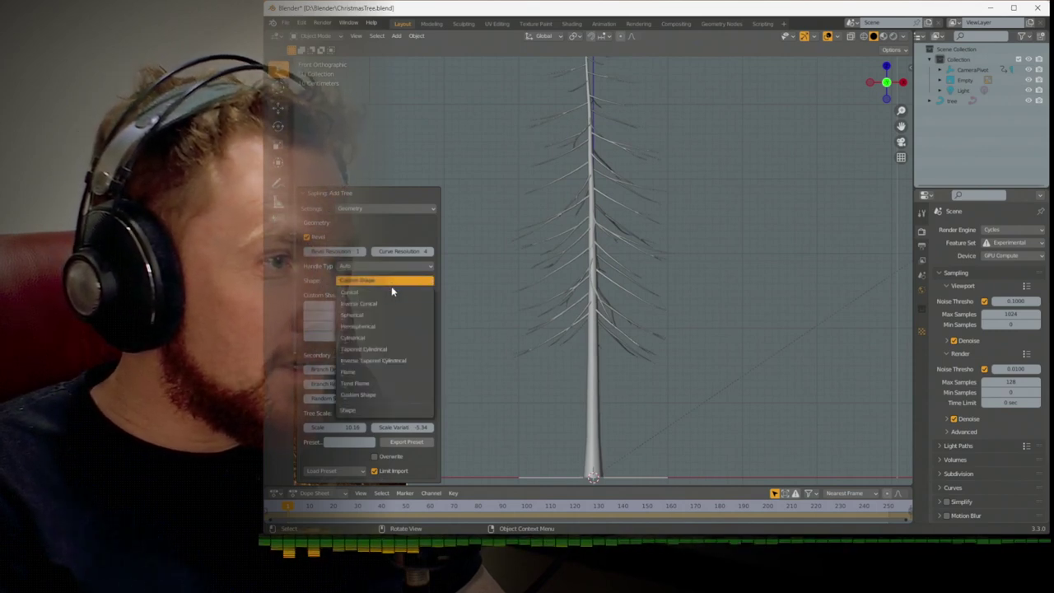
left_click(391, 292)
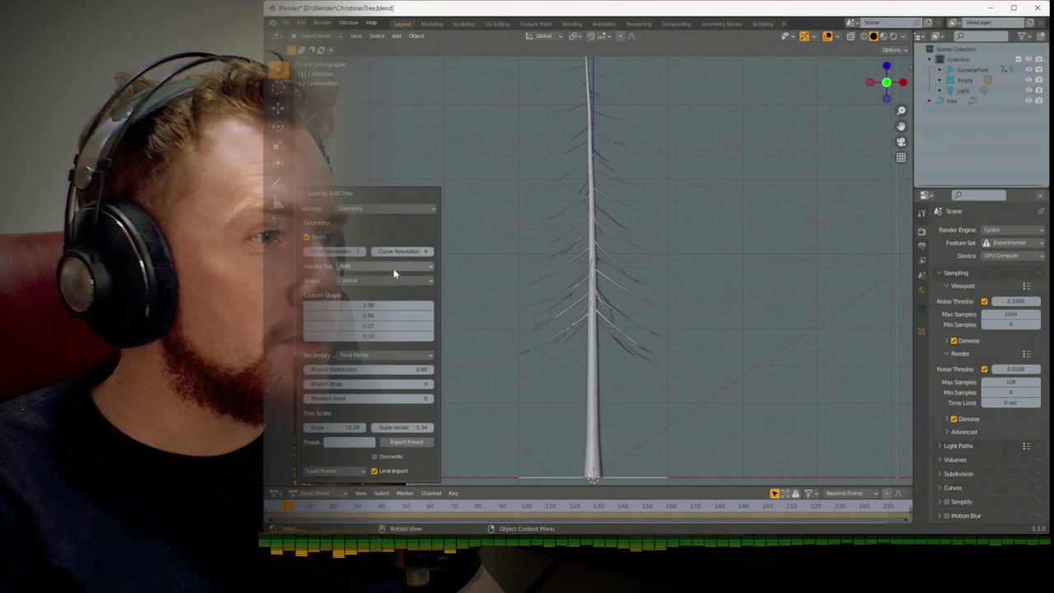
mouse_move(383, 384)
left_mouse_down()
mouse_move(363, 385)
mouse_move(398, 384)
left_mouse_up()
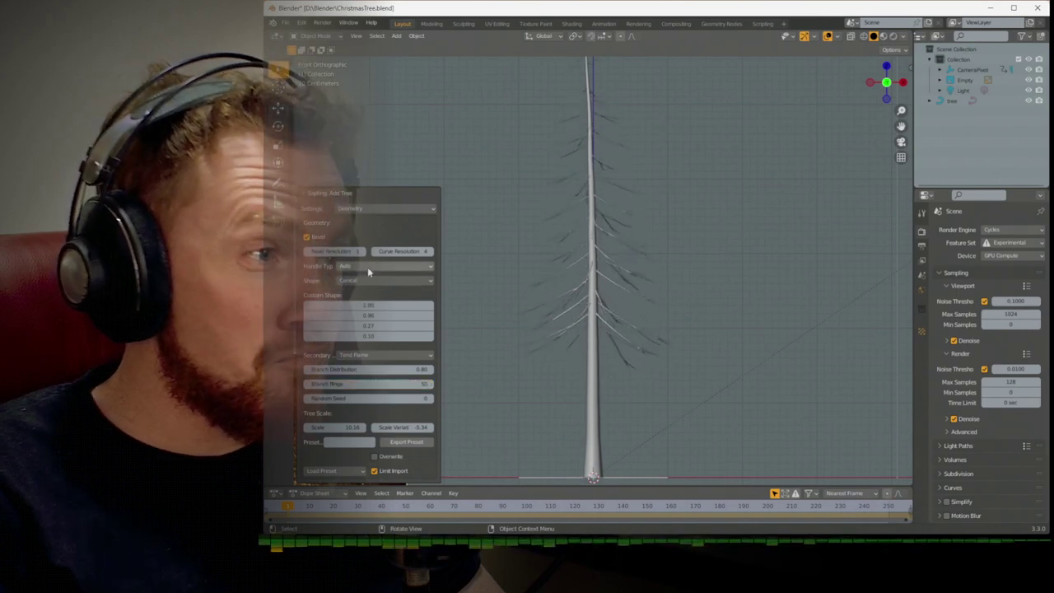
Set the tree's scale variation to 5.16 and its scale to 1
scroll(452, 227, "down", 2)
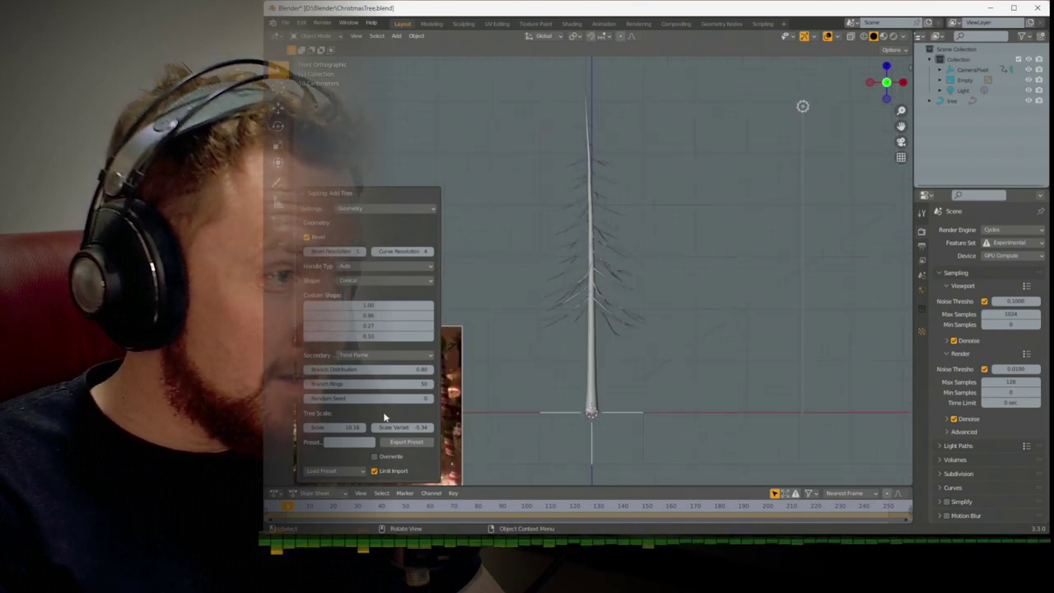
mouse_move(401, 427)
left_mouse_down()
mouse_move(372, 445)
mouse_move(394, 433)
left_mouse_up()
left_click_drag(333, 427, 333, 427)
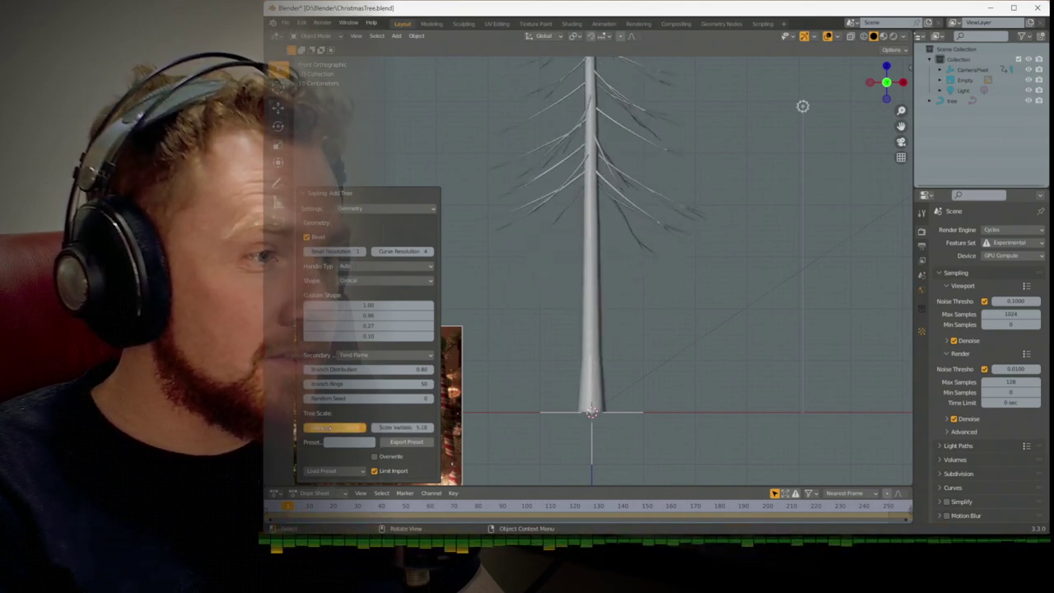
type("1")
key("Return")
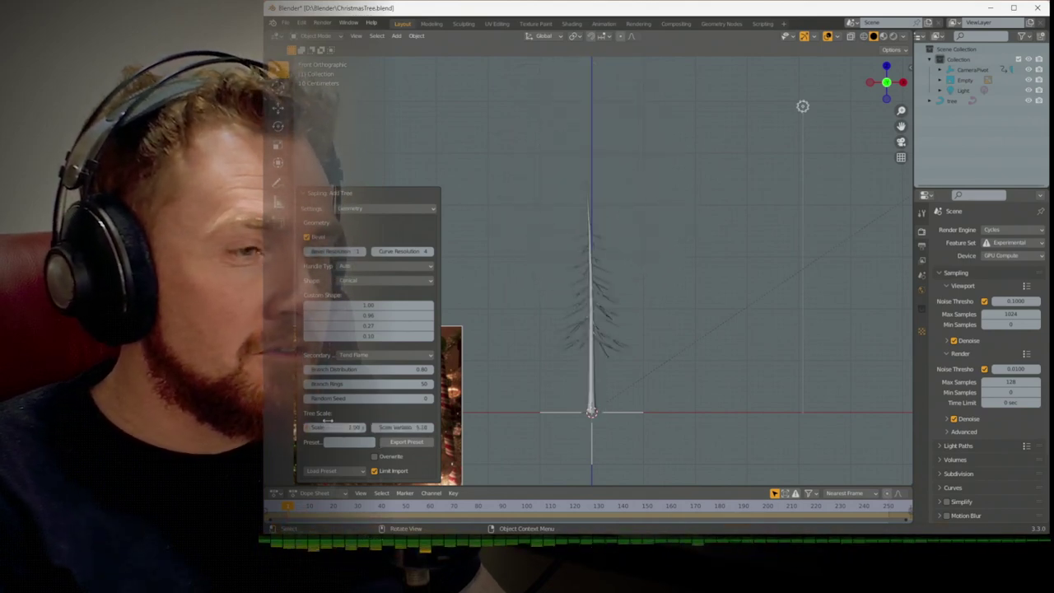
Change the secondary branches shape to Conical
scroll(513, 361, "up", 4)
middle_click_drag(538, 361, 559, 296, "shift")
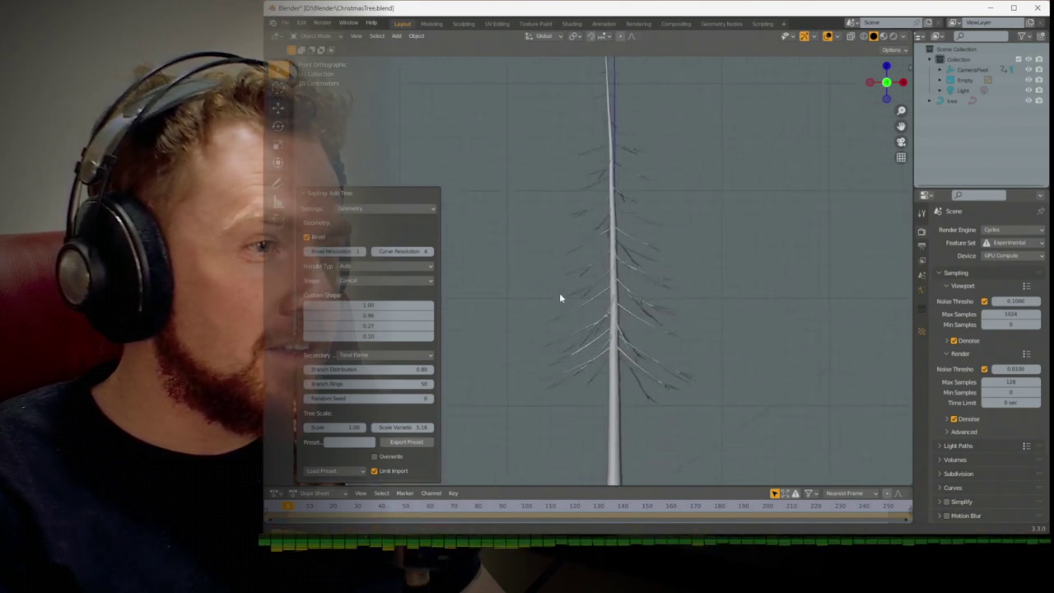
left_click(426, 359)
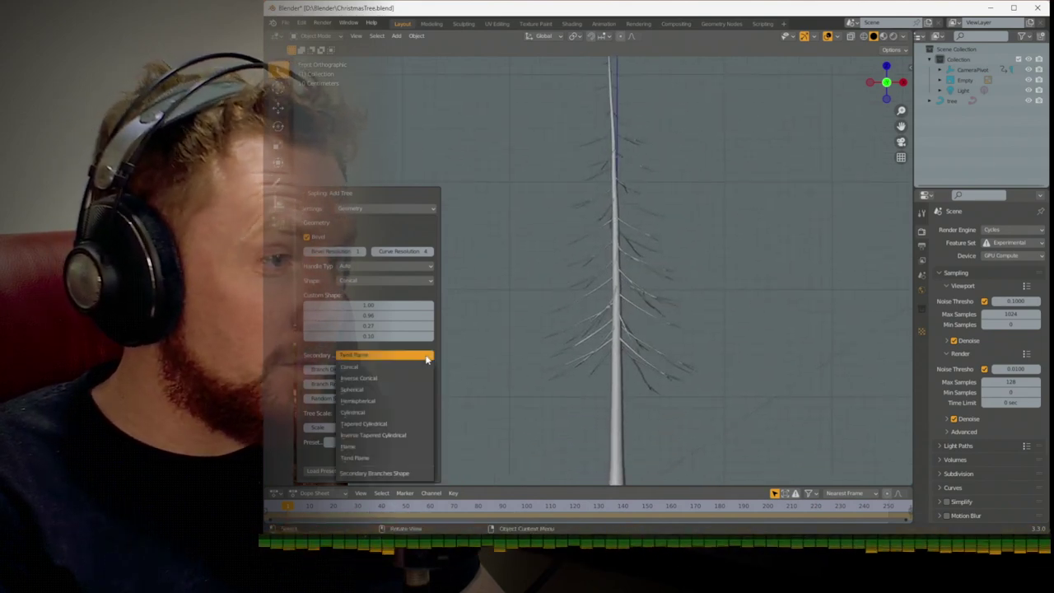
left_click(417, 366)
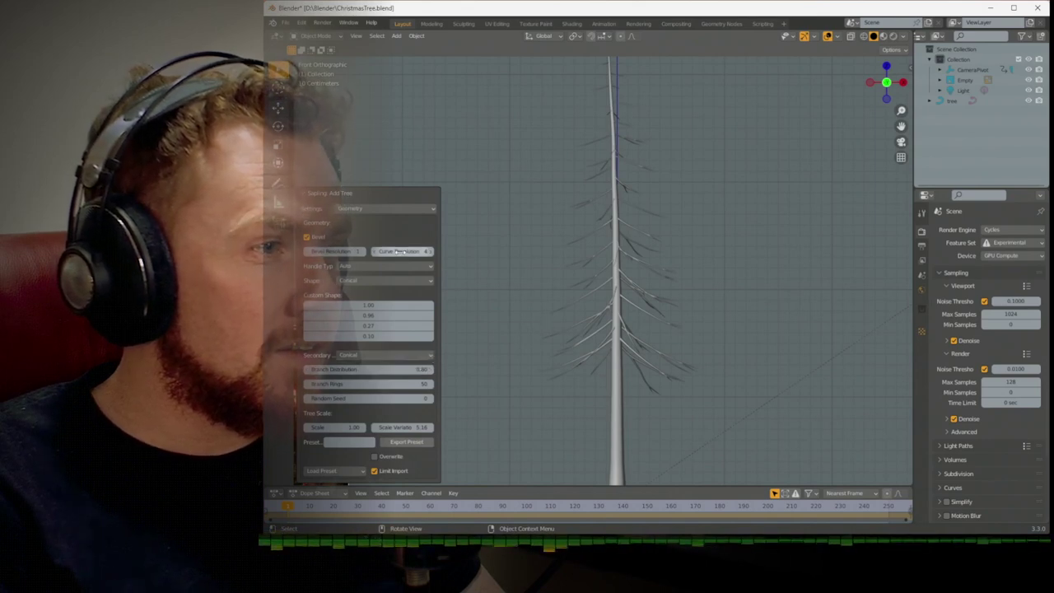
Check the proportions of the whole tree in perspective and through the scene camera
middle_click_drag(539, 280, 636, 310)
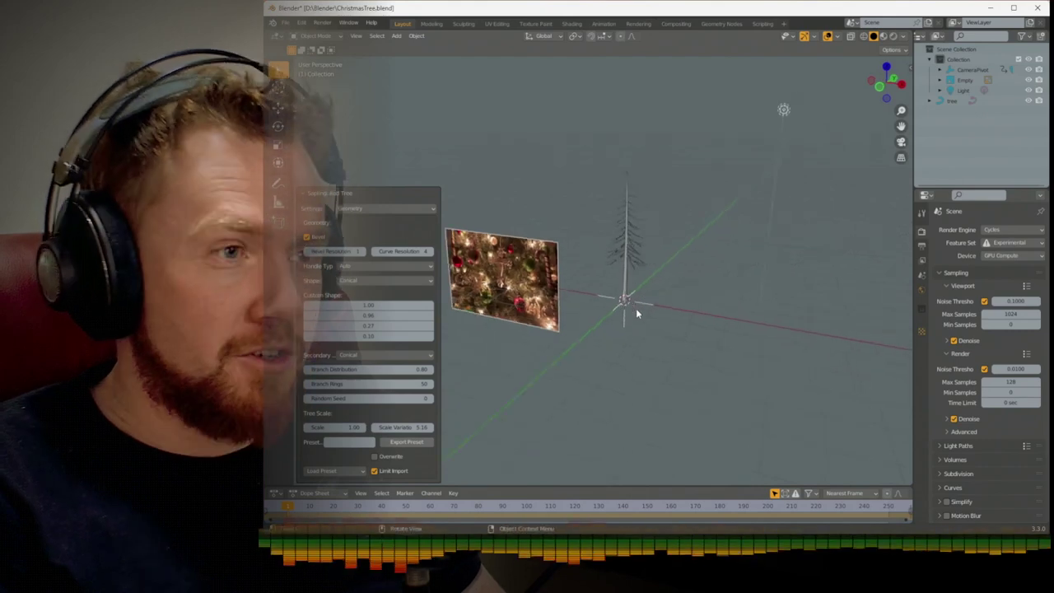
key("KP_0")
scroll(636, 309, "up", 6)
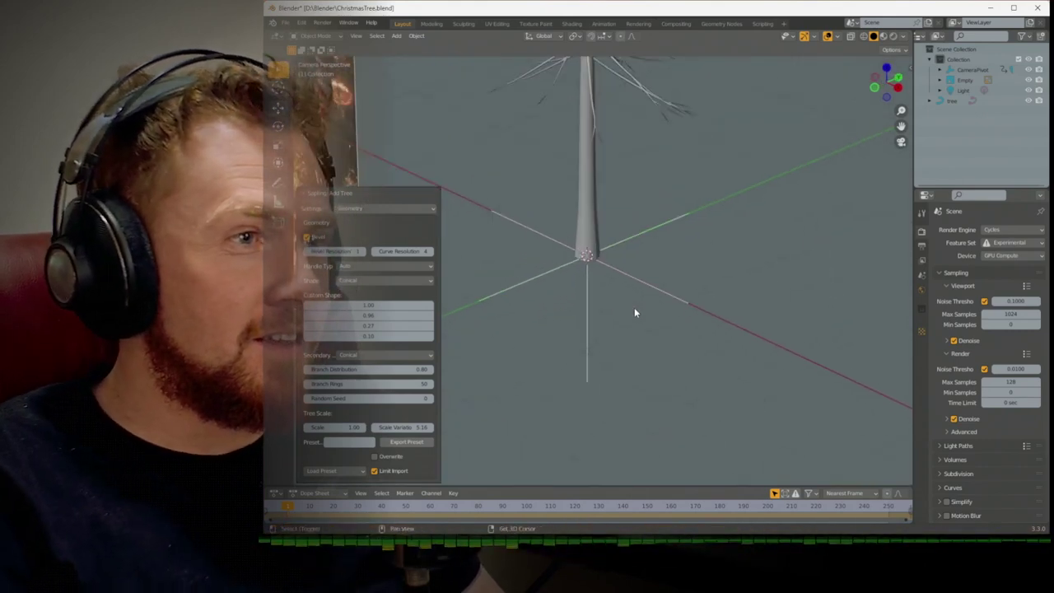
middle_click_drag(636, 310, 645, 482, "shift")
middle_click_drag(665, 321, 692, 280)
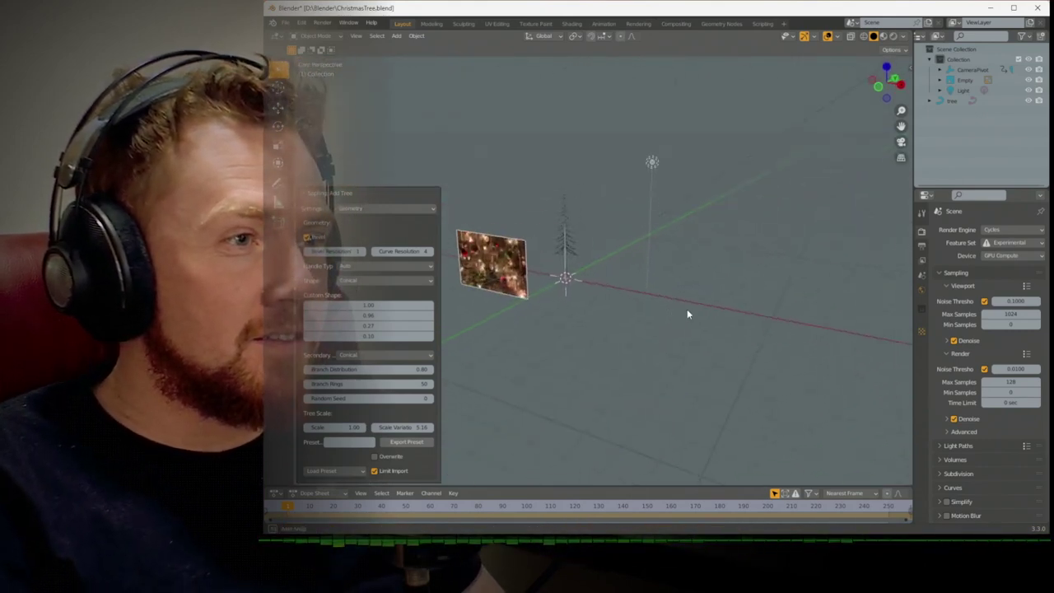
scroll(608, 298, "up", 7)
scroll(690, 275, "up", 3)
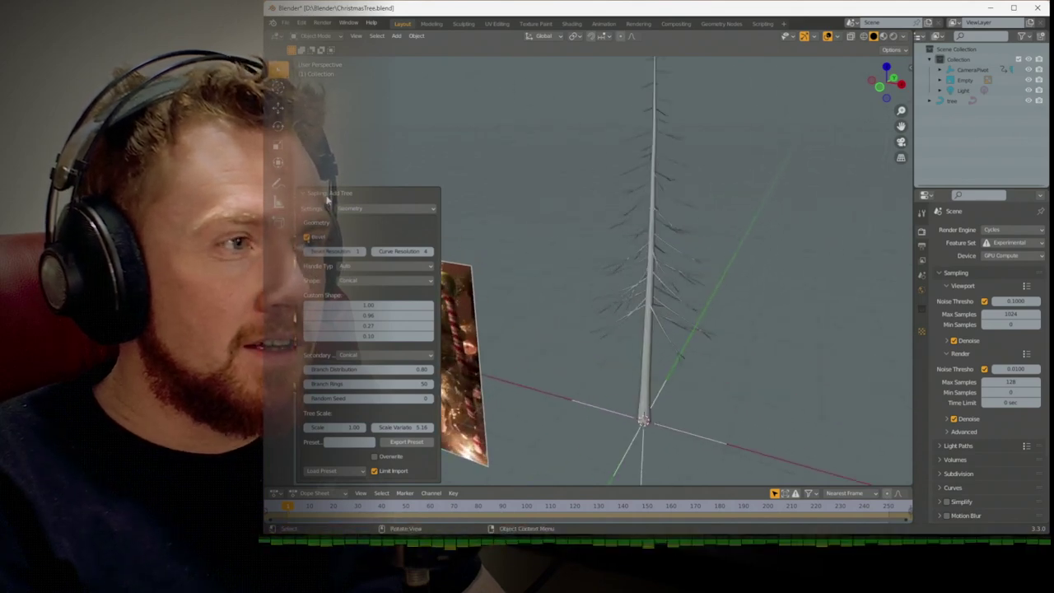
Collapse the Sapling settings and scale all of the tree curve's points by 4 in Edit Mode, excluding the Z axis
left_click(316, 194)
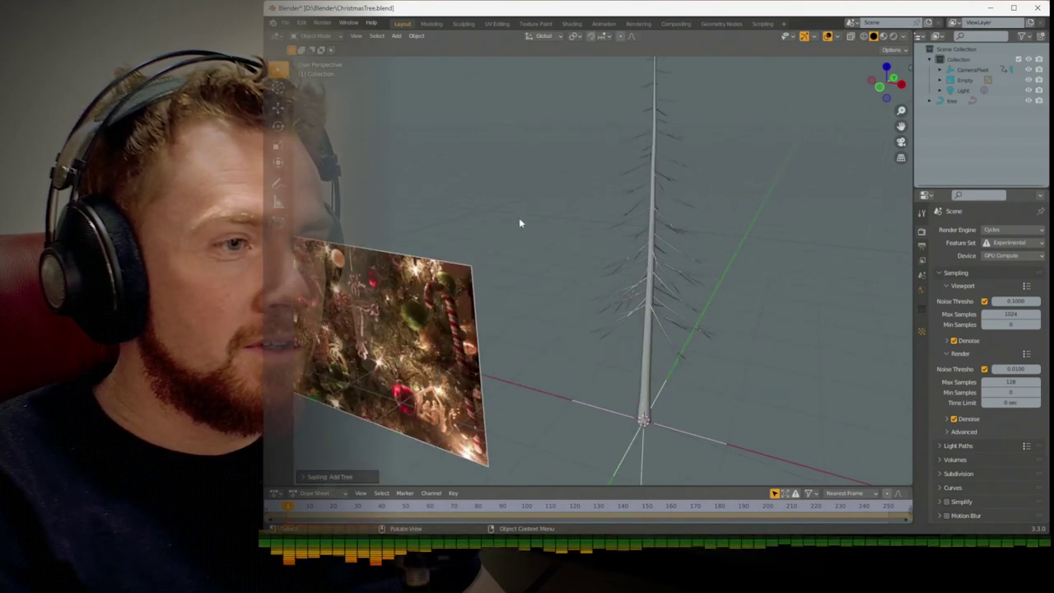
left_click(649, 286)
key("Tab")
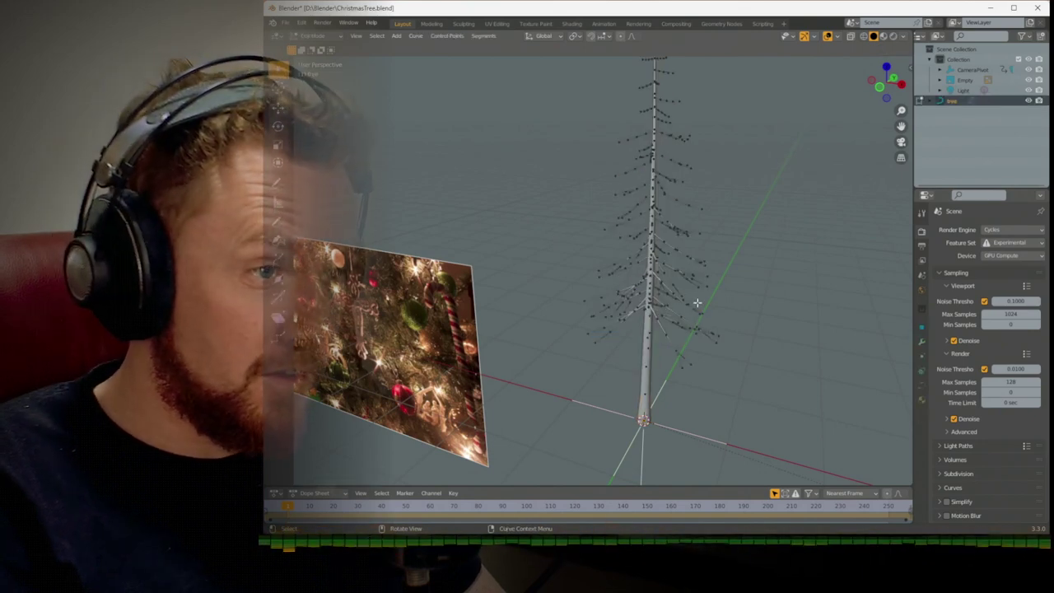
middle_click_drag(696, 303, 738, 270)
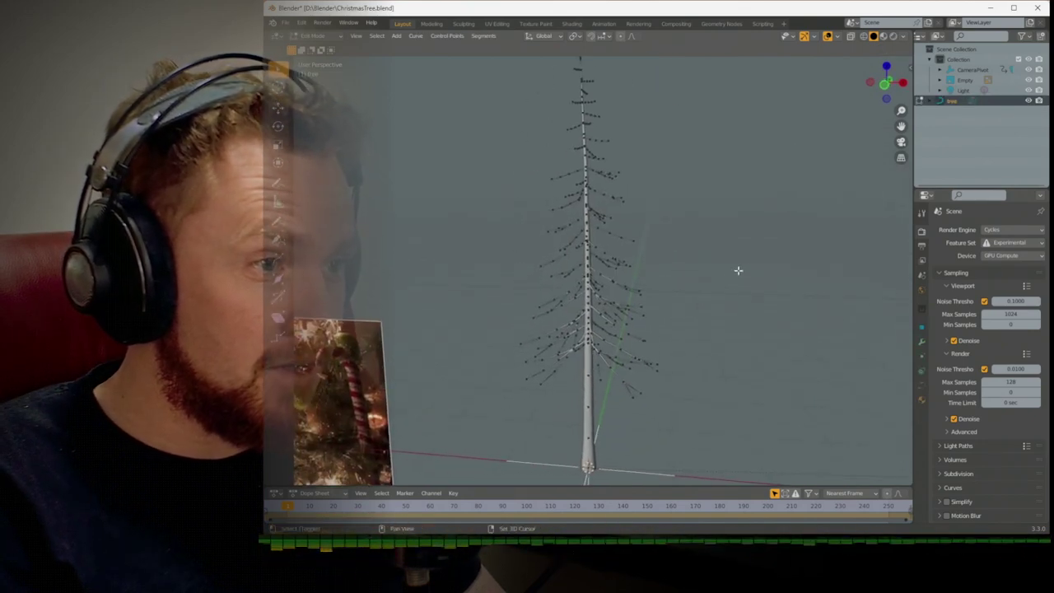
key("a")
key("s")
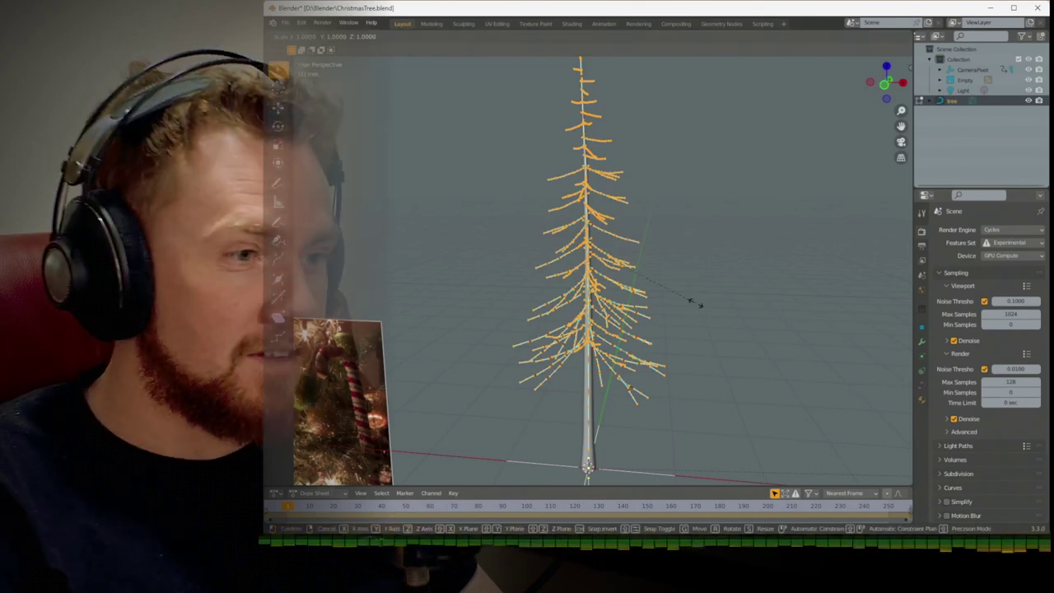
key("shift+z")
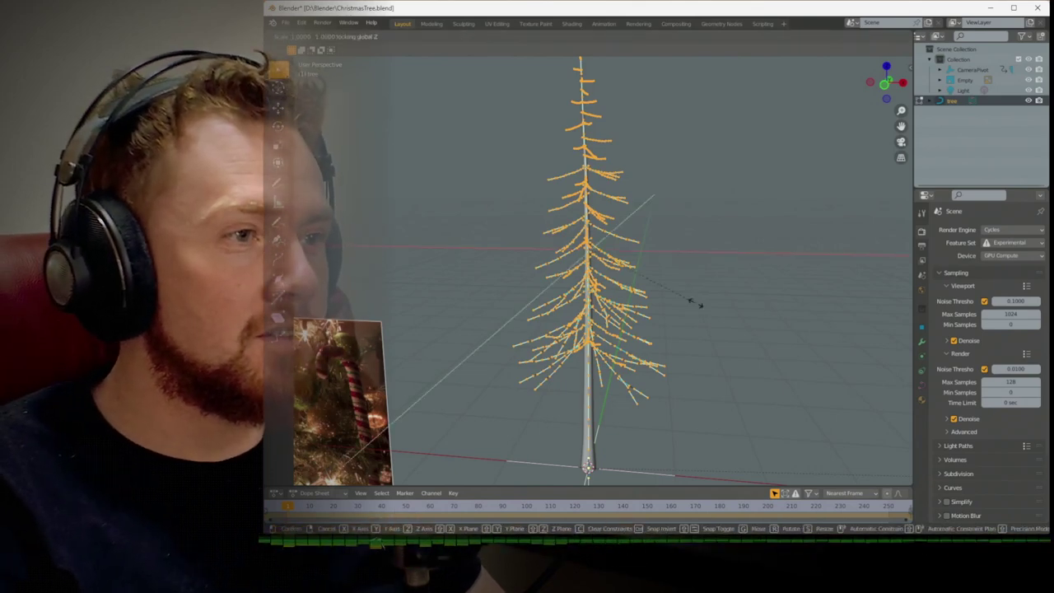
key("4")
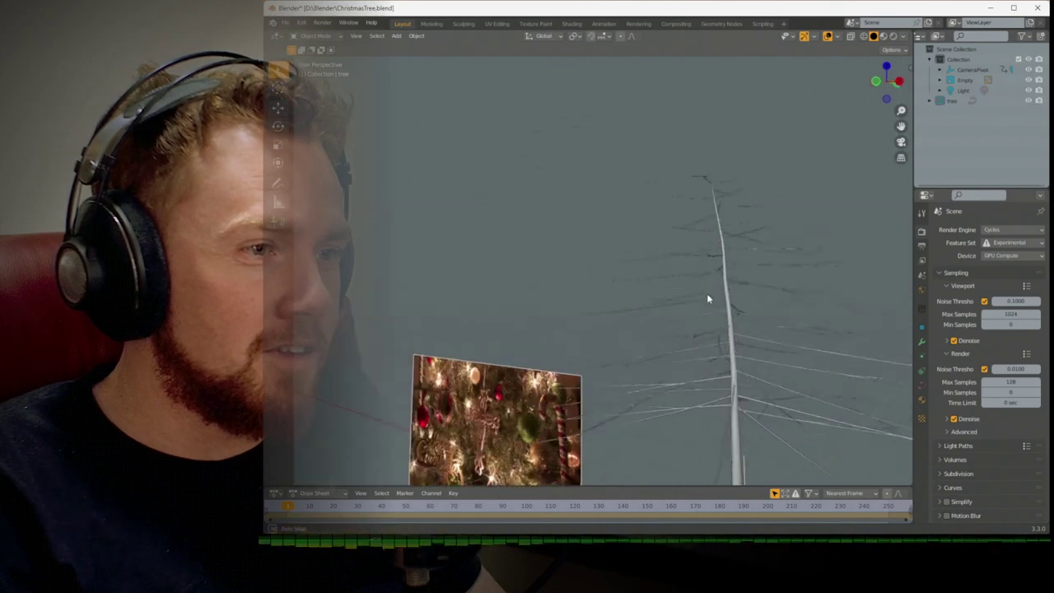
Isolate the widened tree in local view
middle_click_drag(707, 295, 632, 292)
left_click(577, 303)
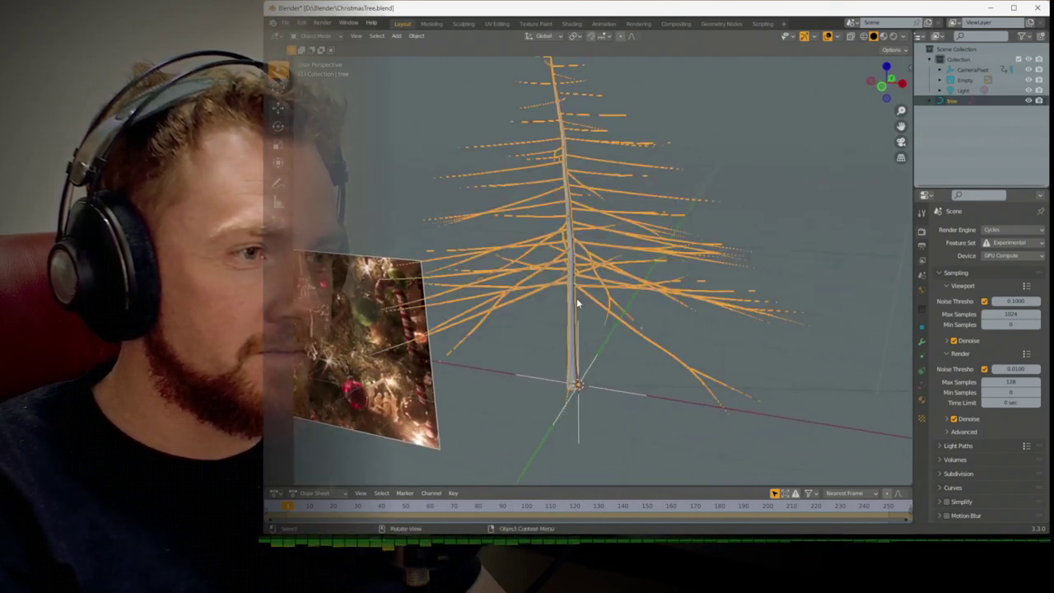
mouse_move(570, 304)
middle_mouse_down()
mouse_move(584, 311)
mouse_move(553, 299)
mouse_move(546, 317)
mouse_move(587, 310)
middle_mouse_up()
scroll(585, 306, "down", 10)
scroll(571, 316, "up", 5)
scroll(570, 319, "up", 3)
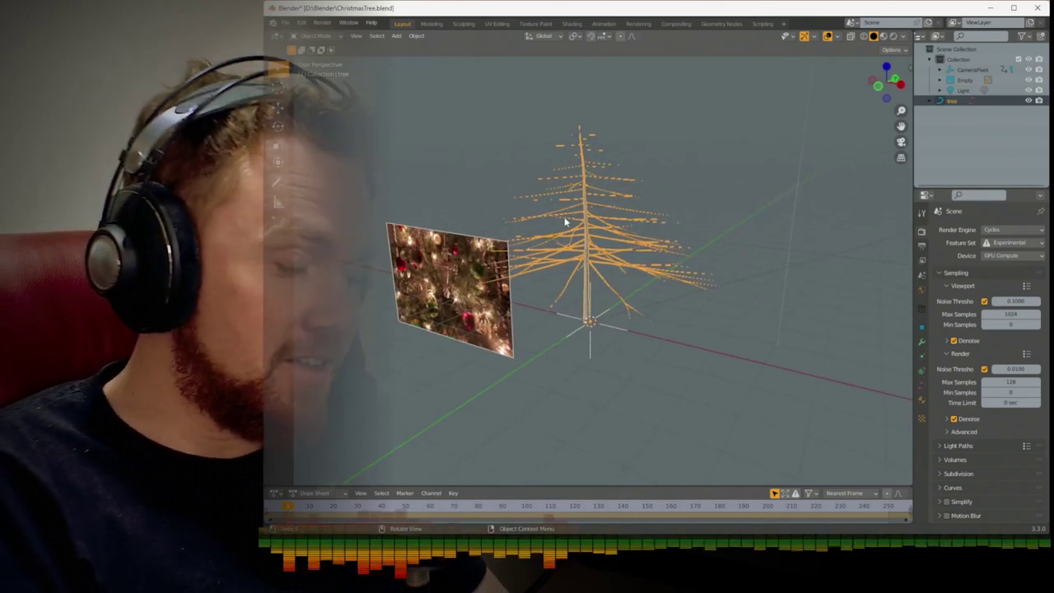
key("KP_Divide")
Examine the isolated tree's trunk and branches up close
middle_click_drag(618, 247, 588, 250)
scroll(633, 245, "up", 4)
scroll(650, 249, "down", 2)
key("Tab")
key("Tab")
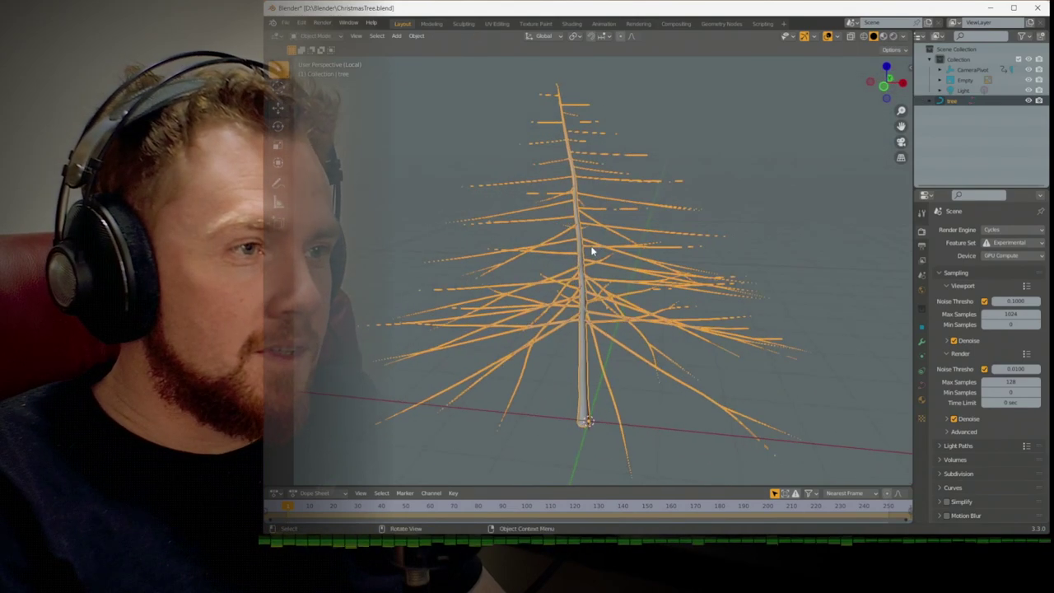
scroll(588, 249, "up", 4)
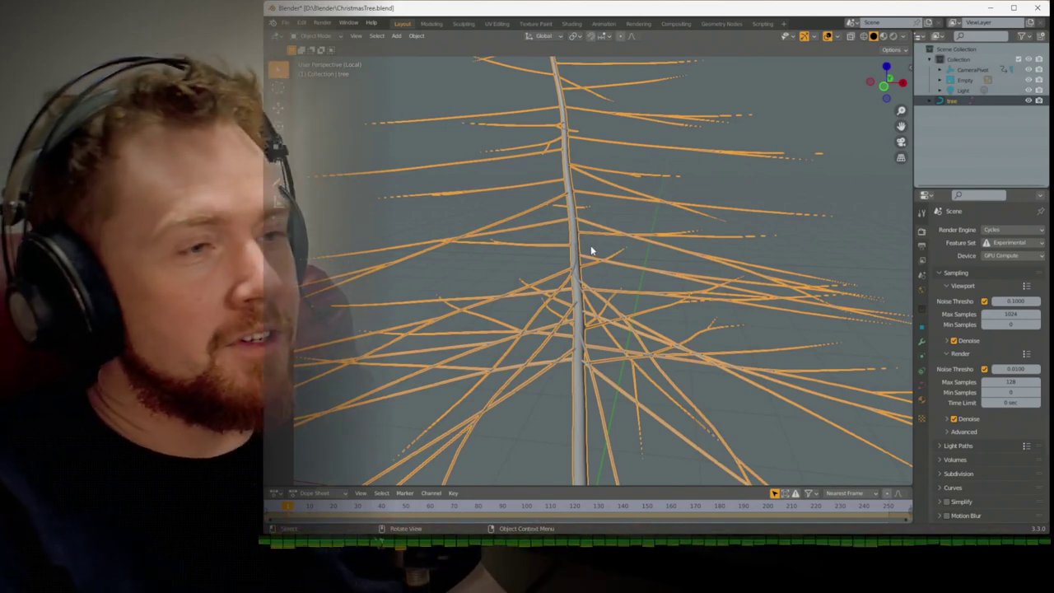
Create a new geometry node group for the tree curve in the Geometry Nodes workspace
right_click(588, 250)
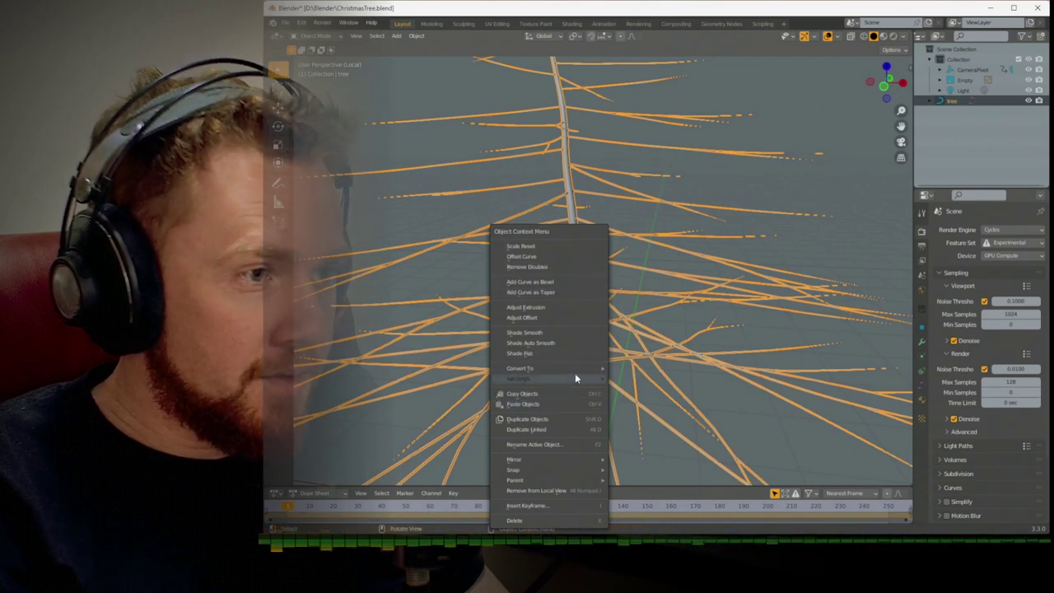
mouse_move(583, 370)
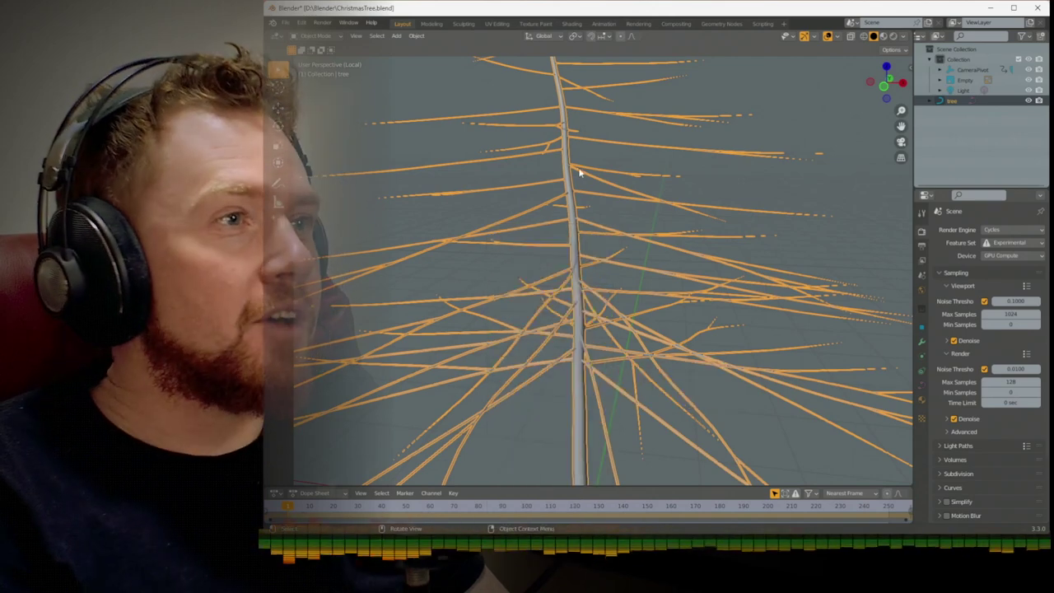
left_click(721, 24)
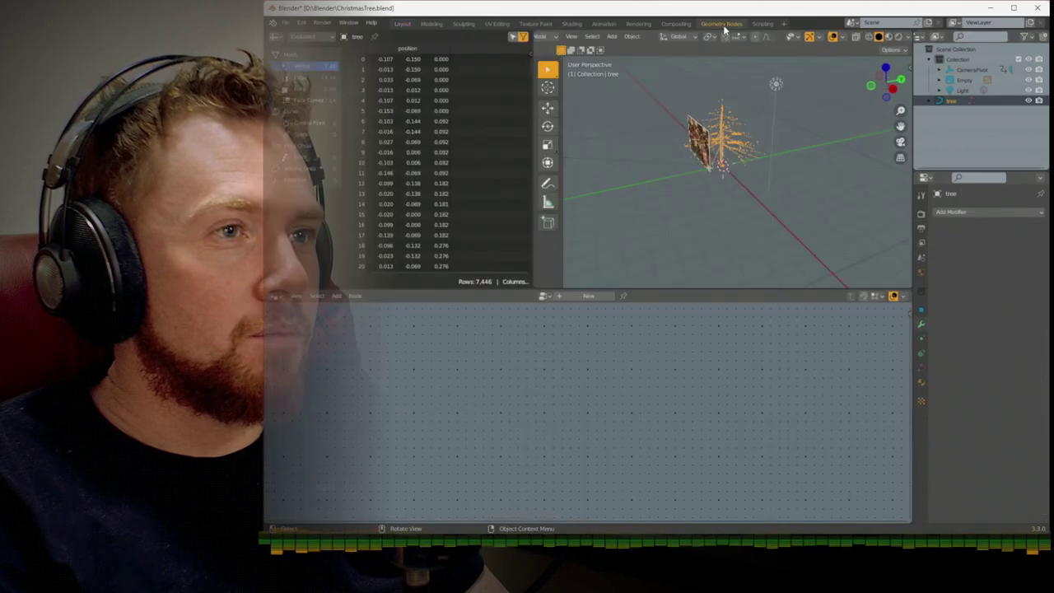
left_click(587, 295)
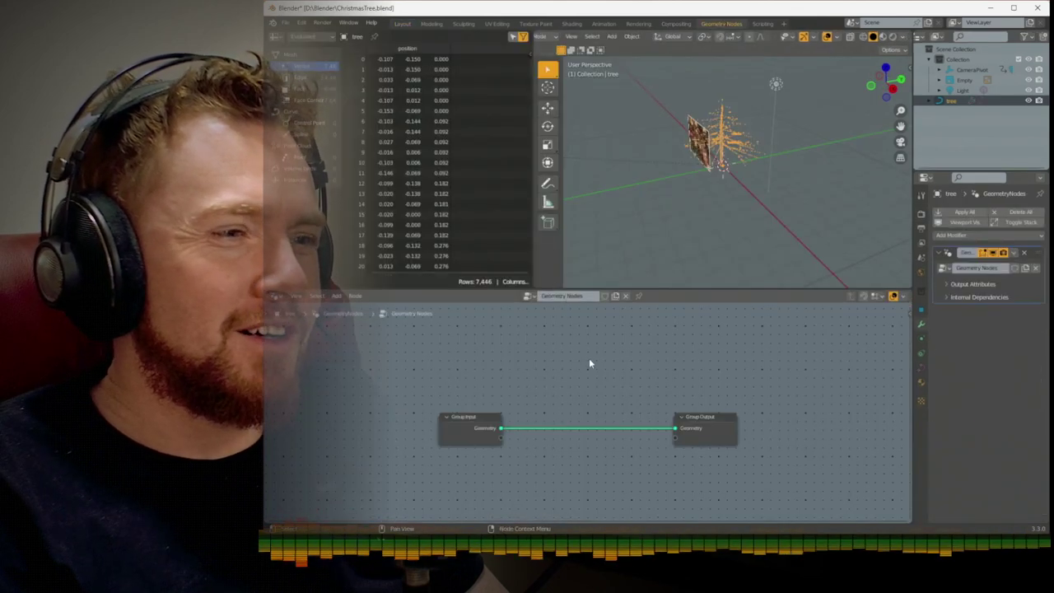
scroll(696, 193, "up", 8)
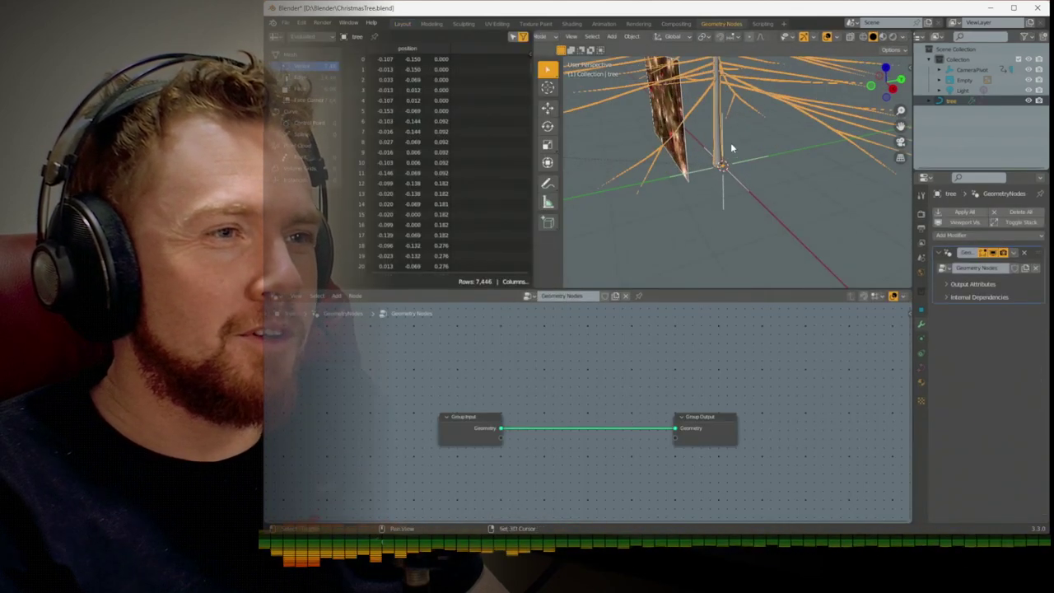
middle_click_drag(726, 129, 739, 106)
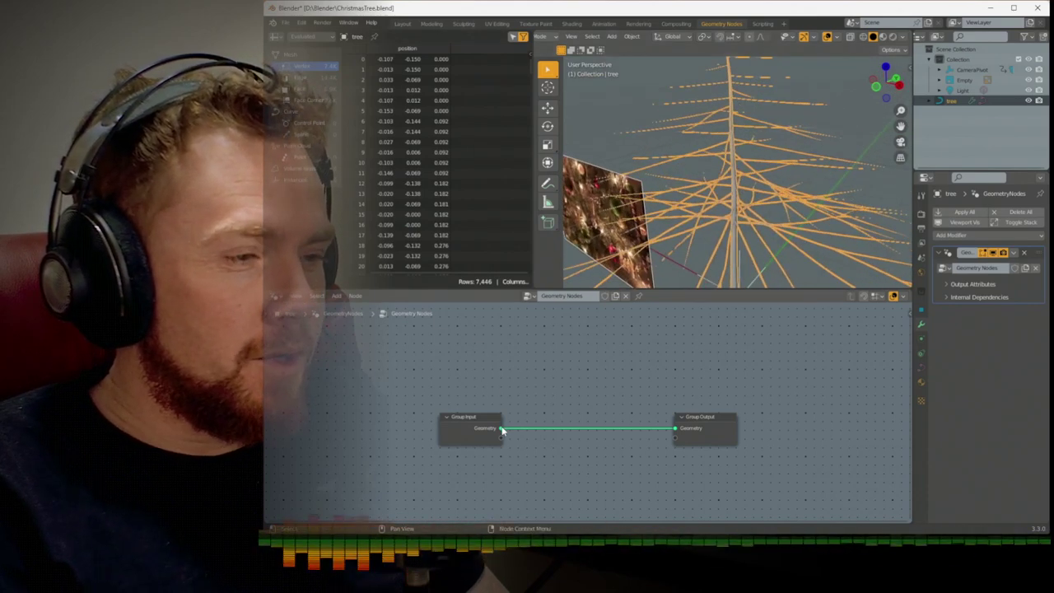
Insert a Mesh to Points node between the Group Input geometry and the Group Output
left_click_drag(501, 429, 543, 428)
key("Escape")
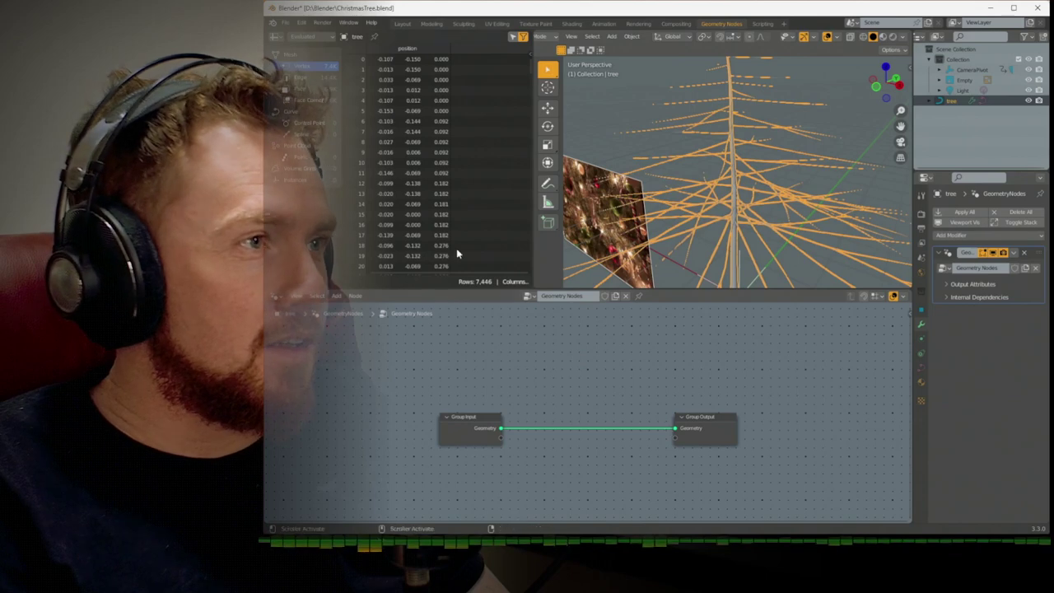
key("Tab")
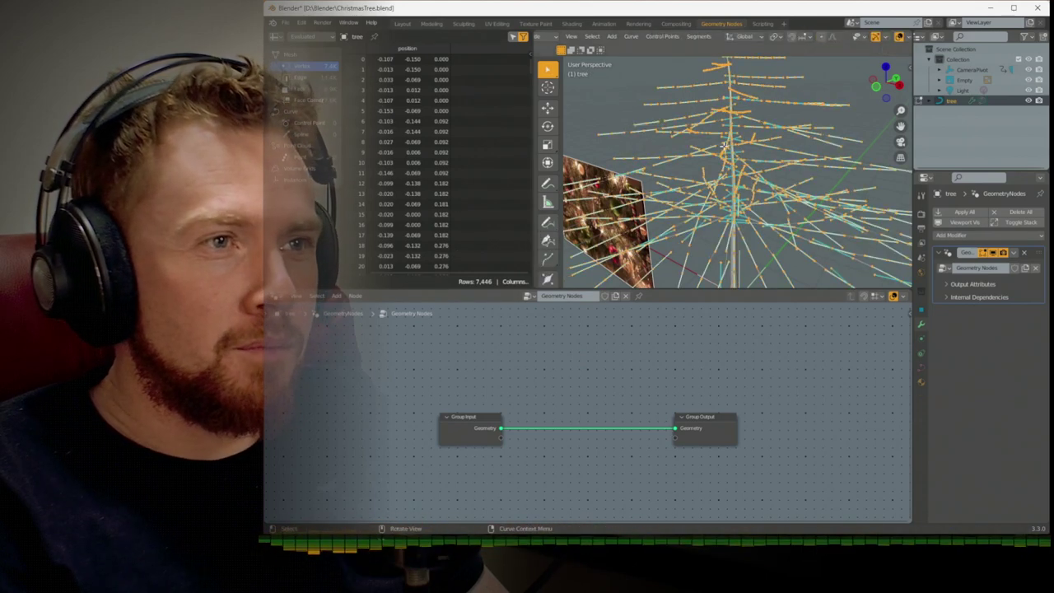
key("Tab")
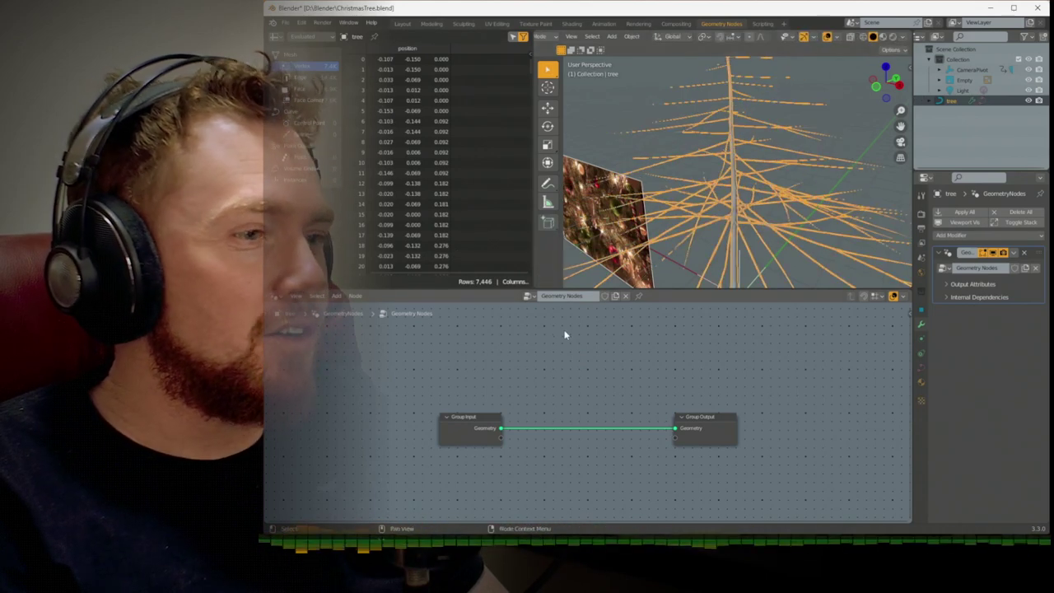
left_click_drag(504, 429, 536, 392)
key("Return")
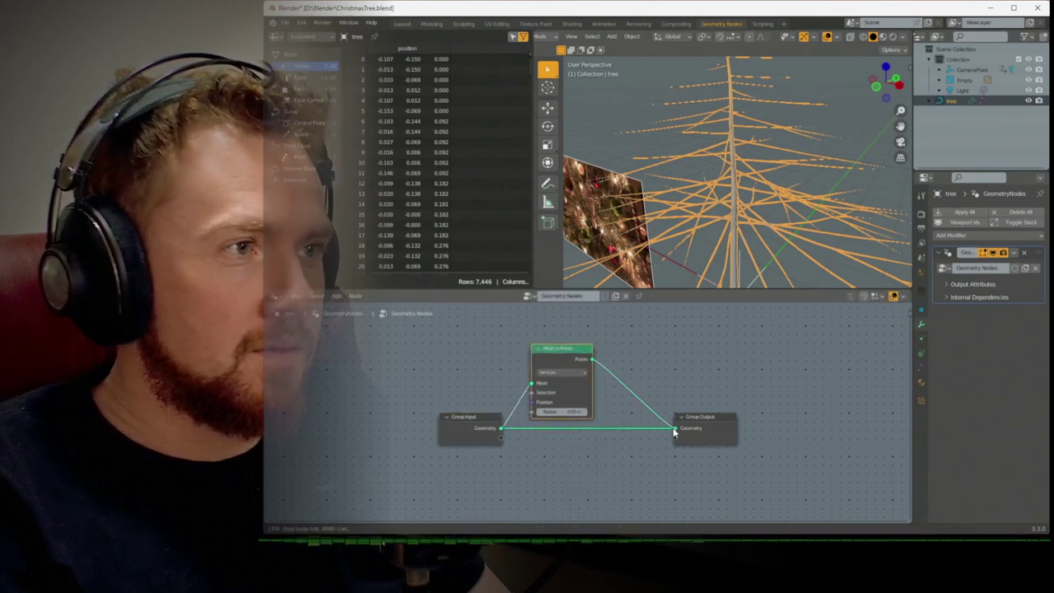
left_click_drag(674, 432, 674, 434)
middle_click_drag(715, 233, 764, 202)
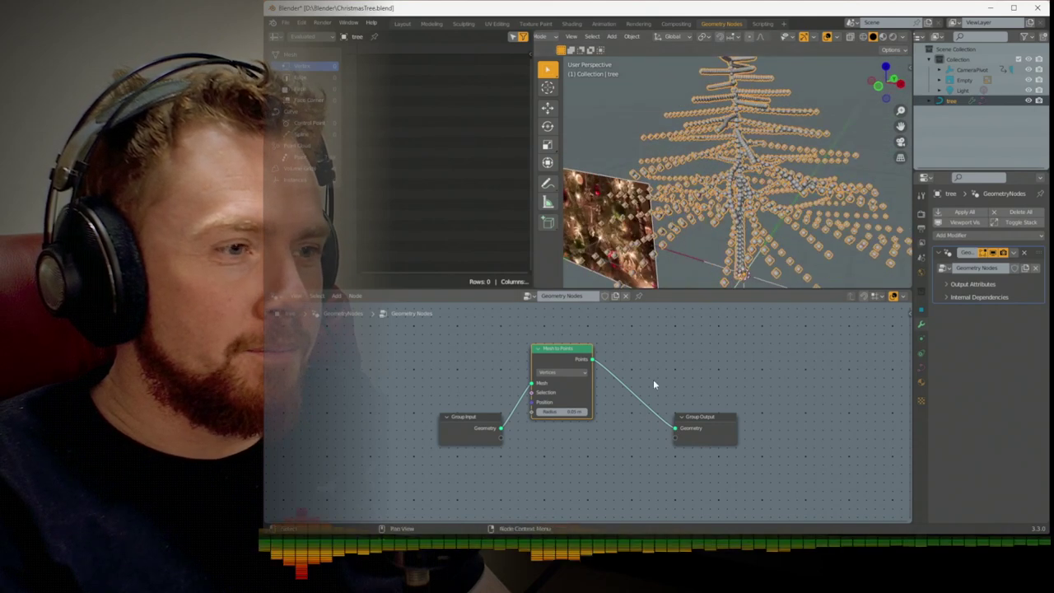
Try the Edges, Faces and Vertices modes of the Mesh to Points node, and unlink the node group from the tree
left_click(572, 374)
left_click(569, 393)
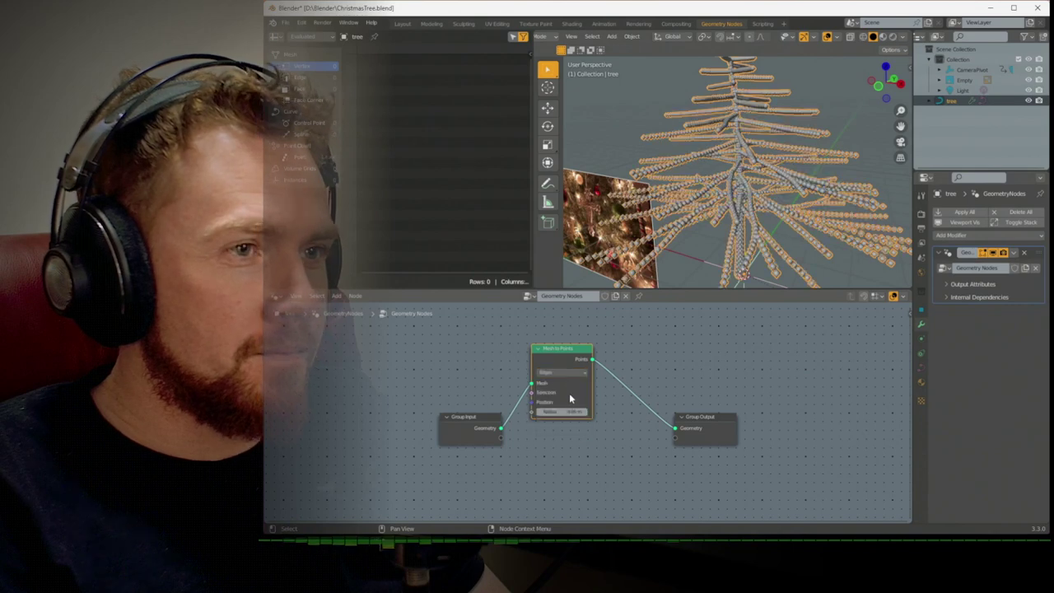
left_click(572, 373)
left_click(570, 401)
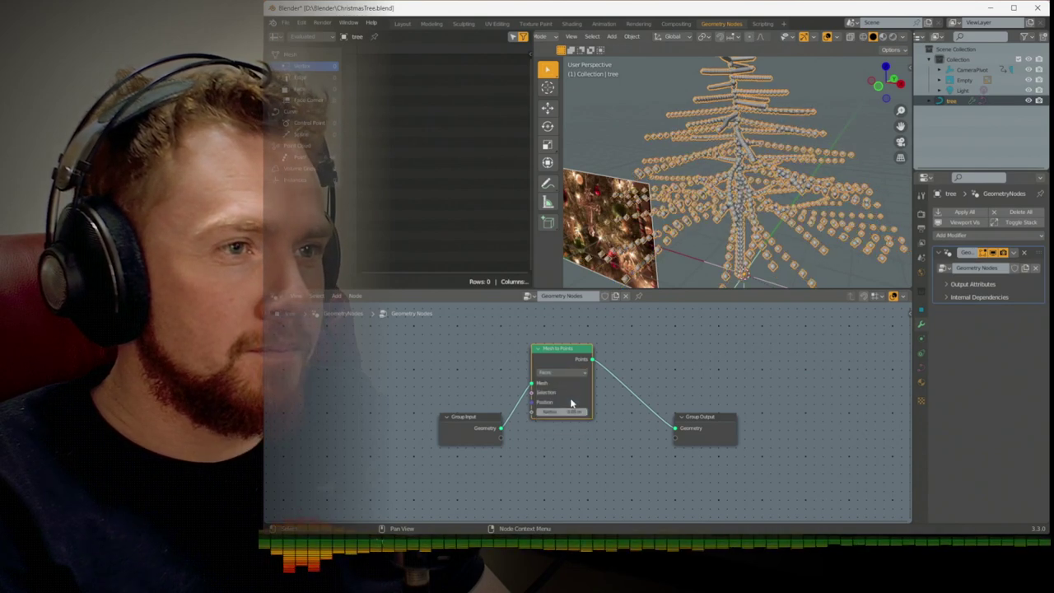
left_click(572, 375)
left_click(573, 382)
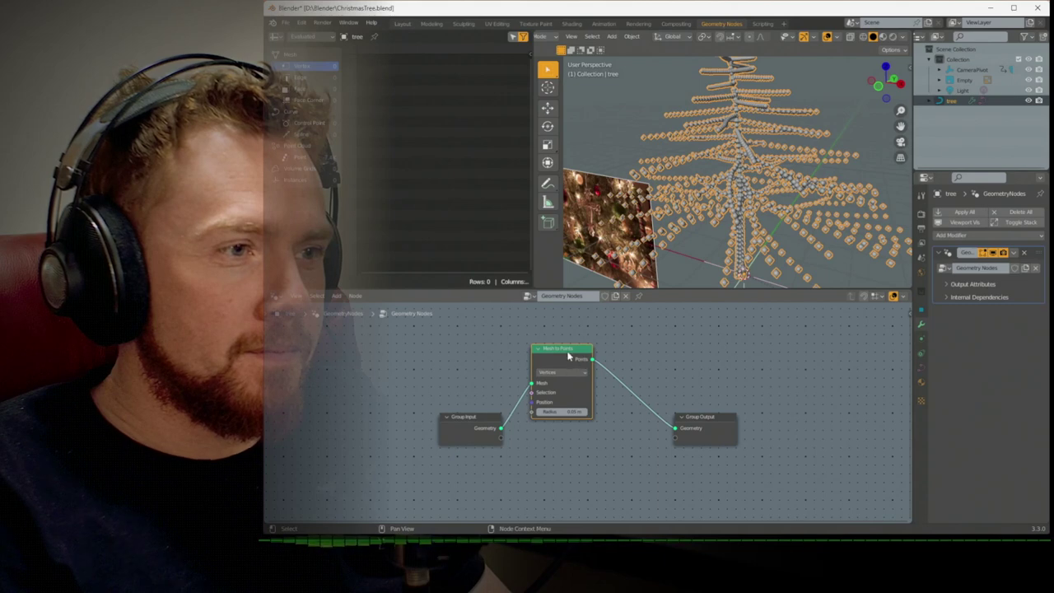
left_click(627, 296)
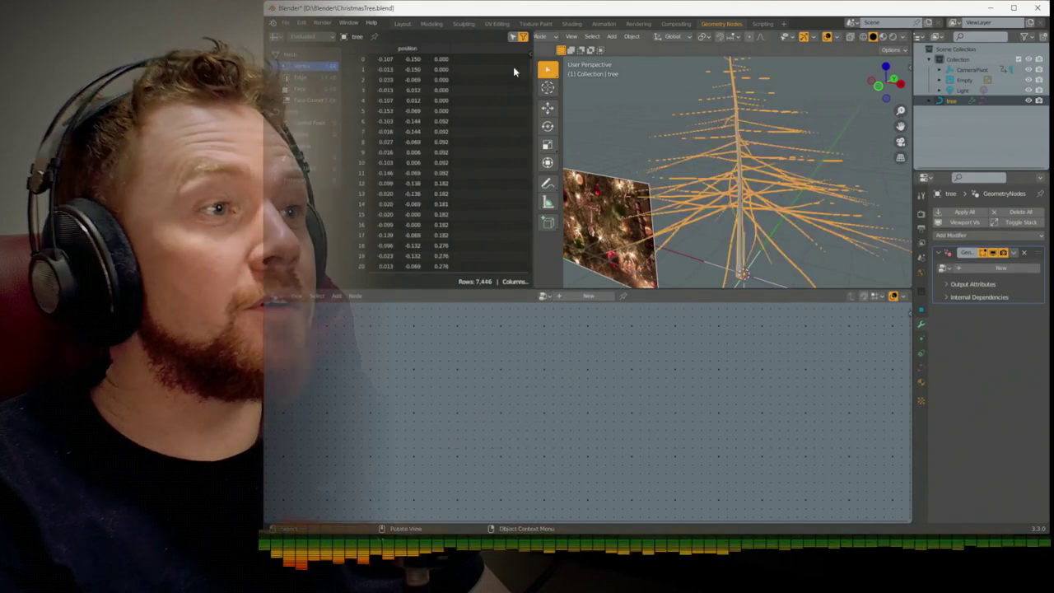
Return to the Layout workspace and convert the tree curve to a mesh
left_click(408, 24)
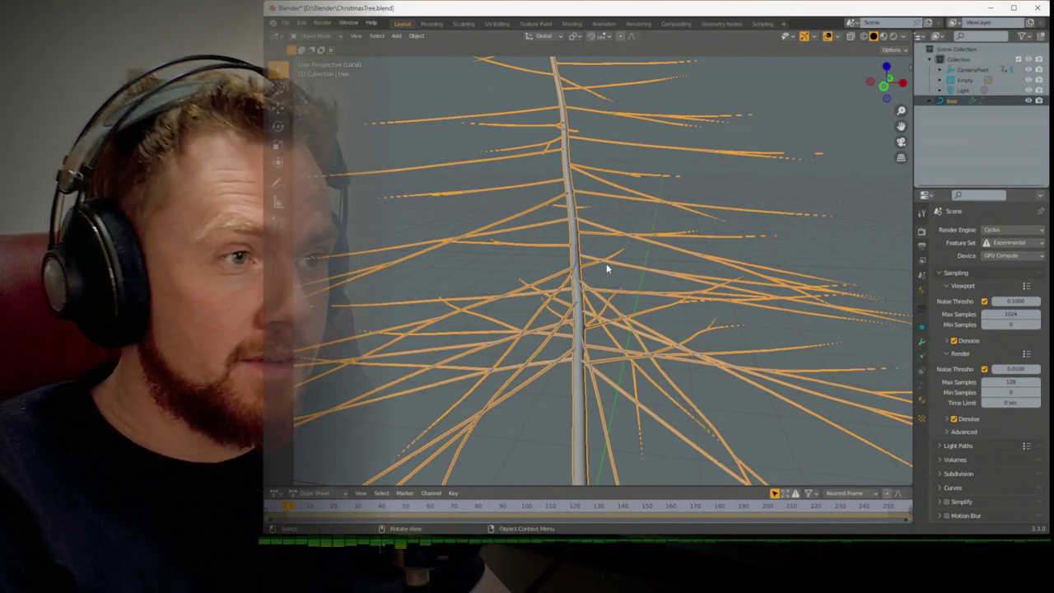
right_click(581, 263)
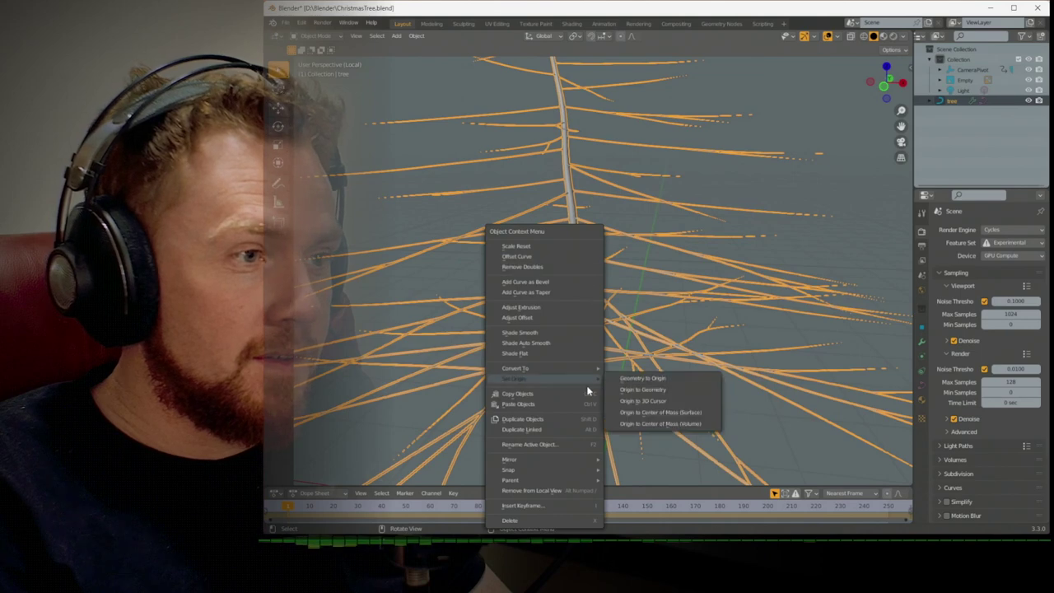
mouse_move(590, 370)
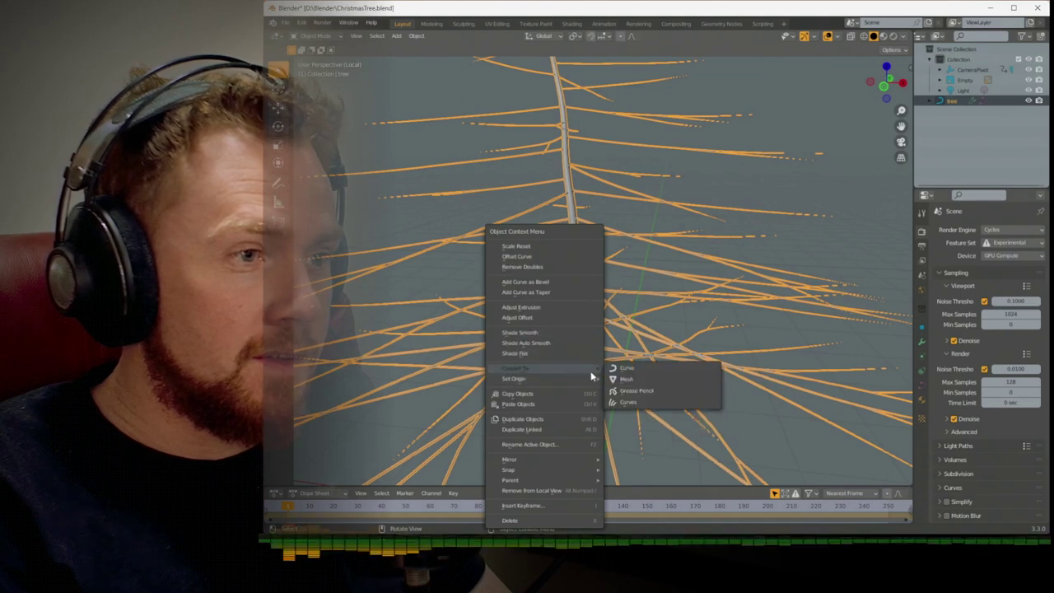
left_click(640, 384)
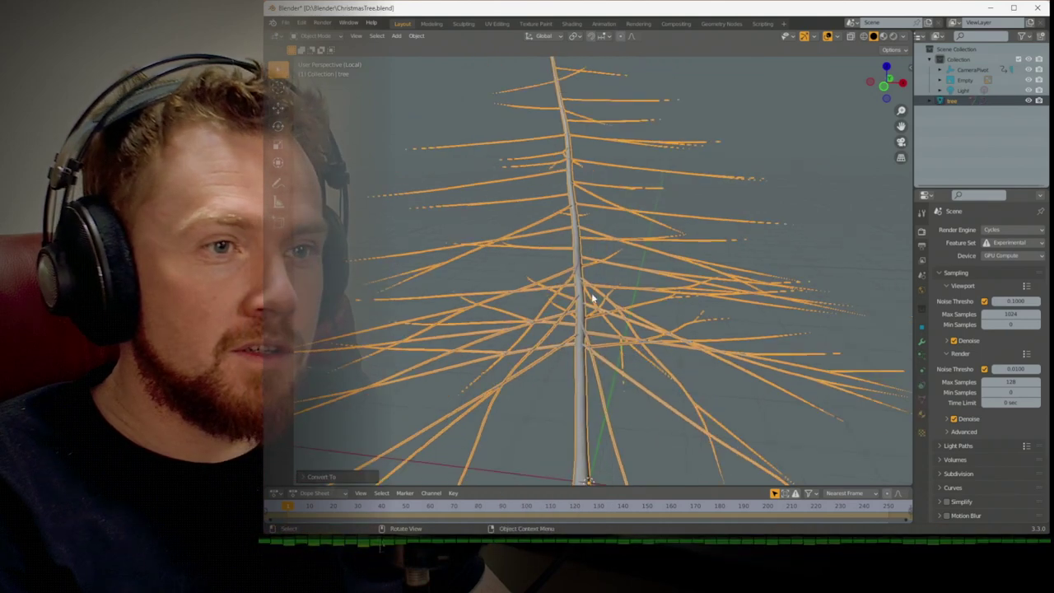
Select all vertices of the tree's trunk in Edit Mode, leaving out the branches
key("Tab")
middle_click_drag(588, 312, 588, 388)
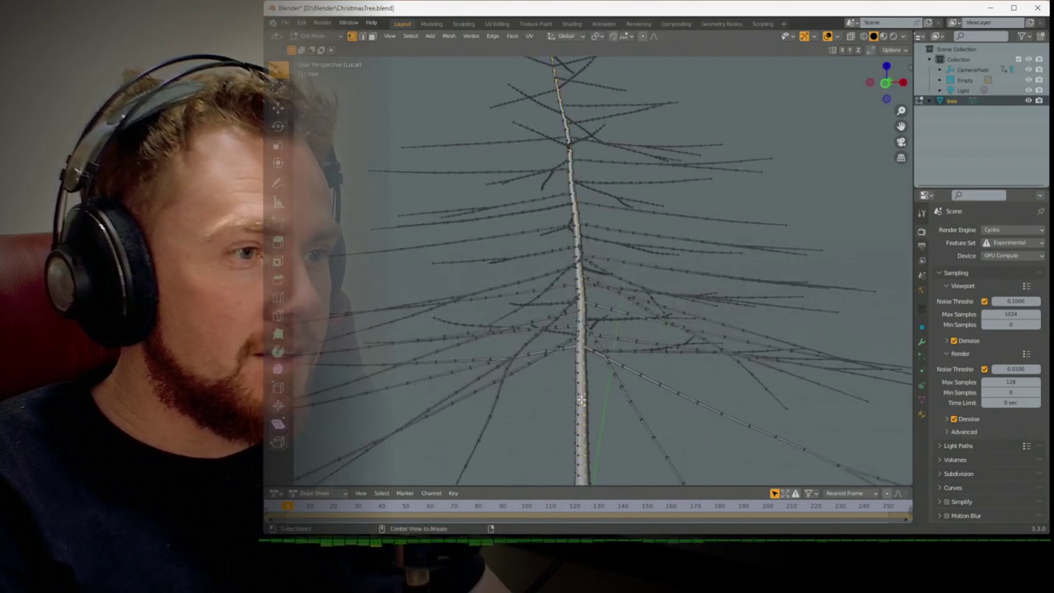
middle_click_drag(580, 401, 455, 386)
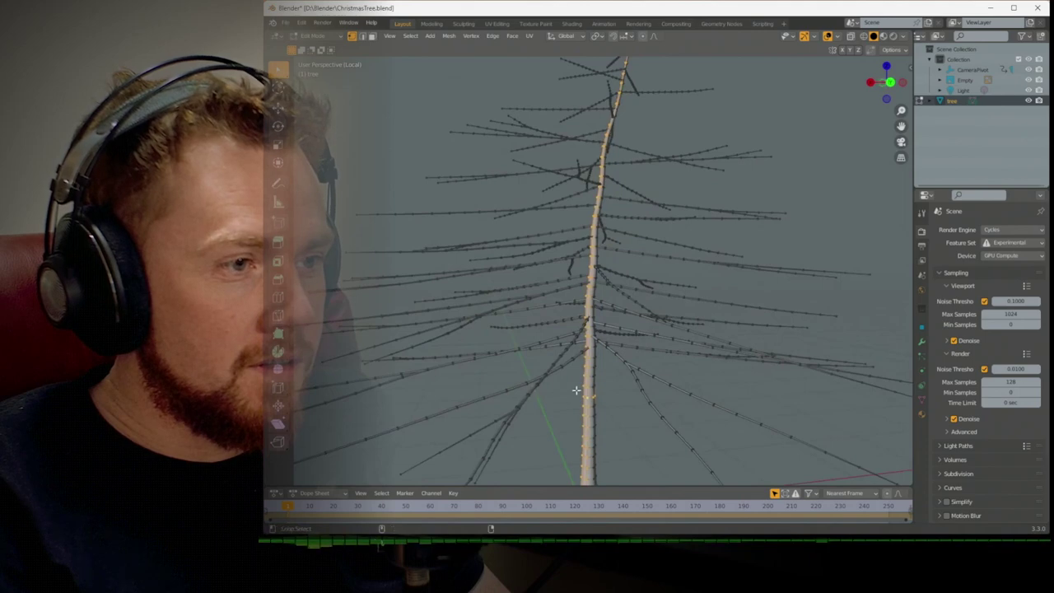
middle_click_drag(592, 390, 560, 387)
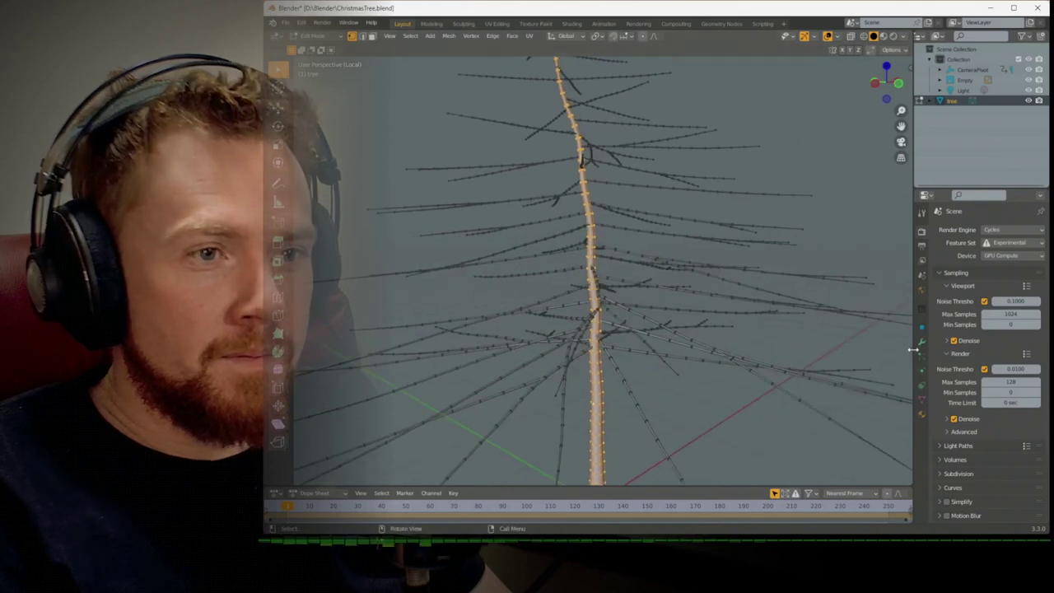
Create a vertex group named Trunk and assign the selected trunk vertices to it
left_click(921, 401)
left_click(1036, 262)
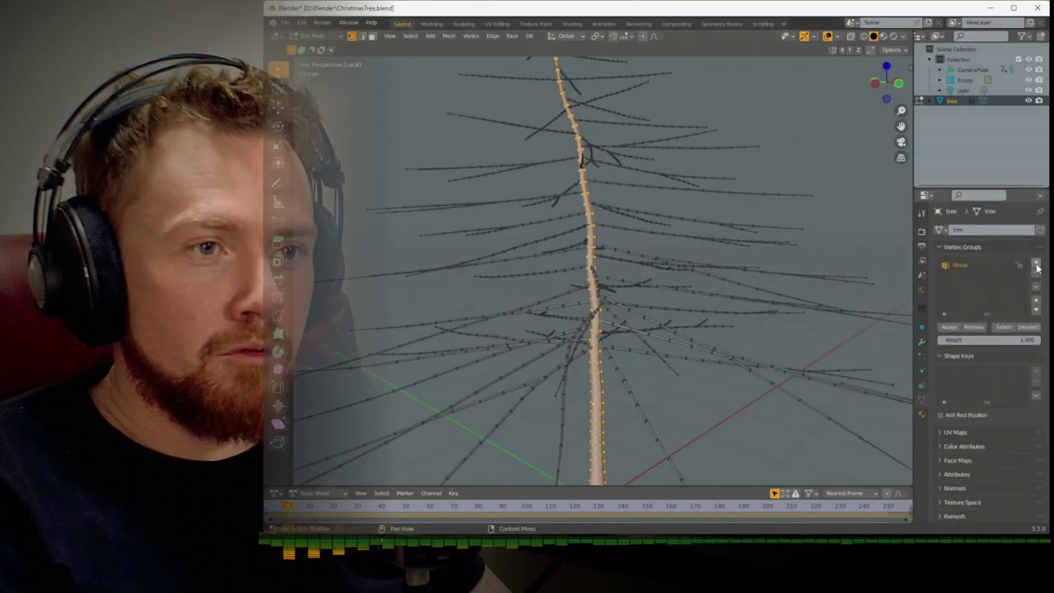
type("Trunk")
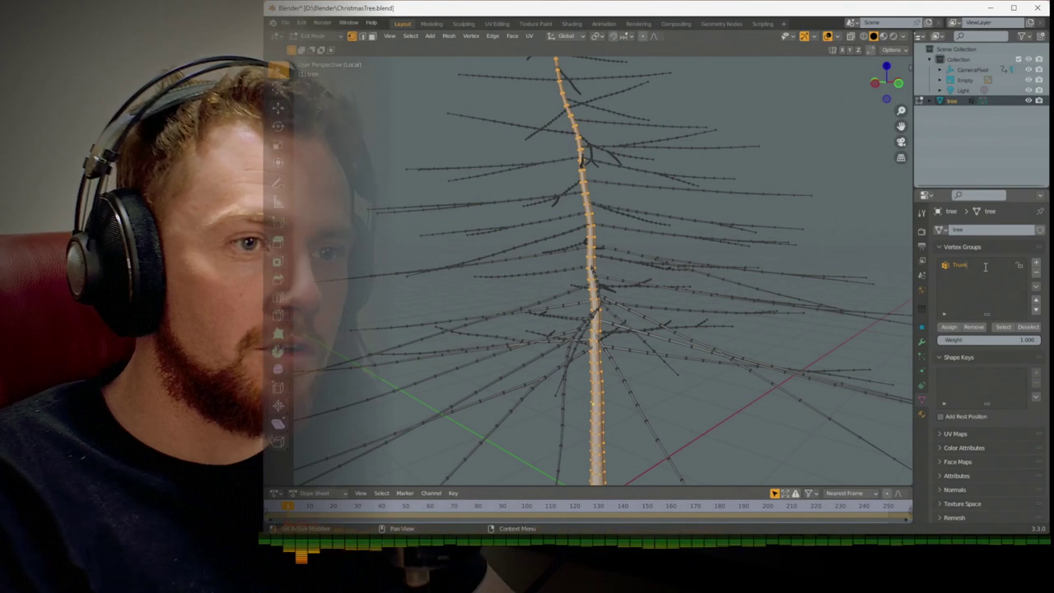
key("Return")
left_click(947, 327)
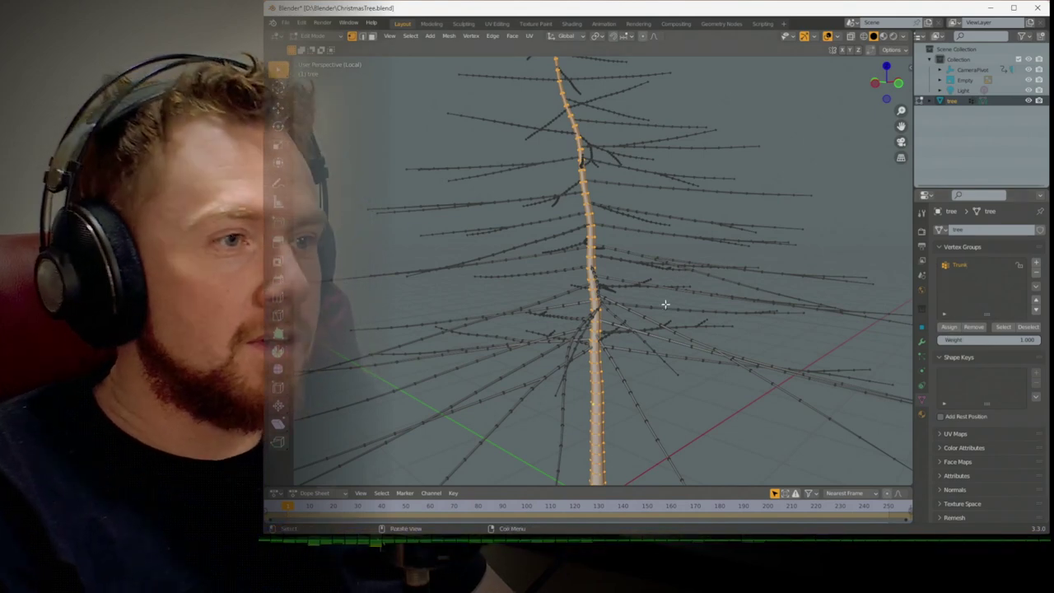
Invert the selection to the branches and assign them to a new vertex group named Branches
key("ctrl+i")
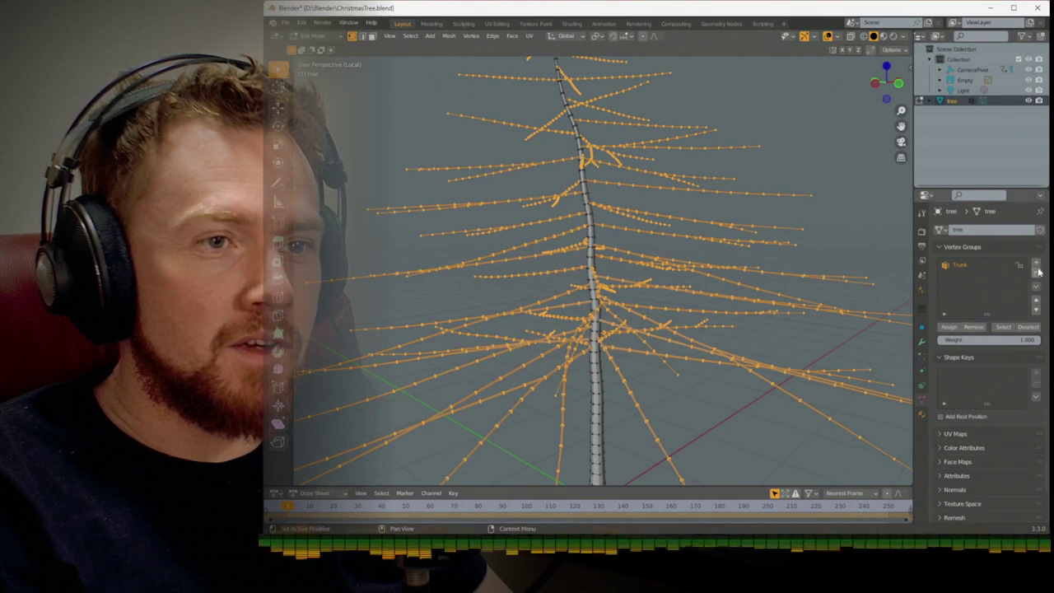
double_click(985, 276)
type("B")
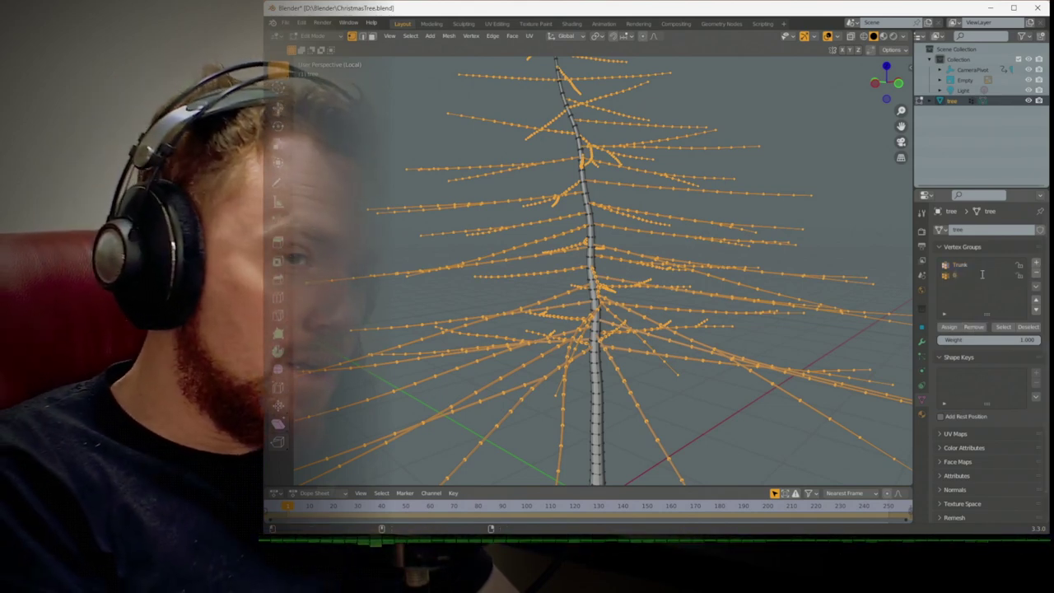
type("ranches")
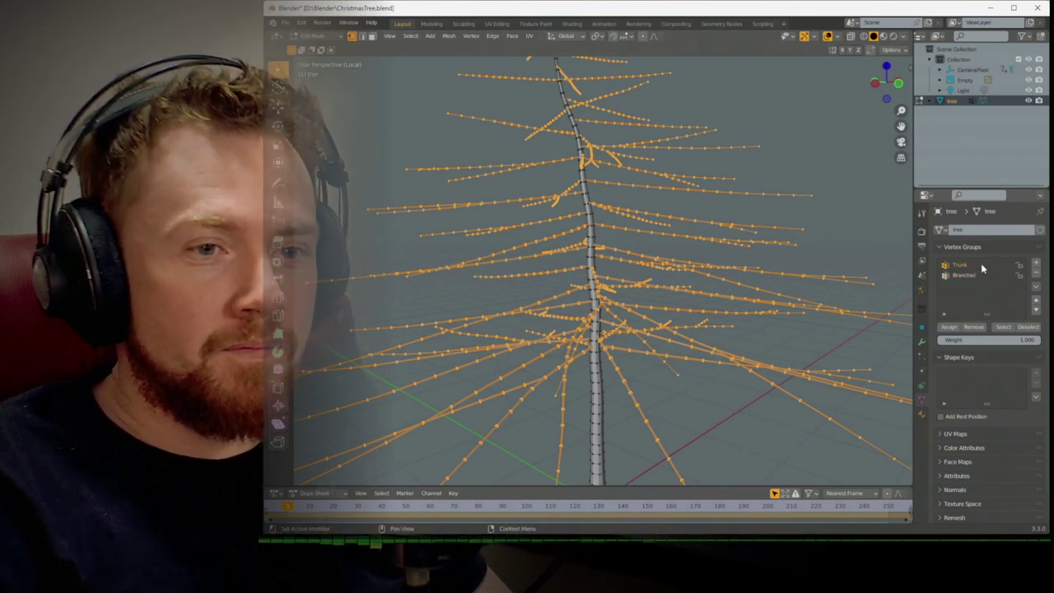
Check the Trunk and Branches vertex groups by selecting and deselecting their vertices in turn
left_click(1027, 327)
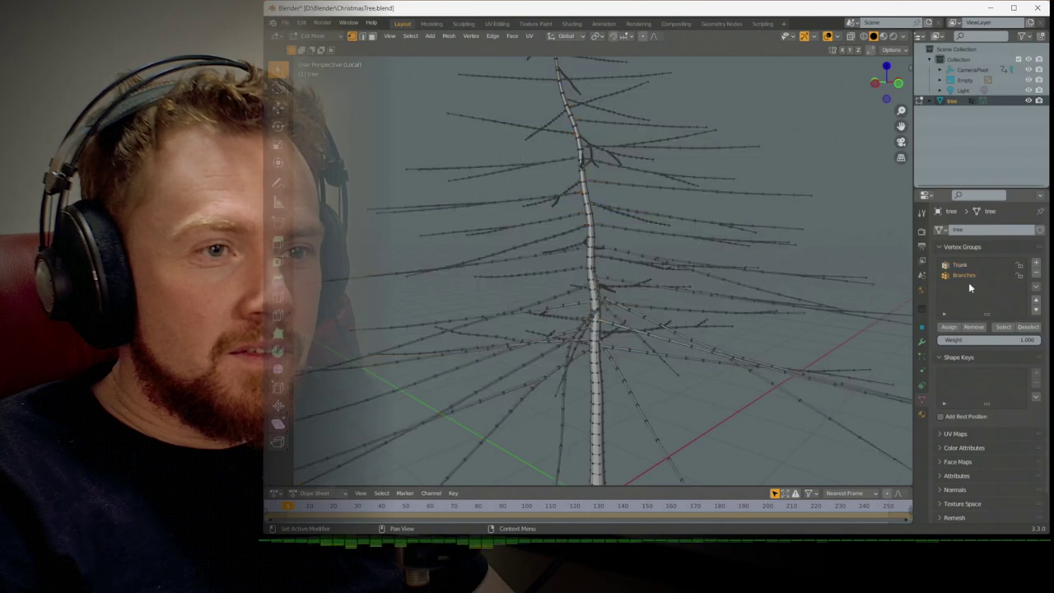
left_click(1003, 327)
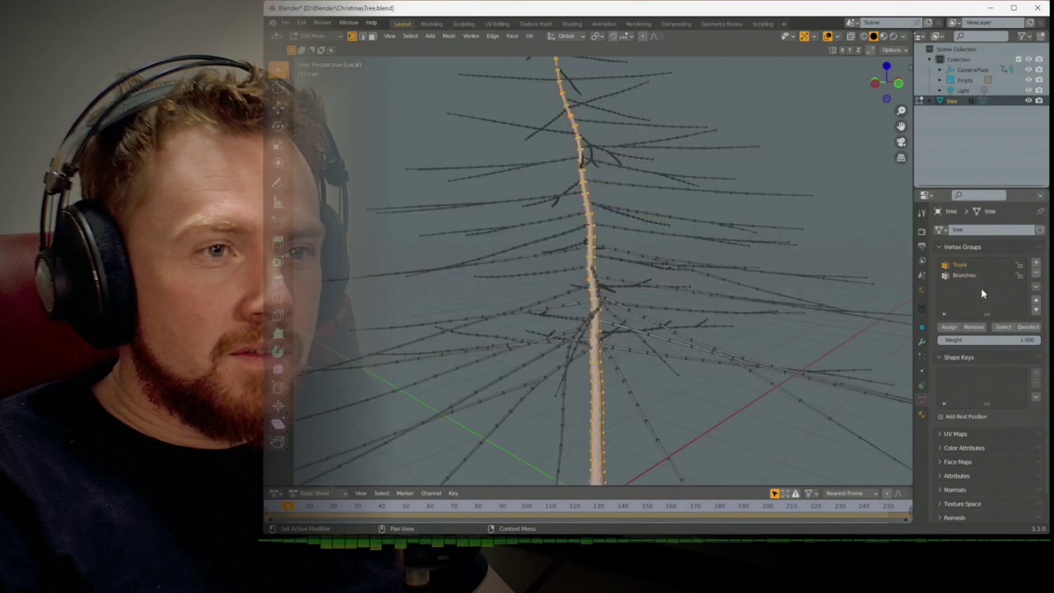
left_click(1021, 327)
left_click(1002, 329)
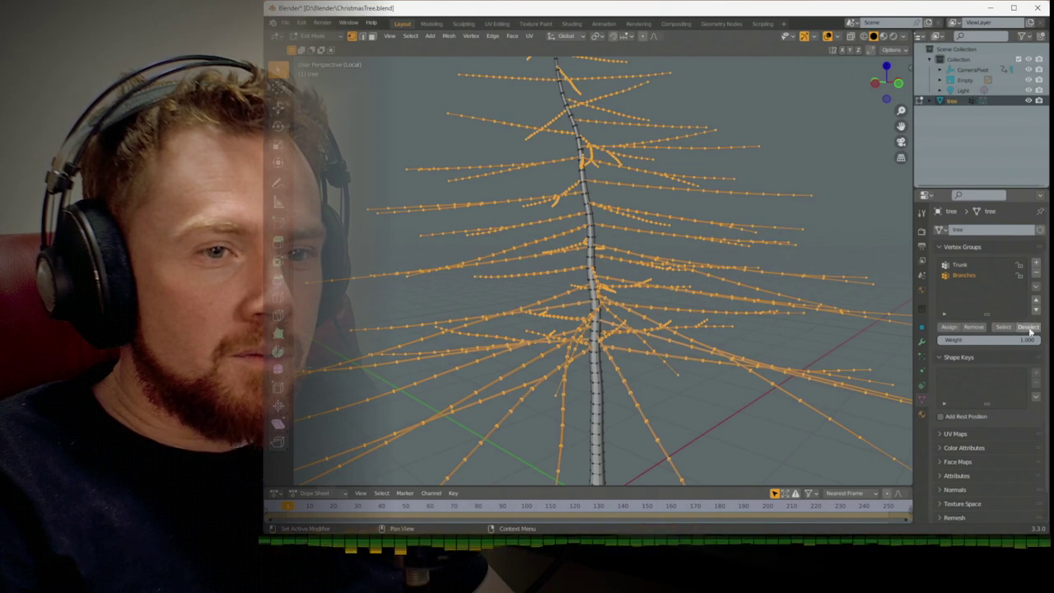
Leave Edit Mode and add a new particle system to the tree mesh
key("Tab")
middle_click_drag(689, 282, 872, 330)
left_click(922, 356)
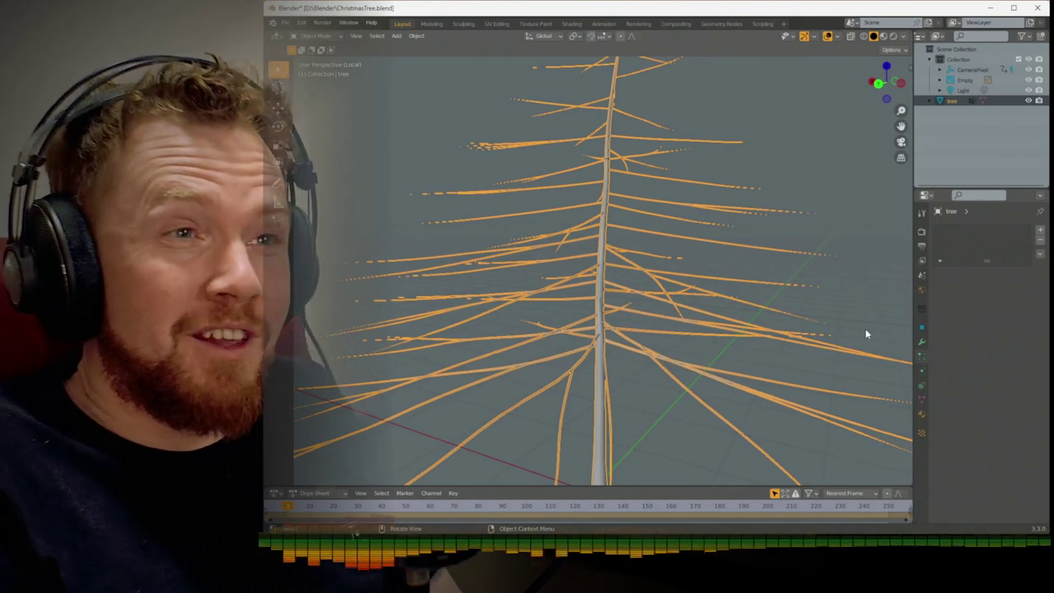
scroll(764, 306, "up", 3)
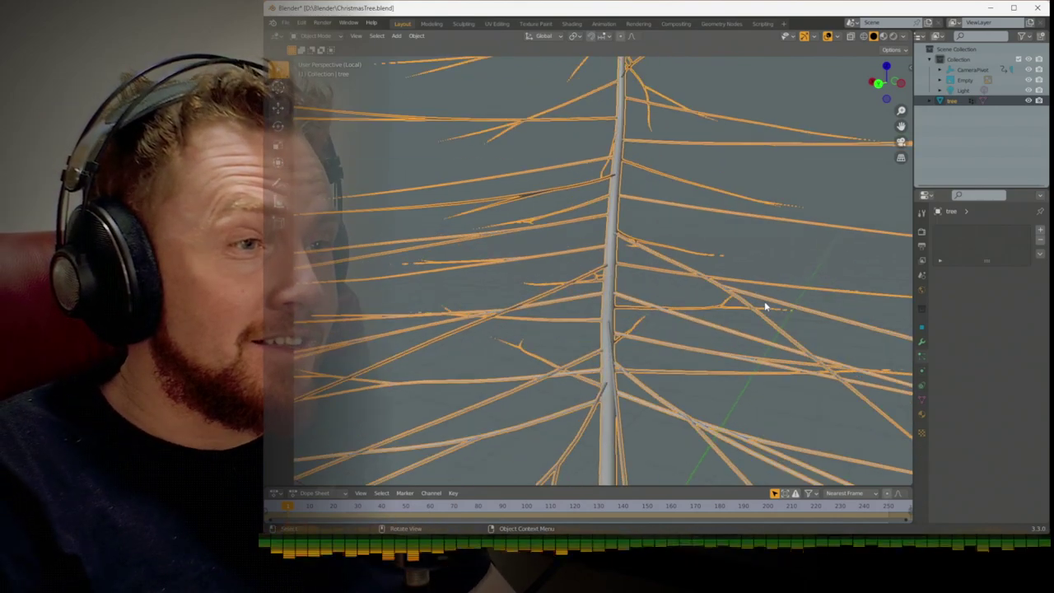
middle_click_drag(764, 301, 735, 304)
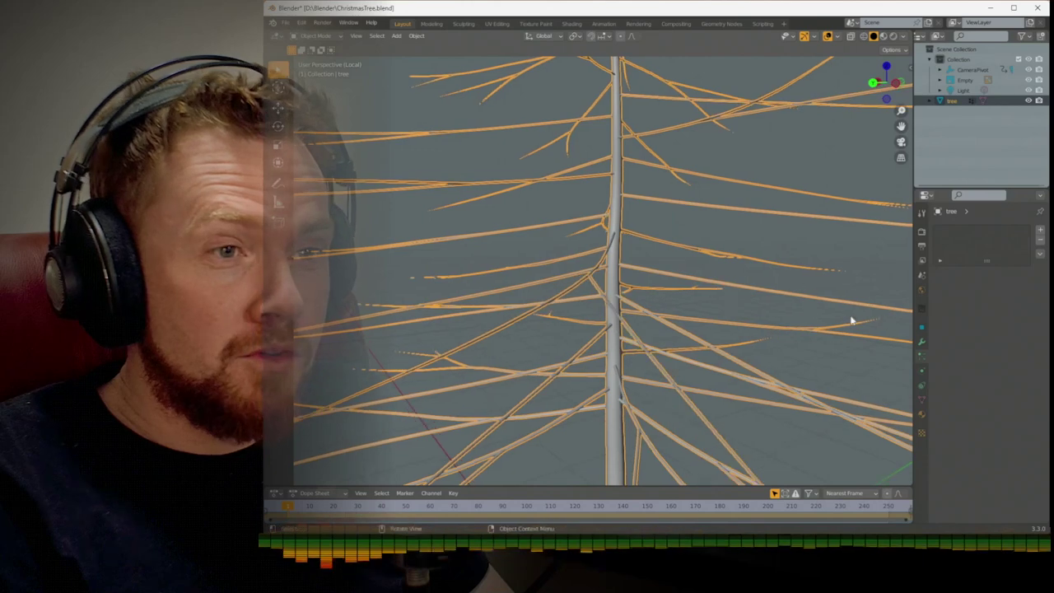
left_click(1039, 234)
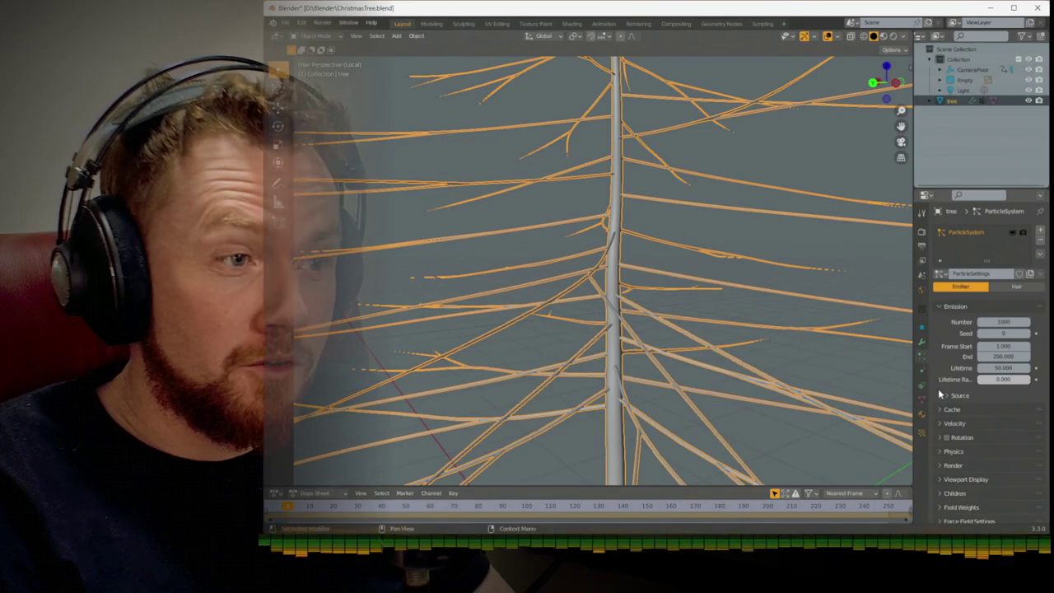
Switch the tree's particle system to Hair and set the hair length to 0.1 m
left_click(1012, 286)
scroll(774, 304, "down", 5)
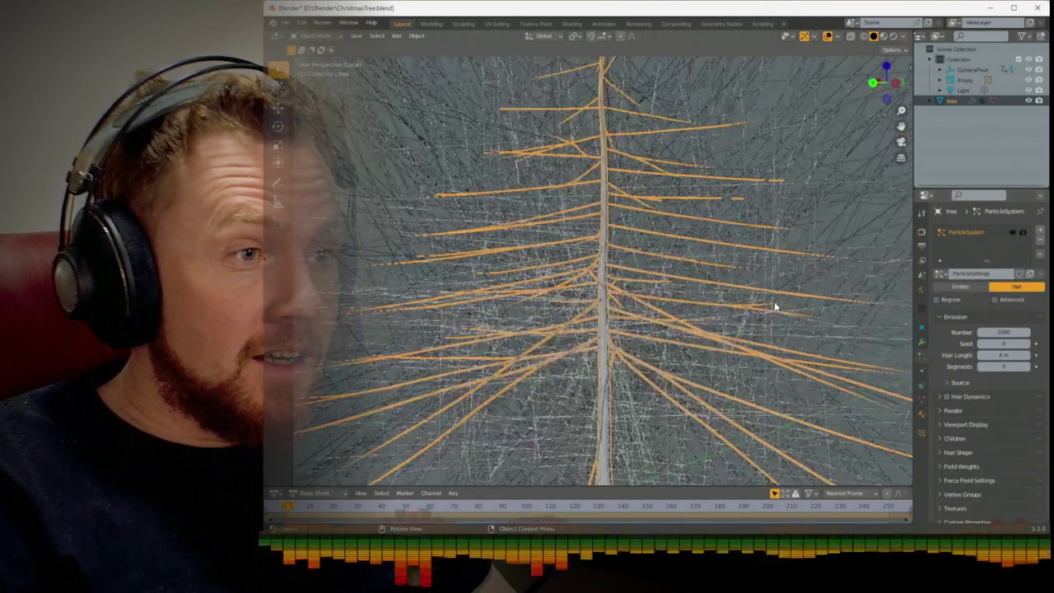
middle_click_drag(774, 307, 824, 307)
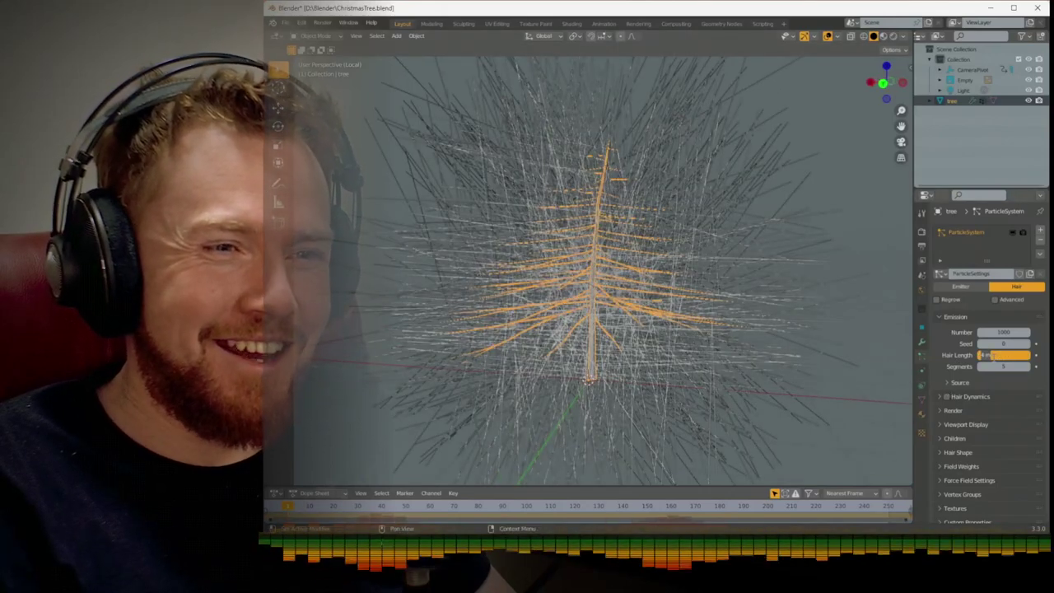
type("0.1")
key("Return")
scroll(732, 299, "up", 6)
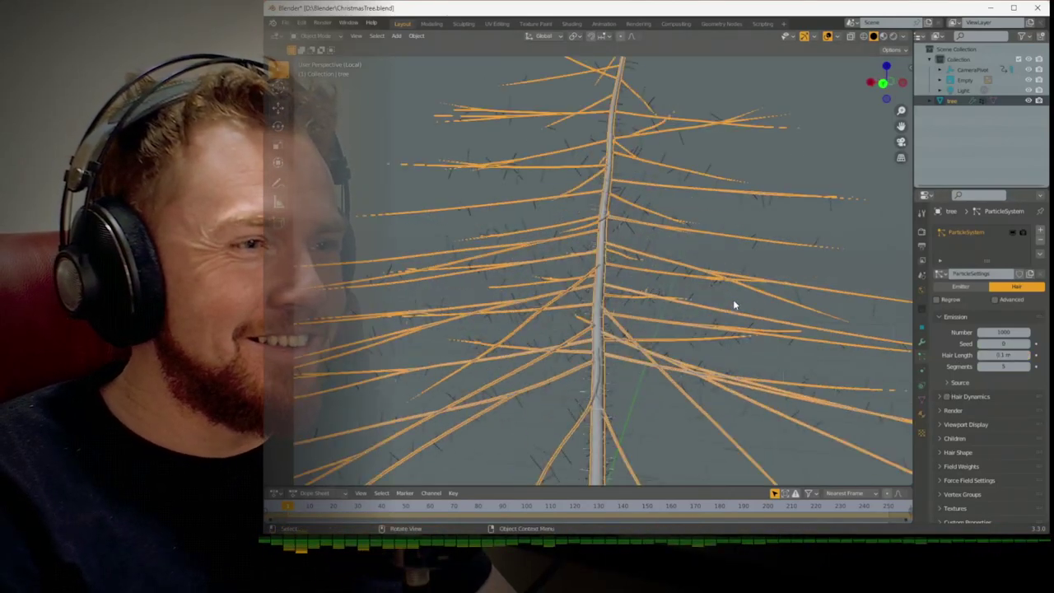
scroll(732, 299, "up", 2)
scroll(733, 299, "down", 2)
middle_click_drag(734, 306, 745, 332)
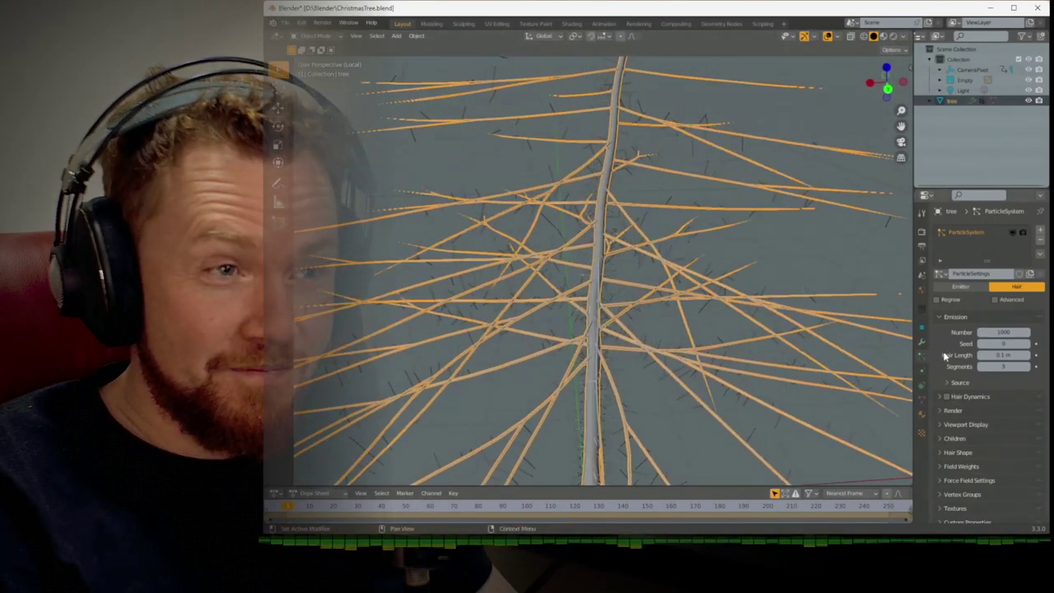
Try emitting the hair from vertices, and set the emission source back to faces
scroll(946, 356, "down", 1)
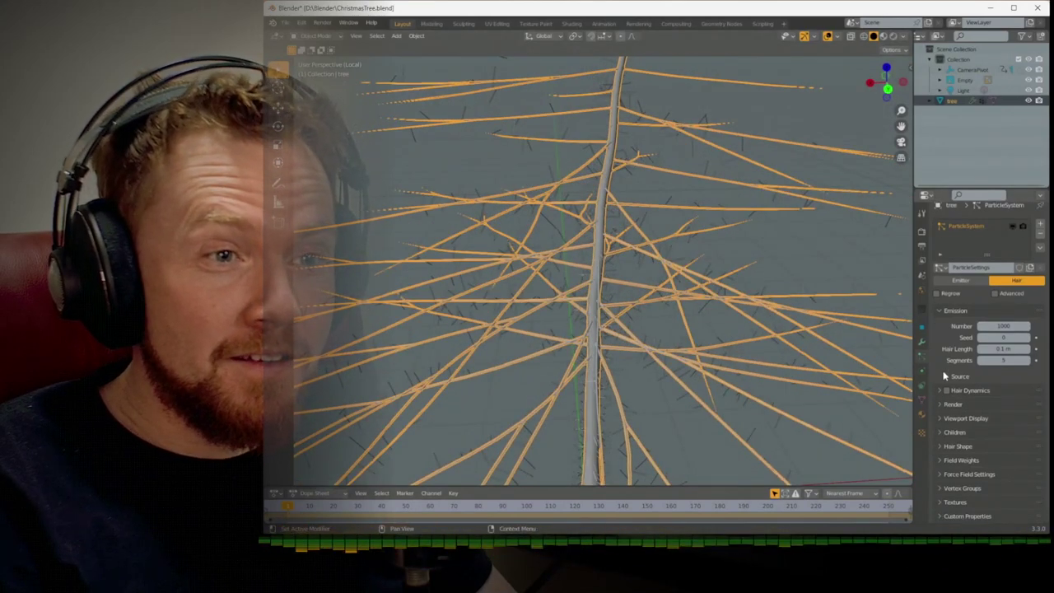
left_click(947, 375)
scroll(971, 378, "down", 3)
left_click(998, 371)
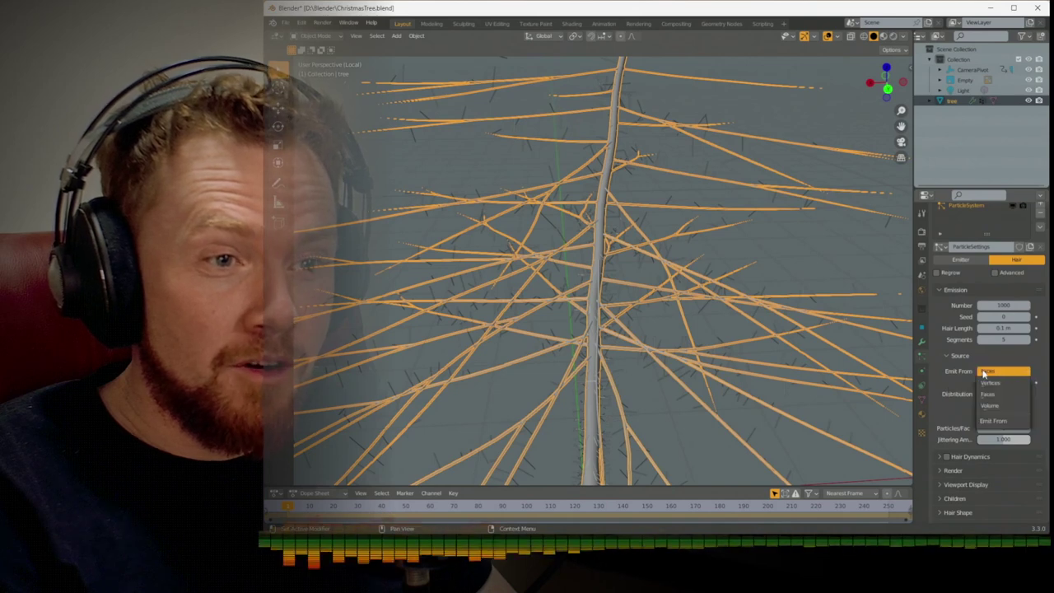
left_click(990, 383)
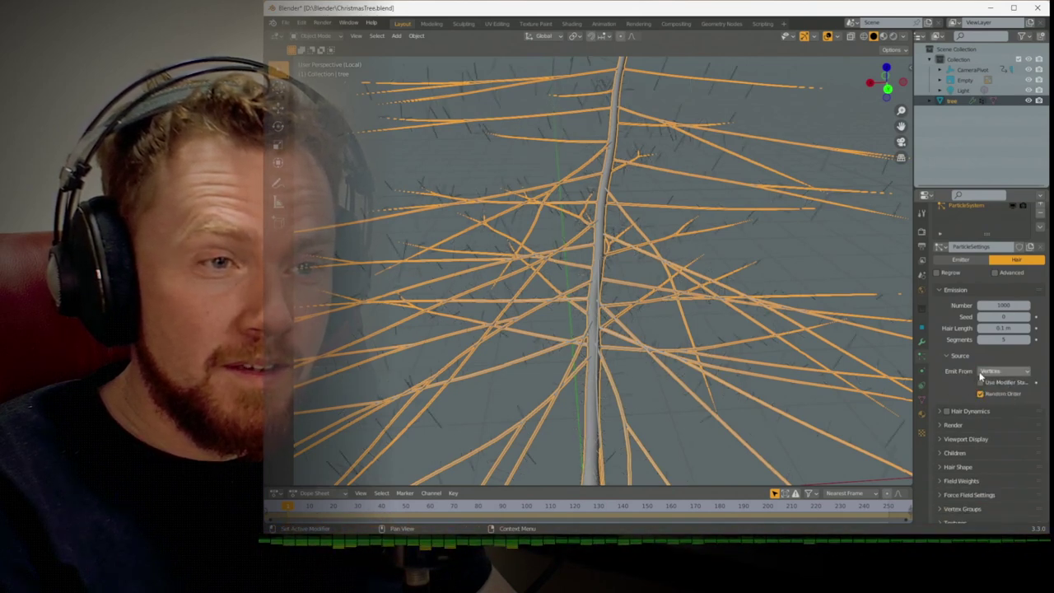
left_click(984, 372)
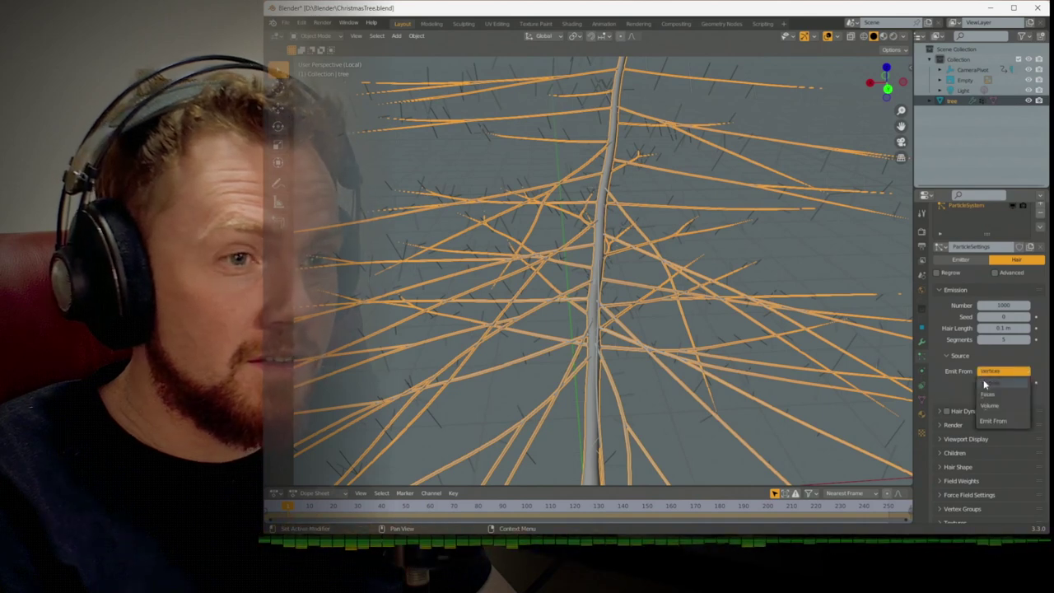
left_click(987, 396)
Assign the Branches vertex group to the hair density so hair grows only on the branches
scroll(948, 395, "down", 2)
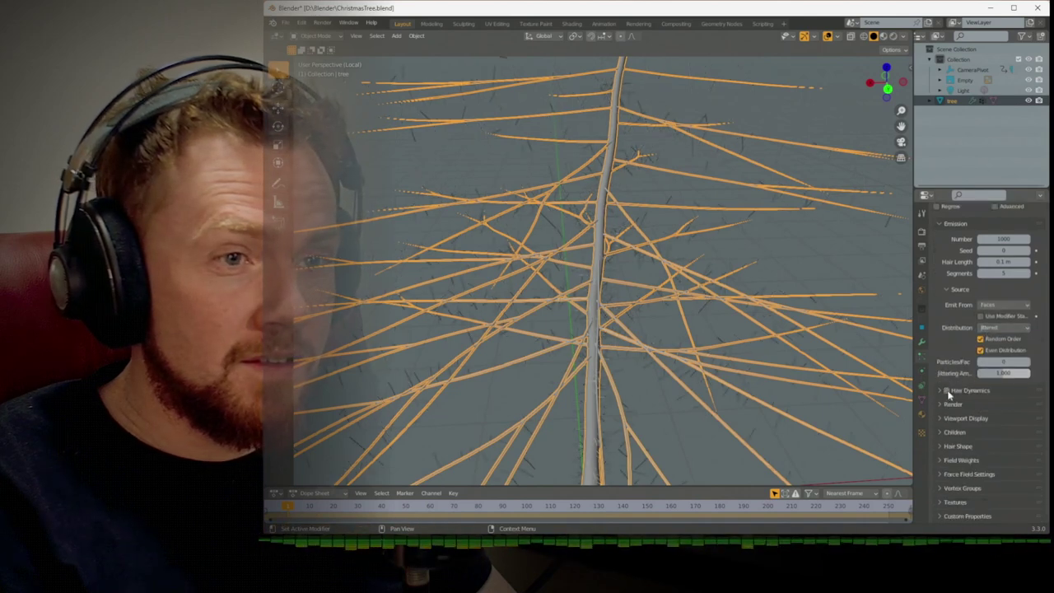
left_click(939, 488)
scroll(940, 489, "down", 2)
left_click(995, 422)
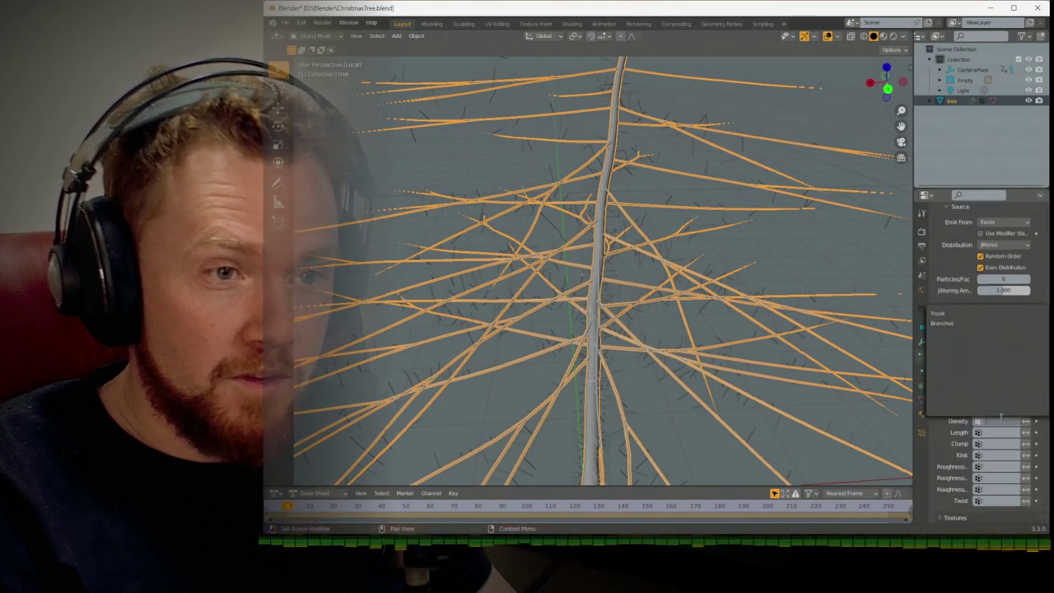
left_click(947, 320)
scroll(702, 299, "up", 2)
middle_click_drag(702, 300, 770, 269)
Set the hair particles' children to Interpolated
left_click(954, 349)
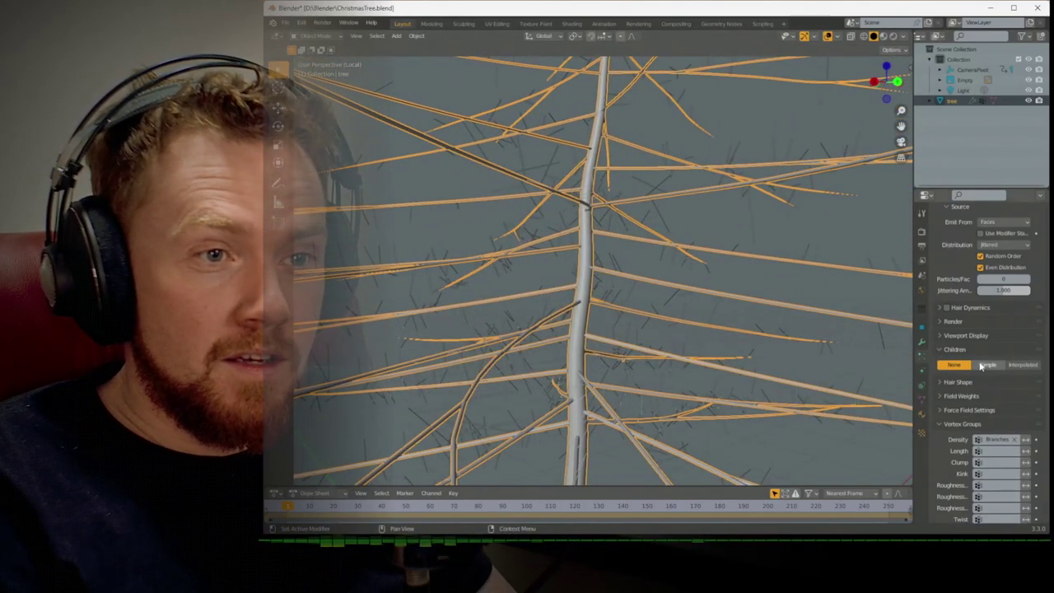
left_click(1012, 367)
middle_click_drag(854, 367, 770, 368)
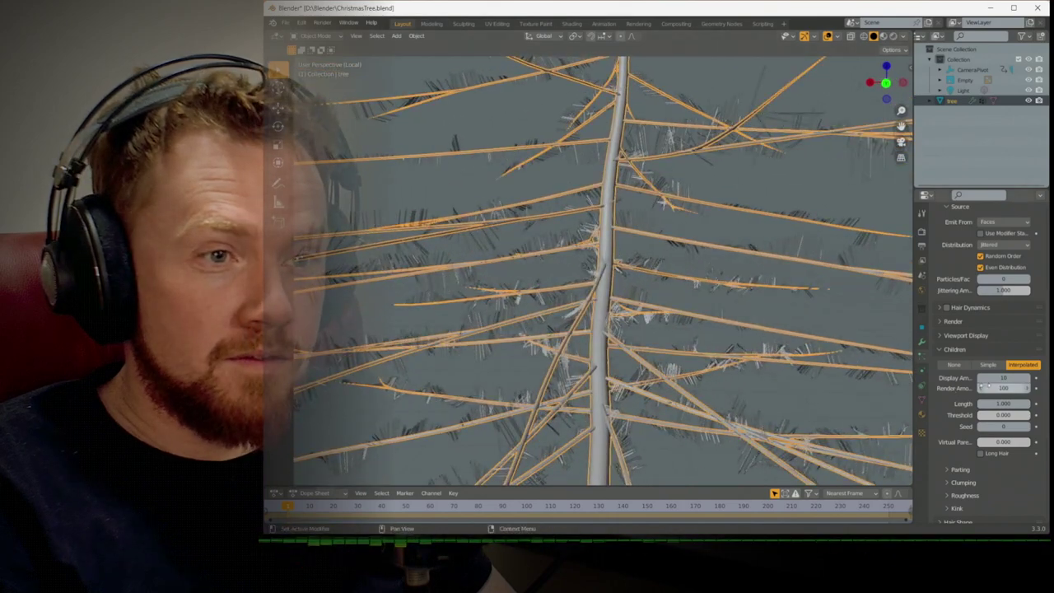
Render the tree from the camera view, examine the needles in the render result, and close it
scroll(811, 343, "down", 4)
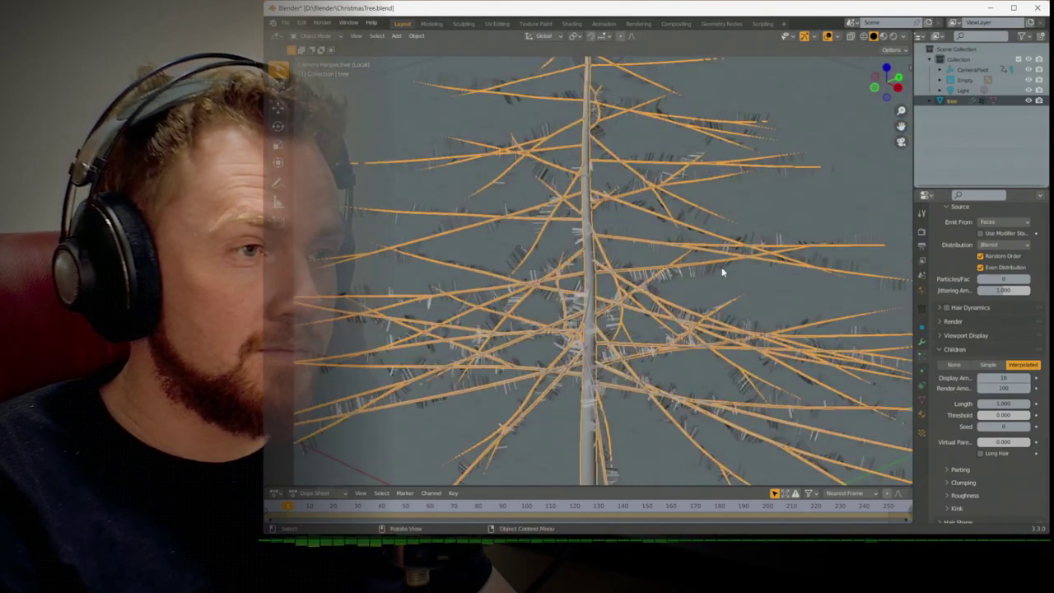
key("KP_0")
key("F12")
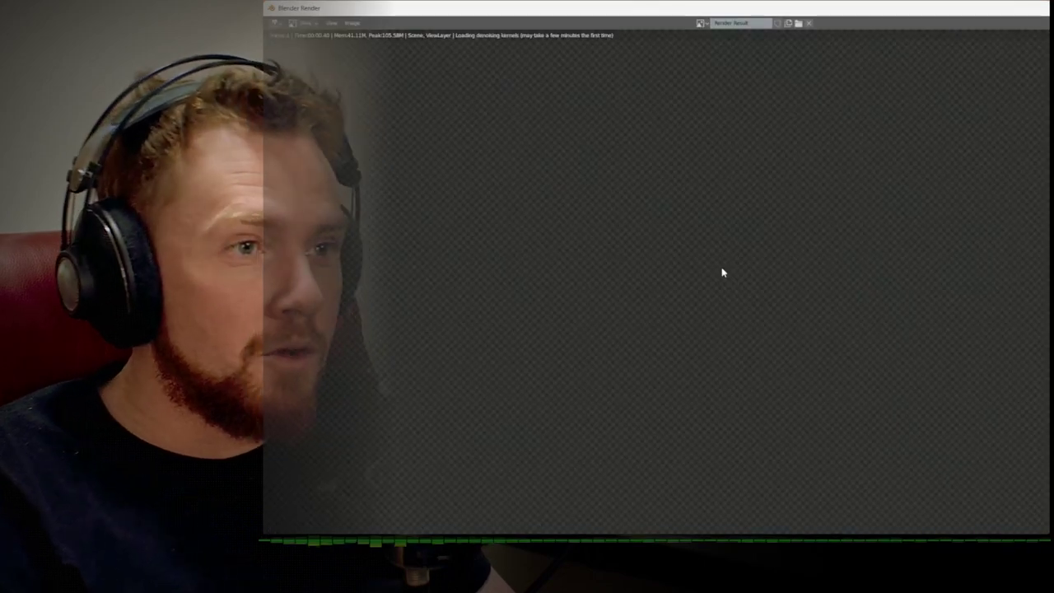
left_click_drag(777, 8, 714, 2)
scroll(680, 110, "up", 5)
scroll(680, 105, "down", 5)
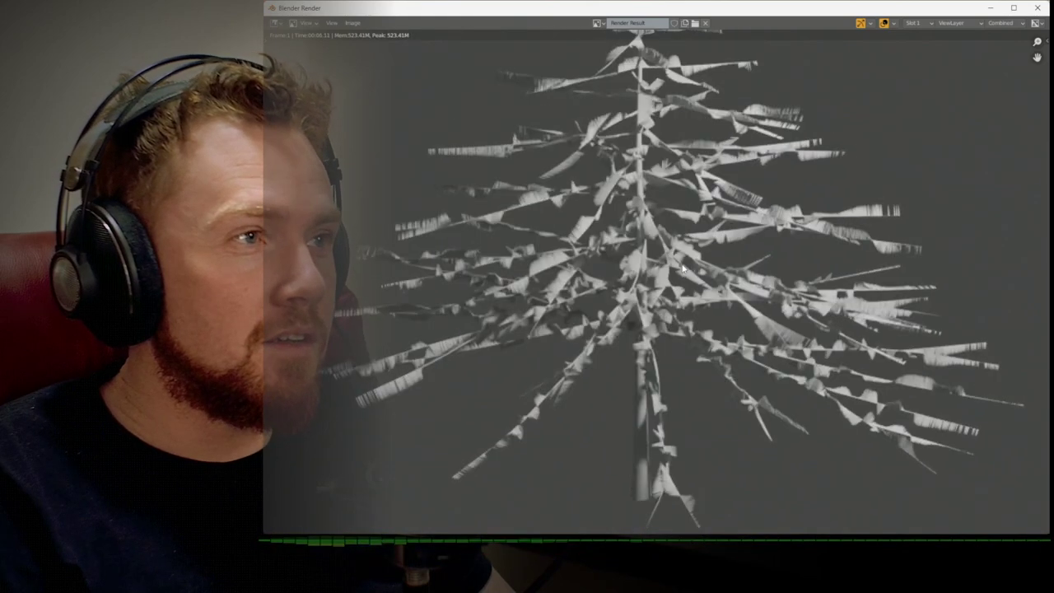
middle_click_drag(681, 265, 703, 270)
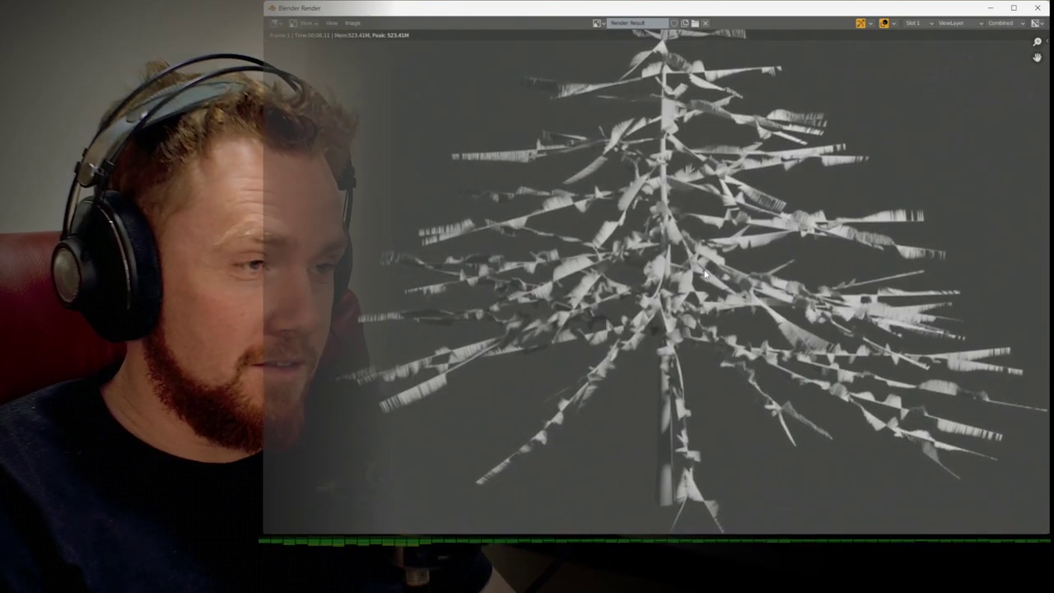
key("Escape")
Set the number of emitted hair particles on the tree to 10000
scroll(754, 309, "up", 4)
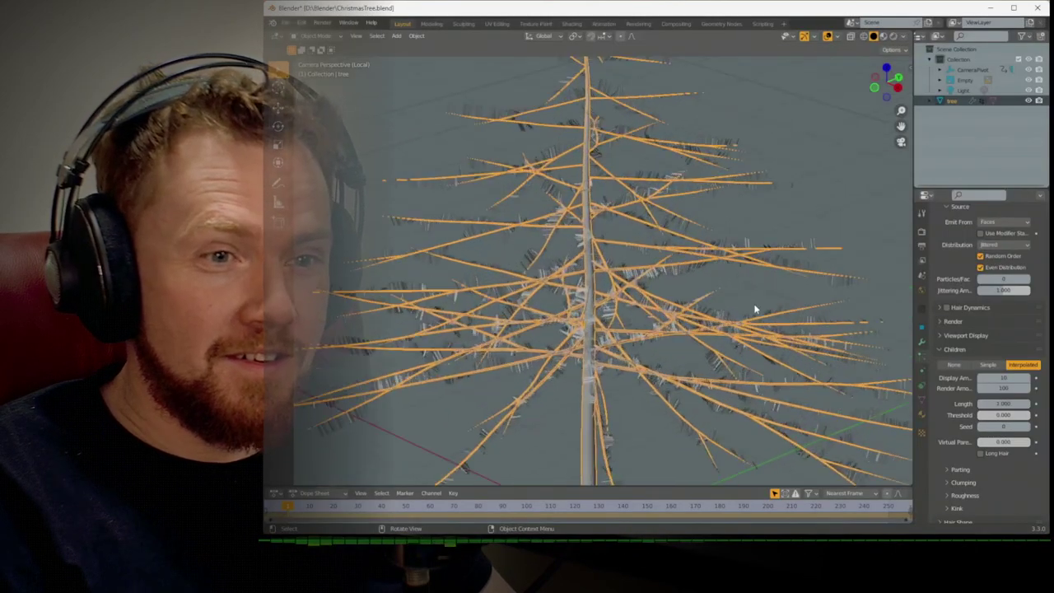
middle_click_drag(746, 302, 680, 255)
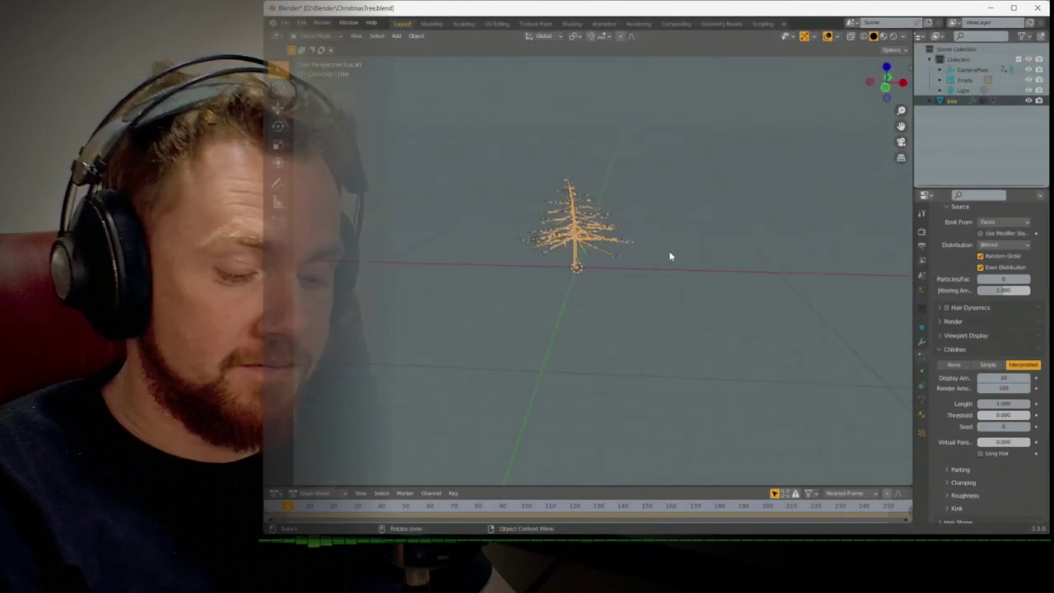
key("KP_1")
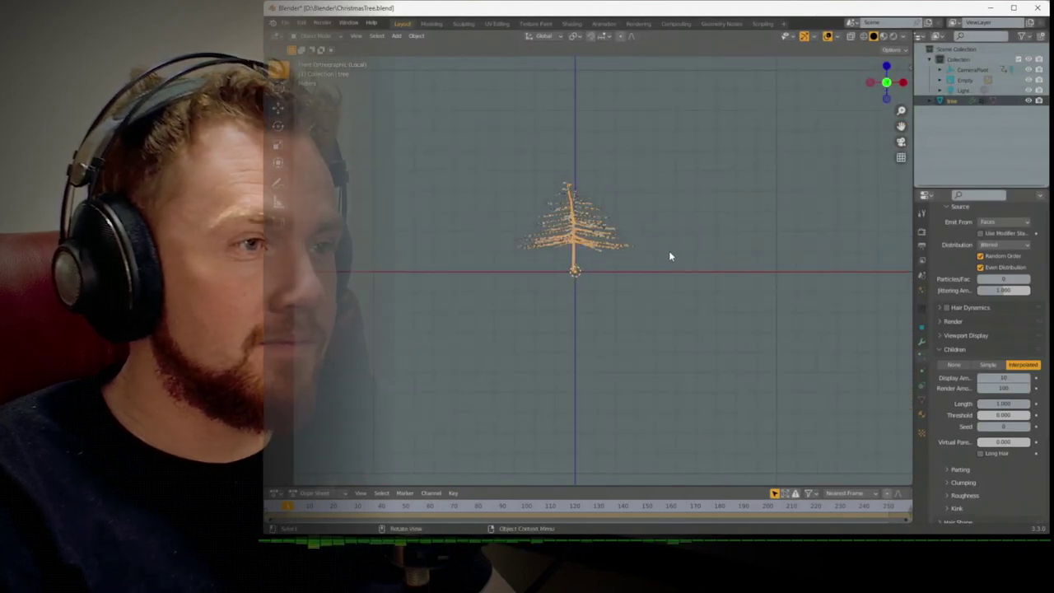
scroll(669, 250, "up", 6)
middle_click_drag(667, 249, 744, 247)
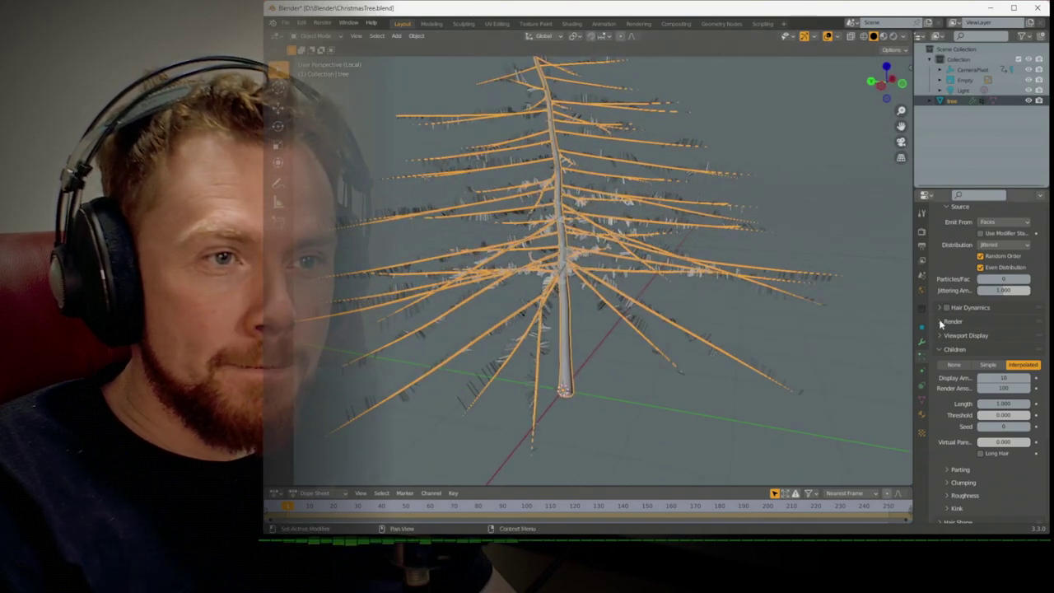
scroll(942, 292, "up", 5)
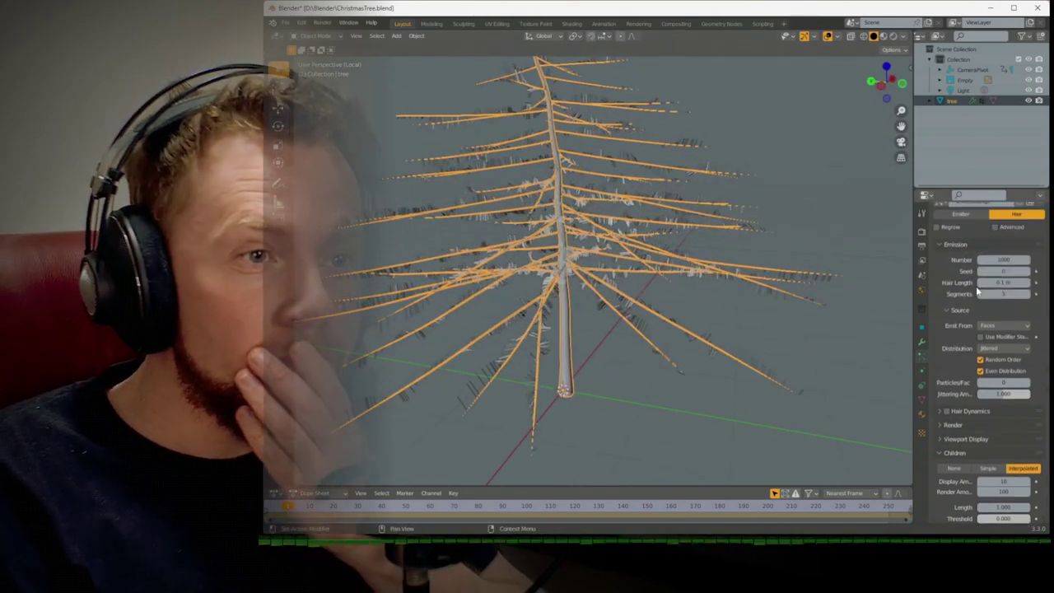
double_click(1004, 260)
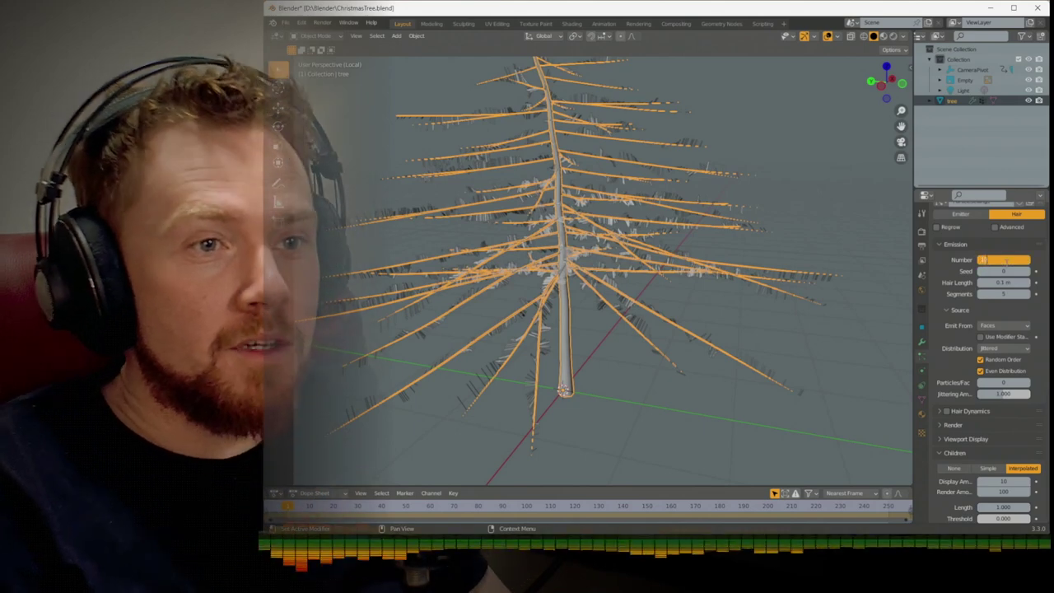
type("10000")
key("Return")
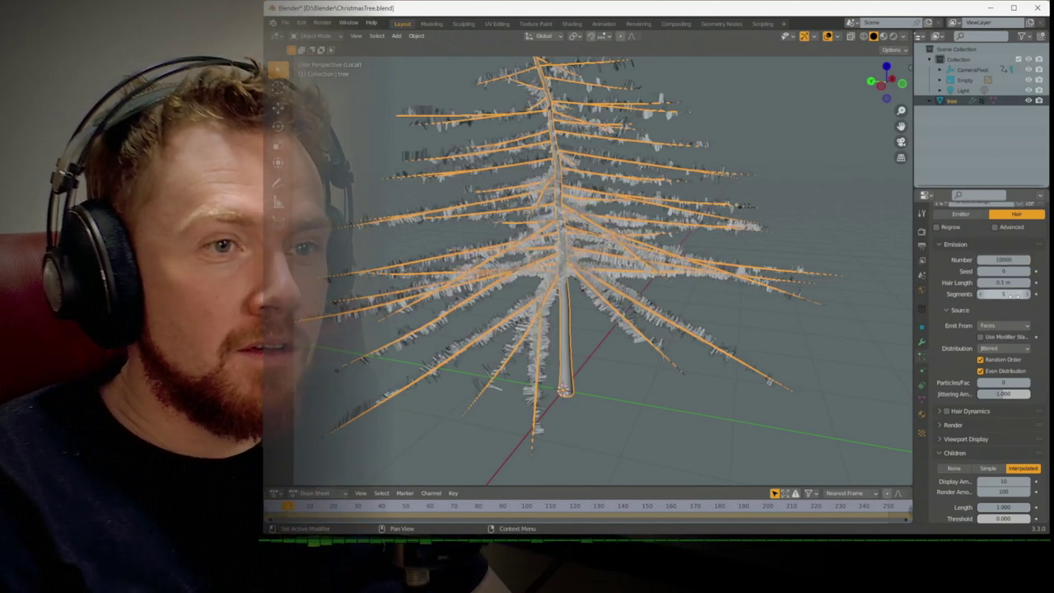
Set the hair segments to 3 and check the needles around the tree
double_click(1014, 295)
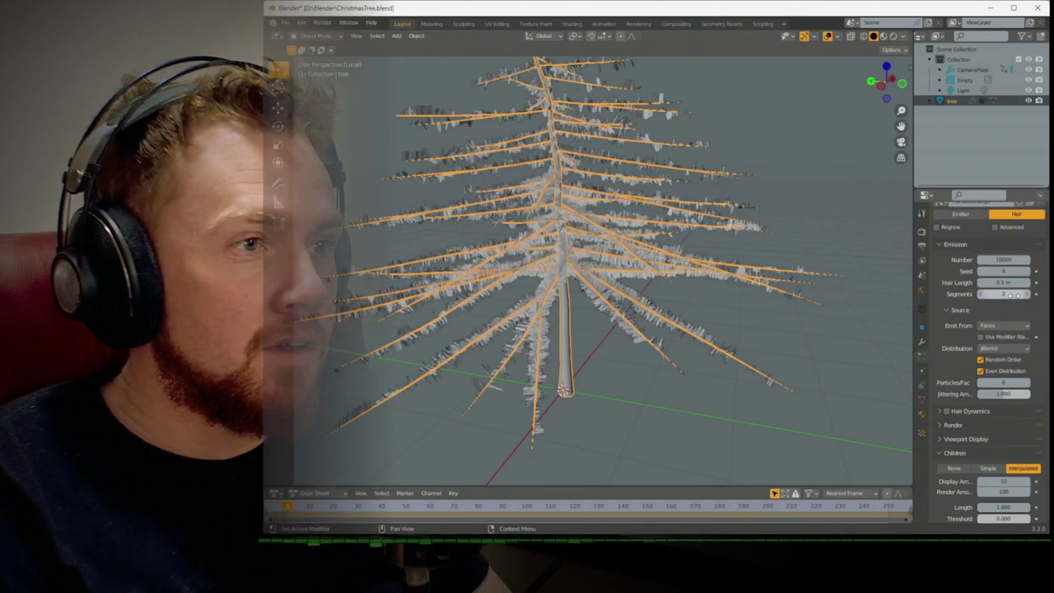
type("3")
key("Return")
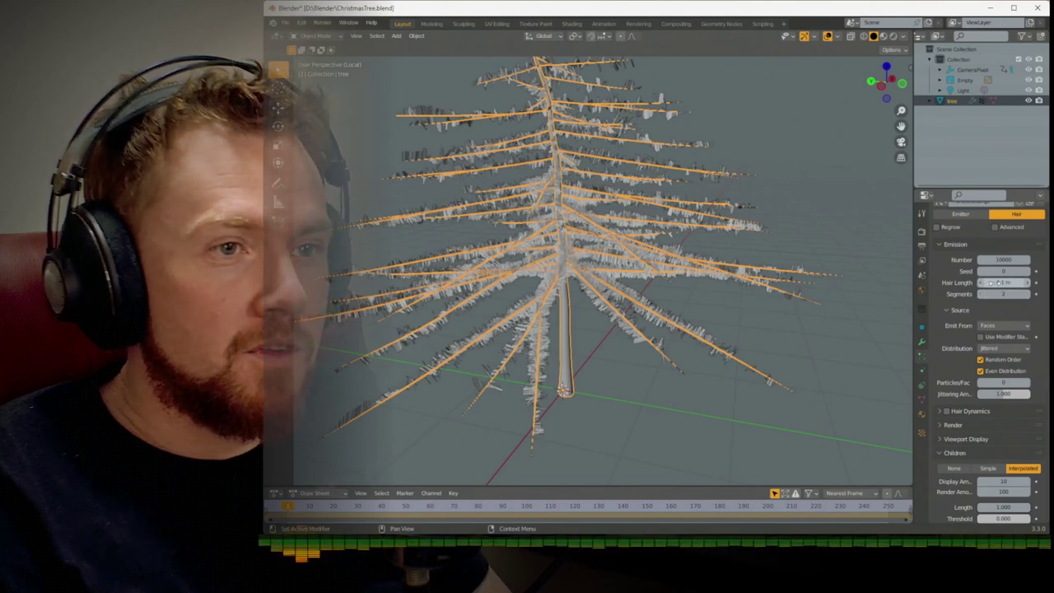
middle_click_drag(796, 330, 683, 303)
scroll(940, 375, "down", 2)
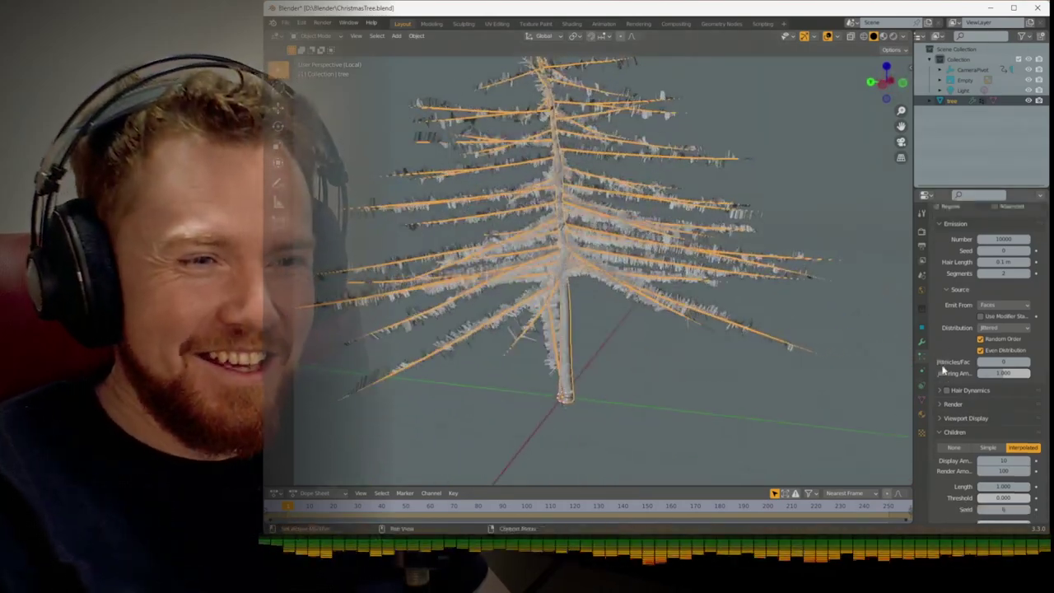
Try the Random hair distribution, and set the distribution back to Jittered
scroll(939, 374, "up", 1)
left_click(991, 328)
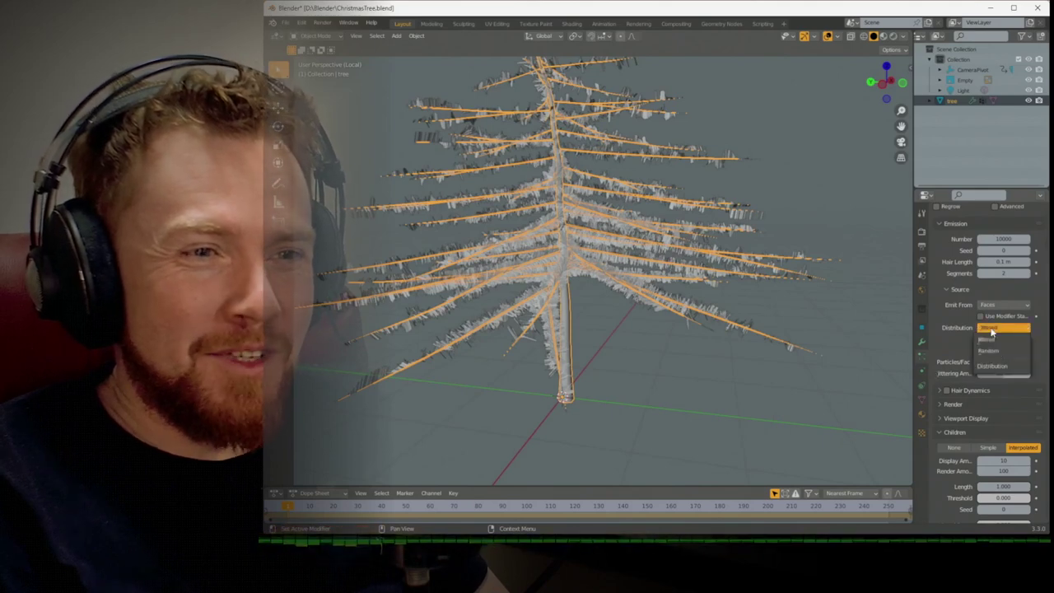
left_click(992, 349)
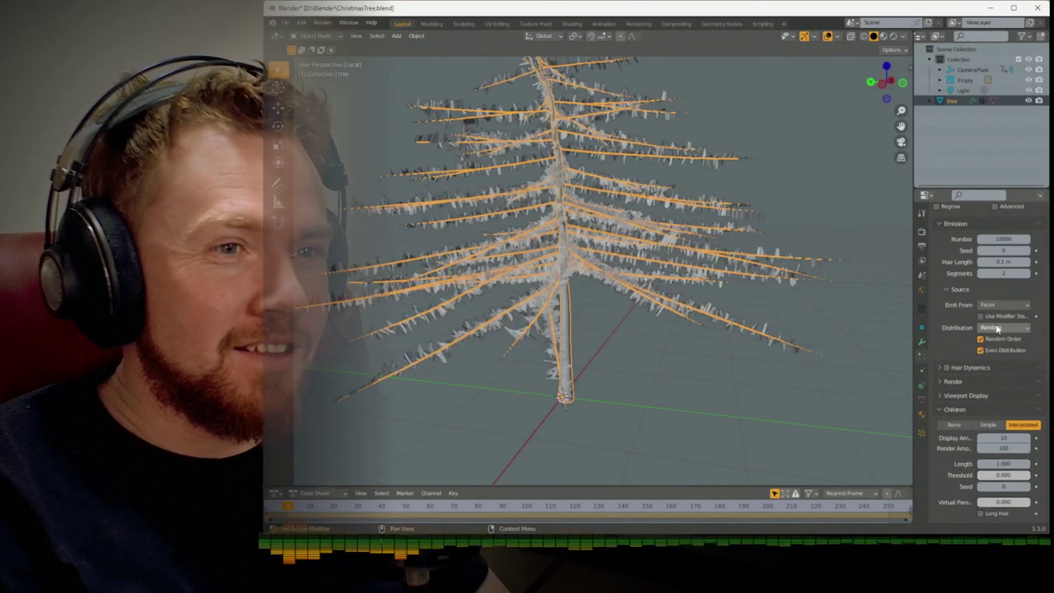
left_click(994, 330)
left_click(995, 340)
Switch the viewport to Material Preview shading and look at the tree from another side
scroll(860, 342, "down", 1)
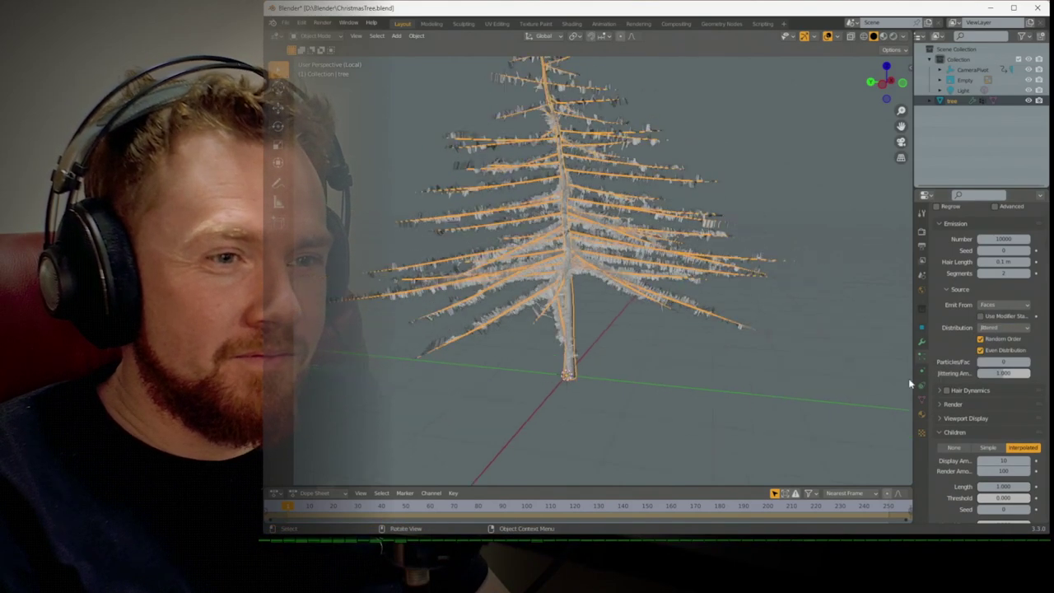
scroll(945, 378, "down", 2)
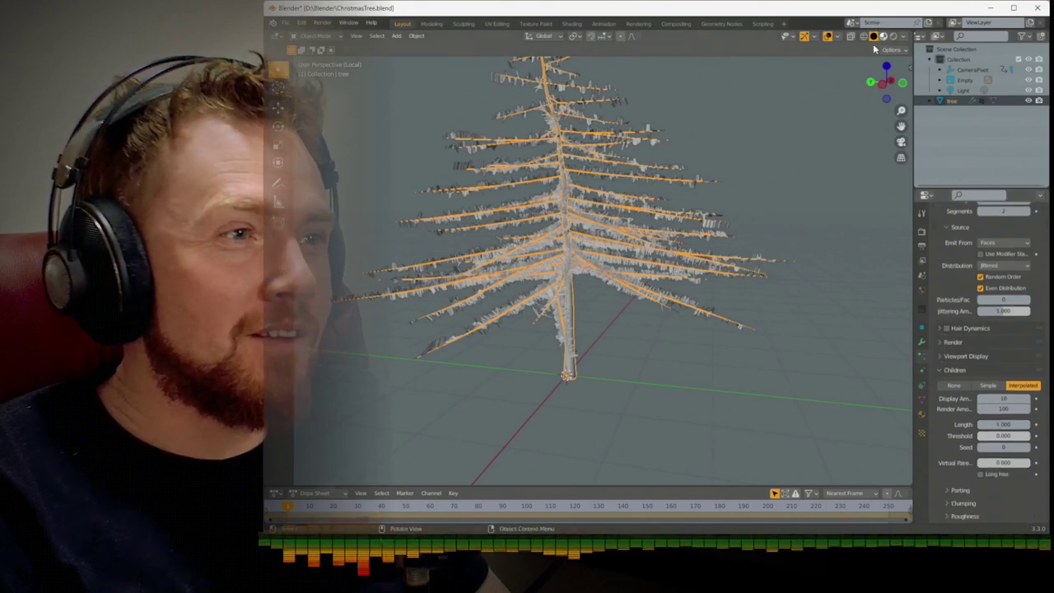
middle_click_drag(683, 192, 604, 204)
middle_click_drag(773, 290, 888, 371)
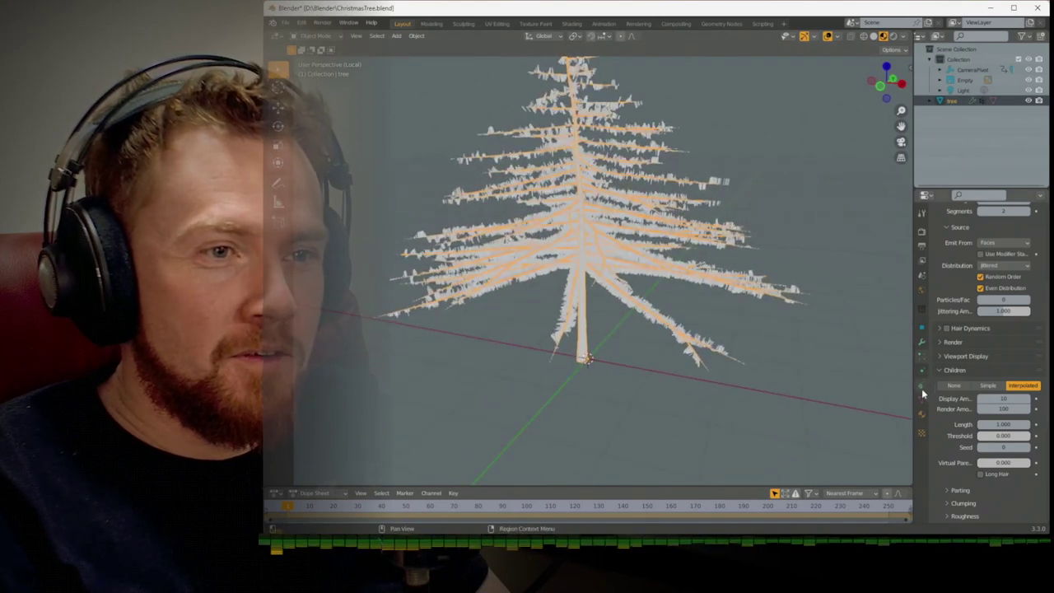
Try a clump curve for the child hairs, turn it off again, and collapse the clumping settings
scroll(946, 424, "down", 3)
left_click(949, 420)
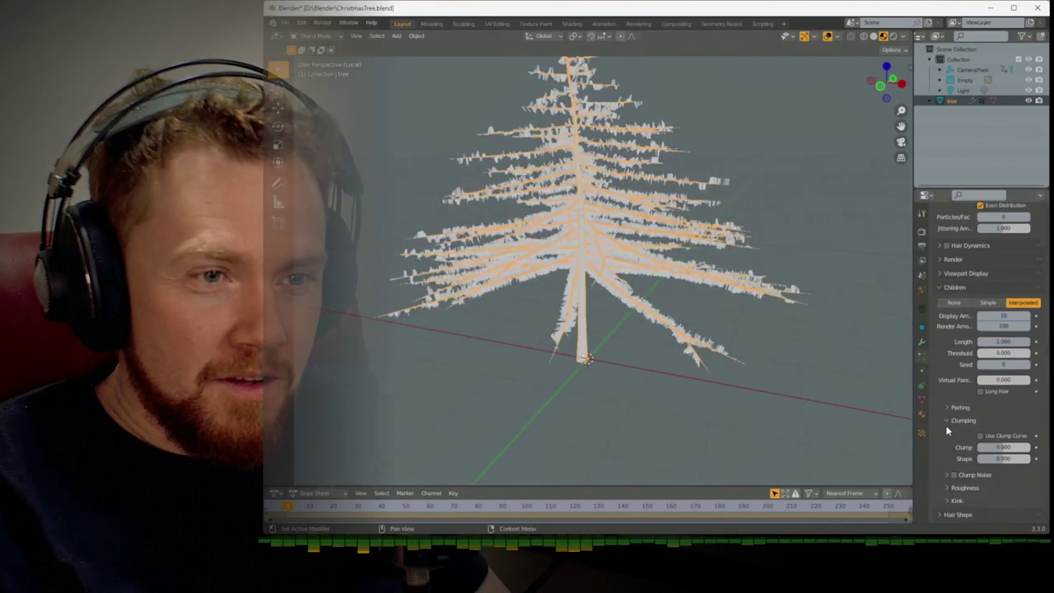
scroll(948, 429, "down", 2)
left_click(981, 394)
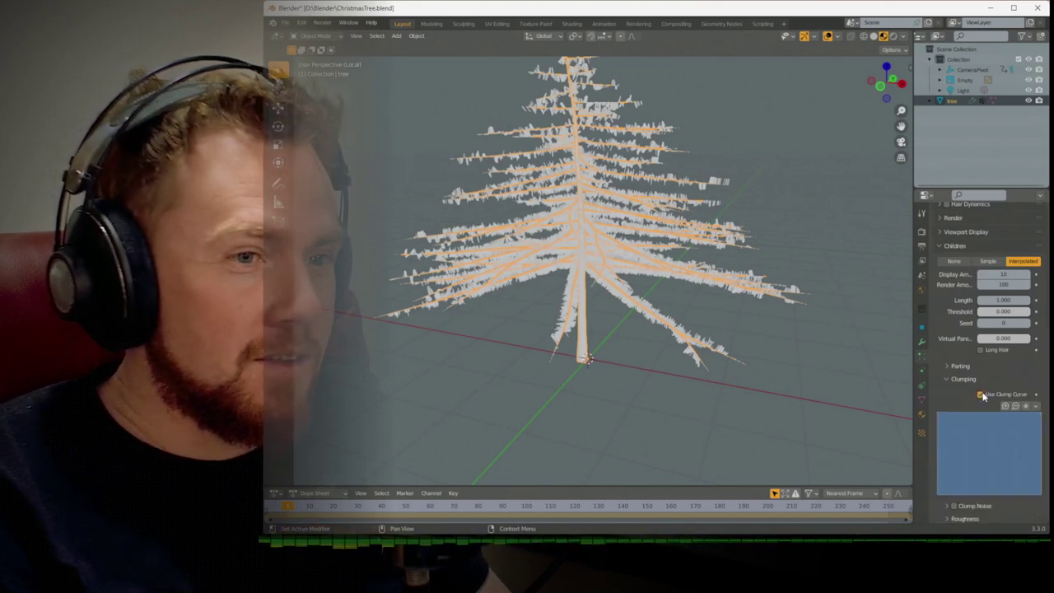
left_click(981, 394)
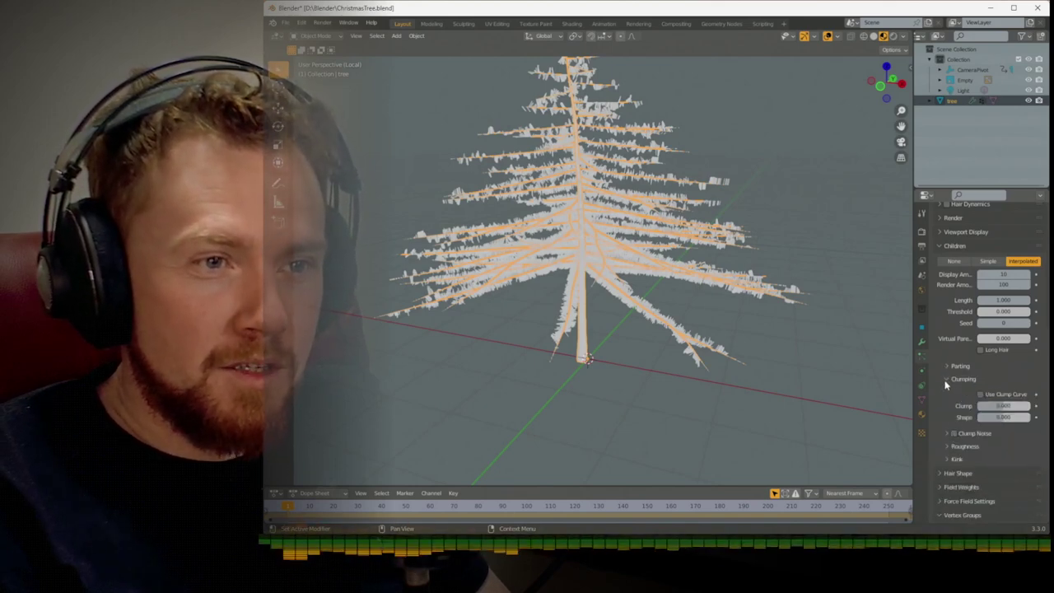
left_click(946, 379)
scroll(939, 390, "down", 1)
scroll(939, 391, "up", 6)
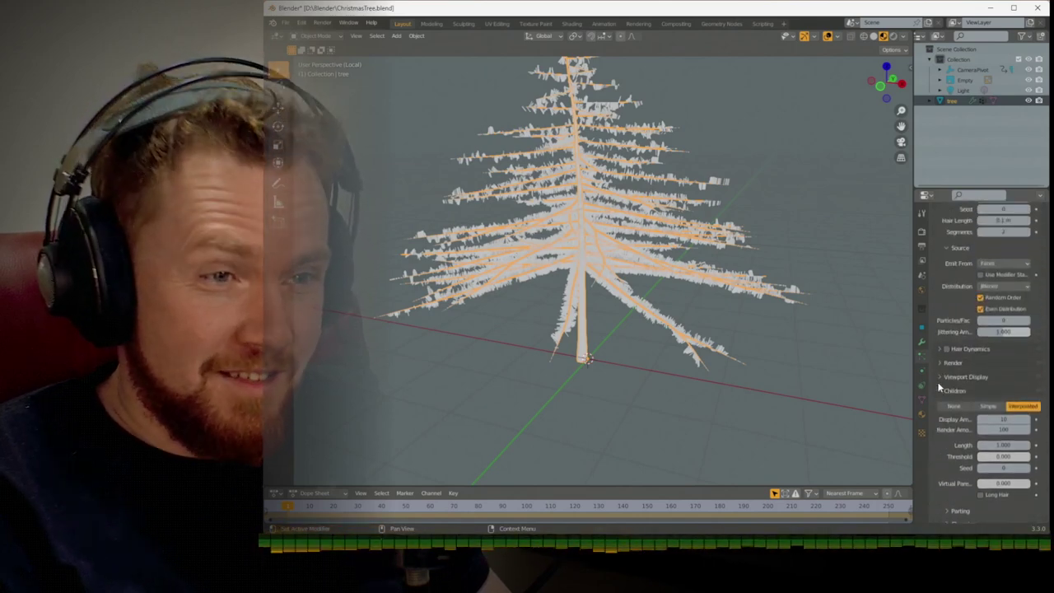
Expand the hair particle system's render settings and check which material the needles use
left_click(938, 379)
left_click(937, 374)
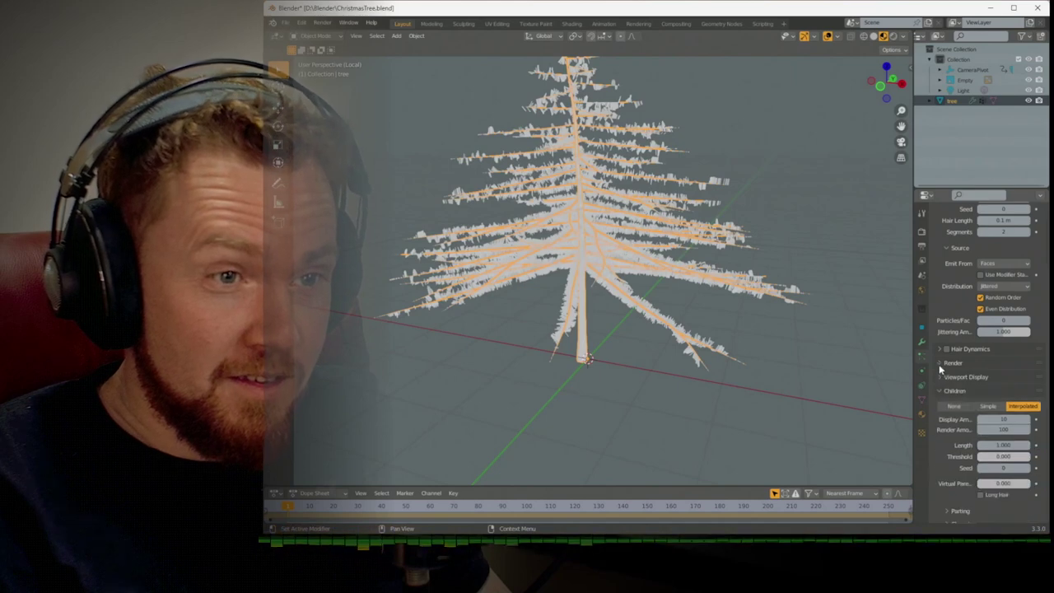
left_click(938, 363)
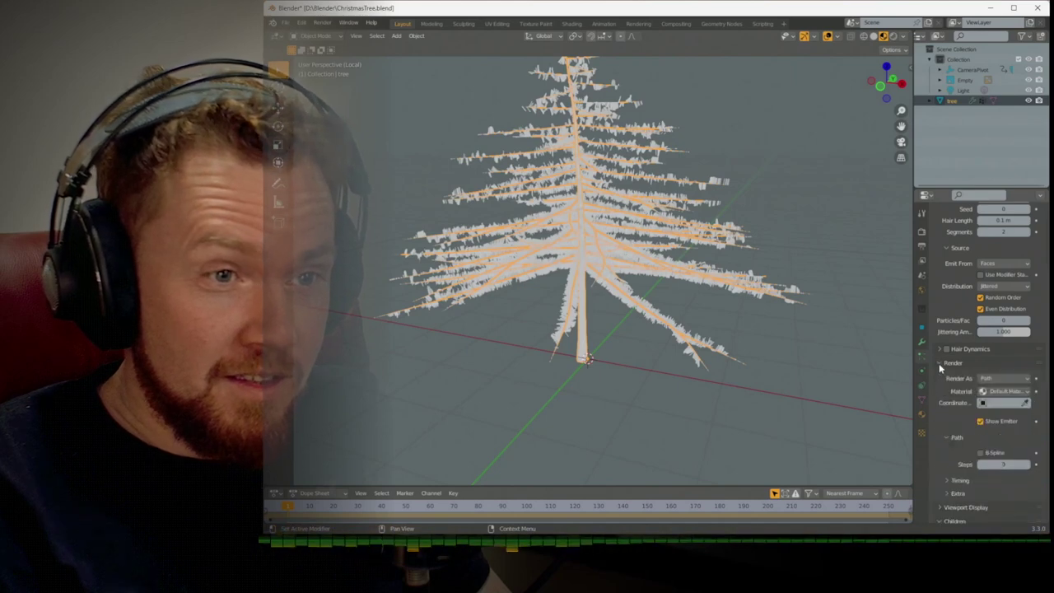
left_click(1017, 393)
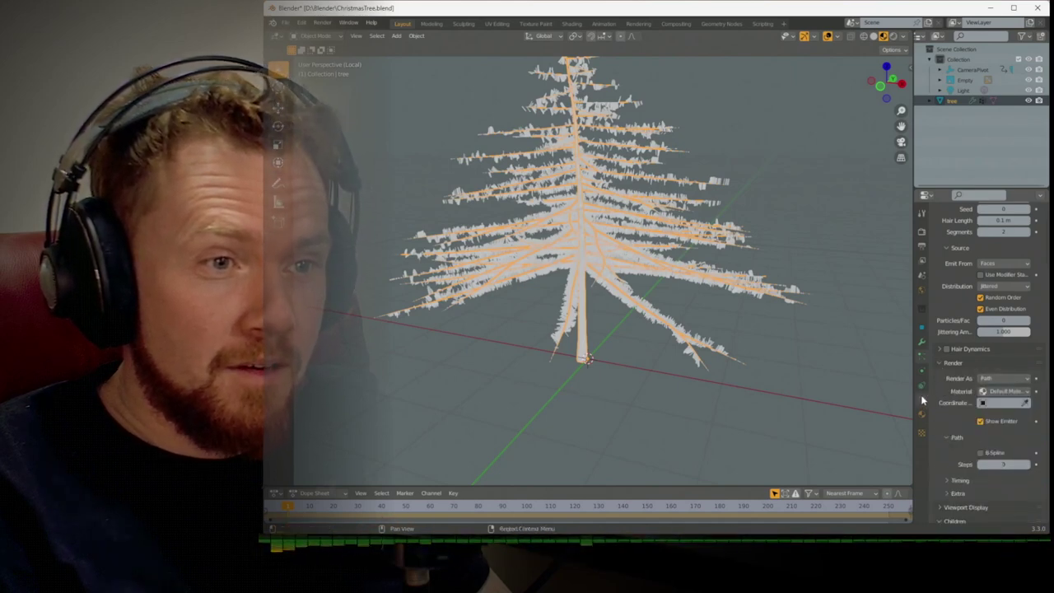
Rename the tree's material to Needles
left_click(920, 413)
left_click(966, 276)
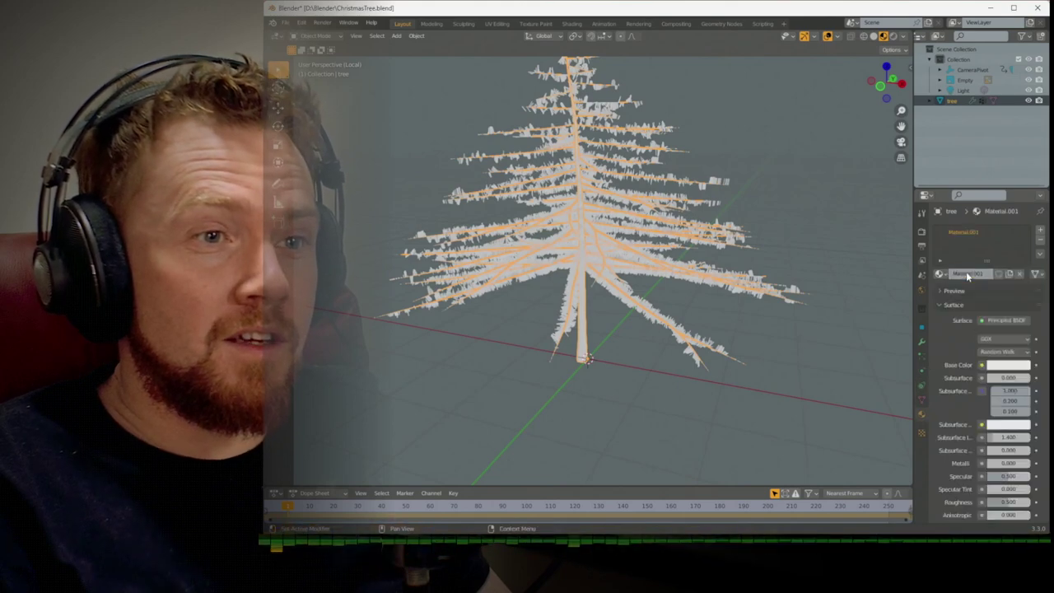
double_click(968, 274)
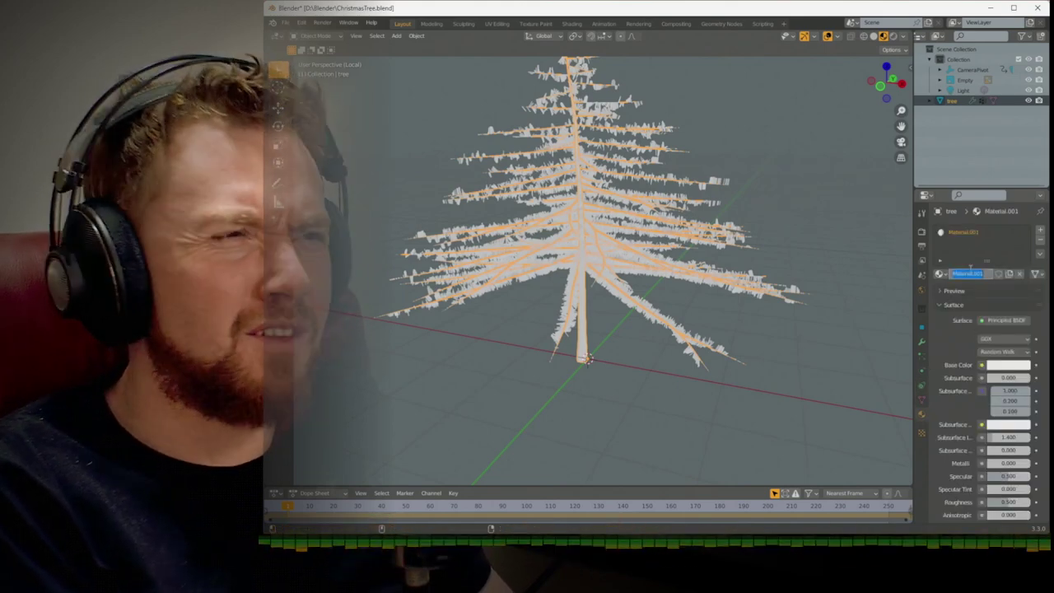
key("BackSpace")
type("Needles")
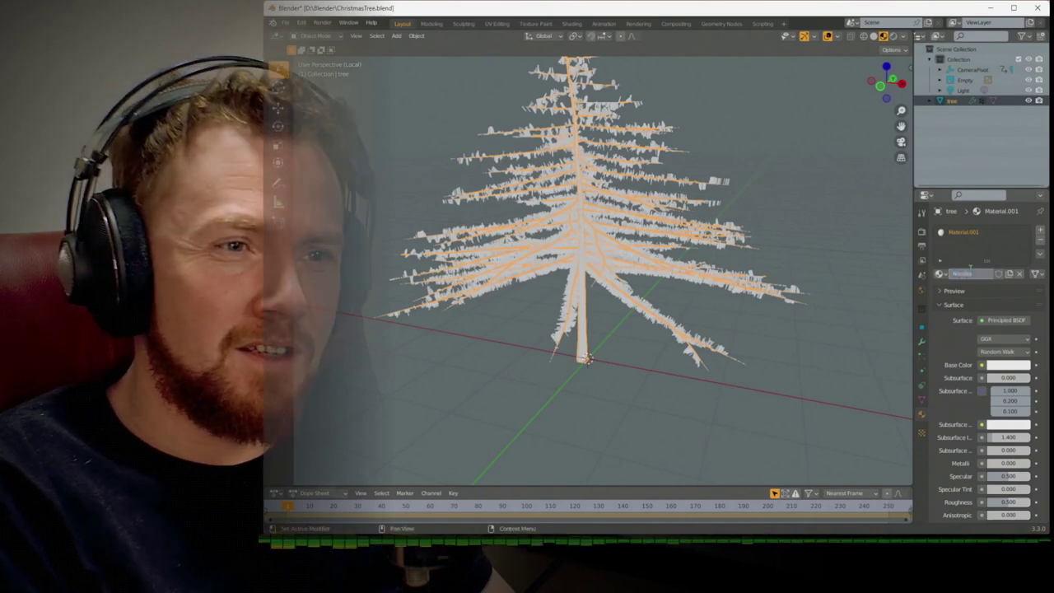
key("Return")
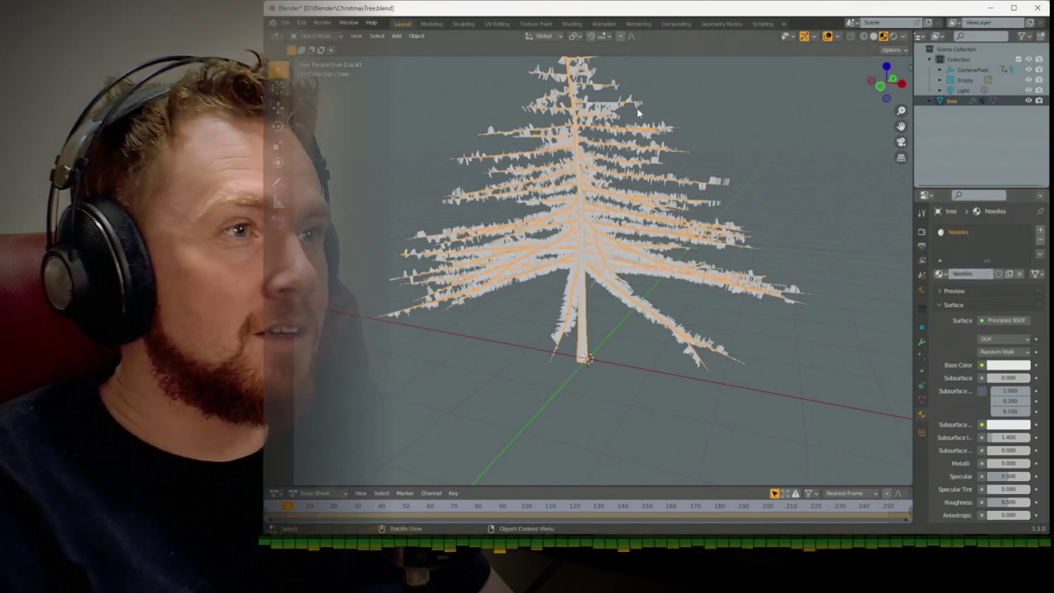
Switch to the Shading workspace and set the Needles material's Base Color to a dark green
left_click(572, 23)
scroll(642, 124, "up", 8)
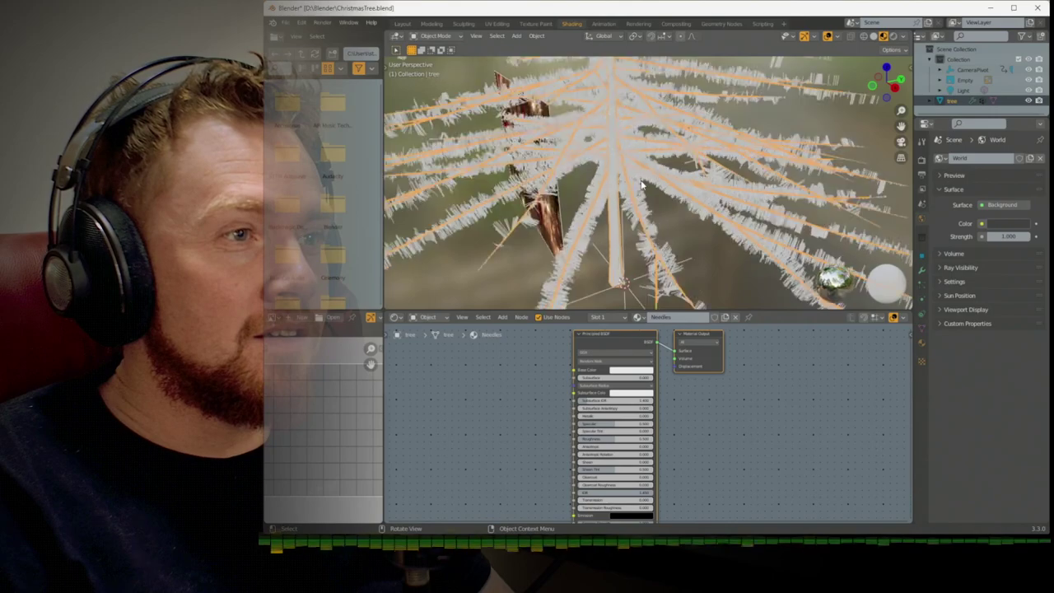
middle_click_drag(688, 152, 619, 218)
scroll(699, 205, "up", 5)
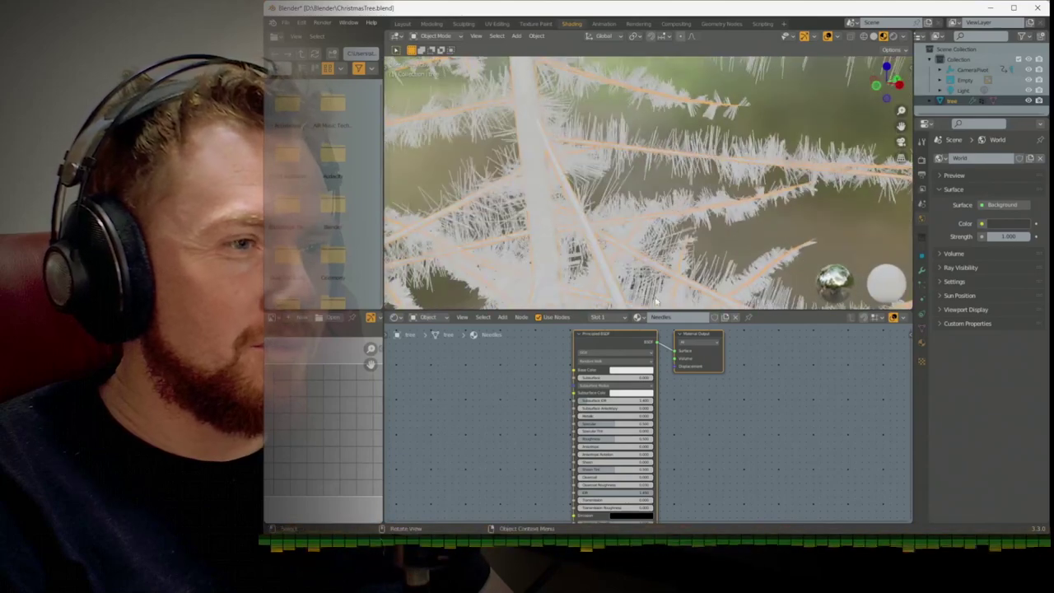
left_click(635, 372)
left_click_drag(629, 289, 616, 283)
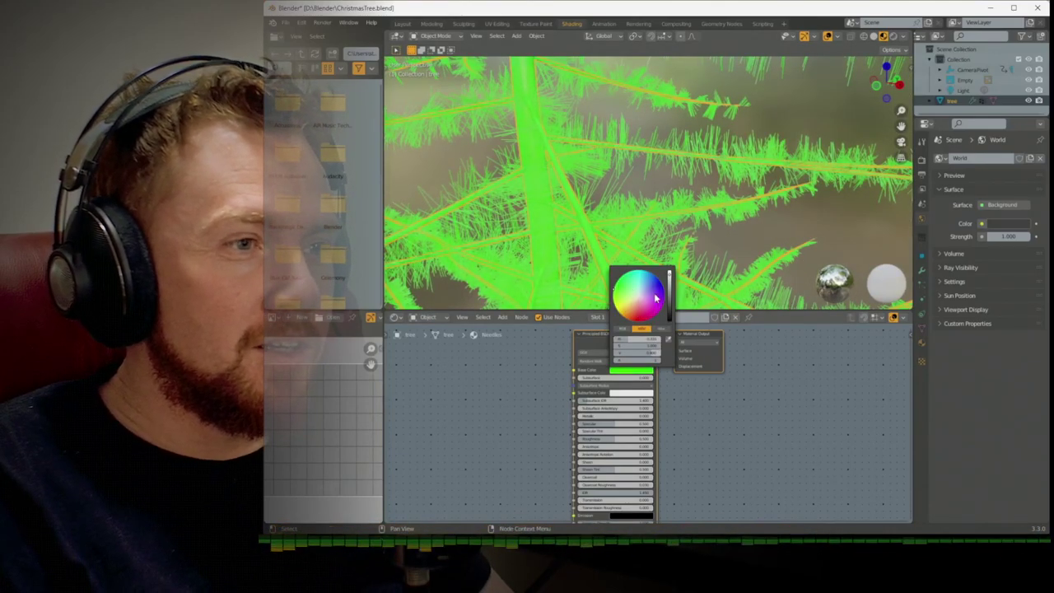
left_click_drag(673, 298, 669, 305)
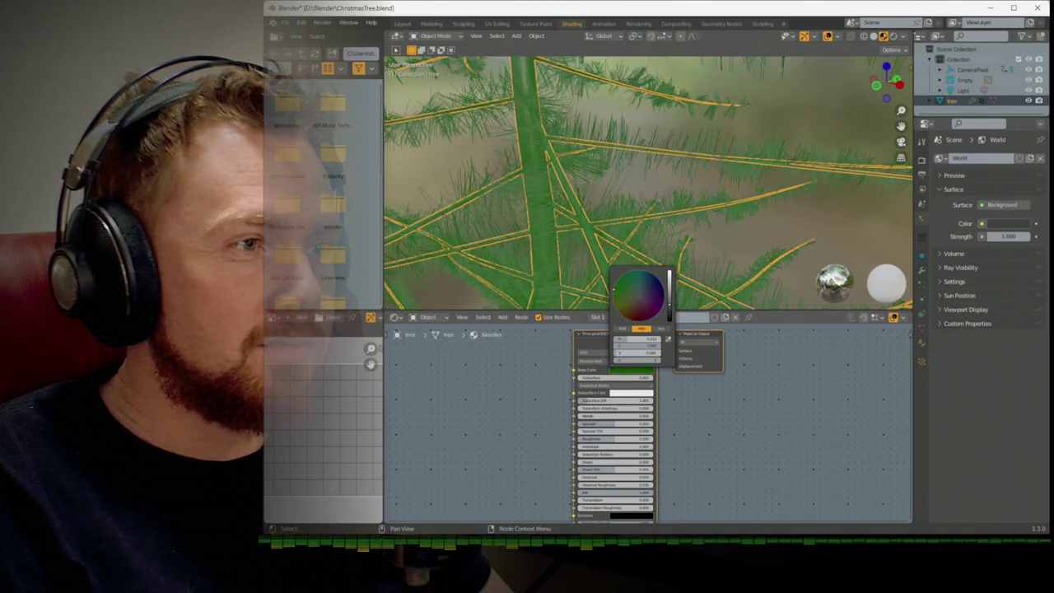
Add a second material slot to the tree with a new material named Trunk
left_click(613, 319)
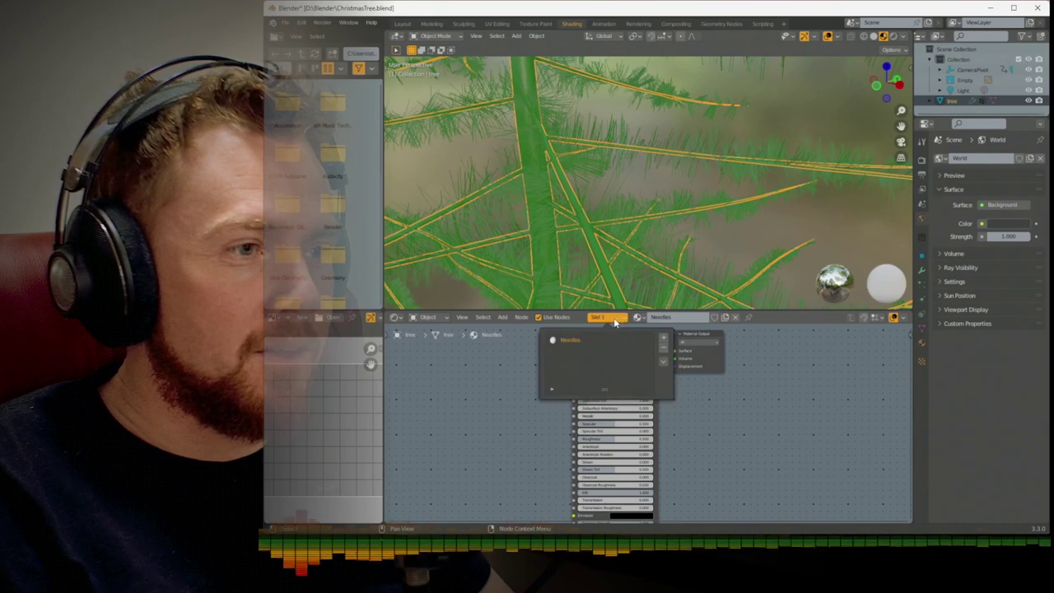
left_click(663, 339)
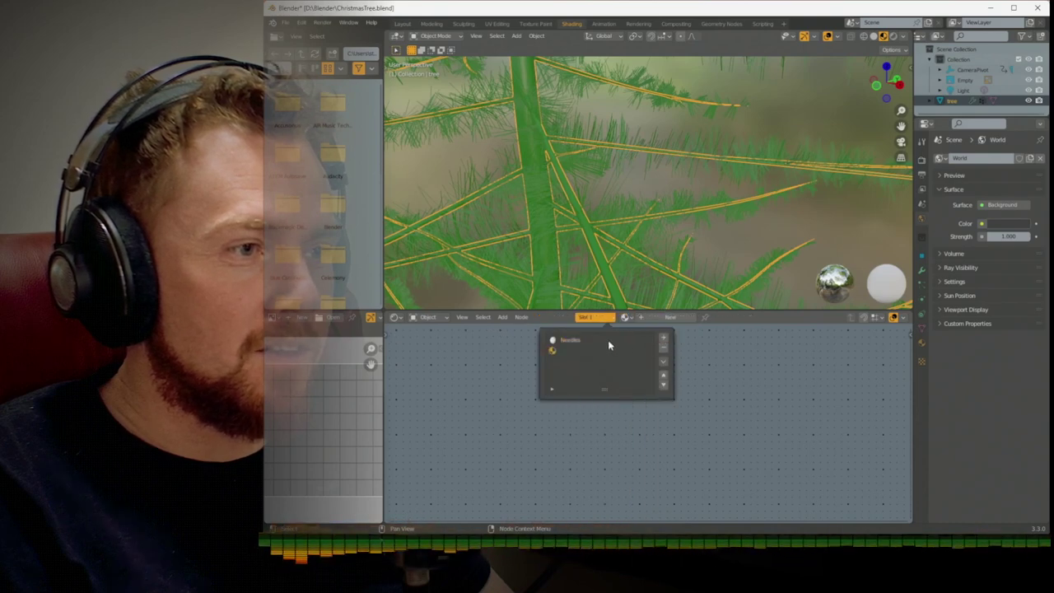
left_click(655, 317)
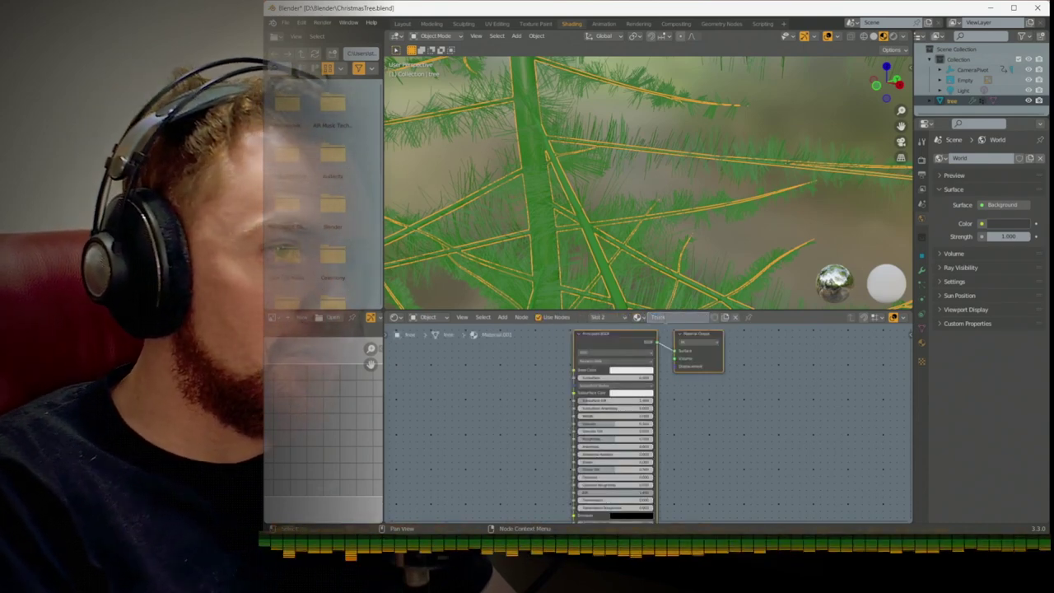
type("Trunk")
key("Return")
Invert the mesh selection so only the trunk is selected, and assign the Trunk material to it
key("Tab")
scroll(539, 162, "down", 1)
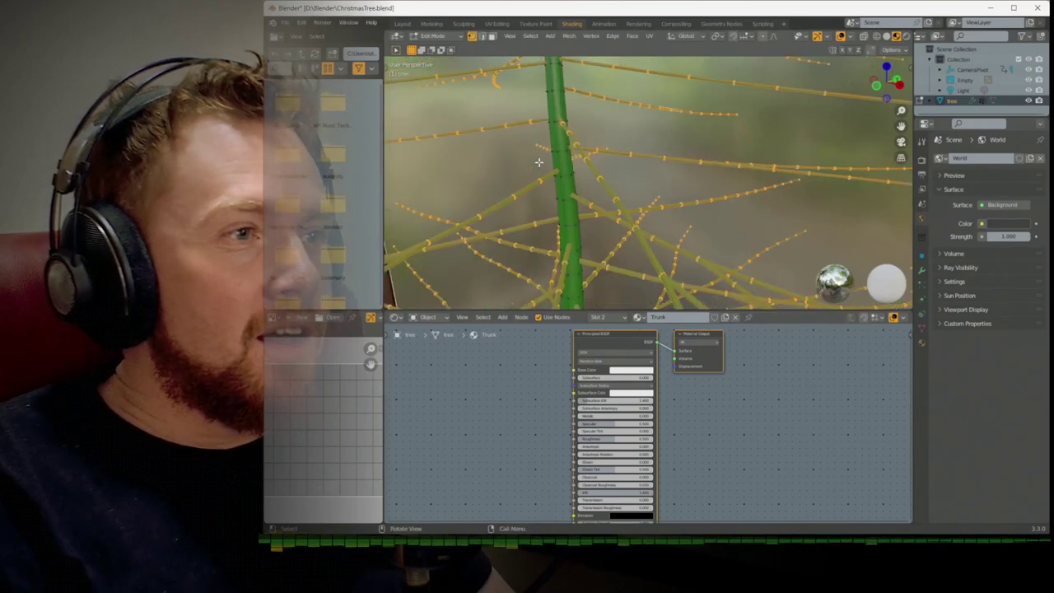
key("ctrl+i")
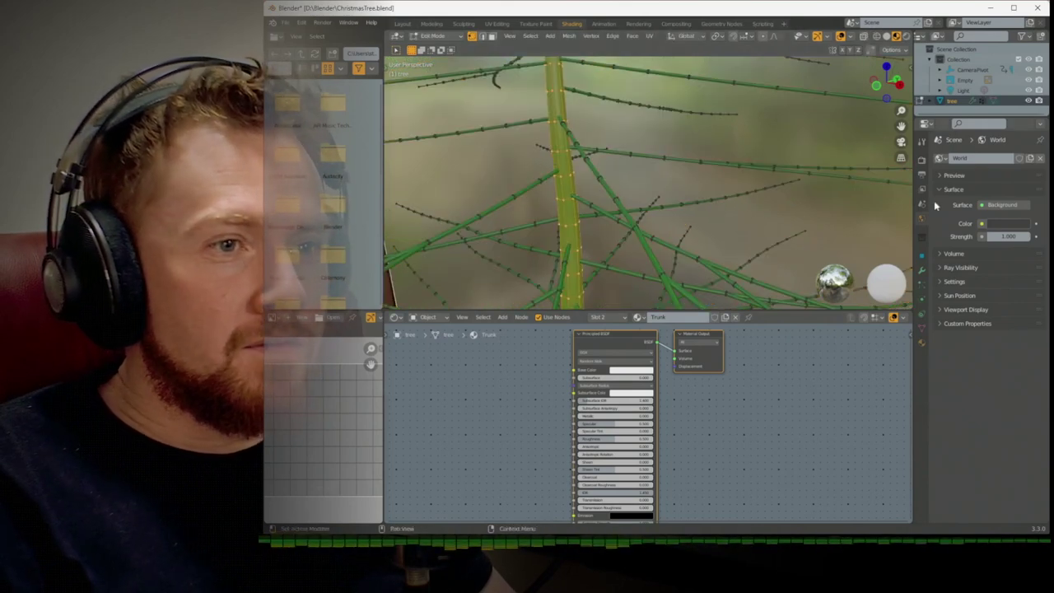
left_click(922, 343)
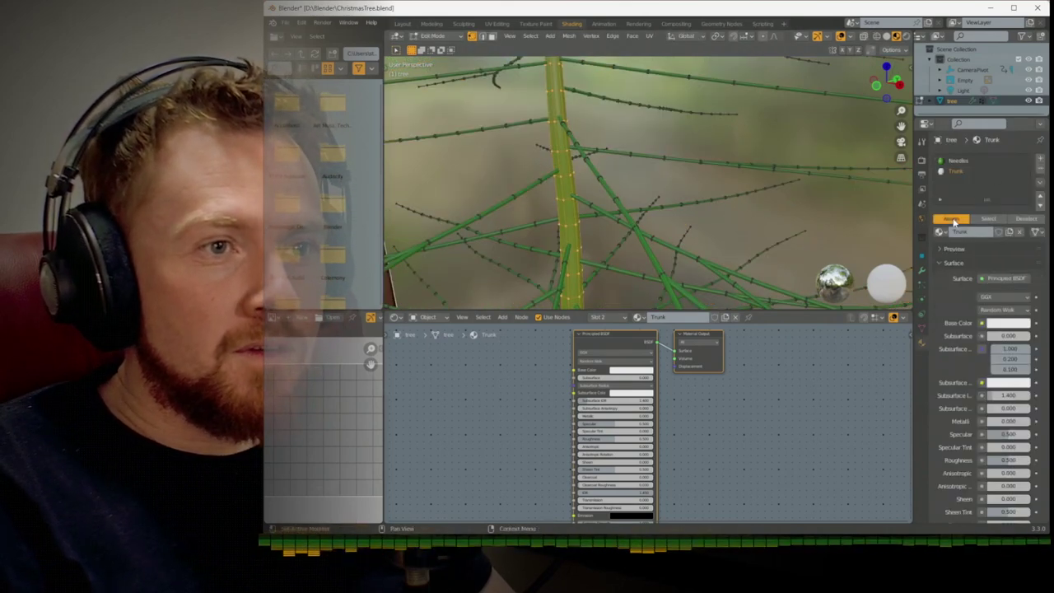
left_click(952, 219)
key("Tab")
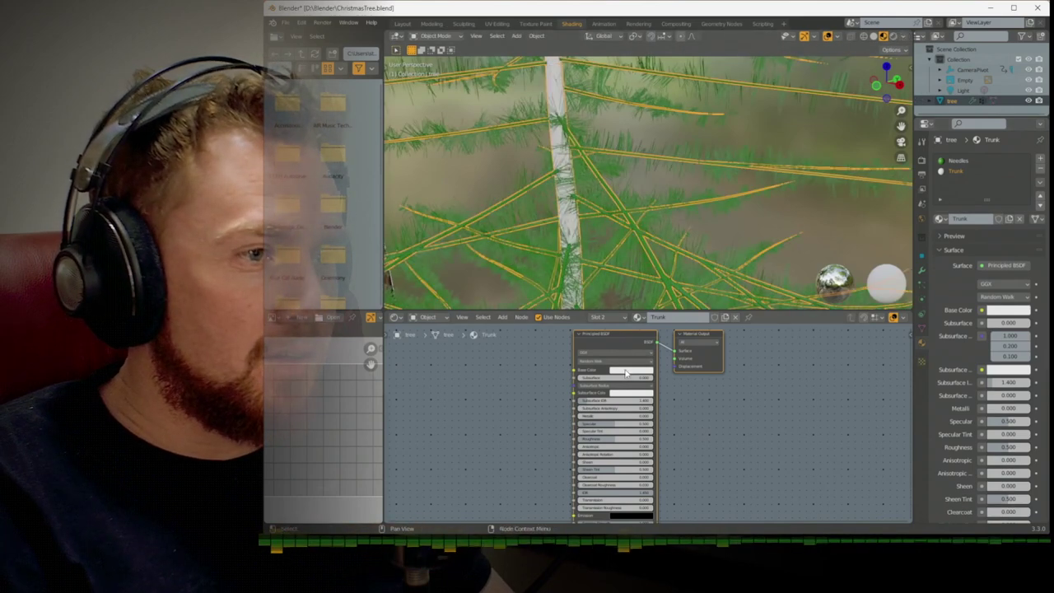
Set the Trunk material's Base Color to a dark reddish brown
left_click(625, 373)
left_click(653, 307)
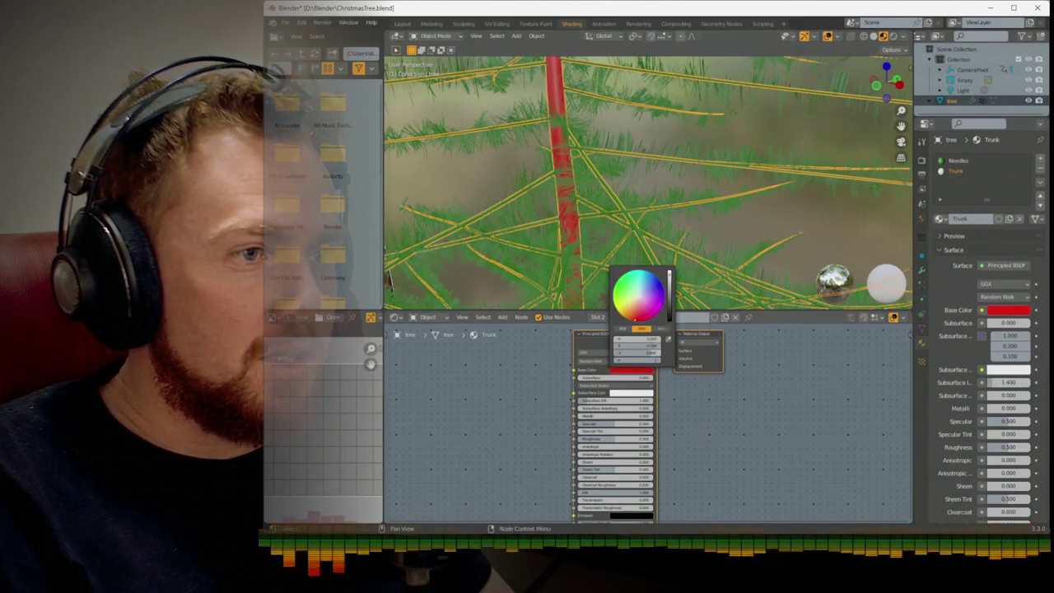
left_click_drag(666, 314, 668, 320)
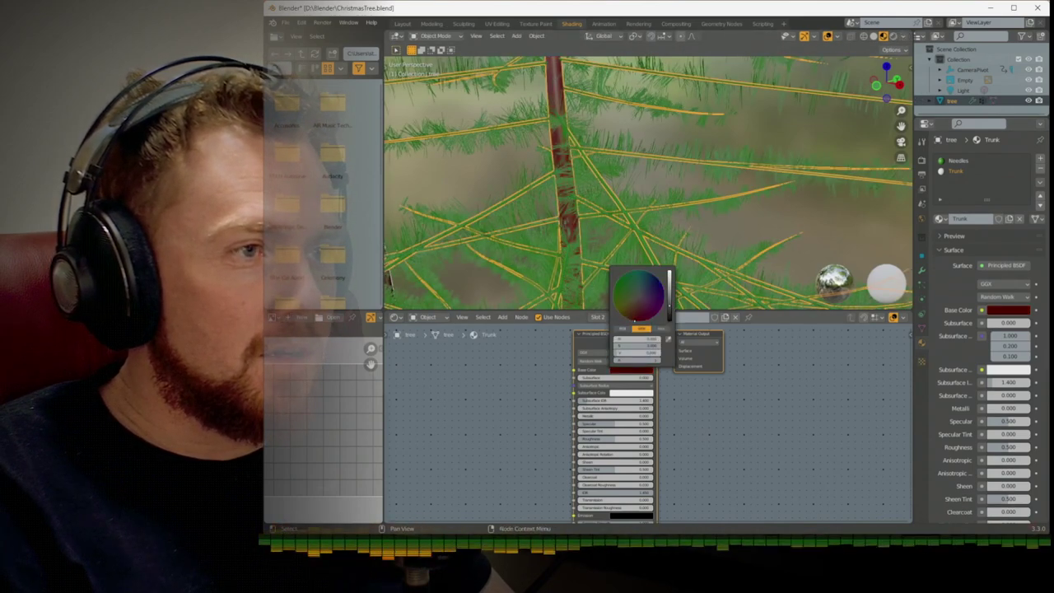
left_click(502, 398)
Look at the coloured tree as a whole and check the current camera framing
scroll(522, 346, "down", 4)
middle_click_drag(597, 205, 643, 196)
key("KP_0")
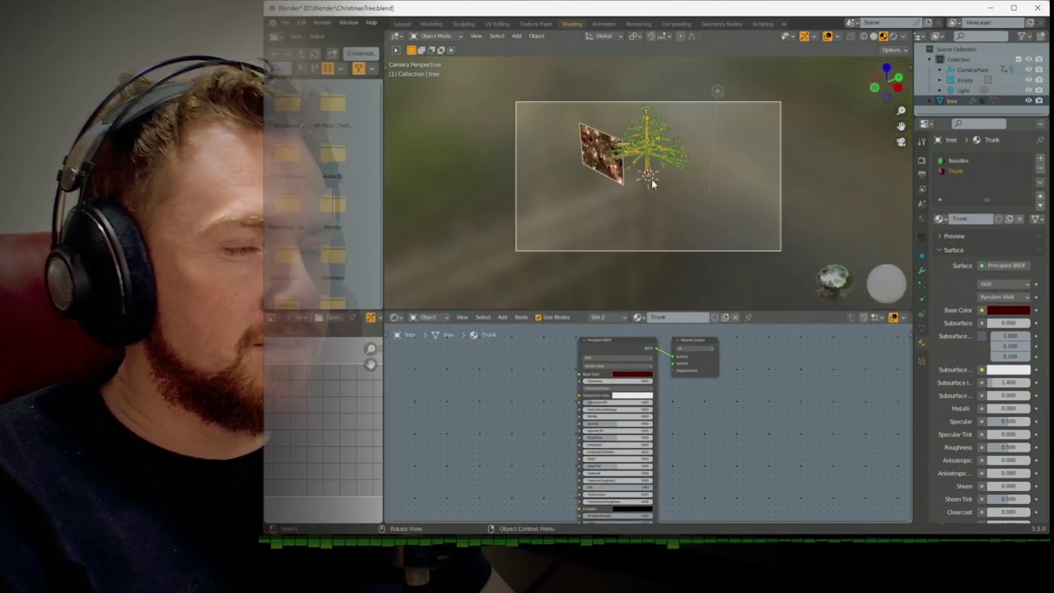
key("KP_0")
Select the camera, lock it to the view, and reframe it closer and more frontally on the tree
left_click(964, 71)
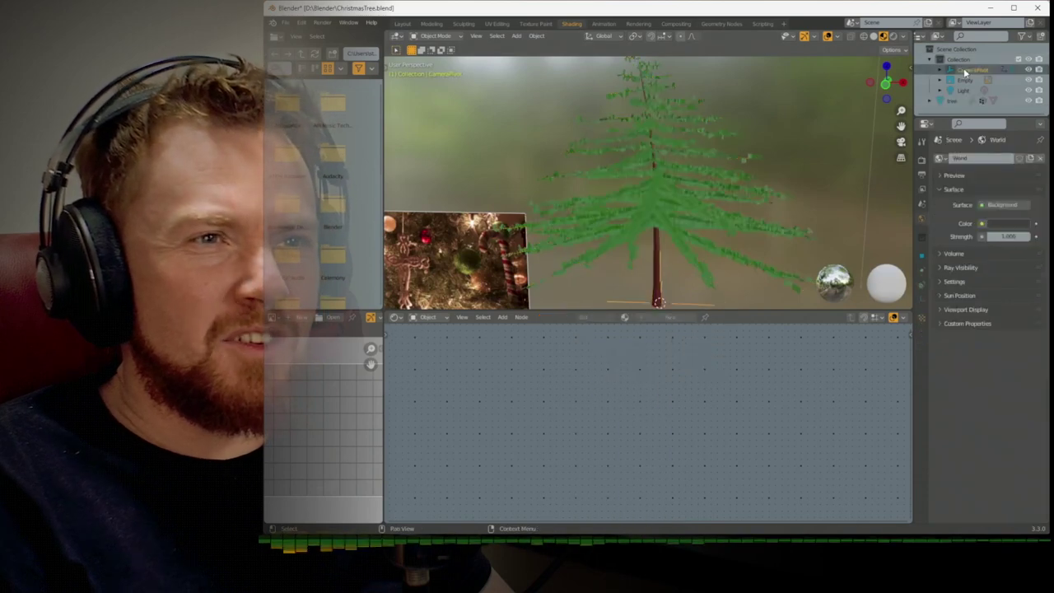
left_click(963, 69)
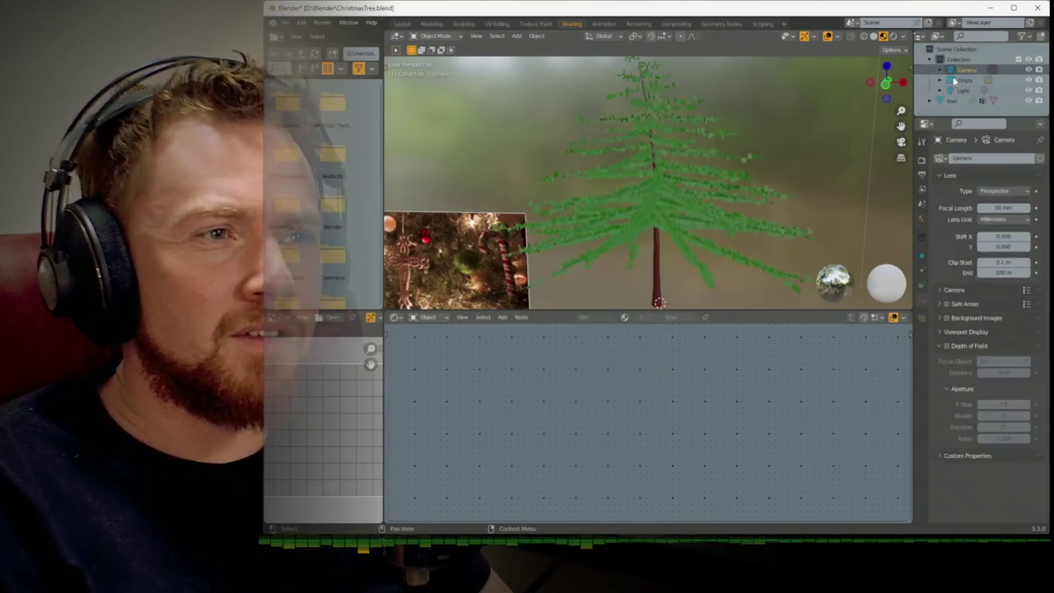
key("KP_0")
key("n")
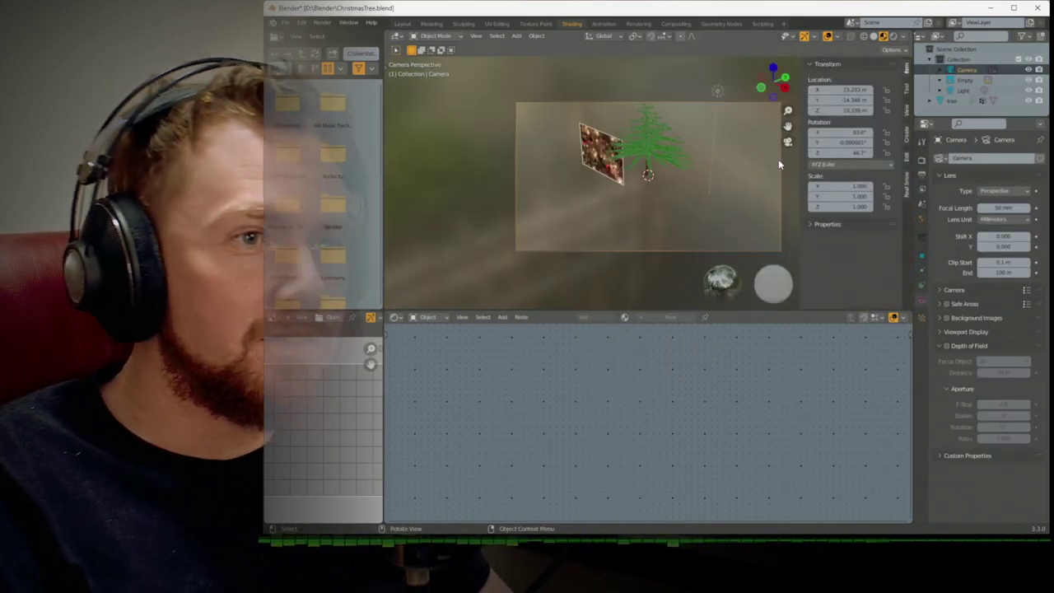
left_click(905, 111)
left_click(849, 193)
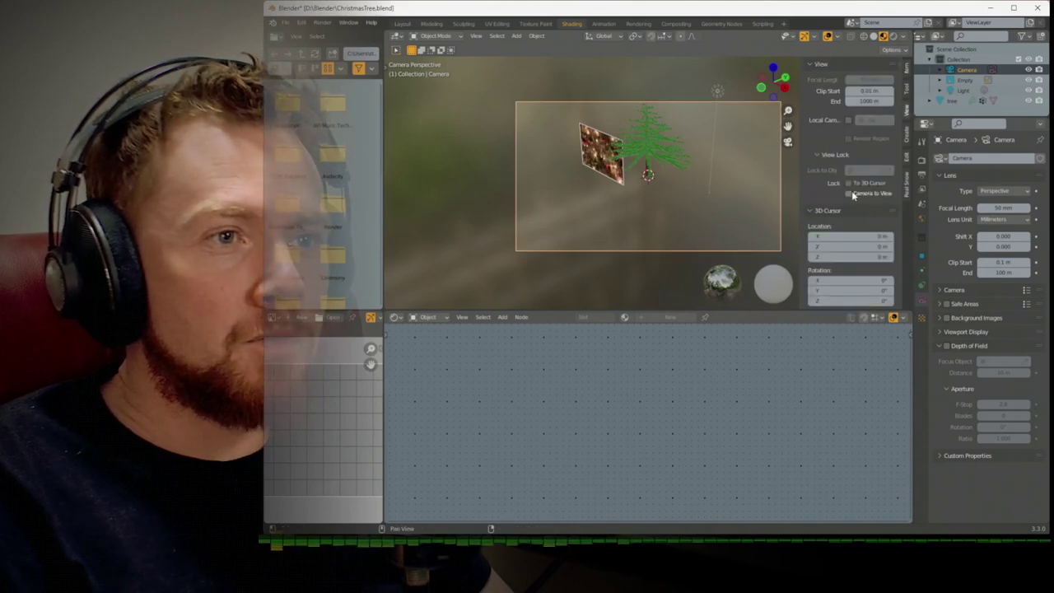
scroll(699, 169, "up", 4)
middle_click_drag(706, 155, 664, 180)
scroll(710, 206, "up", 5)
scroll(668, 170, "down", 5)
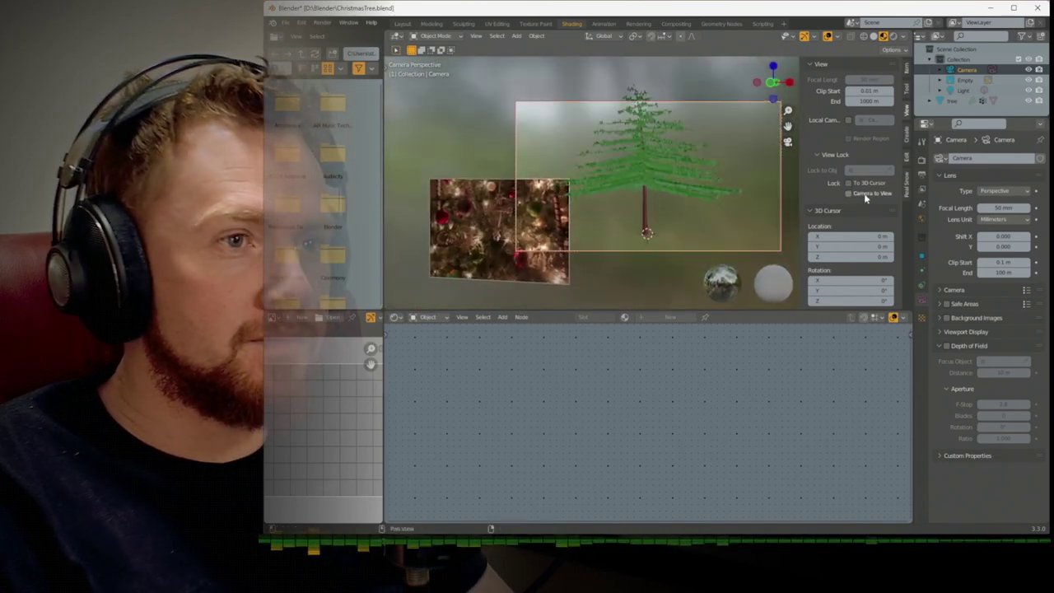
key("n")
Switch the viewport to Rendered shading and move the point light in front of the tree's left side, adjusting it along Y
left_click(894, 37)
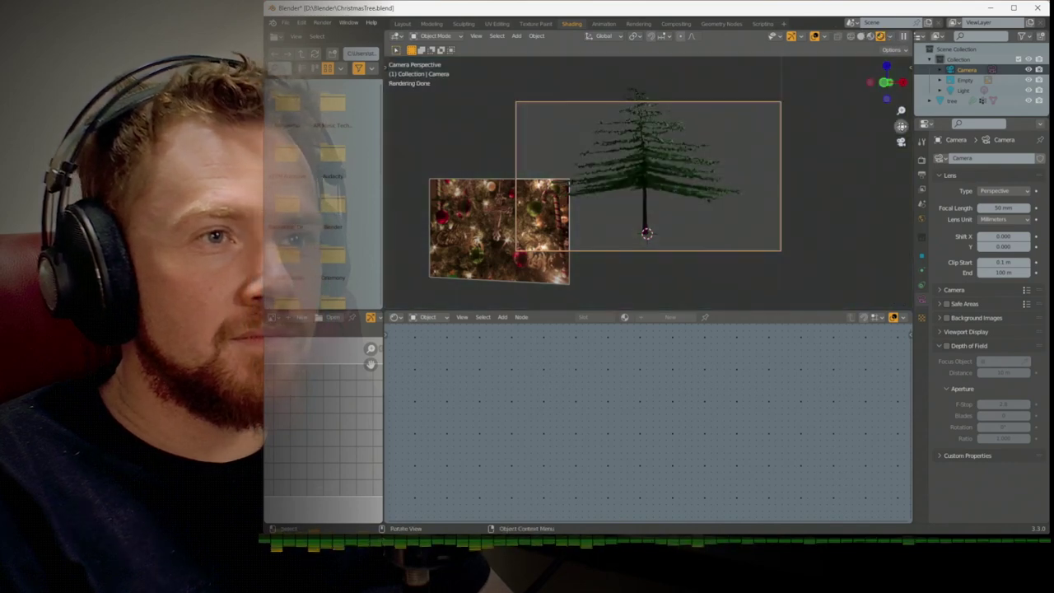
left_click(810, 146)
key("g")
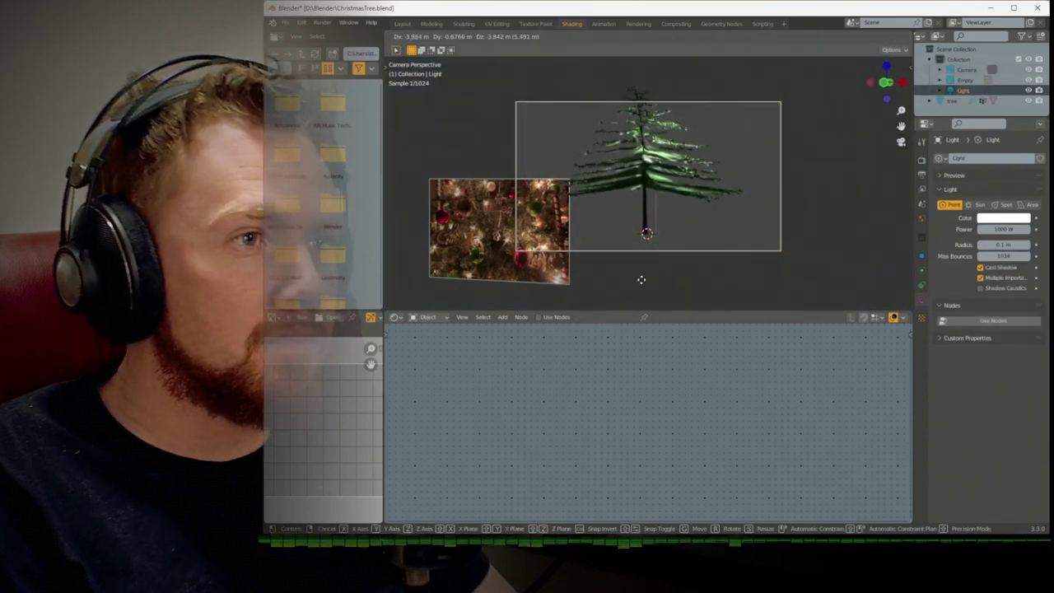
left_click(613, 300)
key("g")
key("y")
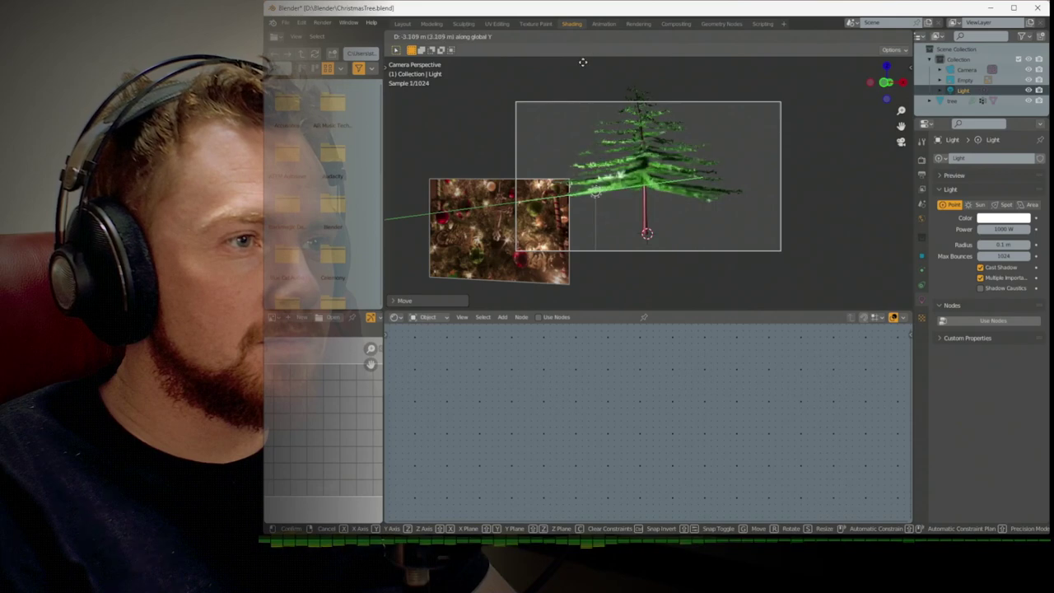
left_click(580, 70)
key("g")
left_click(591, 70)
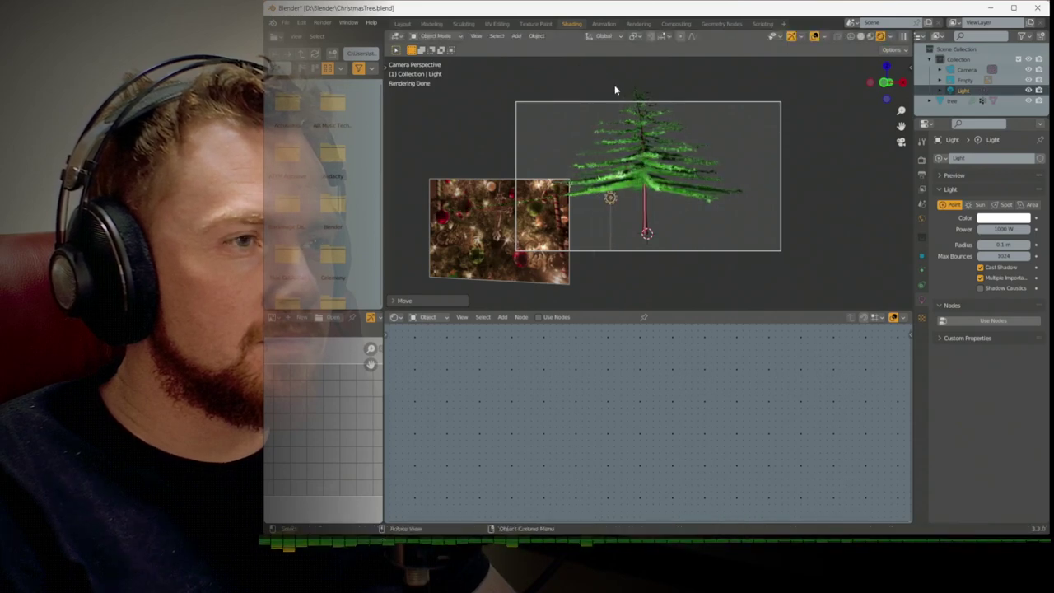
Render the image from the camera and examine the needles and trunk up close
key("F12")
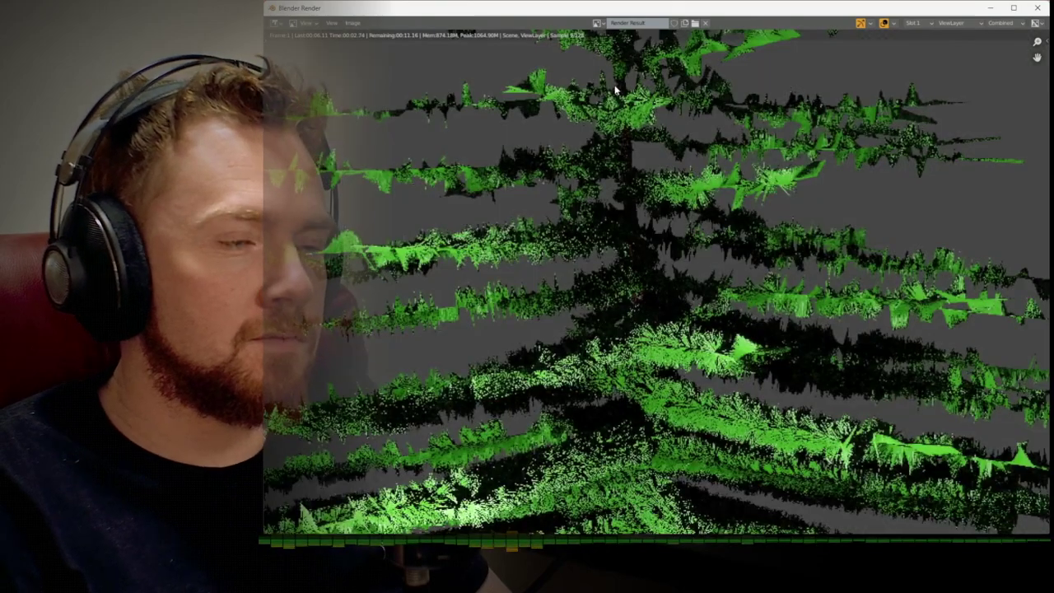
scroll(616, 89, "down", 5)
scroll(617, 90, "up", 2)
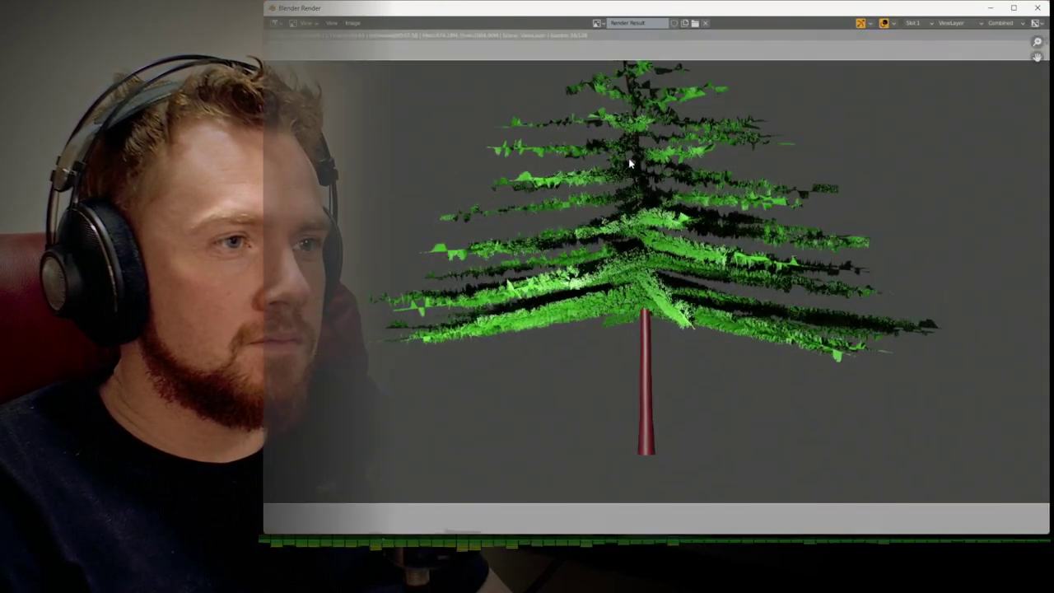
middle_click_drag(629, 165, 627, 194)
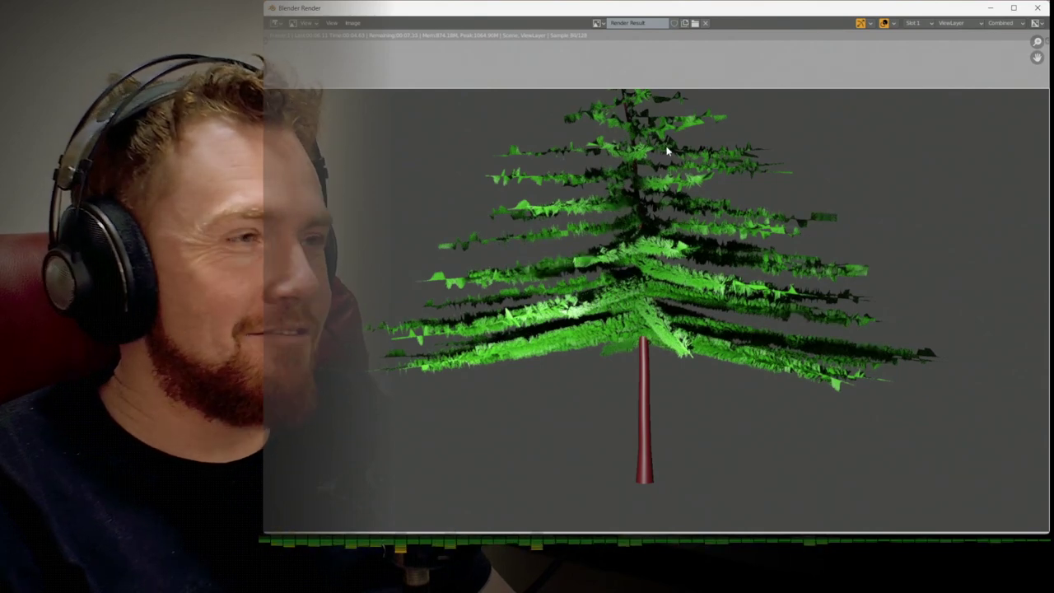
scroll(666, 185, "up", 1)
scroll(664, 193, "down", 1)
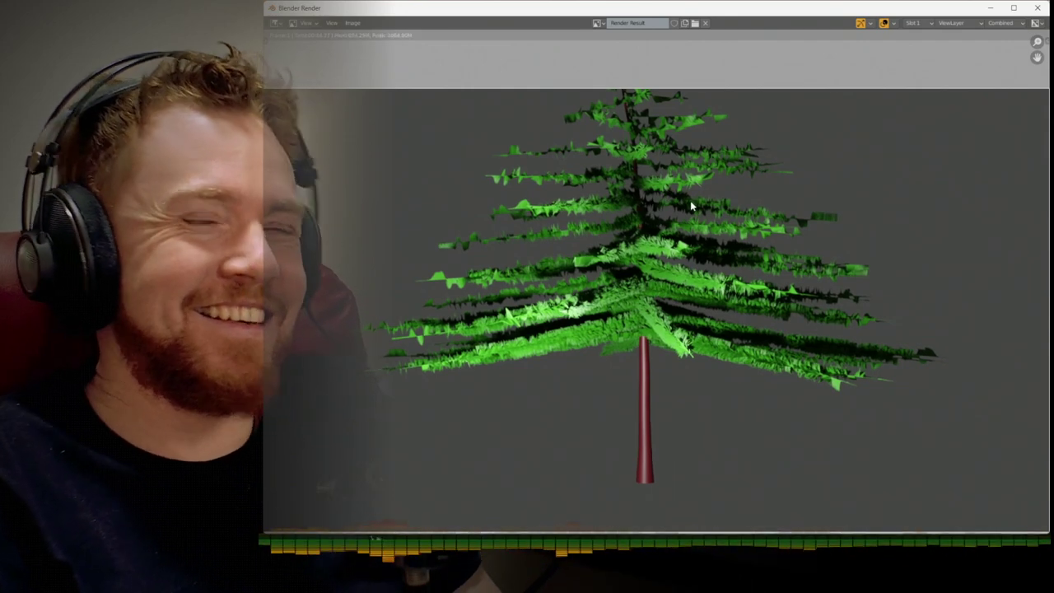
scroll(691, 204, "up", 2)
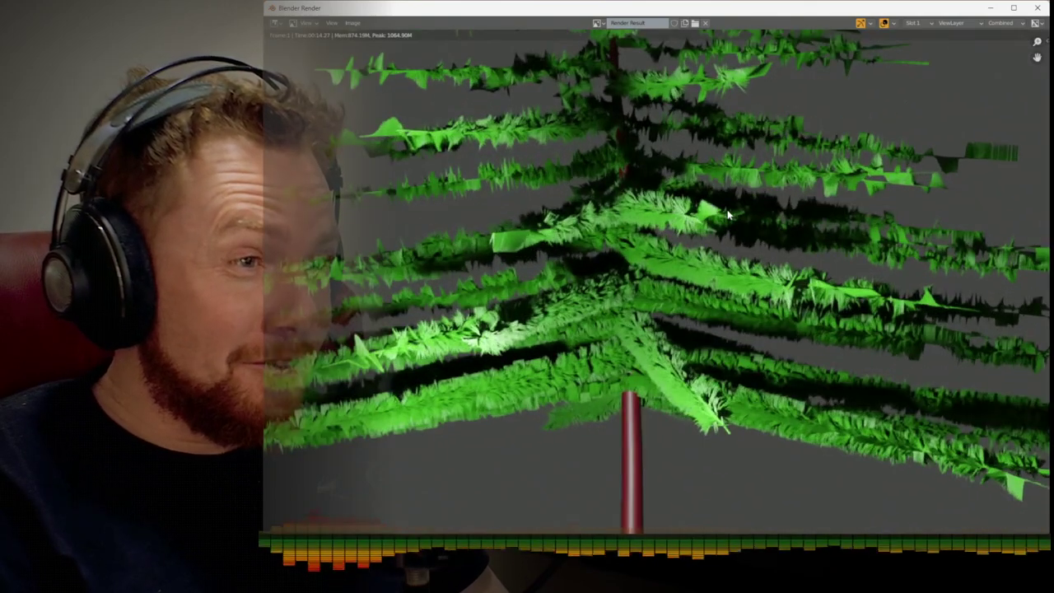
Examine the rendered branches and trunk as a whole, and return to the scene to check the tree in the camera view
scroll(727, 215, "down", 1)
scroll(726, 215, "up", 2)
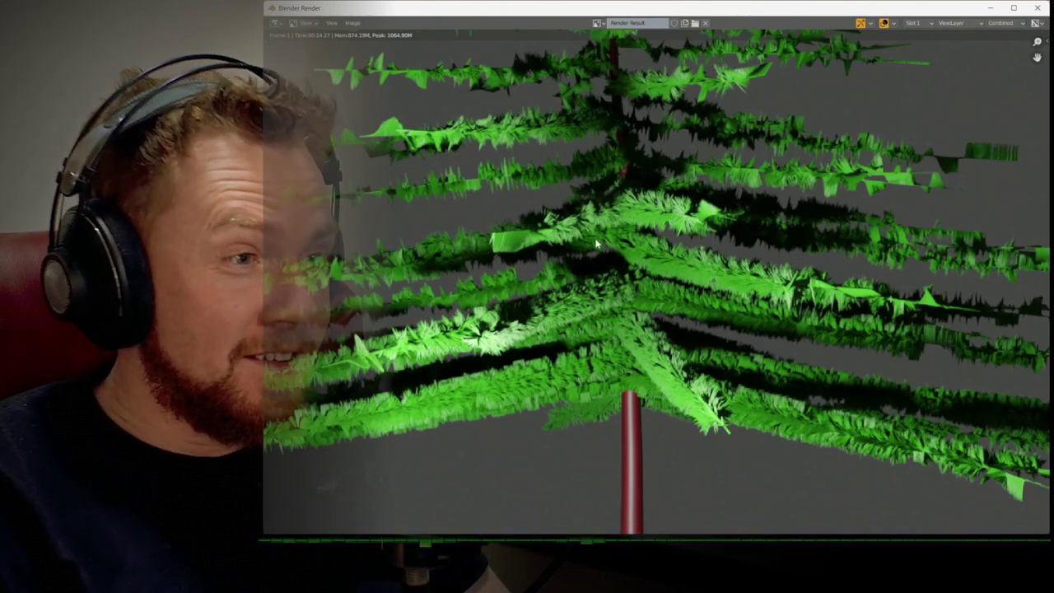
scroll(598, 247, "down", 2)
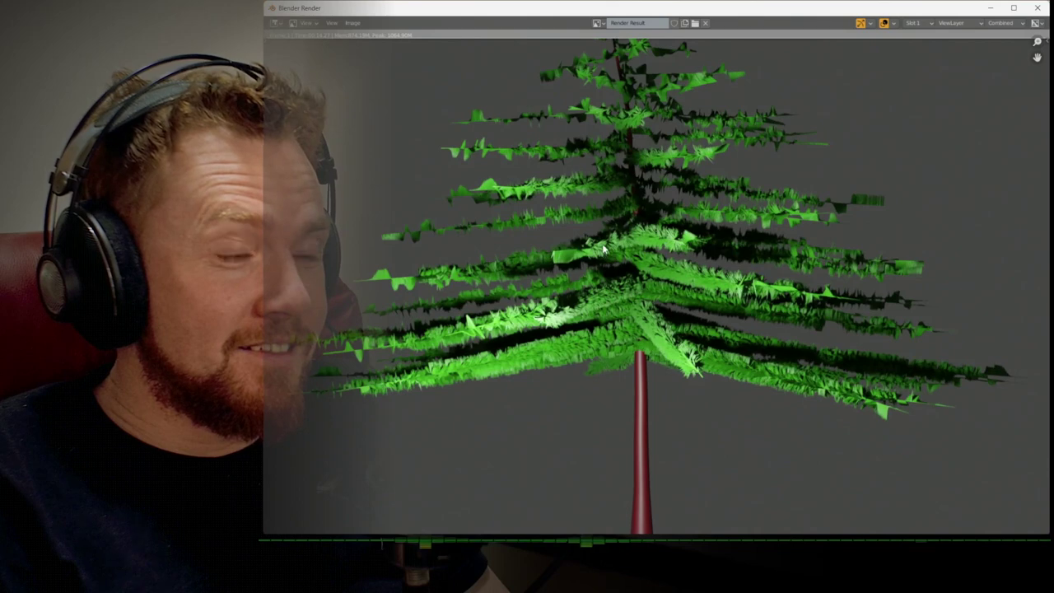
key("alt+Tab")
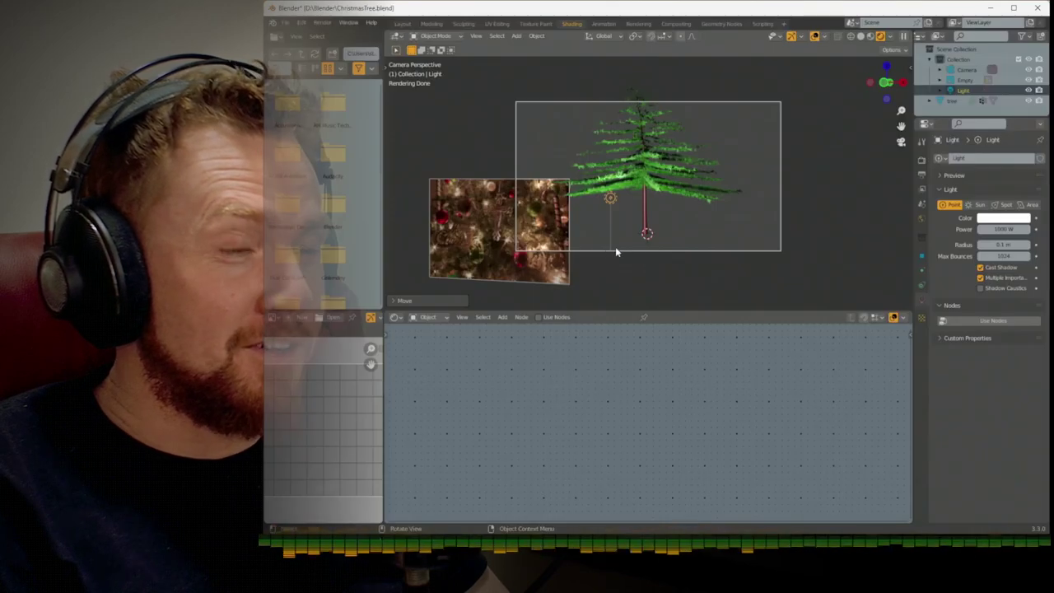
scroll(614, 246, "up", 3)
scroll(612, 218, "down", 2)
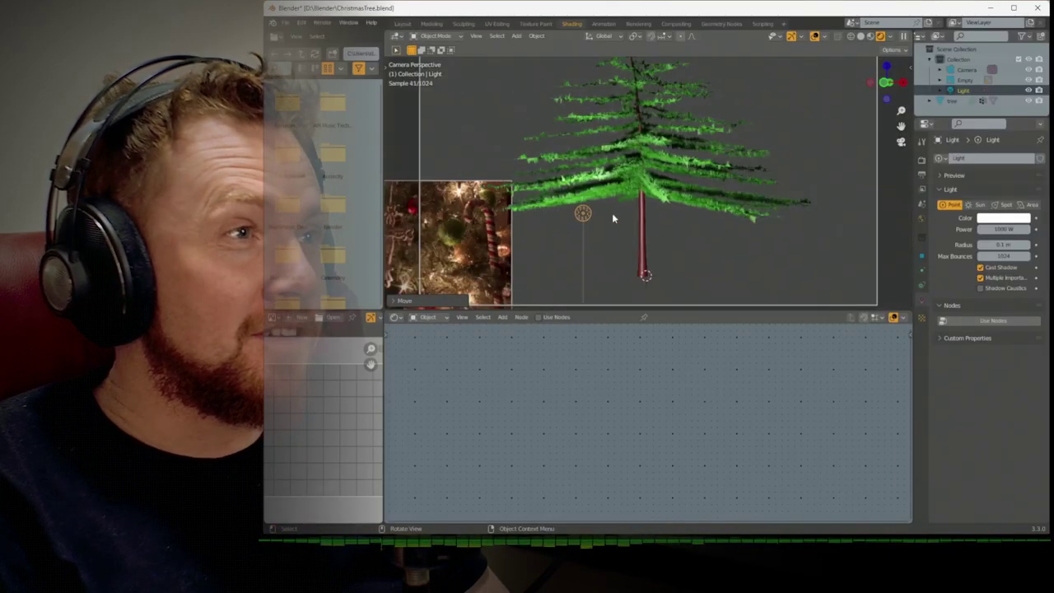
Switch to the Modeling workspace in front view, select the tree and open its mesh in Edit Mode
left_click(432, 25)
key("KP_1")
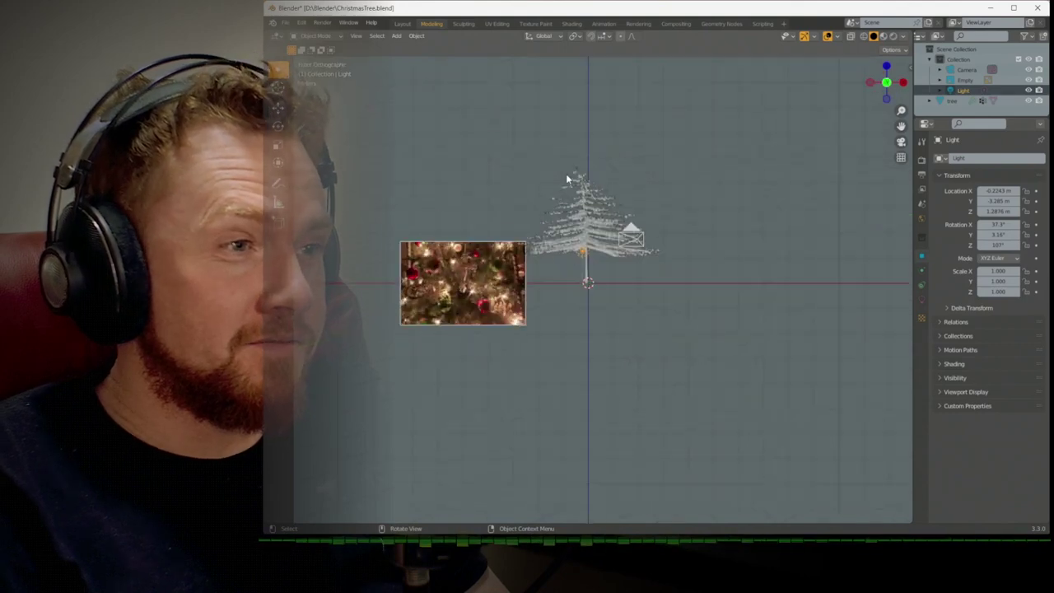
scroll(569, 187, "up", 4)
middle_click_drag(573, 202, 633, 258, "shift")
scroll(634, 258, "up", 3)
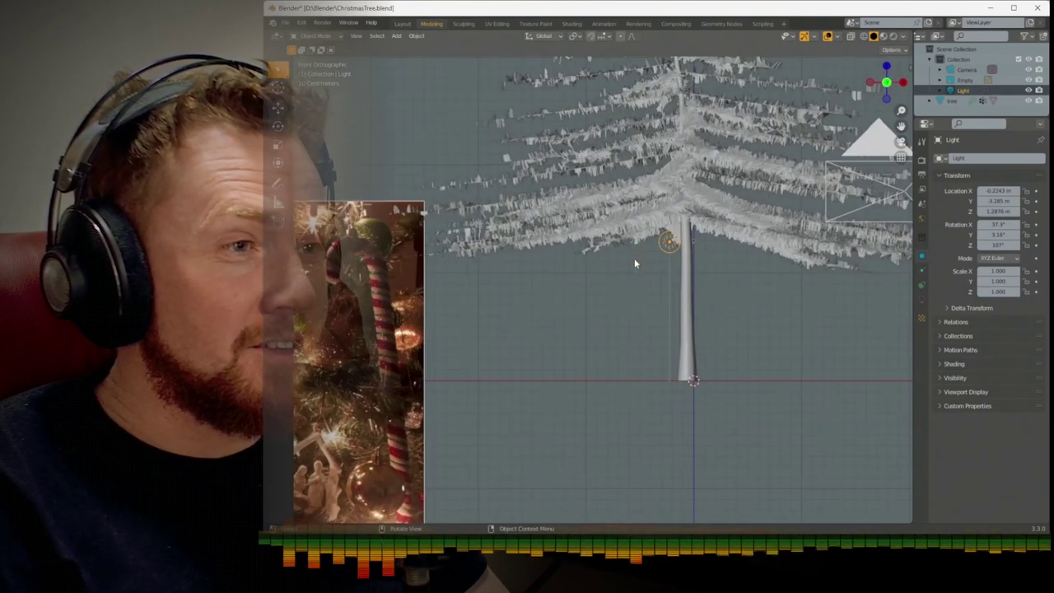
left_click(684, 285)
key("Tab")
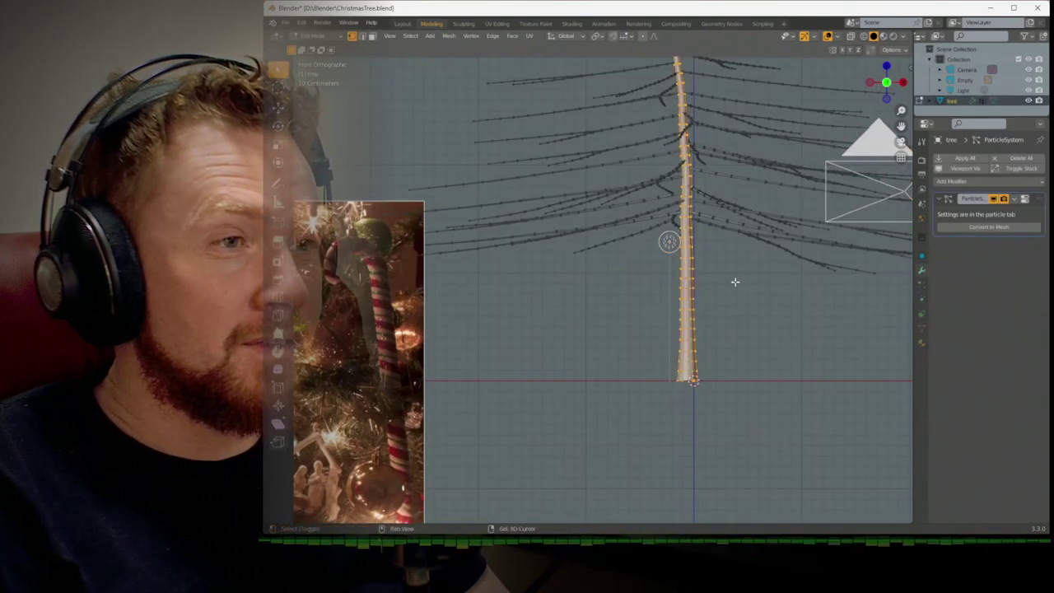
scroll(685, 342, "up", 3)
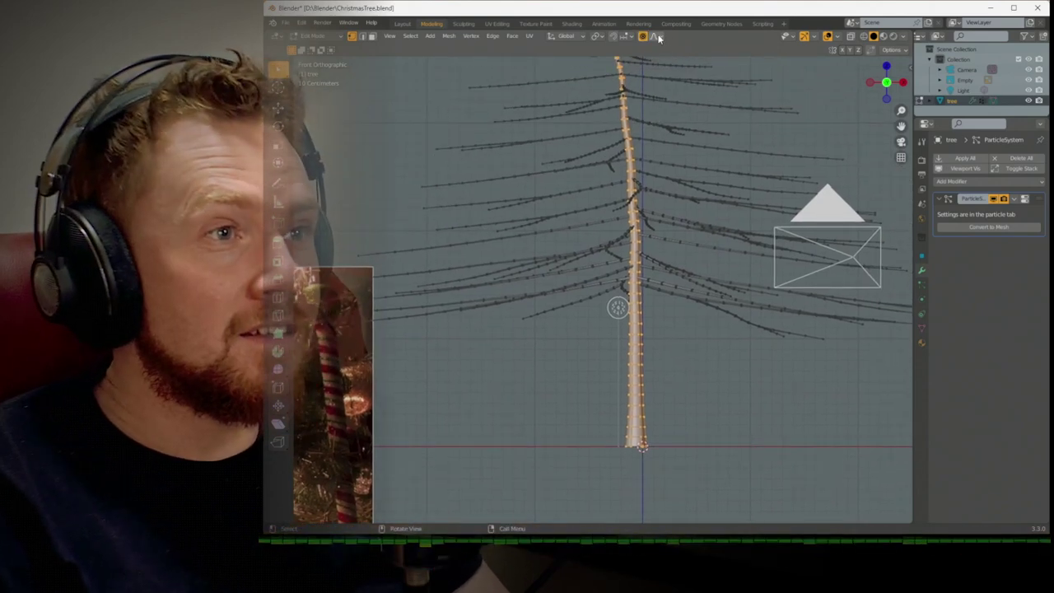
Try to thicken the trunk by scaling its selected vertices in X and Y only, with smooth proportional editing
left_click(654, 36)
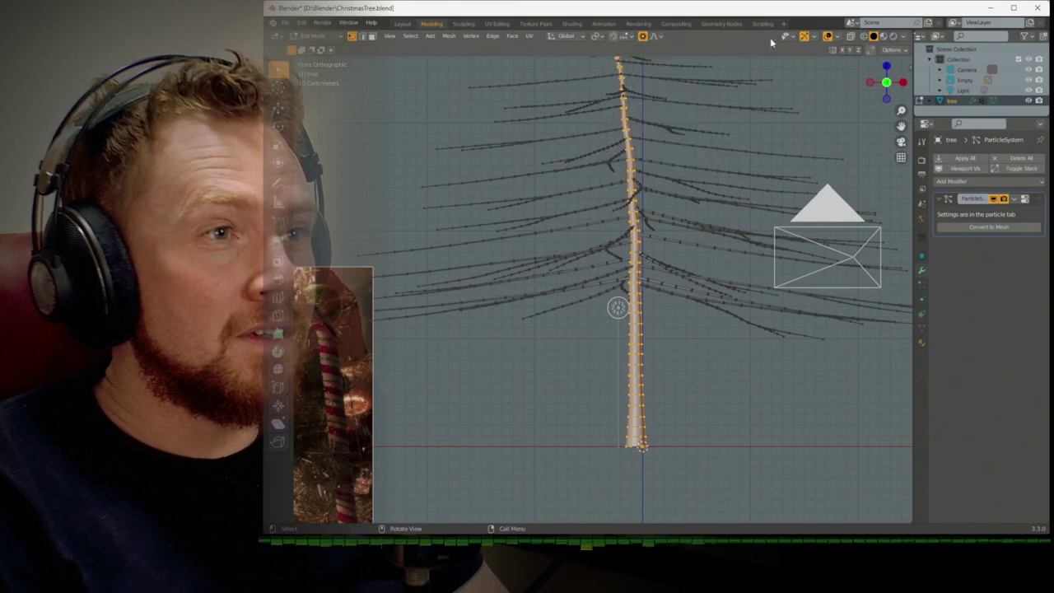
key("s")
key("shift+z")
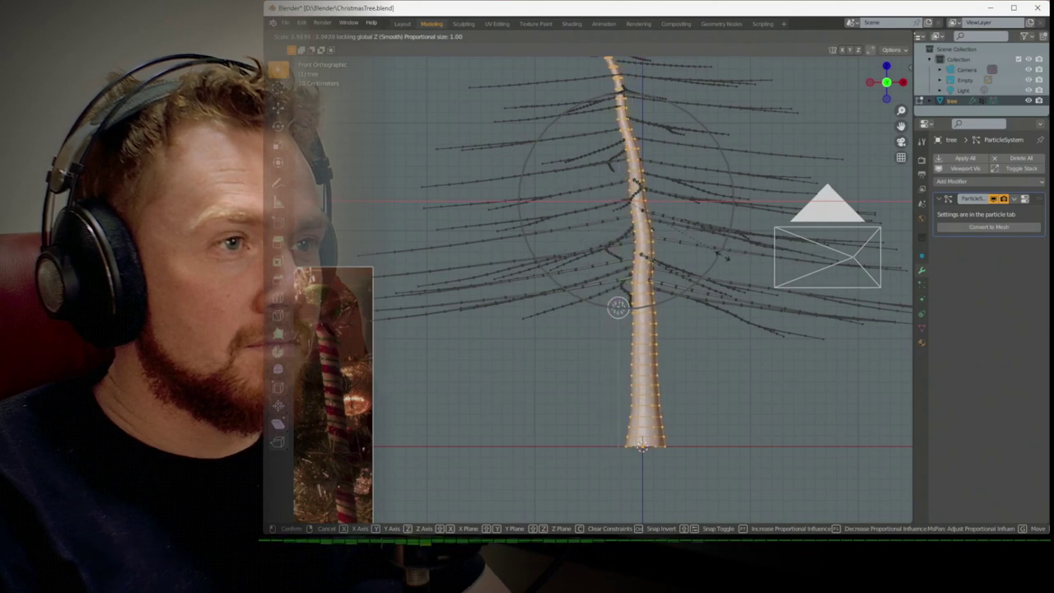
key("Escape")
Examine the trunk and bare branch layout from the front, from above and in perspective
scroll(698, 260, "down", 3)
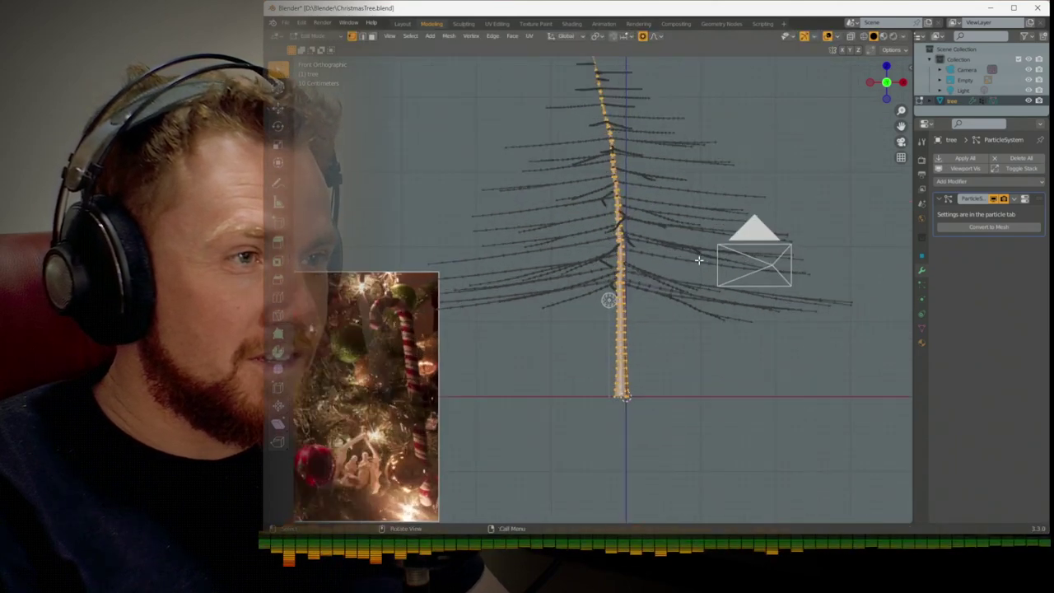
scroll(698, 260, "up", 1)
scroll(699, 229, "up", 1)
middle_click_drag(699, 230, 689, 324, "shift")
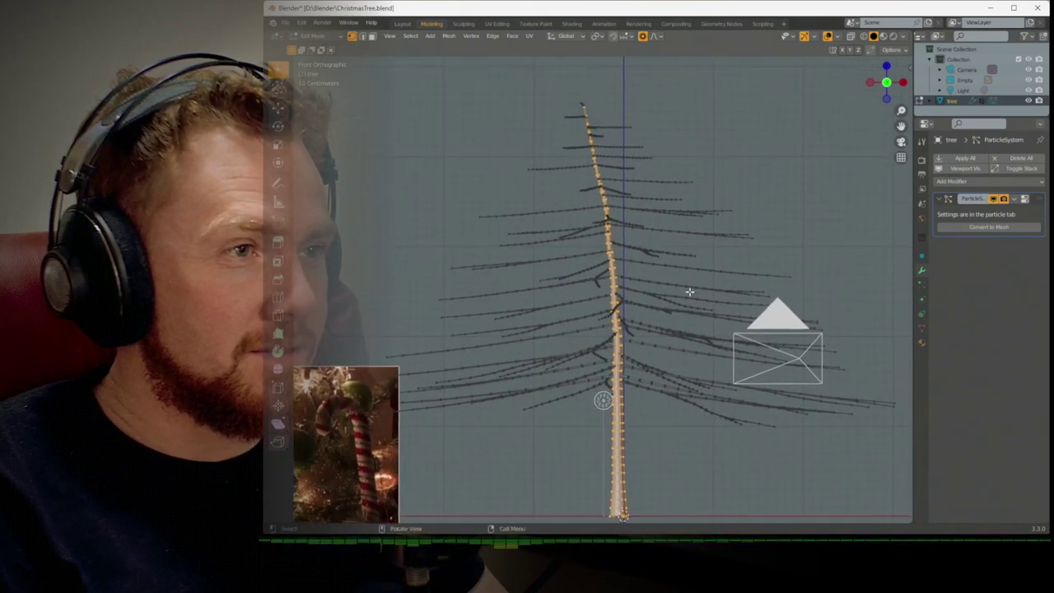
key("KP_7")
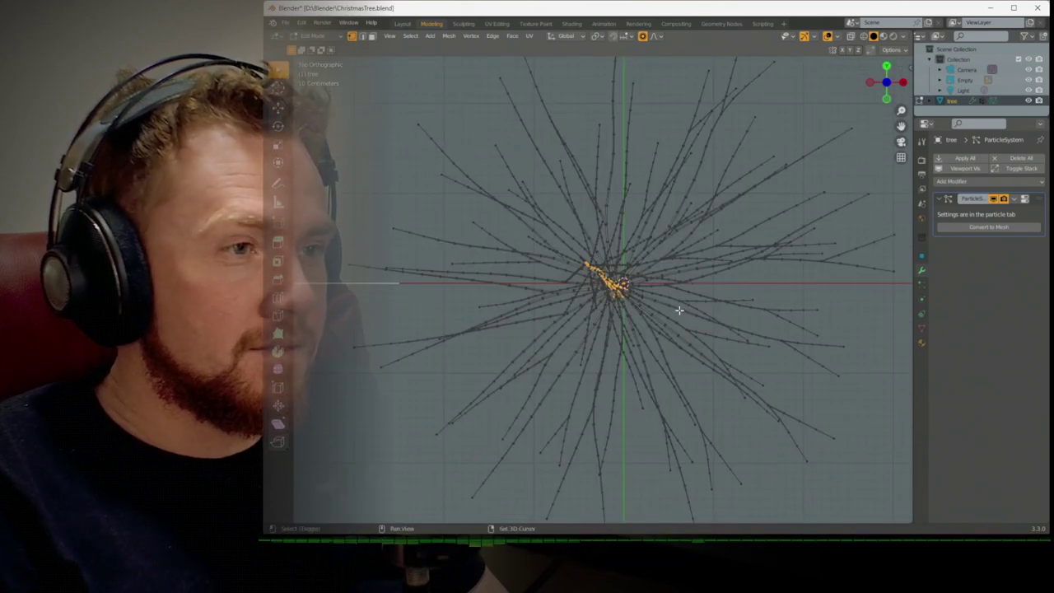
middle_click_drag(679, 310, 694, 251)
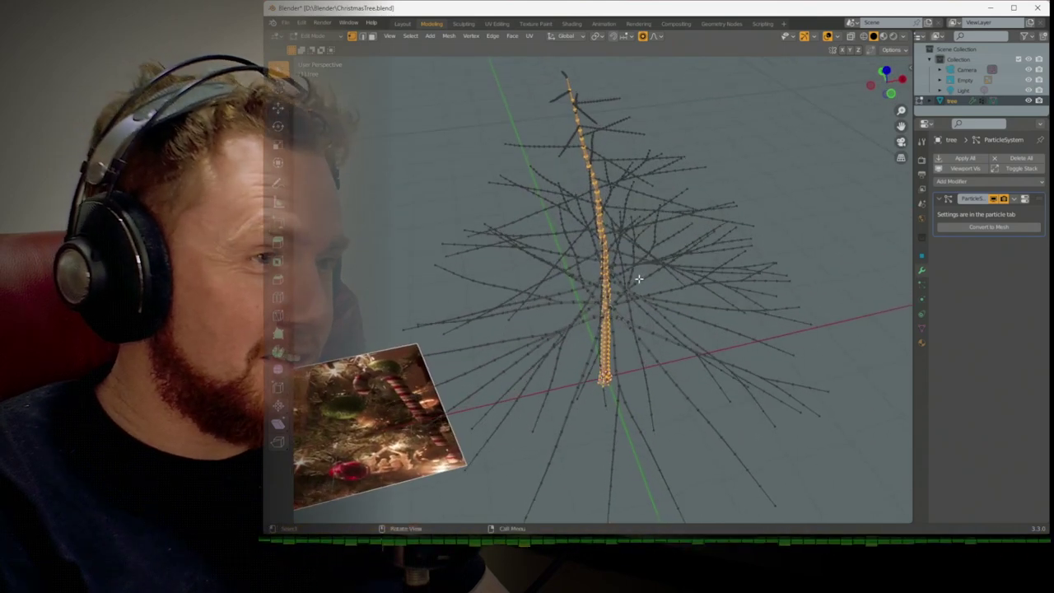
middle_click_drag(639, 279, 632, 248)
scroll(615, 306, "down", 4)
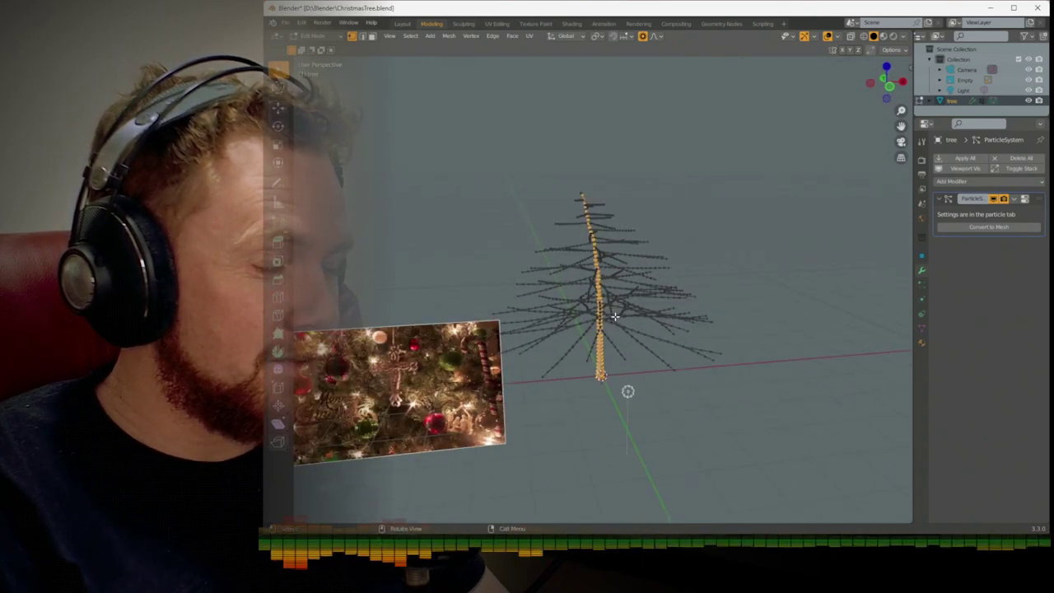
Lock the camera to the view, reframe it closer on the tree's crown from a new angle, and unlock it
key("KP_1")
key("KP_0")
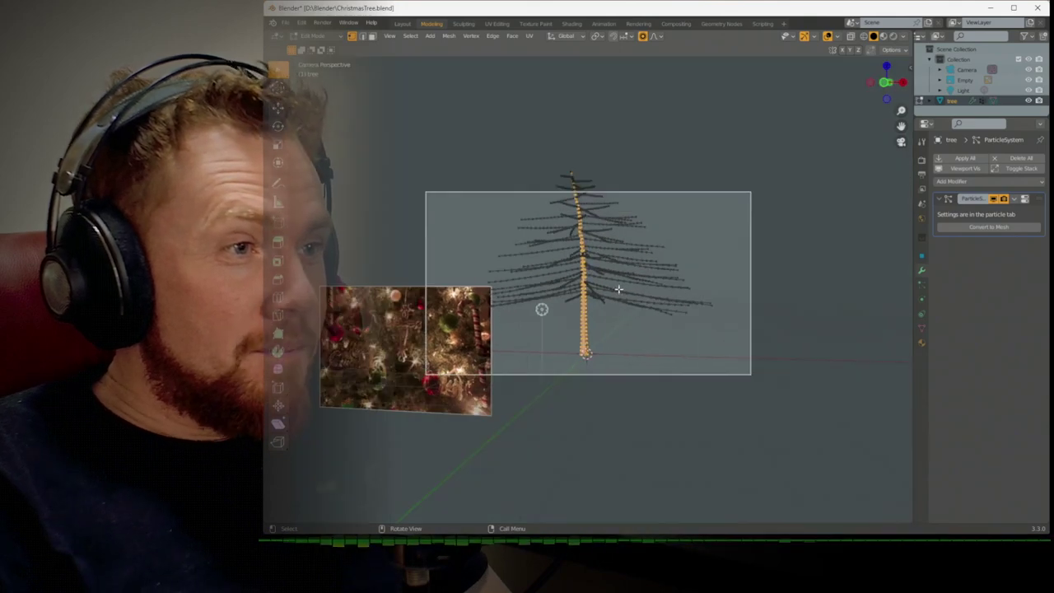
scroll(618, 289, "up", 1)
key("n")
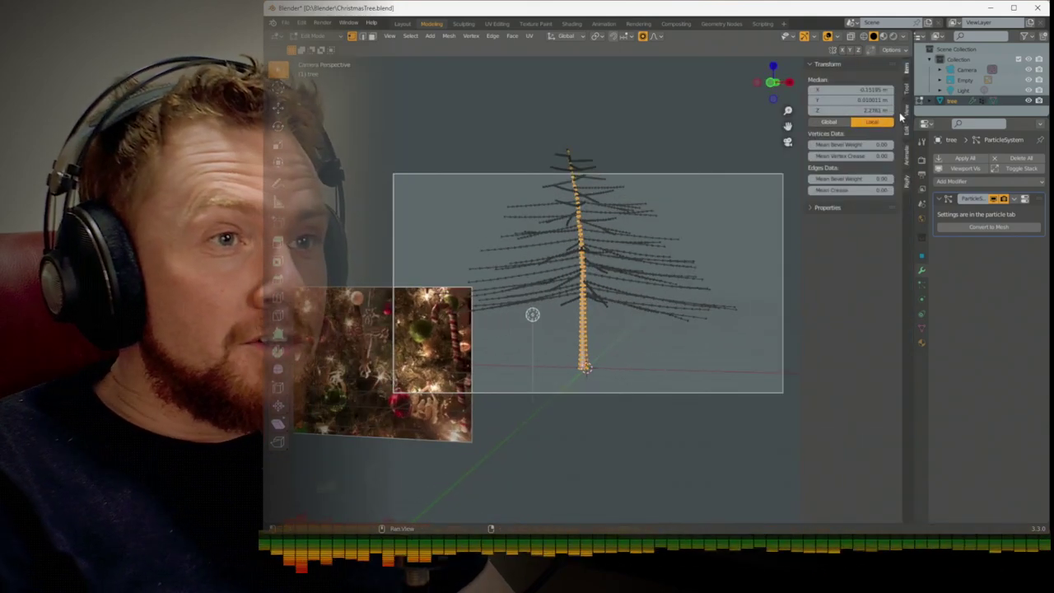
left_click(907, 115)
left_click(868, 193)
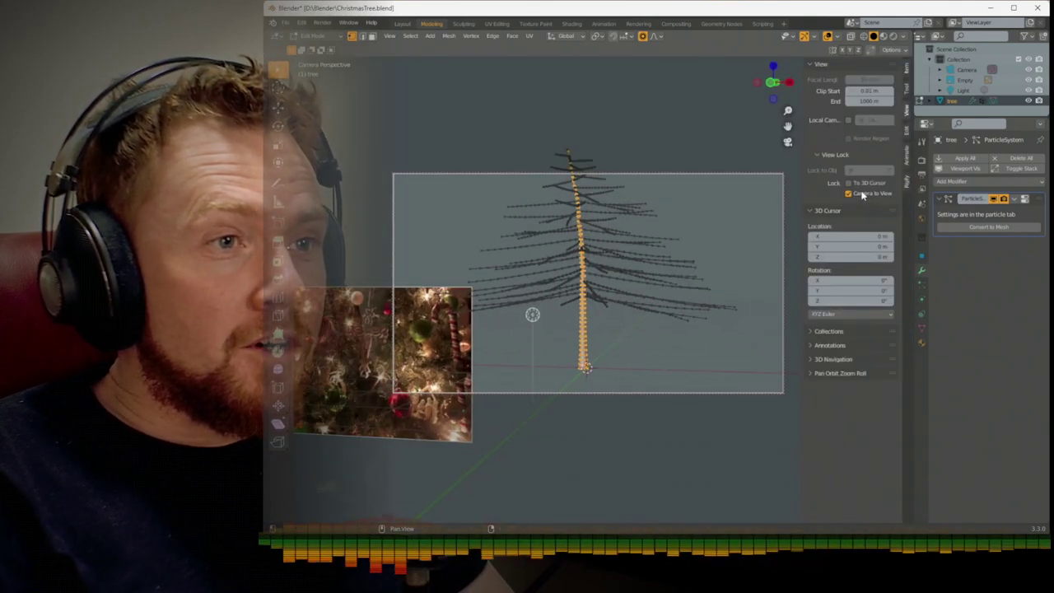
scroll(547, 244, "up", 6)
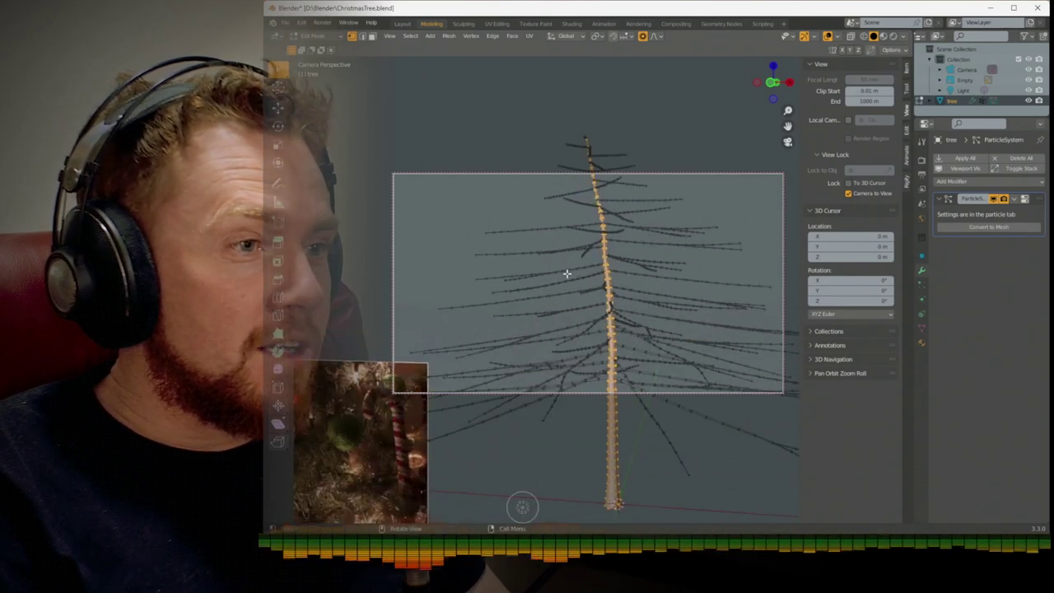
mouse_move(528, 253)
middle_mouse_down()
mouse_move(516, 242)
mouse_move(516, 258)
middle_mouse_up()
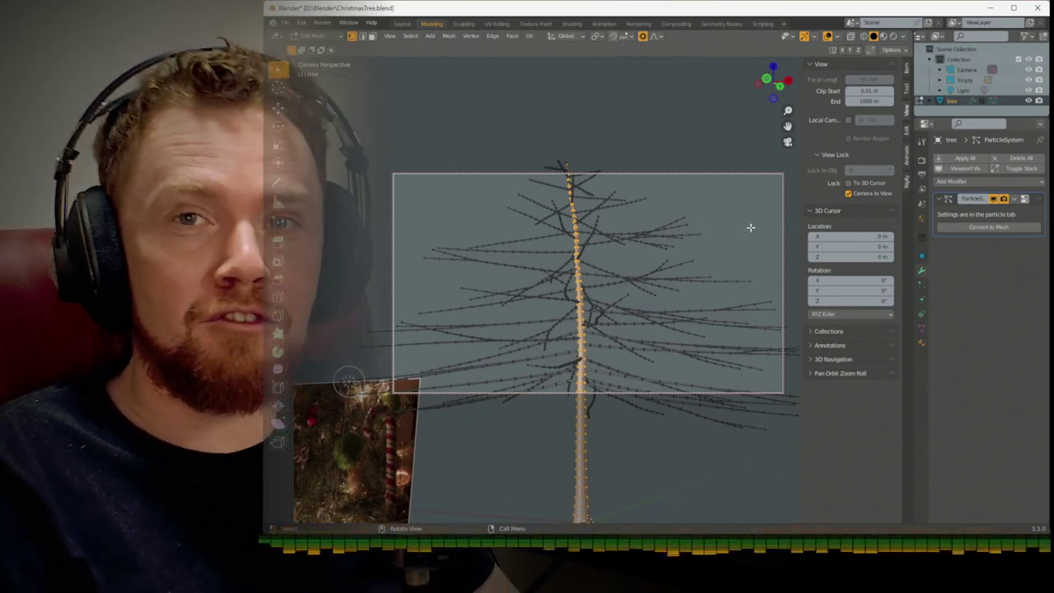
left_click(848, 193)
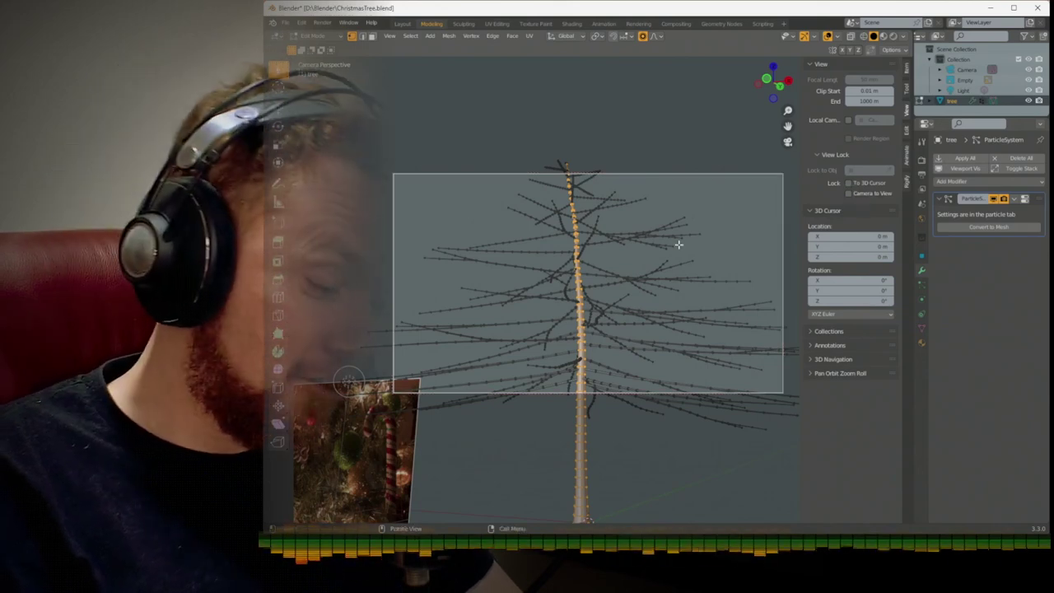
Return to the front view and render the reframed shot while still in Edit Mode, closing the result
middle_click_drag(628, 270, 628, 269)
key("KP_1")
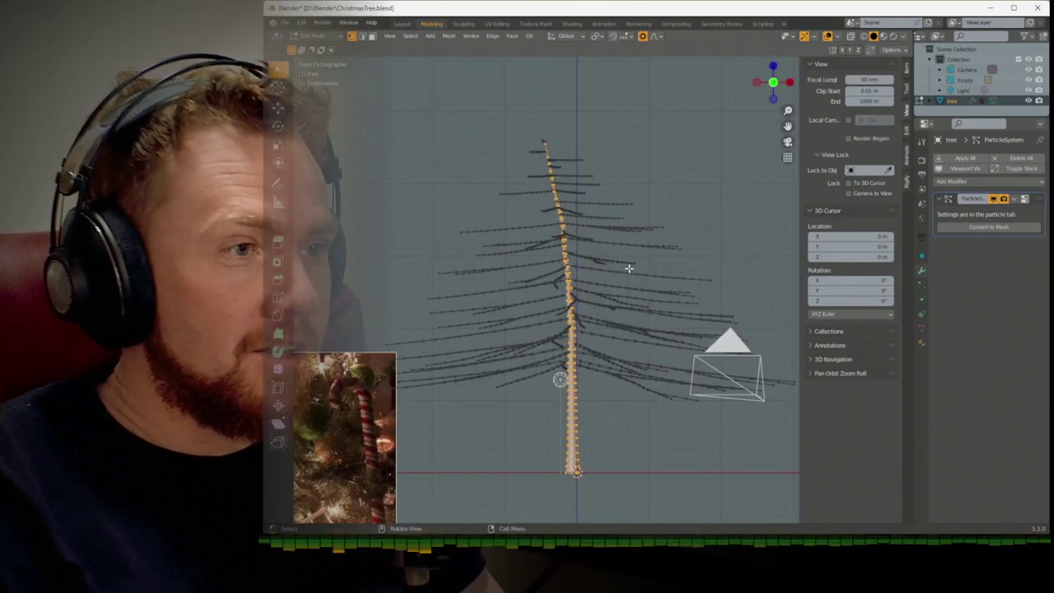
key("n")
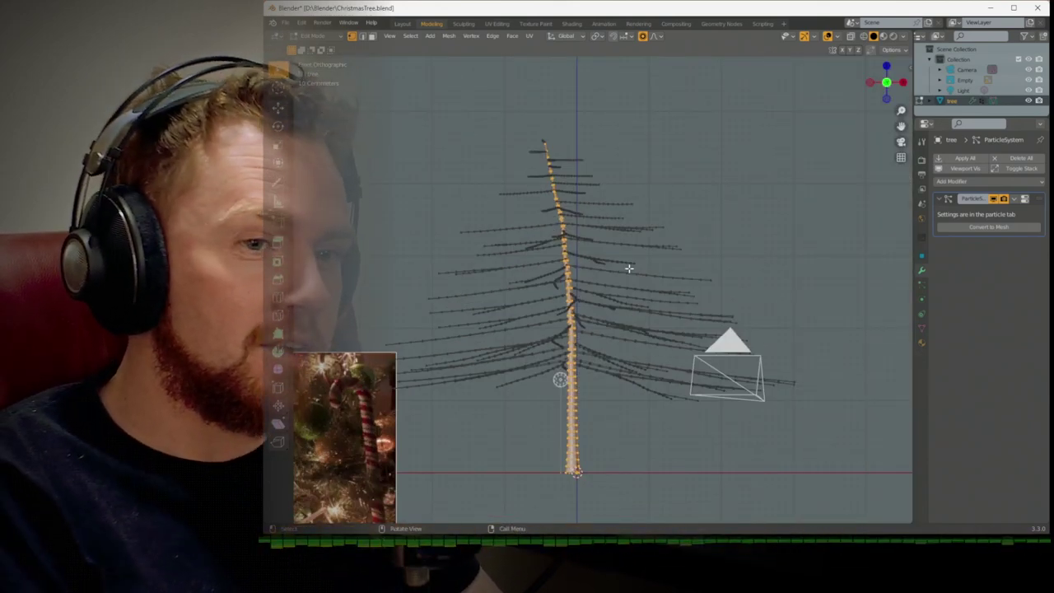
key("F12")
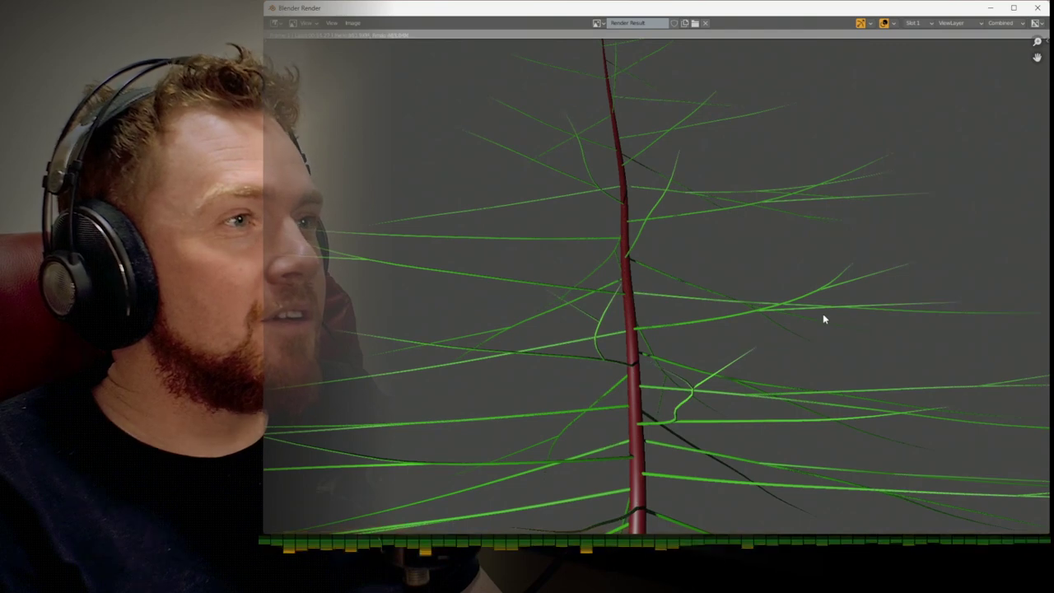
key("Escape")
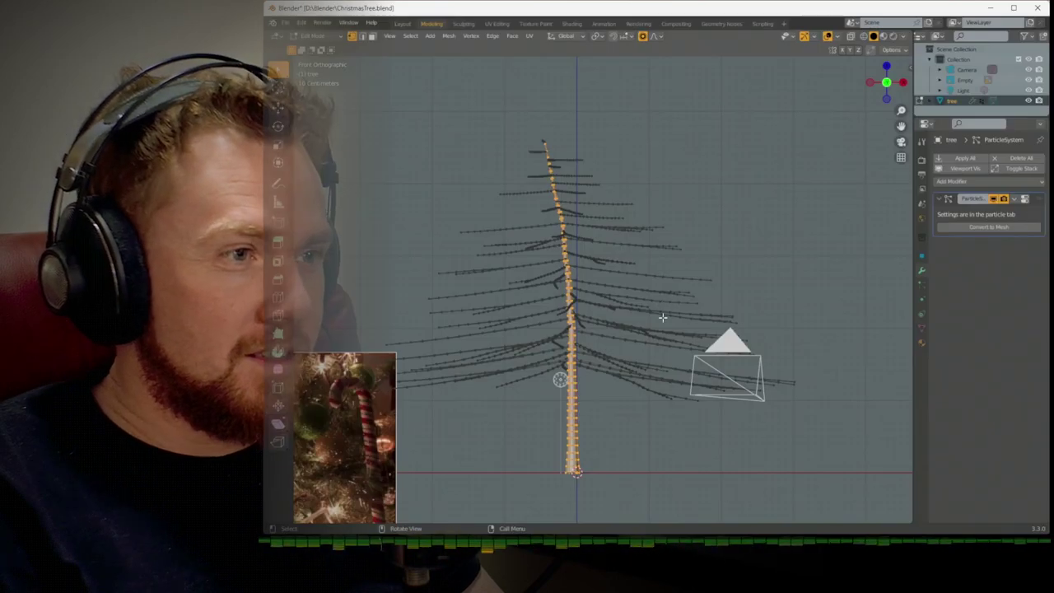
Leave Edit Mode, render the image again from the camera and examine how the needles fill the full frame
left_click(806, 420)
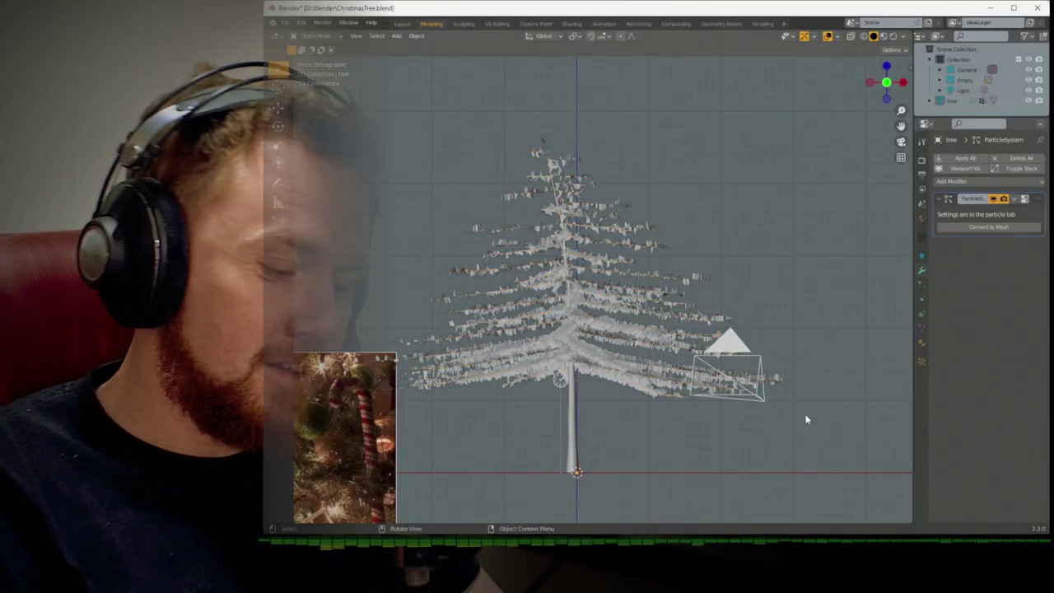
key("F12")
key("F12")
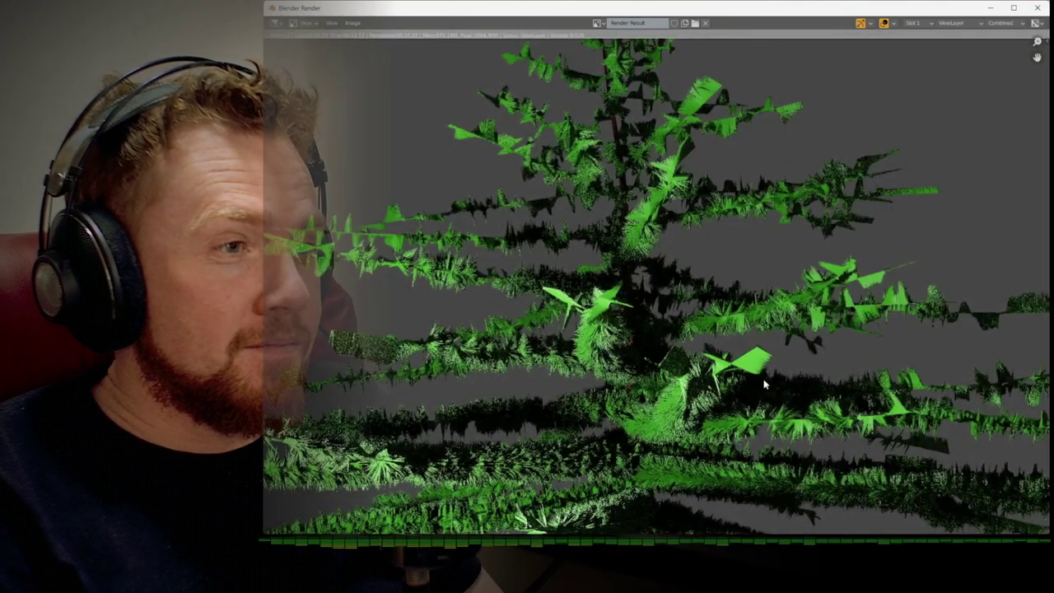
scroll(763, 382, "down", 3)
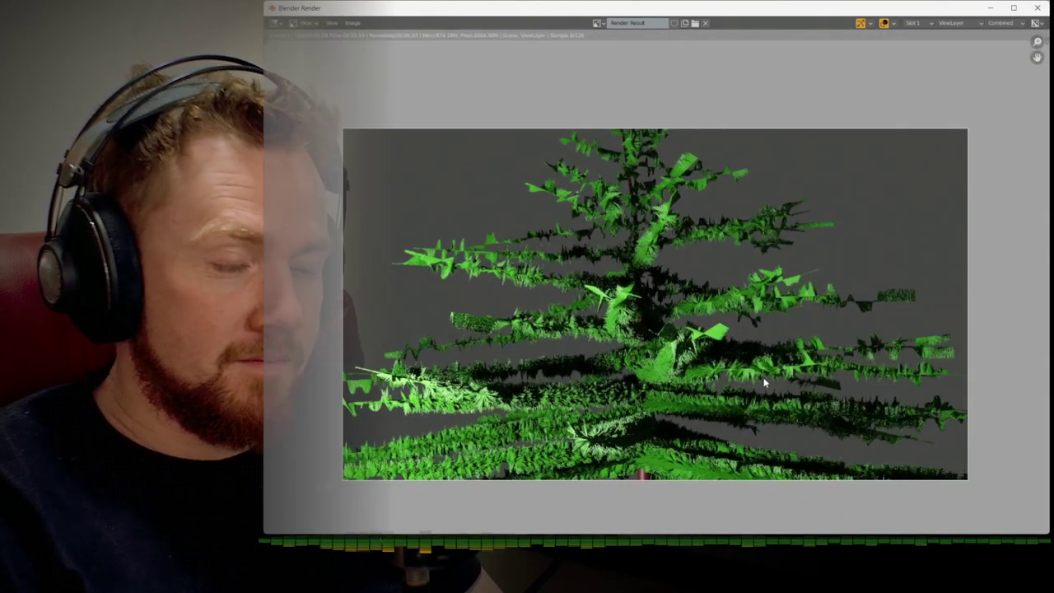
scroll(763, 380, "down", 1)
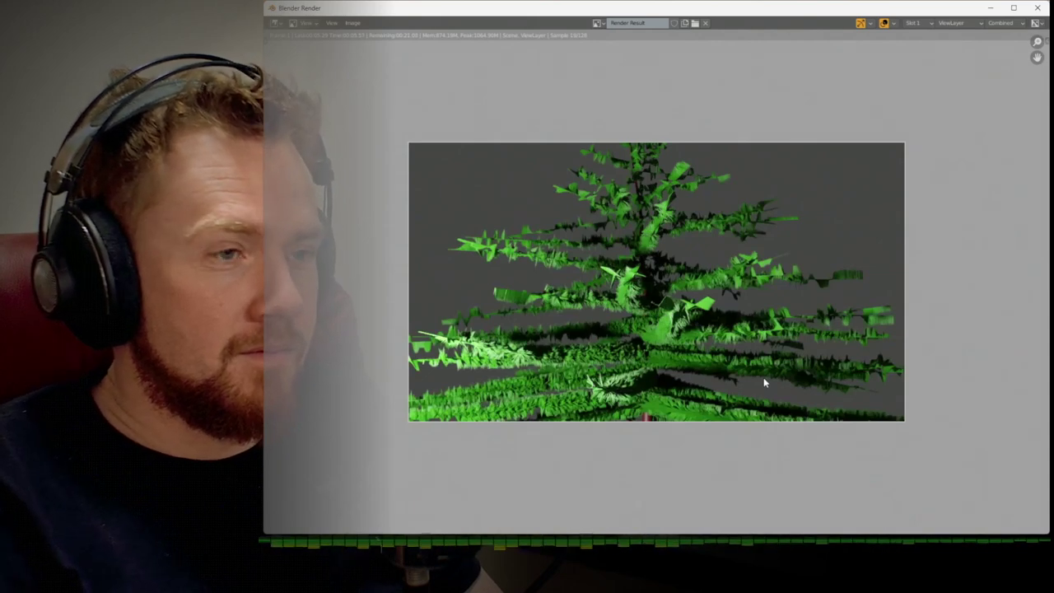
scroll(763, 381, "up", 2)
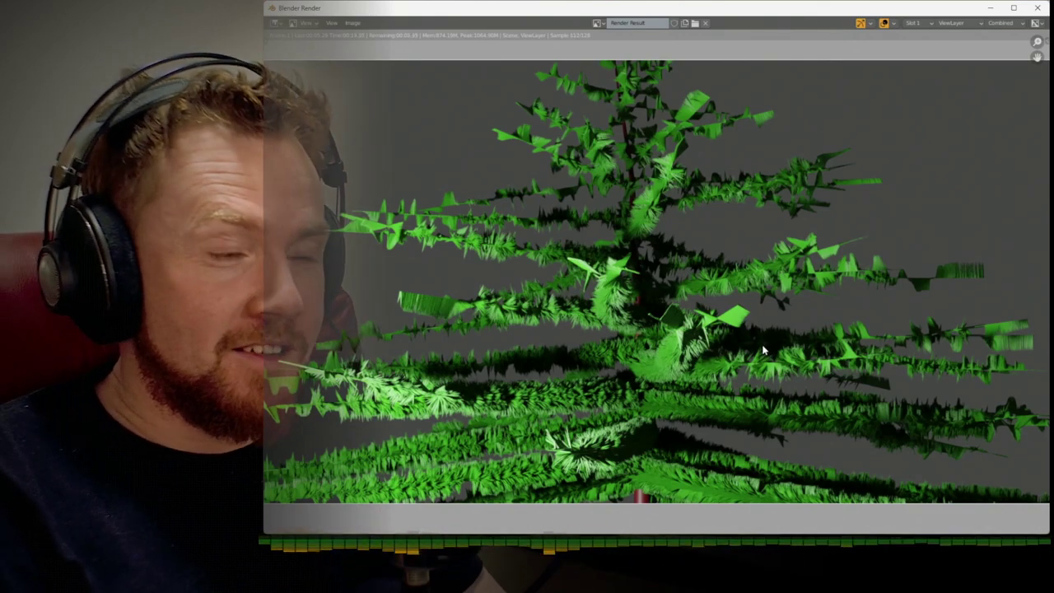
key("alt+Tab")
key("alt+Tab")
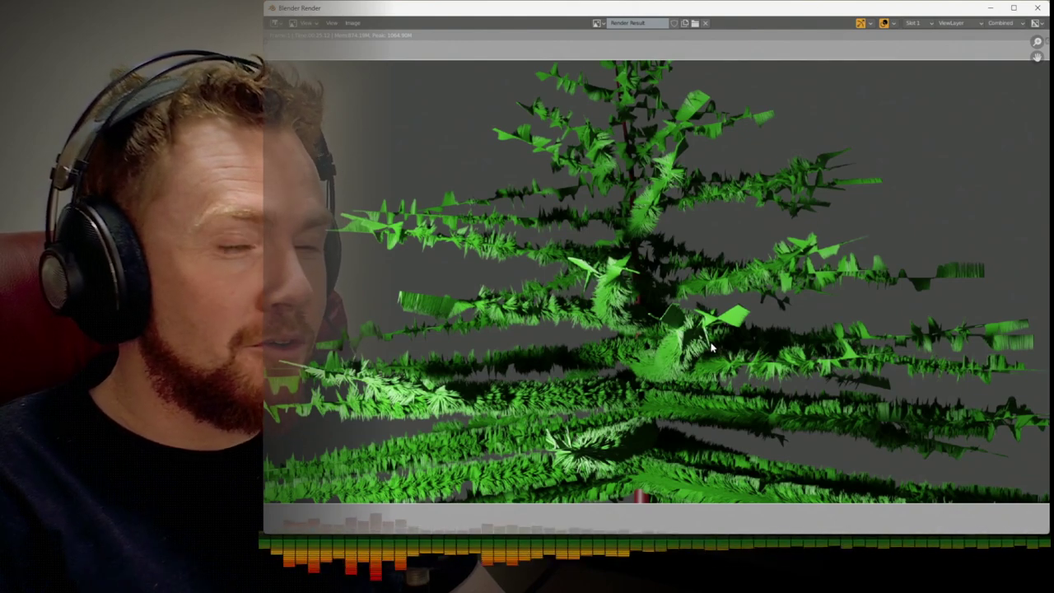
key("Escape")
Select the tree and enable the Advanced options in its hair particle settings
scroll(650, 335, "up", 4)
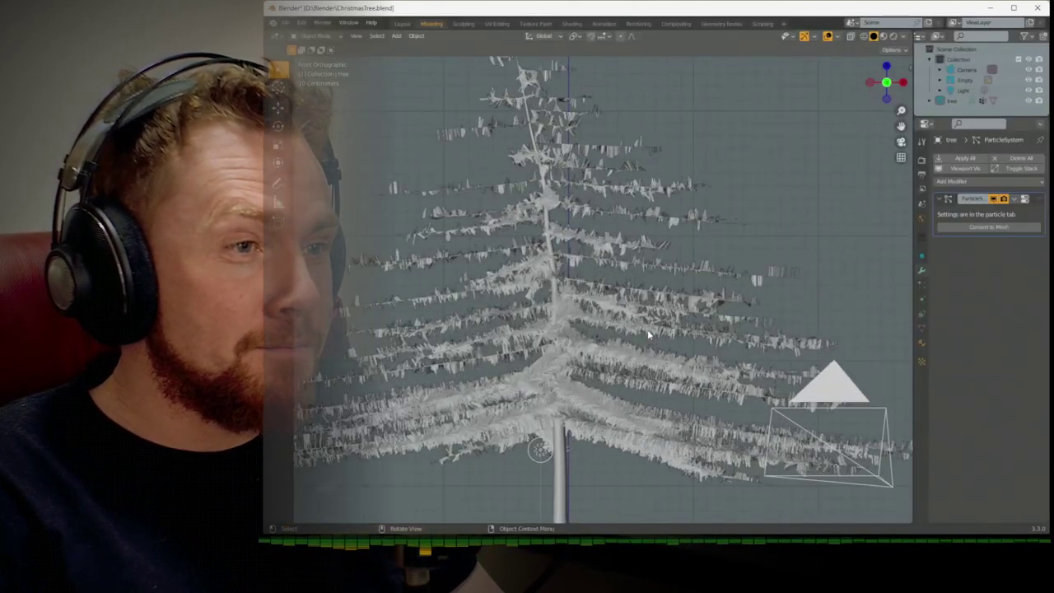
left_click(577, 260)
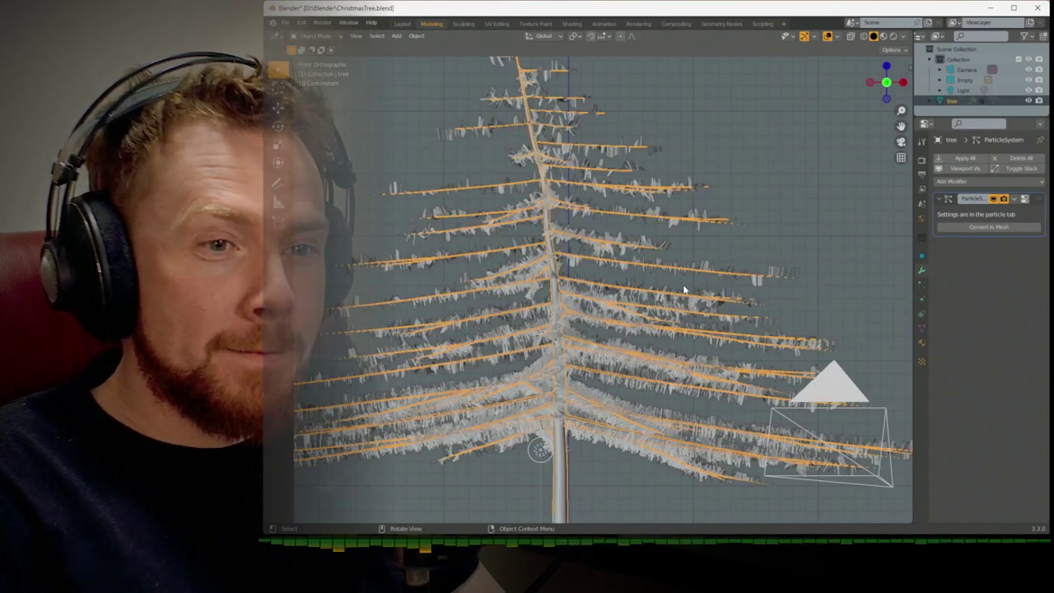
left_click(922, 297)
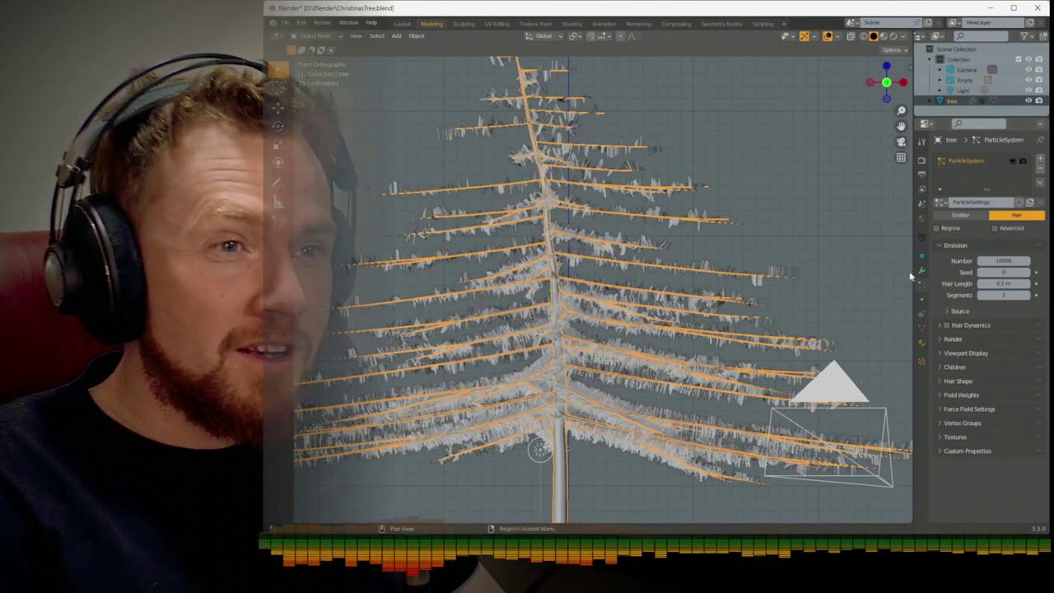
left_click(995, 229)
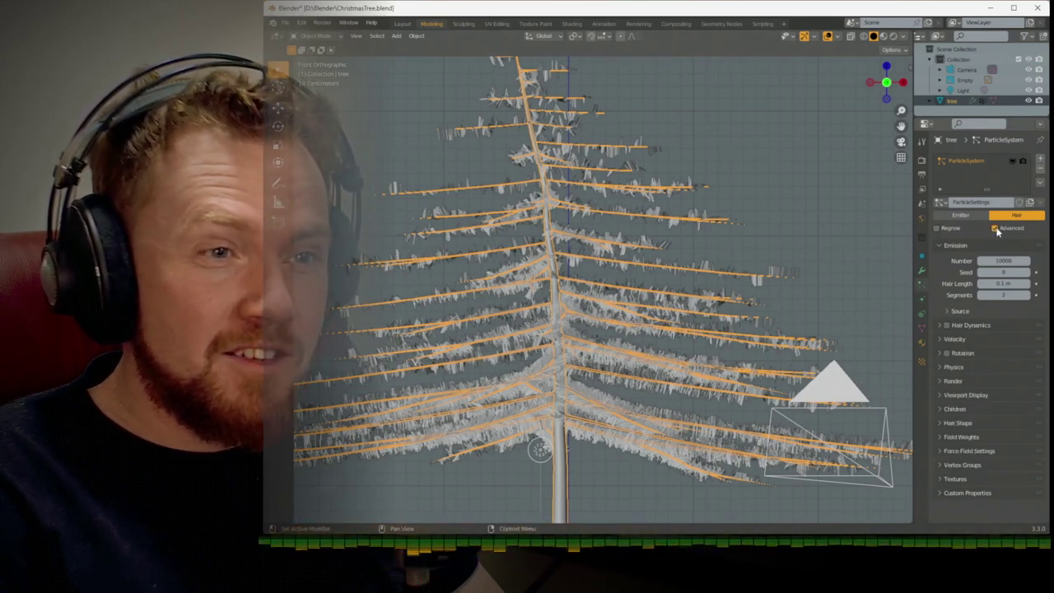
Turn off the hair particles' Advanced options and set the emission source's jittering amount to 0.1
left_click(995, 228)
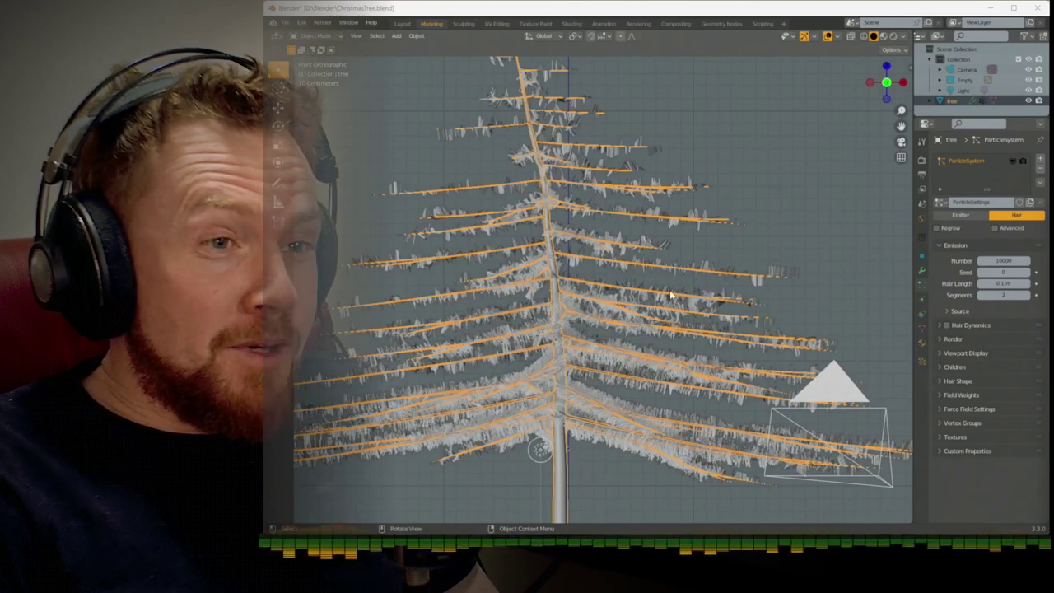
mouse_move(669, 294)
middle_mouse_down()
mouse_move(729, 288)
mouse_move(670, 292)
middle_mouse_up()
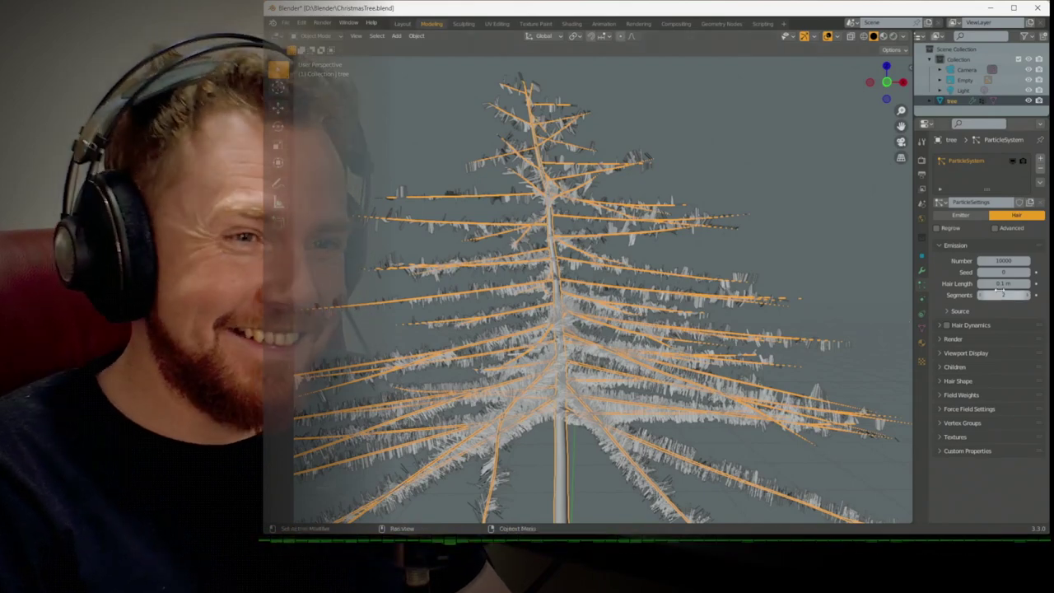
left_click(958, 312)
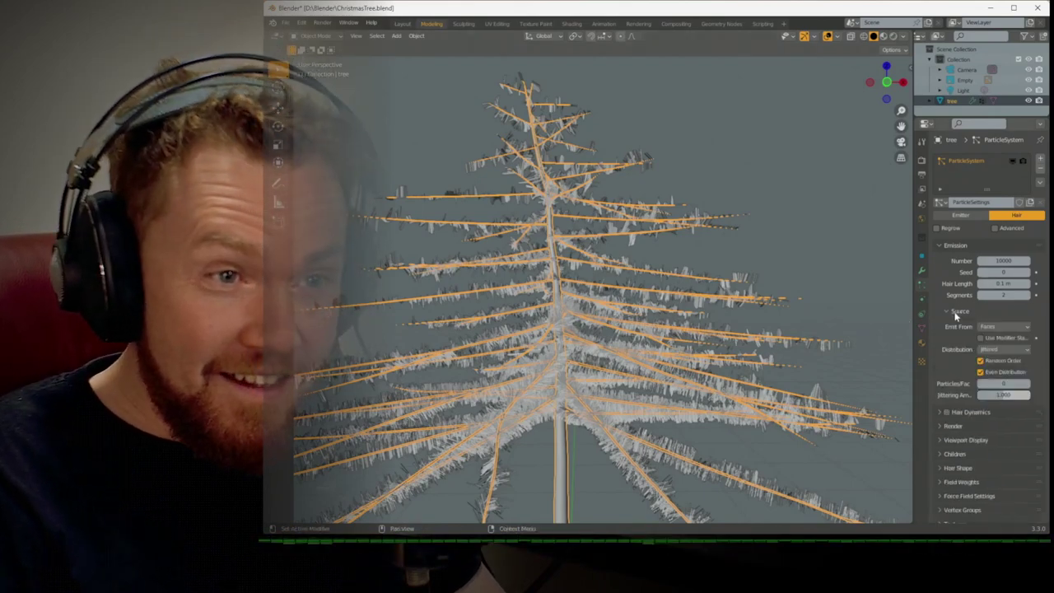
middle_click_drag(788, 319, 835, 309)
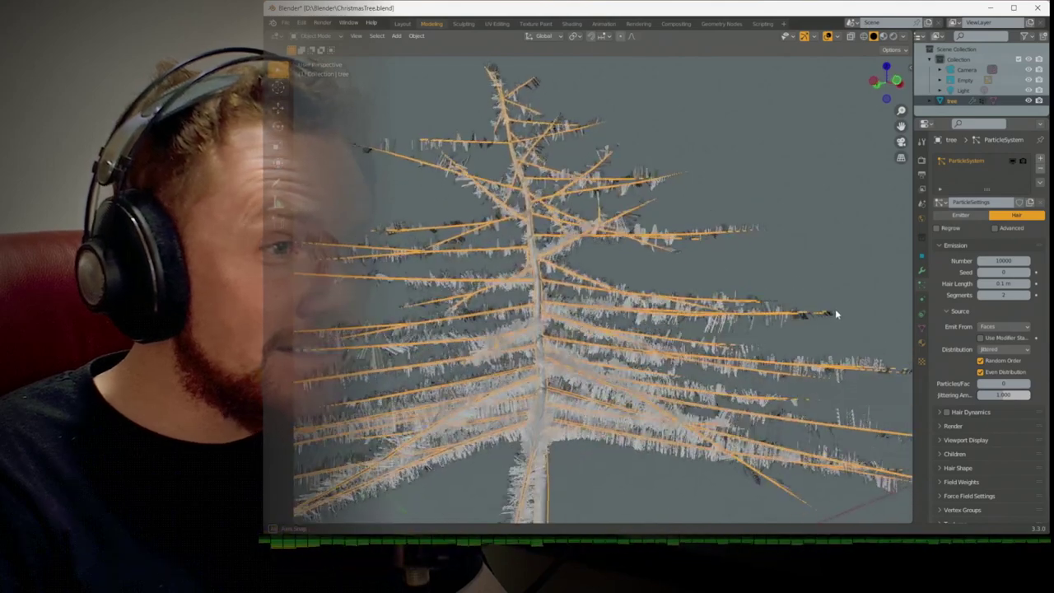
left_click_drag(1002, 395, 980, 394)
left_click(998, 394)
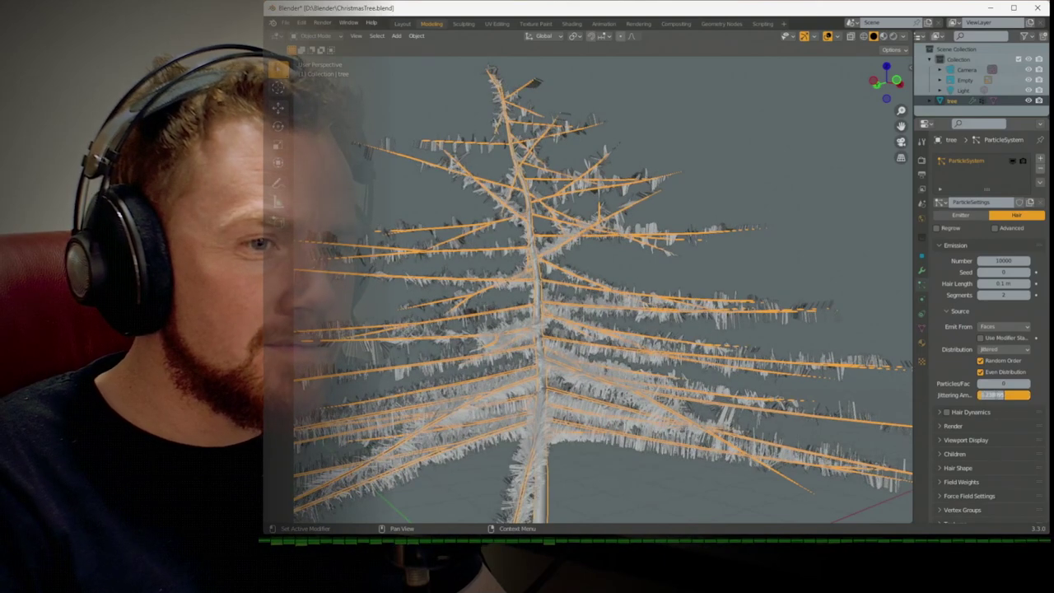
type(".1")
key("Return")
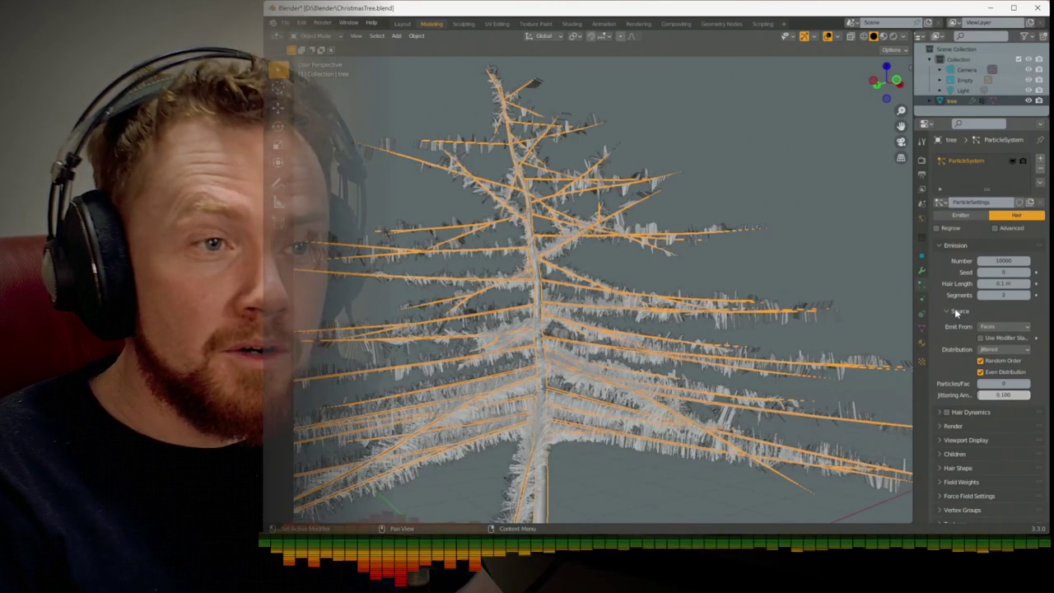
Enable Simple children for the hair particles after trying Interpolated, and inspect the denser needles along the branches
left_click(938, 454)
scroll(939, 454, "down", 5)
left_click(1023, 325)
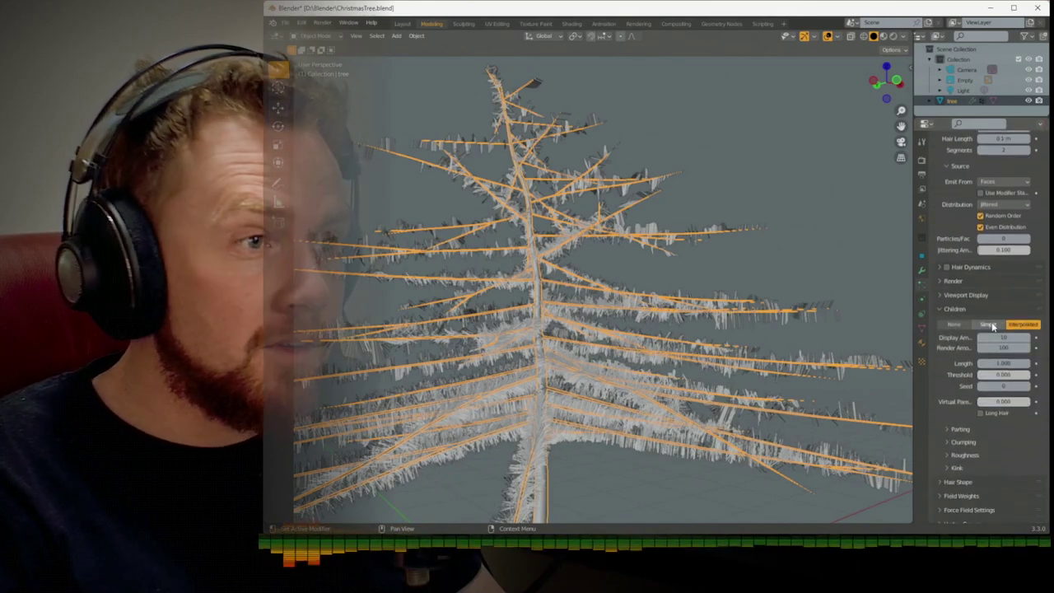
left_click(988, 324)
middle_click_drag(774, 315, 770, 247)
scroll(745, 311, "up", 3)
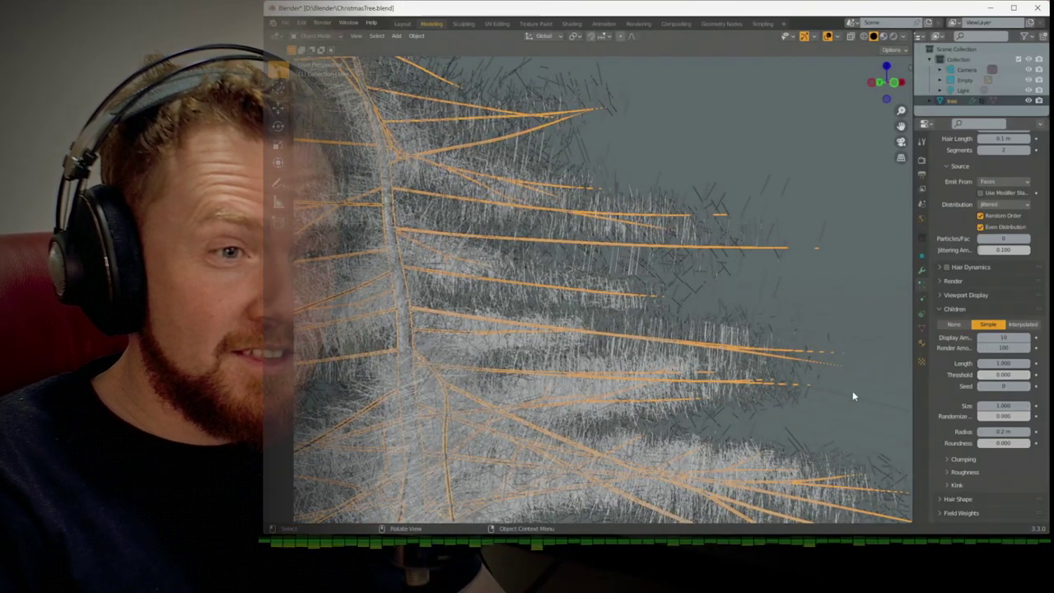
middle_click_drag(825, 366, 732, 378)
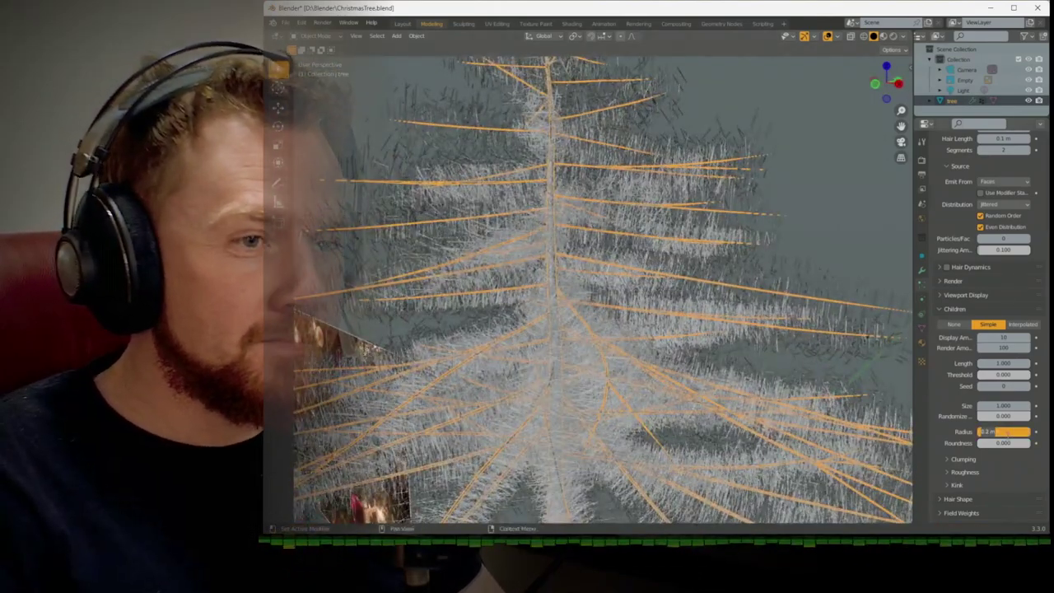
Try child radius values of 0.1 m and 0, then set the radius to 0.077 m and the child size to 0.909
left_click_drag(1007, 436, 1006, 434)
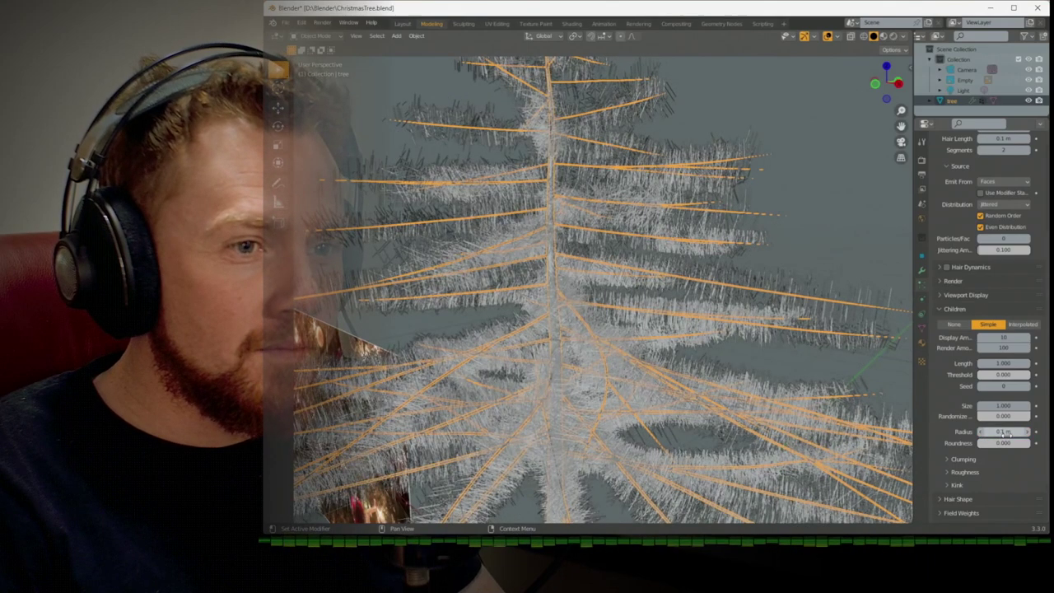
type("0")
key("Return")
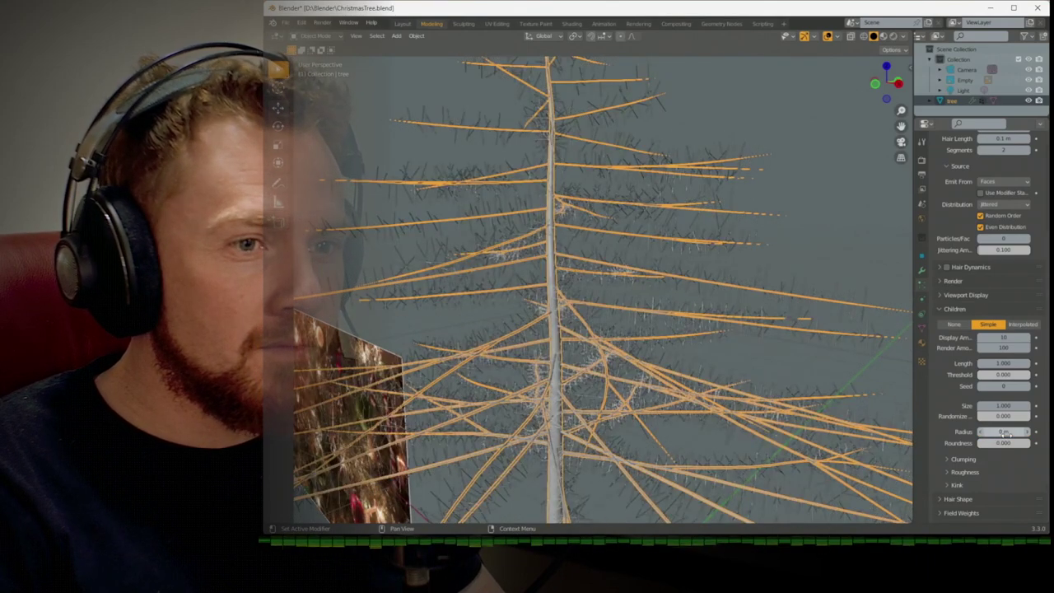
left_click_drag(1005, 434, 1012, 431)
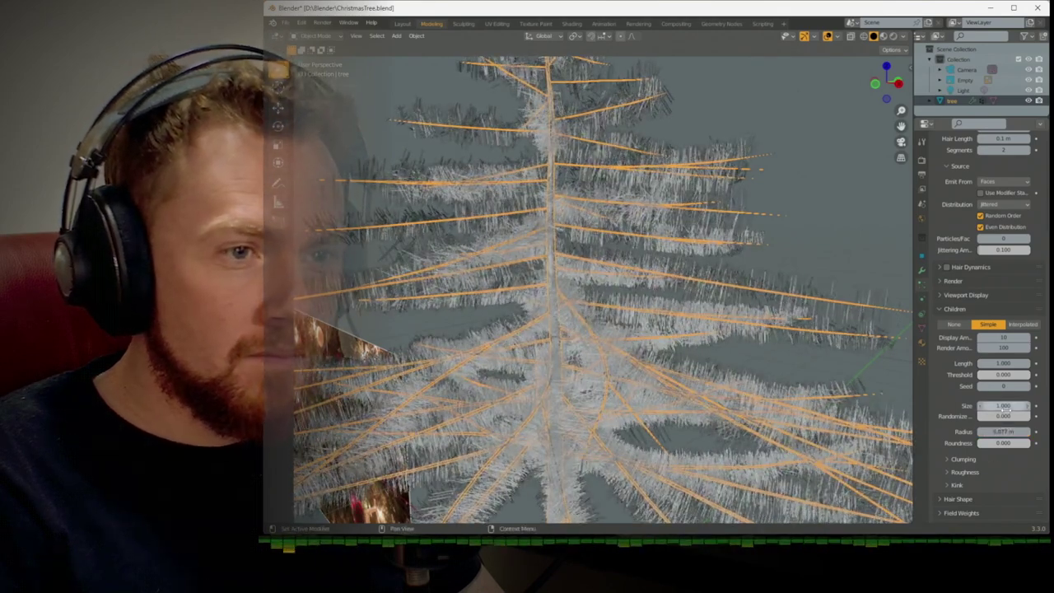
left_click_drag(1006, 406, 1008, 406)
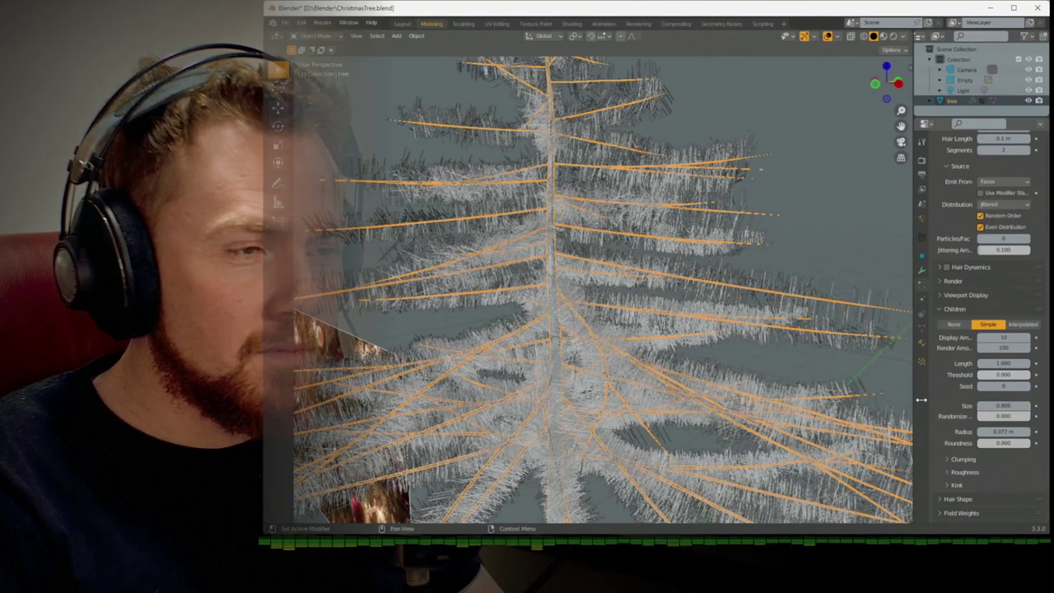
middle_click_drag(790, 345, 695, 336)
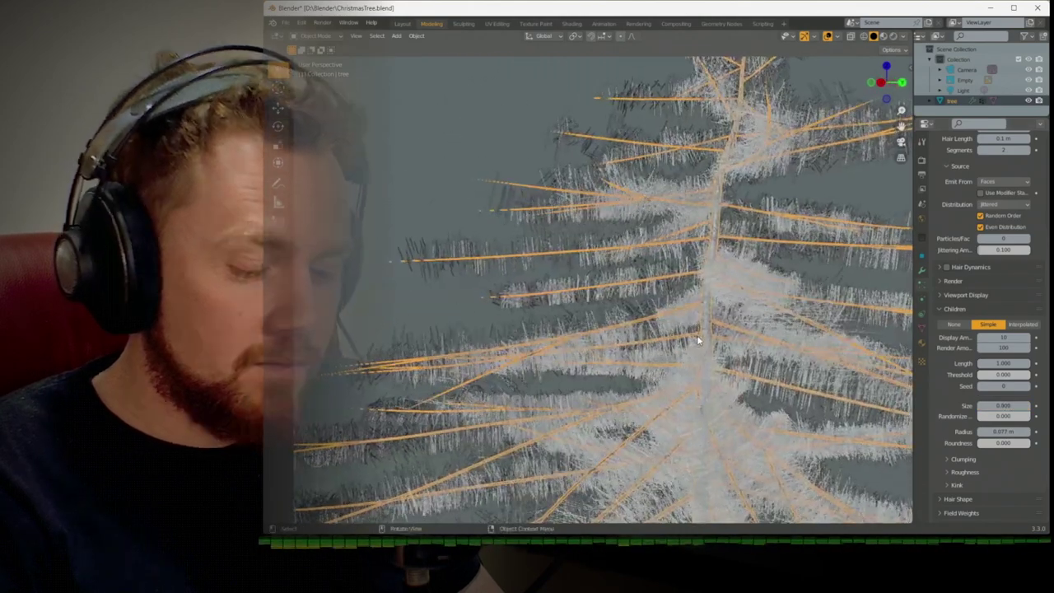
Render the tree from the camera to examine the child needles, closing the result
key("KP_0")
key("F12")
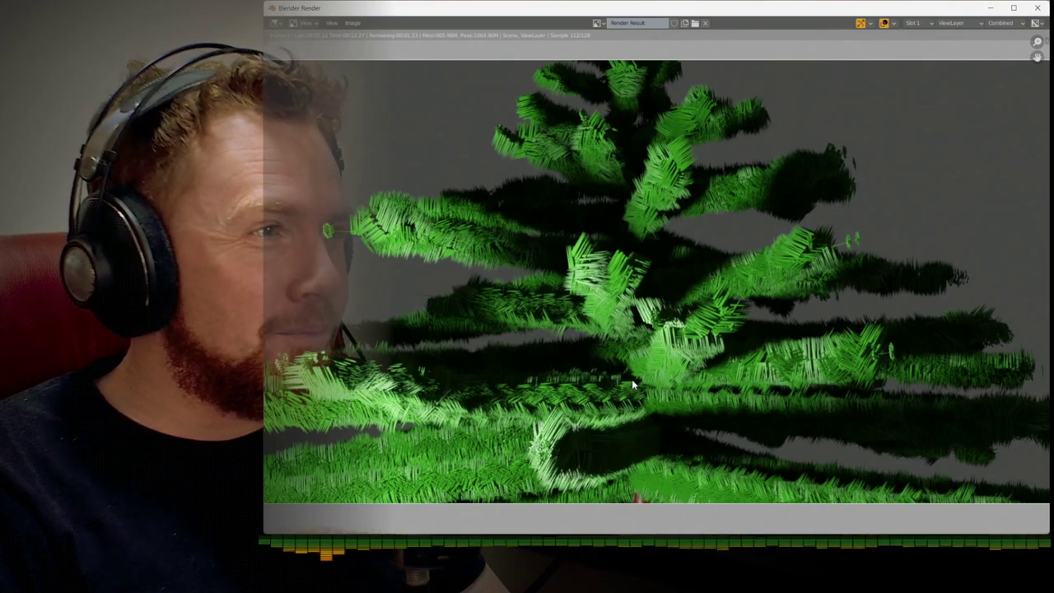
key("Escape")
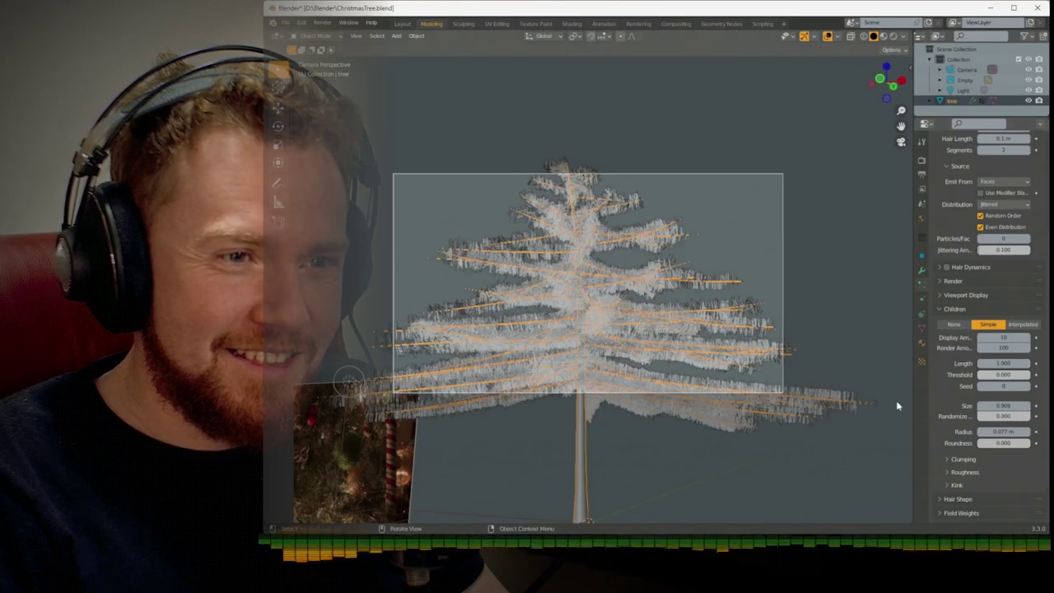
Set the children's roundness to 0.667, radius to 0.052 m and size randomness to 1, checking the branches up close
scroll(750, 357, "up", 2)
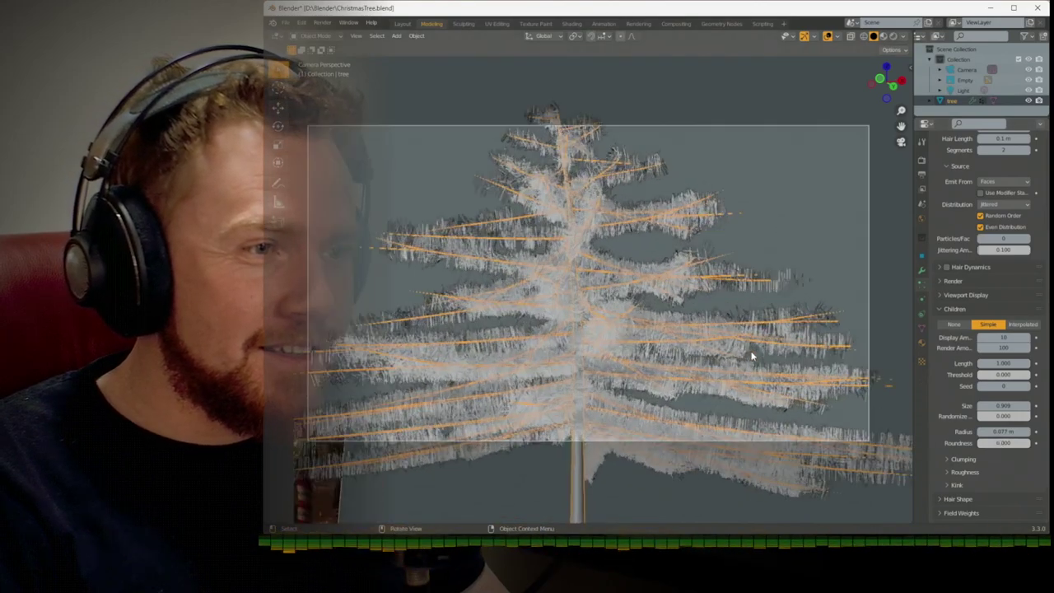
middle_click_drag(750, 357, 702, 353)
scroll(717, 360, "up", 5)
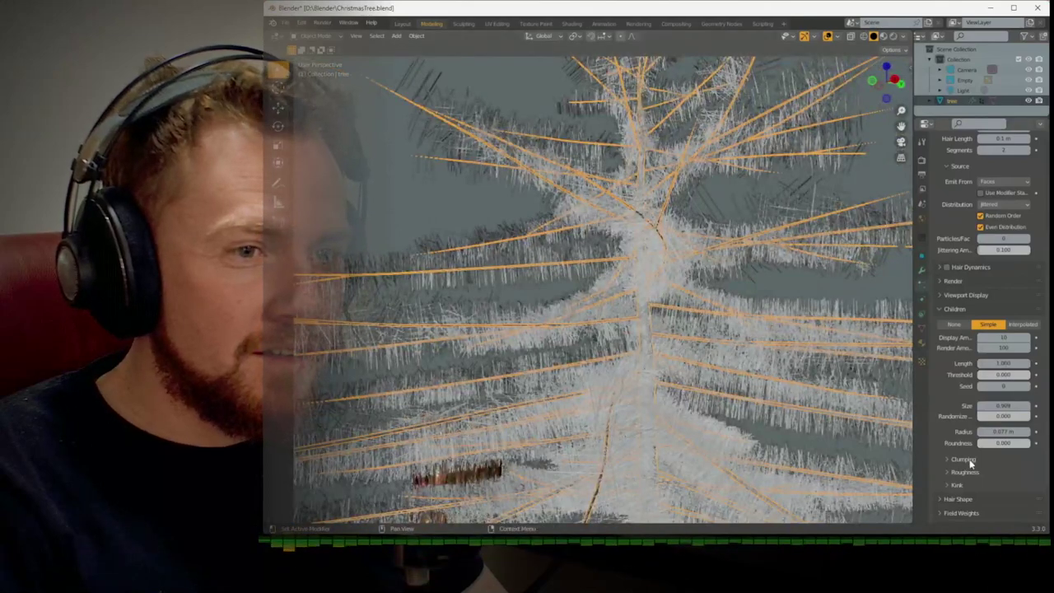
left_click_drag(997, 443, 957, 429)
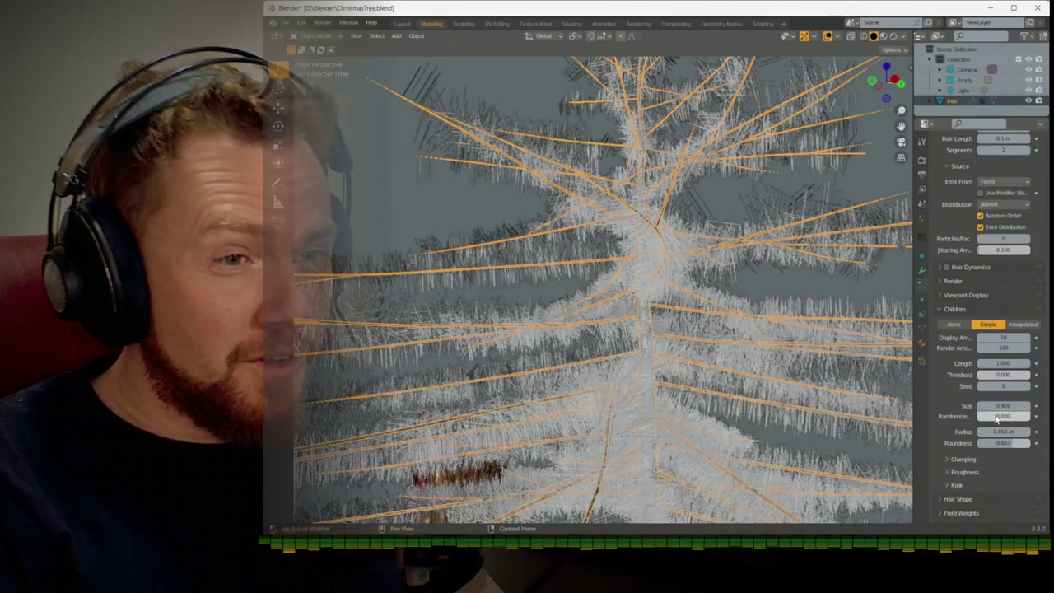
left_click_drag(996, 417, 1012, 416)
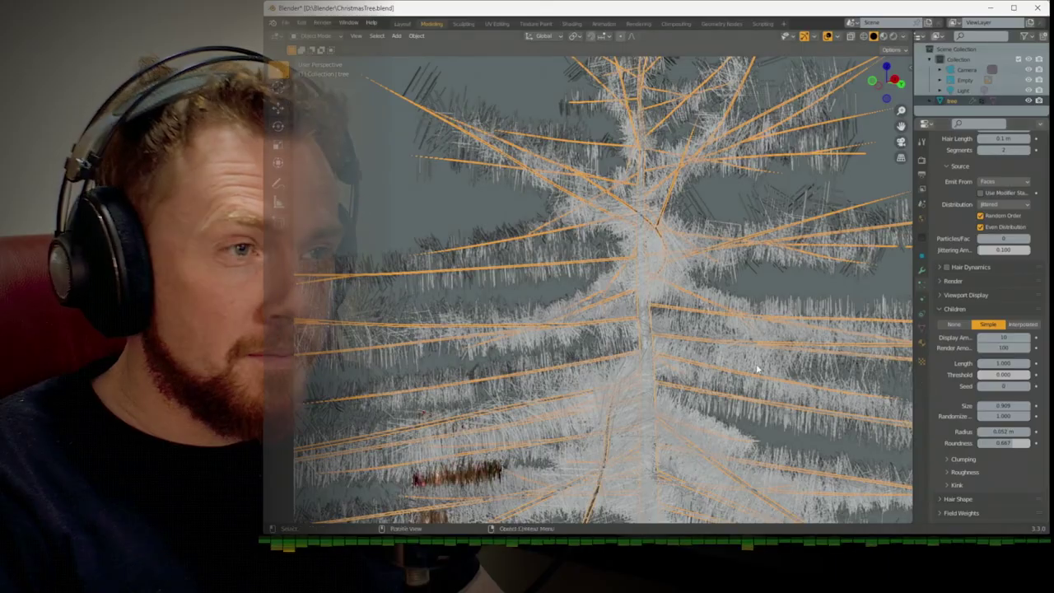
middle_click_drag(831, 387, 568, 360)
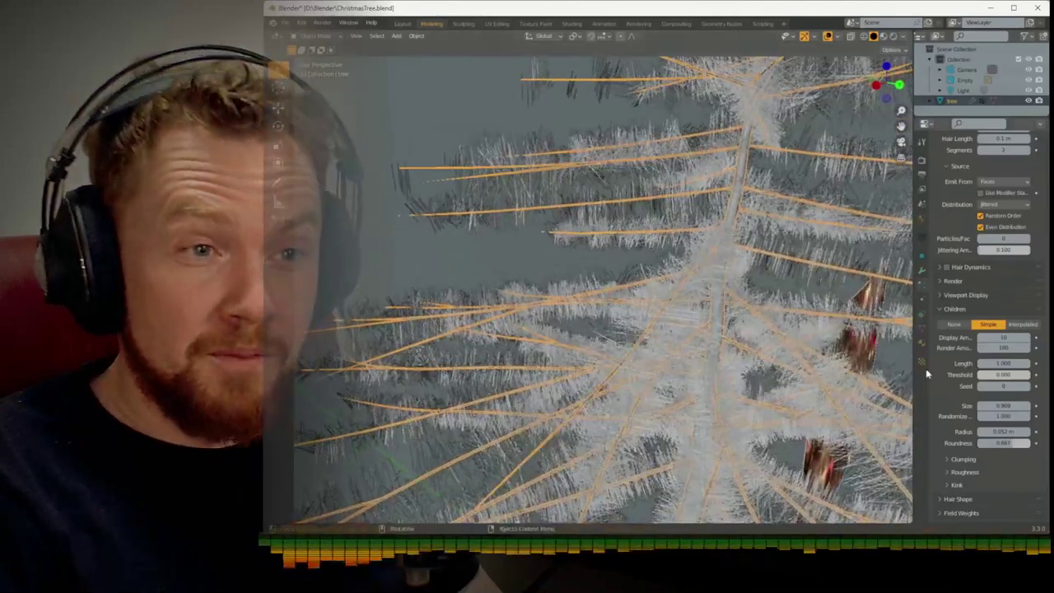
Try out the children's threshold and clump amount, reset Clump to 0, and set the clumping twist to 0.133
left_click(1003, 375)
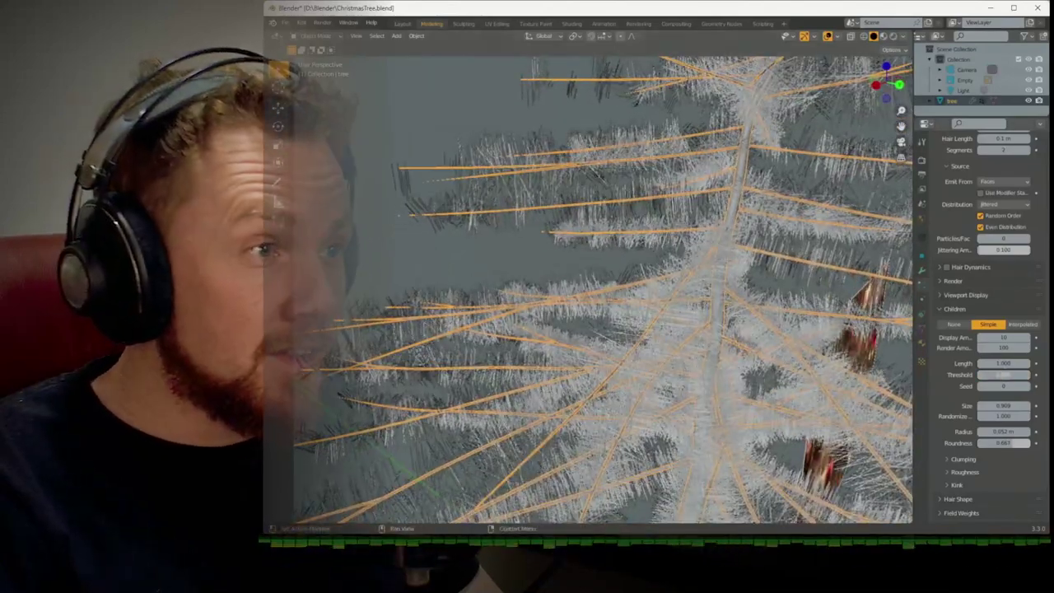
left_click_drag(1014, 374, 991, 388)
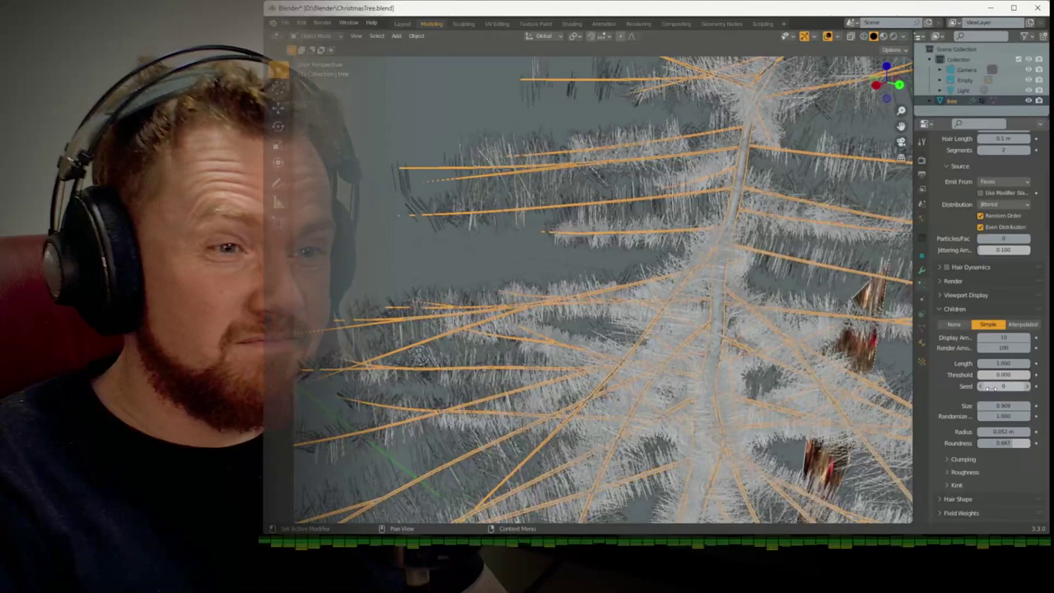
left_click(954, 457)
scroll(950, 427, "down", 3)
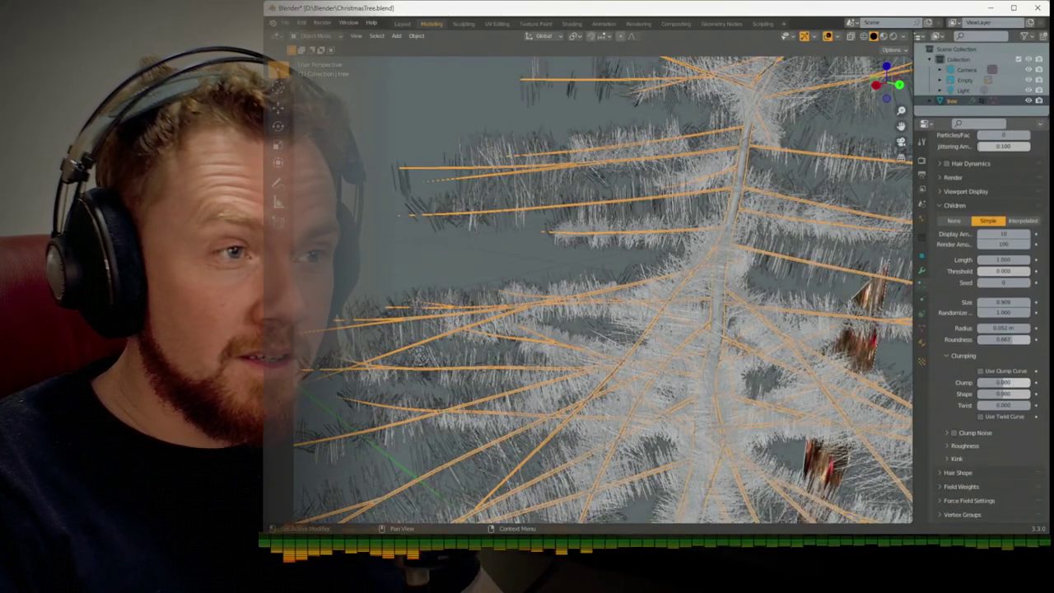
mouse_move(1005, 382)
left_mouse_down()
mouse_move(1039, 382)
mouse_move(1020, 382)
left_mouse_up()
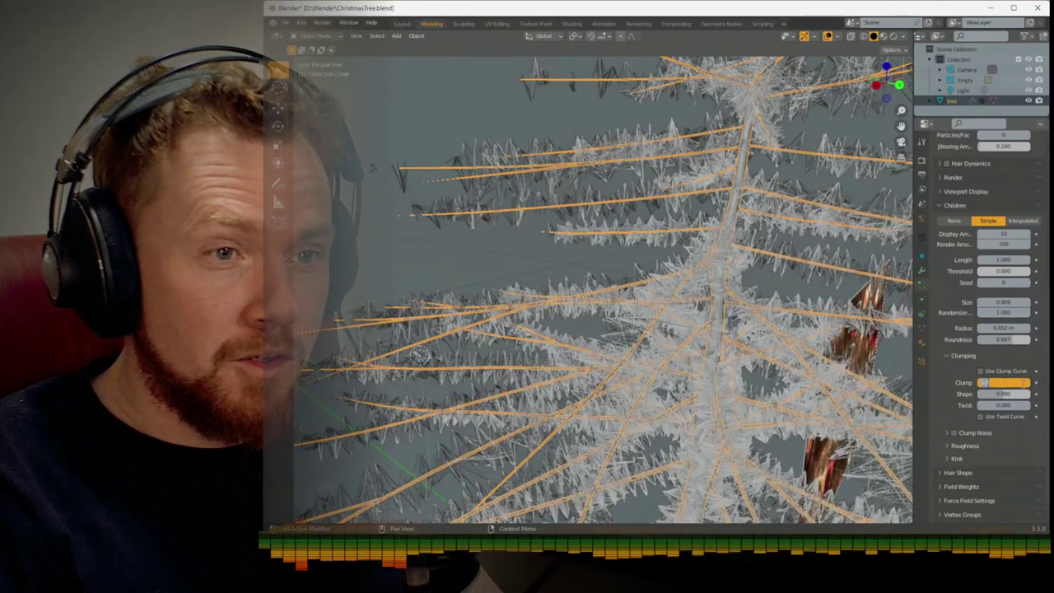
type("0")
key("Return")
left_click_drag(1003, 405, 1029, 405)
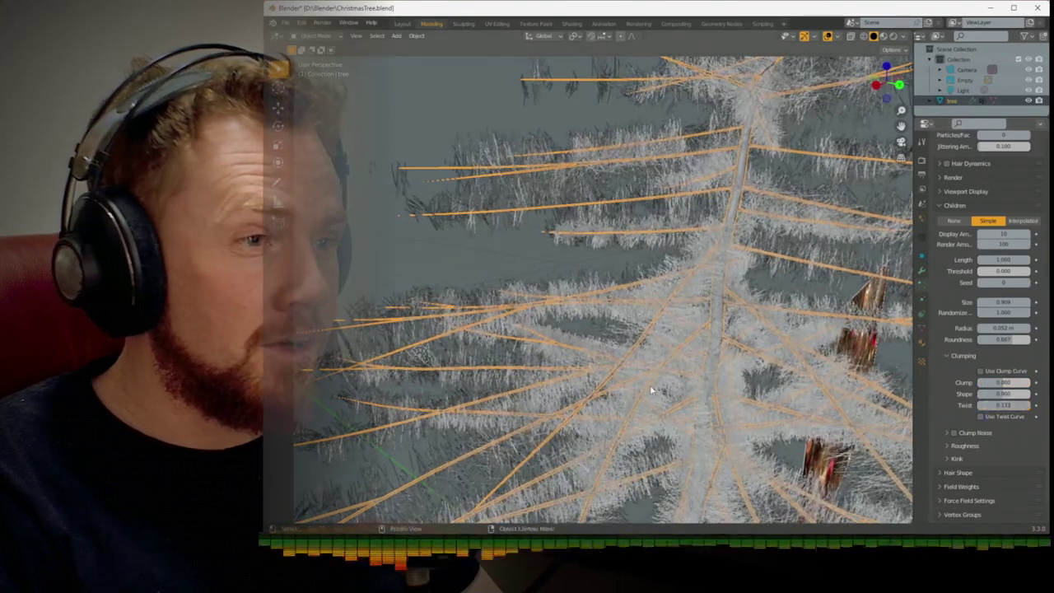
middle_click_drag(649, 385, 744, 333)
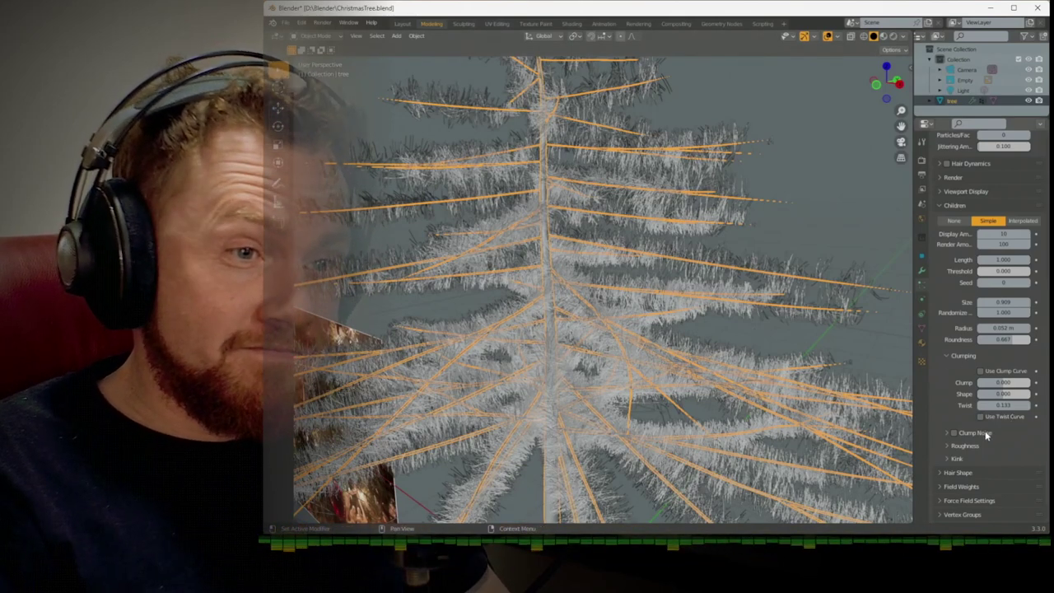
Try the roughness curve for the children, disable it again, and set the uniform roughness to 0.129
left_click(946, 431)
scroll(945, 429, "down", 2)
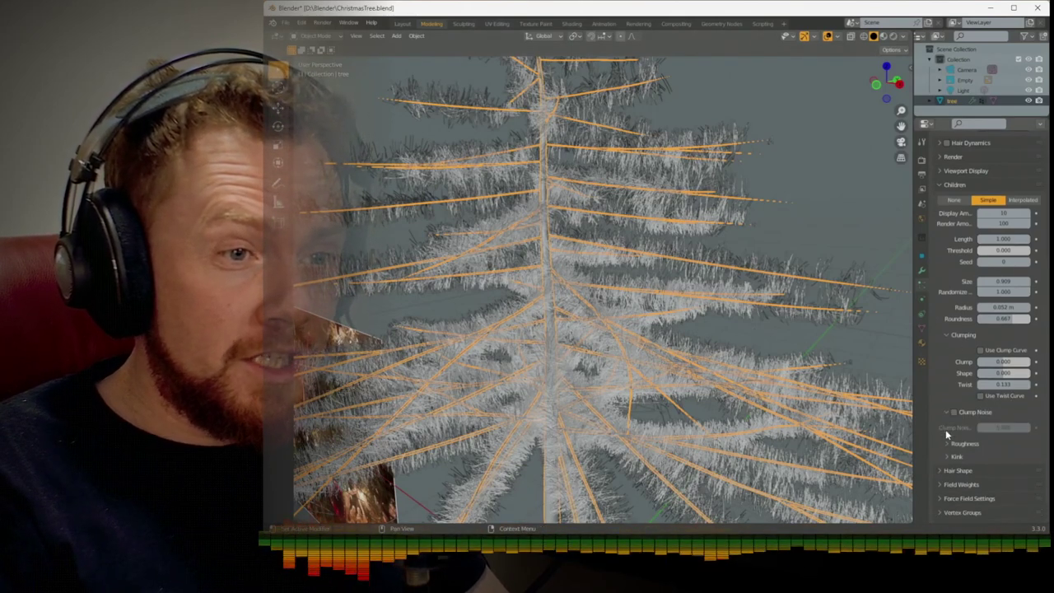
left_click(947, 423)
scroll(948, 421, "down", 2)
scroll(948, 424, "down", 1)
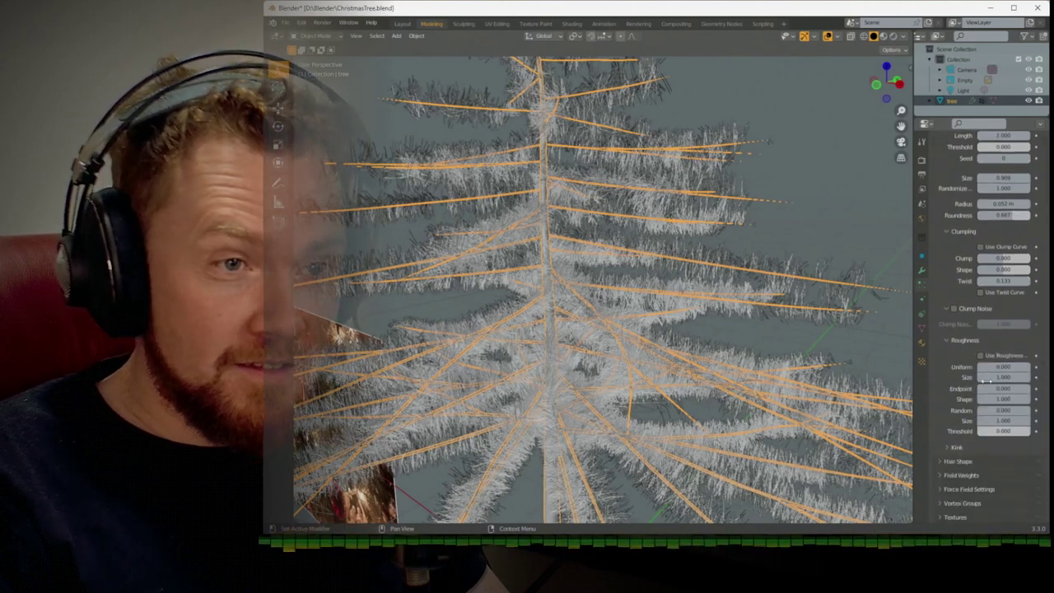
left_click(987, 355)
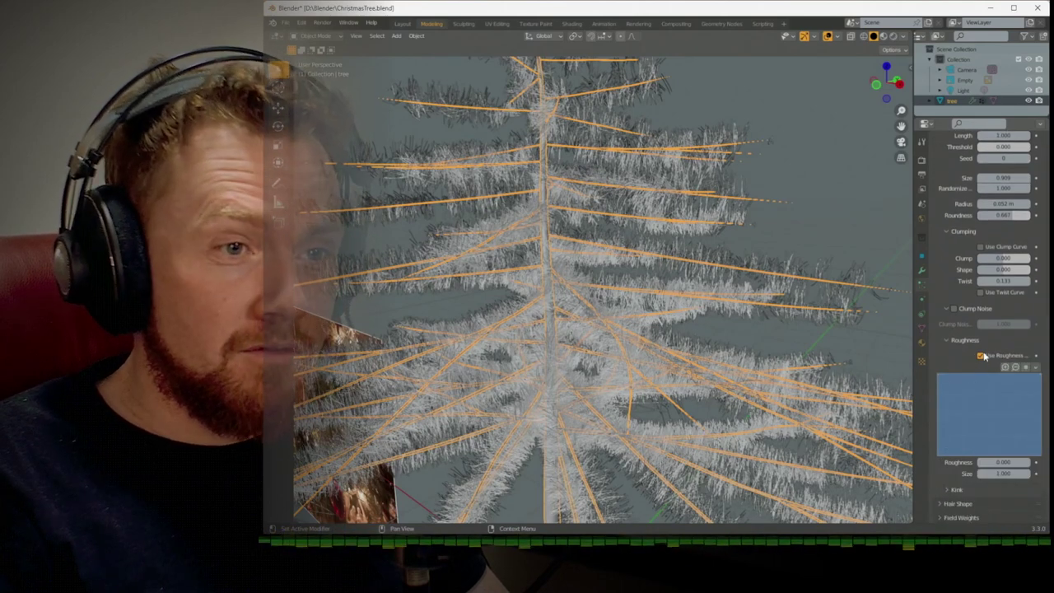
left_click(982, 356)
mouse_move(996, 366)
left_mouse_down()
mouse_move(1029, 367)
mouse_move(992, 367)
left_mouse_up()
mouse_move(757, 359)
middle_mouse_down()
mouse_move(690, 355)
mouse_move(735, 359)
mouse_move(710, 346)
middle_mouse_up()
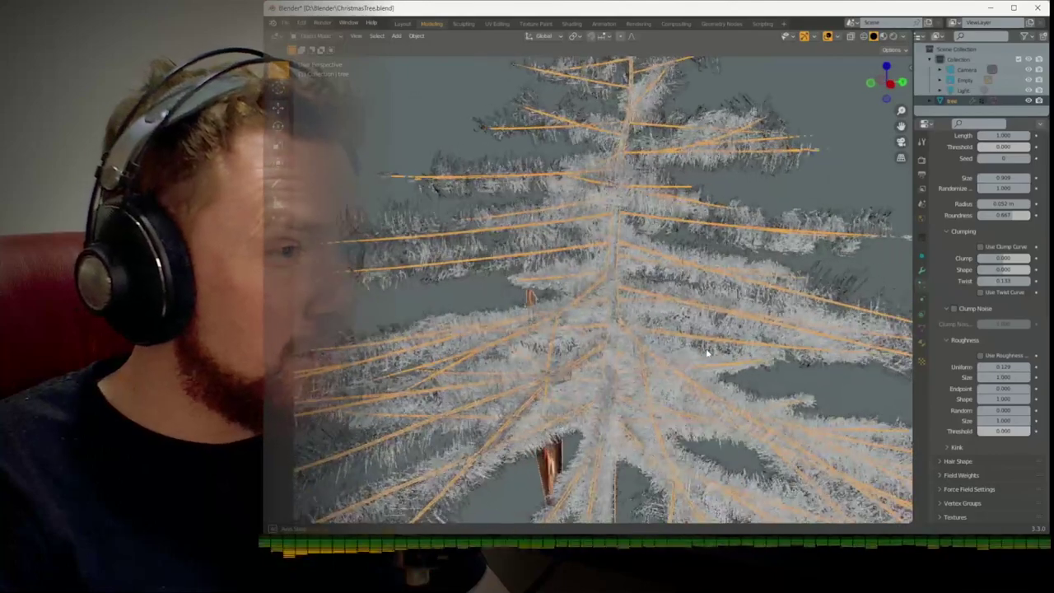
Compare the needles in other viewport shading modes and return to solid shading
left_click(870, 37)
left_click(870, 37)
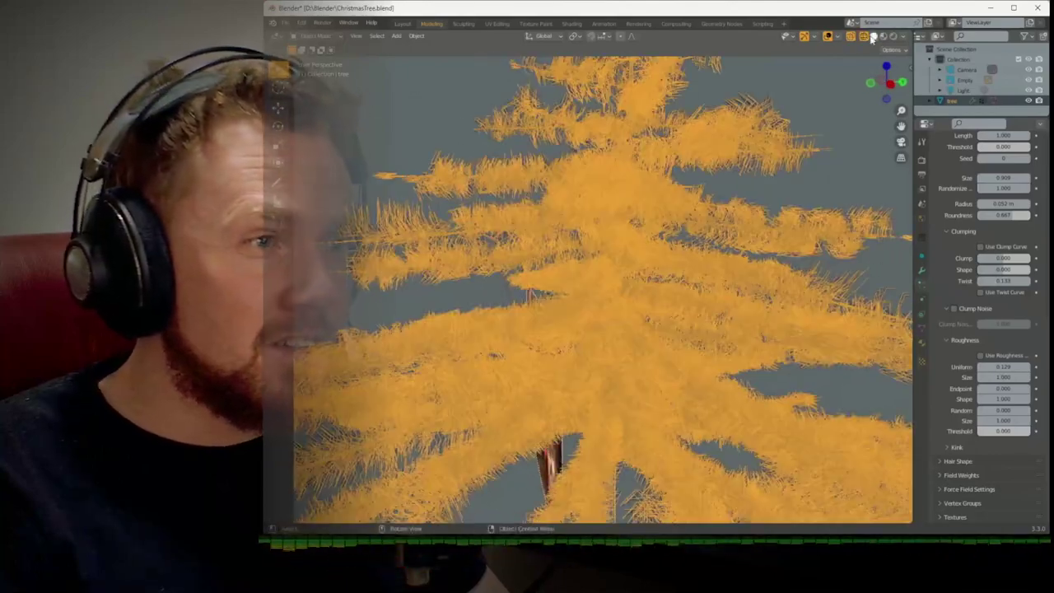
left_click(883, 37)
left_click(873, 37)
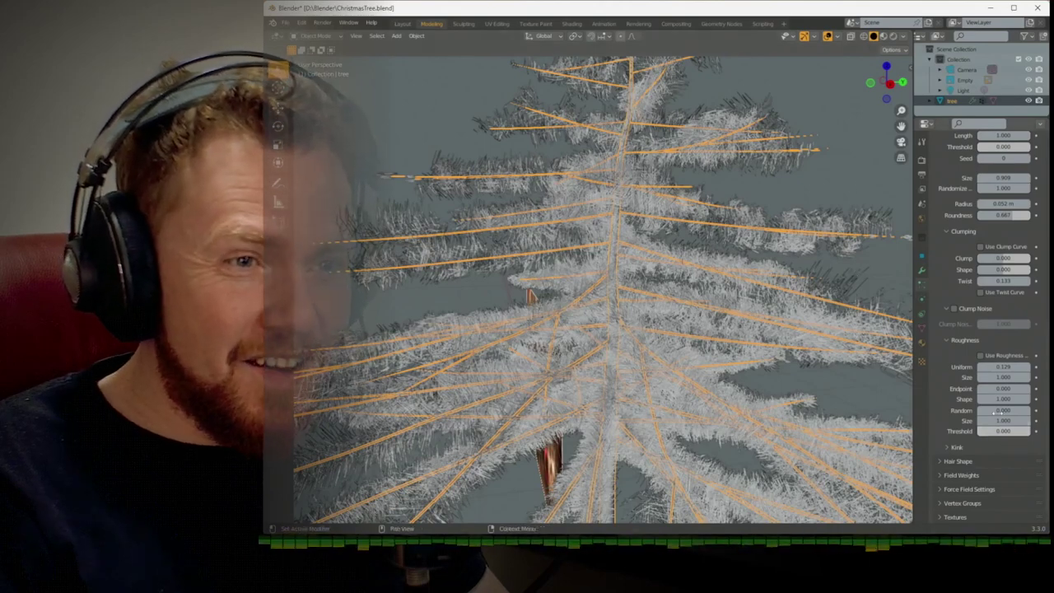
Set the children's random roughness to 0.116, raise the endpoint roughness with a shape of 1.370, and start a new test render
mouse_move(997, 409)
left_mouse_down()
mouse_move(1027, 410)
mouse_move(1004, 410)
left_mouse_up()
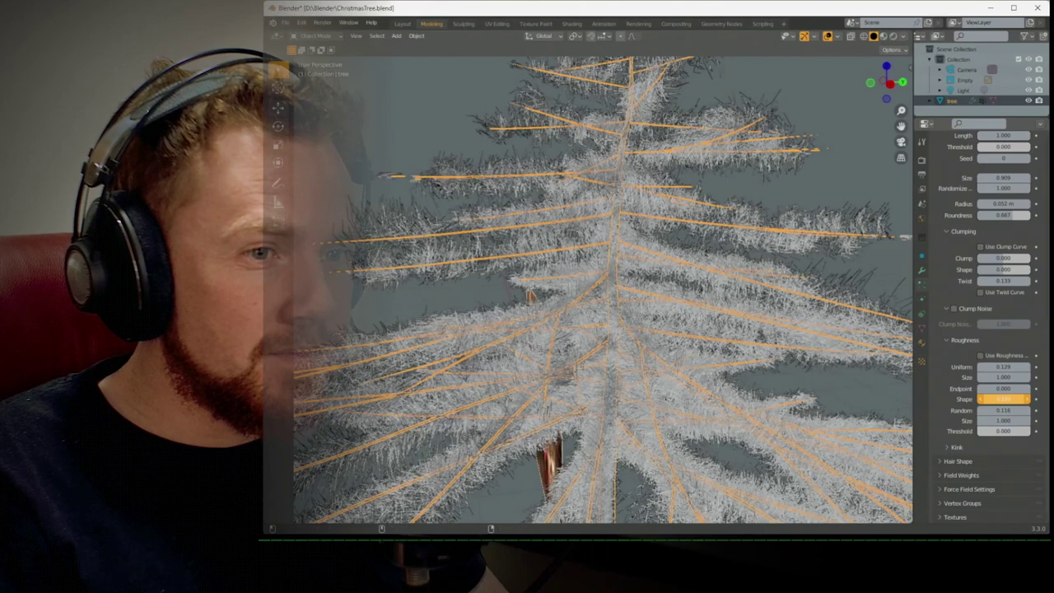
mouse_move(1002, 399)
left_mouse_down()
mouse_move(1023, 398)
mouse_move(1002, 387)
left_mouse_up()
scroll(835, 367, "down", 5)
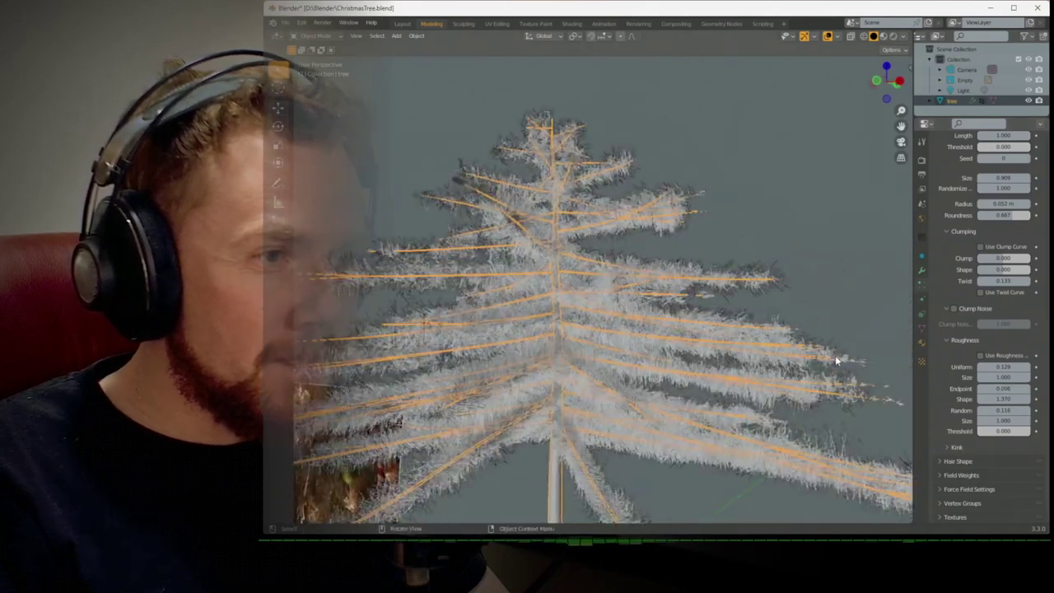
key("F12")
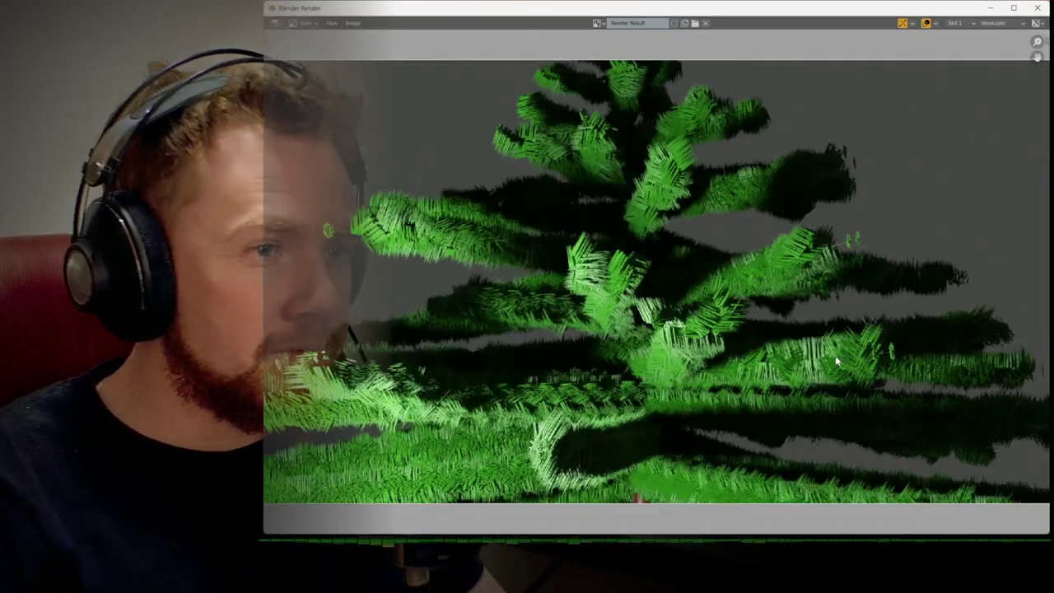
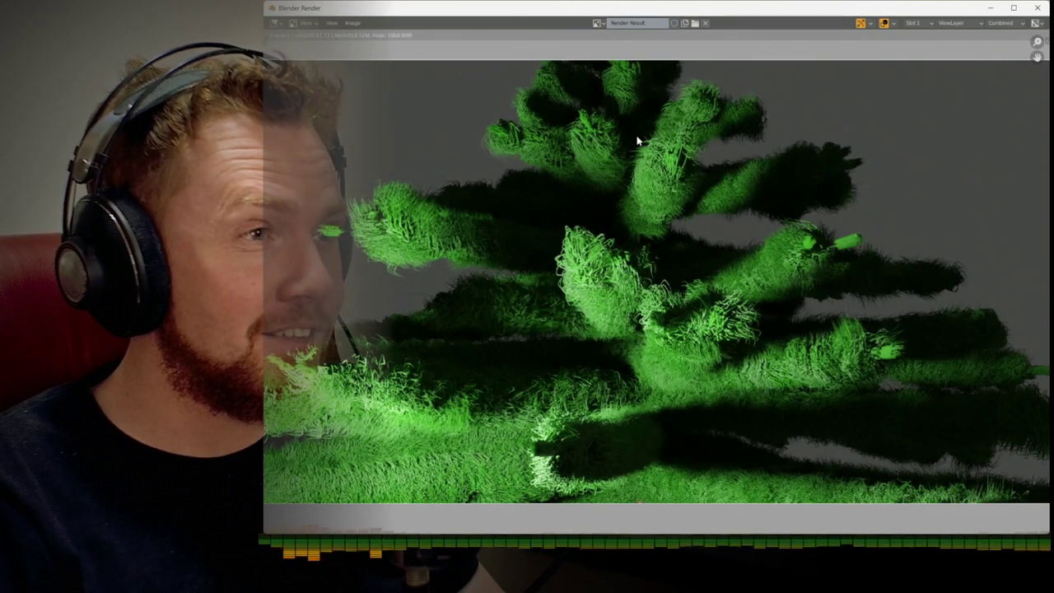
Close the test render and set the children's render amount to 75 and display amount to 7
key("Escape")
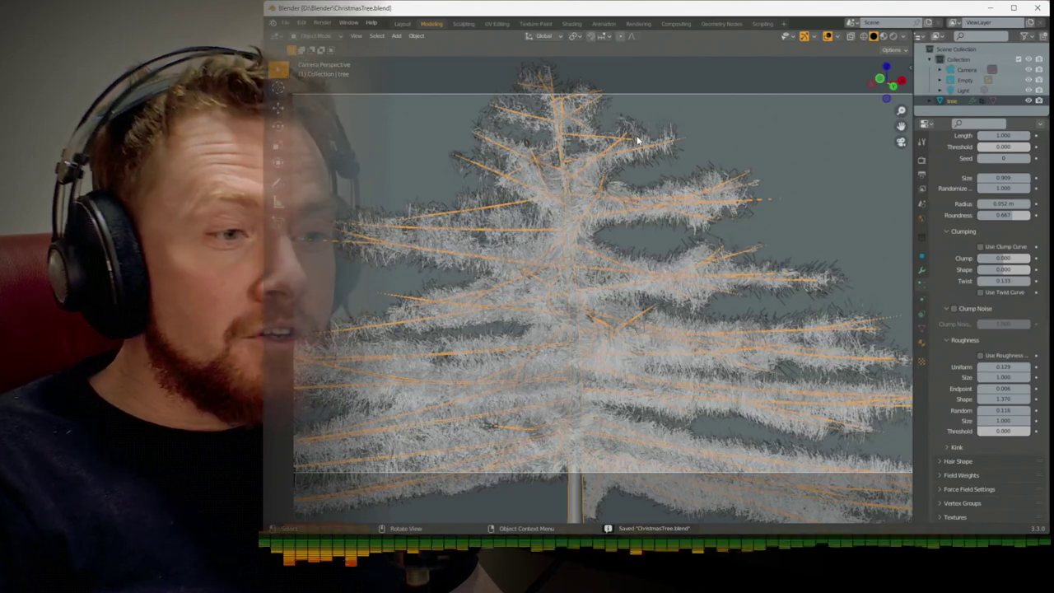
scroll(939, 345, "up", 4)
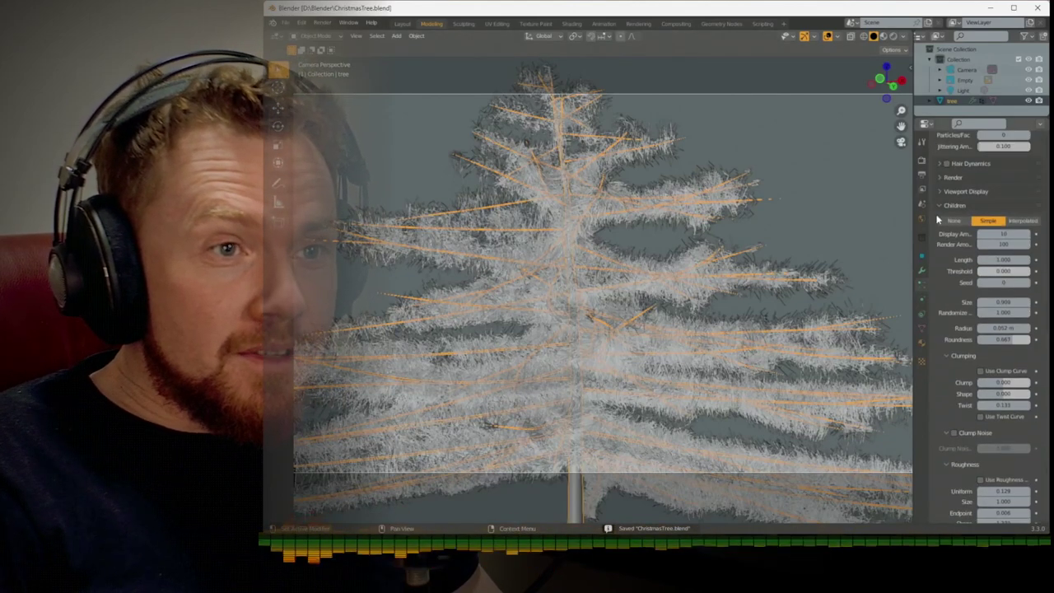
left_click(1002, 245)
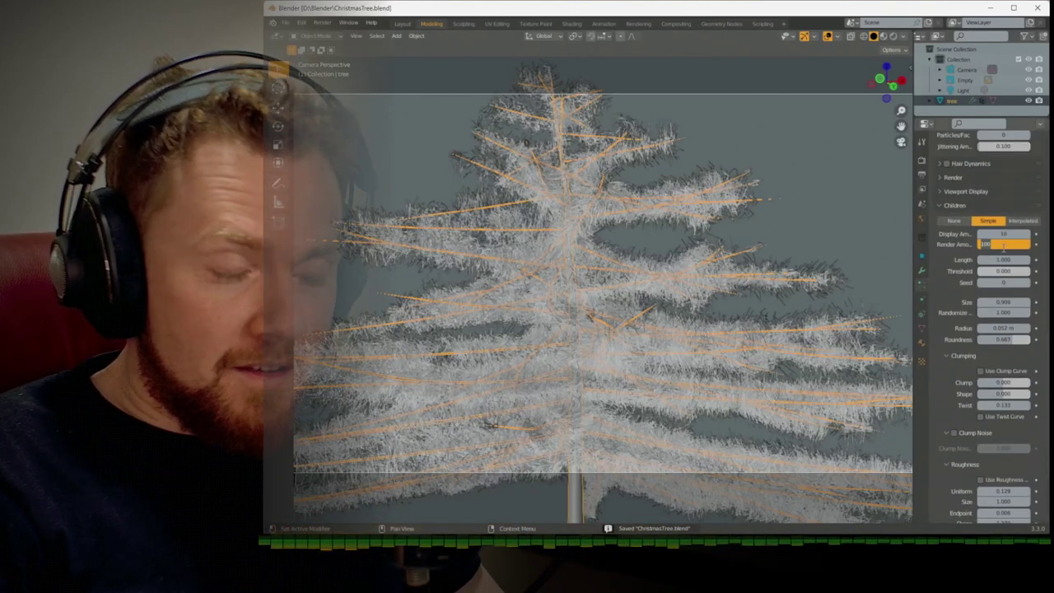
type("75")
key("Return")
left_click(1000, 235)
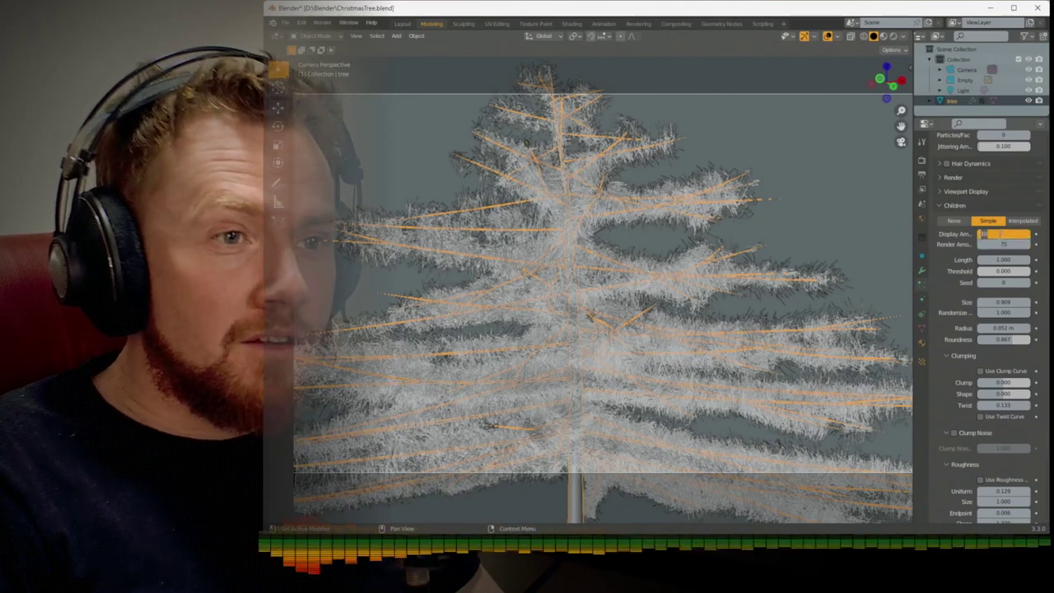
type("7")
key("Return")
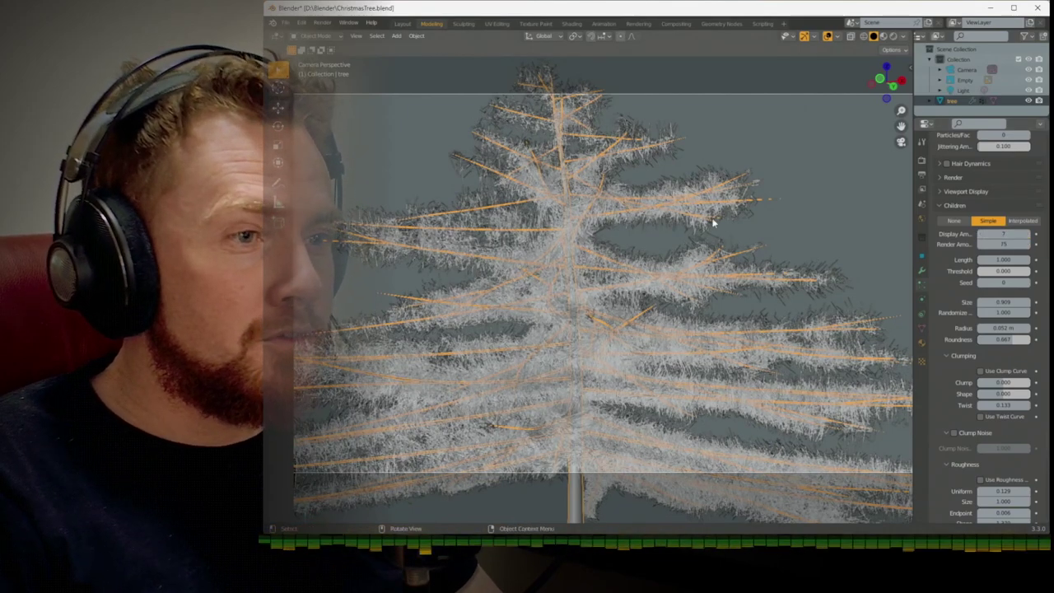
Set the children's render amount to 50 and run a test render from the camera view
scroll(699, 220, "down", 3)
middle_click_drag(691, 219, 731, 236)
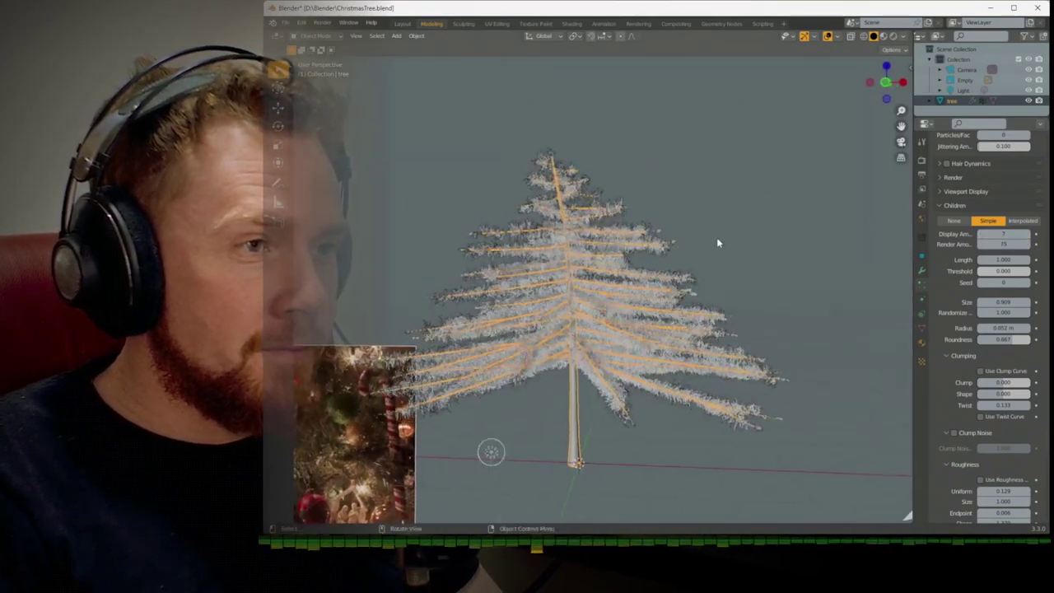
key("KP_0")
scroll(646, 225, "up", 2)
scroll(645, 224, "down", 2)
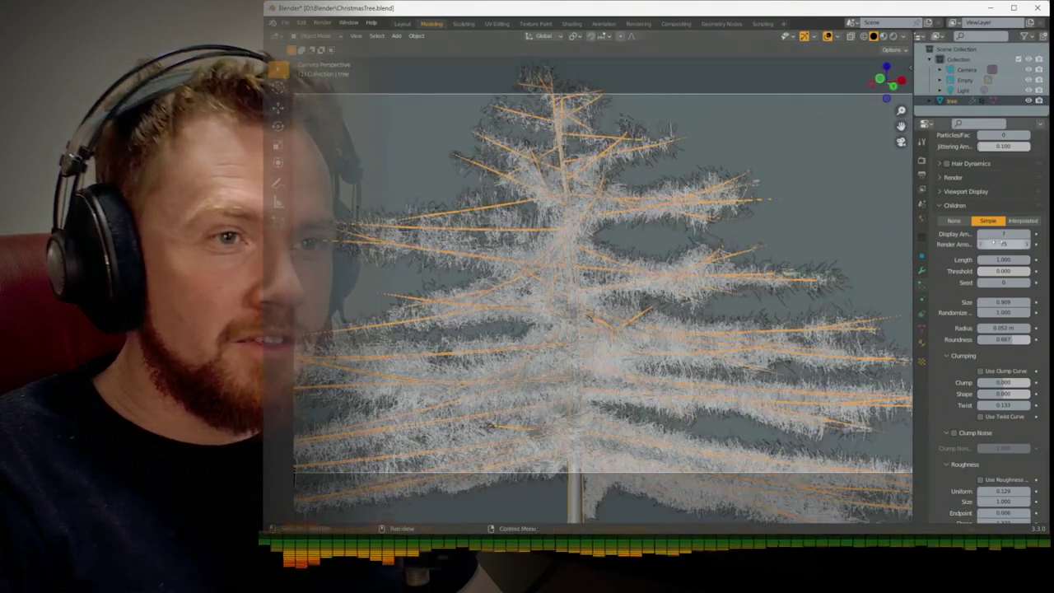
key("Return")
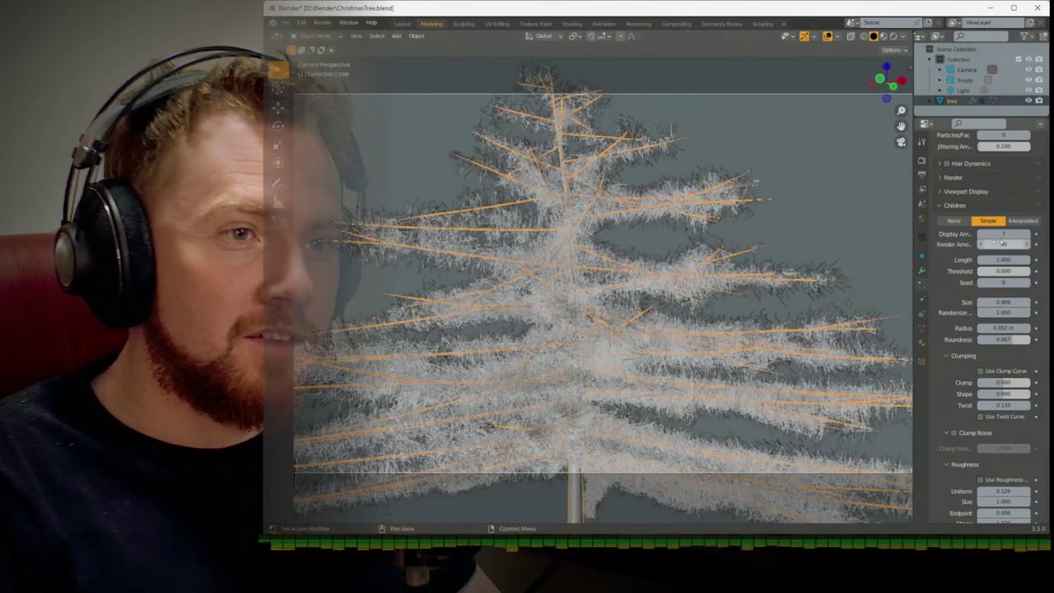
key("F12")
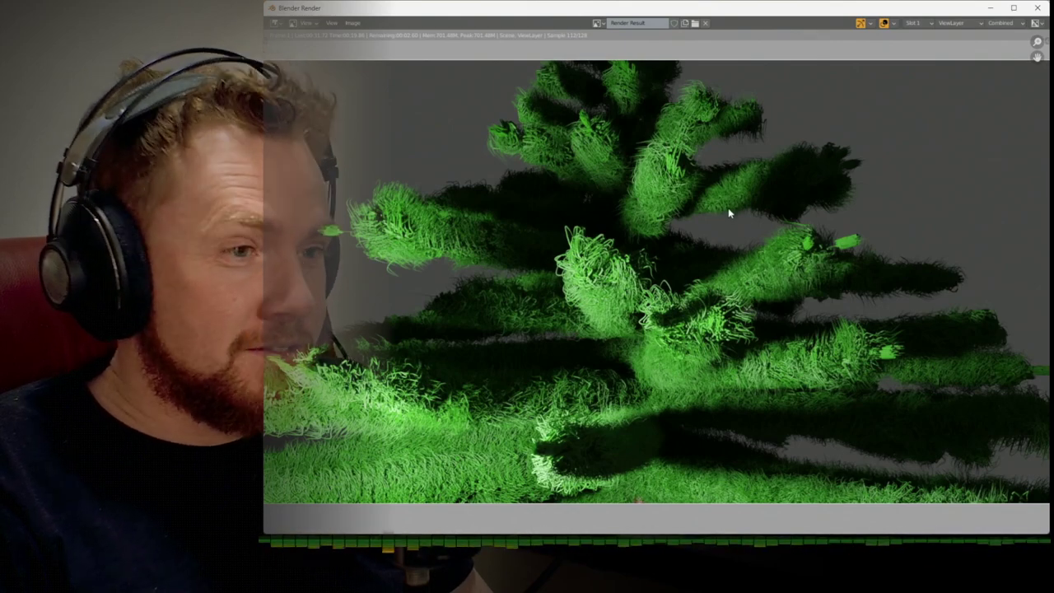
key("Escape")
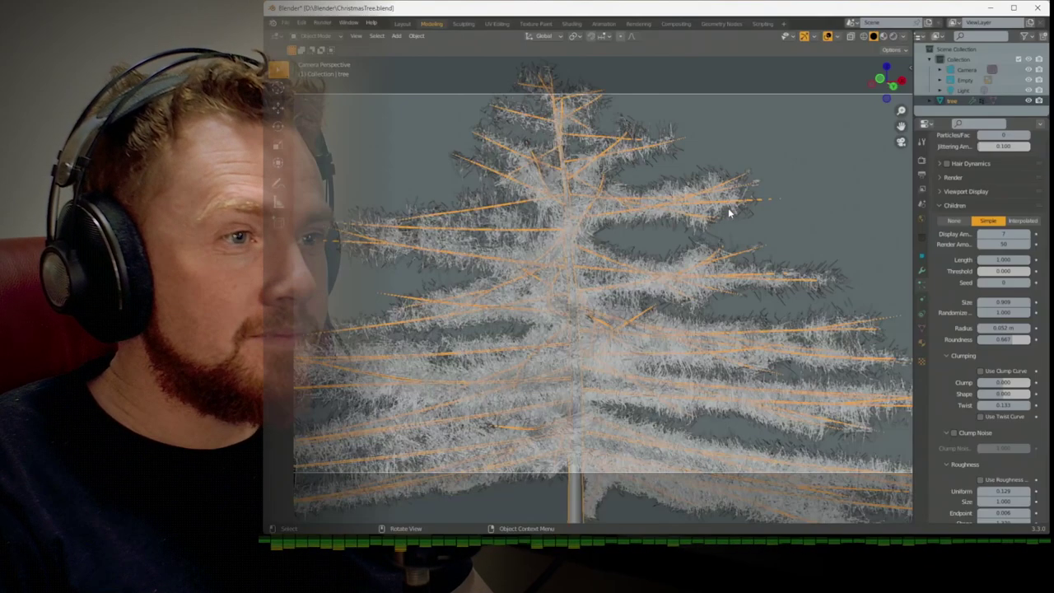
Switch the viewport to rendered shading and set the point light's power to 100 W
left_click(973, 89)
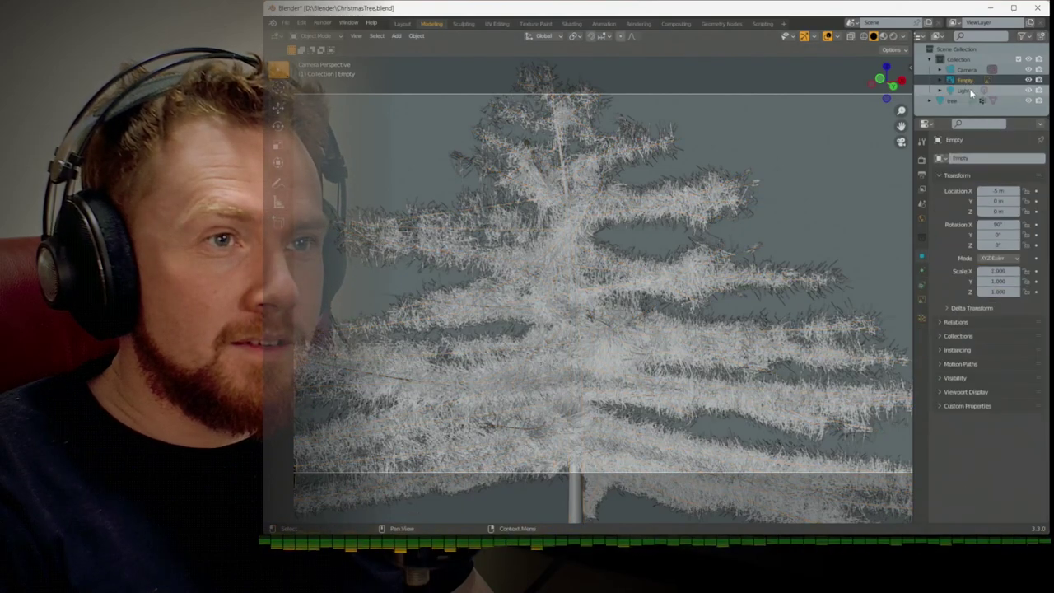
left_click(895, 37)
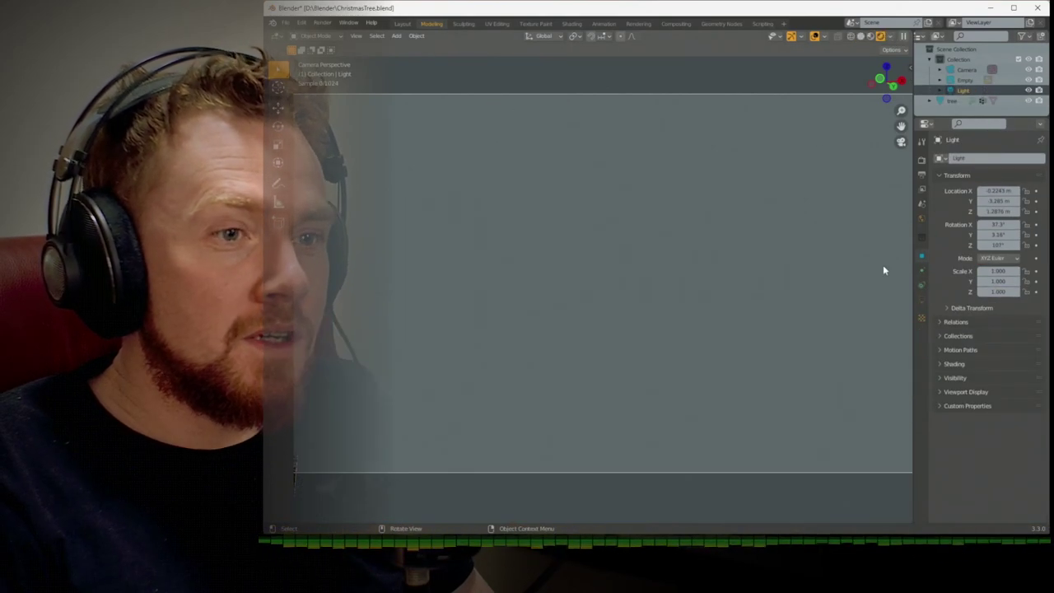
left_click(921, 317)
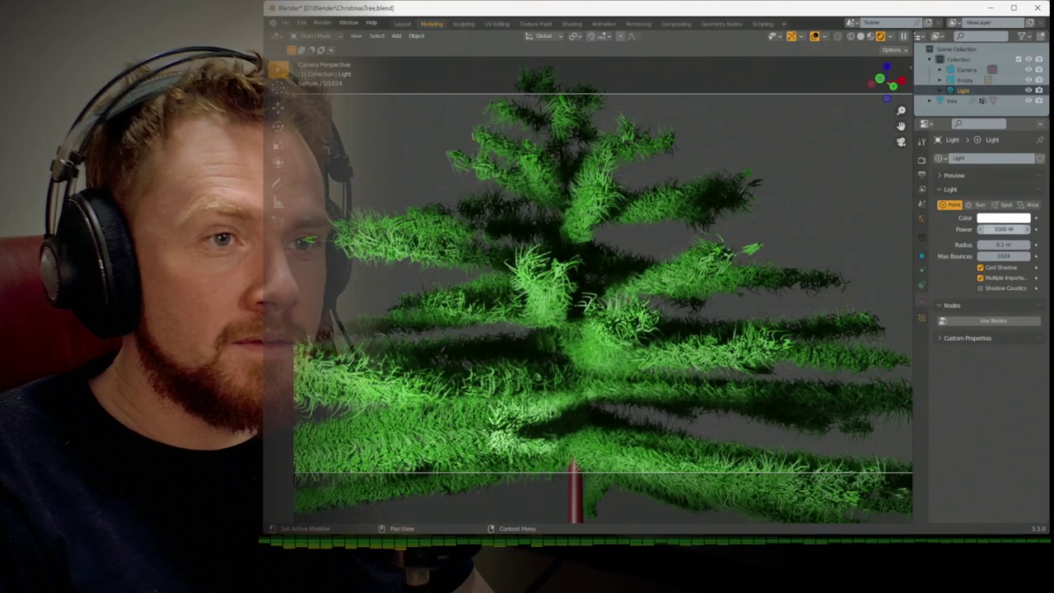
left_click(1001, 229)
type("100")
key("Return")
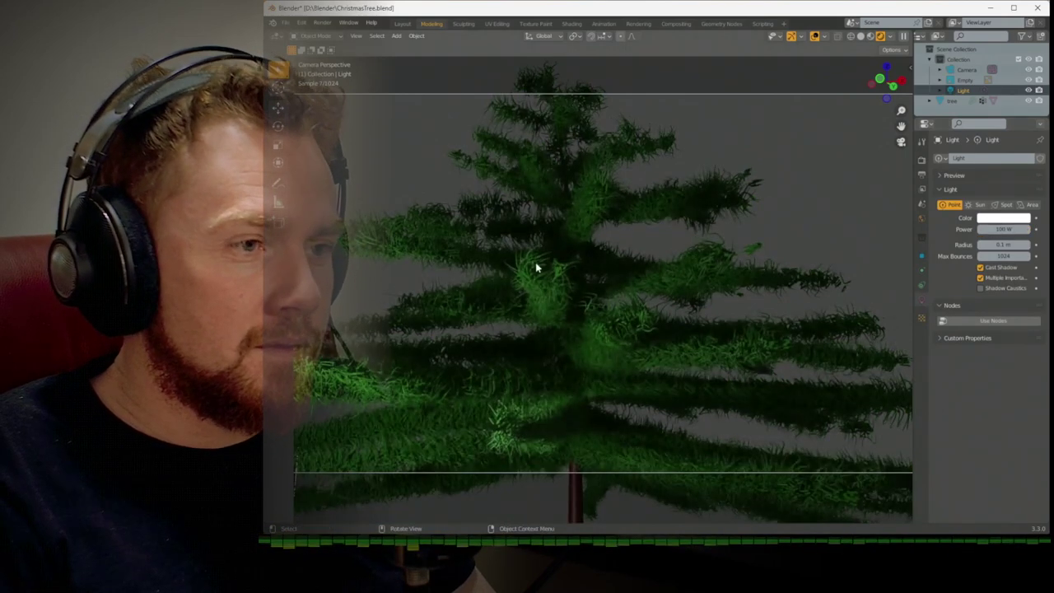
Raise the point light to the tree's mid-height in front view and fine-tune its position from the camera view
key("KP_0")
key("KP_1")
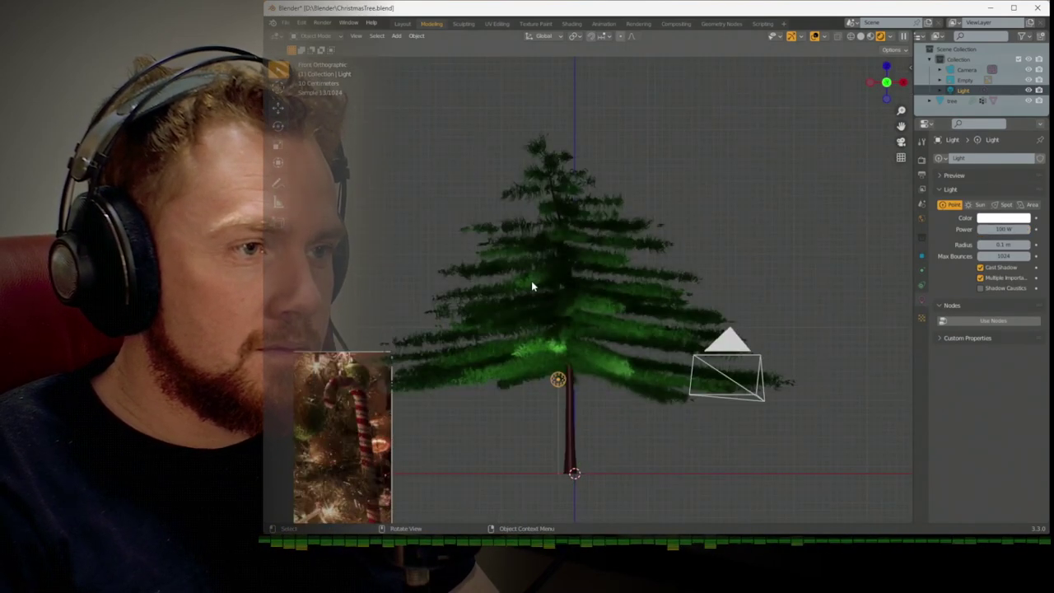
key("g")
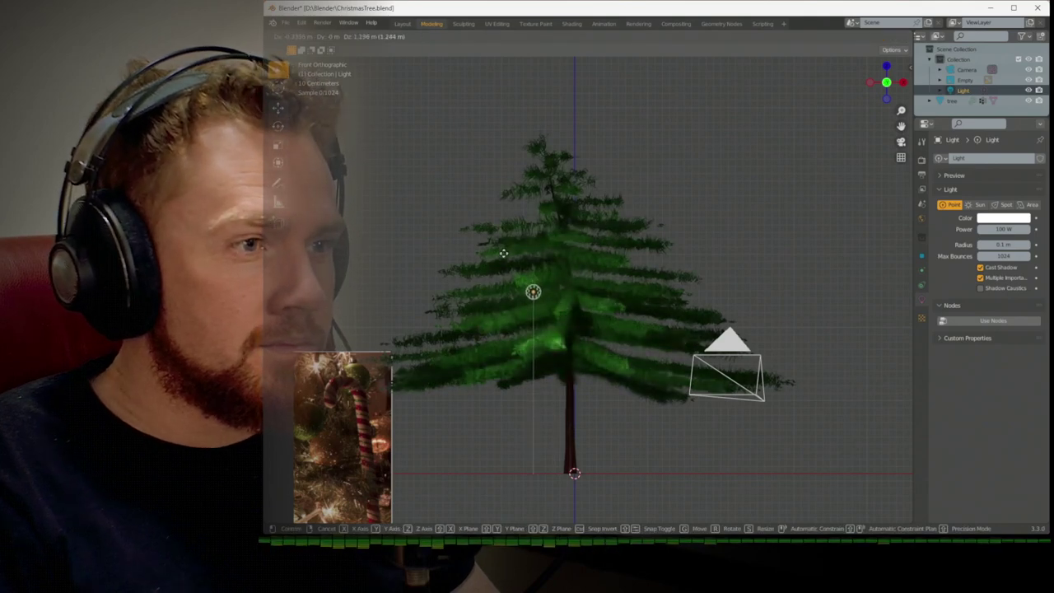
left_click(510, 244)
key("KP_0")
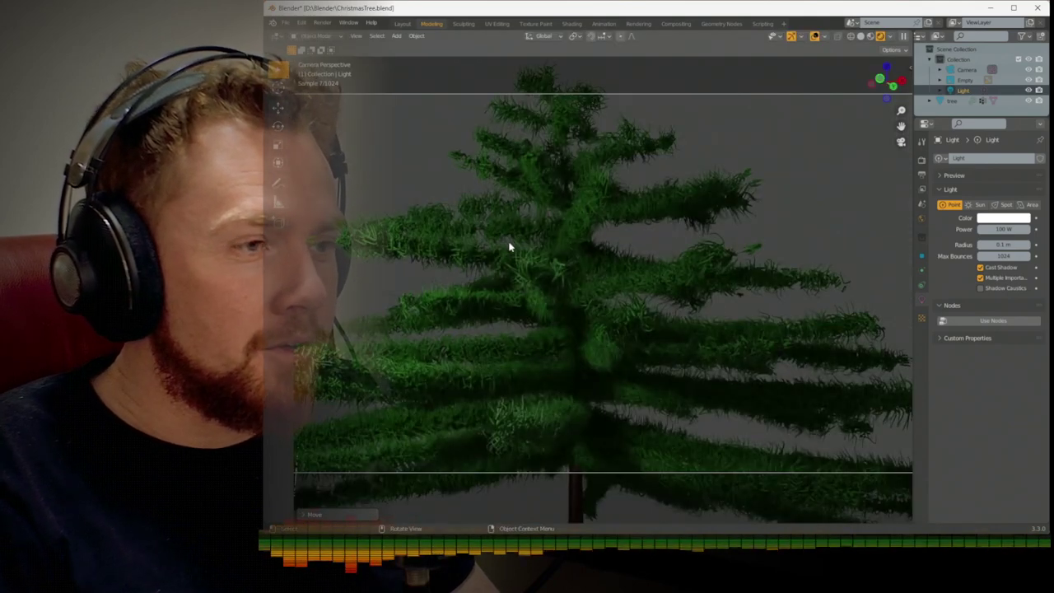
key("g")
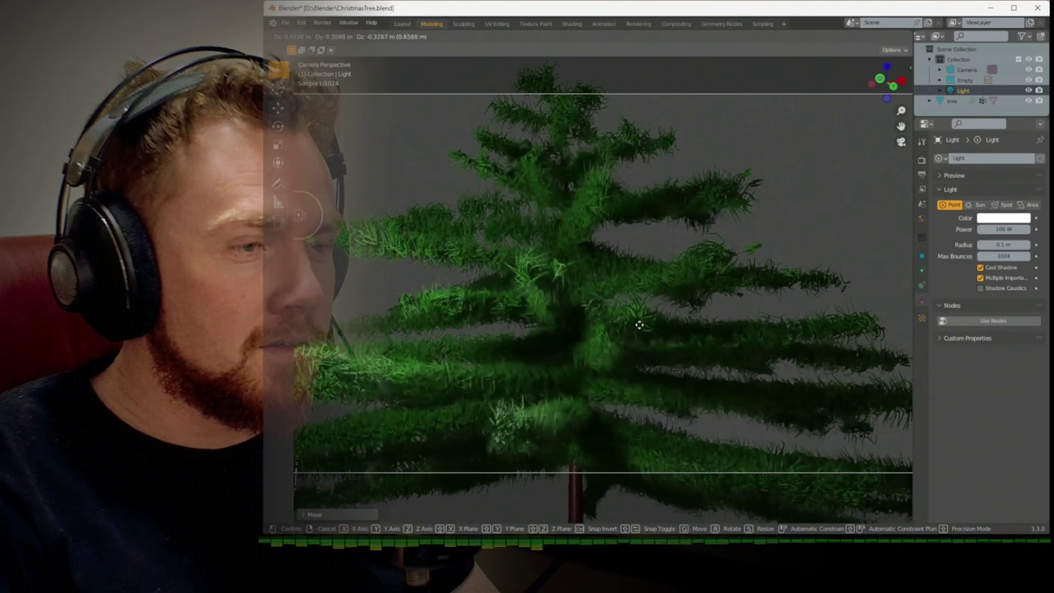
left_click(604, 323)
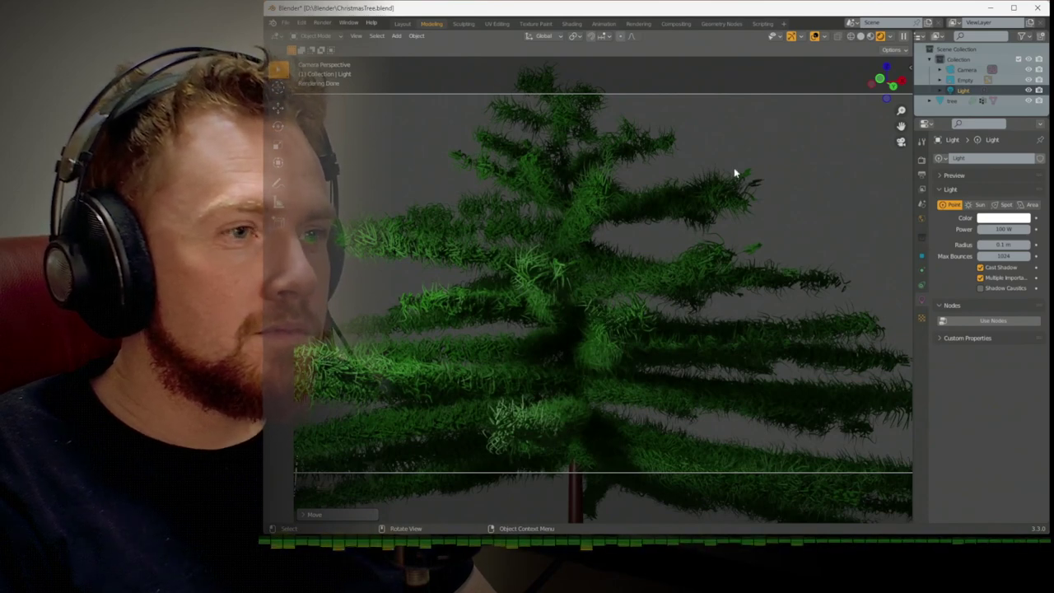
Set the tree's child particle render amount to 20 and display amount to 5, and deselect the tree
left_click(663, 270)
left_click(921, 285)
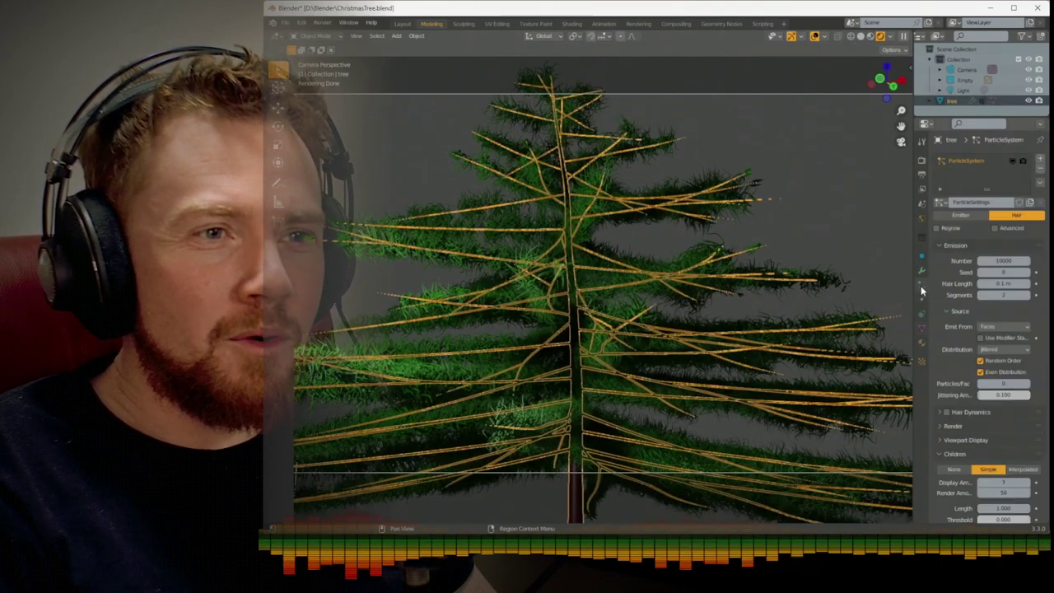
scroll(953, 411, "down", 3)
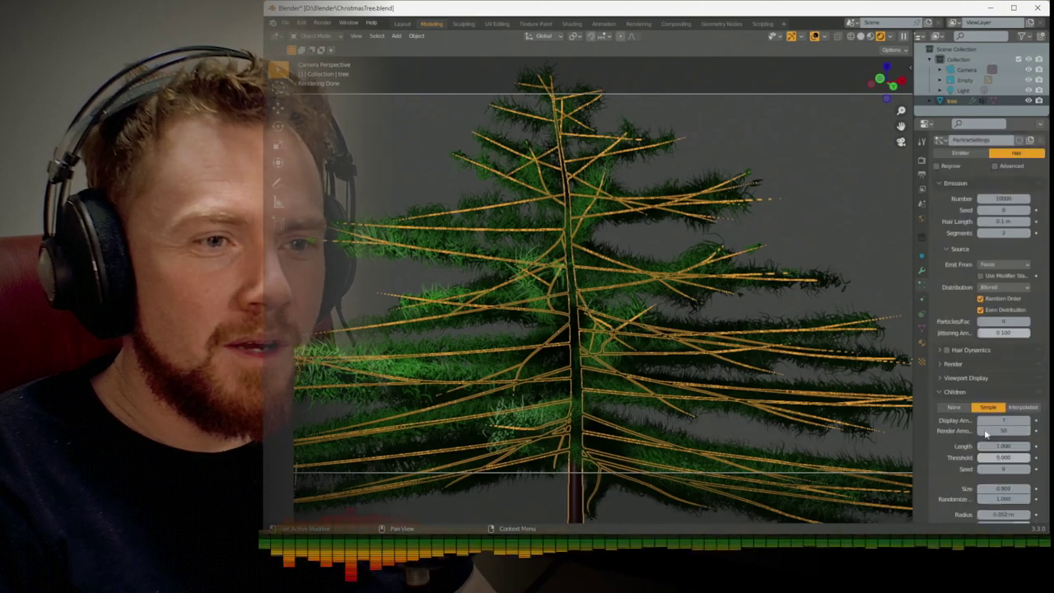
left_click(994, 429)
type("20")
key("Return")
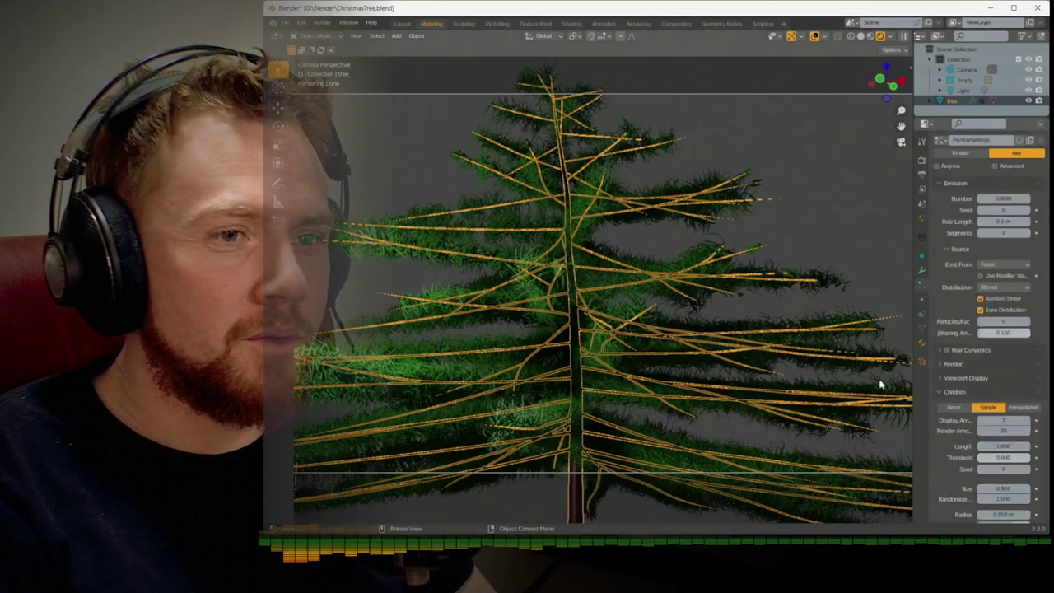
left_click(1018, 423)
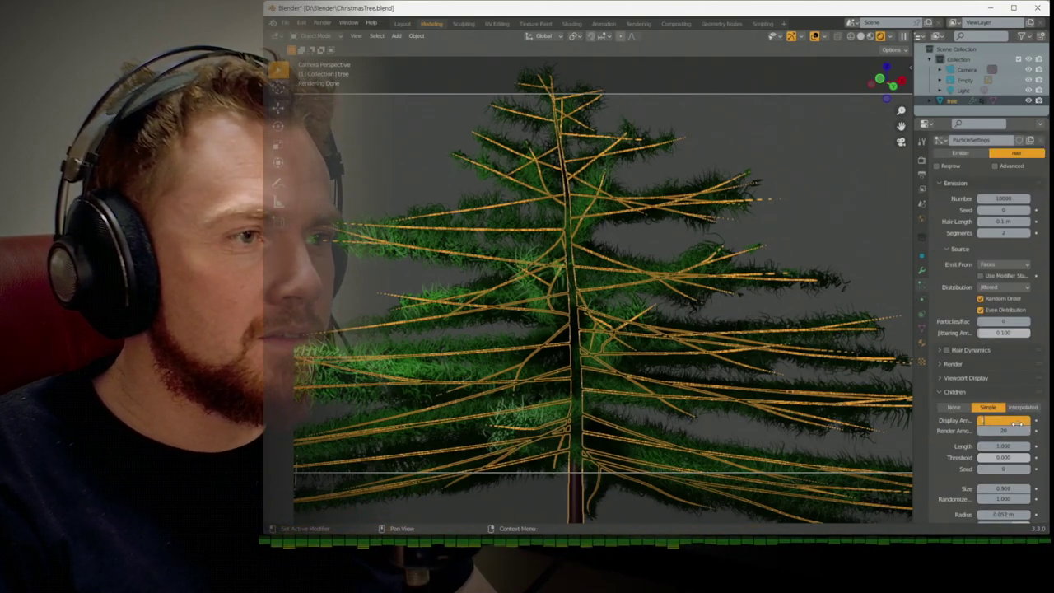
type("5")
key("Return")
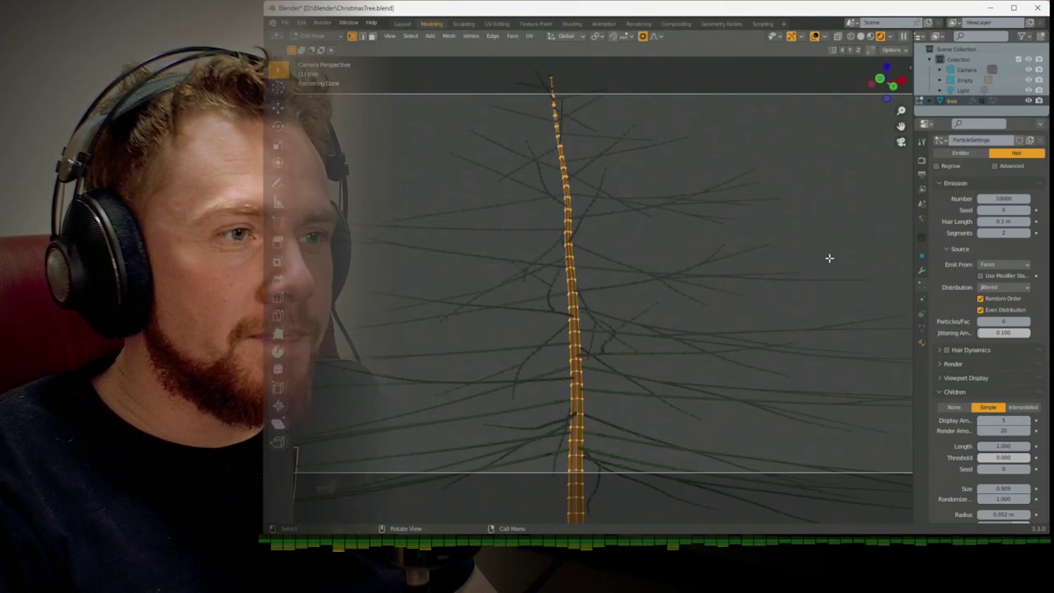
left_click(832, 257)
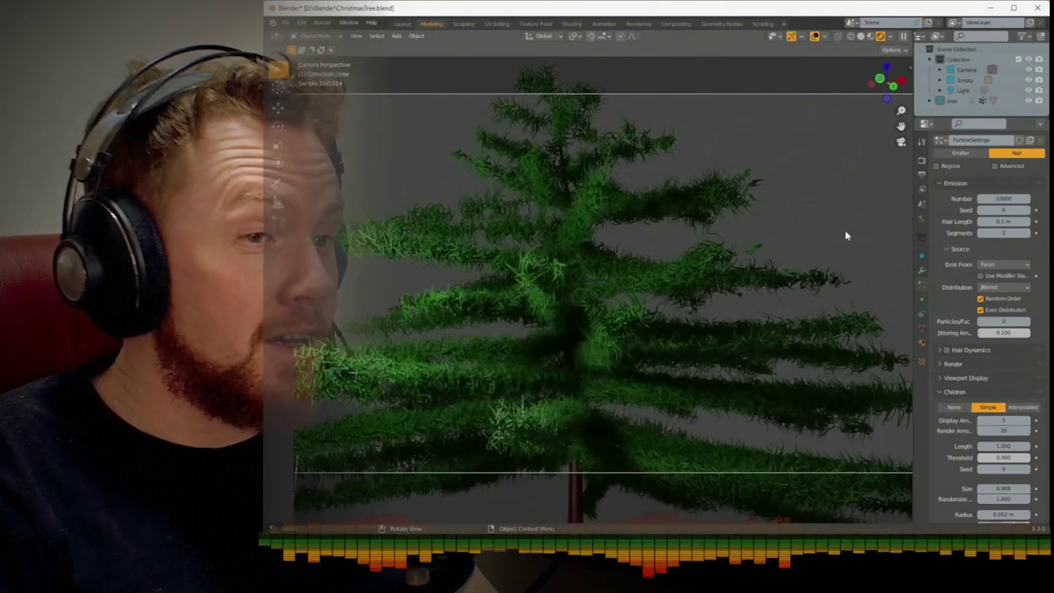
Add a text object in the front view with solid shading and isolate it in local view
key("KP_1")
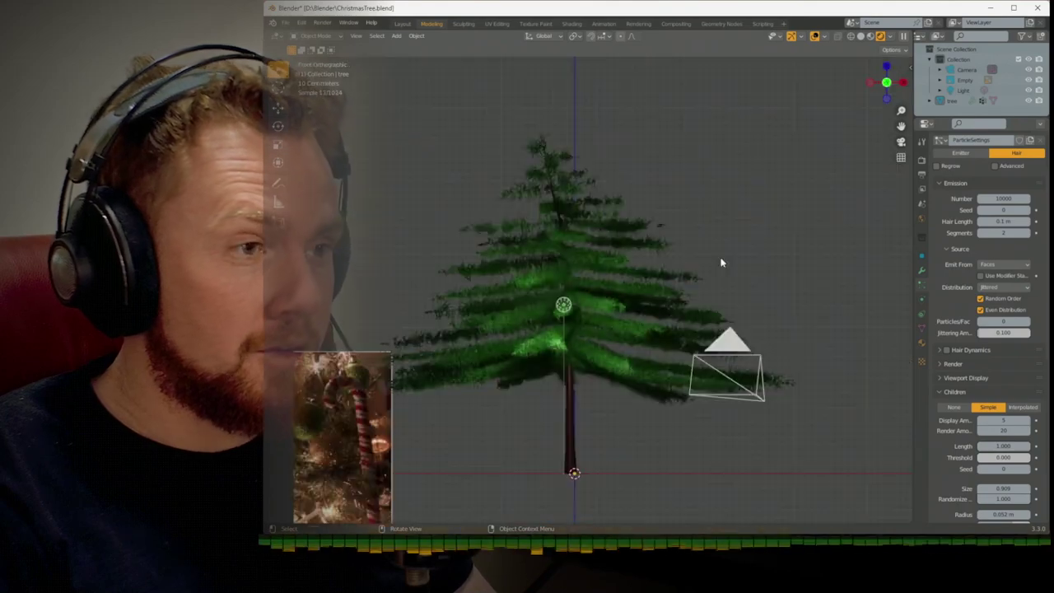
middle_click_drag(626, 321, 904, 202, "shift")
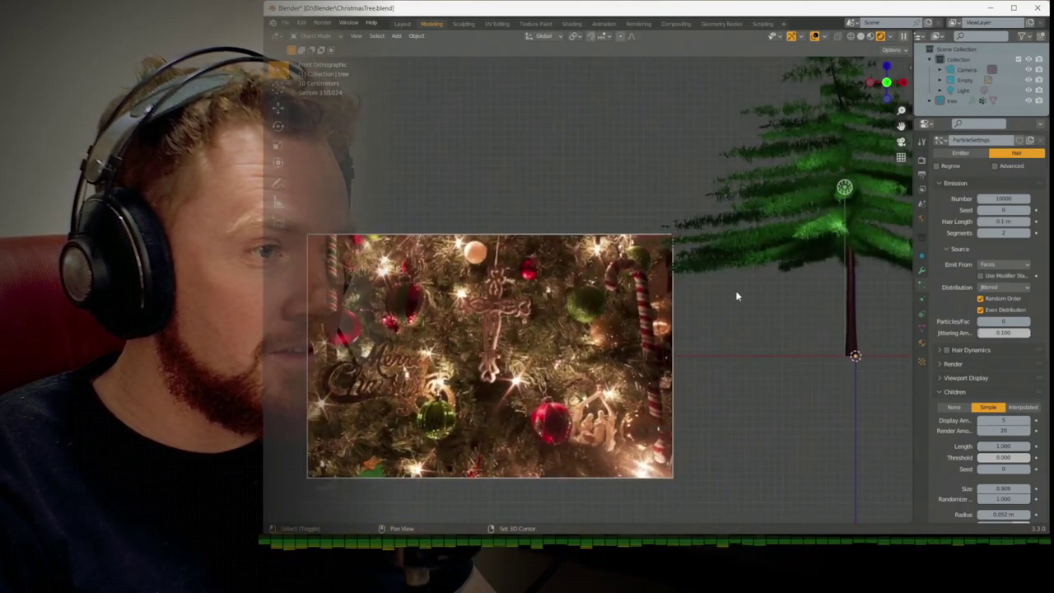
middle_click_drag(692, 306, 794, 245, "shift")
scroll(761, 311, "up", 2)
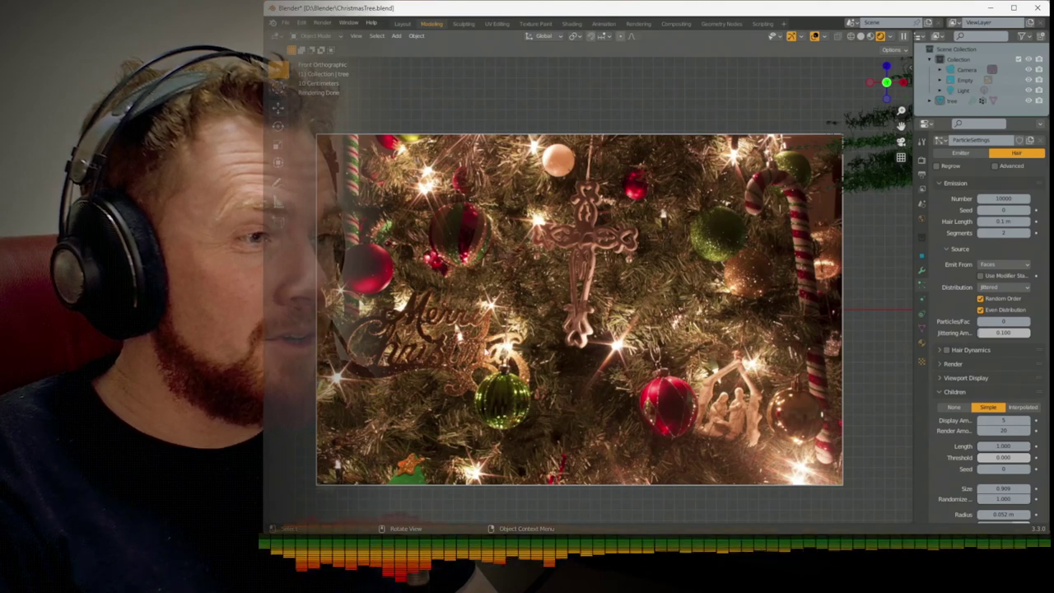
scroll(593, 350, "down", 4)
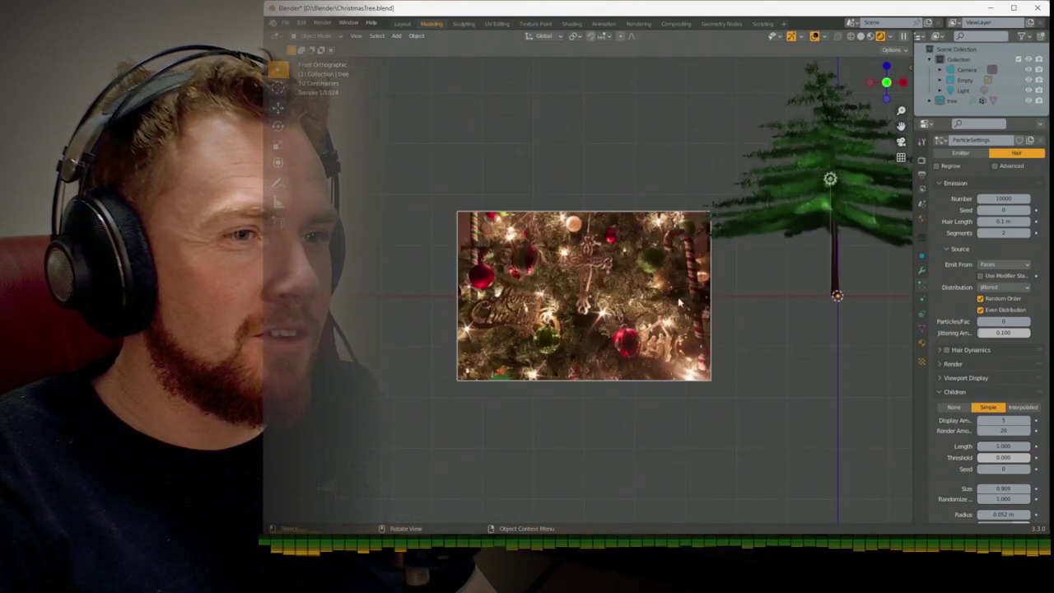
left_click(860, 37)
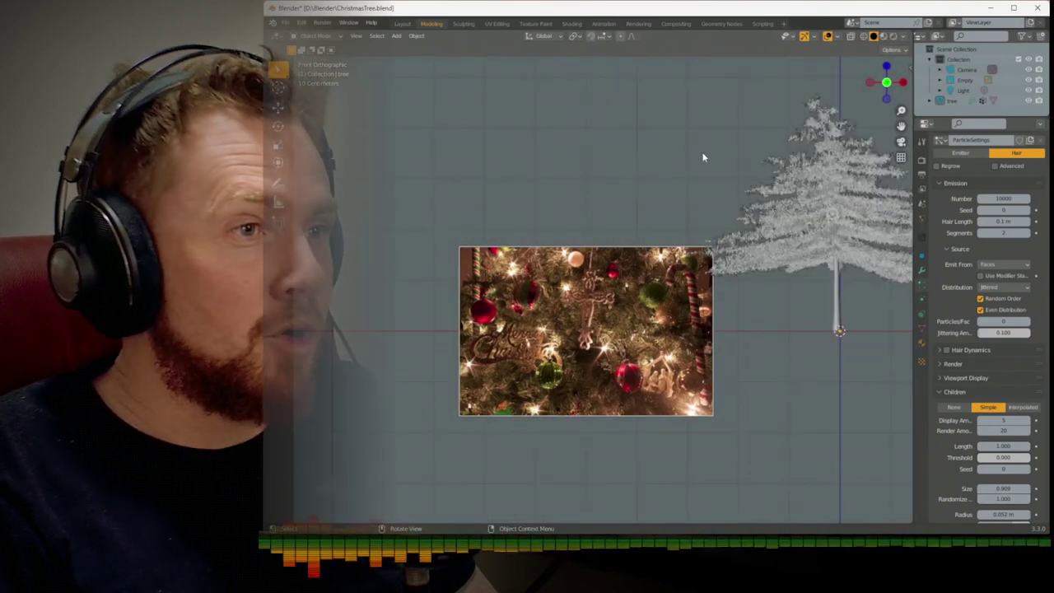
key("shift+a")
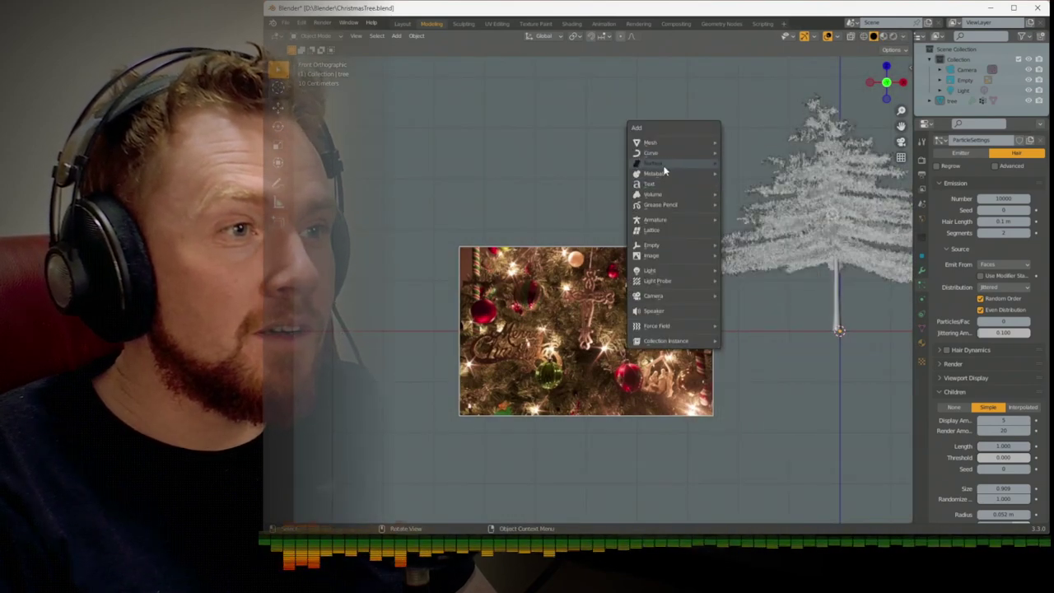
left_click(665, 185)
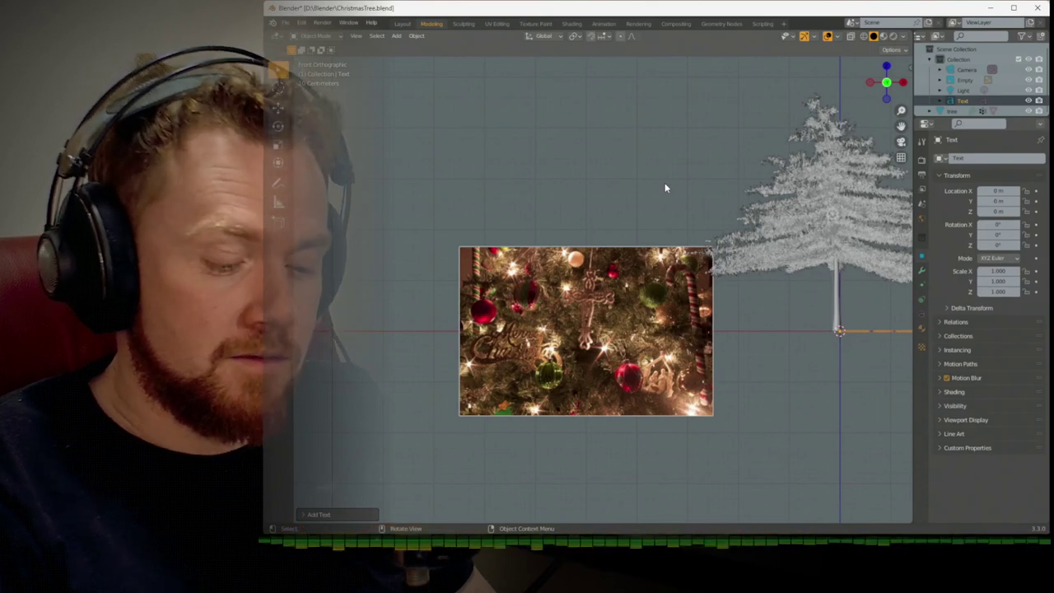
key("KP_Divide")
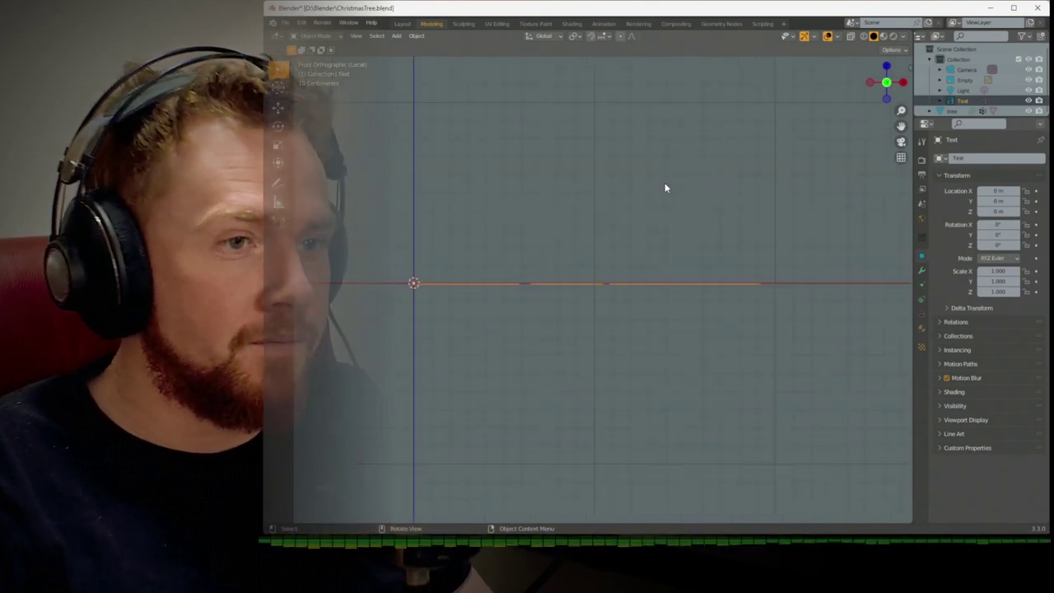
Set the text object's X rotation to 90° so it stands upright in the front view
left_click(996, 224)
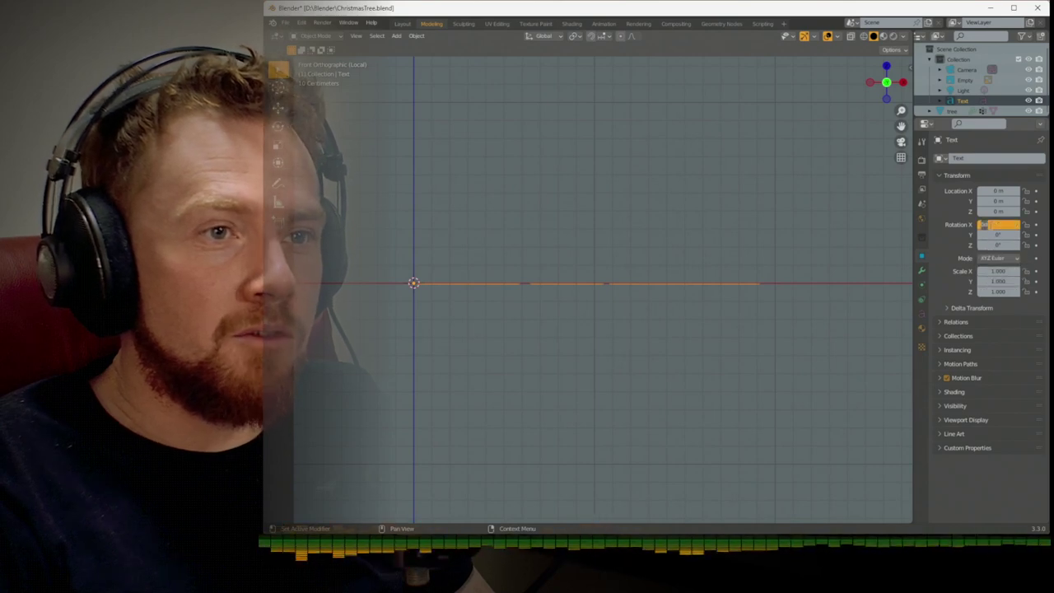
type("90")
key("Return")
Replace the default text with "Merry" and "Christmas" on two separate lines, and return to Object Mode
key("Tab")
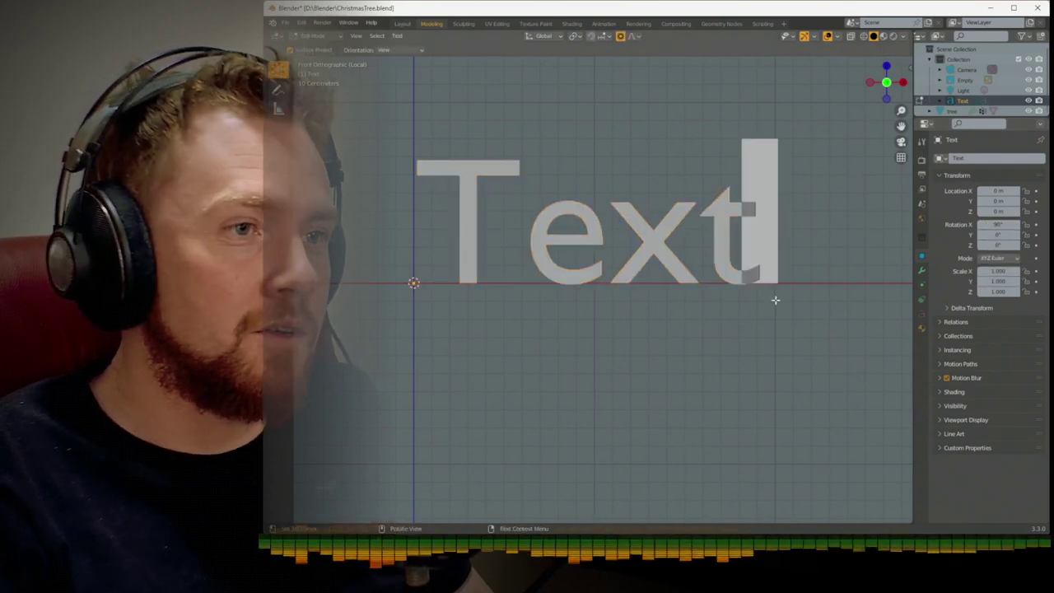
key("BackSpace")
key("BackSpace")
key("BackSpace")
key("BackSpace")
type("Merry")
key("Return")
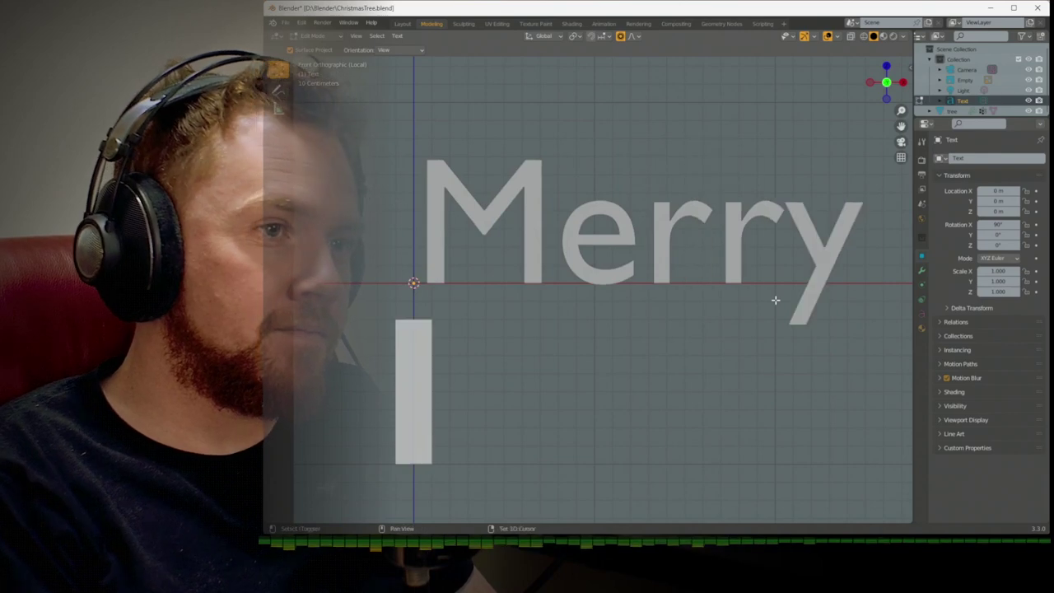
type("Christmas")
scroll(775, 300, "down", 4)
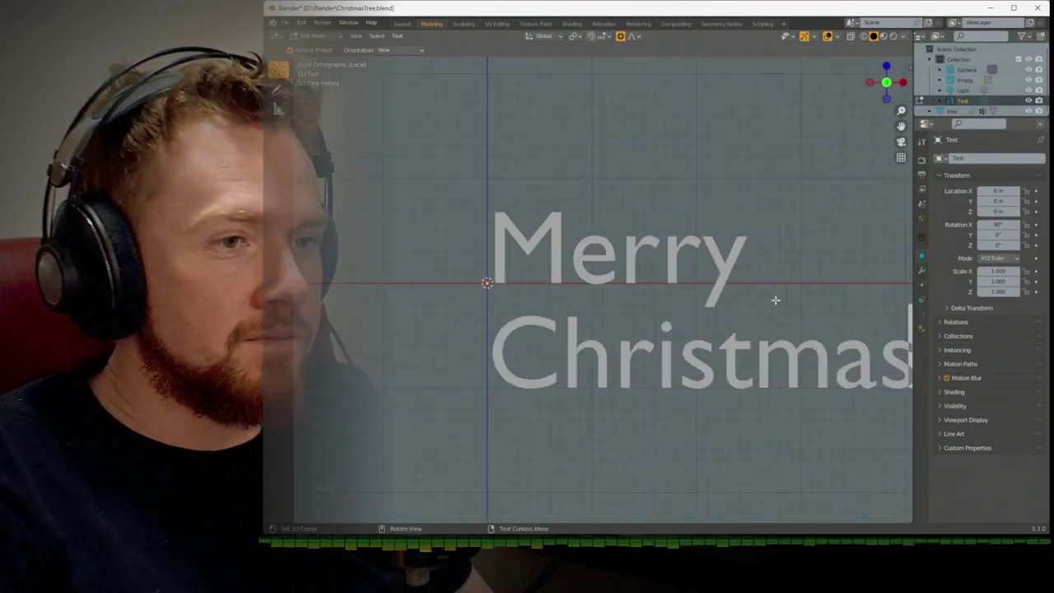
key("Tab")
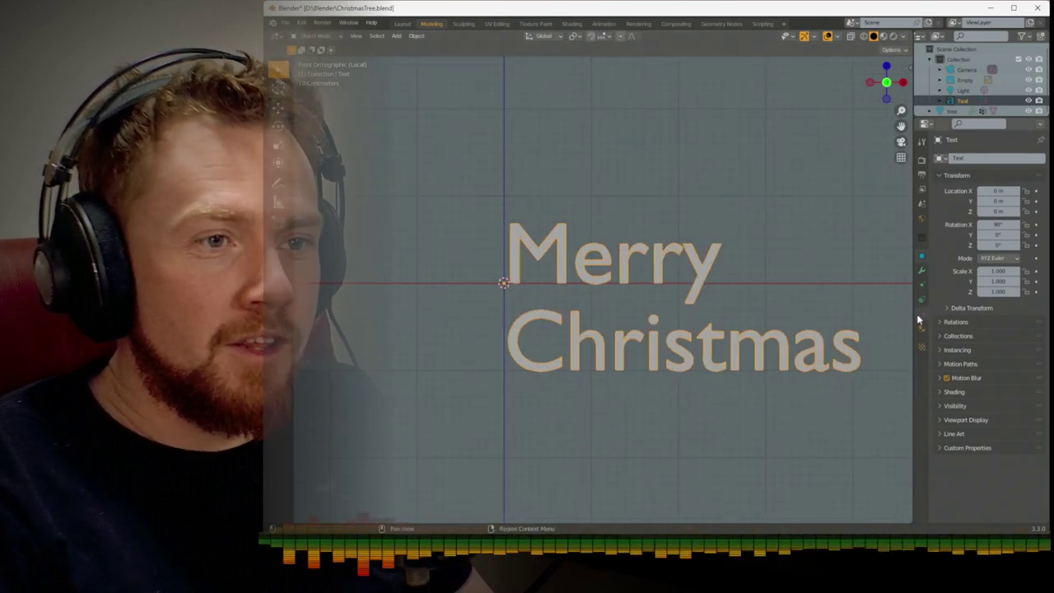
Open the font file browser for the text object's regular font
left_click(918, 316)
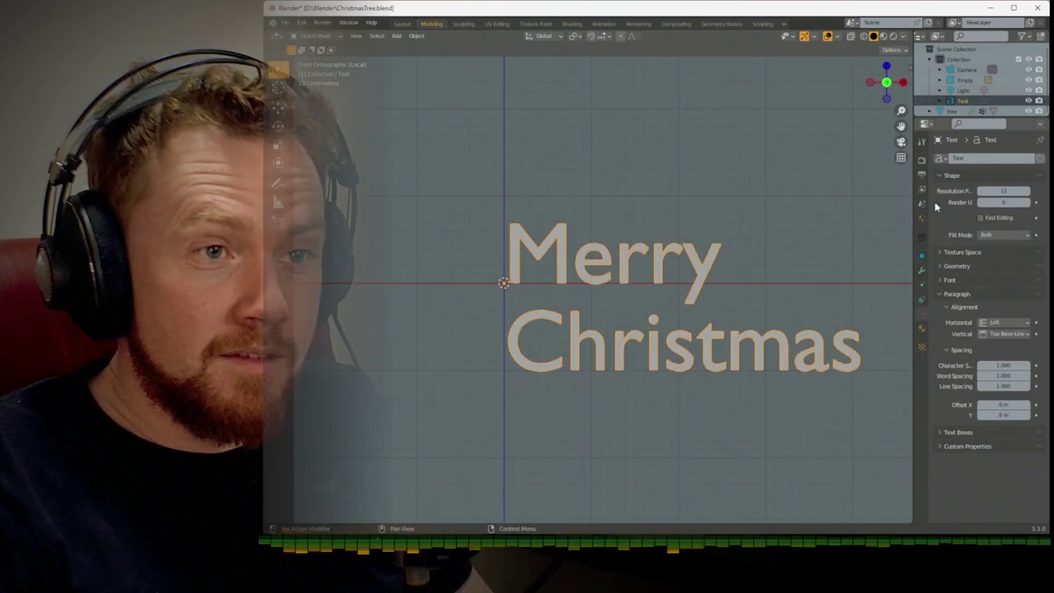
left_click(949, 279)
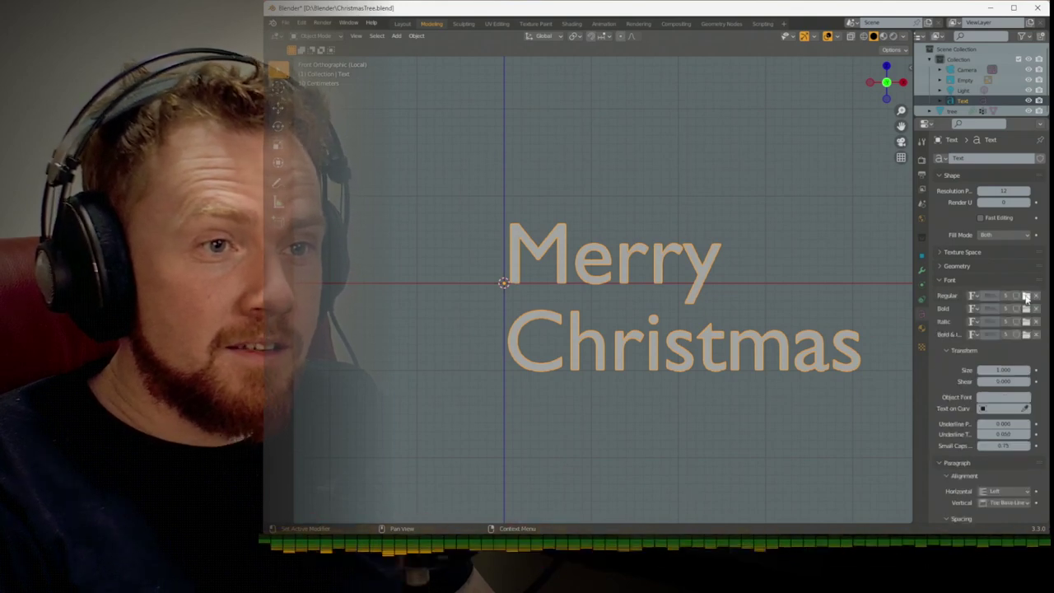
left_click(1025, 296)
Look through the installed fonts for a handwritten style, marking Ink Free Regular as a candidate
scroll(777, 241, "down", 3)
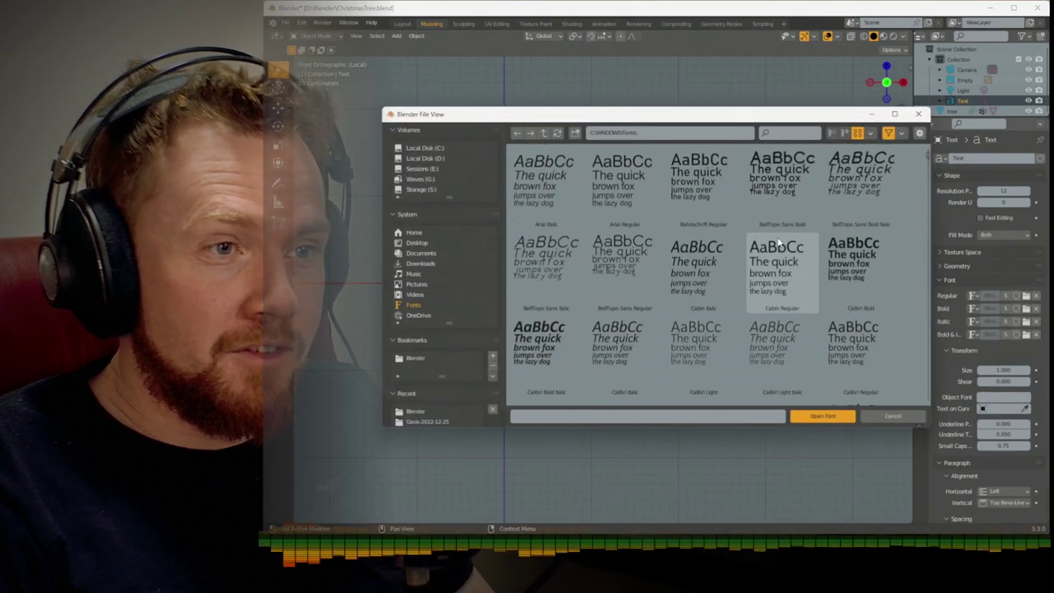
scroll(777, 241, "down", 4)
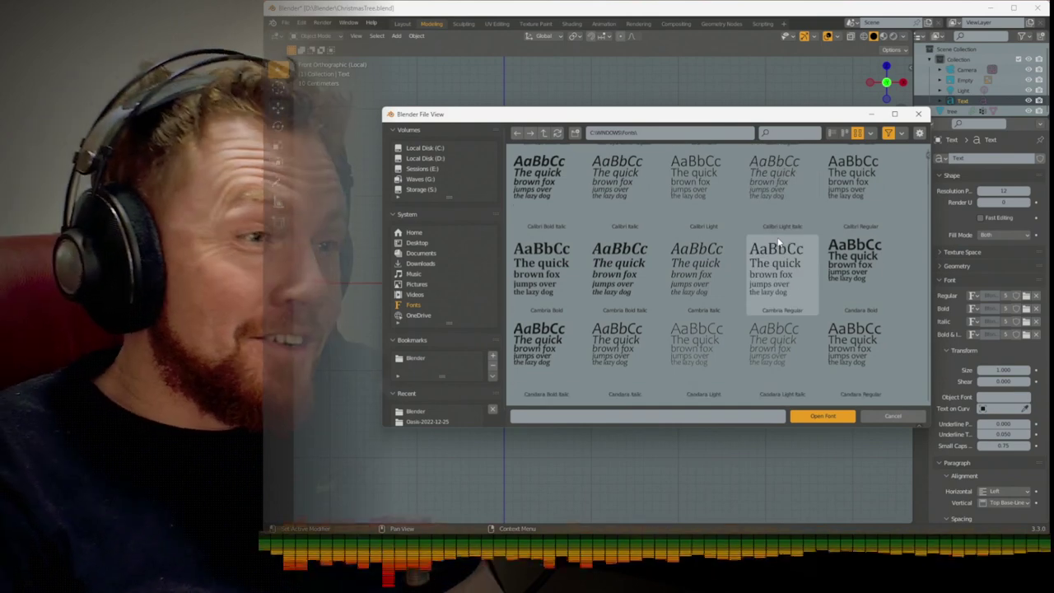
scroll(777, 246, "down", 3)
scroll(910, 296, "down", 10)
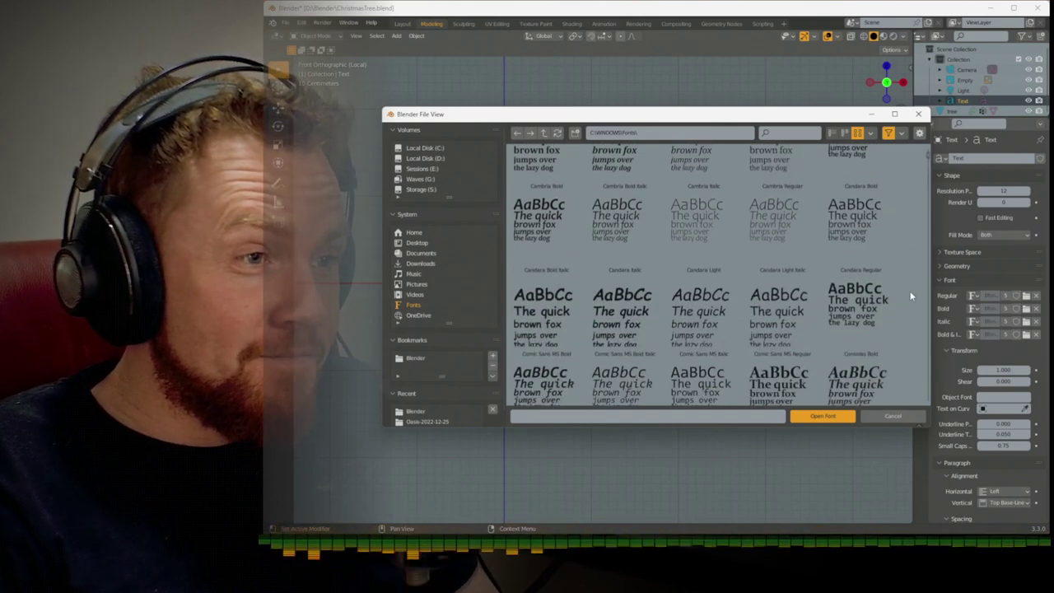
scroll(910, 295, "down", 2)
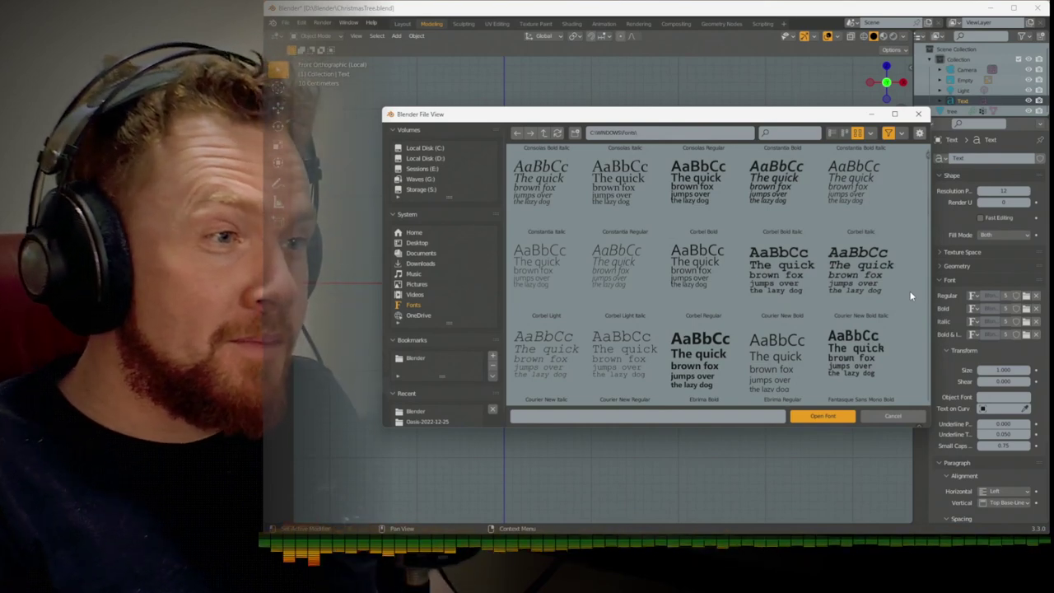
scroll(910, 295, "down", 5)
scroll(910, 295, "down", 3)
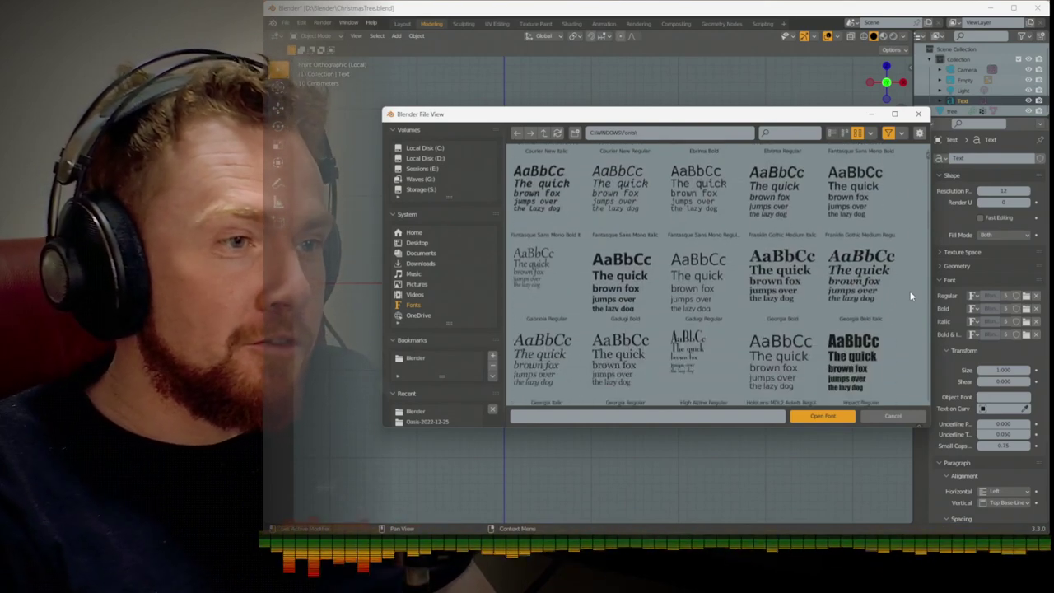
scroll(911, 296, "down", 2)
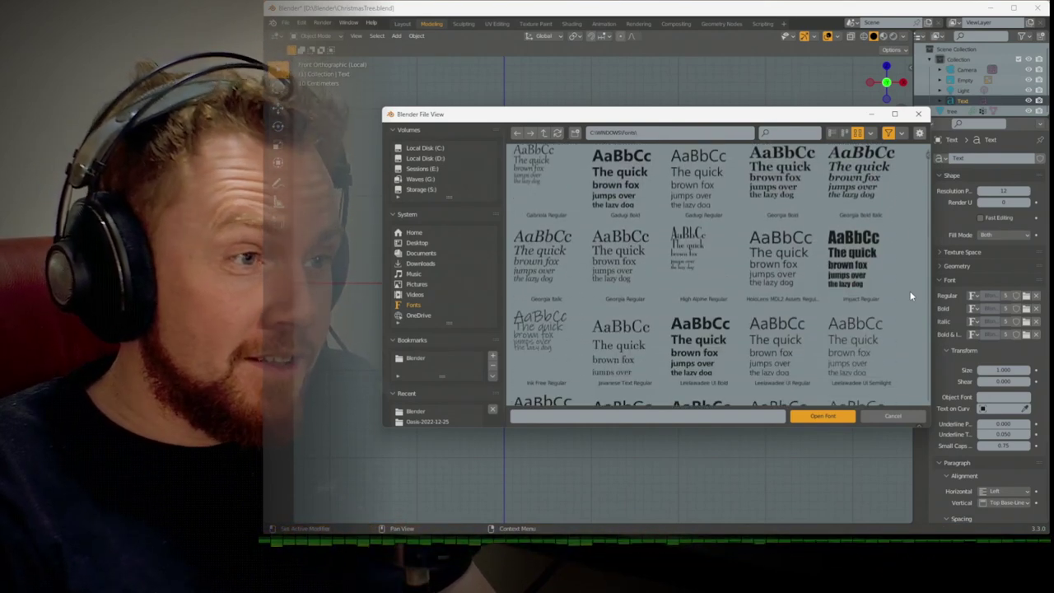
scroll(910, 295, "down", 1)
scroll(911, 296, "down", 2)
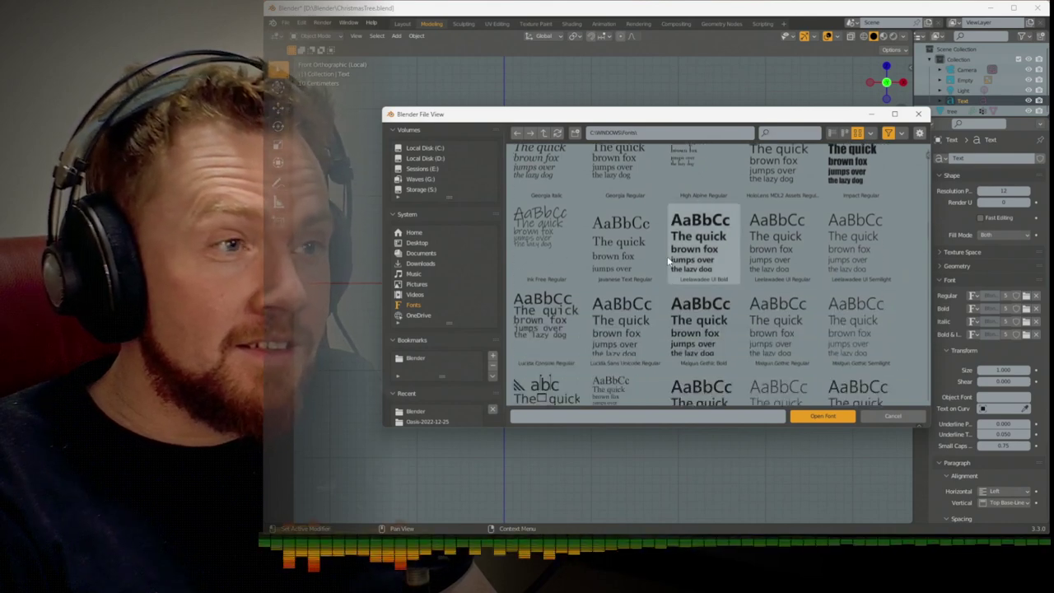
left_click(547, 246)
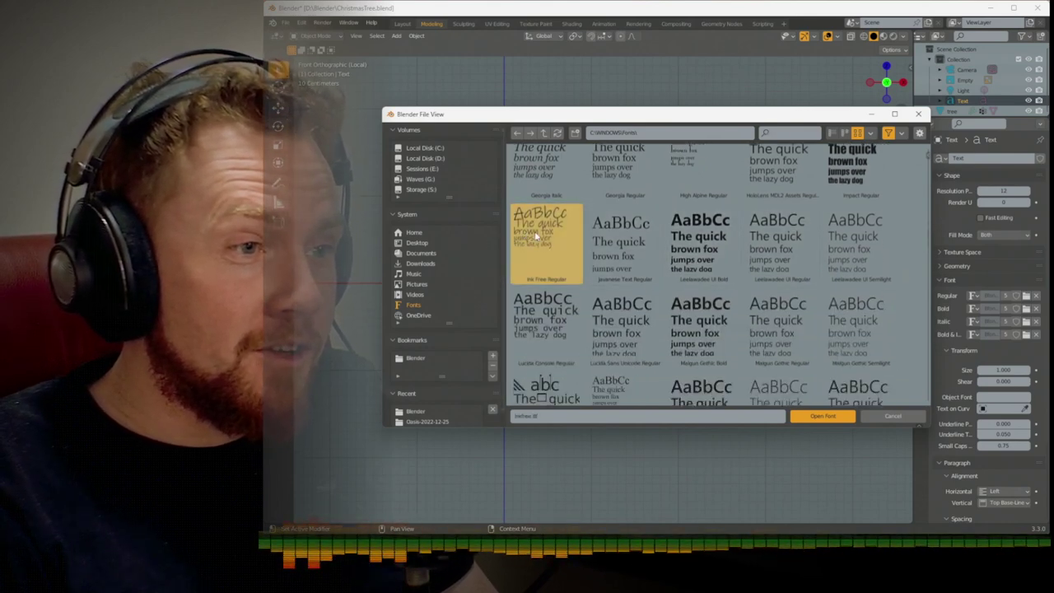
scroll(563, 245, "down", 4)
scroll(568, 246, "down", 5)
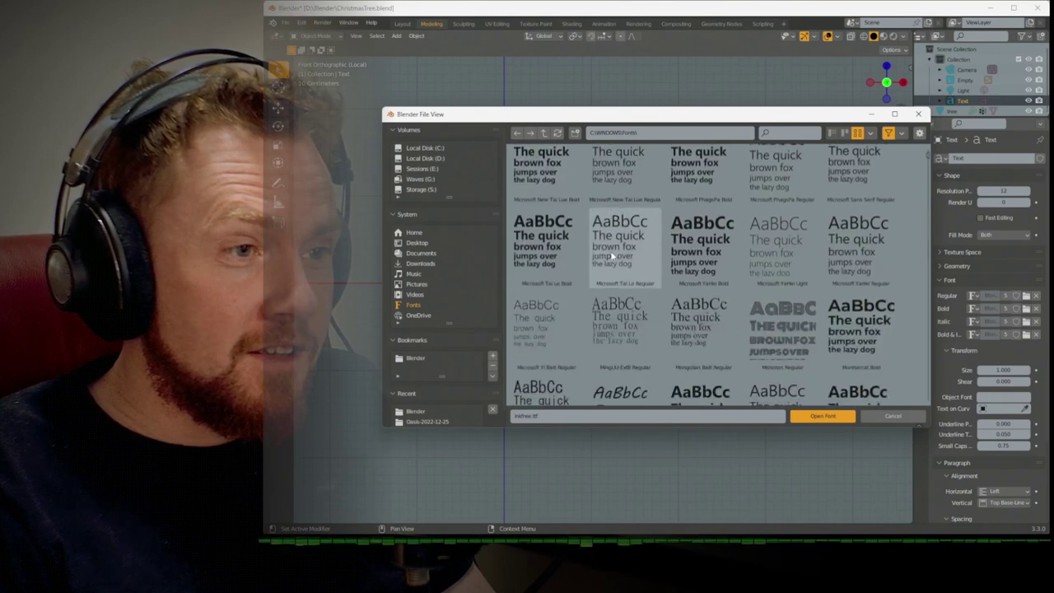
scroll(612, 251, "down", 3)
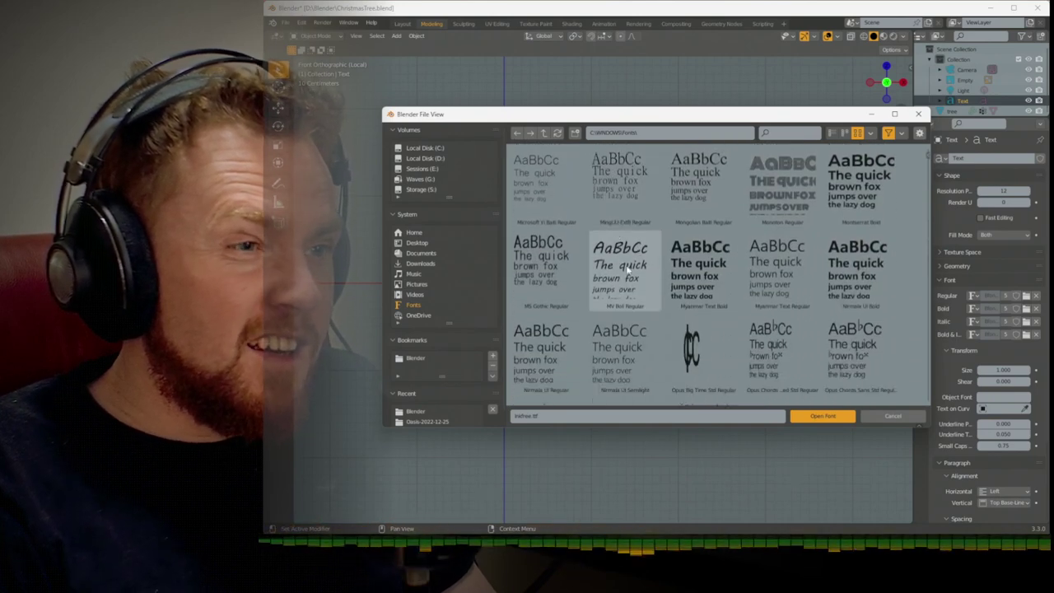
scroll(660, 286, "down", 6)
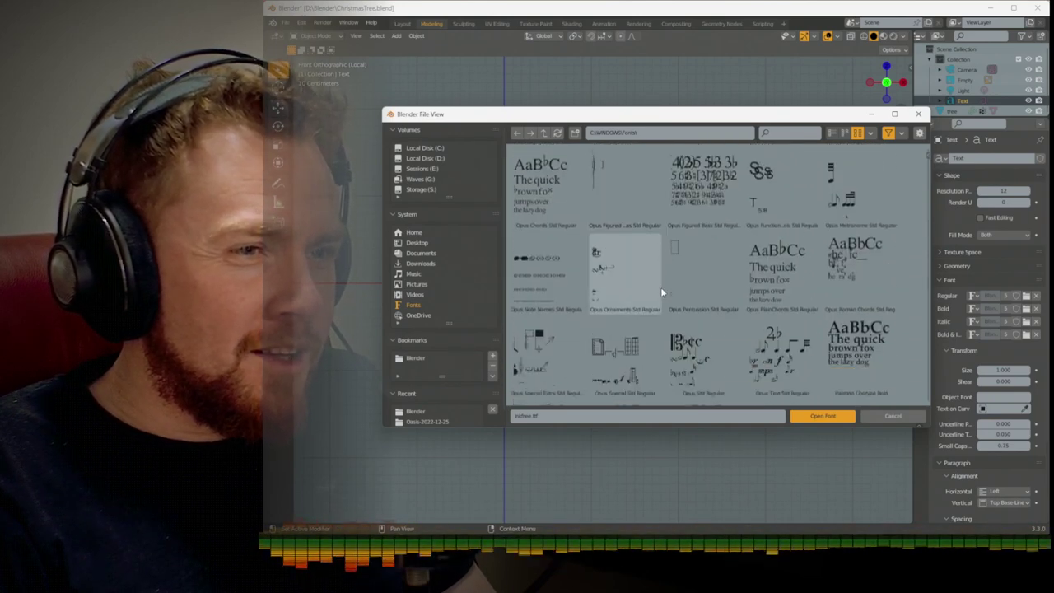
scroll(664, 293, "down", 6)
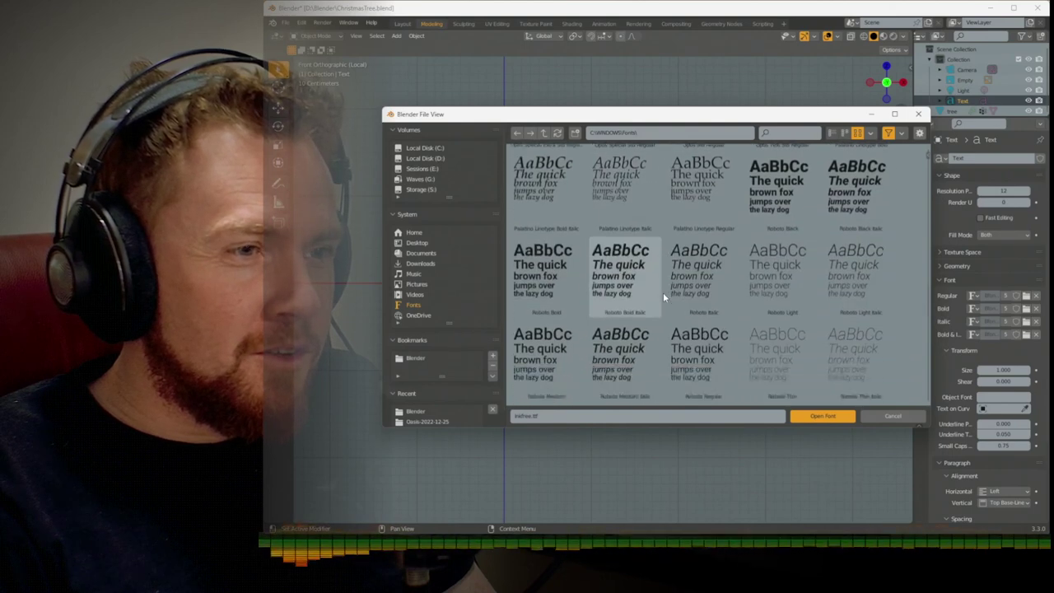
scroll(663, 300, "down", 6)
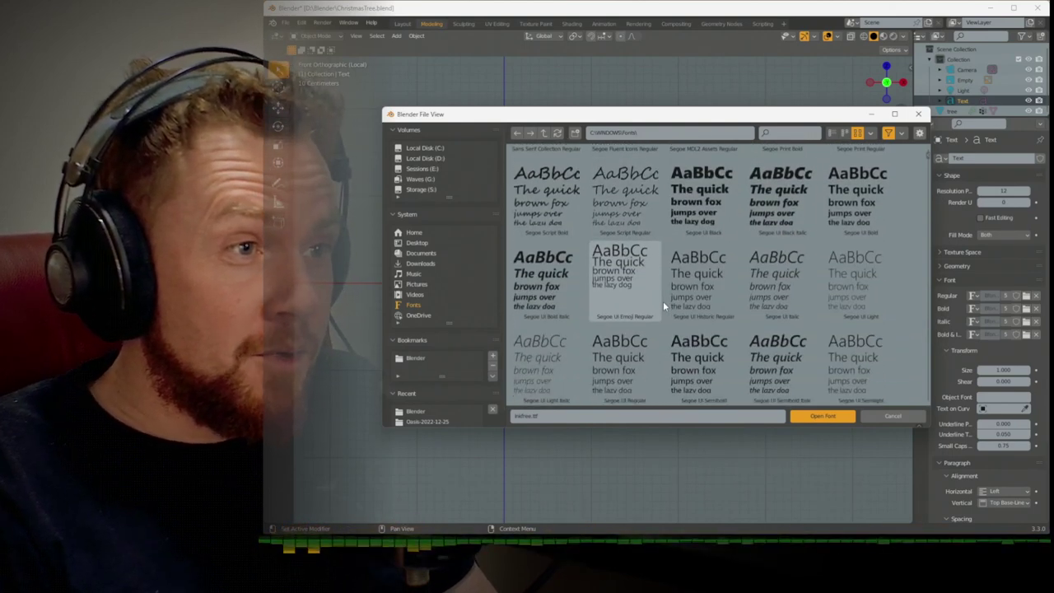
scroll(664, 304, "down", 10)
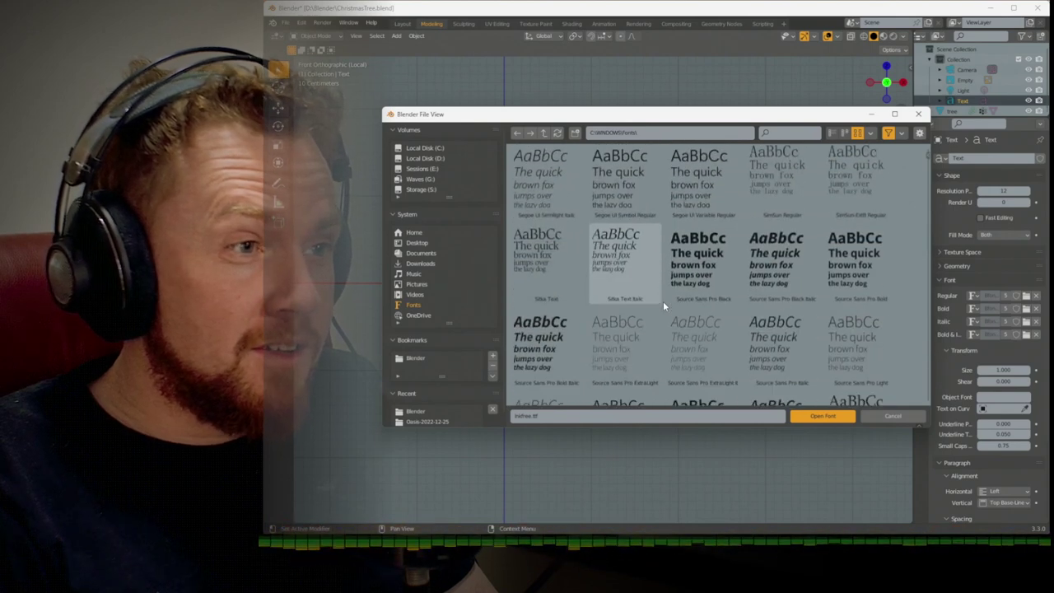
scroll(664, 305, "down", 5)
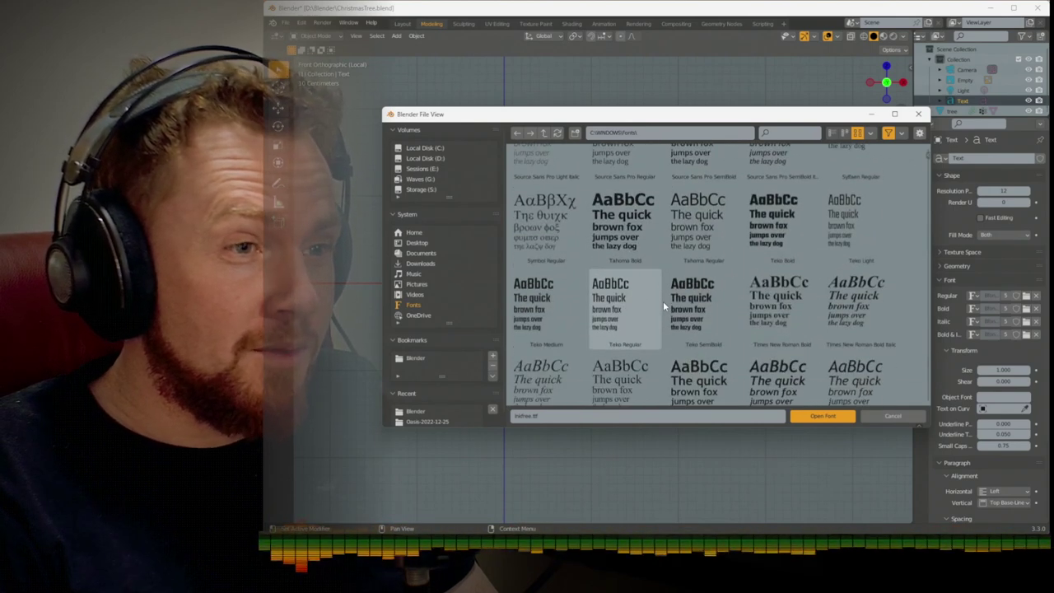
scroll(663, 301, "down", 5)
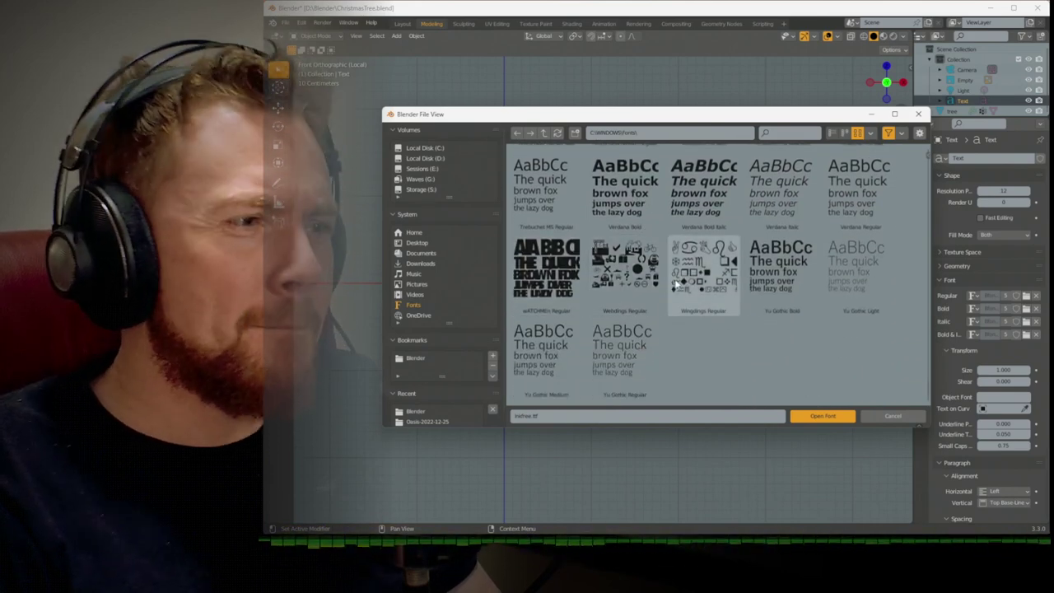
Load Segoe Print Bold as the regular font of the Merry Christmas text
scroll(638, 274, "up", 3)
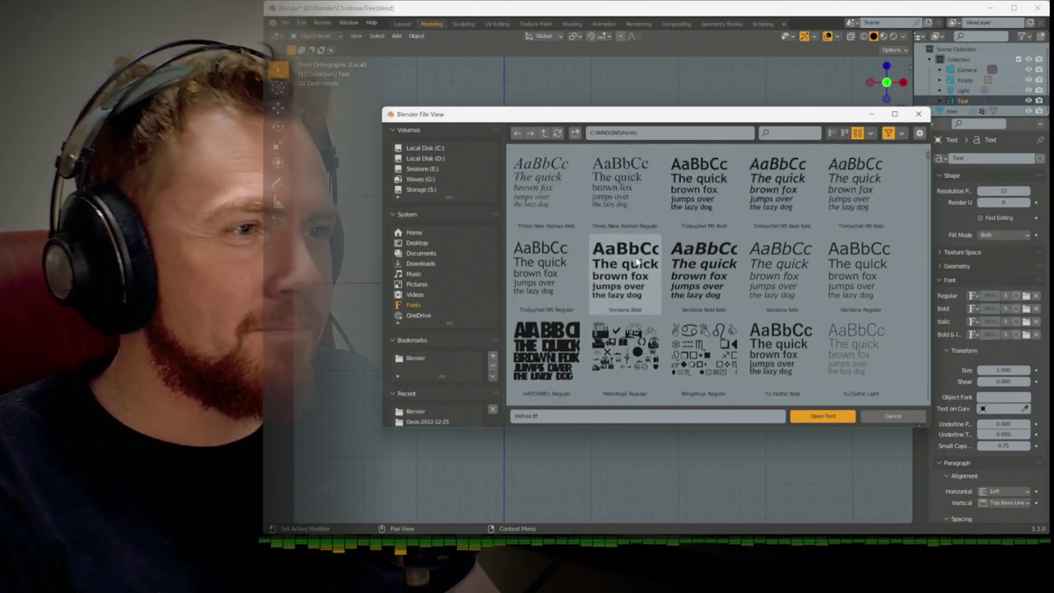
scroll(637, 261, "up", 15)
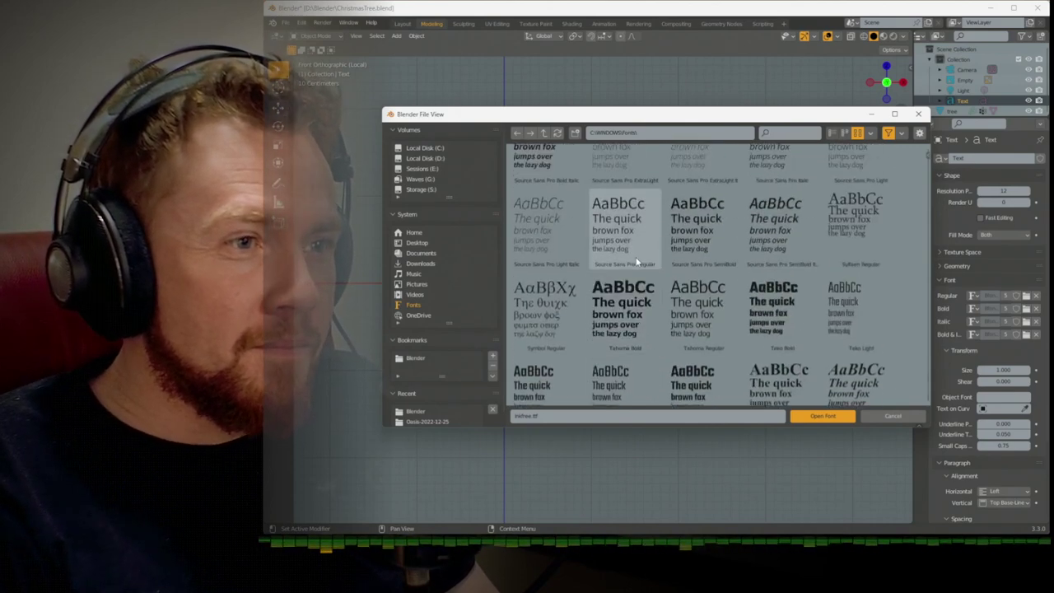
scroll(635, 261, "up", 12)
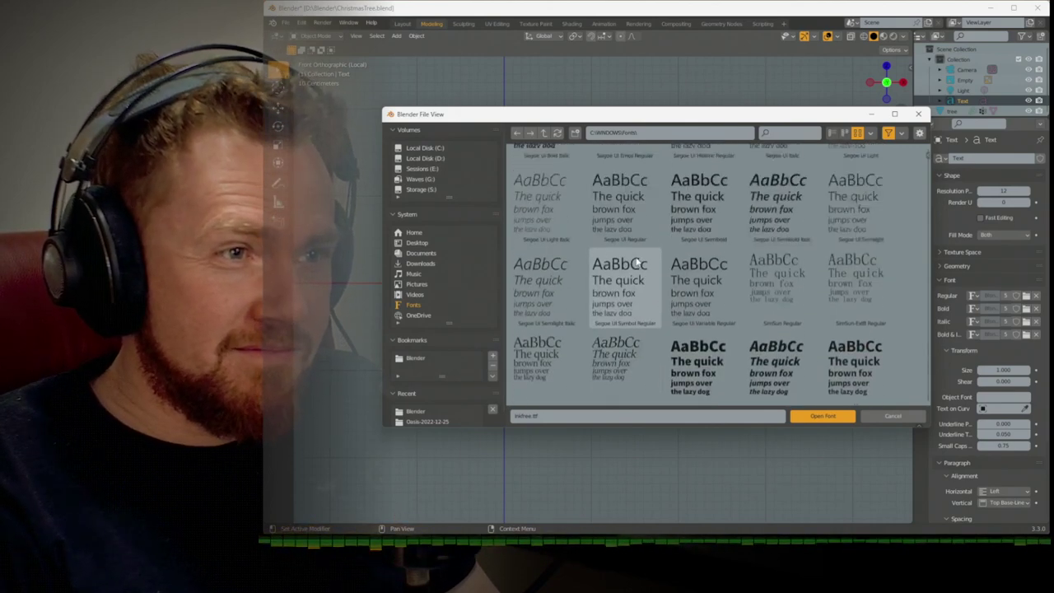
scroll(636, 261, "down", 2)
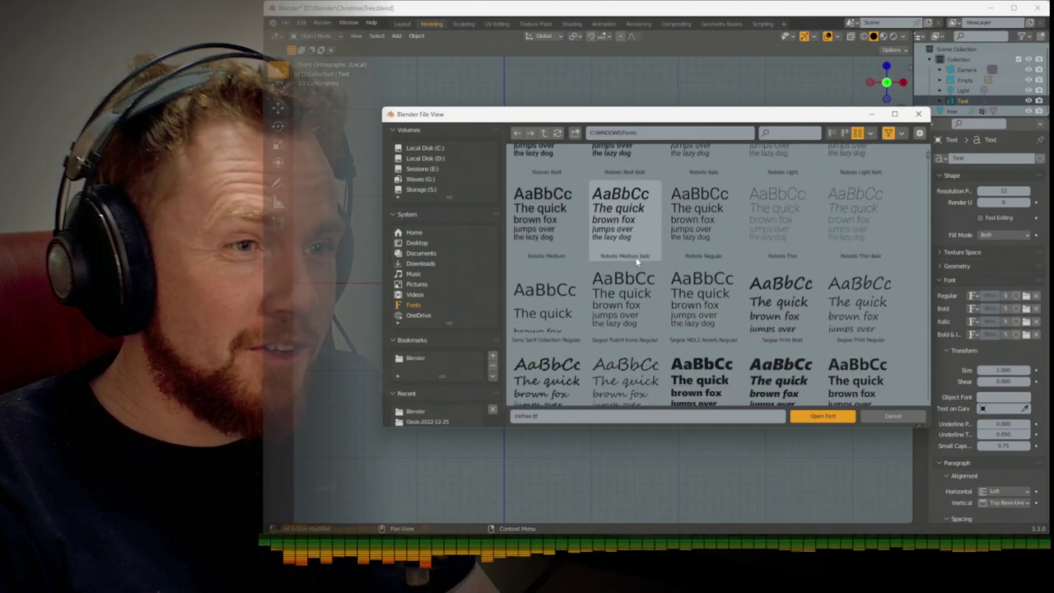
double_click(795, 312)
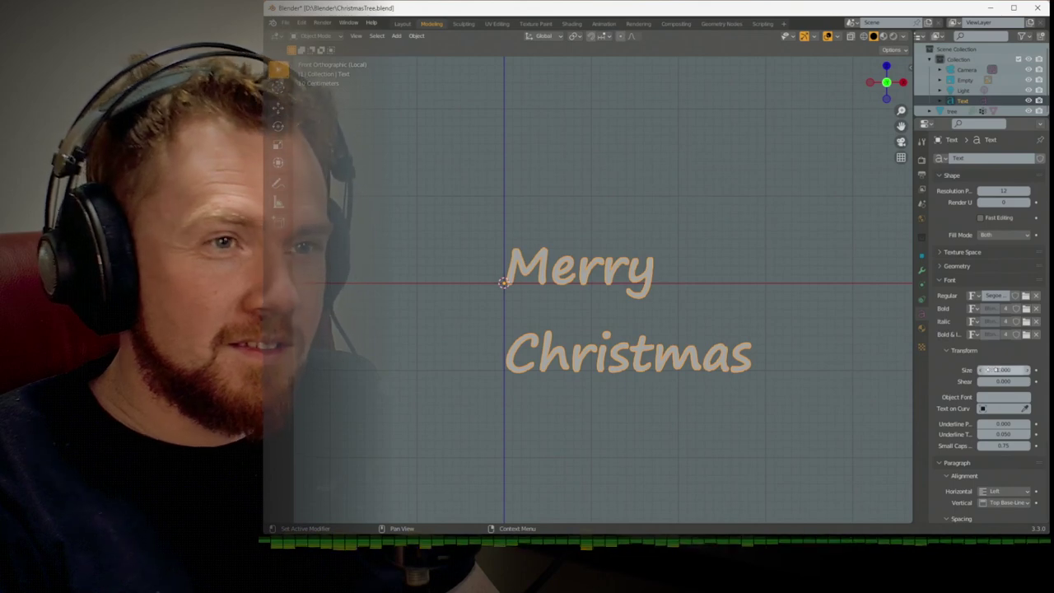
Leave local view, show the text beside the tree in front view, and set its font size to 0.5
key("KP_Divide")
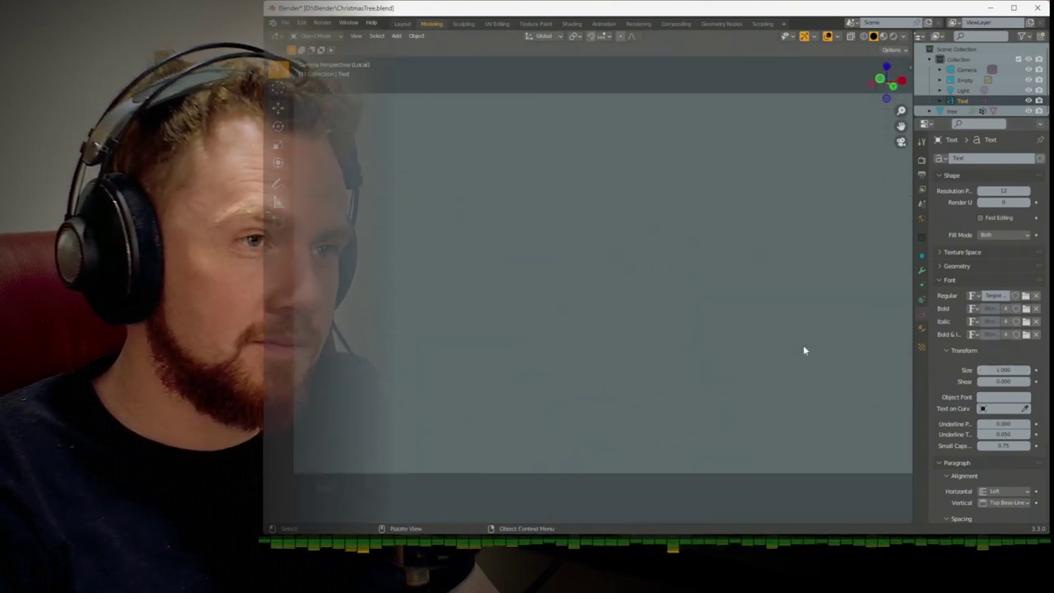
key("KP_1")
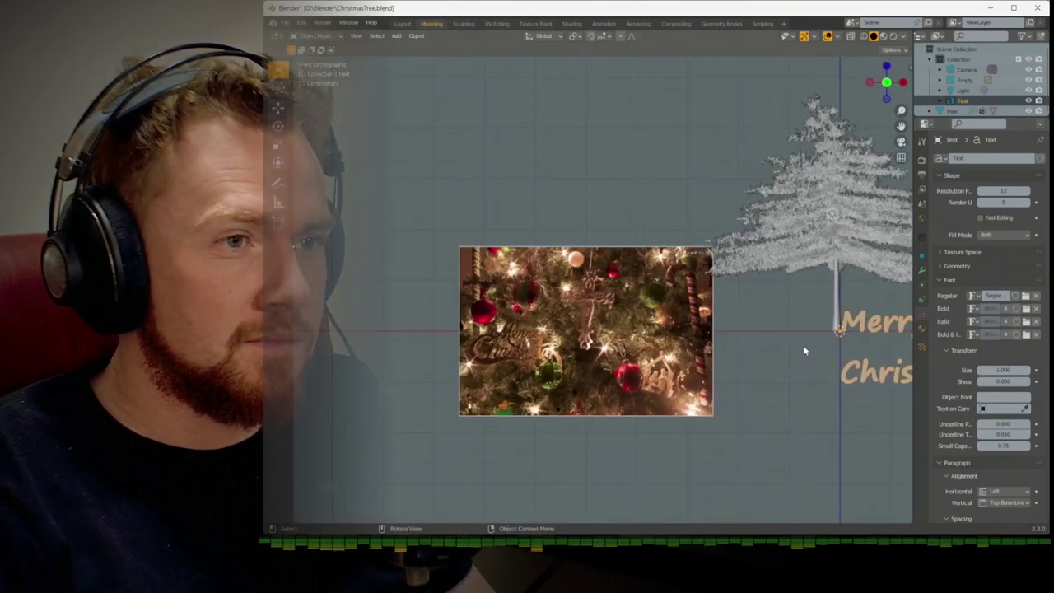
middle_click_drag(803, 345, 628, 307, "shift")
left_click(1004, 370)
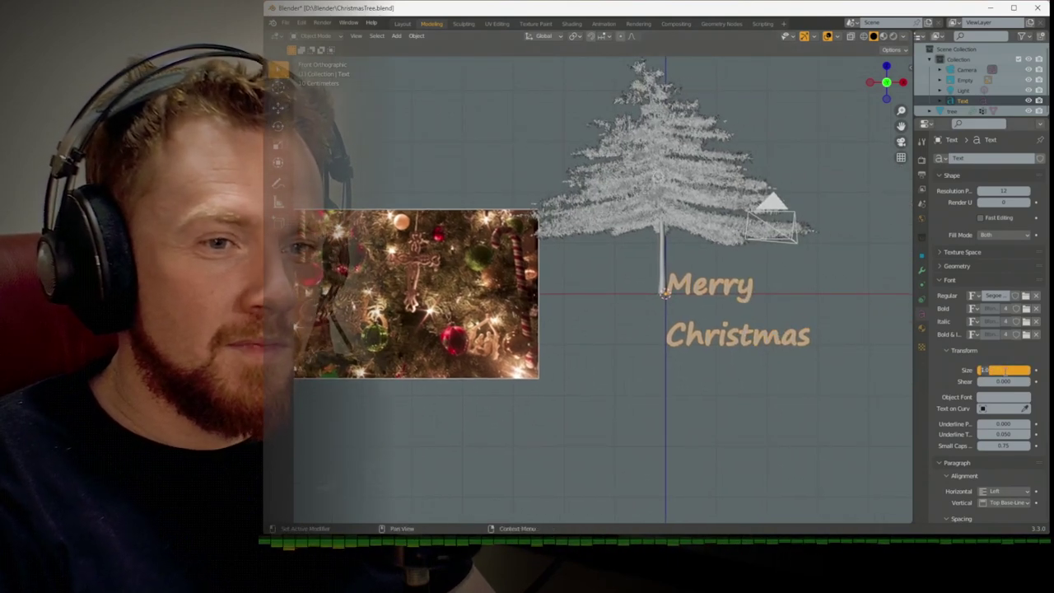
type("0.5")
key("Return")
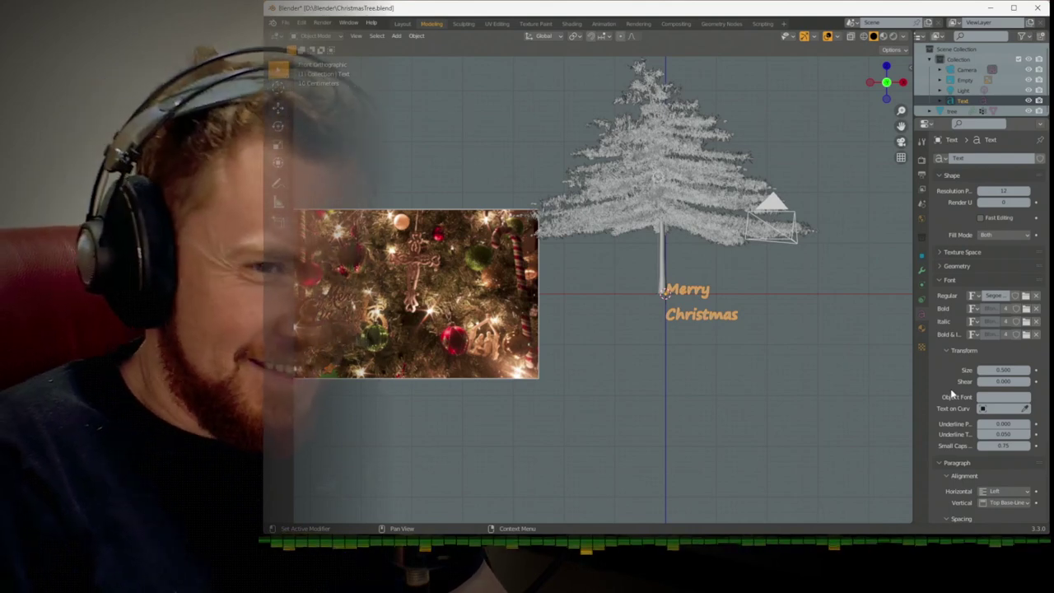
Reduce the text's line spacing so that "Merry" and "Christmas" sit close together
scroll(934, 346, "down", 1)
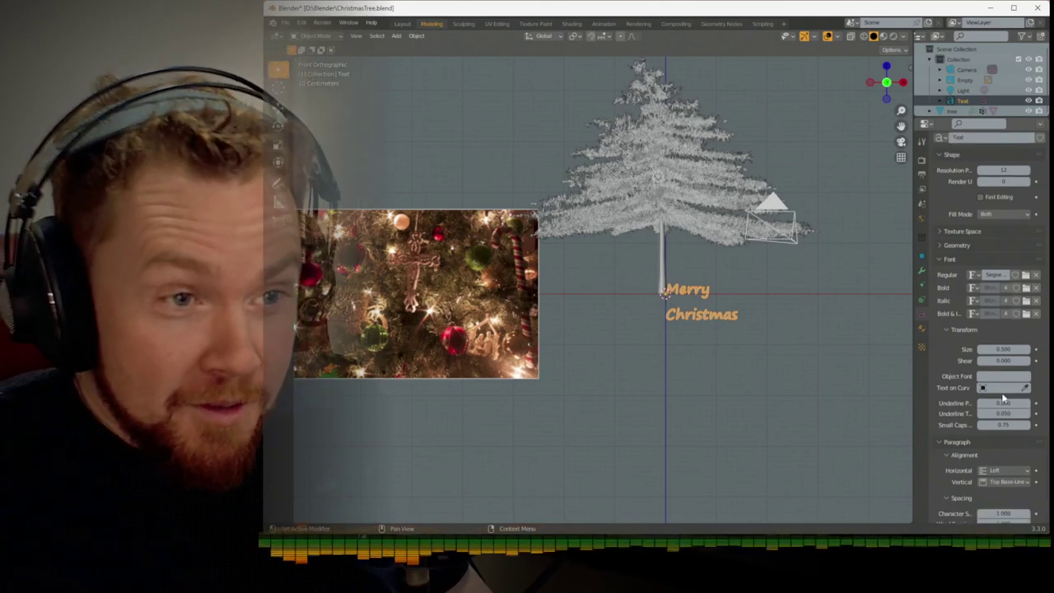
scroll(955, 422, "down", 4)
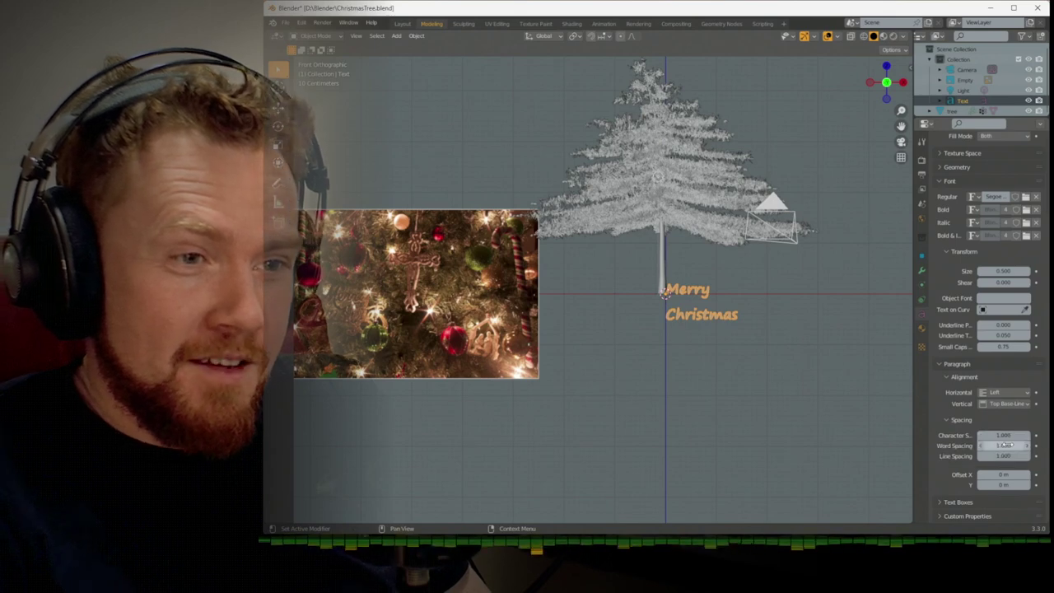
left_click_drag(1003, 456, 984, 455)
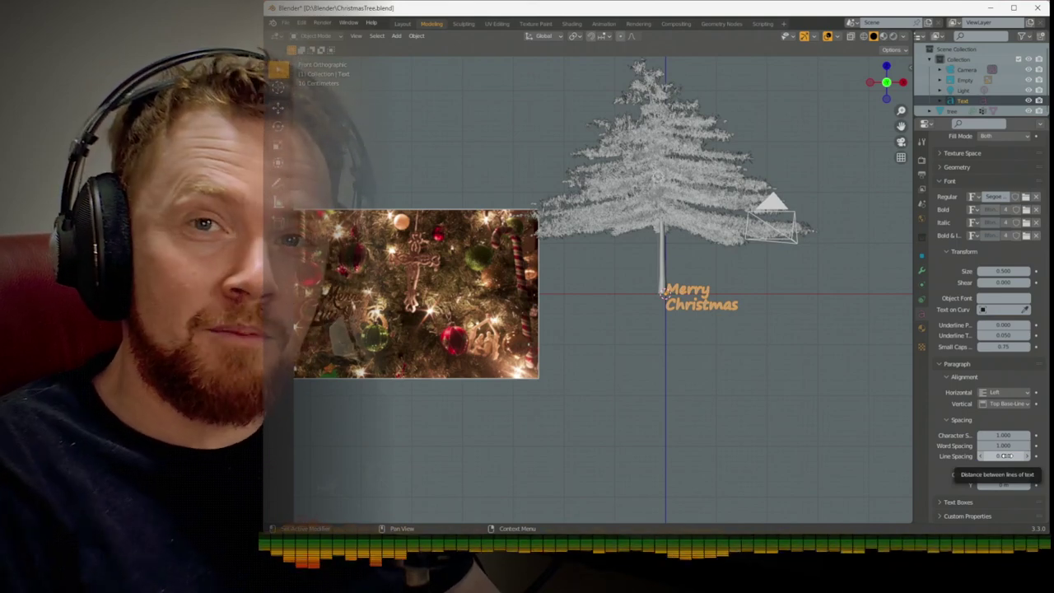
Set the vertical alignment of the Merry Christmas text to Center
scroll(724, 309, "up", 3)
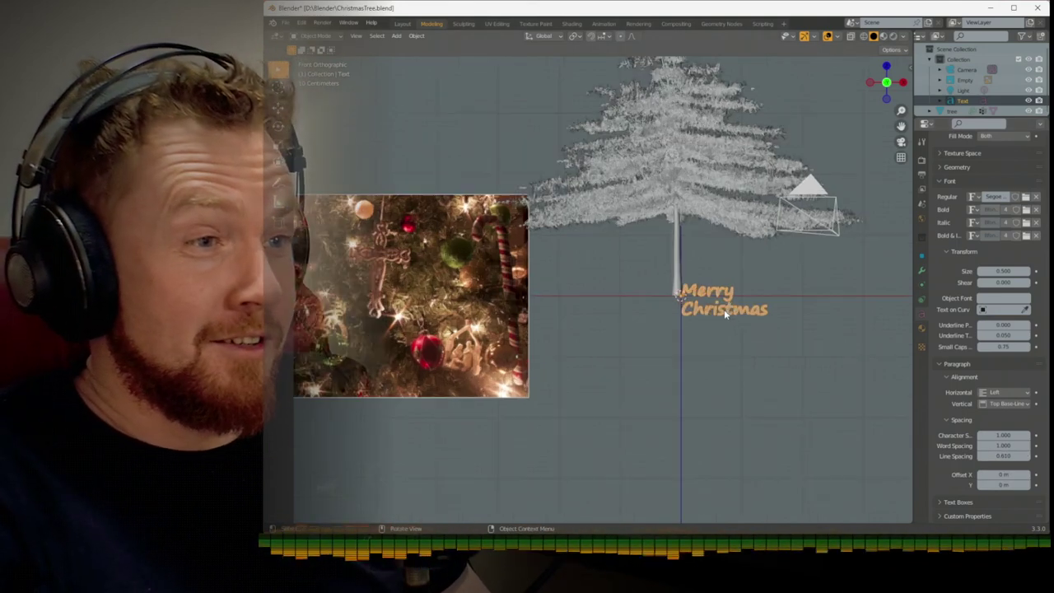
middle_click_drag(733, 319, 664, 327, "shift")
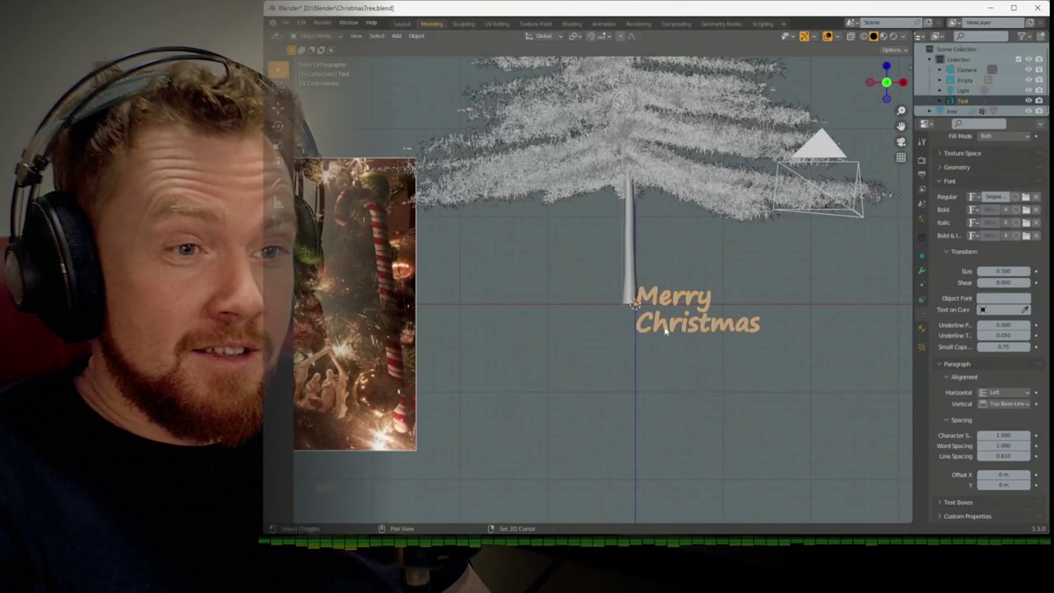
left_click(1007, 403)
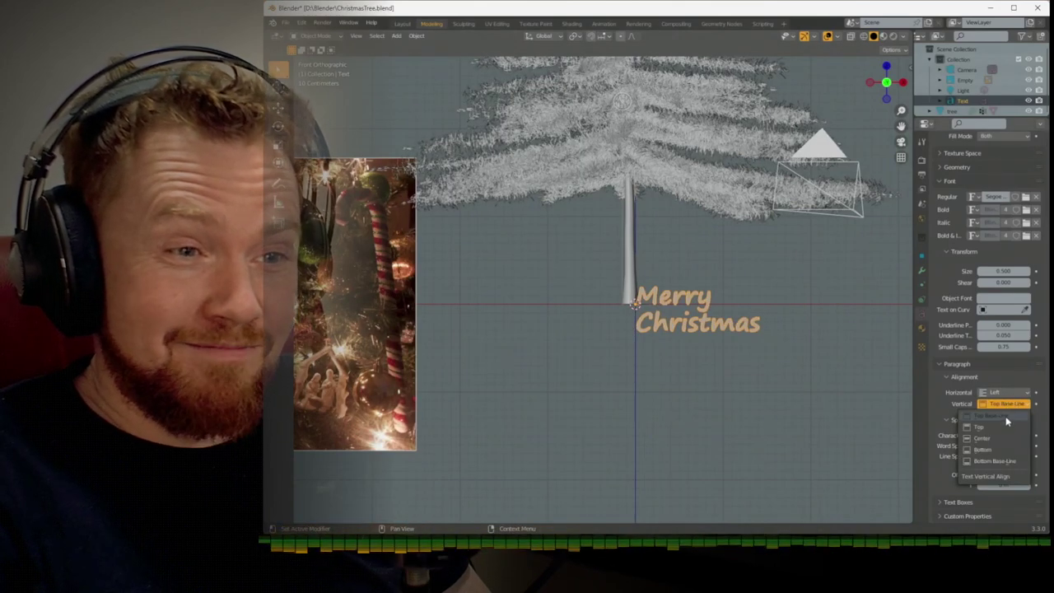
left_click(1003, 437)
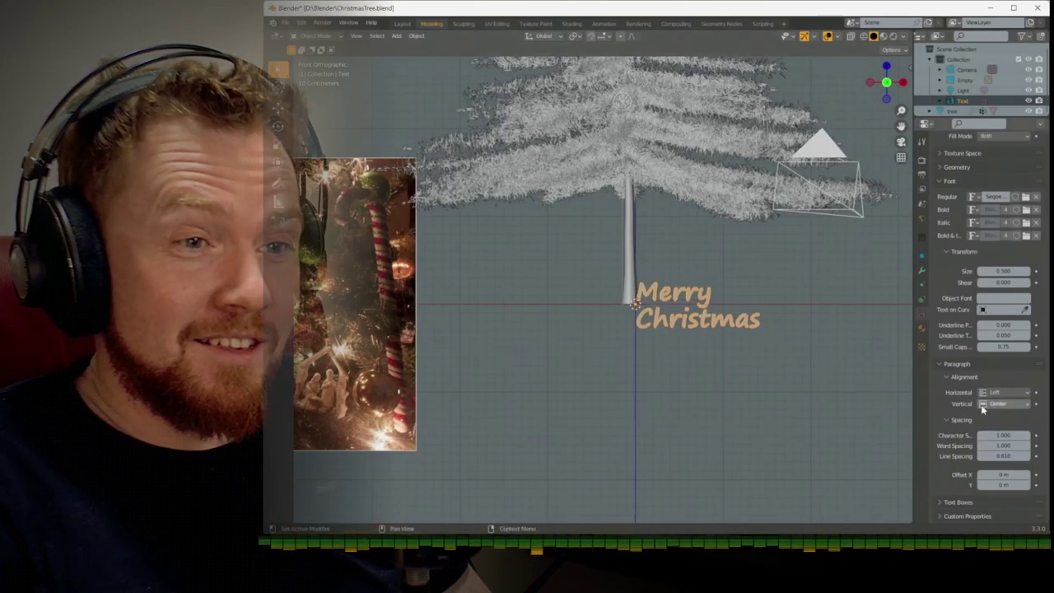
Try the Center horizontal alignment on the Merry Christmas text and return it to Left
left_click(998, 393)
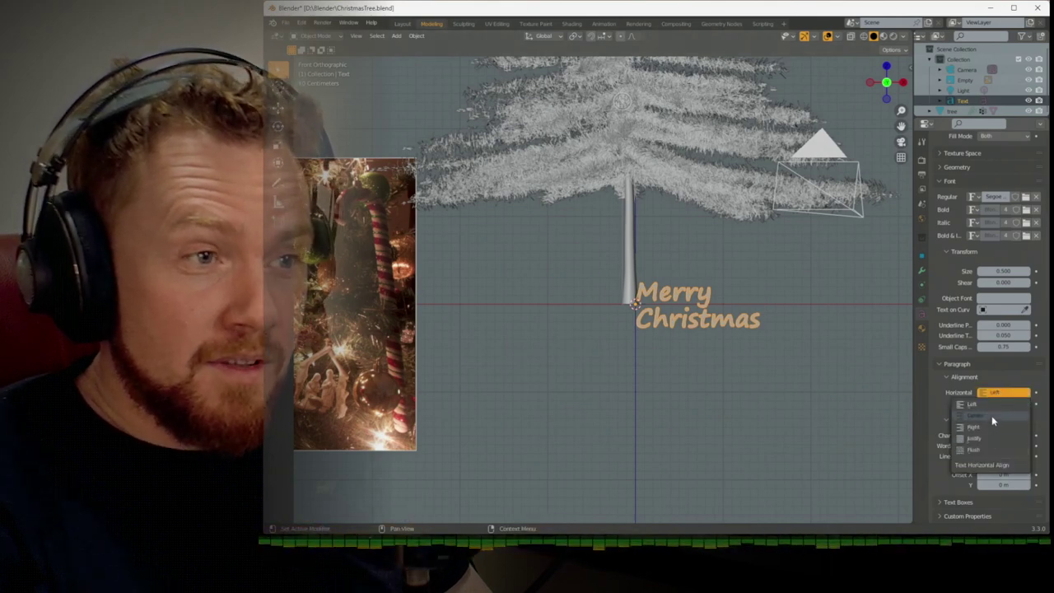
left_click(991, 417)
left_click(996, 393)
left_click(998, 402)
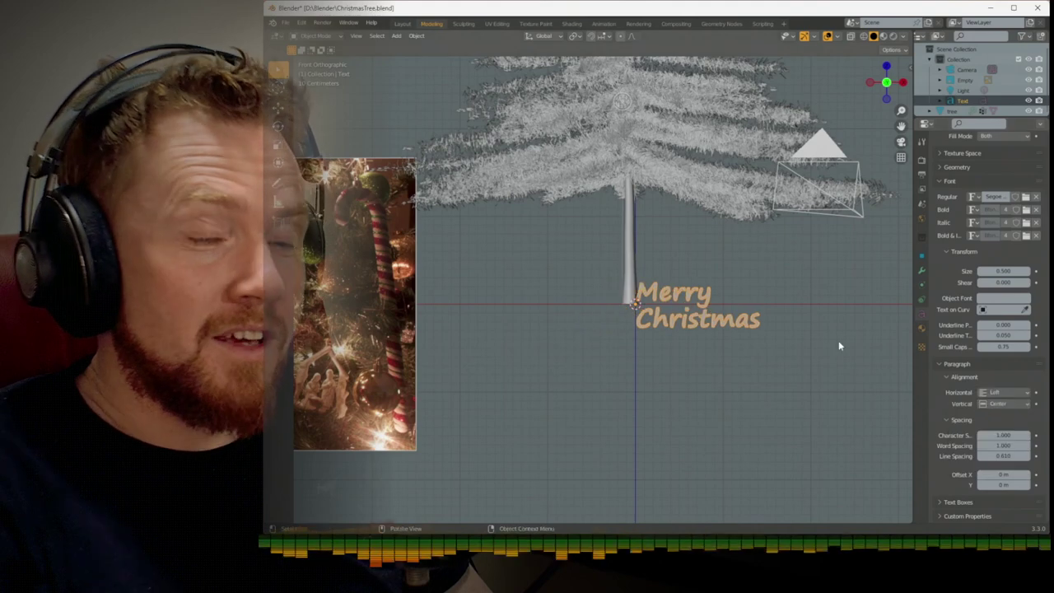
scroll(838, 341, "up", 2)
middle_click_drag(842, 312, 812, 338, "shift")
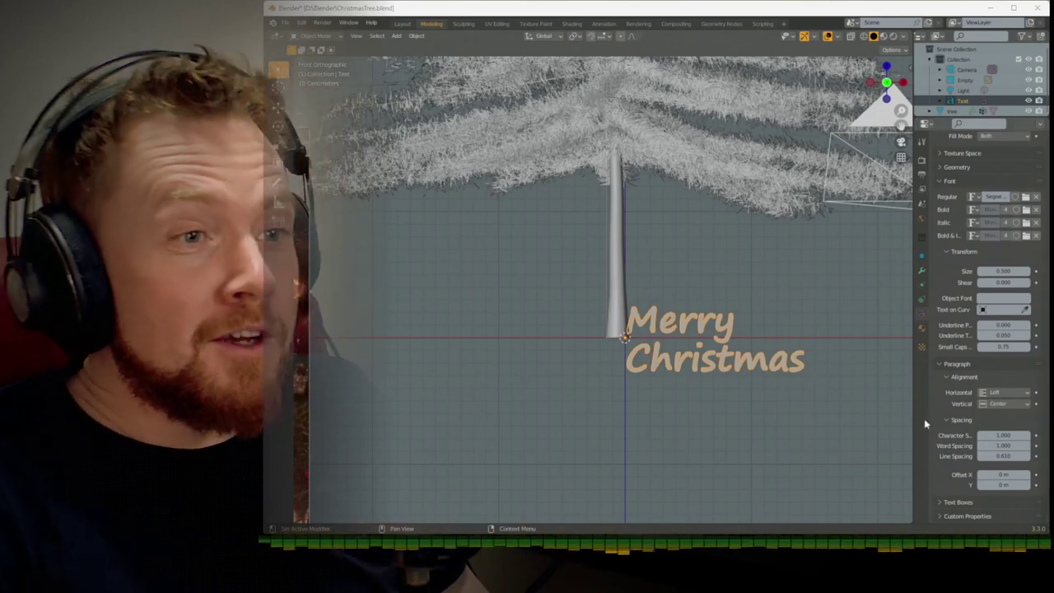
left_click(880, 360)
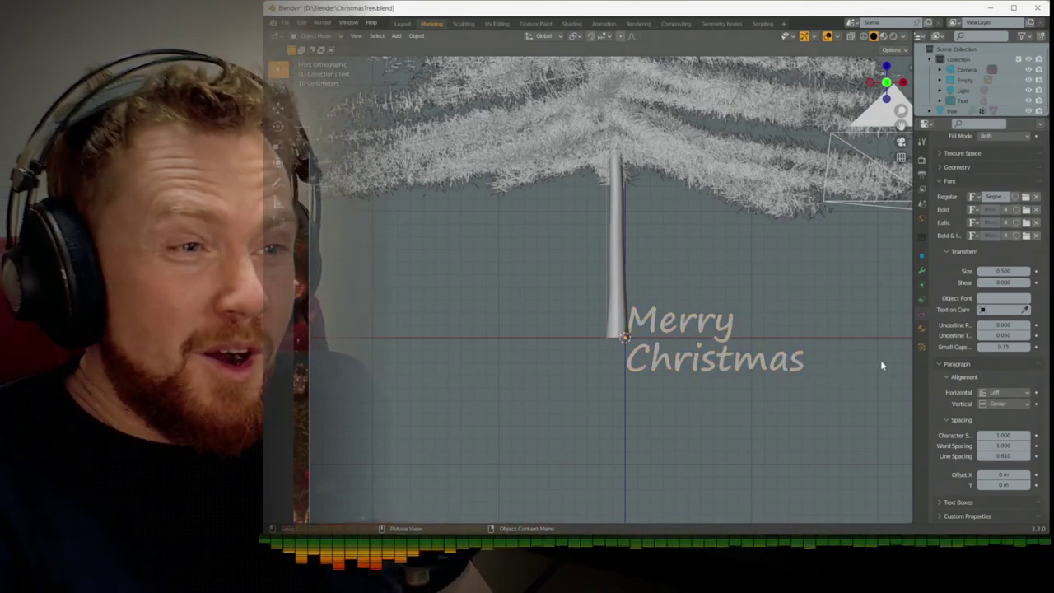
left_click(798, 367)
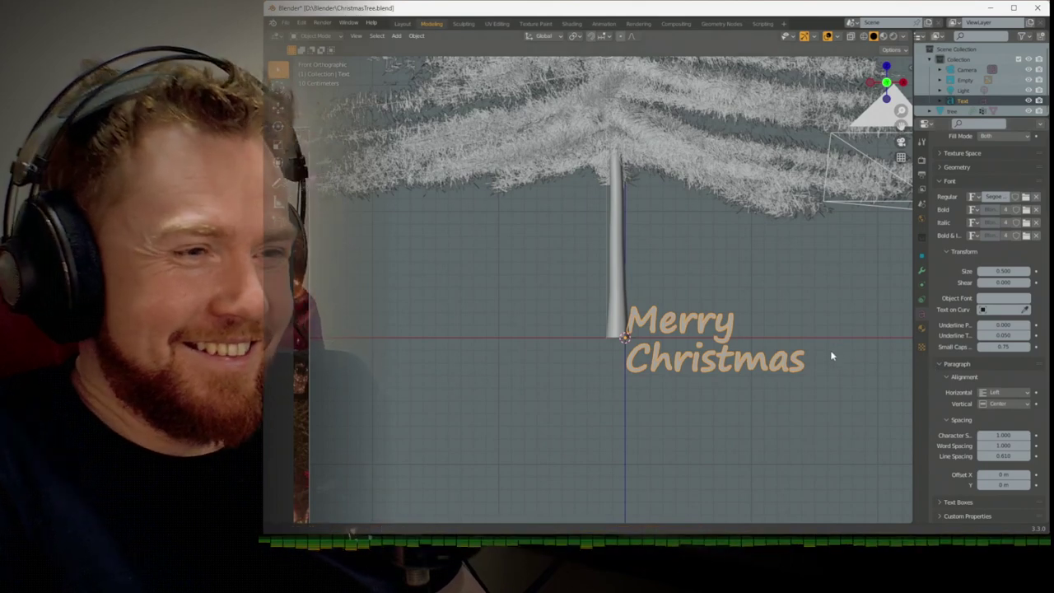
middle_click_drag(831, 356, 861, 346)
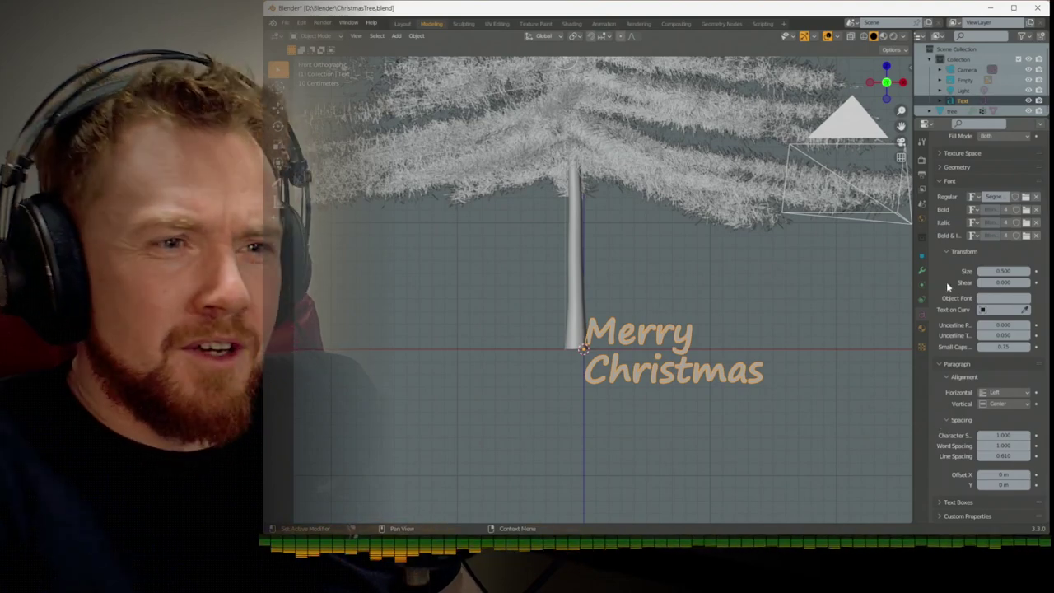
Reveal the text's geometry settings and set its font size to 0.2
left_click(938, 166)
middle_click_drag(794, 337, 684, 318)
scroll(698, 328, "up", 2)
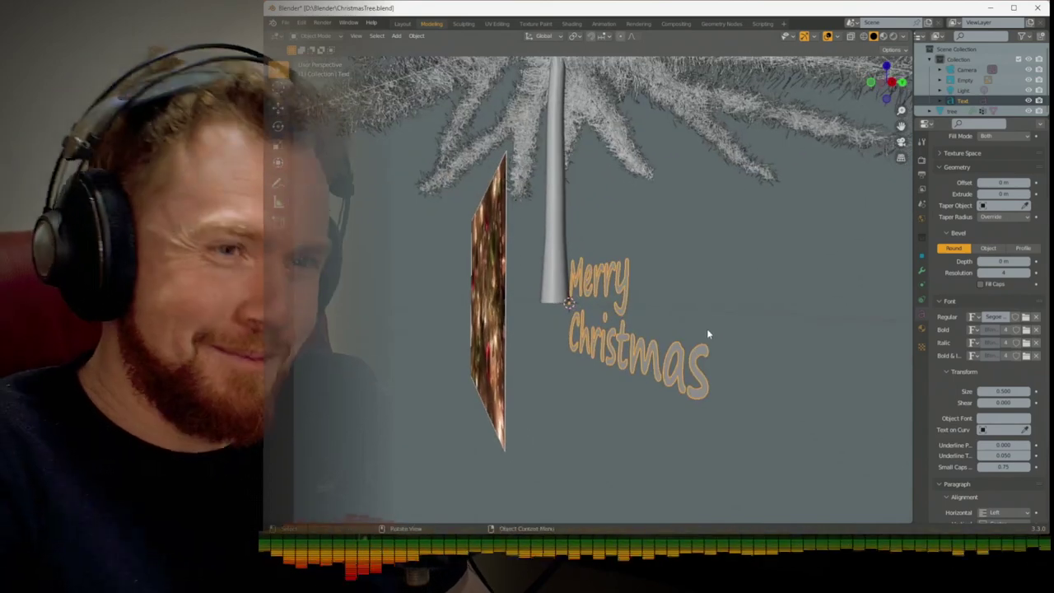
left_click(1003, 391)
type("0.2")
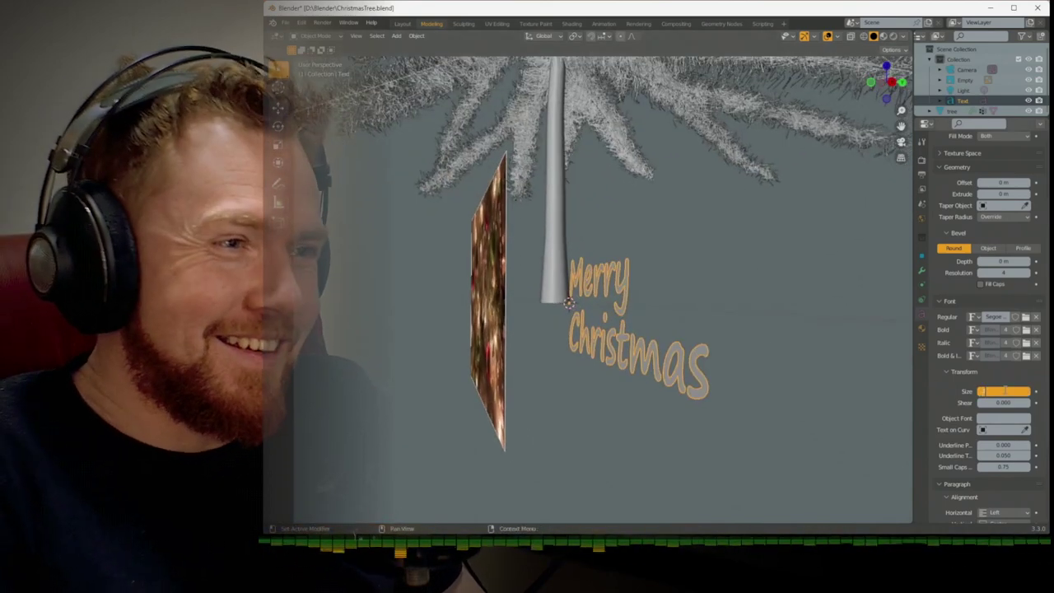
key("Return")
scroll(736, 311, "down", 3)
scroll(736, 308, "down", 2)
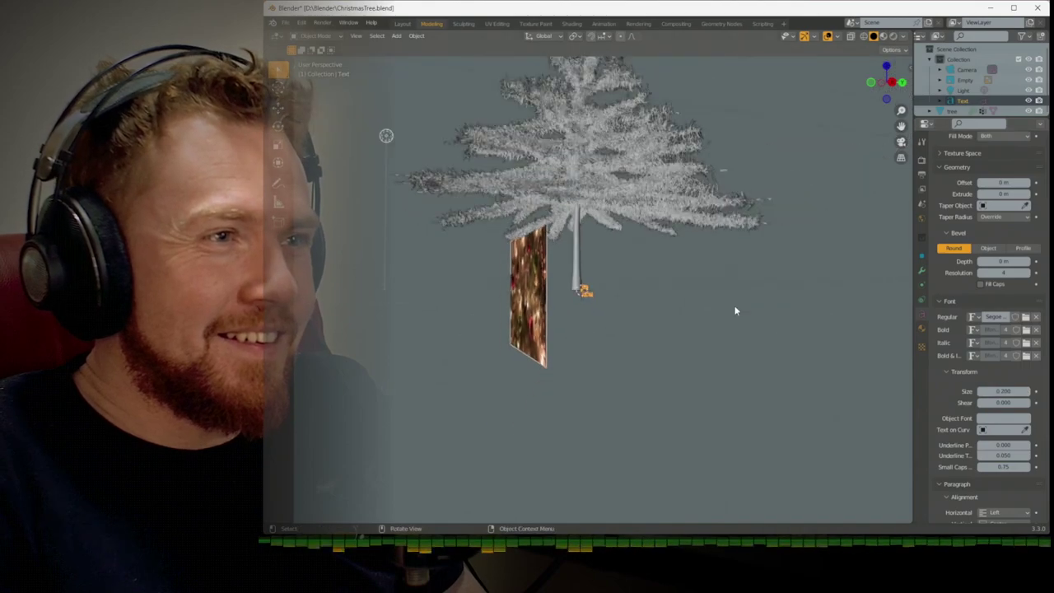
Give the text a round bevel with a depth of 0.01 m
scroll(736, 308, "up", 6)
scroll(766, 321, "up", 6)
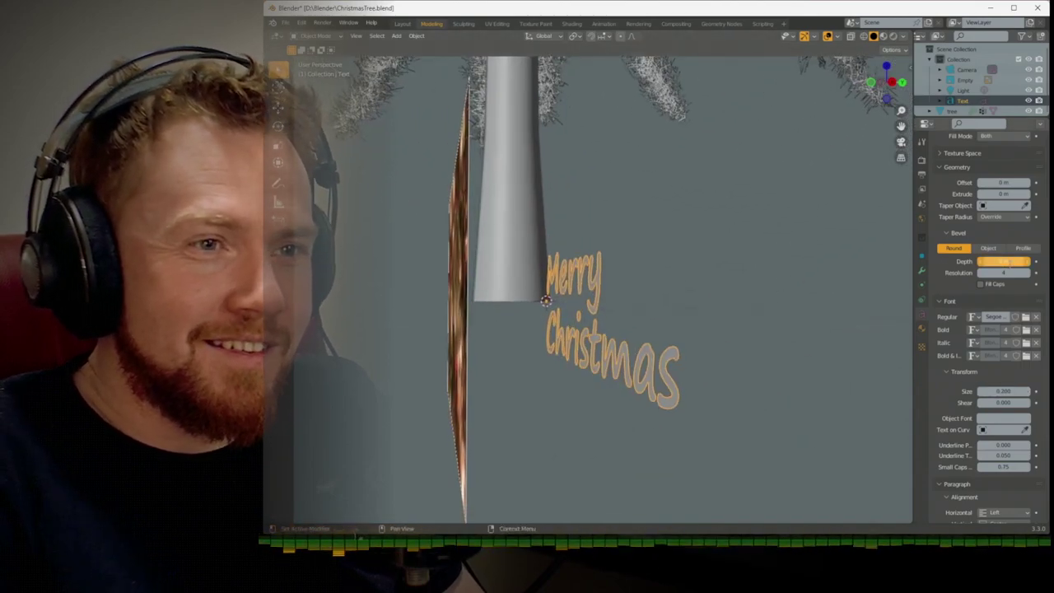
left_click(1006, 261)
key("Return")
left_click(1009, 263)
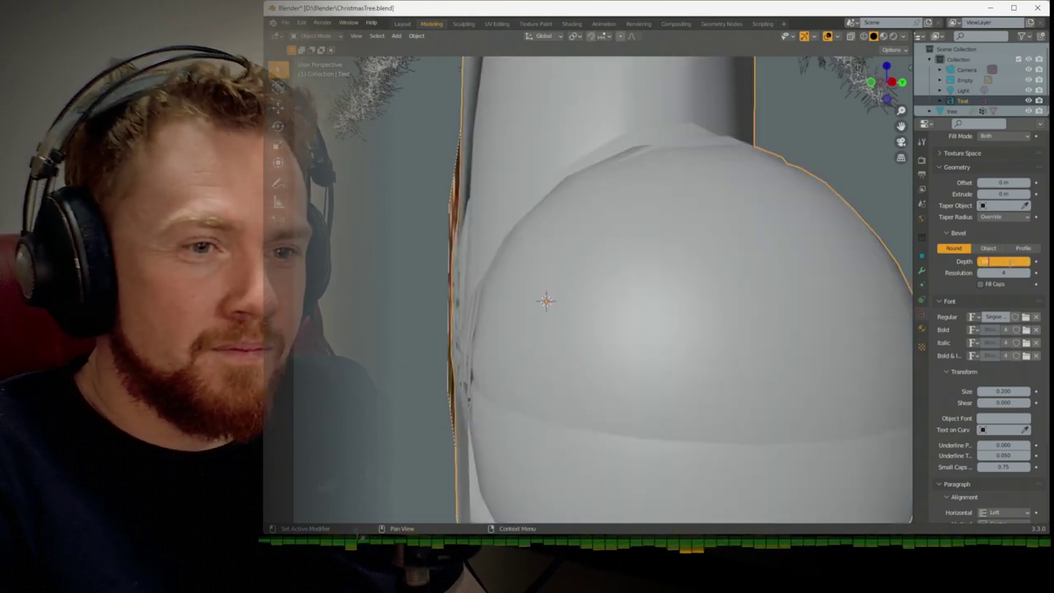
type("0.01")
key("Return")
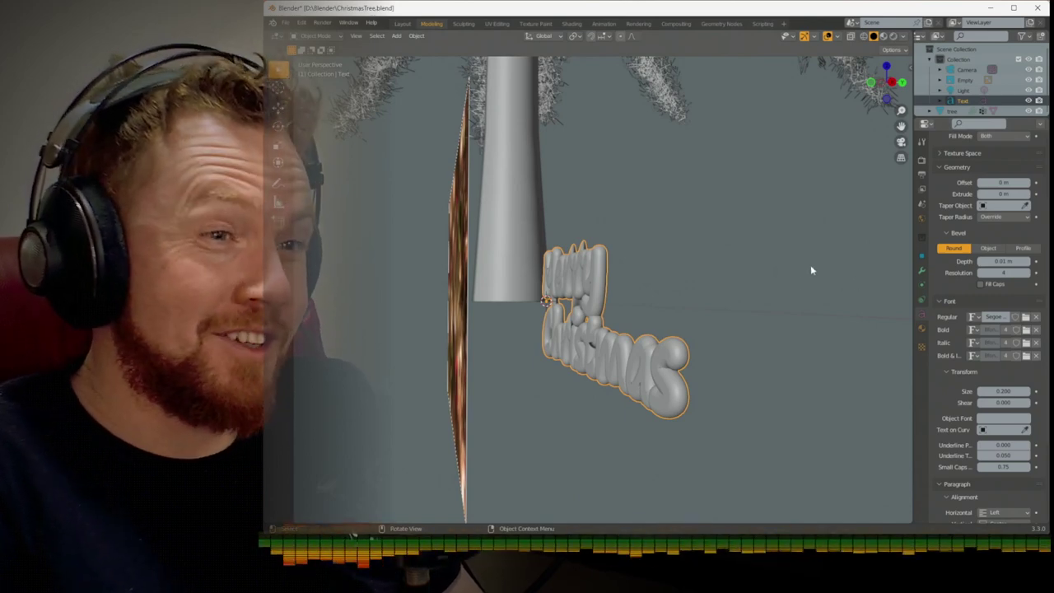
double_click(988, 261)
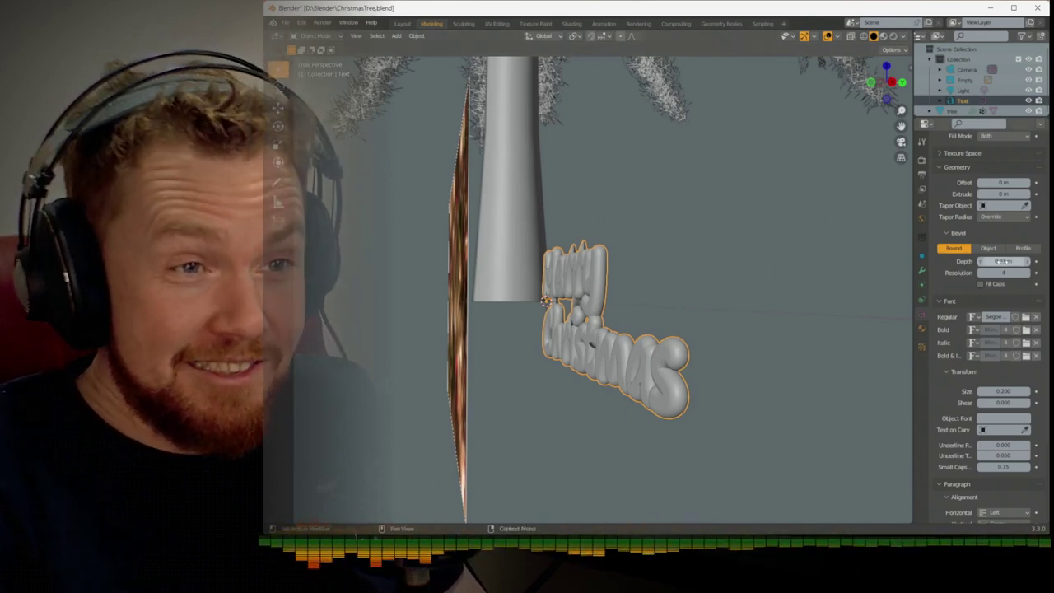
key("Return")
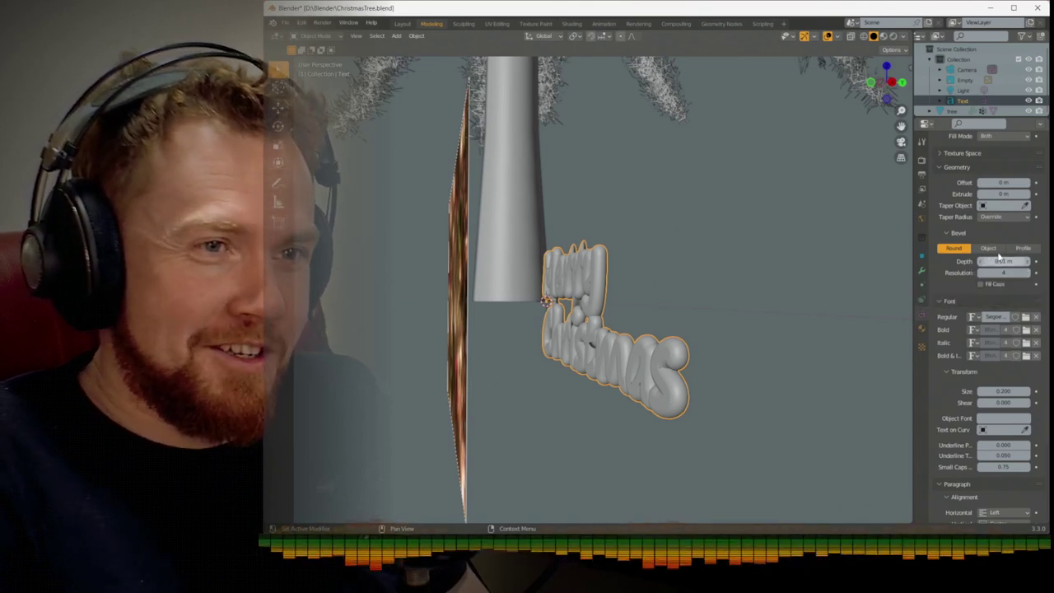
Try a geometry offset of 0.1 m on the text and return it to 0 m
double_click(995, 182)
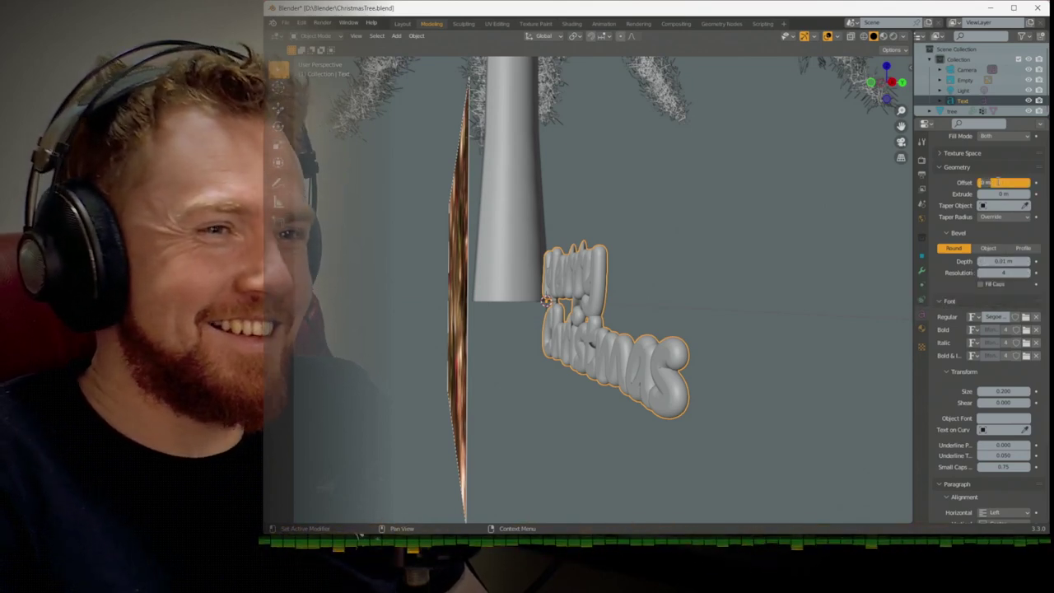
type("0.1")
key("Return")
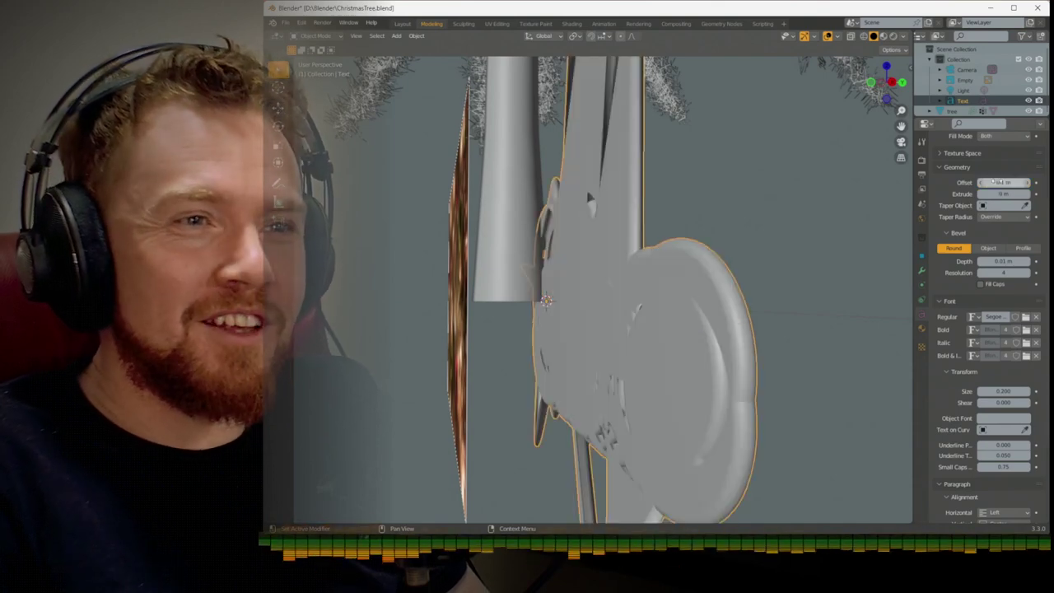
left_click(995, 182)
type("0")
key("Return")
Try a 0.1 m extrusion on the text and reduce it to 0.01 m
left_click(998, 193)
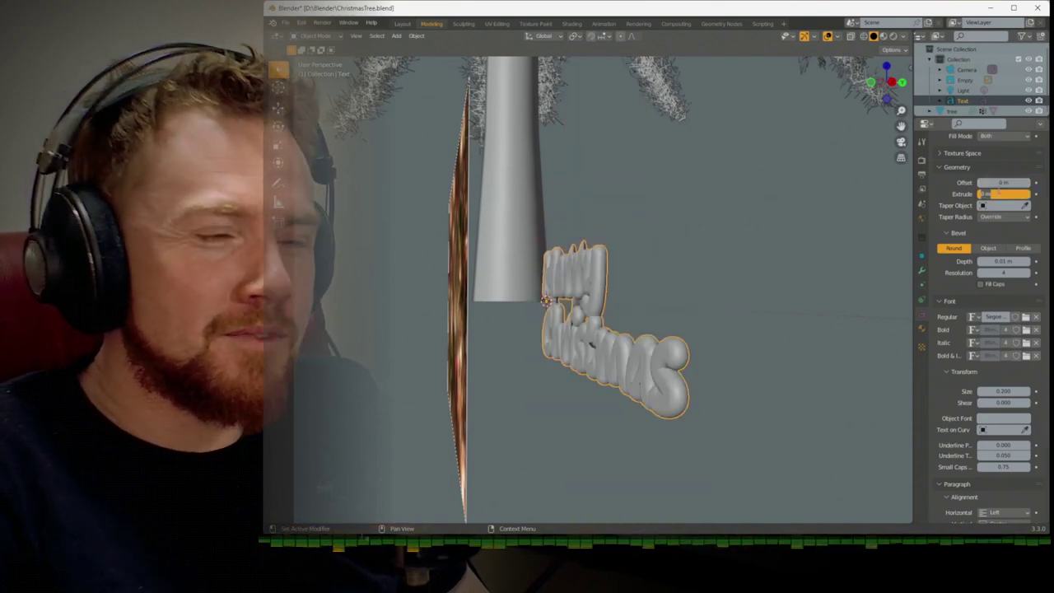
type("0.1")
key("Return")
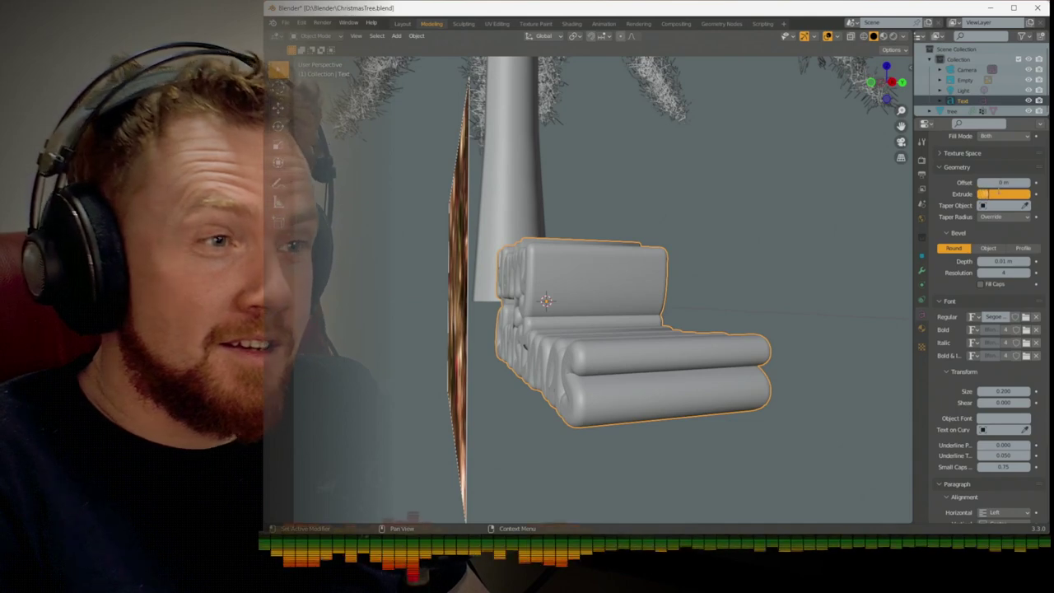
key("Return")
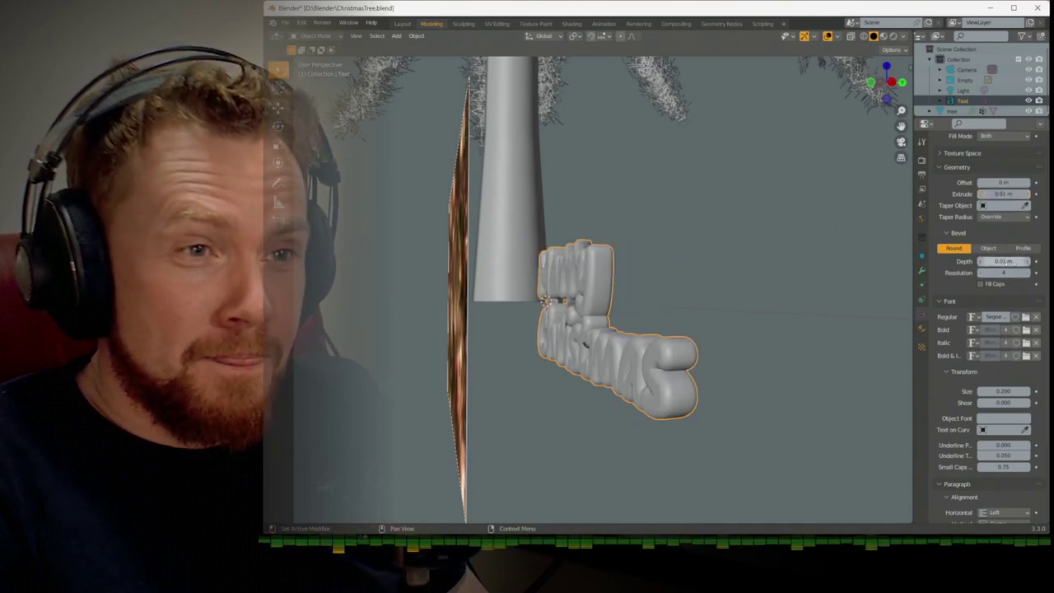
Switch the text's bevel to the Profile type and set its depth to 0.001 m
left_click(988, 248)
left_click(1023, 248)
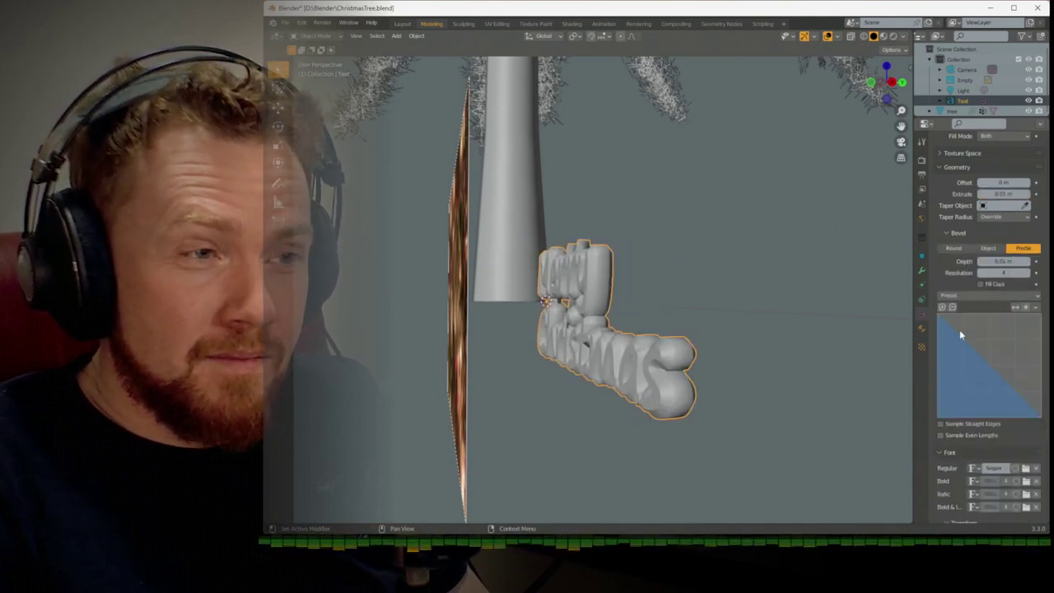
middle_click_drag(638, 318, 704, 307)
scroll(704, 307, "up", 2)
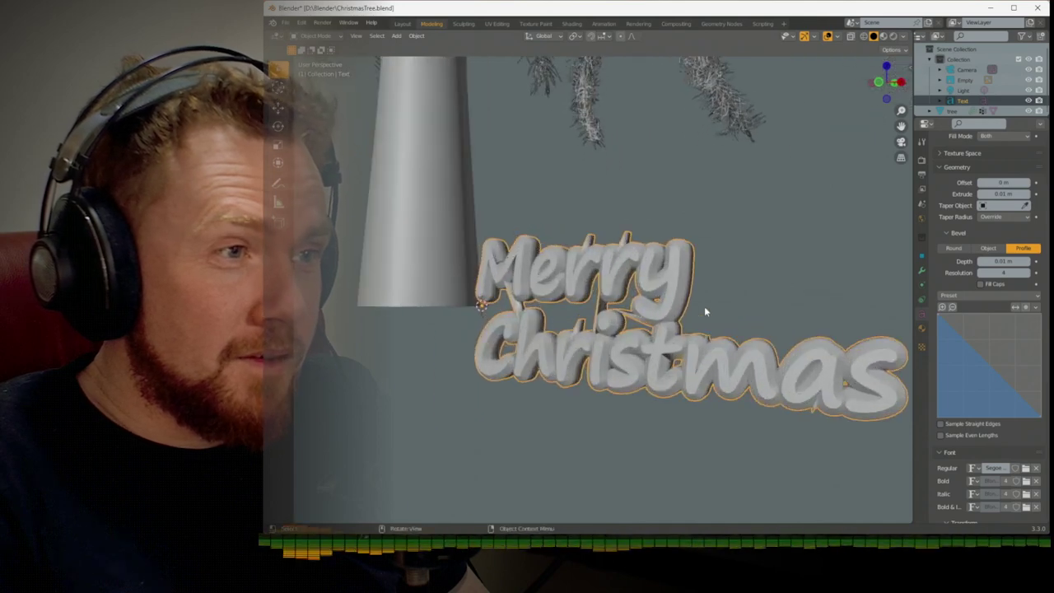
double_click(1002, 261)
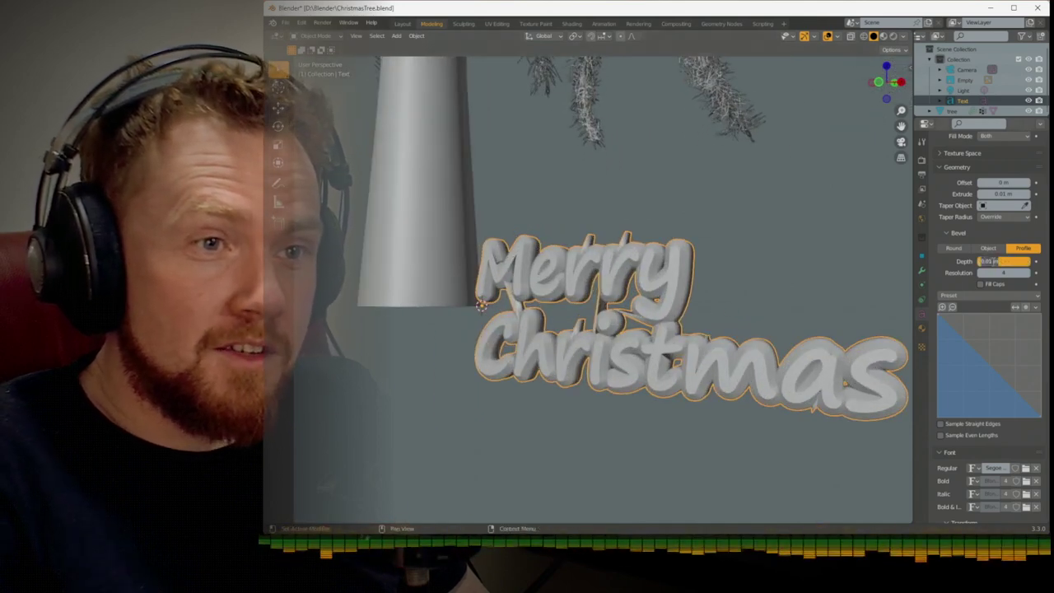
type("0.001")
key("Return")
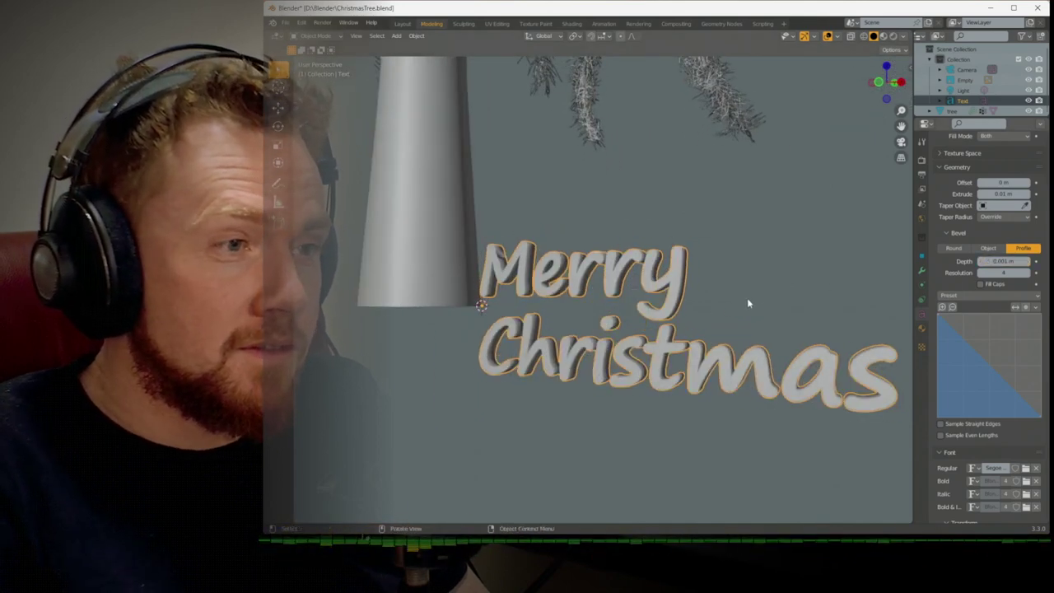
Compare the text in front view with the Merry Christmas ornament in the reference image
middle_click_drag(747, 297, 784, 311)
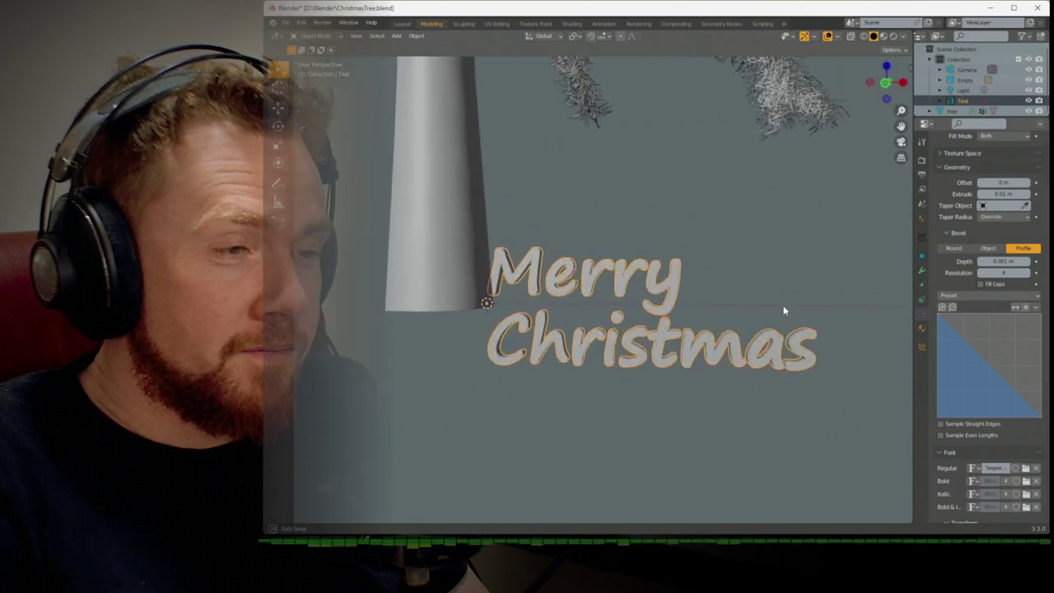
scroll(762, 308, "down", 4)
key("KP_1")
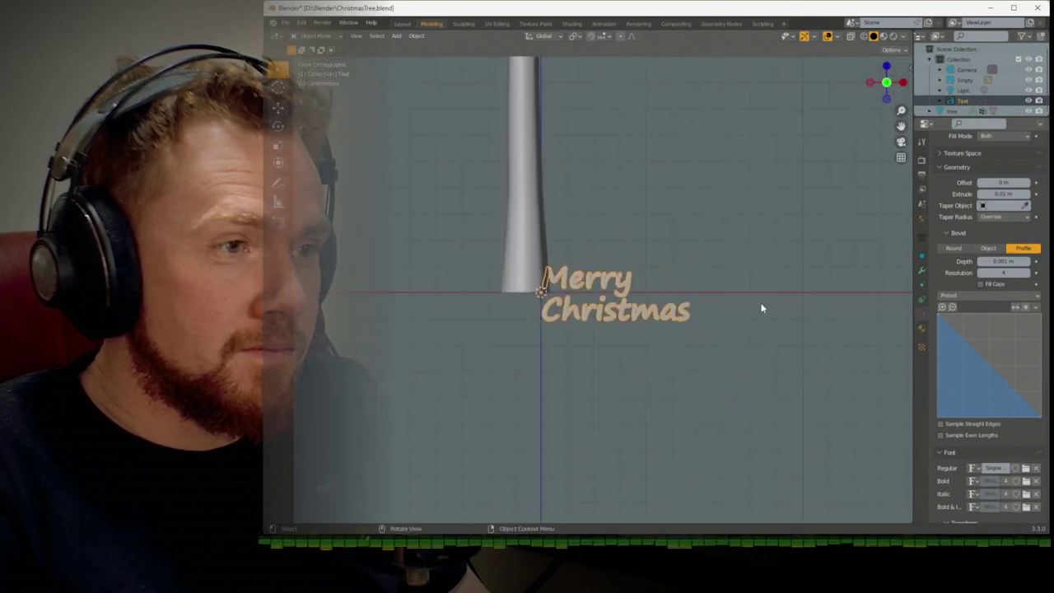
middle_click_drag(477, 319, 852, 252, "shift")
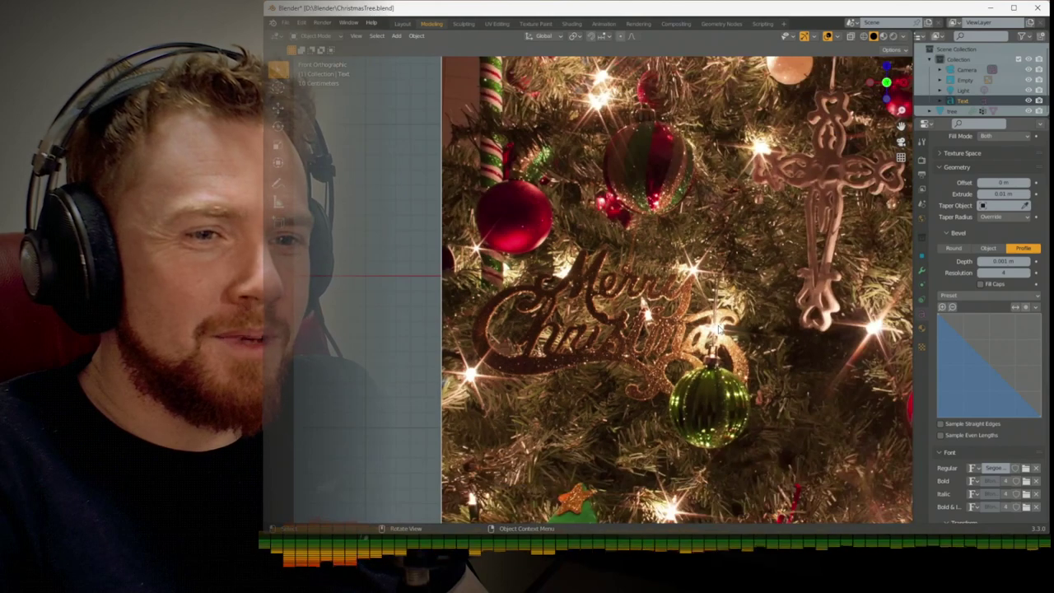
middle_click_drag(841, 317, 503, 346, "shift")
scroll(623, 330, "up", 4)
key("Tab")
key("Tab")
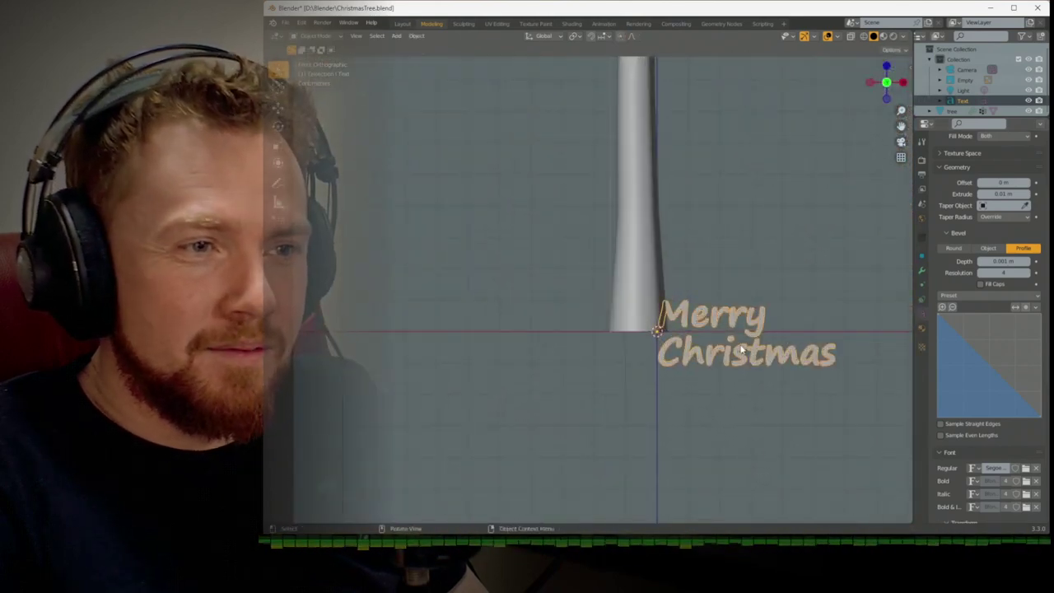
Set the horizontal alignment of the Merry Christmas text to Center
scroll(975, 362, "down", 8)
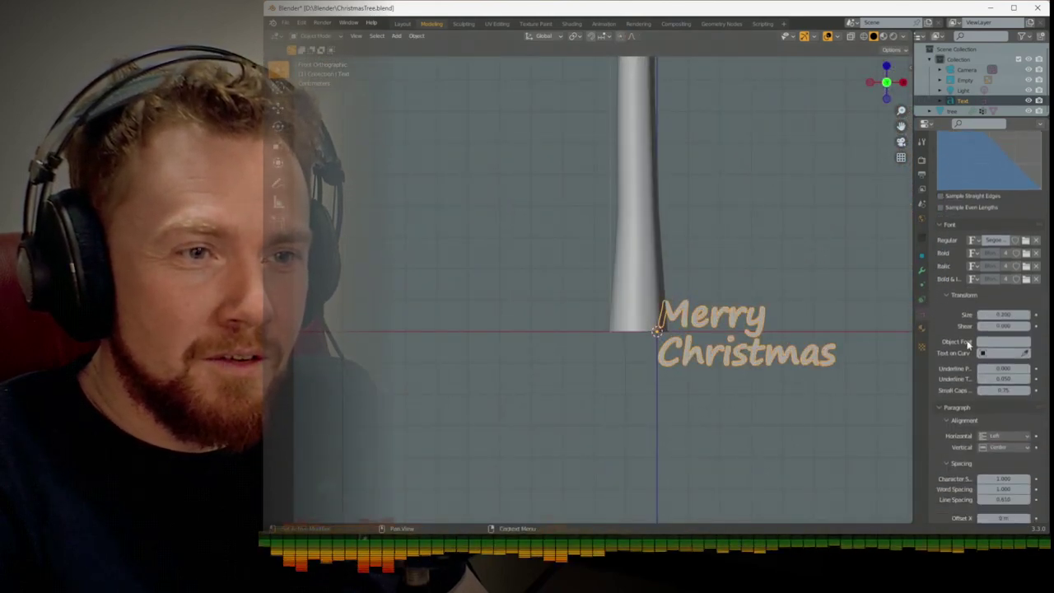
left_click(997, 392)
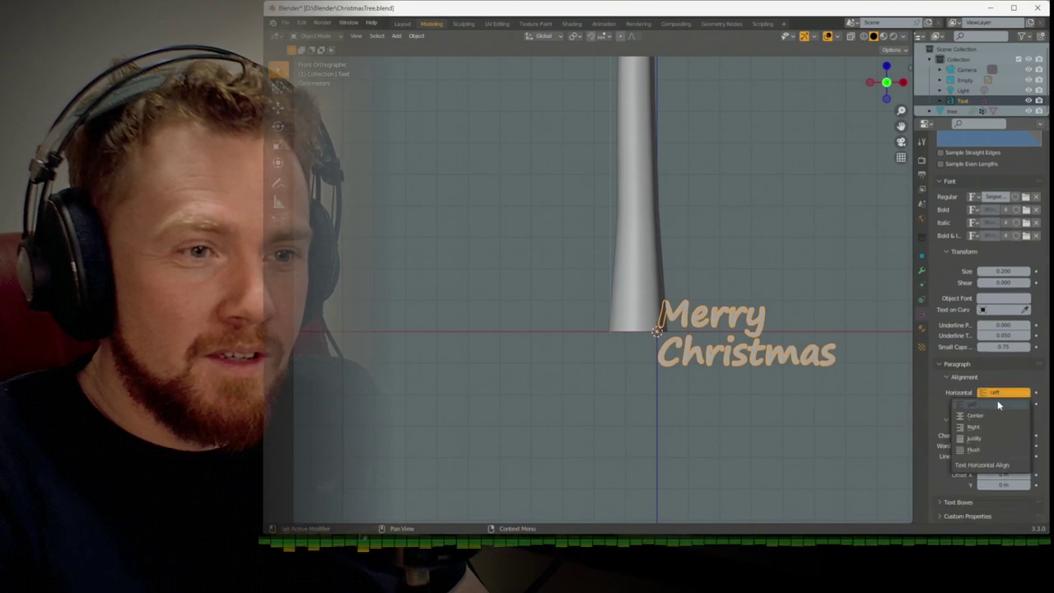
left_click(995, 414)
scroll(791, 377, "down", 1)
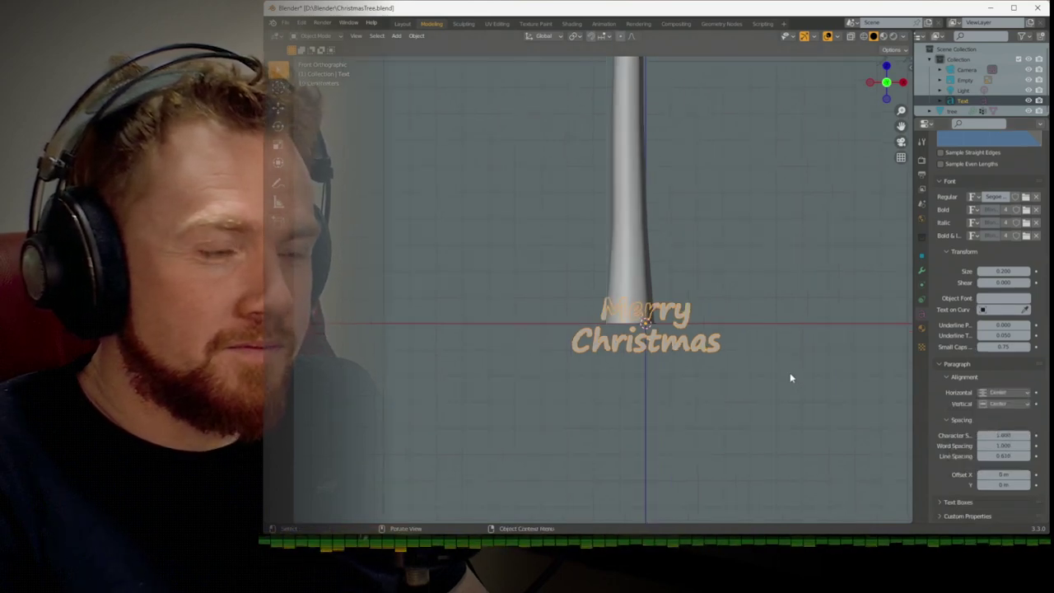
key("Tab")
key("Tab")
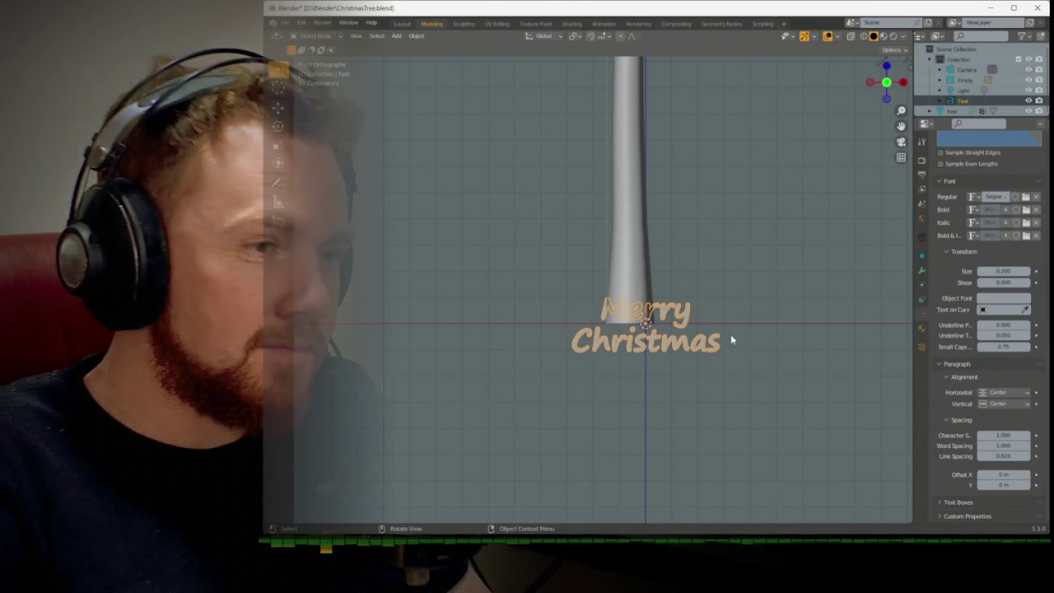
Isolate the Merry Christmas text in the Shading workspace and give it a new material named GoldSparkle
key("KP_Divide")
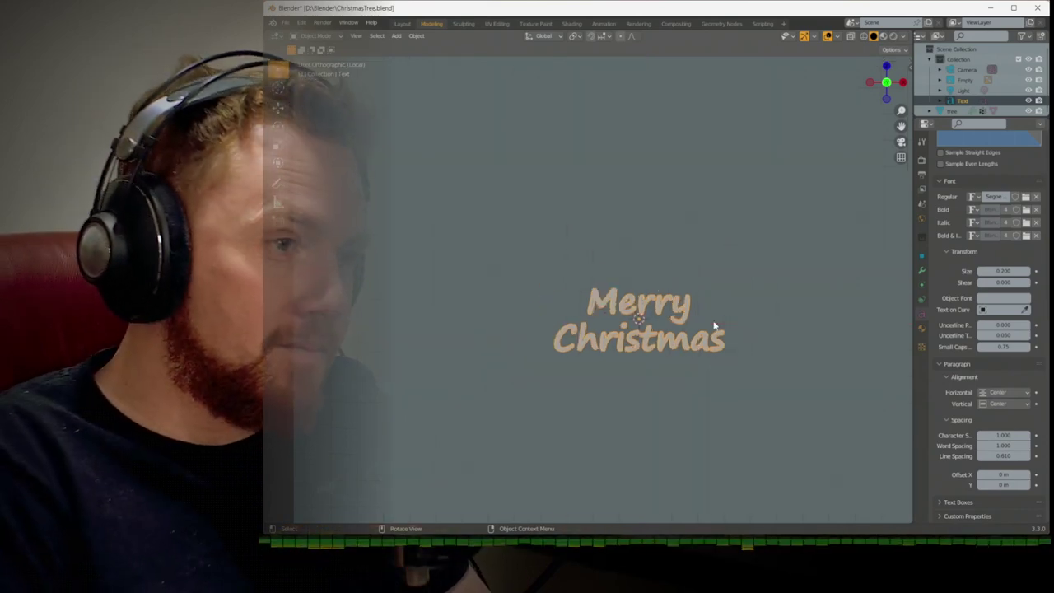
left_click(571, 23)
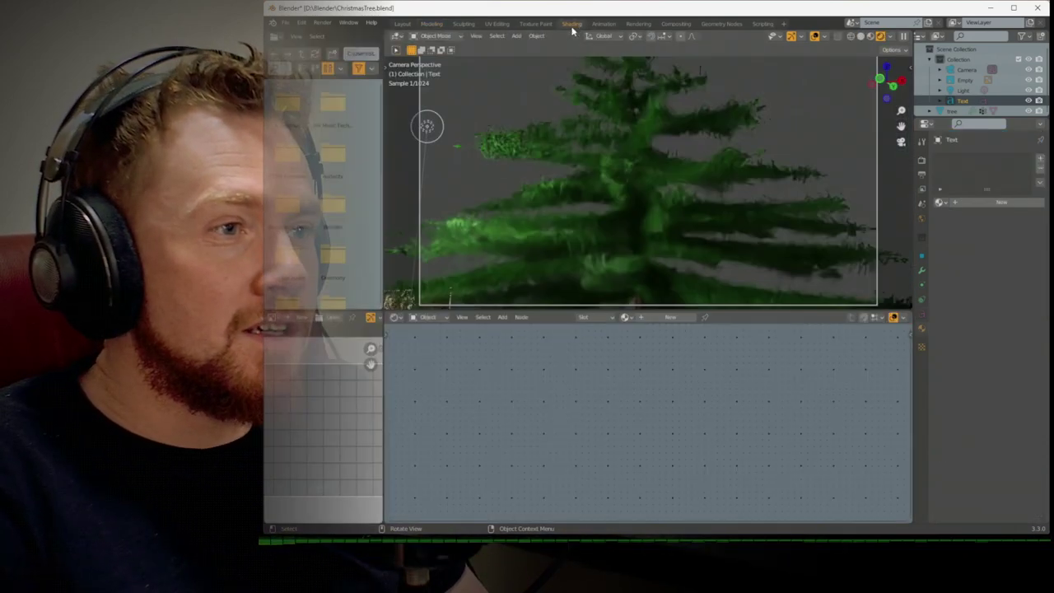
key("KP_Divide")
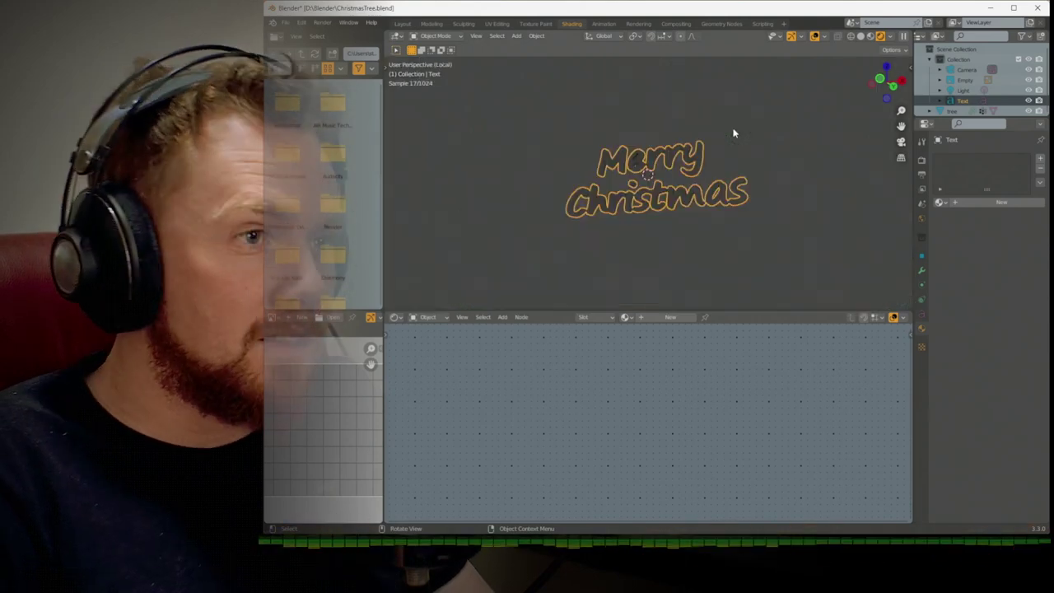
left_click(663, 317)
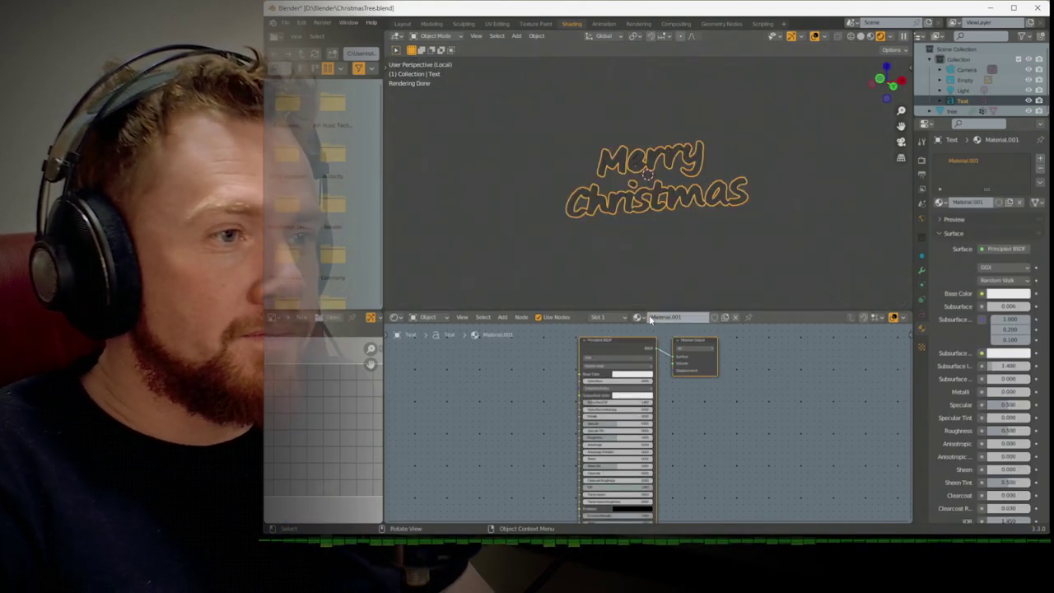
double_click(666, 316)
type("GoldSparkle")
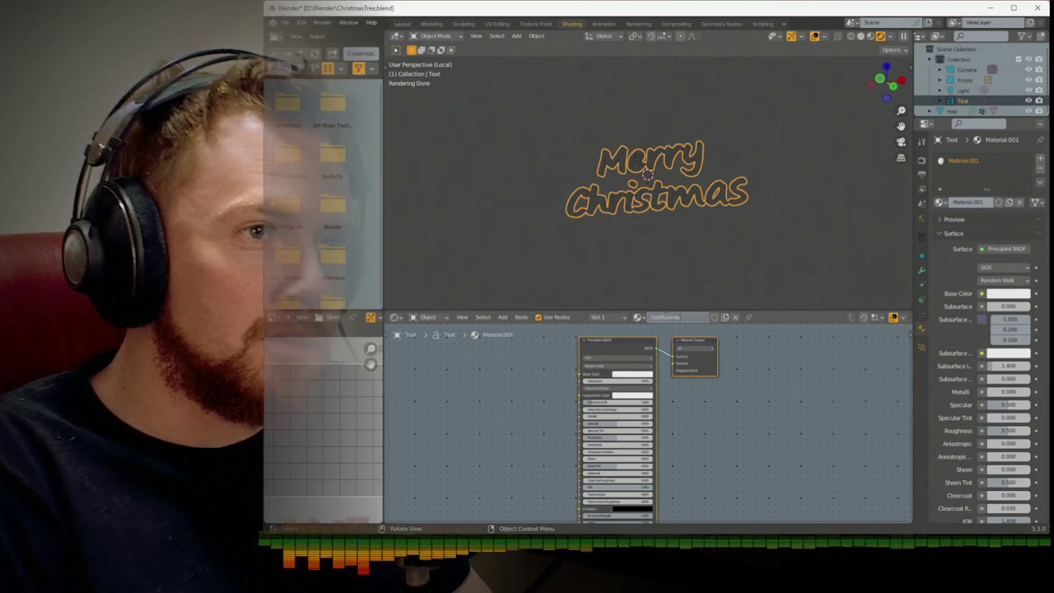
key("Return")
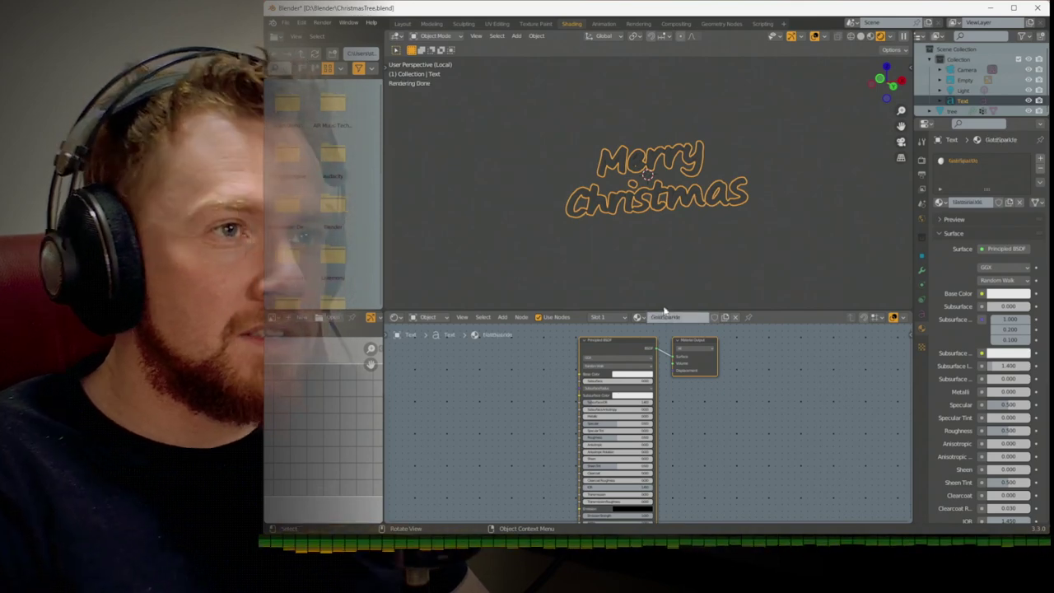
Show the text in Material Preview and set its material to a golden-yellow base color with Metallic 1
left_click(871, 39)
scroll(741, 144, "up", 3)
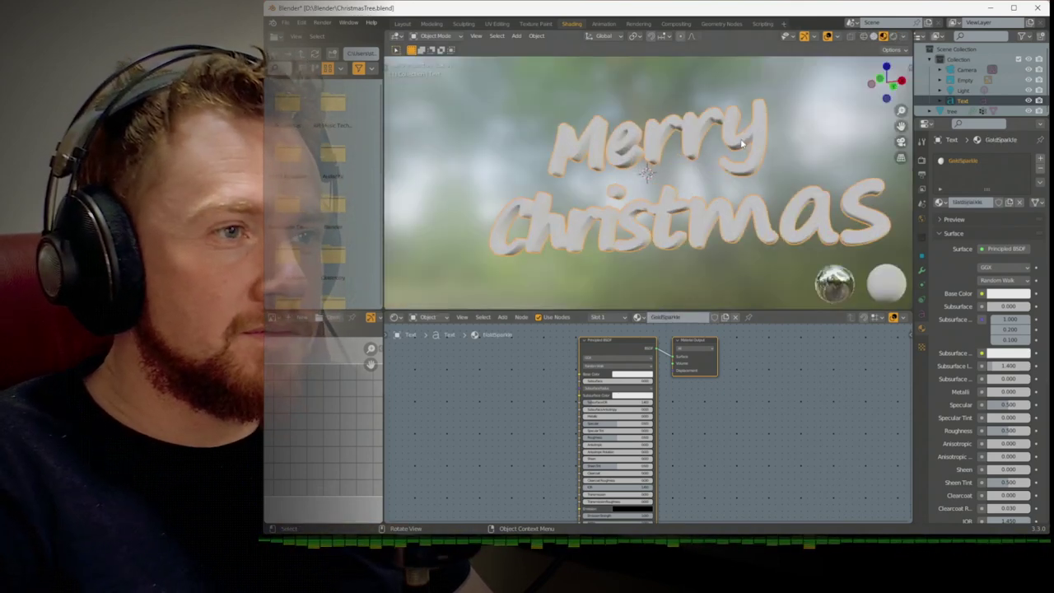
left_click(631, 375)
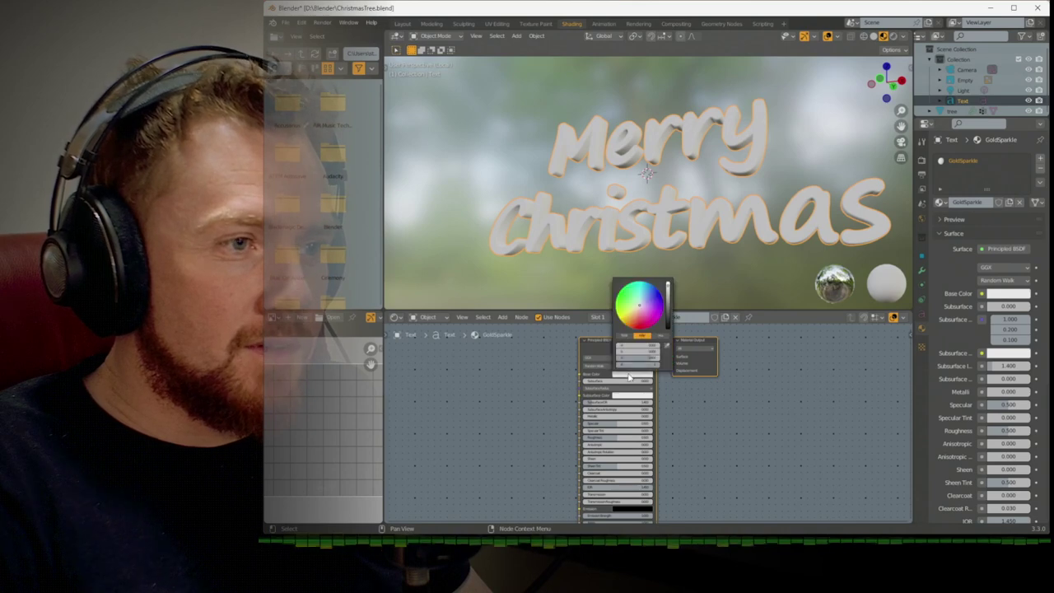
left_click_drag(626, 323, 625, 324)
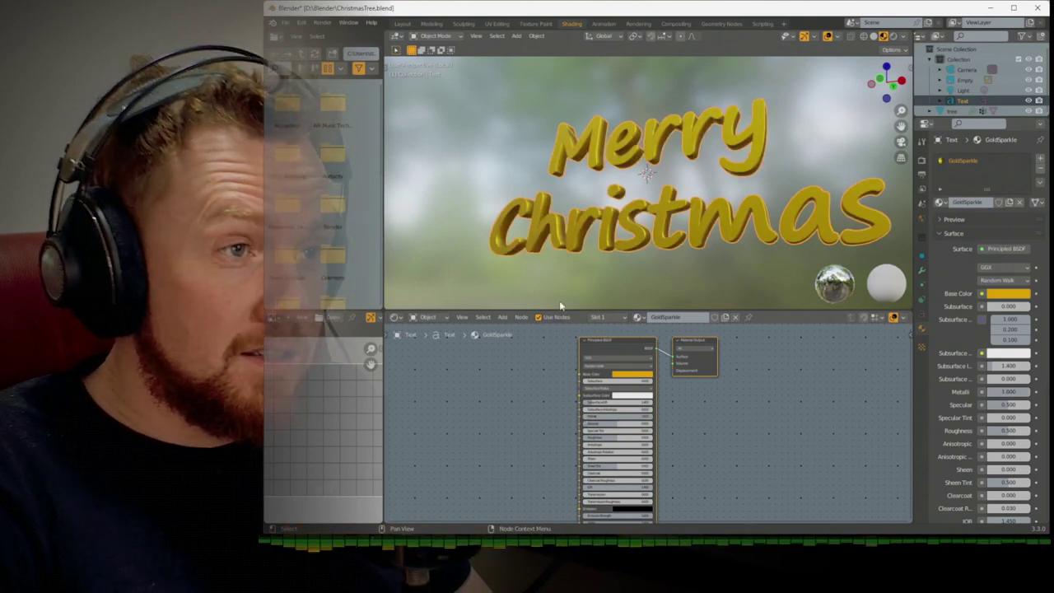
Add a White Noise Texture node beside the Principled BSDF of the GoldSparkle material
middle_click_drag(548, 470, 584, 369)
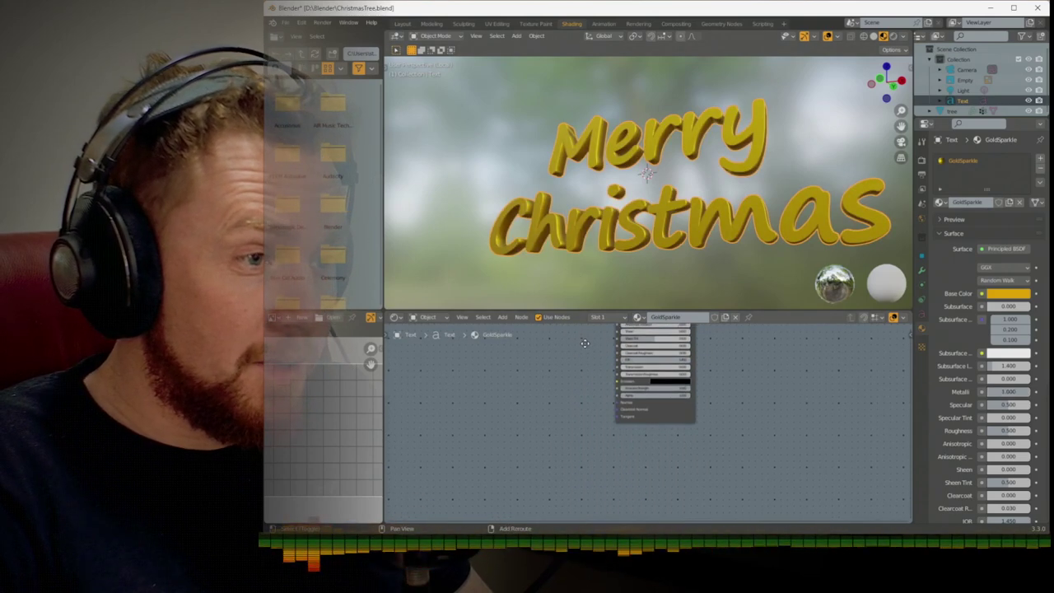
key("shift+a")
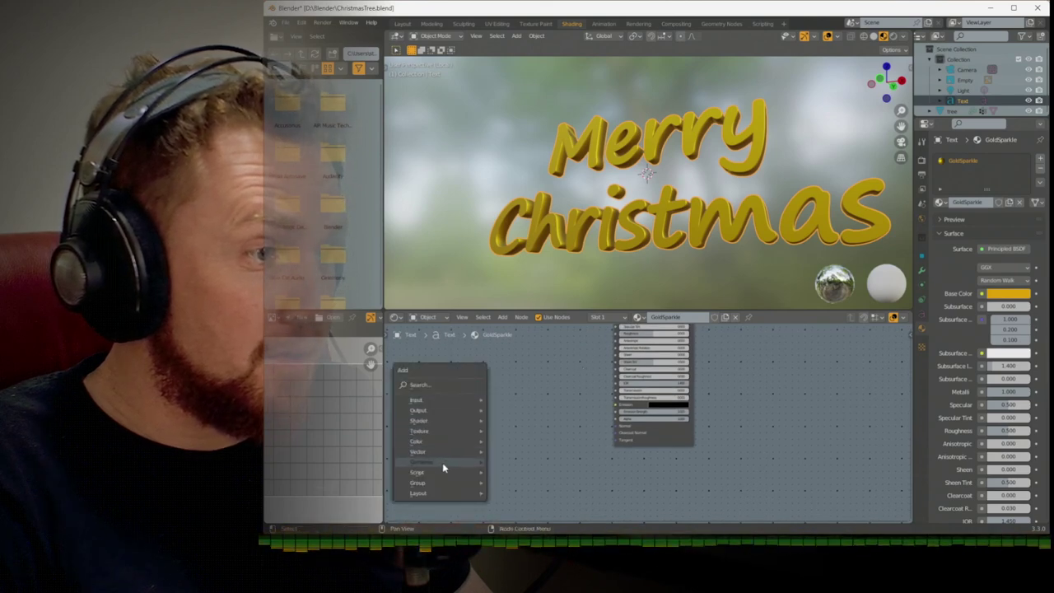
mouse_move(447, 431)
left_click(517, 430)
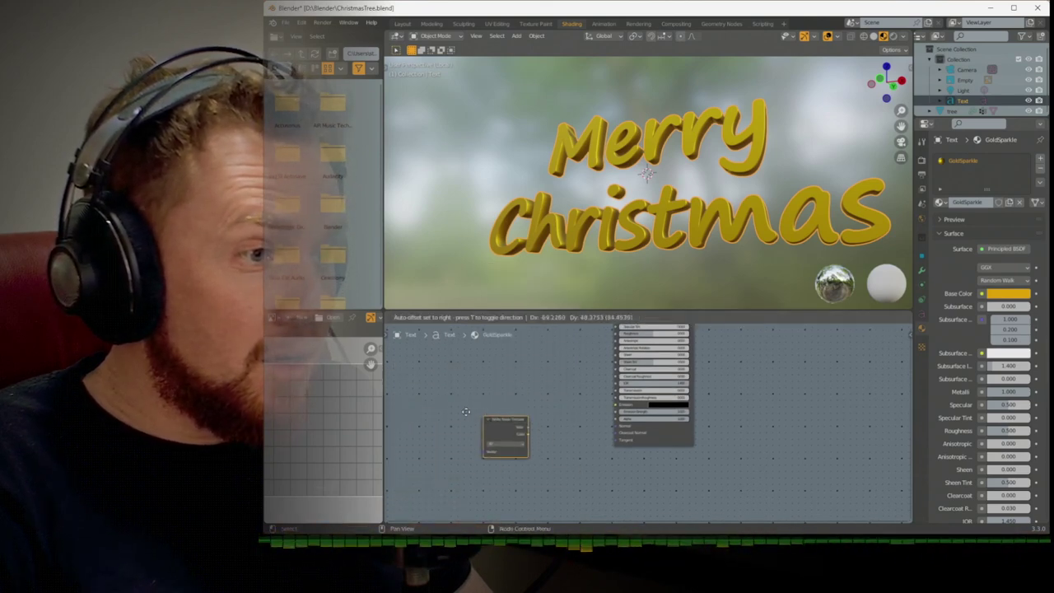
left_click(467, 415)
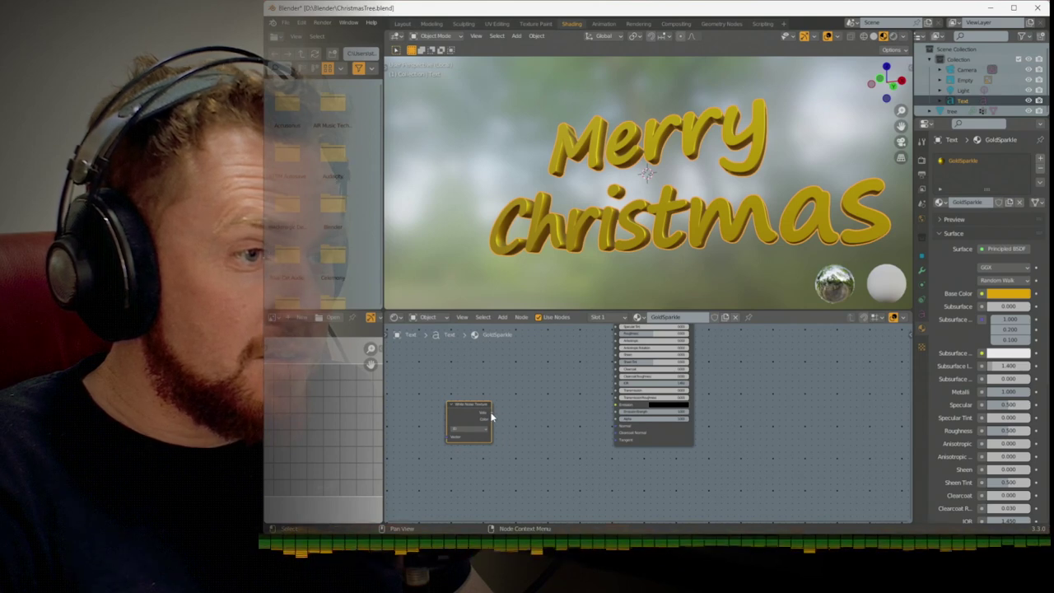
Link the White Noise value to the height of a new Bump node and connect its normal output to the Principled BSDF's Normal
left_click_drag(491, 418, 512, 420)
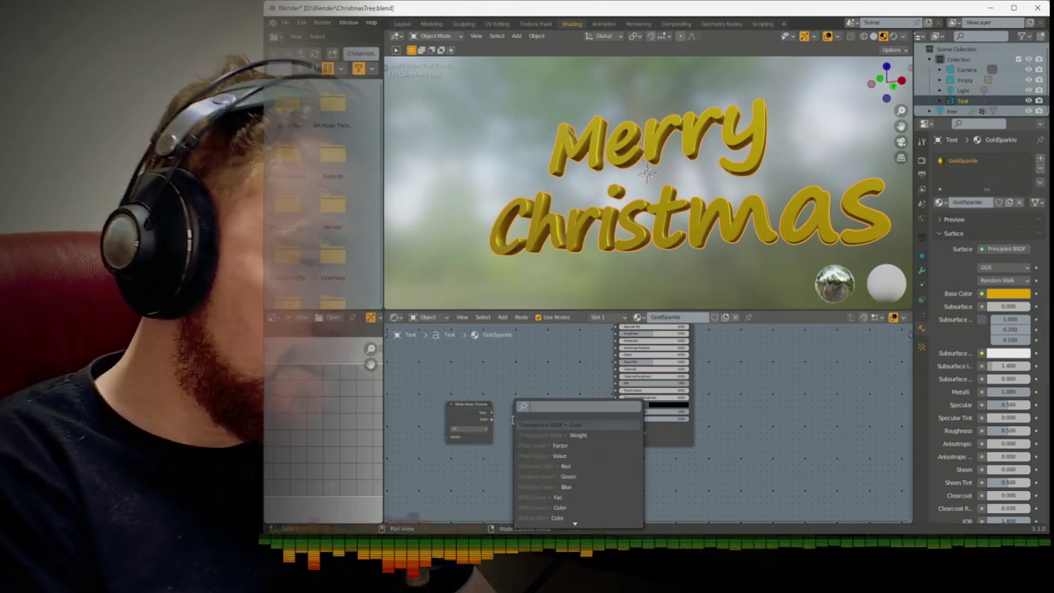
type("bump")
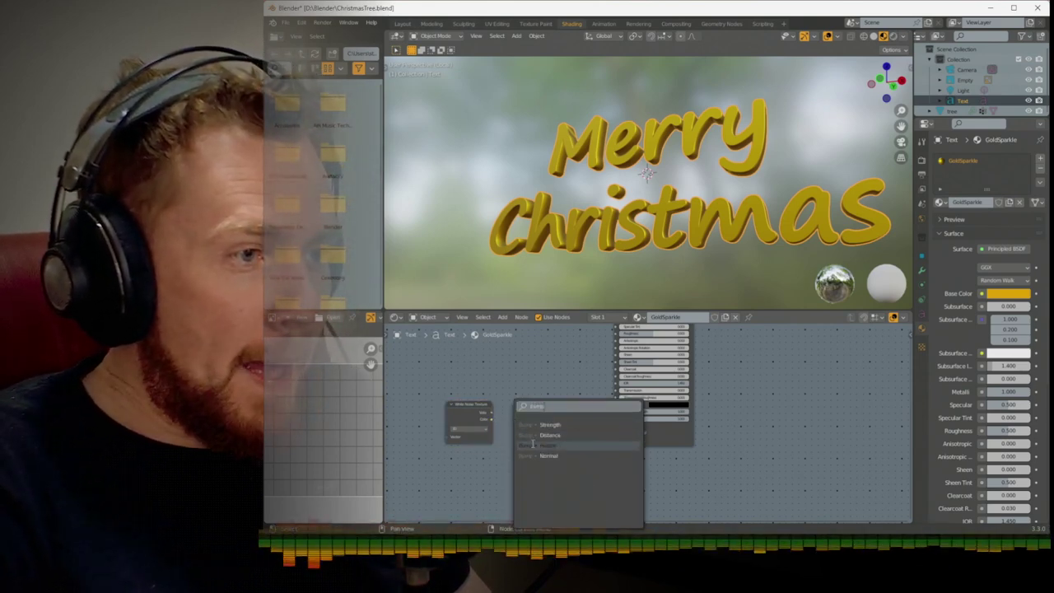
left_click(541, 445)
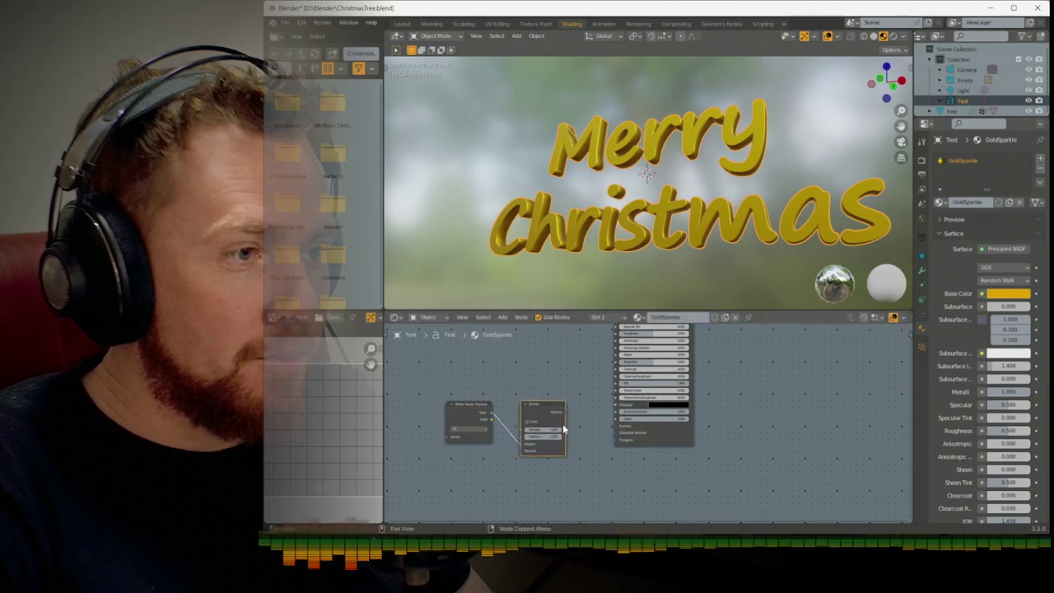
left_click_drag(614, 430, 616, 426)
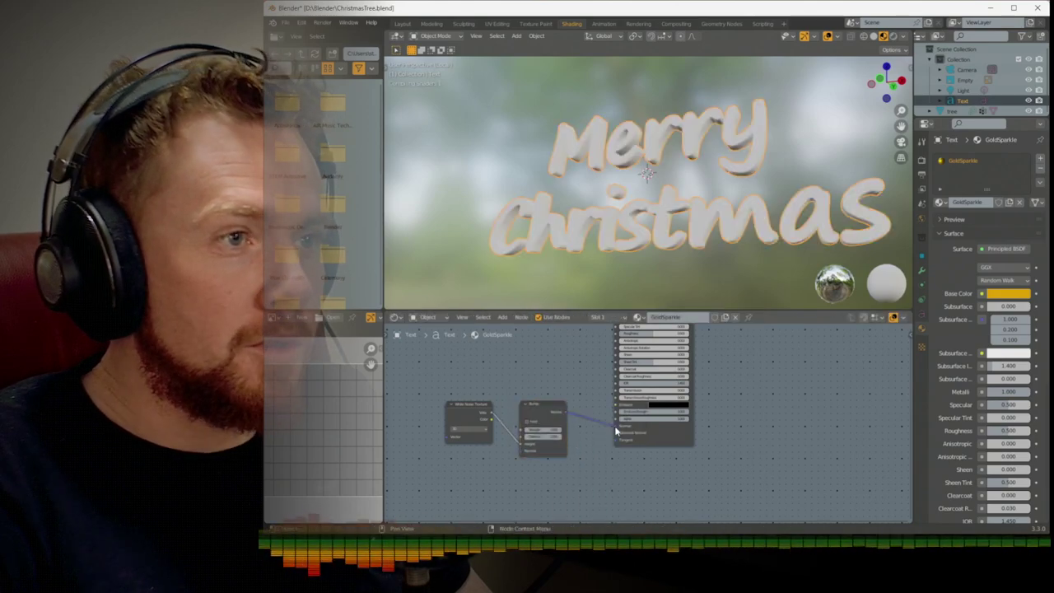
Examine the white noise bump on the gold lettering and check the texture's dimension options, keeping 3D
scroll(649, 243, "up", 5)
scroll(648, 243, "down", 3)
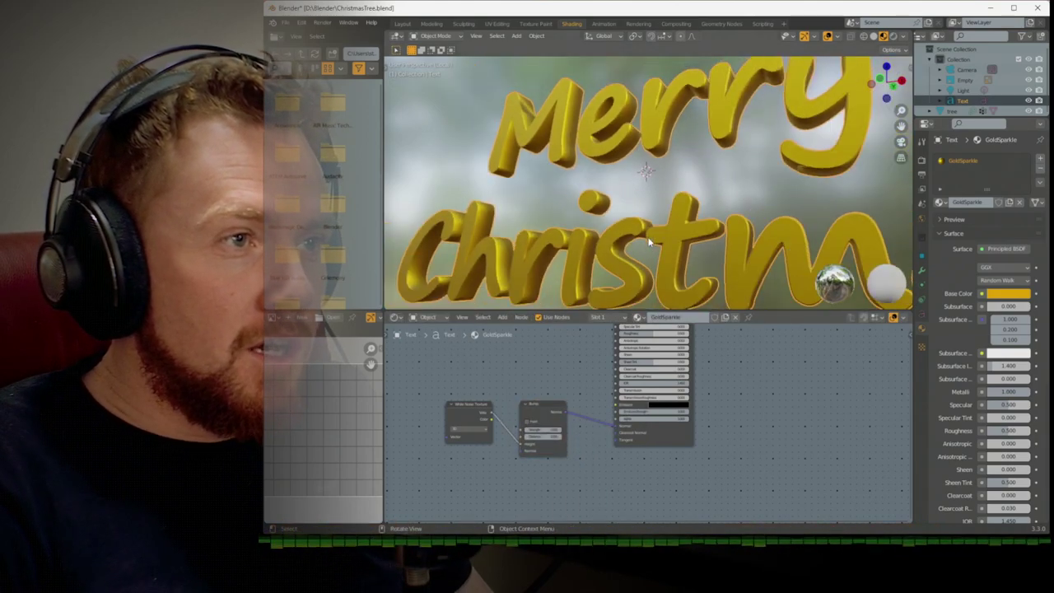
scroll(565, 379, "up", 2)
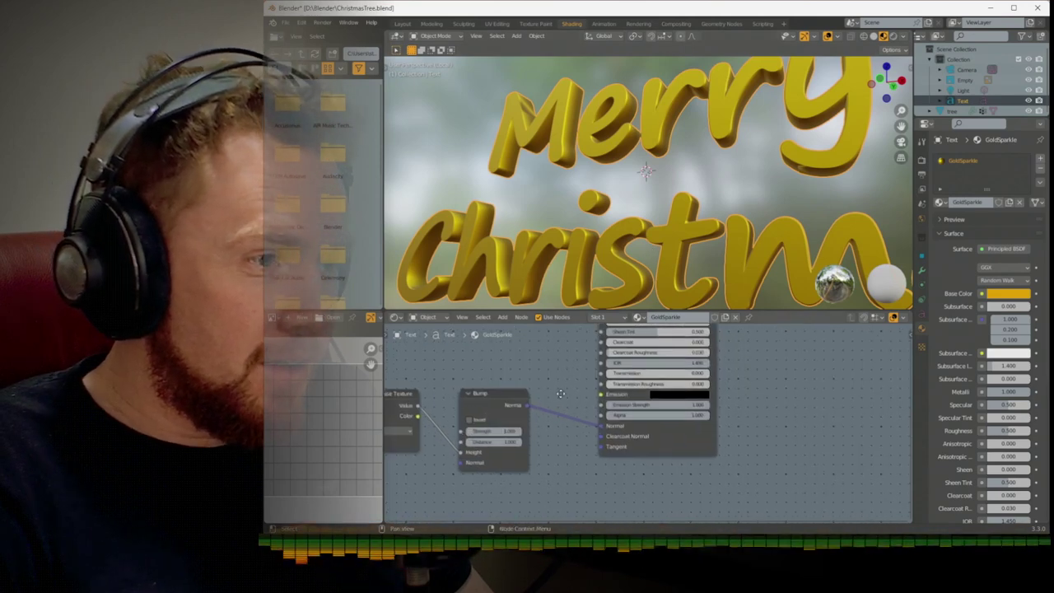
middle_click_drag(600, 386, 642, 394)
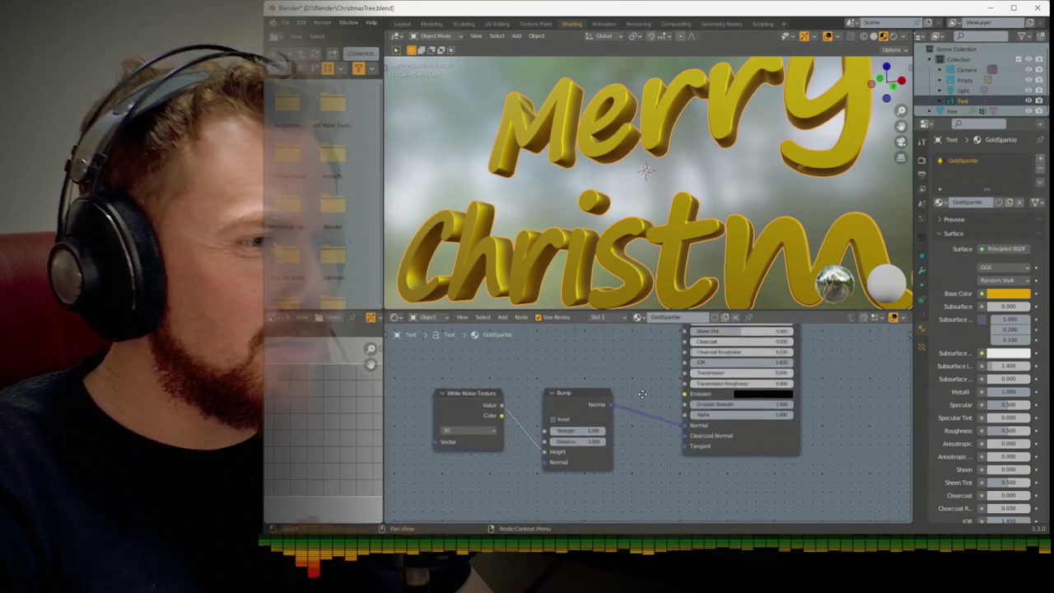
left_click(468, 430)
left_click(459, 451)
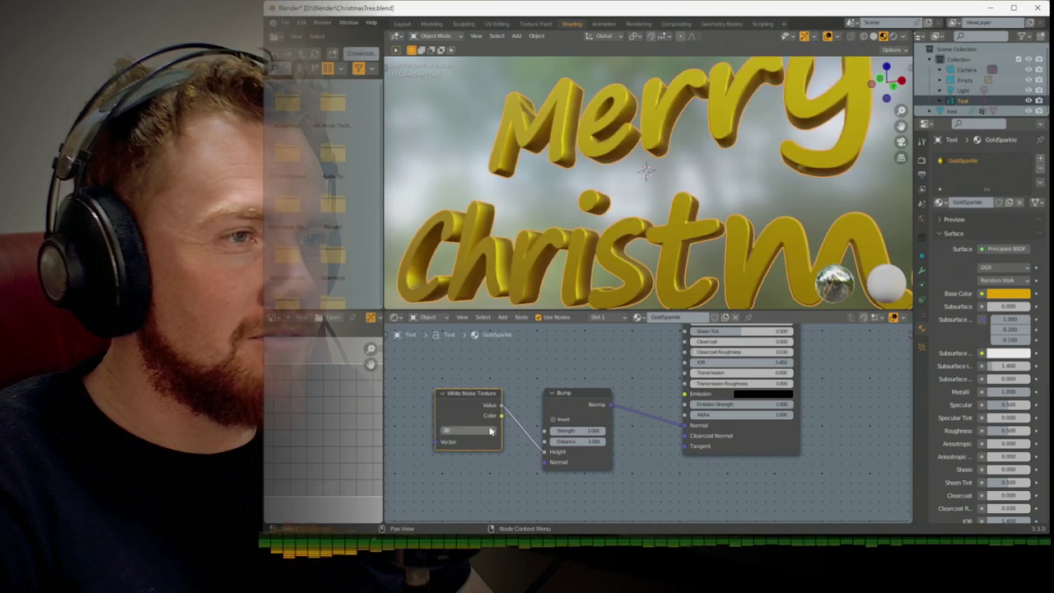
scroll(546, 362, "down", 3)
scroll(547, 362, "down", 1)
scroll(681, 252, "down", 2)
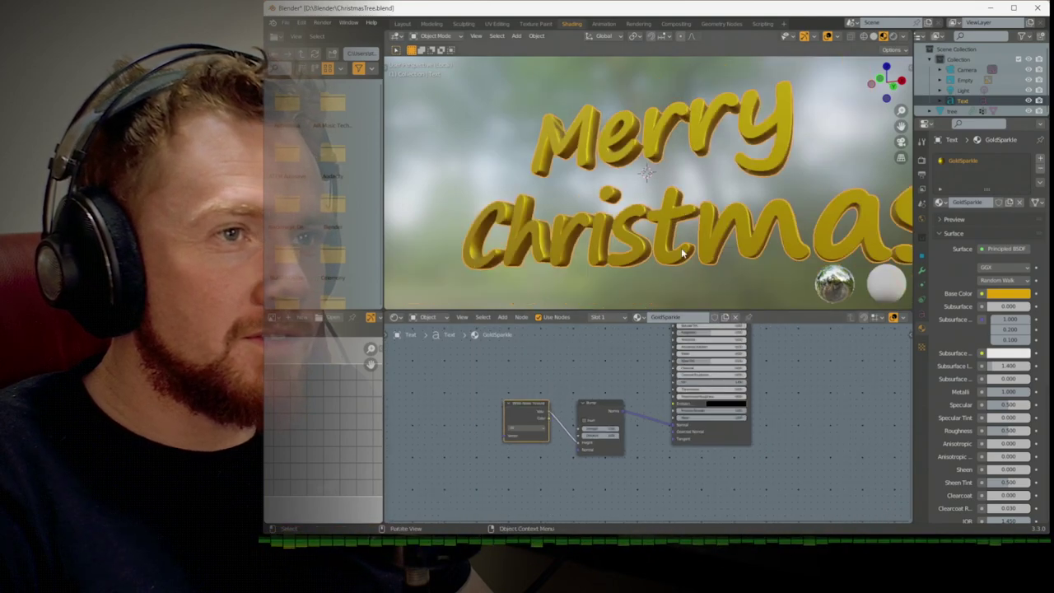
Switch to rendered shading, return from the isolated view to the full scene and hide the tree
left_click(893, 37)
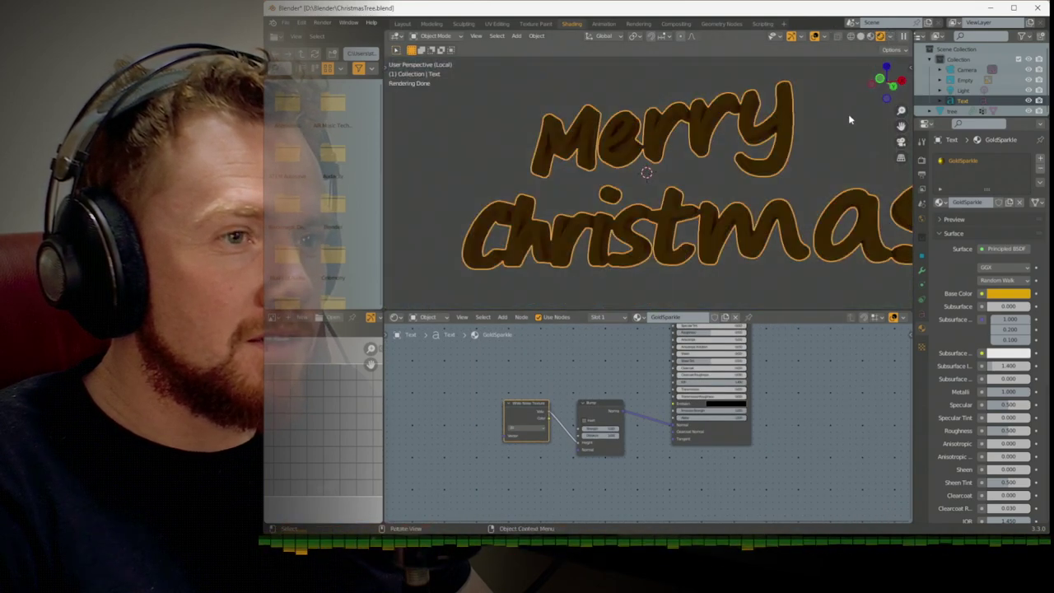
scroll(849, 119, "up", 5)
scroll(849, 118, "down", 4)
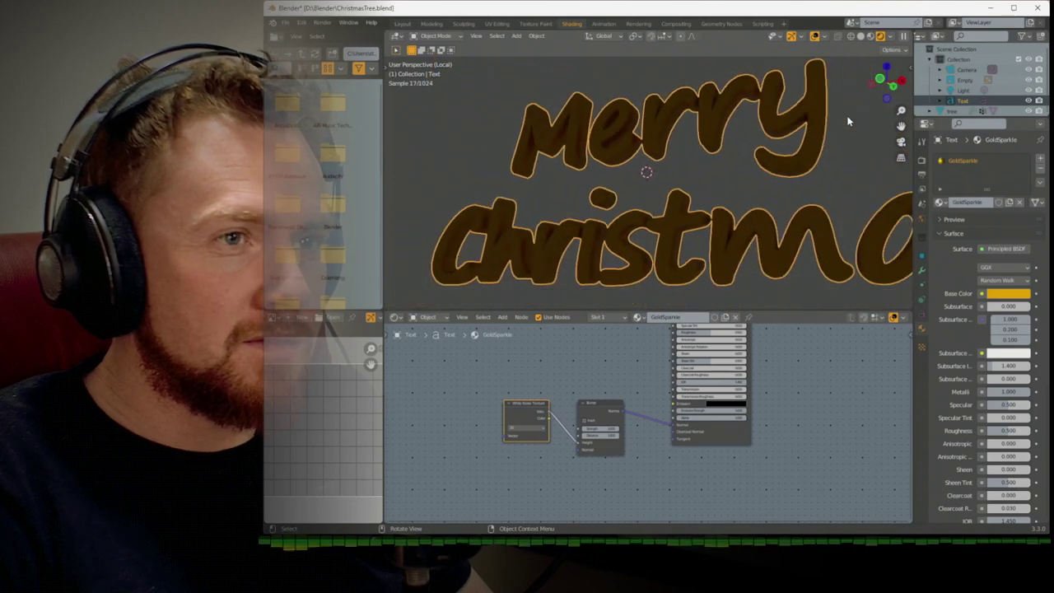
key("KP_0")
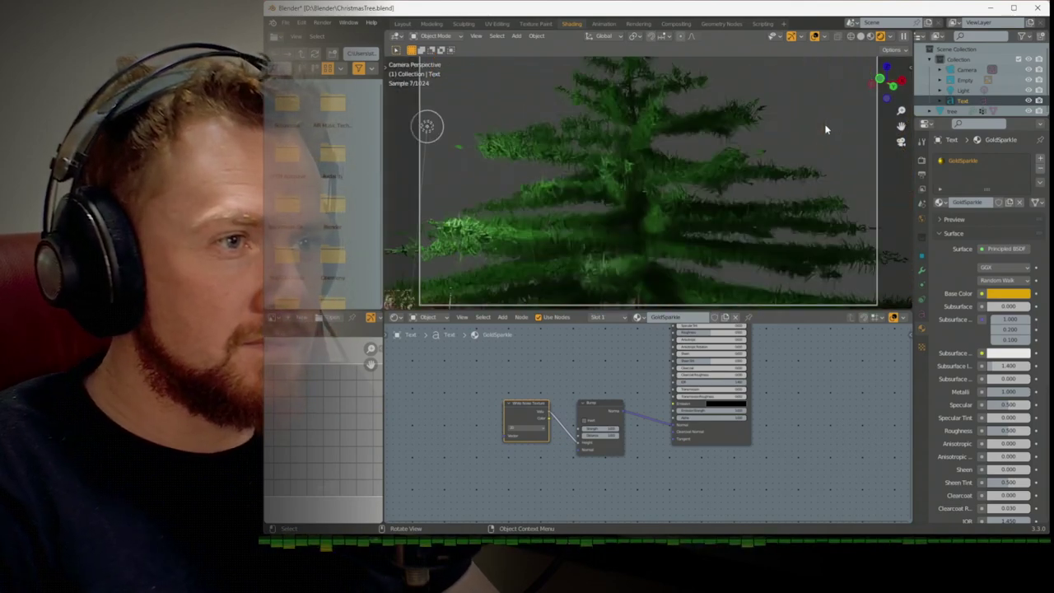
key("KP_0")
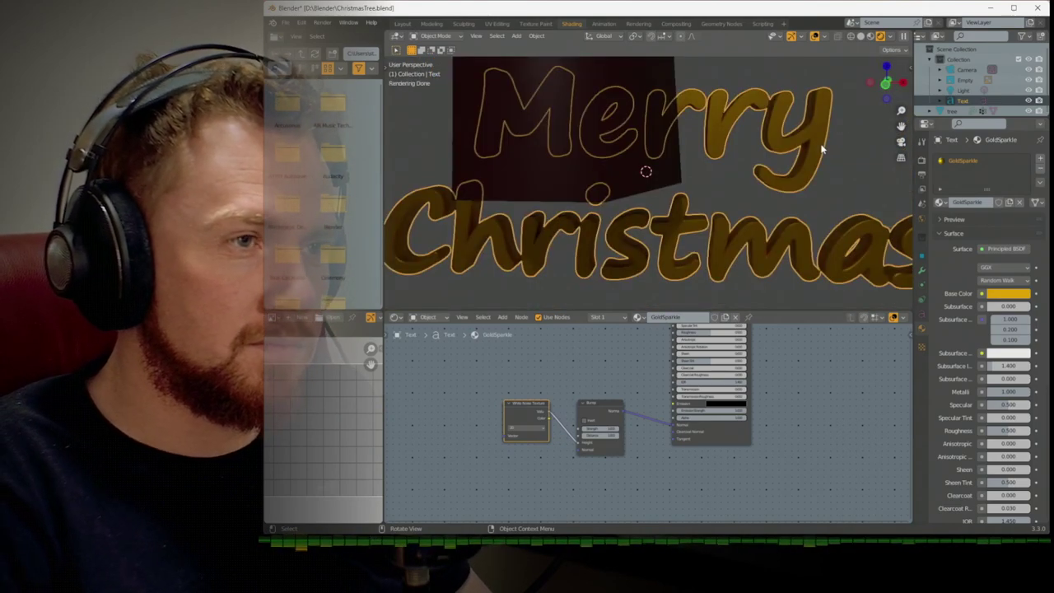
left_click(1028, 100)
left_click(1028, 100)
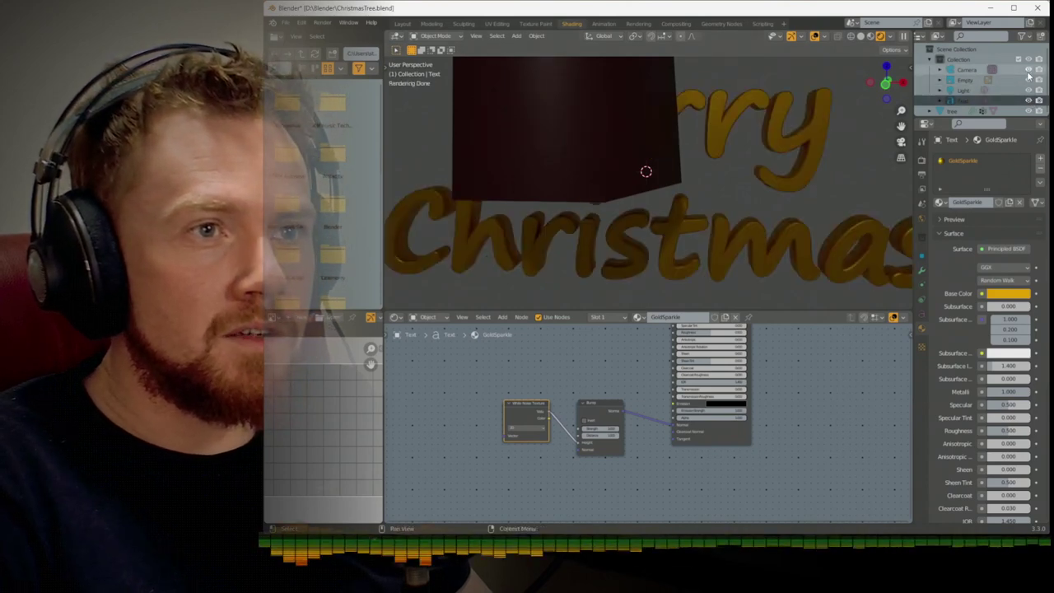
left_click(1028, 110)
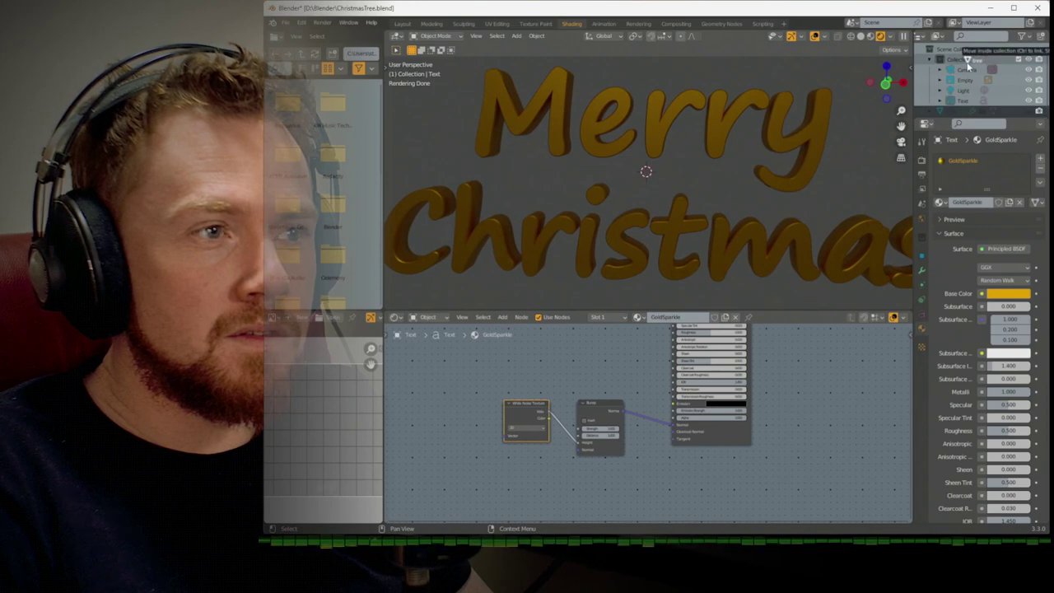
Replace the White Noise node with a Noise Texture and connect its Fac output to the Bump height
scroll(771, 112, "up", 4)
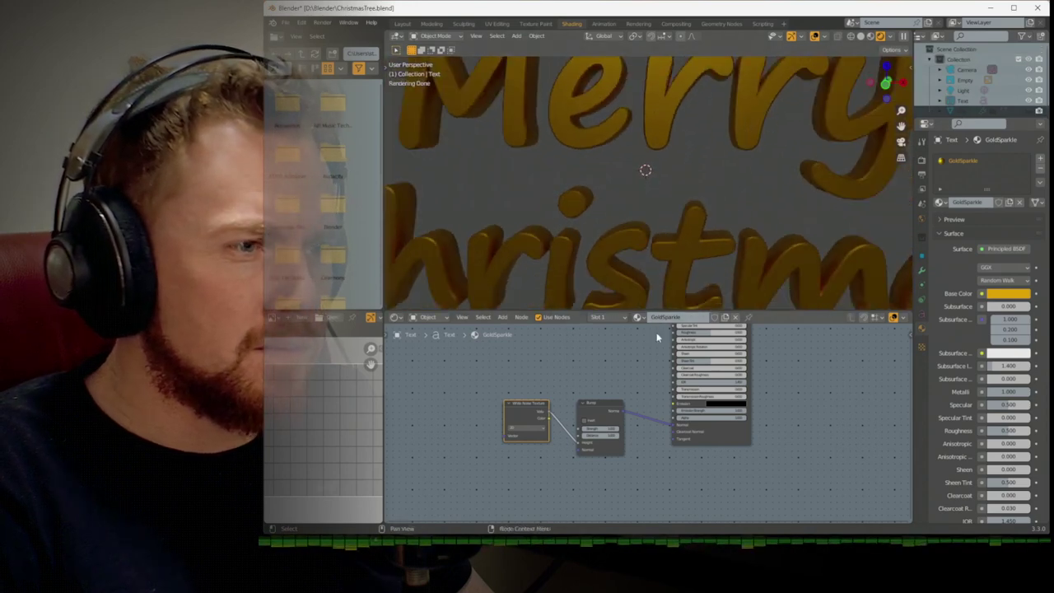
scroll(649, 371, "up", 2)
middle_click_drag(649, 411, 684, 396, "shift")
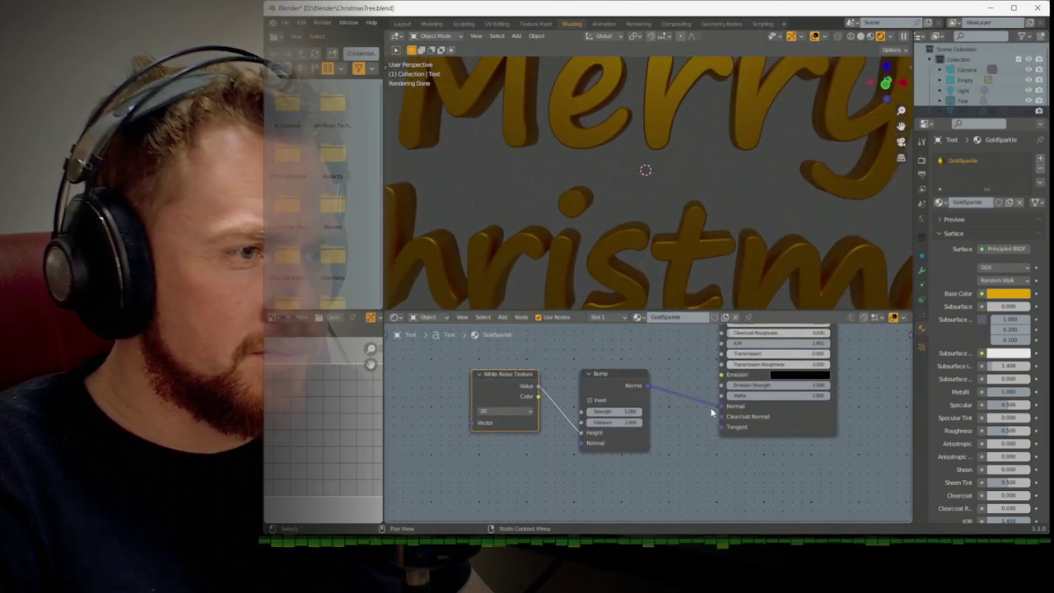
left_click_drag(507, 383, 509, 395)
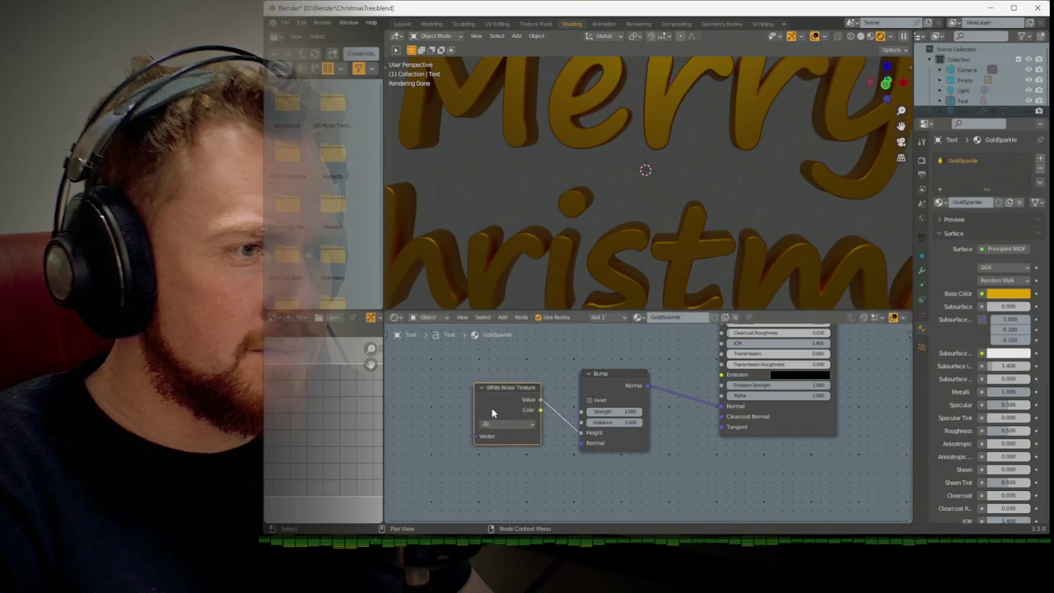
key("x")
key("shift+a")
mouse_move(449, 370)
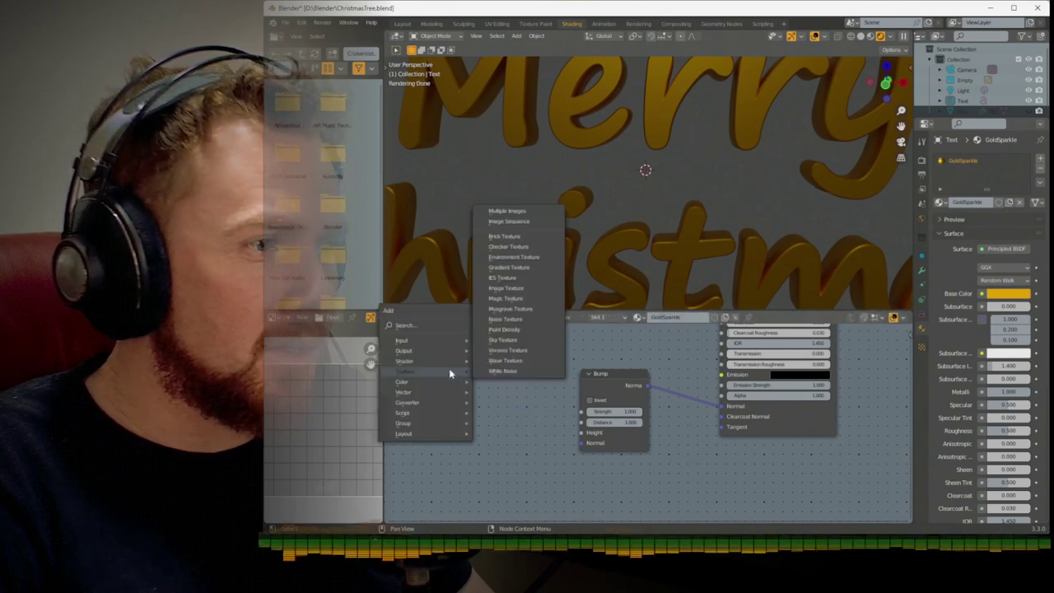
left_click(531, 319)
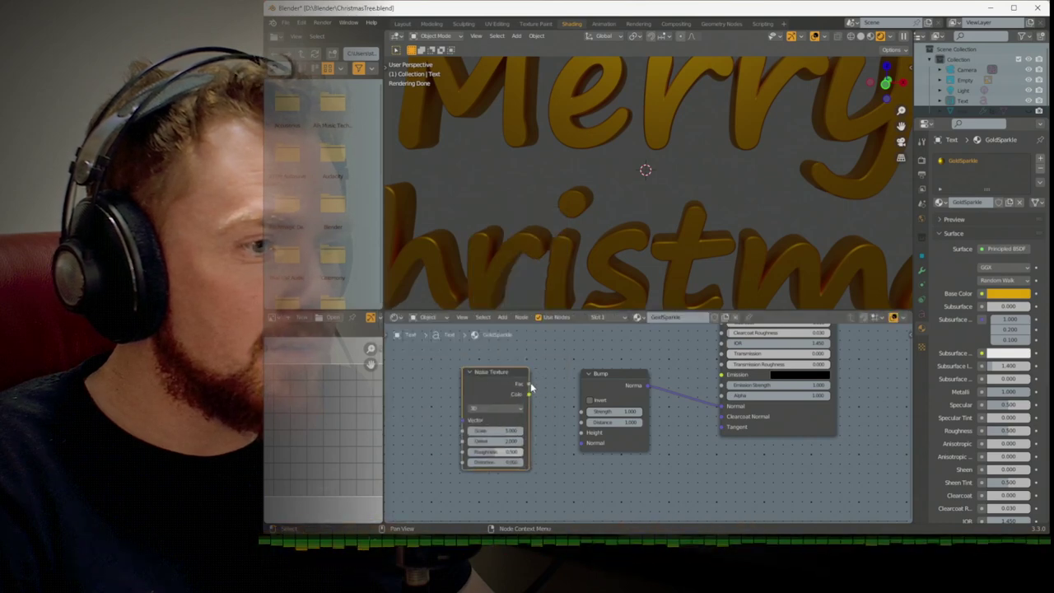
left_click_drag(529, 383, 581, 432)
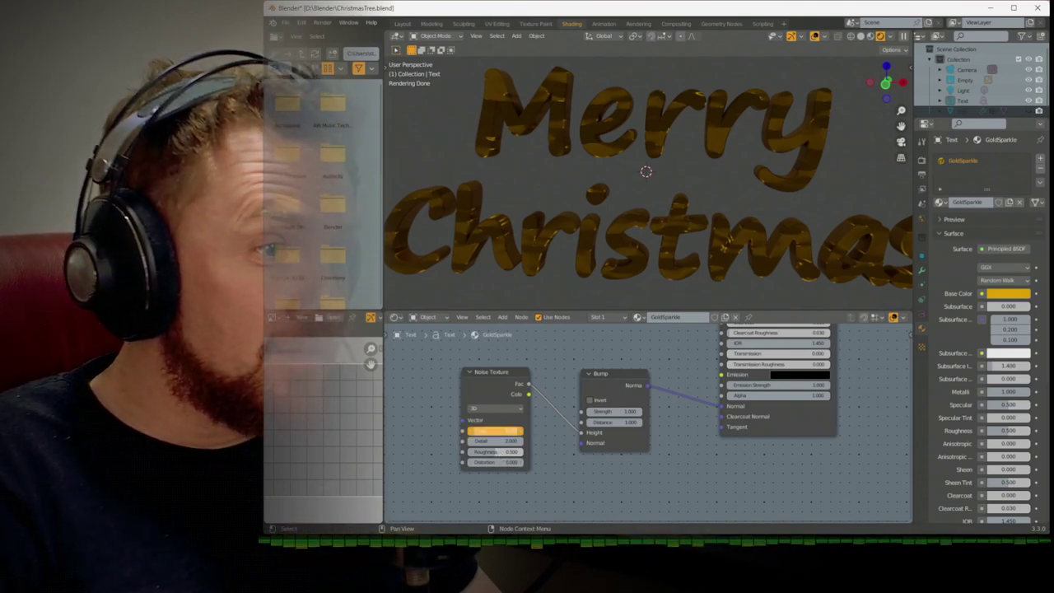
Set the Noise Texture's Scale to 50 and its Distortion to 1
left_click_drag(496, 430, 527, 430)
left_click(496, 431)
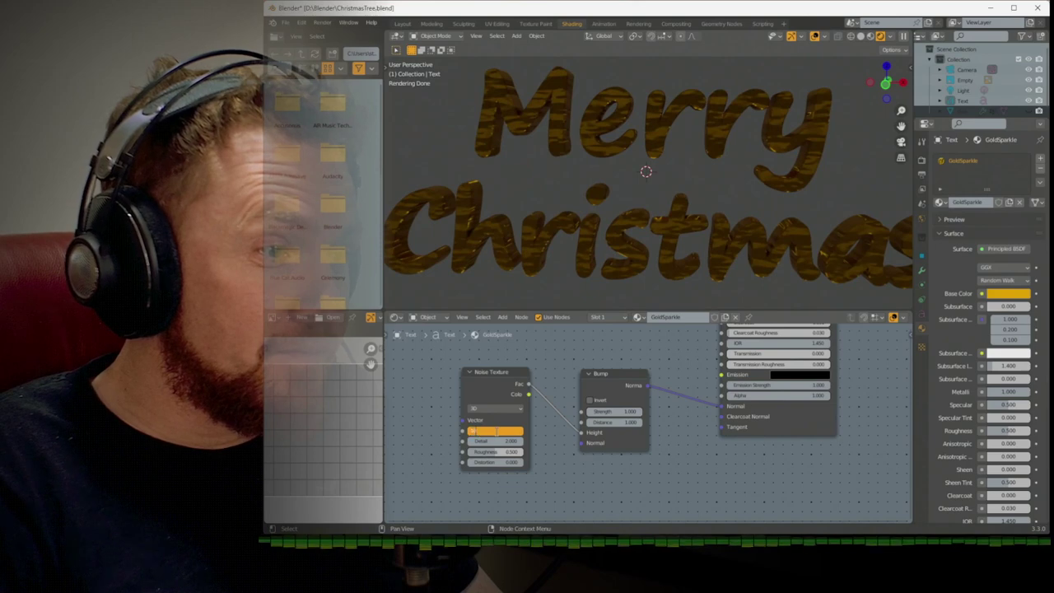
type("10")
key("Return")
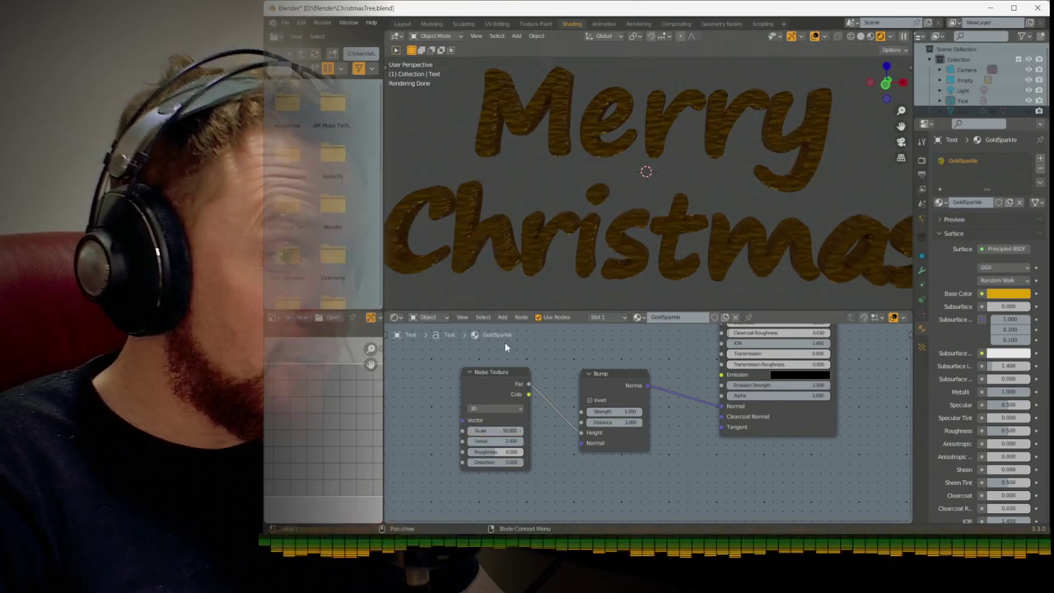
left_click(509, 463)
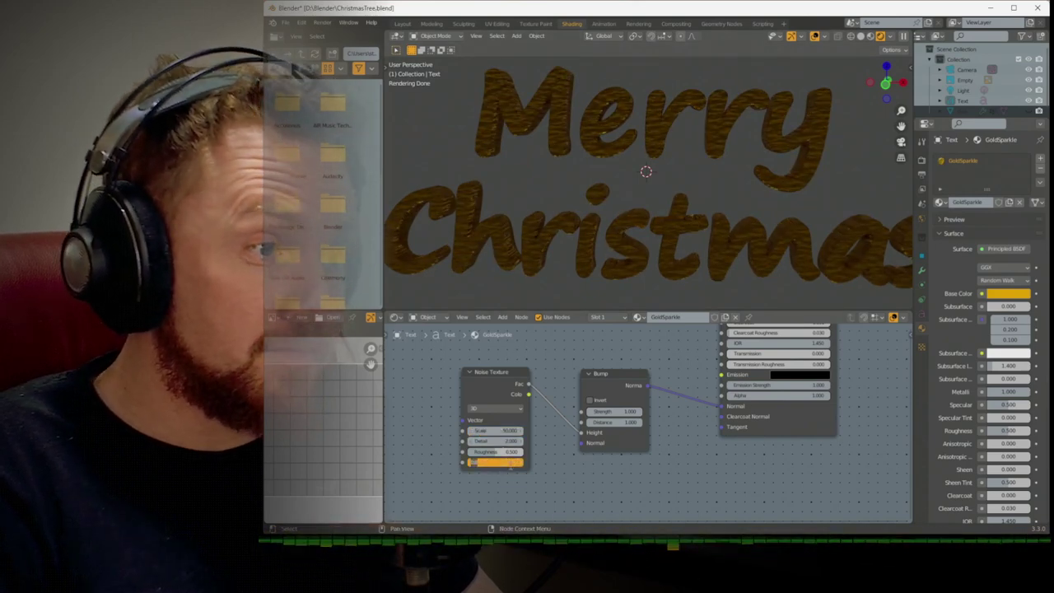
type("1")
key("Return")
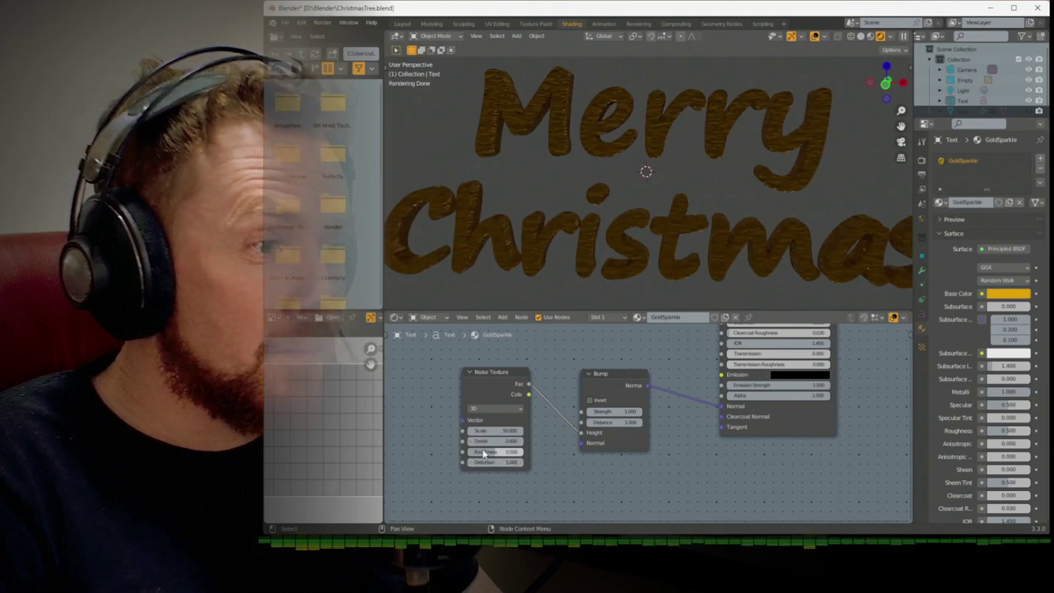
Try a higher Detail value on the Noise Texture and settle on 1
left_click(487, 441)
key("Return")
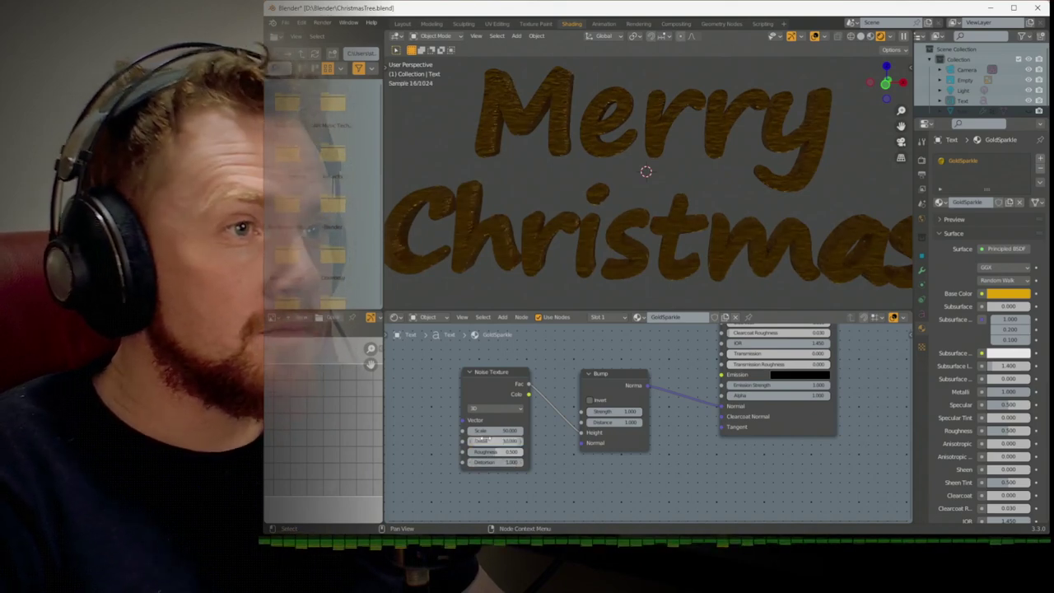
left_click(487, 442)
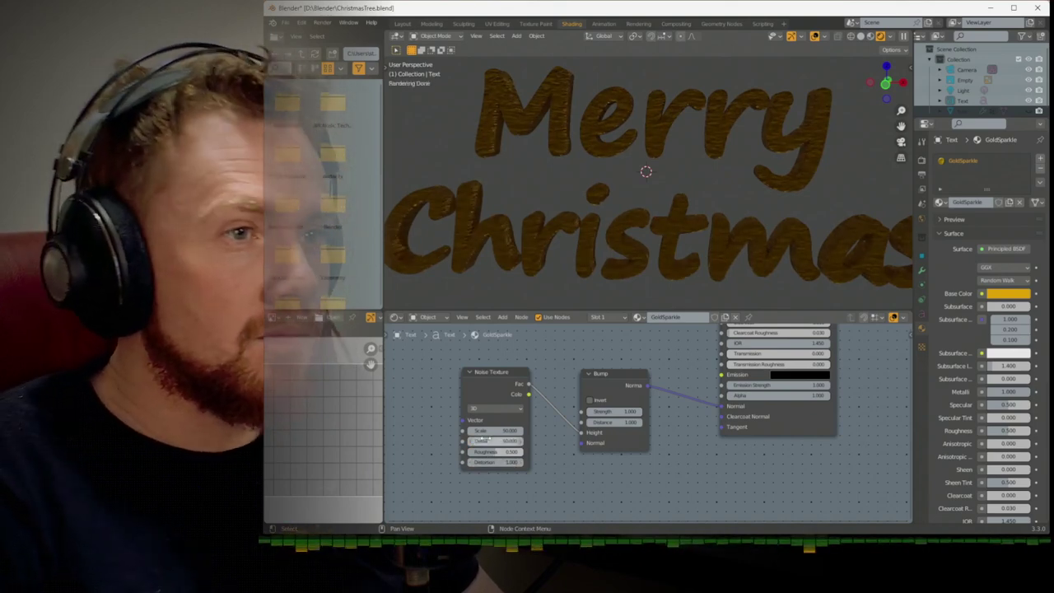
key("Return")
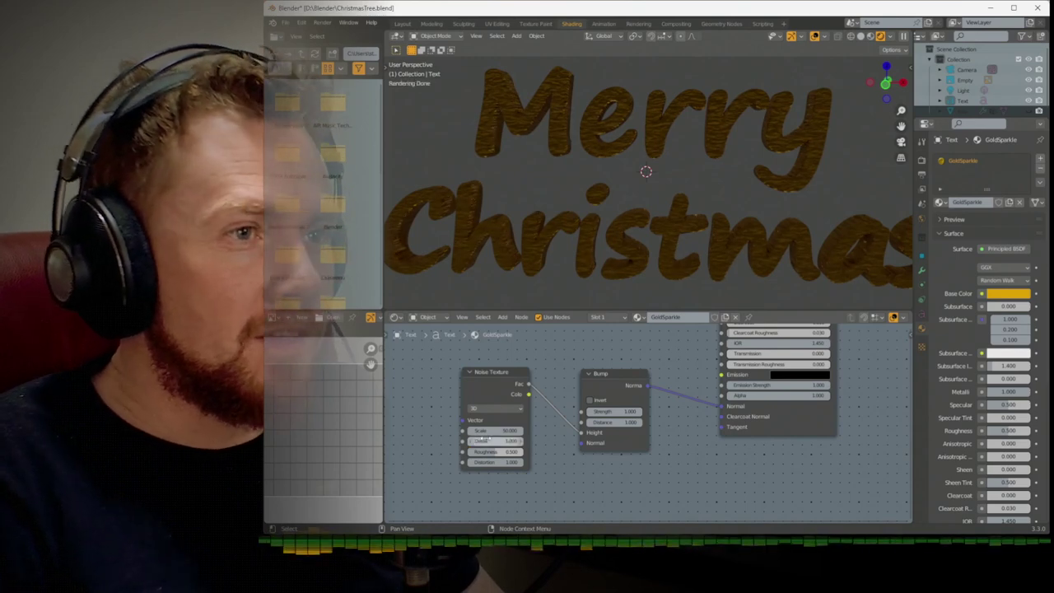
Enable Invert on the Bump node and set both its Strength and Distance to 0.5
mouse_move(633, 236)
middle_mouse_down()
mouse_move(566, 222)
mouse_move(615, 229)
middle_mouse_up()
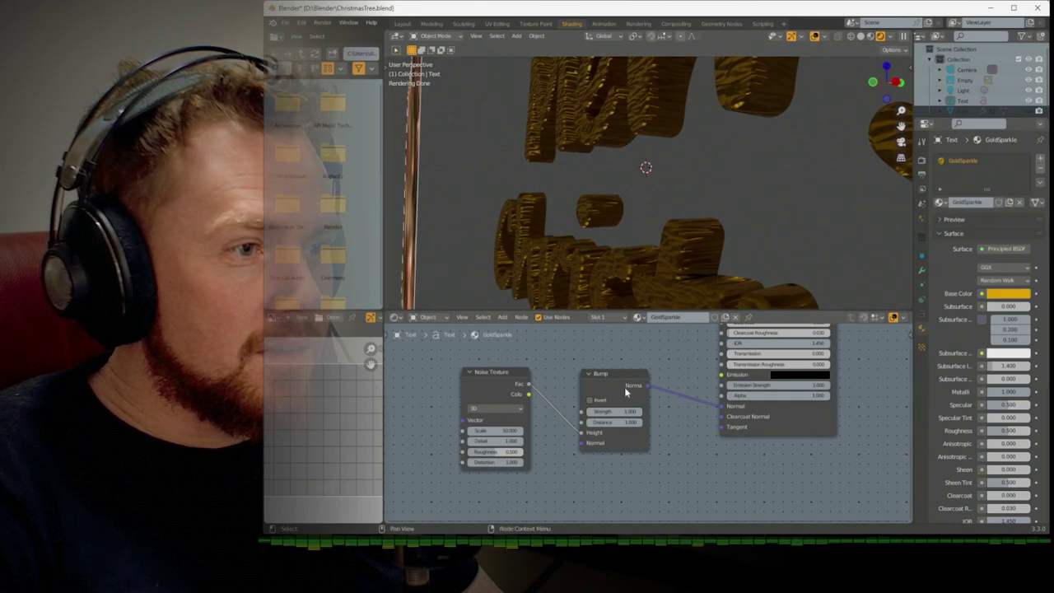
left_click(589, 400)
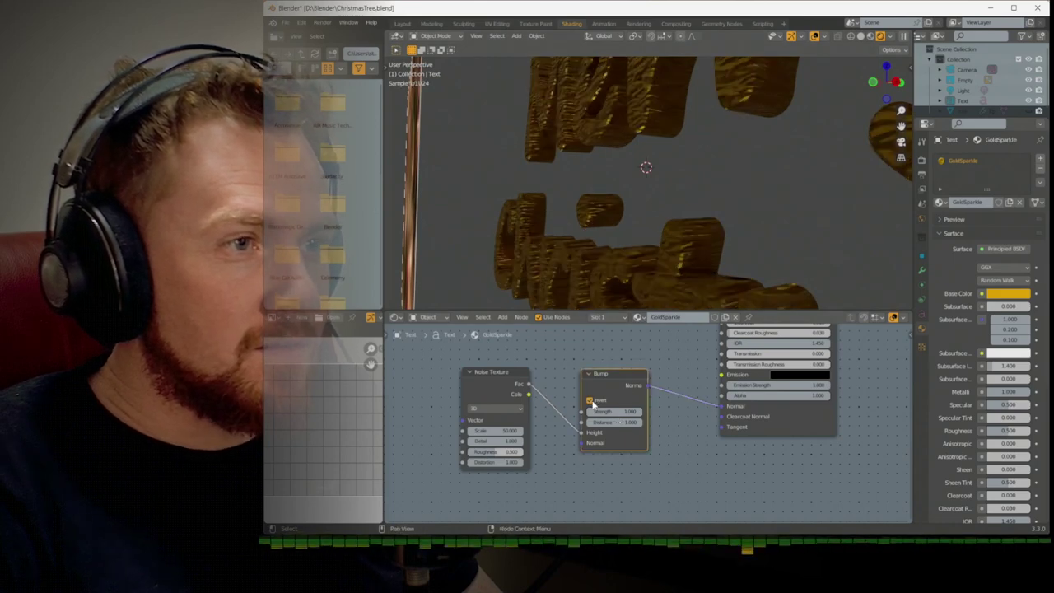
left_click(592, 402)
left_click(592, 402)
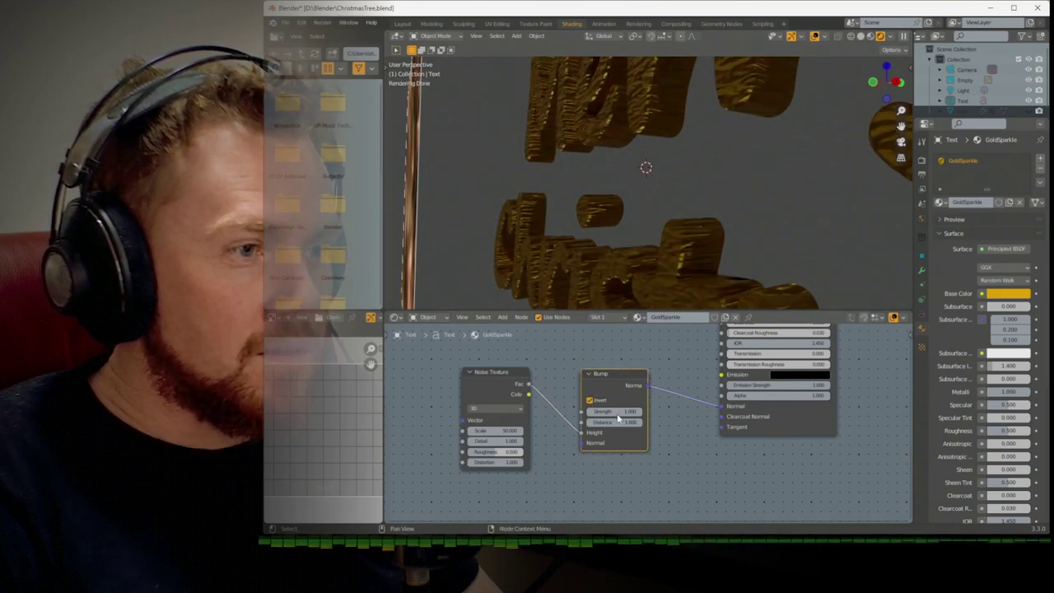
left_click(617, 414)
left_click_drag(617, 414, 620, 418)
middle_click_drag(577, 272, 650, 256)
middle_click_drag(683, 363, 725, 457)
key("shift+a")
mouse_move(517, 385)
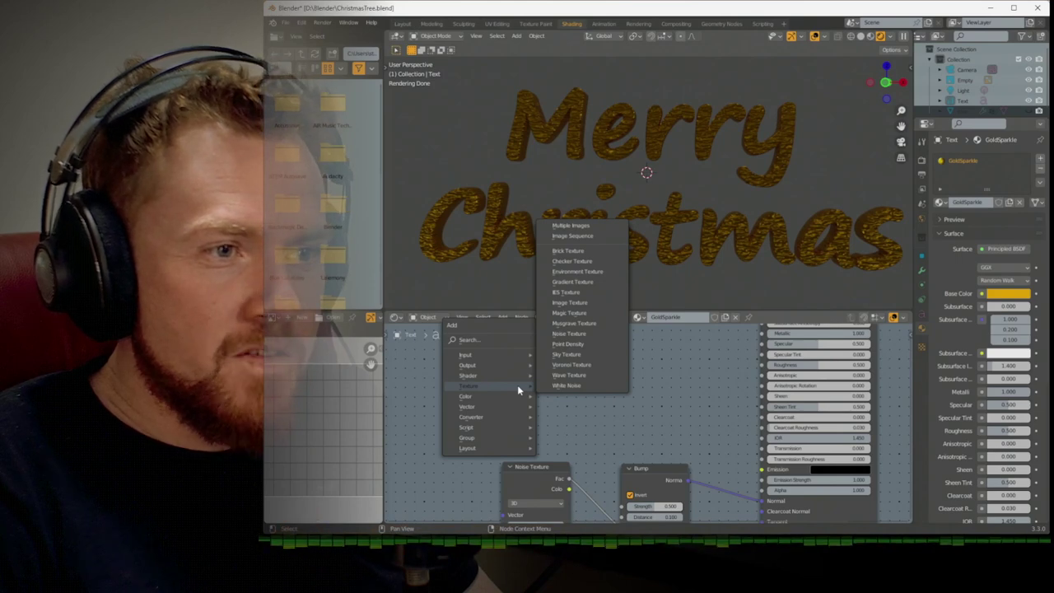
Set the gold material's Specular to about 0.623 and Roughness to about 0.086, checking the lettering from the front
middle_click_drag(724, 367, 694, 395)
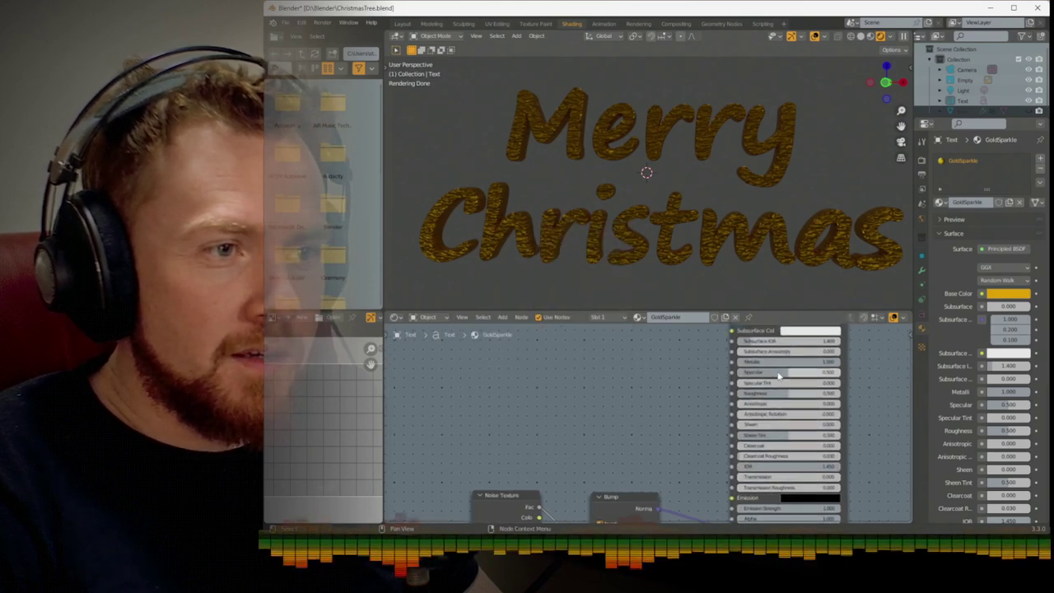
left_click_drag(811, 393, 788, 373)
mouse_move(657, 243)
middle_mouse_down()
mouse_move(584, 242)
mouse_move(668, 238)
middle_mouse_up()
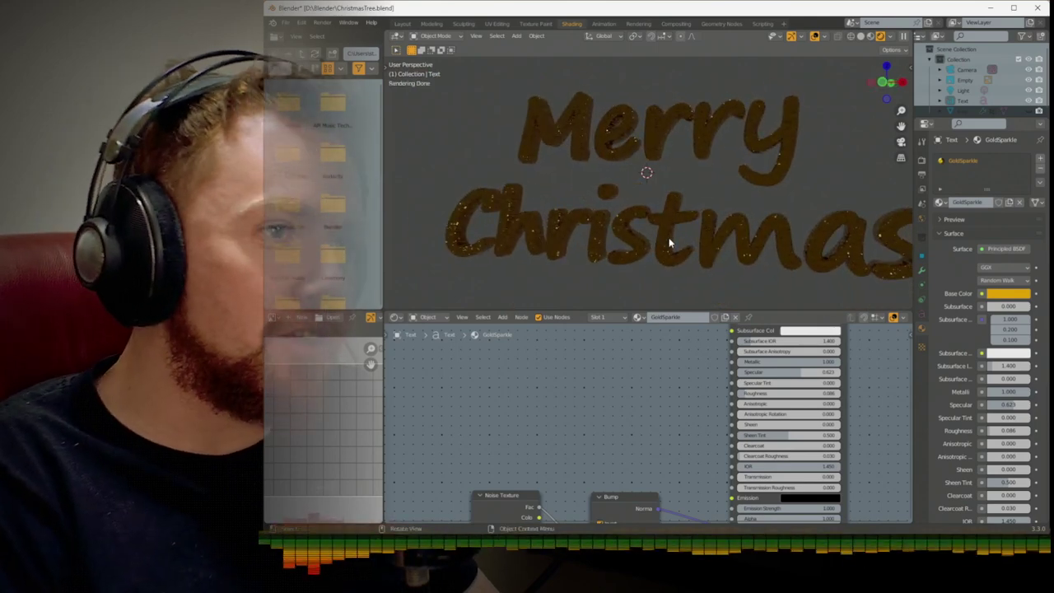
key("KP_1")
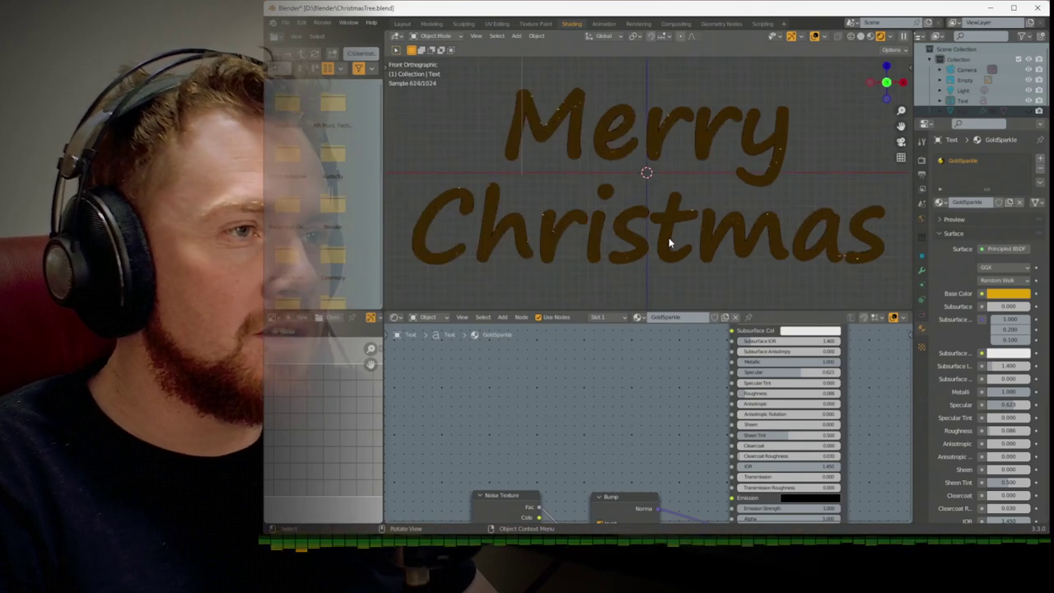
scroll(669, 241, "down", 8)
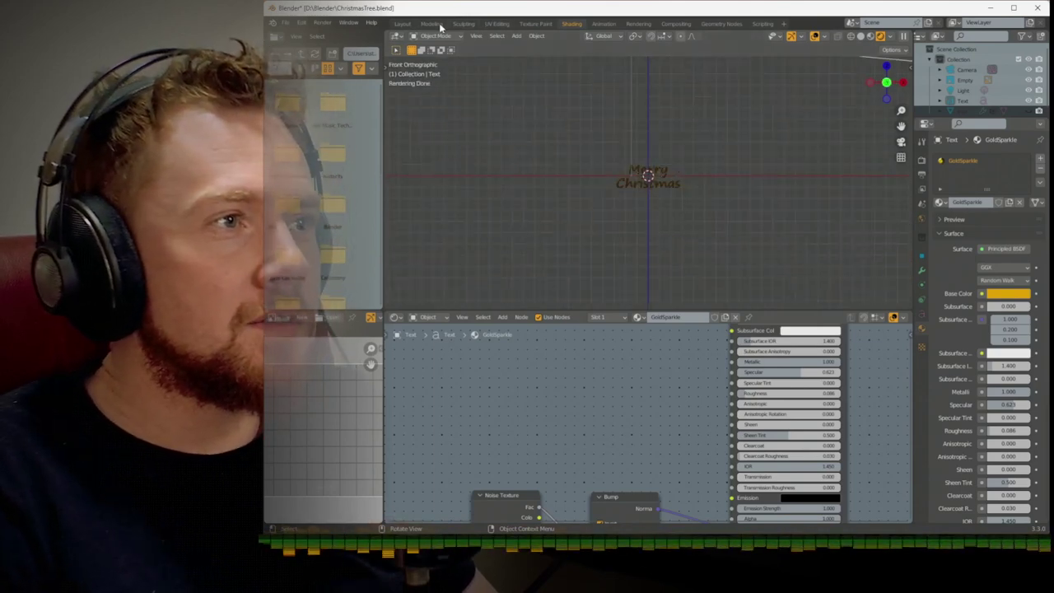
Switch to the Layout workspace, unhide the tree and leave the isolated view for the full scene in front view
left_click(401, 24)
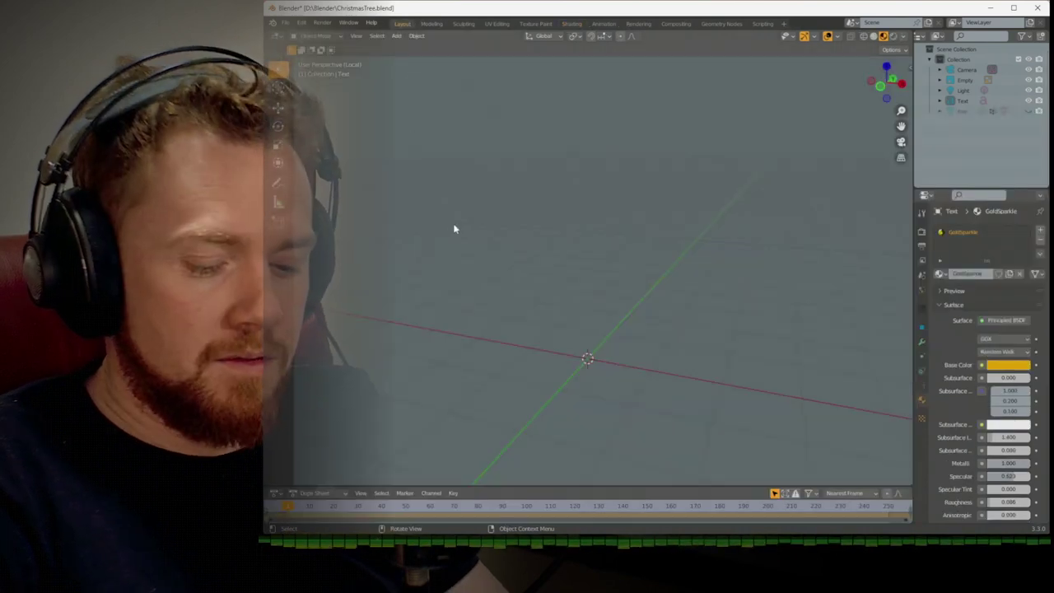
key("KP_1")
left_click(1027, 110)
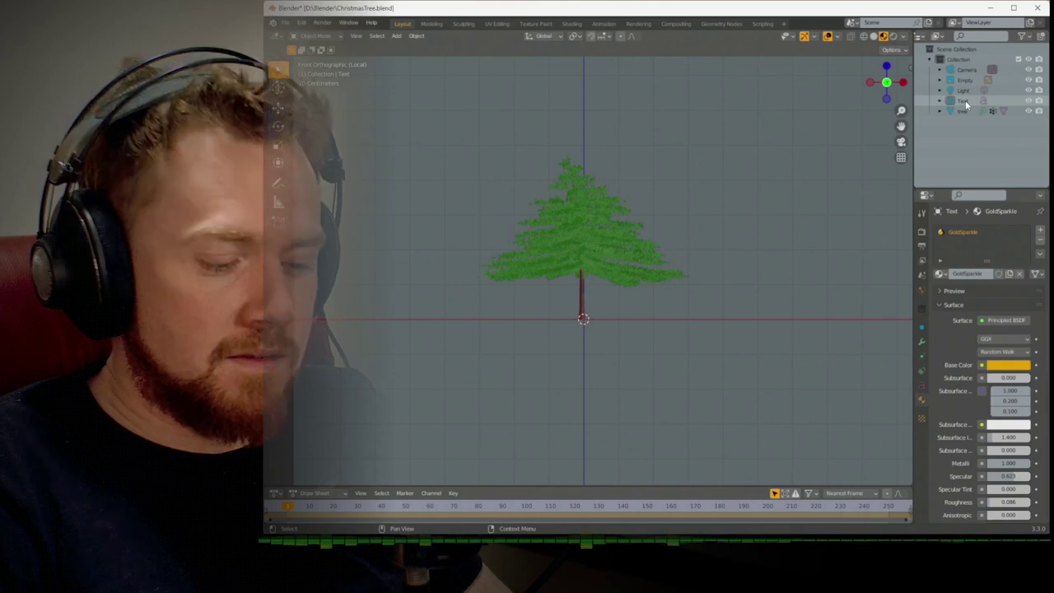
middle_click_drag(852, 150, 820, 182)
key("KP_1")
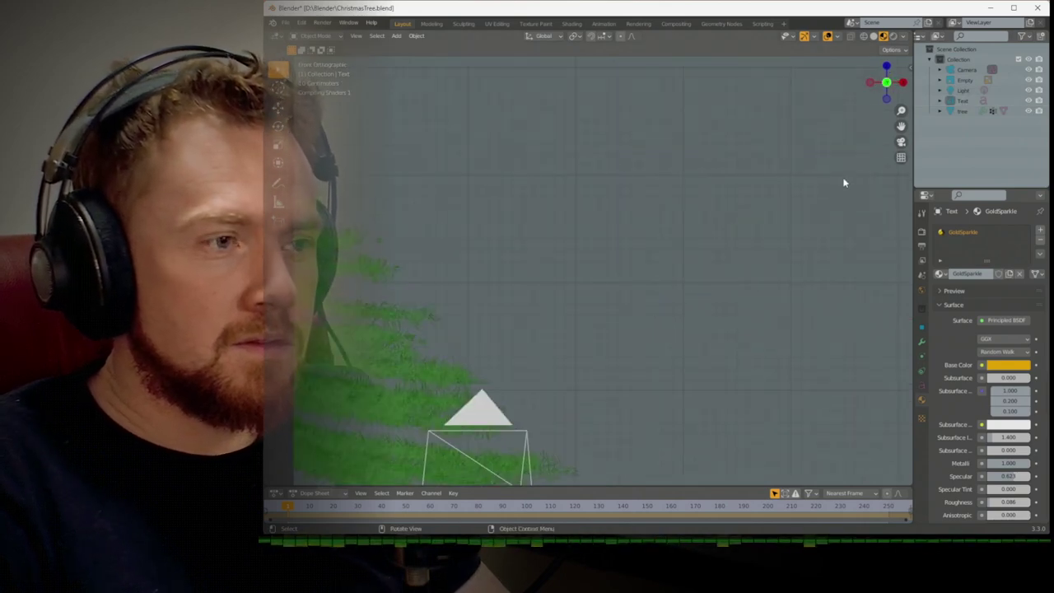
Rename the text object as MerryChristmas
double_click(958, 102)
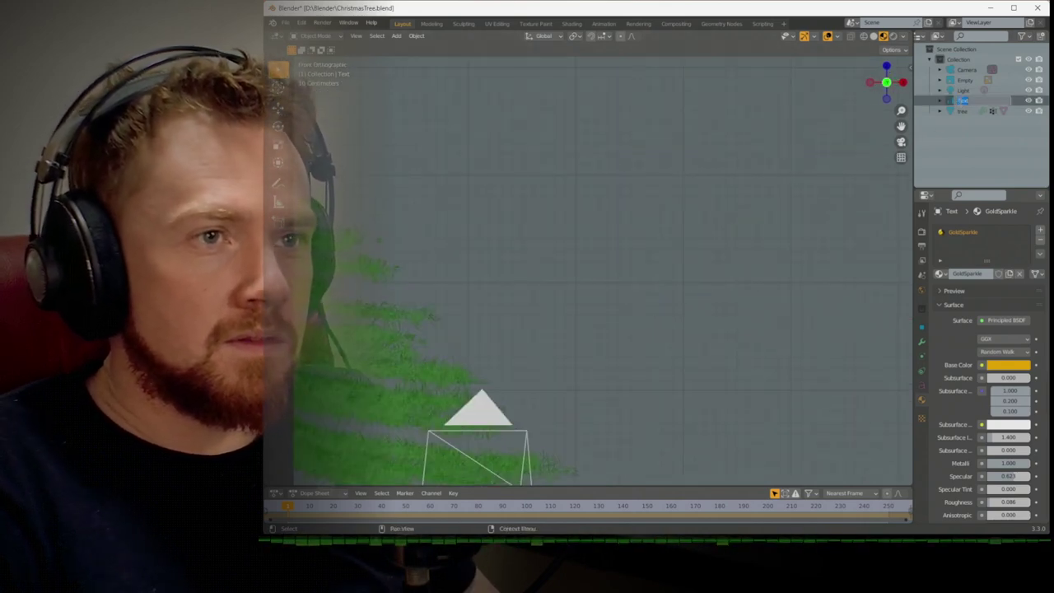
type("MerryCh")
type("MerryChristmas")
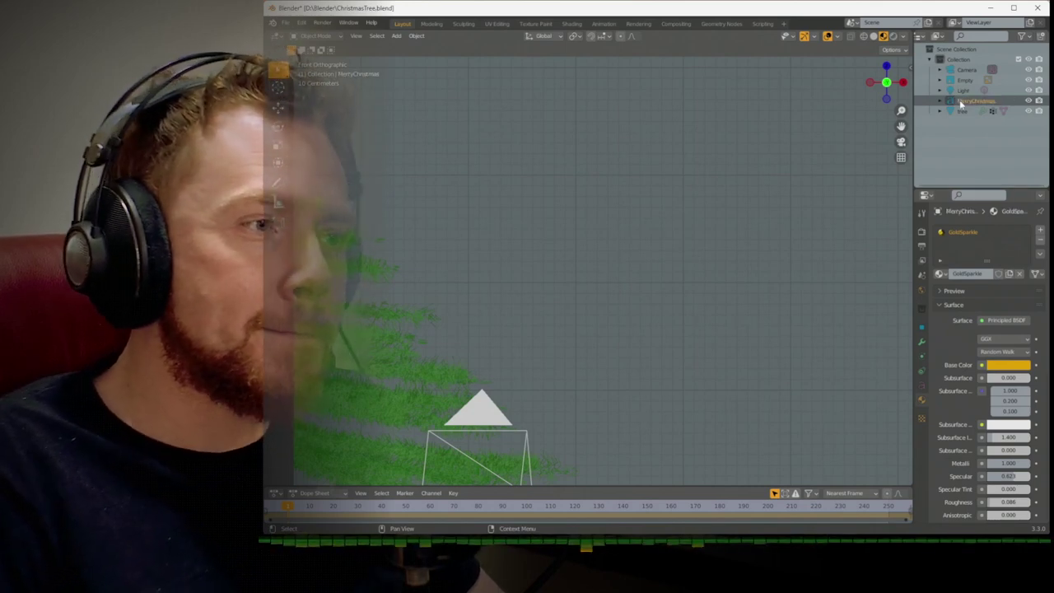
key("Return")
Move the Merry Christmas text up about 2 m from the trunk base and forward along Y in front of the branches
middle_click_drag(747, 289, 958, 155, "shift")
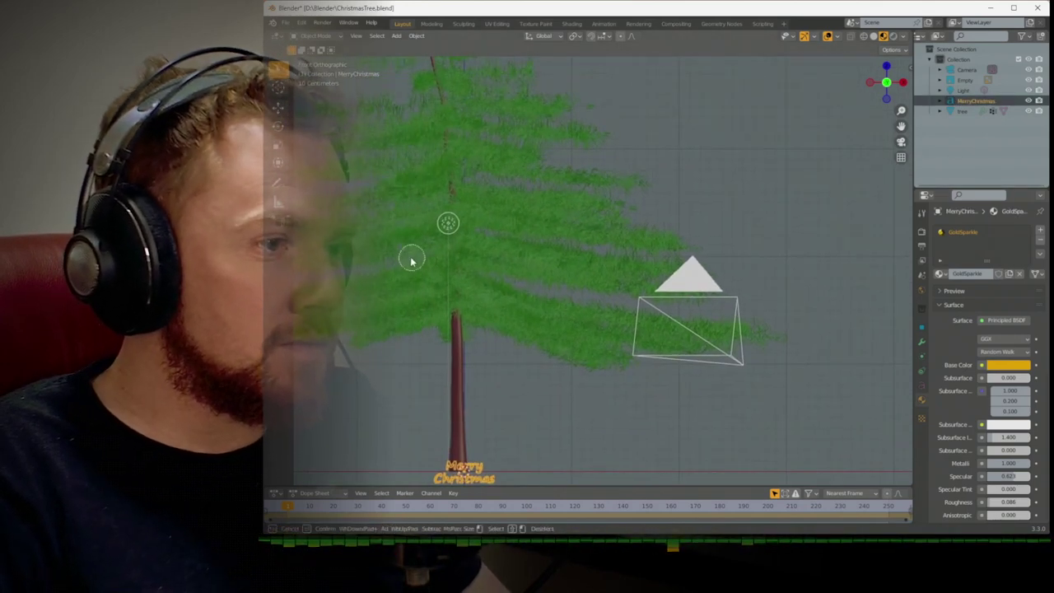
key("g")
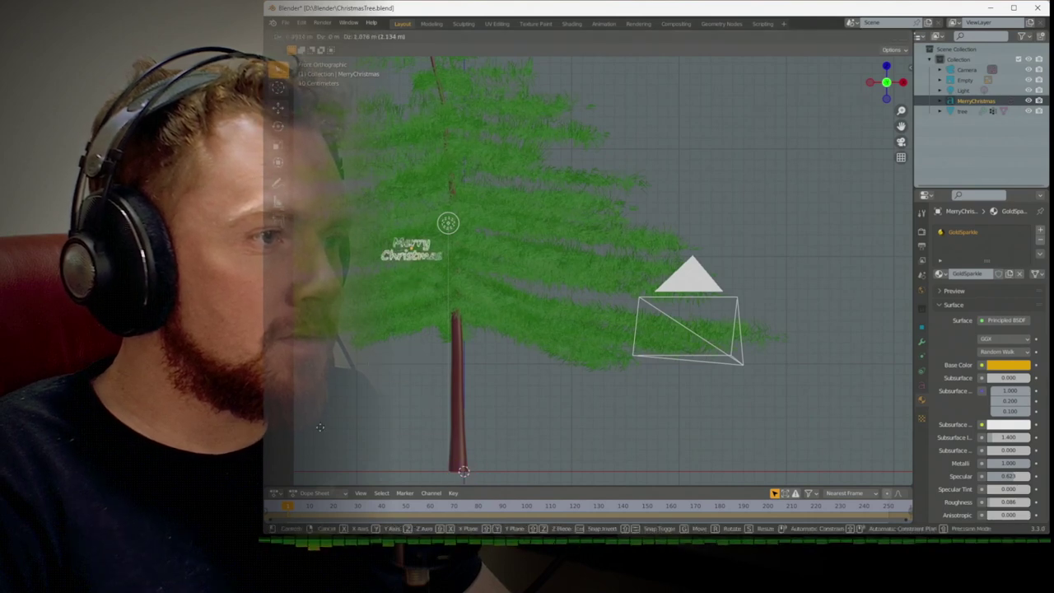
left_click(325, 437)
key("g")
key("y")
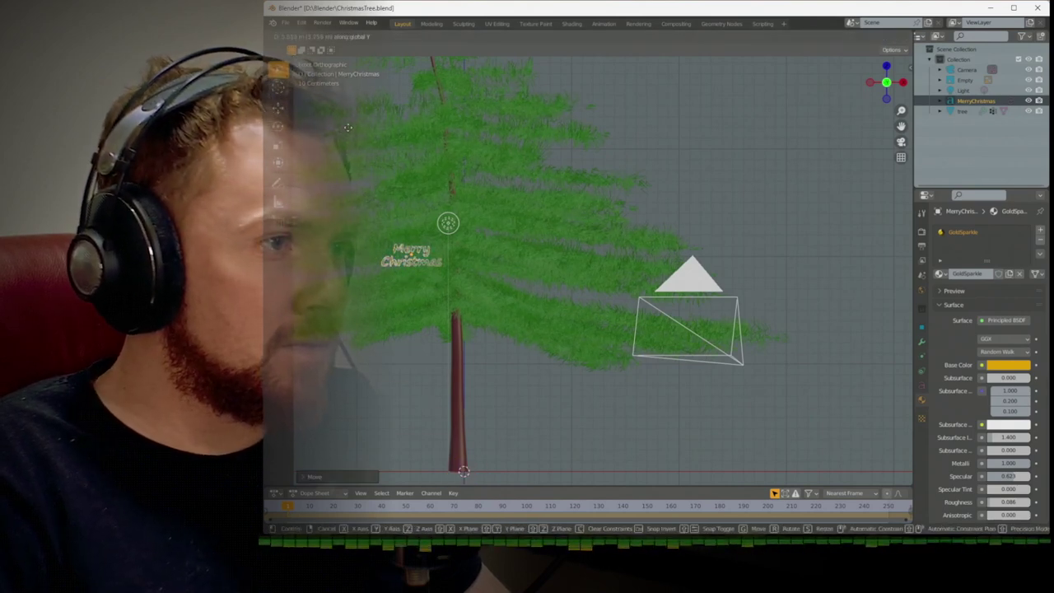
key("Return")
In camera view, move the lettering about 1.2 m so it sits over the lower branches beside the trunk
key("KP_0")
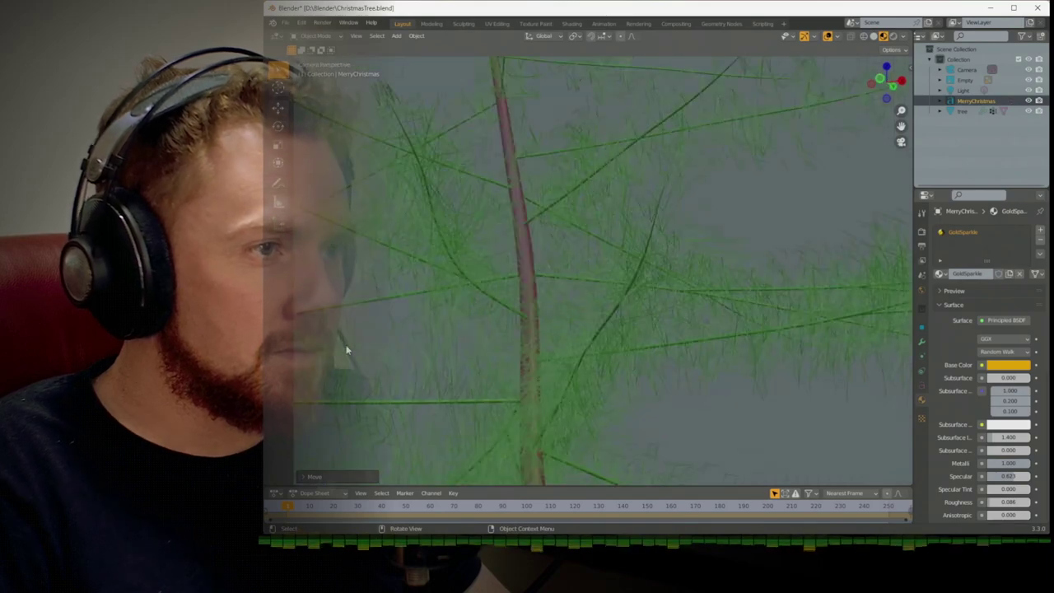
scroll(375, 354, "down", 5)
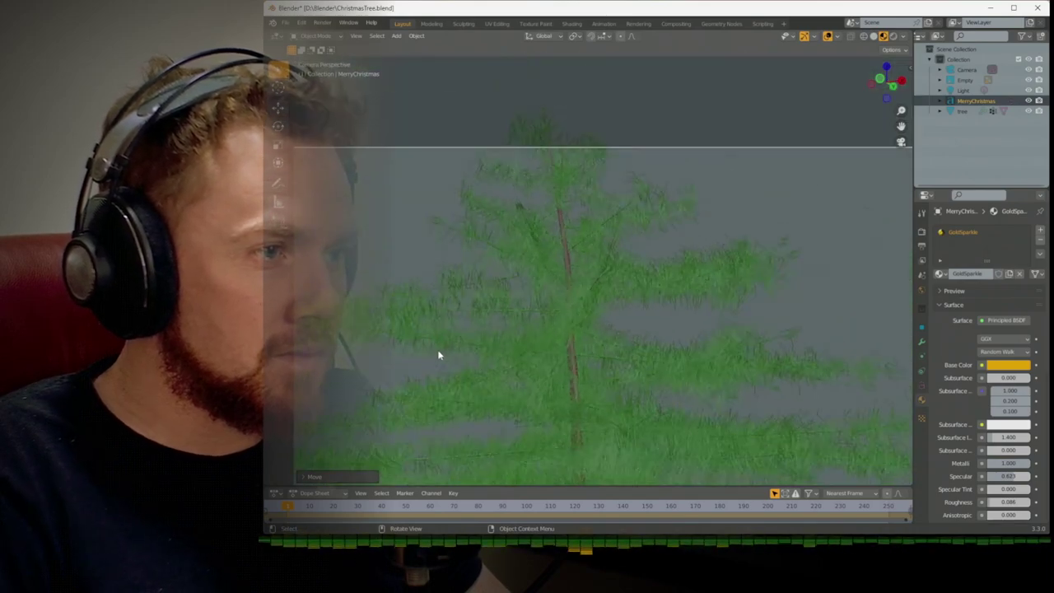
middle_click_drag(447, 318, 461, 231, "shift")
scroll(474, 240, "down", 1)
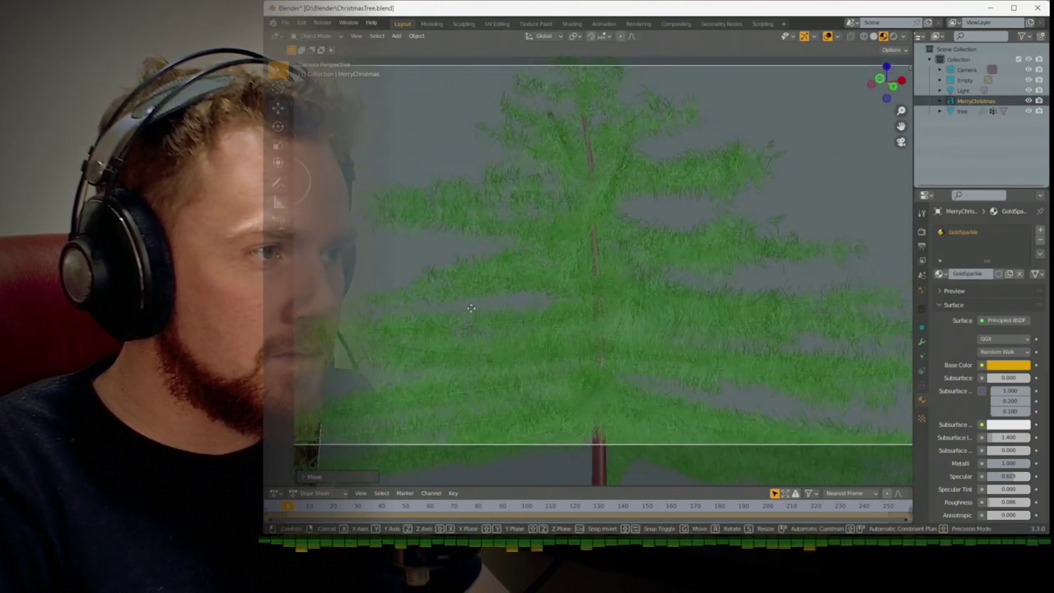
left_click(741, 363)
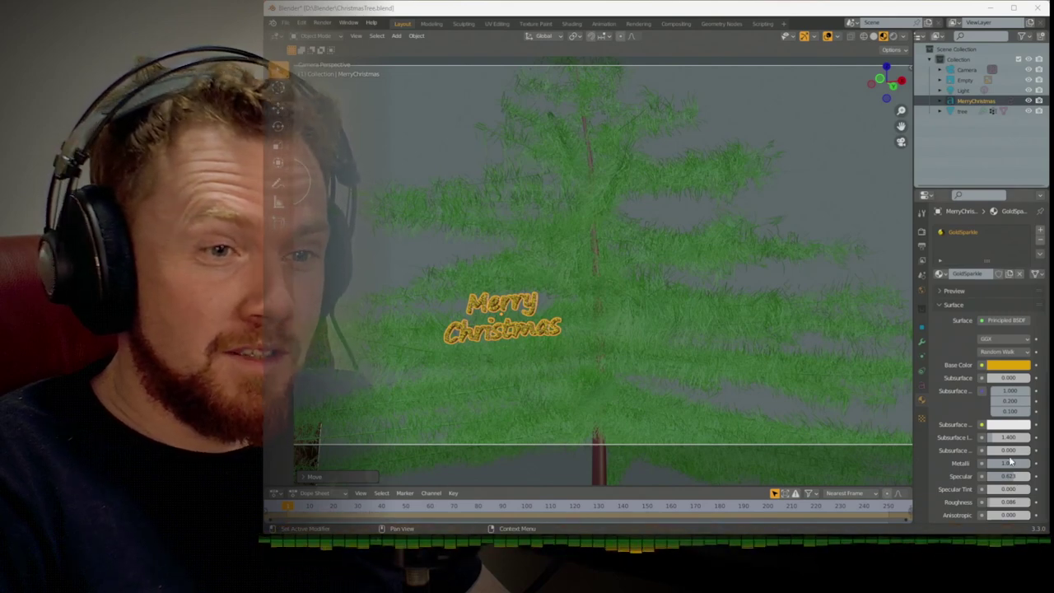
Check the lettering's placement in the camera frame and render the image
scroll(578, 338, "down", 3)
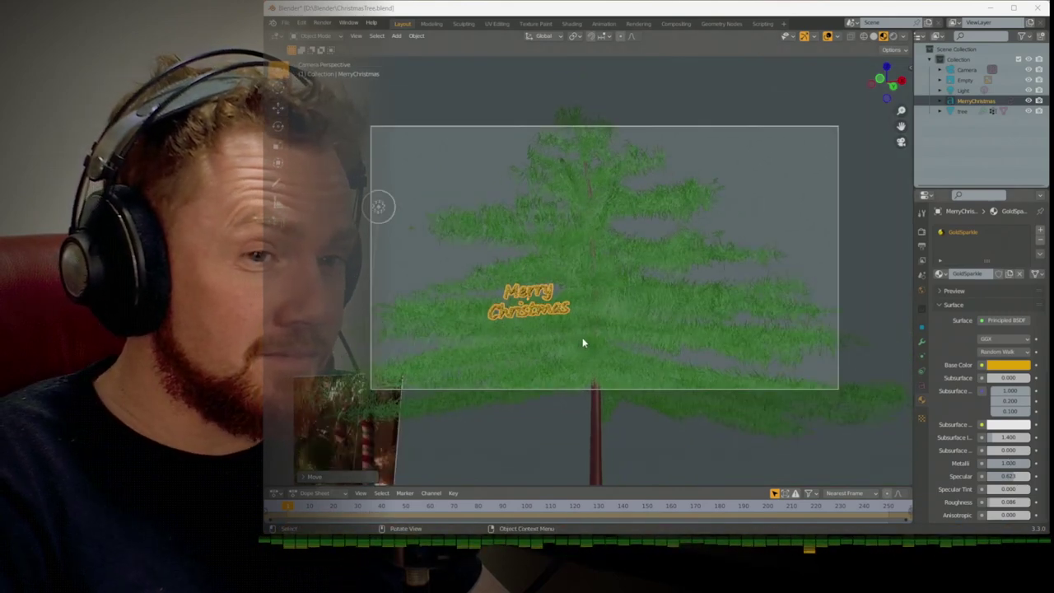
scroll(582, 342, "up", 5)
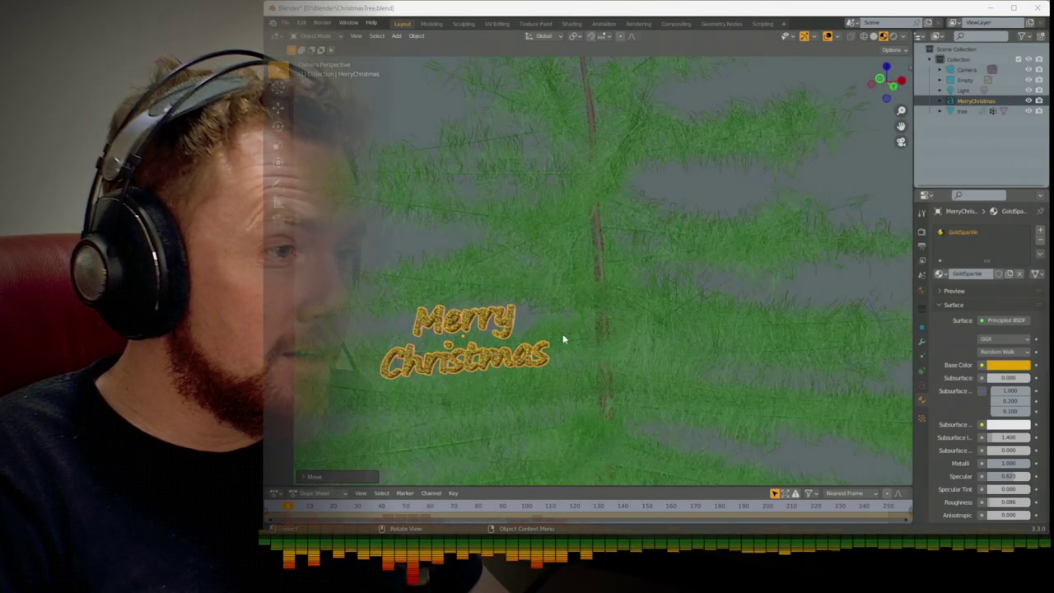
key("F12")
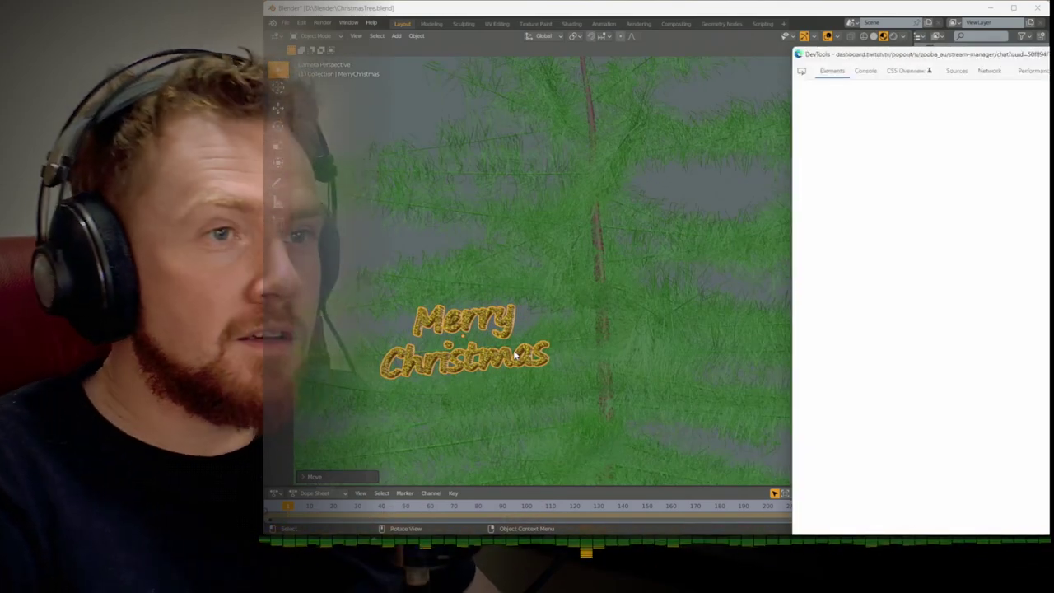
key("F12")
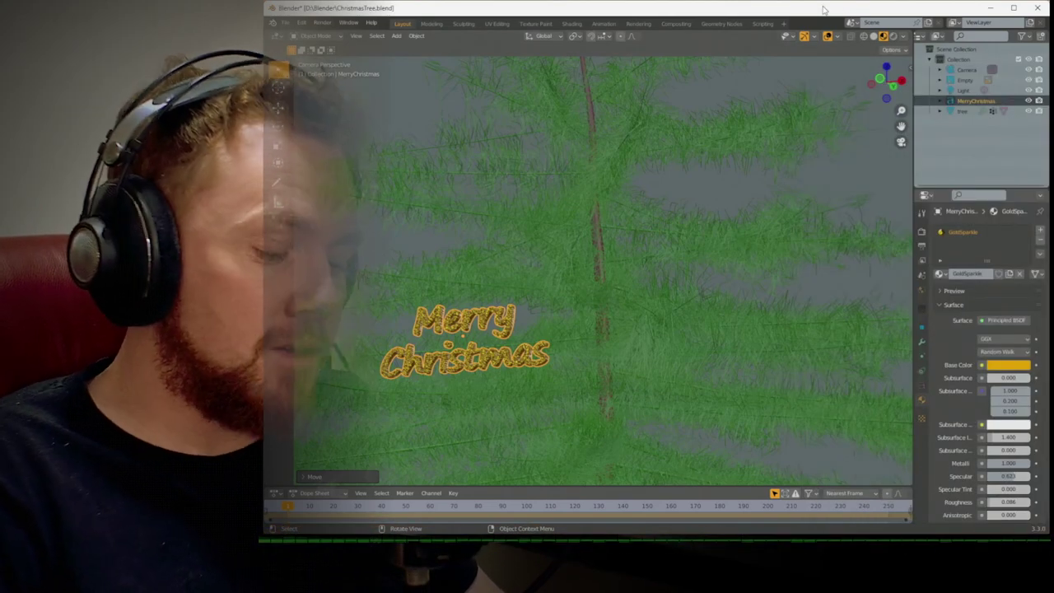
key("F12")
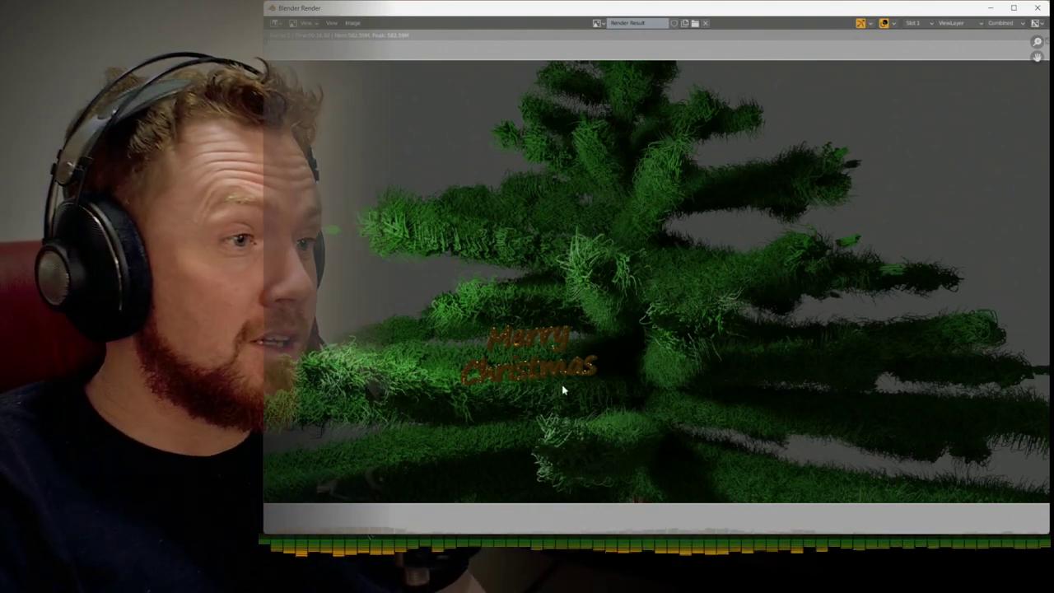
Examine the rendered gold lettering and tree needles up close, and close the render window
scroll(534, 379, "up", 5)
middle_click_drag(586, 339, 703, 270)
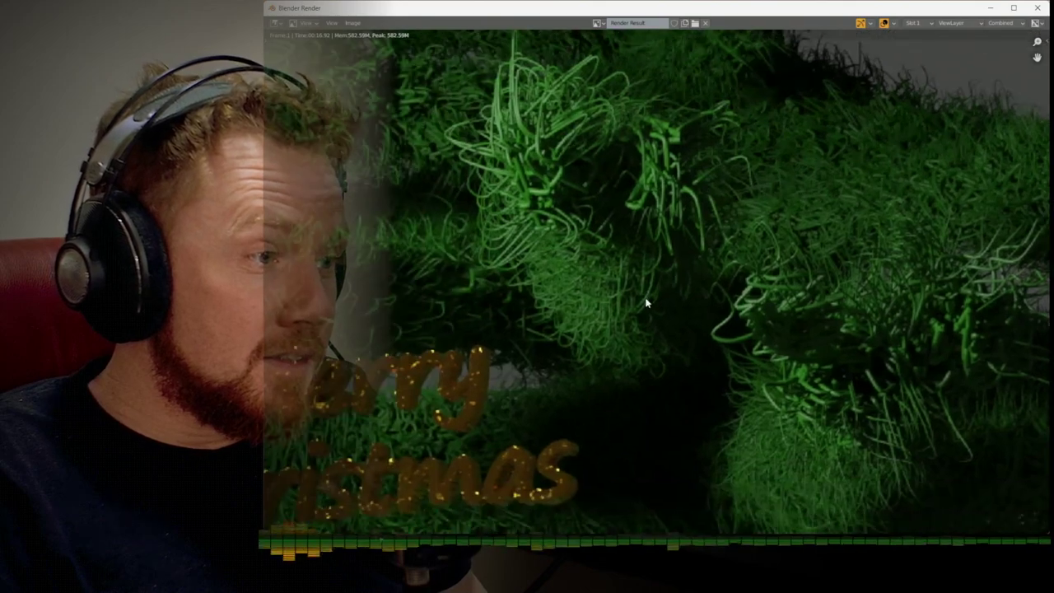
scroll(647, 303, "down", 3)
middle_click_drag(636, 356, 663, 345)
key("Escape")
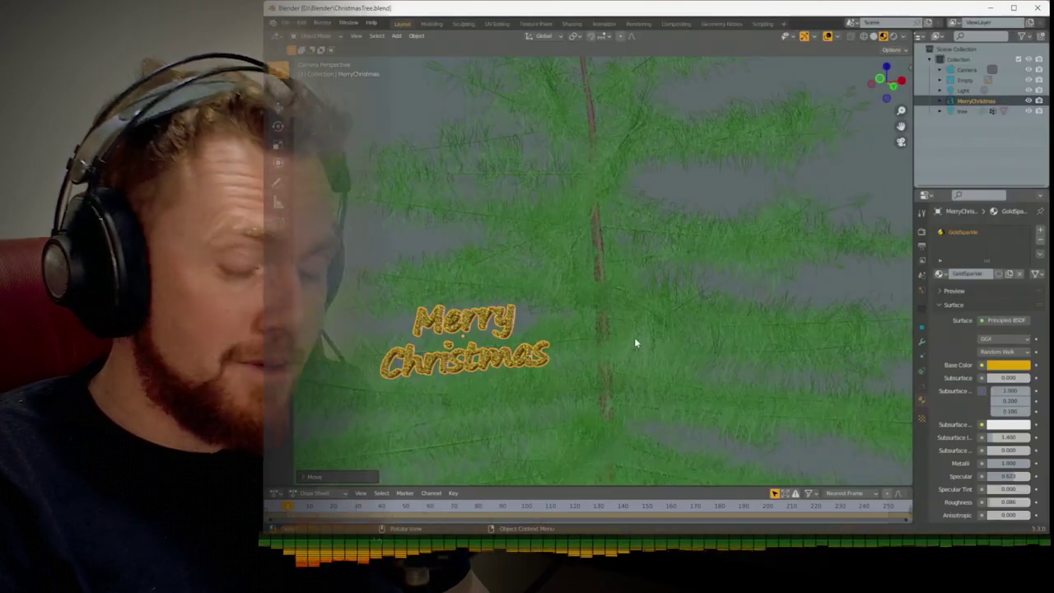
In side view, move the Merry Christmas lettering slightly up and inward toward the trunk so it sits against the branches
key("KP_3")
scroll(633, 337, "down", 3)
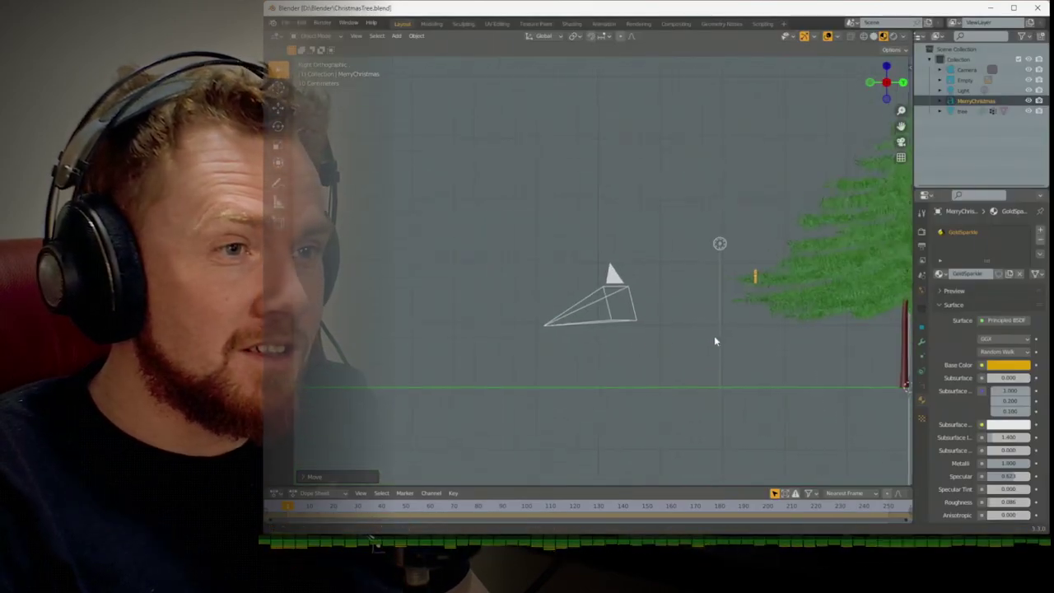
middle_click_drag(714, 335, 667, 343, "shift")
key("g")
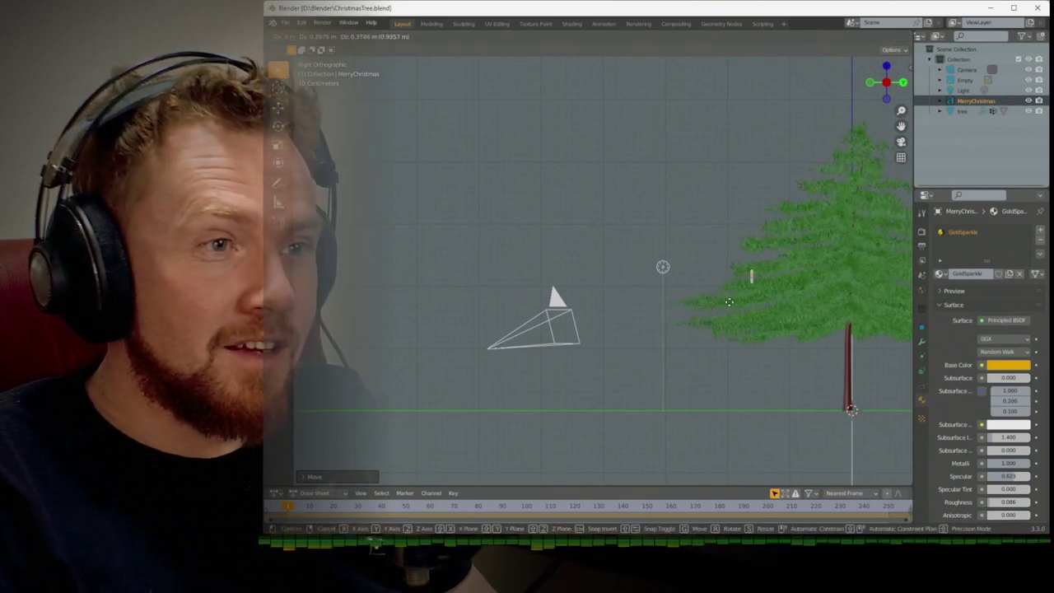
left_click(710, 306)
Tilt the lettering slightly in side view so its top leans back toward the tree
scroll(799, 304, "up", 5)
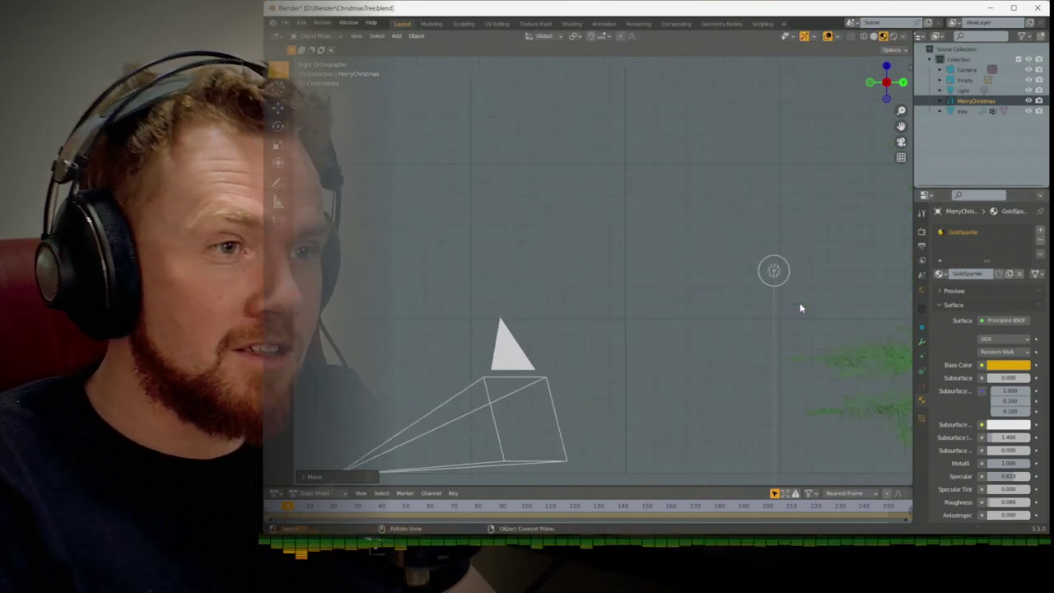
middle_click_drag(799, 303, 583, 302, "shift")
key("r")
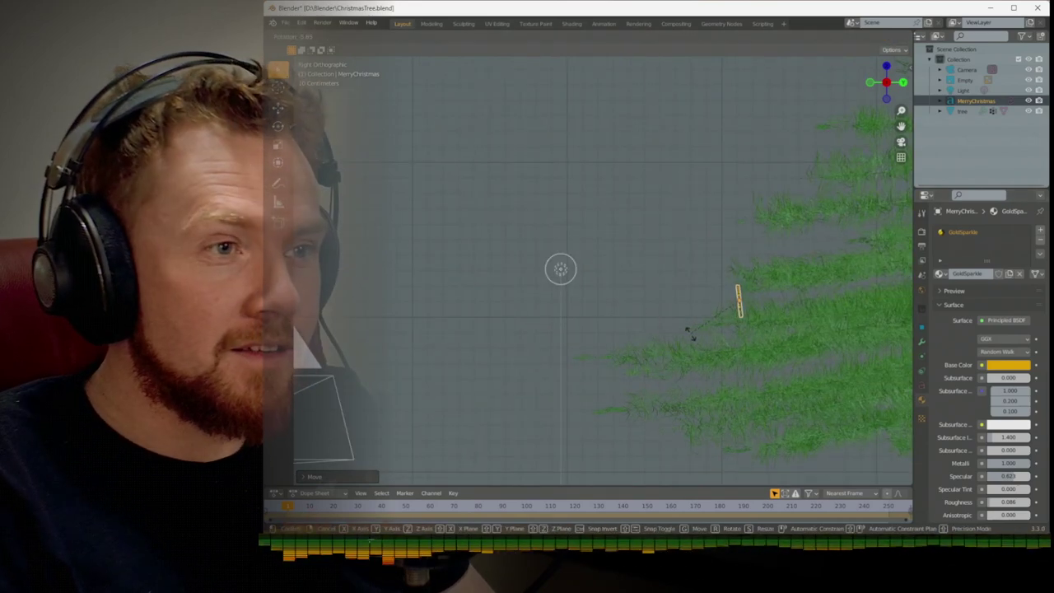
left_click(705, 312)
Check the lettering from the front and above, and move it about 0.35 m deeper into the branches in side view
key("KP_1")
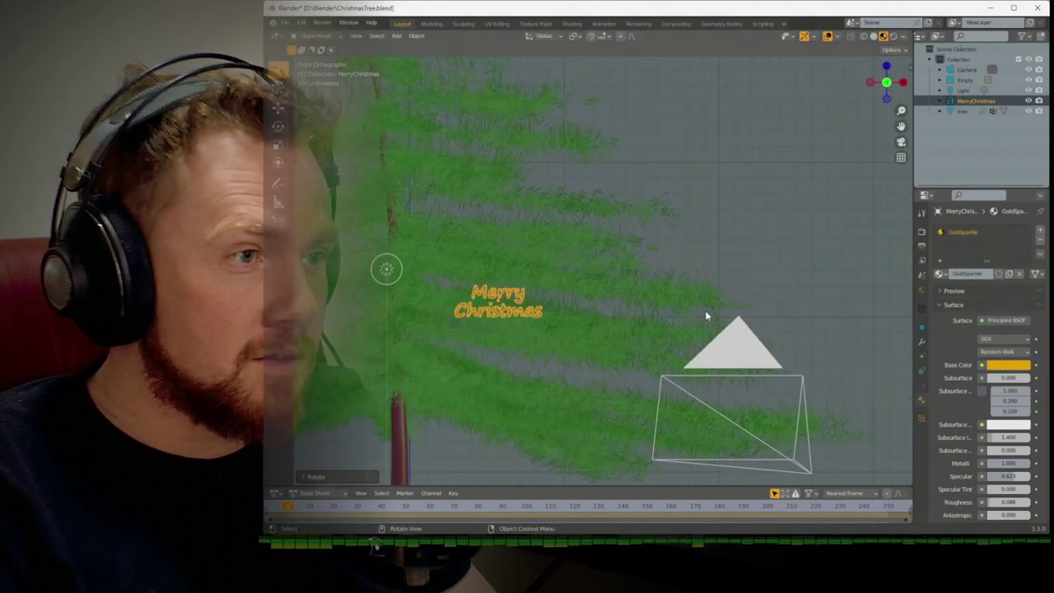
key("KP_7")
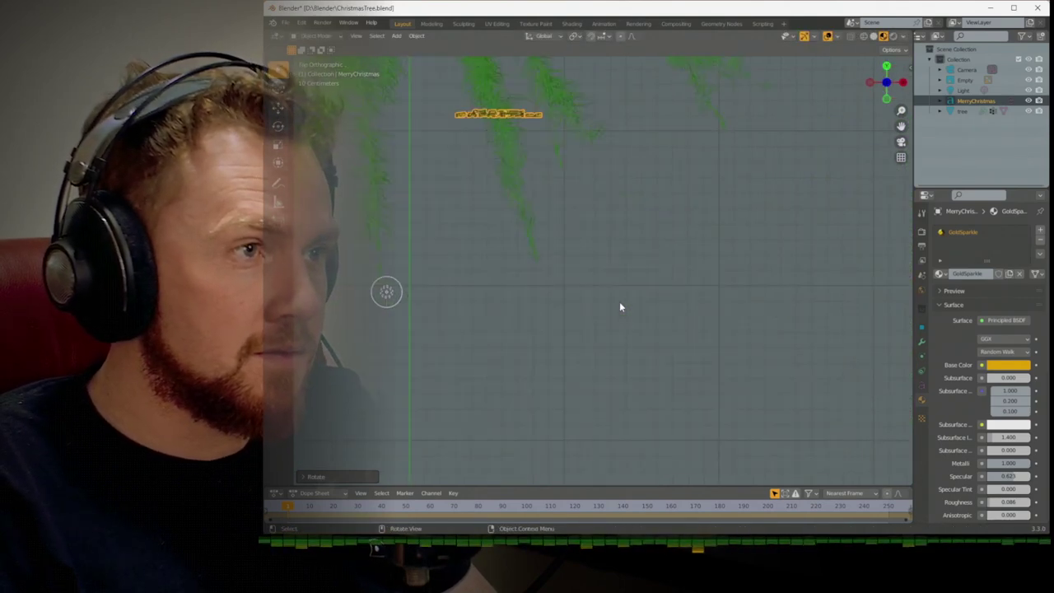
scroll(619, 301, "down", 5)
middle_click_drag(633, 268, 653, 281, "shift")
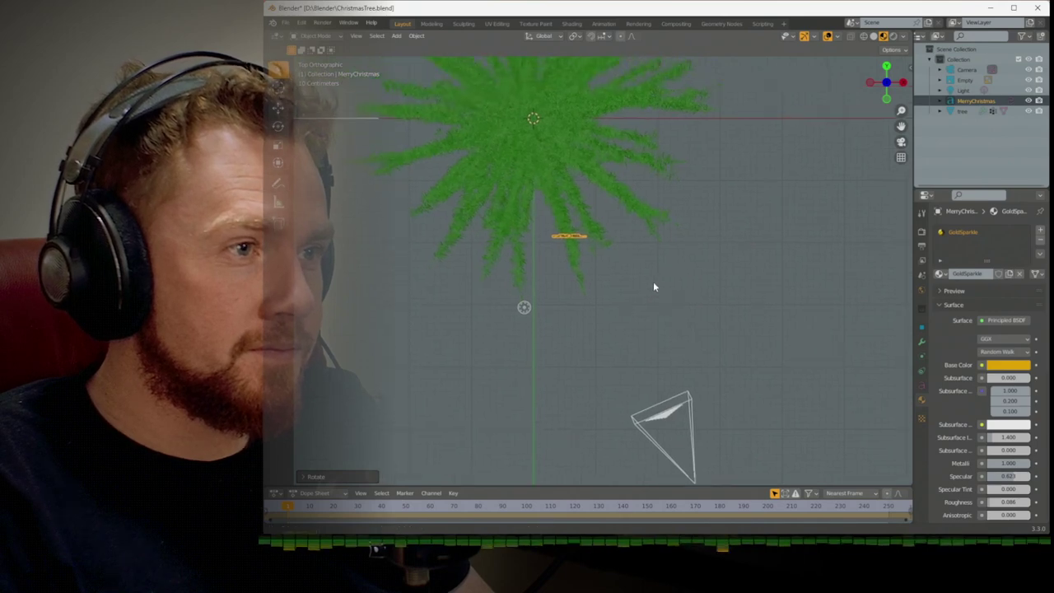
key("KP_3")
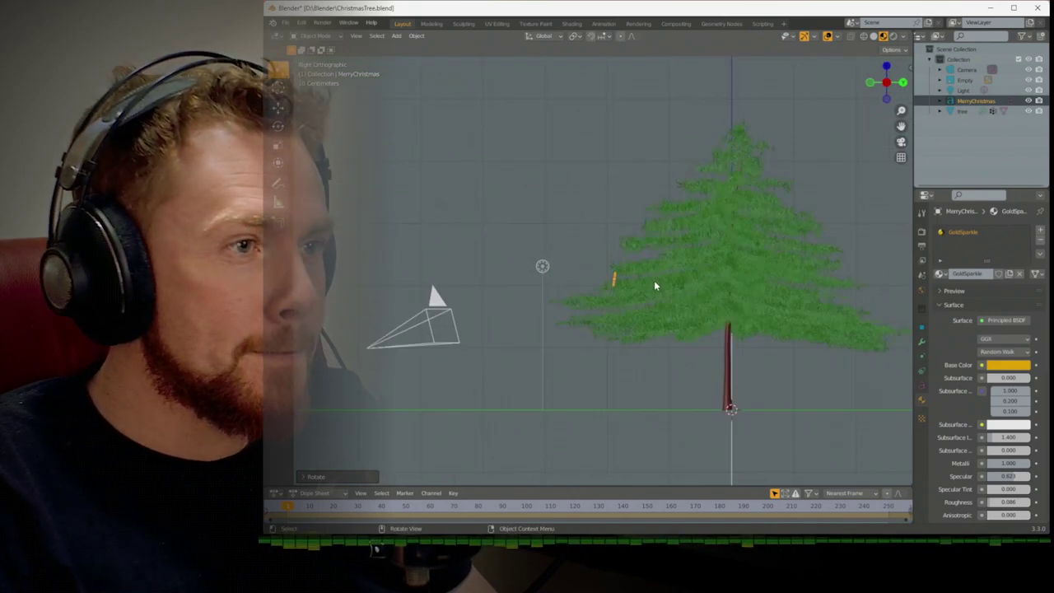
scroll(653, 285, "up", 3)
key("g")
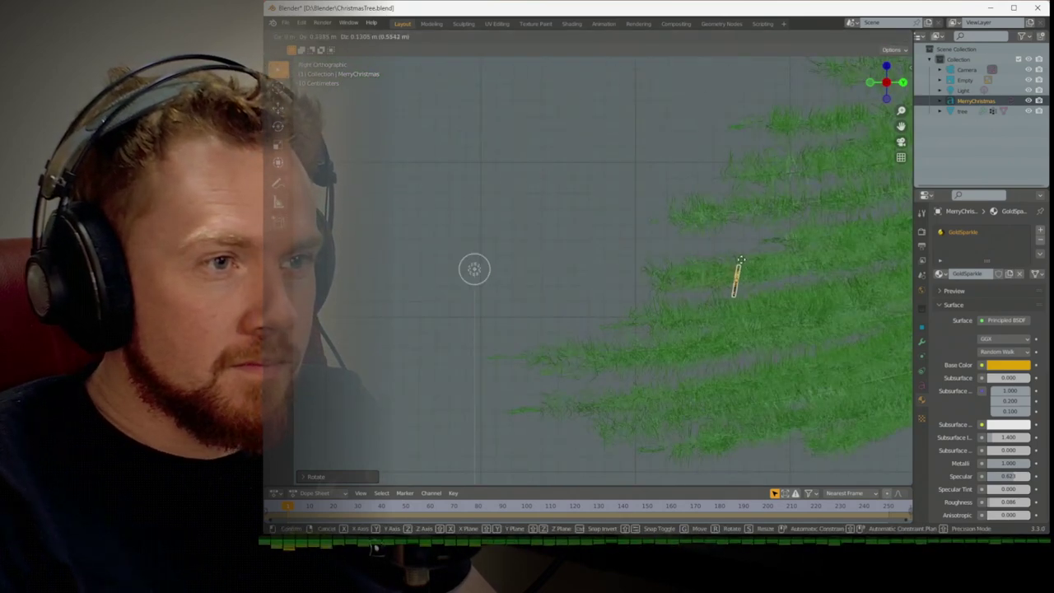
left_click(744, 262)
Rotate the lettering slightly around the global Z axis
key("KP_1")
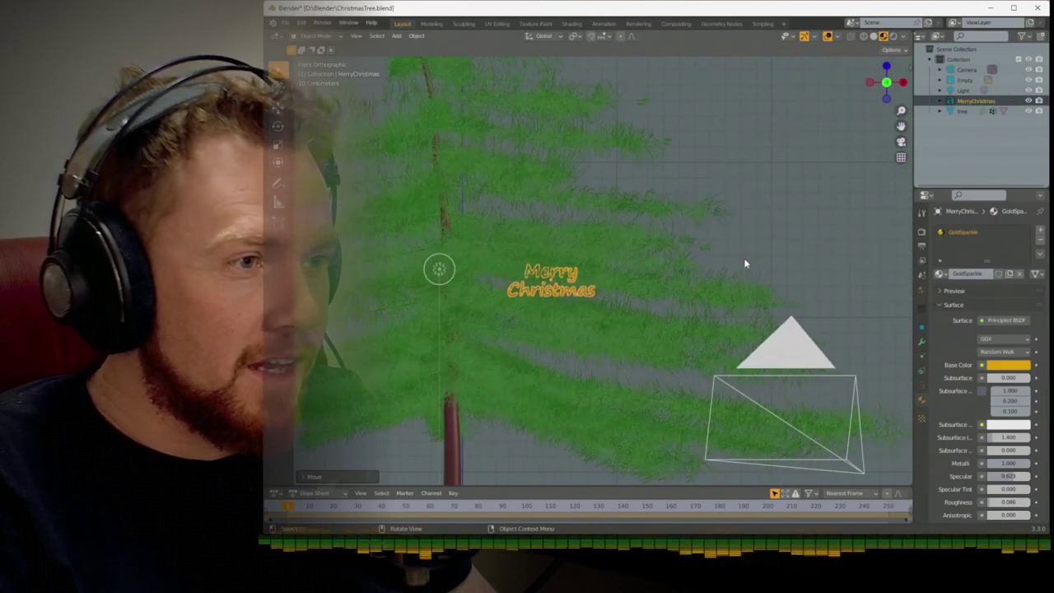
middle_click_drag(744, 264, 683, 354)
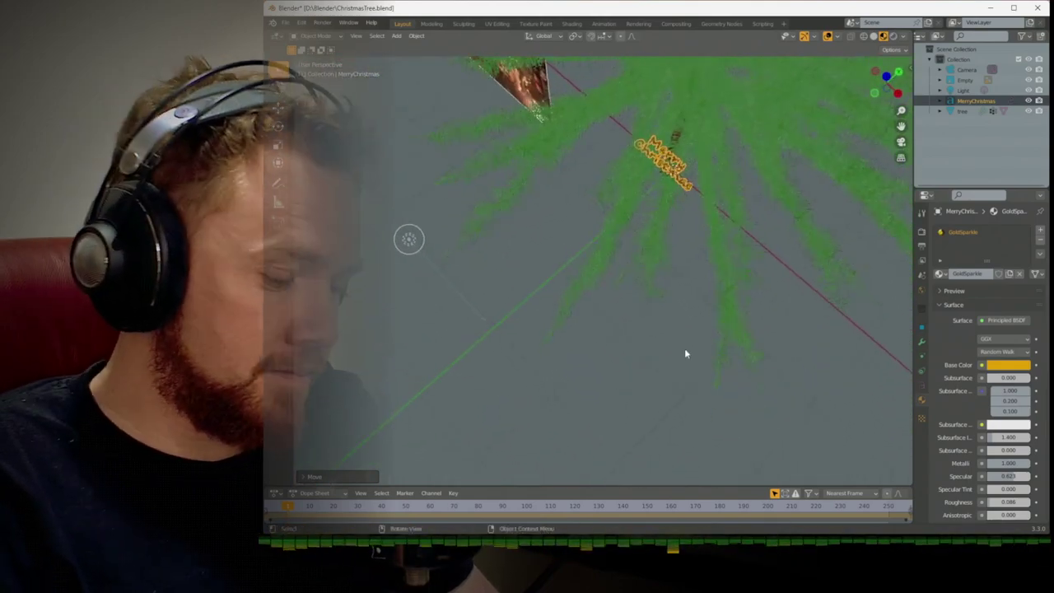
key("r")
key("z")
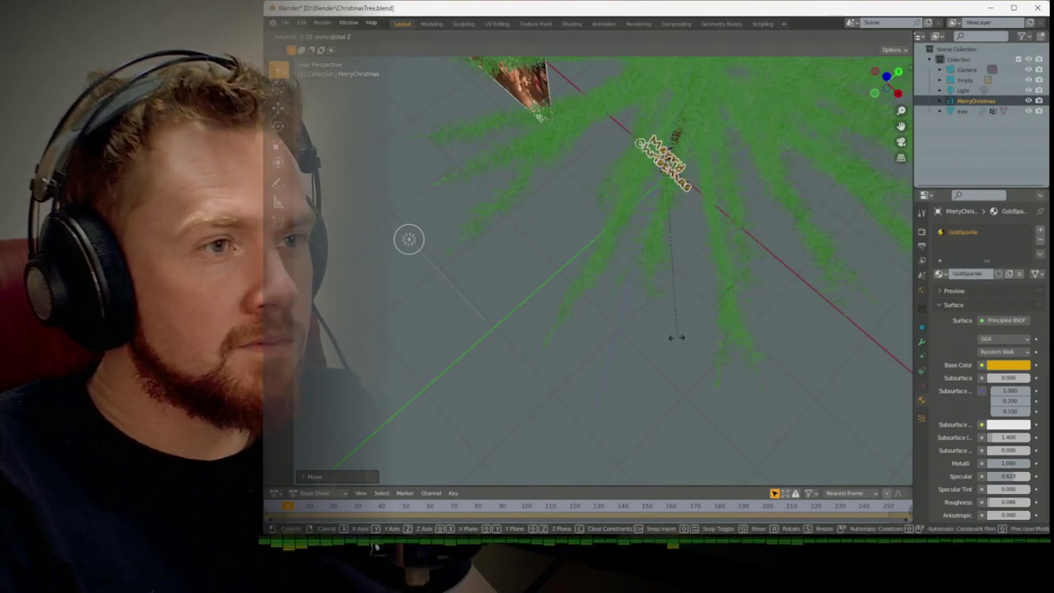
left_click(679, 339)
Check the lettering in the full camera frame, render the image, and close the render window
key("KP_1")
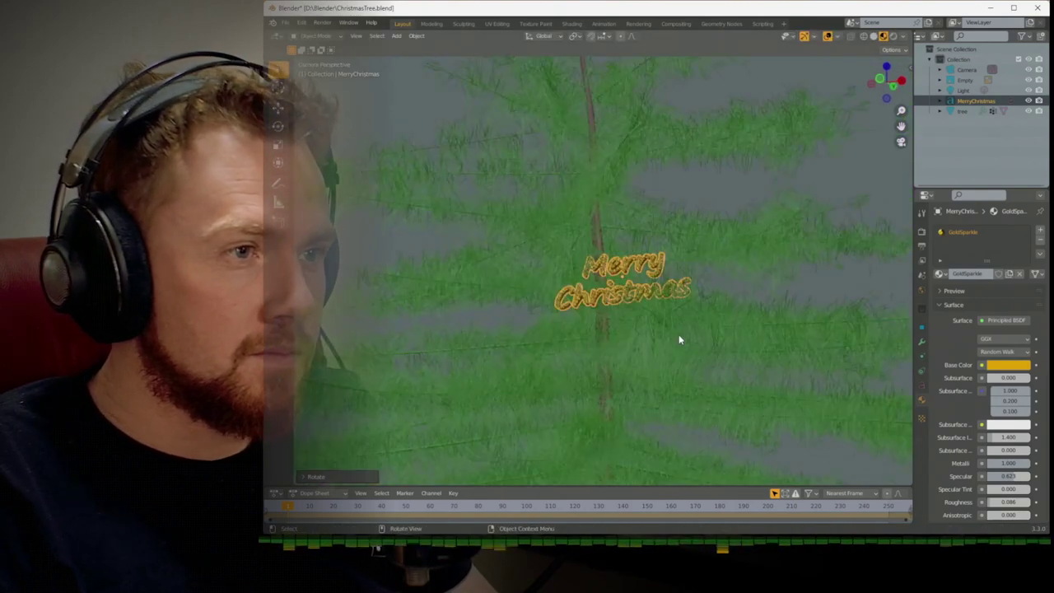
key("KP_0")
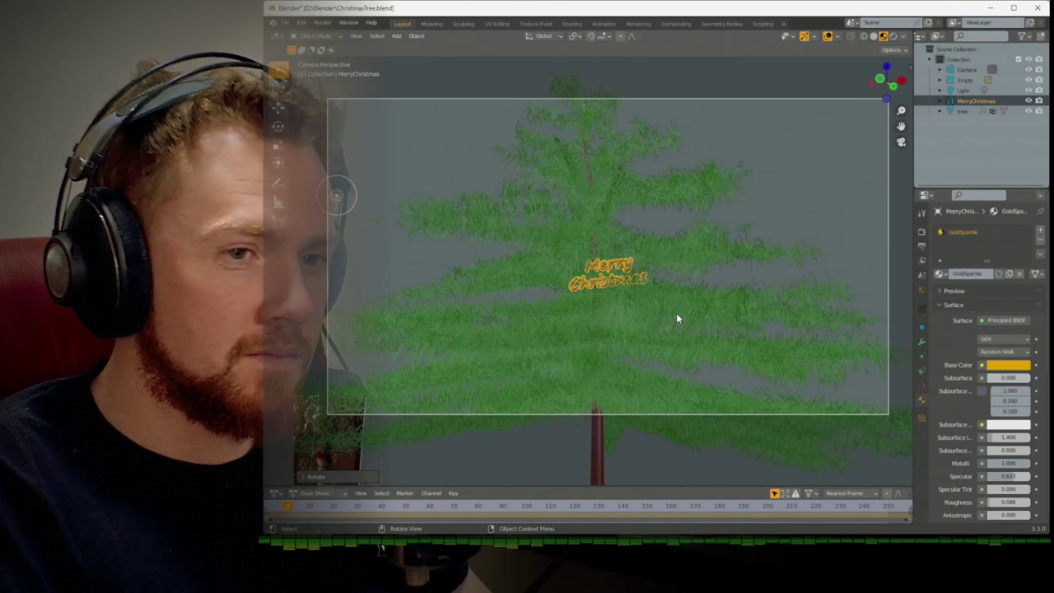
key("F12")
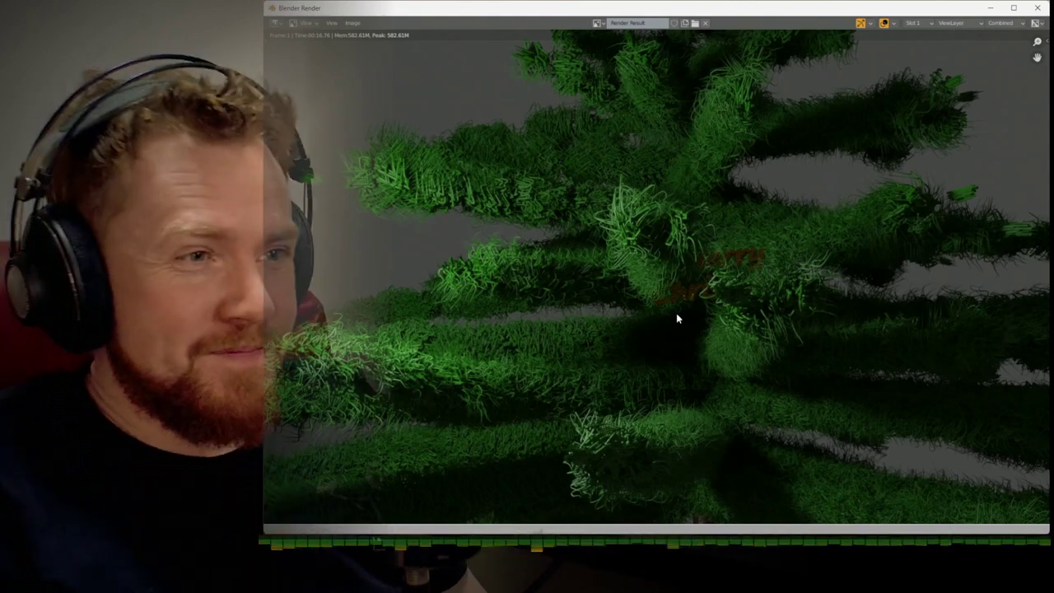
key("Escape")
In camera view, move the lettering about 0.46 m sideways and slightly down, clear of the trunk
scroll(660, 318, "up", 4)
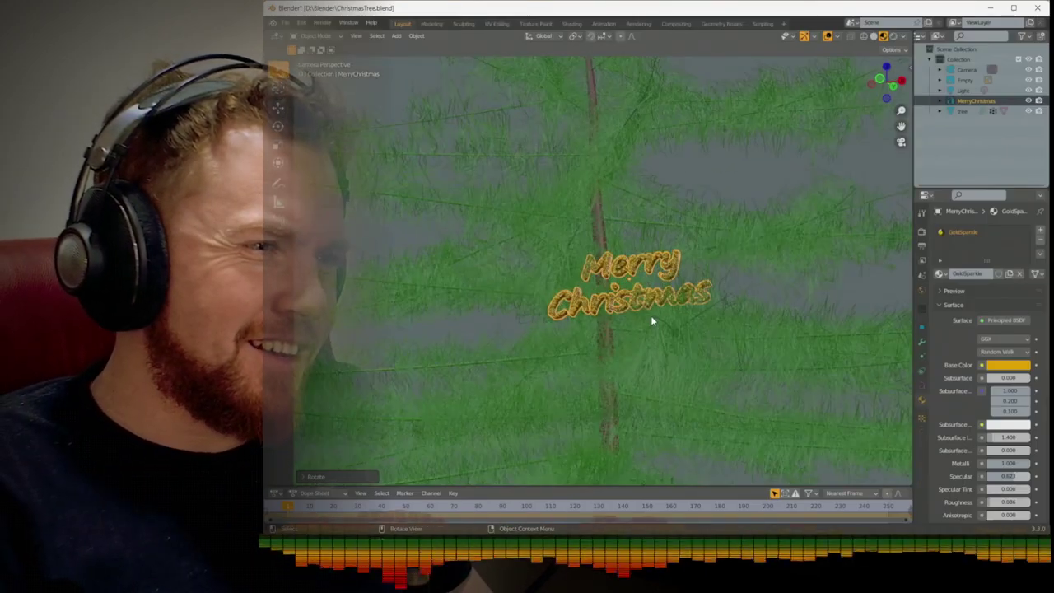
key("g")
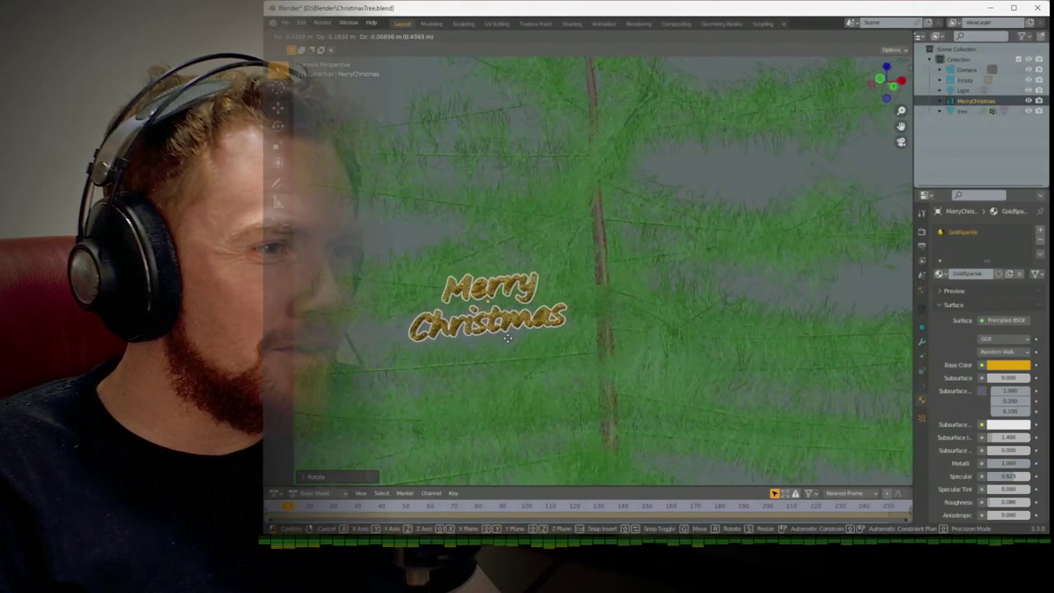
left_click(508, 337)
In top view, move the lettering back closer to the trunk, roughly centred in front of it
key("KP_0")
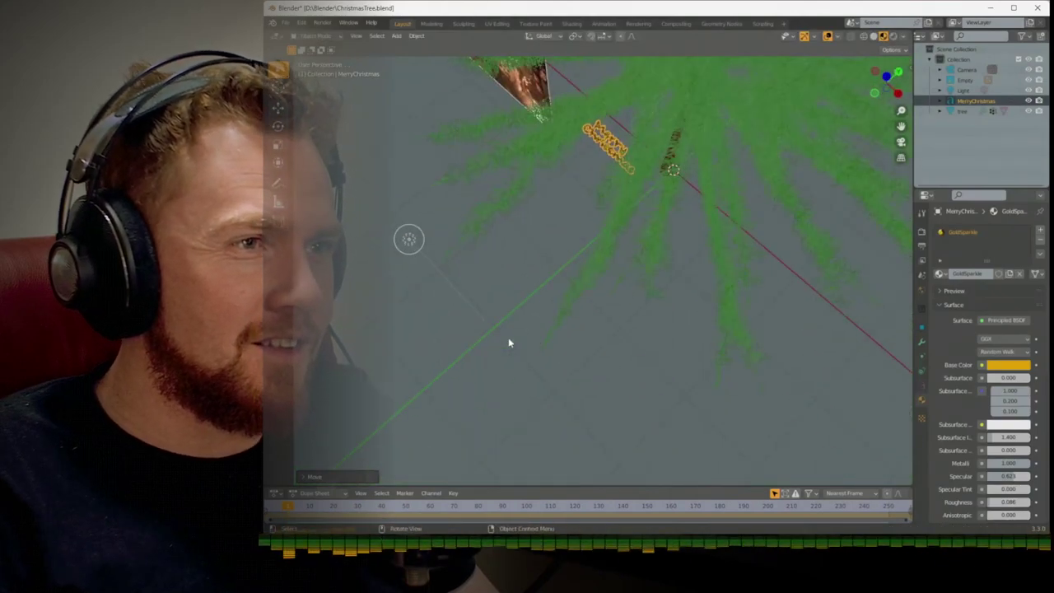
key("KP_0")
key("KP_7")
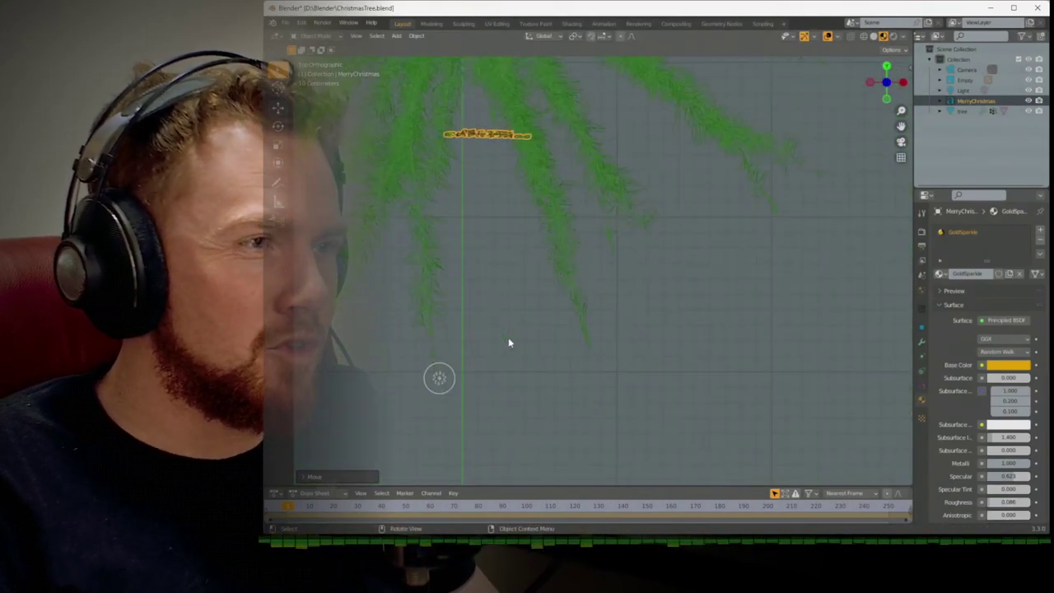
key("g")
left_click(500, 228)
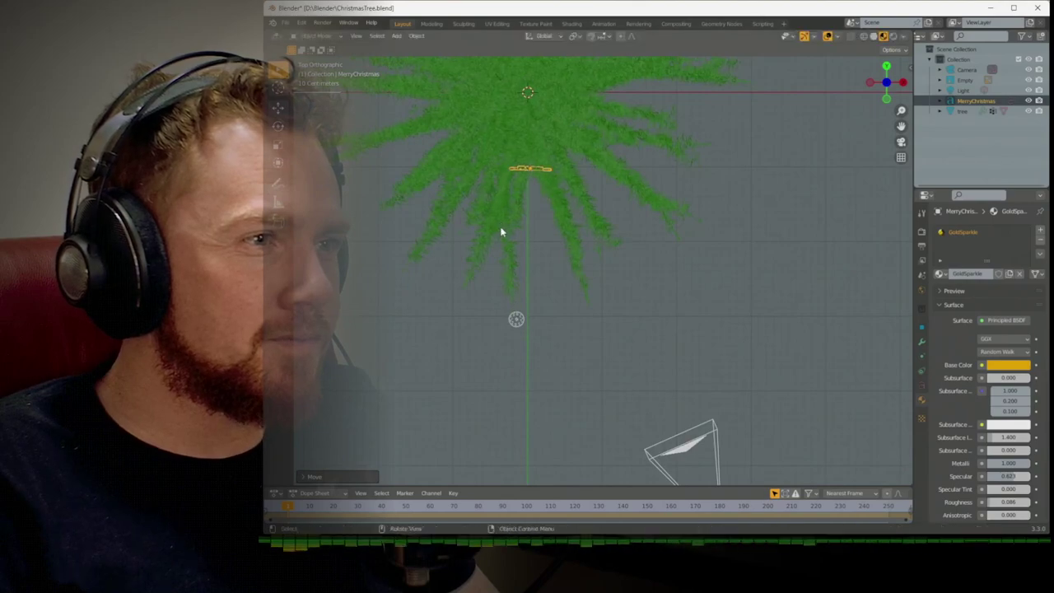
Render the image from the camera, close the render window, and save the Blender file
key("KP_0")
key("F12")
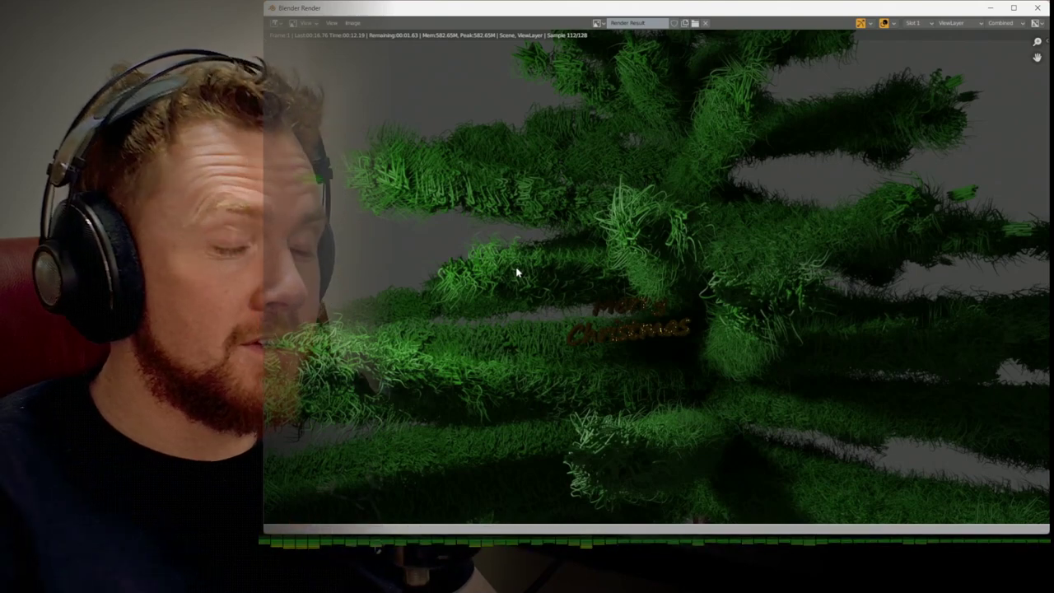
key("Escape")
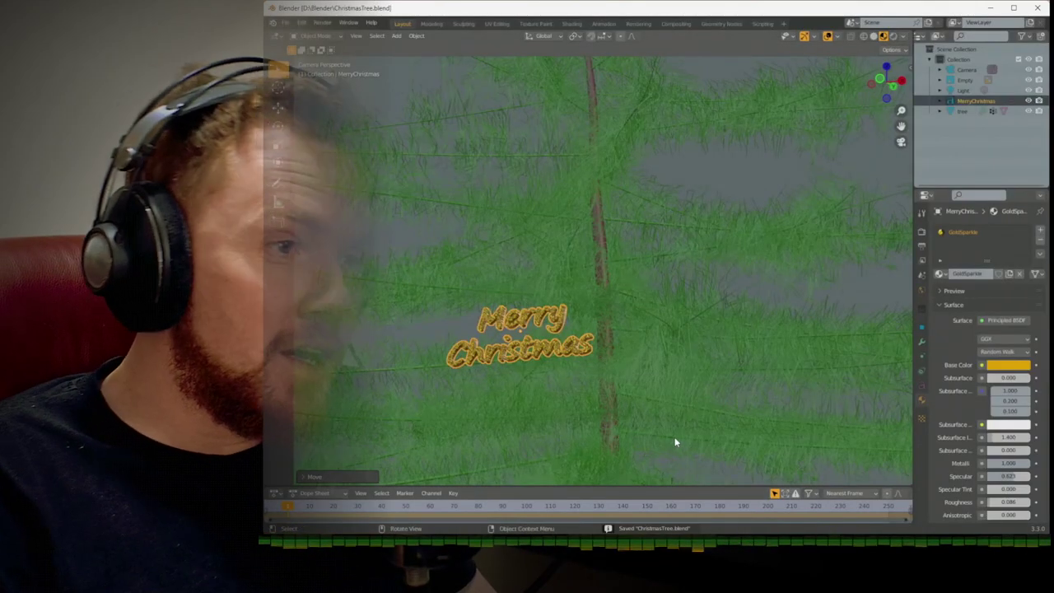
key("Home")
key("ctrl+s")
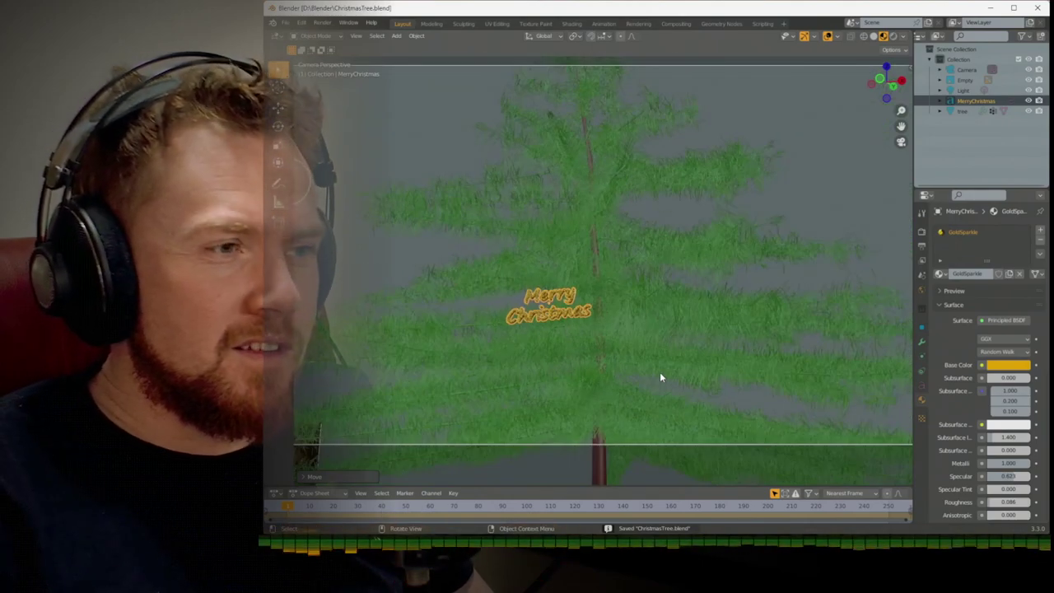
In front view, duplicate the Merry Christmas lettering and place the copy about 2.5 m along X, beside the tree
key("KP_1")
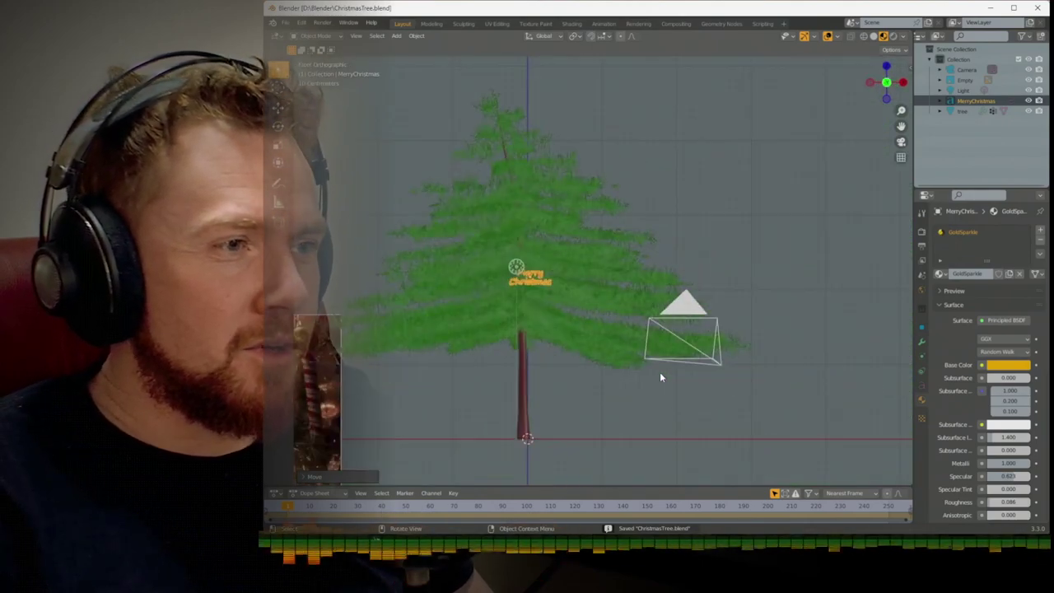
key("shift+d")
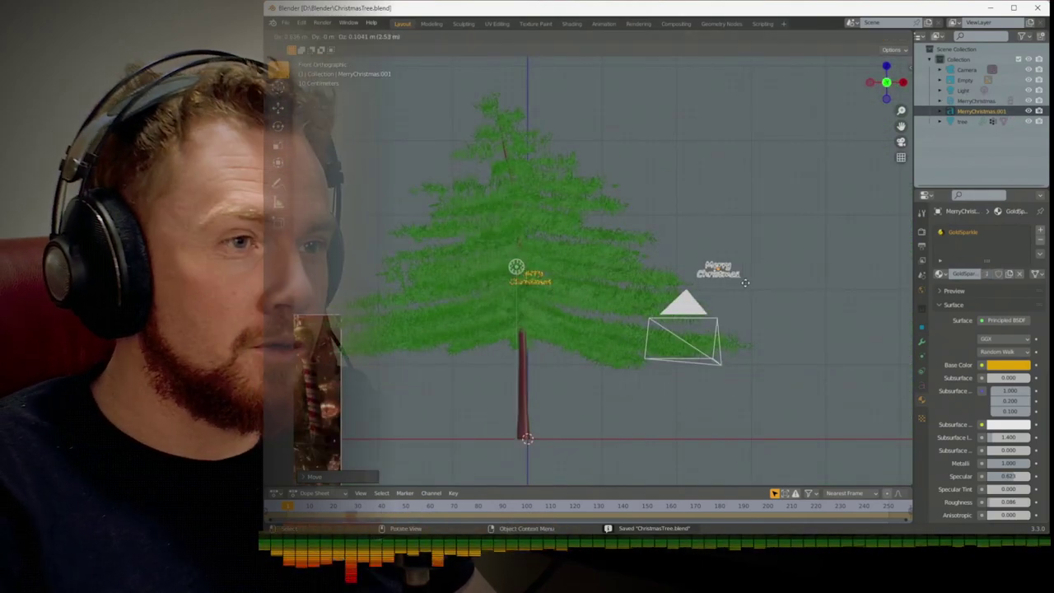
left_click(754, 282)
Replace the duplicated lettering's text with "Joy"
key("Tab")
key("BackSpace")
key("BackSpace")
key("BackSpace")
key("BackSpace")
key("BackSpace")
key("BackSpace")
key("BackSpace")
key("BackSpace")
key("BackSpace")
key("BackSpace")
key("BackSpace")
key("BackSpace")
key("BackSpace")
key("BackSpace")
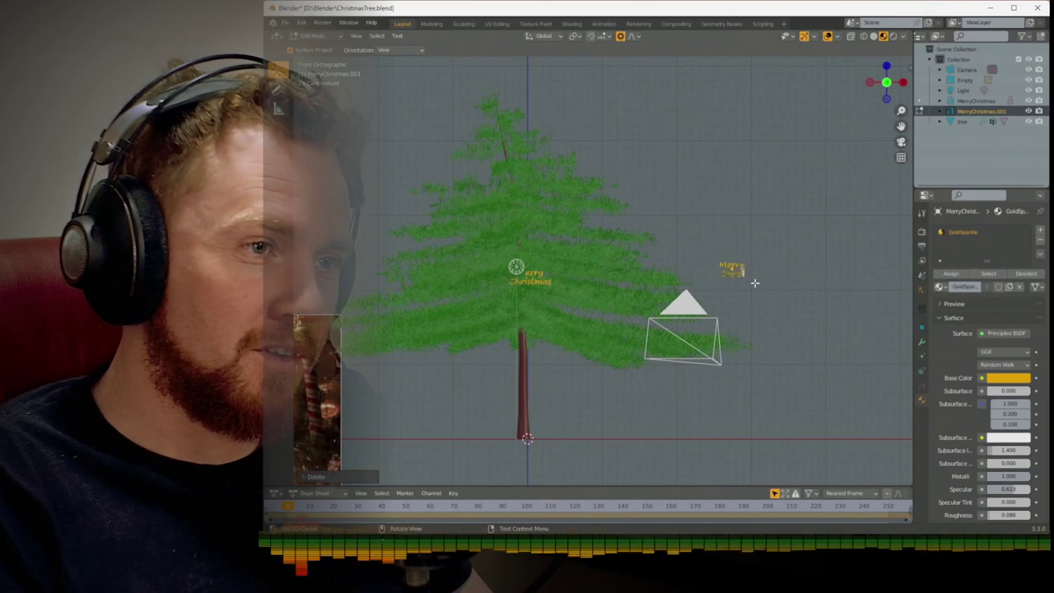
key("BackSpace")
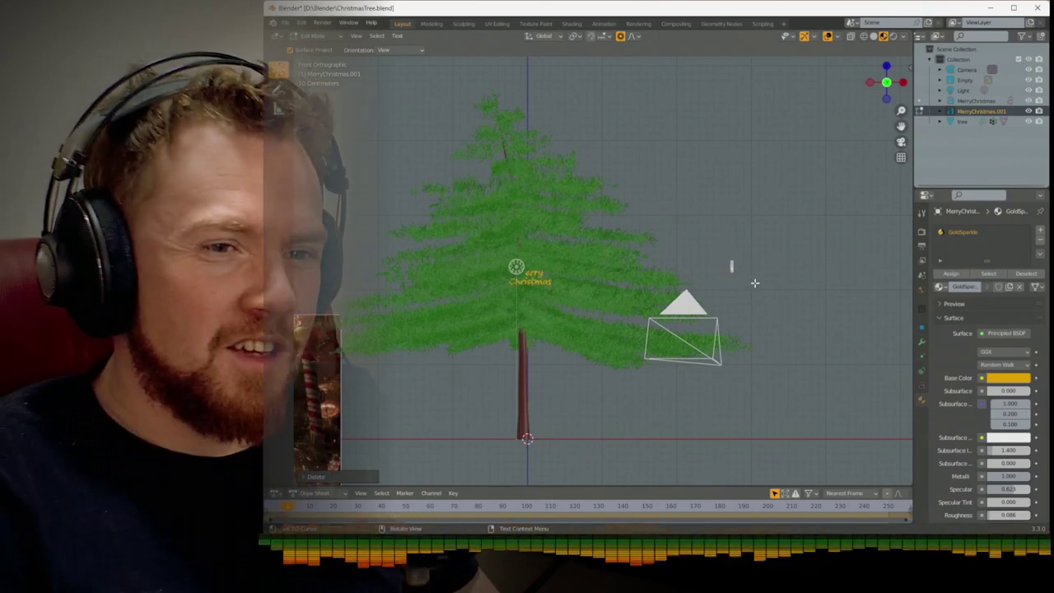
scroll(754, 282, "down", 5)
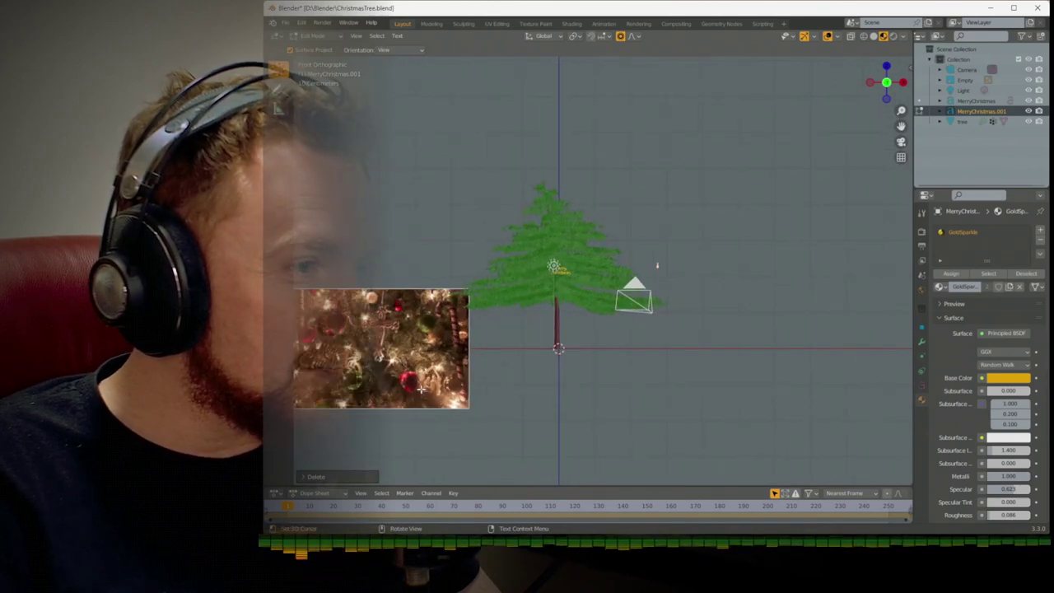
scroll(584, 364, "up", 3)
scroll(583, 364, "up", 3)
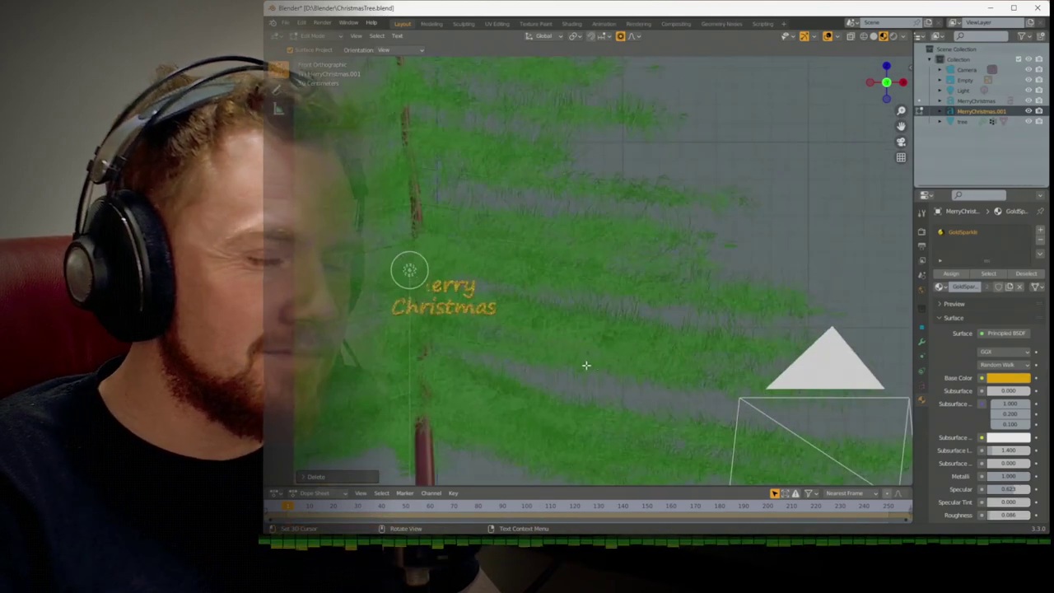
scroll(649, 368, "down", 1)
type("oy")
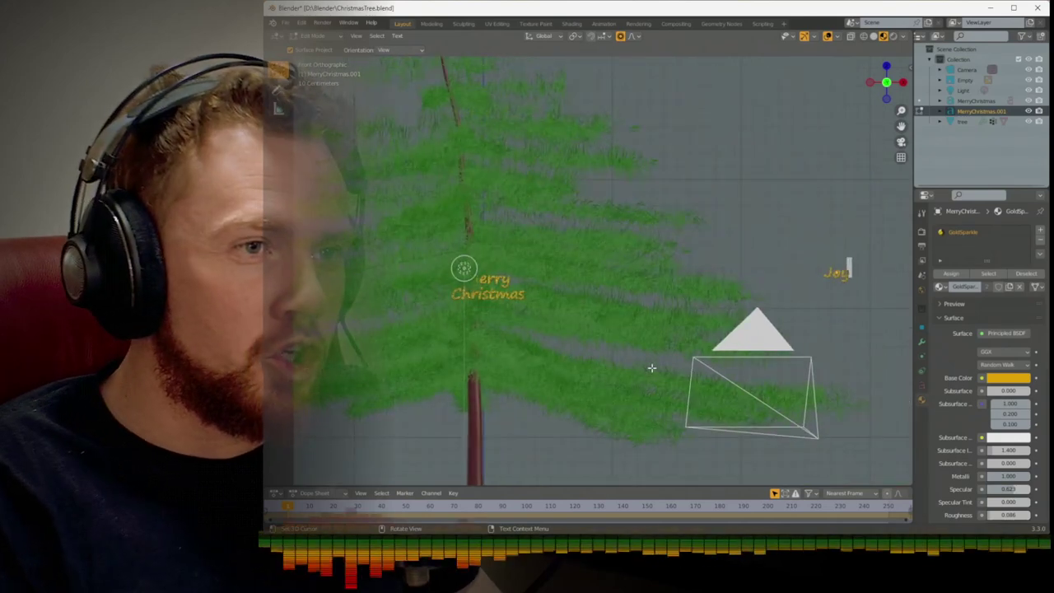
Change the Joy text's regular font to Comic Sans MS and set its size to 0.4
left_click(919, 384)
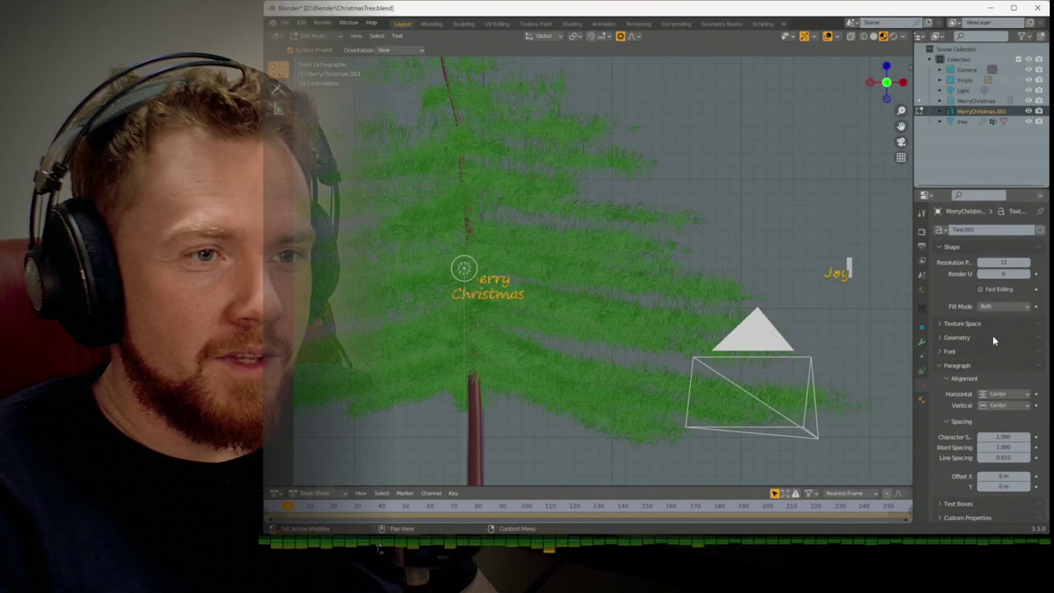
left_click(946, 351)
left_click(1022, 368)
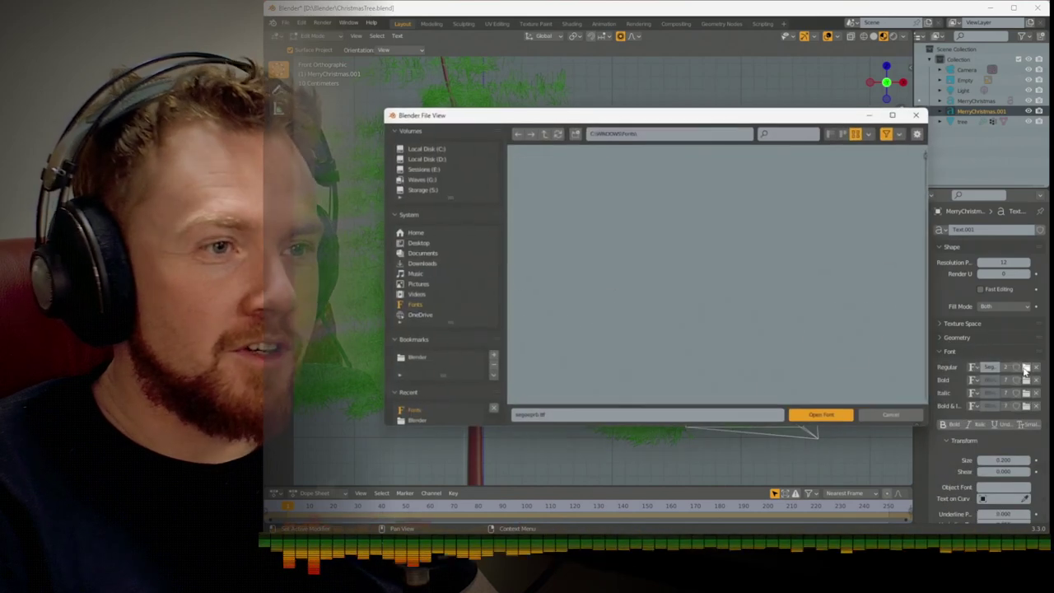
scroll(823, 280, "down", 5)
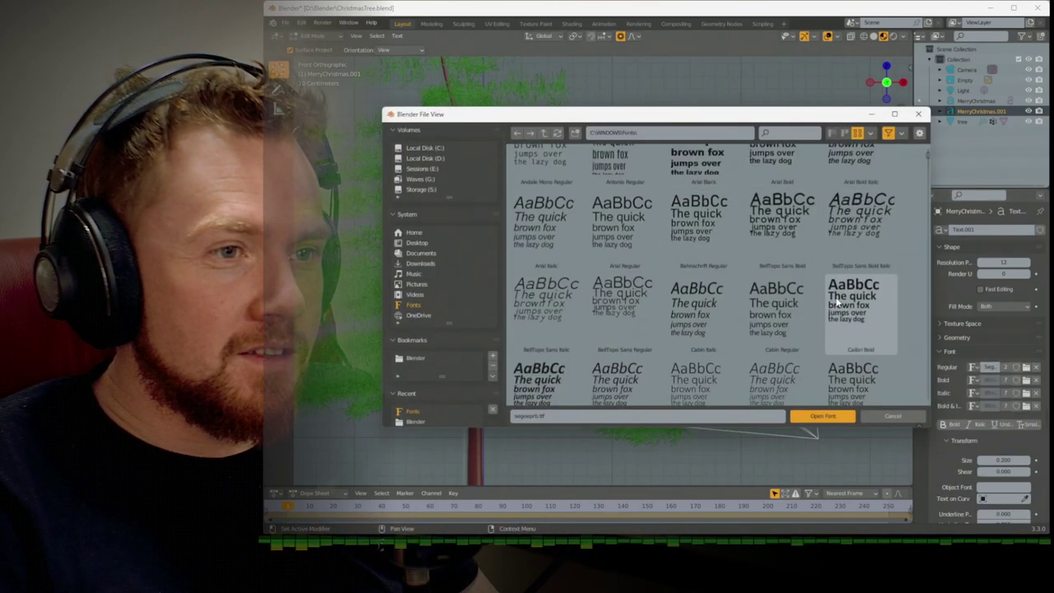
scroll(774, 305, "down", 1)
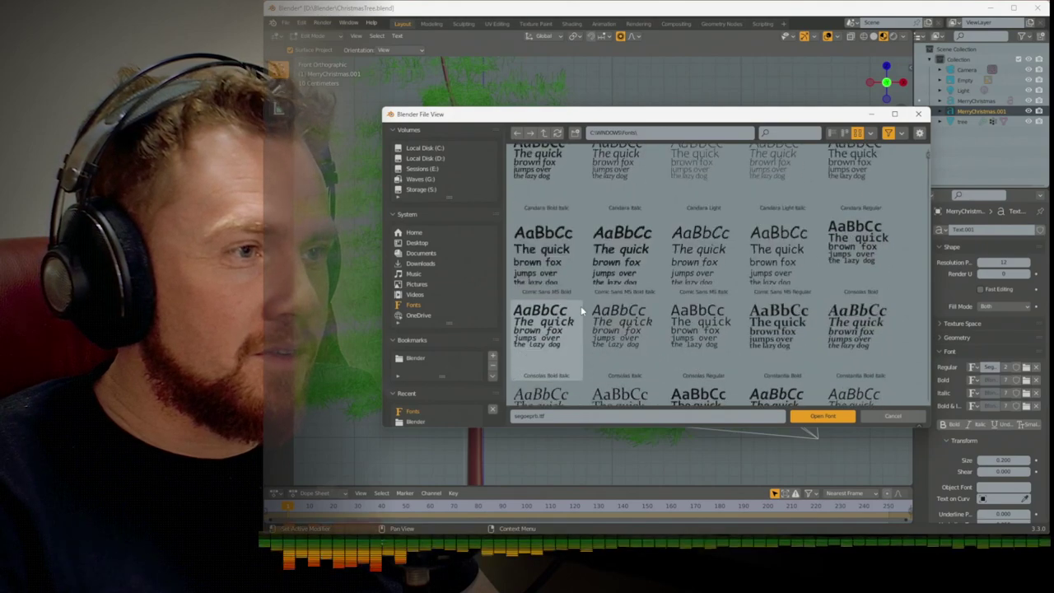
double_click(577, 282)
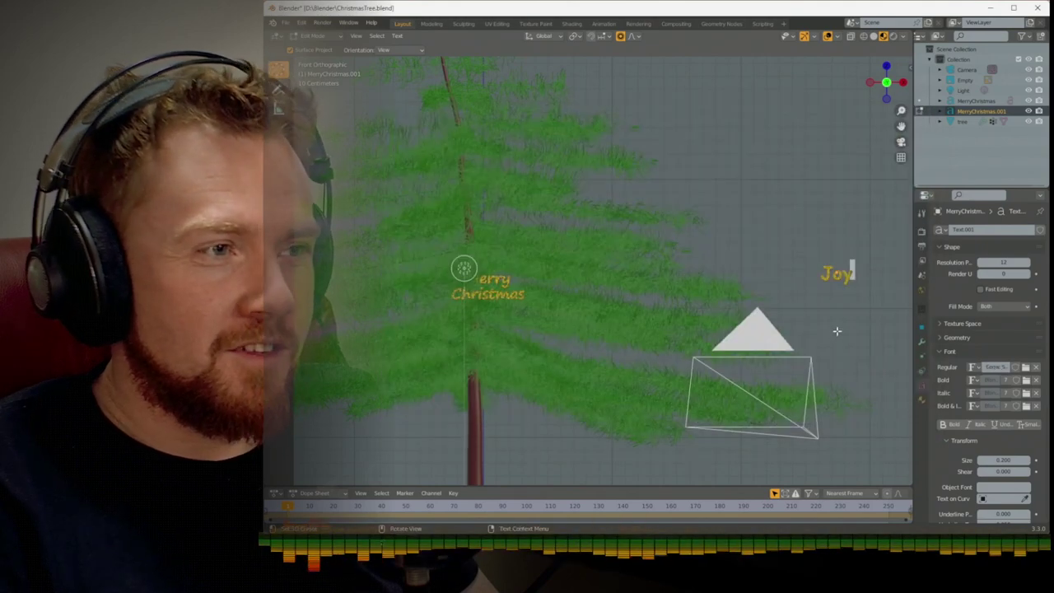
left_click(1003, 460)
type("0.4")
key("Return")
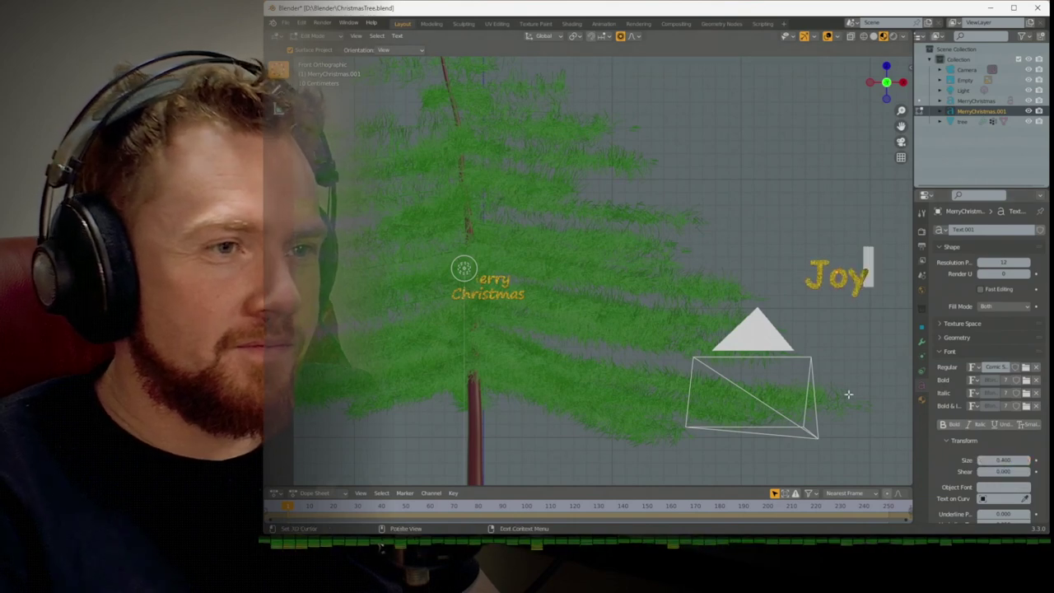
Set the Joy text's size to 0.3 and leave text editing
left_click(1003, 459)
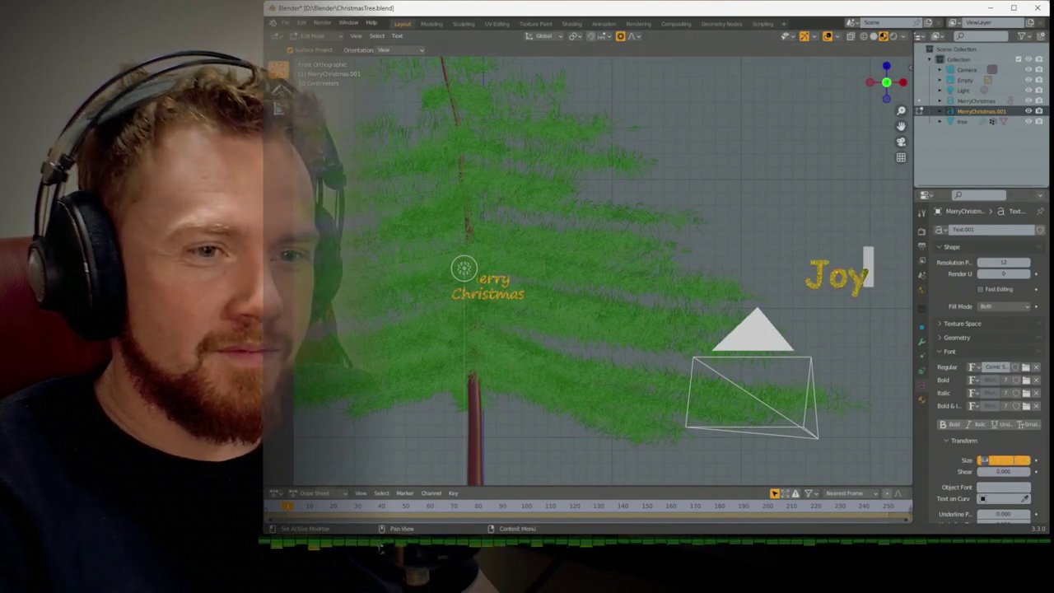
type("0.3")
key("Return")
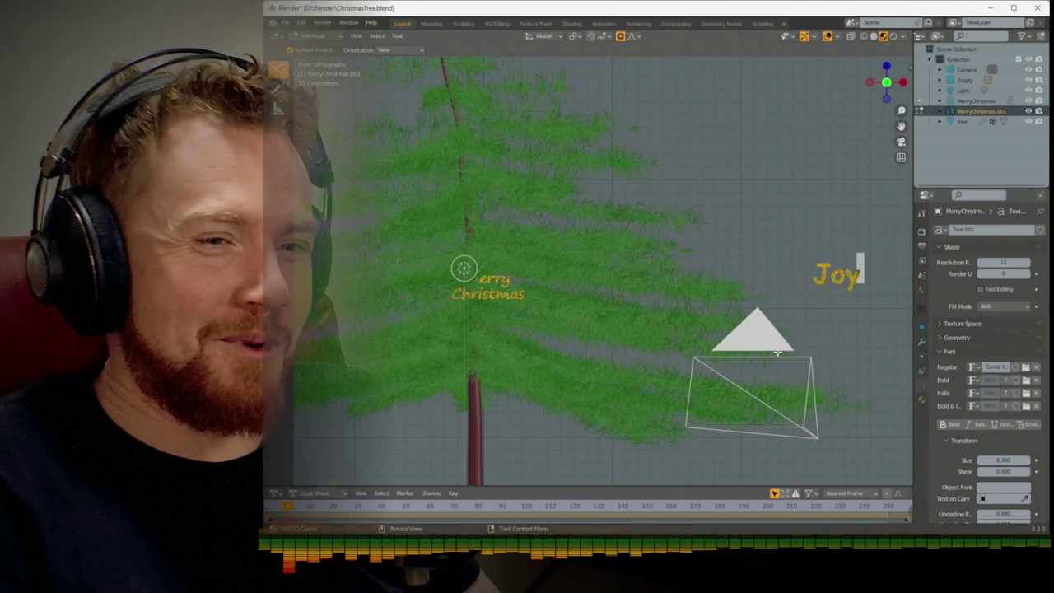
key("Tab")
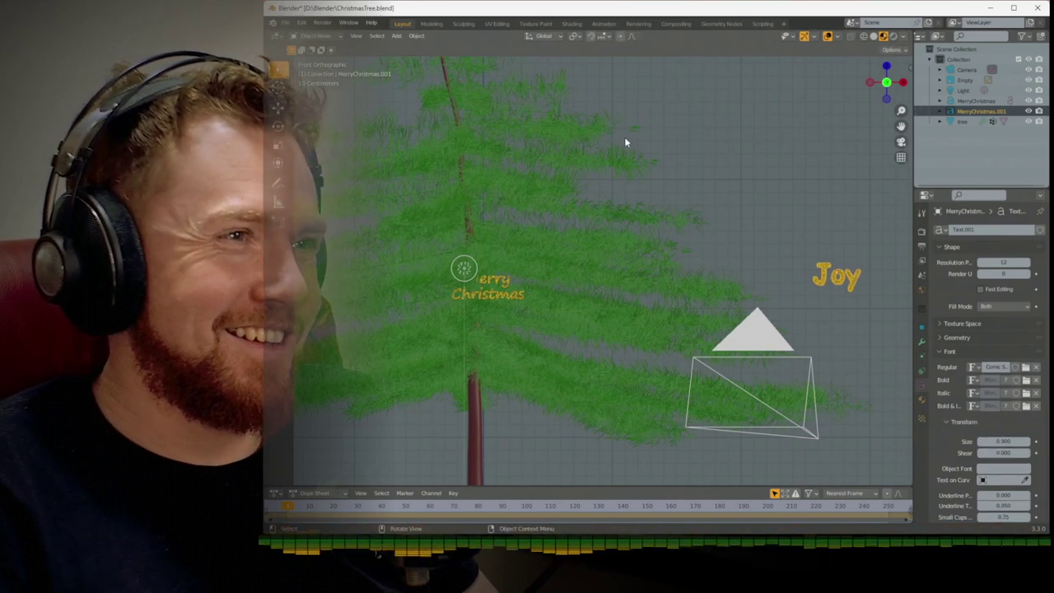
In the Shading workspace, make the Joy text's GoldSparkle material a separate copy and name it RedSparkle
left_click(572, 24)
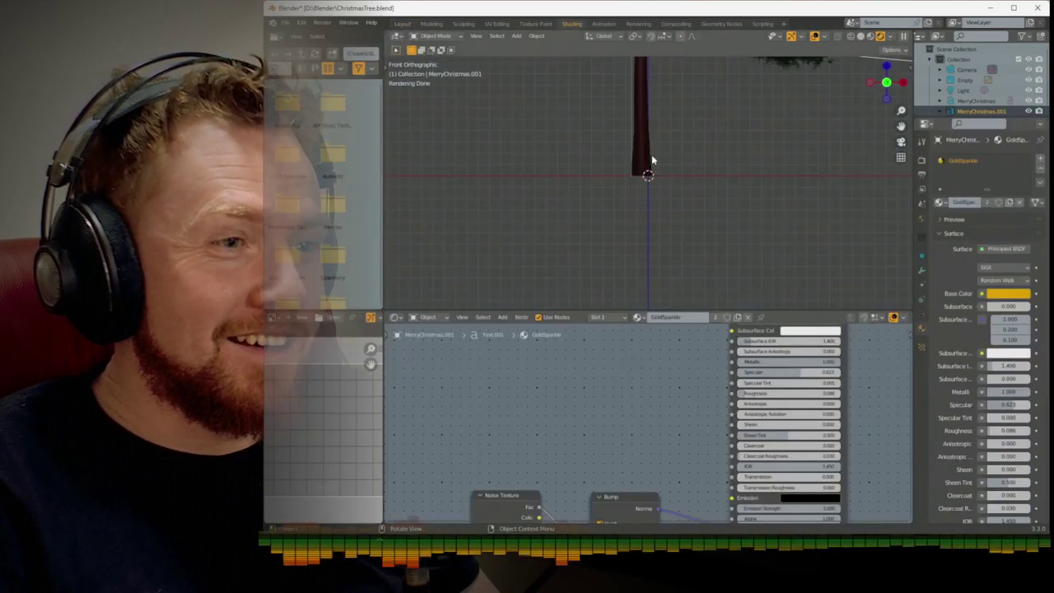
scroll(665, 229, "down", 4)
middle_click_drag(689, 154, 673, 298, "shift")
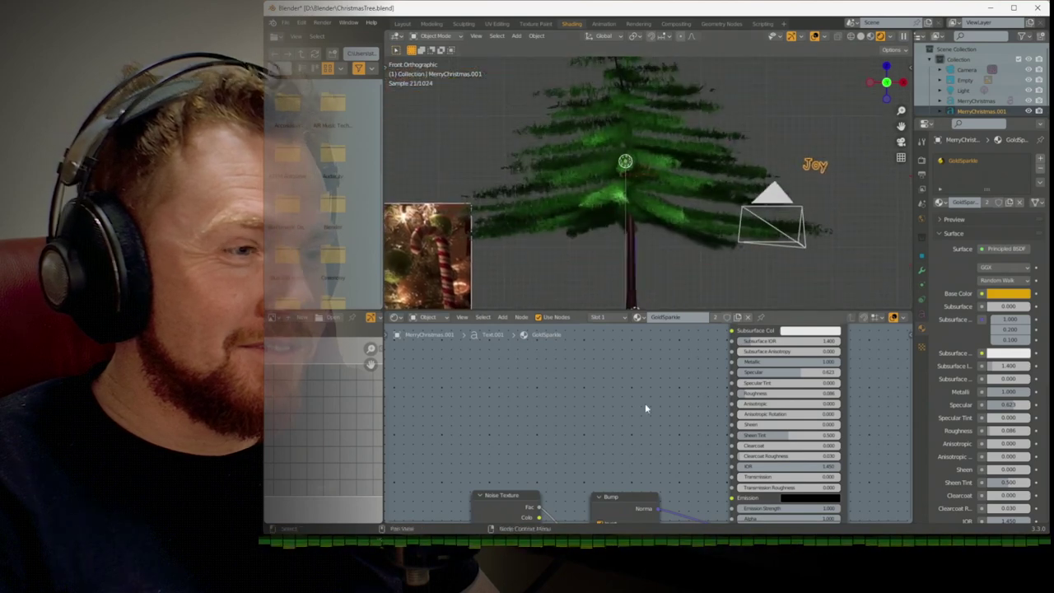
middle_click_drag(635, 426, 616, 370)
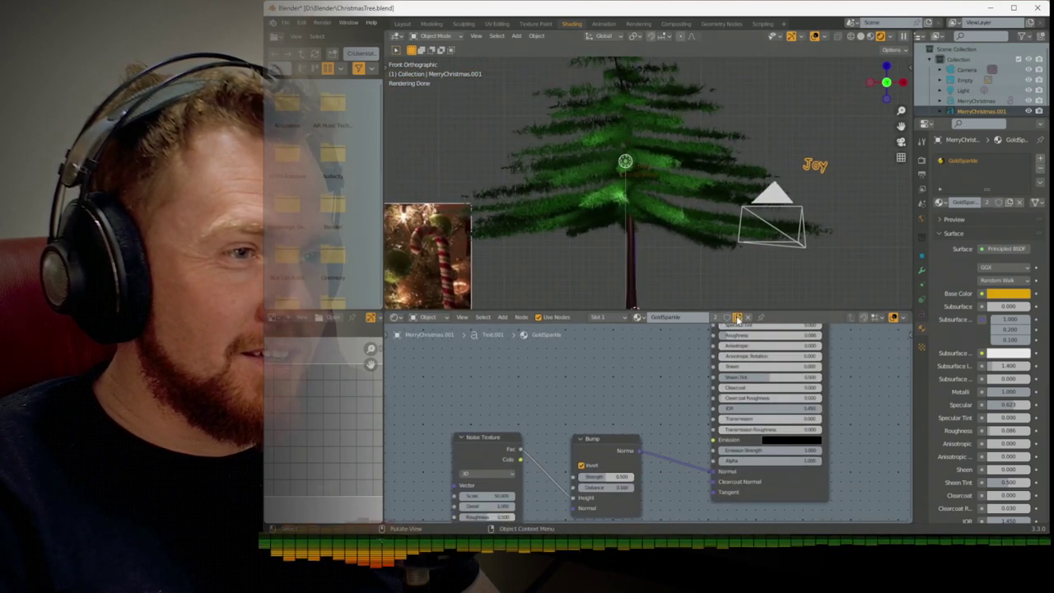
left_click(714, 317)
type("Red")
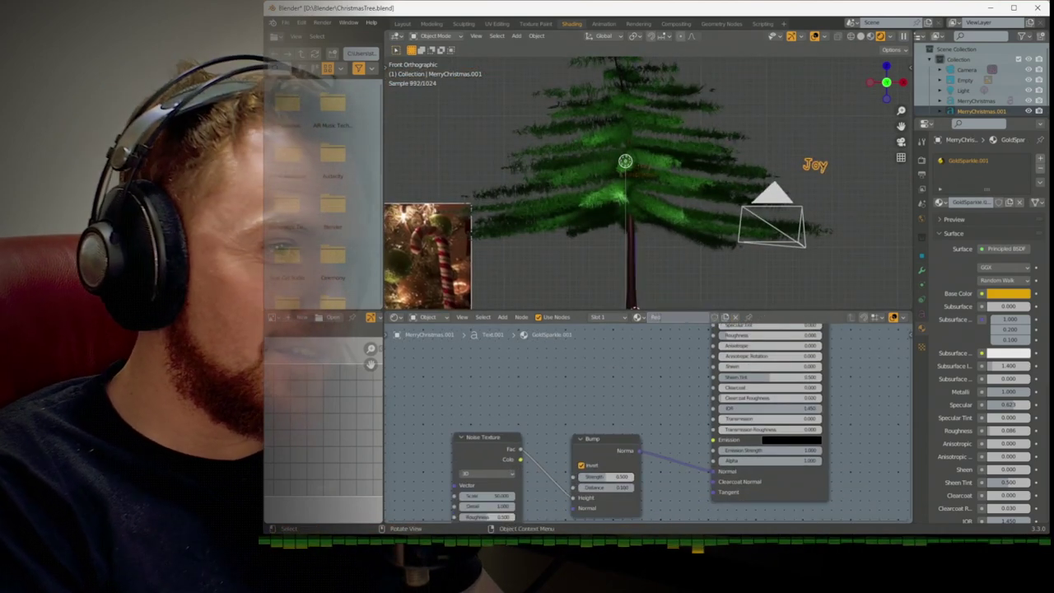
type("Sparkle")
key("Return")
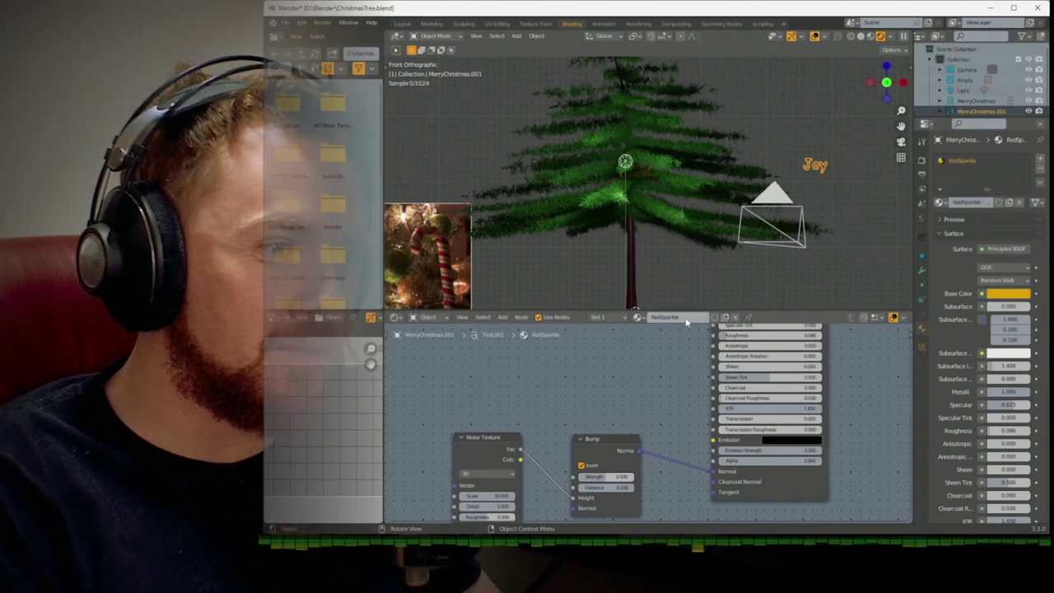
Change the RedSparkle material's base color to a saturated red
middle_click_drag(671, 346, 586, 461)
left_click(702, 358)
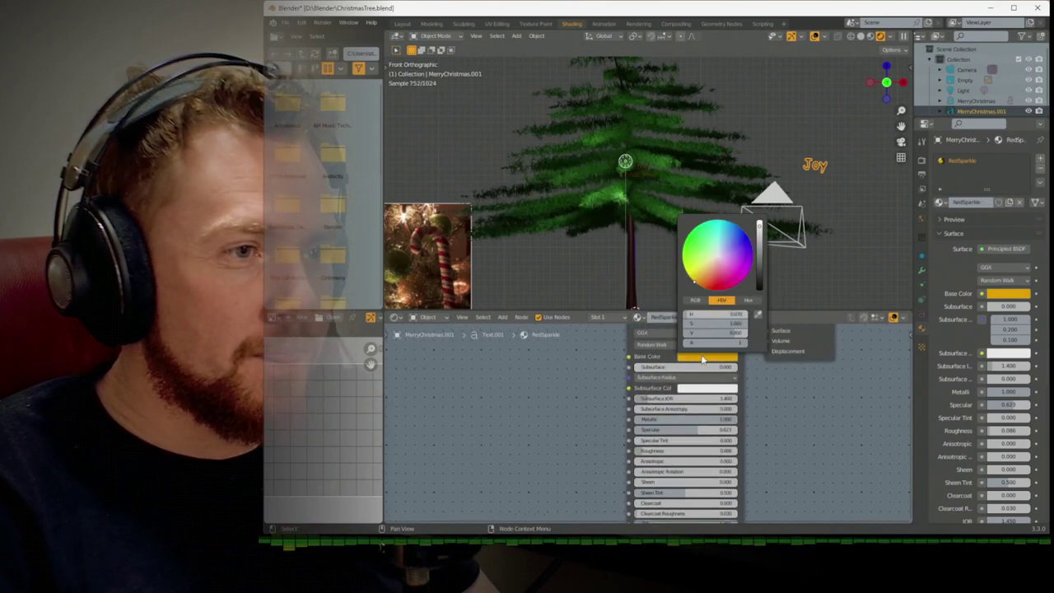
left_click_drag(716, 243, 714, 289)
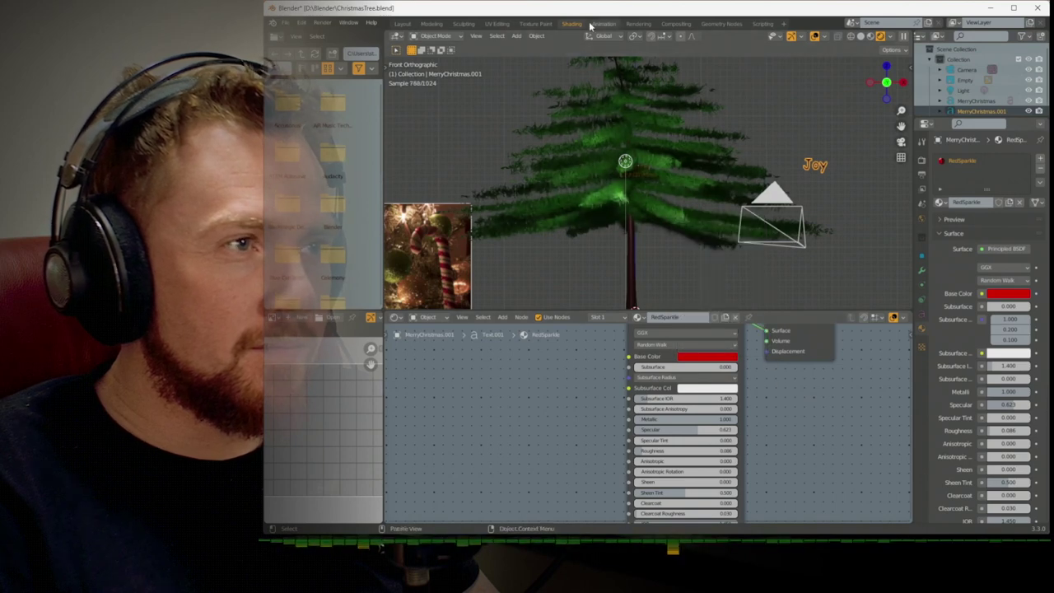
Back in the Layout workspace, move the Joy text onto the tree's front branches using the front and top views
left_click(403, 25)
key("g")
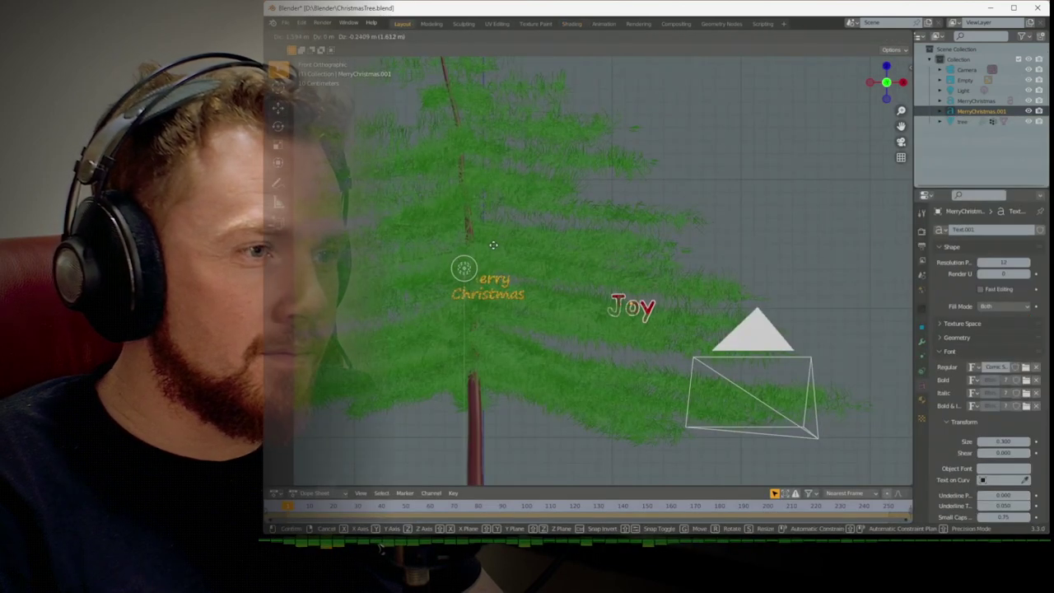
left_click(447, 276)
key("KP_7")
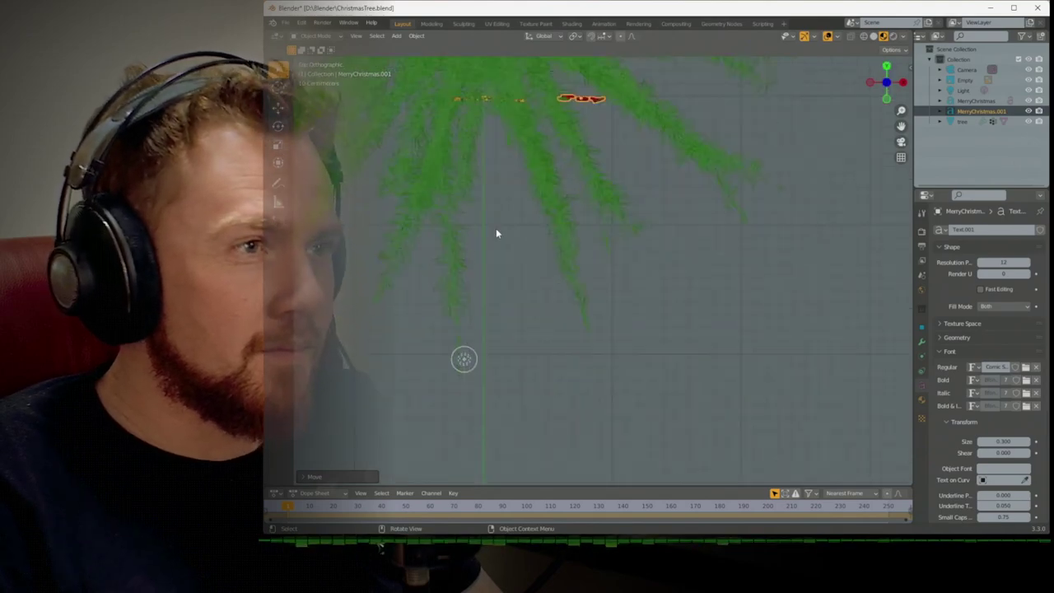
key("g")
left_click(452, 306)
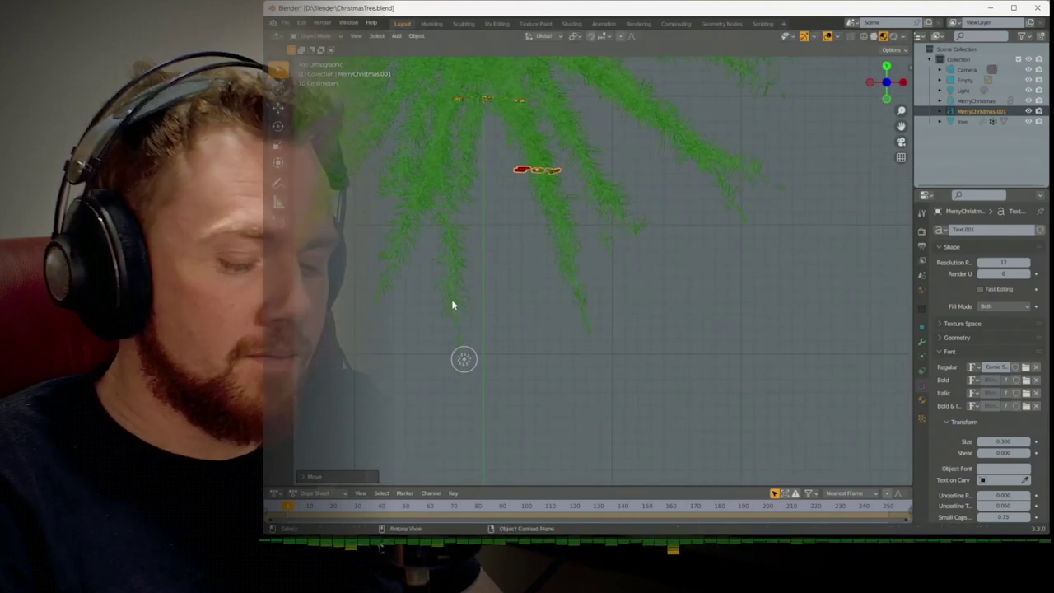
In side view, lower the Joy text slightly and tilt it upright, checking it from the front
key("KP_1")
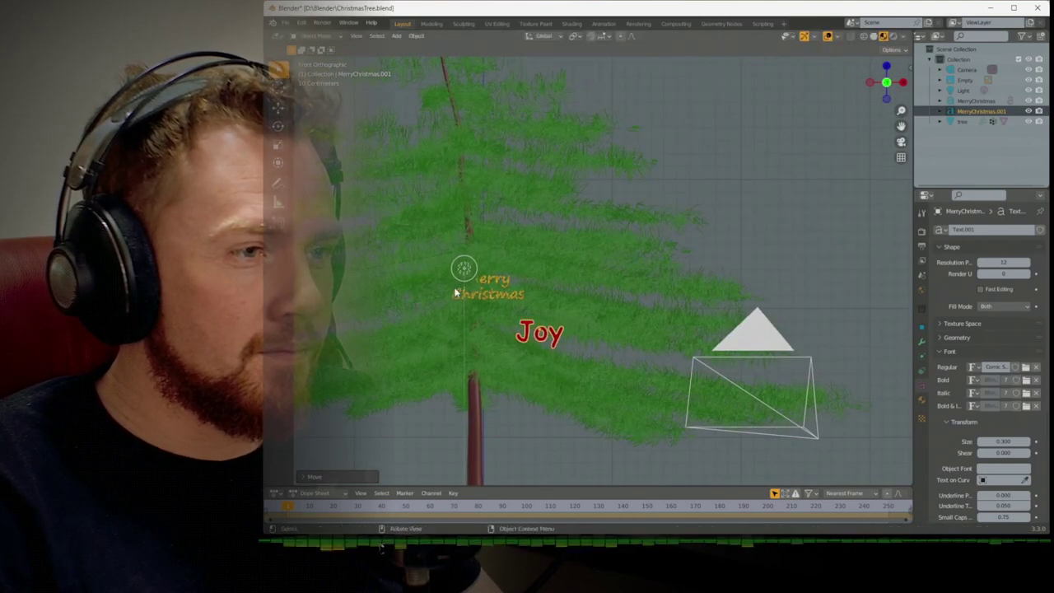
key("KP_3")
key("g")
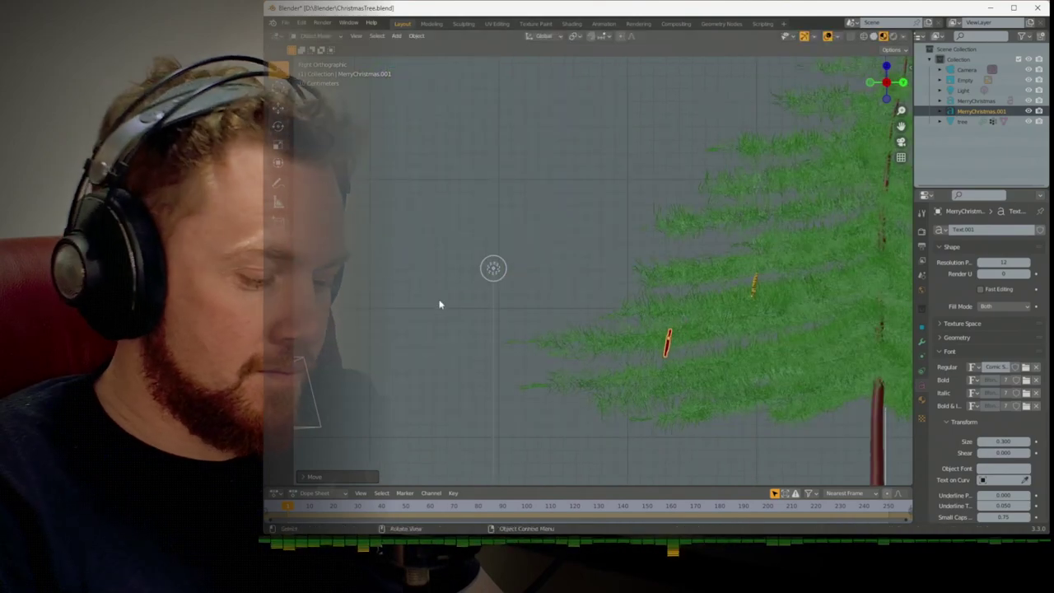
left_click(454, 334)
key("KP_1")
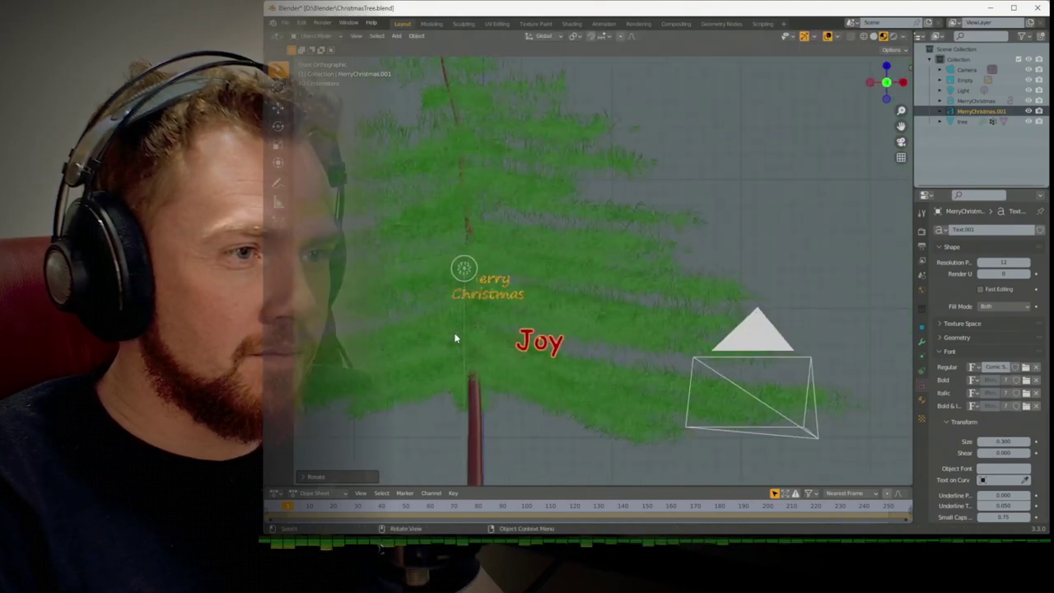
Rotate the Joy text about the global Z axis so it is turned slightly counter-clockwise as seen from the top
key("r")
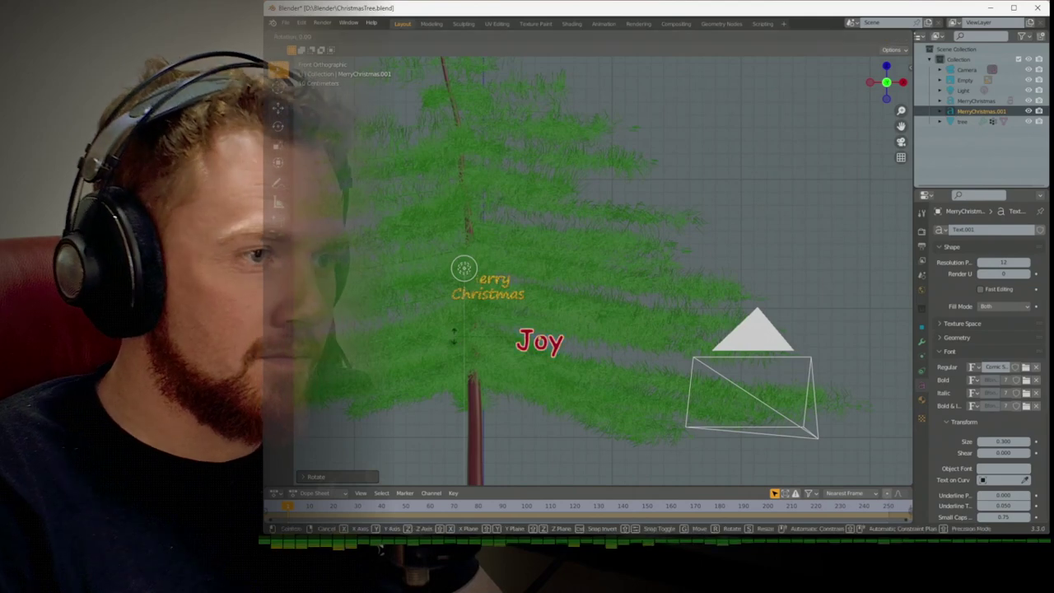
left_click(510, 368)
key("KP_7")
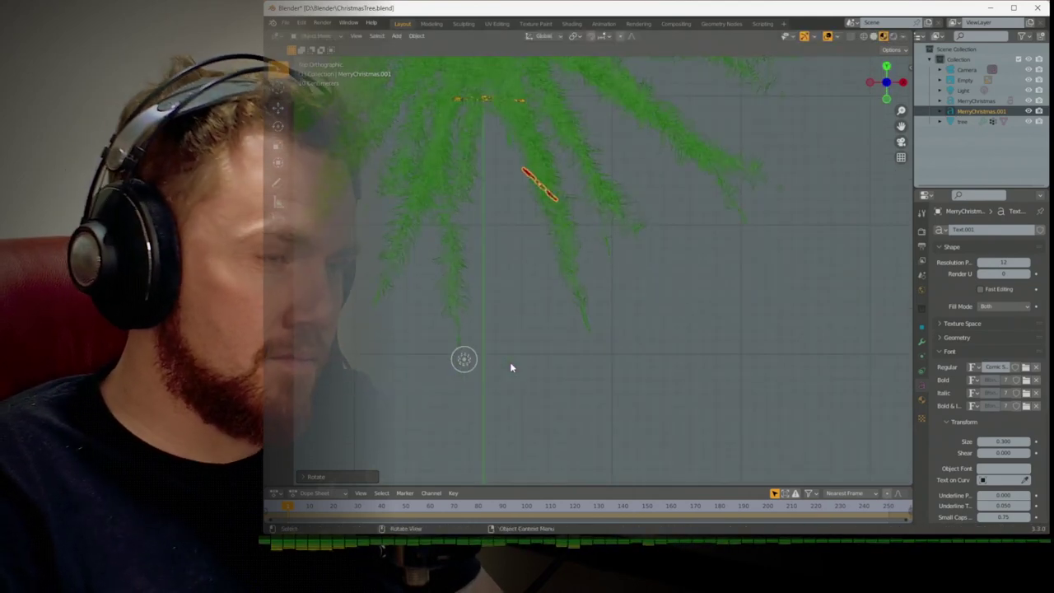
key("r")
left_click(648, 292)
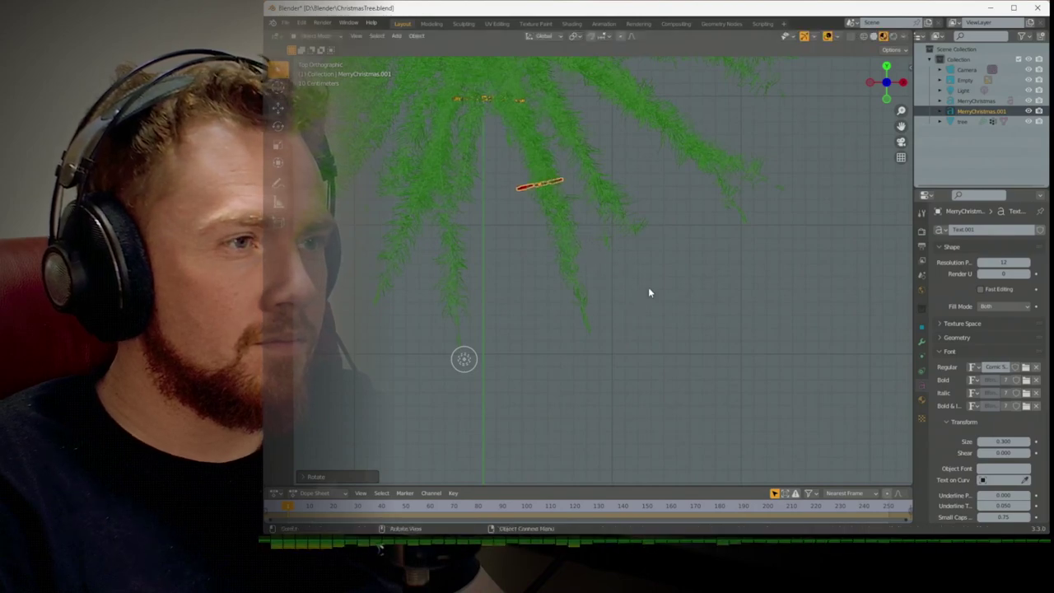
Fine-tune the Joy text's position among the front branches with two moves
middle_click_drag(649, 293, 644, 322)
key("g")
left_click(641, 242)
key("g")
left_click(579, 242)
Select the Merry Christmas lettering and move it to a new spot on the tree's front branches
left_click(552, 261)
middle_click_drag(661, 287, 494, 282)
key("g")
left_click(593, 300)
key("g")
Tilt the Merry Christmas lettering upright and adjust its position so it sits beside Joy on the branches
key("r")
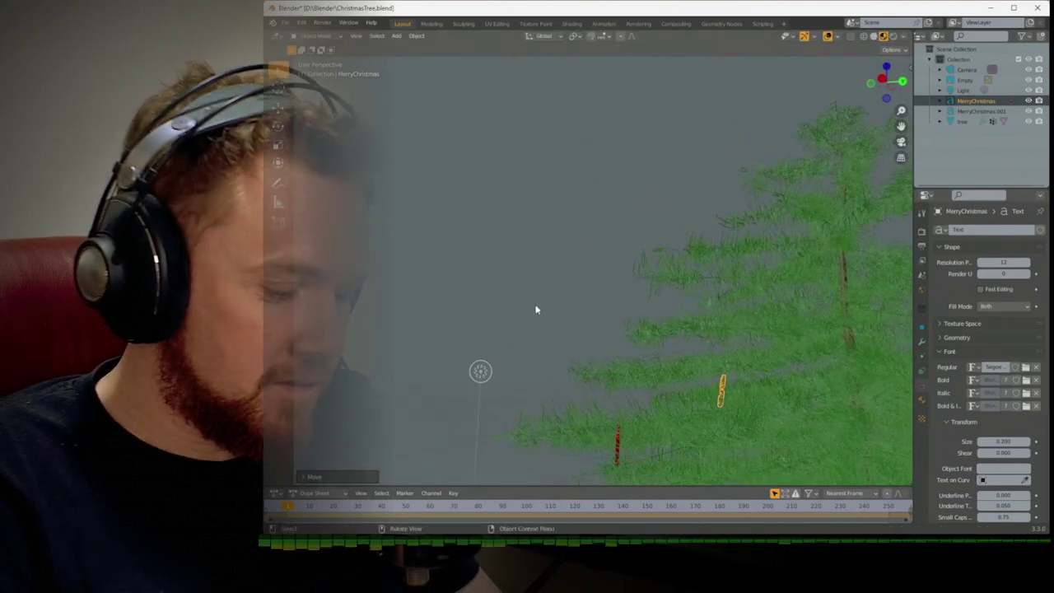
left_click(538, 330)
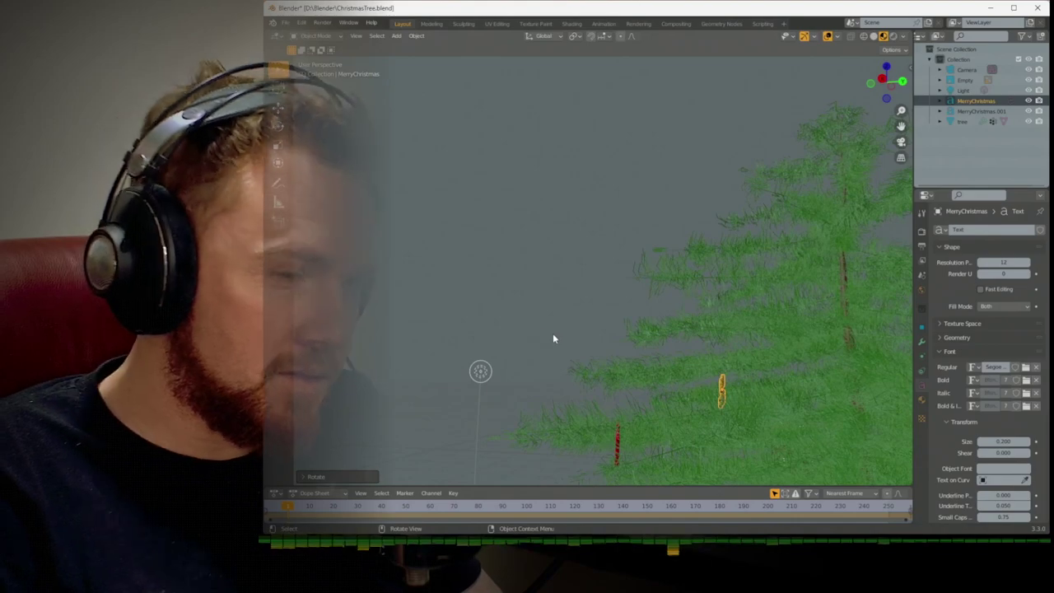
middle_click_drag(553, 333, 644, 360)
key("g")
left_click(643, 436)
Switch to the camera view, save the file and render the image
key("KP_0")
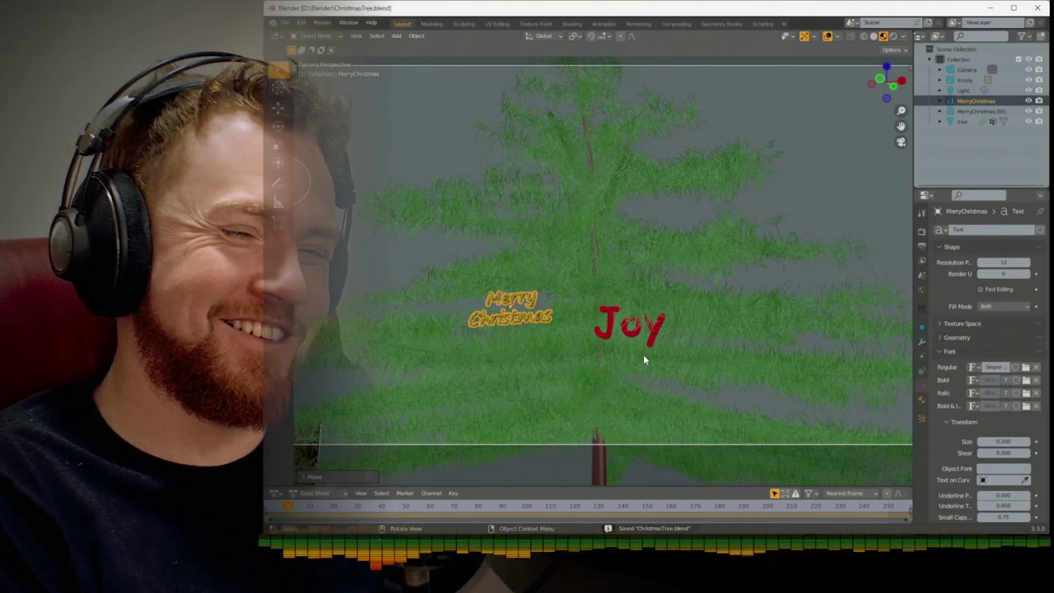
key("F12")
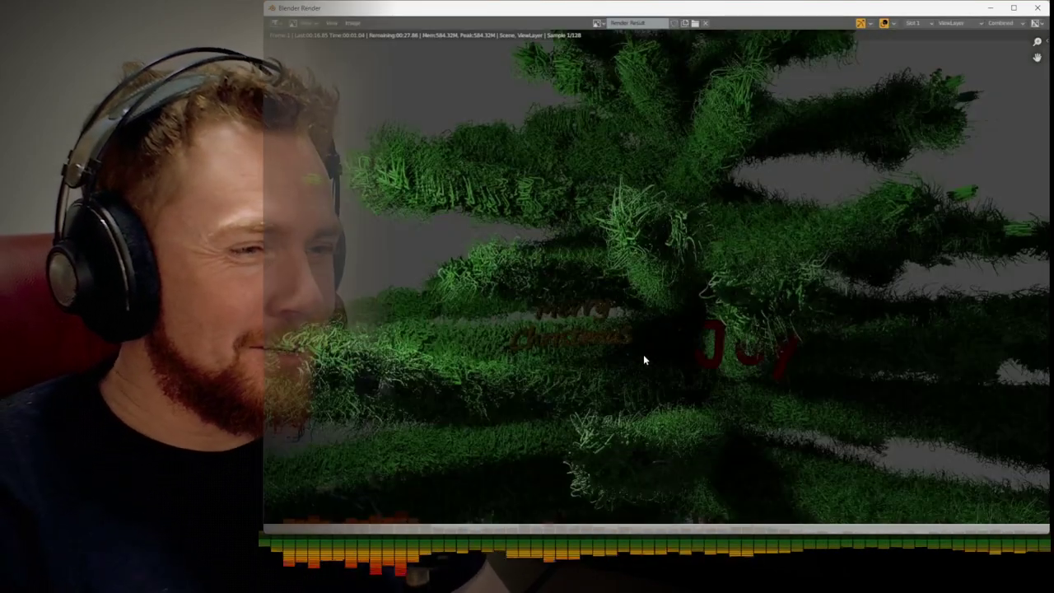
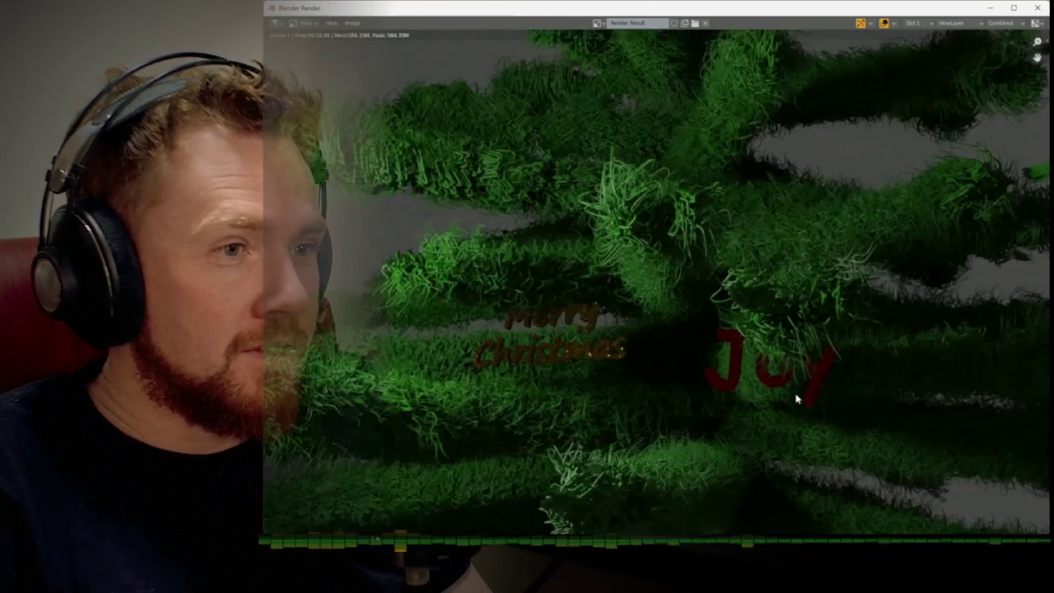
key("alt+Tab")
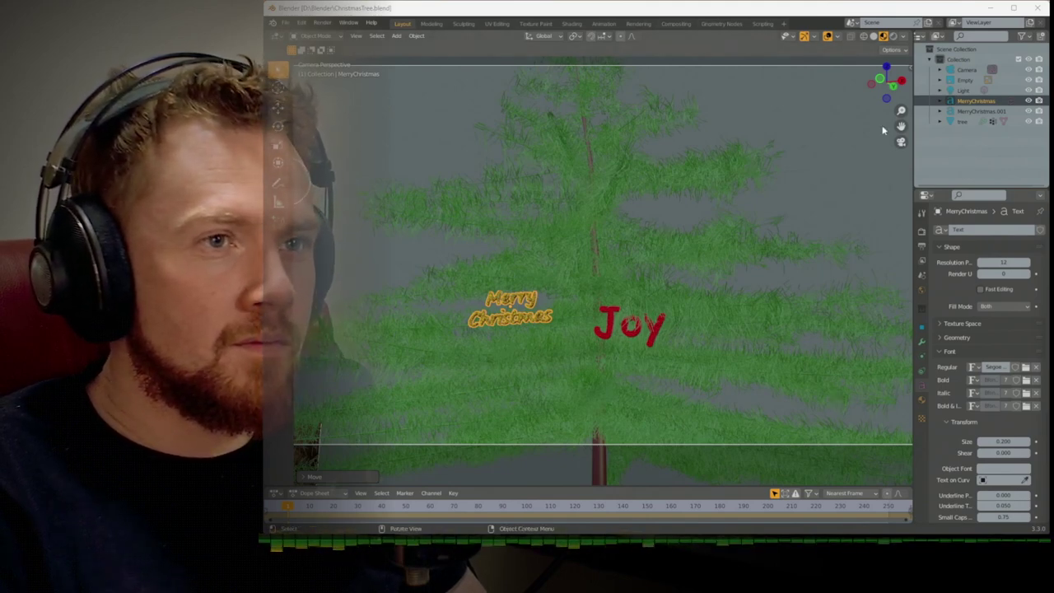
key("ctrl+v")
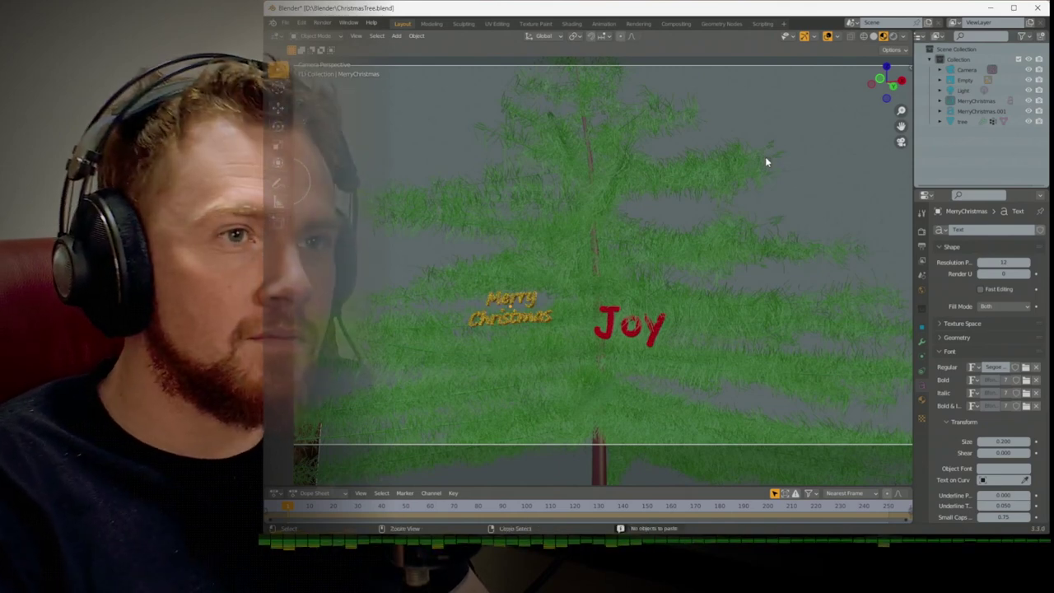
left_click(302, 24)
mouse_move(281, 29)
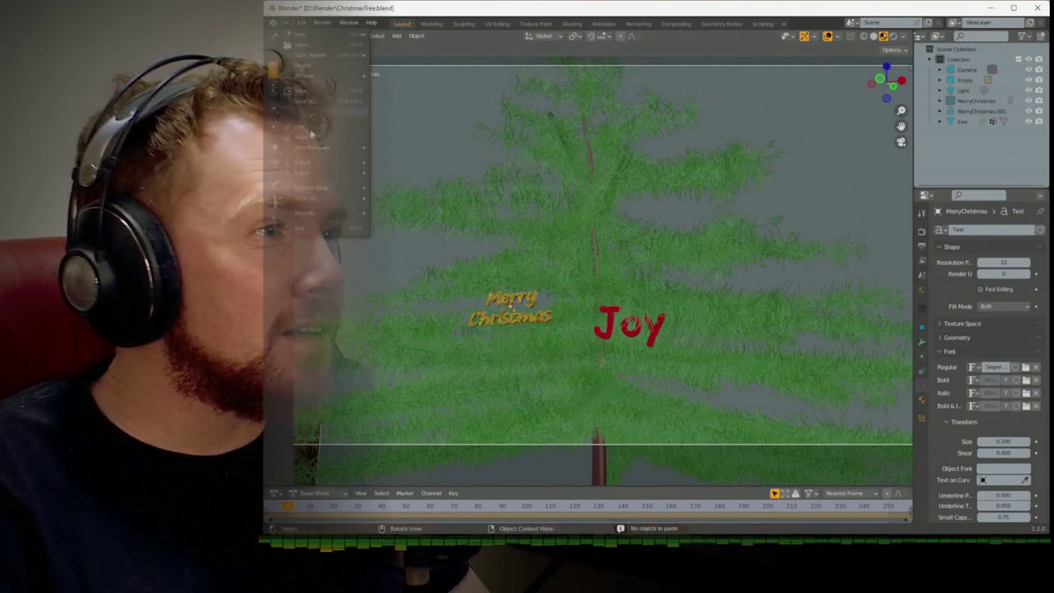
mouse_move(304, 173)
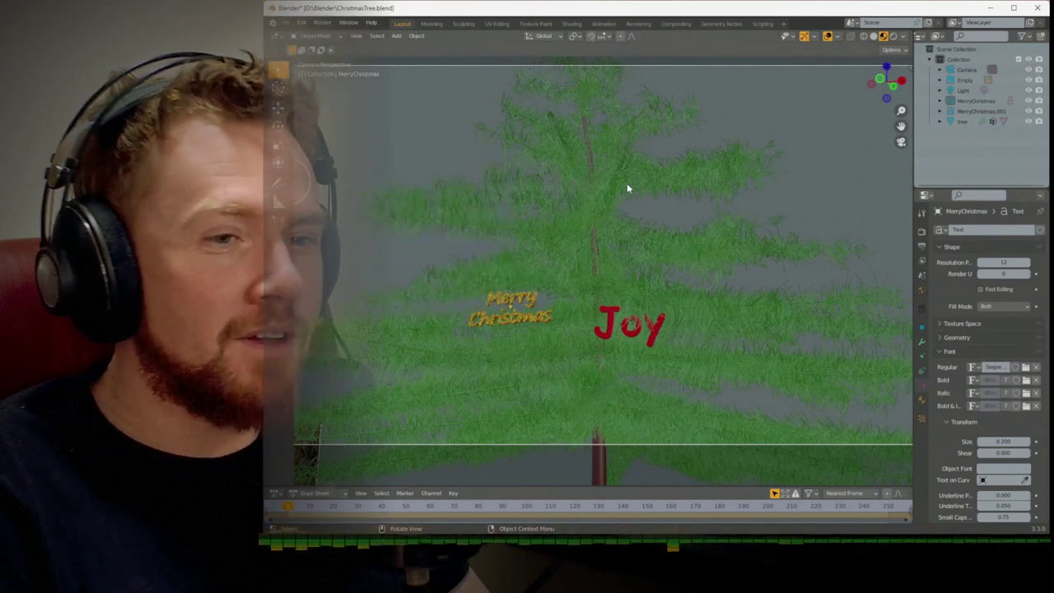
Switch to paint.net and paste the copied pink character picture into a new image
mouse_move(607, 543)
left_click(607, 494)
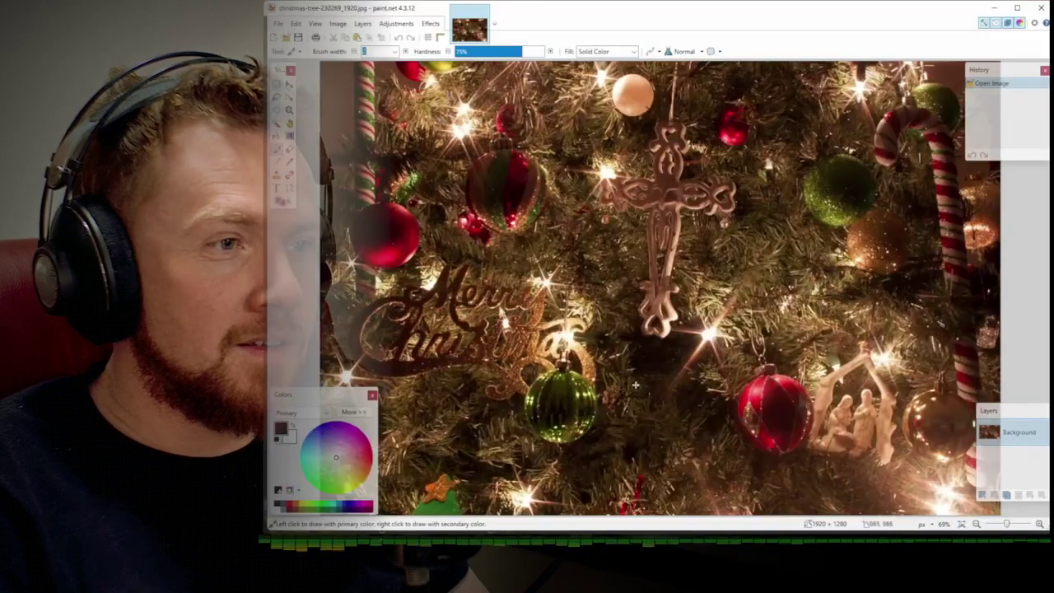
key("ctrl+alt+v")
key("ctrl+alt+v")
Save the new image as a PNG named Bleb in the Blender folder with the default save settings
key("ctrl+s")
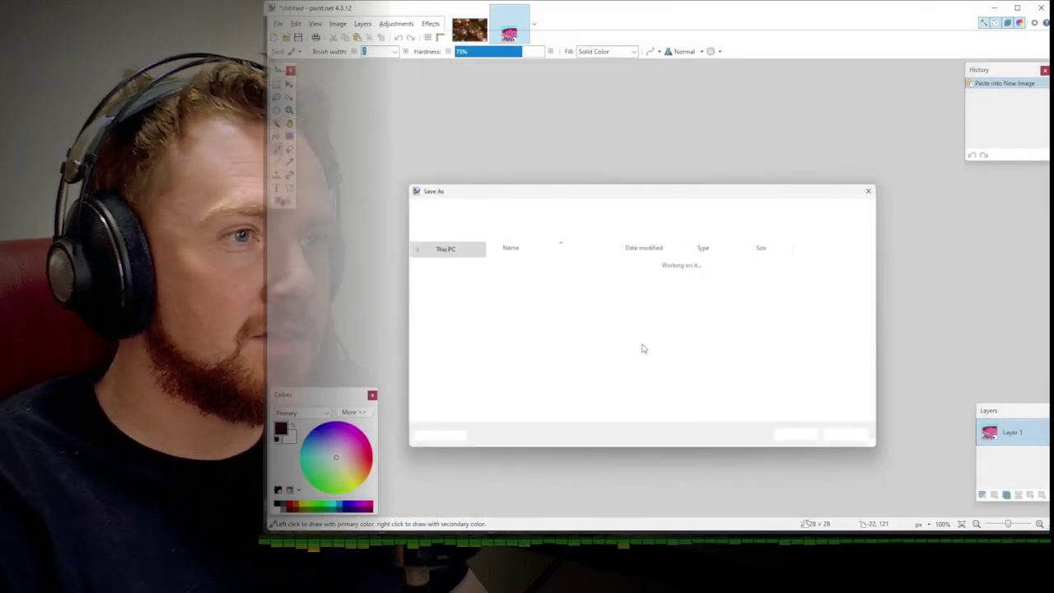
key("alt+Up")
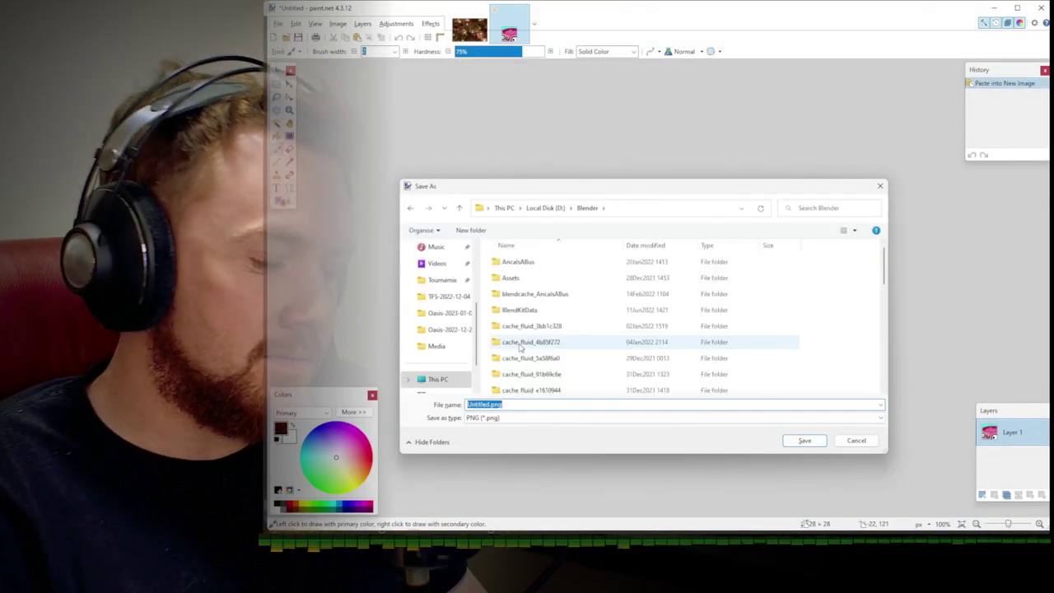
type("Blen")
key("Return")
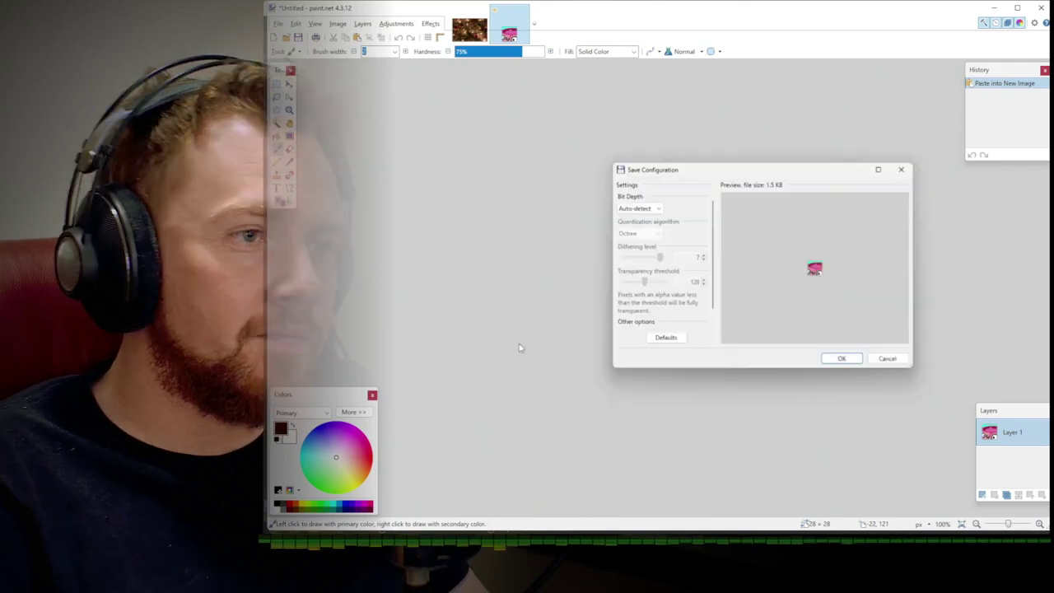
key("Return")
Switch back to Blender and, with the front view active and nothing selected, import Bleb.png as an image plane
left_click(994, 7)
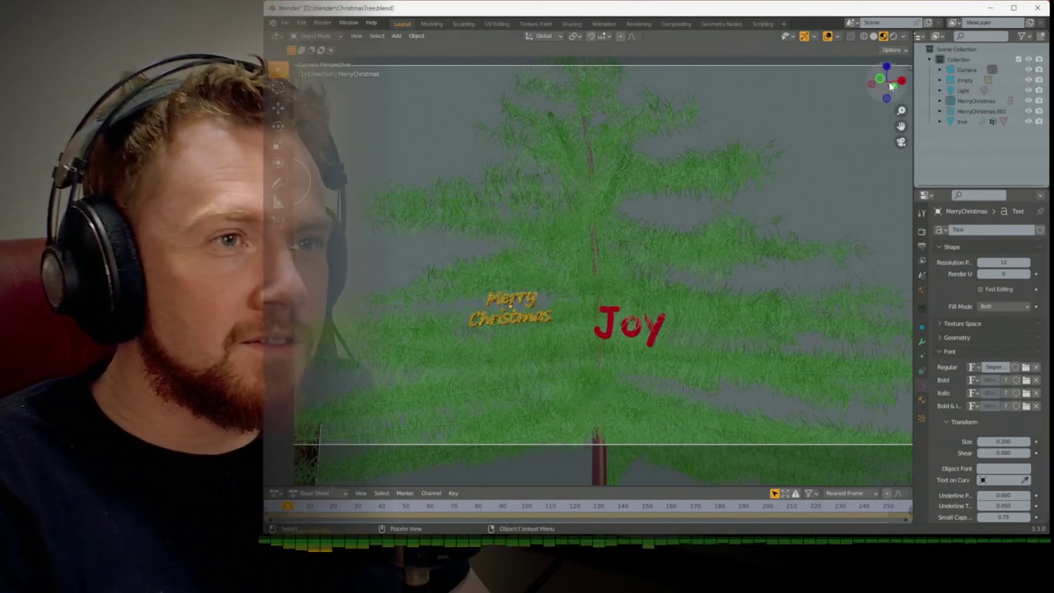
left_click(716, 284)
key("KP_1")
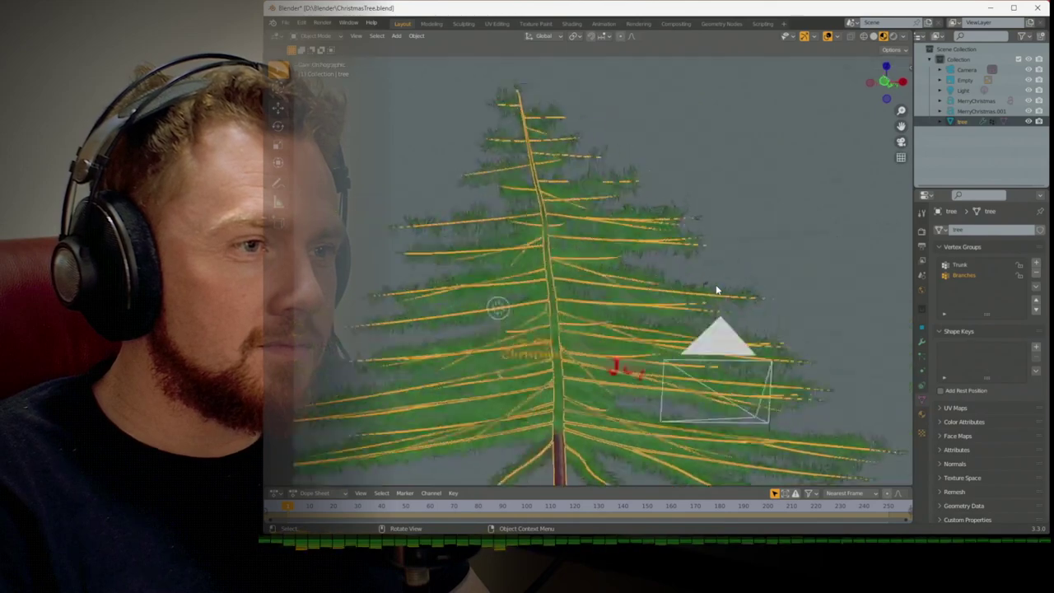
key("alt+a")
scroll(735, 263, "down", 2)
key("shift+a")
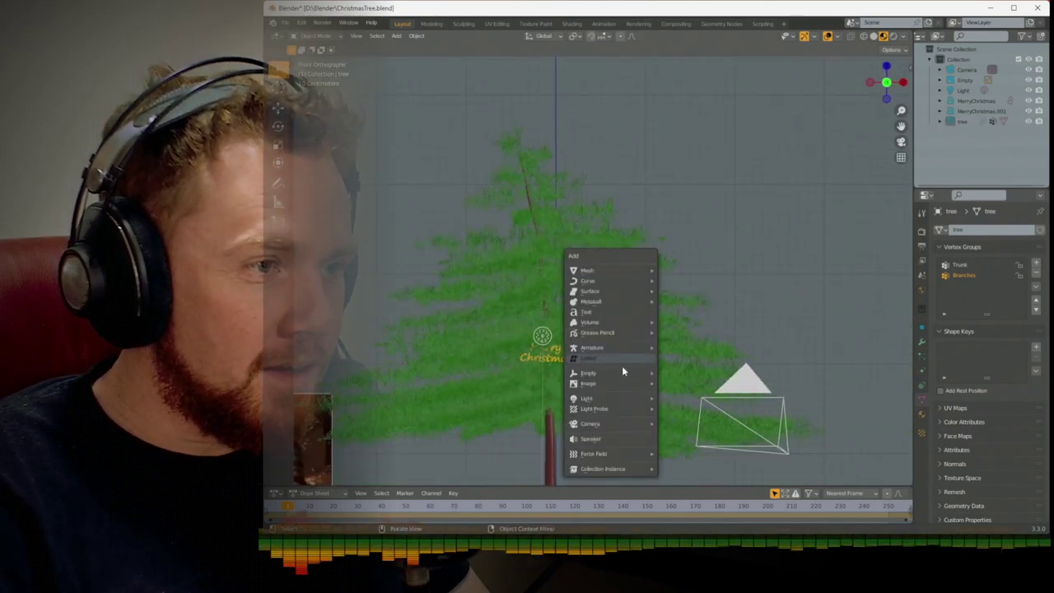
mouse_move(620, 381)
left_click(694, 404)
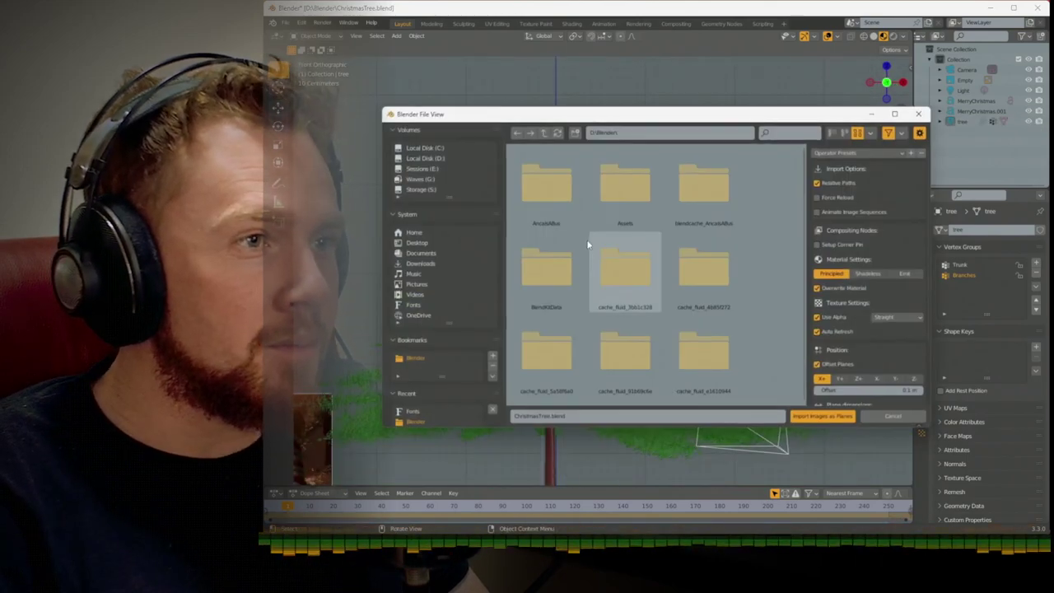
double_click(588, 244)
double_click(588, 238)
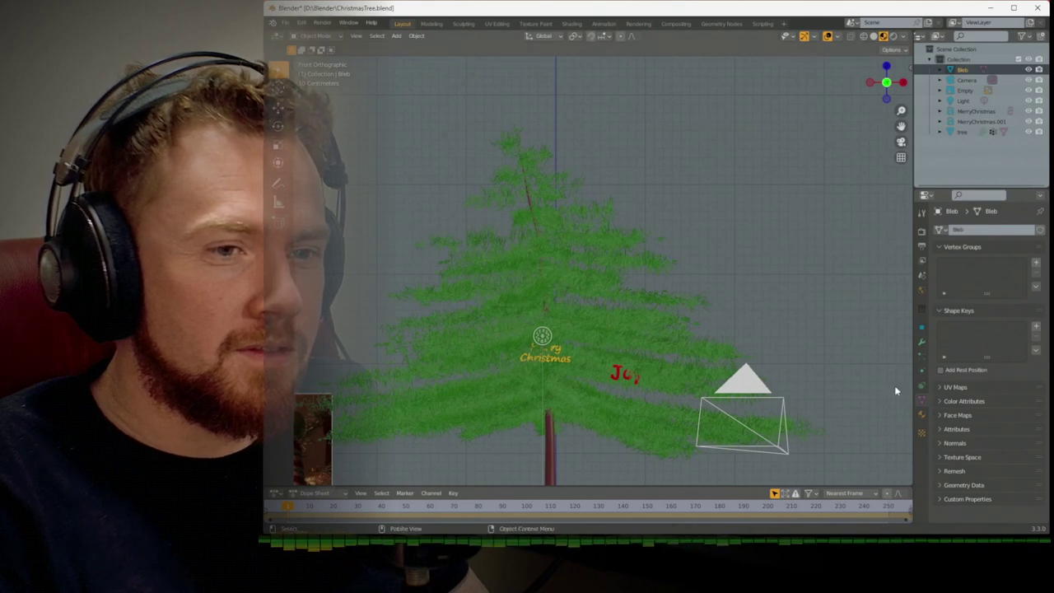
Move the Bleb image plane up from the trunk base to the tree's lower branches near the Joy text
scroll(790, 367, "up", 2)
scroll(789, 368, "down", 6)
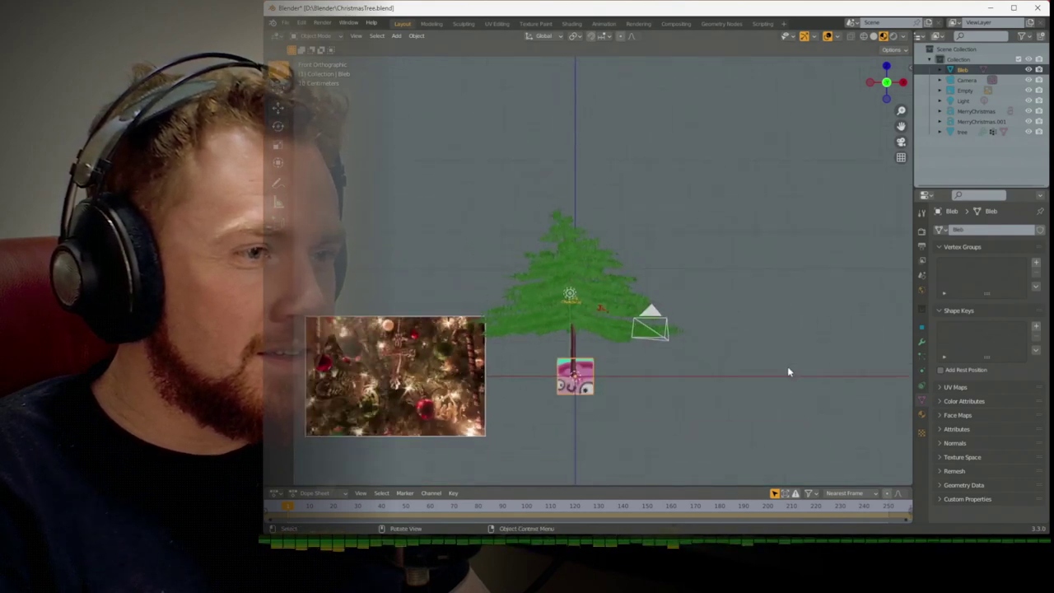
scroll(664, 384, "up", 3)
key("g")
left_click(634, 290)
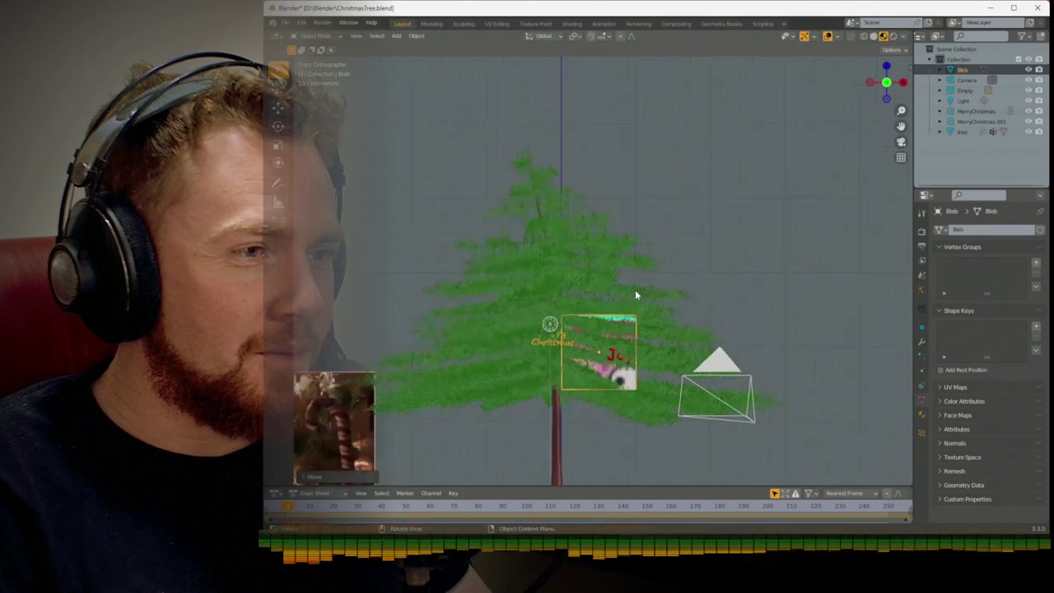
In the side view, move the image plane forward from the trunk to the front of the branches
scroll(634, 289, "up", 5)
key("KP_3")
scroll(635, 289, "down", 3)
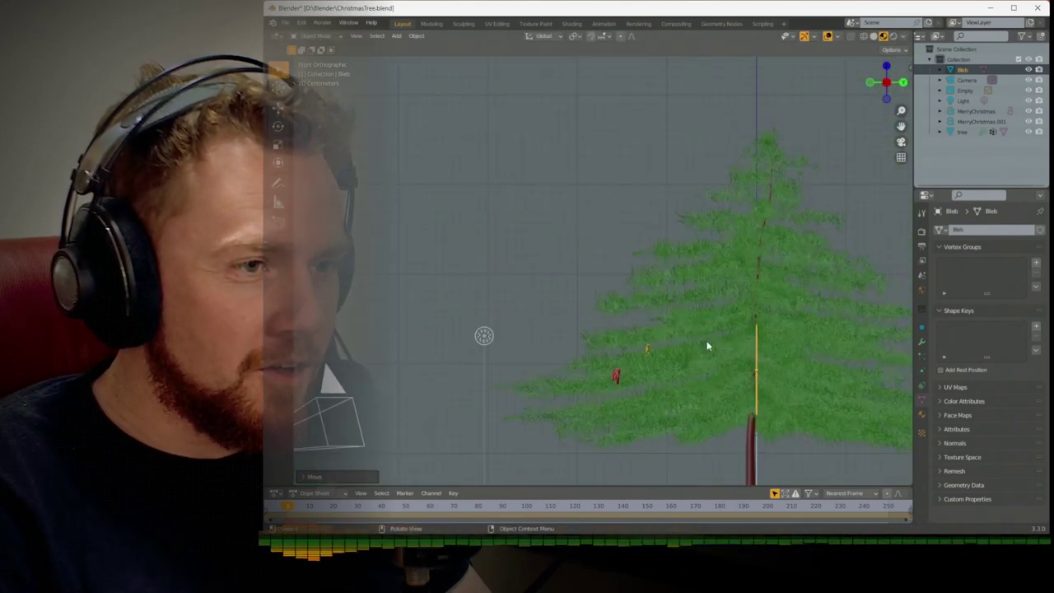
key("g")
left_click(574, 377)
Scale the image plane to 0.2 and move it to the left of the Merry Christmas lettering in the front view
key("KP_1")
type("s")
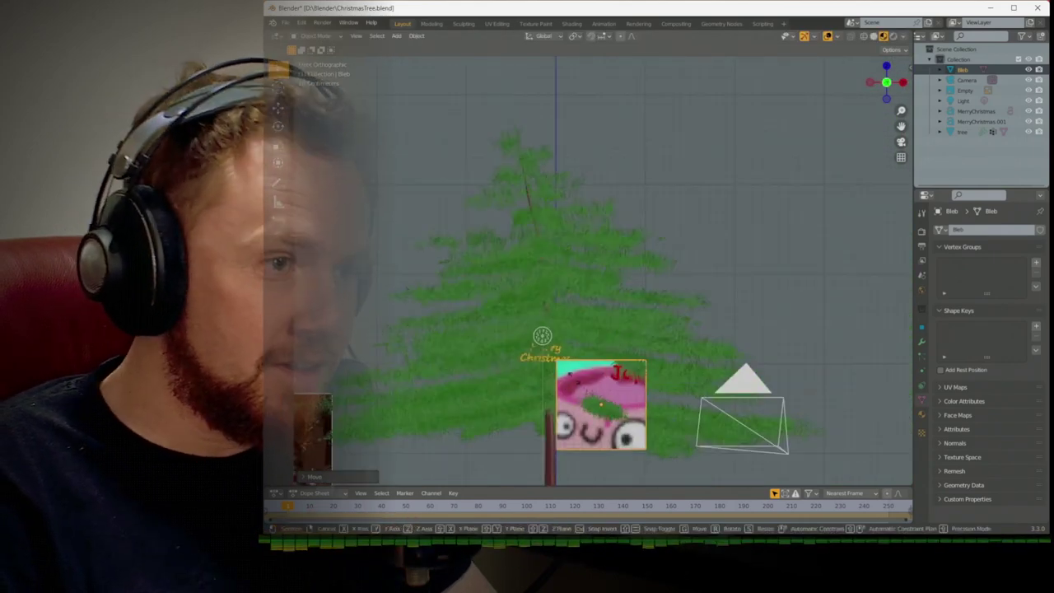
type(".2")
key("Return")
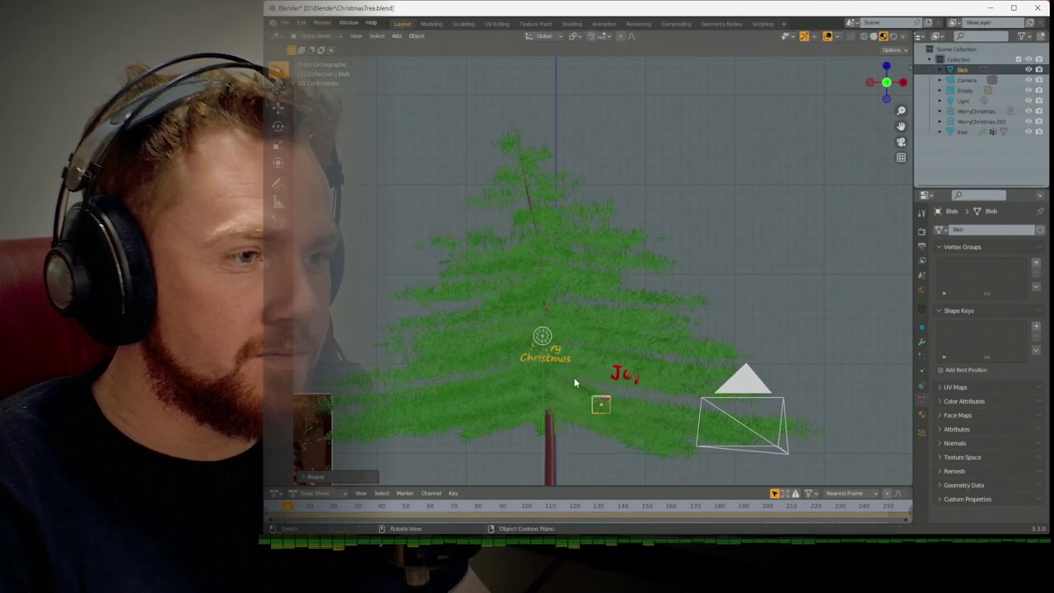
key("g")
left_click(457, 349)
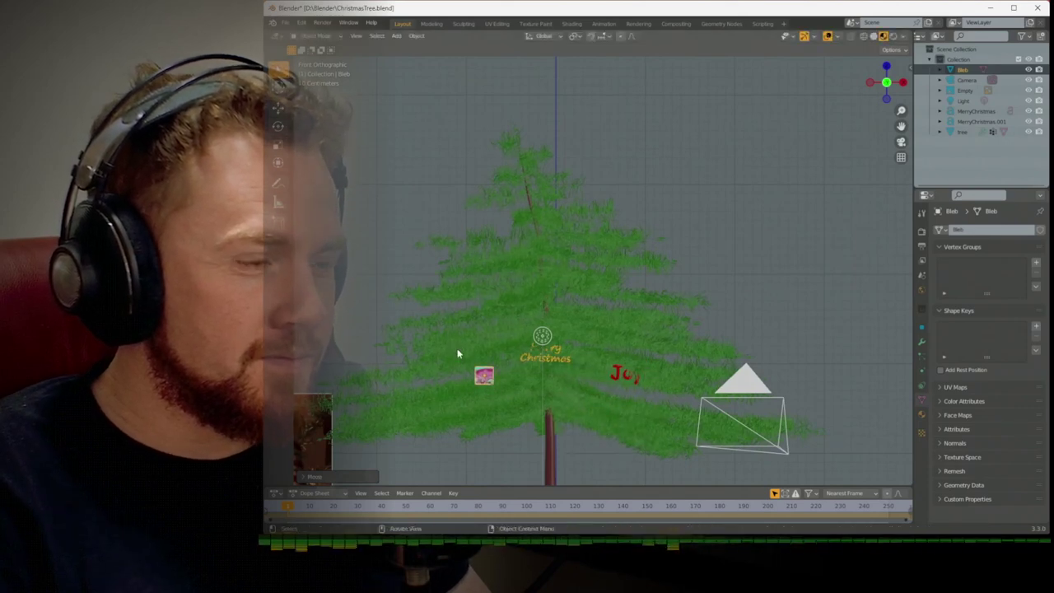
Reposition the image plane from the camera view and an orbited side view so it hangs above the lettering among the front branches
key("KP_0")
key("g")
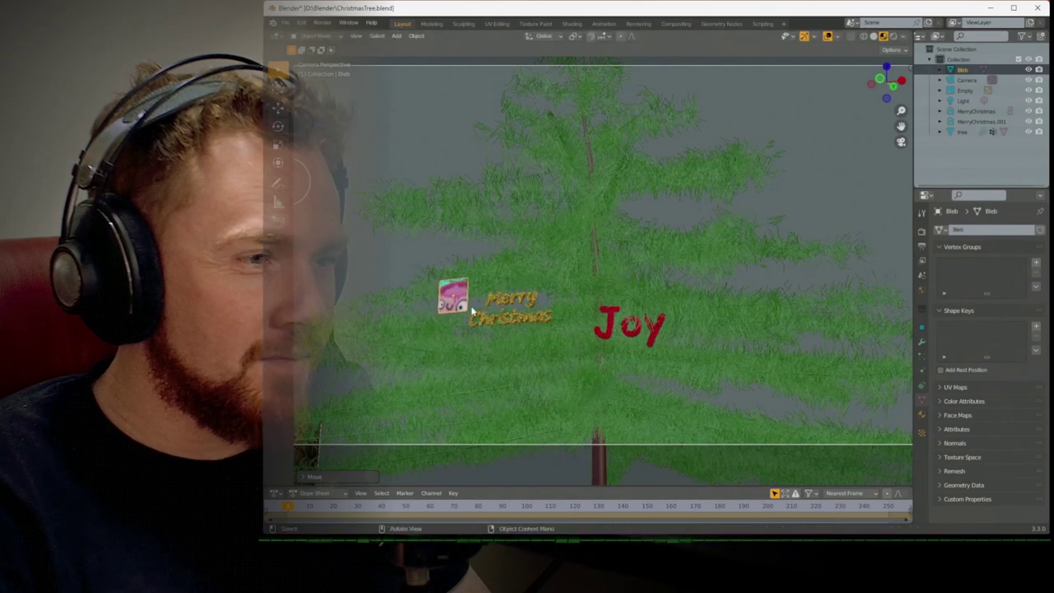
left_click(681, 219)
key("KP_0")
middle_click_drag(653, 255, 571, 259)
key("g")
left_click(585, 262)
key("g")
left_click(693, 238)
Rotate the image plane about the global Z axis
key("g")
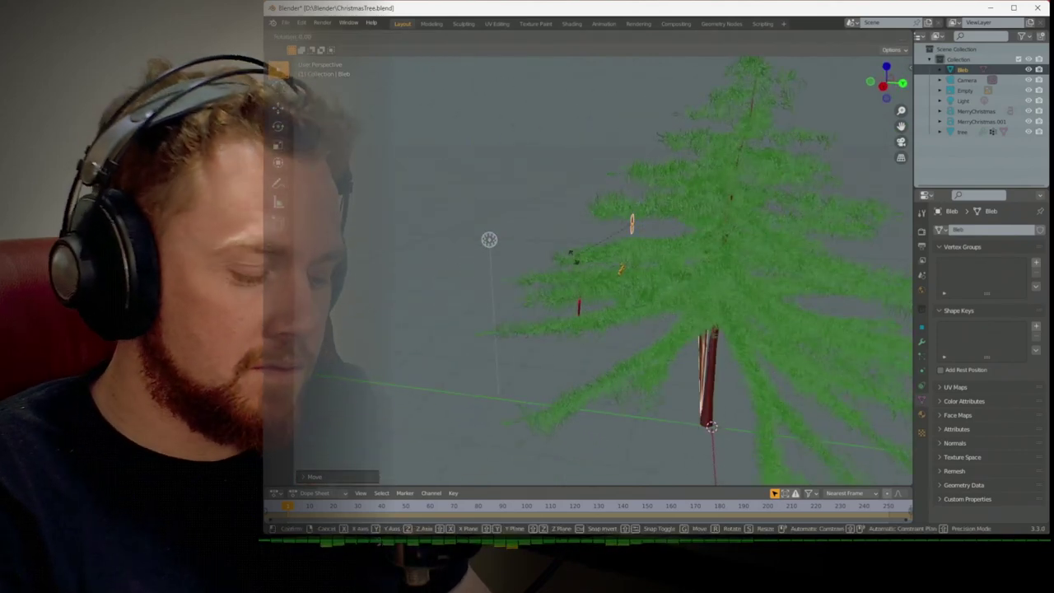
key("z")
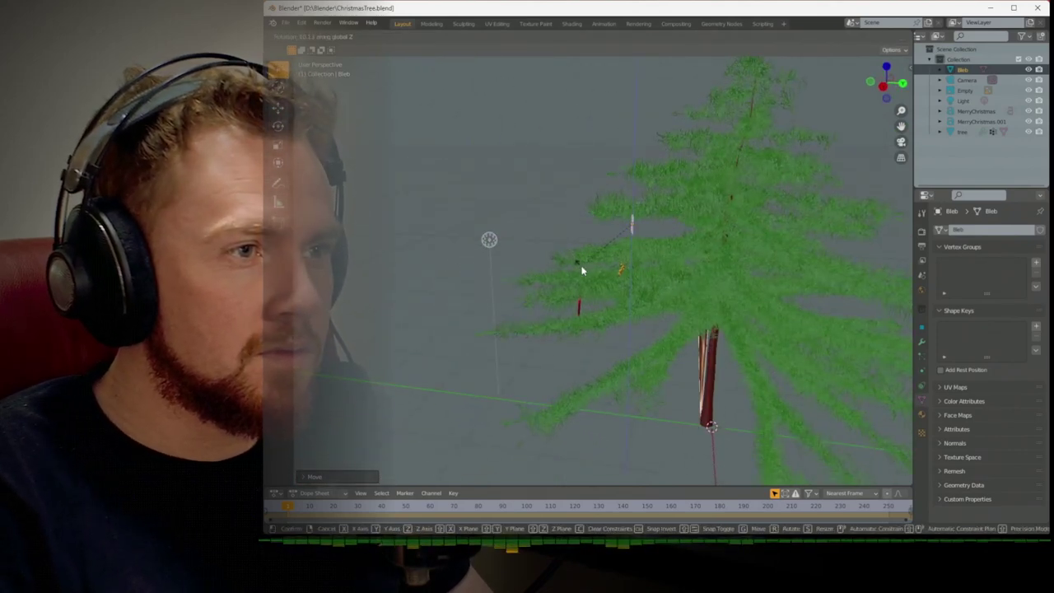
left_click(581, 270)
Isolate the image plane and extrude its face slightly to give the picture thickness like a thin box
key("KP_1")
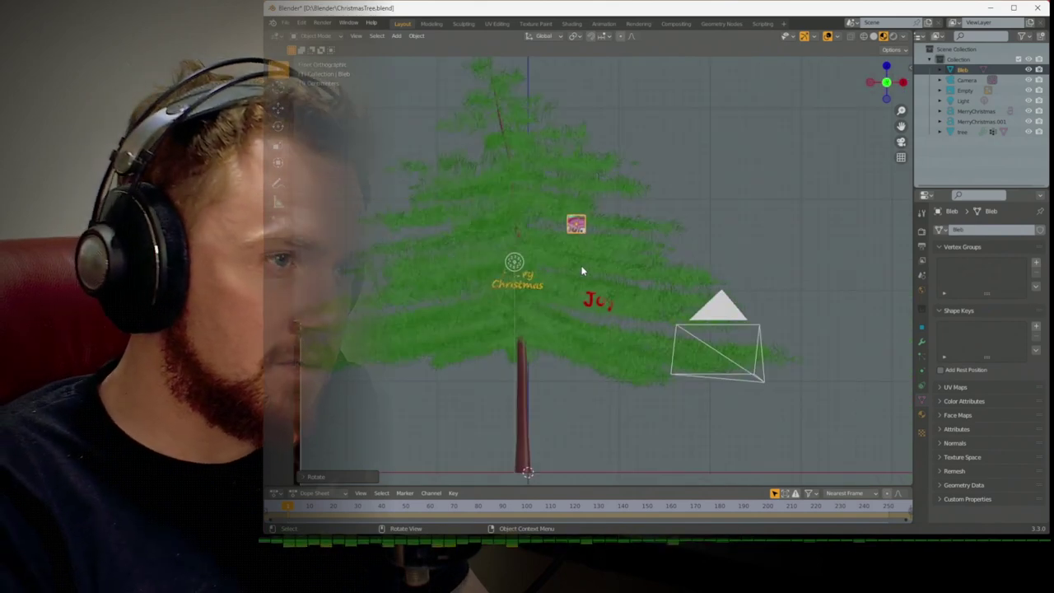
key("KP_Divide")
middle_click_drag(581, 270, 505, 275)
key("Tab")
key("e")
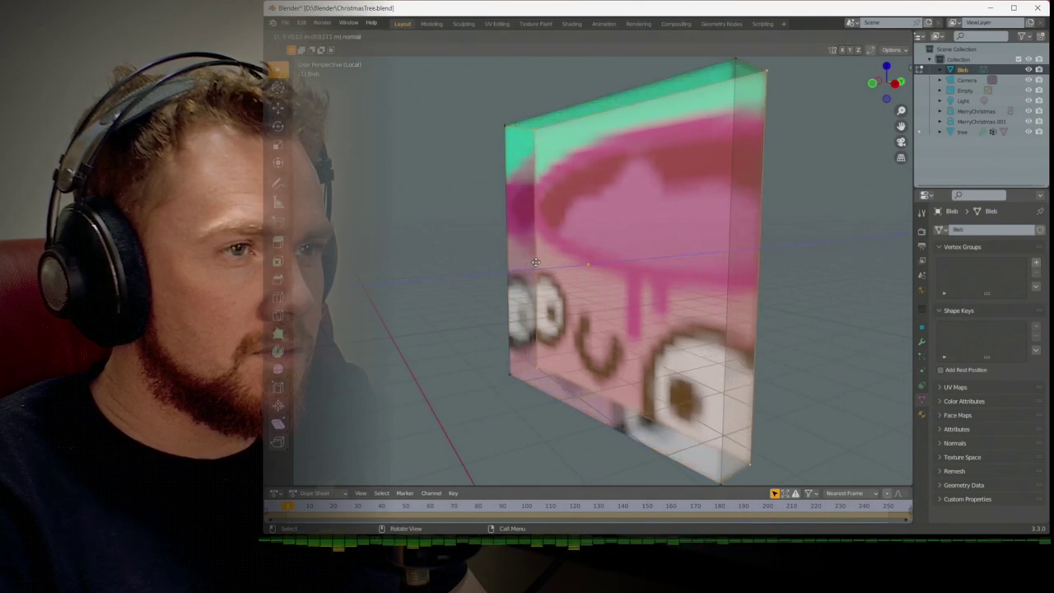
left_click(536, 262)
scroll(566, 263, "down", 1)
key("Tab")
middle_click_drag(592, 263, 649, 267)
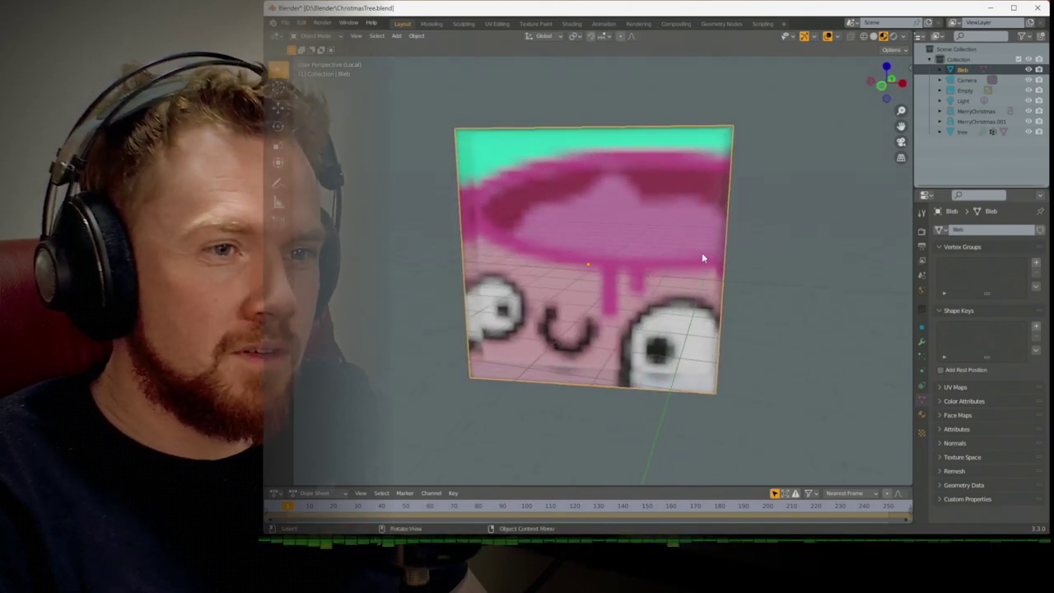
Bring up the isolated picture block's shader nodes and set the Bleb.png image texture's alpha mode to None
left_click(568, 24)
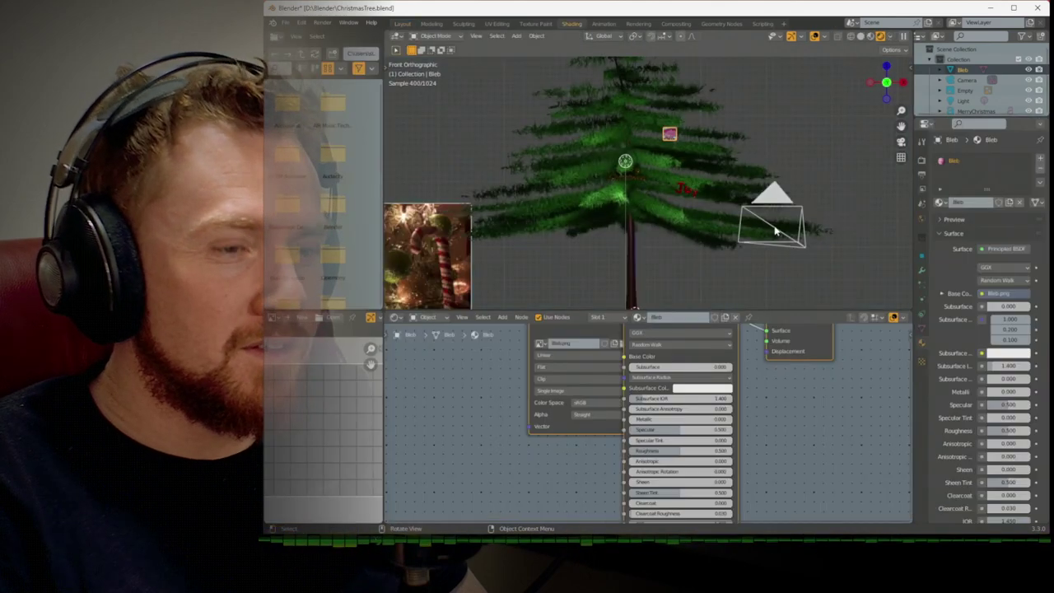
key("KP_Divide")
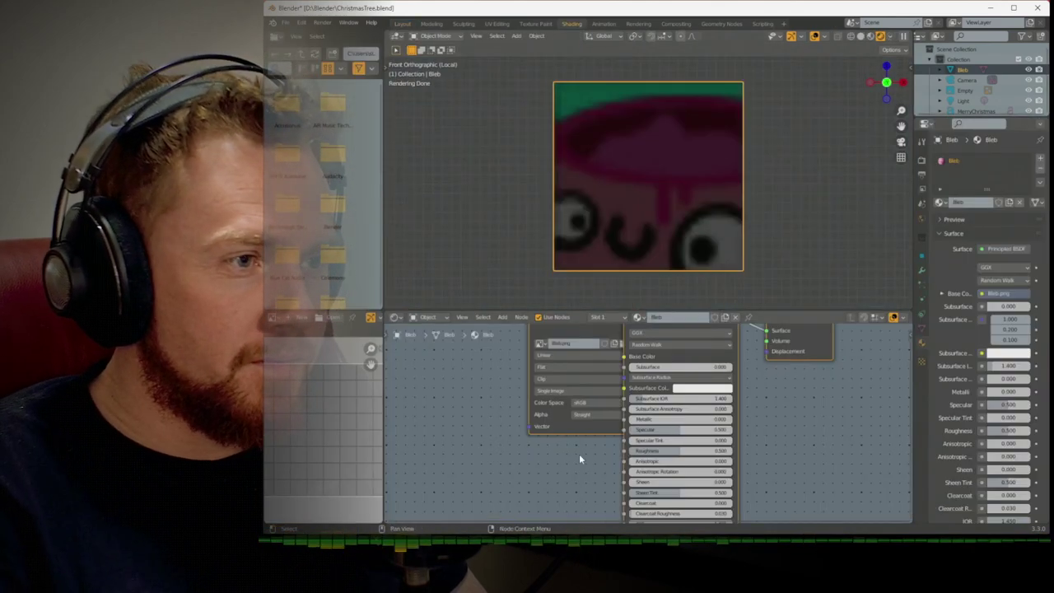
middle_click_drag(580, 455, 568, 322)
scroll(588, 379, "down", 9)
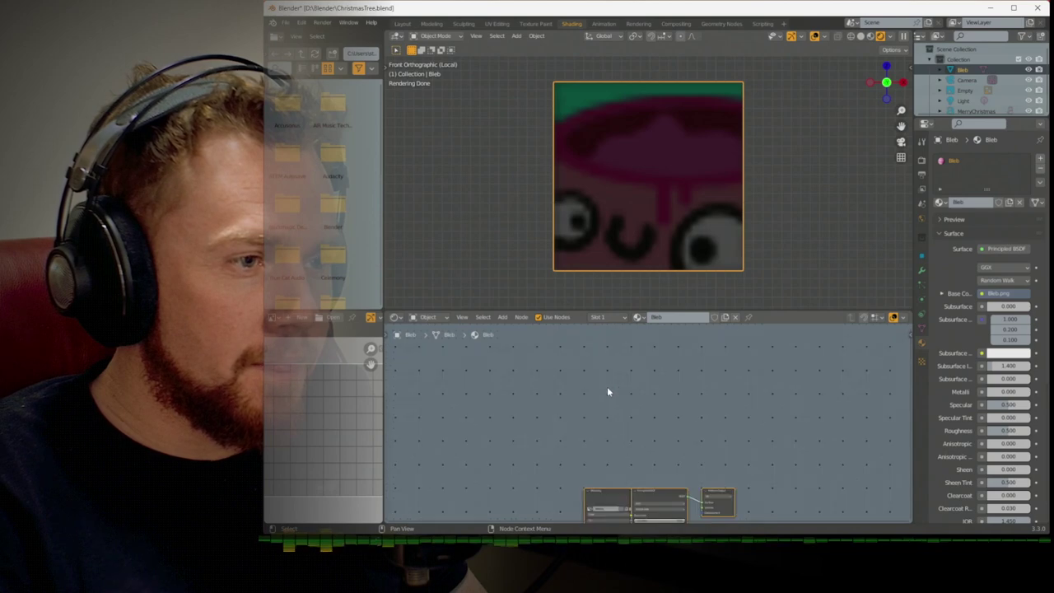
middle_click_drag(610, 519, 641, 410)
scroll(640, 412, "up", 5)
scroll(640, 407, "up", 2)
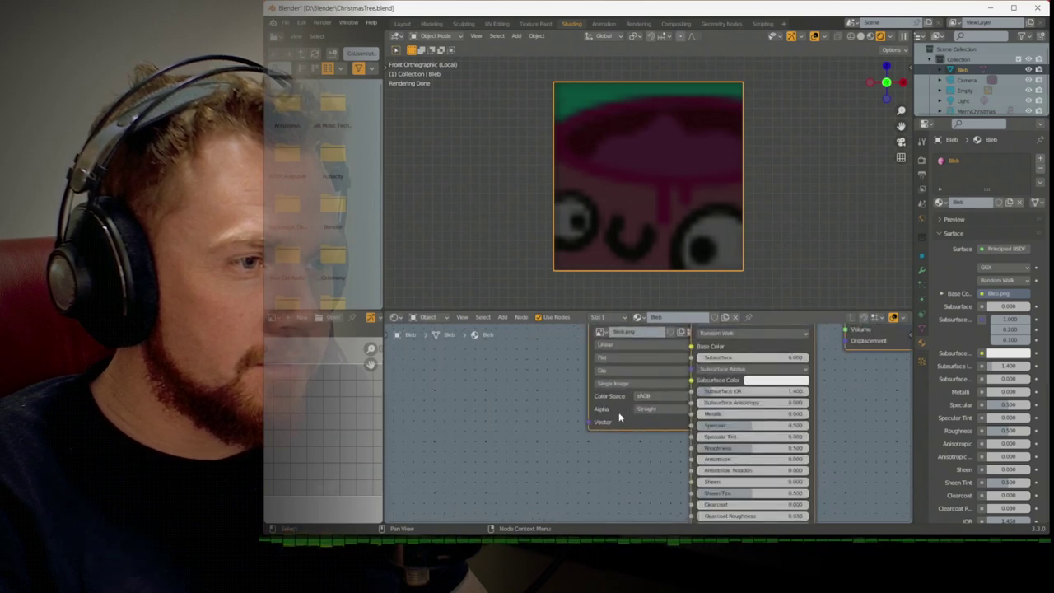
left_click(646, 409)
left_click(648, 454)
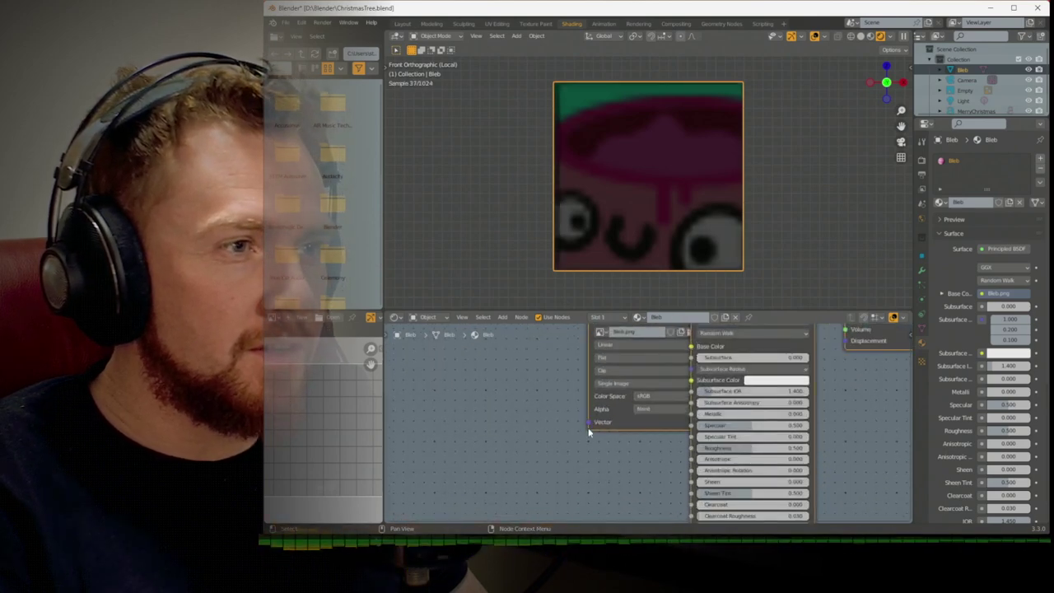
Move the Bleb.png texture node away from the Principled BSDF node and inspect the block's side faces
middle_click_drag(579, 396, 527, 440)
left_click_drag(590, 357, 490, 369)
scroll(494, 375, "down", 2)
middle_click_drag(714, 230, 659, 259)
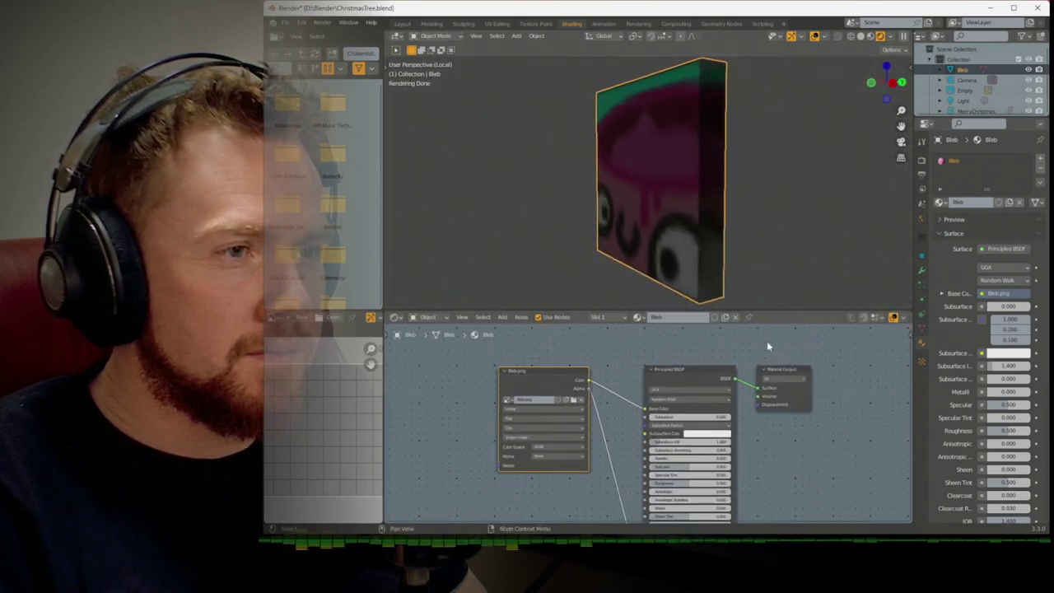
Set the Transmission of the block's Principled BSDF to 0.1
middle_click_drag(787, 461, 795, 405)
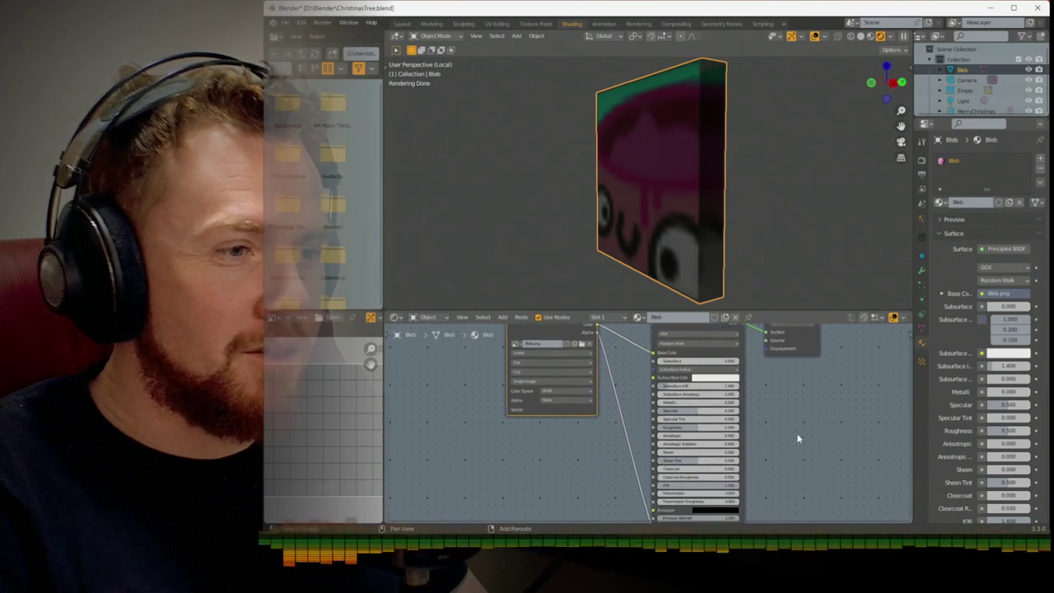
scroll(791, 400, "down", 4, "shift")
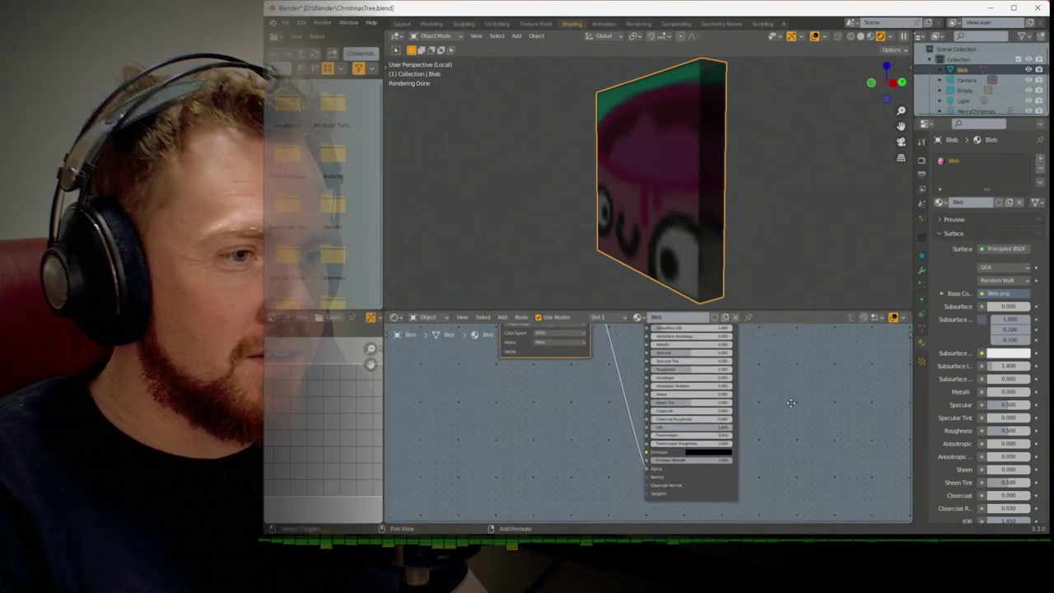
scroll(745, 440, "up", 2)
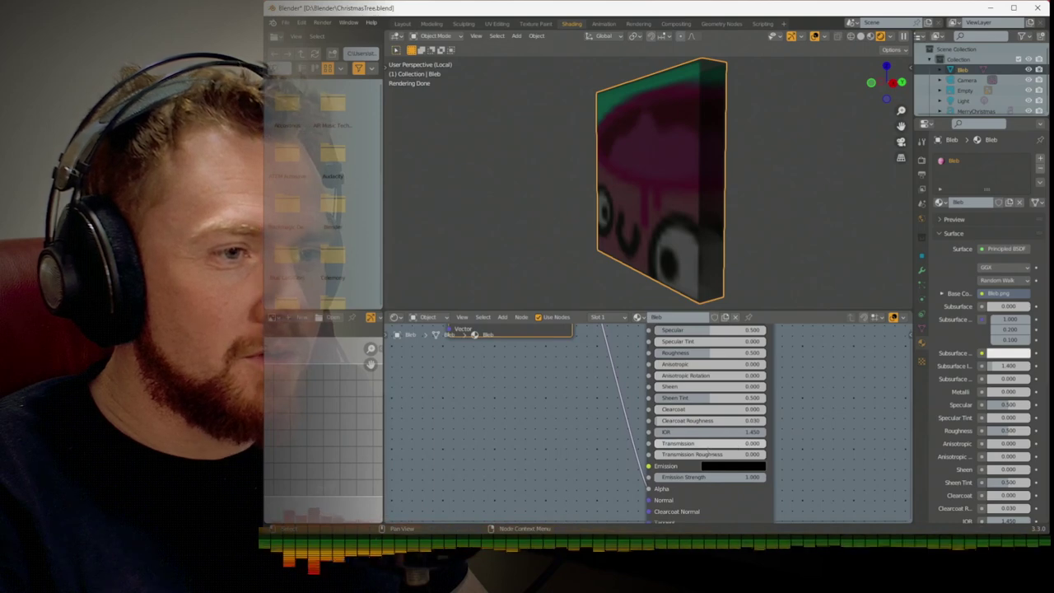
left_click(708, 443)
type("0.1")
key("Return")
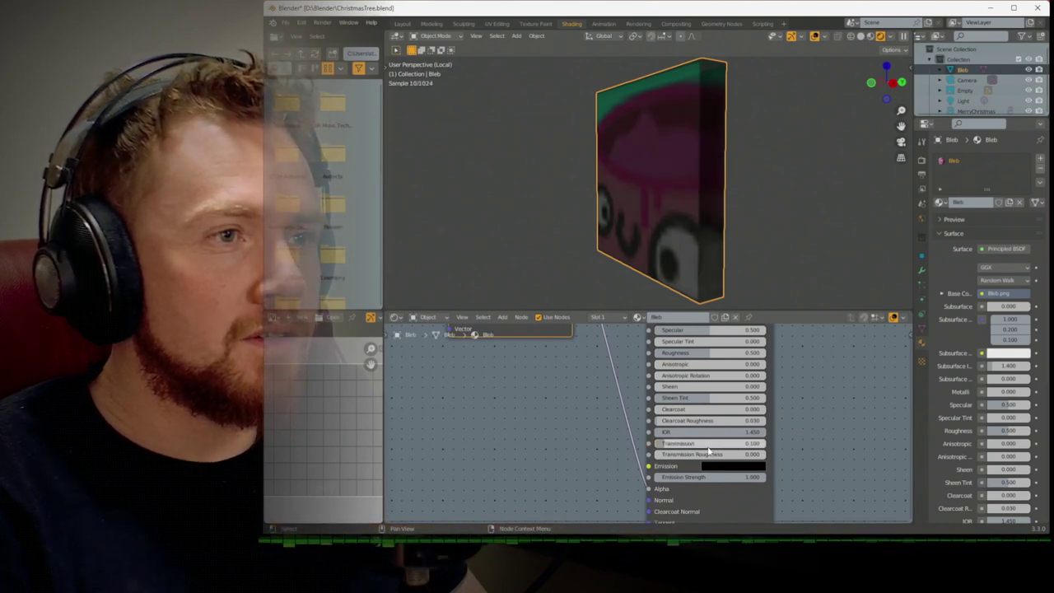
Try Transmission values of 0.5 and 0.3 on the picture block's Principled BSDF
left_click(708, 443)
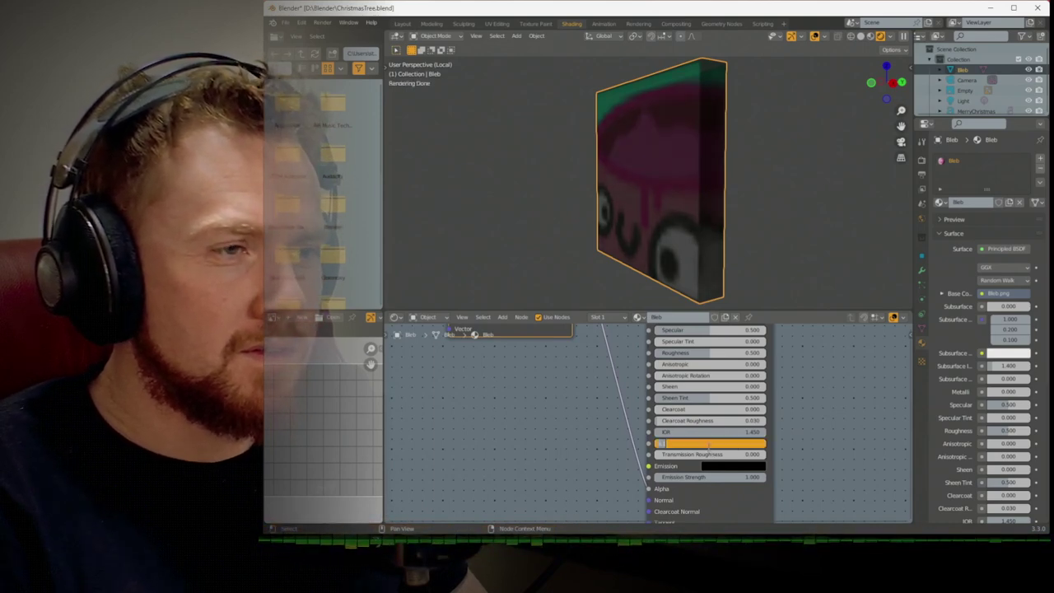
type("0.5")
key("Return")
left_click(708, 444)
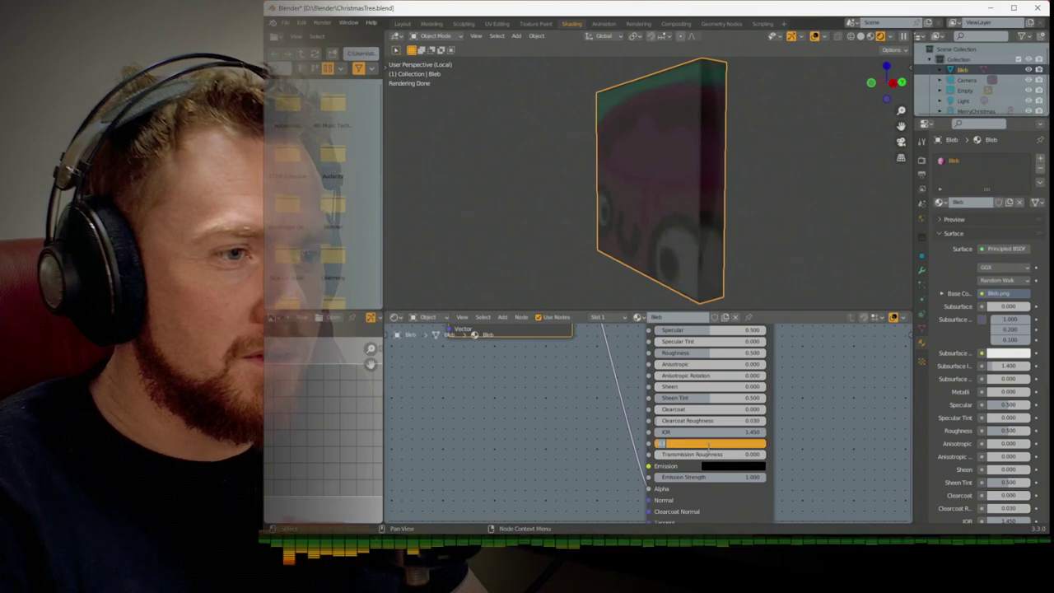
type("0.3")
key("Return")
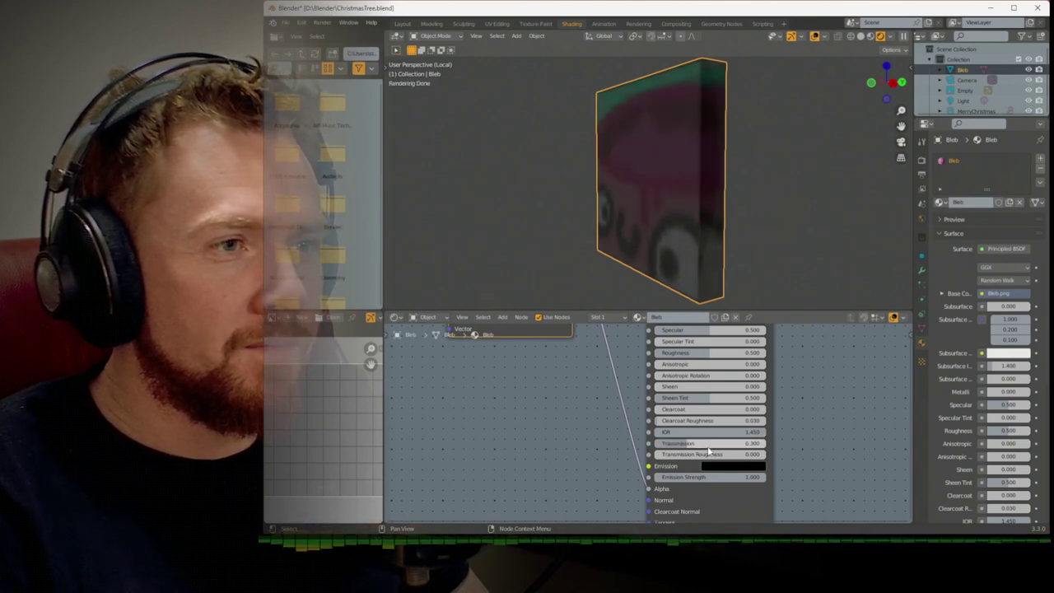
Lower the Roughness of the block's Principled BSDF to about 0.241
scroll(593, 407, "down", 3)
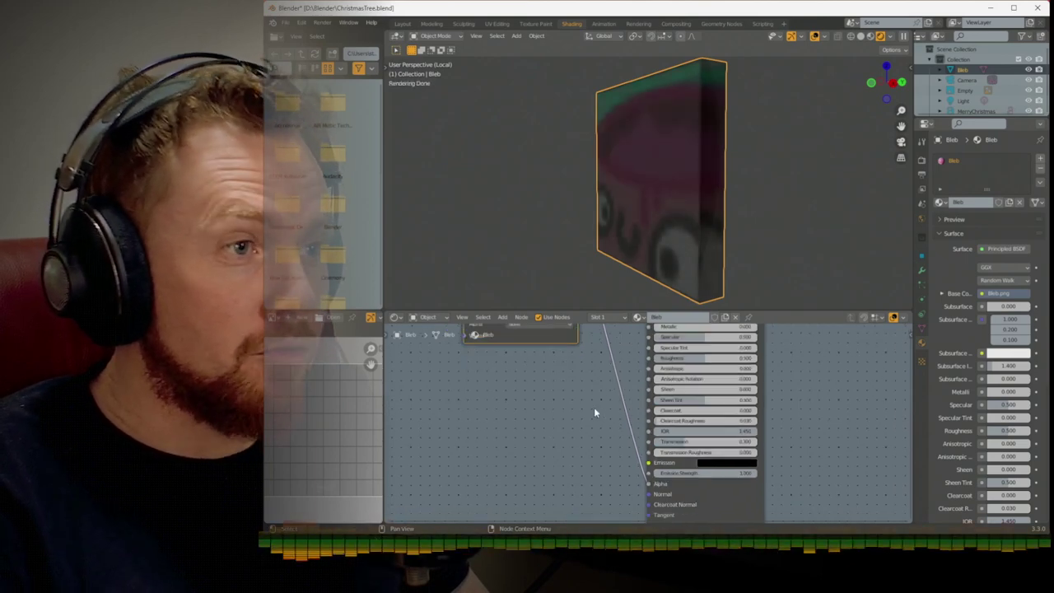
scroll(674, 387, "up", 3)
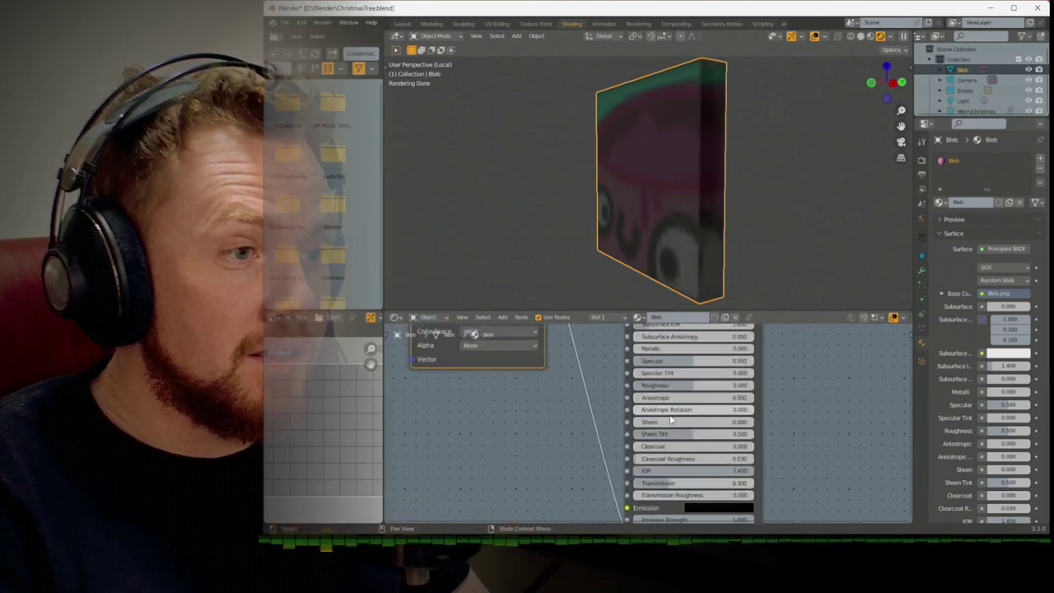
mouse_move(674, 387)
left_mouse_down()
mouse_move(651, 387)
mouse_move(664, 387)
left_mouse_up()
scroll(531, 404, "down", 3)
middle_click_drag(523, 445, 530, 335)
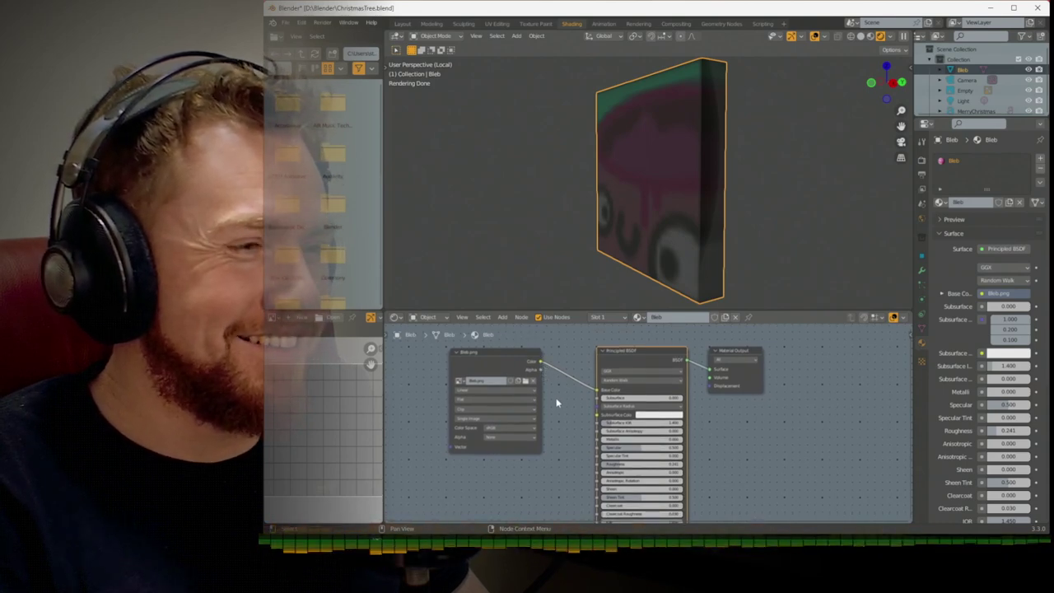
middle_click_drag(548, 453, 562, 419)
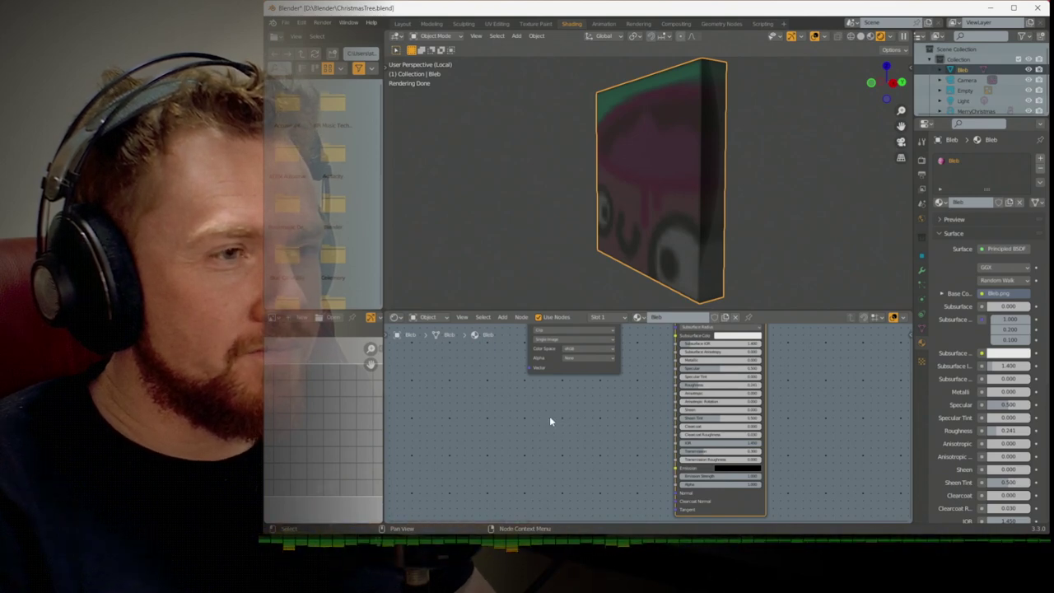
middle_click_drag(551, 419, 483, 455)
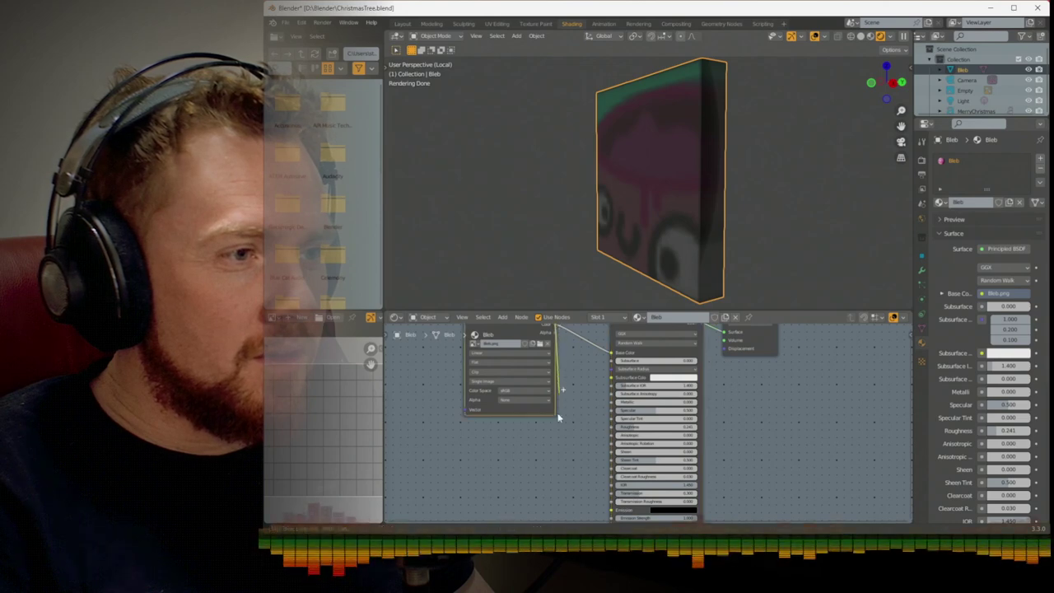
left_click_drag(556, 328, 561, 405)
type("hsl")
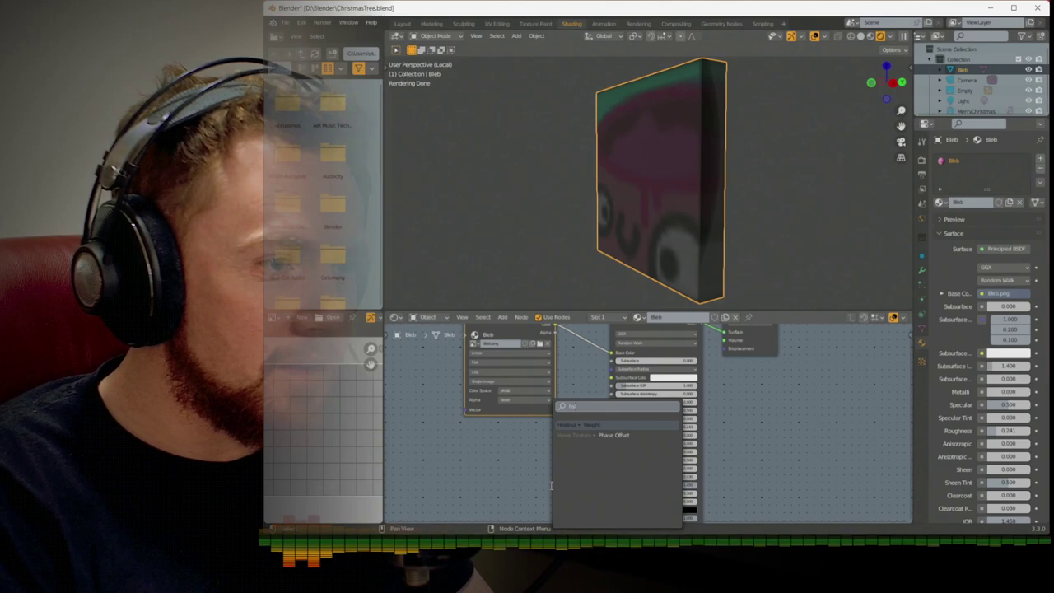
key("BackSpace")
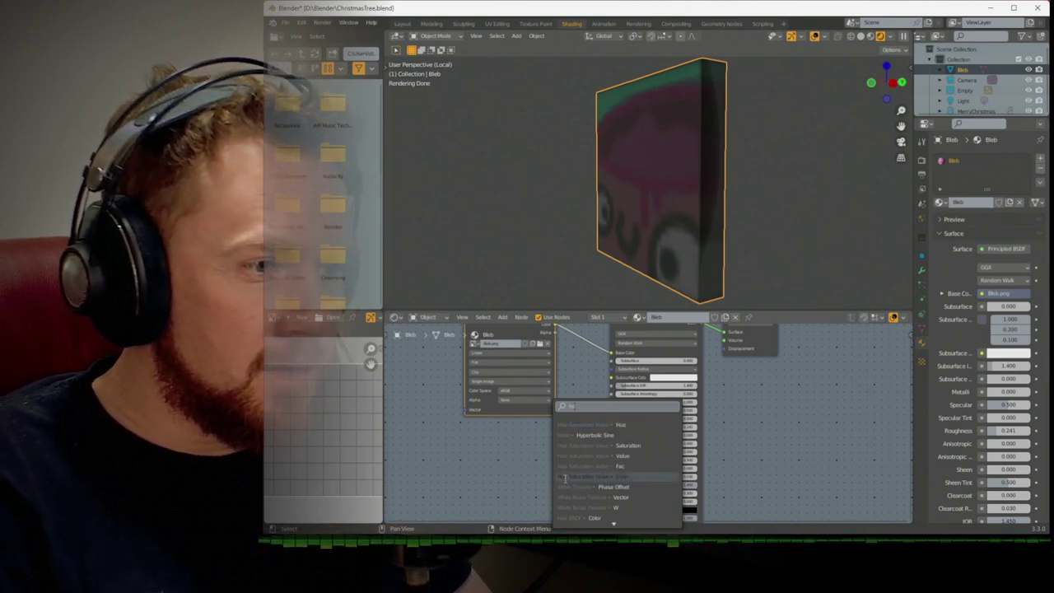
left_click(565, 477)
left_click(531, 448)
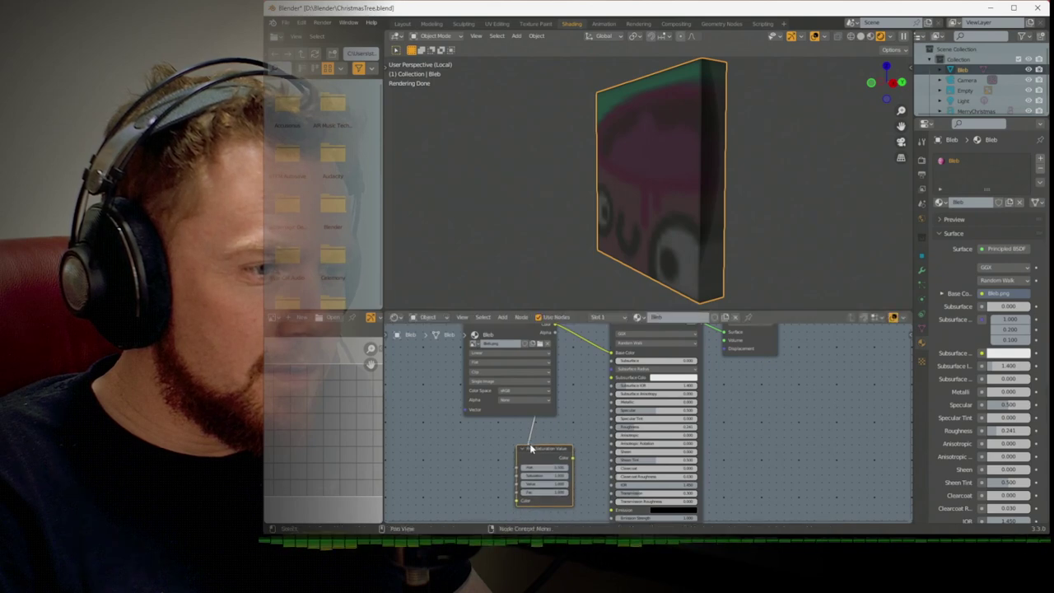
key("x")
Add a Separate Color node, feed it the Bleb.png texture's Color output, and set its mode to HSL
key("shift+a")
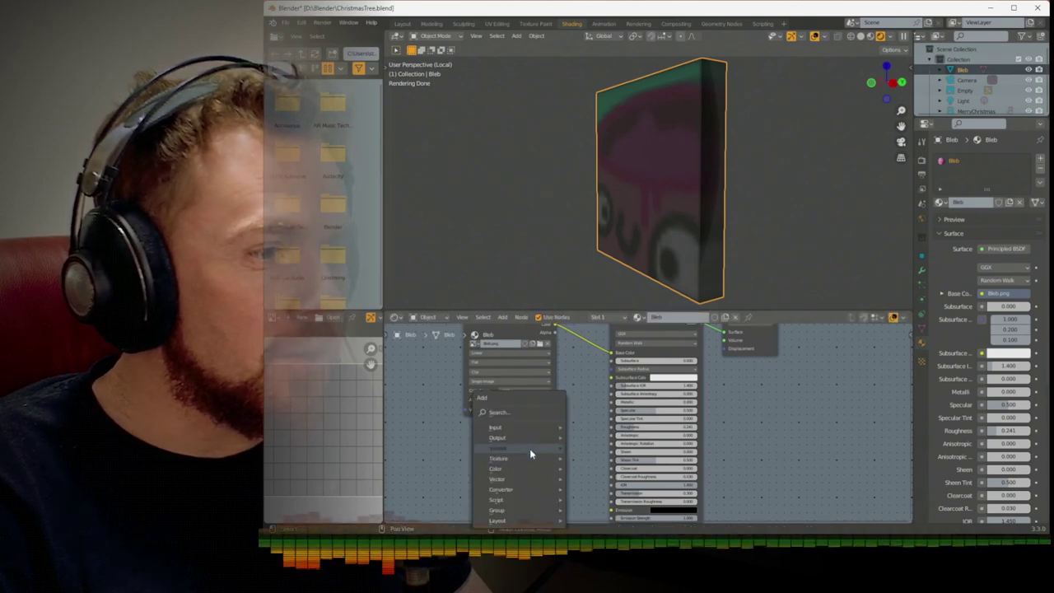
mouse_move(525, 490)
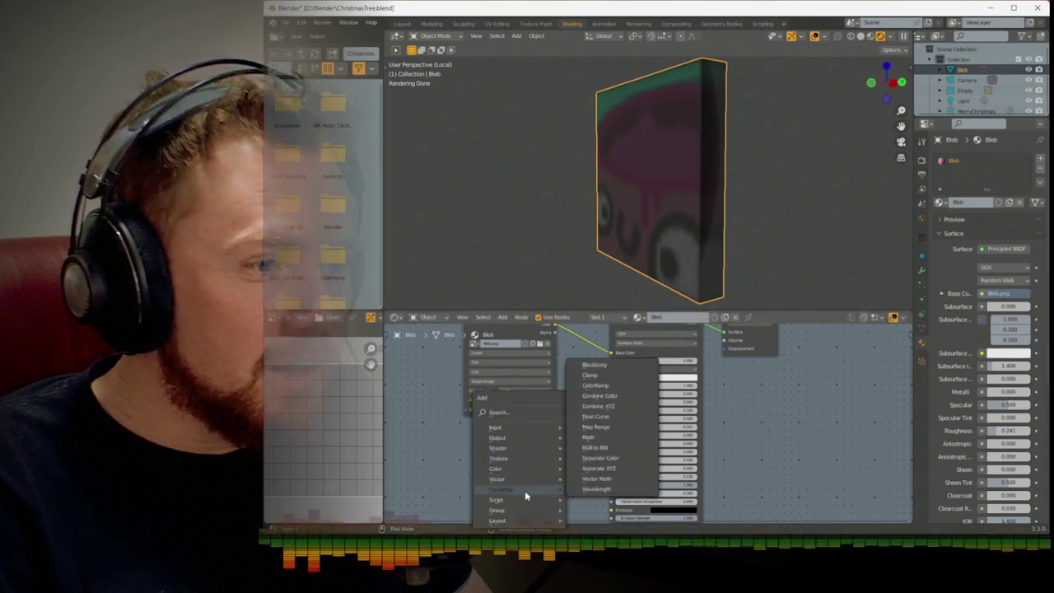
left_click(585, 461)
left_click(529, 445)
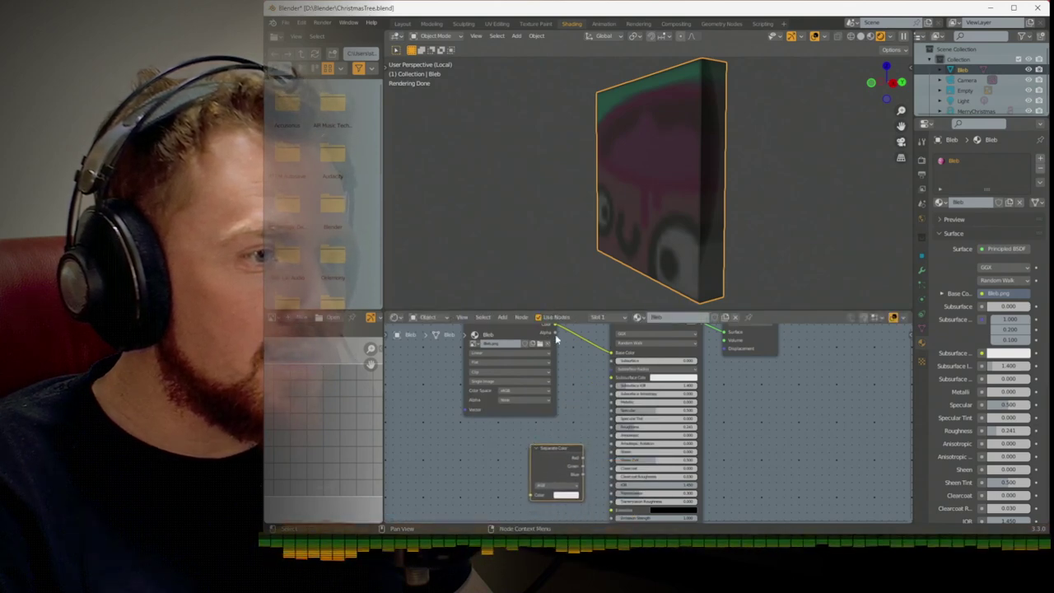
left_click_drag(556, 328, 530, 494)
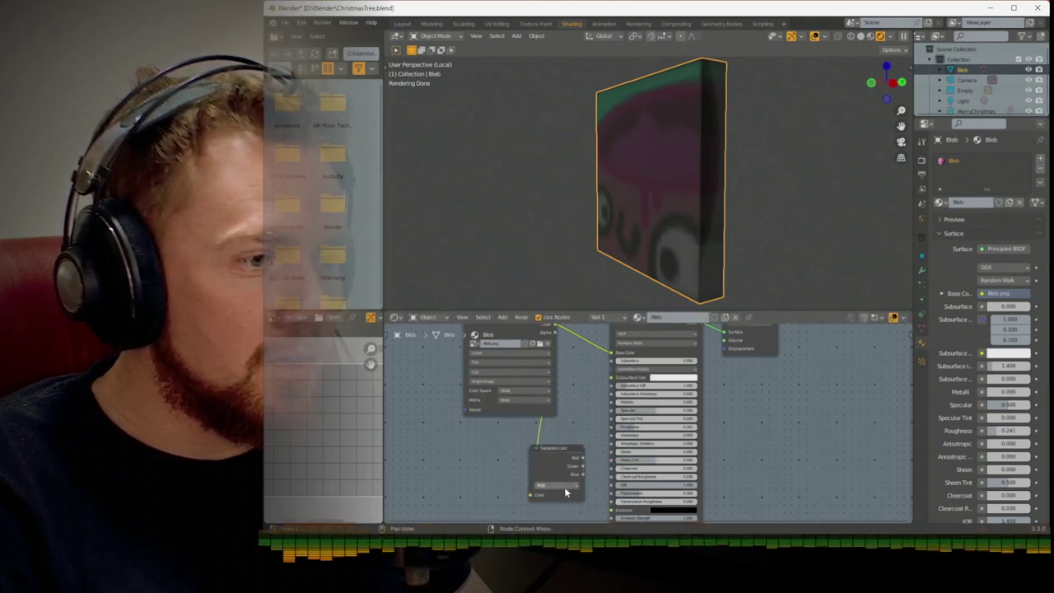
left_click(565, 494)
left_click(564, 507)
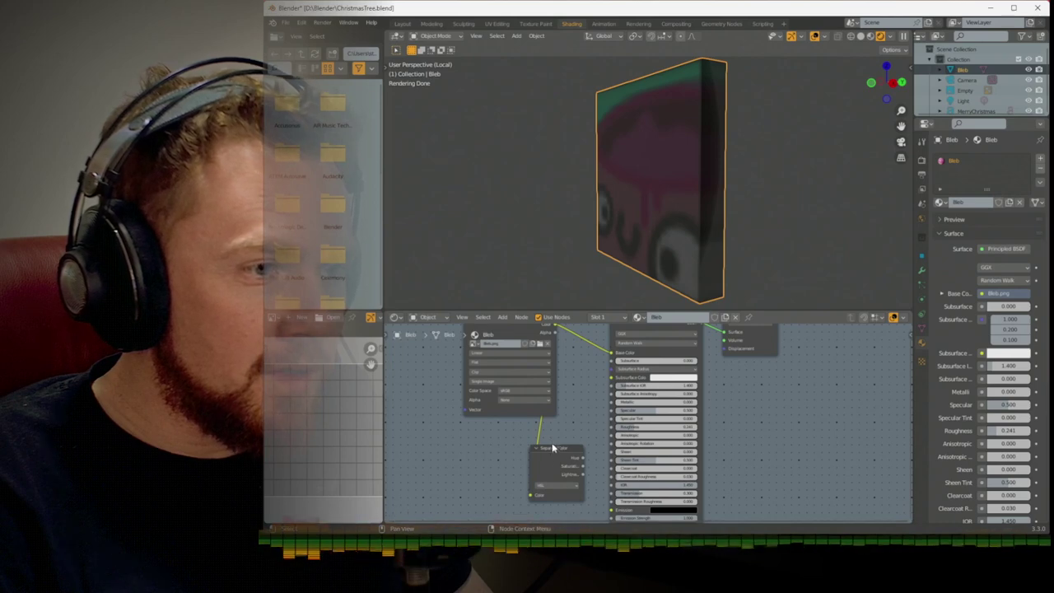
Move the Separate Color node beneath the image texture, leaving space between it and the Principled BSDF
left_click_drag(554, 448, 510, 447)
left_click(510, 447)
middle_click_drag(572, 480, 554, 421)
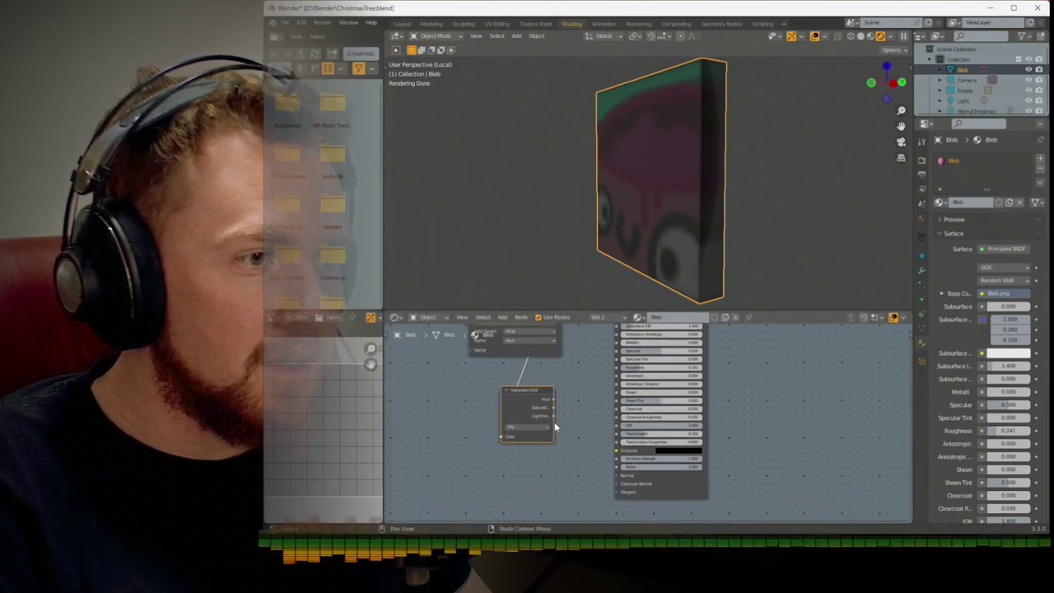
left_click_drag(553, 411, 500, 421)
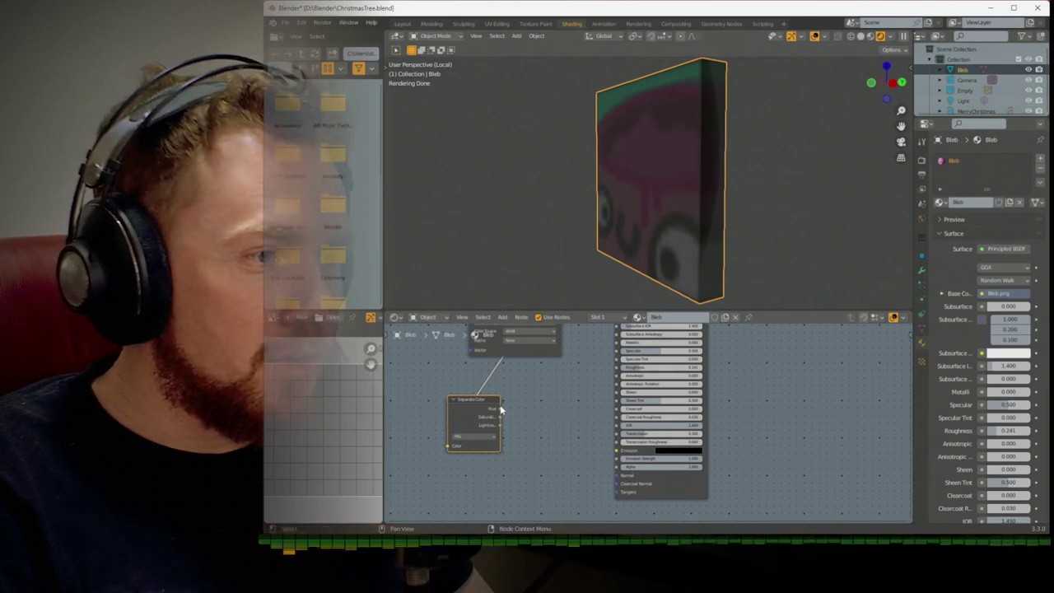
Add a Bump node with Hue feeding its Height, and connect its Normal output to the Principled BSDF's Normal
left_click_drag(513, 421, 520, 425)
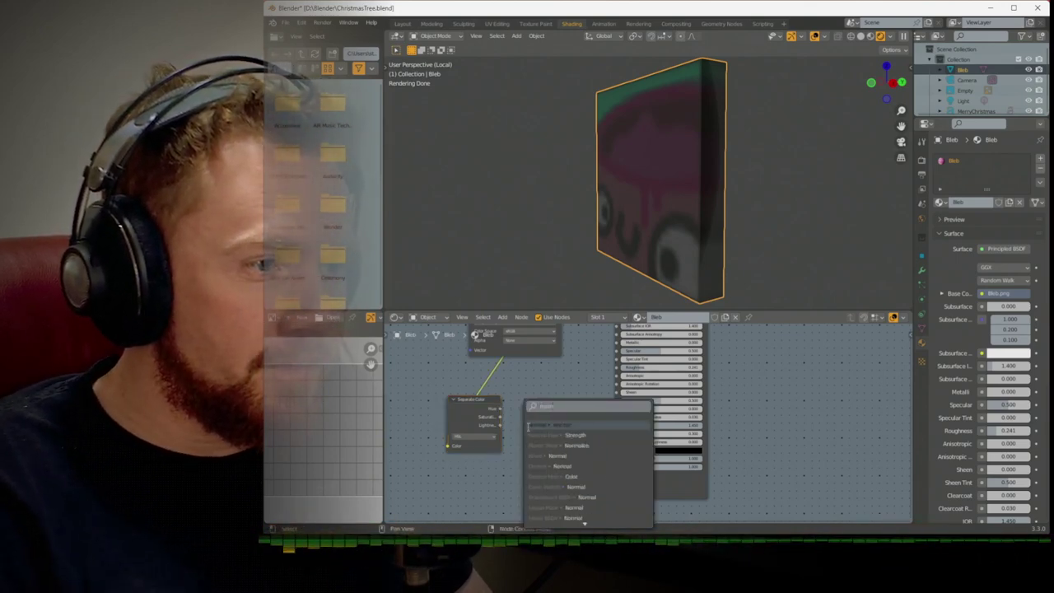
key("BackSpace")
key("BackSpace")
key("BackSpace")
key("BackSpace")
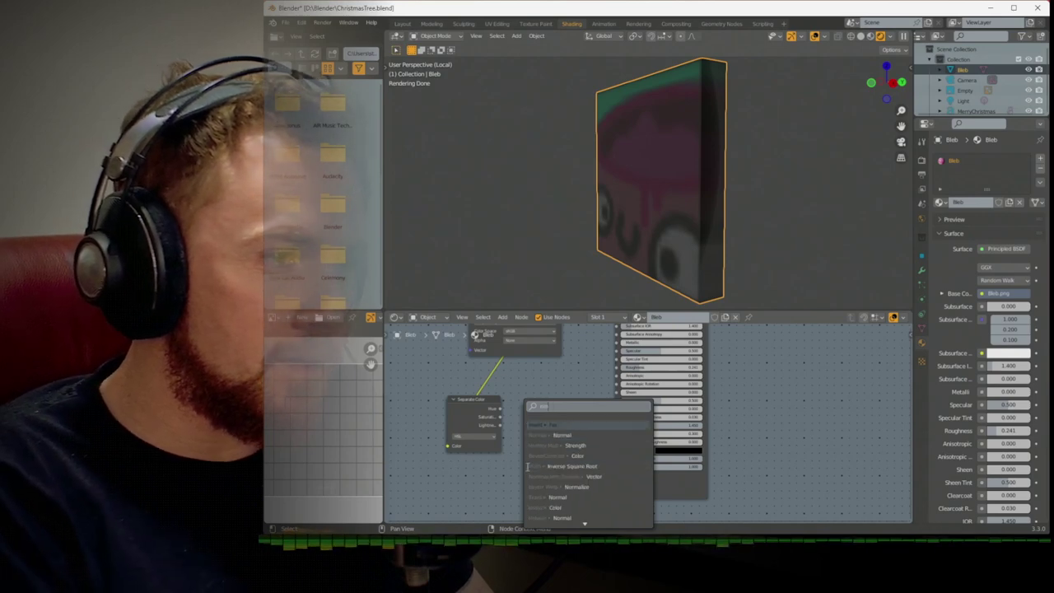
type("bump")
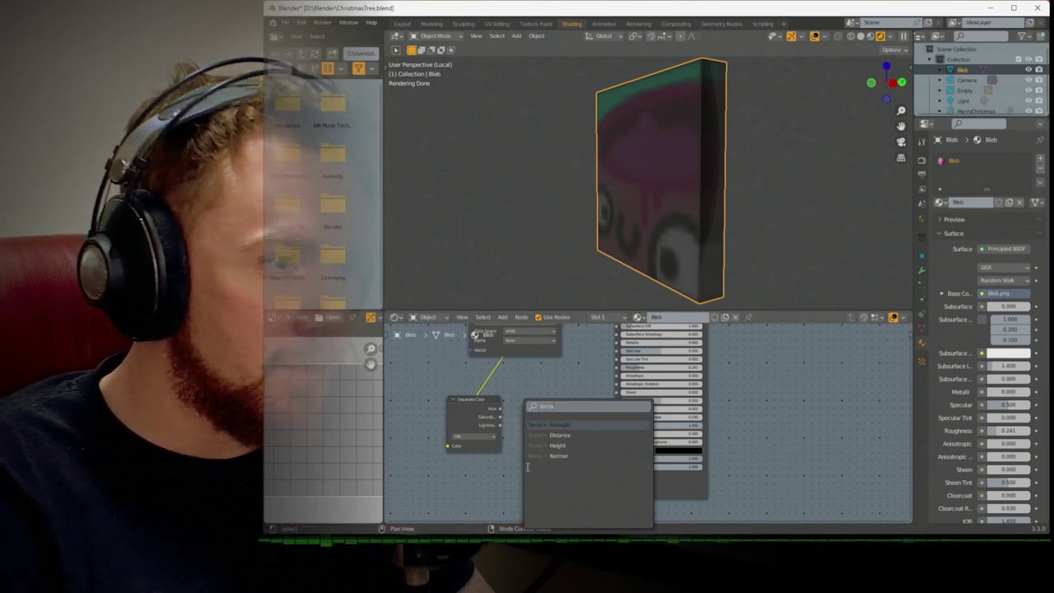
left_click(533, 456)
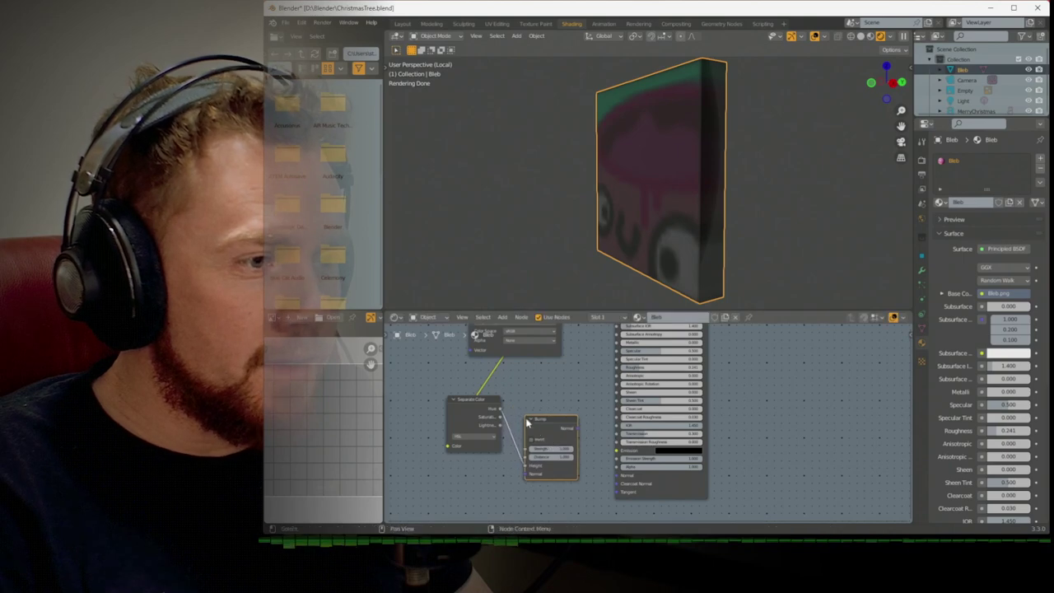
left_click_drag(575, 427, 618, 476)
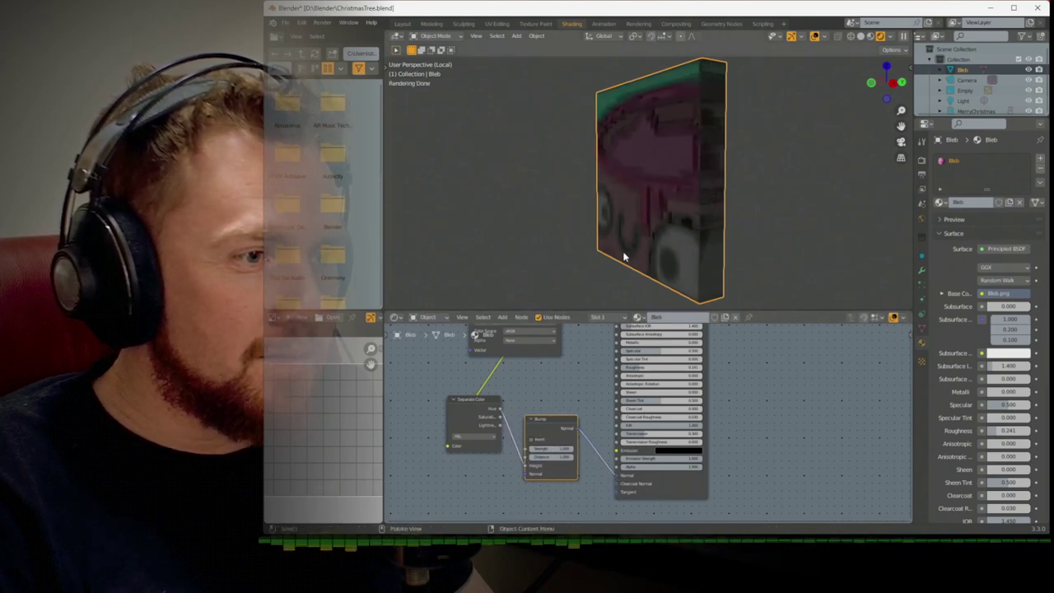
Set the Bump node's Strength to 0.1 and its Distance to 0.5
middle_click_drag(651, 227, 604, 301)
scroll(652, 211, "up", 4)
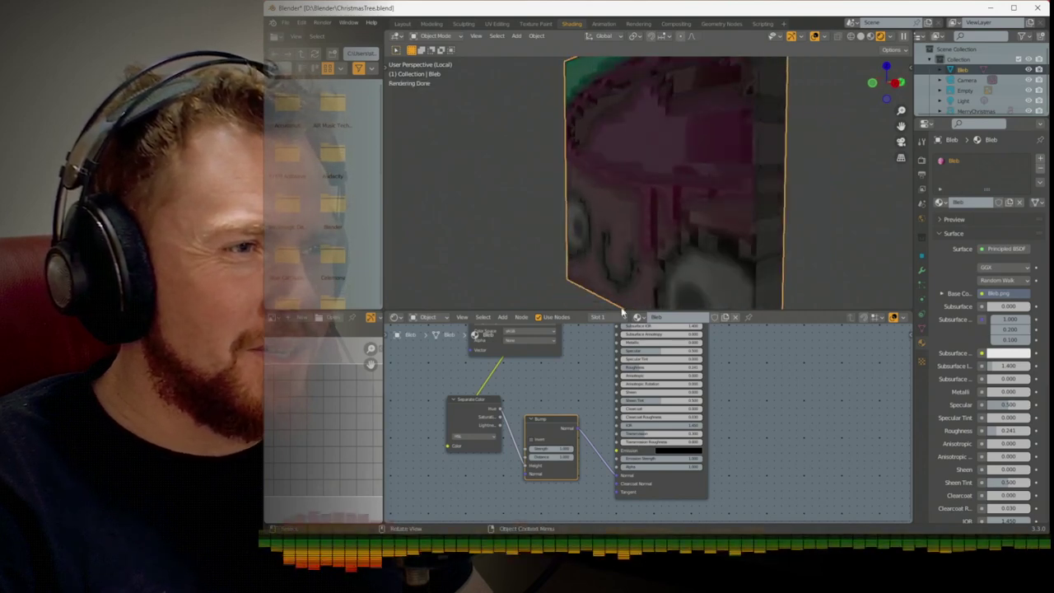
left_click(553, 448)
type(".1")
key("Return")
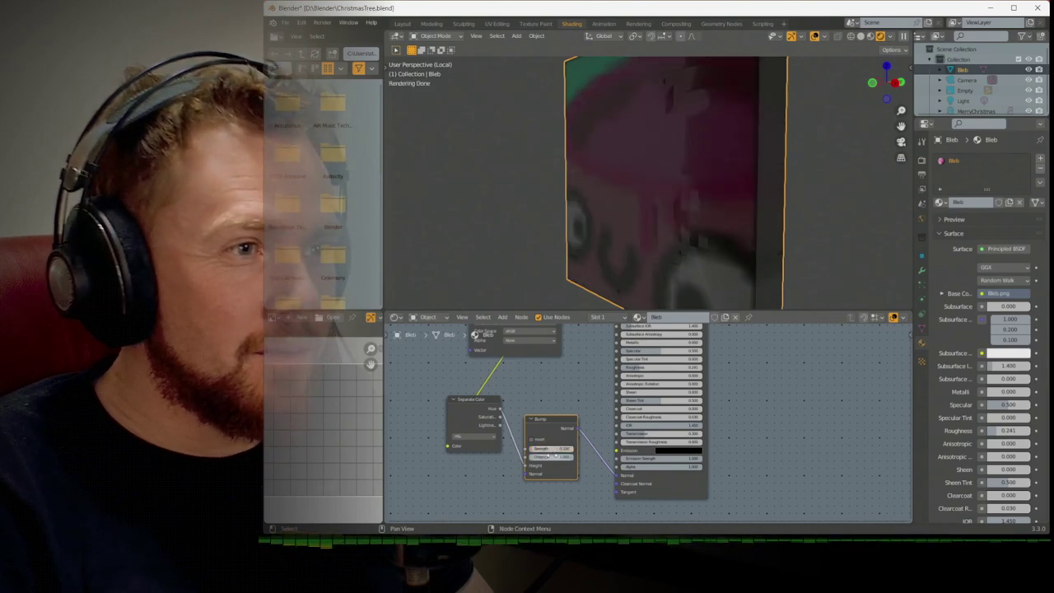
left_click(552, 456)
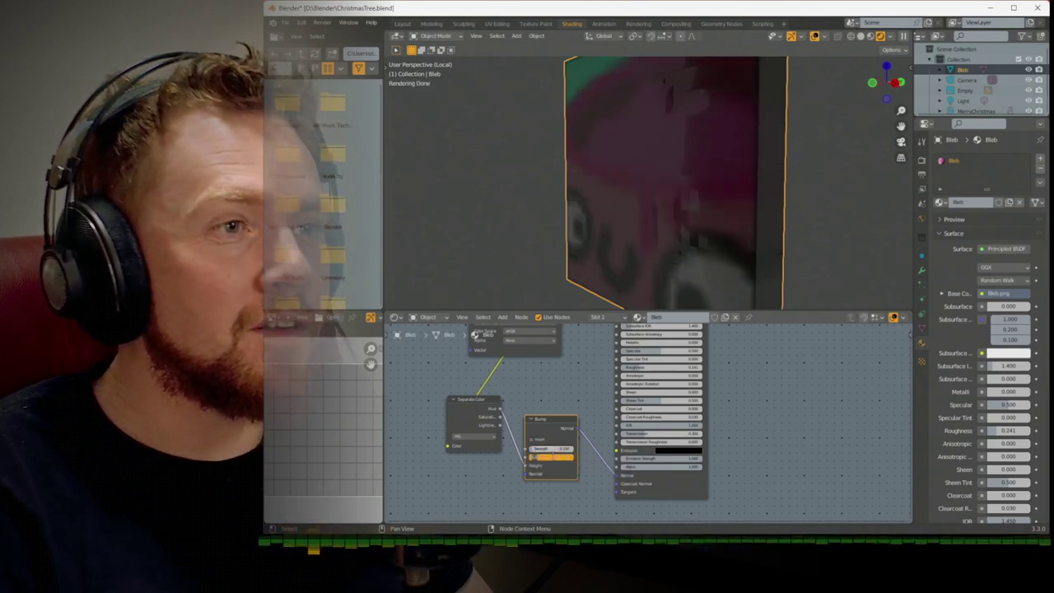
type(".5")
key("Return")
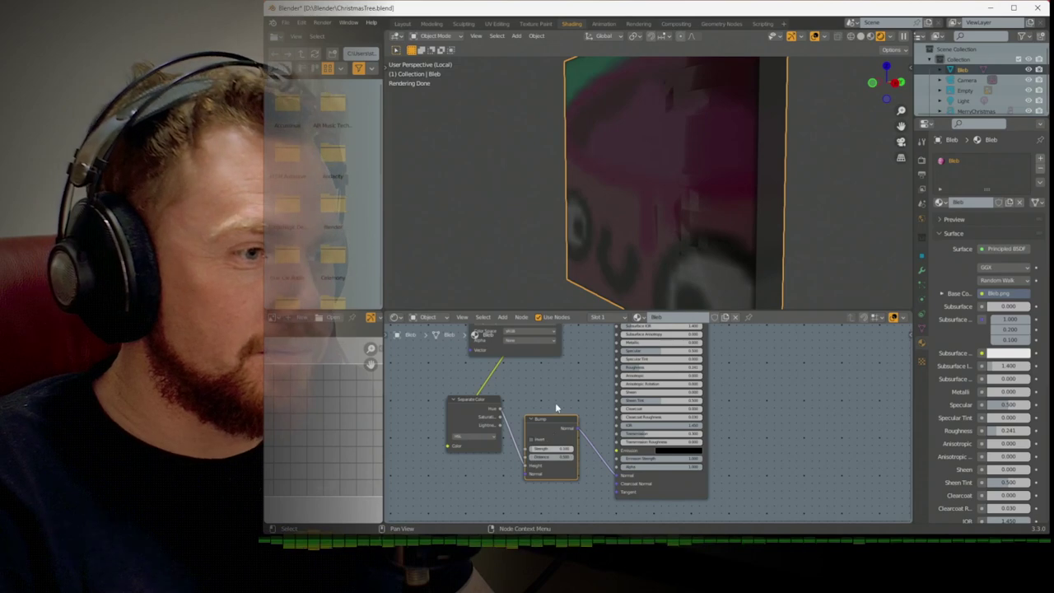
left_click(555, 399)
Leave the isolated view of the picture block and bring it into close view on the Christmas tree
scroll(615, 283, "down", 2)
key("KP_0")
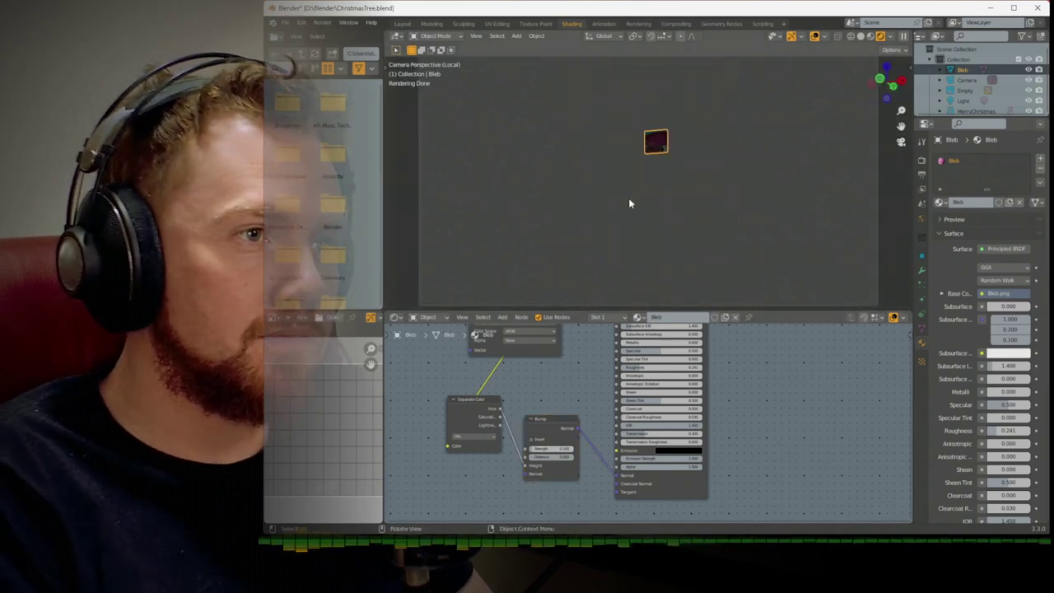
key("KP_Divide")
scroll(629, 199, "up", 4)
middle_click_drag(713, 156, 588, 191, "shift")
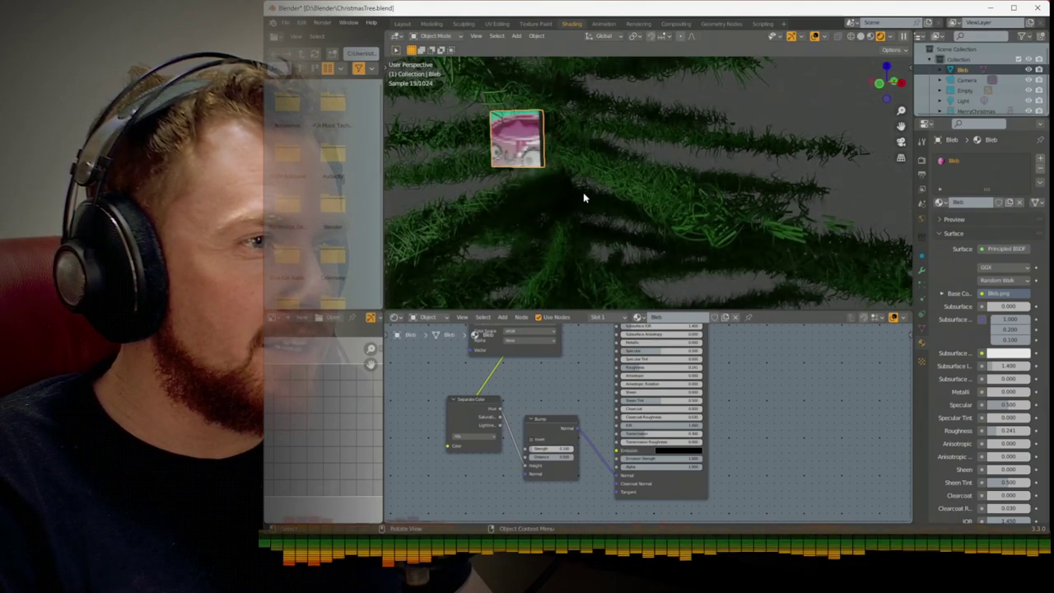
Adjust the picture block's Principled BSDF to a Roughness of about 0.545 and a Specular of about 0.345
middle_click_drag(644, 356, 636, 401)
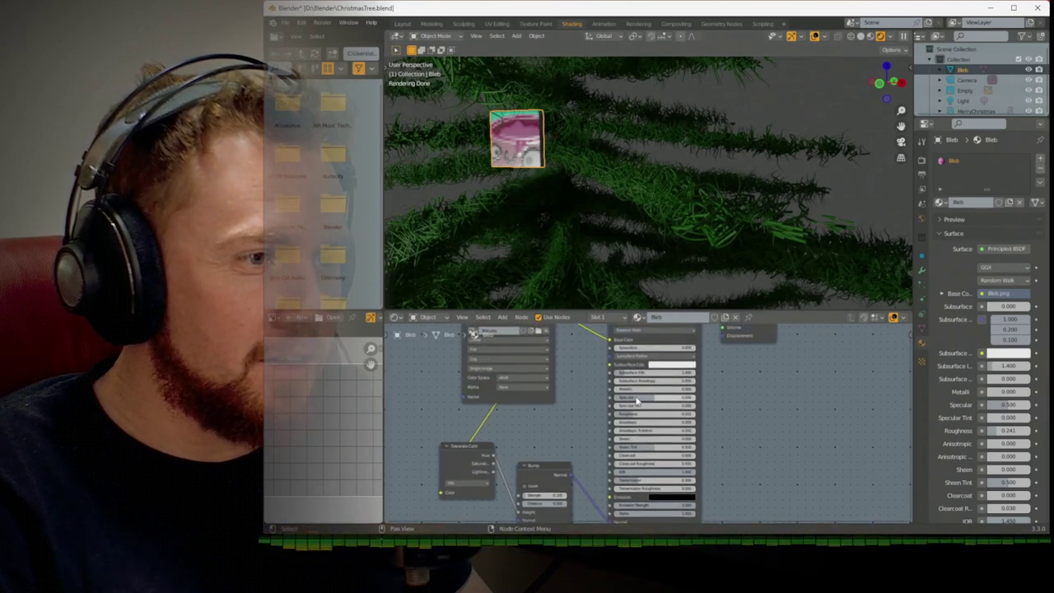
left_click_drag(635, 414, 659, 414)
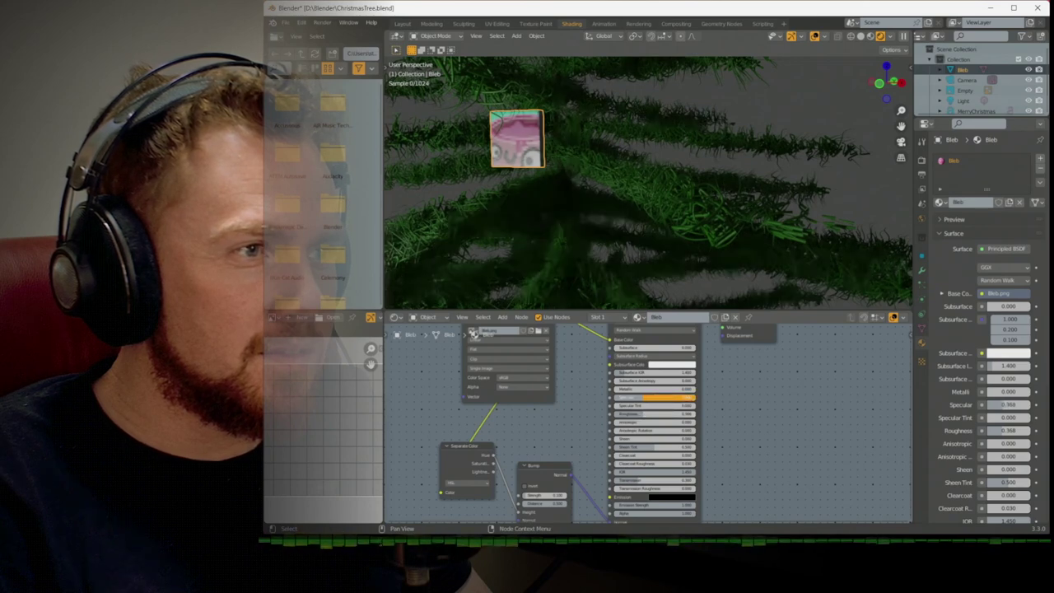
left_click_drag(647, 397, 647, 409)
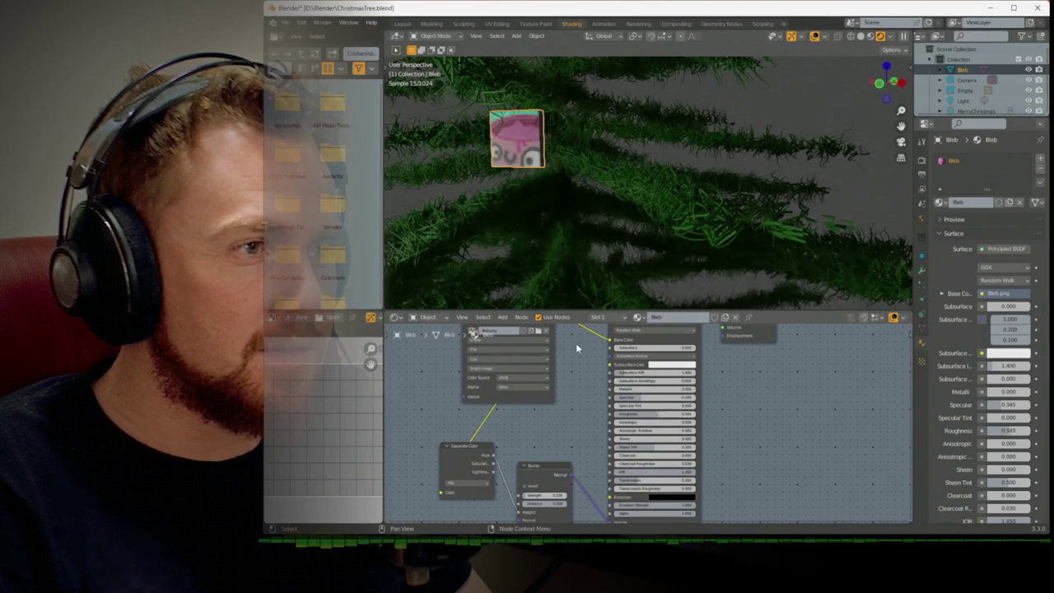
View the picture ornament from the front and set its material's Transmission to 0.5
middle_click_drag(586, 197, 626, 206)
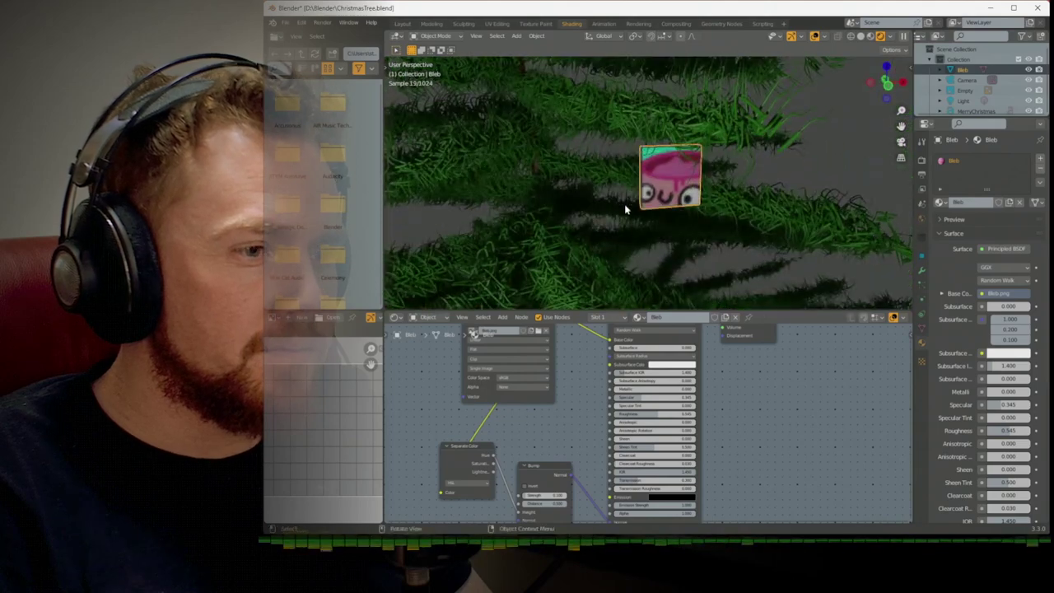
left_click(649, 482)
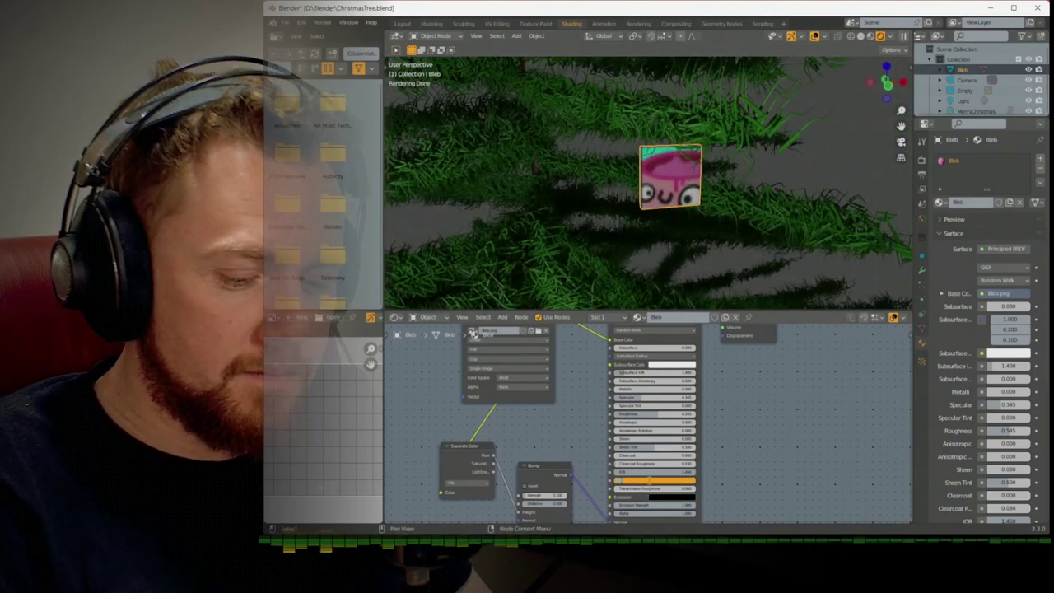
type(".5")
key("Return")
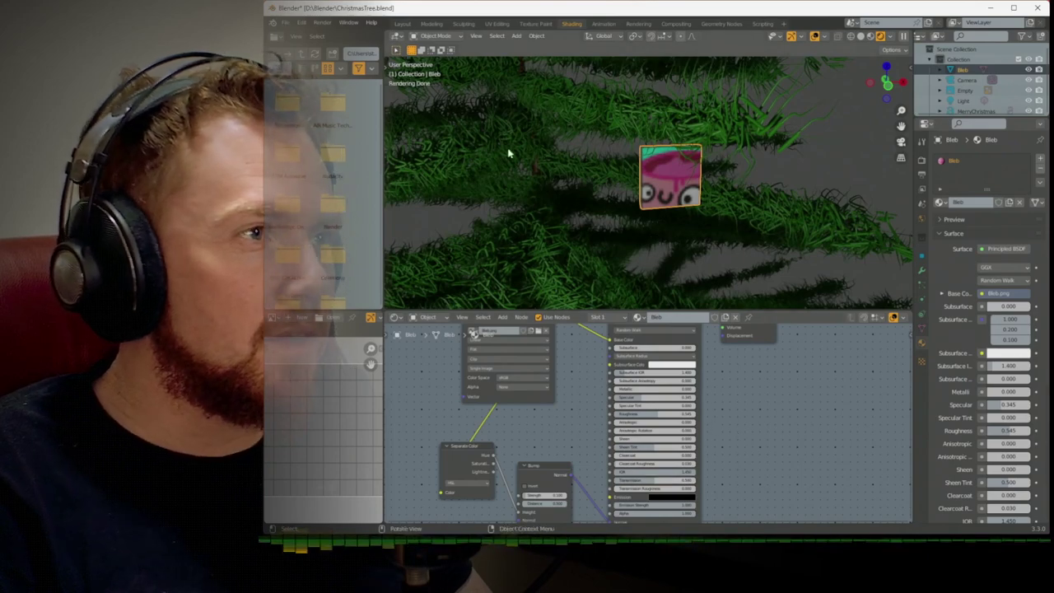
Leave the isolated view of the picture block in the layout workspace and render the scene through the camera
left_click(400, 23)
scroll(464, 162, "down", 6)
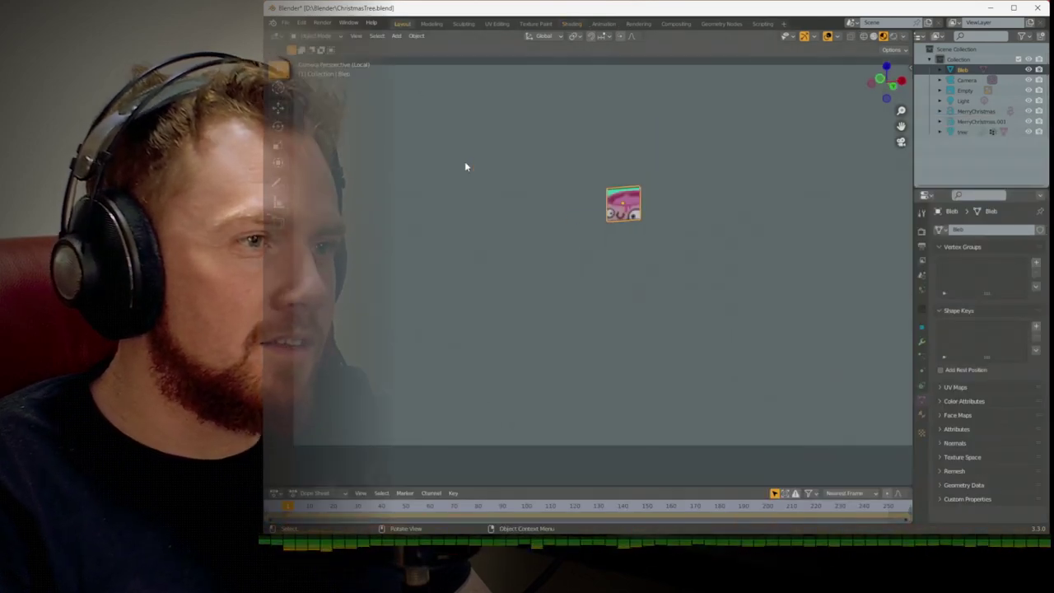
key("KP_0")
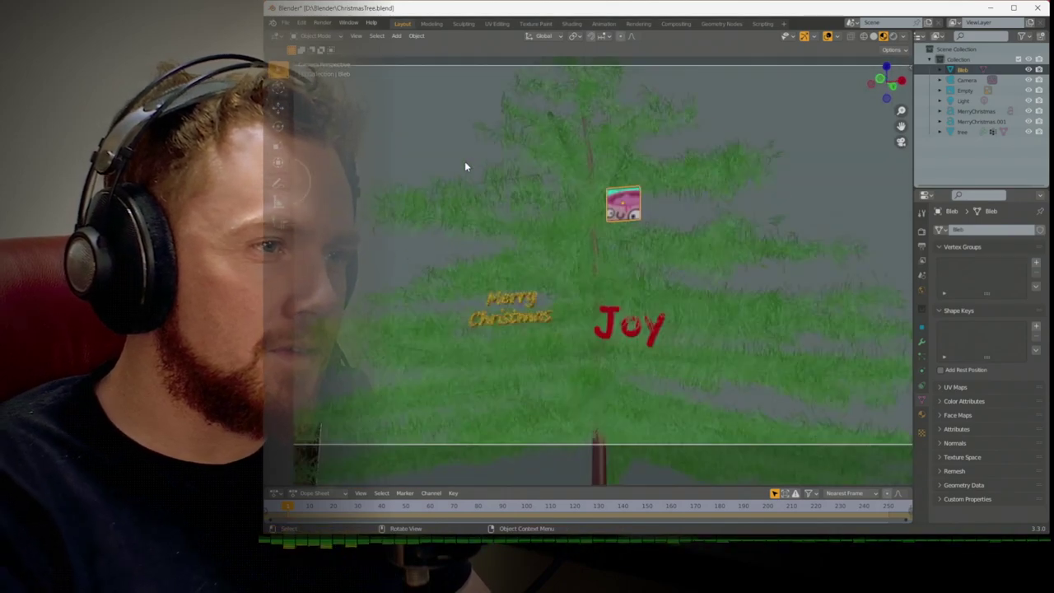
key("F12")
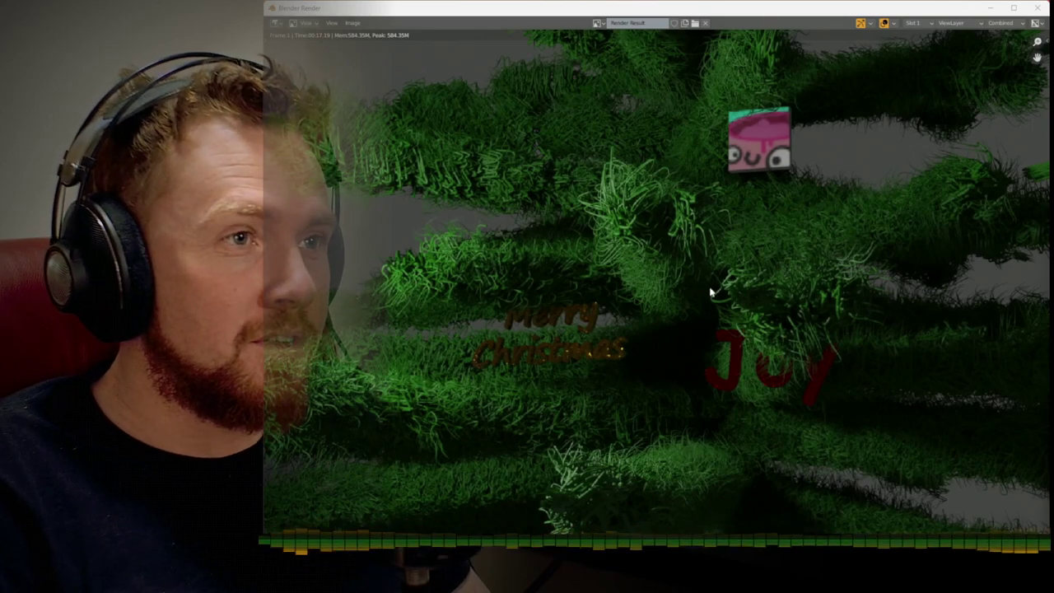
Switch to paint.net, paste the copied picture into a new image and save it as BrimeBoi.png
key("alt+Tab")
key("alt+Tab")
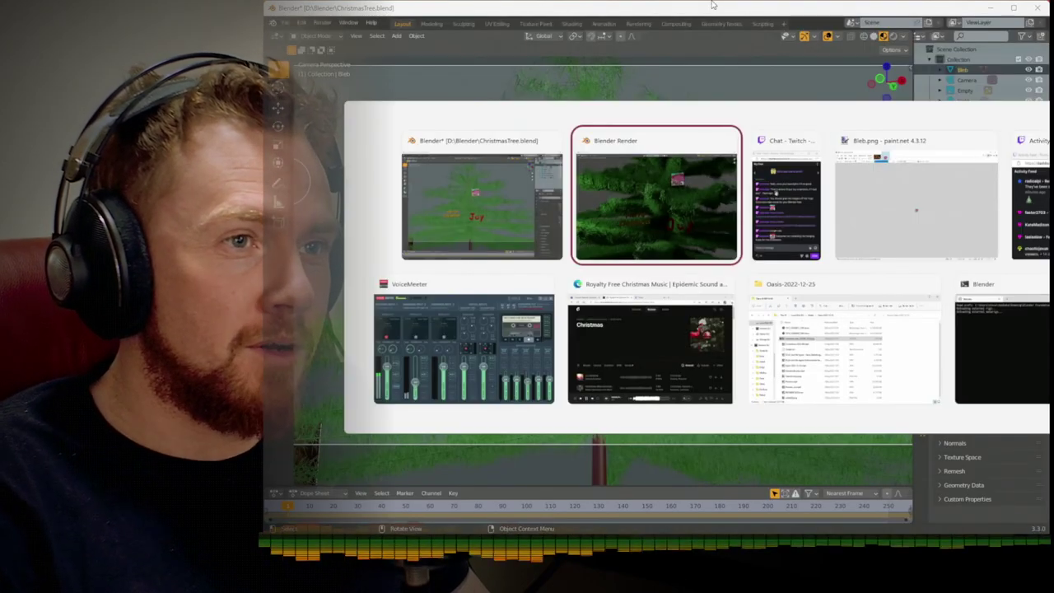
key("alt+Tab")
key("alt+Tab")
key("ctrl+alt+v")
key("ctrl+s")
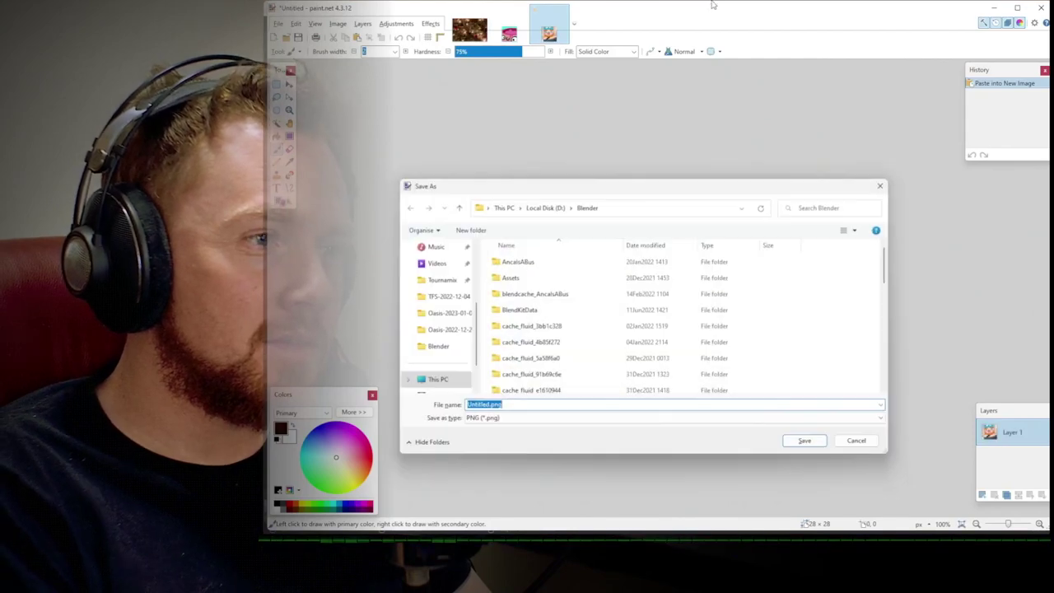
type("BlimeBleb")
key("Return")
key("alt+Tab")
key("alt+Tab")
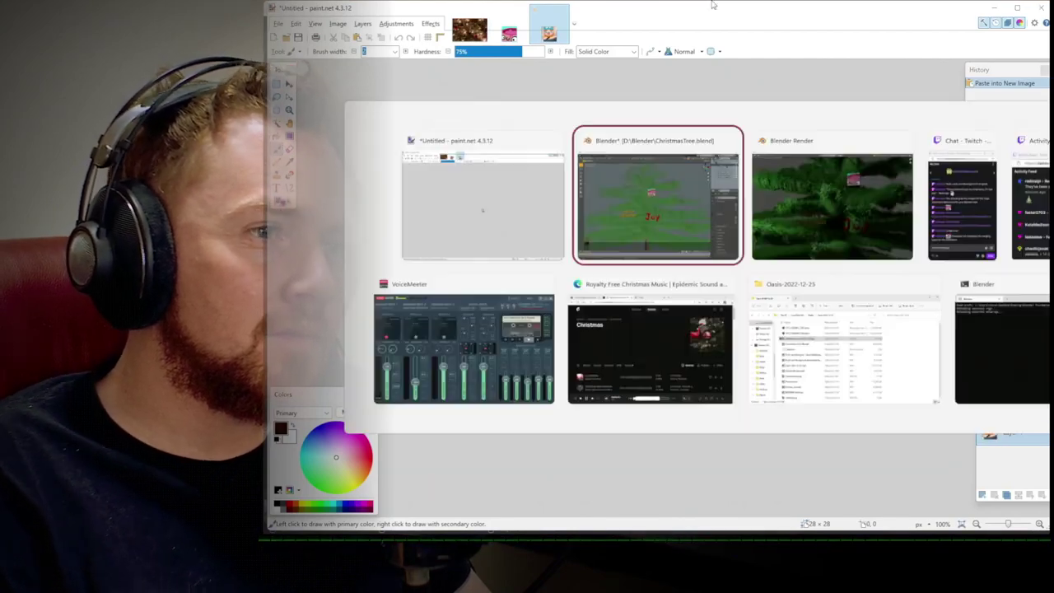
key("alt+shift+Tab")
key("alt+shift+Tab")
key("Return")
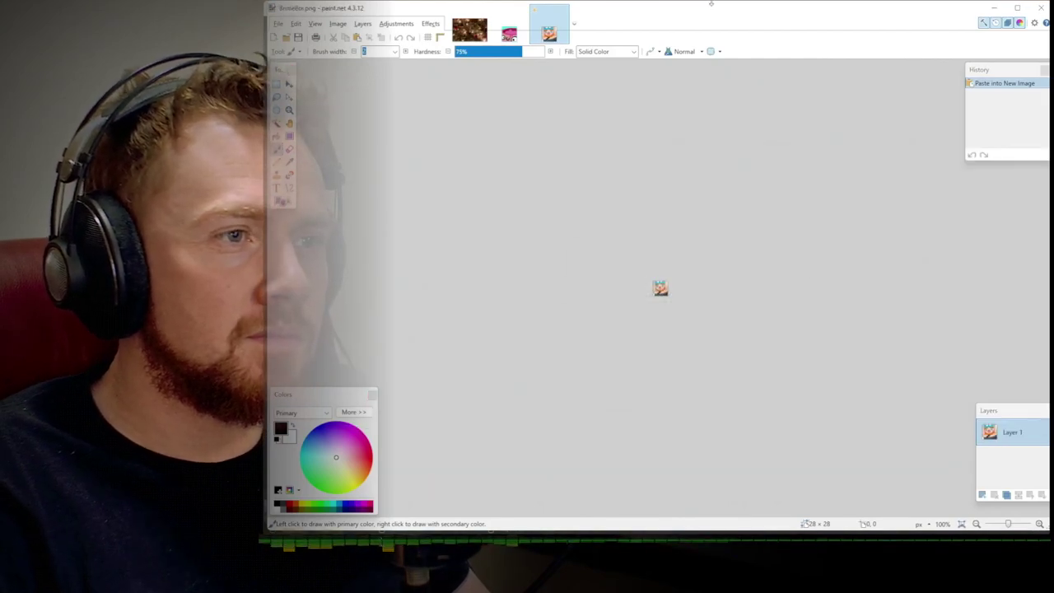
Switch back to Blender and, in the front view, import BrimeBoi.png as an image plane
key("alt+Tab")
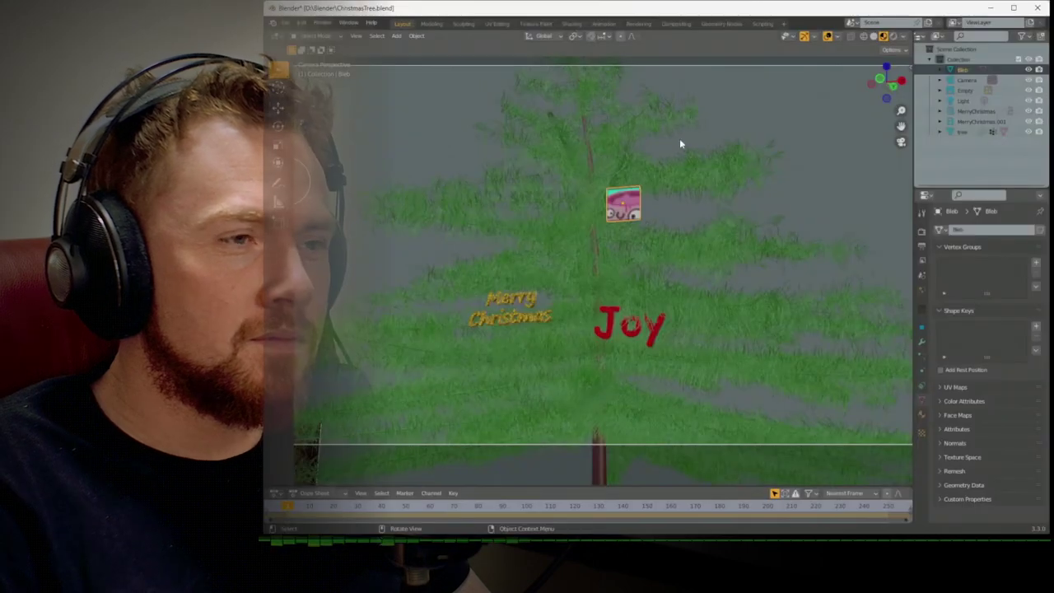
left_click(596, 175)
key("KP_1")
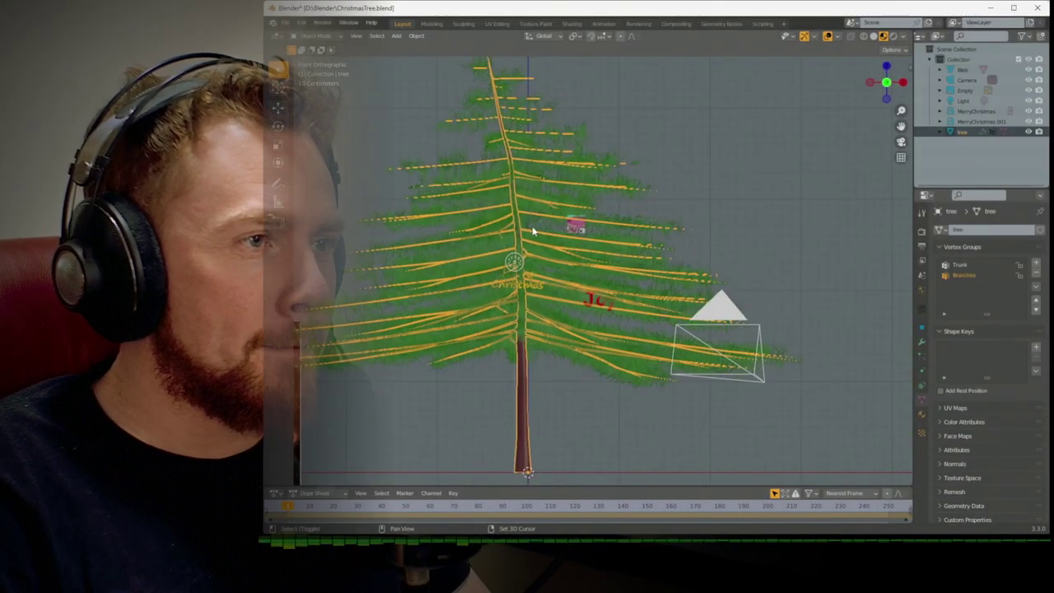
key("shift+a")
mouse_move(522, 341)
left_click(594, 363)
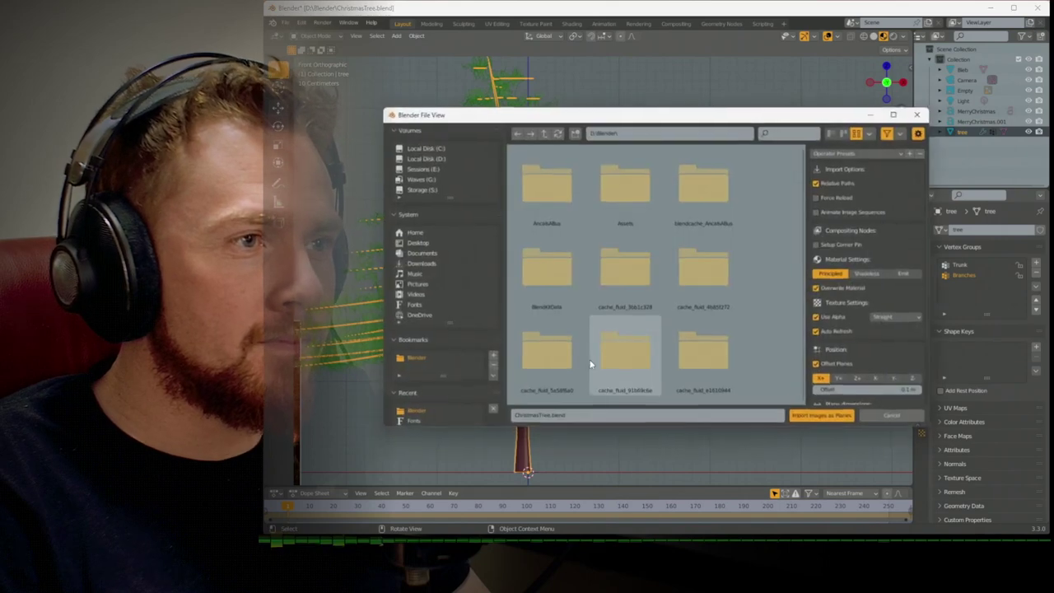
scroll(600, 383, "down", 6)
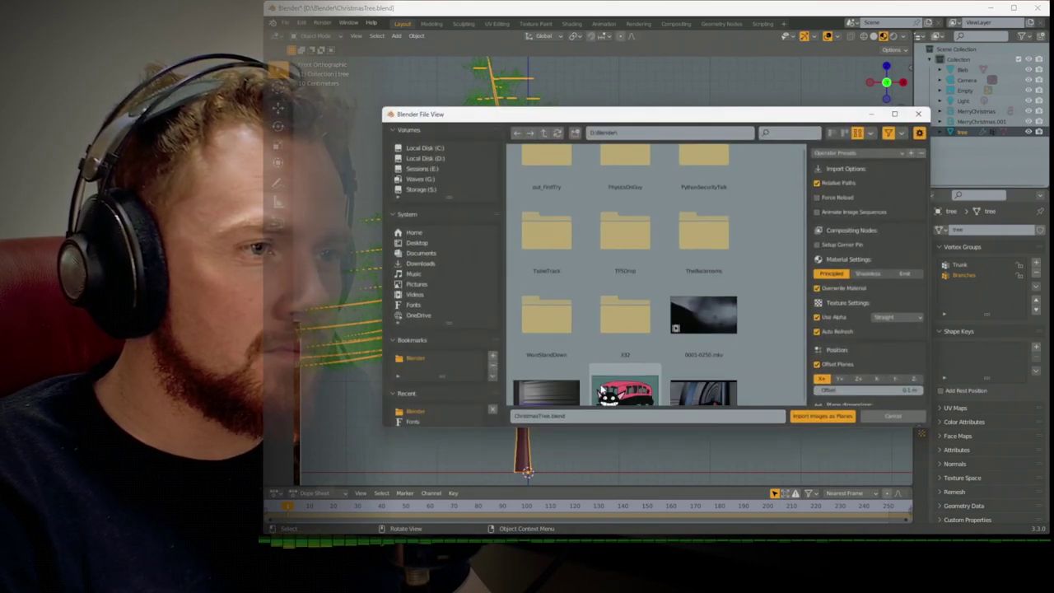
double_click(690, 295)
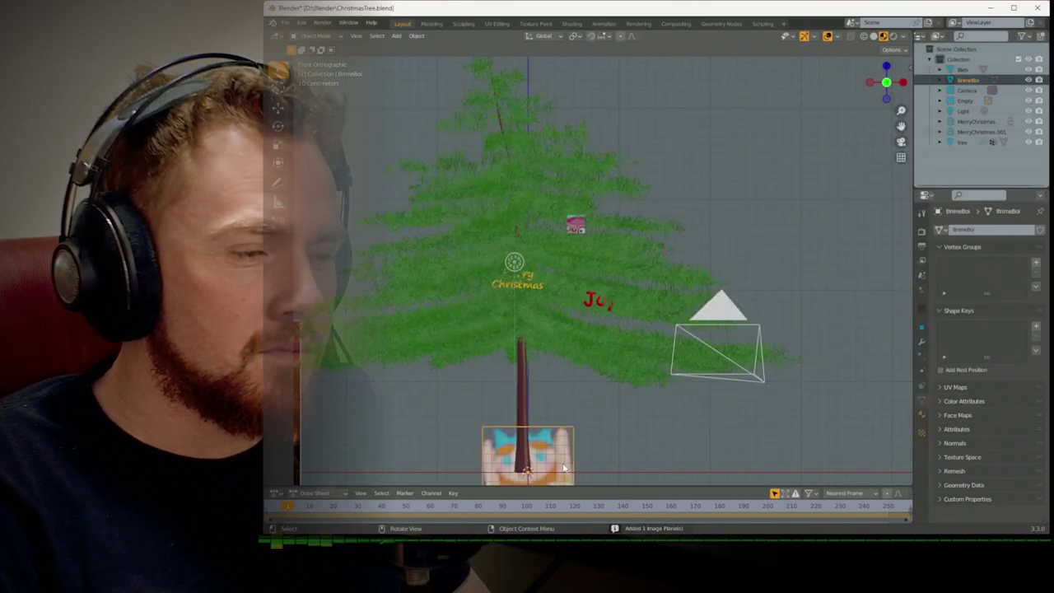
Move the BrimeBoi image plane up onto the tree's middle branches and scale it by 0.2
key("g")
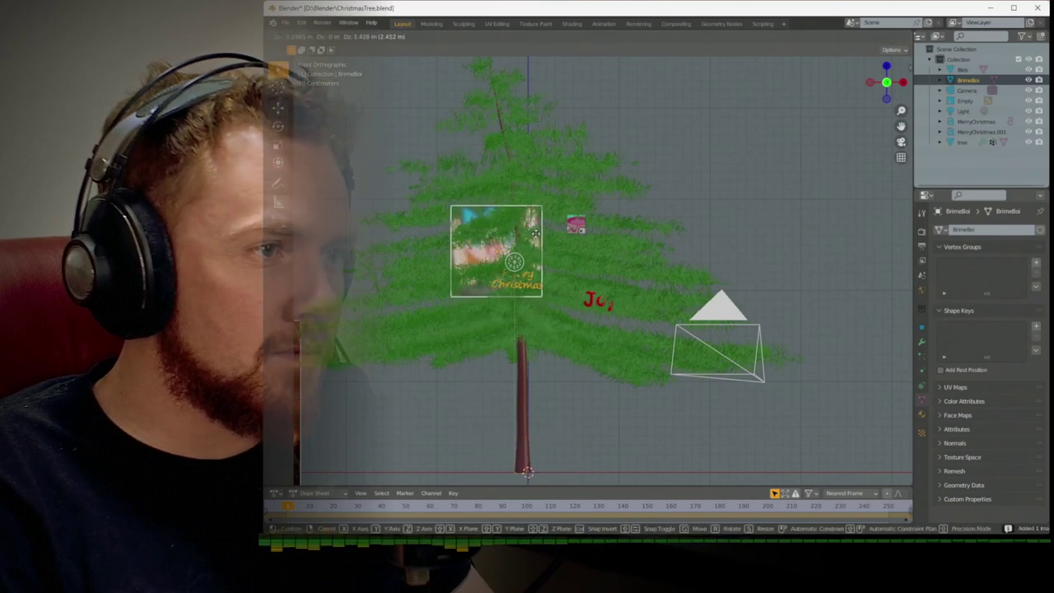
left_click(481, 282)
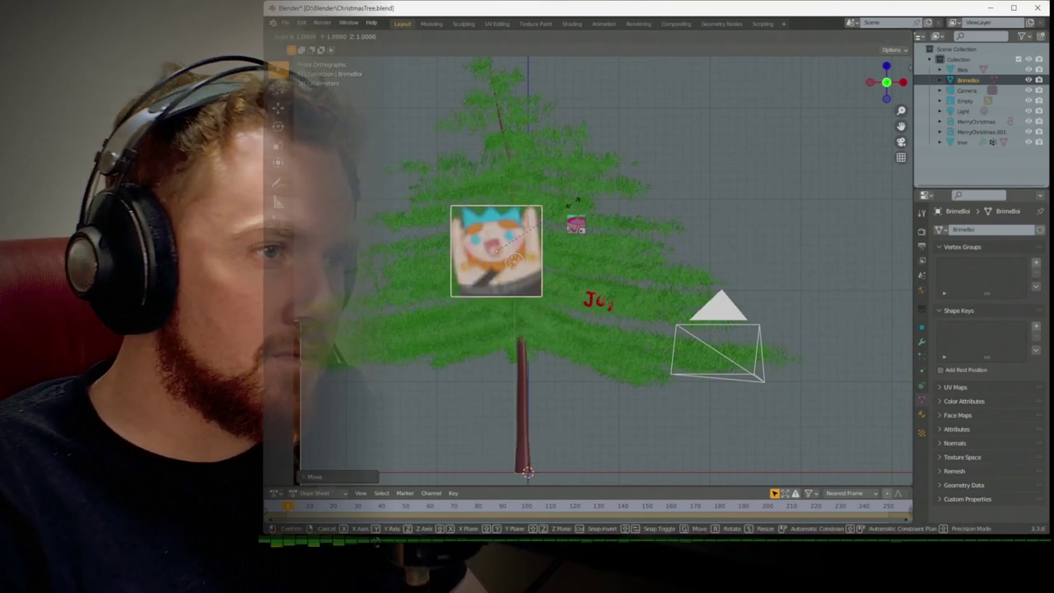
type("s.2")
key("Return")
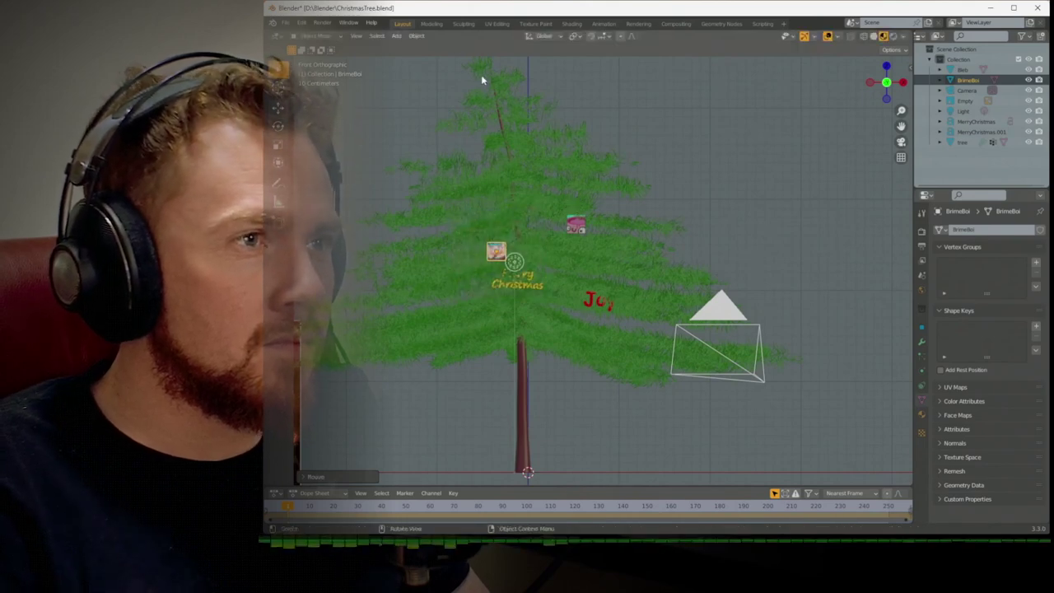
Enter mesh editing on the BrimeBoi plane and extrude its face in place
key("Tab")
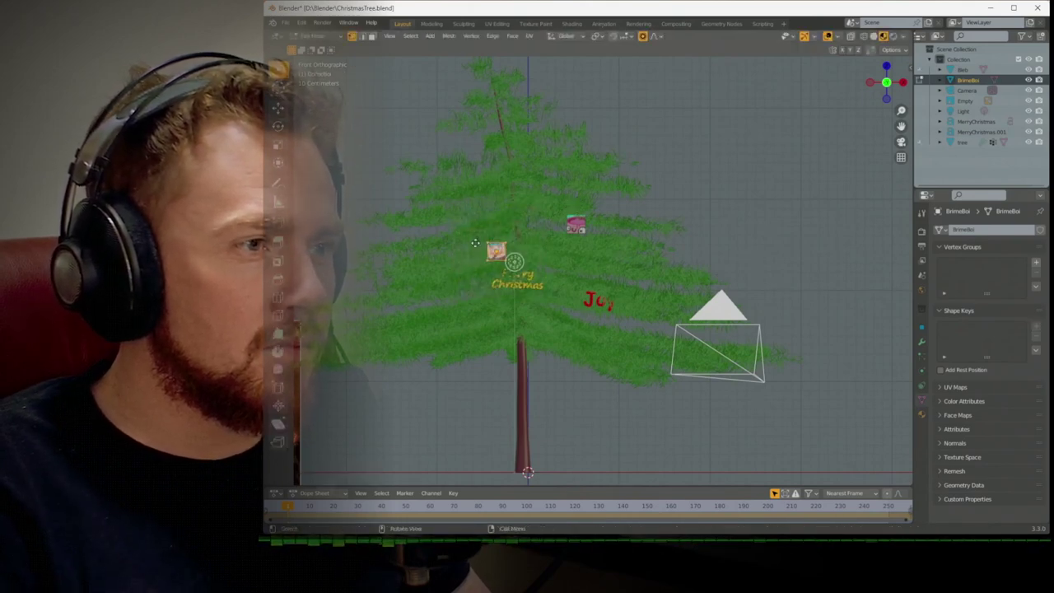
key("e")
key("Return")
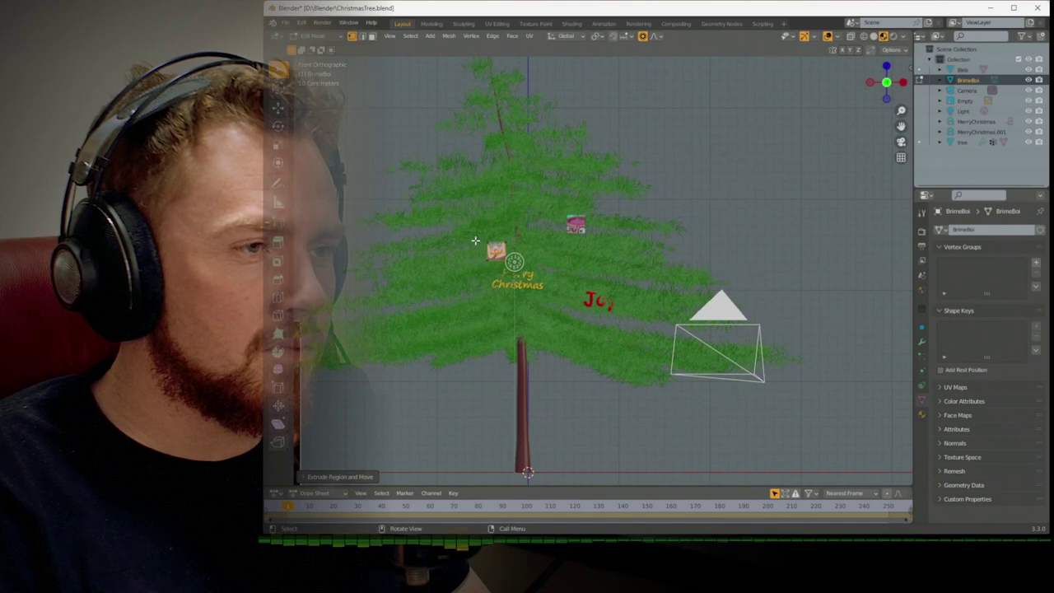
key("KP_3")
key("g")
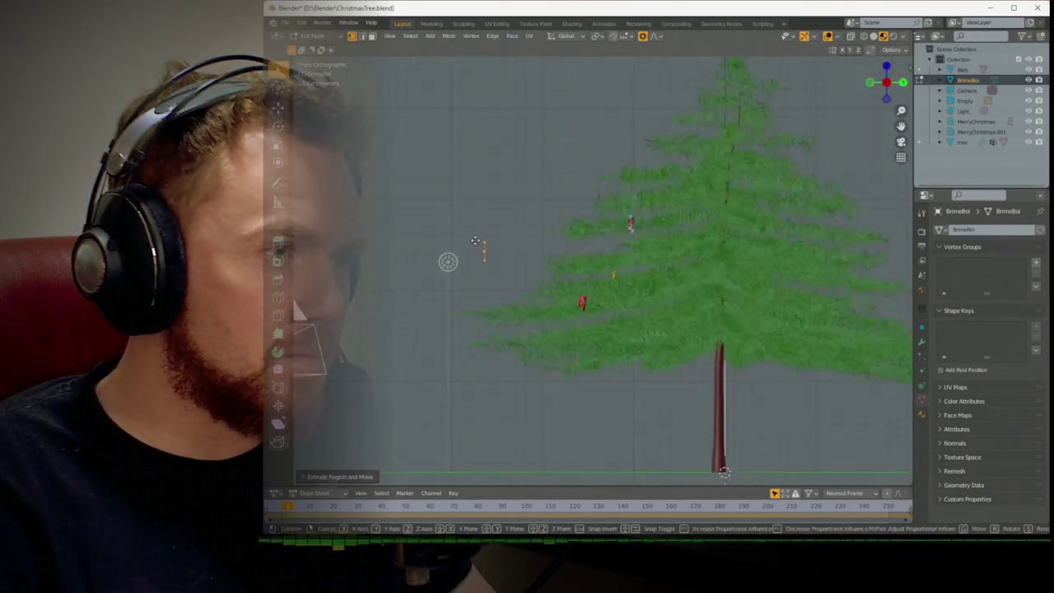
key("y")
left_click(492, 240)
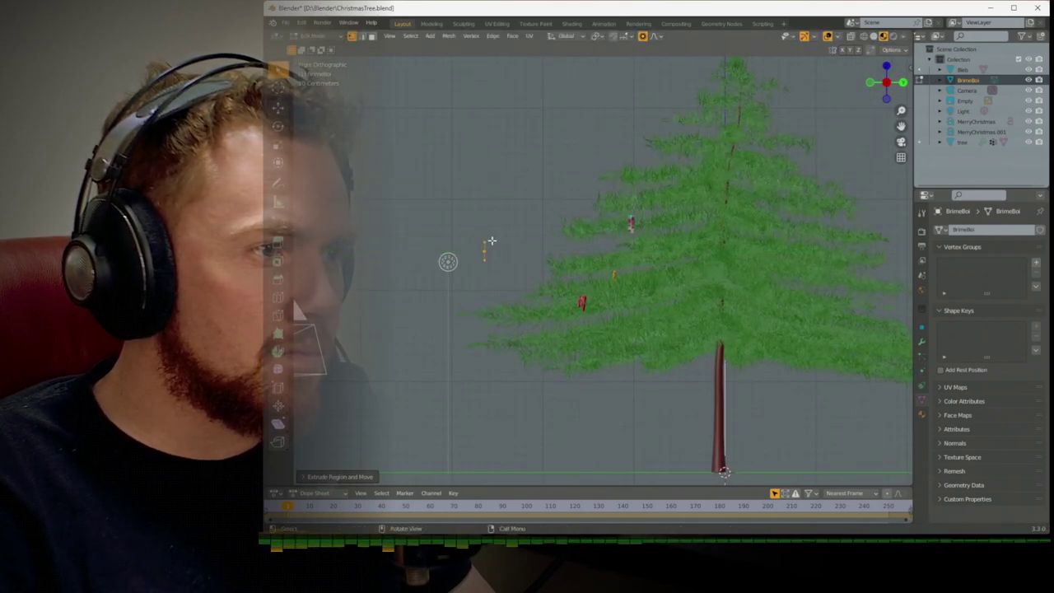
middle_click_drag(491, 241, 785, 240)
scroll(543, 250, "up", 4)
key("g")
key("y")
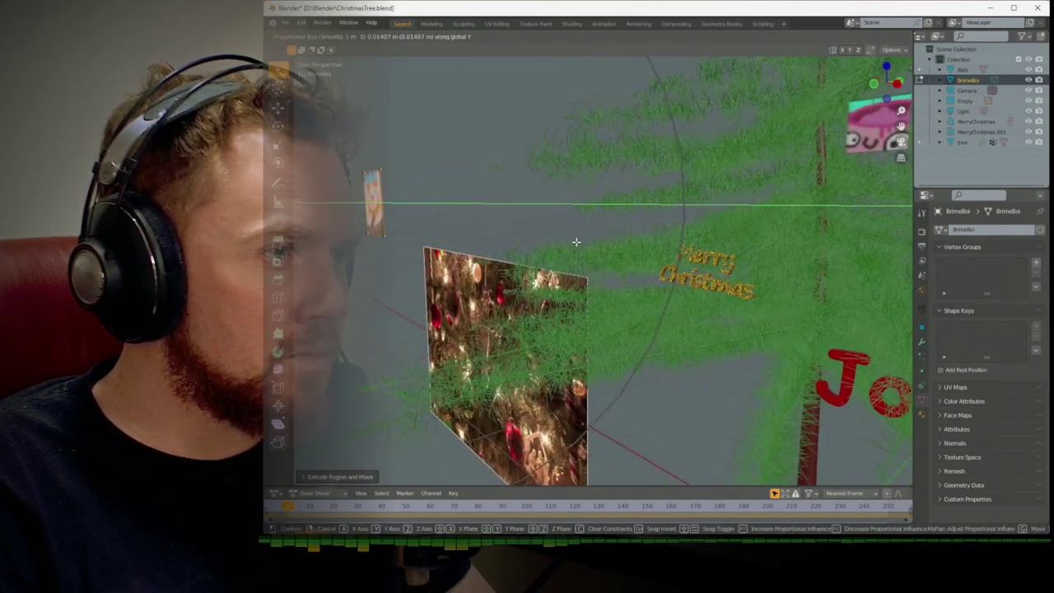
right_click(577, 242)
key("g")
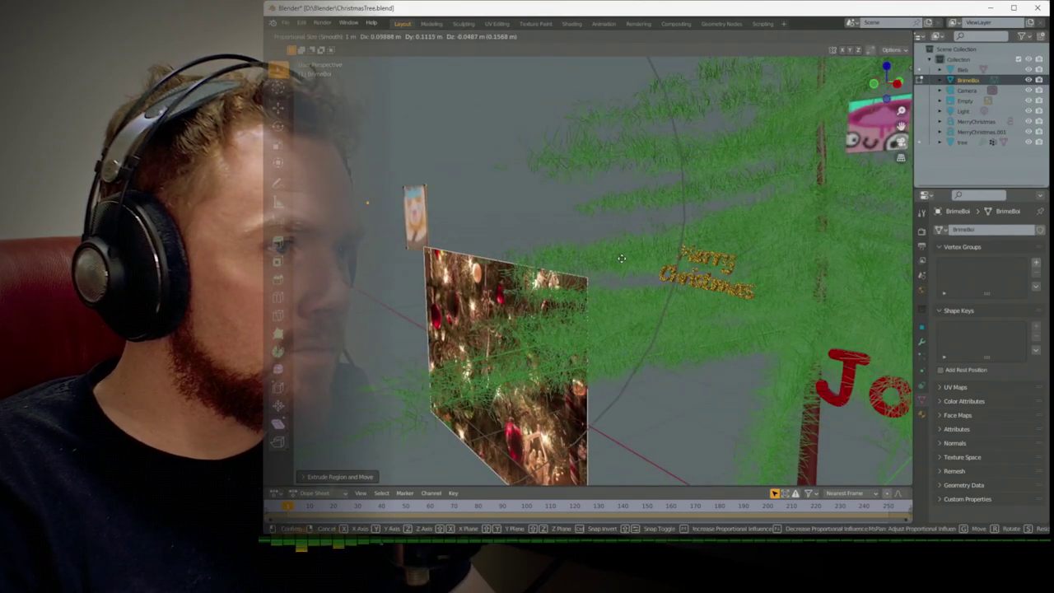
right_click(652, 245)
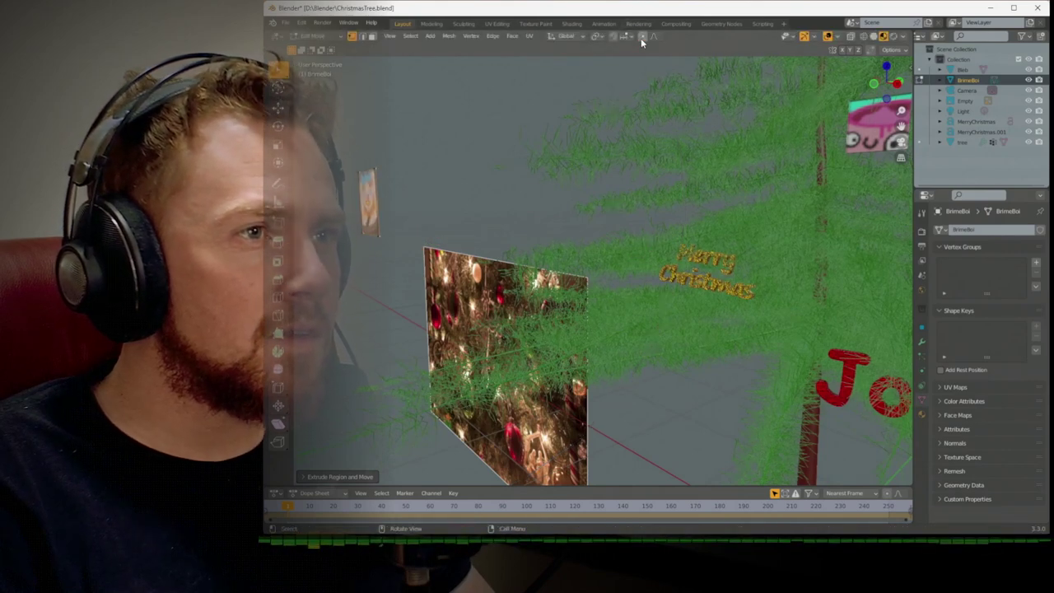
With proportional editing off, move the extruded face about 0.01 m along Y and return to Object Mode
key("g")
key("y")
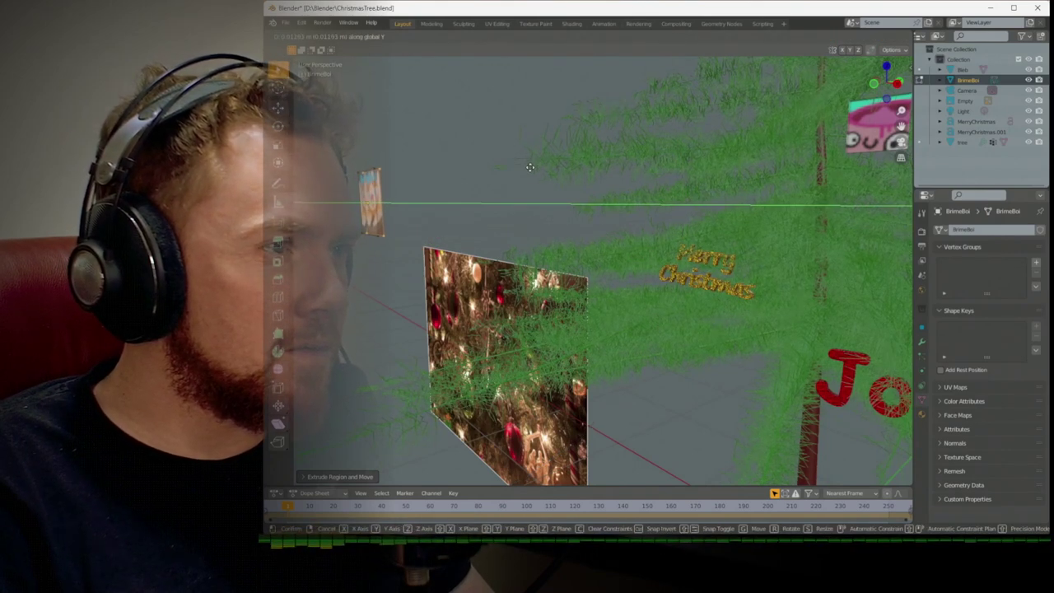
left_click(527, 168)
key("Tab")
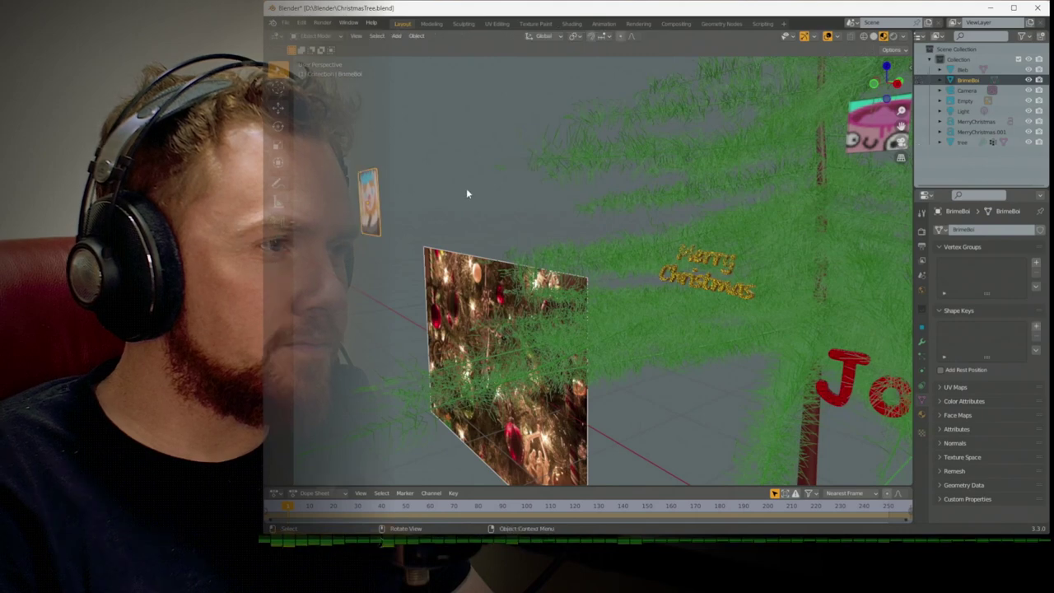
Isolate the BrimeBoi block in the shading workspace and move its image texture node away from the Principled BSDF
left_click(572, 23)
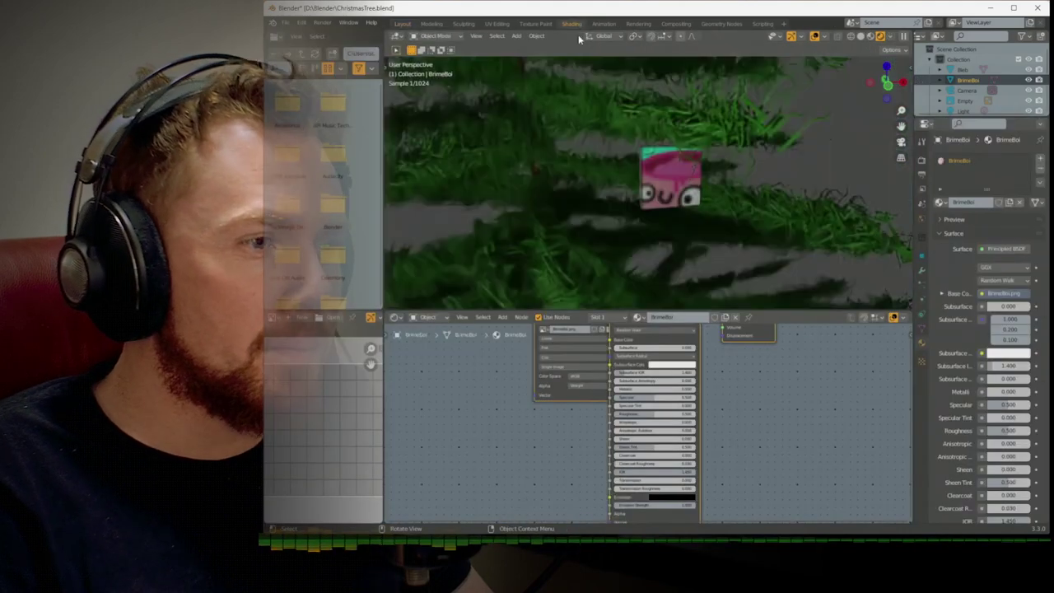
key("KP_Divide")
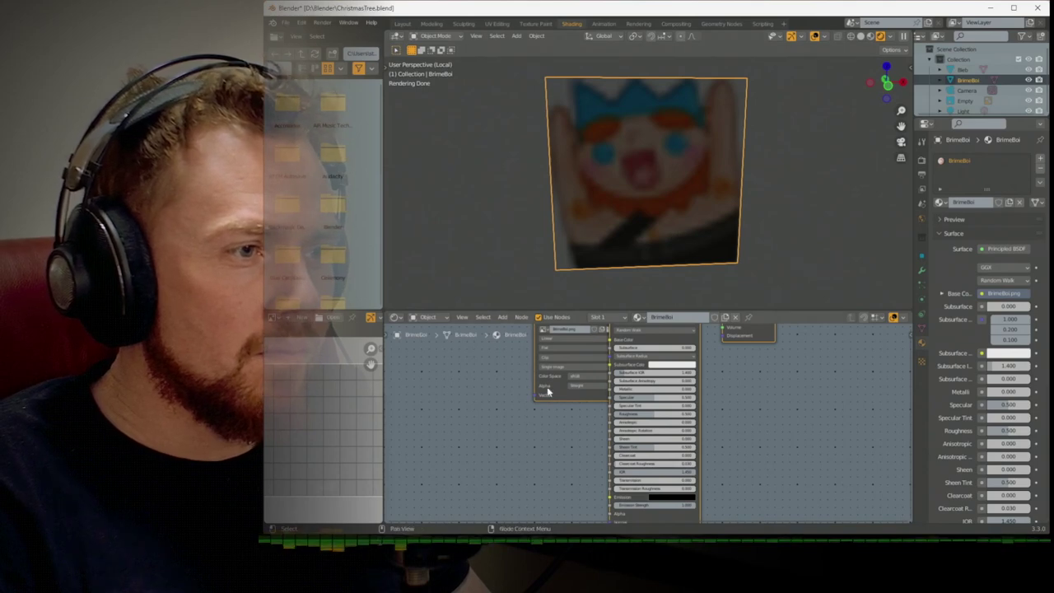
middle_click_drag(499, 404, 487, 471)
left_click_drag(549, 379, 453, 383)
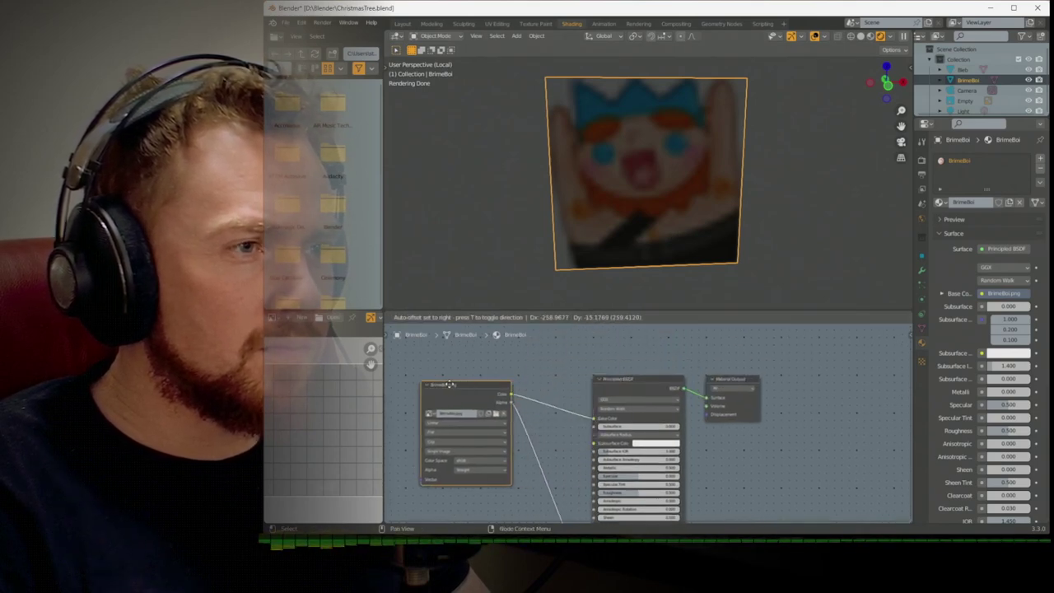
Disconnect the image texture's Alpha from the Principled BSDF, then link it back to the Alpha input
middle_click_drag(546, 465, 542, 384)
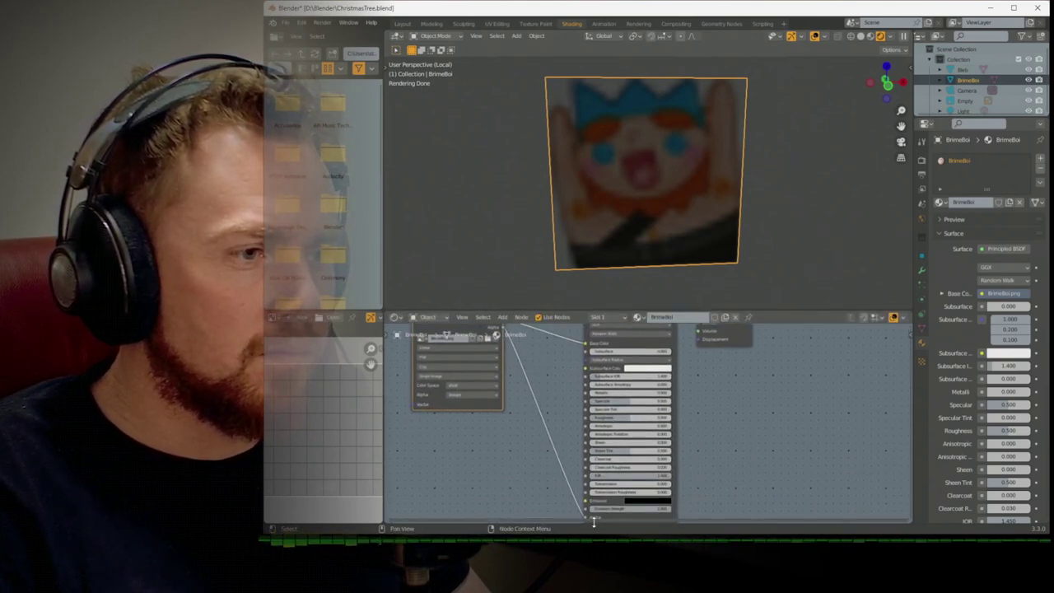
left_click_drag(586, 517, 539, 458)
scroll(538, 457, "down", 1)
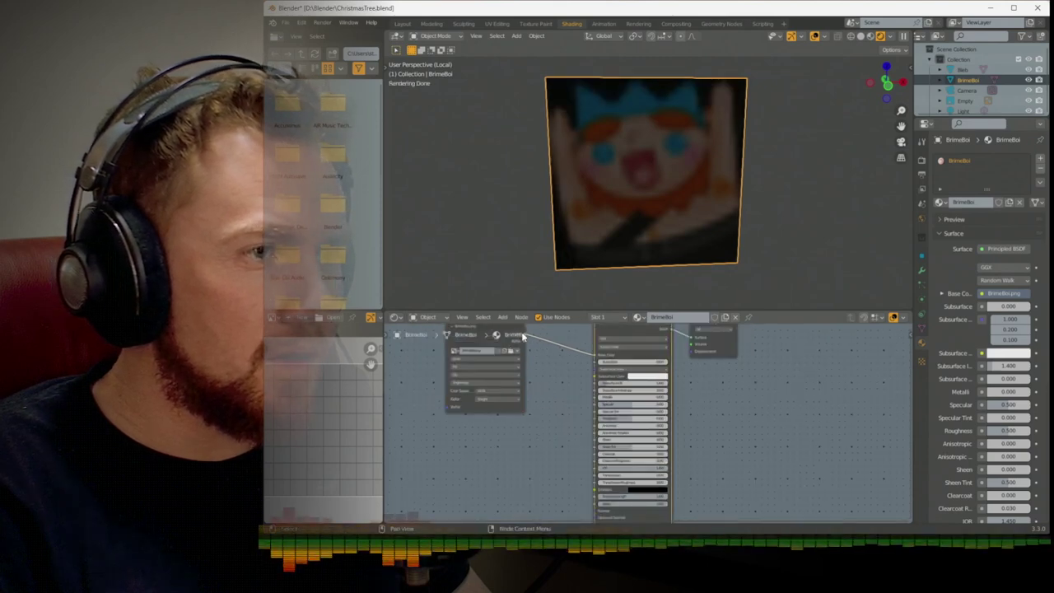
left_click_drag(524, 341, 531, 349)
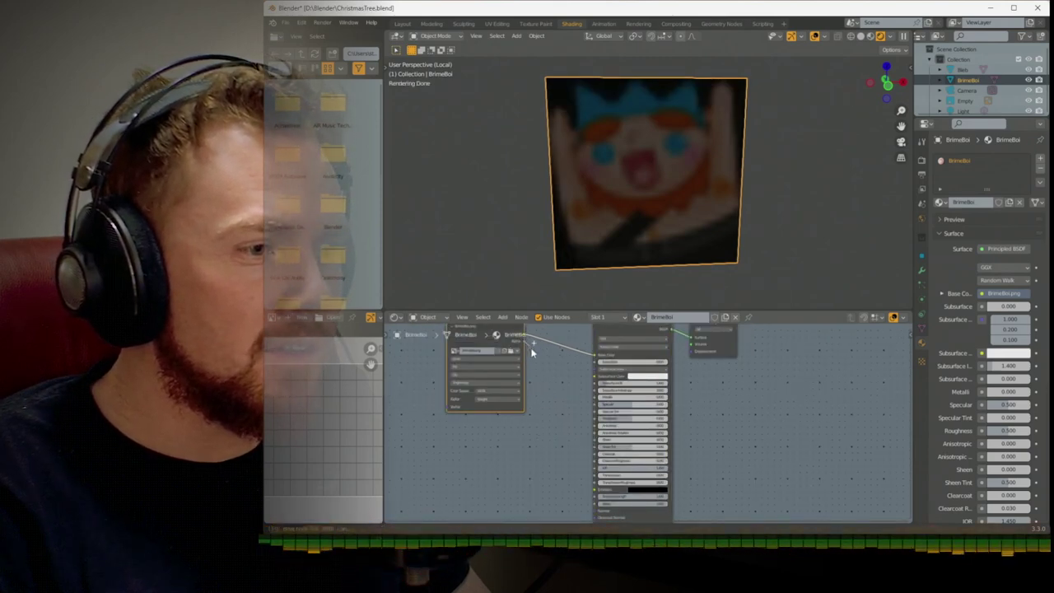
left_click_drag(576, 481, 594, 499)
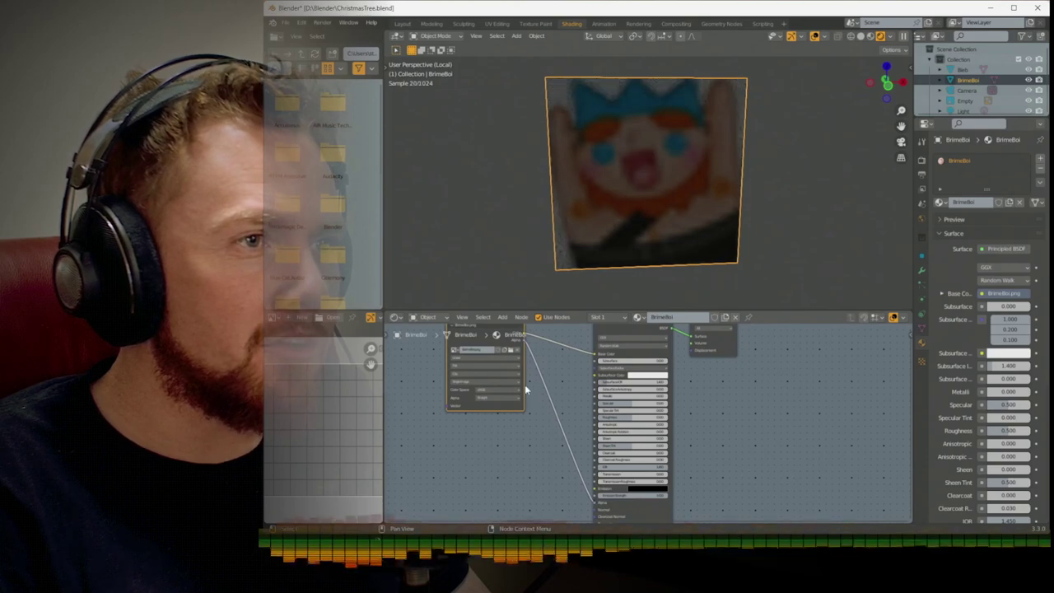
Raise the Transmission of the BrimeBoi material's Principled BSDF and check the block from an angle
left_click(624, 482)
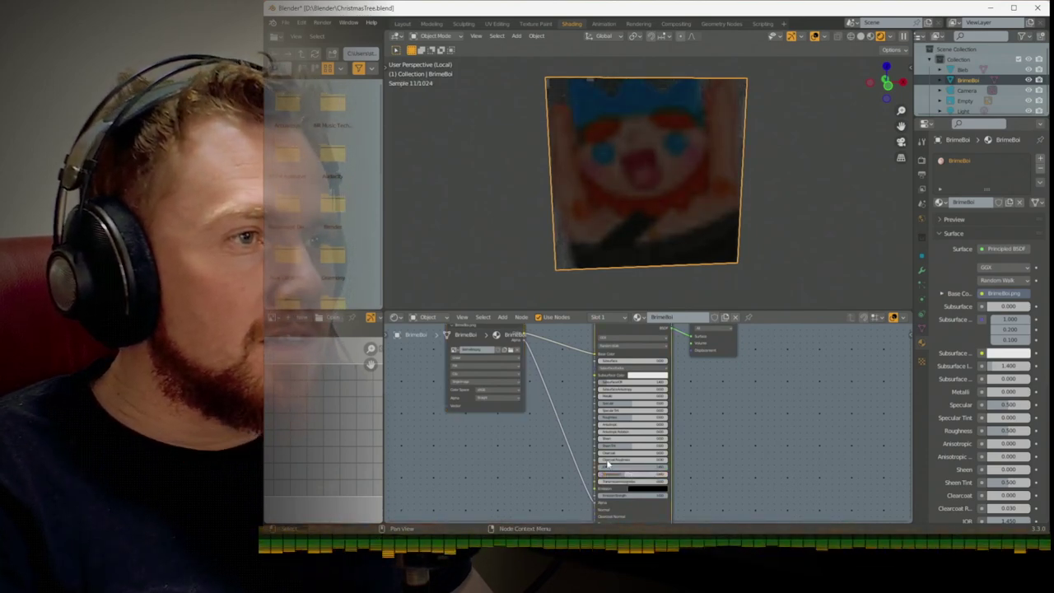
middle_click_drag(570, 247, 554, 151)
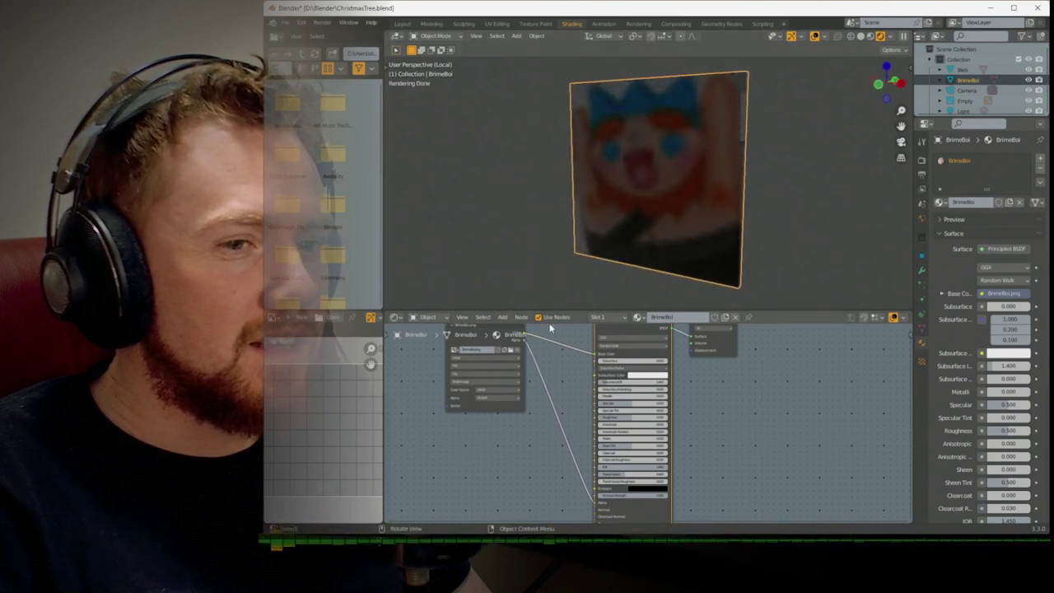
Feed the BrimeBoi image texture's Color into a new Separate Color node set to HSL
scroll(531, 346, "up", 2)
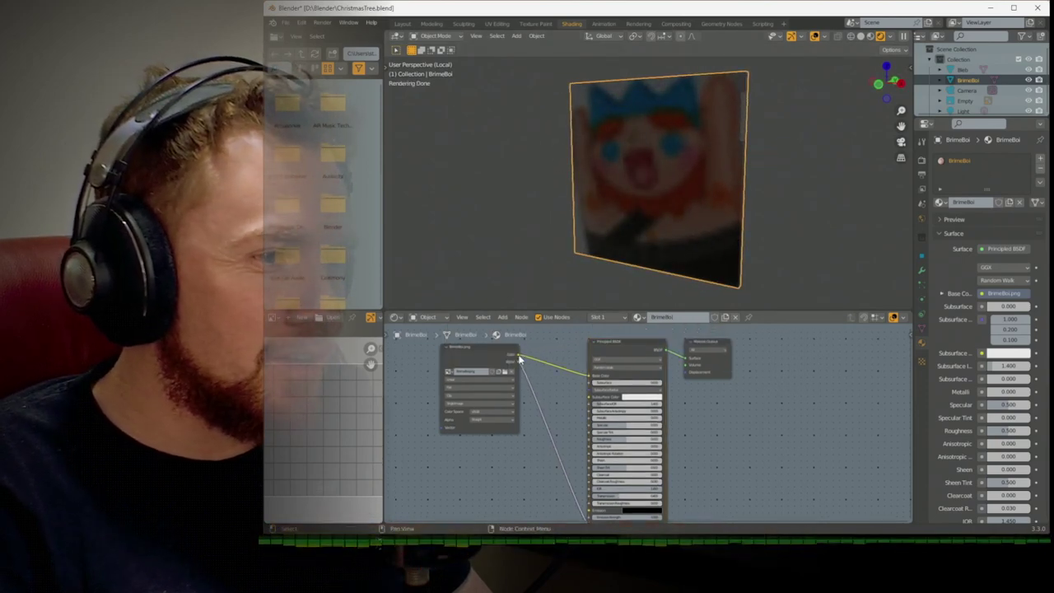
left_click_drag(519, 355, 513, 468)
type("separ")
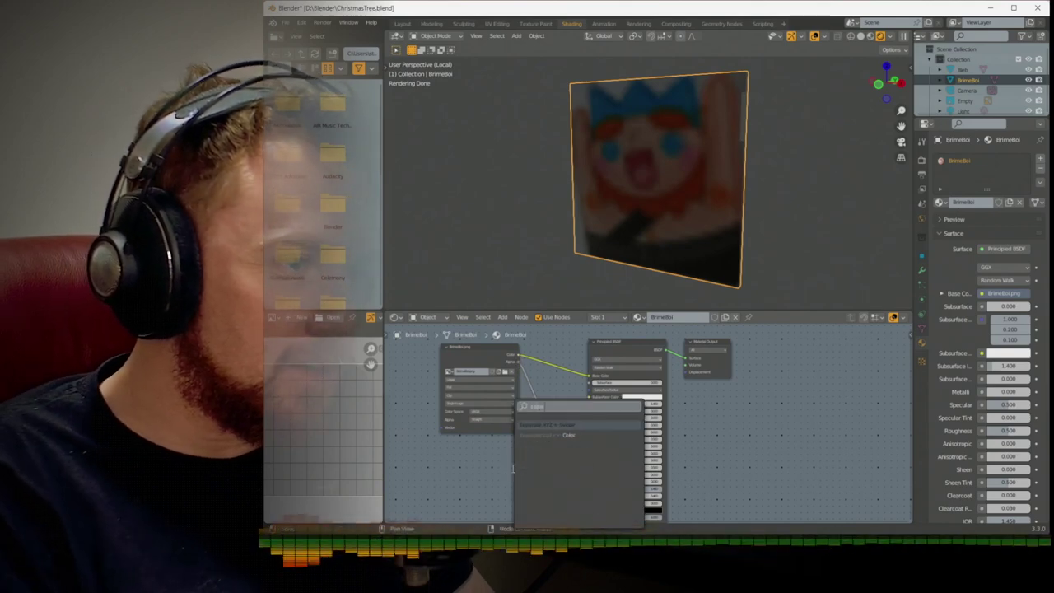
key("Return")
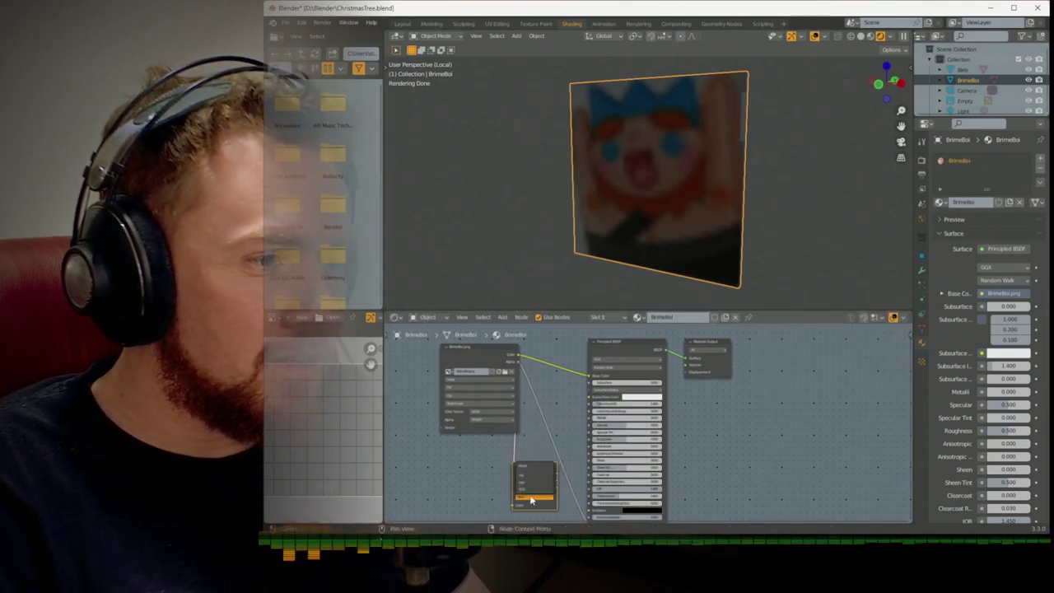
left_click(531, 497)
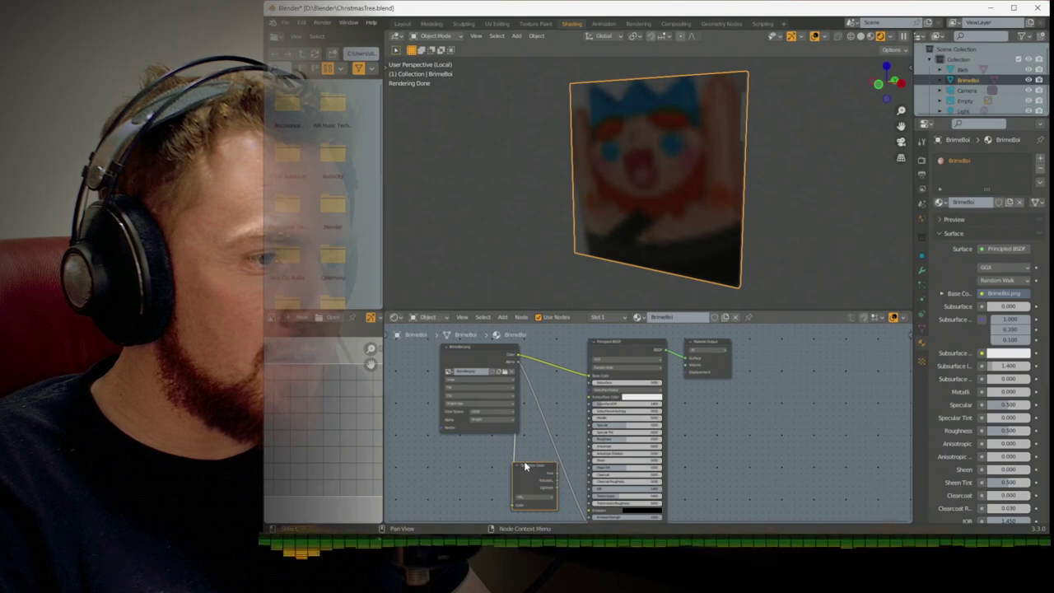
Add a Bump node with the Separate Color Hue driving its Height, and link its Normal to the Principled BSDF's Normal
left_click_drag(525, 466, 499, 497)
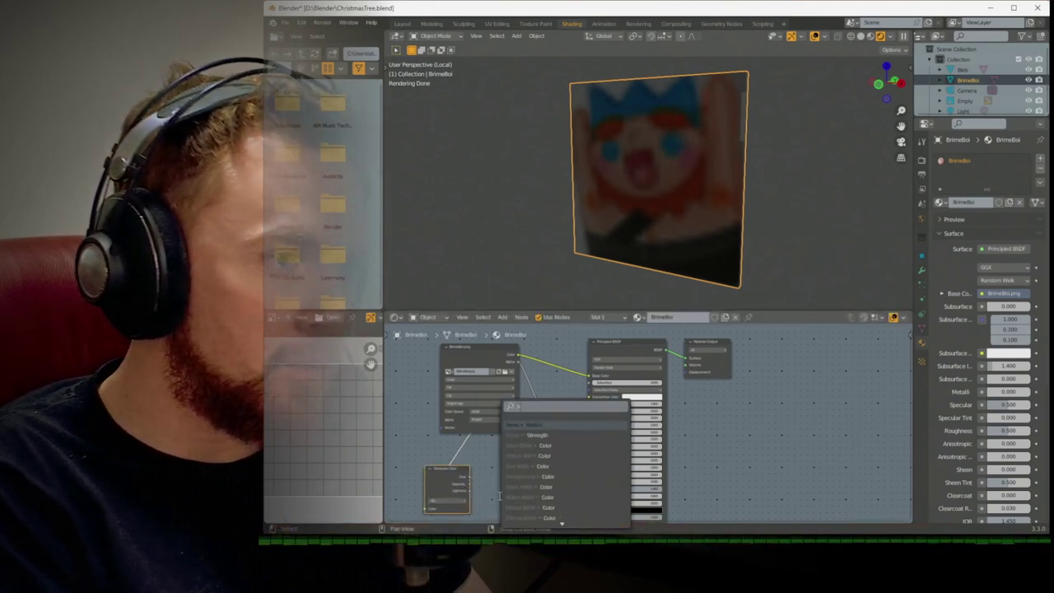
type("bump")
key("Return")
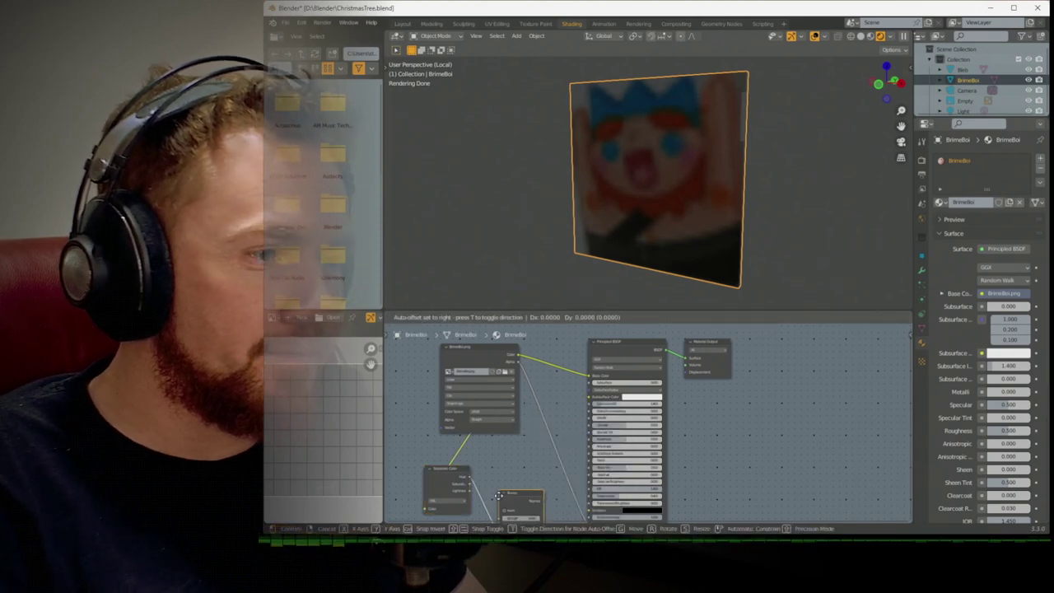
left_click(513, 485)
middle_click_drag(543, 491, 531, 425)
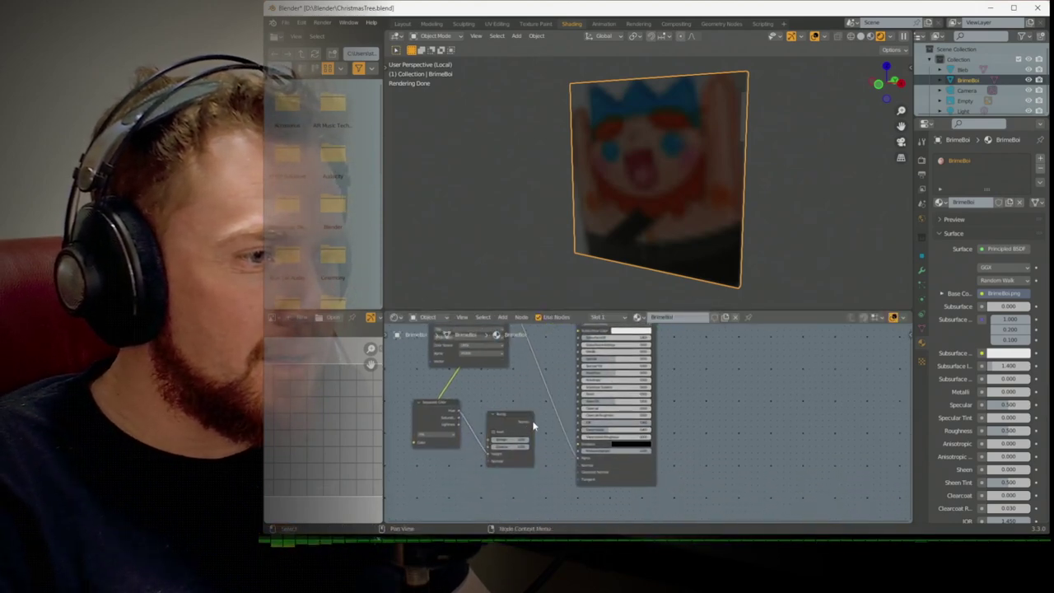
left_click_drag(533, 425, 576, 465)
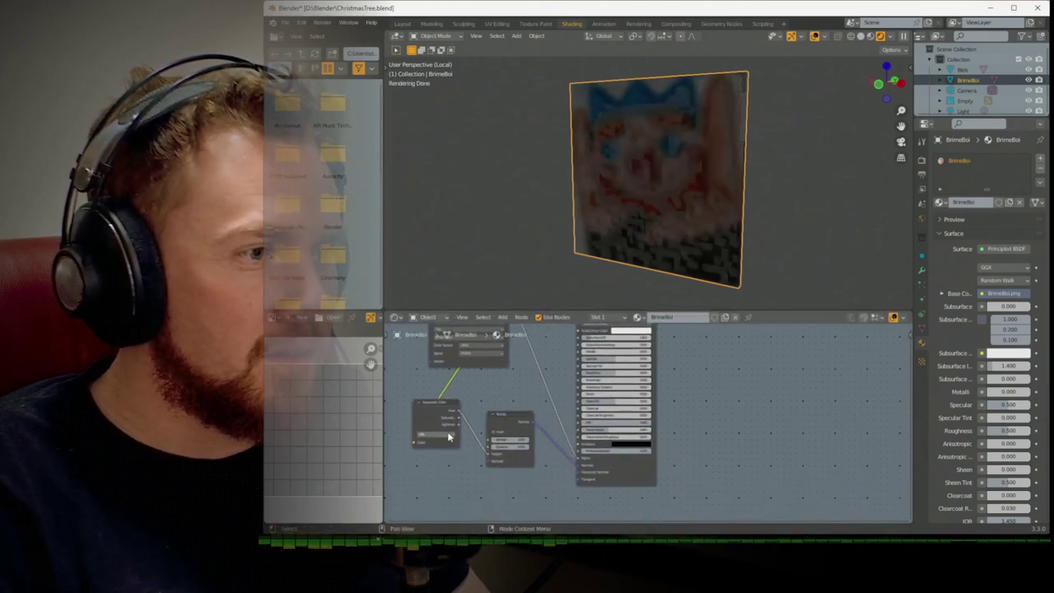
Set the Bump node's Strength to 0.1
left_click(510, 441)
type("0.1")
key("Return")
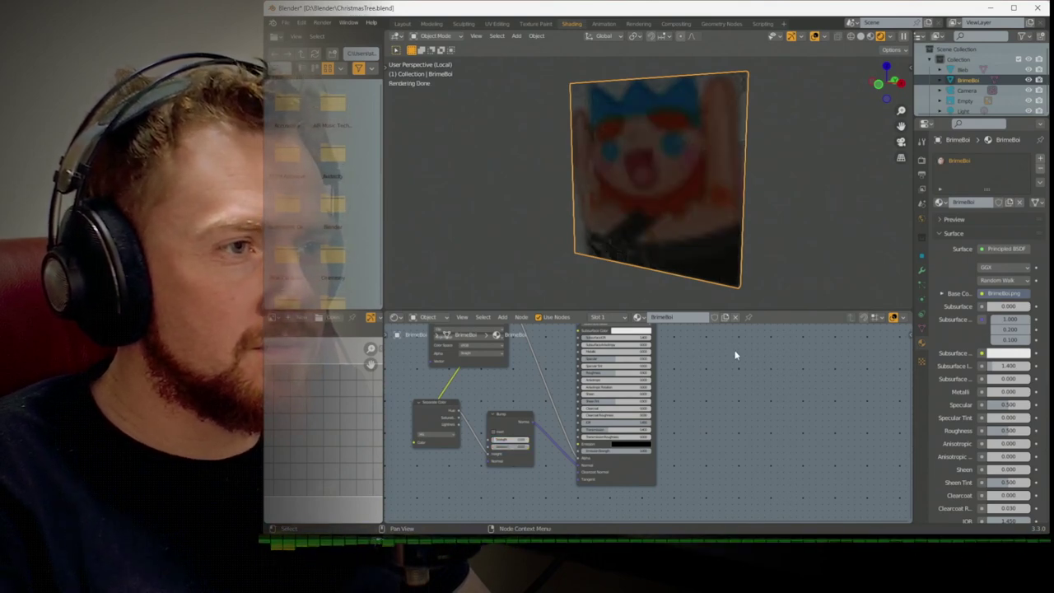
Leave local view, look through the camera, and adjust the BrimeBoi material's Specular to about 0.39 and Roughness to about 0.53
scroll(735, 355, "up", 3)
mouse_move(572, 445)
left_mouse_down()
mouse_move(550, 446)
mouse_move(557, 432)
left_mouse_up()
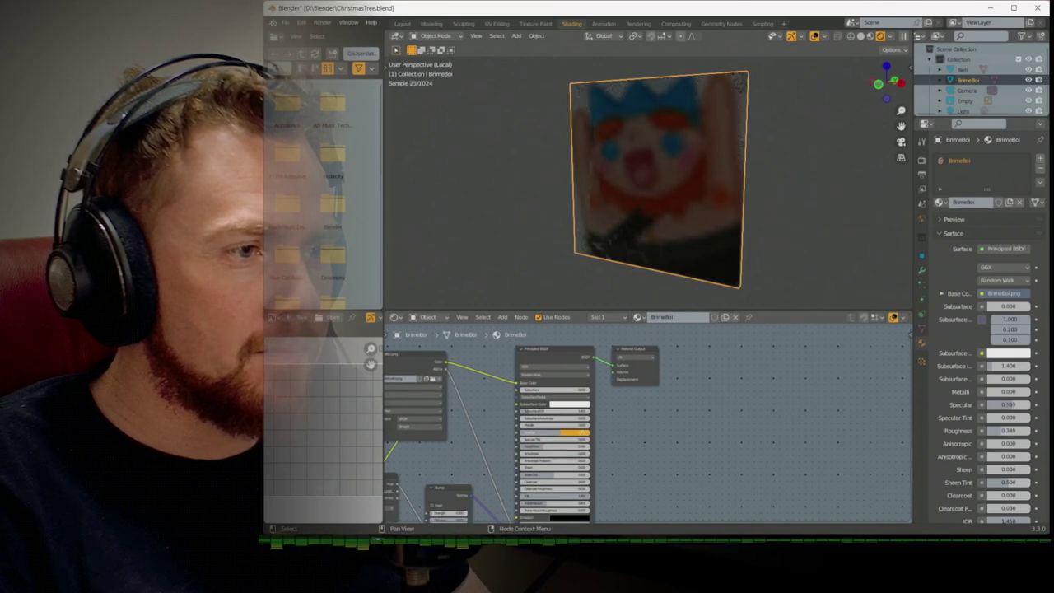
key("KP_Divide")
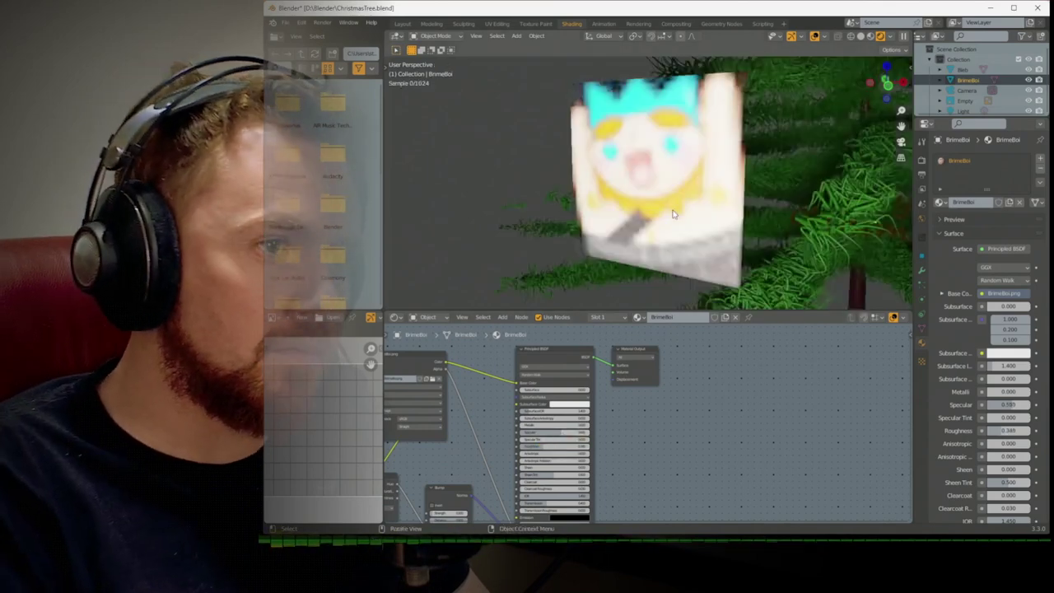
key("KP_0")
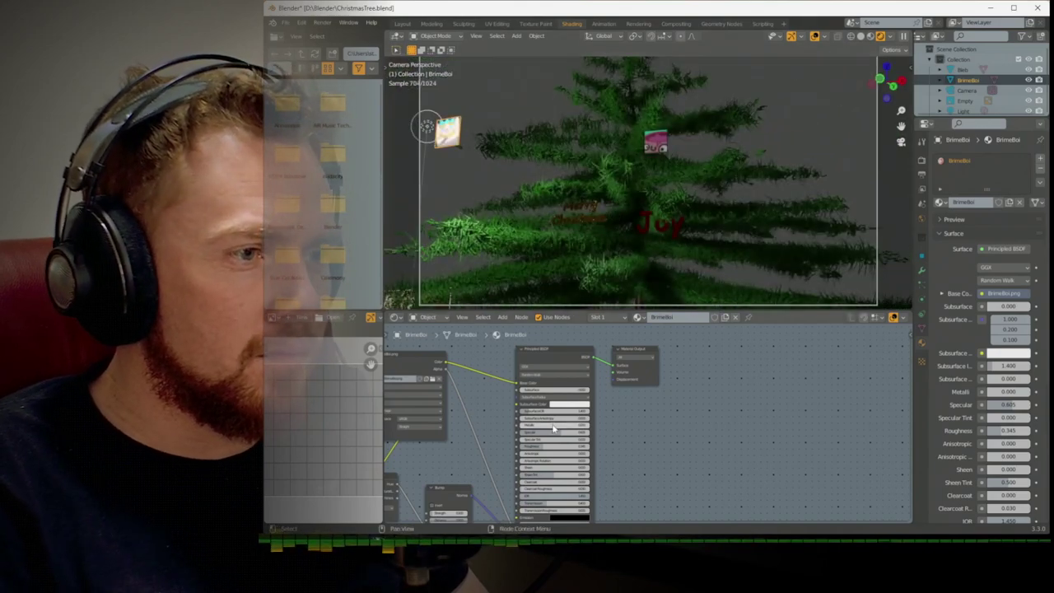
mouse_move(557, 433)
left_mouse_down()
mouse_move(547, 432)
mouse_move(556, 446)
left_mouse_up()
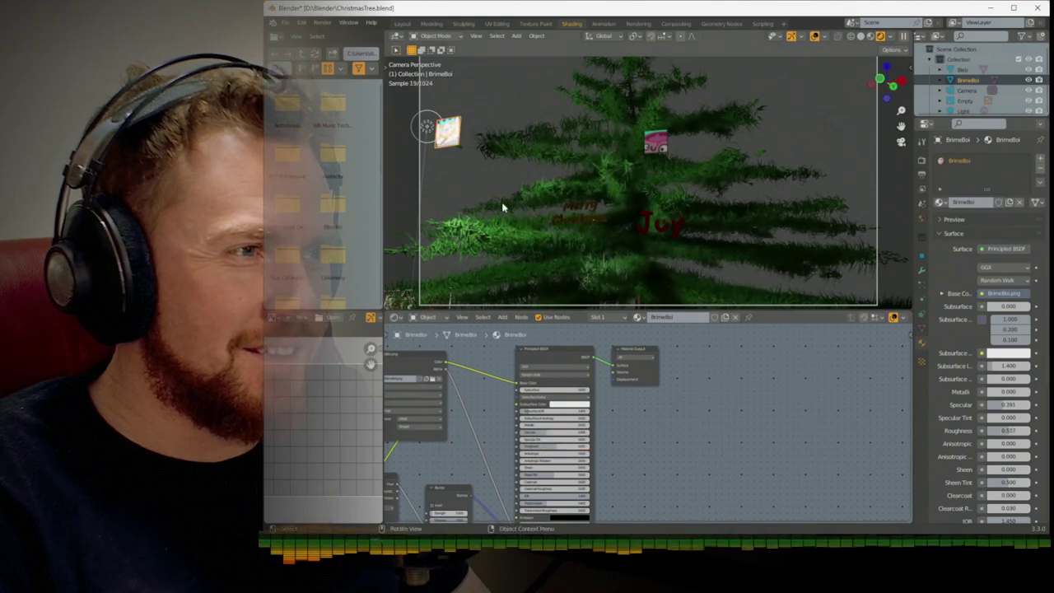
Move the BrimeBoi block with the global Y axis locked, onto the branches left of the trunk in the camera view
key("g")
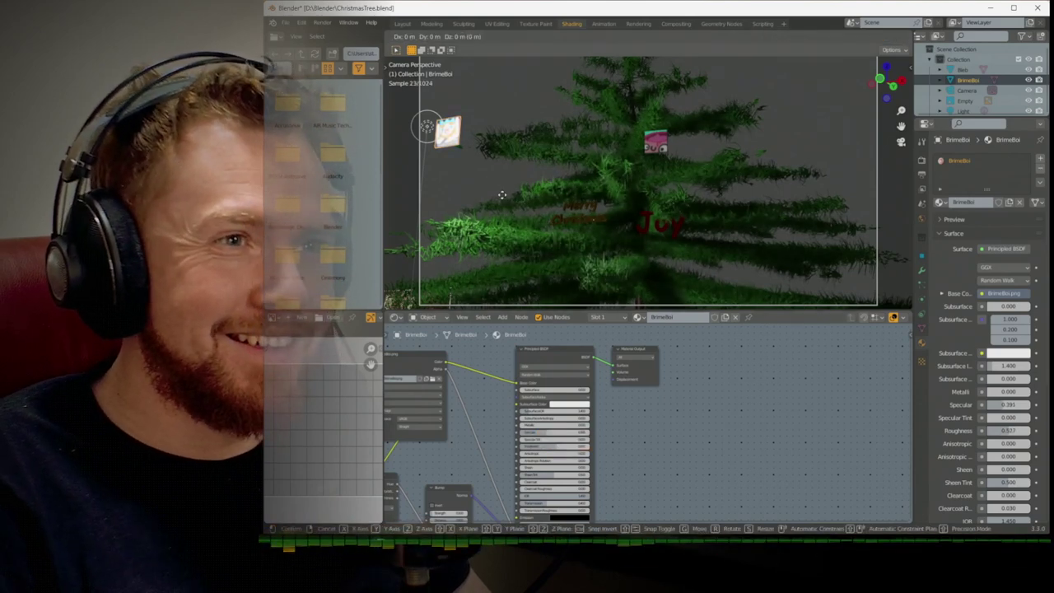
key("shift+y")
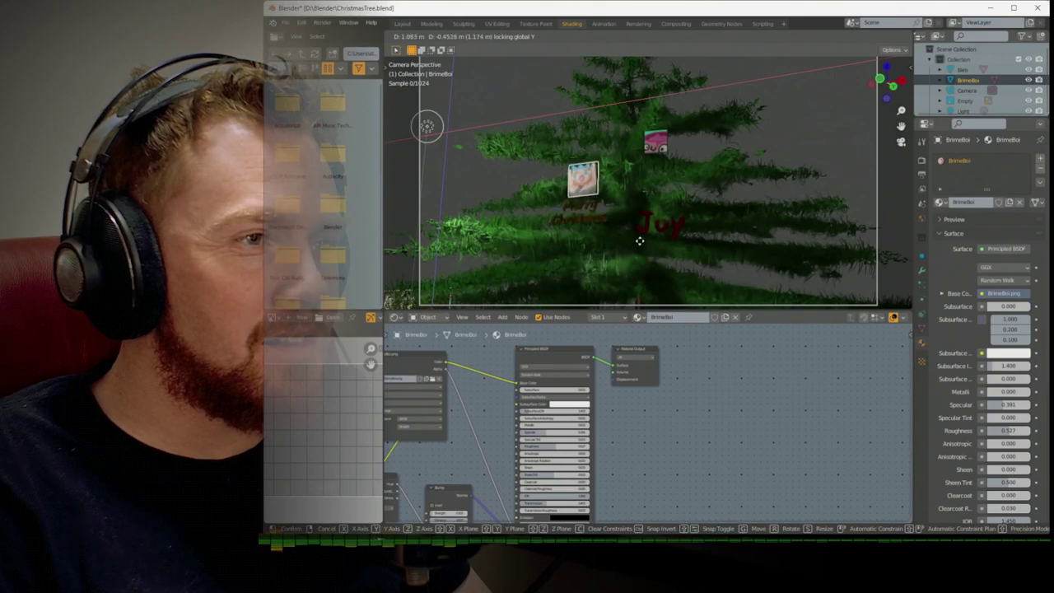
left_click(601, 234)
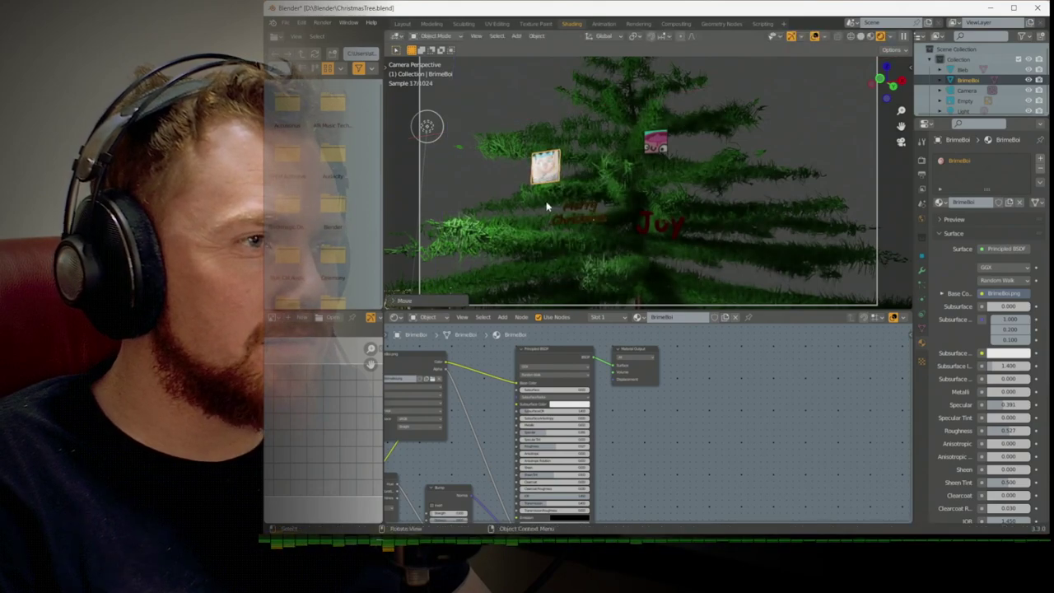
In the Layout workspace's front view, move the BrimeBoi block to the upper branches left of the trunk, above Merry Christmas
left_click(402, 23)
middle_click_drag(527, 205, 590, 213)
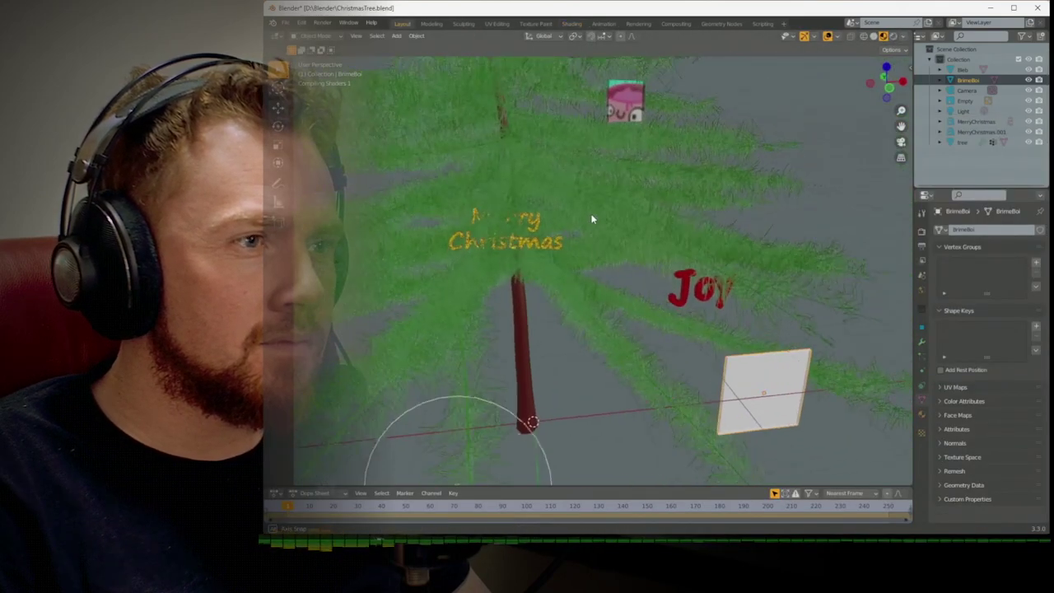
scroll(580, 203, "down", 3)
key("KP_1")
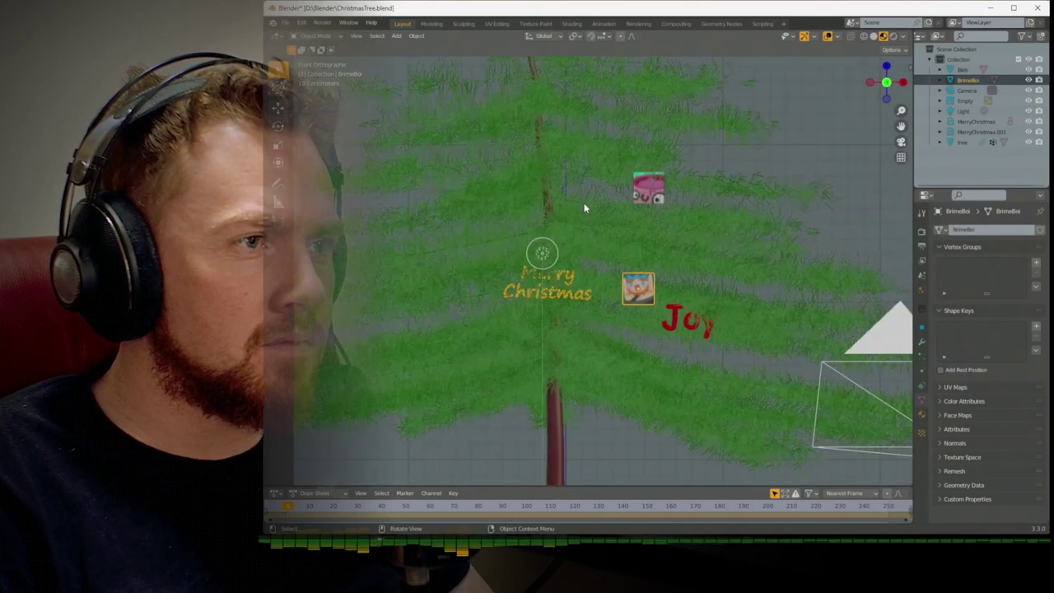
key("g")
left_click(437, 75)
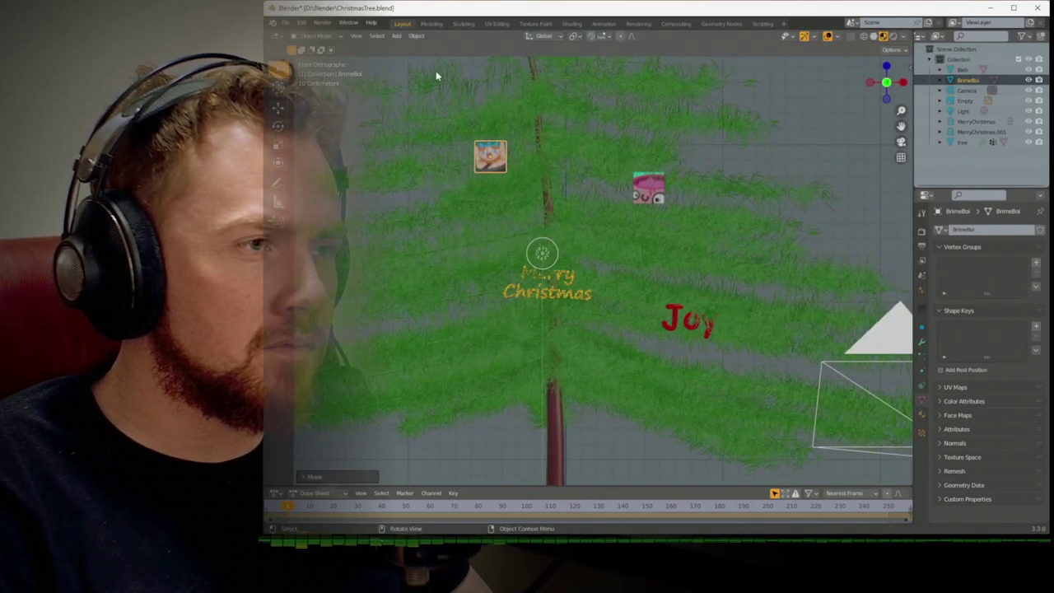
Adjust the BrimeBoi block's depth against the branches from the side and check its placement from the camera and front views
key("KP_3")
middle_click_drag(717, 66, 783, 115)
mouse_move(656, 104)
middle_mouse_down()
mouse_move(692, 121)
mouse_move(744, 97)
mouse_move(673, 113)
middle_mouse_up()
key("g")
left_click(672, 121)
key("KP_0")
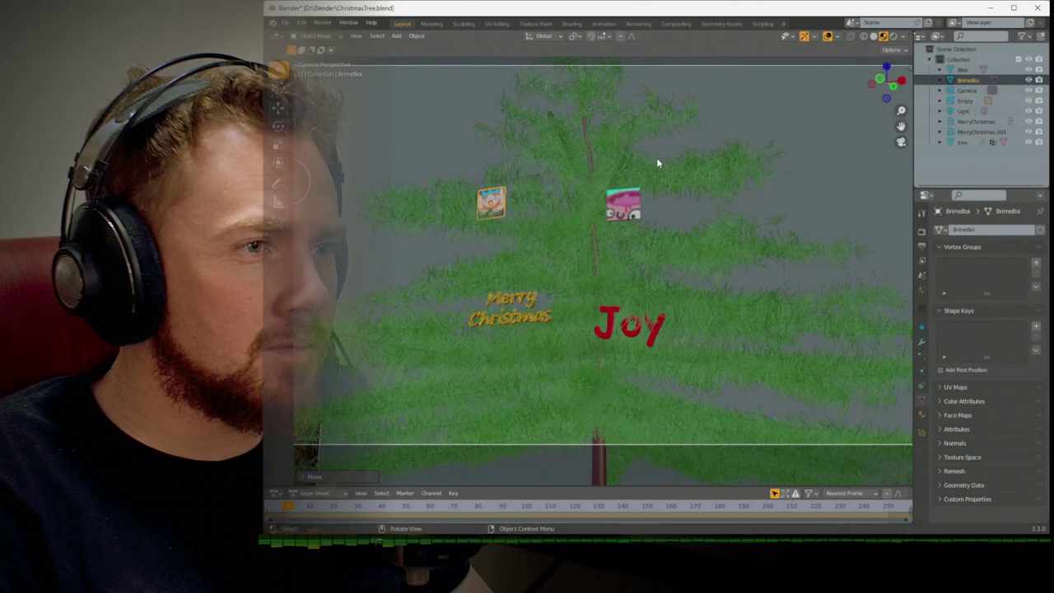
middle_click_drag(657, 157, 636, 194)
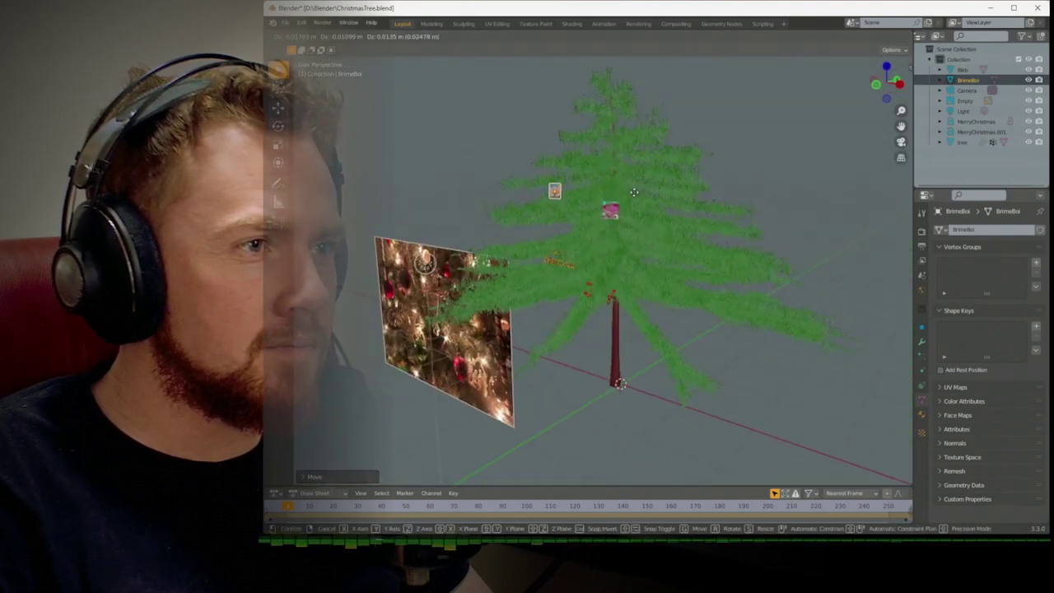
key("KP_1")
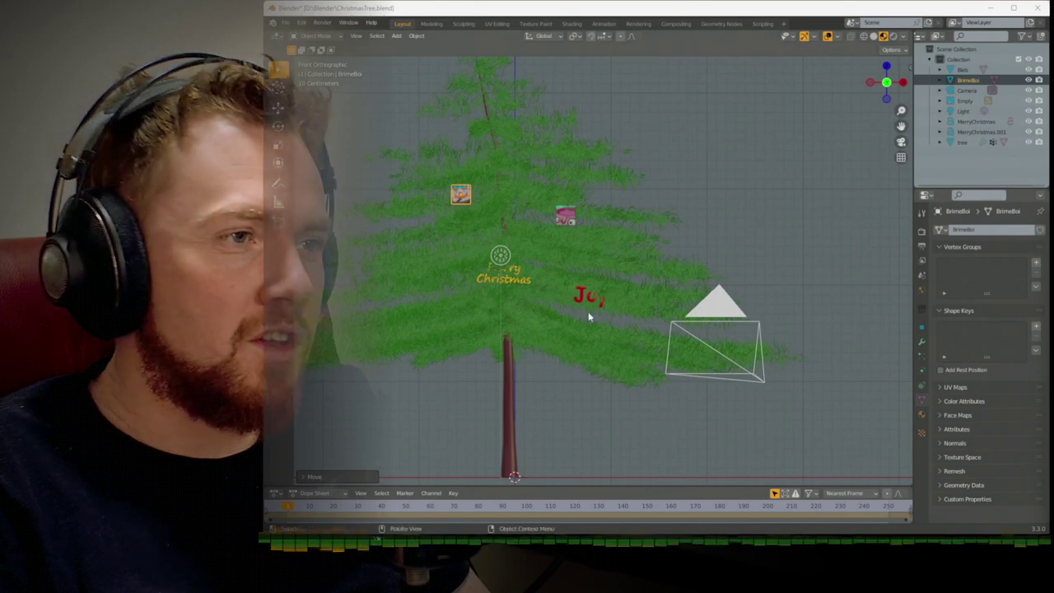
Switch to paint.net, paste the copied cat picture into a new image and save it as JoehHypers.png in the Blender folder
key("alt+Tab")
key("ctrl+alt+v")
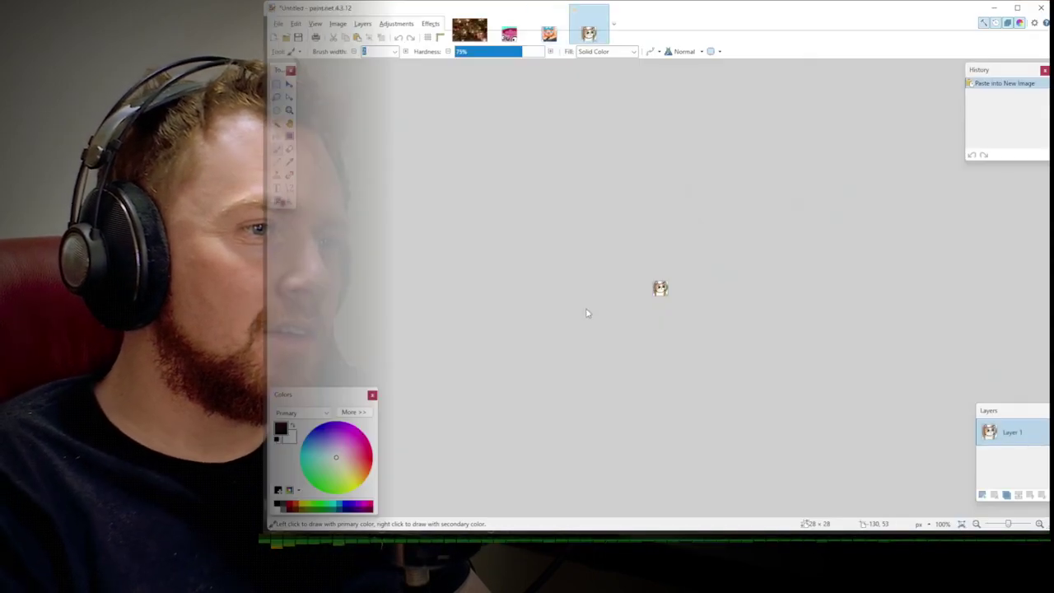
key("ctrl+s")
type("JoehHyp")
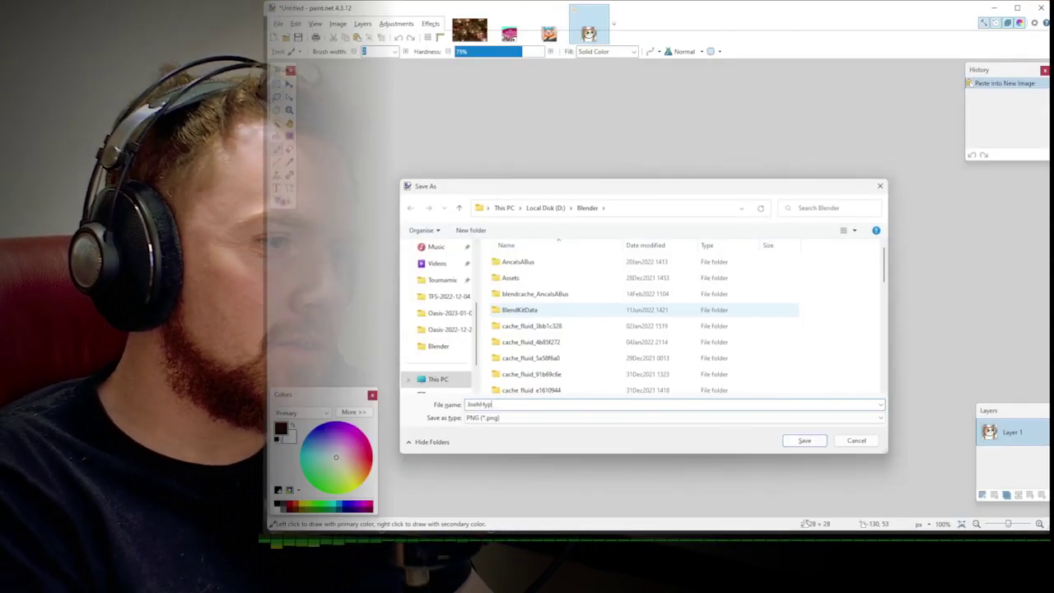
type("ers")
key("Return")
key("Return")
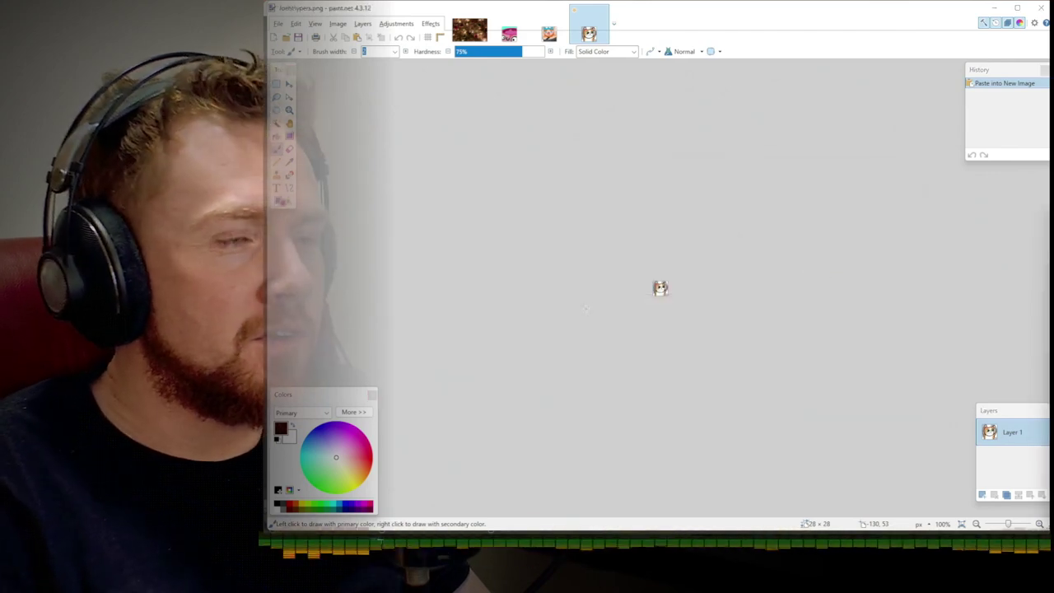
Return to Blender and import JoehHypers.png as an image plane
key("alt+Tab")
key("shift+a")
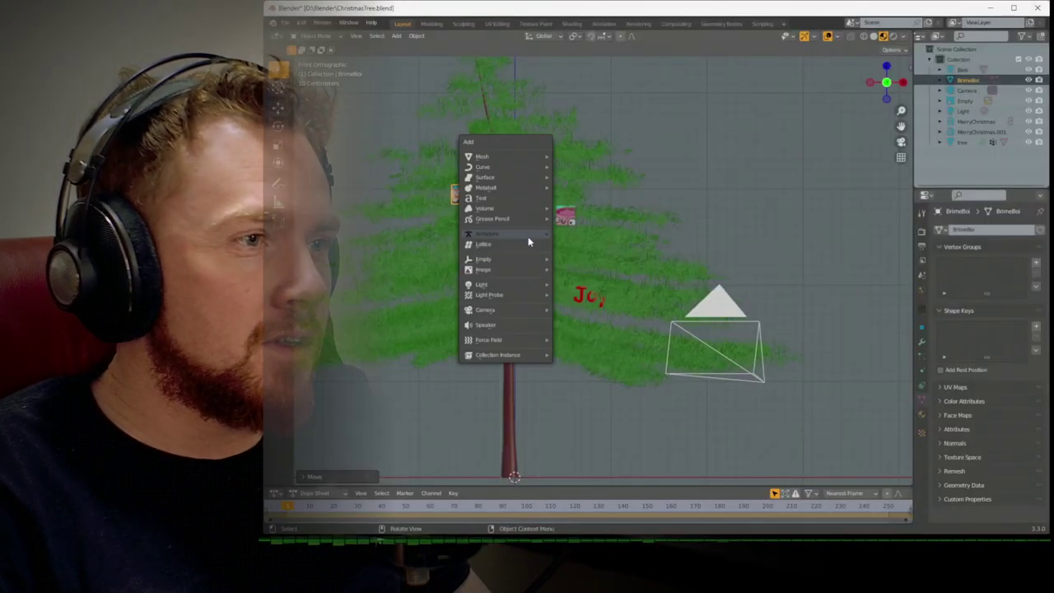
mouse_move(532, 268)
left_click(583, 287)
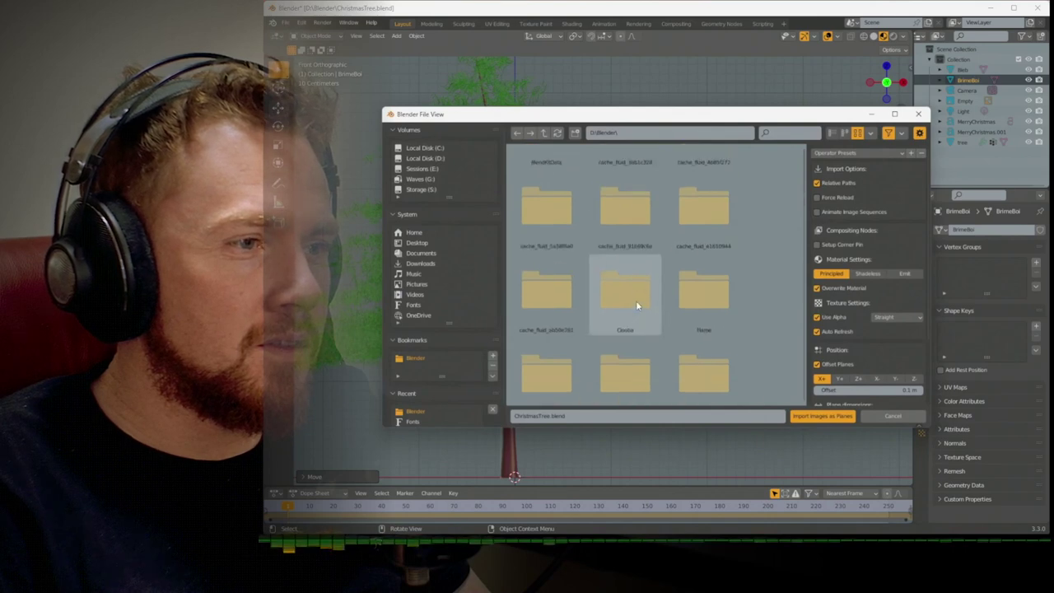
scroll(636, 301, "down", 5)
left_click(635, 303)
scroll(638, 315, "down", 1)
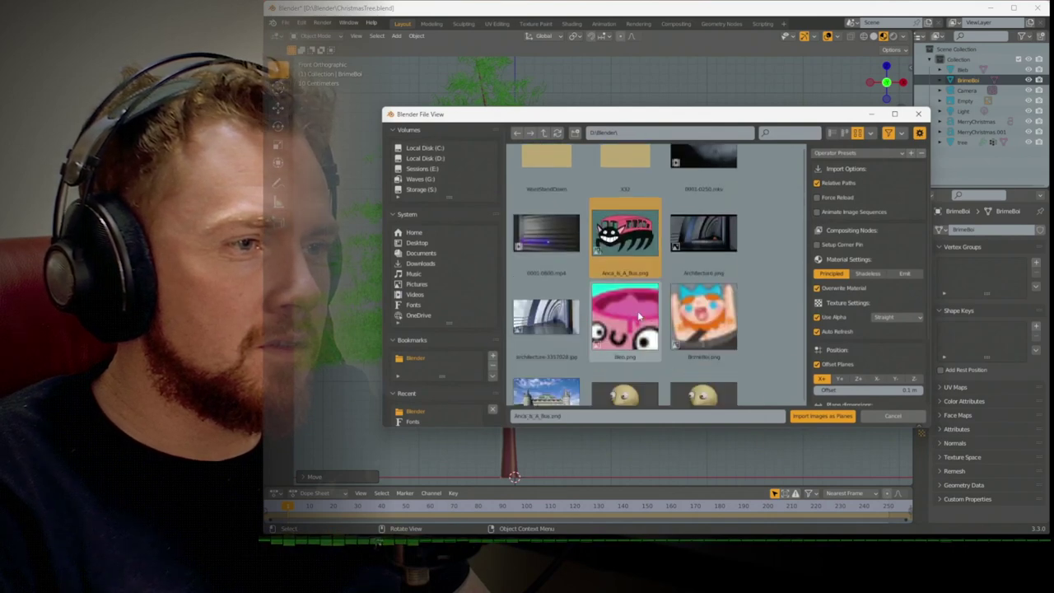
scroll(638, 315, "down", 8)
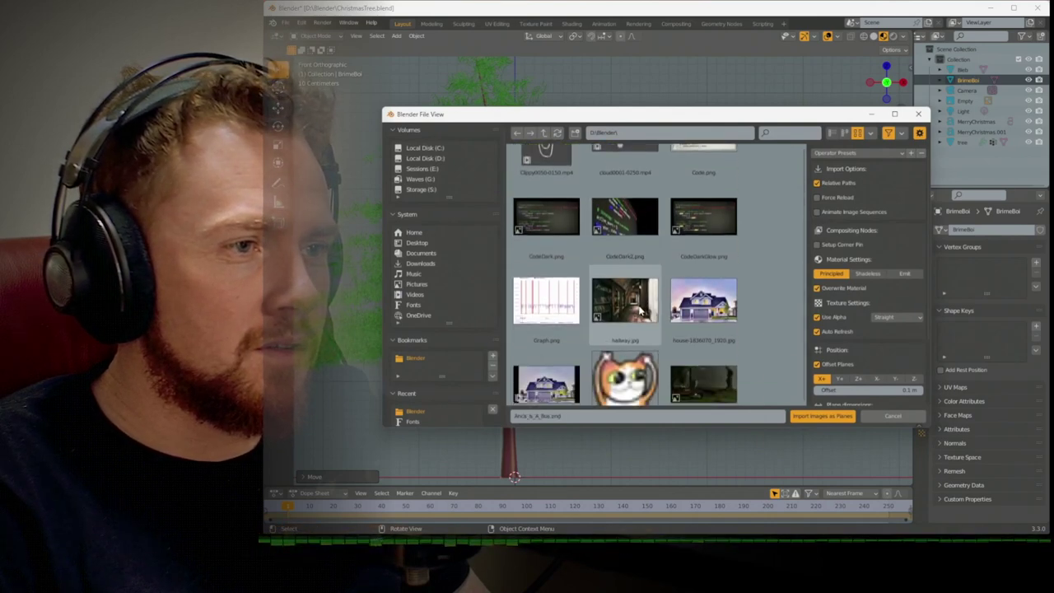
scroll(641, 312, "down", 2)
double_click(626, 310)
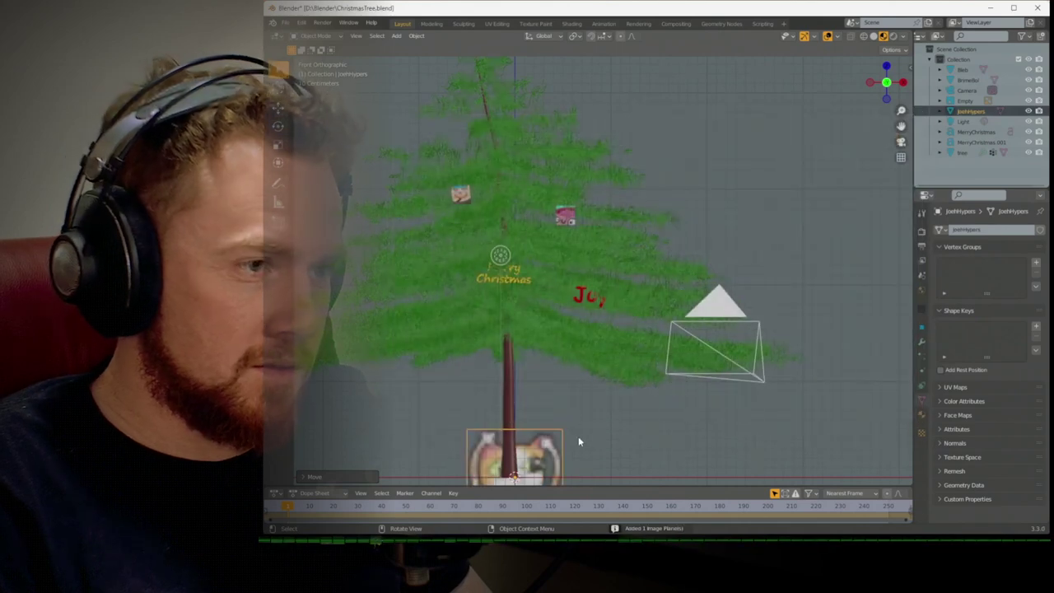
Move the JoehHypers plane up beside the tree's right side and scale it by 0.2
key("g")
left_click(767, 196)
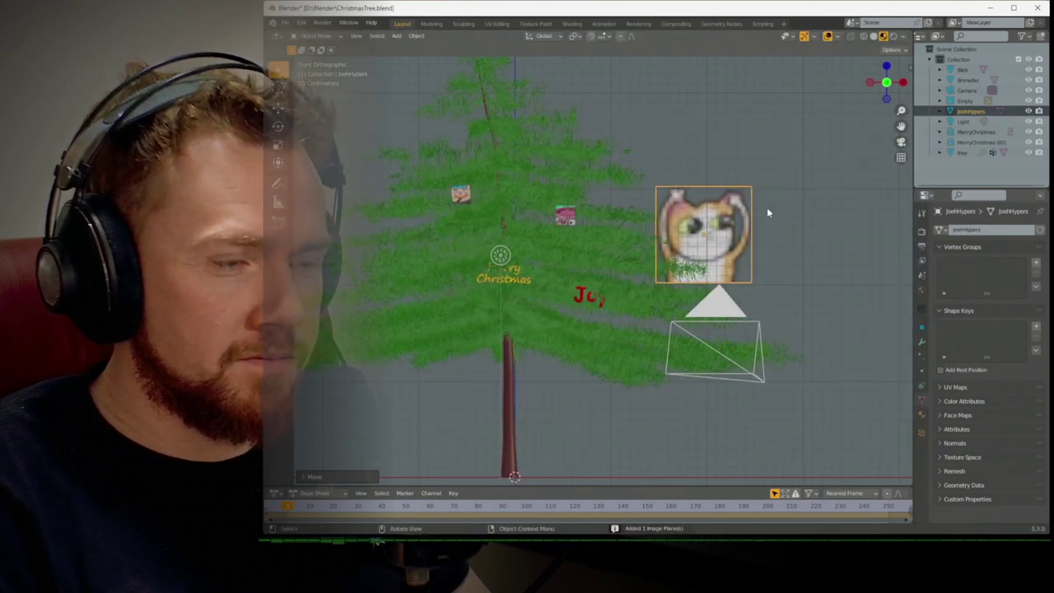
type("s.2")
key("Return")
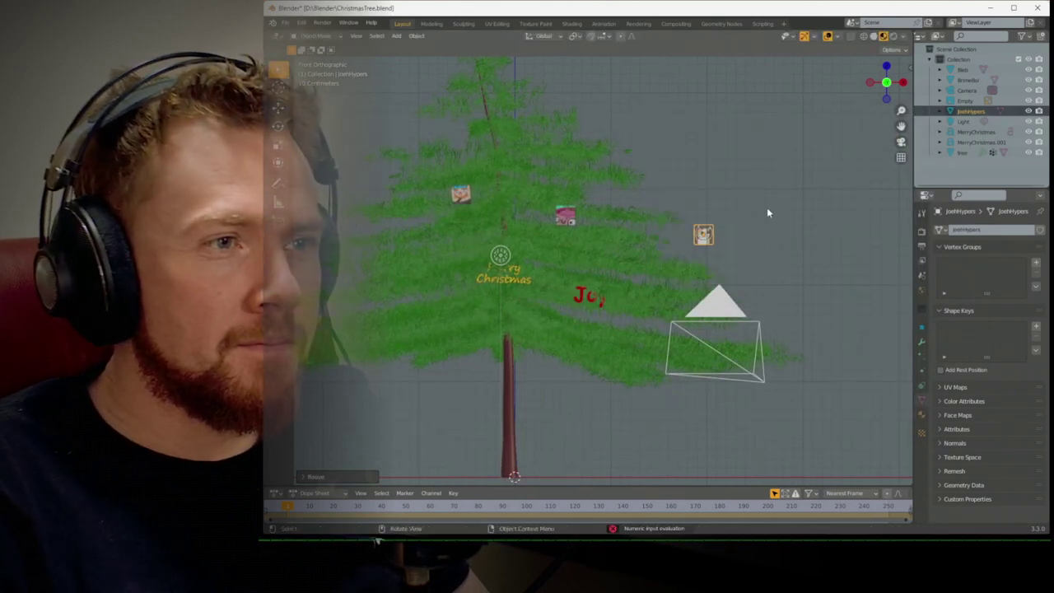
Extrude the JoehHypers plane about 0.04 m along its normal to make a thin block
scroll(766, 212, "up", 3)
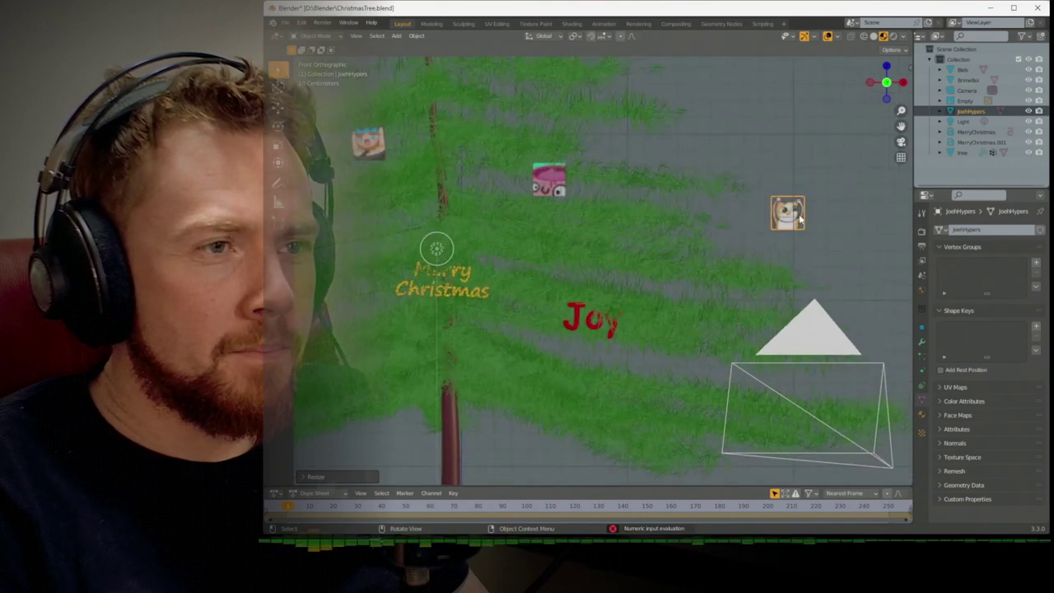
key("KP_3")
scroll(798, 216, "down", 3)
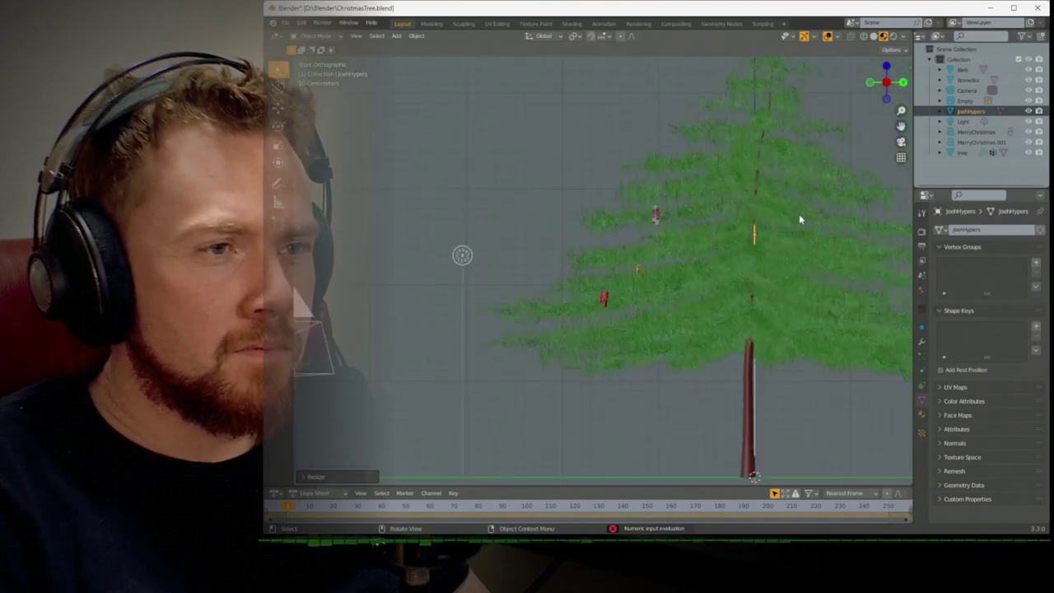
key("g")
key("z")
key("z")
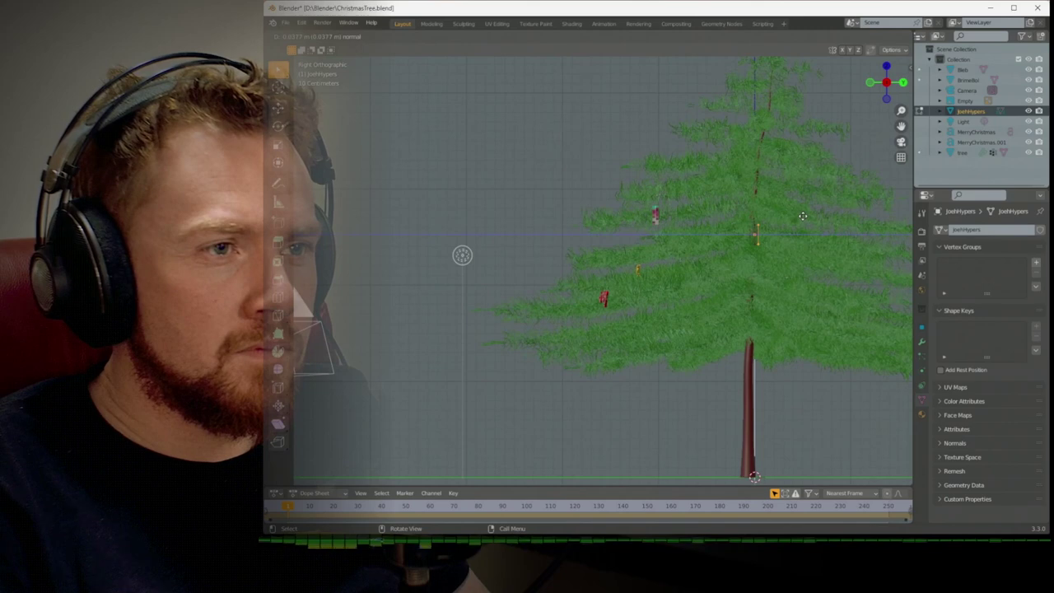
left_click(803, 216)
key("KP_1")
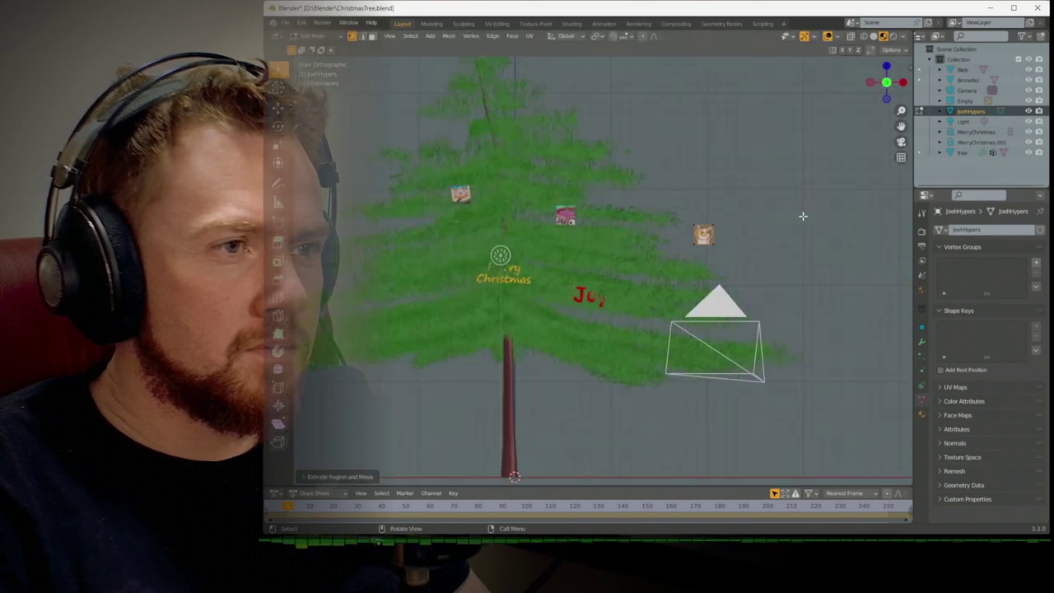
key("Tab")
Move the JoehHypers block inward onto the tree's right-hand branches, adjusting its placement from the front and the side
left_click(572, 24)
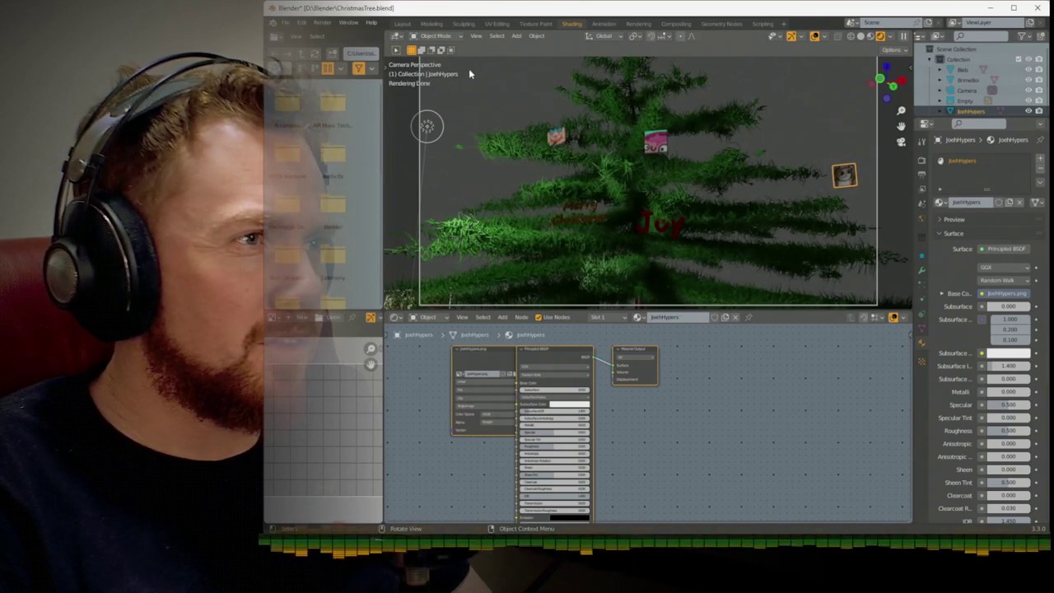
left_click(402, 24)
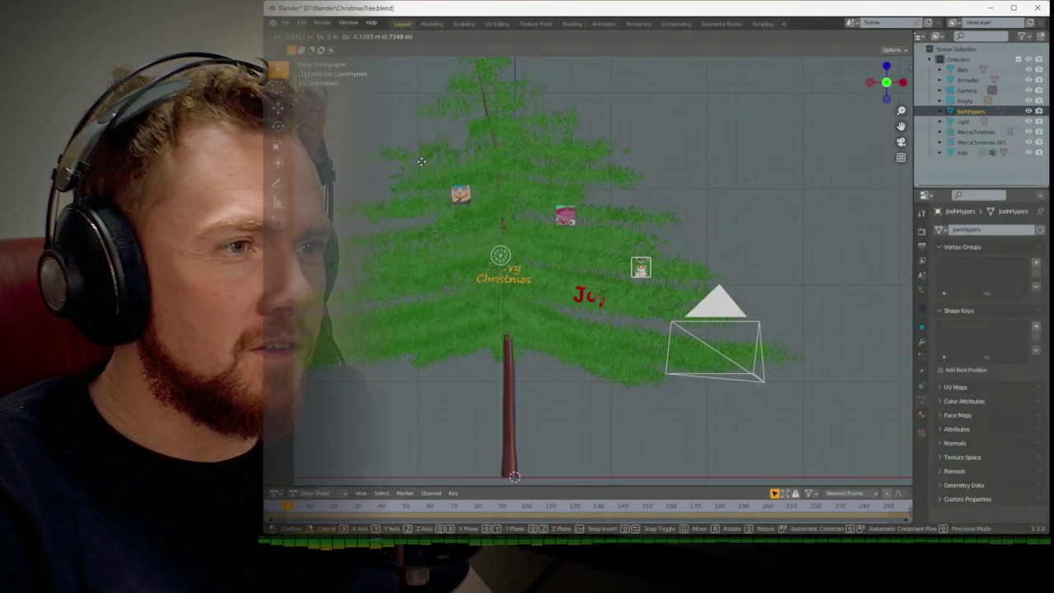
middle_click_drag(413, 172, 382, 207)
key("g")
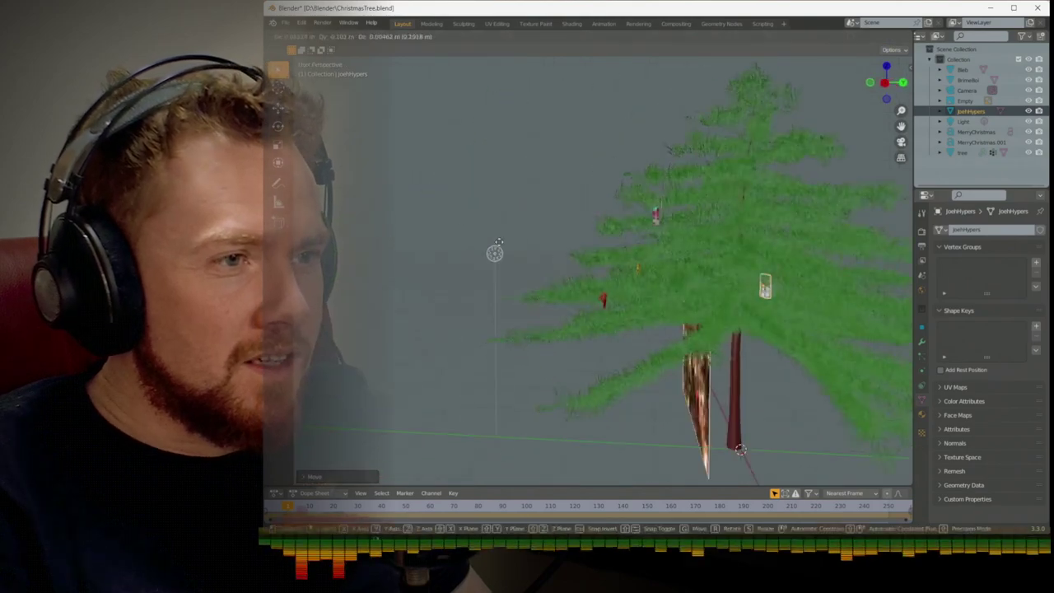
left_click(424, 247)
middle_click_drag(424, 243, 458, 266)
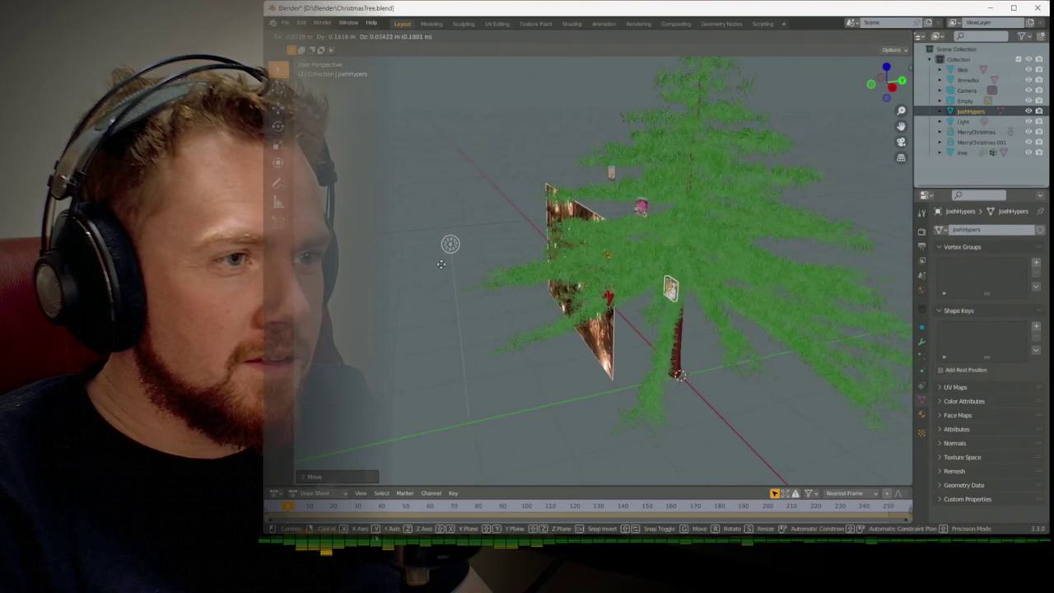
Rotate the JoehHypers block about the Z axis and check it from the front and camera views
key("r")
key("z")
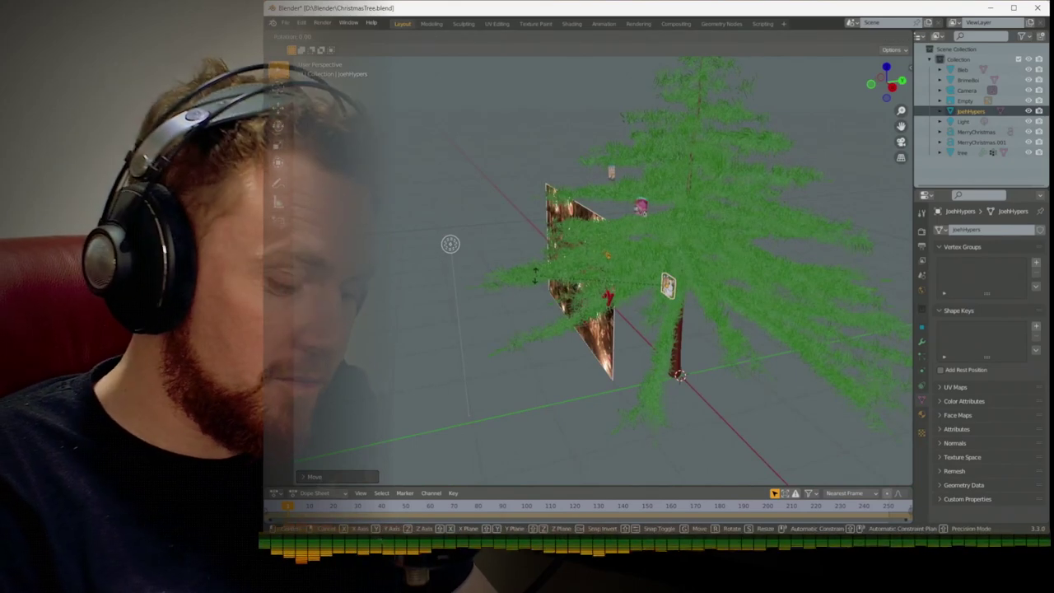
left_click(552, 334)
key("KP_1")
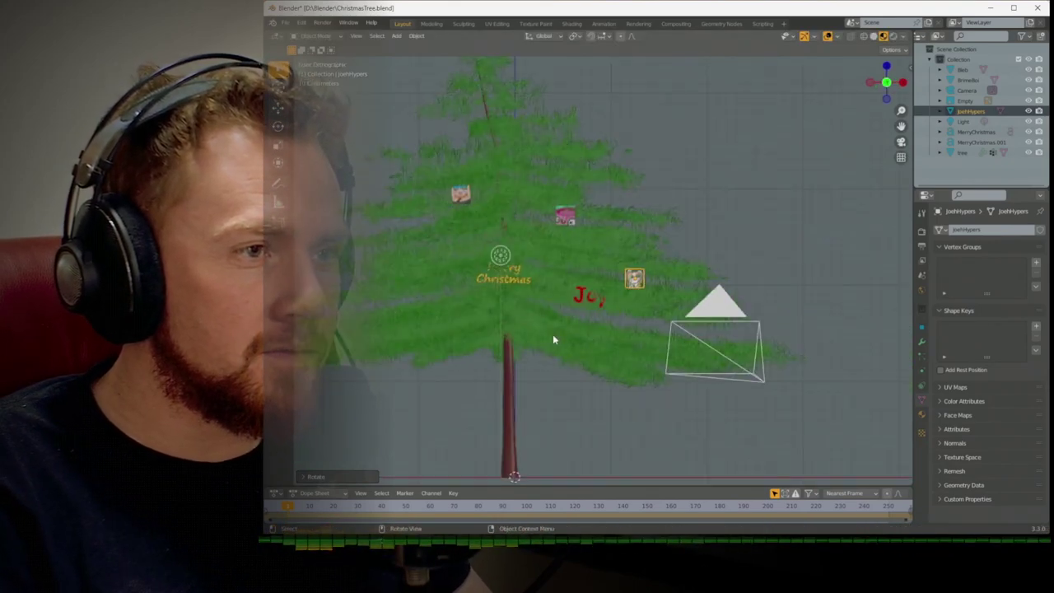
key("KP_0")
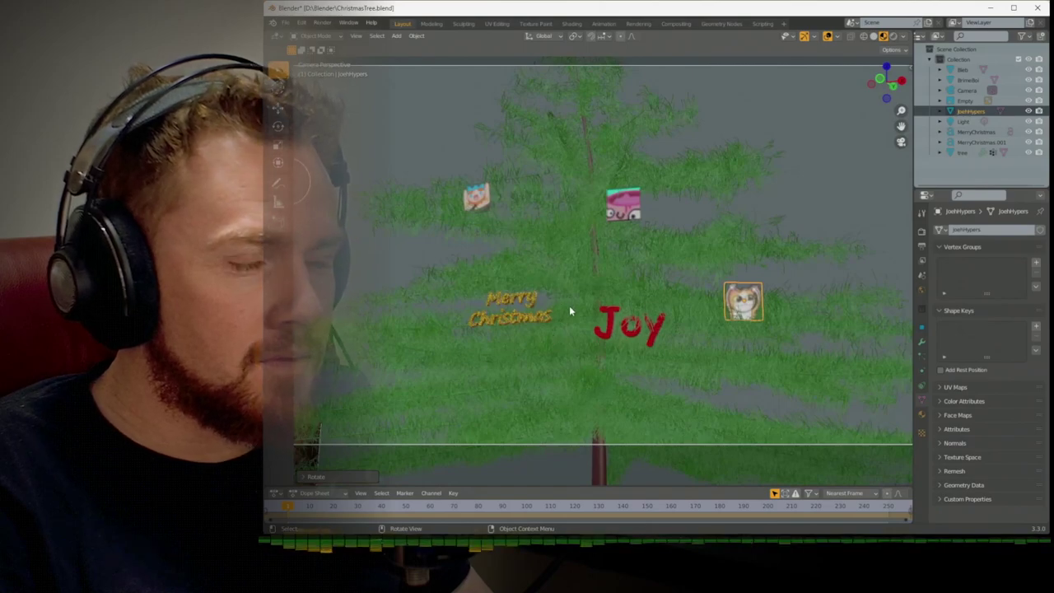
Raise the JoehHypers block onto the branch just above and check its placement through the camera
middle_click_drag(568, 311, 669, 317)
key("g")
left_click(574, 318)
key("KP_0")
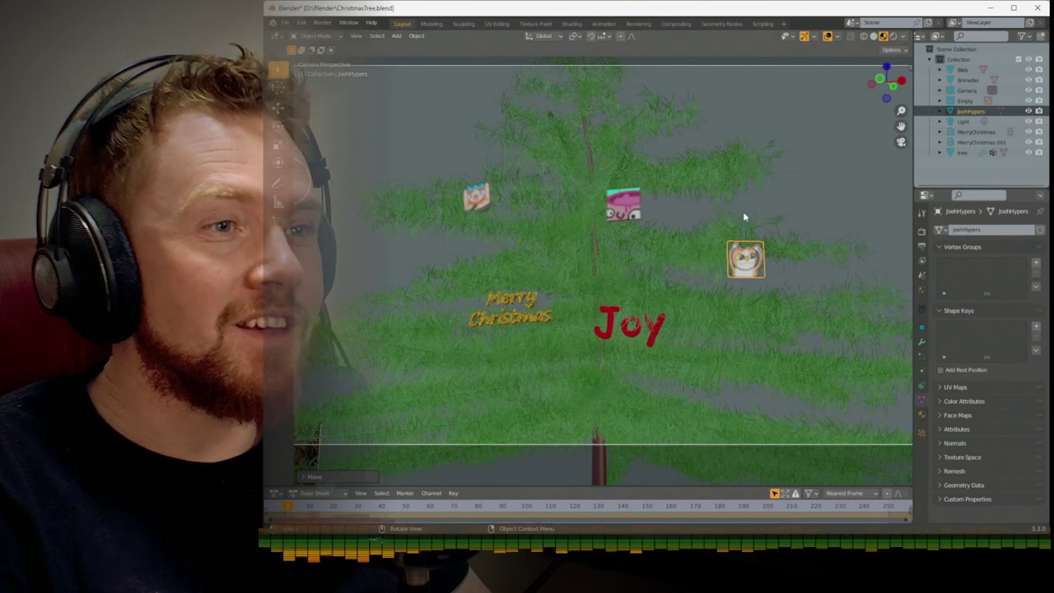
Spread out the JoehHypers material nodes, then adjust the shader's transmission and set its roughness to 0.450
left_click(570, 24)
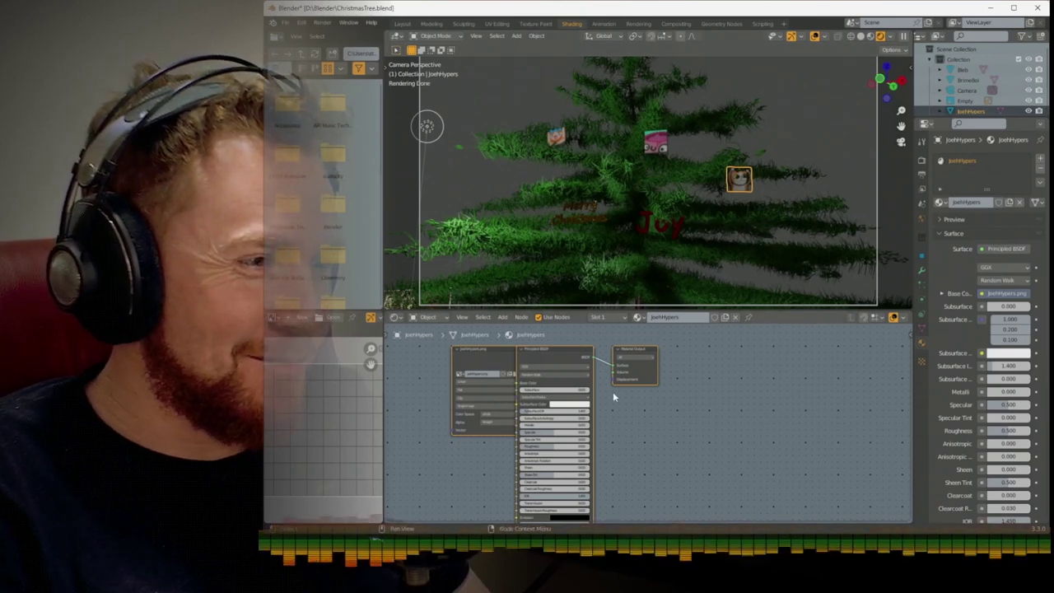
left_click(569, 354)
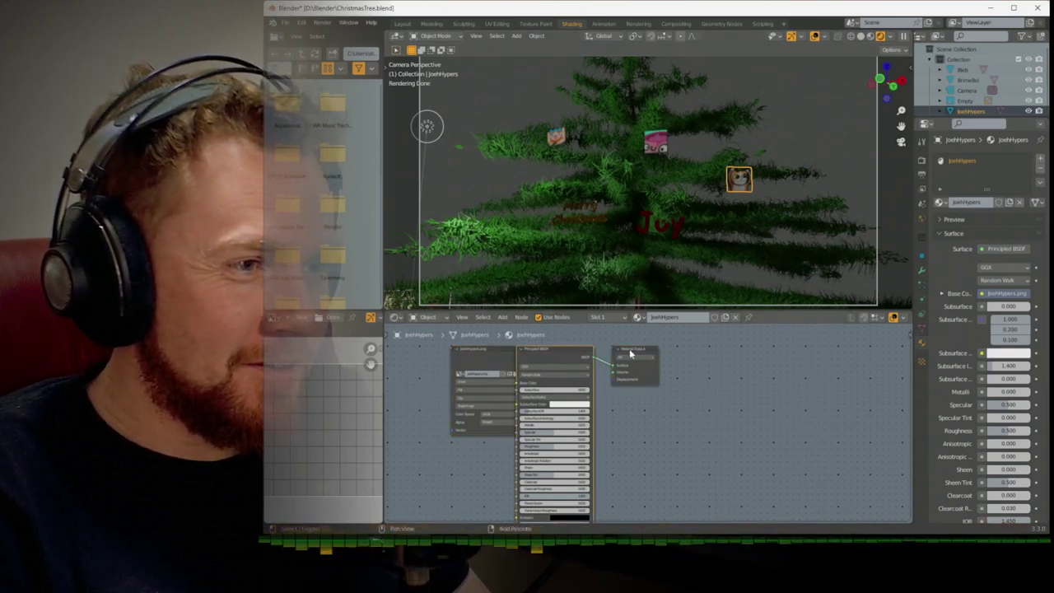
left_click(631, 354, "shift")
left_click_drag(639, 353, 723, 351)
middle_click_drag(538, 452, 592, 405)
middle_click_drag(550, 435, 528, 461)
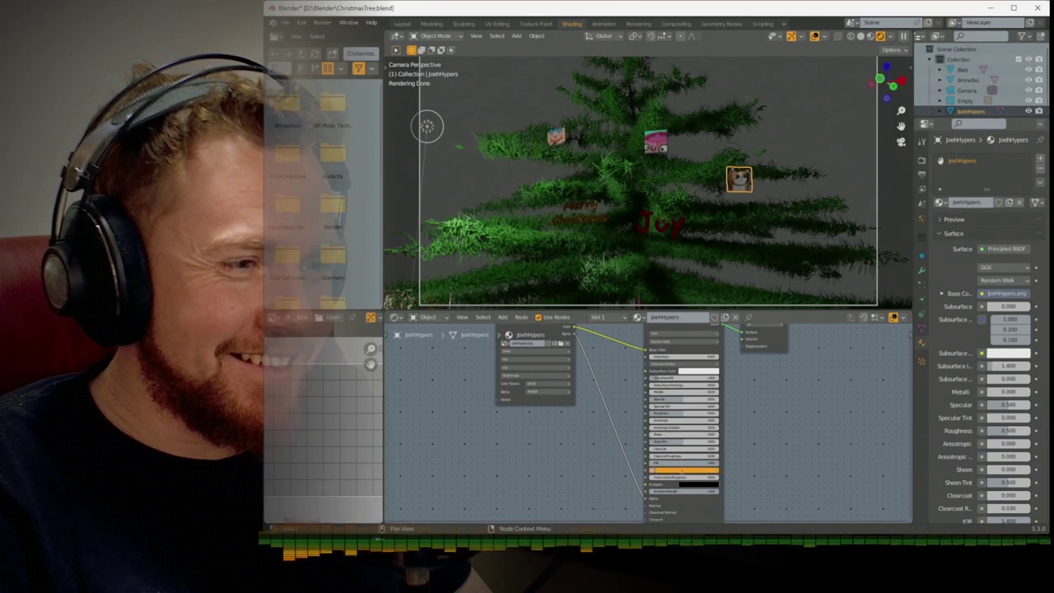
key("Return")
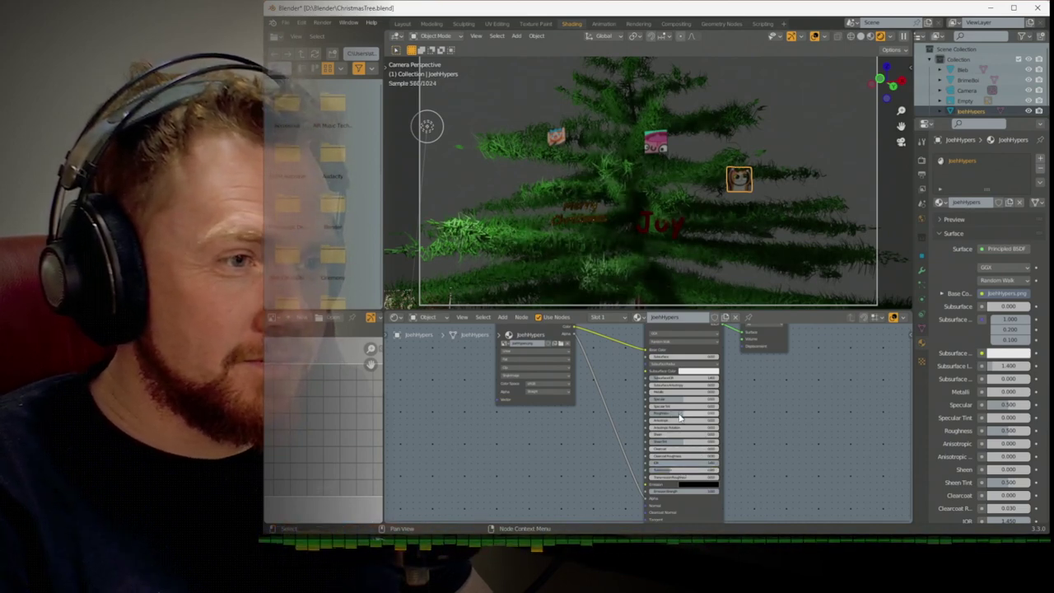
left_click_drag(684, 411, 685, 404)
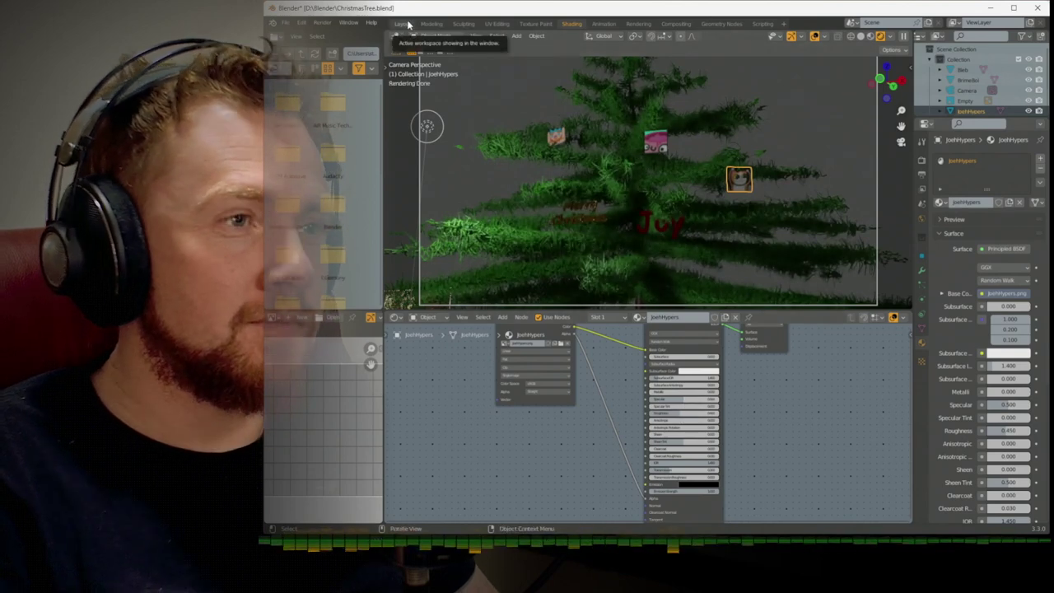
Save the scene and render the frame to examine the lettering and the three picture ornaments on the tree
left_click(401, 23)
key("KP_1")
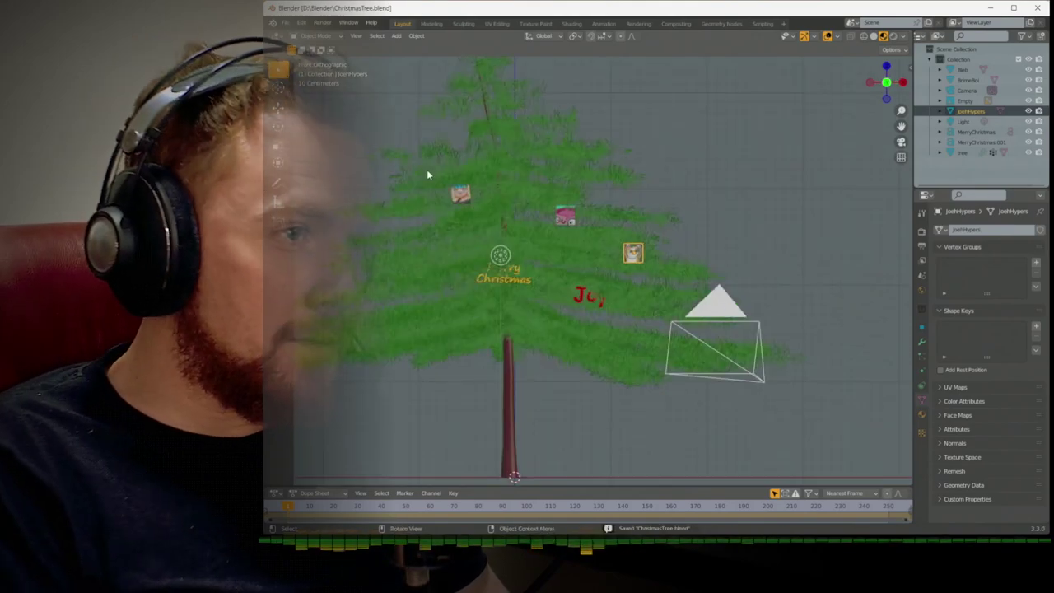
key("F12")
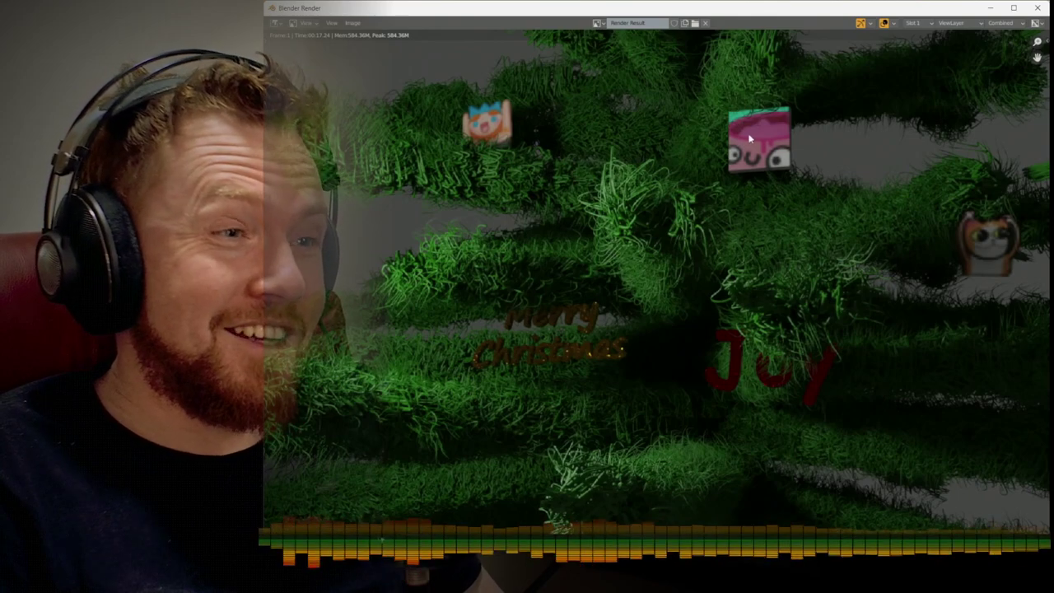
scroll(749, 141, "down", 4)
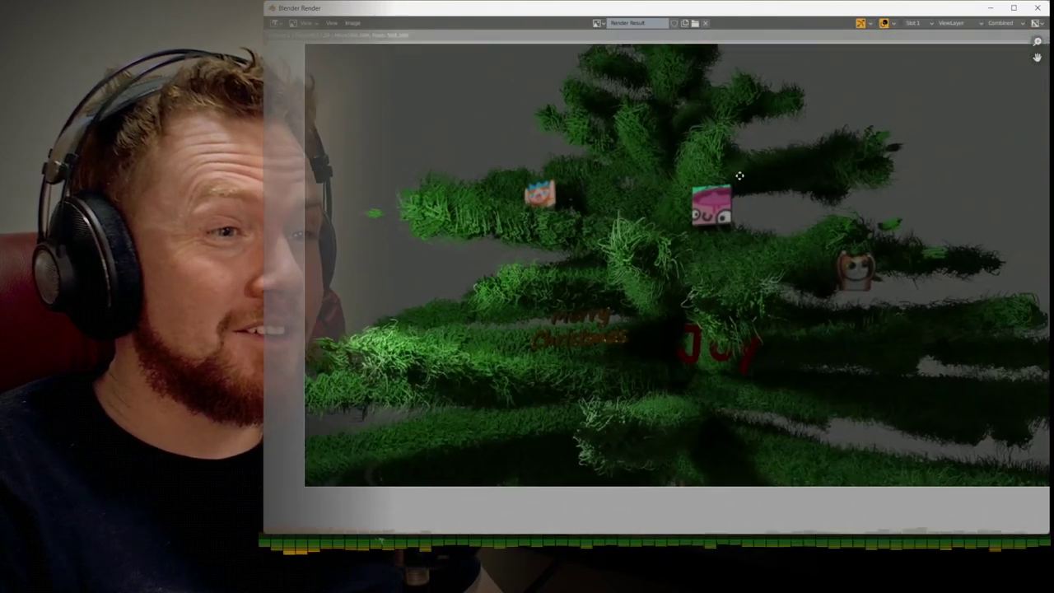
middle_click_drag(739, 176, 703, 193)
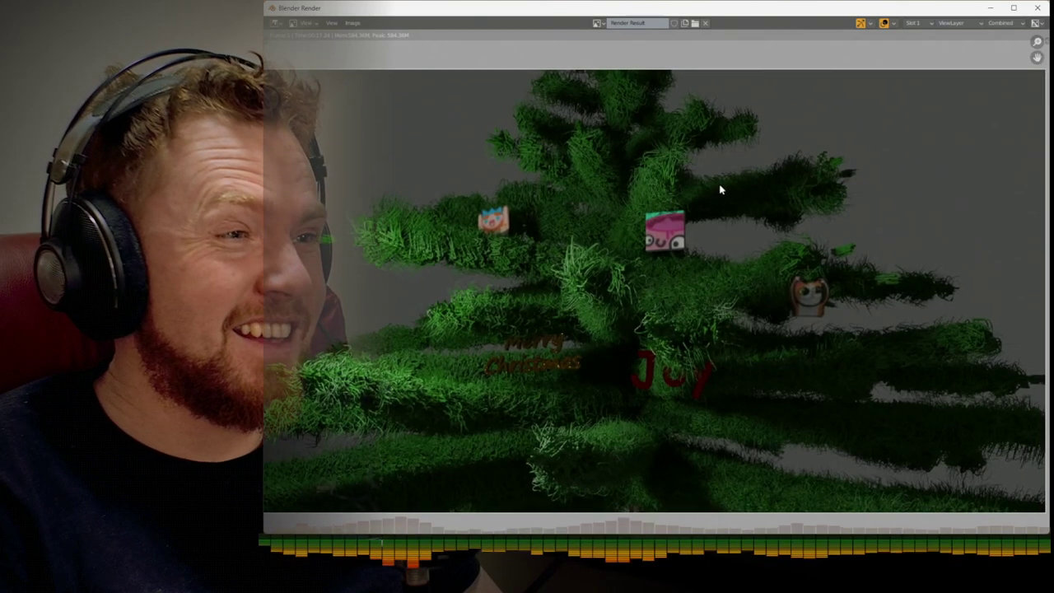
key("alt+Tab")
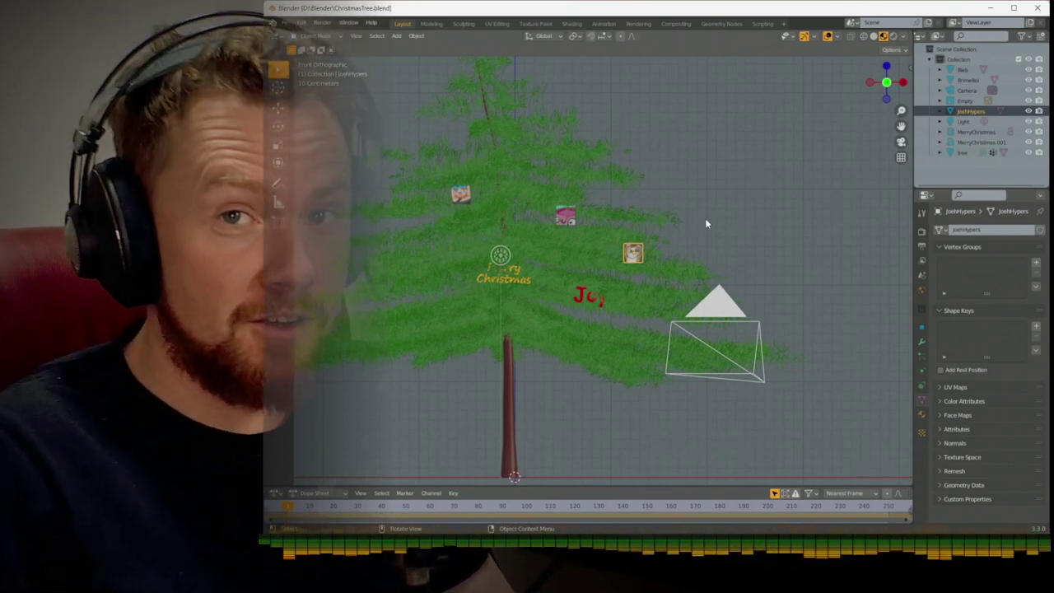
scroll(618, 271, "up", 2)
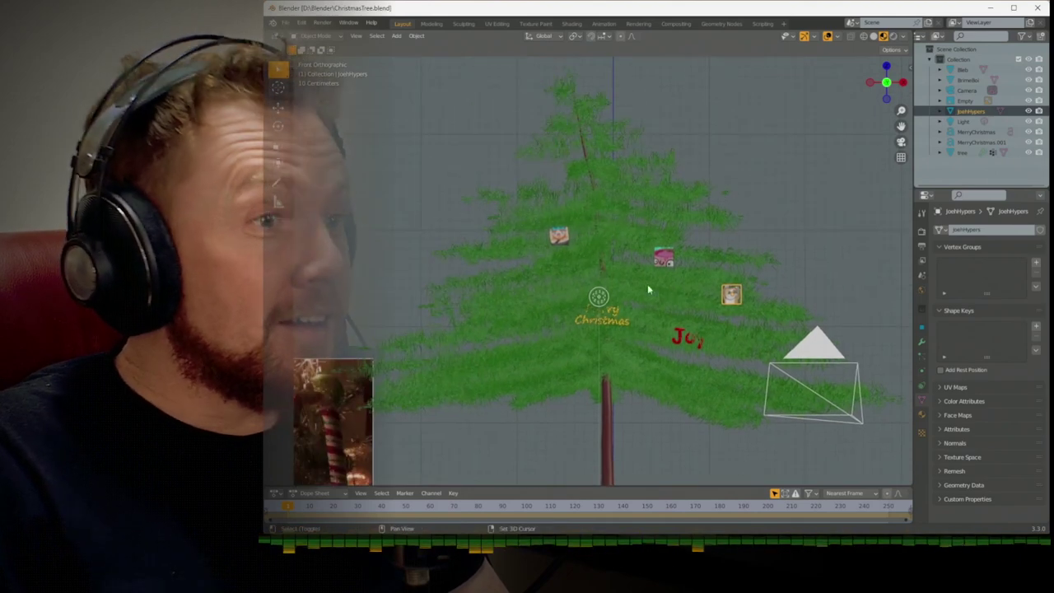
left_click(647, 284)
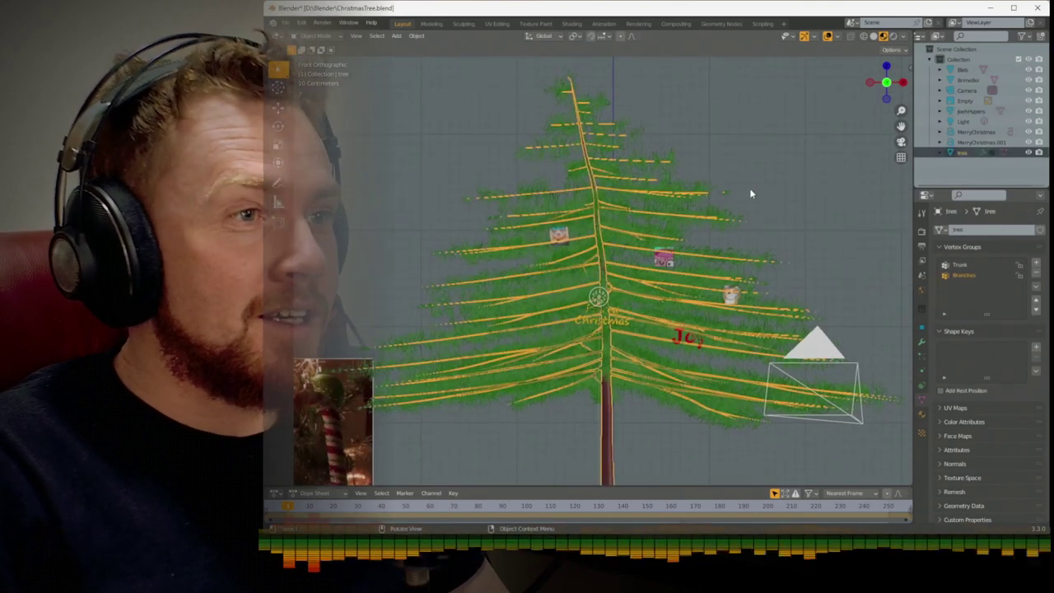
left_click(749, 191)
key("shift+a")
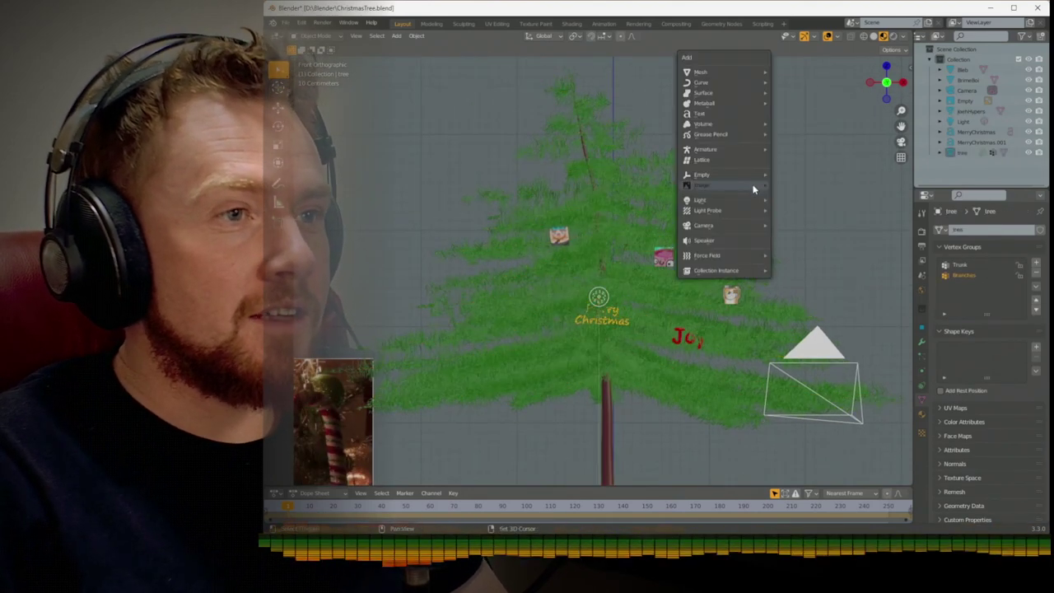
mouse_move(724, 86)
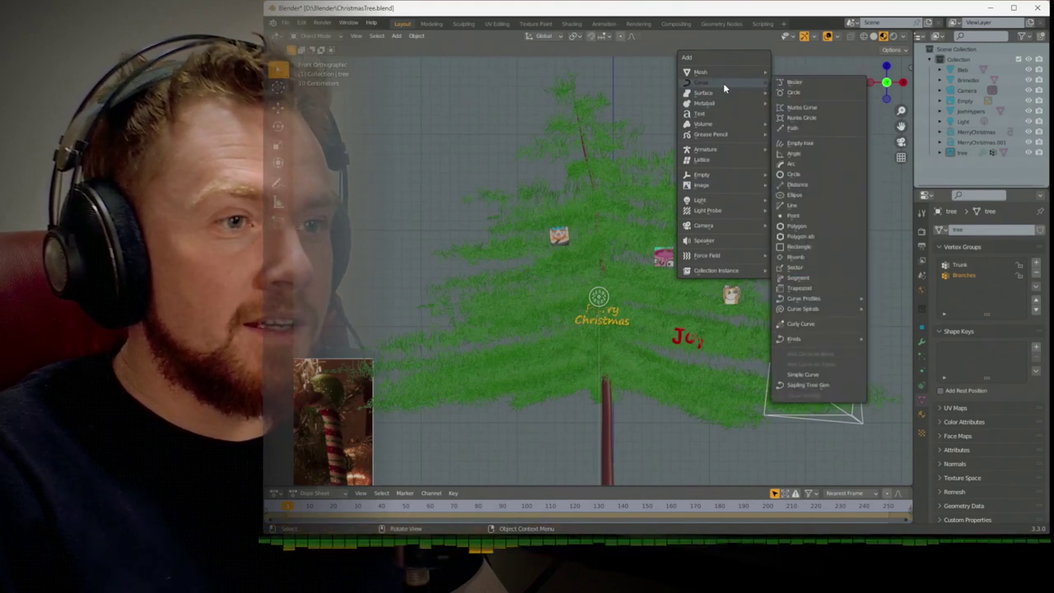
middle_click_drag(669, 168, 478, 186, "shift")
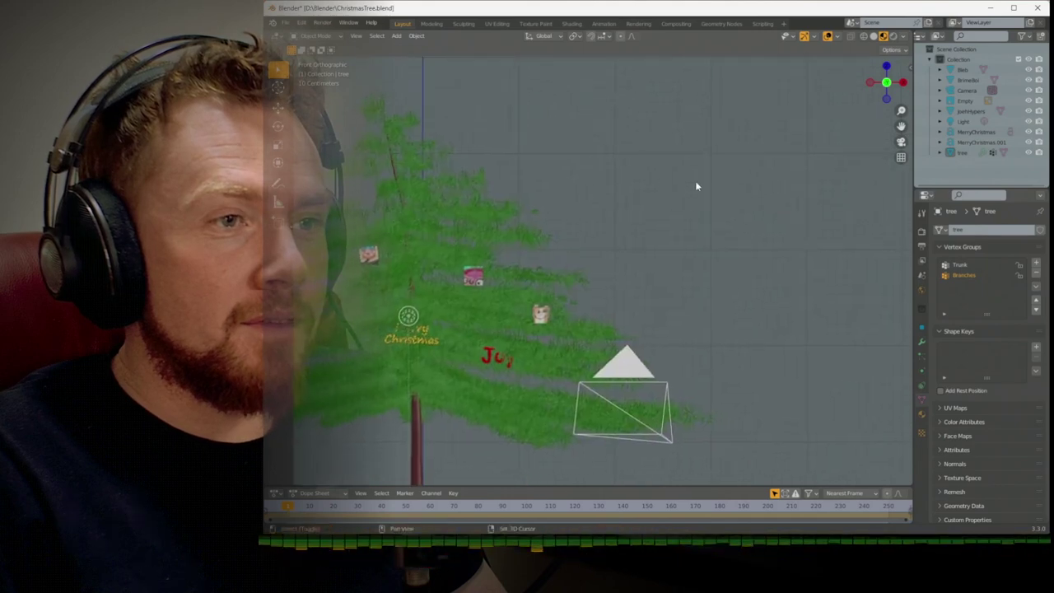
middle_click_drag(697, 186, 531, 164, "shift")
Try adding a Torus curve spiral at the tree's base, then undo it
key("shift+a")
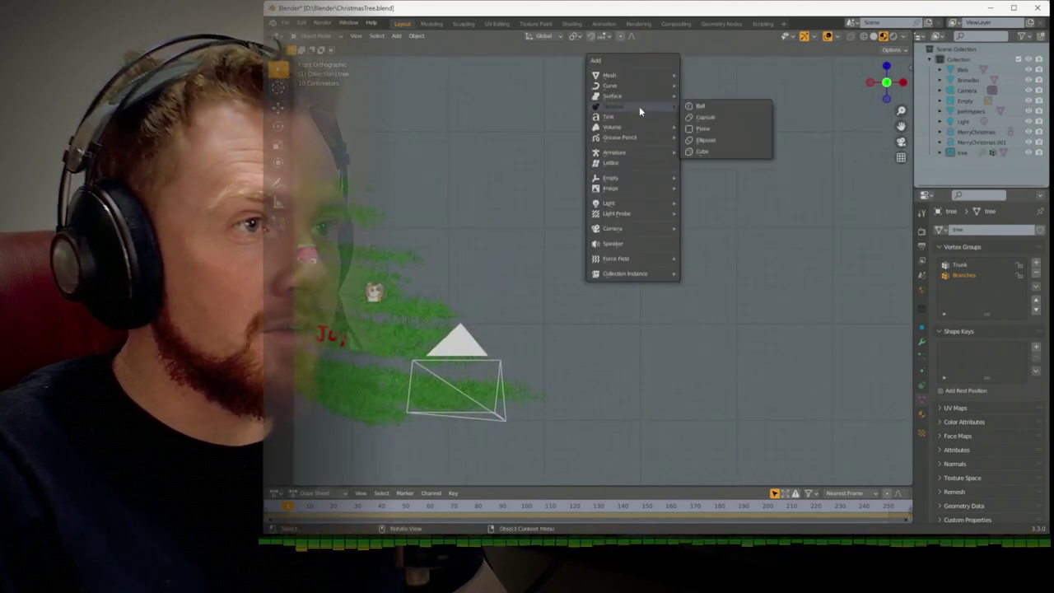
mouse_move(630, 85)
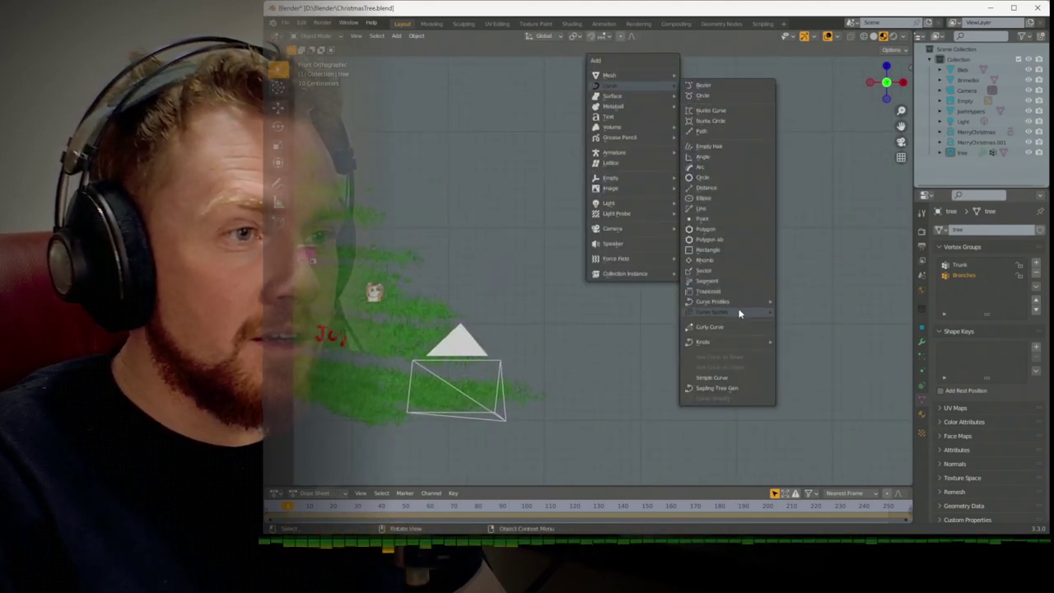
mouse_move(740, 314)
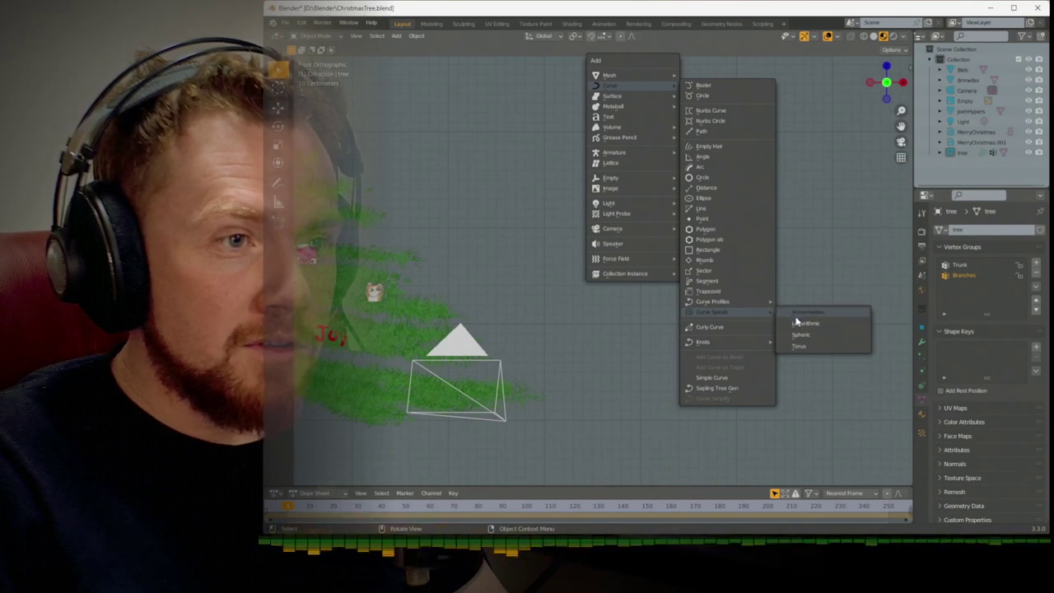
left_click(803, 350)
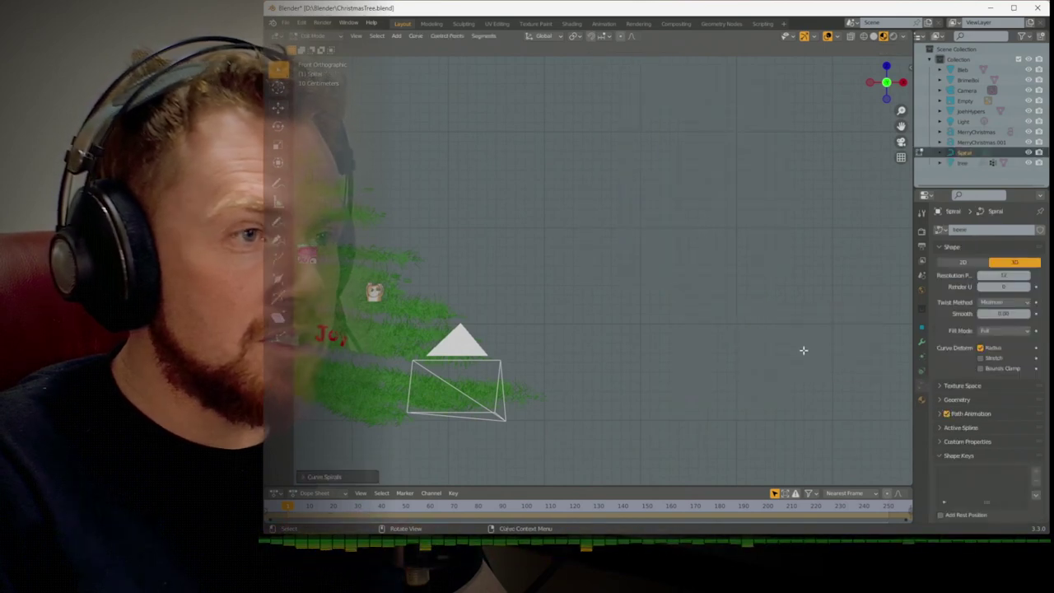
scroll(683, 271, "down", 4)
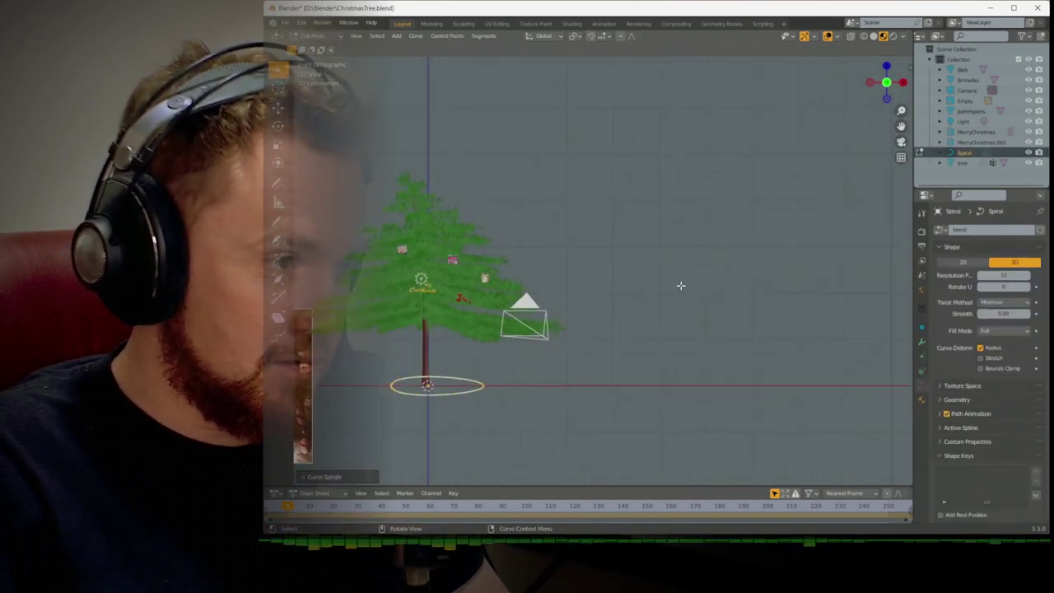
middle_click_drag(681, 285, 744, 275)
key("ctrl+z")
Add a Helix (3D) curve profile around the tree trunk
key("KP_1")
key("shift+a")
mouse_move(741, 272)
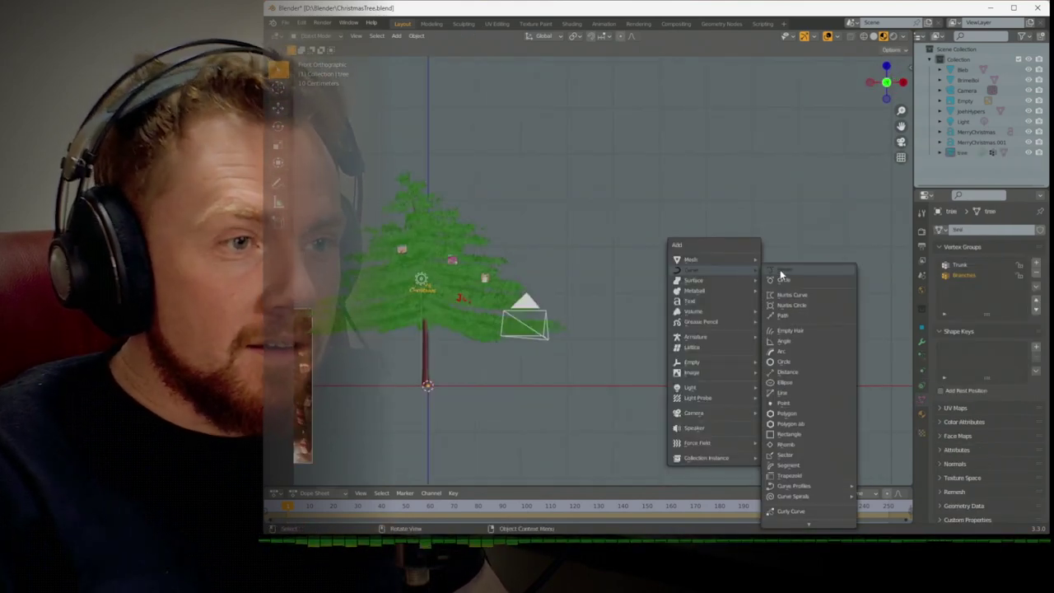
mouse_move(796, 489)
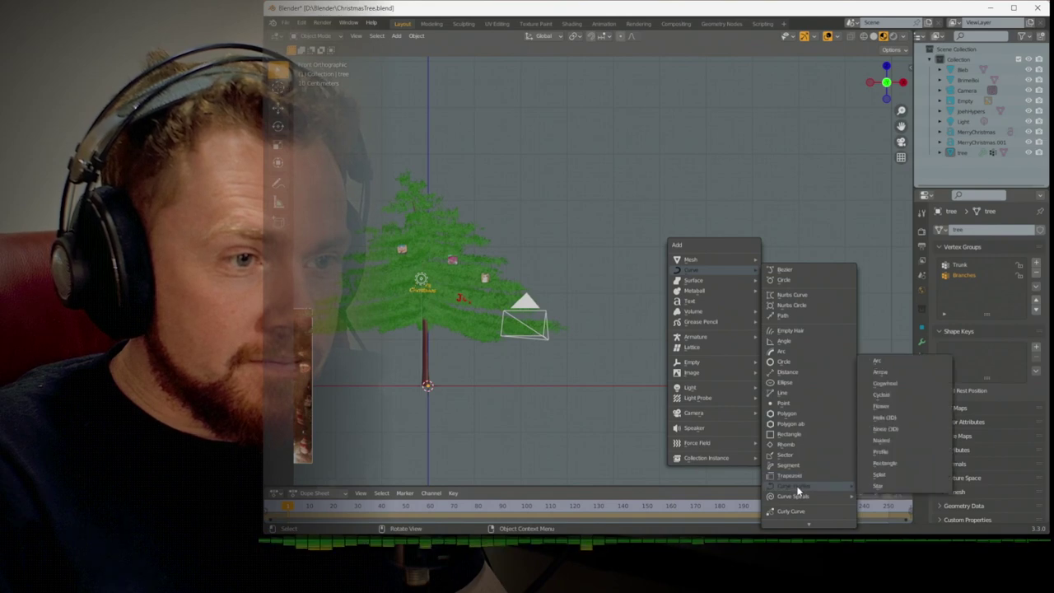
left_click(899, 417)
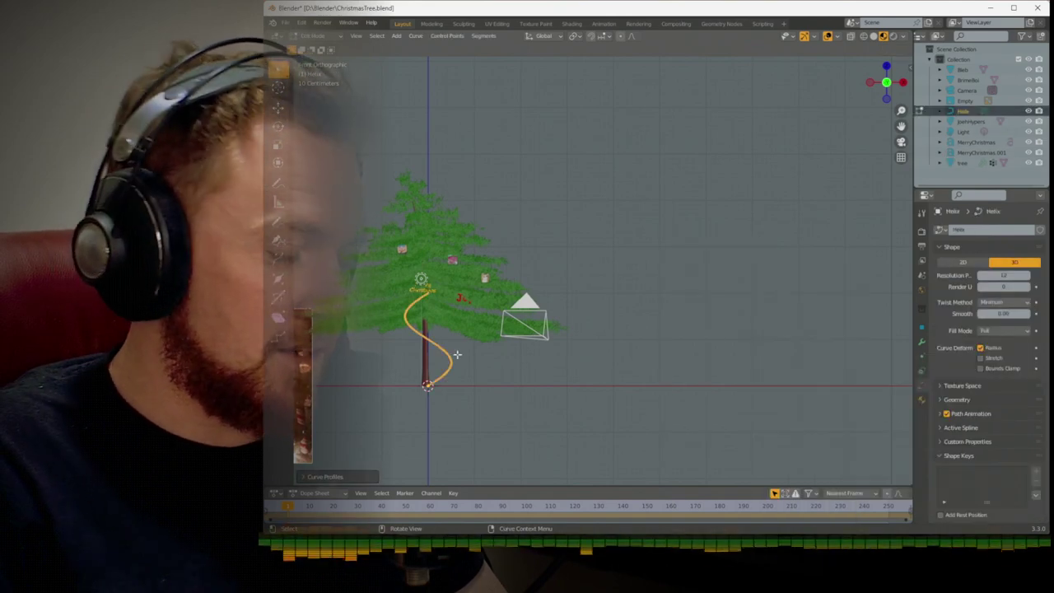
Set the helix's resolution to 10 and its output curve type to Bezier
left_click(329, 477)
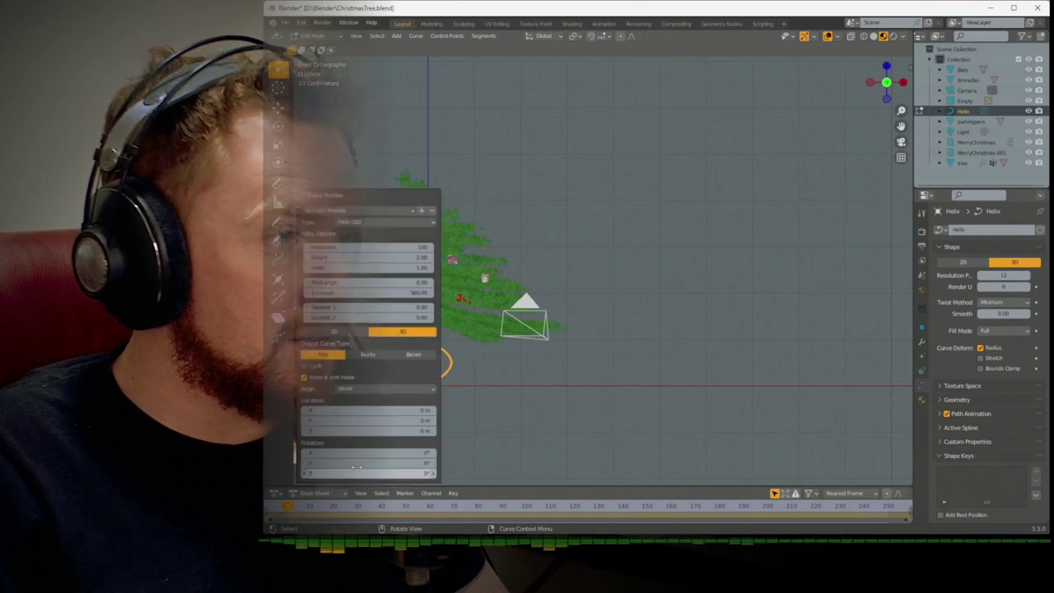
key("Home")
key("KP_Decimal")
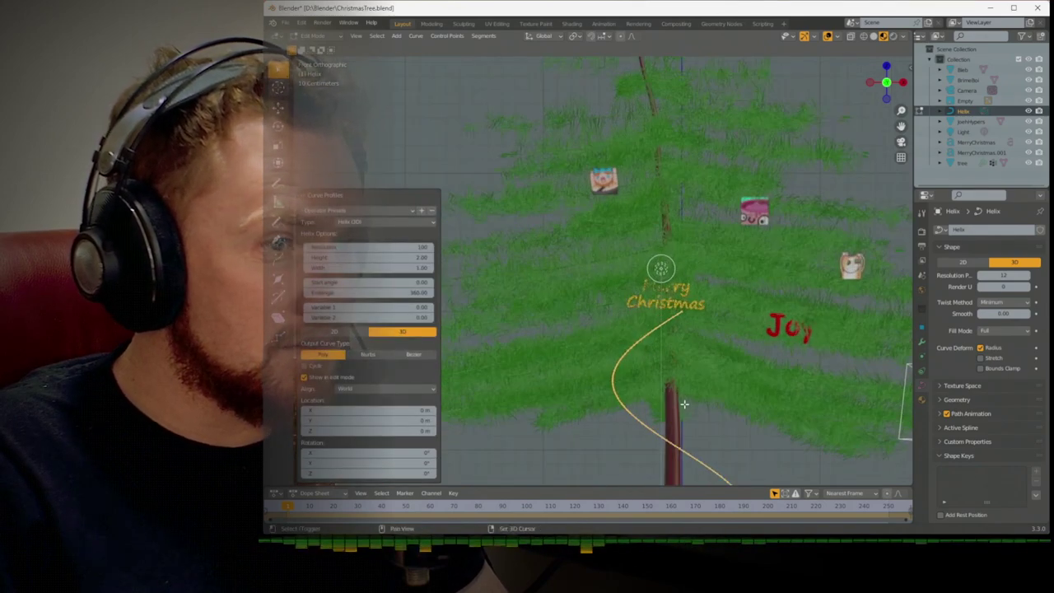
left_click(366, 247)
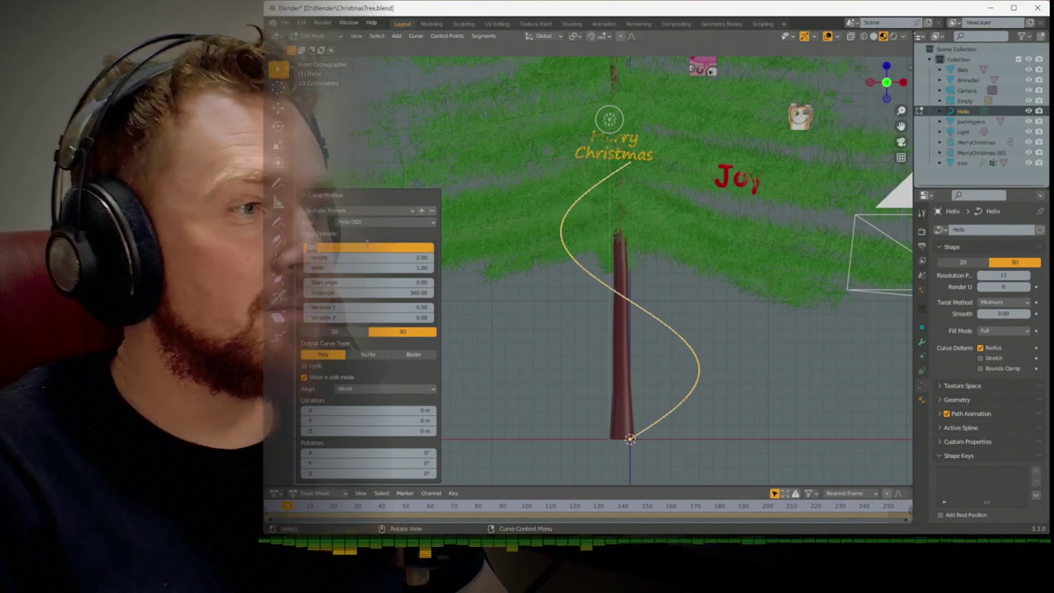
type("10")
key("Return")
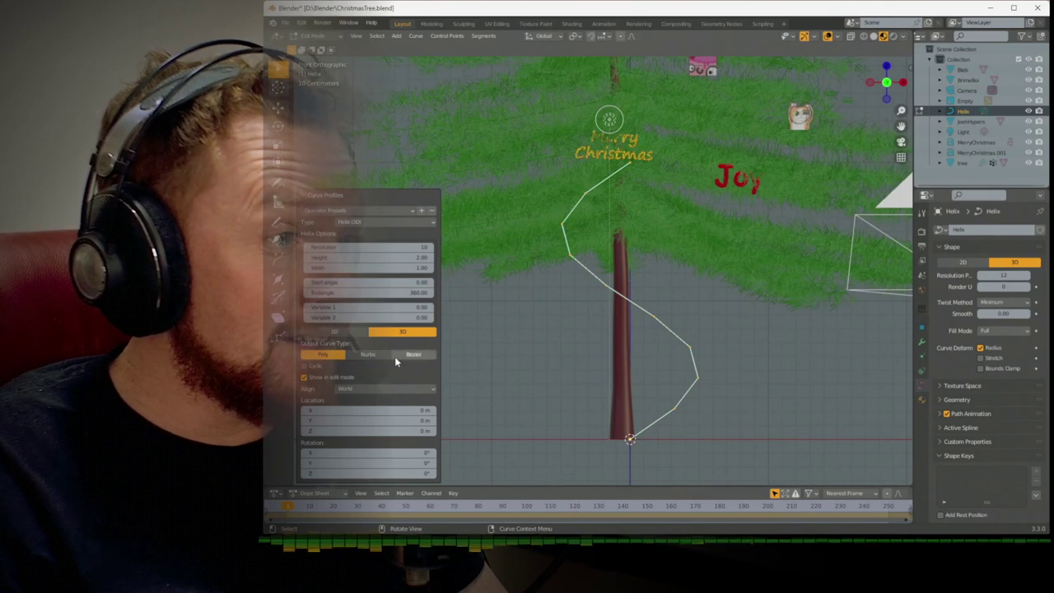
left_click(403, 355)
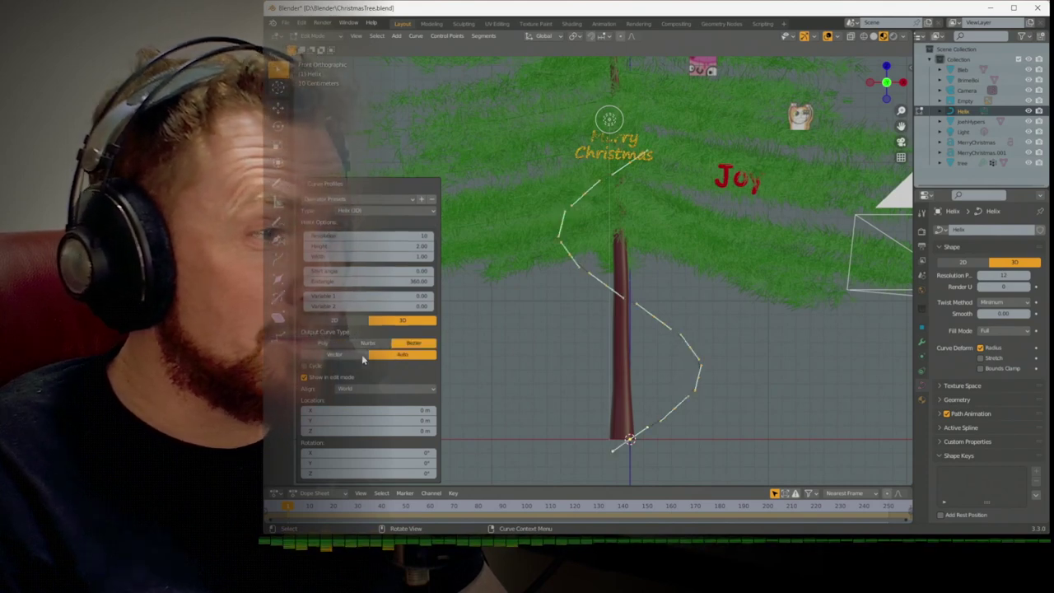
left_click(368, 344)
left_click(412, 343)
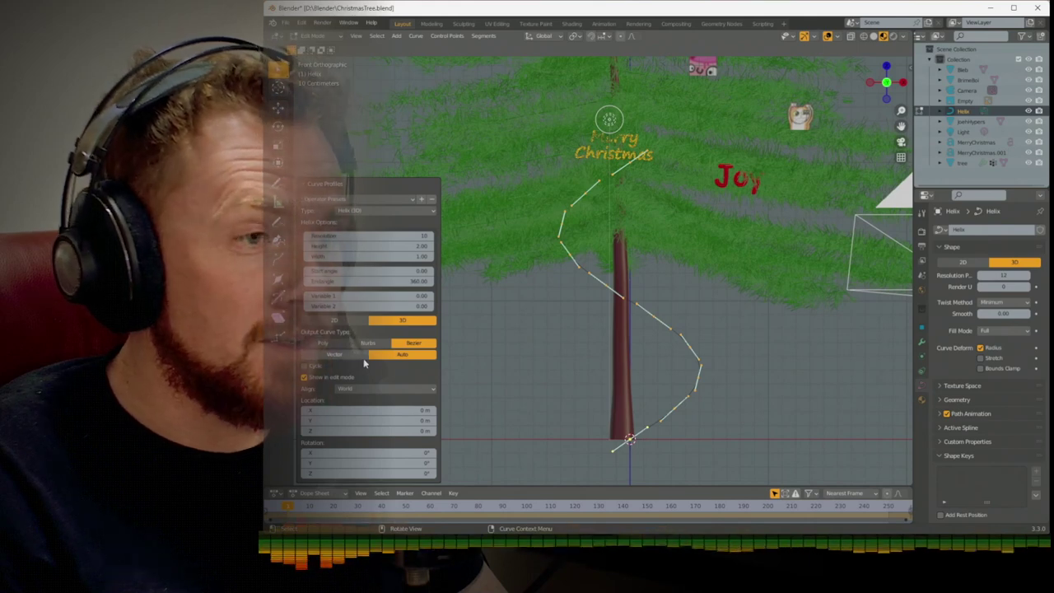
Set the helix's end angle to 720
left_click(360, 281)
left_click_drag(360, 280, 359, 281)
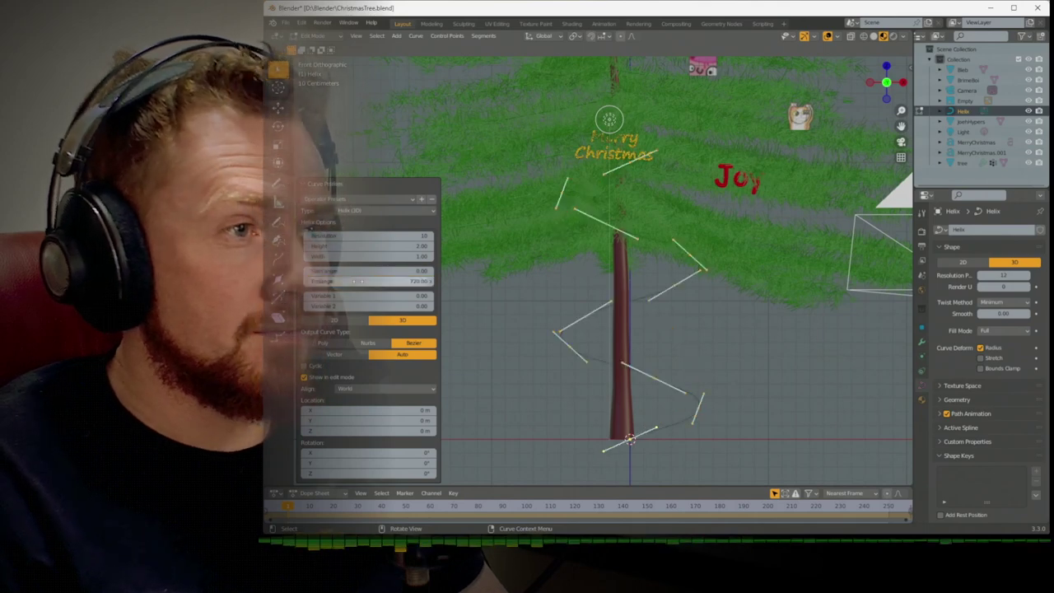
scroll(474, 234, "down", 6)
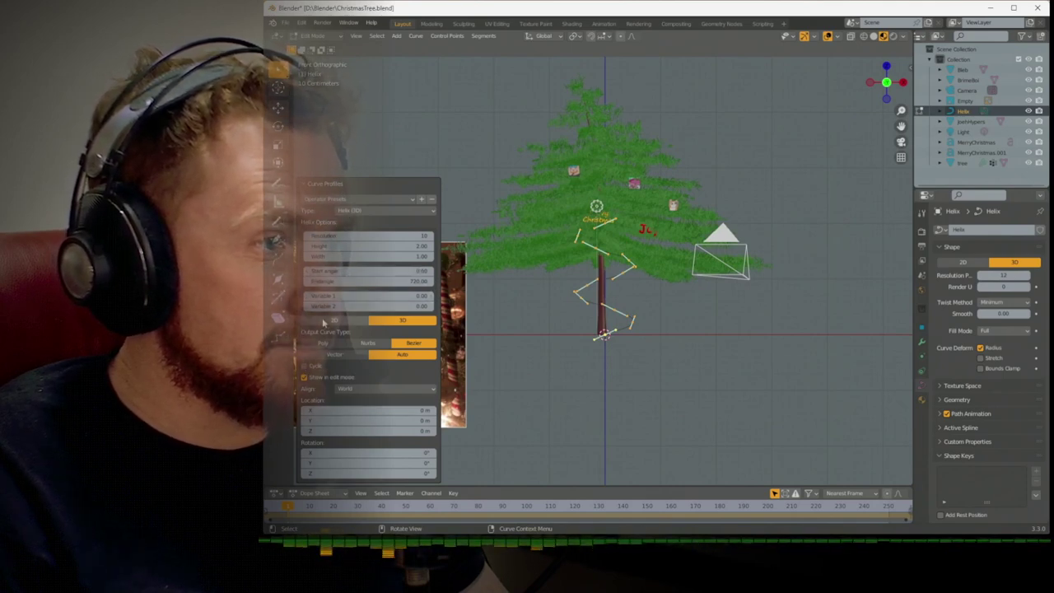
Try different Variable 1 and Variable 2 values on the helix, then reset both to 0
mouse_move(369, 295)
left_mouse_down()
mouse_move(393, 301)
mouse_move(362, 304)
left_mouse_up()
left_click(362, 304)
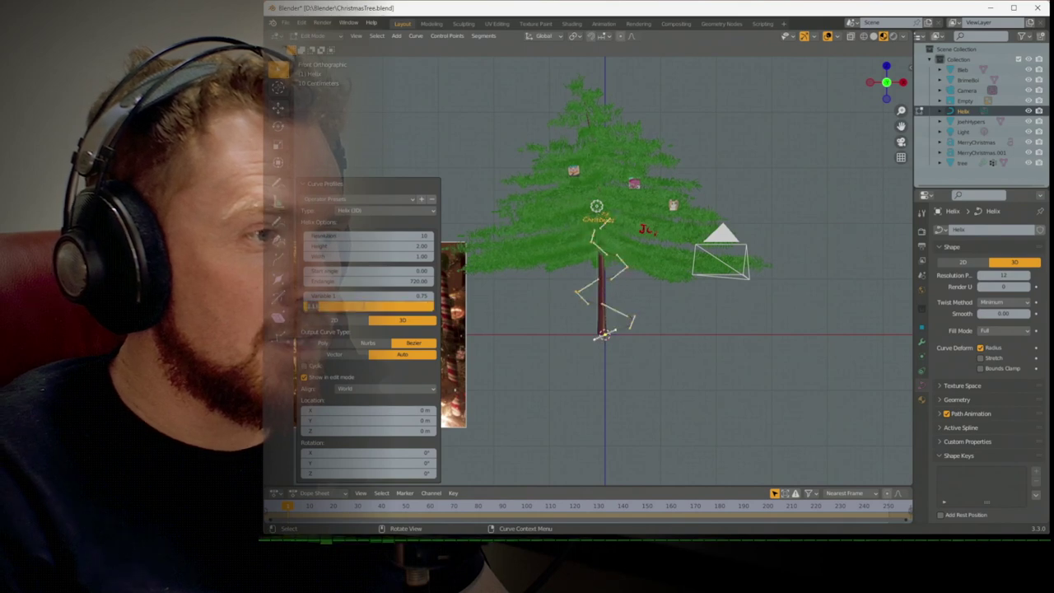
type("0")
key("Return")
left_click(362, 294)
type("0")
key("Return")
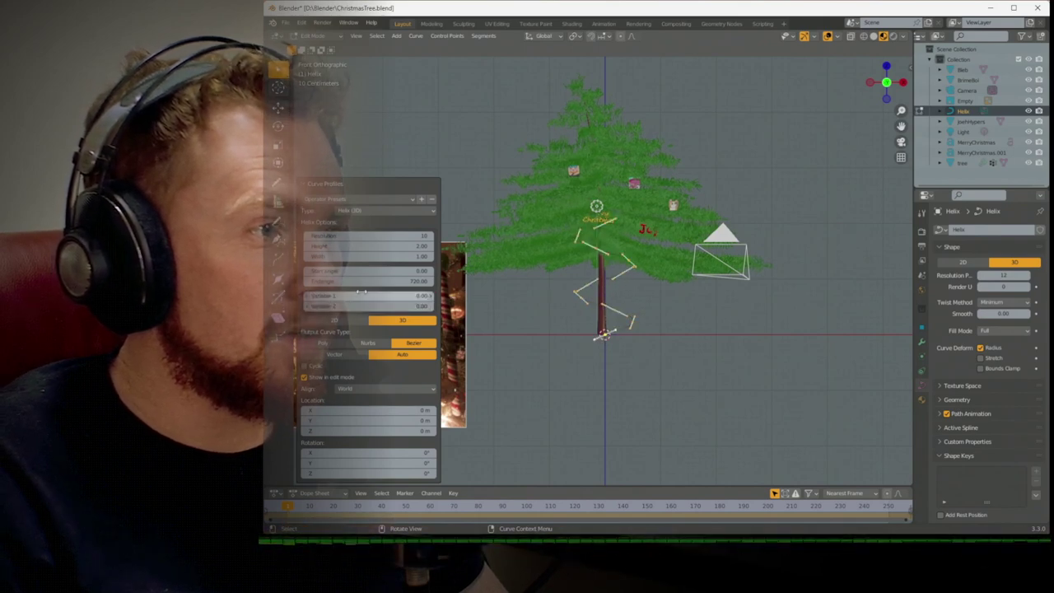
Widen the helix to about 3.04 and set its end angle to 1080
mouse_move(363, 254)
left_mouse_down()
mouse_move(424, 244)
mouse_move(360, 253)
left_mouse_up()
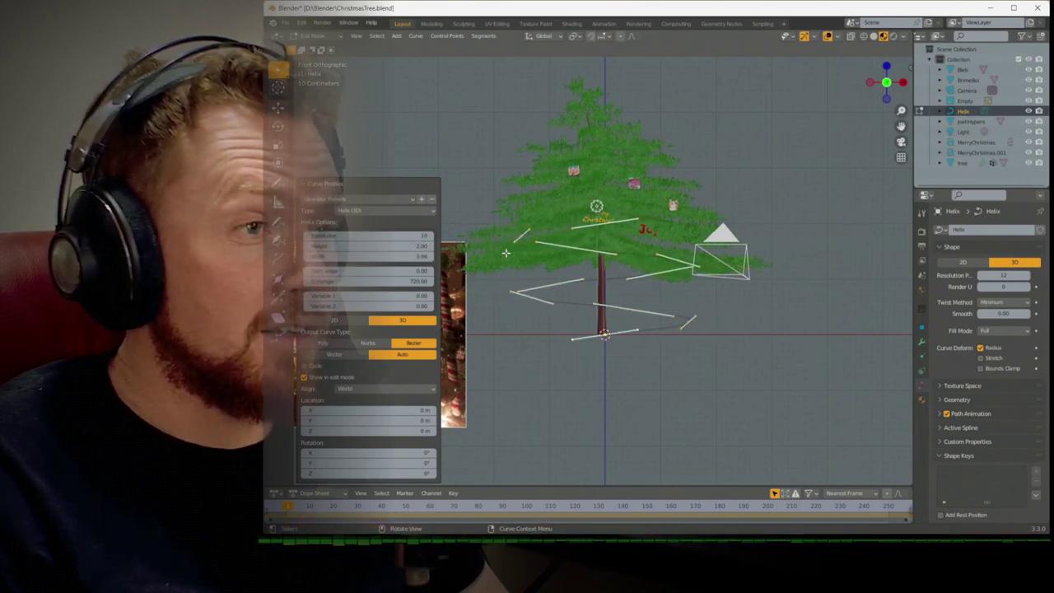
left_click(373, 282)
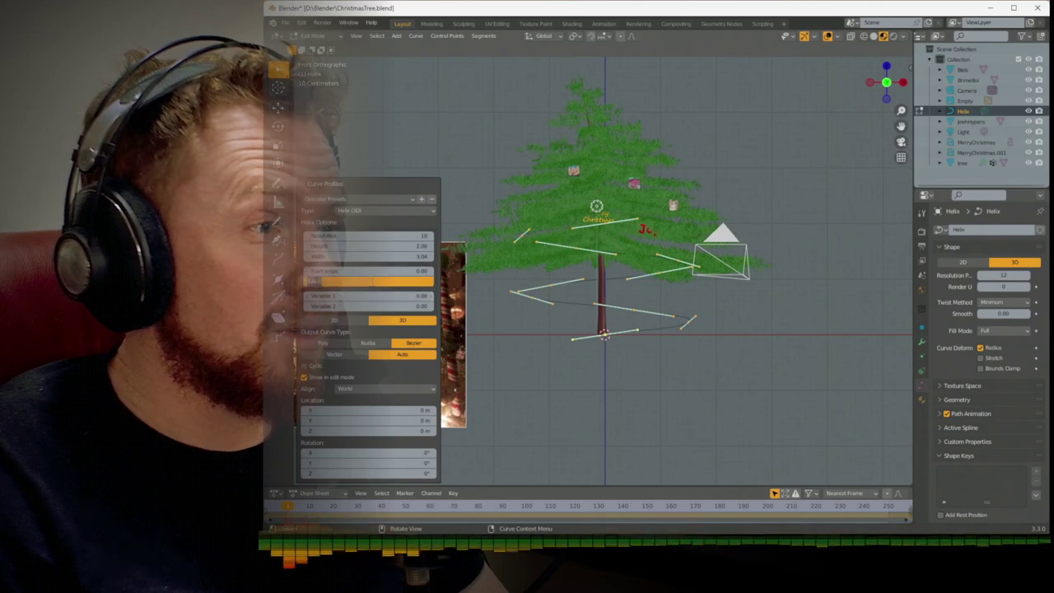
type("1080")
key("Return")
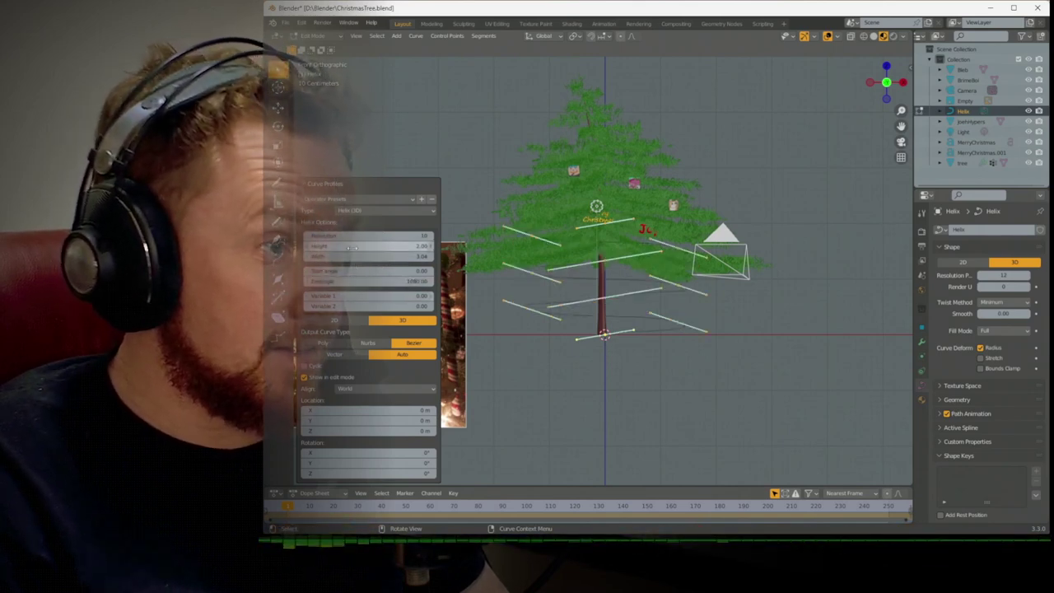
Set the helix's resolution to 16 and height to 2.12, raise it to 1.5 m in Z, and finish editing the curve
mouse_move(352, 237)
left_mouse_down()
mouse_move(377, 246)
mouse_move(364, 245)
left_mouse_up()
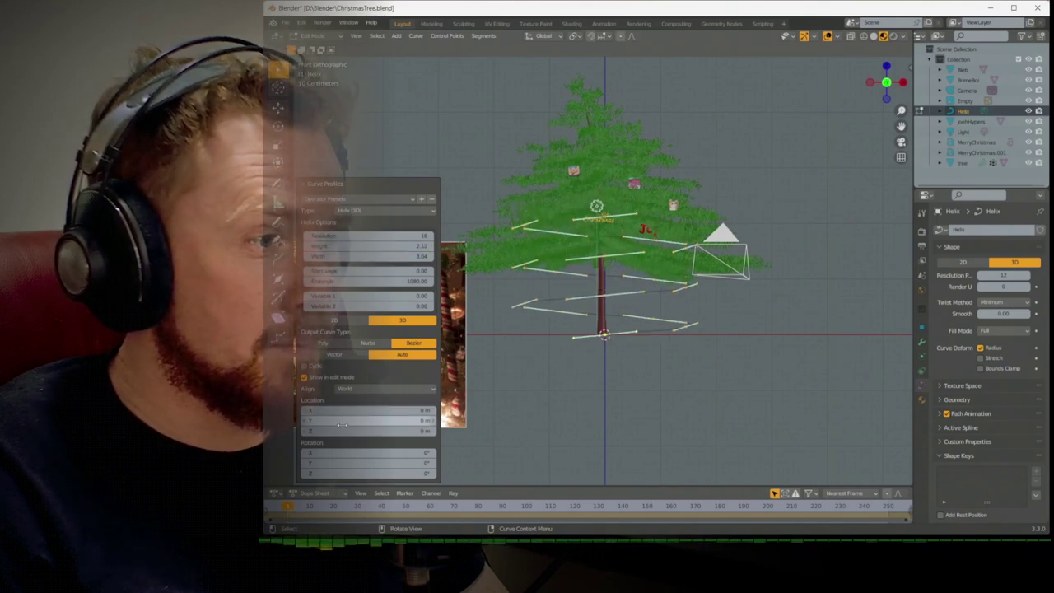
left_click_drag(368, 429, 423, 410)
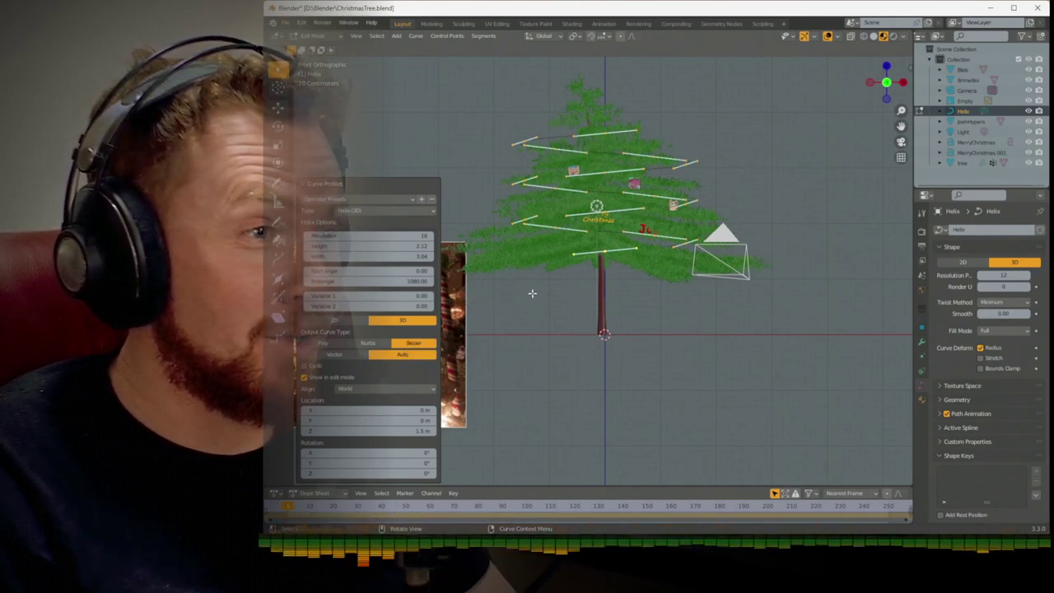
key("Tab")
Add a ground plane at the tree's base and scale its geometry by a factor of 8
key("shift+a")
mouse_move(523, 284)
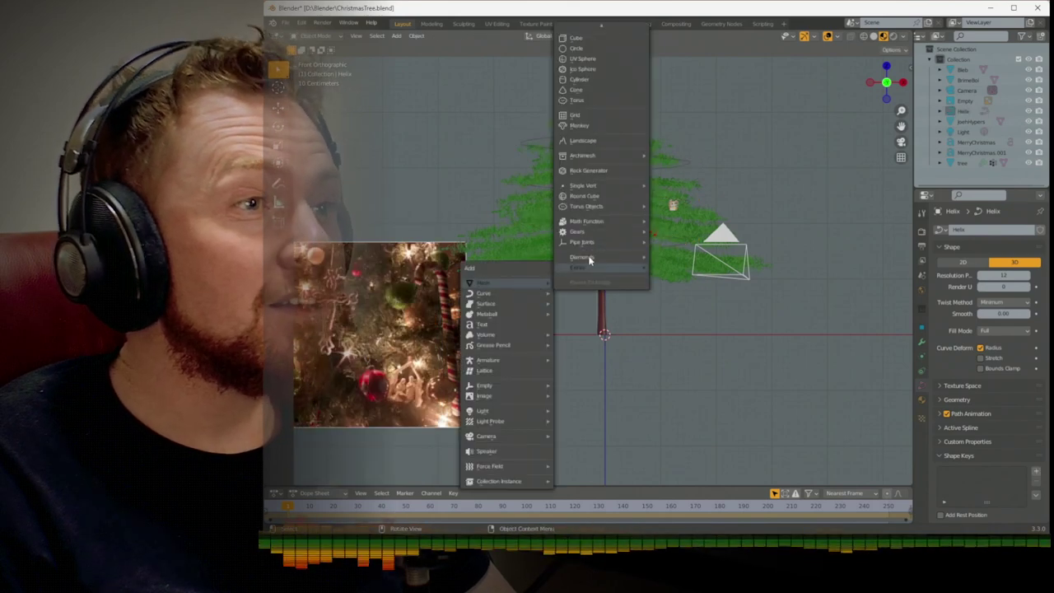
left_click(586, 32)
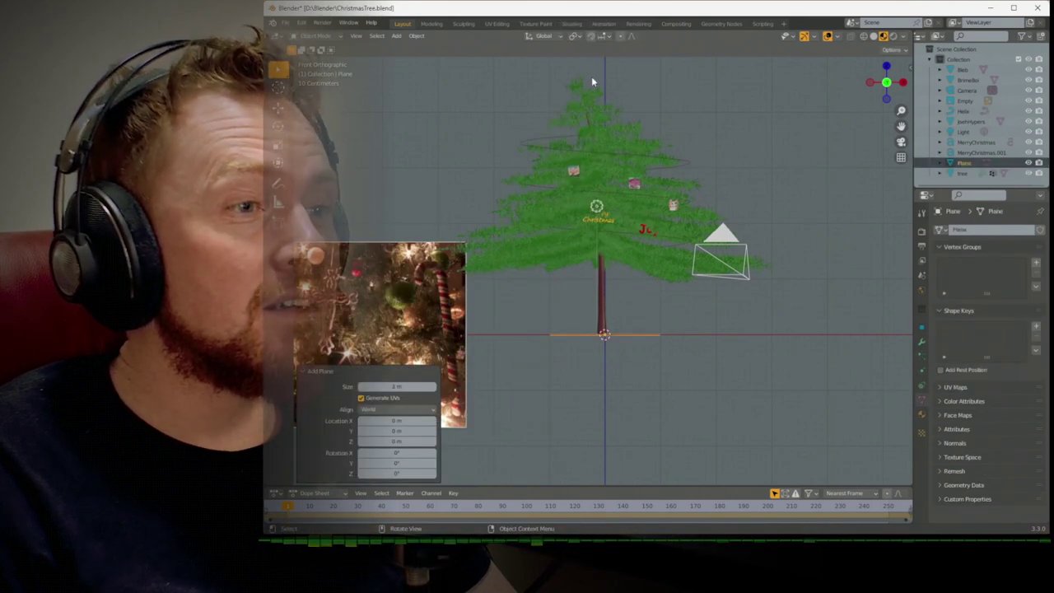
key("Tab")
type("s")
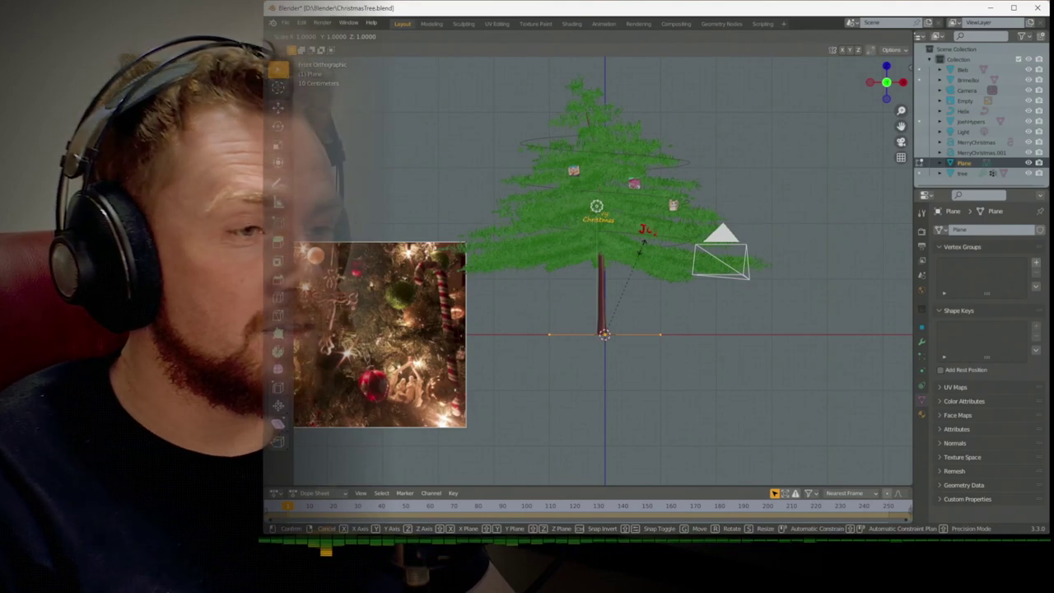
type("8")
key("Return")
middle_click_drag(641, 246, 643, 295)
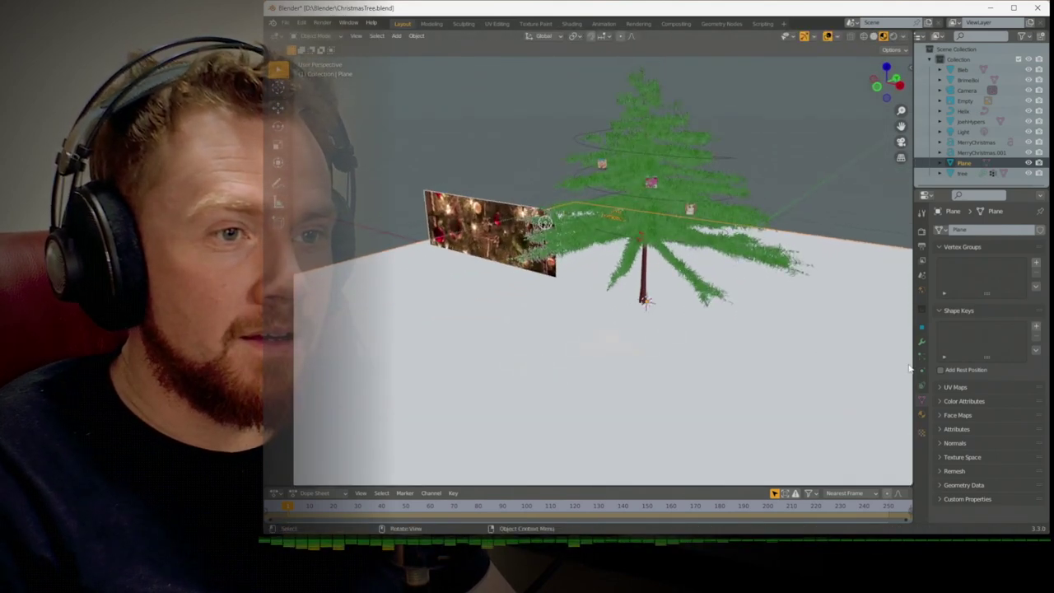
Give the ground plane rigid body physics with the type set to Passive
left_click(922, 342)
left_click(922, 380)
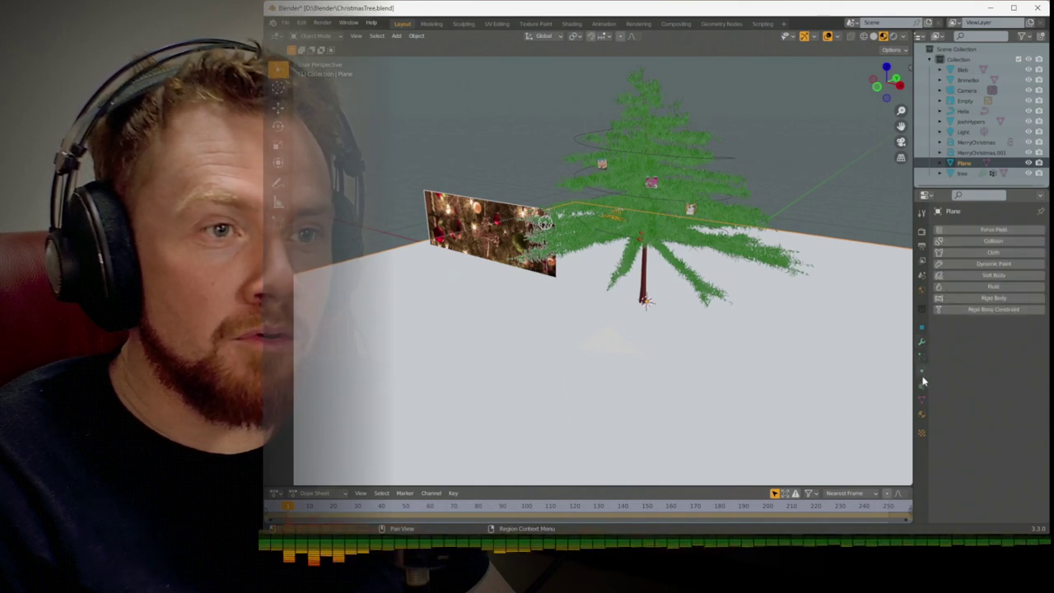
left_click(952, 298)
left_click(993, 344)
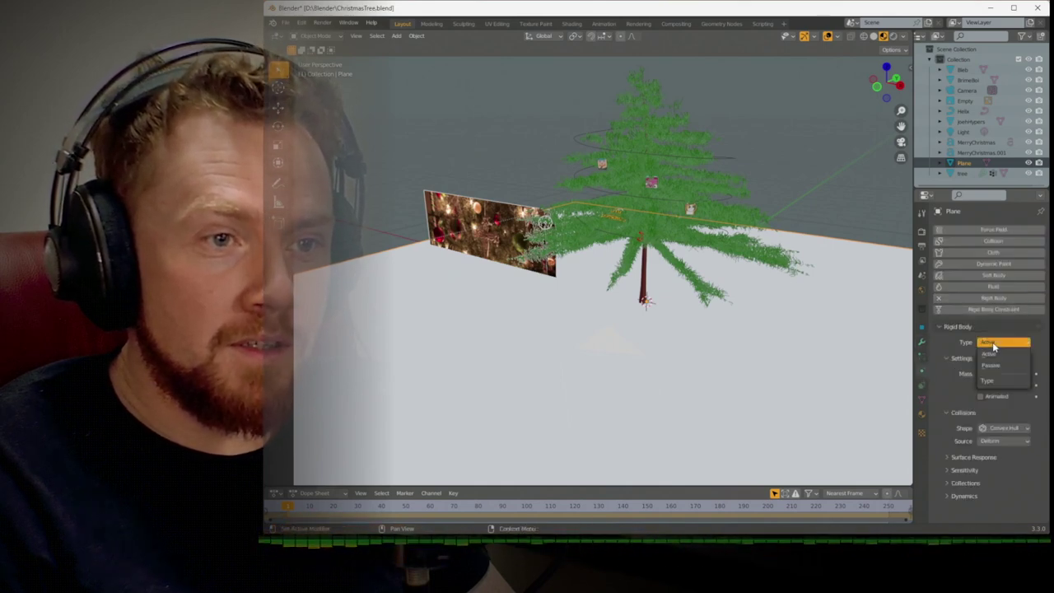
left_click(993, 367)
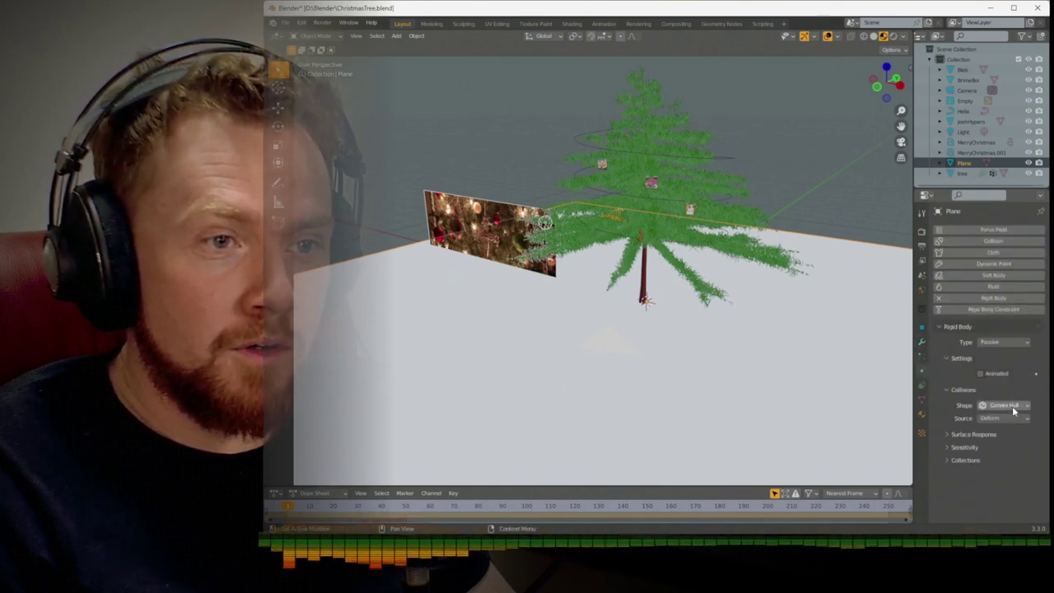
Select the tree, the three picture ornaments and both lettering objects together, and add active rigid bodies to the selection
left_click(651, 185)
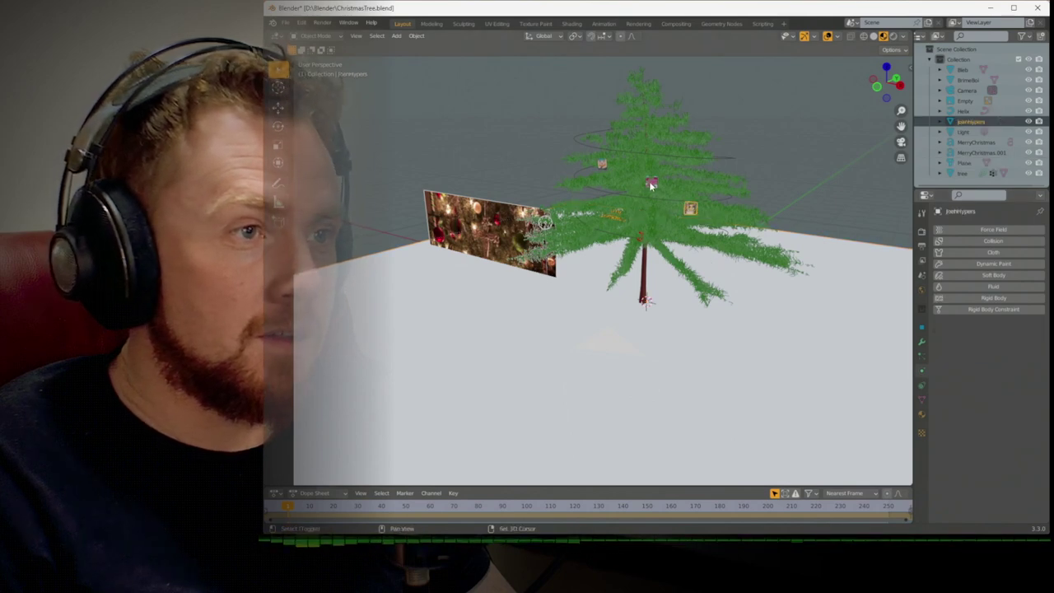
left_click(636, 209)
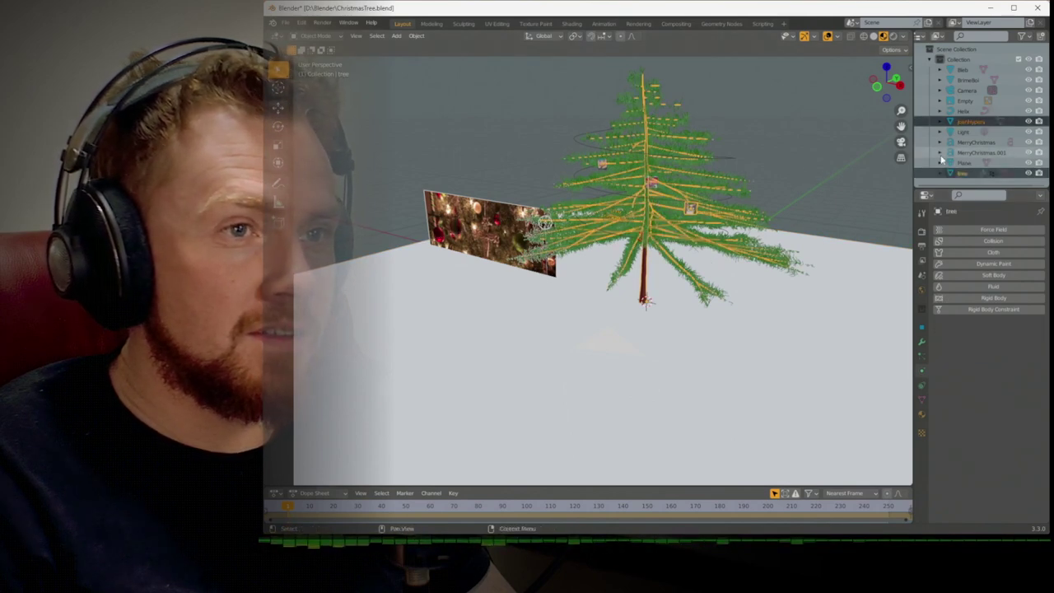
key("KP_1")
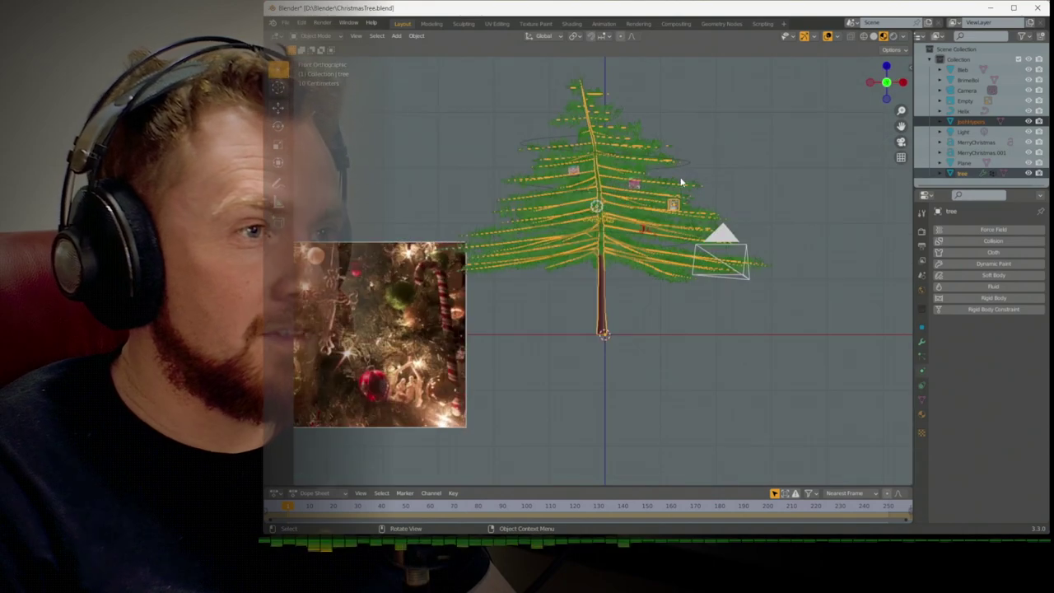
scroll(621, 273, "up", 4)
left_click(577, 240)
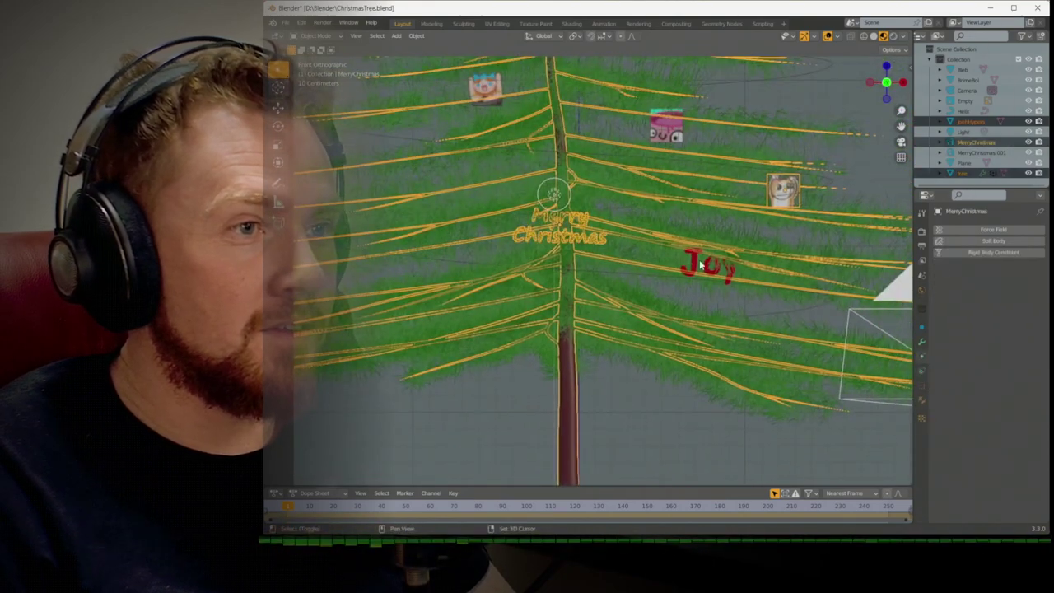
left_click(701, 266)
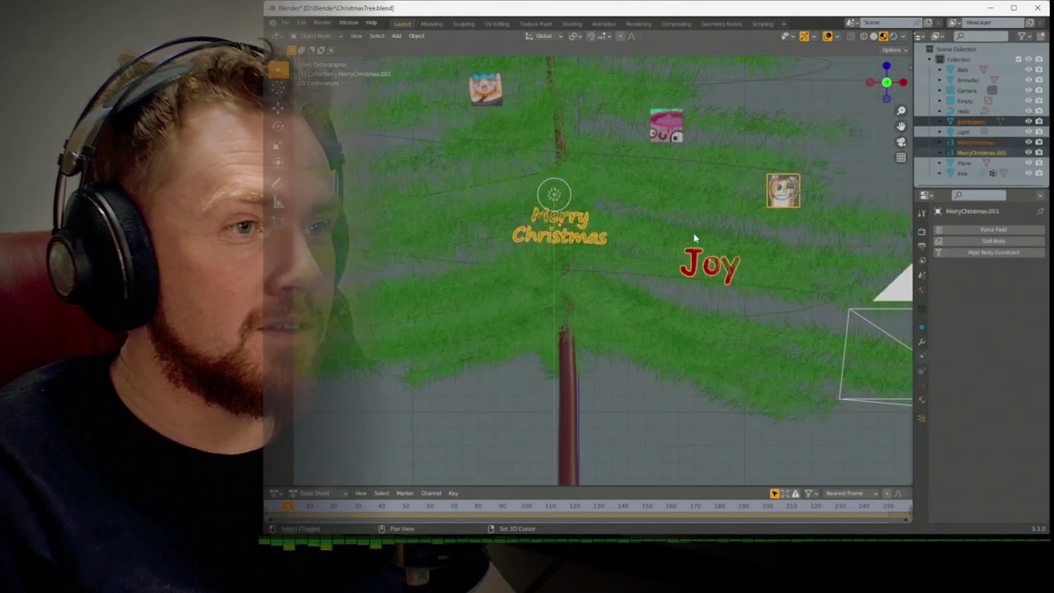
left_click(694, 238)
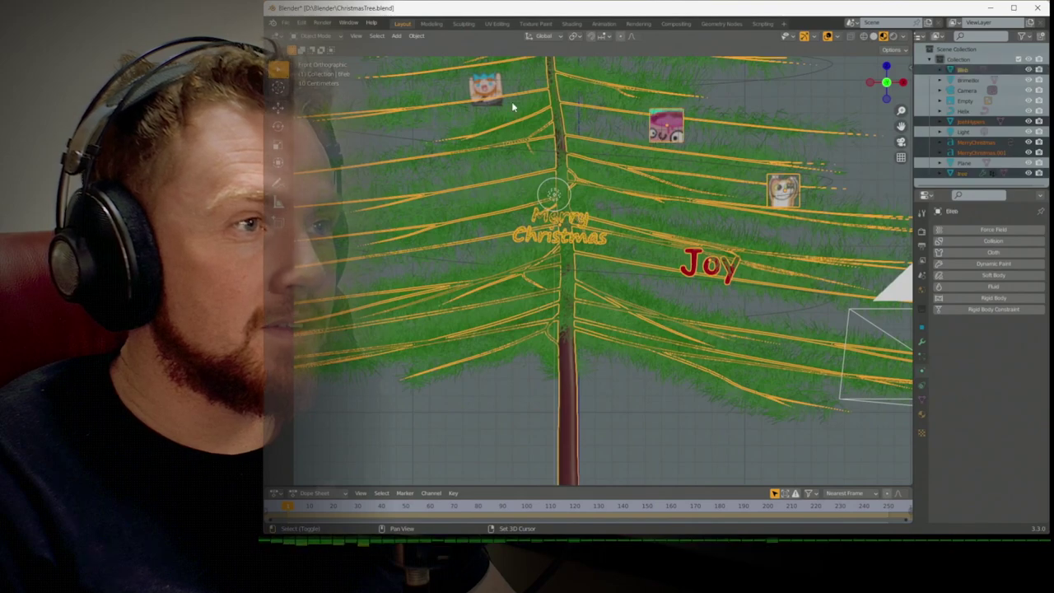
left_click(490, 93)
scroll(534, 108, "down", 6)
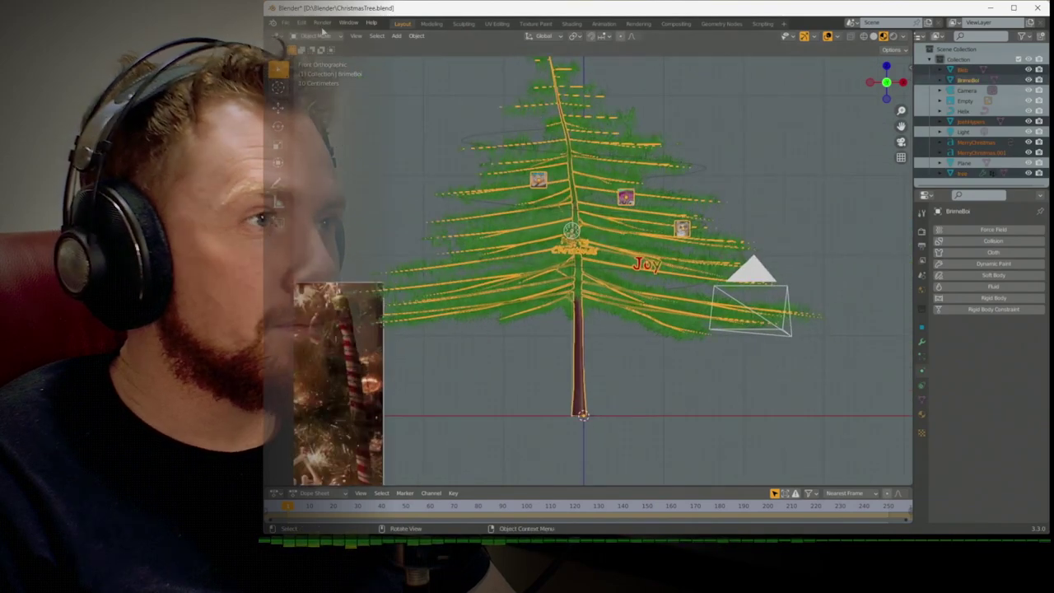
left_click(411, 35)
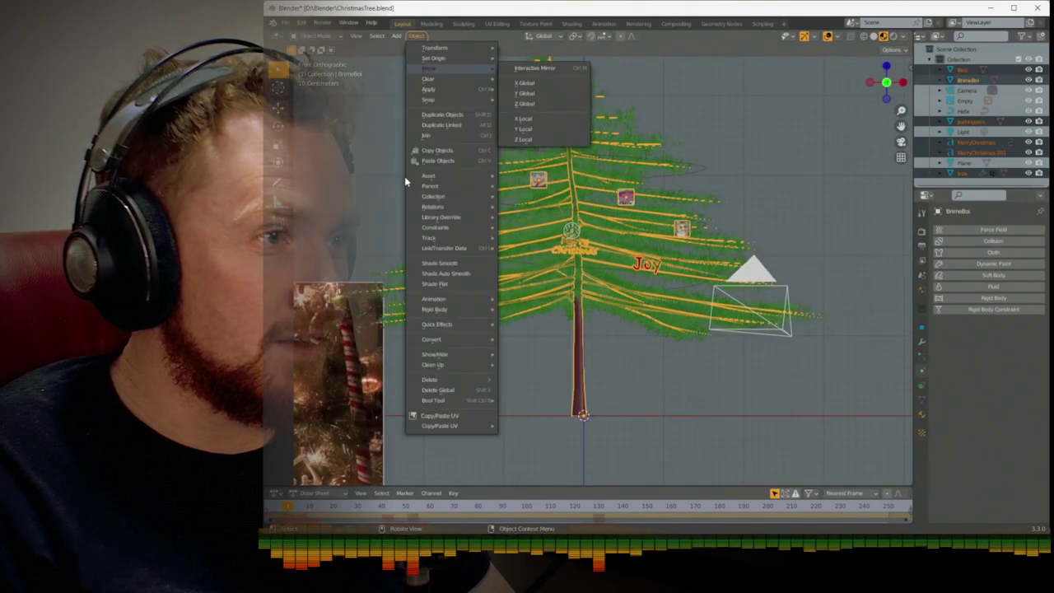
mouse_move(454, 314)
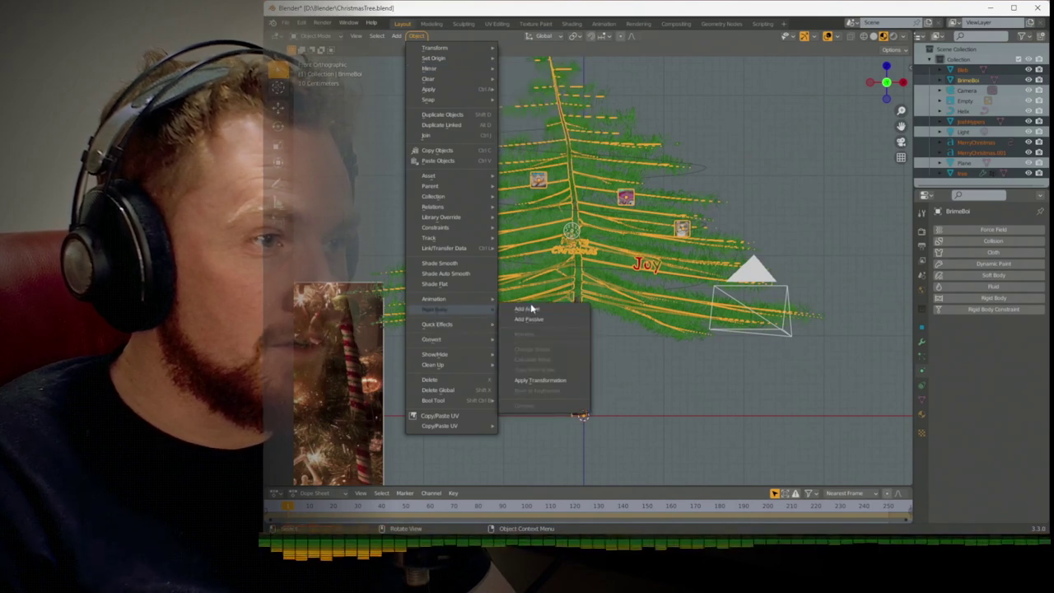
left_click(560, 313)
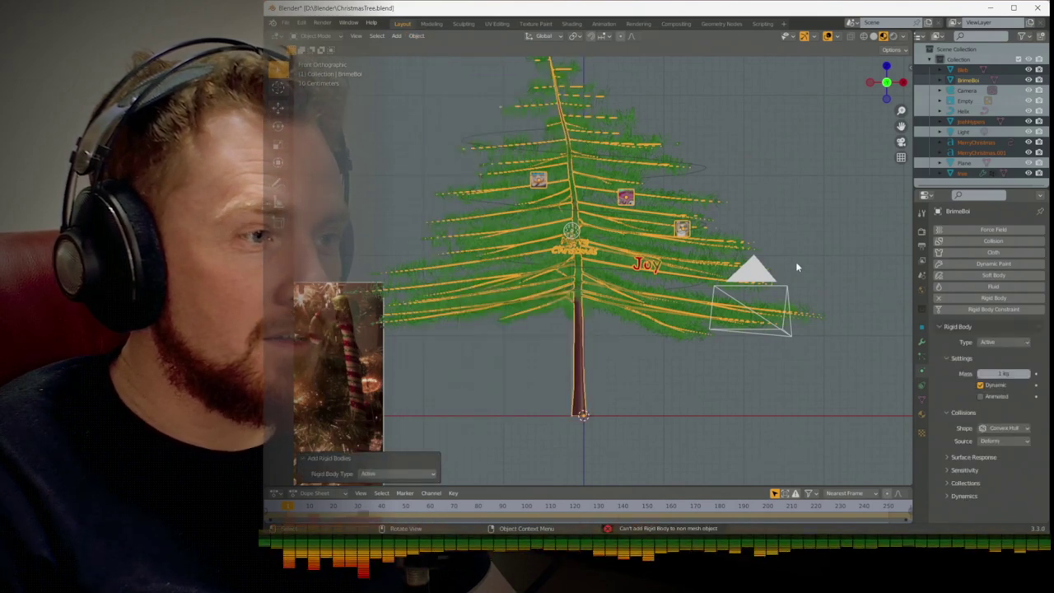
Select the ground plane and create a new material for it in the Shading workspace
scroll(815, 247, "down", 3)
left_click(840, 237)
middle_click_drag(840, 237, 785, 267)
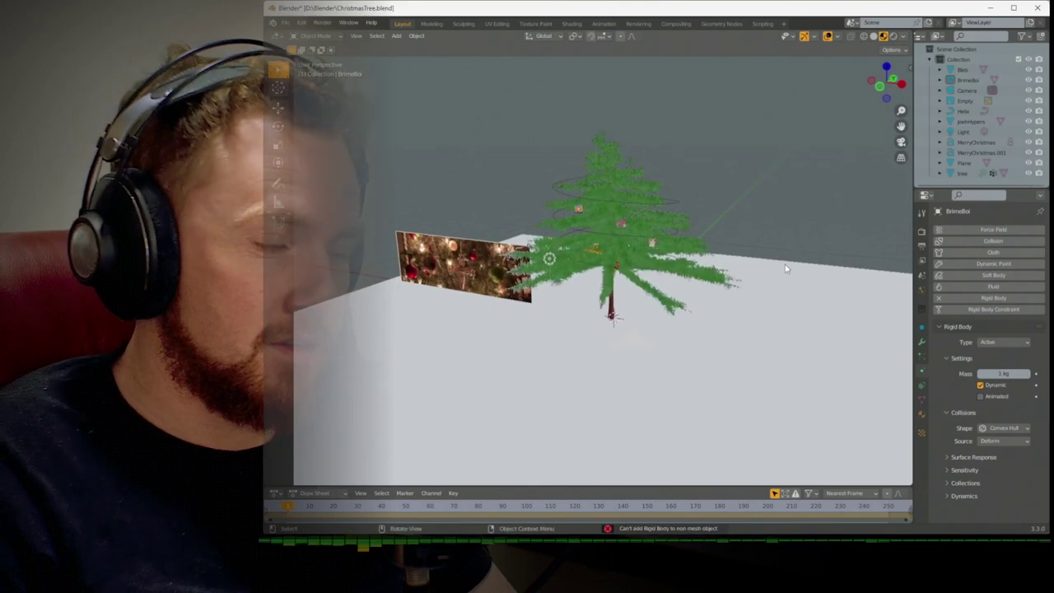
left_click(784, 296)
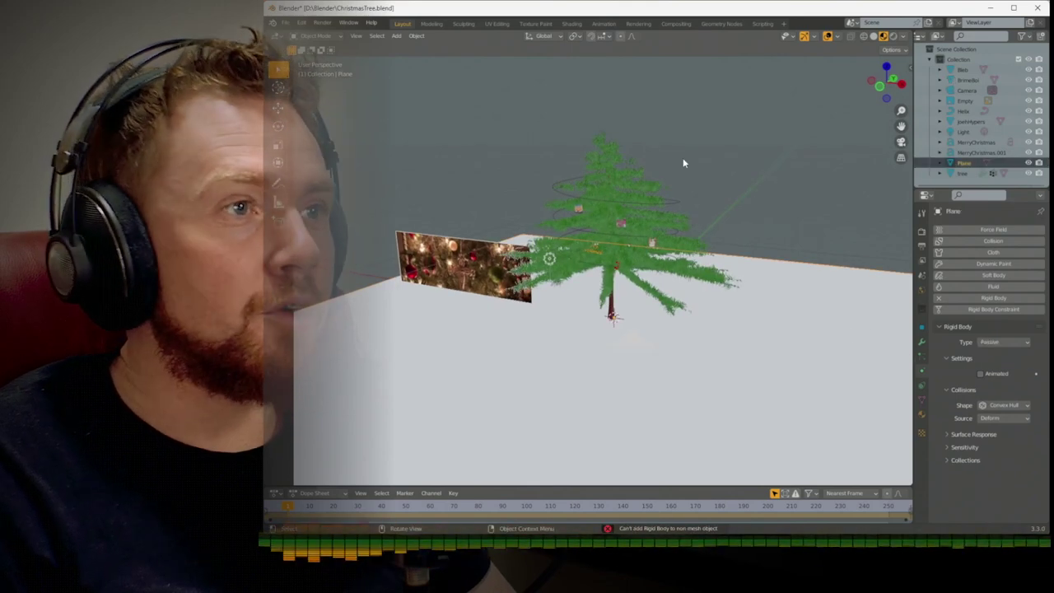
left_click(572, 23)
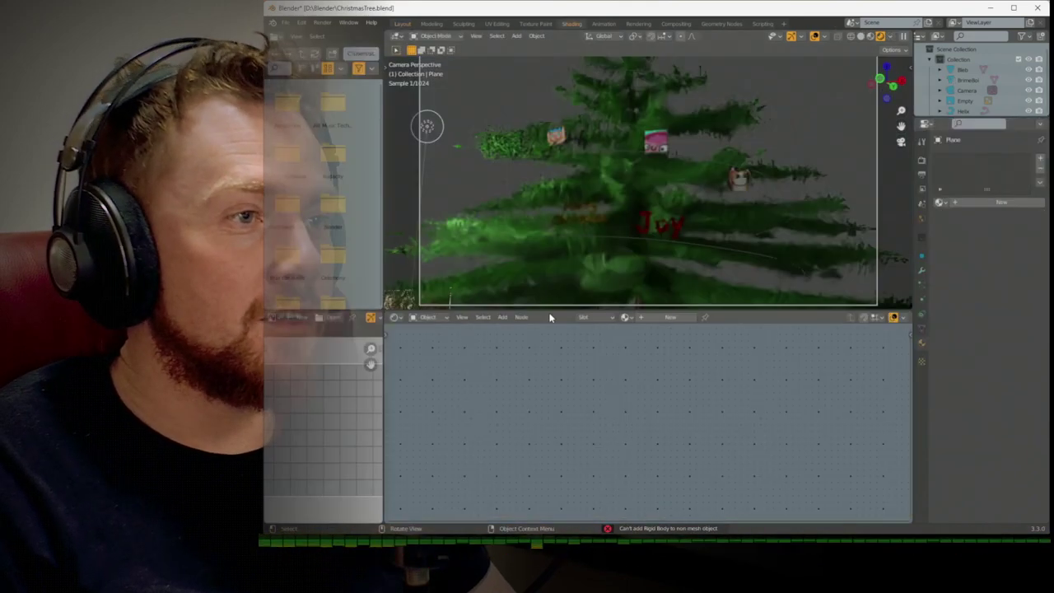
left_click(671, 317)
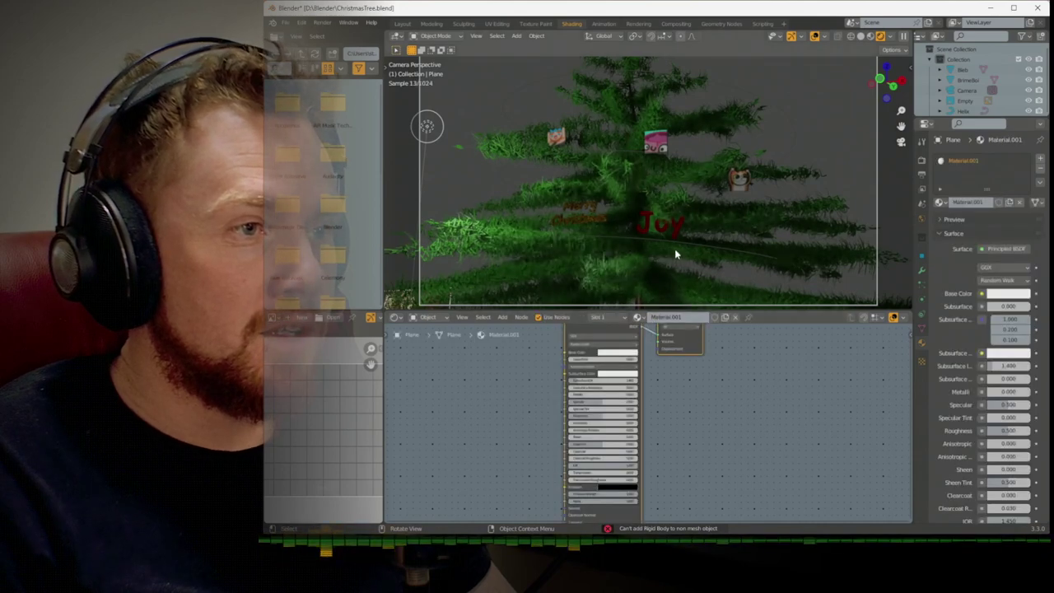
Set the ground material's base color to a darkened, muted beige
middle_click_drag(675, 248, 691, 206)
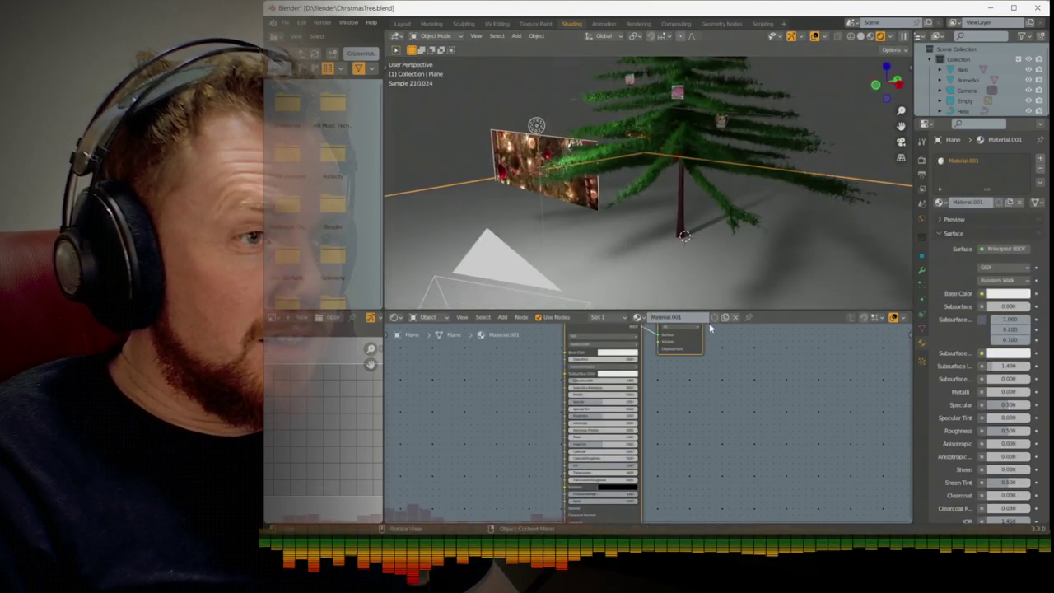
left_click(617, 352)
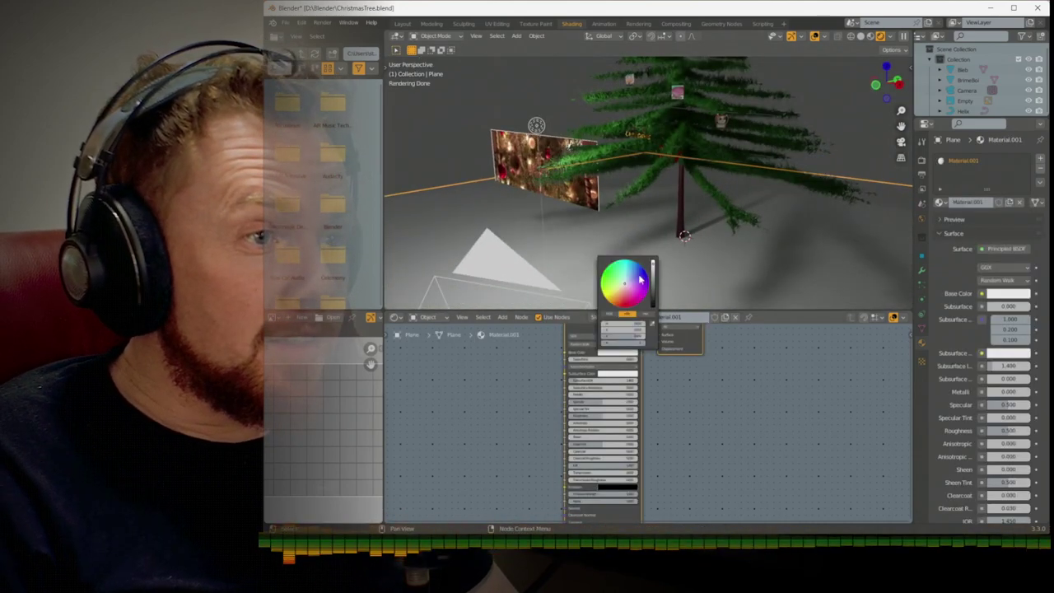
left_click(619, 285)
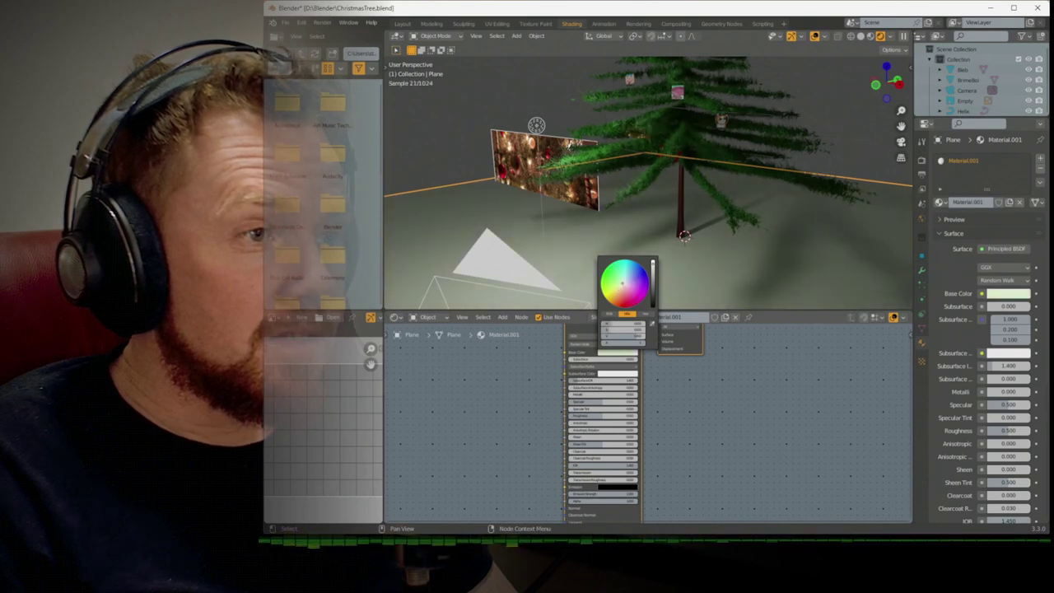
left_click(625, 286)
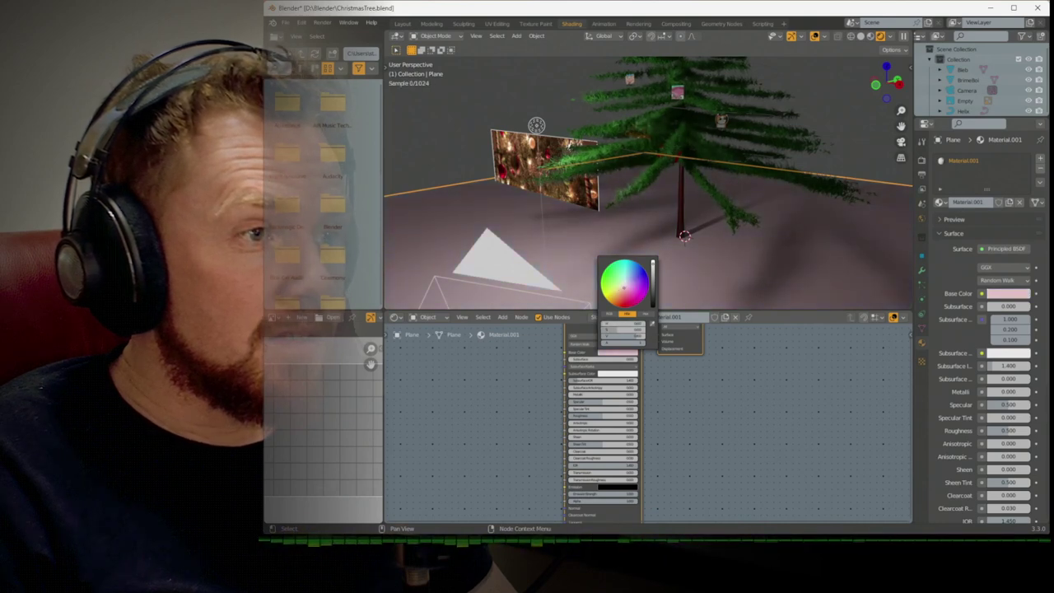
left_click(621, 284)
left_click(652, 280)
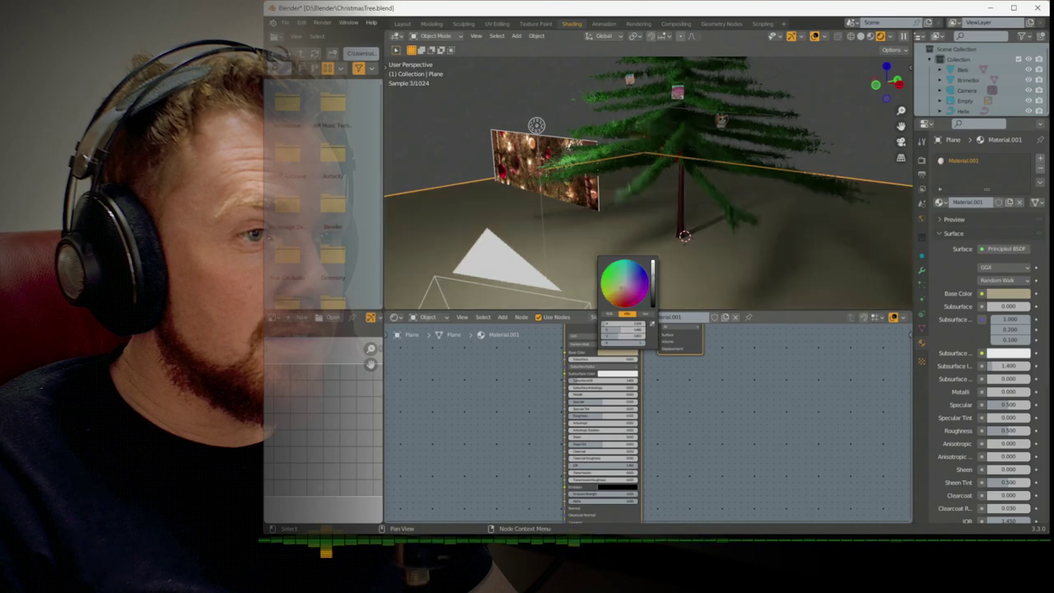
Add a Voronoi Texture node beside the ground material's Principled BSDF
middle_click_drag(669, 402, 738, 404)
key("shift+a")
mouse_move(513, 445)
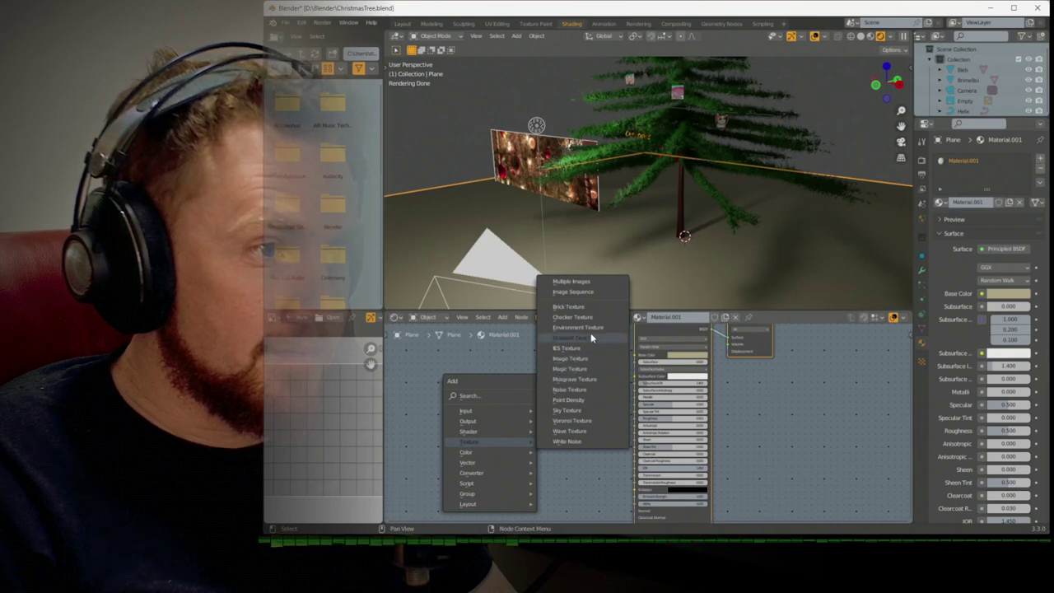
left_click(597, 425)
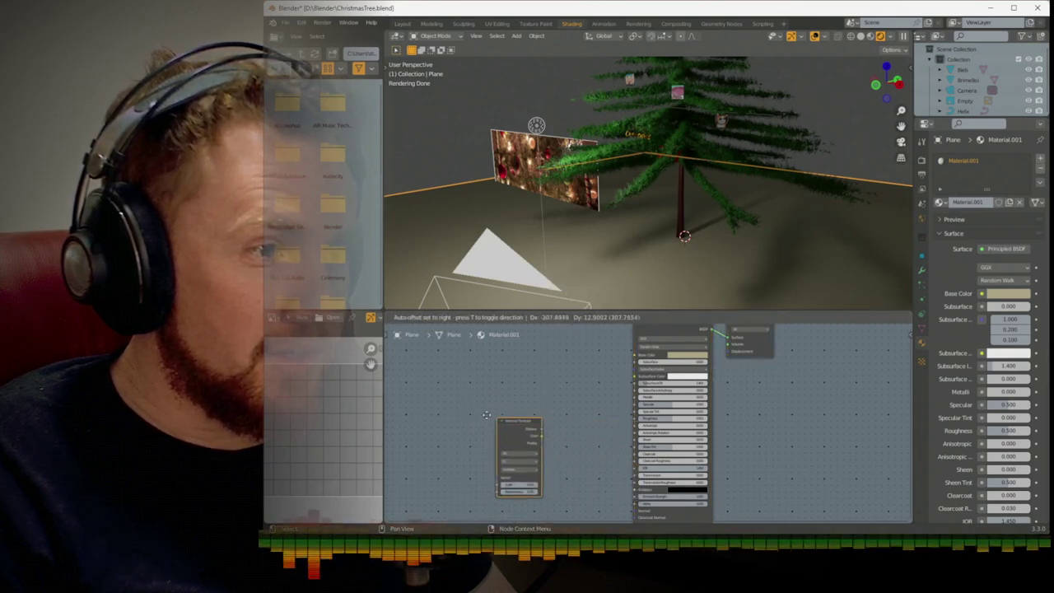
scroll(522, 445, "up", 1)
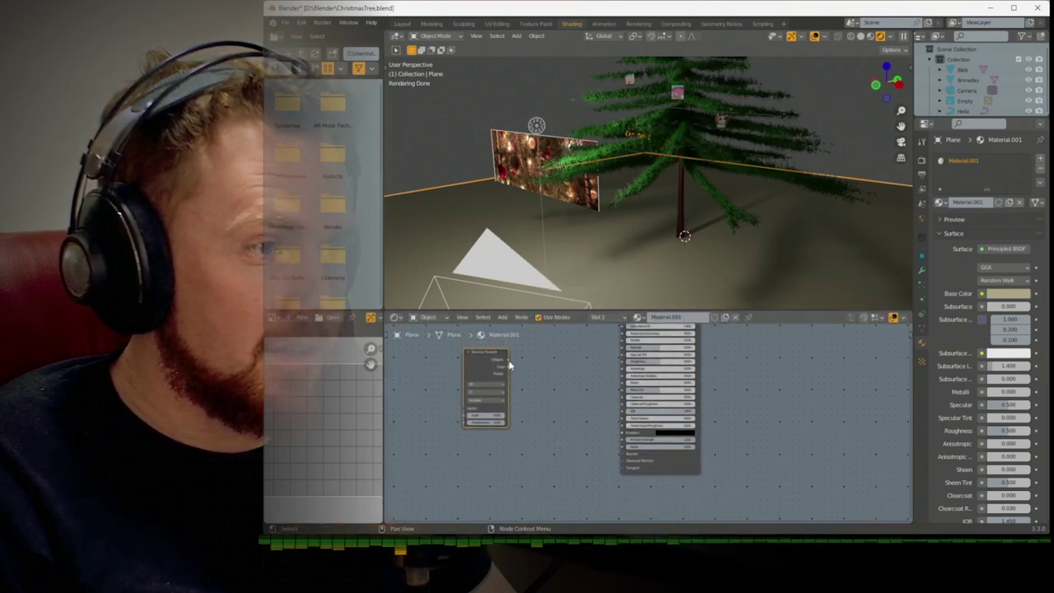
Feed the Voronoi distance into a new Bump node's height and connect the bump's normal output to the Principled BSDF's Normal input
left_click_drag(535, 381, 543, 401)
type("bump")
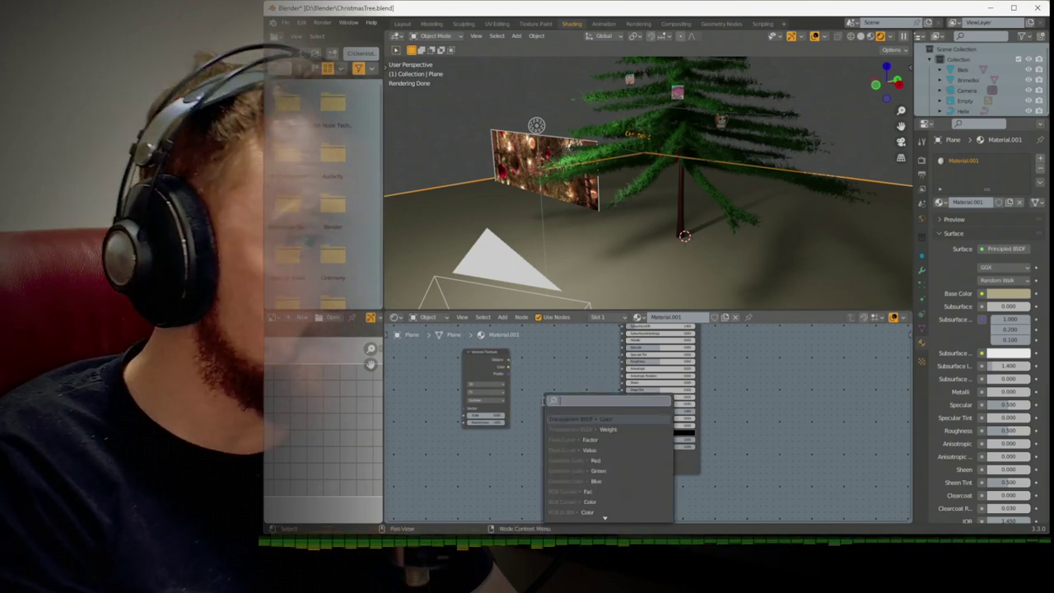
key("Return")
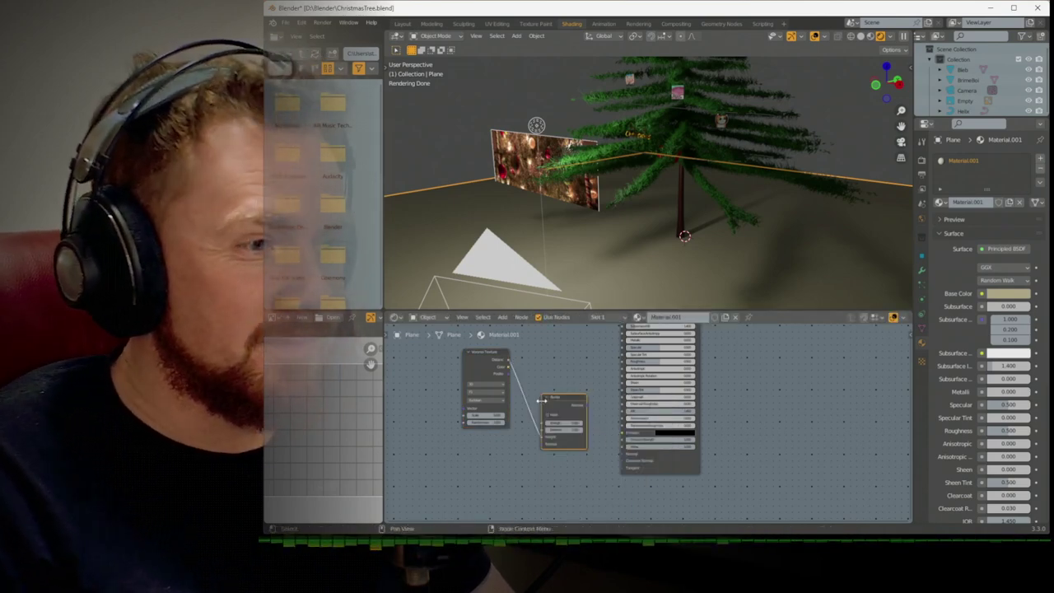
left_click_drag(586, 403, 622, 471)
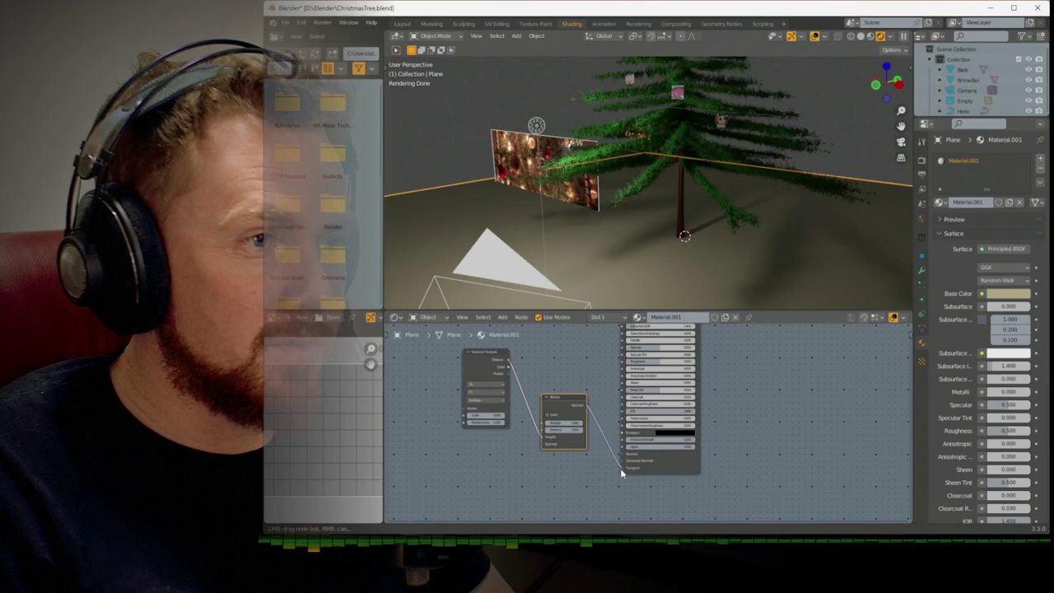
left_click(614, 455)
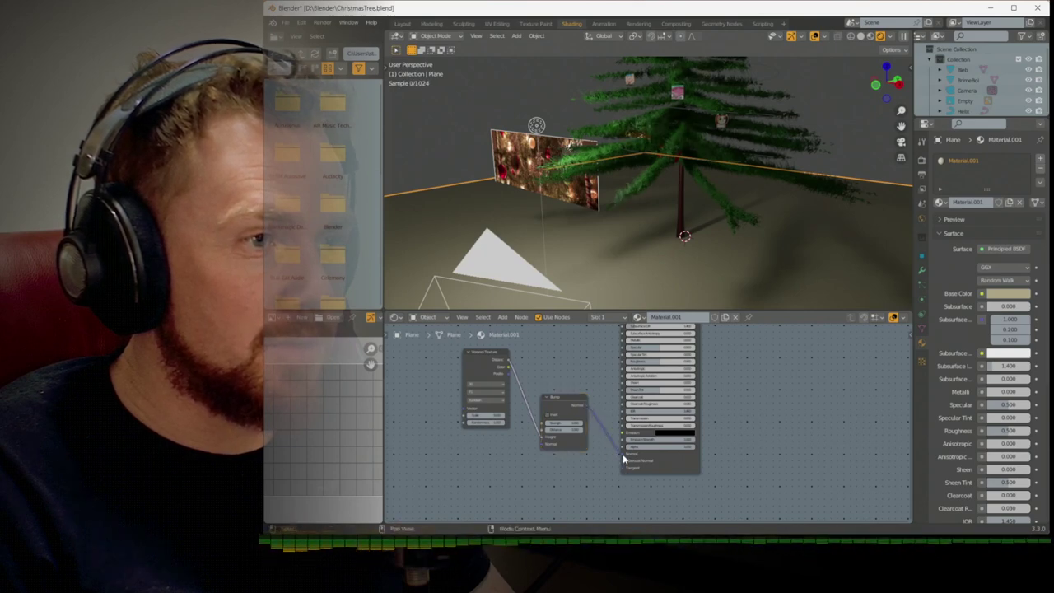
Set the Voronoi texture's scale to 500 and the Bump node's strength to 0.2
scroll(486, 384, "up", 3)
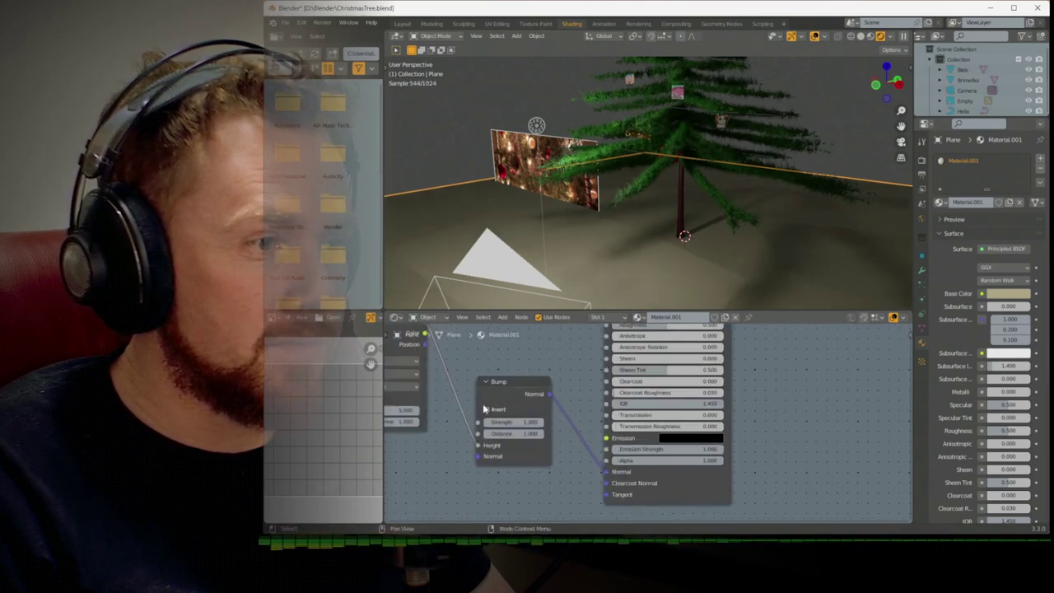
left_click(524, 438)
type("100")
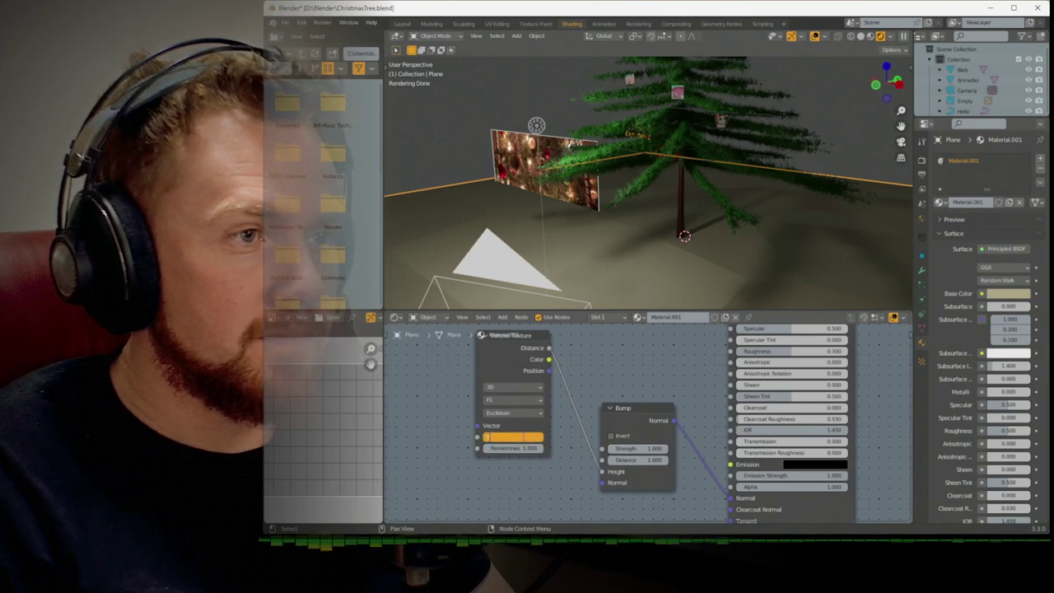
key("Return")
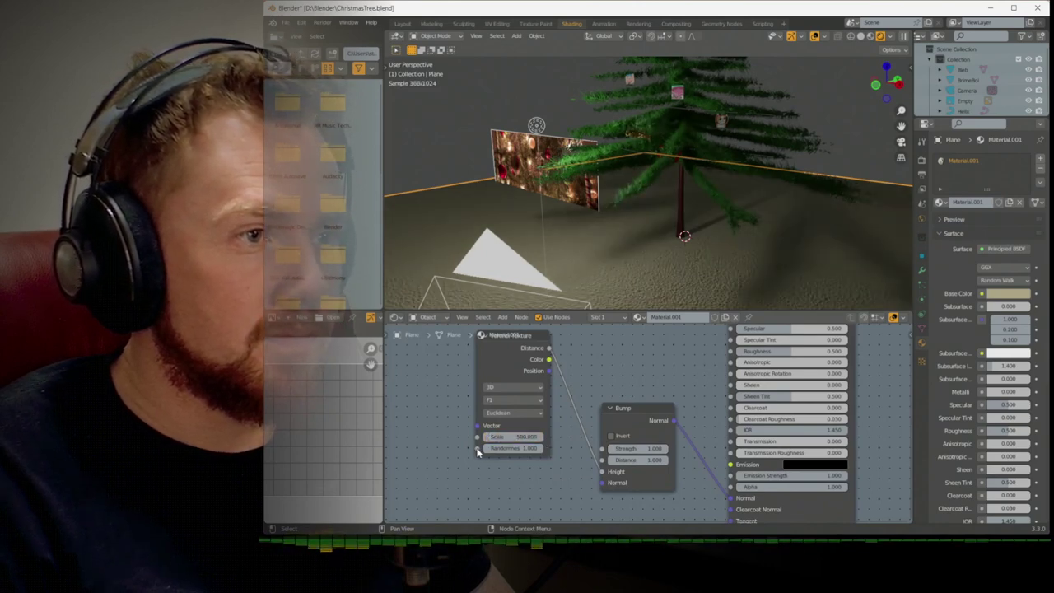
left_click(656, 448)
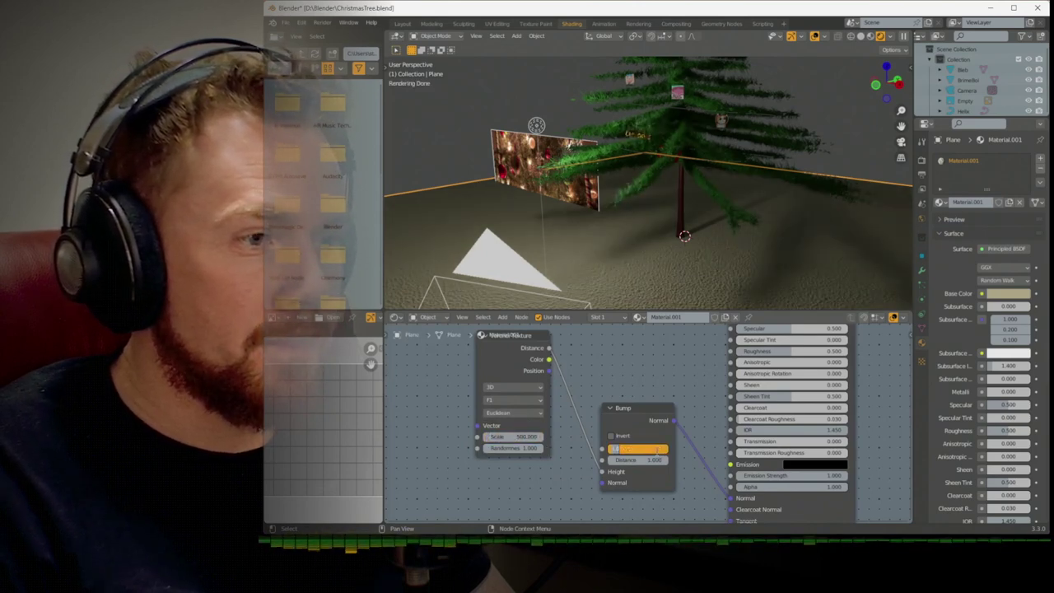
type("0.2")
key("Return")
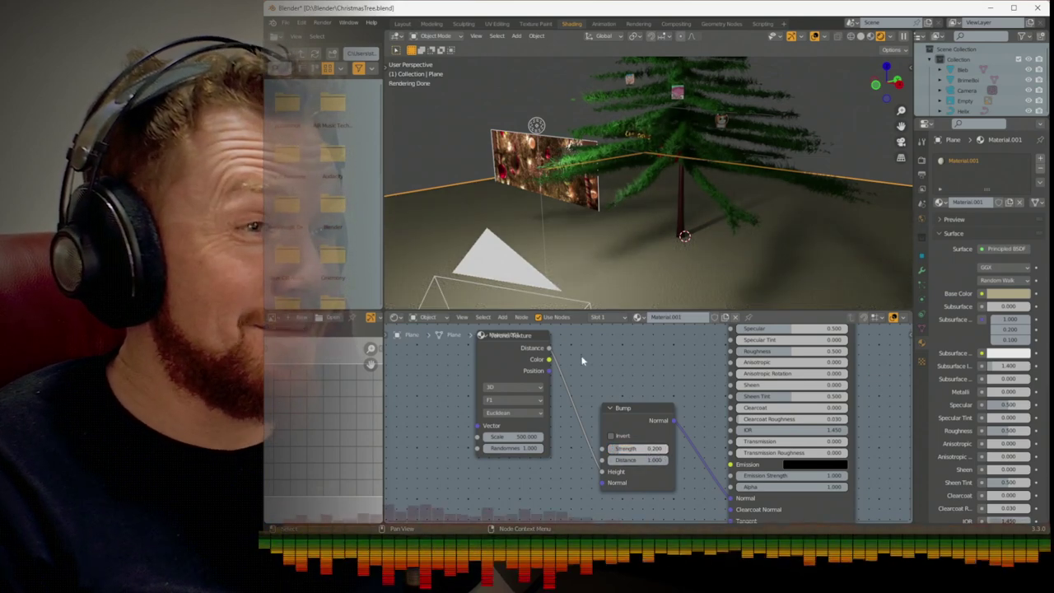
Check the scene through the camera and save the file
key("KP_0")
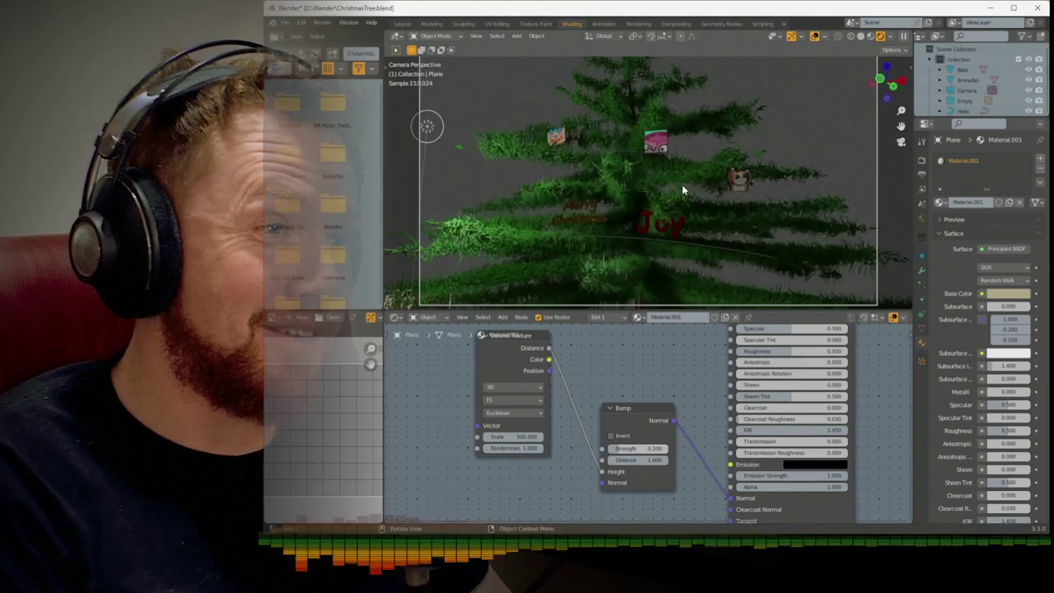
key("ctrl+s")
key("KP_0")
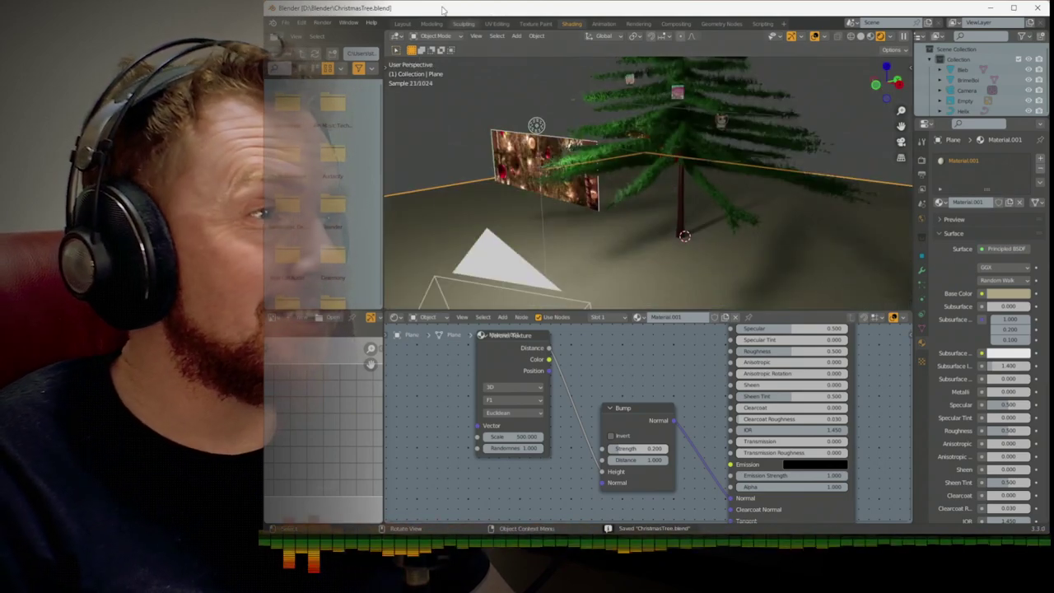
Return to the Layout workspace in rendered shading and hide the Empty holding the reference image in the viewport
left_click(402, 23)
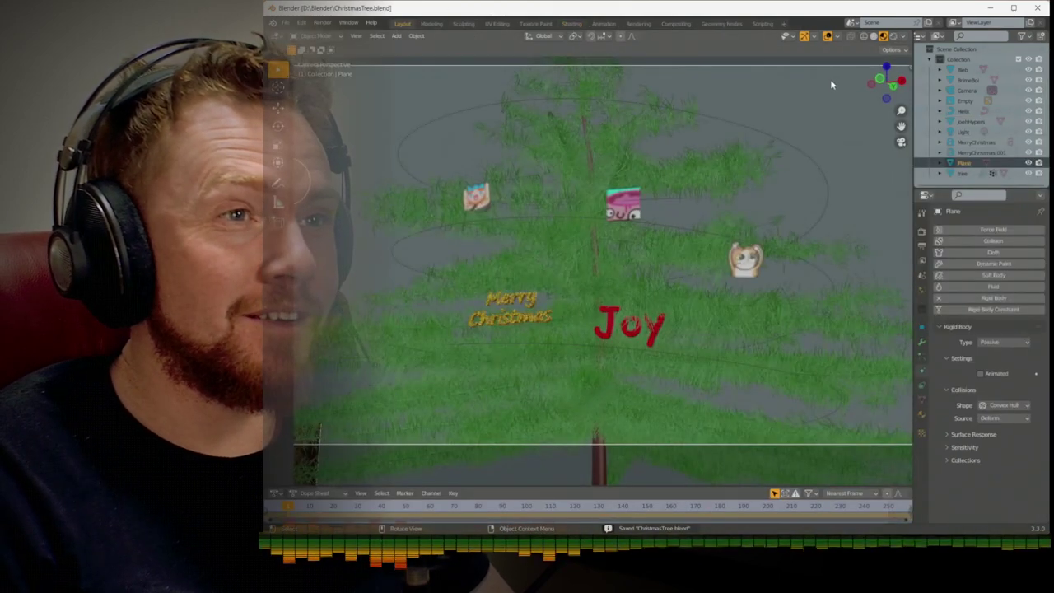
left_click(893, 38)
key("KP_0")
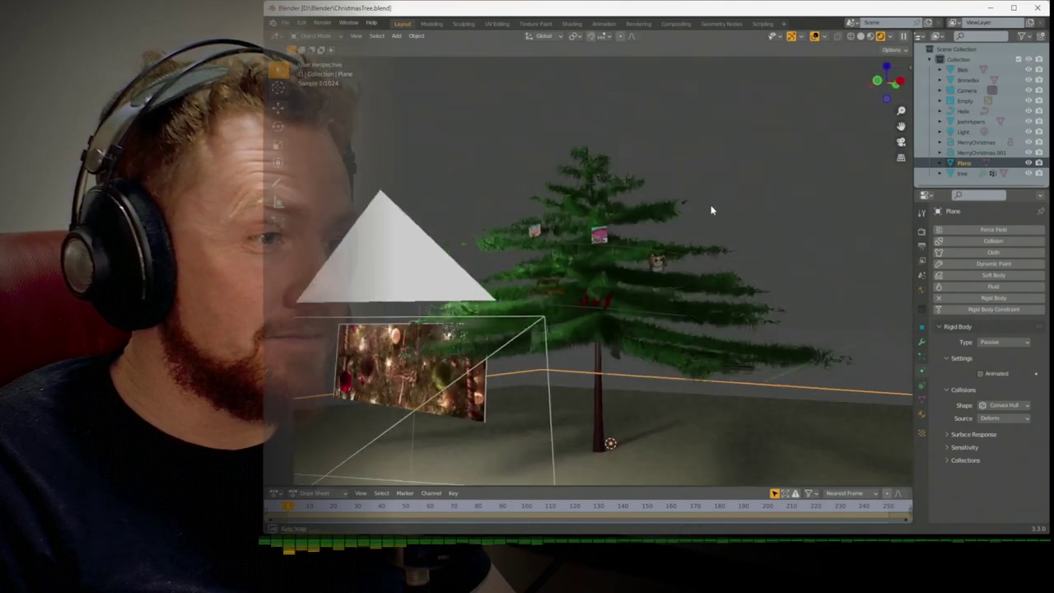
left_click(1027, 101)
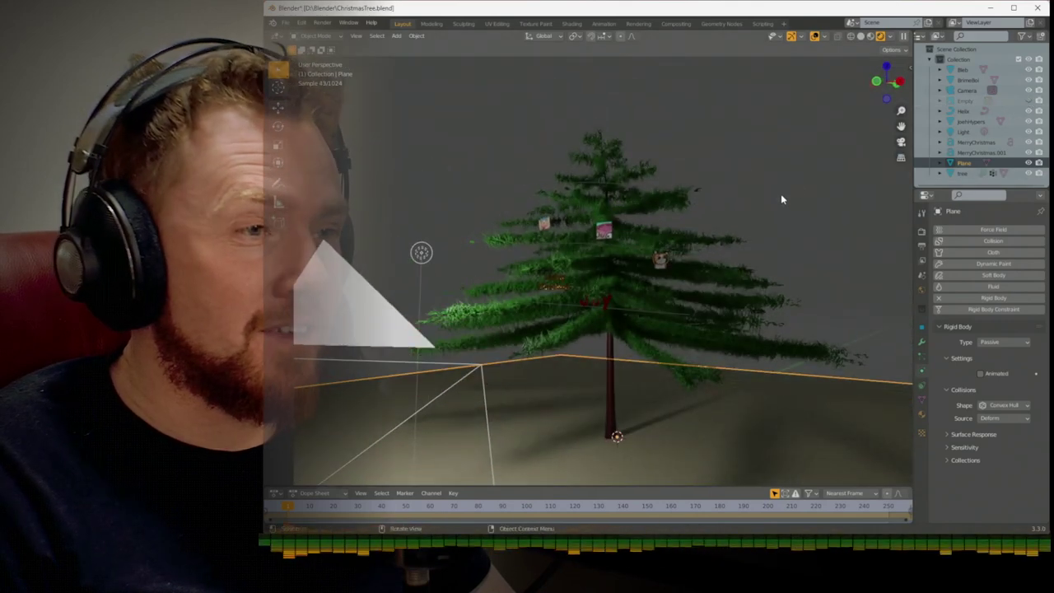
mouse_move(778, 227)
middle_mouse_down()
mouse_move(765, 228)
mouse_move(774, 233)
middle_mouse_up()
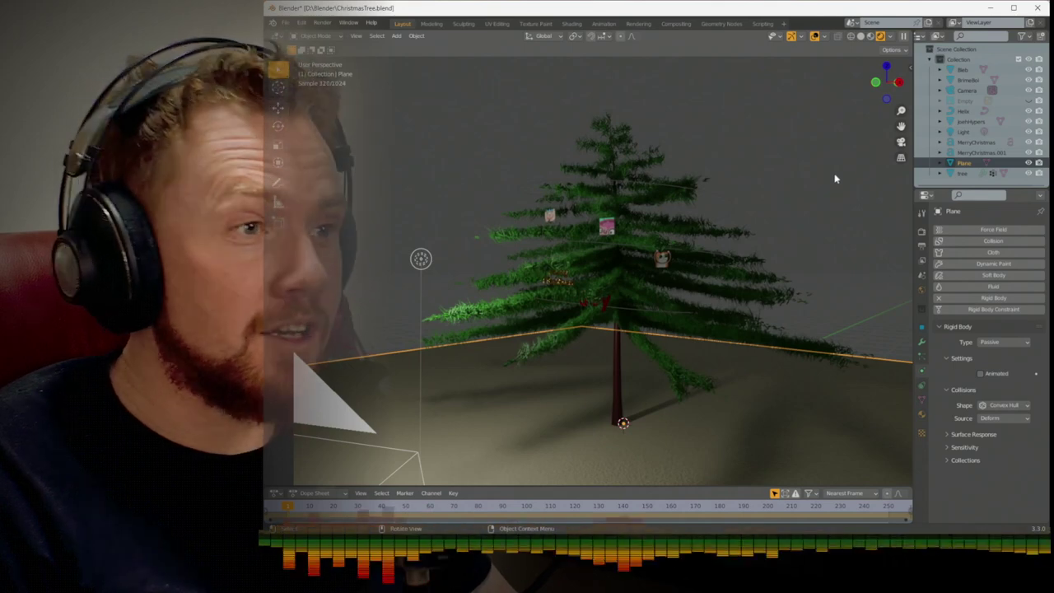
Play the rigid body simulation, select the tree, and return to the first frame
key("space")
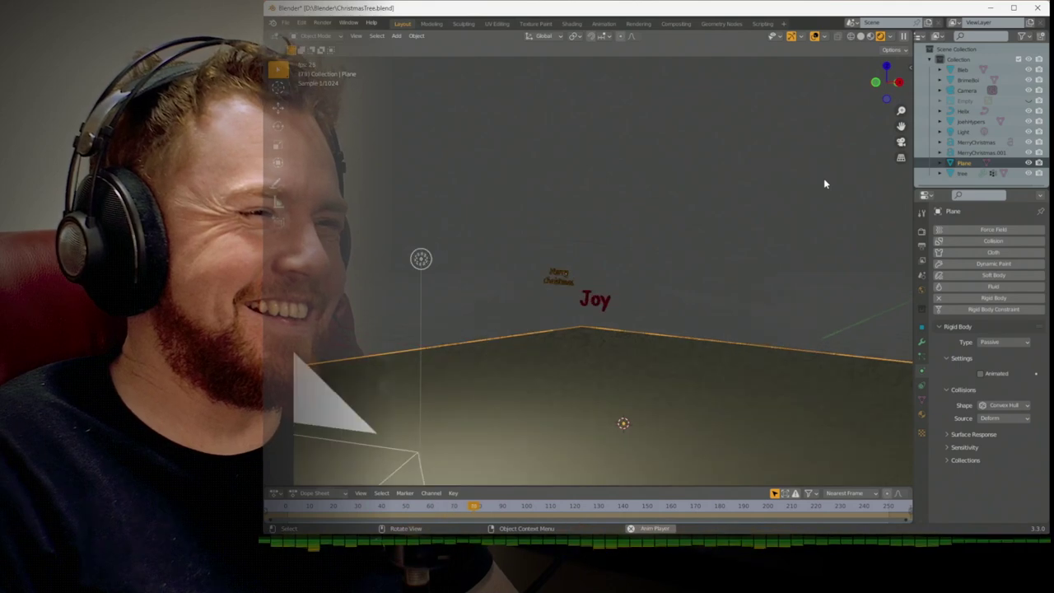
left_click(593, 305)
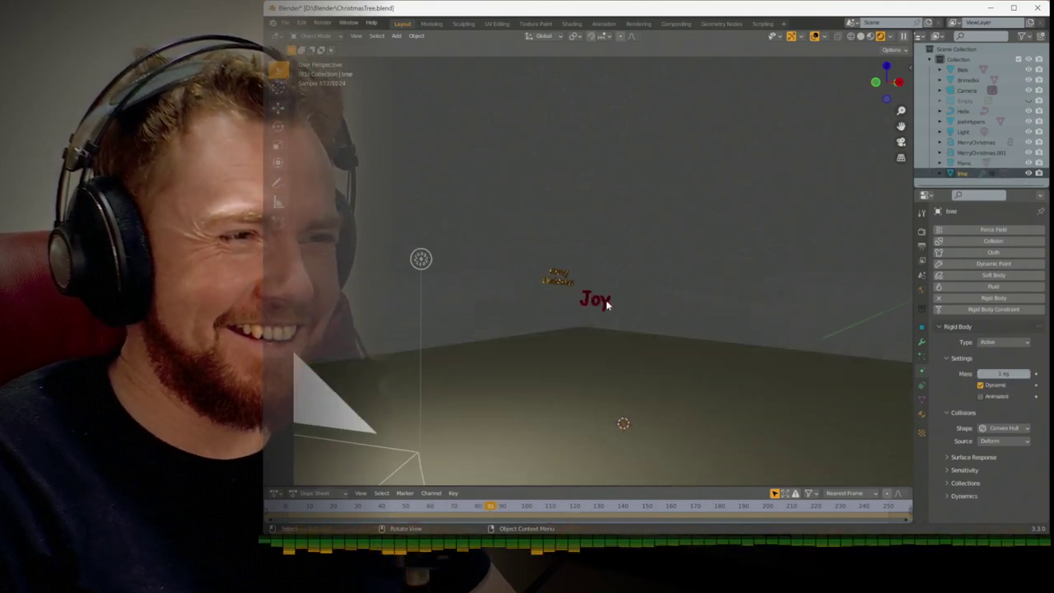
key("shift+Left")
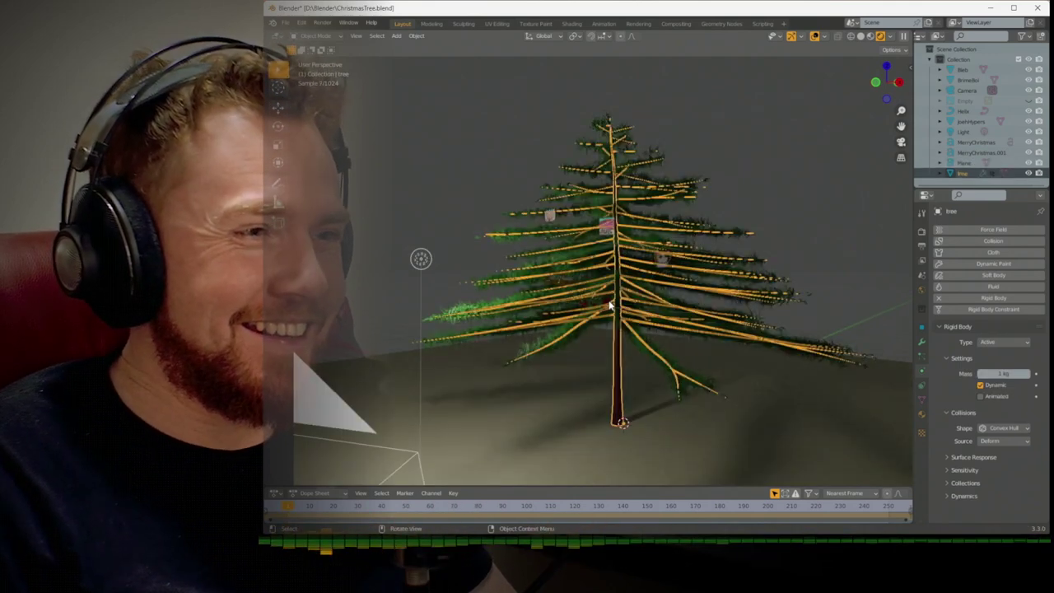
Rename the red lettering object MerryChristmas.001 to Joy
mouse_move(605, 306)
middle_mouse_down()
mouse_move(633, 306)
mouse_move(613, 312)
middle_mouse_up()
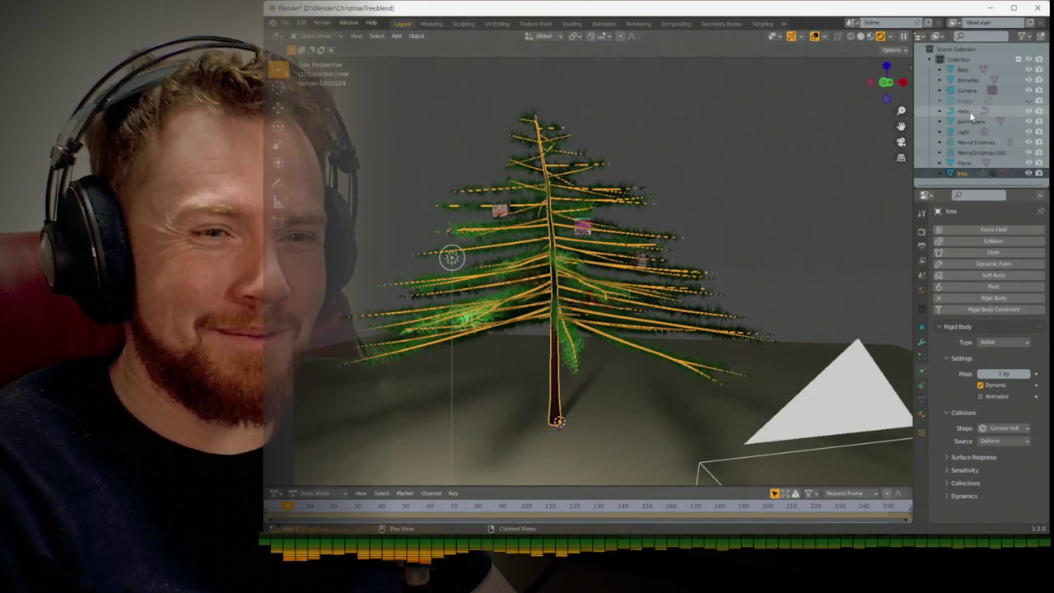
left_click(963, 153)
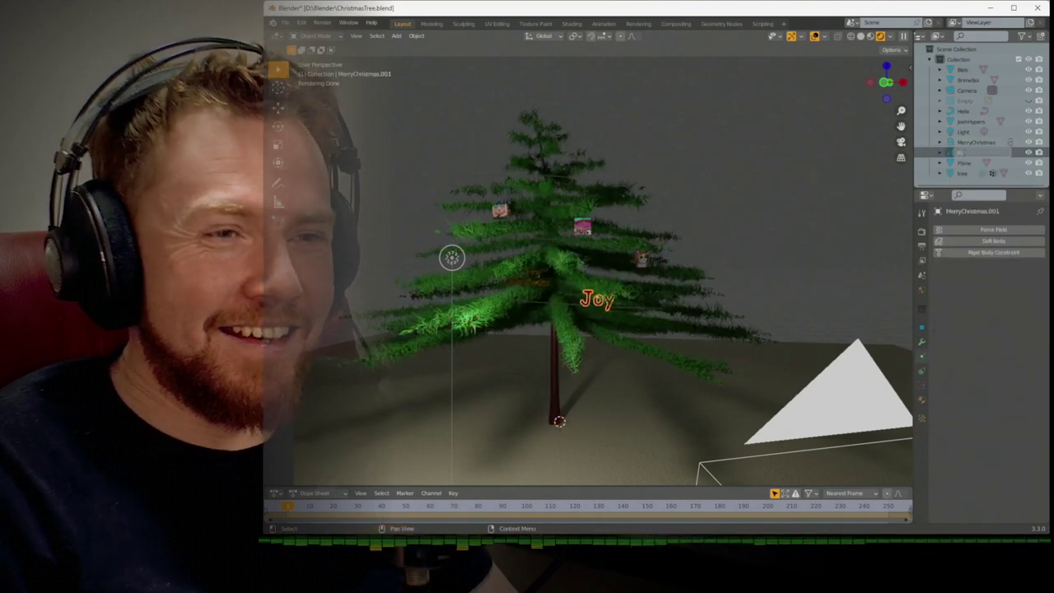
key("Return")
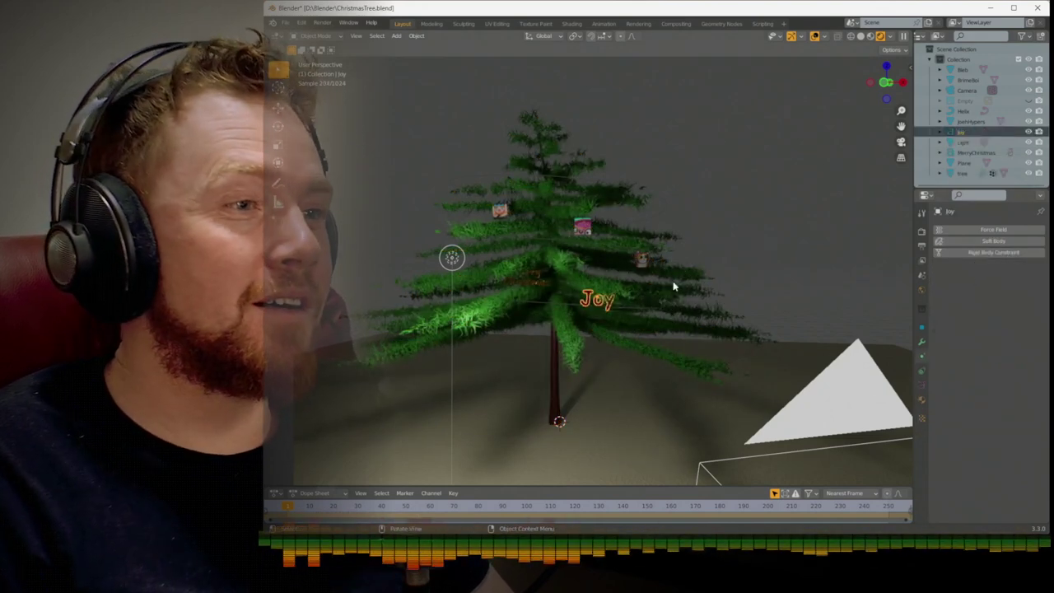
Convert the Joy and MerryChristmas text objects to meshes
right_click(964, 130)
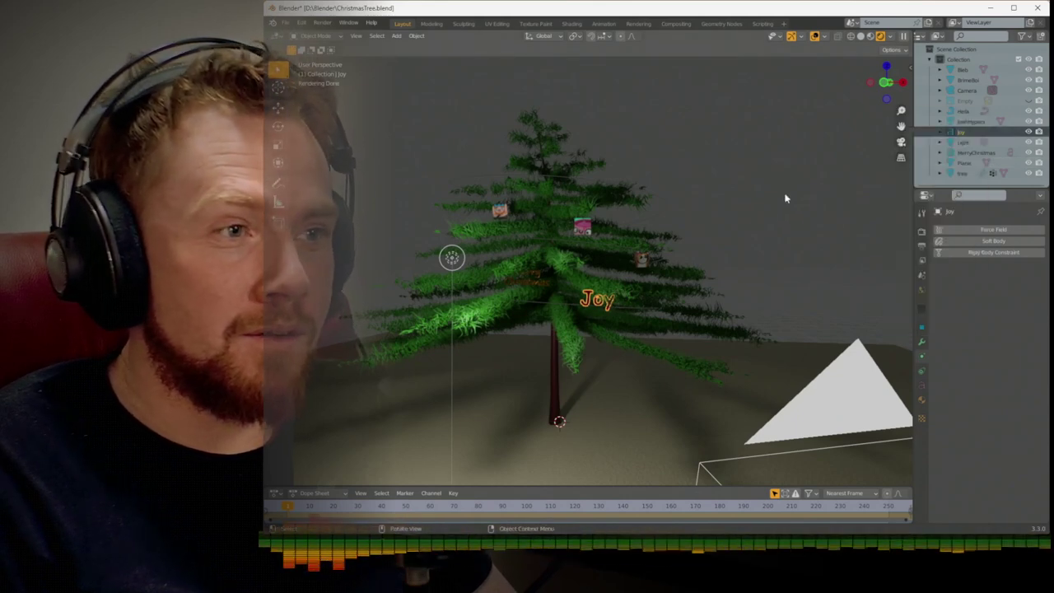
right_click(587, 307)
mouse_move(591, 304)
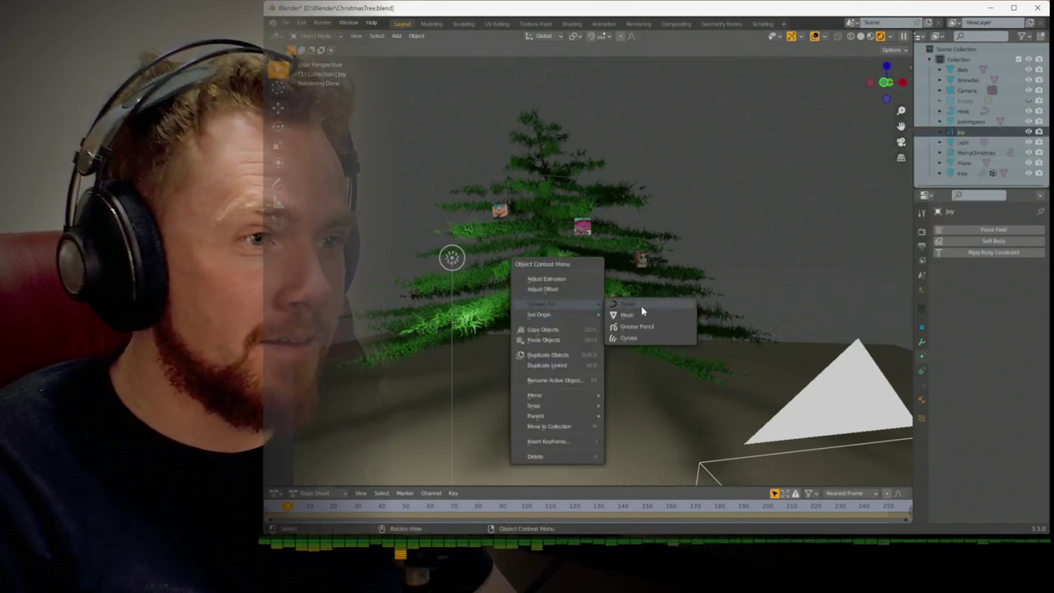
left_click(644, 314)
left_click(522, 275)
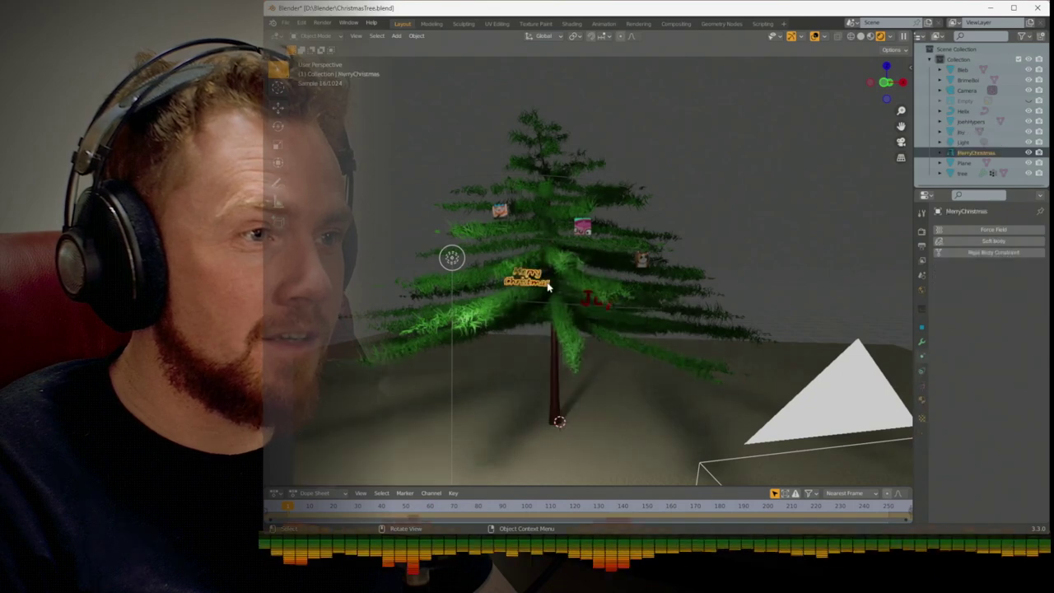
right_click(546, 282)
mouse_move(546, 282)
left_click(588, 293)
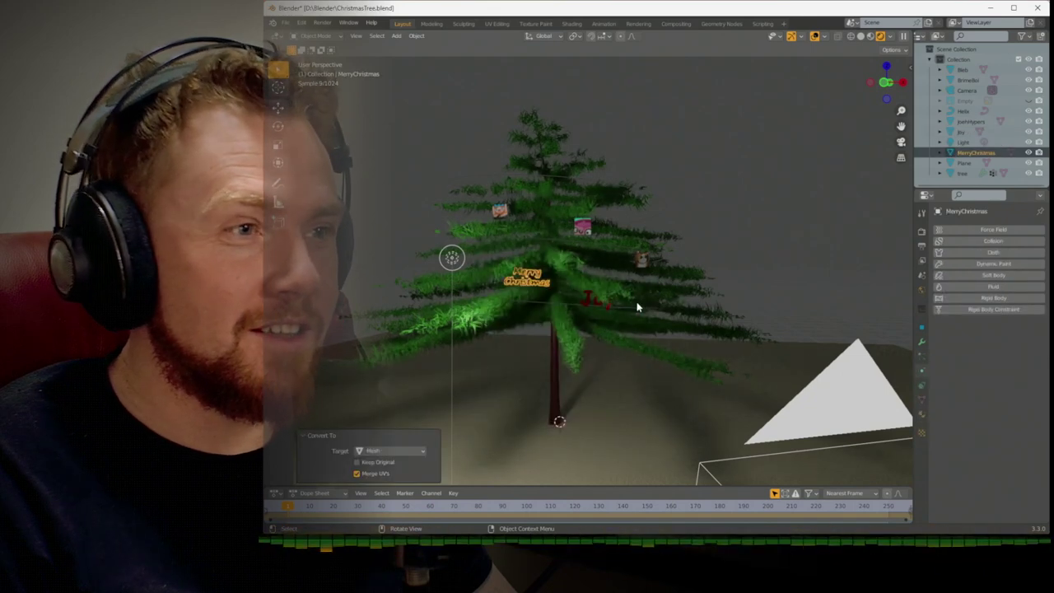
Add active rigid bodies to the MerryChristmas and Joy lettering together
left_click(589, 303)
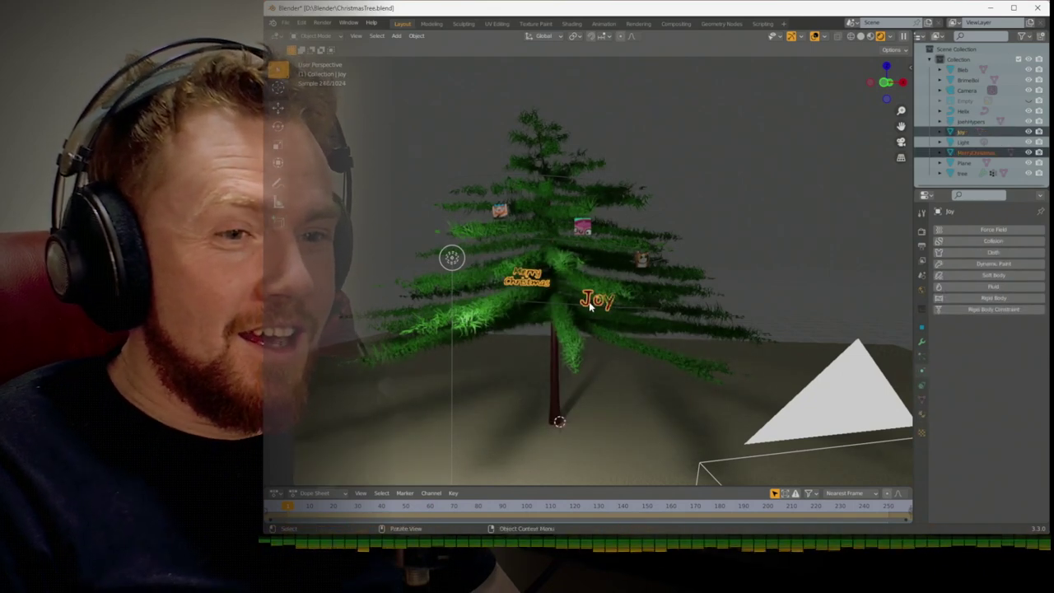
left_click(424, 37)
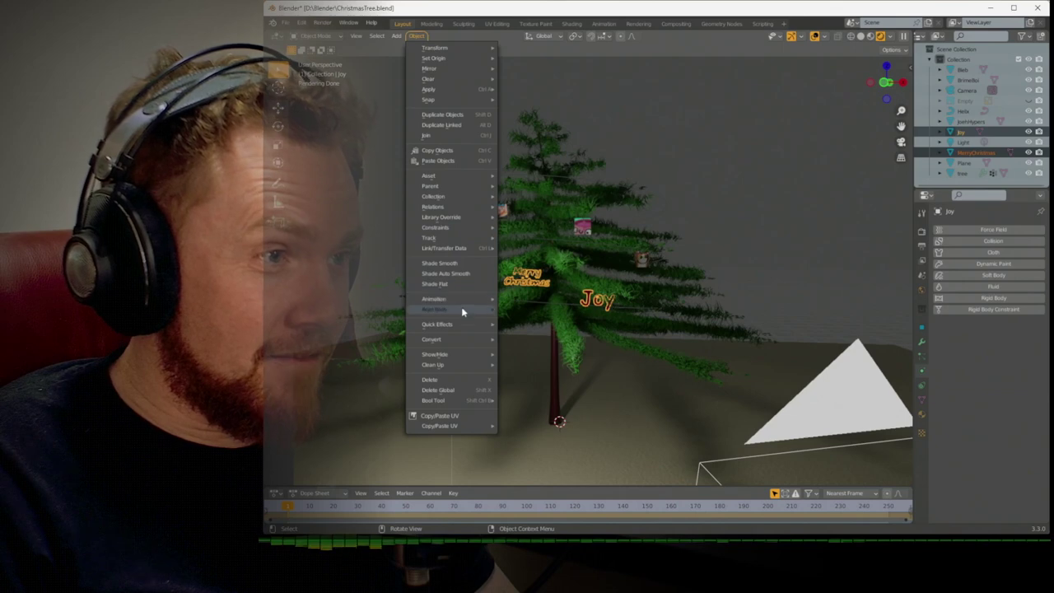
mouse_move(461, 310)
left_click(521, 313)
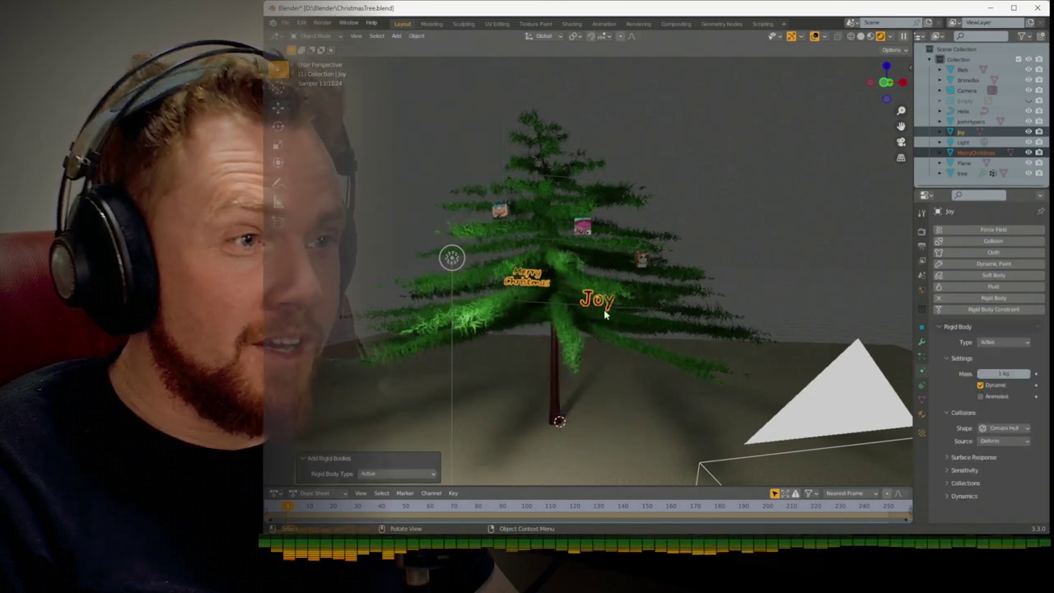
Set the tree's rigid body mass to 15 kg
left_click(587, 298)
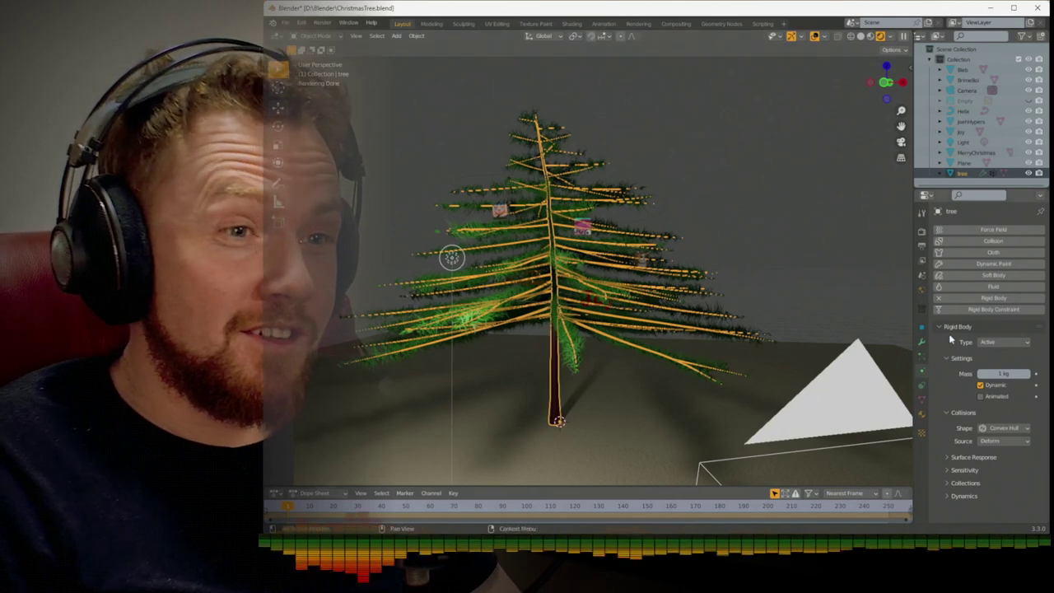
left_click(1003, 373)
type("15")
key("Return")
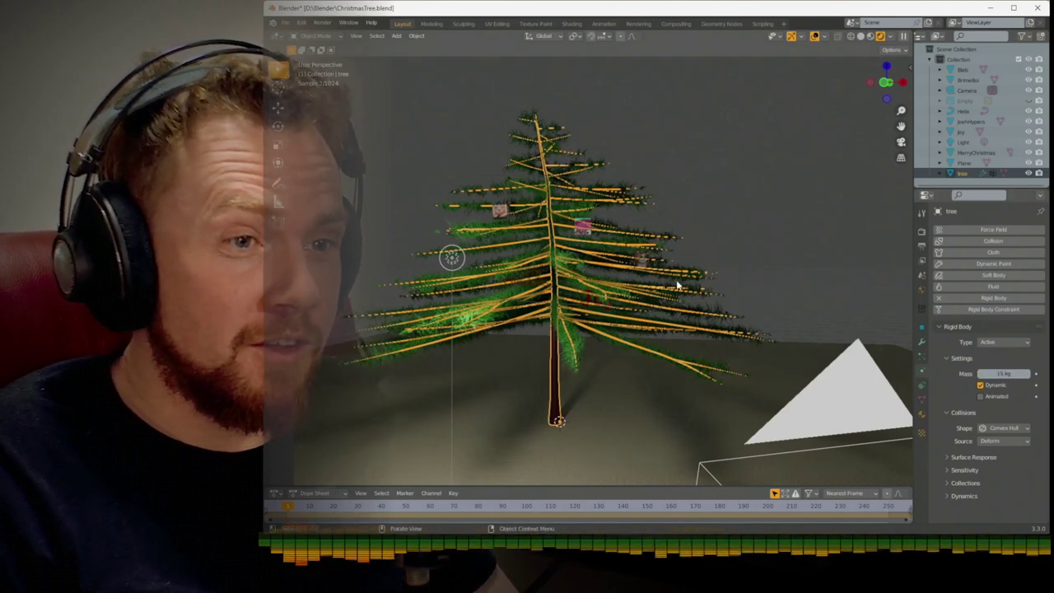
Select the three picture ornaments with BrimeBoi active and set BrimeBoi's rigid body mass to 0.1 kg
left_click(682, 216)
left_click(499, 212)
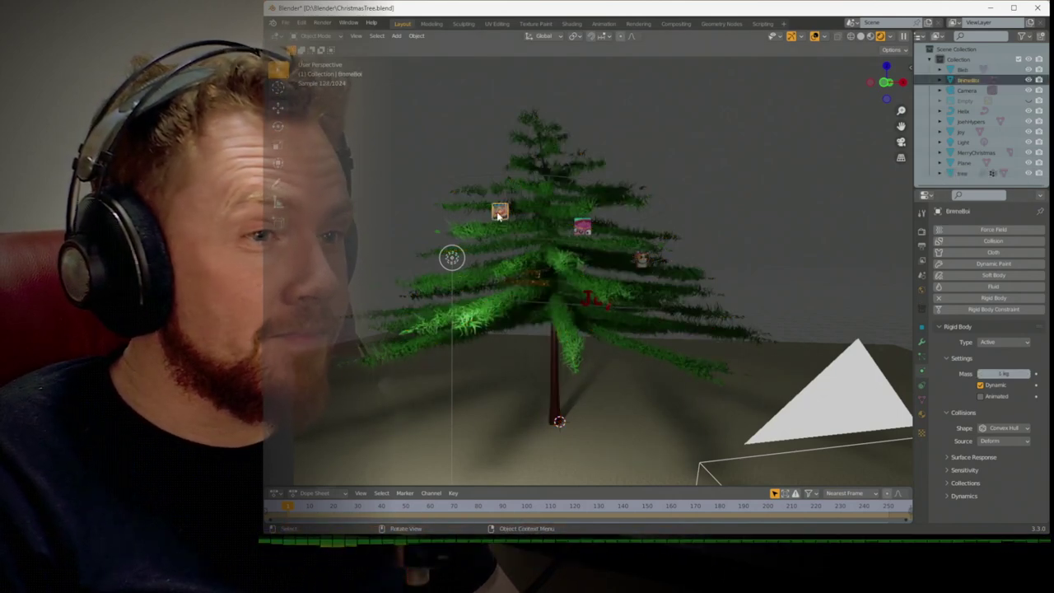
left_click(583, 229)
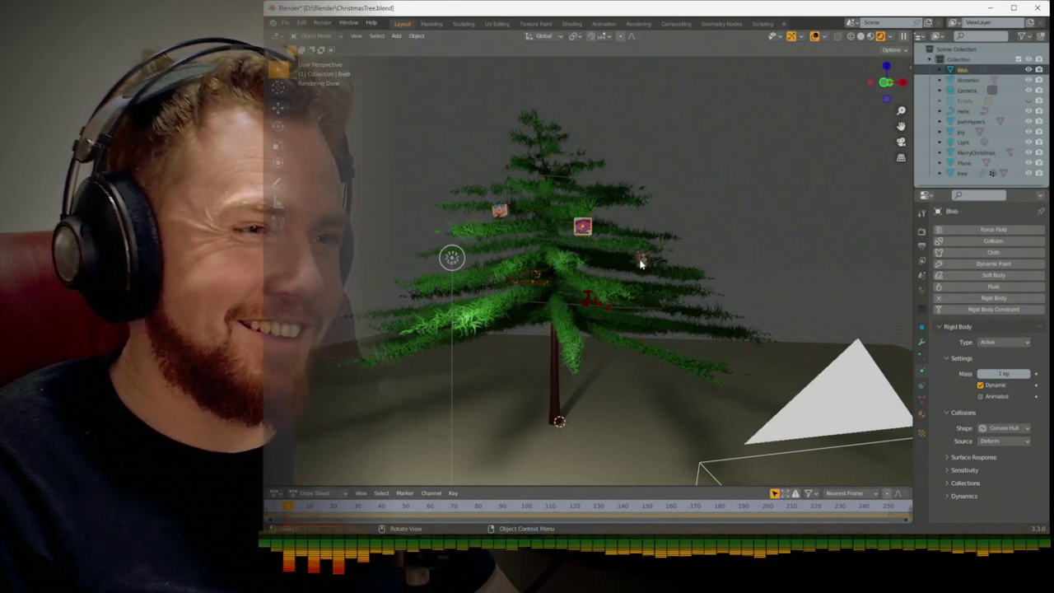
left_click(641, 261)
left_click(499, 212)
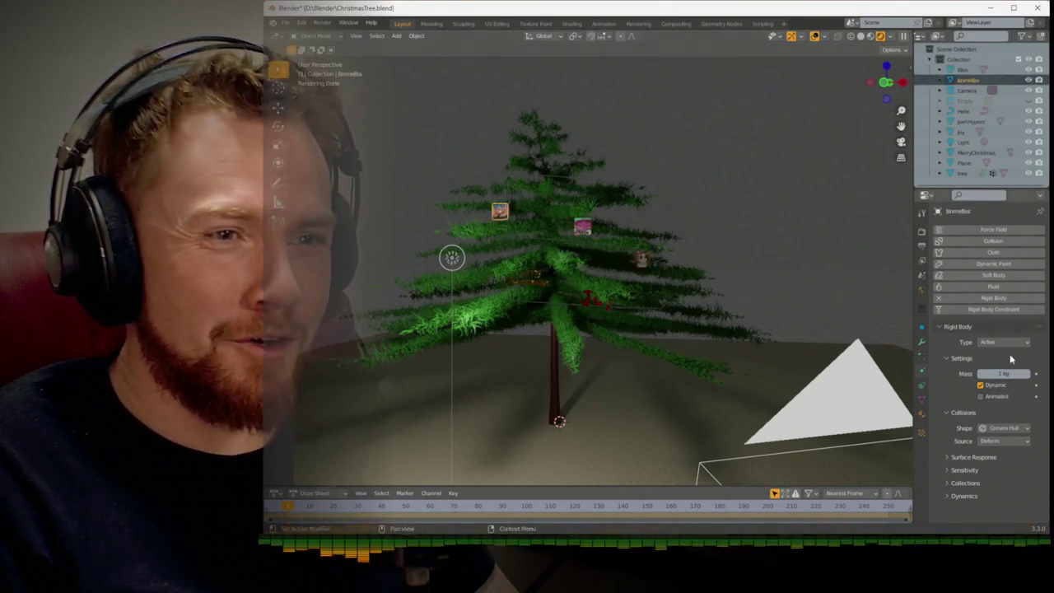
left_click(1010, 374)
type("0.1")
key("Return")
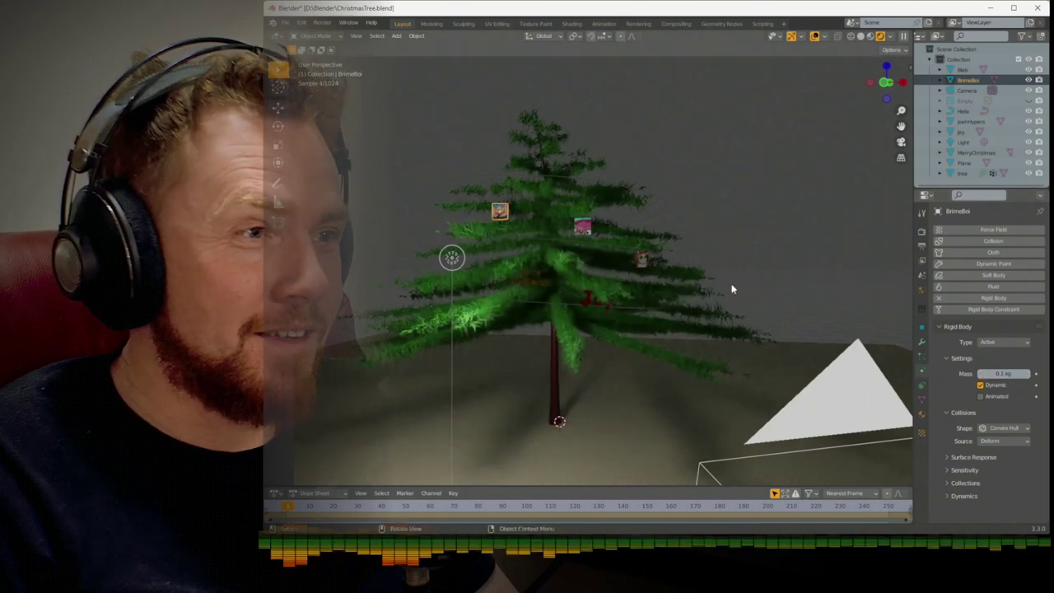
Set the rigid body mass of the Blob and JoshHypers picture ornaments to 0.1 kg each
left_click(584, 227)
left_click(1002, 373)
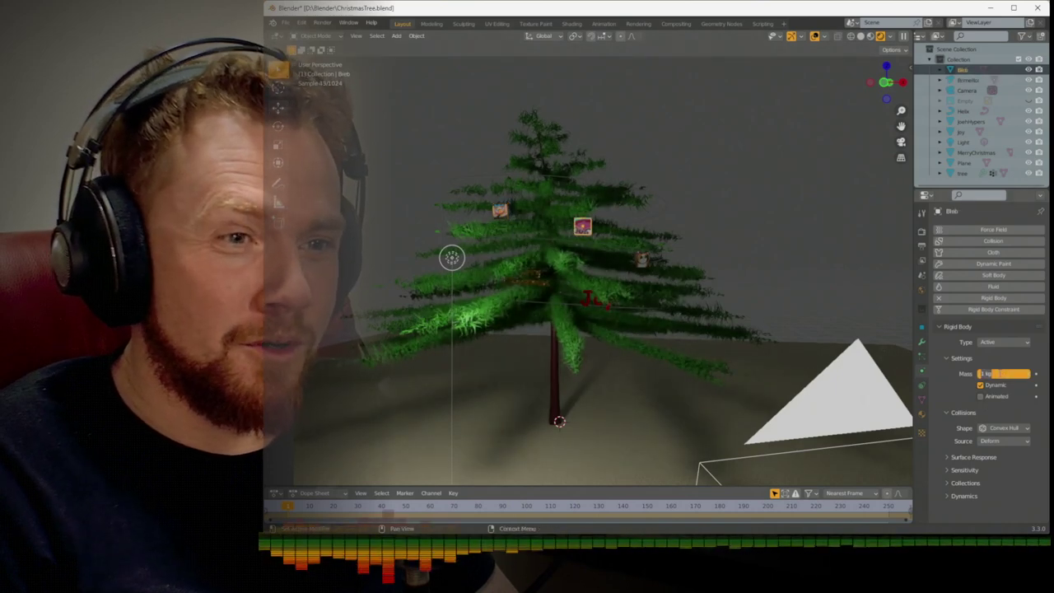
type("0.1")
key("Return")
left_click(647, 271)
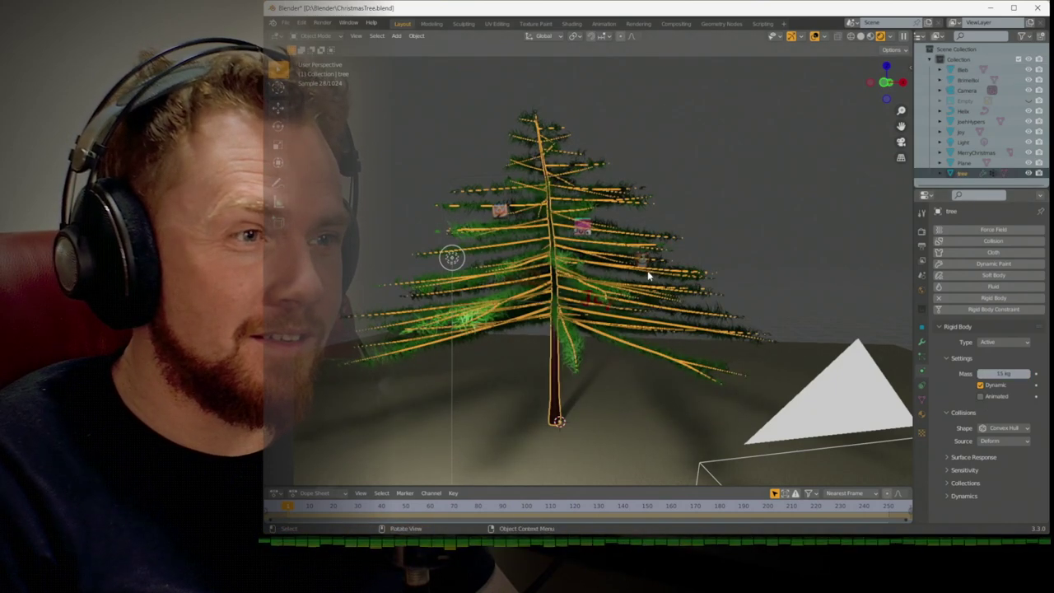
left_click(641, 261)
left_click(1004, 373)
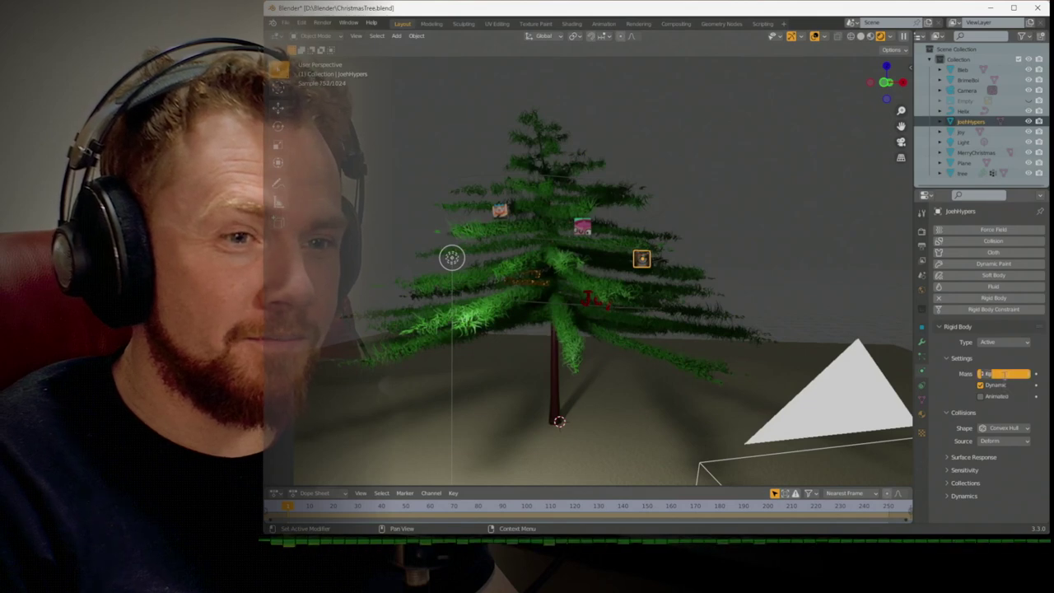
type("0.1")
key("Return")
Set the rigid body mass of the MerryChristmas and Joy lettering to 0.15 kg each and save the file
left_click(527, 284)
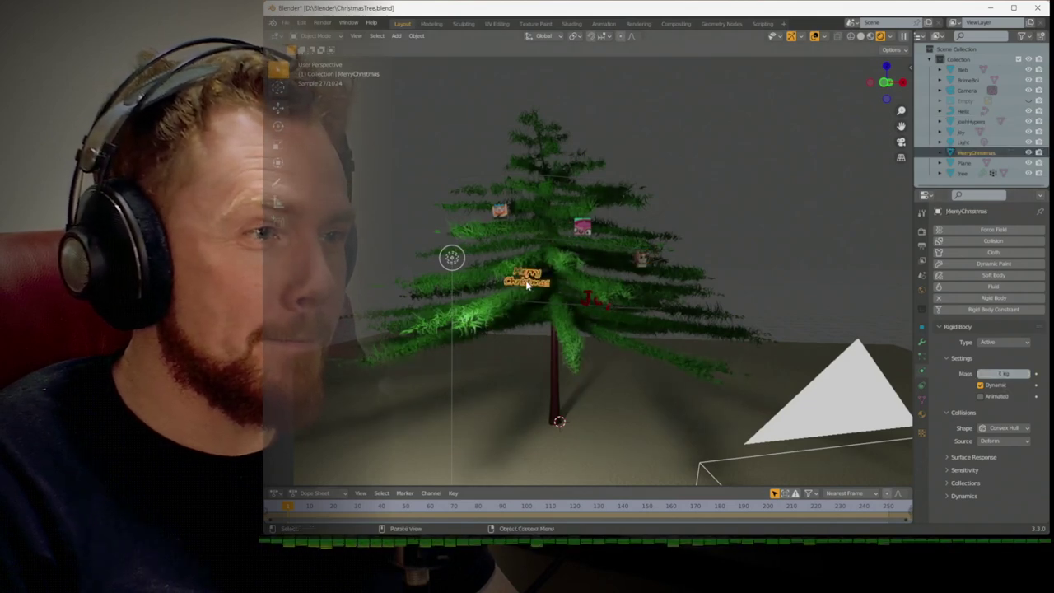
left_click(1019, 375)
type("0.15")
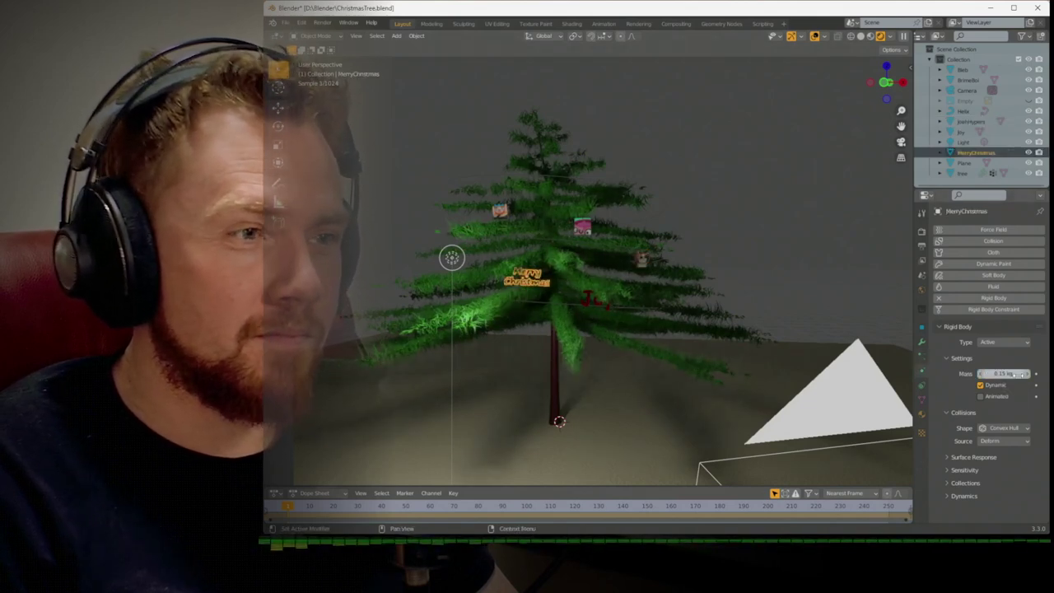
key("Return")
left_click(598, 308)
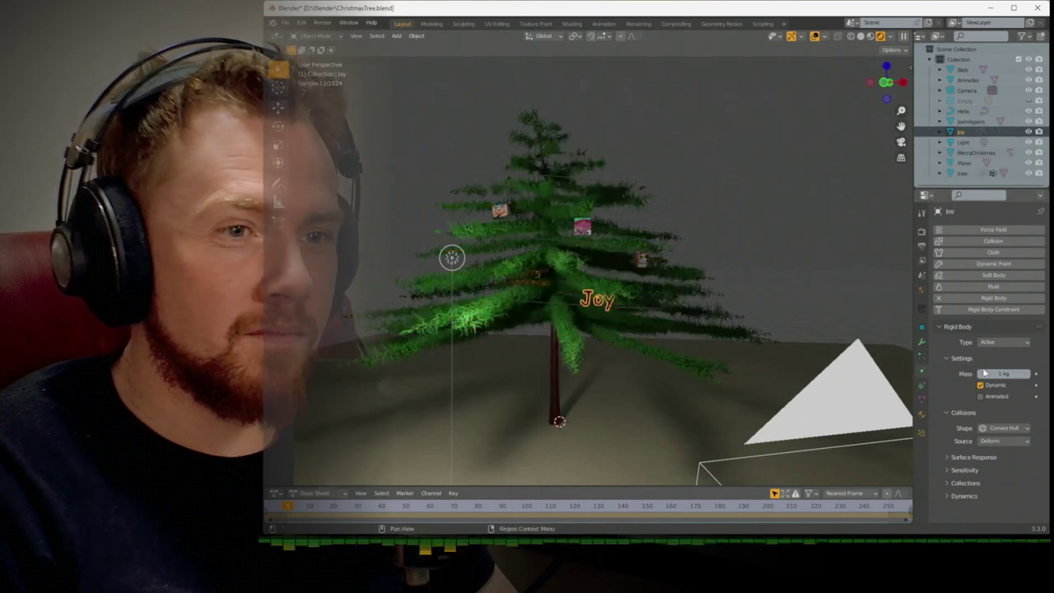
left_click(996, 375)
type("0.15")
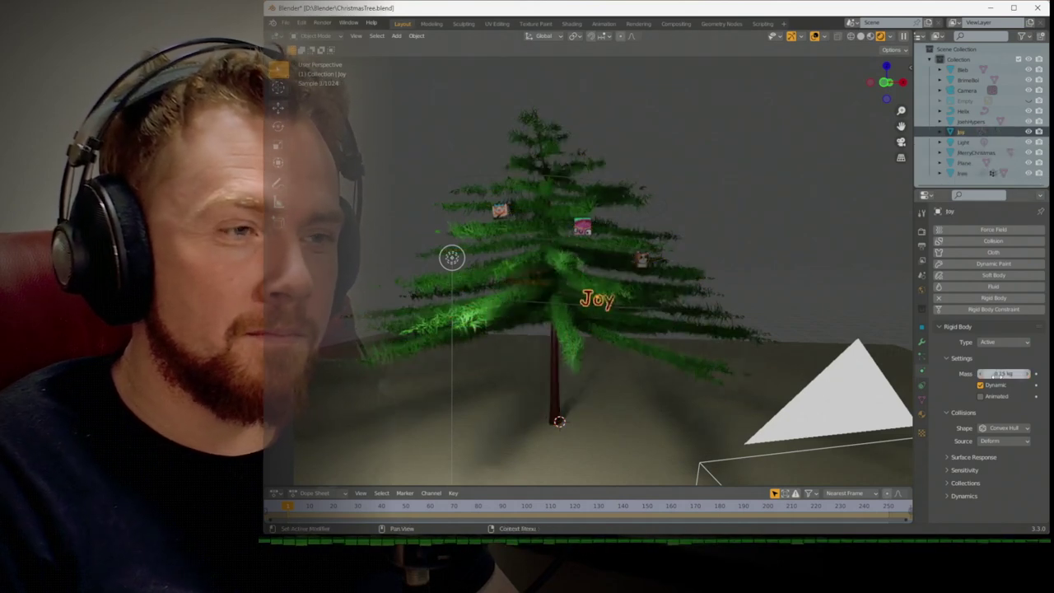
key("Return")
left_click(714, 228)
key("ctrl+s")
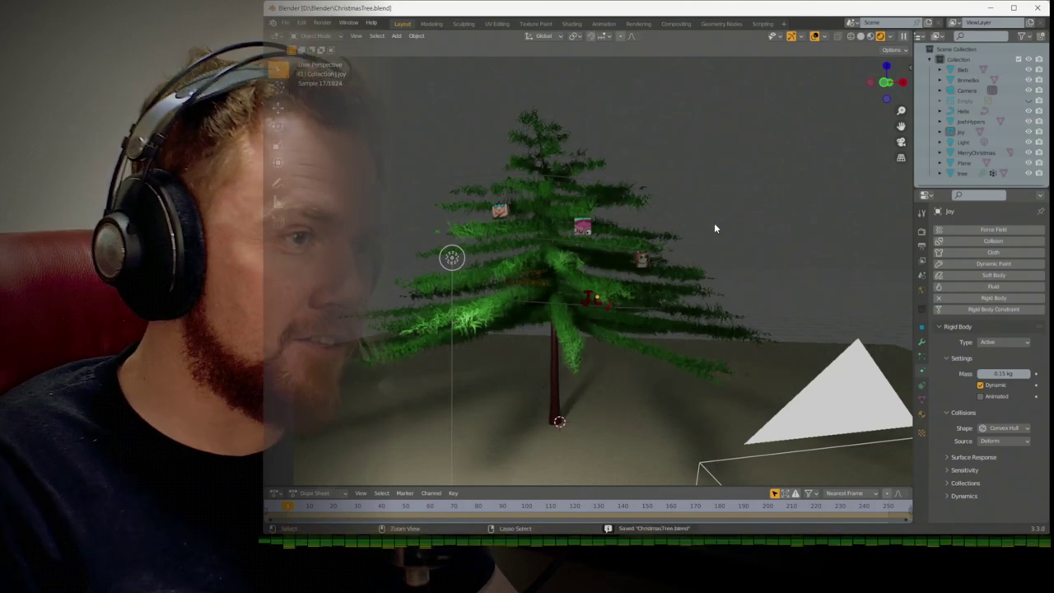
Play the rigid body simulation to watch how the tree and ornaments fall, and return to the first frame
scroll(714, 228, "down", 1)
key("space")
key("space")
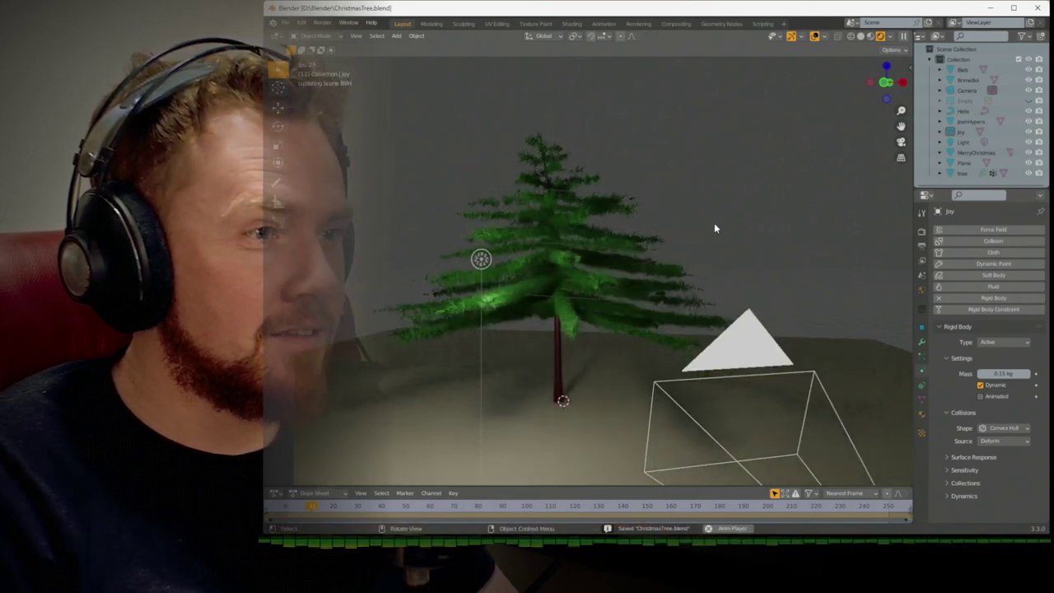
scroll(714, 228, "down", 3)
scroll(714, 228, "down", 8)
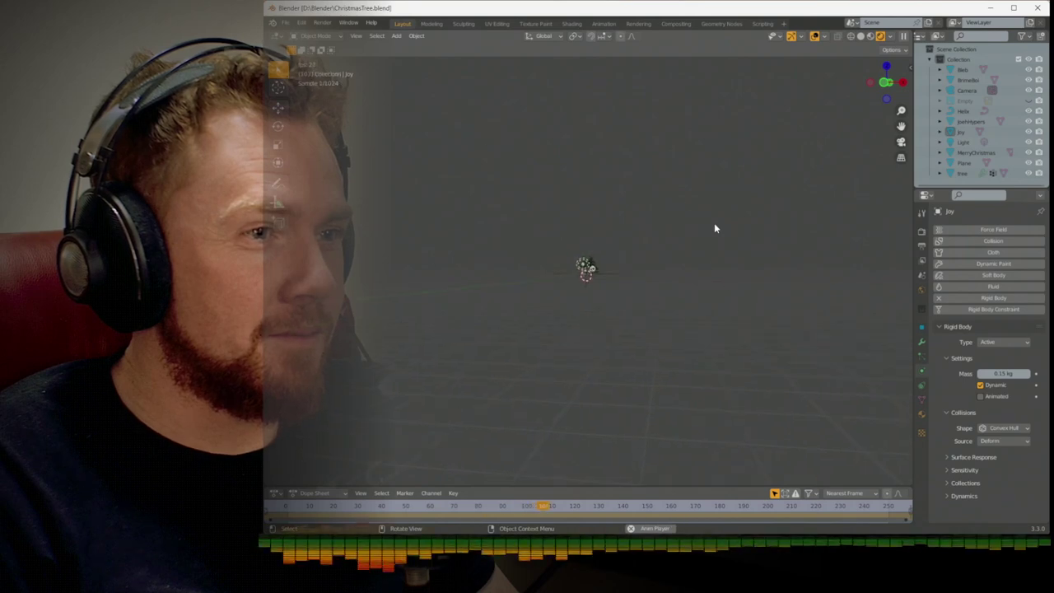
scroll(714, 228, "up", 10)
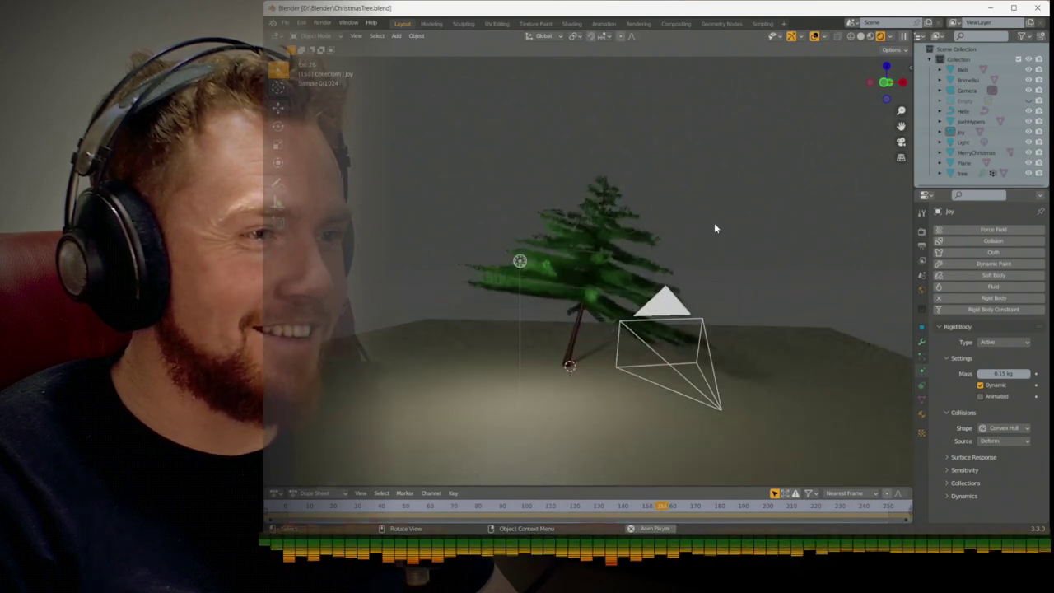
key("Escape")
scroll(713, 239, "up", 3)
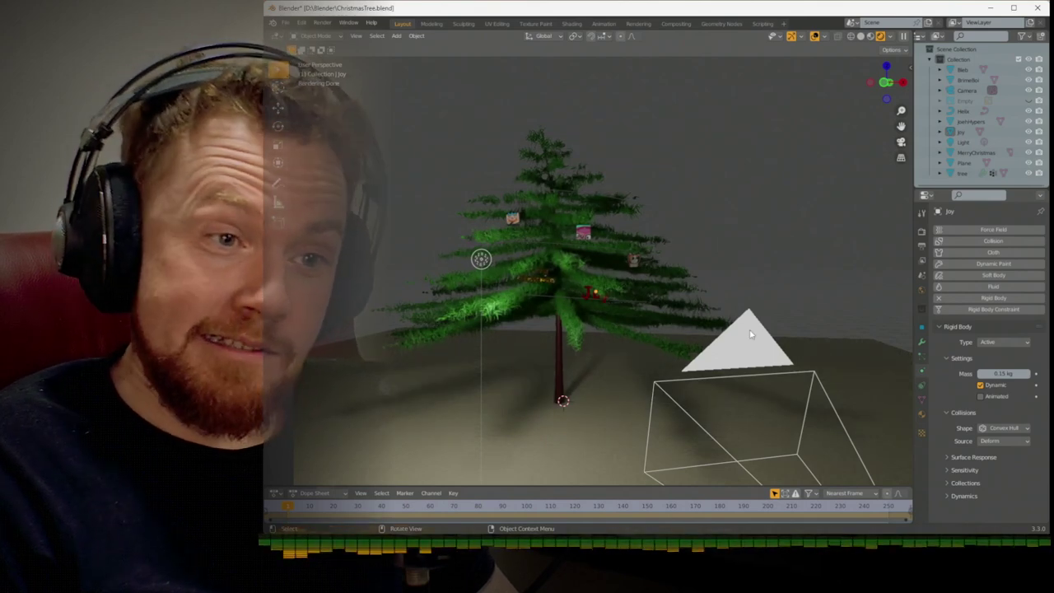
Set the tree's rigid body collision shape to Mesh
left_click(638, 338)
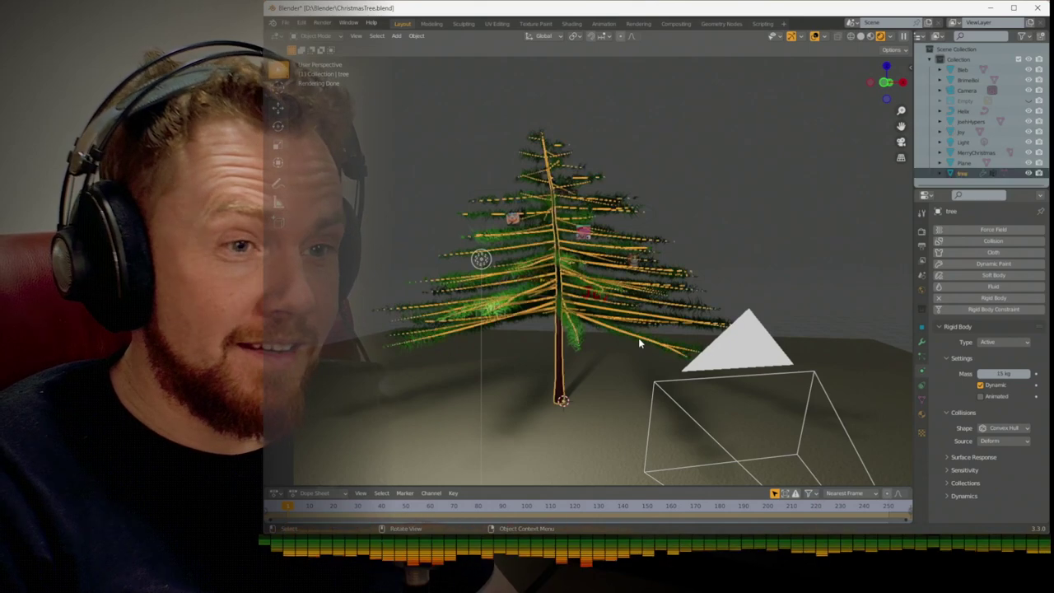
left_click(1004, 428)
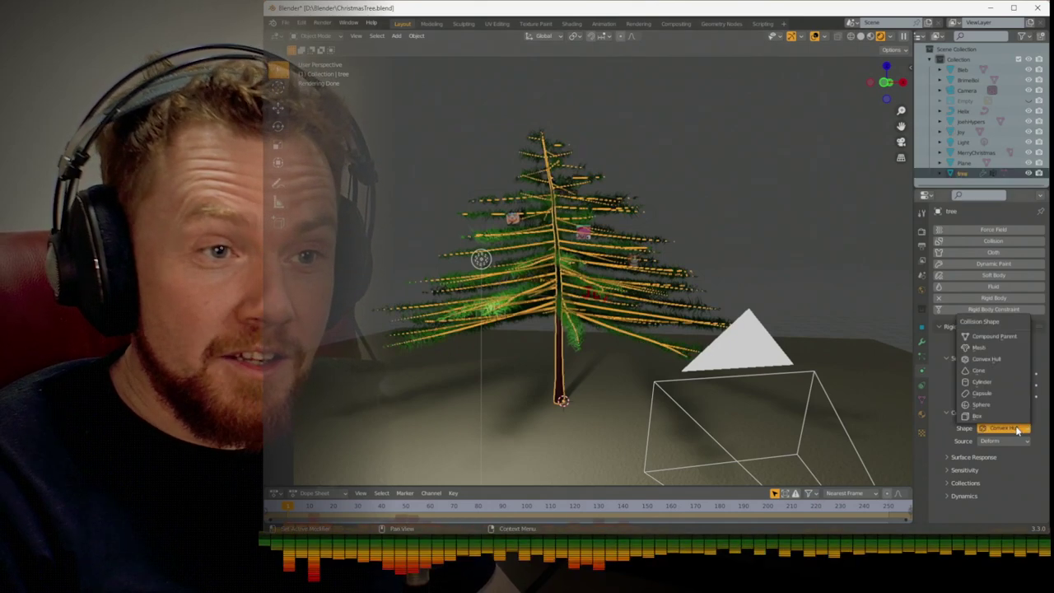
left_click(975, 348)
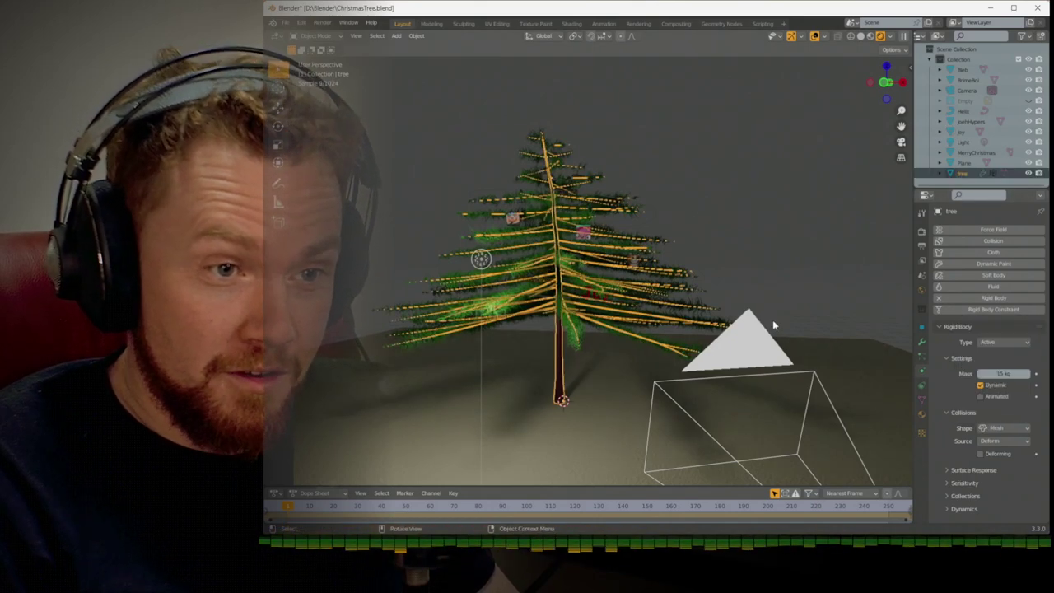
Play the simulation with the mesh-shaped tree, return to the first frame, and replay it through the camera
key("space")
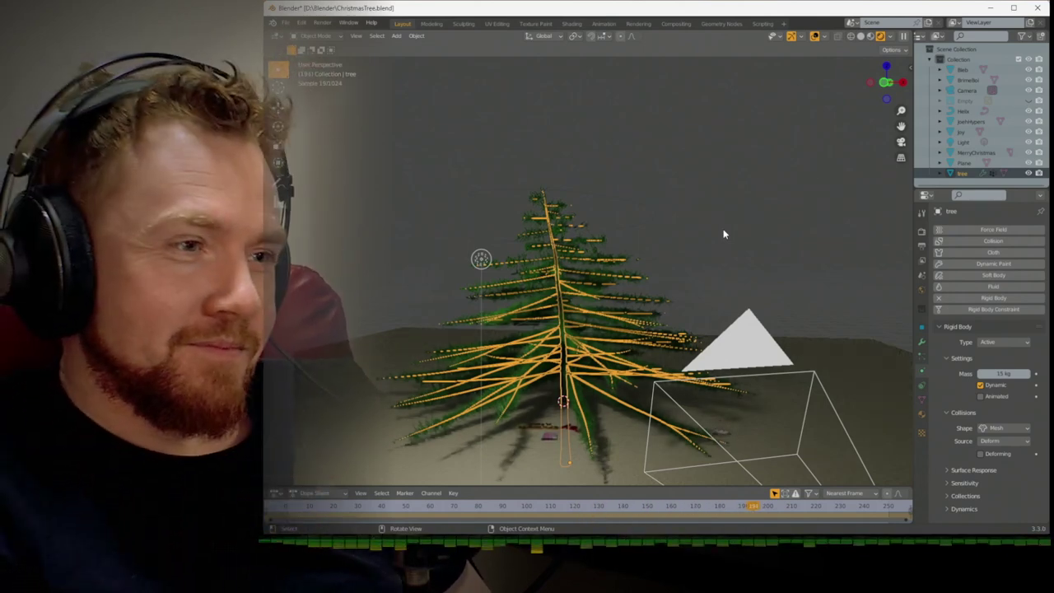
left_click(724, 234)
key("Escape")
key("KP_0")
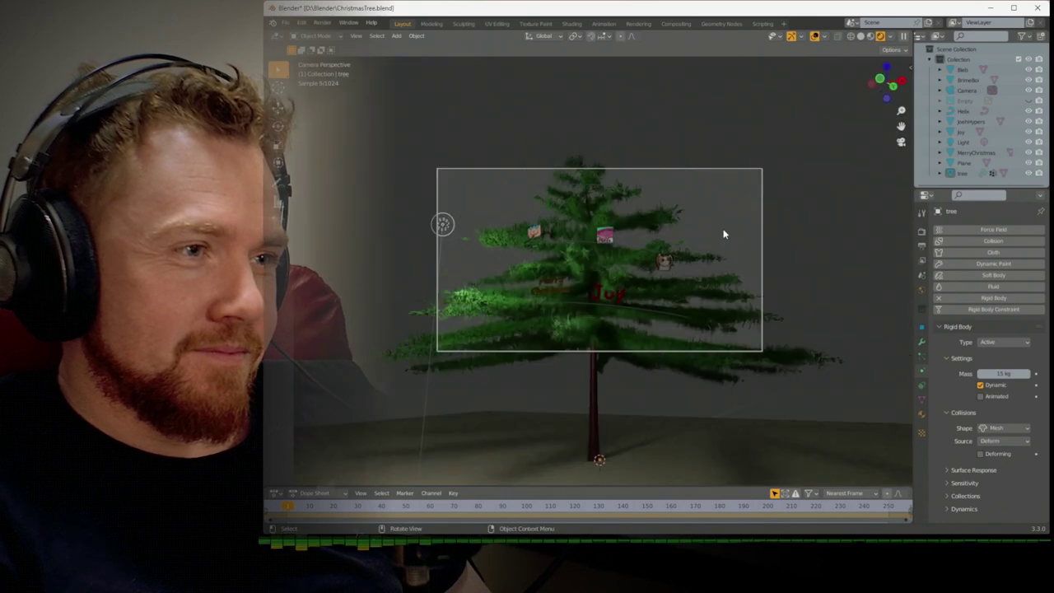
key("space")
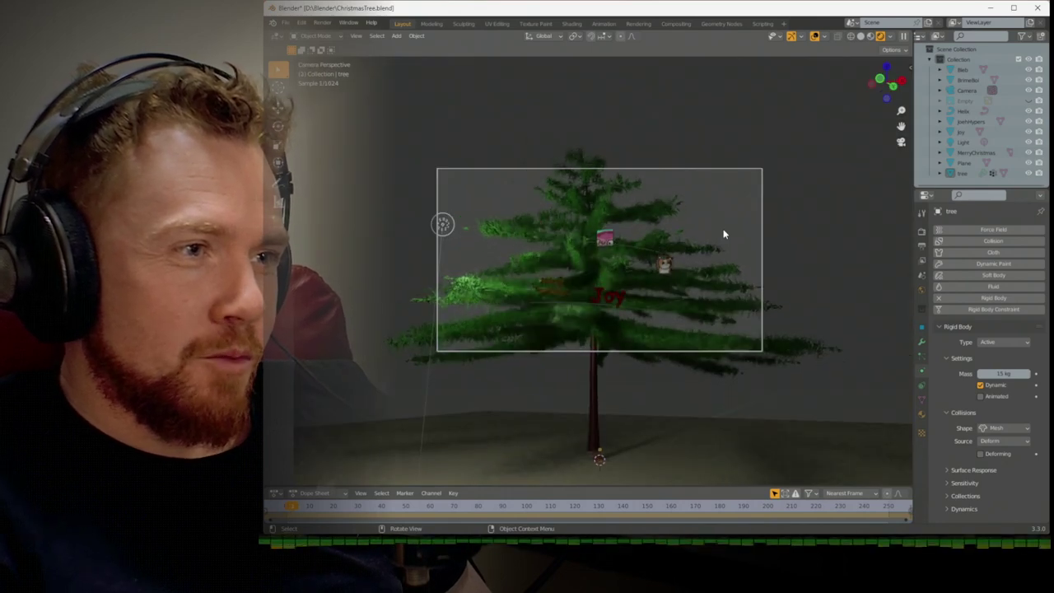
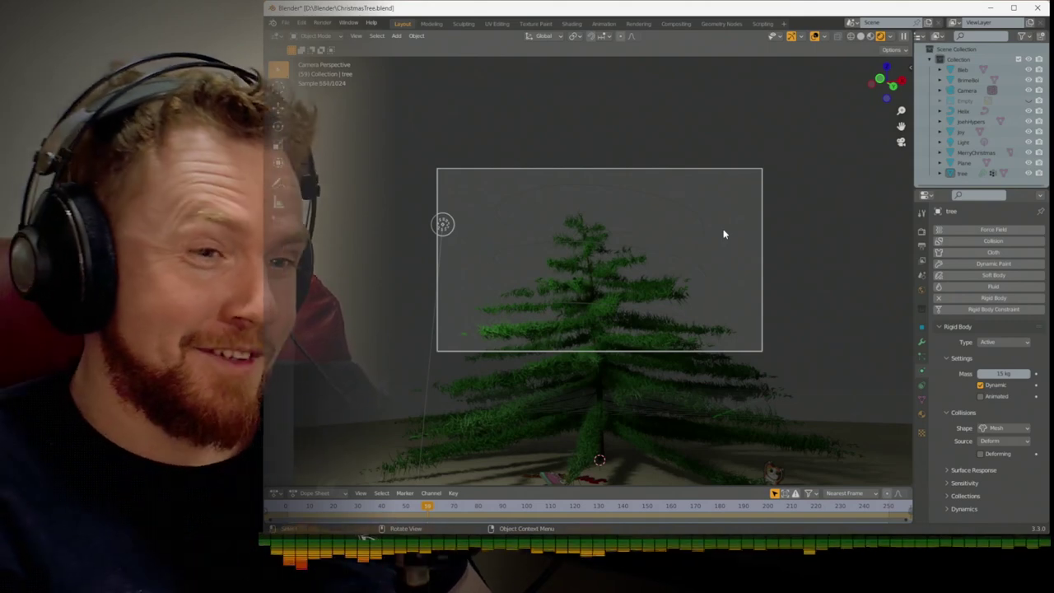
Return to the first frame and inspect the tree and its ornaments up close and through the camera
key("shift+Left")
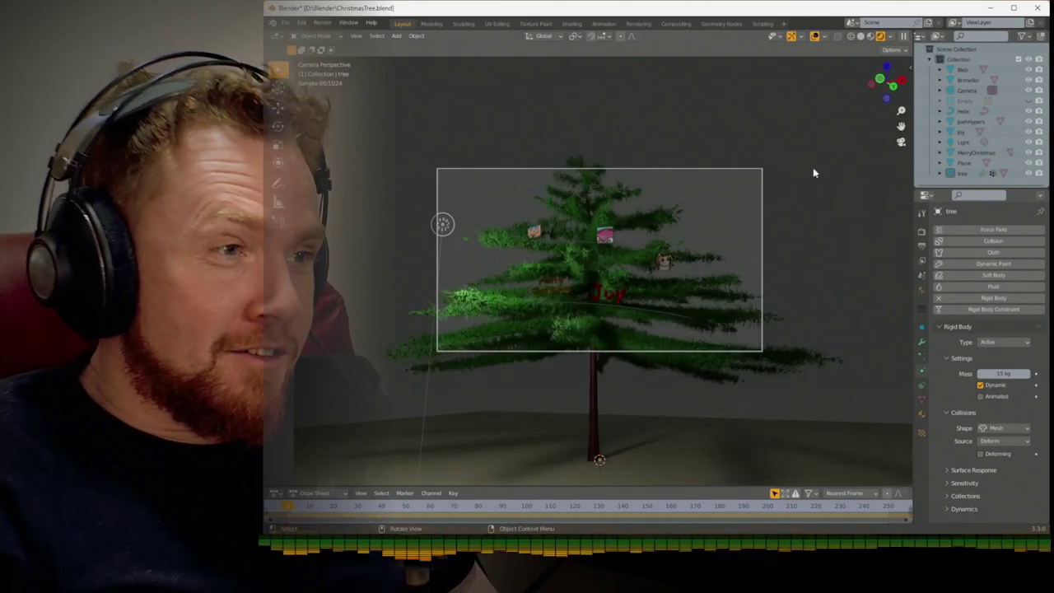
scroll(814, 172, "up", 3)
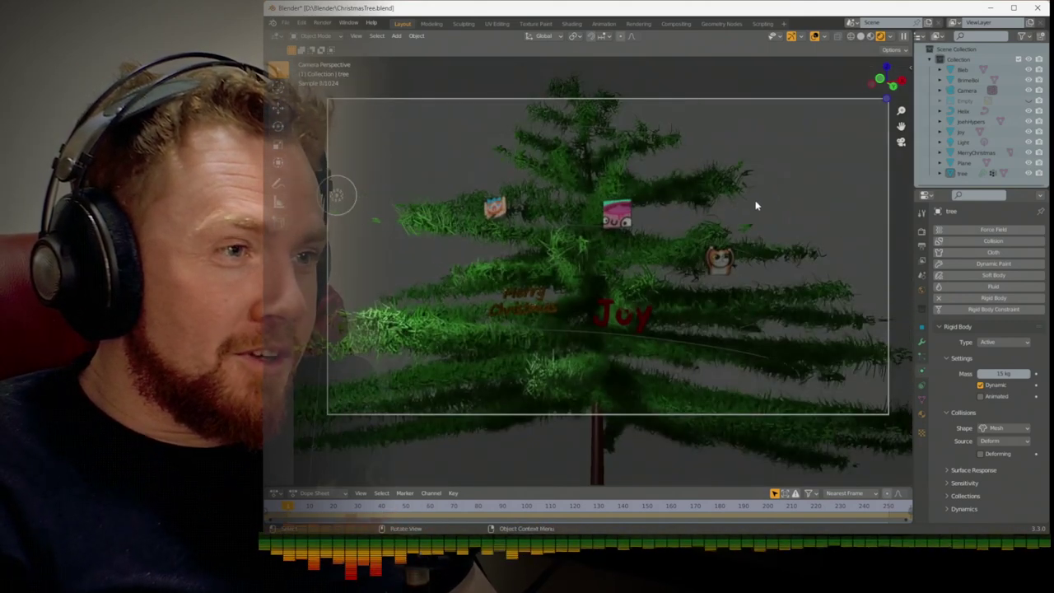
key("KP_0")
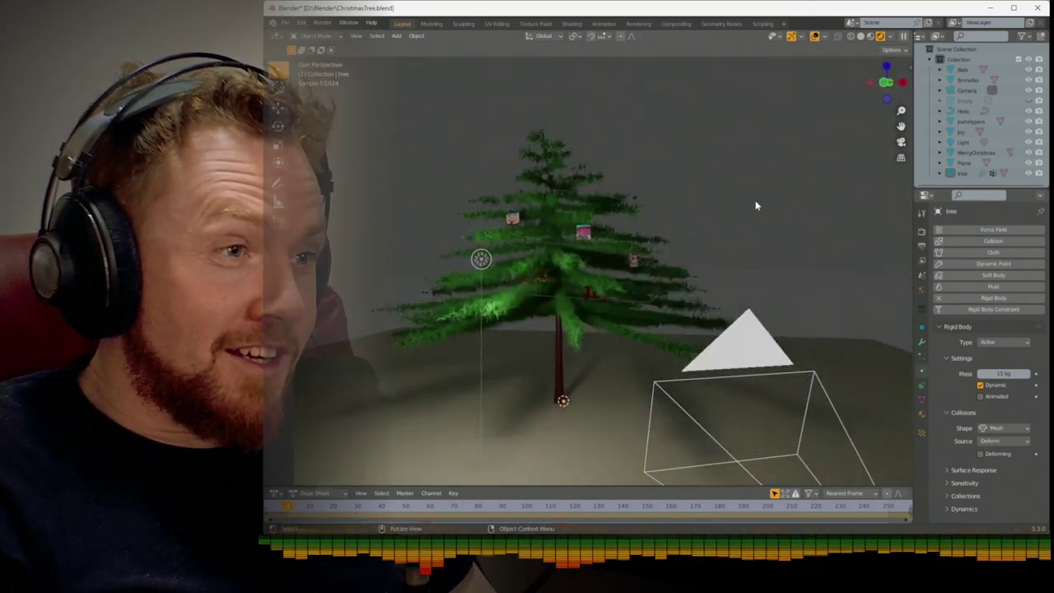
key("KP_1")
middle_click_drag(599, 192, 702, 269, "shift")
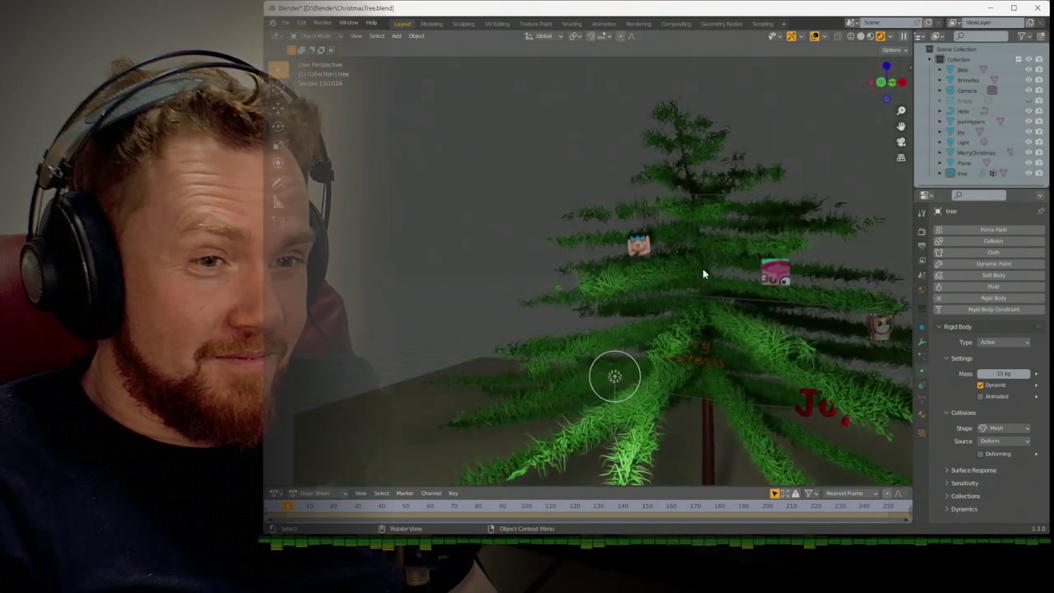
key("KP_0")
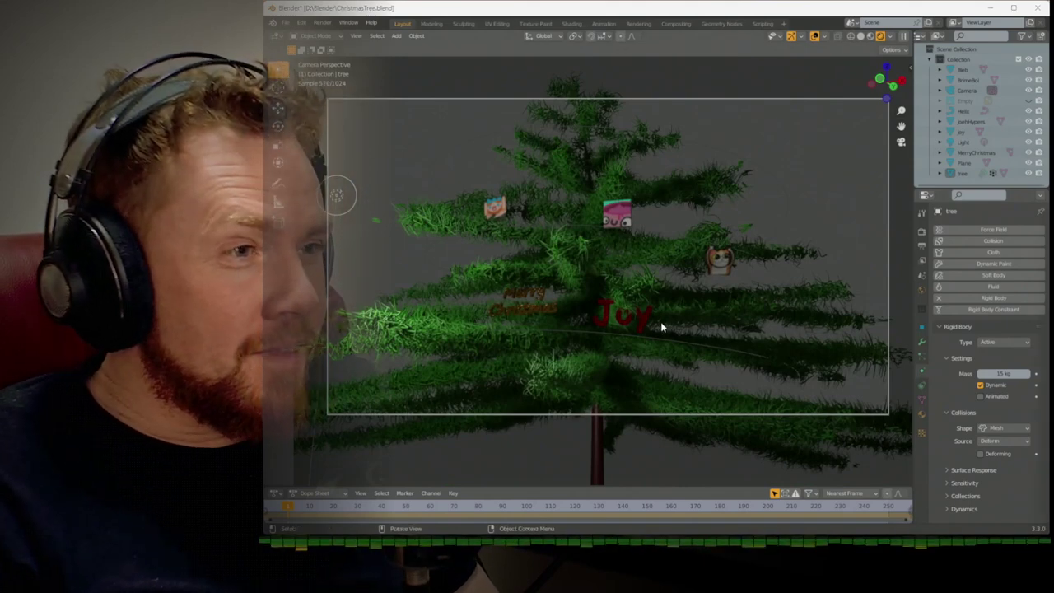
Switch the viewport to solid shading in front view and clear the selection on the helix
left_click(673, 340)
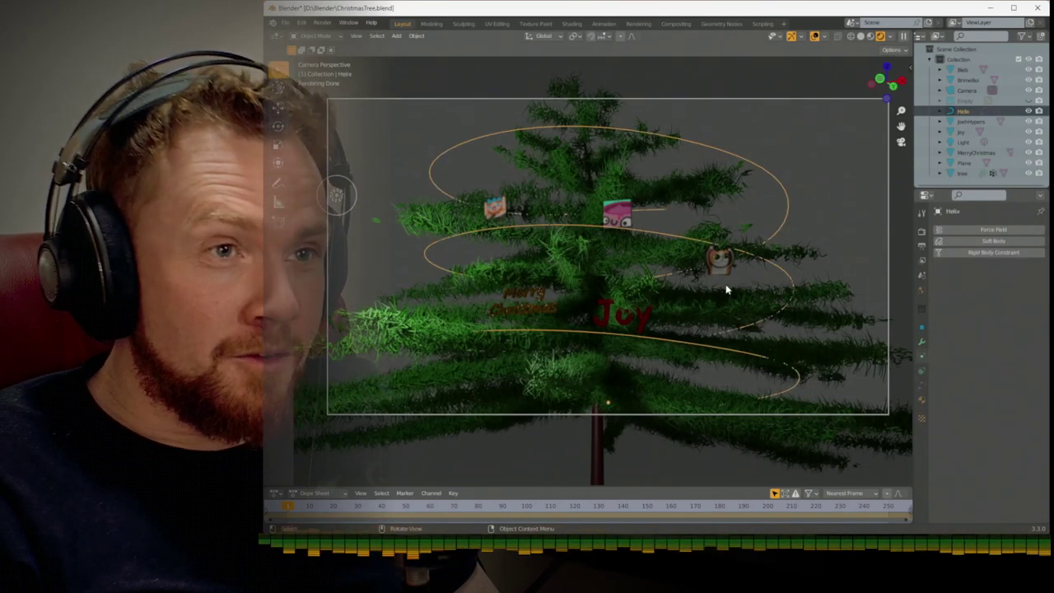
left_click(861, 36)
key("KP_1")
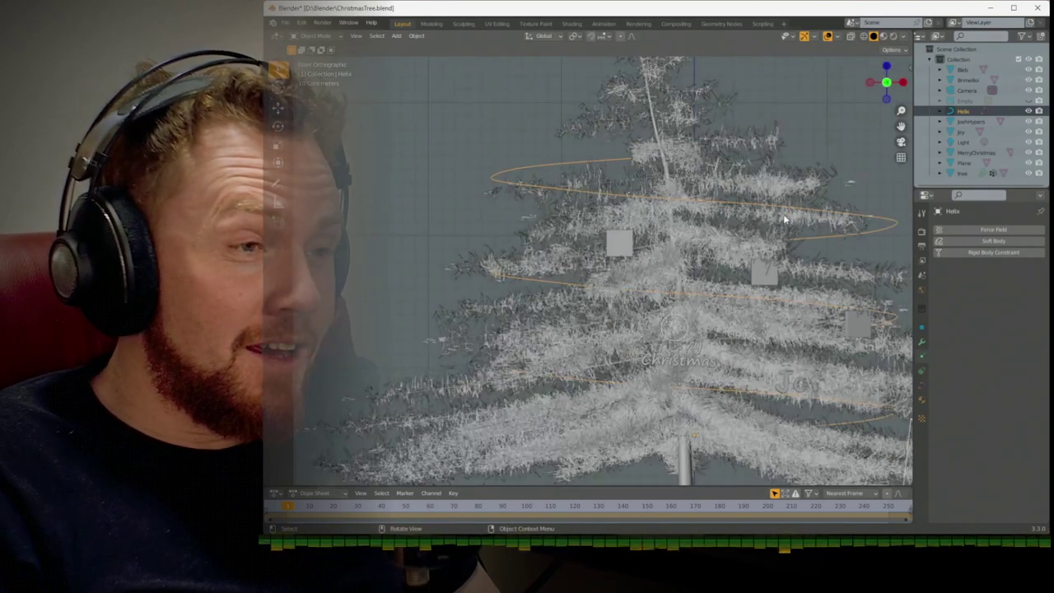
left_click(781, 245)
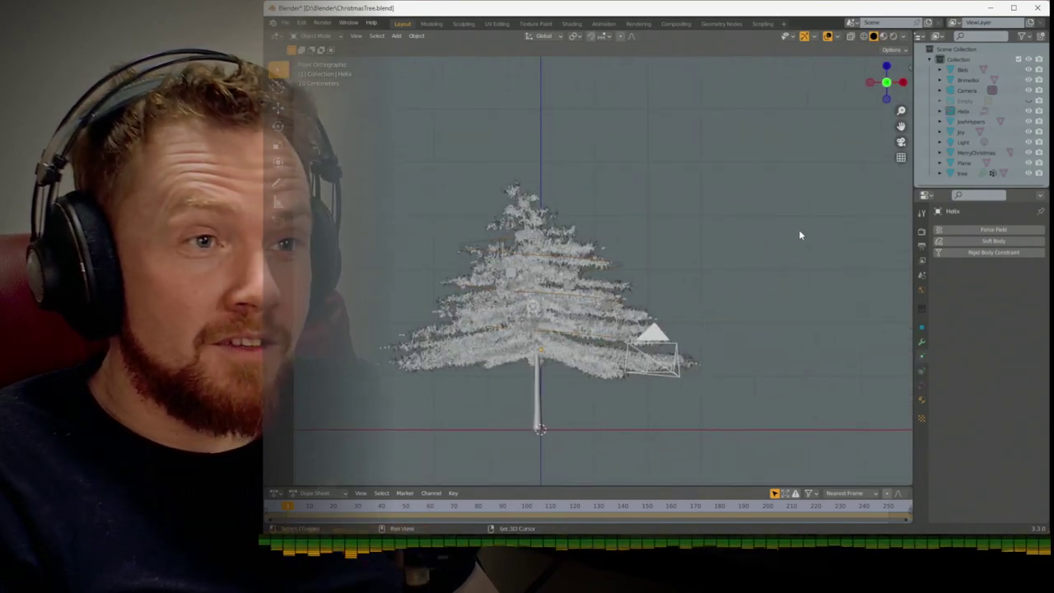
Add a cylinder mesh and move it into the empty space beside the tree
middle_click_drag(799, 235, 680, 235, "shift")
scroll(748, 247, "up", 3)
key("shift+a")
mouse_move(723, 245)
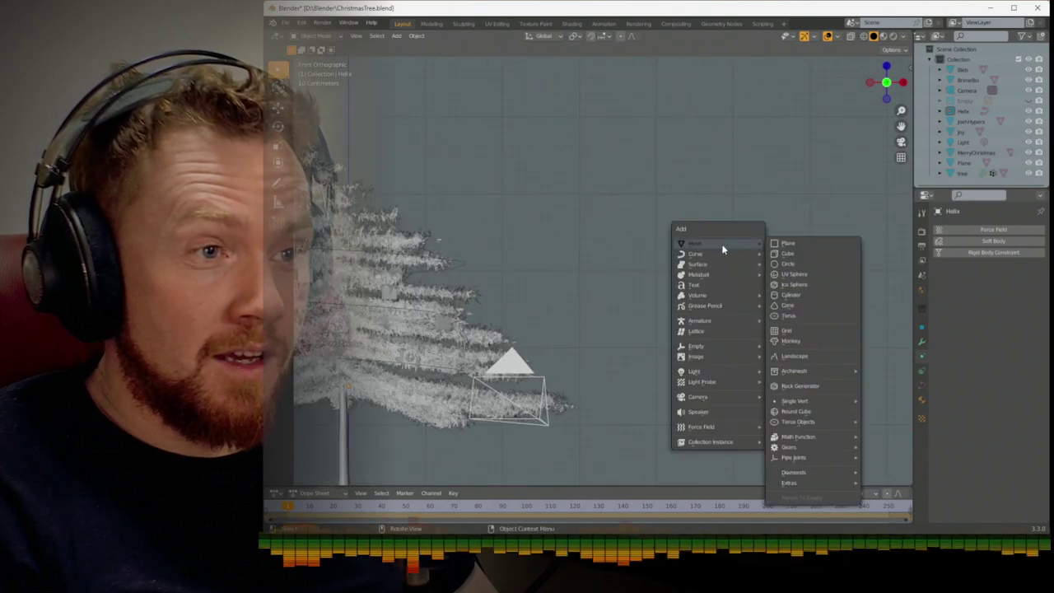
left_click(812, 295)
key("g")
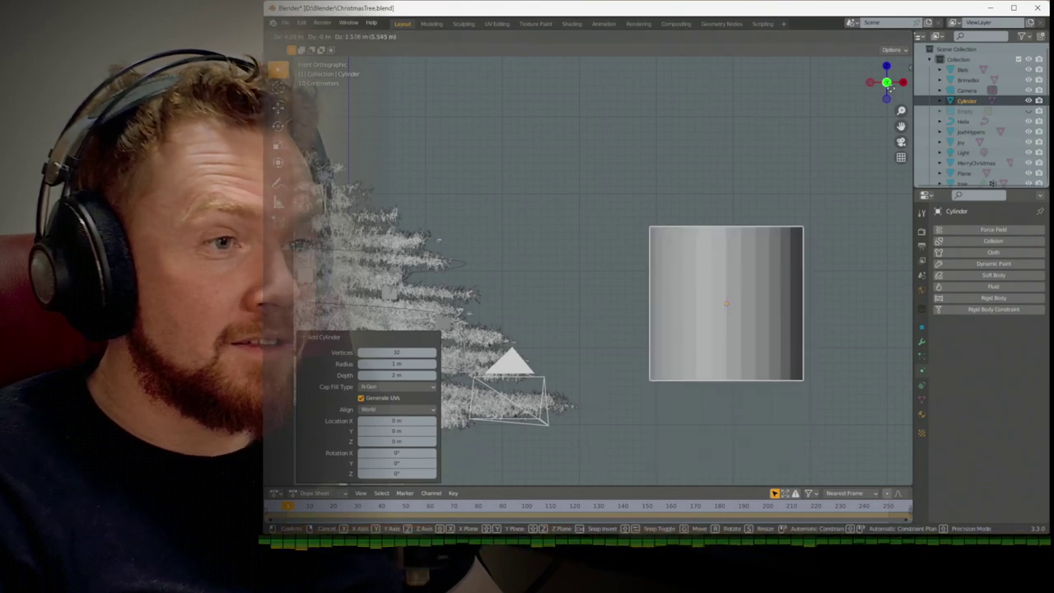
left_click(820, 193)
Scale the whole cylinder mesh down to 0.1 in Edit Mode
scroll(823, 226, "up", 2)
middle_click_drag(823, 226, 635, 230, "shift")
key("Tab")
type("s")
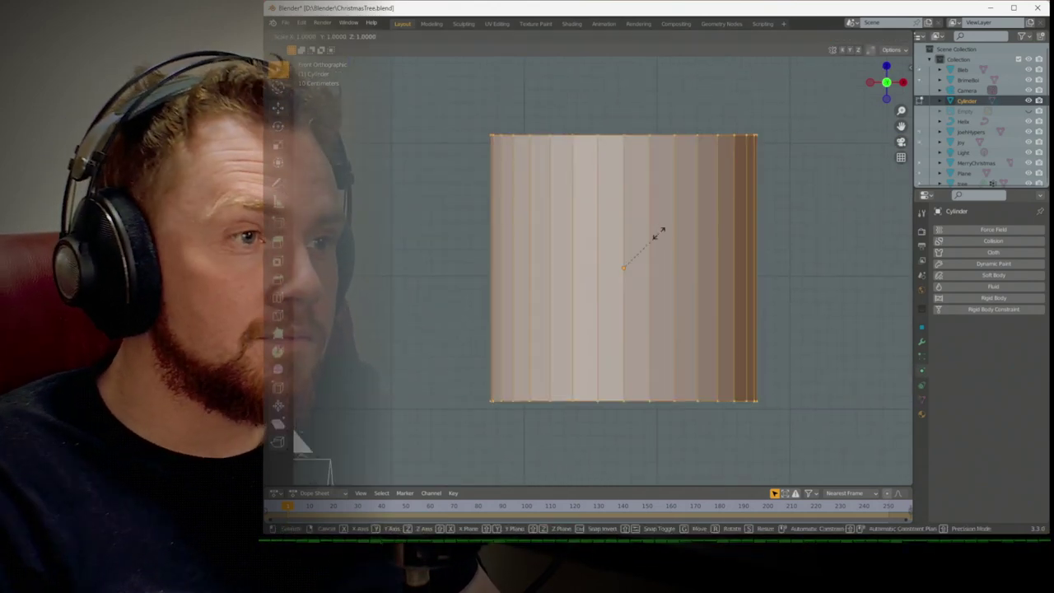
type(".1")
key("Return")
scroll(659, 233, "up", 6)
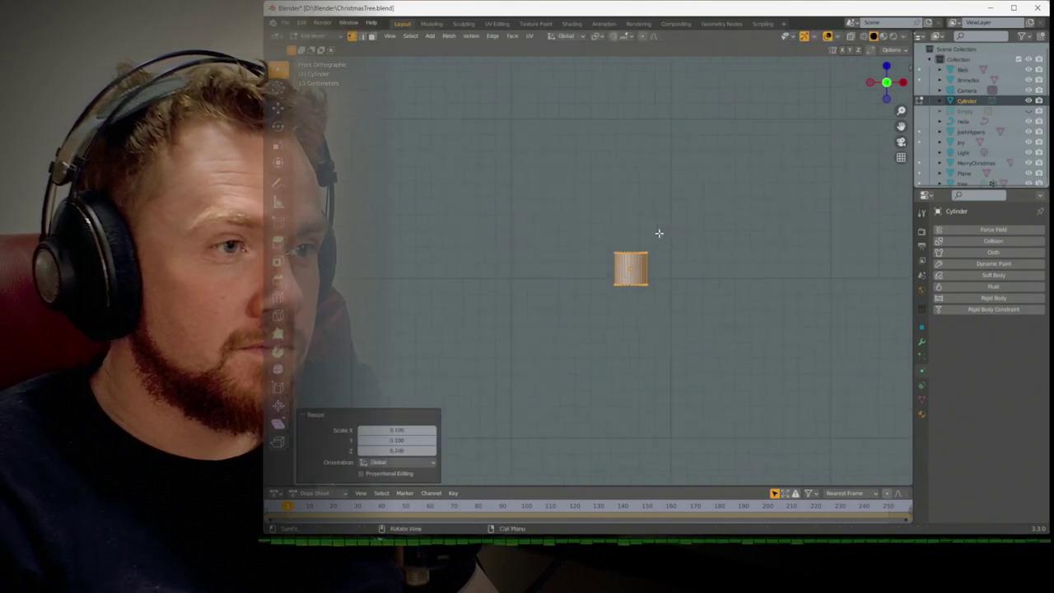
Extrude the cylinder's bottom ring down about 0.14 m and scale it to about 0.37 for a tapered foot
middle_click_drag(704, 259, 580, 269, "shift")
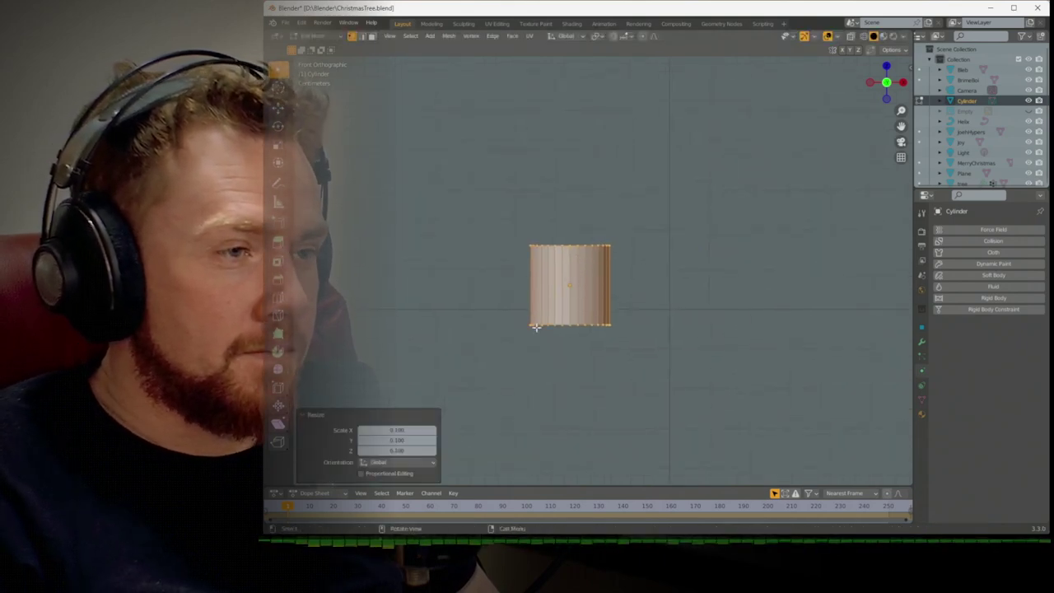
left_click(555, 326, "alt")
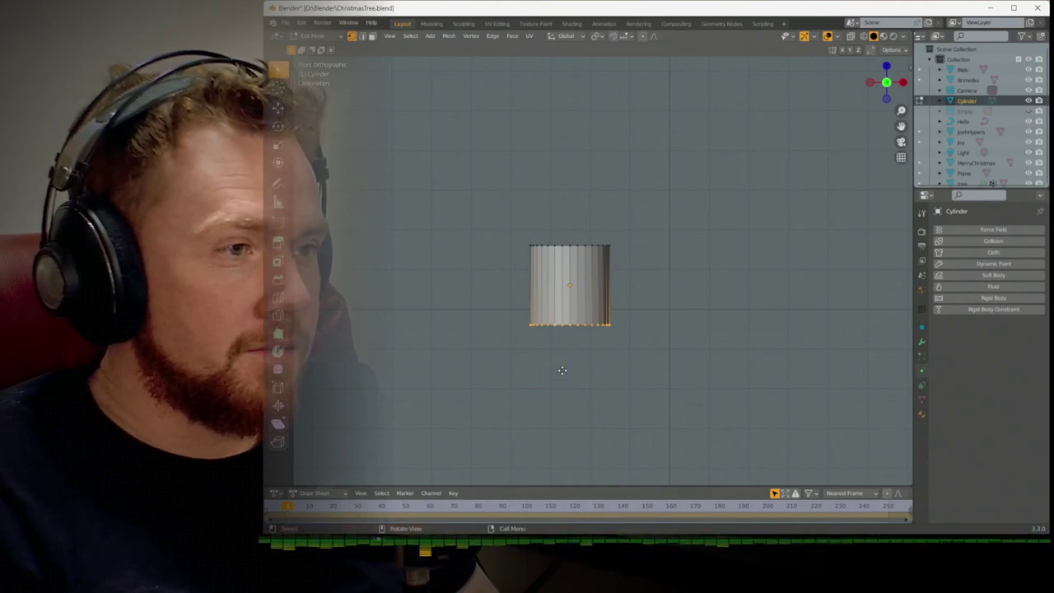
key("e")
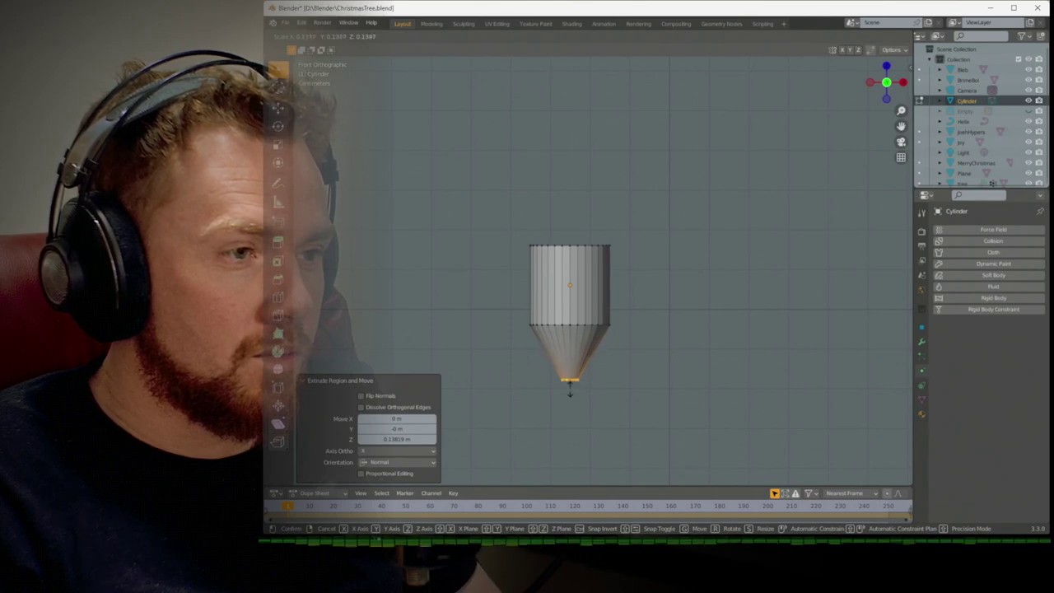
left_click(571, 396)
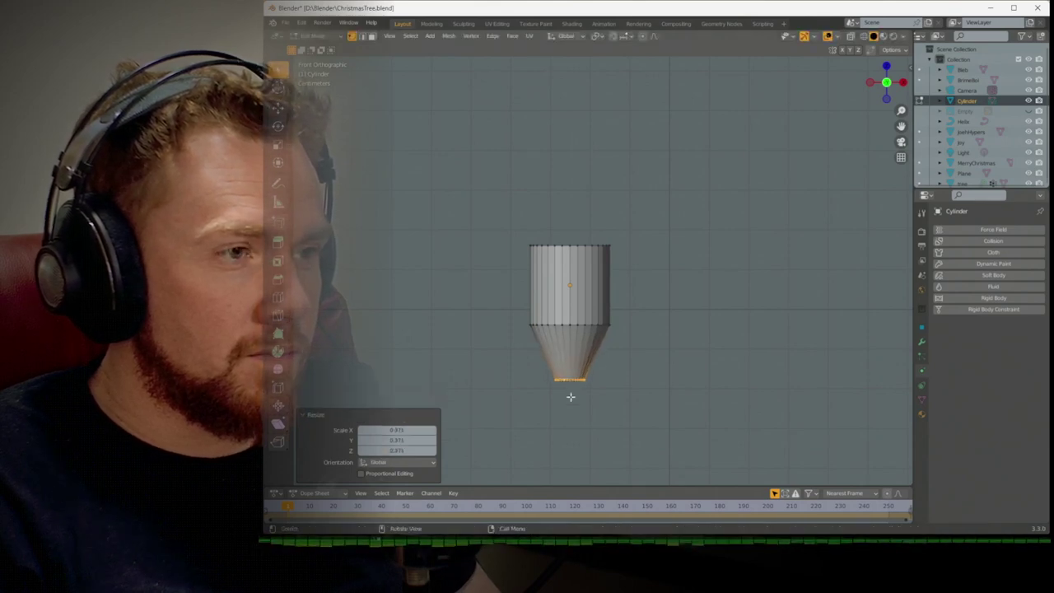
Extrude the cylinder's top ring up slightly and scale it to about 1.27 to form an outward ledge
middle_click_drag(536, 347, 562, 441, "shift")
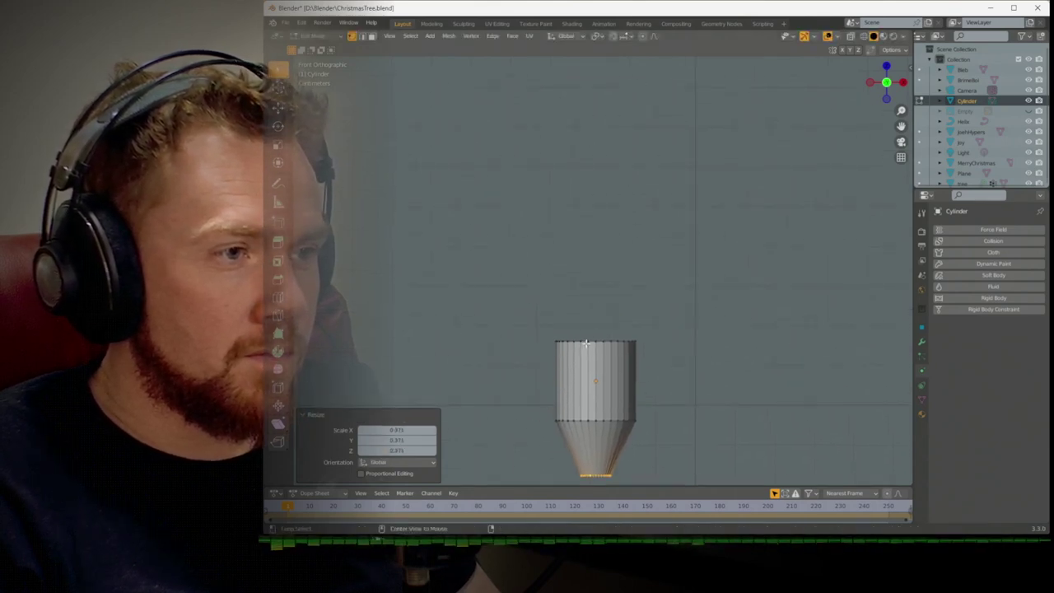
left_click(582, 341, "alt")
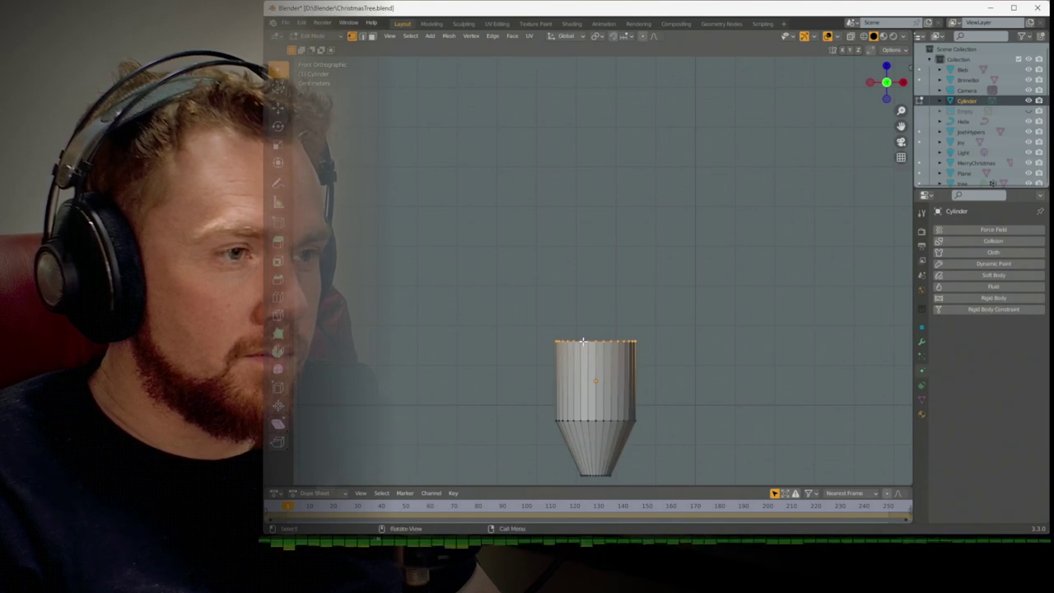
key("e")
left_click(583, 334)
key("s")
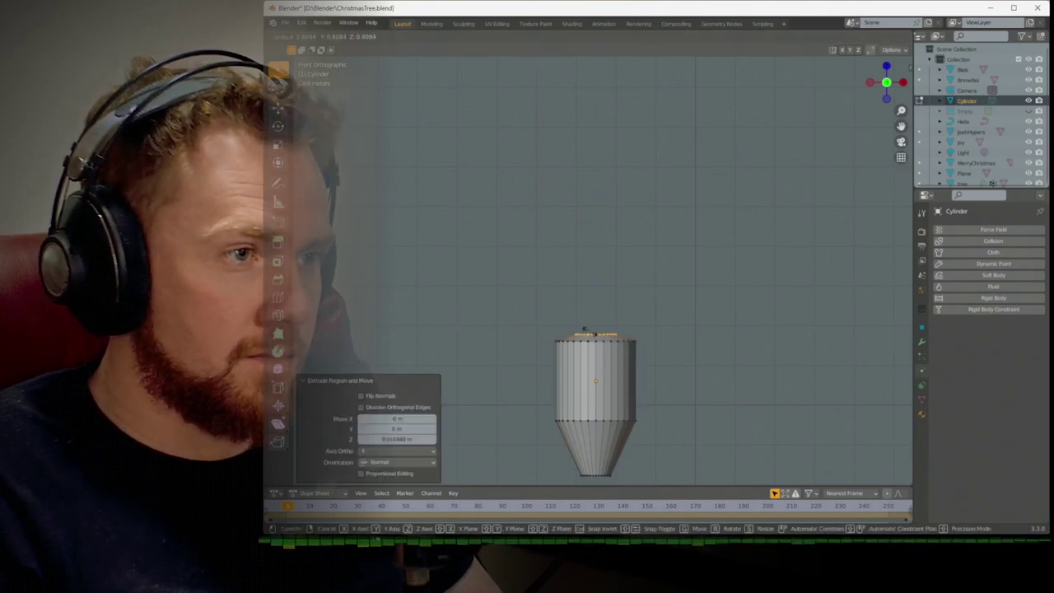
left_click(583, 331)
Extrude the wide ring up about 0.17 m, then add a short rim scaled to about 0.69 as a shoulder
key("e")
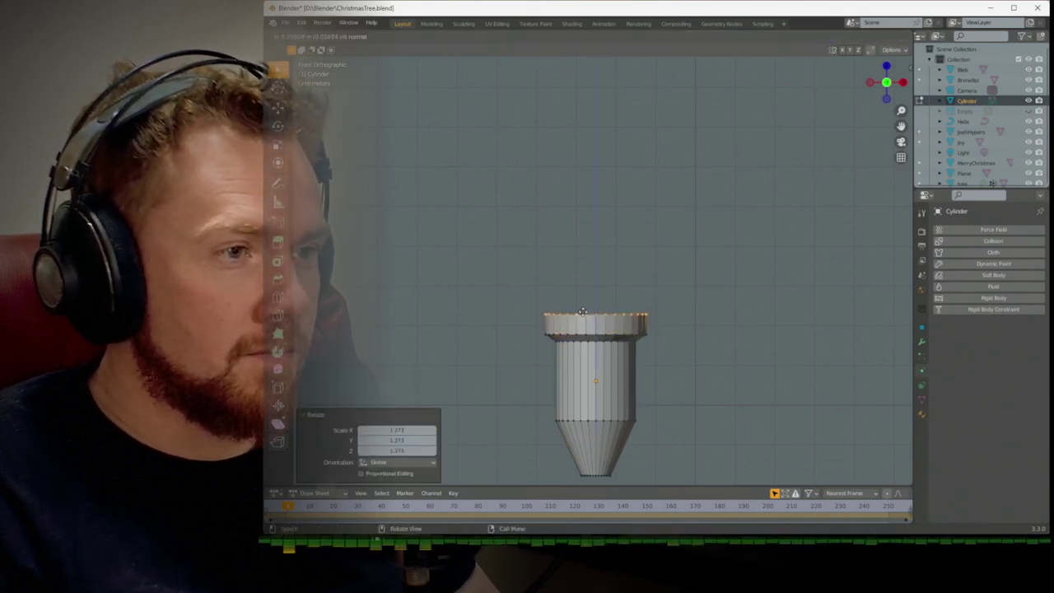
left_click(586, 264)
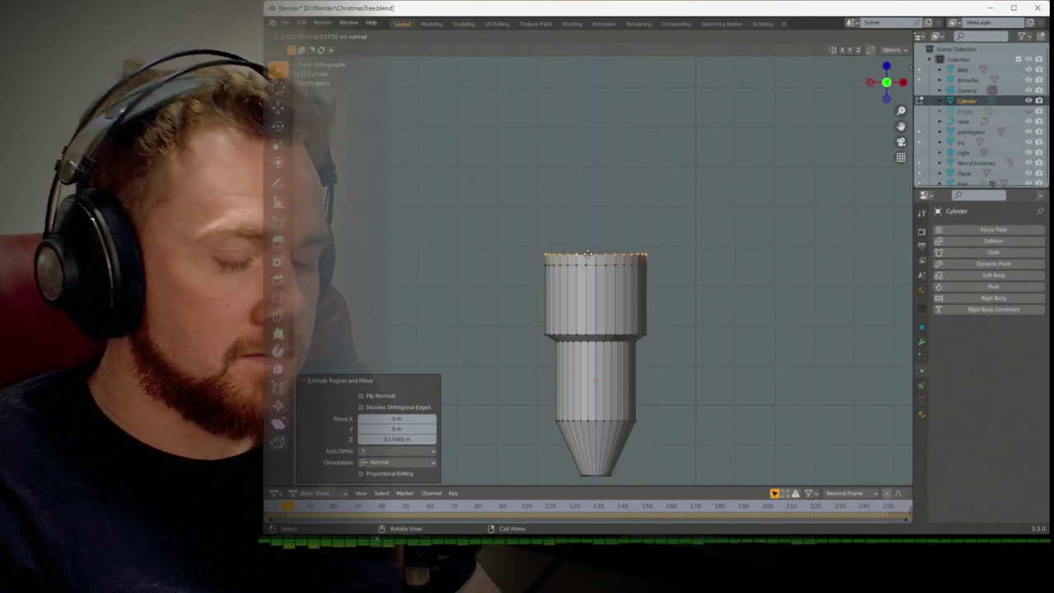
key("s")
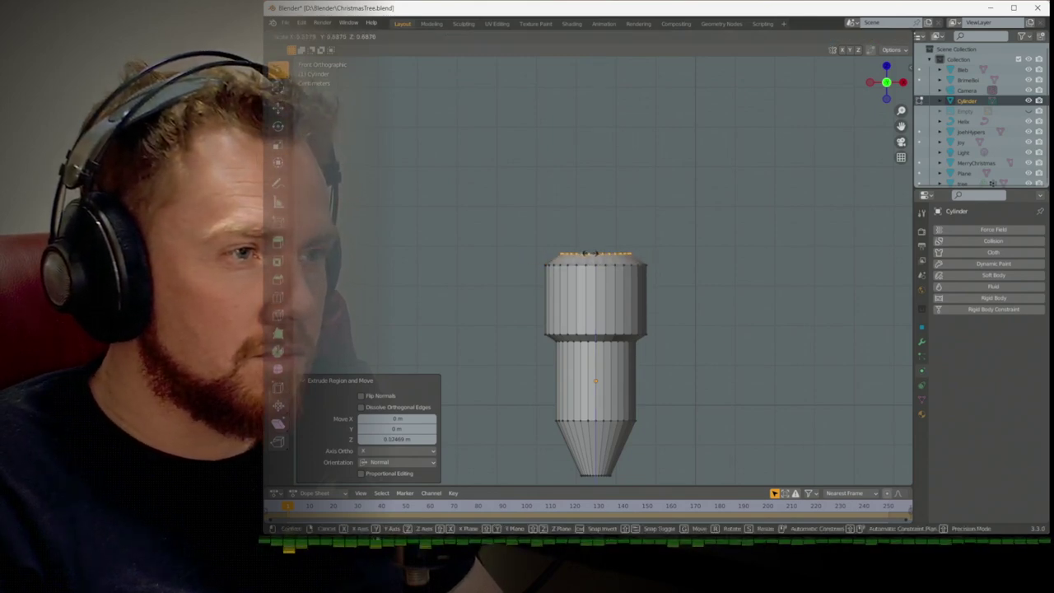
left_click(590, 253)
Extrude the shoulder ring up into a long shaft, then another 0.11 m, scaling the end to about 0.14 for a pointed tip
key("e")
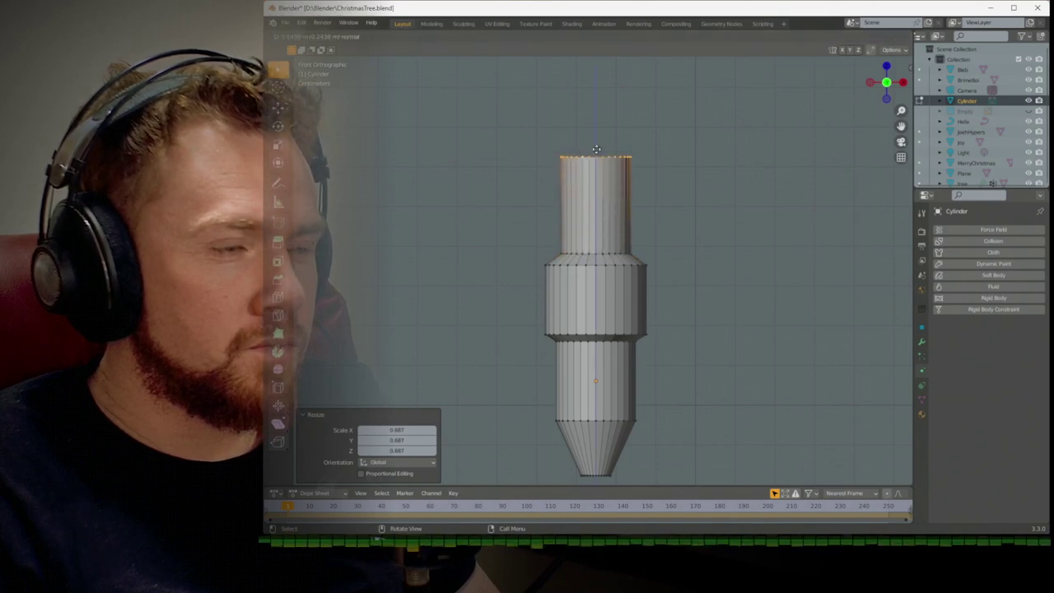
left_click(599, 80)
middle_click_drag(595, 124, 599, 188, "shift")
key("e")
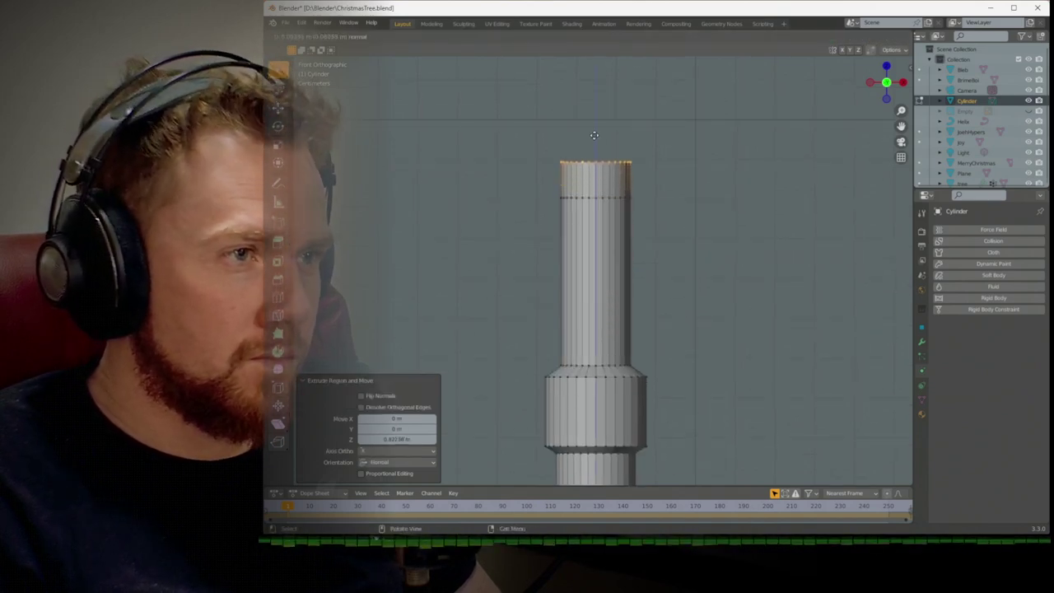
left_click(595, 130)
key("s")
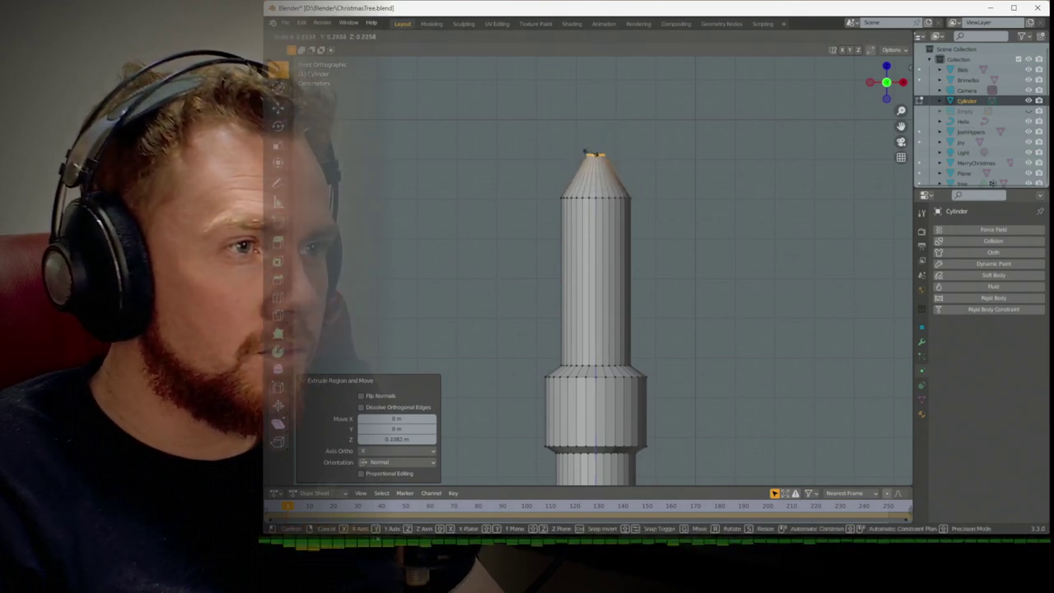
left_click(594, 154)
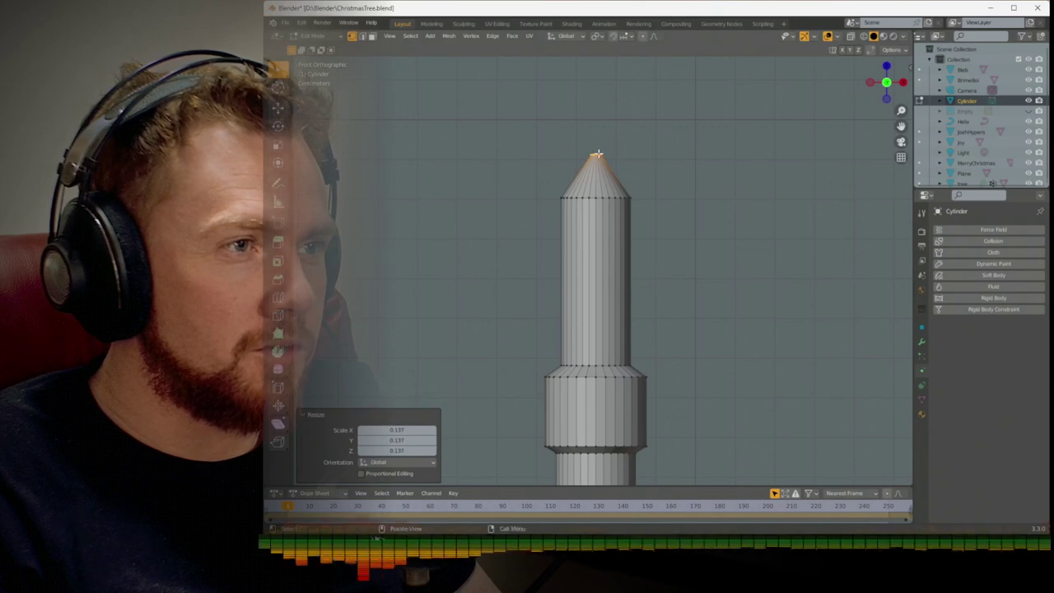
Extrude the small ring at the pointed tip upward twice, the second time about 0.013 m, to form a narrow neck
scroll(599, 154, "up", 6)
middle_click_drag(598, 155, 580, 447, "shift")
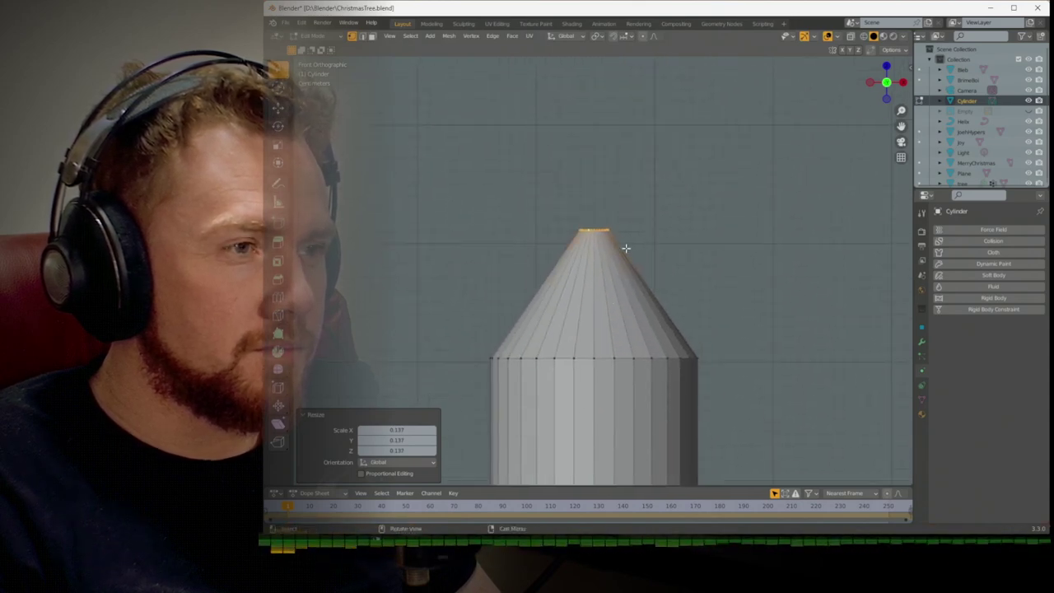
key("e")
left_click(612, 223)
key("e")
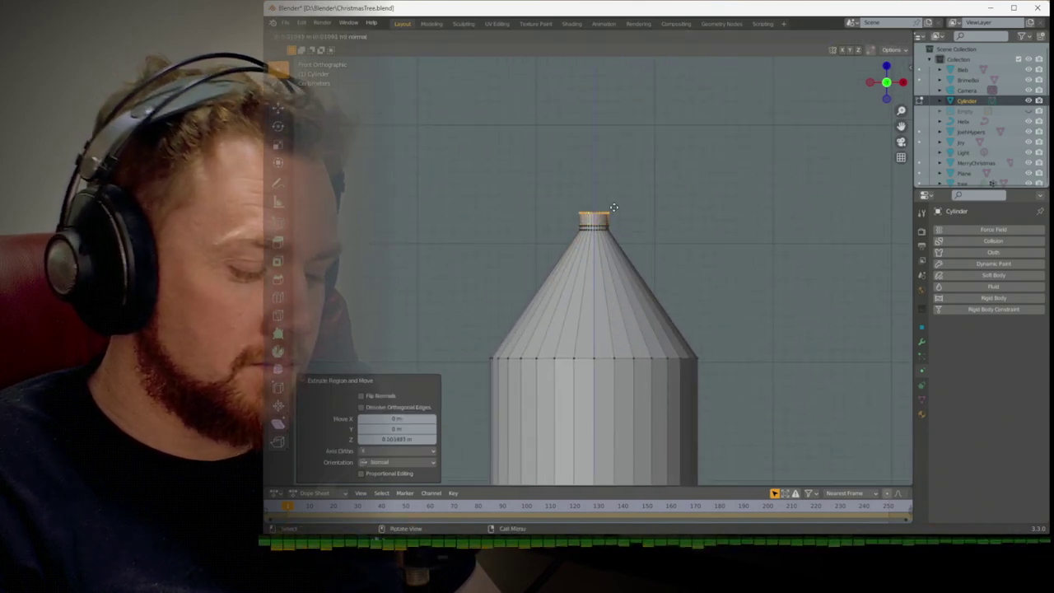
left_click(614, 208)
Widen the neck's top ring and extrude it upward in short sections to form a round knob
key("s")
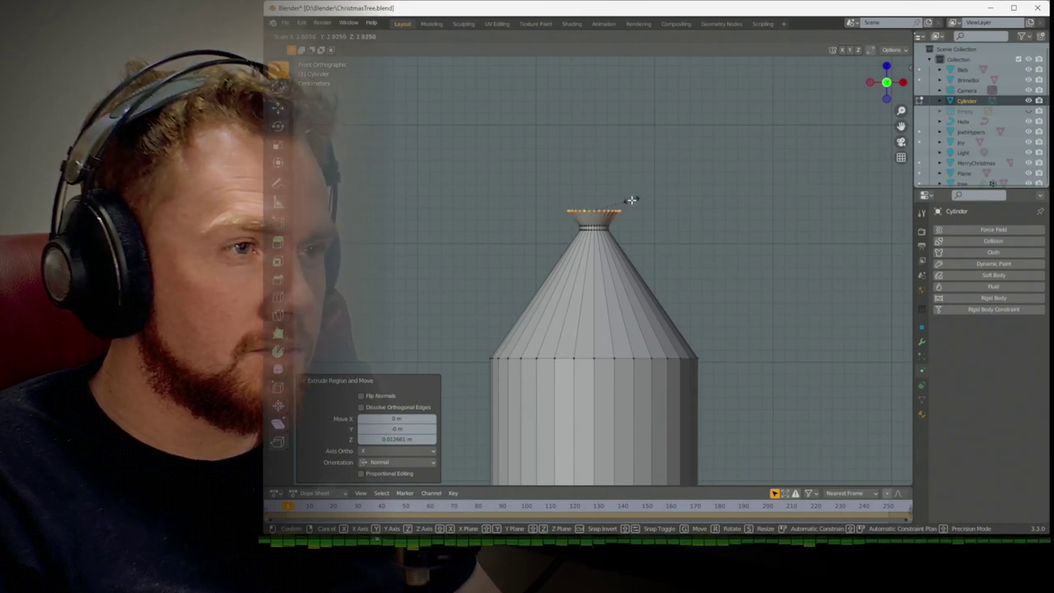
left_click(631, 200)
key("e")
left_click(633, 164)
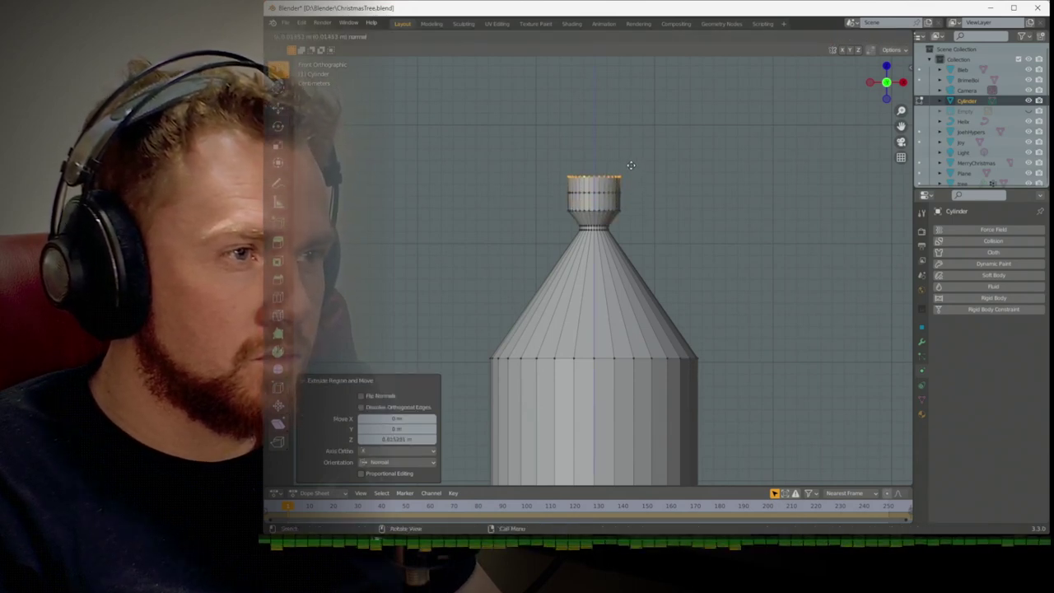
key("s")
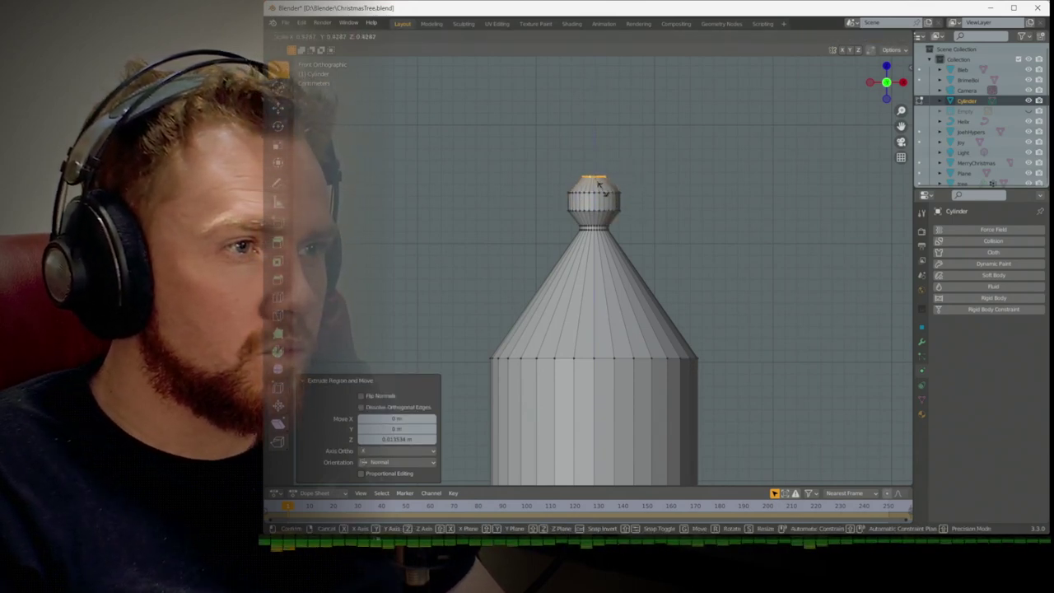
left_click(595, 189)
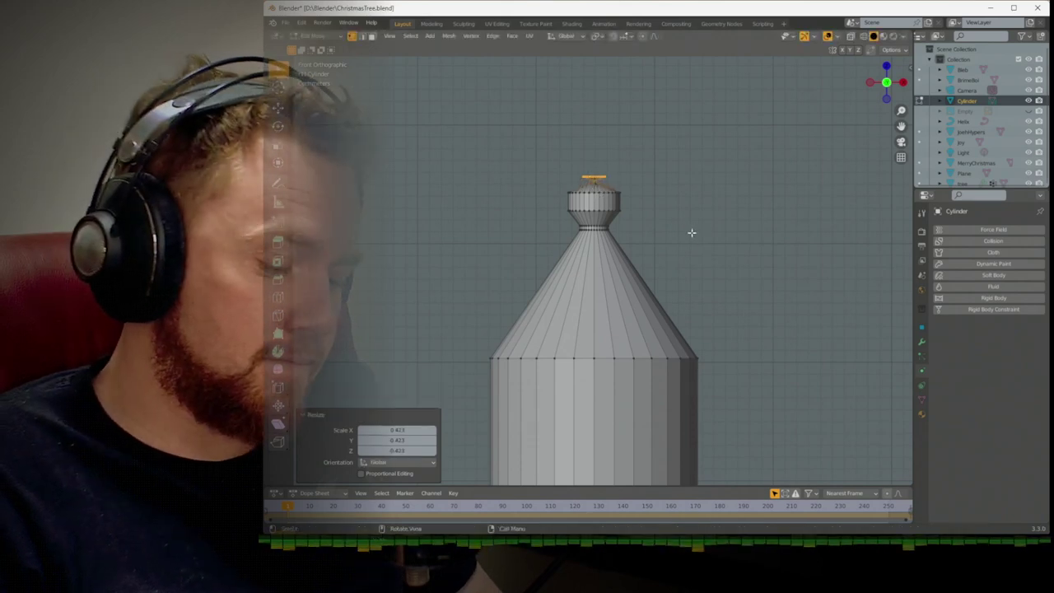
key("ctrl+z")
Close the knob by scaling its top ring to 0.1, and return to Object Mode
type("s0")
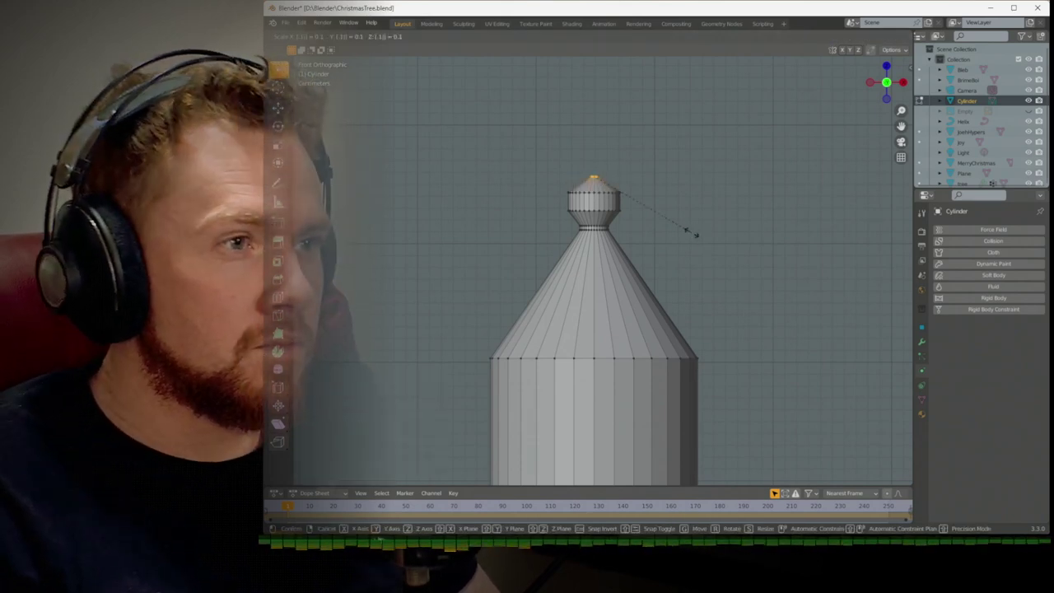
key("Return")
left_click(691, 233)
key("Tab")
Add a Subdivision Surface modifier to the cylinder ornament and expand its Advanced settings
scroll(705, 261, "down", 5)
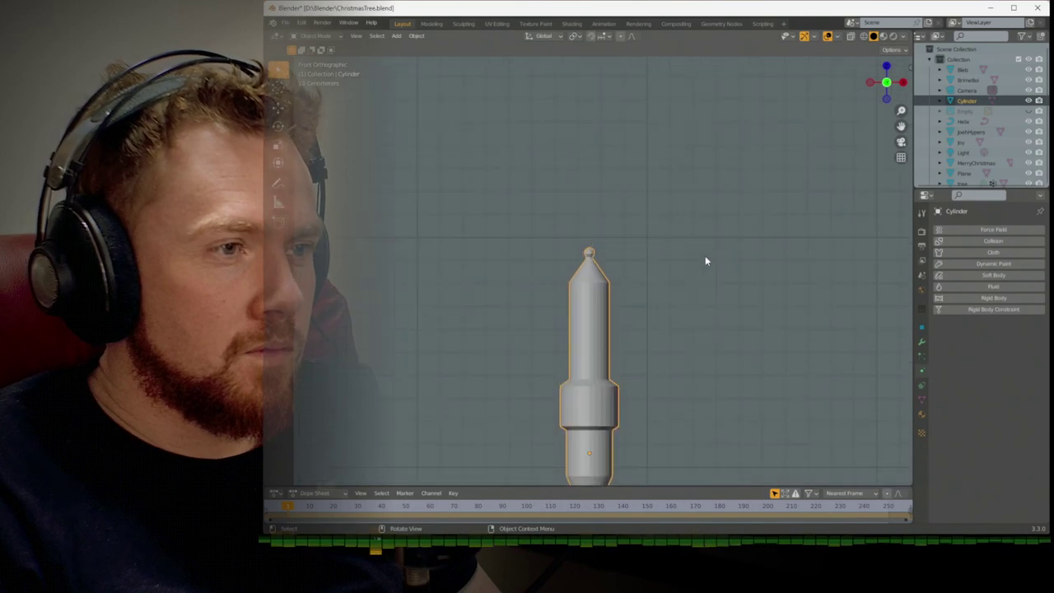
middle_click_drag(705, 261, 640, 259)
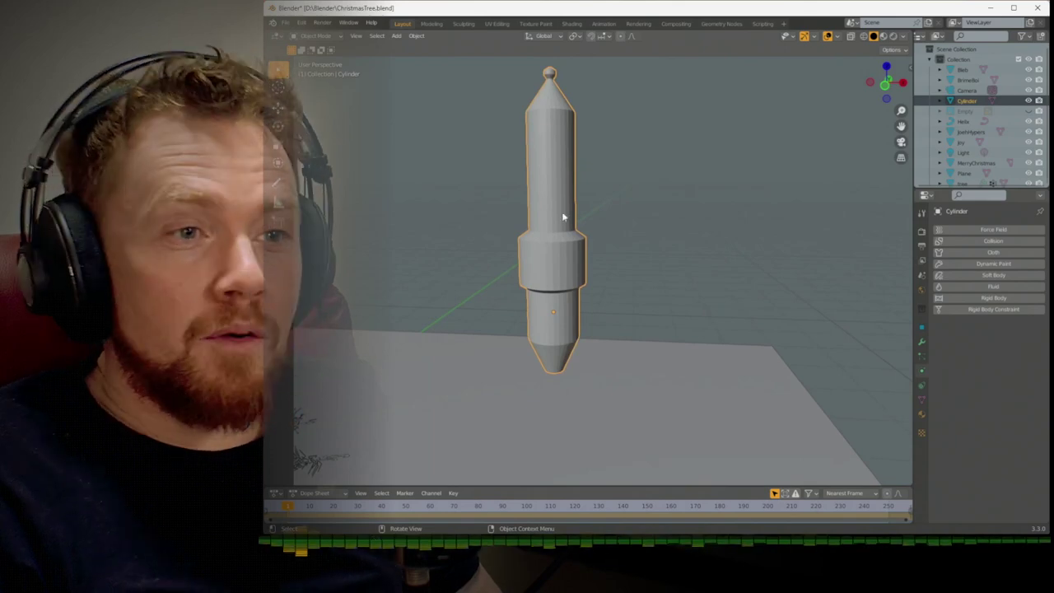
left_click(921, 344)
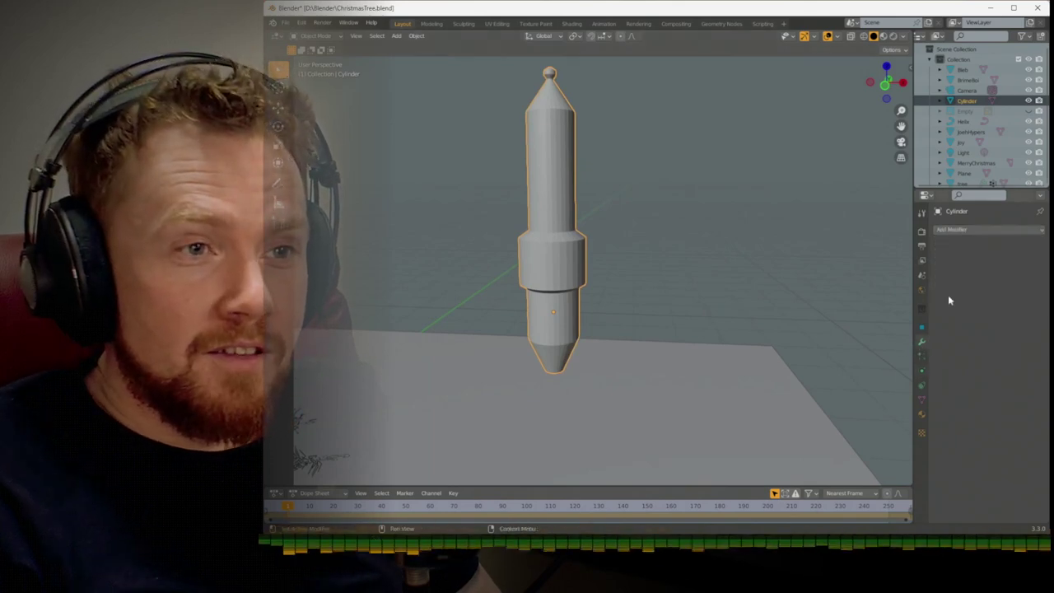
left_click(957, 231)
left_click(931, 231)
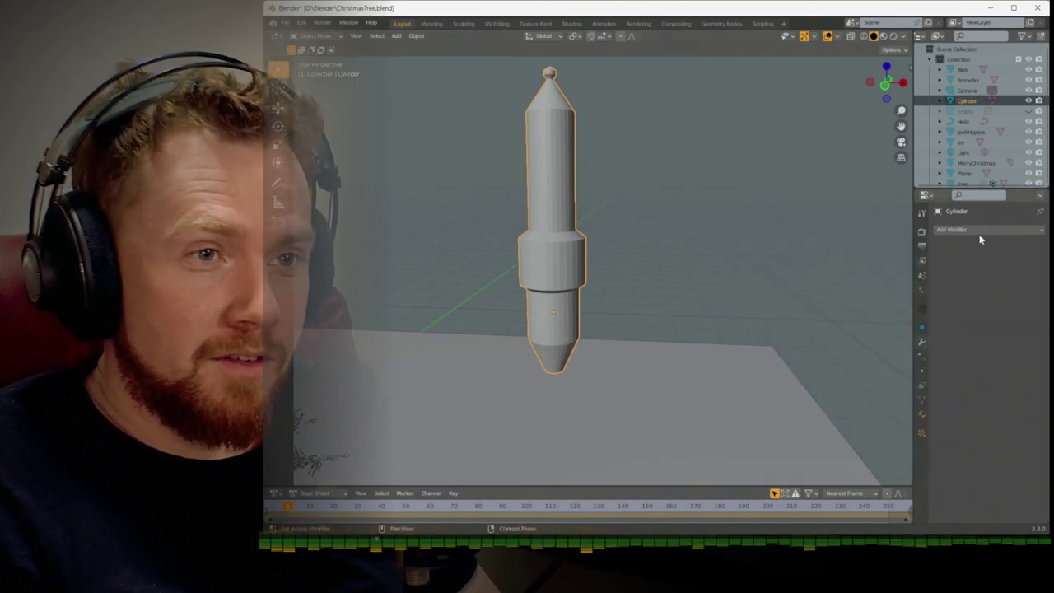
left_click(980, 231)
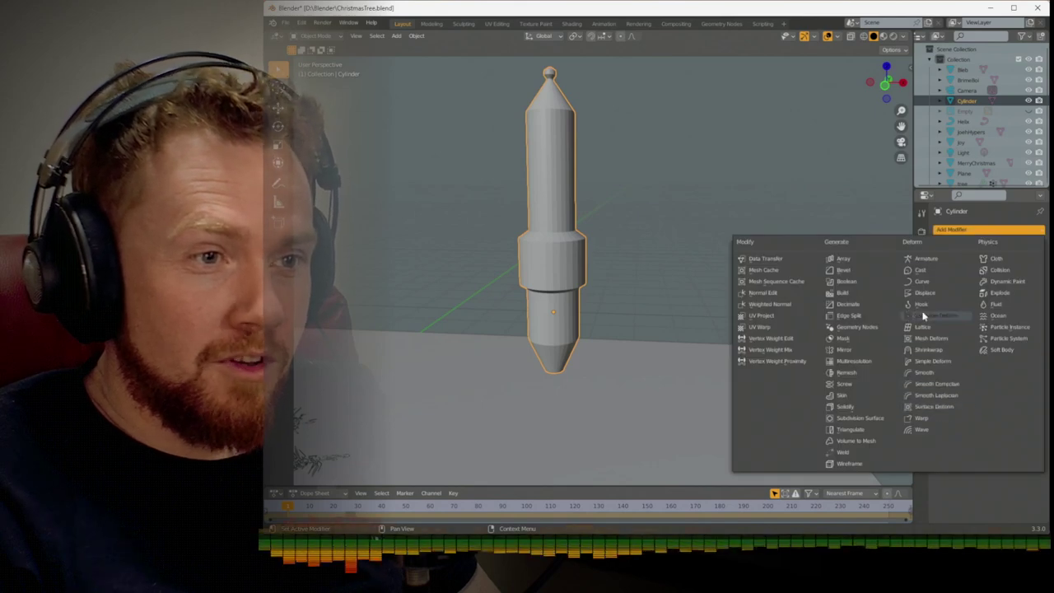
left_click(873, 419)
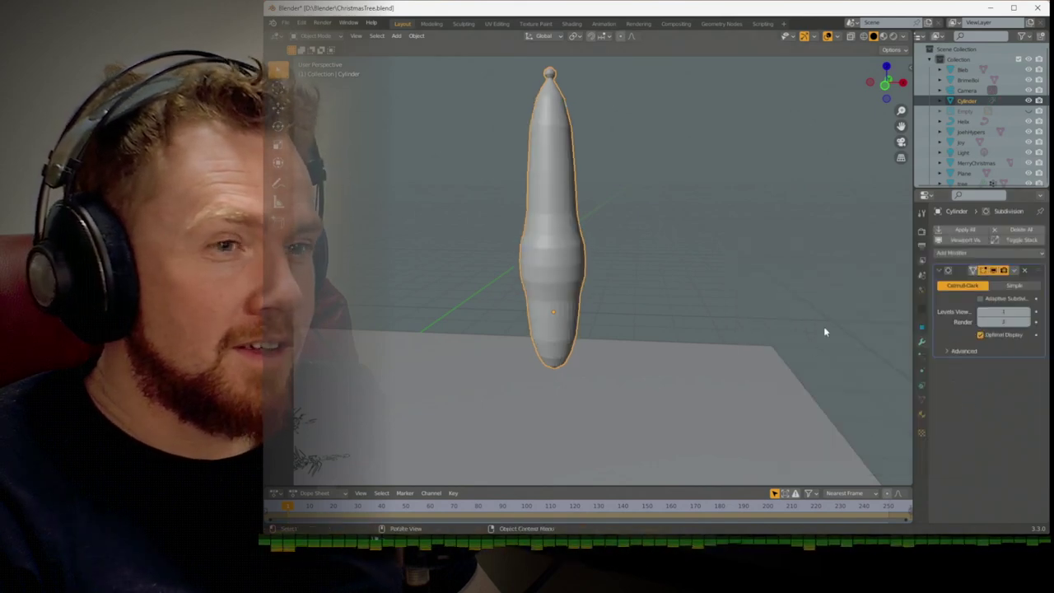
left_click(946, 351)
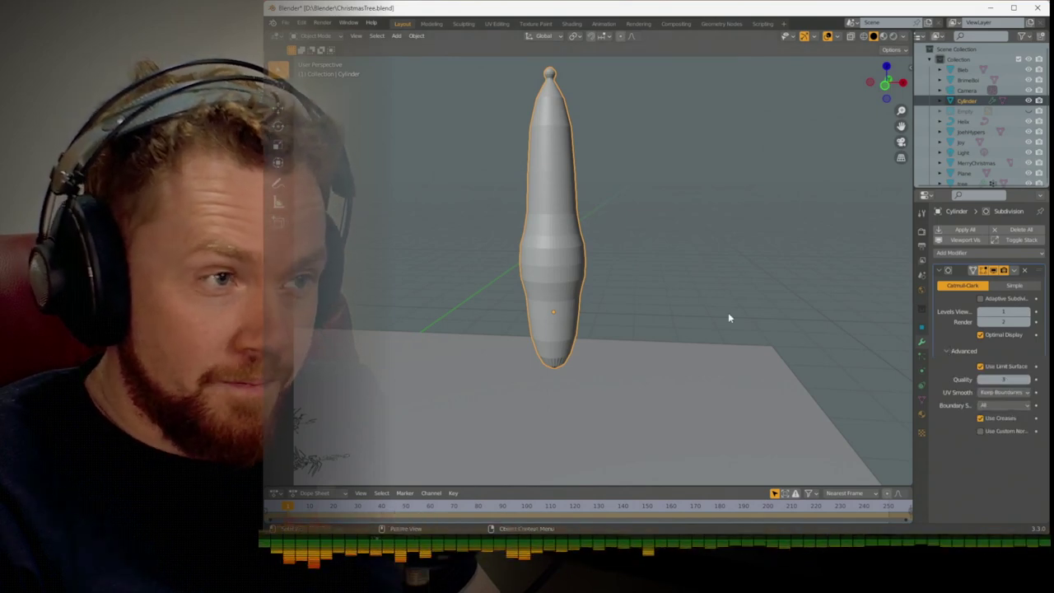
In Edit Mode, select the upper and lower rings of the wide middle band and give their edges a crease of 1
key("Tab")
left_click(562, 240, "alt")
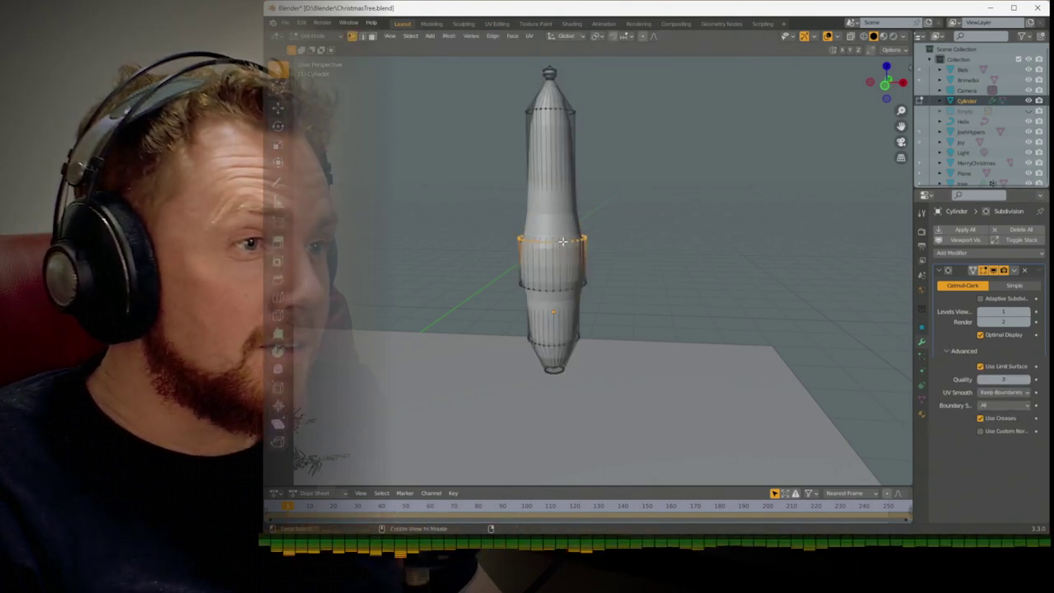
left_click(566, 288, "alt+shift")
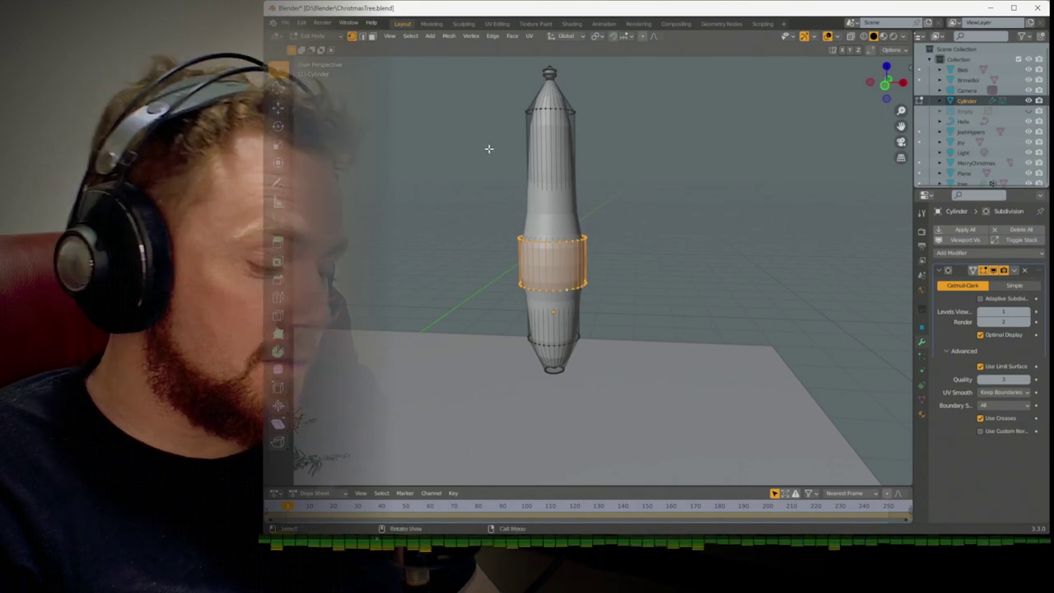
key("alt+s")
key("1")
key("Return")
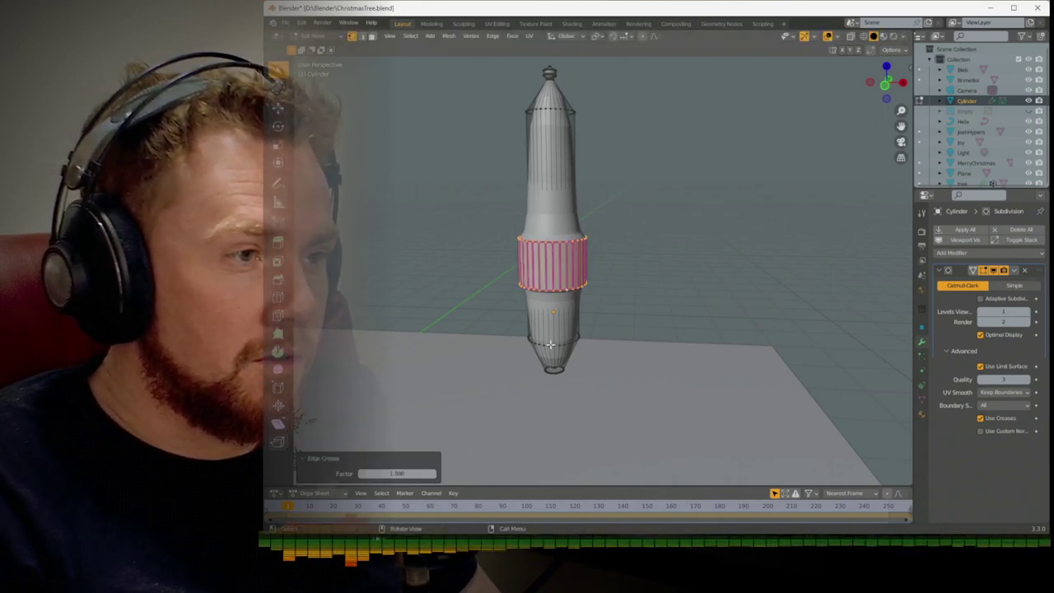
Frame the ornament's selected geometry in the front orthographic view and clear the selection
left_click_drag(576, 358, 602, 323)
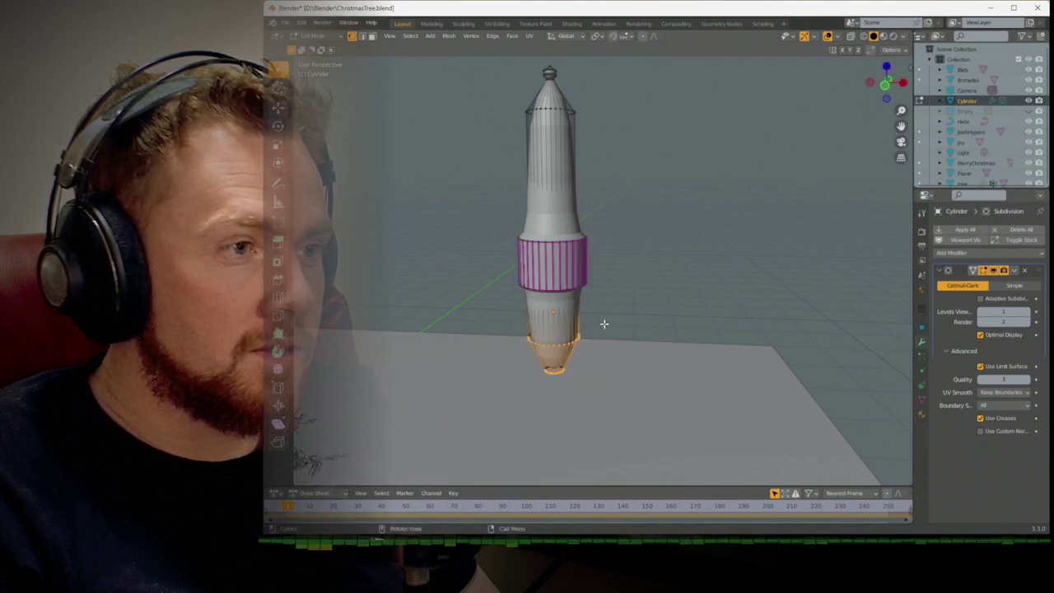
key("ctrl+KP_Add")
key("ctrl+l")
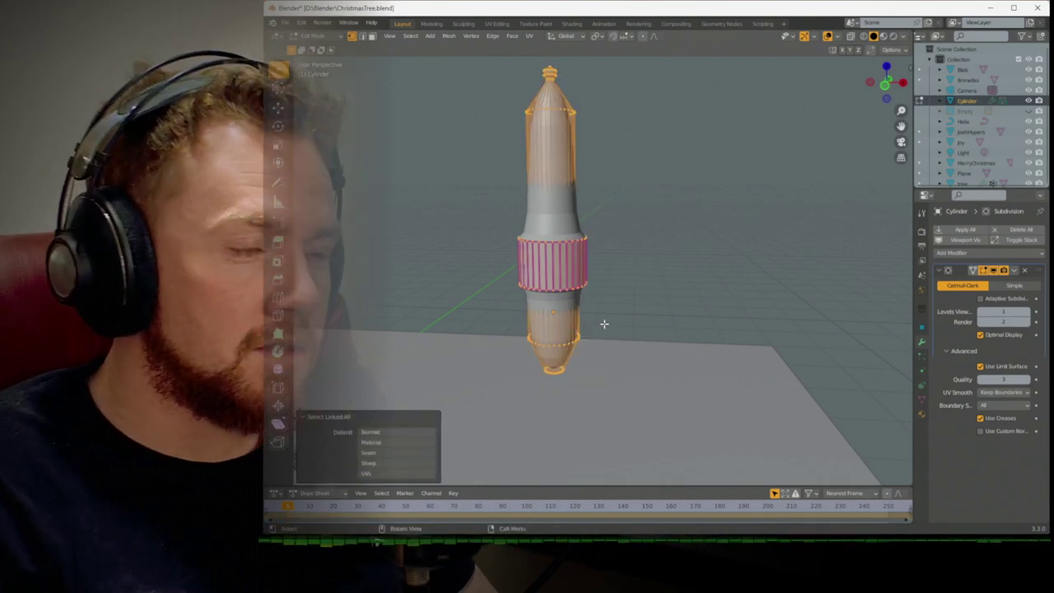
key("KP_1")
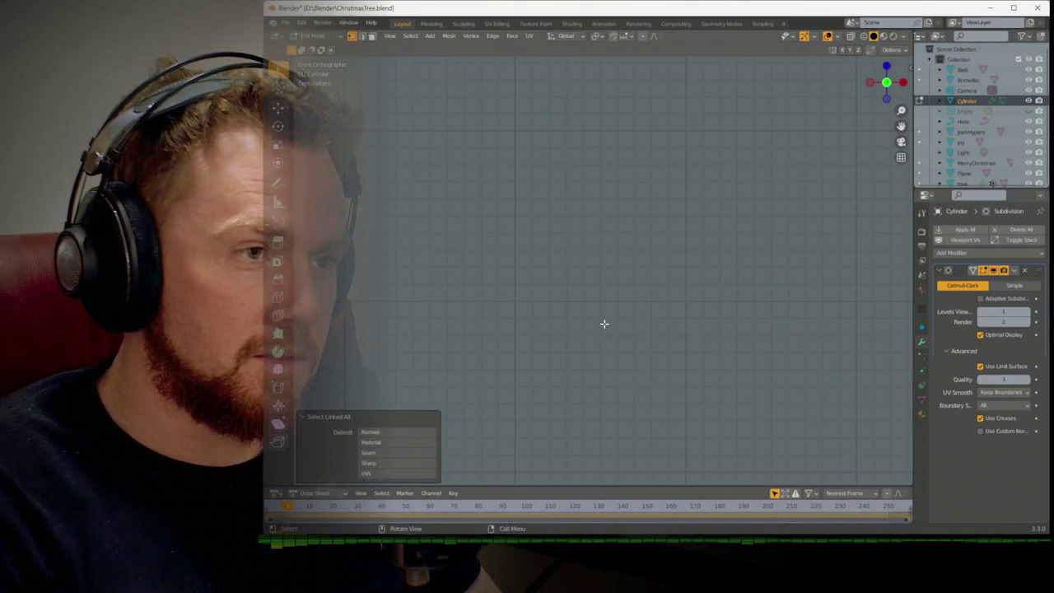
key("Home")
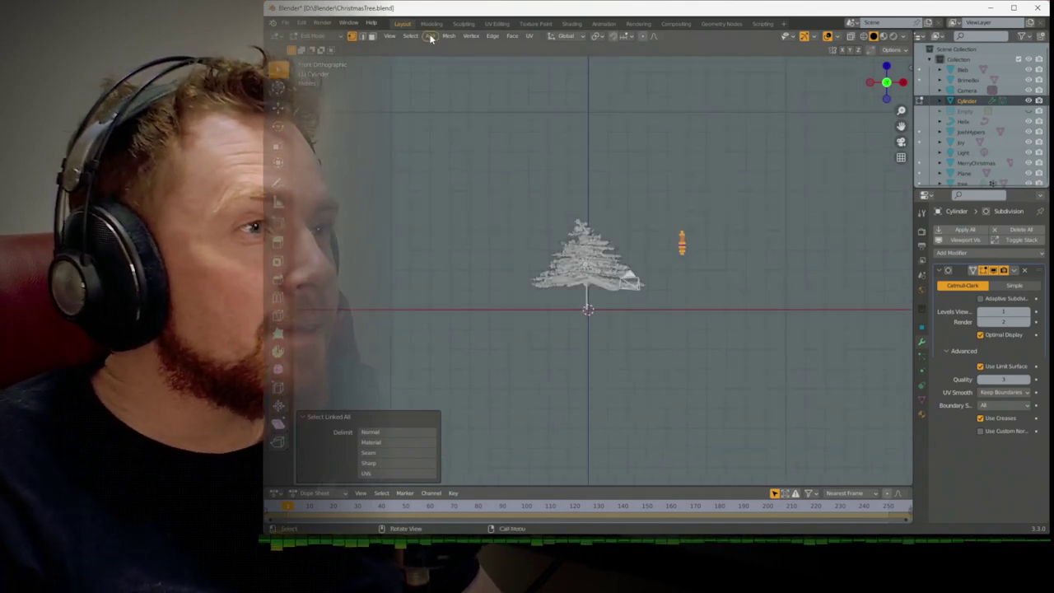
left_click(391, 37)
mouse_move(424, 175)
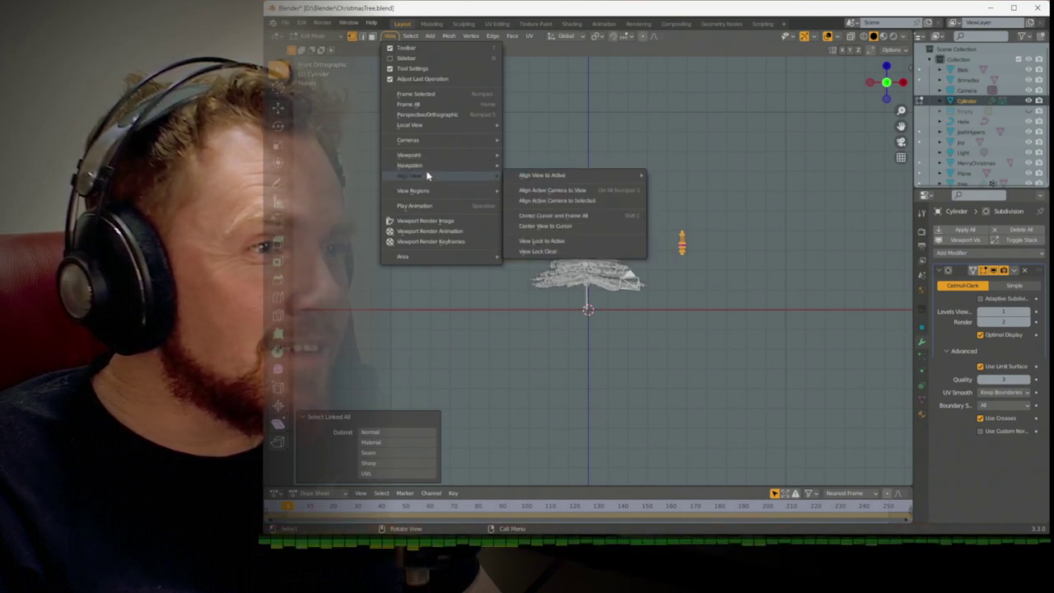
mouse_move(428, 154)
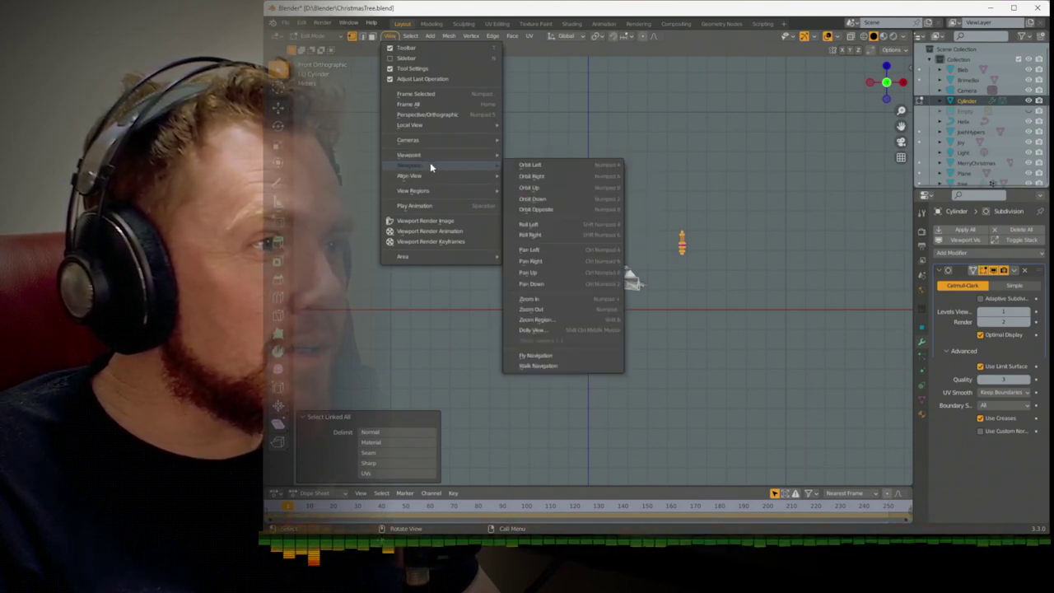
mouse_move(431, 125)
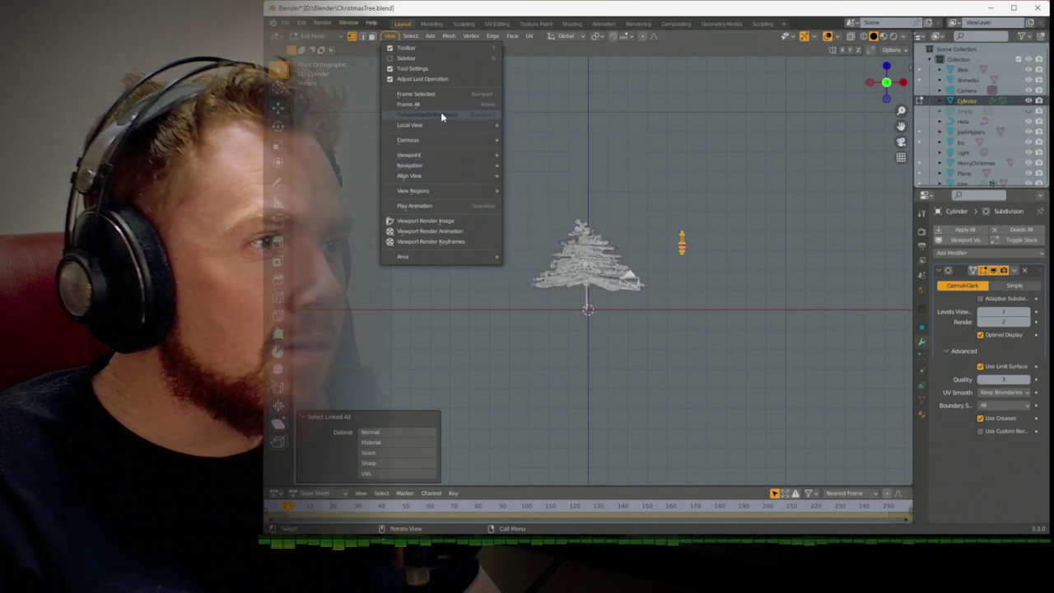
left_click(445, 94)
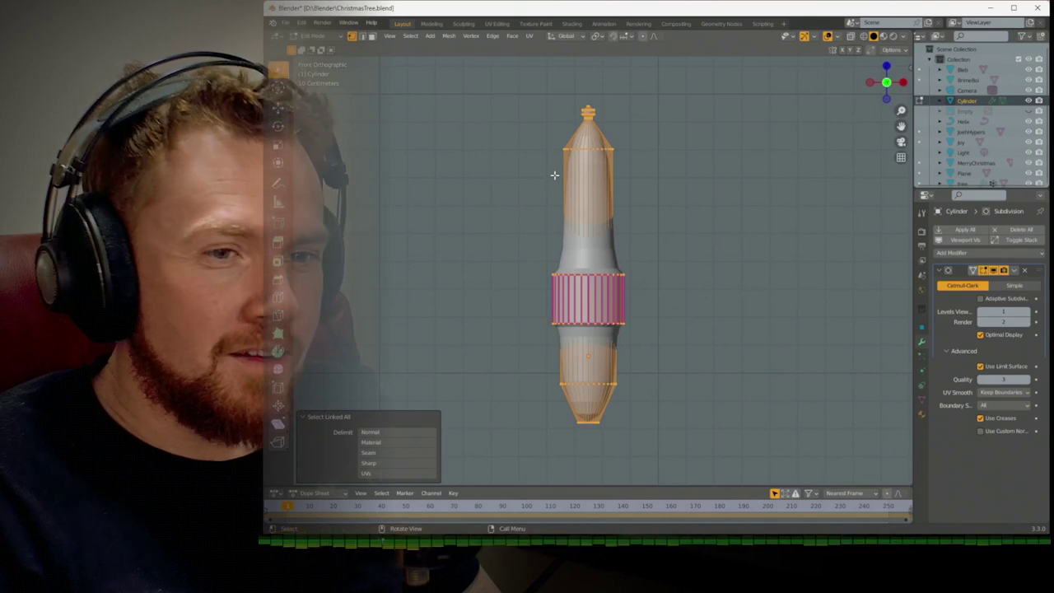
key("alt+a")
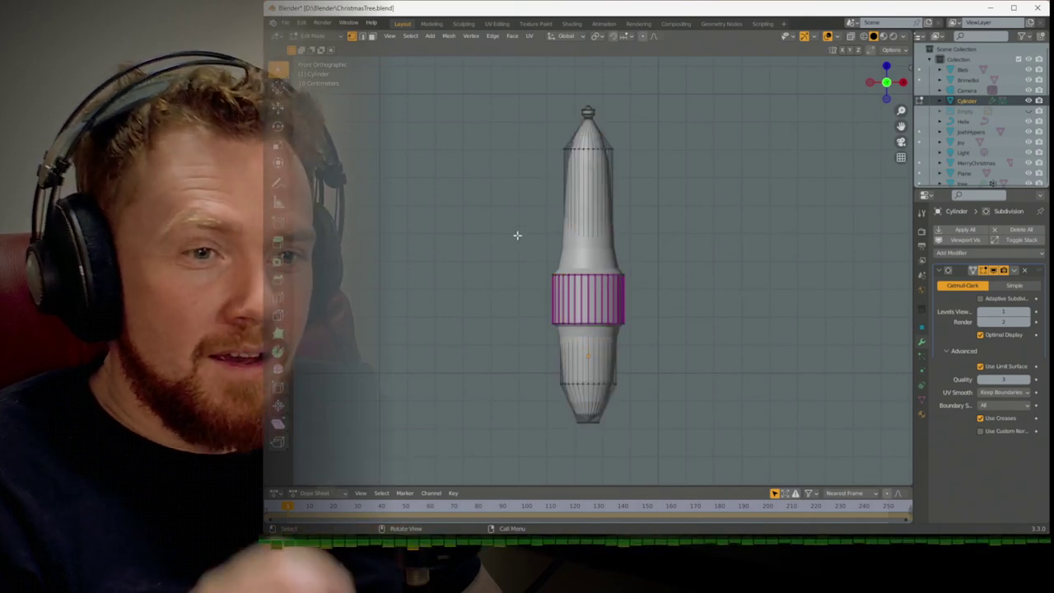
With X-ray on, crease the ring at the base of the upper shaft and the ring at its top shoulder
left_click_drag(522, 229, 652, 265)
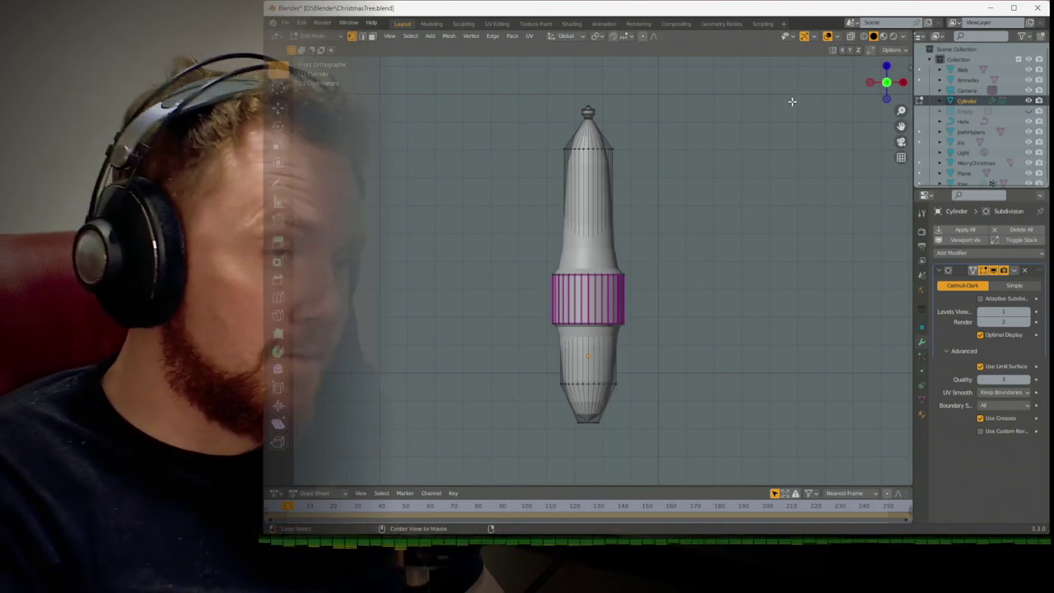
key("alt+z")
left_click_drag(551, 264, 645, 271)
key("g")
key("x")
key("Return")
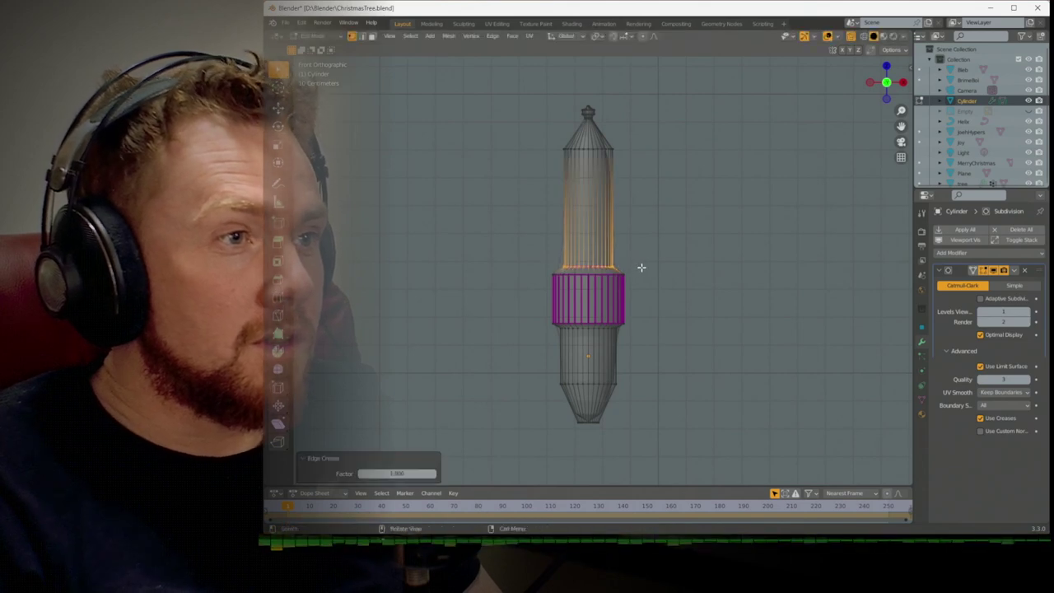
left_click_drag(558, 150, 635, 168)
key("shift+e")
type("1")
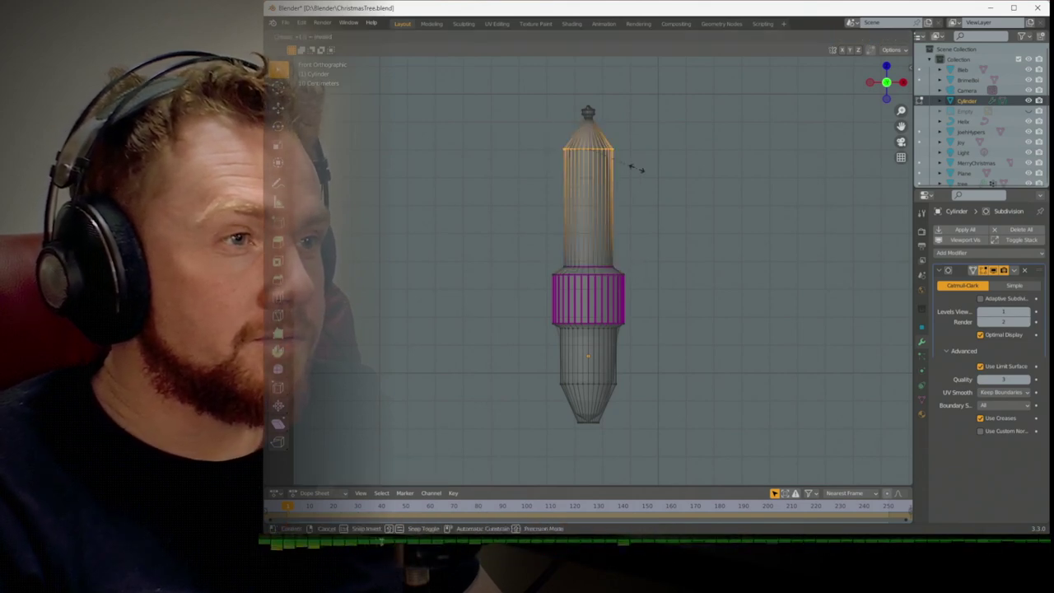
left_click(636, 168)
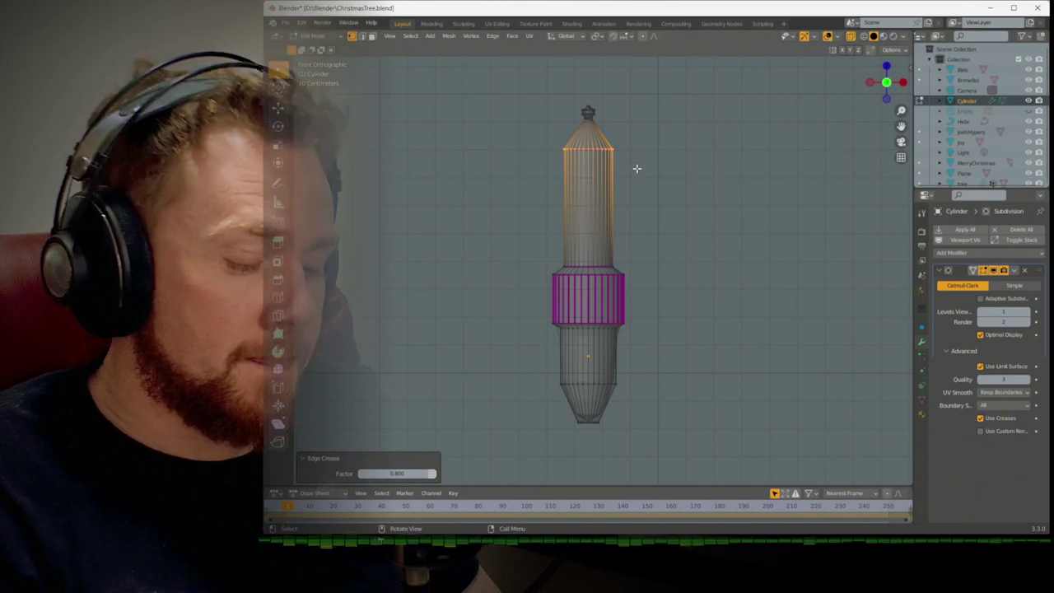
Check the smoothed ornament's silhouette in solid shading with overlays hidden and X-ray off, and show the overlays again
key("Tab")
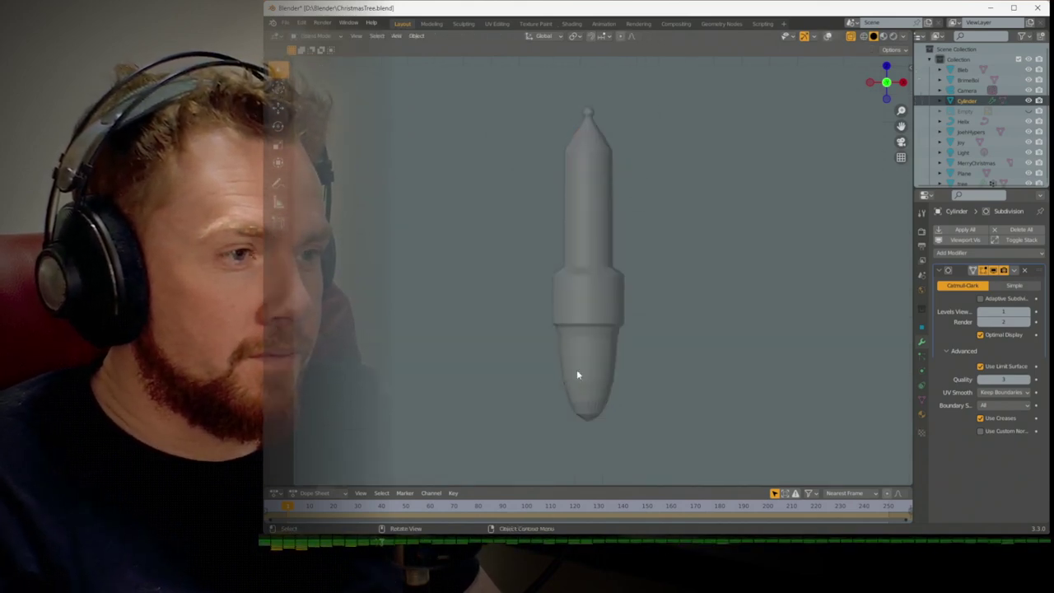
key("Tab")
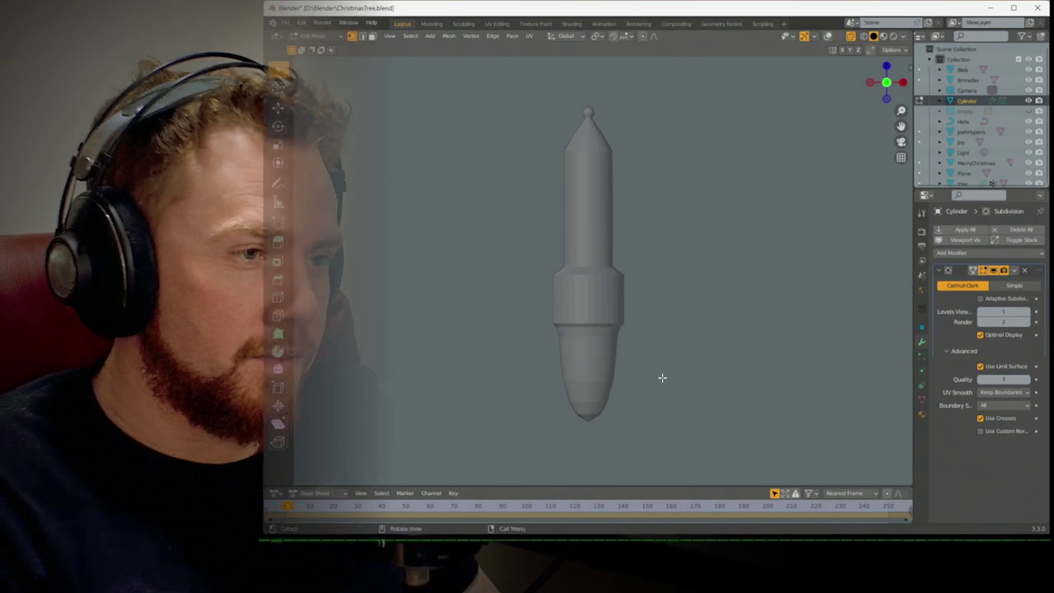
key("alt+z")
key("z")
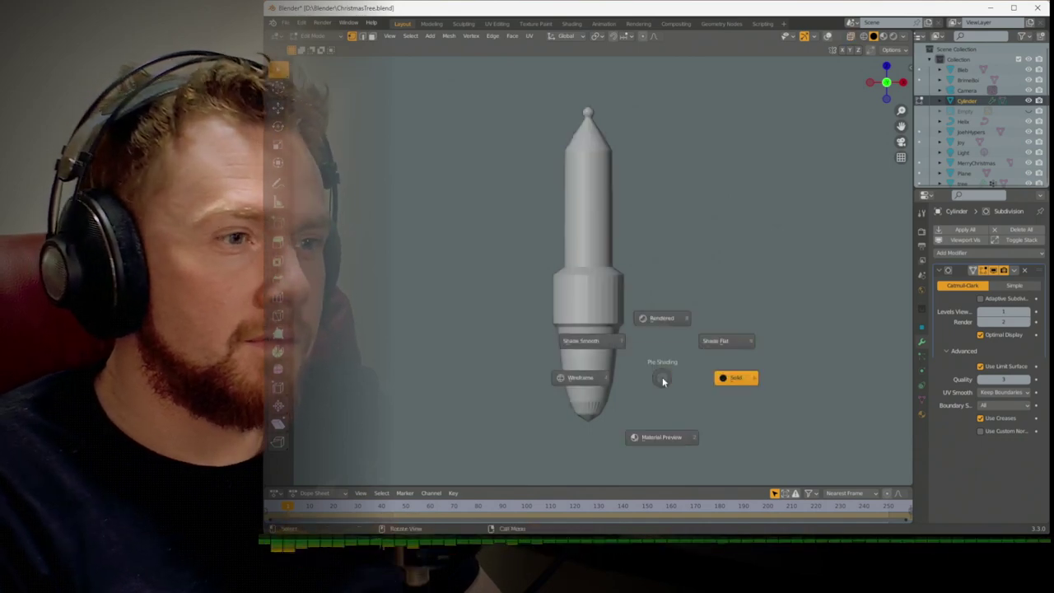
key("Escape")
scroll(662, 378, "down", 7)
scroll(662, 377, "up", 4)
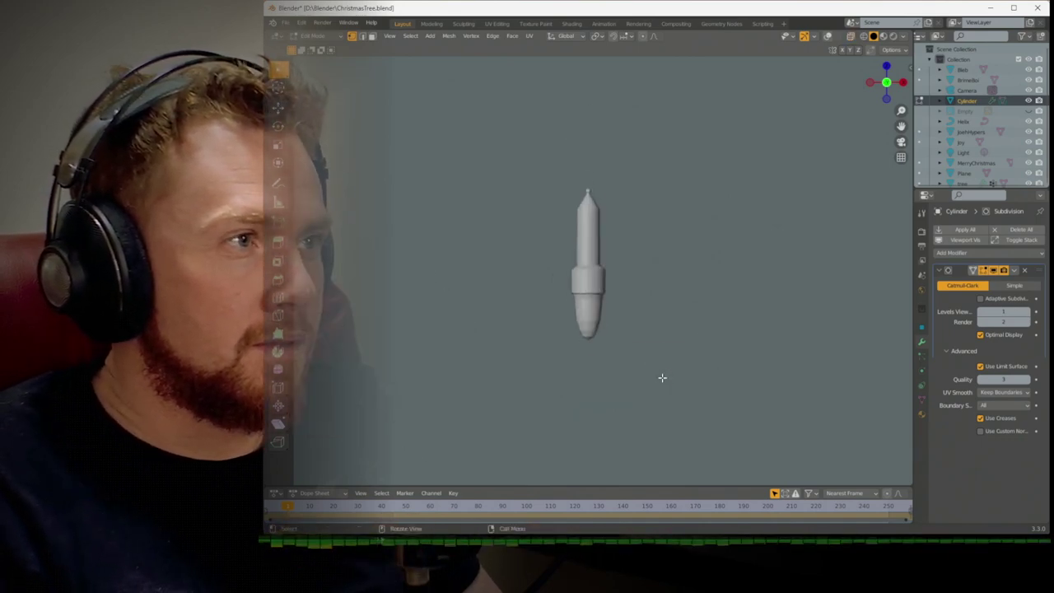
scroll(636, 316, "up", 3)
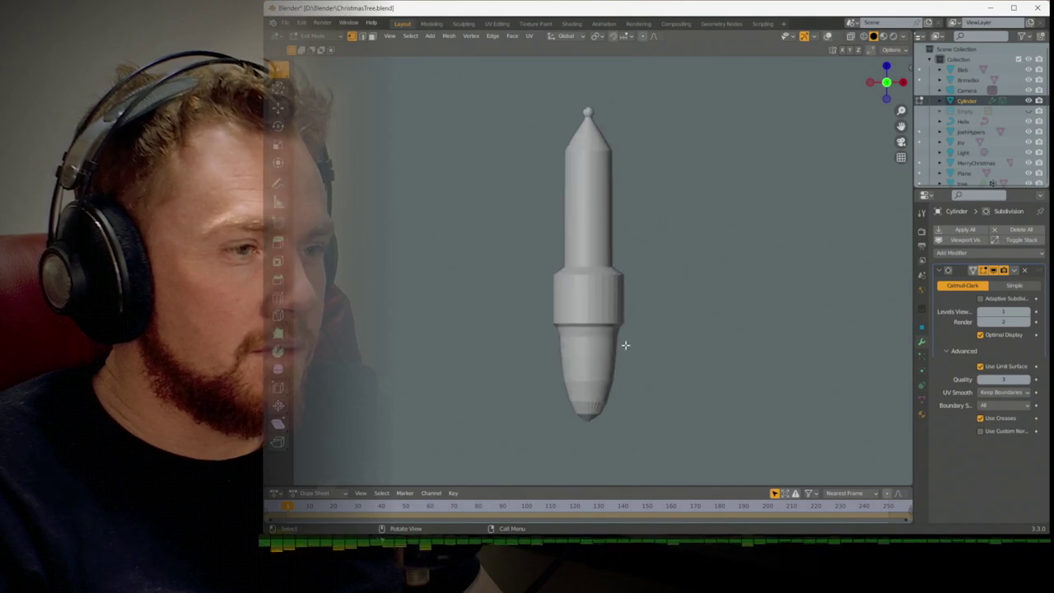
left_click(828, 38)
Try creasing the whole lower tapered section at once and check the result in Object Mode
left_click_drag(562, 416, 647, 437)
left_click_drag(639, 368, 517, 404, "shift")
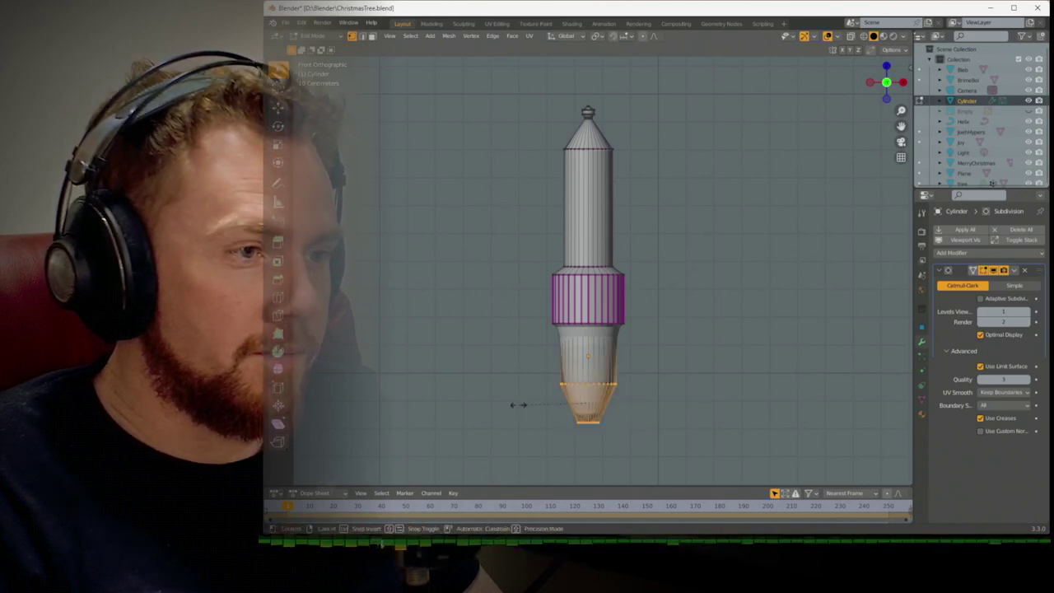
left_click(517, 404)
key("Tab")
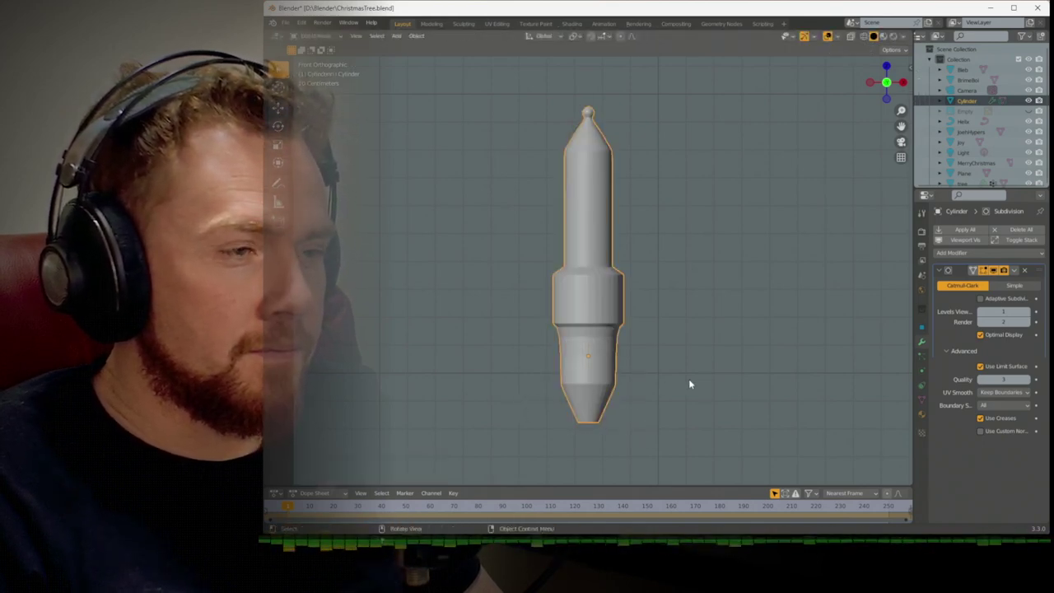
key("Tab")
Crease the ring above the lower taper and the ring at the bottom tip to 1, and return to Object Mode
key("Tab")
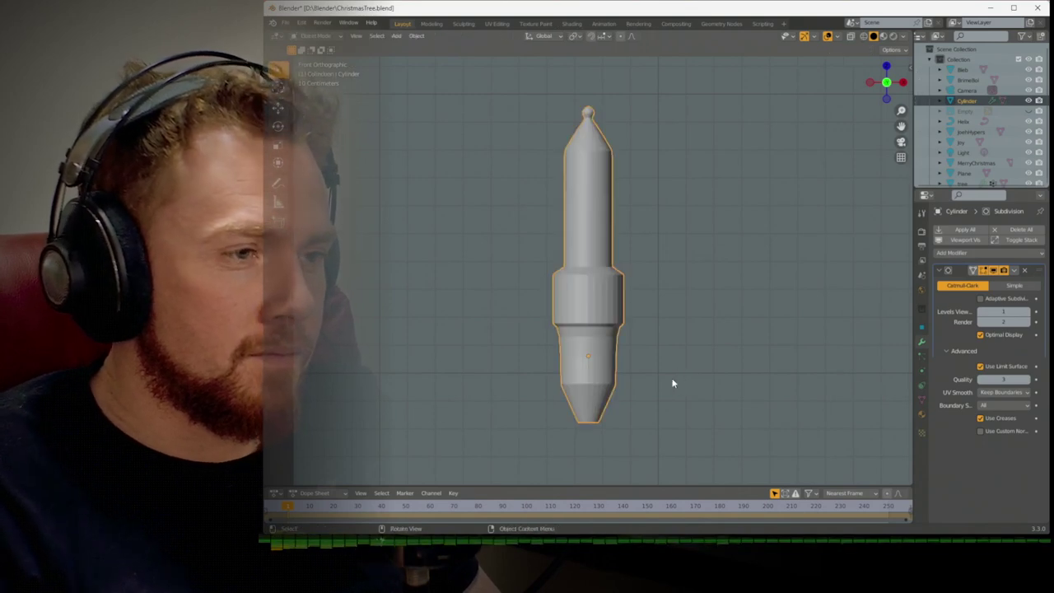
key("Tab")
left_click_drag(536, 374, 666, 395)
key("shift+e")
right_click(665, 395)
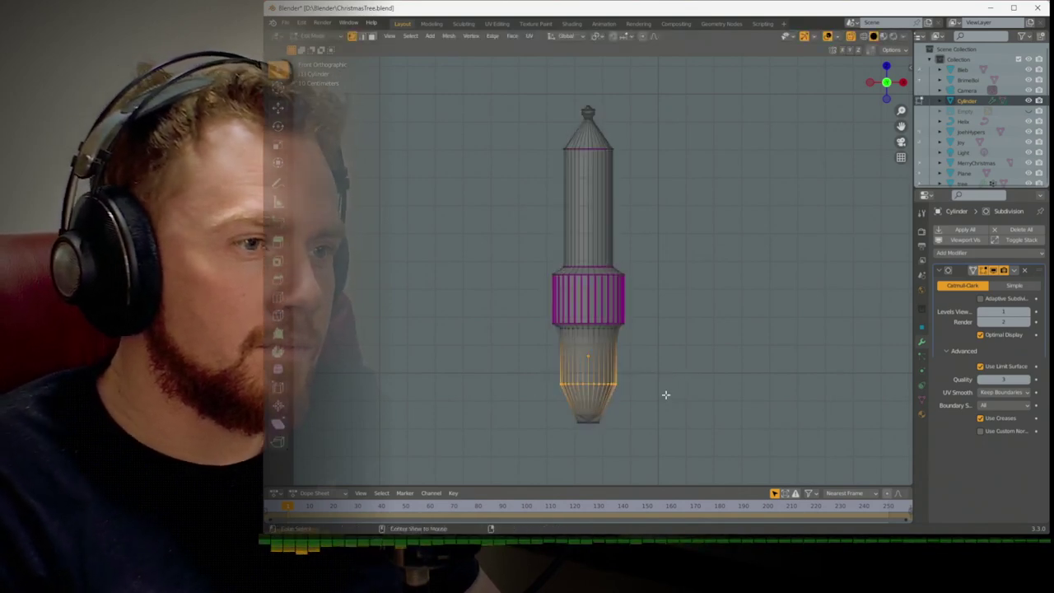
left_click_drag(544, 376, 659, 395)
key("shift+e")
type("1")
key("Return")
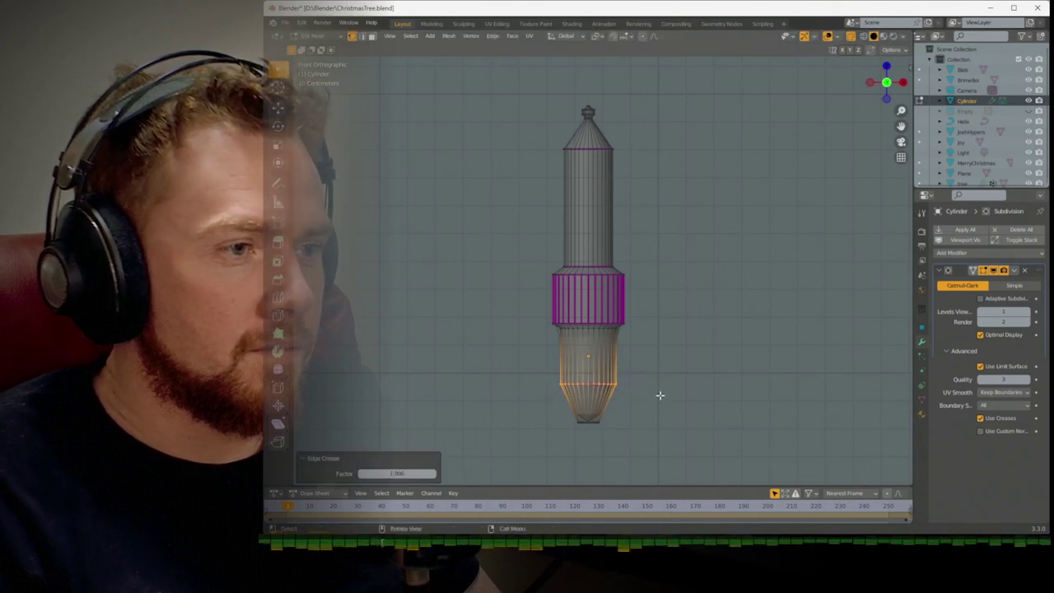
left_click_drag(560, 418, 623, 435)
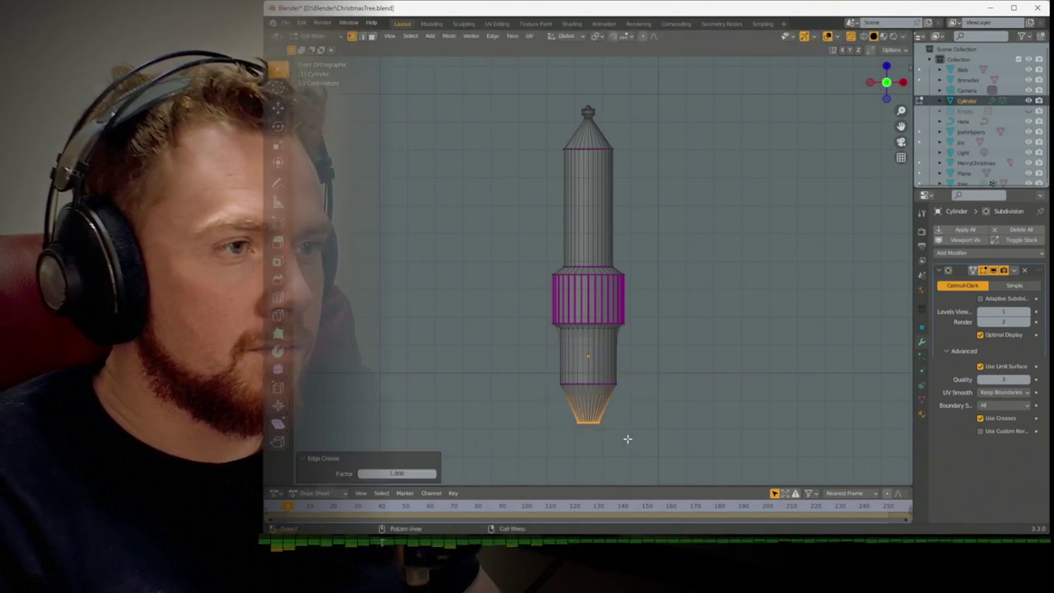
key("Tab")
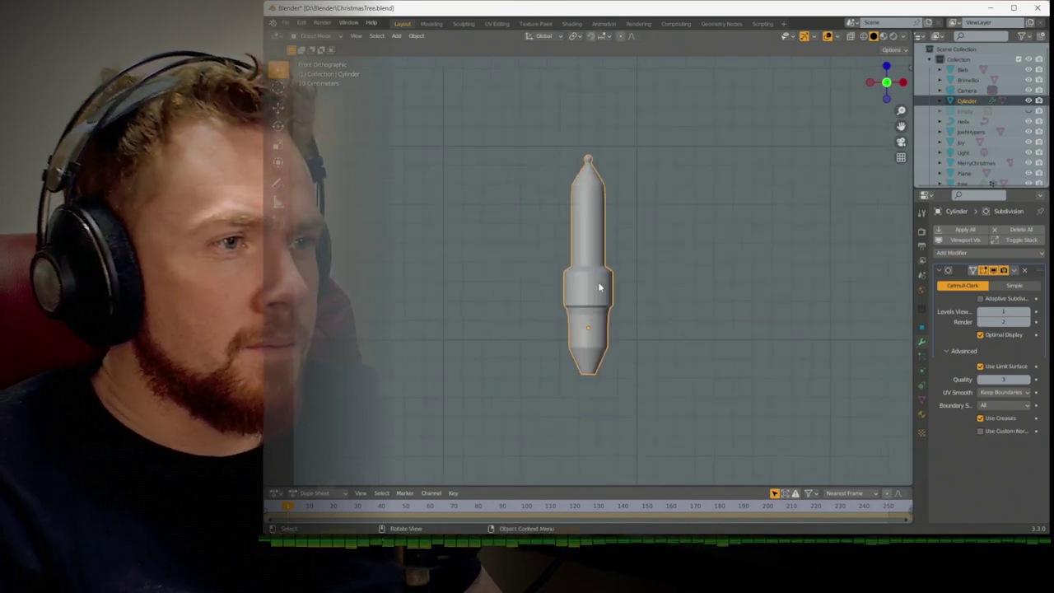
Apply smooth shading to the whole ornament in Object Mode
scroll(598, 287, "up", 3)
key("Tab")
key("Tab")
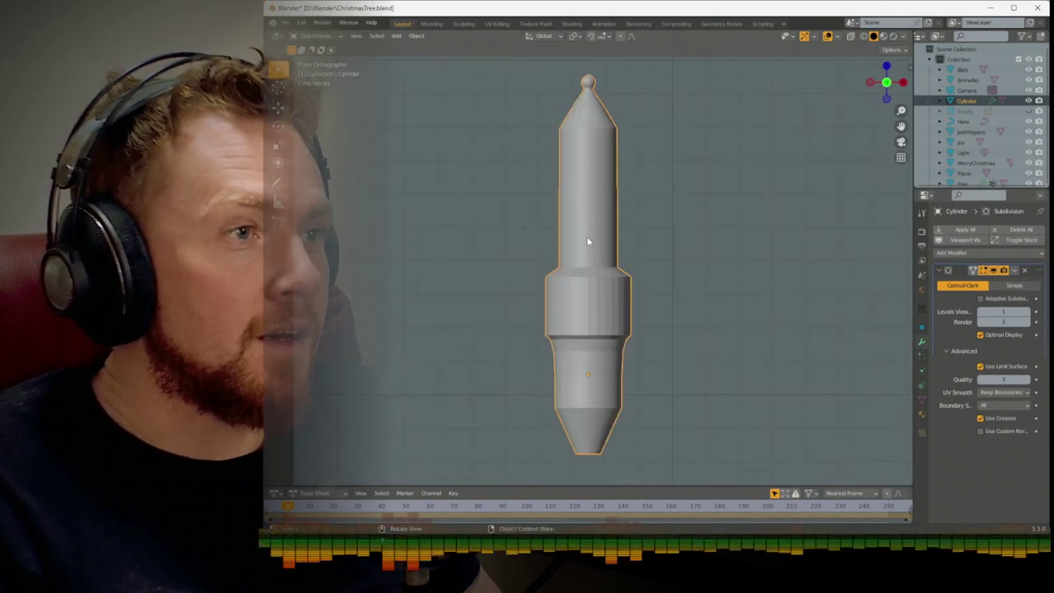
right_click(594, 153)
left_click(579, 126)
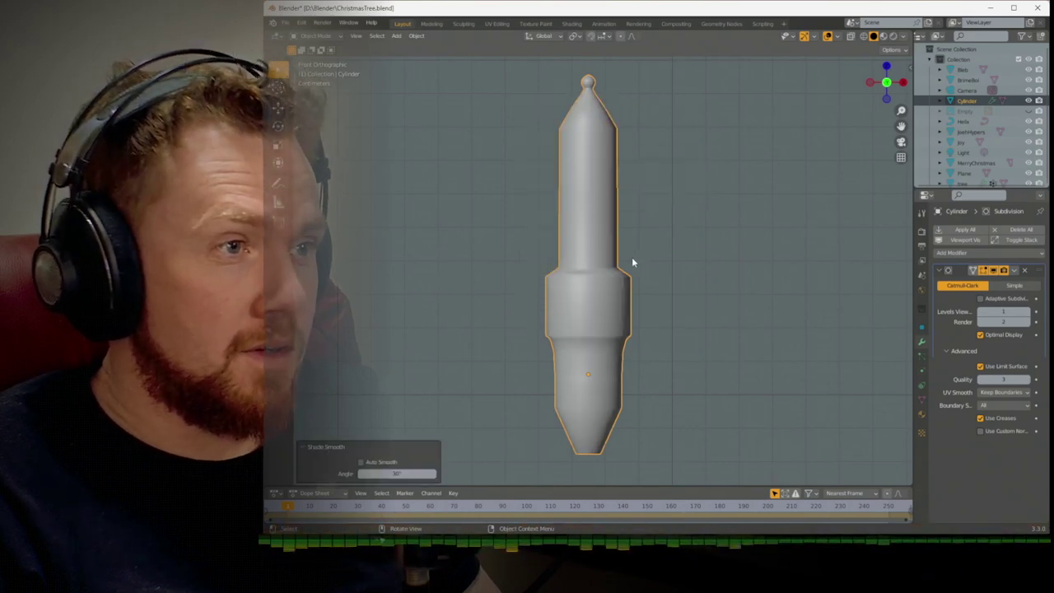
Select the upper shaft and cap in Edit Mode with X-ray on, and create a second material slot with a new material named Light
key("Tab")
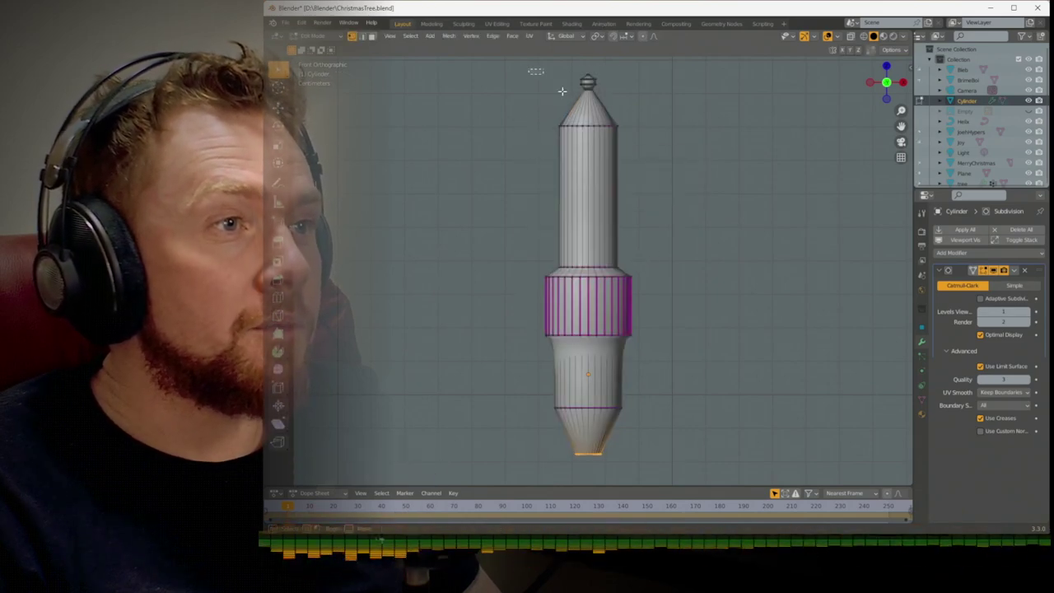
left_click_drag(528, 70, 682, 271)
key("alt+z")
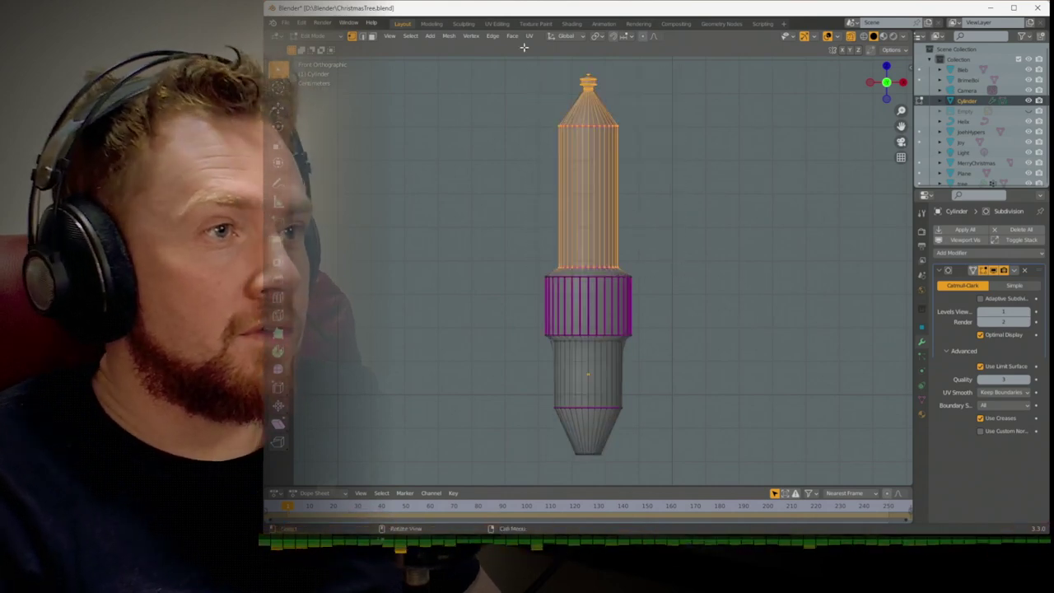
left_click_drag(538, 74, 664, 262)
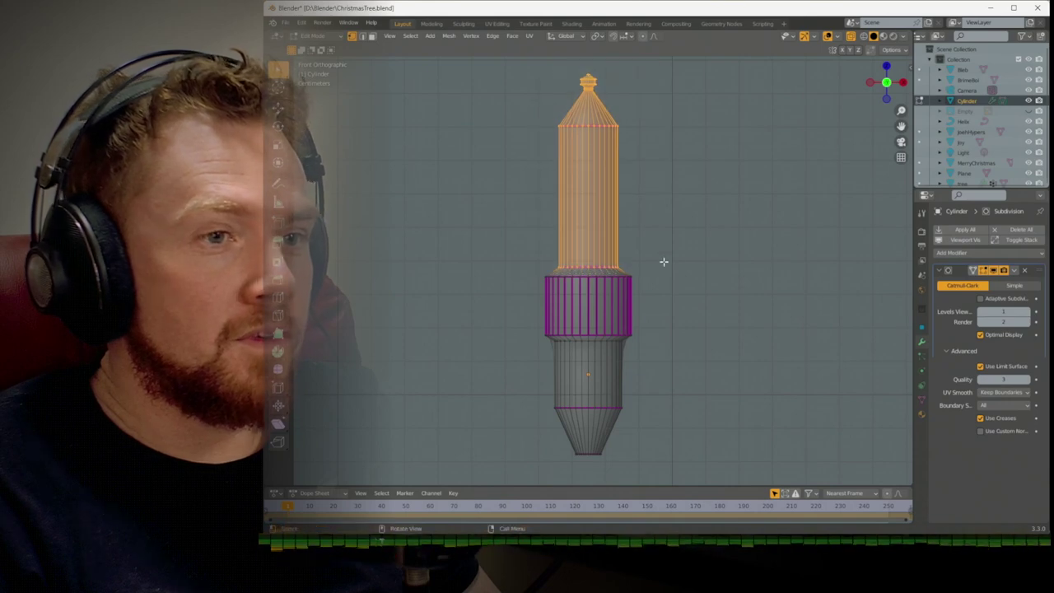
left_click(921, 415)
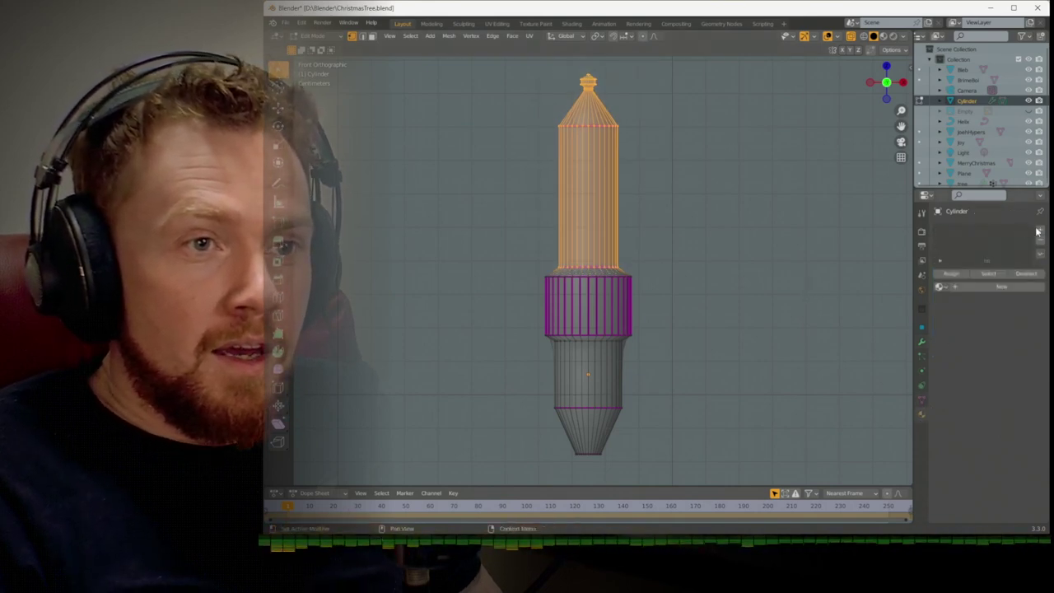
left_click(1039, 232)
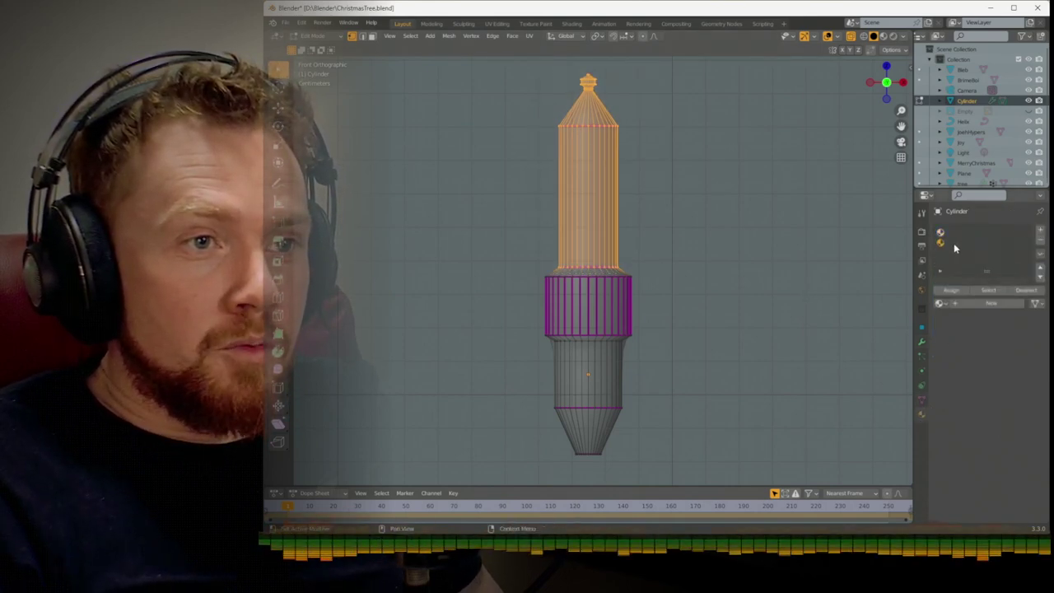
left_click(991, 303)
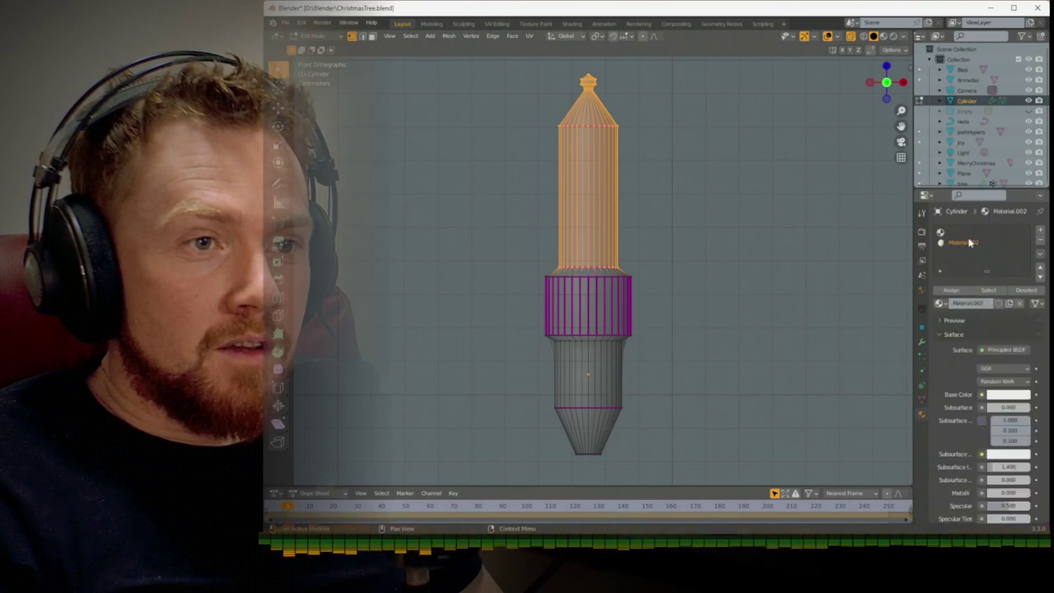
type("Light")
key("Return")
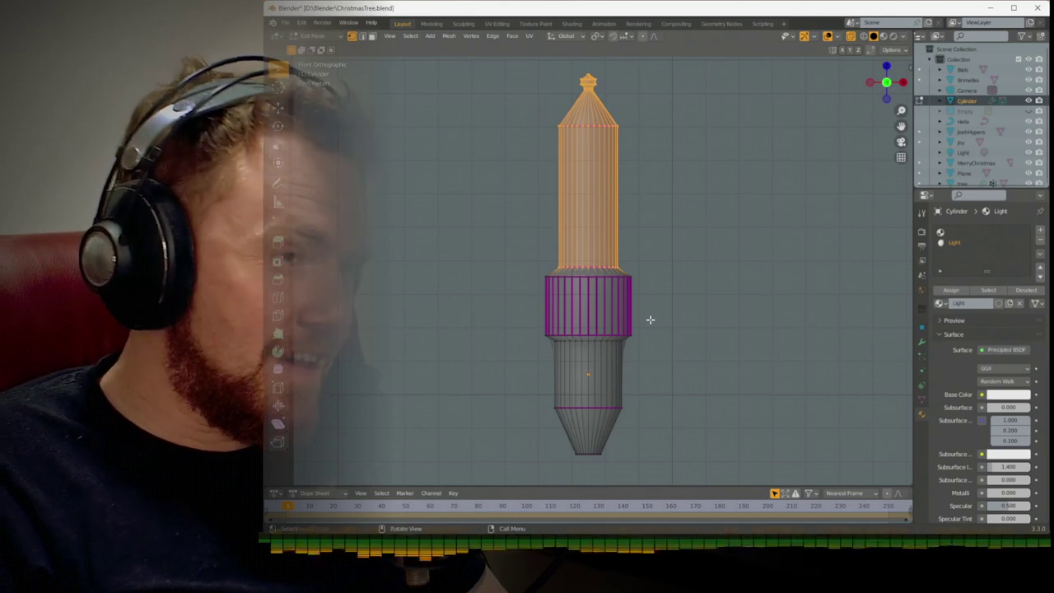
Invert the selection to the lower body, create a material named Holder in the first slot, and return to Object Mode
key("ctrl+i")
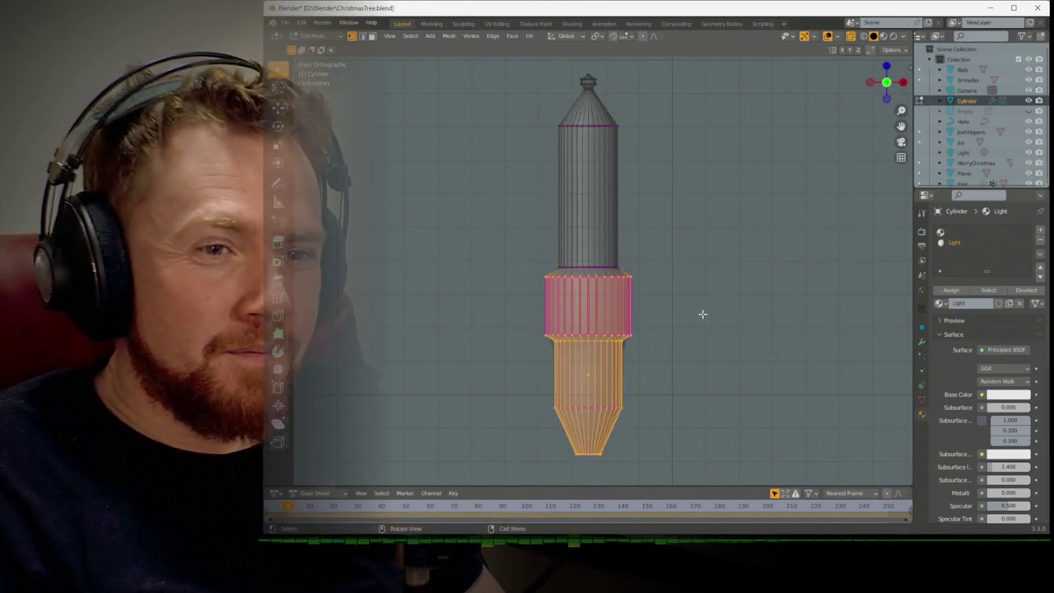
left_click(957, 233)
left_click(969, 304)
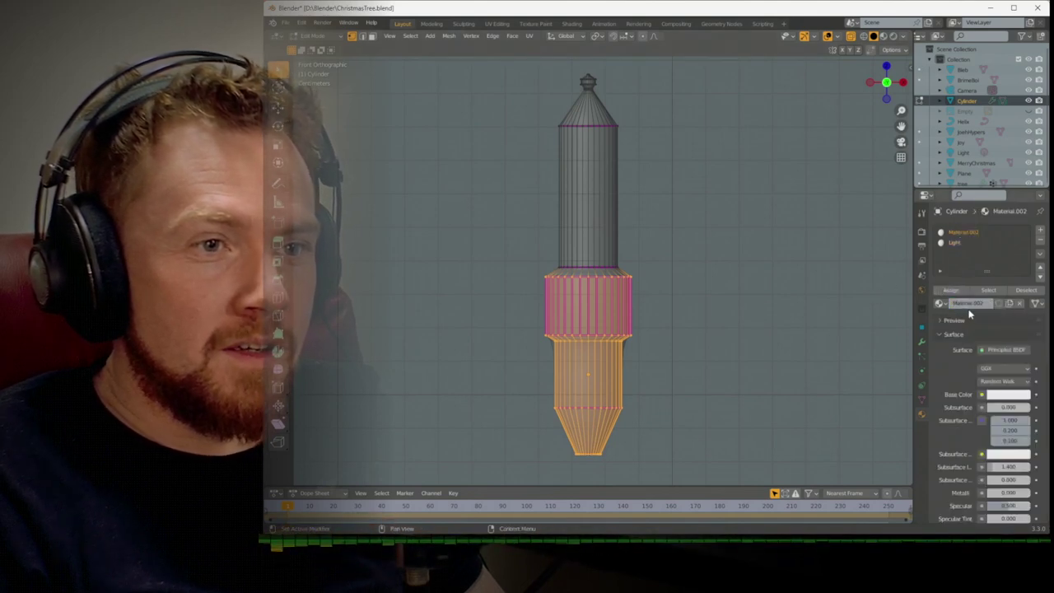
double_click(968, 304)
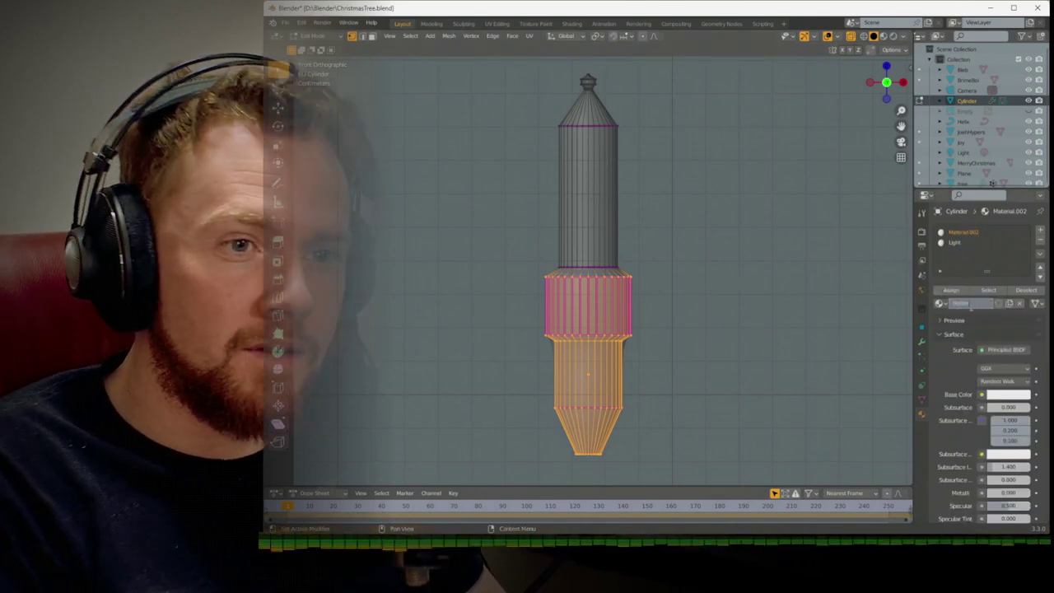
type("Holder")
key("Return")
key("Tab")
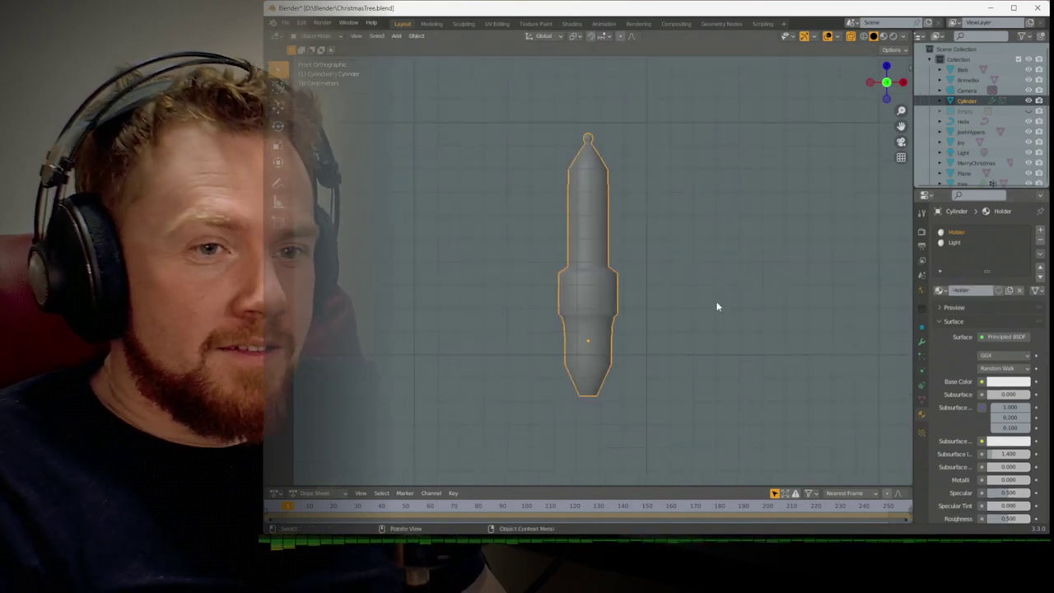
Look at the tree through the scene camera, return to the ornament, reselect it and turn X-ray off
scroll(716, 306, "down", 4)
key("KP_0")
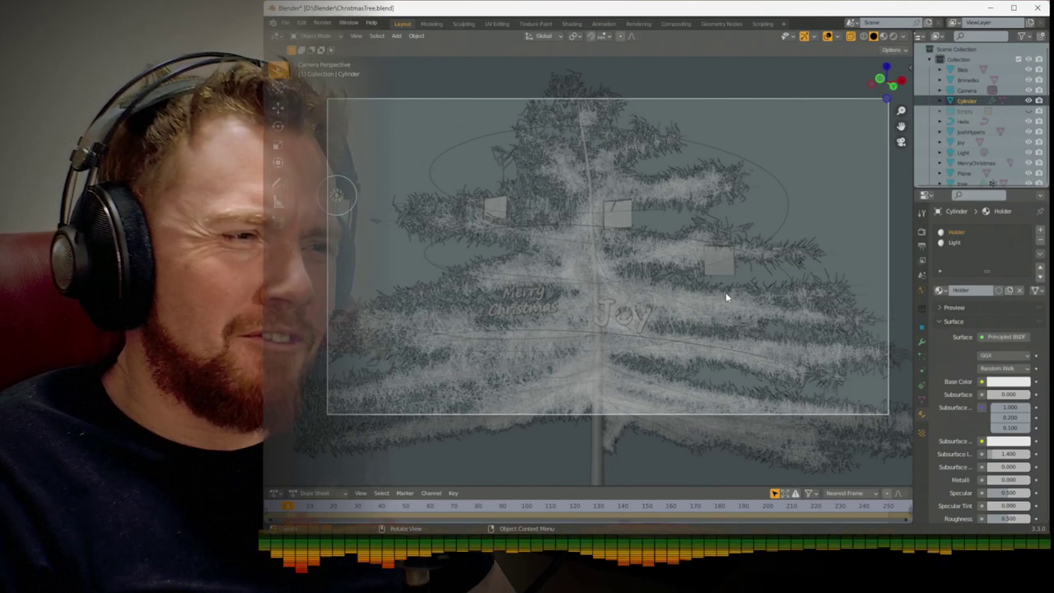
key("KP_0")
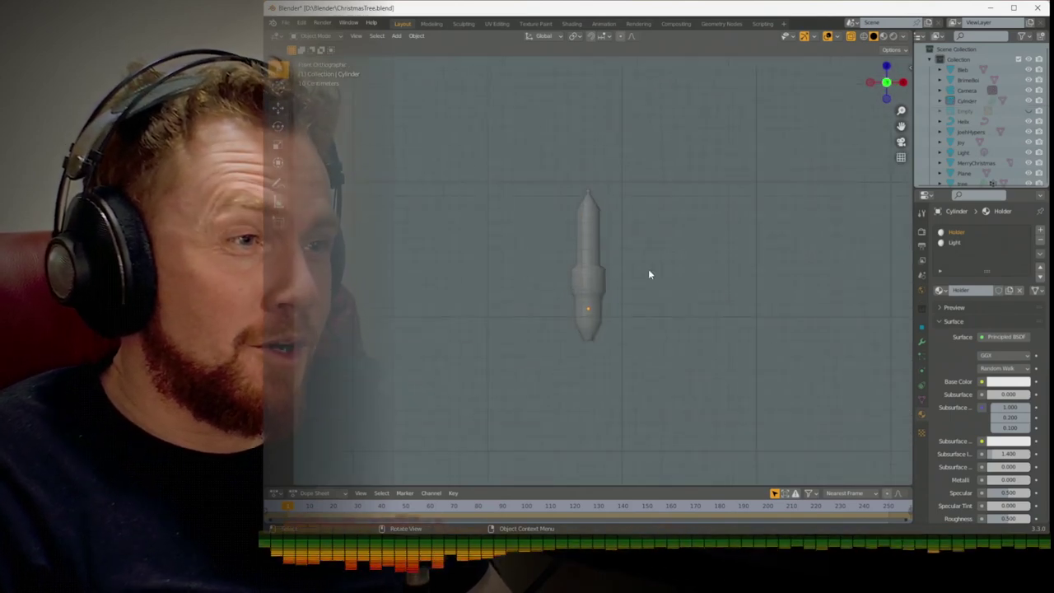
scroll(648, 269, "up", 4)
left_click(591, 274)
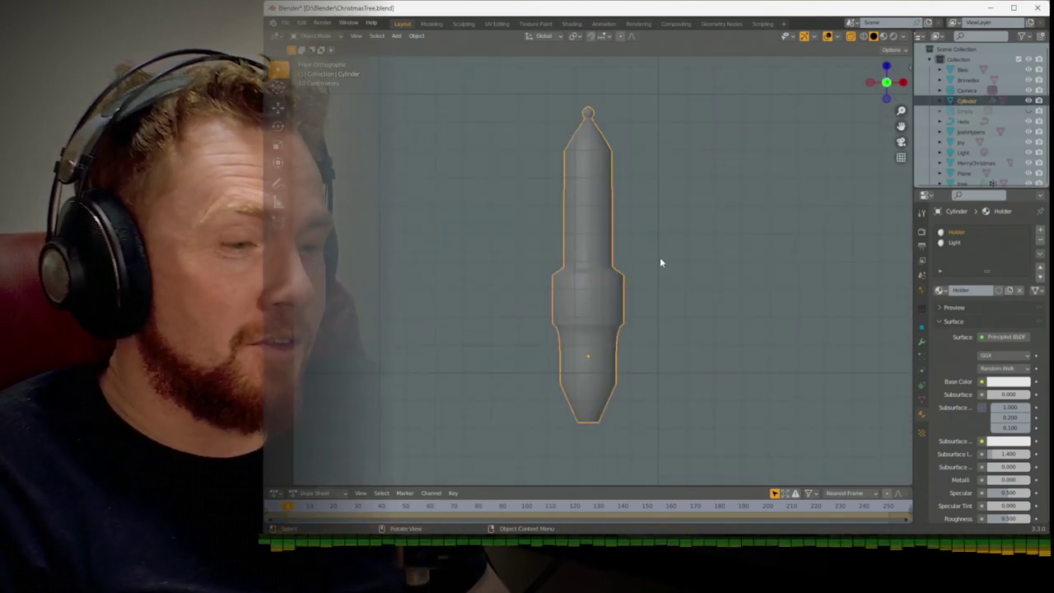
key("alt+z")
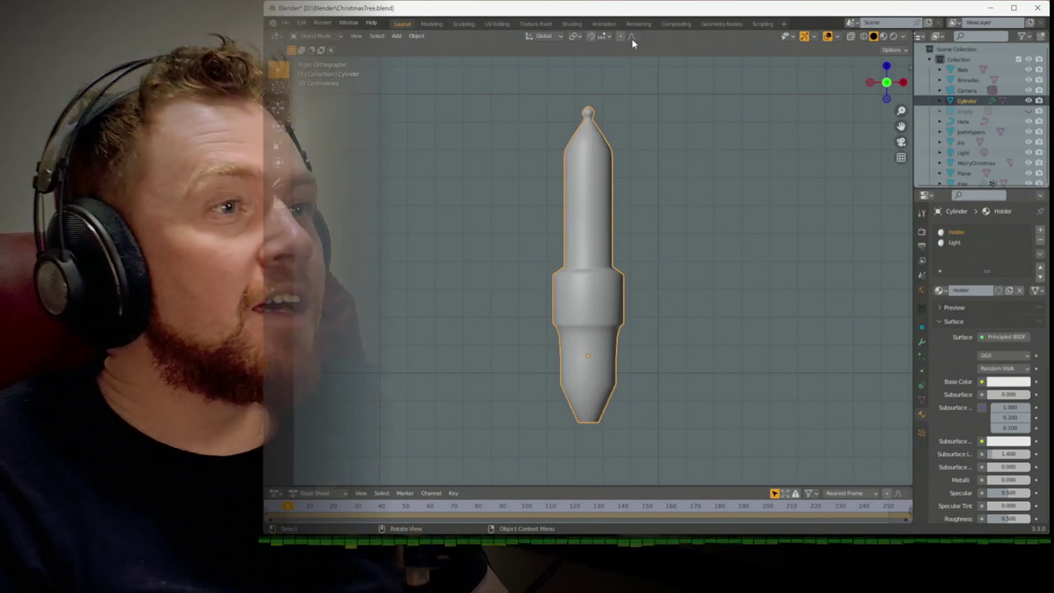
In the Shading workspace, set the Holder material's base color to a darkened green and its roughness to about 0.58
left_click(572, 23)
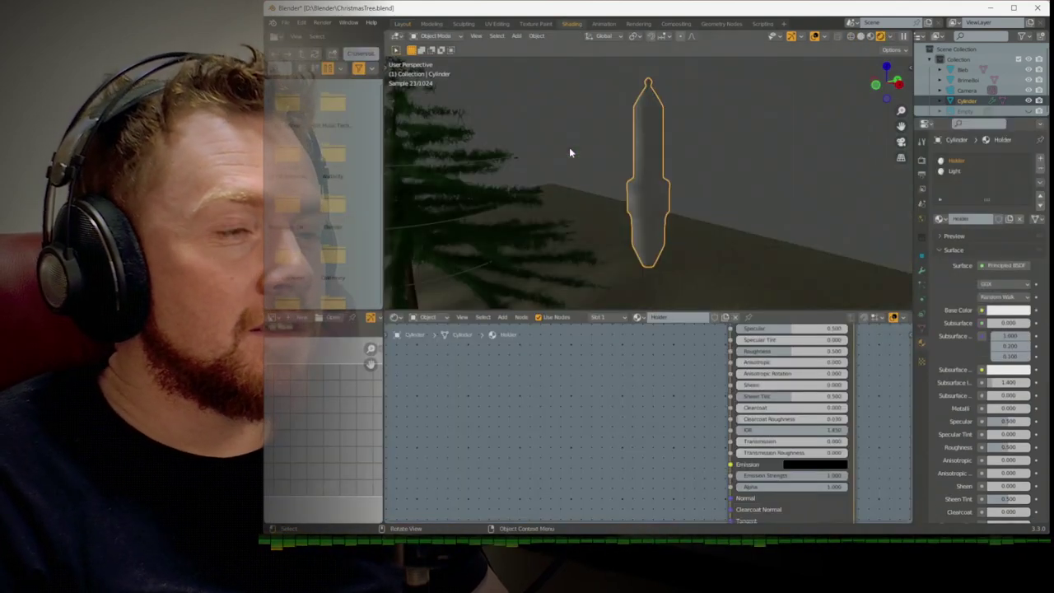
middle_click_drag(642, 200, 749, 186)
middle_click_drag(640, 375, 530, 492)
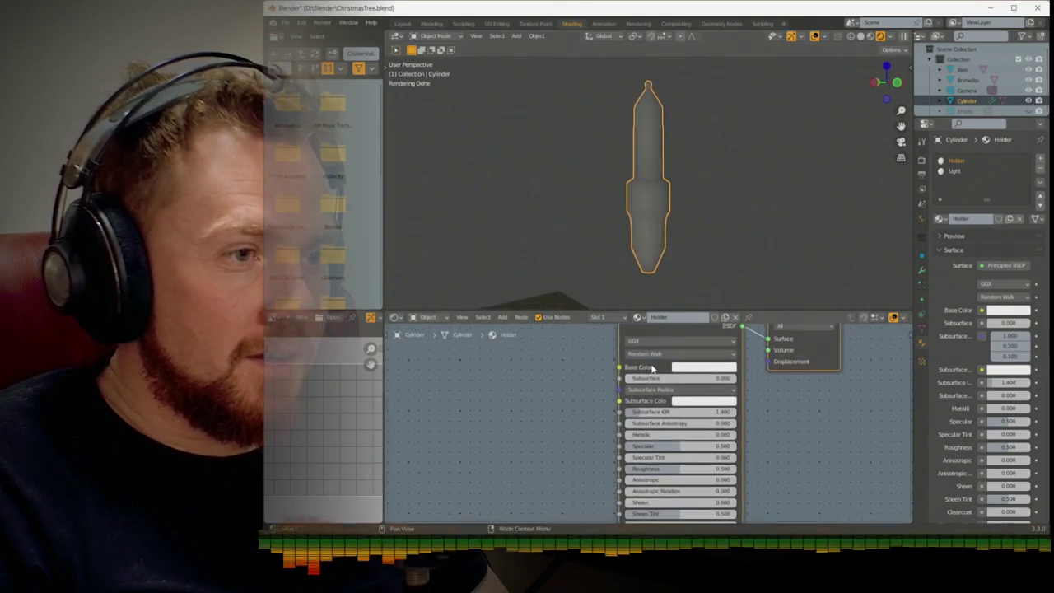
left_click(699, 367)
left_click_drag(724, 254, 681, 240)
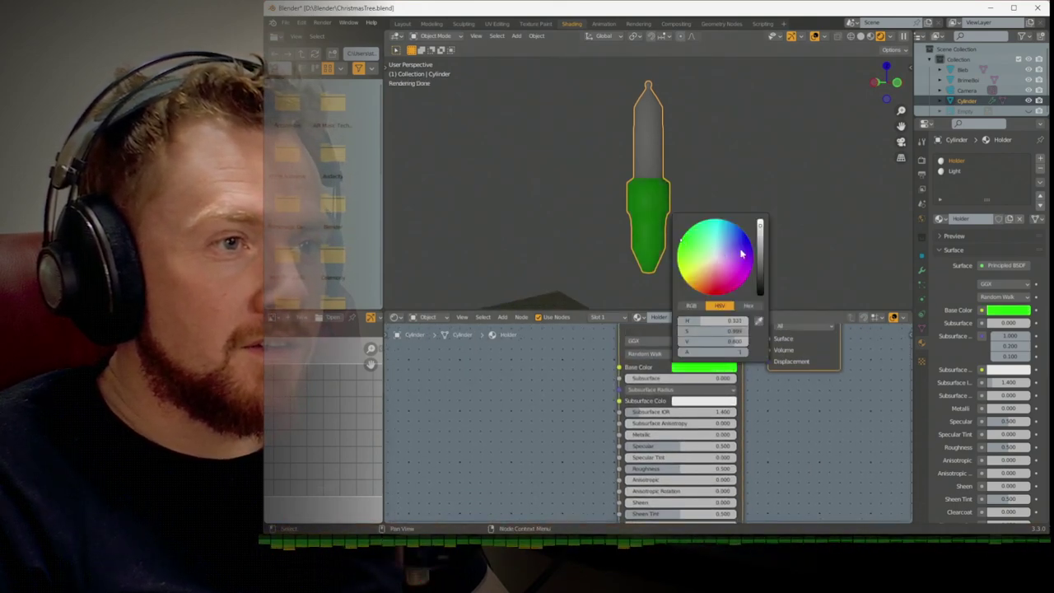
left_click_drag(761, 256, 760, 257)
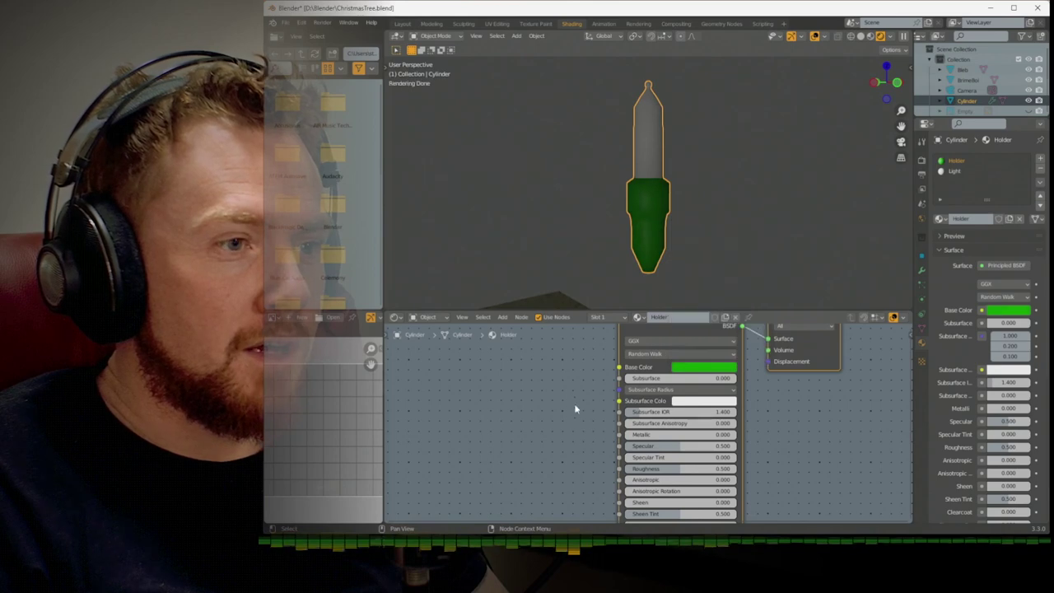
left_click_drag(695, 469, 708, 469)
Switch to the Light material in the second slot and set its emission color to a bright, warm pale yellow
left_click(598, 317)
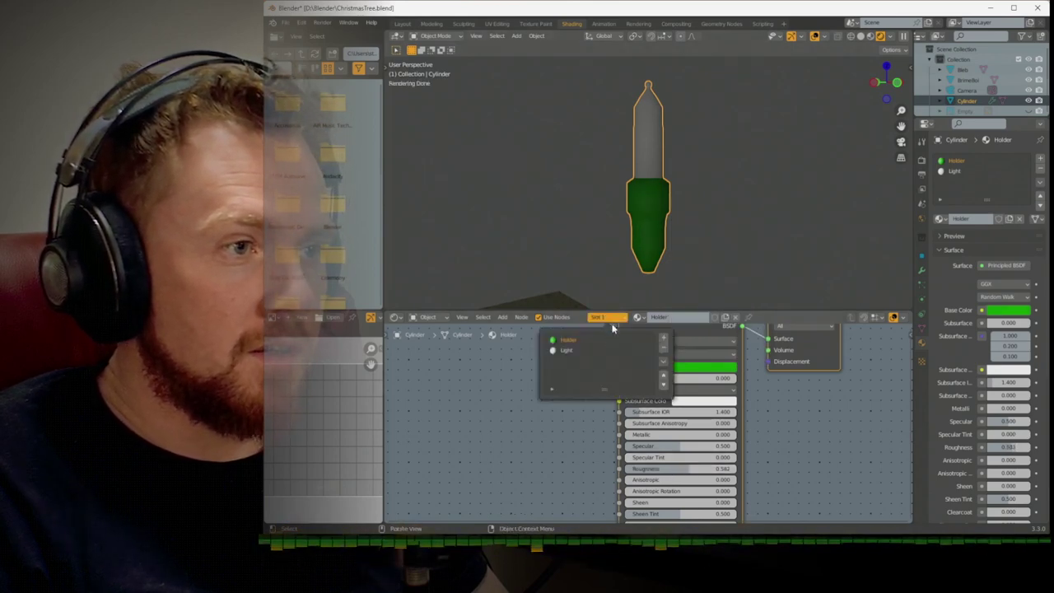
left_click(598, 351)
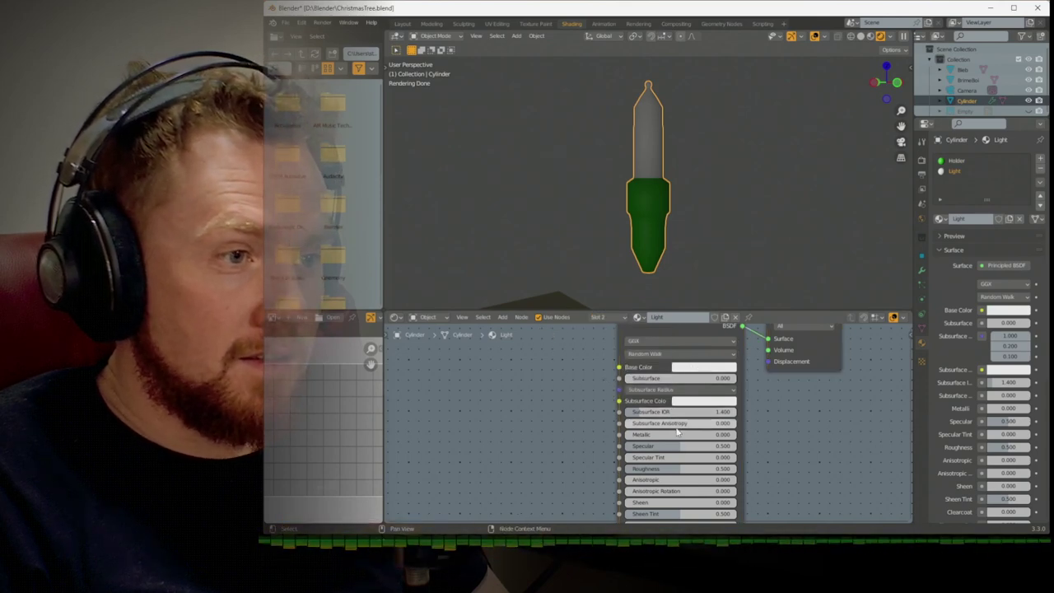
middle_click_drag(582, 493, 573, 381)
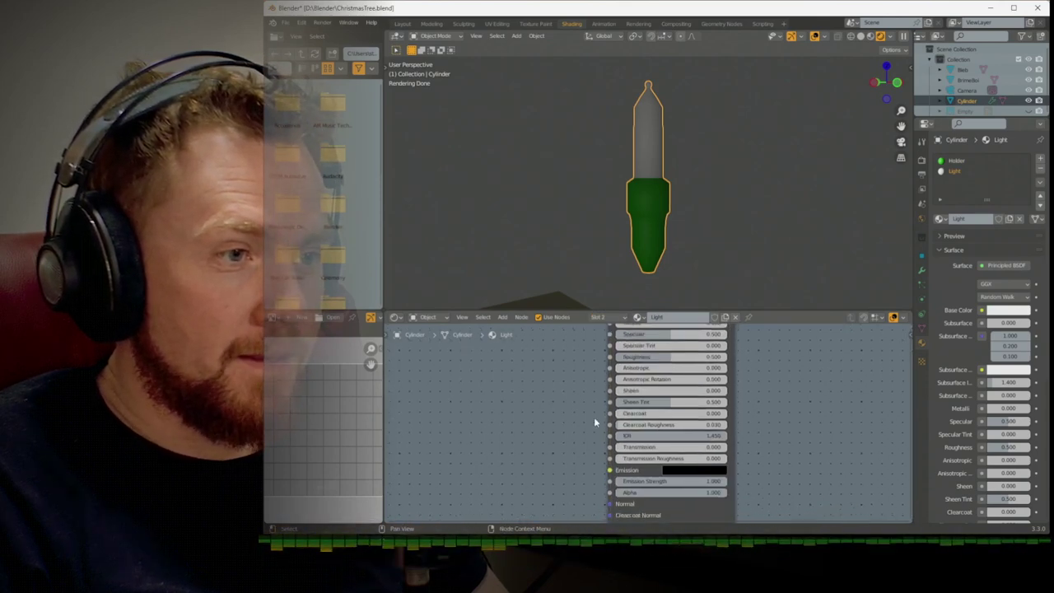
left_click(677, 472)
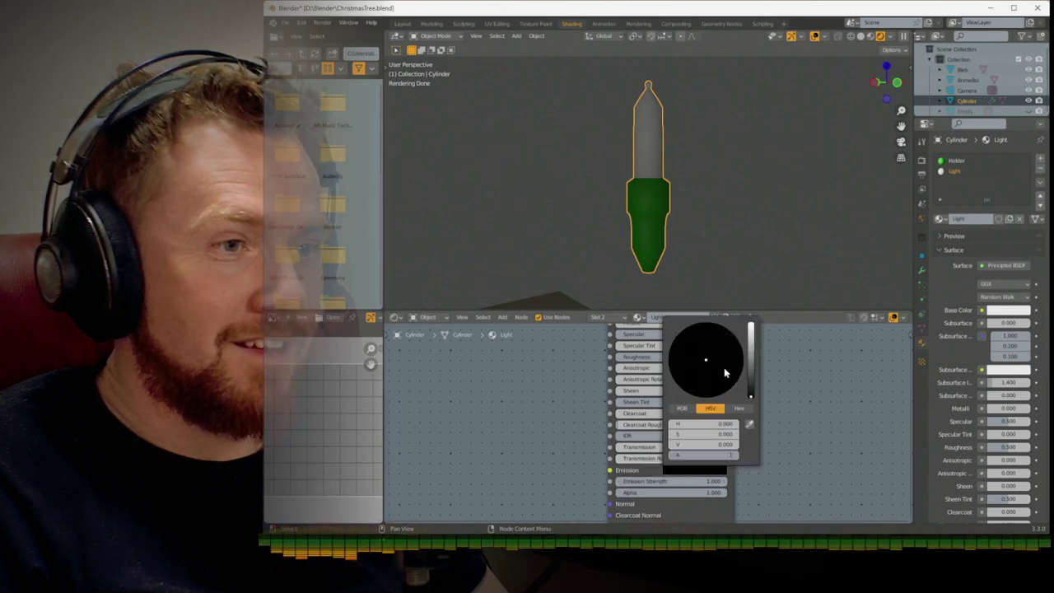
left_click_drag(751, 338, 750, 327)
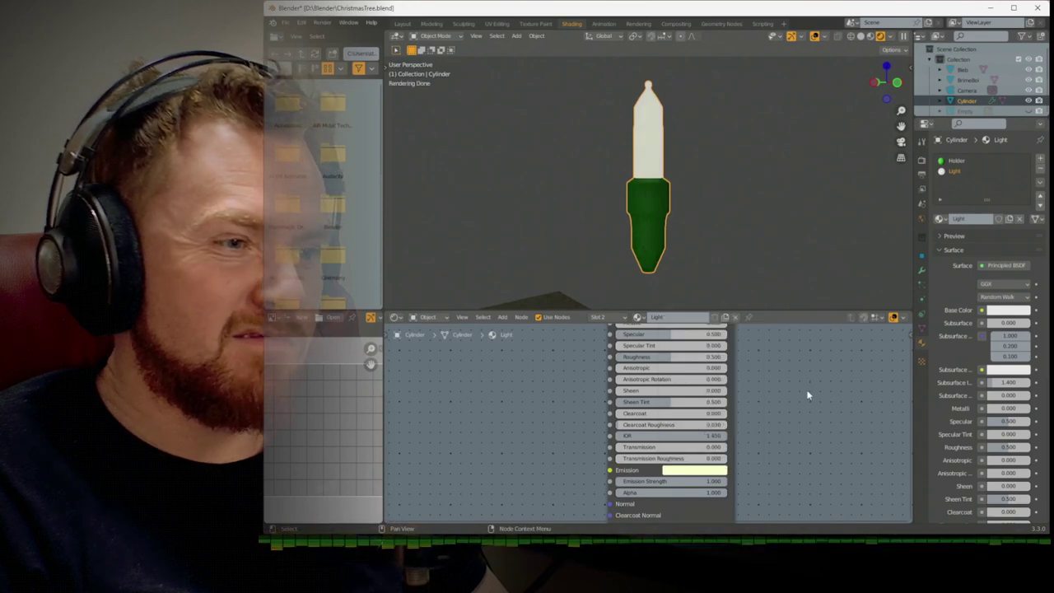
left_click(711, 471)
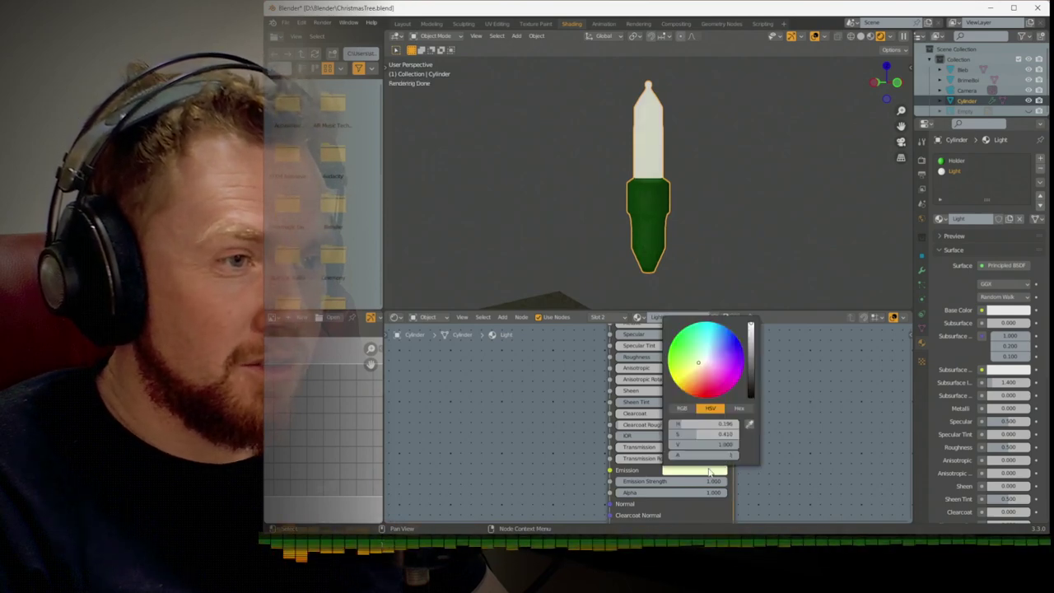
left_click(690, 373)
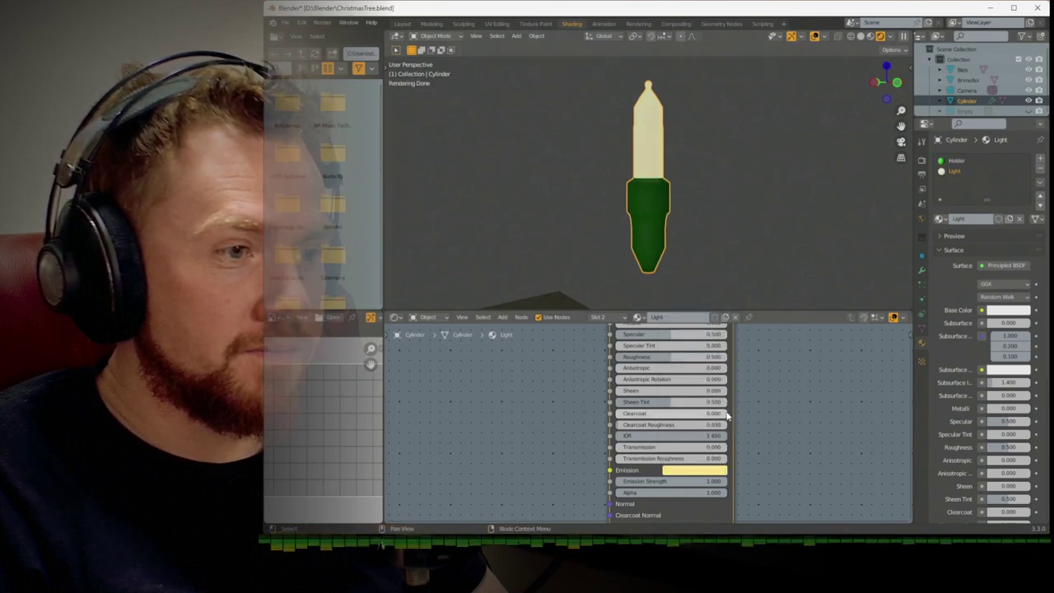
Set the Light material's transmission to 0.8 and inspect the bulb from another angle
left_click(673, 449)
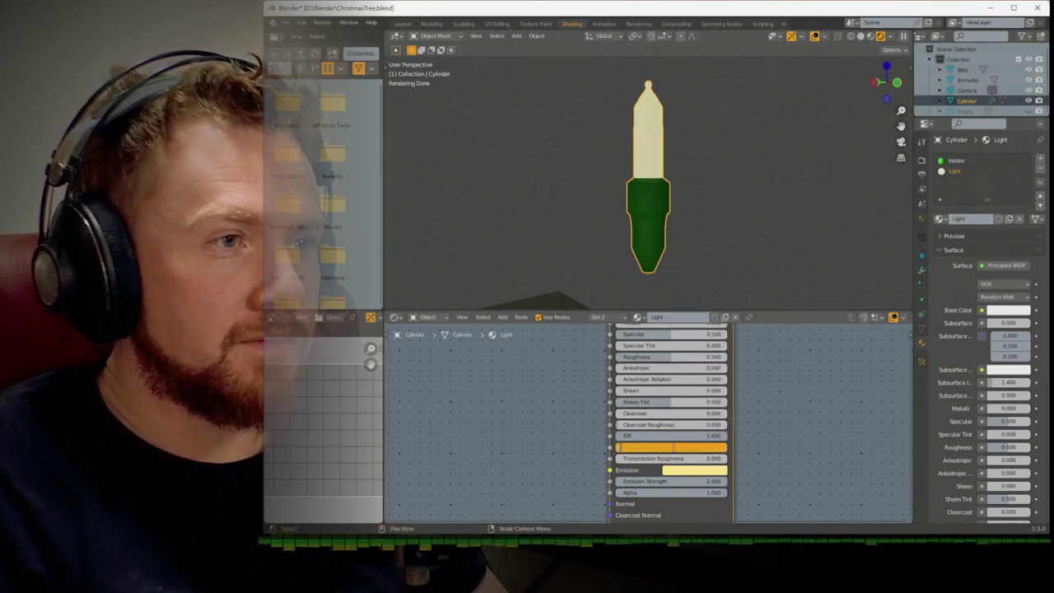
type("0.8")
key("Return")
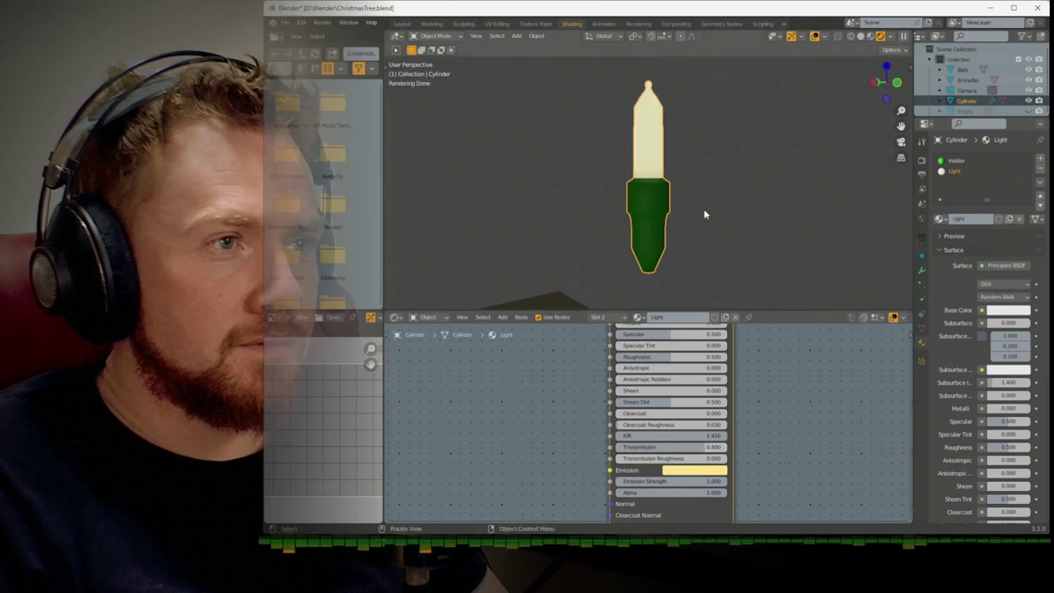
middle_click_drag(700, 272, 614, 229)
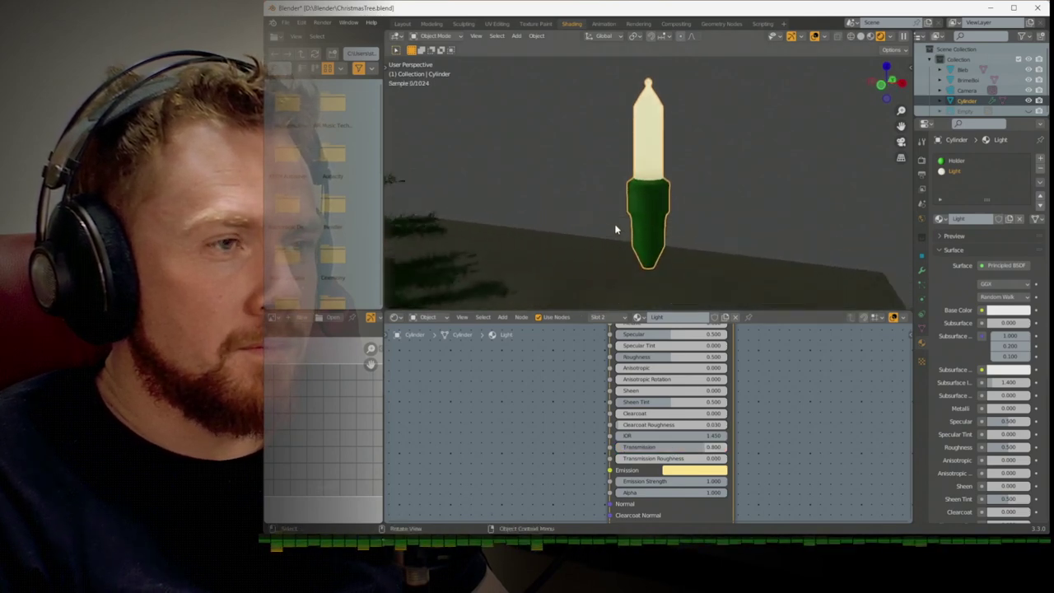
In front view, move the bulb from beside the tree onto its lower branches
key("KP_1")
scroll(615, 229, "down", 8)
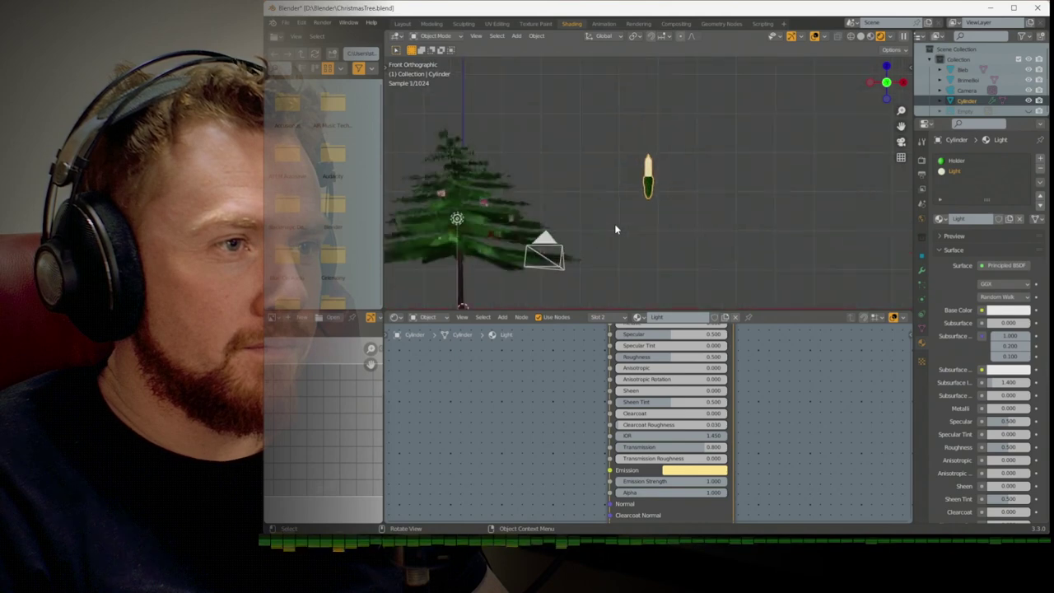
scroll(615, 230, "up", 2)
key("g")
left_click(418, 298)
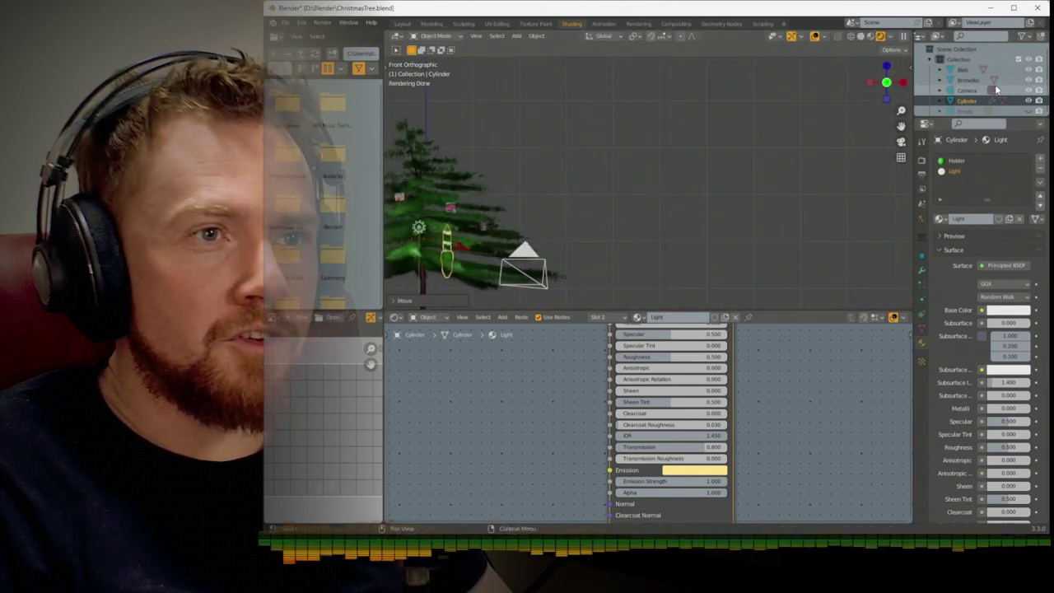
Hide the scene's Light object in the viewport
scroll(995, 84, "down", 4)
left_click(1027, 74)
scroll(665, 160, "down", 1)
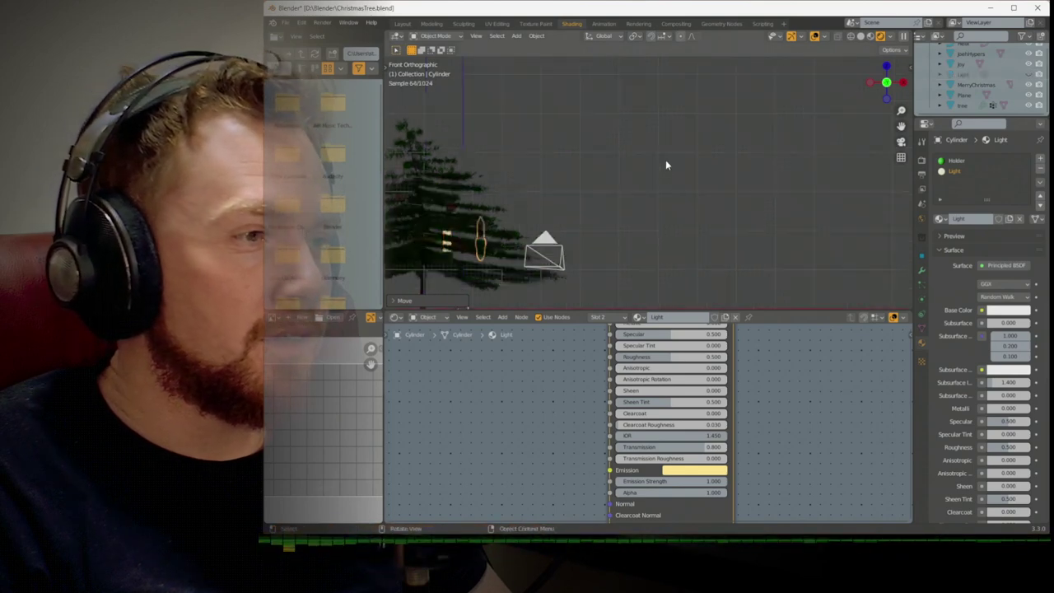
Move the bulb about 1.76 m along the negative global Y axis so it sits in front of the tree's branches
middle_click_drag(645, 194, 734, 179, "shift")
key("g")
key("y")
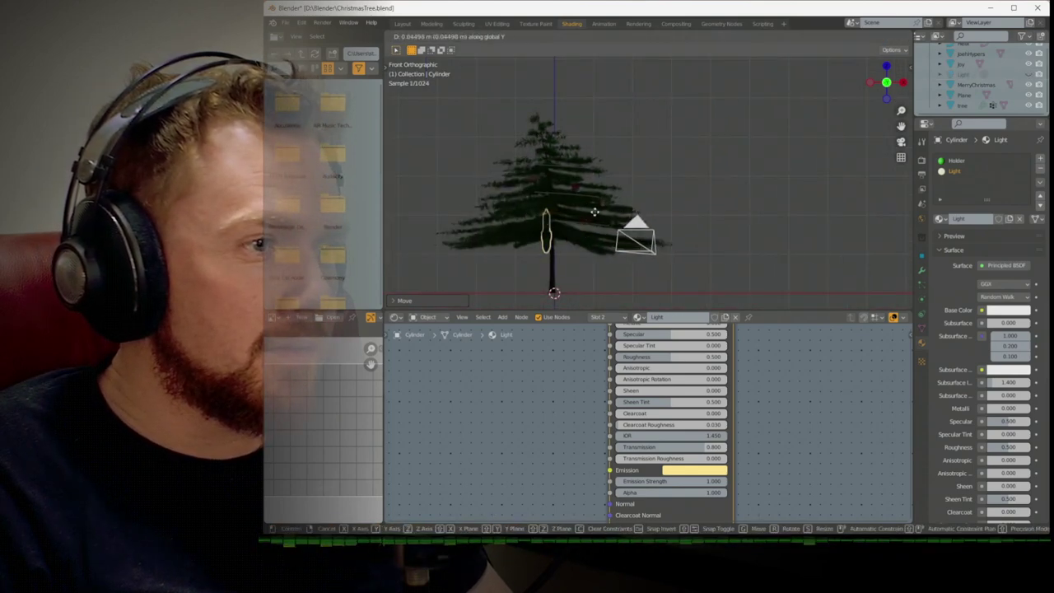
left_click(642, 178)
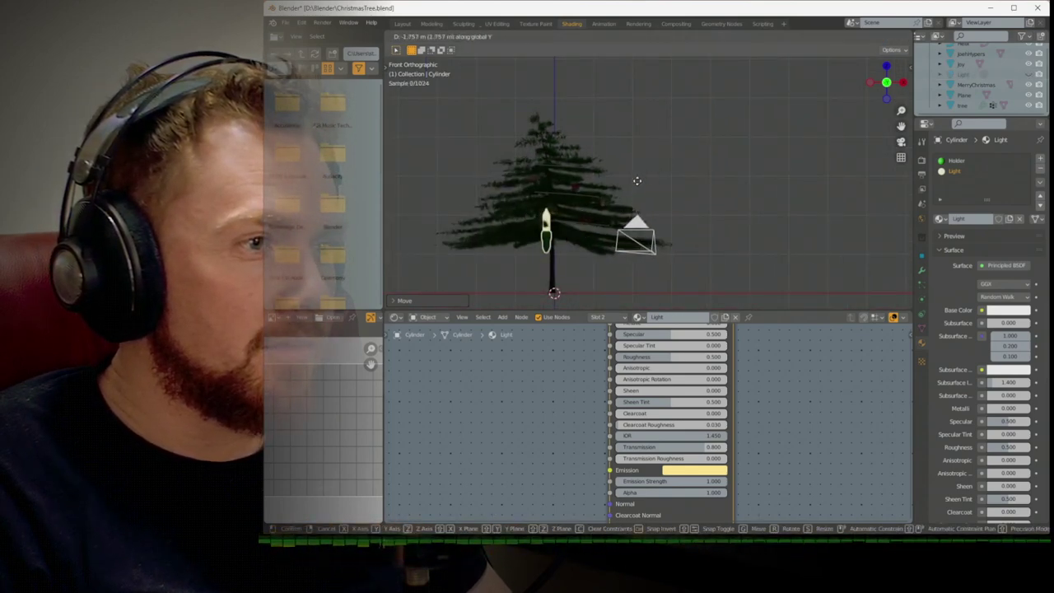
Set the Light material's emission strength to 5
scroll(584, 220, "up", 6)
scroll(604, 177, "up", 2)
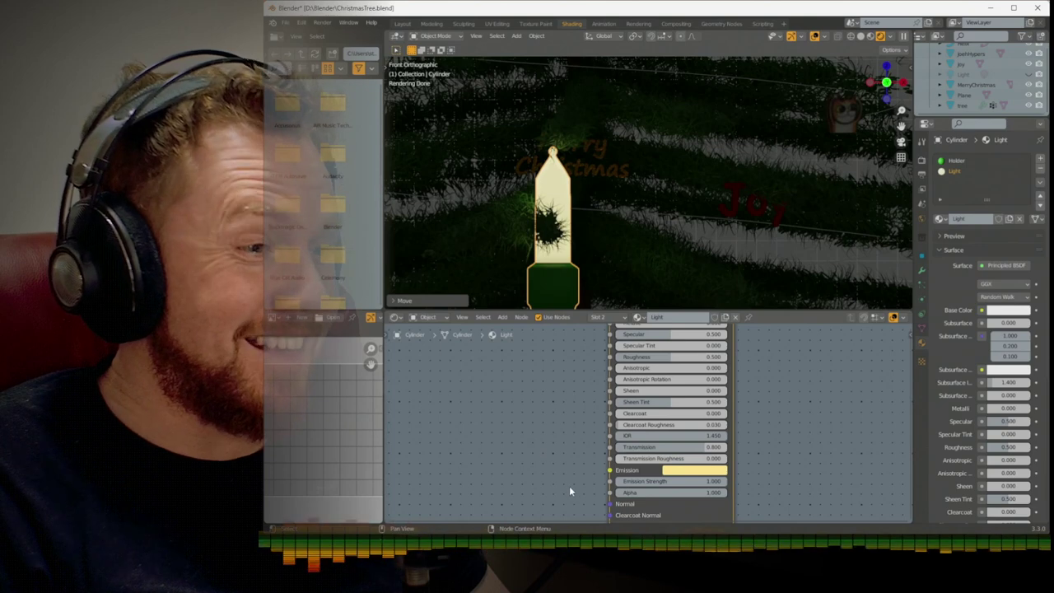
left_click(674, 481)
type("5")
key("Return")
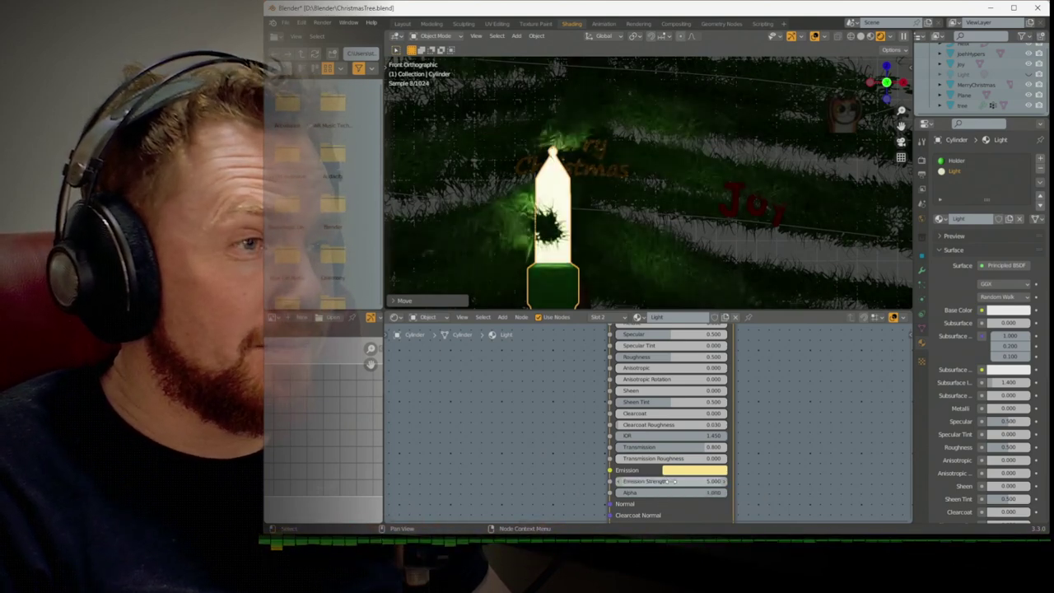
Move the bulb away from the tree into the empty space beyond the camera
scroll(591, 247, "down", 4)
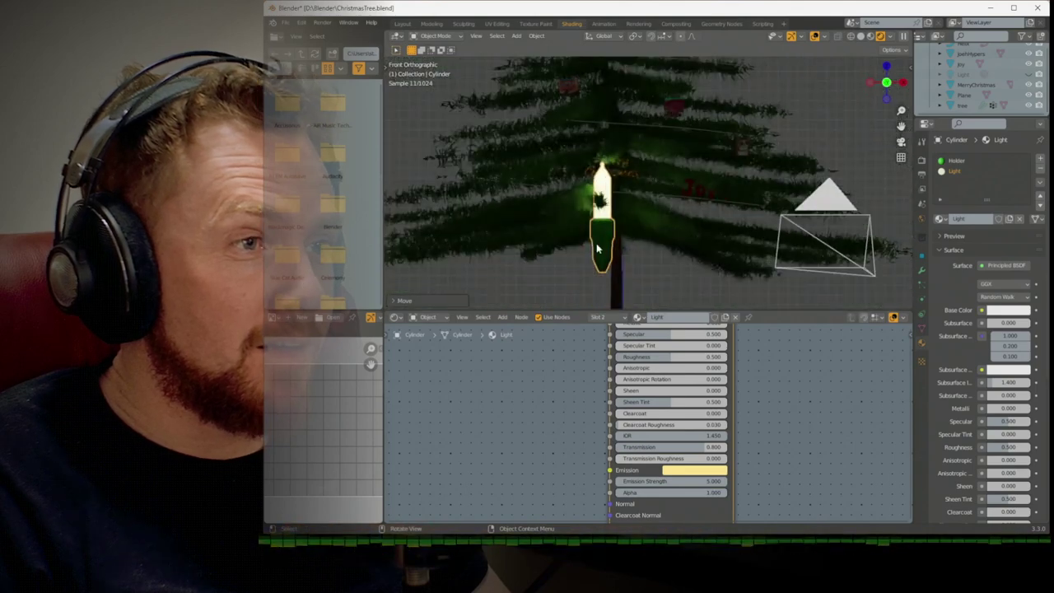
key("g")
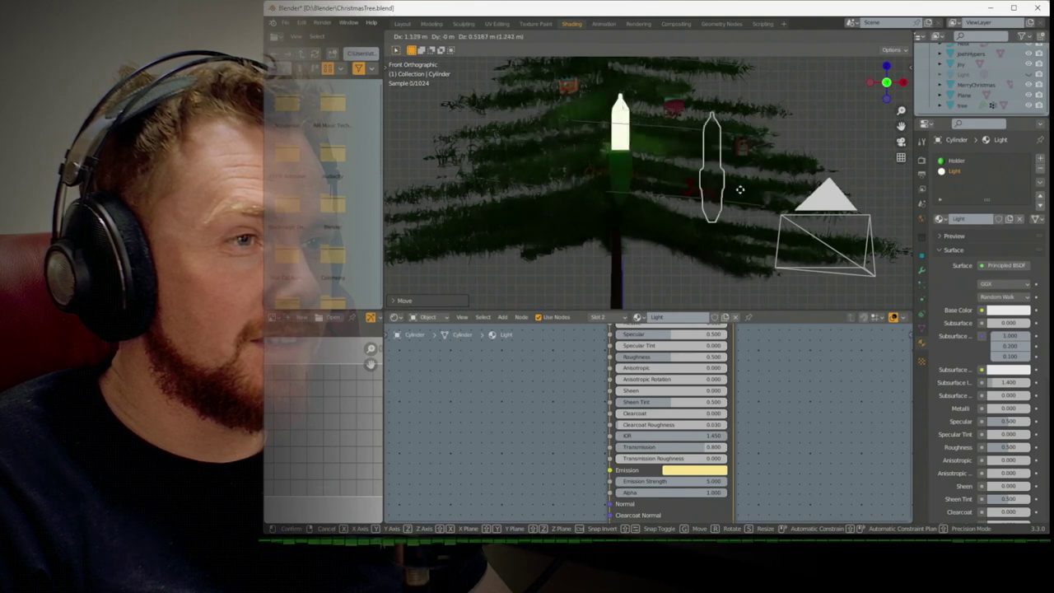
left_click(805, 186)
scroll(806, 185, "down", 5)
key("g")
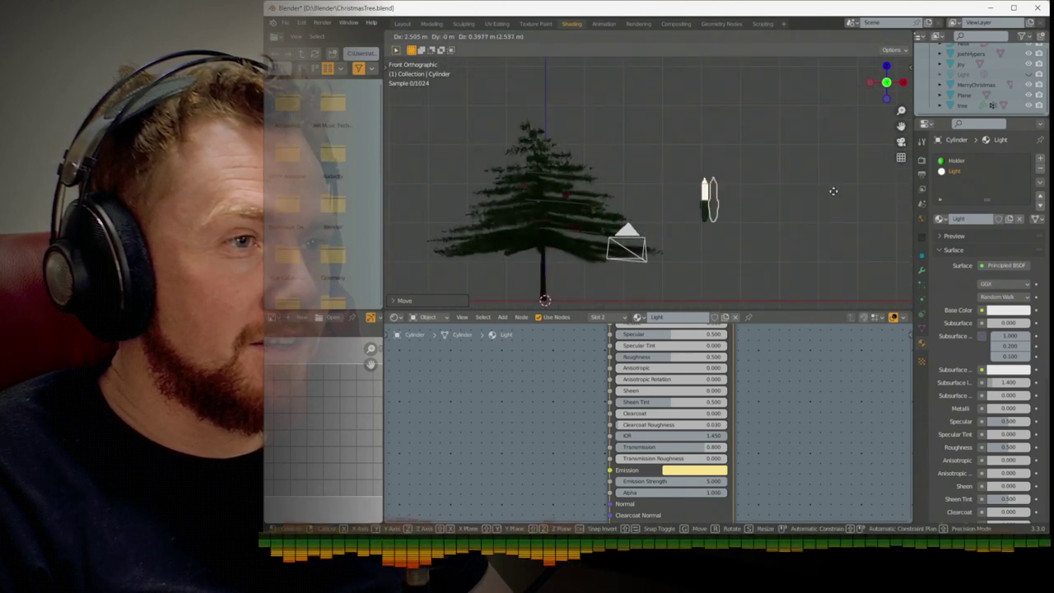
left_click(833, 196)
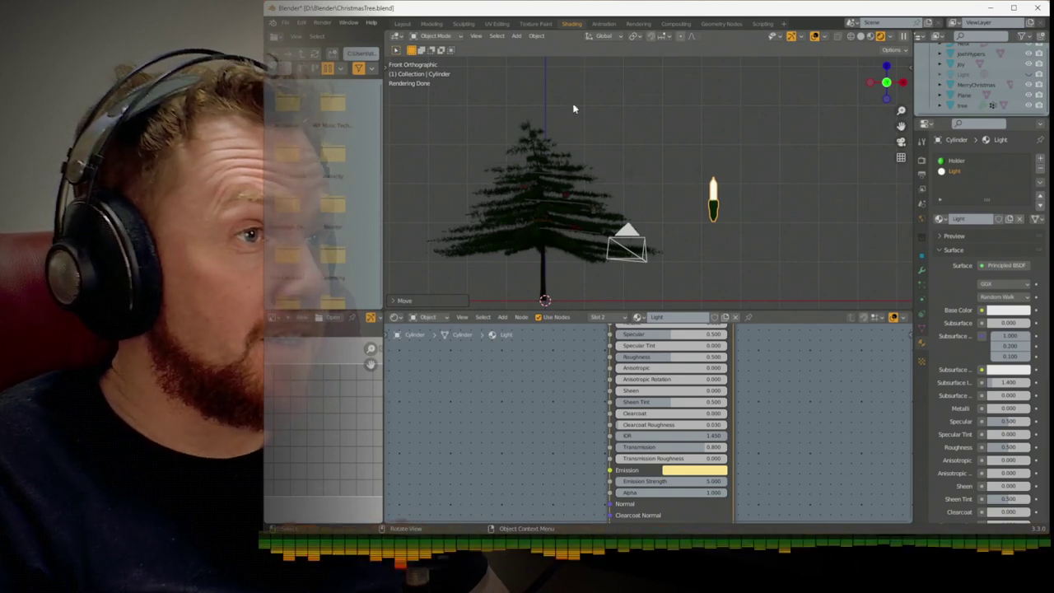
In the Geometry Nodes workspace, create a new node tree for the helix and widen the gap between Group Input and Group Output
left_click(713, 25)
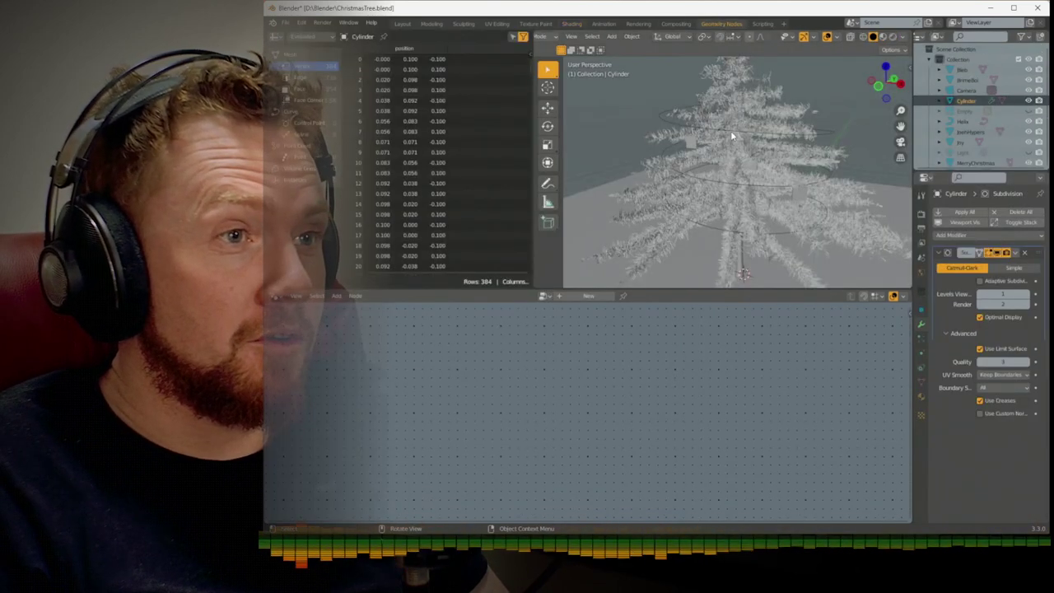
left_click(731, 130)
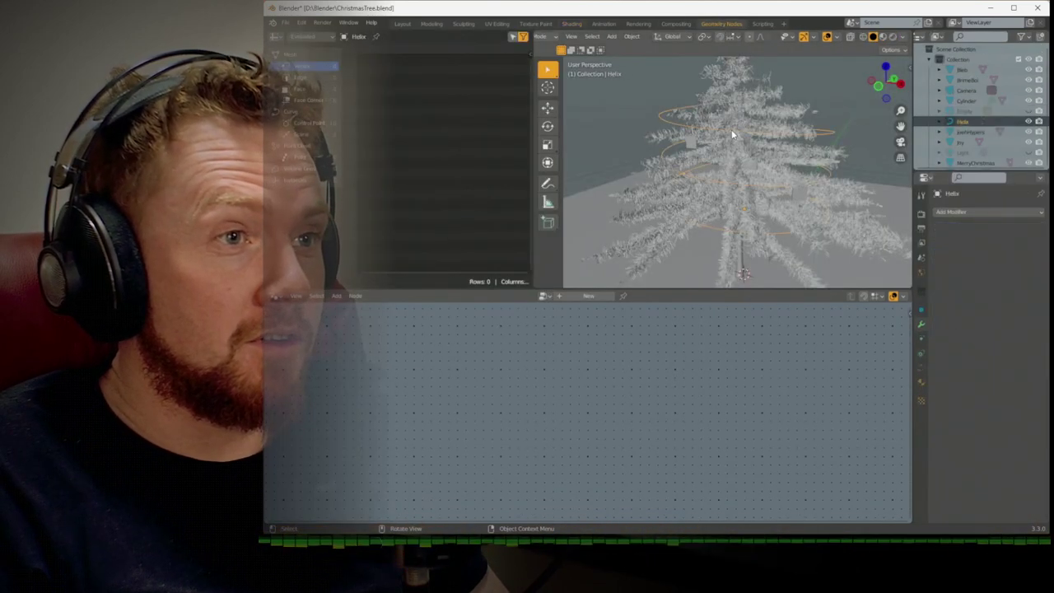
left_click(587, 296)
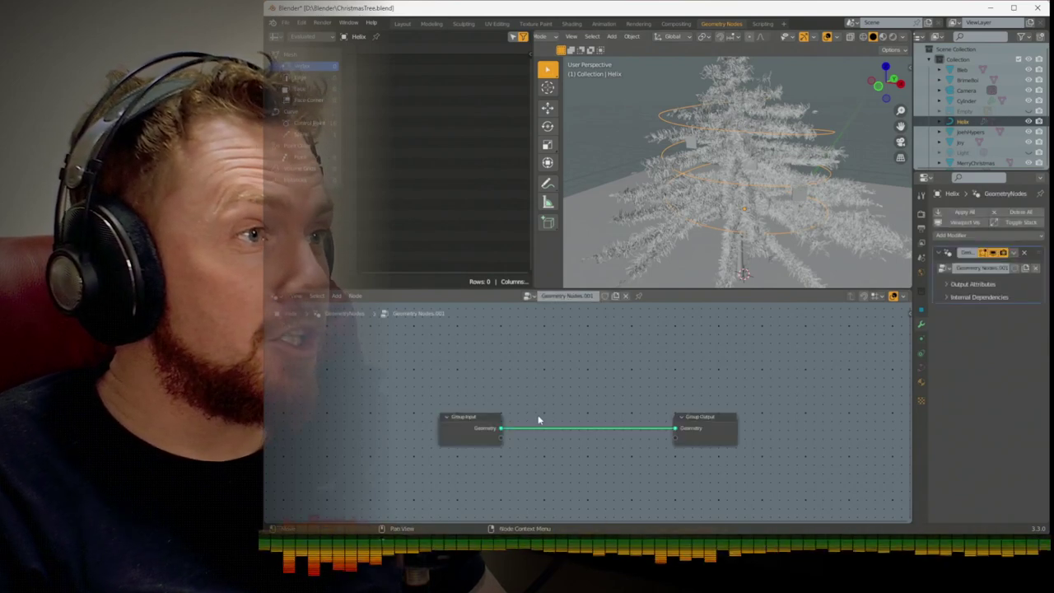
left_click_drag(471, 421, 414, 421)
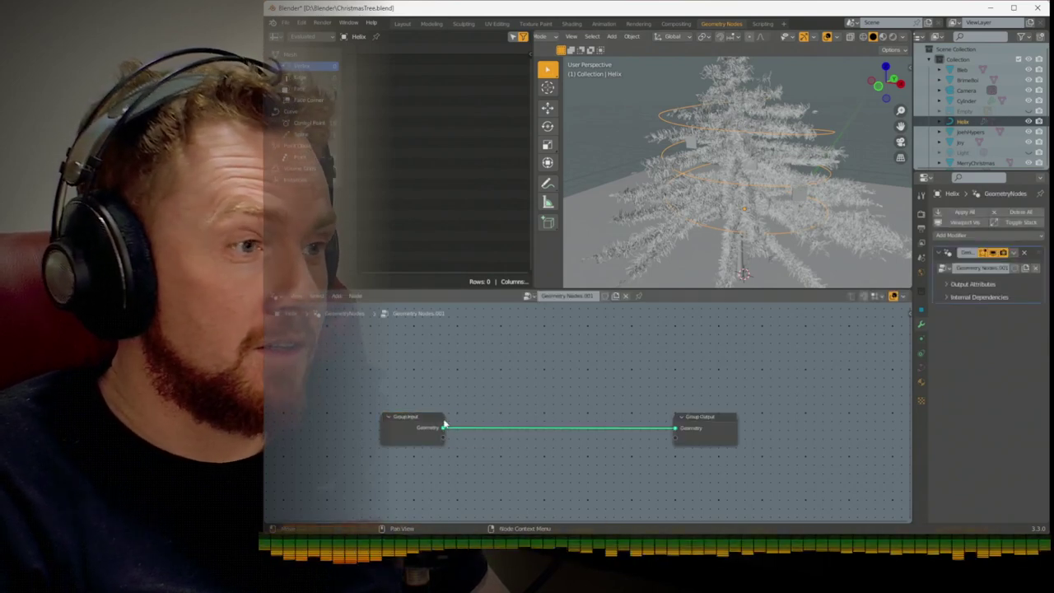
Add an Instance on Points node with its Points input linked from the Group Input geometry
left_click_drag(514, 426, 519, 424)
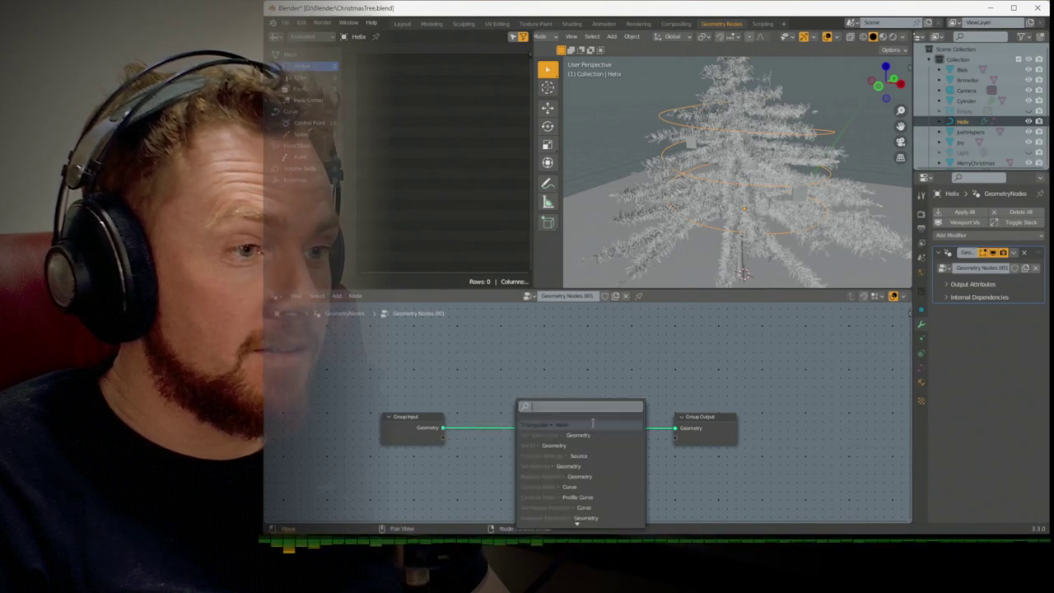
left_click(541, 375)
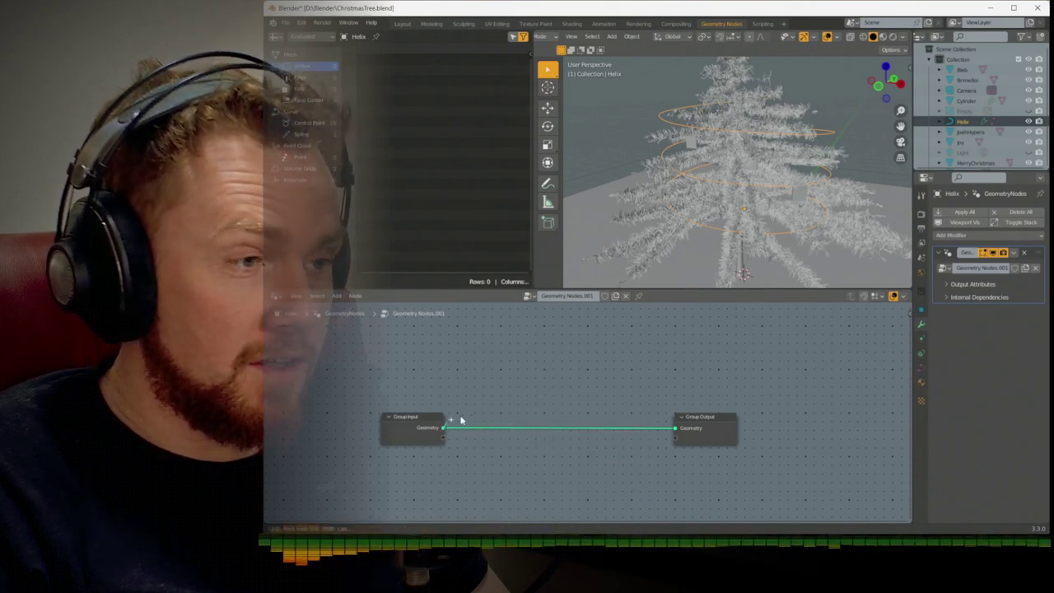
left_click_drag(445, 428, 505, 379)
type("po")
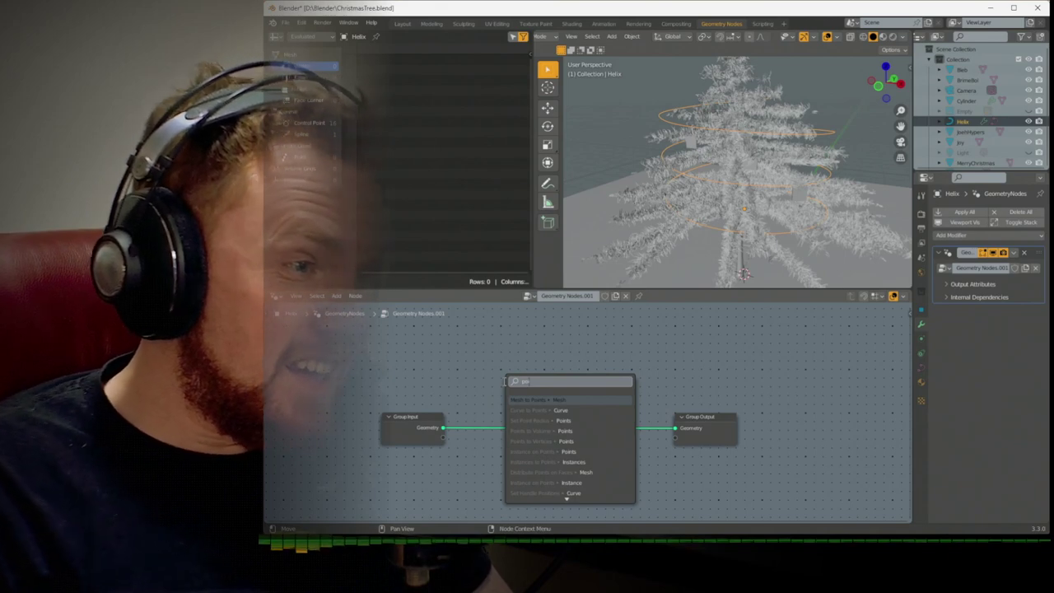
key("Down")
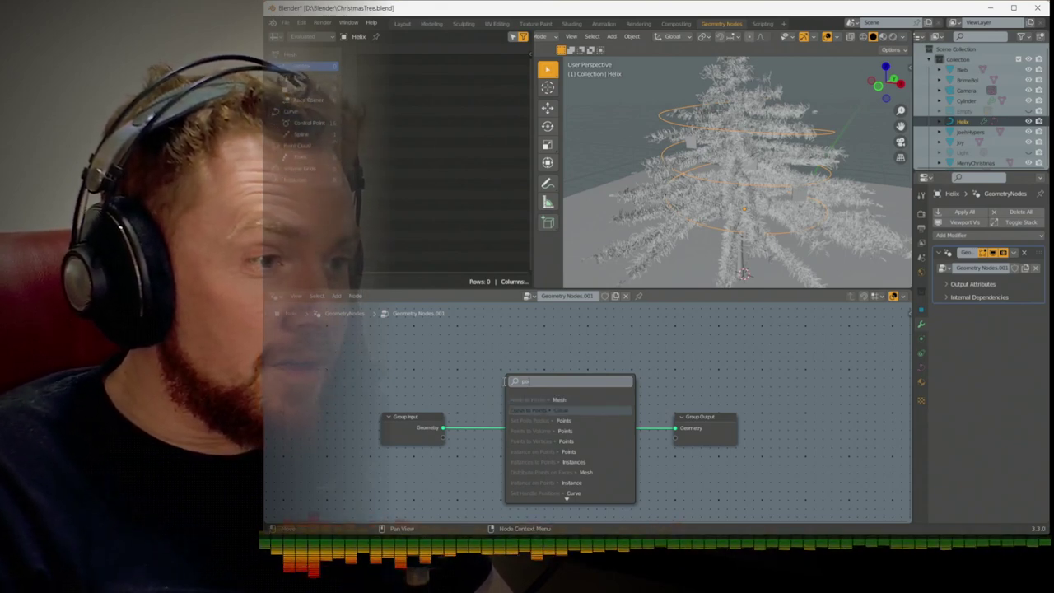
key("Down")
key("Down")
key("Down")
key("Down")
key("Return")
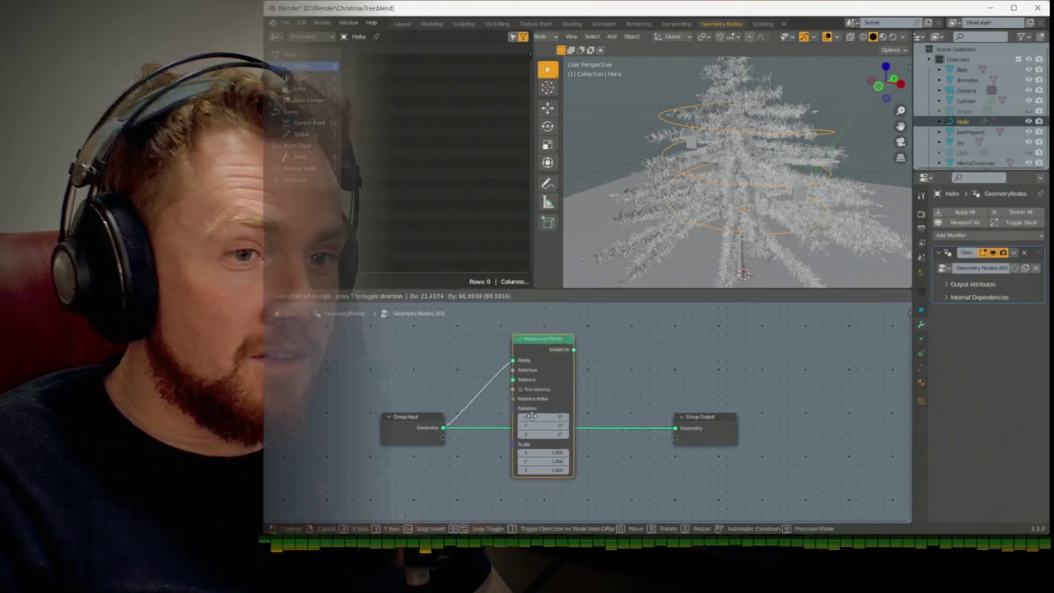
left_click(535, 416)
Spread out the node tree, placing Group Output lower and Instance on Points farther from Group Input
left_click_drag(687, 427, 680, 487)
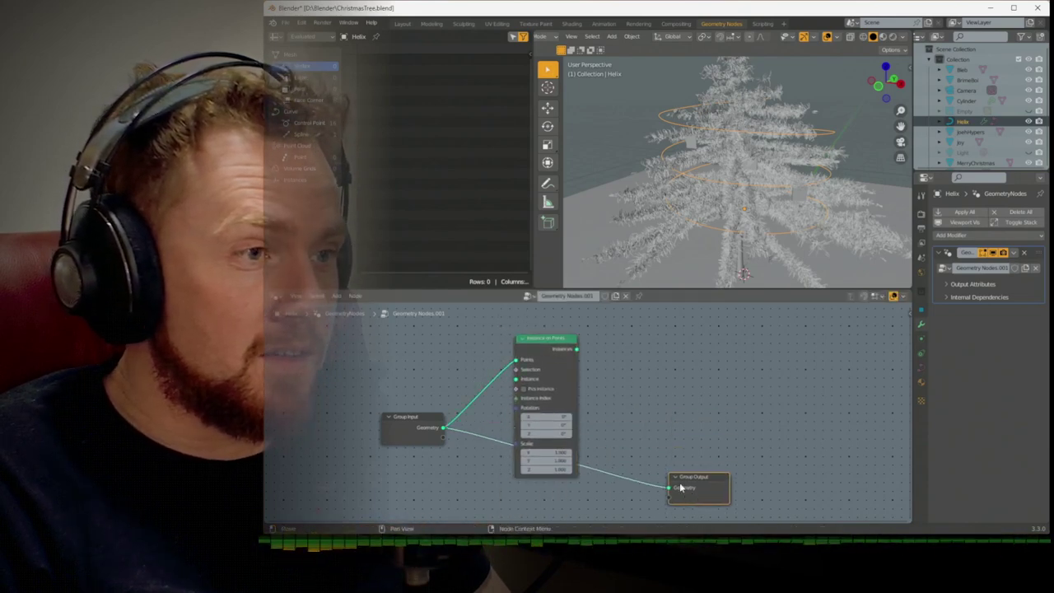
left_click_drag(557, 350, 616, 328)
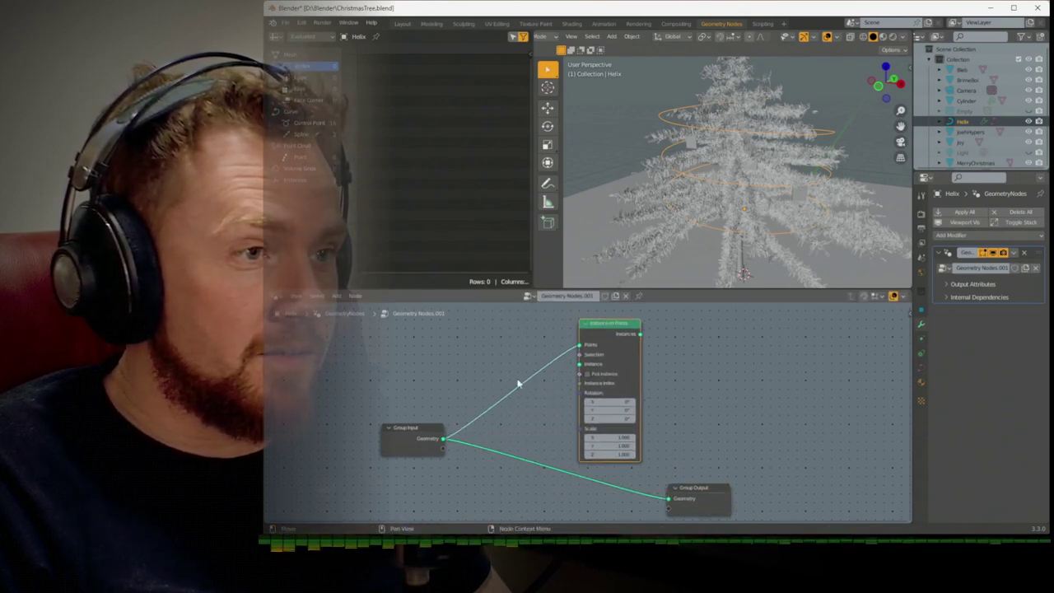
middle_click_drag(518, 384, 447, 376)
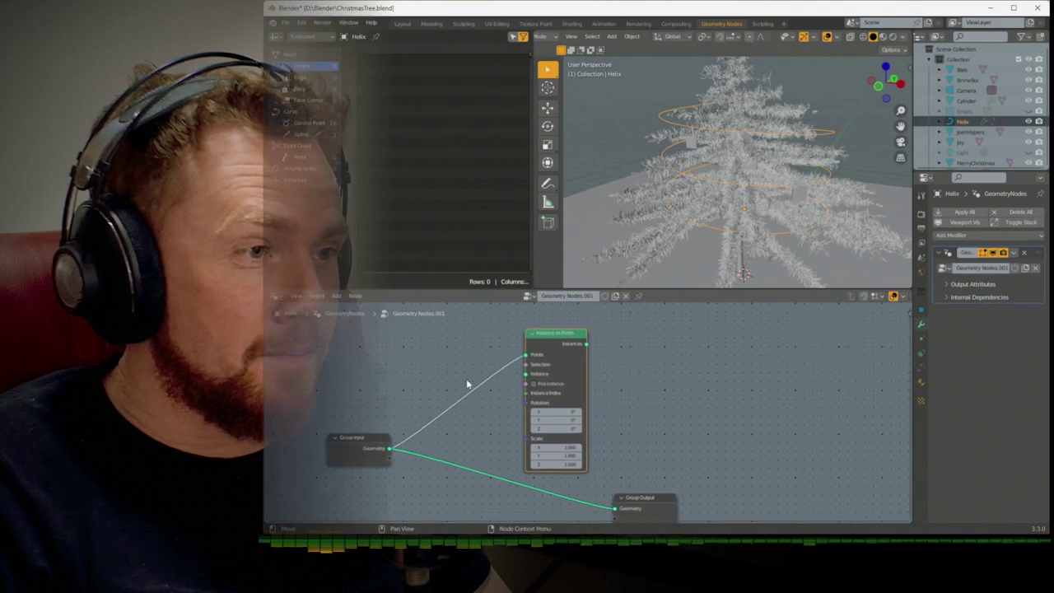
key("shift+a")
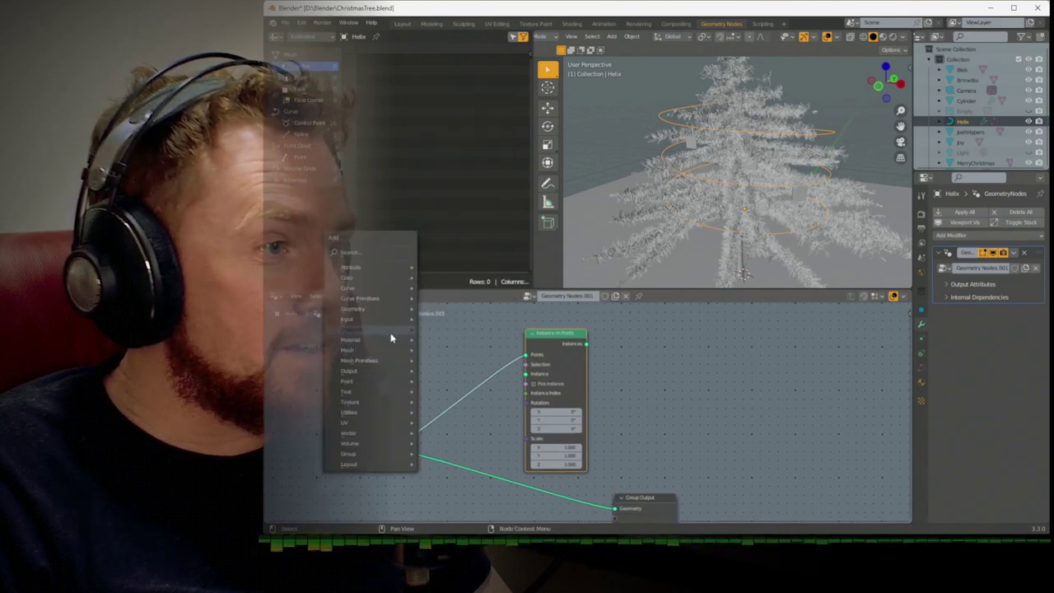
mouse_move(386, 324)
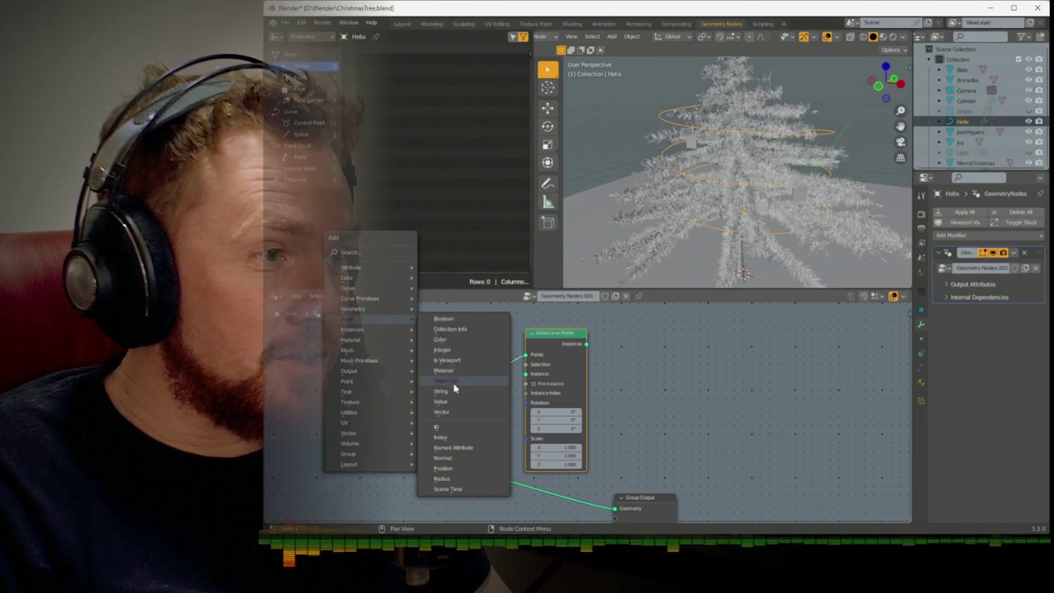
left_click(650, 332)
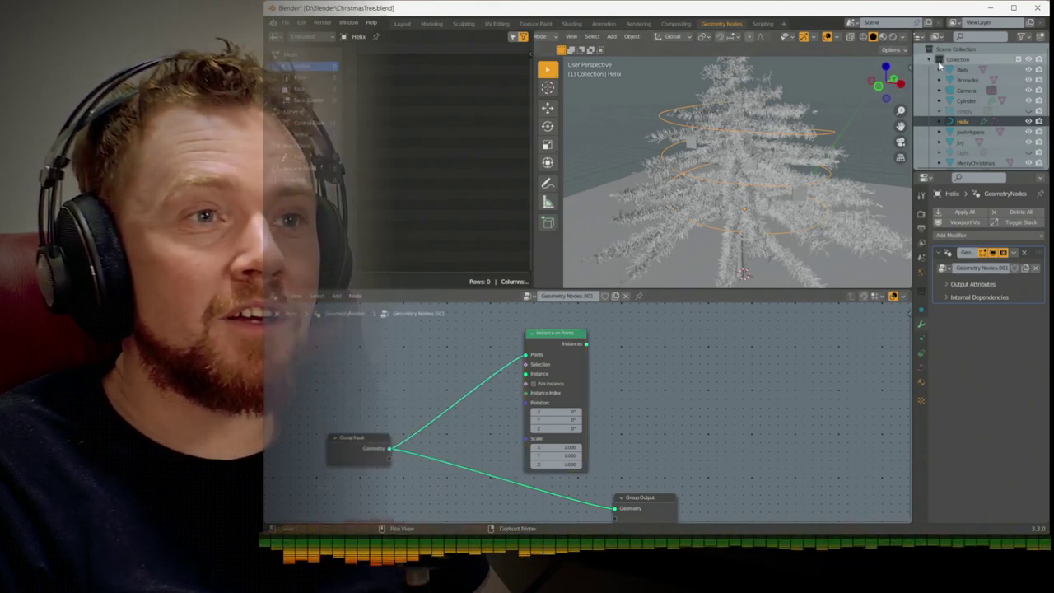
Create a new collection under the Scene Collection and name it Lights
left_click(929, 59)
left_click(953, 48)
right_click(953, 49)
left_click(938, 50)
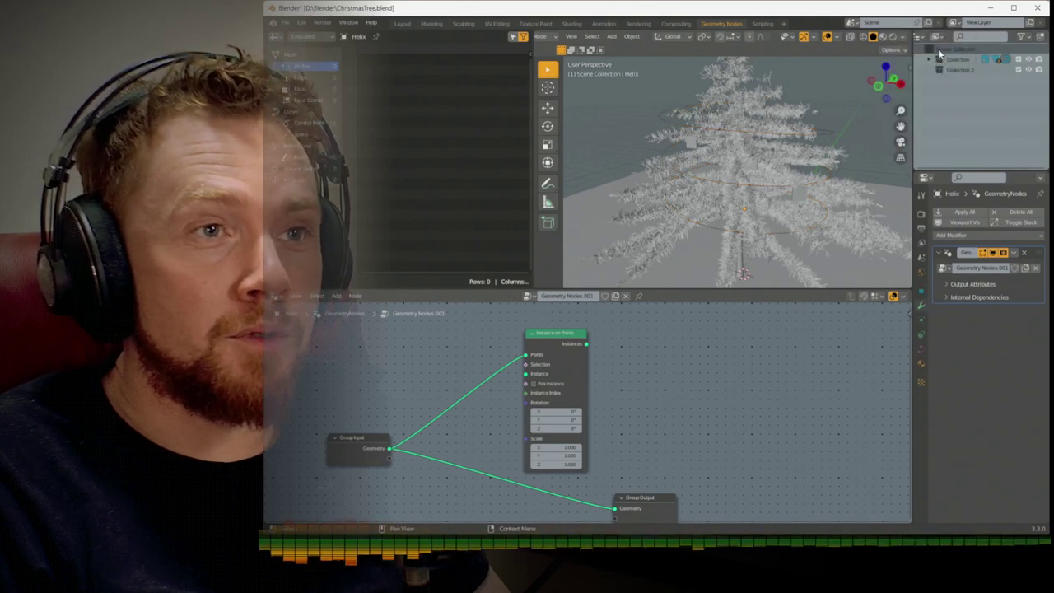
double_click(959, 70)
type("Light")
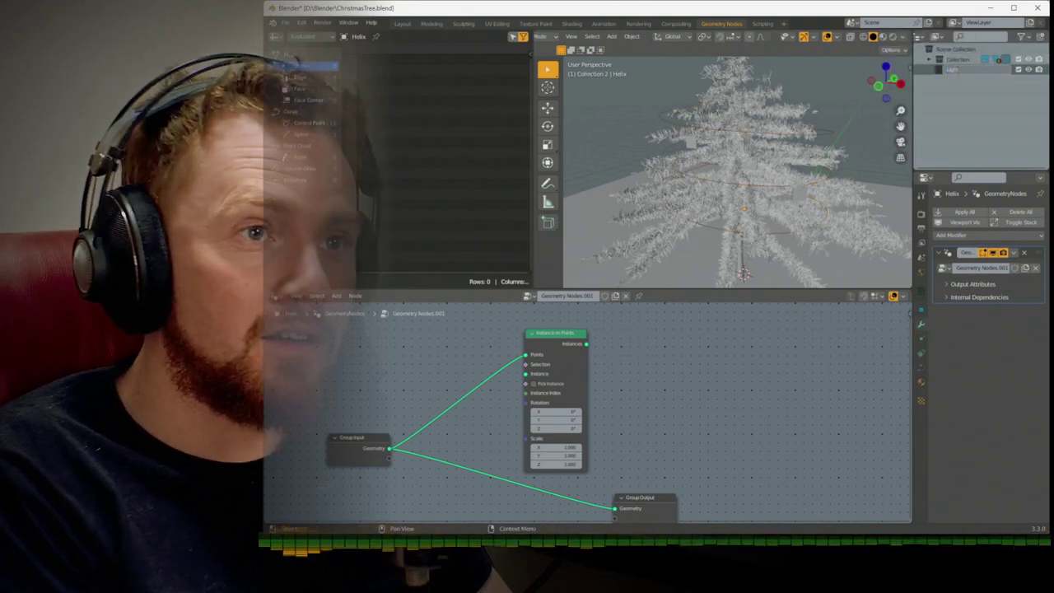
type("s")
key("Return")
Rename the bulb's Cylinder object as Light
left_click(938, 60)
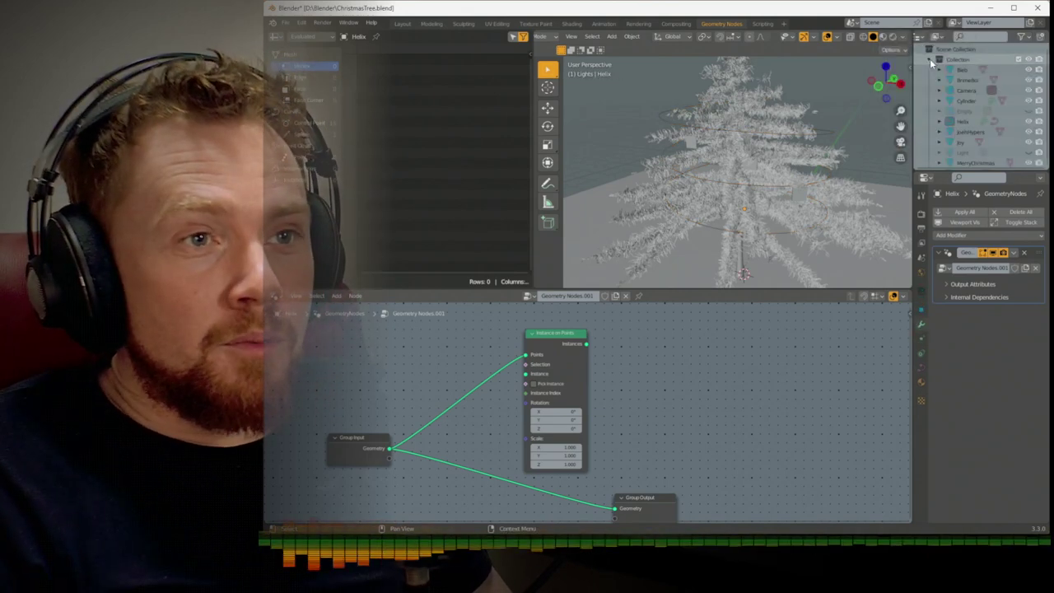
left_click(960, 101)
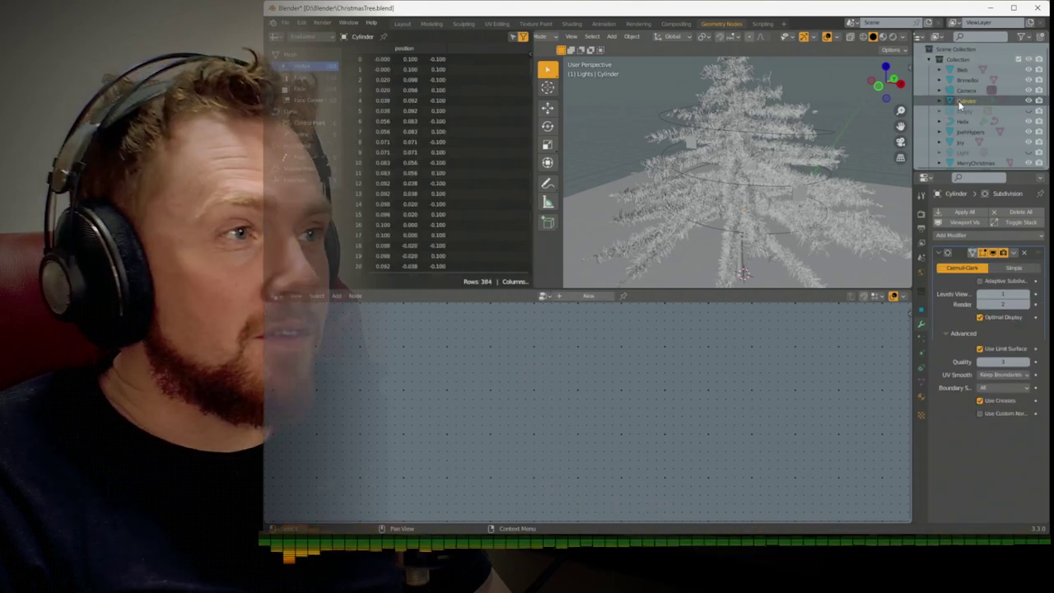
type("Light")
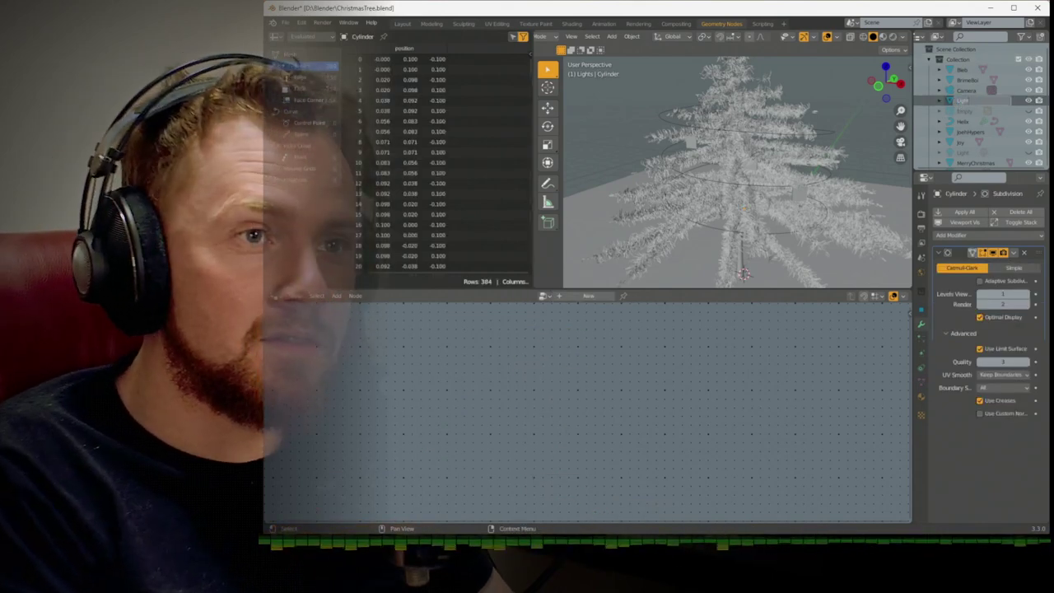
key("Return")
Rename the bulb object as LightInHolder
scroll(960, 107, "down", 2)
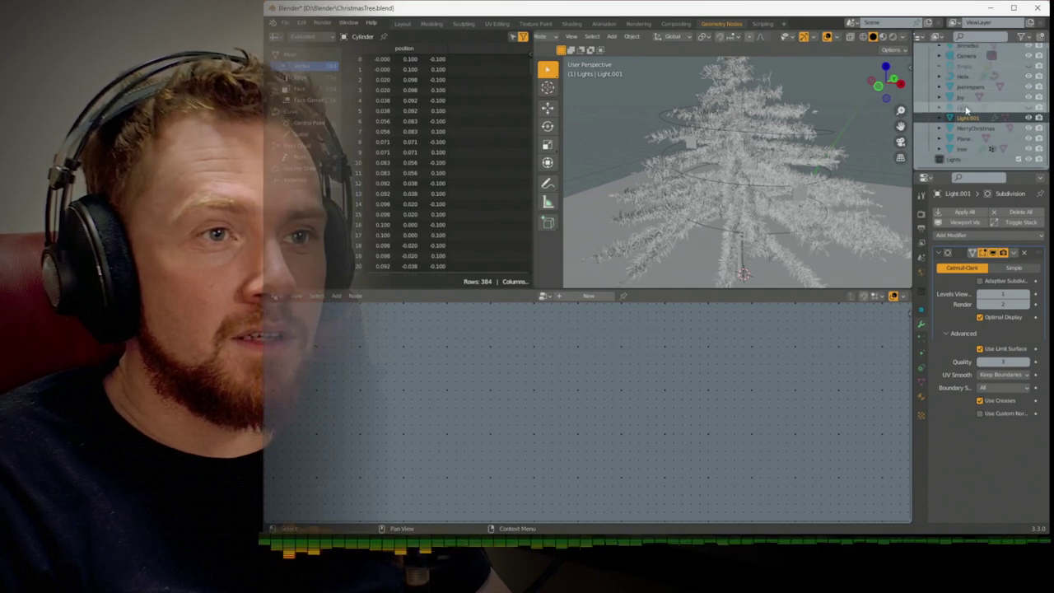
double_click(968, 116)
type("Light")
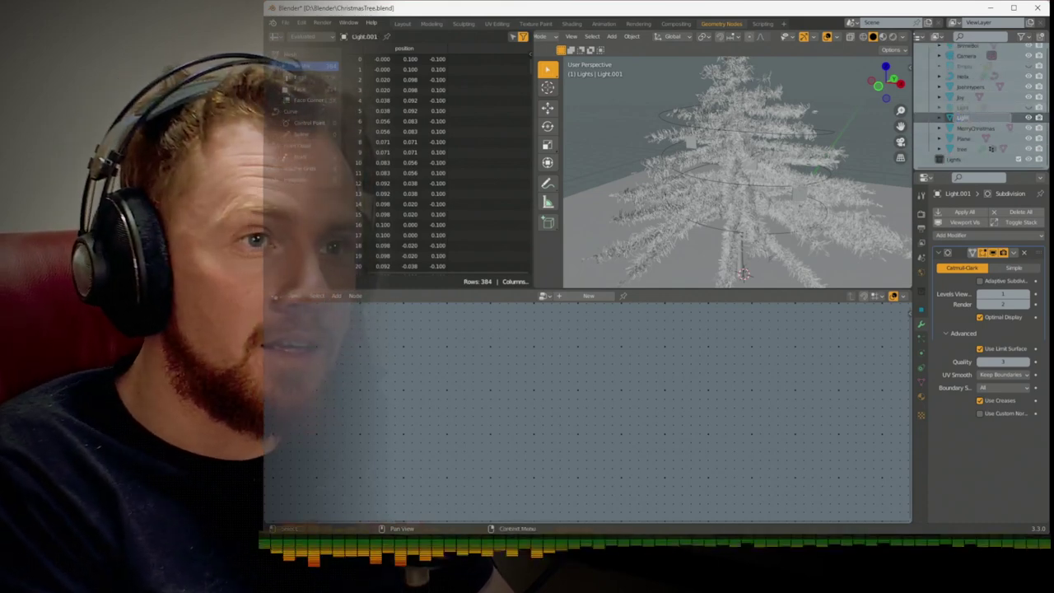
type("Holder")
key("Return")
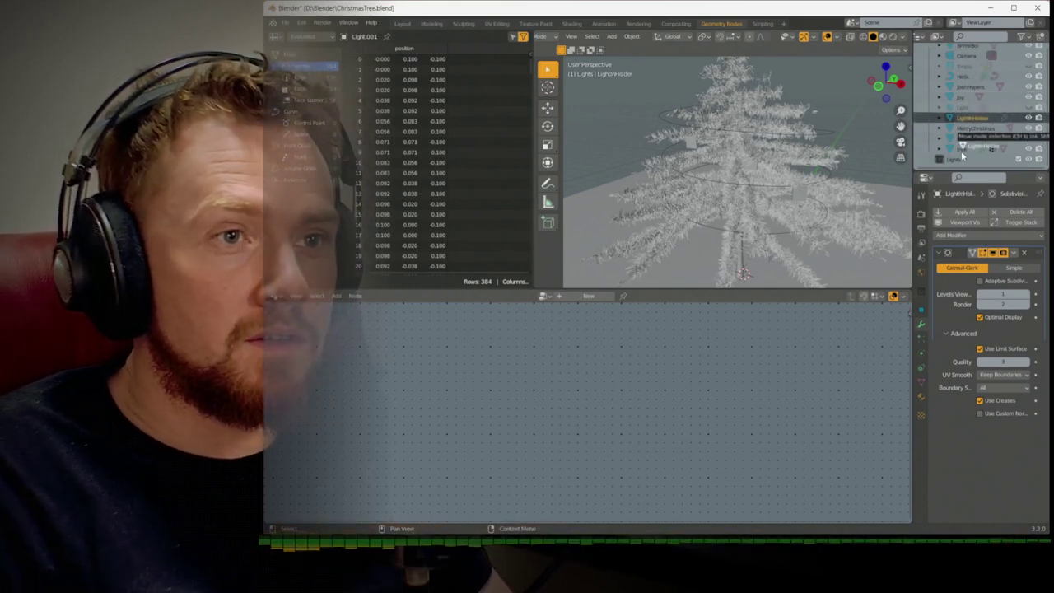
Move the LightInHolder object into the Lights collection
left_click_drag(967, 117, 955, 162)
scroll(978, 163, "down", 1)
scroll(977, 159, "up", 3)
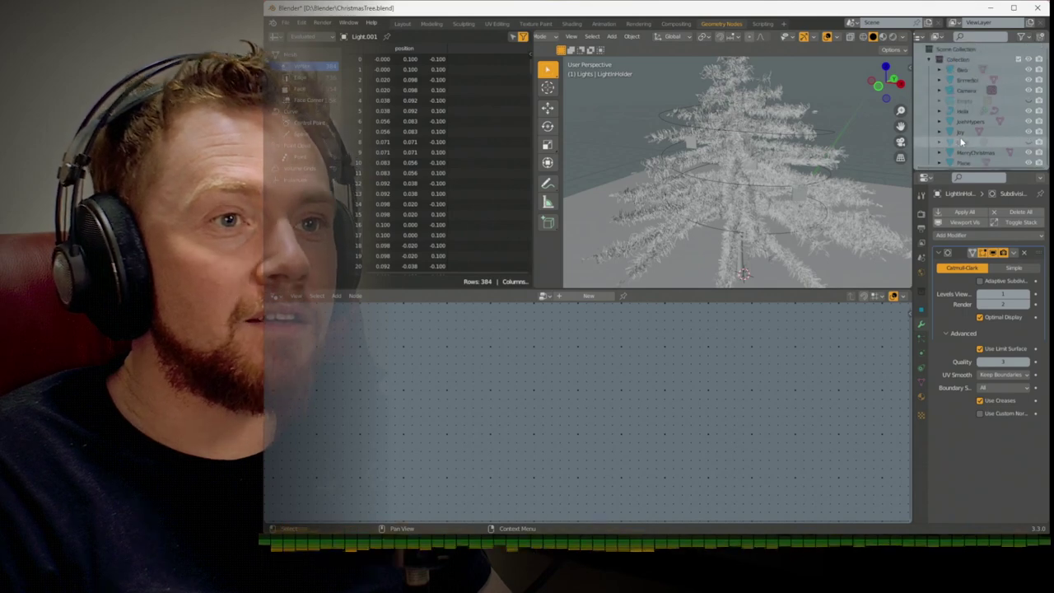
In the Helix's geometry nodes, add a Collection Info node set to Lights and connect its geometry to Instance on Points' Instance input
left_click(756, 137)
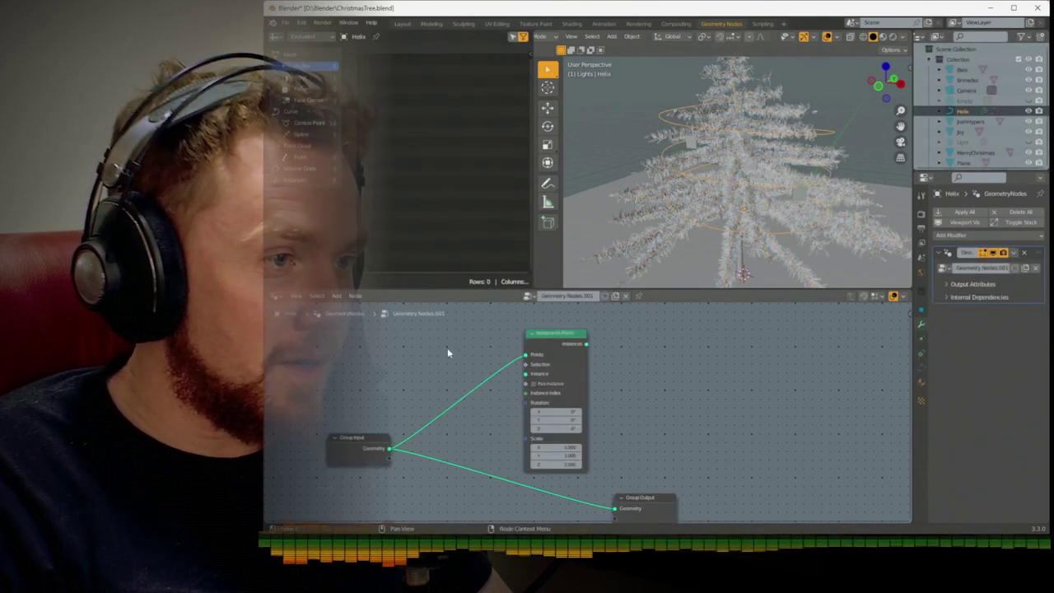
key("shift+a")
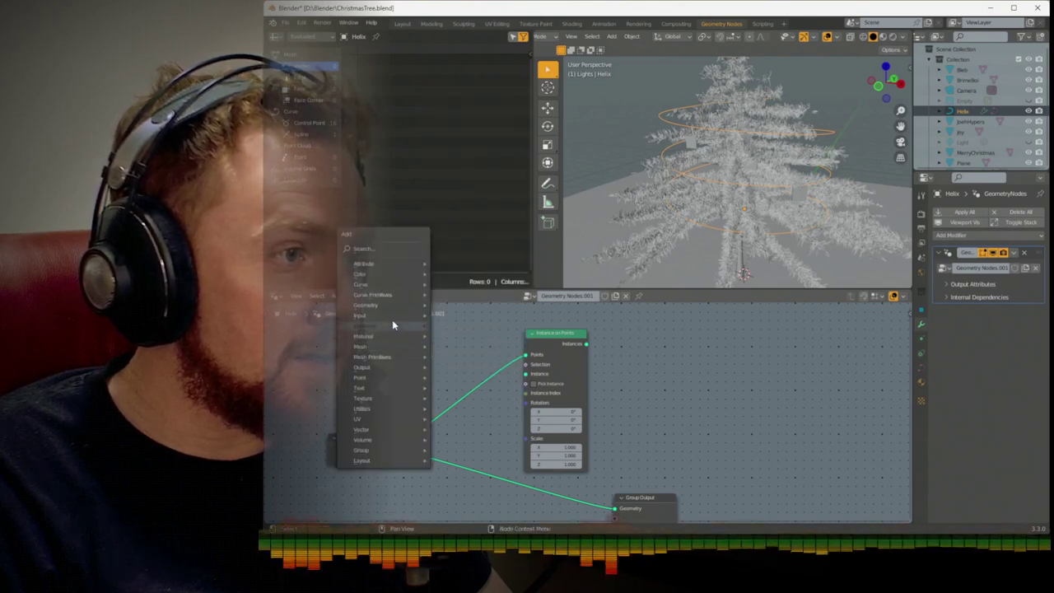
mouse_move(391, 317)
left_click(463, 325)
left_click(404, 329)
left_click(391, 372)
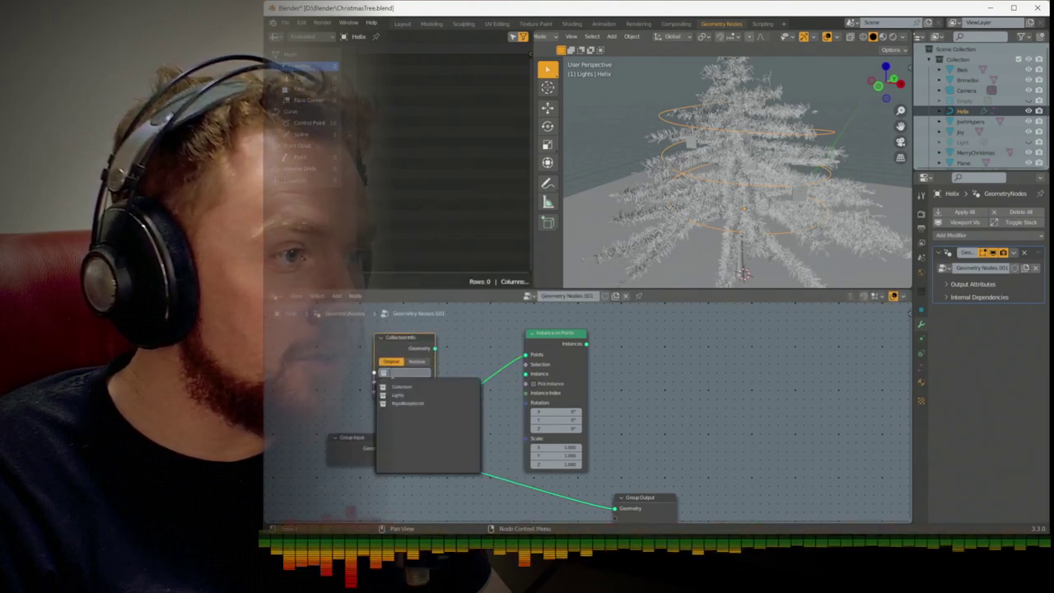
left_click(415, 394)
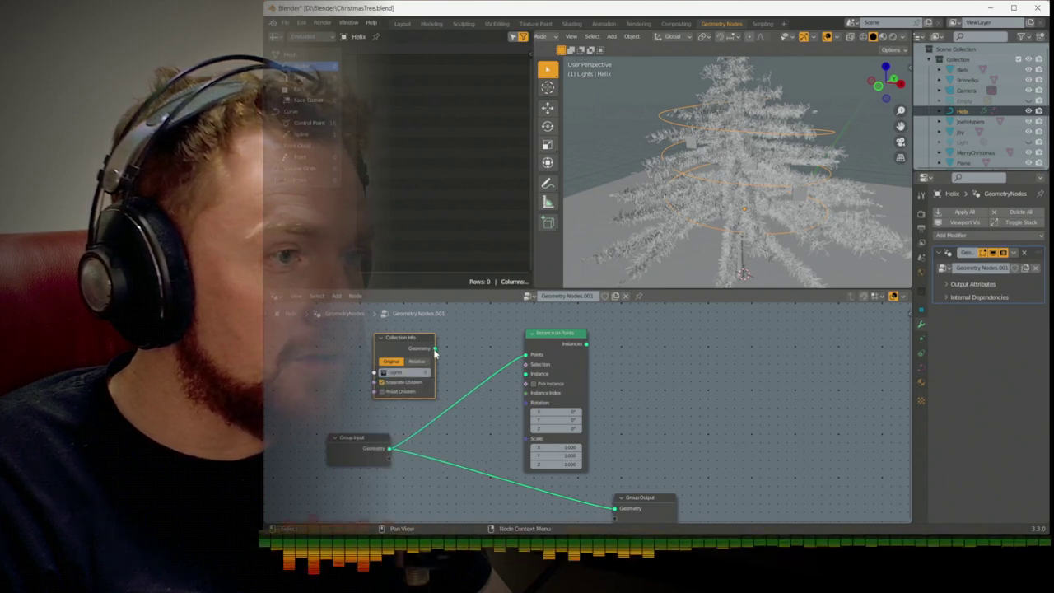
left_click_drag(522, 375, 523, 375)
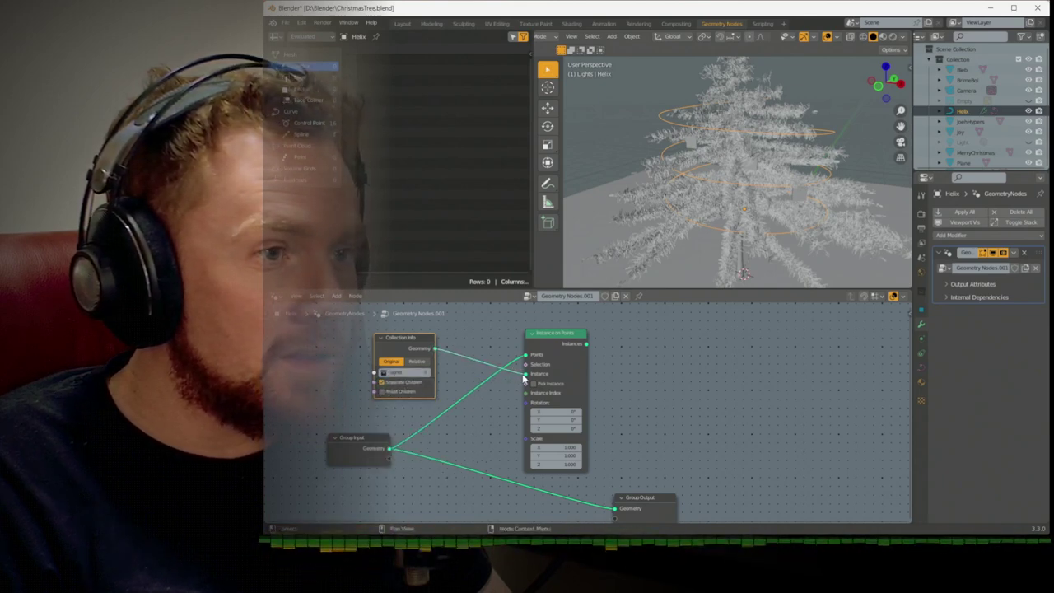
Add a Join Geometry node that combines the Instance on Points output with the Group Input geometry and feeds the Group Output
middle_click_drag(652, 406, 697, 381)
left_click_drag(692, 476, 809, 475)
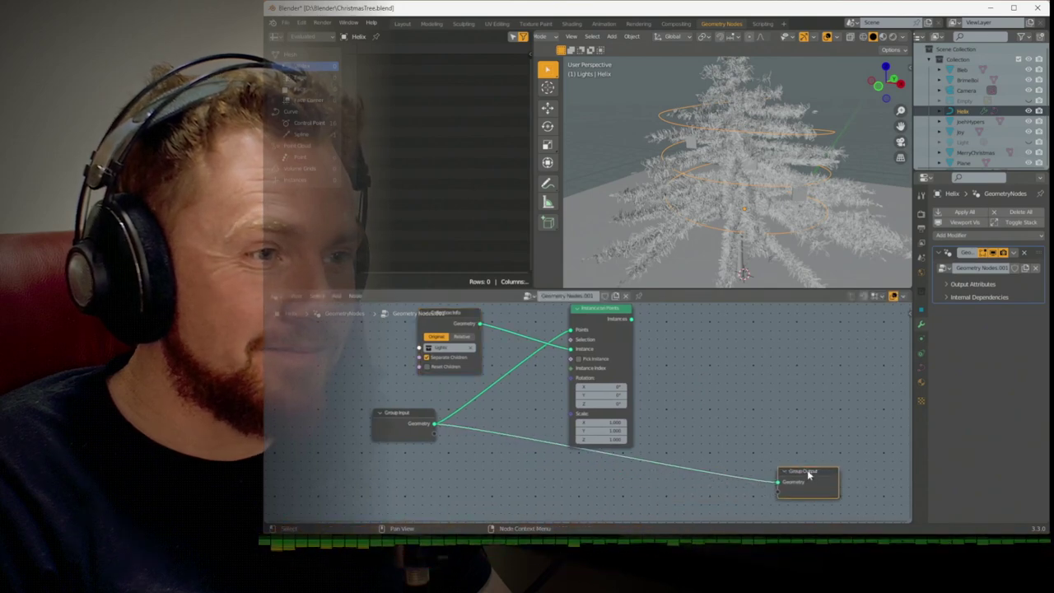
left_click_drag(644, 336, 706, 405)
type("join")
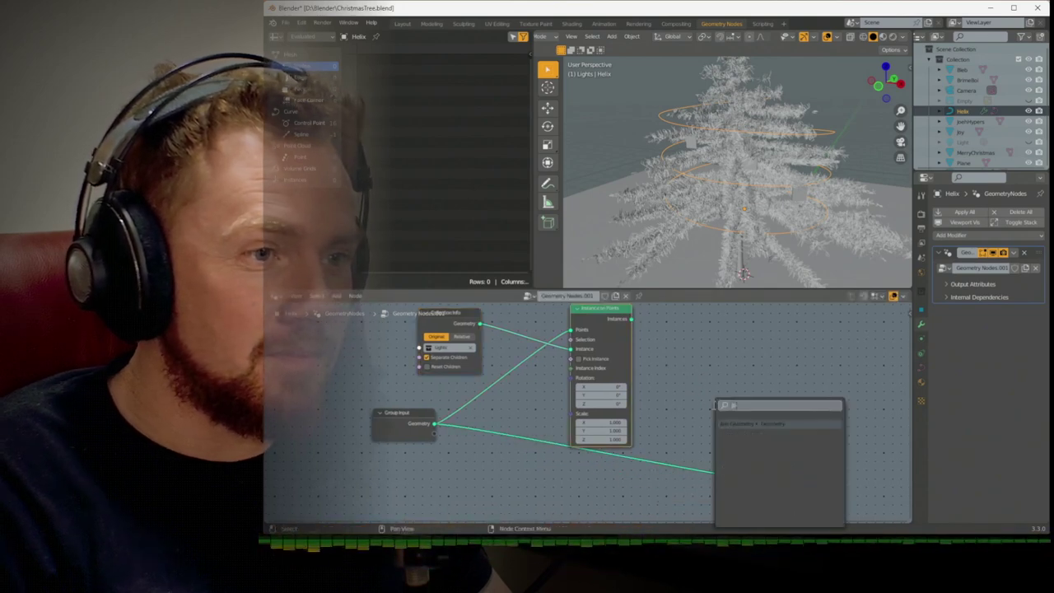
key("Return")
left_click(689, 406)
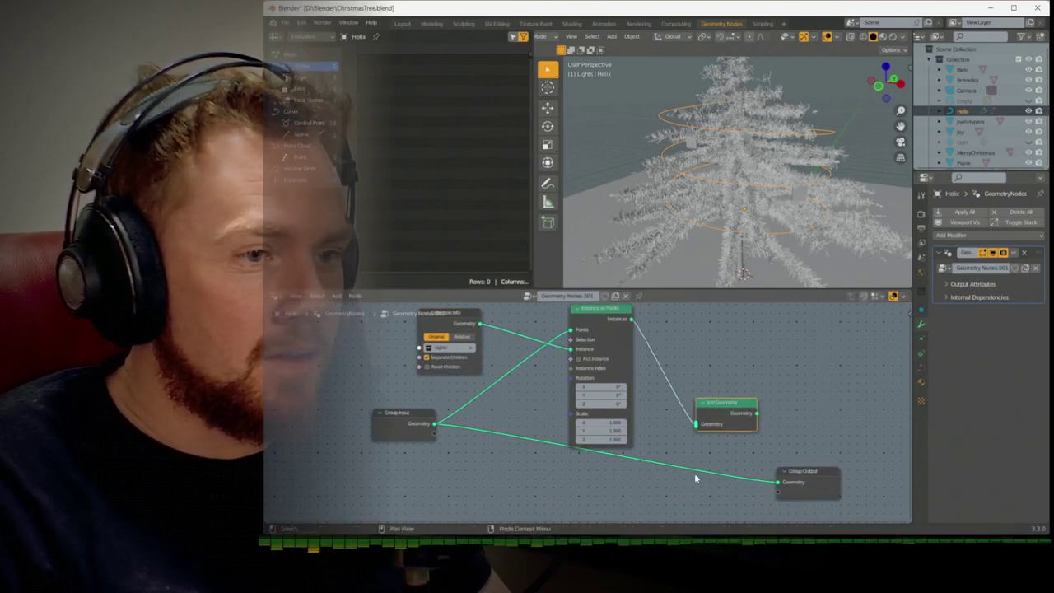
left_click_drag(778, 483, 695, 425)
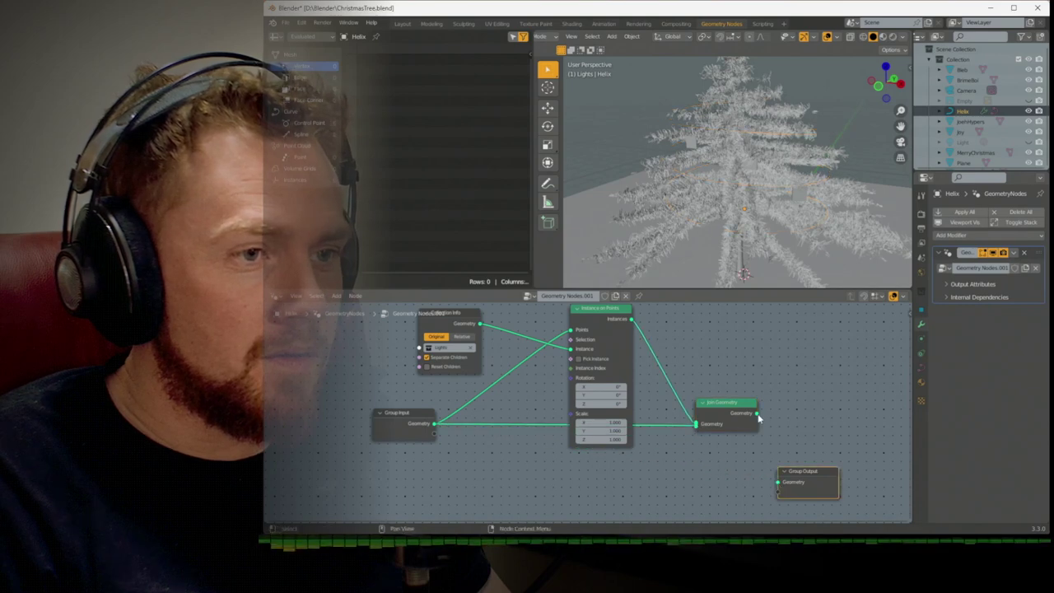
left_click_drag(788, 482, 814, 472)
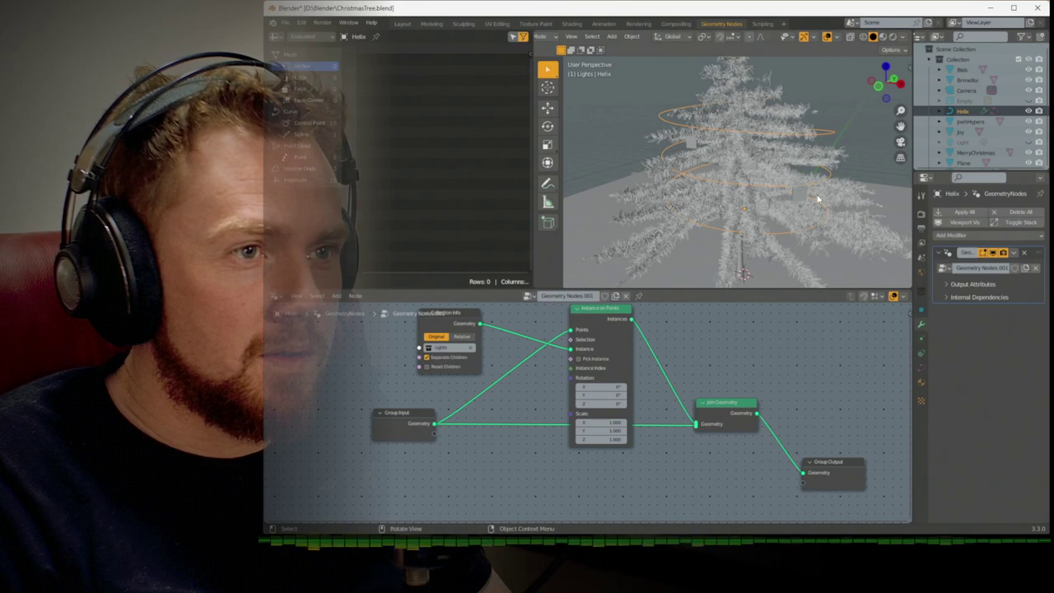
Hide the Tree object in the viewport and view the helix
middle_click_drag(818, 198, 786, 174)
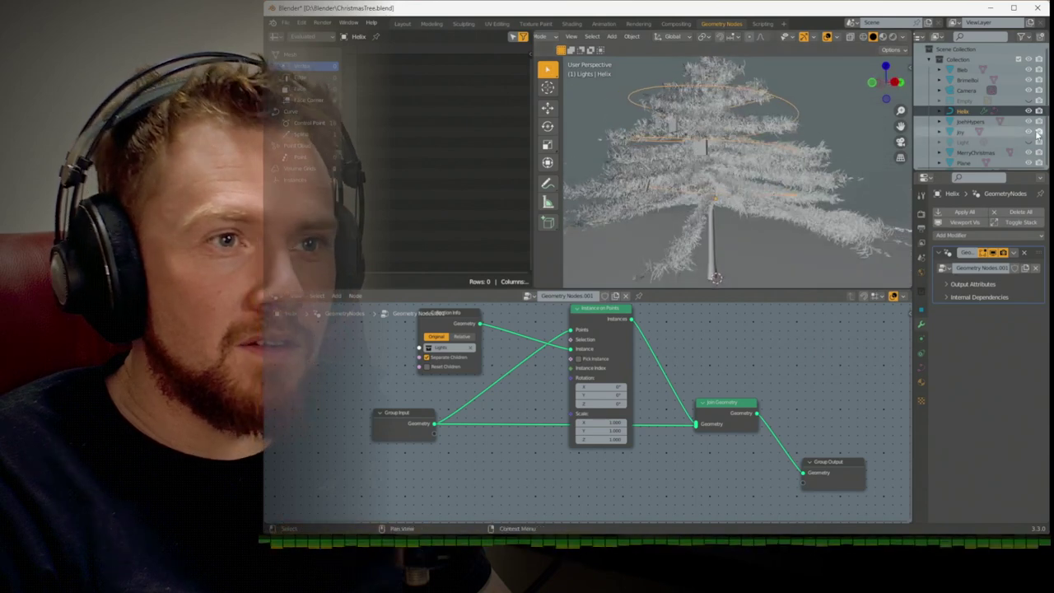
scroll(1037, 136, "down", 2)
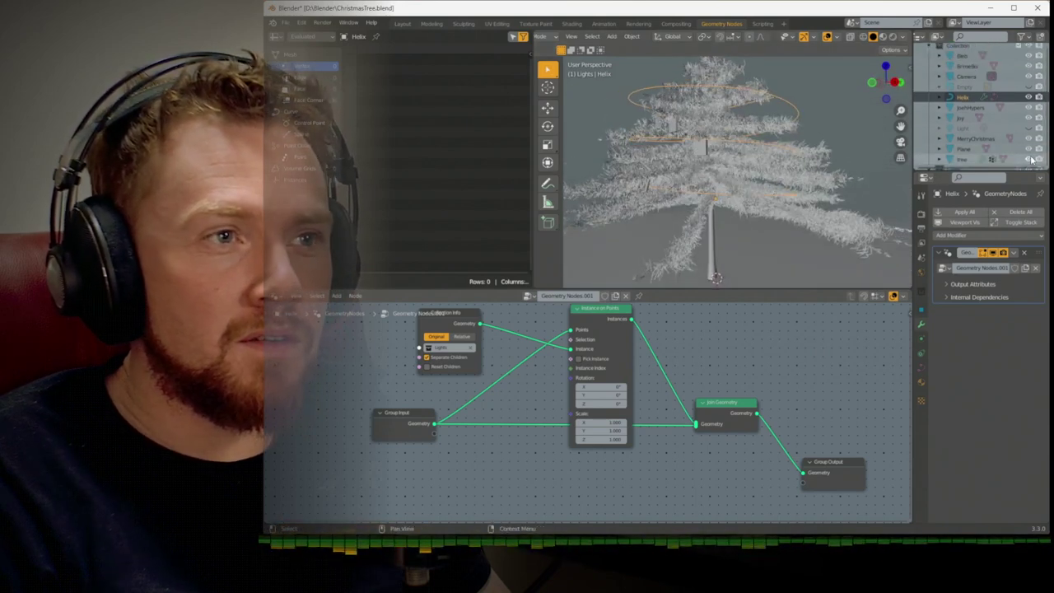
left_click(1029, 160)
middle_click_drag(826, 145, 893, 161)
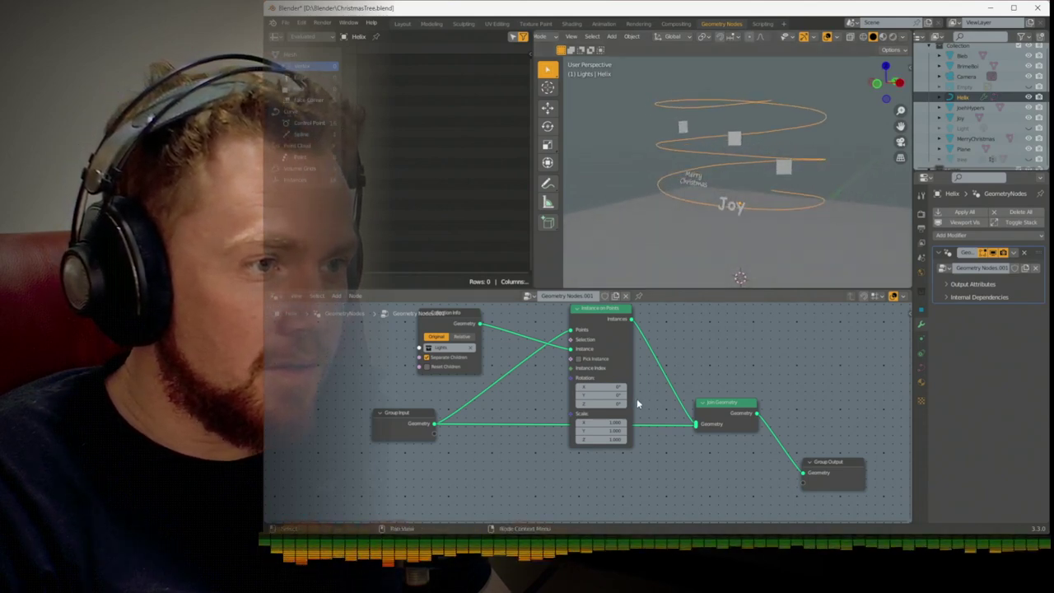
Add a Sample Curve node fed by the Group Input geometry, below the Instance on Points node's incoming links
middle_click_drag(637, 404, 634, 430)
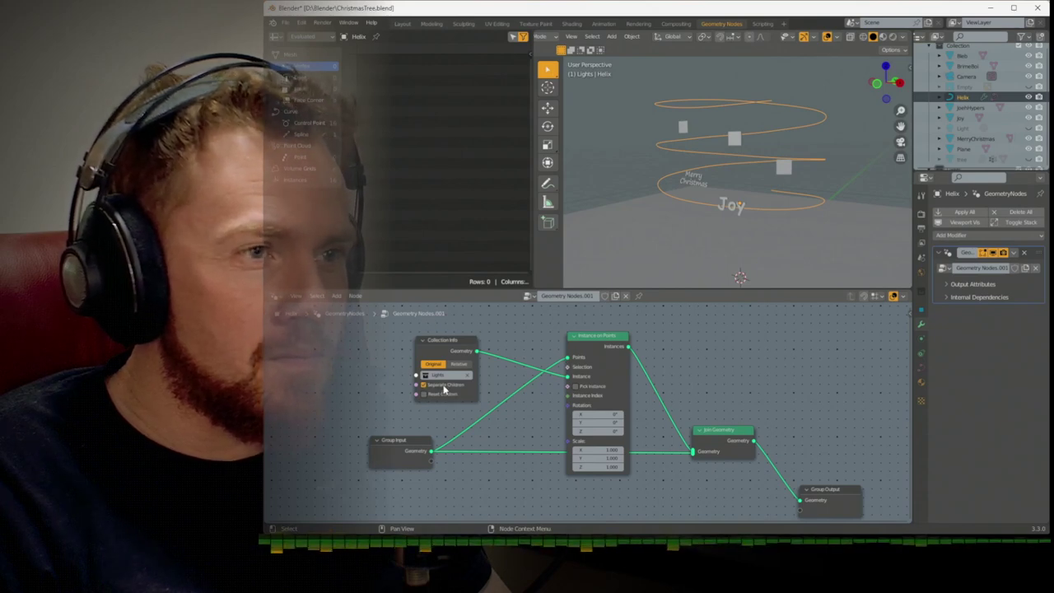
mouse_move(601, 343)
left_mouse_down()
mouse_move(599, 315)
mouse_move(592, 339)
left_mouse_up()
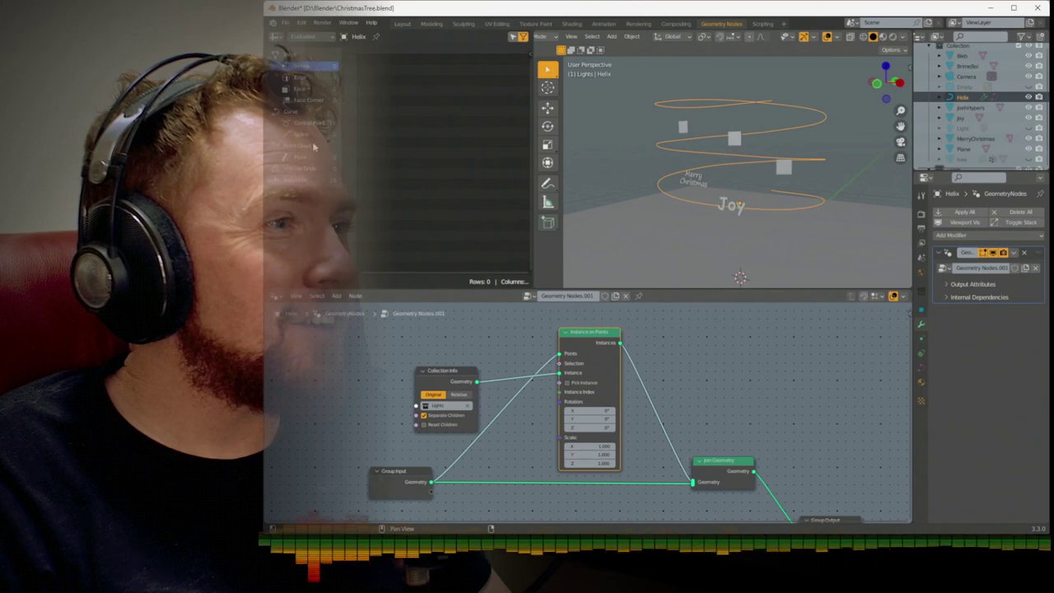
middle_click_drag(380, 442, 358, 403)
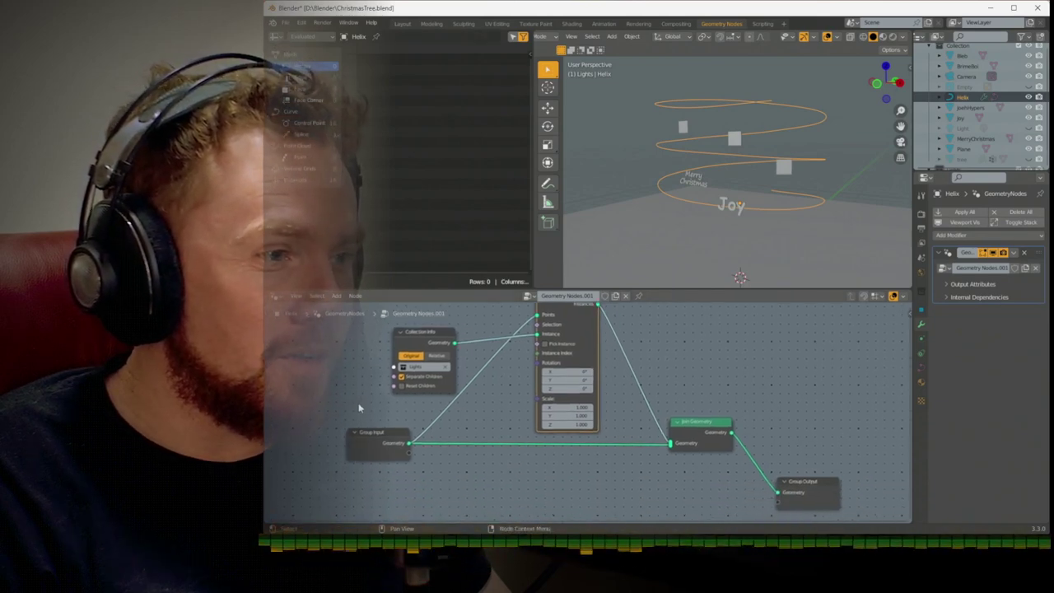
middle_click_drag(448, 421, 439, 452)
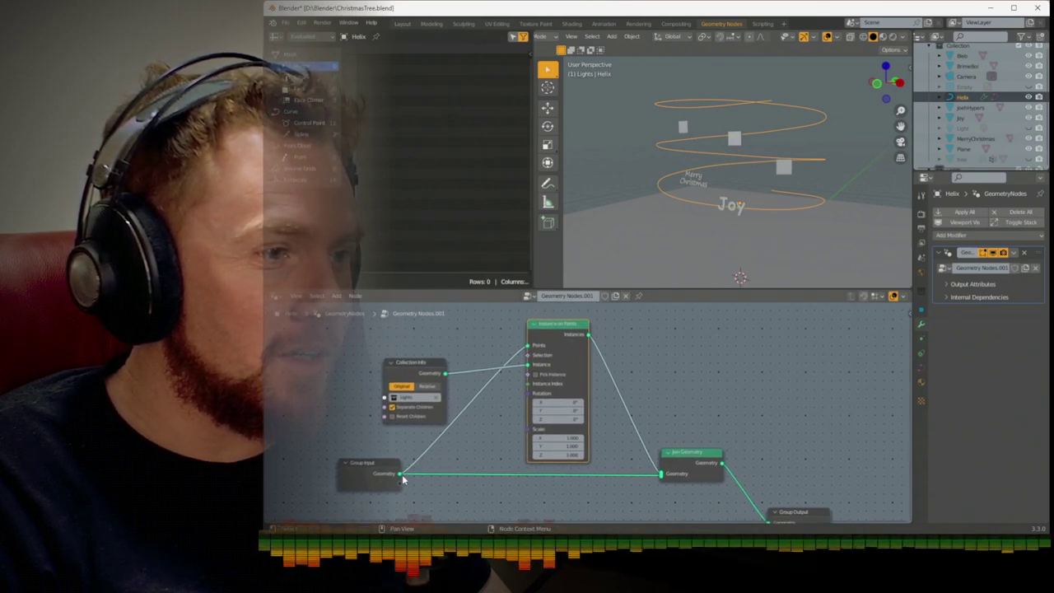
left_click_drag(401, 475, 445, 456)
type("sam")
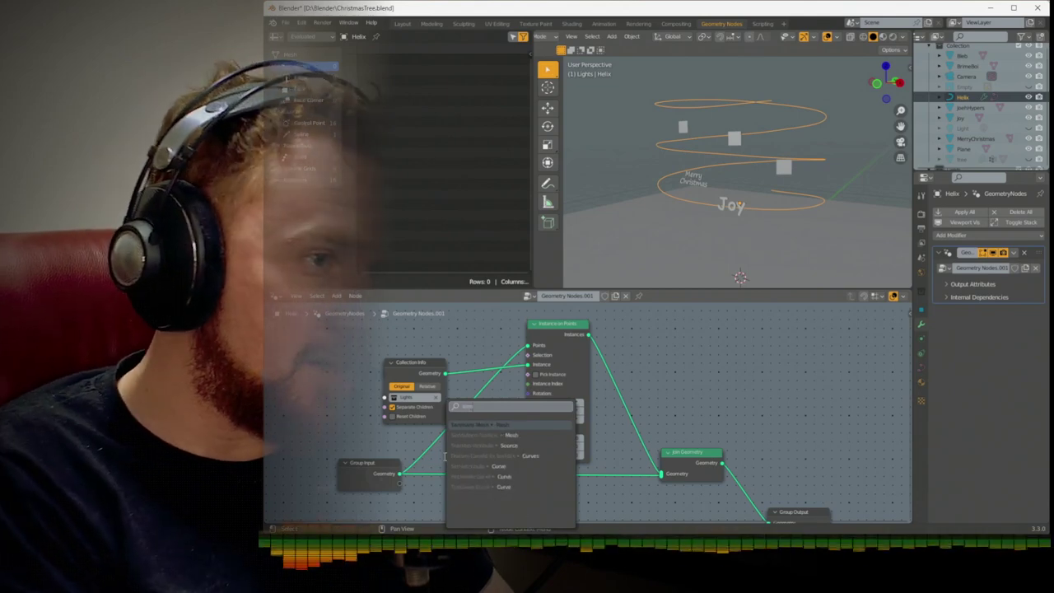
type("p")
key("Return")
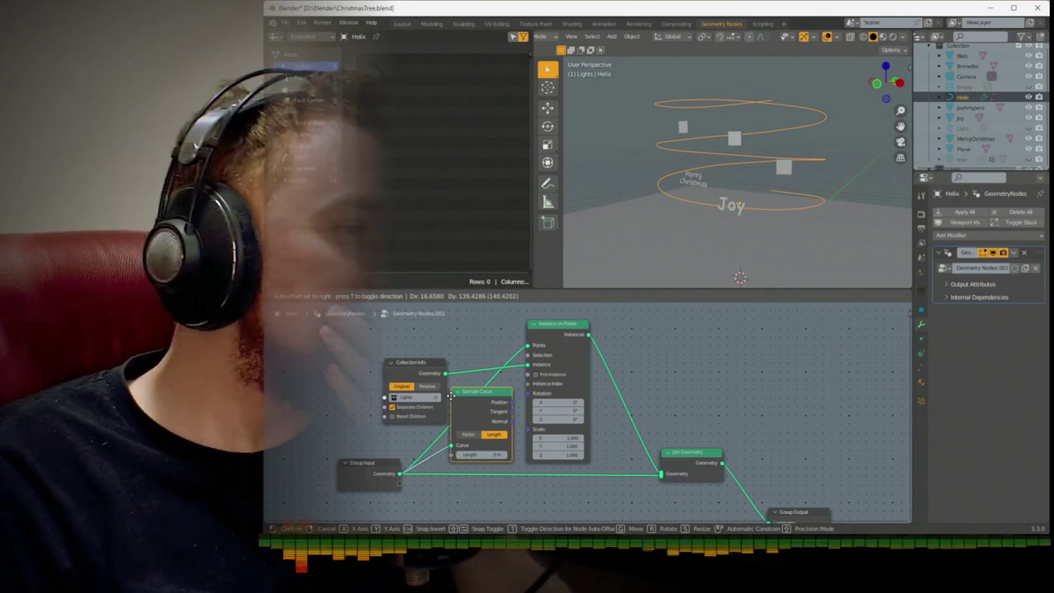
left_click(455, 403)
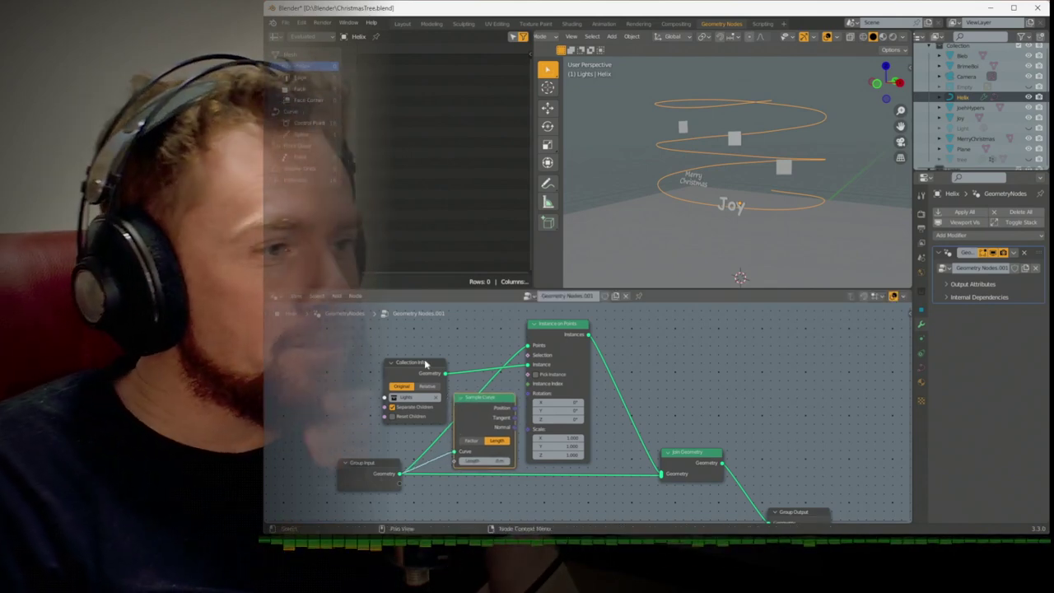
Move the Collection Info and Instance on Points nodes apart to make room between them
left_click_drag(428, 365, 395, 353)
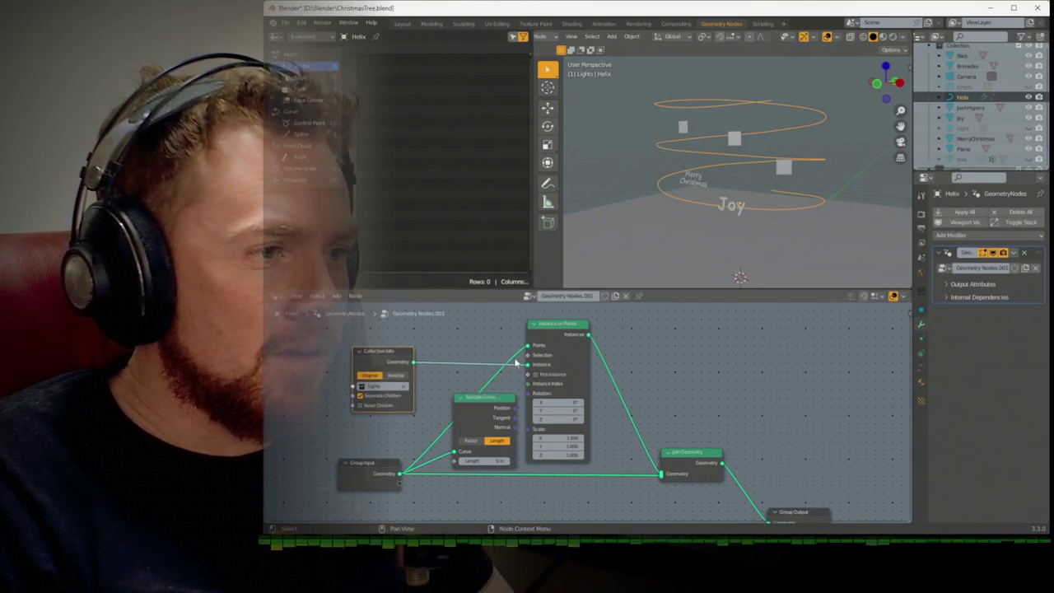
left_click_drag(542, 333, 631, 322)
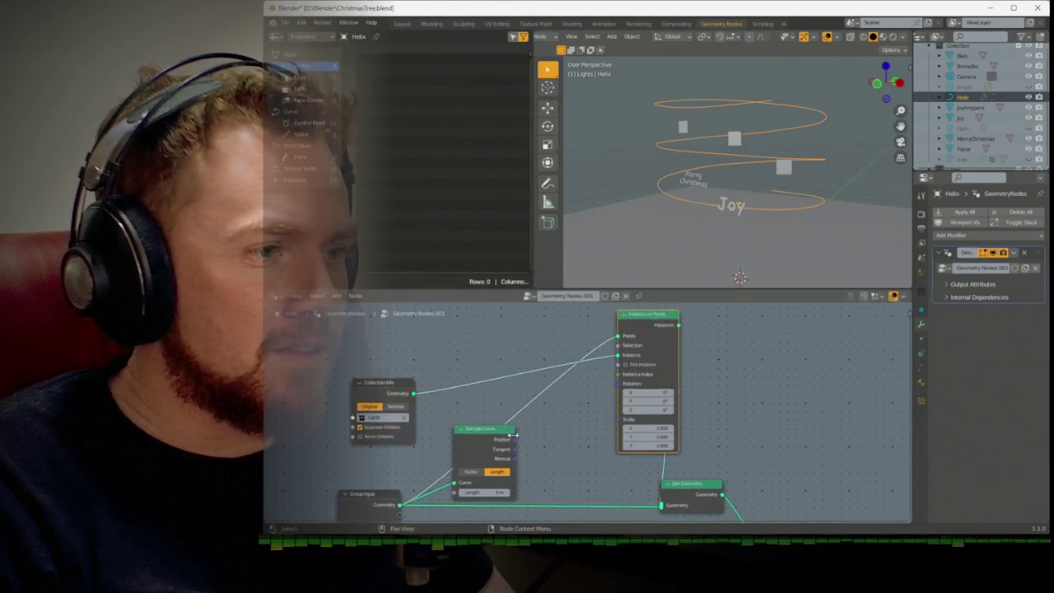
left_click_drag(514, 438, 529, 438)
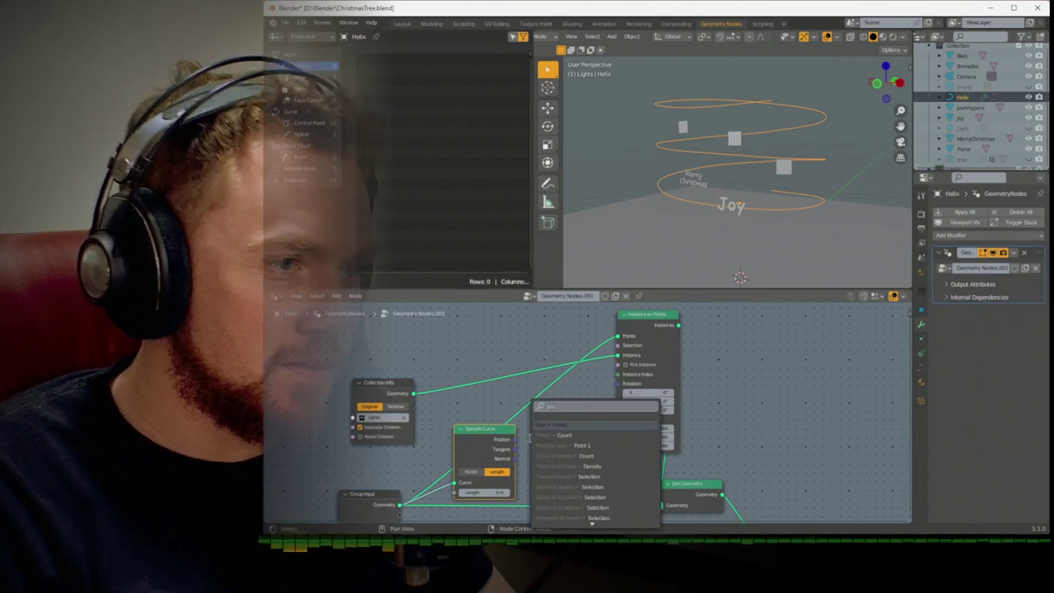
key("ctrl+a")
key("BackSpace")
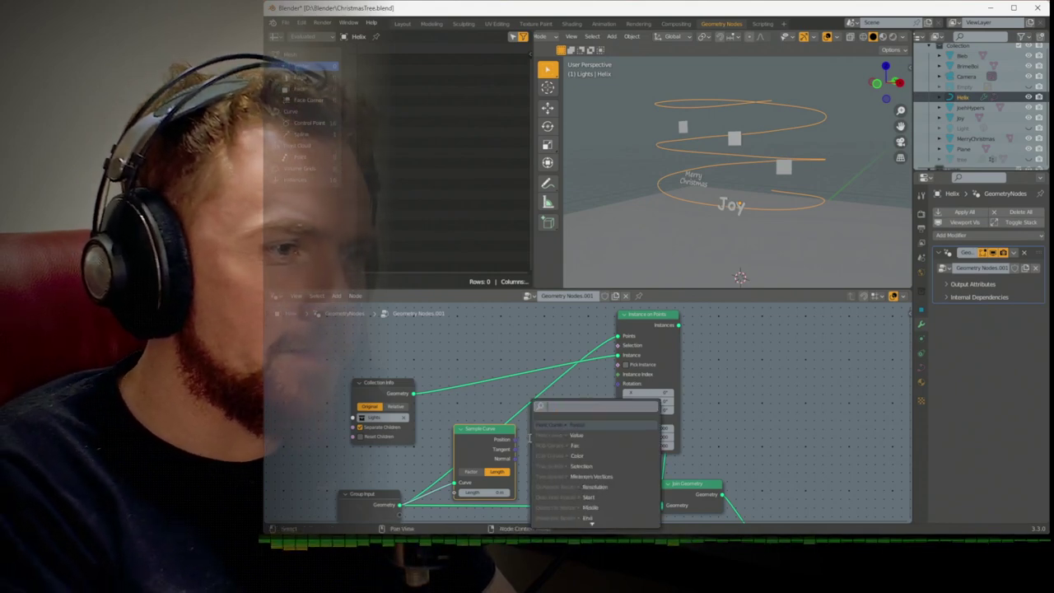
key("Escape")
scroll(518, 434, "down", 1)
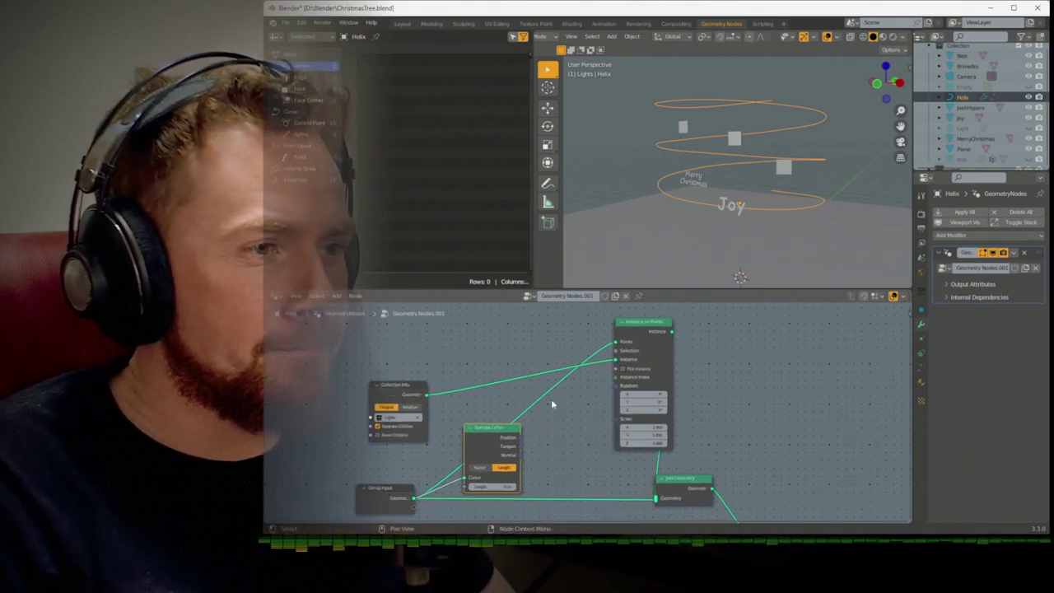
Disconnect the Points input of Instance on Points and place a new Subdivide Curve node in front of it
left_click_drag(618, 345, 547, 410)
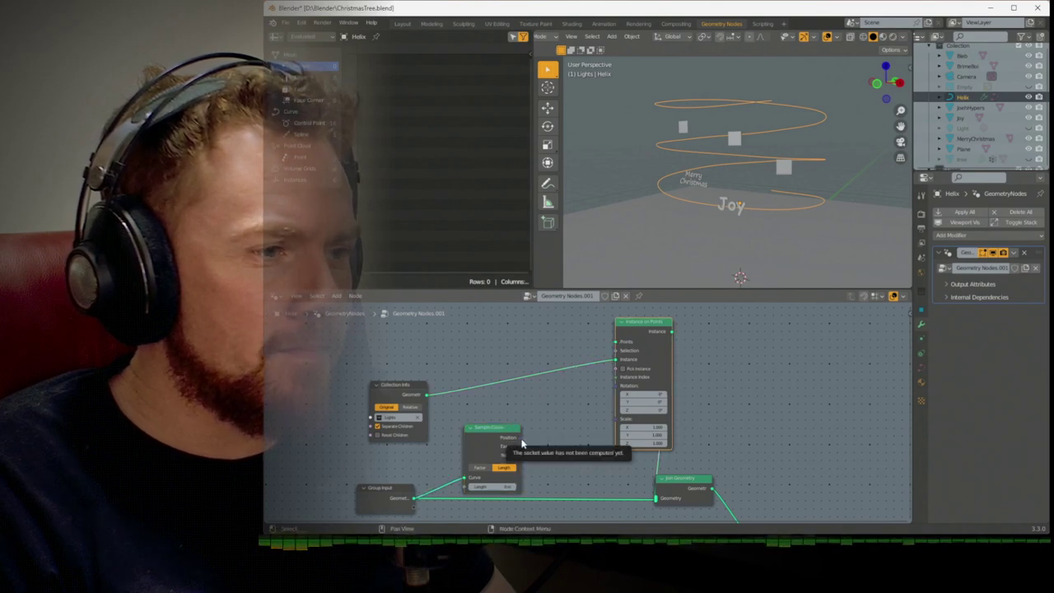
key("shift+a")
mouse_move(537, 417)
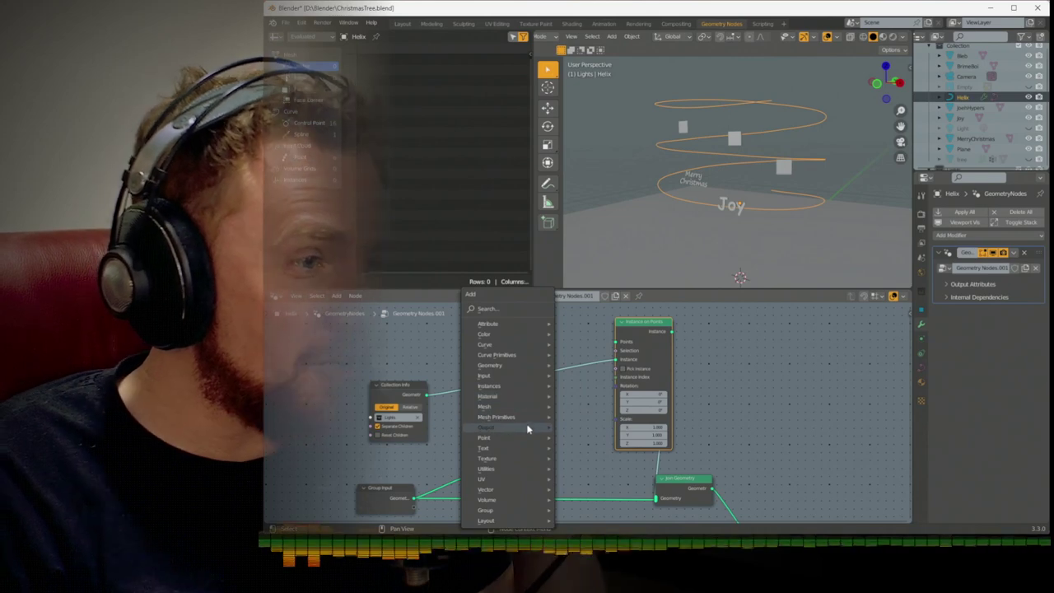
mouse_move(524, 435)
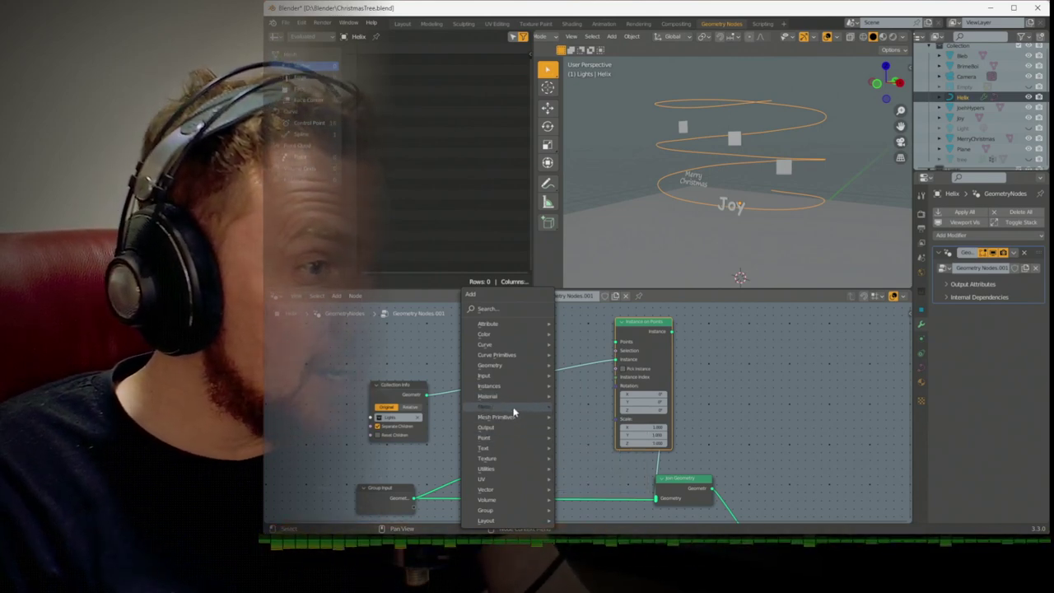
mouse_move(516, 351)
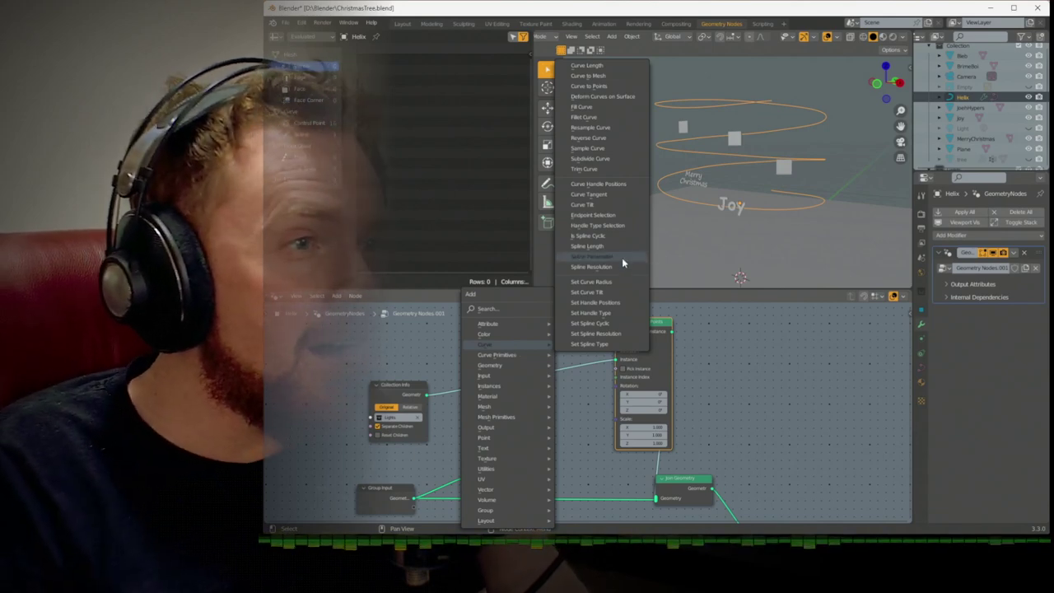
left_click(614, 157)
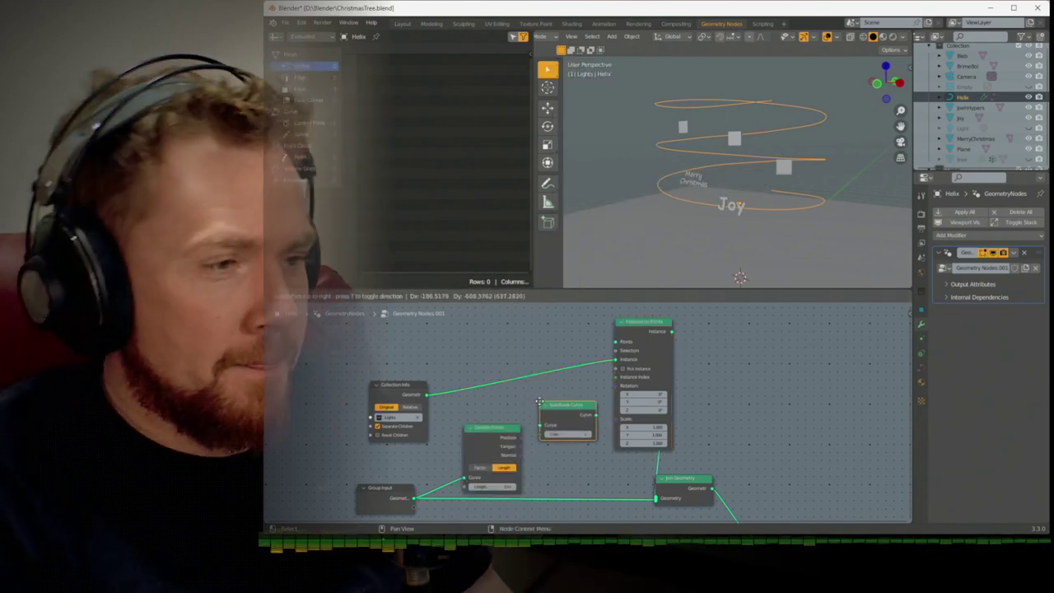
left_click(541, 416)
Delete the Sample Curve node and connect the Group Input geometry to Subdivide Curve, placing that node close to Group Input
left_click_drag(483, 427, 460, 404)
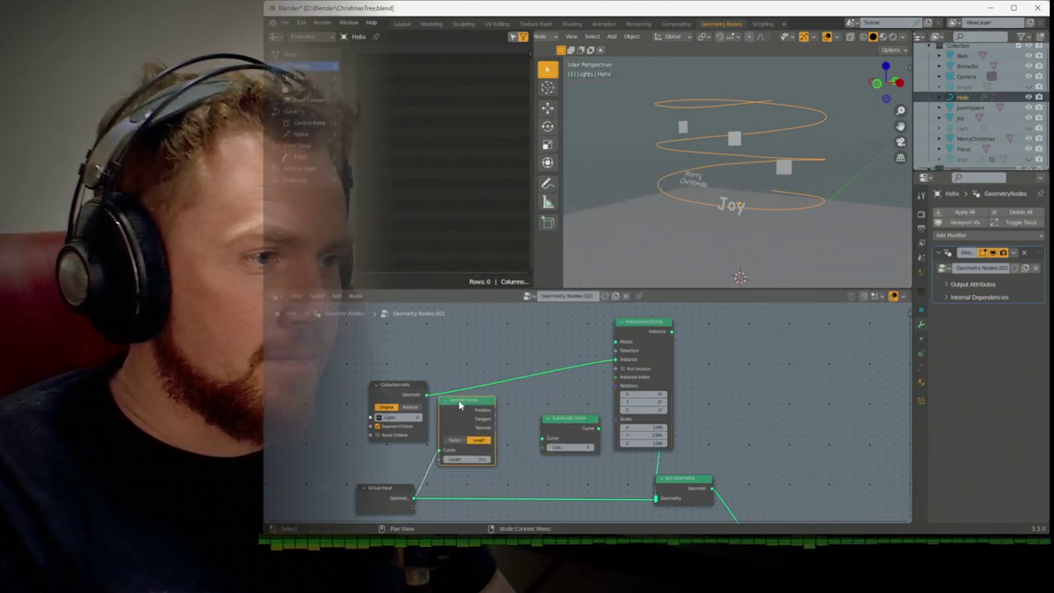
key("x")
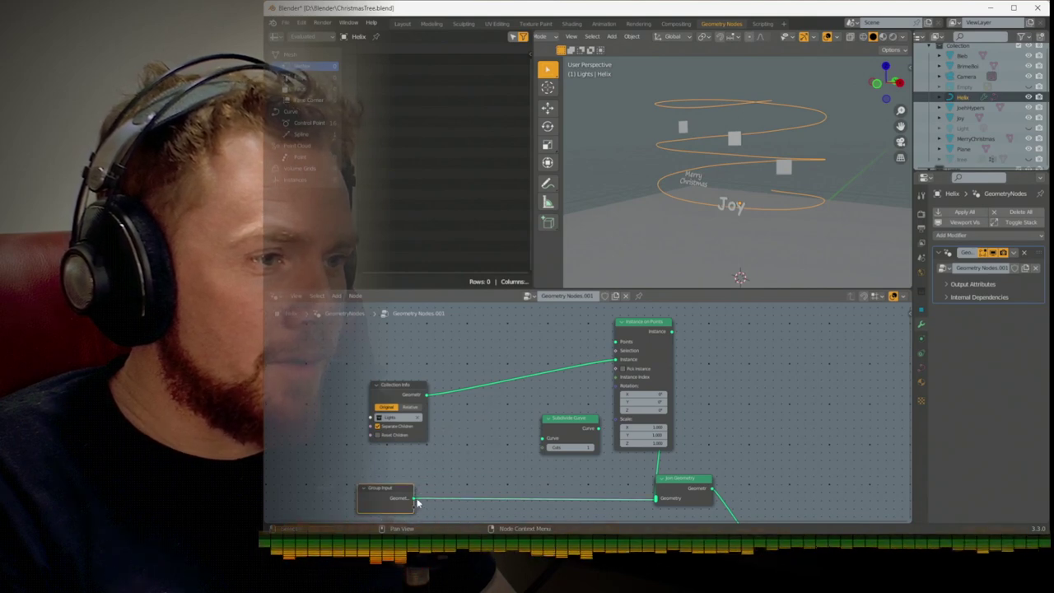
left_click_drag(415, 498, 543, 441)
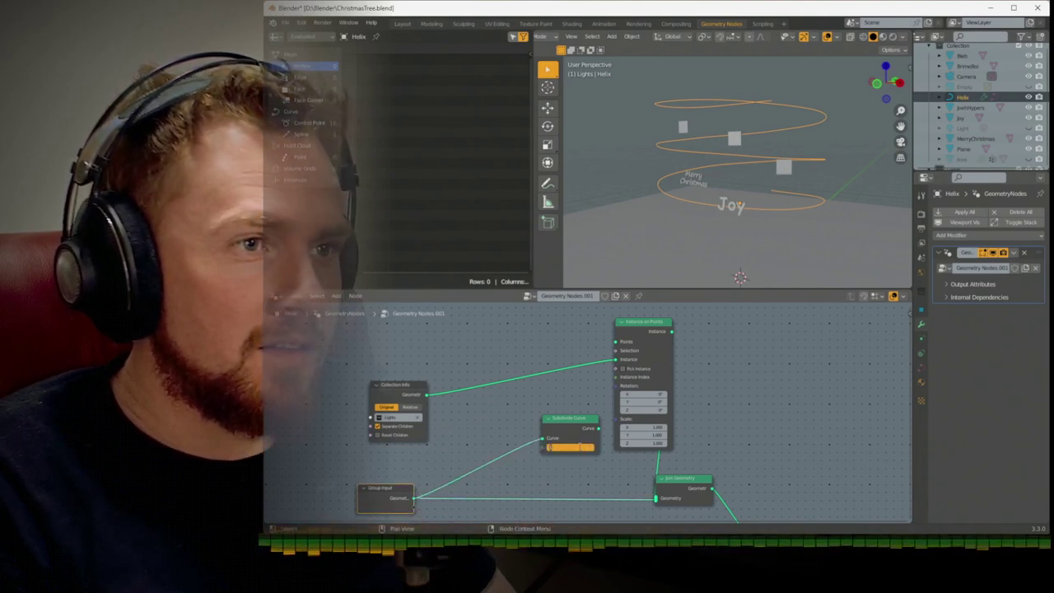
left_click_drag(567, 422, 479, 437)
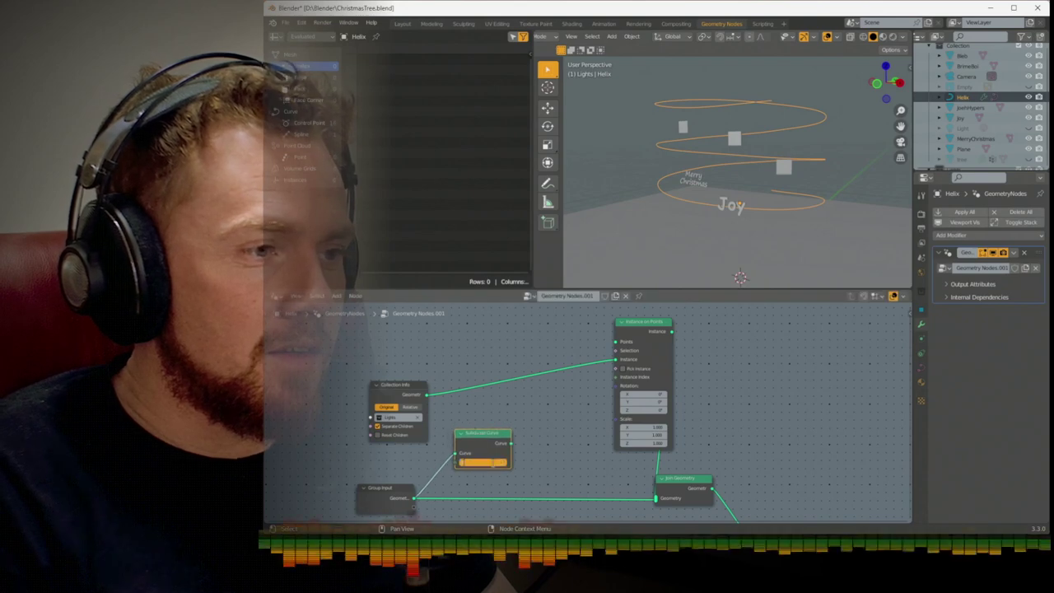
key("Return")
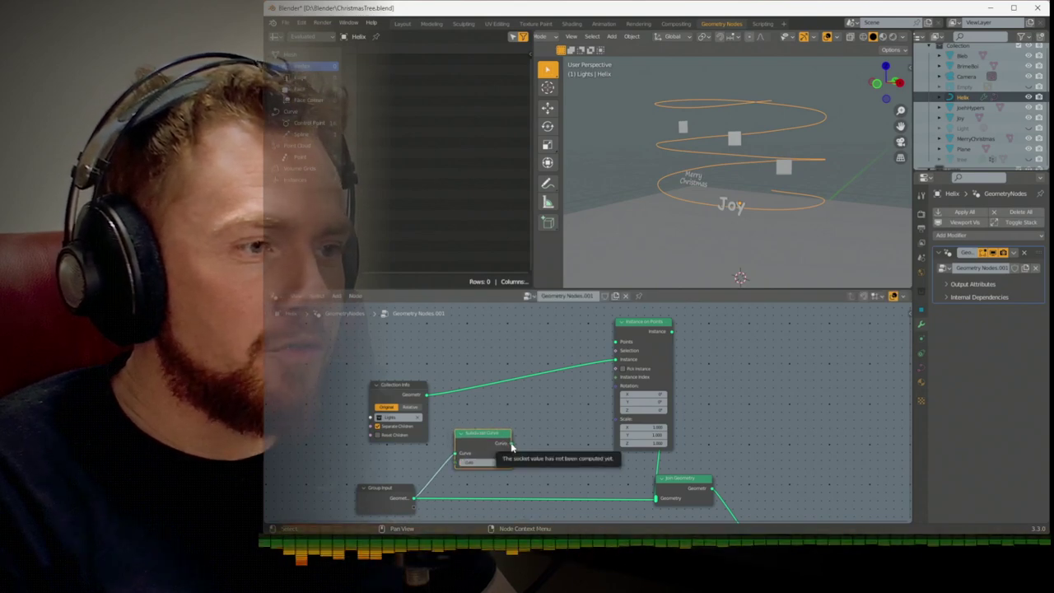
left_click_drag(509, 445, 537, 436)
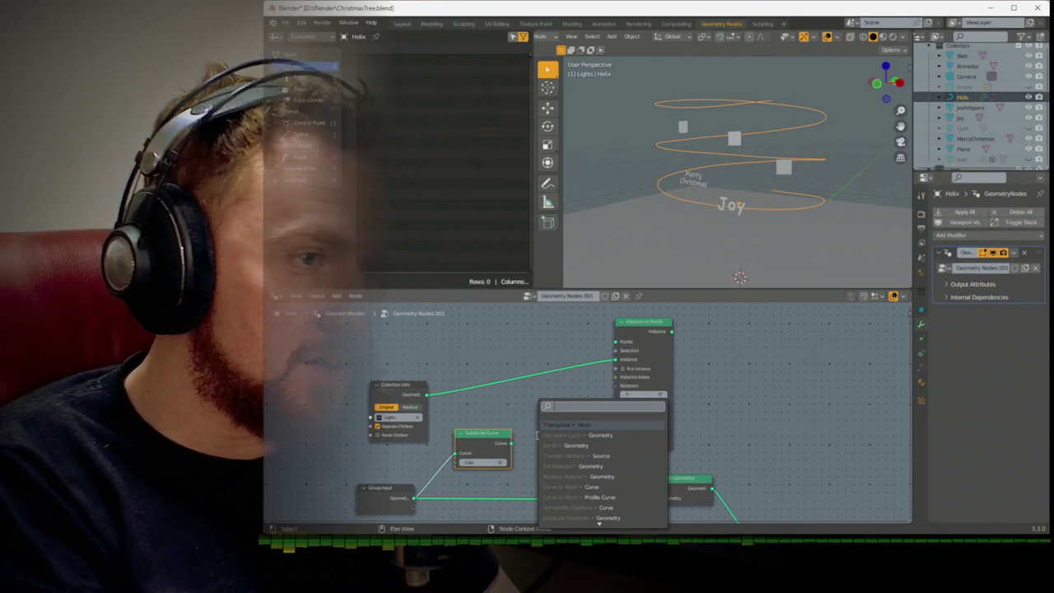
type("sub")
key("BackSpace")
key("BackSpace")
key("BackSpace")
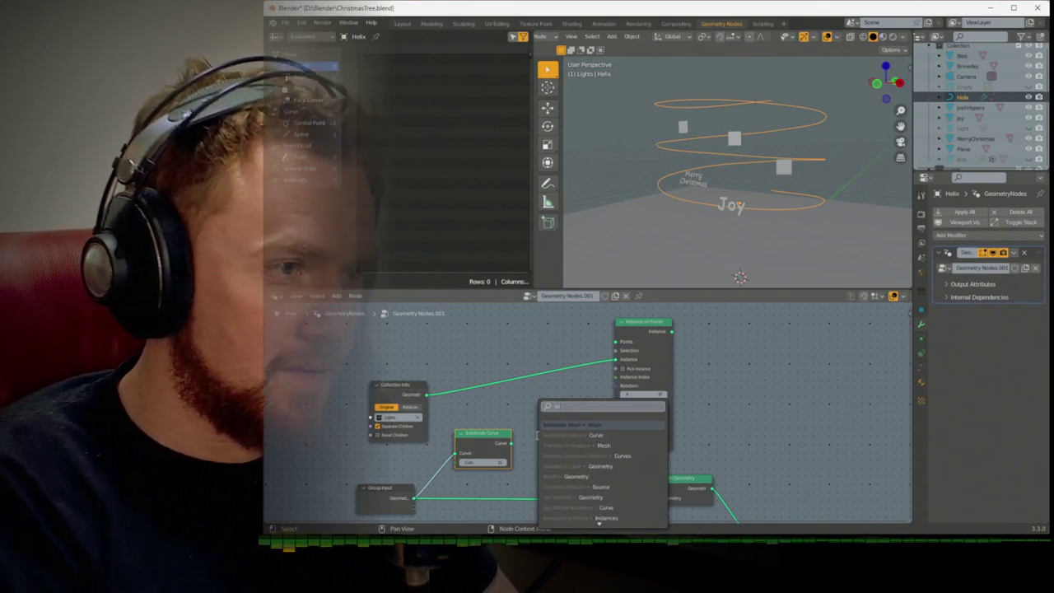
key("Escape")
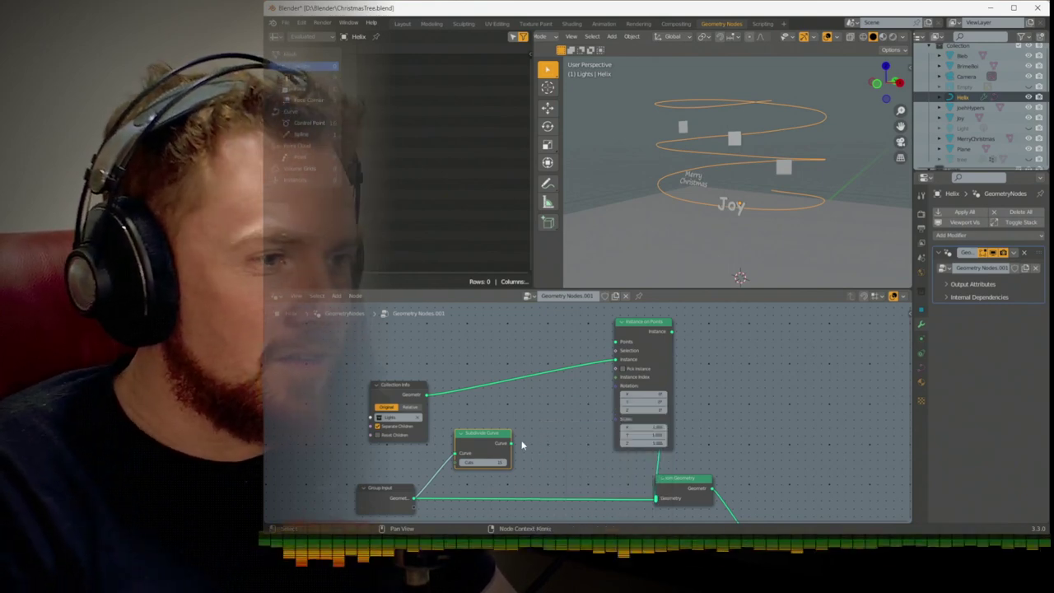
Connect Subdivide Curve directly to the Group Output to preview the curve, and disconnect it again
left_click_drag(511, 445, 755, 437)
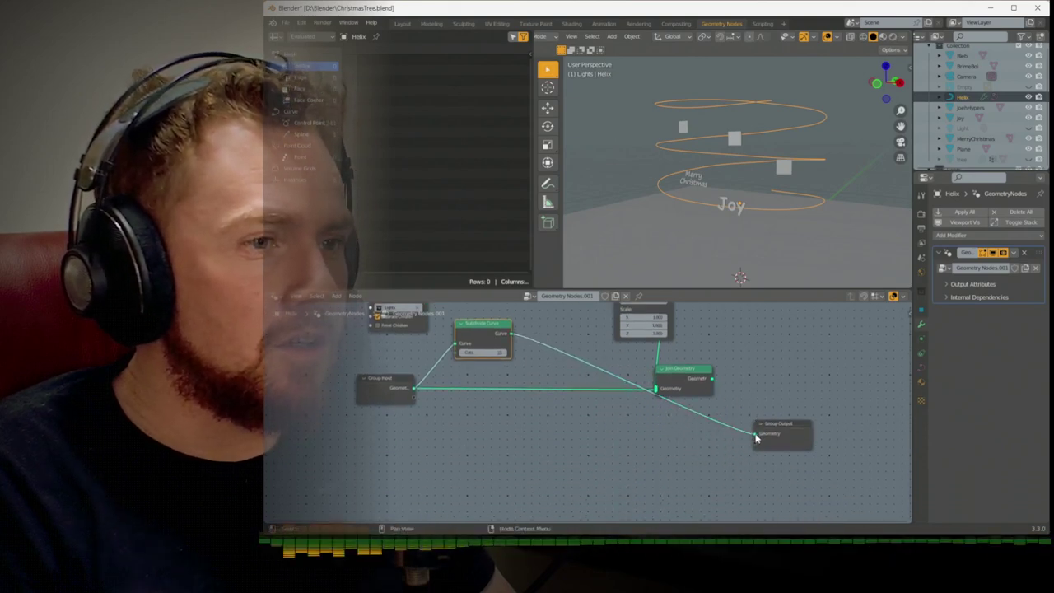
left_click_drag(756, 436, 754, 434)
middle_click_drag(685, 243, 713, 286)
scroll(712, 286, "down", 2)
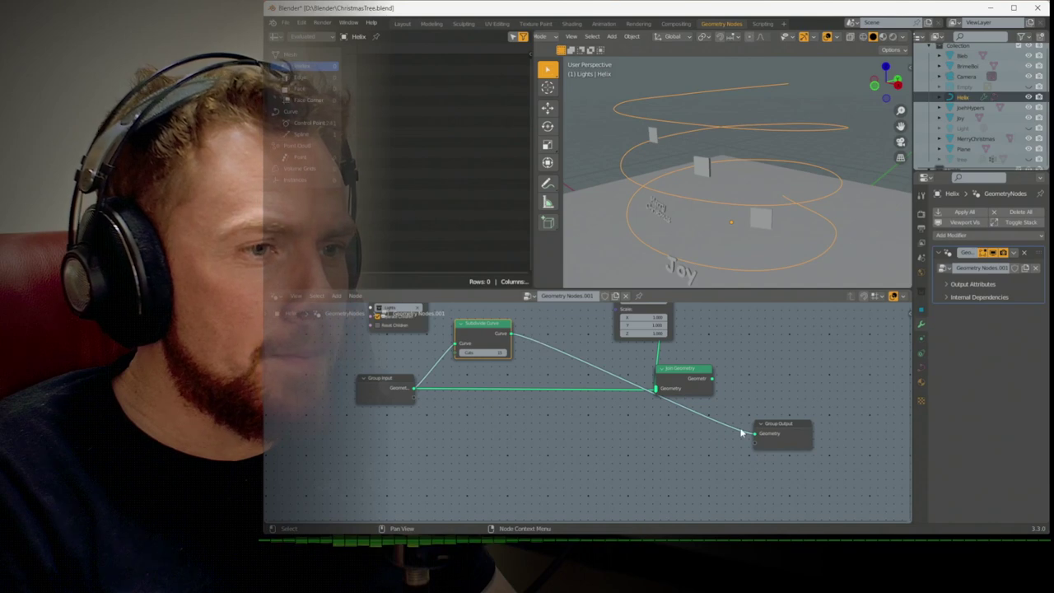
left_click_drag(753, 436, 527, 340)
key("Escape")
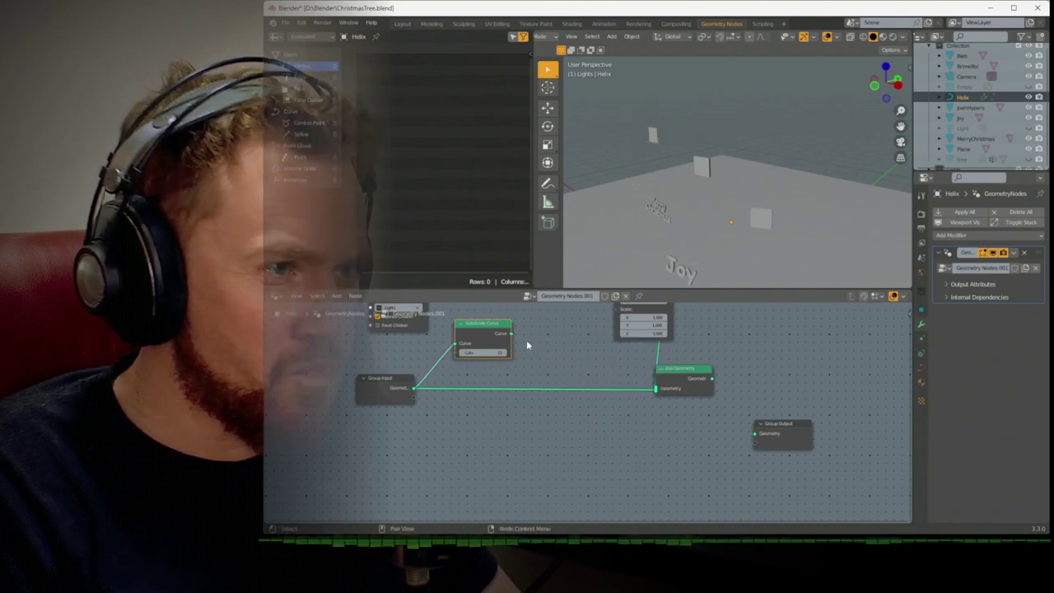
key("shift+a")
mouse_move(523, 363)
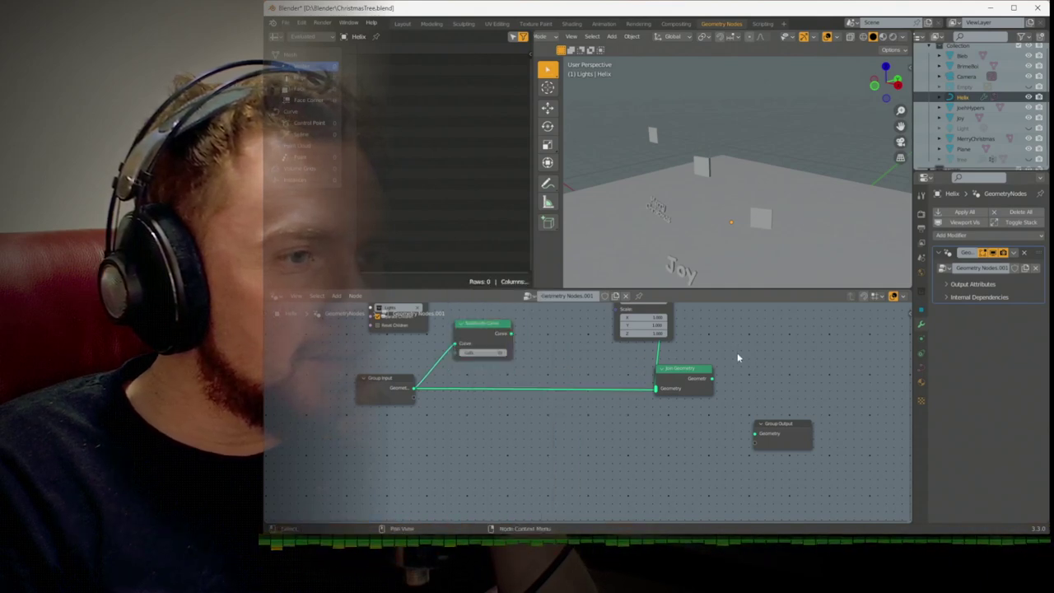
Connect the Subdivide Curve output to the Points input of Instance on Points and delete the Join Geometry node
middle_click_drag(738, 354, 710, 466)
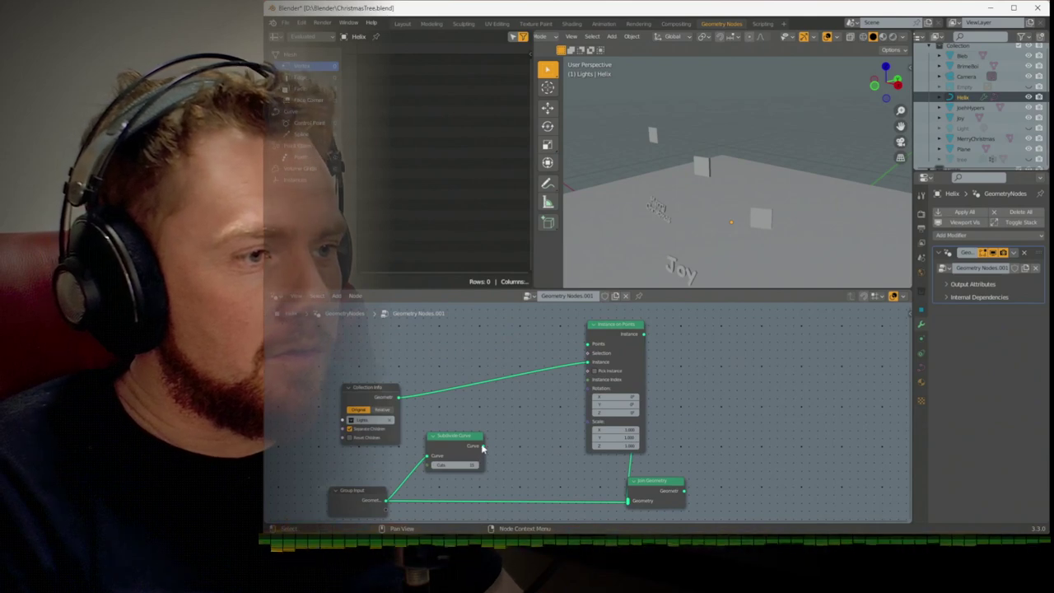
left_click_drag(482, 447, 588, 343)
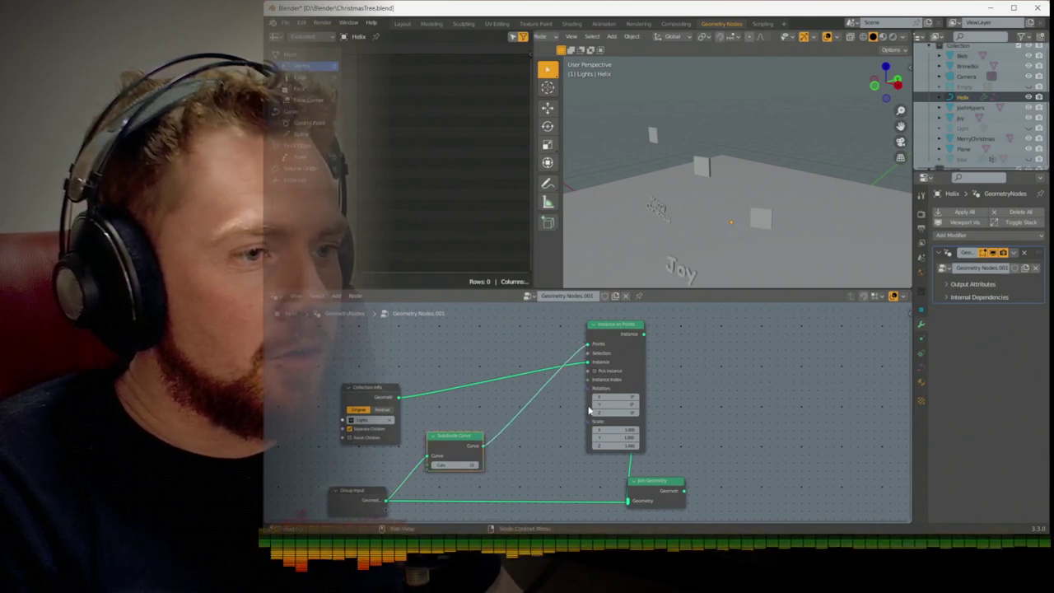
left_click(656, 492)
key("x")
Place the Group Output node beside Instance on Points and connect the Instances output to its Geometry input
middle_click_drag(725, 495, 662, 399)
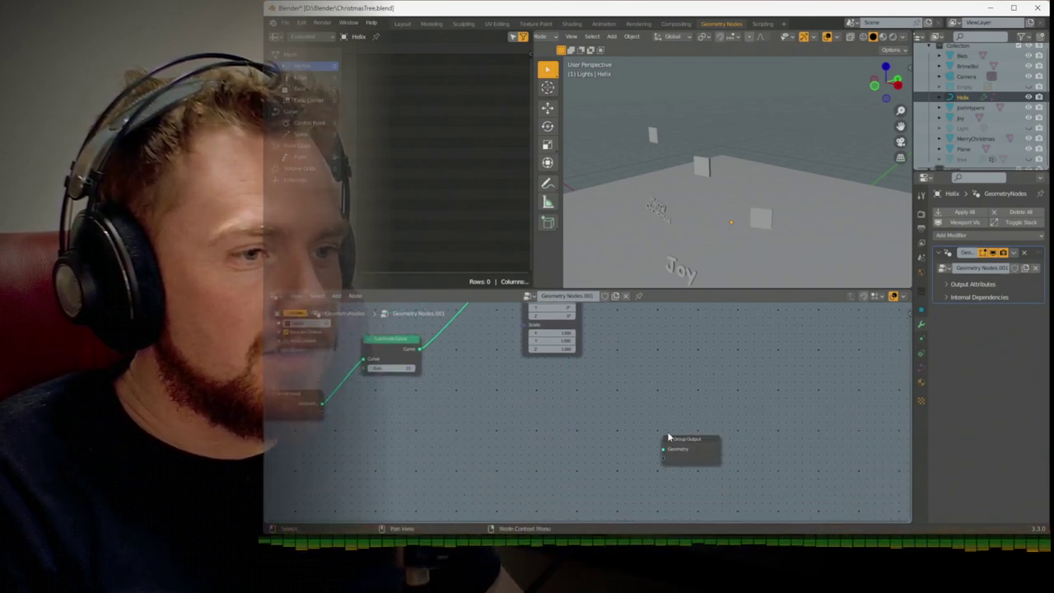
left_click_drag(668, 436, 653, 285)
middle_click_drag(650, 354, 637, 455)
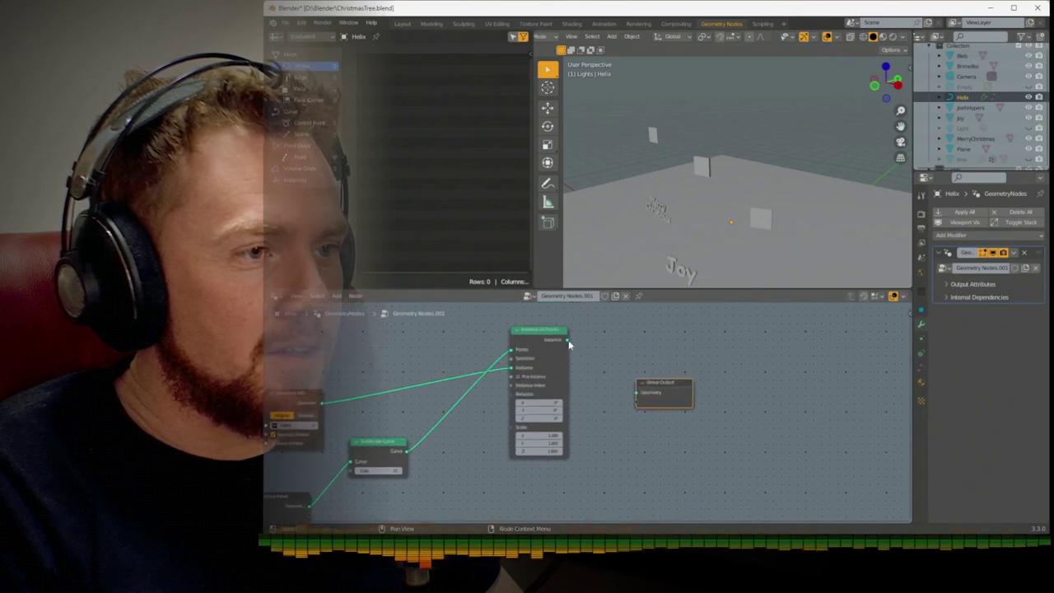
left_click_drag(568, 339, 591, 356)
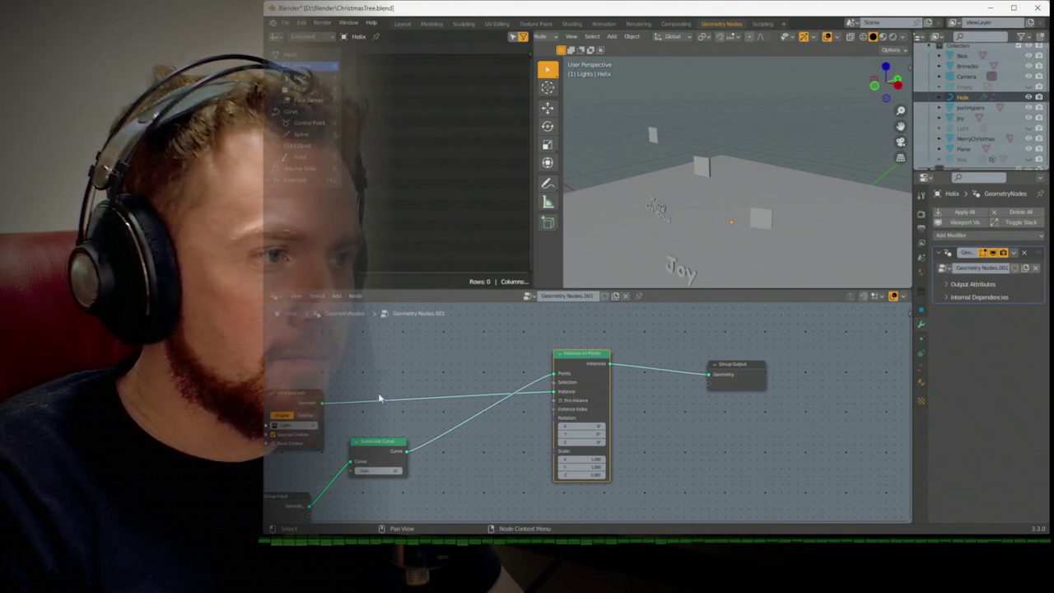
Disconnect Collection Info from Instance on Points and add an Object Info node above Subdivide Curve
left_click(303, 401)
left_click_drag(557, 394, 531, 398)
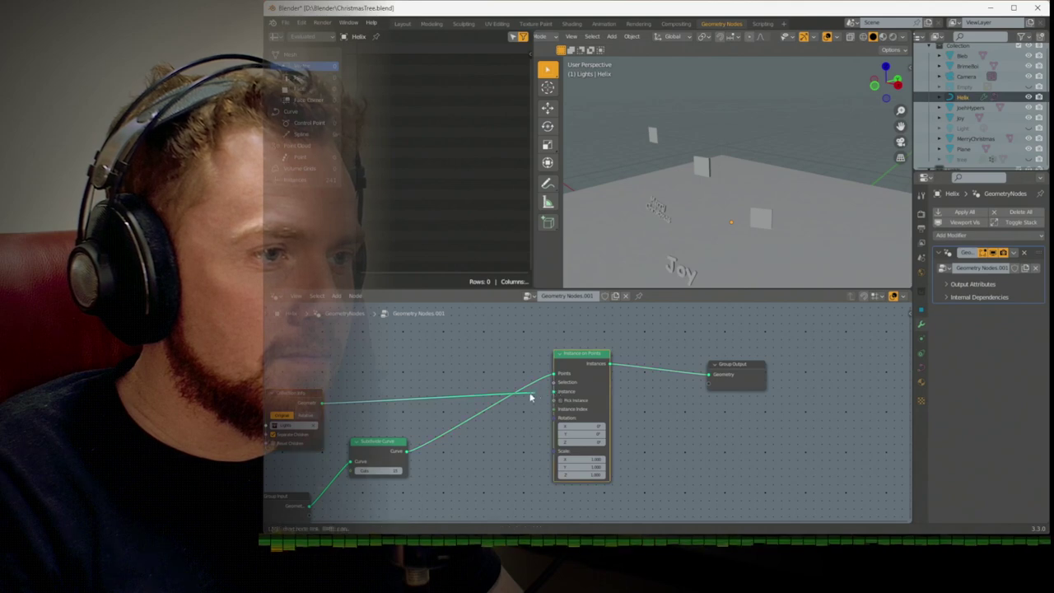
key("shift+a")
mouse_move(363, 375)
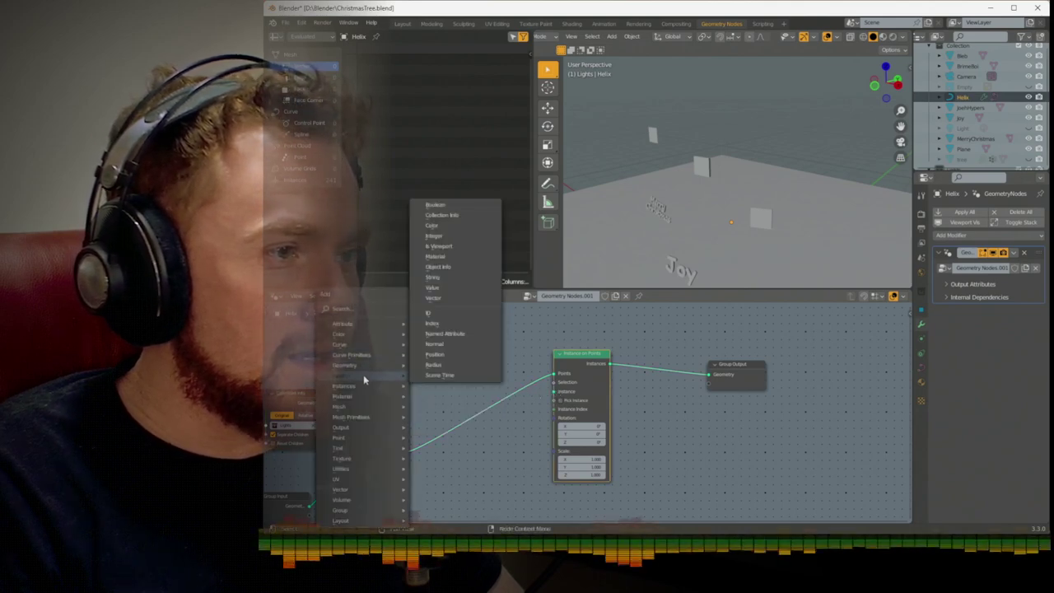
left_click(450, 272)
left_click(380, 331)
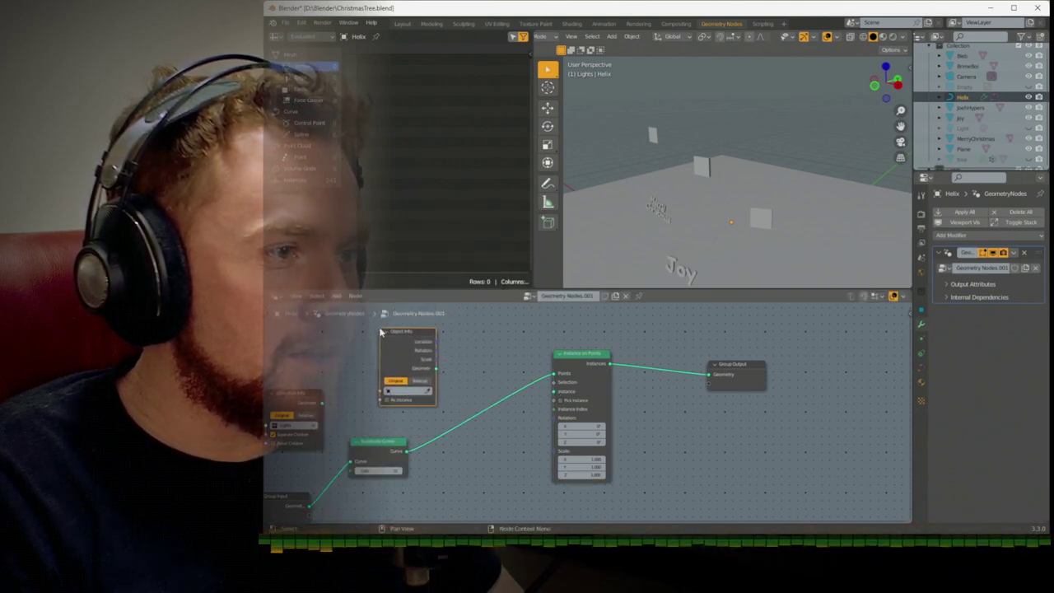
Assign the light bulb object to Object Info and connect its Geometry output to the Instance input of Instance on Points
left_click(413, 392)
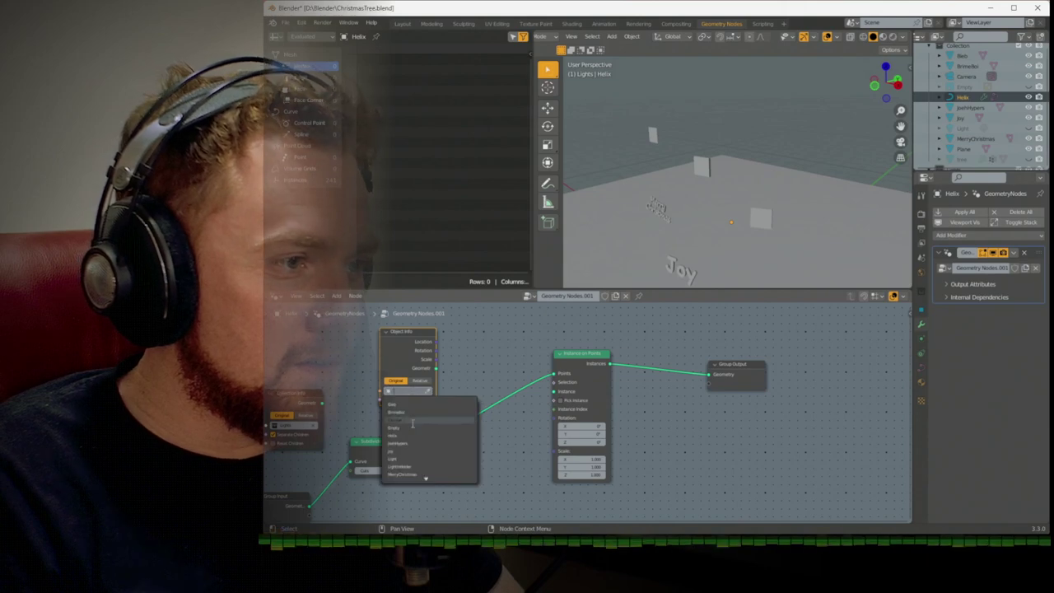
left_click(415, 466)
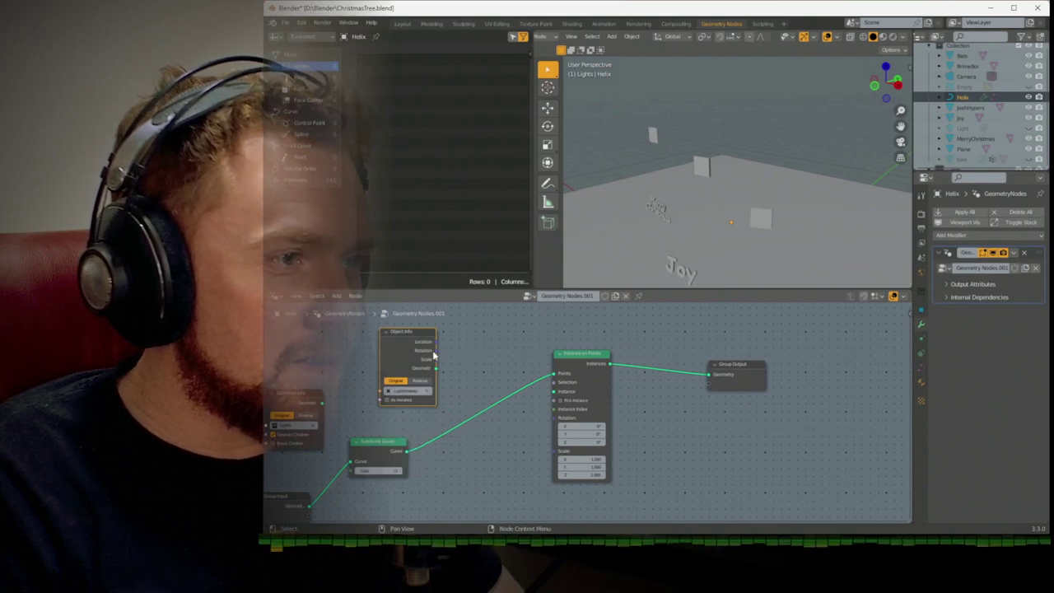
left_click_drag(550, 393, 553, 394)
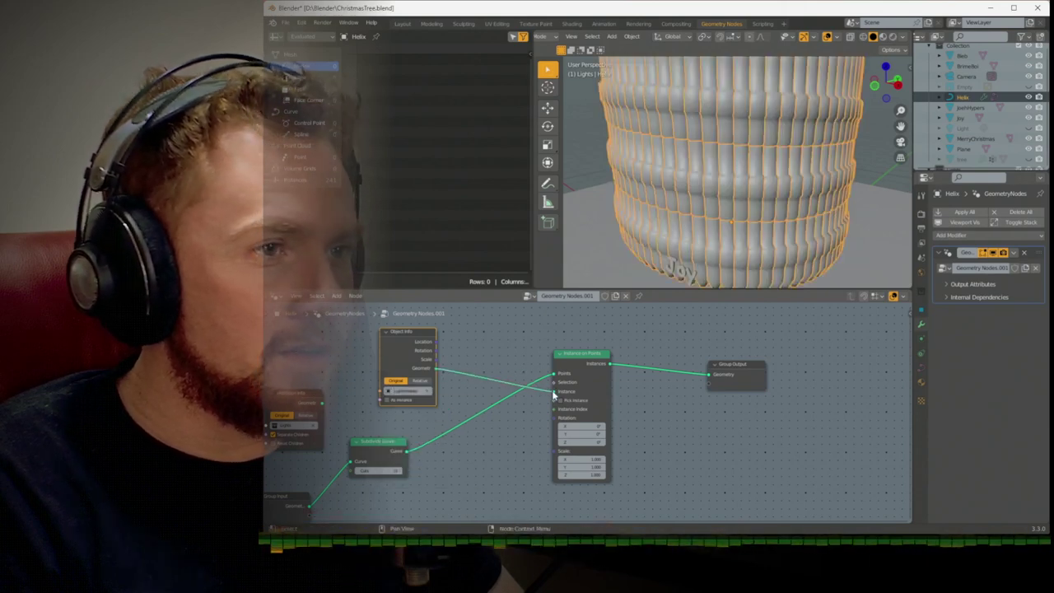
scroll(643, 195, "down", 4)
scroll(646, 194, "up", 2)
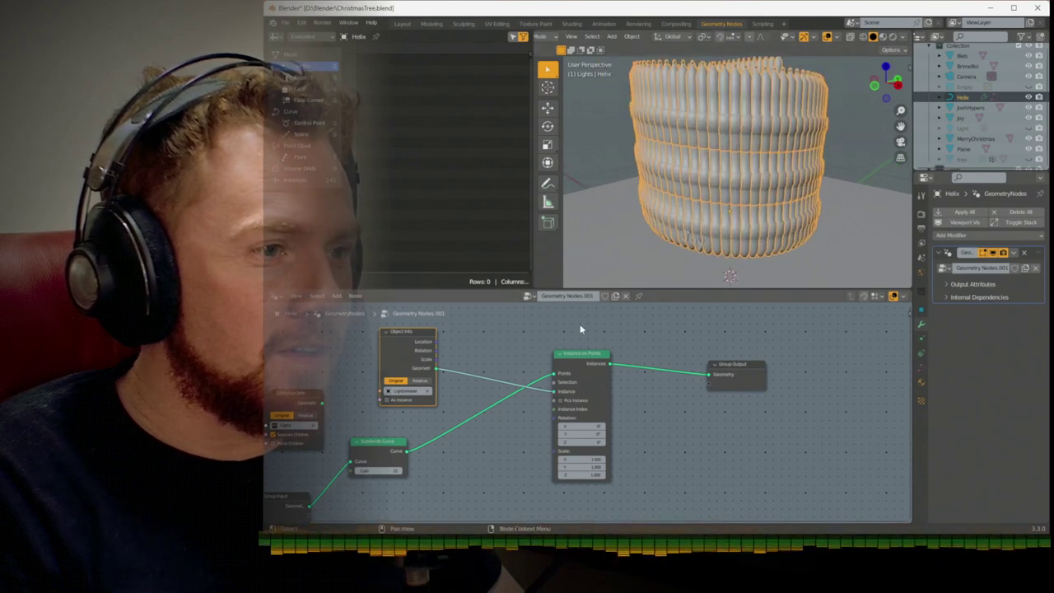
left_click_drag(583, 352, 599, 355)
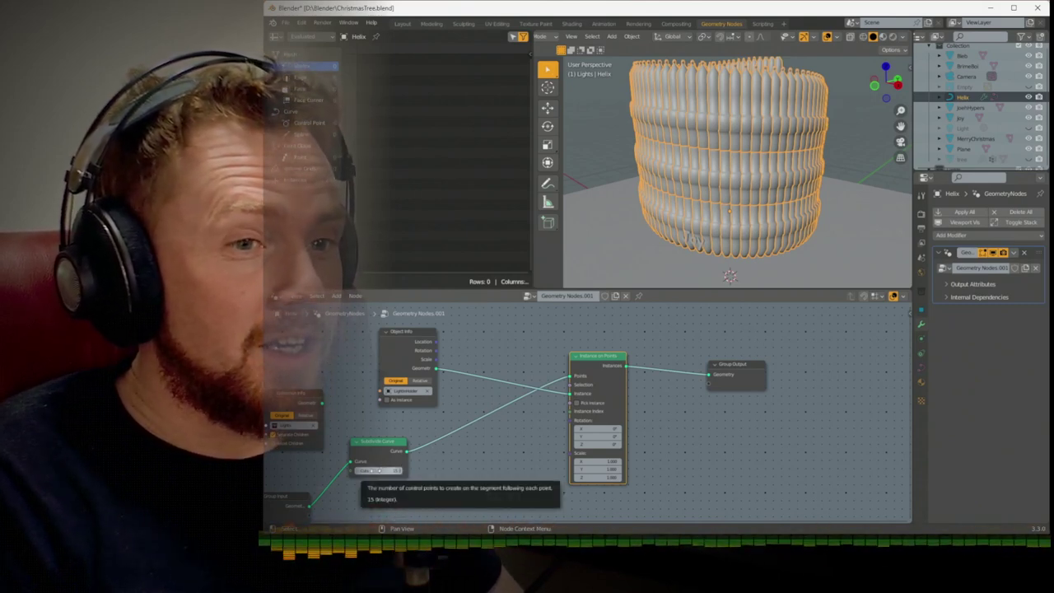
Set the Subdivide Curve cuts to 1, and switch As Instance on the Object Info node on and off again
left_click(374, 471)
type("1")
key("Return")
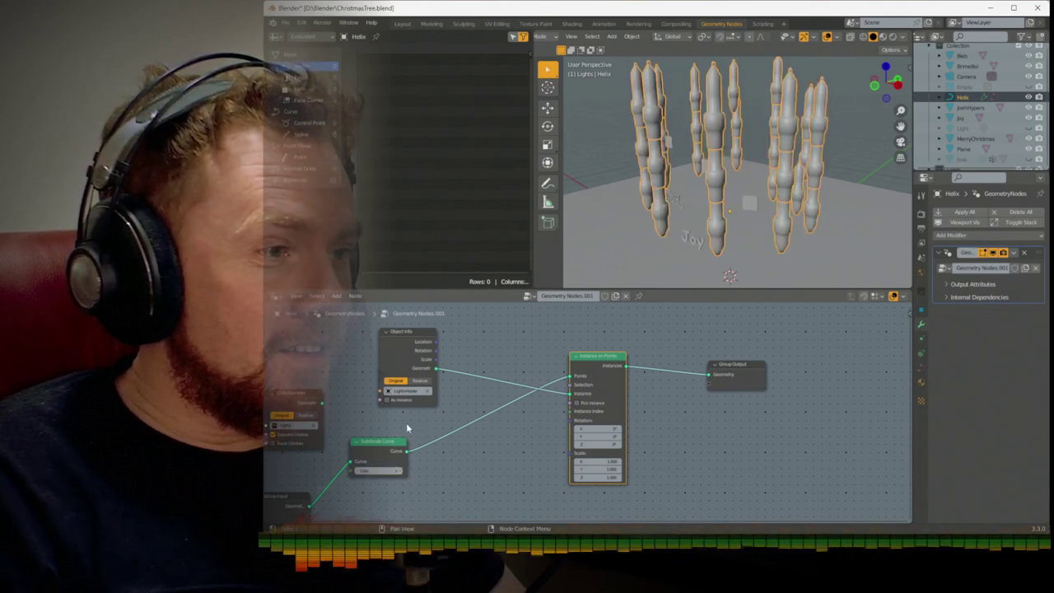
left_click(386, 400)
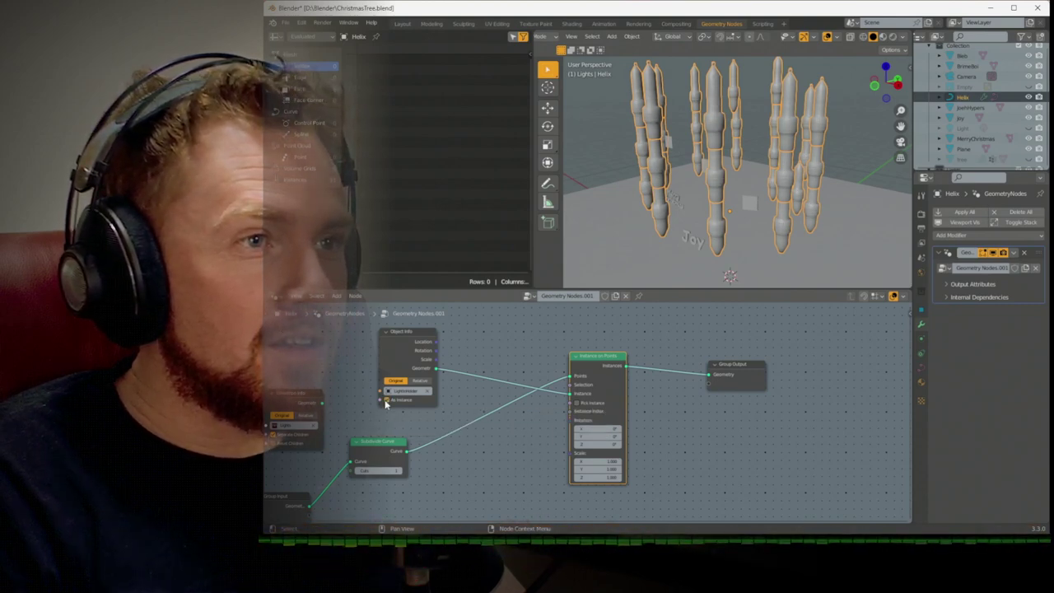
left_click(386, 400)
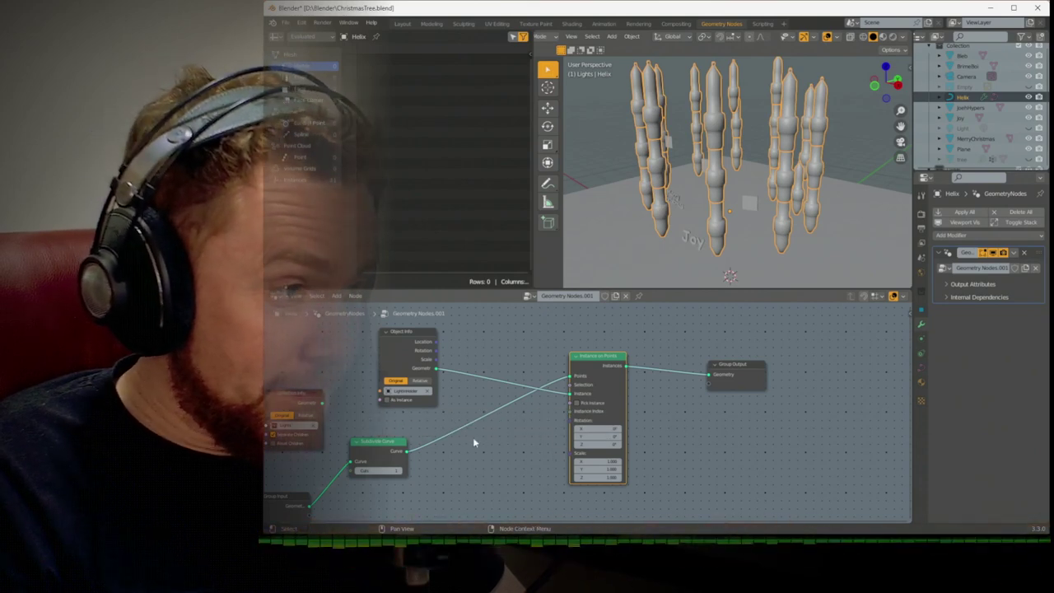
Add a Curve Tangent node beside Subdivide Curve and connect its Tangent output to the Rotation input of Instance on Points
left_click_drag(406, 451, 464, 469)
key("shift+a")
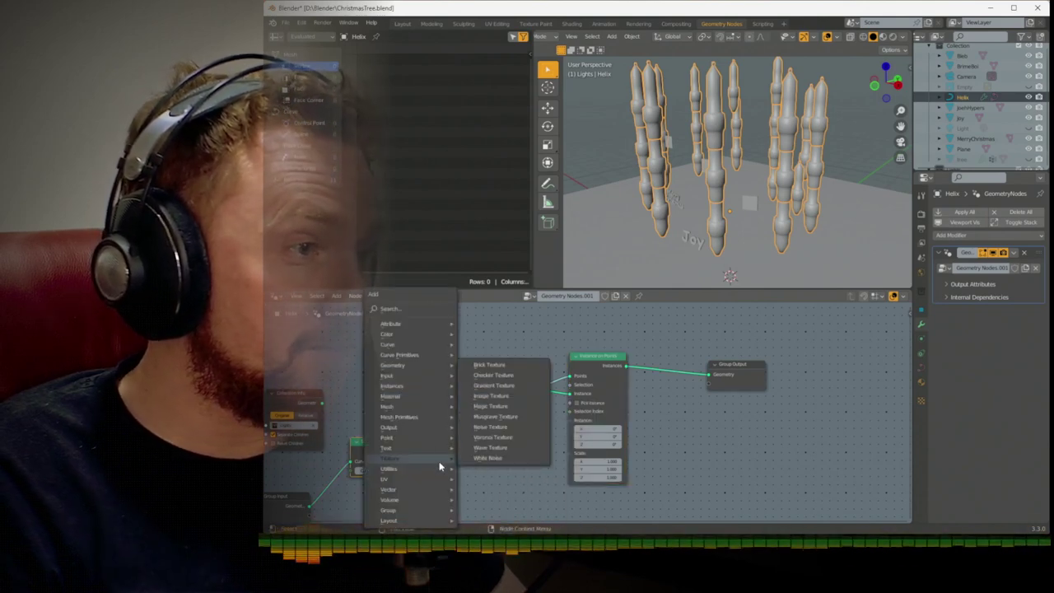
mouse_move(424, 345)
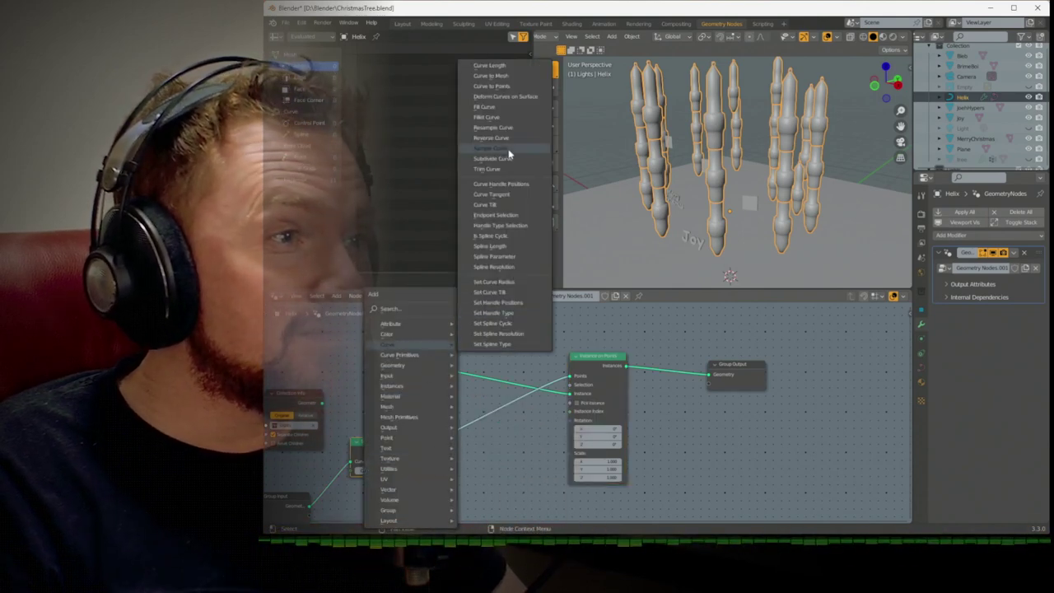
left_click(512, 195)
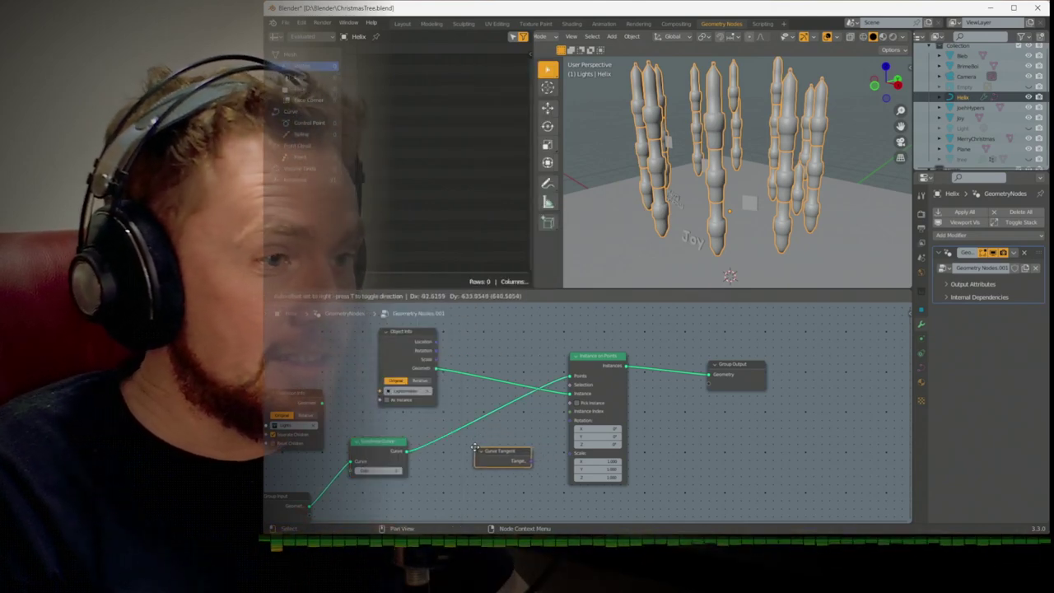
left_click(473, 450)
left_click_drag(494, 453, 488, 454)
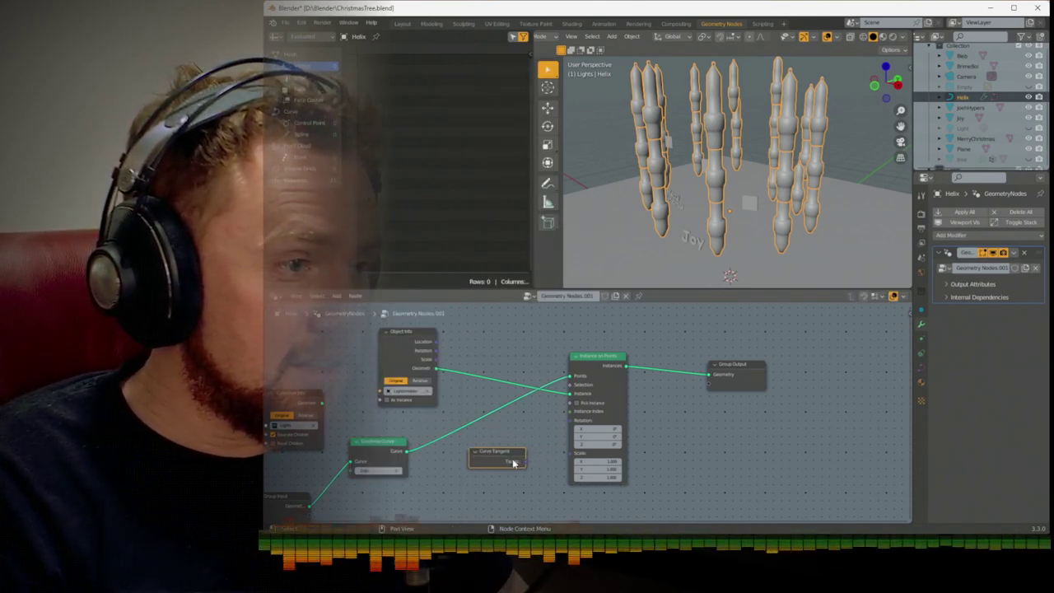
left_click_drag(573, 427, 569, 419)
mouse_move(762, 212)
middle_mouse_down()
mouse_move(665, 221)
mouse_move(753, 212)
middle_mouse_up()
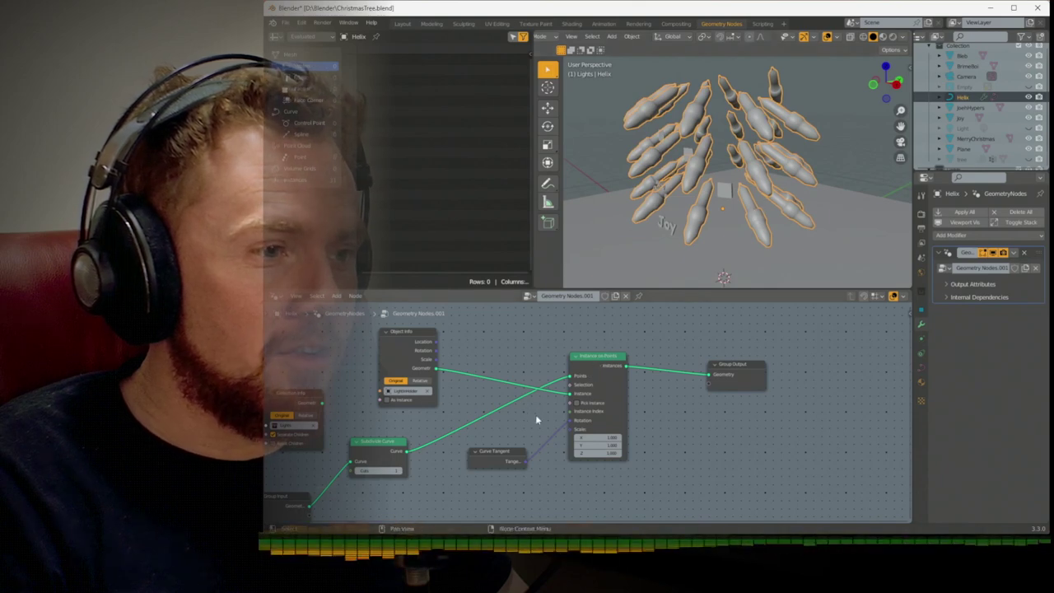
Set the Instance on Points scale to 0.1 on X, Y and Z, and inspect the bulbs along the helix
left_click(596, 437)
type("0.1")
key("Return")
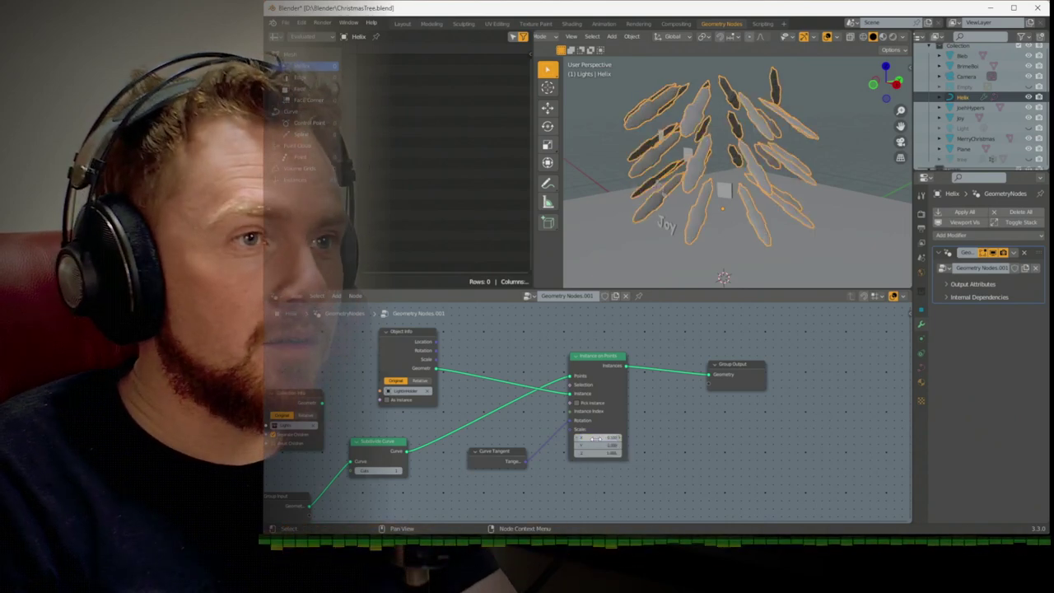
left_click(602, 445)
type("0.1")
key("Return")
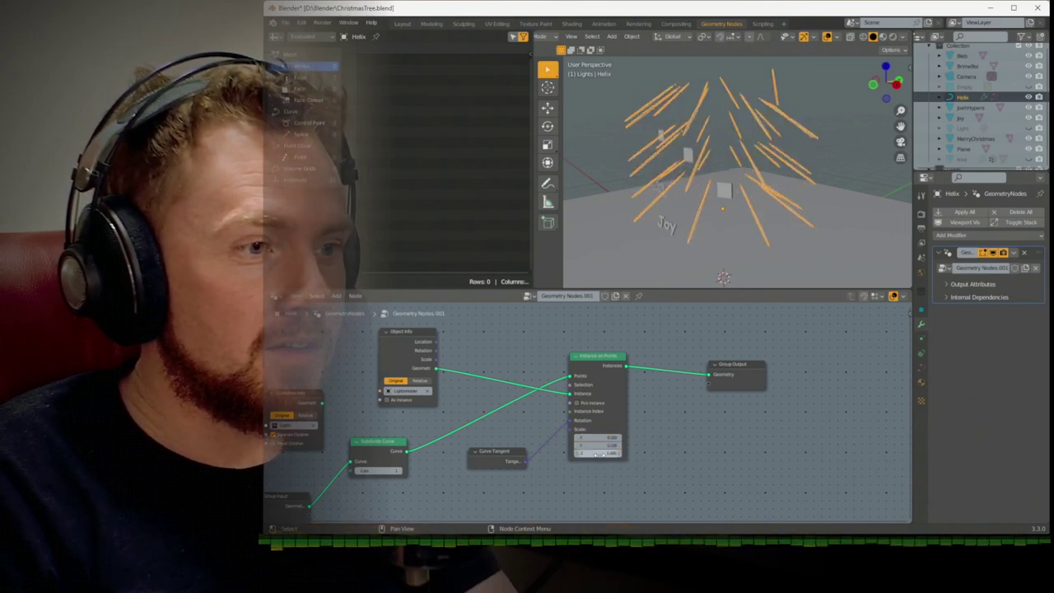
key("Return")
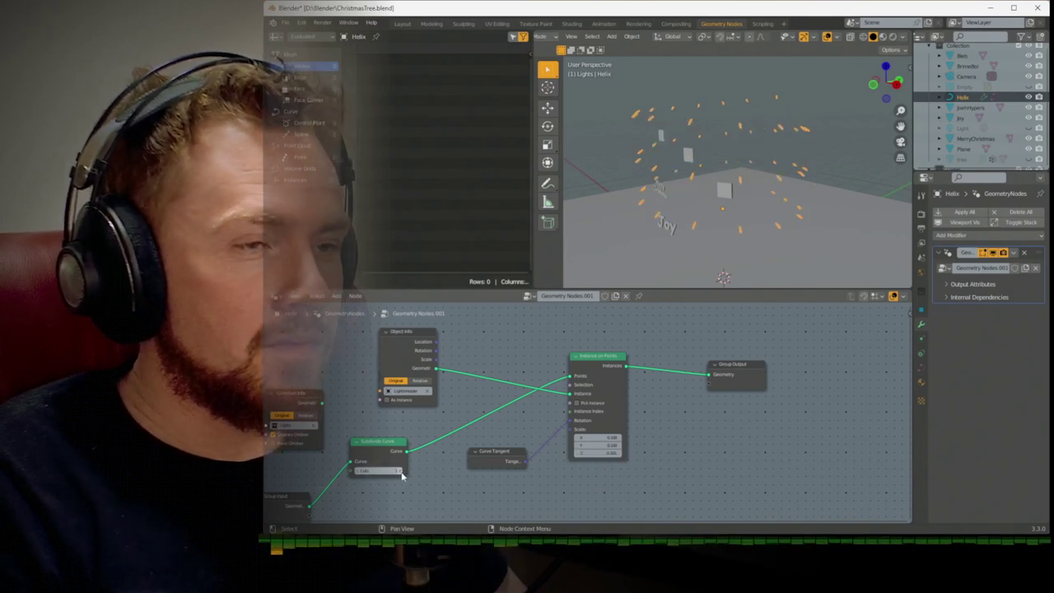
middle_click_drag(653, 203, 686, 203)
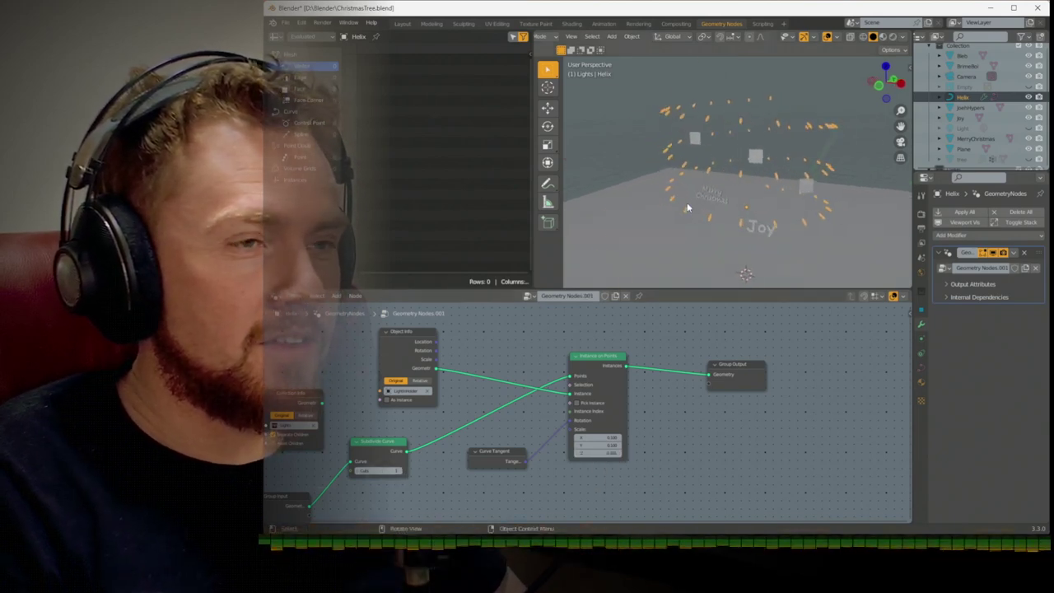
scroll(687, 204, "up", 4)
scroll(686, 203, "down", 1)
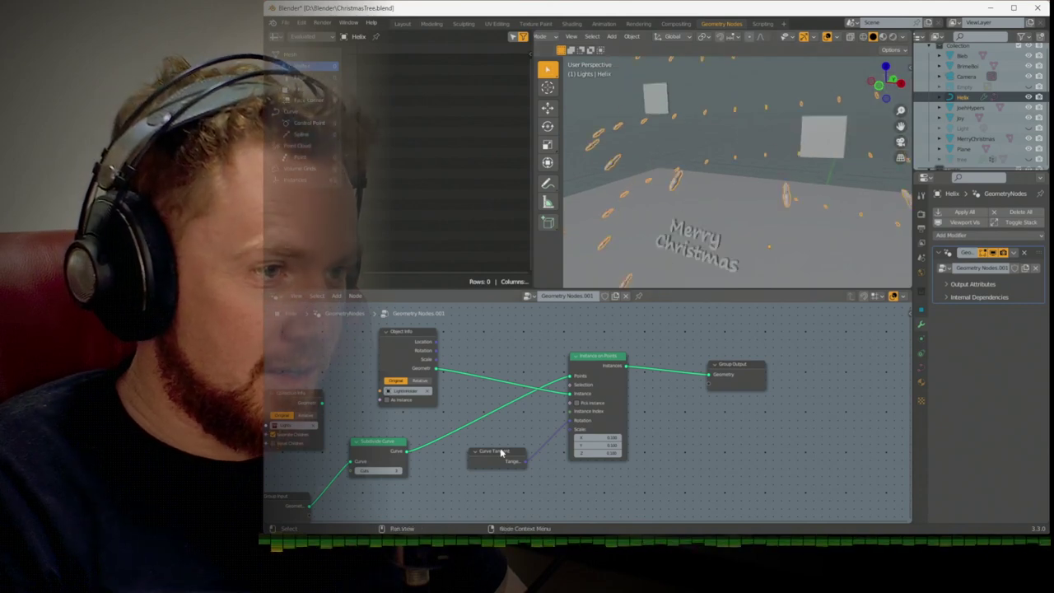
Insert a Vector Math Add node between the Curve Tangent output and the Rotation input of Instance on Points
left_click_drag(500, 454, 506, 477)
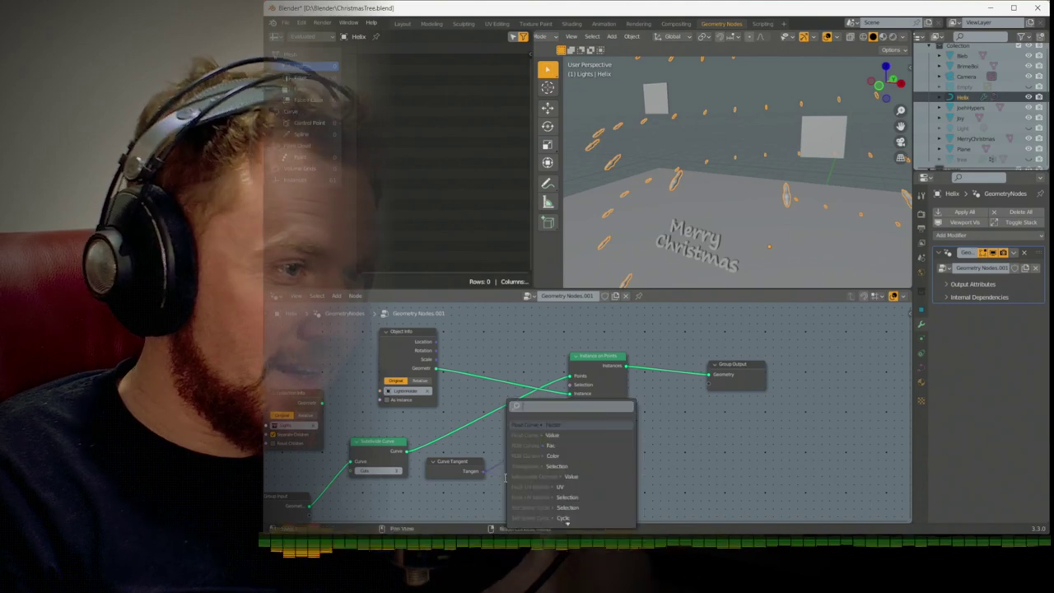
type("vector")
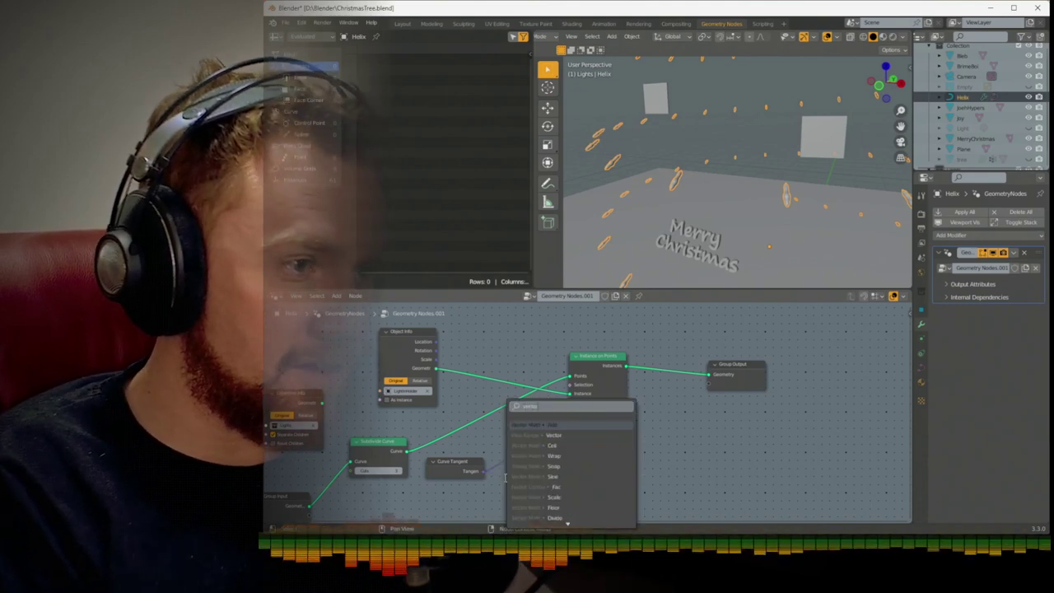
key("Return")
left_click(521, 459)
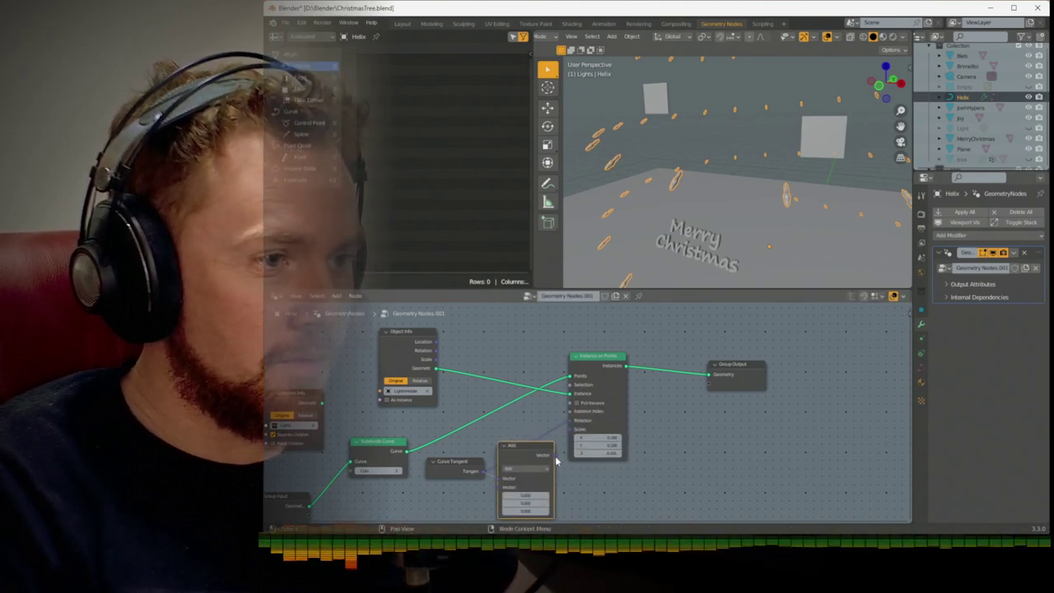
left_click_drag(554, 455, 568, 422)
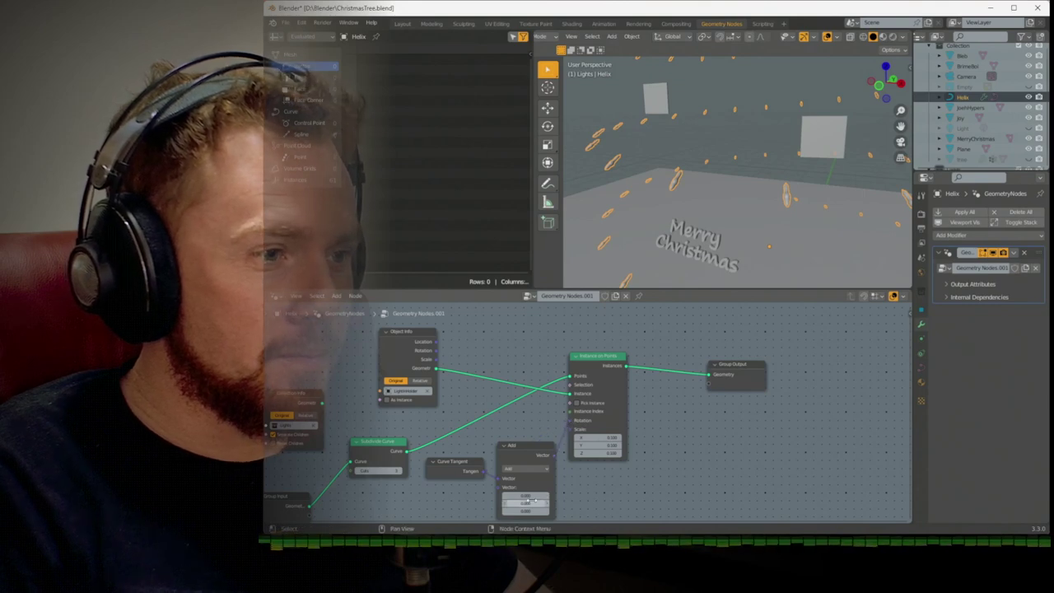
Set the Add vector's X to 0 with an offset on Z only, and check the bulb orientation along the helix
left_click_drag(536, 508, 531, 503)
middle_click_drag(743, 262, 659, 288)
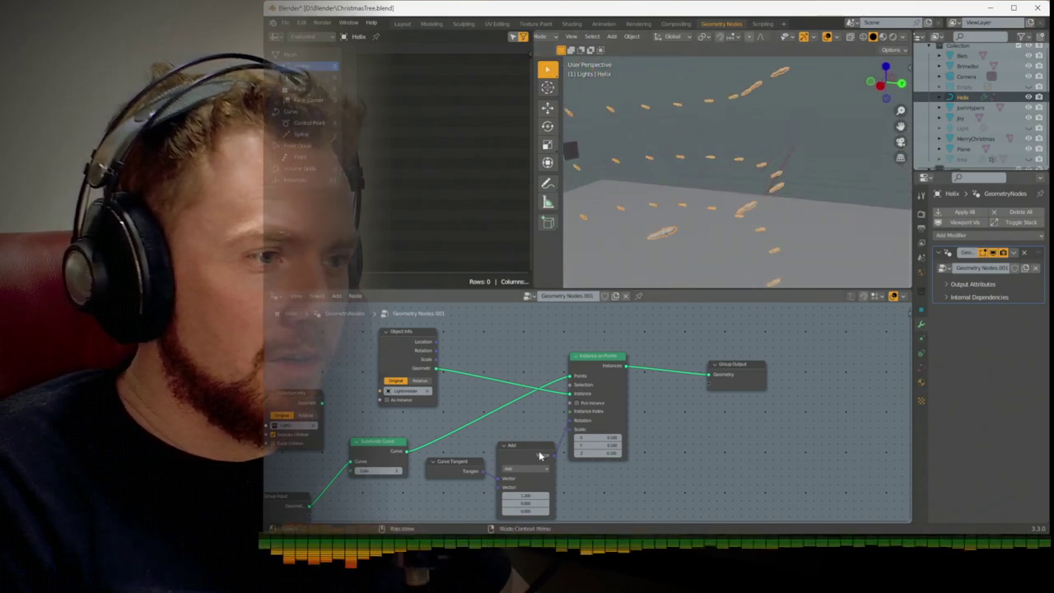
left_click(532, 493)
type("0")
key("Return")
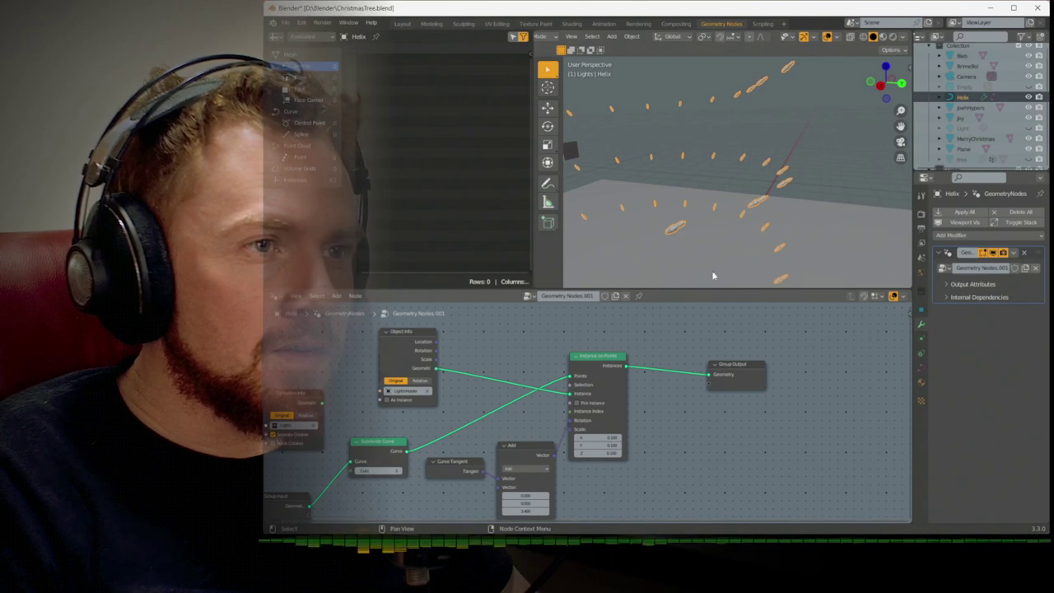
middle_click_drag(713, 275, 827, 206)
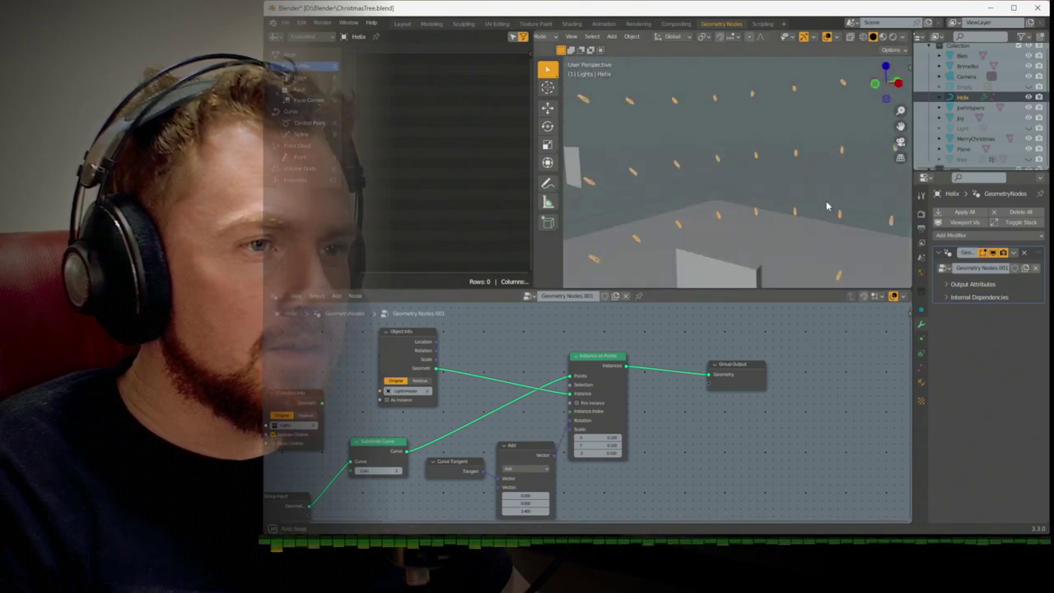
scroll(826, 206, "down", 6)
key("KP_1")
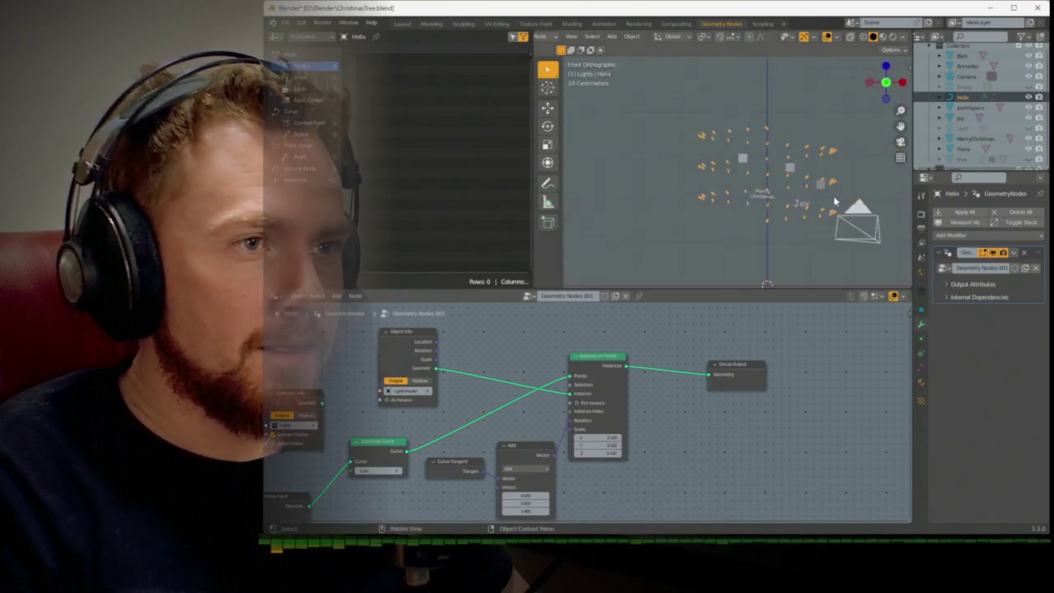
Open the helix for editing in the Layout workspace, enable proportional editing, and try to scale its topmost control point
left_click(403, 24)
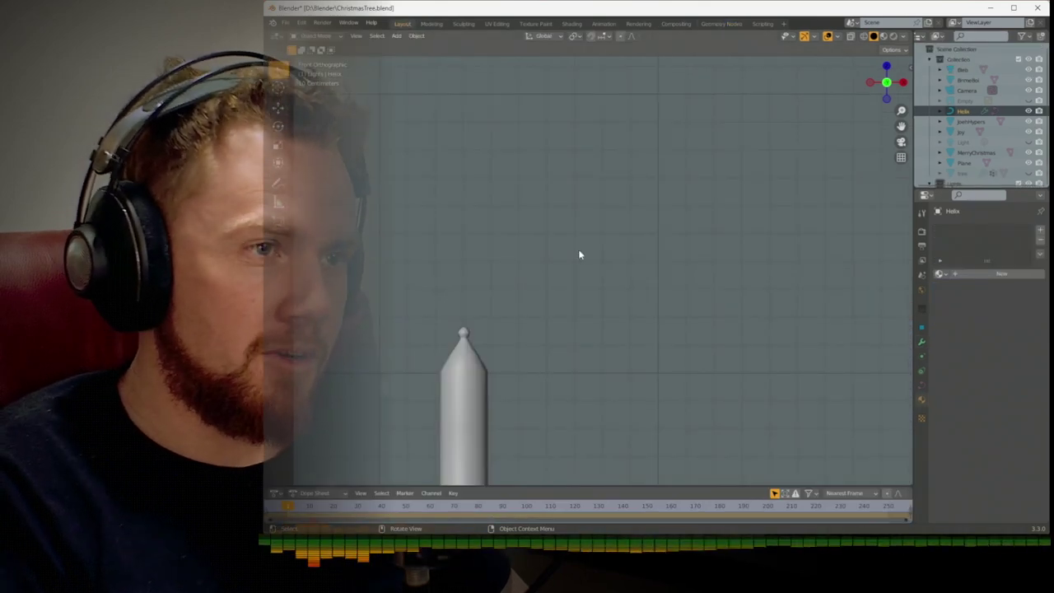
key("KP_Decimal")
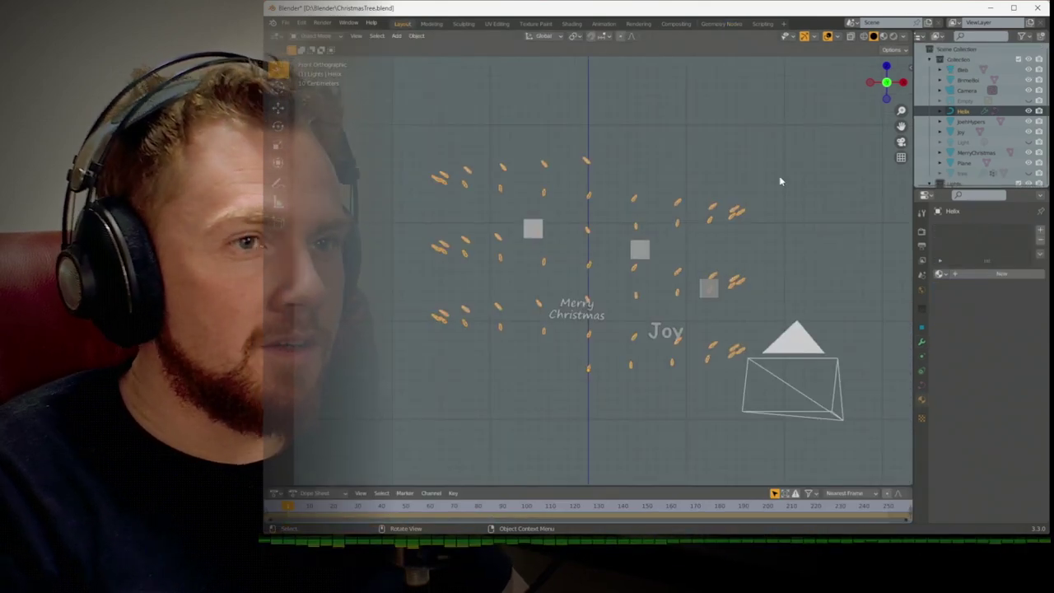
key("Tab")
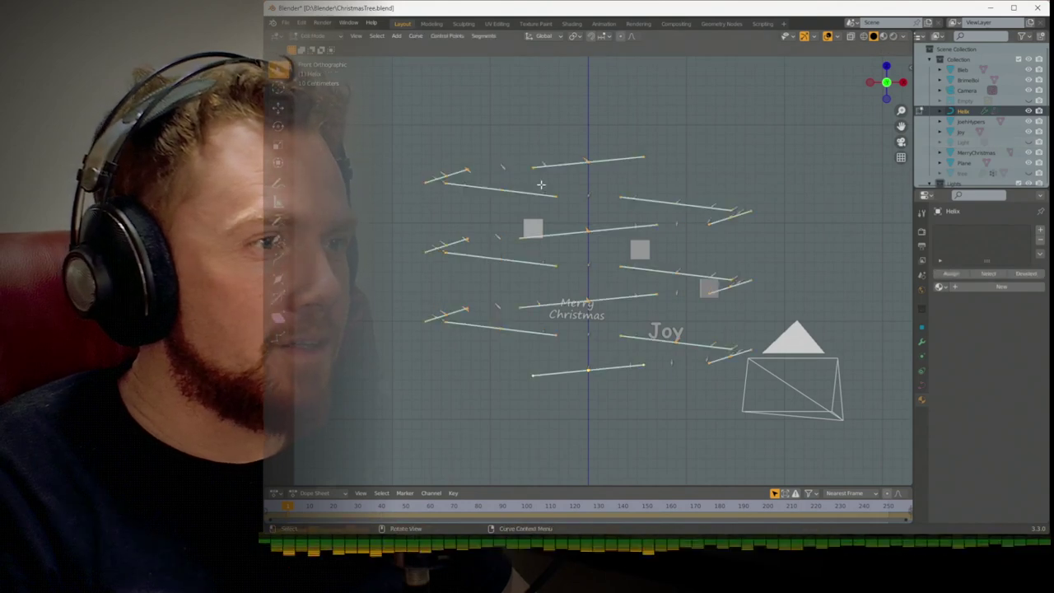
left_click_drag(389, 132, 757, 180)
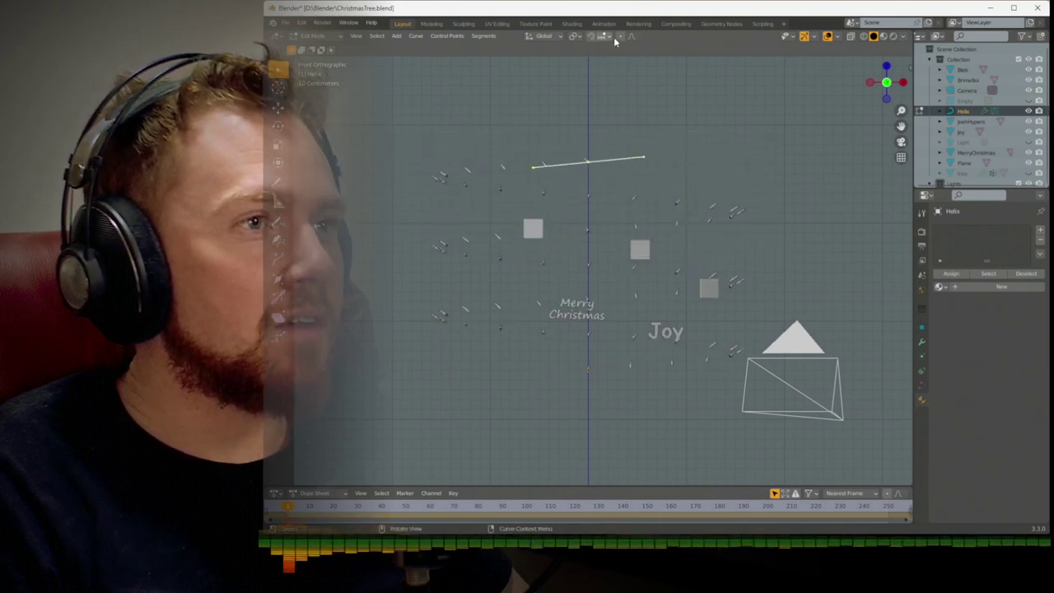
key("s")
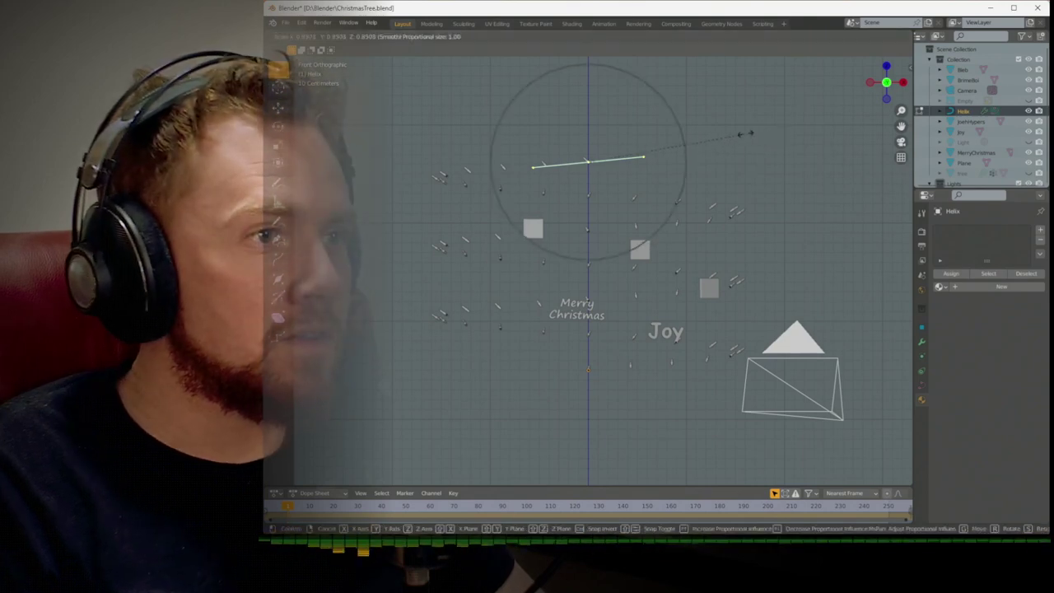
scroll(677, 153, "down", 3)
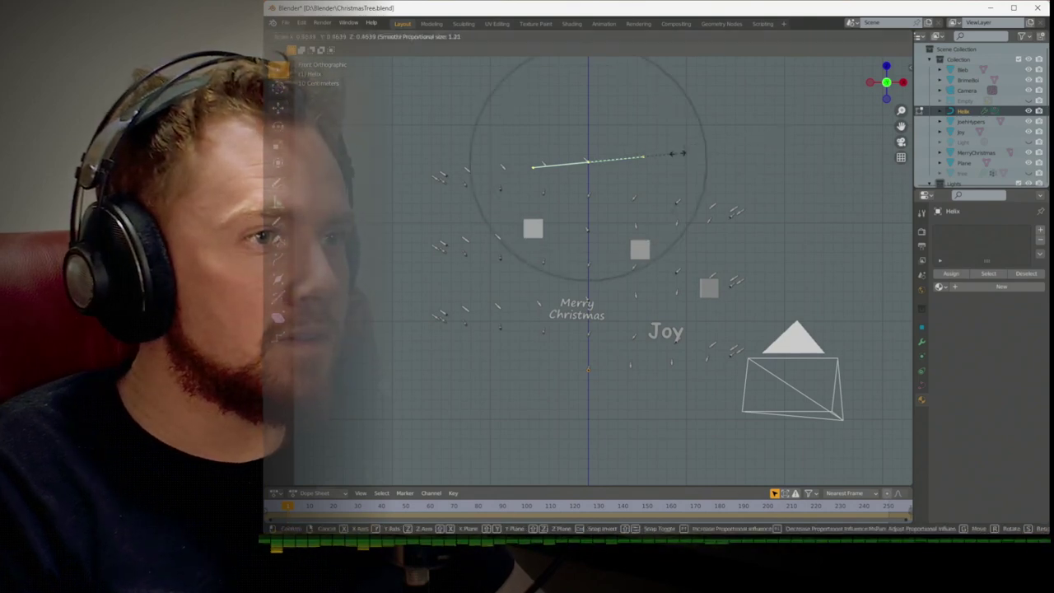
left_click(626, 186)
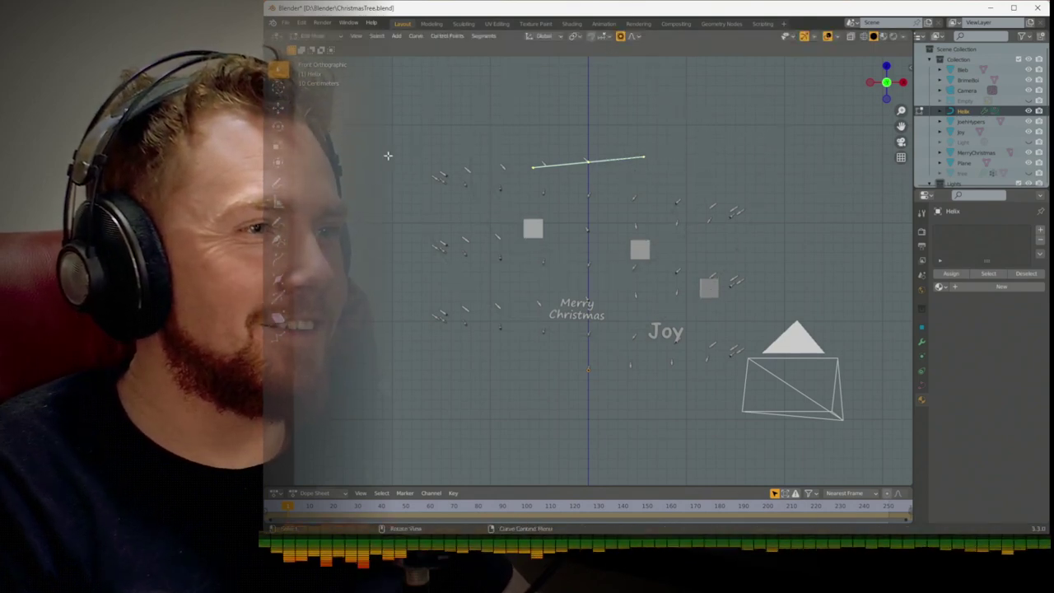
Scale the helix's upper turn to about 0.83 with smooth proportional editing at a size of about 14.42
left_click_drag(396, 143, 812, 219)
key("s")
scroll(787, 219, "down", 3)
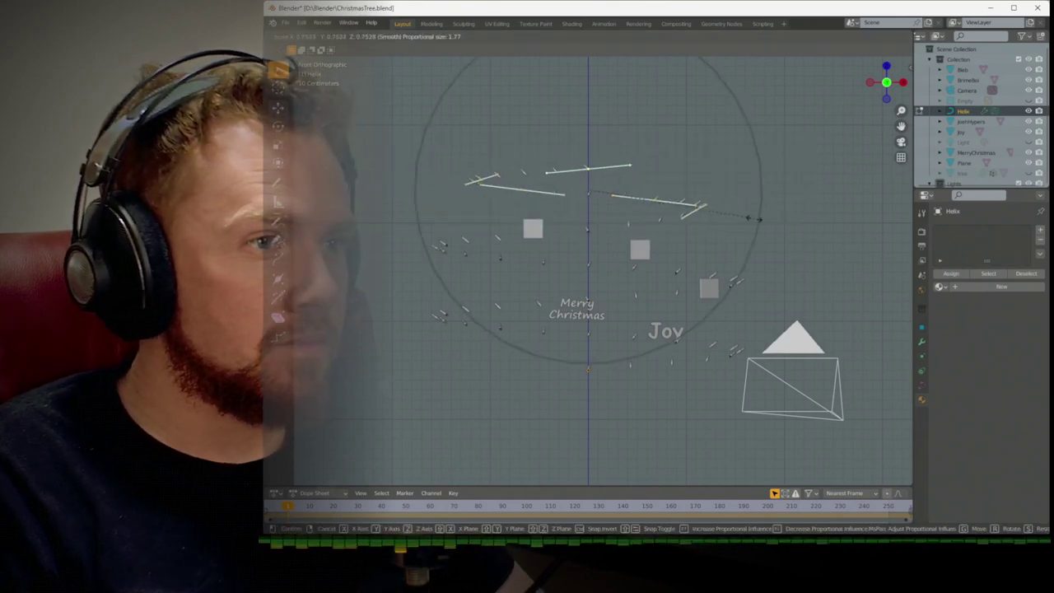
scroll(753, 219, "down", 8)
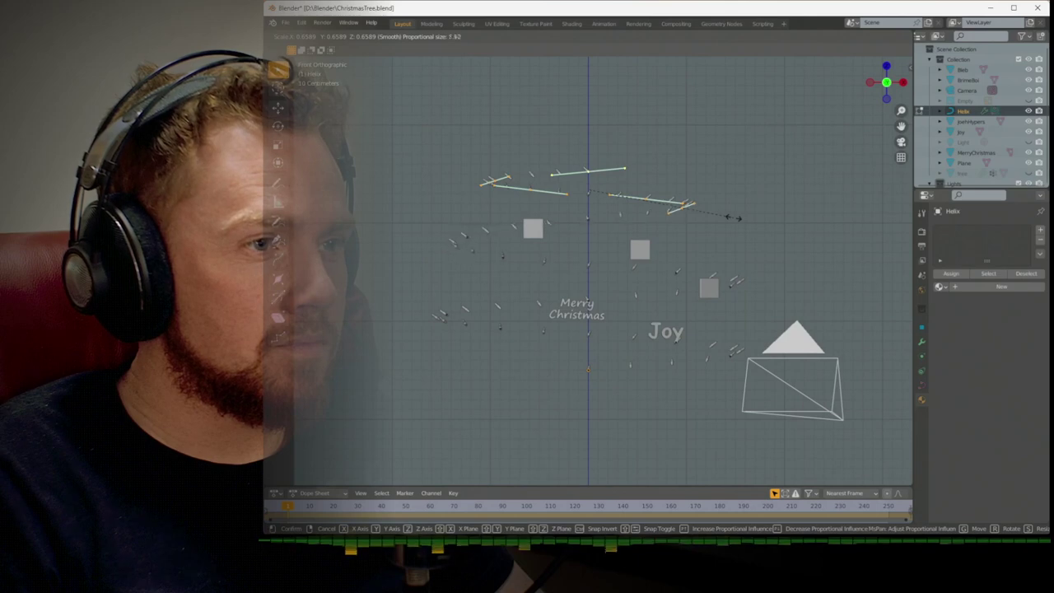
scroll(733, 217, "up", 1)
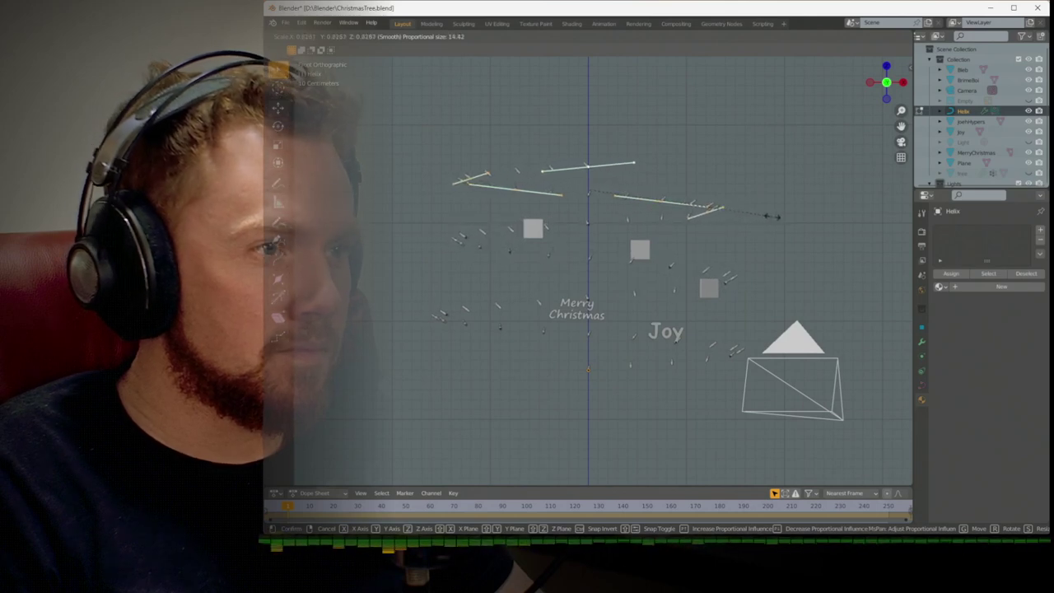
left_click(772, 218)
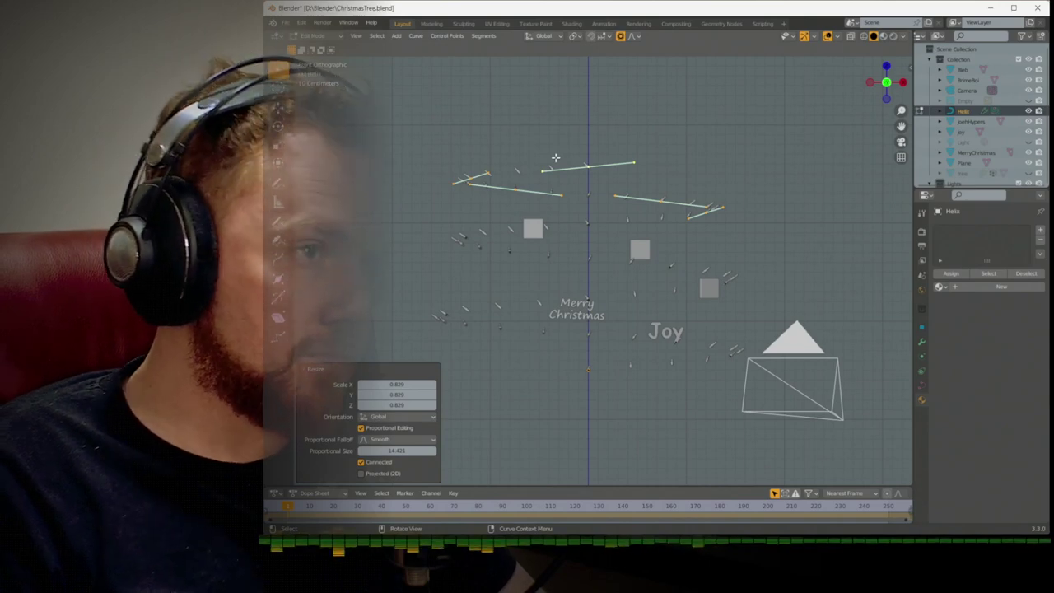
Stretch the helix's upper turn along global Z to about 1.32 with proportional editing and leave curve editing
key("g")
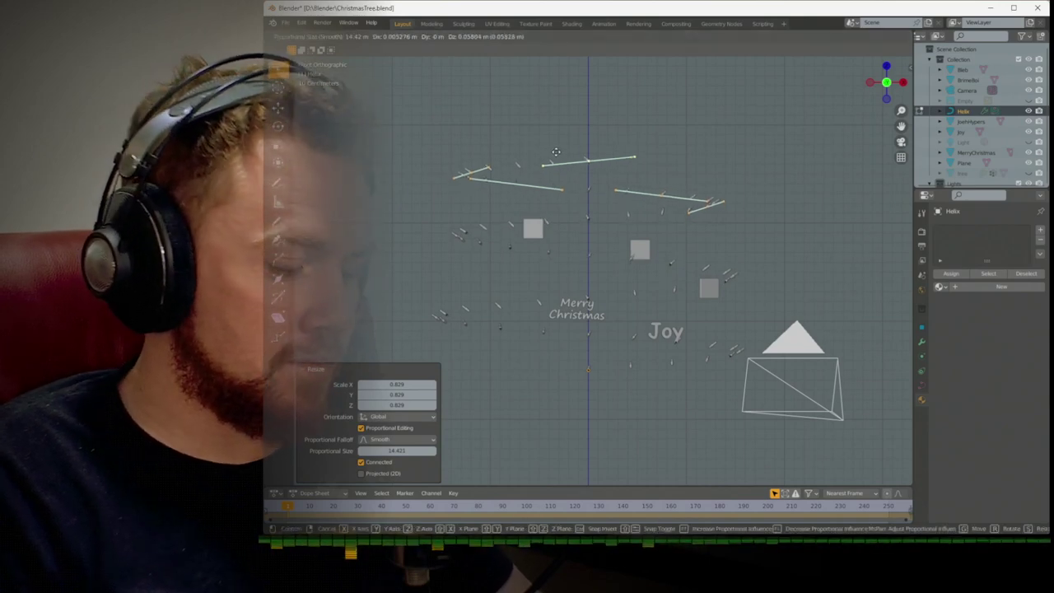
right_click(556, 154)
key("s")
key("z")
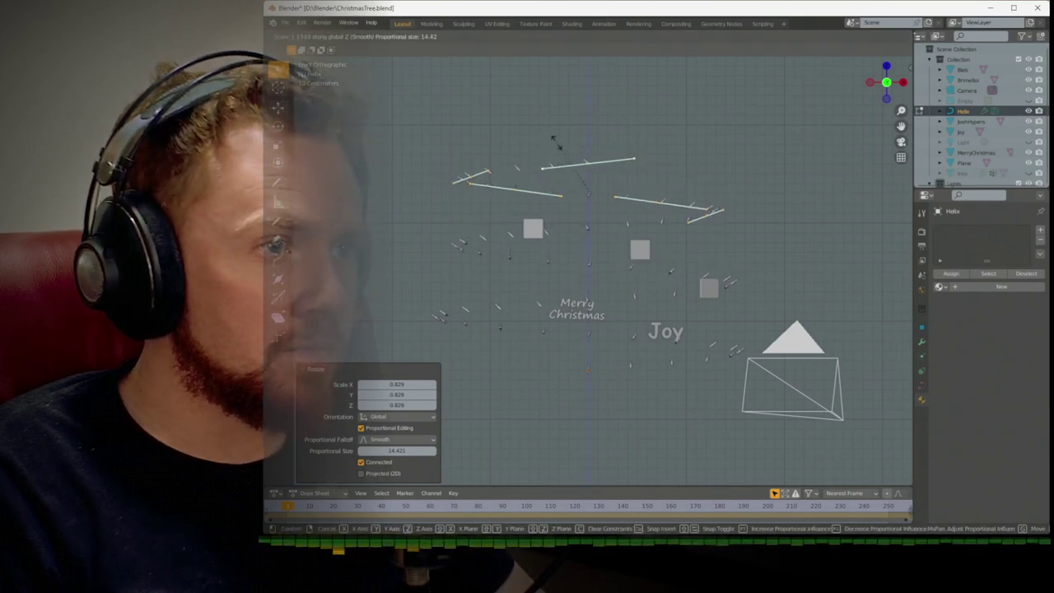
left_click(593, 134)
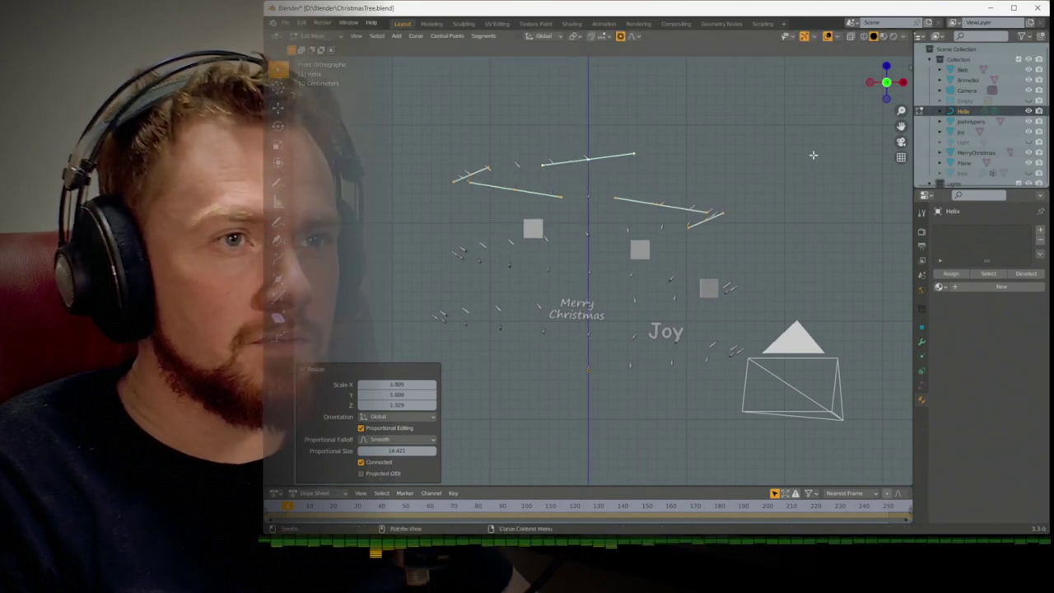
key("Tab")
Unhide the tree, compare the bulbs with its branches, and scale the helix's upper turn to about 0.76 with proportional editing
left_click(1030, 173)
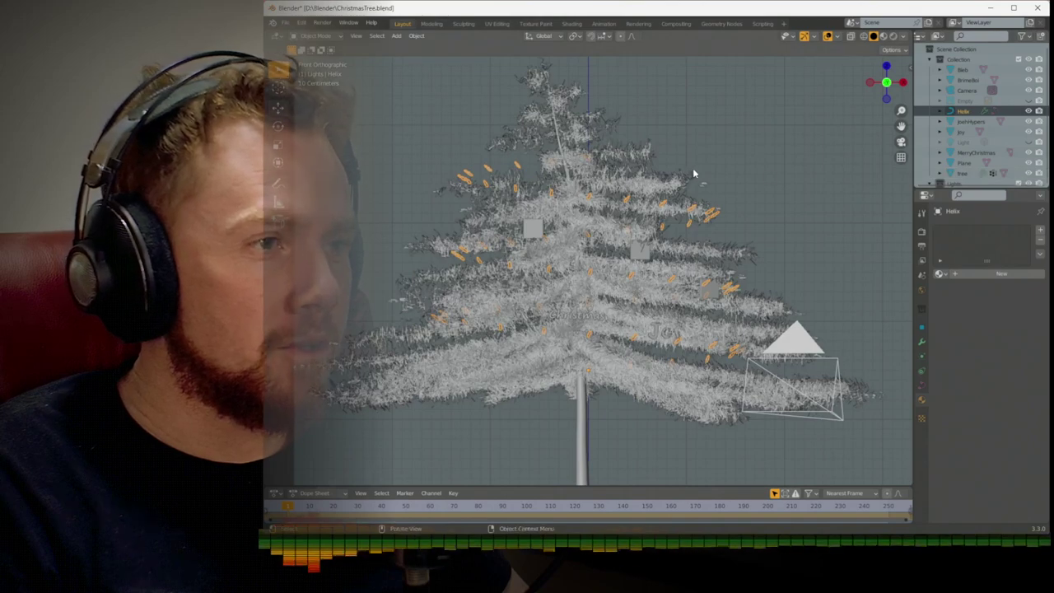
scroll(757, 175, "down", 1)
mouse_move(759, 182)
middle_mouse_down()
mouse_move(733, 197)
mouse_move(758, 190)
middle_mouse_up()
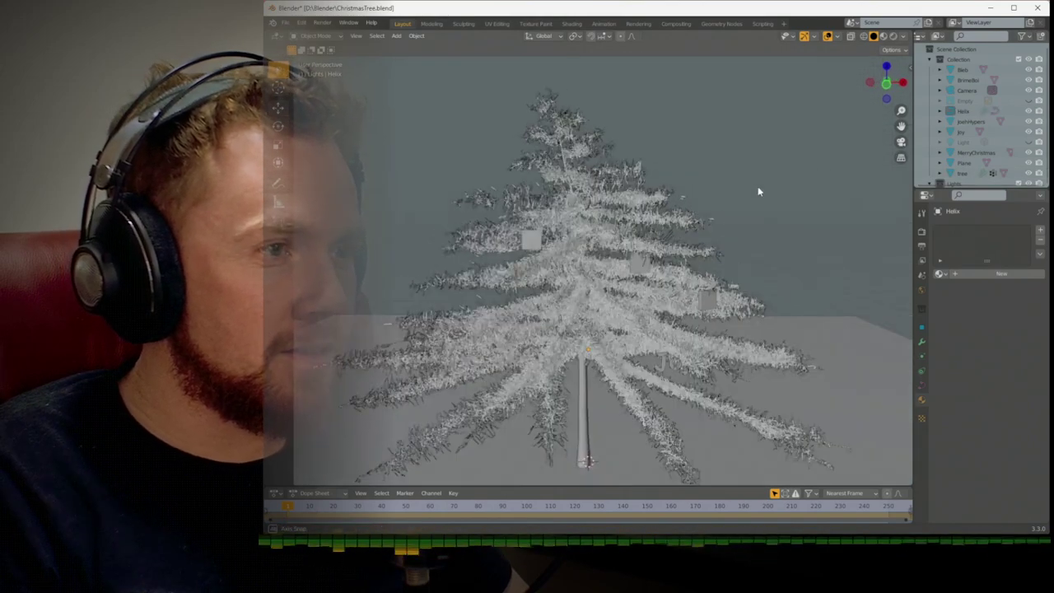
scroll(758, 190, "up", 3)
key("Tab")
key("KP_1")
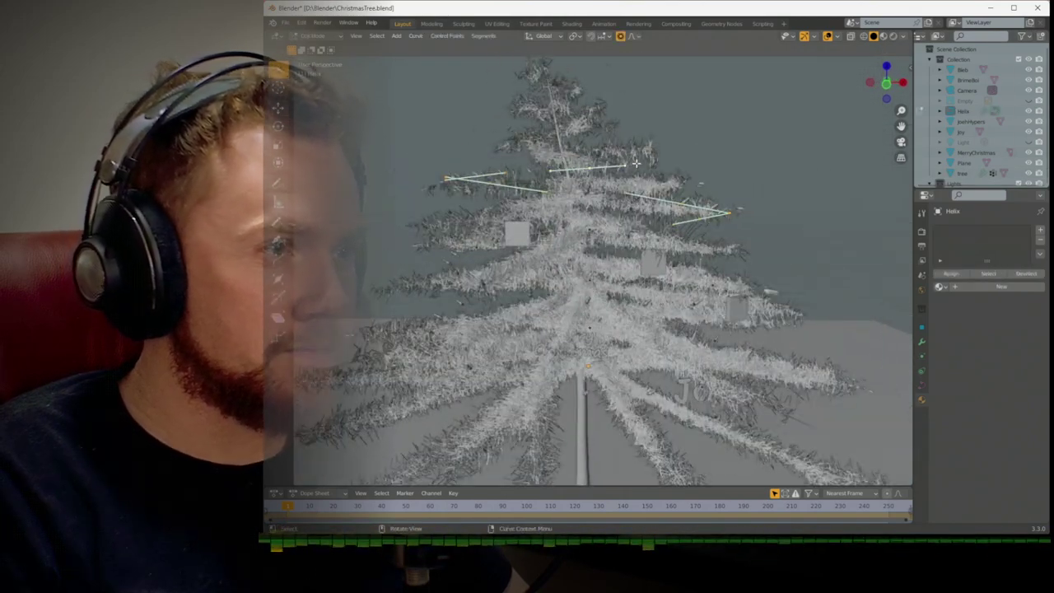
key("s")
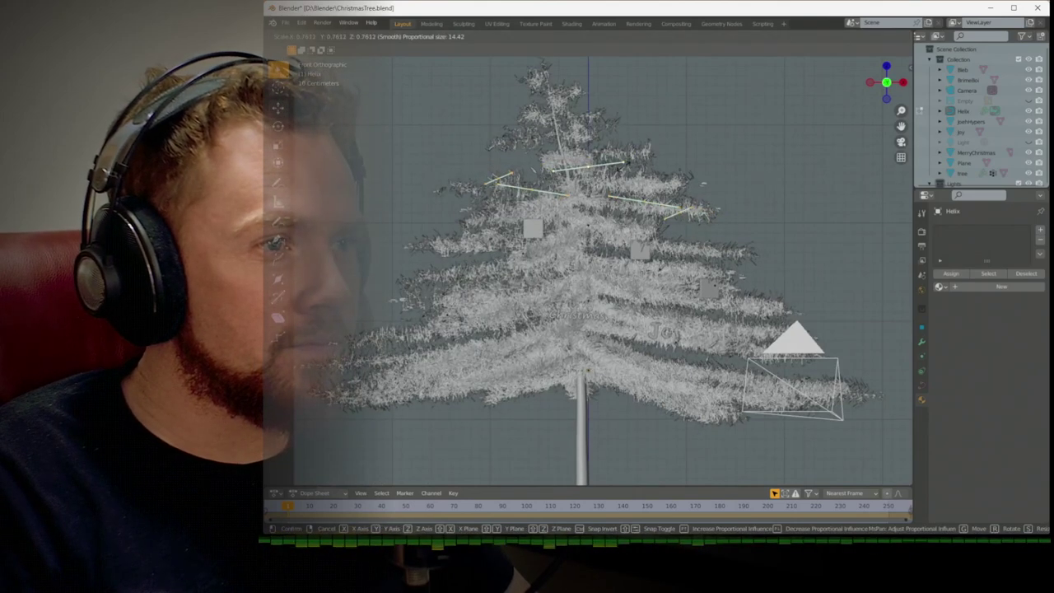
left_click(682, 152)
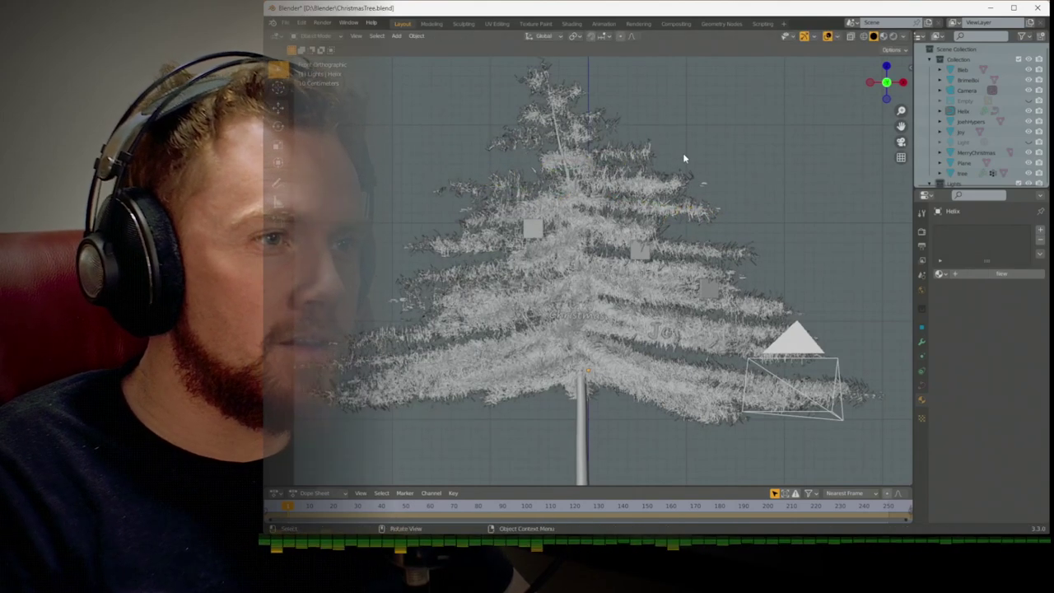
Render the scene from the camera view to check the lights on the tree
key("KP_0")
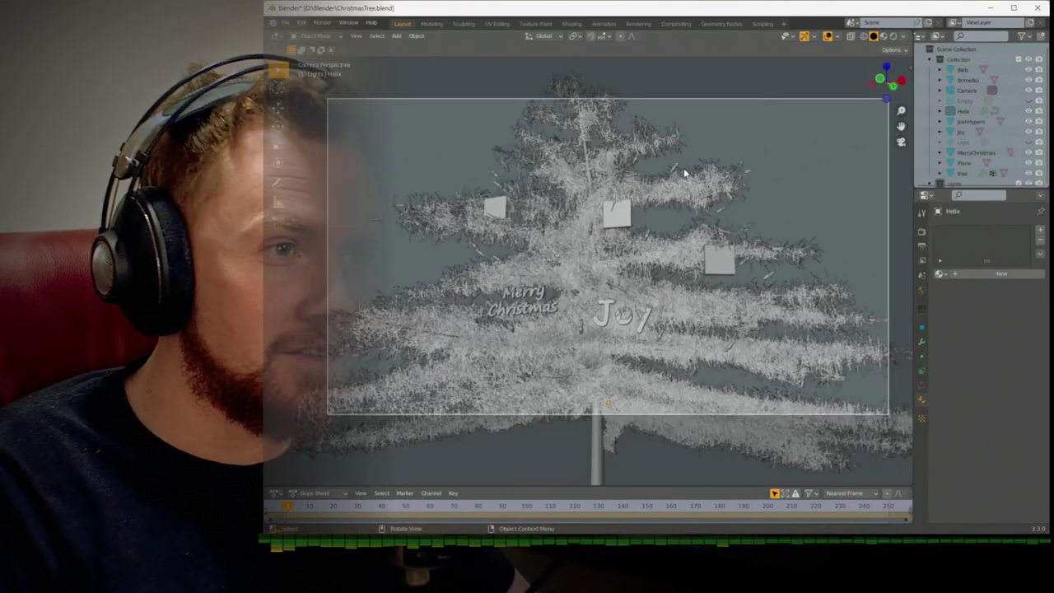
key("F12")
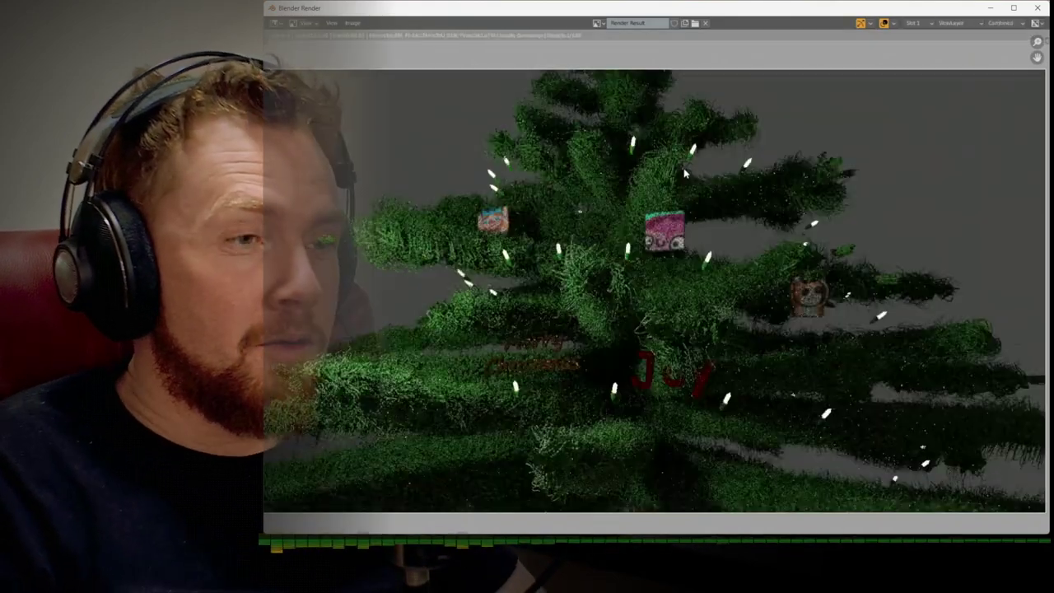
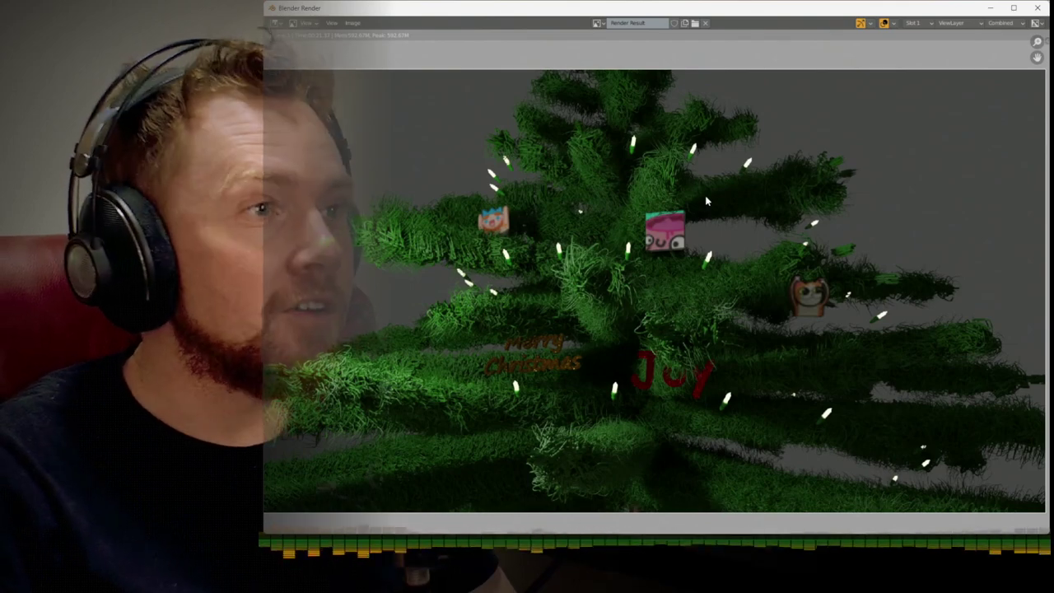
Close the render result and show the tree from the front in Material Preview shading
key("Escape")
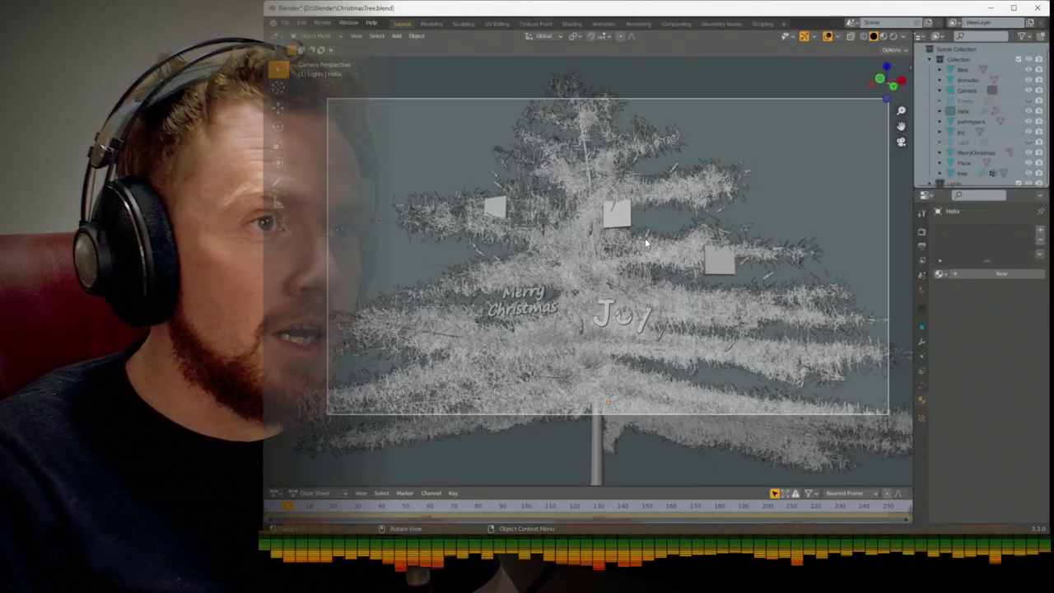
key("KP_1")
left_click(883, 38)
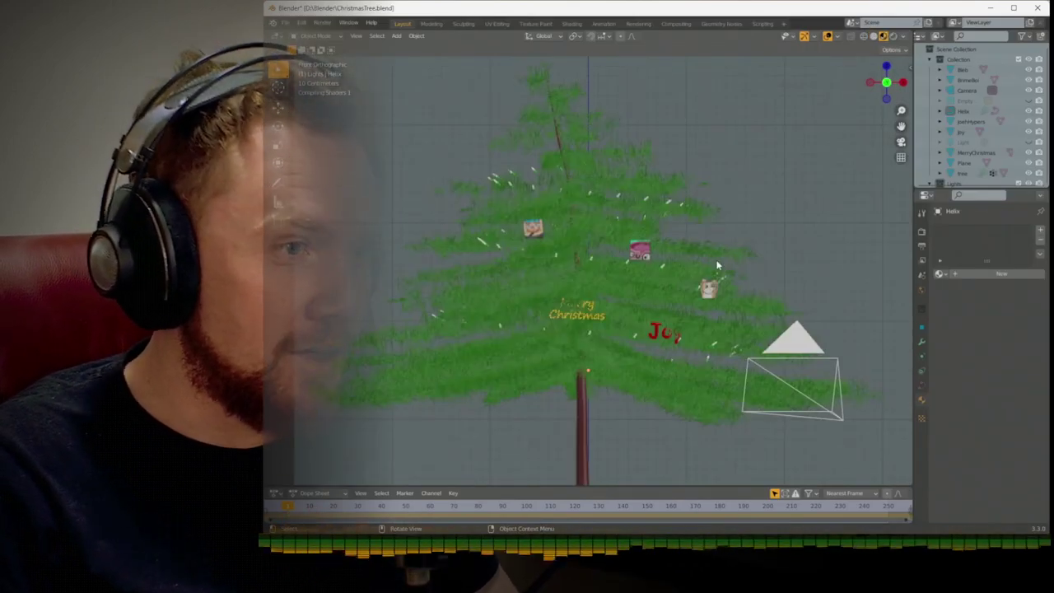
scroll(717, 265, "up", 4)
middle_click_drag(693, 331, 703, 218, "shift")
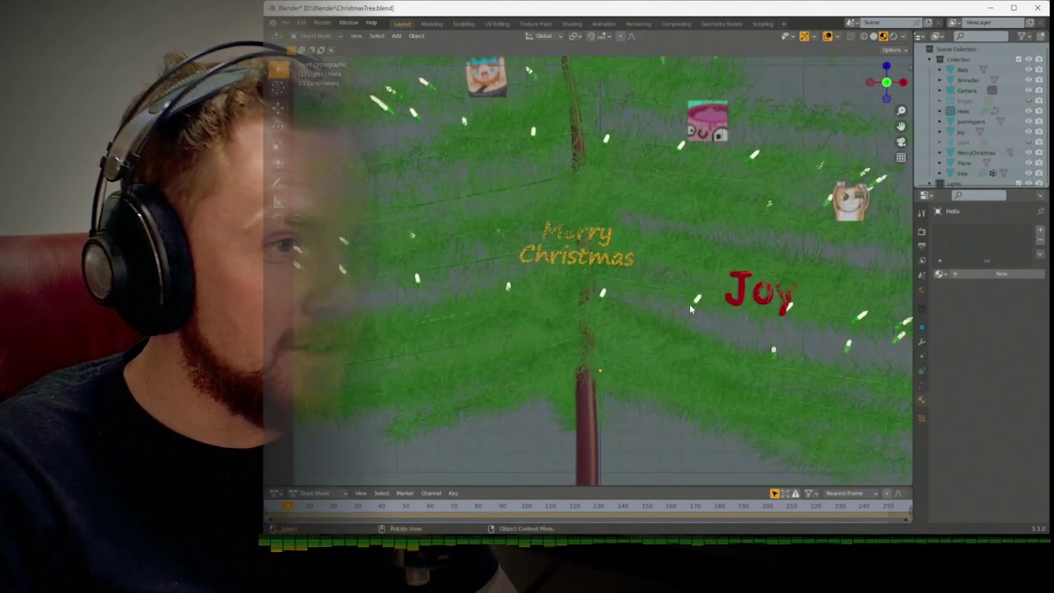
Enter Edit Mode on the Helix curve and move the control point beside the lower branches in right view, with a proportional size of about 1.95 m
key("Tab")
scroll(690, 309, "down", 2)
middle_click_drag(436, 302, 463, 301, "shift")
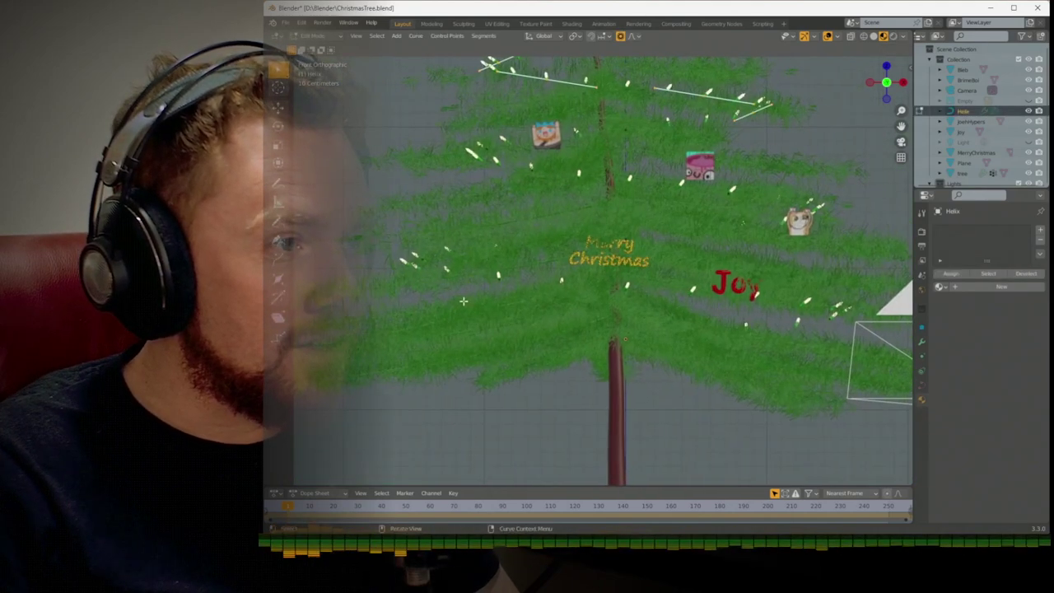
left_click(420, 265)
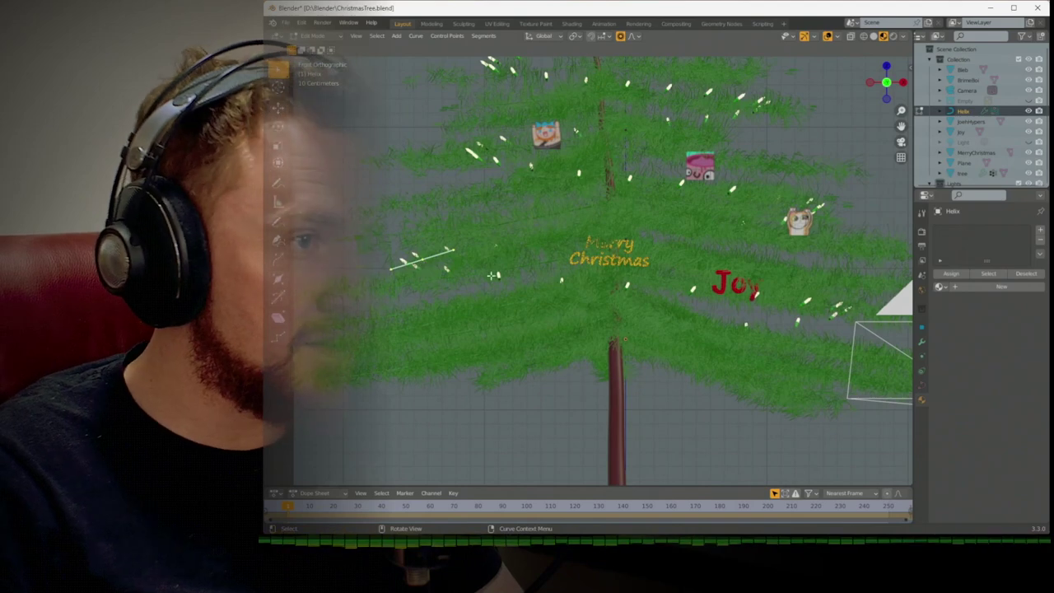
key("KP_3")
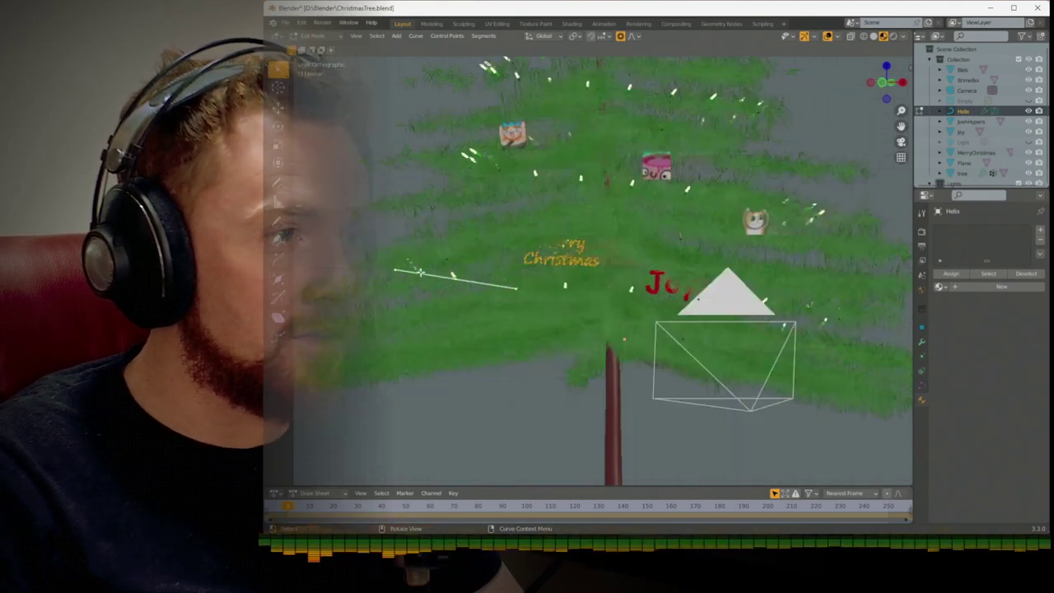
key("g")
scroll(449, 272, "up", 3)
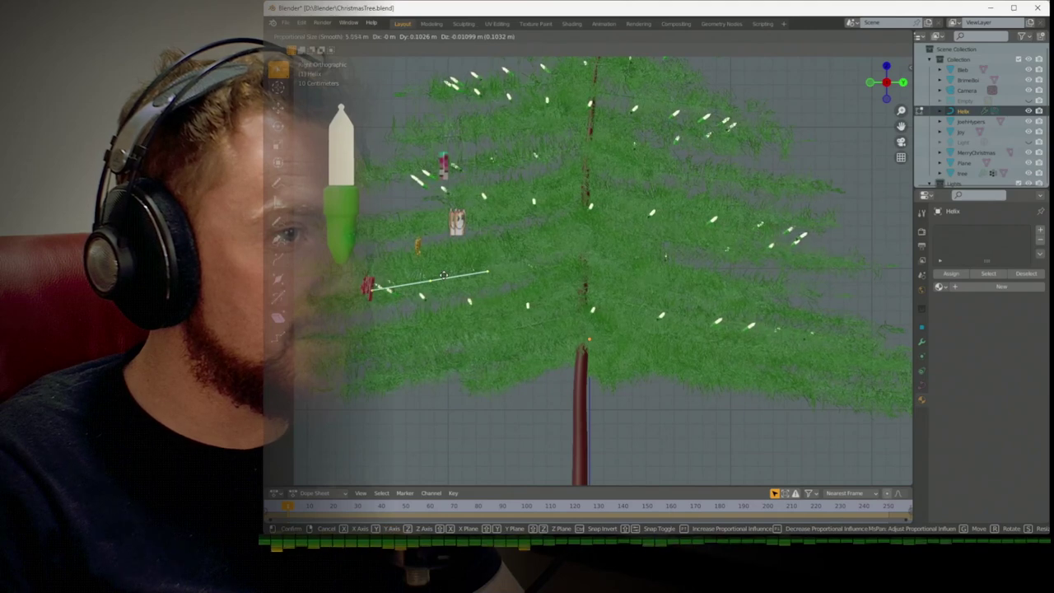
scroll(453, 280, "up", 20)
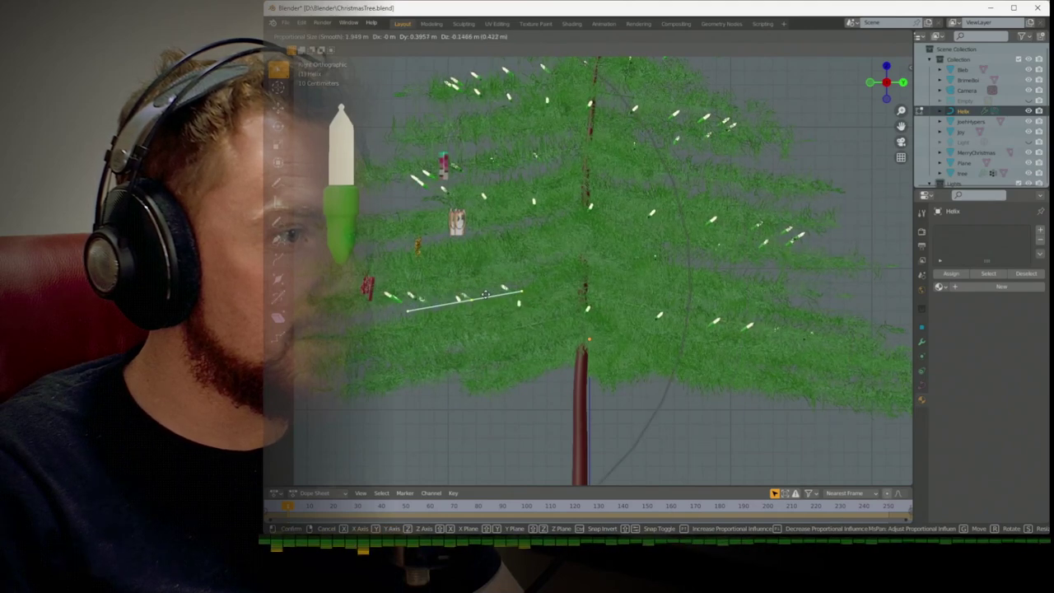
Reposition the lower Helix control points in side view so the string of lights follows the outer branches
left_click(423, 303)
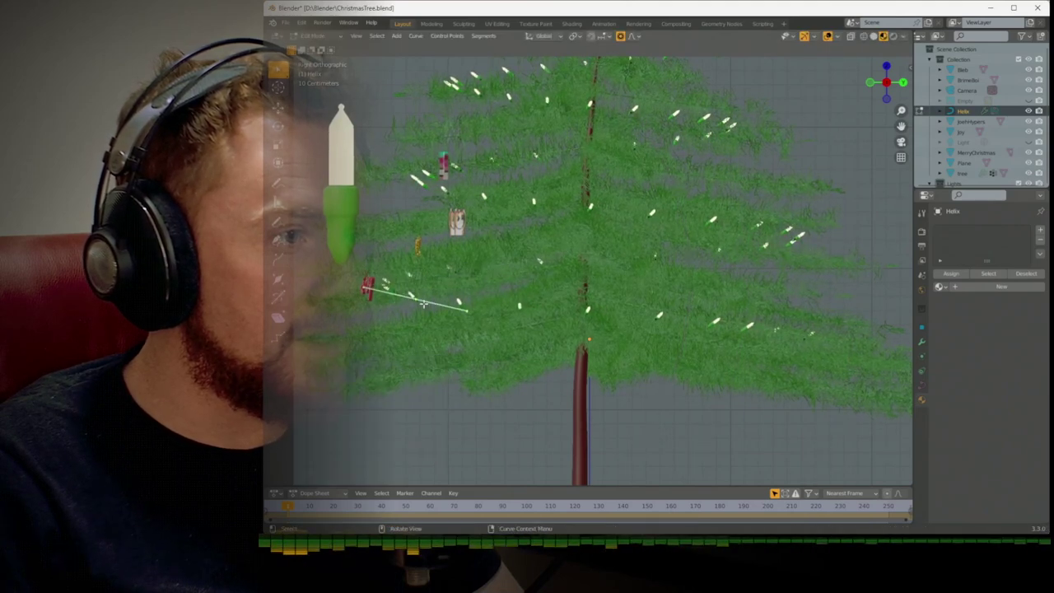
left_click(651, 324)
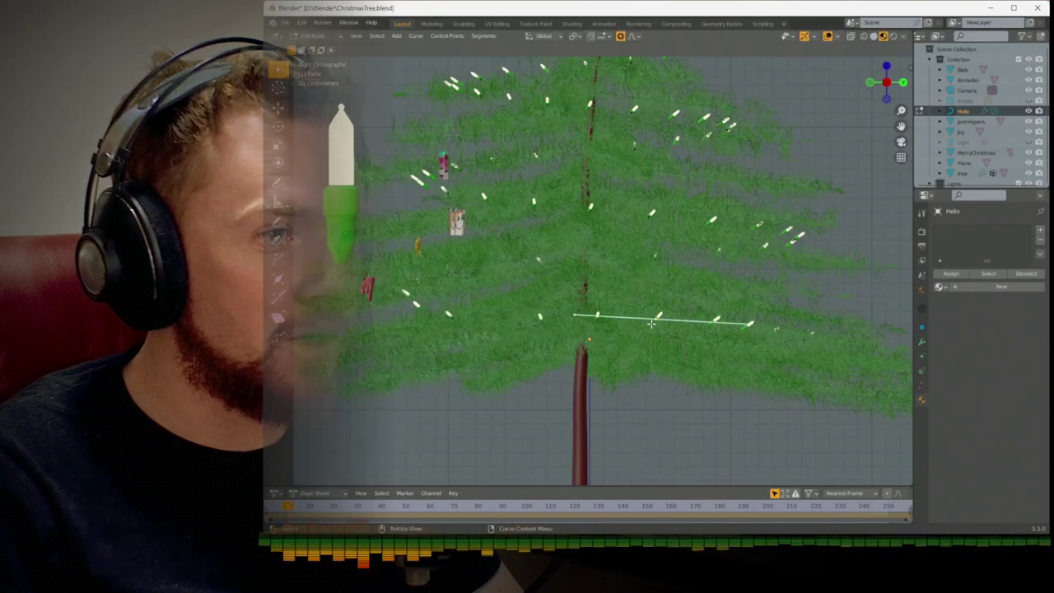
key("g")
left_click(653, 312)
middle_click_drag(677, 316, 705, 315)
left_click(725, 355)
key("g")
left_click(709, 342)
Move two upper Helix control points, one by about 0.30, -0.22, -0.04 m and the other by about -0.11, 0.11, -0.17 m
key("g")
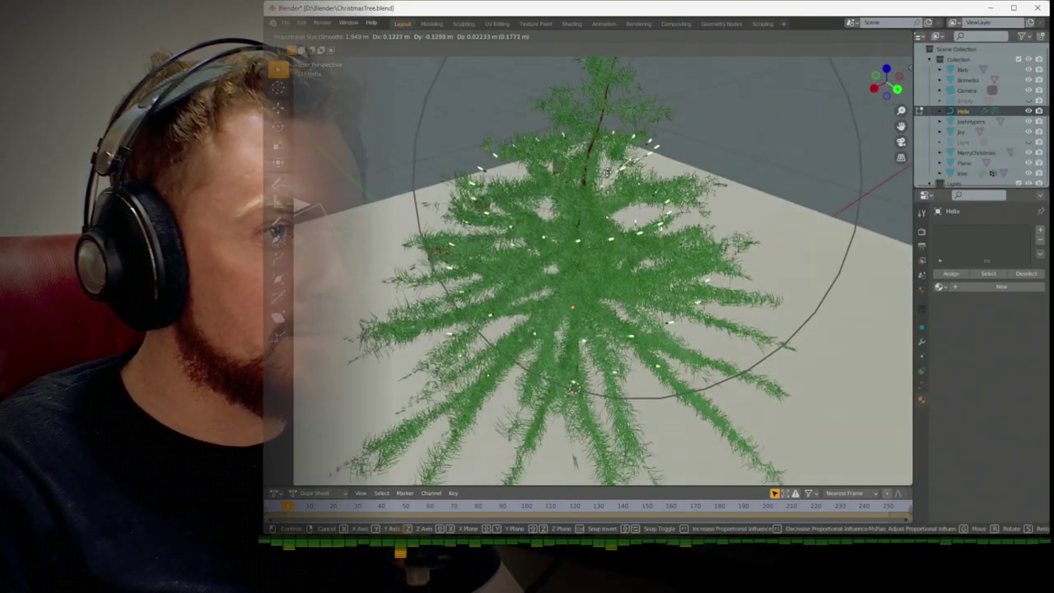
left_click(581, 182)
middle_click_drag(581, 182, 476, 200)
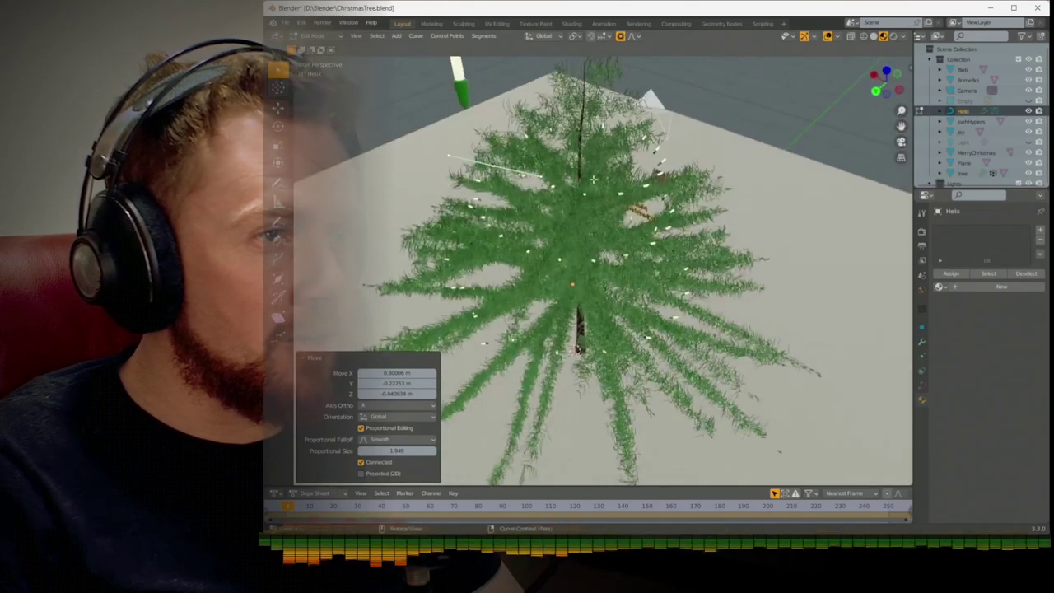
key("g")
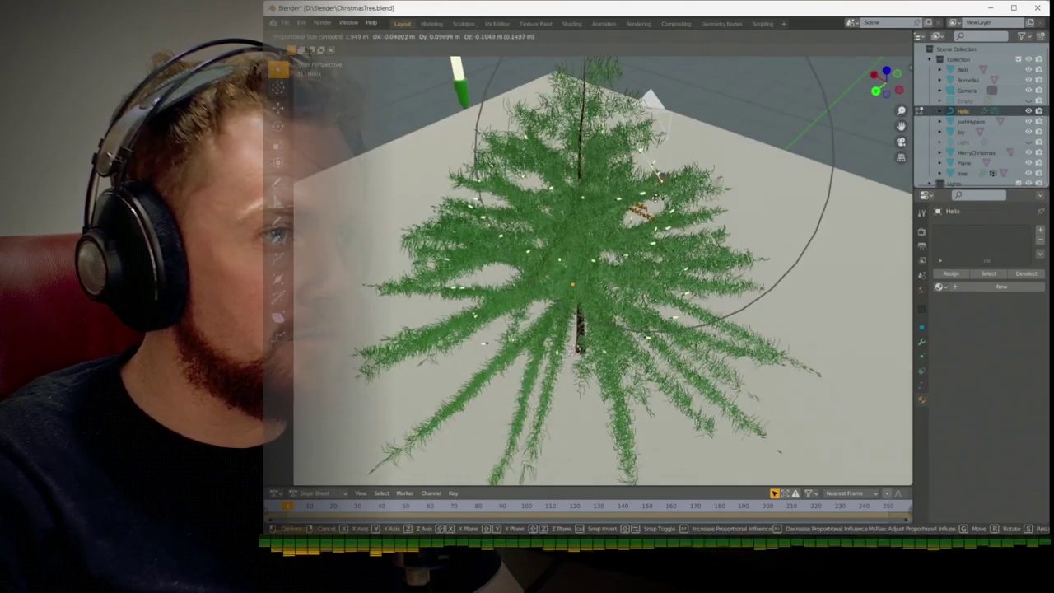
left_click(659, 175)
middle_click_drag(658, 175, 683, 173)
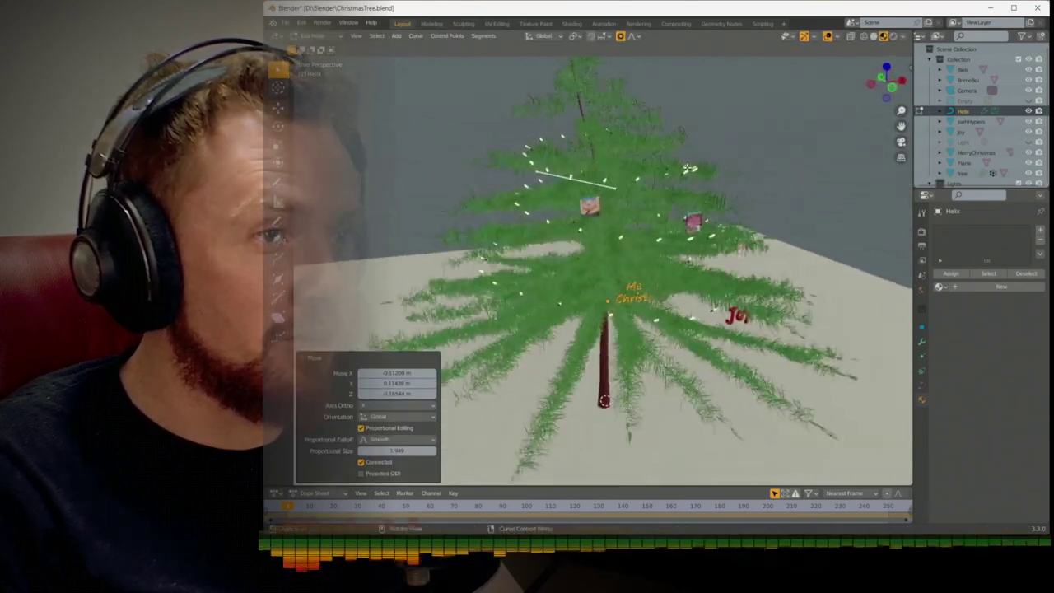
Move the selected upper Helix control point along the global Y axis to bring its lights closer to the branches
key("g")
key("y")
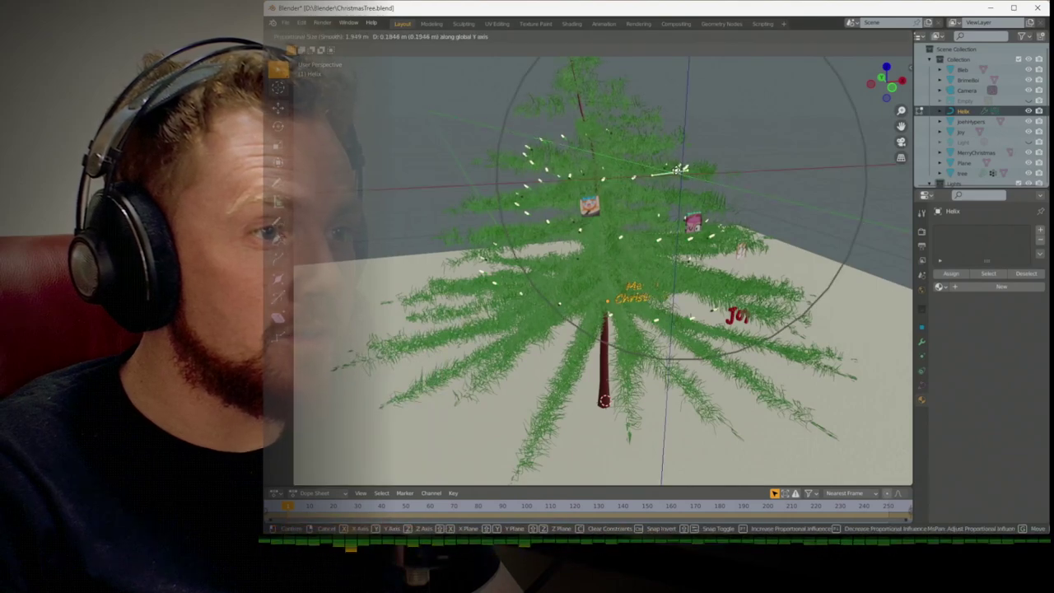
left_click(679, 170)
middle_click_drag(679, 170, 519, 268)
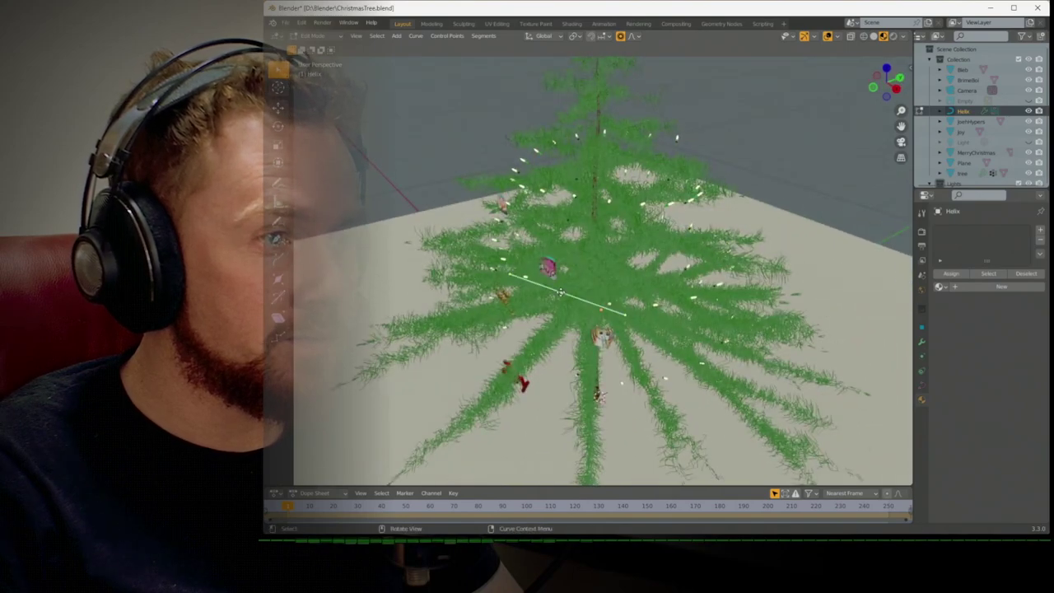
Reposition Helix control points around the middle branches, moving the last by about -0.06 m in X, -0.19 m in Y and 0.15 m in Z
key("g")
left_click(598, 263)
middle_click_drag(597, 262, 540, 228)
key("g")
left_click(659, 278)
Adjust the Helix control points on the back of the tree, shifting one sideways in X and raising another
key("g")
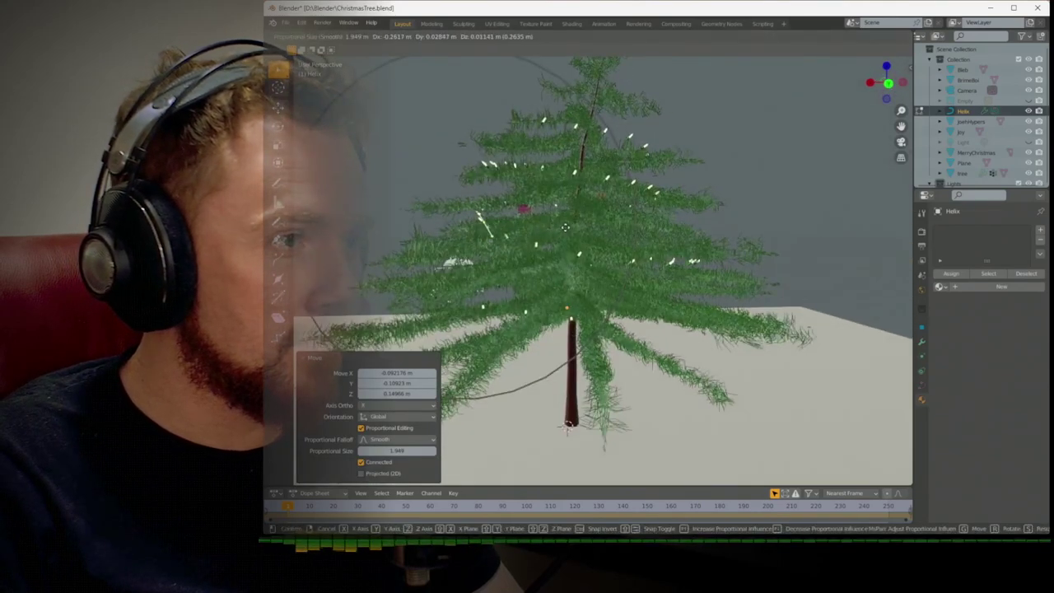
left_click(560, 229)
key("g")
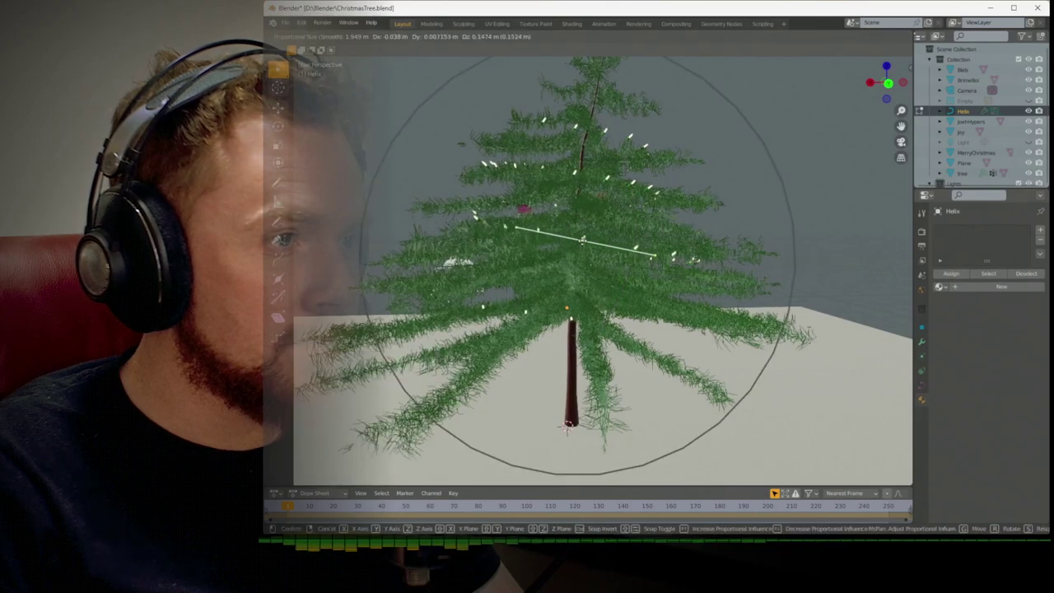
left_click(583, 233)
middle_click_drag(583, 233, 484, 239)
Lower a Helix control point near the bottom branches by about 0.26 m and reposition another among the lower branches
key("g")
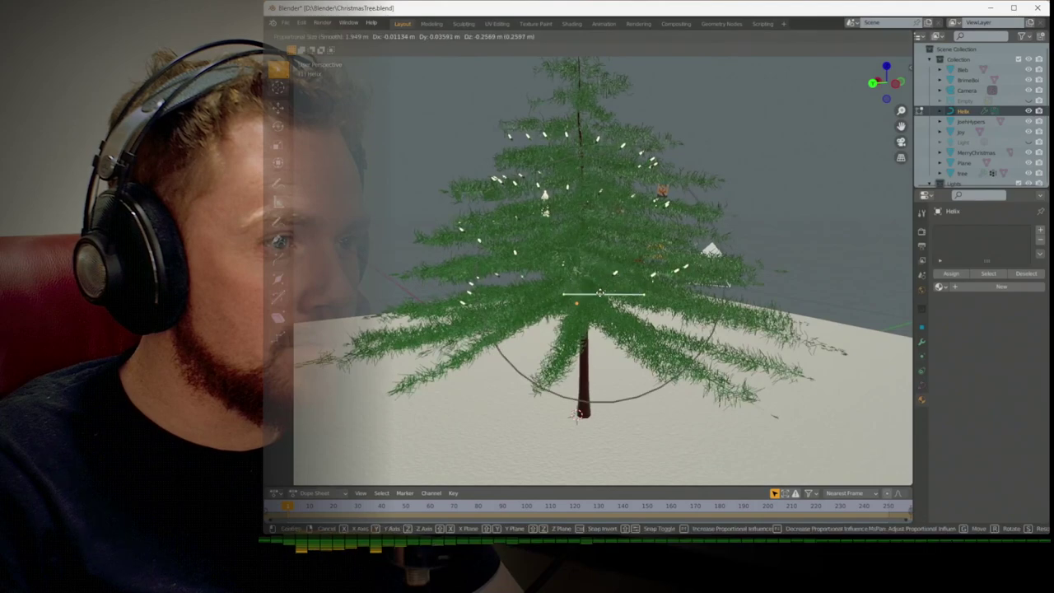
left_click(571, 271)
middle_click_drag(570, 272, 572, 320)
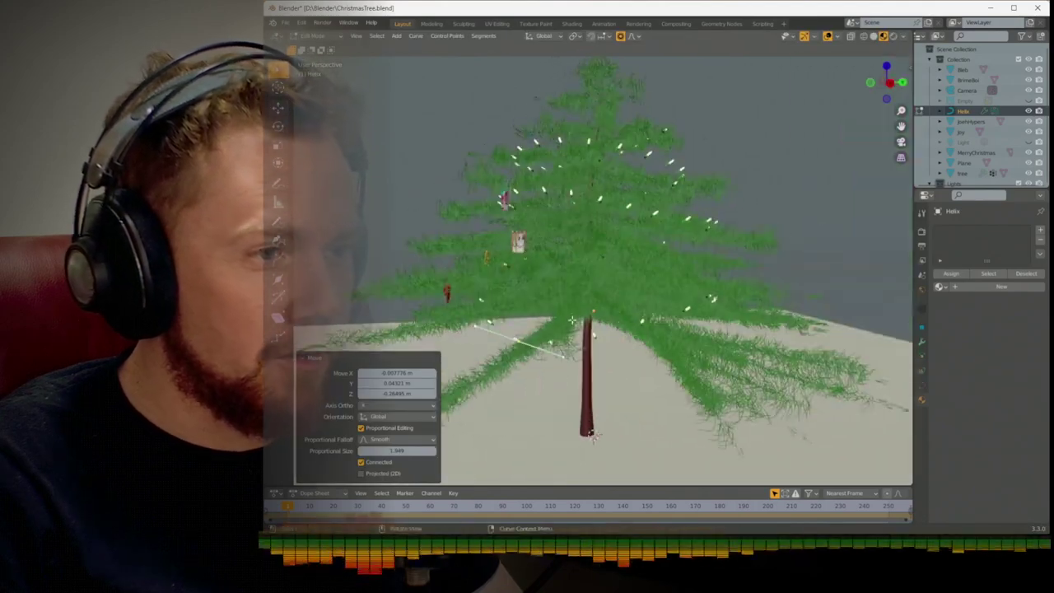
left_click(690, 311)
key("g")
left_click(677, 307)
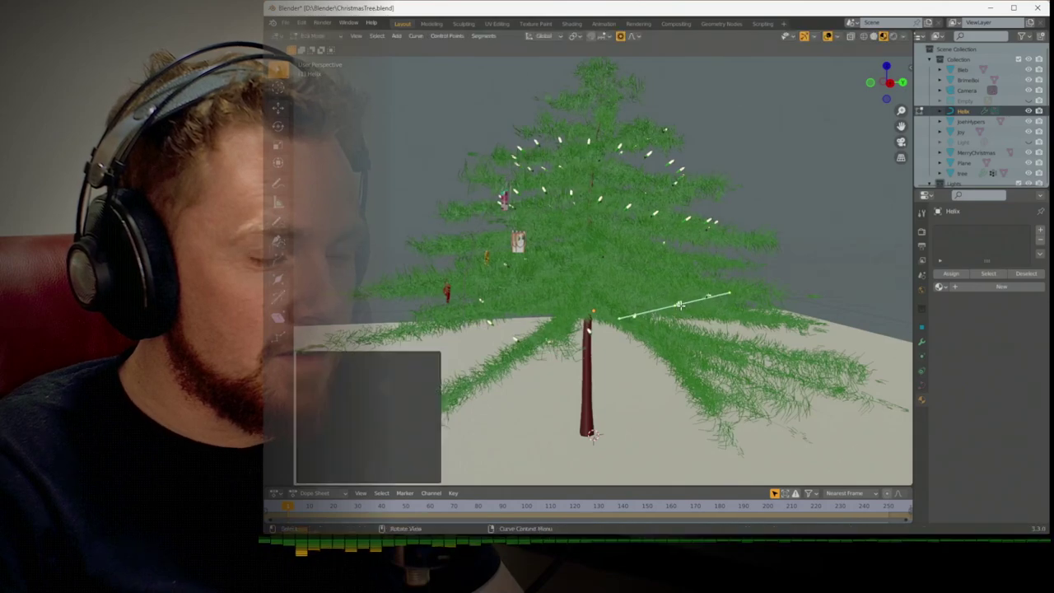
Reposition the remaining lower Helix control points, shifting the last by about 0.12 m in X and 0.13 m in Y
middle_click_drag(677, 307, 587, 219)
key("g")
left_click(642, 300)
key("g")
left_click(616, 289)
middle_click_drag(488, 256, 558, 285)
key("g")
left_click(512, 283)
Select all Helix control points and scale them uniformly by about 0.931 in top view
key("KP_7")
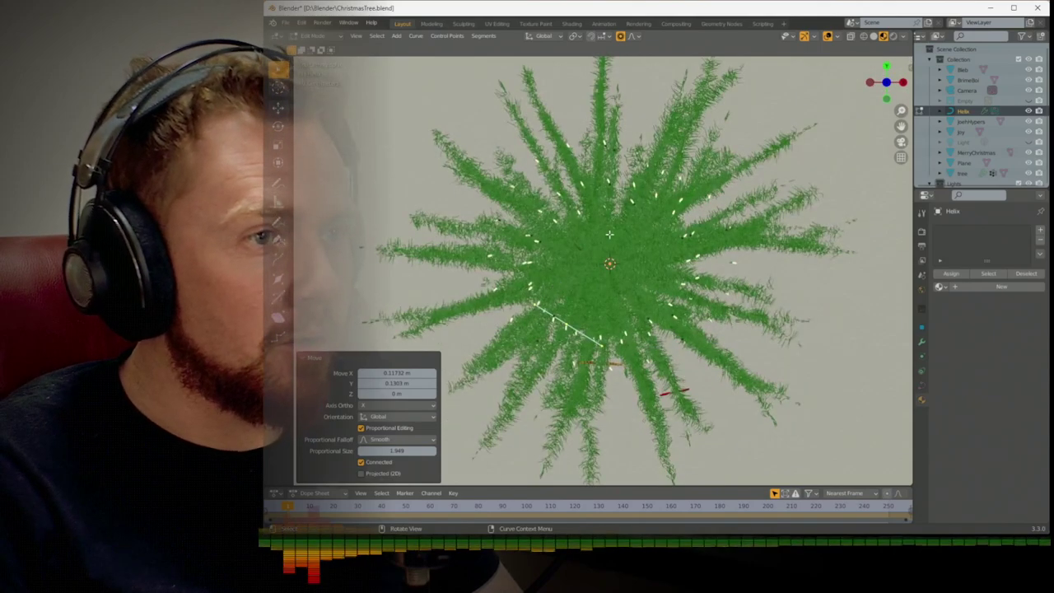
key("a")
key("s")
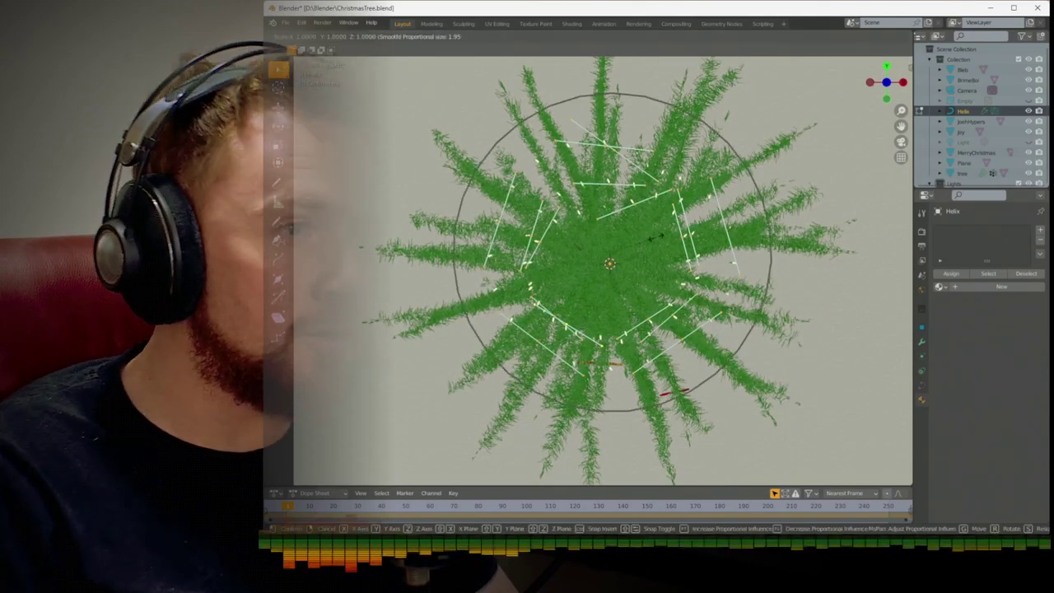
left_click(653, 241)
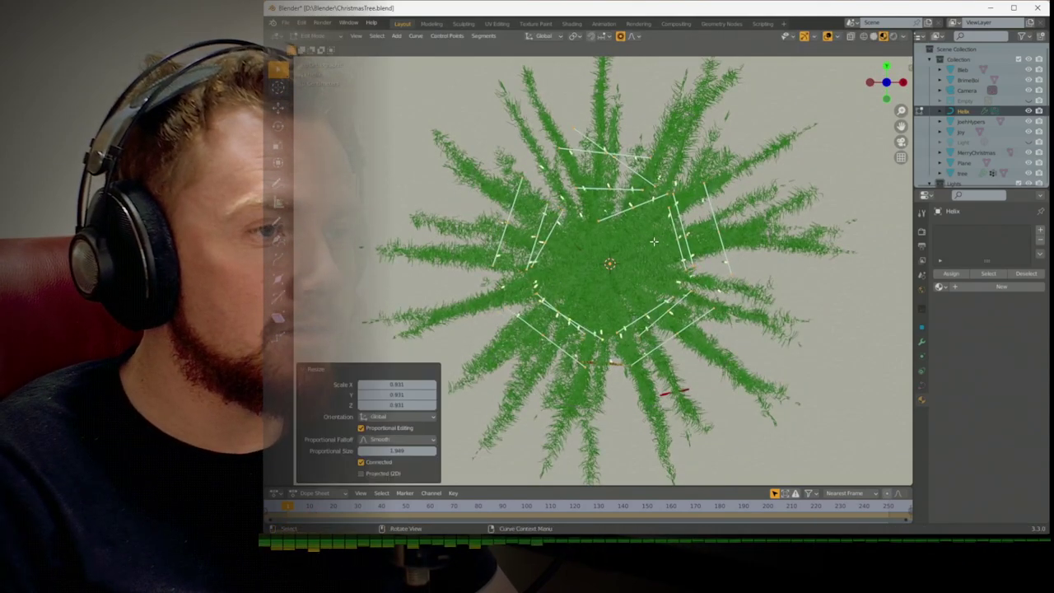
Scale the whole Helix curve along the Z axis by about 1.16 in front view
key("KP_1")
key("s")
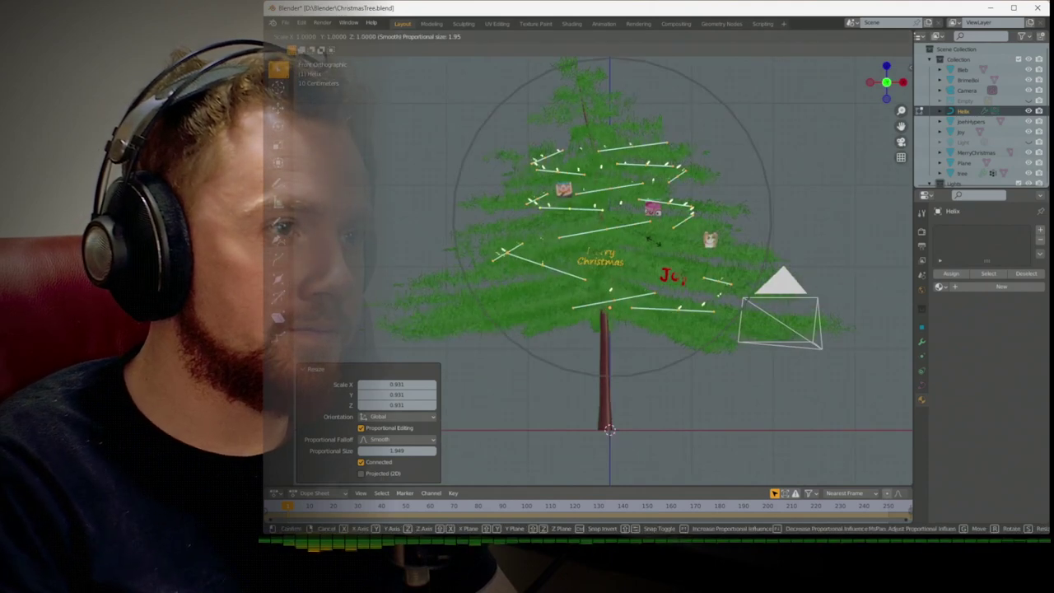
key("z")
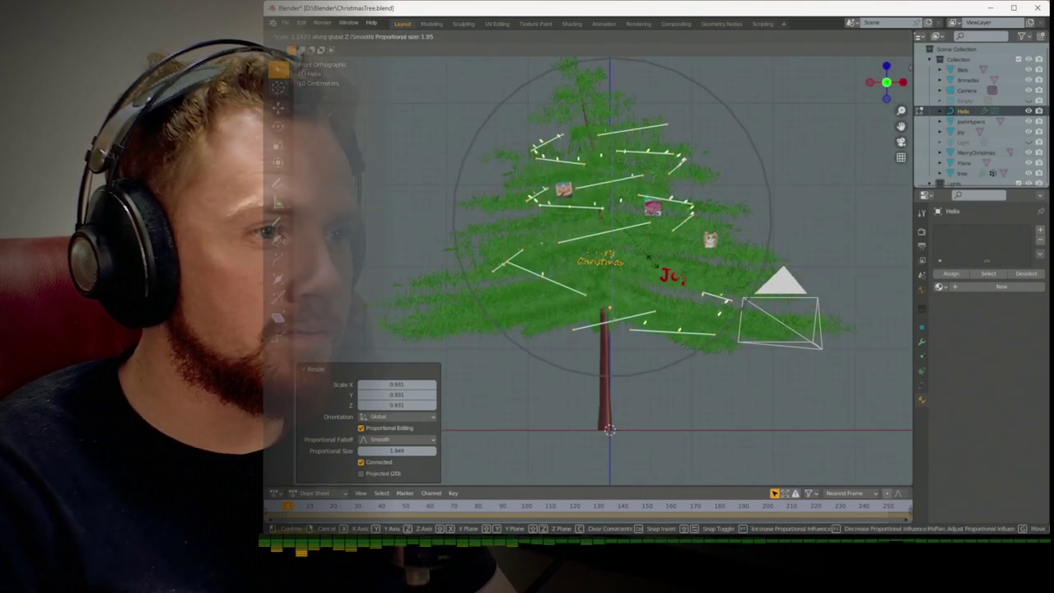
left_click(651, 251)
Look through the camera, save ChristmasTree.blend and return the Helix to Object Mode
key("KP_0")
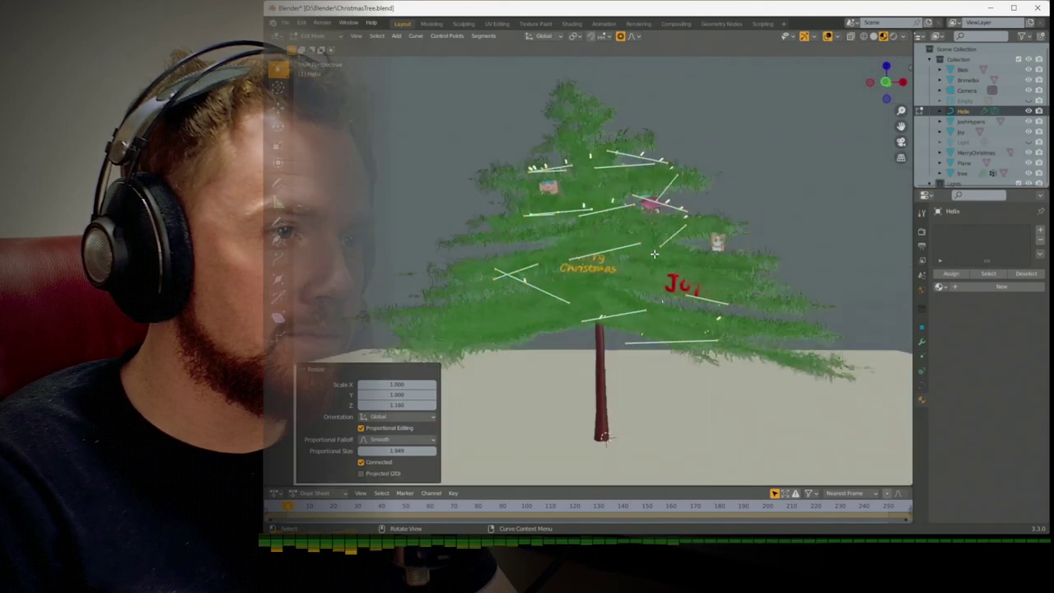
key("Tab")
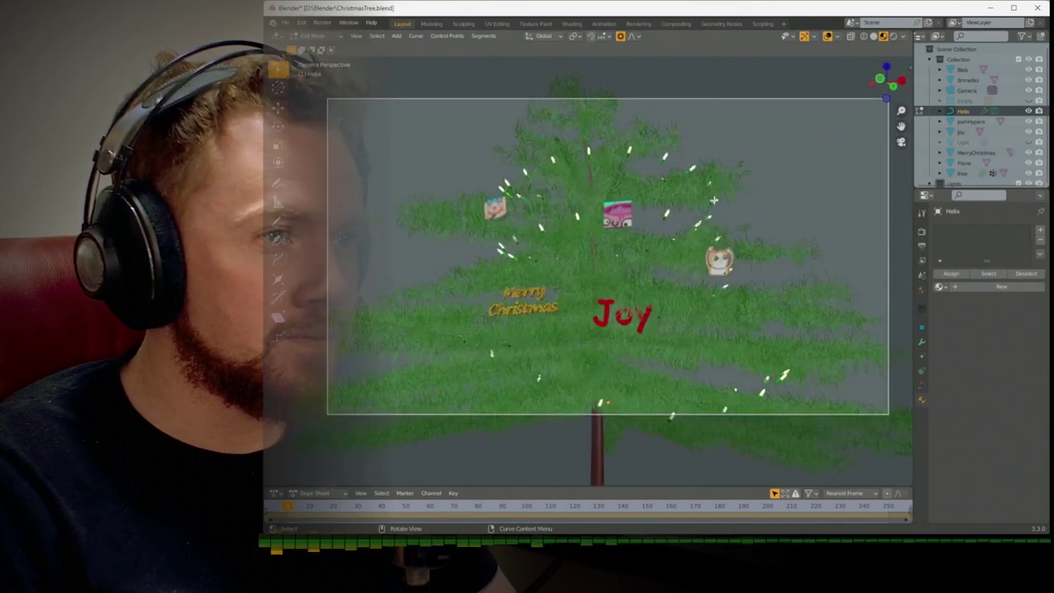
key("ctrl+s")
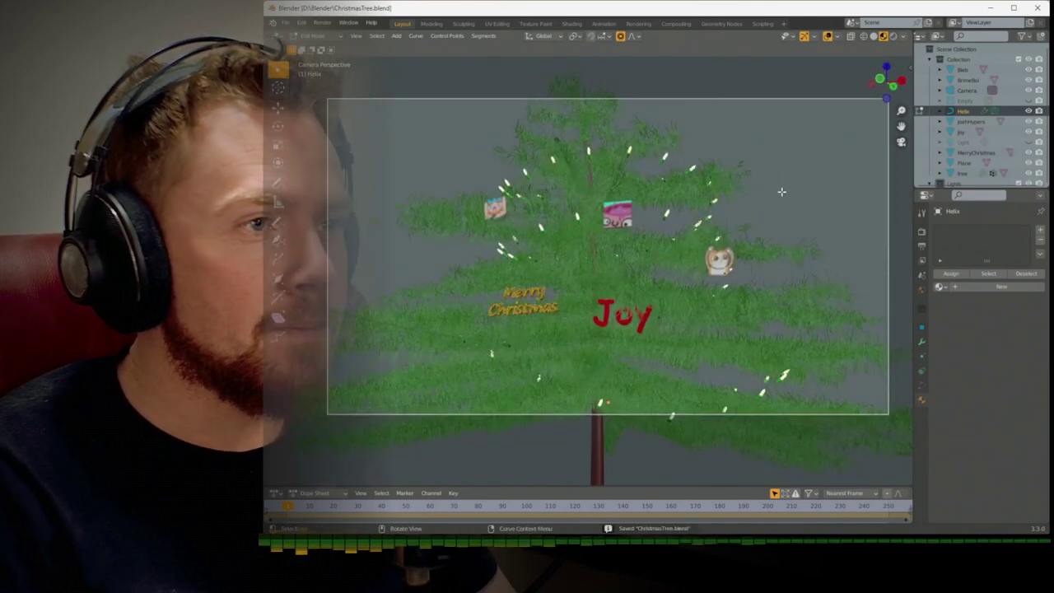
key("Tab")
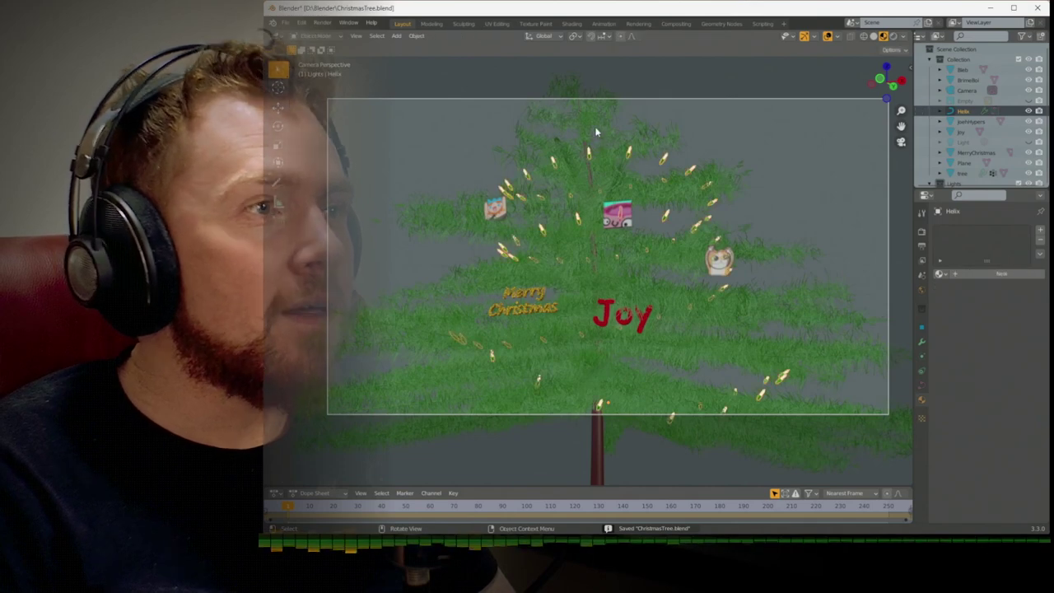
In the Helix's geometry nodes, connect the Collection Info Geometry output to the Instance input of Instance on Points, replacing the Object Info link
left_click(721, 23)
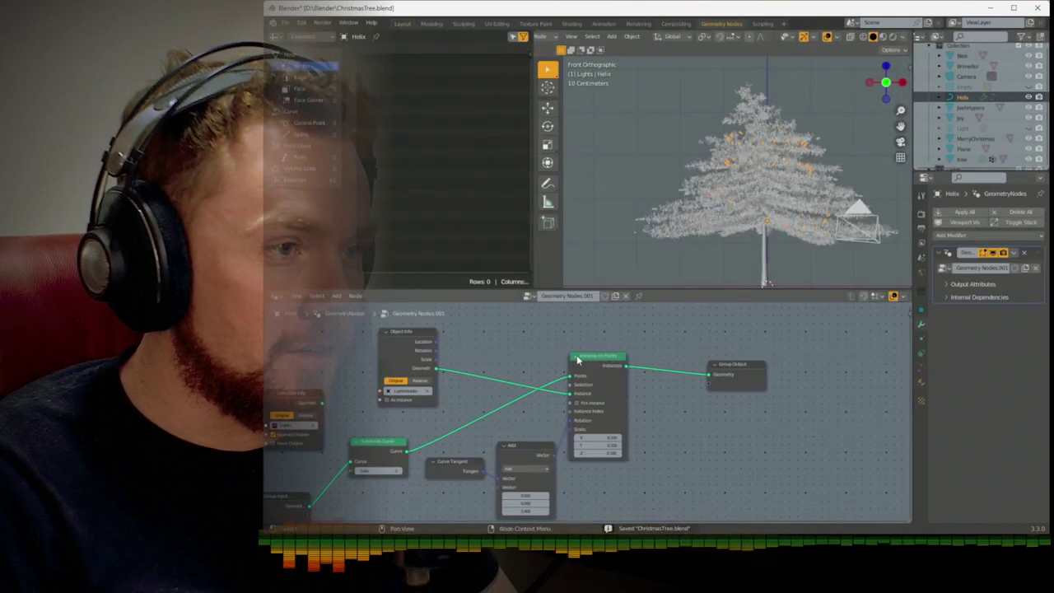
middle_click_drag(542, 470, 651, 392)
scroll(651, 392, "down", 3)
middle_click_drag(584, 400, 566, 443)
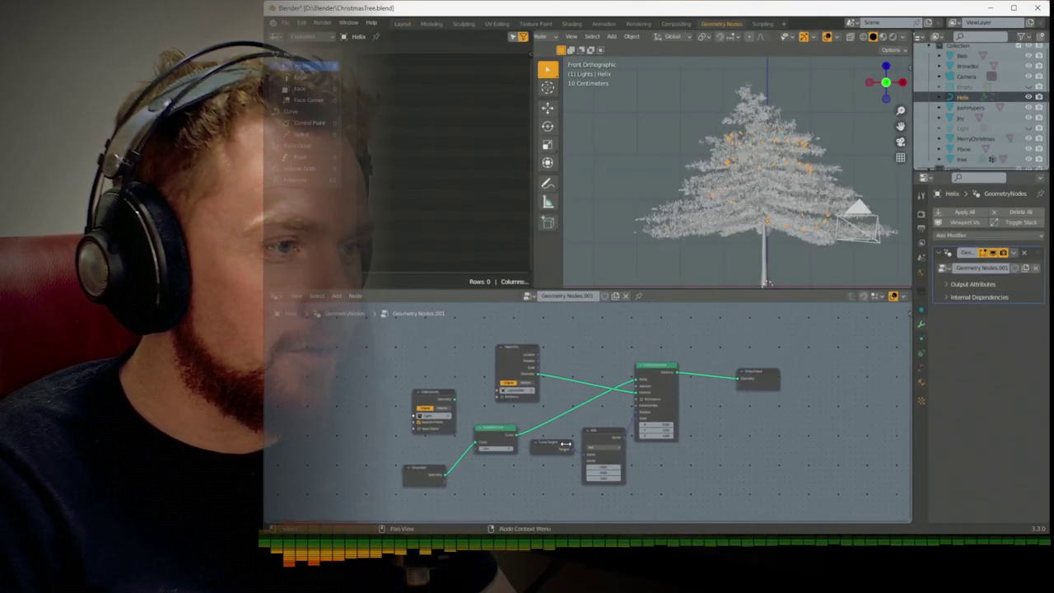
scroll(444, 397, "up", 2)
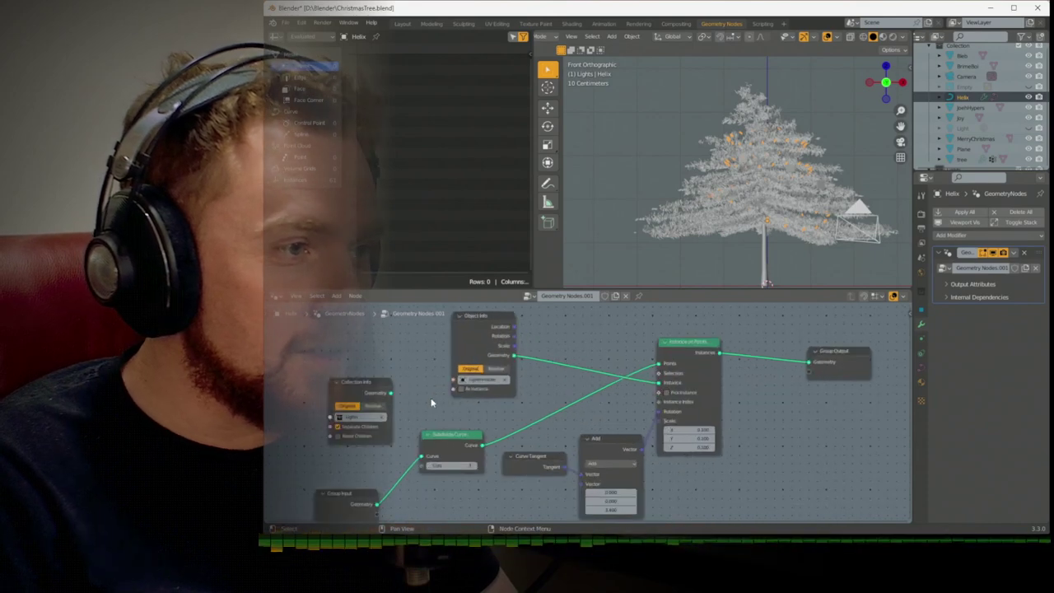
left_click_drag(391, 394, 659, 384)
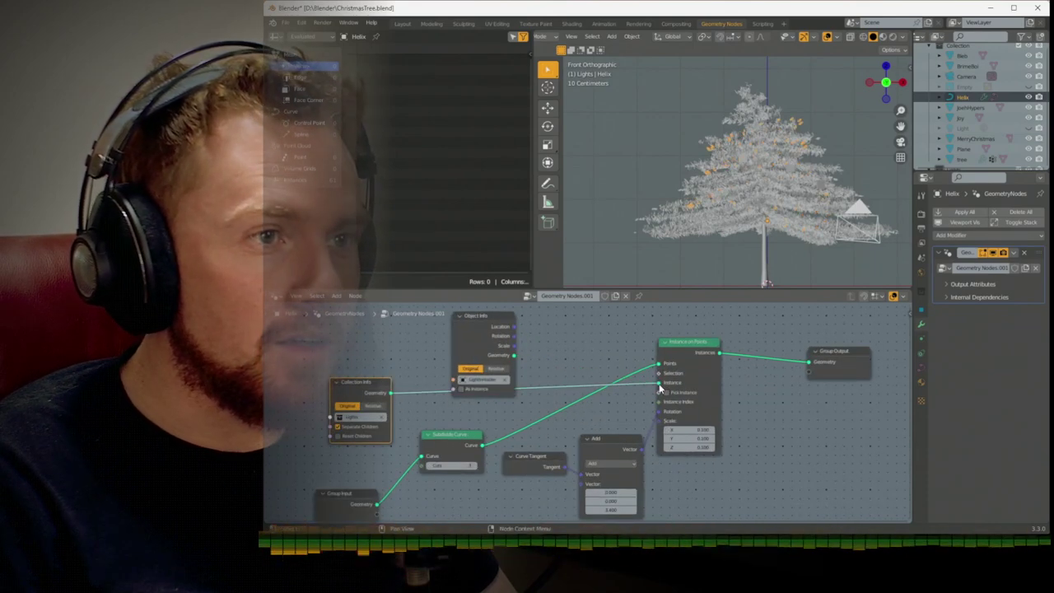
scroll(494, 337, "down", 1)
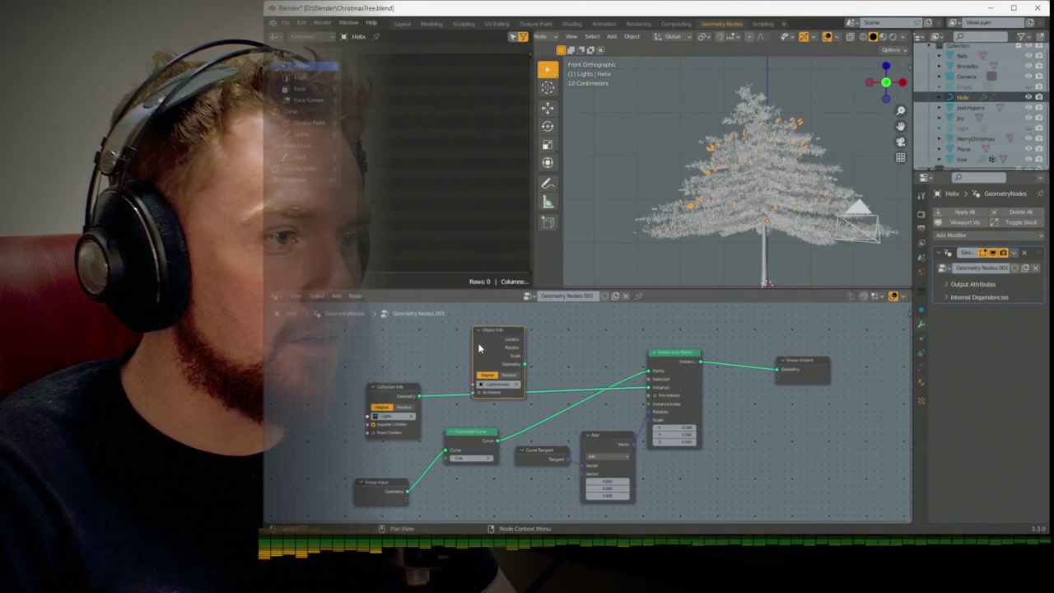
Delete the unused Object Info node, move Collection Info beside Instance on Points, and enable its Reset Children option
key("x")
left_click_drag(389, 404, 543, 360)
scroll(543, 360, "down", 1)
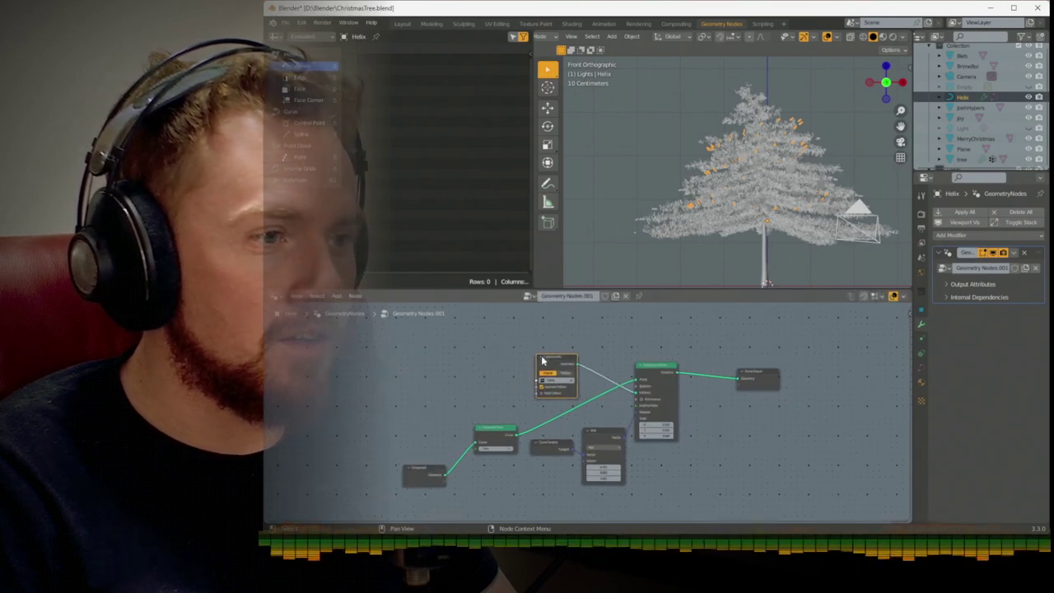
scroll(542, 359, "up", 2)
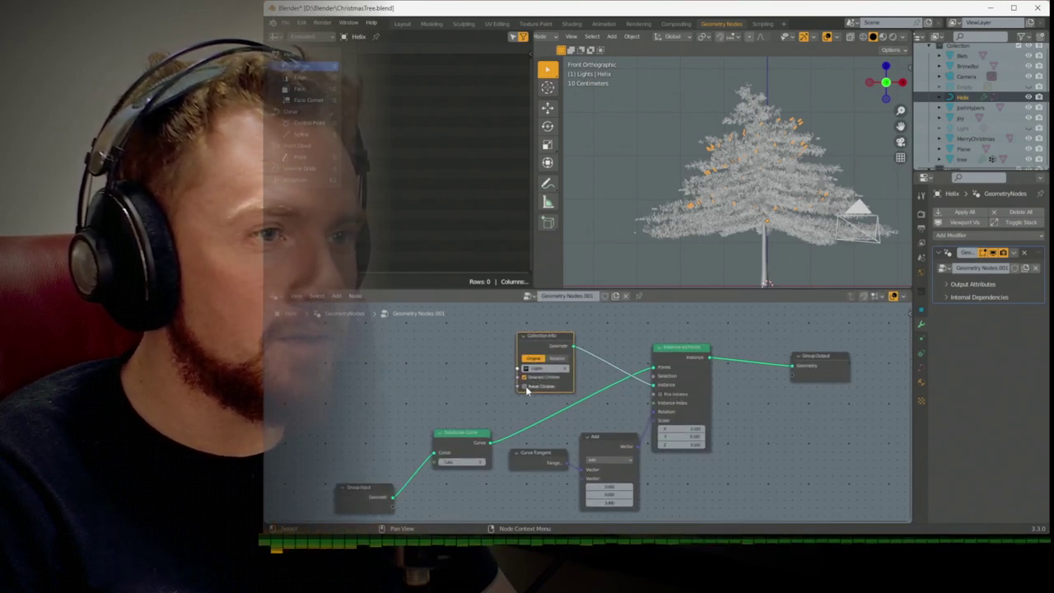
scroll(527, 390, "down", 3)
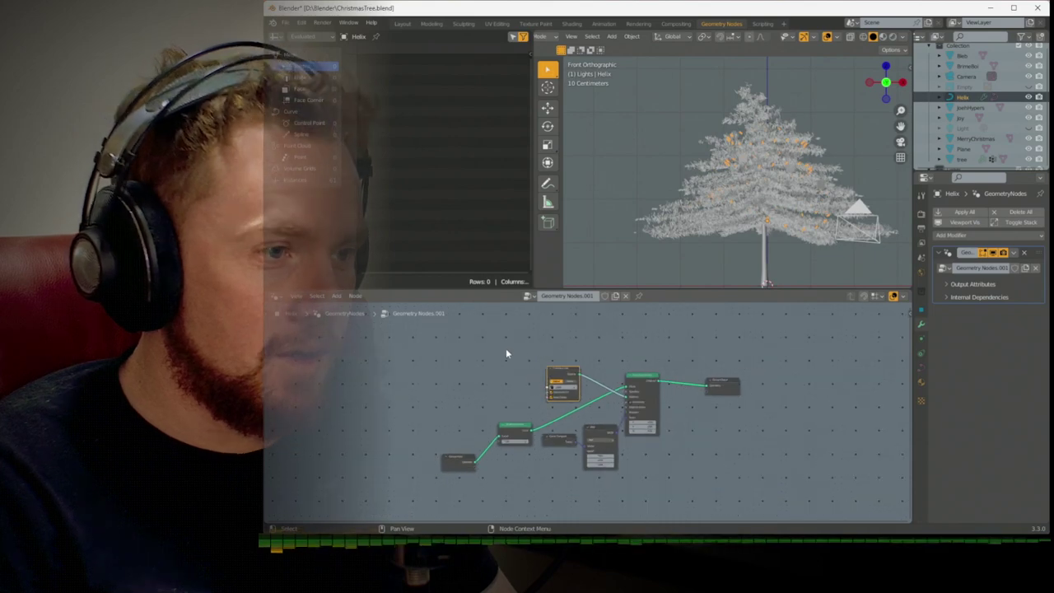
Group all nodes between Group Input and Group Output into a node group named Lights
left_click_drag(506, 353, 691, 492)
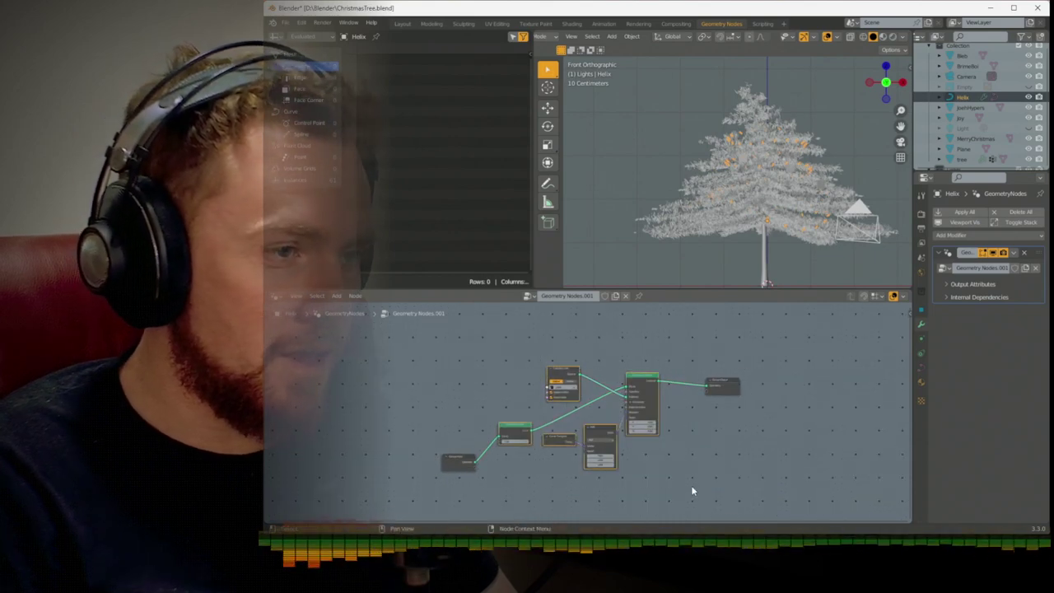
key("ctrl+g")
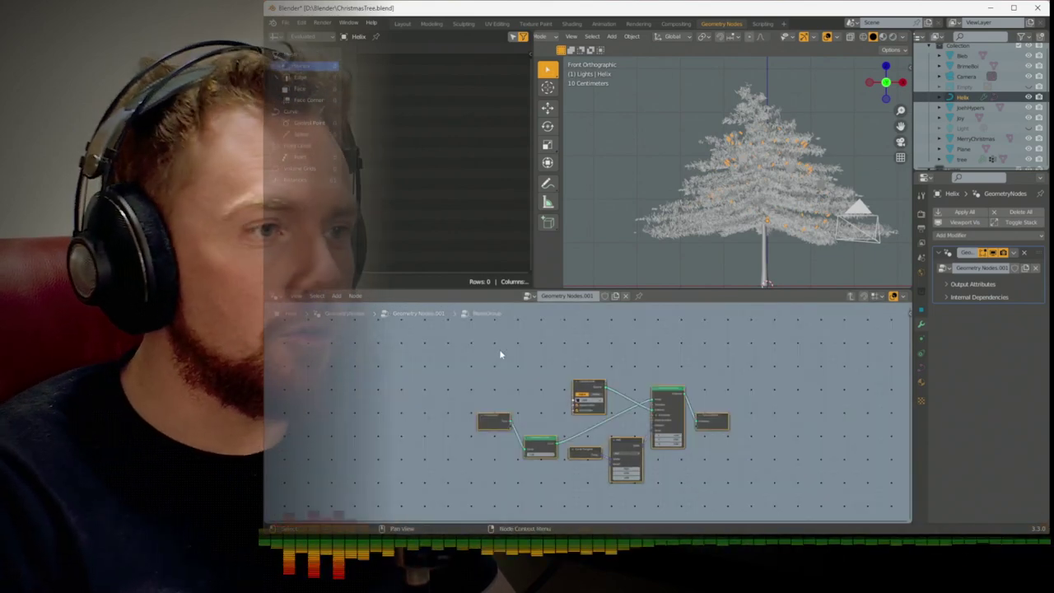
key("Tab")
scroll(572, 407, "up", 5)
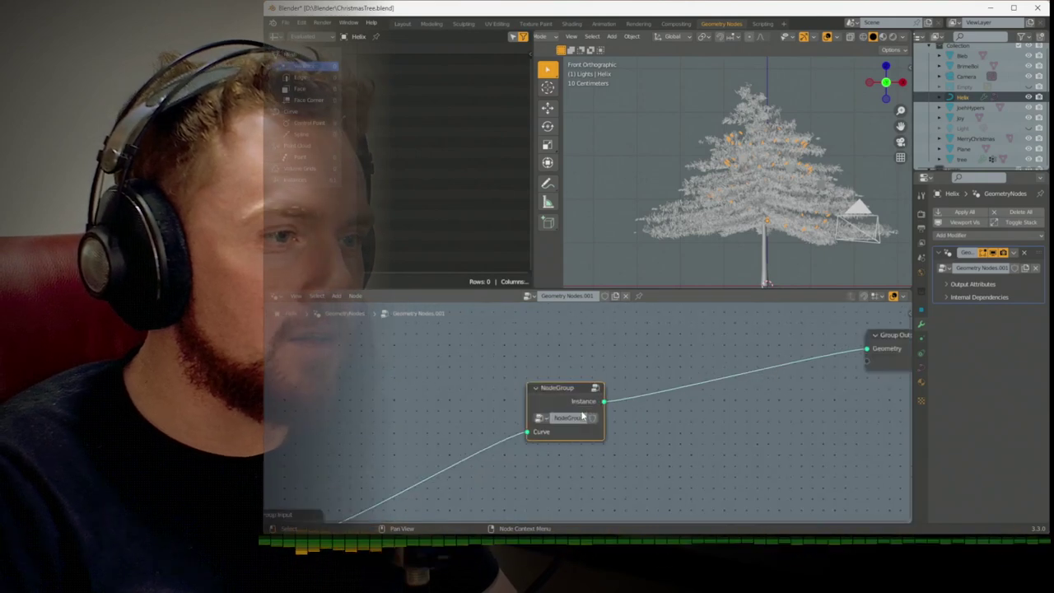
type("hts")
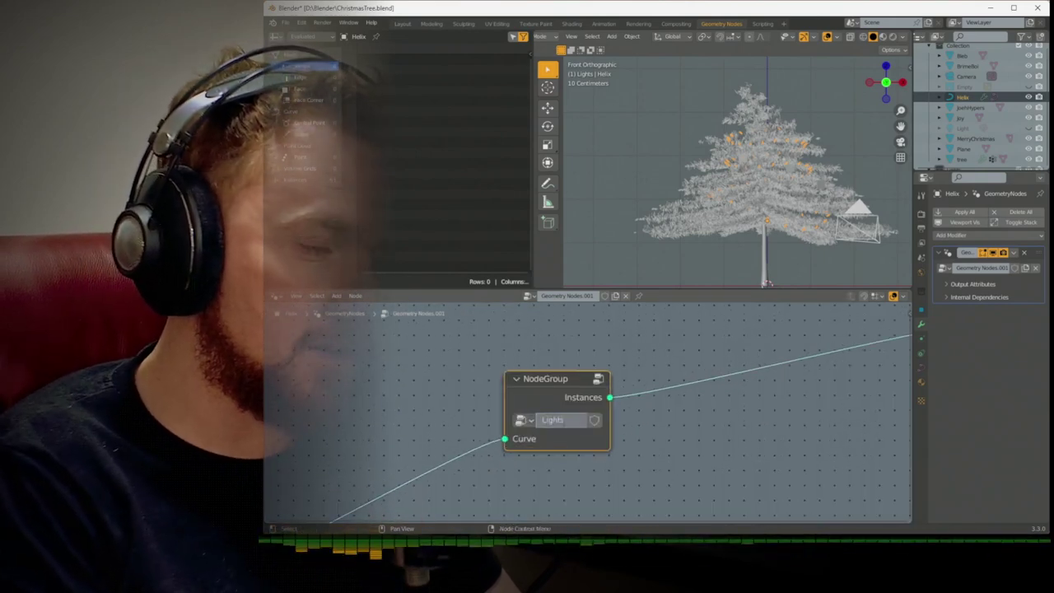
key("Return")
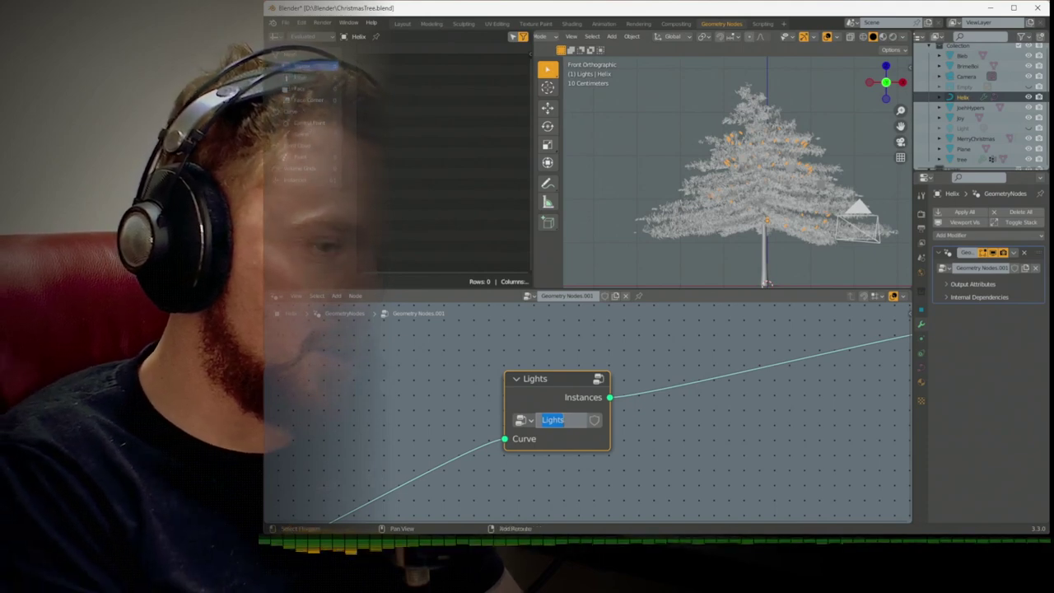
Rename the Lights node group to GenerateLightsOnCurve
type("Genera")
key("Return")
type("teLightsOnCu")
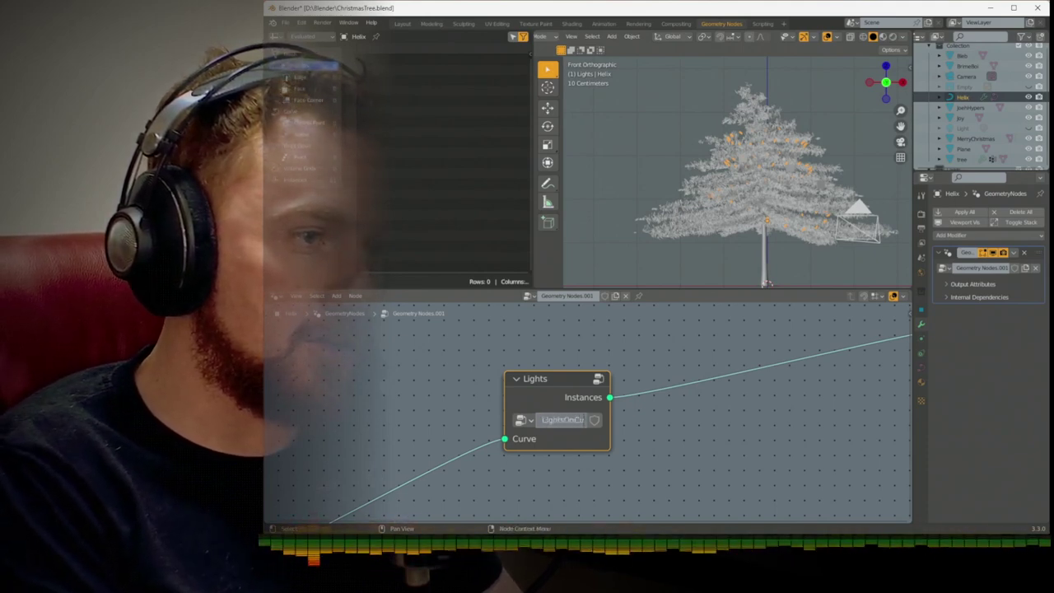
type("rve")
key("Return")
Branch the Group Input geometry into a new Curve to Mesh node placed below the GenerateLightsOnCurve group
left_click_drag(585, 441, 580, 412)
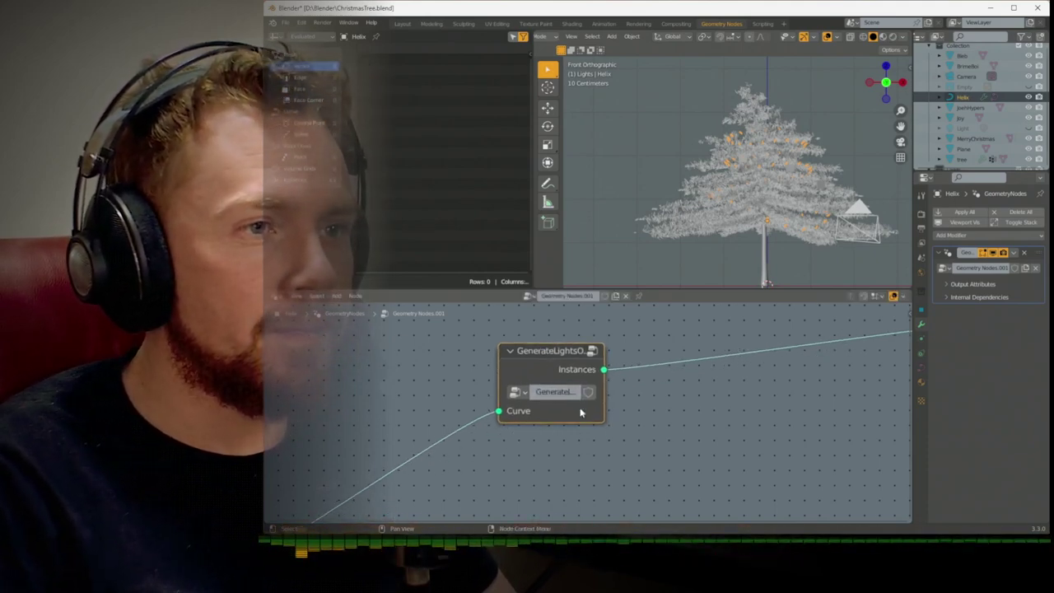
left_click(603, 469)
scroll(602, 469, "down", 3)
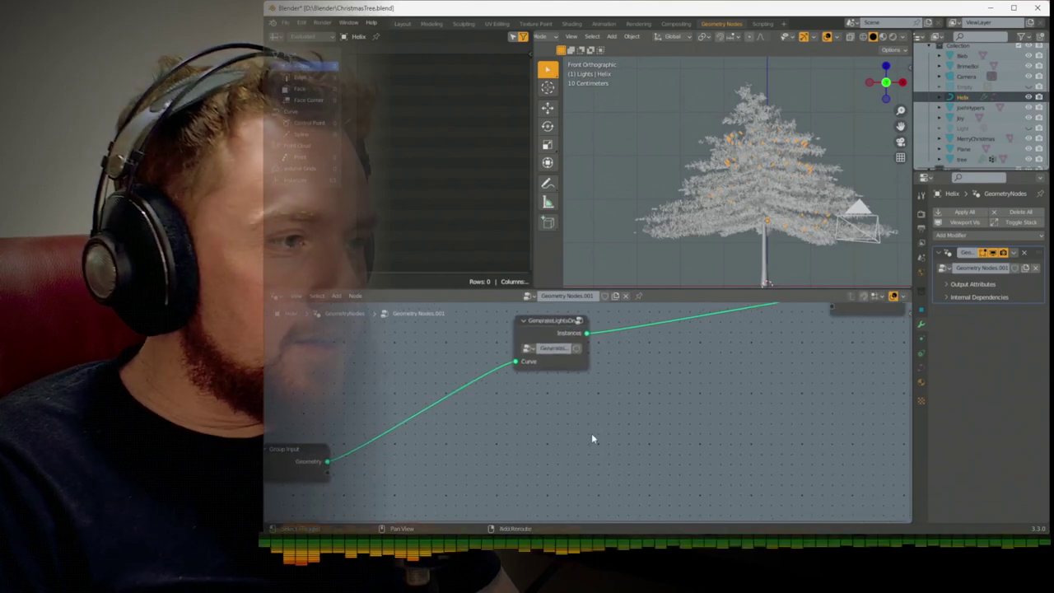
scroll(591, 438, "down", 1)
middle_click_drag(603, 434, 578, 417)
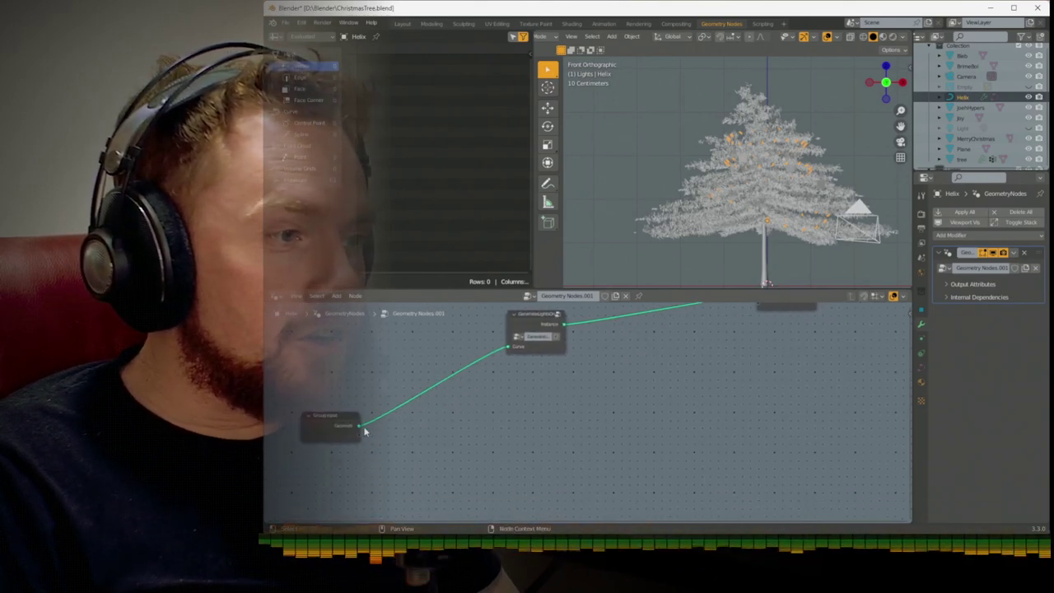
left_click_drag(359, 426, 471, 436)
type("curve")
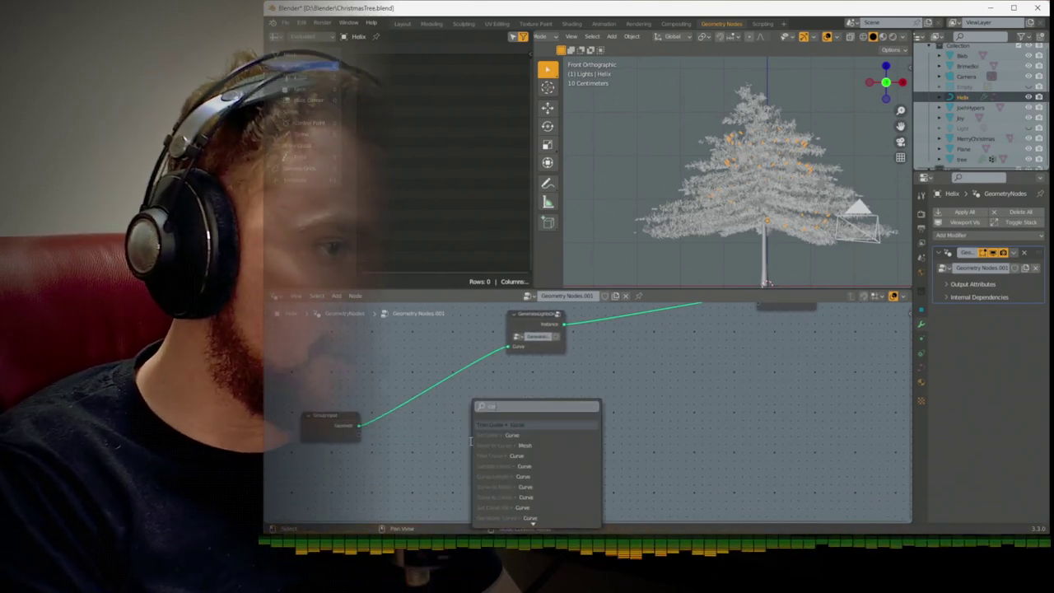
type(" to")
key("Return")
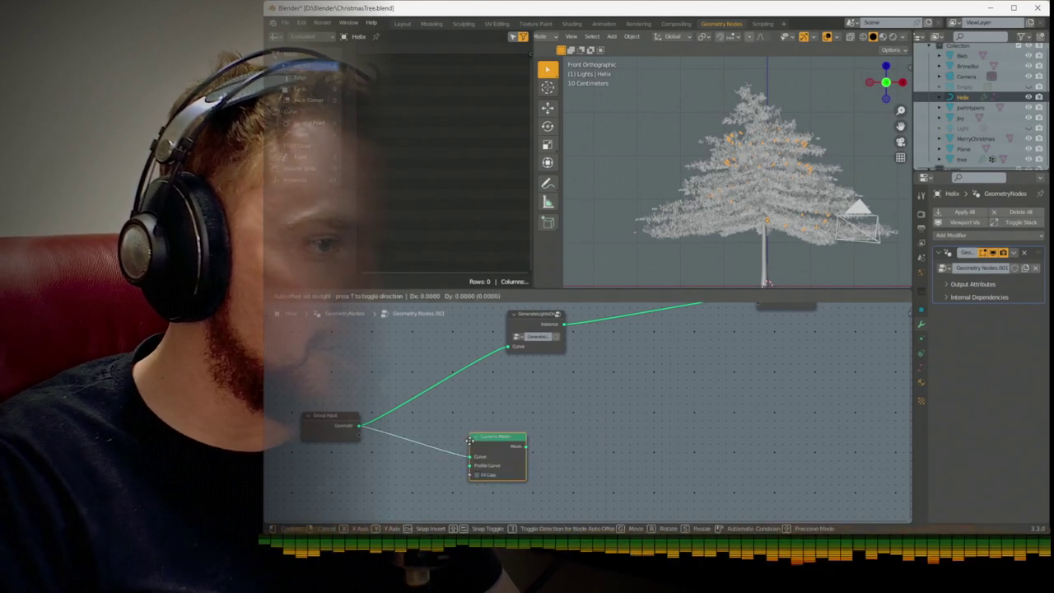
left_click(501, 433)
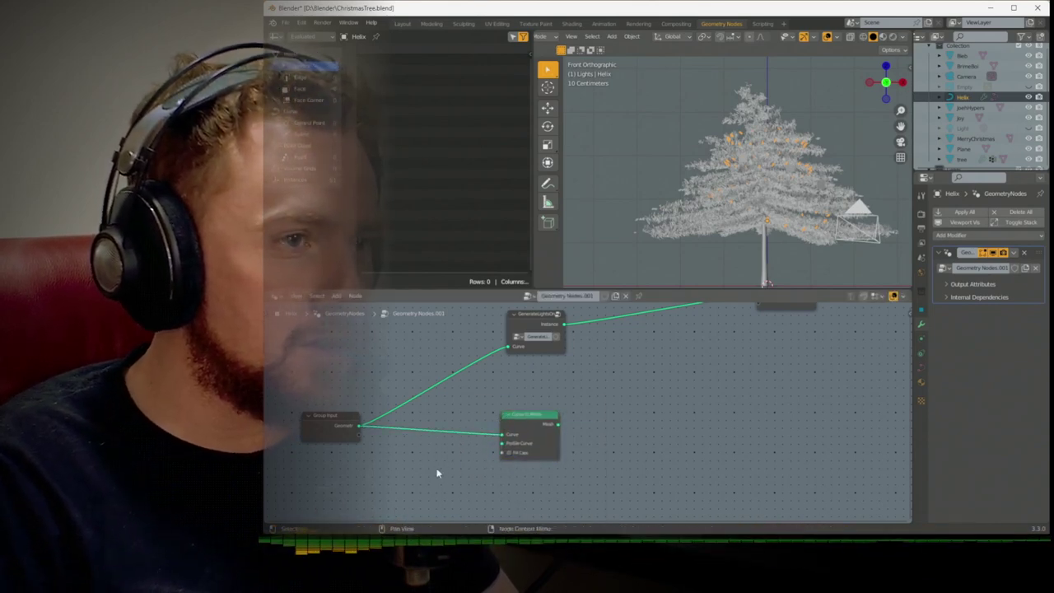
Combine the lights group and the Curve to Mesh output with a Join Geometry node and link it to Group Output
middle_click_drag(437, 473, 470, 443)
scroll(486, 461, "down", 1)
middle_click_drag(536, 451, 474, 484)
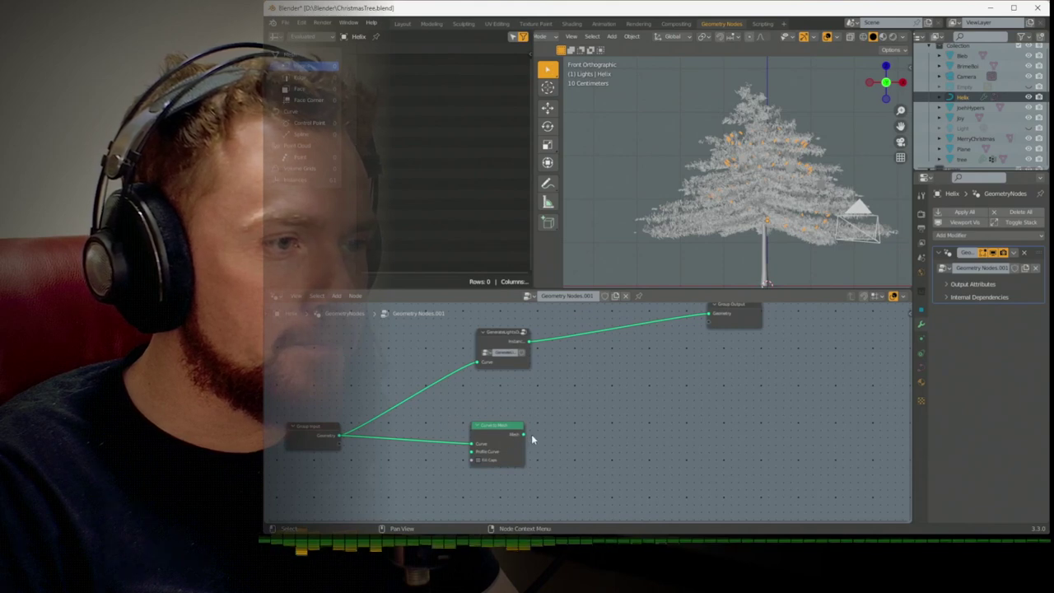
left_click_drag(521, 433, 626, 333)
type("join")
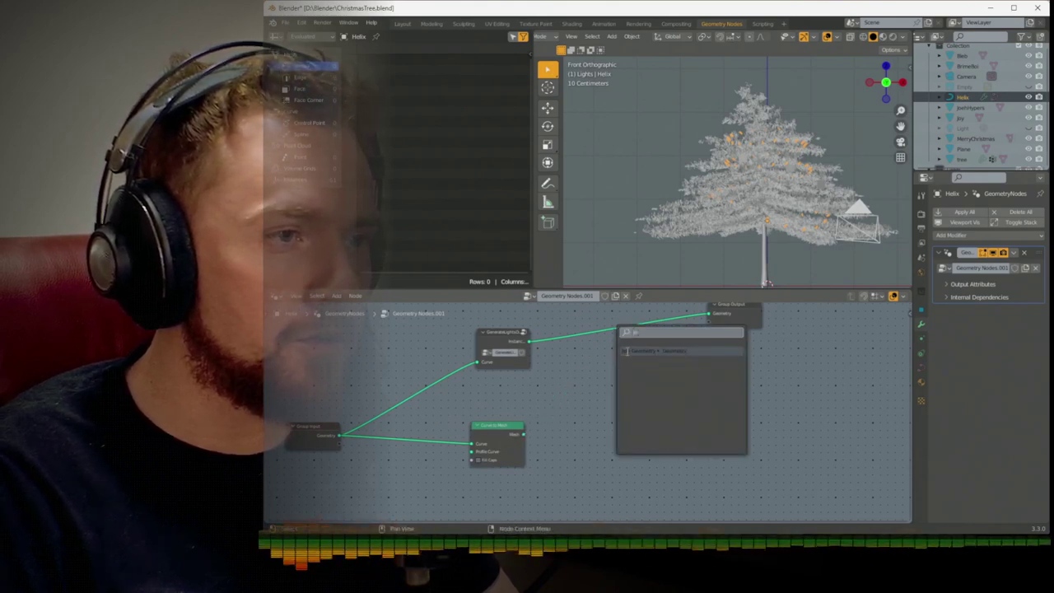
left_click(626, 351)
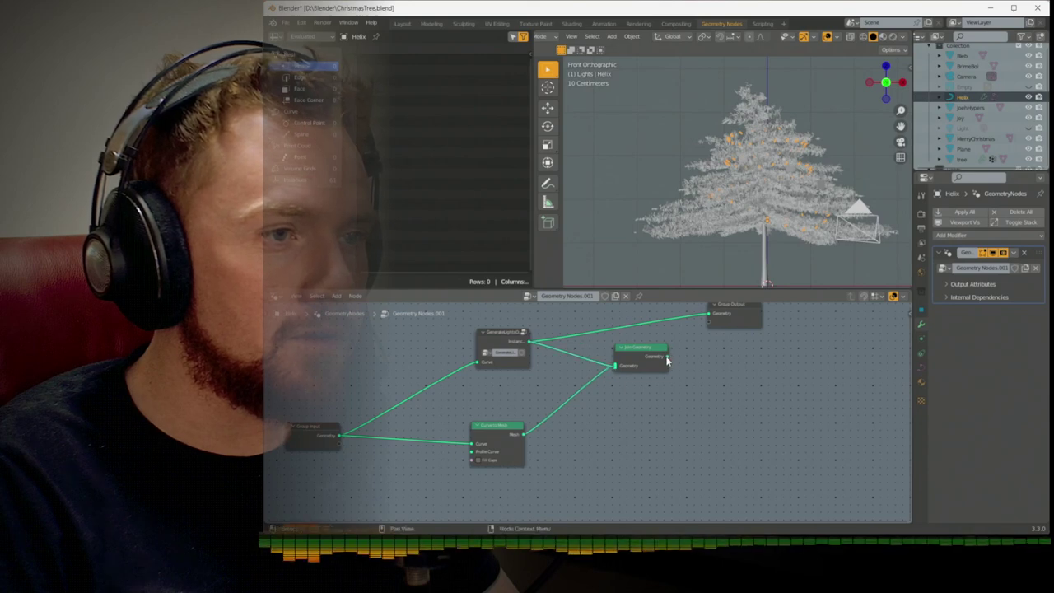
middle_click_drag(701, 321, 706, 368)
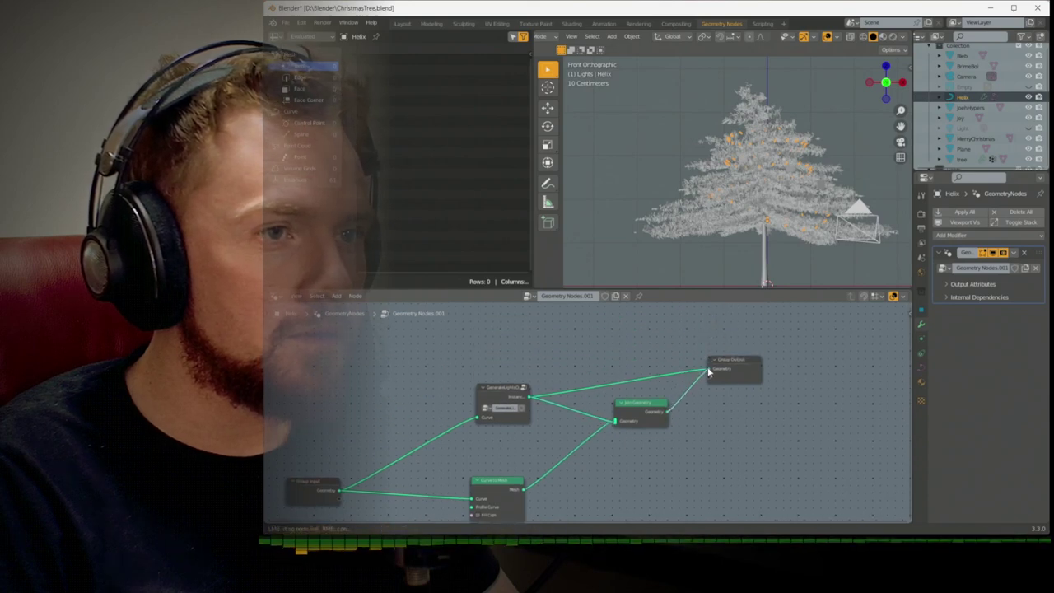
left_click_drag(708, 372, 708, 372)
Add a Curve Circle node and connect its Curve output to the Profile Curve input of Curve to Mesh
scroll(792, 141, "up", 8)
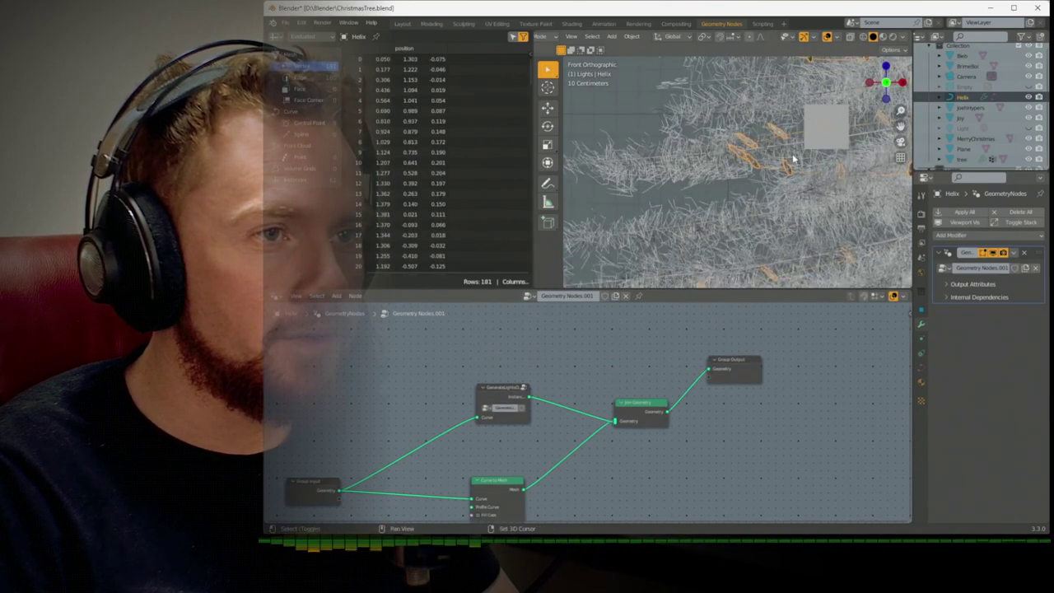
middle_click_drag(793, 164, 574, 124, "shift")
middle_click_drag(659, 189, 701, 157, "shift")
scroll(698, 169, "down", 4)
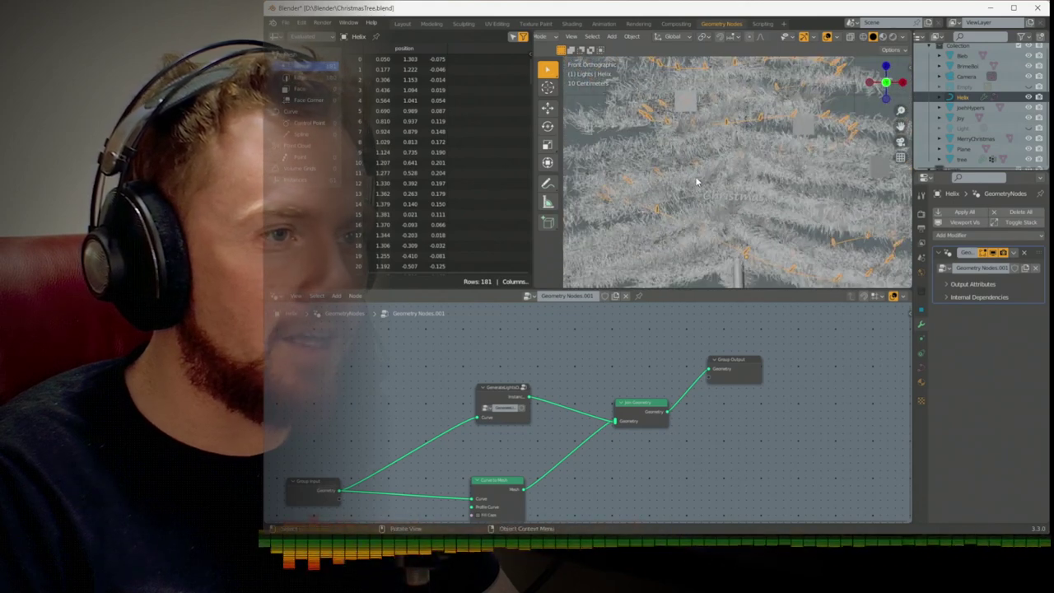
middle_click_drag(560, 370, 649, 272, "shift")
key("shift+a")
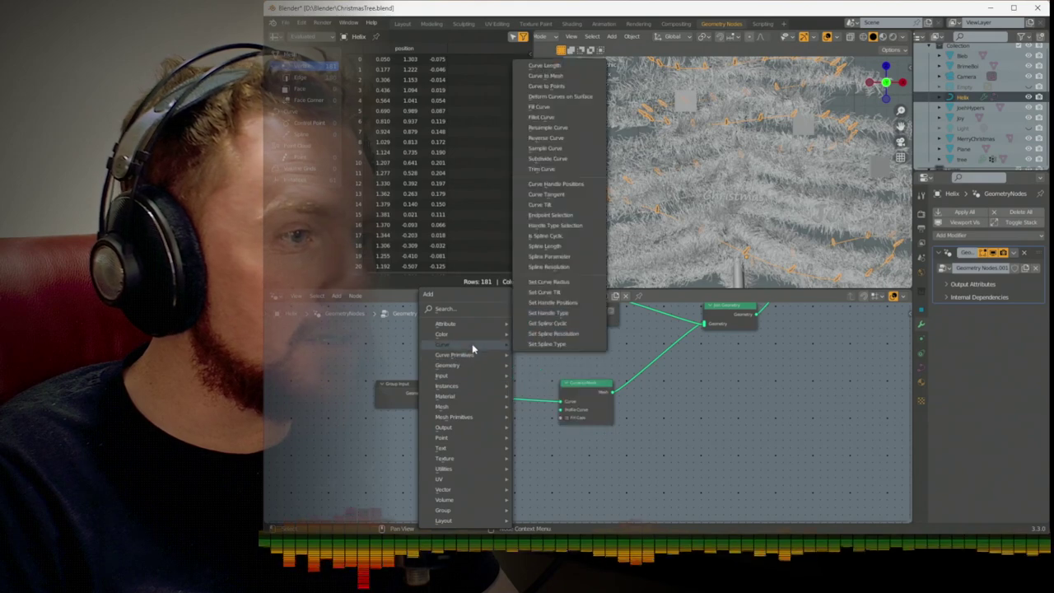
mouse_move(463, 356)
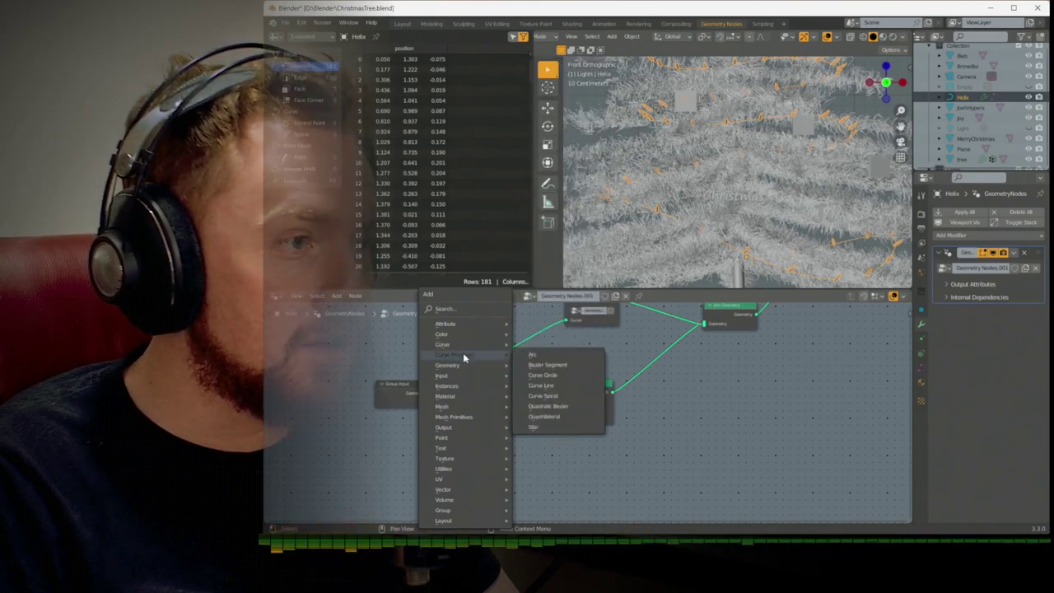
left_click(543, 374)
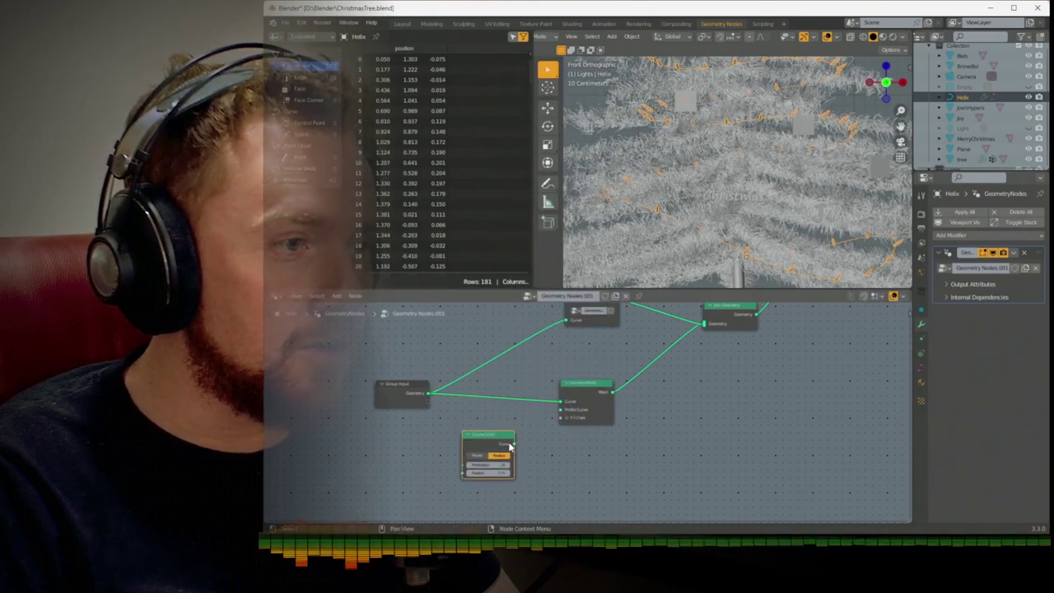
left_click_drag(560, 416, 559, 418)
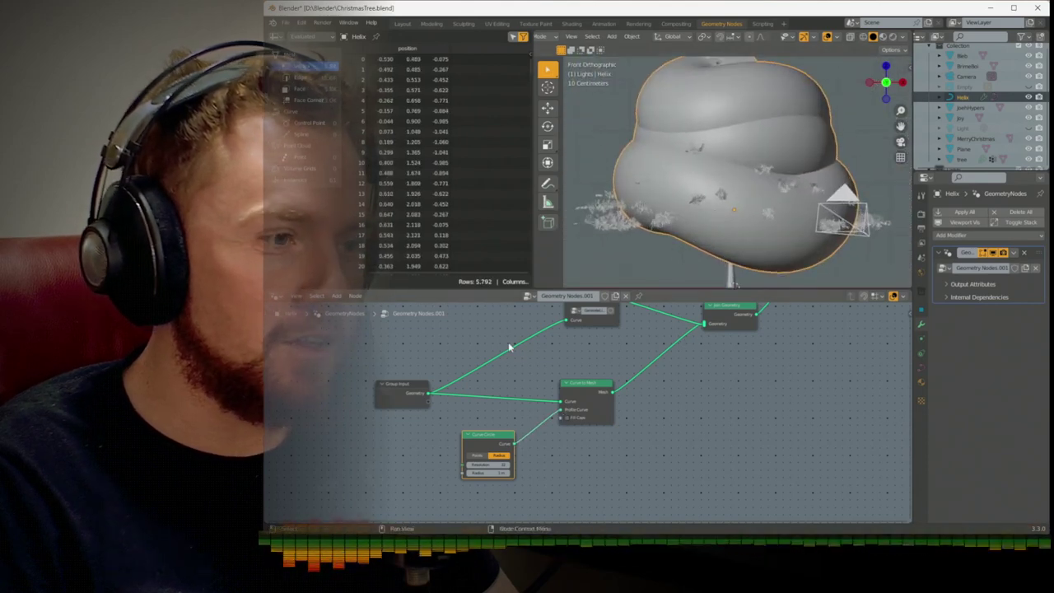
Set the Curve Circle's resolution to 4 and reduce its radius to 0.01 m
left_click(485, 465)
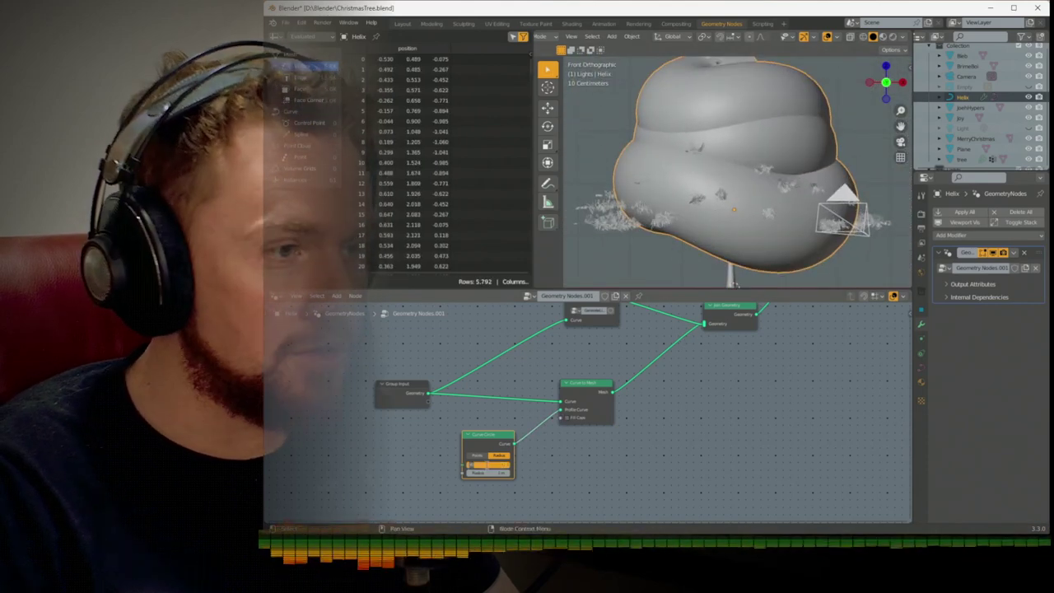
type("4")
key("Return")
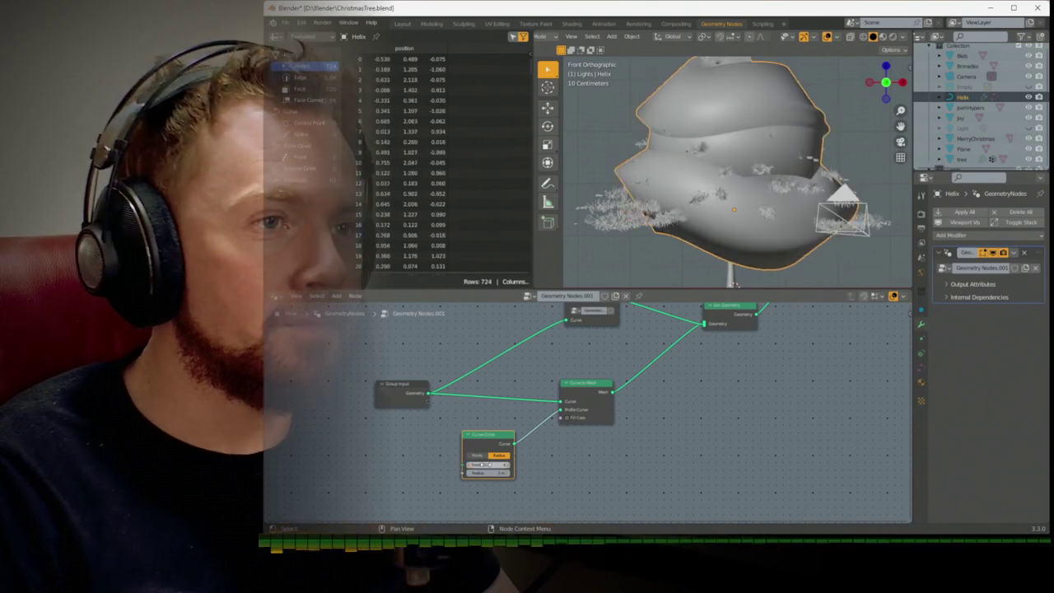
key("Return")
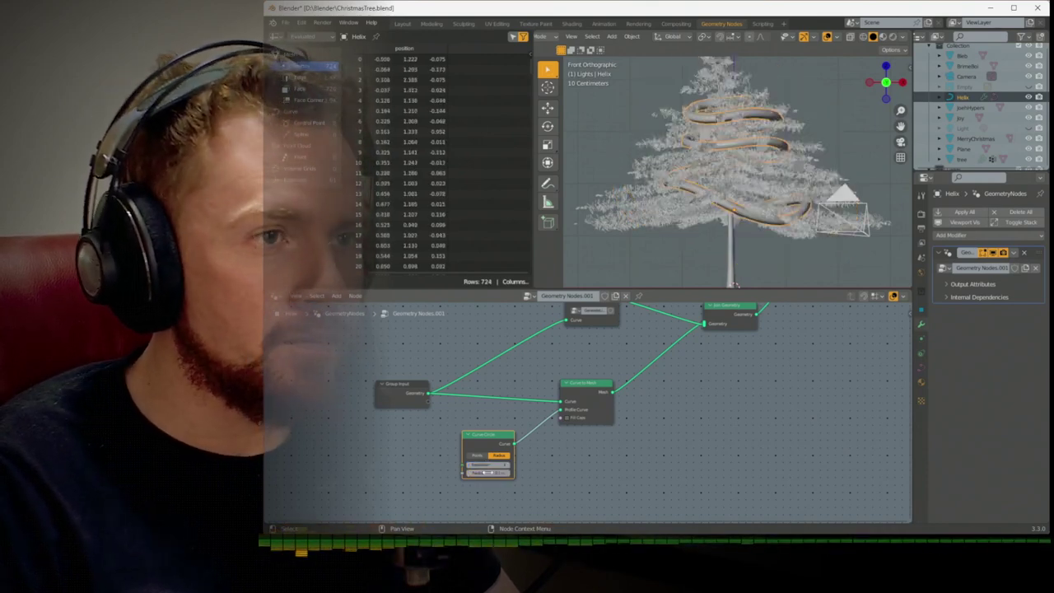
left_click(489, 471)
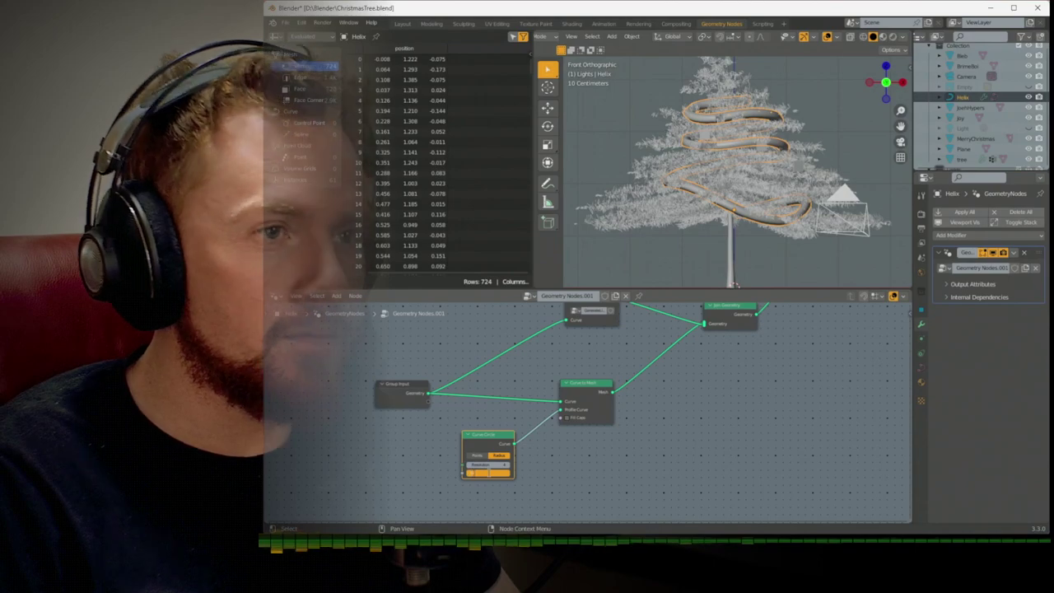
key("Return")
Check the cable thickness against a light up close, set the Curve Circle radius to 0.006 m, and enable Fill Caps on Curve to Mesh
scroll(789, 206, "up", 10)
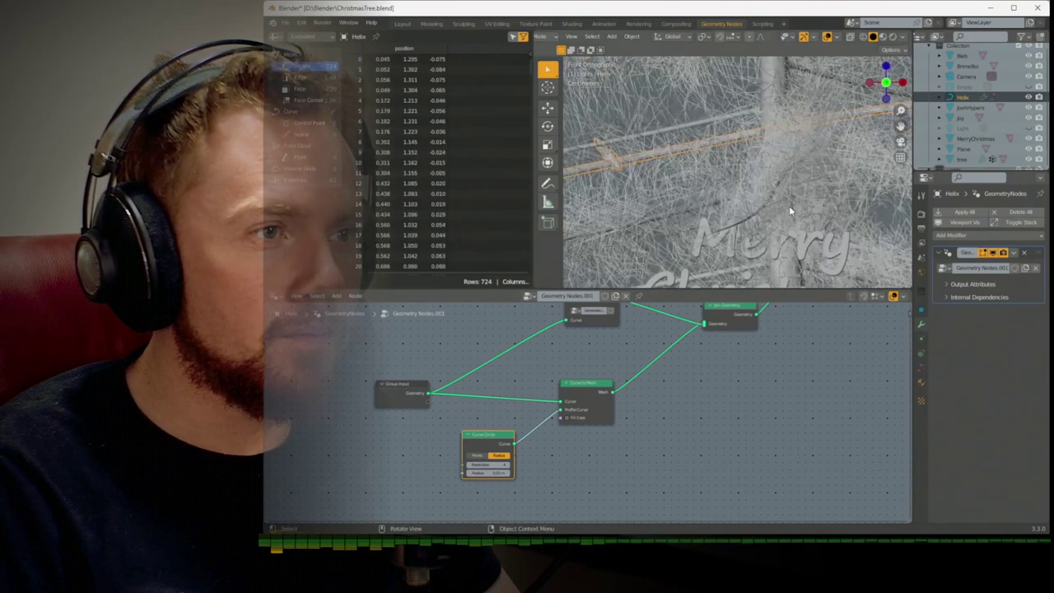
scroll(789, 206, "down", 1)
middle_click_drag(779, 212, 648, 206, "shift")
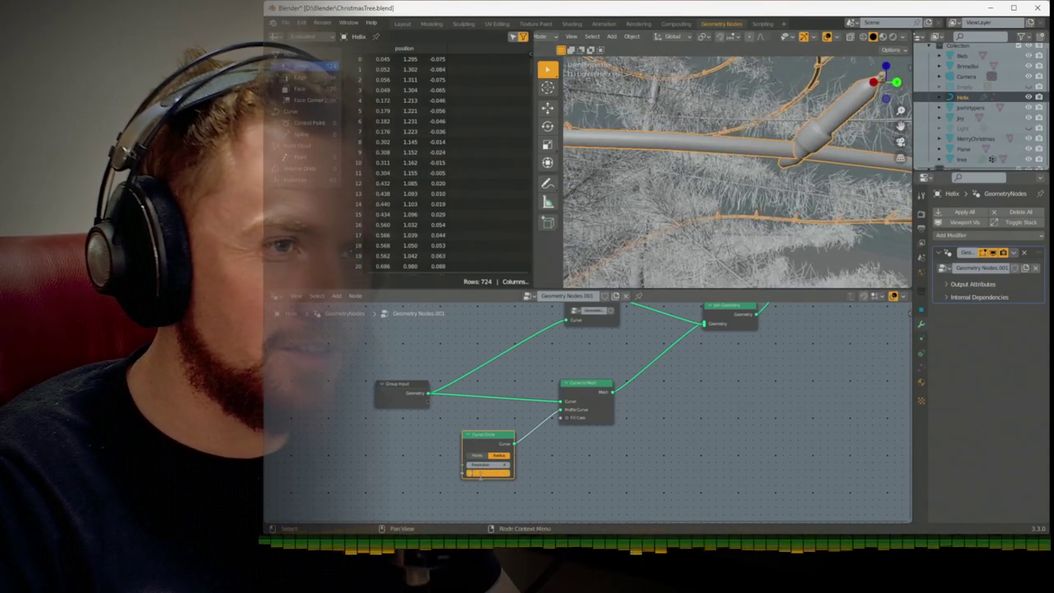
key("Return")
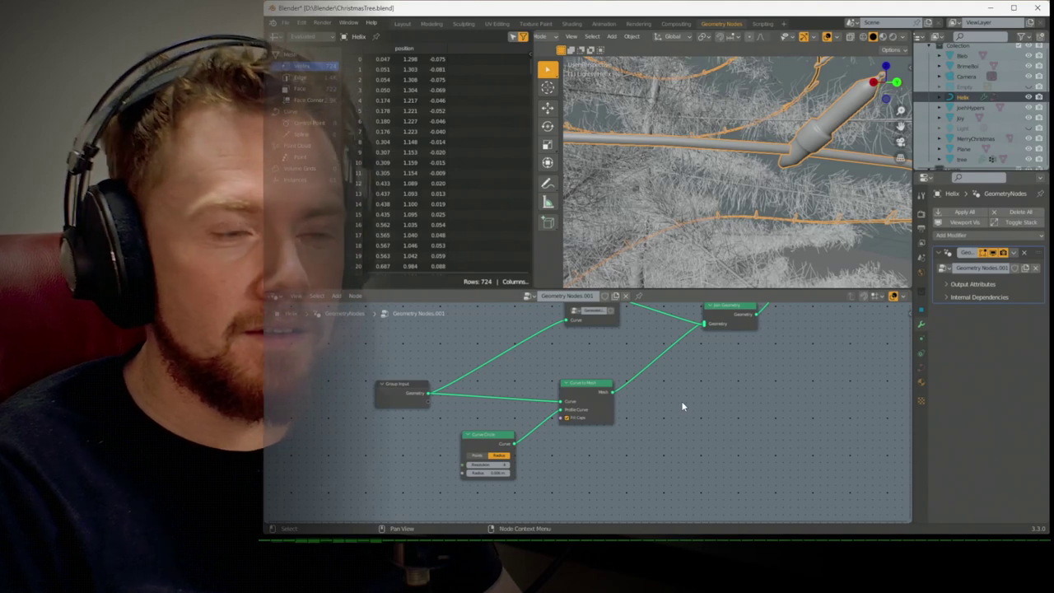
Add a Set Material node below the Join Geometry node
middle_click_drag(682, 397, 625, 424)
mouse_move(718, 395)
middle_mouse_down()
mouse_move(648, 428)
mouse_move(737, 398)
middle_mouse_up()
key("shift+a")
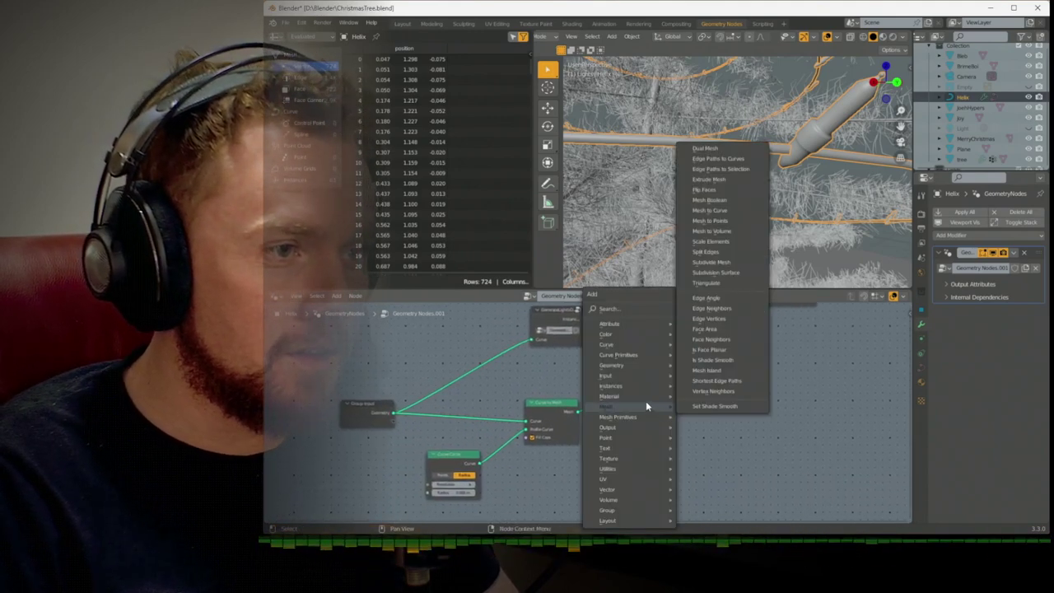
mouse_move(658, 397)
left_click(699, 440)
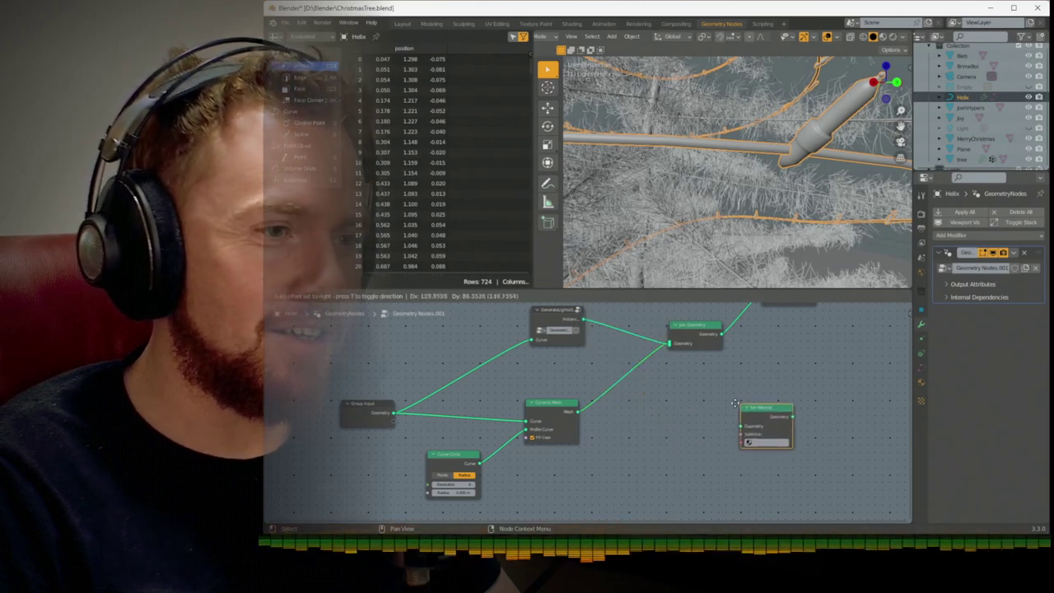
left_click(704, 396)
key("shift+a")
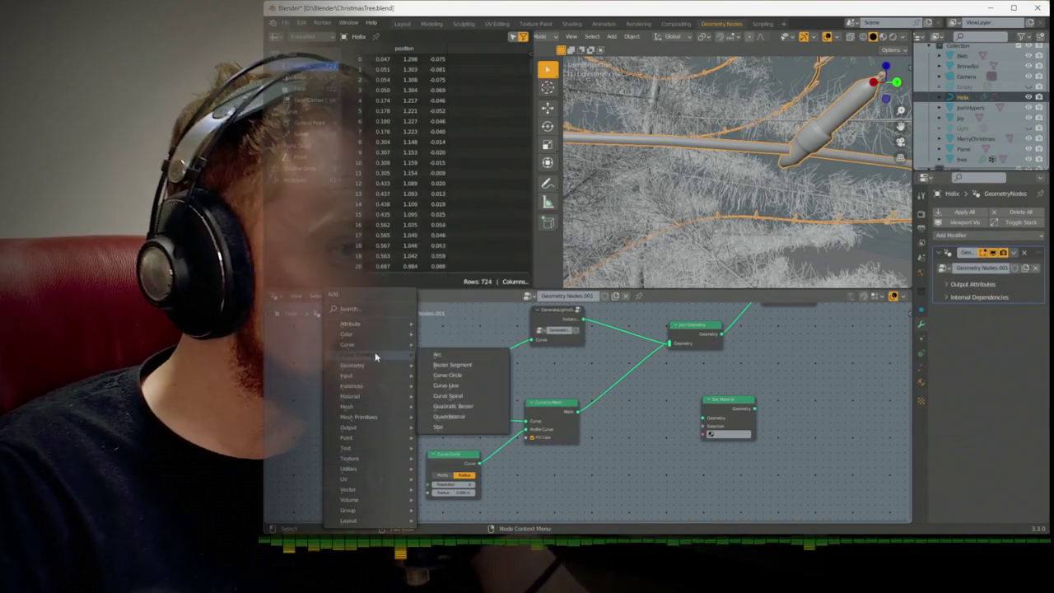
mouse_move(375, 352)
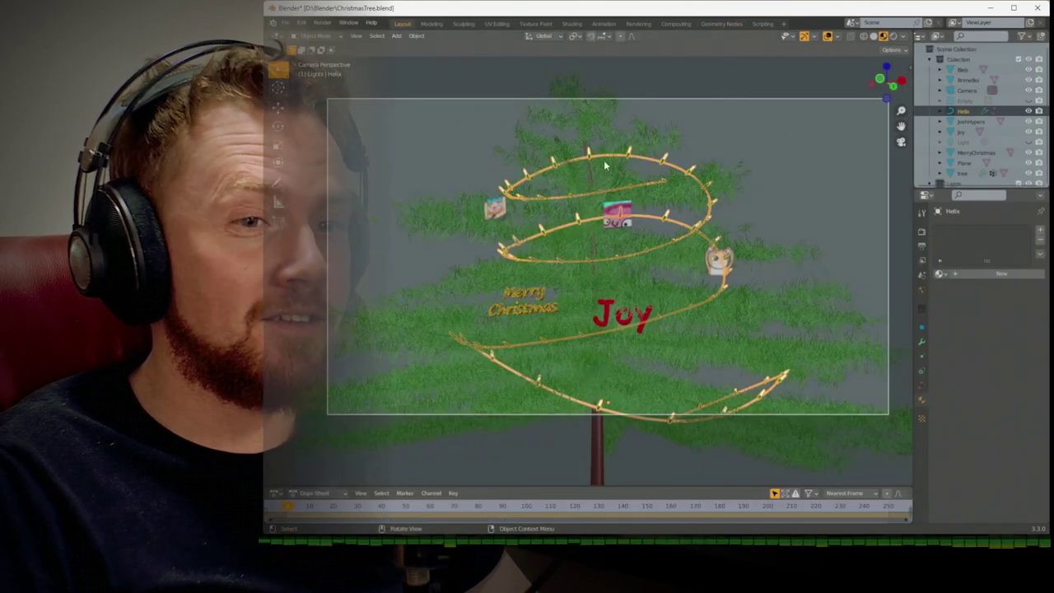
Deselect the Helix and add a Bezier circle curve to the scene from the front view
left_click(856, 185)
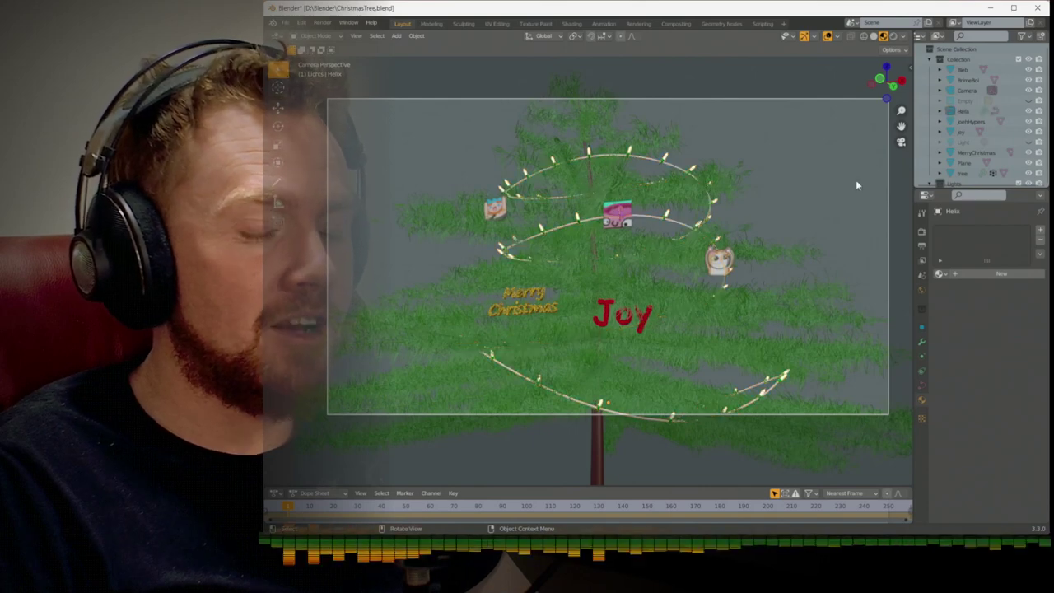
key("KP_1")
scroll(855, 181, "down", 4)
middle_click_drag(856, 180, 701, 217, "shift")
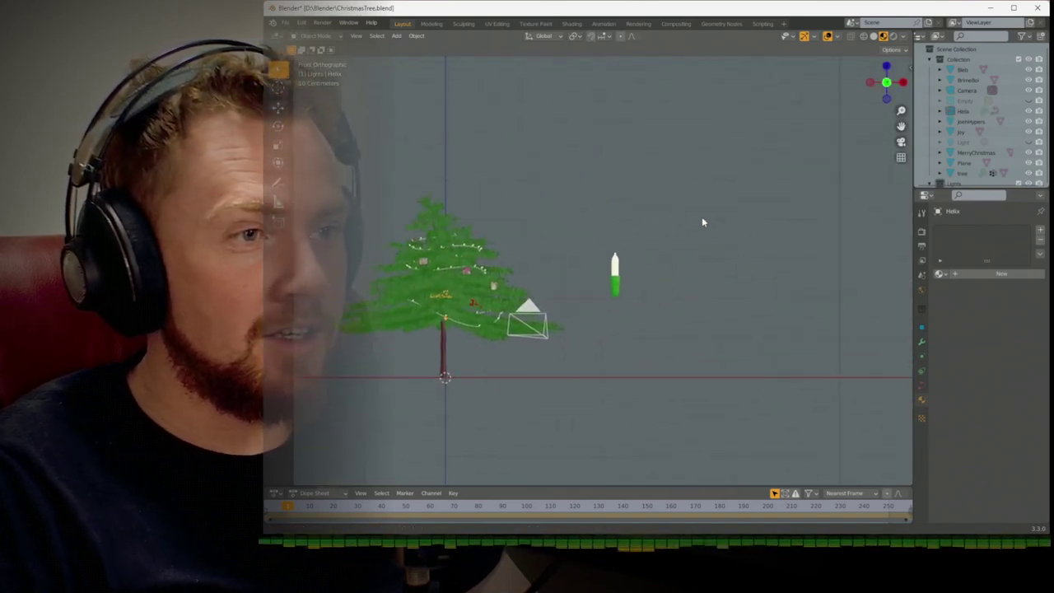
scroll(712, 268, "up", 2)
scroll(713, 272, "up", 3)
key("shift+a")
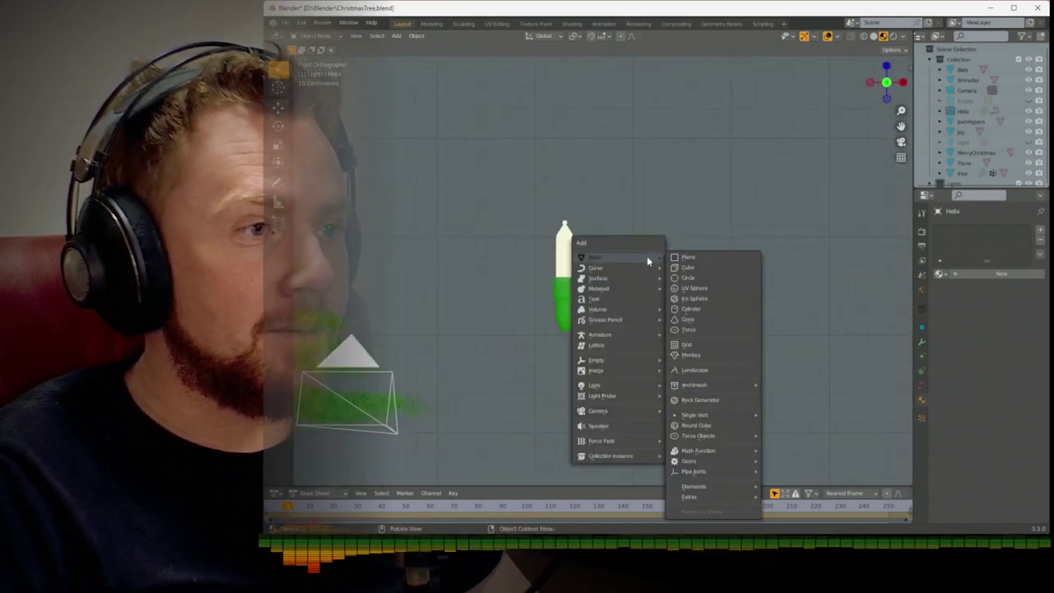
mouse_move(630, 278)
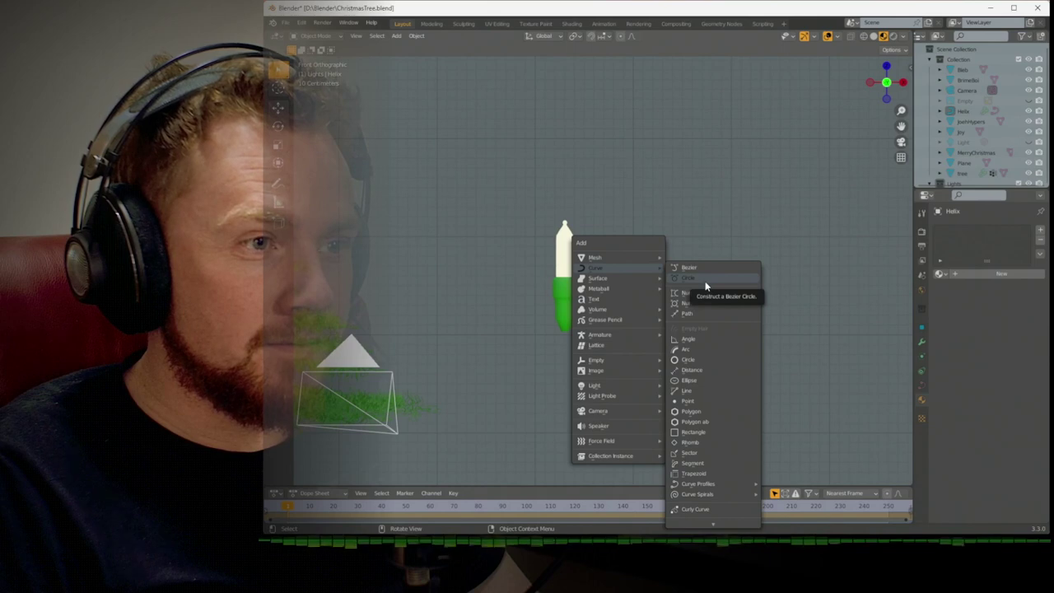
left_click(704, 281)
Move the Bezier circle beside the light model, about 5.86 m along X and 2.22 m along Z
key("g")
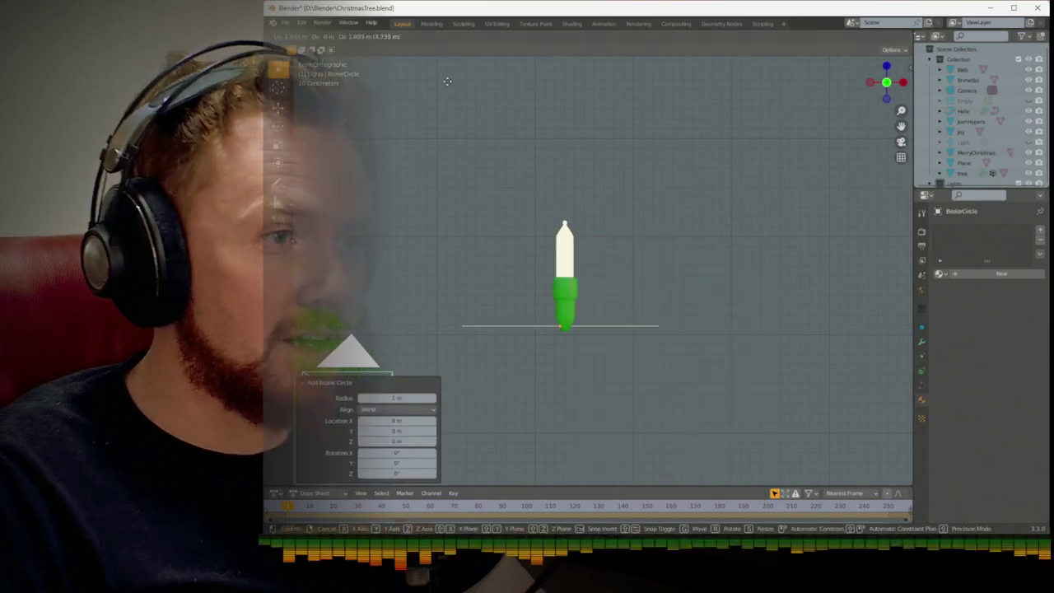
left_click(534, 101)
key("r")
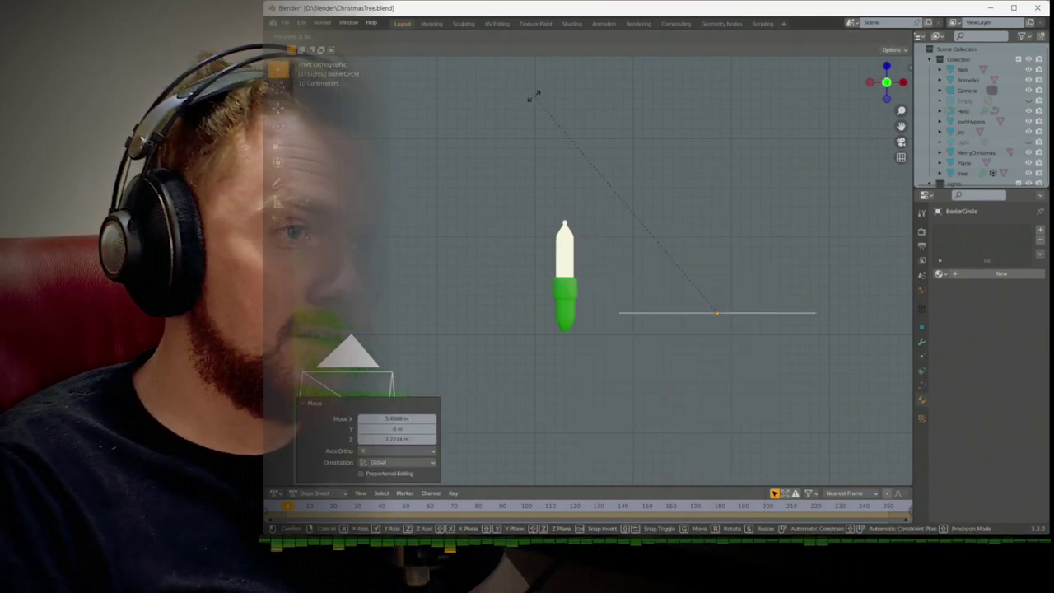
right_click(535, 100)
Scale all control points of the Bezier circle to 0.08 in Edit Mode
key("KP_7")
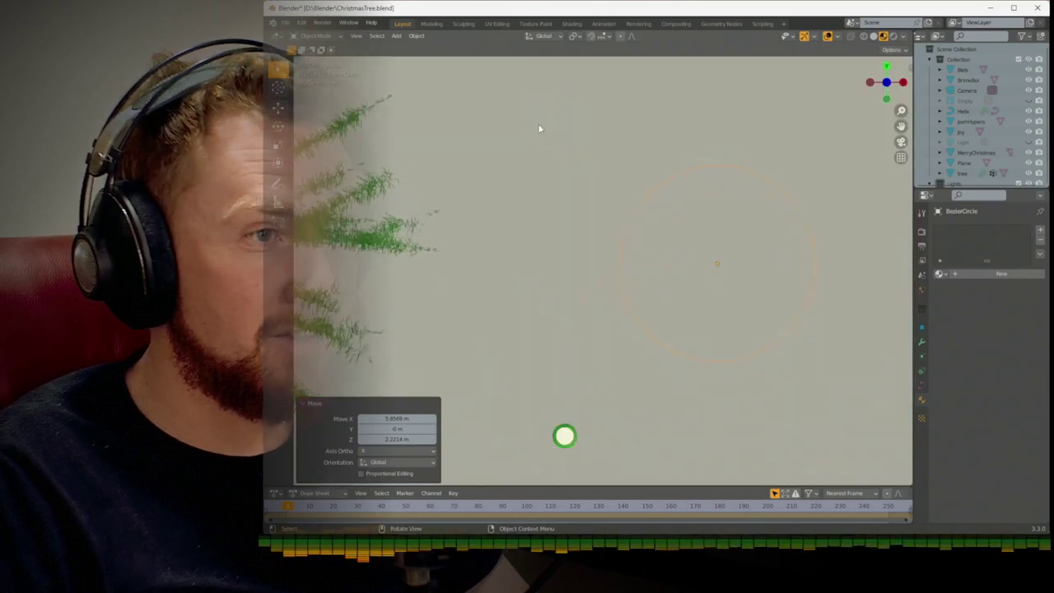
key("KP_Decimal")
key("Tab")
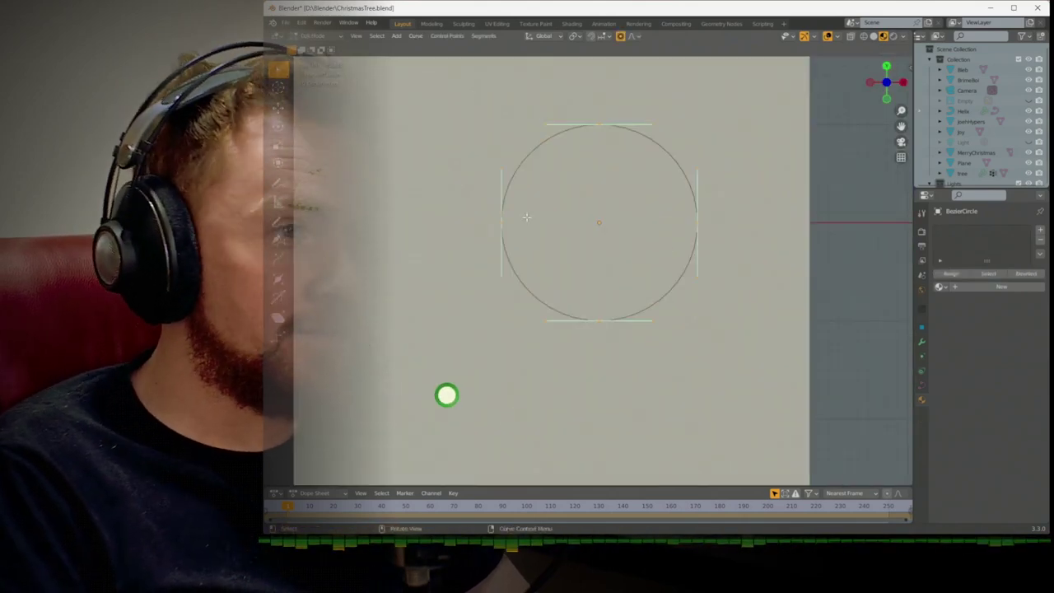
key("s")
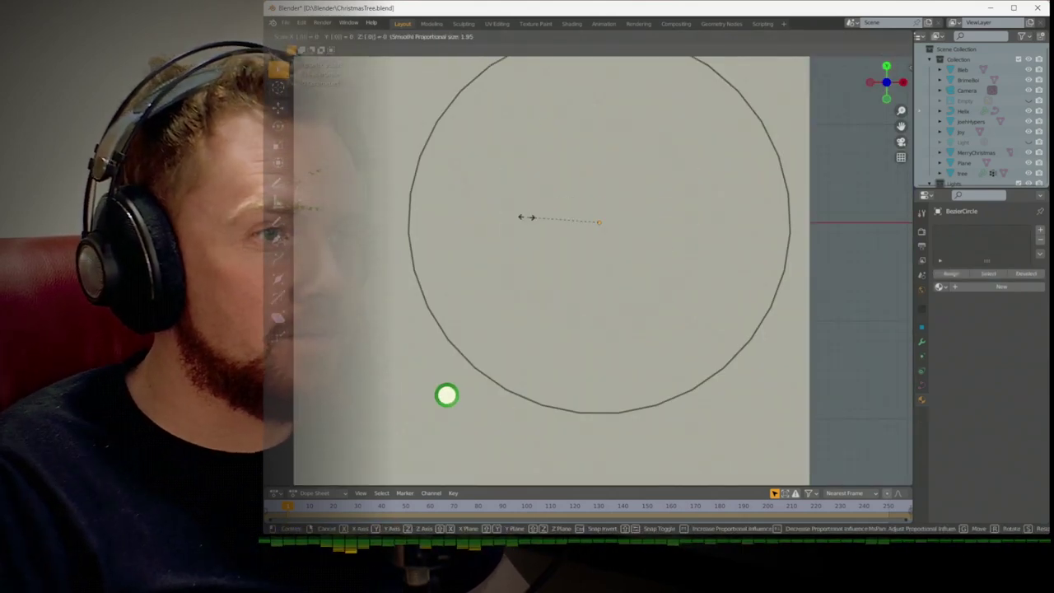
key("Return")
Duplicate the small circle within the same curve and offset the copy by -0.16 m along Y
scroll(527, 217, "up", 4)
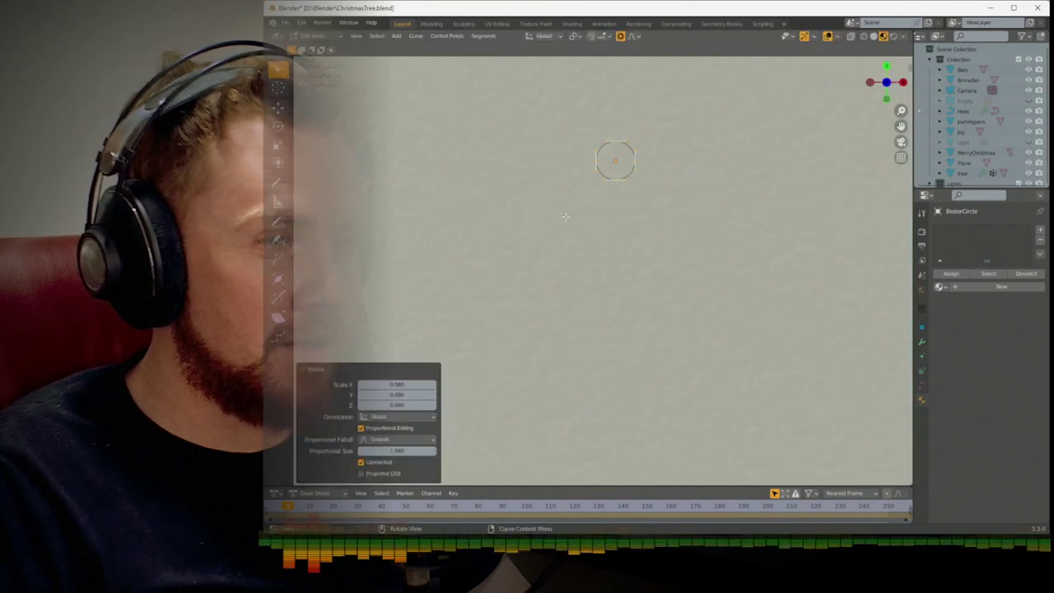
key("shift+d")
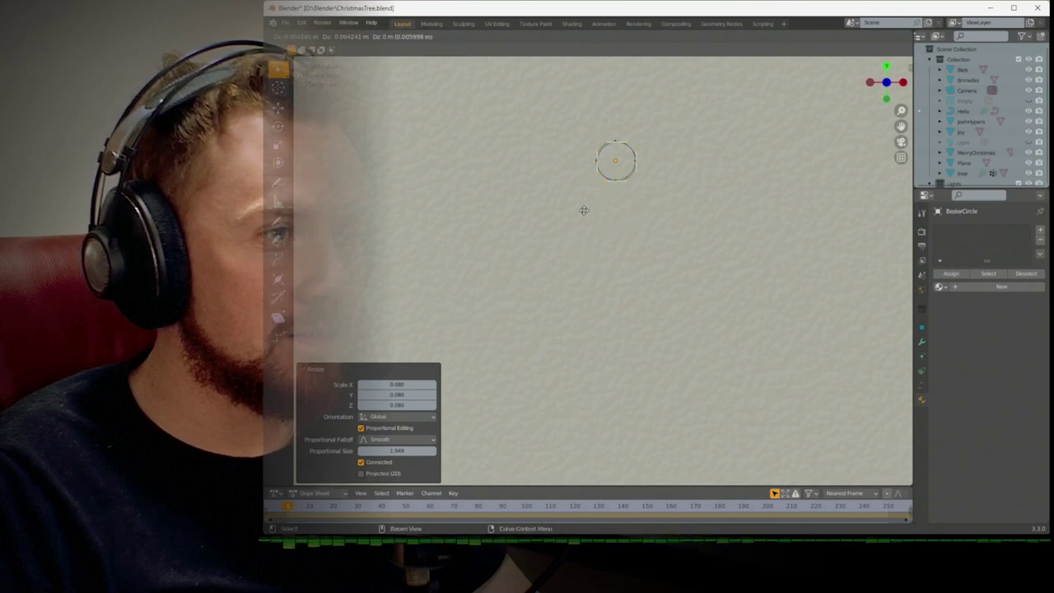
key("shift+d")
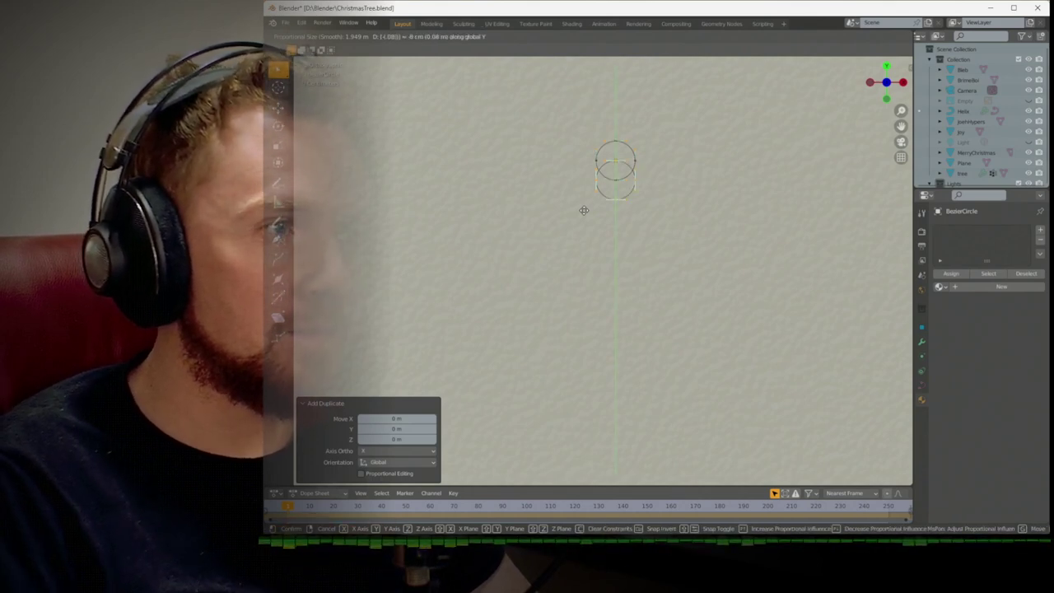
key("BackSpace")
type("-")
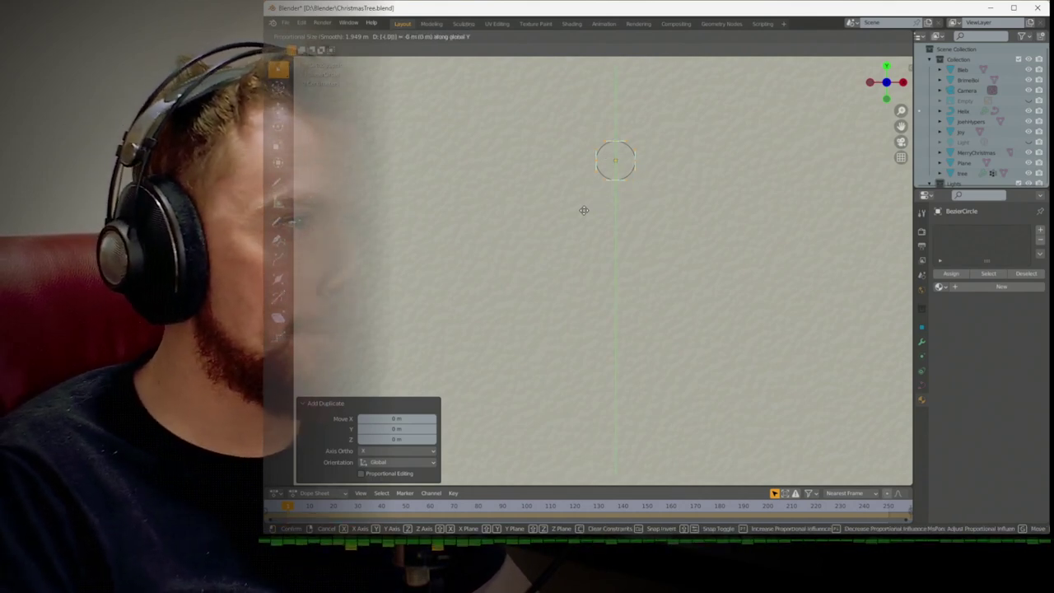
type(".16")
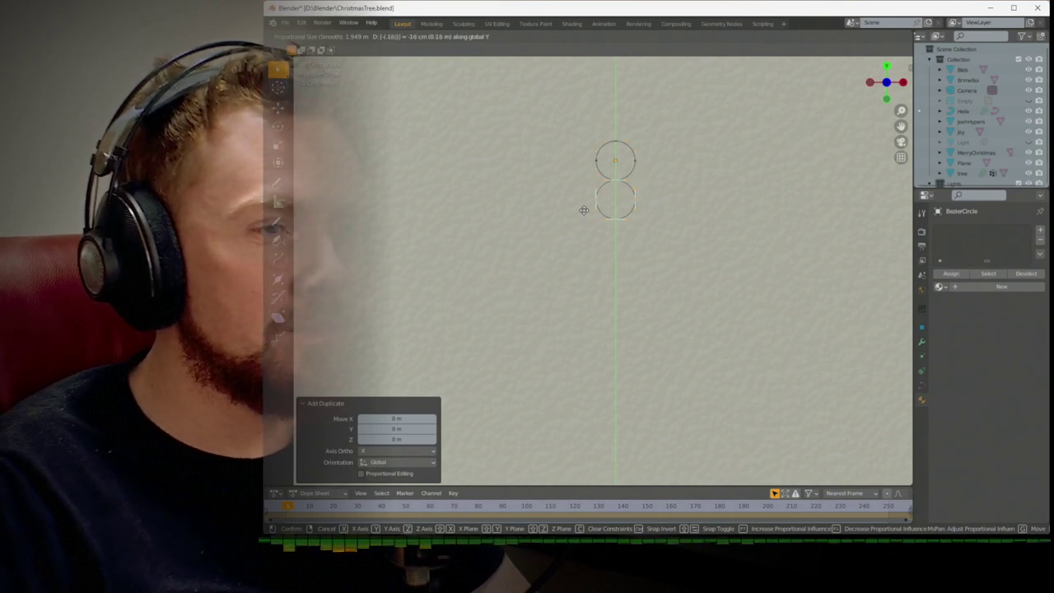
key("Return")
Leave Edit Mode and set the two-circle curve's origin to its center of mass (volume)
key("Tab")
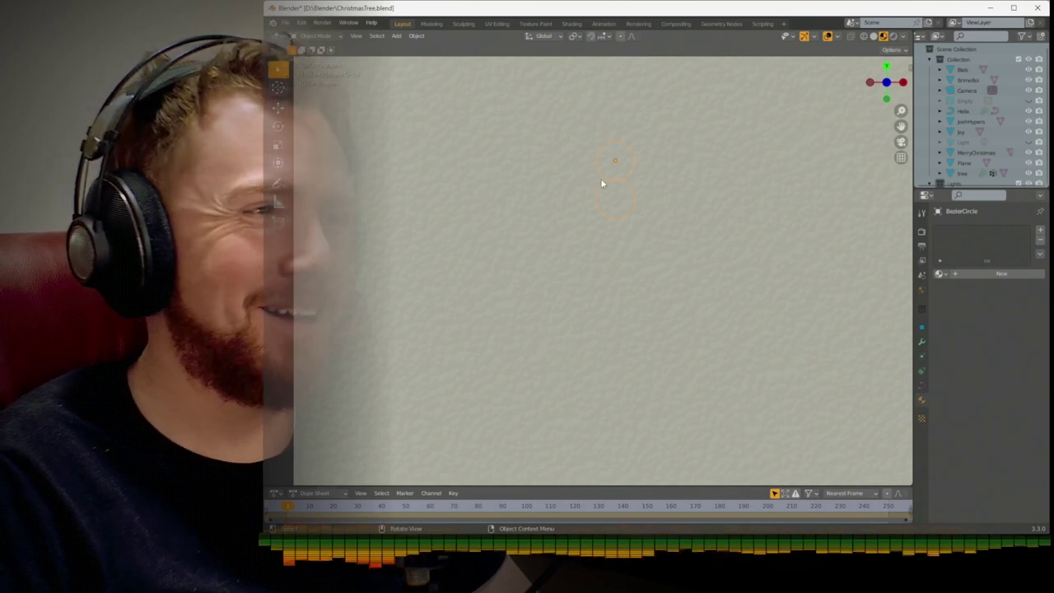
left_click(416, 36)
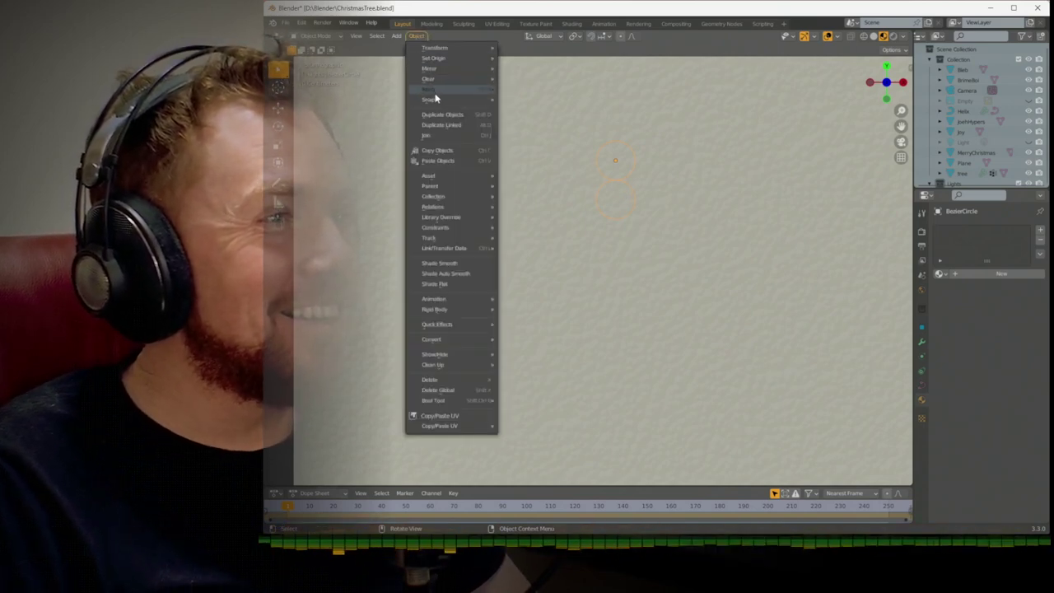
mouse_move(442, 61)
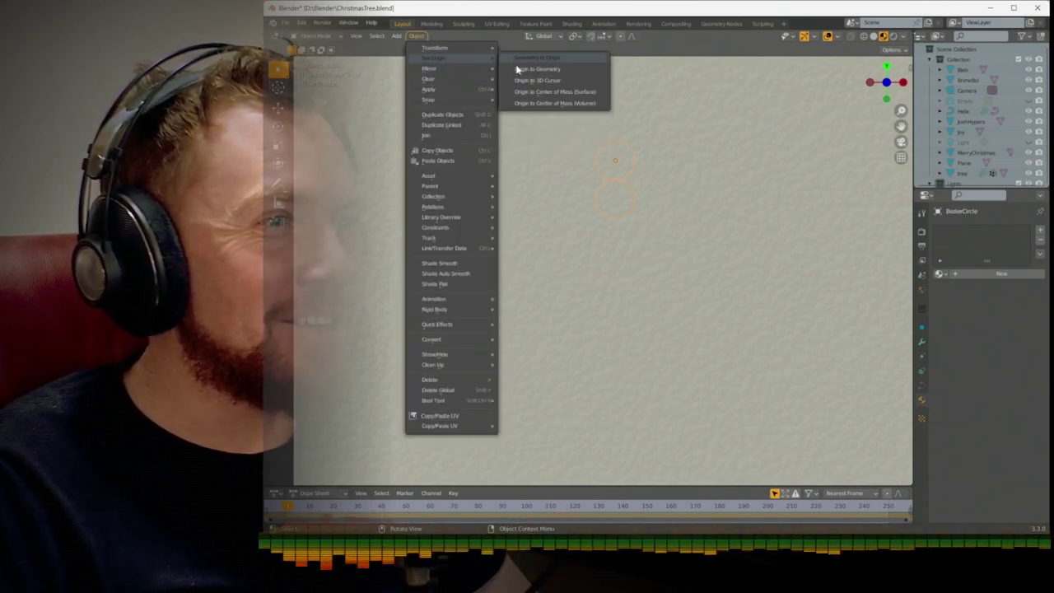
left_click(519, 103)
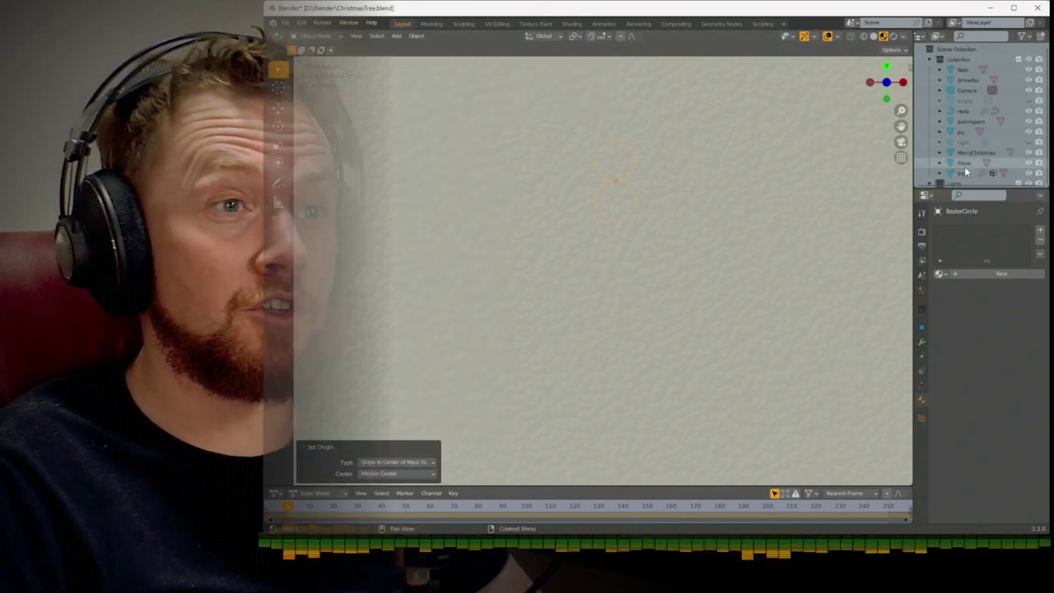
Rename the two-circle curve TwistedPairProfile and move it out of the Lights collection into the Scene Collection
left_click(939, 59)
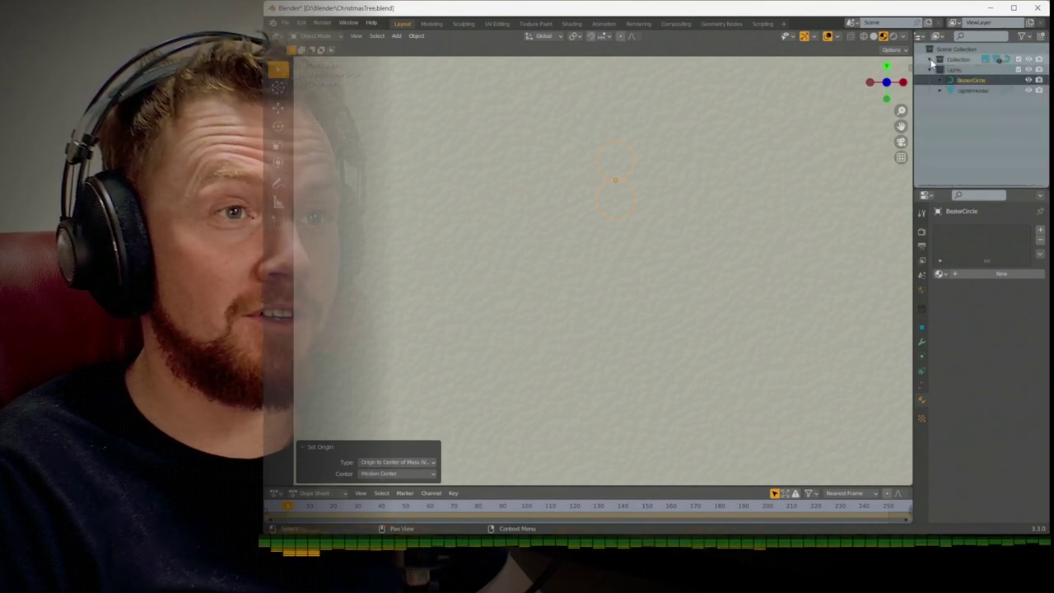
double_click(968, 80)
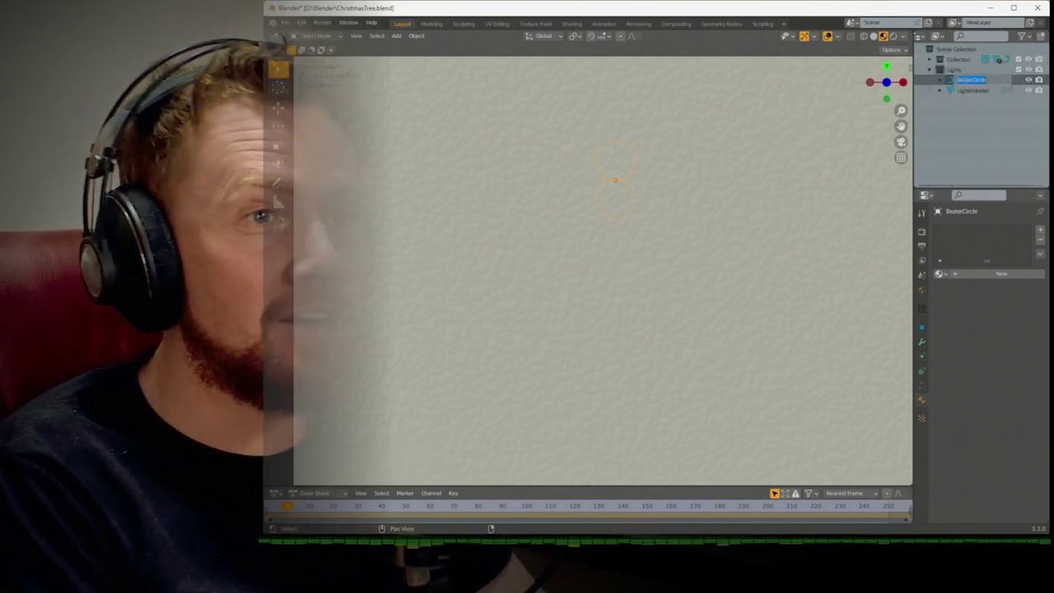
type("TwistedPair")
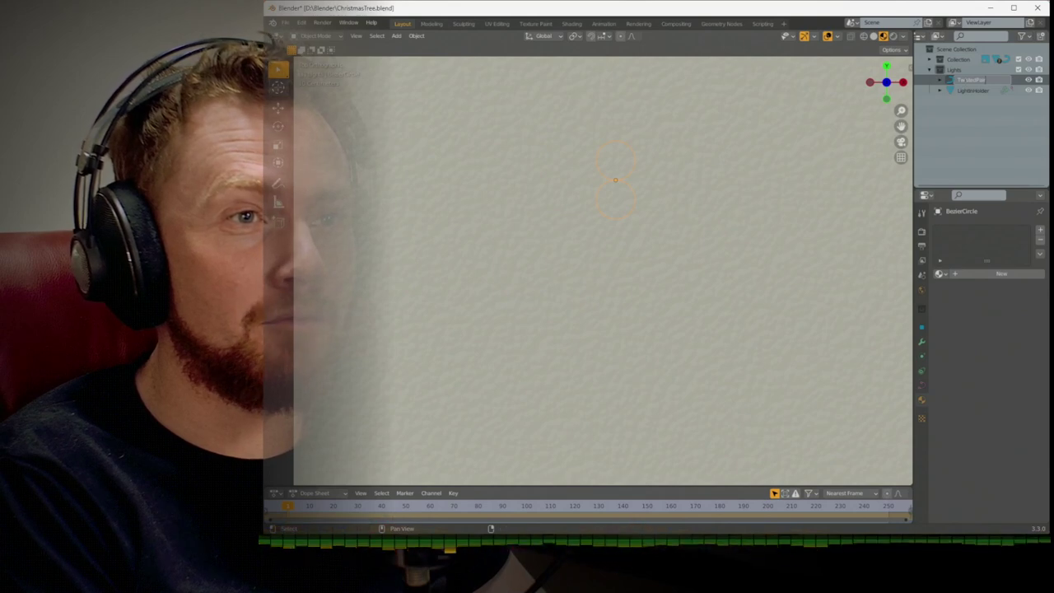
type("Profile")
key("Return")
left_click_drag(965, 89, 956, 48)
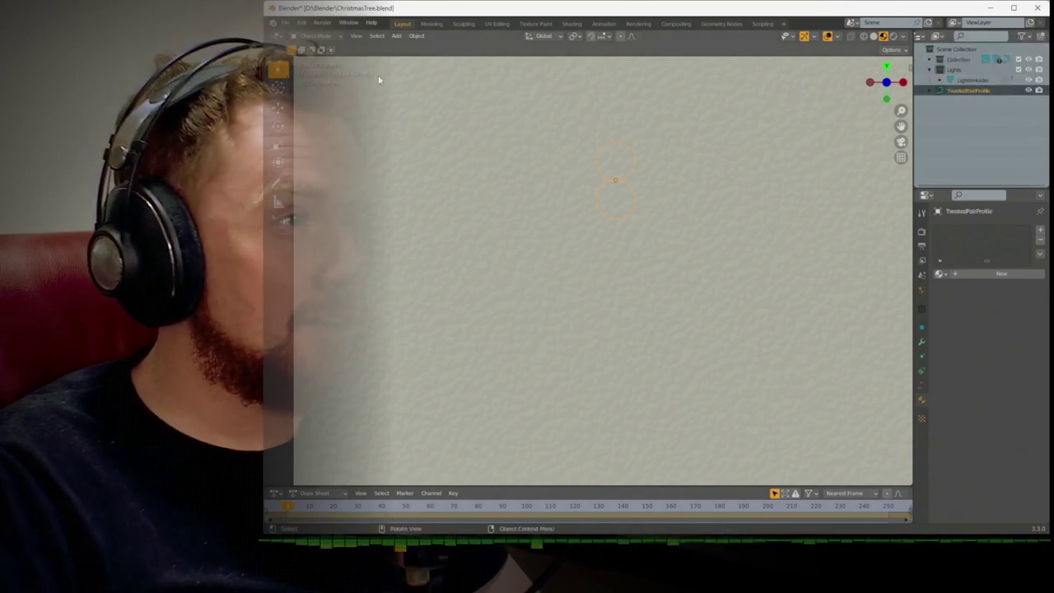
Select the Helix string of lights on the tree and return to its setup in the Geometry Nodes workspace
scroll(539, 133, "down", 4)
key("KP_1")
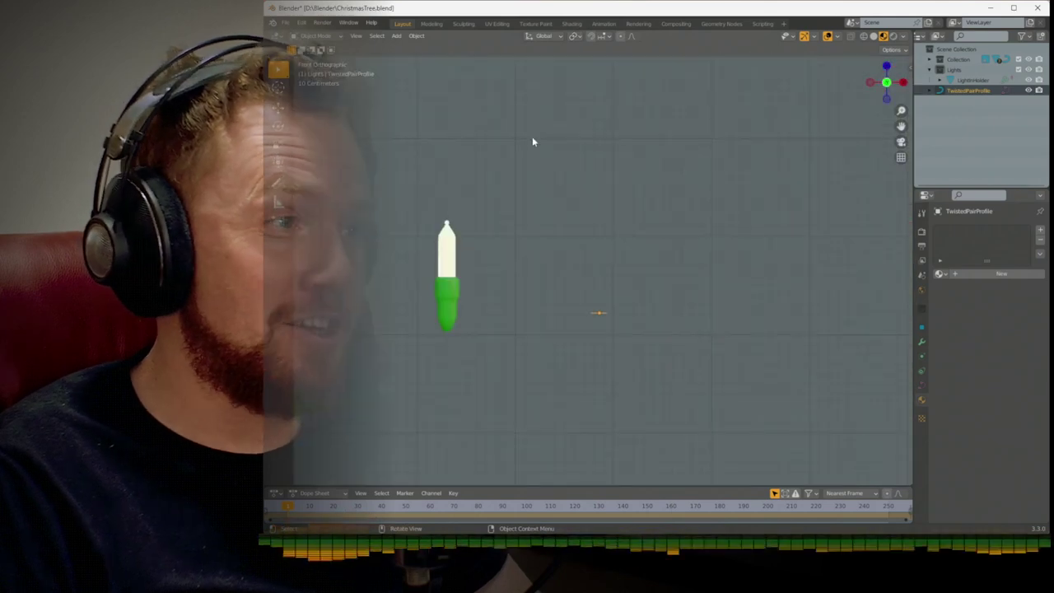
middle_click_drag(491, 208, 799, 204, "shift")
left_click(426, 259)
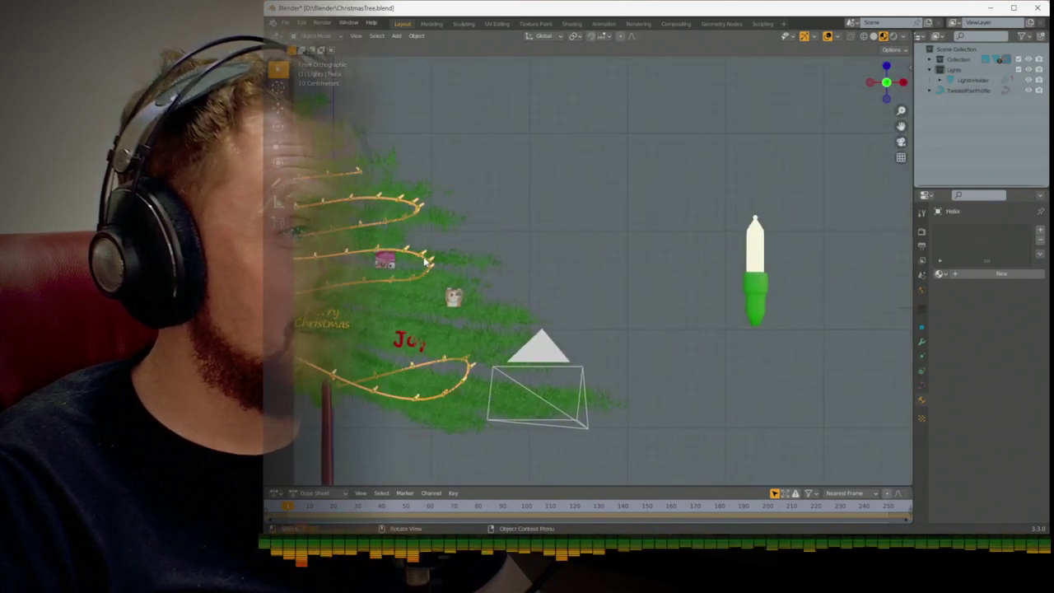
left_click(678, 24)
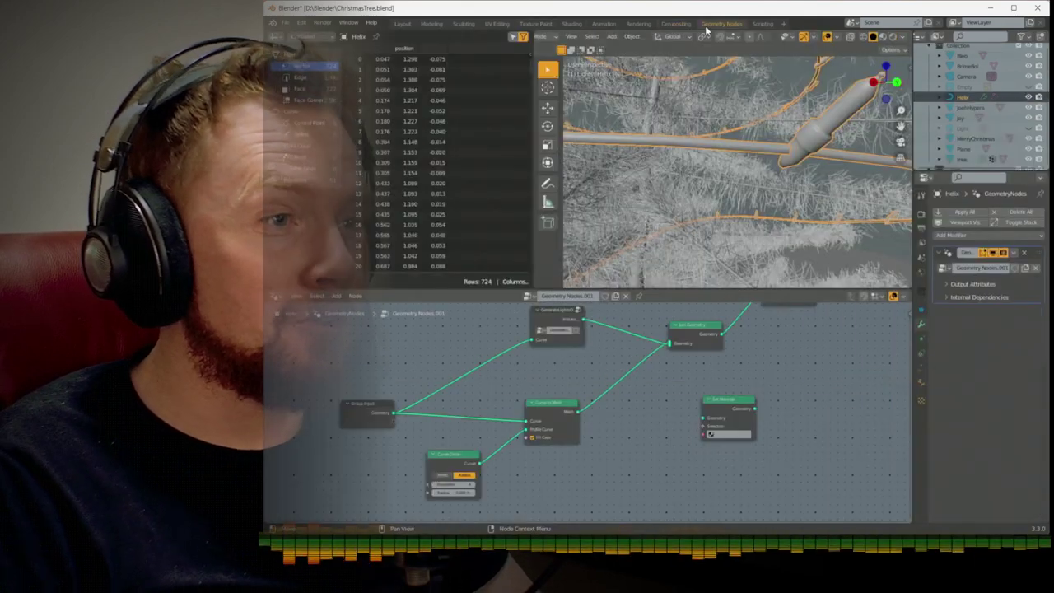
left_click(711, 27)
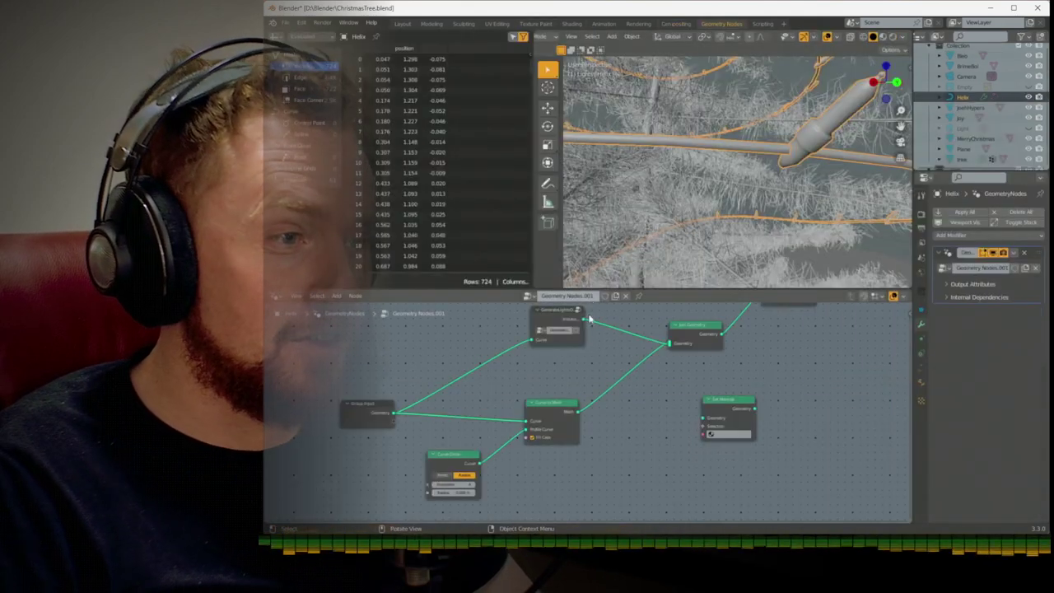
Delete the Curve Circle node and place an Object Info node below Group Input
middle_click_drag(423, 472, 456, 417)
left_click(476, 409)
key("x")
key("shift+a")
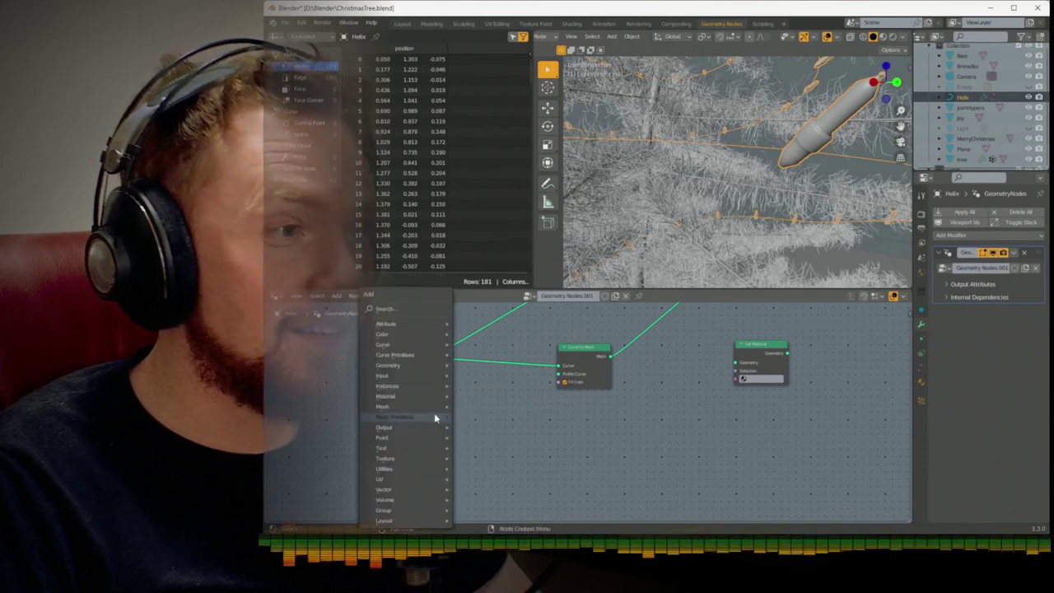
mouse_move(416, 382)
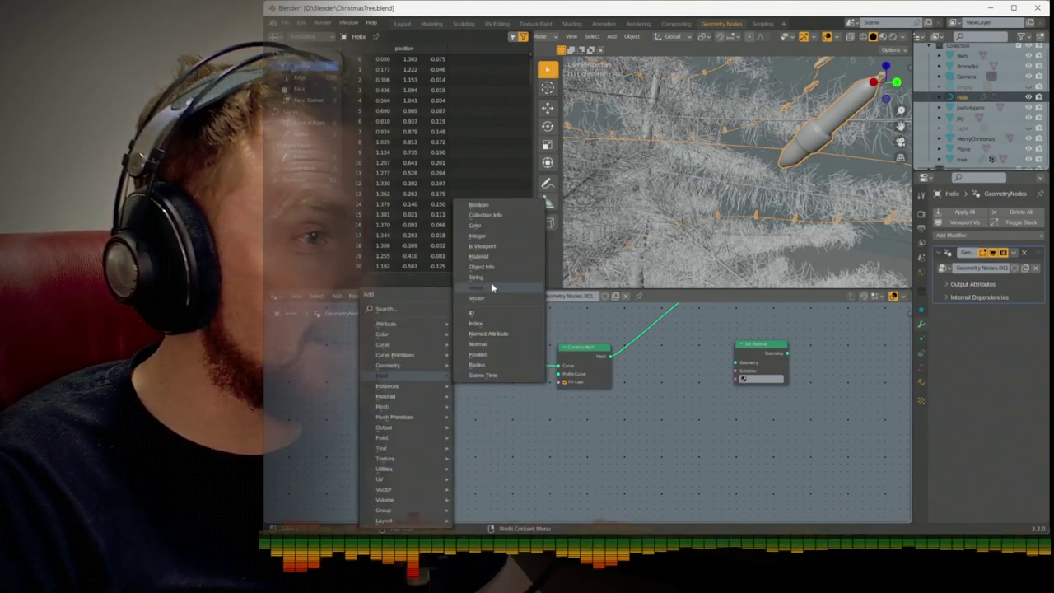
left_click(499, 264)
left_click(459, 412)
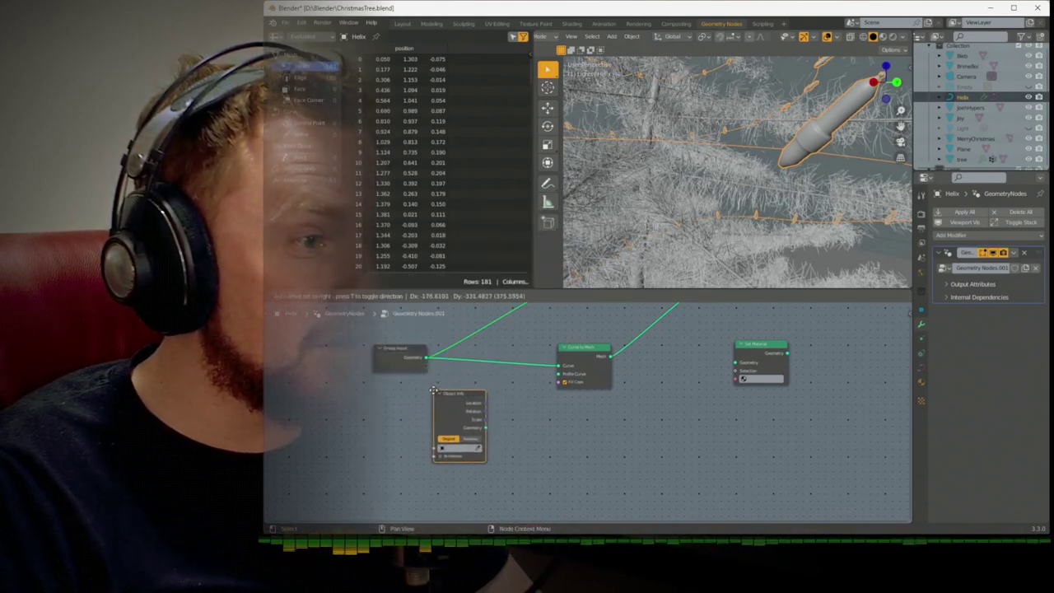
Set the Object Info node's object to TwistedPairProfile and connect its Geometry output to Curve to Mesh's Profile Curve
left_click(459, 447)
scroll(472, 478, "down", 2)
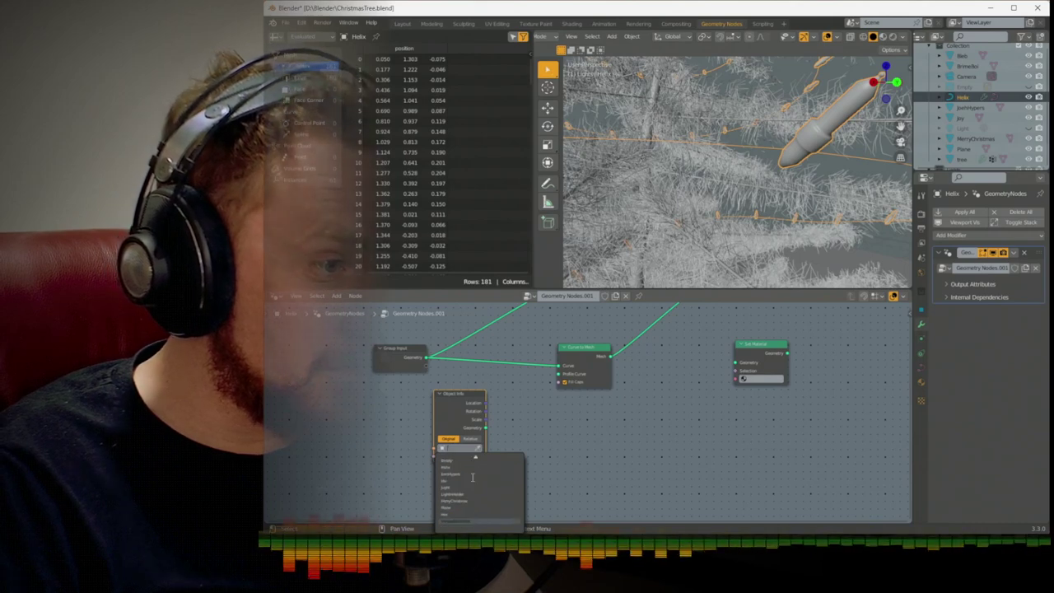
left_click(467, 515)
left_click_drag(485, 429, 510, 408)
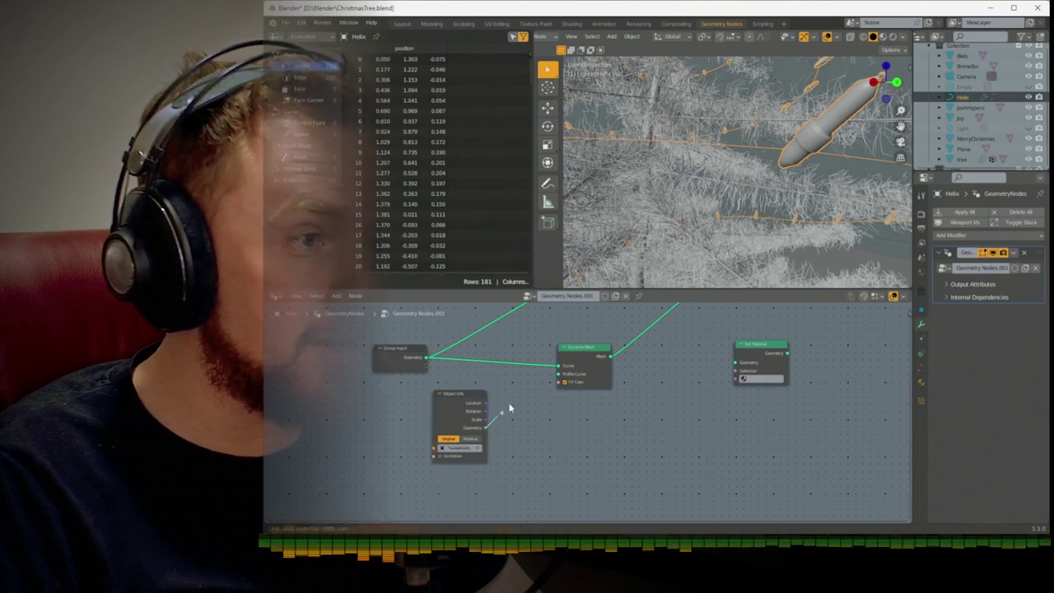
left_click_drag(556, 378, 559, 374)
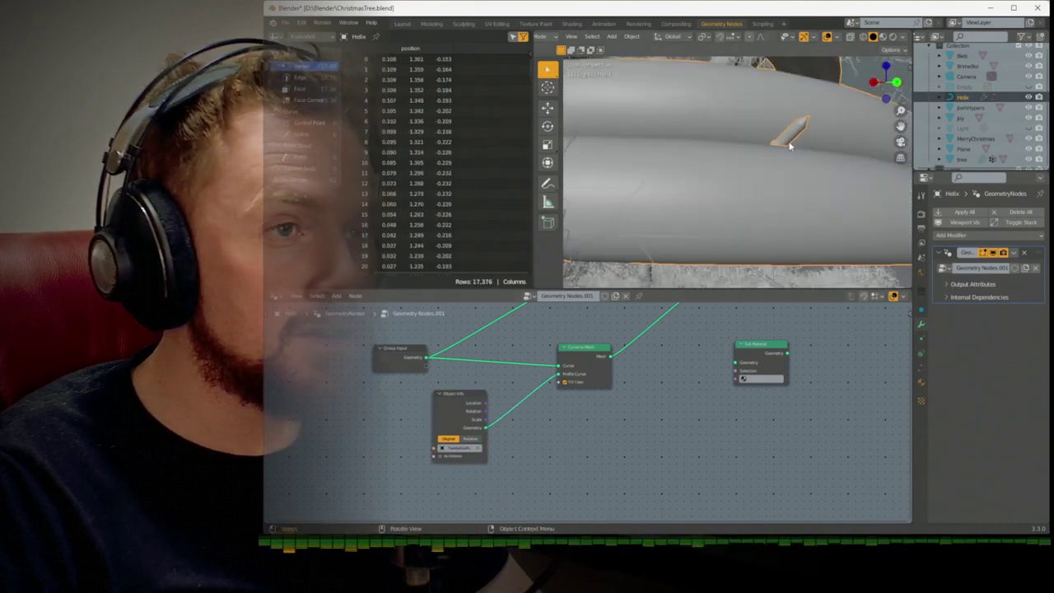
middle_click_drag(752, 167, 723, 158)
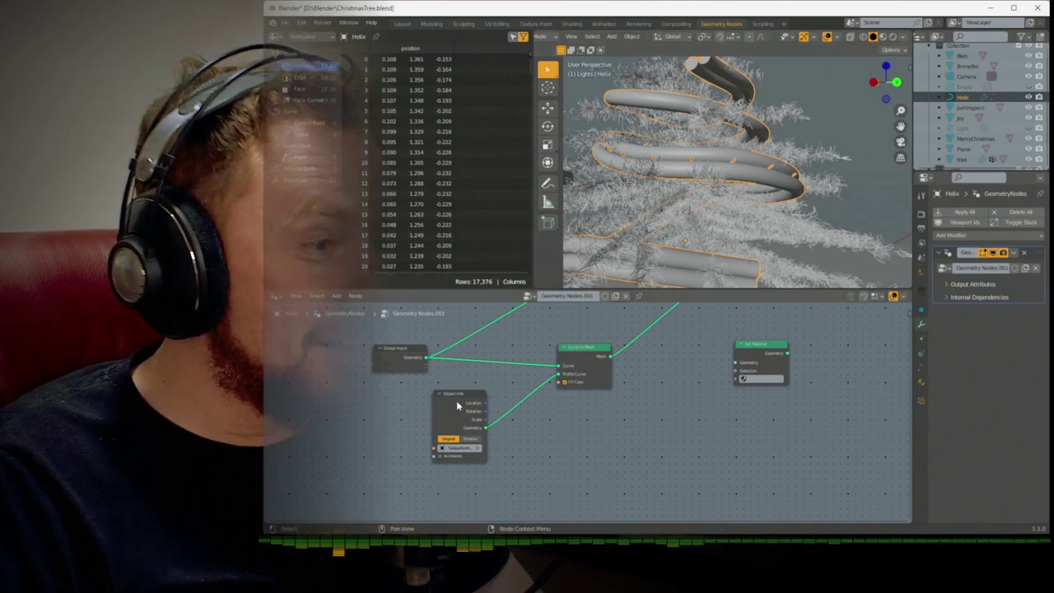
Move the Object Info node directly beneath the Group Input node
left_click_drag(467, 402, 410, 421)
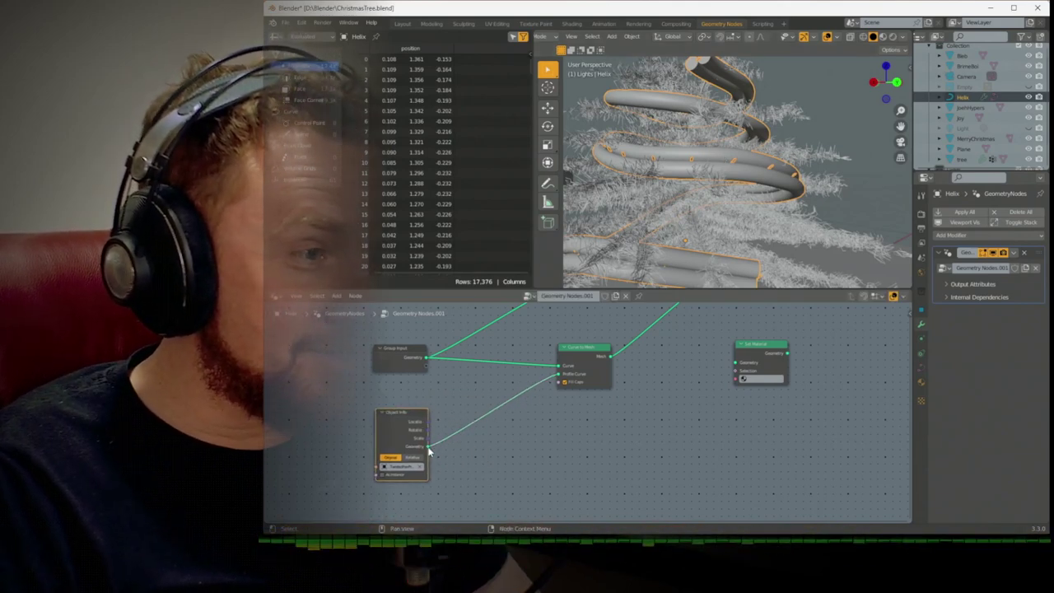
key("alt+Tab")
left_click(598, 473)
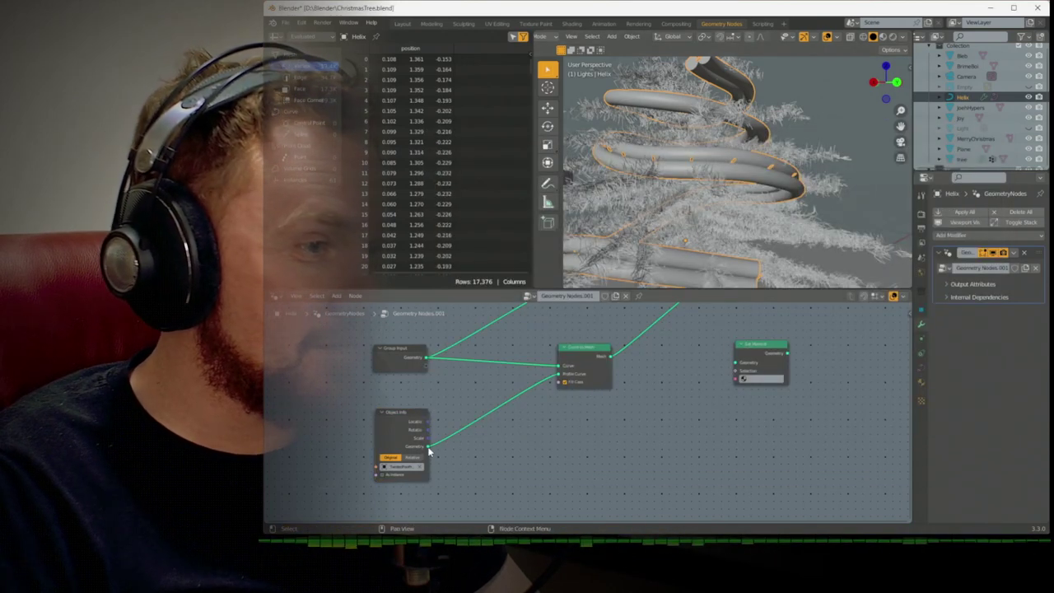
left_click_drag(427, 446, 466, 451)
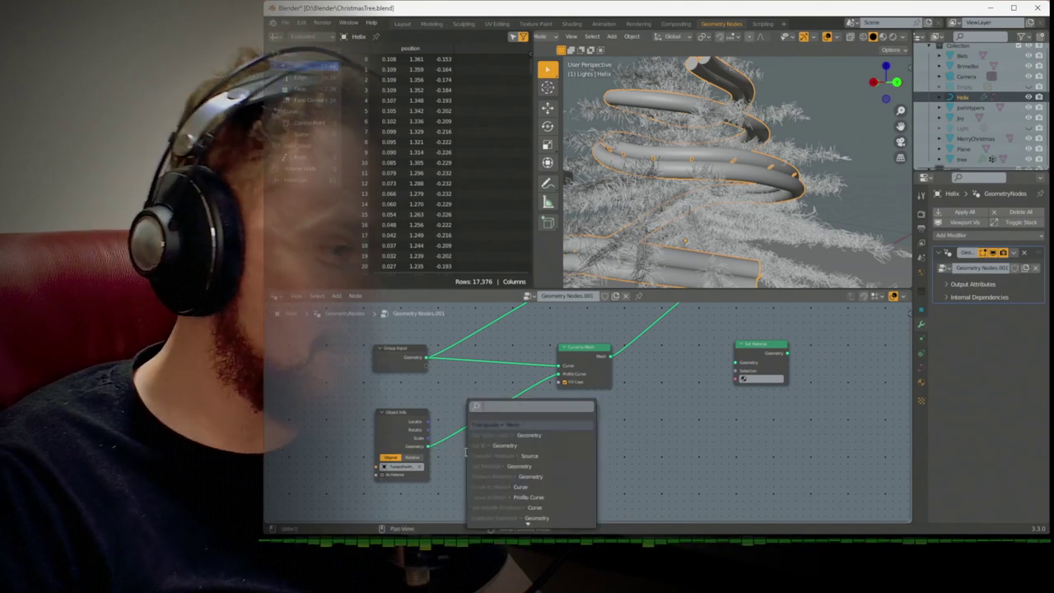
type("scale")
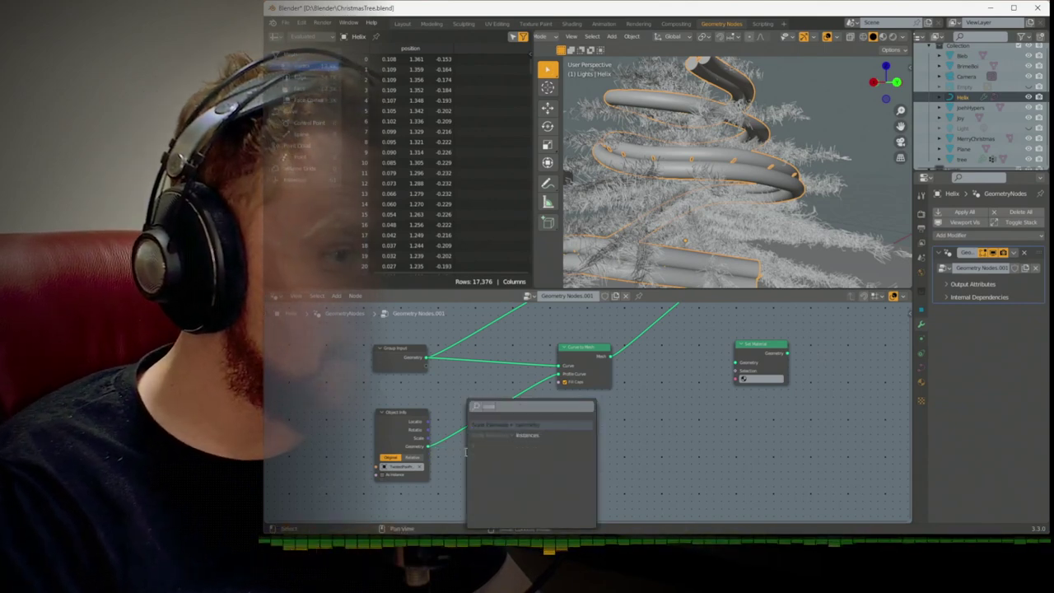
key("Return")
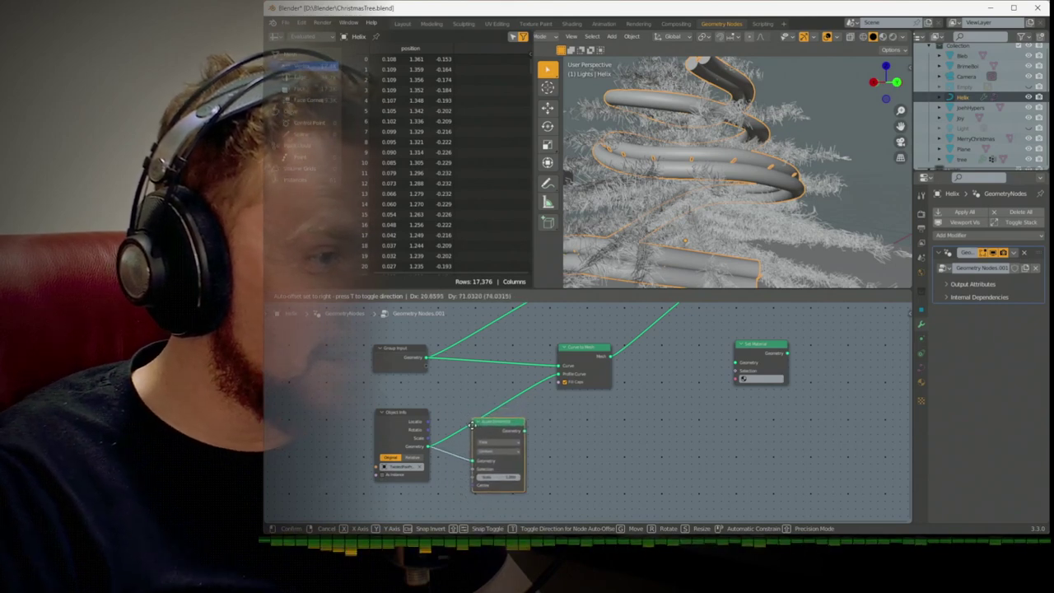
left_click(471, 424)
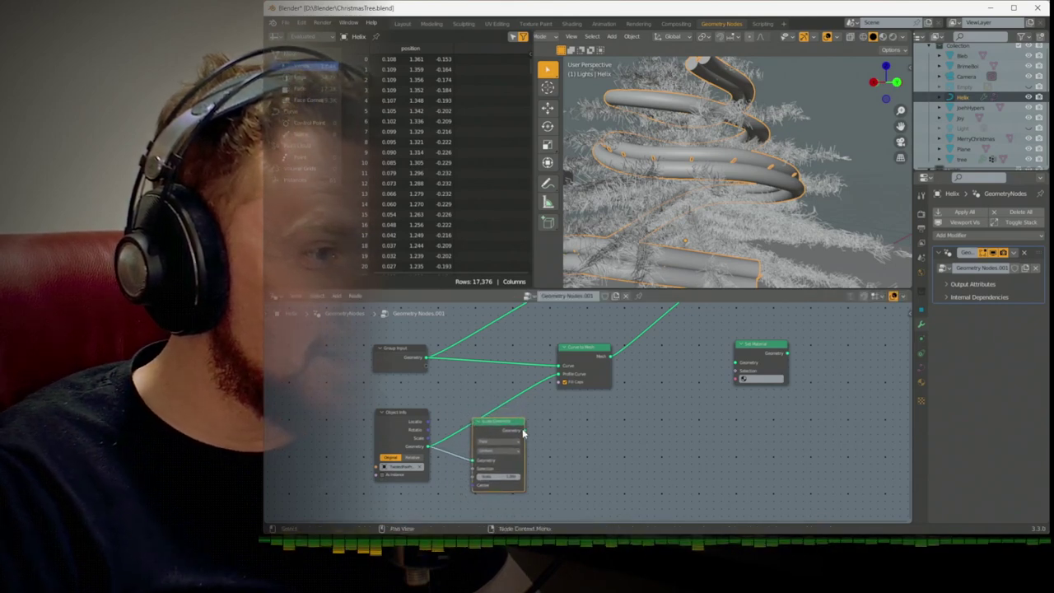
left_click(509, 442)
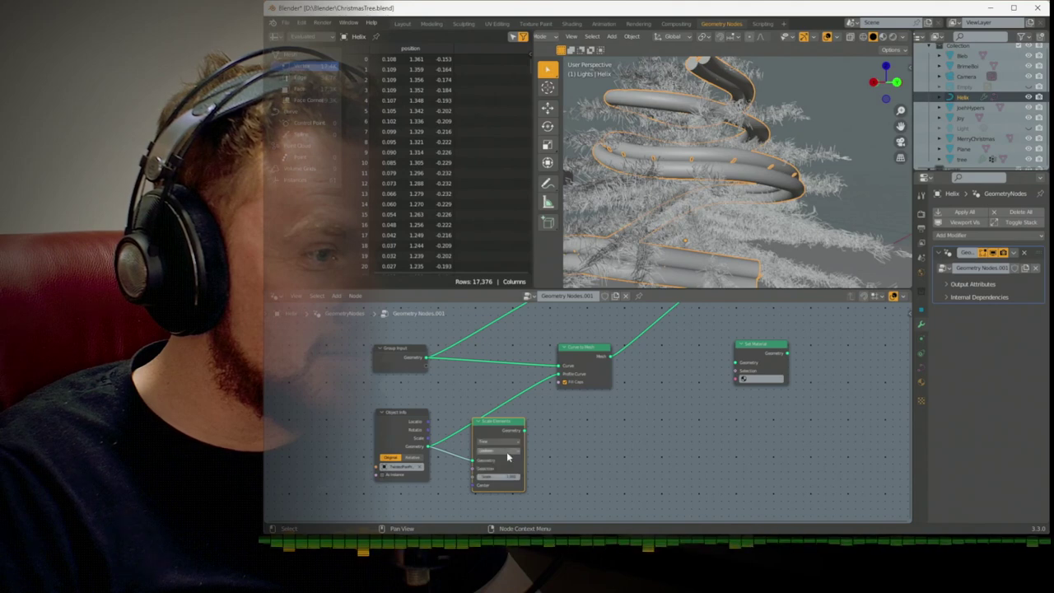
left_click(507, 451)
key("x")
Insert a Transform node on the link between Object Info's Geometry and Curve to Mesh's Profile Curve
key("shift+a")
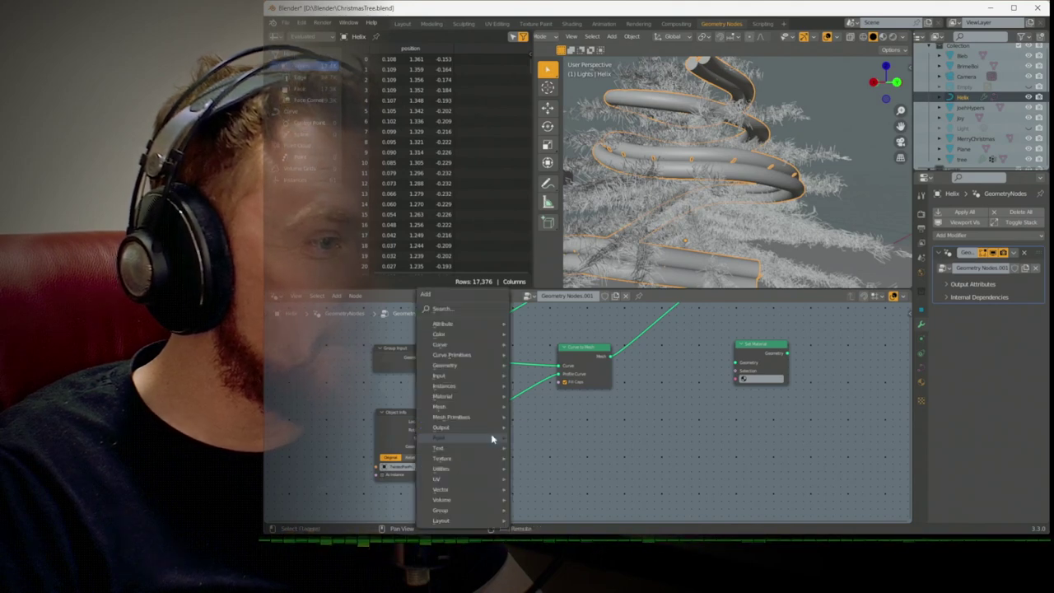
mouse_move(466, 347)
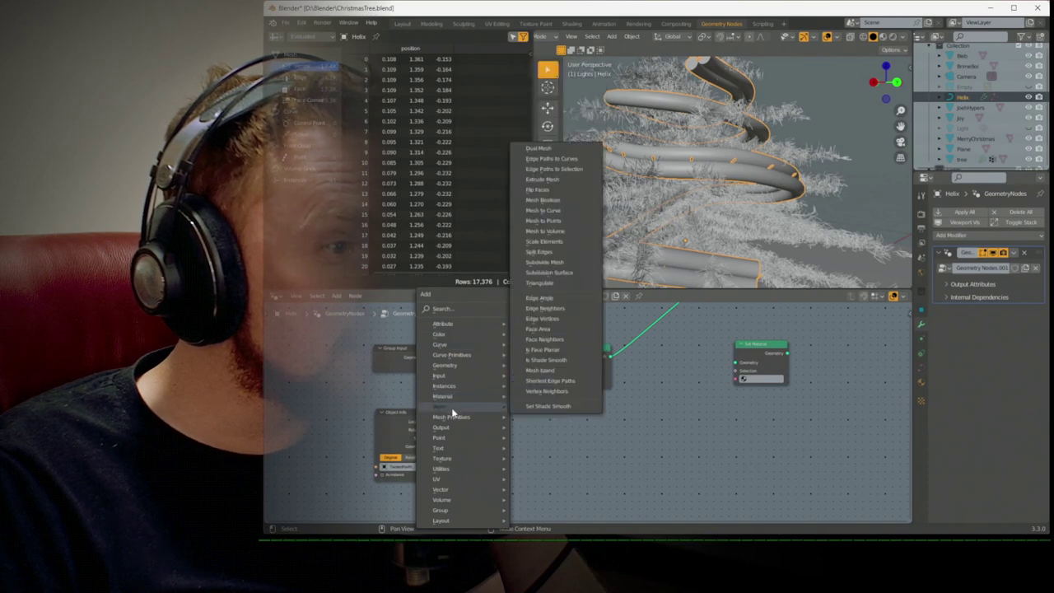
mouse_move(451, 366)
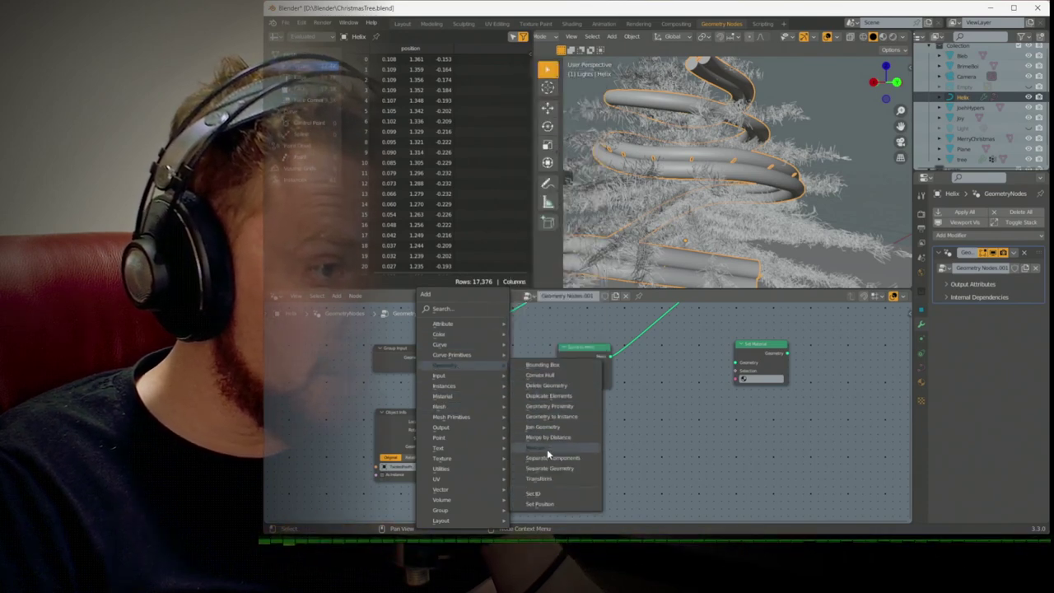
left_click(549, 477)
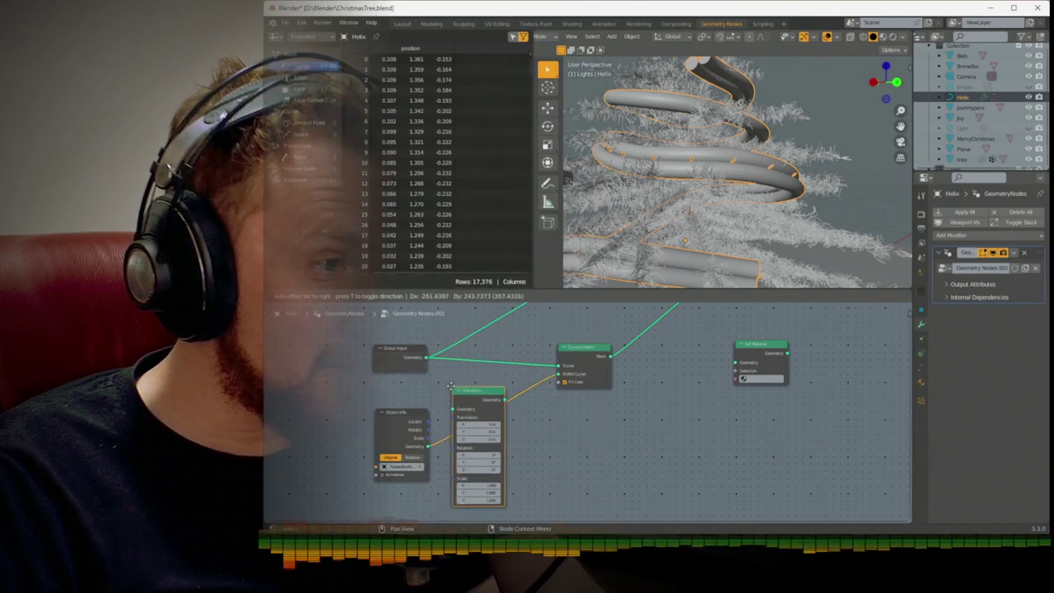
left_click(463, 392)
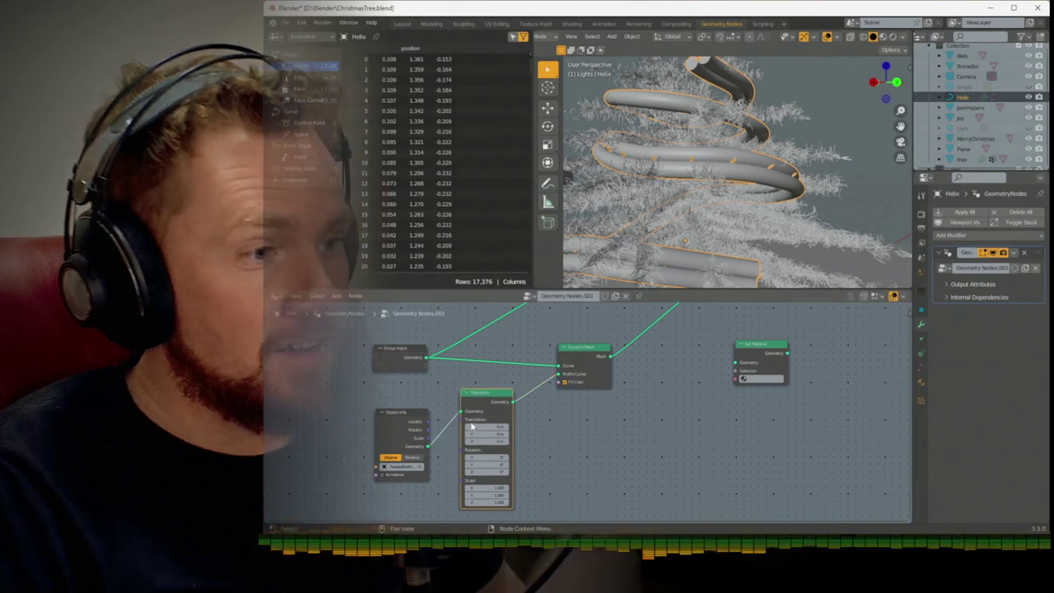
Set the Transform node's X, Y and Z scale to 0.01
left_click(487, 489)
type("0.01")
key("Return")
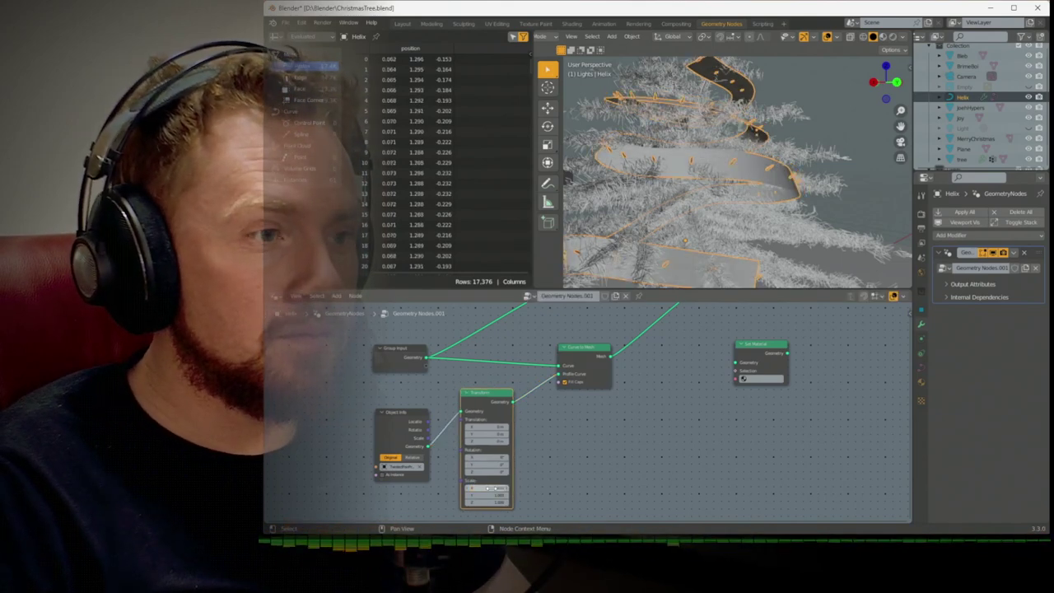
type("0.01")
key("Return")
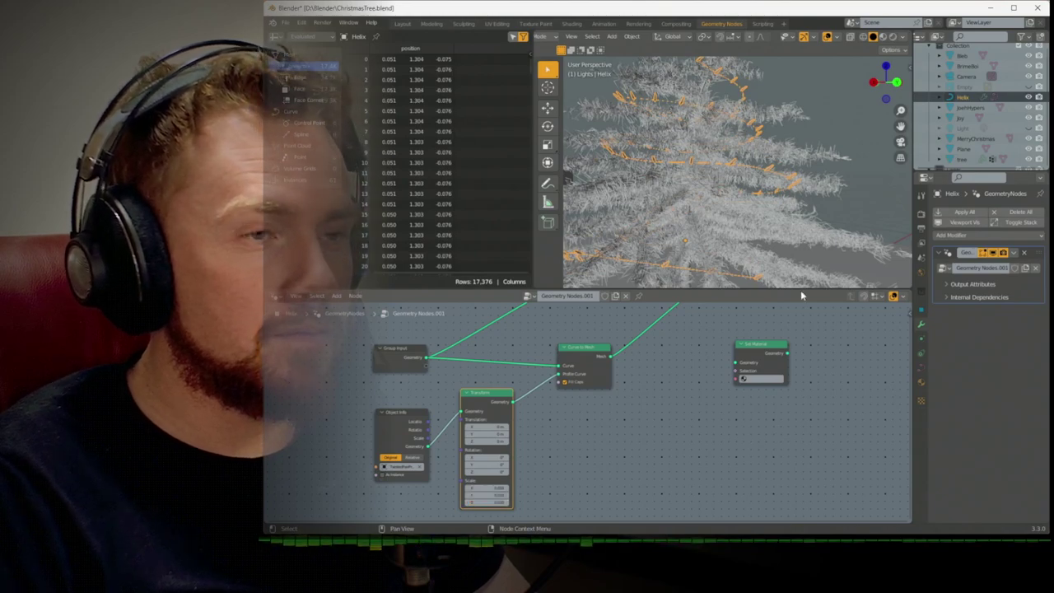
Set the Transform node's X and Y scale to 0.02 and inspect the cable beside a light
middle_click_drag(822, 205, 809, 178)
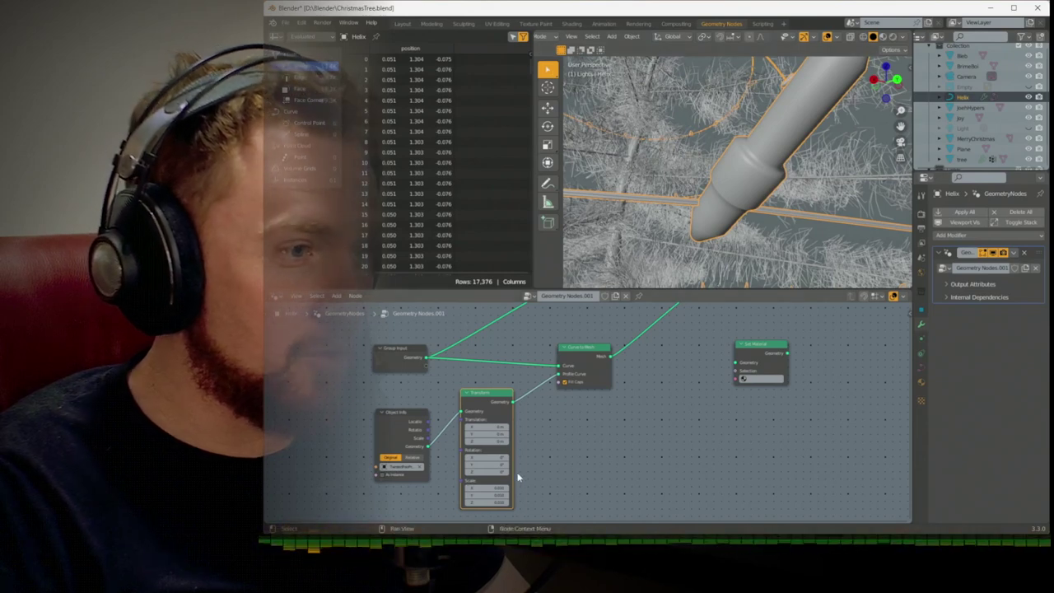
left_click(493, 488)
type("0.02")
key("Return")
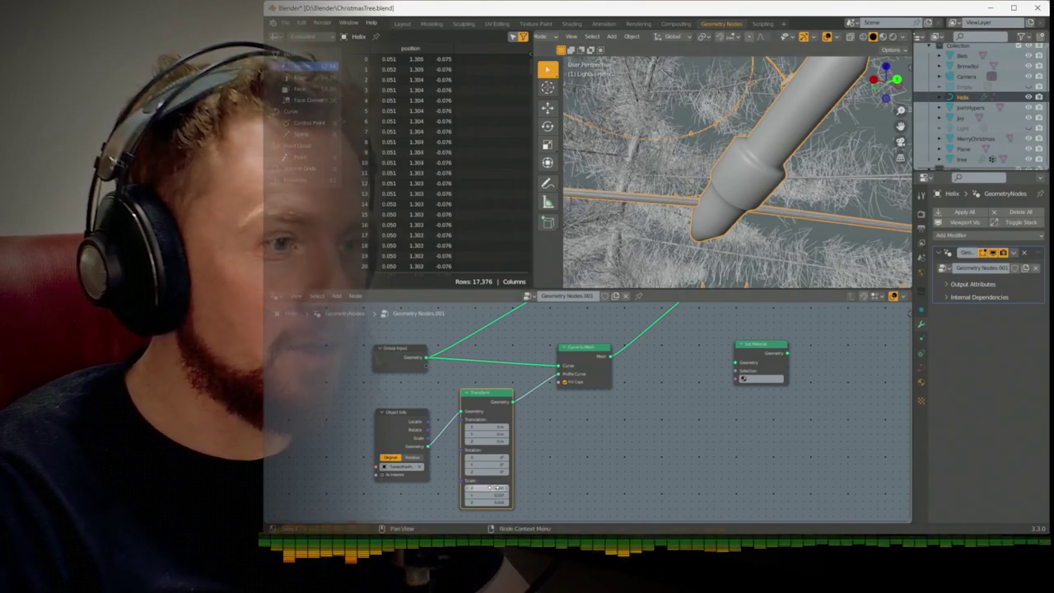
left_click(493, 495)
type("0.02")
key("Return")
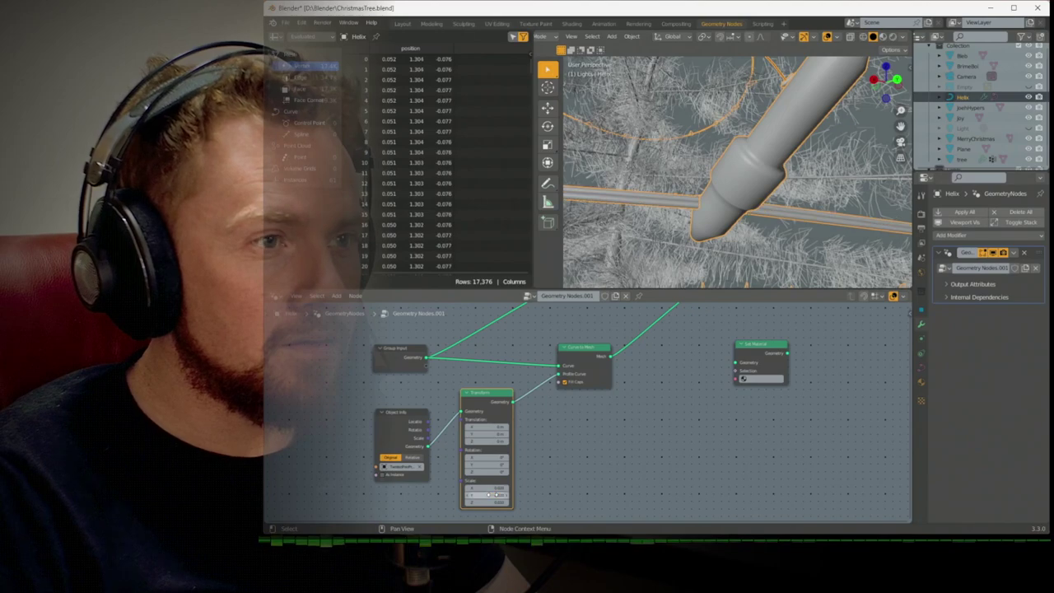
scroll(707, 228, "down", 3)
middle_click_drag(707, 228, 769, 213)
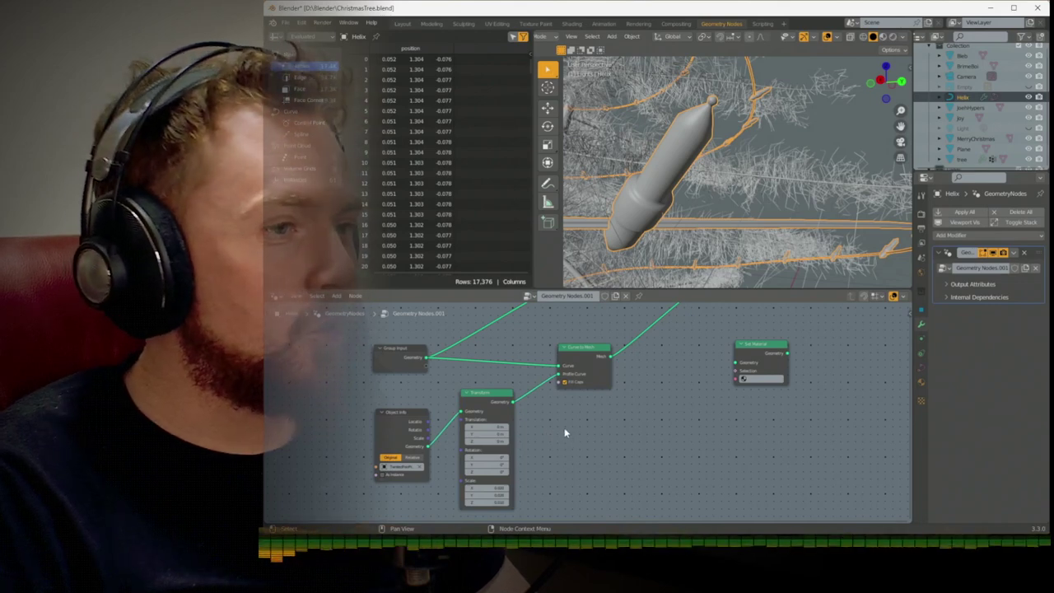
Reposition the Object Info and Transform nodes lower beneath Curve to Mesh, and try out a Z rotation on the Transform node
middle_click_drag(564, 429, 490, 411)
left_click_drag(493, 394, 526, 405)
left_click(597, 449)
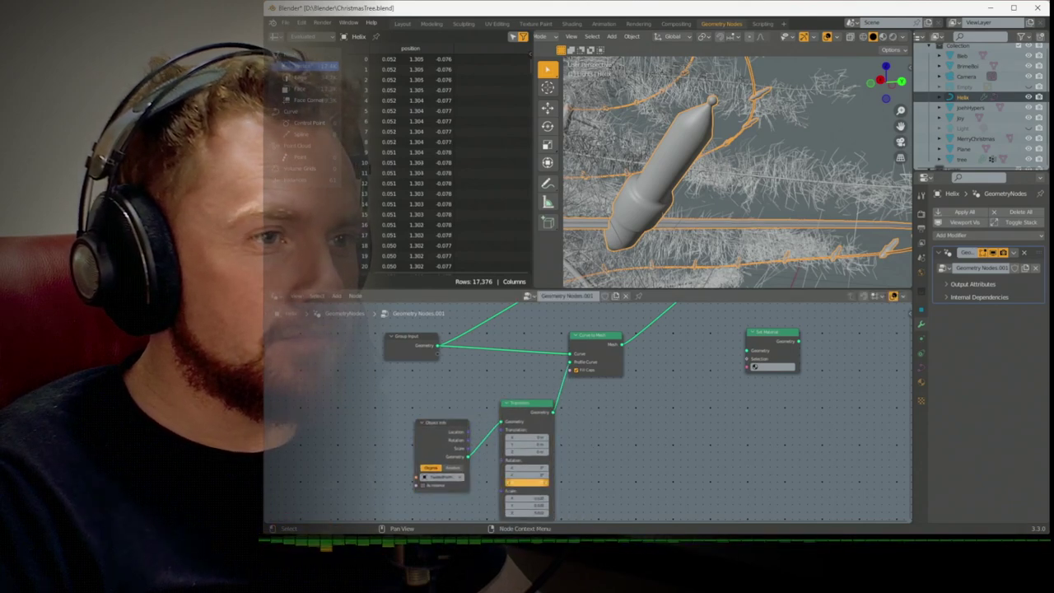
left_click_drag(527, 483, 548, 481)
middle_click_drag(605, 385, 586, 418)
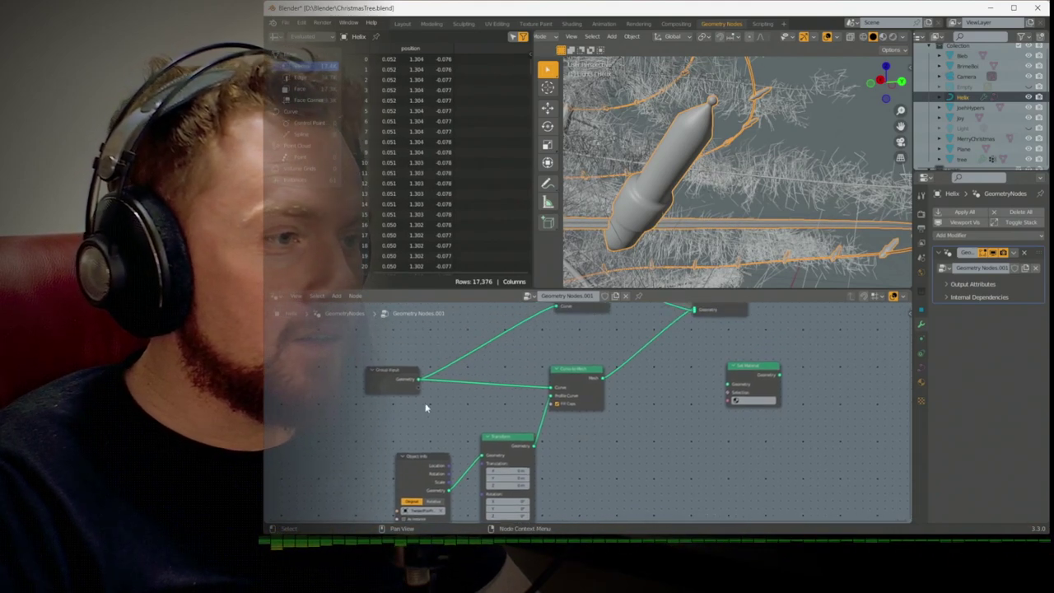
Insert a Set Curve Tilt node between Group Input and Curve to Mesh, try out a tilt, and reset it to 0°
key("shift+a")
mouse_move(423, 343)
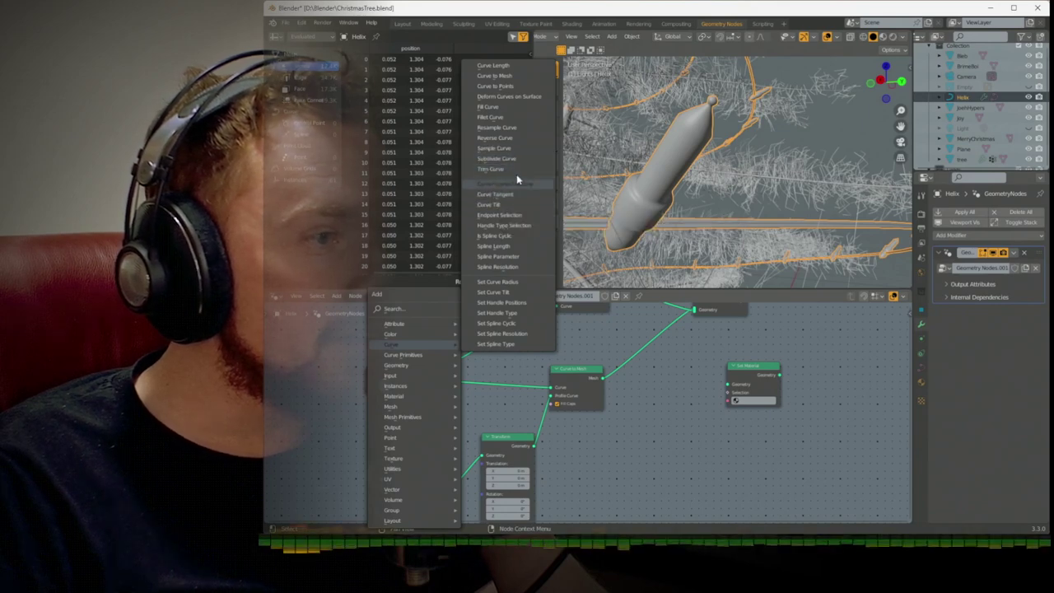
left_click(524, 294)
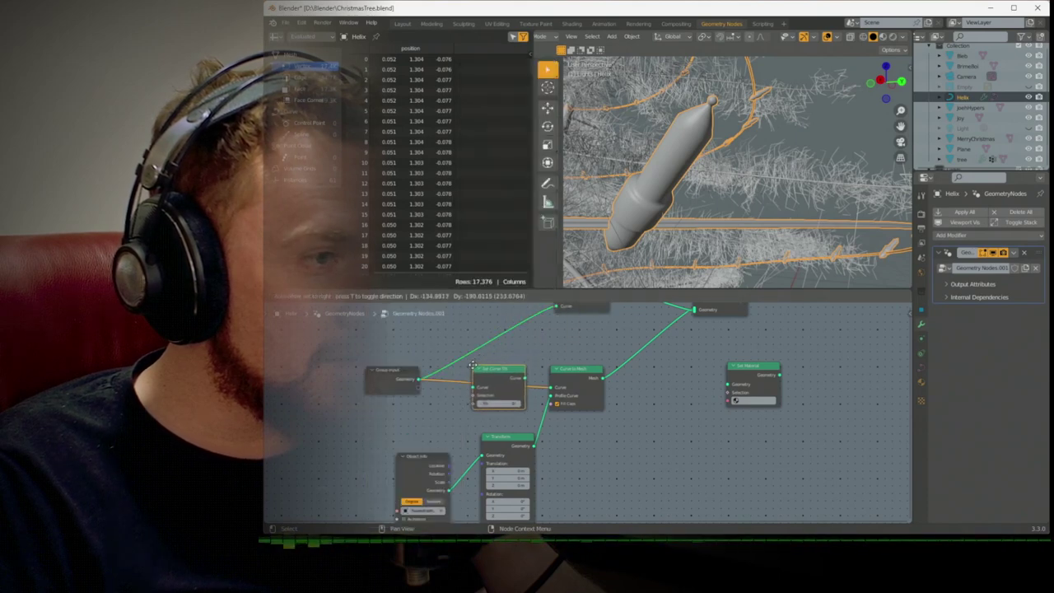
left_click(467, 366)
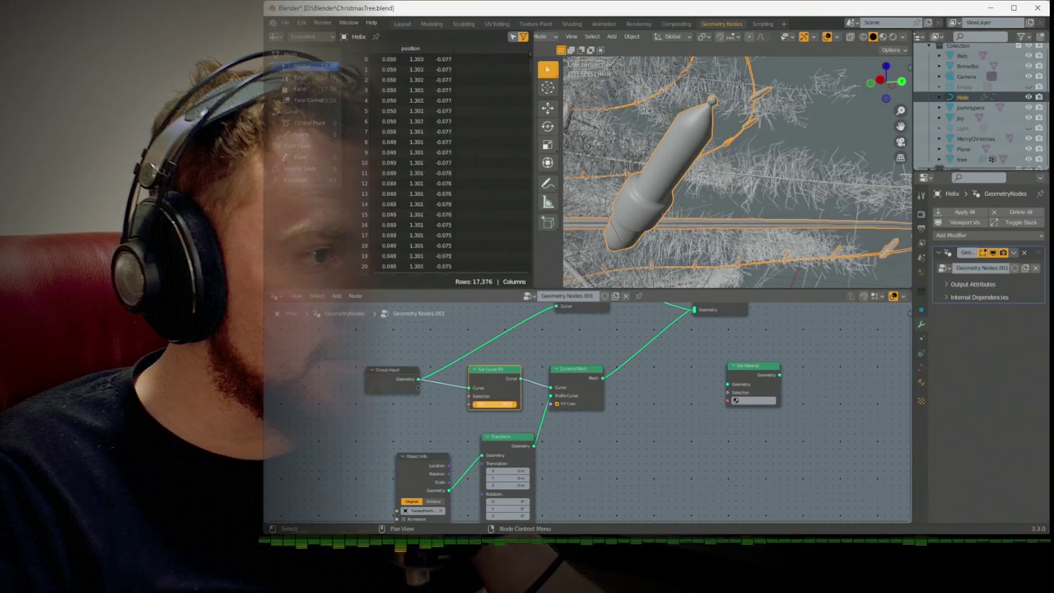
left_click(485, 403)
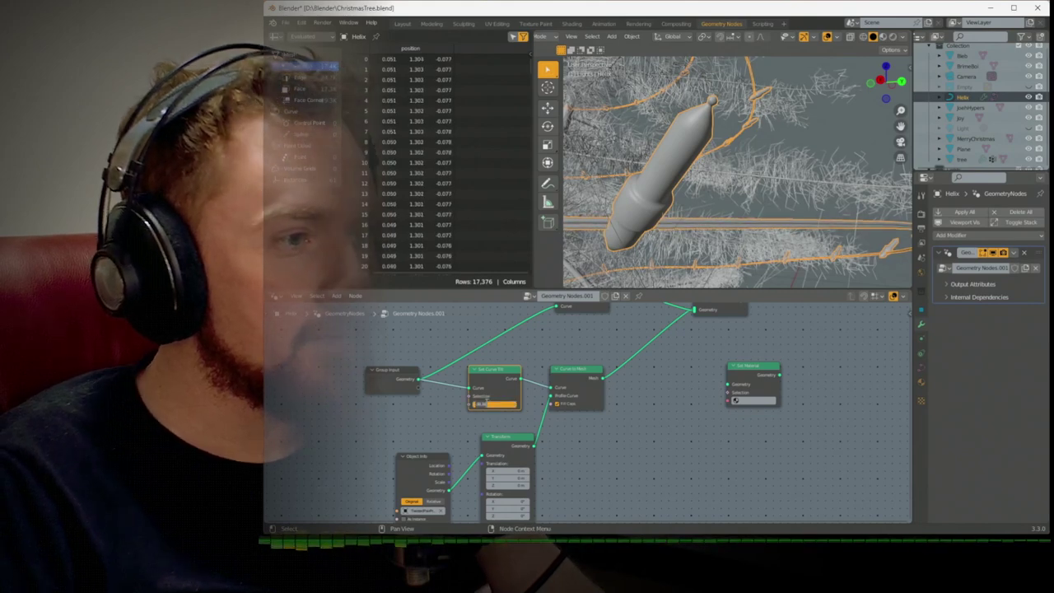
key("BackSpace")
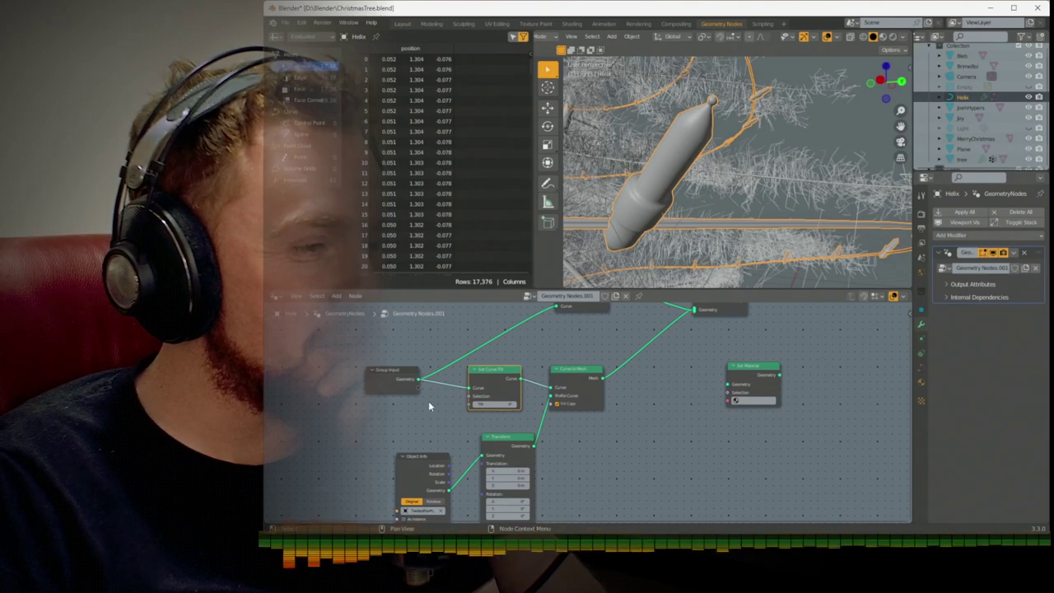
Move the Group Input node up to free space to the left of Set Curve Tilt
left_click_drag(407, 378, 407, 355)
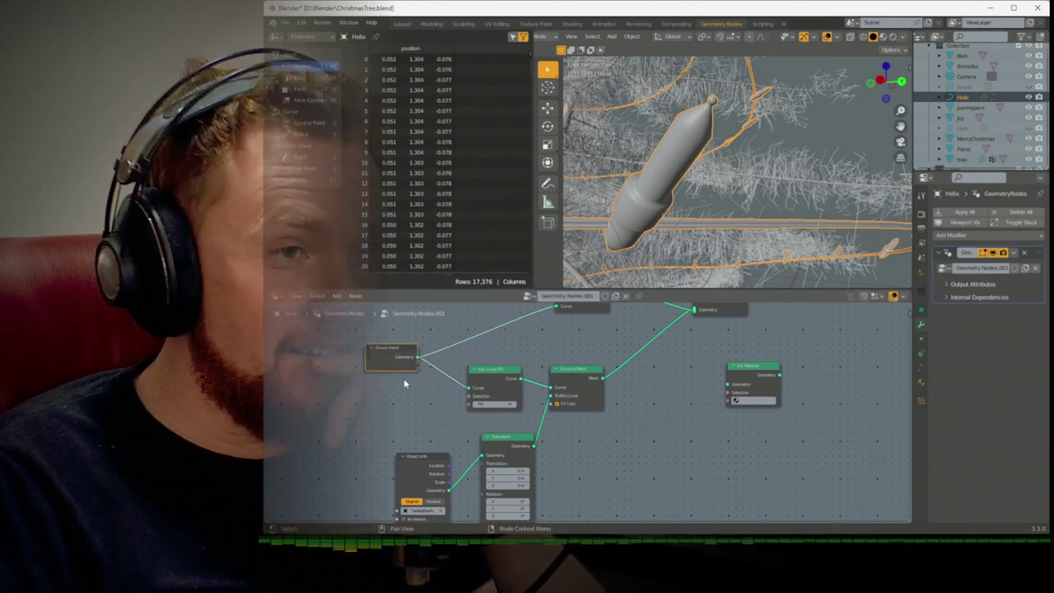
scroll(742, 170, "down", 10)
scroll(742, 170, "up", 2)
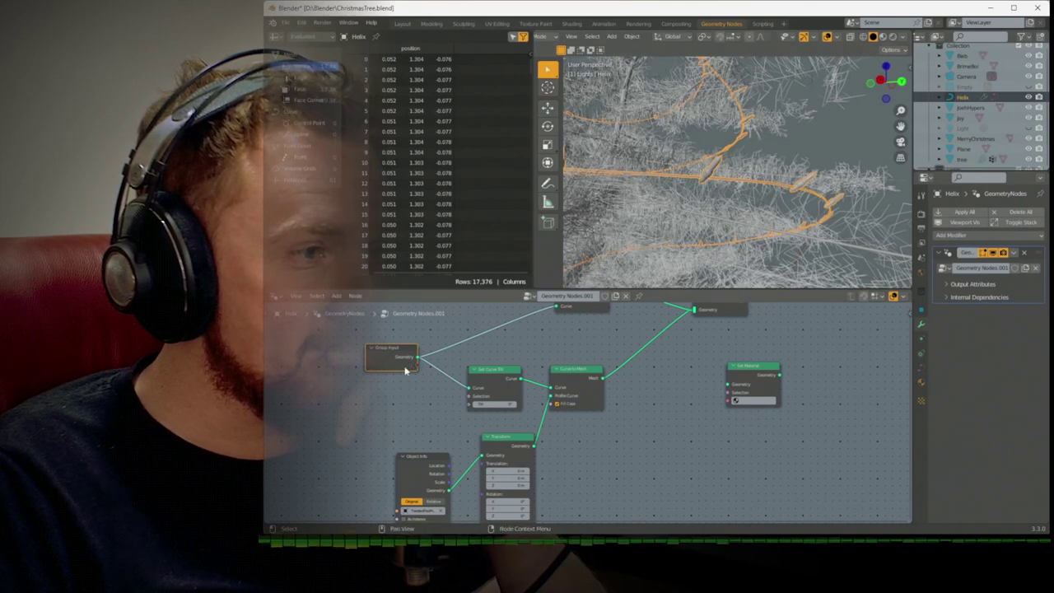
mouse_move(411, 372)
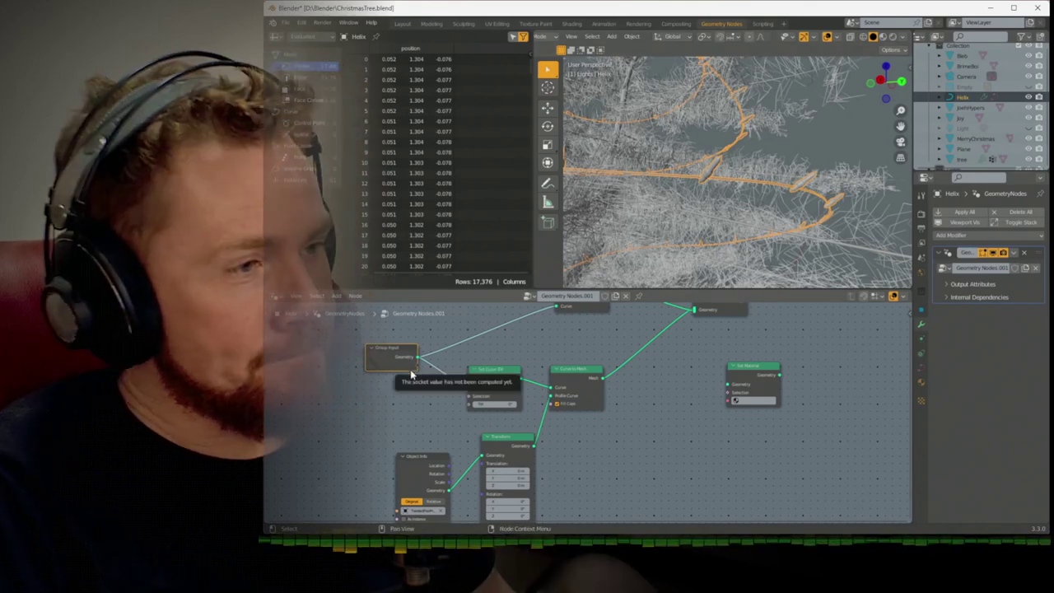
key("shift+a")
mouse_move(388, 346)
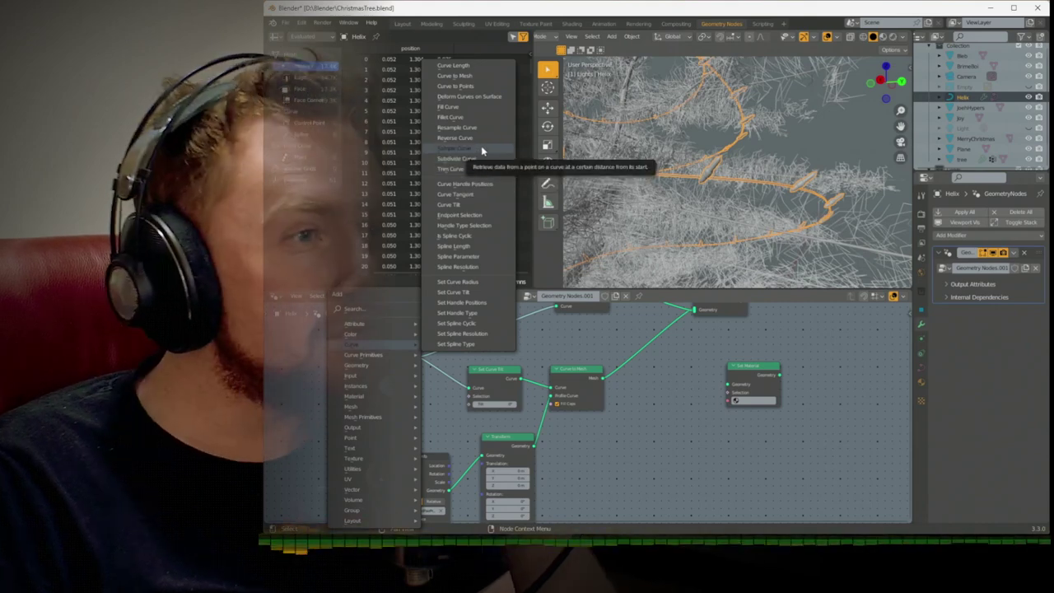
left_click(481, 151)
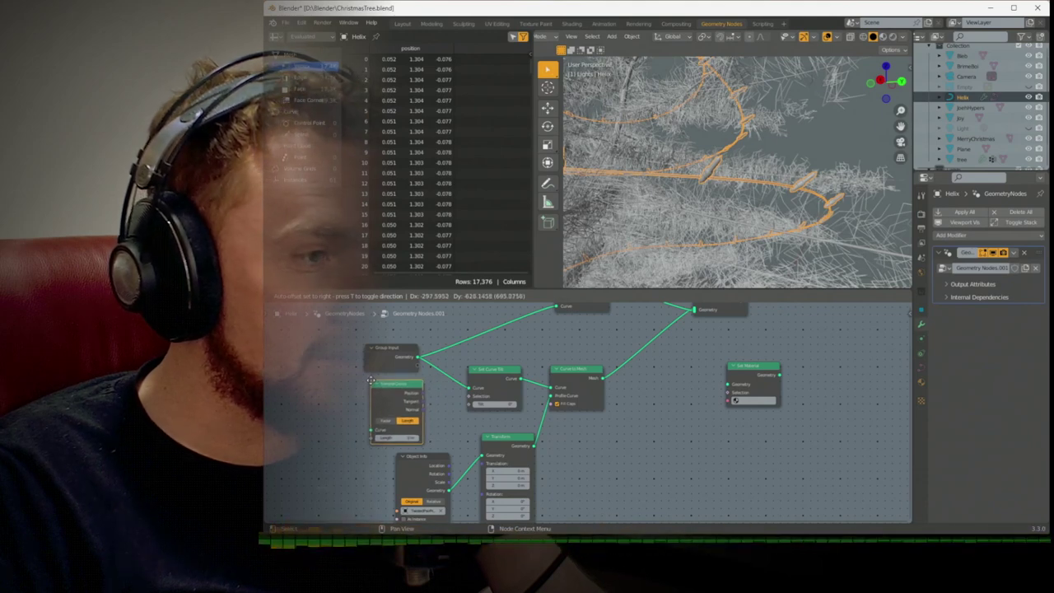
left_click(371, 381)
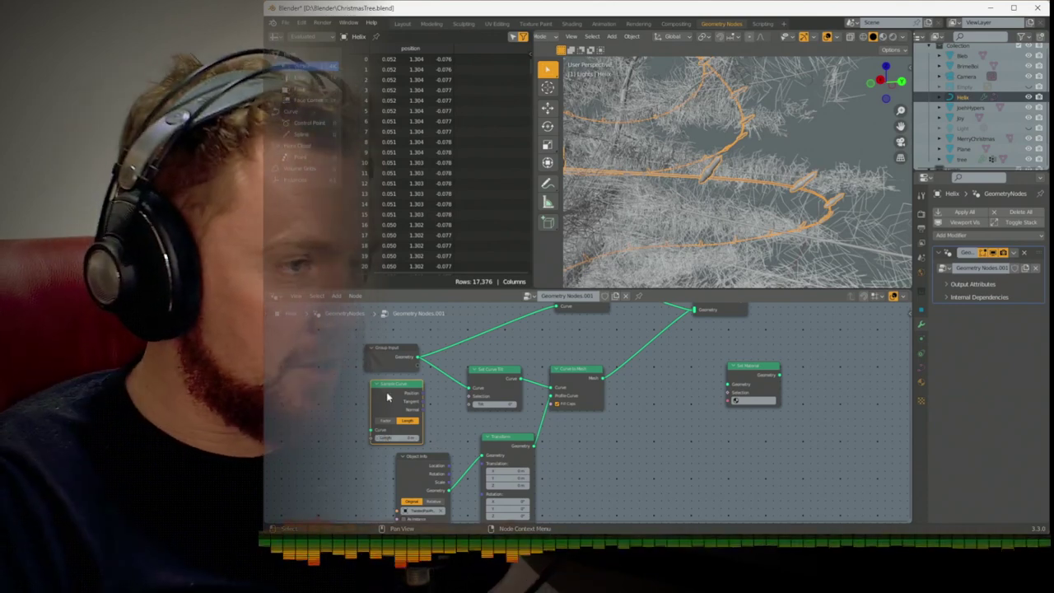
key("x")
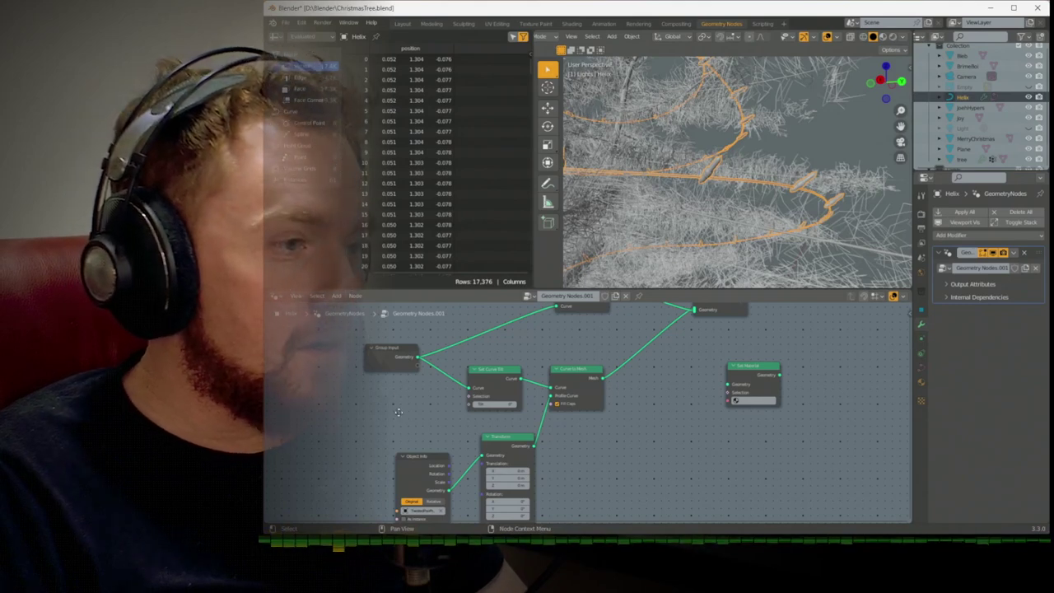
Try Object Info's Relative space with its Geometry linked straight to Curve to Mesh's Profile Curve, and inspect the resulting cable around the tree
middle_click_drag(400, 414, 387, 380)
scroll(387, 382, "up", 1)
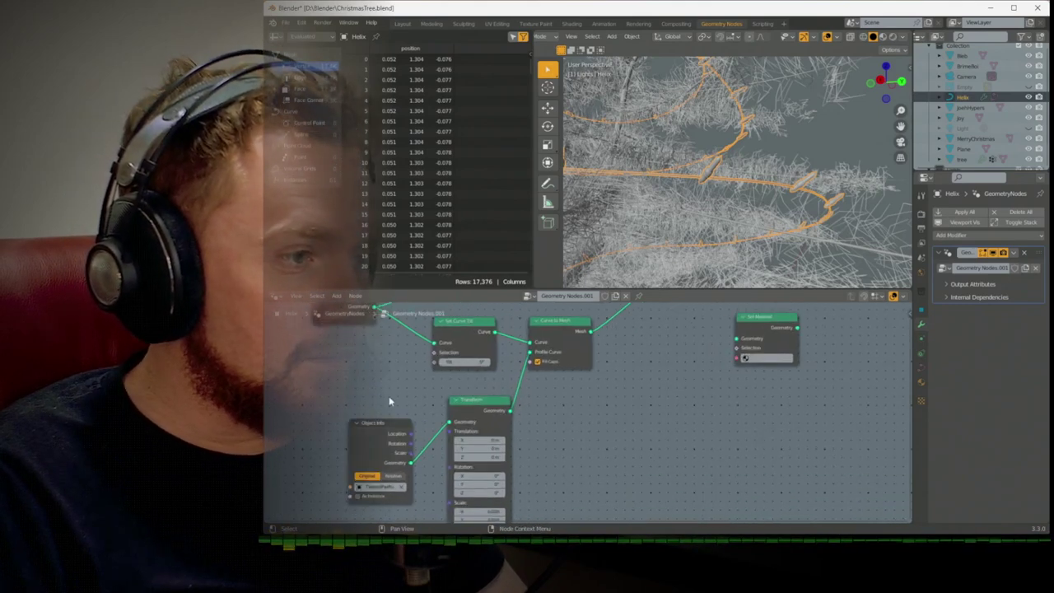
left_click(392, 477)
middle_click_drag(438, 460, 439, 432)
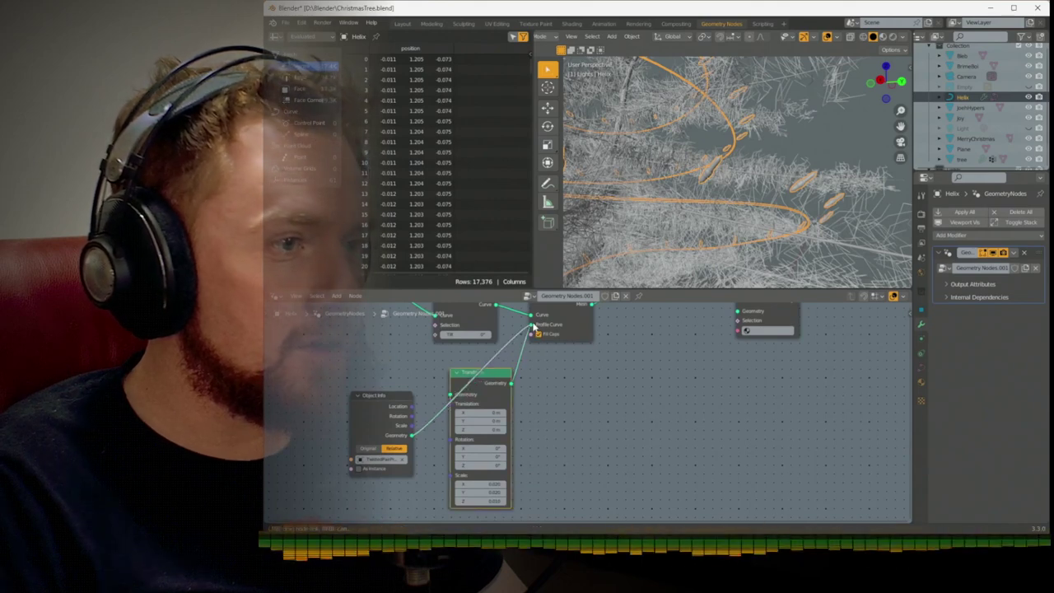
left_click_drag(533, 327, 532, 328)
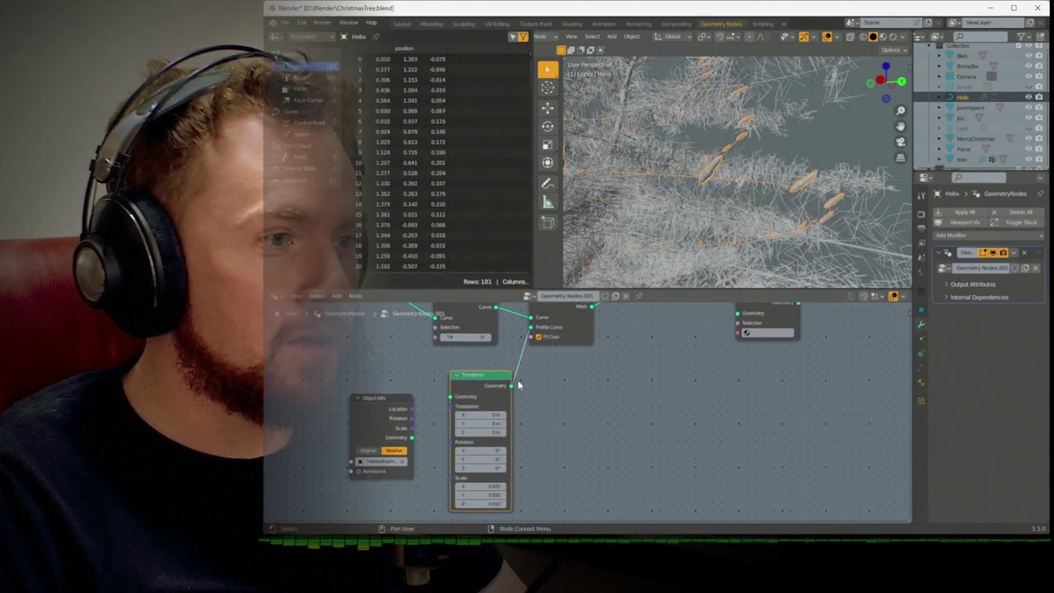
left_click_drag(489, 378, 504, 407)
left_click_drag(529, 328, 503, 348)
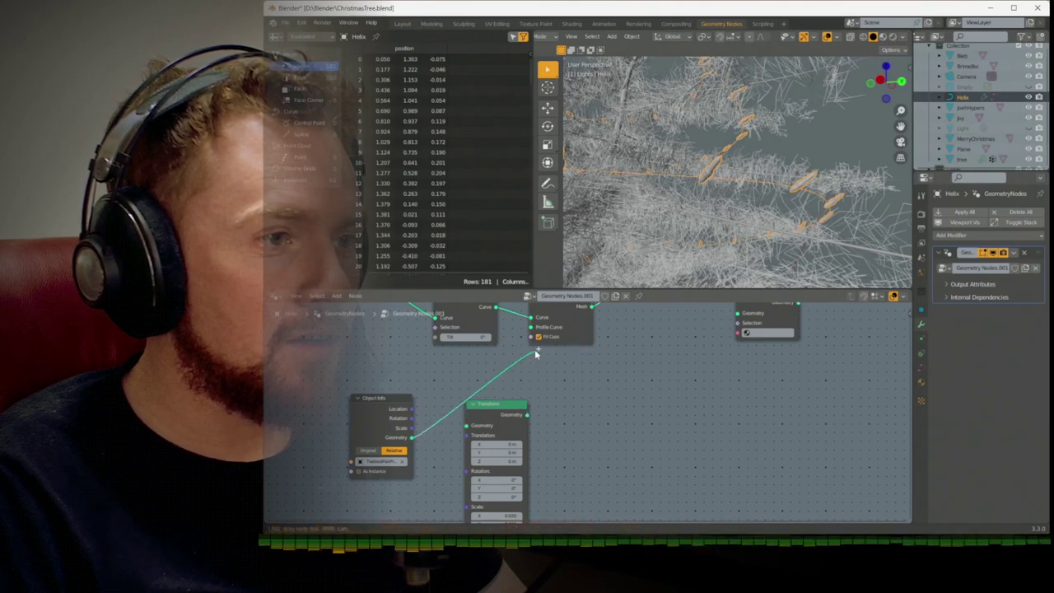
left_click_drag(535, 352, 532, 329)
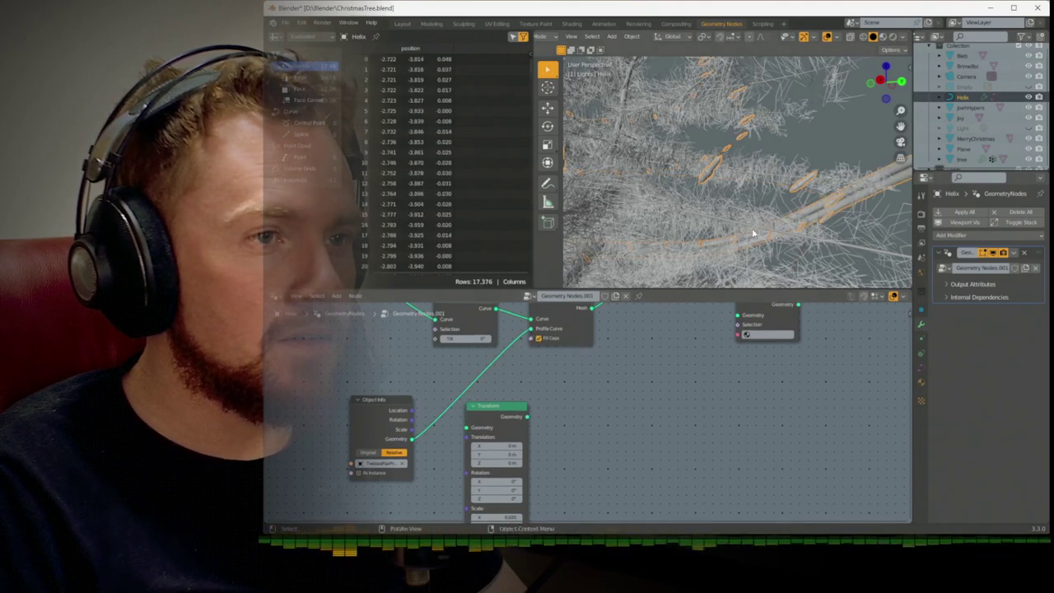
scroll(752, 235, "down", 12)
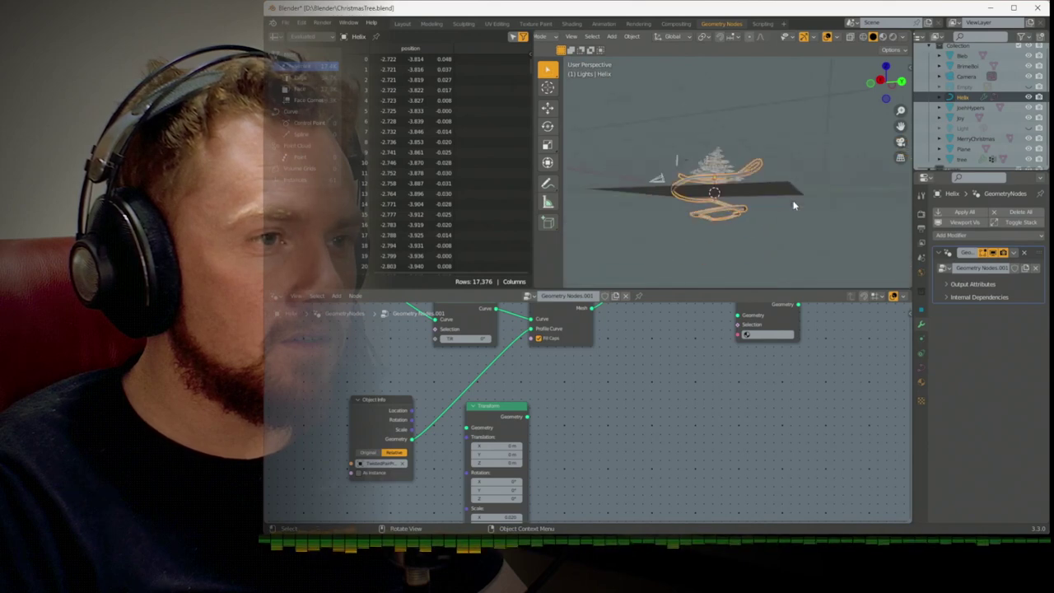
scroll(793, 205, "up", 5)
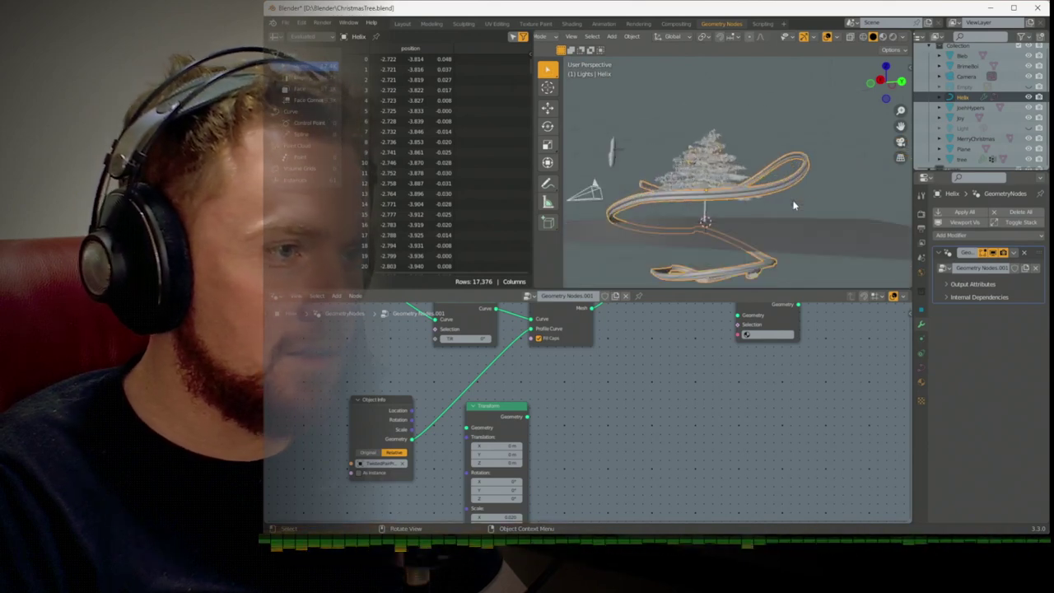
middle_click_drag(792, 205, 799, 243)
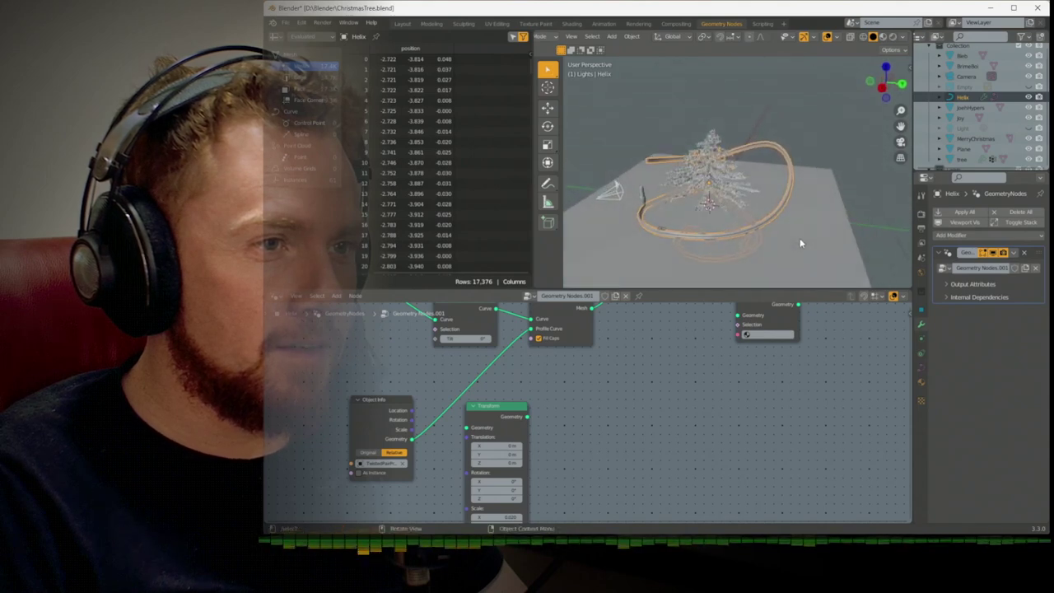
Switch Object Info back to Original, route its Geometry through the Transform node into Profile Curve, and view the tree from the front
left_click(368, 453)
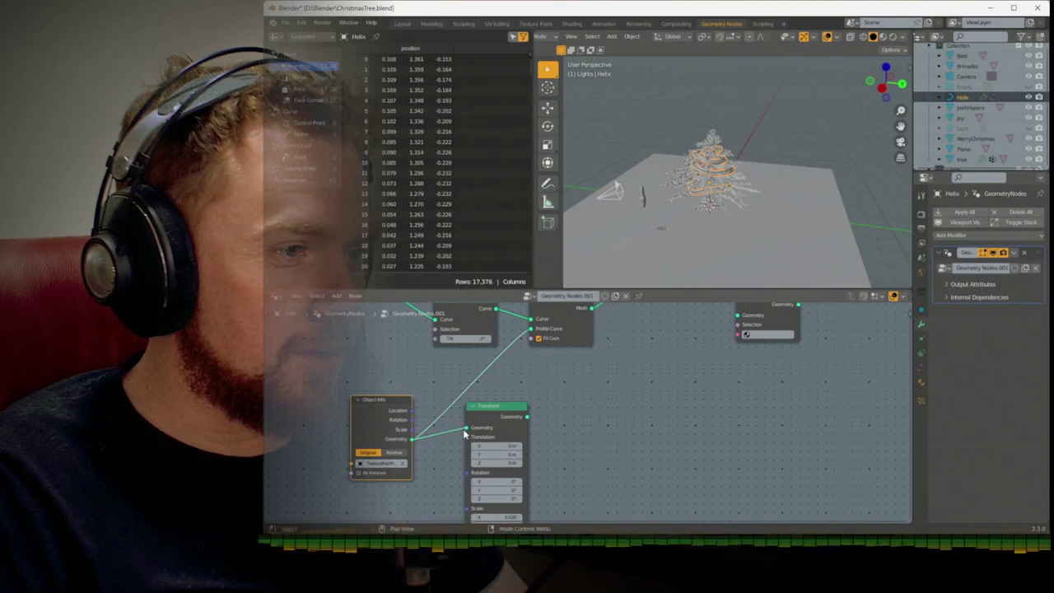
left_click_drag(526, 416, 530, 329)
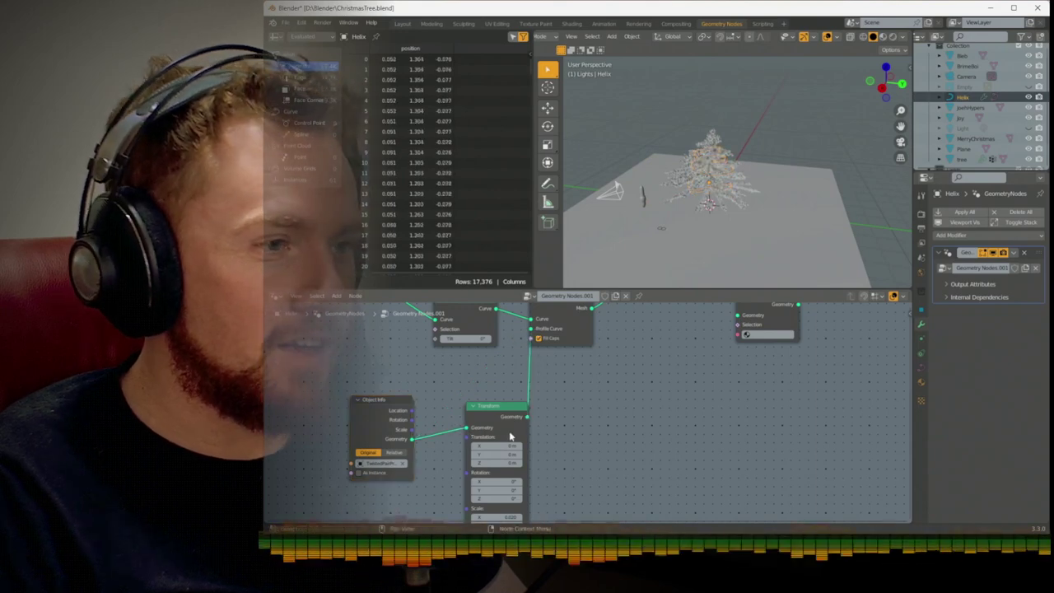
left_click_drag(501, 408, 478, 386)
scroll(691, 203, "up", 8)
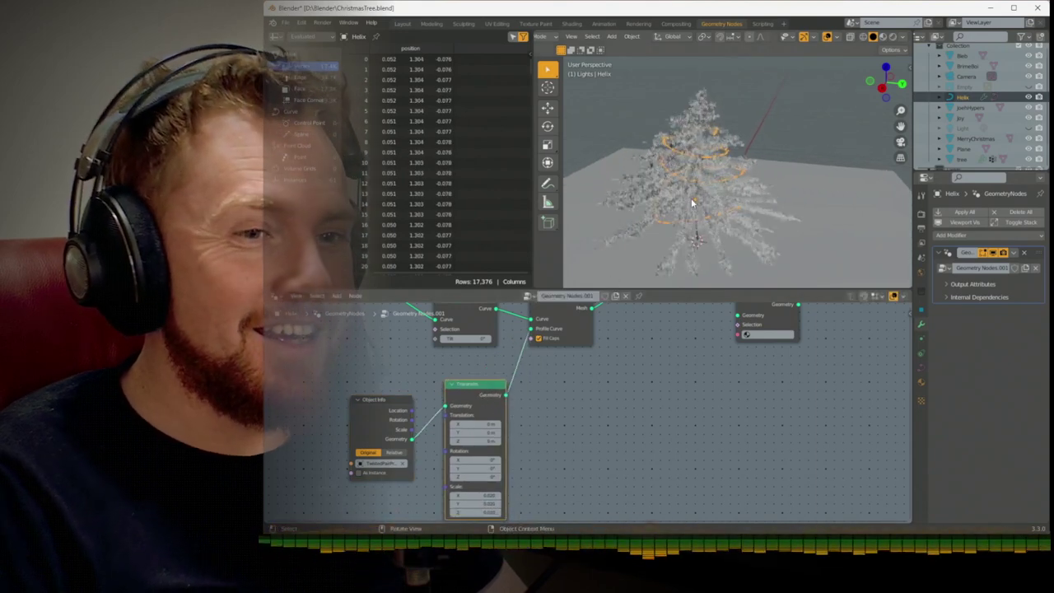
middle_click_drag(692, 203, 677, 172)
key("KP_1")
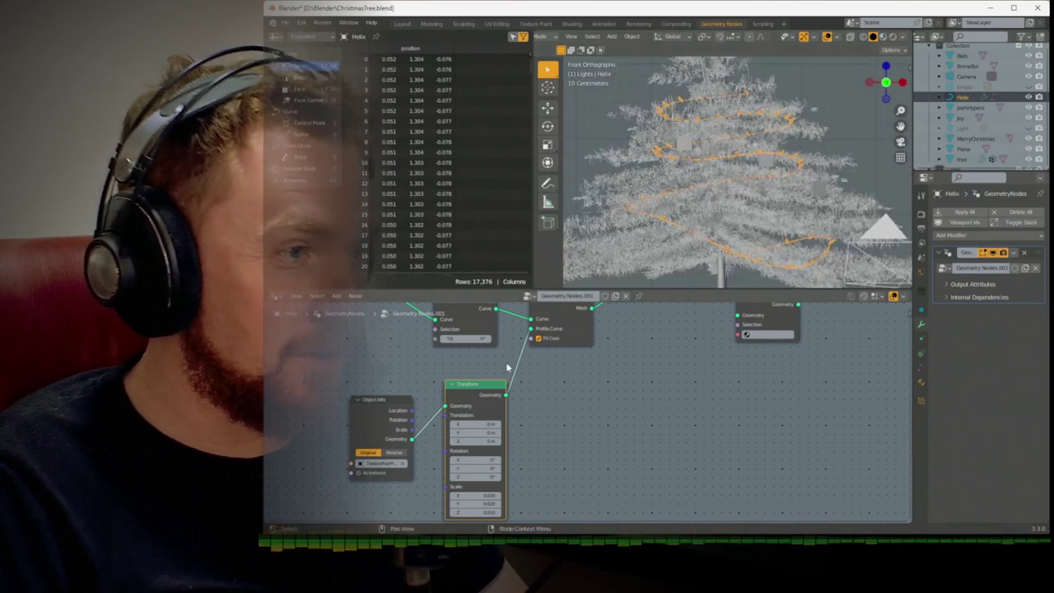
Add an Accumulate Field node and link its Total output to Set Curve Tilt's Tilt input
middle_click_drag(476, 389, 521, 460)
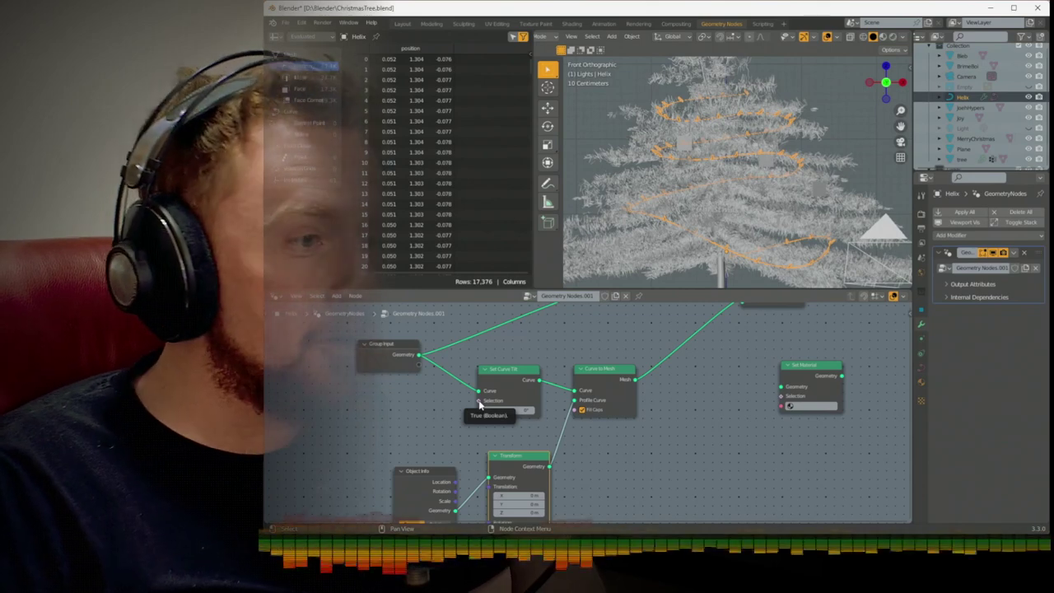
left_click_drag(480, 401, 300, 401)
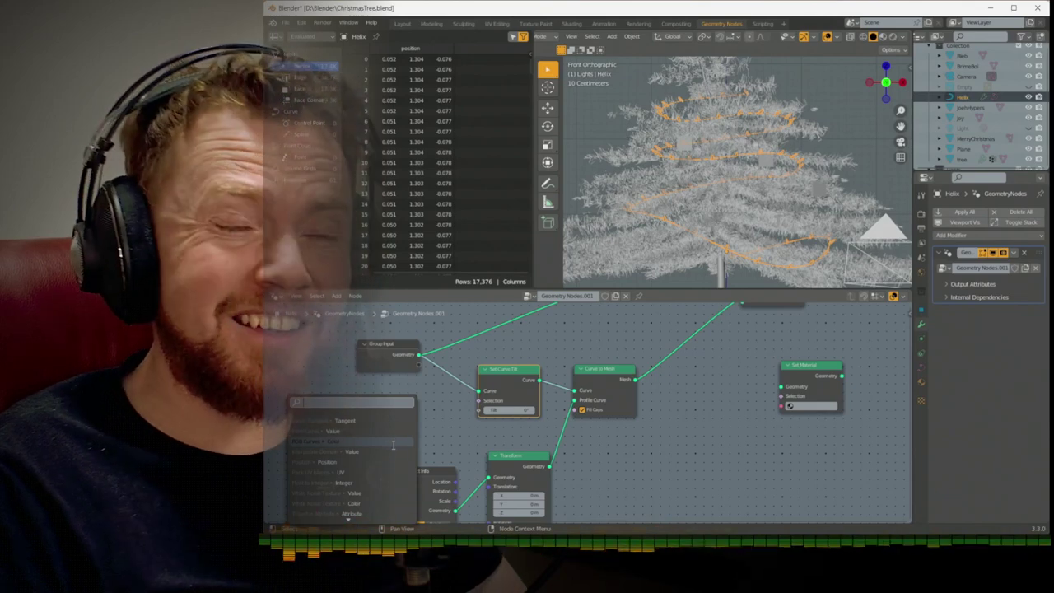
left_click(354, 390)
key("shift+a")
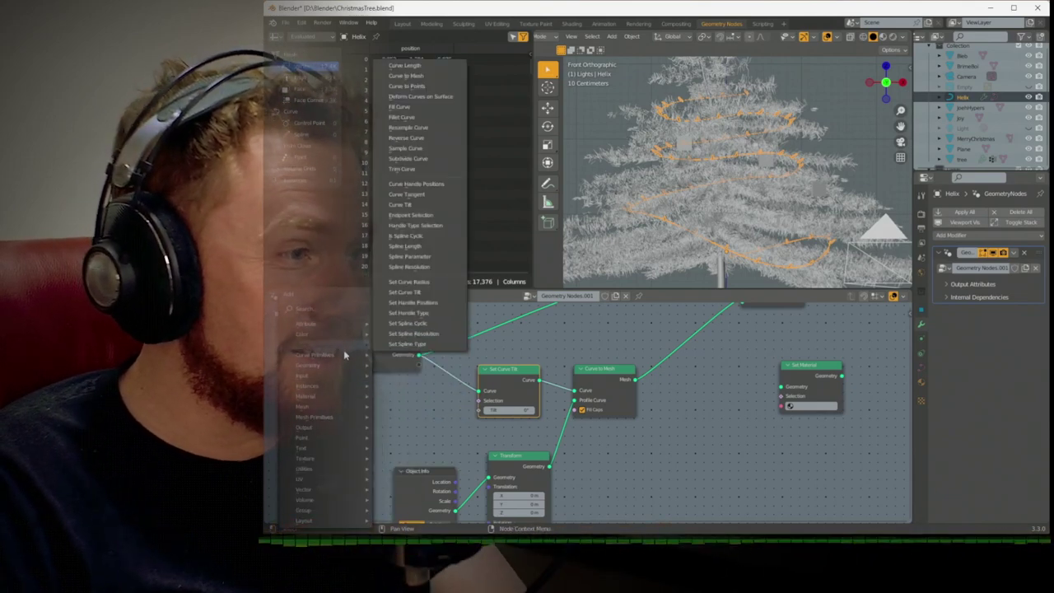
mouse_move(317, 471)
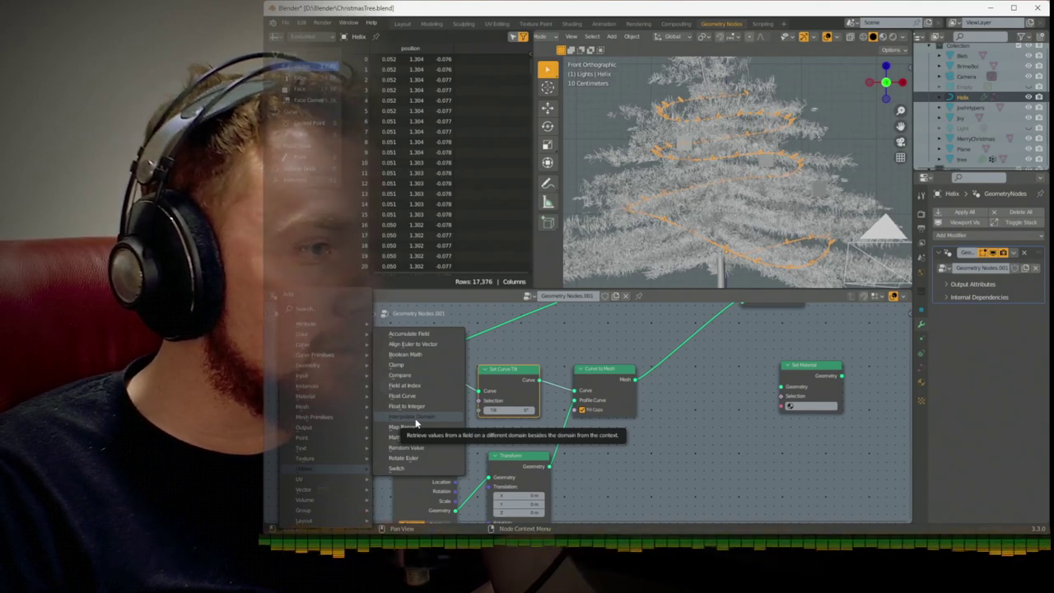
left_click(433, 330)
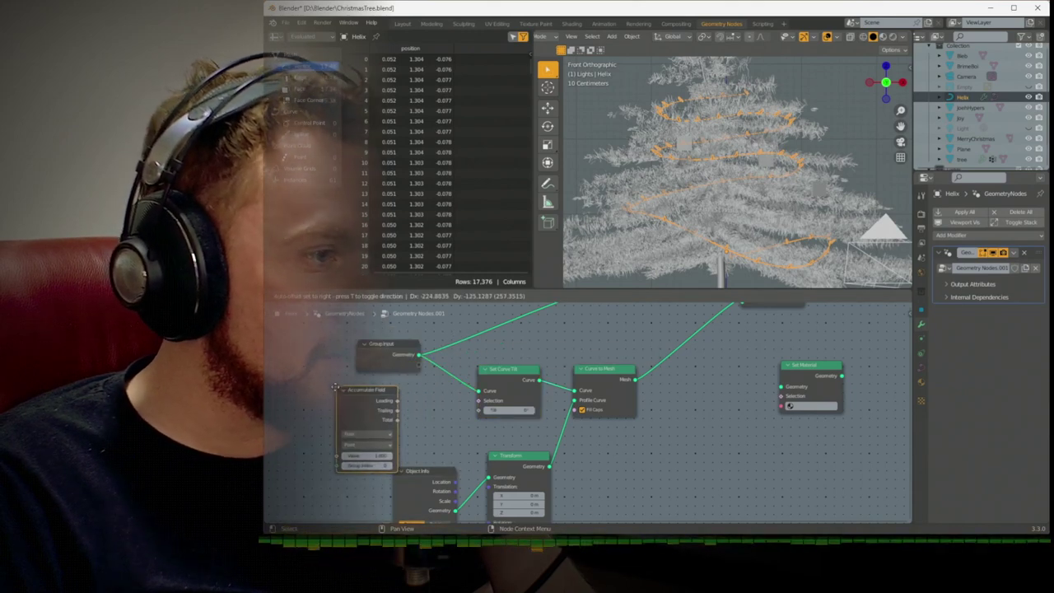
left_click(311, 395)
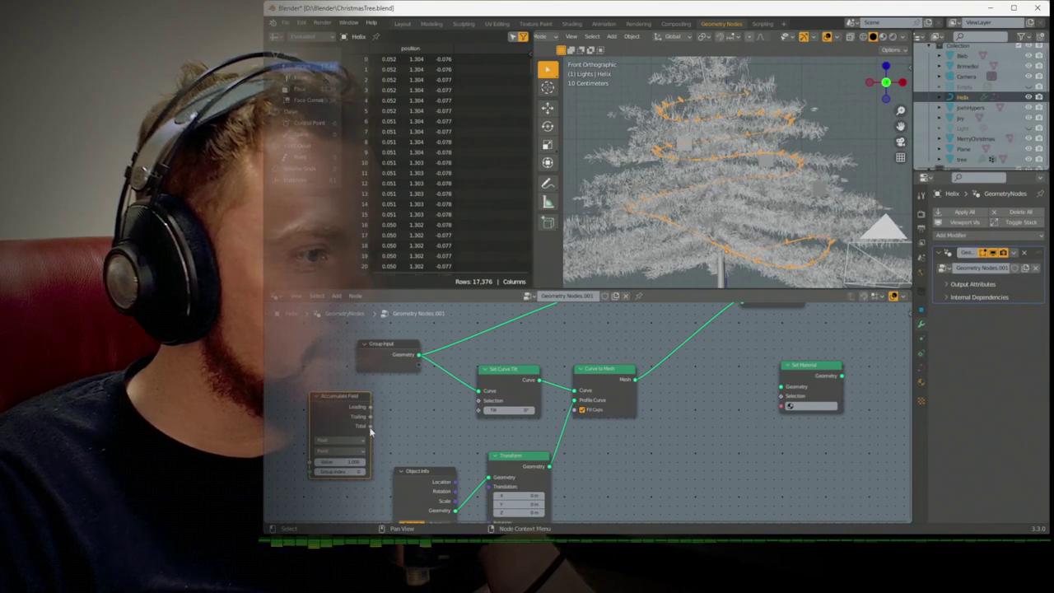
left_click_drag(371, 426, 478, 410)
Examine the tilted cable up close and isolate the Helix in local view
scroll(741, 199, "up", 10)
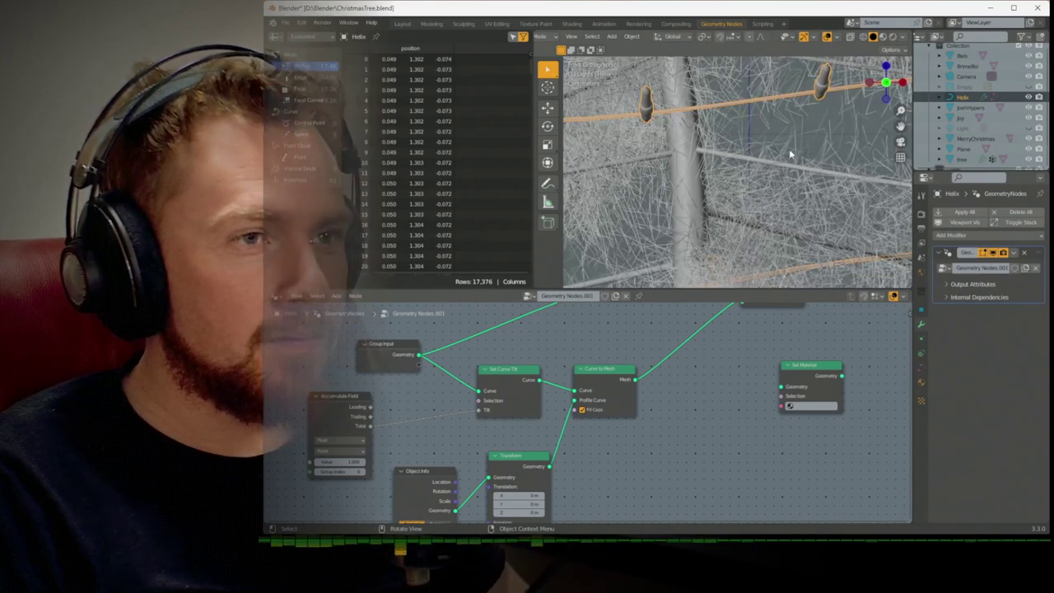
scroll(788, 154, "up", 8)
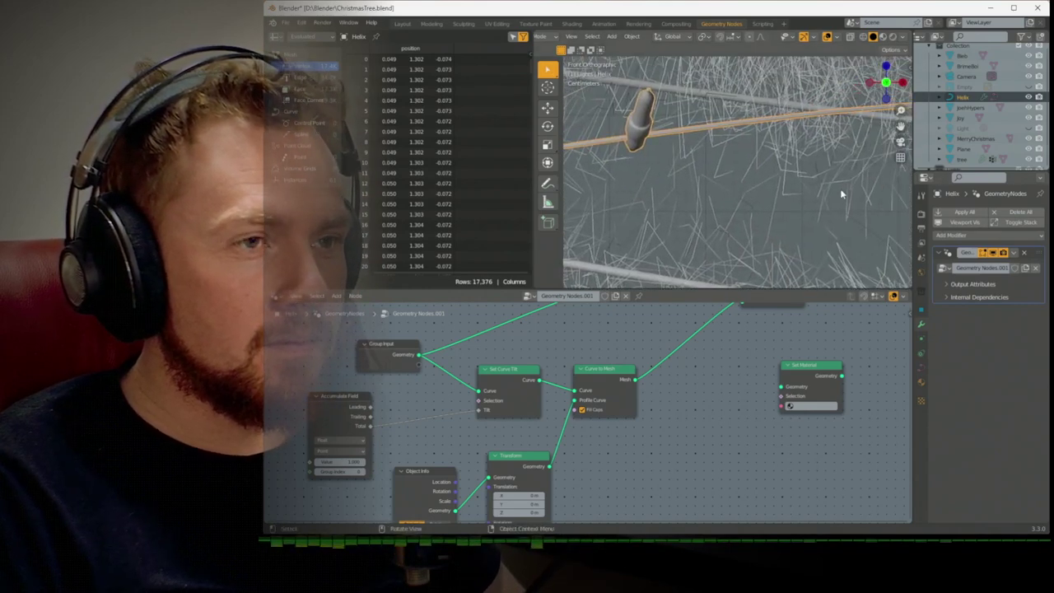
middle_click_drag(842, 195, 746, 233)
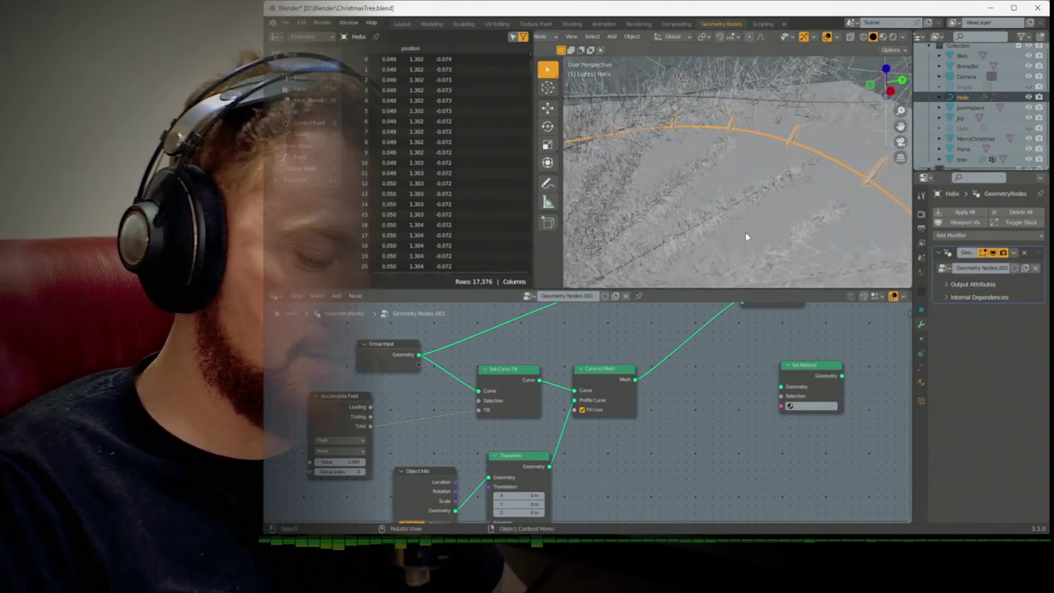
key("KP_Decimal")
key("KP_Divide")
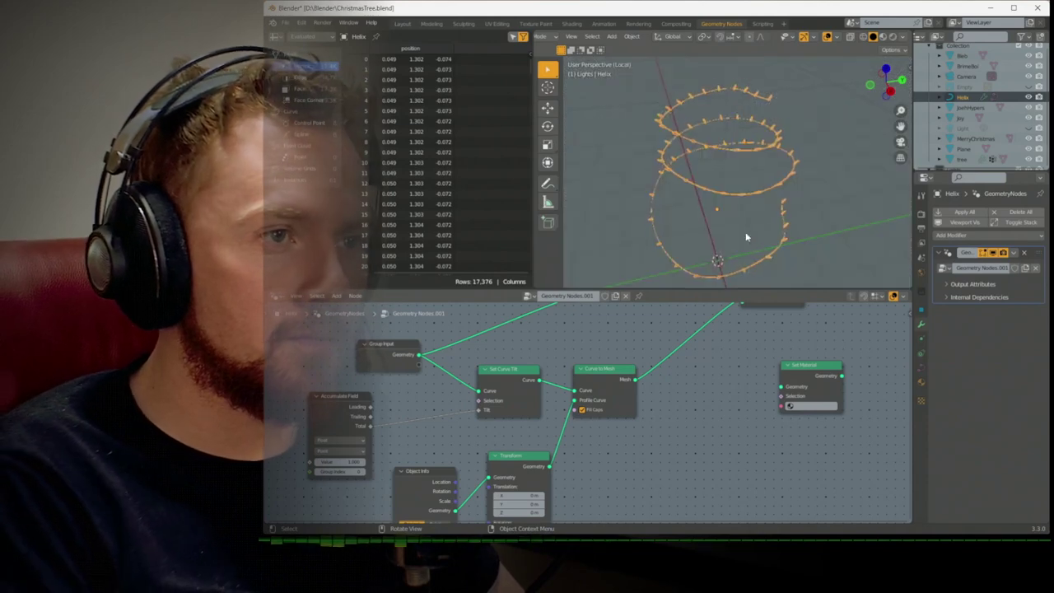
scroll(745, 237, "up", 8)
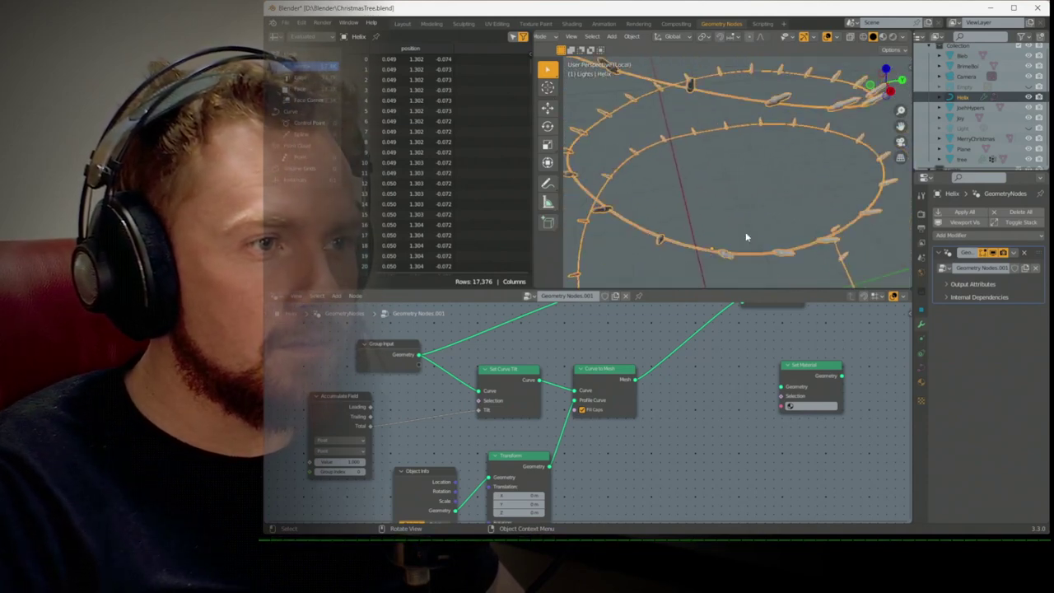
Bypass the Transform node by linking Object Info directly to Profile Curve, and compare the cable with the Tilt link removed and restored
middle_click_drag(578, 519, 561, 476)
left_click_drag(471, 434, 560, 358)
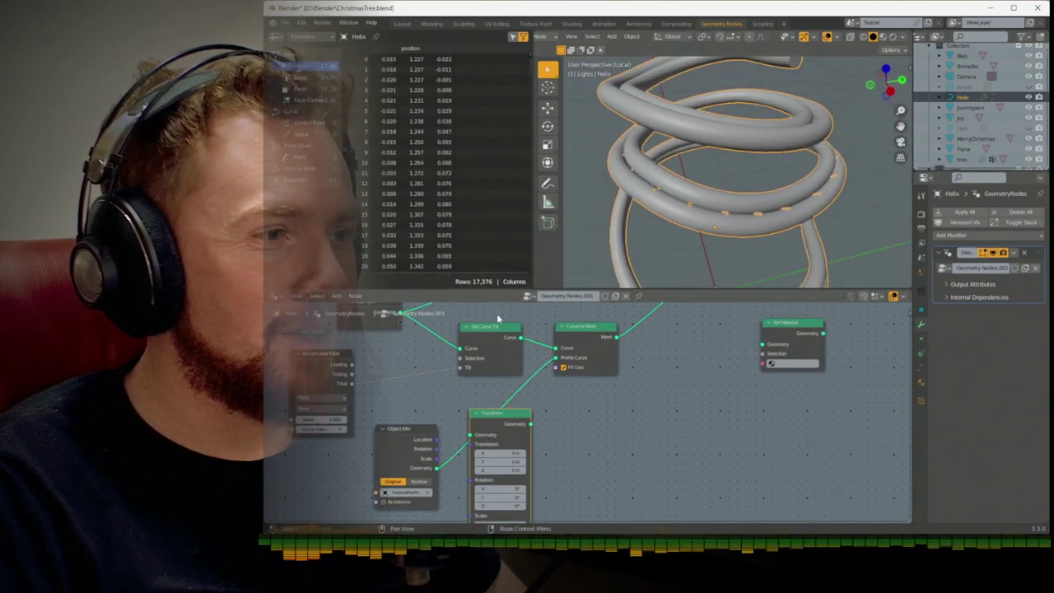
left_click_drag(462, 368, 428, 377)
middle_click_drag(616, 251, 581, 244)
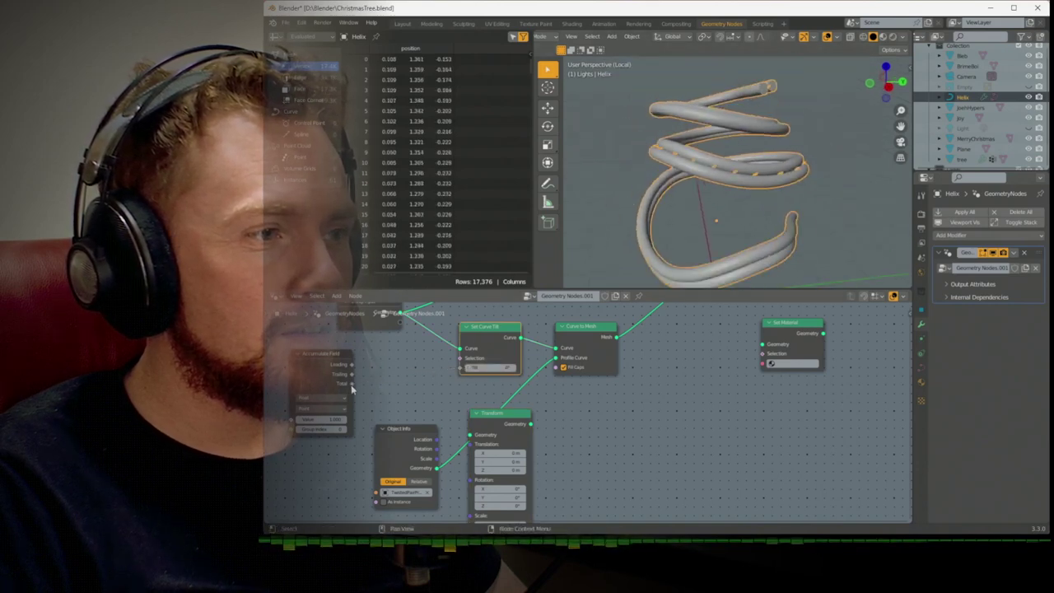
left_click_drag(352, 384, 391, 384)
left_click_drag(466, 372, 462, 368)
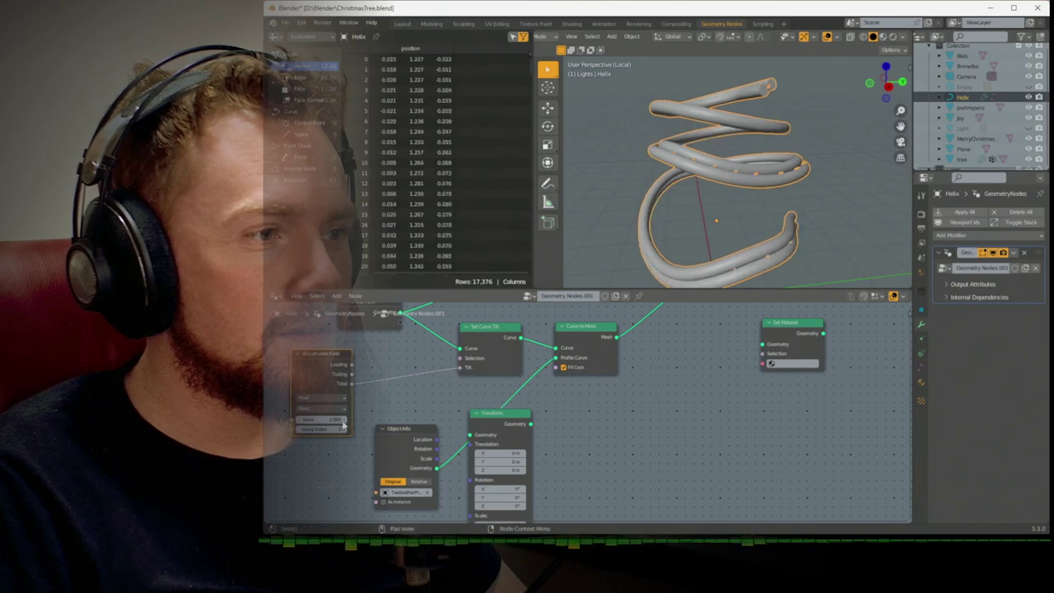
Try Accumulate Field Values of 3 and 0, and move the node closer to Set Curve Tilt
type("3")
key("Return")
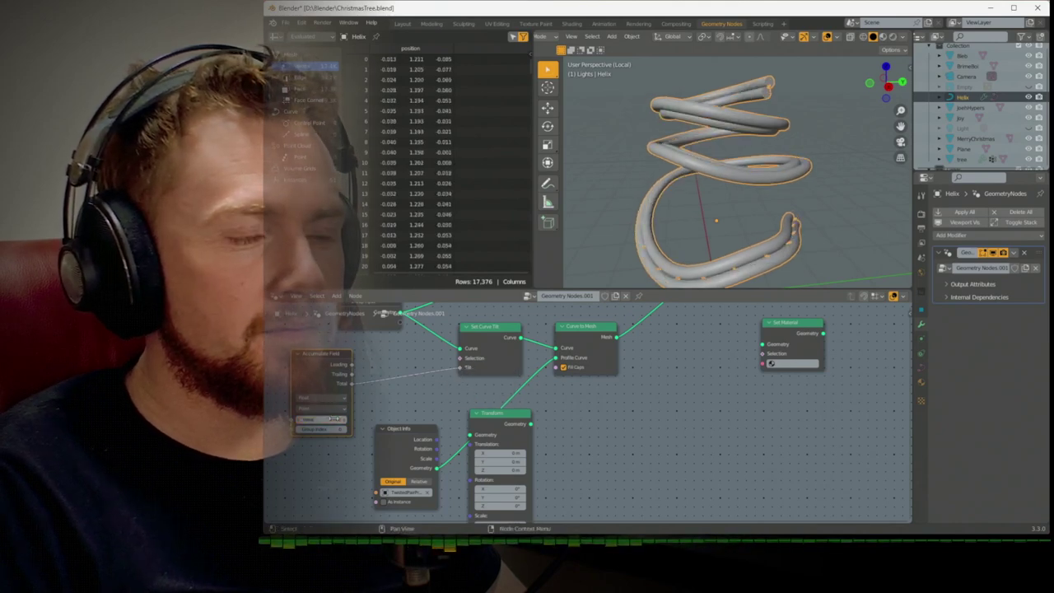
key("Return")
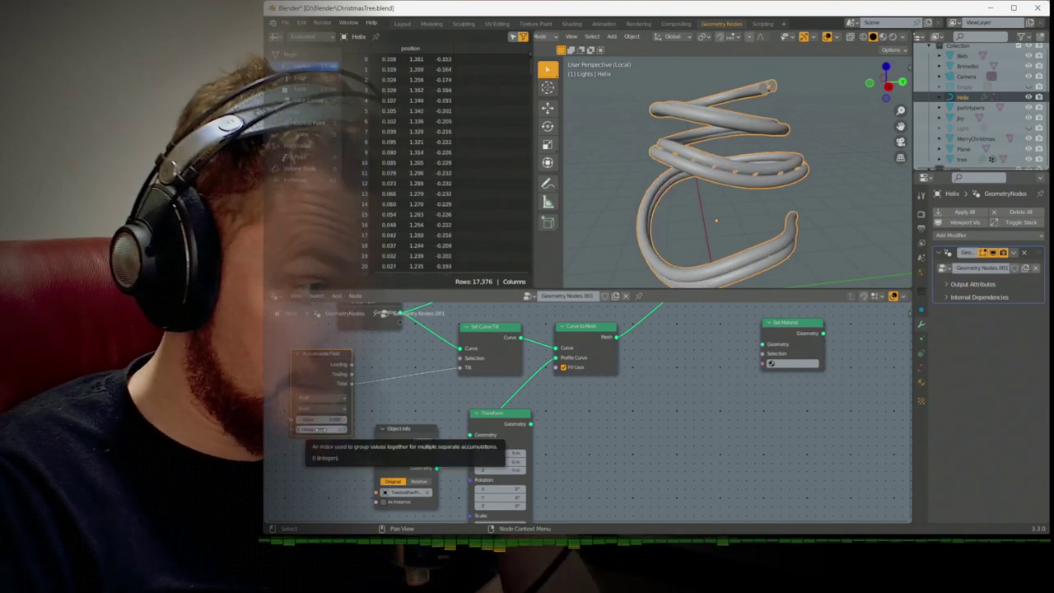
left_click_drag(328, 360, 373, 361)
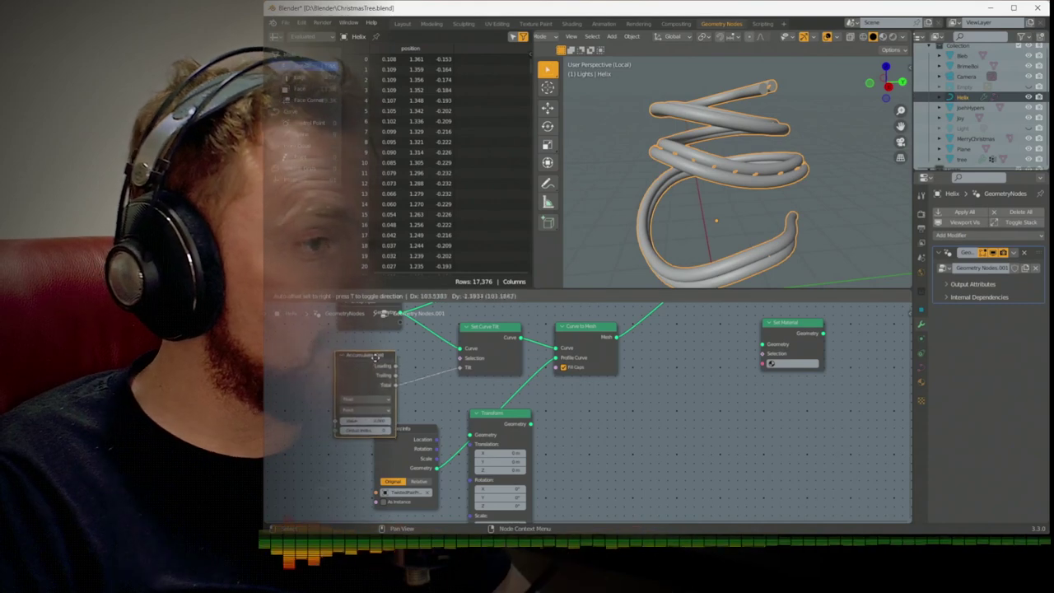
Add a Curve Tilt node beside Accumulate Field and link its Tilt output to Group Index
key("shift+a")
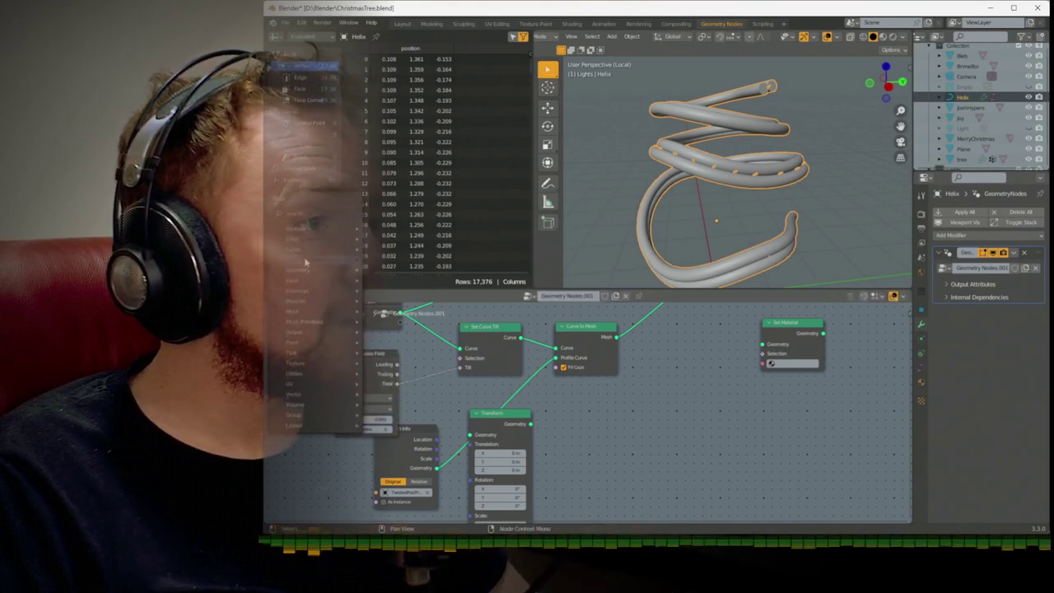
mouse_move(346, 249)
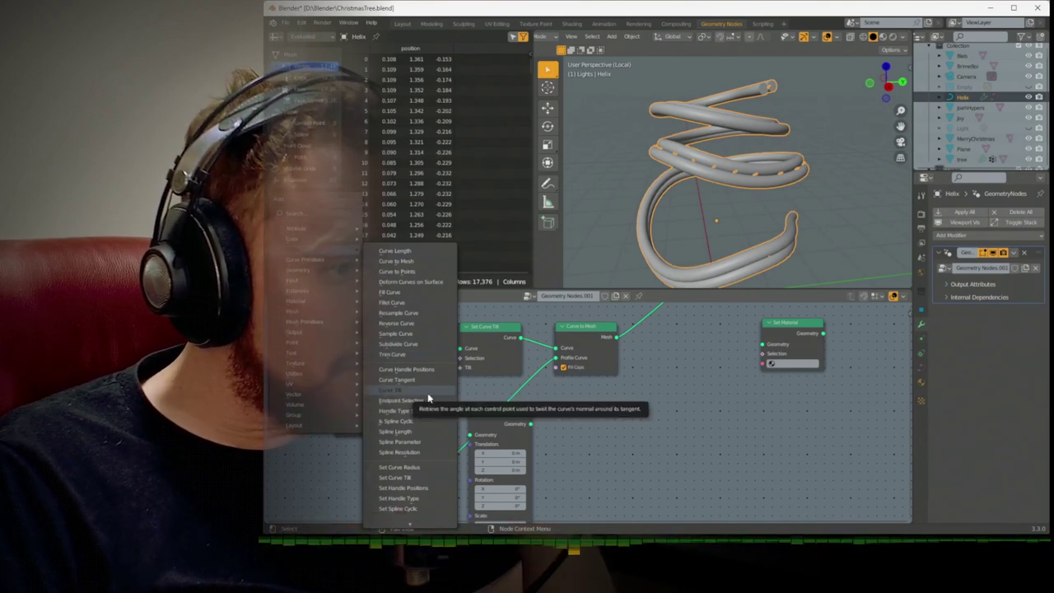
left_click(427, 392)
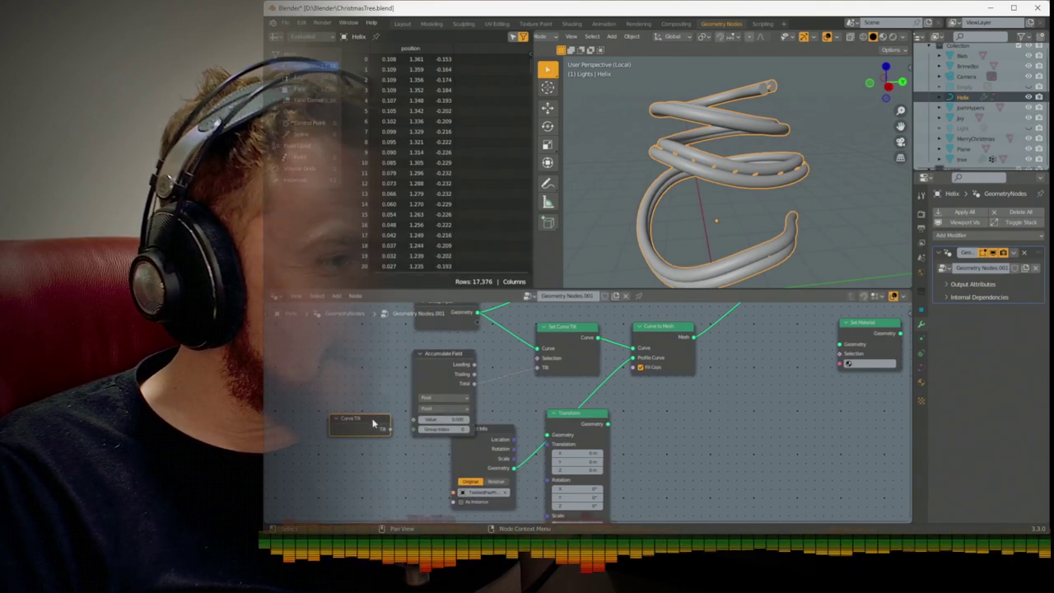
left_click_drag(409, 433, 412, 430)
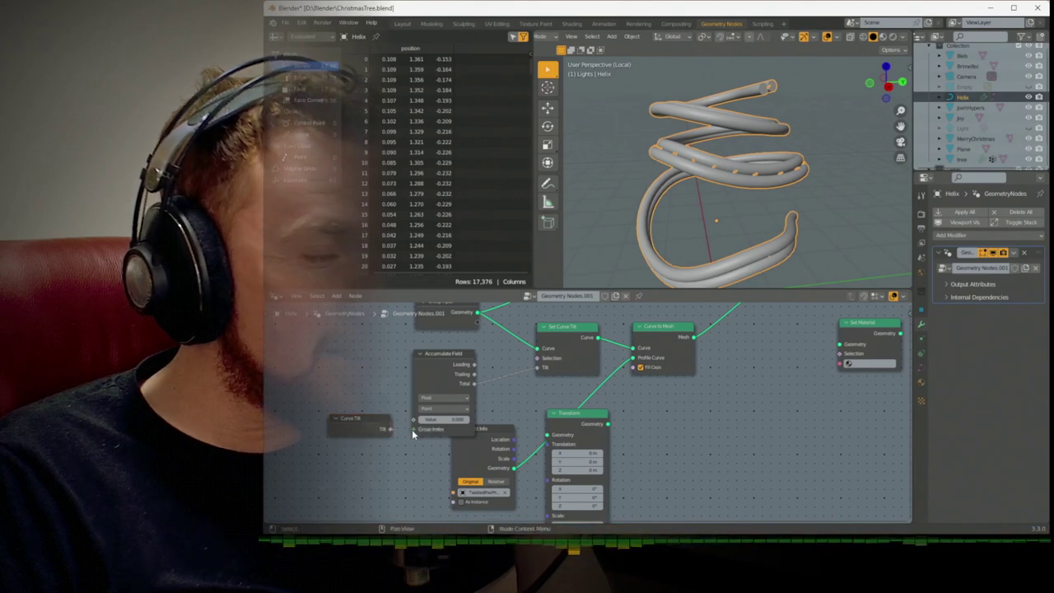
Set the Accumulate Field's Value to 1, and try another Value to compare the cable's tilt
left_click(450, 421)
type("1")
key("Return")
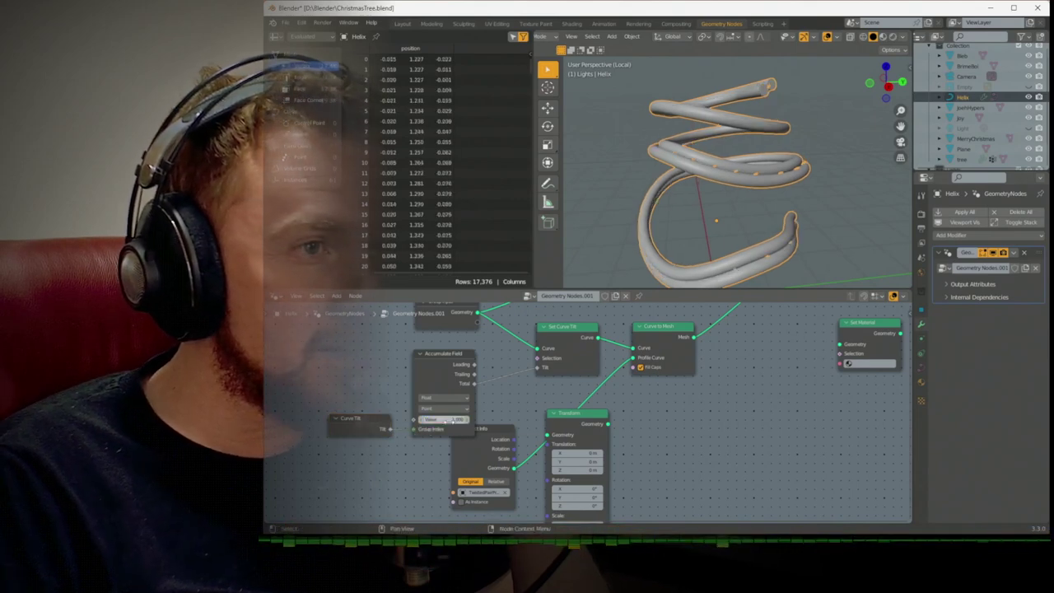
left_click(447, 420)
type("0")
key("Return")
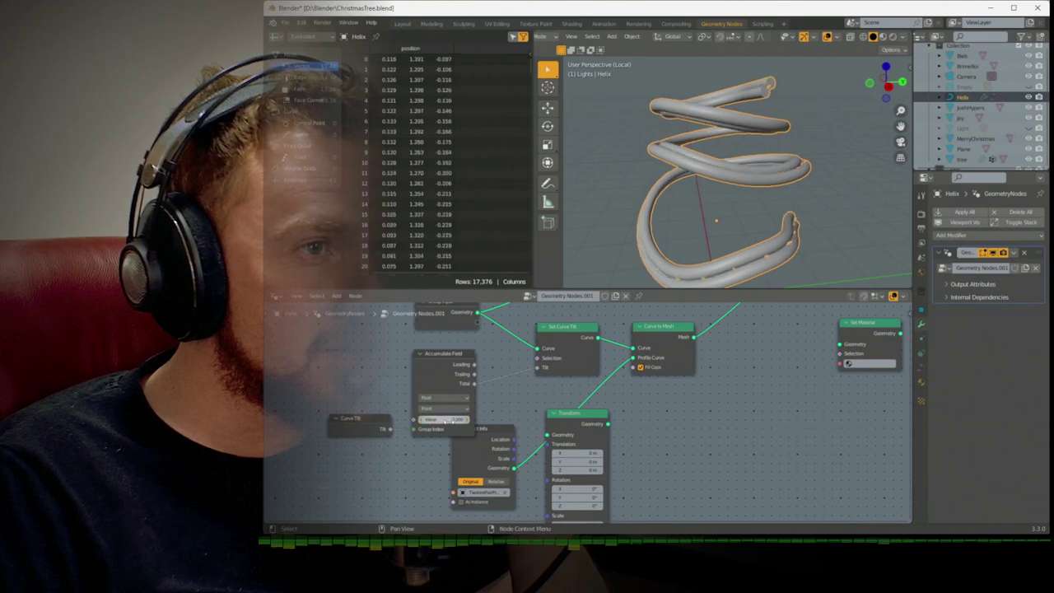
Set the Accumulate Field's Value to 10 and delete the Curve Tilt node
left_click_drag(449, 423, 445, 421)
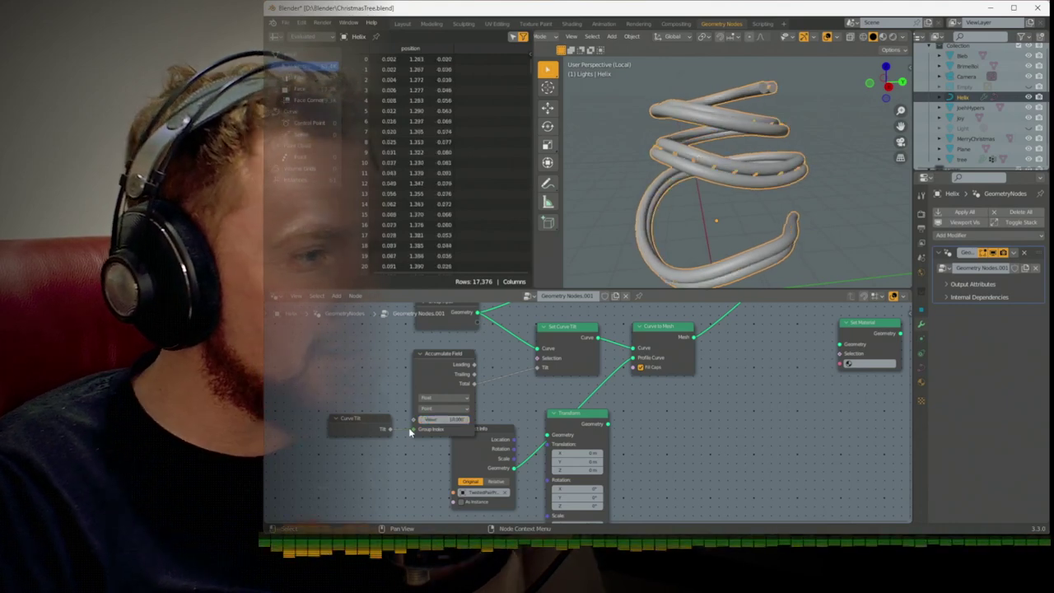
left_click(375, 423)
key("x")
Add an Index node beside Accumulate Field and link its output to Group Index
key("shift+a")
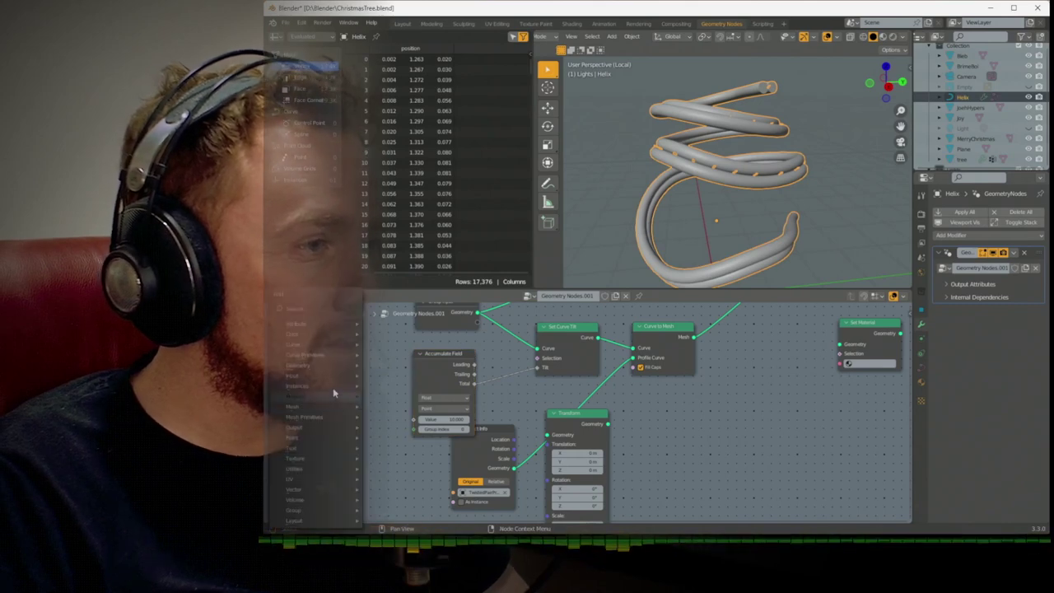
mouse_move(329, 377)
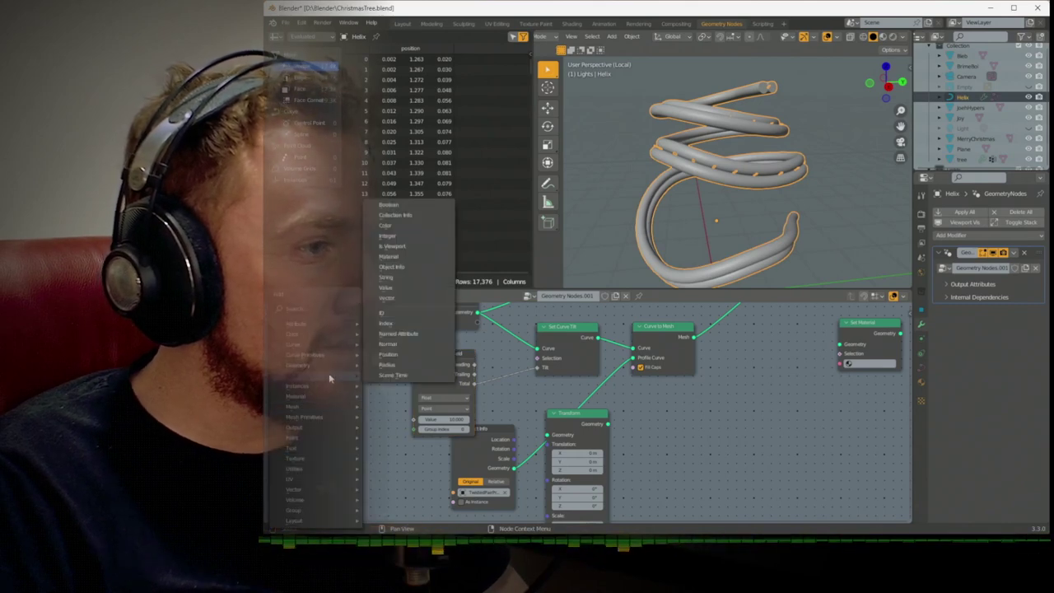
left_click(414, 328)
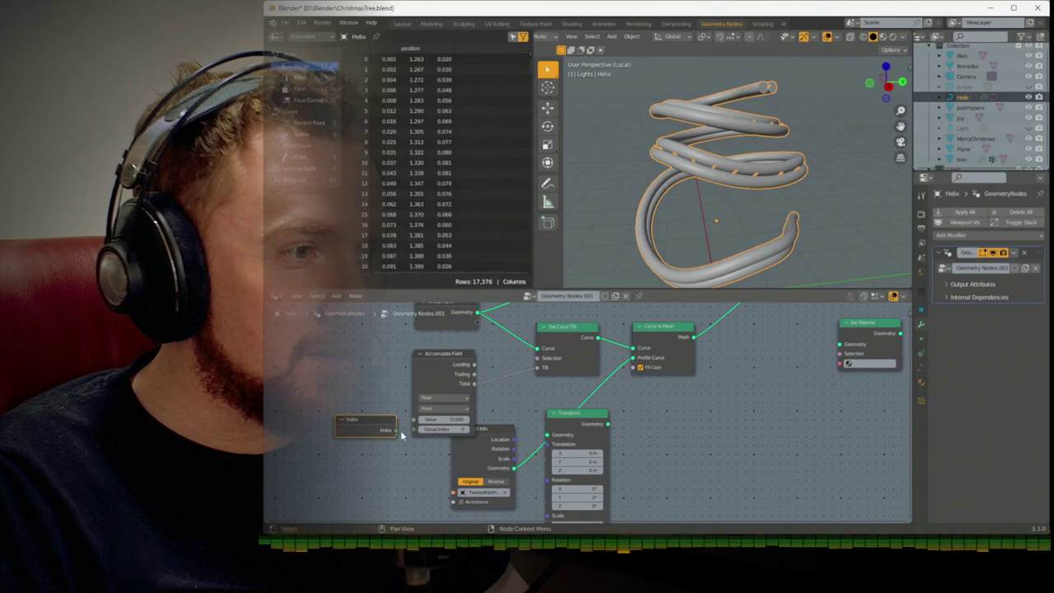
left_click(402, 436)
left_click_drag(396, 429, 412, 434)
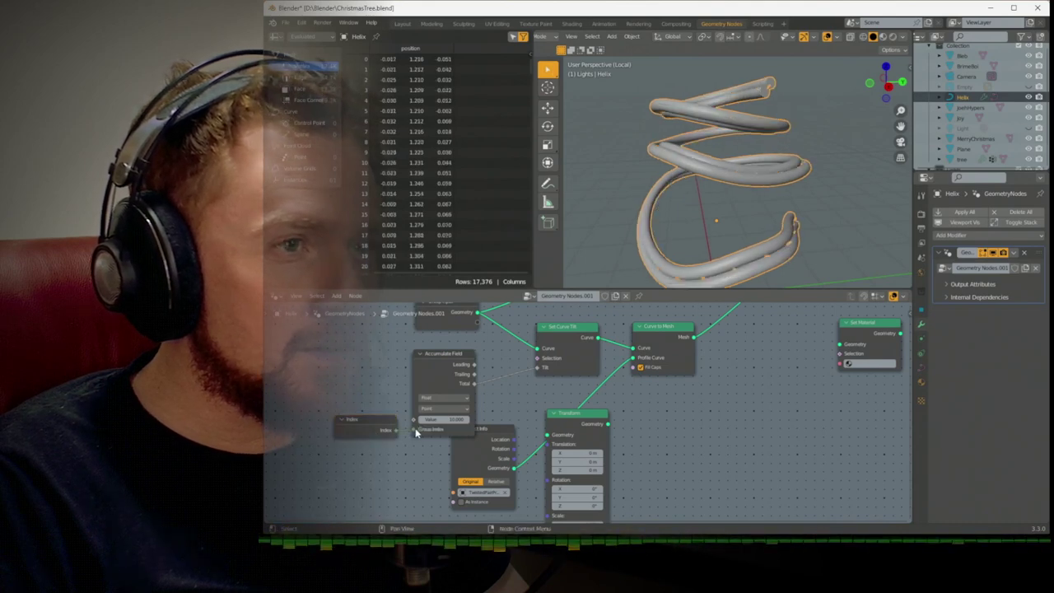
Try Accumulate Field Values of 10 and 100 with the Index node driving Group Index
left_click(437, 419)
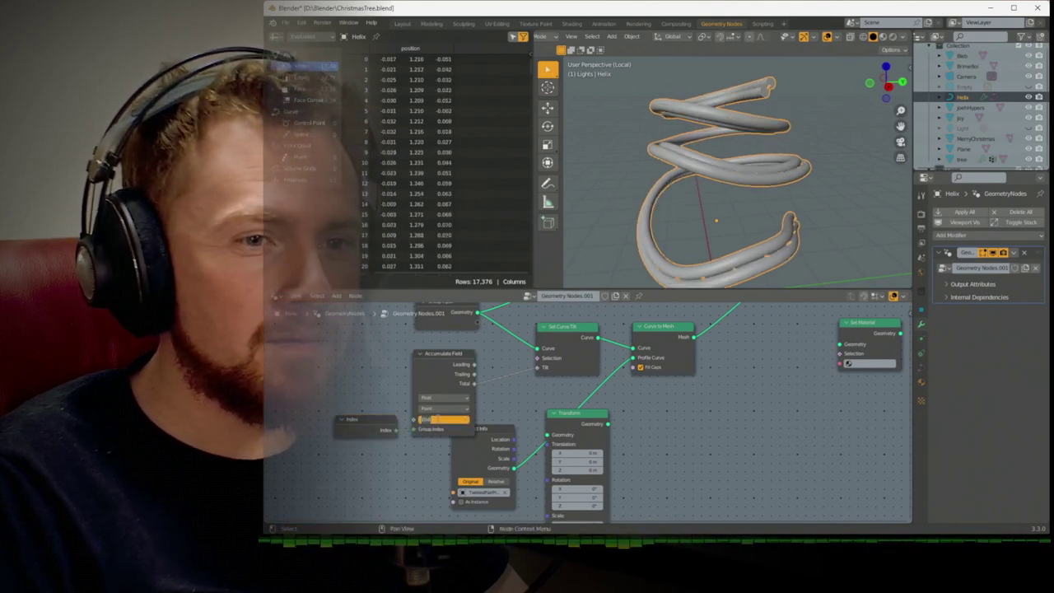
type("10")
key("Return")
left_click(436, 419)
type("100")
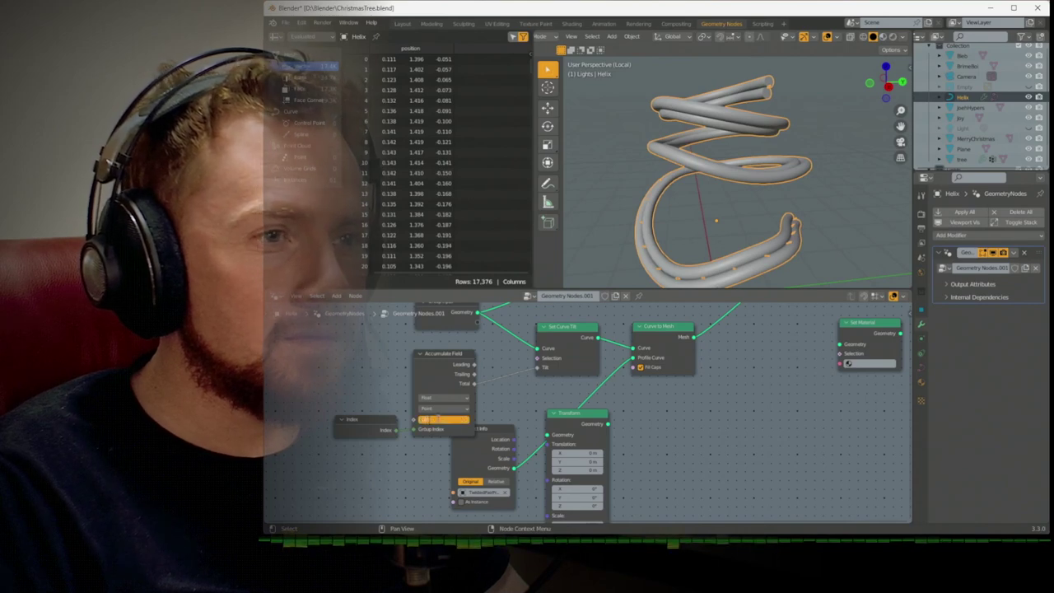
key("Return")
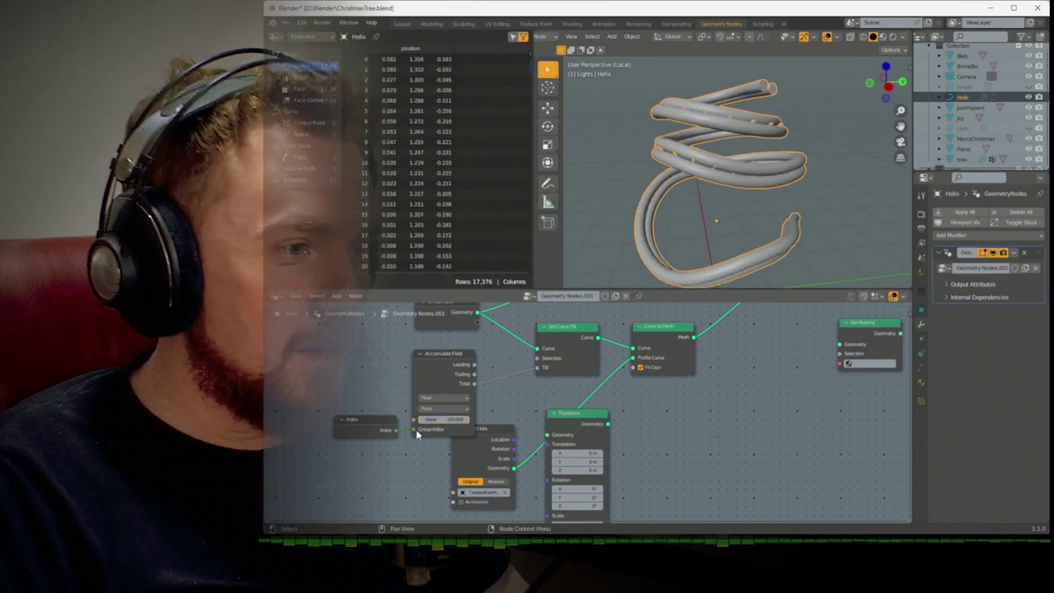
Swap the Index node for a Radius node and try linking it to the Accumulate Field's Value
key("shift+a")
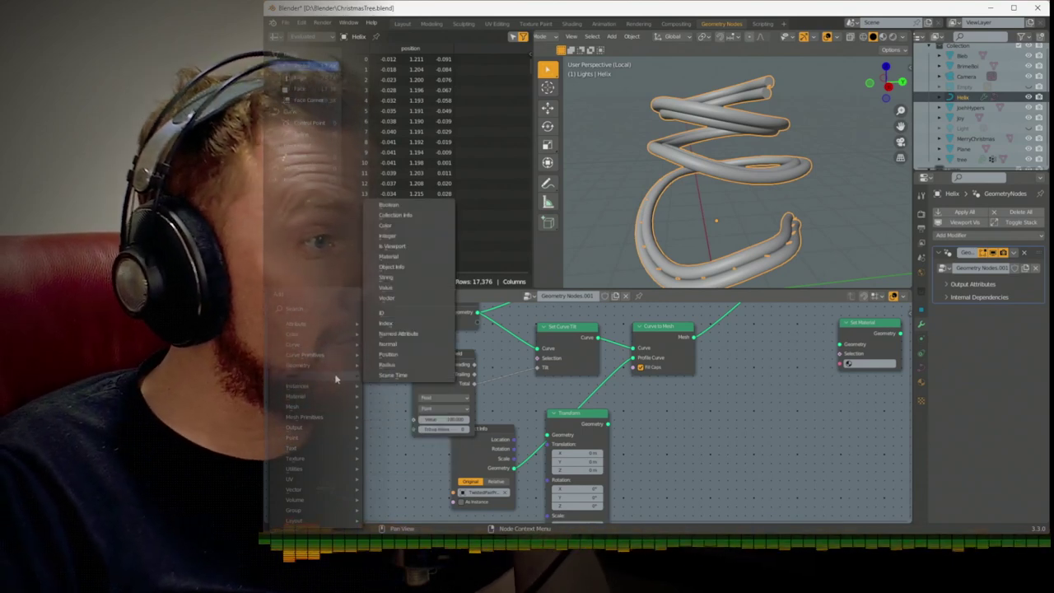
left_click(382, 370)
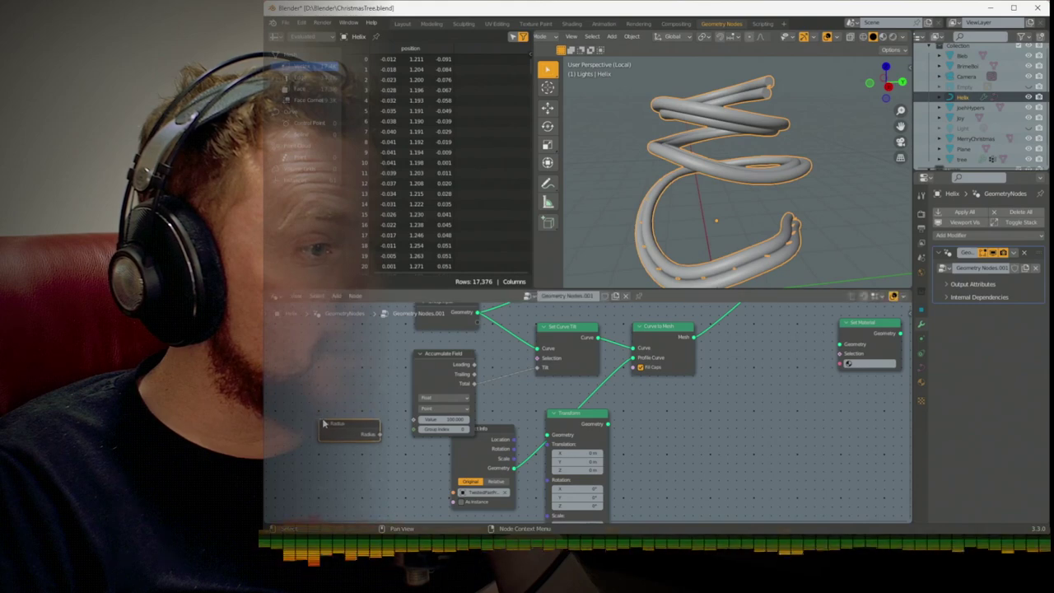
left_click_drag(380, 434, 410, 420)
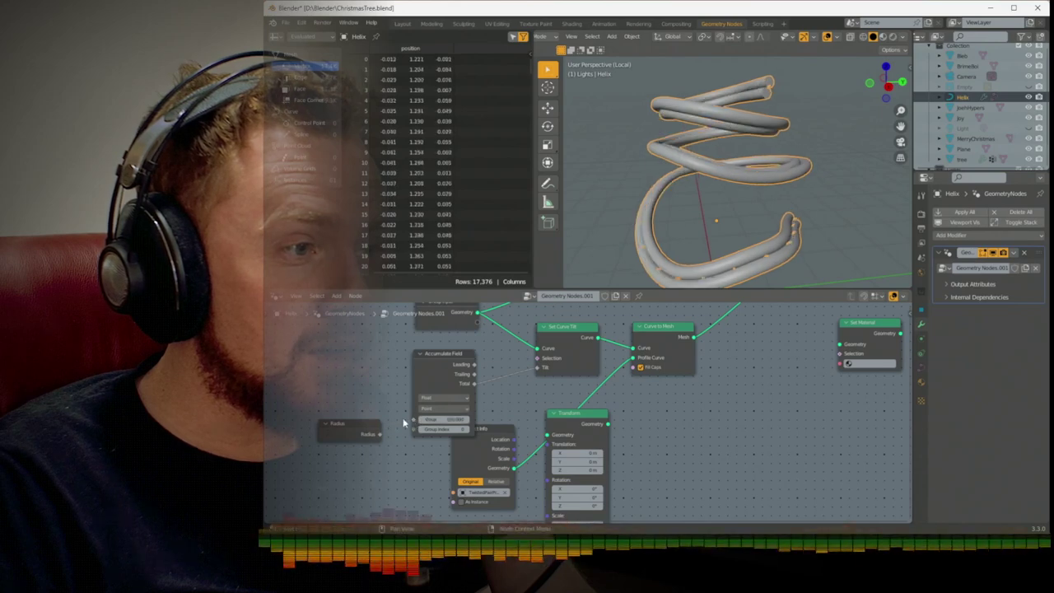
Switch the Accumulate Field's domain to Spline and set its Value to 1, keeping its Total linked to Tilt
left_click(424, 409)
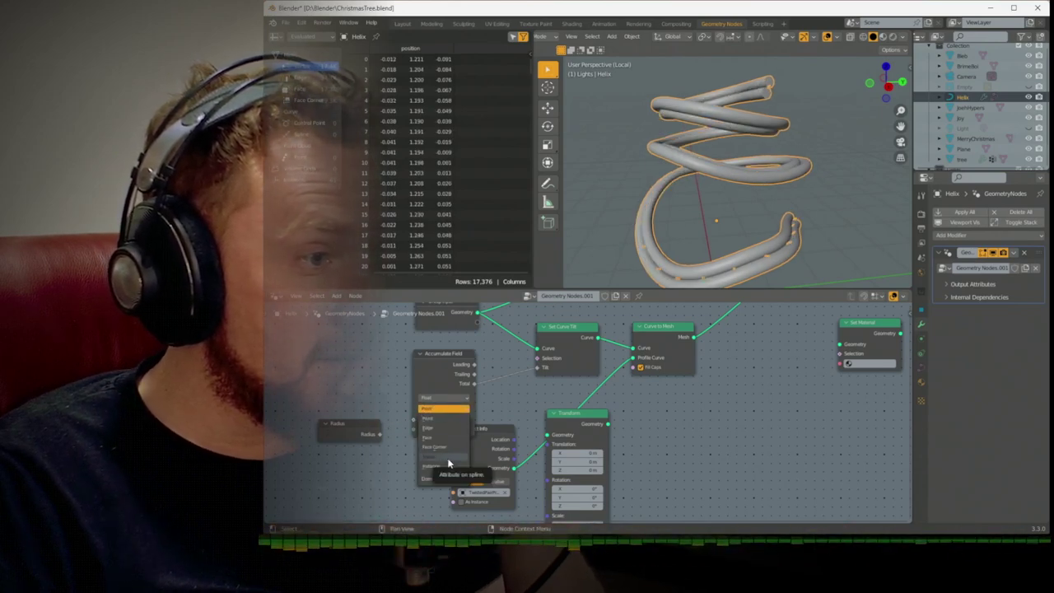
left_click(448, 463)
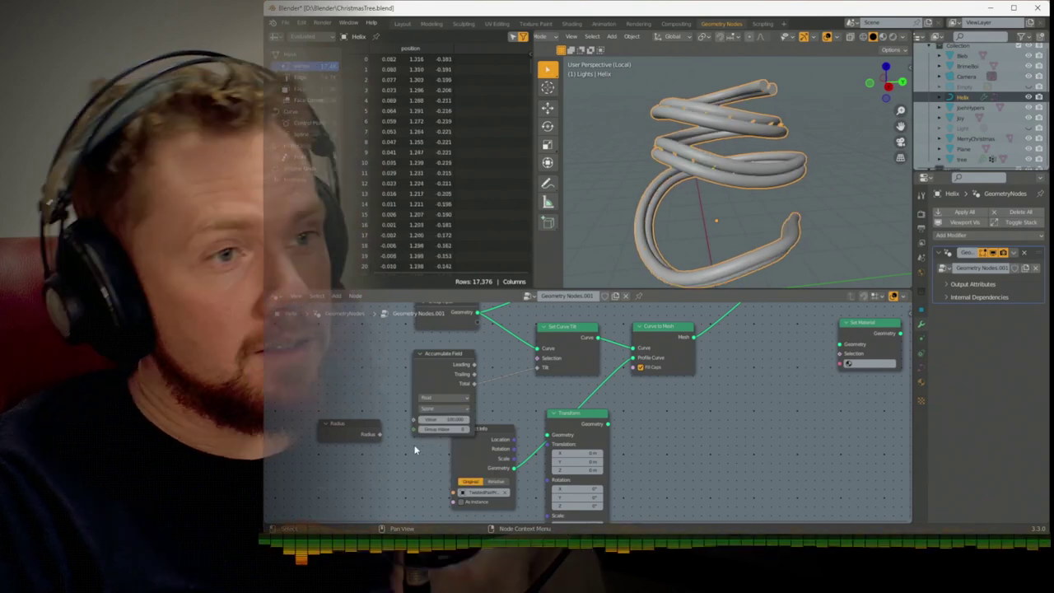
mouse_move(535, 367)
left_mouse_down()
mouse_move(509, 380)
mouse_move(536, 368)
left_mouse_up()
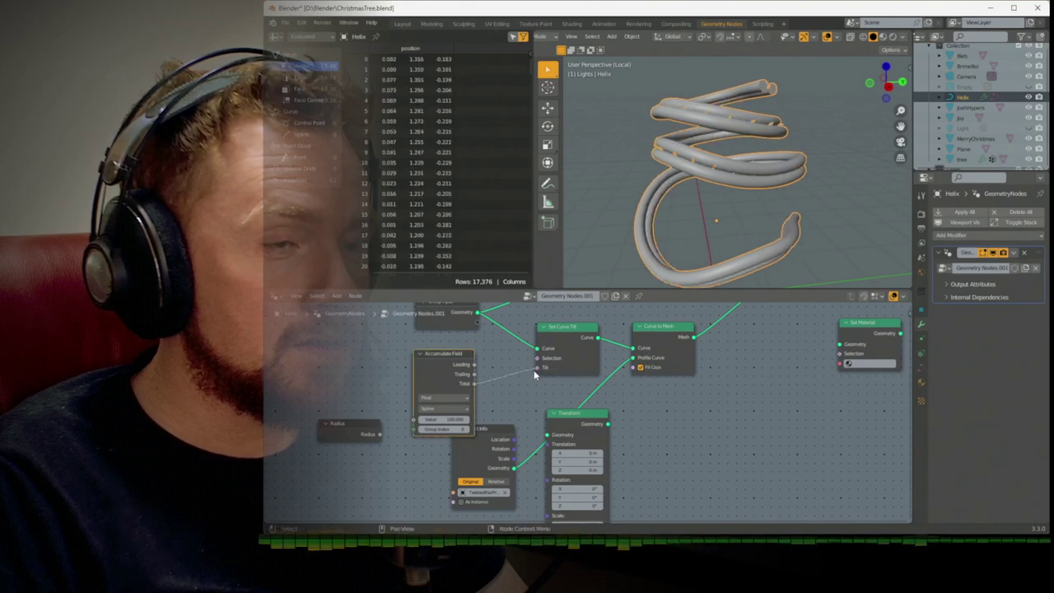
left_click(445, 419)
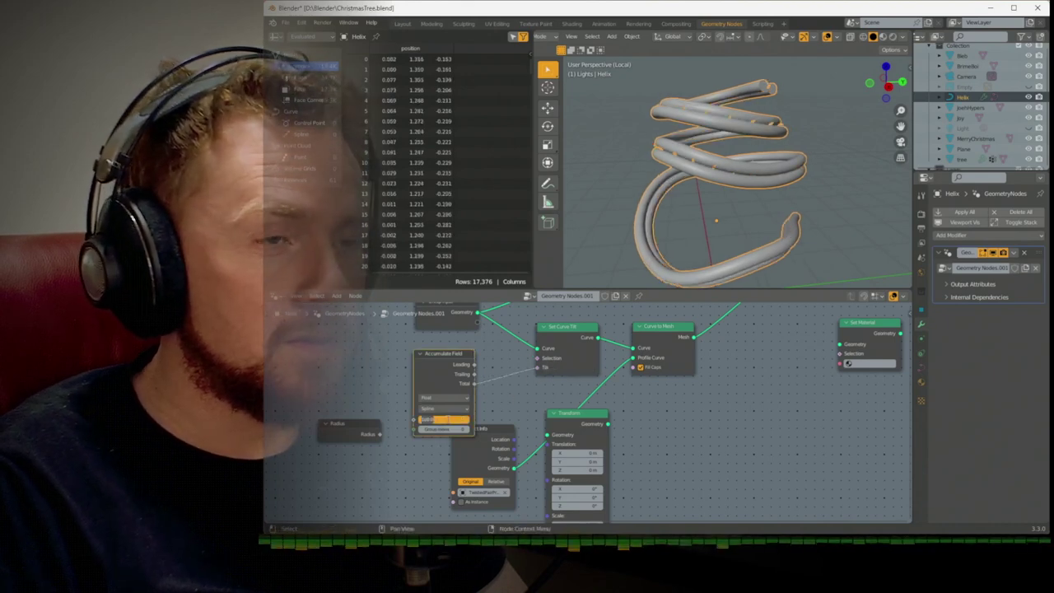
type("1")
key("Return")
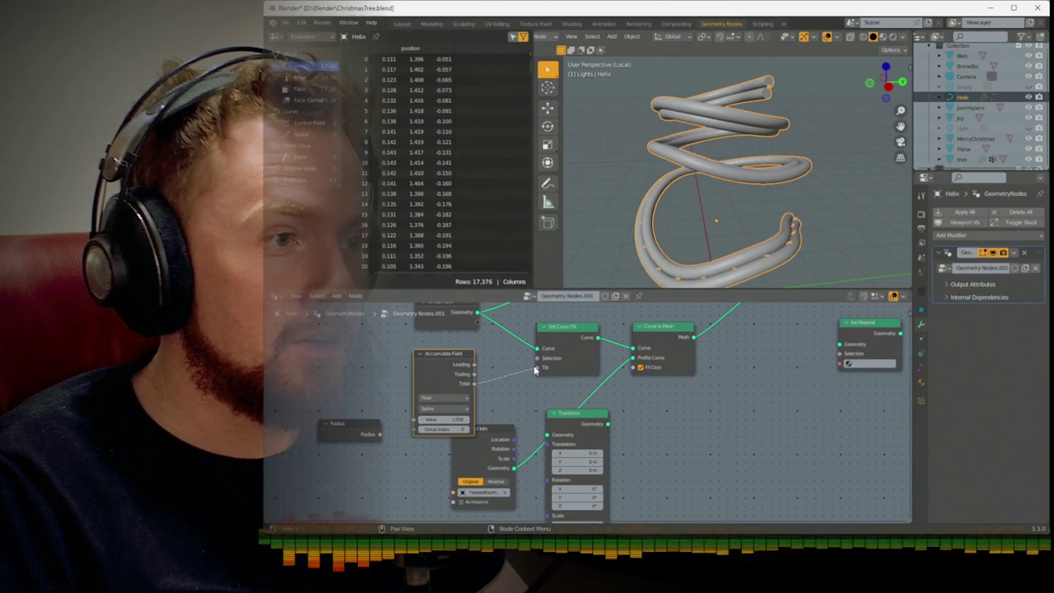
mouse_move(534, 368)
left_mouse_down()
mouse_move(495, 386)
mouse_move(537, 367)
left_mouse_up()
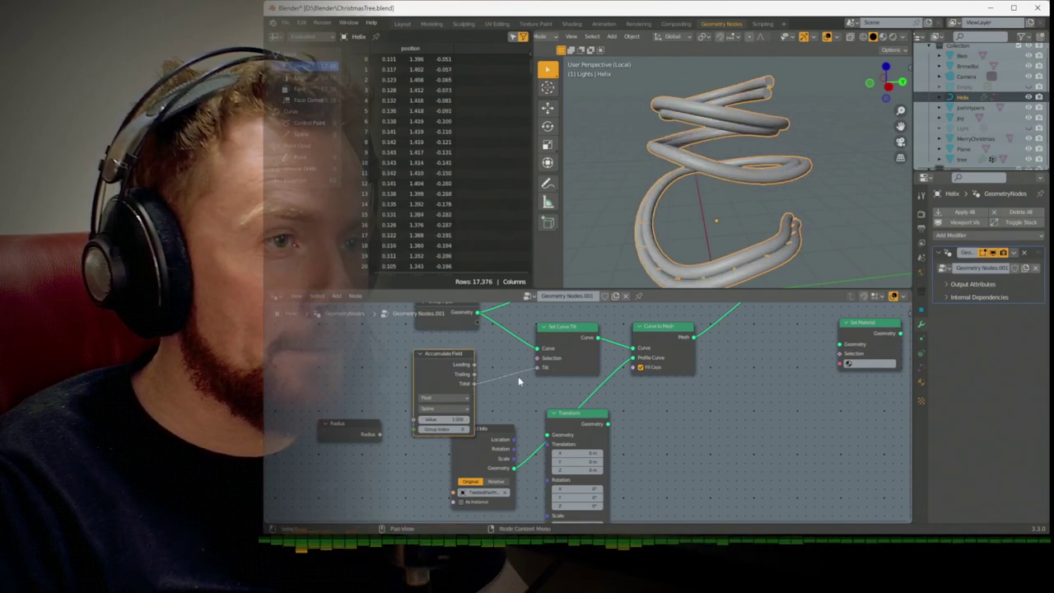
Replace the Radius node with a new Radius node and try linking it to the Accumulate Field's Group Index
left_click(348, 424)
left_click_drag(347, 424, 342, 420)
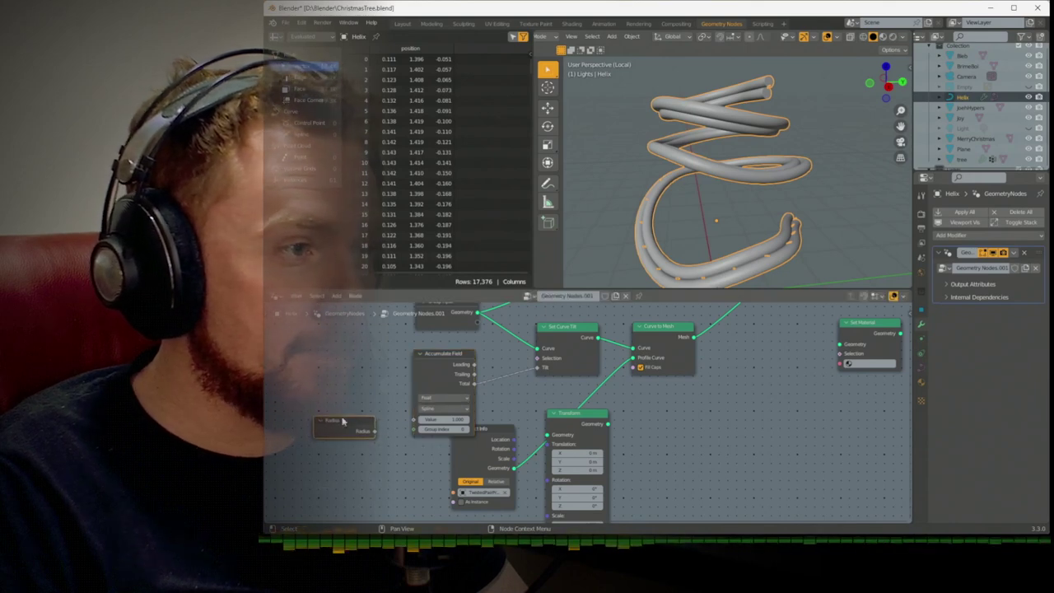
key("x")
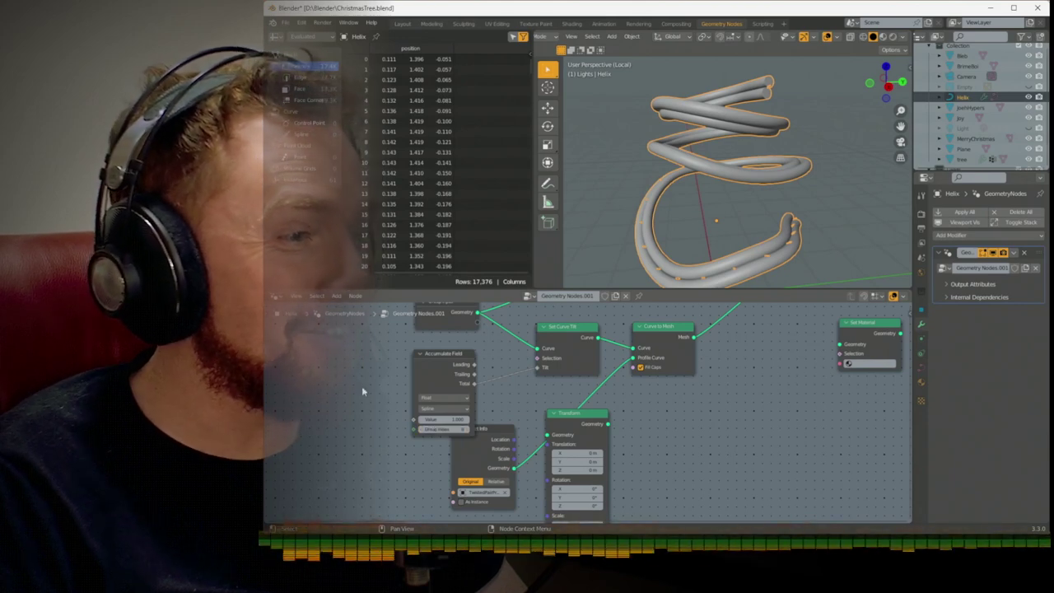
key("shift+a")
mouse_move(361, 376)
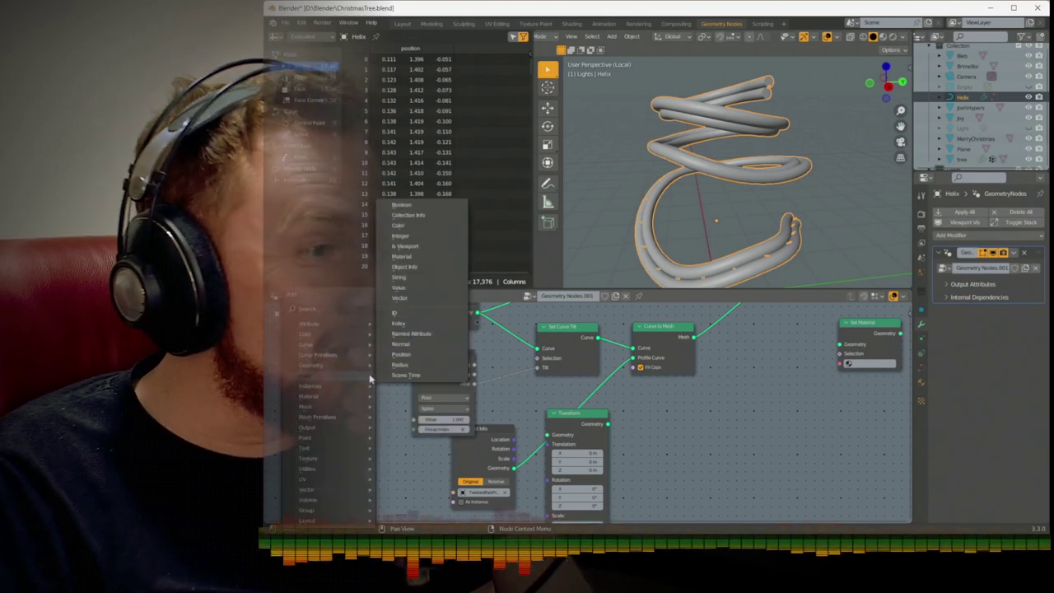
left_click(422, 360)
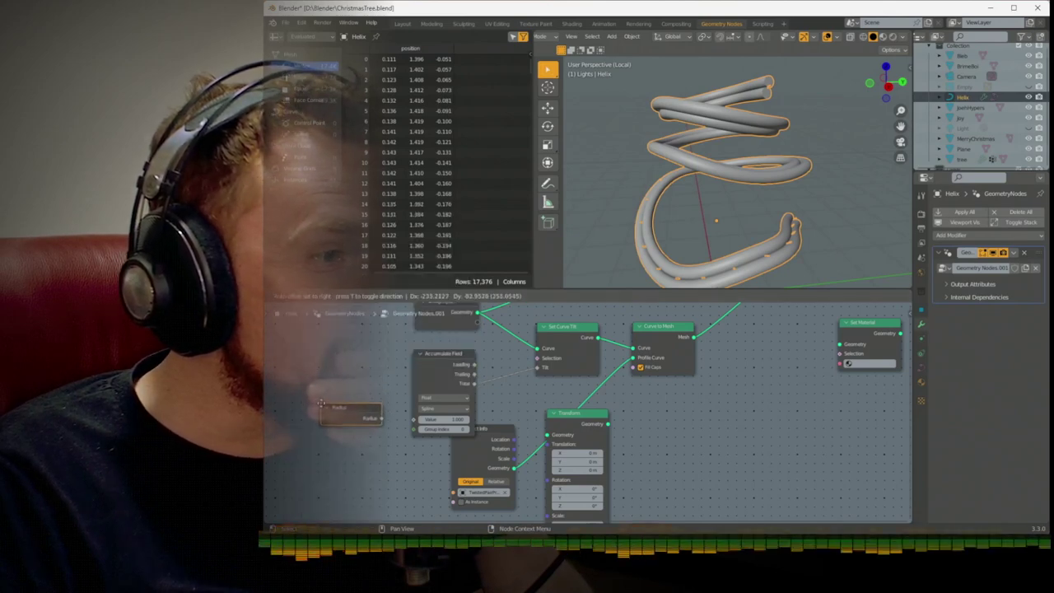
left_click(383, 417)
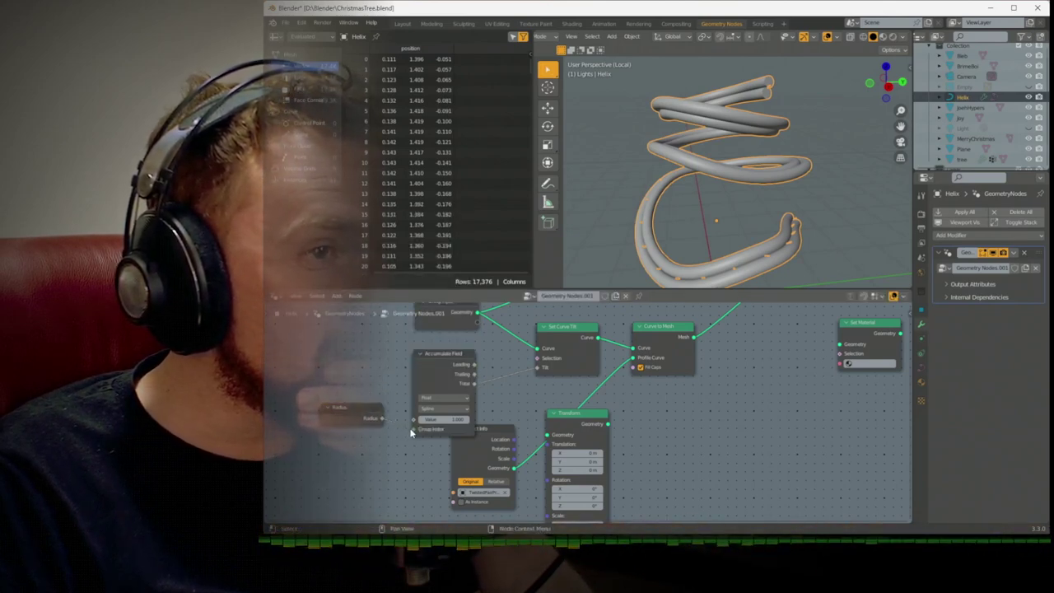
left_click_drag(411, 430, 381, 424)
Delete the Radius node and add a Curve to Points node in its place beside Accumulate Field
left_click(351, 410)
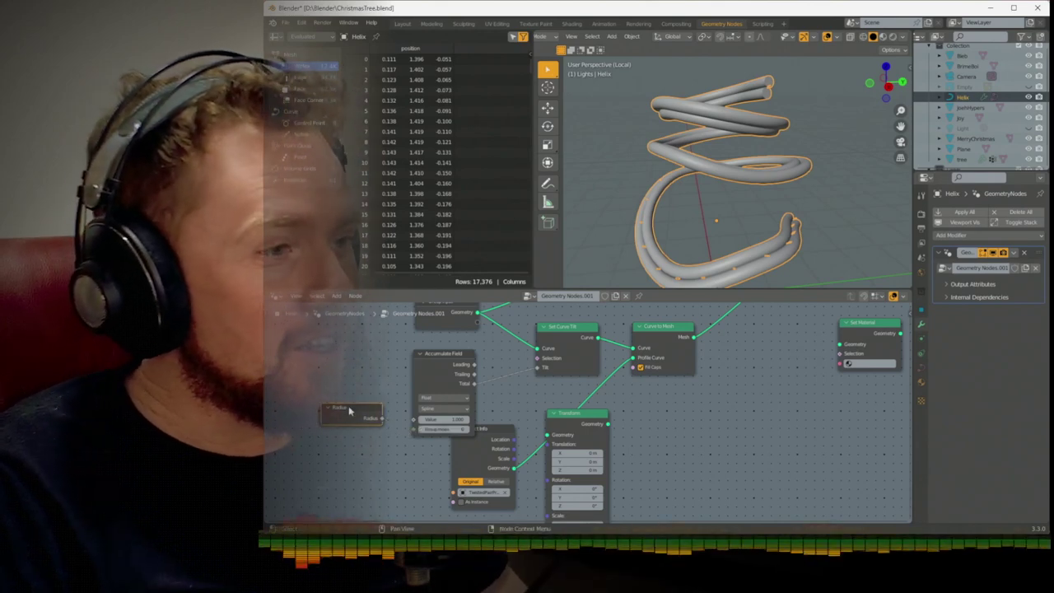
key("x")
key("shift+a")
mouse_move(354, 374)
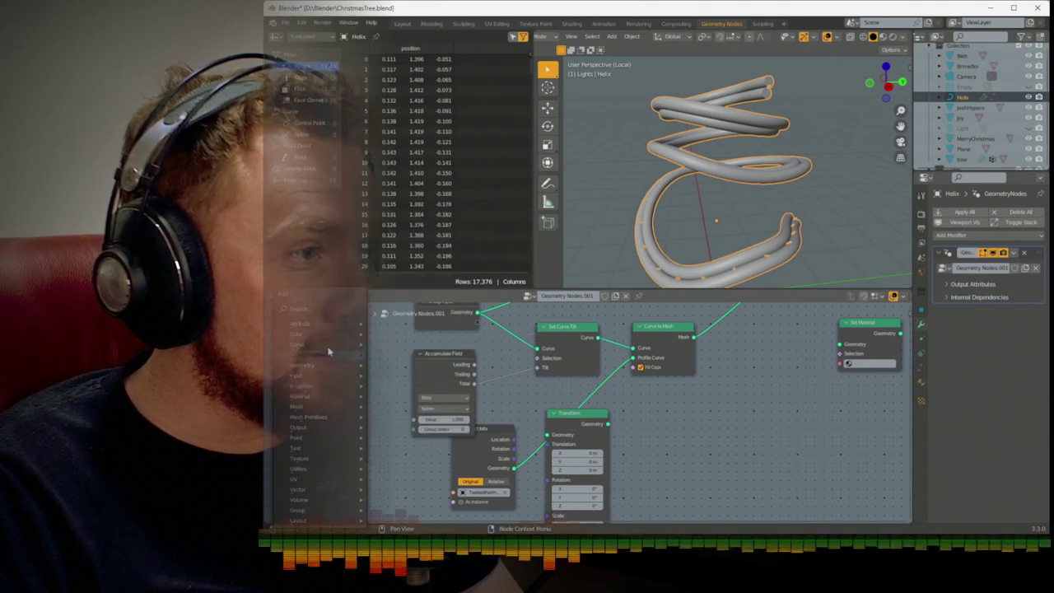
mouse_move(328, 346)
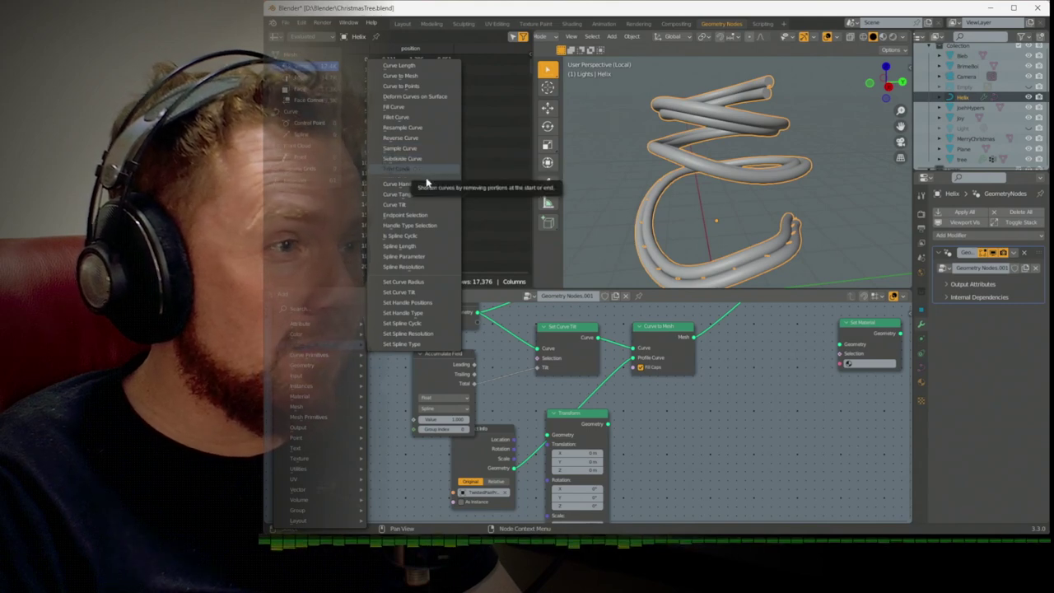
left_click(421, 86)
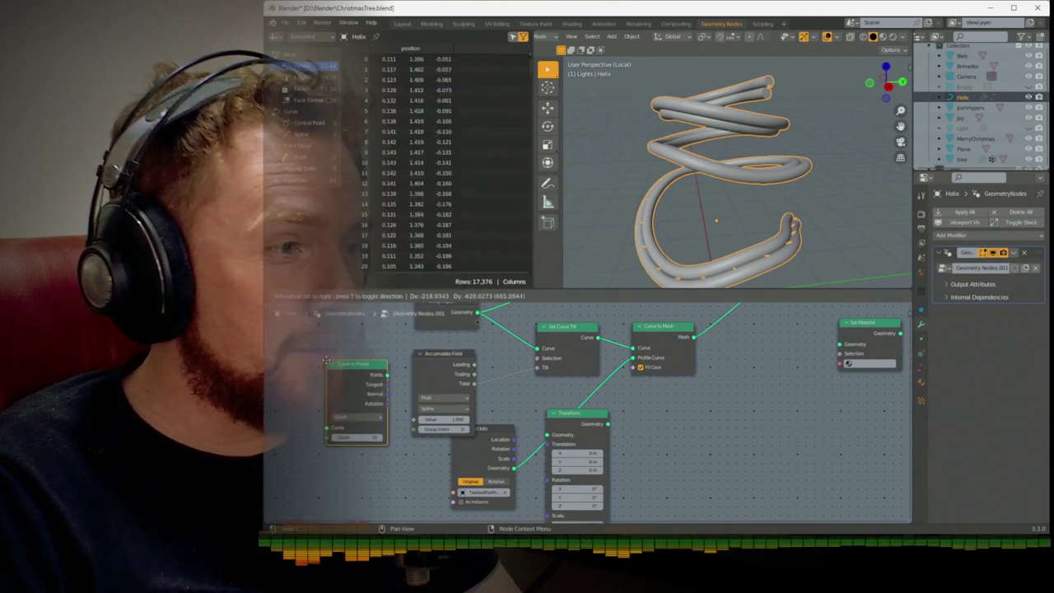
left_click(326, 360)
Link Group Input's Geometry to the Curve to Points node's Curve input, keeping its mode on Count
middle_click_drag(369, 354, 376, 395)
scroll(377, 396, "down", 1)
left_click_drag(450, 352, 336, 466)
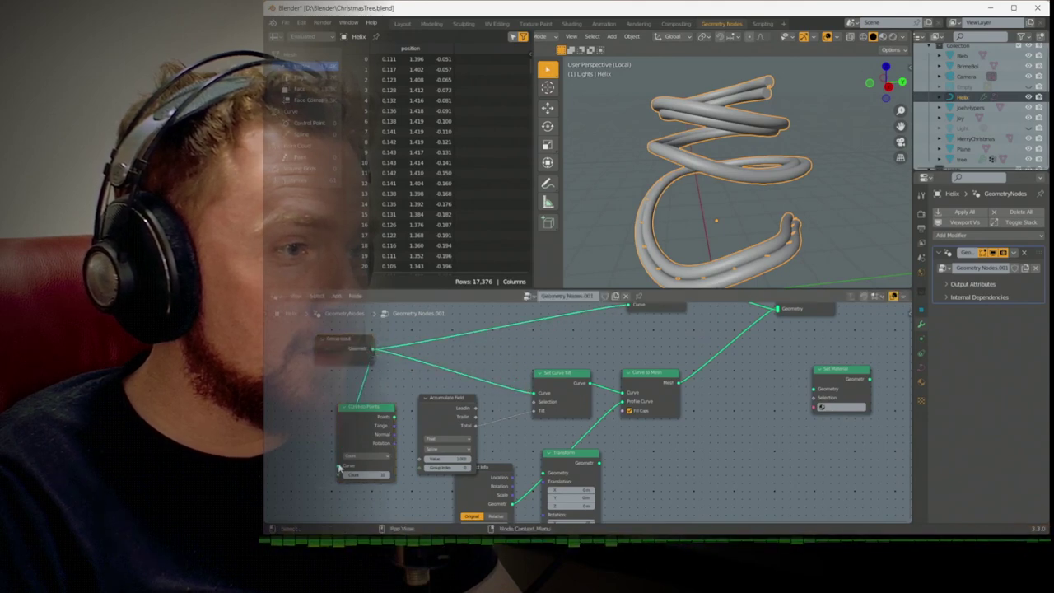
mouse_move(359, 415)
left_mouse_down()
mouse_move(360, 425)
mouse_move(358, 414)
mouse_move(350, 422)
left_mouse_up()
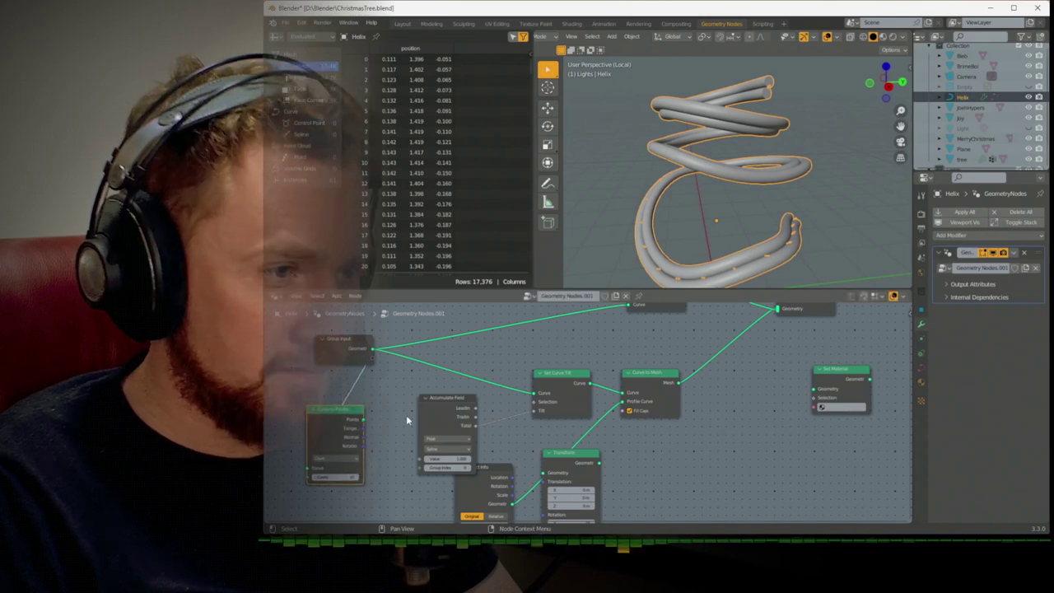
left_click(351, 459)
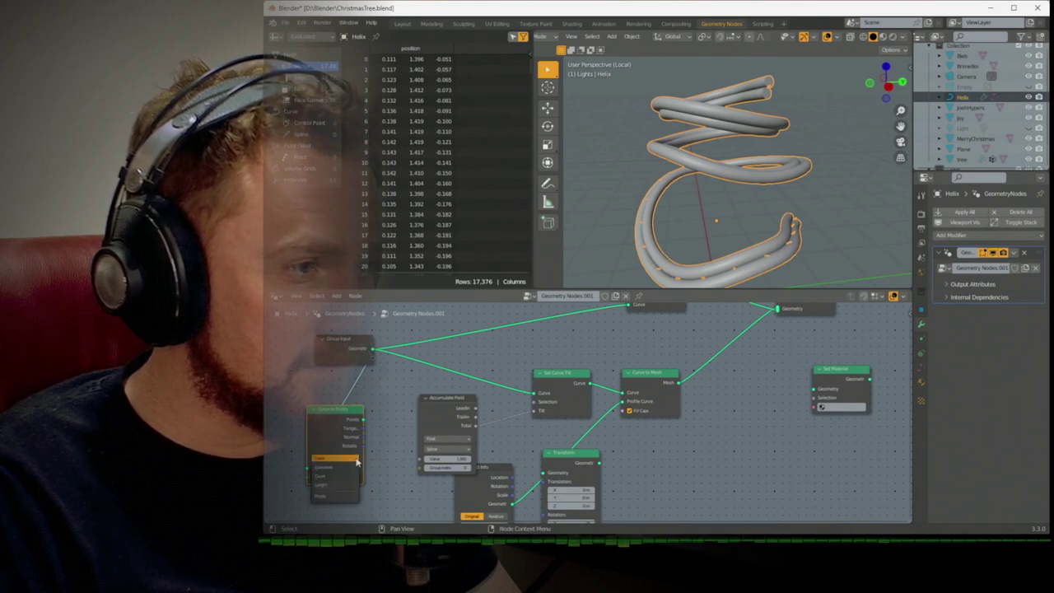
left_click(356, 459)
Delete the Subdivide Curve node inside the GenerateLightsOnCurve group, and check the parent tree before returning to the group
middle_click_drag(556, 334, 533, 417)
key("Tab")
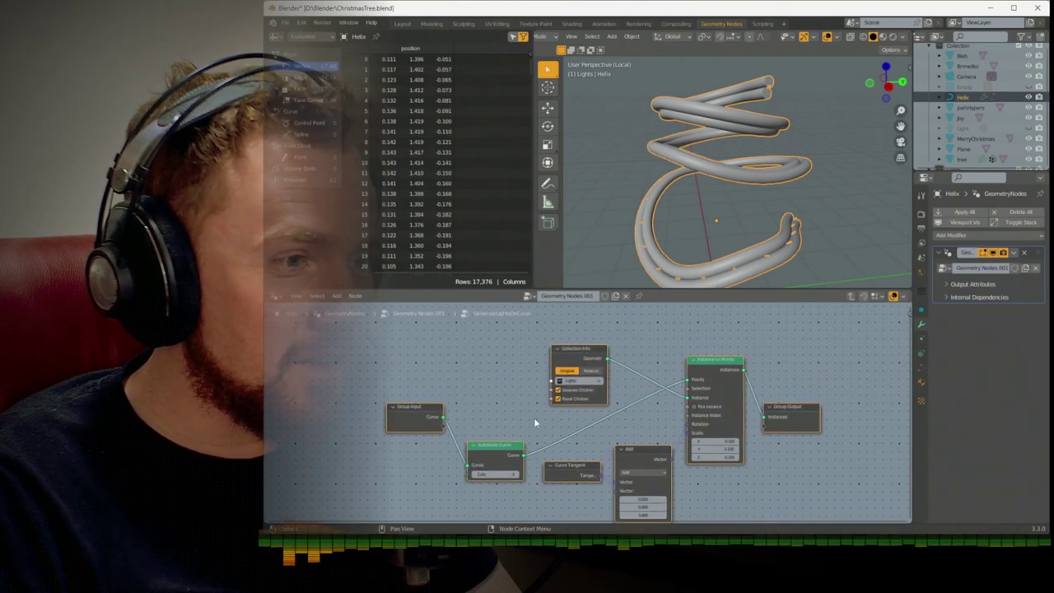
left_click(484, 450)
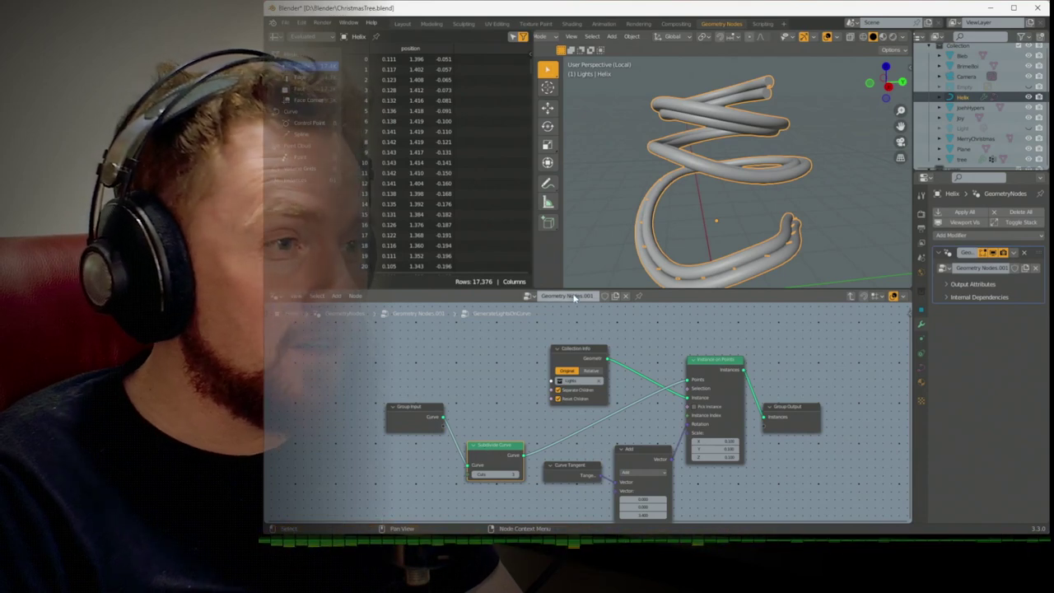
left_click(529, 296)
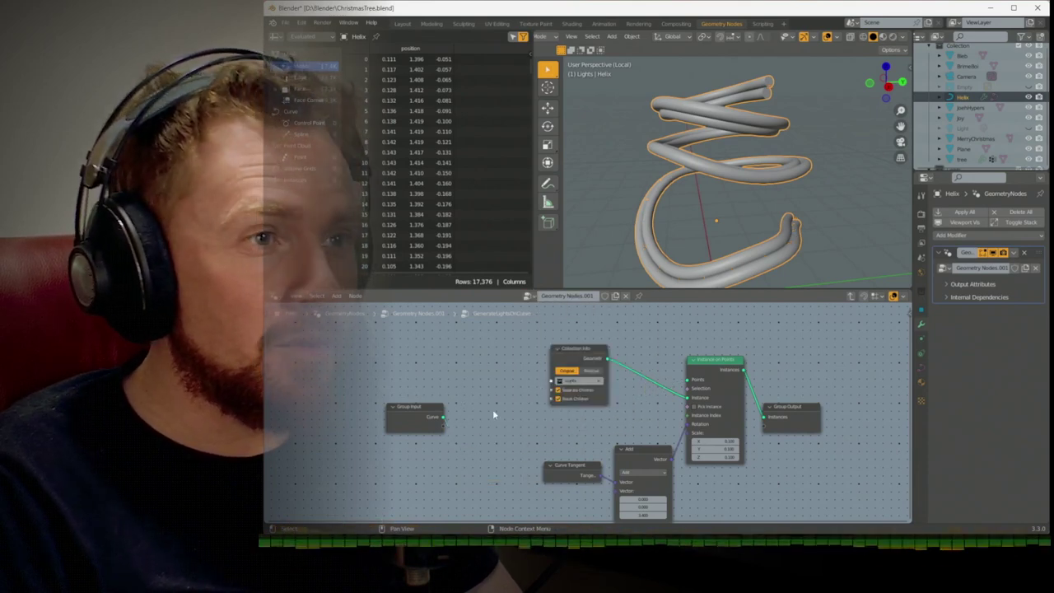
key("Tab")
middle_click_drag(433, 473, 468, 440)
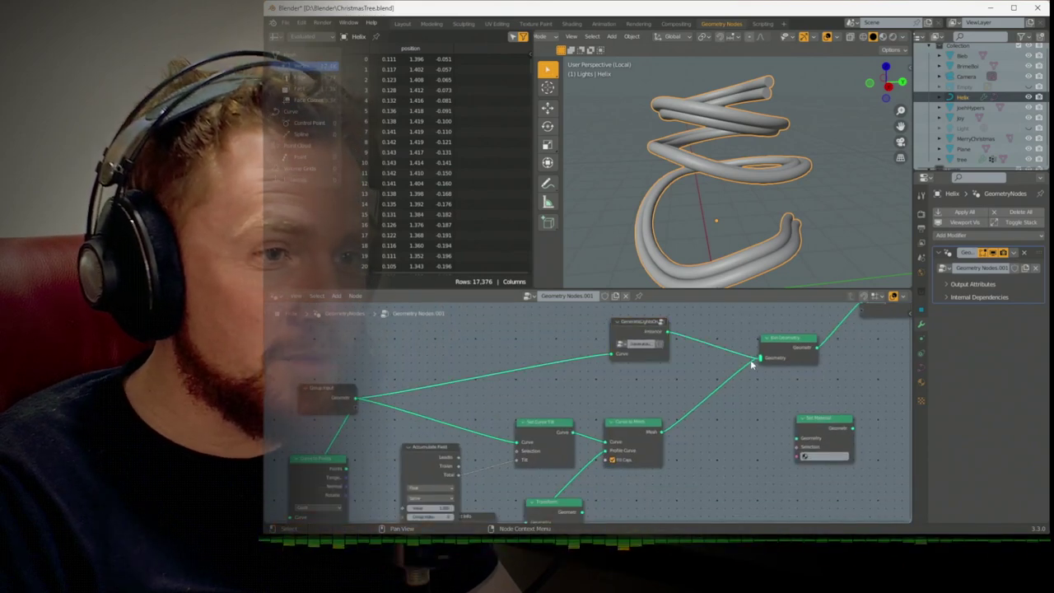
key("Tab")
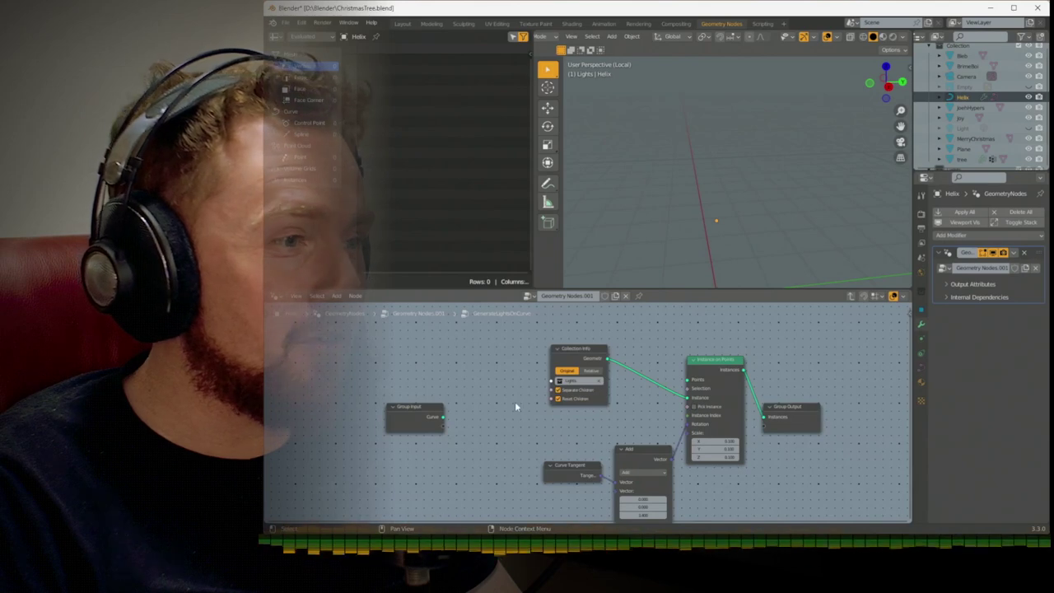
Feed Group Input's Curve into a new Curve to Points node in Length mode and link its Points output to Instance on Points
left_click_drag(443, 418, 463, 425)
type("poi")
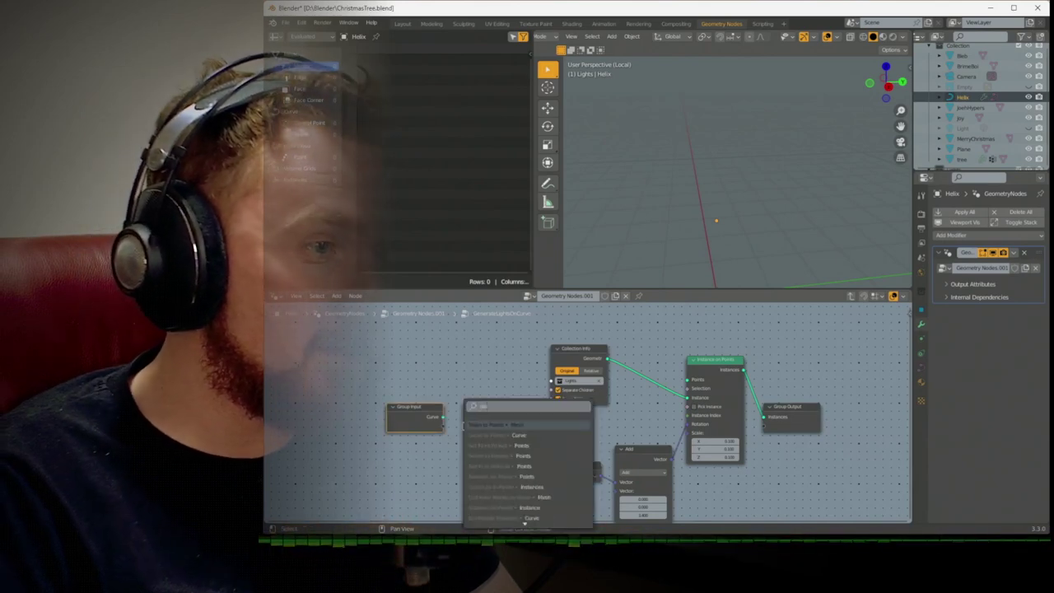
left_click(464, 435)
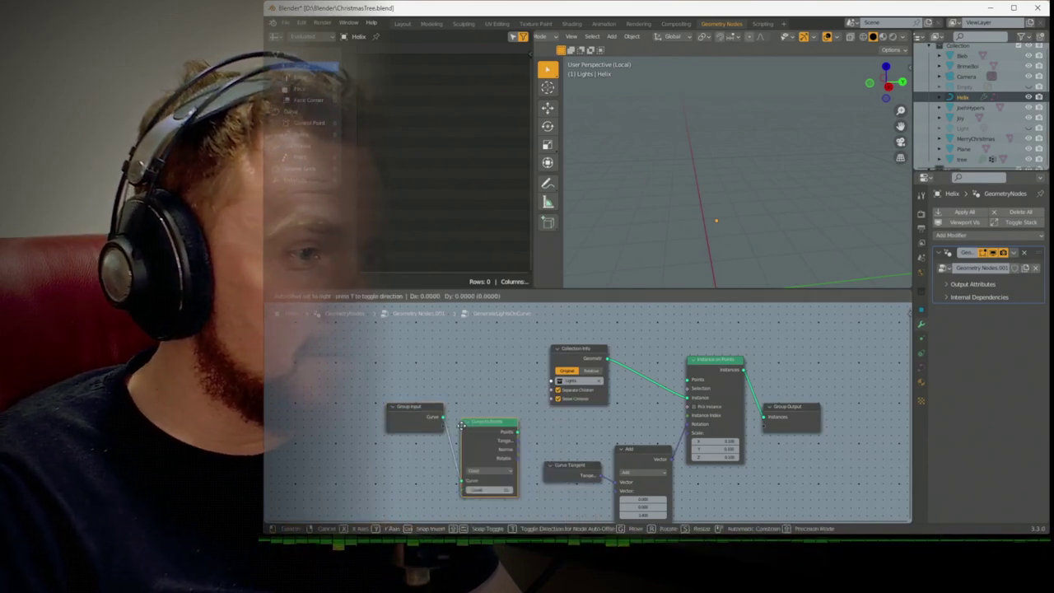
left_click(461, 437)
left_click(481, 473)
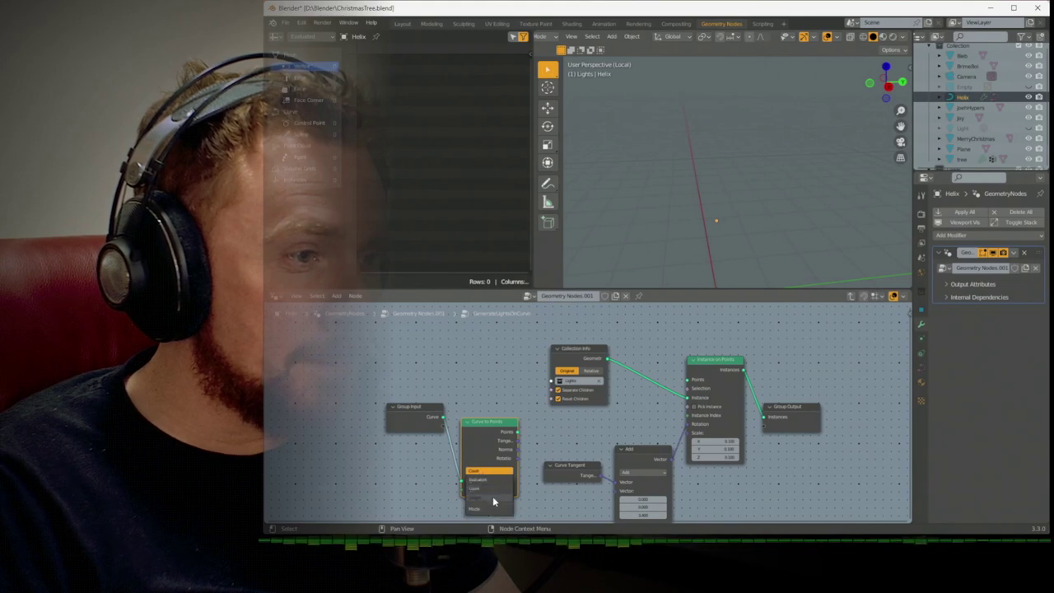
left_click_drag(515, 432, 598, 422)
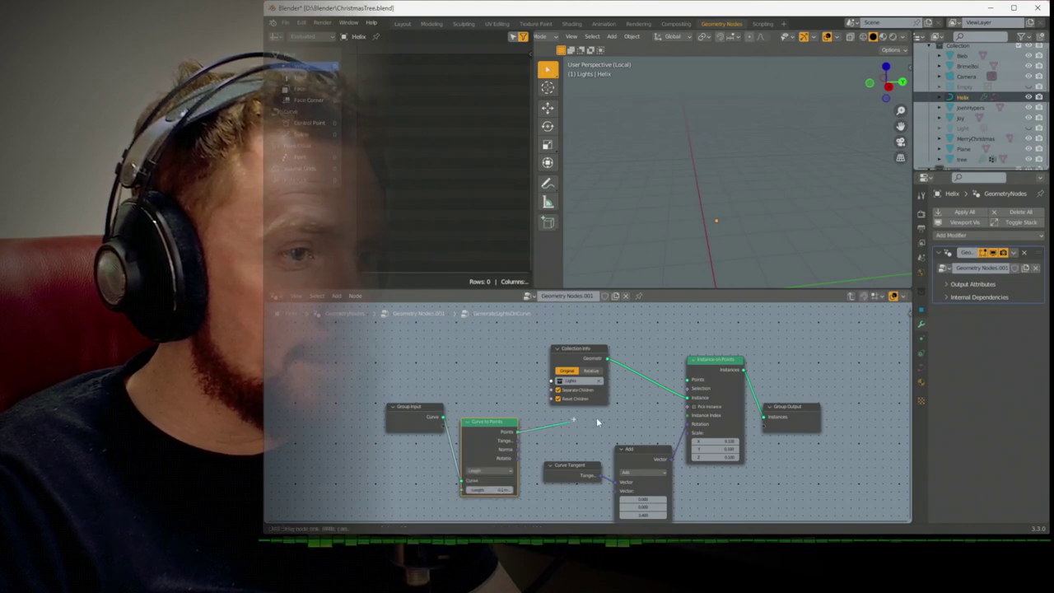
left_click_drag(683, 380, 685, 381)
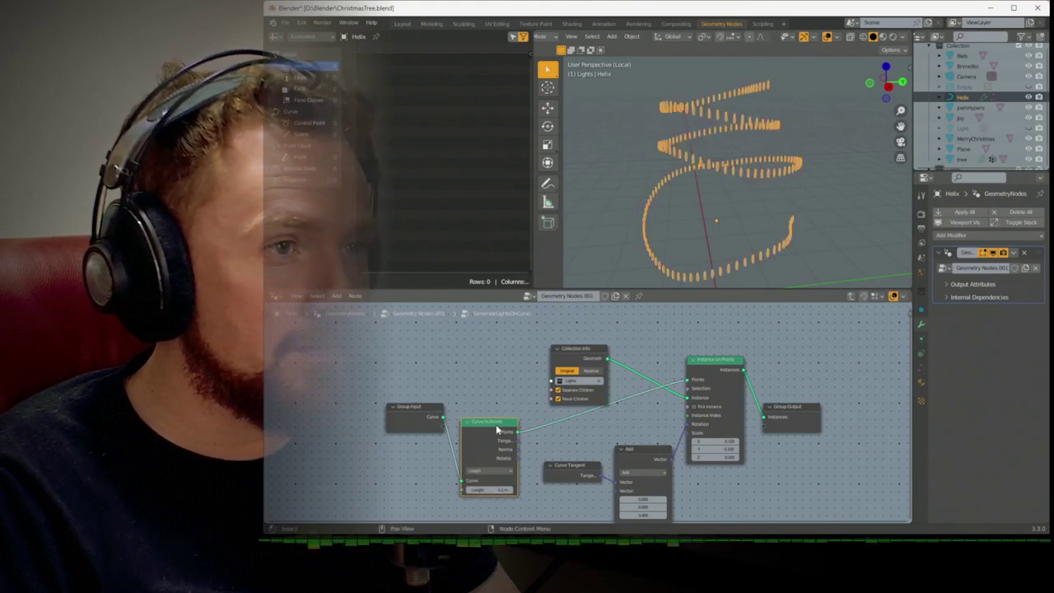
Move the Collection Info node clear of the points link and set the Curve to Points length to 0.2 m
left_click_drag(563, 357, 546, 348)
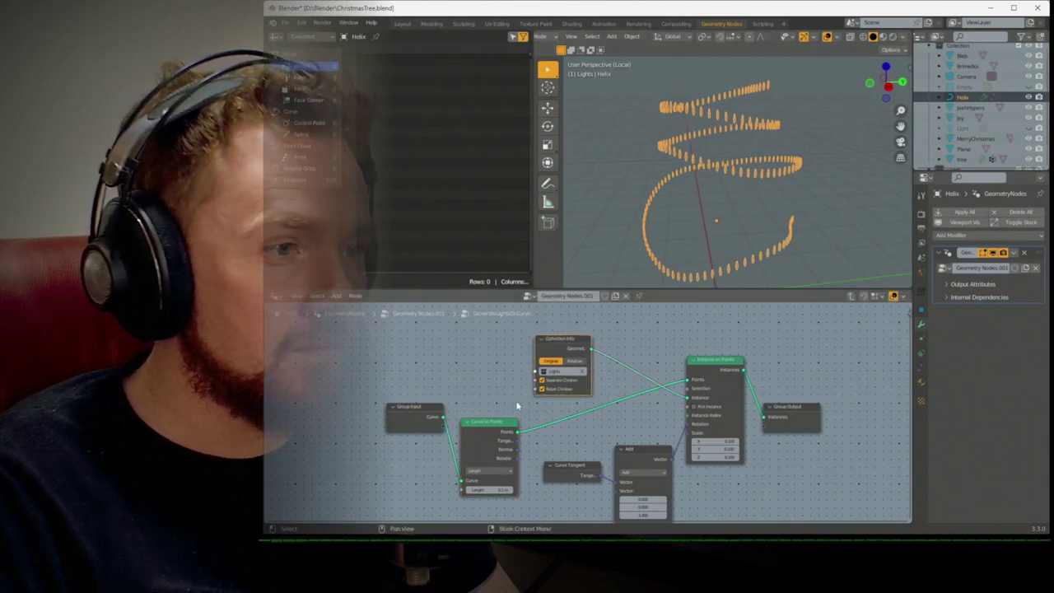
left_click(488, 490)
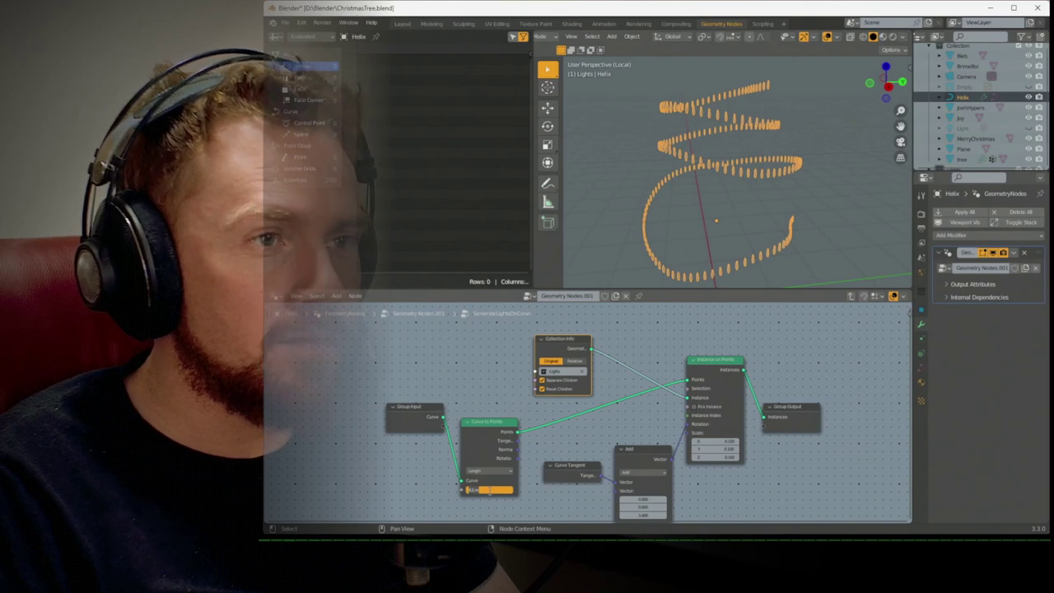
type("0.2")
key("Return")
left_click_drag(491, 490, 492, 490)
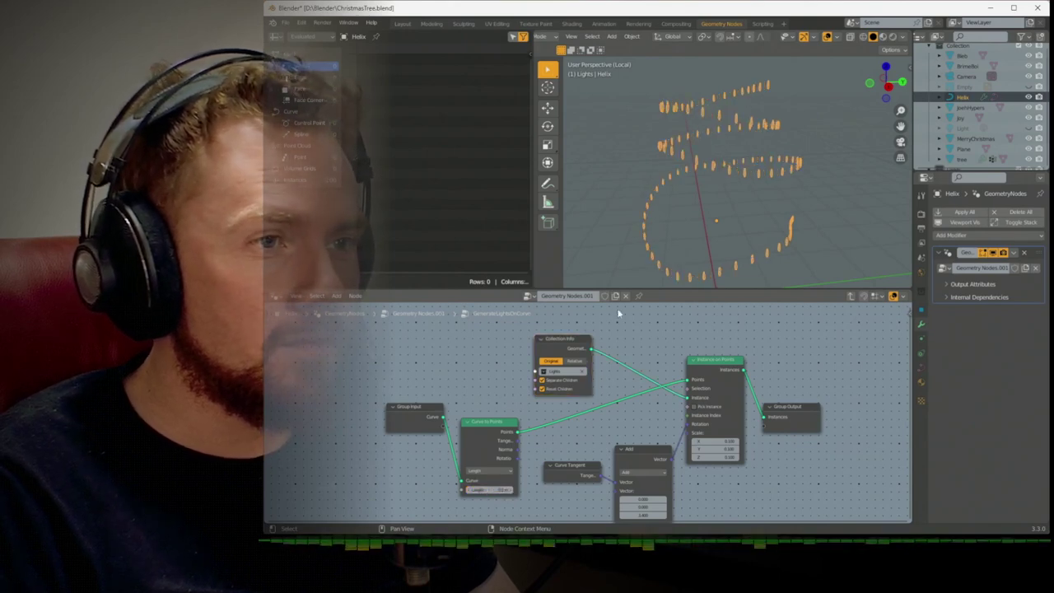
middle_click_drag(737, 202, 713, 235)
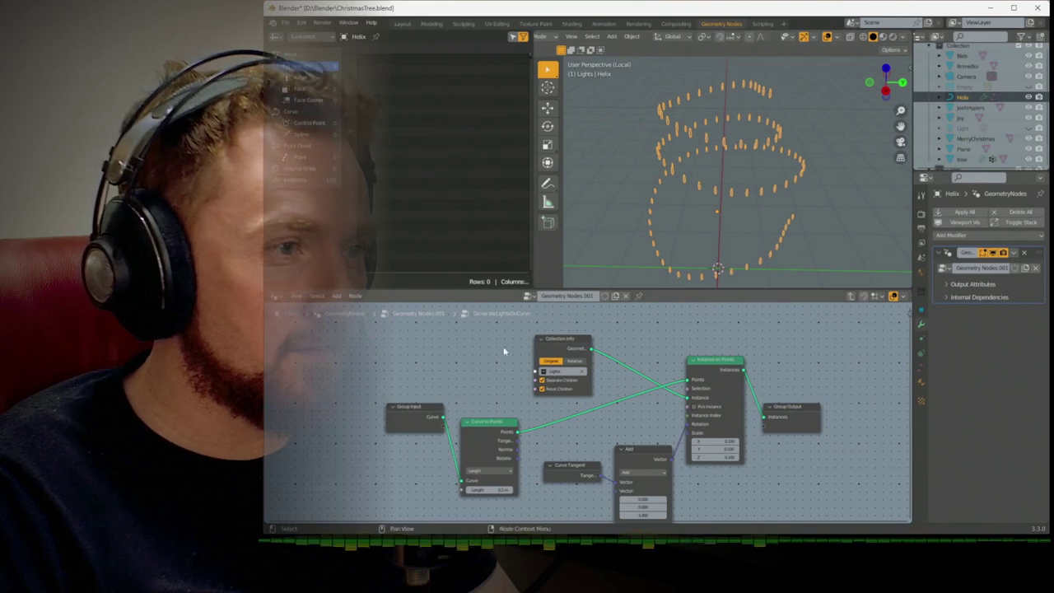
In the parent tree, delete the Accumulate Field, Set Curve Tilt, Curve to Mesh and Transform nodes, keeping Curve to Points linked to Group Input
key("Tab")
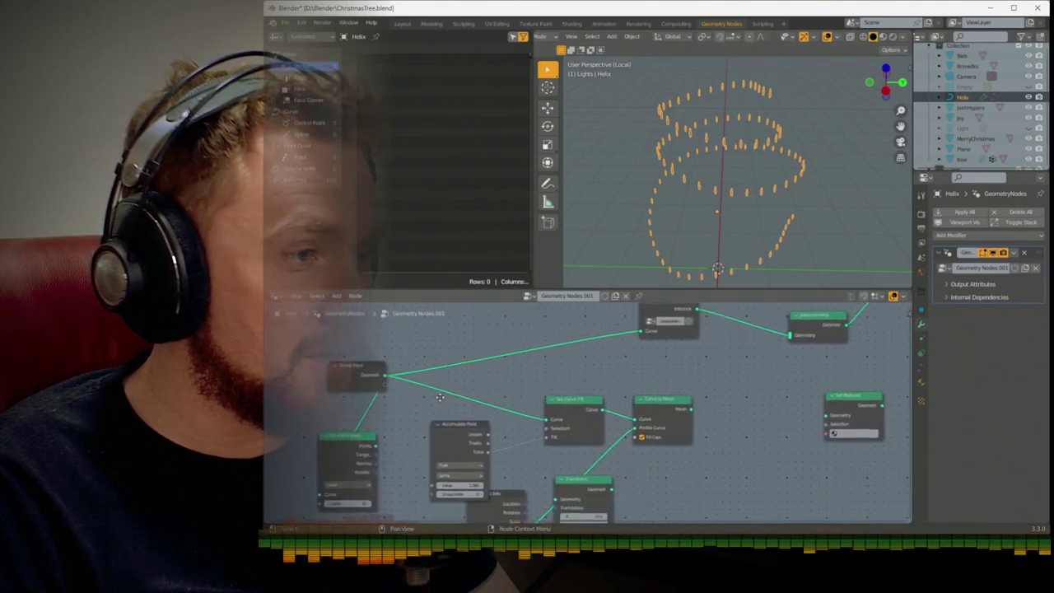
left_click_drag(474, 409, 454, 434)
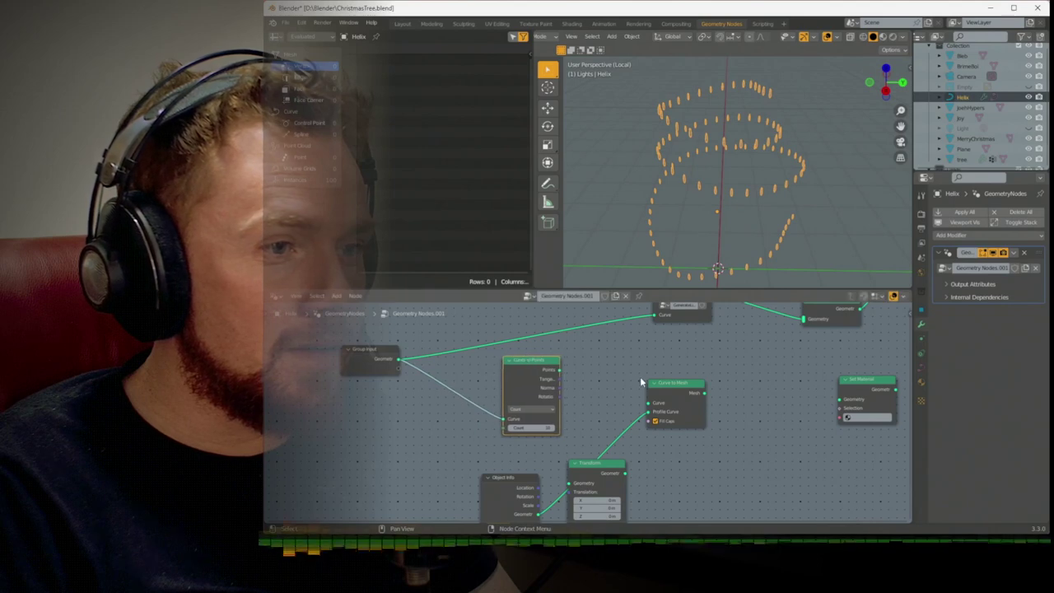
left_click(682, 385)
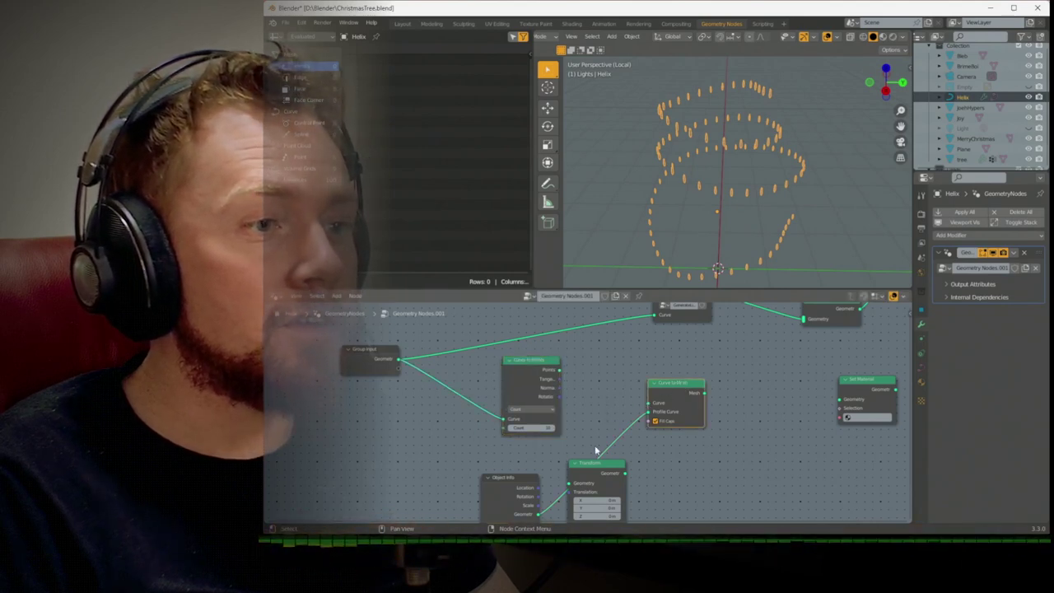
key("x")
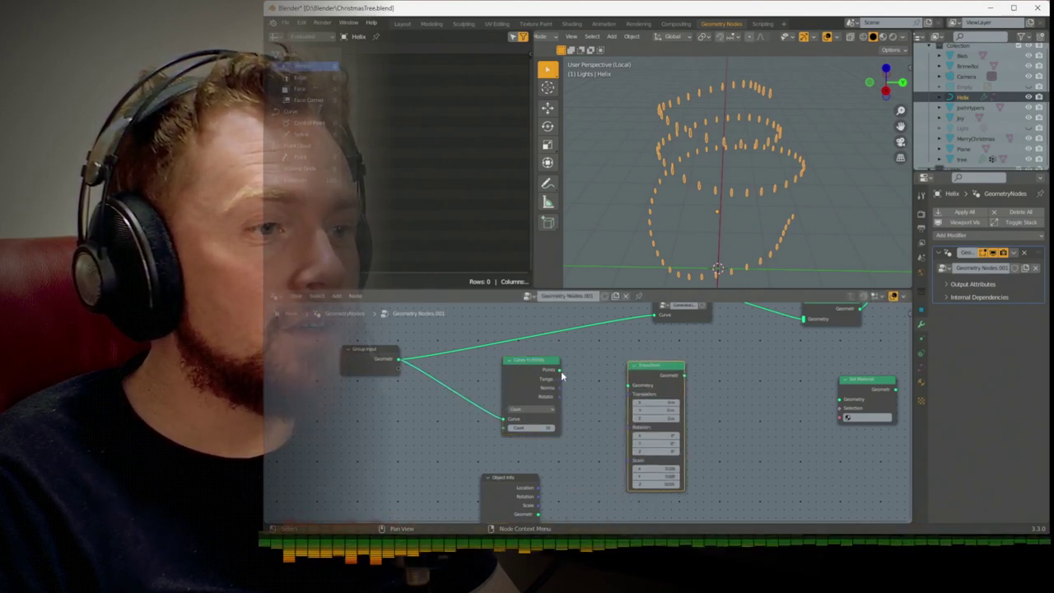
left_click_drag(559, 371, 629, 385)
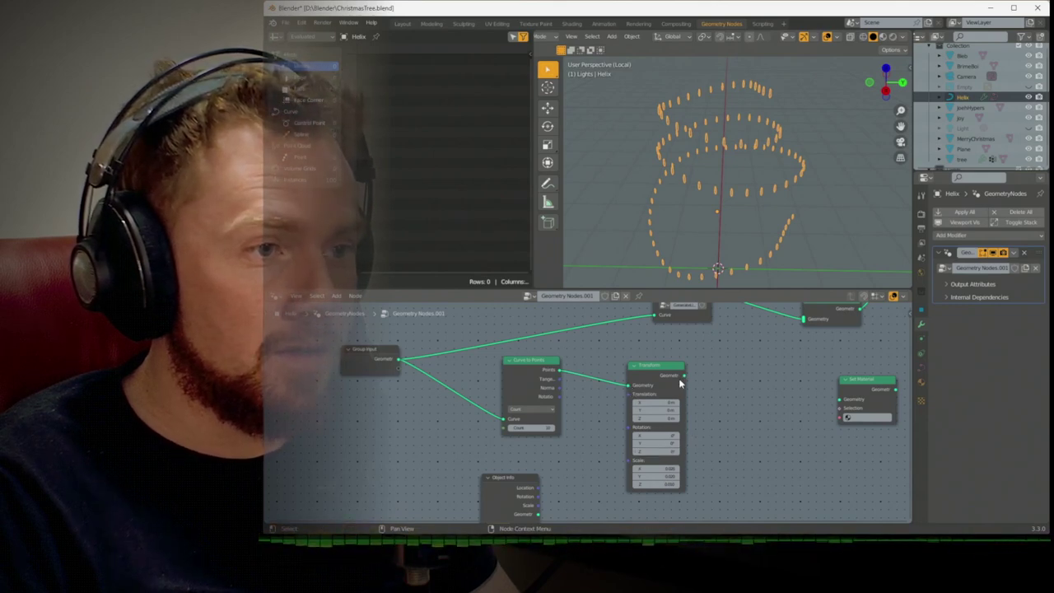
key("x")
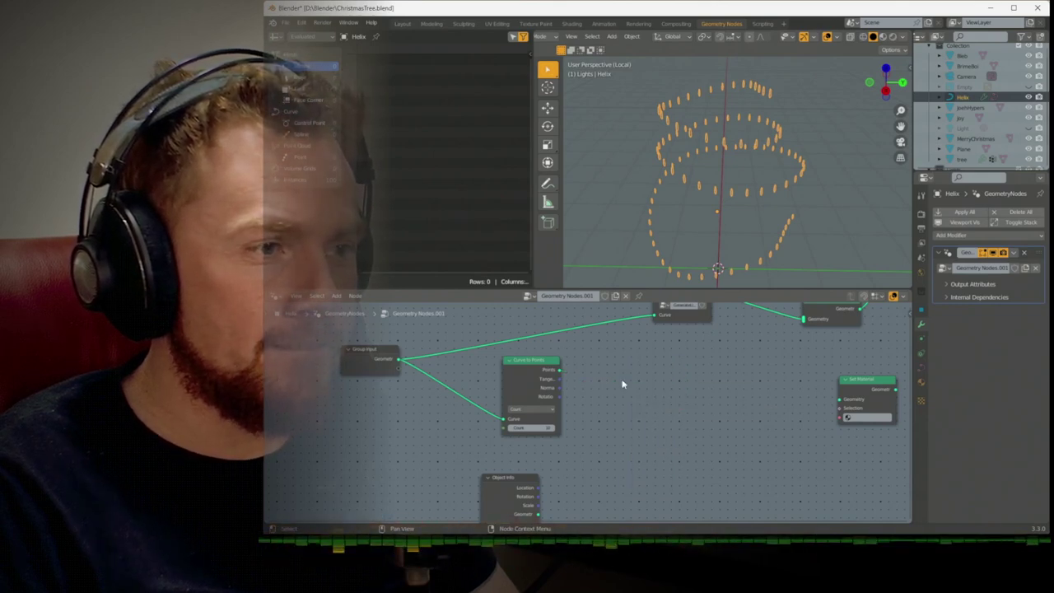
Look for a node to attach to Curve to Points' output, try placing a Points node beside it, and delete that node
left_click_drag(601, 379, 602, 377)
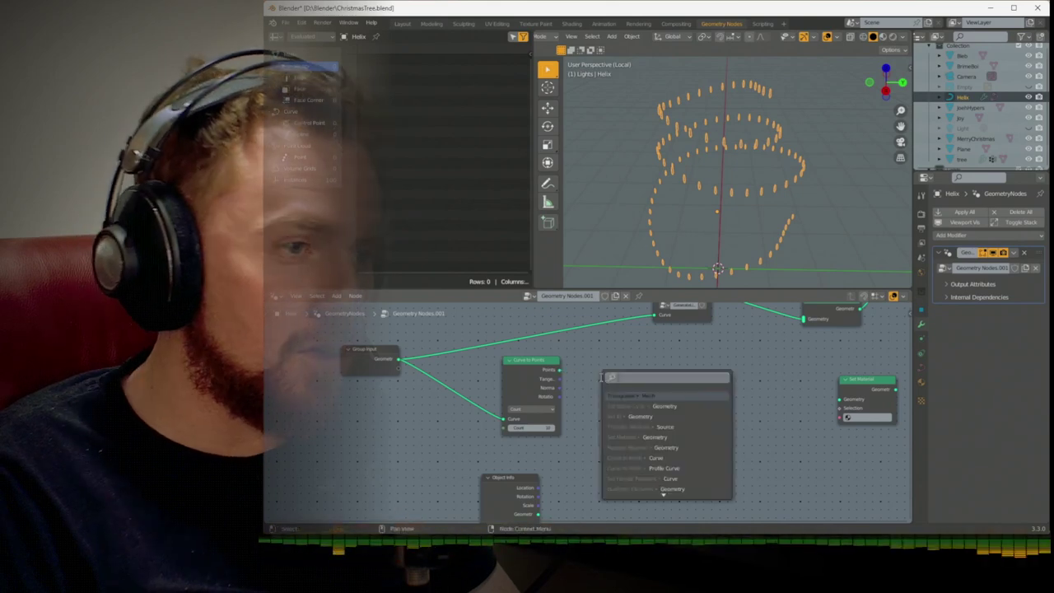
key("Down")
key("Down")
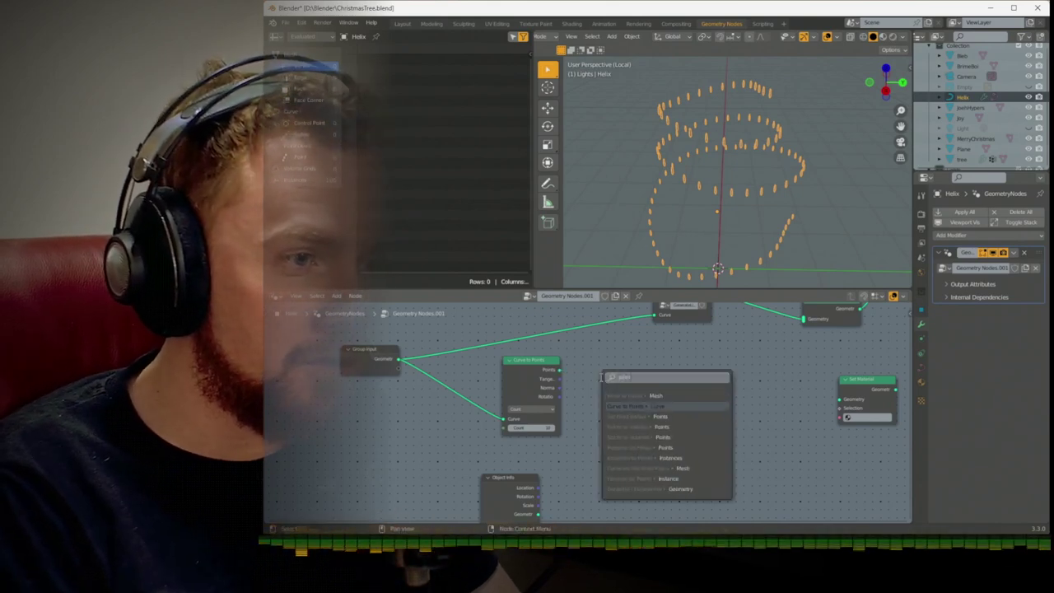
key("Down")
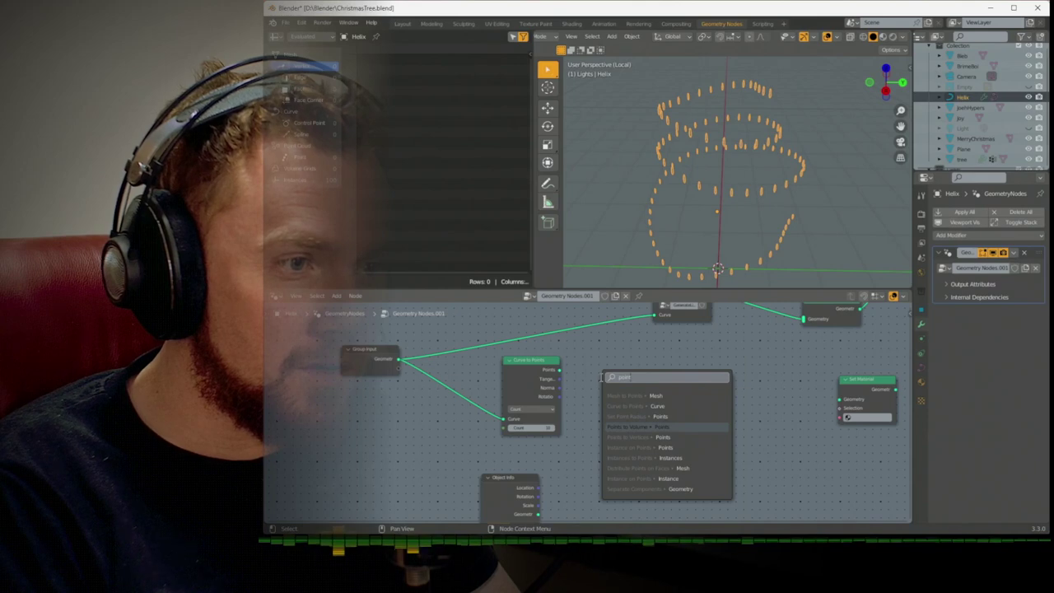
key("Escape")
key("shift+a")
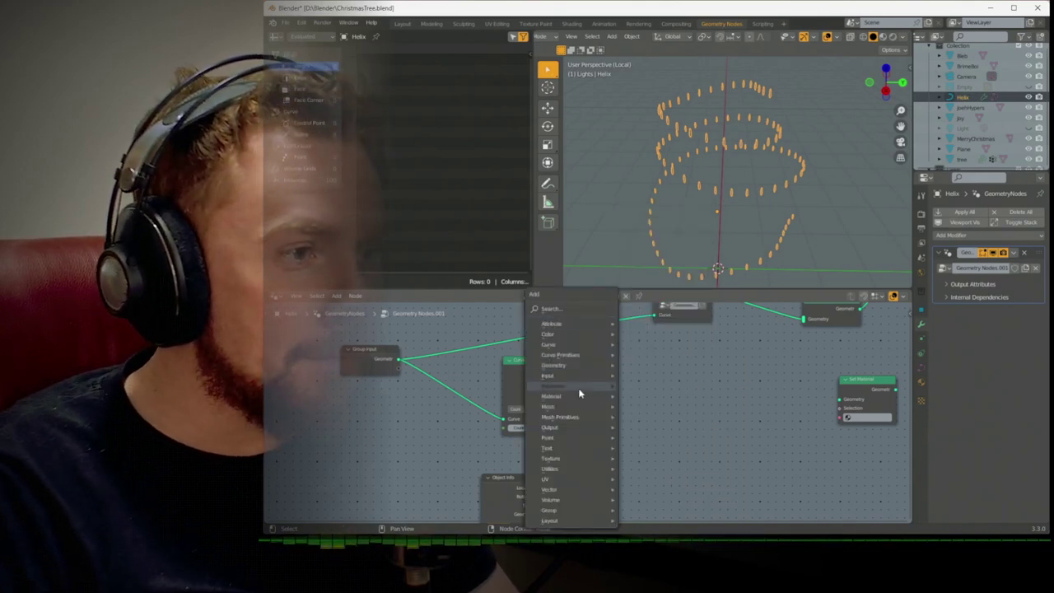
mouse_move(571, 439)
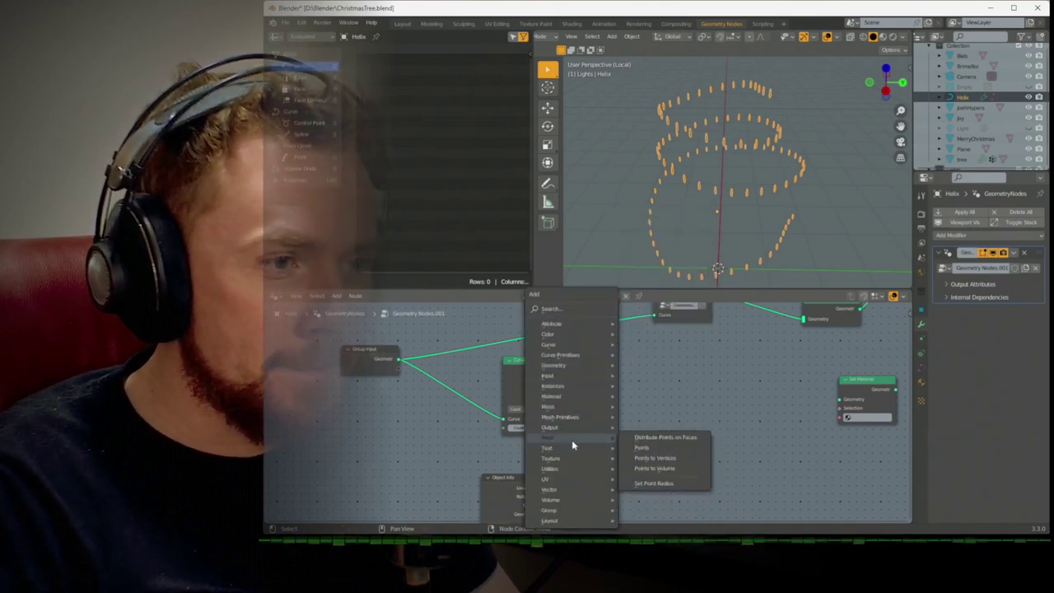
left_click(662, 455)
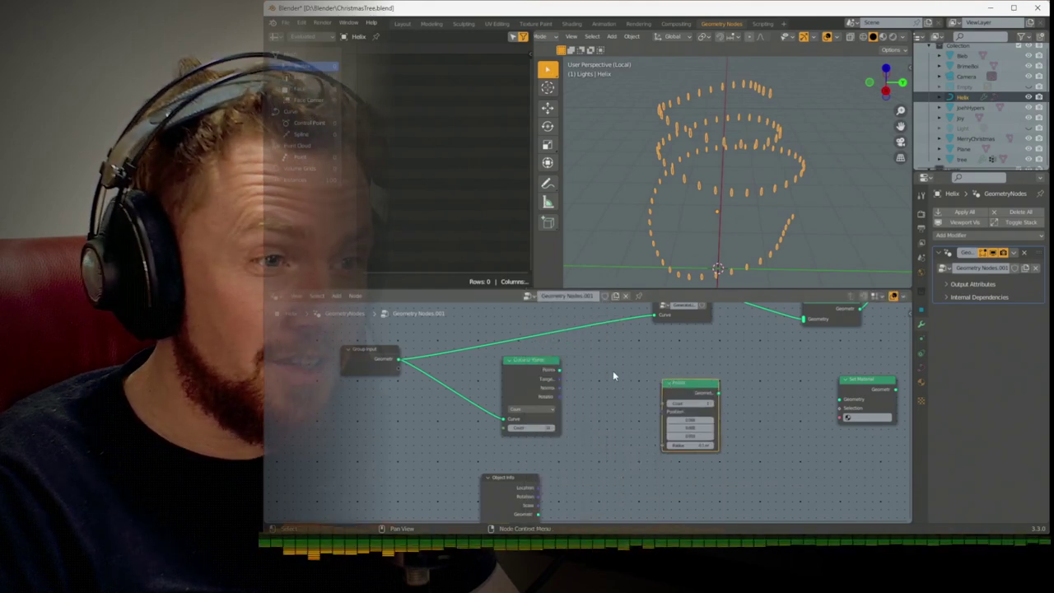
key("x")
Try placing an Edge Paths to Curves node after Curve to Points, and delete it again
left_click_drag(561, 370, 632, 384)
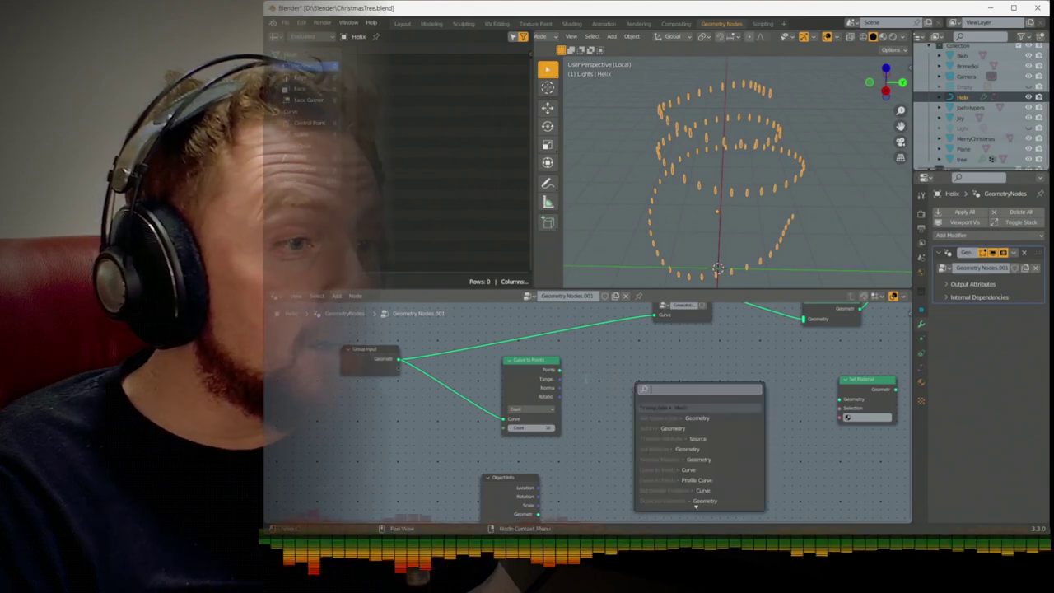
key("Escape")
key("shift+a")
mouse_move(559, 285)
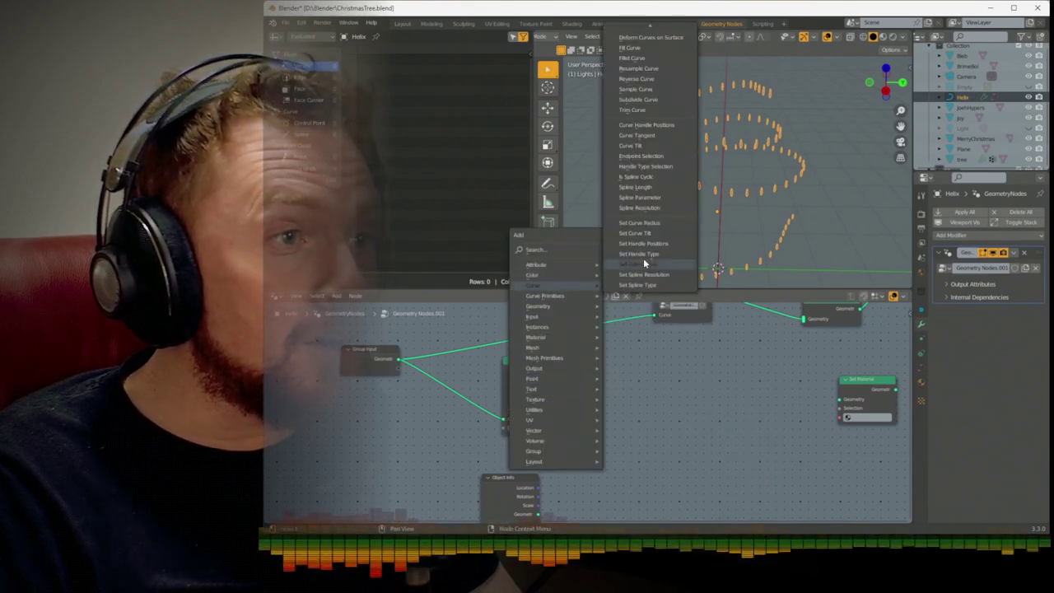
scroll(646, 129, "up", 3)
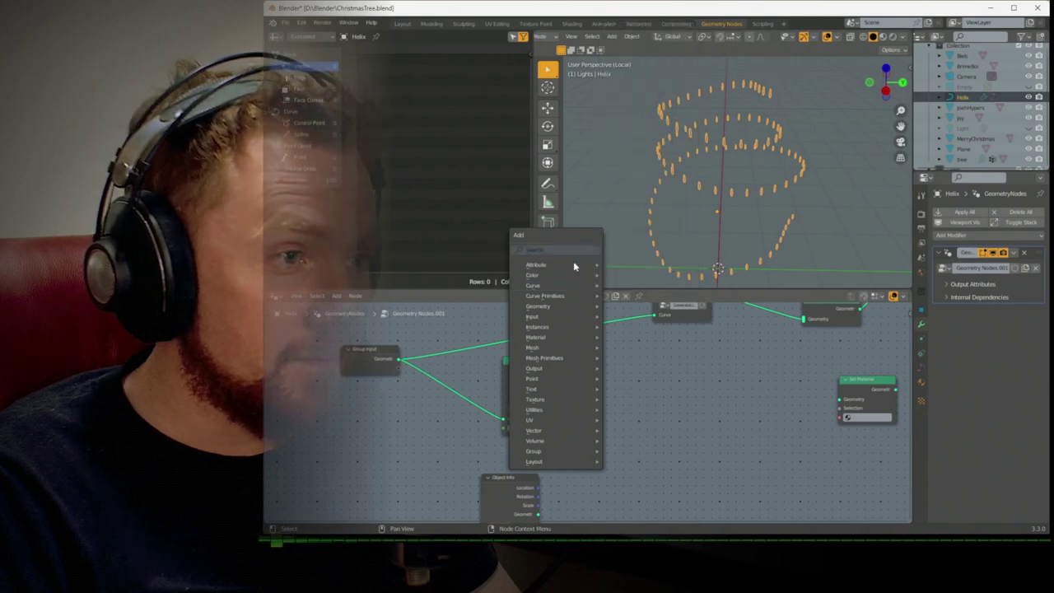
mouse_move(557, 349)
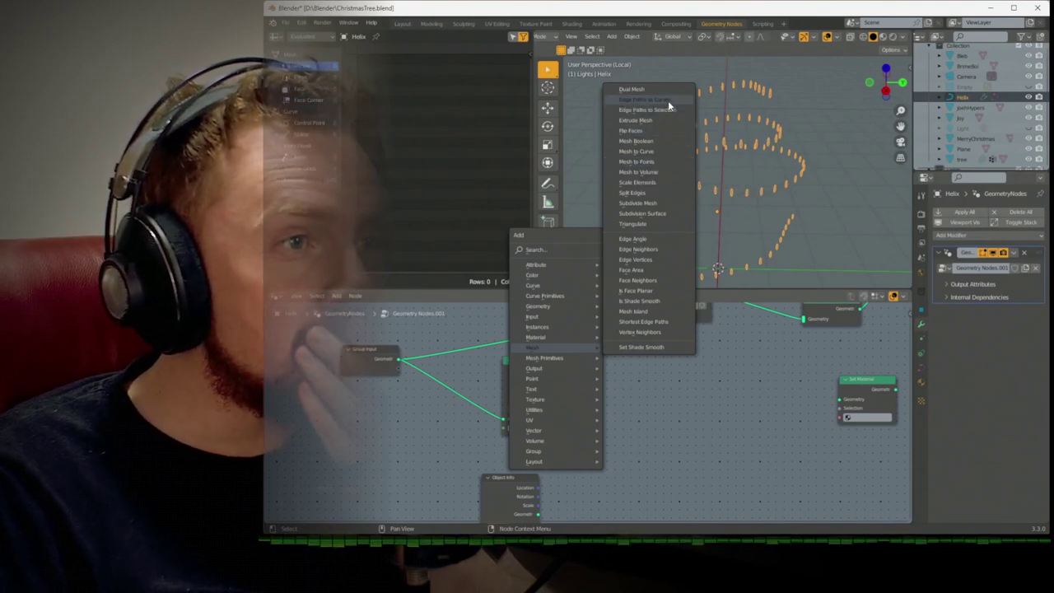
left_click(667, 100)
left_click(599, 396)
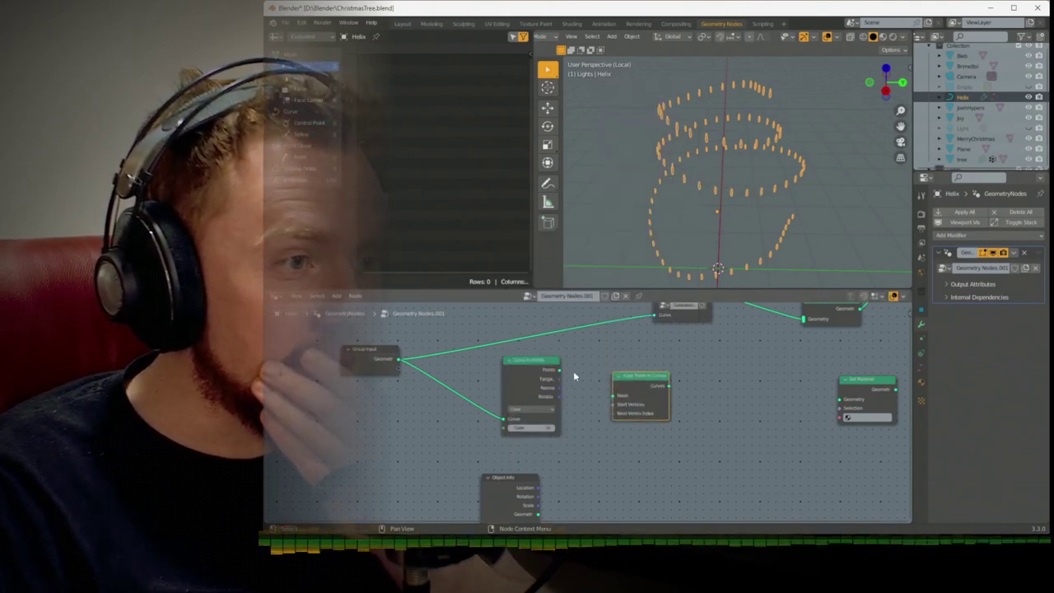
left_click_drag(574, 376, 592, 382)
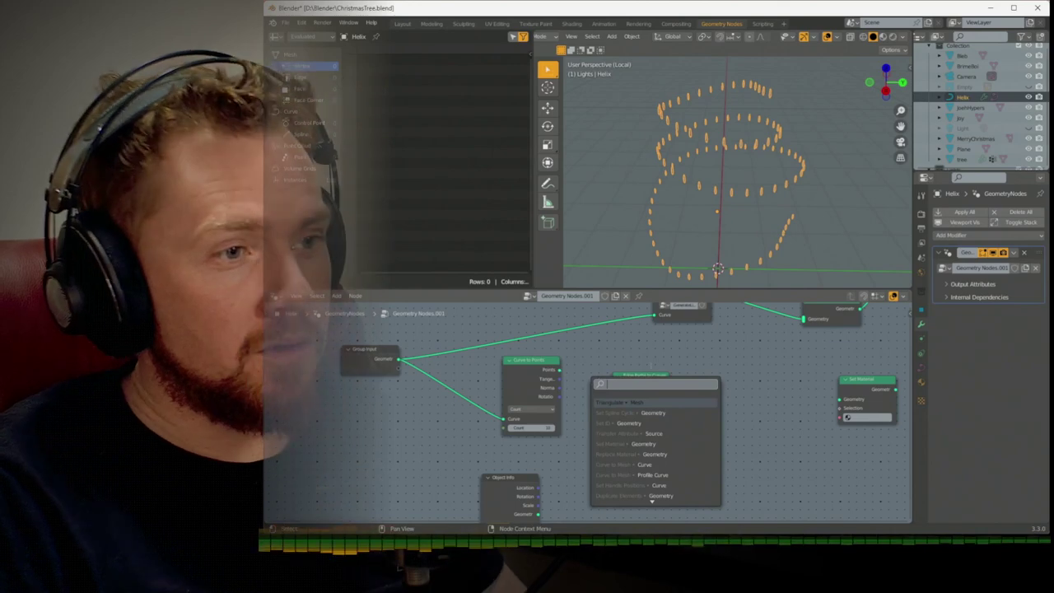
key("Escape")
left_click(648, 379)
key("x")
key("shift+a")
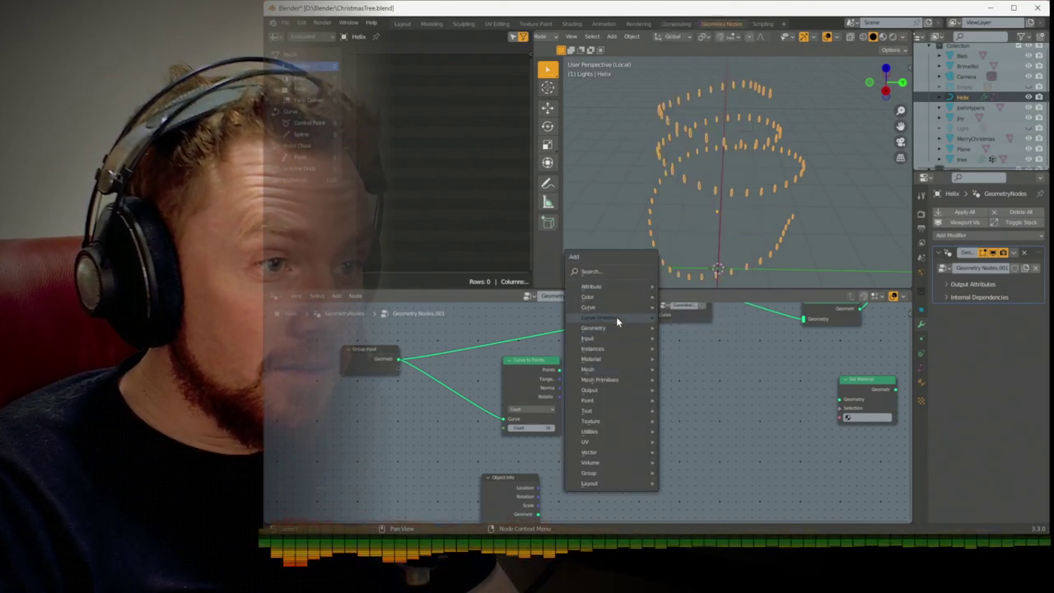
mouse_move(616, 317)
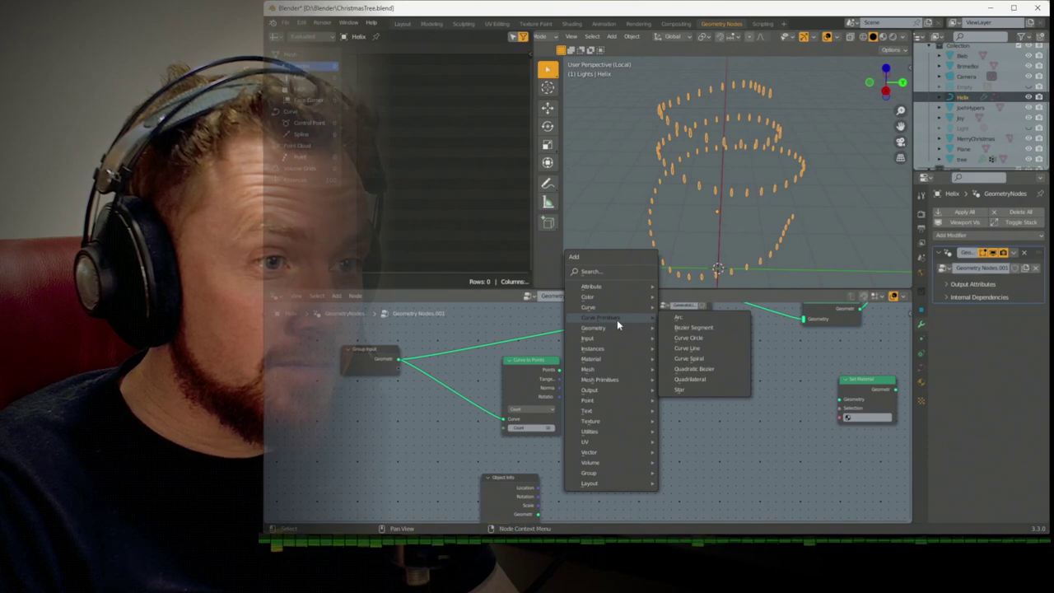
left_click(684, 328)
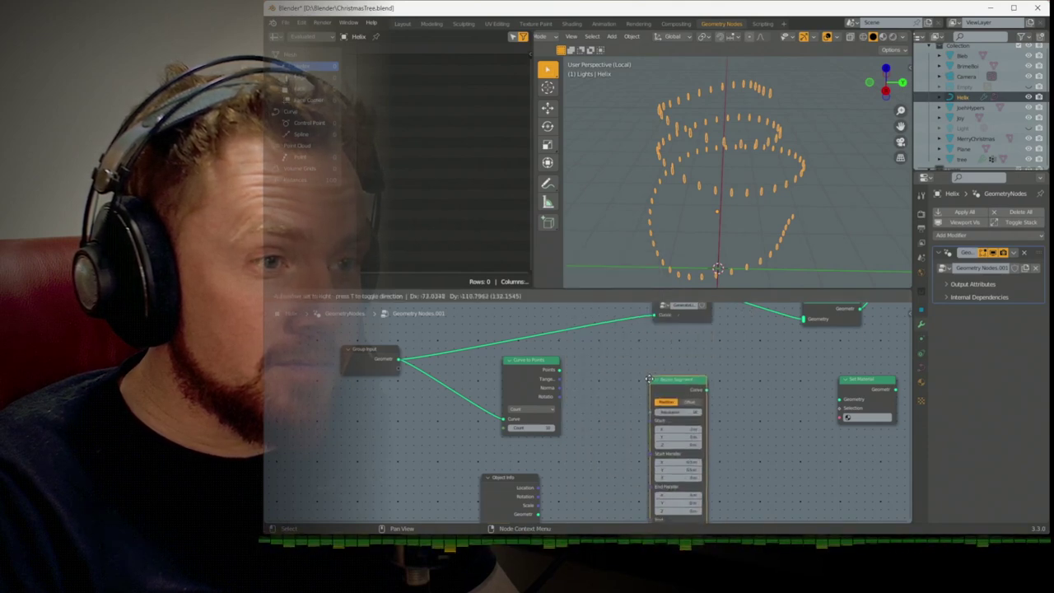
key("Escape")
Add a Deform Curves on Surface node, link Curve to Points' Points to its Curves input, and try linking its output to Set Material's Geometry
key("shift+a")
mouse_move(619, 346)
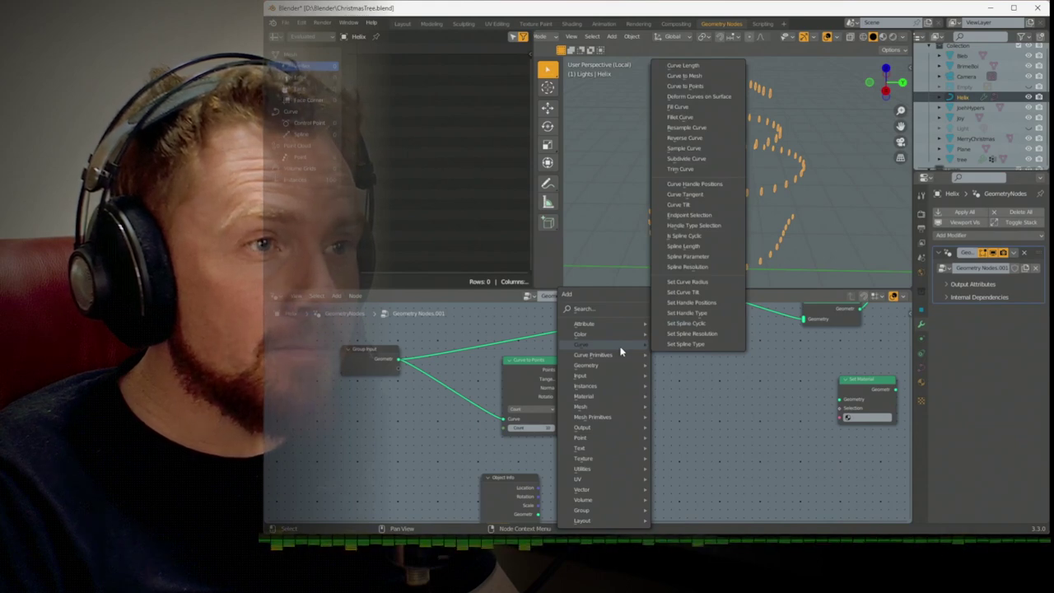
left_click(701, 97)
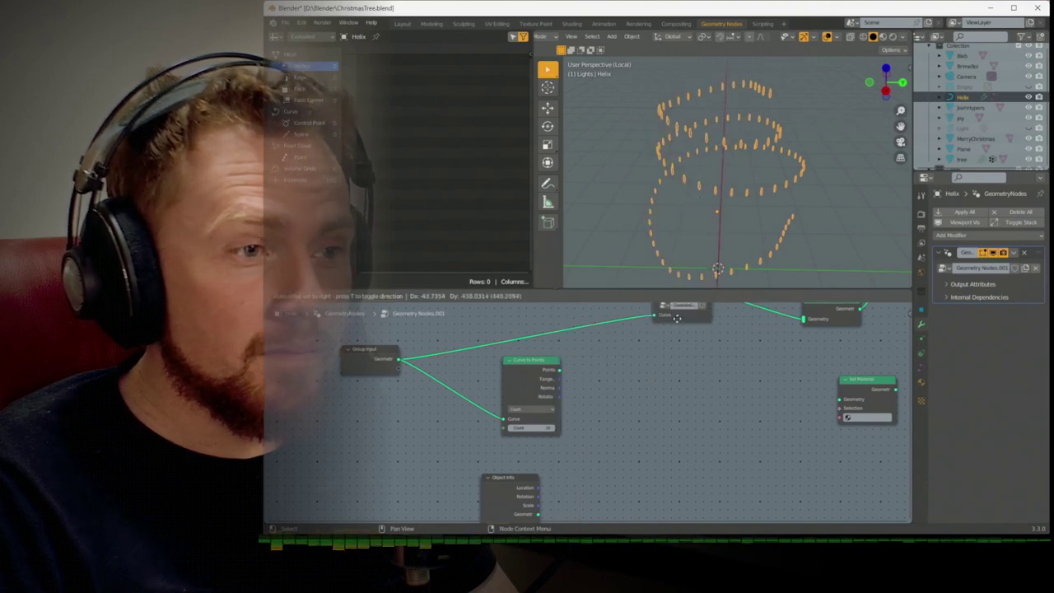
left_click(625, 382)
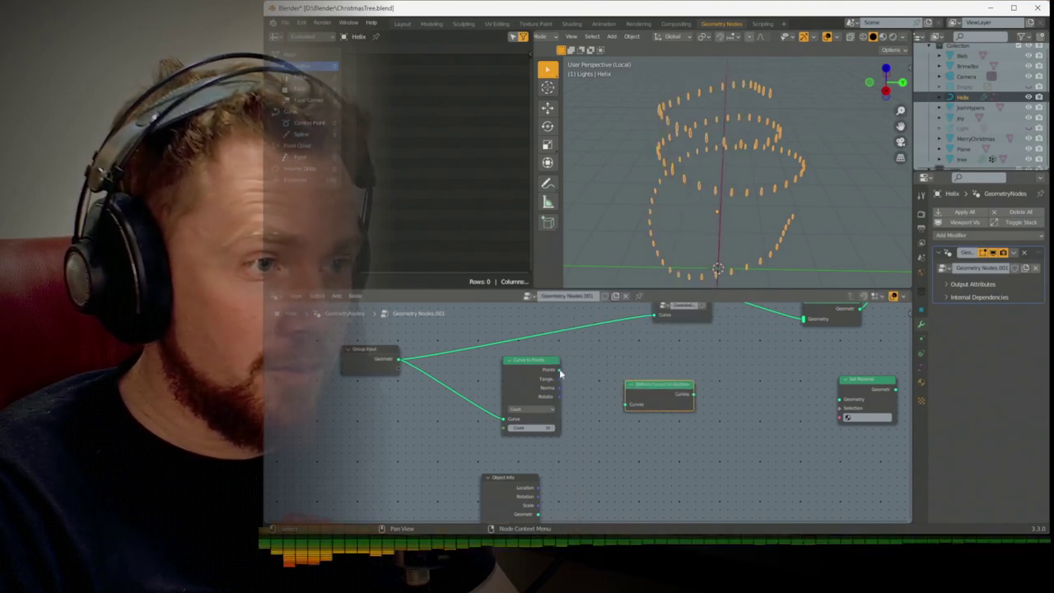
left_click_drag(559, 370, 621, 405)
left_click_drag(694, 394, 840, 400)
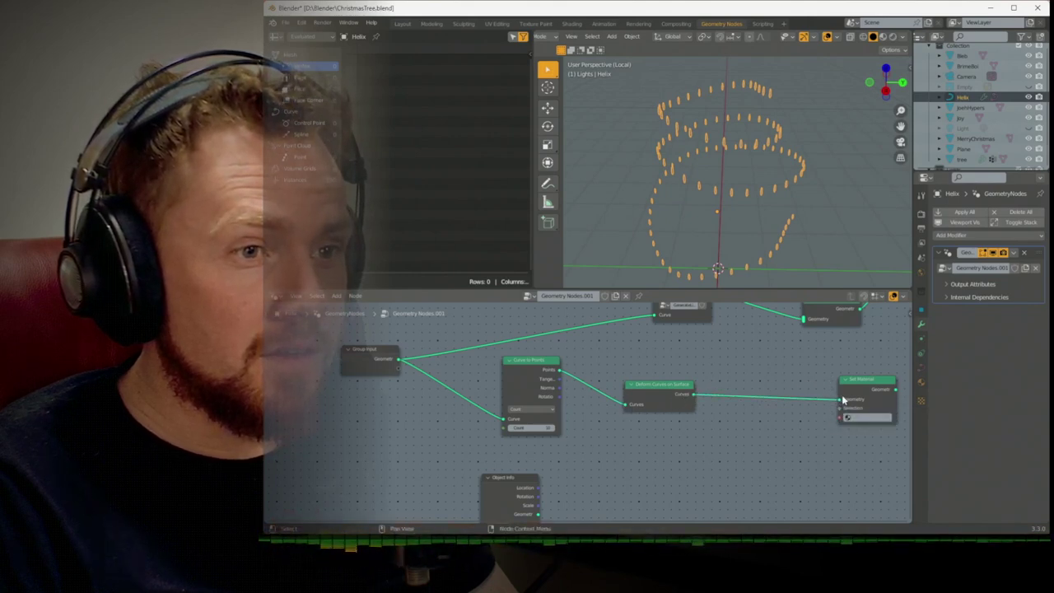
Move the Join Geometry node closer to the GenerateLightsOnCurve group node
middle_click_drag(802, 384, 682, 423)
left_click_drag(674, 363, 652, 340)
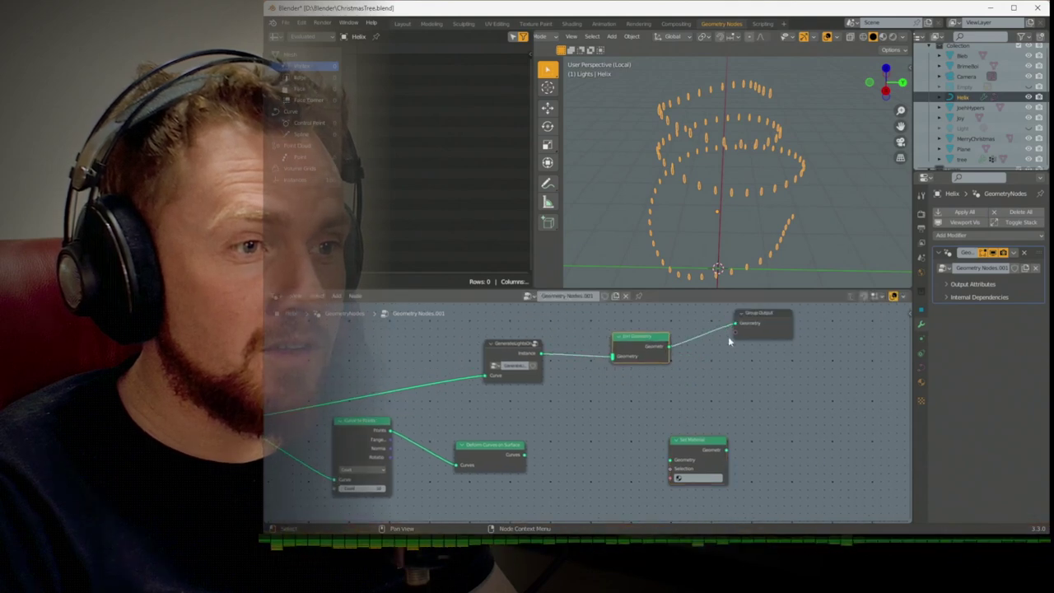
Move the Group Output node beside Deform Curves on Surface and link that node's Curves output to its Geometry input
left_click_drag(735, 326, 585, 439)
left_click_drag(526, 454, 552, 448)
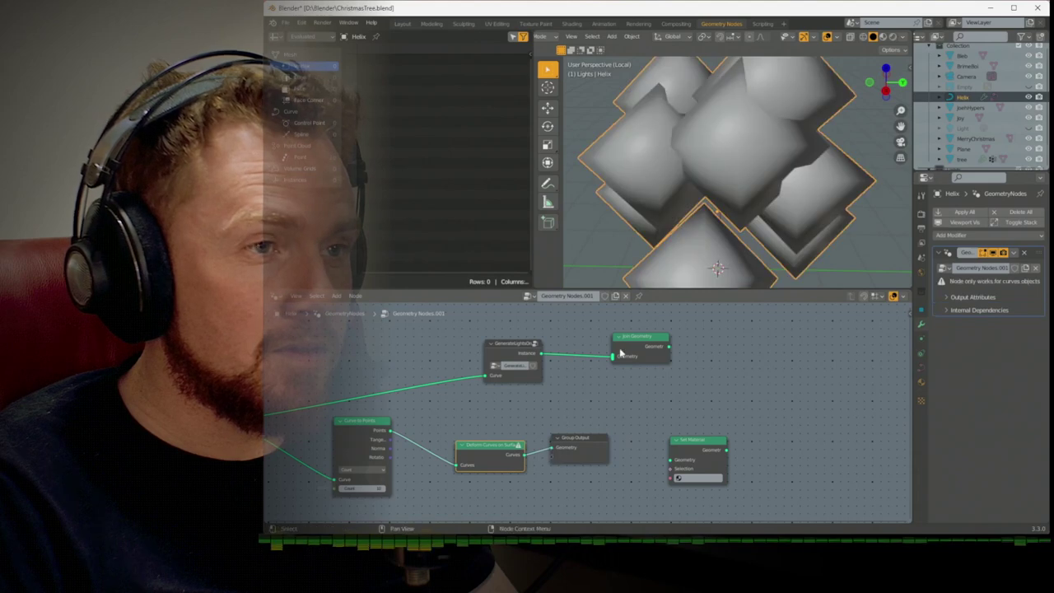
middle_click_drag(683, 247, 796, 162)
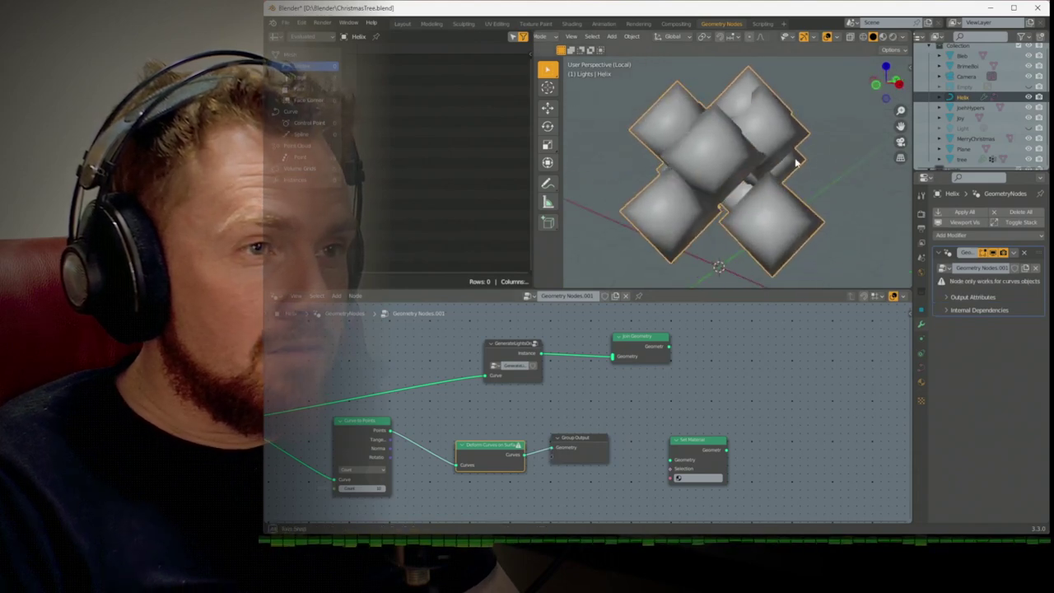
Delete the Deform Curves on Surface node and look through the input and mesh nodes for one to follow Curve to Points
middle_click_drag(608, 396, 744, 381)
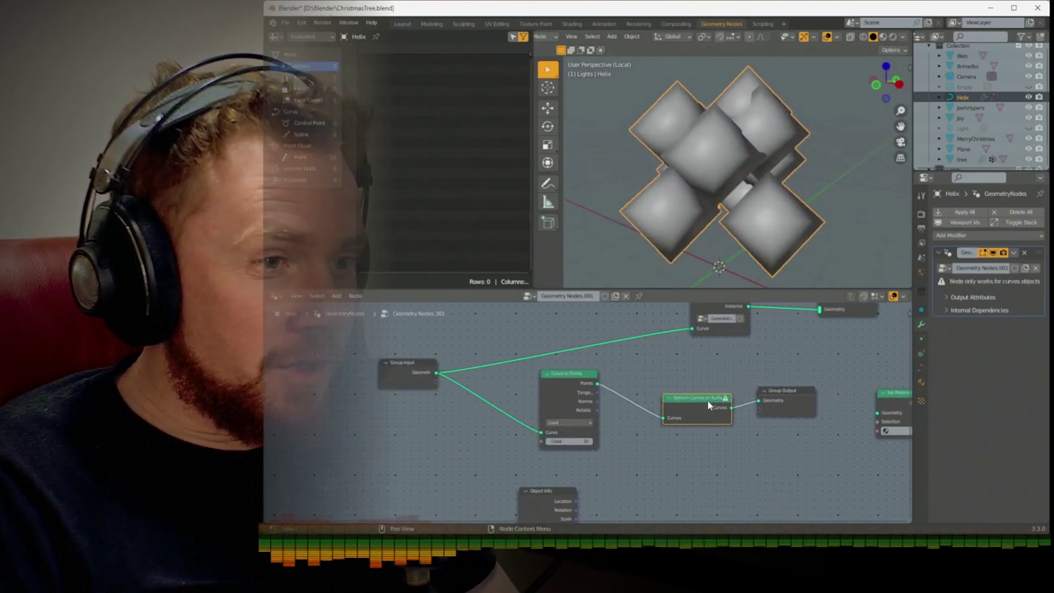
key("x")
left_click_drag(623, 392, 623, 389)
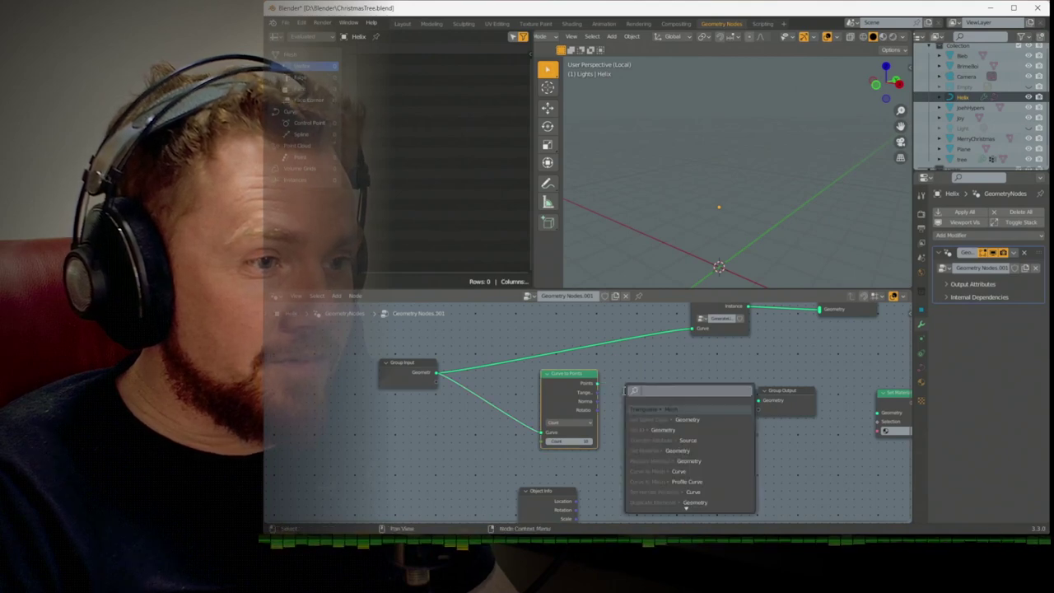
key("shift+a")
mouse_move(618, 375)
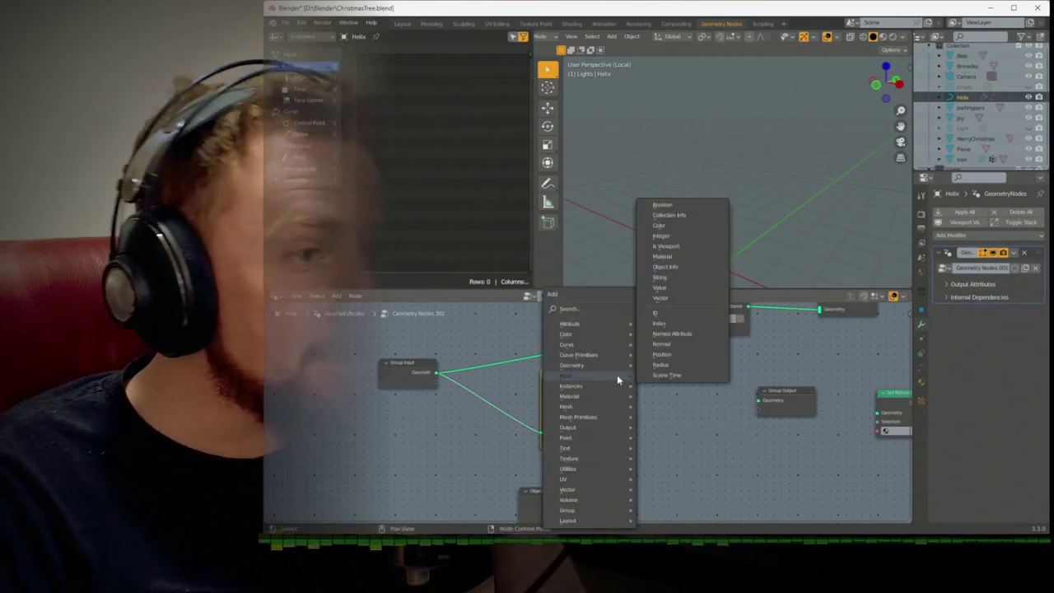
mouse_move(610, 409)
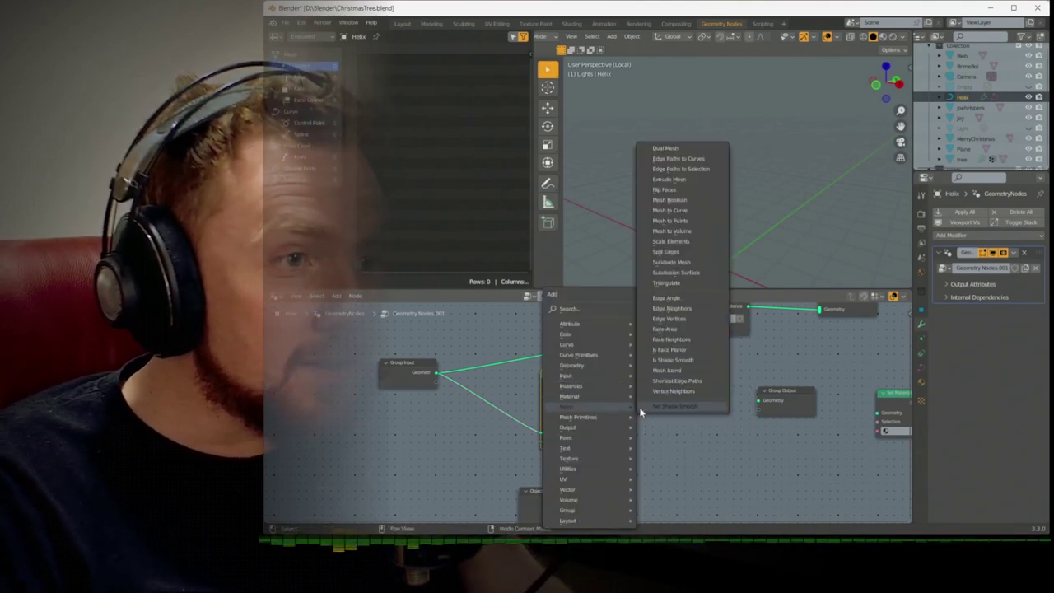
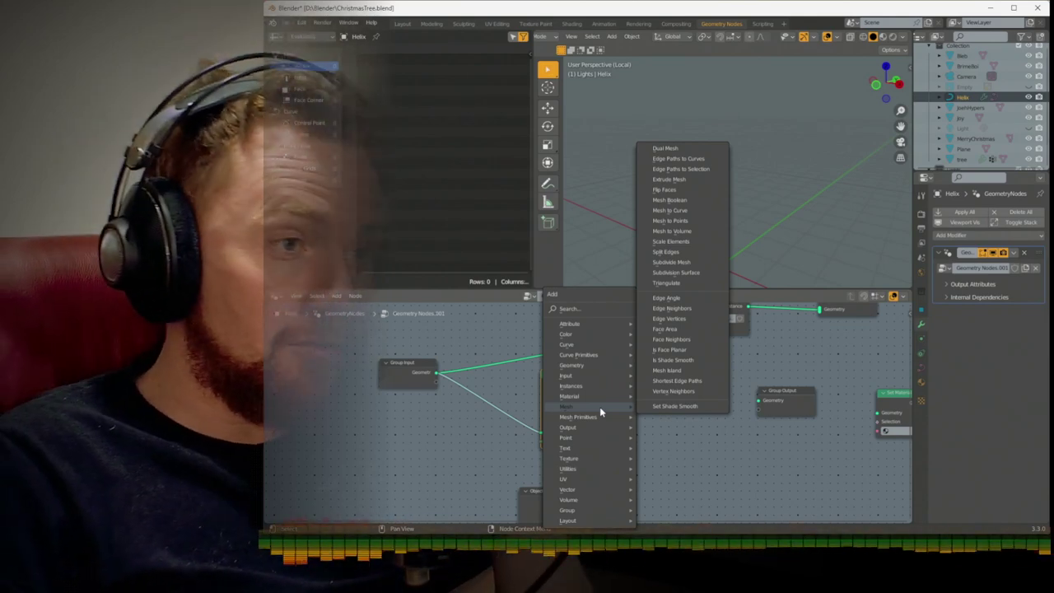
Move the Curve to Points node above Object Info and switch its mode to Length
middle_click_drag(470, 477, 415, 429)
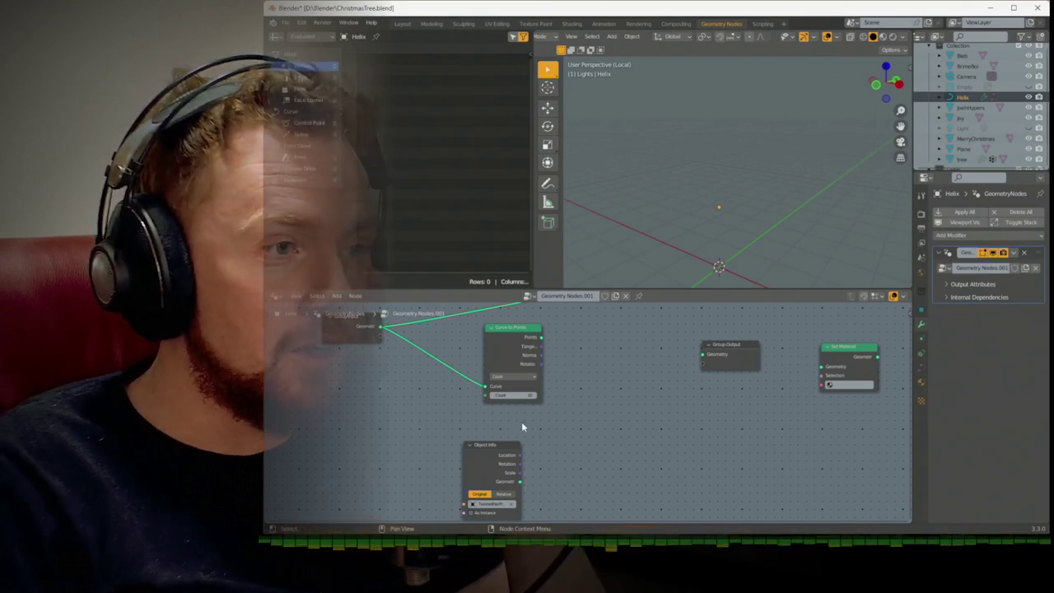
scroll(506, 366, "down", 2)
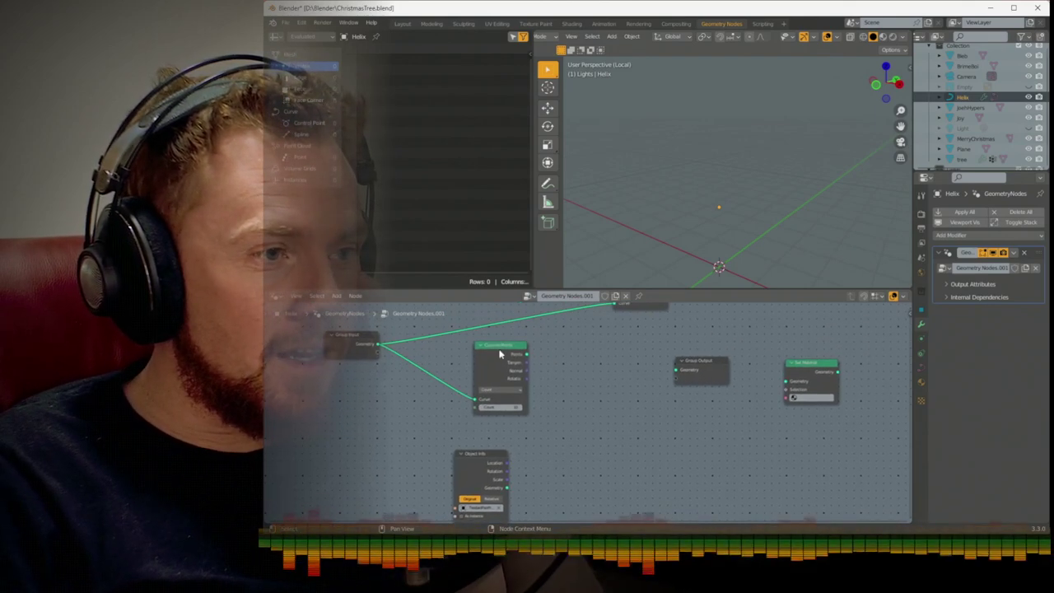
left_click_drag(509, 360, 494, 369)
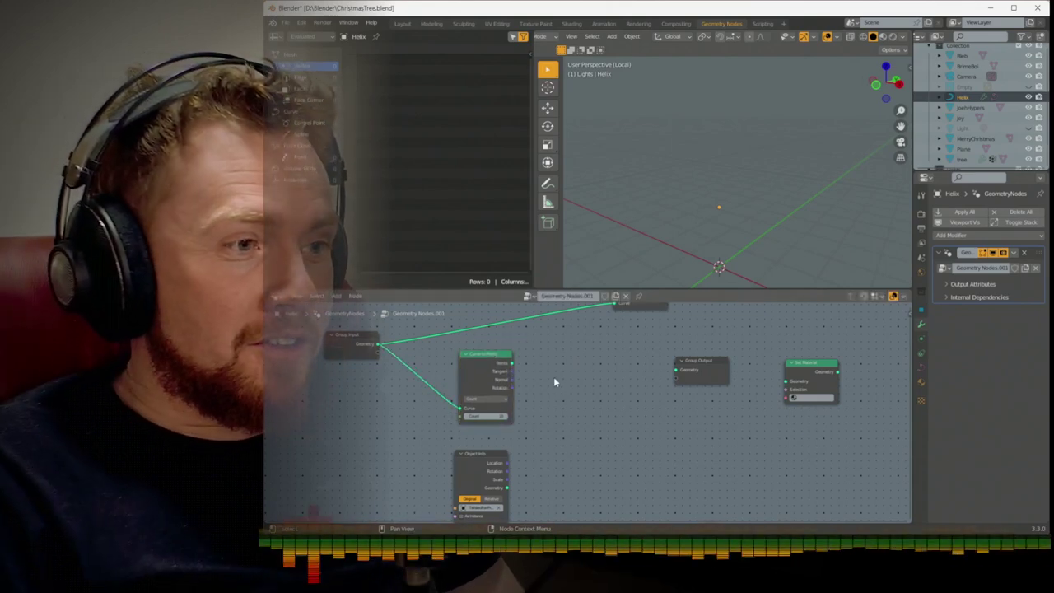
left_click(497, 399)
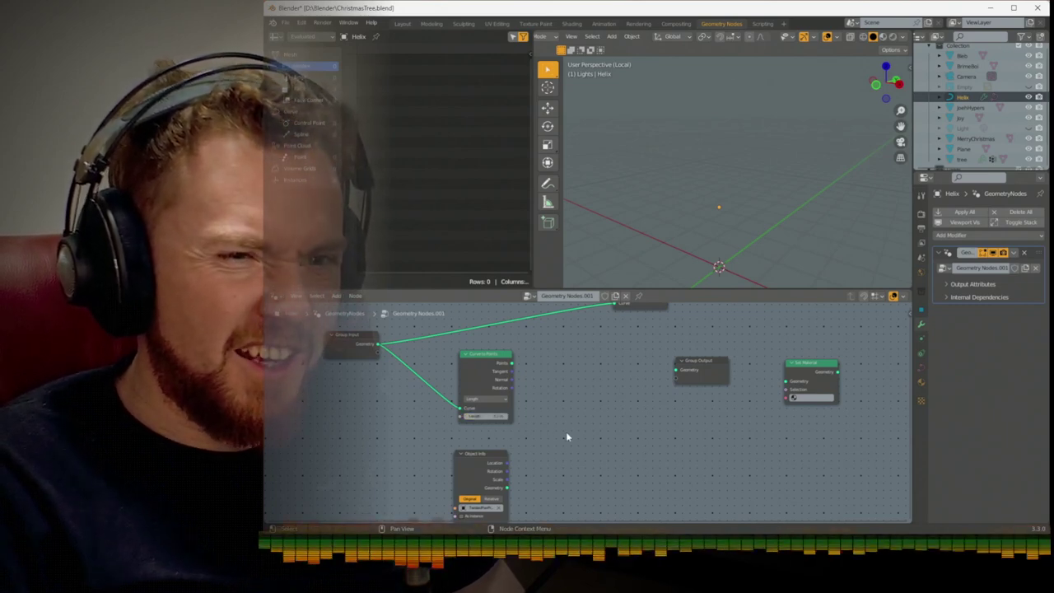
Add a Curve Spiral node beside Curve to Points and link its Curve output to Set Material's Geometry input
key("shift+a")
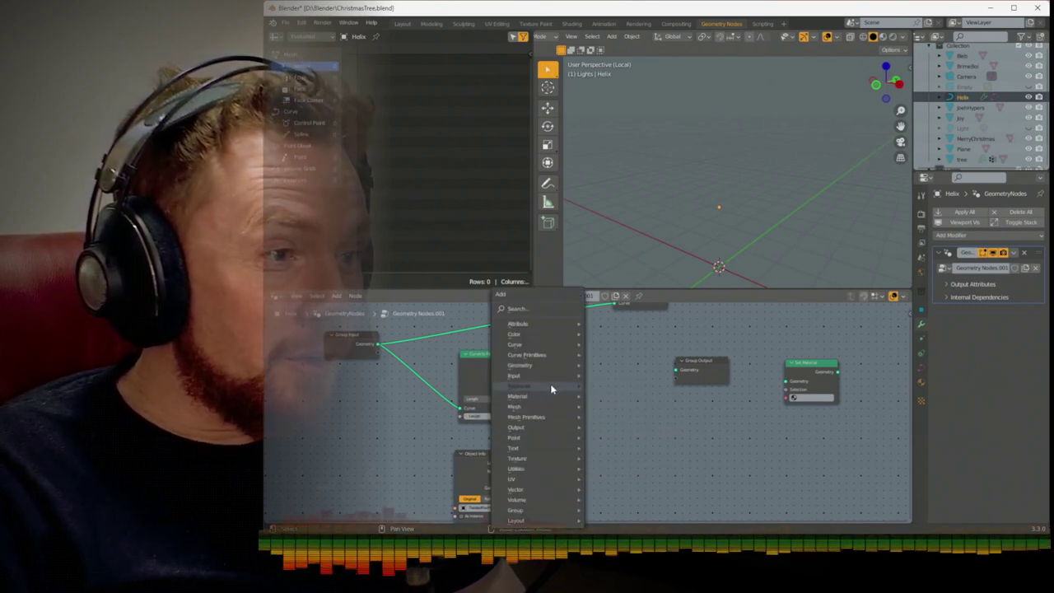
mouse_move(552, 354)
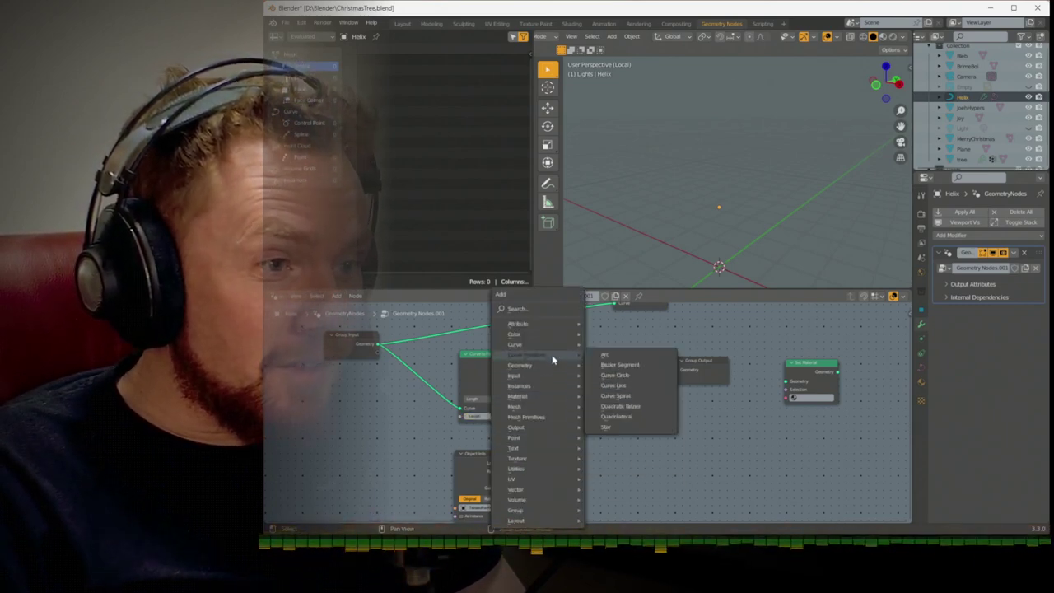
left_click(624, 396)
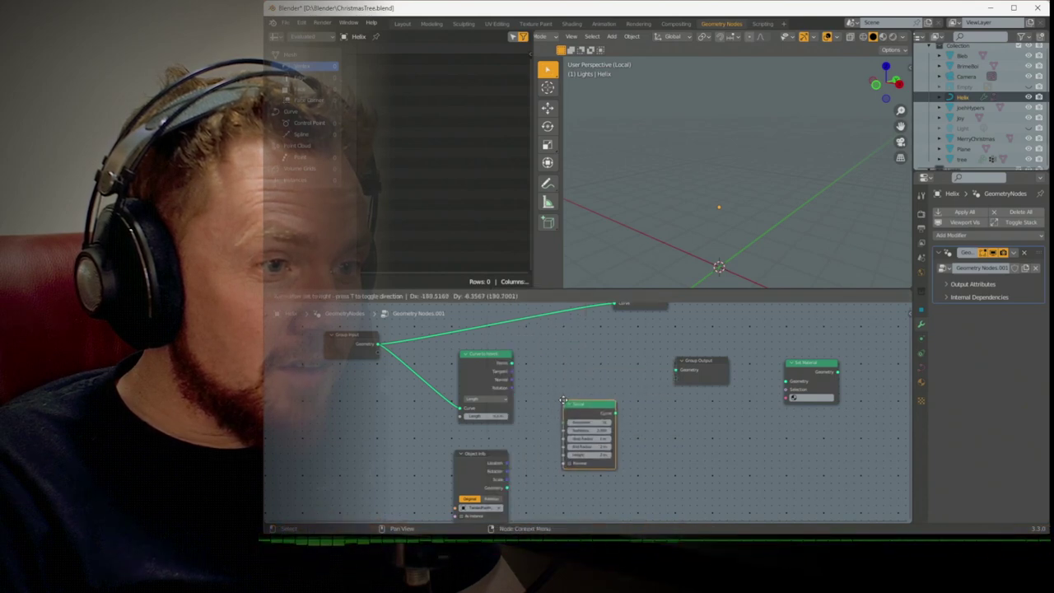
left_click(574, 414)
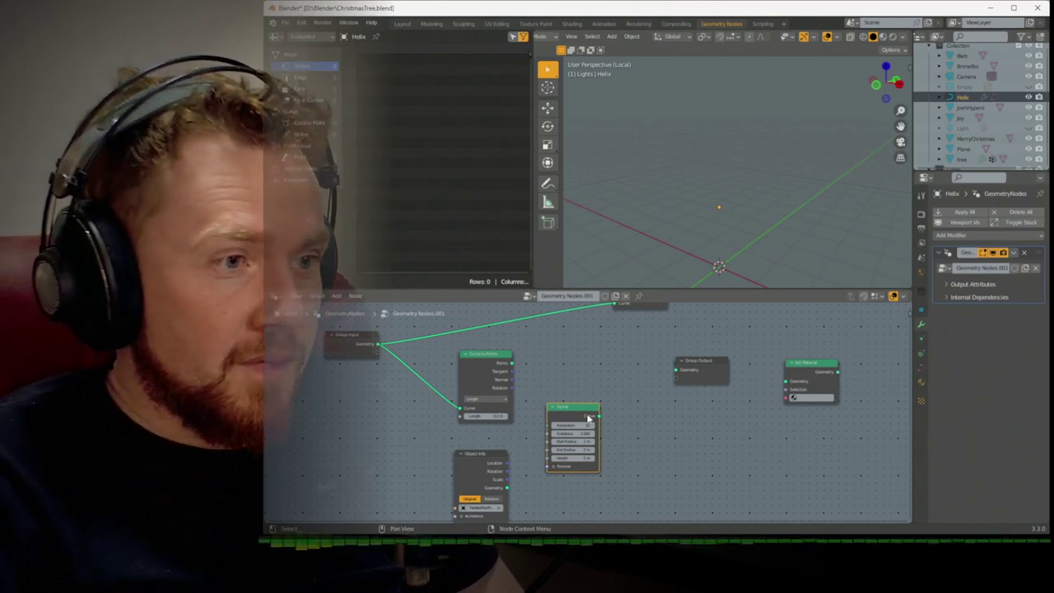
left_click_drag(779, 396, 792, 385)
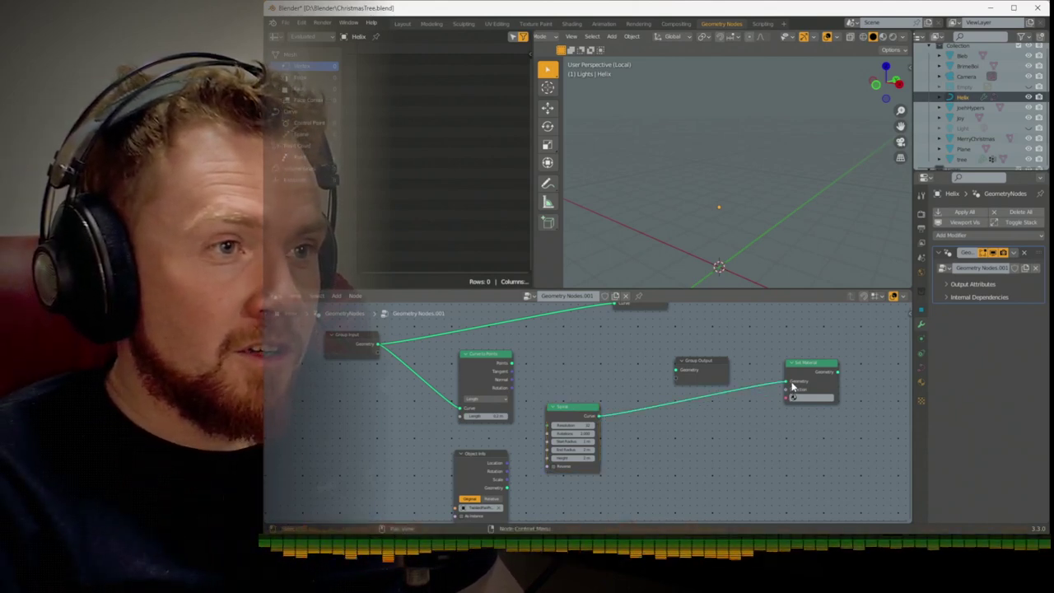
Reroute the Spiral node's Curve output from Set Material to the Group Output's Geometry input
middle_click_drag(759, 246, 806, 242)
mouse_move(782, 188)
middle_mouse_down()
mouse_move(781, 157)
mouse_move(780, 205)
middle_mouse_up()
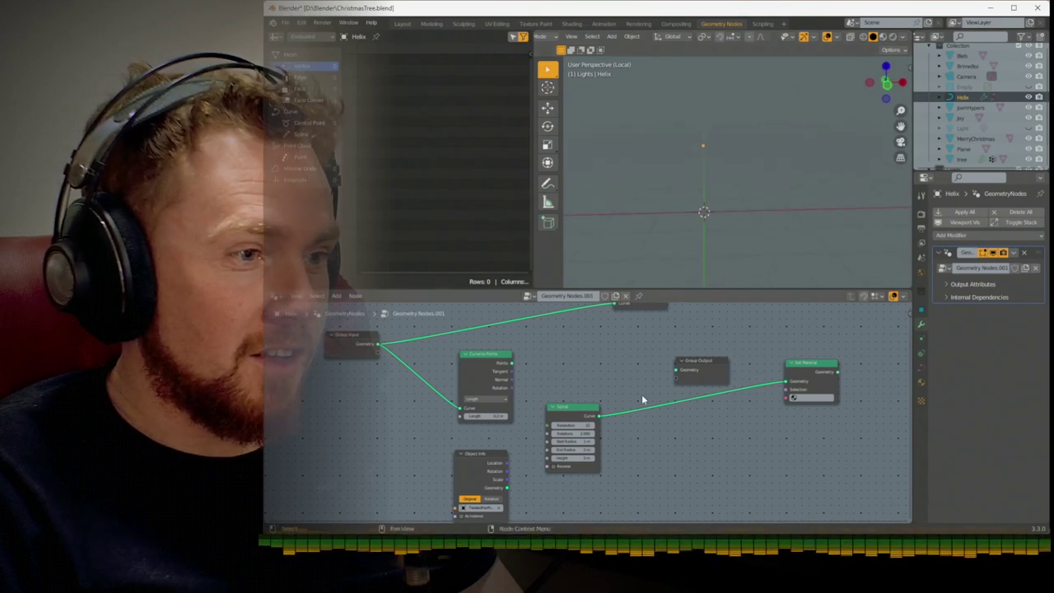
scroll(628, 440, "up", 4)
middle_click_drag(632, 438, 583, 443)
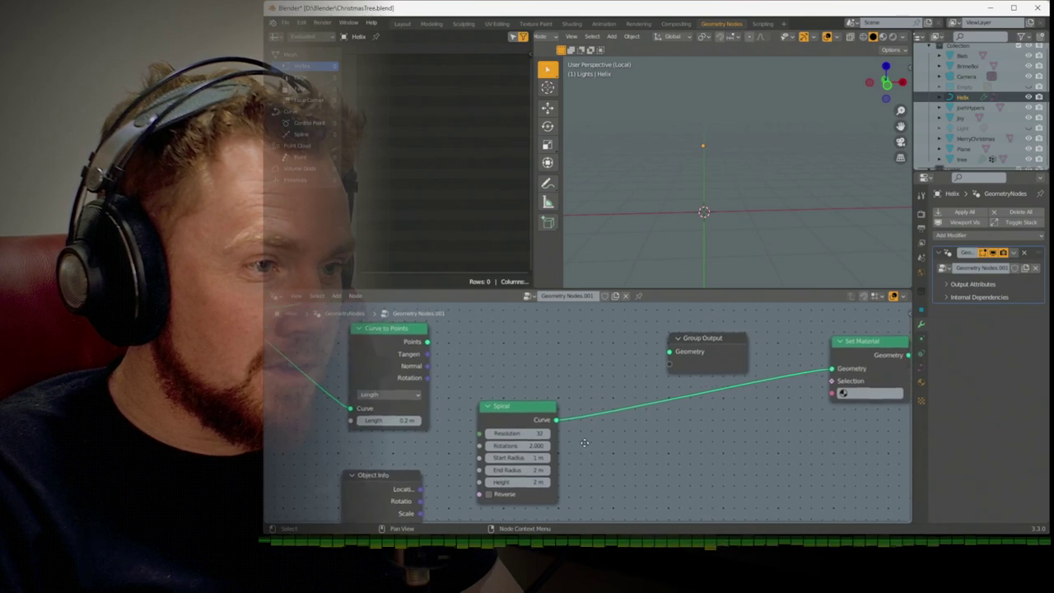
left_click_drag(831, 368, 668, 354)
scroll(733, 179, "down", 4)
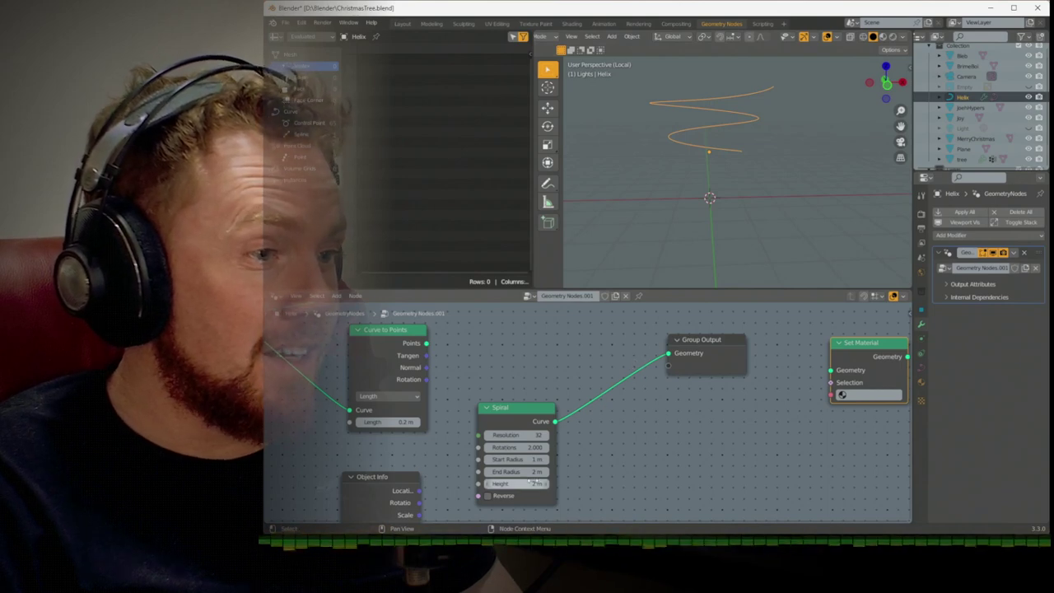
Set the Spiral's End Radius to 1 m and Rotations to 1.000, and reposition the node below Group Output's link
left_click(528, 470)
type("1")
key("Return")
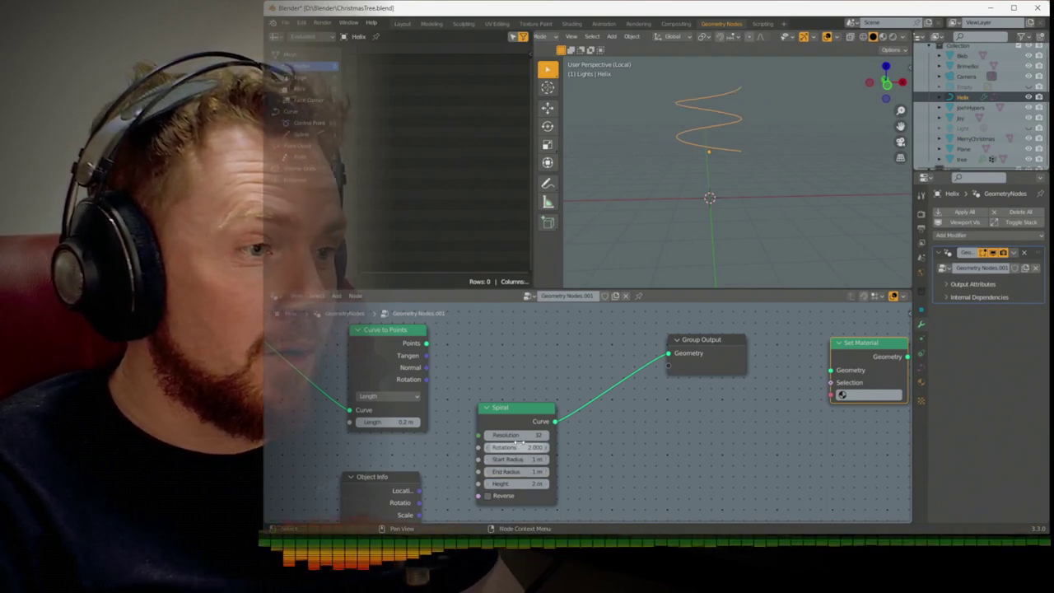
left_click_drag(521, 446, 517, 446)
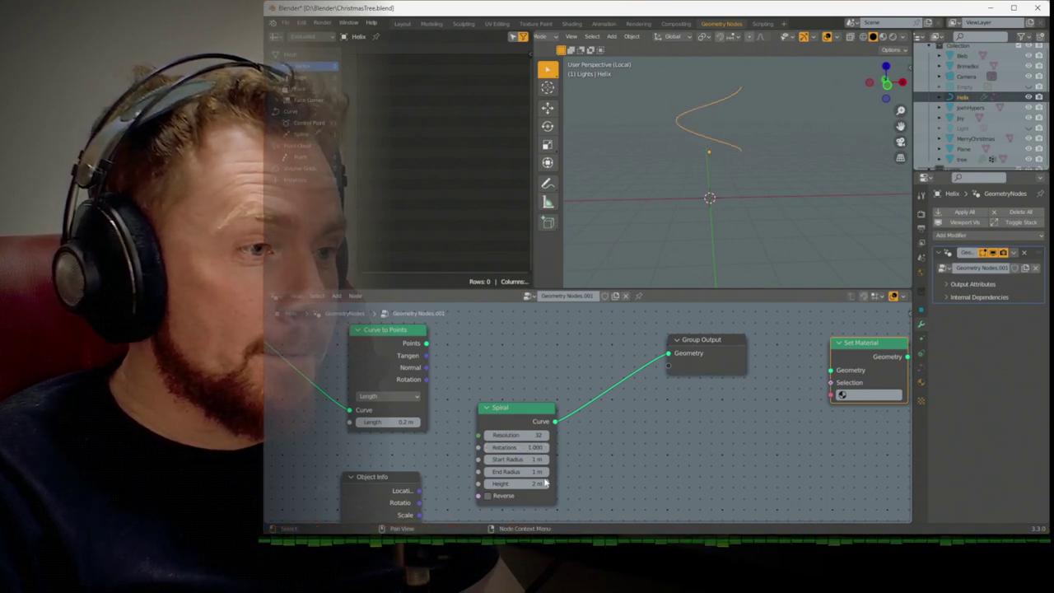
left_click_drag(511, 414, 505, 421)
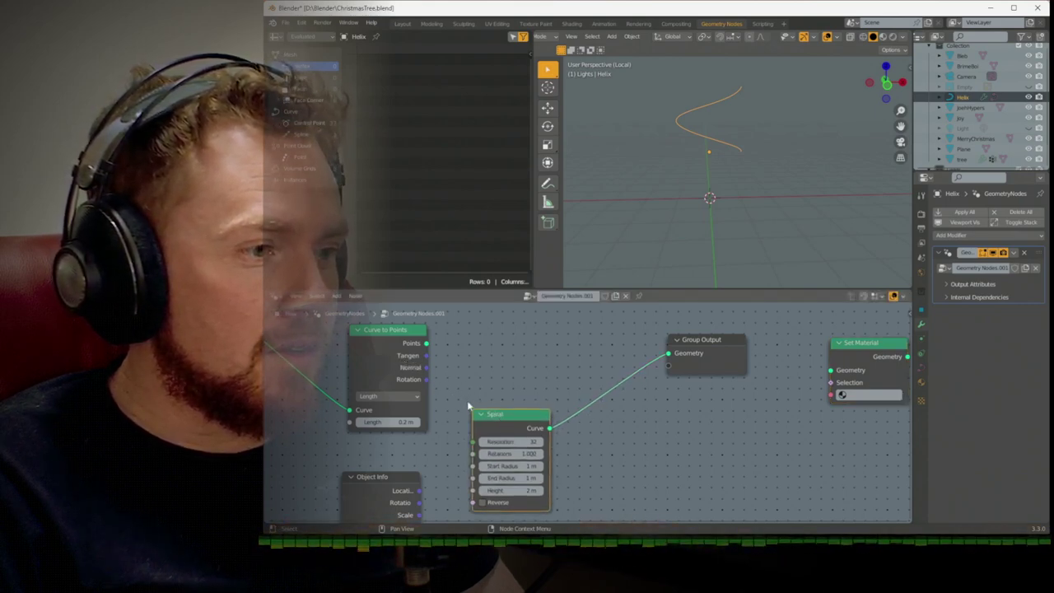
left_click_drag(493, 417, 522, 416)
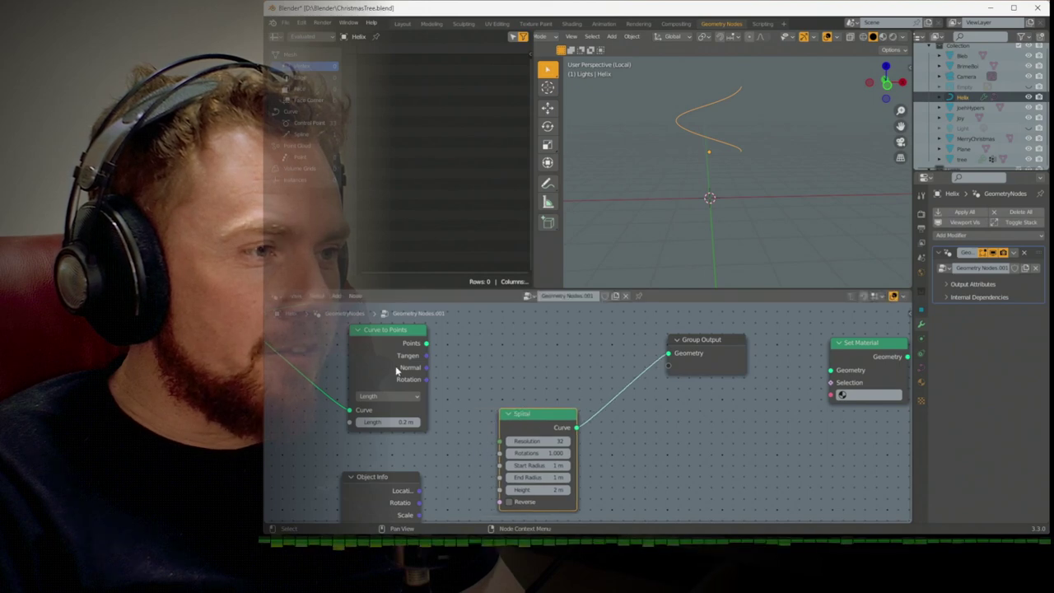
Browse the curve nodes without adding one, and link Curve to Points' Points output to the Group Output's Geometry
left_click_drag(386, 335, 384, 338)
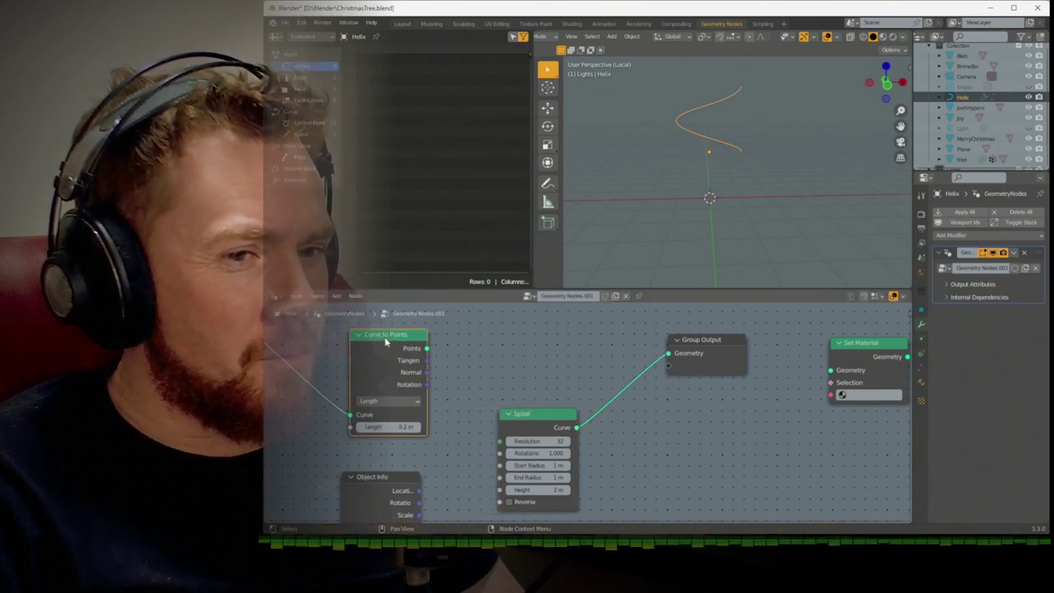
key("shift+a")
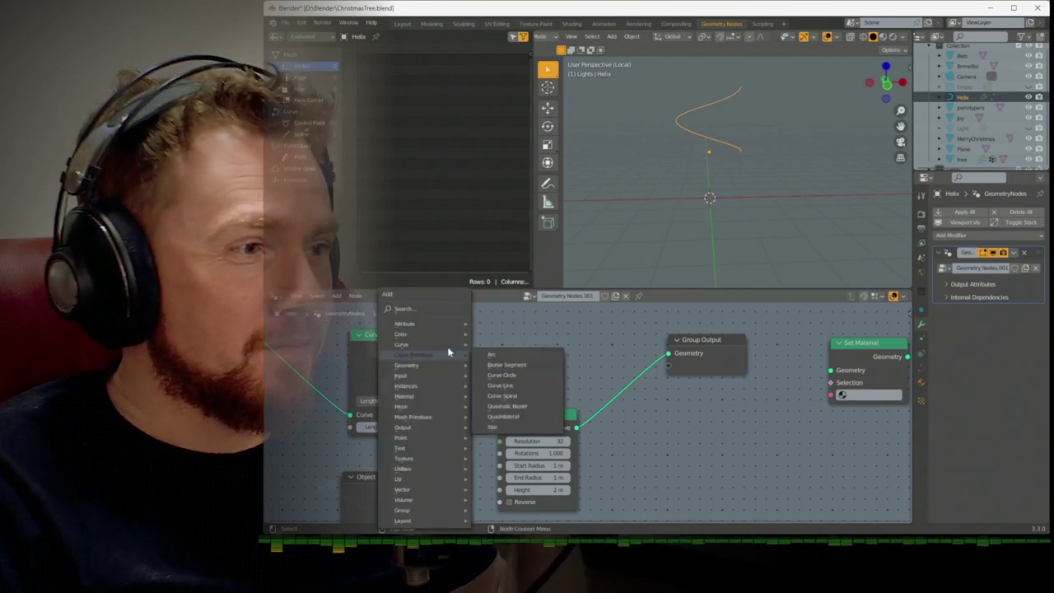
mouse_move(449, 352)
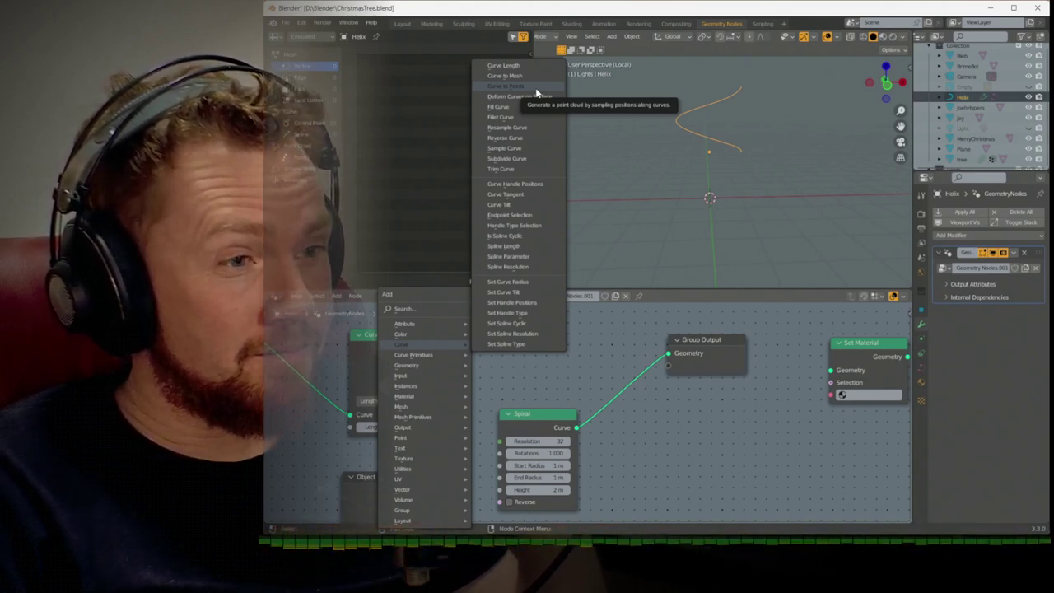
left_click(536, 93)
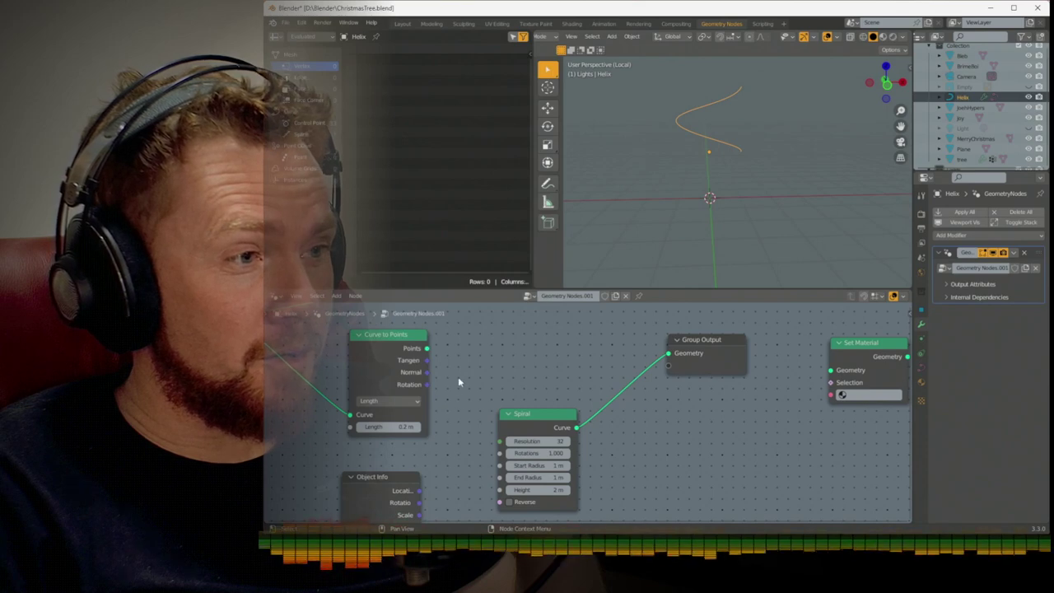
left_click_drag(480, 351, 670, 354)
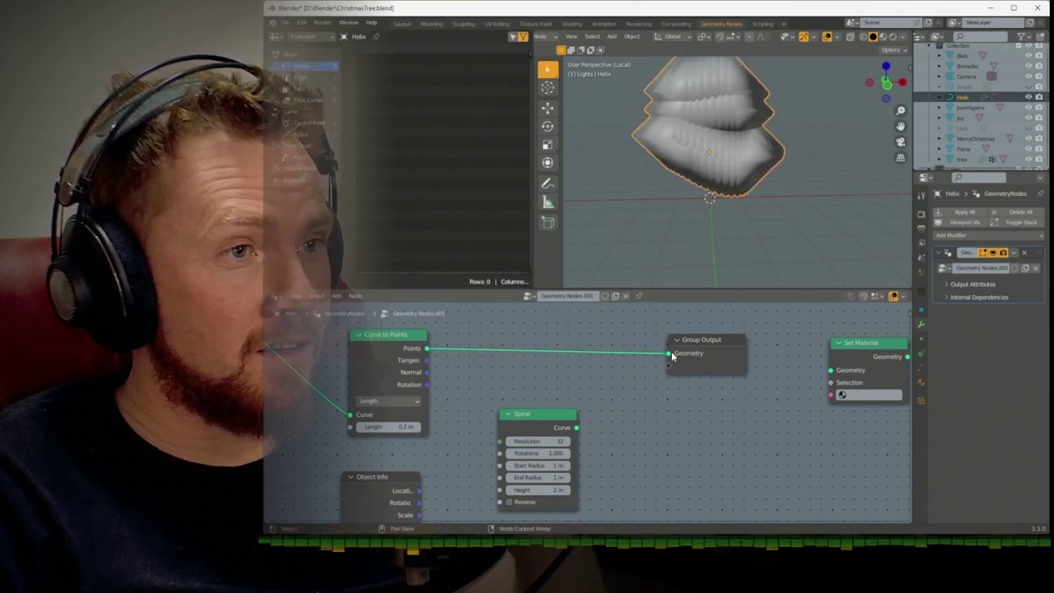
scroll(665, 160, "down", 2)
scroll(665, 160, "up", 3)
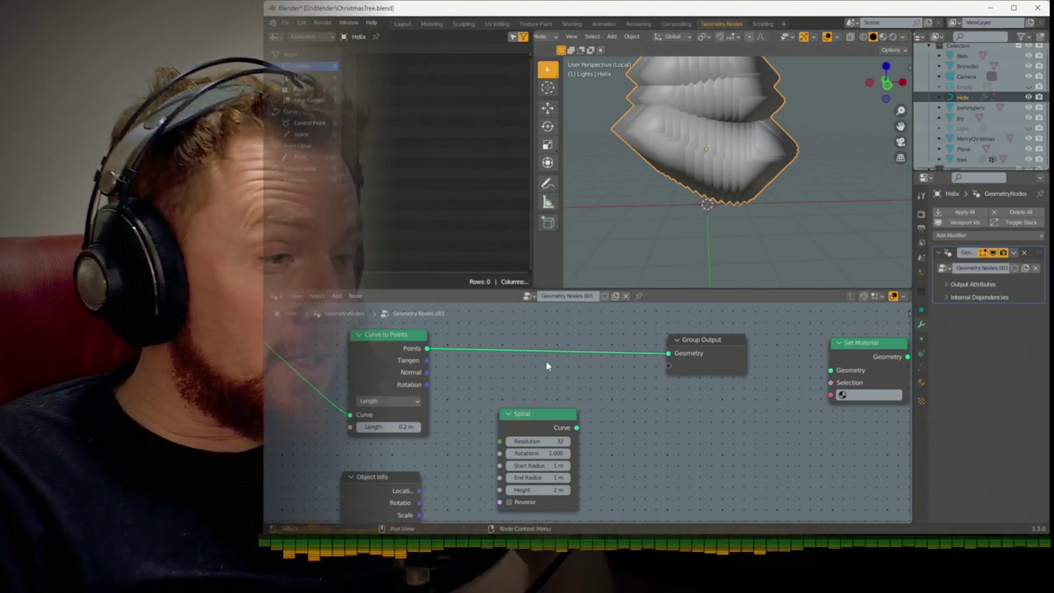
Shift the Spiral node aside and insert a Points to Vertices node between Curve to Points and Group Output
left_click_drag(541, 413, 484, 418)
scroll(484, 420, "down", 1)
key("shift+a")
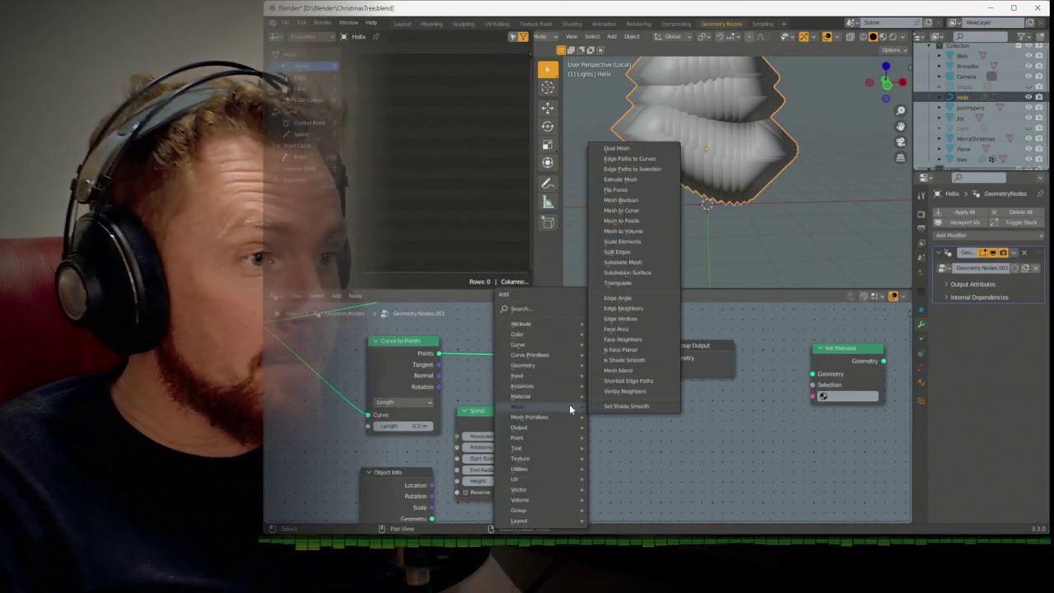
mouse_move(542, 438)
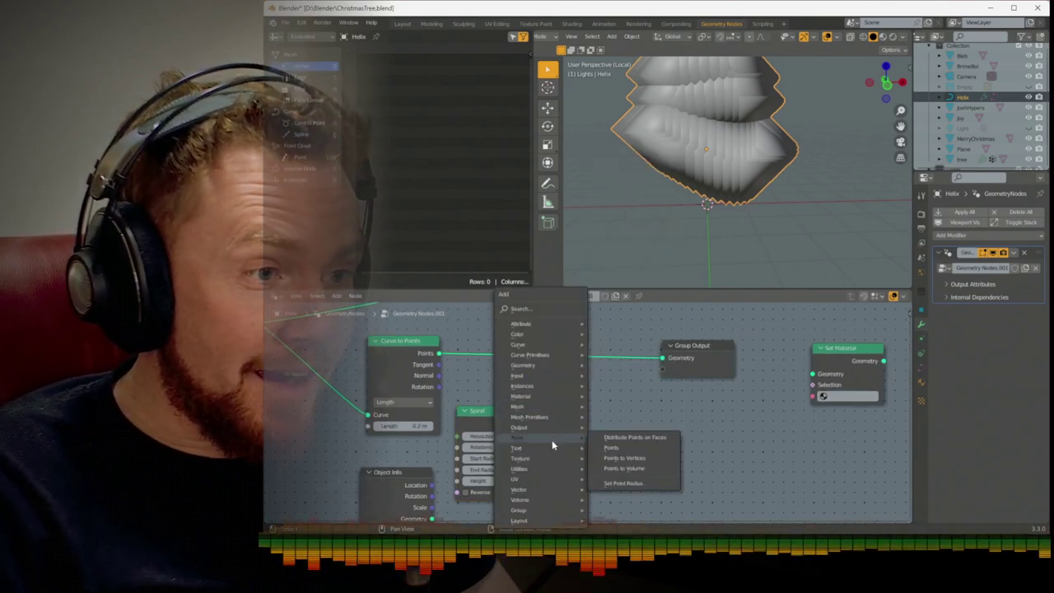
left_click(659, 465)
left_click(523, 338)
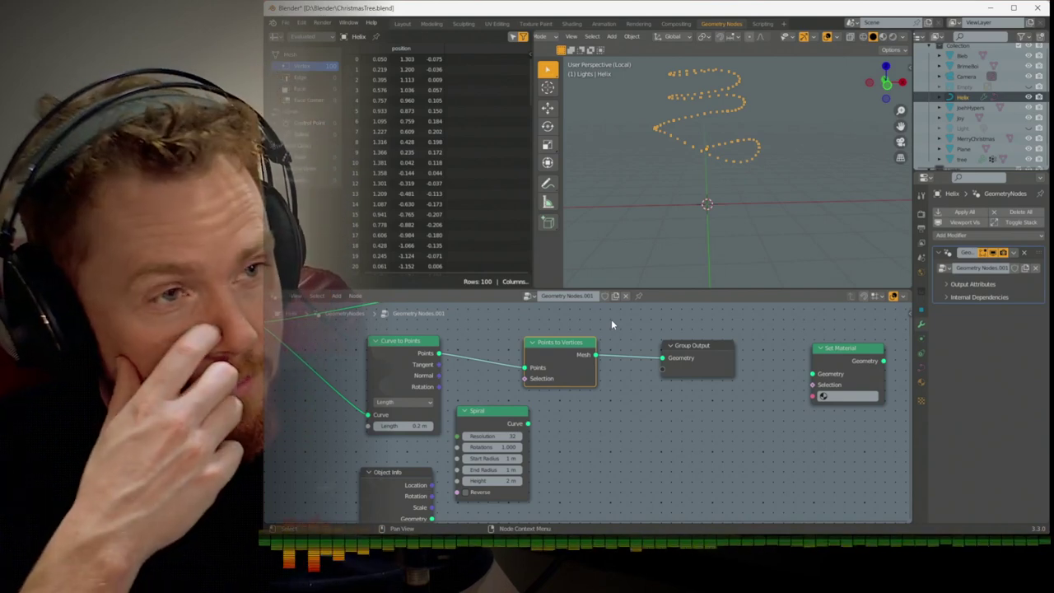
Look through the vector, point and mesh nodes for one to follow Points to Vertices
key("shift+a")
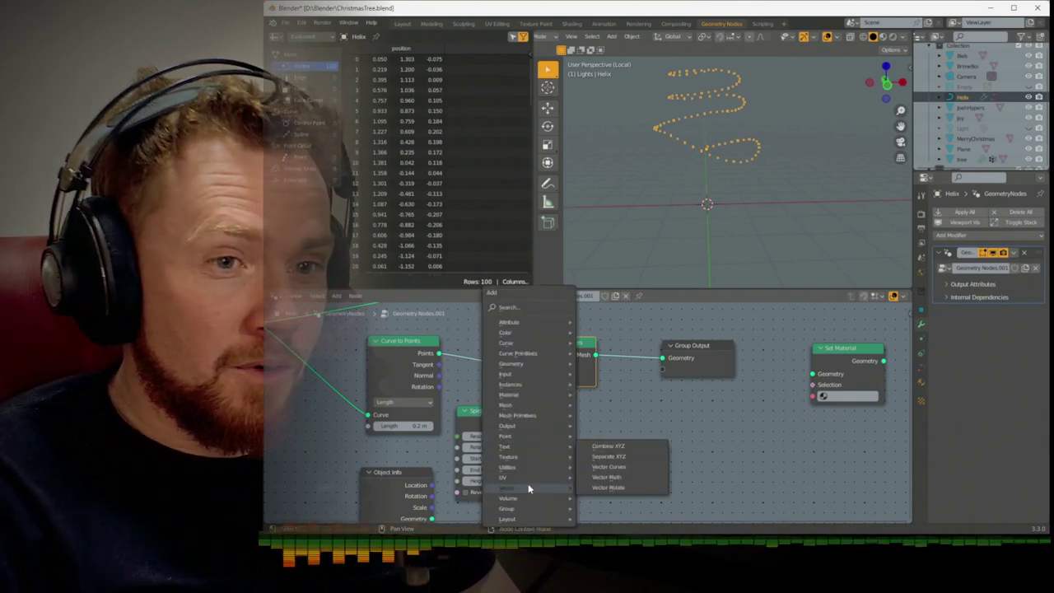
mouse_move(531, 440)
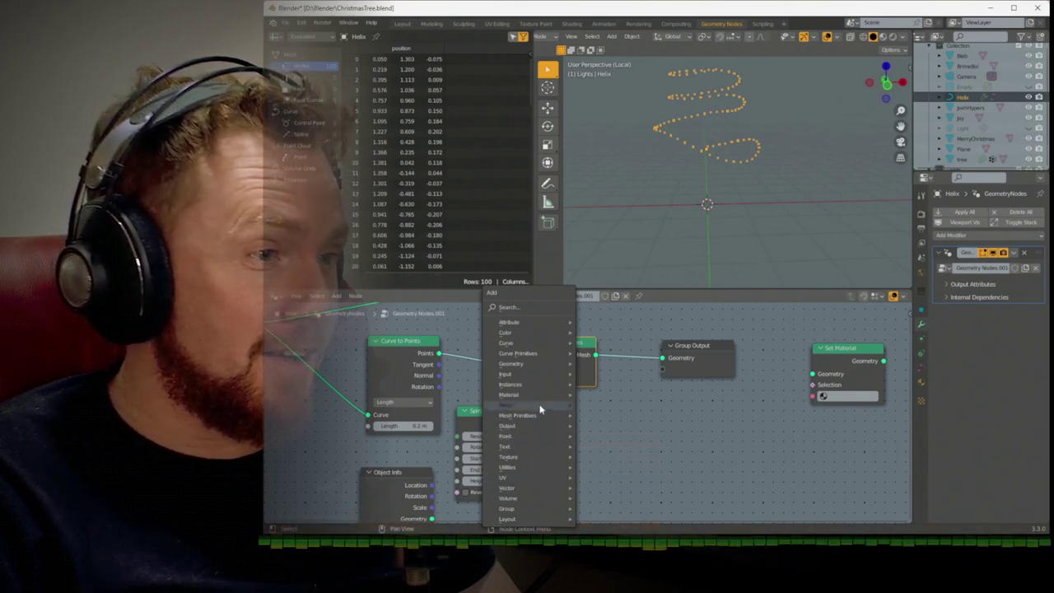
mouse_move(539, 407)
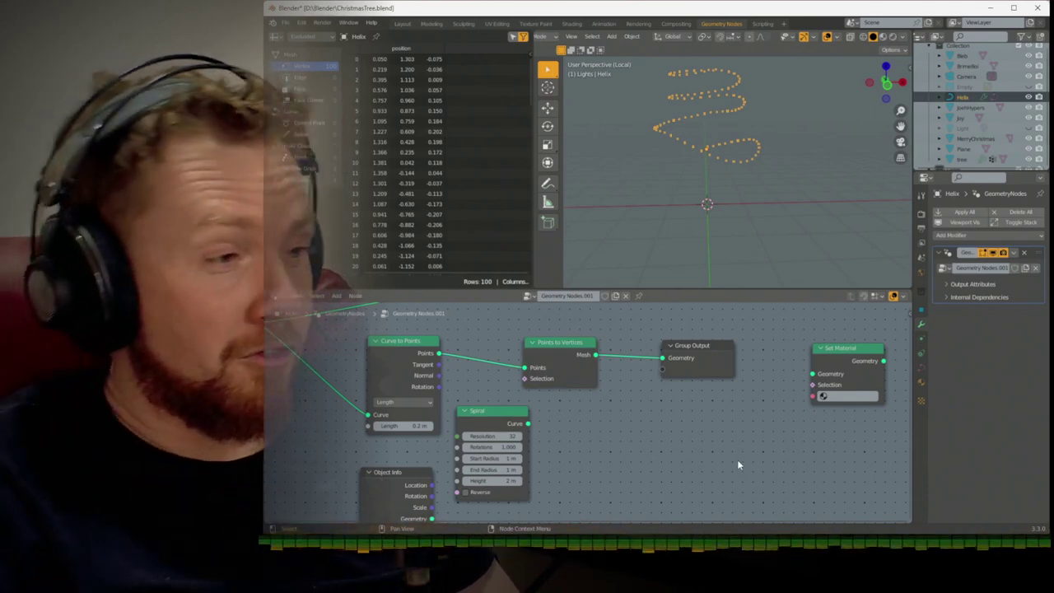
scroll(737, 459, "down", 4)
mouse_move(630, 492)
middle_mouse_down()
mouse_move(719, 428)
mouse_move(624, 480)
middle_mouse_up()
scroll(678, 449, "up", 3)
middle_click_drag(771, 381, 668, 448)
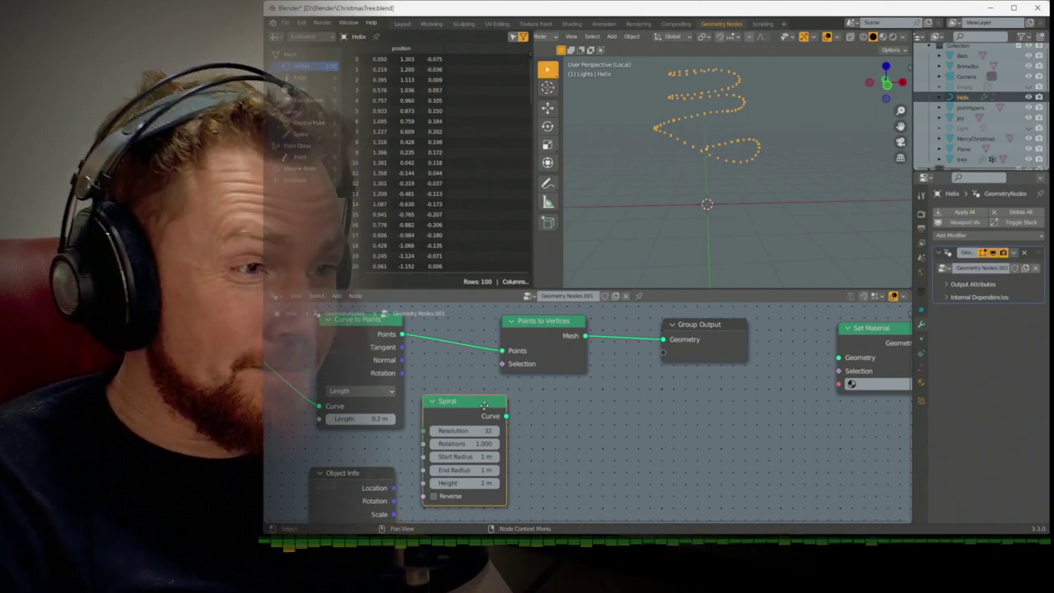
Add an Edge Paths to Curves node, feed it Points to Vertices' Mesh, and link its Curves output to Group Output's Geometry
left_click_drag(482, 405, 494, 412)
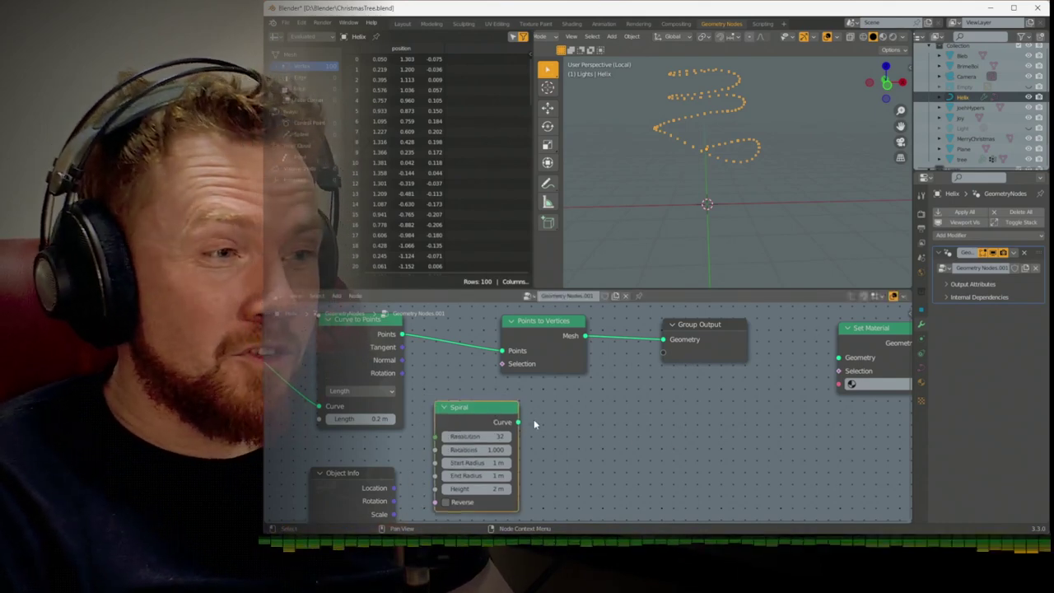
key("shift+a")
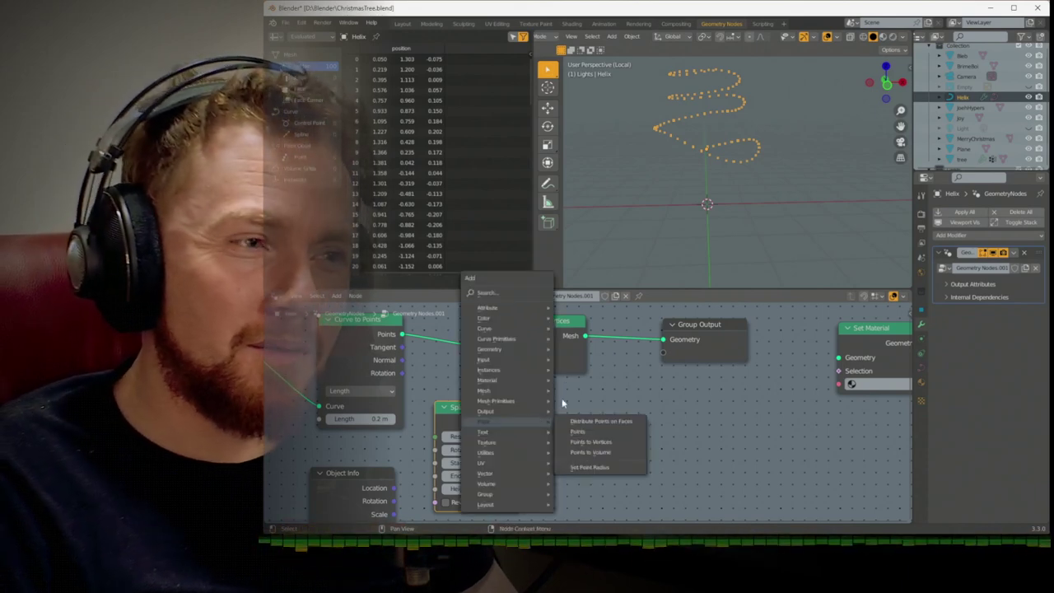
mouse_move(524, 386)
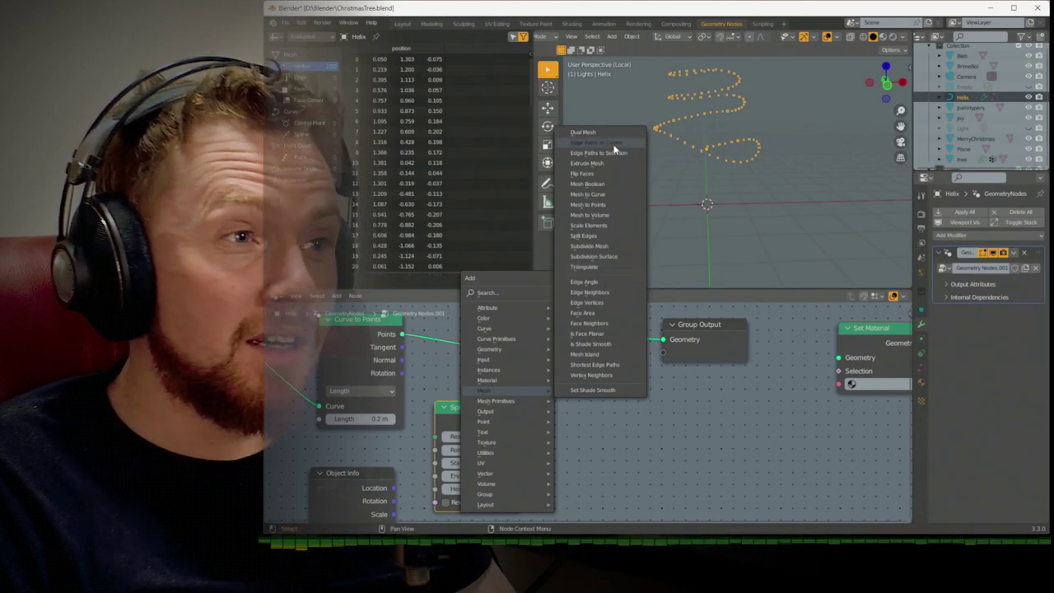
left_click(596, 142)
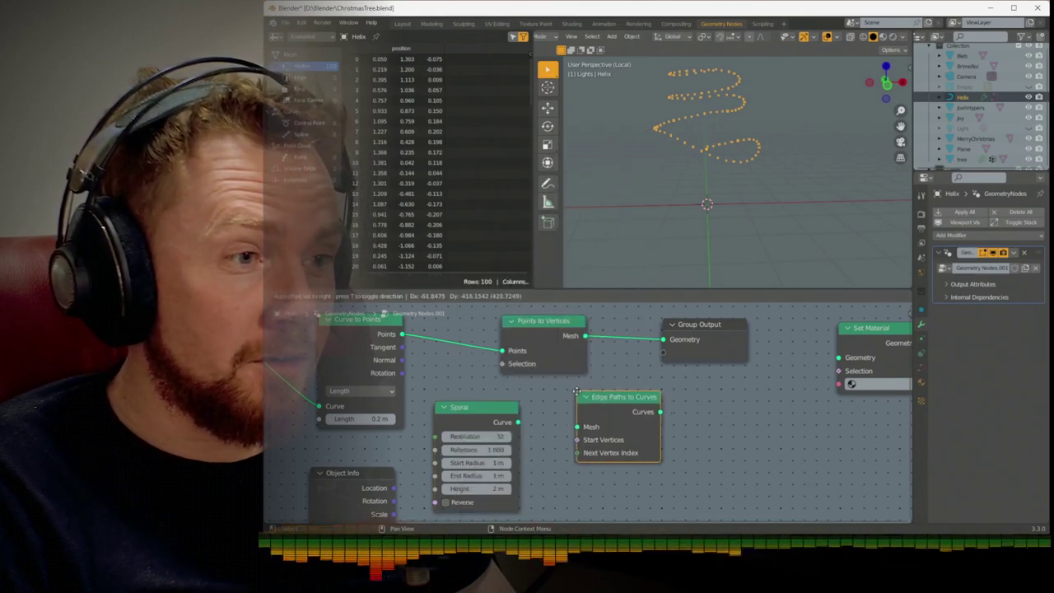
left_click(576, 391)
left_click_drag(586, 336, 687, 412)
key("Escape")
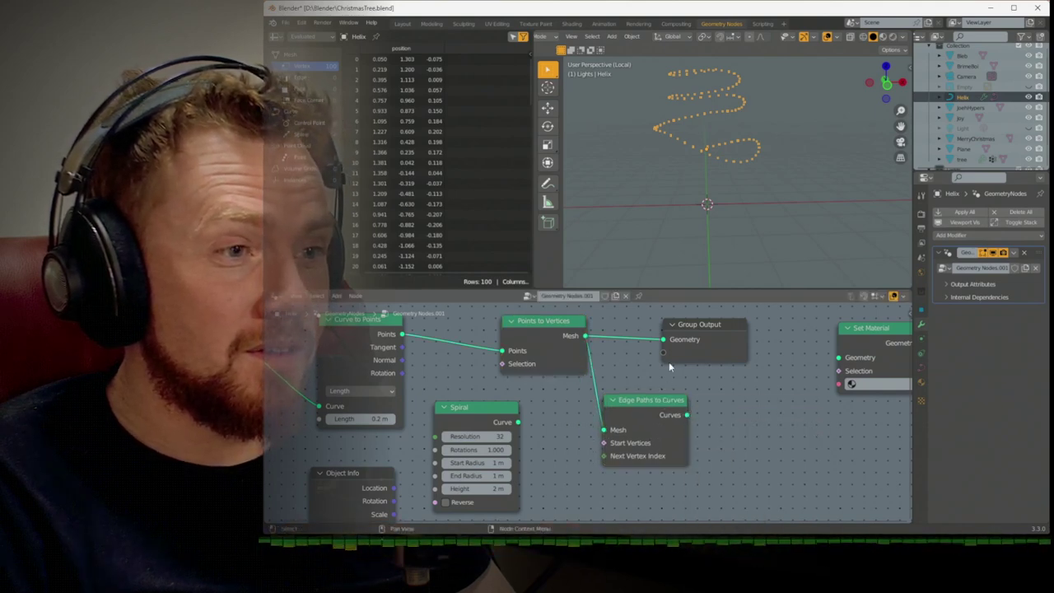
left_click_drag(665, 348, 666, 340)
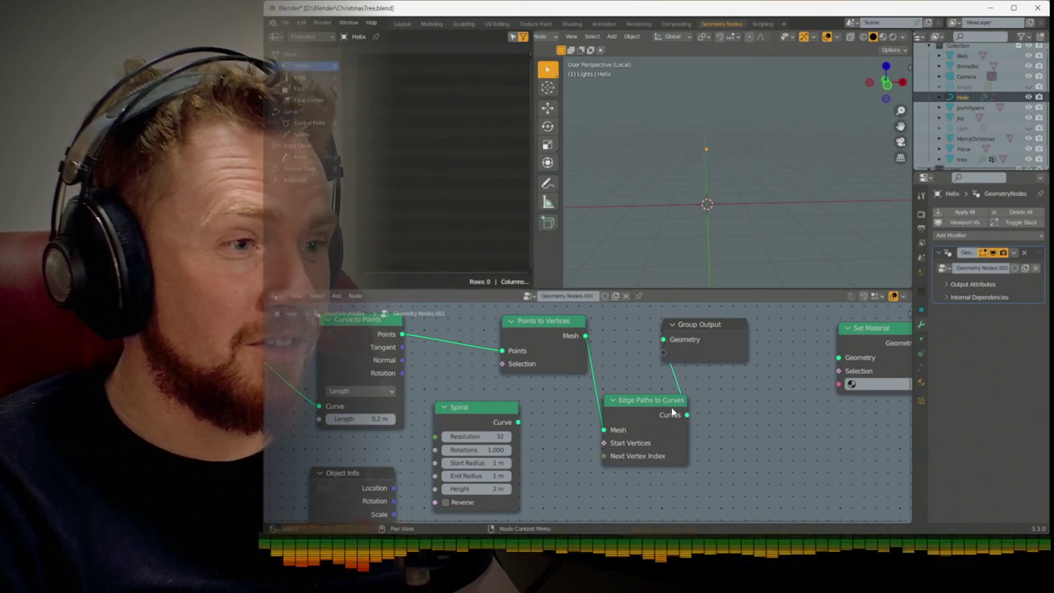
Delete the Edge Paths to Curves and Points to Vertices nodes from the node tree
left_click(670, 412)
key("x")
left_click(539, 322)
key("x")
scroll(535, 375, "down", 1)
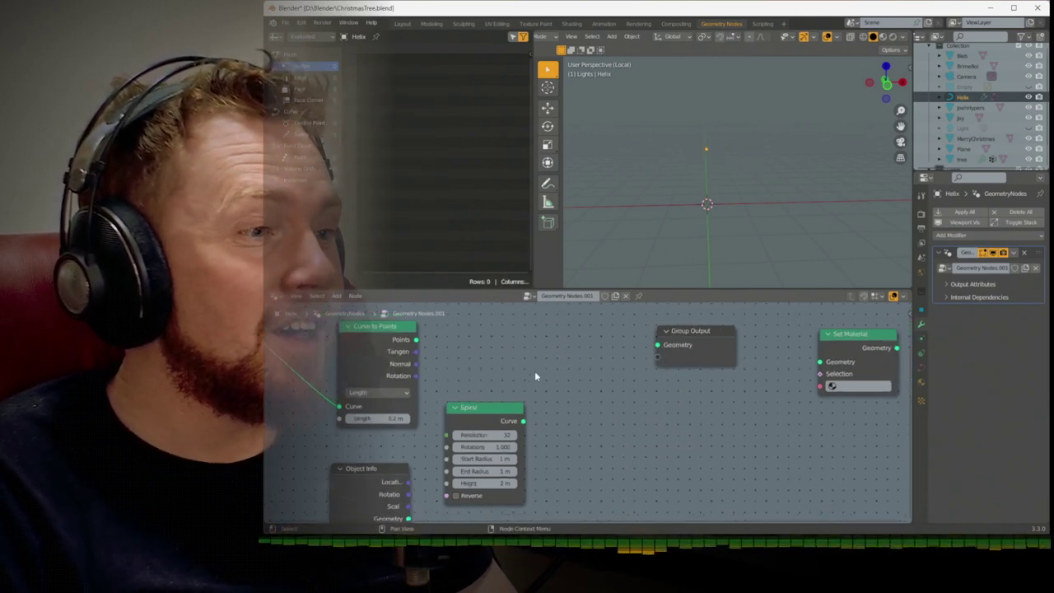
scroll(497, 383, "down", 2)
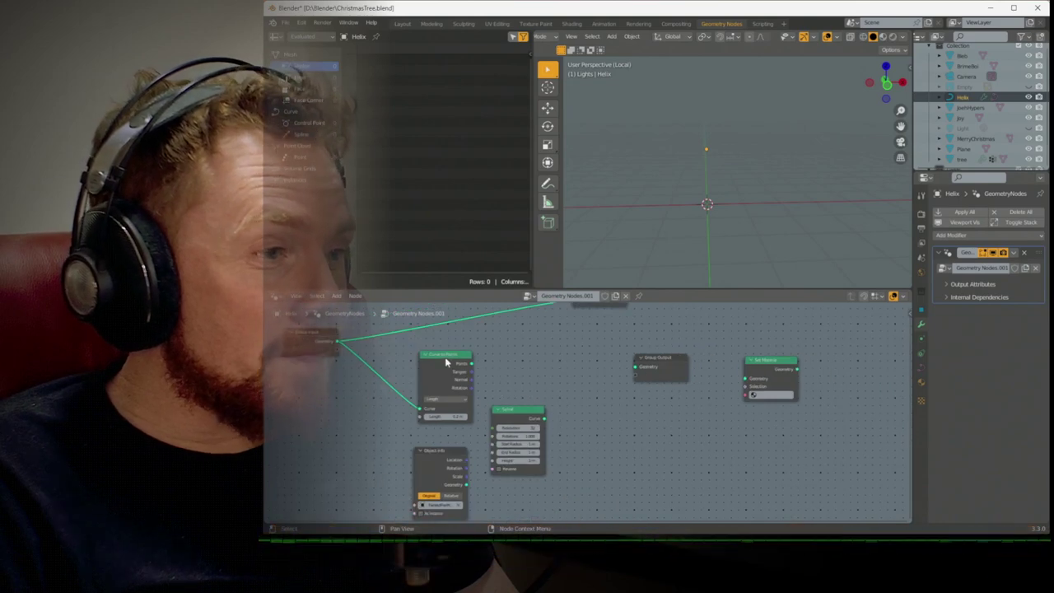
Remove the unused Spiral node and the Curve to Points node
left_click(445, 362)
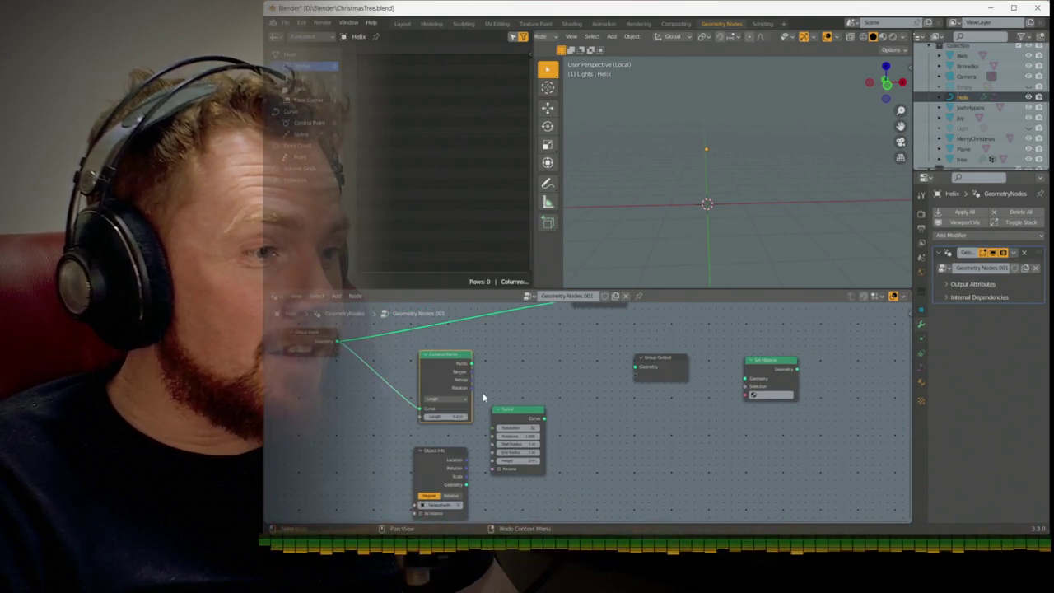
left_click_drag(505, 415, 517, 416)
key("x")
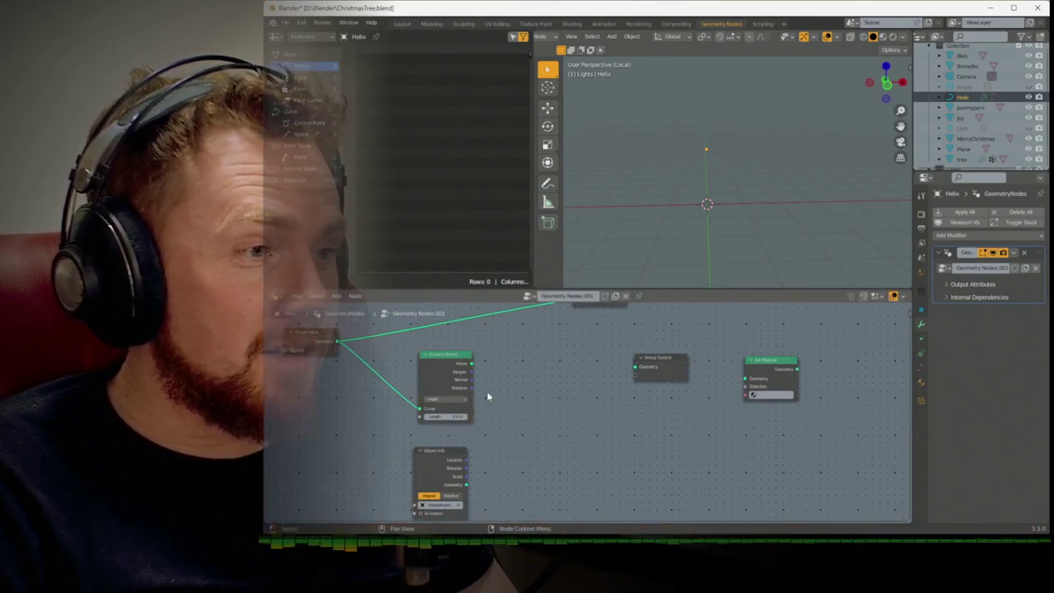
left_click(434, 356)
key("x")
Add a Curve to Mesh node with its Curve input fed by the Group Input's Geometry
left_click_drag(335, 344, 474, 377)
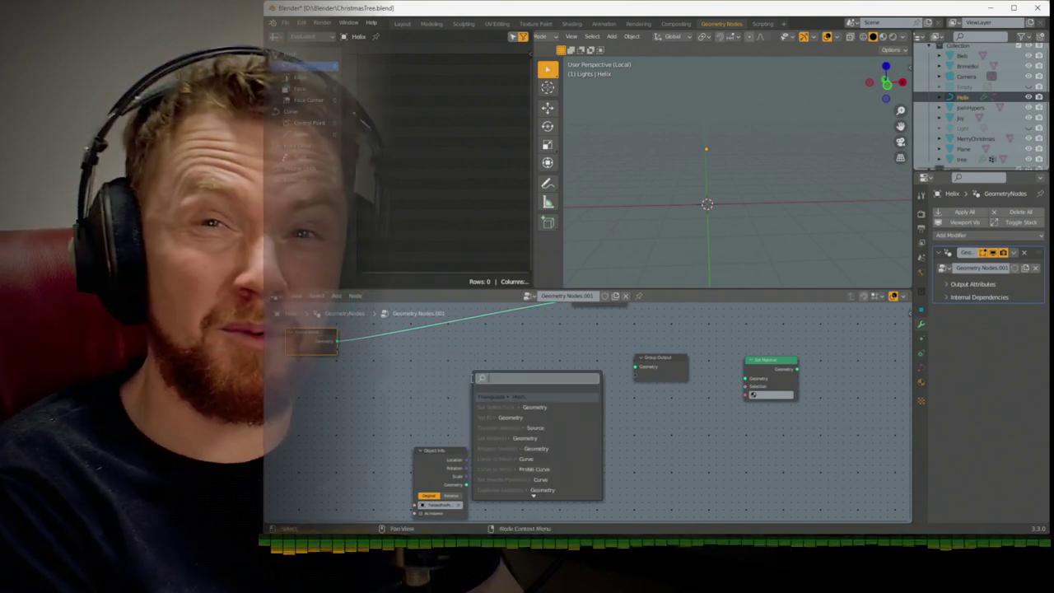
type("curve")
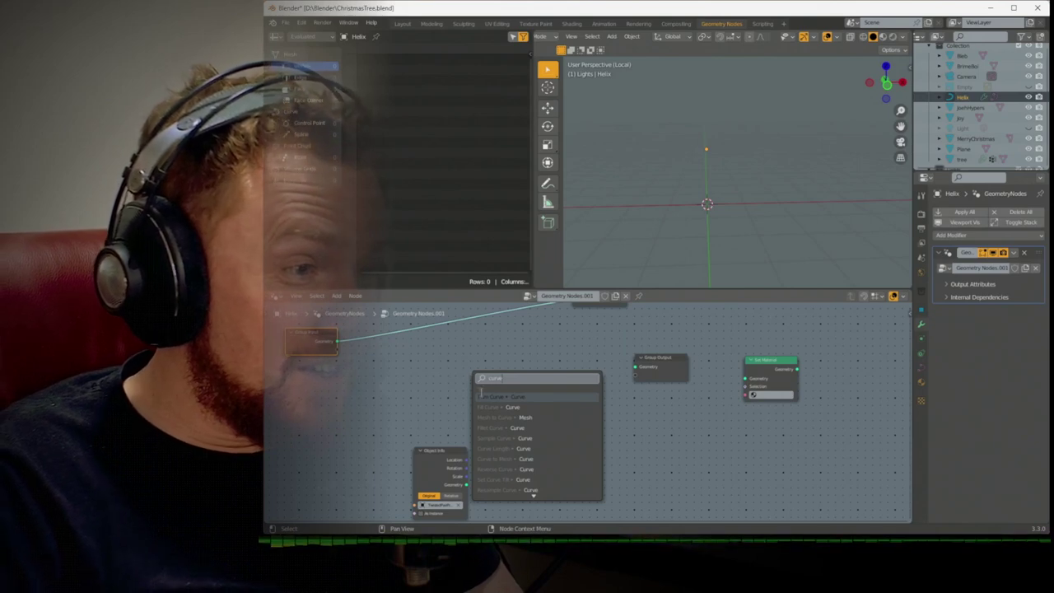
scroll(553, 465, "down", 12)
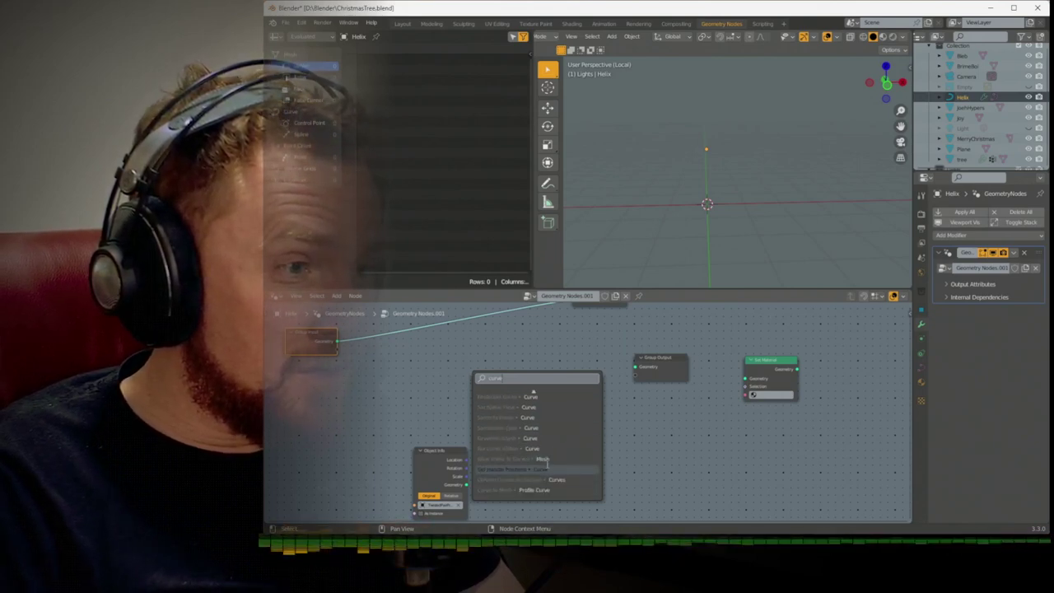
scroll(550, 399, "up", 10)
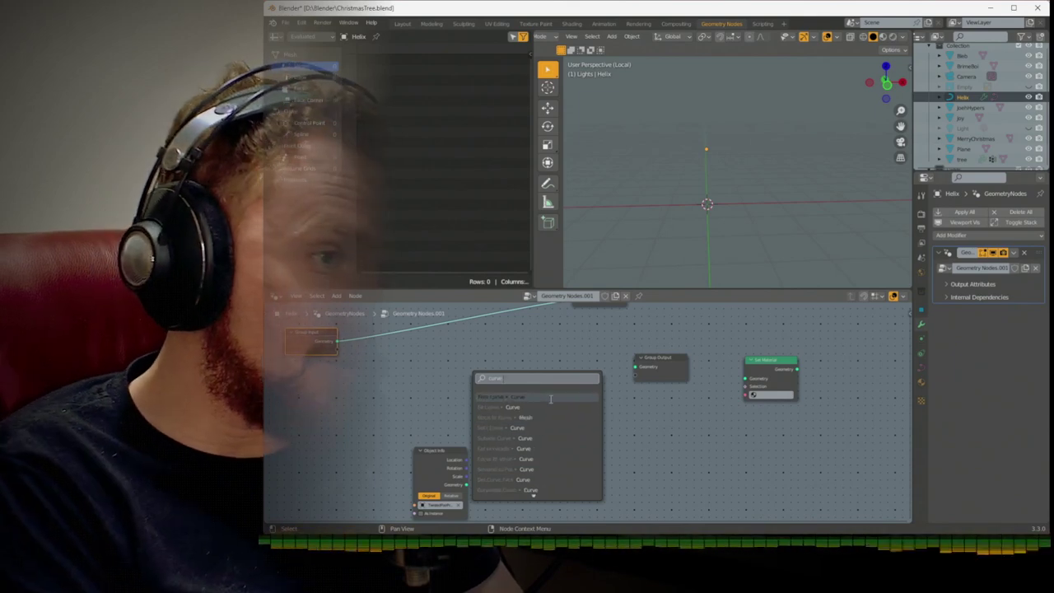
type("to mesh")
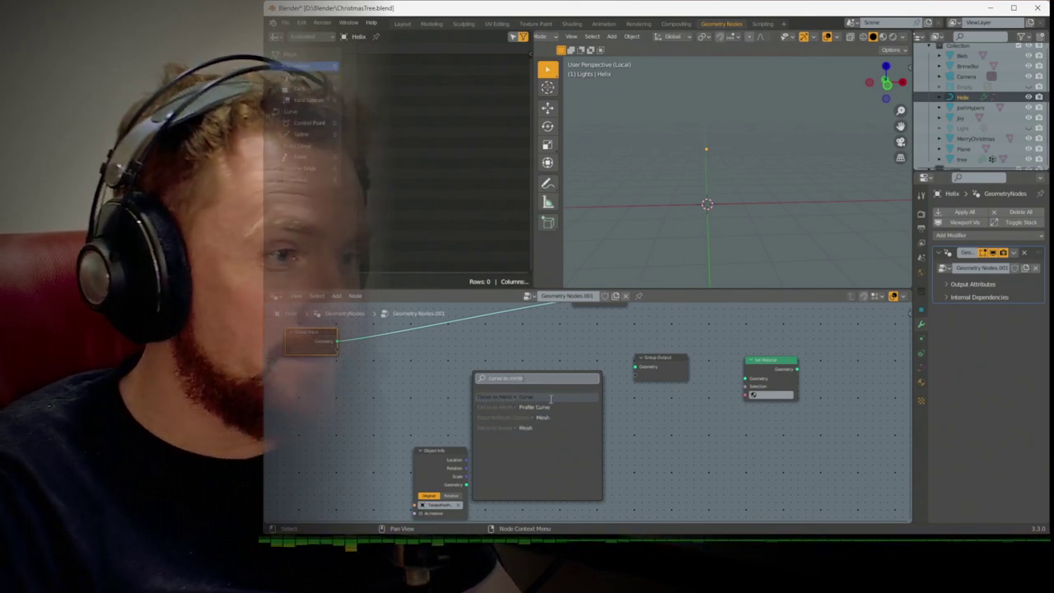
left_click(551, 398)
left_click(568, 389)
Link Object Info's Geometry to Curve to Mesh's Profile Curve and move Object Info nearer to the Group Input
left_click_drag(466, 486, 480, 452)
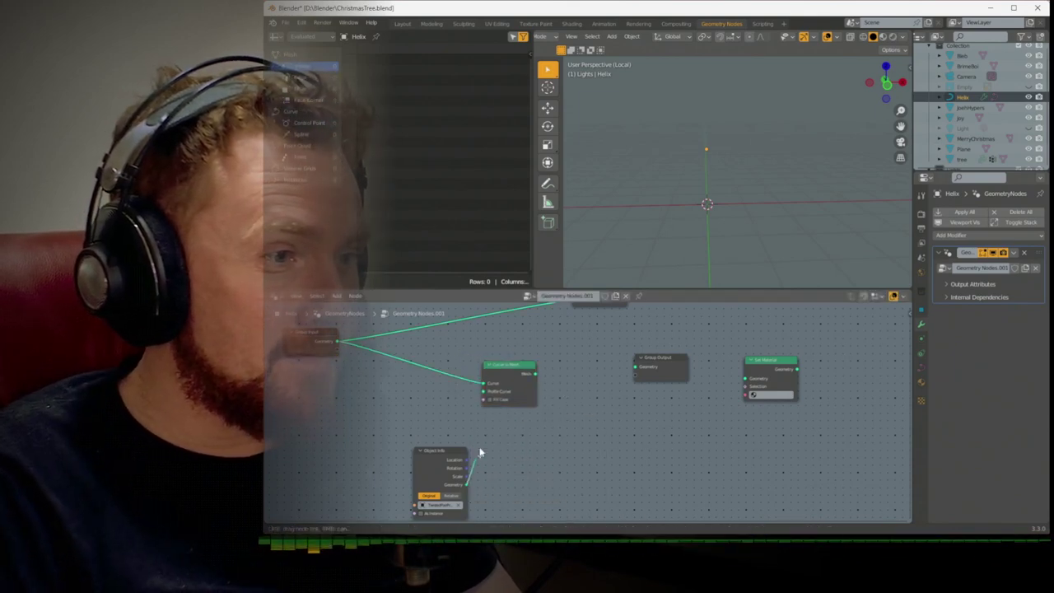
left_click_drag(483, 390, 483, 391)
left_click_drag(439, 449, 387, 397)
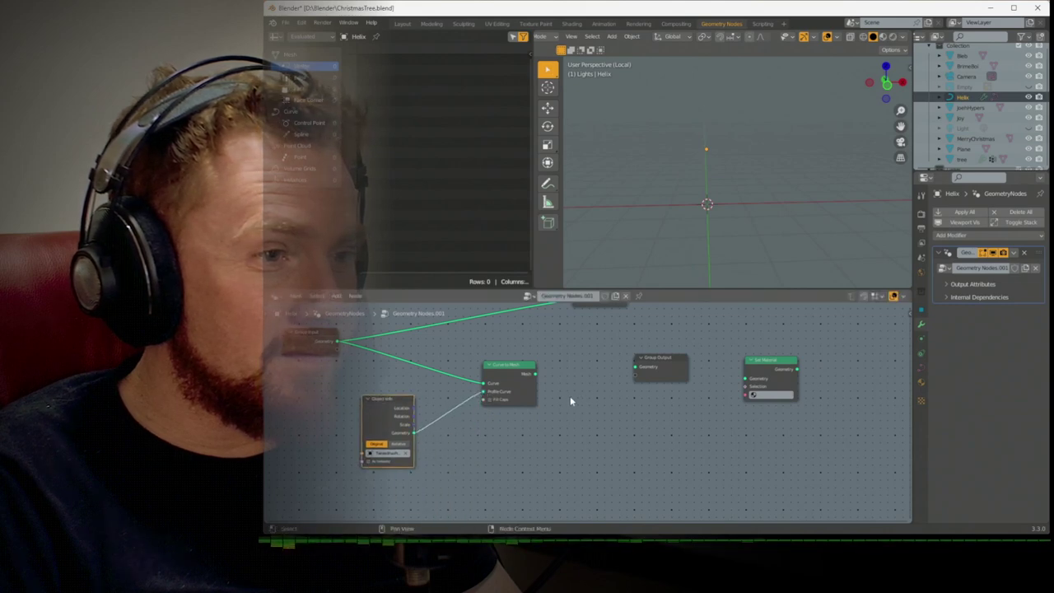
Rearrange the Group Output and Set Material nodes, and link Curve to Mesh's Mesh to Set Material's Geometry
middle_click_drag(608, 394, 551, 479)
left_click_drag(604, 452, 741, 412)
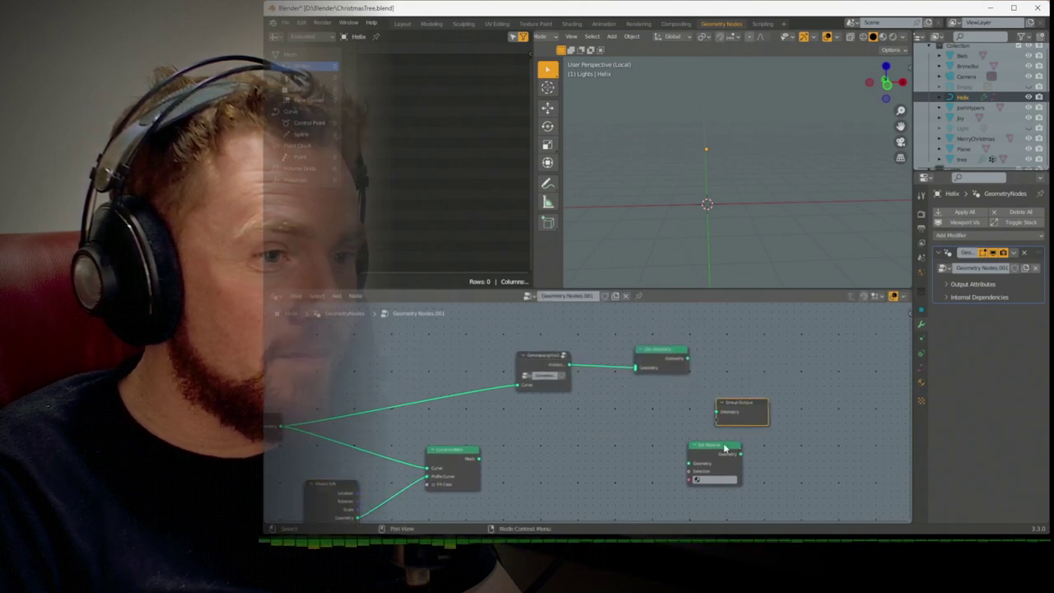
left_click_drag(721, 450, 589, 434)
left_click_drag(478, 458, 558, 449)
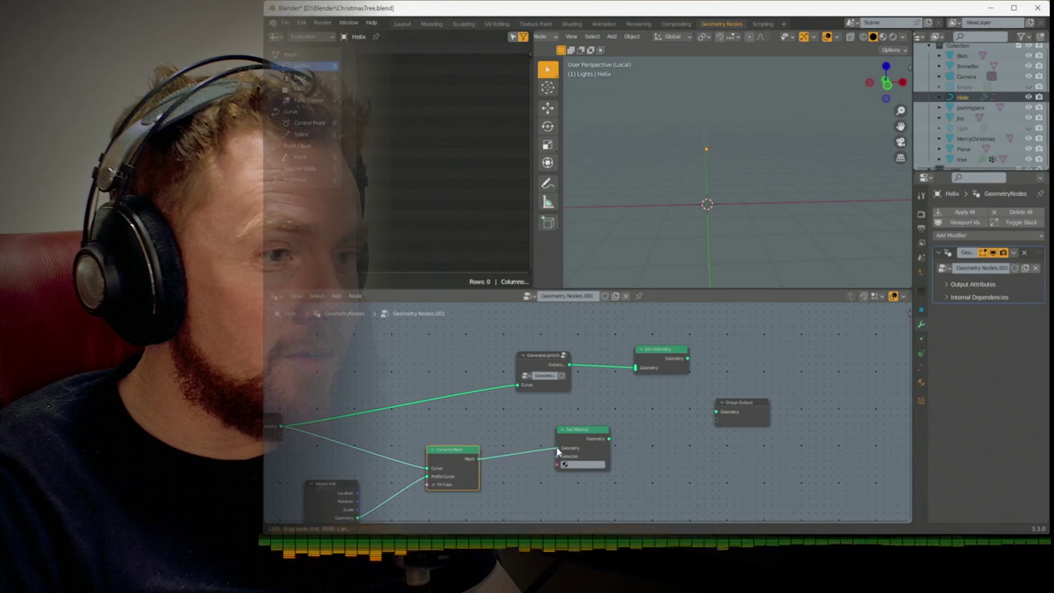
Link Set Material's Geometry into Join Geometry, and Join Geometry's output to the Group Output
left_click_drag(633, 436, 632, 379)
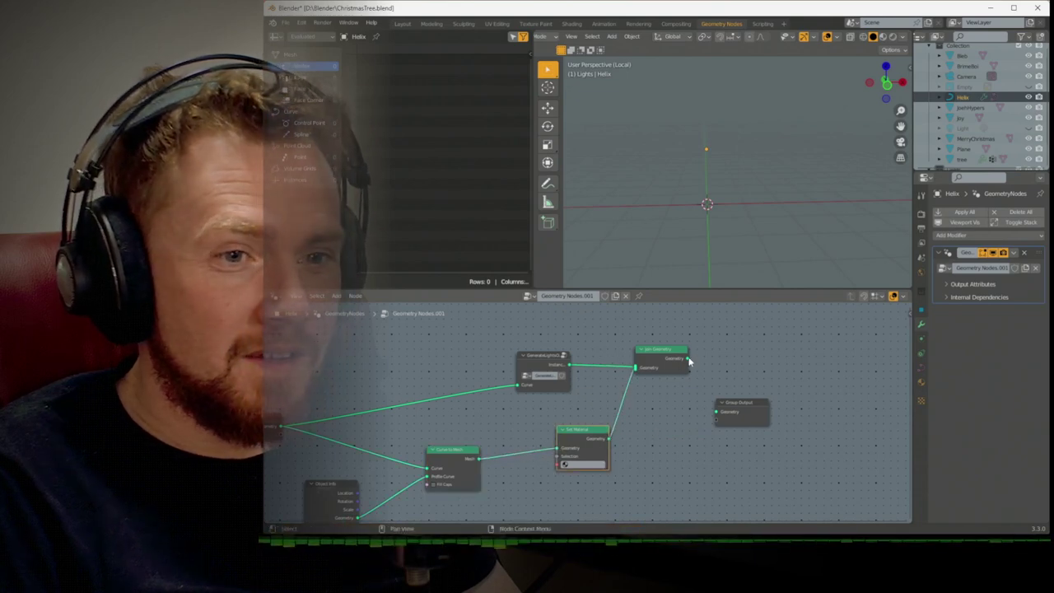
left_click_drag(687, 358, 715, 410)
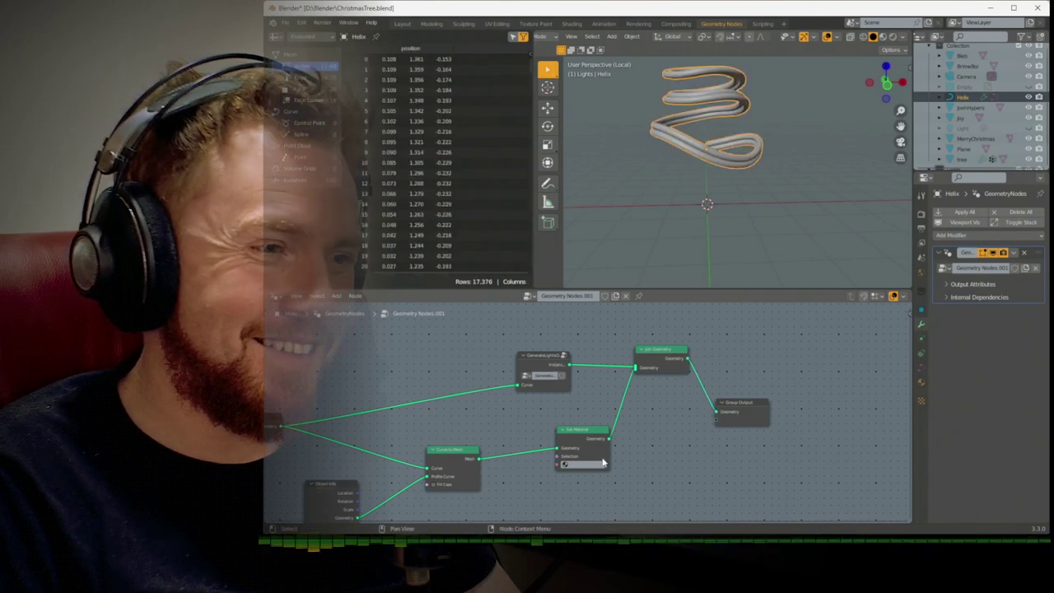
middle_click_drag(660, 283, 679, 220)
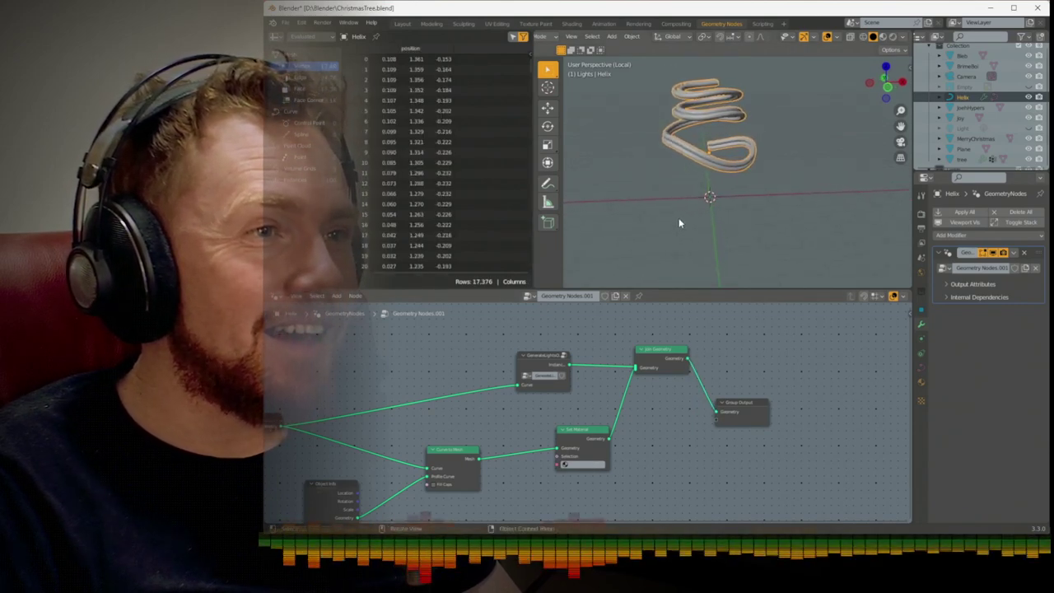
Move the Object Info node farther from Curve to Mesh and switch its transform space to Relative
middle_click_drag(551, 396, 709, 279)
middle_click_drag(570, 421, 524, 460)
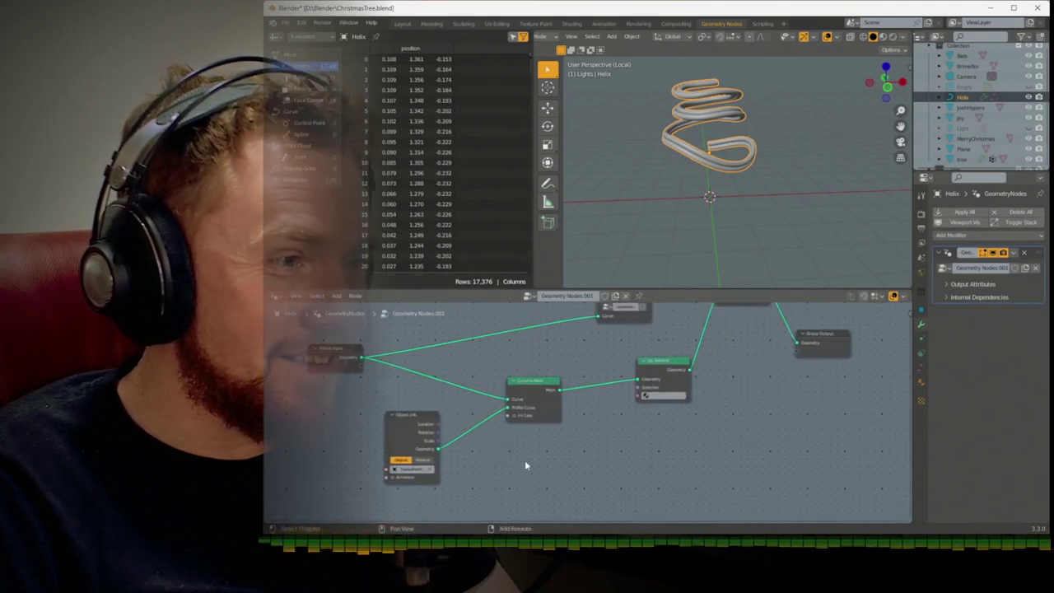
left_click_drag(422, 449, 373, 452)
left_click(375, 461)
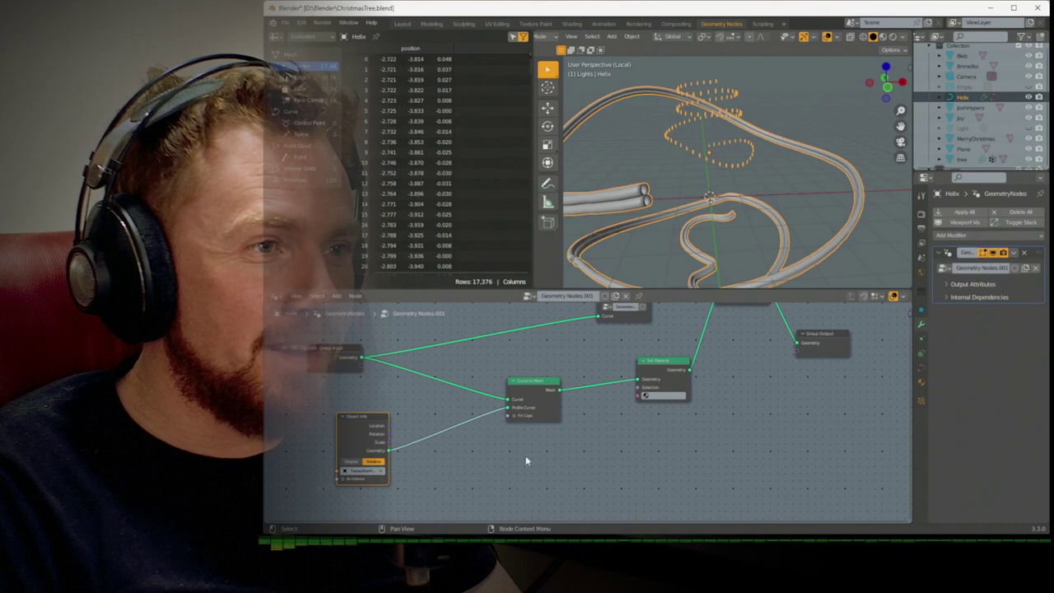
mouse_move(658, 228)
middle_mouse_down()
mouse_move(586, 224)
mouse_move(650, 231)
middle_mouse_up()
Select TwistedPairProfile, go to the Layout workspace, and scale its curve points to about 0.102 in Edit Mode
scroll(999, 144, "down", 3)
left_click(972, 158)
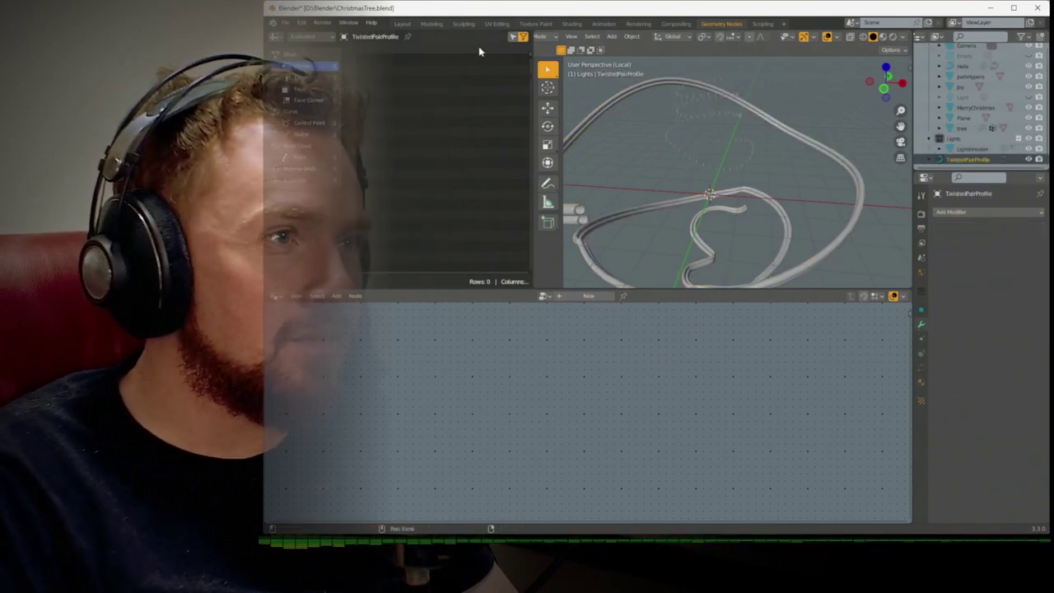
left_click(396, 24)
scroll(520, 159, "down", 3)
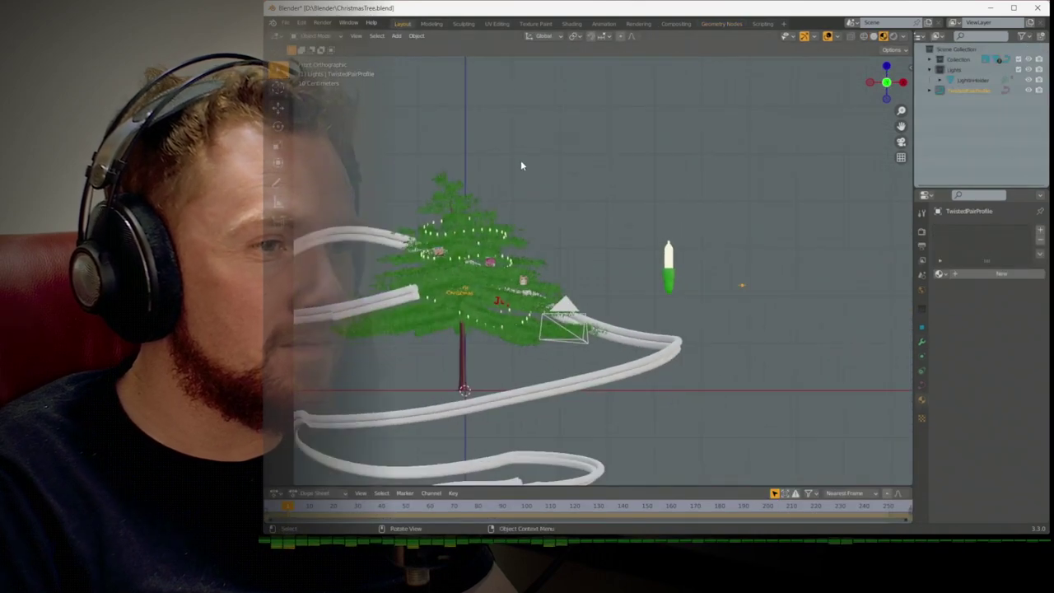
key("s")
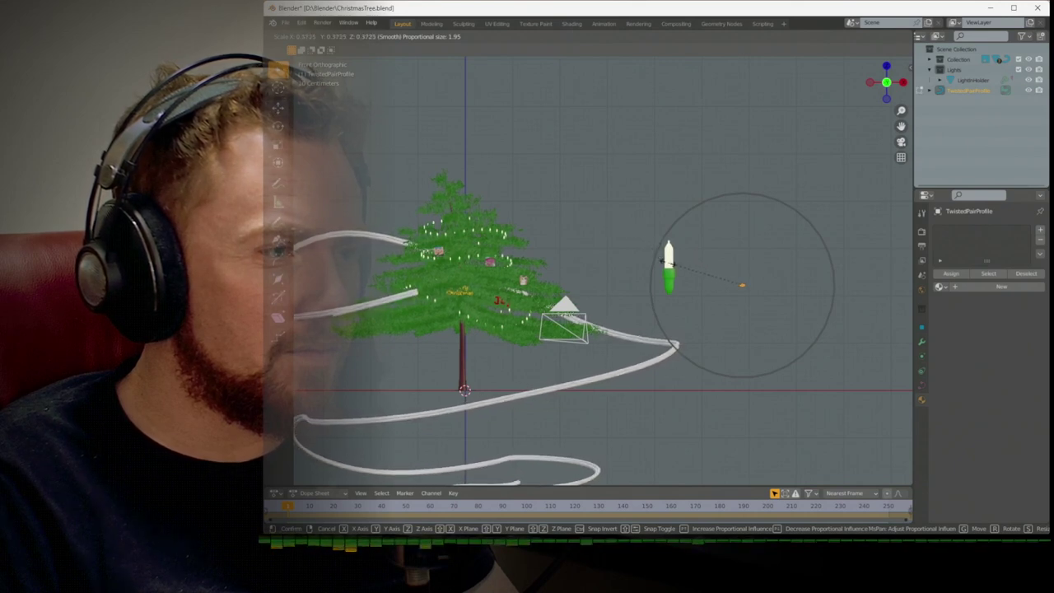
left_click(722, 279)
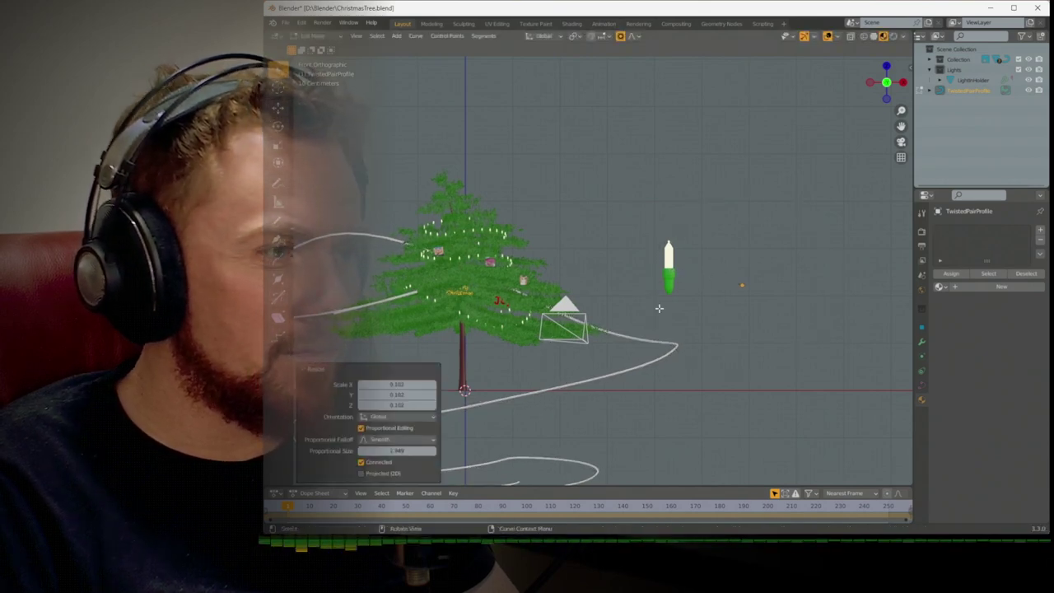
Reset TwistedPairProfile's X, Y and Z location to 0 m
left_click(920, 310)
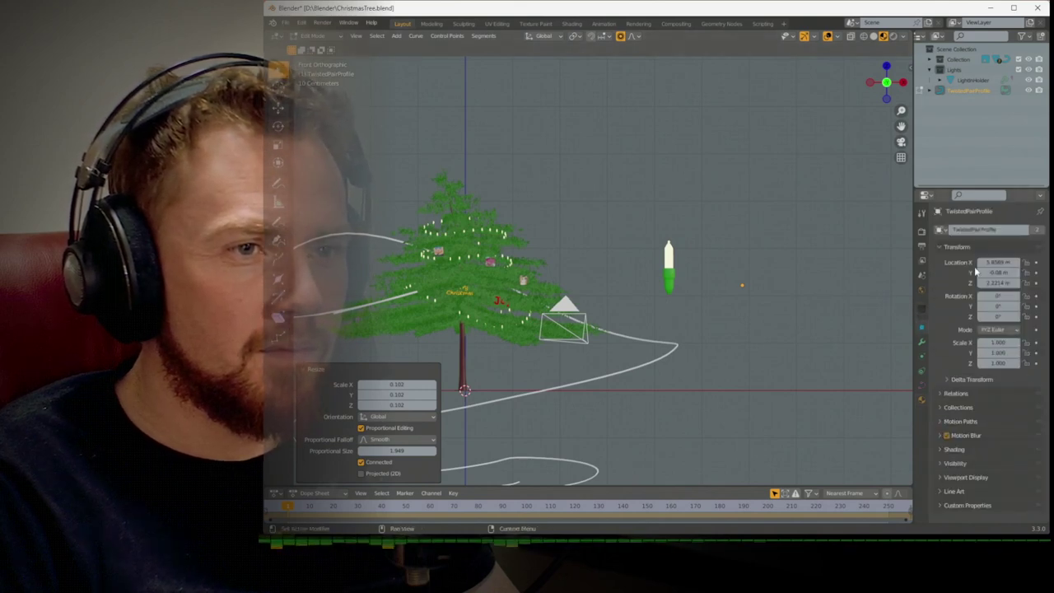
key("BackSpace")
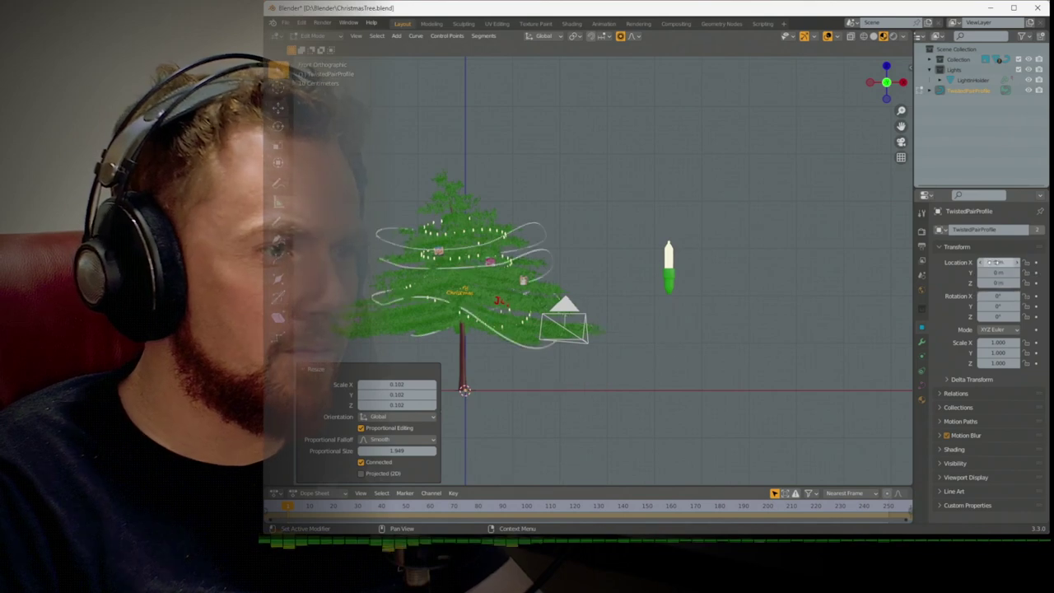
scroll(680, 357, "down", 1)
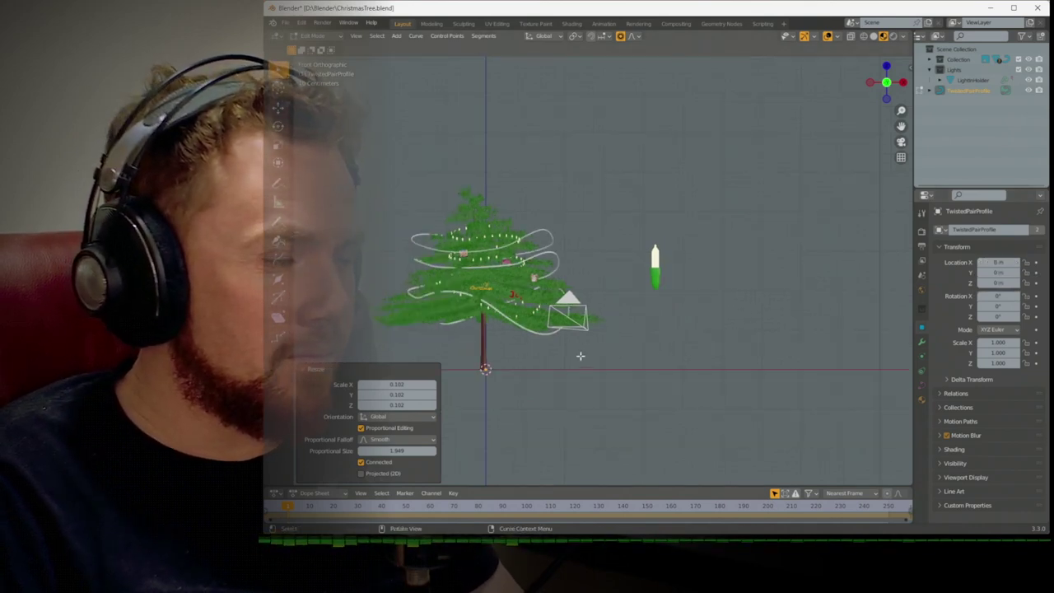
middle_click_drag(550, 357, 666, 356, "shift")
scroll(666, 357, "up", 4)
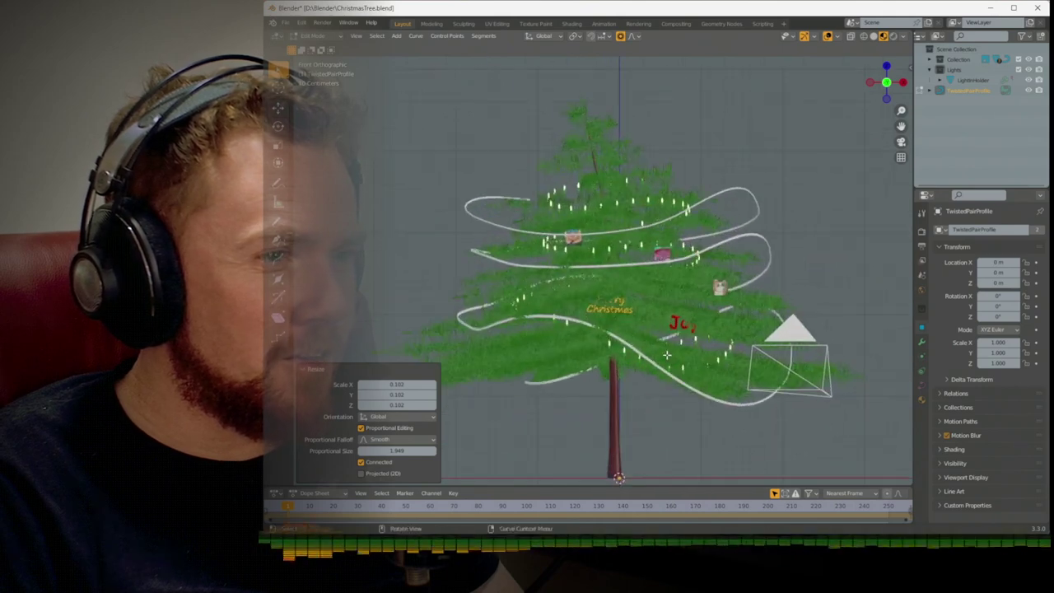
scroll(666, 357, "down", 1)
Rotate TwistedPairProfile's curve points by 90° in the front view
key("Tab")
key("Tab")
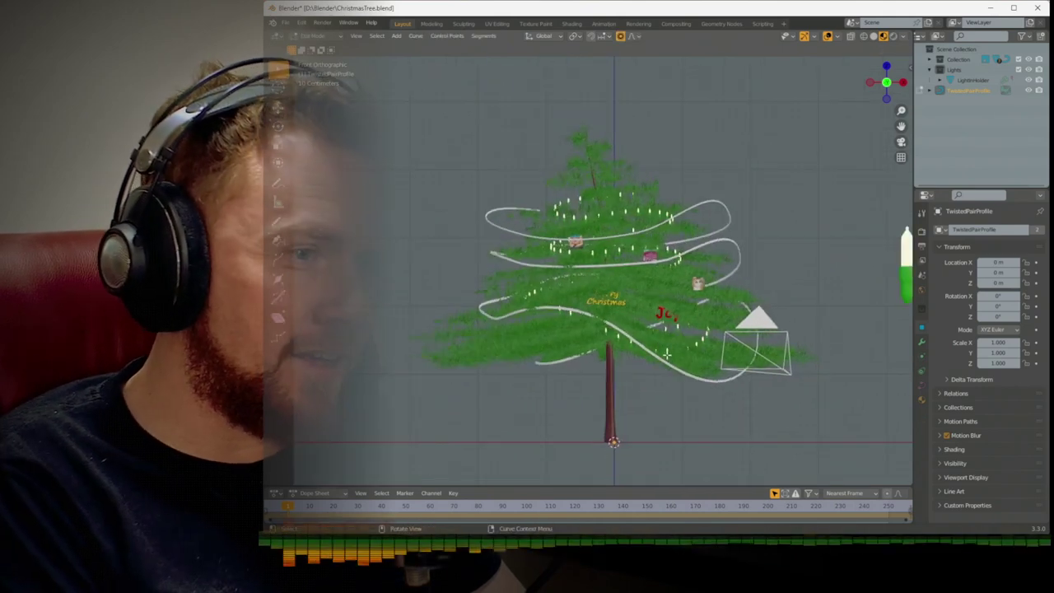
type("s")
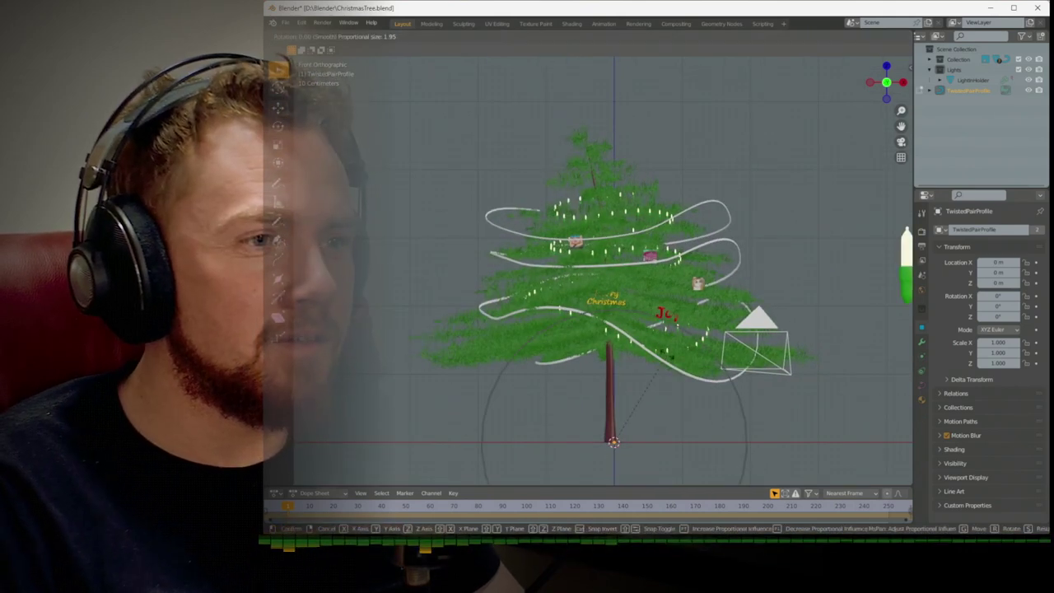
type("r90")
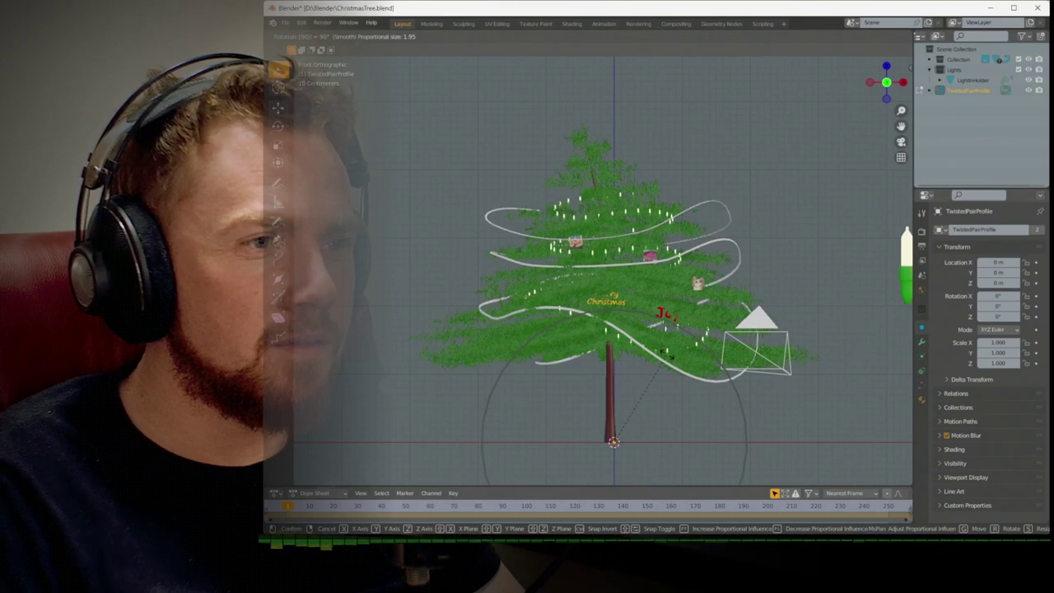
key("Return")
Rotate the profile's curve points freehand in a perspective view, and leave Edit Mode
middle_click_drag(665, 395, 673, 407)
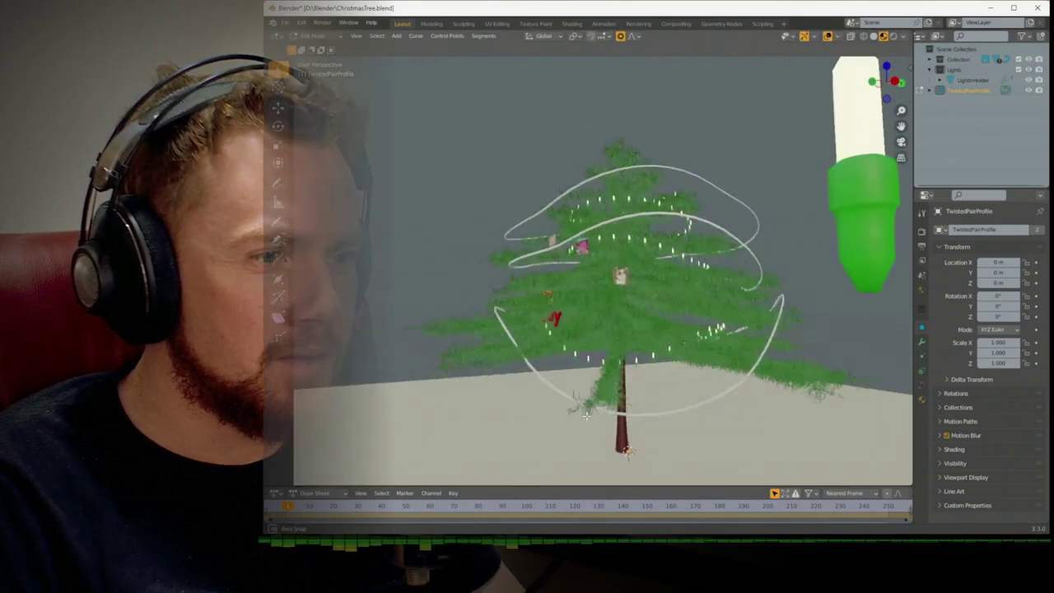
key("r")
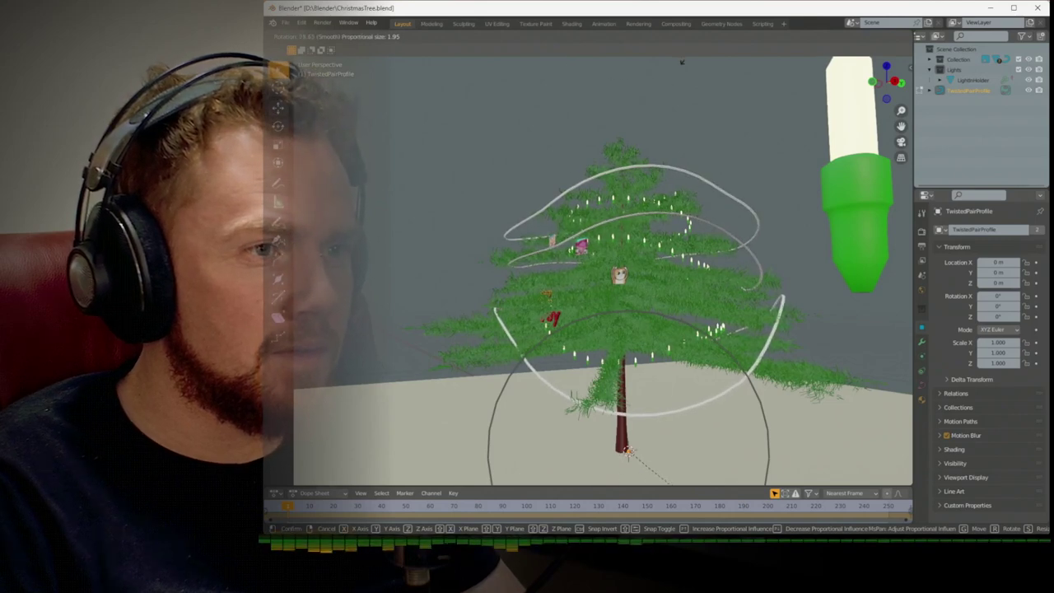
key("Return")
key("Tab")
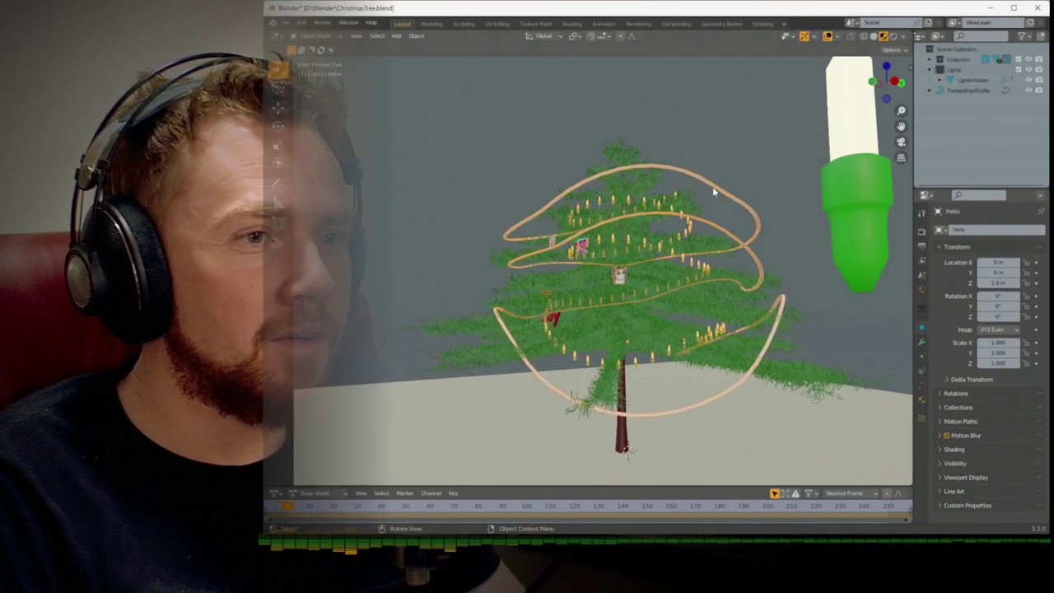
Try the Z-Up twist method on the Helix curve, and set its twist method to Tangent
left_click(923, 385)
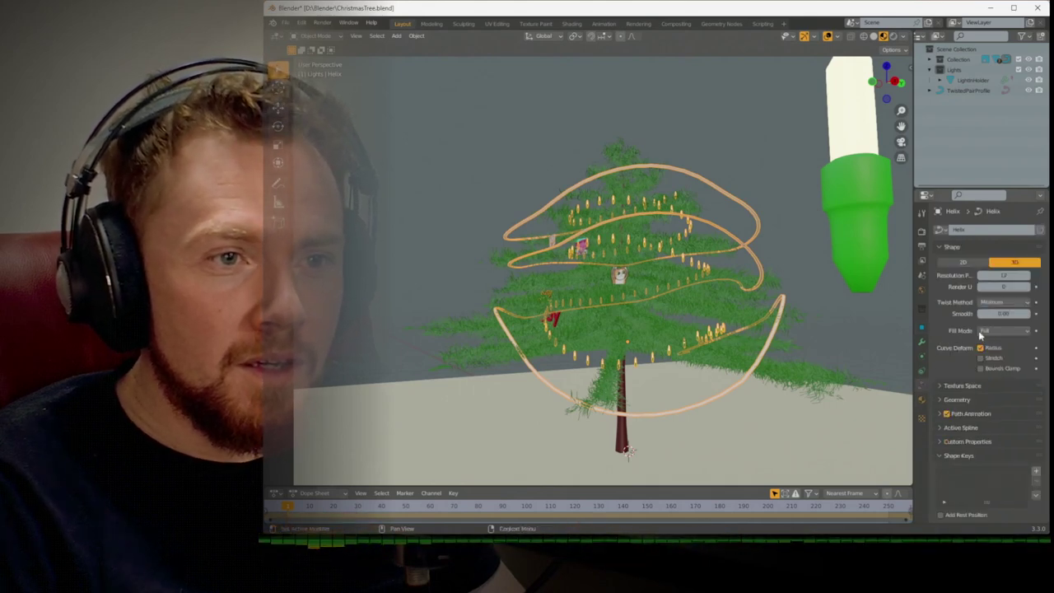
left_click(1014, 303)
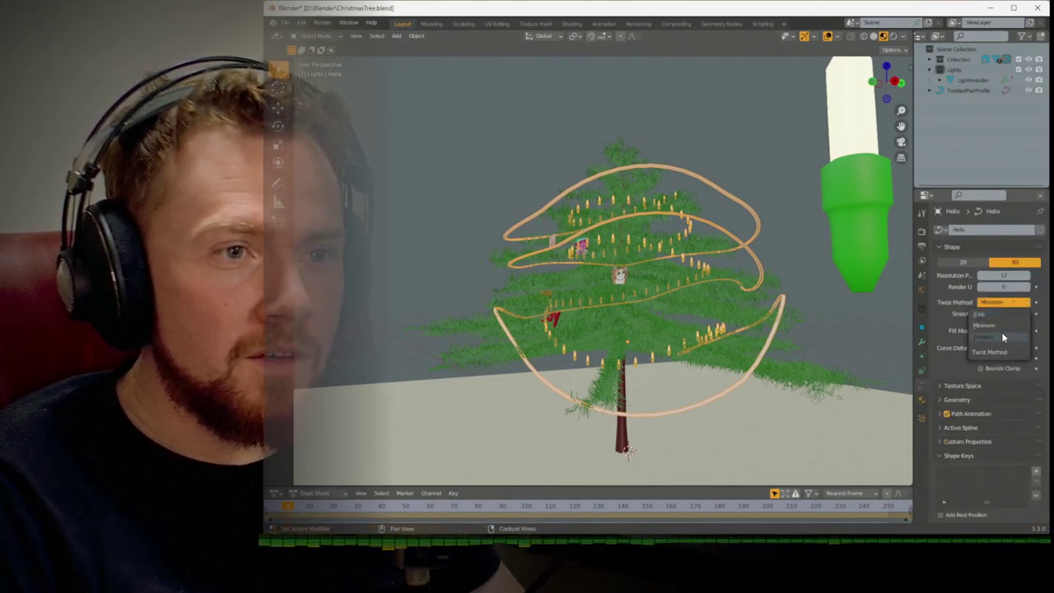
left_click(999, 313)
left_click(1004, 303)
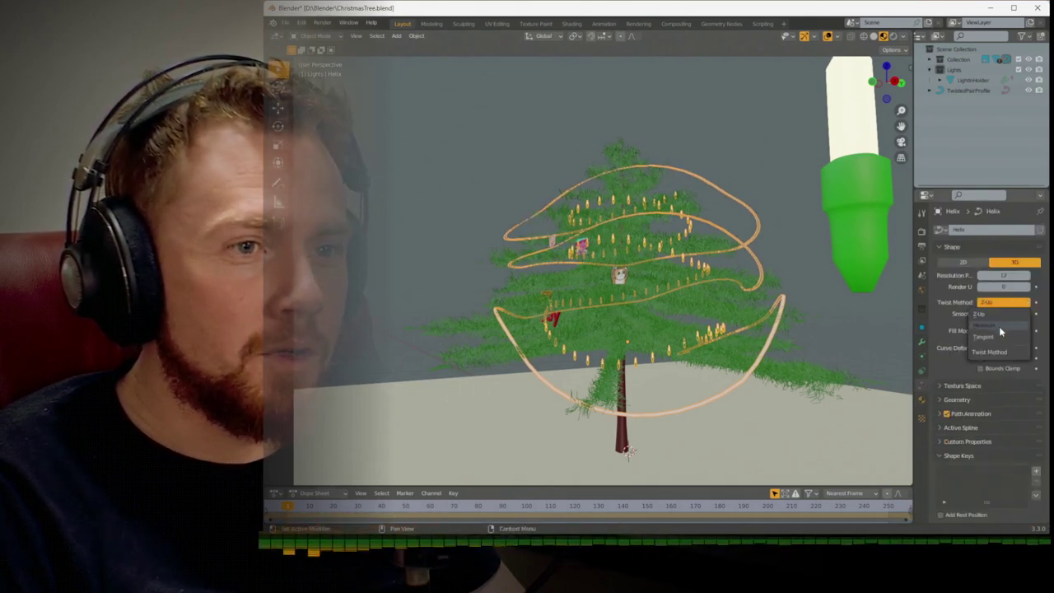
left_click(997, 338)
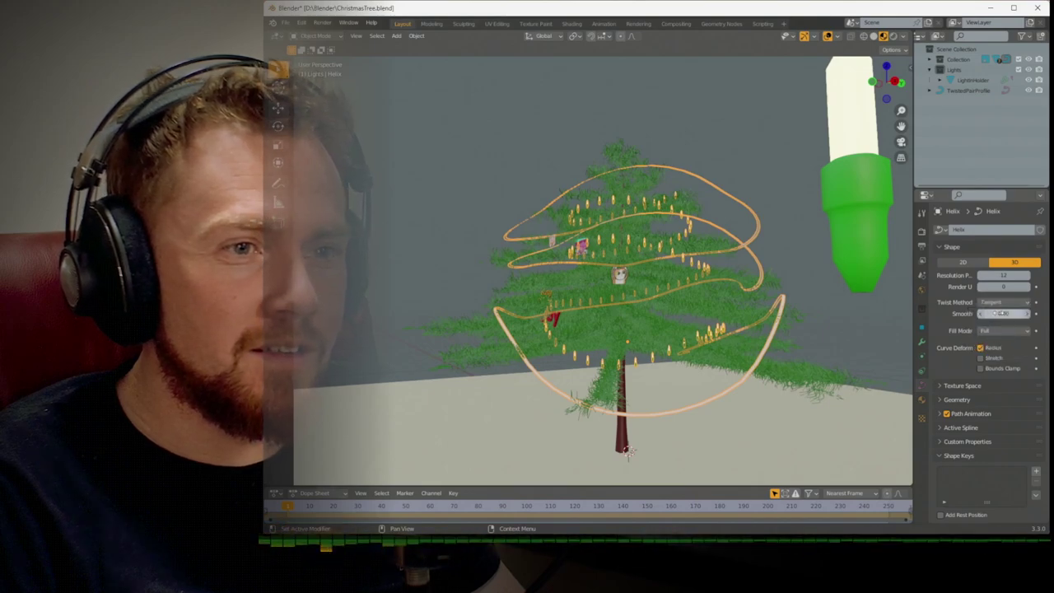
scroll(724, 305, "up", 8)
middle_click_drag(723, 306, 780, 309)
scroll(780, 309, "down", 3)
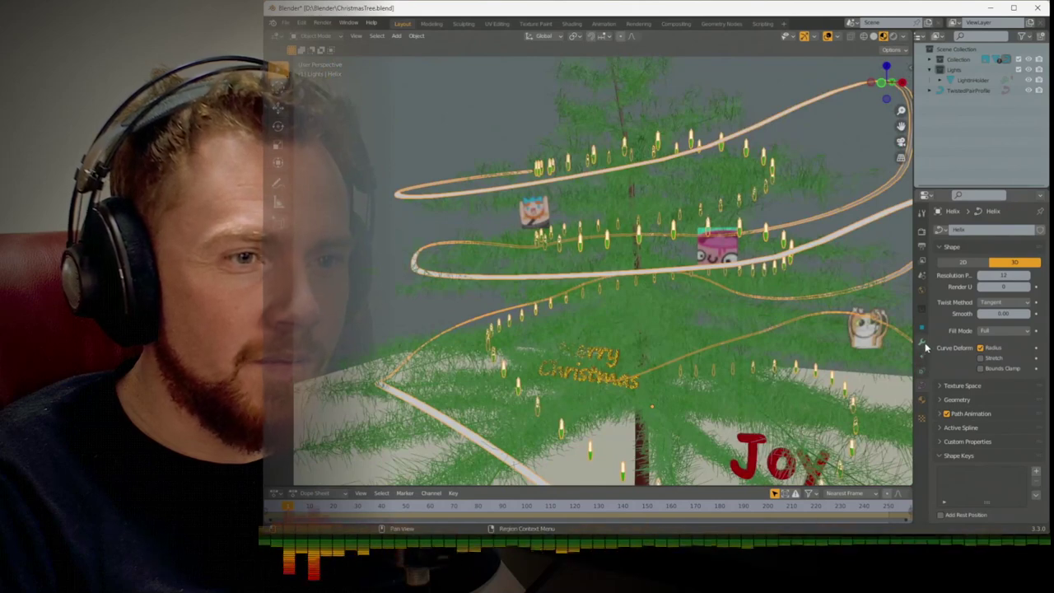
Examine the Helix curve's Geometry and Bevel settings
left_click(940, 401)
scroll(941, 405, "down", 5)
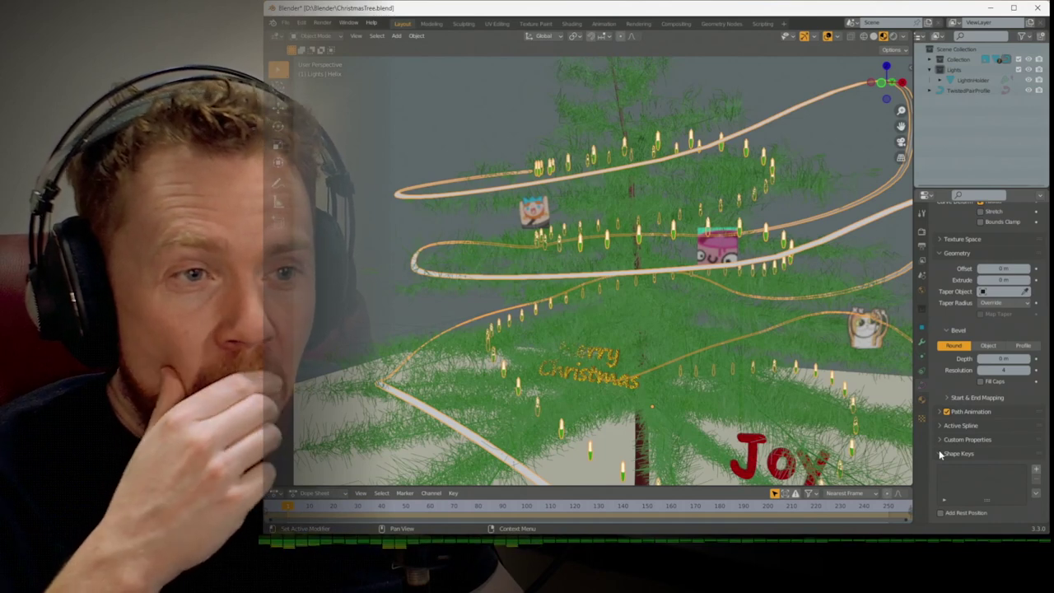
scroll(941, 395, "up", 2)
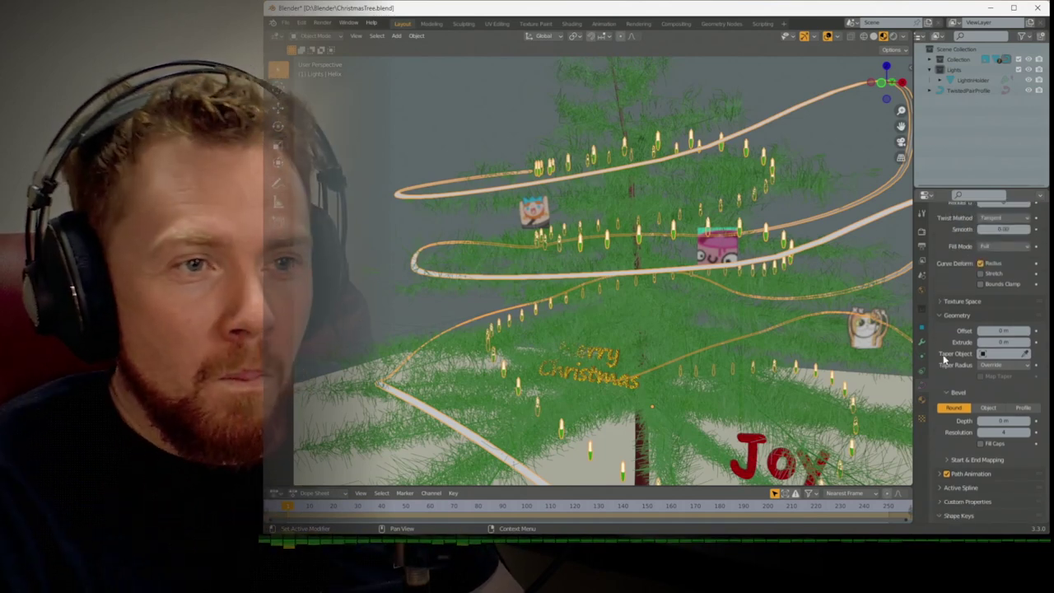
scroll(943, 358, "up", 3)
Try a Screw modifier on the Helix, hiding its Geometry Nodes modifier in the viewport and moving Screw above it
left_click(920, 346)
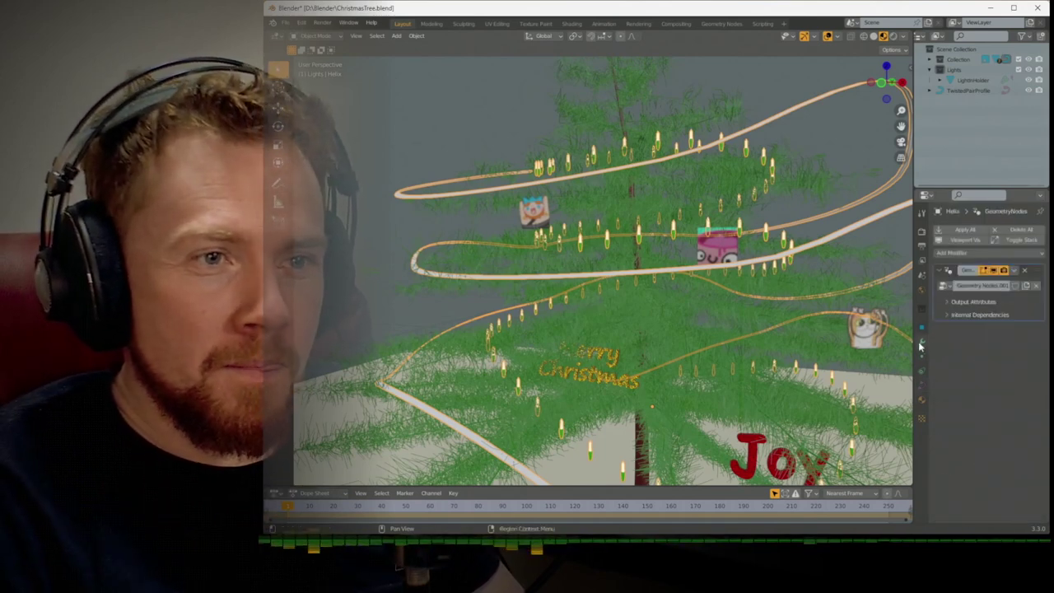
left_click(977, 254)
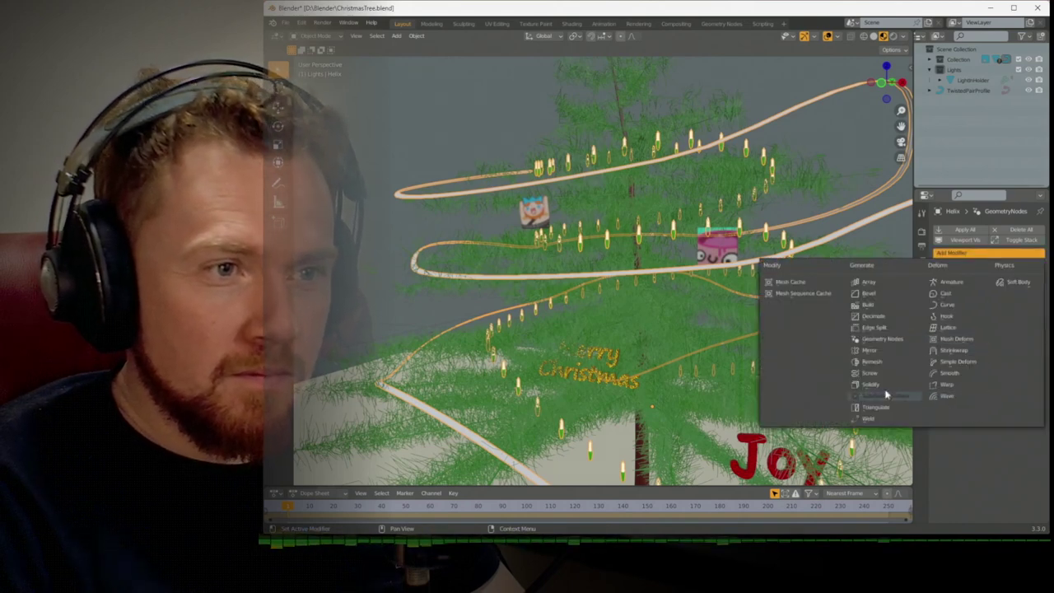
left_click(862, 374)
scroll(769, 331, "down", 4)
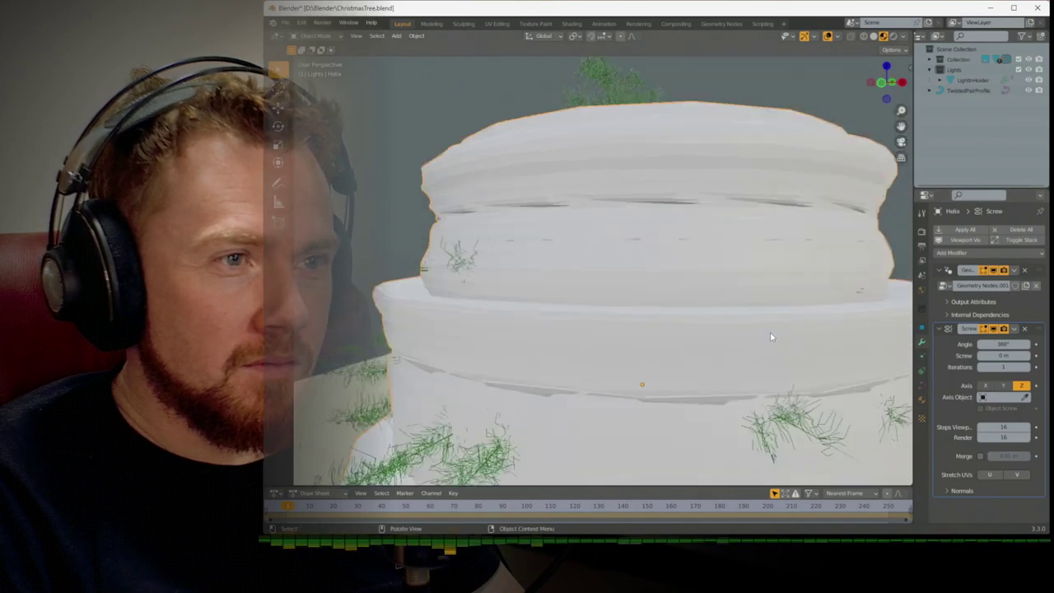
middle_click_drag(770, 332, 664, 339)
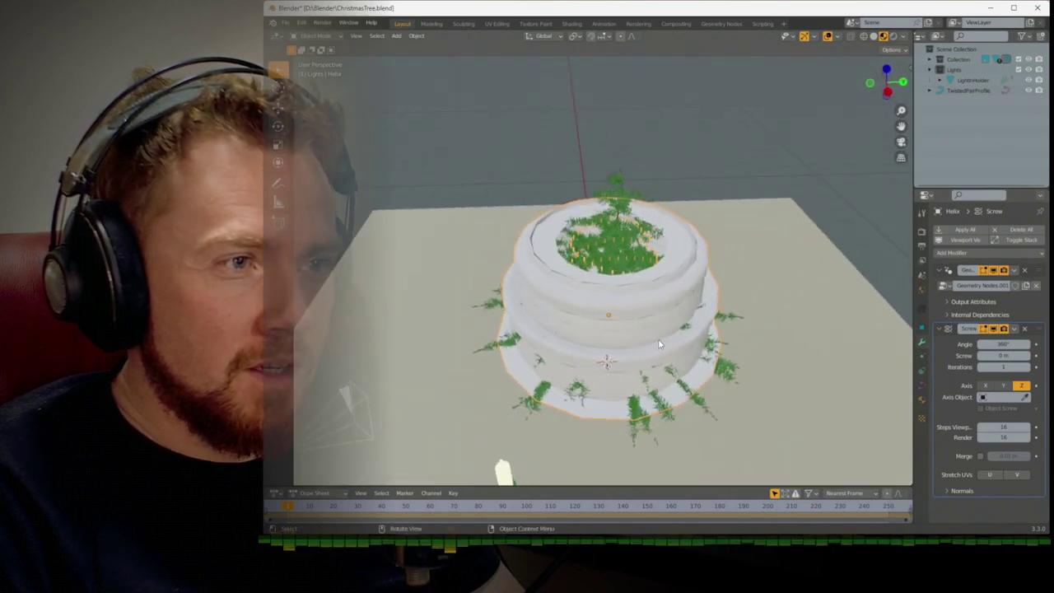
scroll(663, 340, "up", 4)
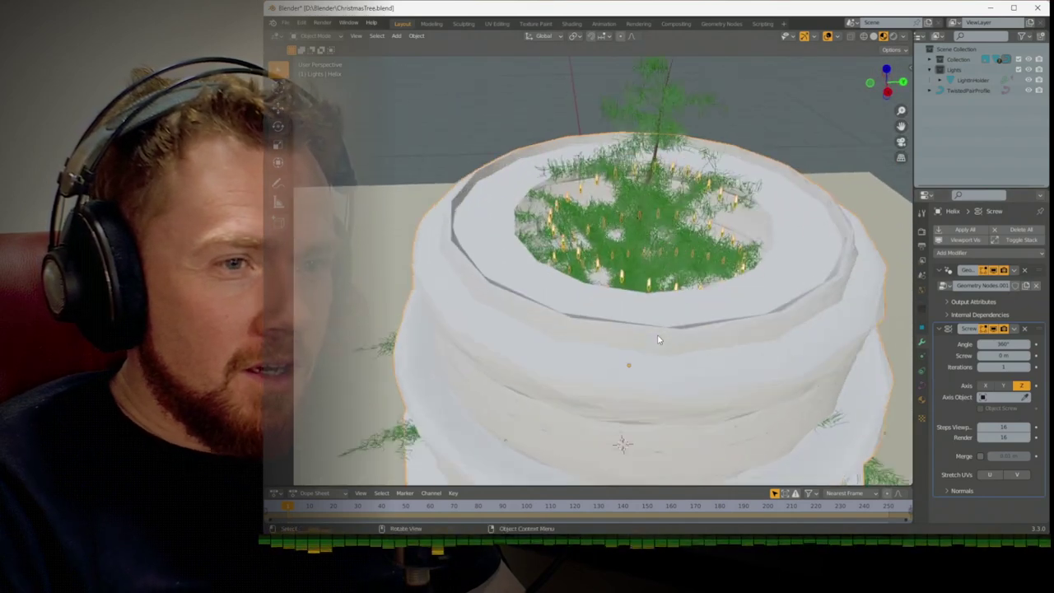
left_click(993, 271)
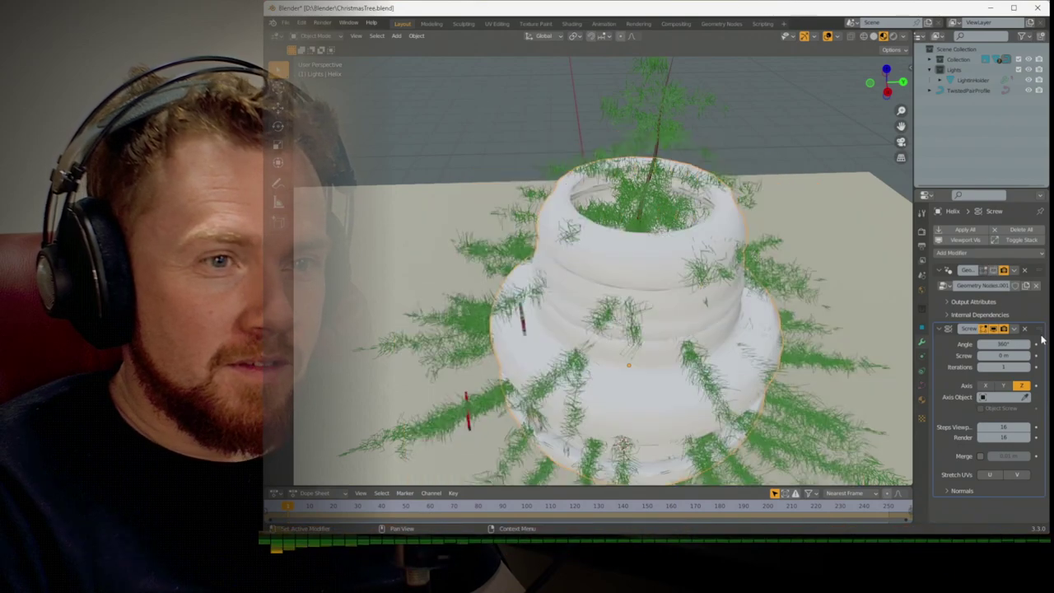
left_click_drag(1040, 329, 1039, 276)
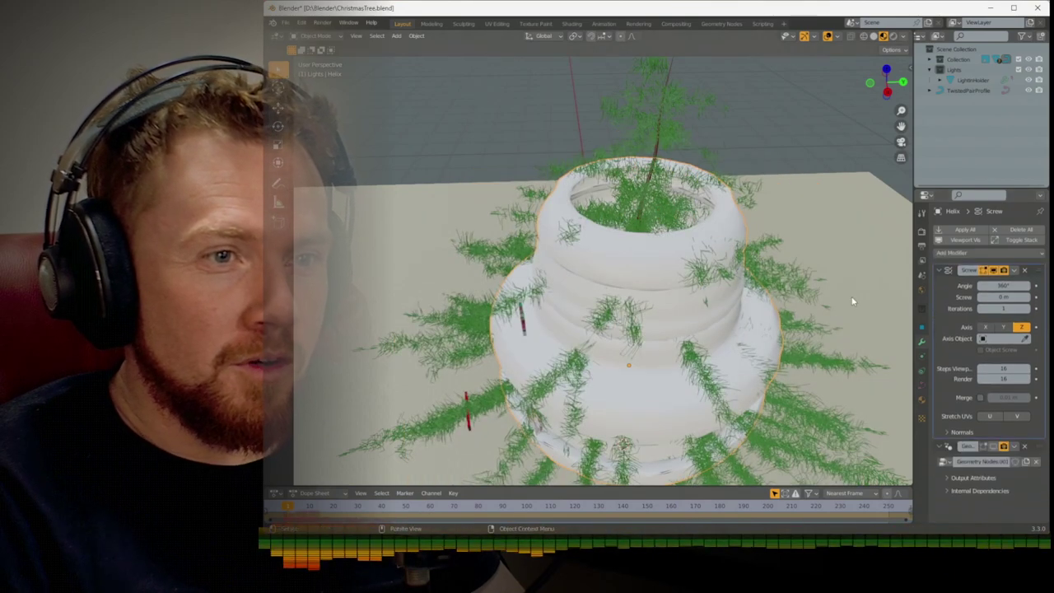
Try the Screw modifier with 5 iterations about the X, Y and Z axes, and remove it
middle_click_drag(852, 301, 788, 347)
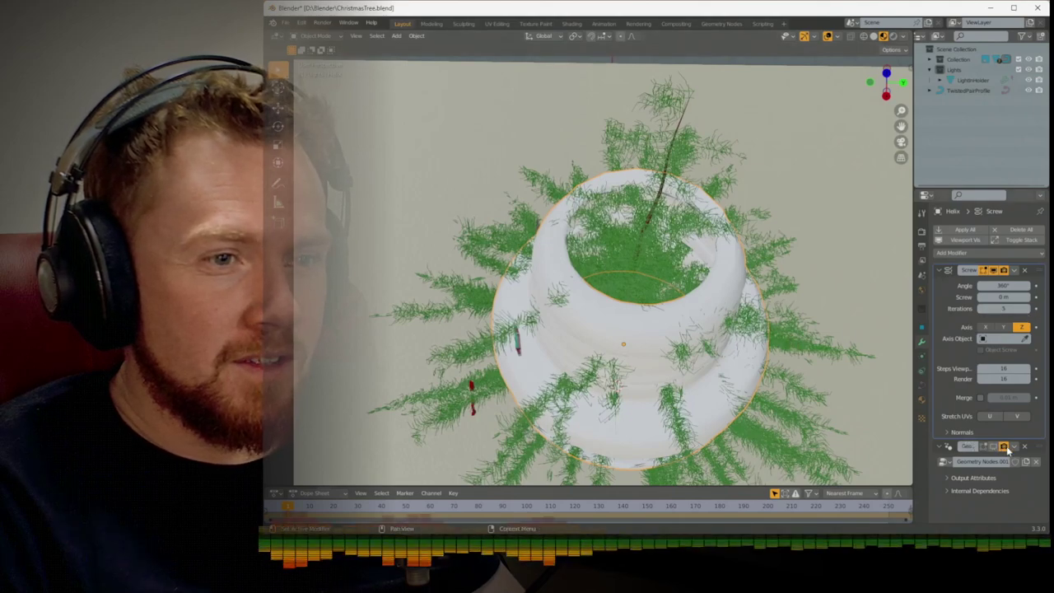
middle_click_drag(836, 358, 804, 310)
scroll(865, 309, "up", 3)
scroll(836, 265, "down", 5)
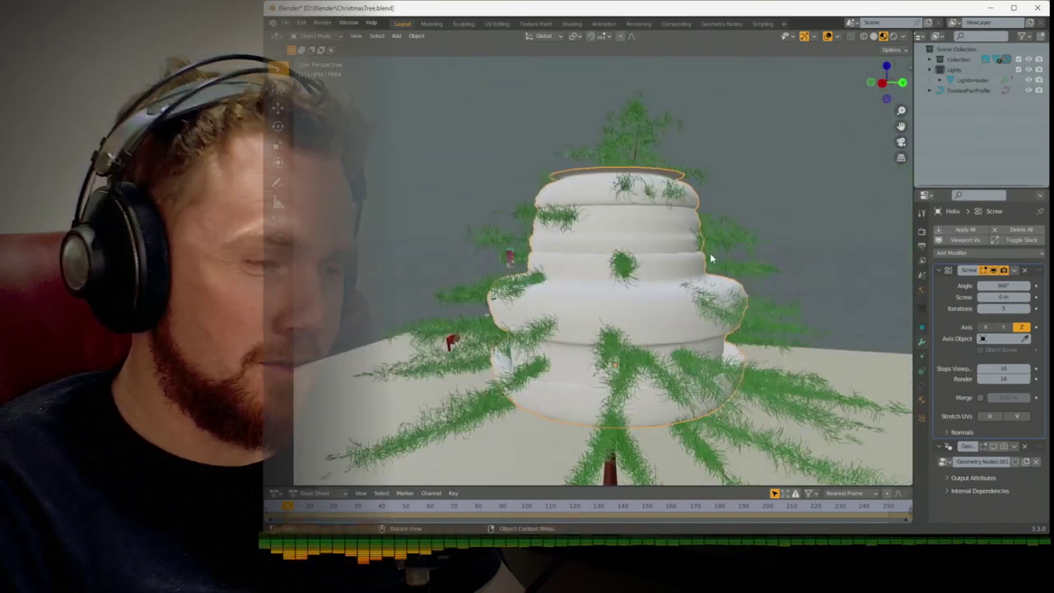
scroll(714, 255, "down", 2)
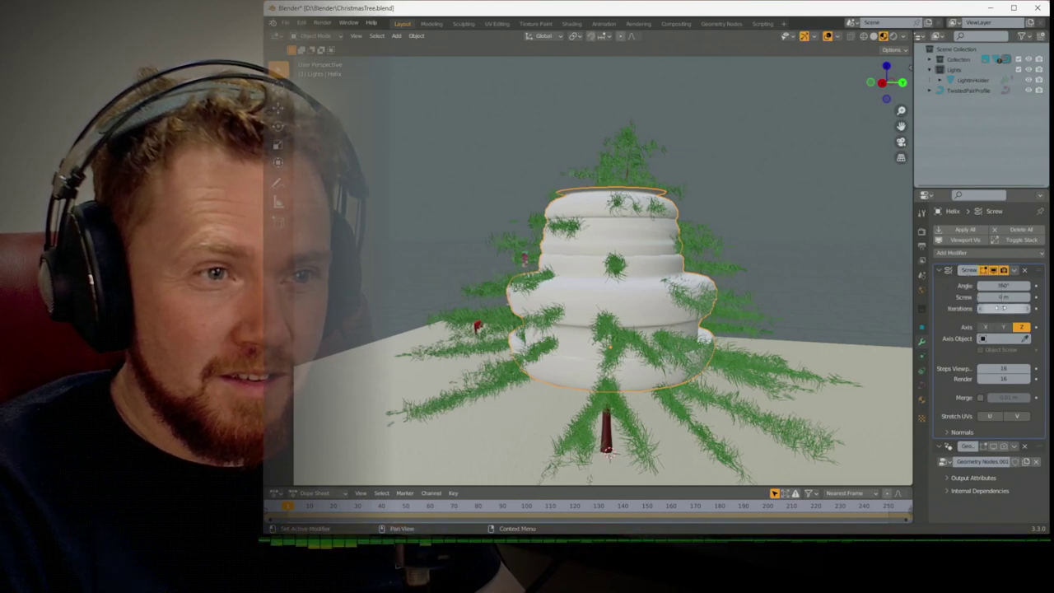
left_click(984, 327)
left_click(1001, 327)
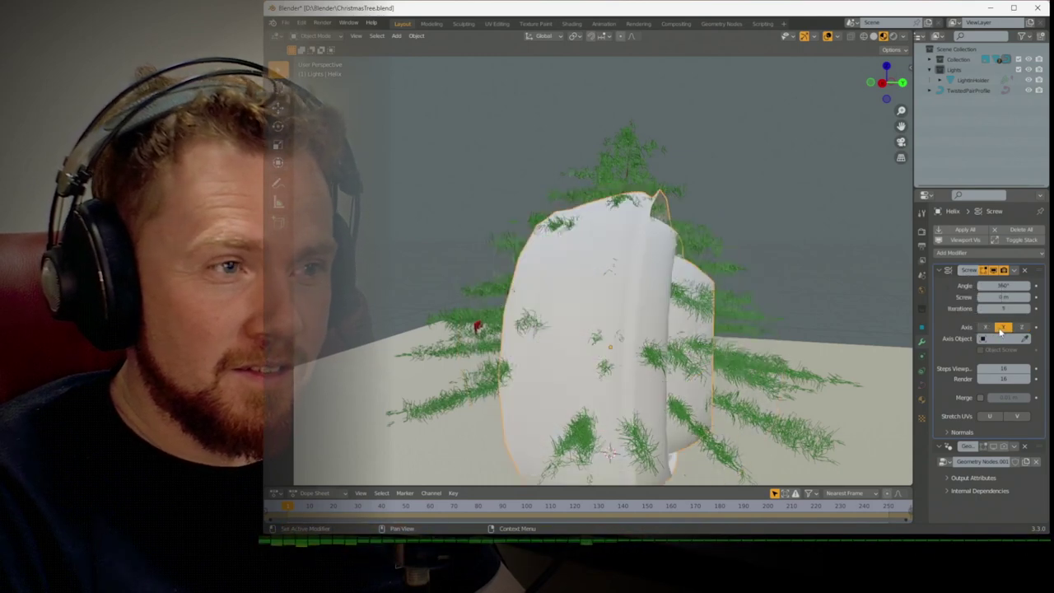
left_click(1021, 328)
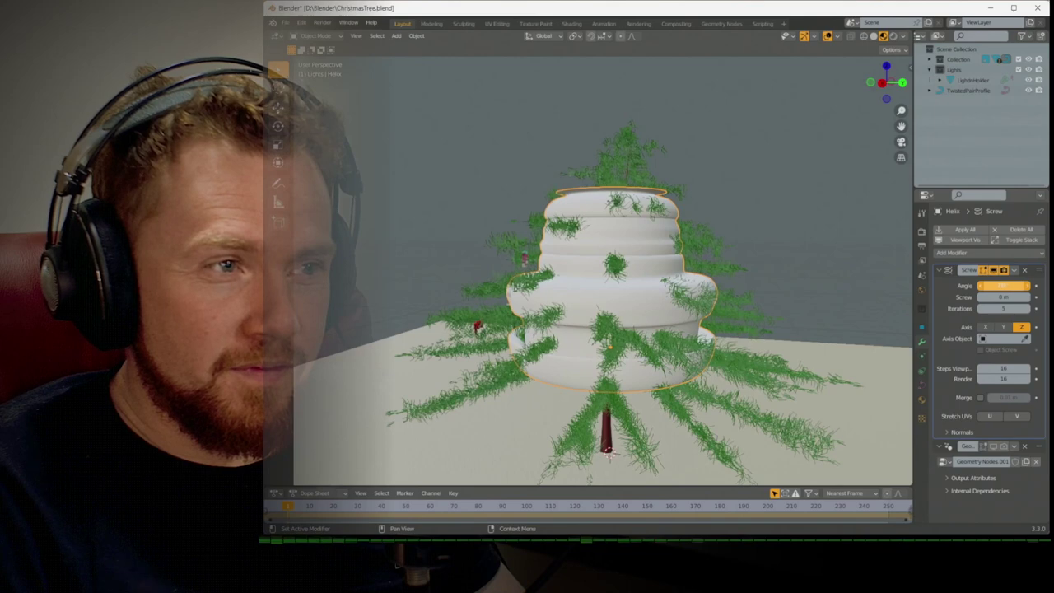
left_click(1024, 270)
Try a Curve modifier on the Helix, remove it, and show the Geometry Nodes modifier in the viewport again
left_click(992, 253)
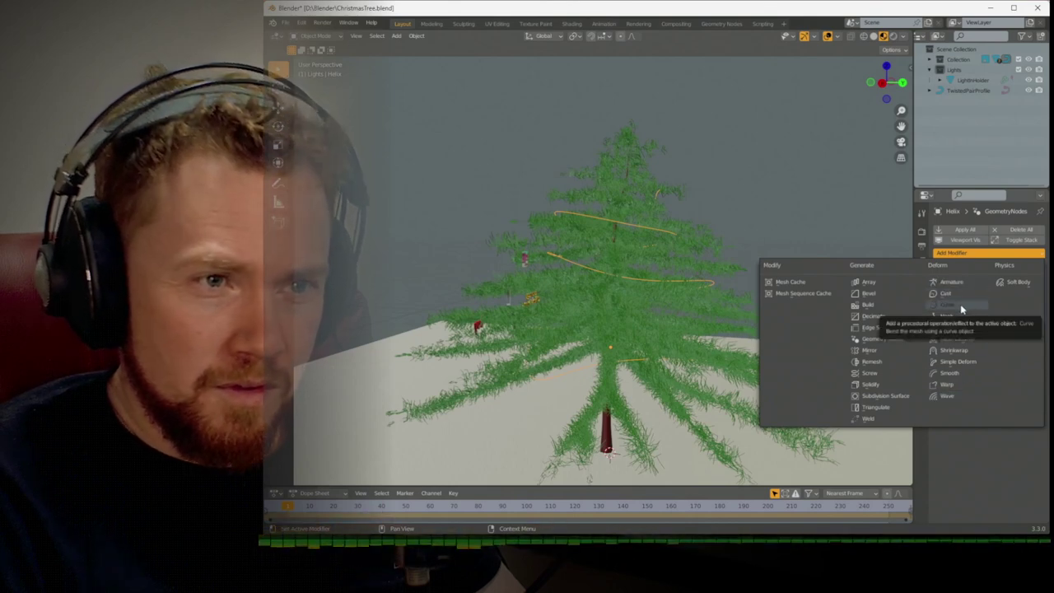
left_click(960, 304)
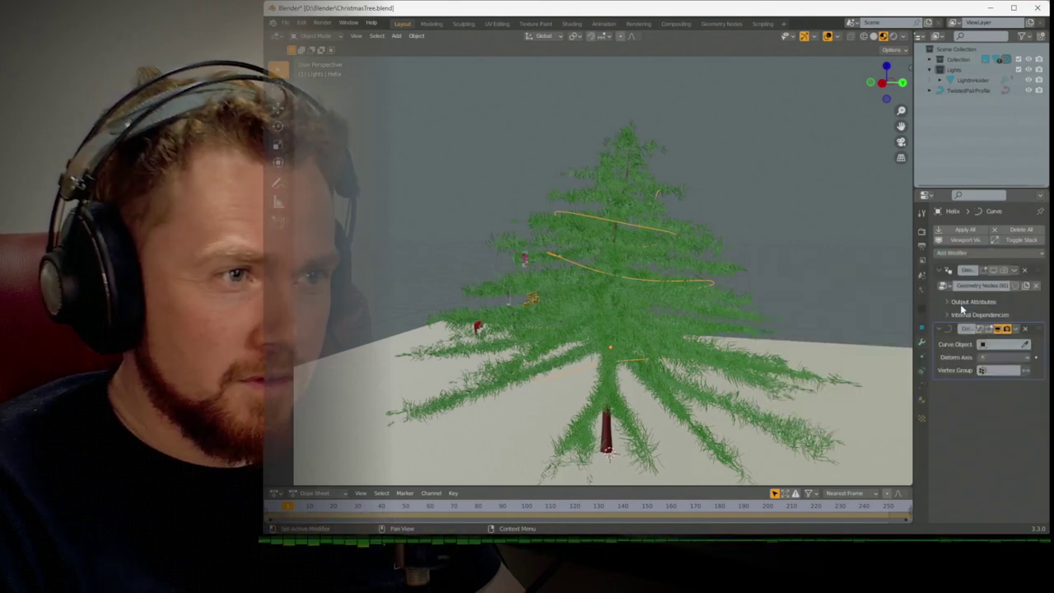
left_click(1021, 359)
left_click(1025, 345)
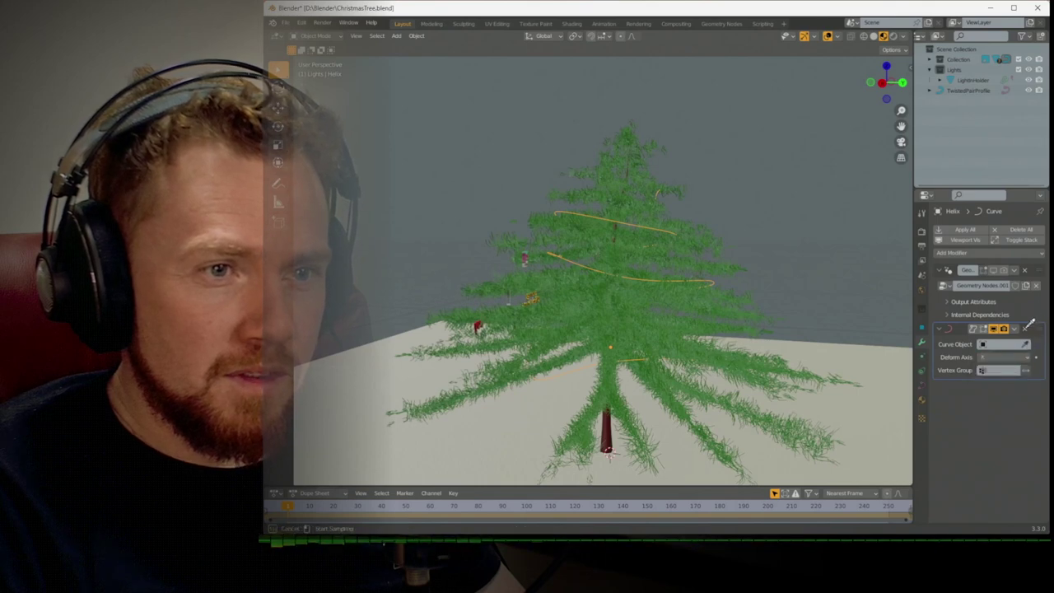
left_click(1025, 329)
left_click(995, 271)
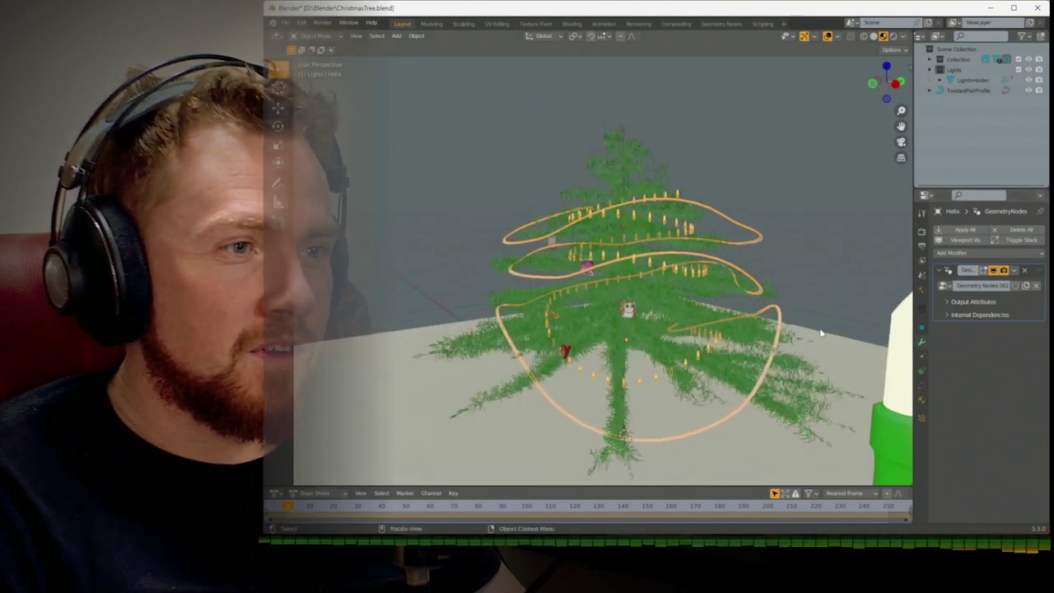
Set the Object Info node for TwistedPairProfile to Original space, and check the light string up close in the Layout workspace
scroll(820, 332, "up", 2)
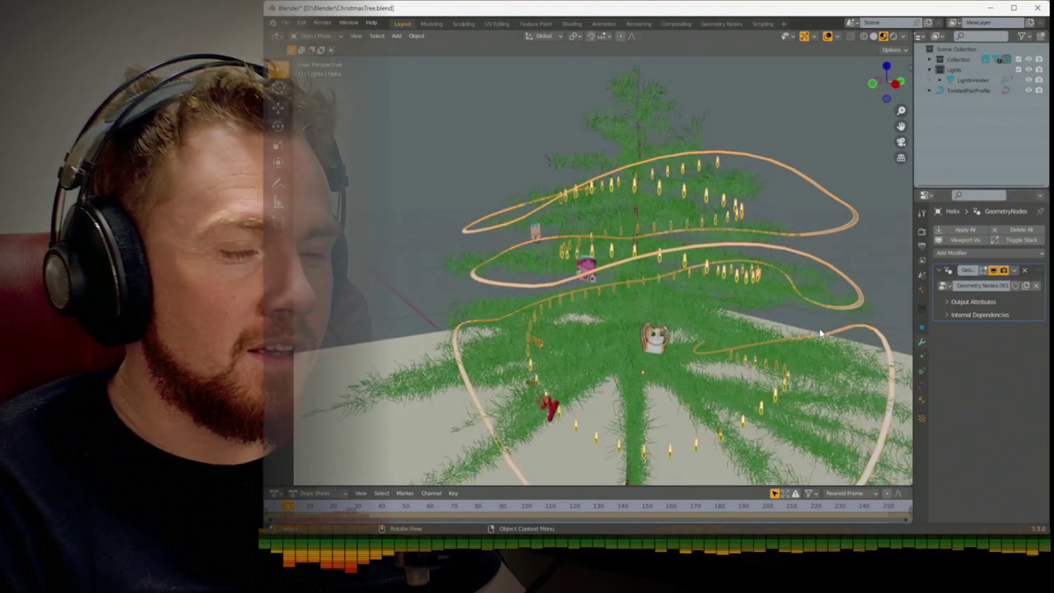
left_click(721, 23)
left_click(352, 462)
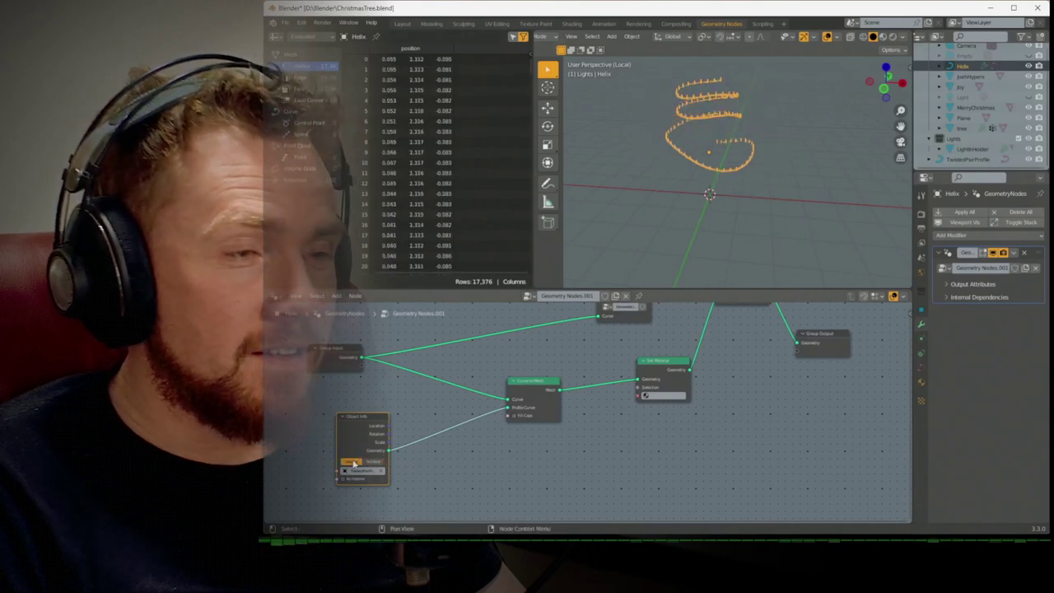
scroll(654, 207, "up", 2)
middle_click_drag(654, 206, 651, 146)
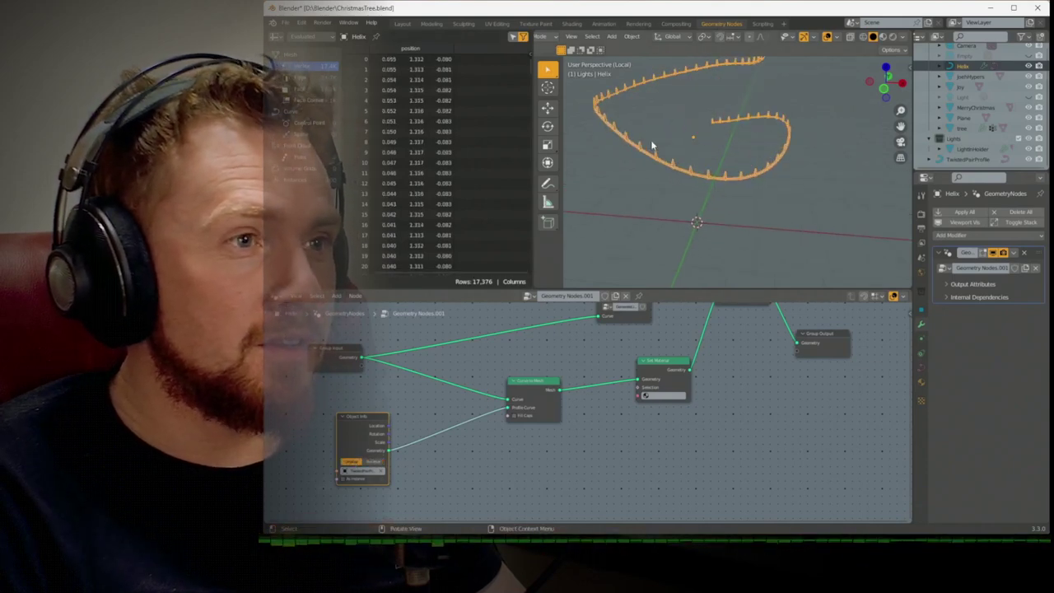
left_click(401, 23)
scroll(519, 164, "up", 2)
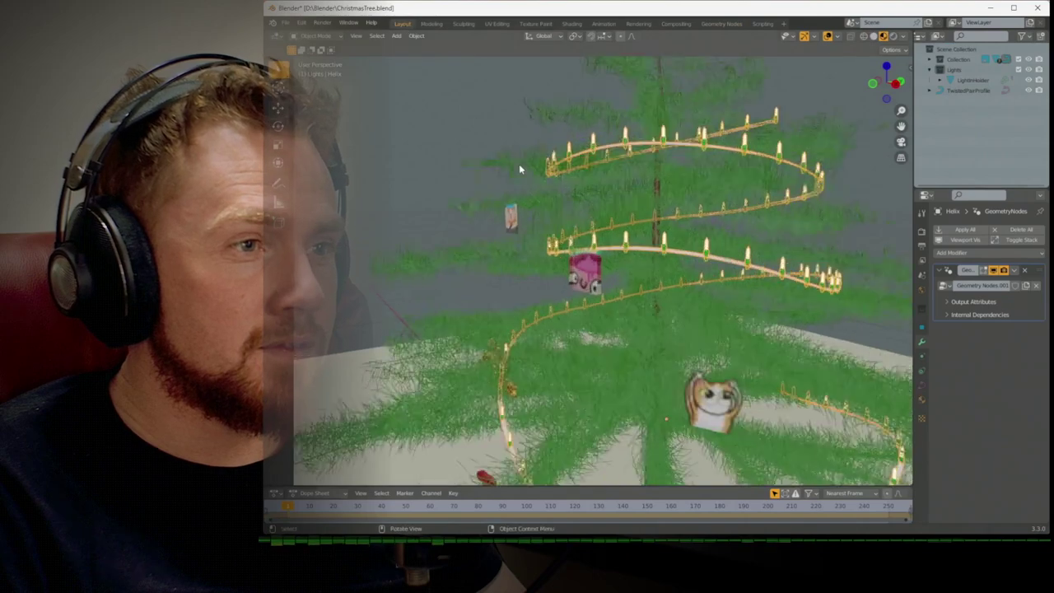
middle_click_drag(518, 164, 576, 174)
scroll(577, 175, "up", 3)
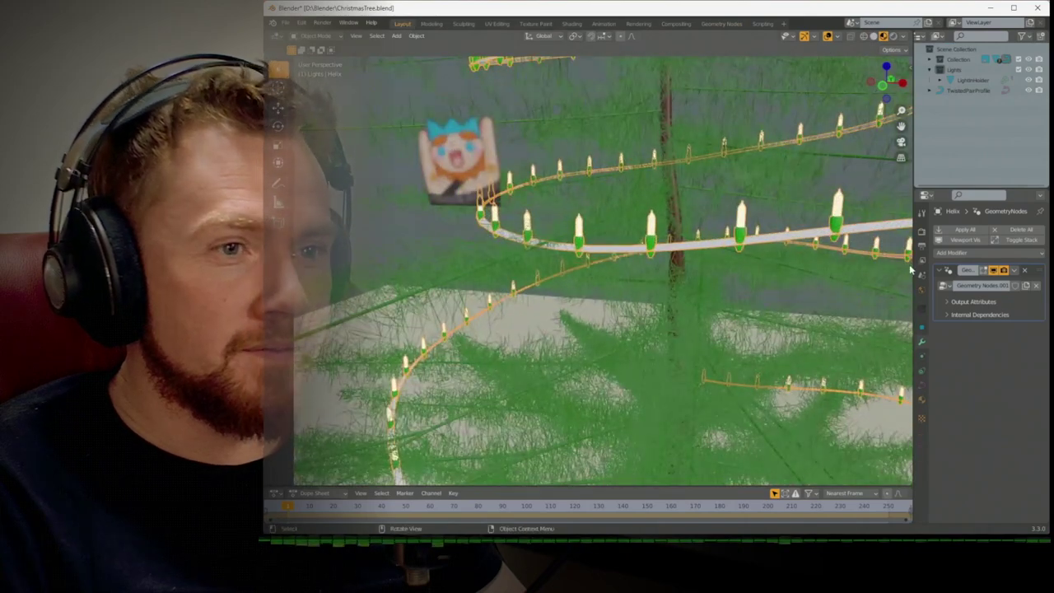
Expose the Set Material node's material as an input of the Helix's node group
left_click(919, 398)
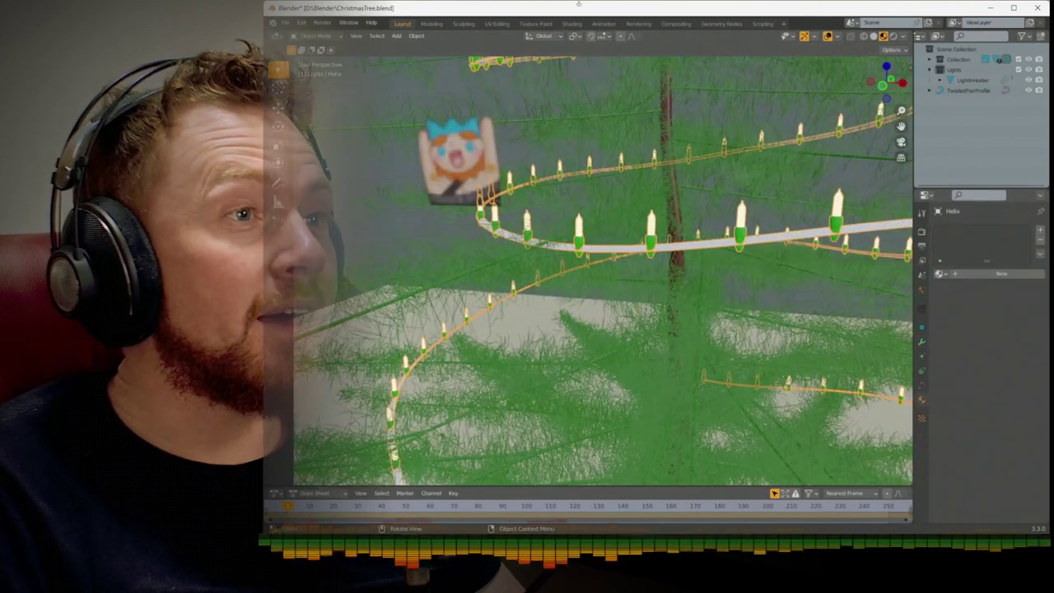
left_click(721, 24)
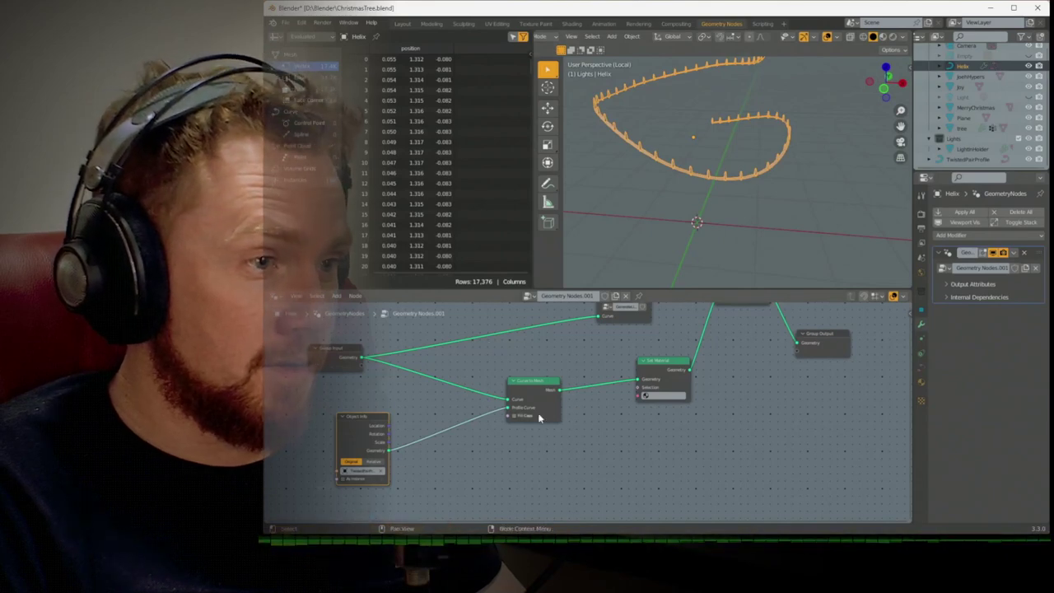
left_click_drag(639, 396, 349, 367)
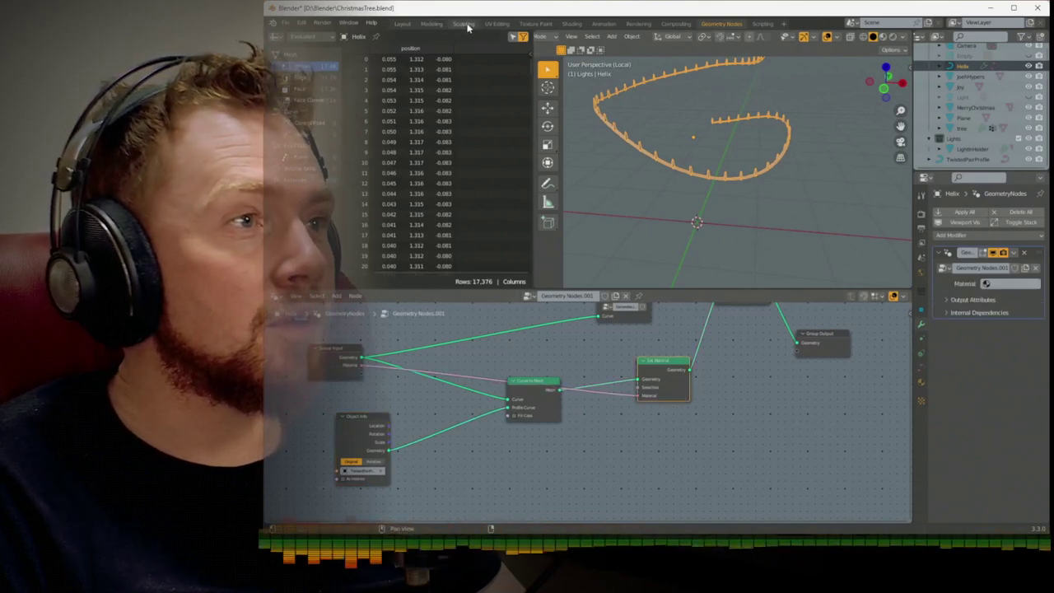
In the Layout workspace, create a new material on the Helix and give it a dark green base color
left_click(403, 23)
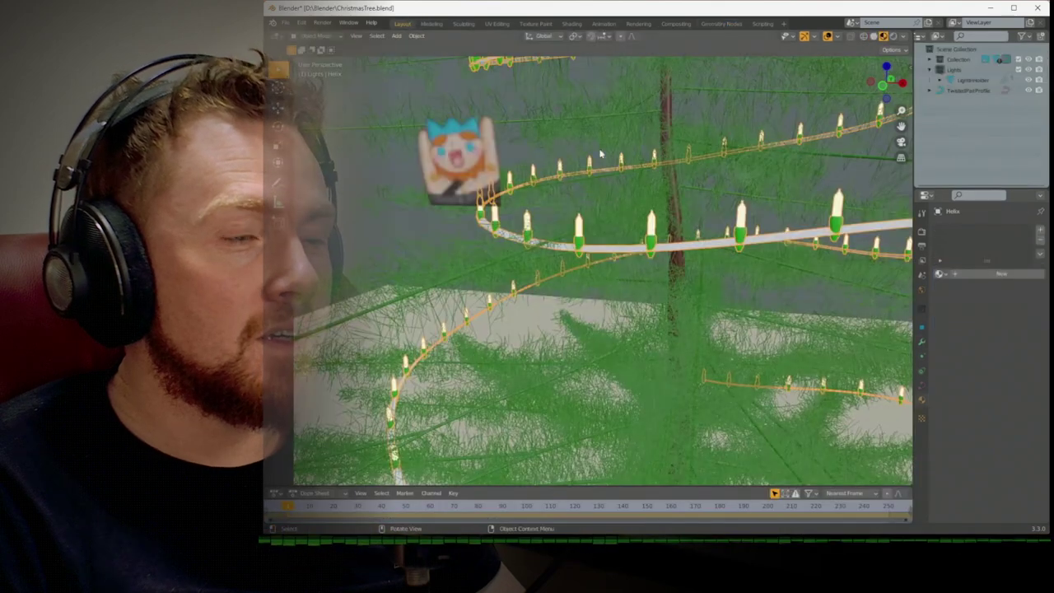
left_click(957, 275)
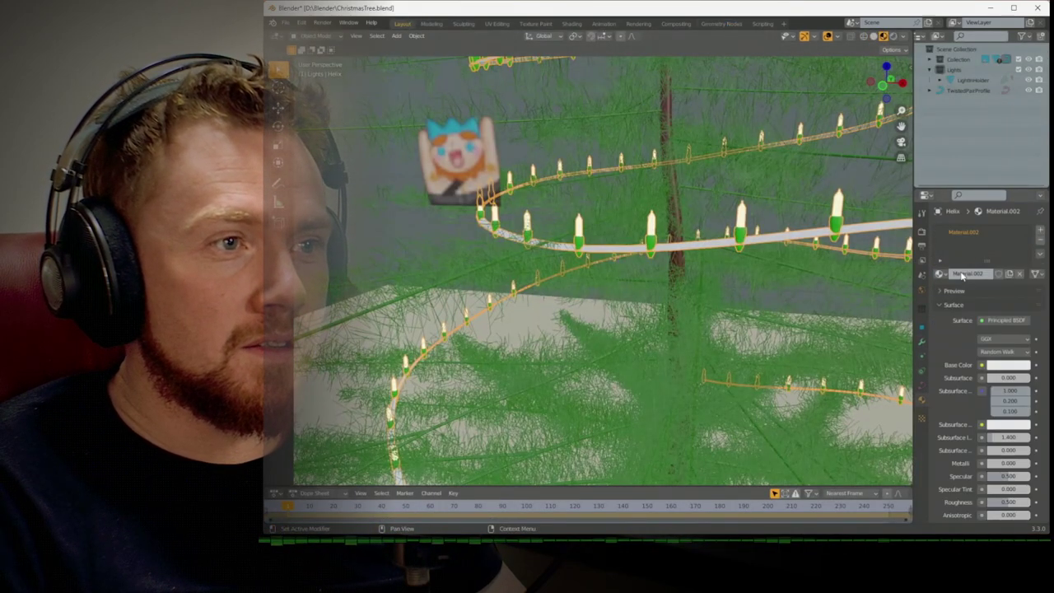
left_click(1004, 364)
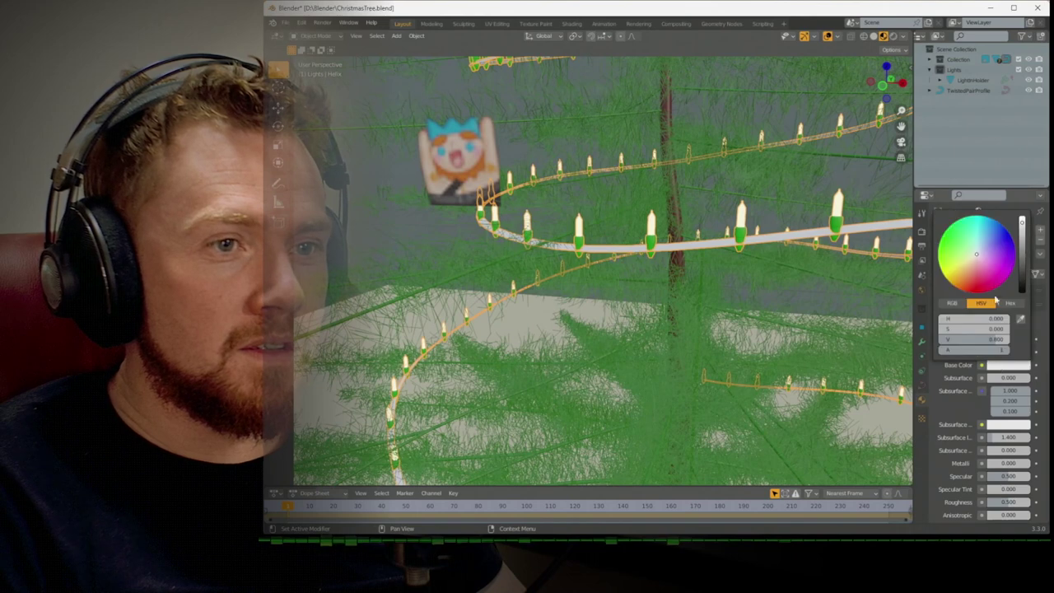
left_click_drag(969, 251, 940, 247)
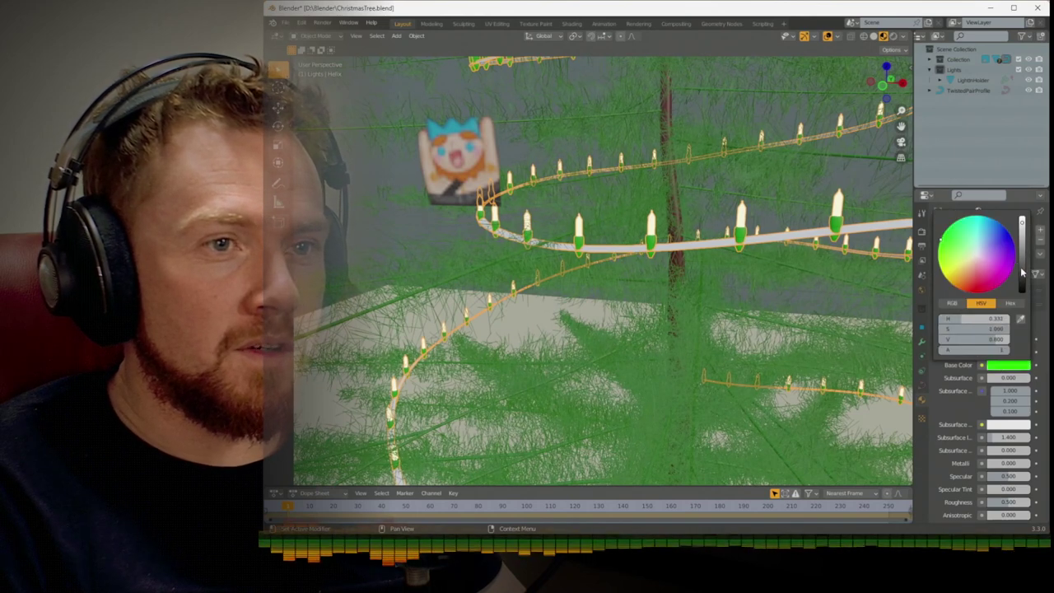
left_click_drag(1023, 271, 1023, 283)
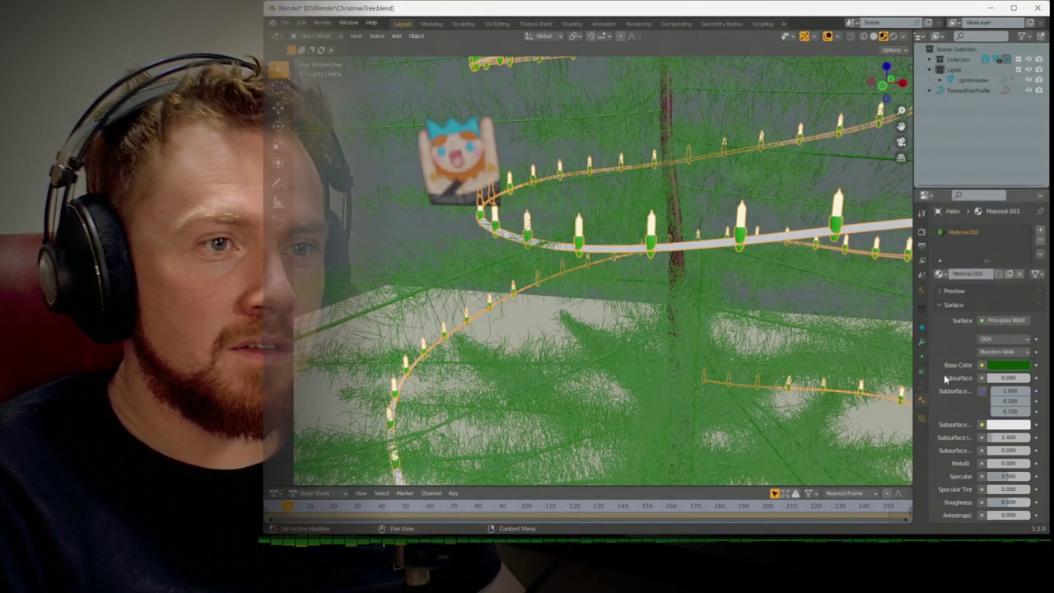
Rename the Helix's new material Cable and assign it to the Material input of the Geometry Nodes modifier
double_click(963, 232)
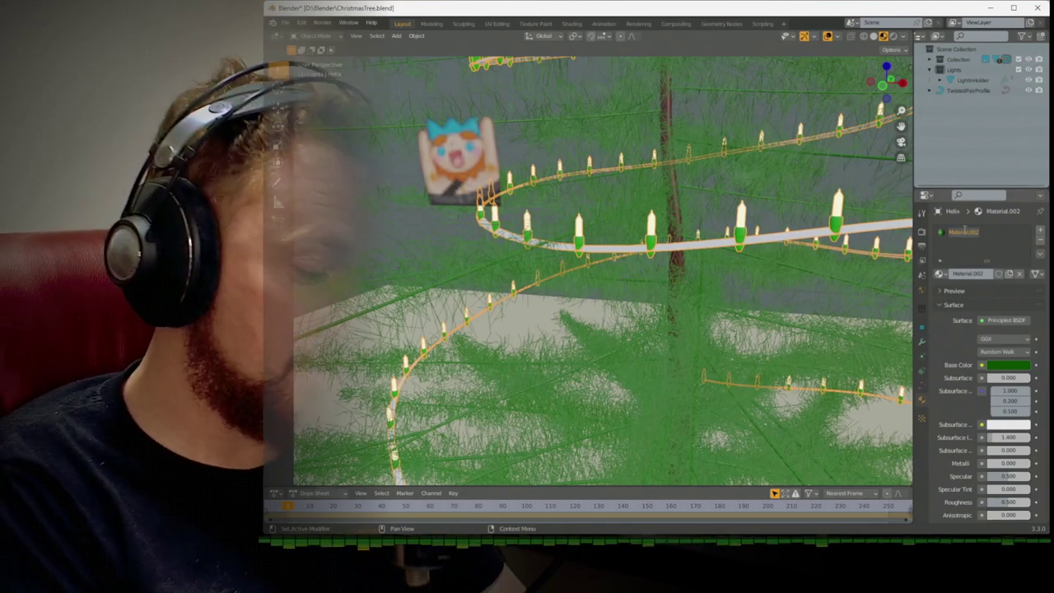
type("Cable")
key("Return")
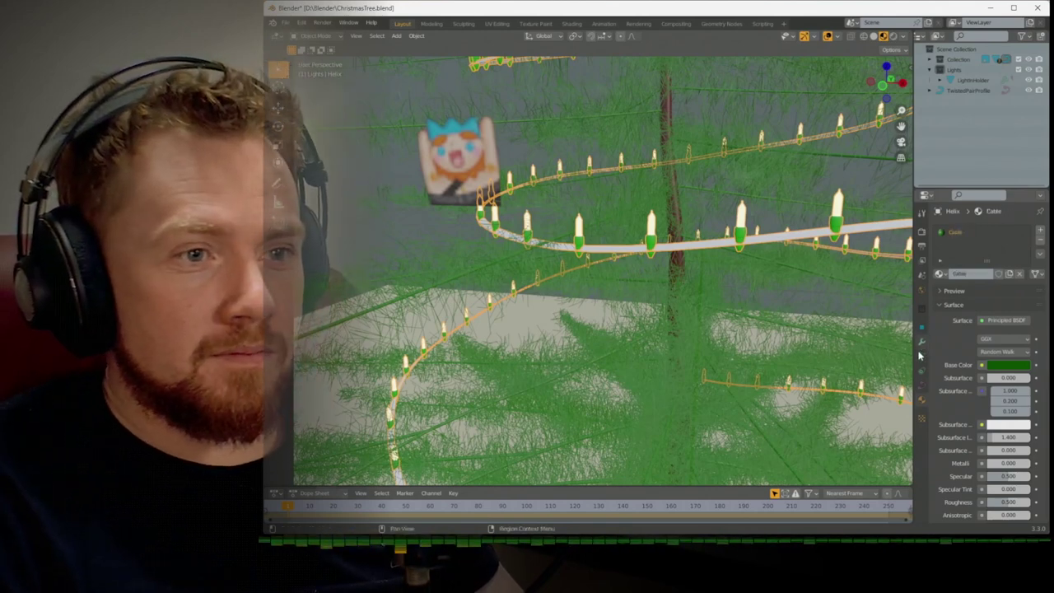
left_click(923, 341)
left_click(996, 300)
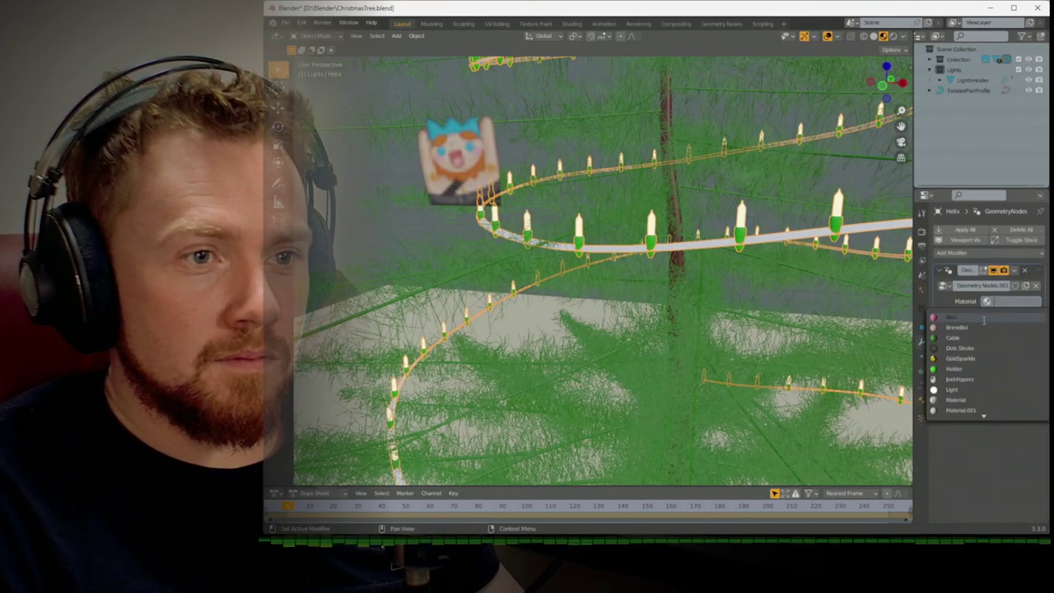
left_click(971, 337)
In the camera view, raise the Helix's lowest front control point near the trunk using proportional editing
left_click(753, 289)
scroll(753, 289, "down", 8)
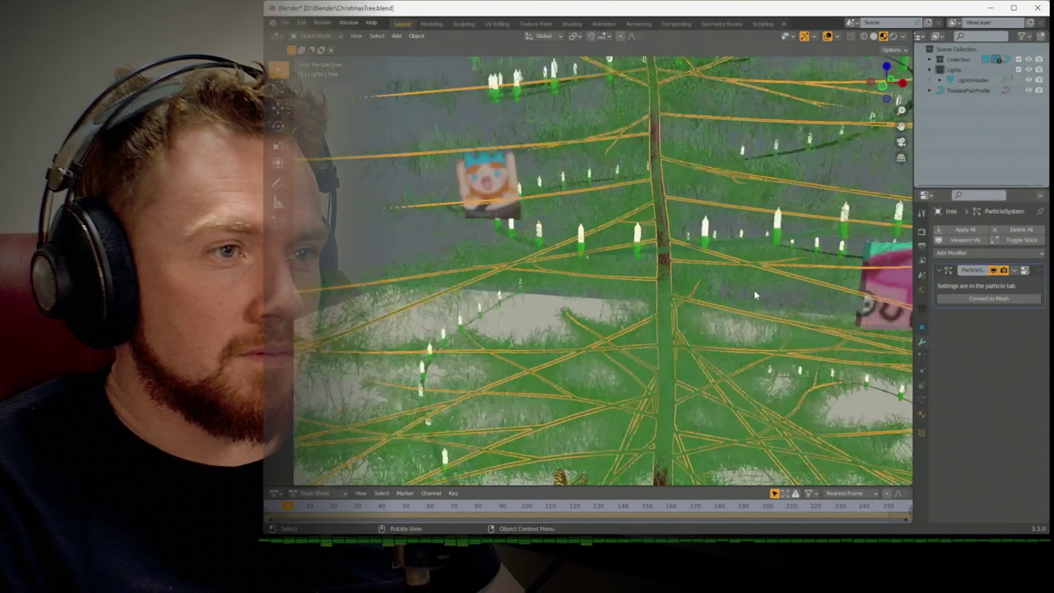
left_click(807, 218)
key("KP_0")
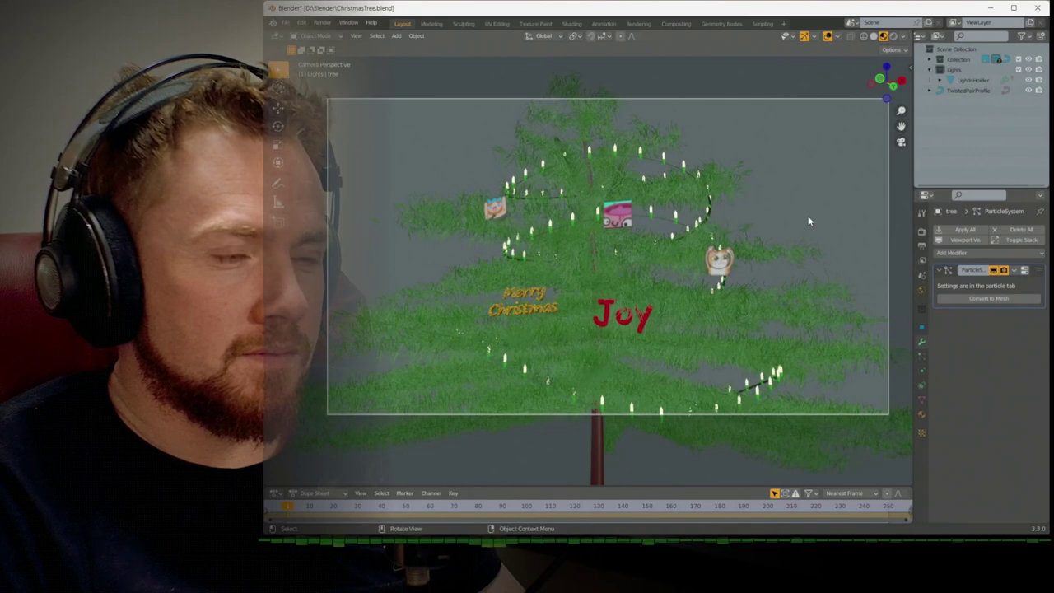
left_click(757, 397)
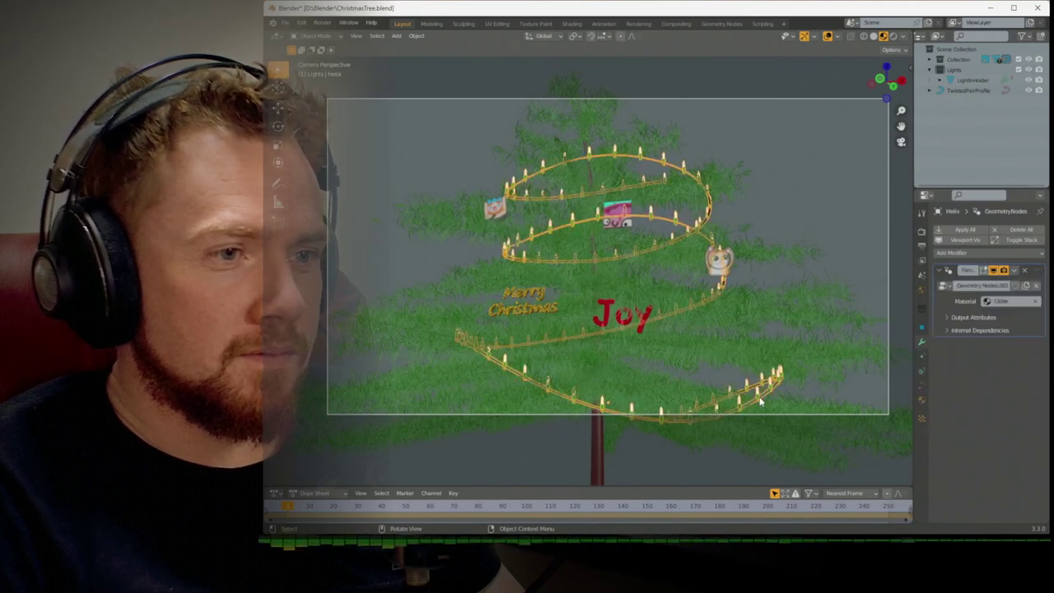
key("Tab")
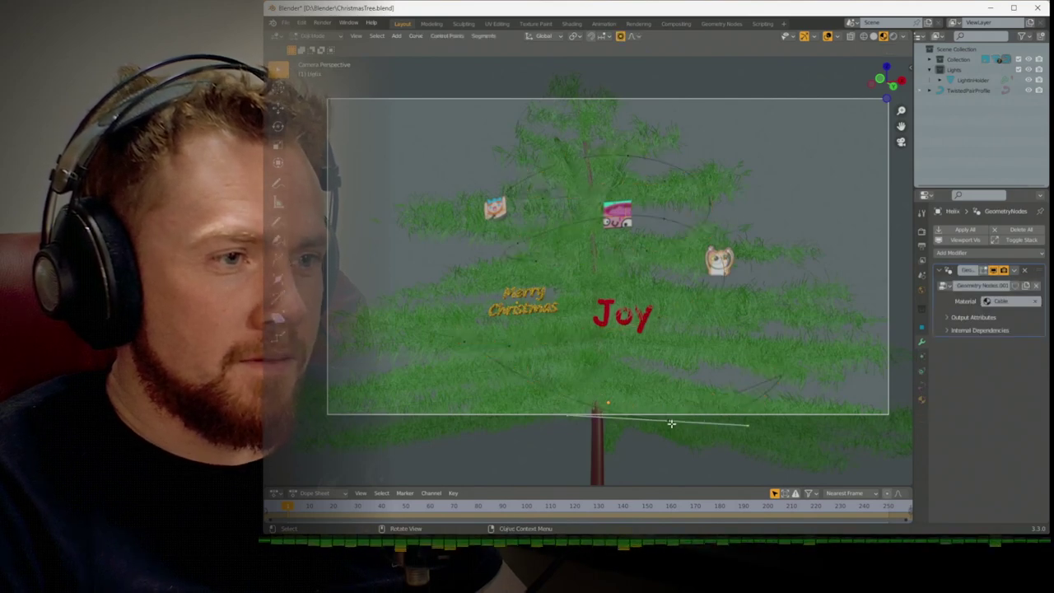
left_click_drag(671, 424, 675, 397)
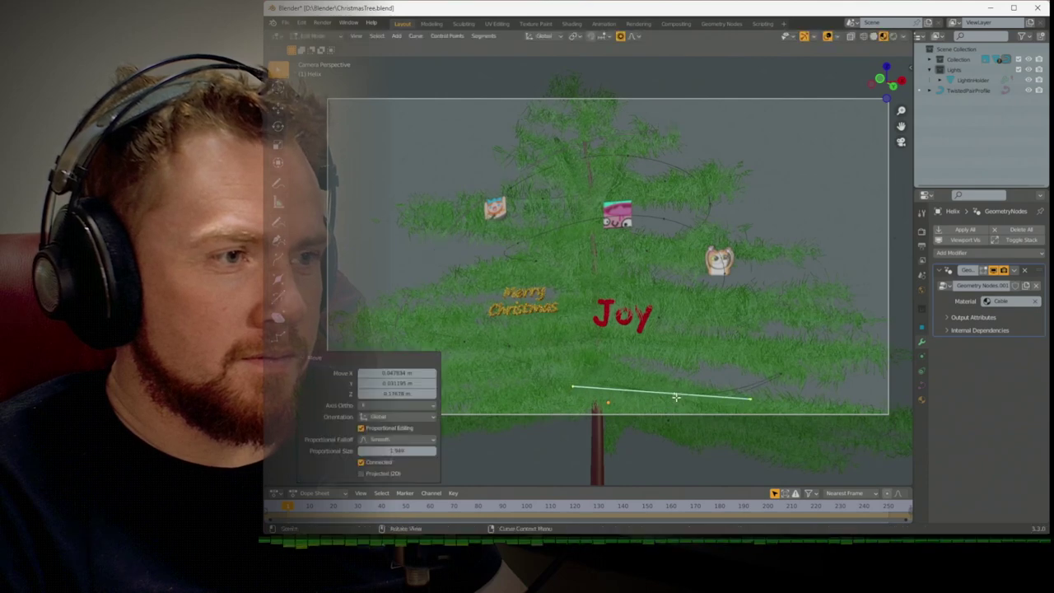
key("Tab")
key("Tab")
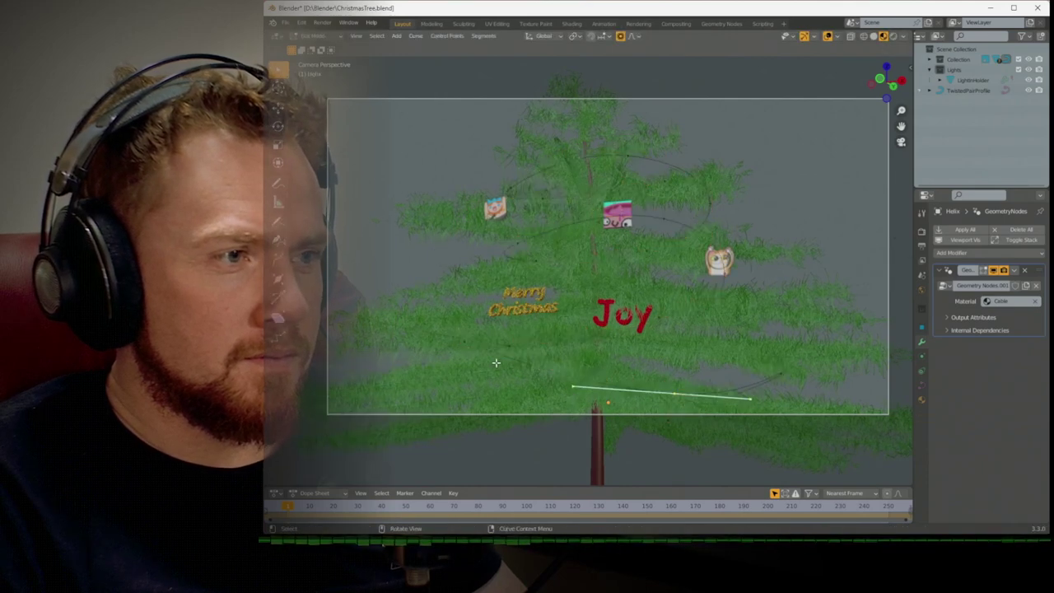
Move the Helix's lower-left control point outward along the branches, and raise the neighboring point below Merry Christmas slightly
key("g")
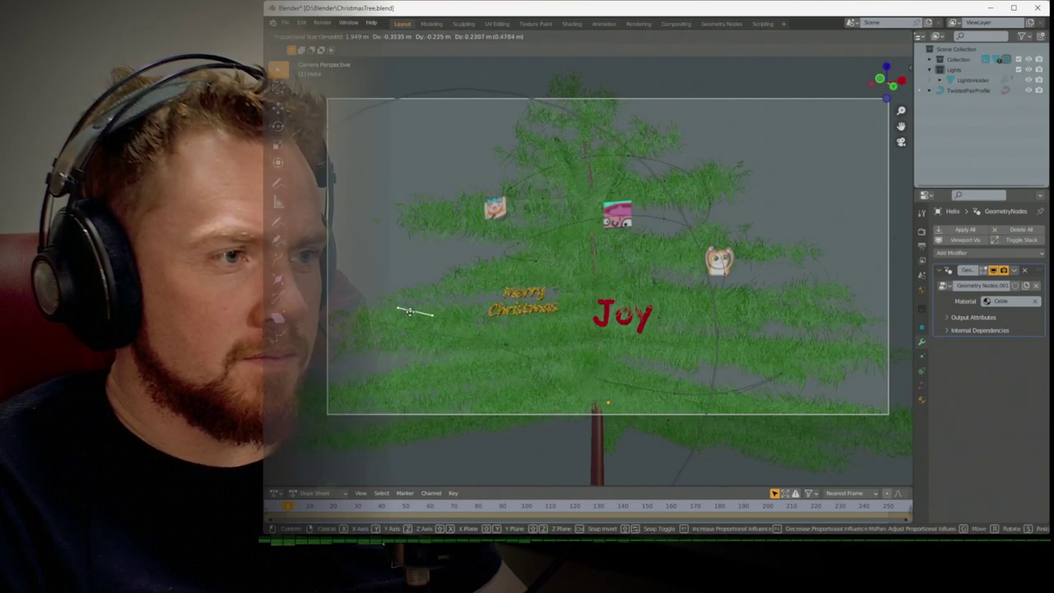
left_click(410, 317)
left_click(503, 344)
key("g")
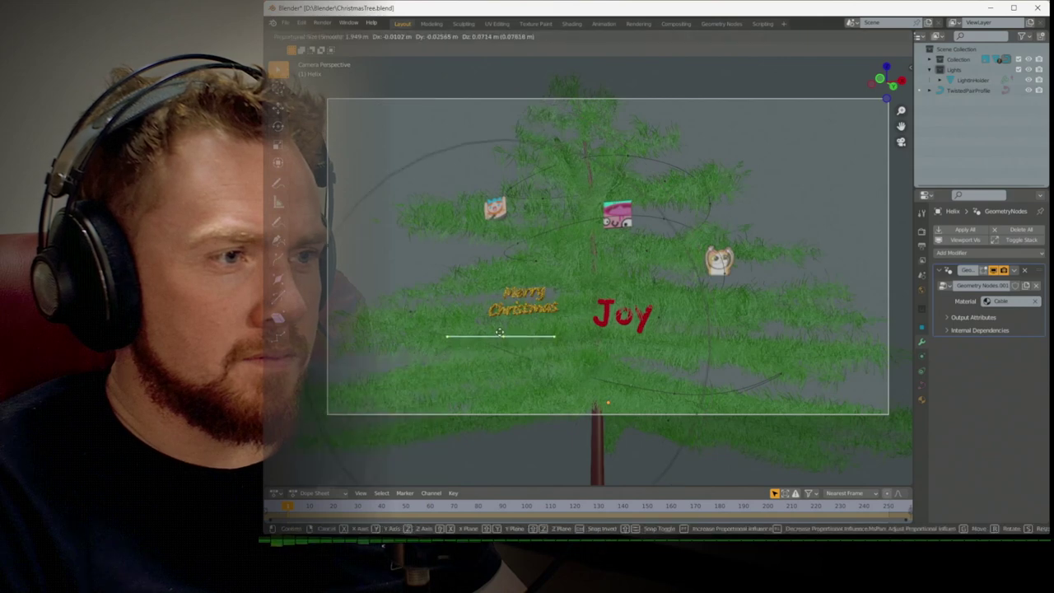
left_click(499, 335)
key("Tab")
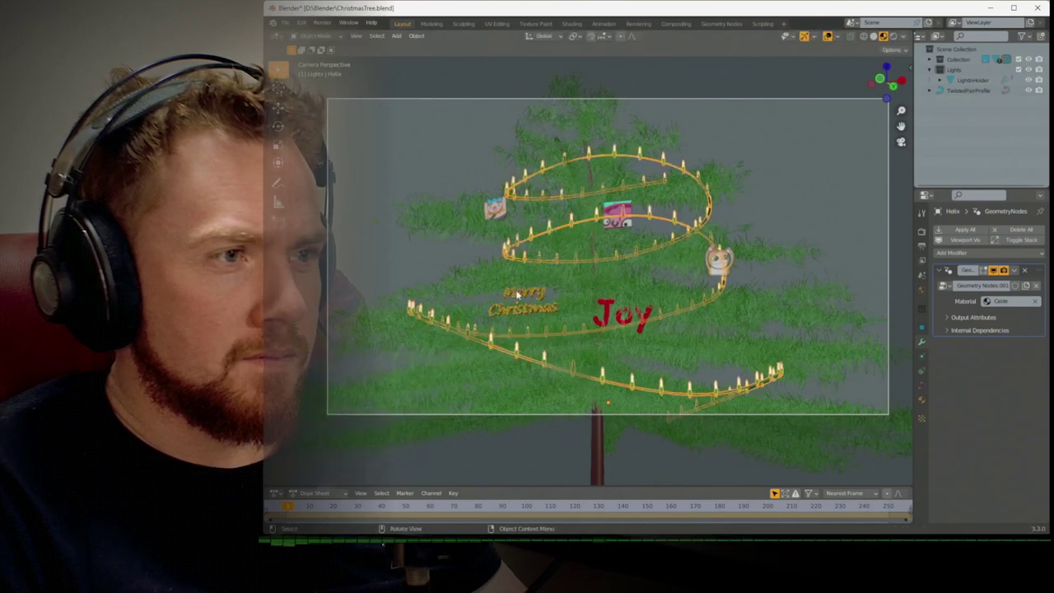
Pull the Helix's middle-left control point outward and down above Merry Christmas, and lower the front point beside the pink ornament slightly
key("Tab")
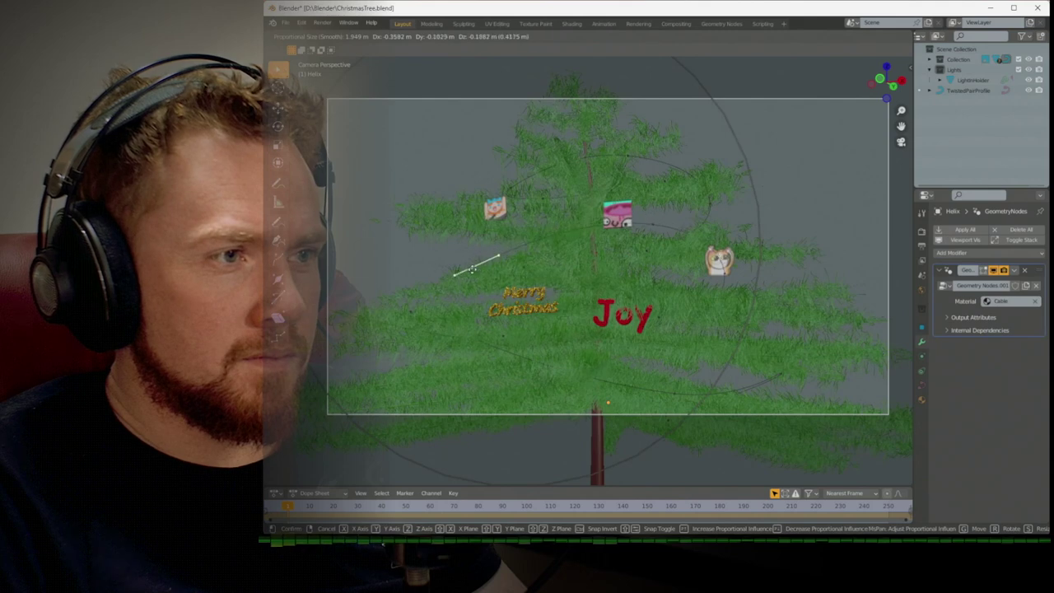
left_click(462, 265)
left_click(648, 224)
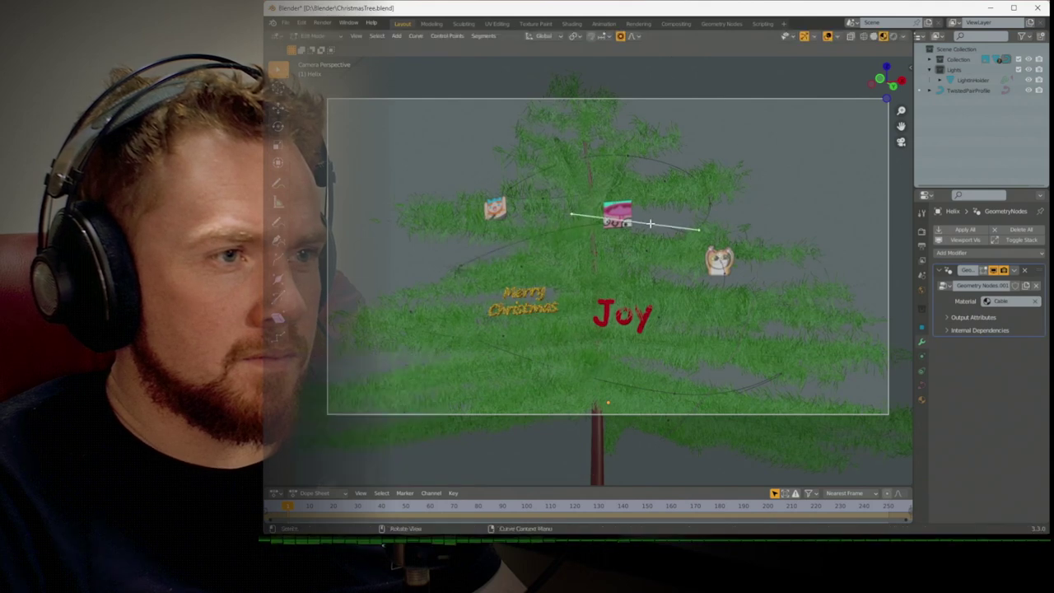
key("g")
left_click(647, 232)
key("Tab")
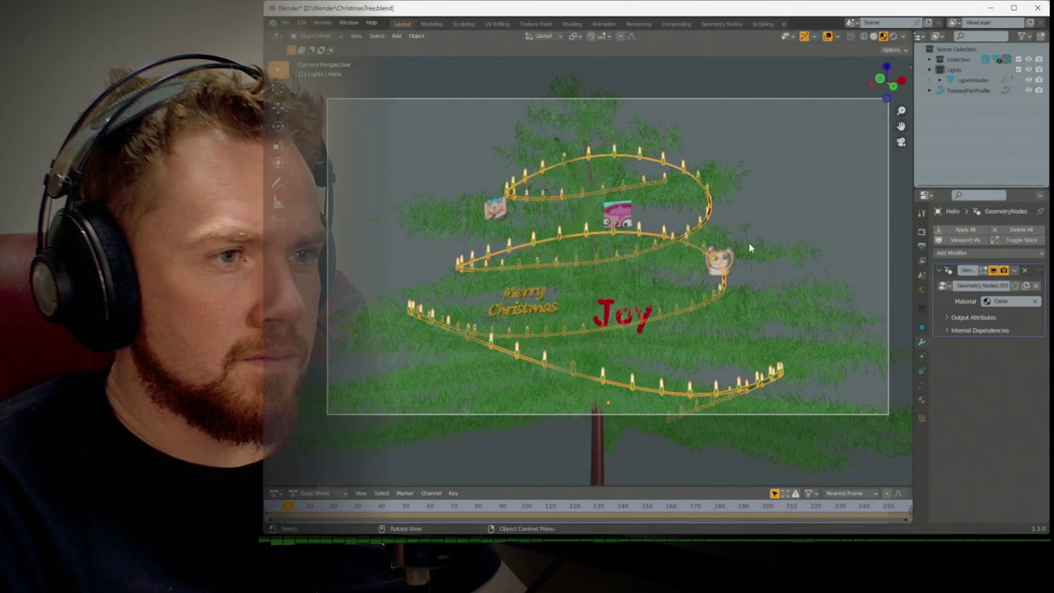
Move the Helix control point beneath the cat-face ornament outward so the light string passes around the ornament's outer side
key("Tab")
left_click(724, 279)
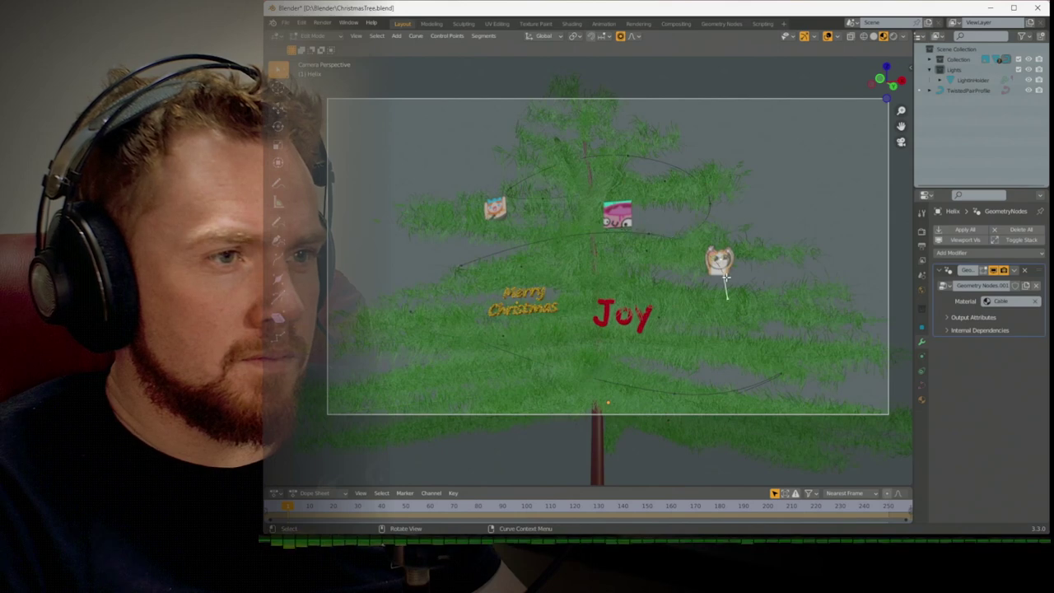
key("g")
left_click(768, 301)
key("Tab")
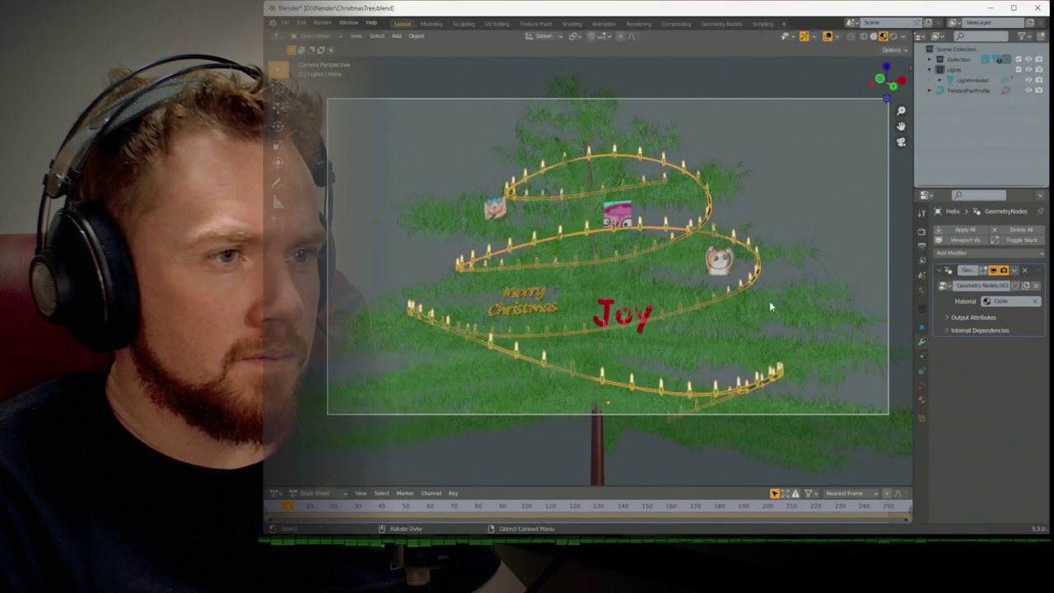
key("Tab")
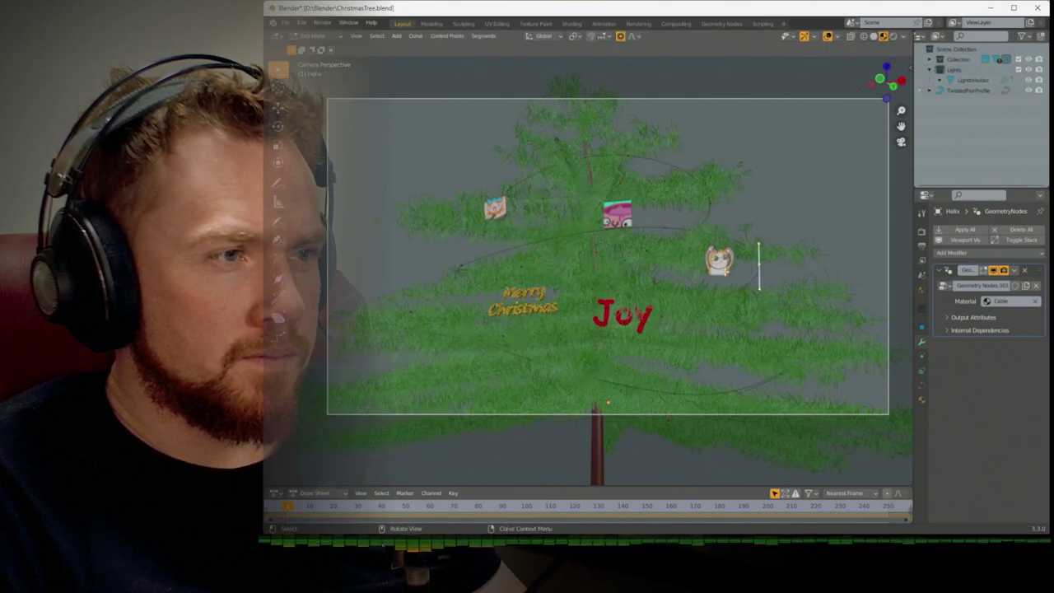
key("Tab")
Render the camera view and examine the light string and ornaments both up close and as a whole
key("F12")
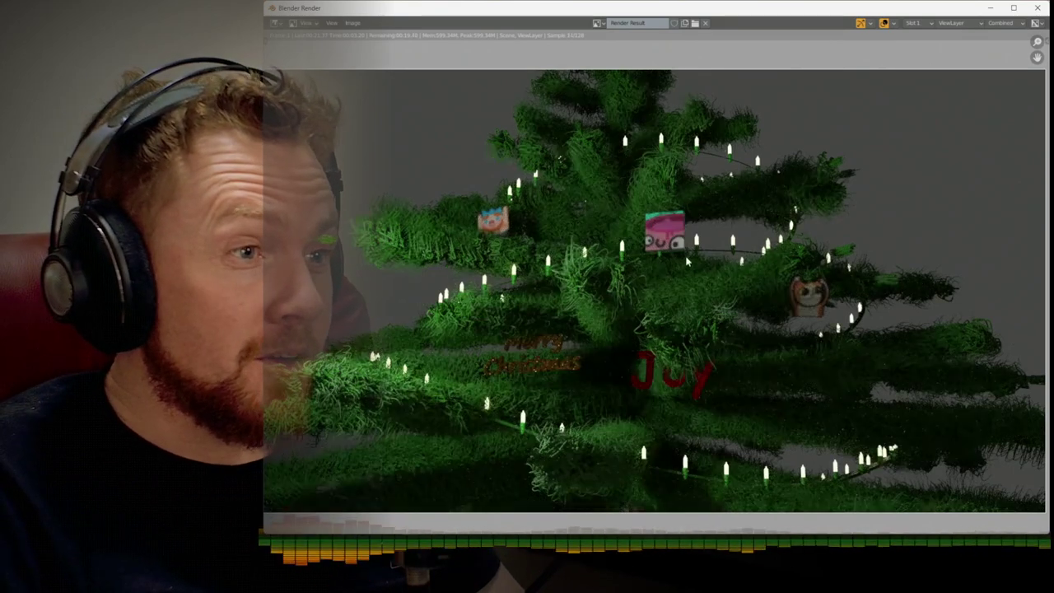
scroll(661, 236, "up", 4)
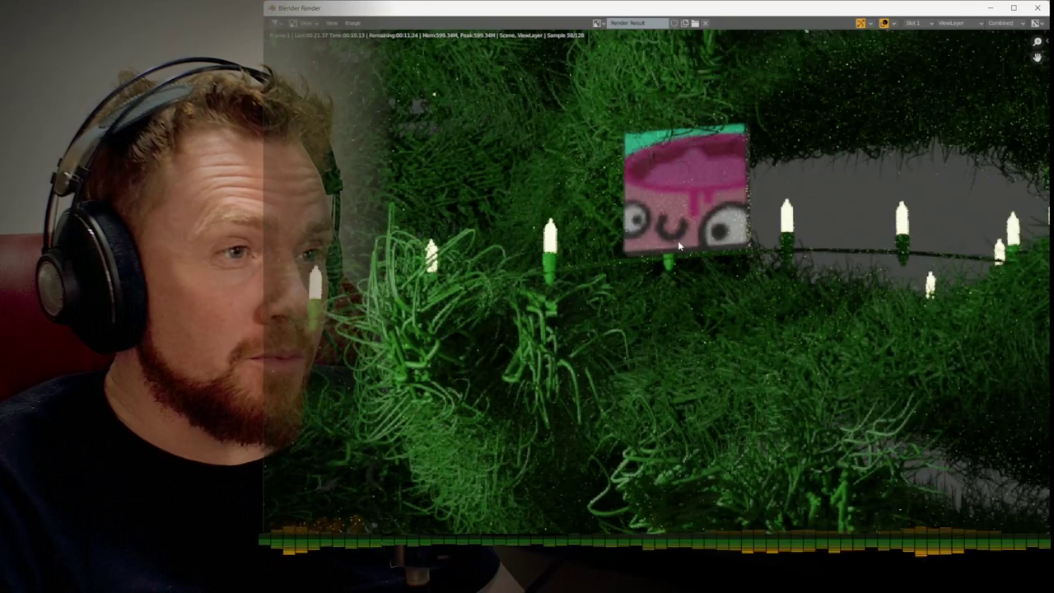
scroll(687, 273, "down", 5)
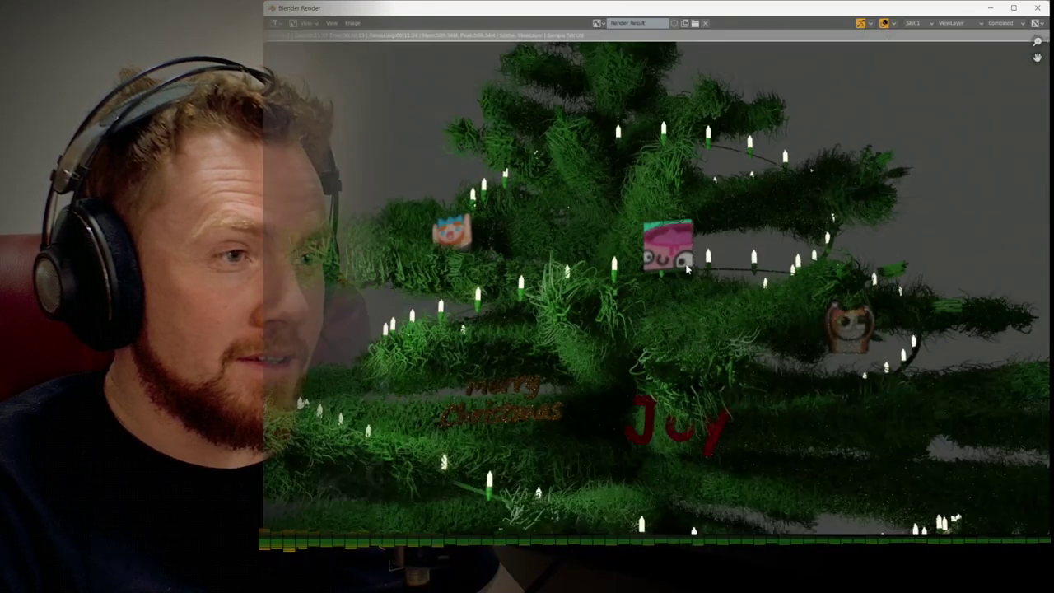
scroll(688, 270, "up", 1)
scroll(687, 270, "down", 1)
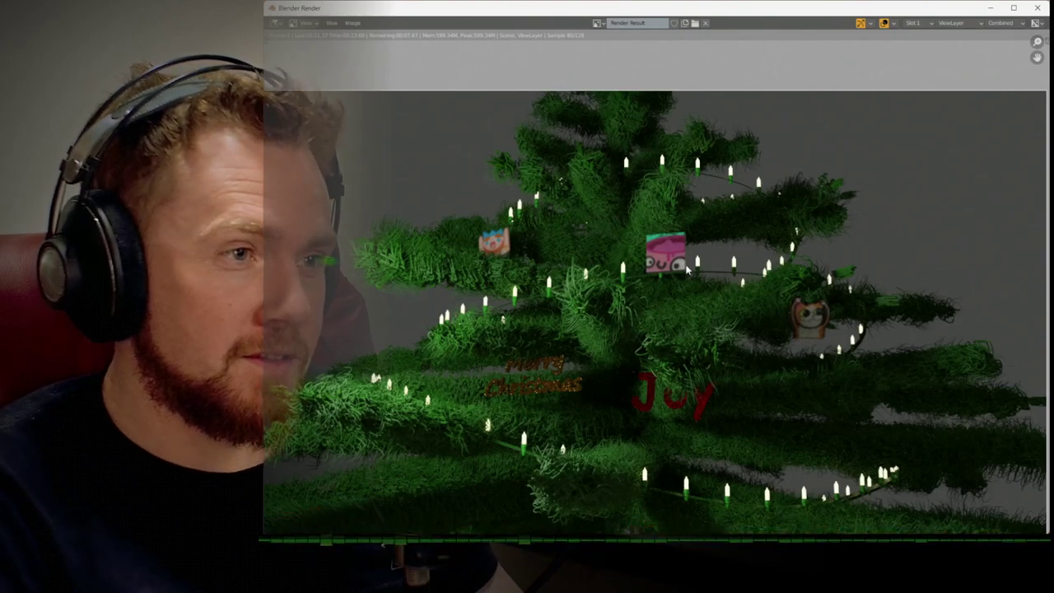
scroll(687, 270, "down", 2)
scroll(688, 270, "up", 1)
scroll(688, 270, "up", 1)
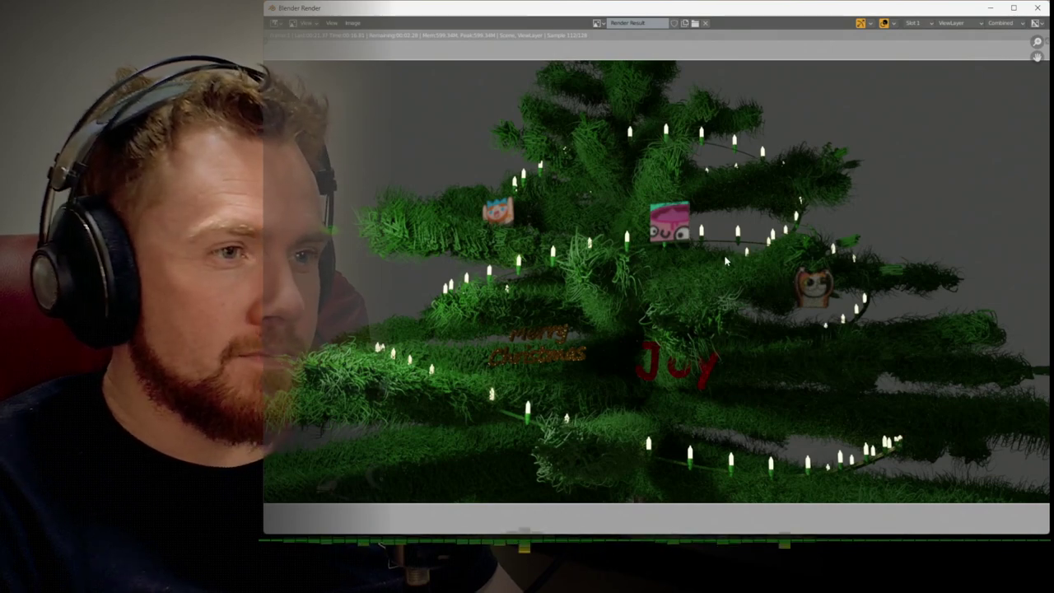
key("Escape")
Show the hidden Light object from the main collection in the viewport and set its power to 25 W
left_click(929, 59)
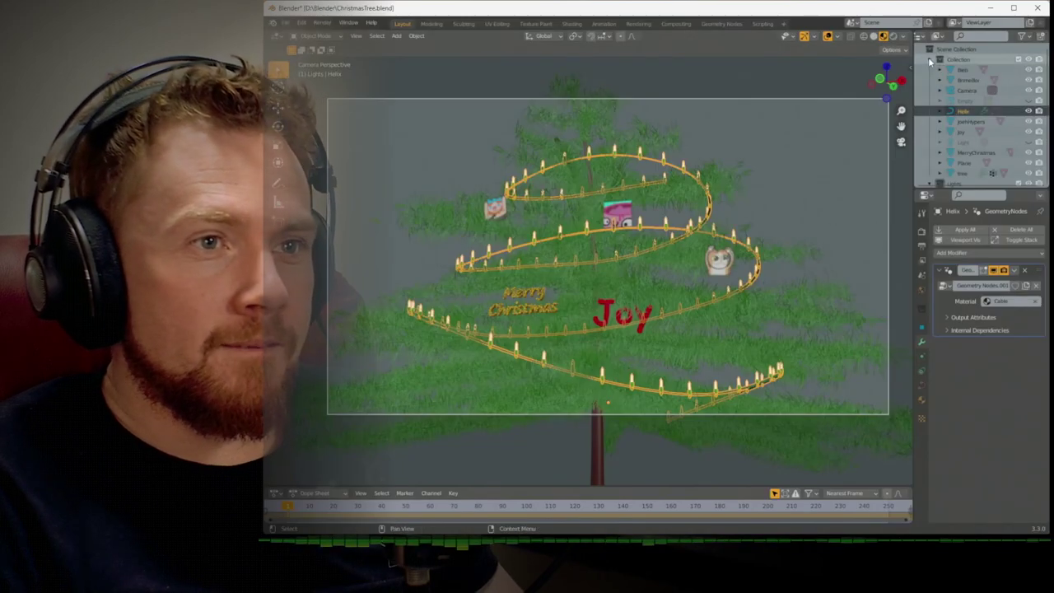
left_click(962, 143)
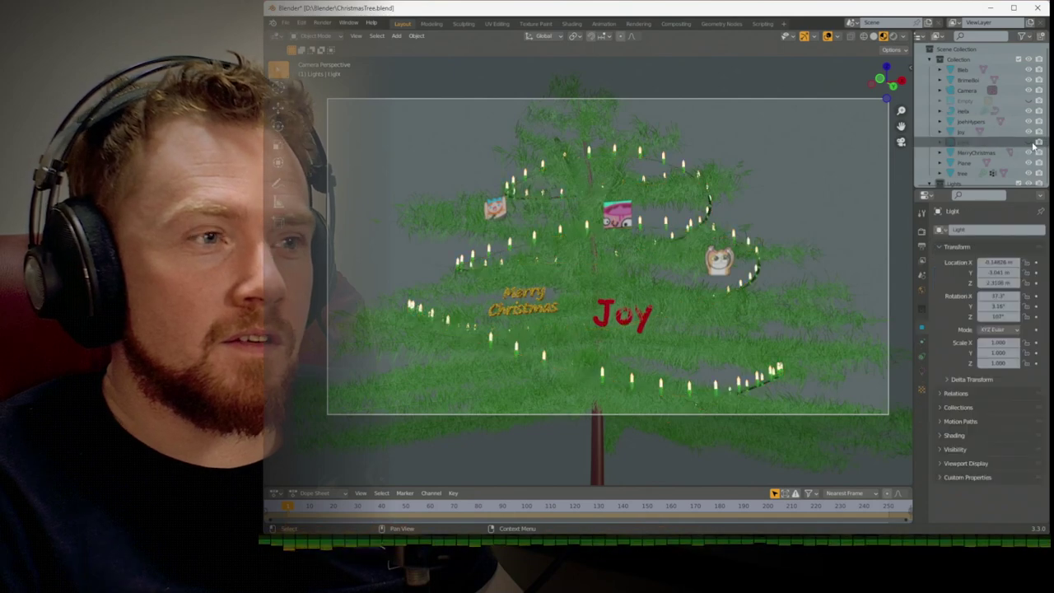
left_click(921, 370)
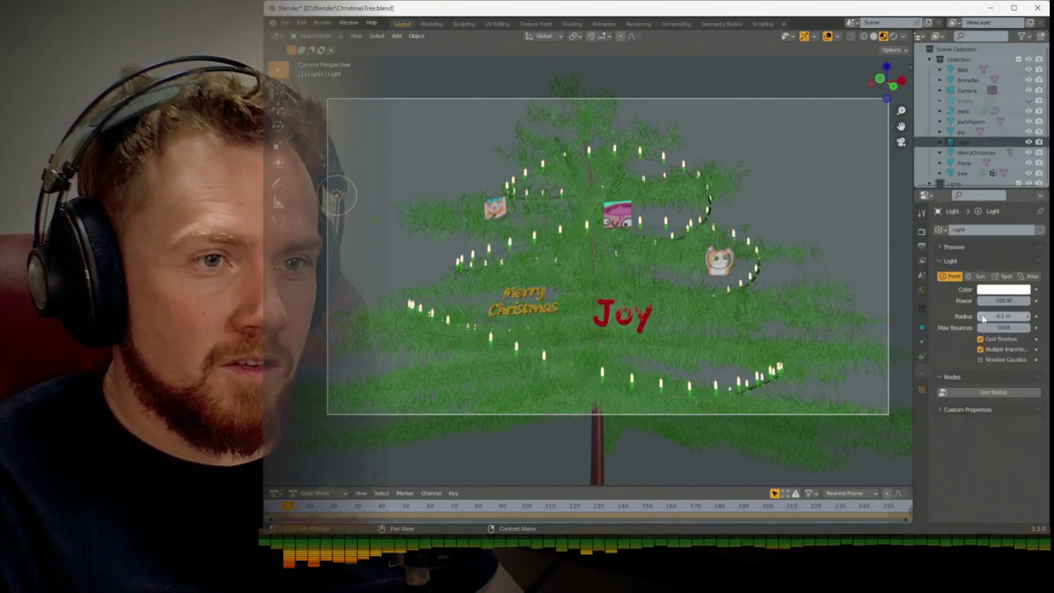
left_click(1002, 301)
type("25")
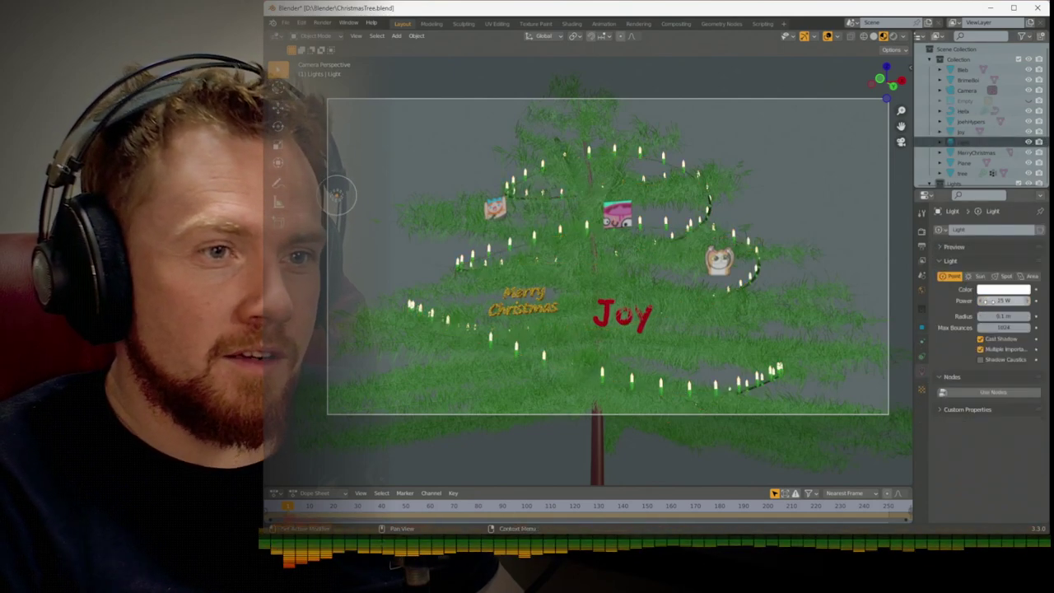
key("Return")
Set the emission strength of the LightInHolder bulb's material to 13
left_click(737, 239)
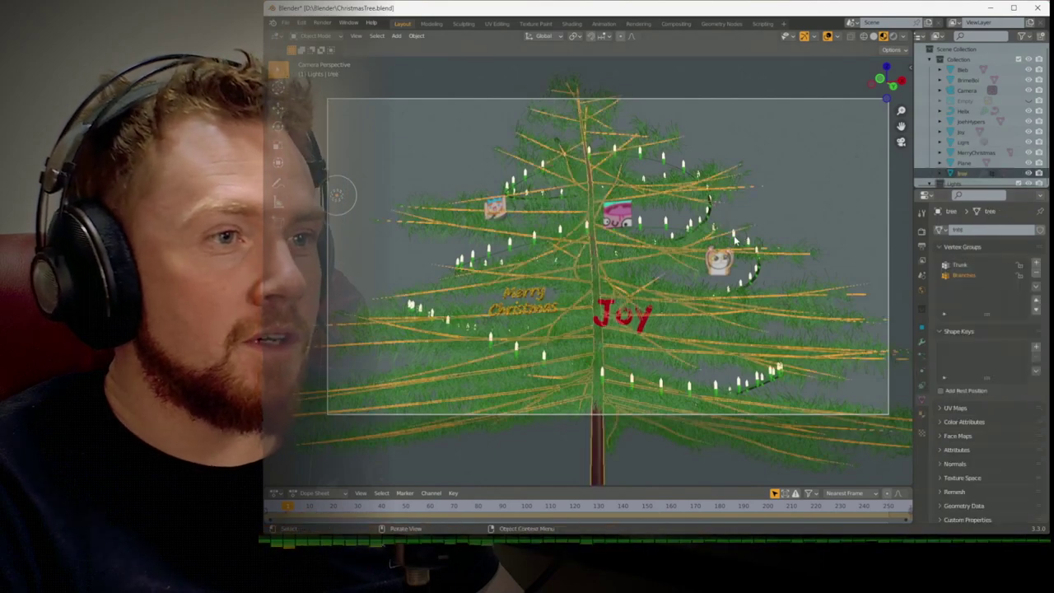
left_click(734, 236)
scroll(745, 228, "down", 5)
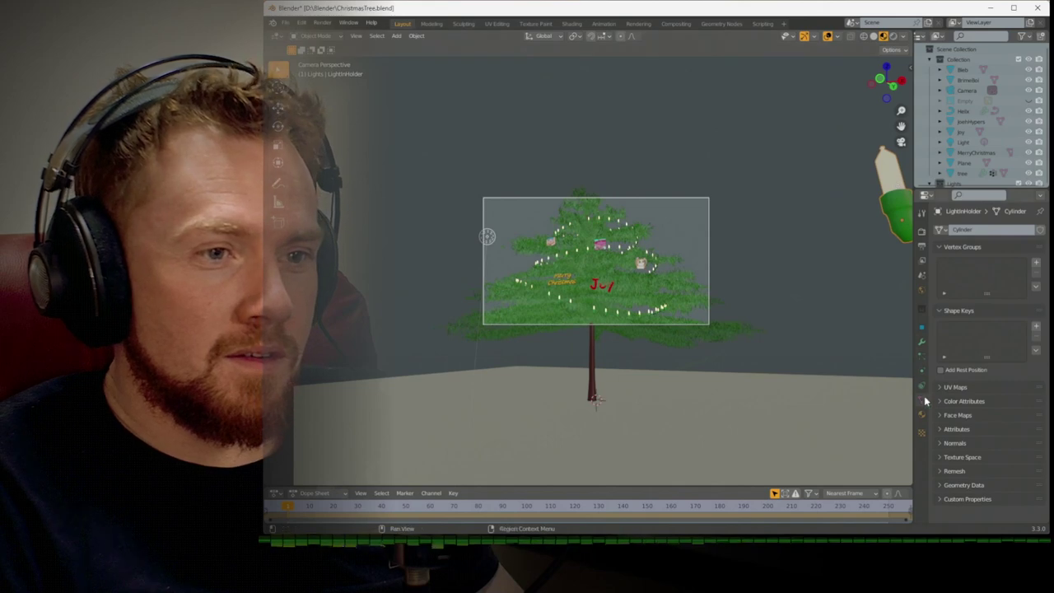
scroll(1029, 164, "down", 3)
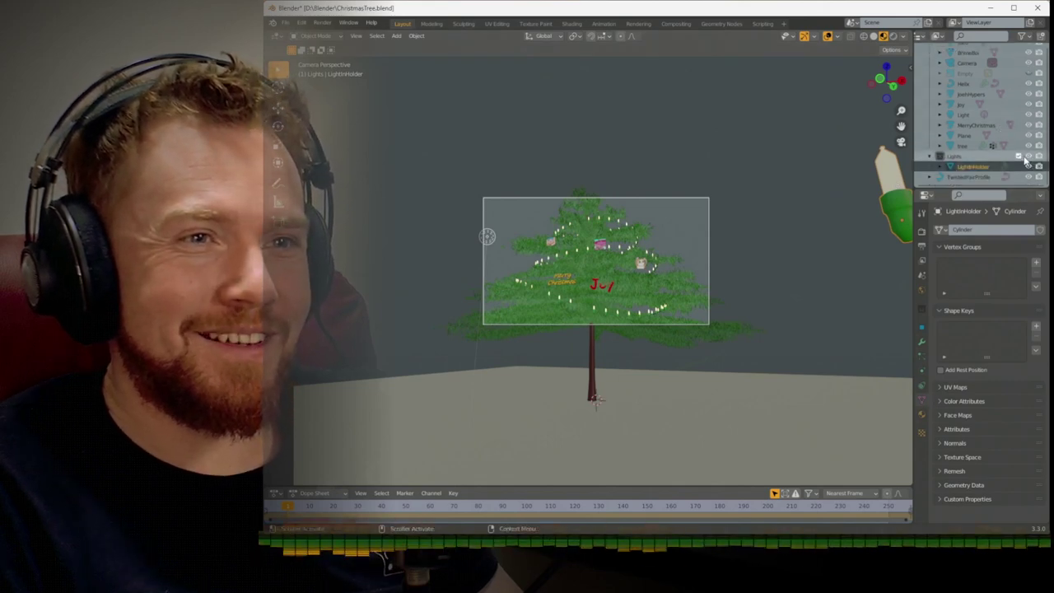
left_click(1019, 156)
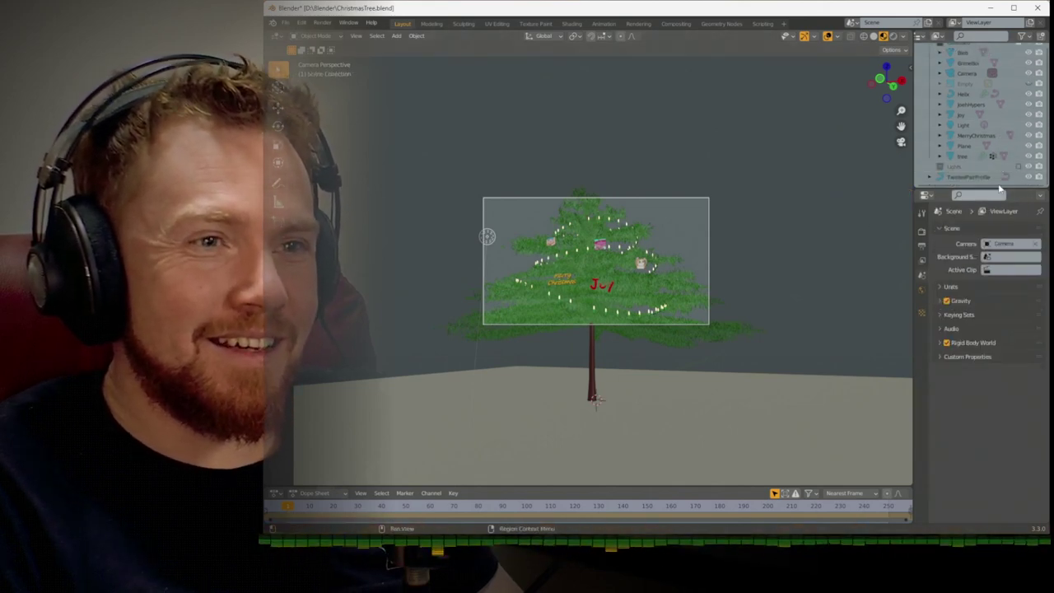
left_click(1019, 167)
left_click(923, 382)
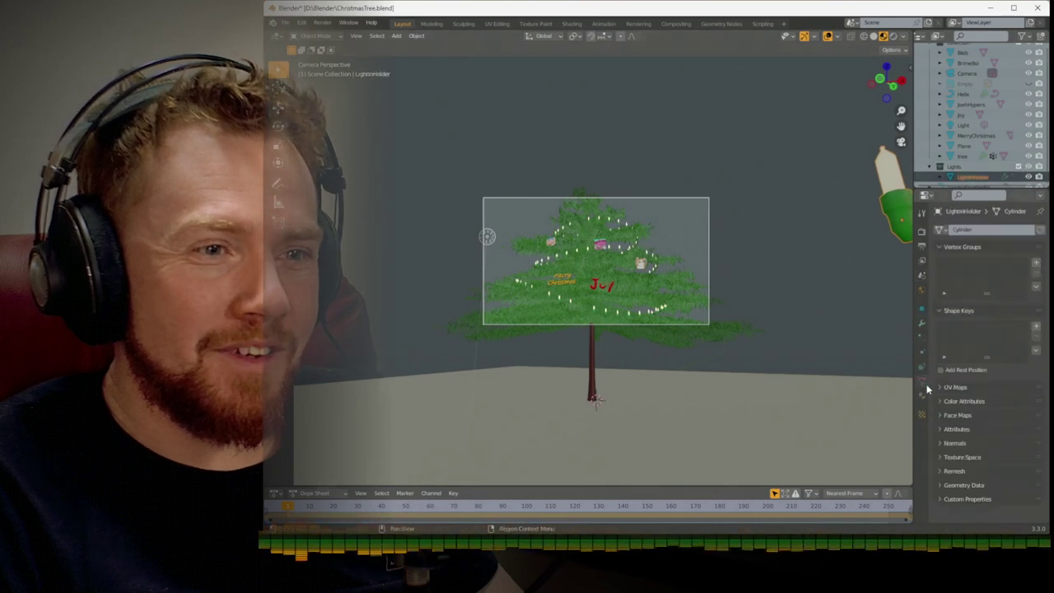
left_click(923, 401)
scroll(959, 329, "down", 8)
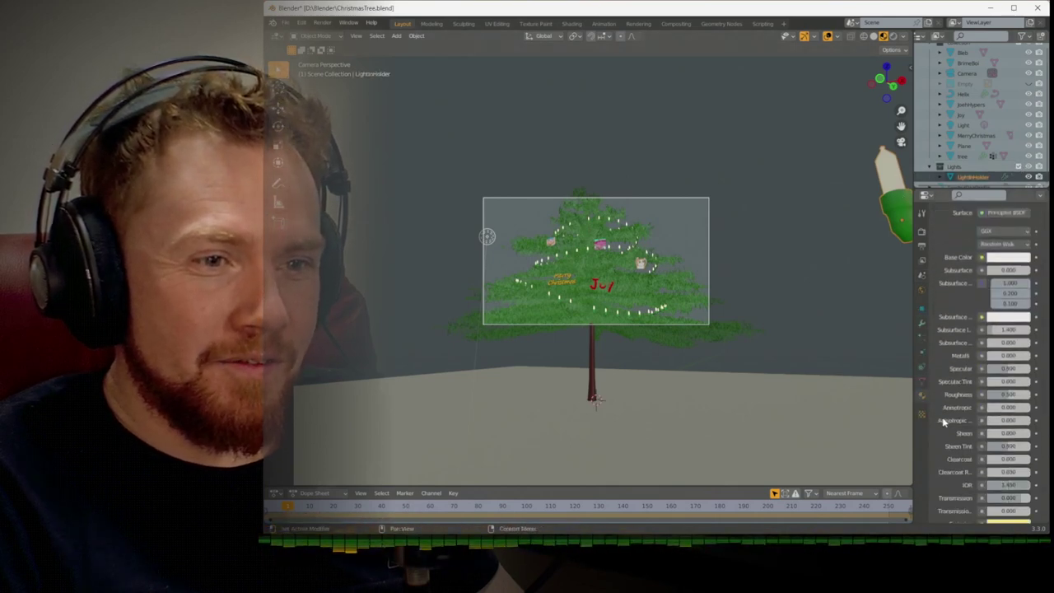
double_click(1012, 412)
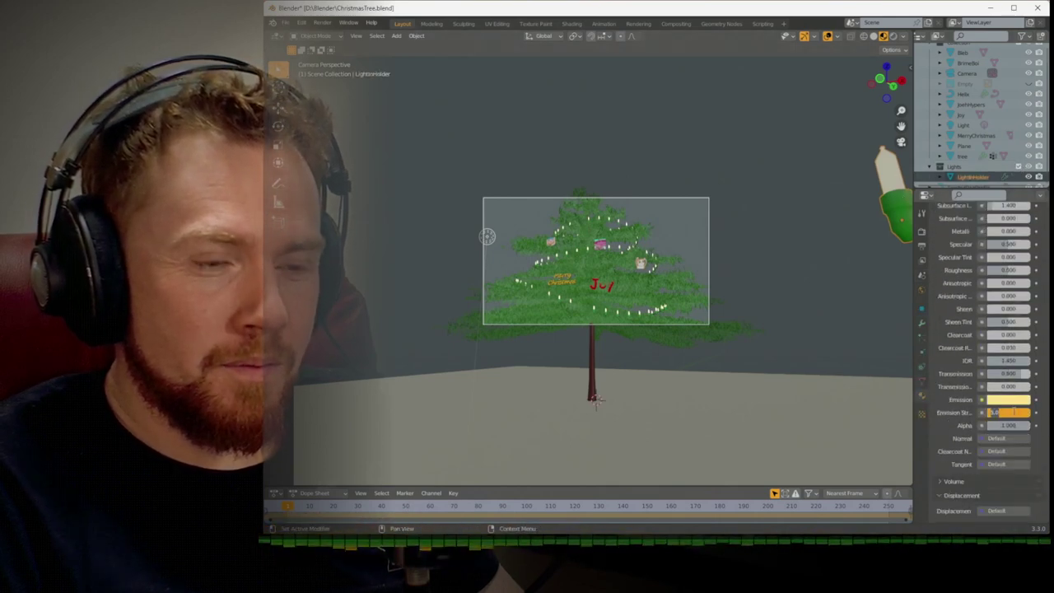
type("13")
key("Return")
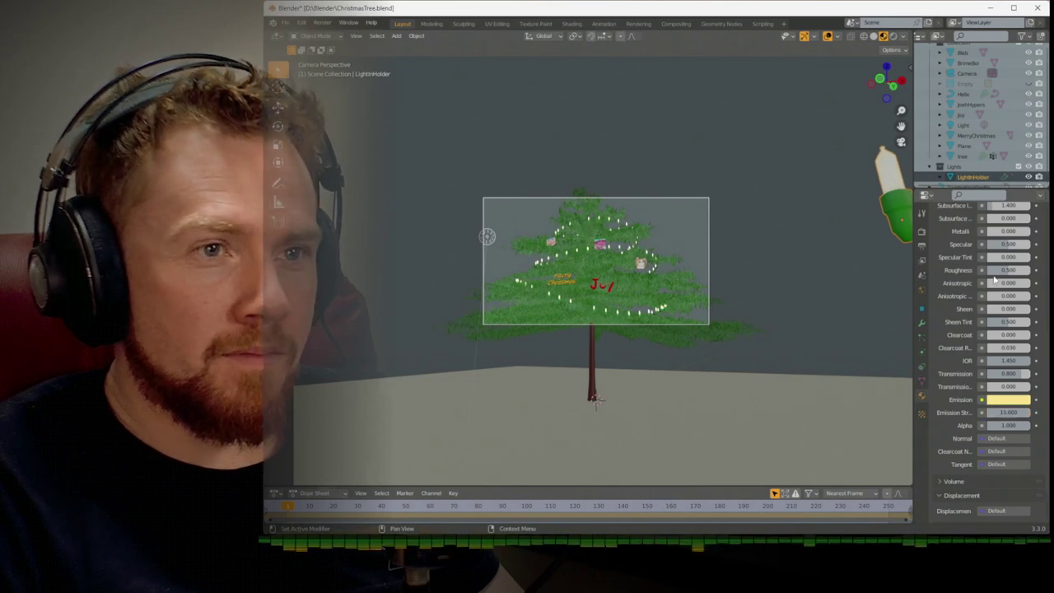
Exclude the Lights collection from the view layer and render the camera view to examine the brighter bulbs
left_click(1017, 166)
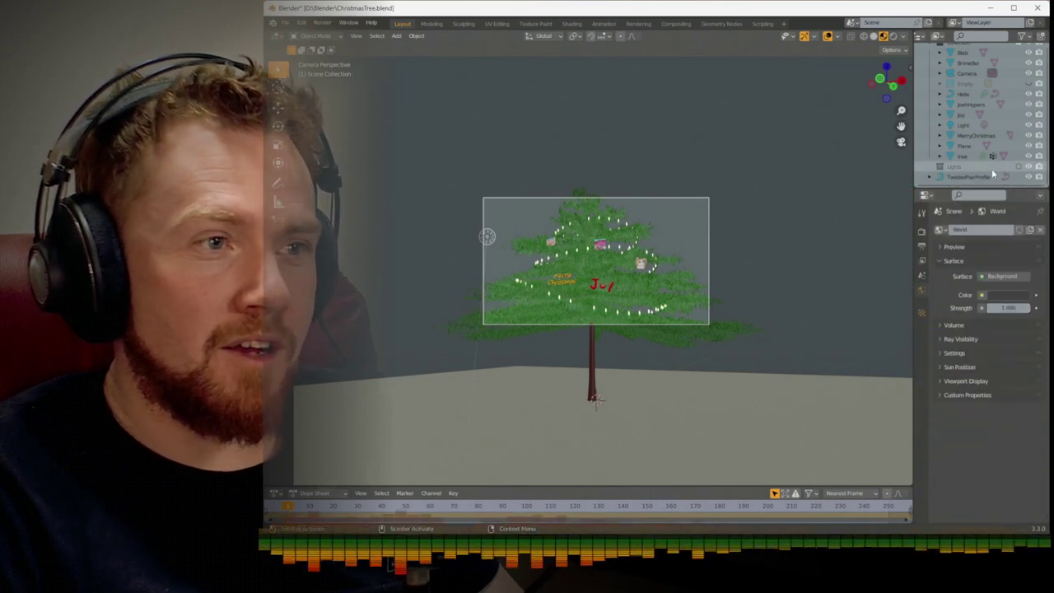
scroll(795, 176, "up", 2)
key("F12")
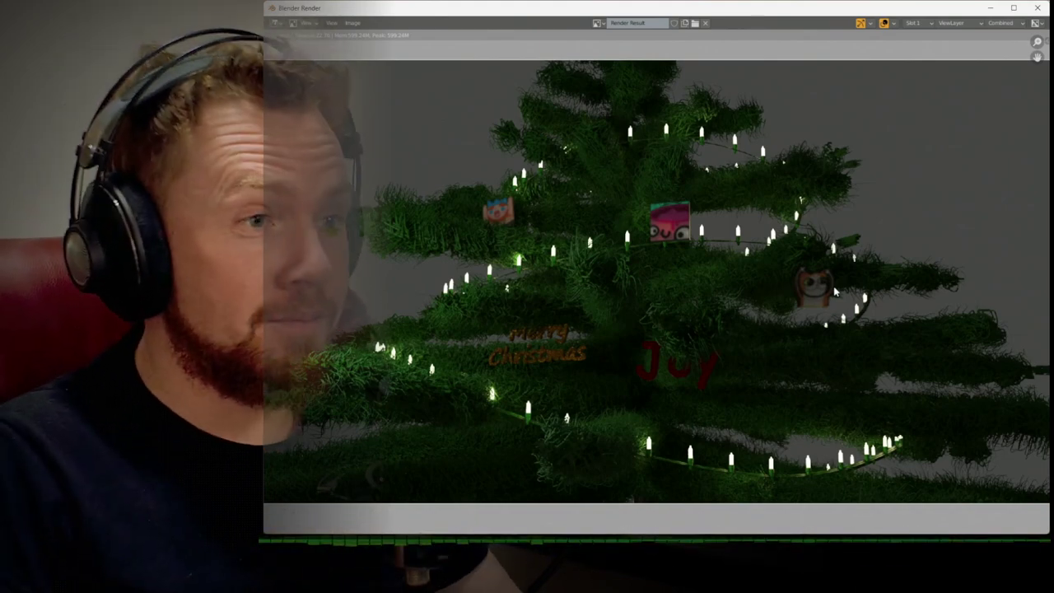
key("Escape")
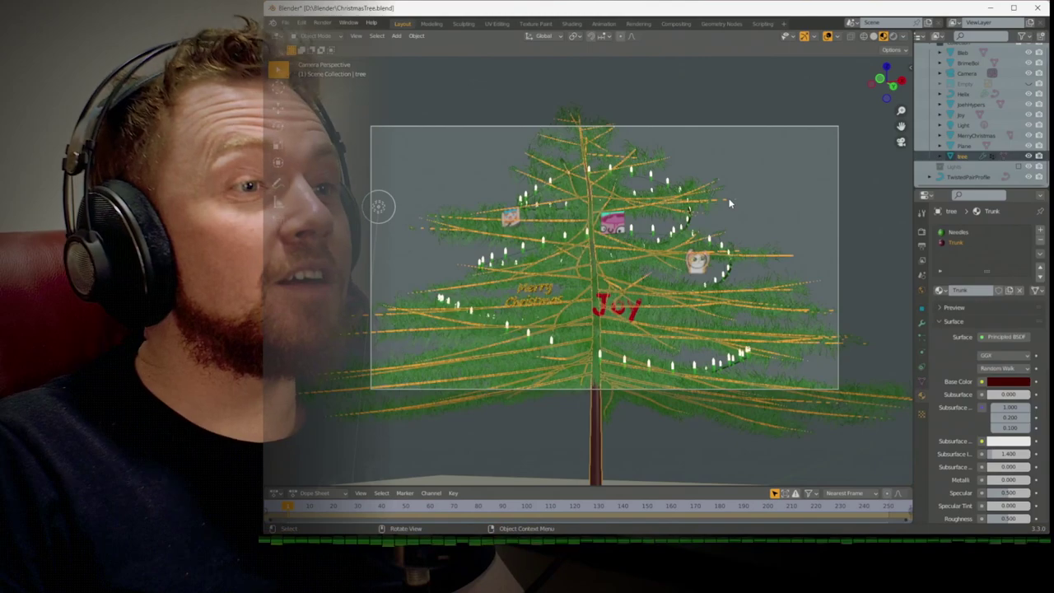
Add a second Helix (3D) curve profile to the scene in the front view
left_click(767, 216)
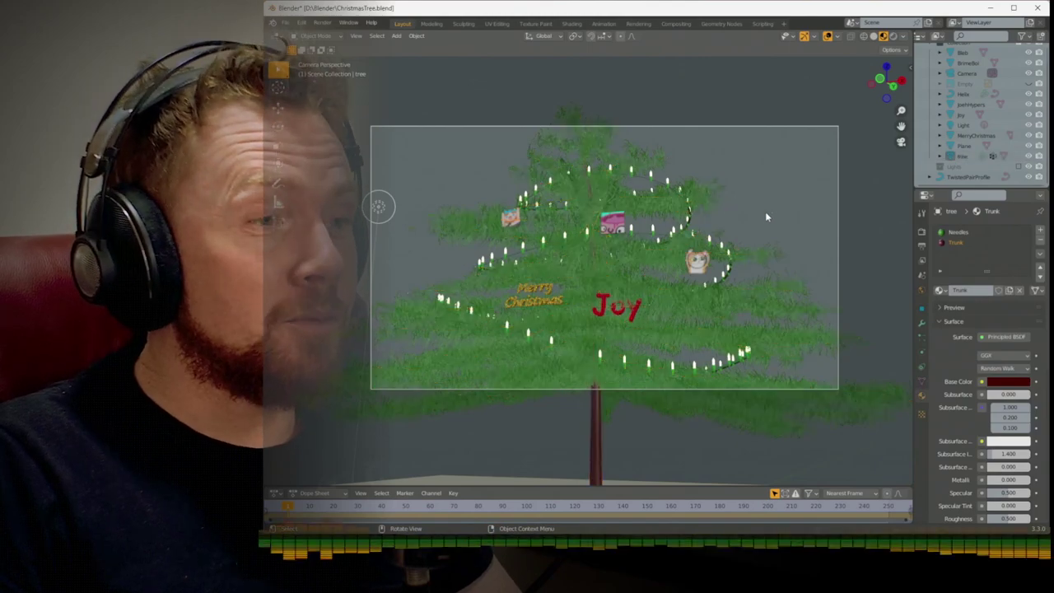
key("KP_0")
key("KP_1")
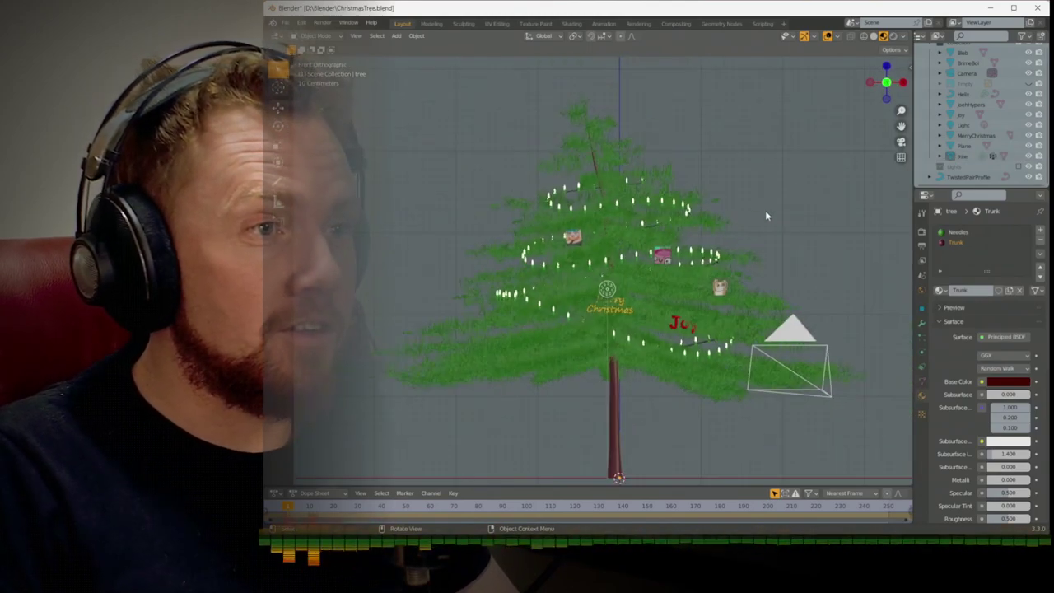
key("shift+a")
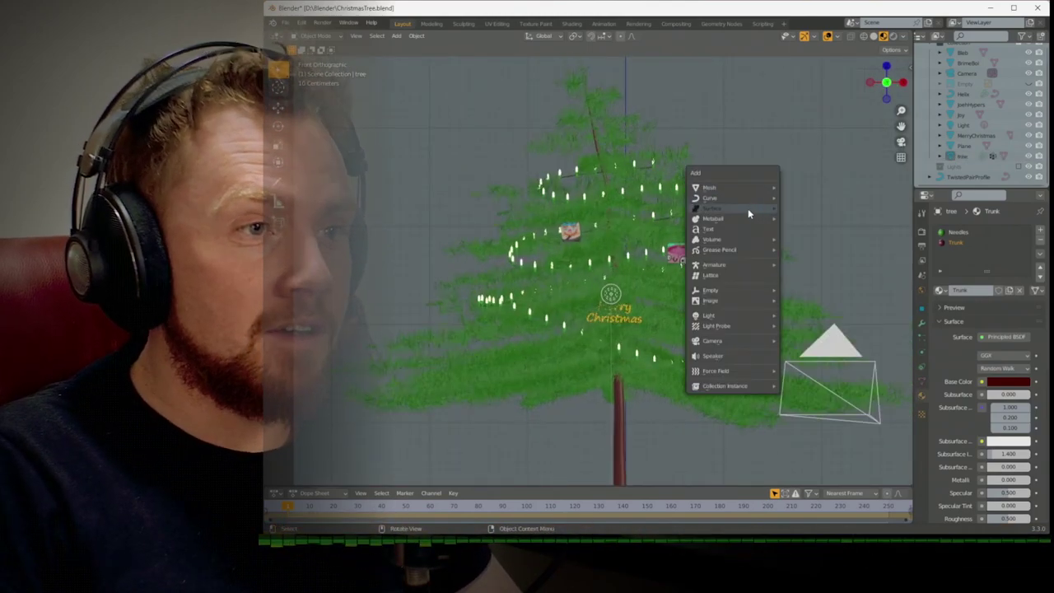
mouse_move(748, 207)
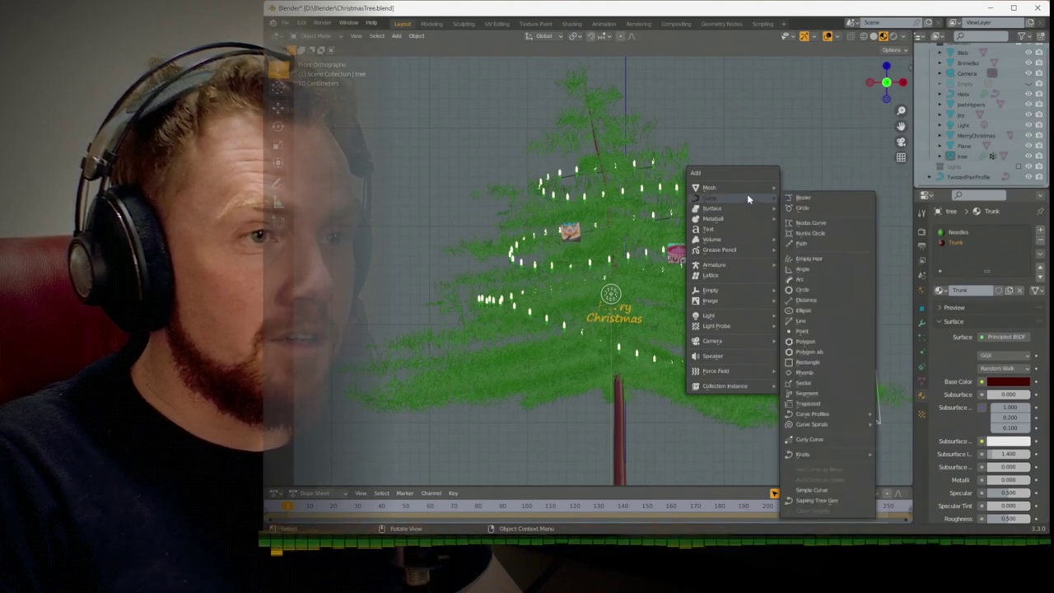
mouse_move(763, 190)
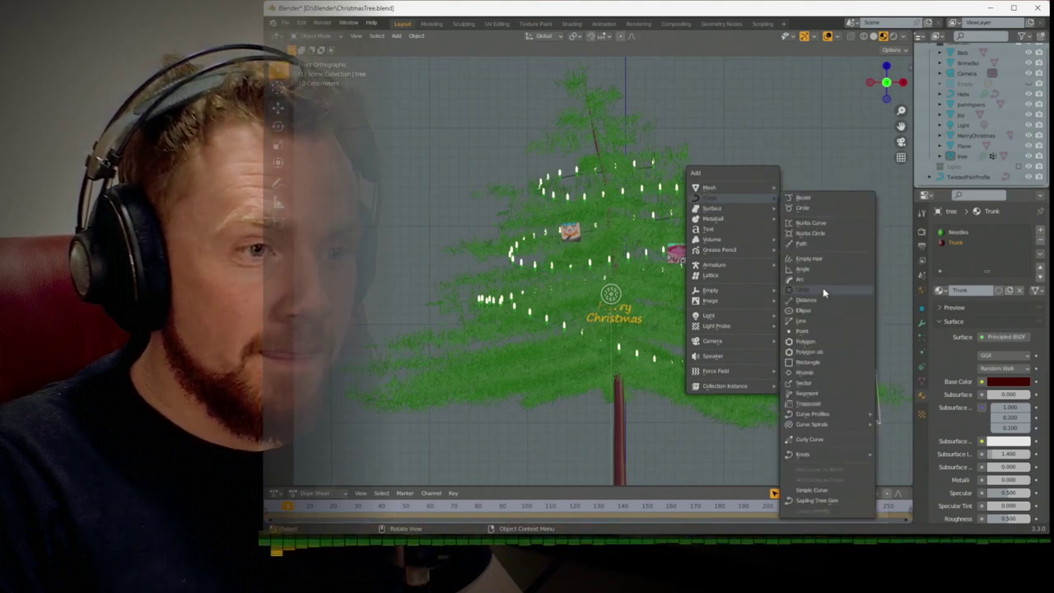
mouse_move(842, 424)
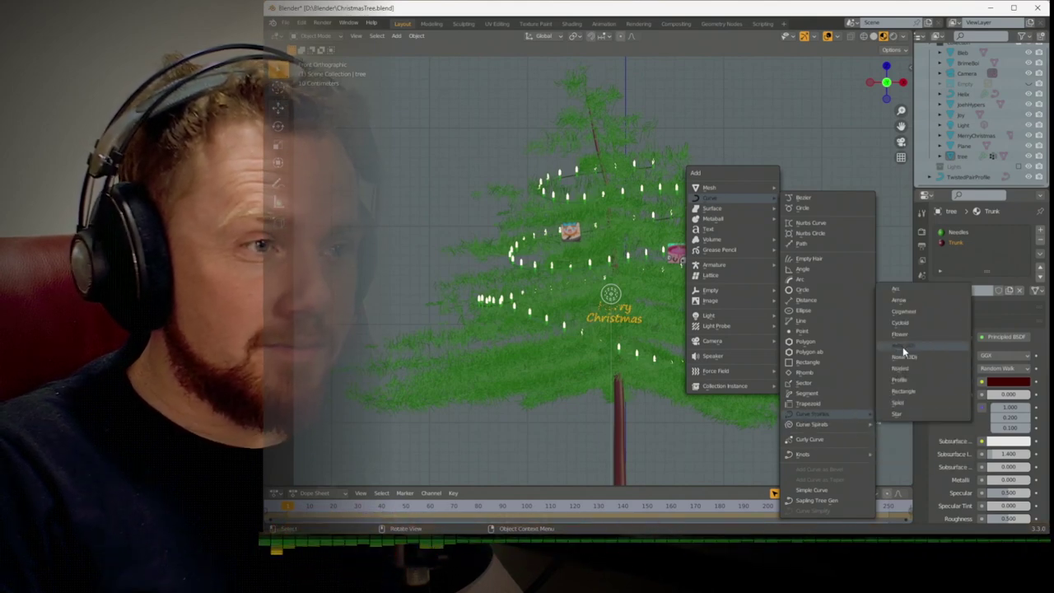
left_click(903, 346)
scroll(470, 355, "down", 2)
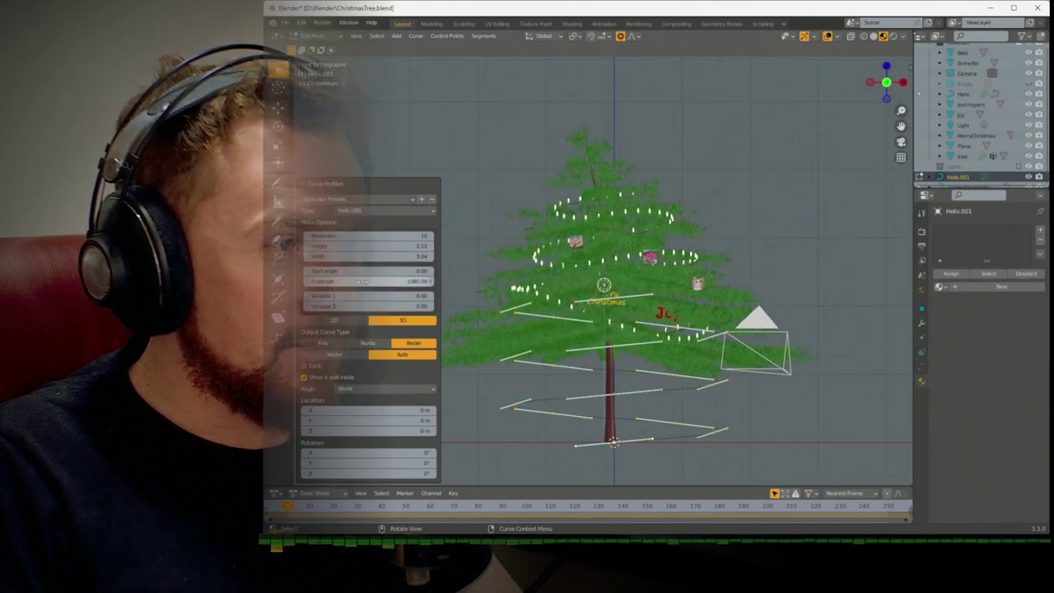
Give the new helix an end angle of -1420, a height of 1.88 and a width of 3.34
left_click(366, 281)
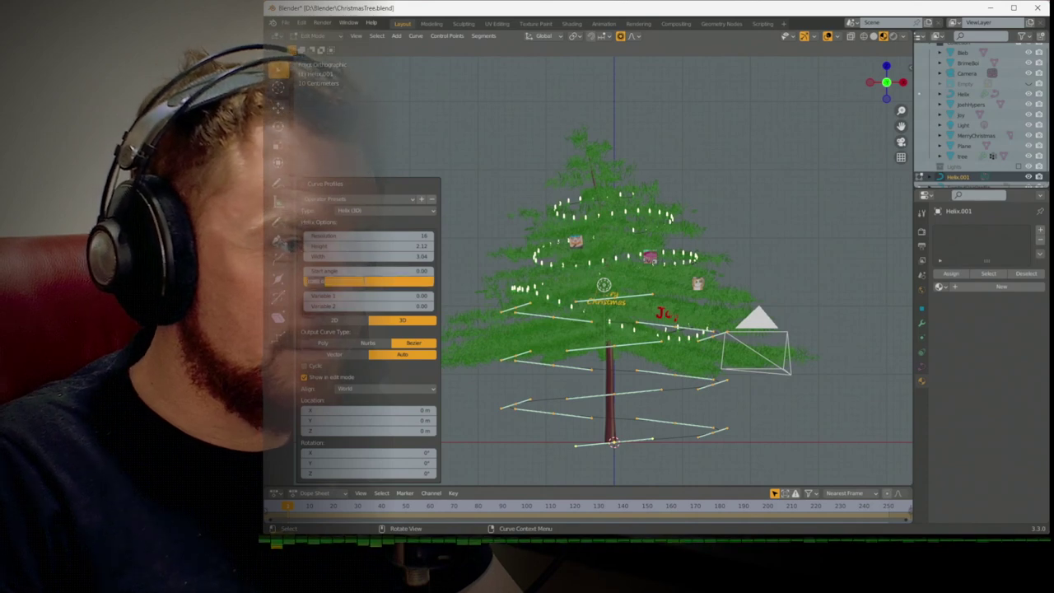
key("BackSpace")
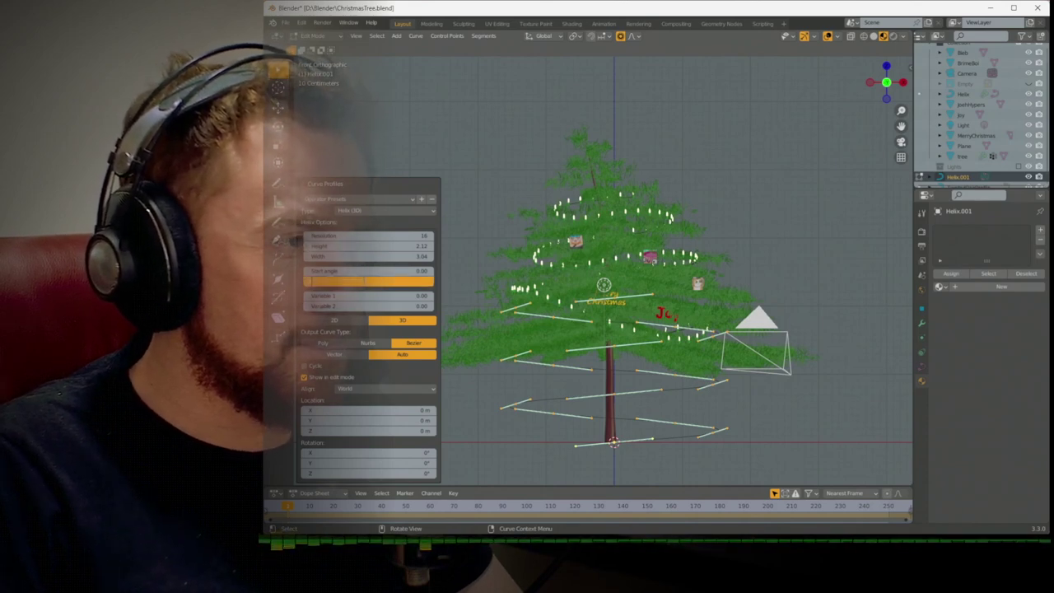
type("-1420")
key("Return")
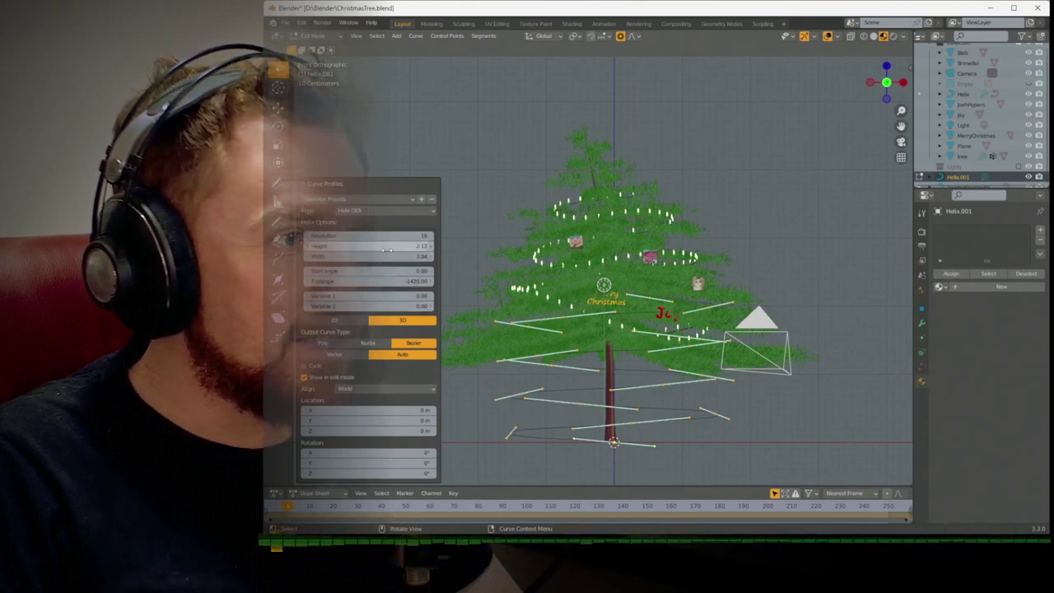
mouse_move(387, 247)
left_mouse_down()
mouse_move(373, 256)
mouse_move(402, 256)
mouse_move(384, 248)
left_mouse_up()
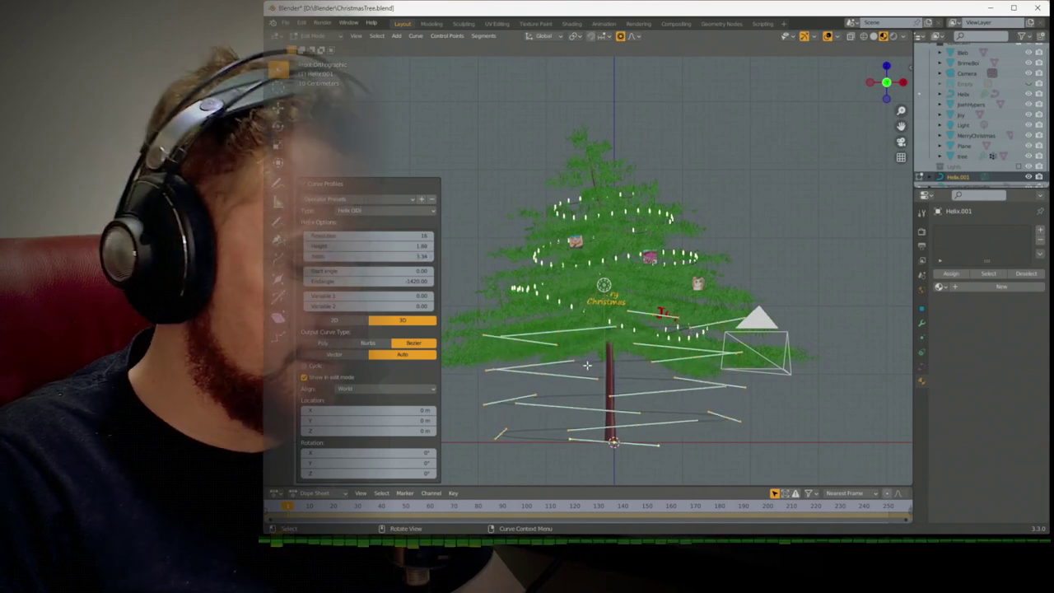
Raise the whole new helix about 1.41 m along the Z axis, up into the tree's branches
key("g")
key("z")
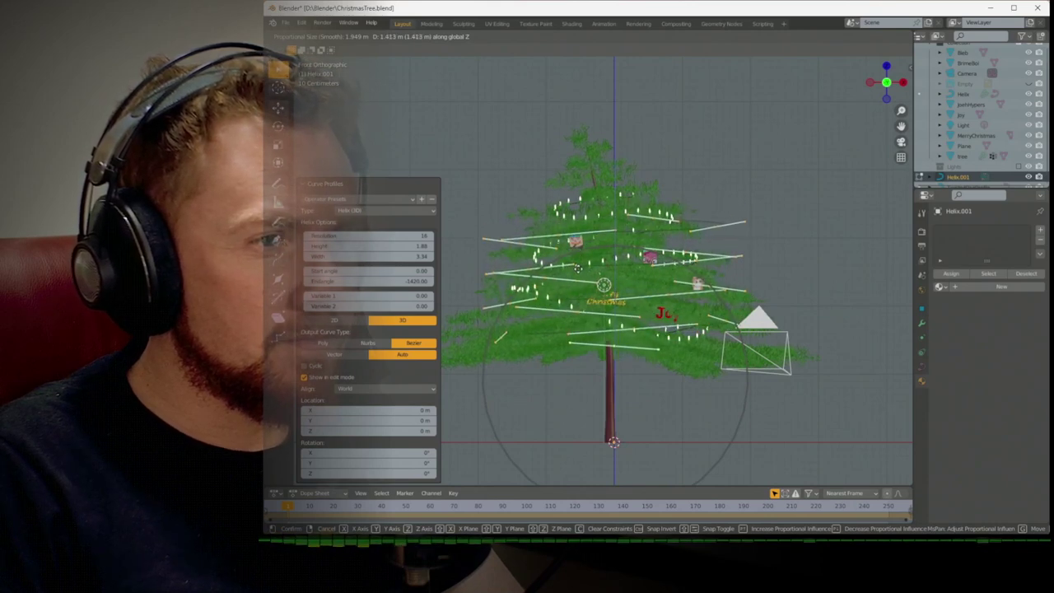
left_click(578, 269)
Select the new helix's uppermost control points and scale them to about 0.72 with proportional editing, then check the curve's fit around the tree
left_click(655, 218)
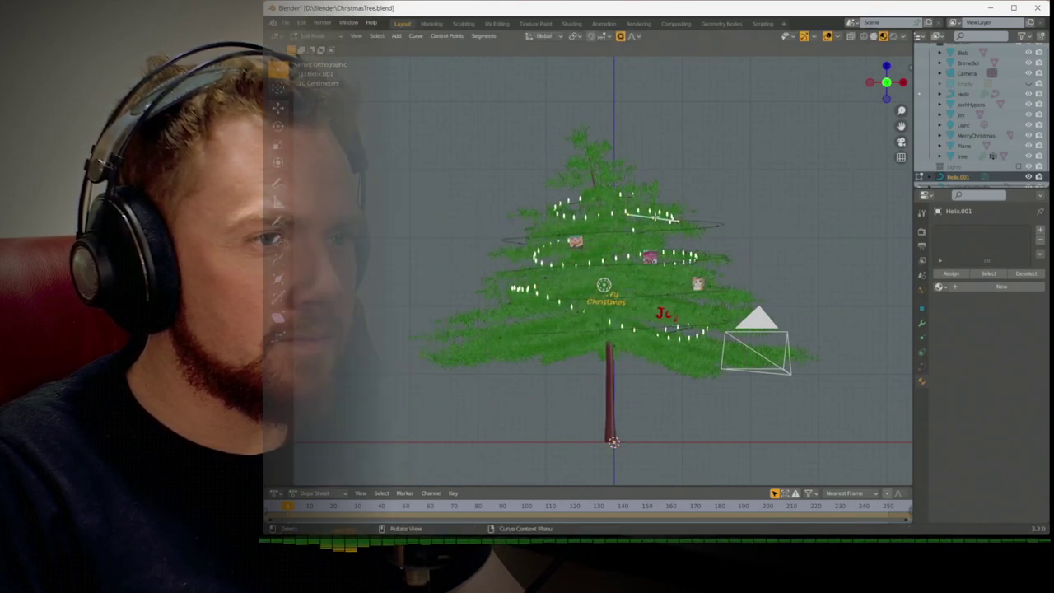
key("ctrl+KP_Add")
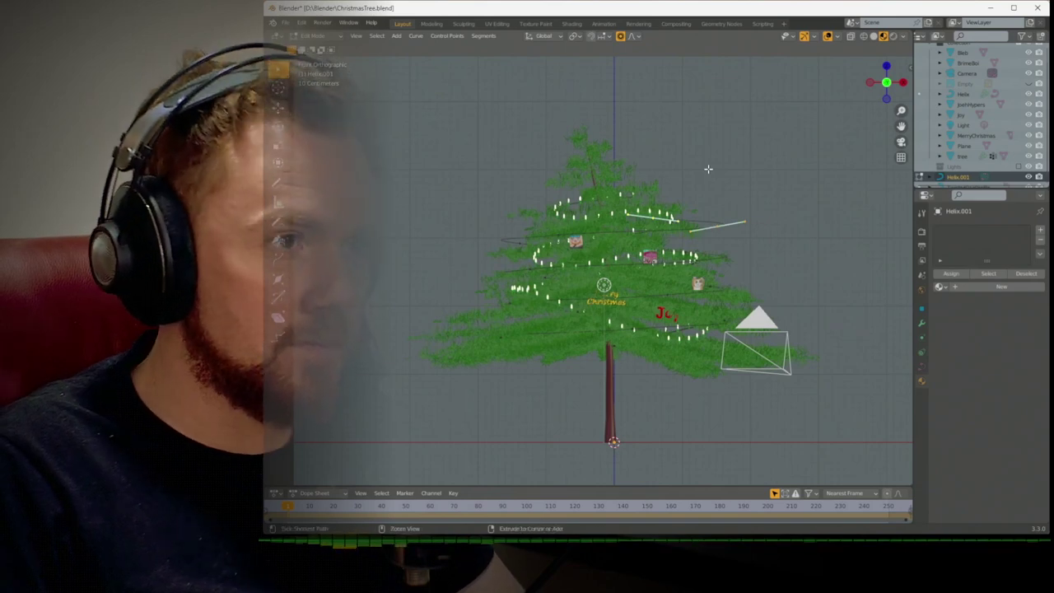
key("s")
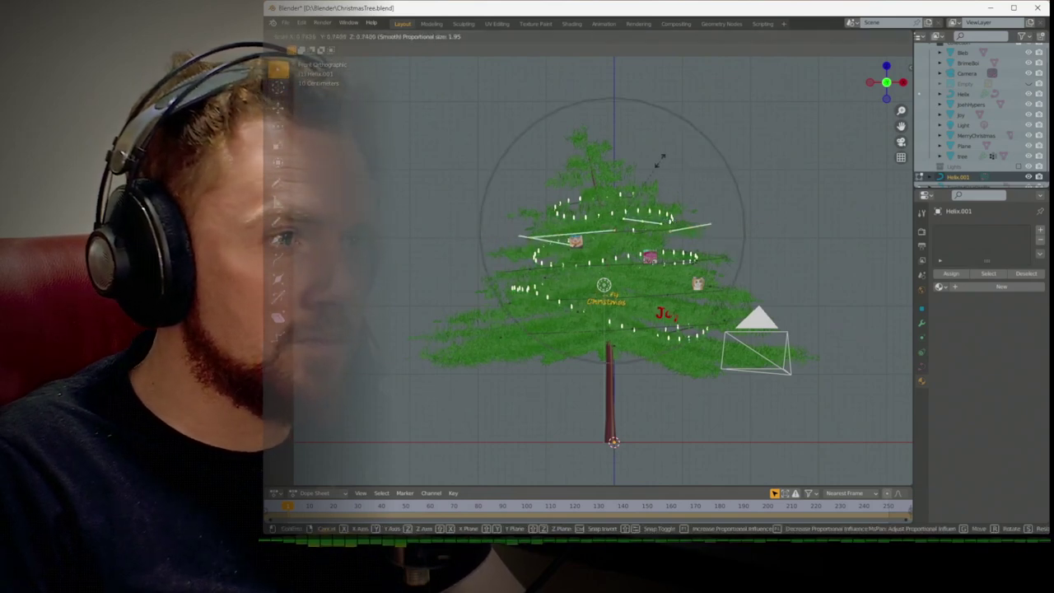
scroll(658, 161, "down", 19)
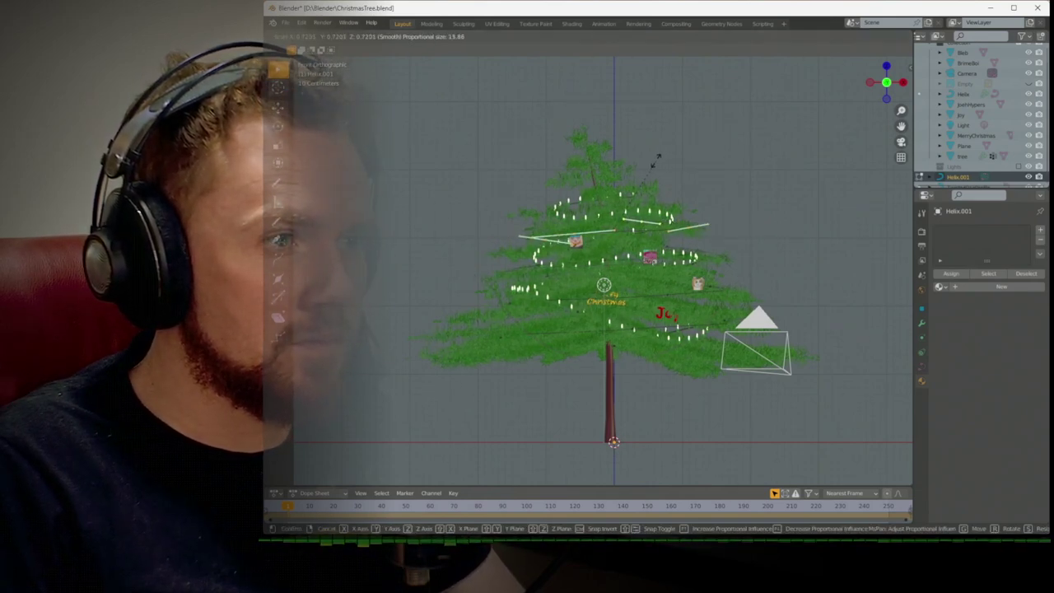
left_click(657, 157)
scroll(753, 226, "up", 3)
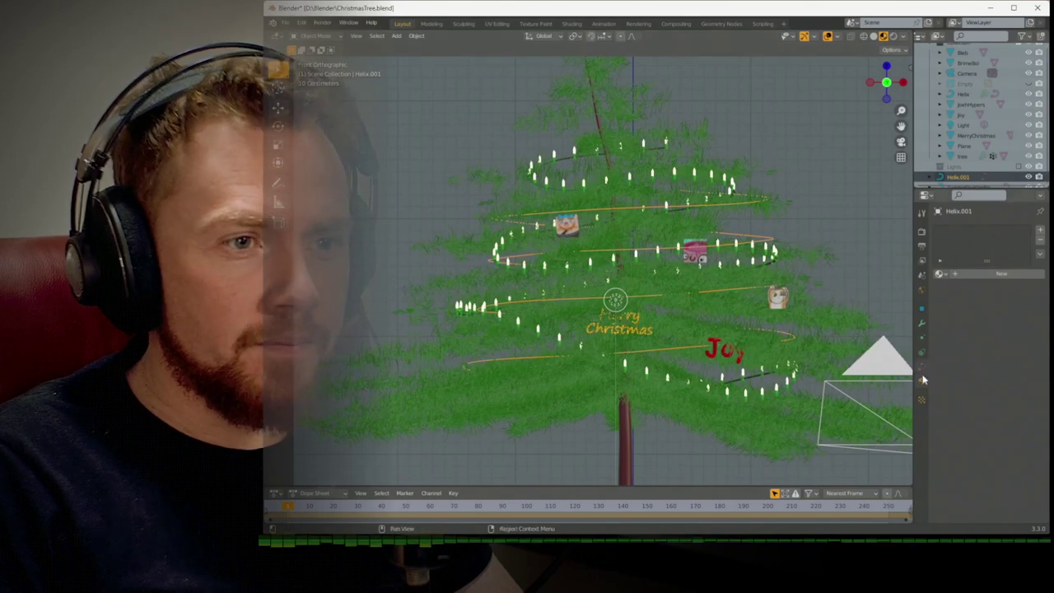
middle_click_drag(828, 270, 612, 254)
key("KP_1")
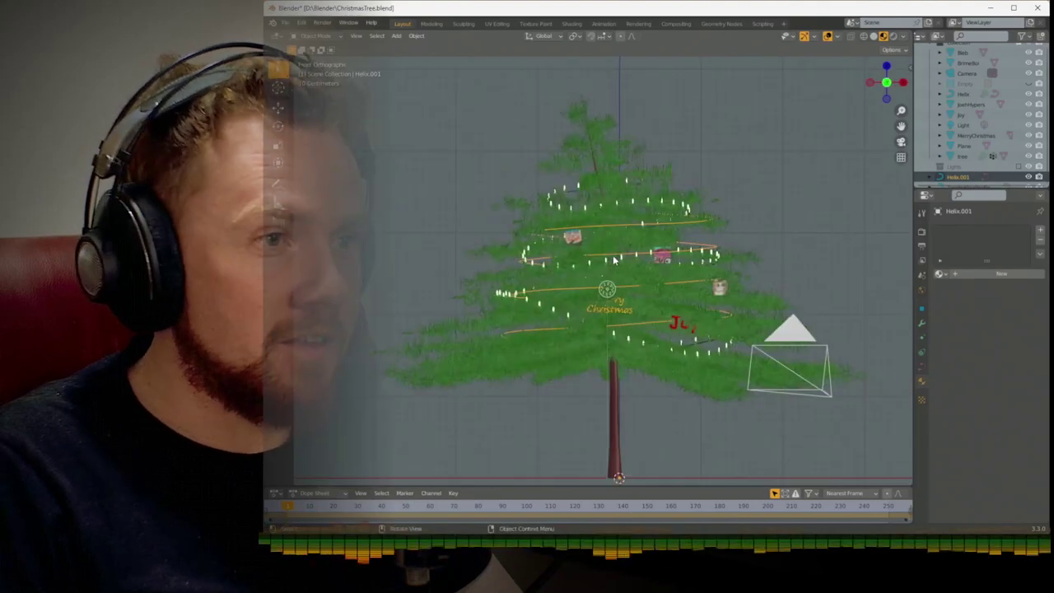
Create a new geometry node tree for Helix.001 and move its Group Input node farther from the Group Output
left_click(717, 23)
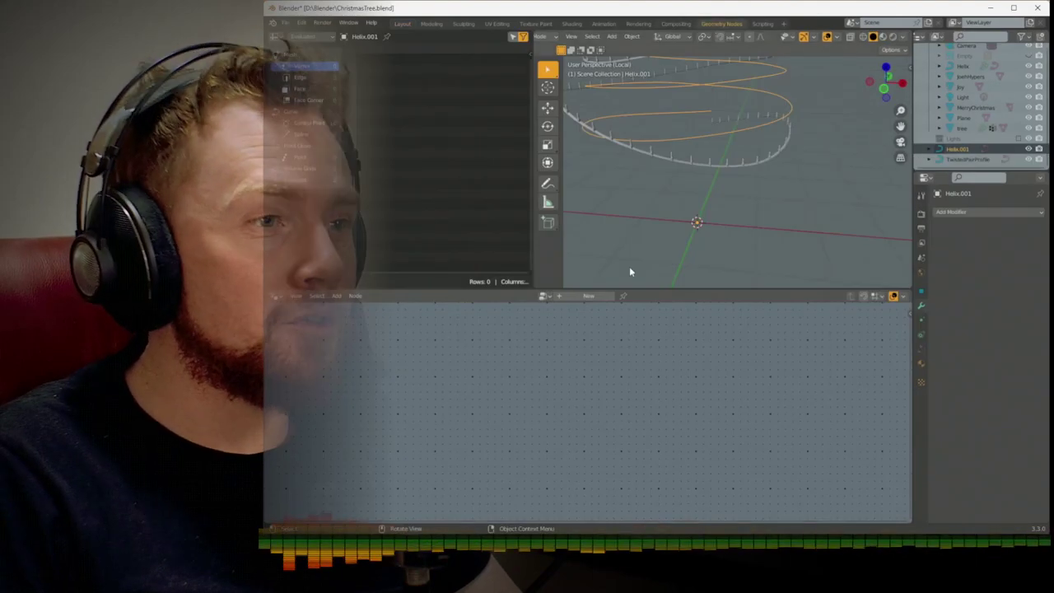
left_click(570, 295)
left_click_drag(507, 389, 545, 382)
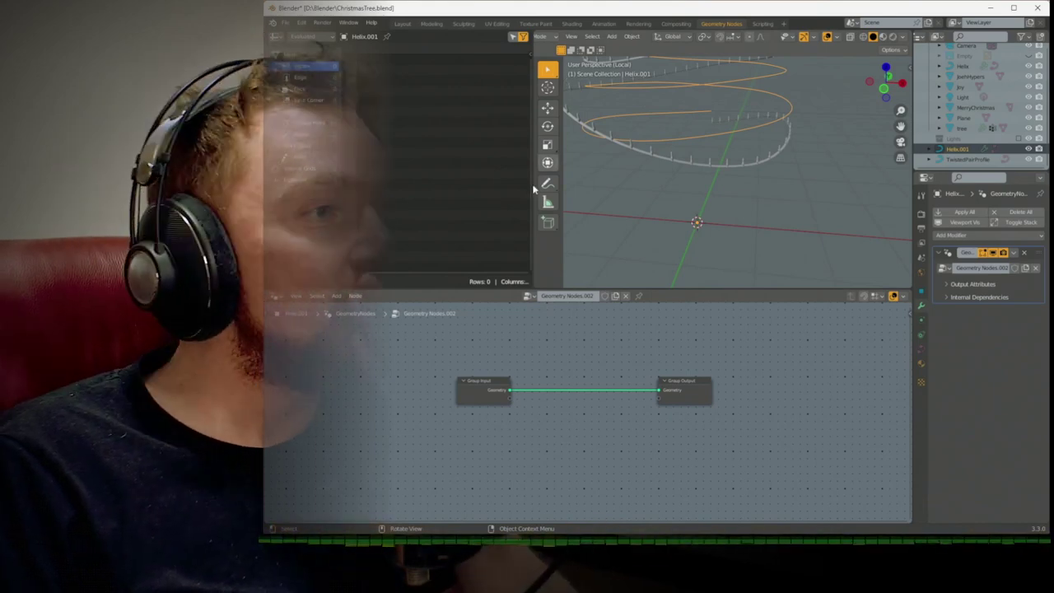
mouse_move(492, 381)
left_mouse_down()
mouse_move(458, 384)
mouse_move(498, 376)
left_mouse_up()
key("Escape")
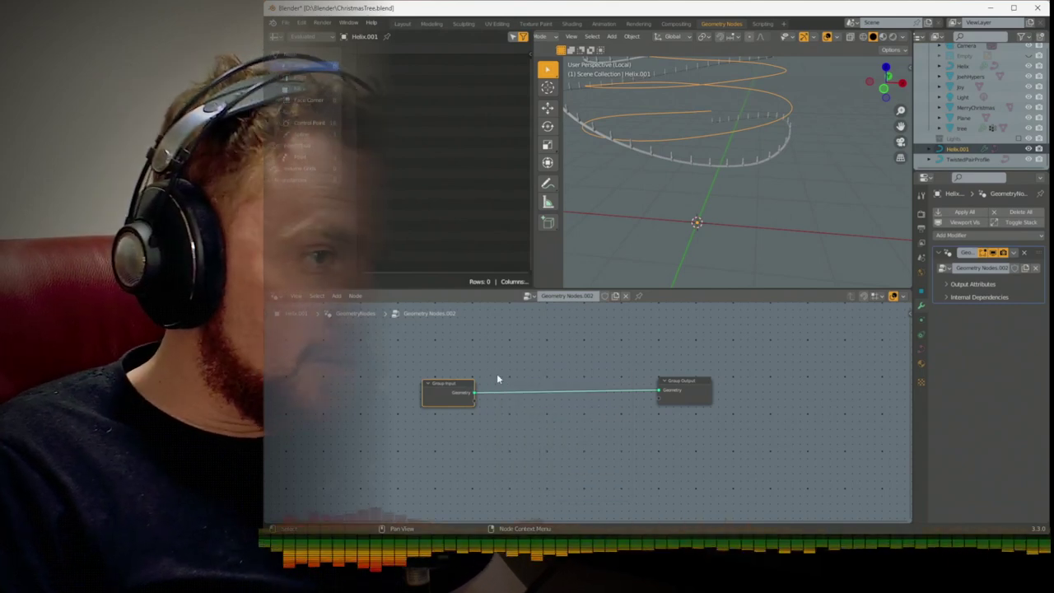
Insert a Curve to Mesh node between the Group Input and Group Output nodes of Helix.001
key("shift+a")
mouse_move(468, 339)
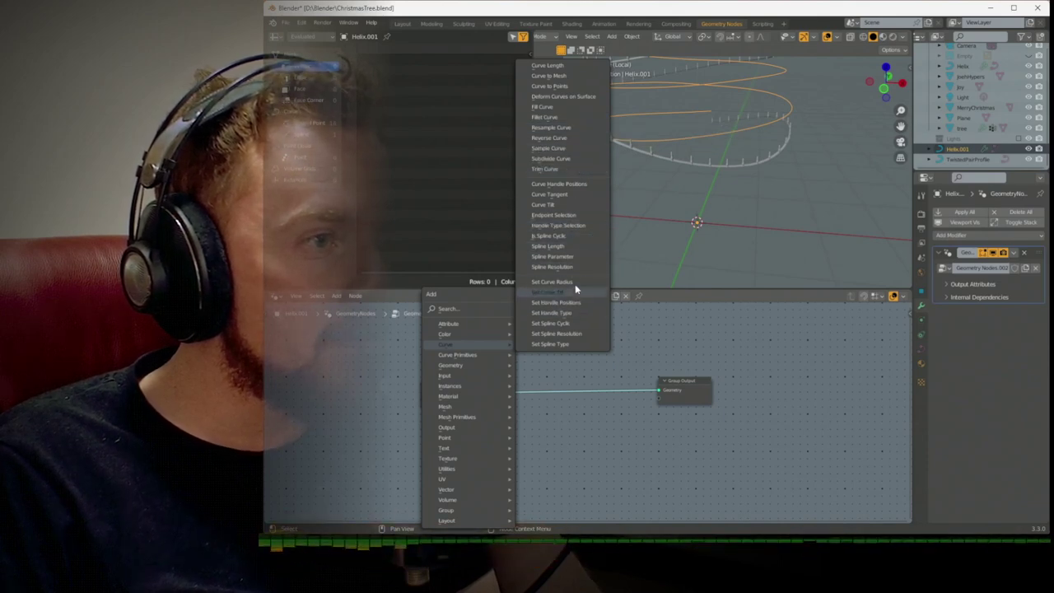
left_click(563, 85)
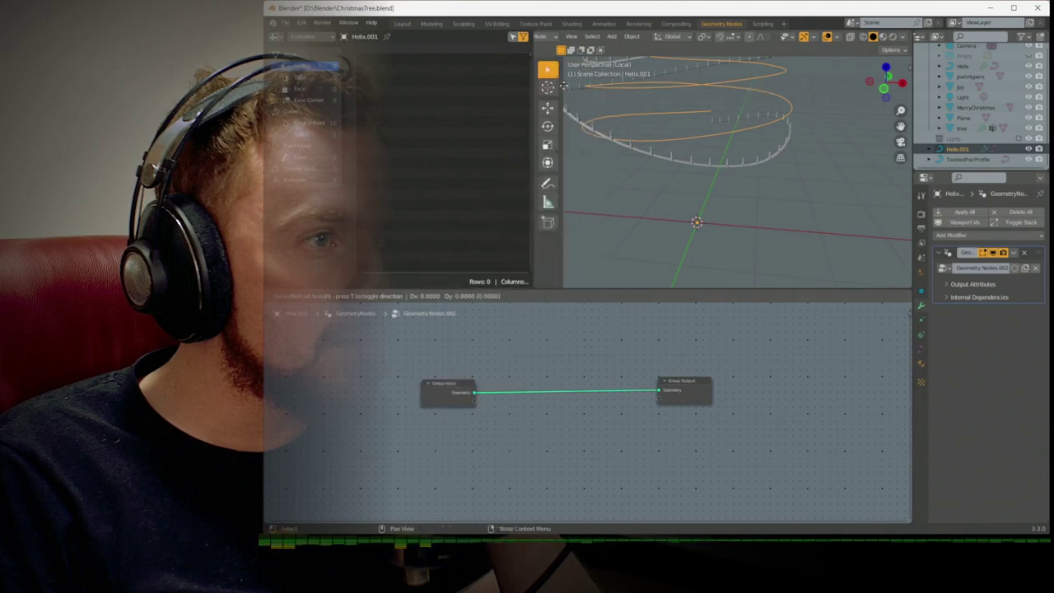
left_click(518, 375)
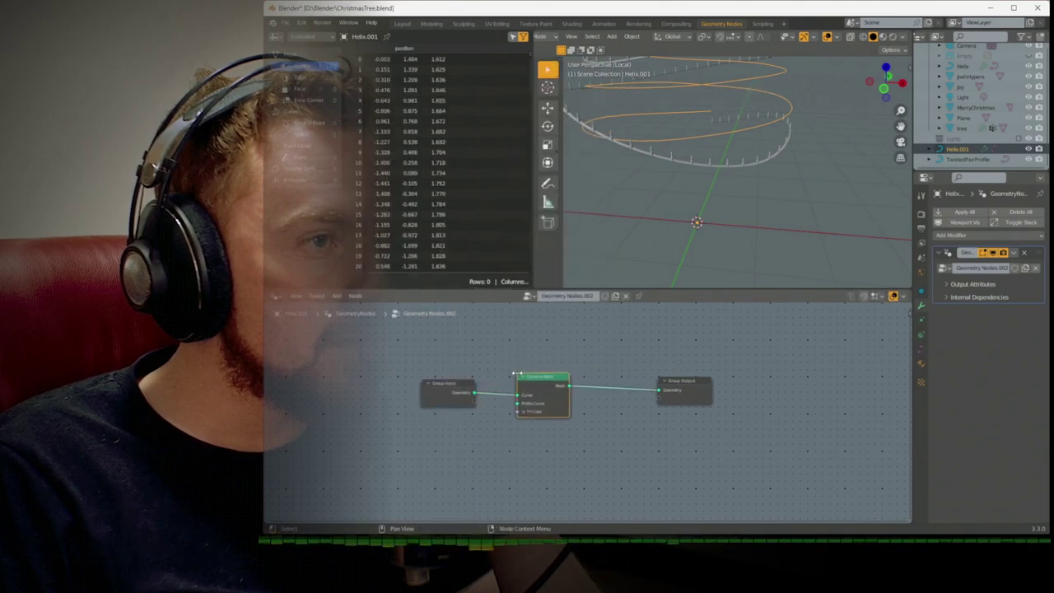
Move the Group Input node slightly higher and delete the Curve to Mesh node from the Helix.001 node tree
left_click(477, 438)
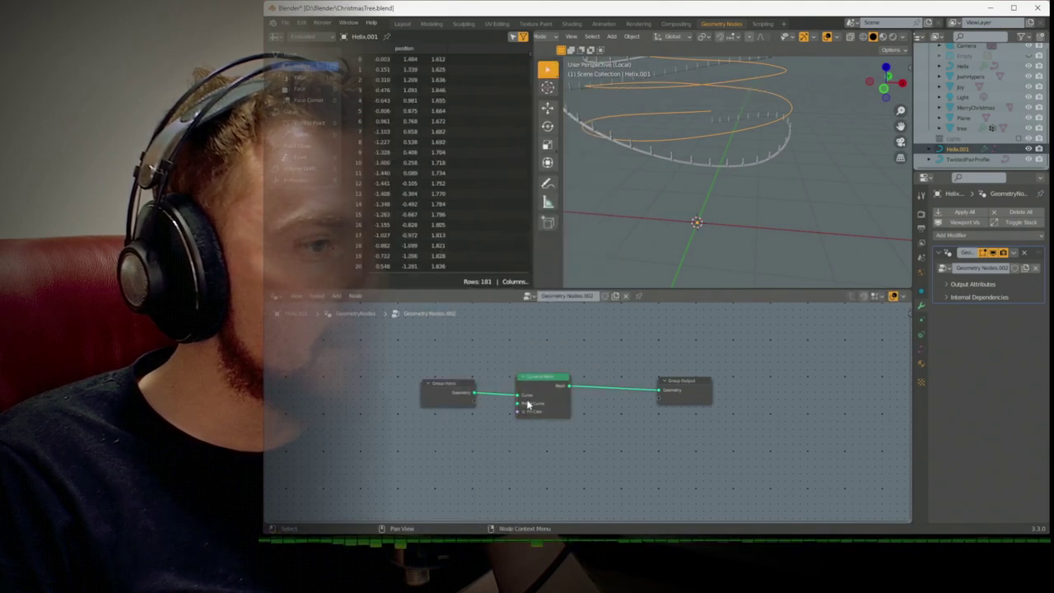
mouse_move(528, 408)
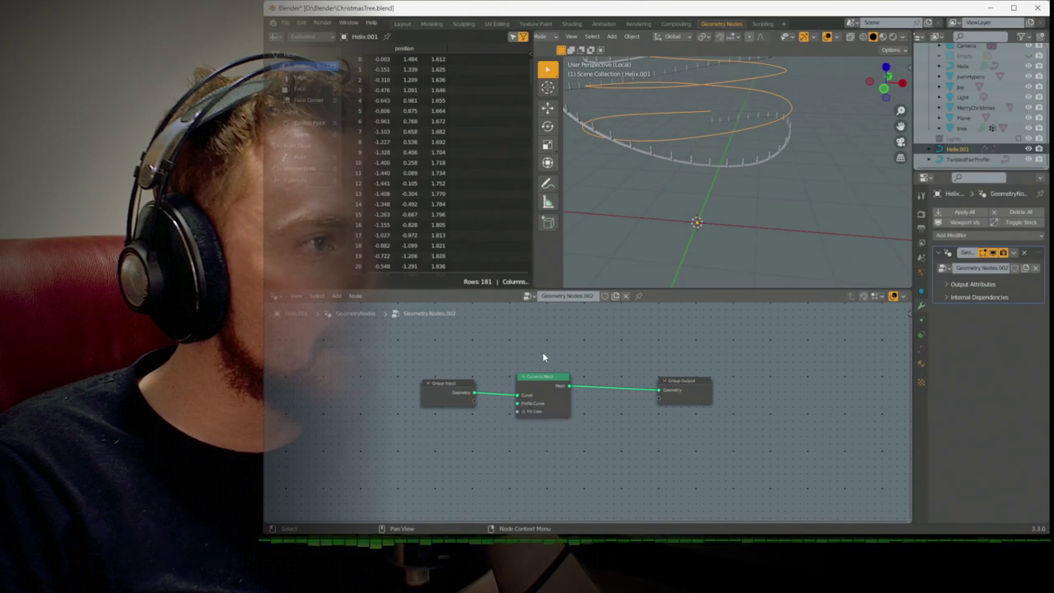
left_click_drag(456, 385, 456, 369)
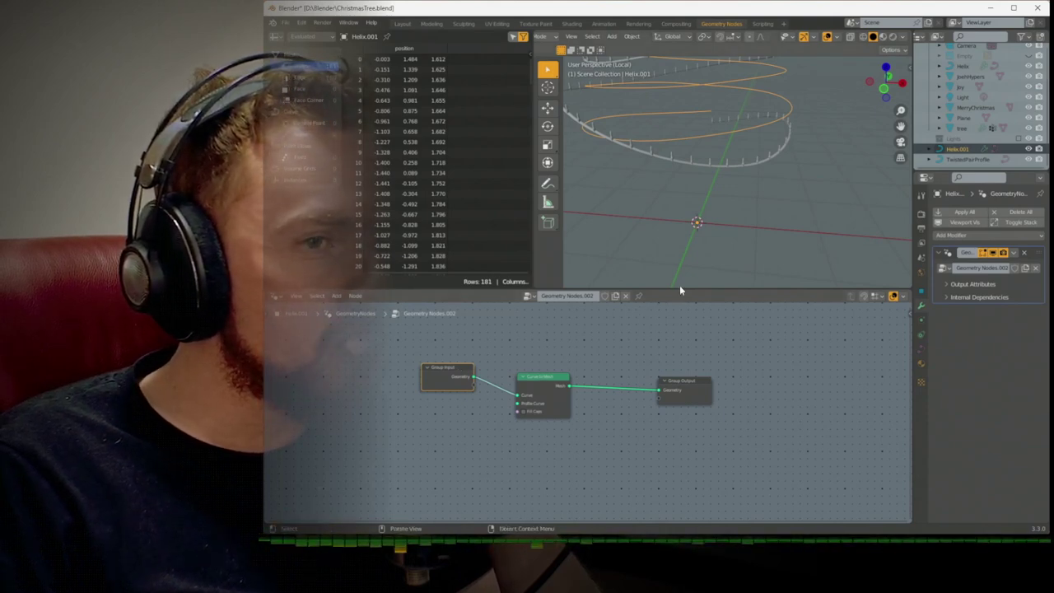
left_click(543, 381)
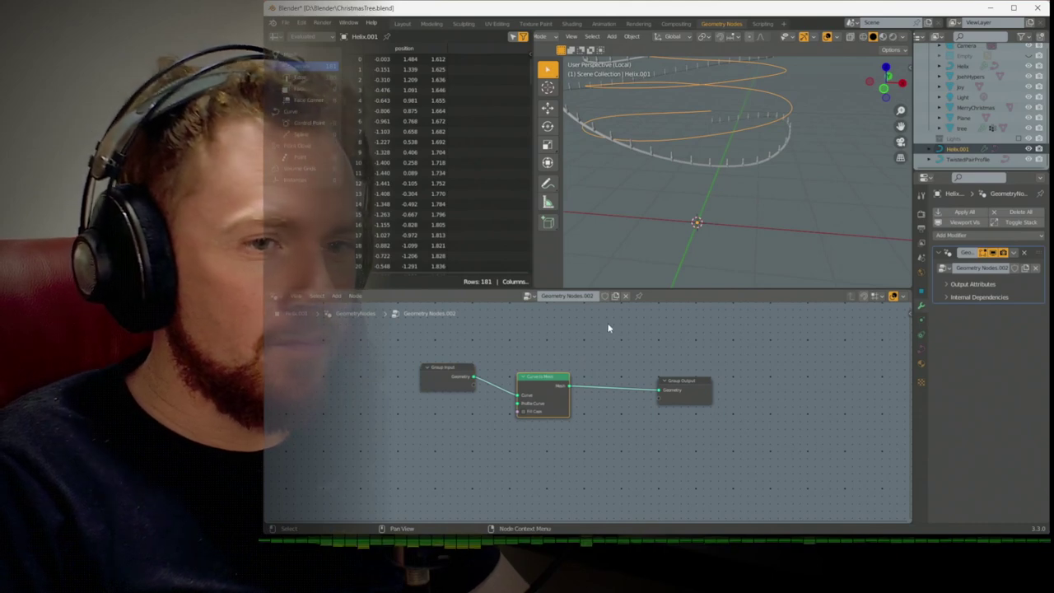
key("x")
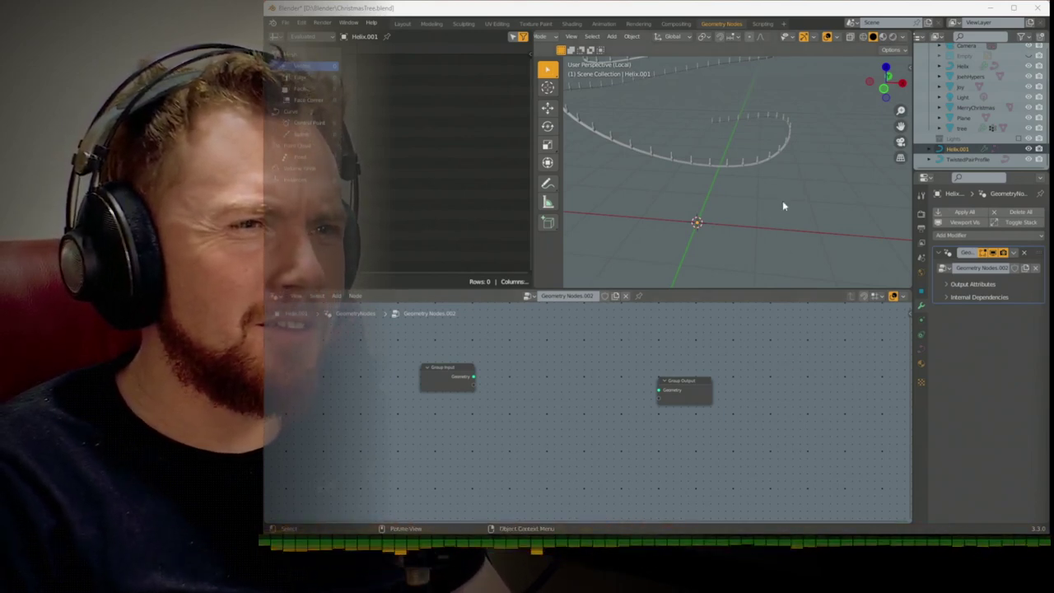
Switch to the Layout workspace and create a new collection named Tinsel directly under the Scene Collection
left_click(403, 24)
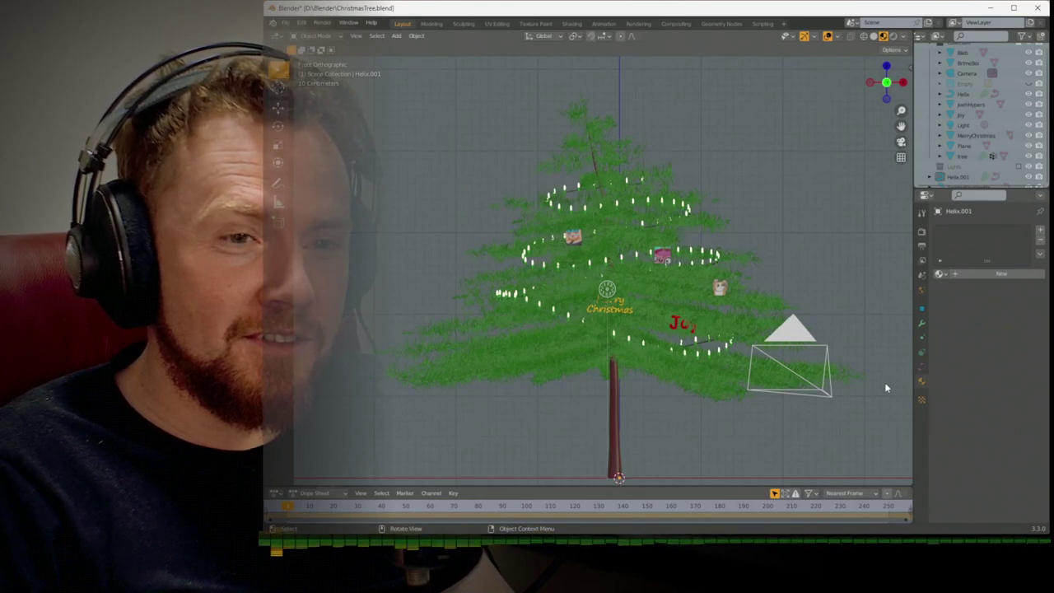
scroll(800, 382, "down", 3)
scroll(800, 382, "up", 1)
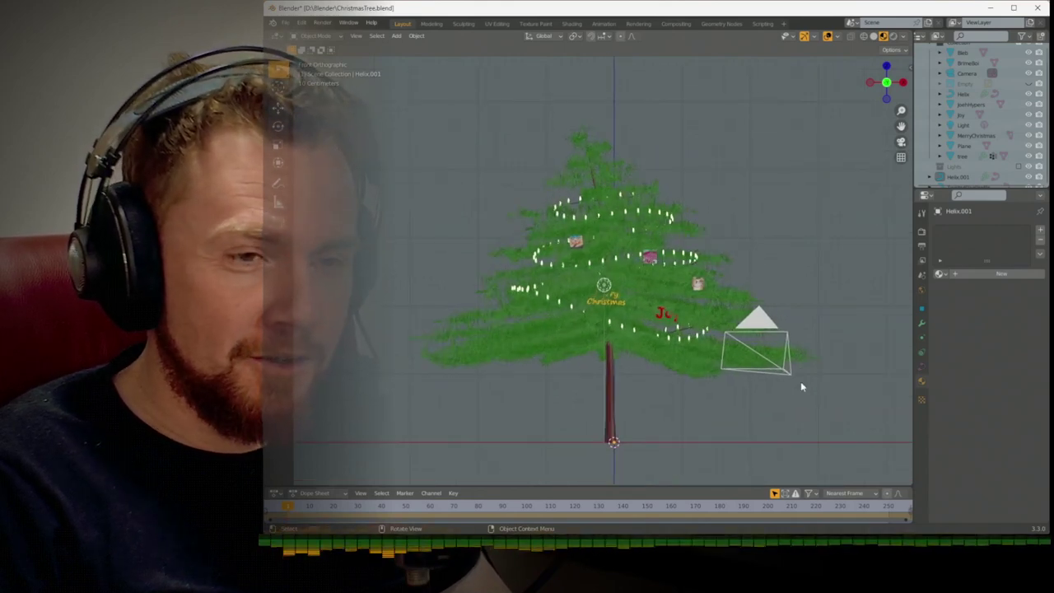
middle_click_drag(787, 376, 779, 338, "shift")
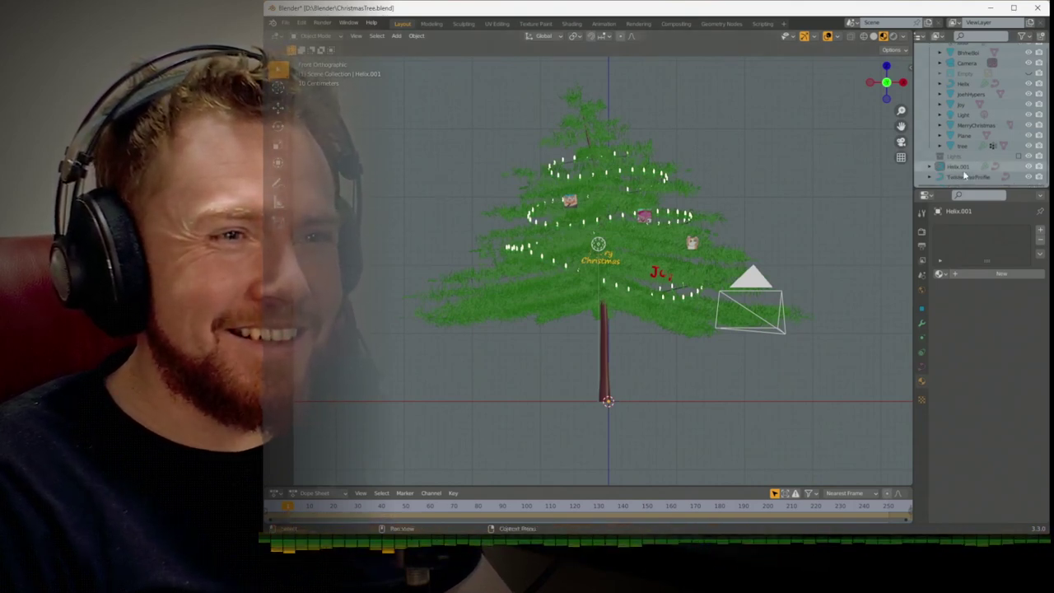
scroll(961, 159, "up", 2)
left_click(939, 59)
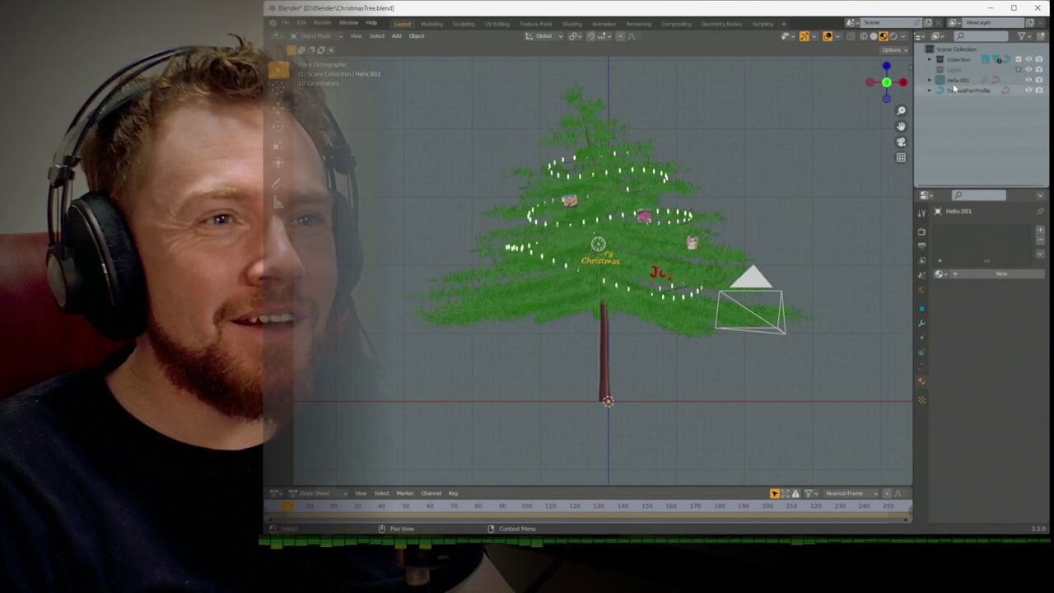
right_click(949, 52)
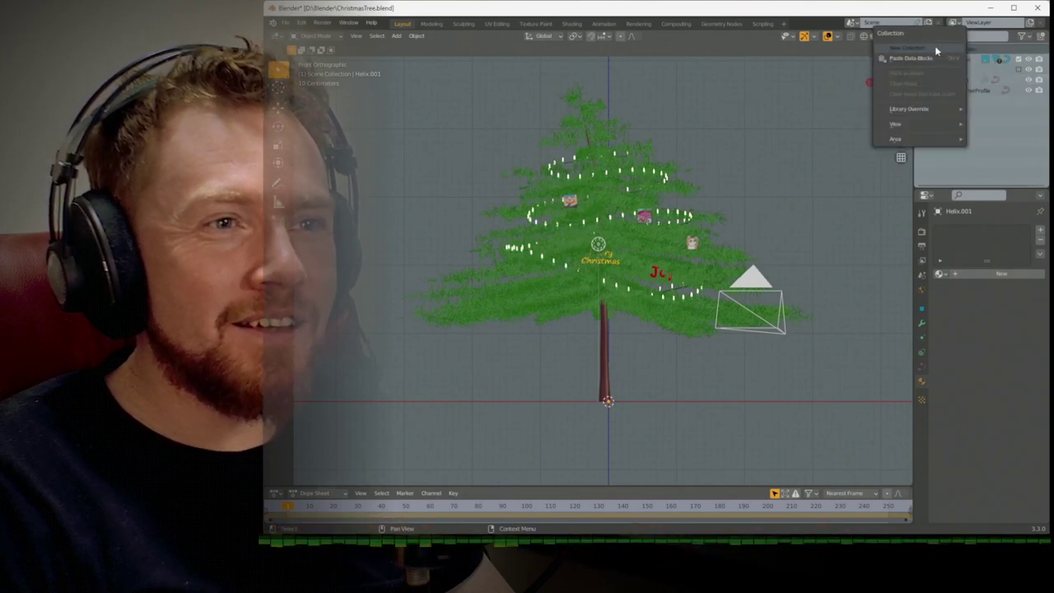
left_click(934, 47)
double_click(959, 79)
type("Tree")
key("Return")
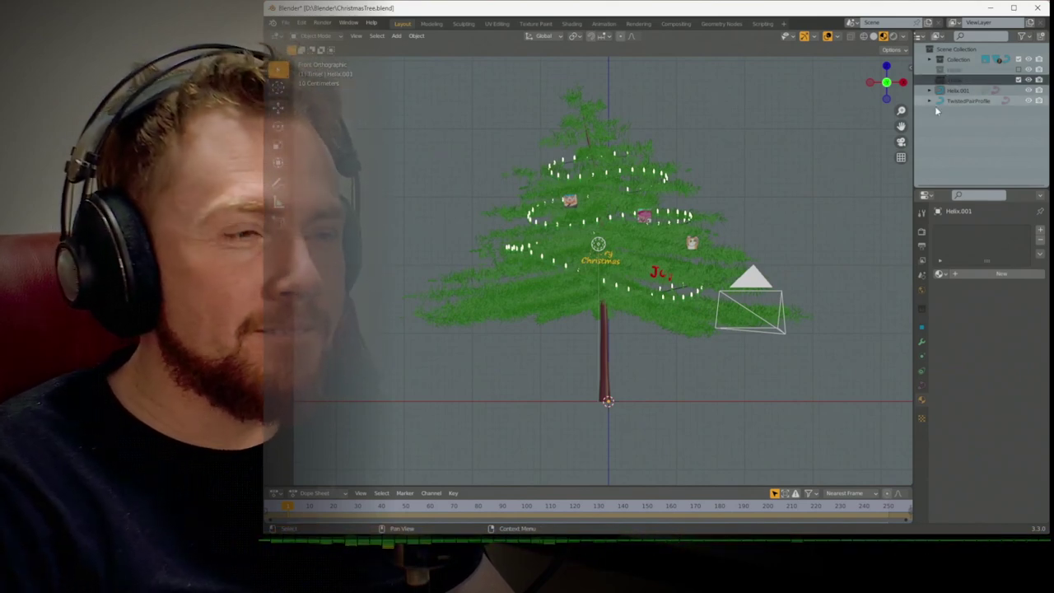
Add a Star curve profile to the Tinsel collection and isolate it in top view
key("shift+a")
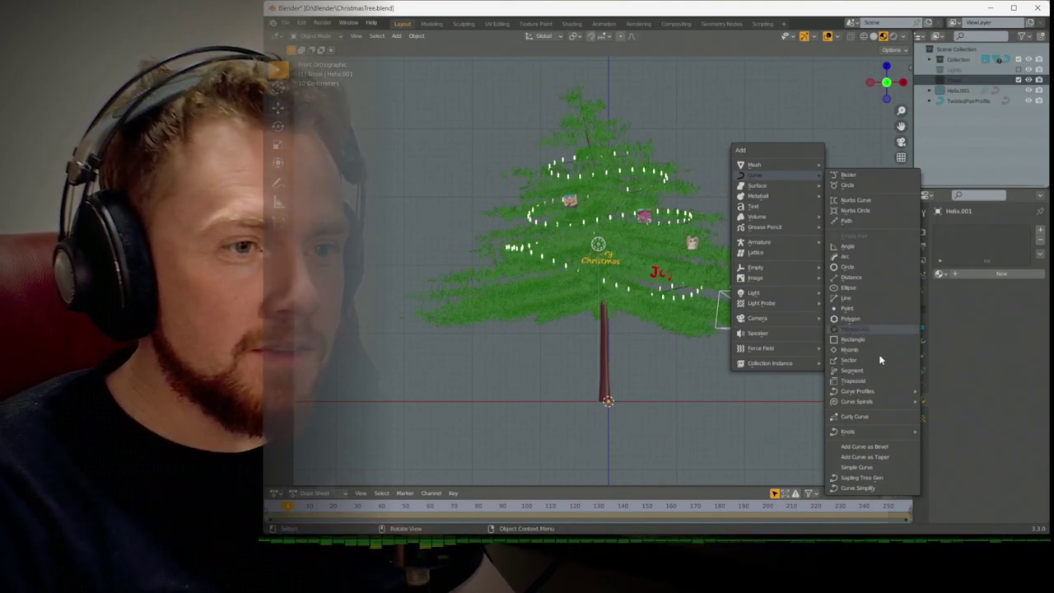
mouse_move(881, 394)
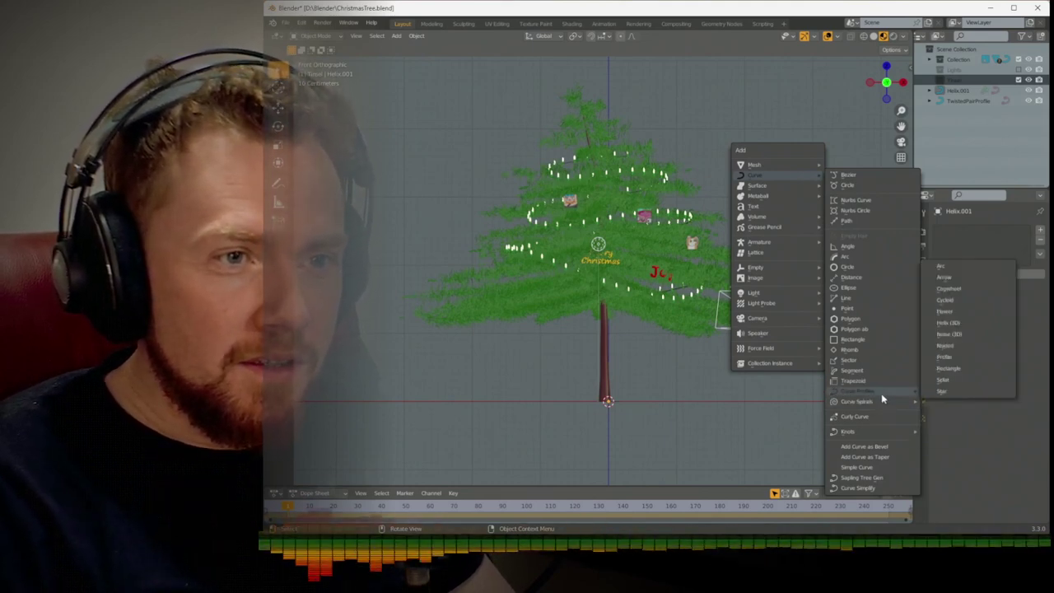
left_click(943, 396)
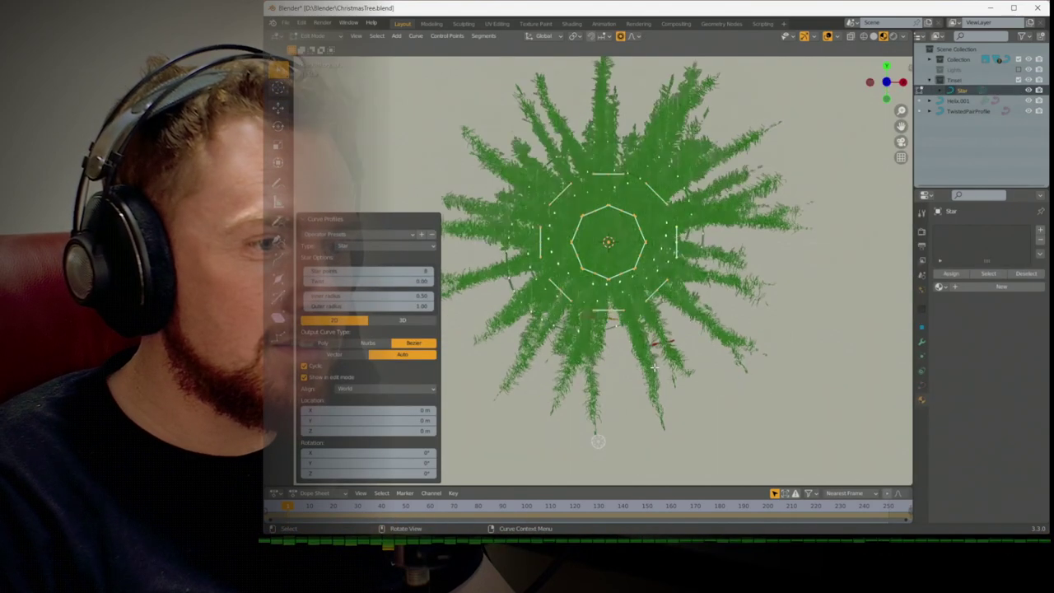
key("KP_7")
key("KP_Divide")
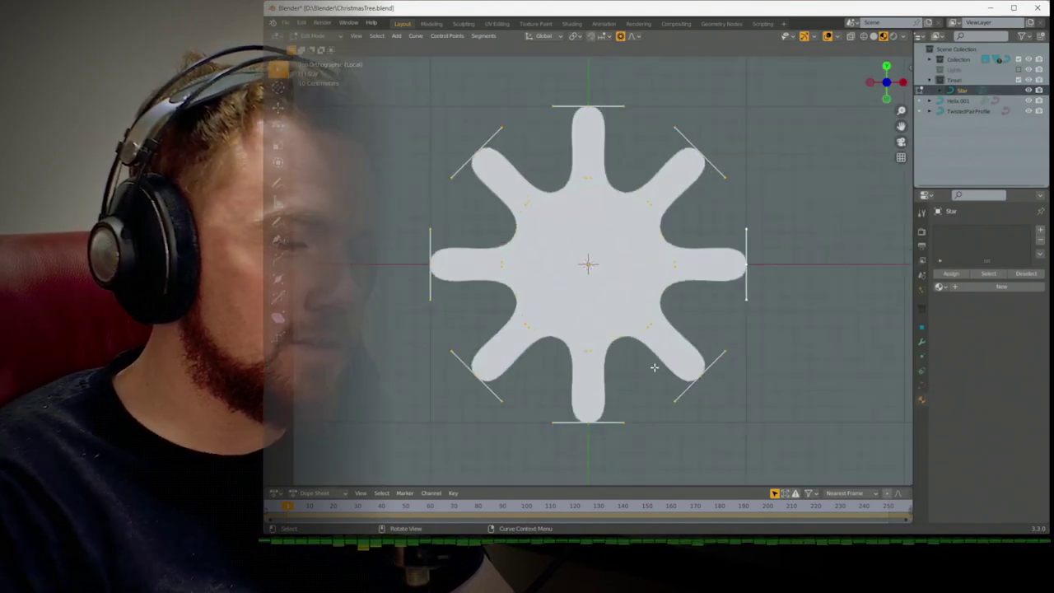
scroll(653, 367, "down", 2)
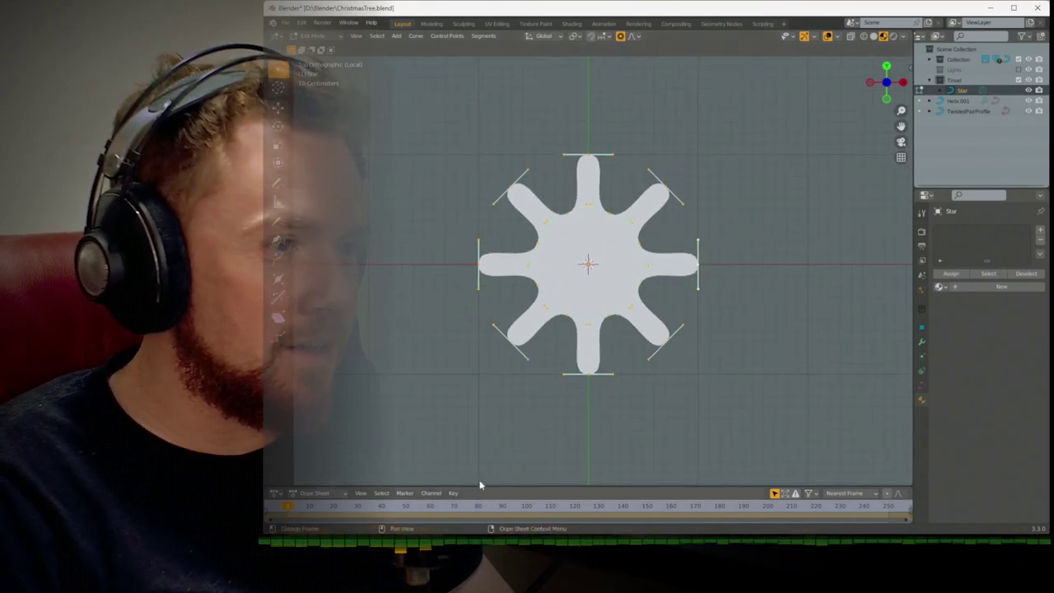
Delete the star's control points and remove the emptied Star object from the Tinsel collection
key("x")
left_click(494, 406)
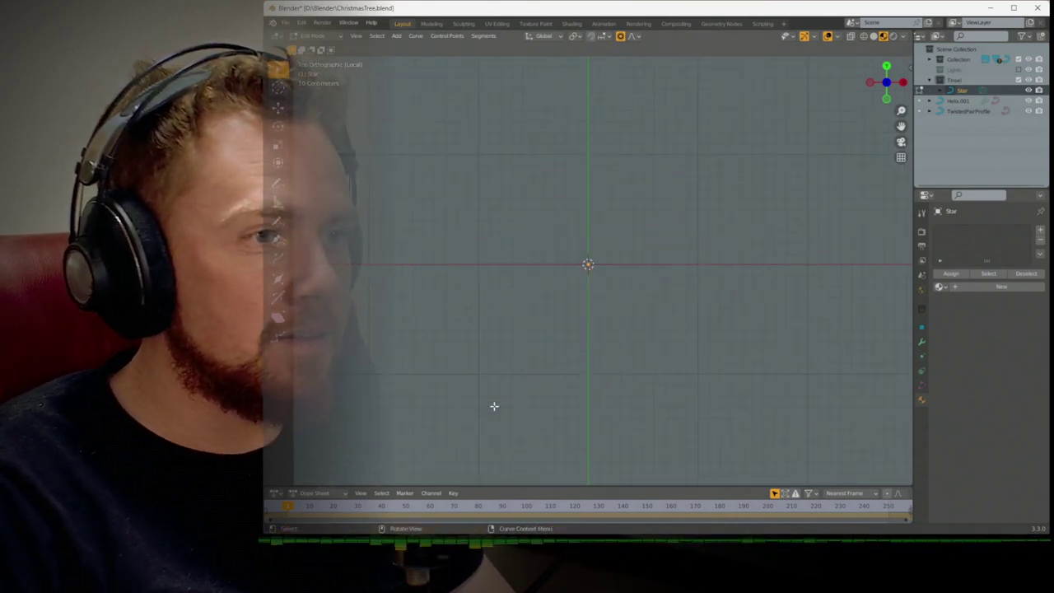
key("shift+a")
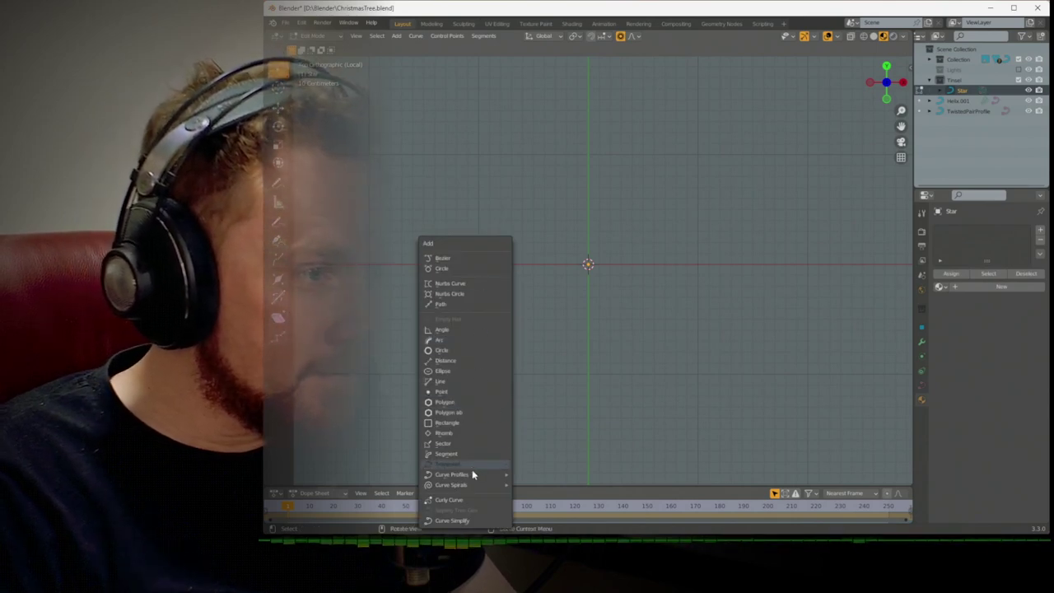
mouse_move(473, 476)
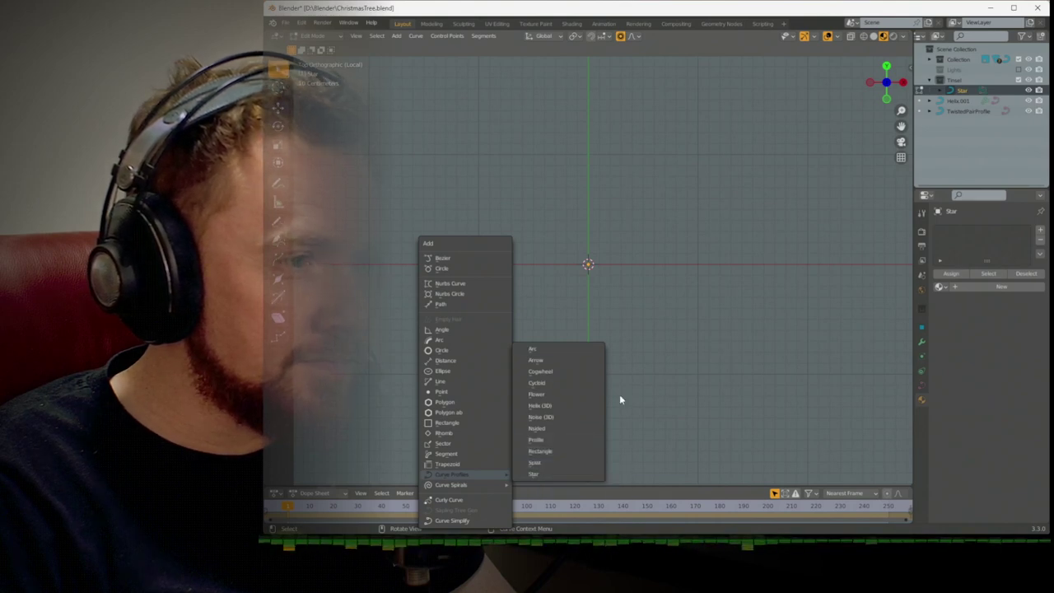
key("Tab")
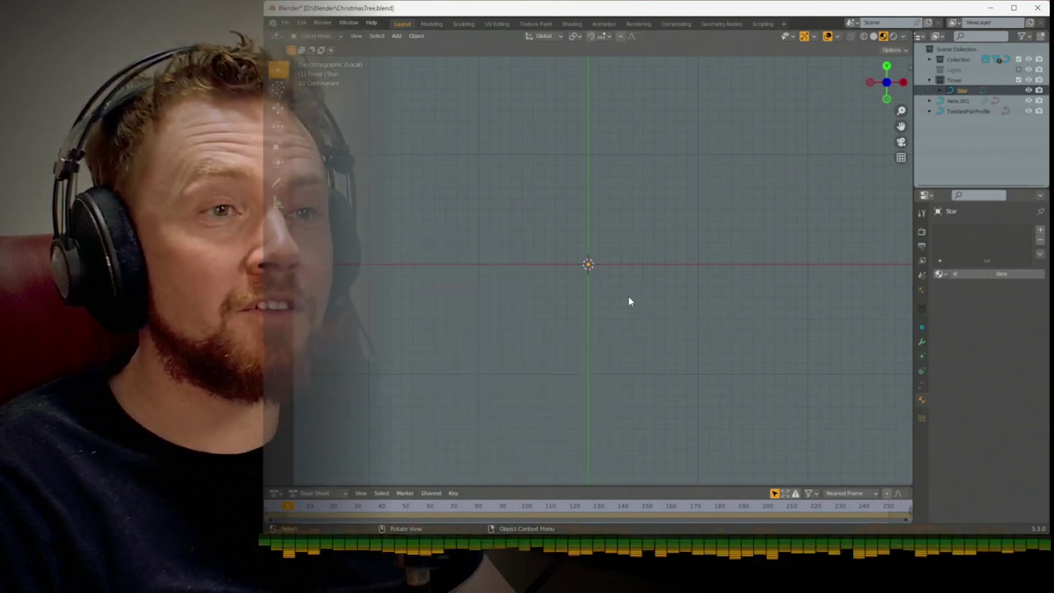
key("x")
left_click(627, 296)
Add a single-vertex mesh object at the world origin in the Tinsel collection
key("shift+a")
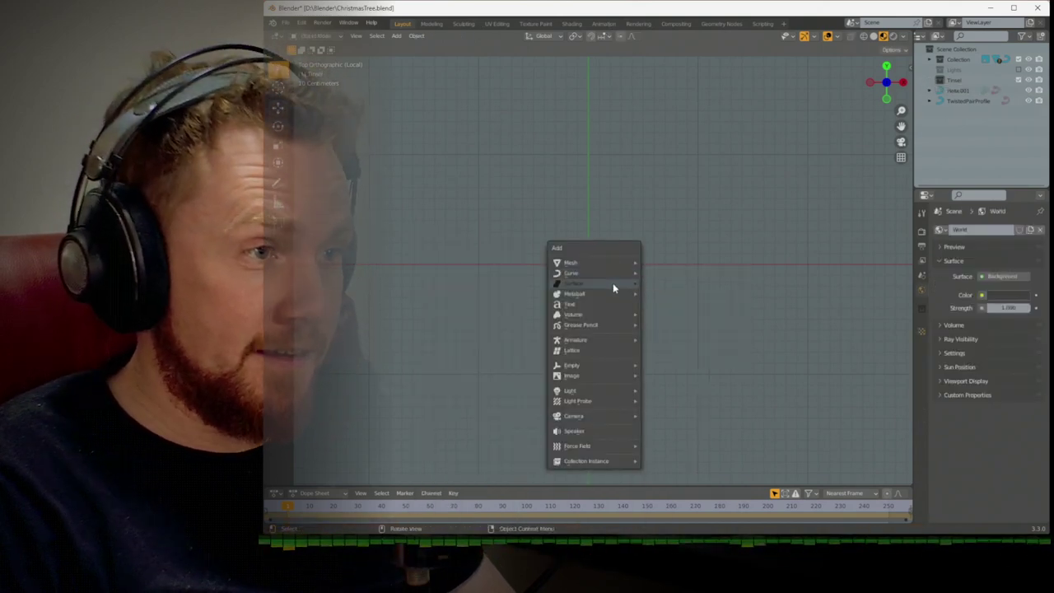
mouse_move(612, 263)
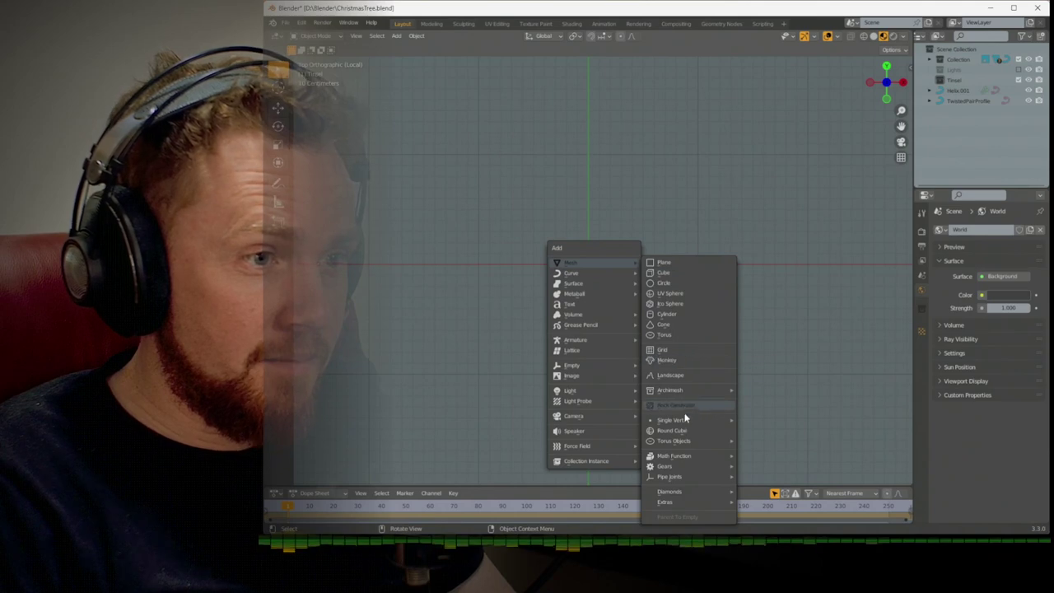
mouse_move(700, 419)
left_click(770, 420)
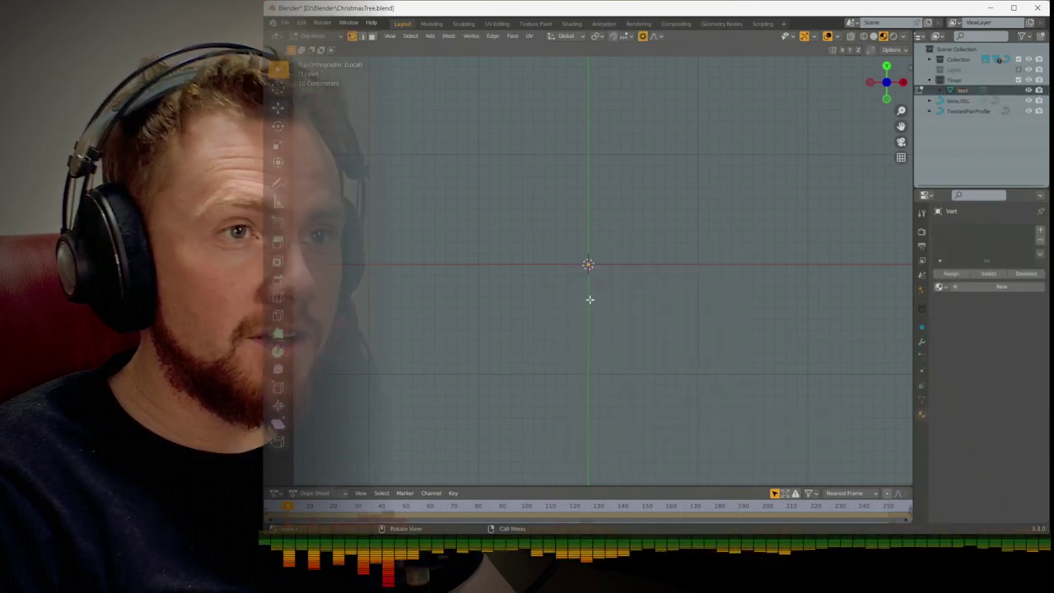
Extrude the vertex 1 m along the X axis to form a straight edge, then leave Edit Mode
key("KP_1")
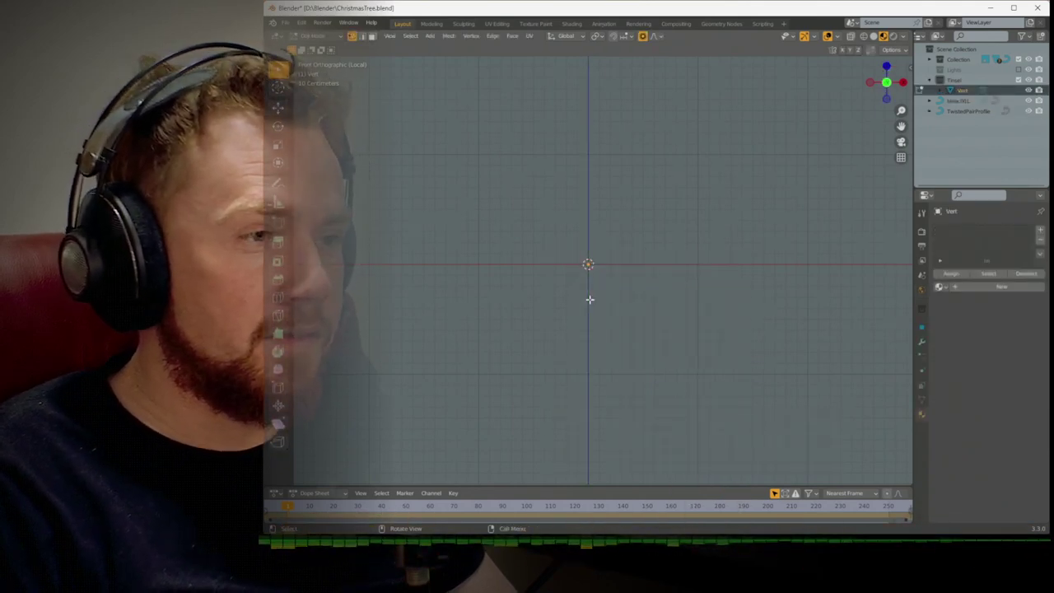
key("g")
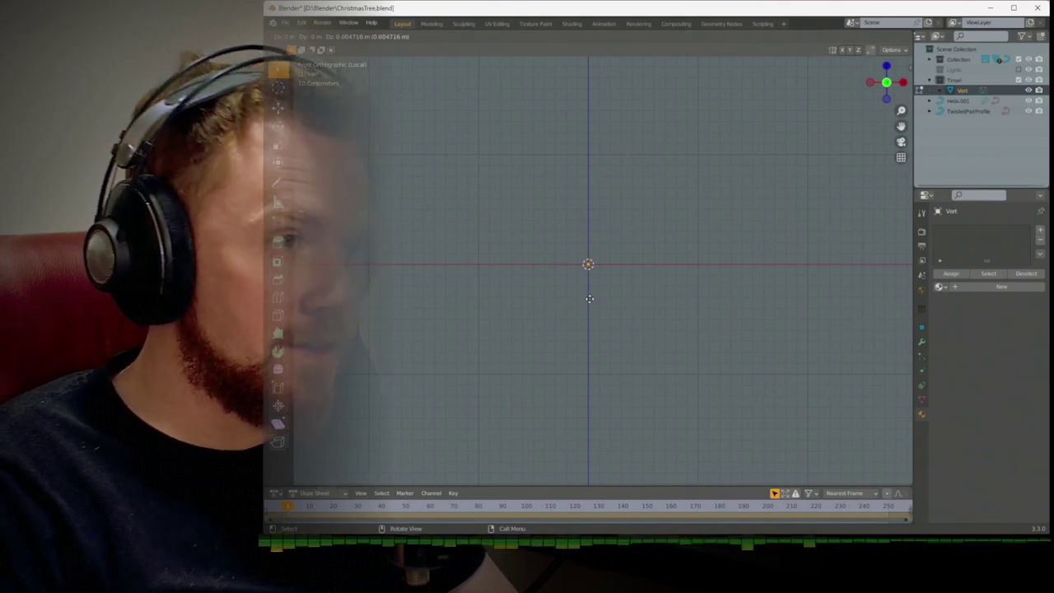
key("x")
key("1")
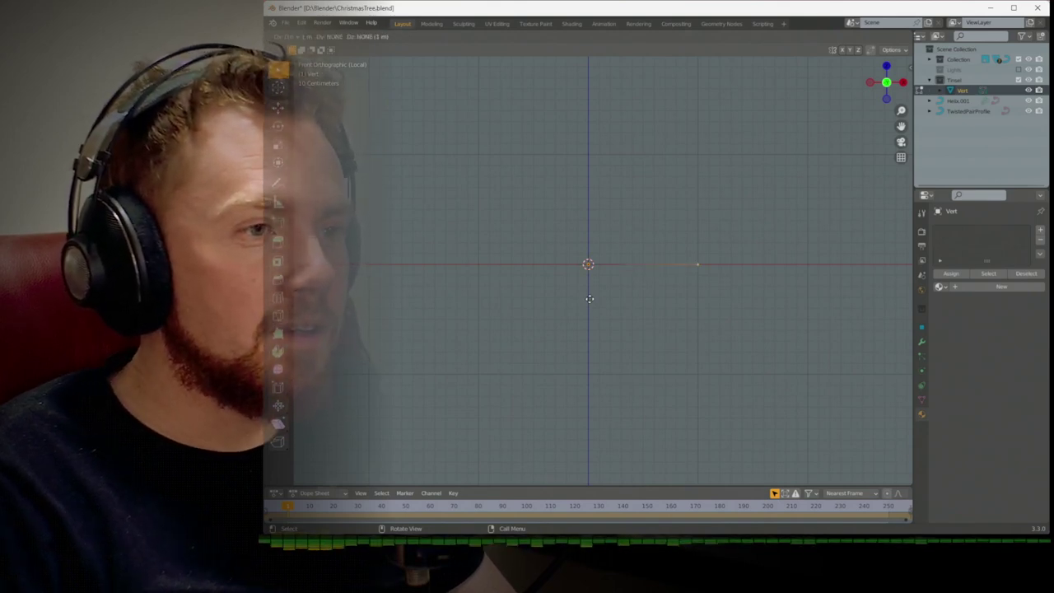
key("Return")
key("Tab")
middle_click_drag(614, 289, 636, 357)
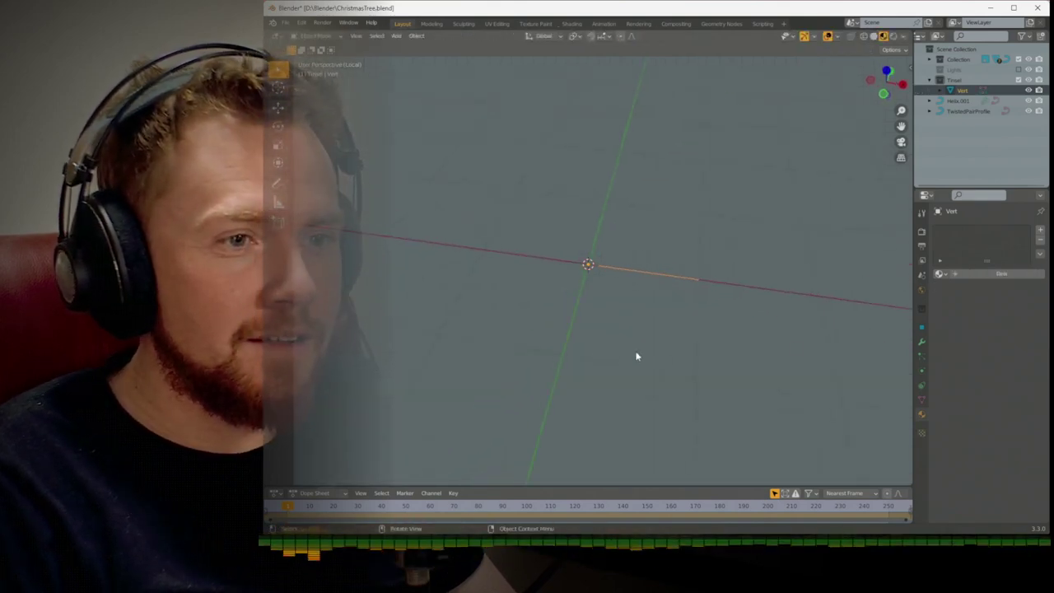
Subdivide the 1 m edge with several evenly spaced cuts and return to Object Mode
key("Tab")
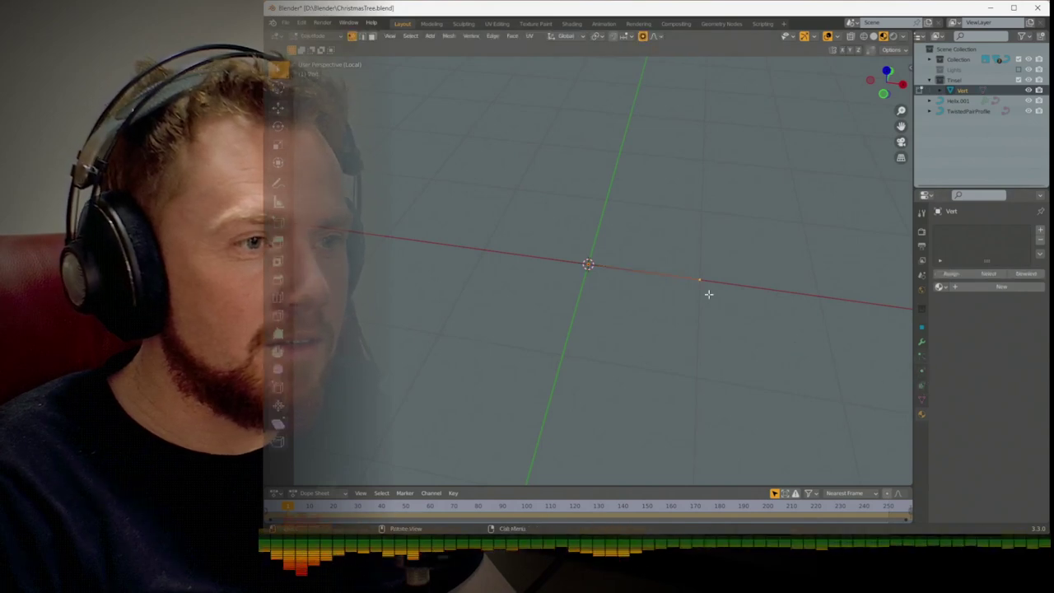
left_click(493, 36)
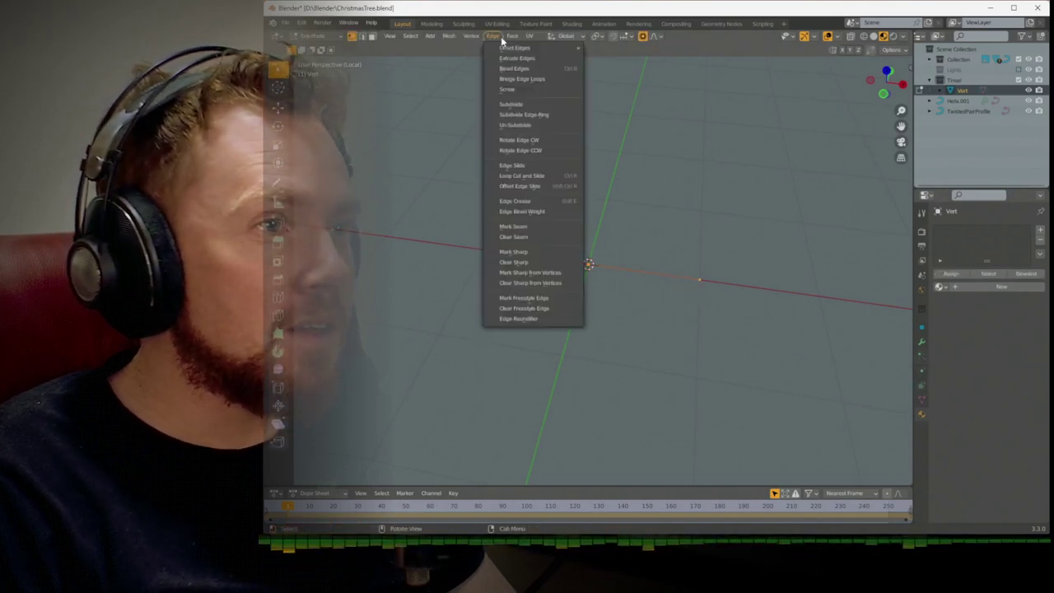
left_click(489, 104)
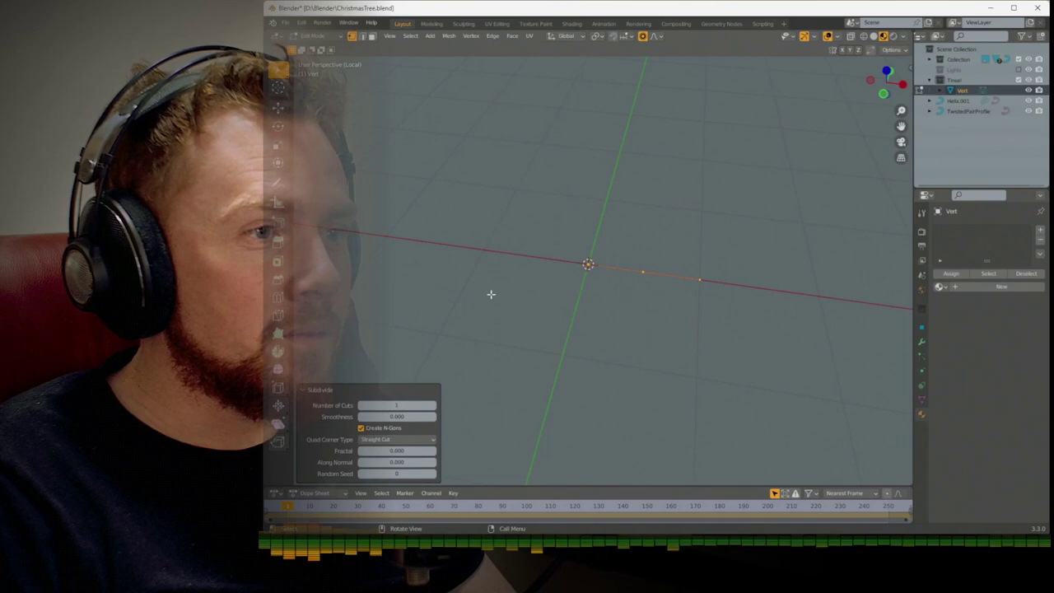
left_click(433, 406)
left_click(434, 406)
left_click(434, 406)
left_click(434, 406)
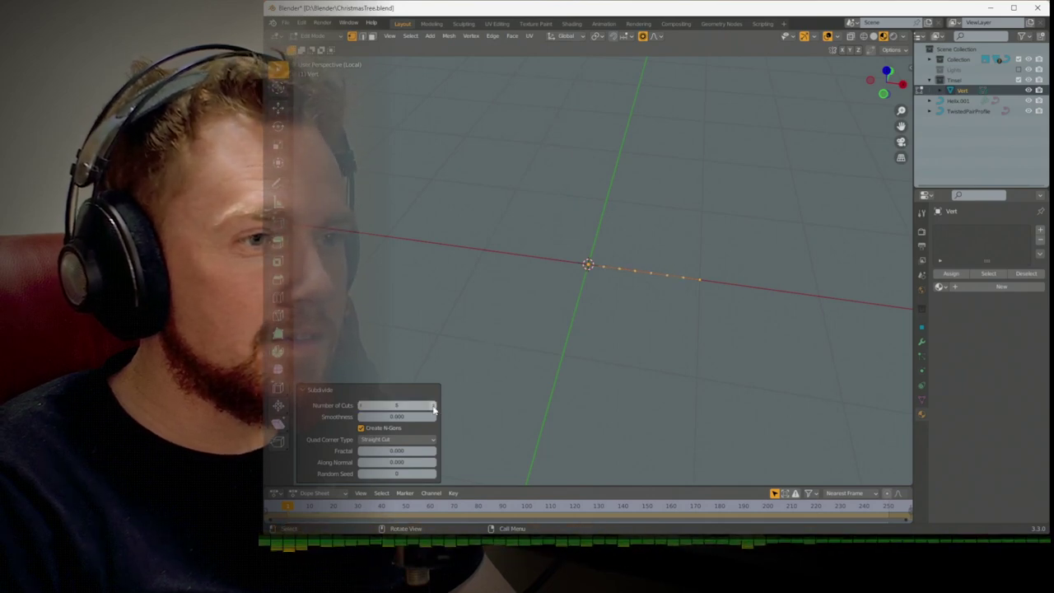
key("Tab")
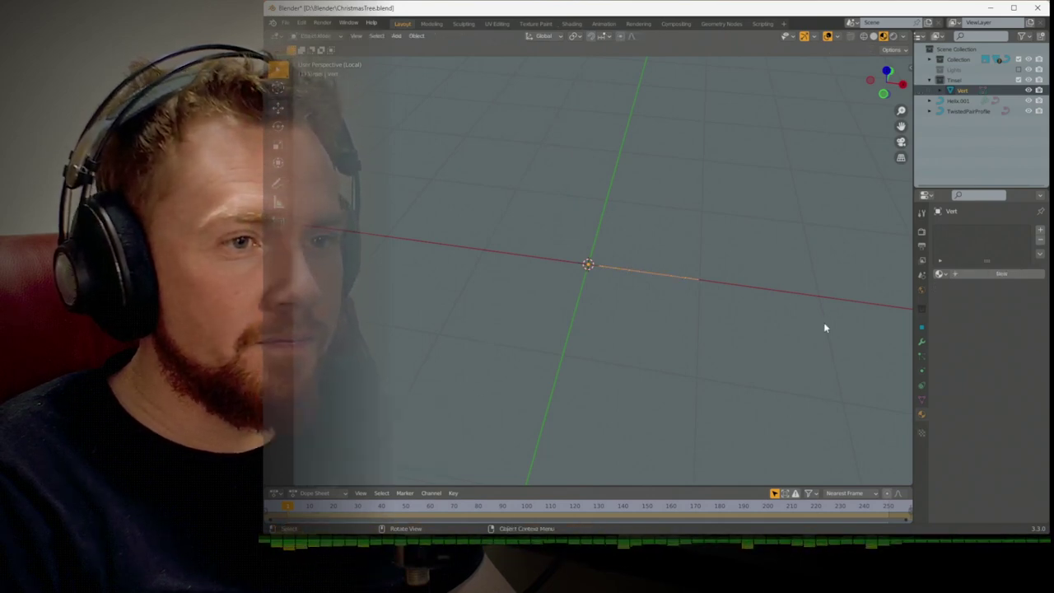
Add a hair particle system to the subdivided edge with 10 hairs emitted from its vertices
left_click(919, 357)
left_click(1039, 232)
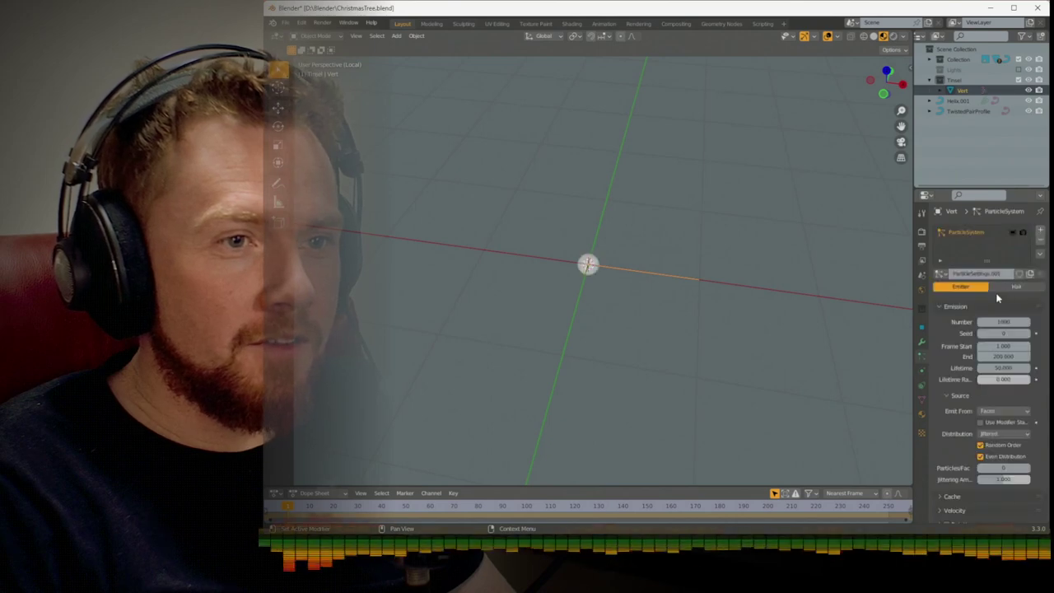
left_click(1017, 287)
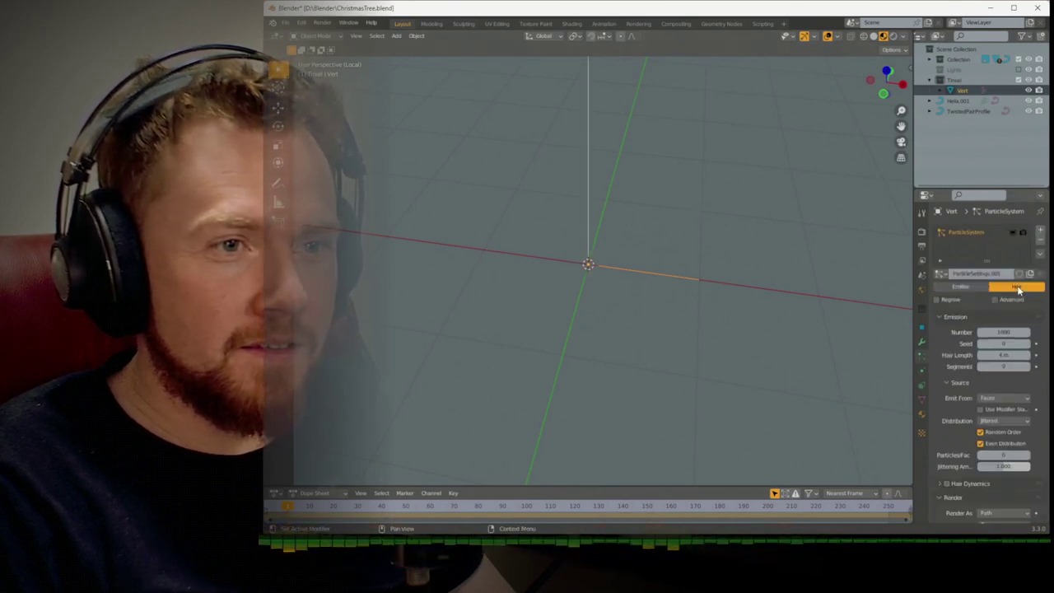
left_click(993, 333)
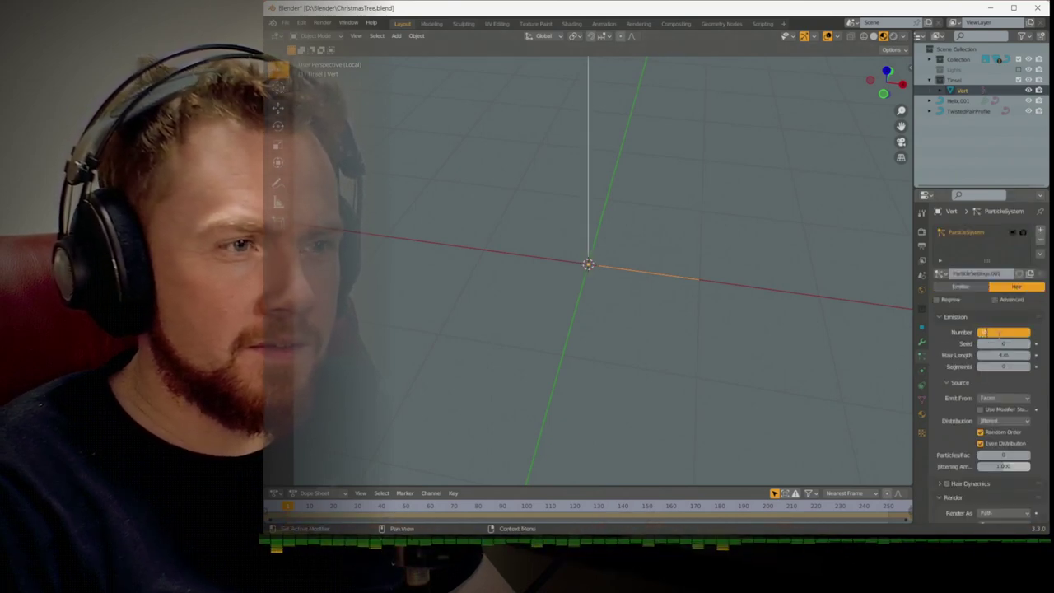
type("10")
key("Return")
left_click(985, 399)
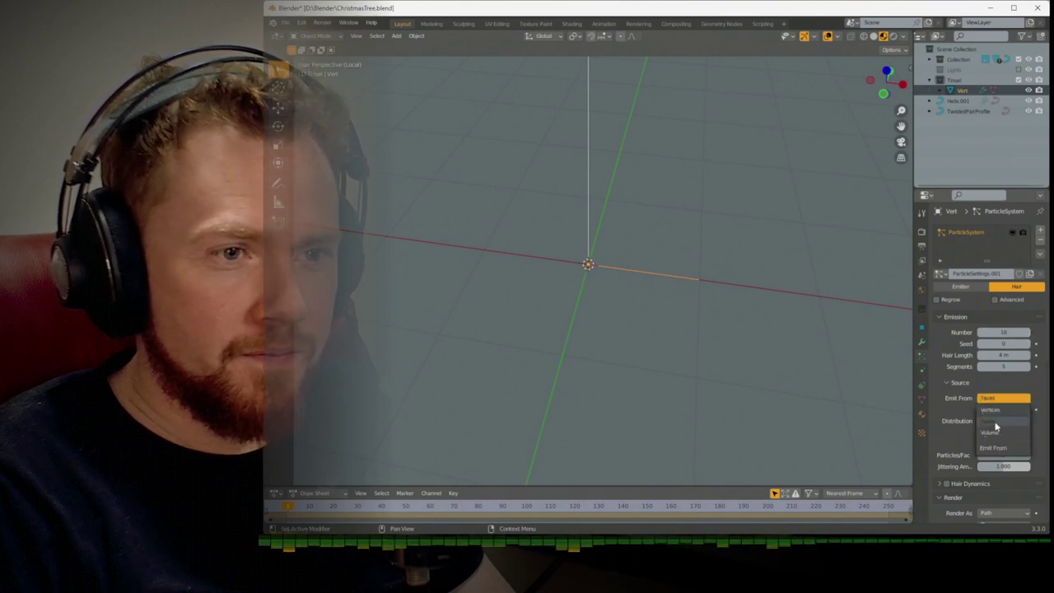
left_click(991, 409)
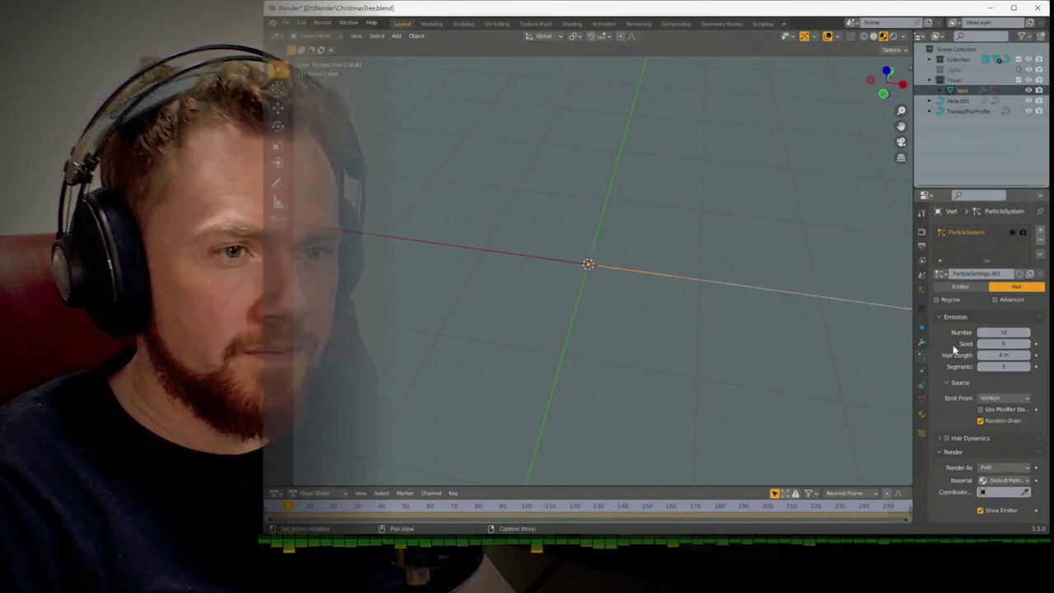
Set the edge's hair length to 0.1 m with 2 segments
middle_click_drag(828, 376, 848, 331)
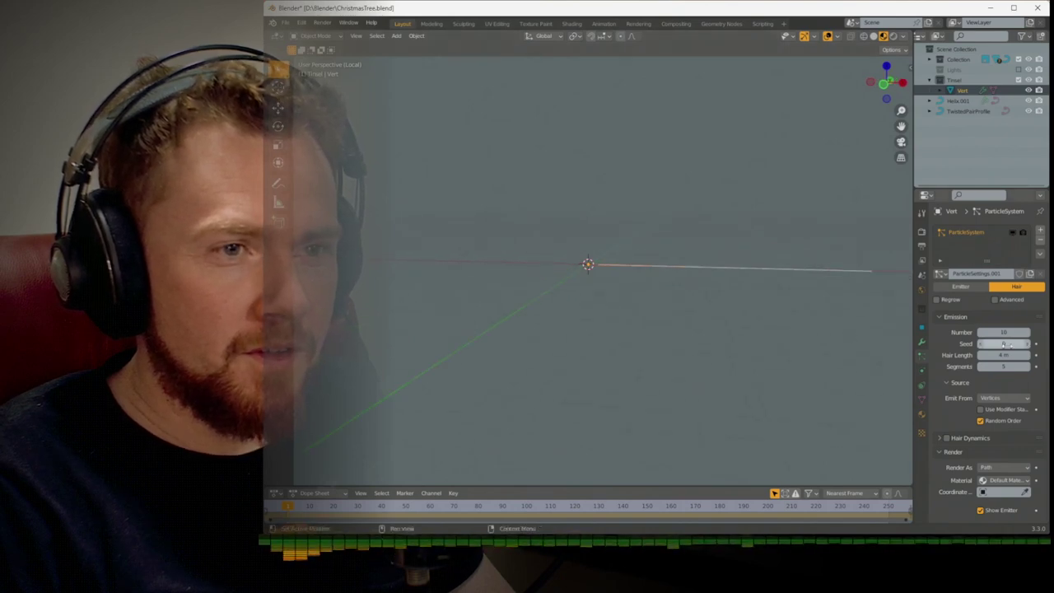
left_click_drag(1004, 355, 984, 355)
type("0.1")
key("Return")
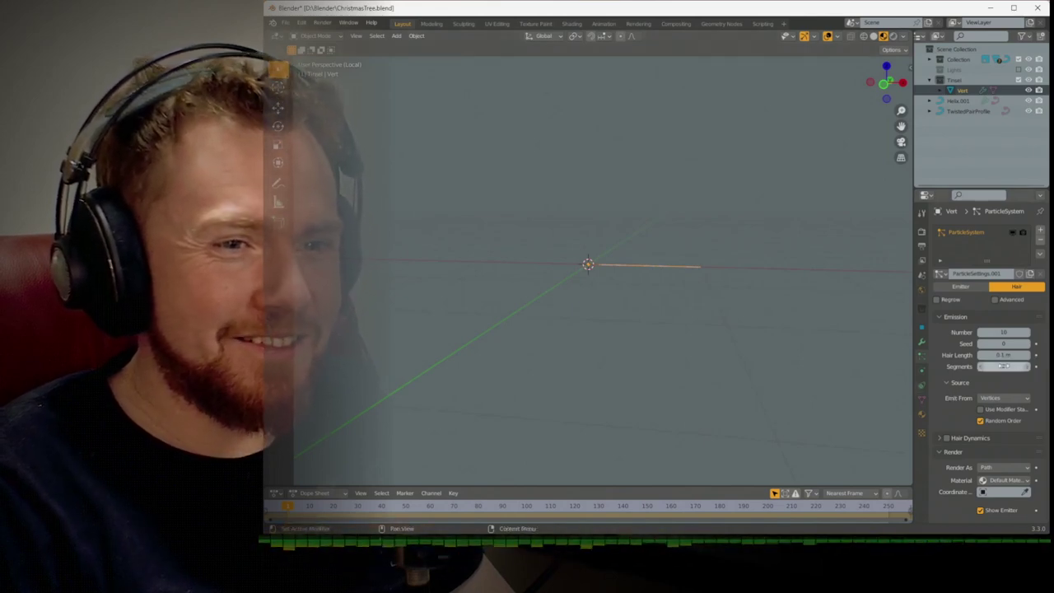
scroll(969, 396, "down", 3)
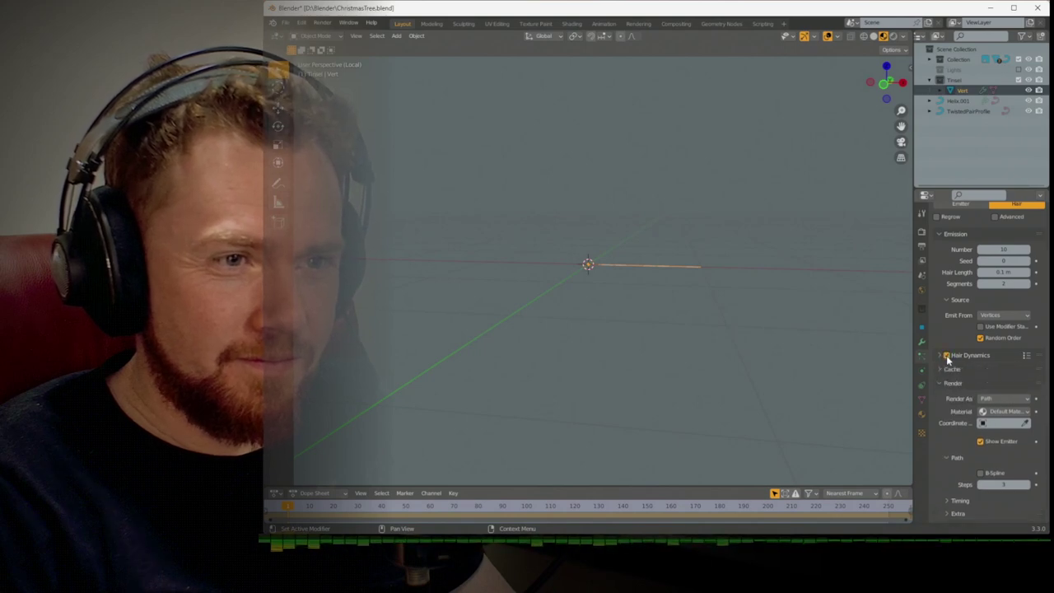
left_click(946, 355)
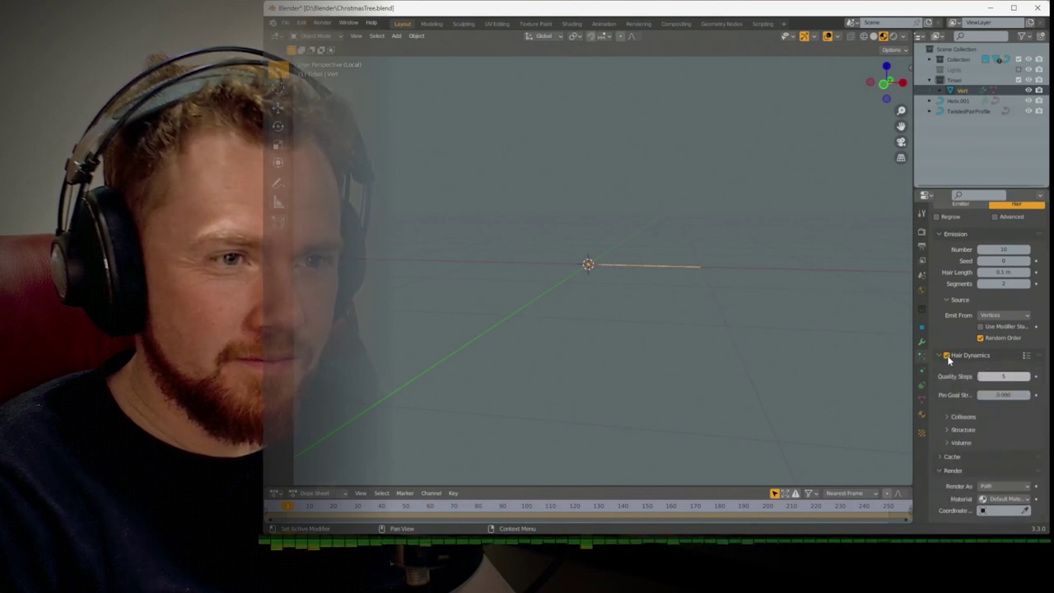
left_click(946, 355)
left_click(939, 354)
scroll(937, 380, "down", 5)
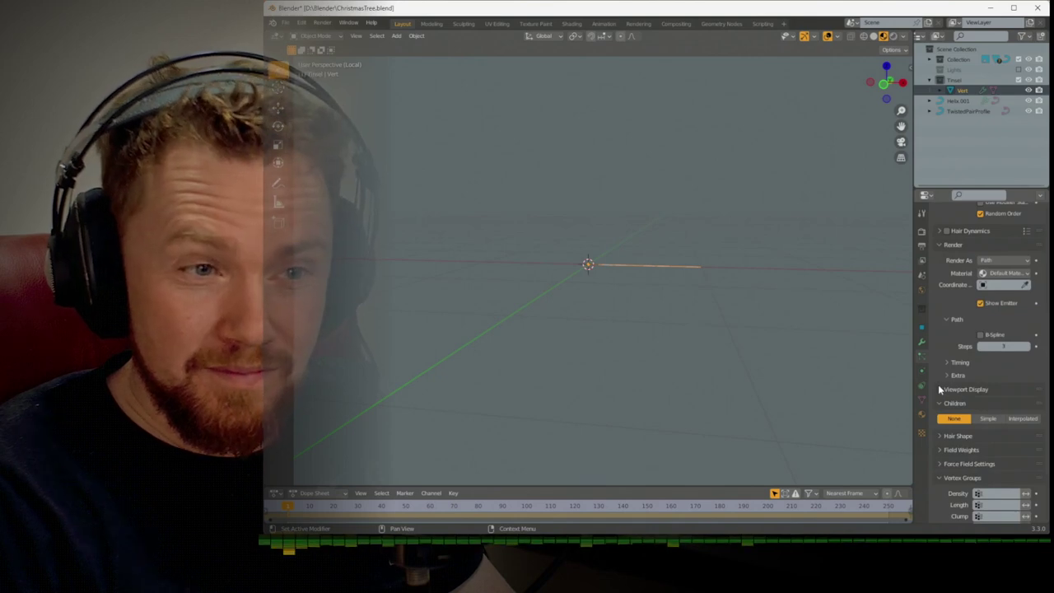
scroll(937, 384, "down", 2)
scroll(938, 384, "up", 6)
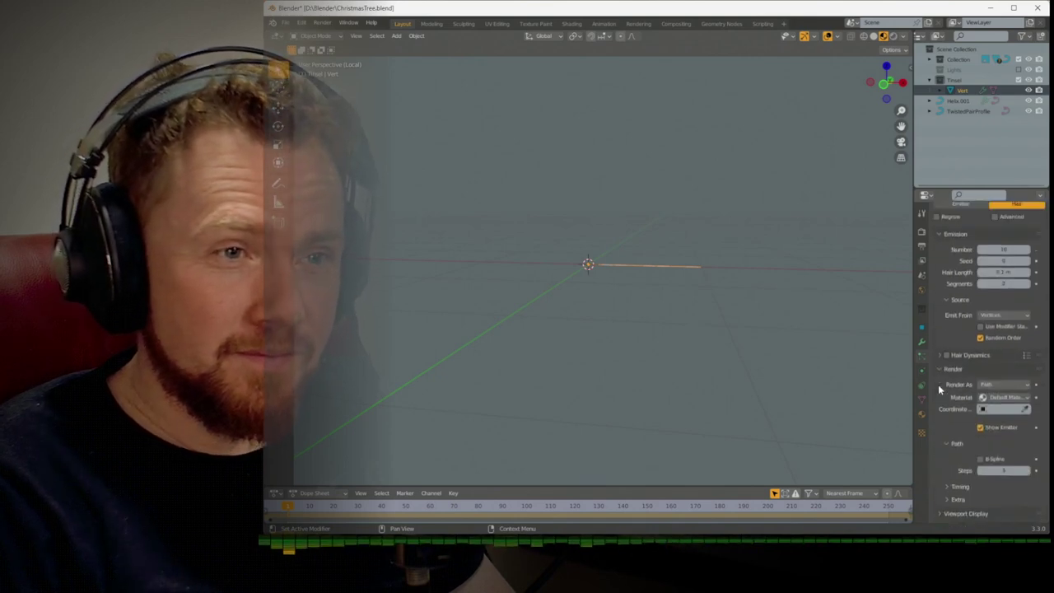
scroll(937, 384, "up", 4)
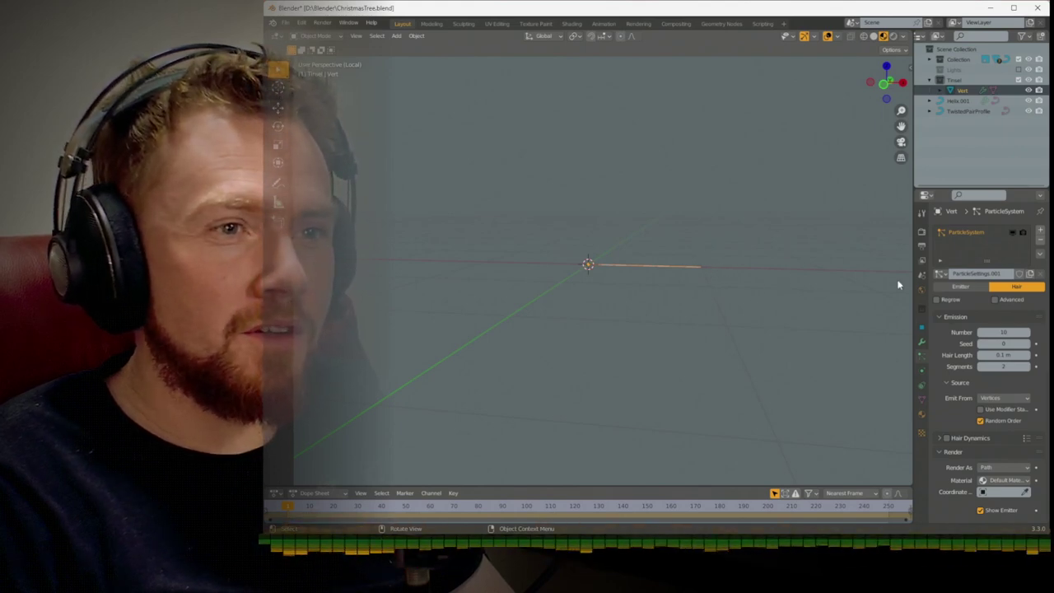
Remove the particle system from the edge and try a Solidify modifier on it instead
left_click(1039, 242)
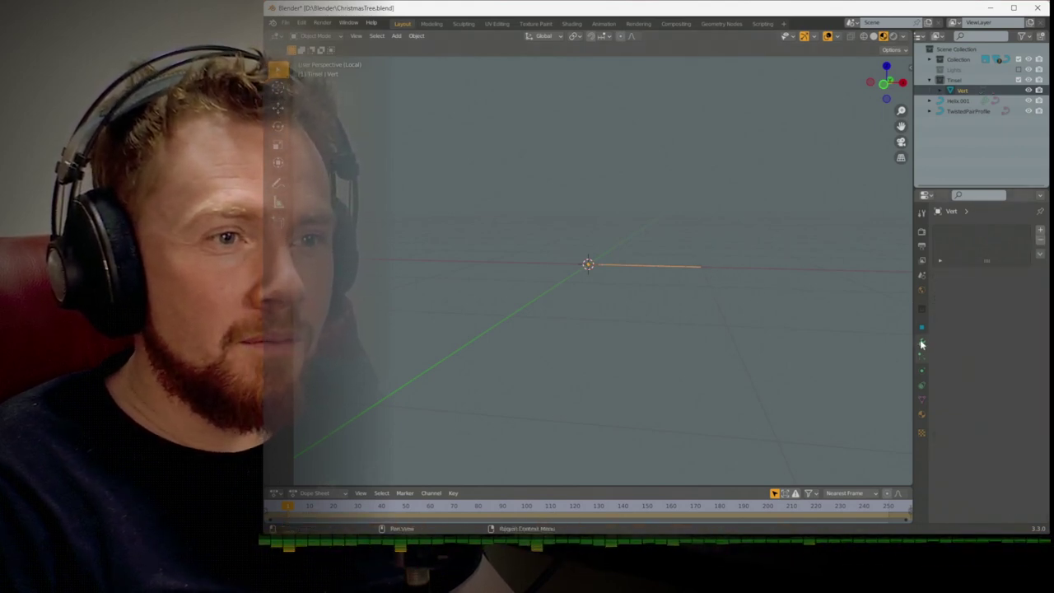
left_click(921, 341)
left_click(976, 231)
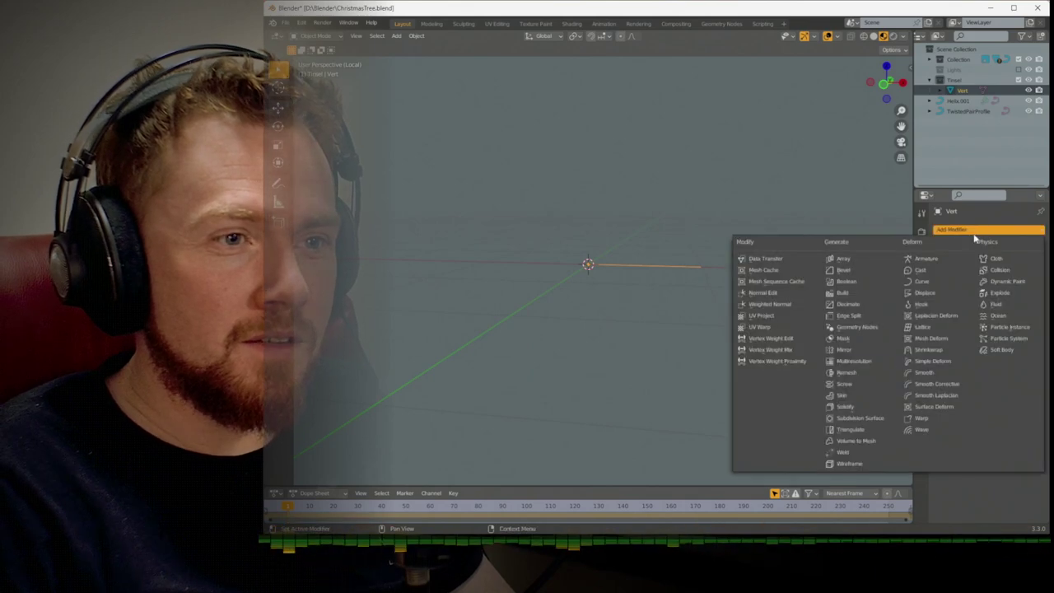
left_click(843, 402)
Delete the edge object and add a cylinder mesh at the world origin in the Tinsel collection
key("x")
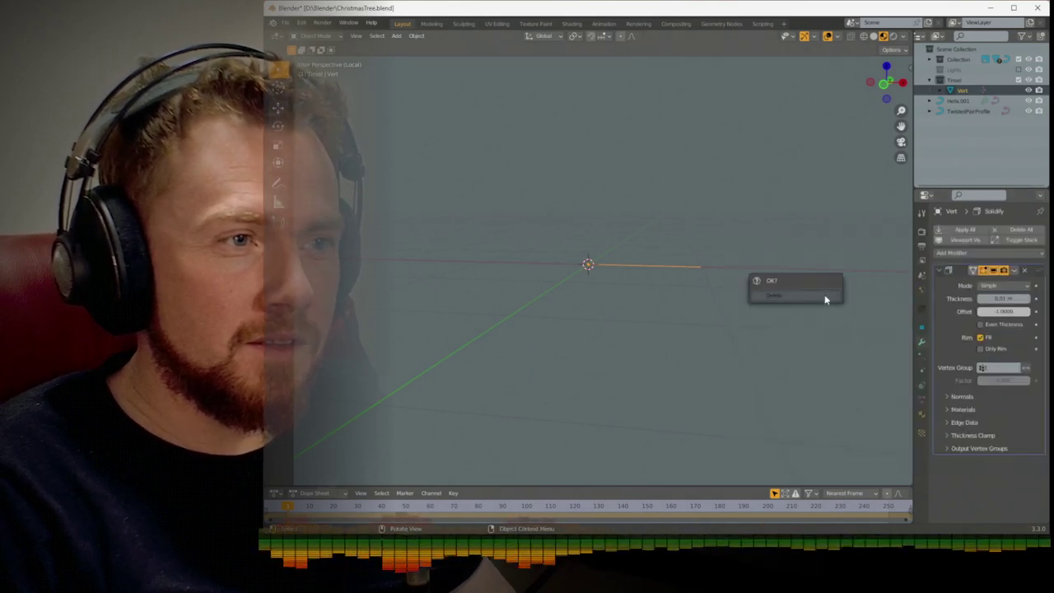
left_click(814, 297)
key("shift+a")
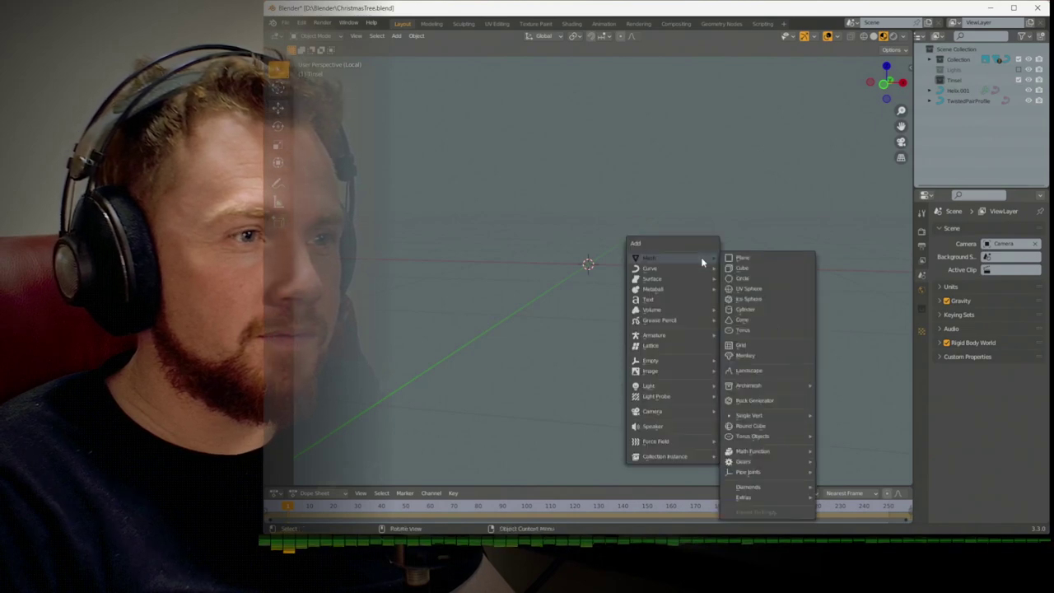
mouse_move(694, 262)
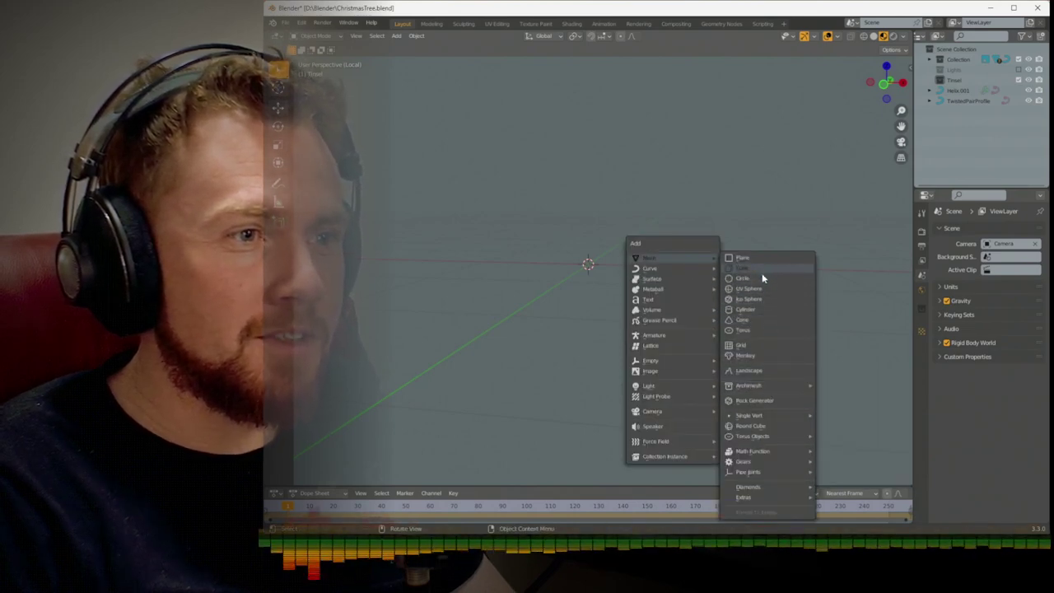
left_click(762, 309)
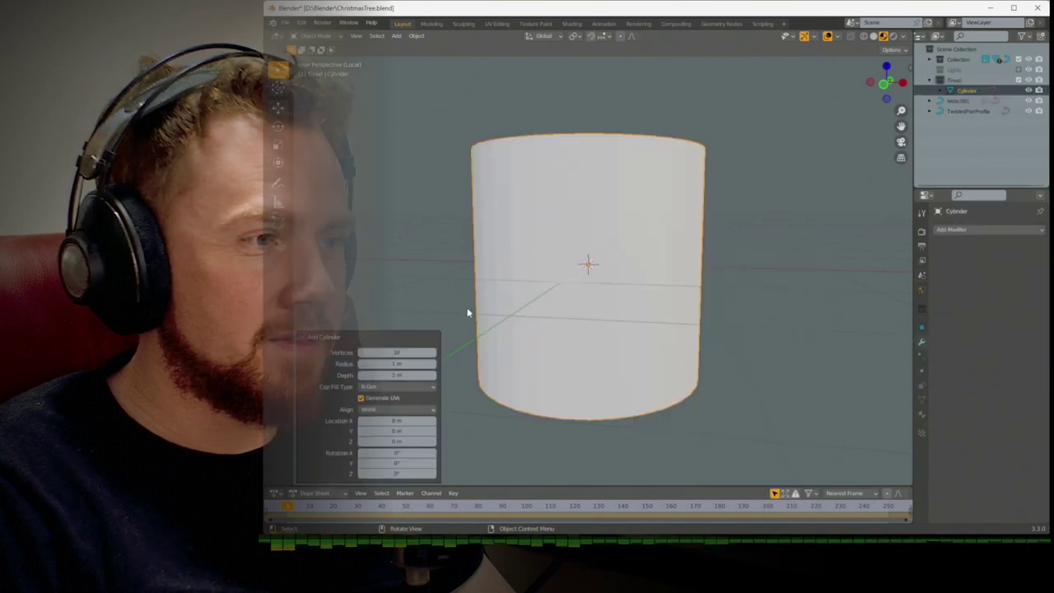
Configure the new cylinder with 6 vertices, a 0.05 m radius, a 0.1 m depth and a cap fill type of Nothing
left_click(403, 353)
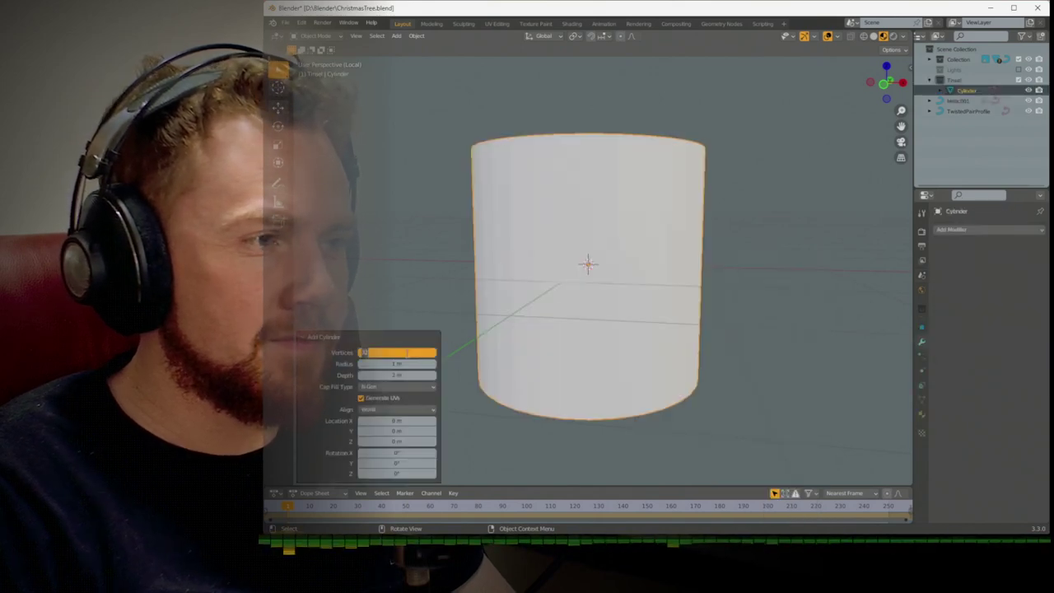
type("6")
key("Return")
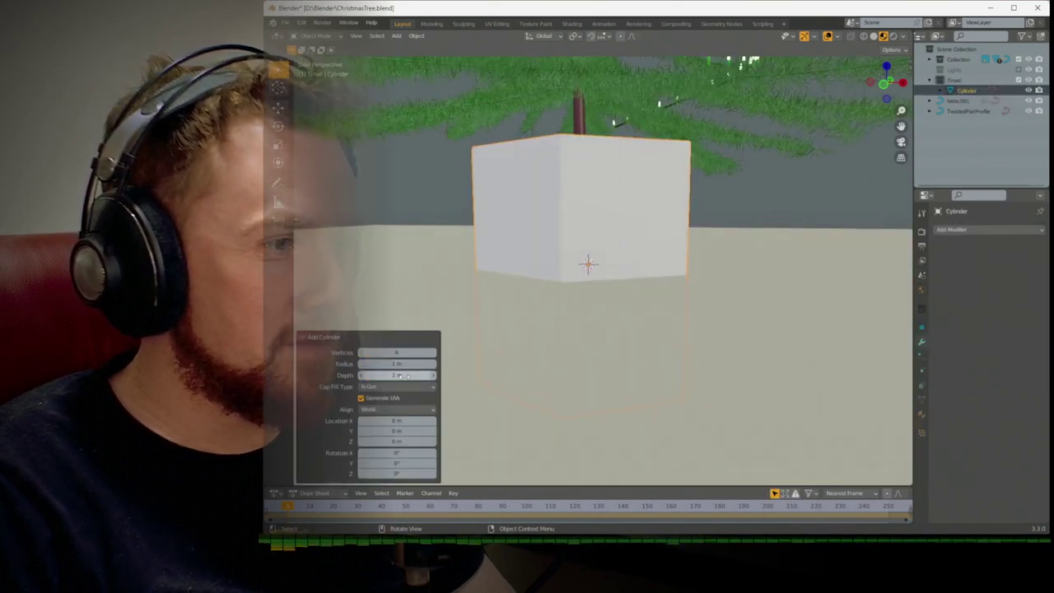
left_click(397, 363)
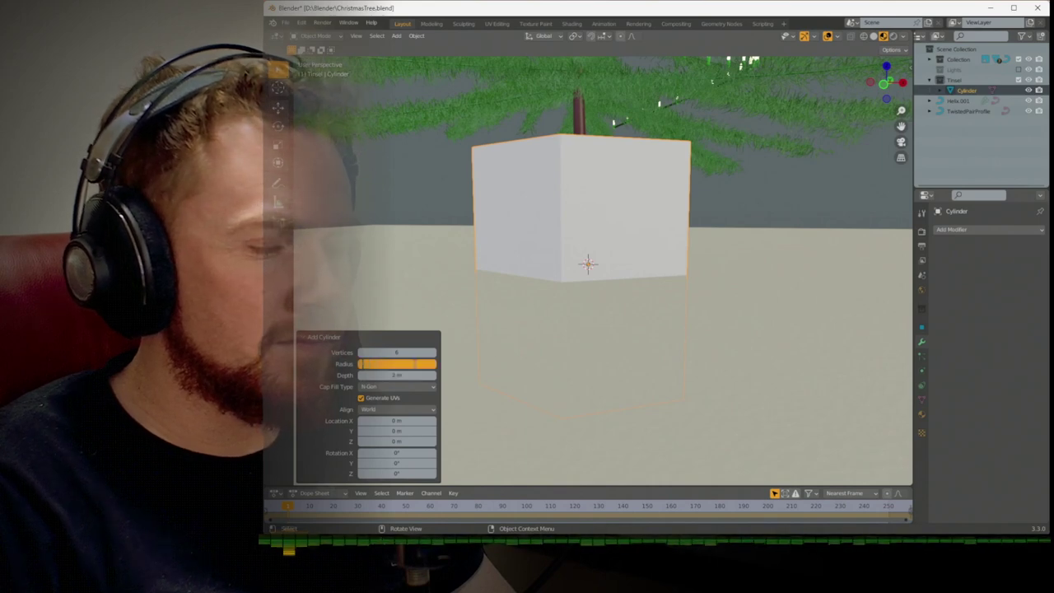
type("0.05")
key("Return")
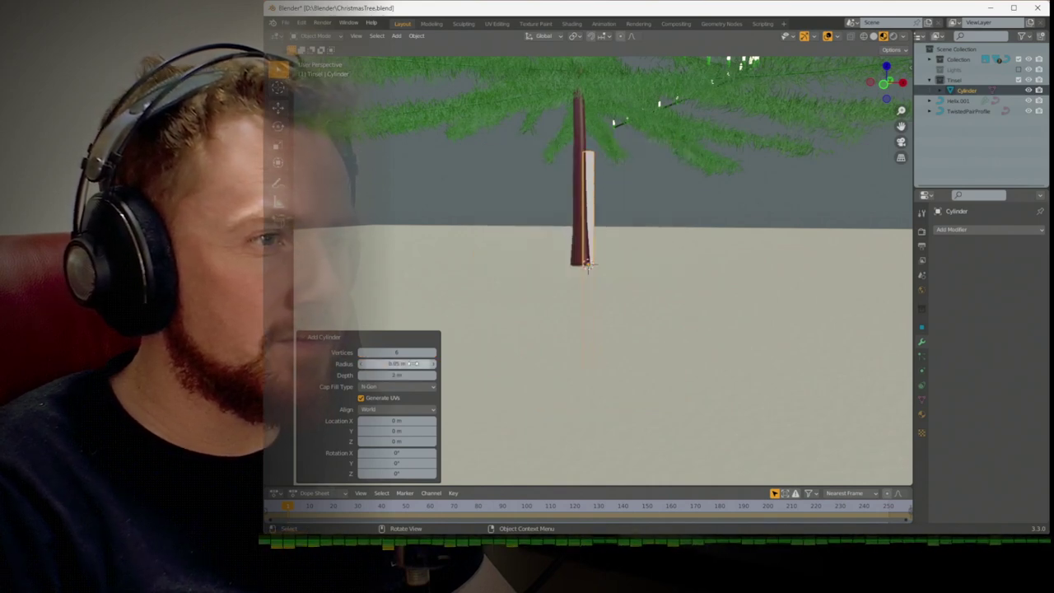
left_click(403, 375)
type("0.1")
key("Return")
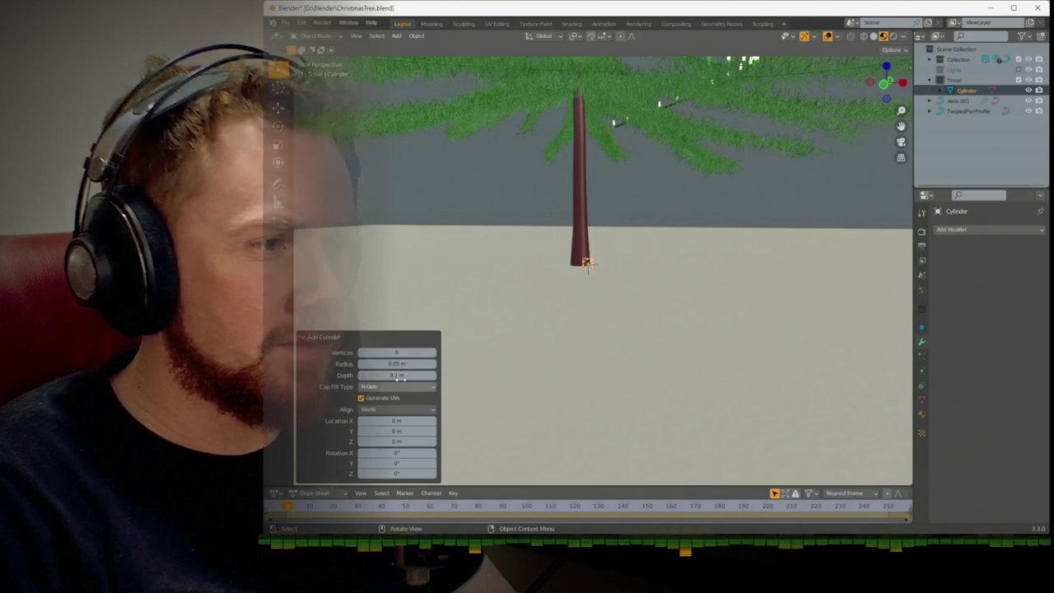
left_click(403, 386)
left_click(418, 401)
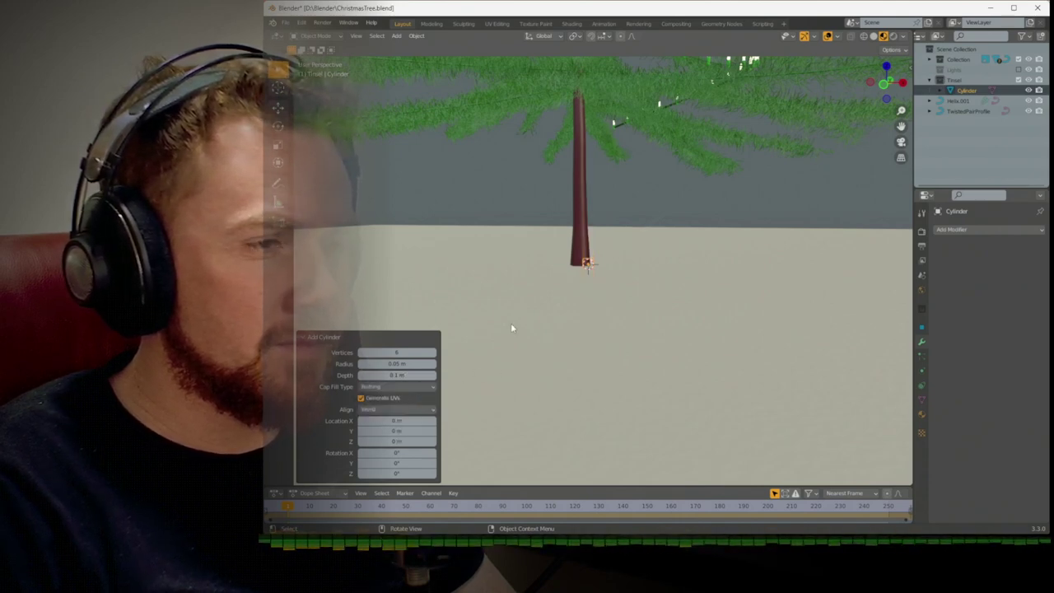
Isolate the cylinder in Local View and check its open-ended mesh in Edit Mode, finishing in Object Mode
scroll(510, 322, "up", 3)
key("Tab")
key("slash")
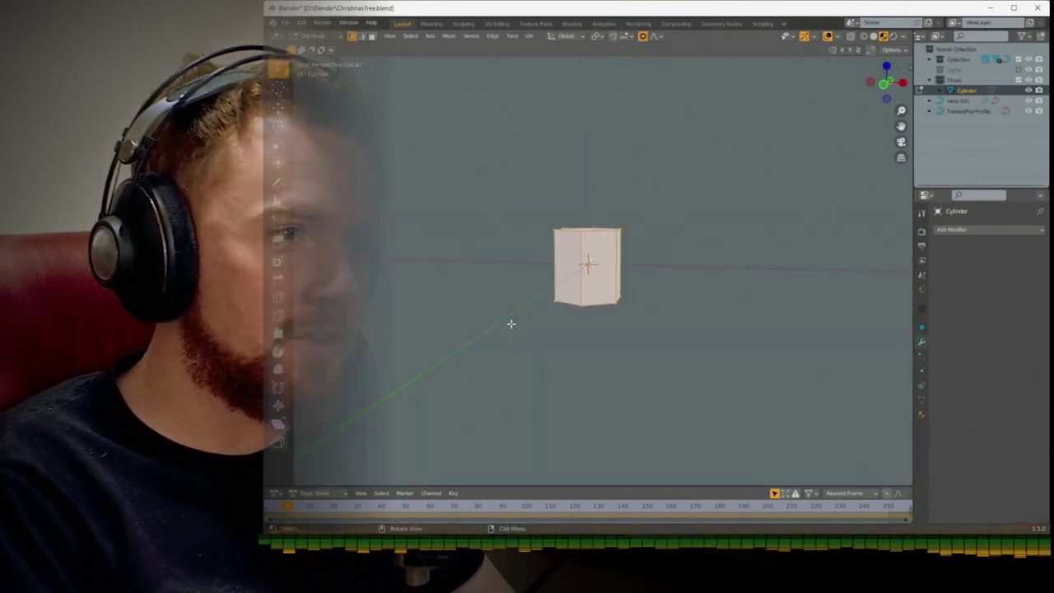
scroll(510, 322, "down", 4)
middle_click_drag(510, 321, 475, 381)
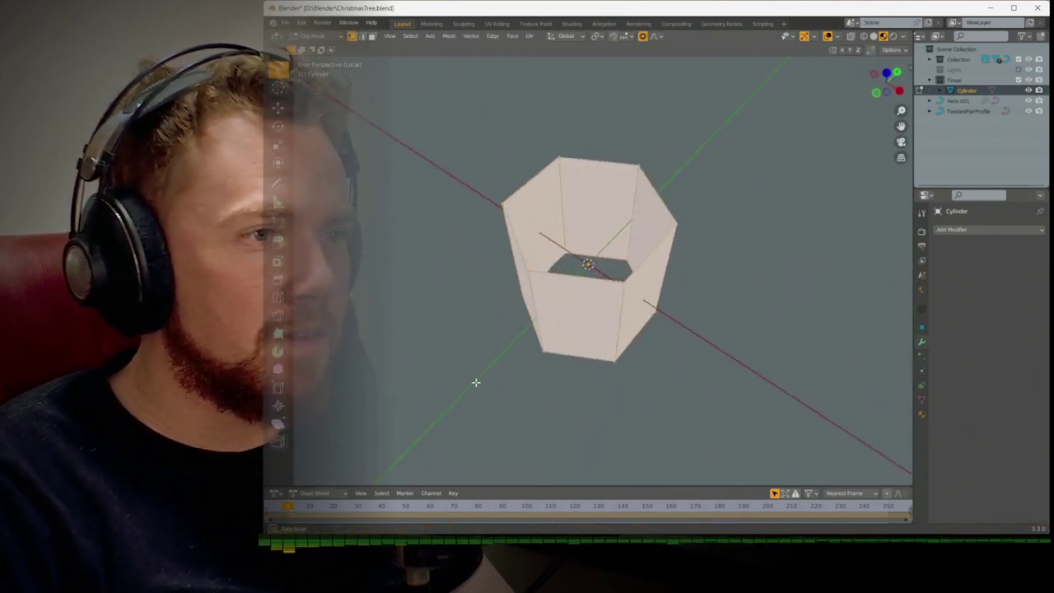
key("Tab")
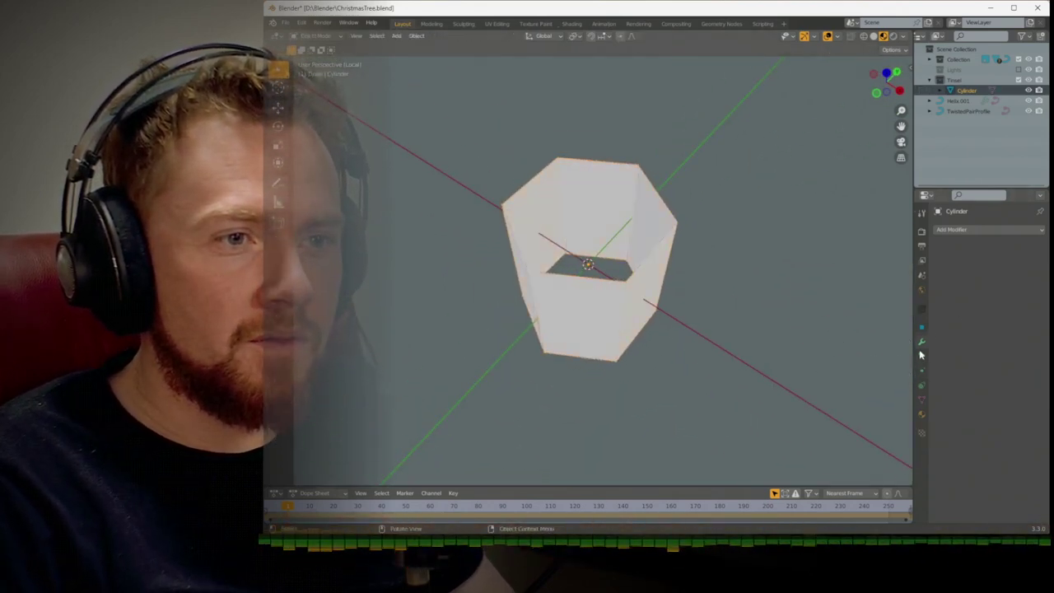
Add a particle system to the cylinder and set its type to Hair
left_click(923, 355)
left_click(1040, 232)
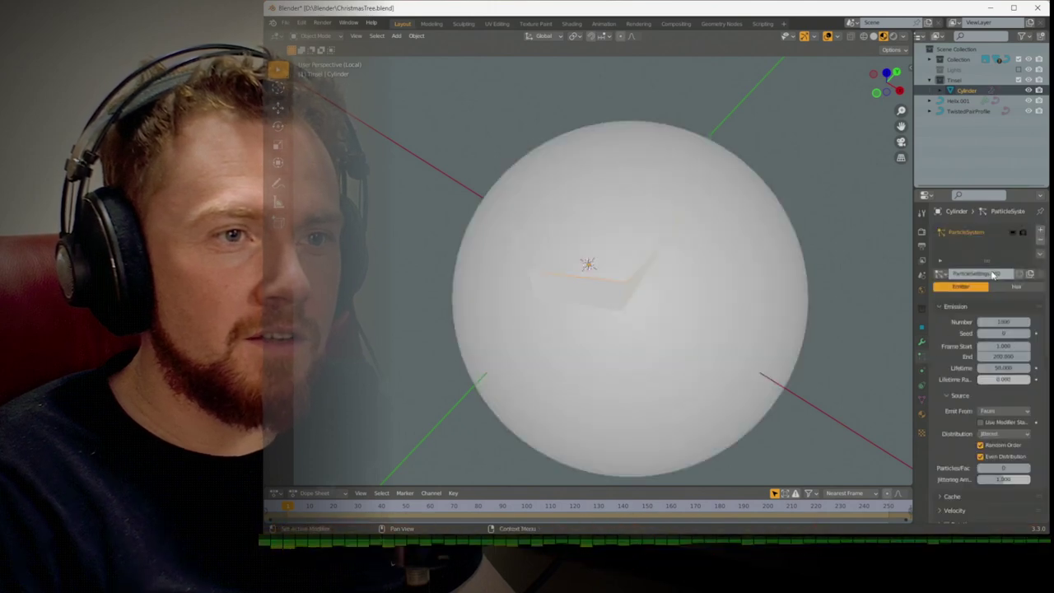
left_click(1015, 288)
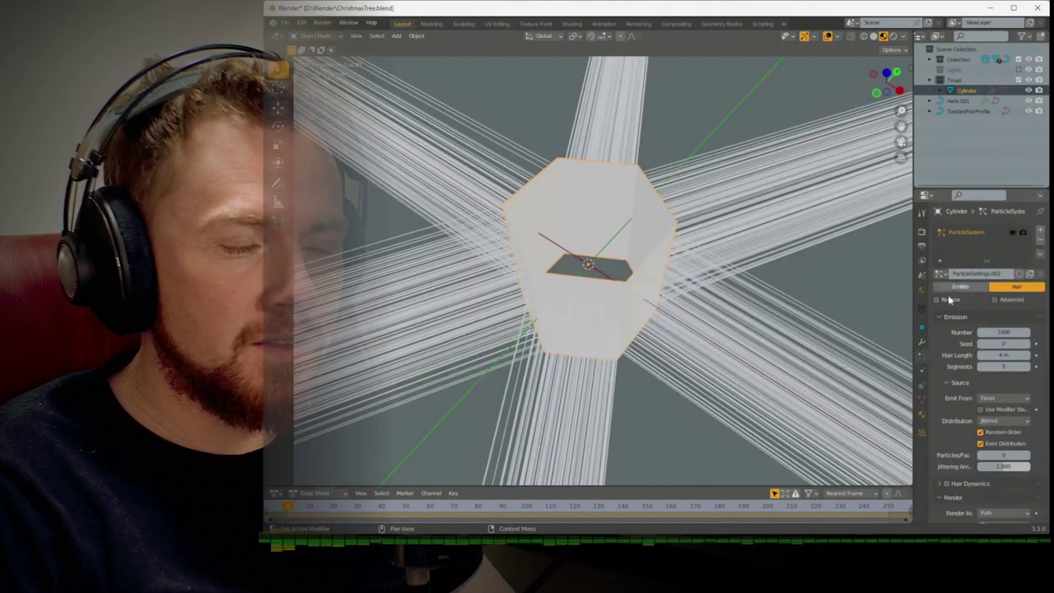
Set the cylinder's hair number to 20 and its hair length to 0.1 m
middle_click_drag(808, 311, 765, 278)
left_click(1003, 332)
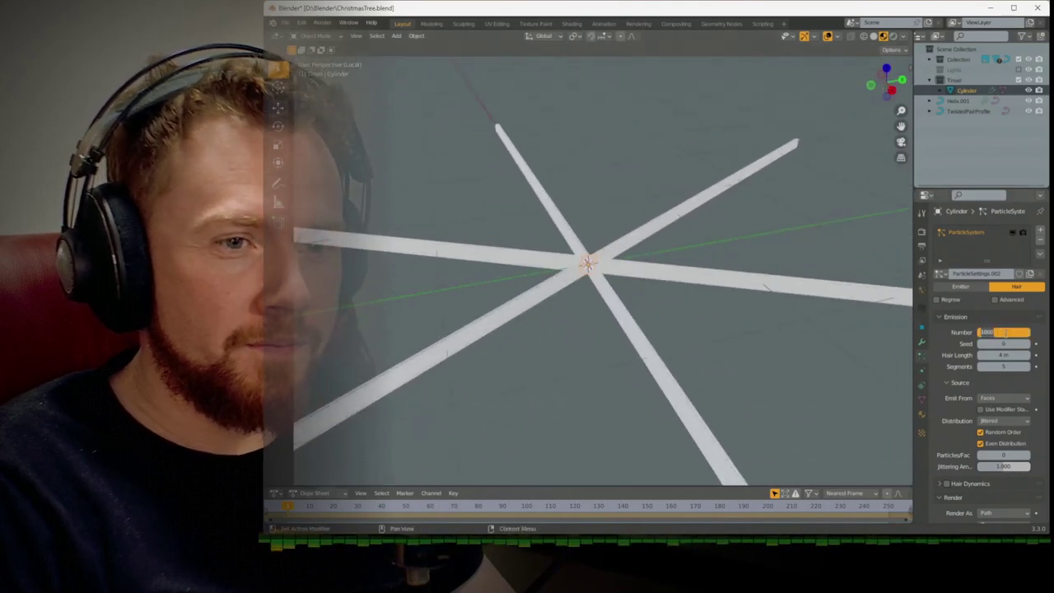
type("10")
key("Return")
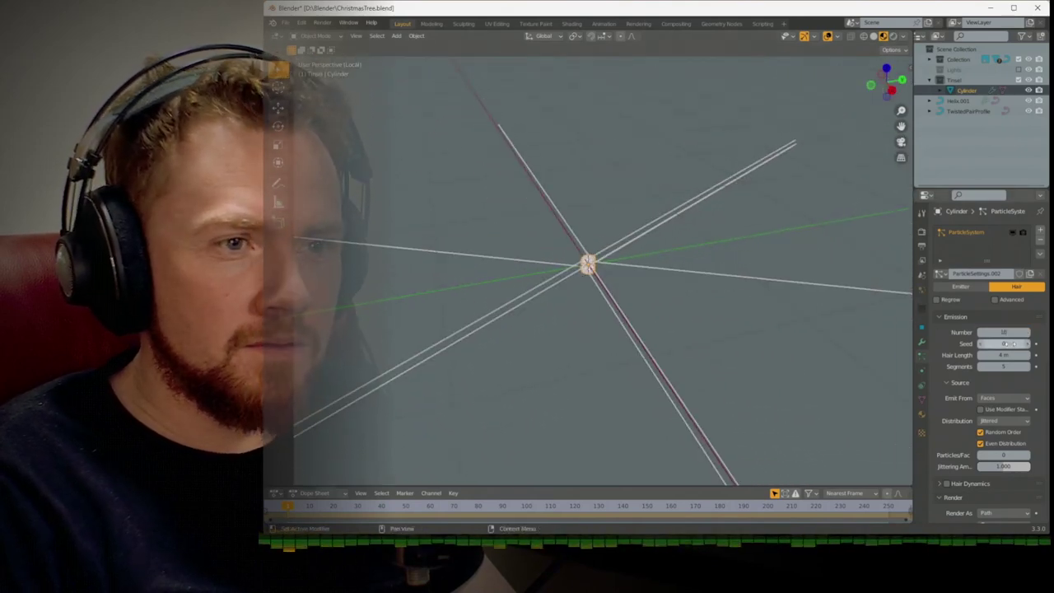
left_click(1003, 332)
type("20")
key("Return")
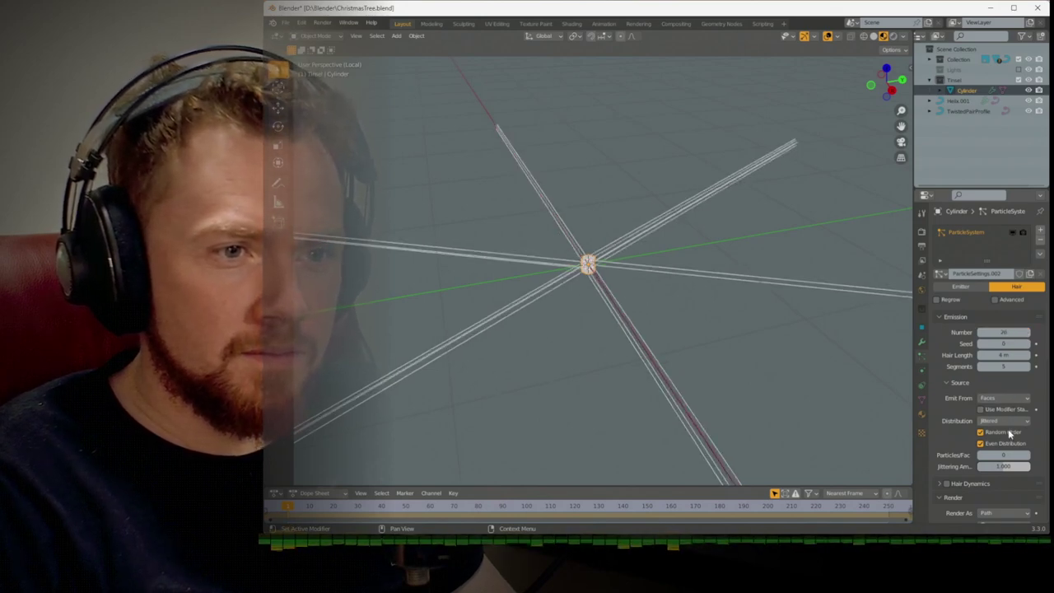
left_click(1006, 354)
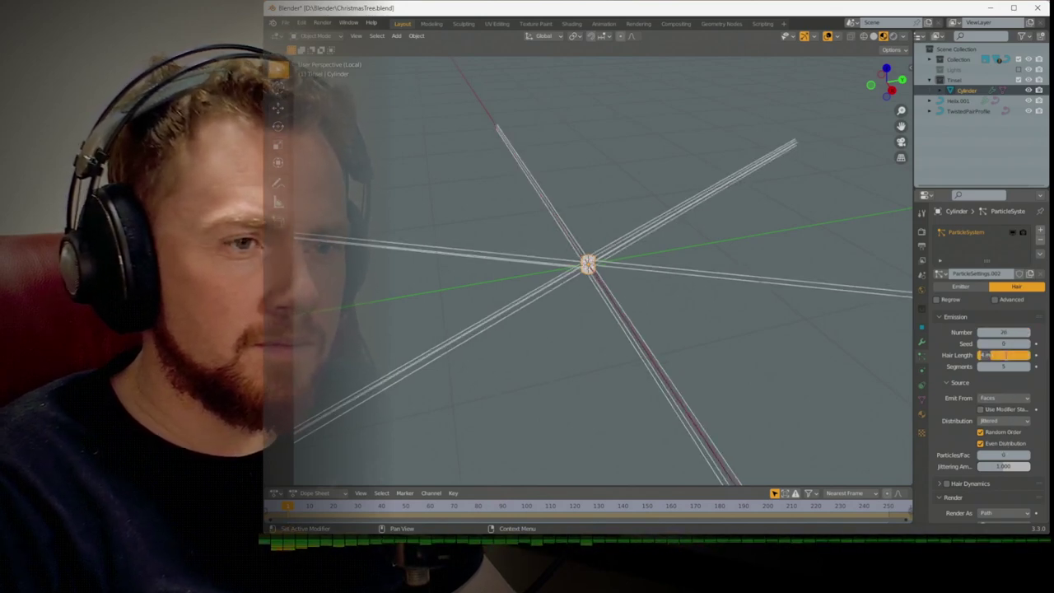
type("0.2")
key("Return")
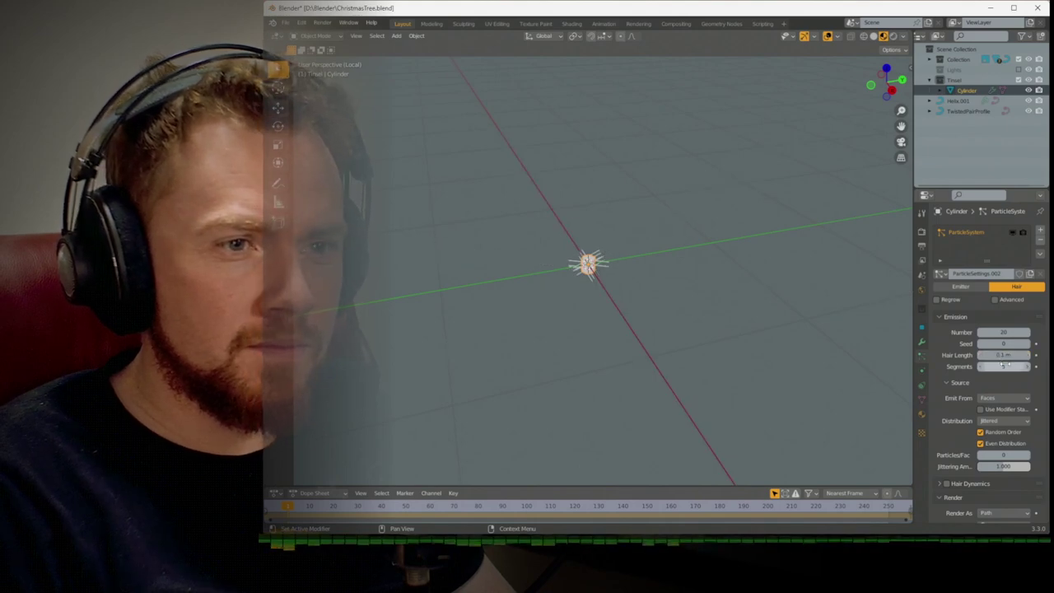
Re-enter 20 as the cylinder's hair number and set the particle system's children to Interpolated
left_click(1003, 332)
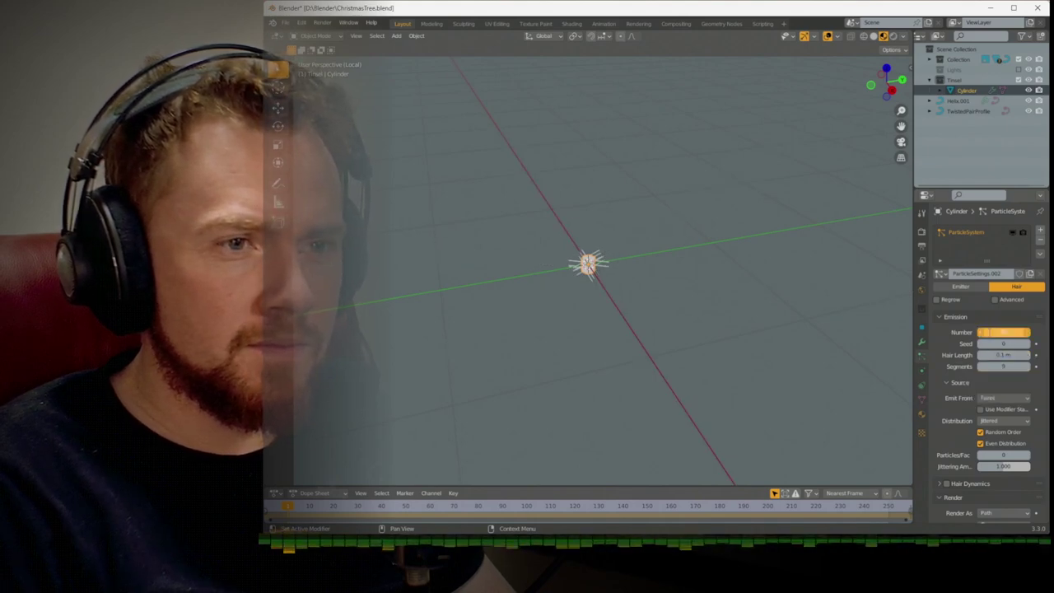
type("200")
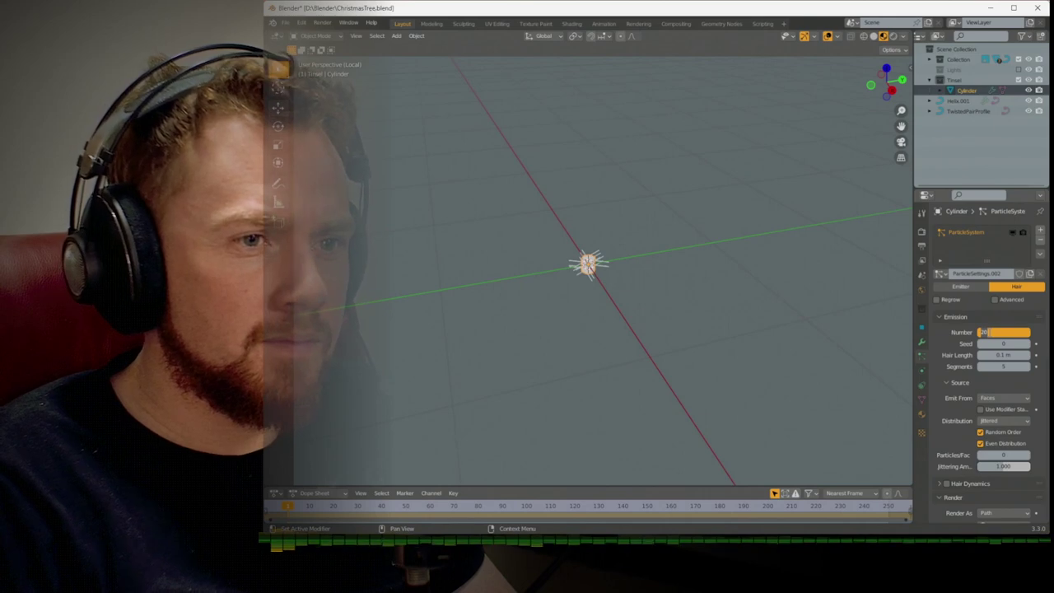
scroll(938, 346, "down", 6)
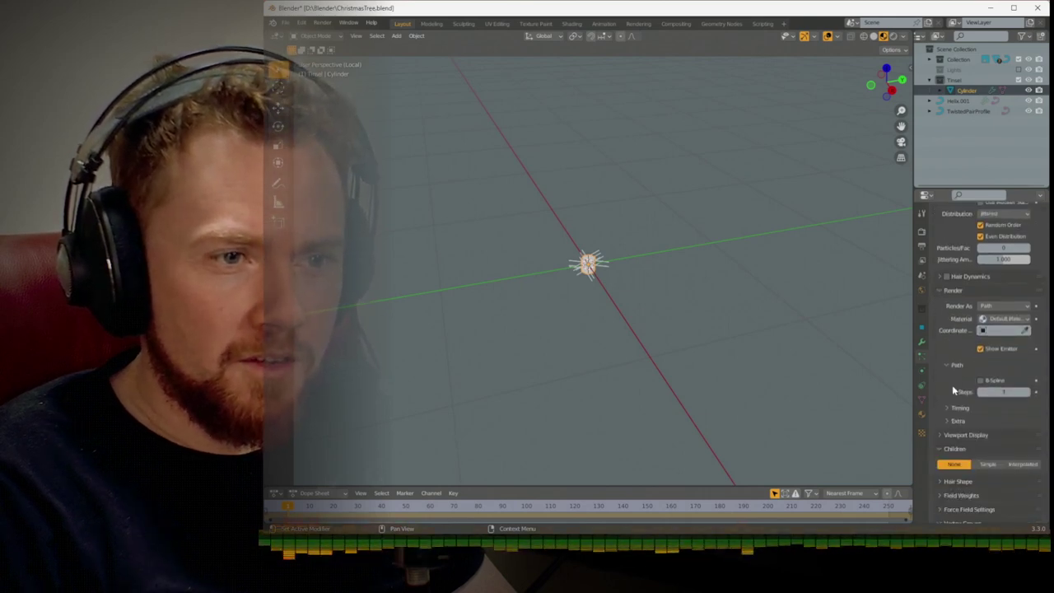
scroll(953, 404, "down", 2)
left_click(989, 422)
scroll(992, 420, "down", 1)
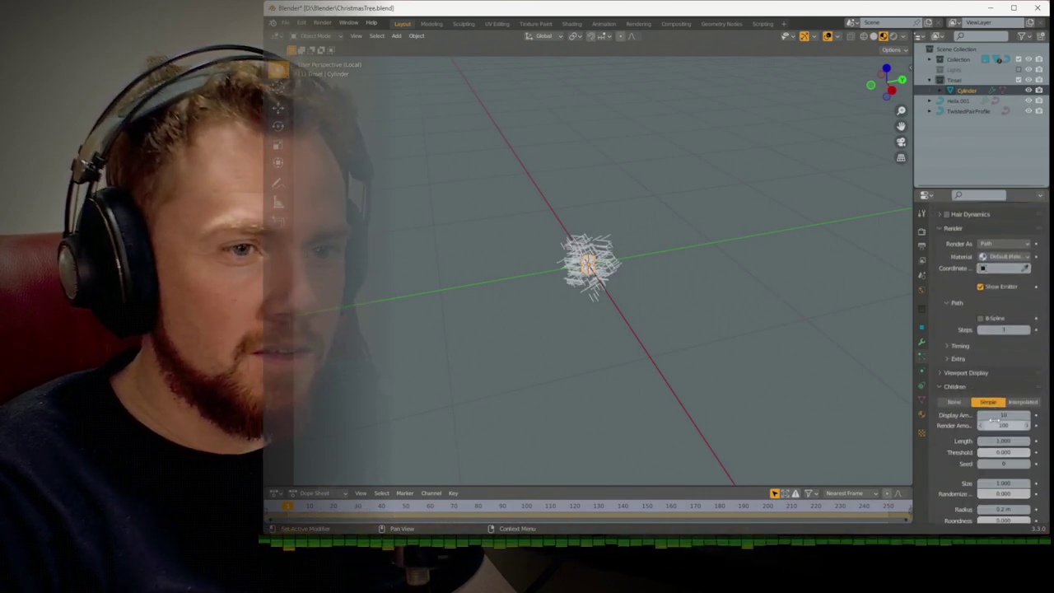
left_click(1018, 403)
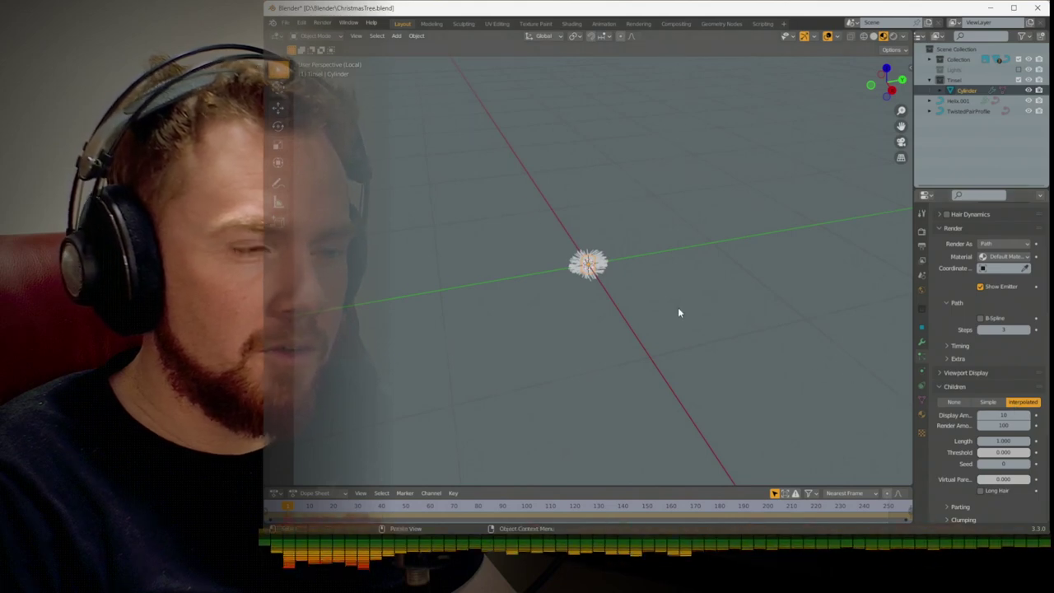
Scale the cylinder's mesh down to about half its size in Edit Mode, finishing in Object Mode with a front view of the hair
middle_click_drag(678, 313, 655, 293)
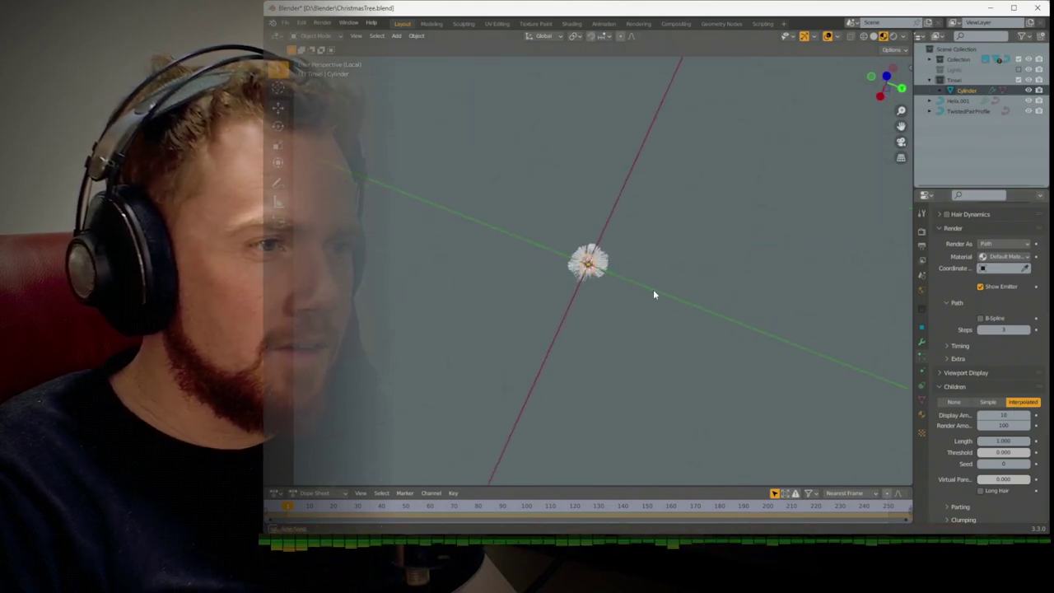
scroll(653, 294, "up", 5)
key("Tab")
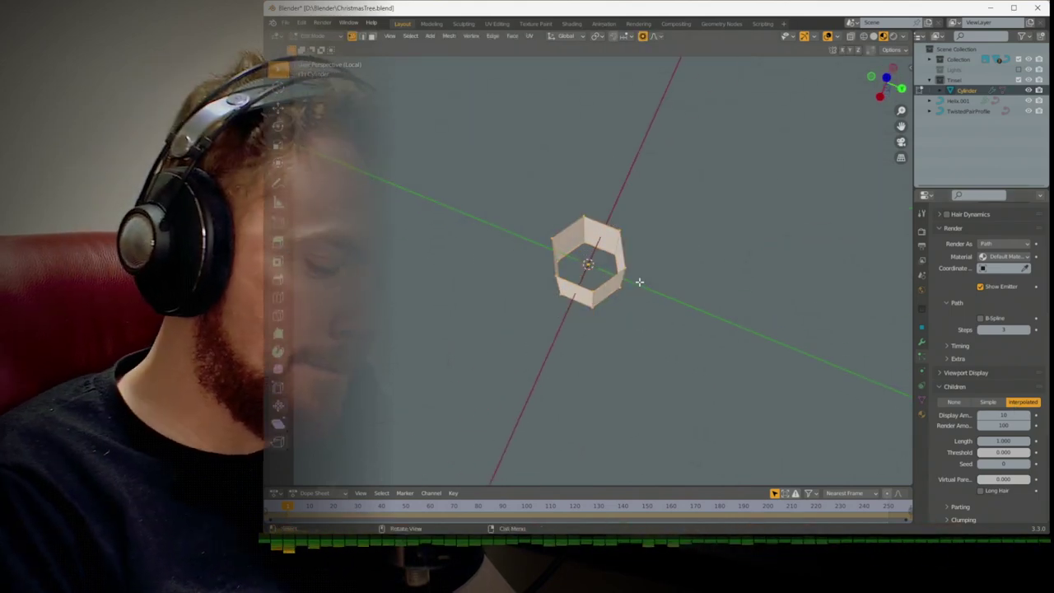
type("s0.1")
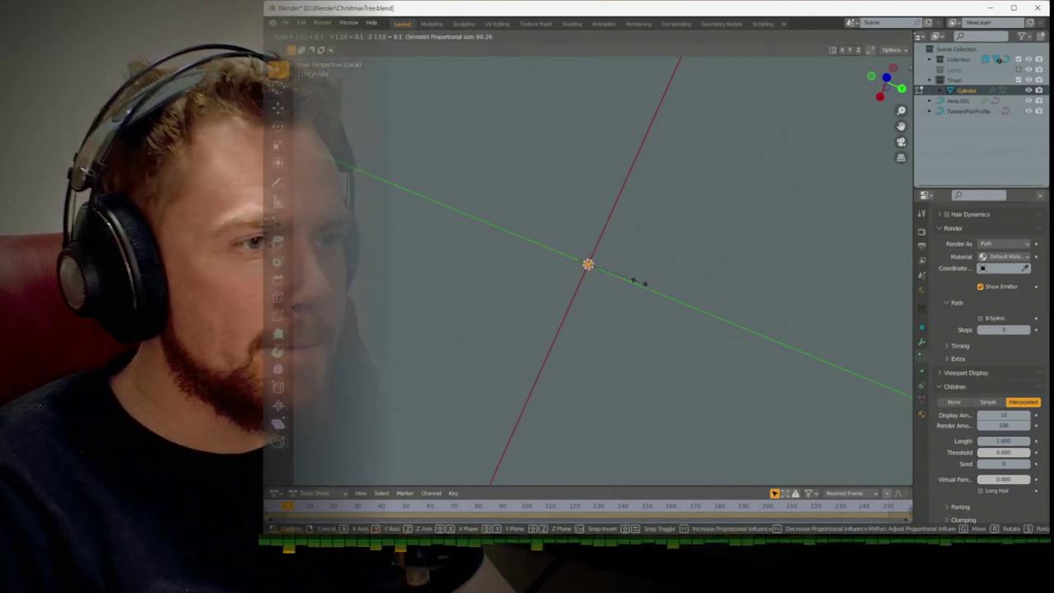
key("BackSpace")
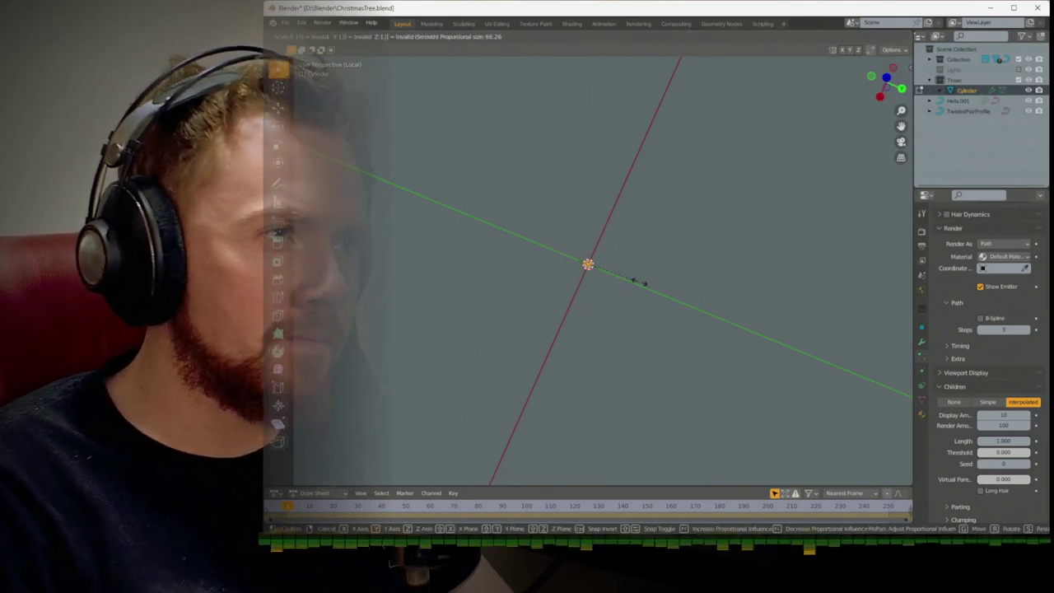
key("Escape")
key("Tab")
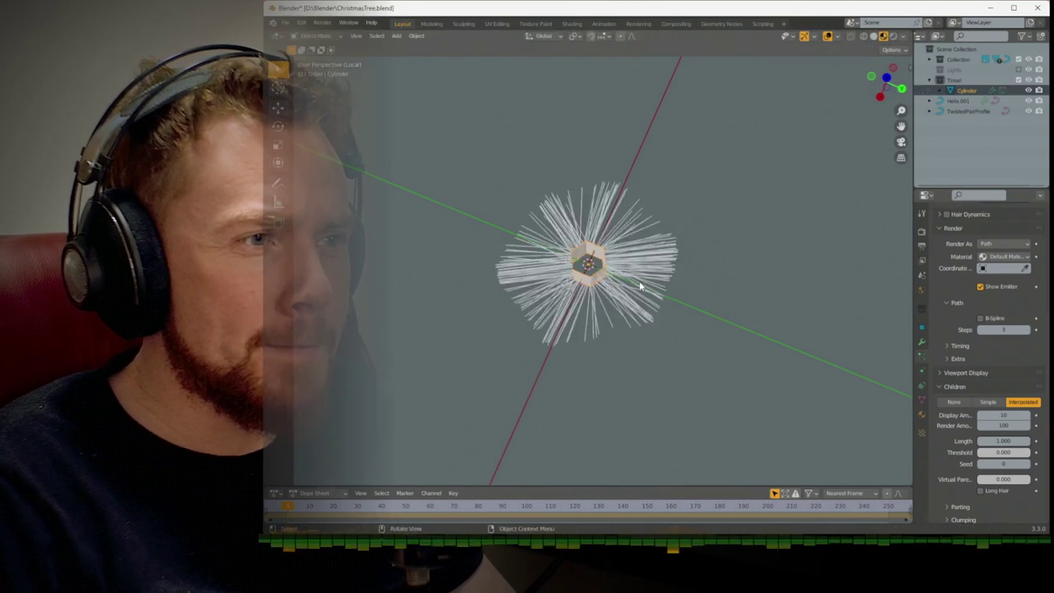
middle_click_drag(574, 301, 573, 220)
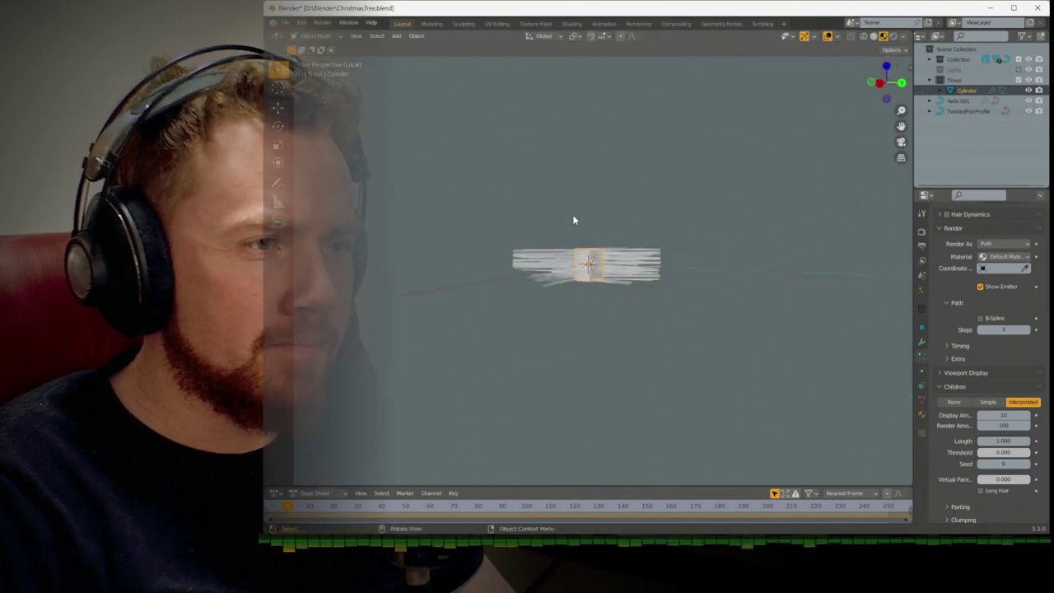
key("KP_1")
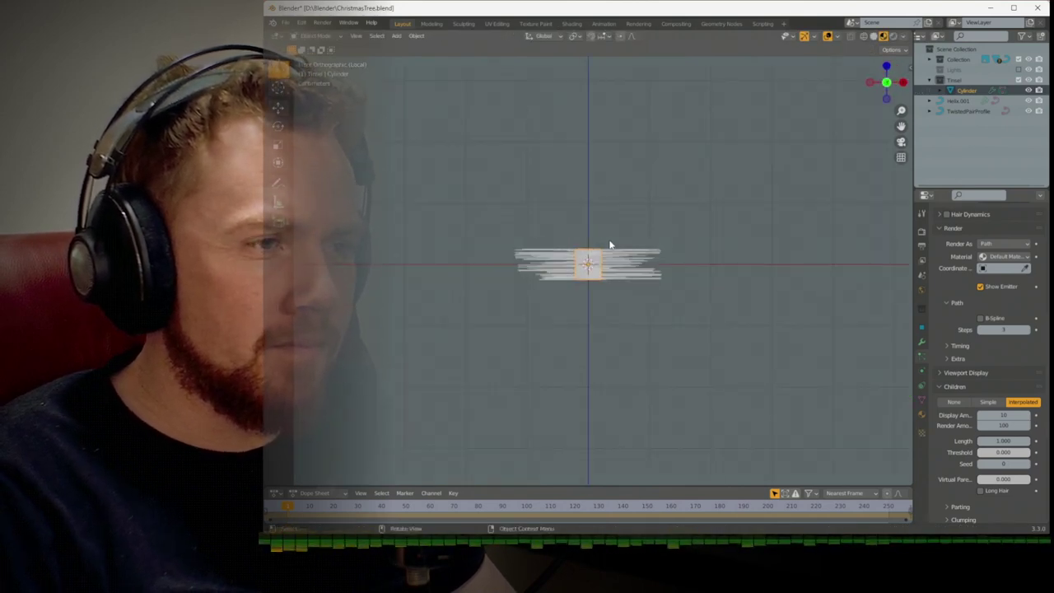
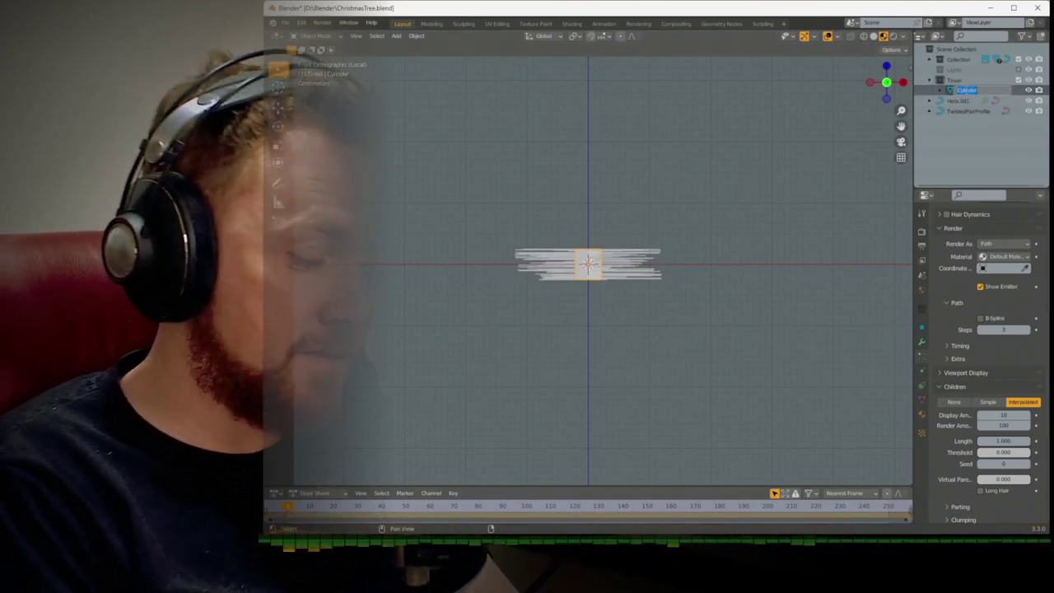
Rename the cylinder object as Tinsel, and open the Geometry Nodes workspace in front view with Helix.001 selected
type("Tinsel")
key("Return")
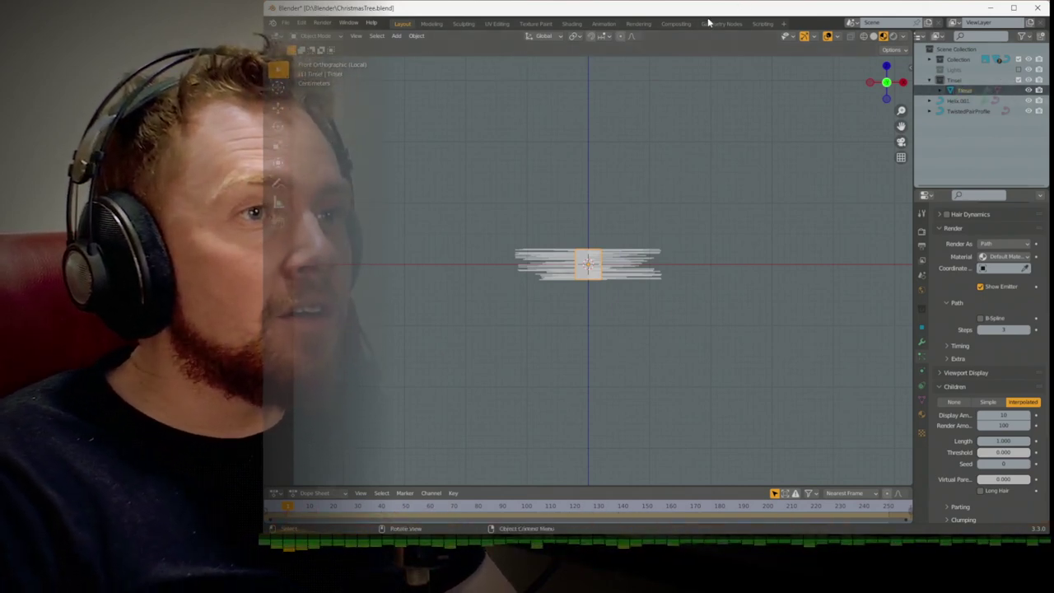
left_click(957, 102)
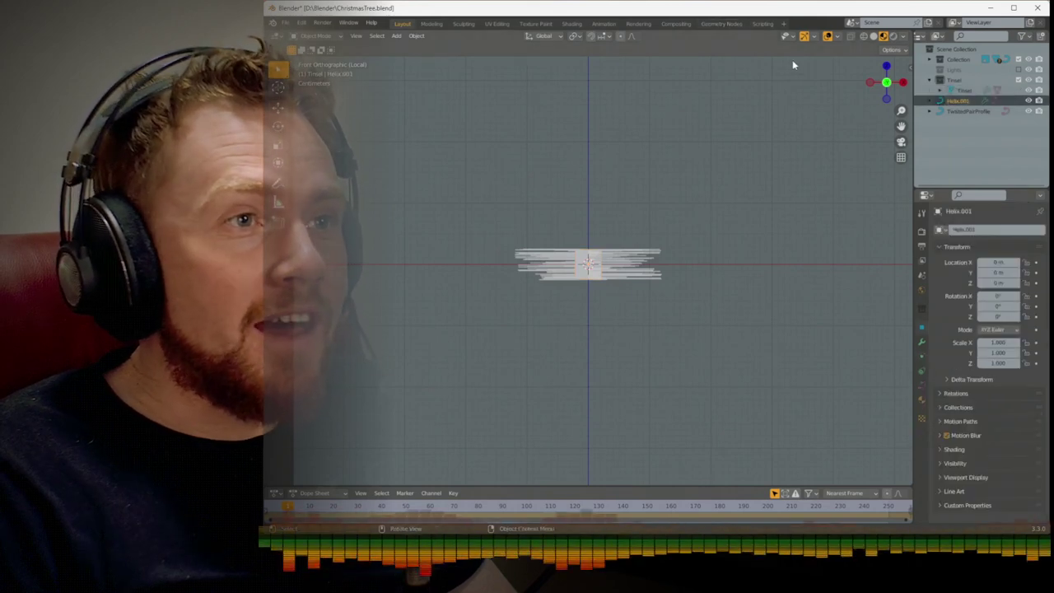
left_click(722, 25)
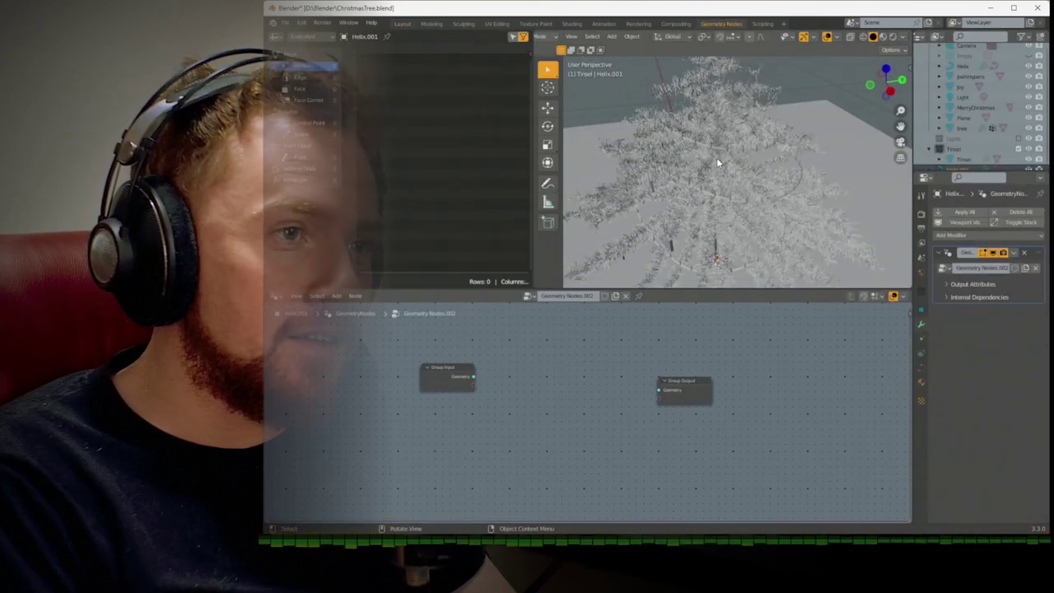
key("KP_1")
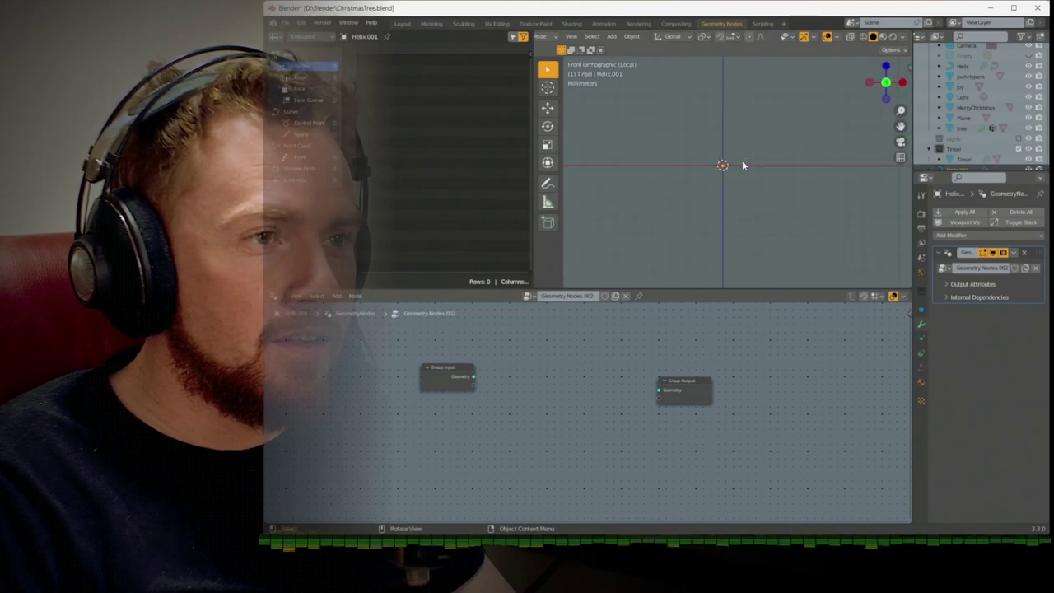
Add an Instance on Points node with its Points input fed by the Group Input geometry
left_click_drag(474, 377, 529, 379)
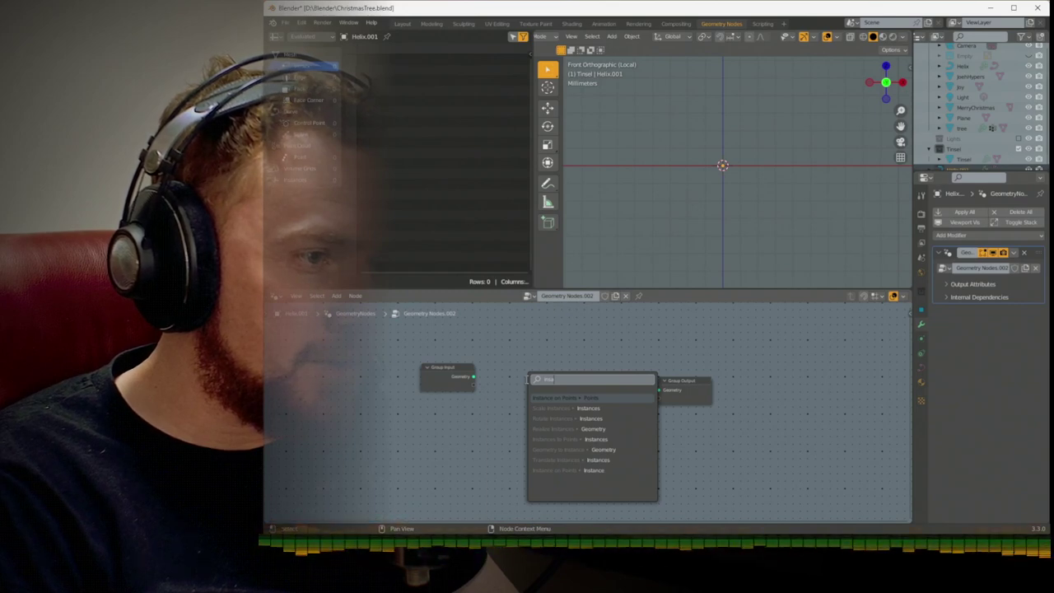
key("Return")
left_click(530, 374)
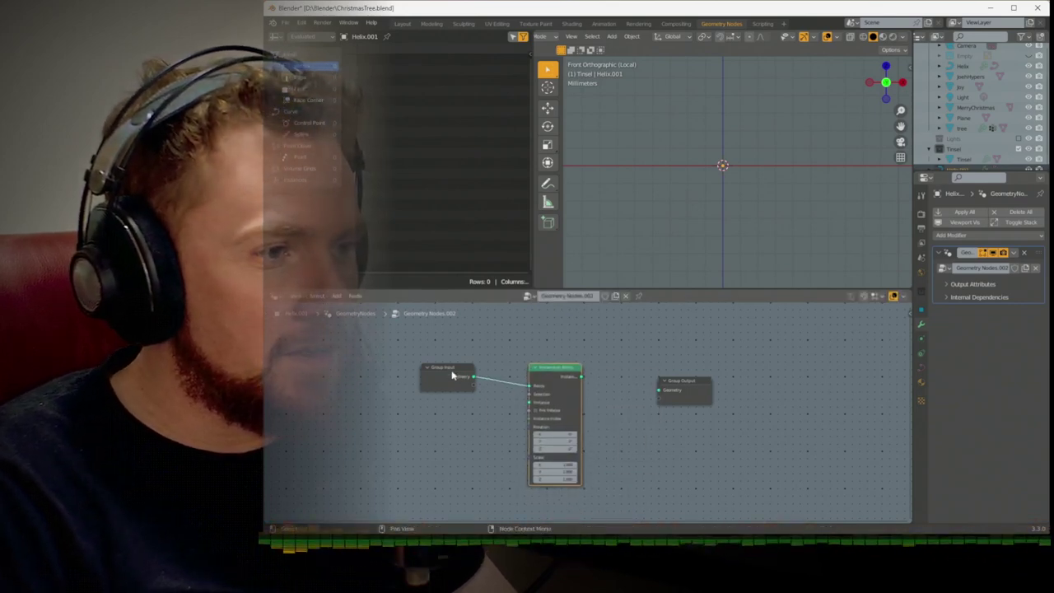
mouse_move(450, 371)
left_mouse_down()
mouse_move(405, 375)
mouse_move(444, 373)
left_mouse_up()
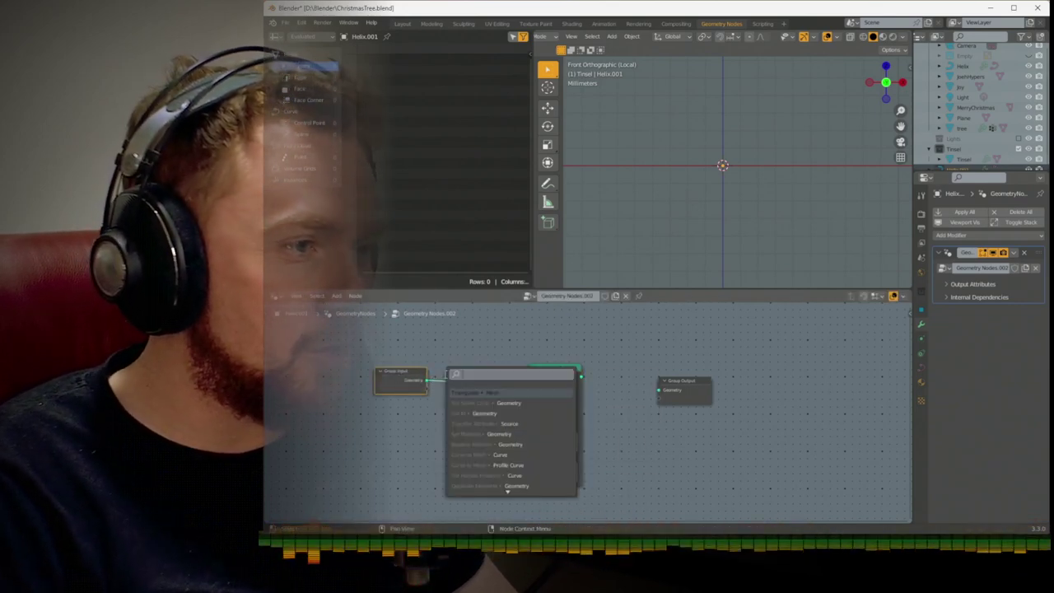
type("sample")
key("Return")
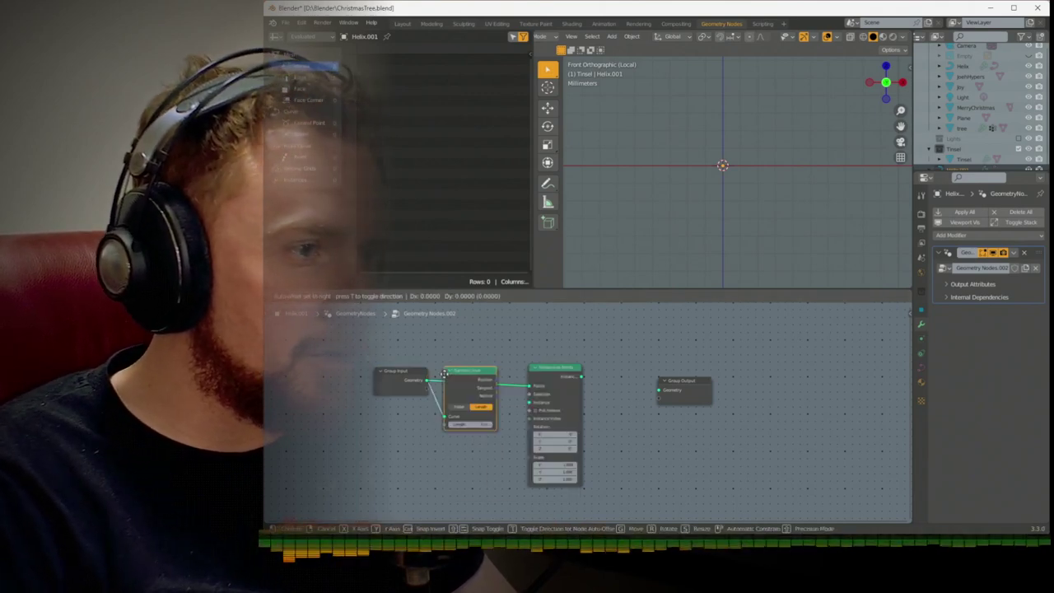
key("Escape")
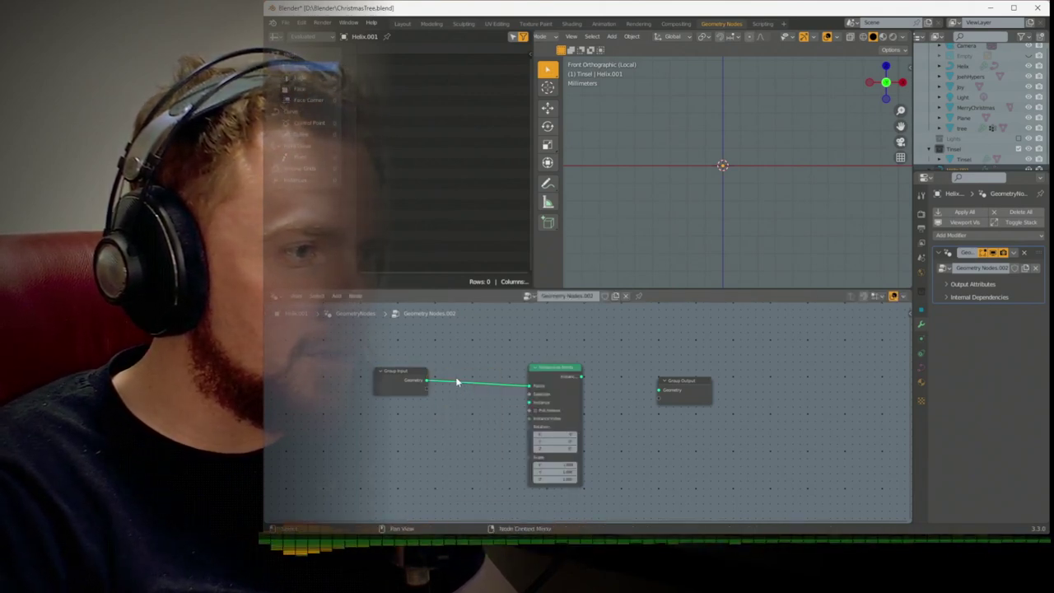
Insert a Curve to Points node between Group Input and Instance on Points, and connect the instances to Group Output
left_click_drag(427, 381, 447, 376)
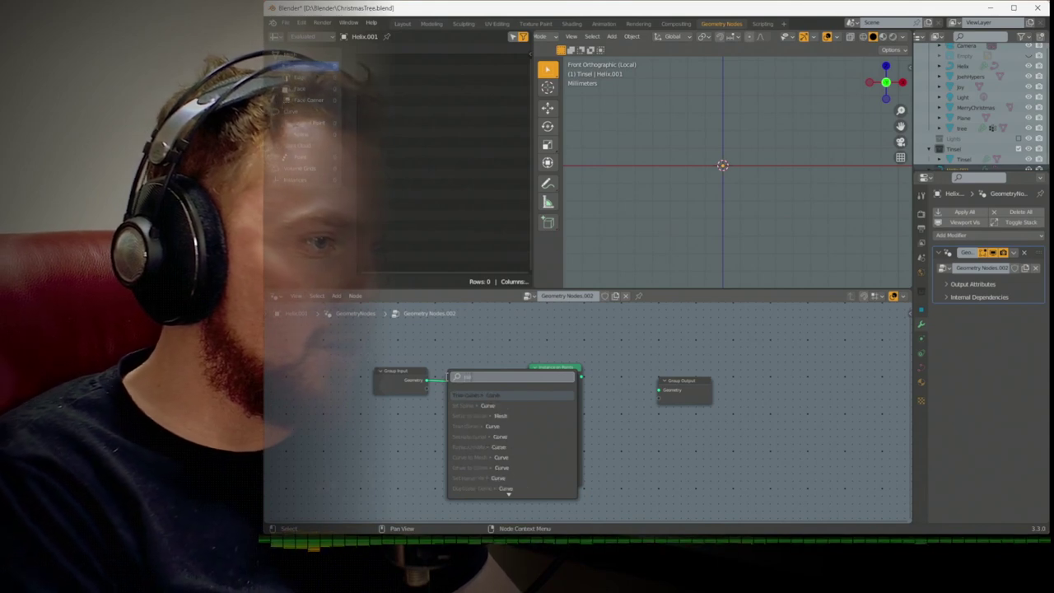
type("sample curve")
key("Return")
left_click(444, 376)
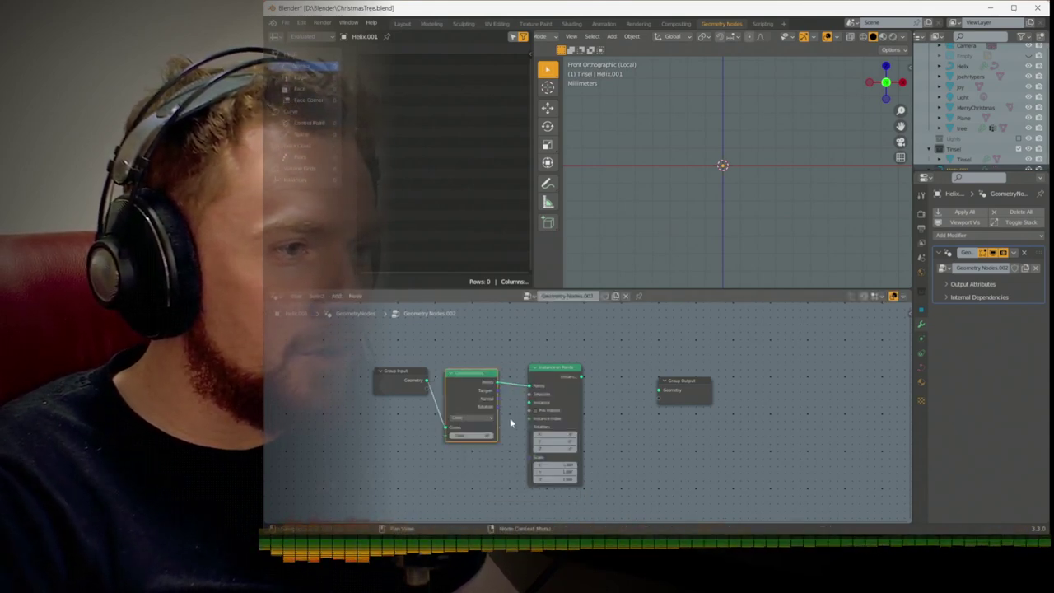
left_click_drag(581, 376, 660, 389)
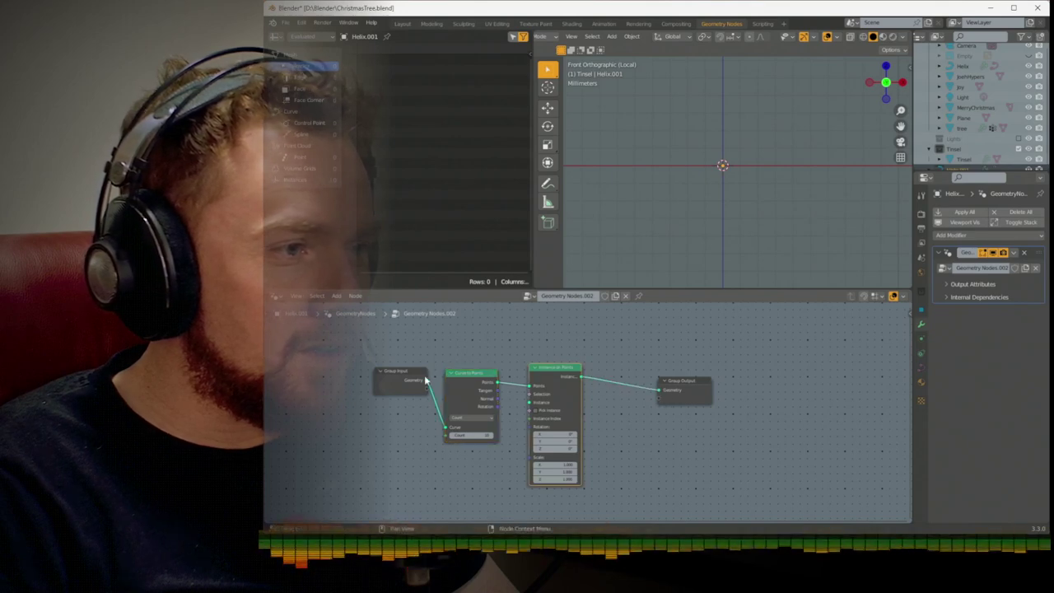
left_click_drag(370, 353, 477, 428)
key("g")
left_click(427, 408)
Add a Collection Info node for the Tinsel collection with Separate Children and Reset Children enabled, and connect it to Instance on Points' Instance input
left_click(375, 427)
key("shift+a")
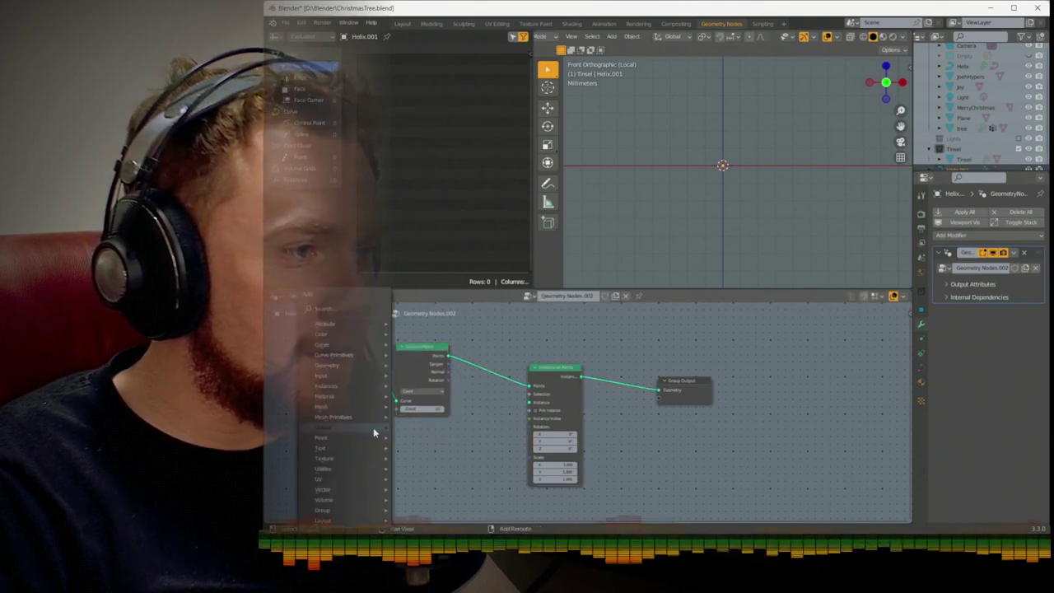
mouse_move(391, 375)
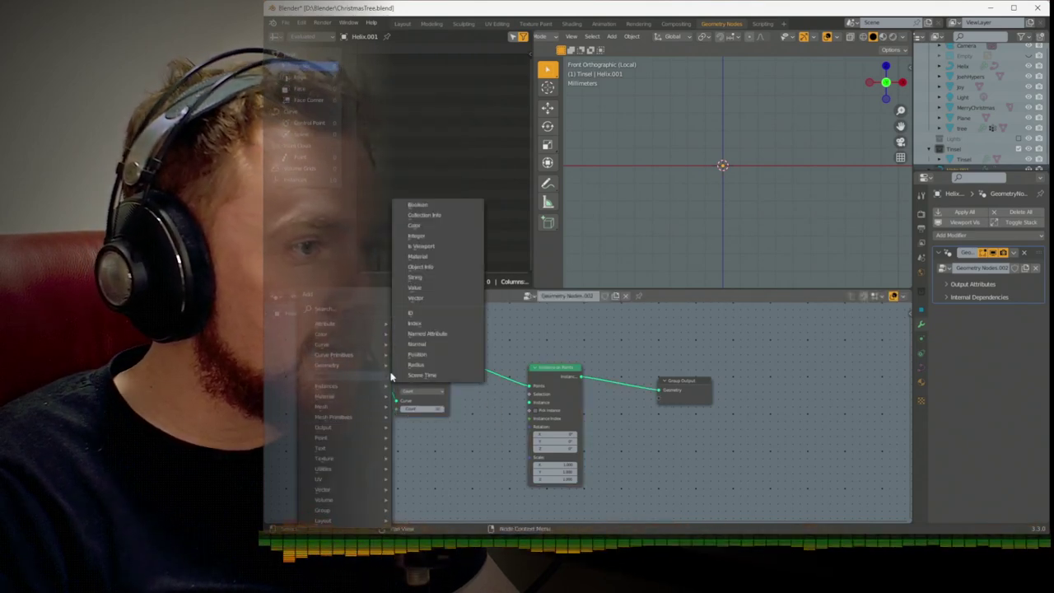
left_click(424, 214)
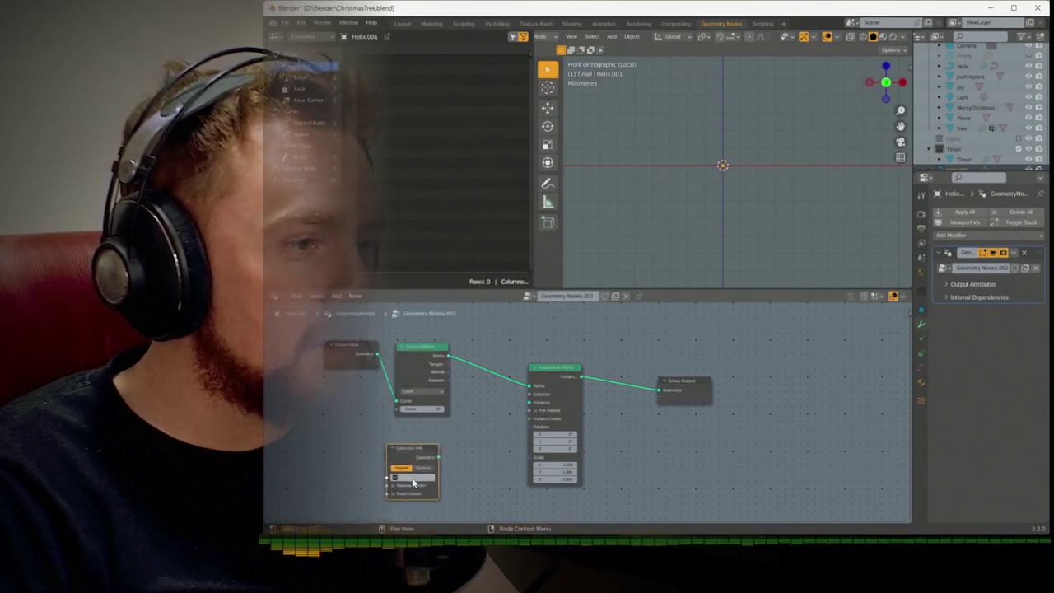
left_click(412, 479)
left_click(416, 424)
left_click(409, 486)
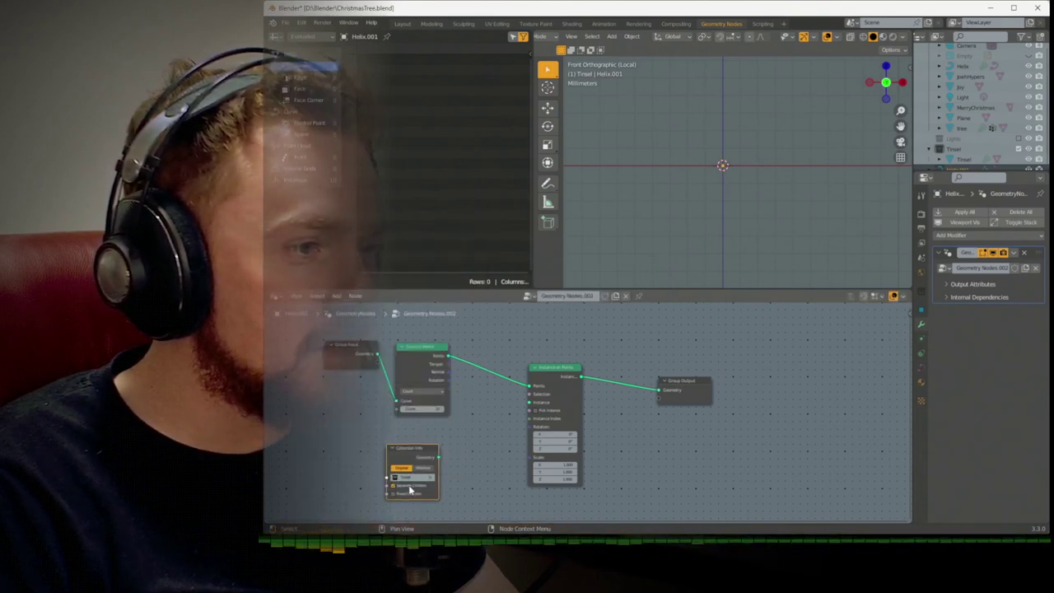
left_click(409, 492)
left_click_drag(438, 456, 464, 444)
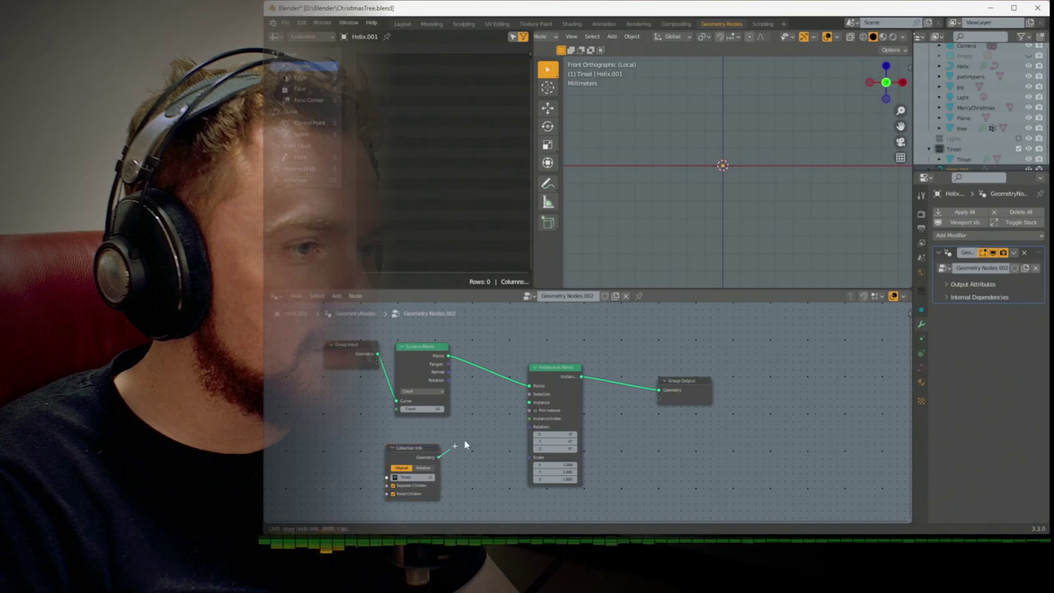
left_click_drag(520, 402, 529, 402)
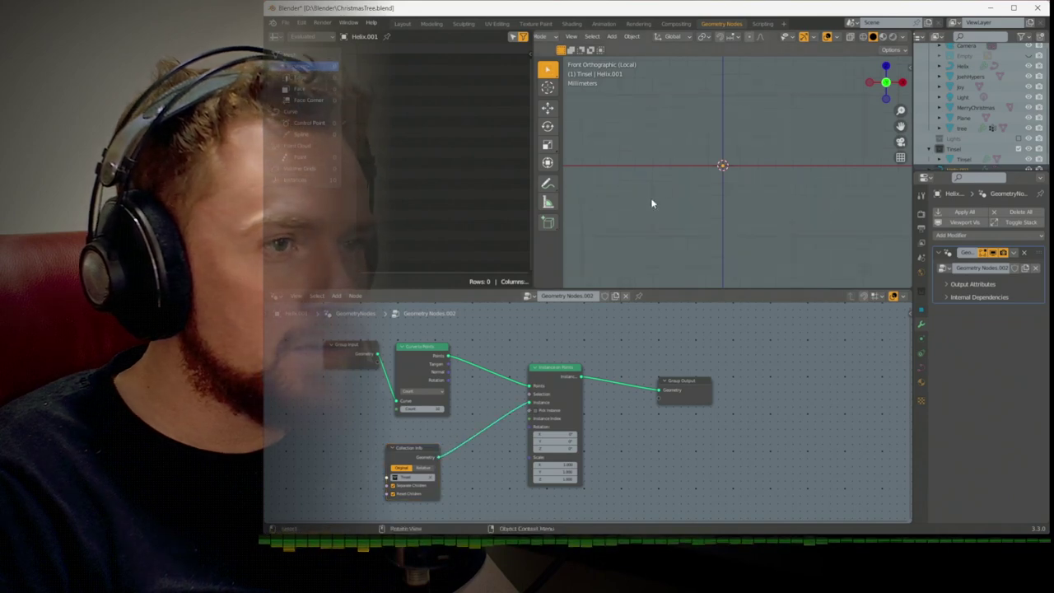
Switch the Collection Info node to Relative and back to Original while inspecting the helix in the viewport
scroll(690, 146, "down", 2)
middle_click_drag(690, 147, 734, 140, "shift")
scroll(675, 192, "up", 6)
left_click(422, 468)
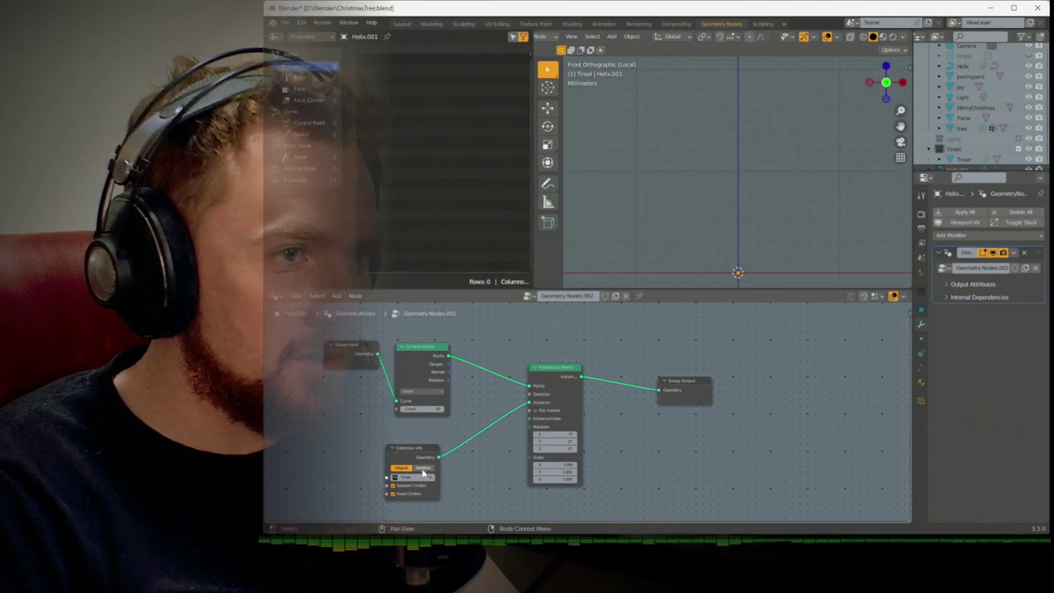
left_click(402, 468)
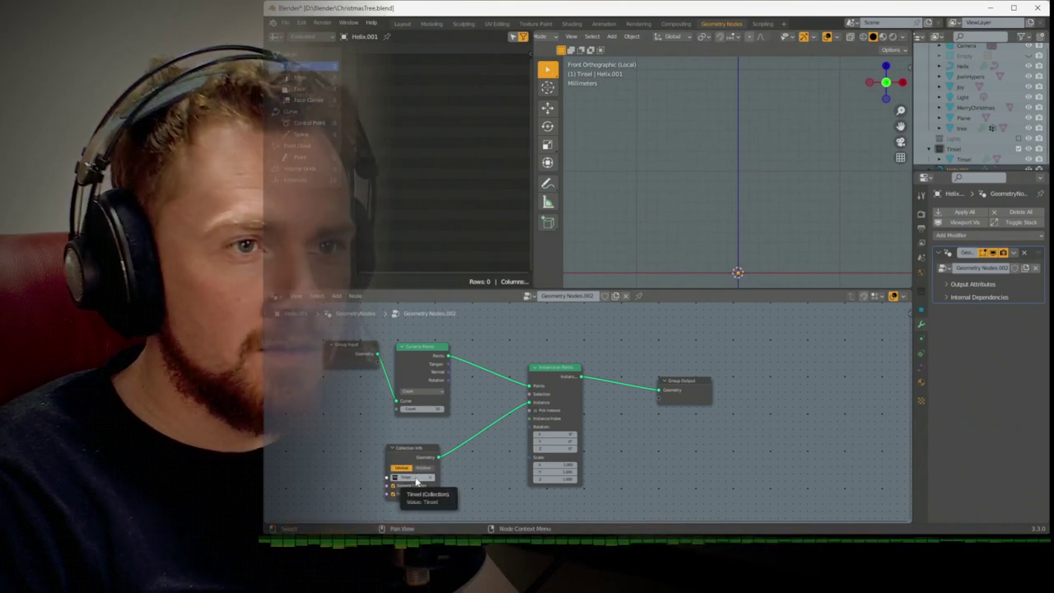
scroll(666, 221, "down", 3)
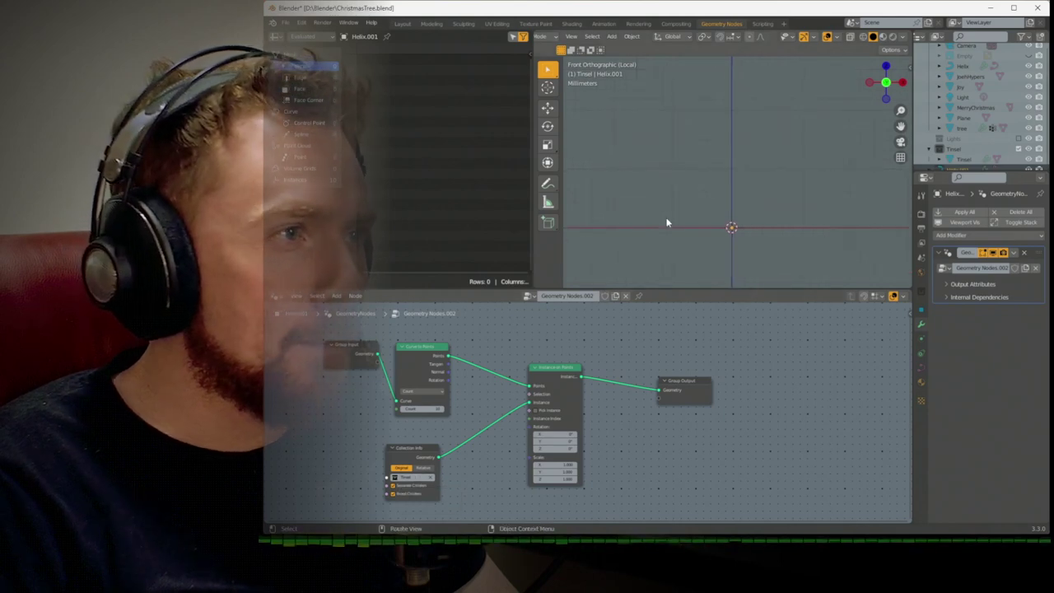
scroll(666, 222, "up", 1)
Insert a Realize Instances node between Instance on Points and Group Output, and space out the nodes
left_click_drag(357, 348, 661, 392)
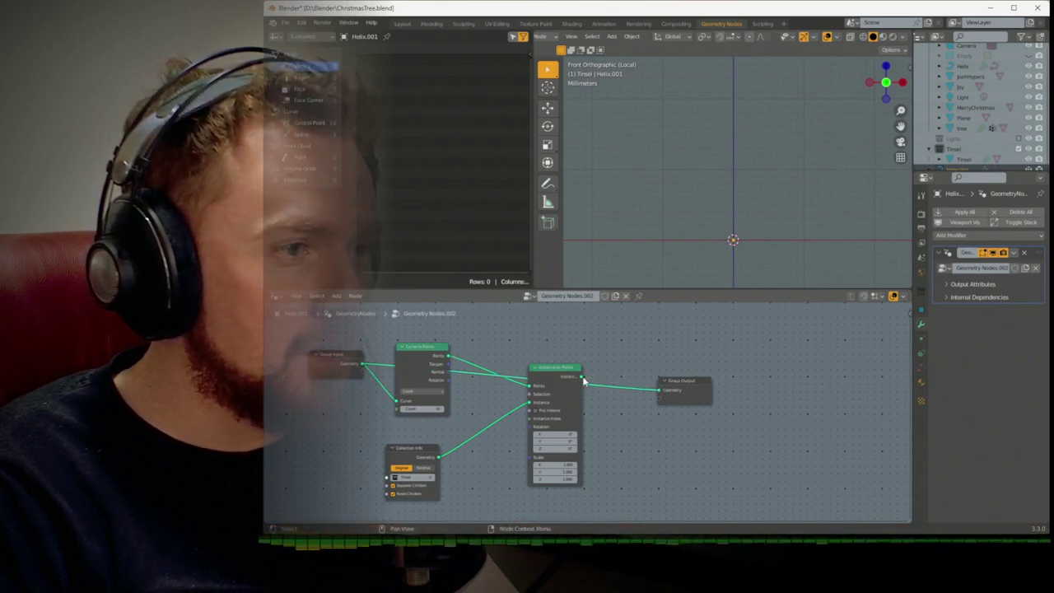
left_click_drag(603, 377, 601, 377)
type("real")
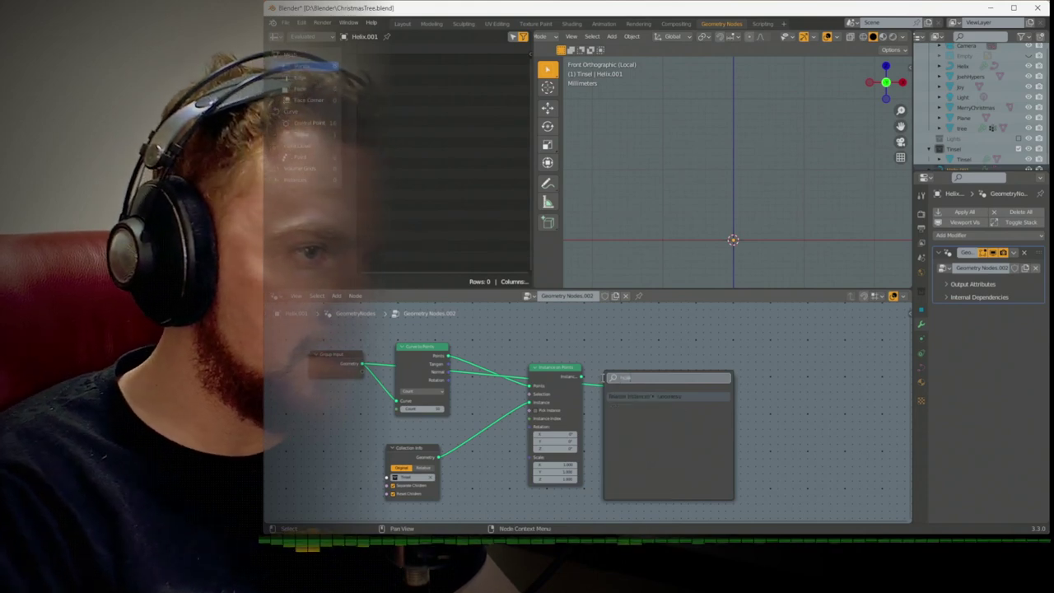
key("Return")
left_click(641, 359)
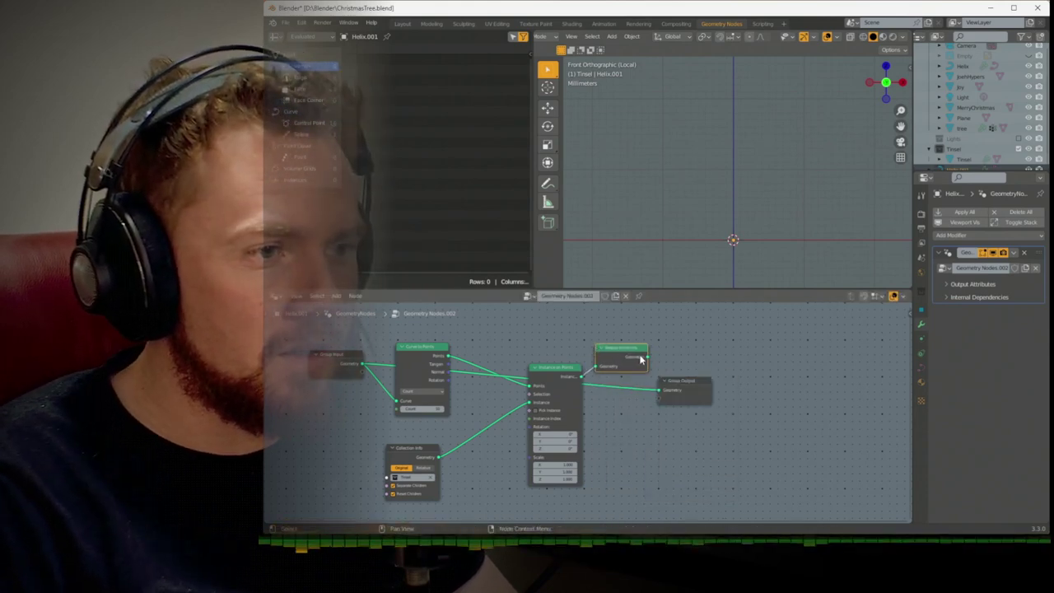
left_click_drag(664, 390, 662, 391)
left_click_drag(681, 381, 773, 372)
scroll(670, 233, "down", 2)
scroll(434, 153, "down", 3)
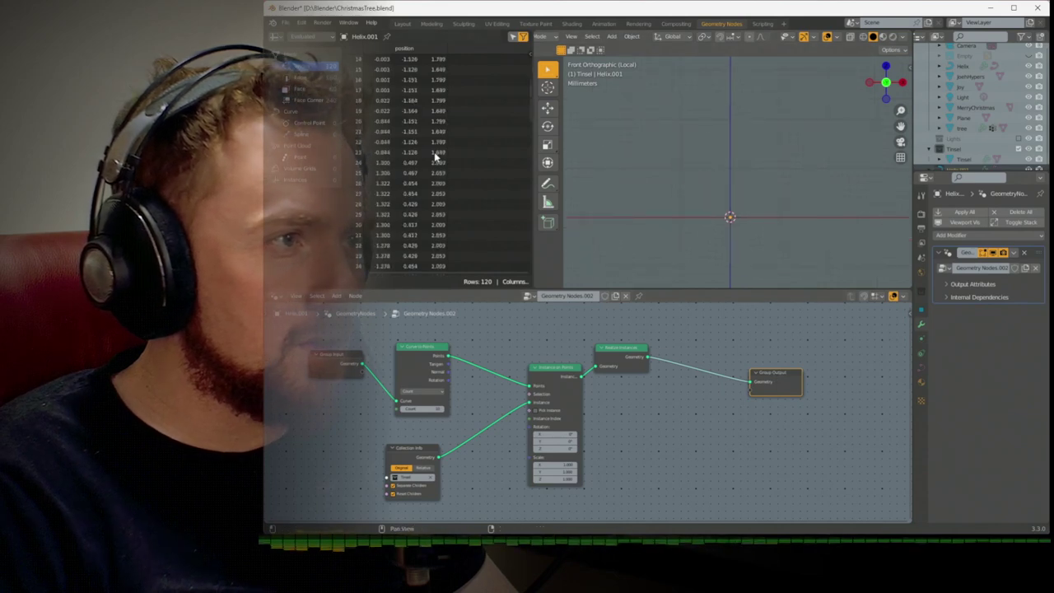
left_click_drag(622, 348, 650, 374)
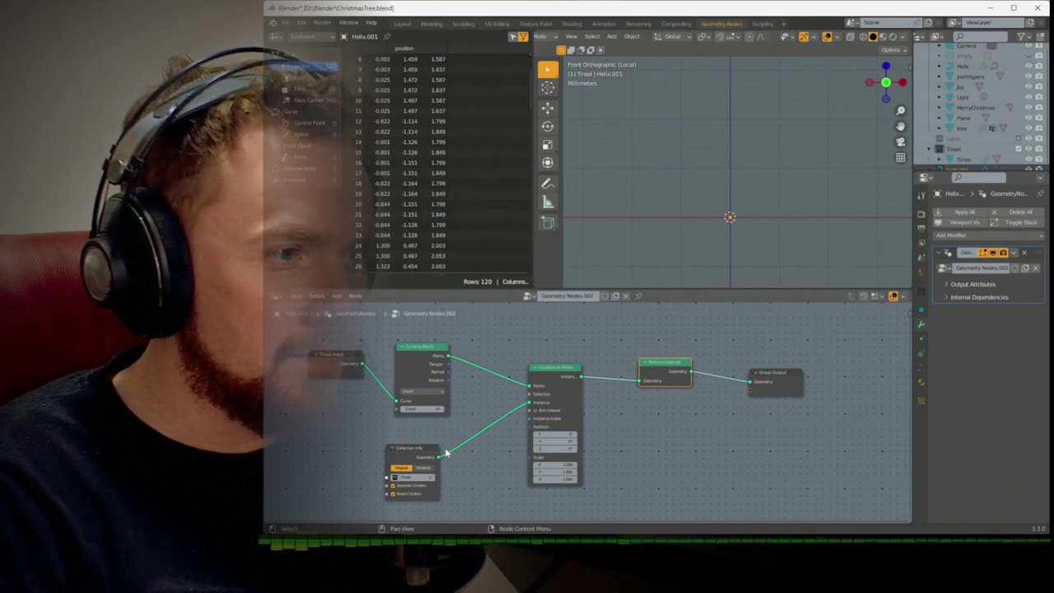
Replace the Collection Info node with an Object Info node set to Tinsel, and connect its Geometry to Instance on Points' Instance input
left_click_drag(415, 451, 413, 456)
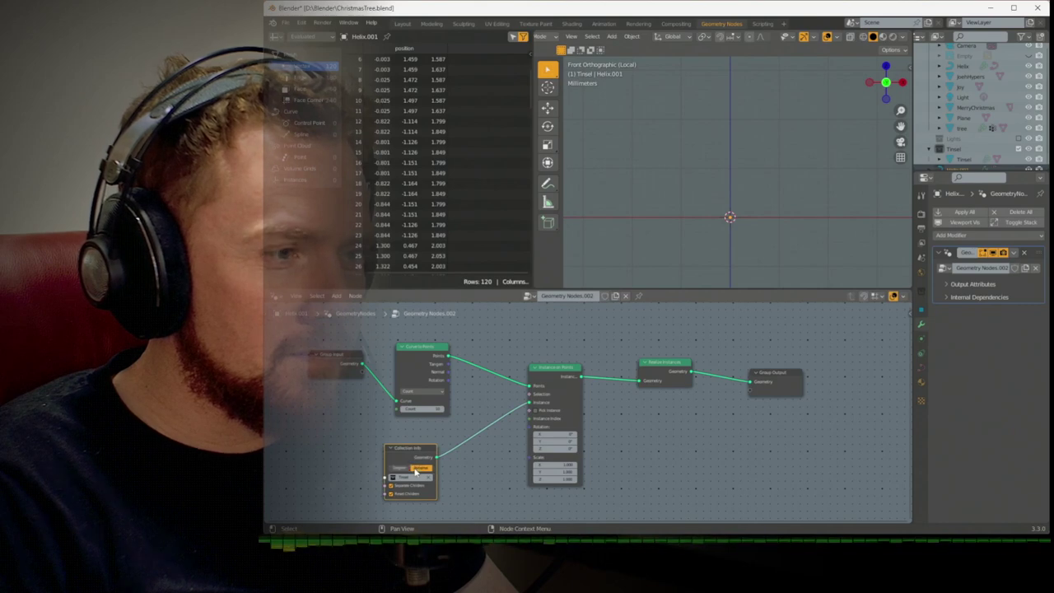
key("shift+a")
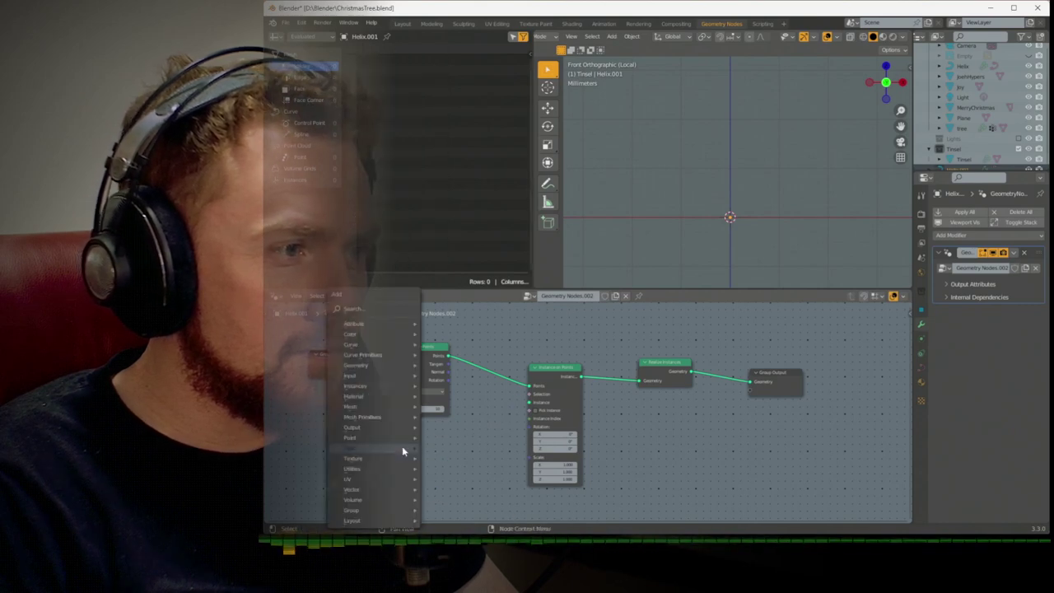
mouse_move(387, 376)
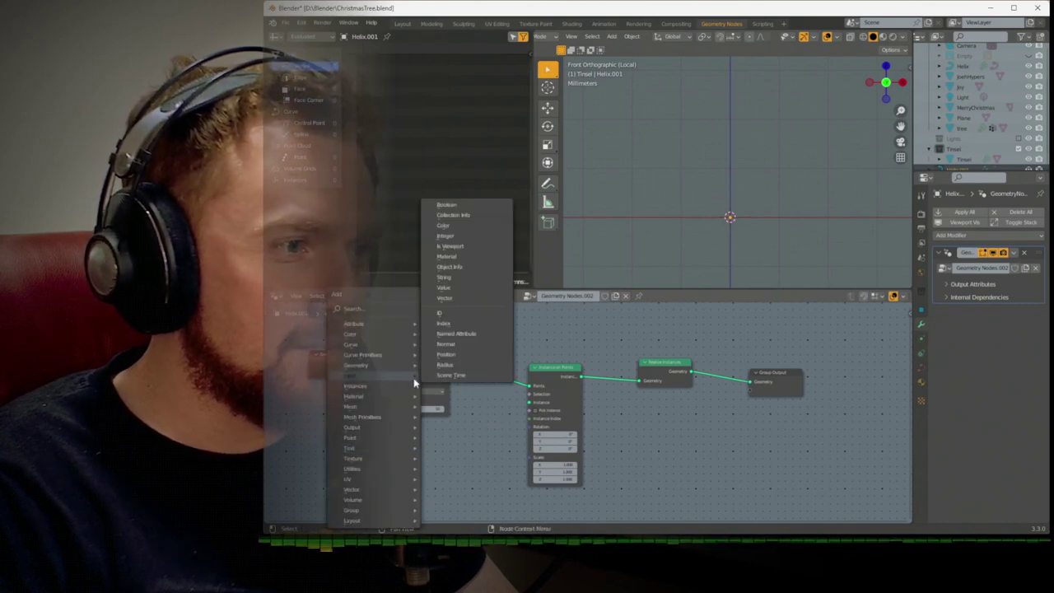
left_click(449, 266)
left_click(409, 493)
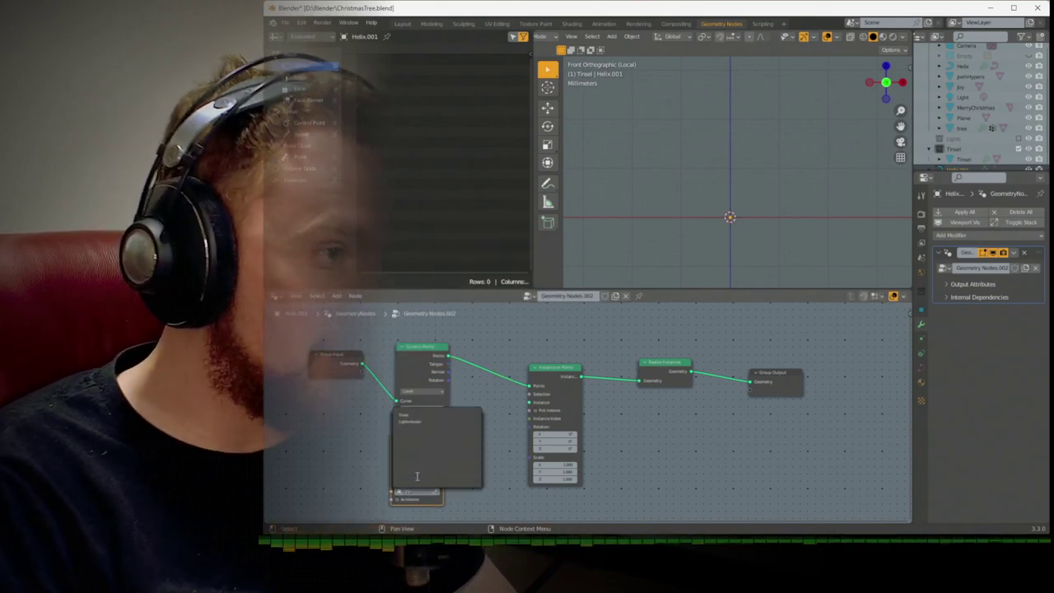
key("Down")
key("Return")
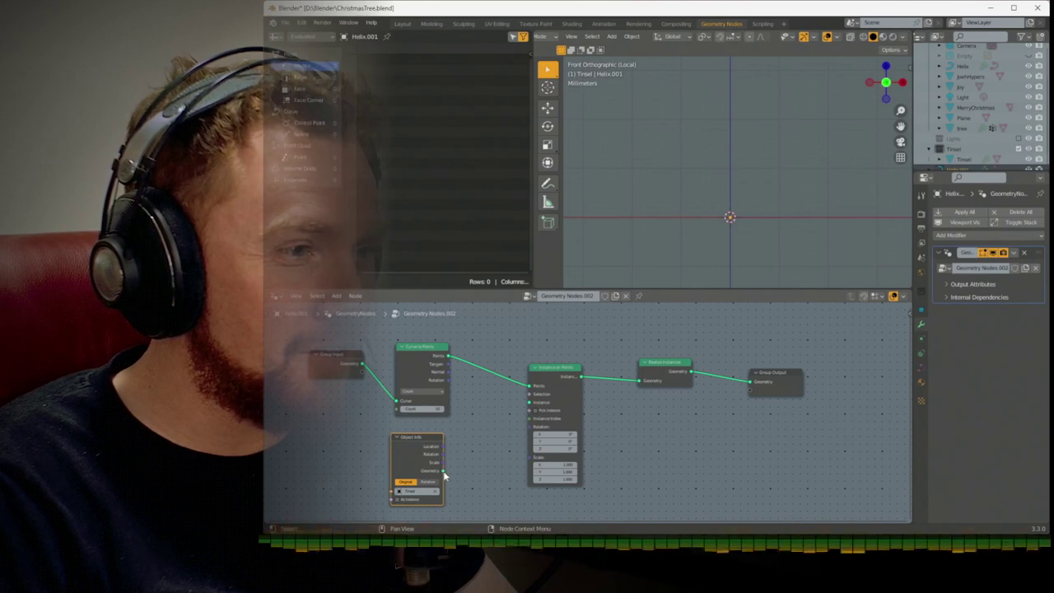
left_click_drag(443, 473, 535, 405)
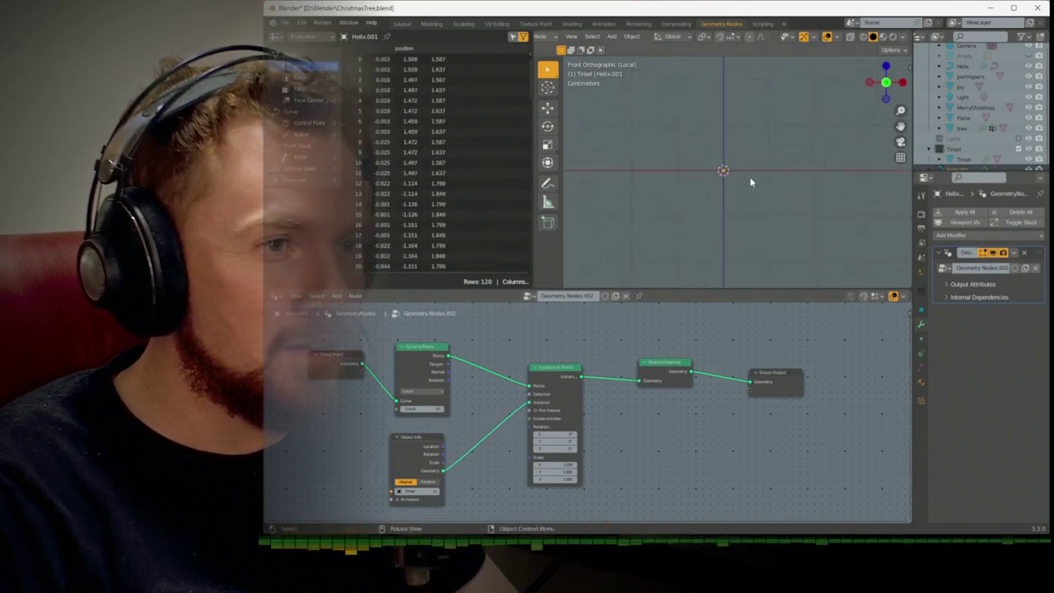
Examine the tinsel instances distributed along the helix in the front view
key("KP_0")
key("KP_1")
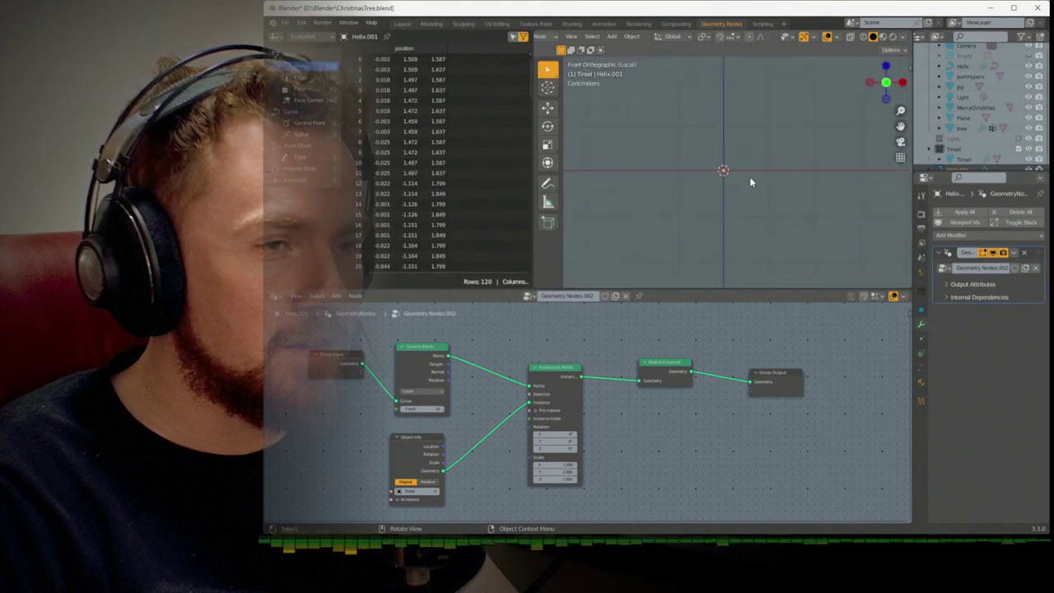
scroll(753, 165, "down", 3)
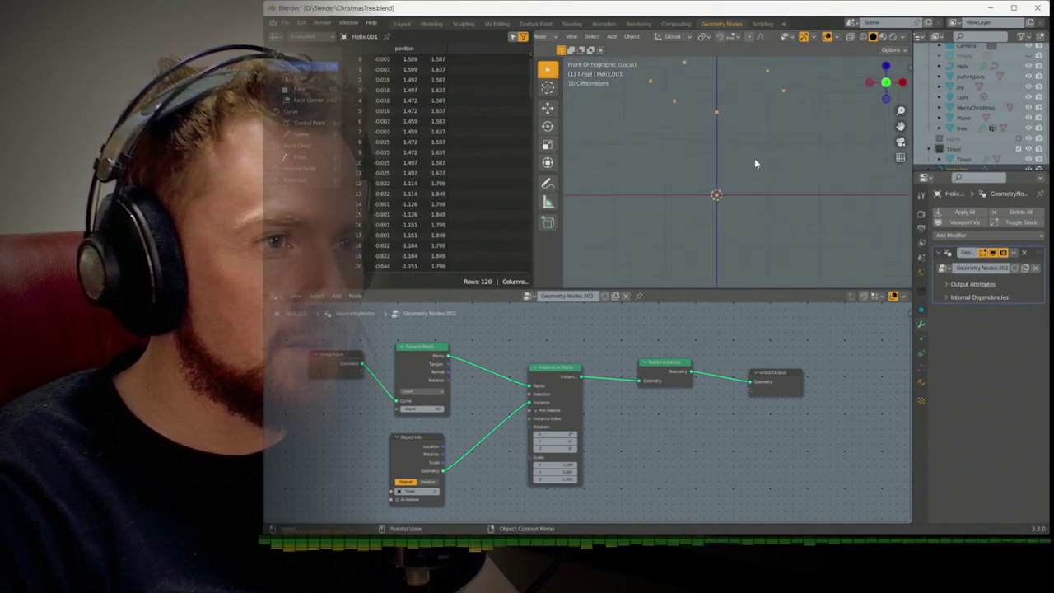
scroll(755, 159, "down", 1)
middle_click_drag(756, 164, 757, 235, "shift")
scroll(769, 160, "up", 7)
middle_click_drag(769, 169, 775, 195, "shift")
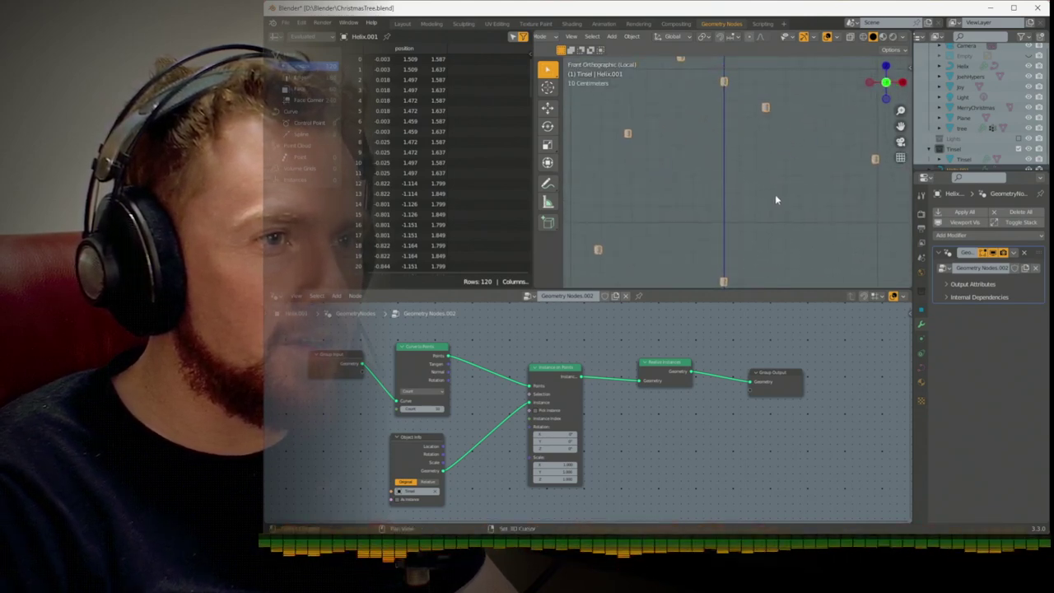
Switch the Object Info node to Relative and enable its As Instance option
scroll(755, 160, "down", 2)
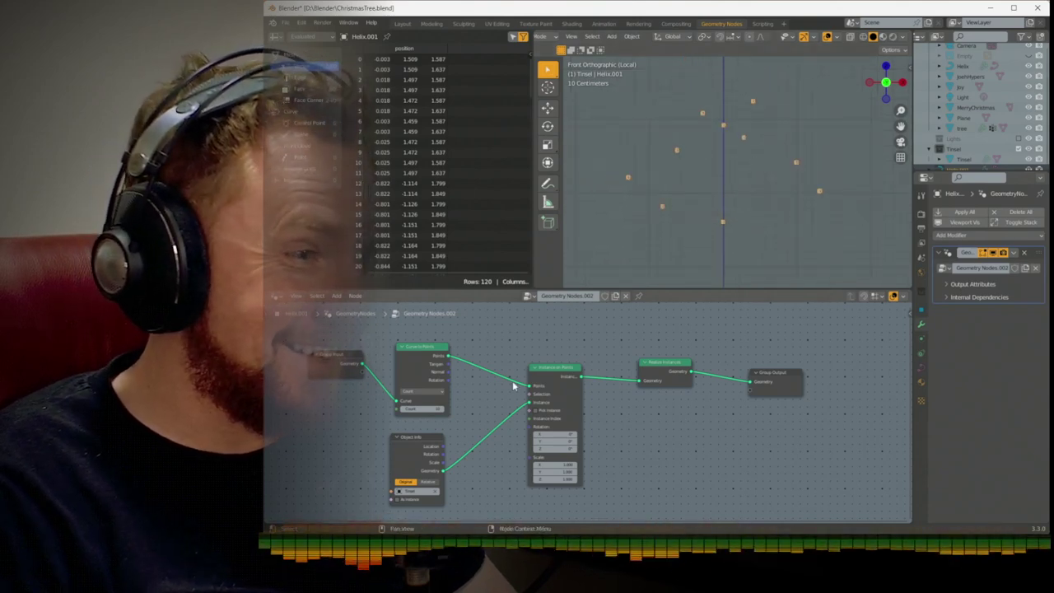
scroll(635, 232, "up", 4)
scroll(635, 230, "down", 3)
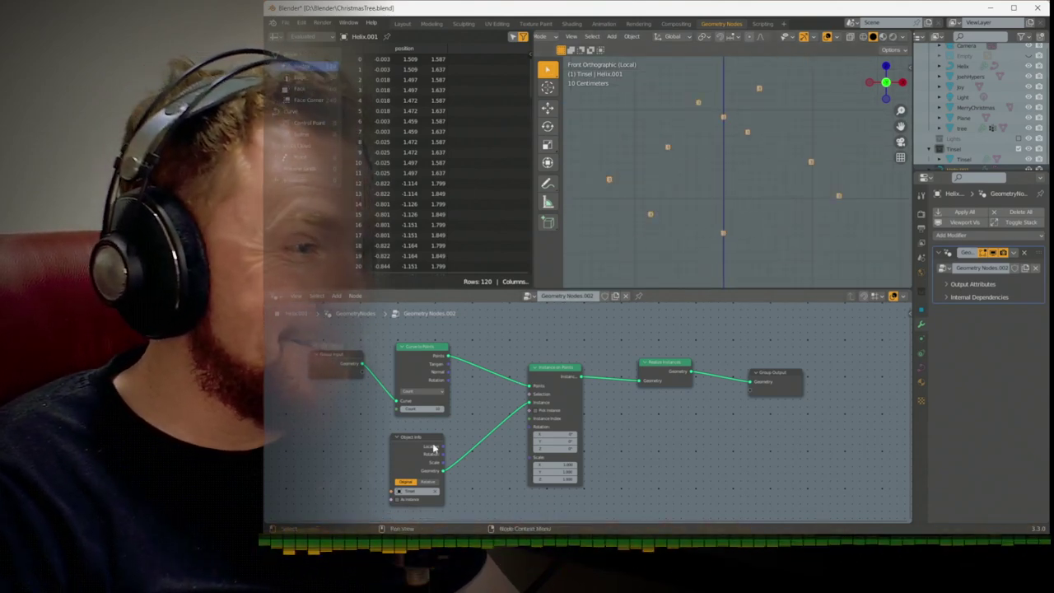
left_click(427, 482)
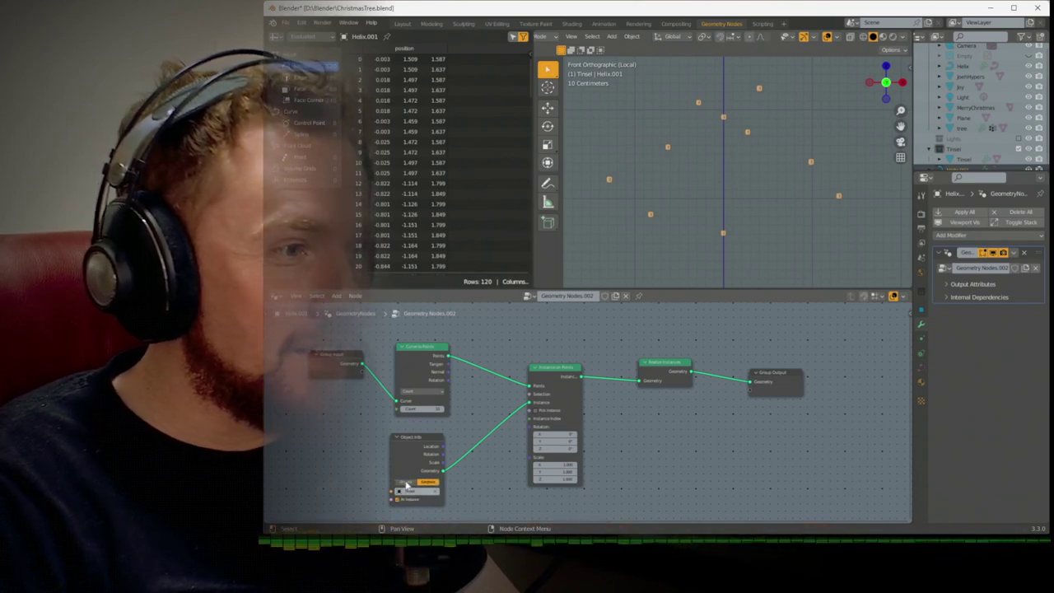
Switch the Curve to Points node from Count to Length mode and set its length to 0.01 m
left_click(421, 408)
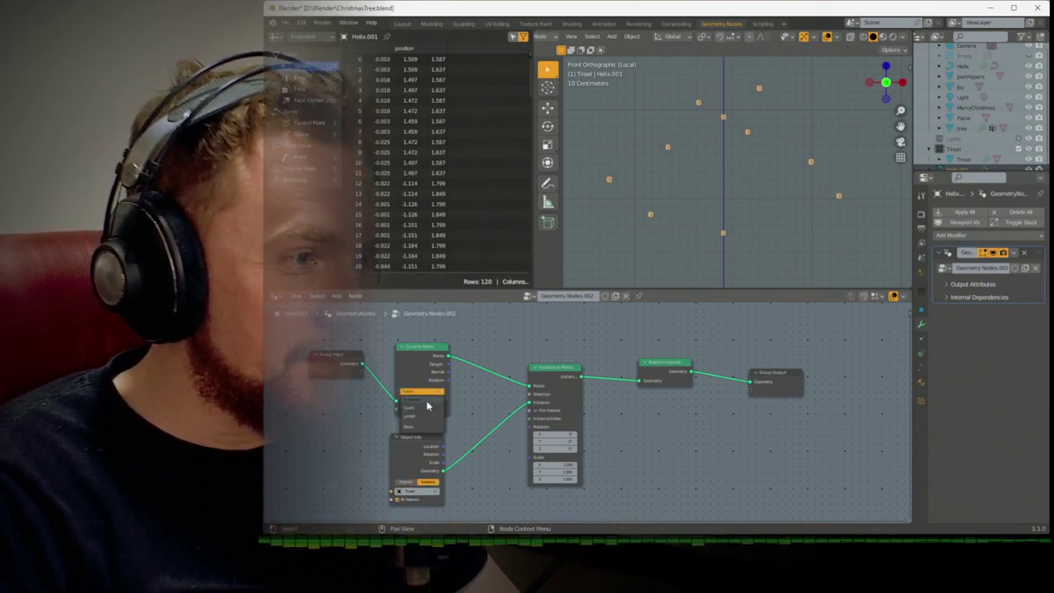
left_click(424, 417)
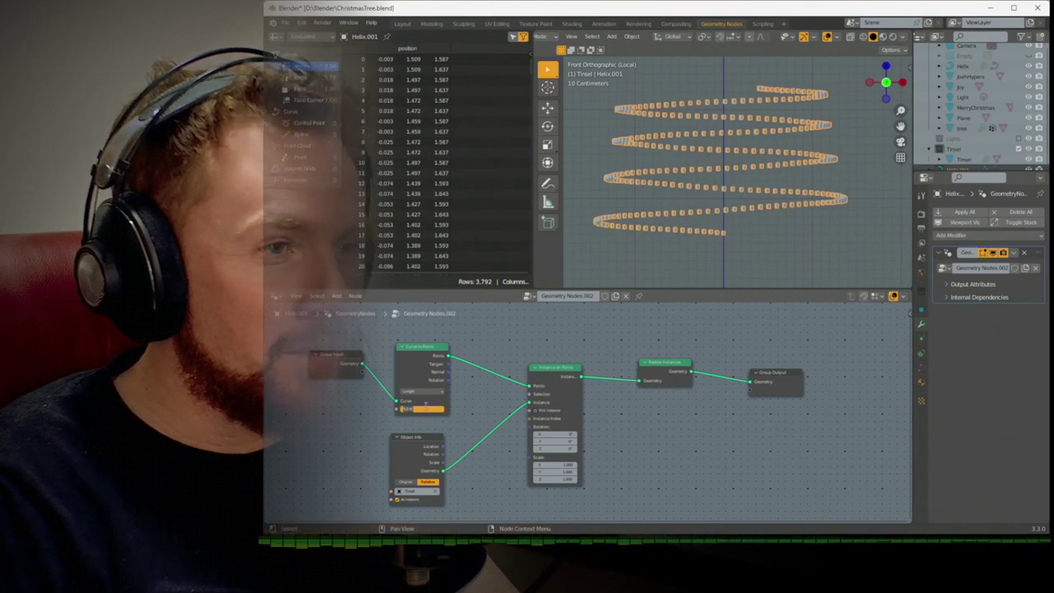
type(".01")
key("Return")
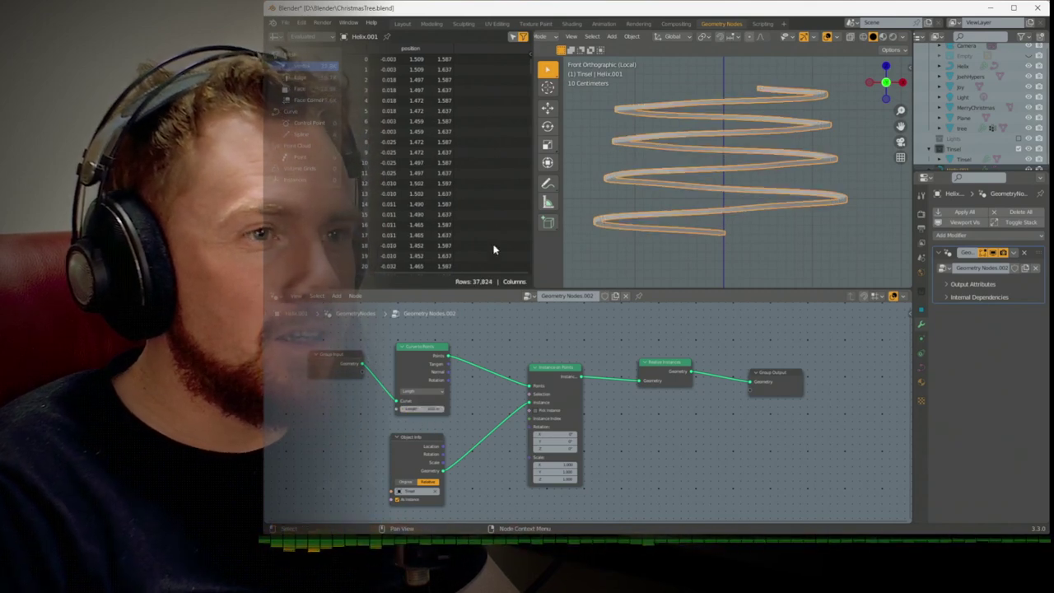
Set the Instance on Points rotation to 90° on X and Z, and set the Curve to Points length to 0.1 m
middle_click_drag(694, 163, 656, 198)
scroll(657, 185, "up", 4)
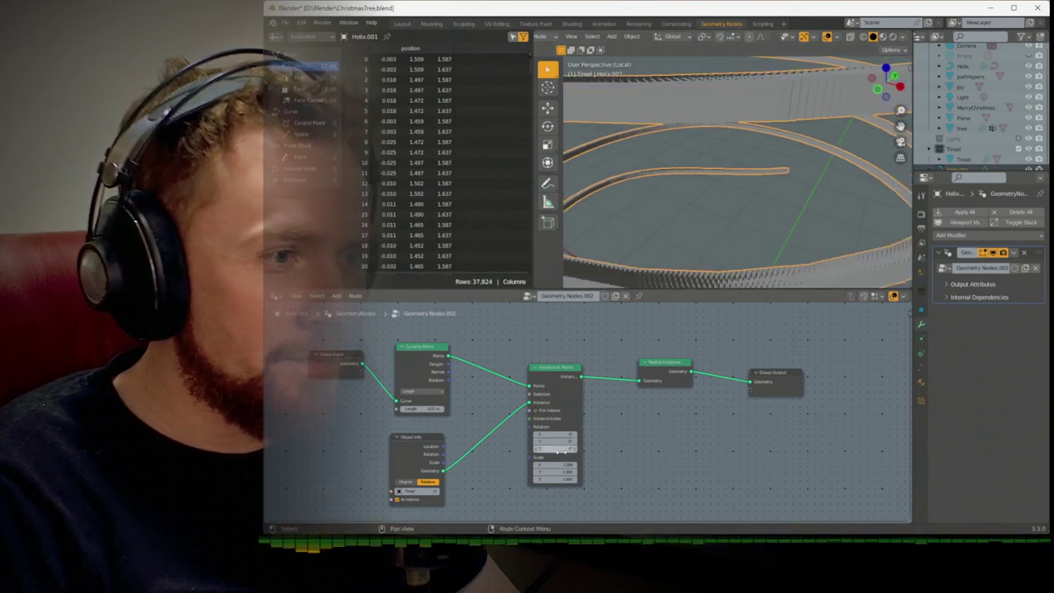
left_click(560, 451)
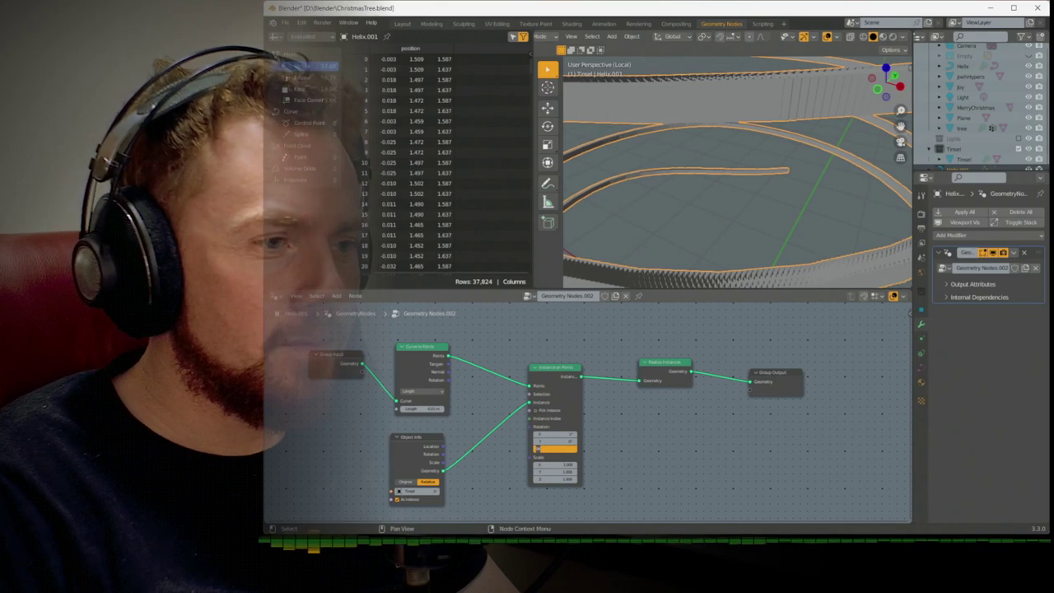
type("90")
key("Return")
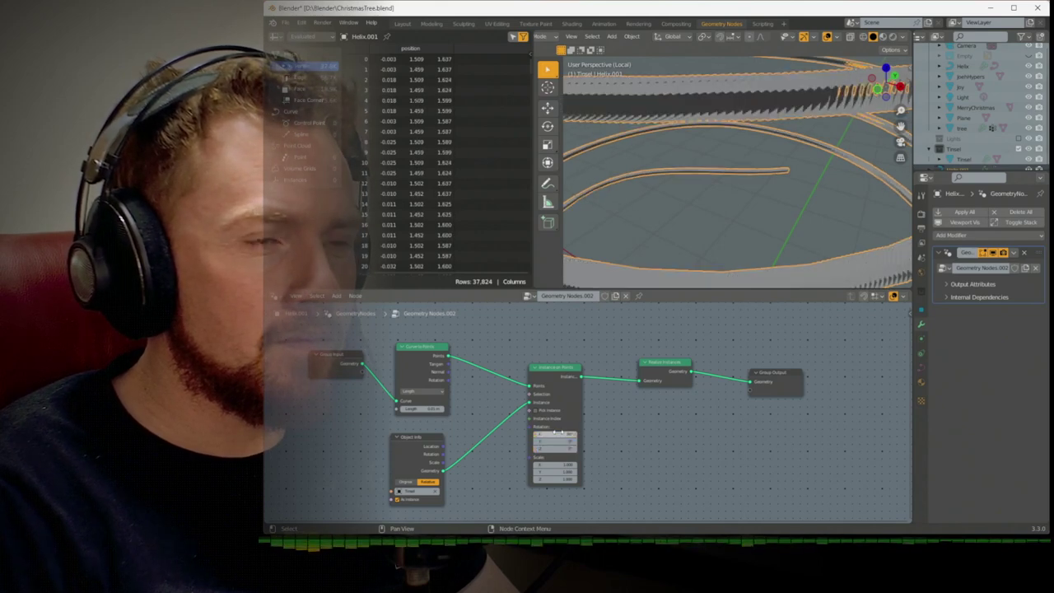
scroll(720, 277, "down", 3)
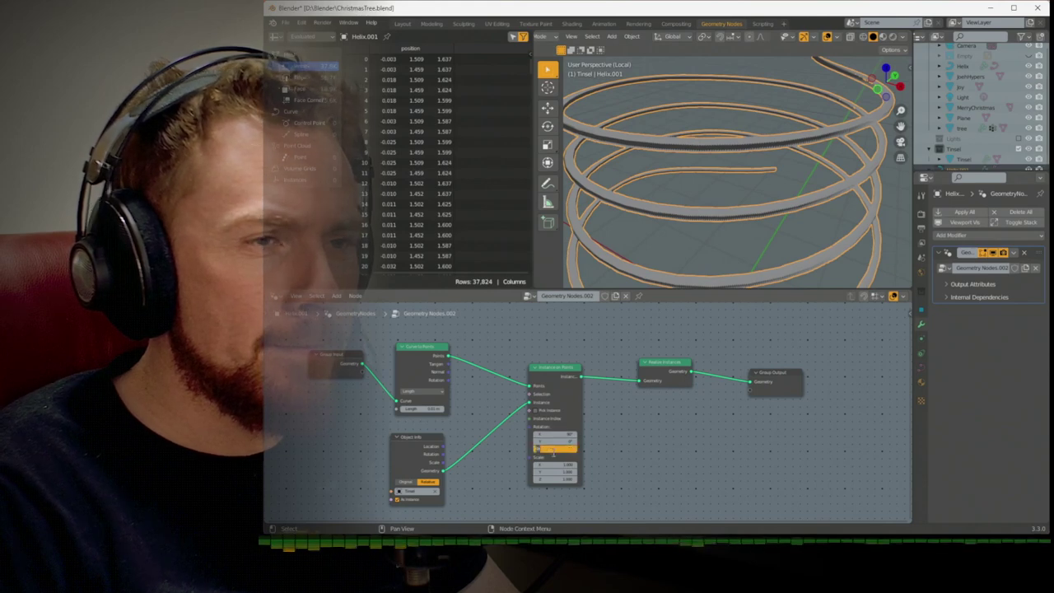
left_click_drag(554, 452, 550, 451)
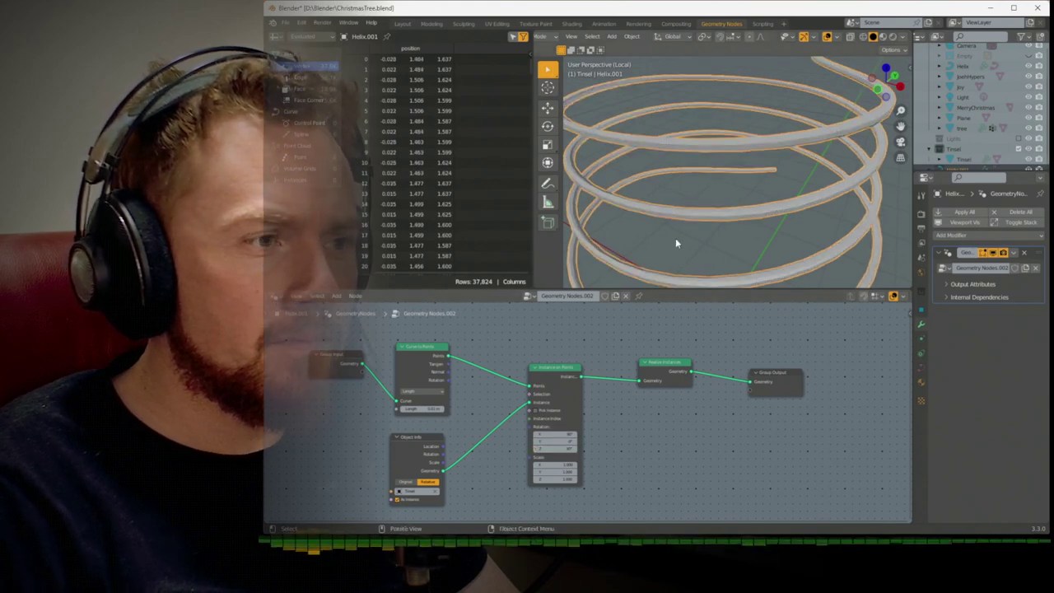
type("0.1")
key("Return")
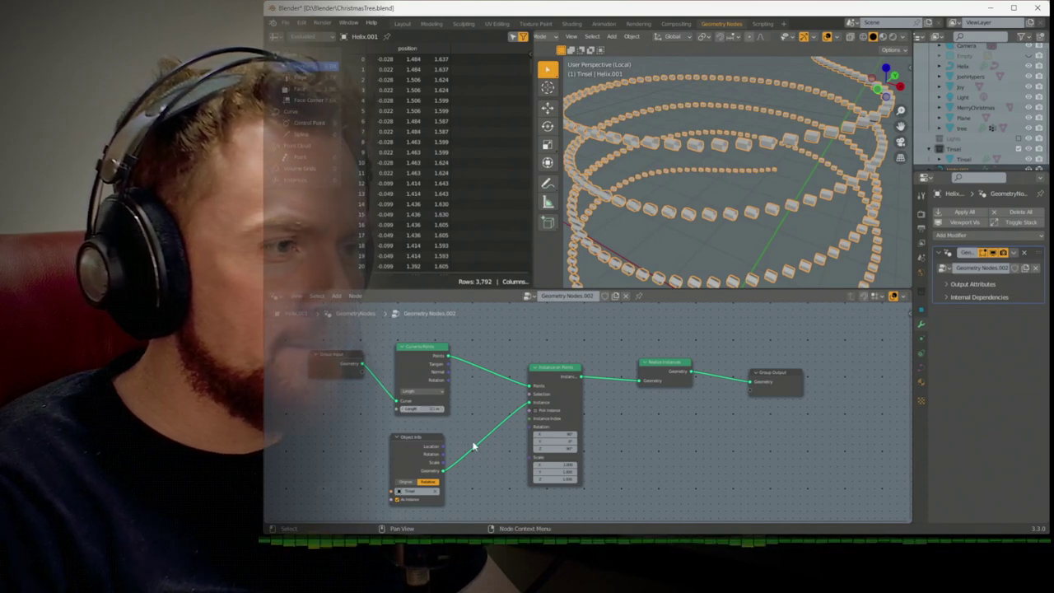
Add a Curve Tangent node beside the Object Info node and connect its Tangent output to Instance on Points' Rotation
left_click_drag(423, 438, 363, 436)
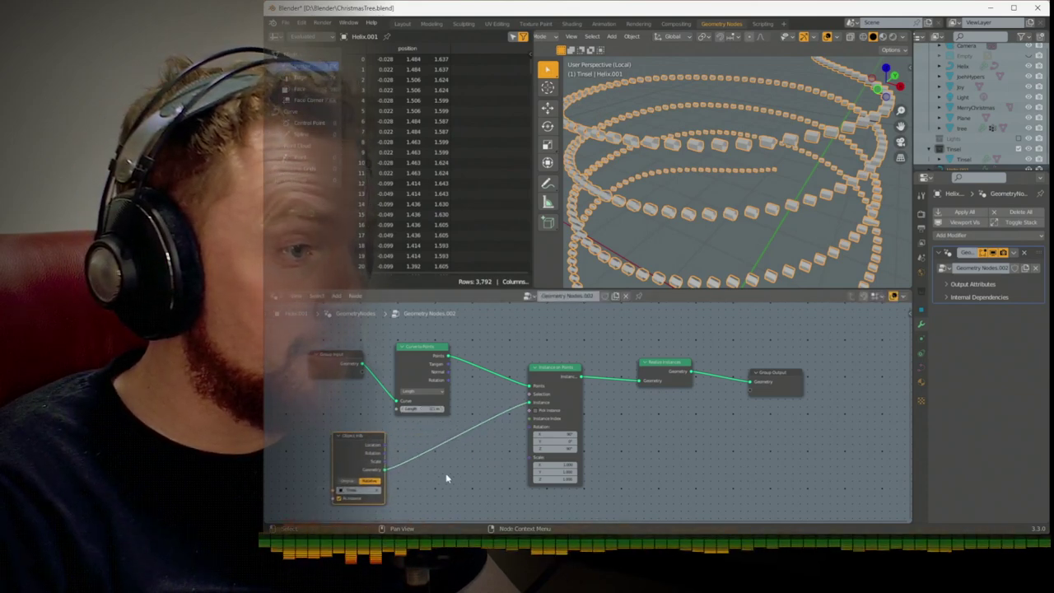
key("shift+a")
mouse_move(416, 375)
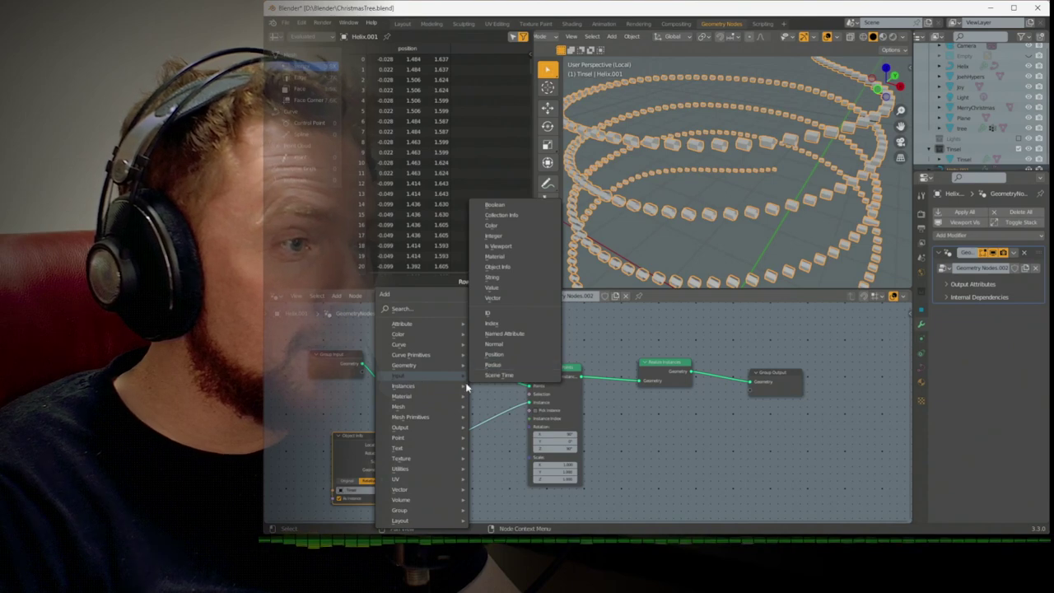
mouse_move(424, 344)
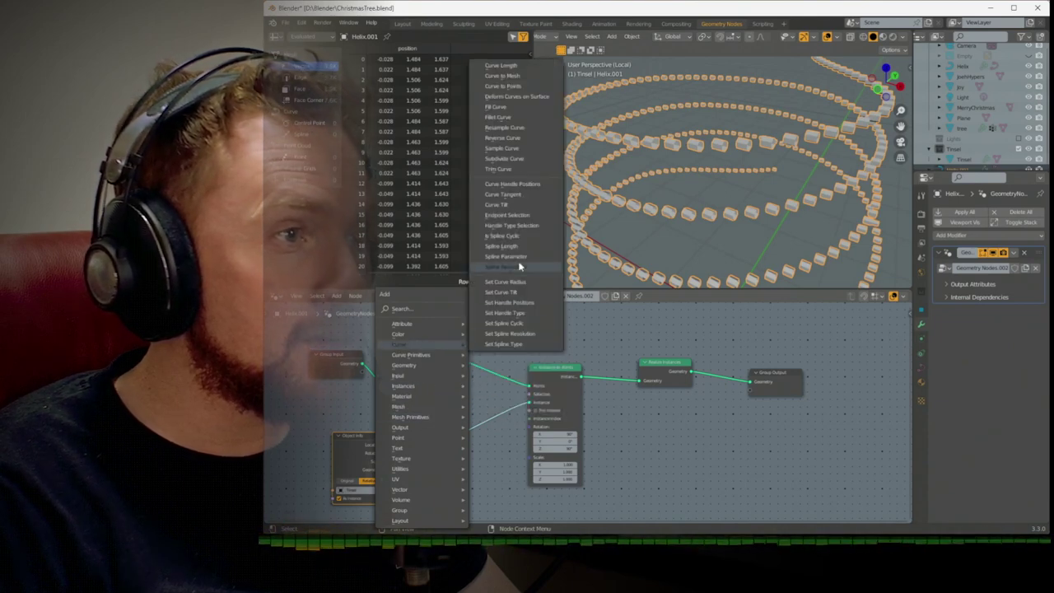
left_click(521, 195)
left_click(484, 471)
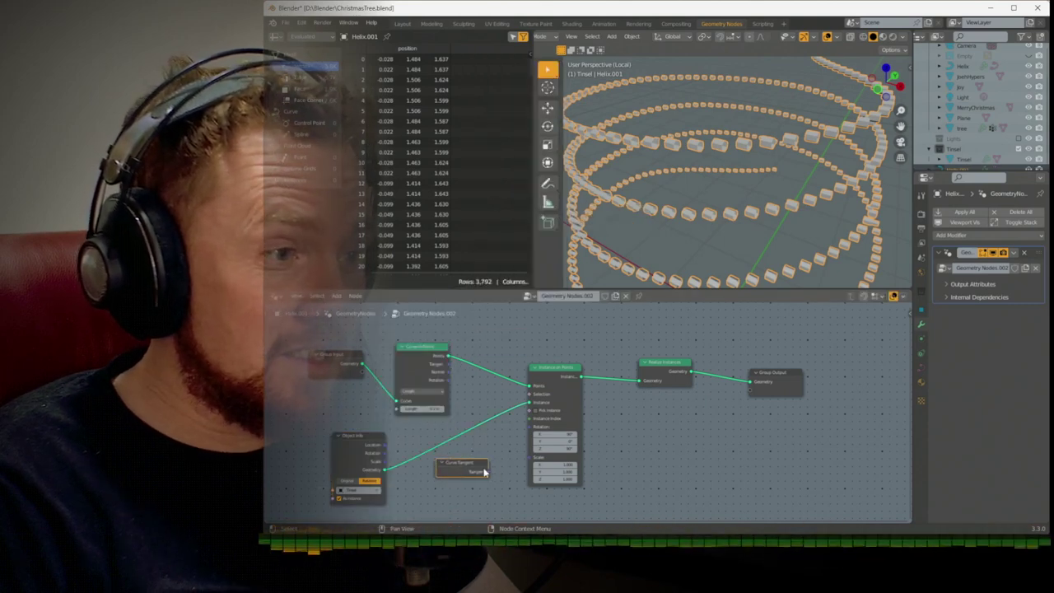
left_click_drag(489, 471, 531, 426)
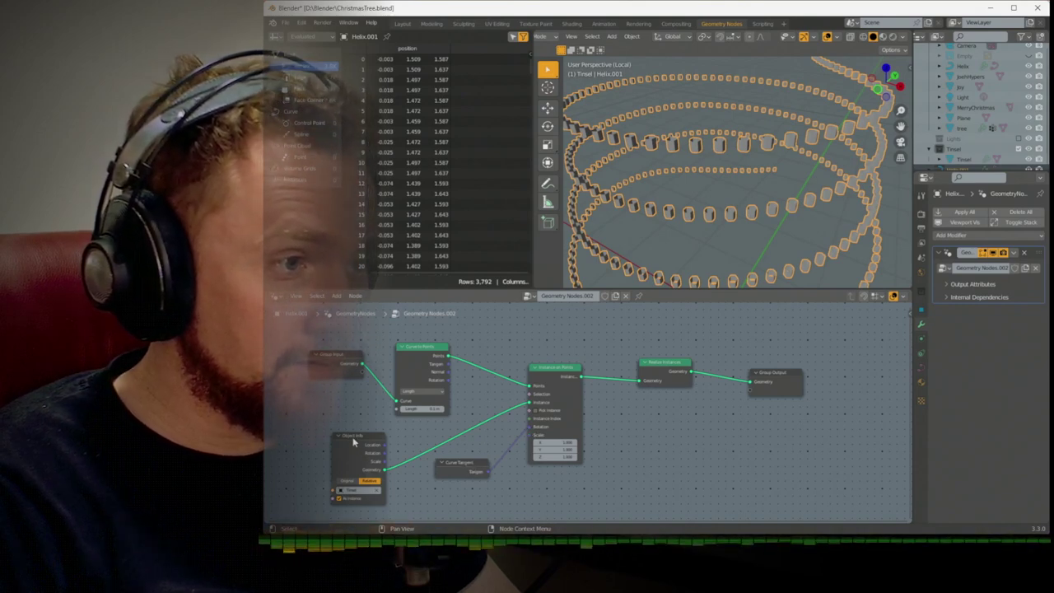
Delete the Curve Tangent node and connect Curve to Points' Rotation output to Instance on Points' Rotation input
left_click_drag(447, 461, 350, 422)
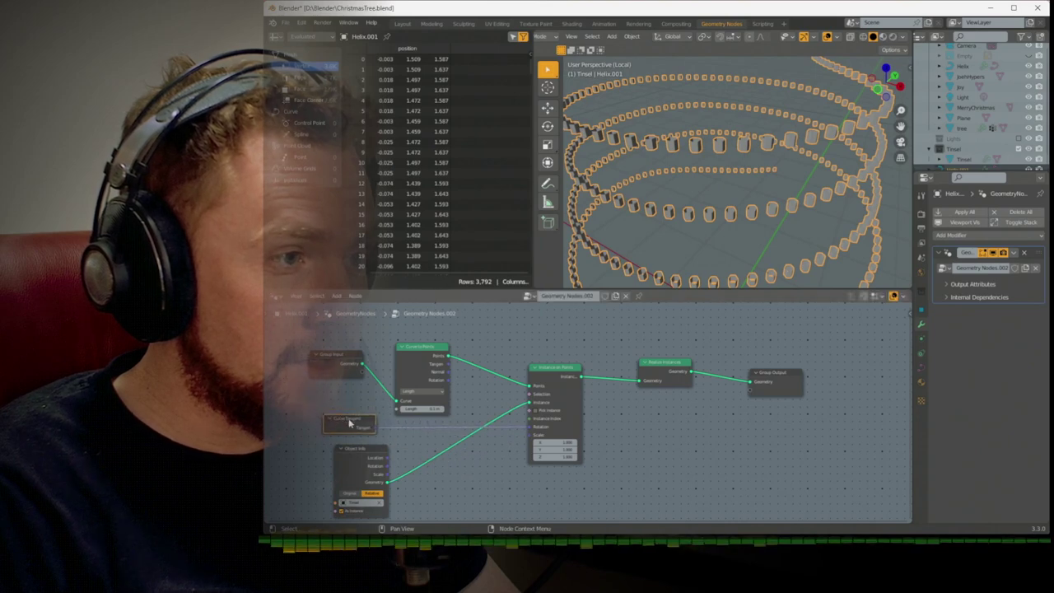
key("x")
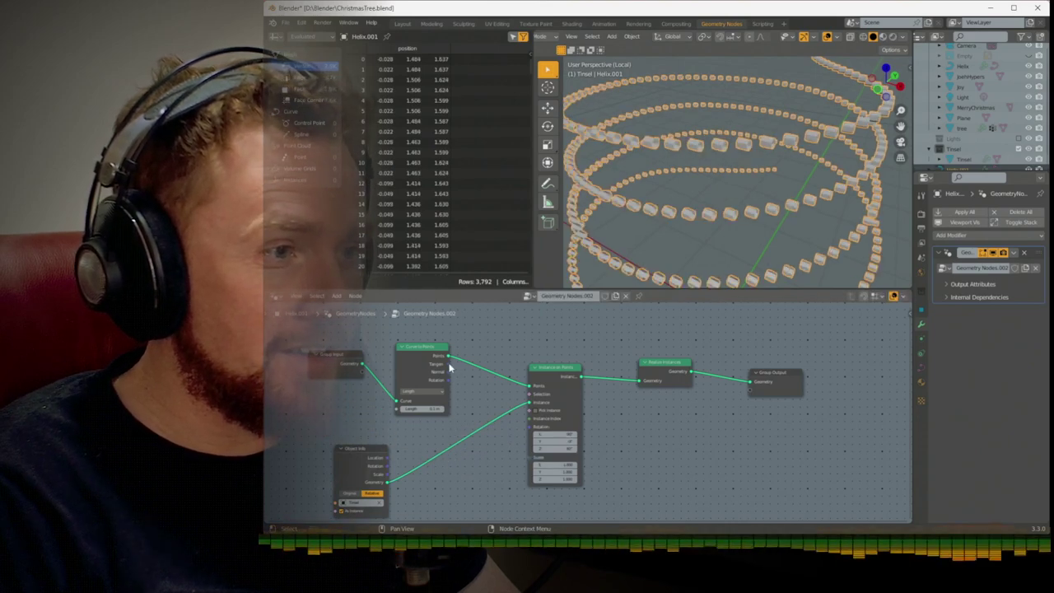
right_click(470, 397)
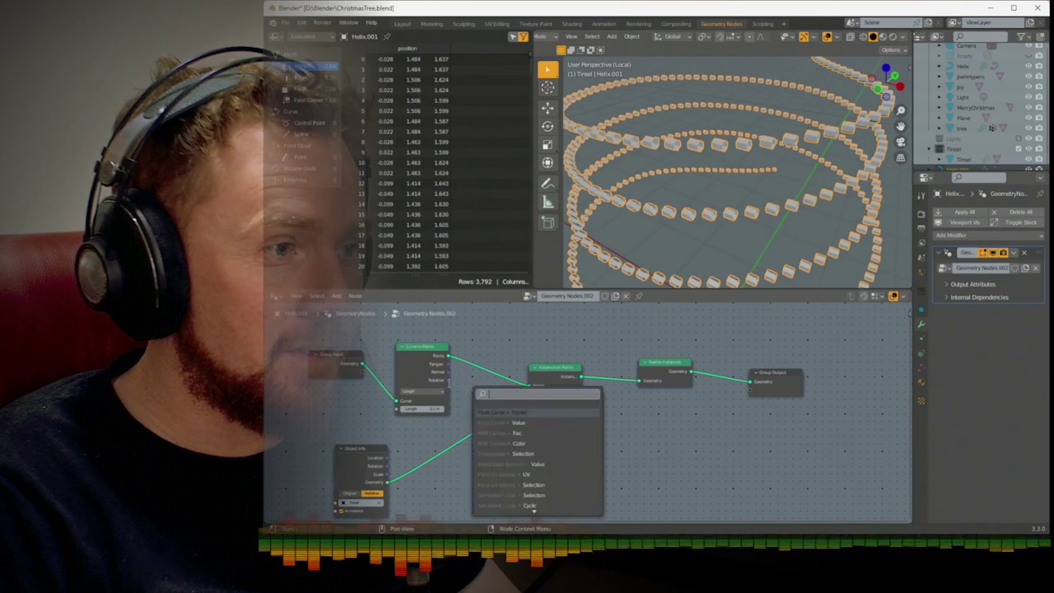
left_click_drag(524, 423, 527, 425)
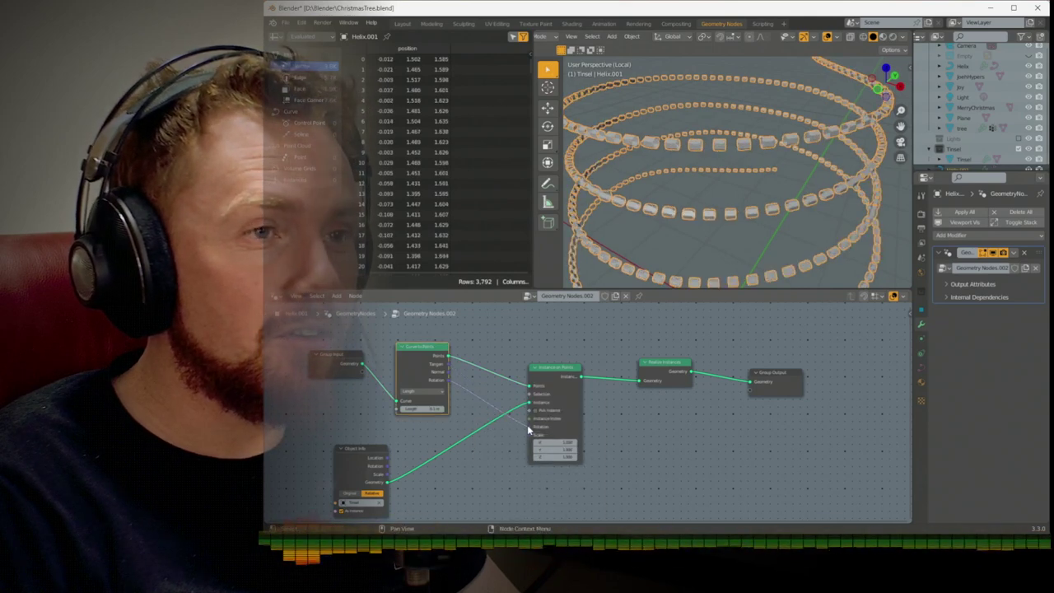
Set the Curve to Points length to 0.05 m and check the spacing of the tinsel pieces along the helix
middle_click_drag(691, 197, 706, 184)
scroll(705, 190, "up", 3)
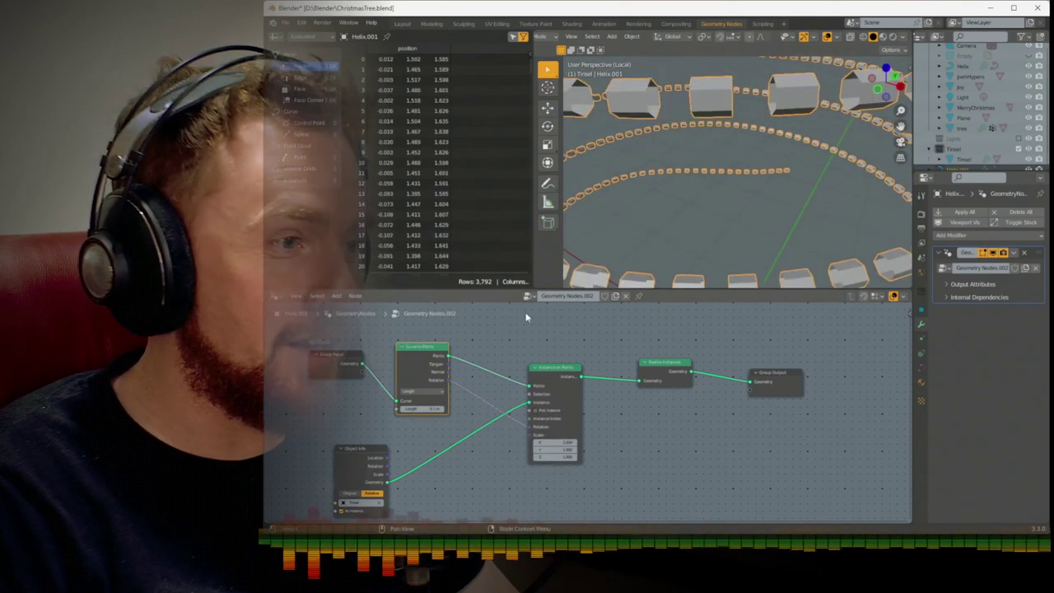
left_click(421, 408)
type("0.05")
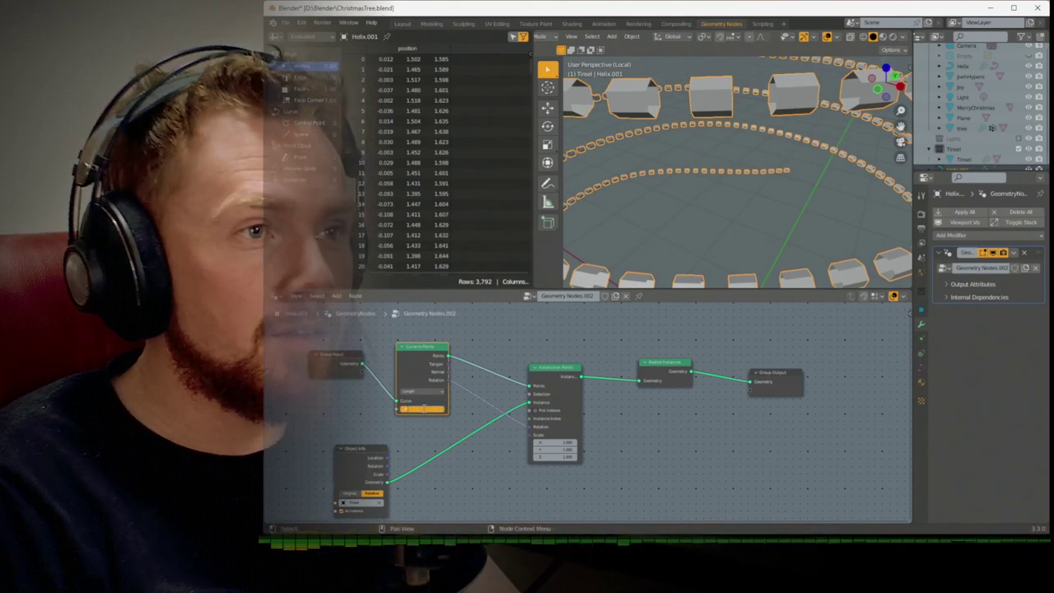
key("Return")
scroll(705, 204, "down", 5)
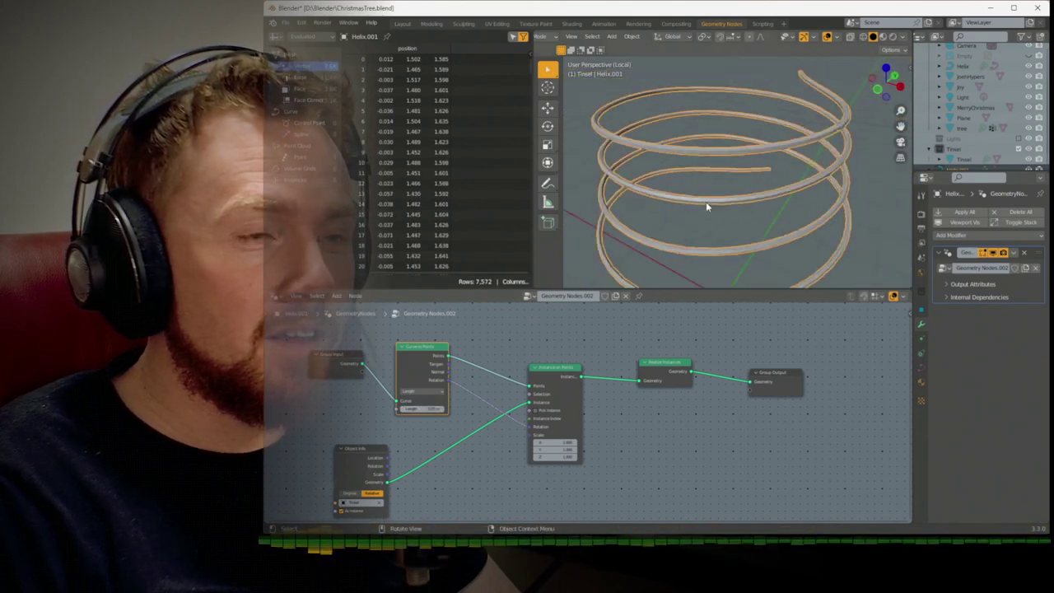
scroll(706, 202, "up", 5)
scroll(706, 202, "down", 3)
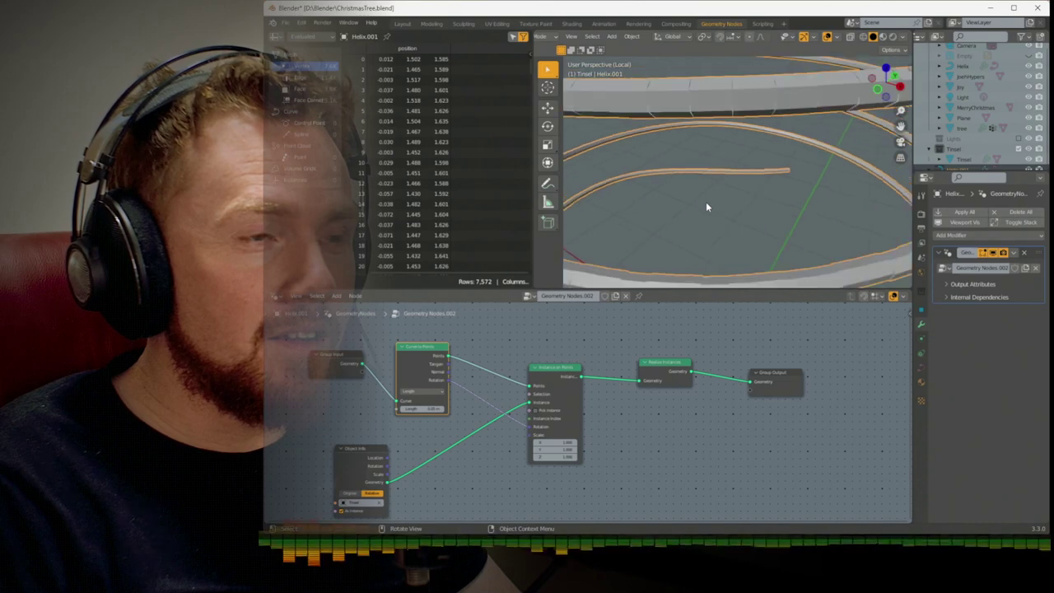
scroll(695, 195, "up", 3)
Show the full scene through the camera in the Layout workspace and start a test render of the garland
key("KP_0")
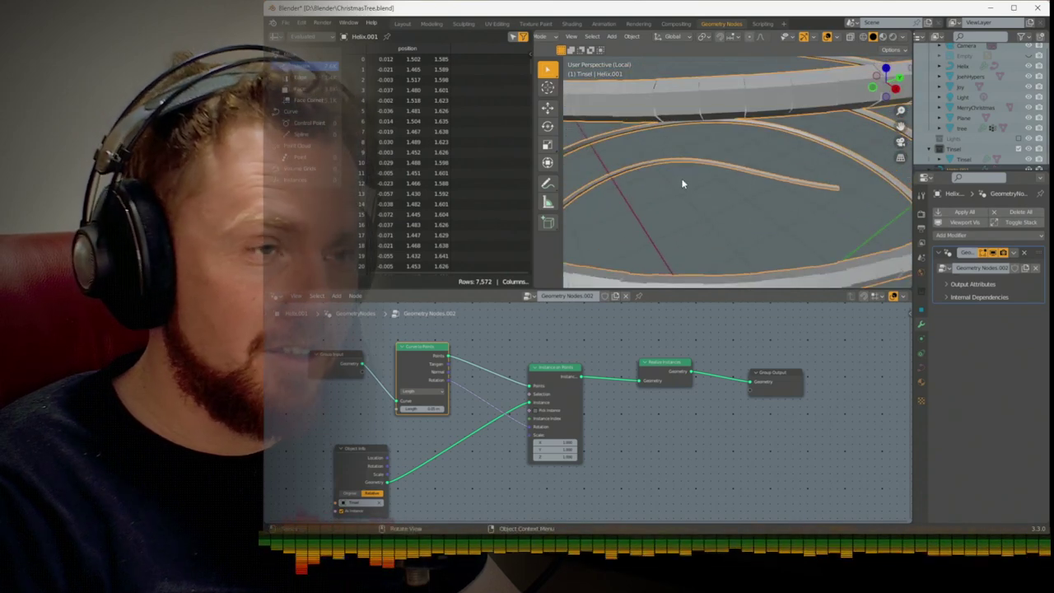
scroll(683, 178, "down", 4)
key("KP_Divide")
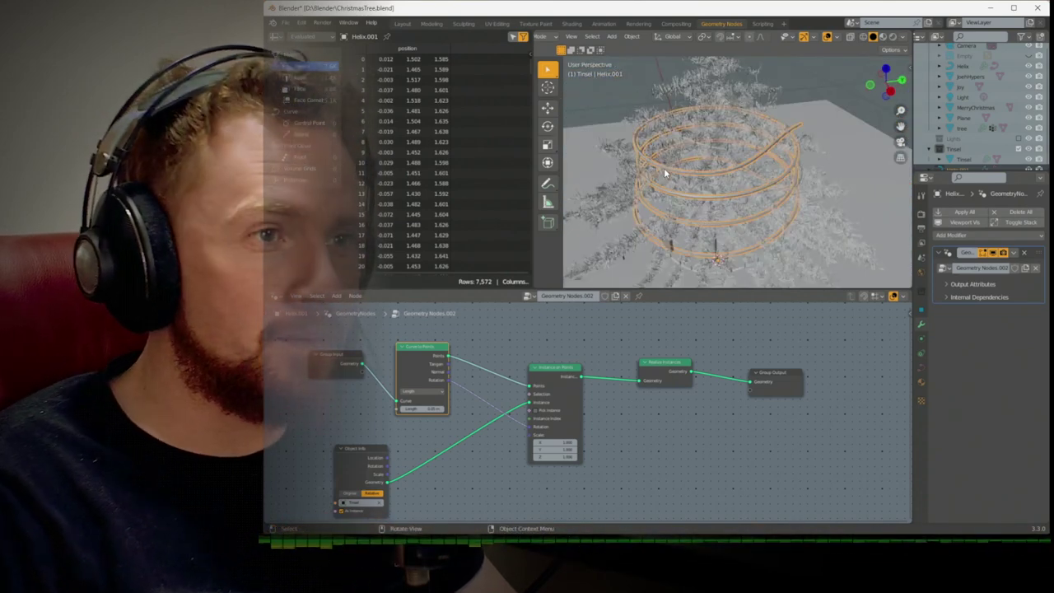
key("KP_0")
left_click(401, 23)
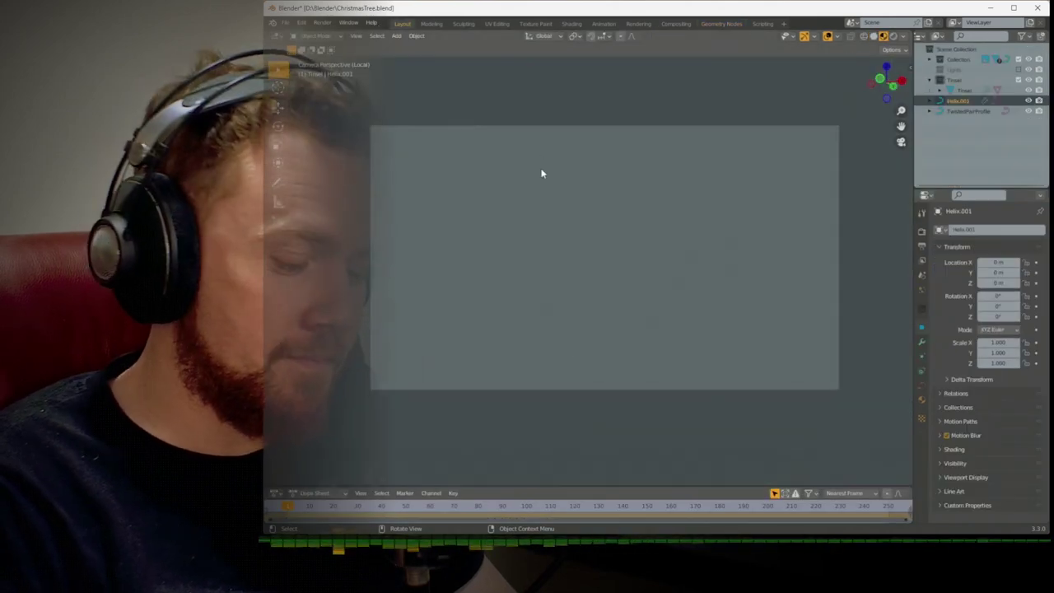
key("KP_Divide")
key("KP_0")
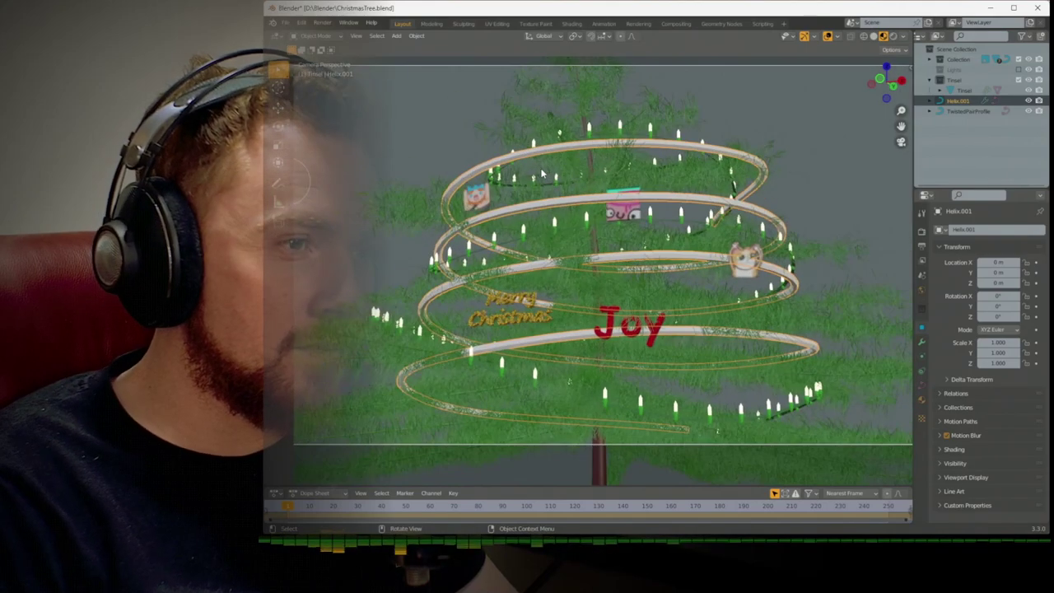
key("F12")
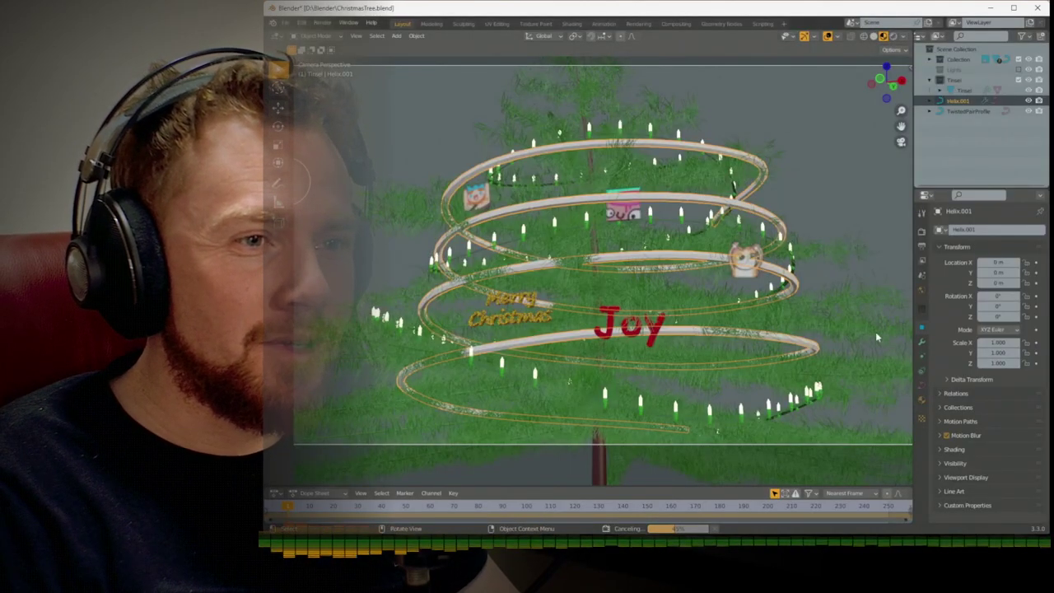
Remove the Geometry Nodes modifier from Helix.001
left_click(921, 341)
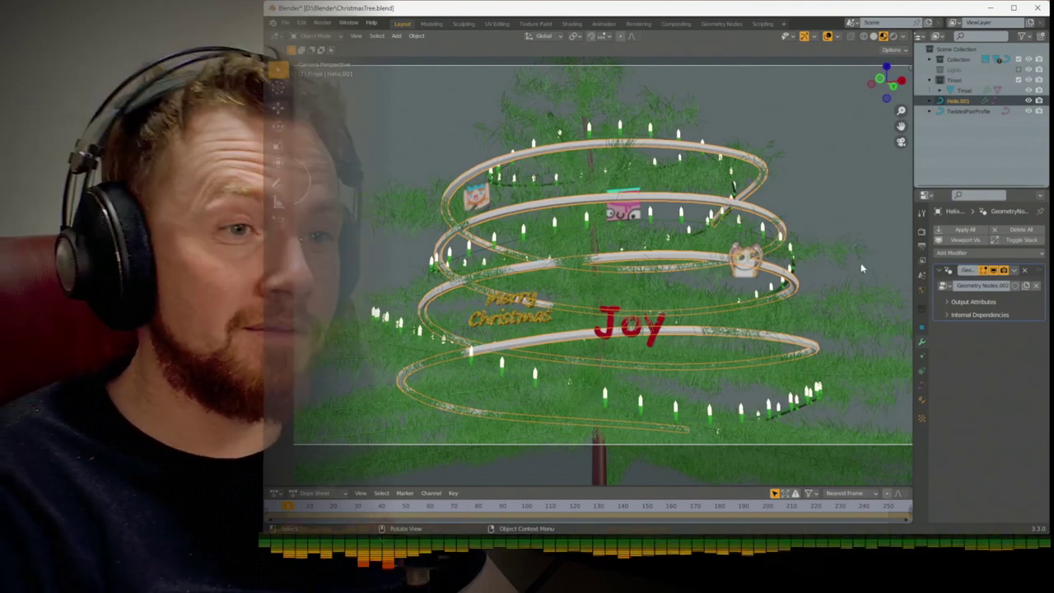
left_click(992, 253)
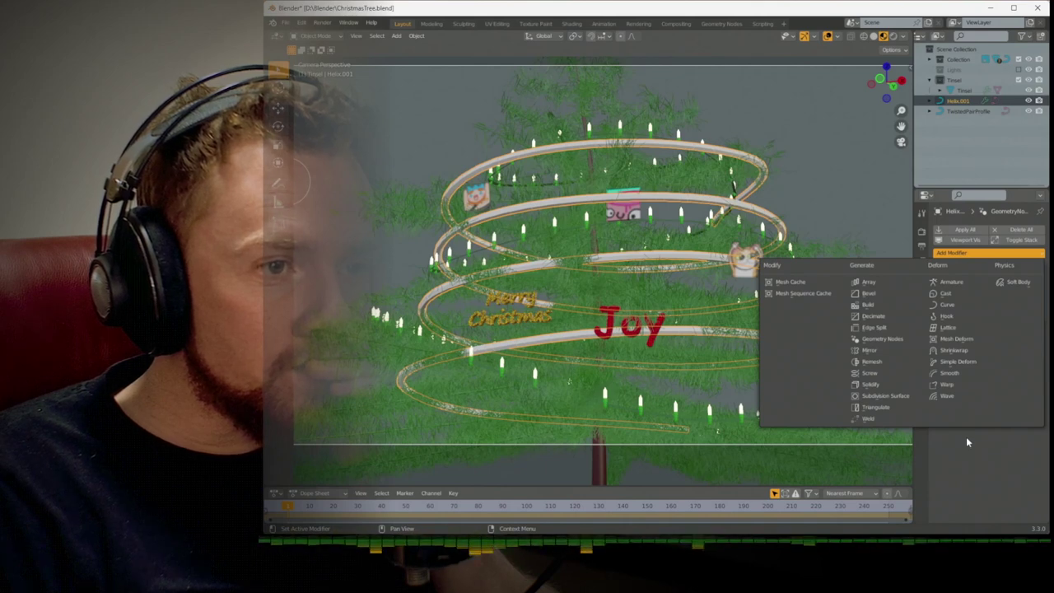
left_click(881, 338)
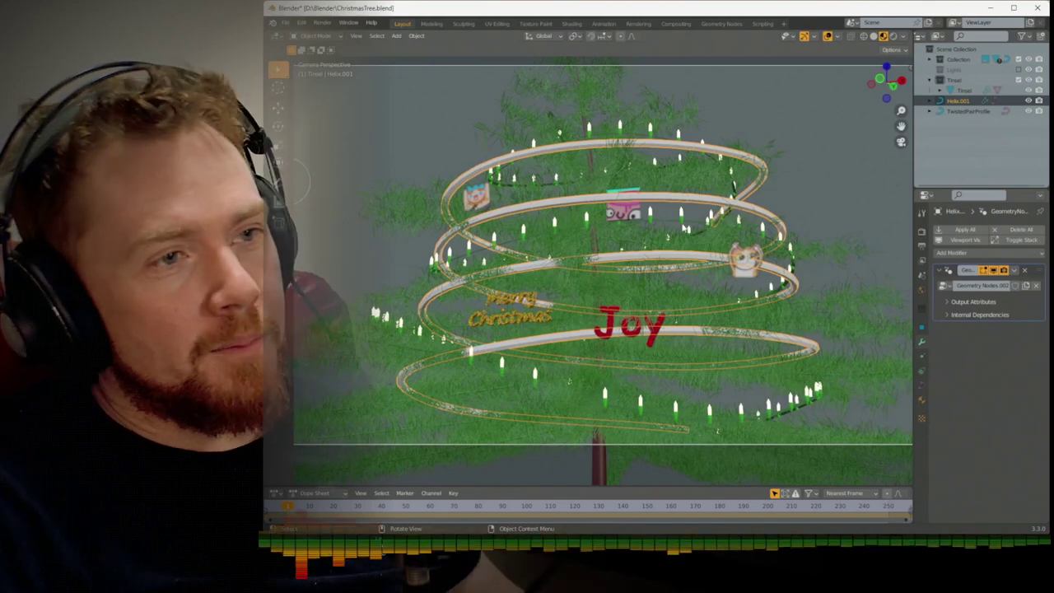
left_click(1025, 273)
Select the Tinsel cylinder at the base of the trunk in front view
scroll(781, 228, "down", 2)
key("KP_1")
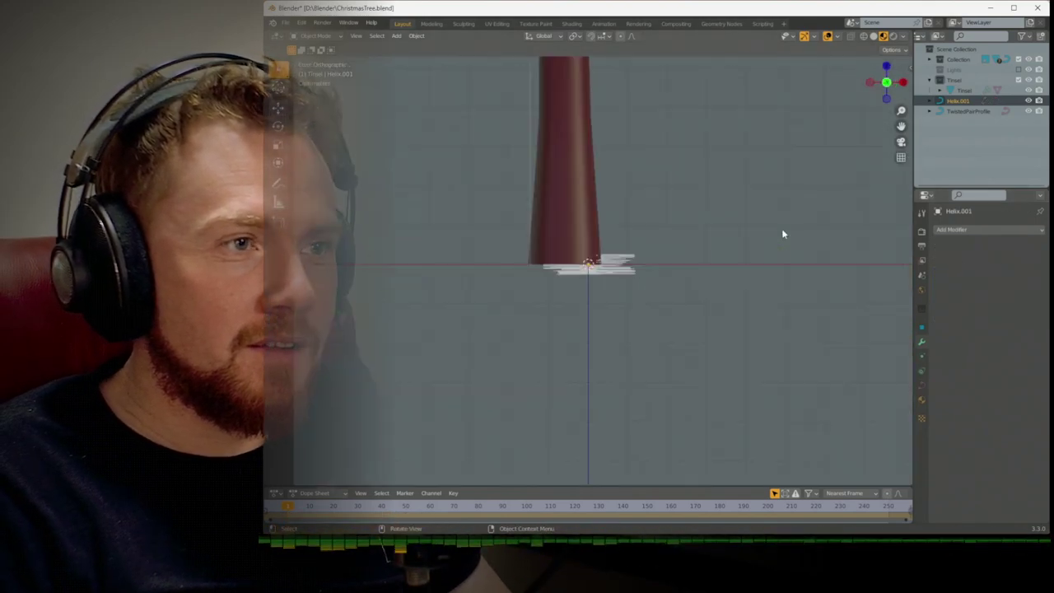
scroll(781, 228, "down", 1)
scroll(700, 247, "up", 5)
left_click(604, 271)
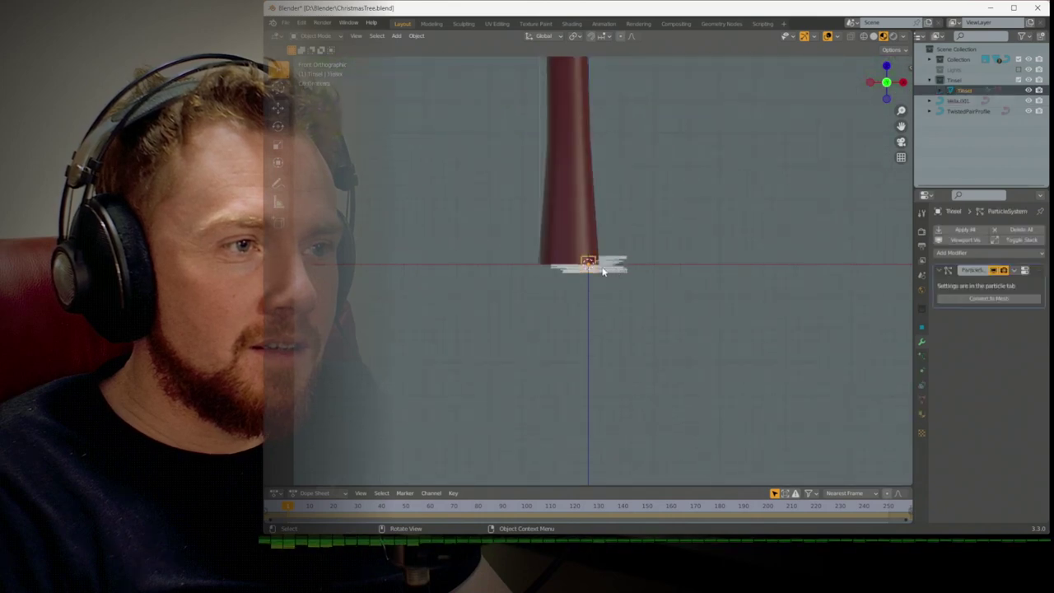
Inspect the Tinsel cylinder's bare mesh and its hair strands at the trunk base in Edit Mode and Object Mode
scroll(604, 272, "down", 4)
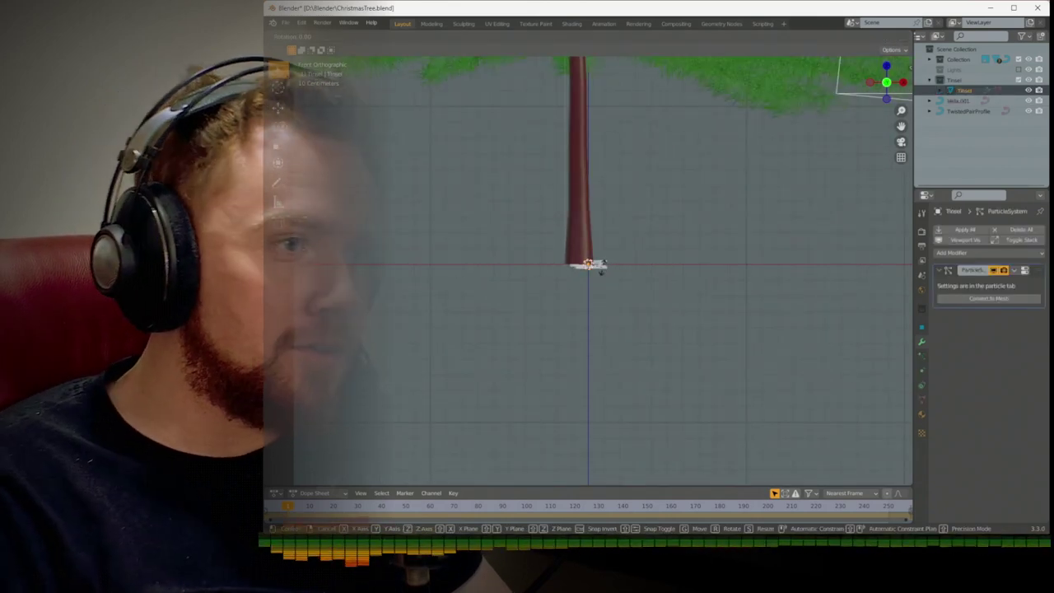
key("r")
key("Escape")
key("Tab")
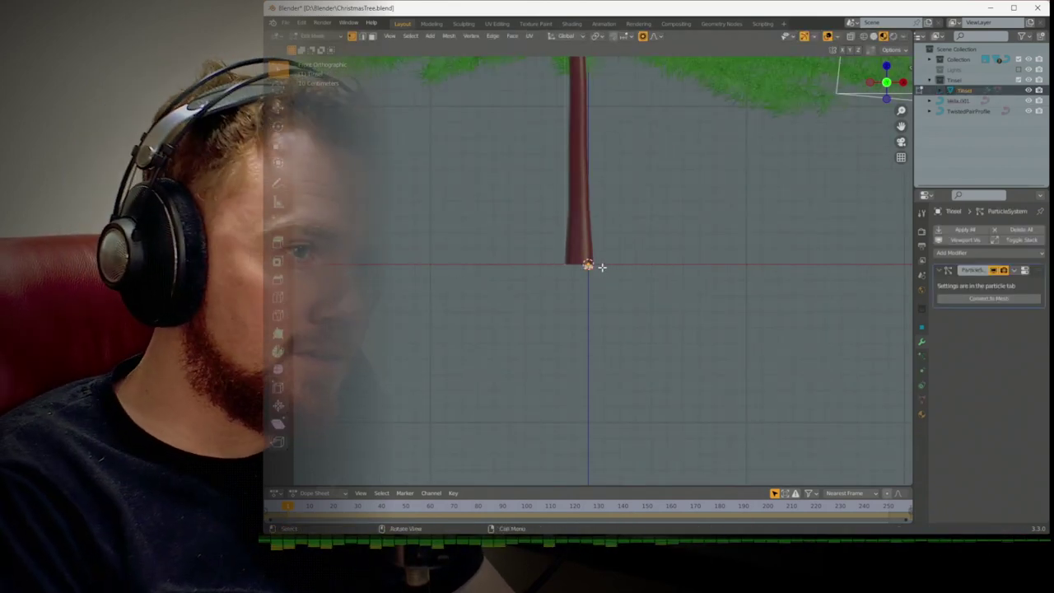
key("Tab")
scroll(602, 267, "down", 3)
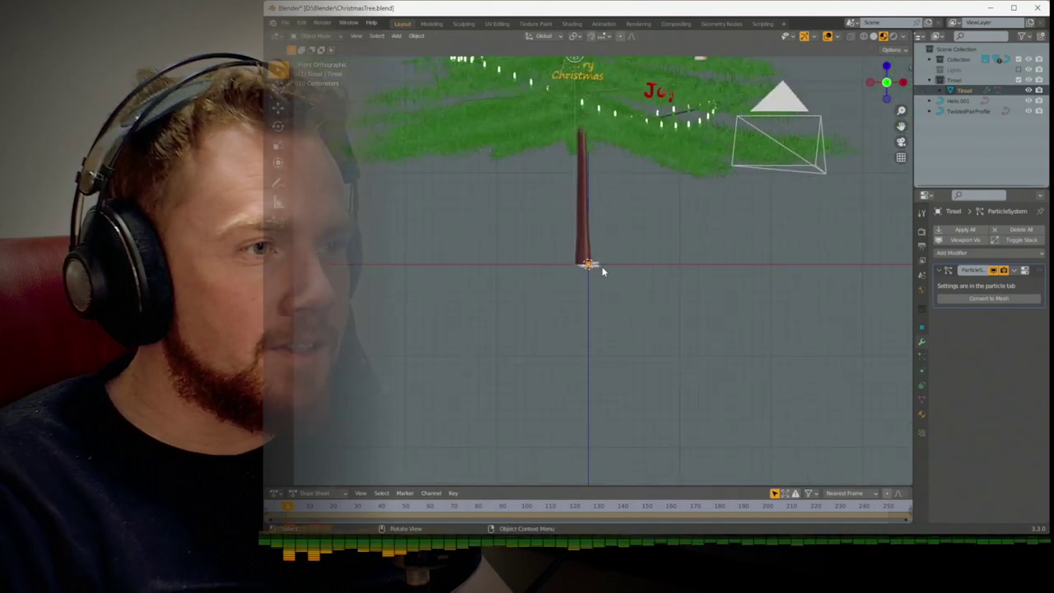
key("Tab")
scroll(601, 266, "down", 2)
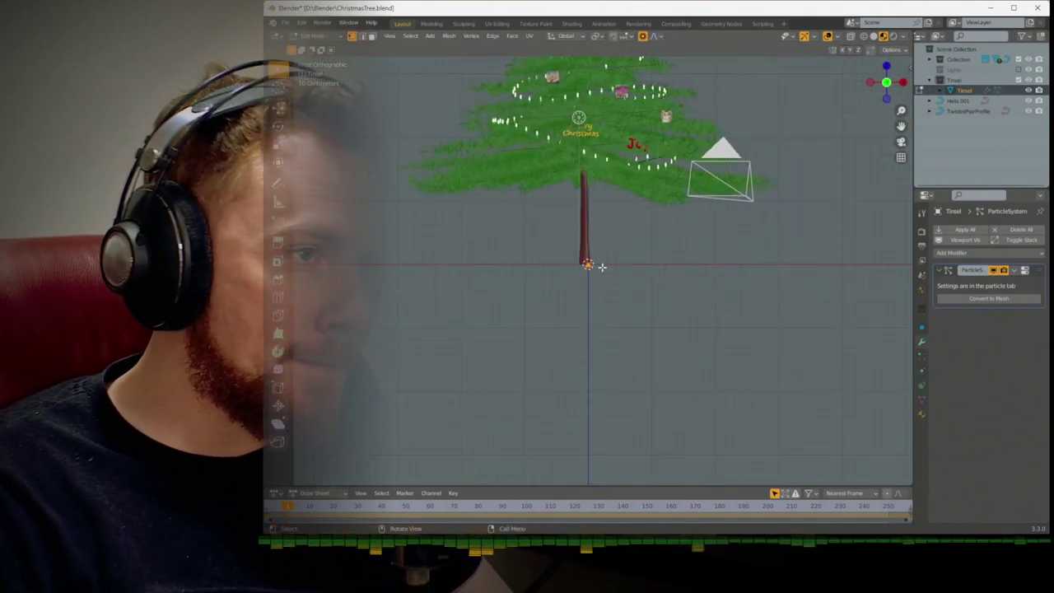
scroll(602, 266, "up", 4)
scroll(602, 266, "up", 6)
scroll(601, 267, "down", 6)
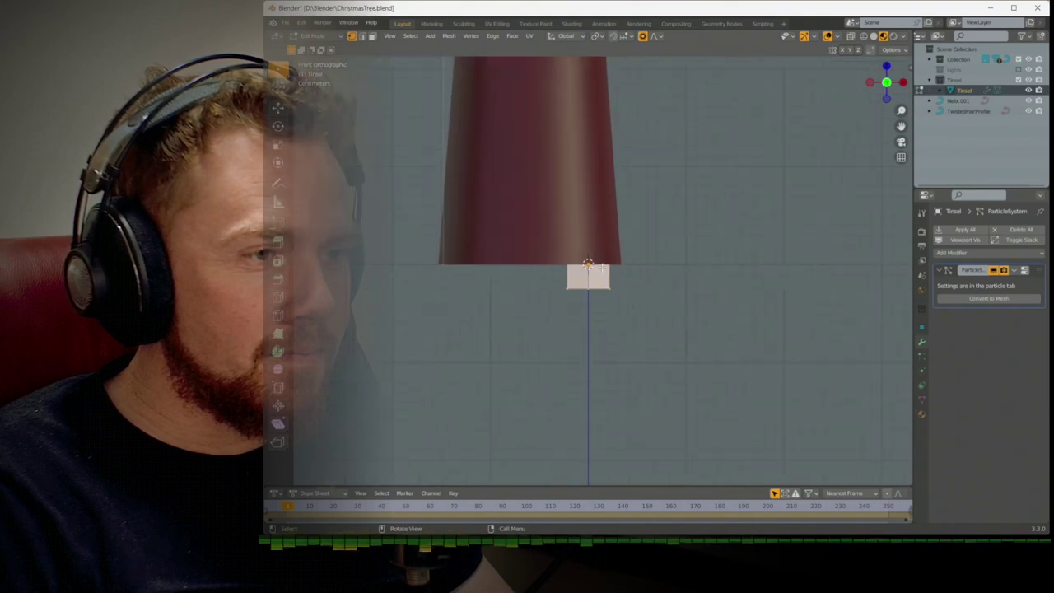
scroll(601, 266, "down", 3)
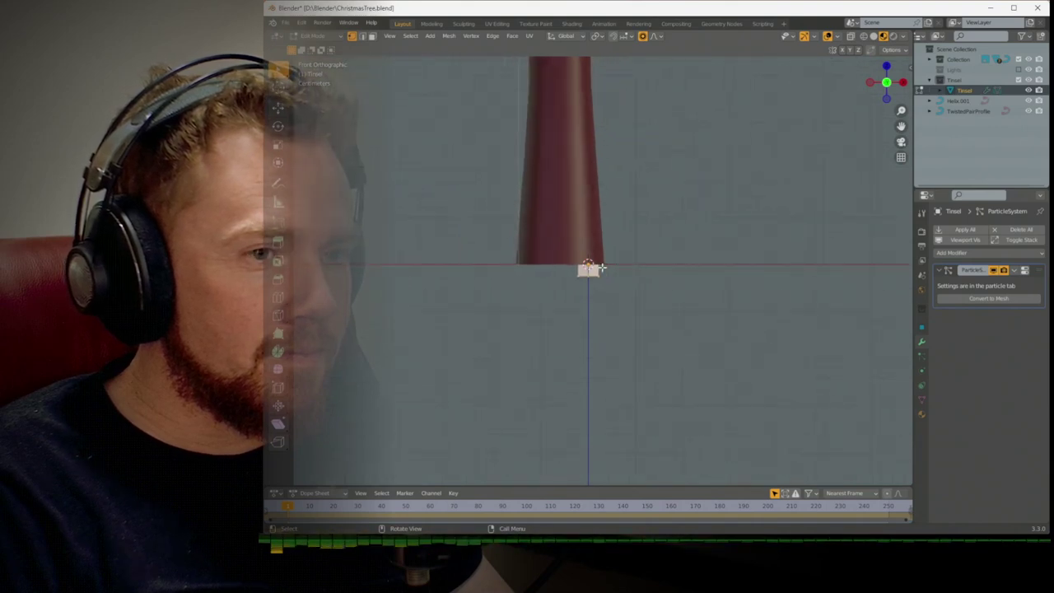
key("Tab")
scroll(637, 280, "down", 6)
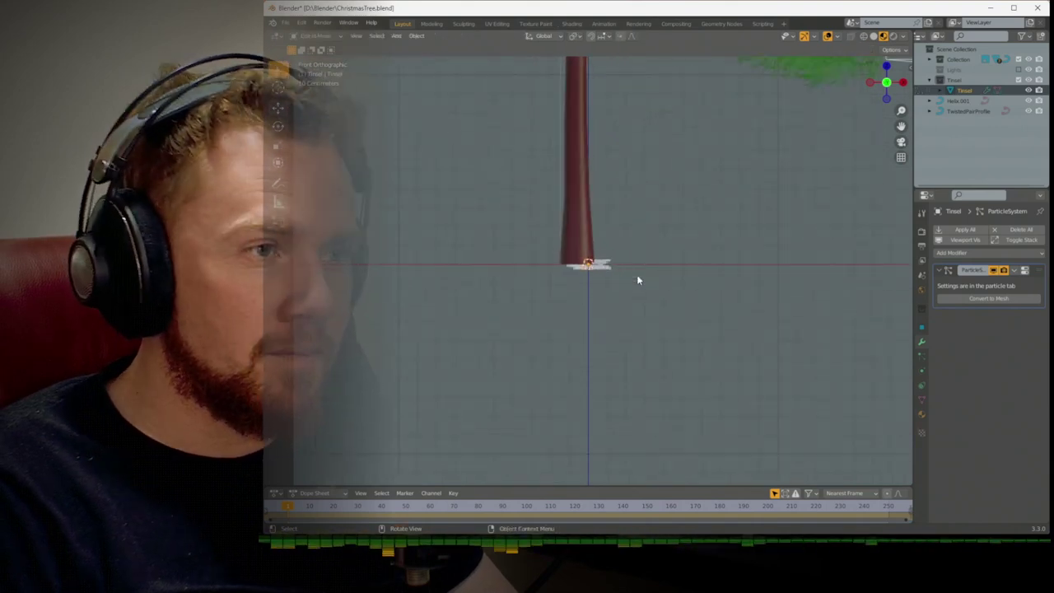
Isolate the Tinsel cylinder in local view with plenty of empty space around it
key("KP_Divide")
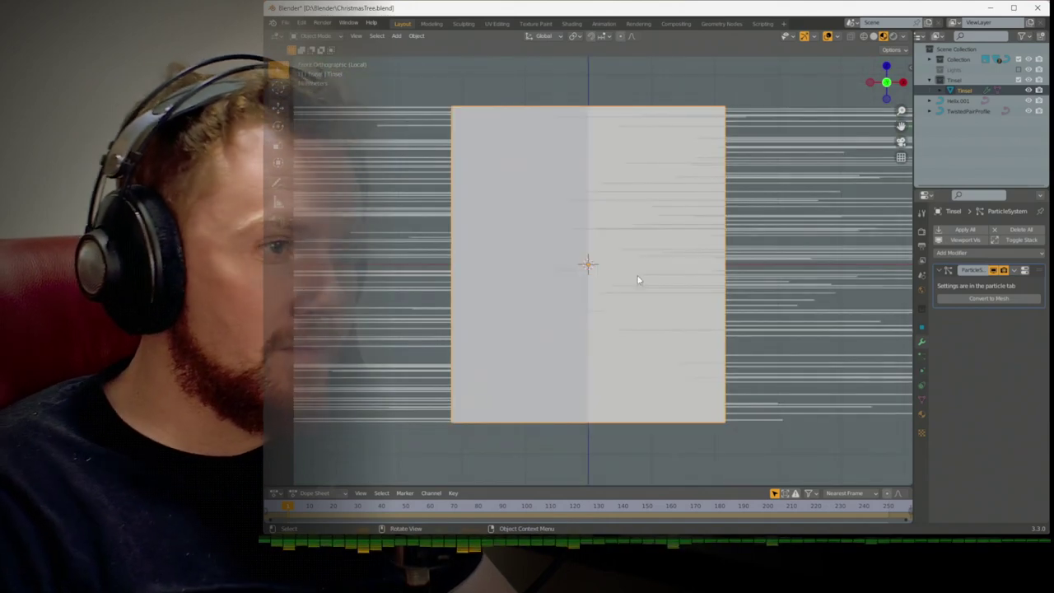
scroll(636, 279, "down", 5)
scroll(636, 280, "down", 1)
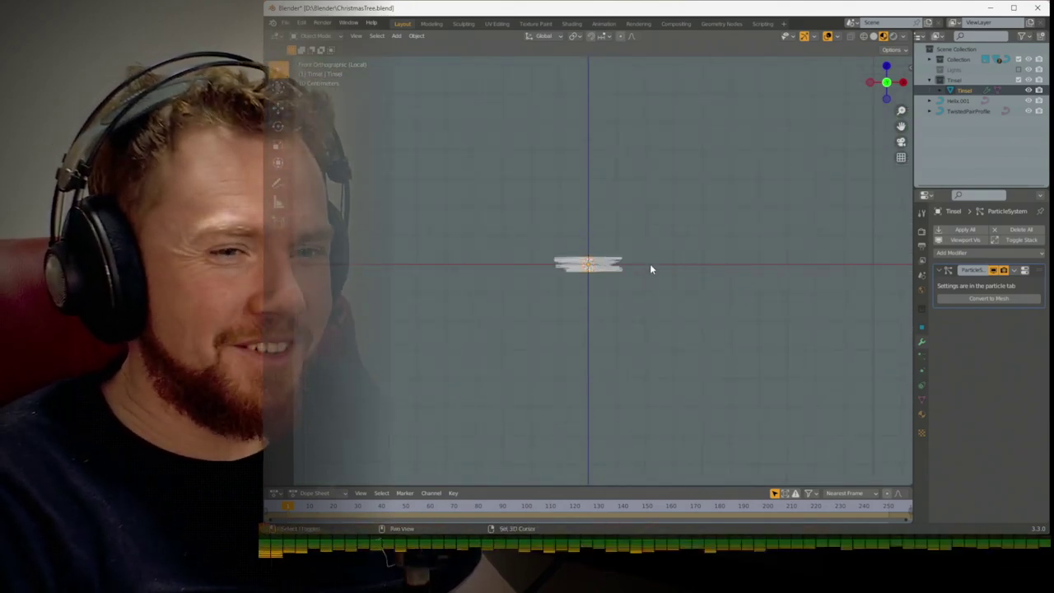
middle_click_drag(649, 266, 635, 363, "shift")
scroll(643, 352, "down", 2)
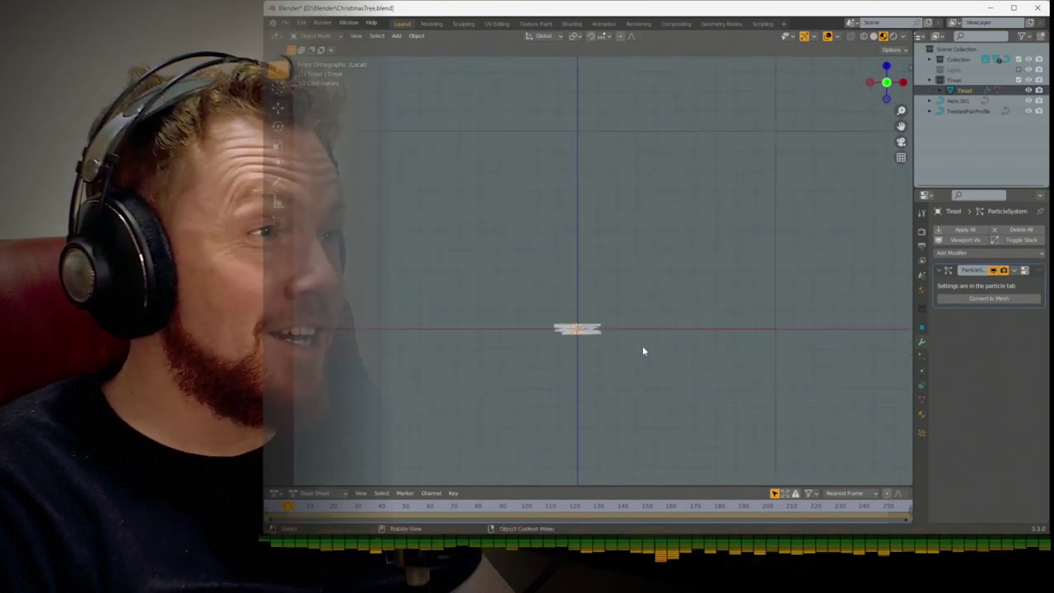
scroll(640, 340, "down", 8)
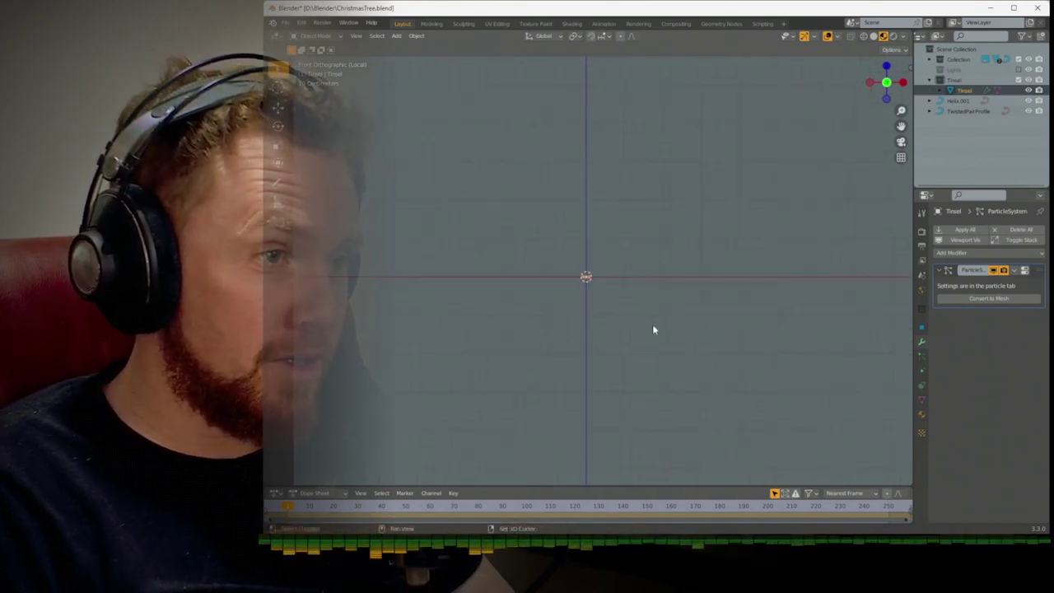
middle_click_drag(671, 262, 659, 376, "shift")
scroll(659, 376, "down", 4)
scroll(669, 344, "down", 16)
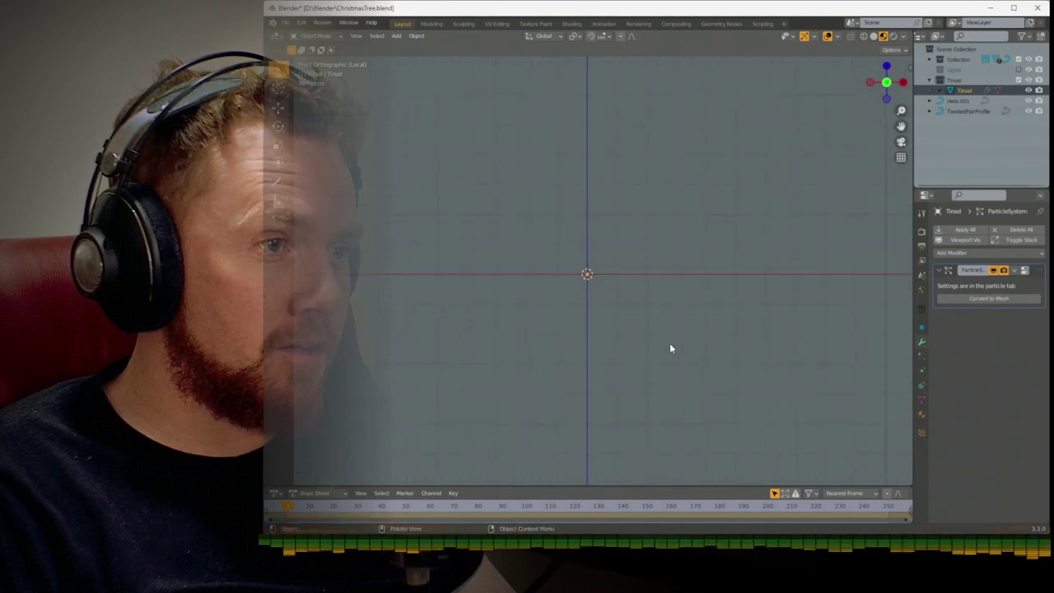
middle_click_drag(683, 206, 675, 309, "shift")
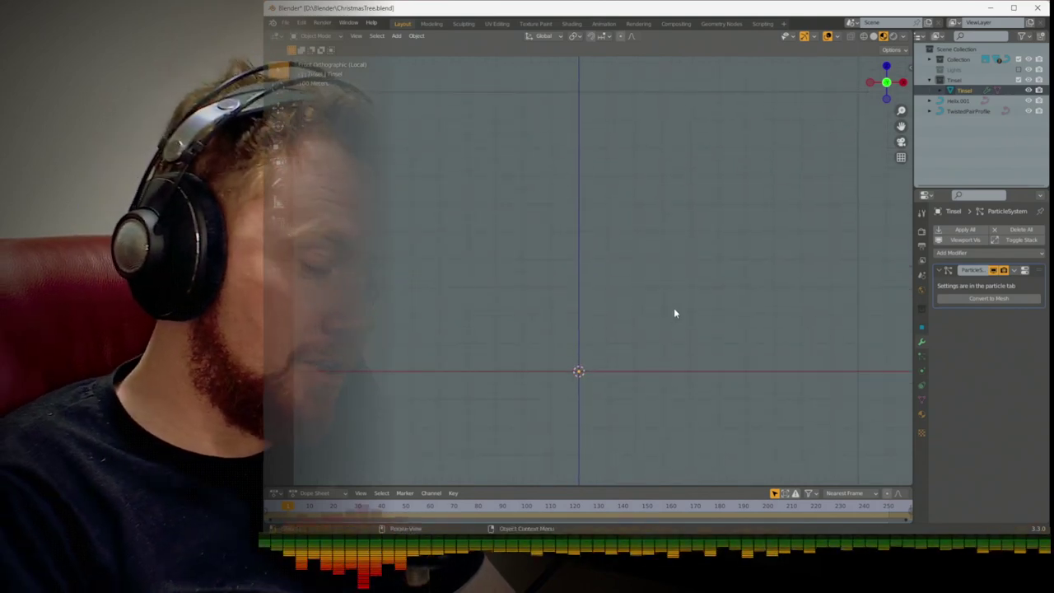
Try scaling the Tinsel object by 100 along Z in Object Mode, check its transform values, and undo the scaling
key("s")
key("z")
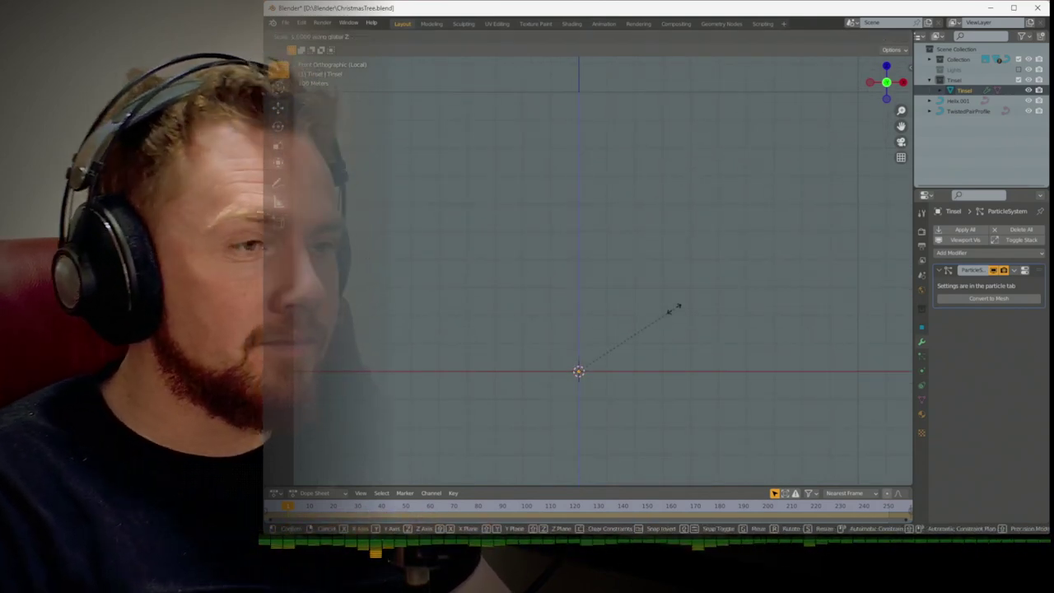
key("Return")
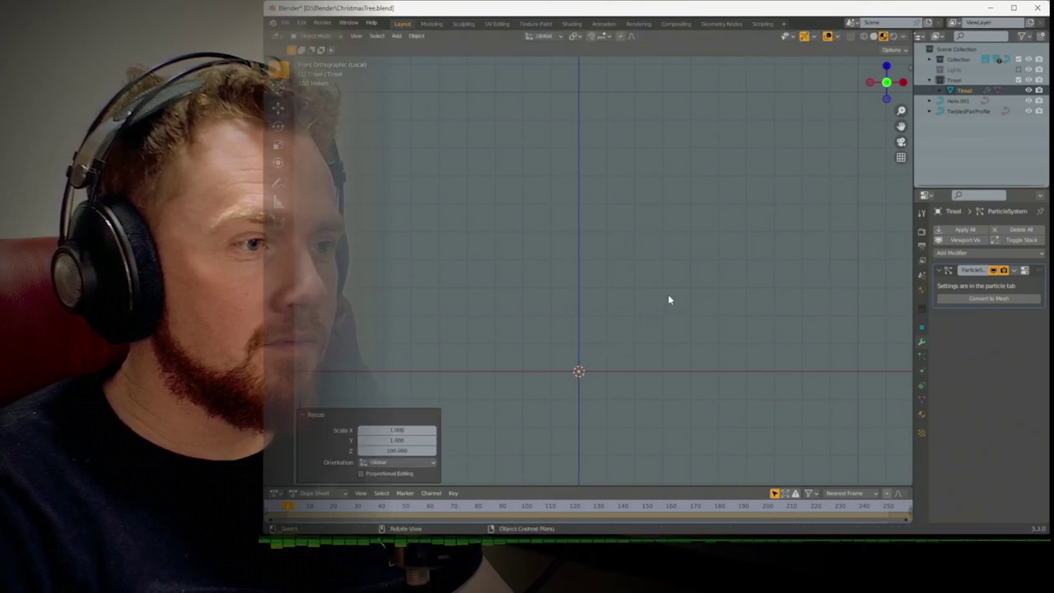
middle_click_drag(660, 311, 612, 318)
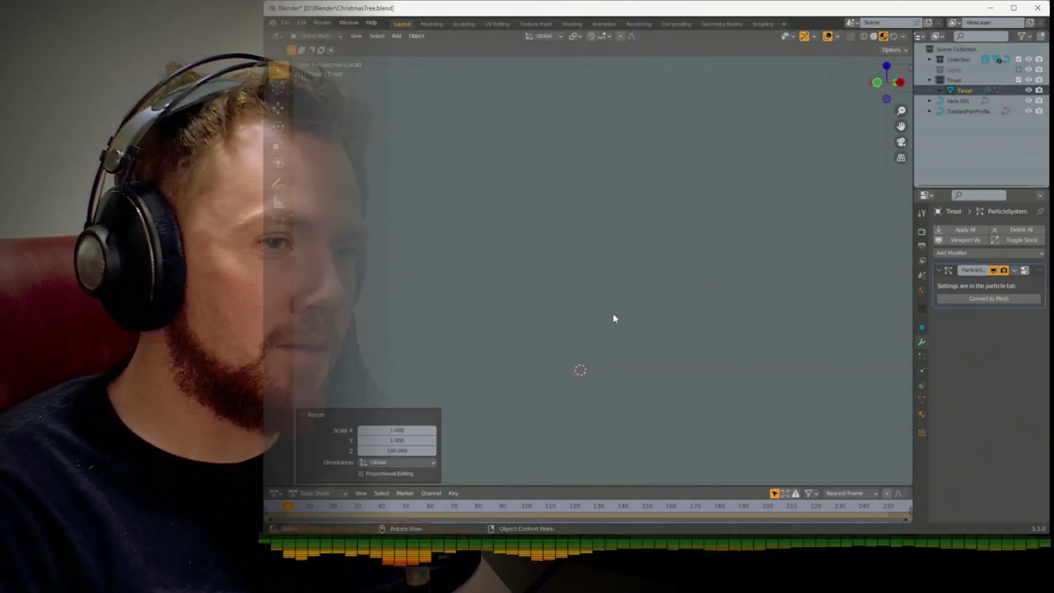
left_click(921, 328)
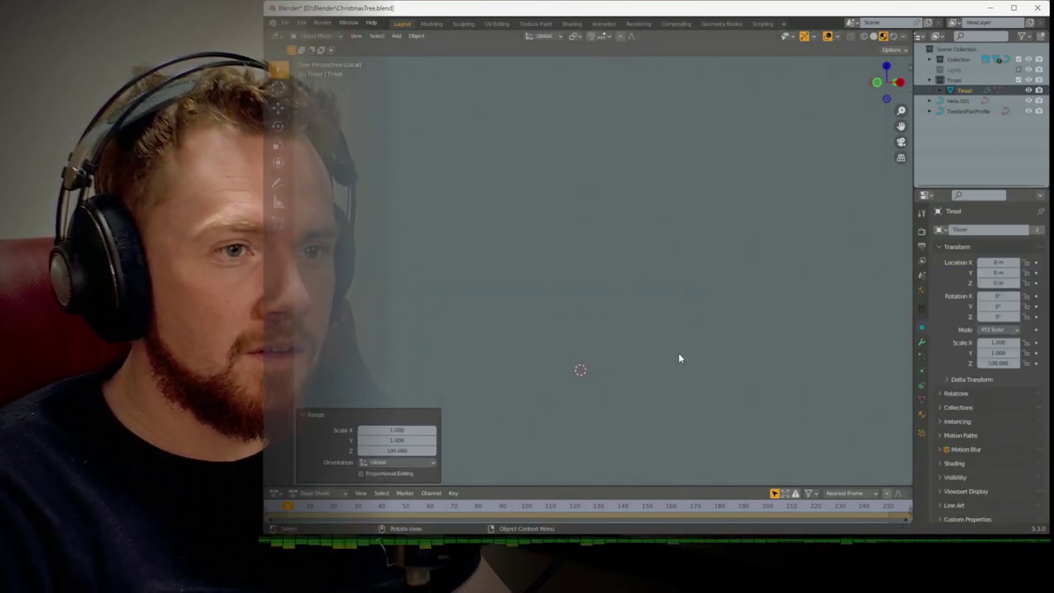
key("ctrl+z")
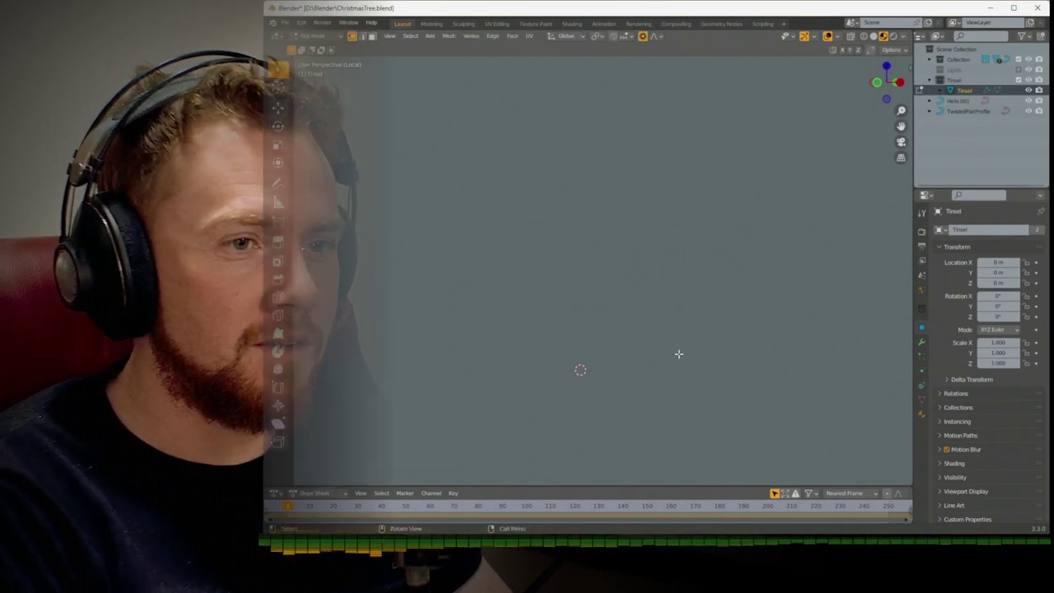
Scale the Tinsel cylinder's mesh by 100 along Z in Edit Mode
key("Tab")
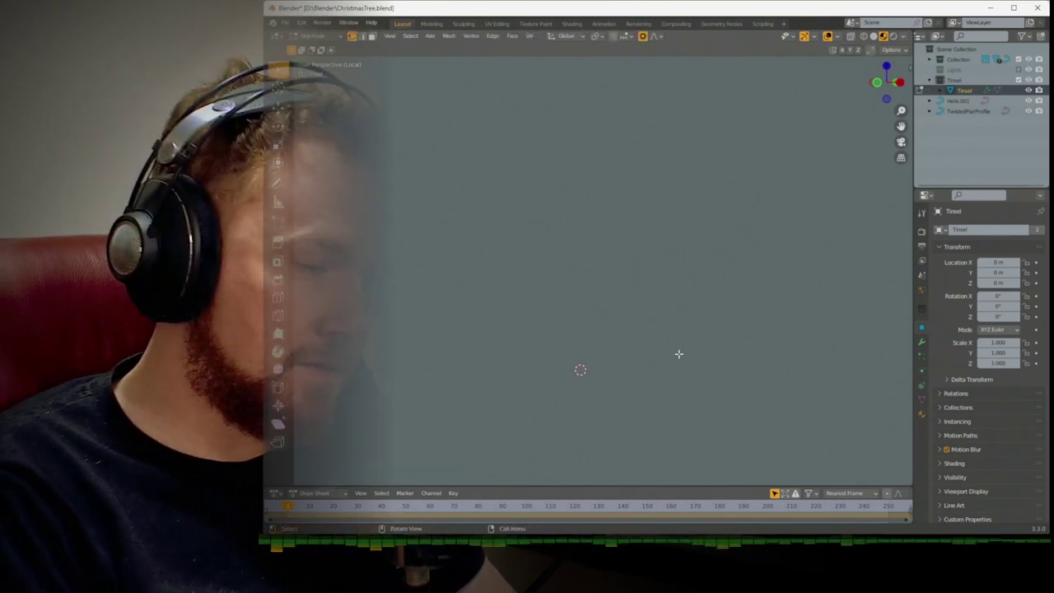
type("s100")
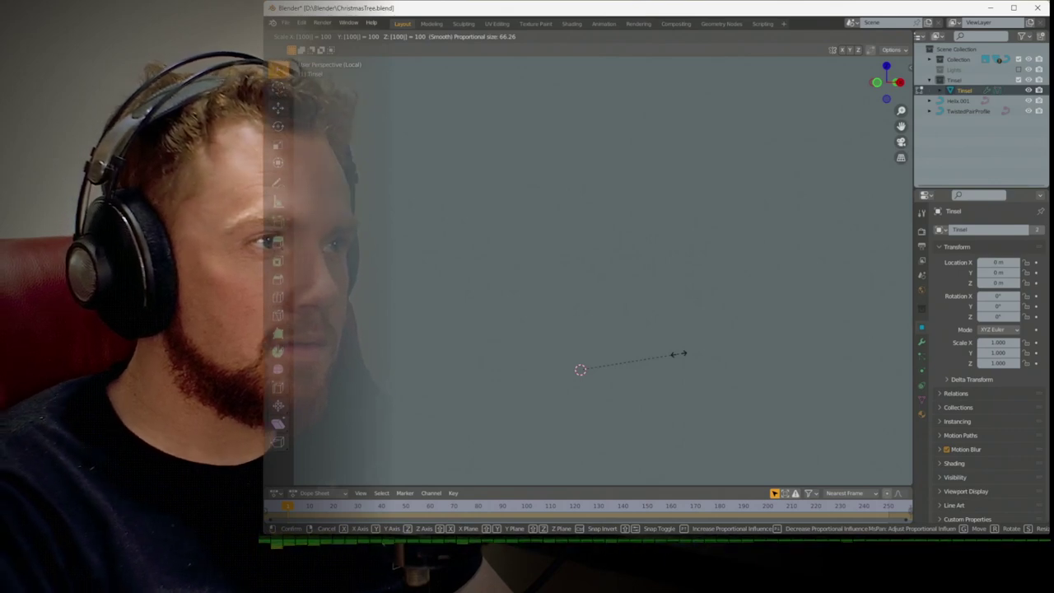
type("z")
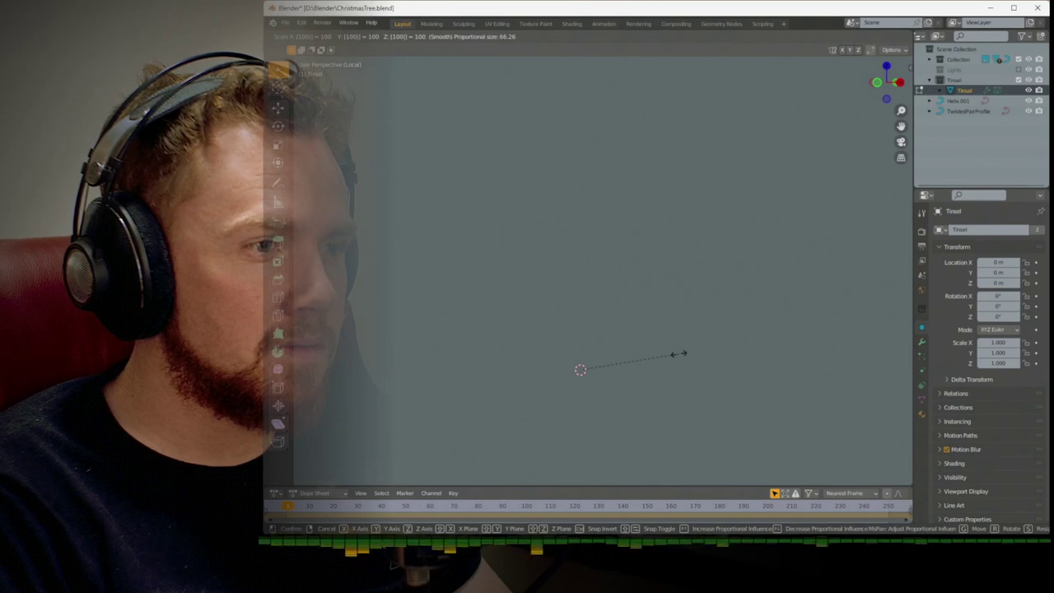
type("z")
key("Return")
key("KP_1")
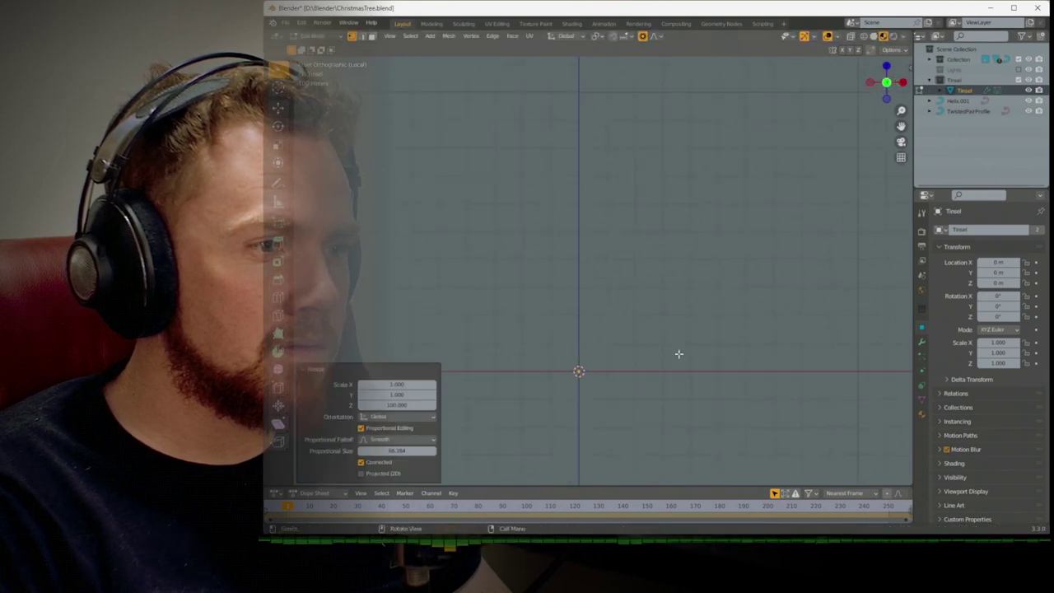
Leave local view and check the stretched Tinsel cylinder's length and hair distribution against the tree
key("KP_Divide")
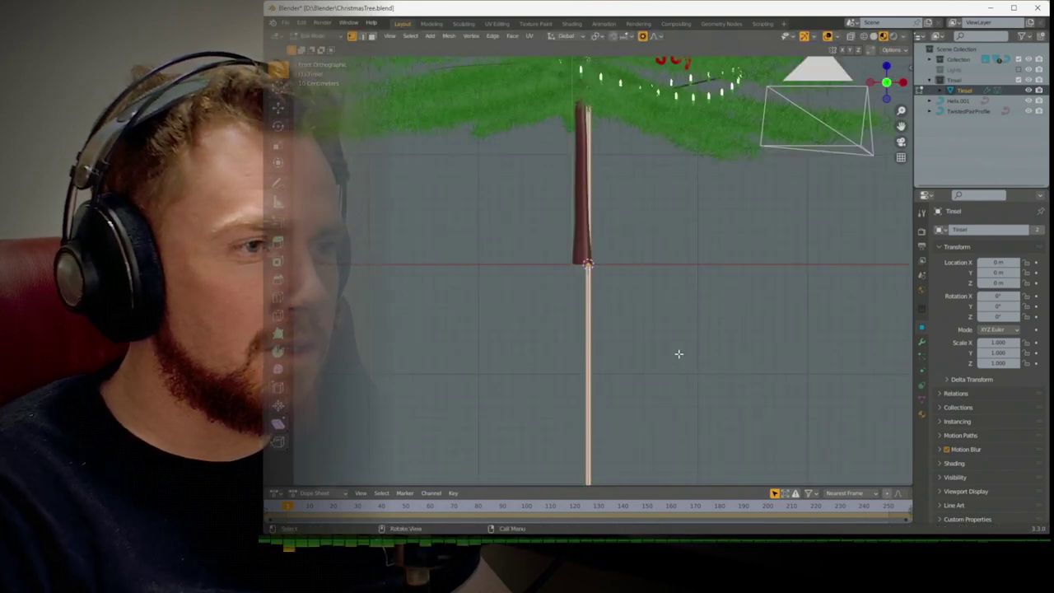
scroll(677, 353, "down", 5)
middle_click_drag(677, 353, 623, 358)
scroll(618, 356, "up", 3)
scroll(614, 357, "up", 6)
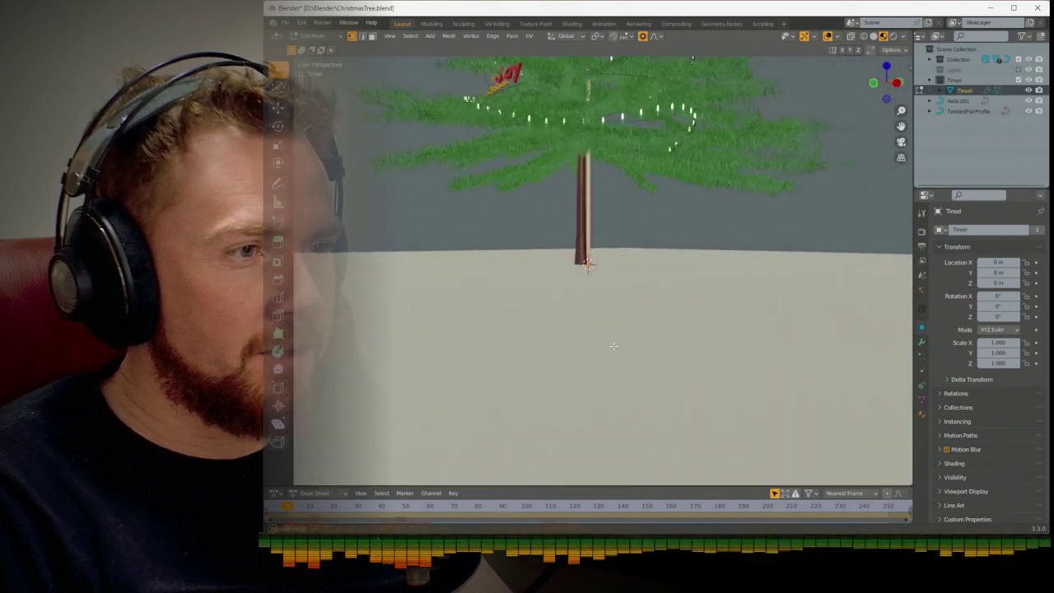
key("a")
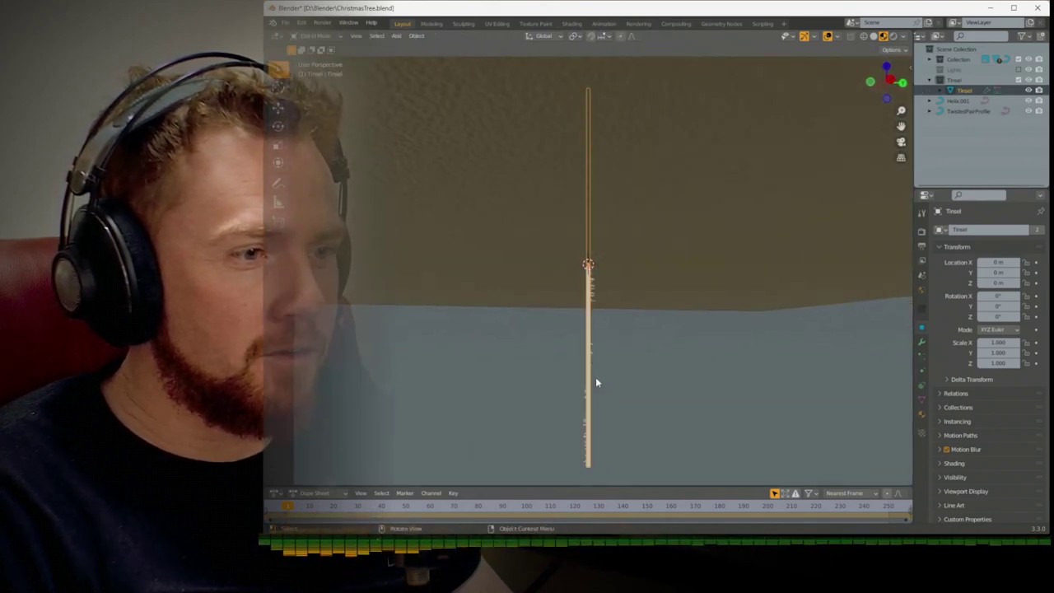
key("Tab")
scroll(657, 399, "down", 5)
scroll(659, 396, "up", 2)
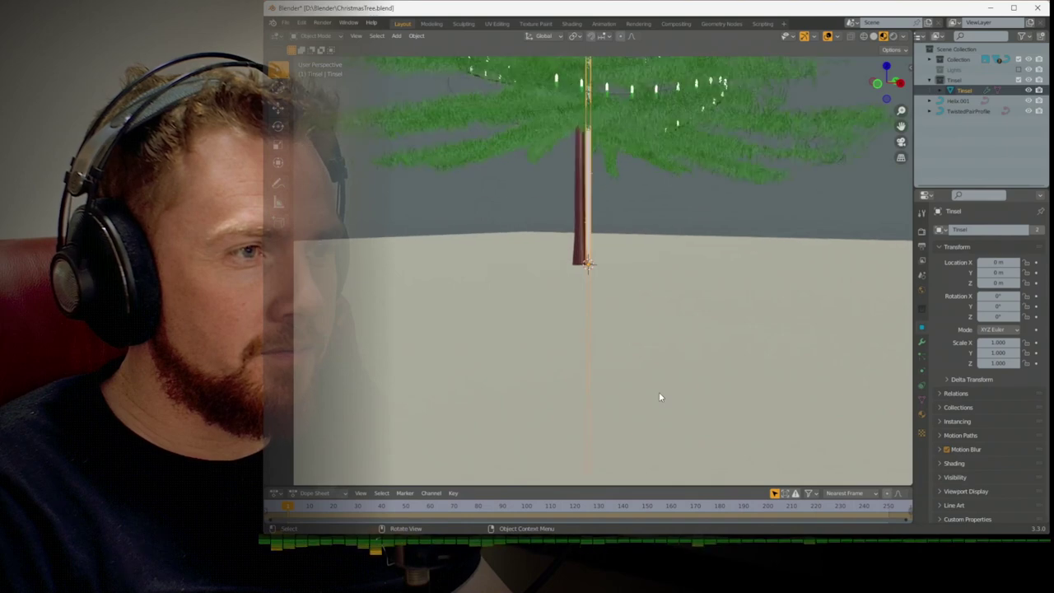
Subdivide the whole stretched Tinsel mesh, adjust its number of cuts, and return to Object Mode
key("Tab")
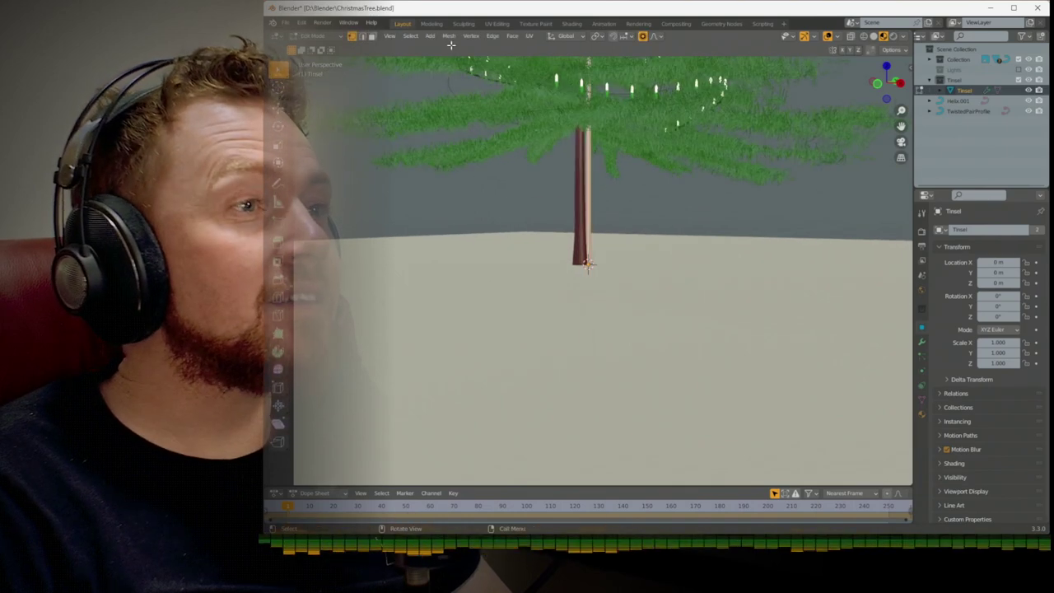
left_click(492, 36)
left_click(493, 105)
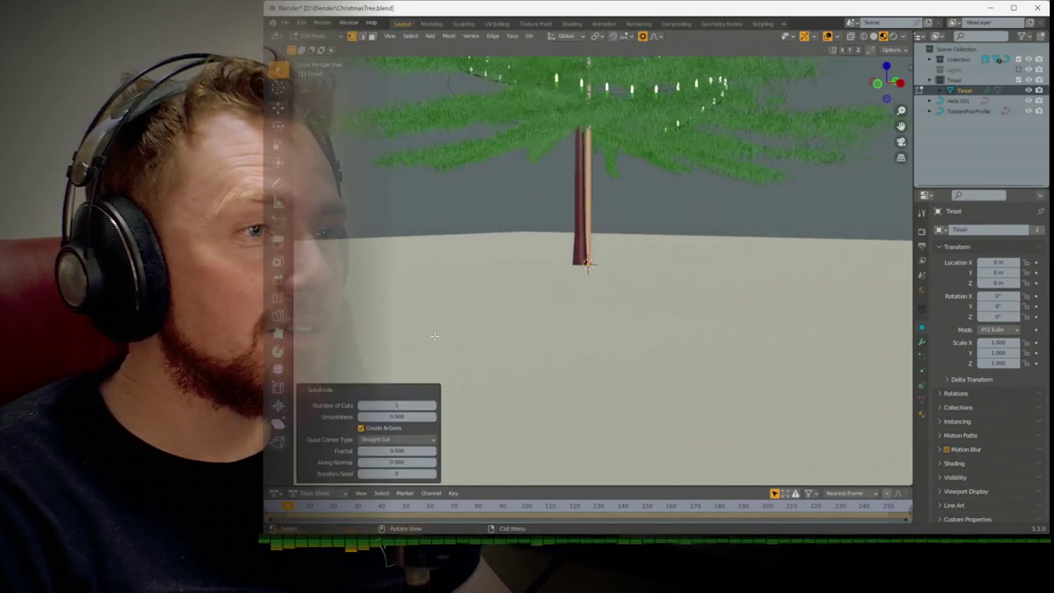
left_click(396, 405)
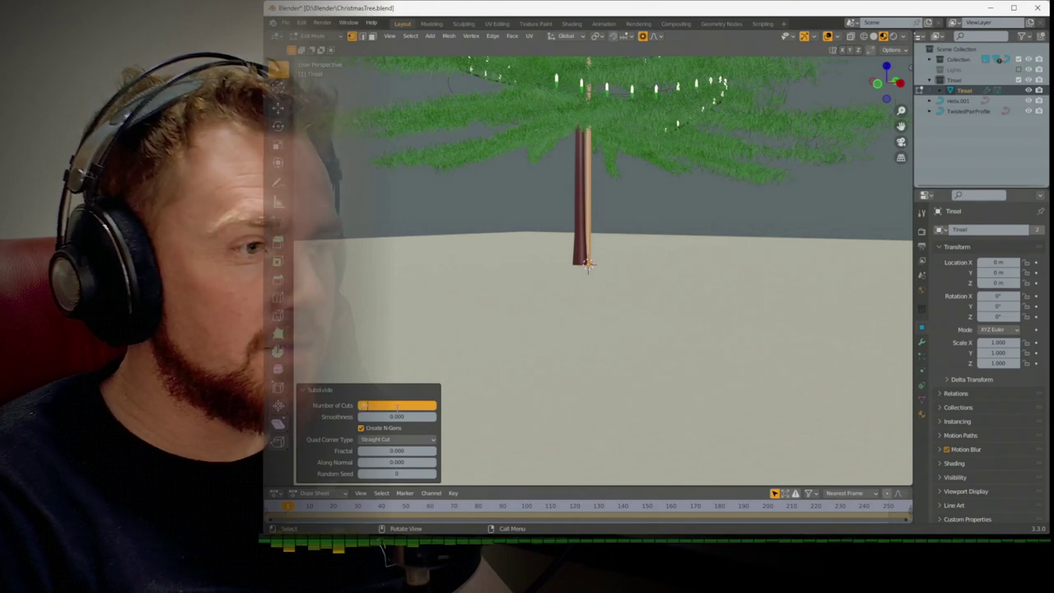
key("Return")
key("Tab")
Set the number of hair strands in the Tinsel's particle system to 1000
middle_click_drag(502, 305, 783, 365)
left_click(921, 382)
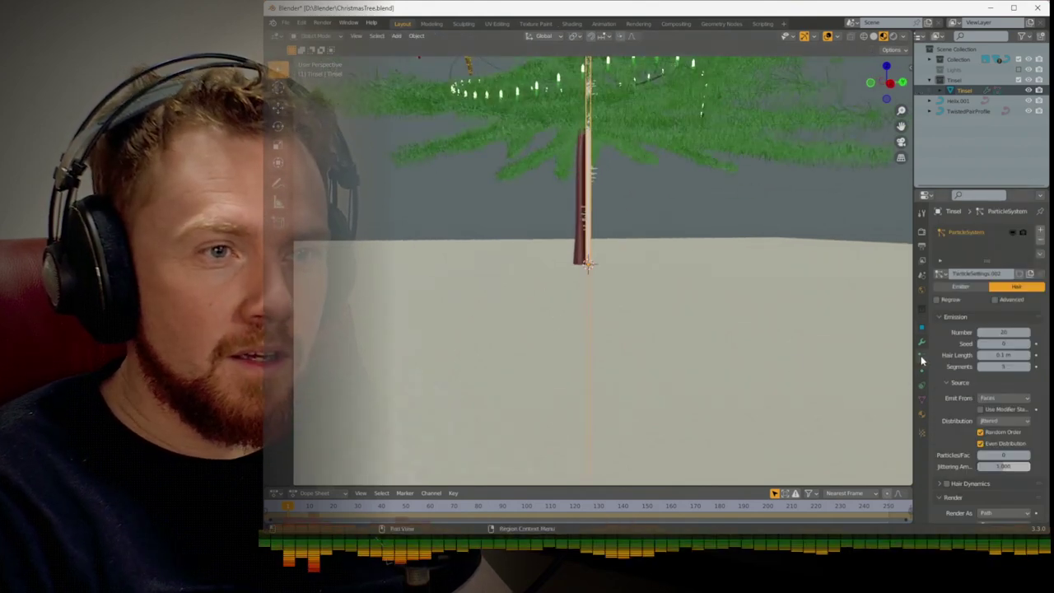
left_click(1013, 333)
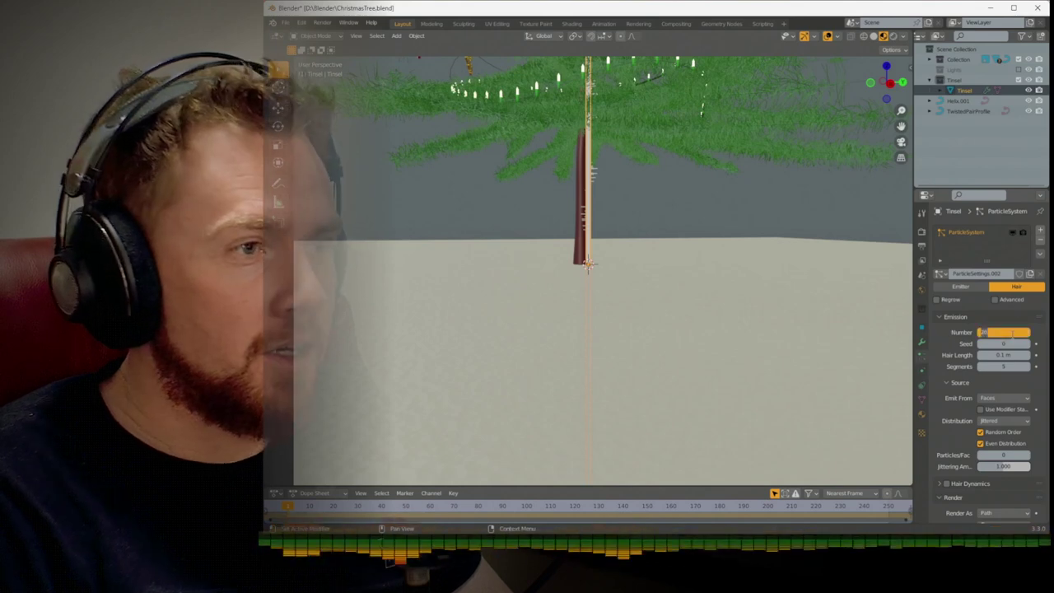
type("3000")
key("Return")
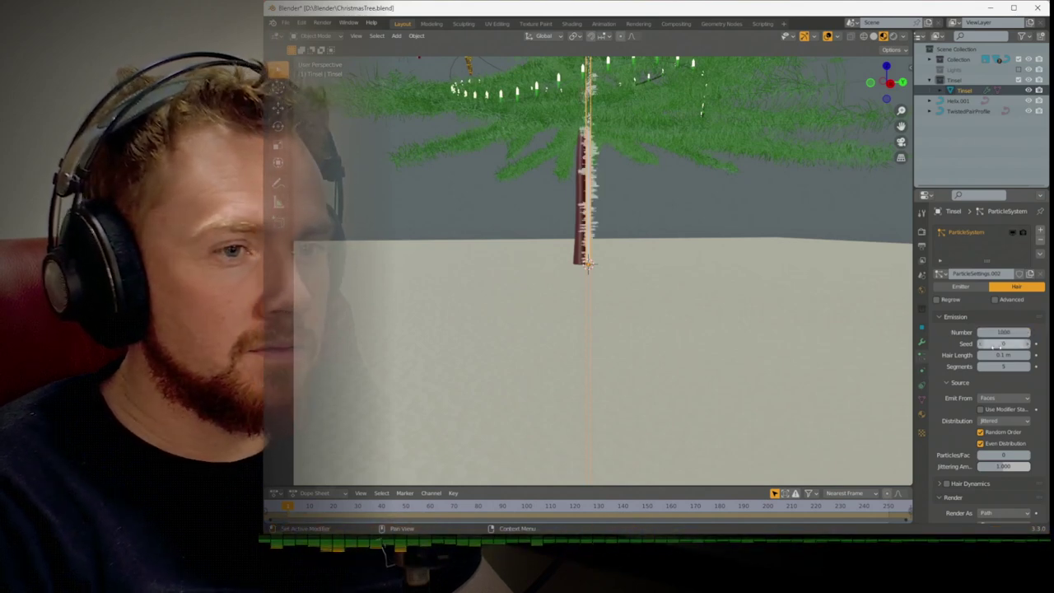
scroll(955, 390, "down", 5)
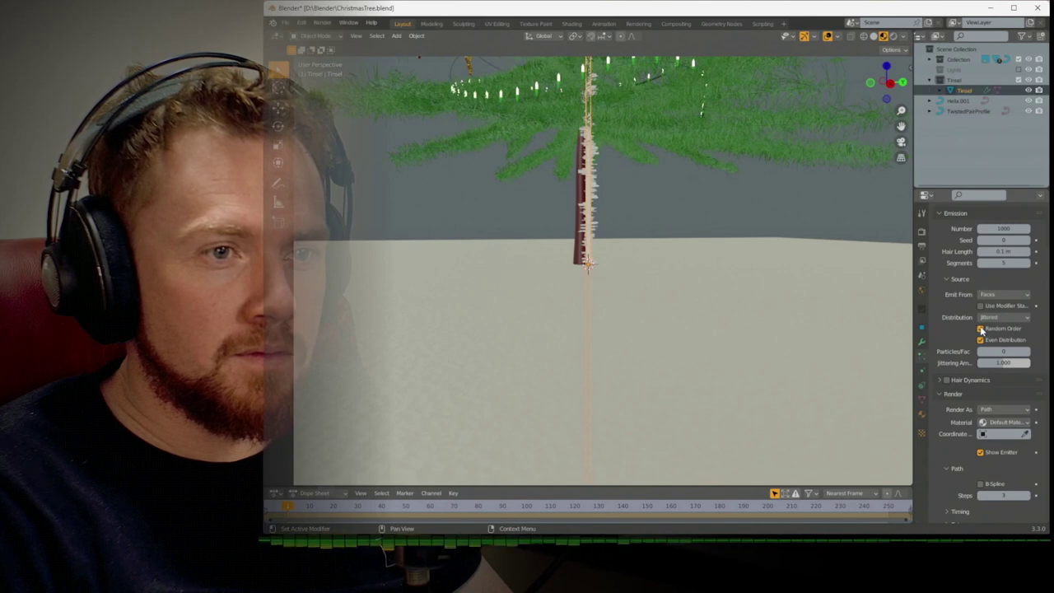
Set the Tinsel hair distribution to Random and emit the strands from Vertices instead of faces
left_click(1000, 317)
left_click(984, 343)
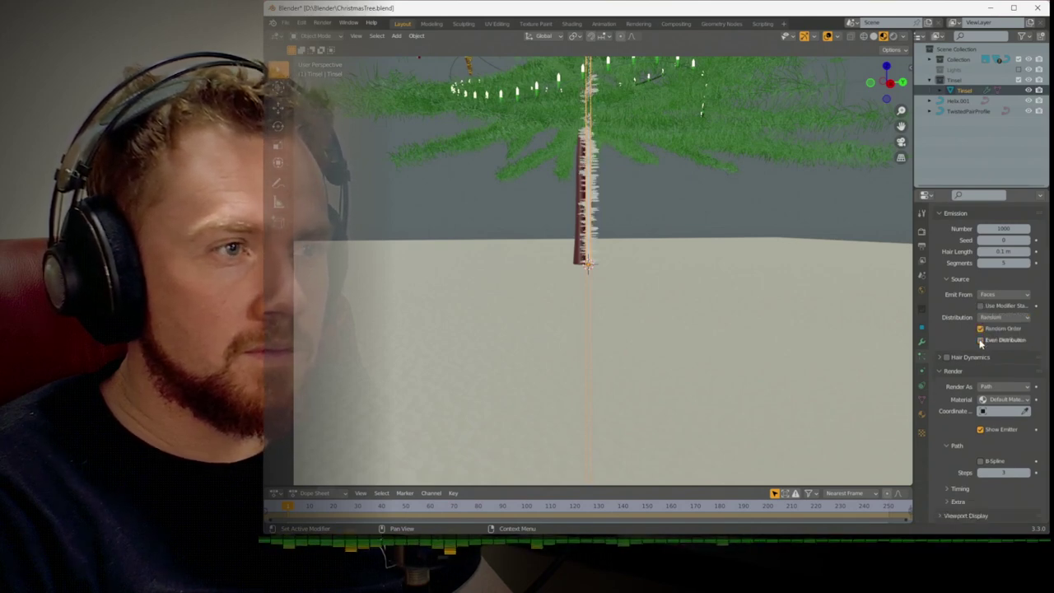
left_click(981, 329)
left_click(980, 329)
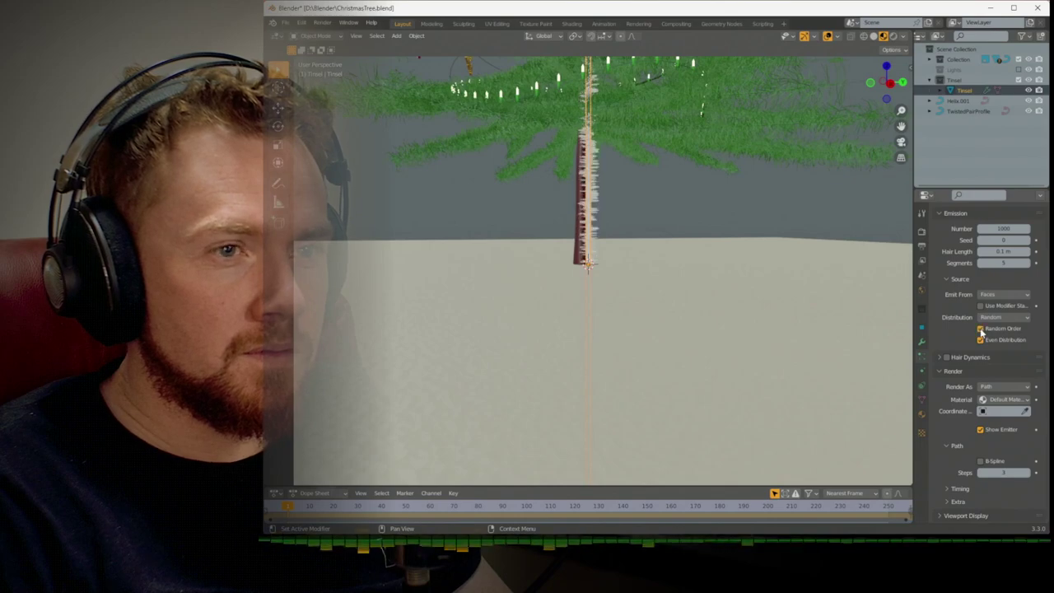
left_click(987, 319)
left_click(987, 319)
left_click(996, 294)
left_click(989, 307)
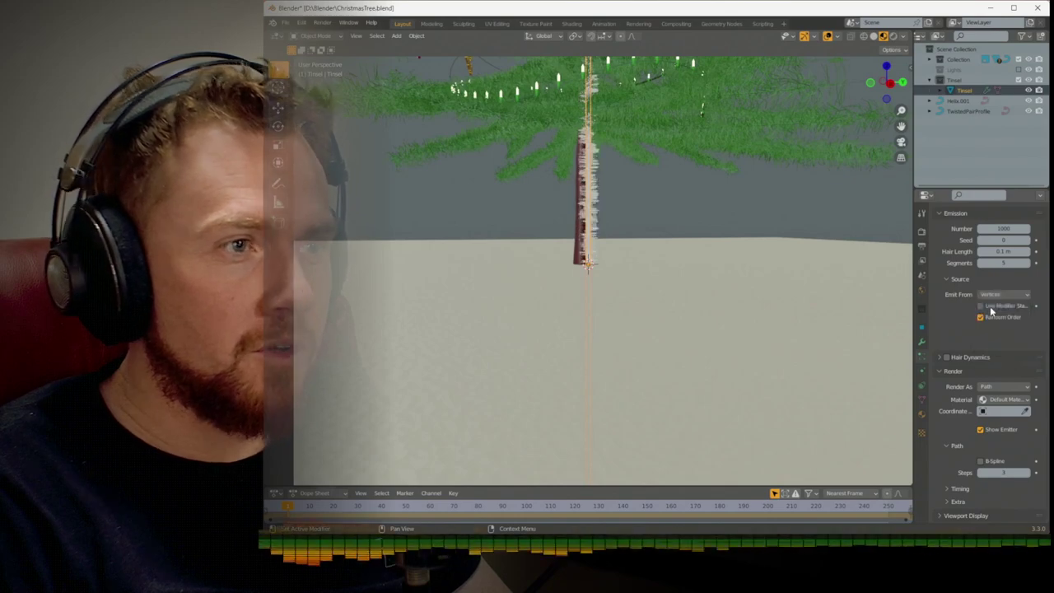
Add a Curve modifier to Tinsel above its particle system, with Helix.001 as curve object and Z as deform axis
middle_click_drag(797, 284, 700, 240)
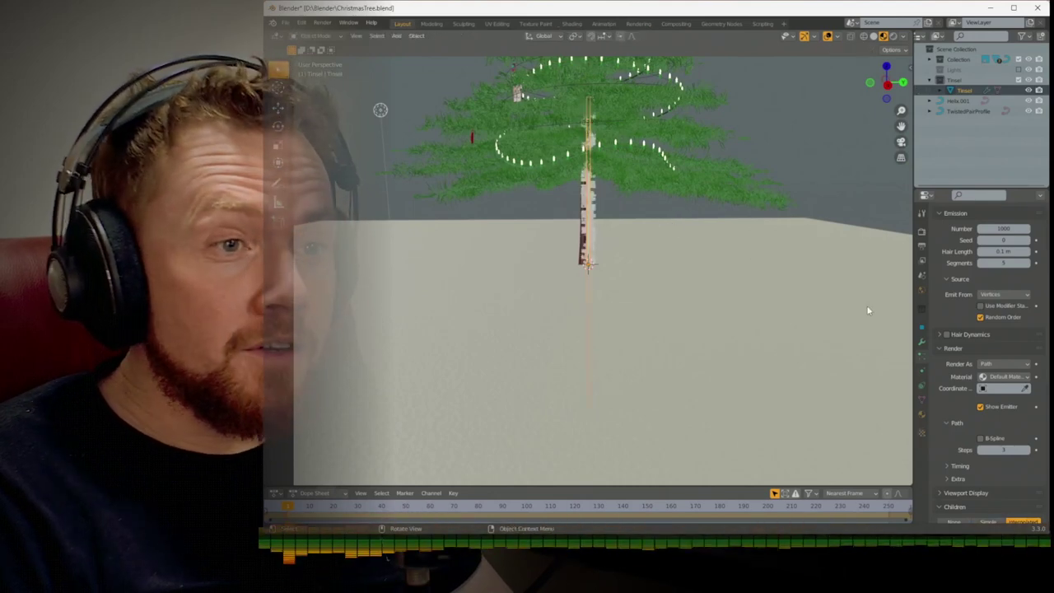
left_click(922, 340)
left_click(978, 254)
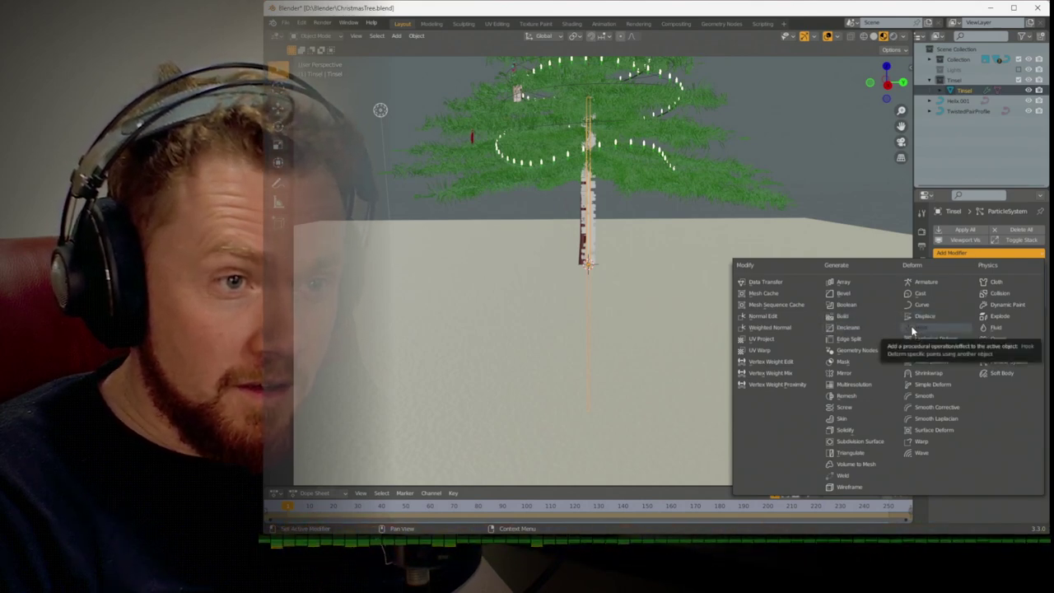
left_click(920, 304)
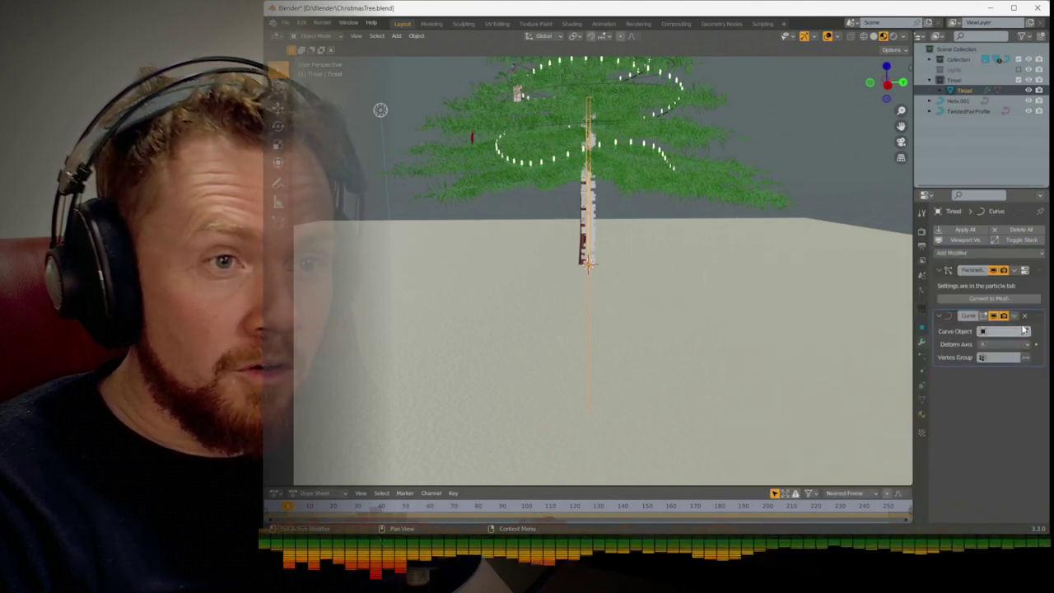
left_click_drag(1041, 320, 1039, 273)
left_click(1008, 287)
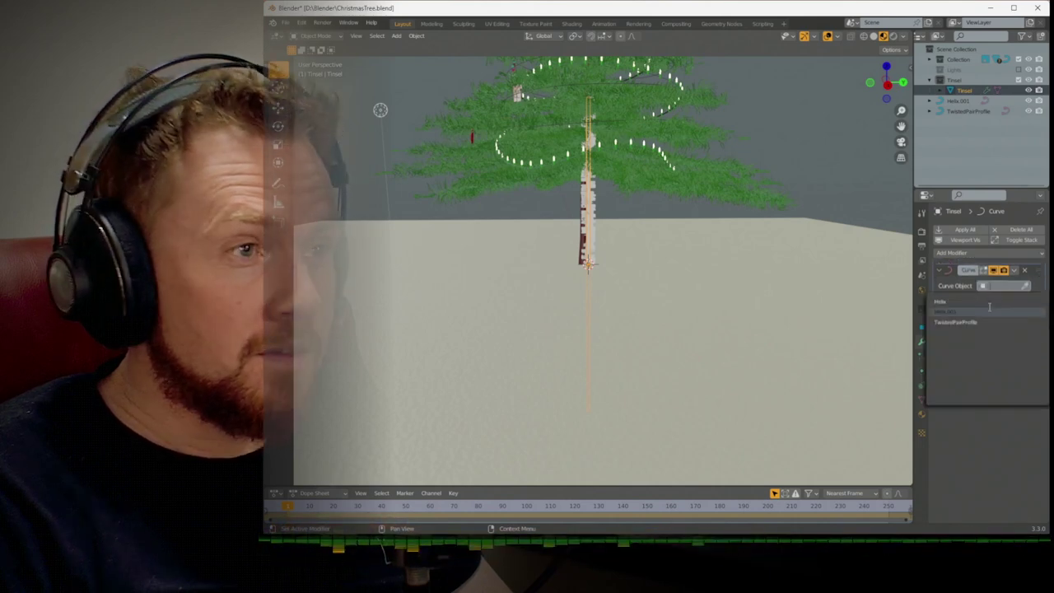
left_click(990, 311)
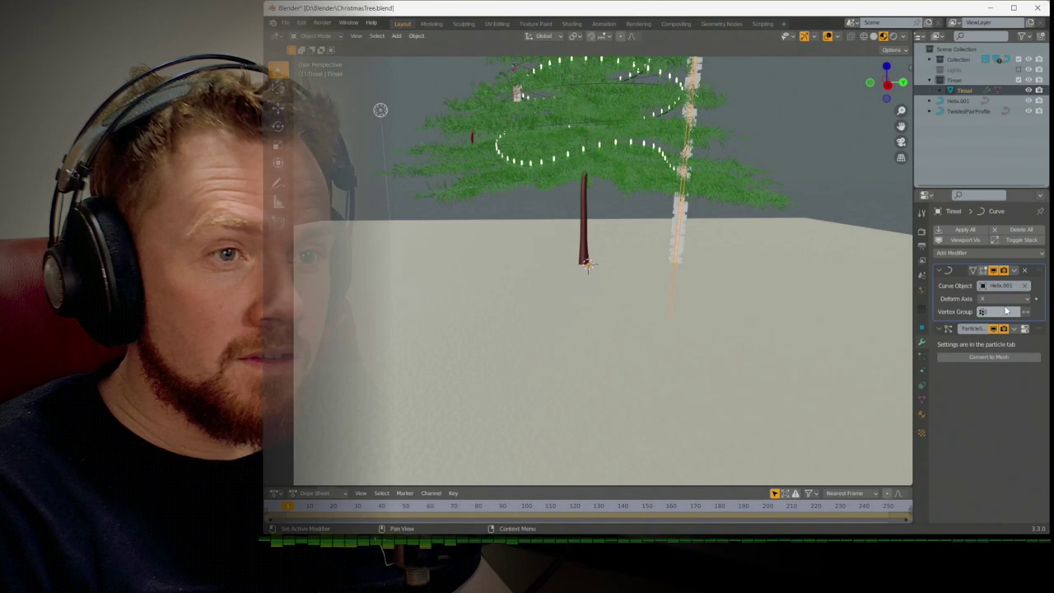
left_click(1004, 299)
left_click(998, 336)
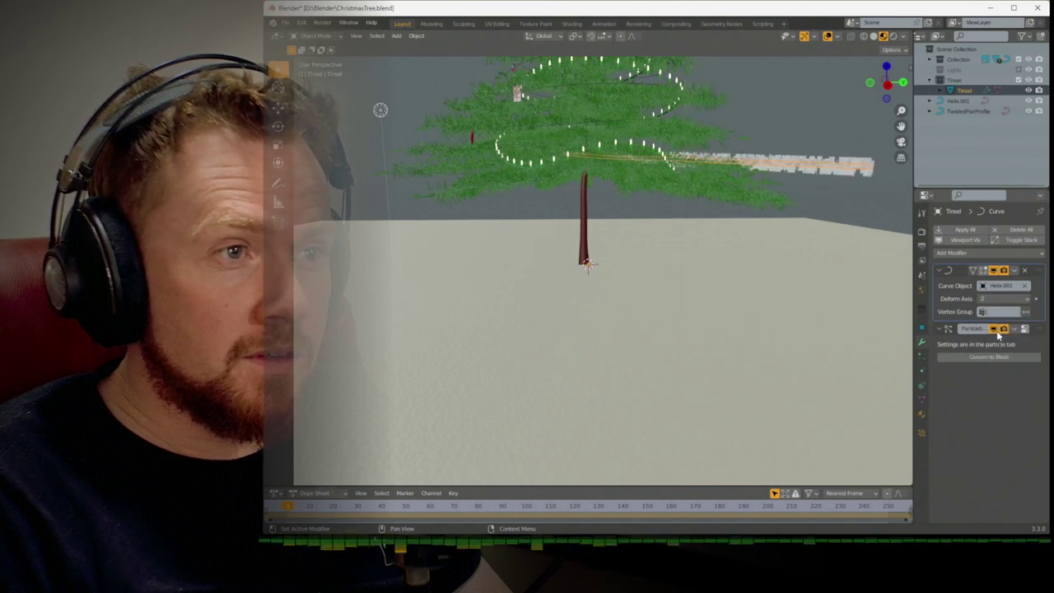
Turn off viewport display for Tinsel's Curve modifier and particle system
middle_click_drag(829, 250, 754, 303)
scroll(781, 268, "up", 5)
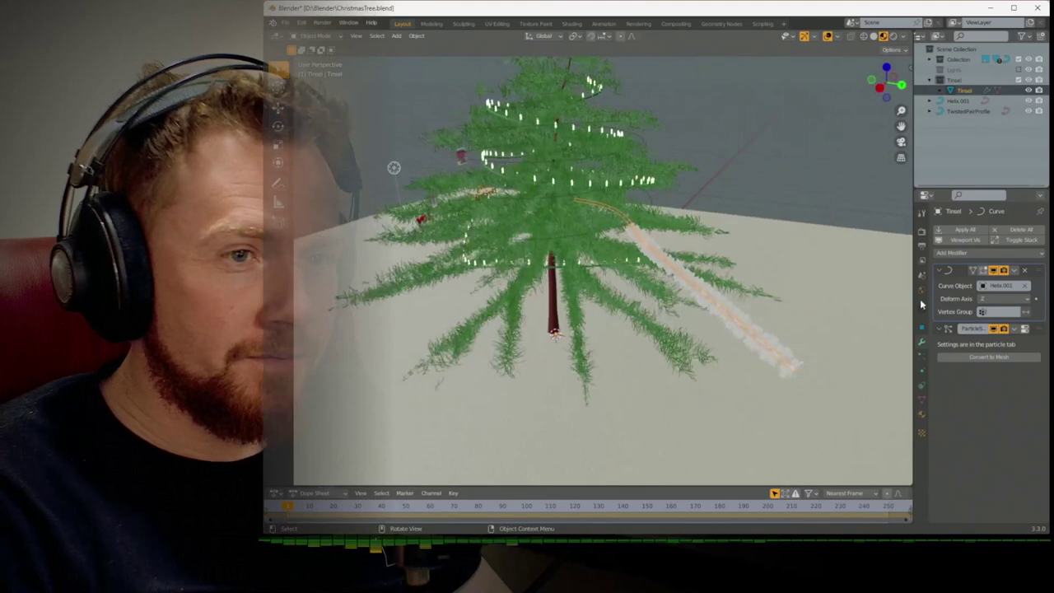
left_click(993, 270)
left_click(993, 329)
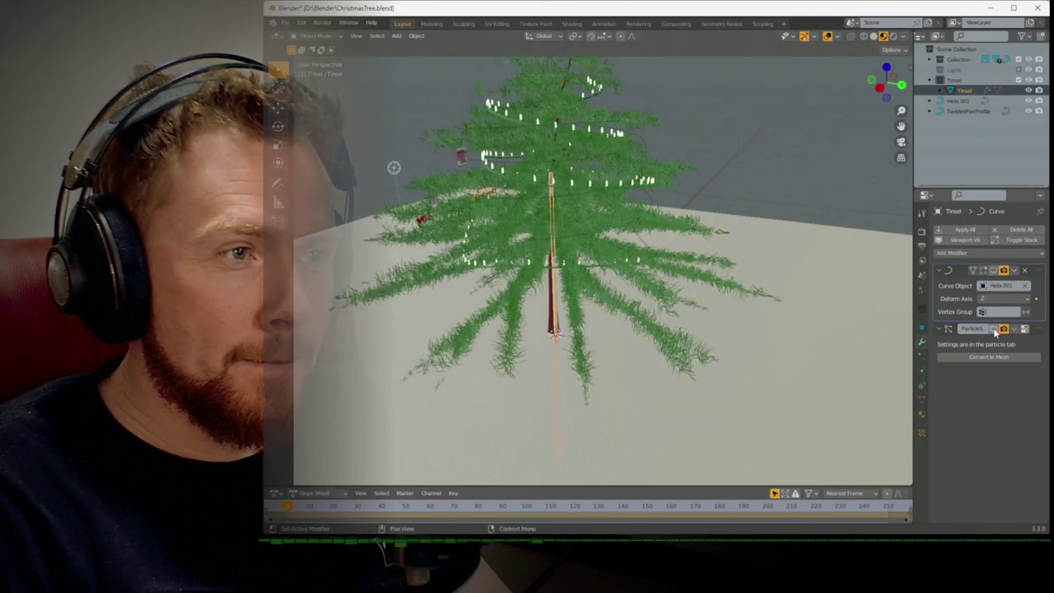
Move the whole Tinsel mesh 50 m up along Z in Edit Mode
scroll(745, 301, "down", 2)
key("Tab")
key("g")
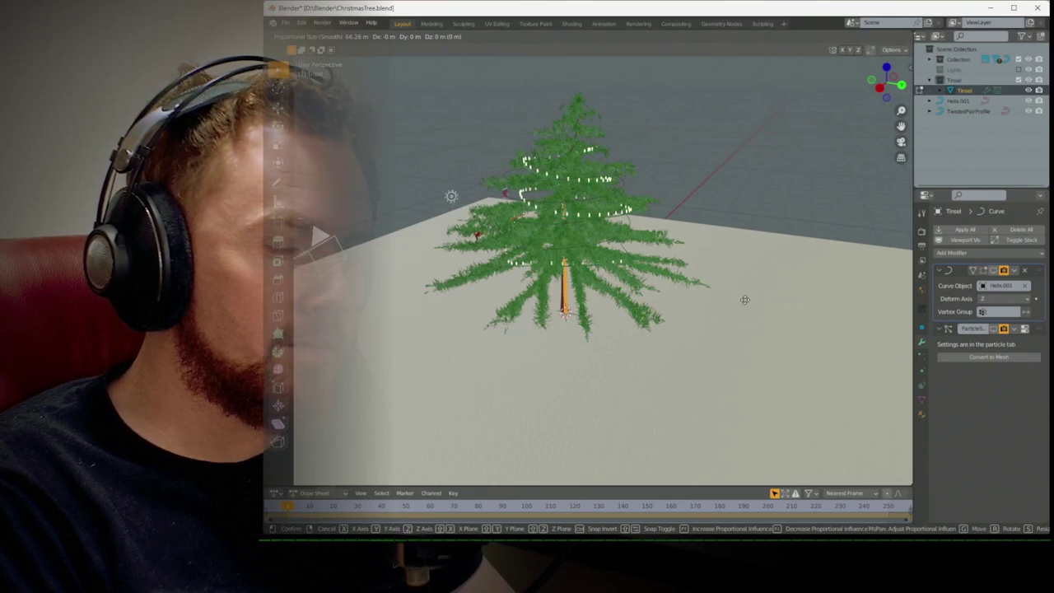
type("z")
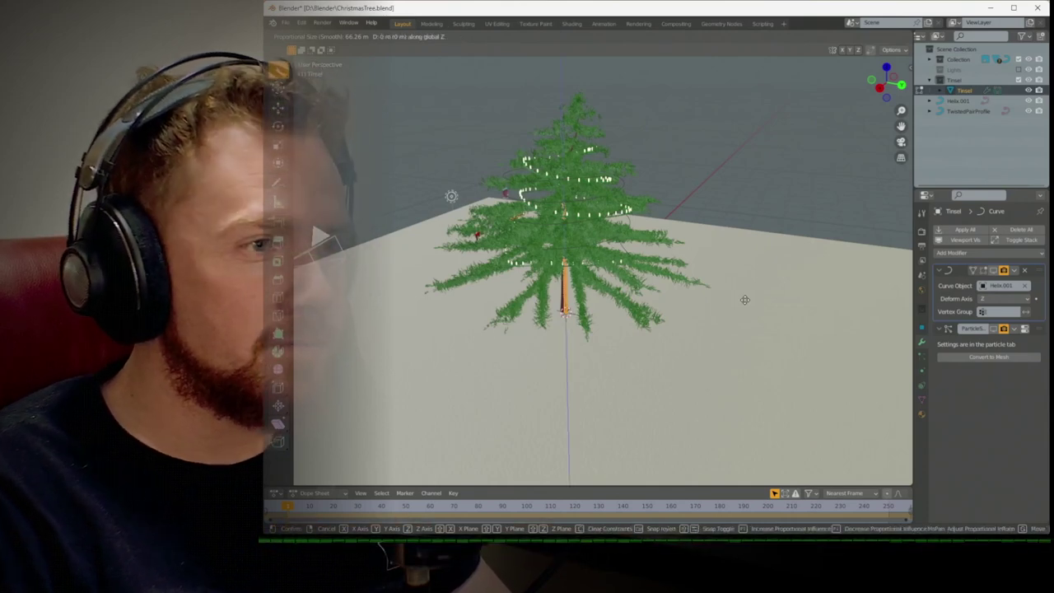
type("50")
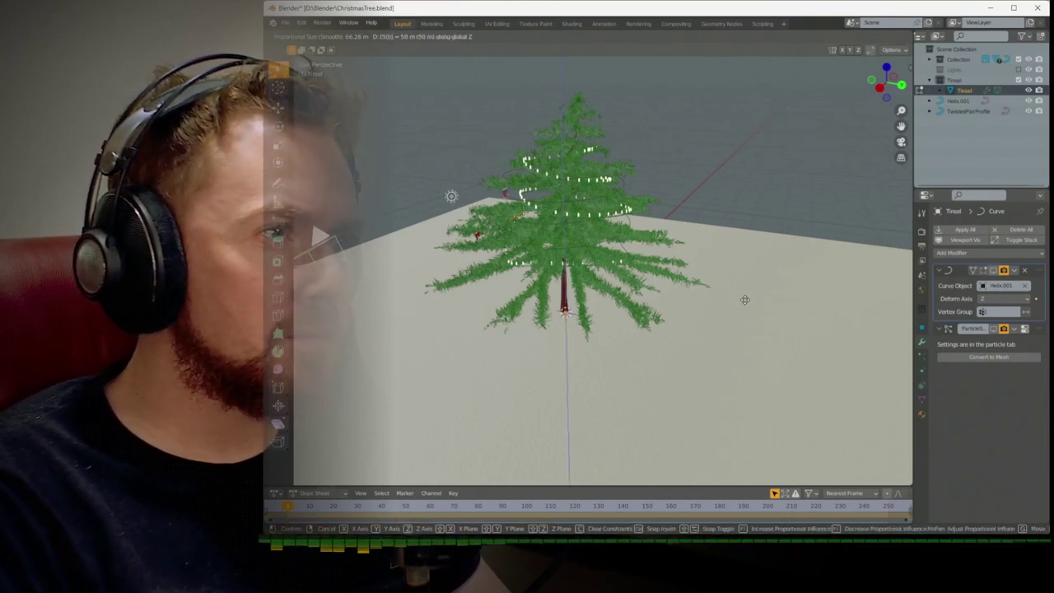
key("Return")
Select the topmost vertices of the Tinsel mesh in front view and snap the 3D cursor to them
scroll(744, 299, "down", 4)
scroll(744, 300, "down", 2)
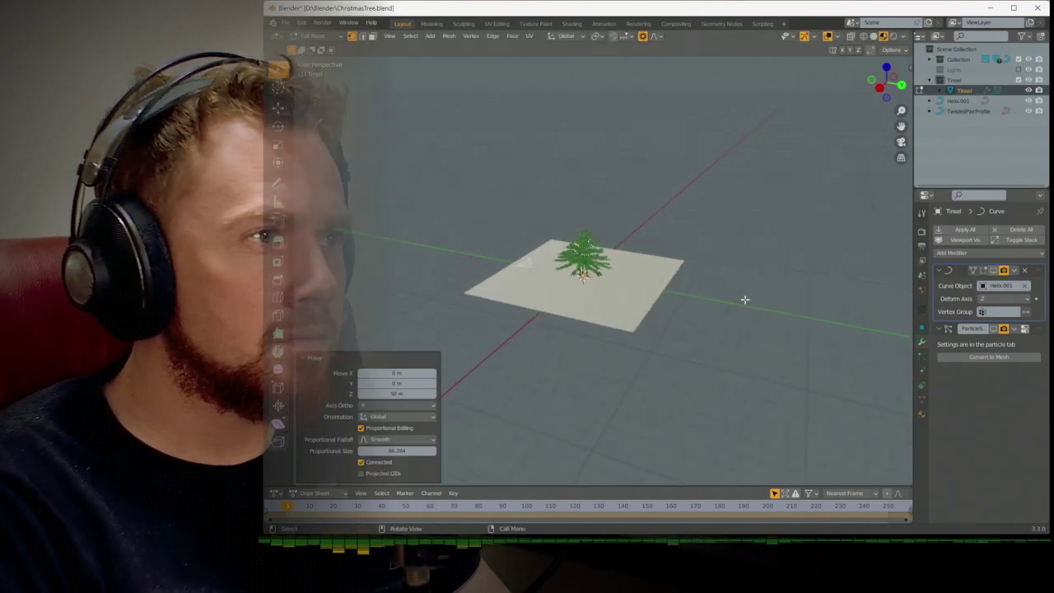
key("KP_1")
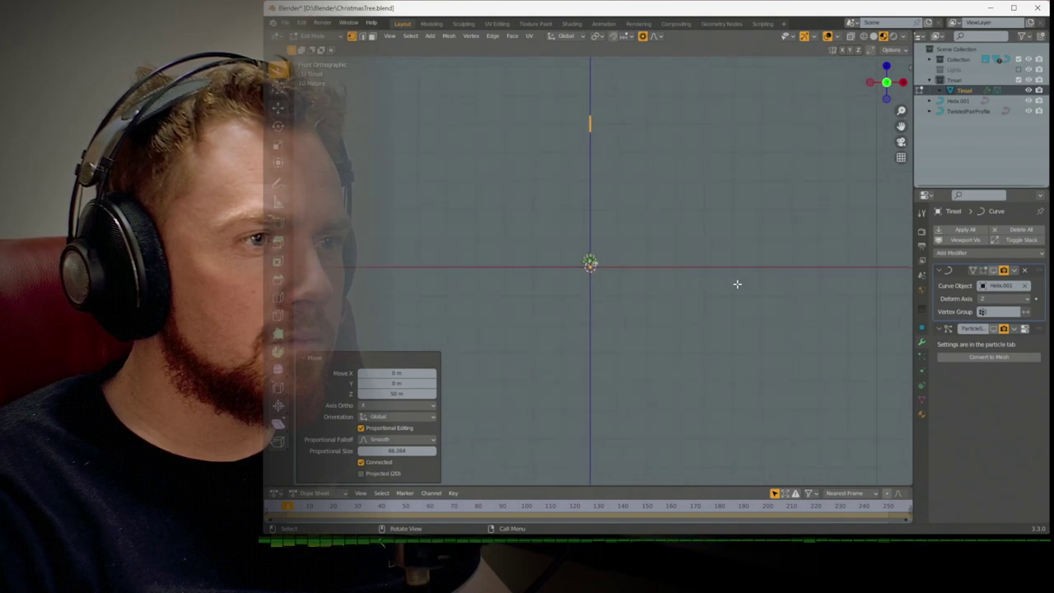
middle_click_drag(730, 238, 725, 269, "shift")
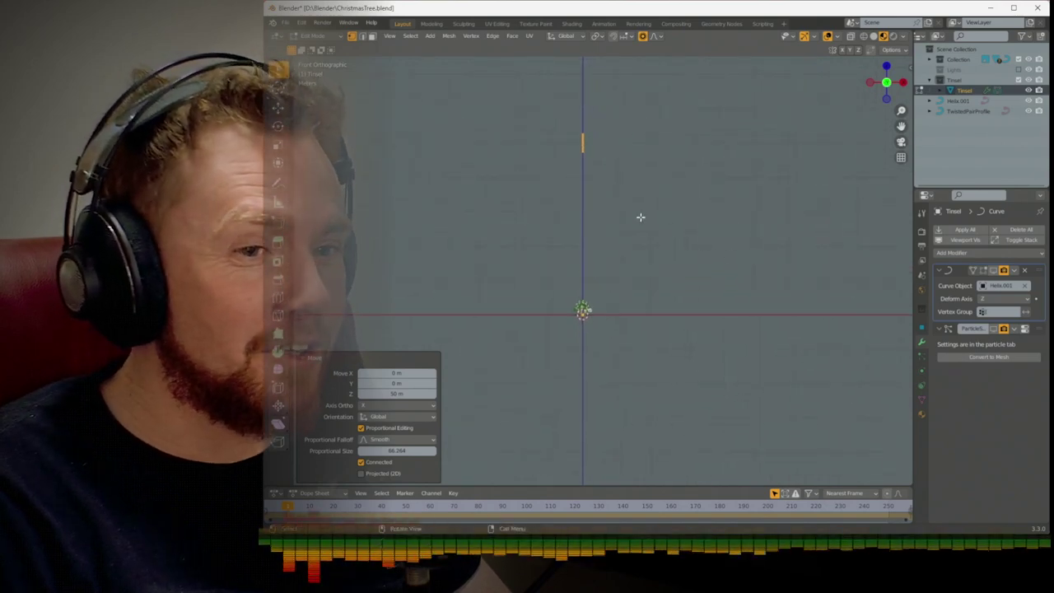
scroll(640, 217, "up", 2)
middle_click_drag(640, 214, 634, 259, "shift")
scroll(613, 177, "up", 1)
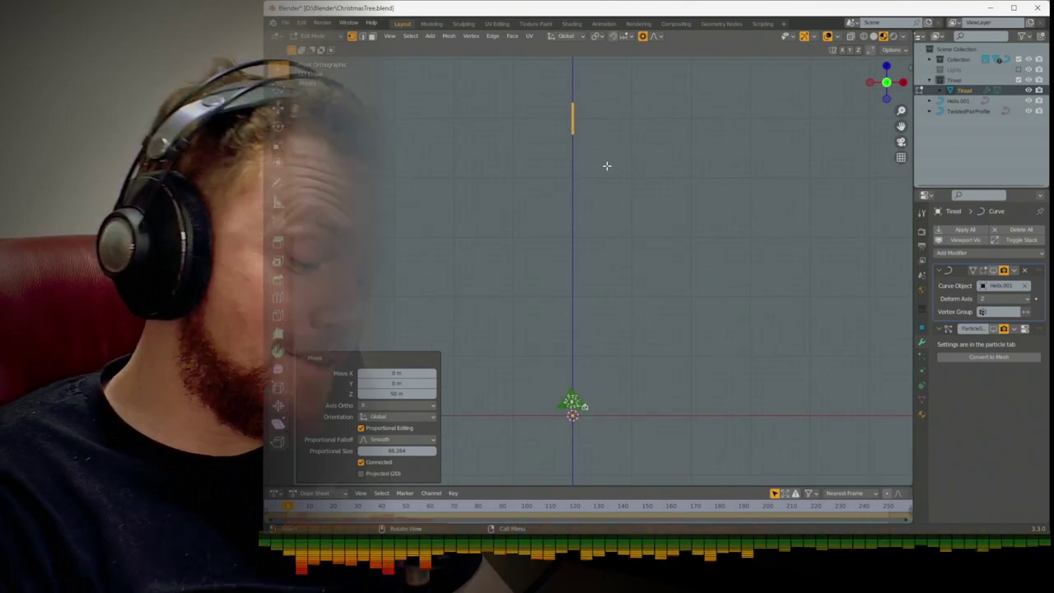
middle_click_drag(596, 113, 632, 277, "shift")
scroll(584, 217, "up", 6)
scroll(632, 278, "up", 5)
middle_click_drag(623, 233, 692, 322, "shift")
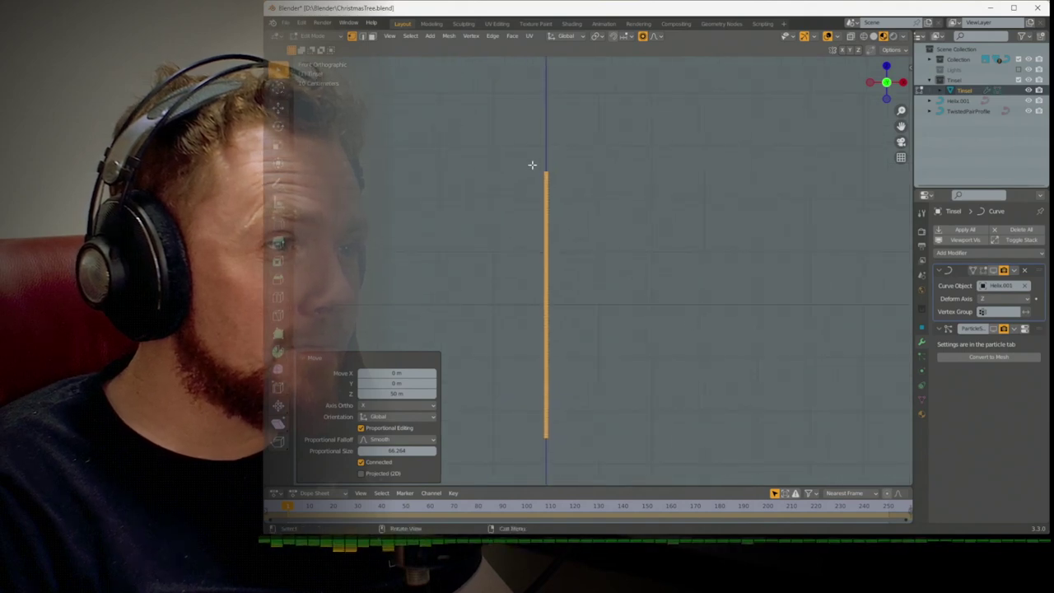
left_click_drag(557, 171, 555, 172)
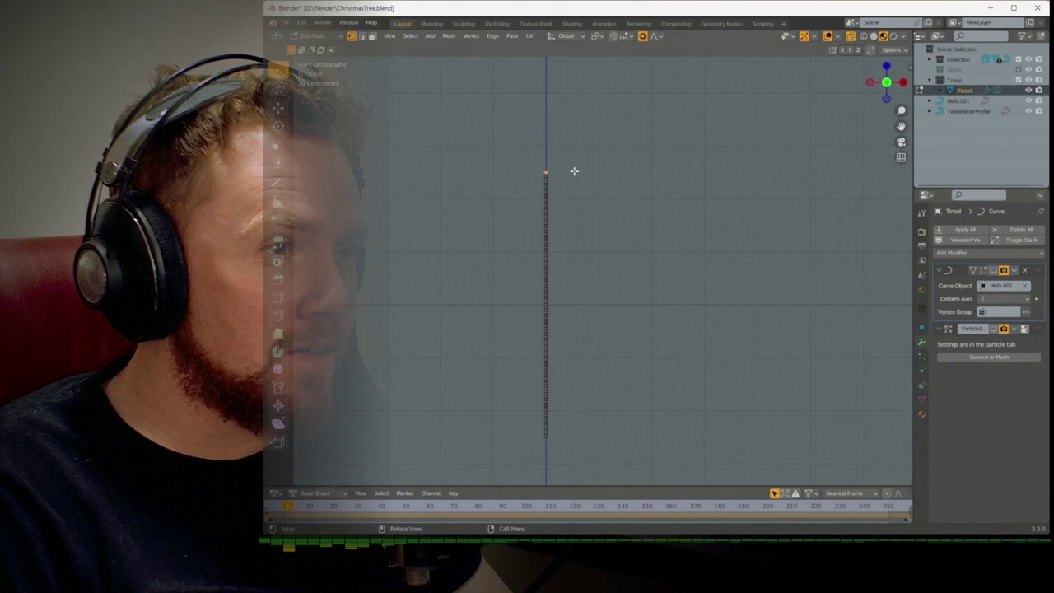
key("shift+s")
left_click(563, 220)
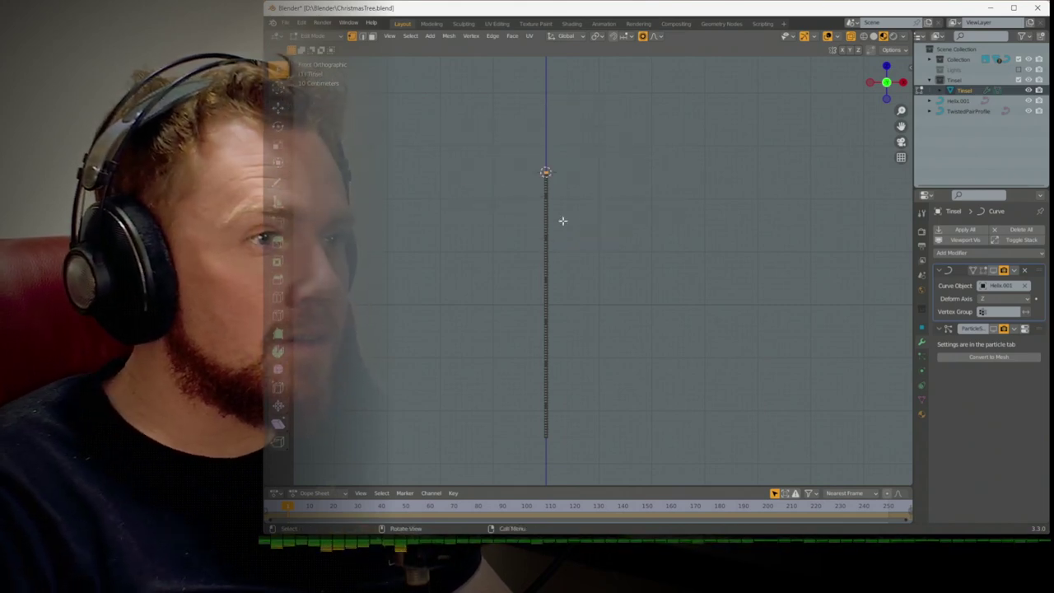
Select the whole Tinsel mesh and set the transform pivot point to the 3D Cursor
scroll(568, 239, "down", 4)
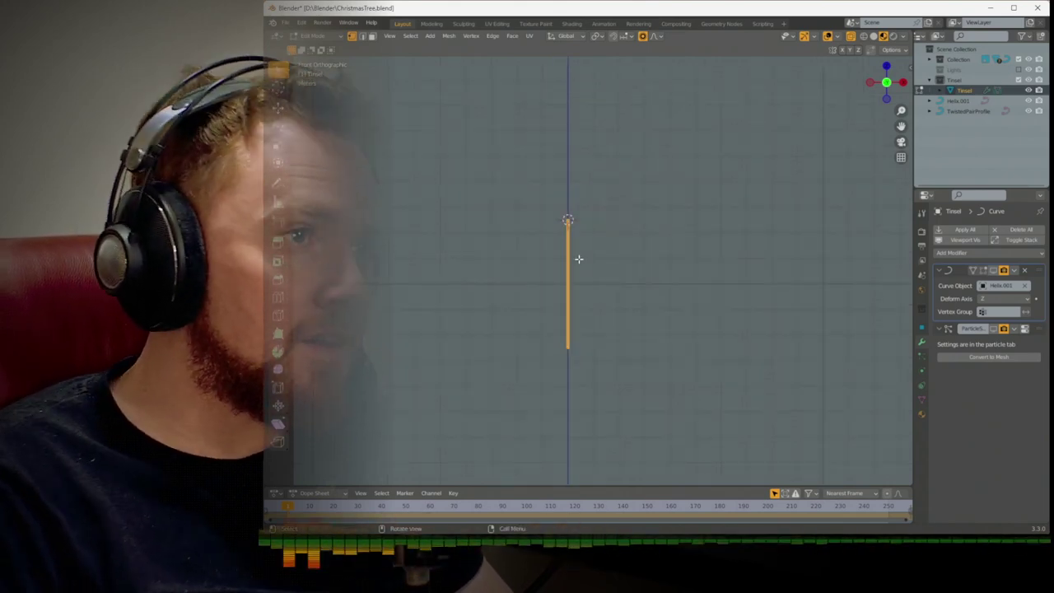
left_click(596, 36)
left_click(601, 61)
Turn off proportional editing, scale the Tinsel mesh by 10 along Z, and return to Object Mode
scroll(623, 178, "down", 9)
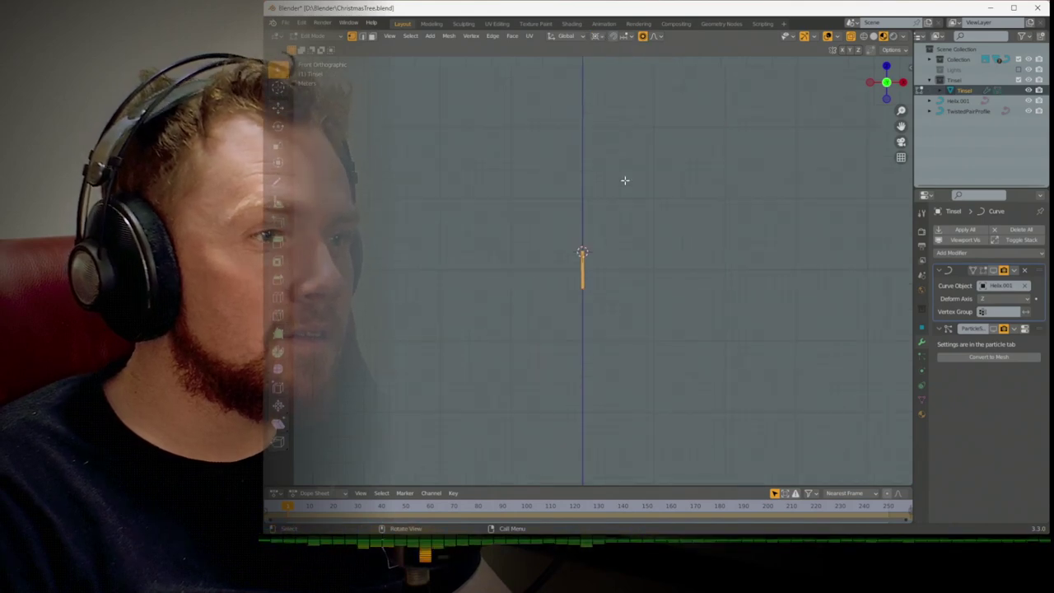
middle_click_drag(646, 280, 633, 209, "shift")
key("s")
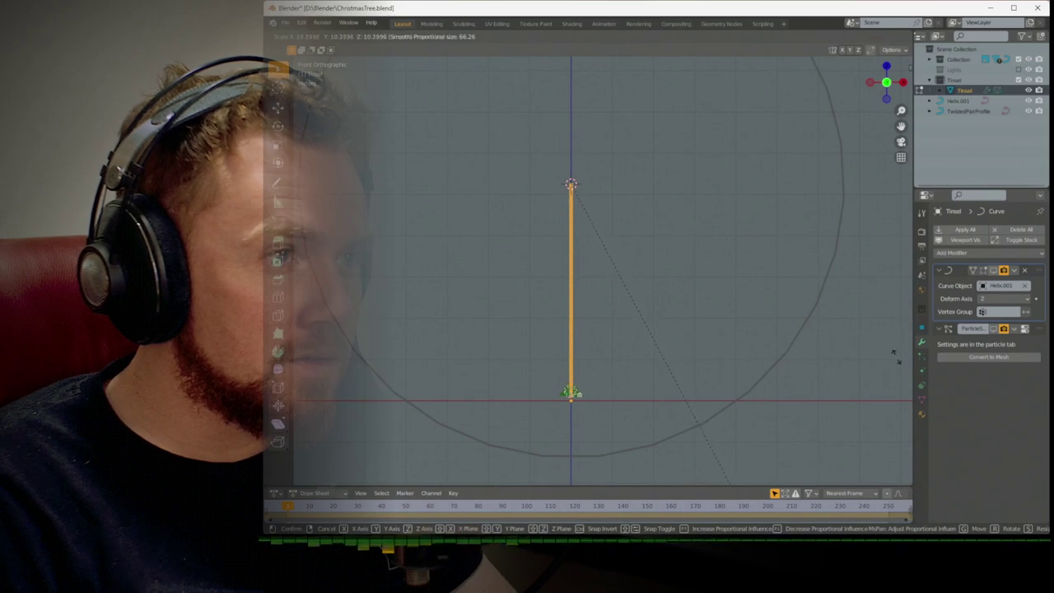
key("Escape")
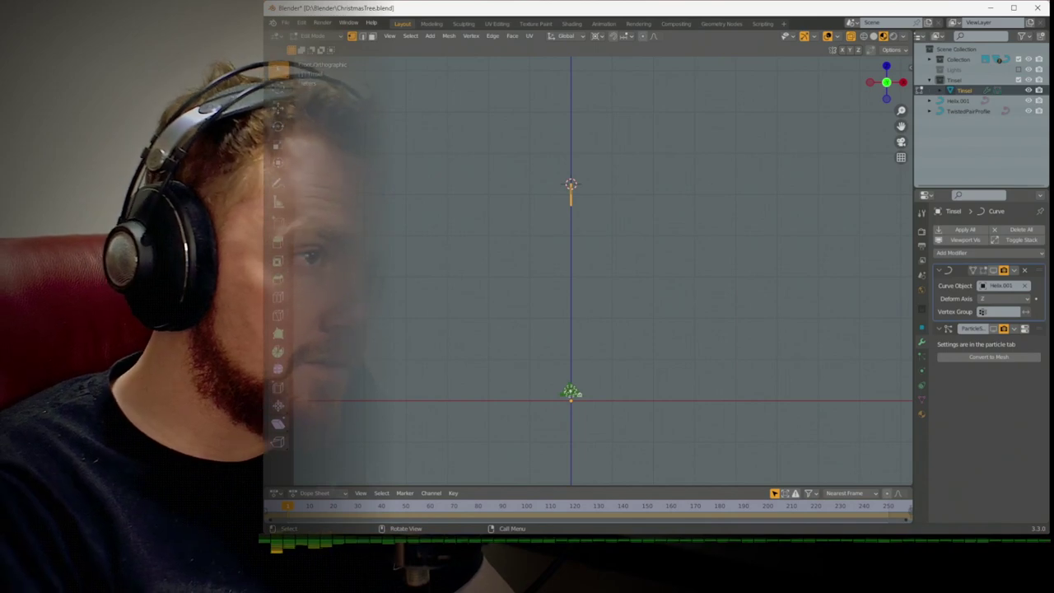
type("sz50")
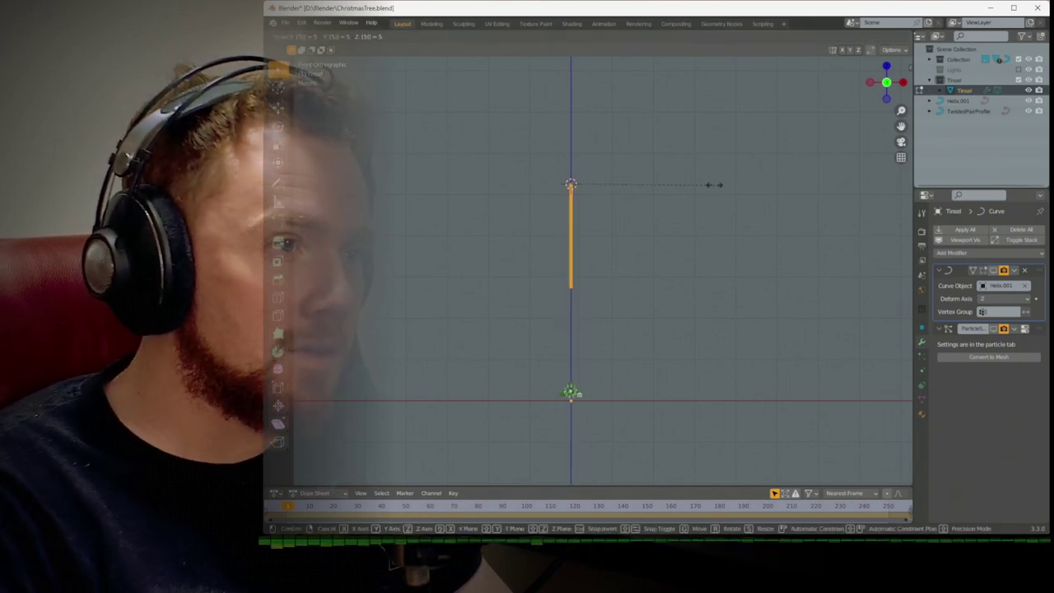
key("BackSpace")
key("BackSpace")
type("10")
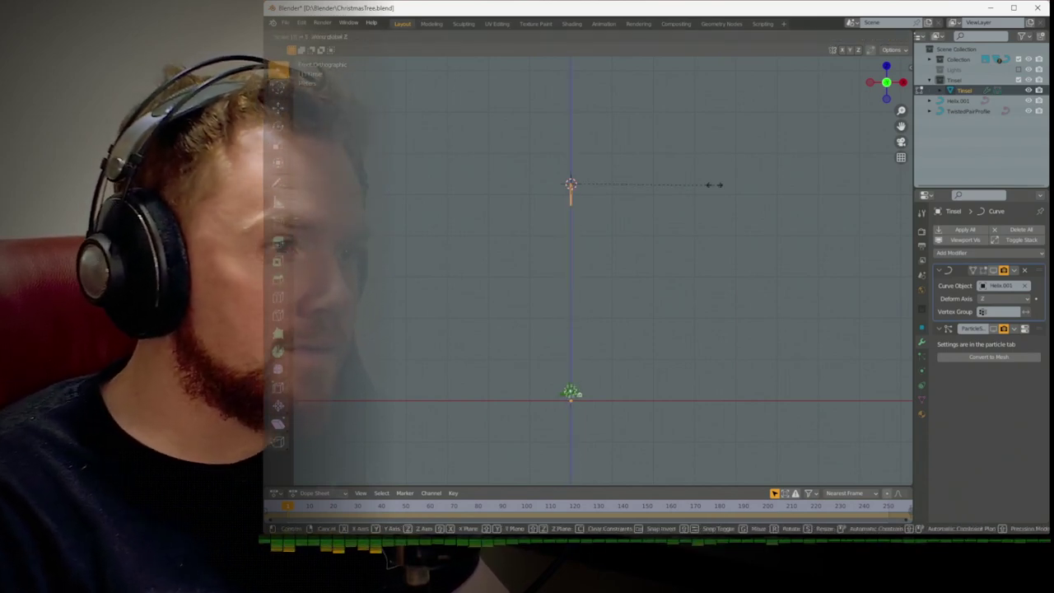
key("Return")
key("Tab")
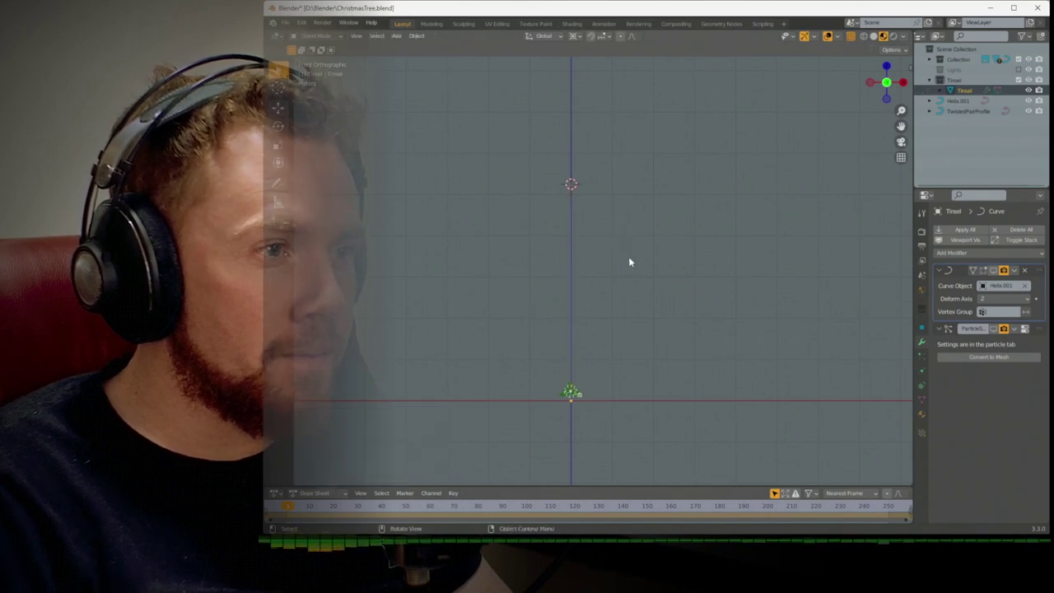
Show the Curve modifier in the viewport again and check the Tinsel's wrap and excess length, including through the camera
middle_click_drag(628, 257, 648, 219)
scroll(606, 287, "up", 4)
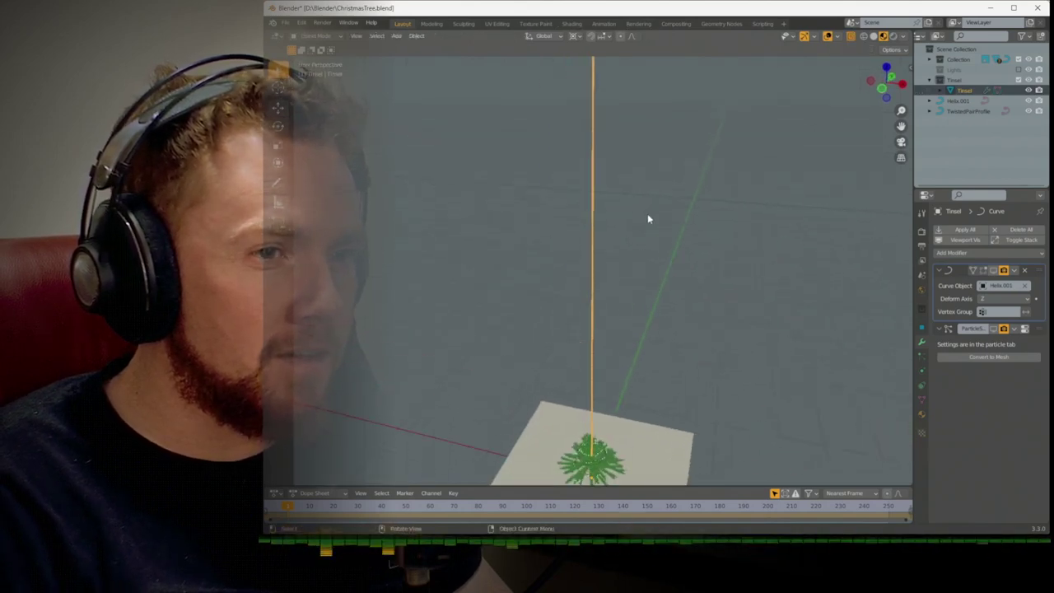
left_click(994, 272)
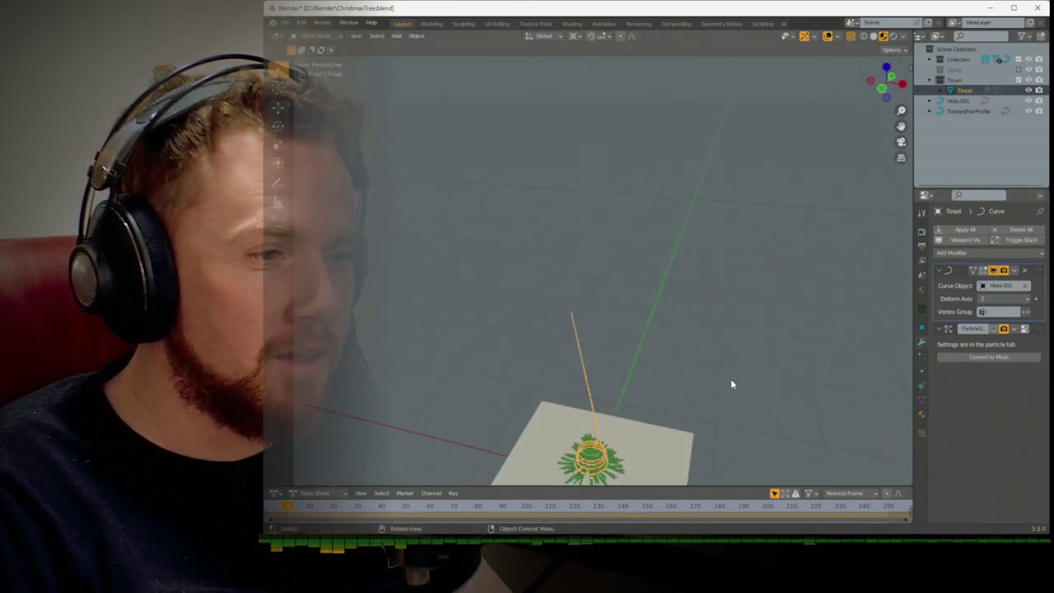
middle_click_drag(730, 383, 725, 353)
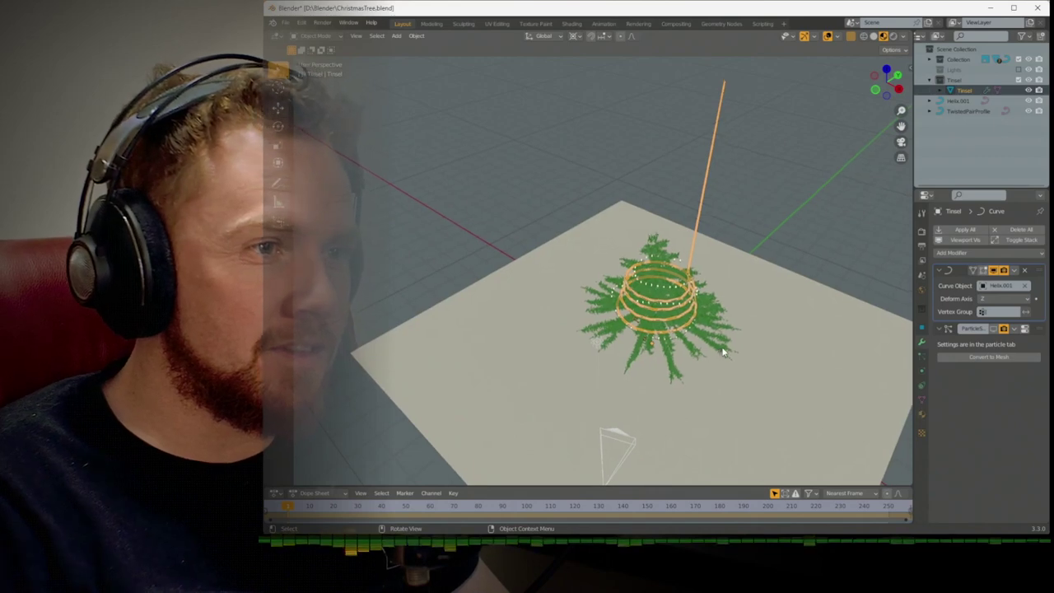
key("KP_Decimal")
scroll(722, 352, "down", 3)
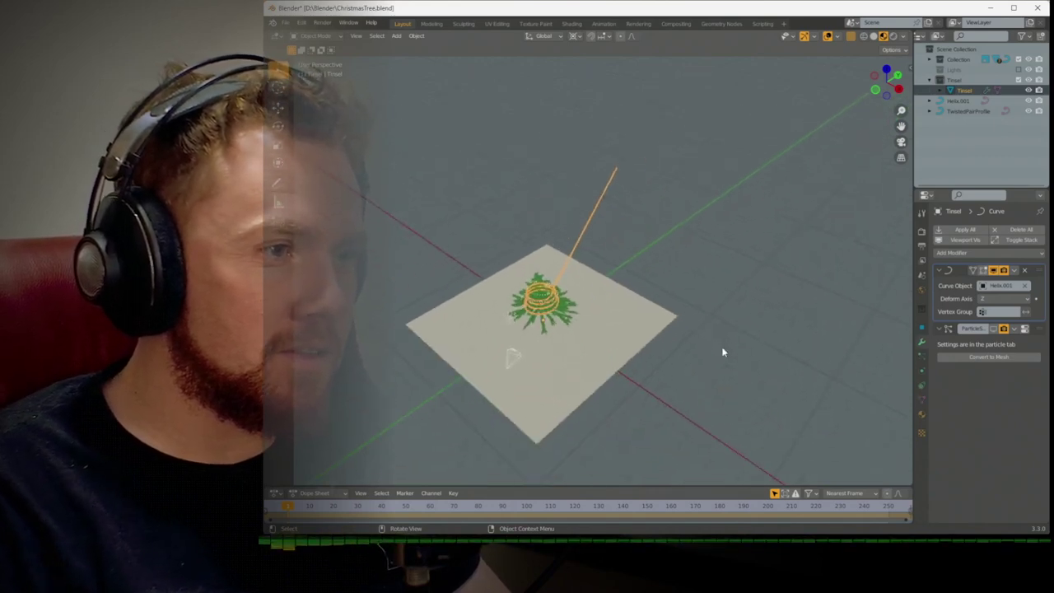
scroll(723, 352, "up", 3)
key("KP_0")
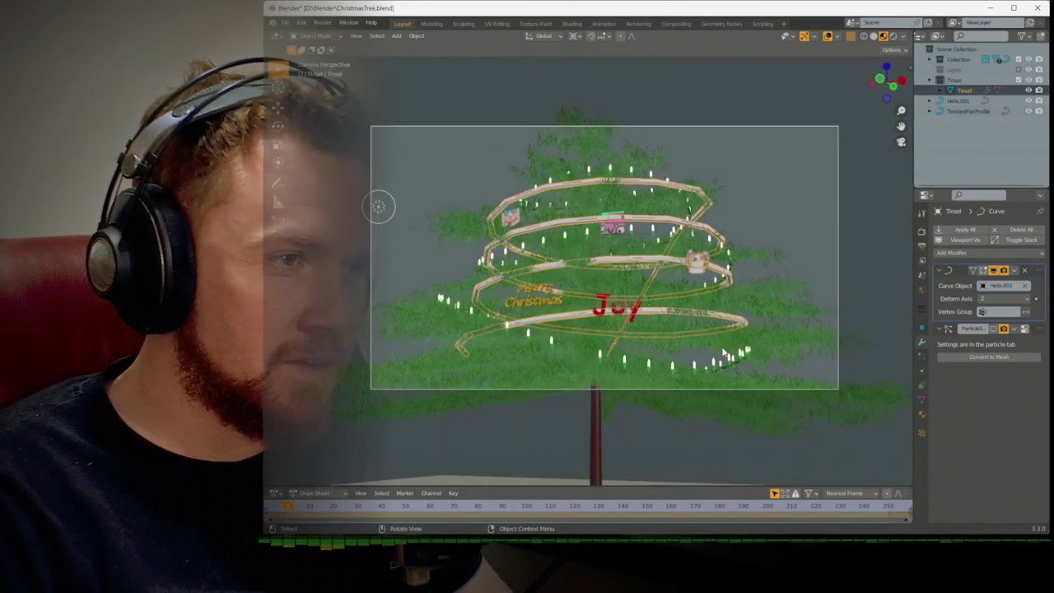
middle_click_drag(689, 275, 711, 318)
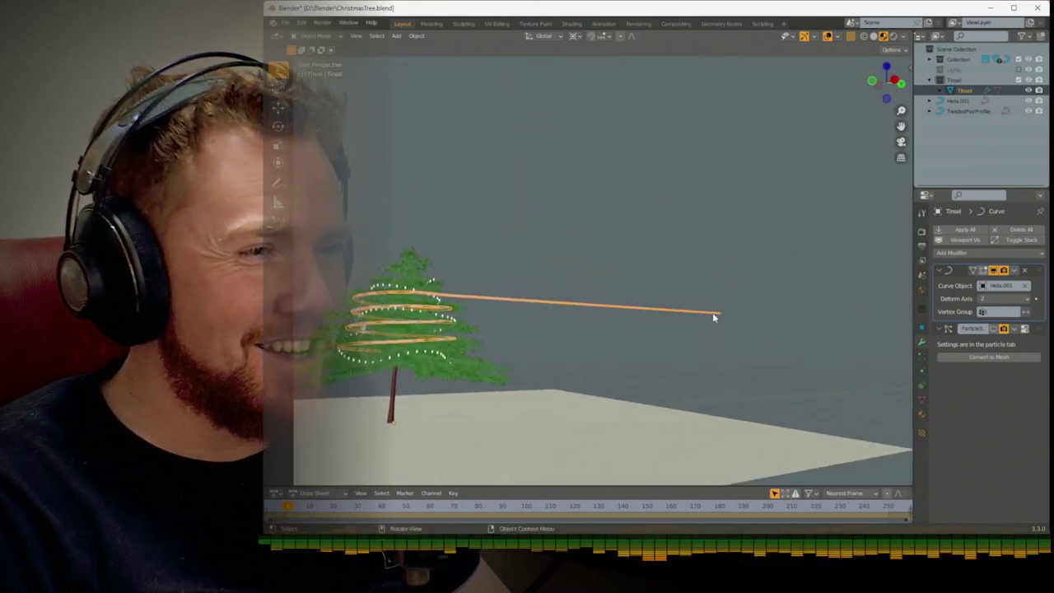
Move the whole Tinsel mesh down along Z by about 2.52 m in front view so its lower end reaches the ground
key("Tab")
scroll(717, 314, "down", 6)
mouse_move(704, 275)
middle_mouse_down()
mouse_move(700, 250)
mouse_move(699, 269)
middle_mouse_up()
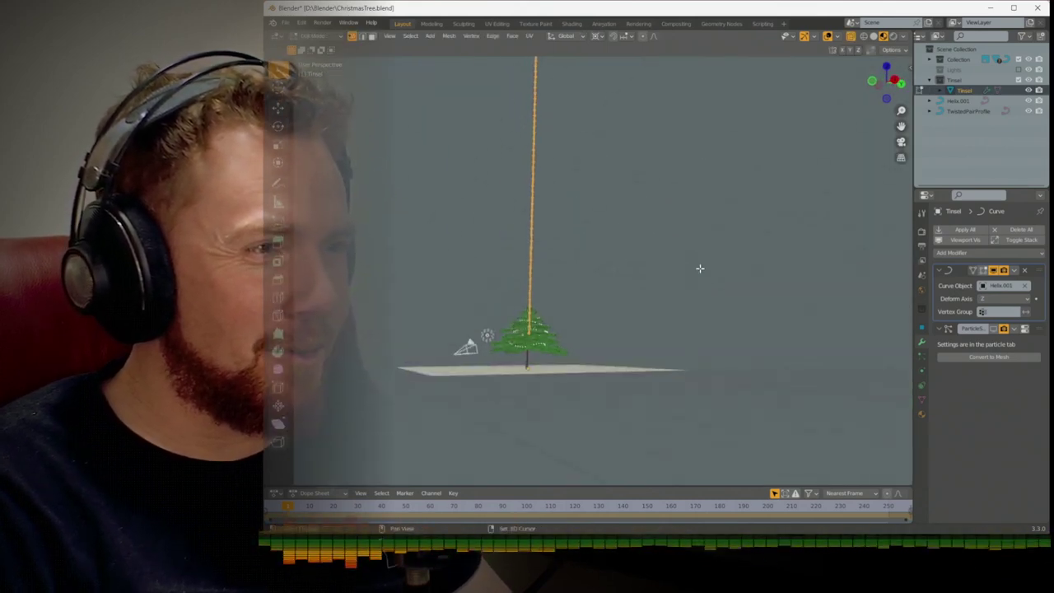
key("KP_1")
scroll(699, 268, "down", 10)
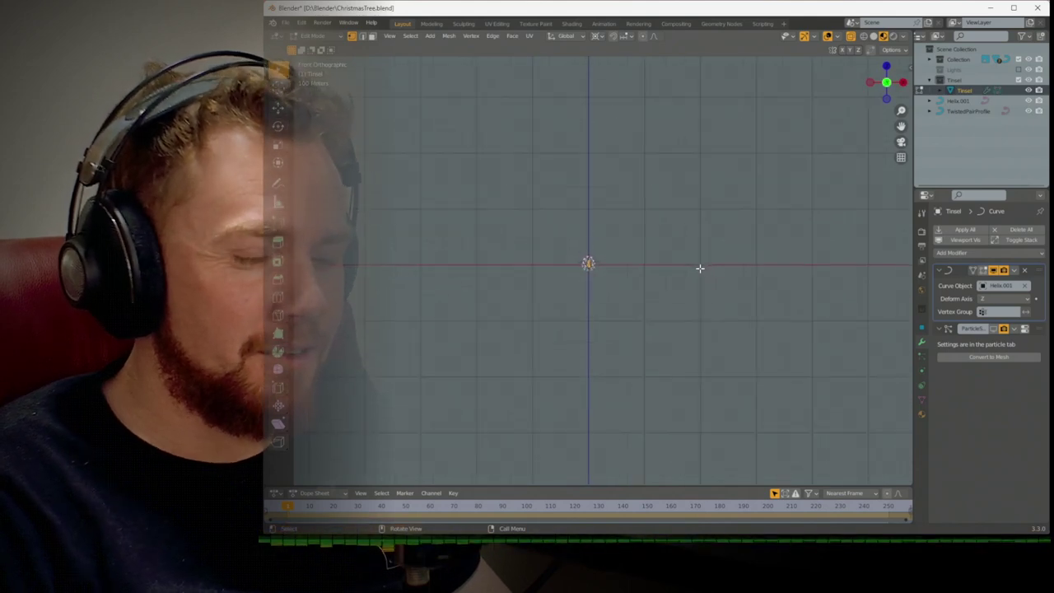
key("KP_0")
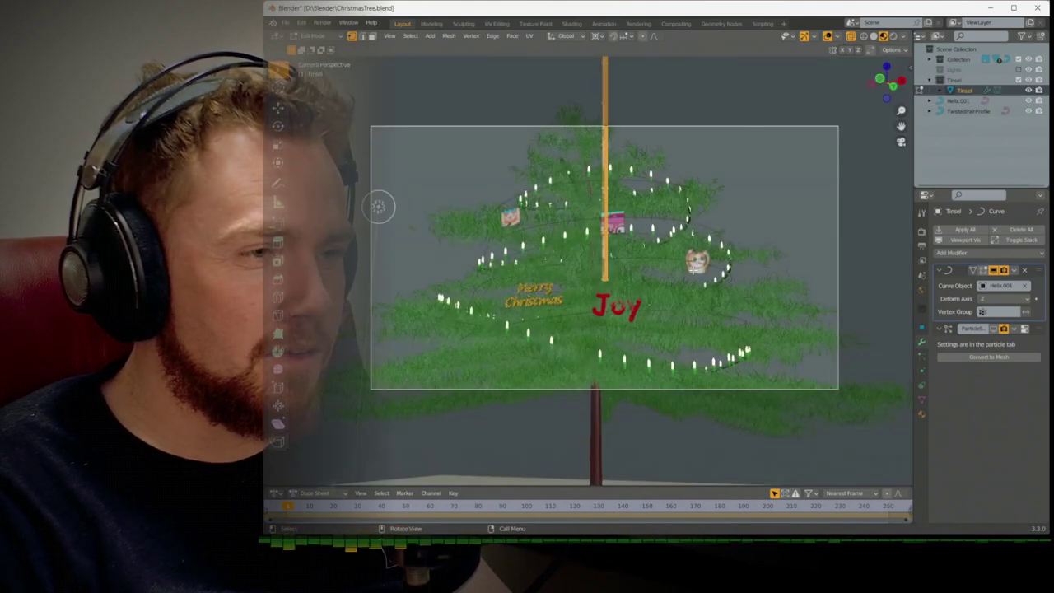
key("KP_1")
key("KP_Decimal")
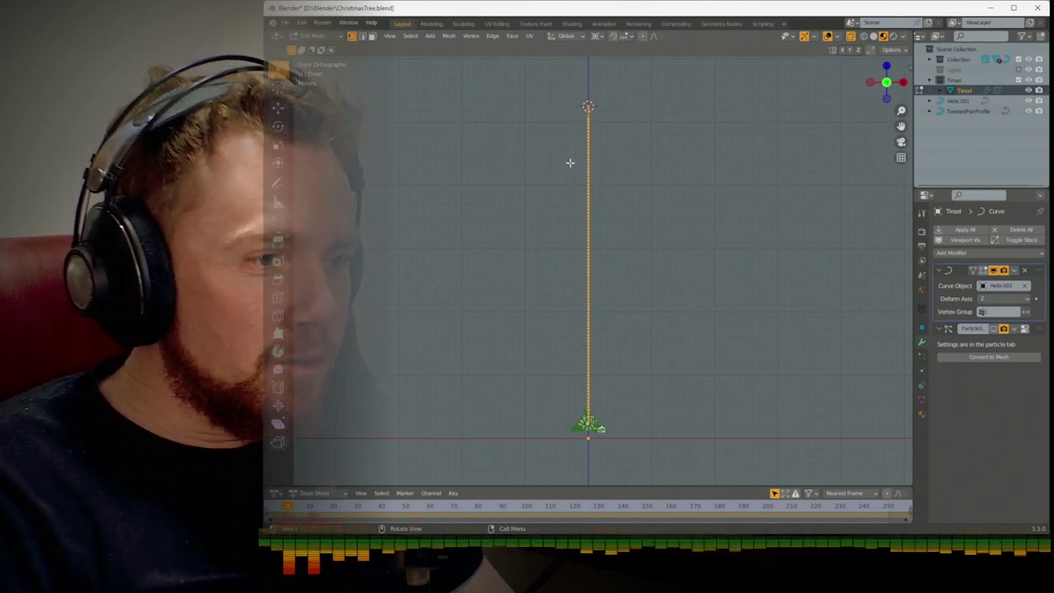
scroll(569, 162, "up", 2)
middle_click_drag(570, 191, 556, 101, "shift")
middle_click_drag(567, 217, 557, 192)
key("KP_1")
middle_click_drag(565, 321, 602, 130, "shift")
scroll(542, 272, "up", 6)
middle_click_drag(591, 259, 622, 187, "shift")
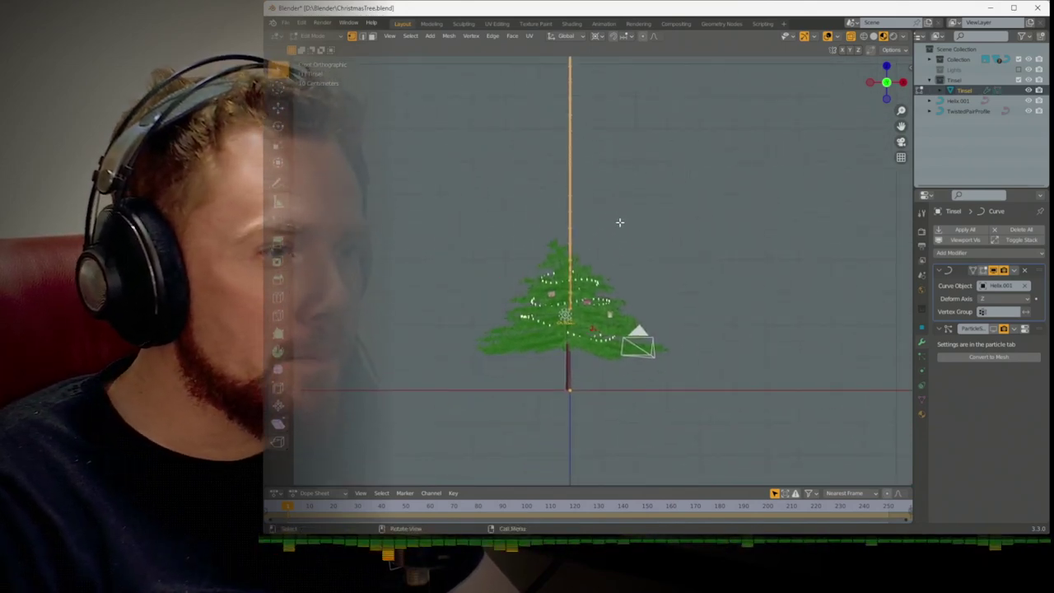
key("g")
key("z")
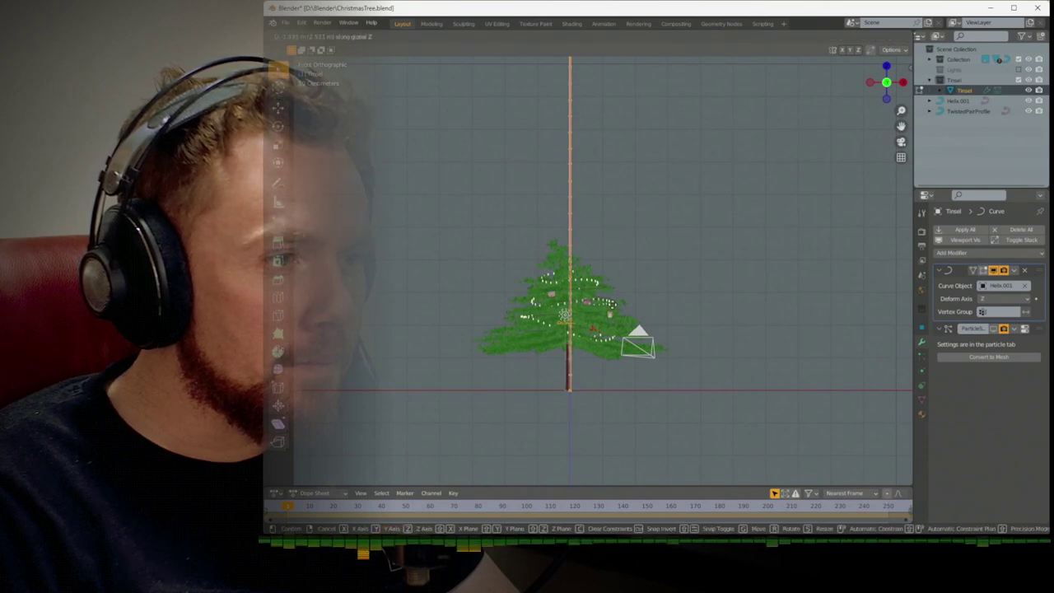
left_click(611, 304)
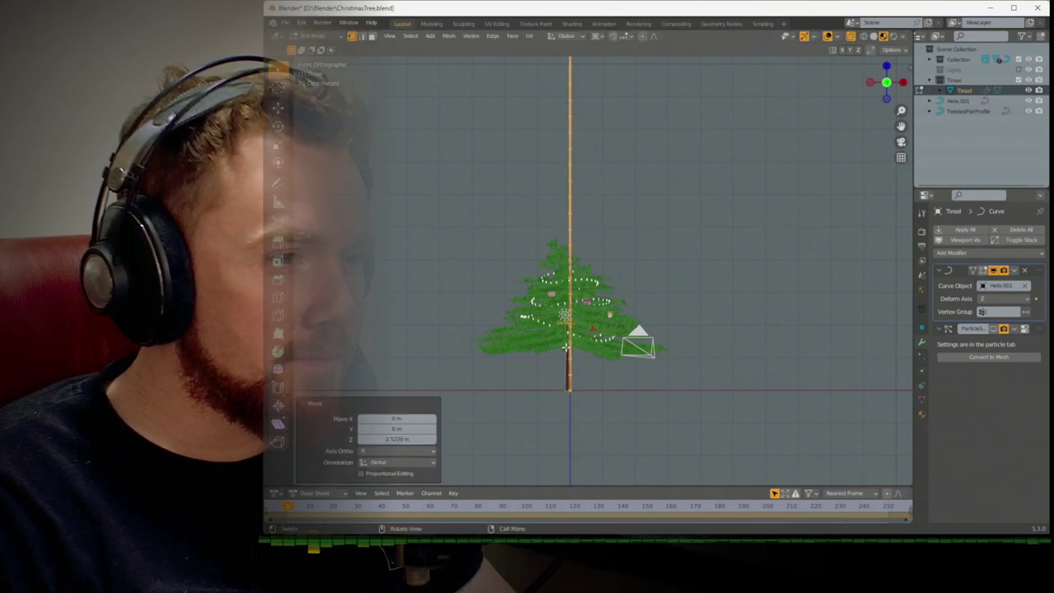
Select the lowest vertices of the Tinsel mesh in front view and snap the 3D cursor to them
key("Tab")
left_click(561, 385)
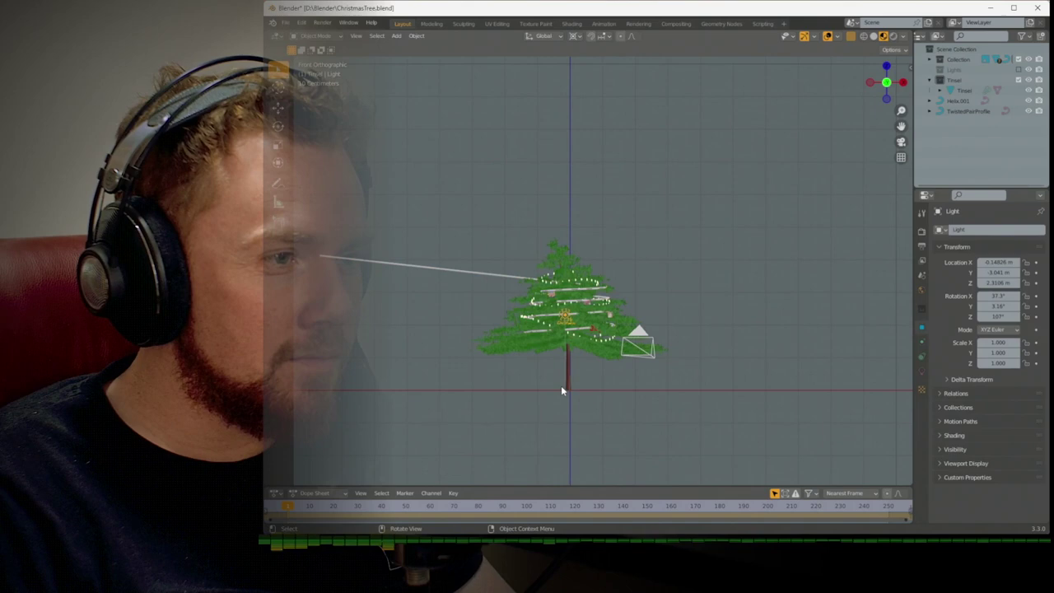
left_click(466, 276)
key("Tab")
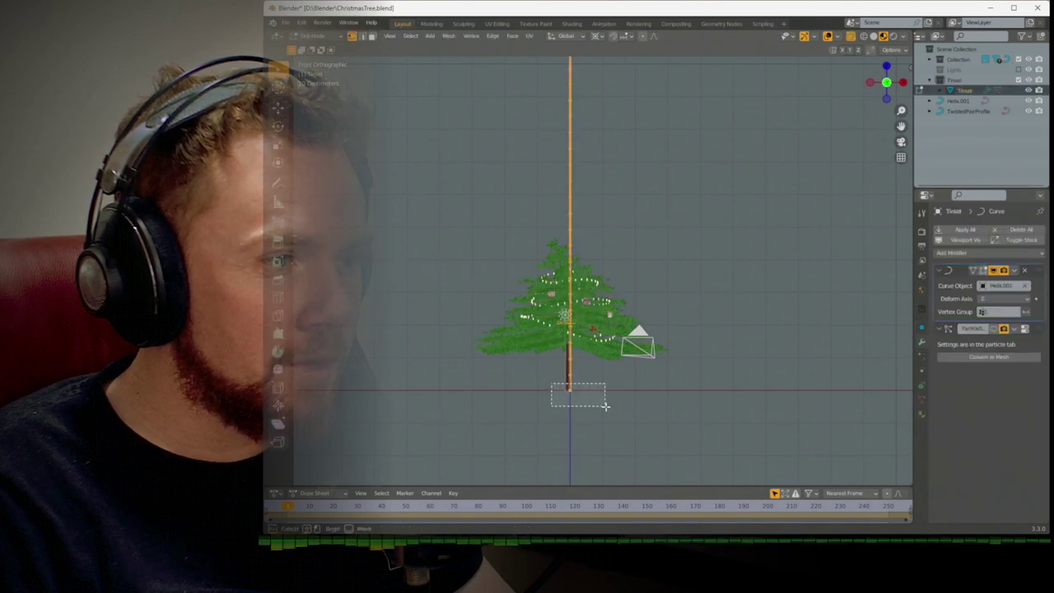
left_click_drag(605, 405, 605, 406)
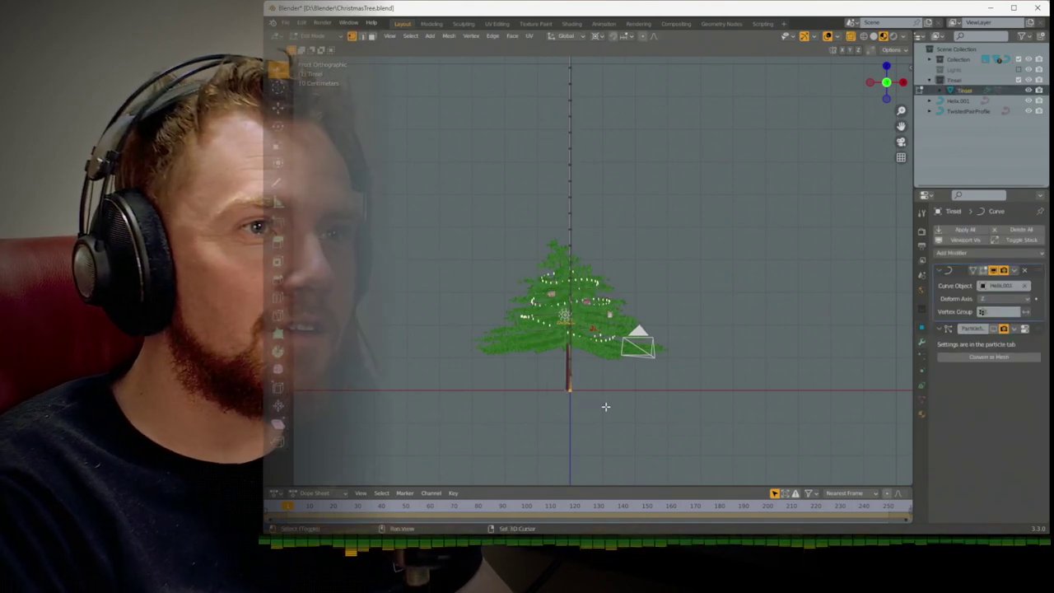
key("shift+s")
left_click(603, 475)
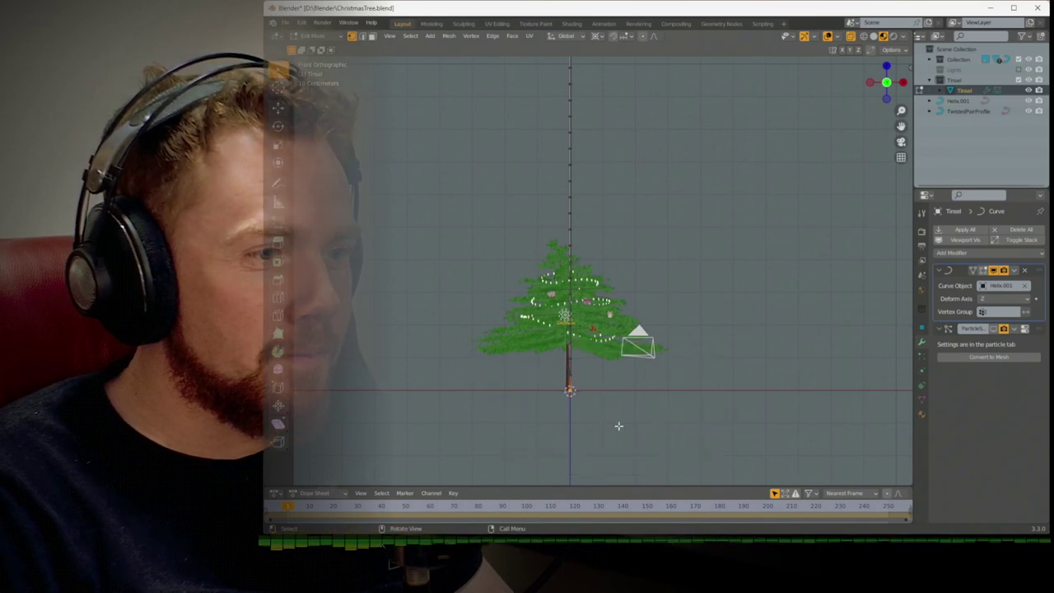
key("shift+s")
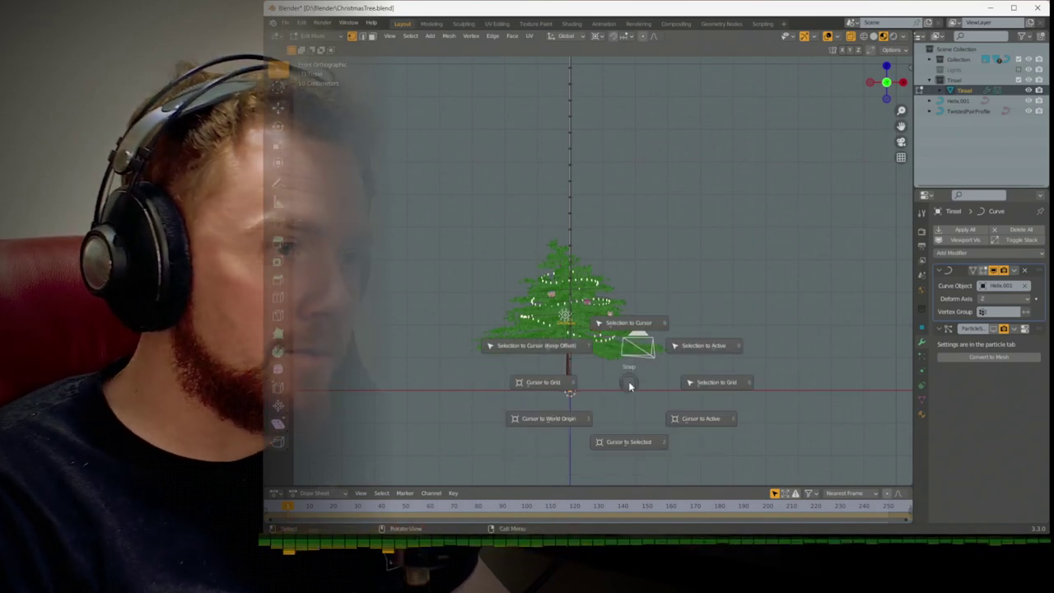
left_click(632, 417)
Select the whole Tinsel mesh, rescale it along Z from the 3D cursor, shrink it uniformly, and return to Object Mode
scroll(632, 416, "down", 3)
key("a")
key("s")
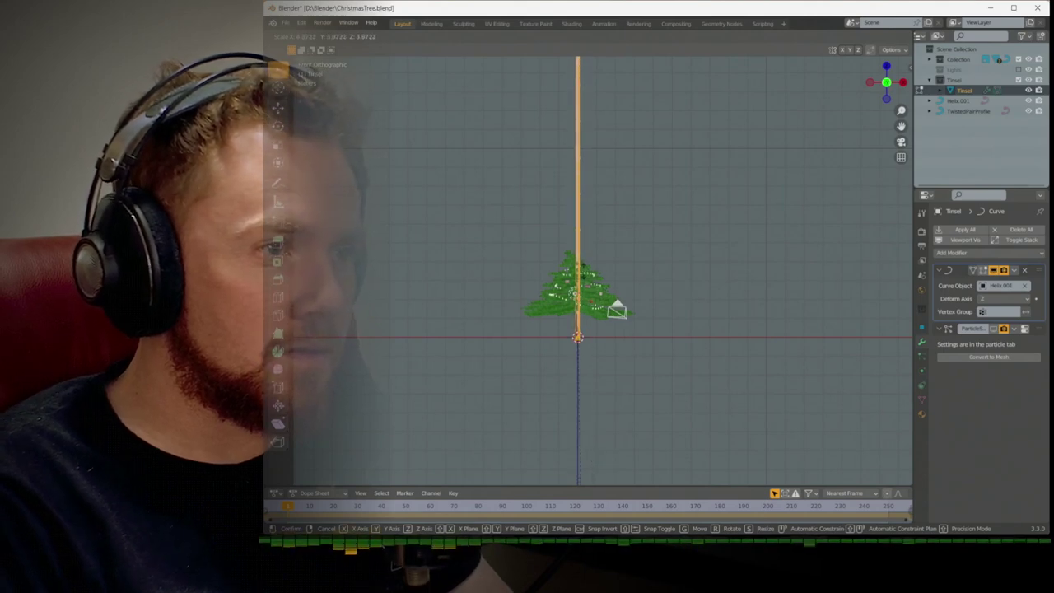
key("z")
left_click(582, 239)
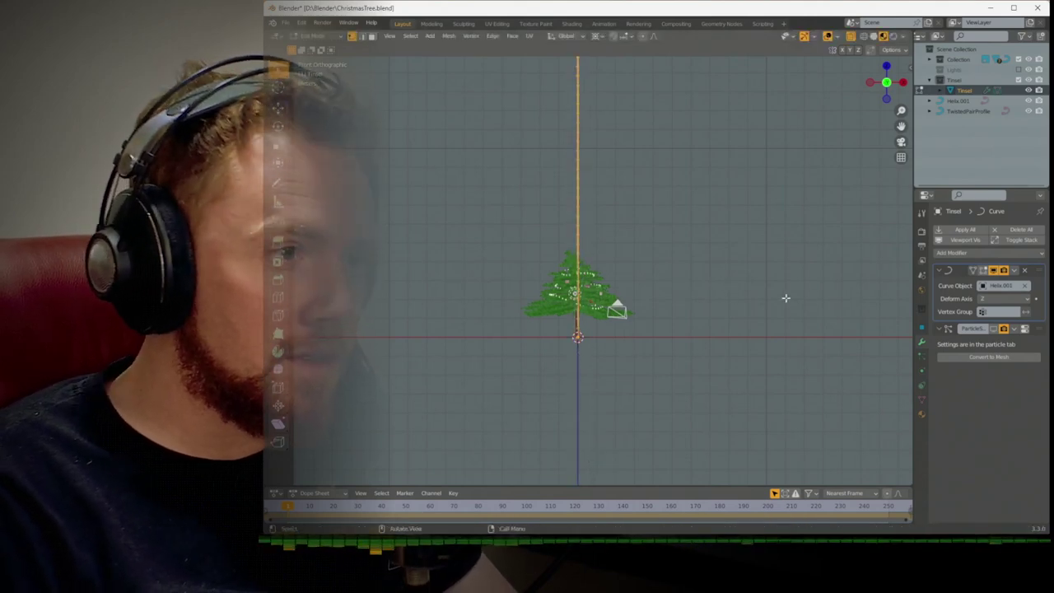
key("s")
left_click(640, 320)
key("Tab")
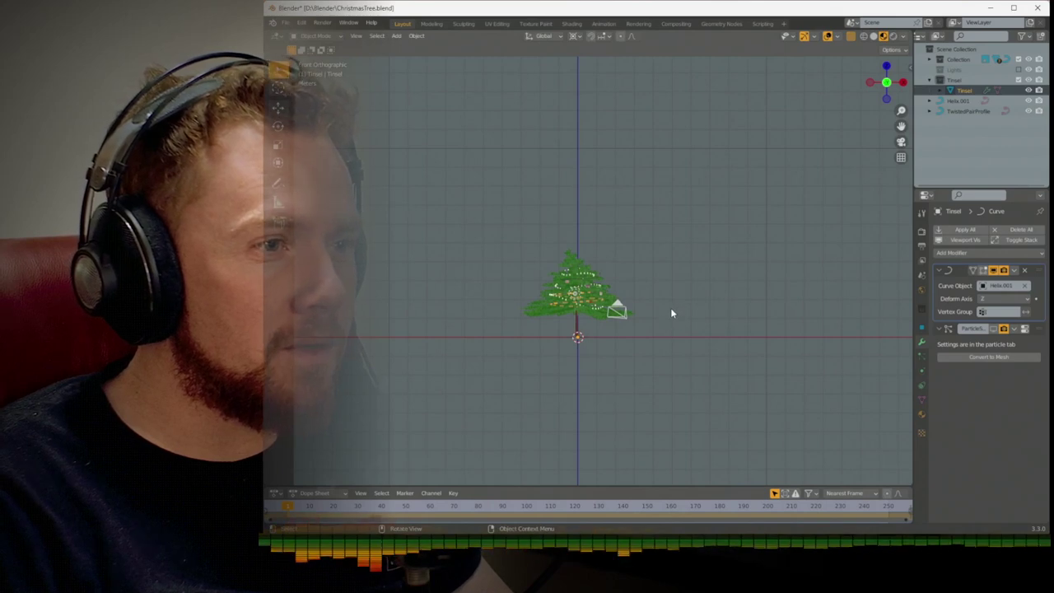
Scale the Tinsel mesh up in small stages, returning to Object Mode after each stage to judge the wrap
key("Tab")
key("s")
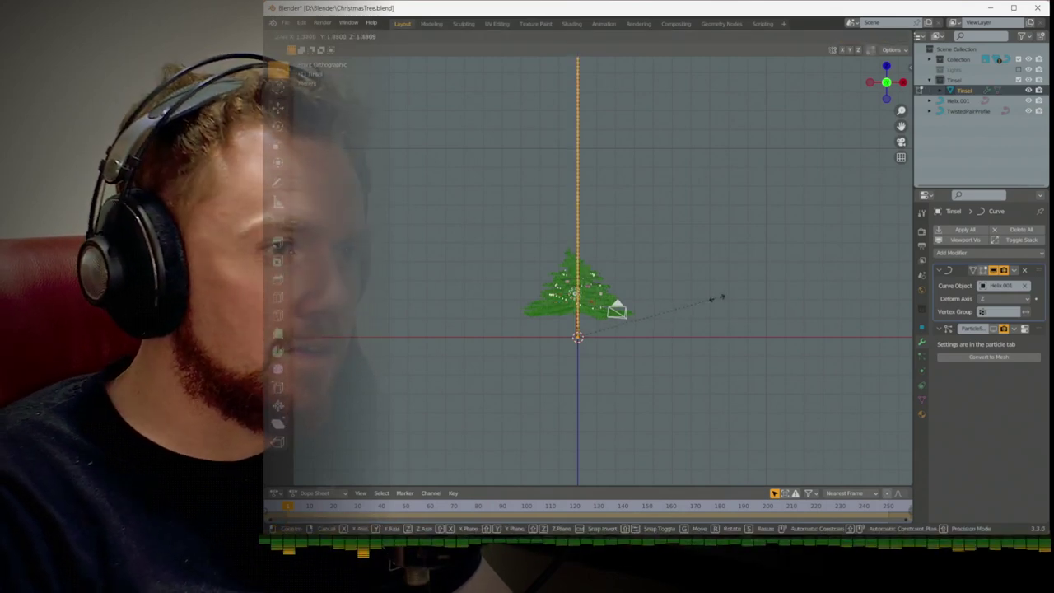
left_click(736, 294)
key("Tab")
key("Tab")
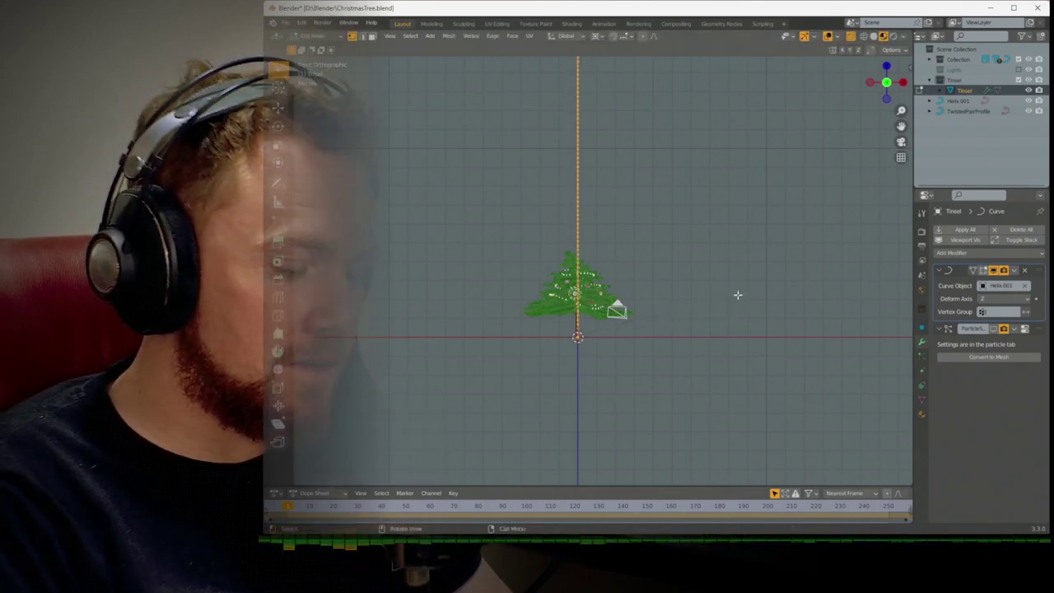
key("s")
left_click(743, 290)
Scale the Tinsel mesh up by 1.132, reduce it slightly, and check the garland's coverage of the helix in Object Mode
key("Tab")
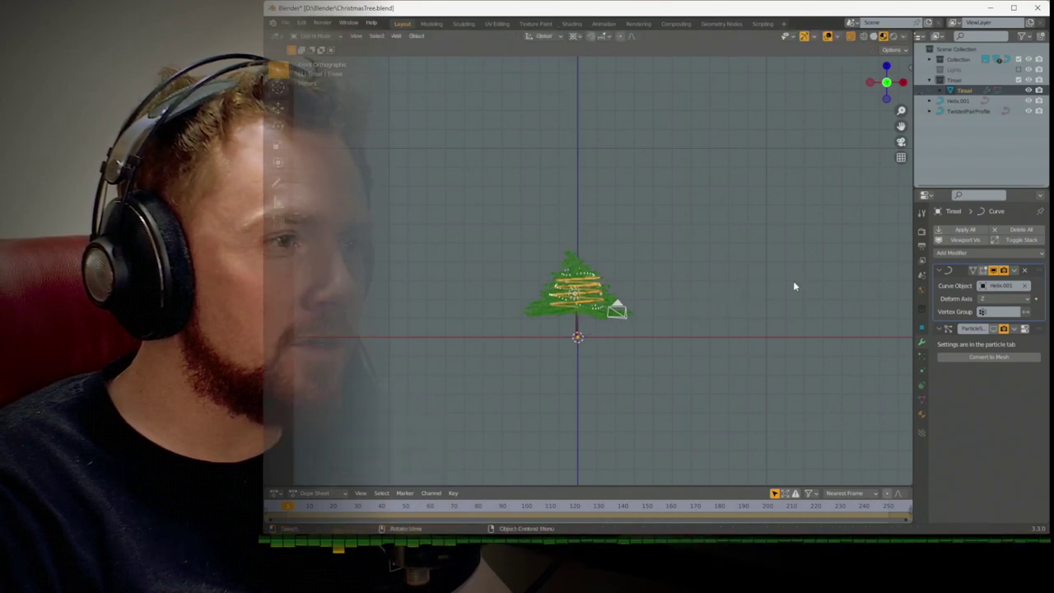
key("Tab")
key("s")
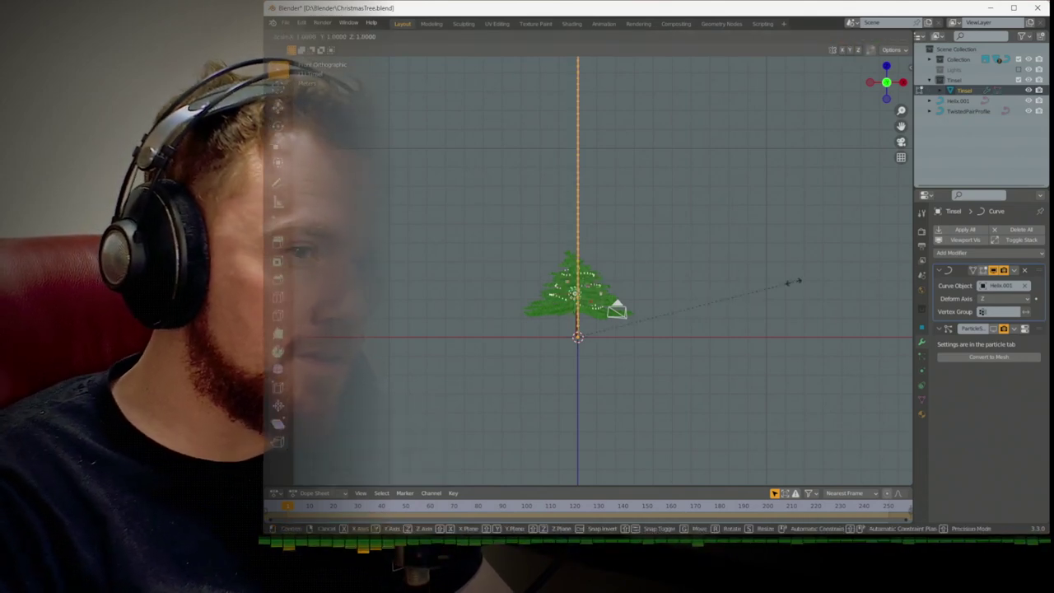
left_click(822, 273)
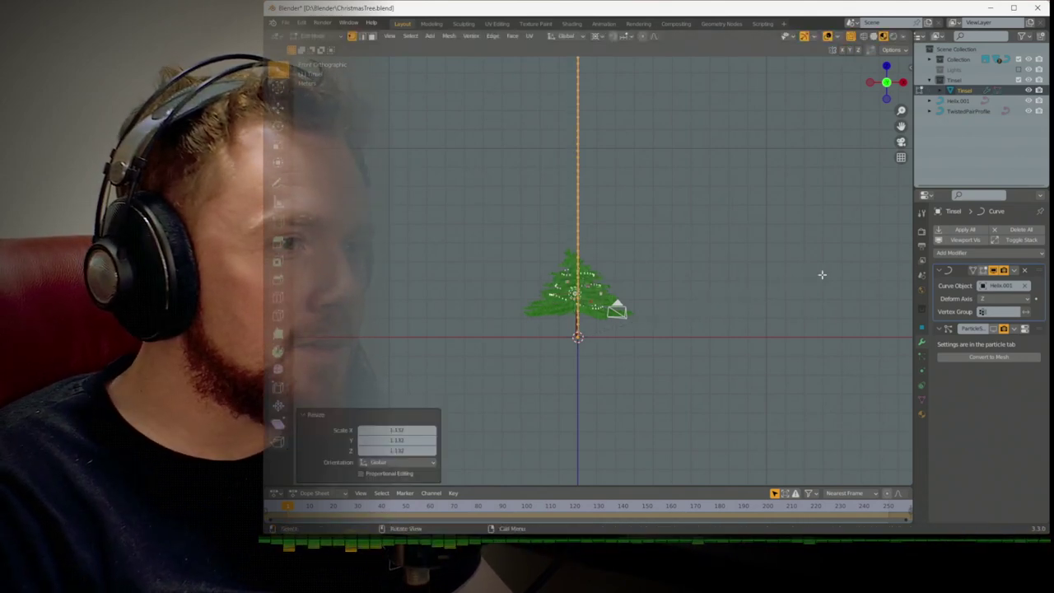
key("s")
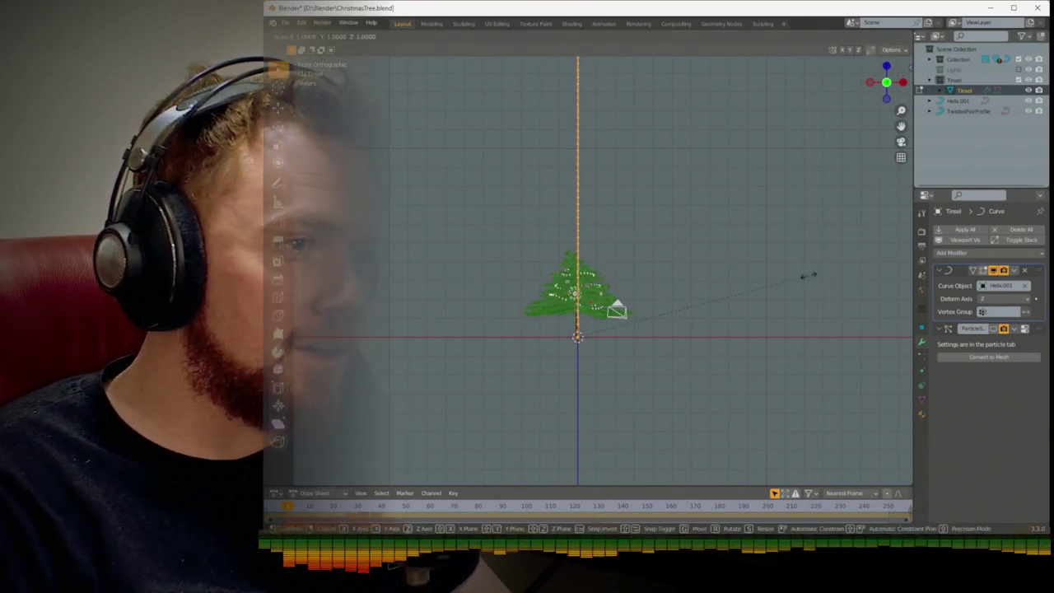
left_click(781, 280)
key("Tab")
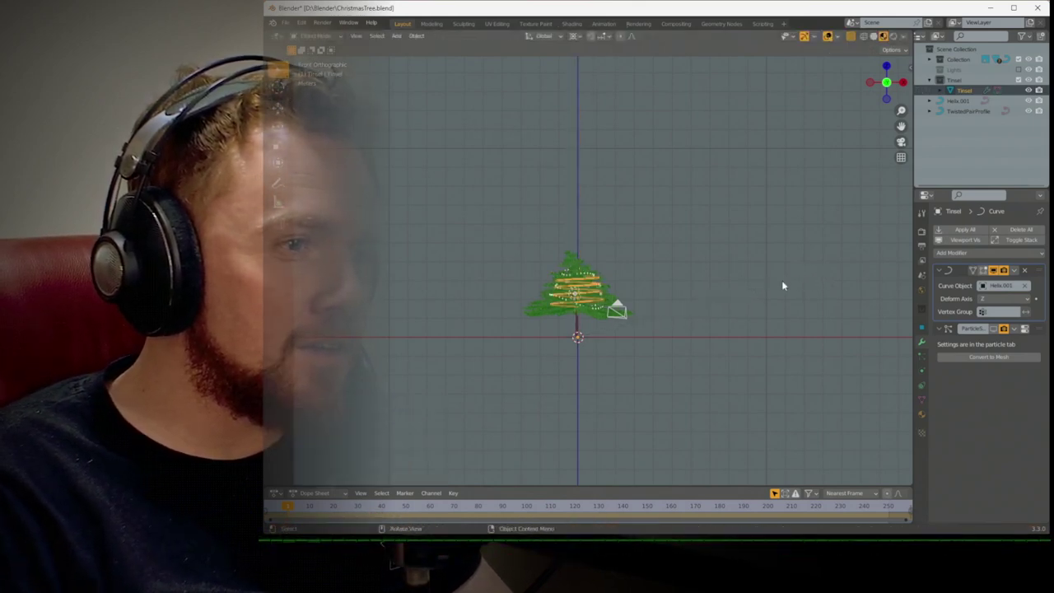
middle_click_drag(781, 280, 584, 301)
scroll(608, 346, "up", 3)
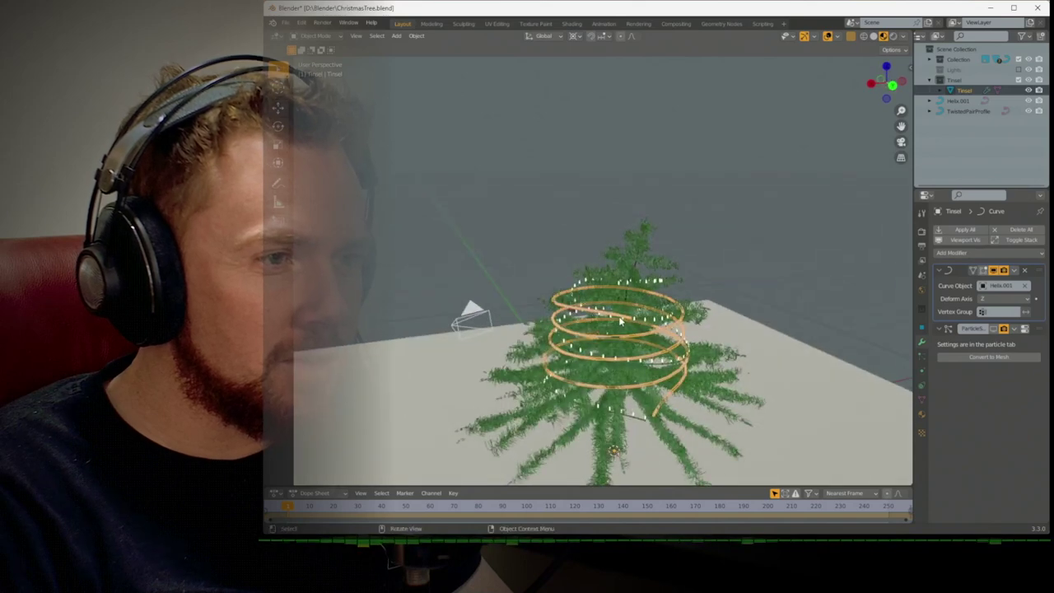
key("Tab")
key("Tab")
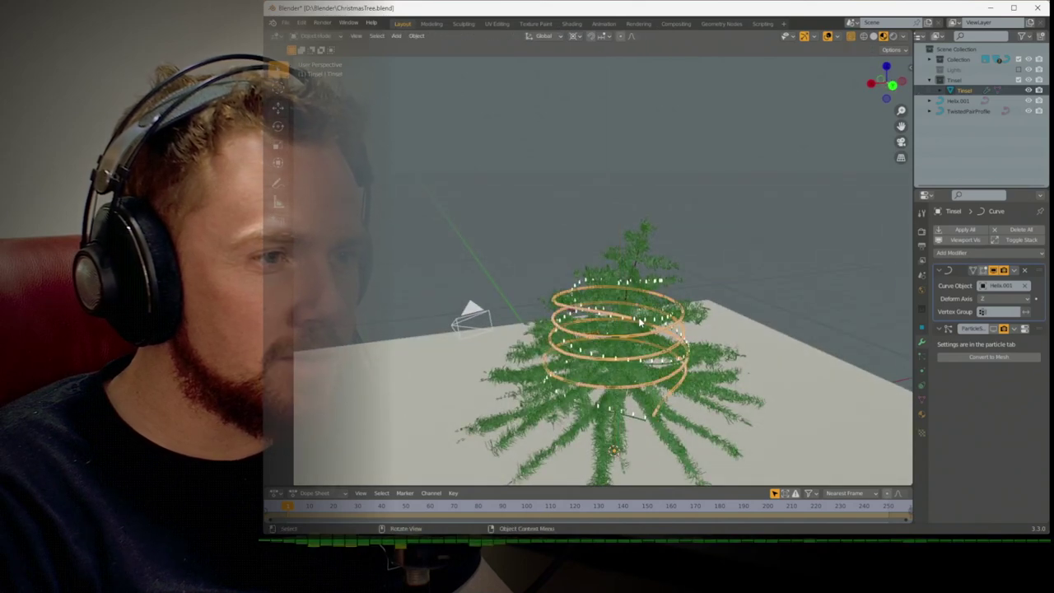
Select the Helix.001 curve, enter Edit Mode, and bring the control point at its top end into view
left_click(641, 323)
left_click(813, 205)
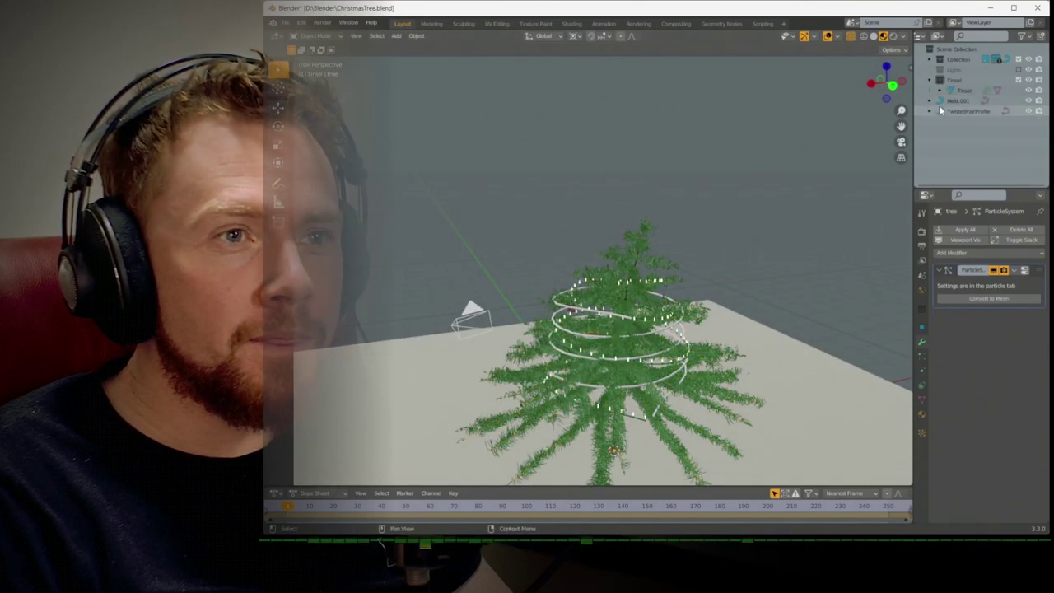
left_click(955, 100)
scroll(689, 287, "up", 2)
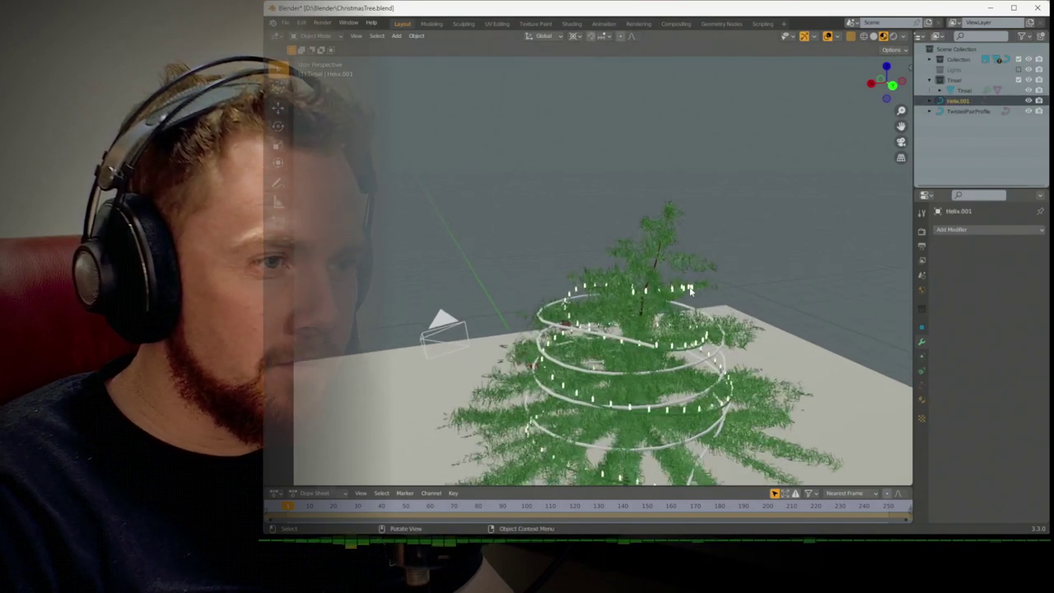
key("KP_1")
middle_click_drag(689, 293, 531, 317)
key("Tab")
middle_click_drag(686, 327, 651, 348)
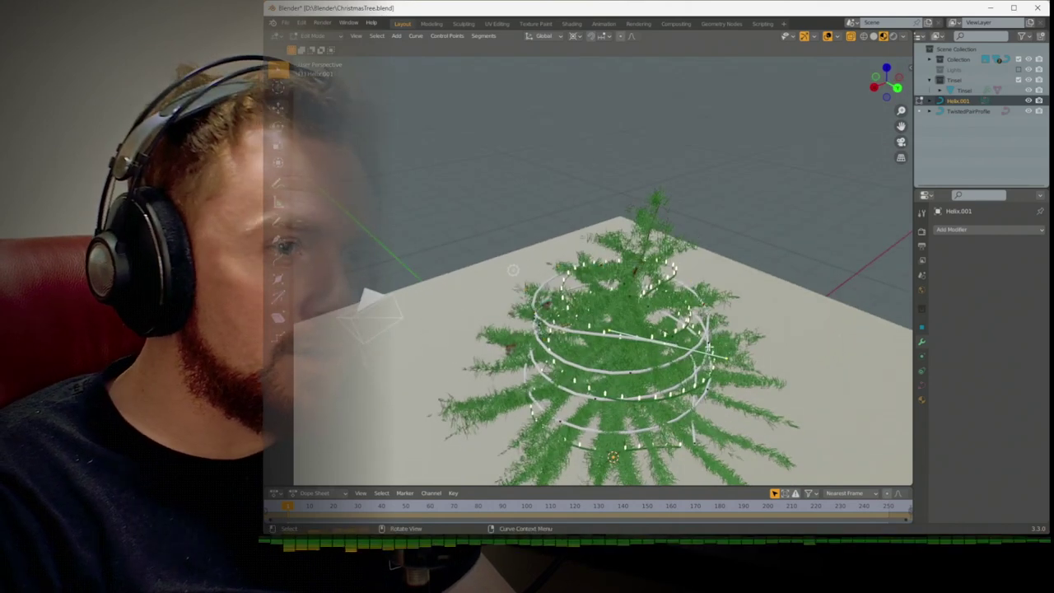
Switch the transform pivot point away from the 3D Cursor and rotate the helix's top end point by about 34°
key("r")
right_click(754, 345)
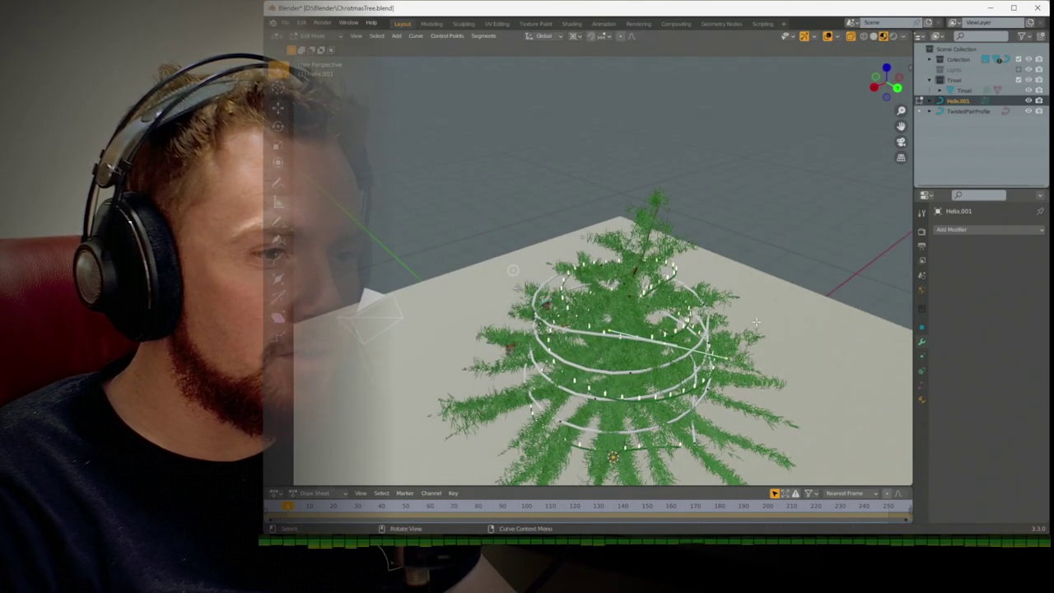
left_click(575, 36)
left_click(576, 49)
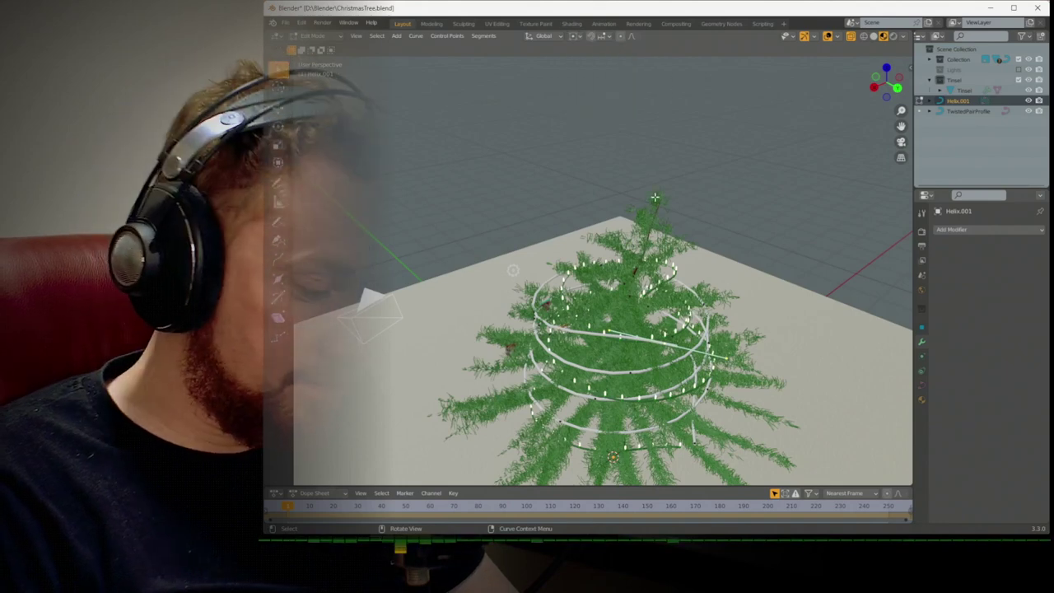
key("r")
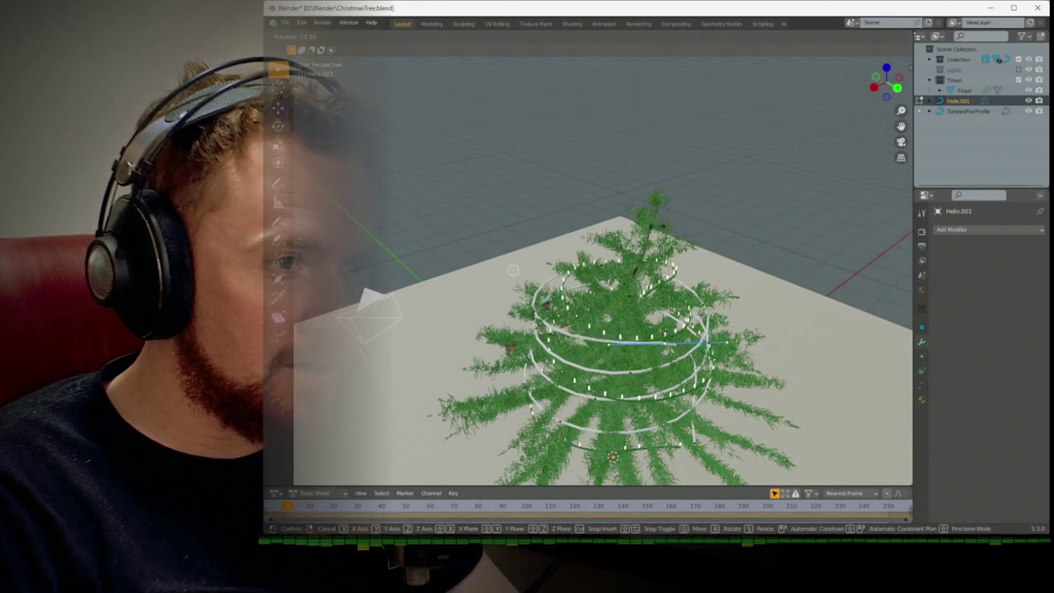
left_click(624, 234)
Move the helix's top end point in side view by about -0.48 m in Y and 0.28 m in Z
key("KP_3")
key("g")
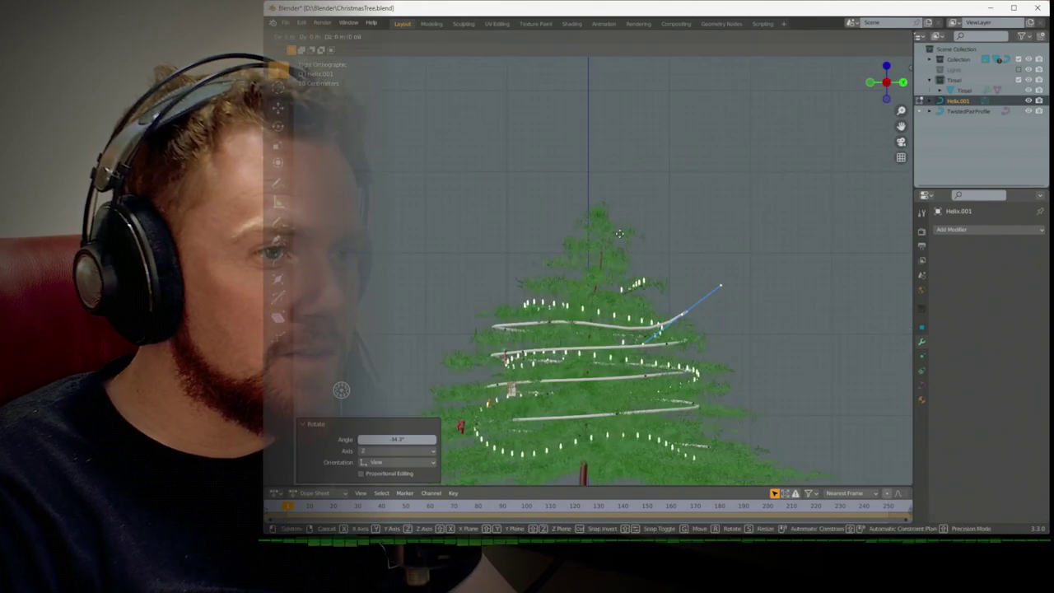
left_click(583, 214)
middle_click_drag(583, 214, 501, 288)
key("KP_7")
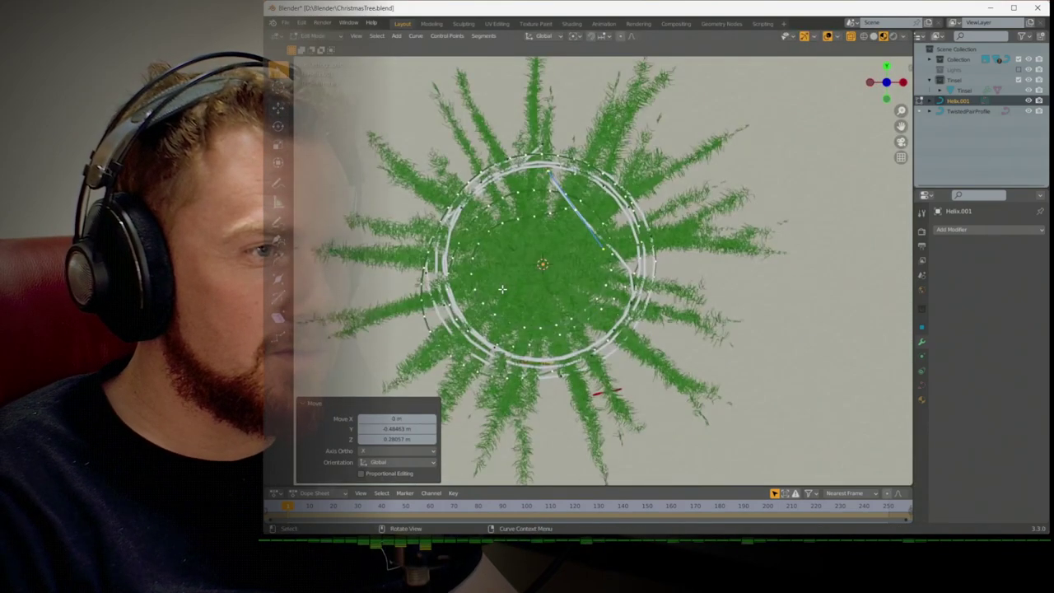
In front view, move the top end point toward the treetop and shift the neighbouring control point about -0.24 m in X, 0.08 m in Z
key("KP_1")
key("g")
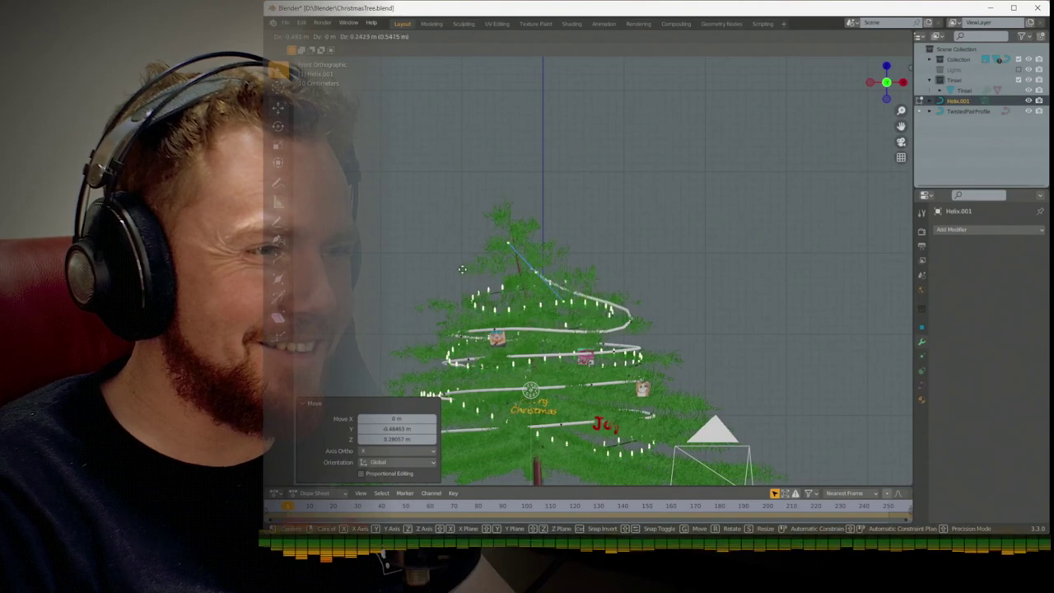
left_click(463, 269)
key("g")
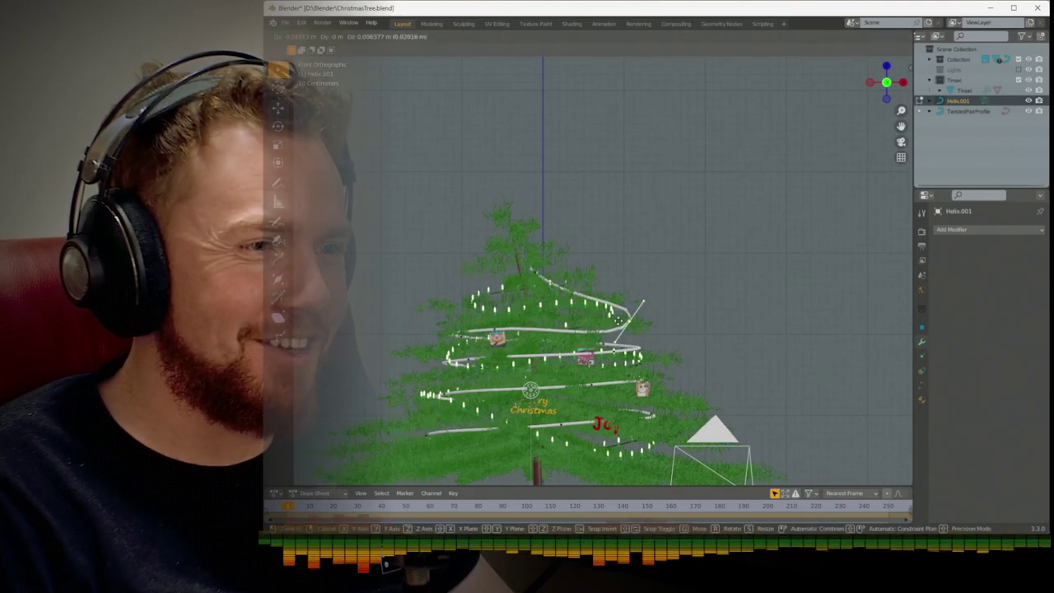
left_click(611, 312)
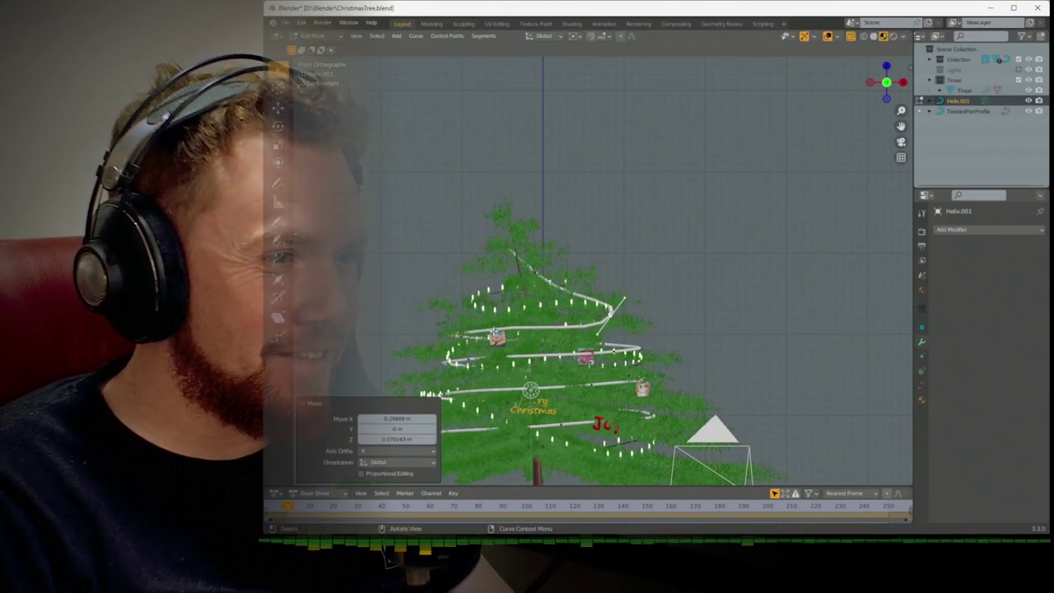
Move two control points on the helix's upper turns, by about 0.21 m and 0.07 m in Z respectively
left_click(494, 333)
middle_click_drag(494, 332, 455, 343)
key("g")
left_click(519, 350)
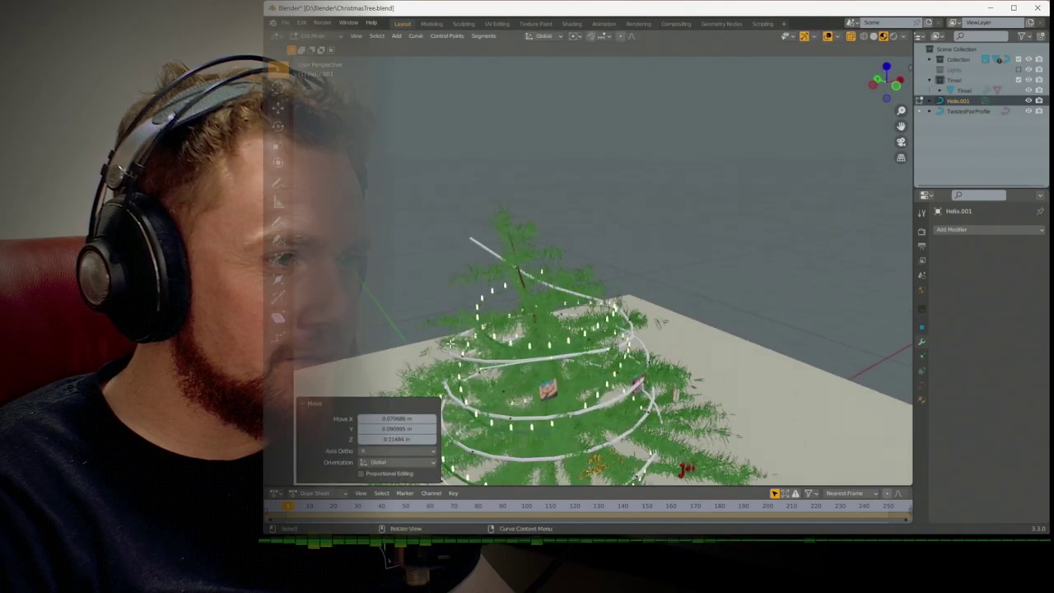
key("g")
left_click(445, 333)
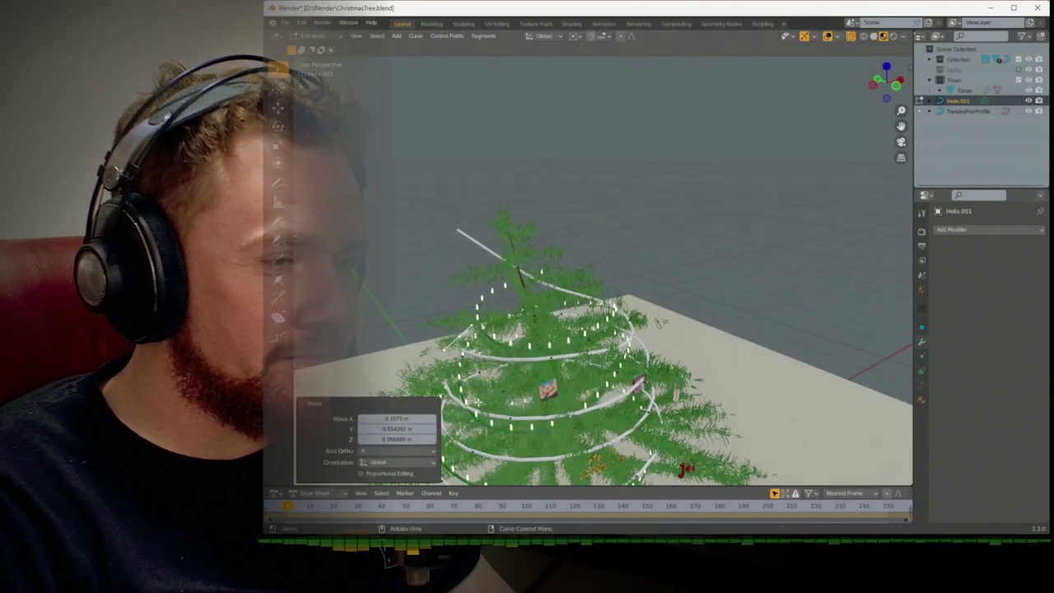
Reposition three control points on the helix's turns to follow the branches, shifting the last one by about -0.18 m in Z
middle_click_drag(475, 401, 591, 275)
key("g")
left_click(504, 321)
key("g")
left_click(621, 283)
key("g")
left_click(611, 317)
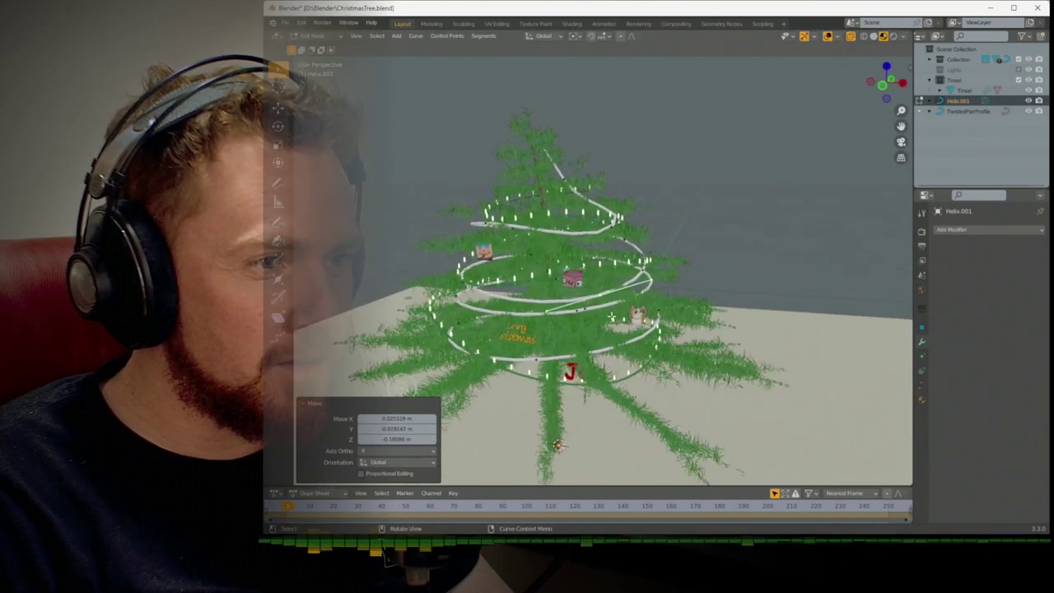
Lower a control point at the tree's front by about 0.23 m and reposition another one as seen from behind the tree
key("g")
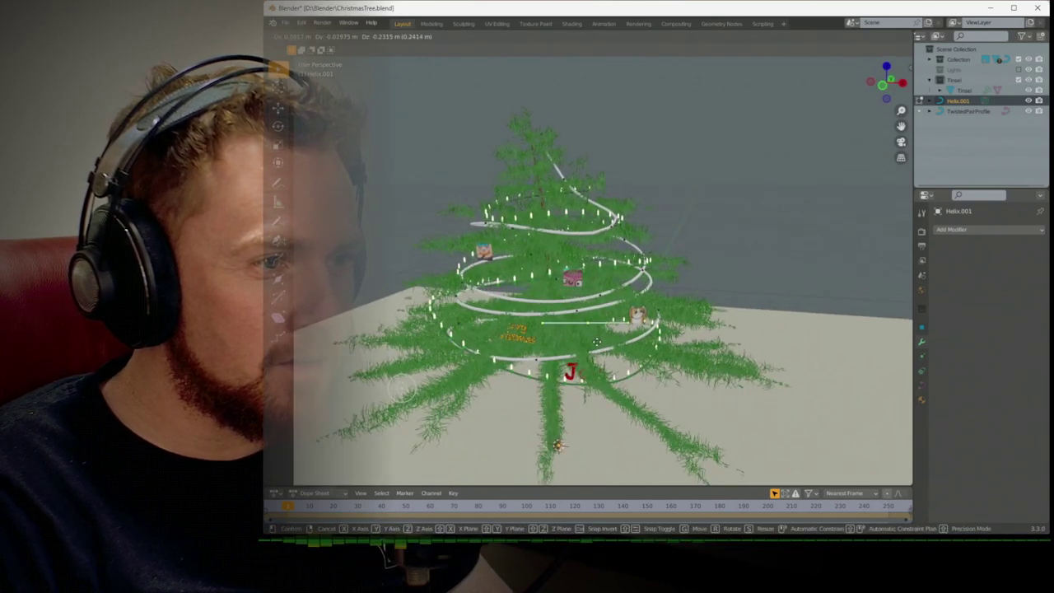
left_click(589, 342)
middle_click_drag(589, 342, 377, 321)
key("g")
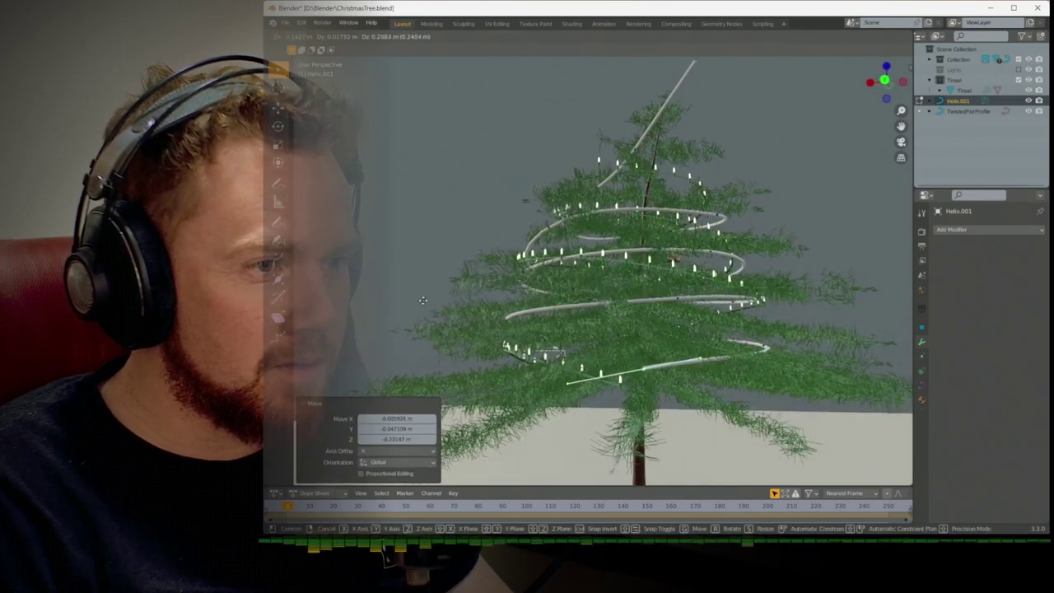
left_click(347, 298)
Lower two control points on the helix's lower turn, the first by about 0.16 m in Z
middle_click_drag(605, 311, 670, 369)
key("g")
left_click(642, 333)
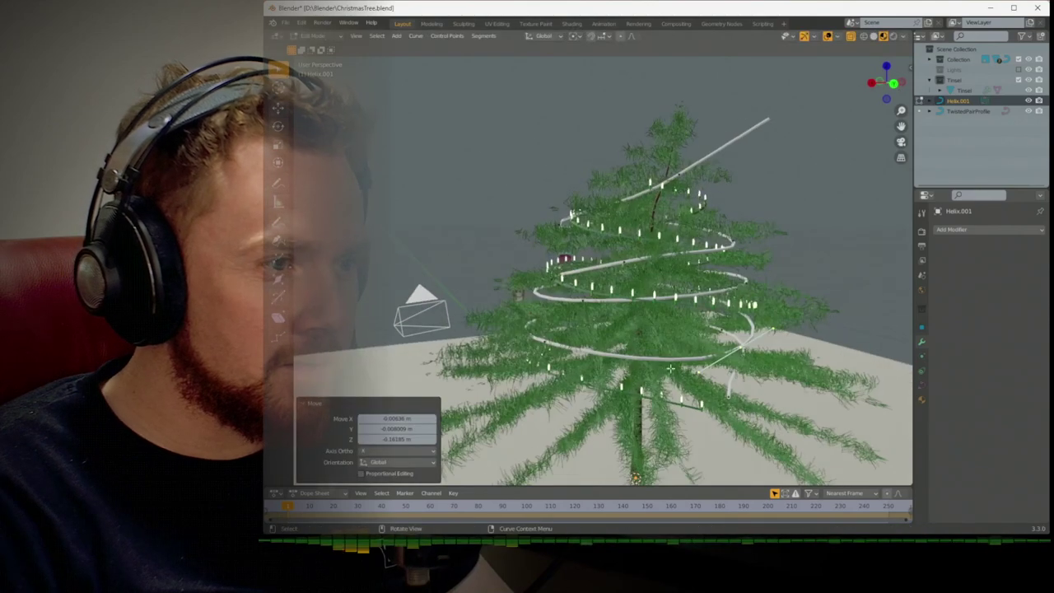
key("g")
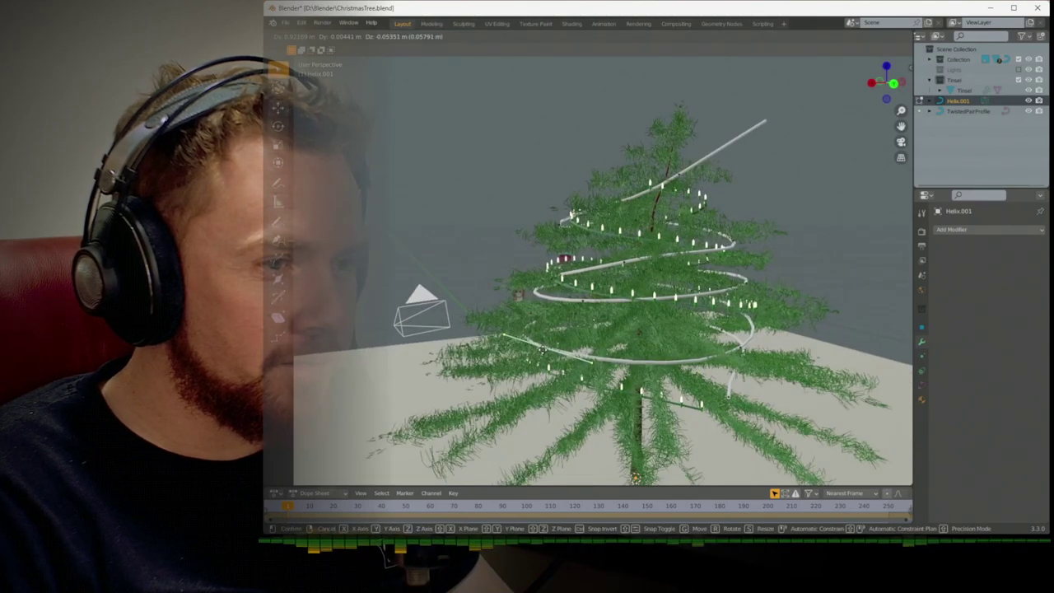
left_click(625, 346)
Subdivide all segments of the helix curve with one cut
middle_click_drag(626, 346, 651, 214)
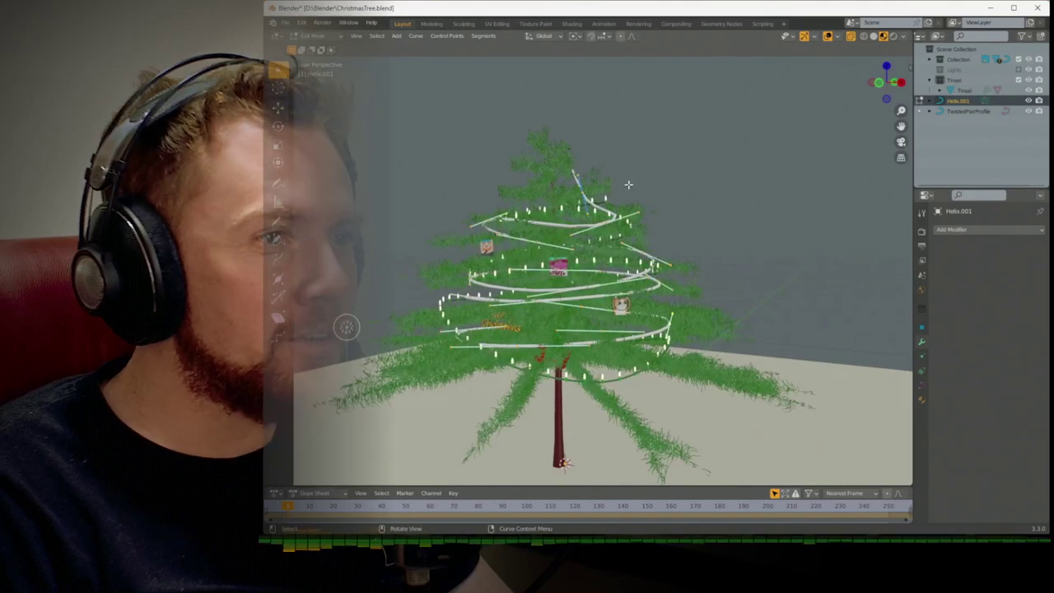
left_click(482, 36)
left_click(496, 47)
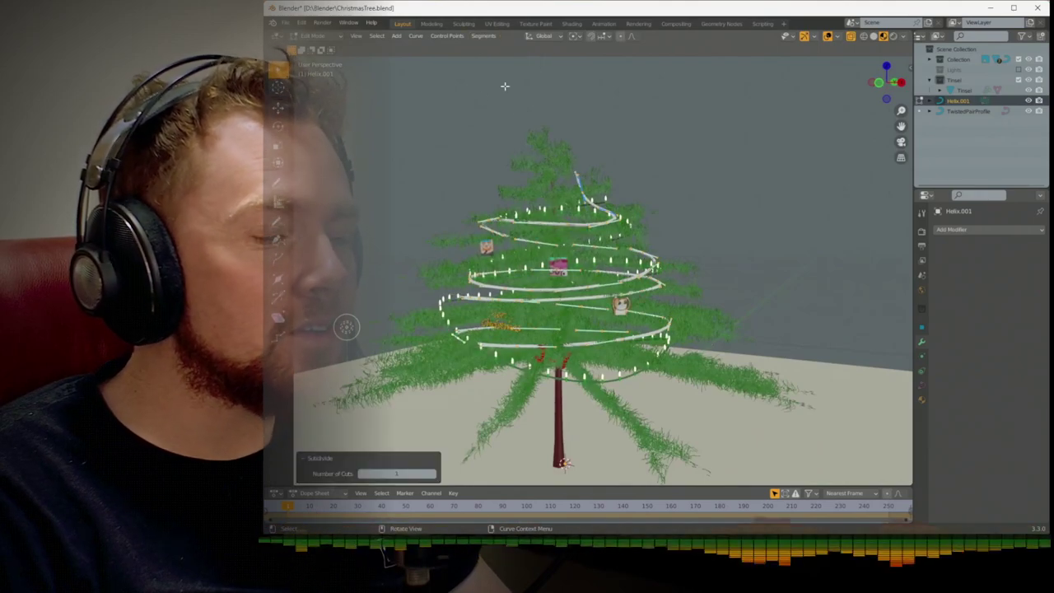
Move two control points on the helix's middle turns by about 0.15 m and -0.19 m in Y respectively
middle_click_drag(501, 87, 541, 295)
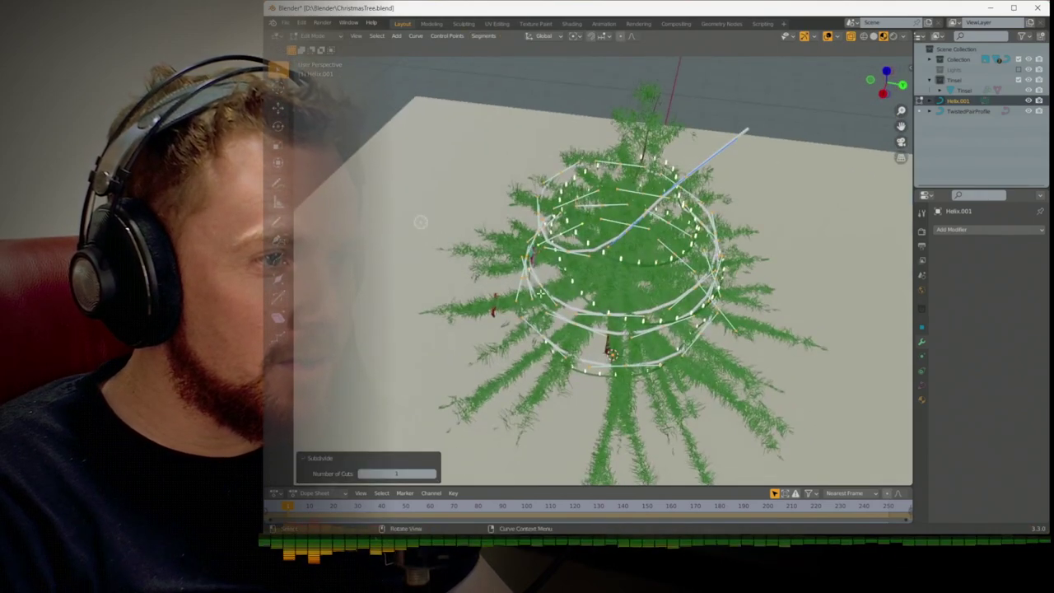
key("g")
left_click(598, 293)
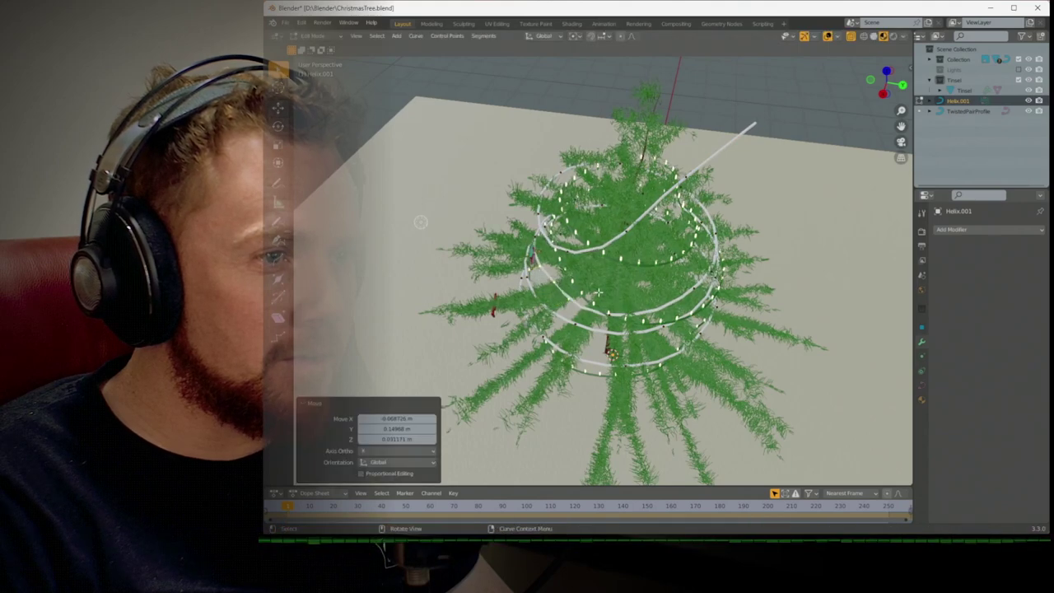
key("g")
left_click(656, 281)
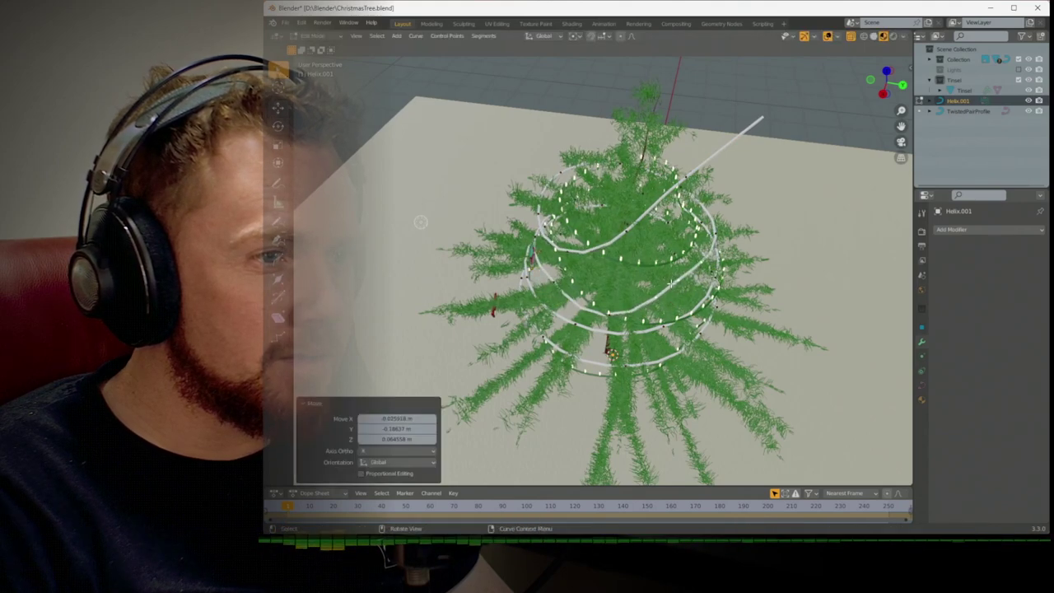
Looking down on the tree, reposition two neighbouring control points at the far side of a helix turn
middle_click_drag(656, 280, 625, 370)
key("g")
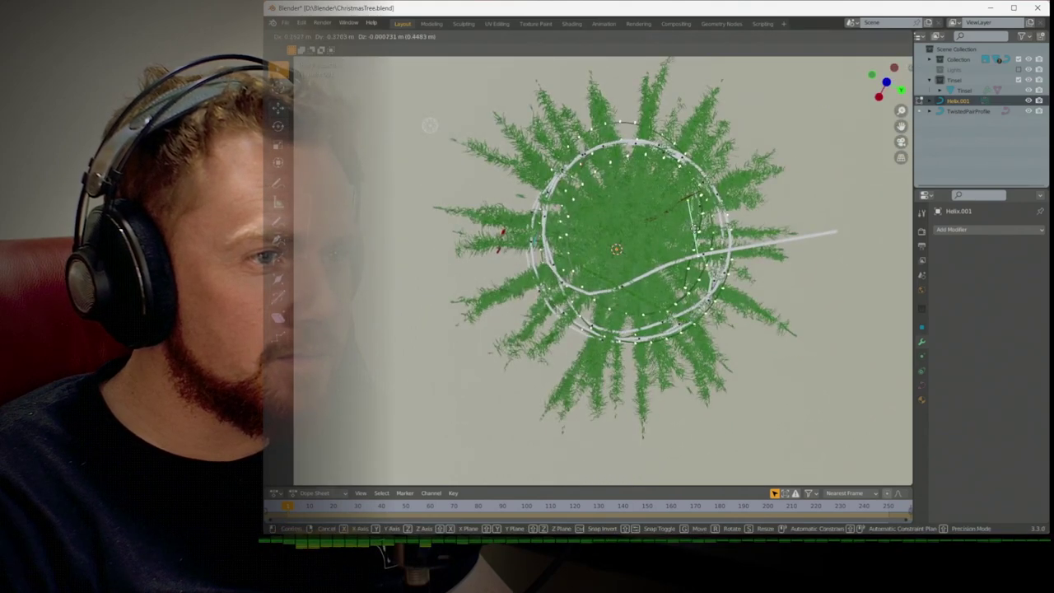
left_click(702, 227)
key("g")
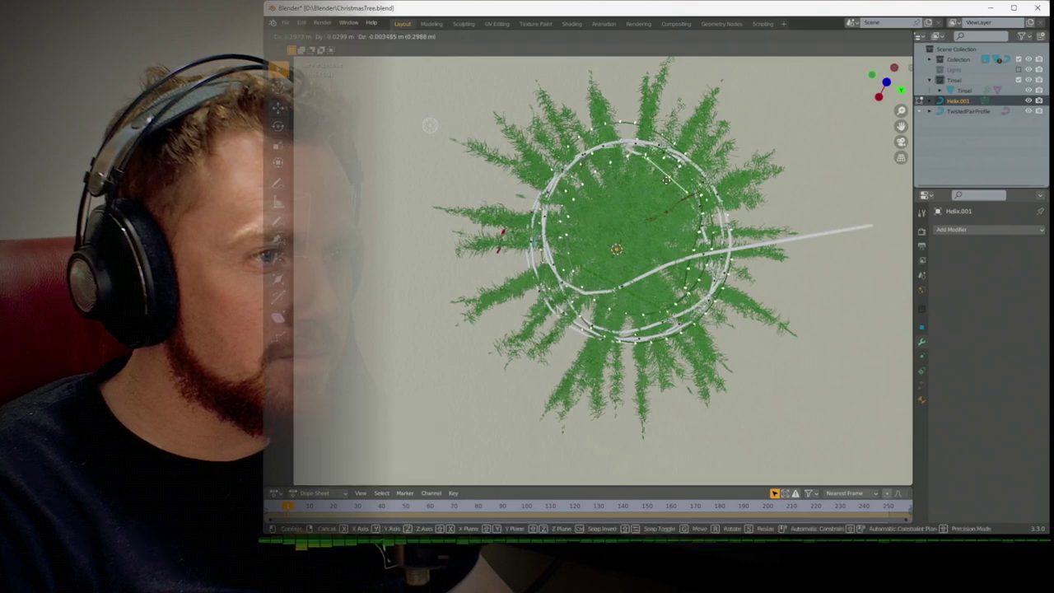
left_click(610, 157)
Looking from above, adjust two control points near the helix's top end, the second by about -0.13 m in Y
key("g")
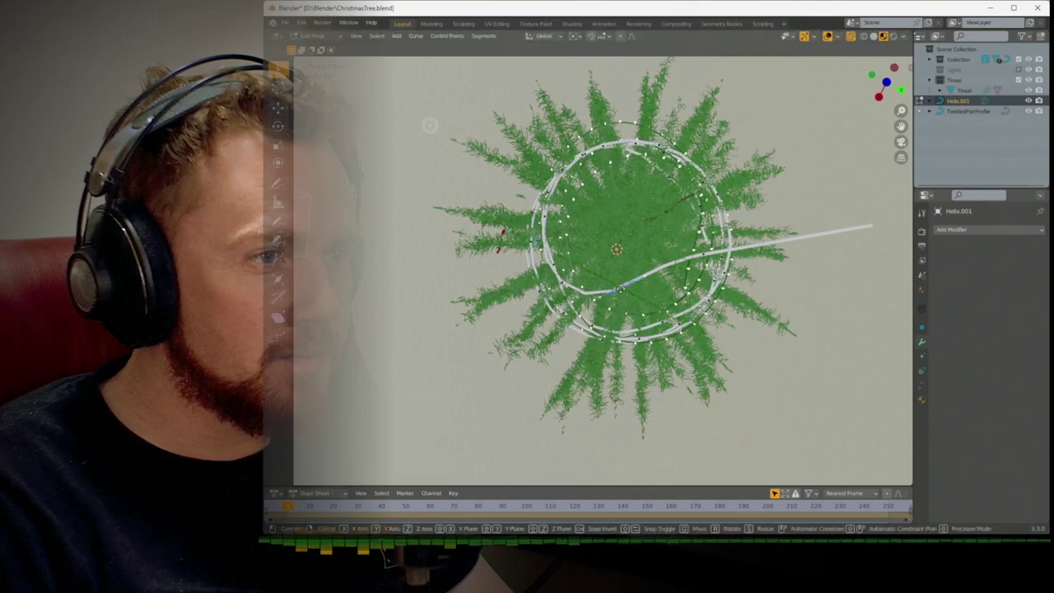
left_click(628, 307)
key("g")
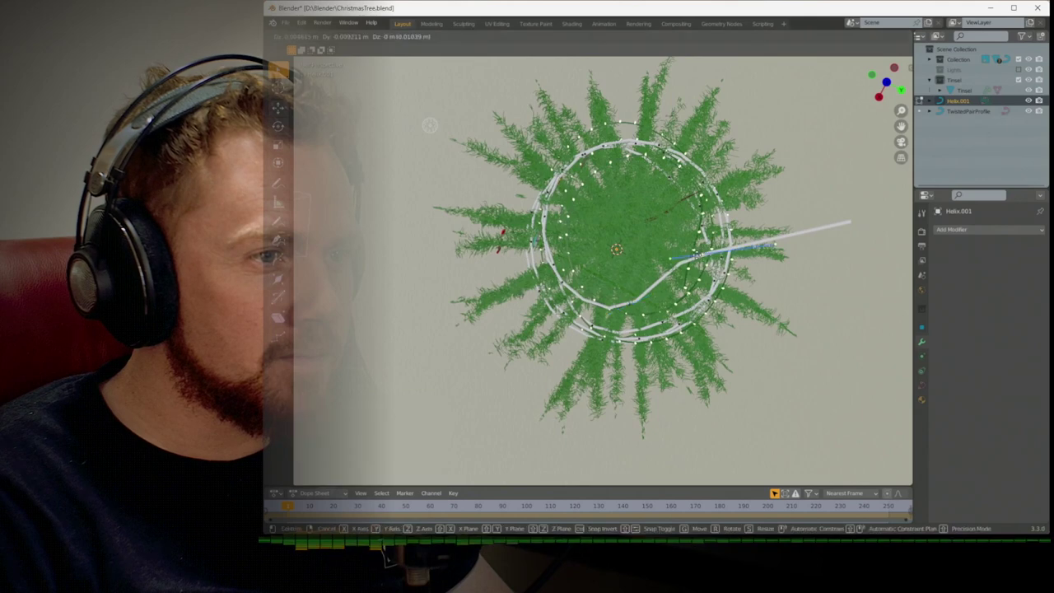
left_click(663, 233)
Reposition control points on the far side of the turns, the last by about 0.13 m in X and 0.13 m in Y
middle_click_drag(598, 182, 640, 131)
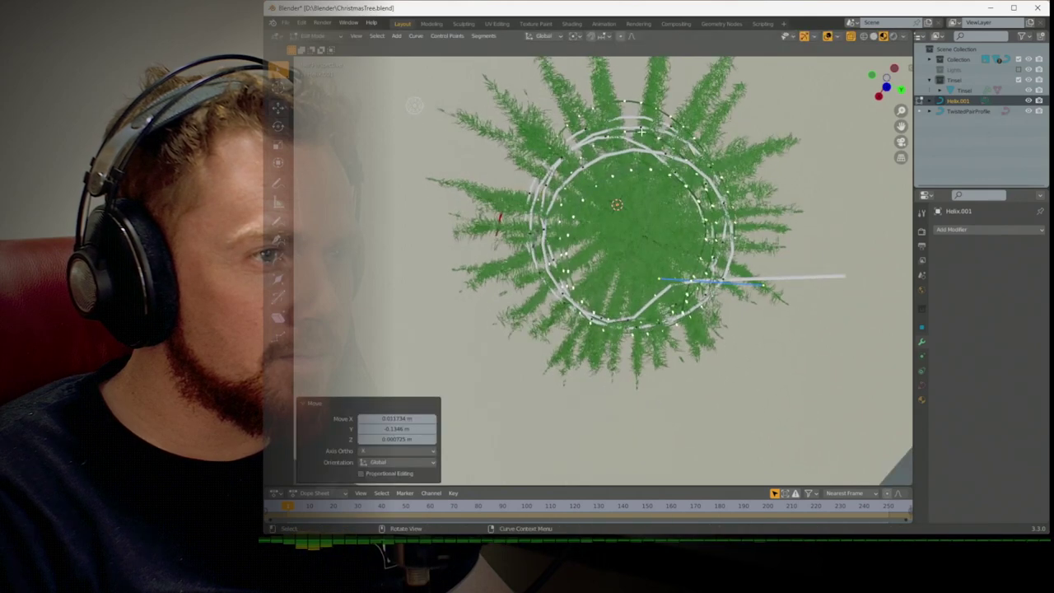
key("g")
left_click(598, 135)
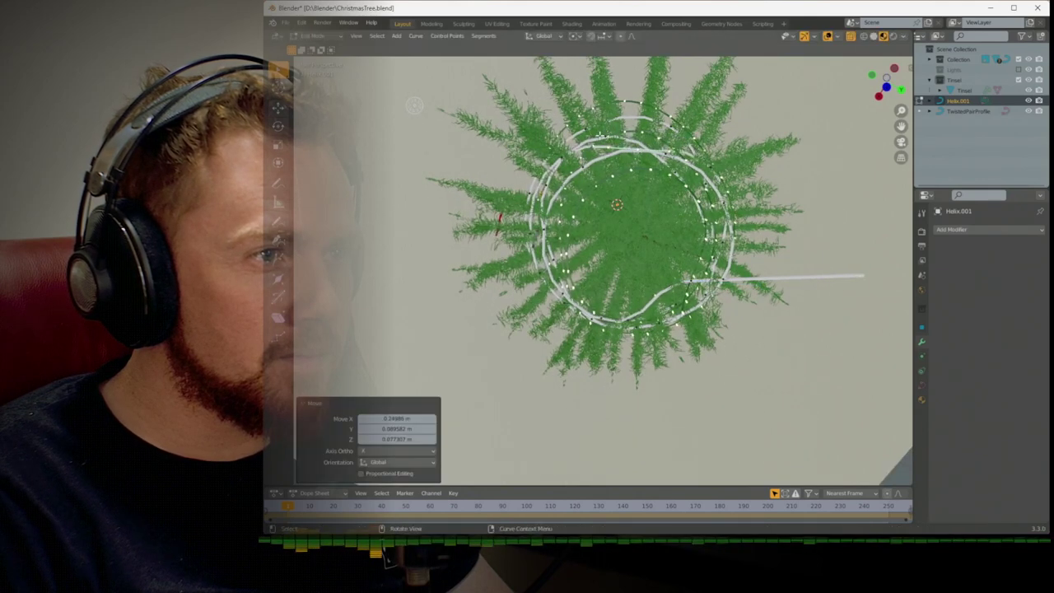
key("g")
key("g")
left_click(623, 152)
From the tree's front, lower a control point on a middle helix turn by about 0.19 m in Z
middle_click_drag(623, 152, 541, 51)
middle_click_drag(486, 188, 581, 169)
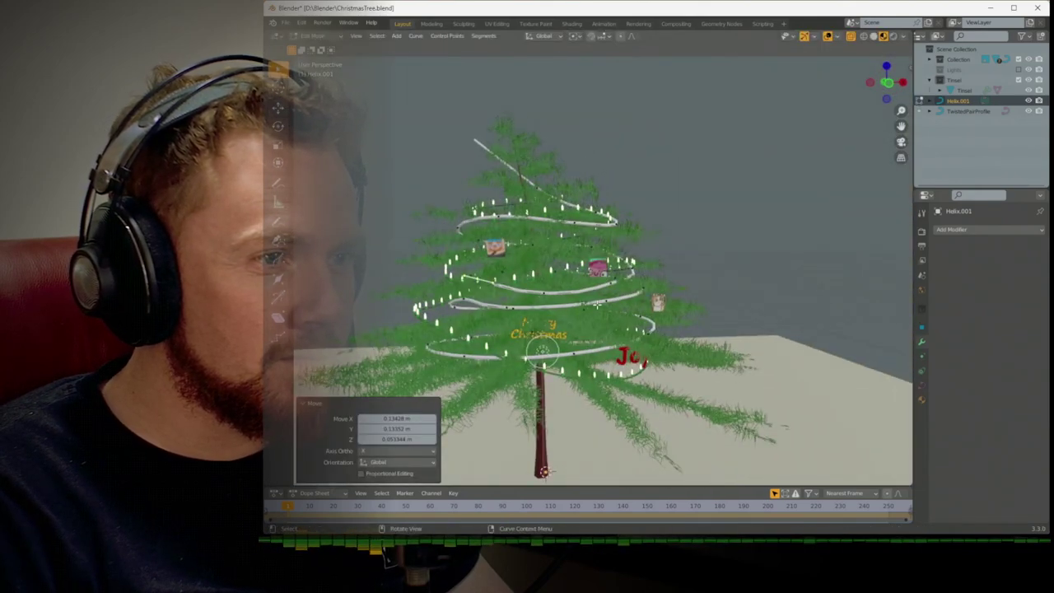
key("g")
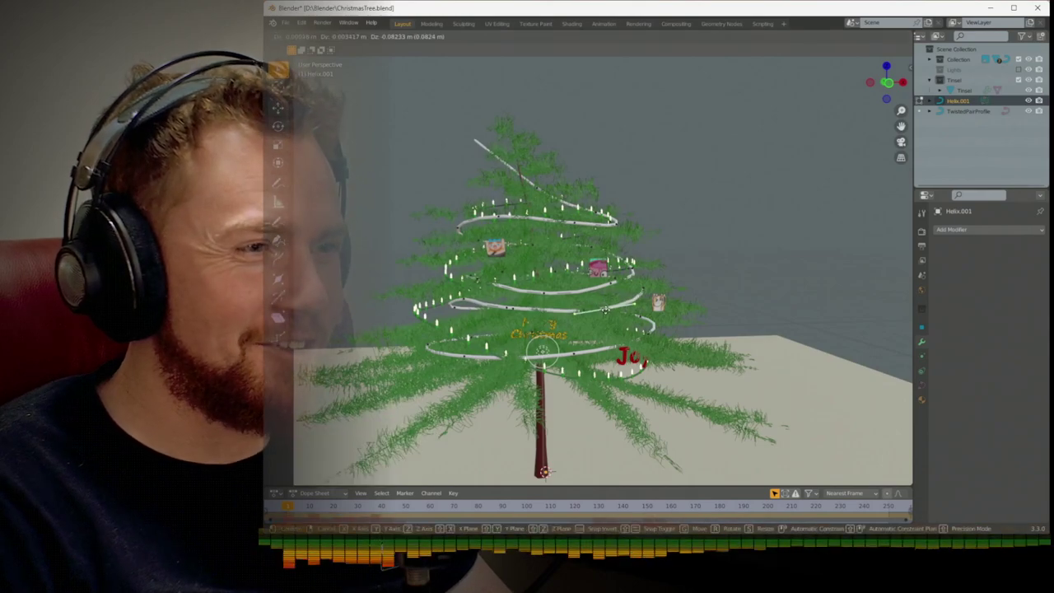
left_click(541, 363)
Lower a control point on the middle turn by about 0.08 m in Z and make a further fine move of about -0.03 m in Z
middle_click_drag(541, 364, 541, 325)
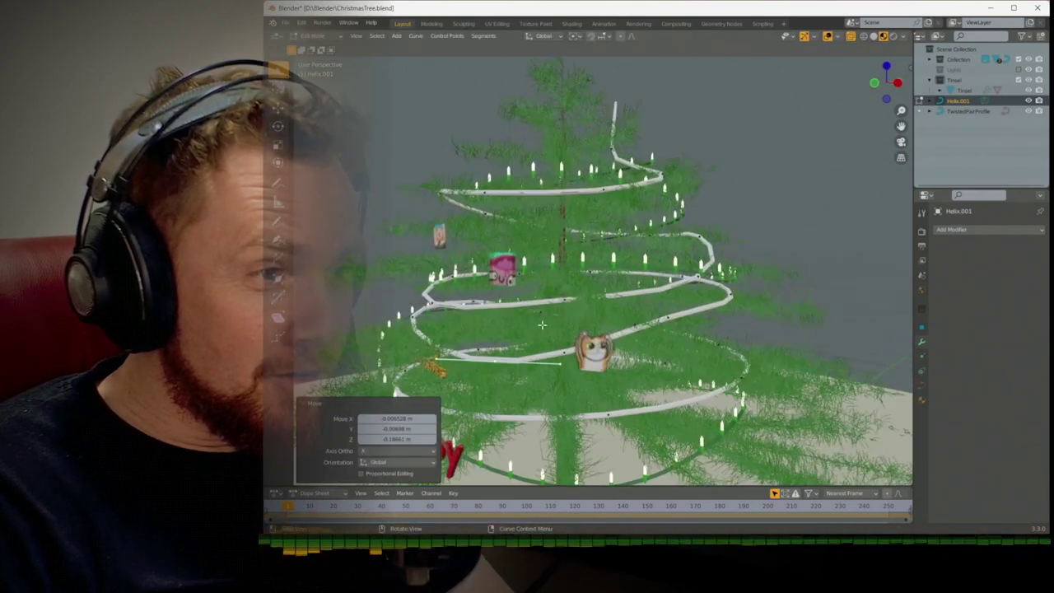
left_click(663, 320)
key("g")
left_click(690, 334)
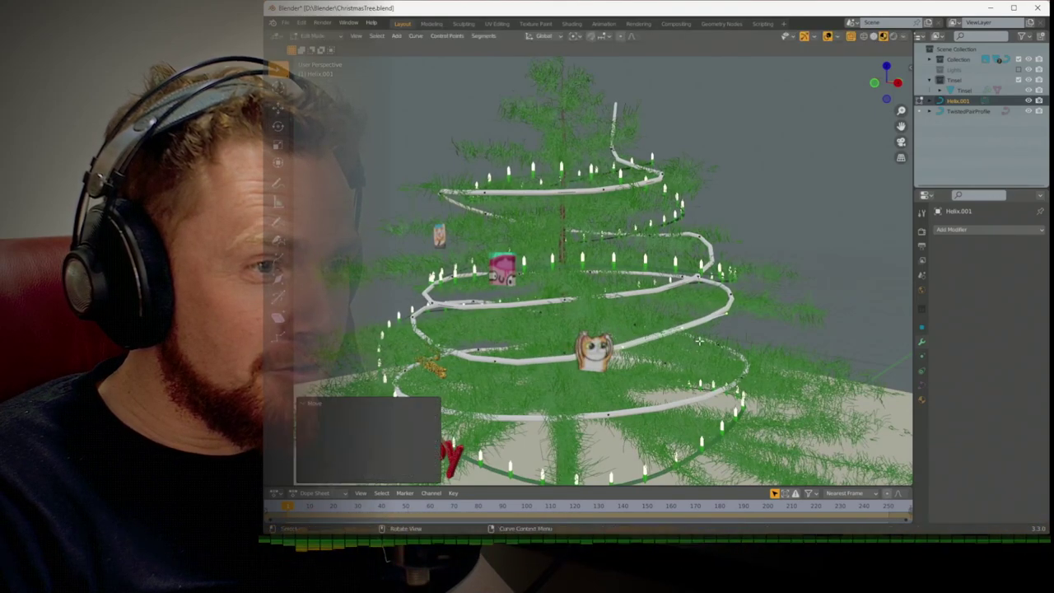
middle_click_drag(697, 352, 647, 339)
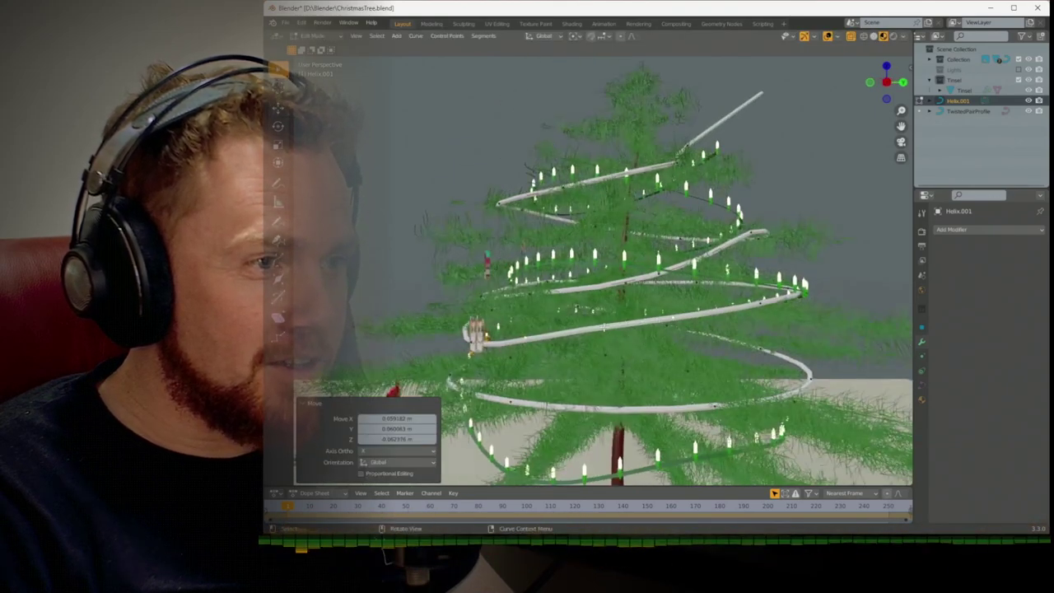
key("g")
left_click(638, 341)
Move the protruding control point behind the tree horizontally inward by about -0.11 m in X and -0.15 m in Y, keeping its height
middle_click_drag(671, 345, 602, 356)
left_click_drag(627, 356, 632, 363)
middle_click_drag(632, 363, 808, 394)
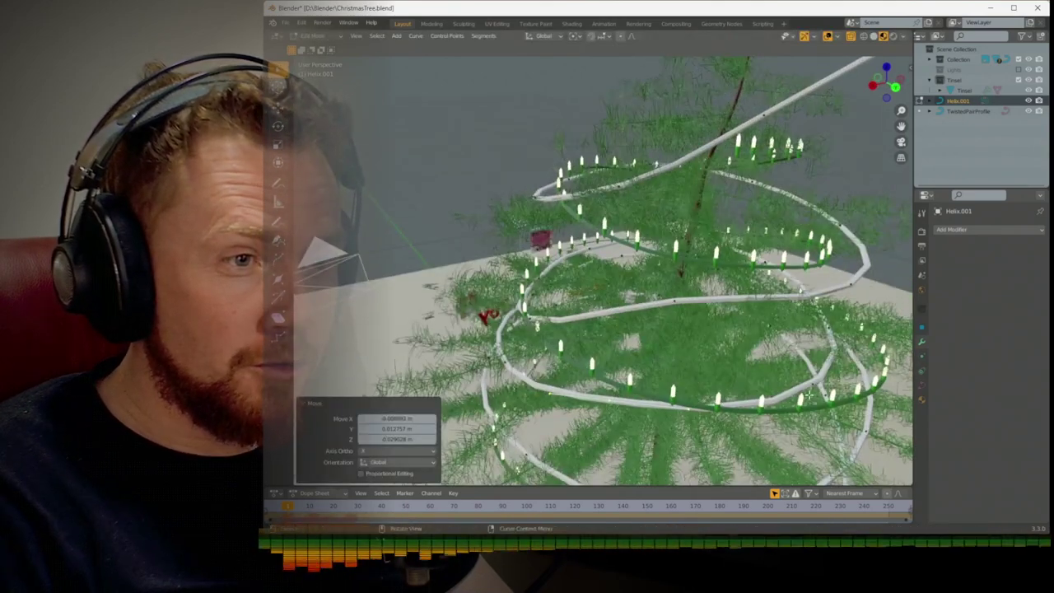
left_click(812, 383)
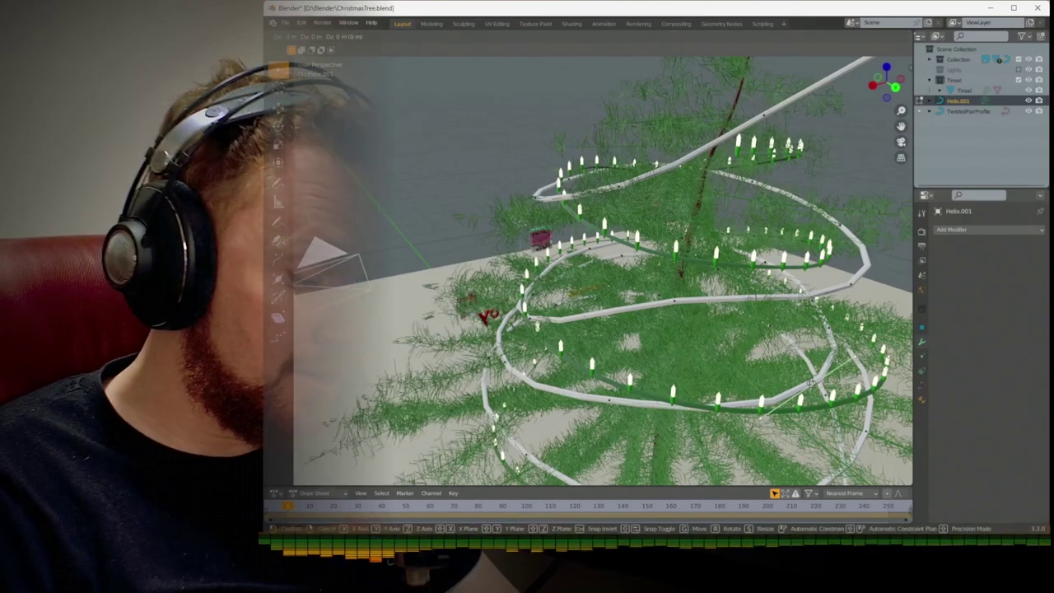
key("g")
key("z")
left_click(803, 366)
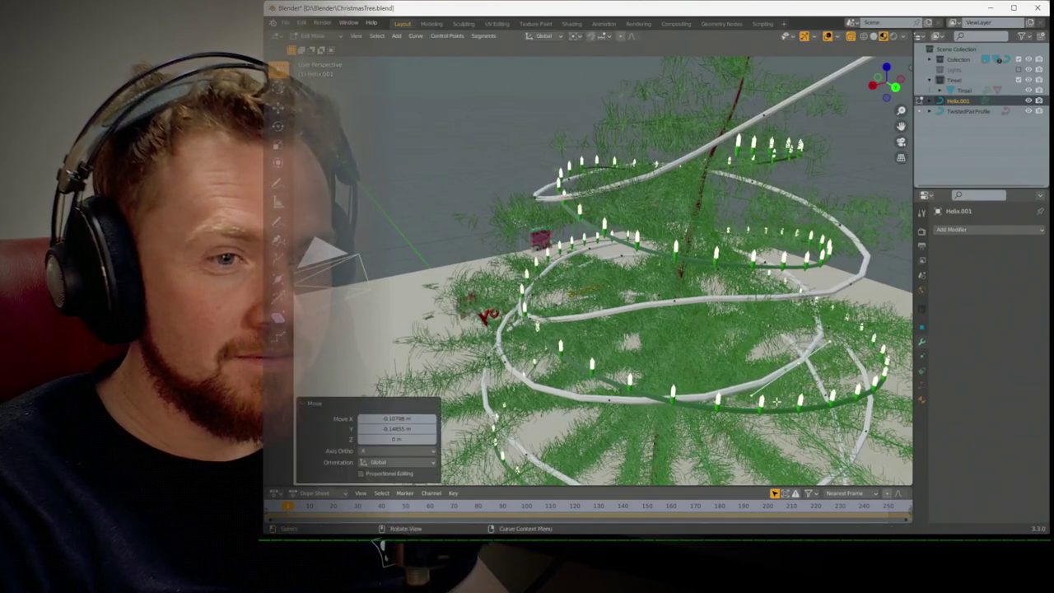
Move two control points of the bottom turn horizontally, the second by about 0.07 m in X and -0.12 m in Y
middle_click_drag(803, 367, 800, 424)
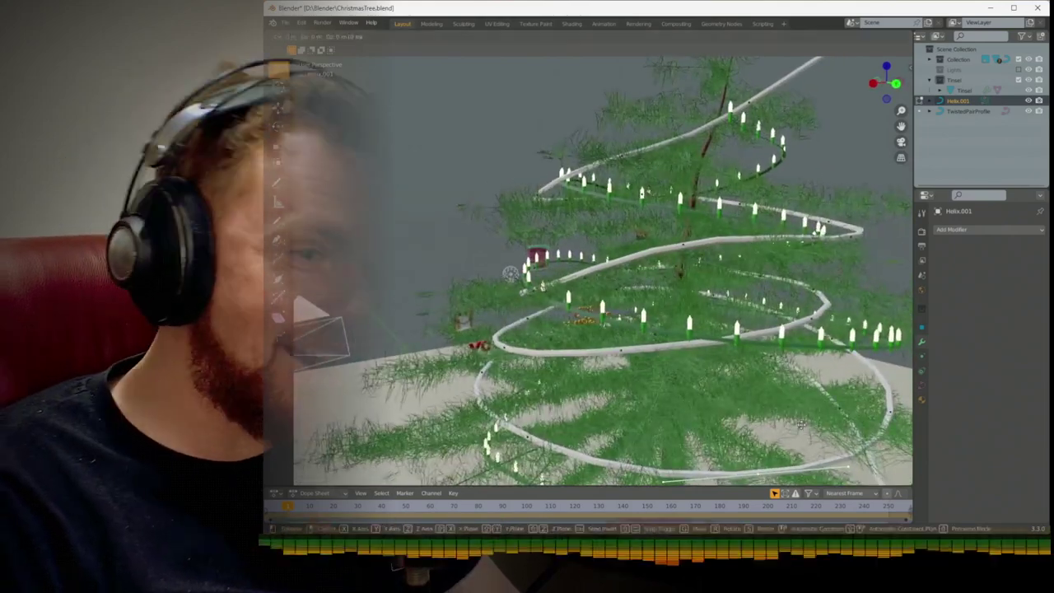
key("g")
key("shift+z")
left_click(751, 451)
middle_click_drag(751, 452, 636, 426)
key("g")
left_click(659, 449)
Leave Edit Mode, select the Tinsel mesh, and check the garland through the camera view
key("KP_0")
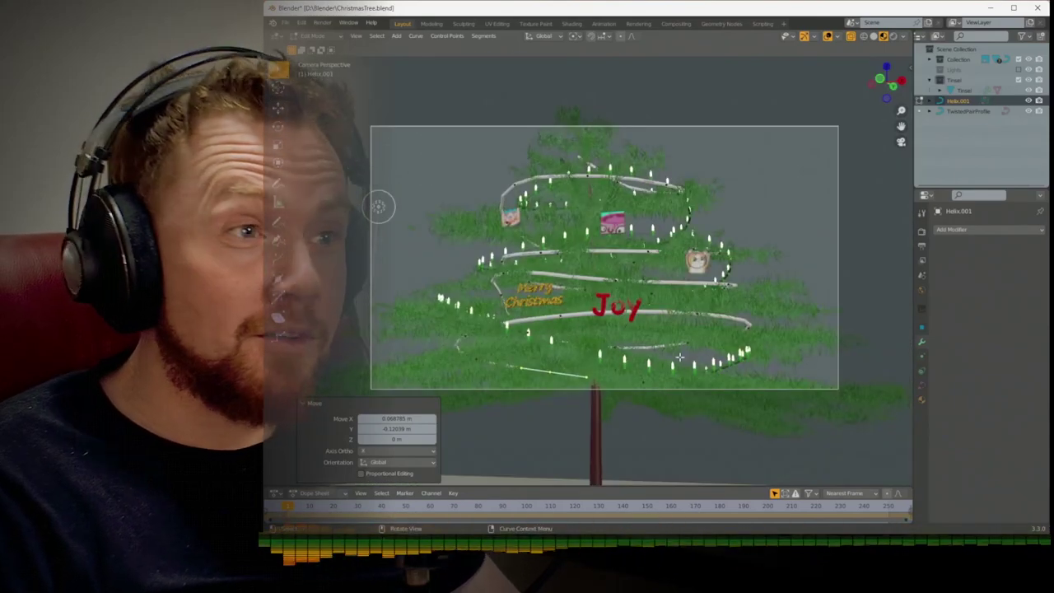
key("Tab")
left_click(666, 189)
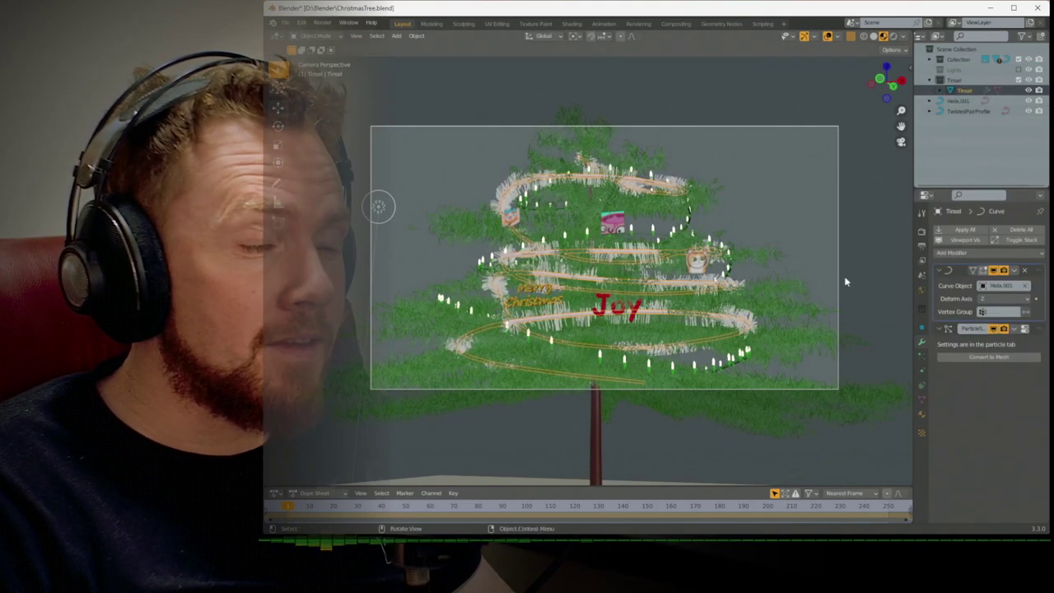
key("KP_0")
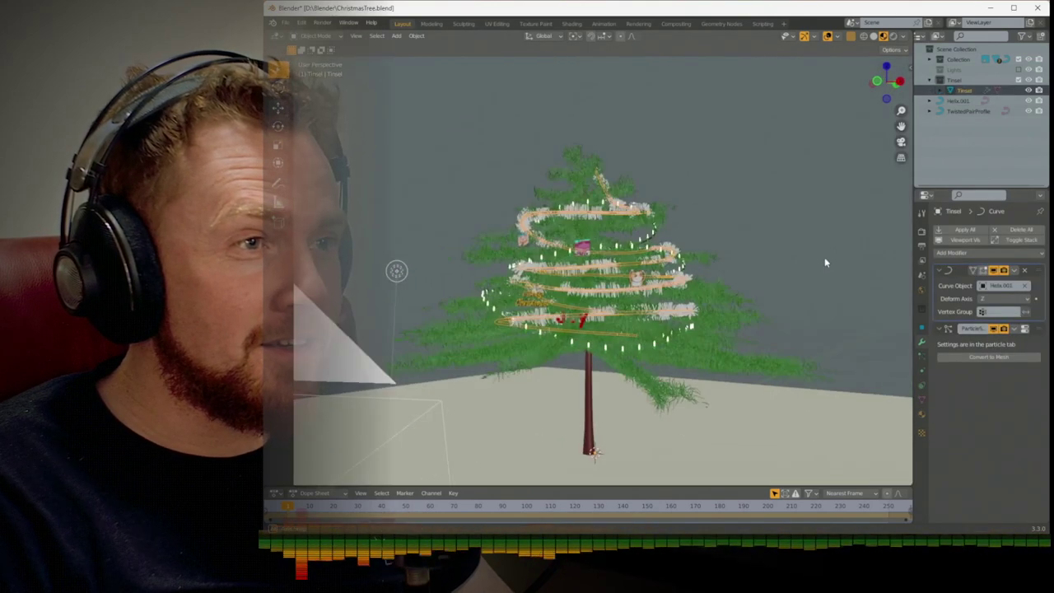
key("KP_0")
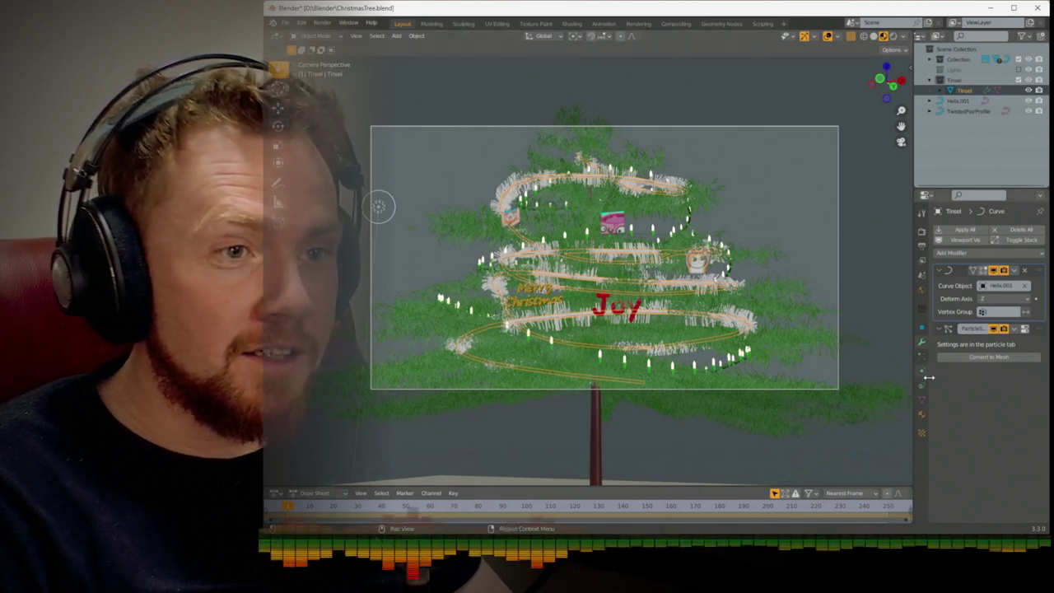
Create a new material named Sparkles on the Tinsel mesh and switch to the Shading workspace
left_click(920, 412)
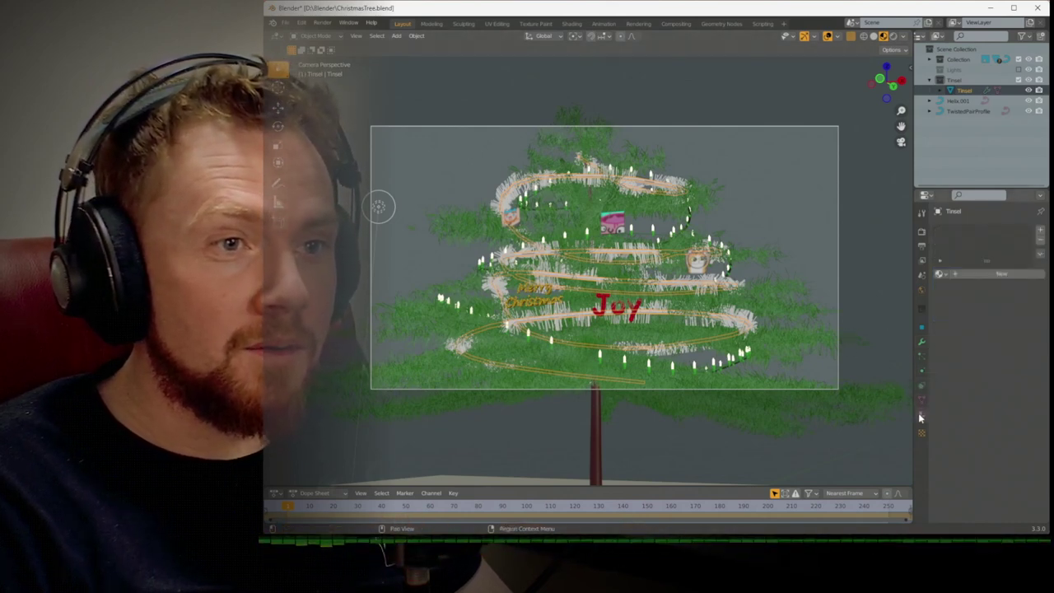
left_click(980, 278)
type("Ti")
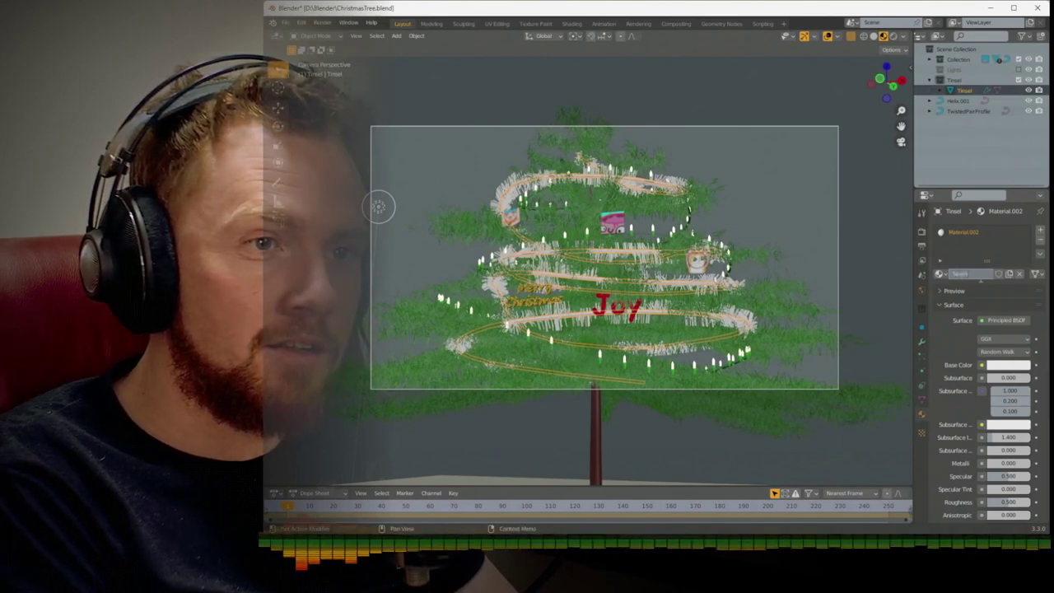
type("Sparkles")
key("Return")
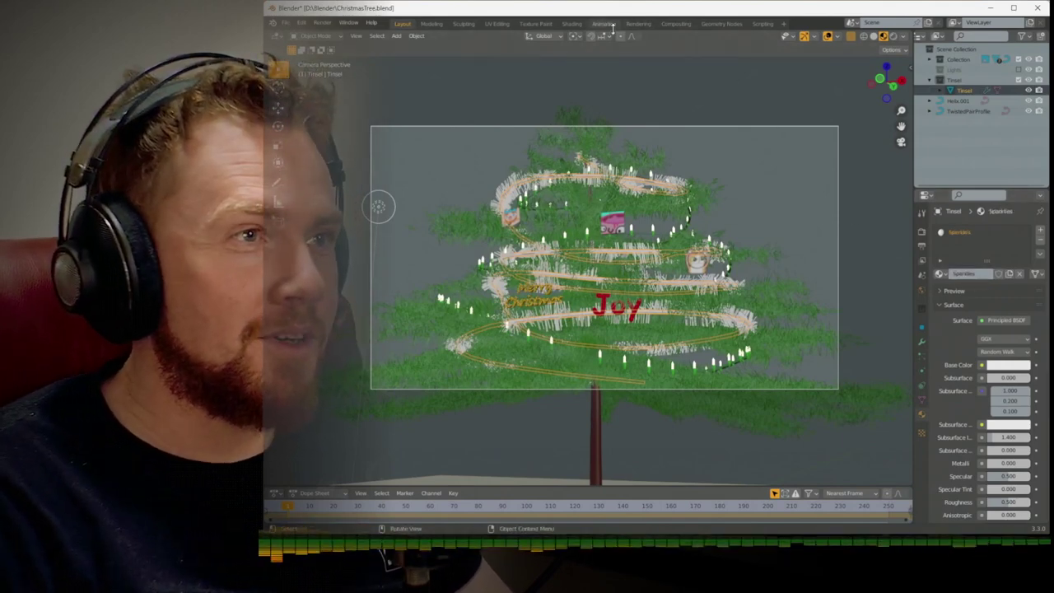
left_click(571, 23)
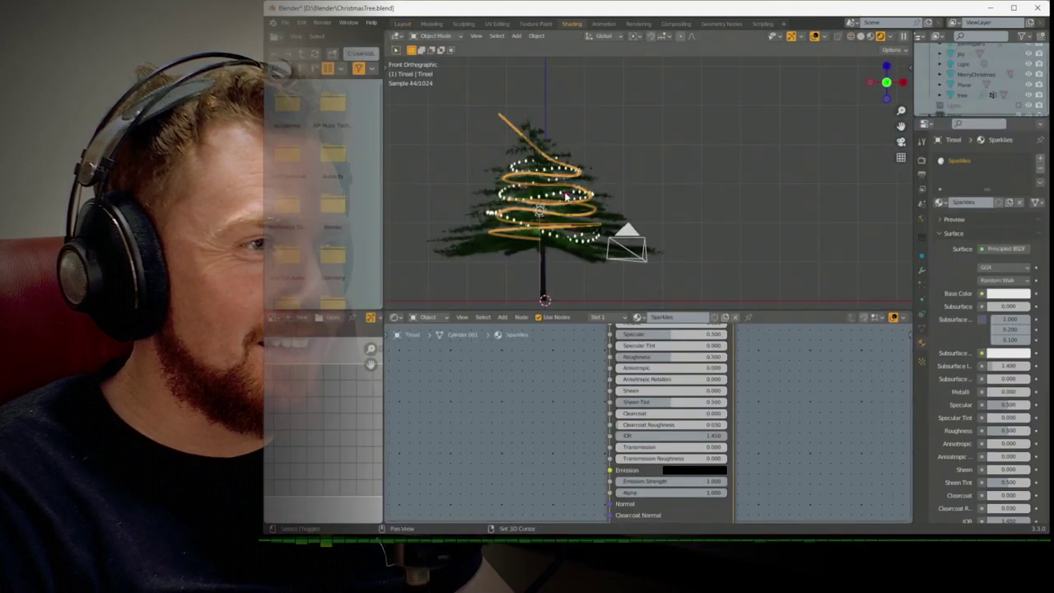
Add a White Noise Texture node beside the Principled BSDF node of the Sparkles material
scroll(566, 195, "up", 6)
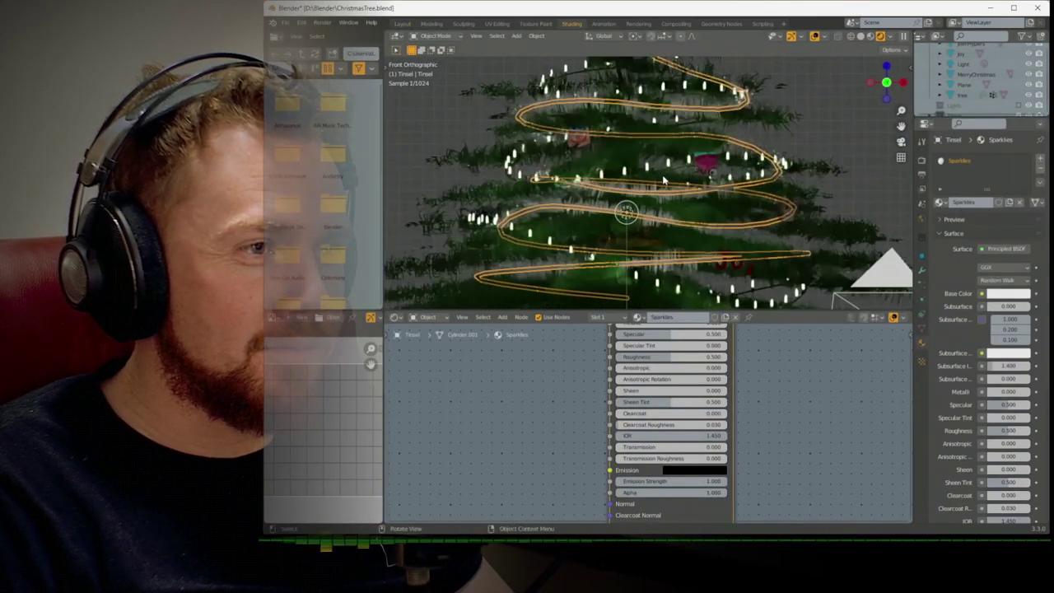
scroll(662, 175, "up", 2)
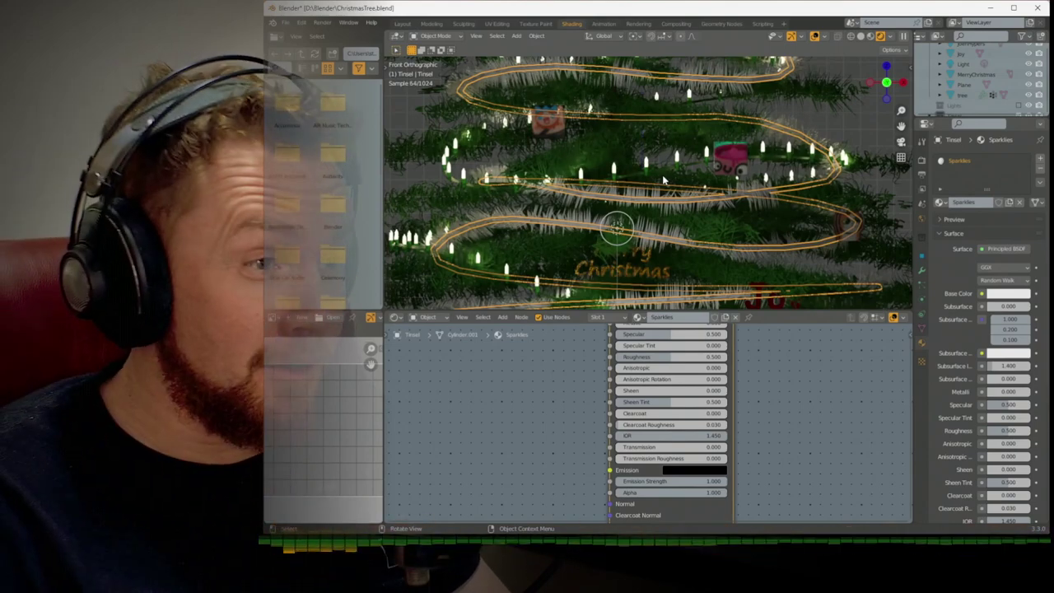
scroll(548, 415, "down", 6)
middle_click_drag(569, 373, 547, 430, "shift")
scroll(557, 423, "up", 5)
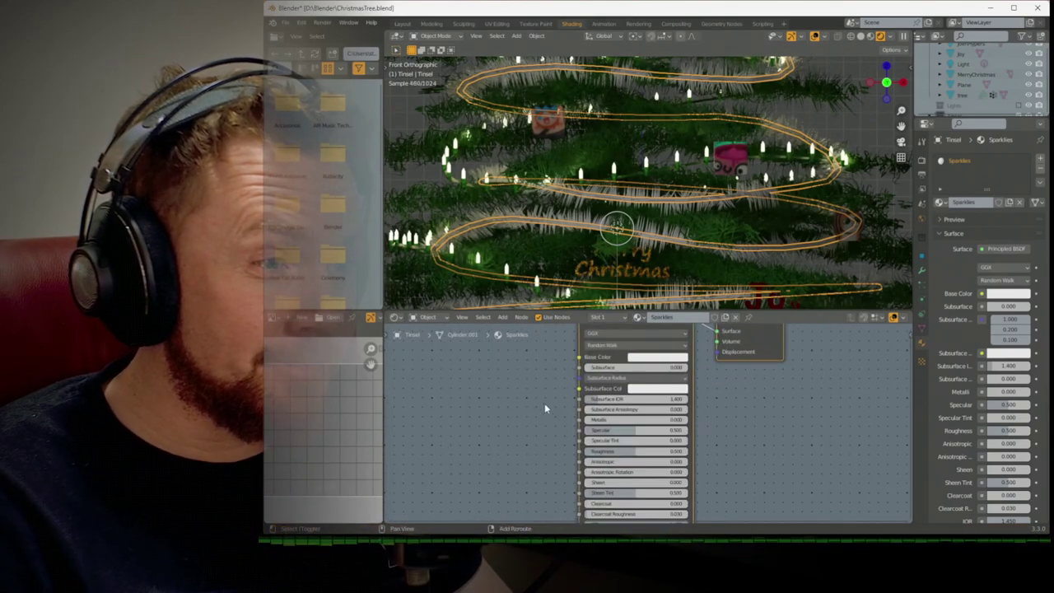
middle_click_drag(463, 374, 517, 390, "shift")
key("shift+a")
mouse_move(504, 406)
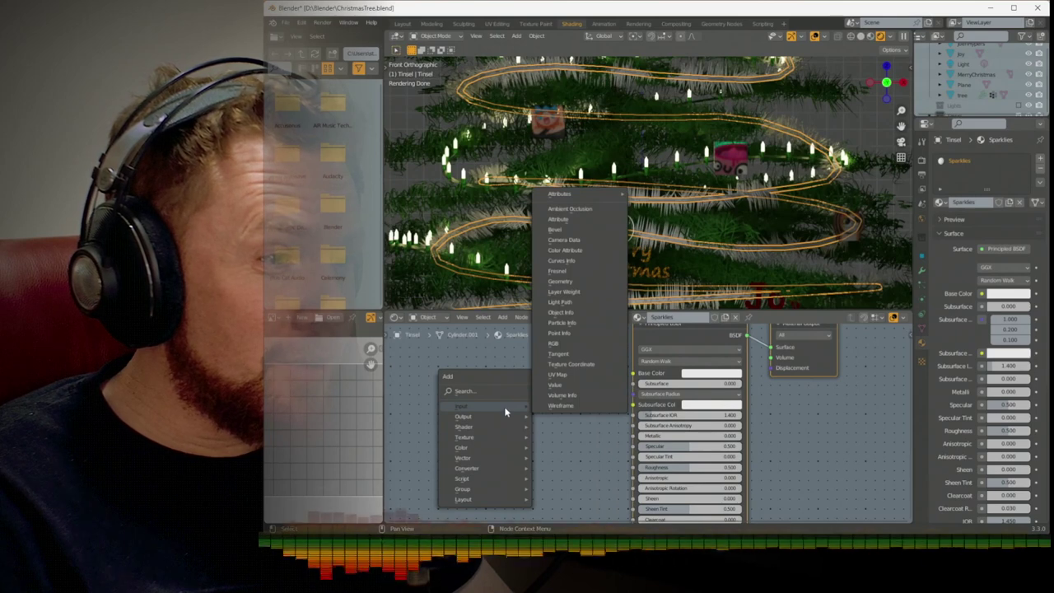
mouse_move(504, 437)
left_click(568, 429)
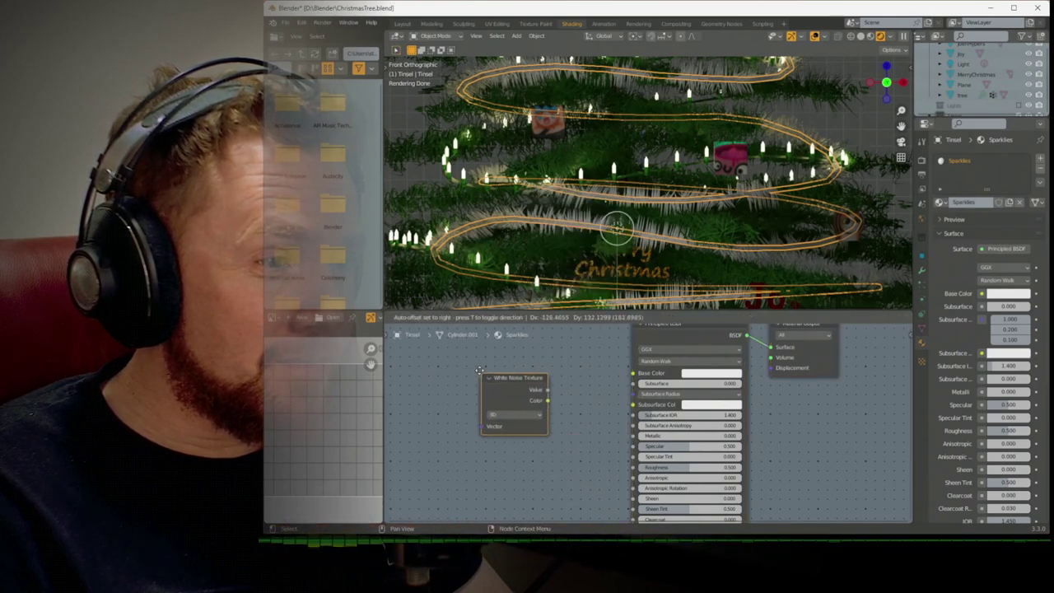
left_click(478, 368)
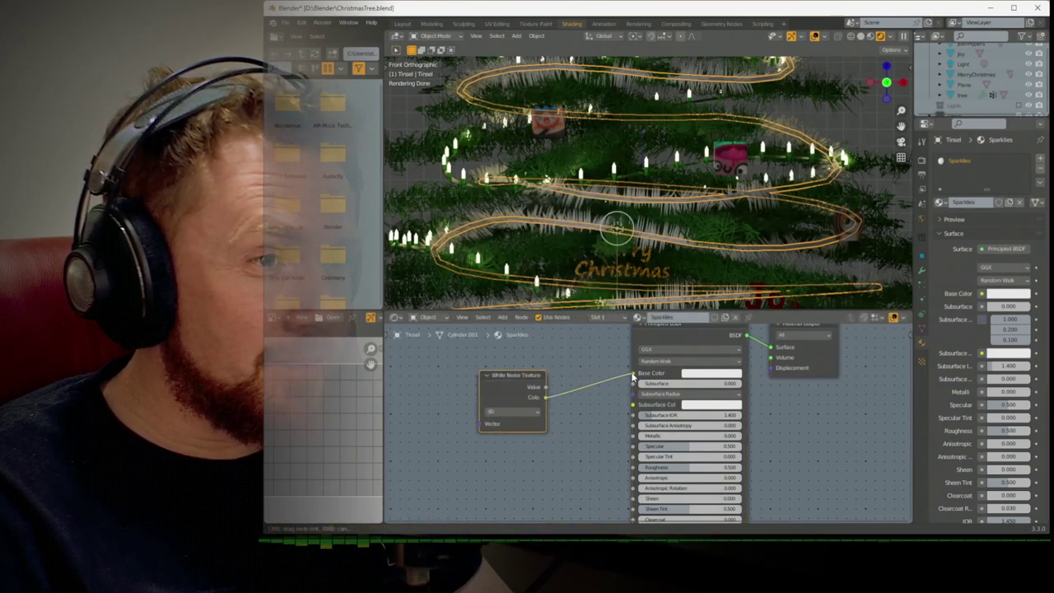
Link the White Noise Texture's Color output to the Base Color input and set the noise to 2D
left_click_drag(633, 377, 635, 374)
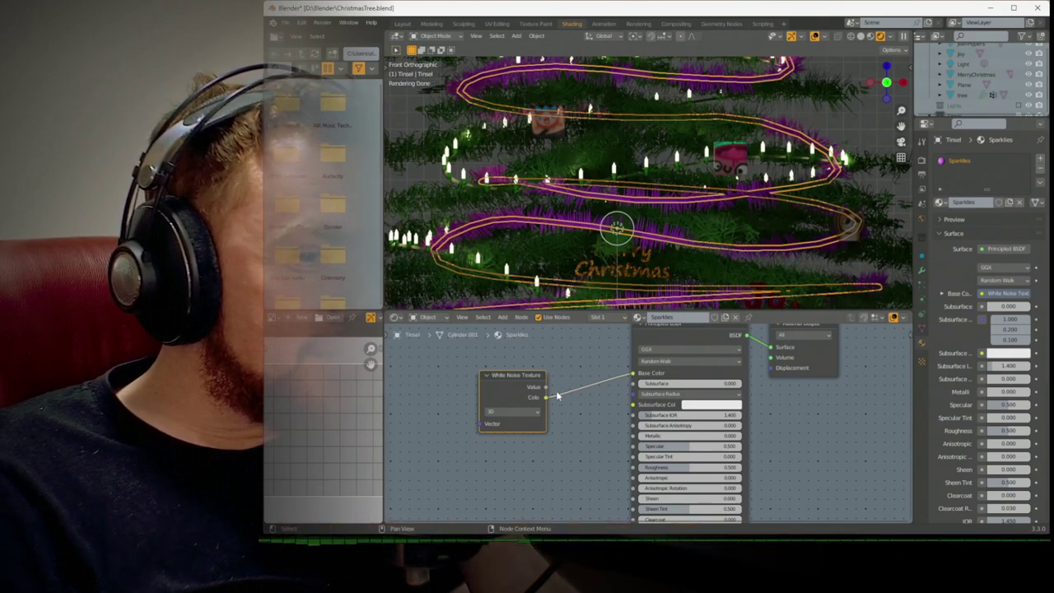
left_click(517, 411)
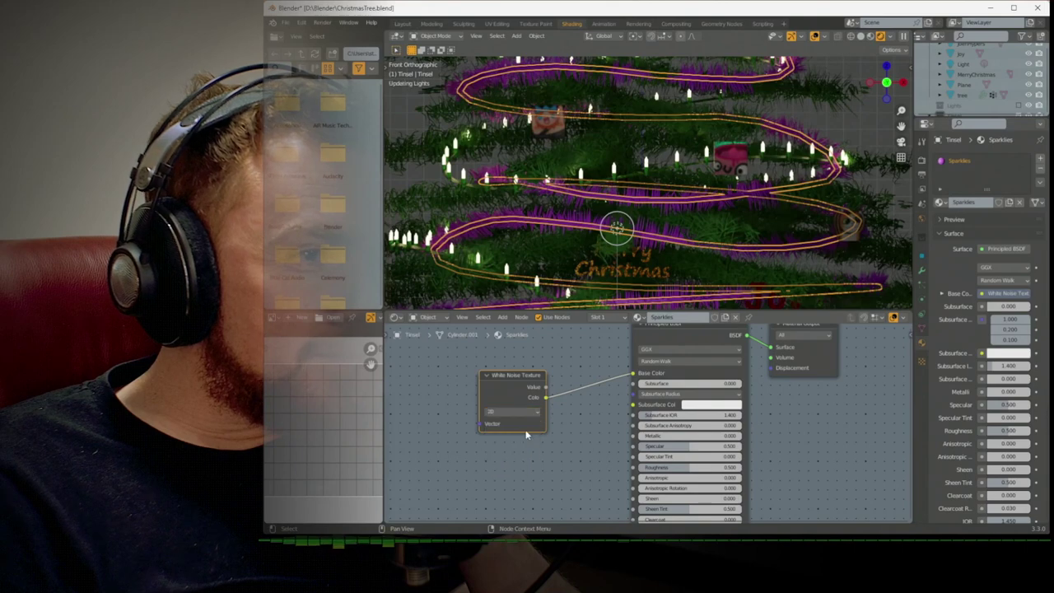
left_click(525, 428)
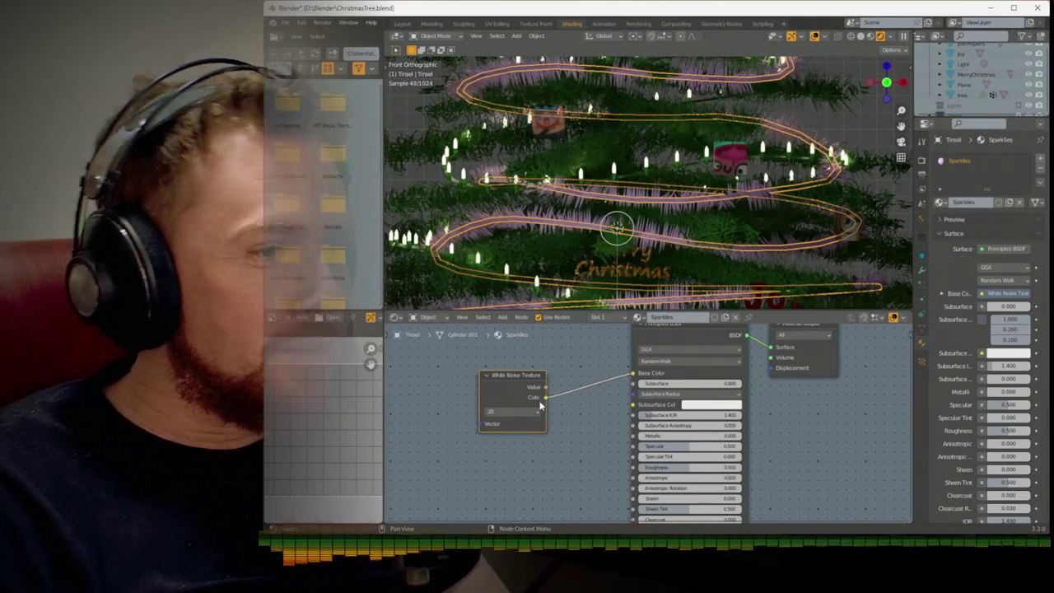
Add a ColorRamp node with its Fac input fed by the White Noise Texture's Value output
mouse_move(529, 380)
left_mouse_down()
mouse_move(483, 375)
mouse_move(546, 380)
left_mouse_up()
type("color")
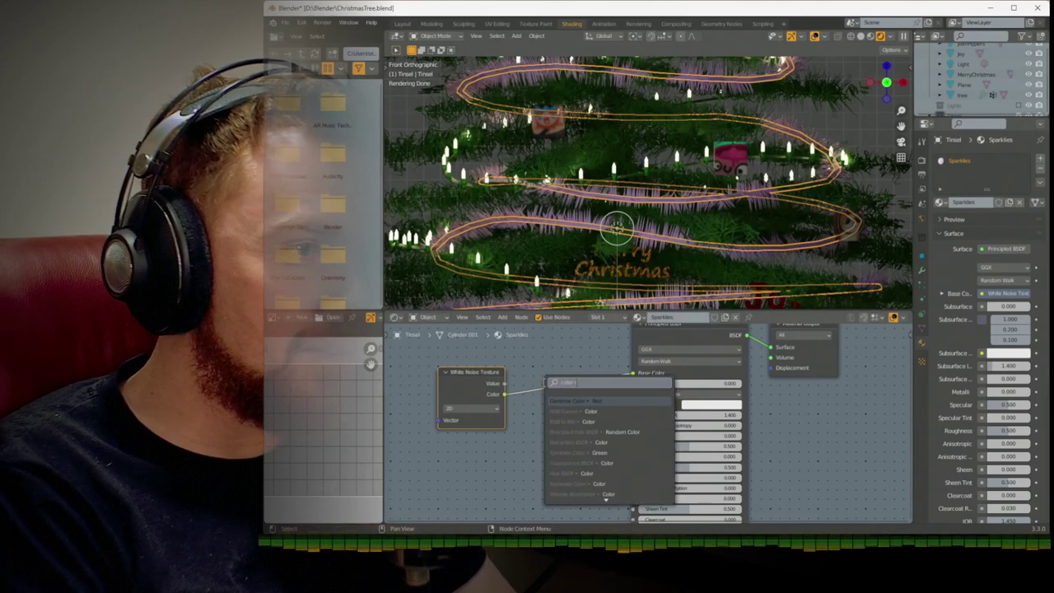
type(" ramp")
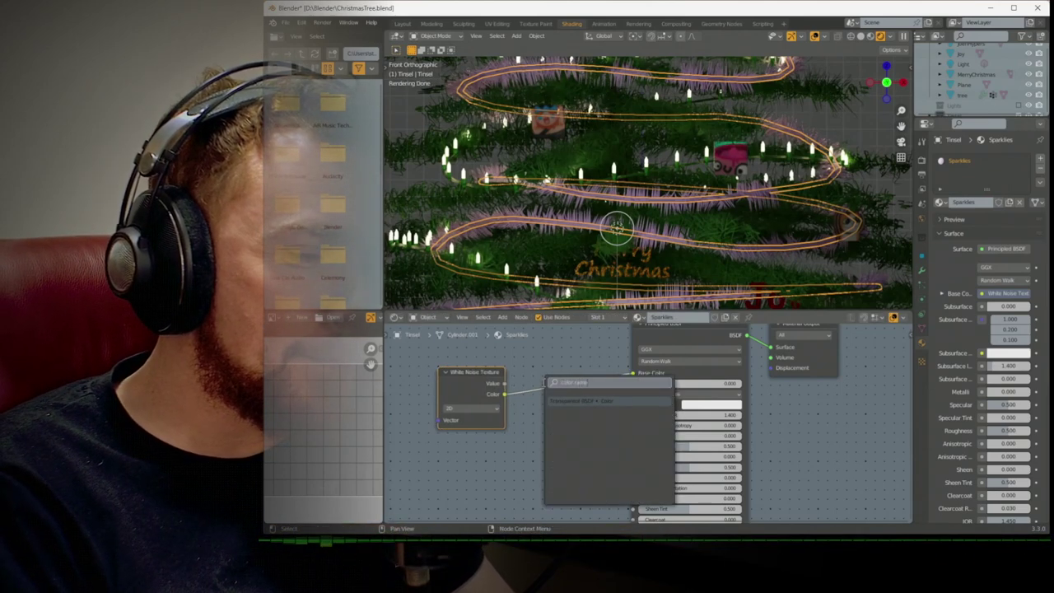
key("BackSpace")
key("BackSpace")
key("BackSpace")
key("BackSpace")
key("BackSpace")
key("BackSpace")
key("BackSpace")
key("BackSpace")
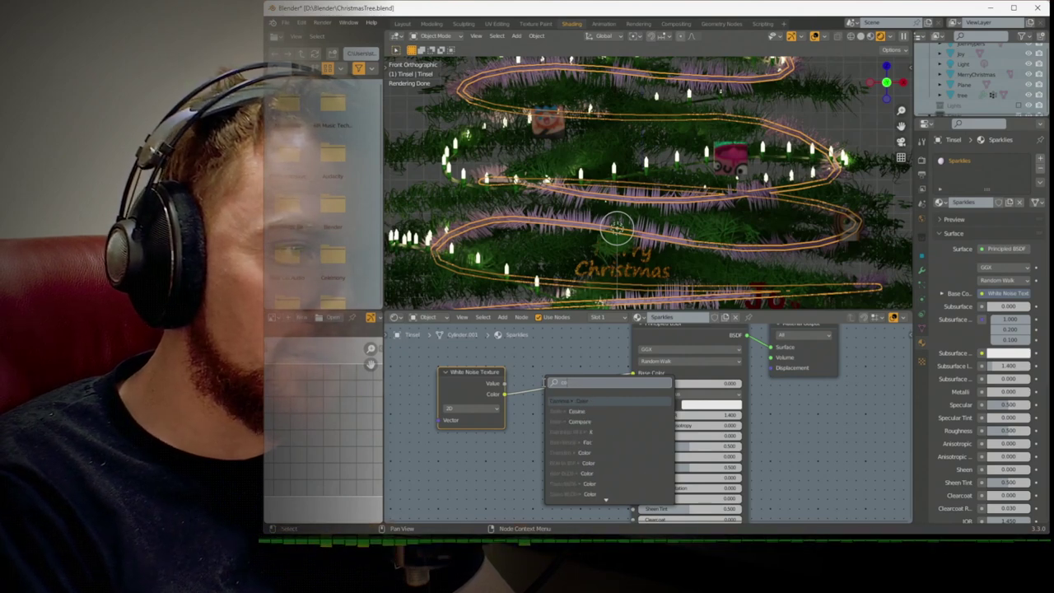
type("lorramp")
key("Return")
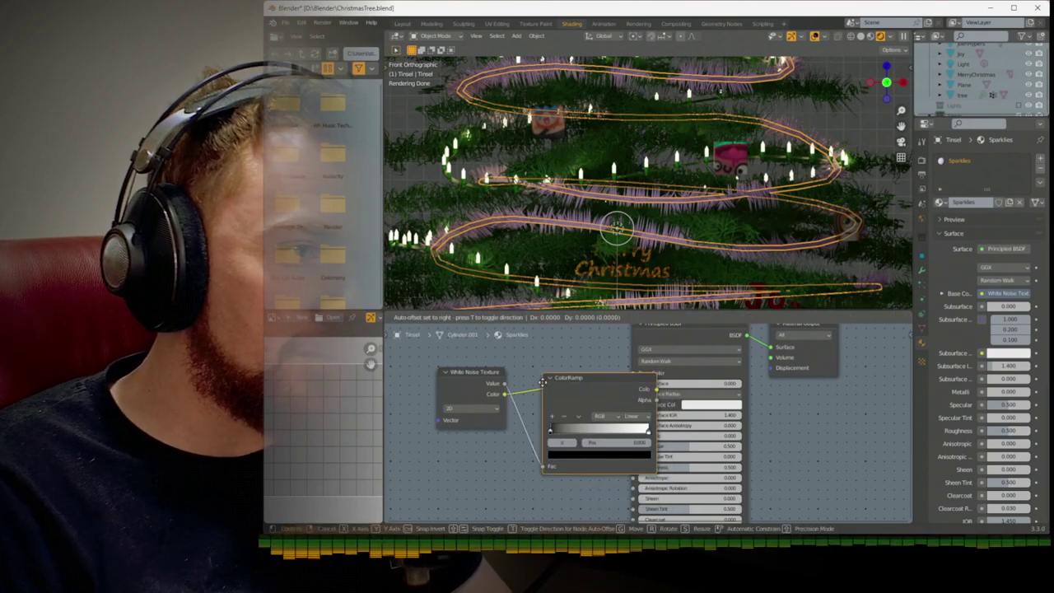
Place the ColorRamp between the noise and shader nodes and link its Color output to Base Color
left_click(517, 371)
left_click_drag(445, 371, 414, 371)
mouse_move(527, 366)
left_mouse_down()
mouse_move(487, 366)
mouse_move(541, 366)
left_mouse_up()
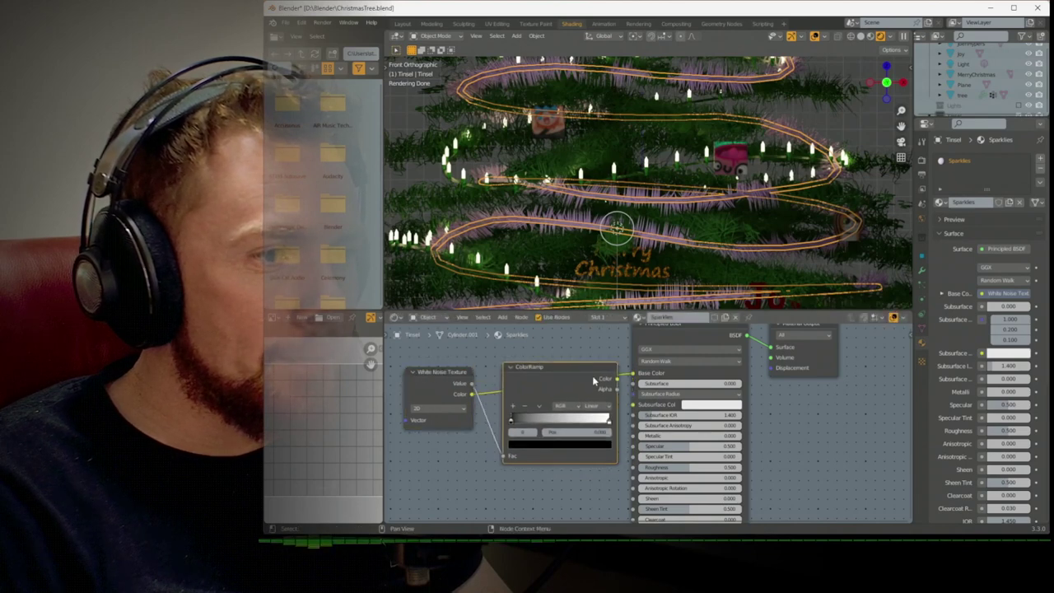
left_click_drag(619, 383, 618, 385)
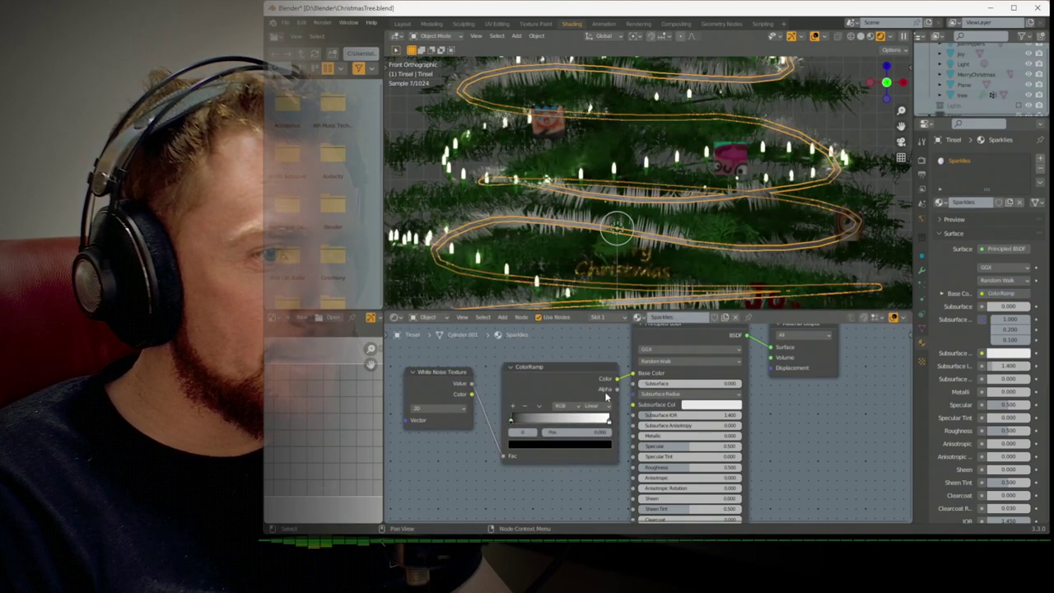
Try Cardinal and then Constant interpolation on the ColorRamp, and move its white stop to about position 0.48
left_click(593, 406)
left_click(606, 428)
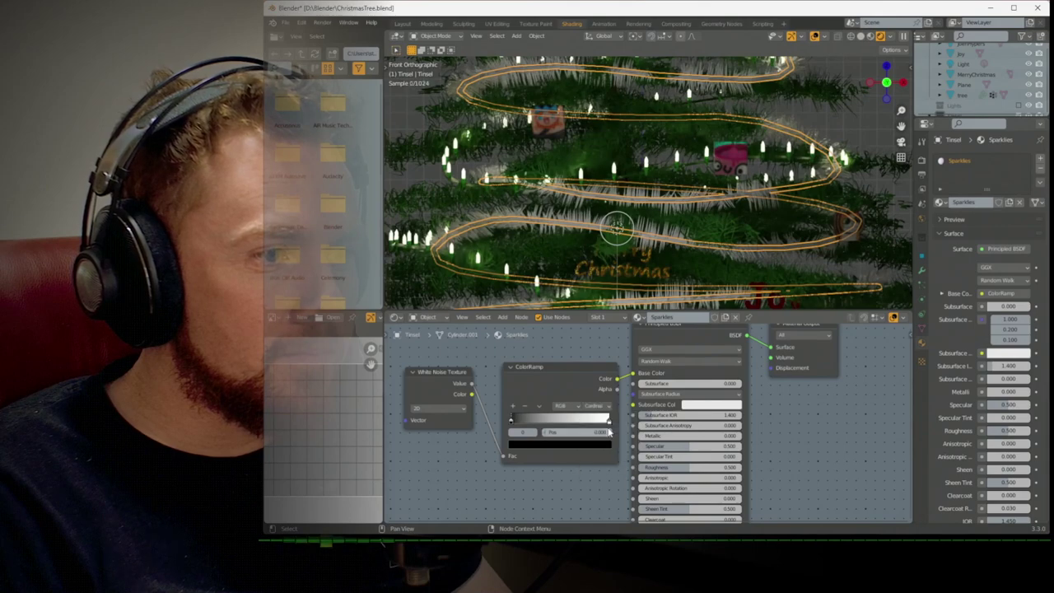
left_click(596, 407)
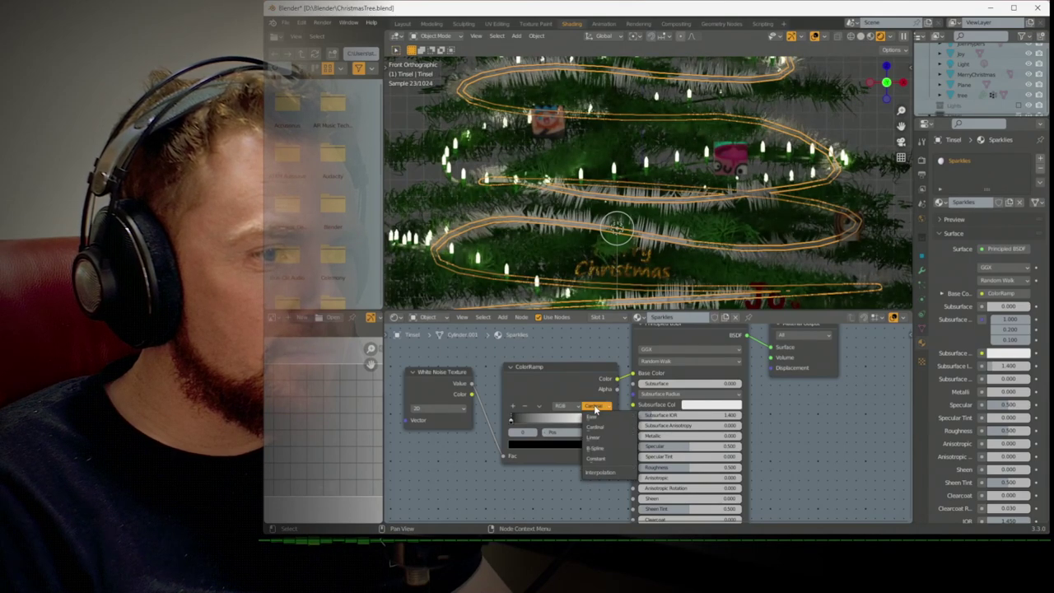
left_click(605, 459)
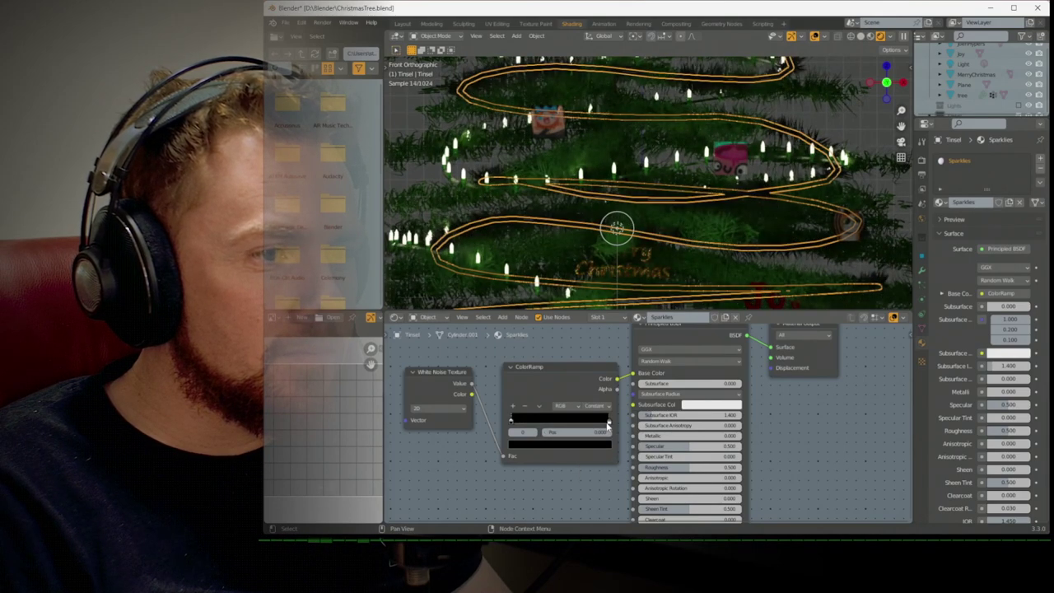
left_click_drag(608, 423, 557, 419)
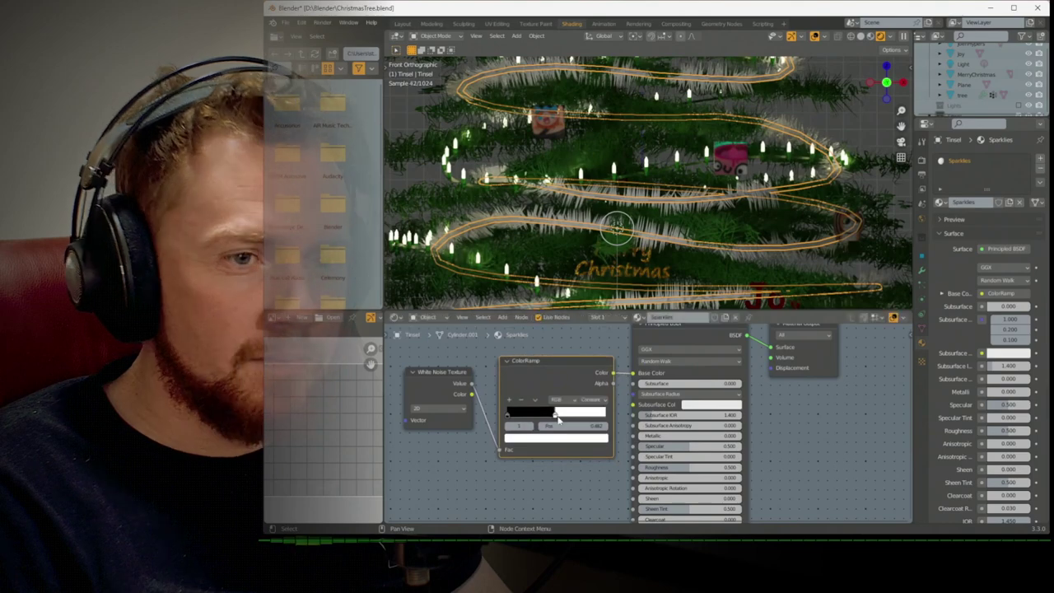
Delete the ColorRamp and White Noise Texture nodes from the Sparkles material
middle_click_drag(619, 232, 643, 244)
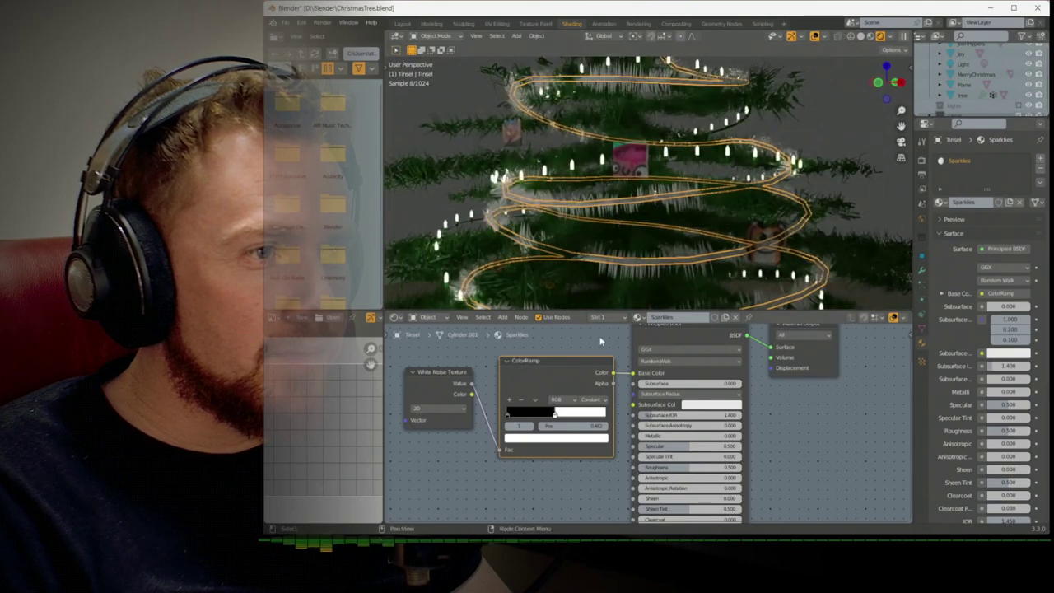
key("x")
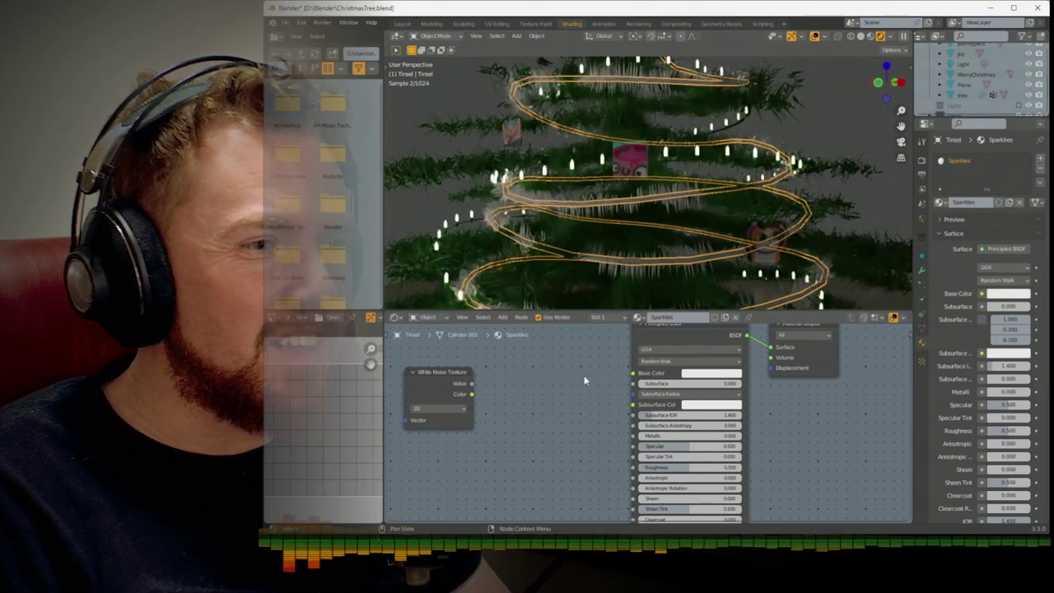
left_click(442, 375)
key("x")
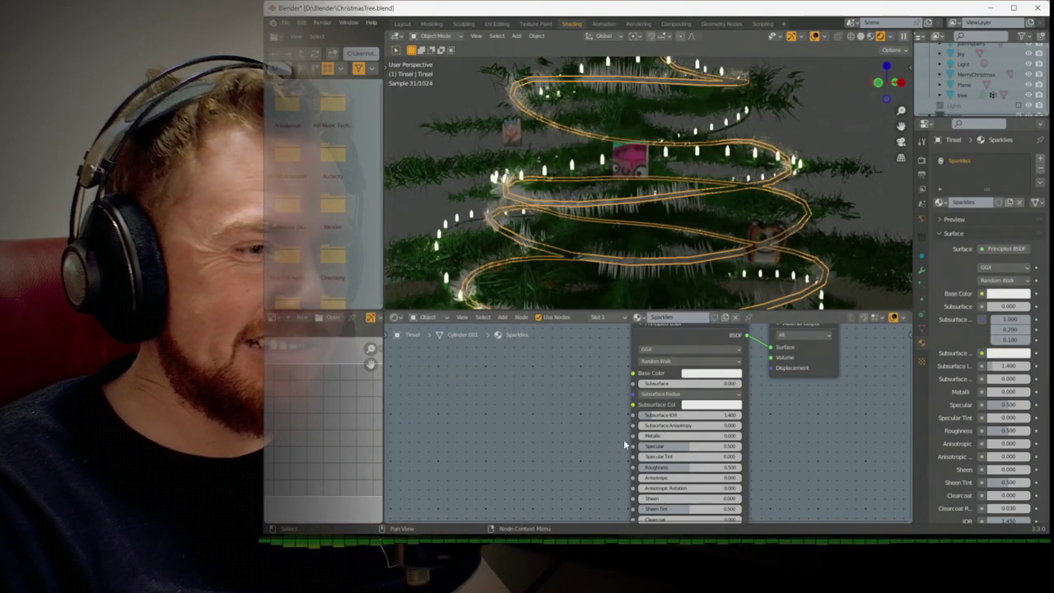
Set the Sparkles material's Metallic to 1.000, Specular to 0.777 and Roughness to 0.209
left_click_drag(666, 437, 743, 438)
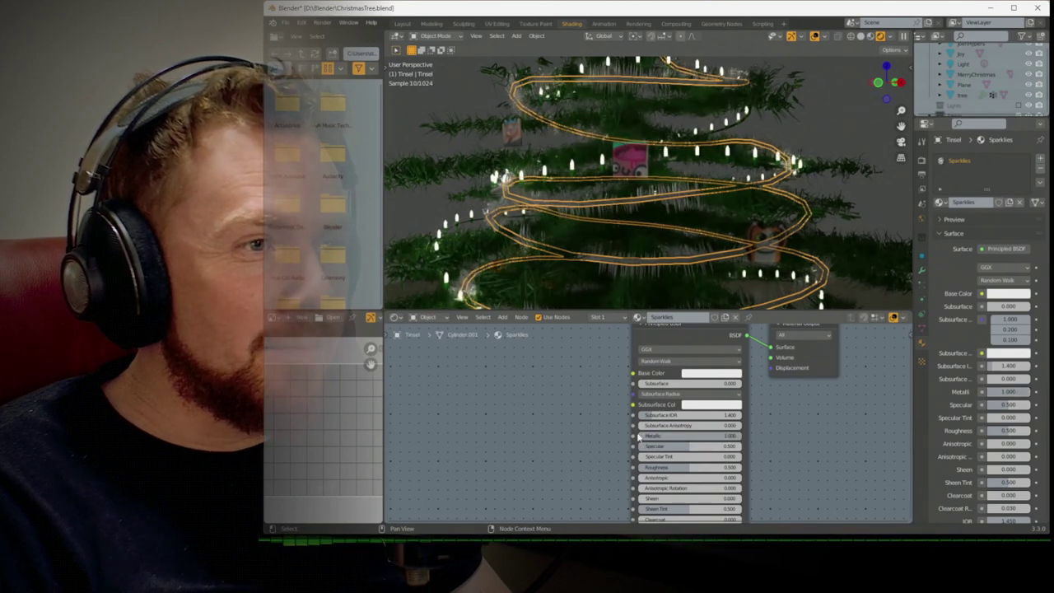
left_click_drag(665, 445, 663, 467)
left_click_drag(700, 445, 695, 445)
Save the file and render the camera view of the tree from the Layout workspace
scroll(619, 235, "down", 3)
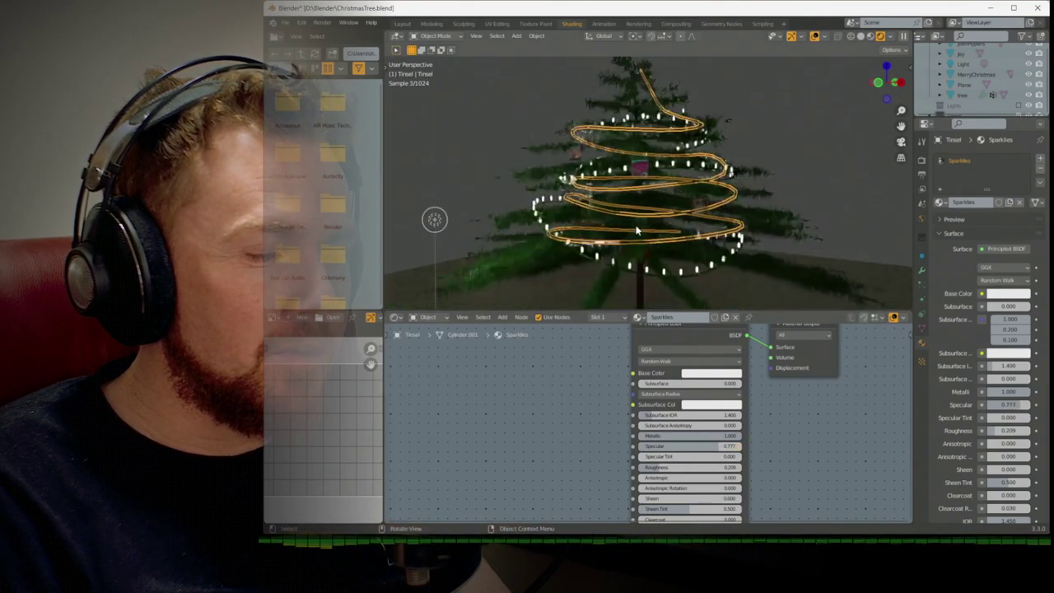
middle_click_drag(619, 234, 665, 217)
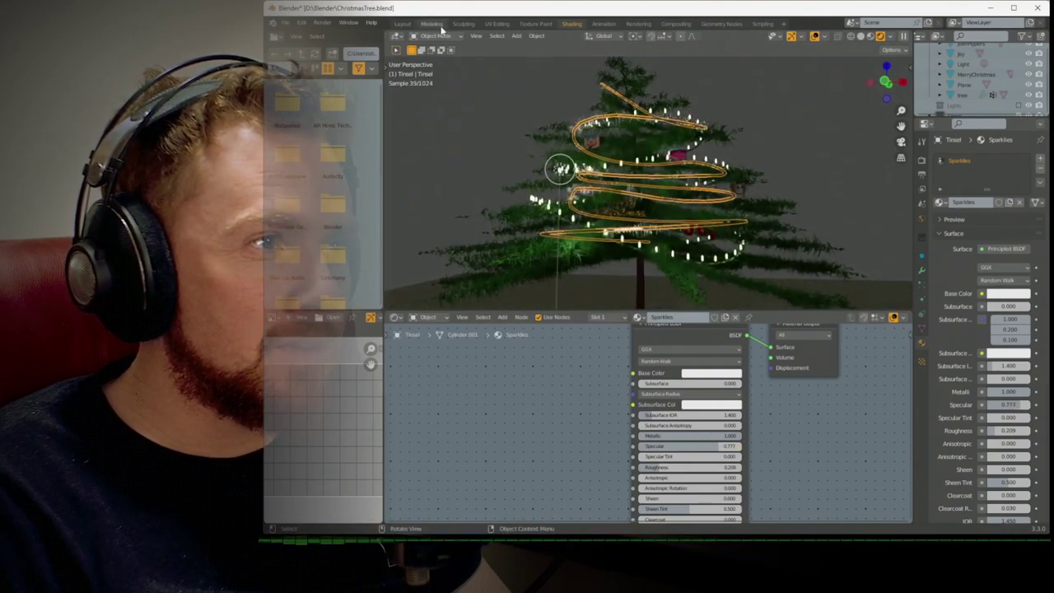
left_click(403, 25)
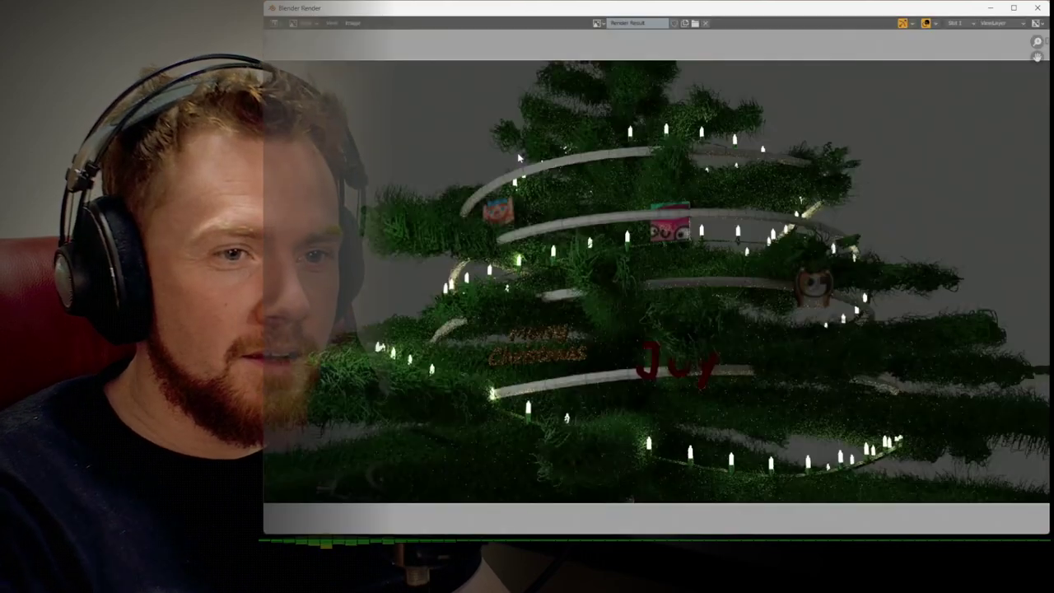
key("F12")
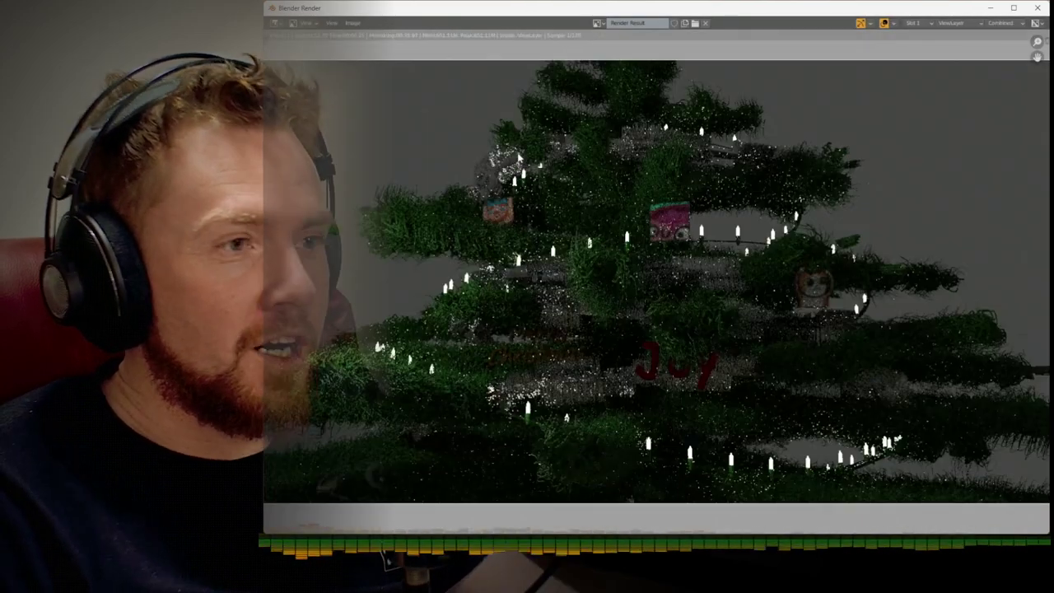
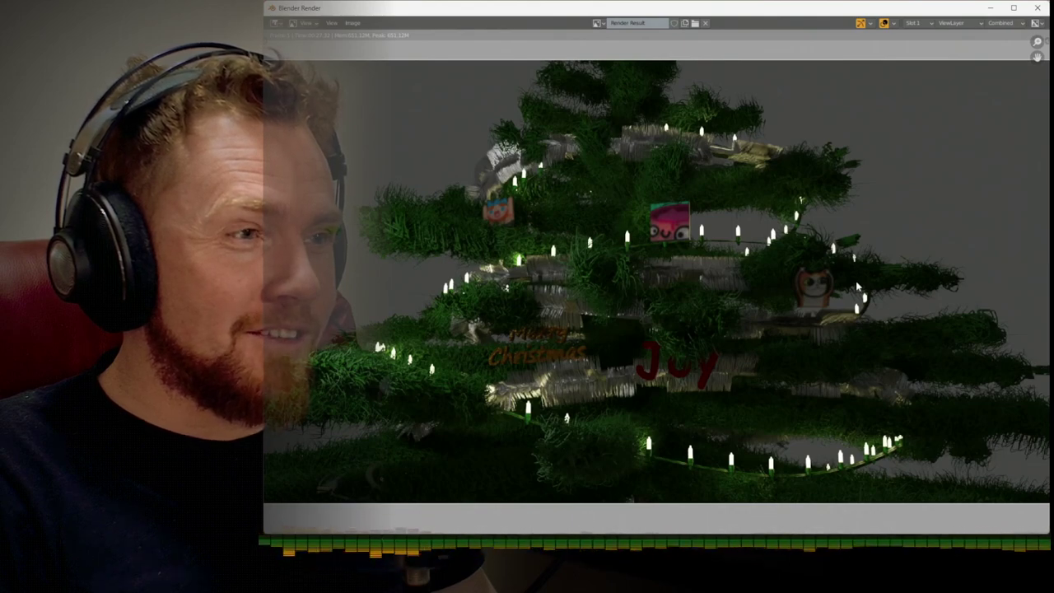
Expose the Curve to Points Length inside the light string's lights node group as a Length input on the Helix modifier
key("Escape")
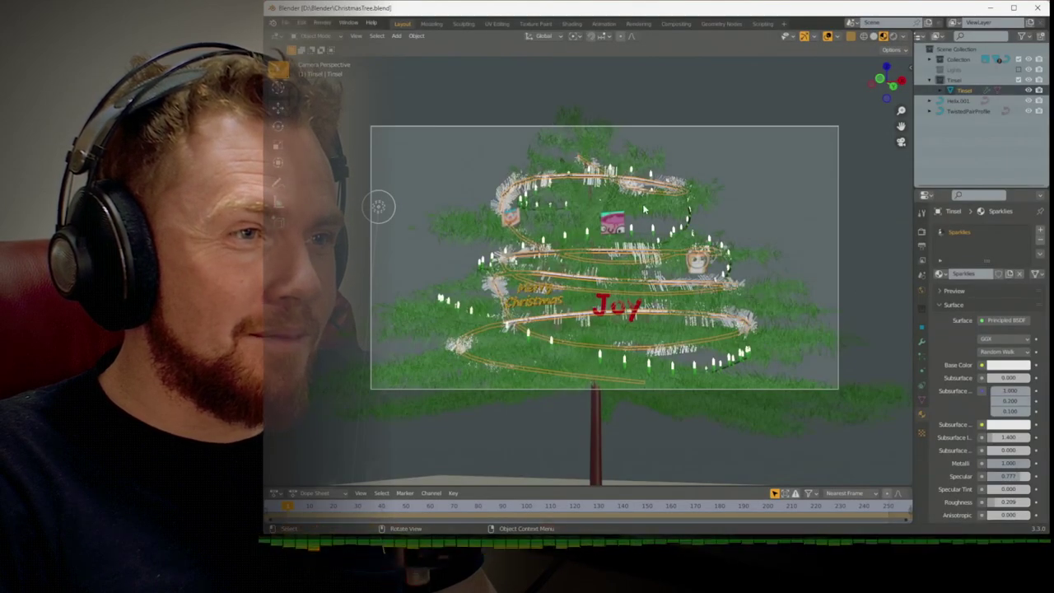
left_click(689, 228)
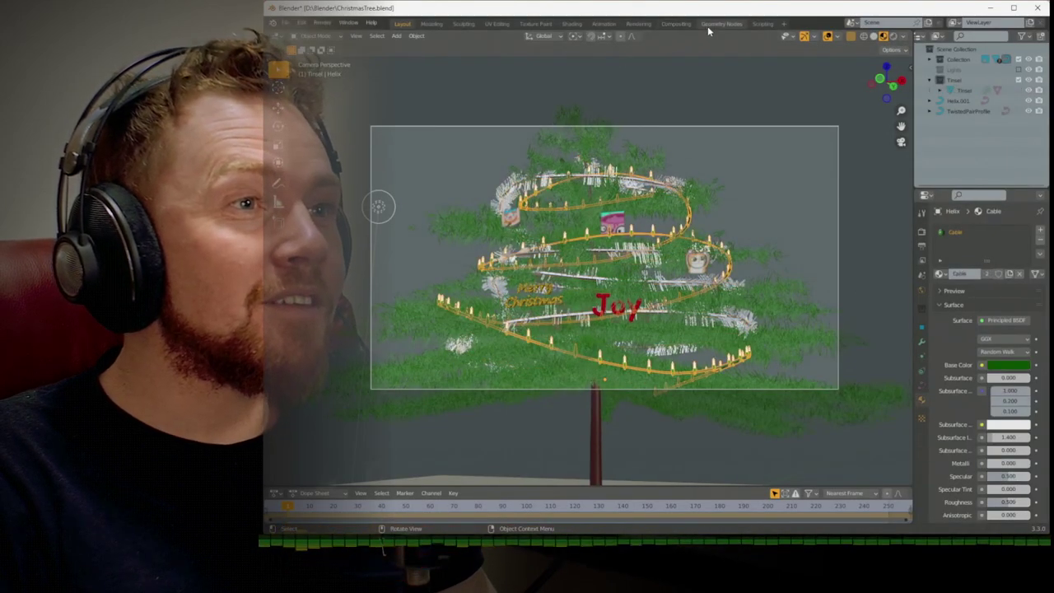
left_click(720, 23)
middle_click_drag(520, 362, 545, 400)
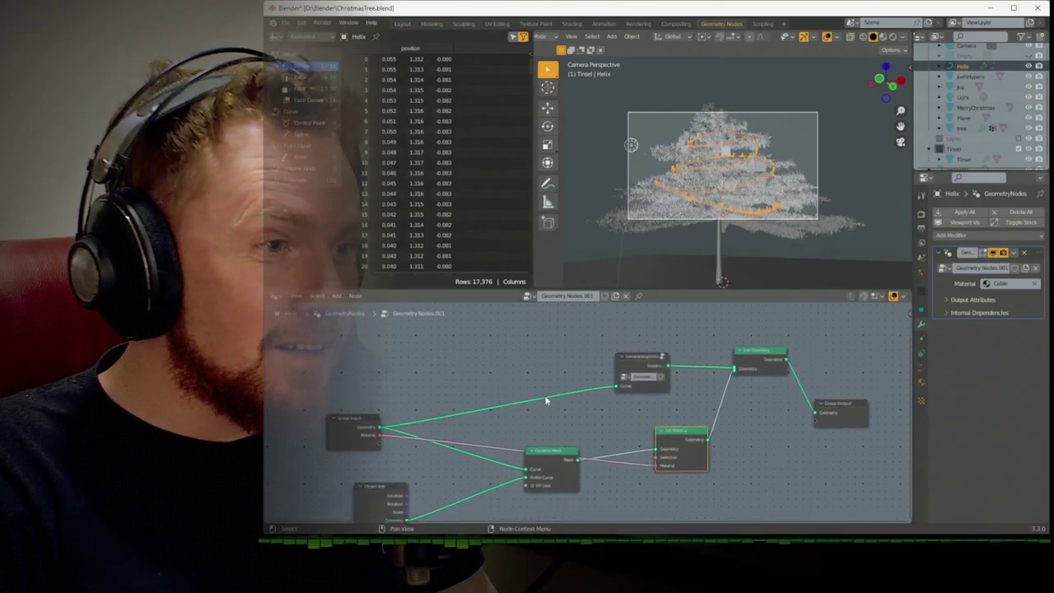
left_click(641, 363)
key("Tab")
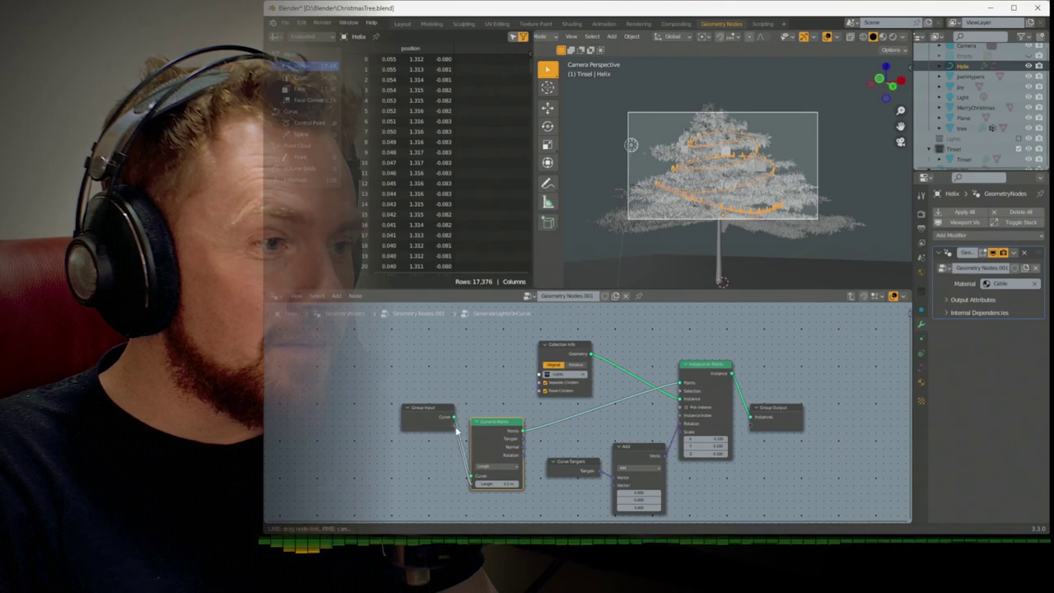
key("Tab")
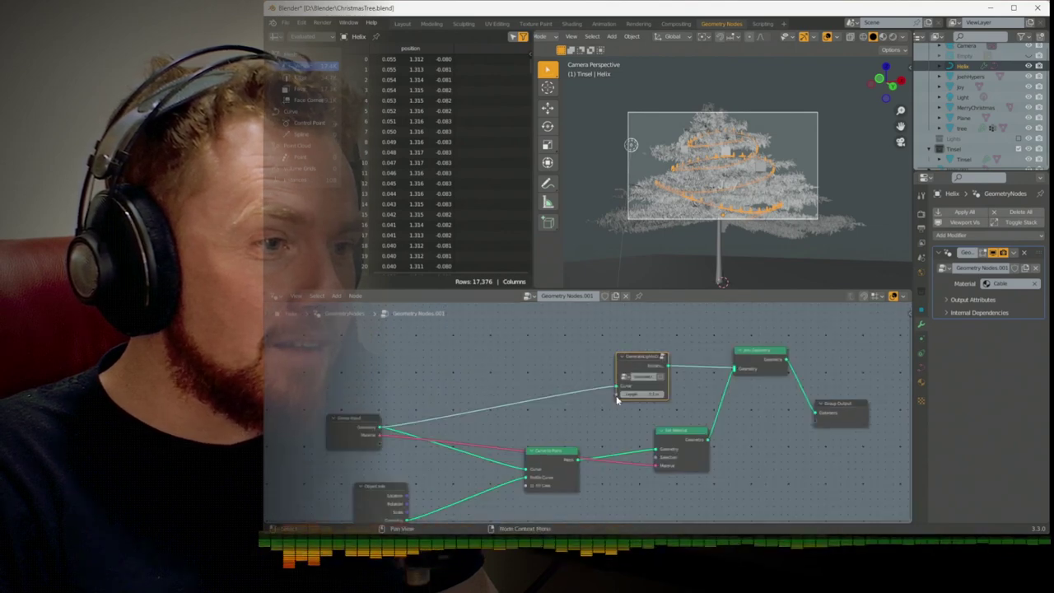
left_click_drag(377, 447, 378, 443)
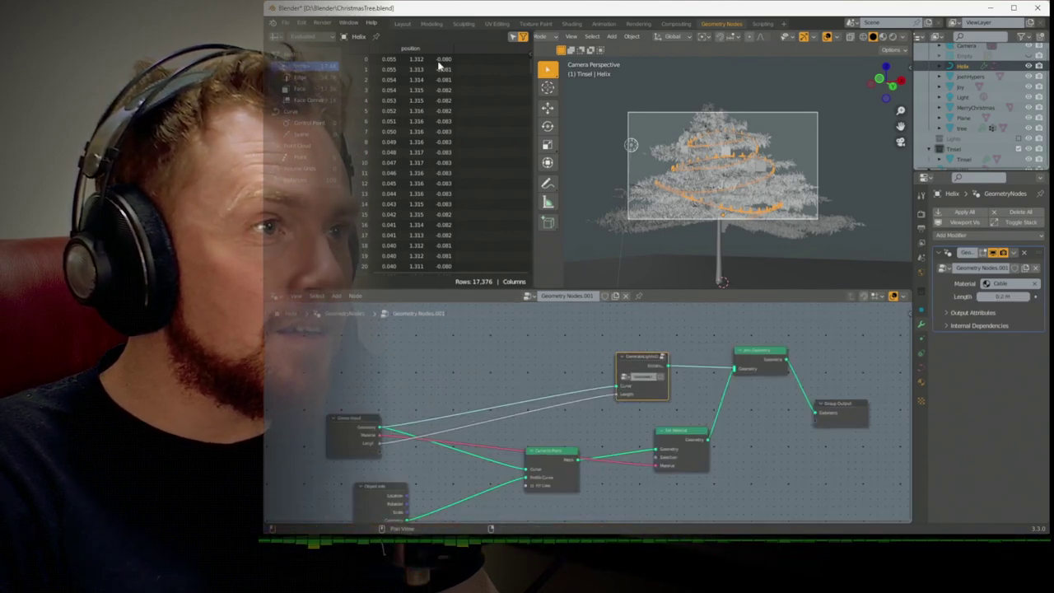
Set the light string's Length to 0.297 m in its Geometry Nodes modifier from the Layout workspace
left_click(404, 24)
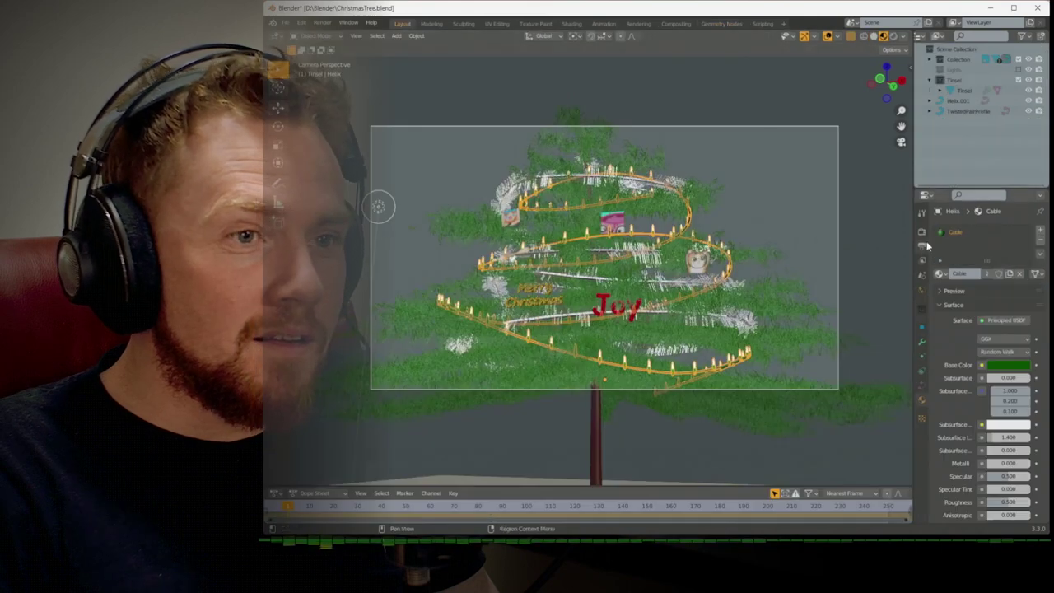
left_click(922, 343)
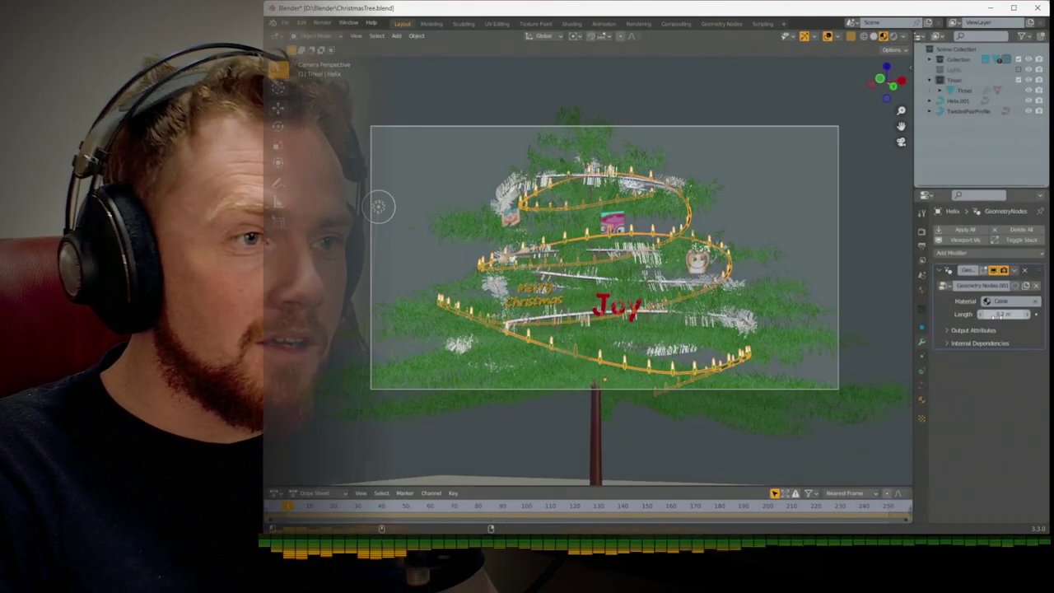
mouse_move(998, 315)
left_mouse_down()
mouse_move(1020, 314)
mouse_move(1006, 314)
left_mouse_up()
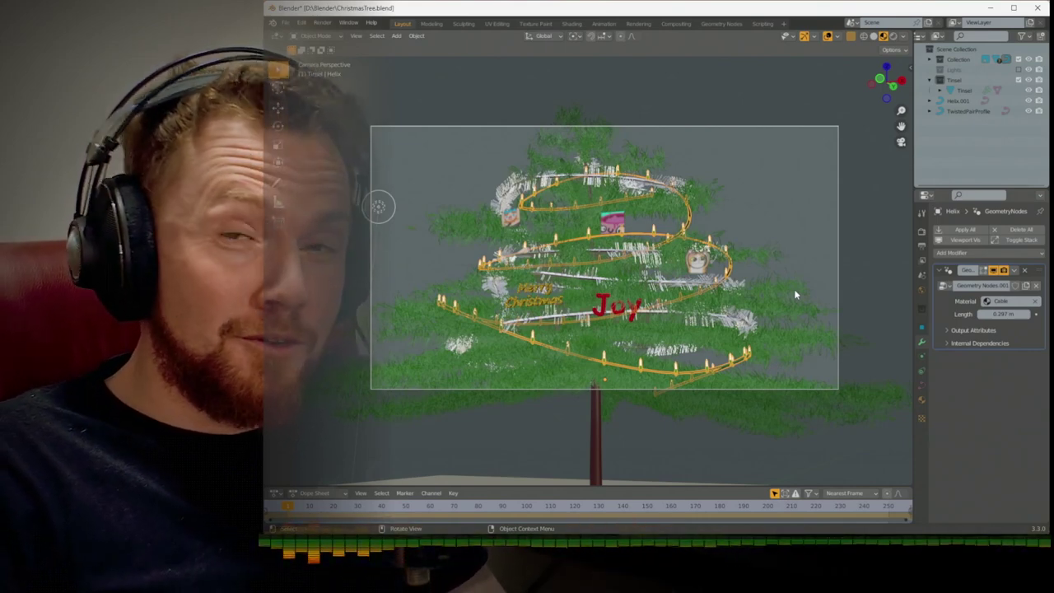
Edit the tinsel's Helix.001 curve in the camera view and move control points of the lowest front strand down
left_click(713, 320)
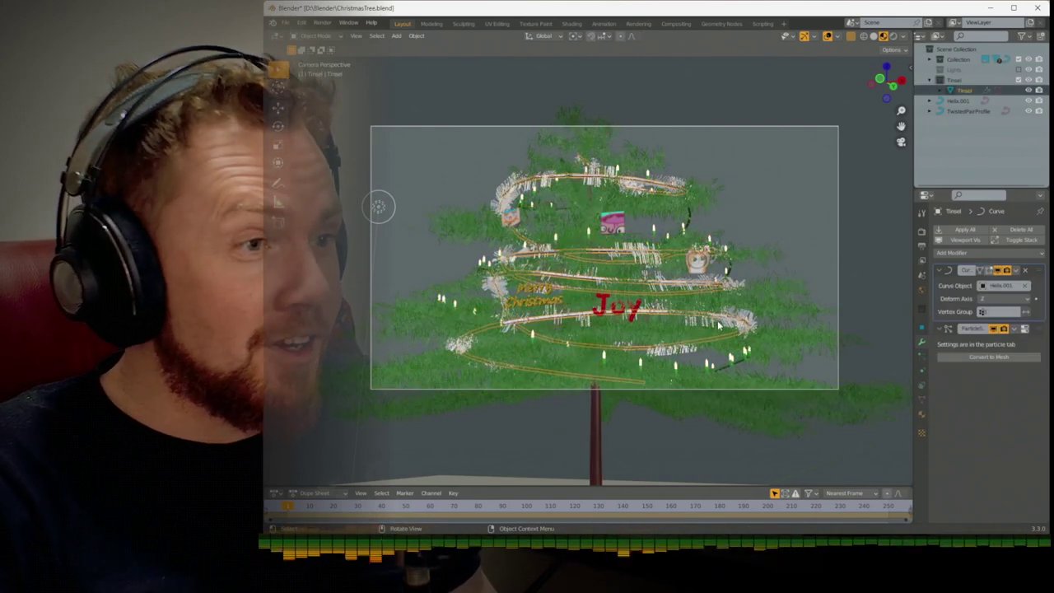
key("KP_1")
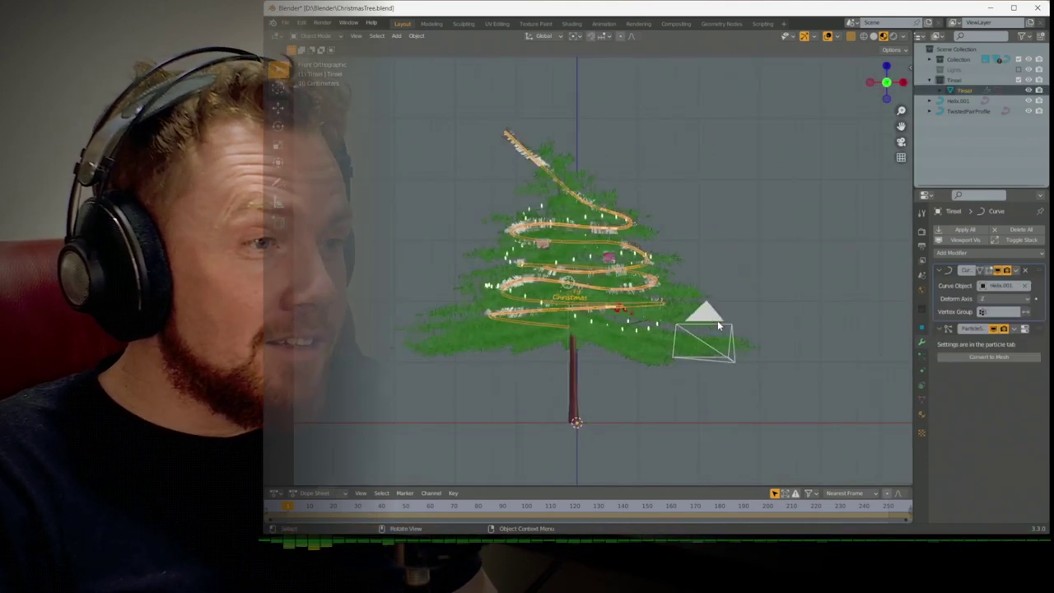
key("KP_0")
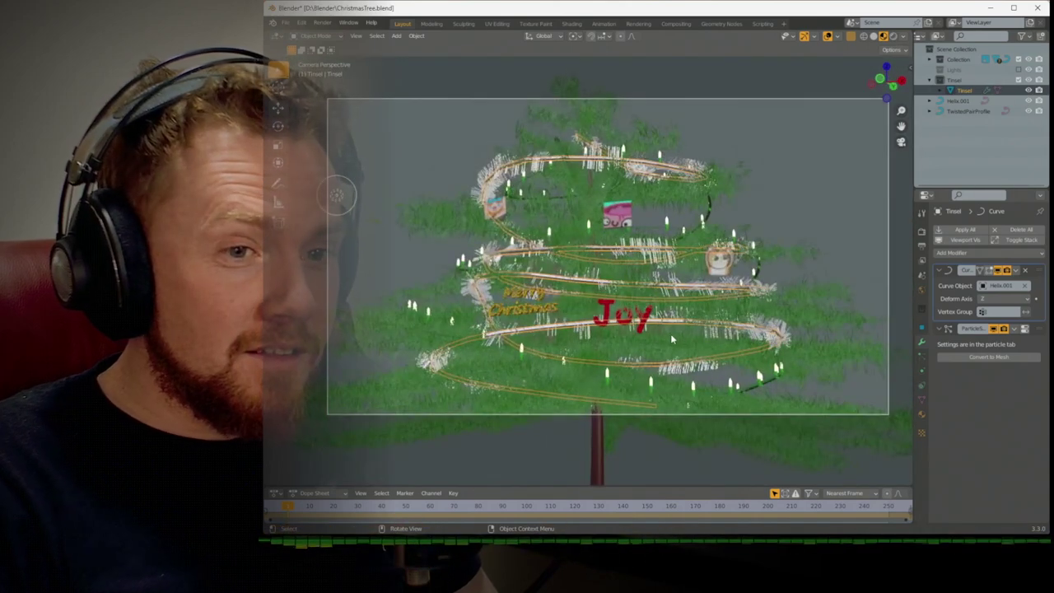
key("Tab")
key("Tab")
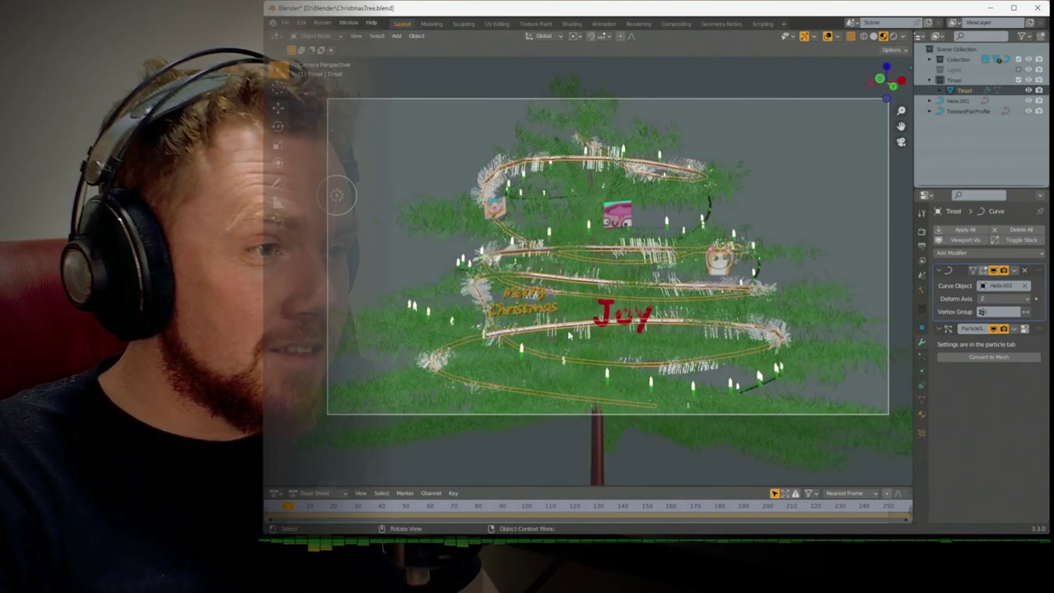
left_click(958, 101)
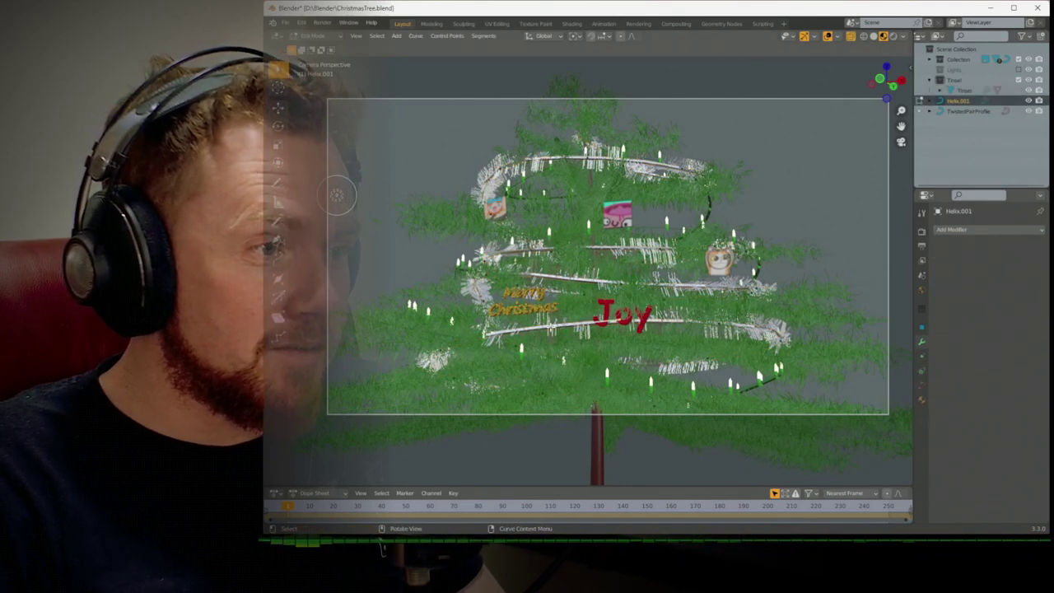
key("g")
left_click(594, 345)
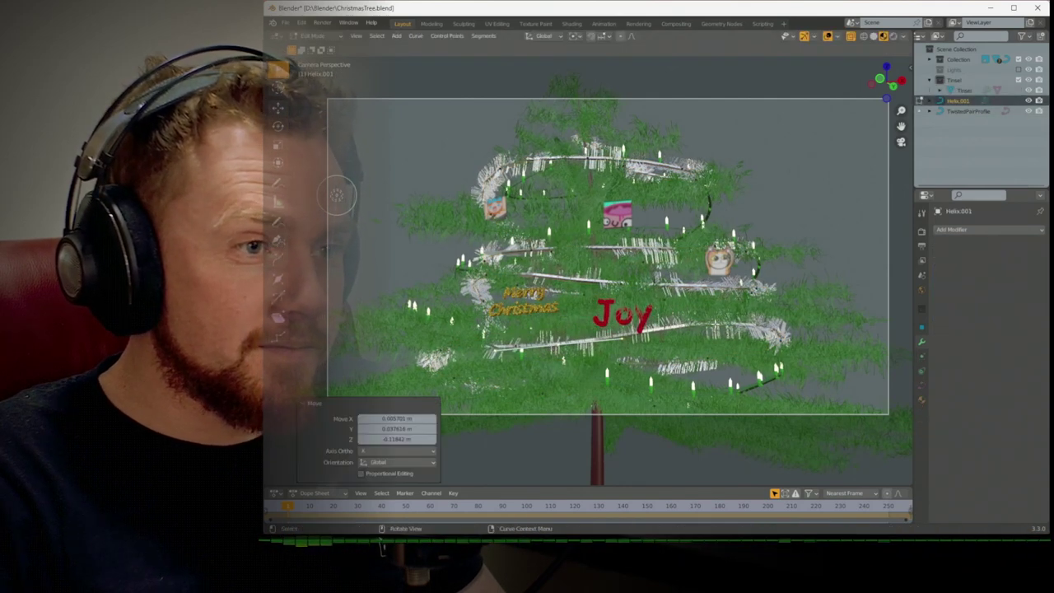
key("g")
key("Return")
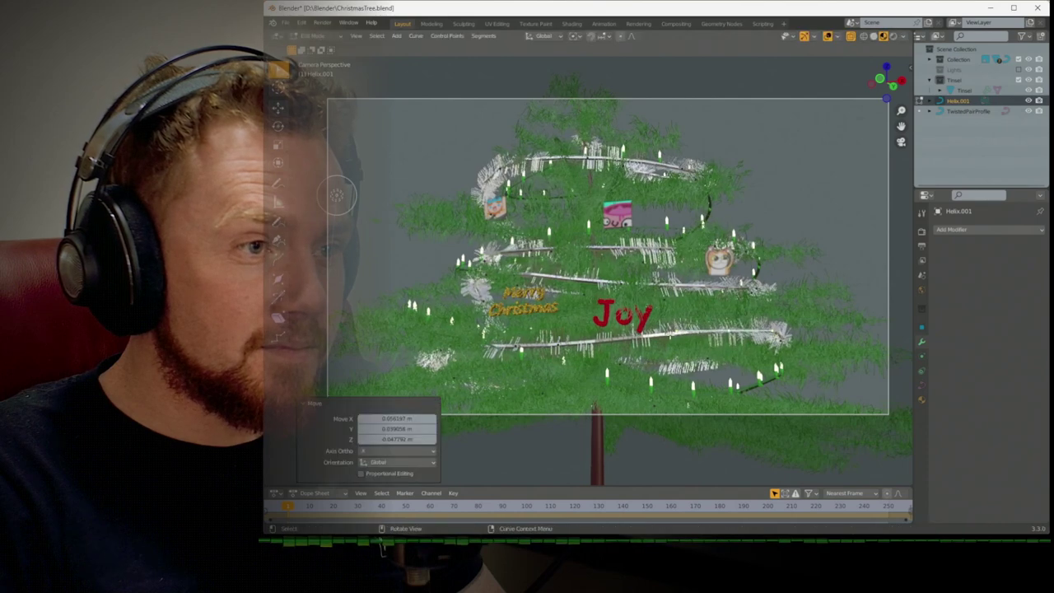
Rotate the control points along the lowest front tinsel strand so that it sags in the middle below Joy
key("r")
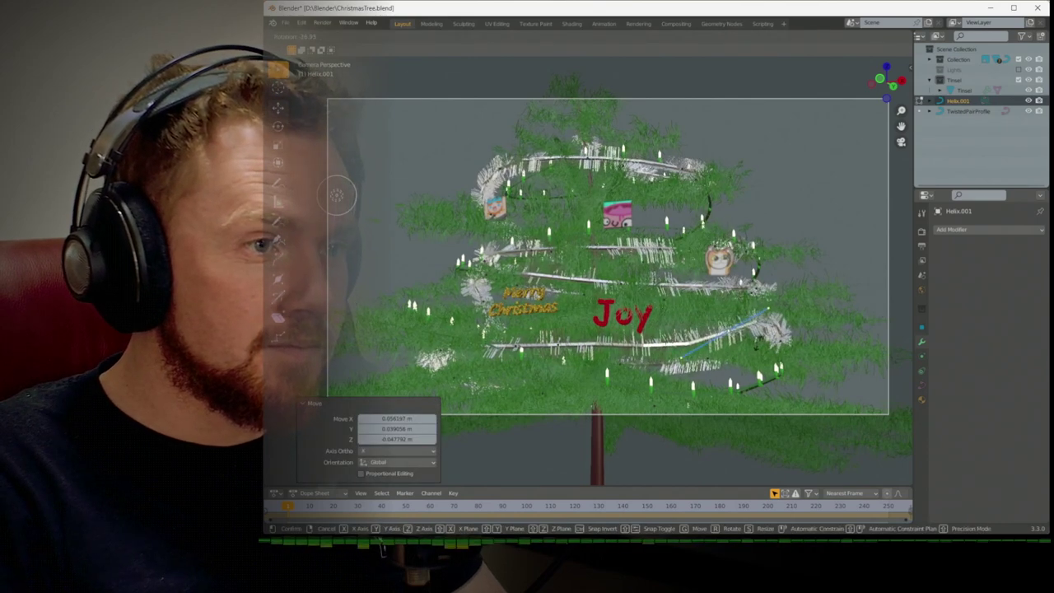
key("Return")
key("r")
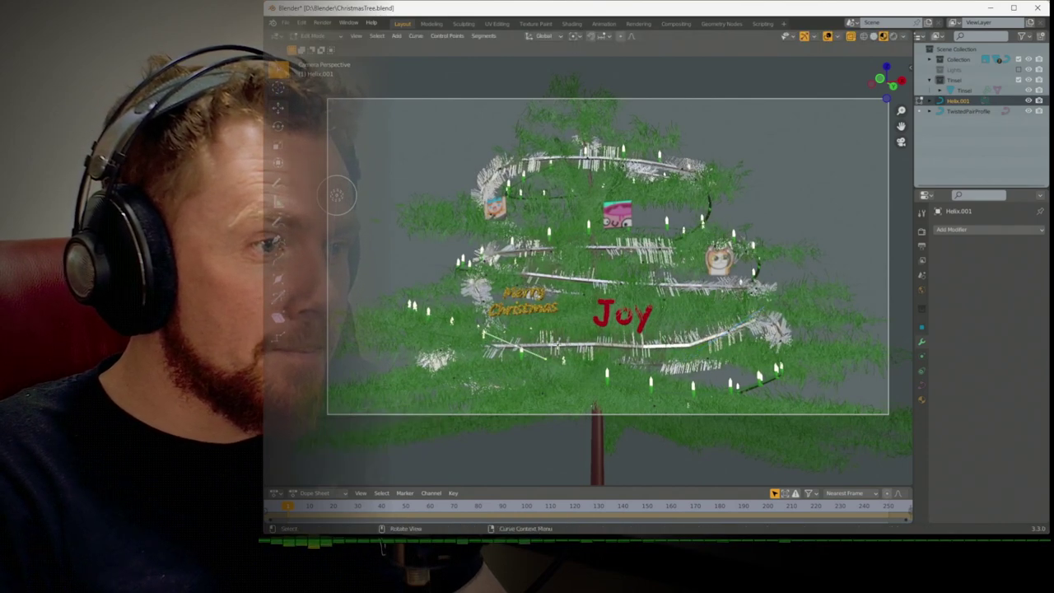
key("Return")
key("r")
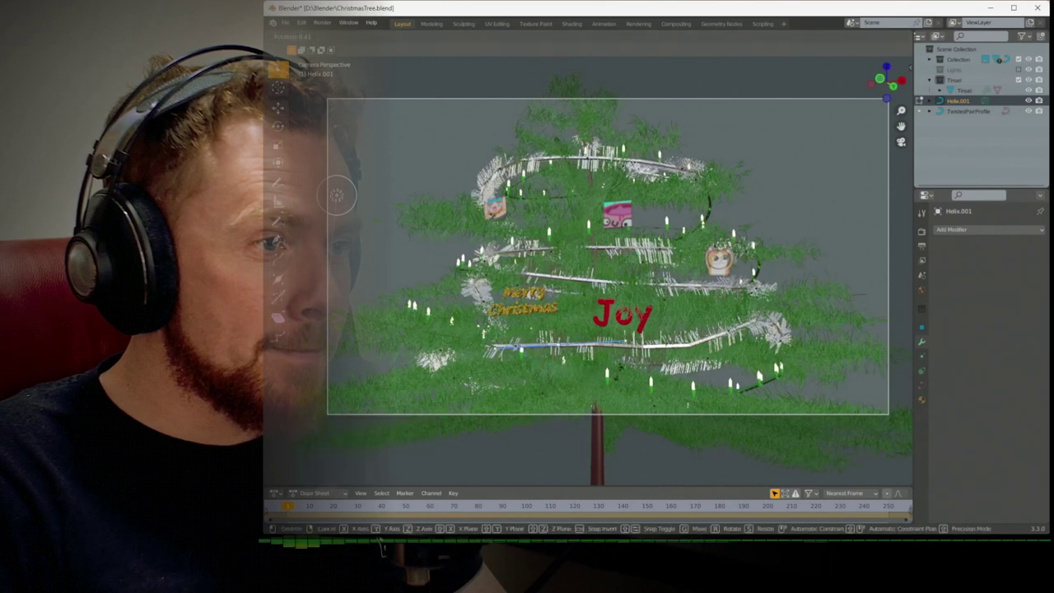
key("Return")
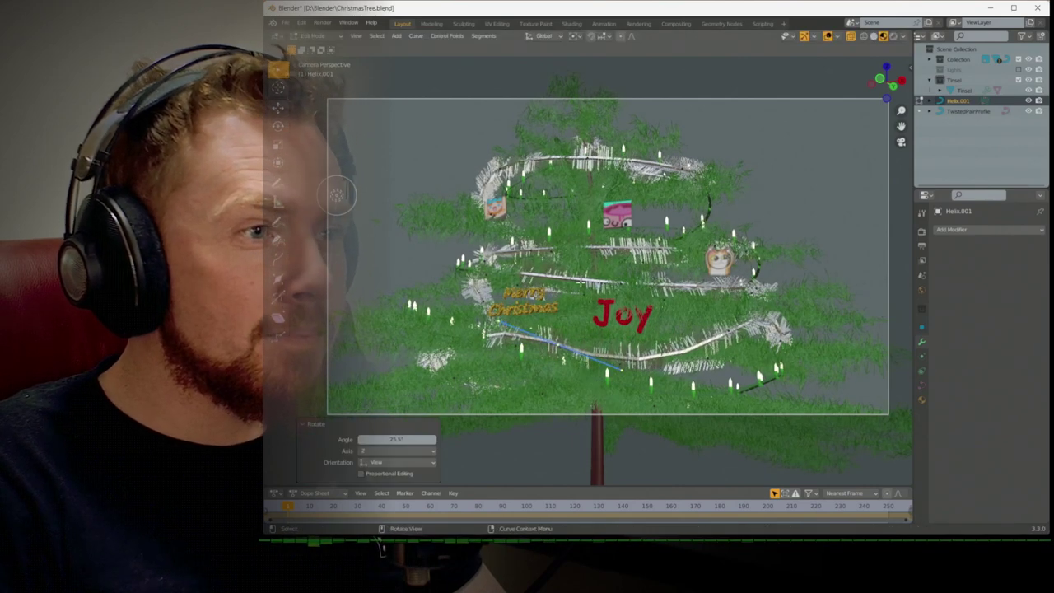
Rotate the control point of the tinsel strand just above Joy and shift it about 0.14 m toward Merry Christmas
key("r")
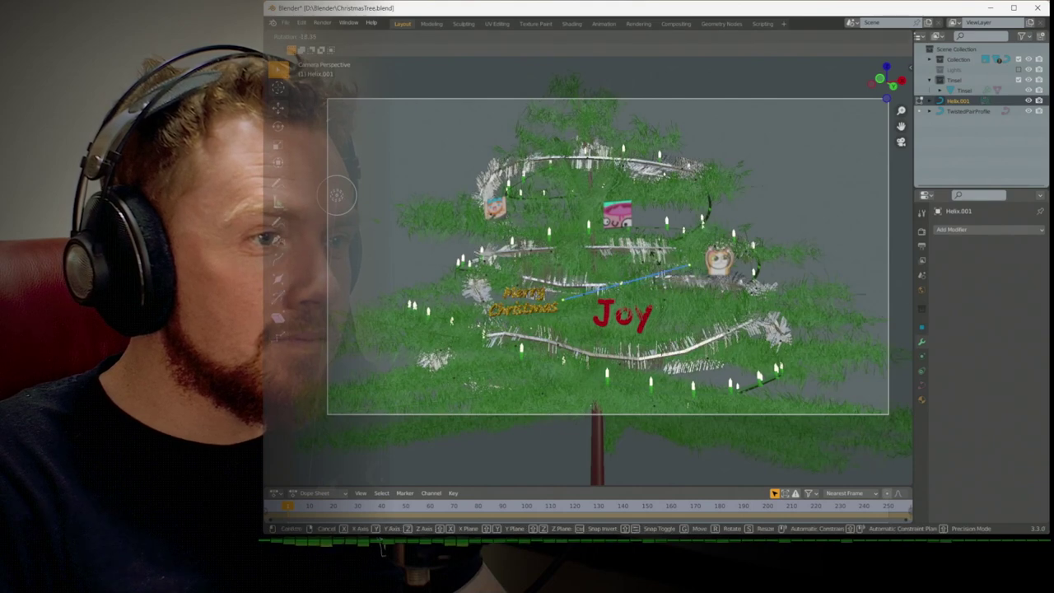
key("Return")
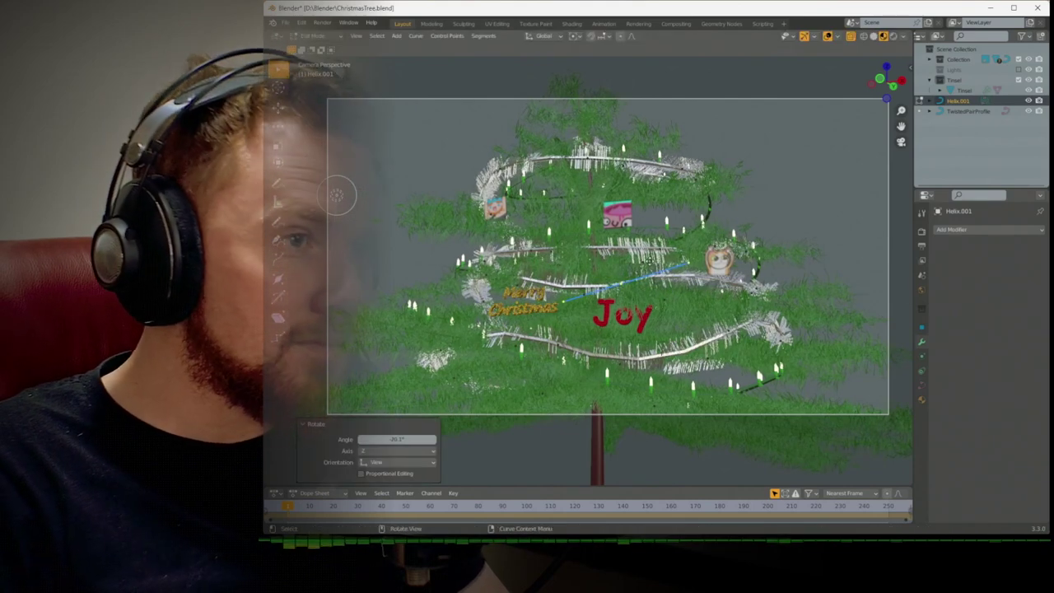
key("g")
left_click(630, 269)
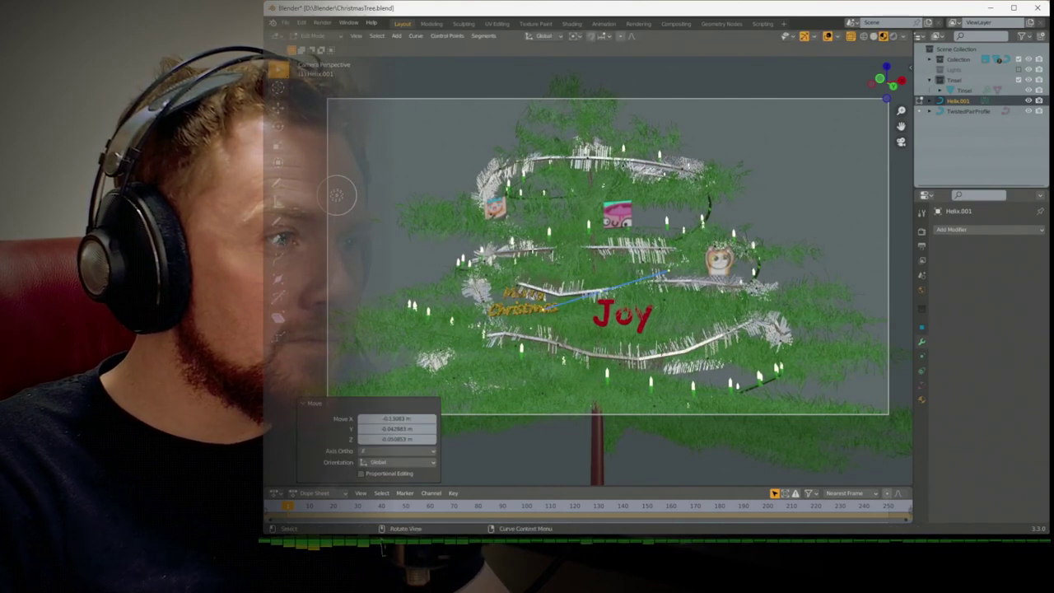
Raise the middle of the strand below the pink ornament by about 0.11 m and lower the middle of the top strand
left_click(586, 246)
key("g")
left_click(594, 233)
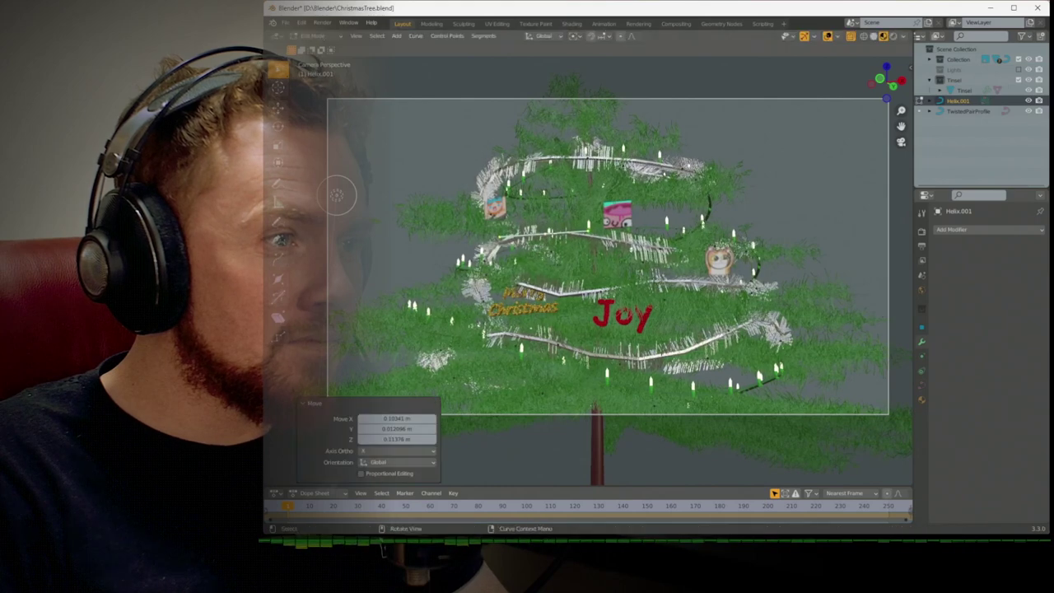
key("g")
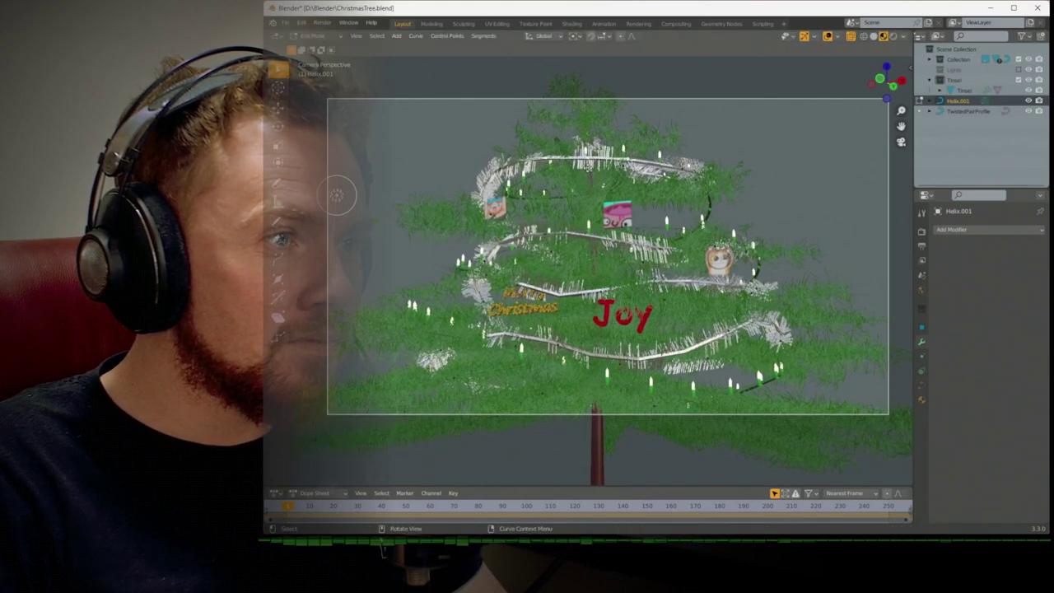
key("Return")
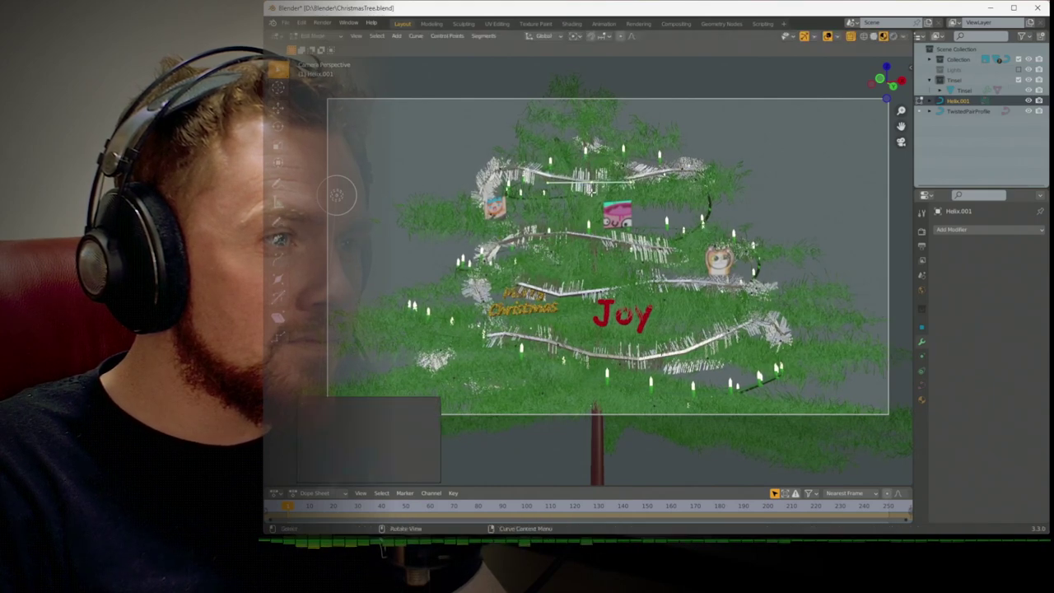
Raise the lower-left control point of the tinsel curve about 0.11 m and move the second strand's left end inward
left_click(485, 344)
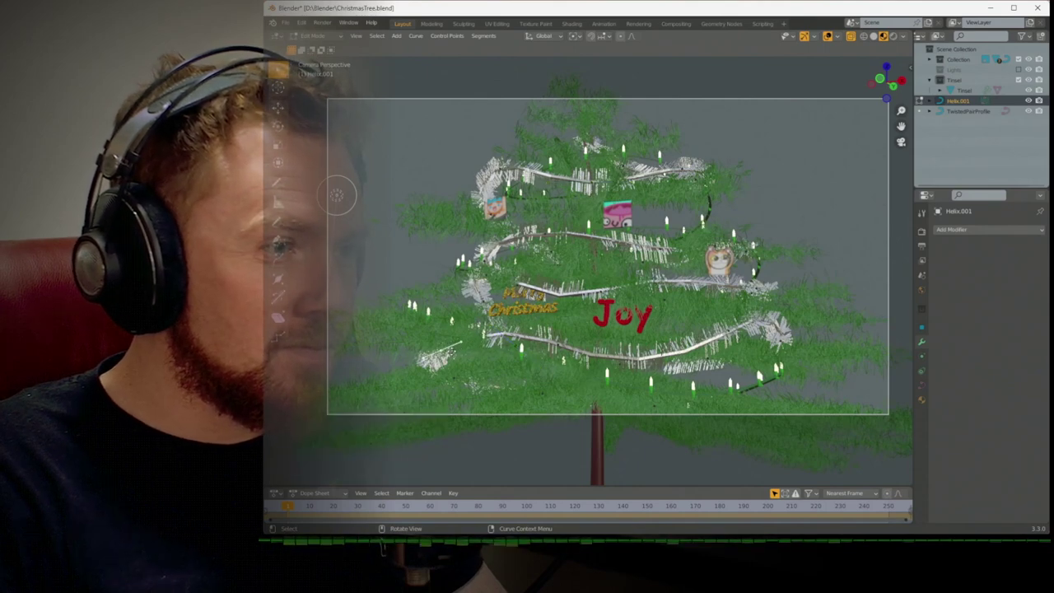
key("g")
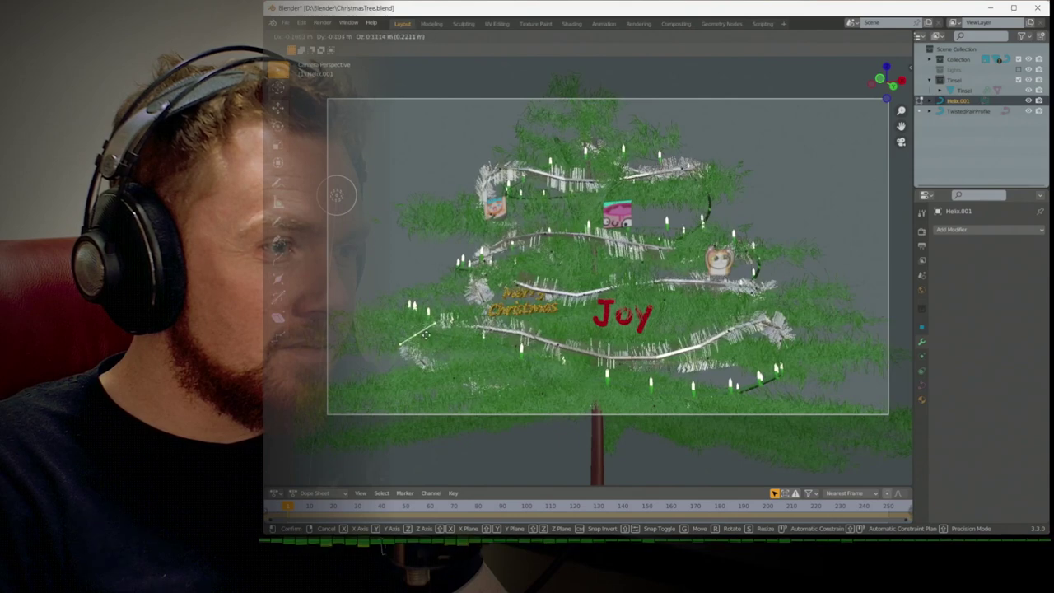
key("Return")
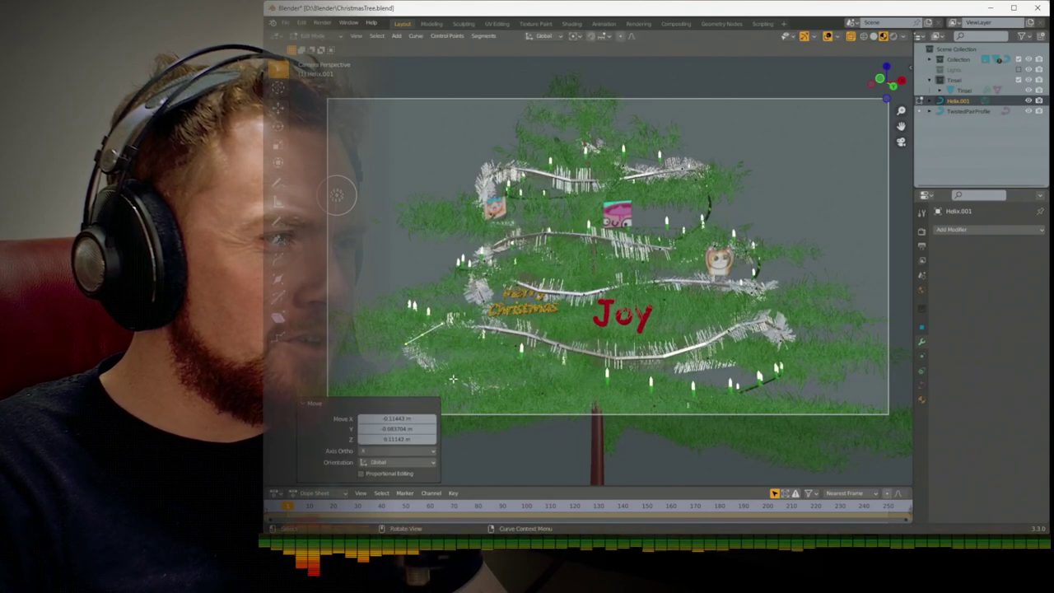
left_click(496, 248)
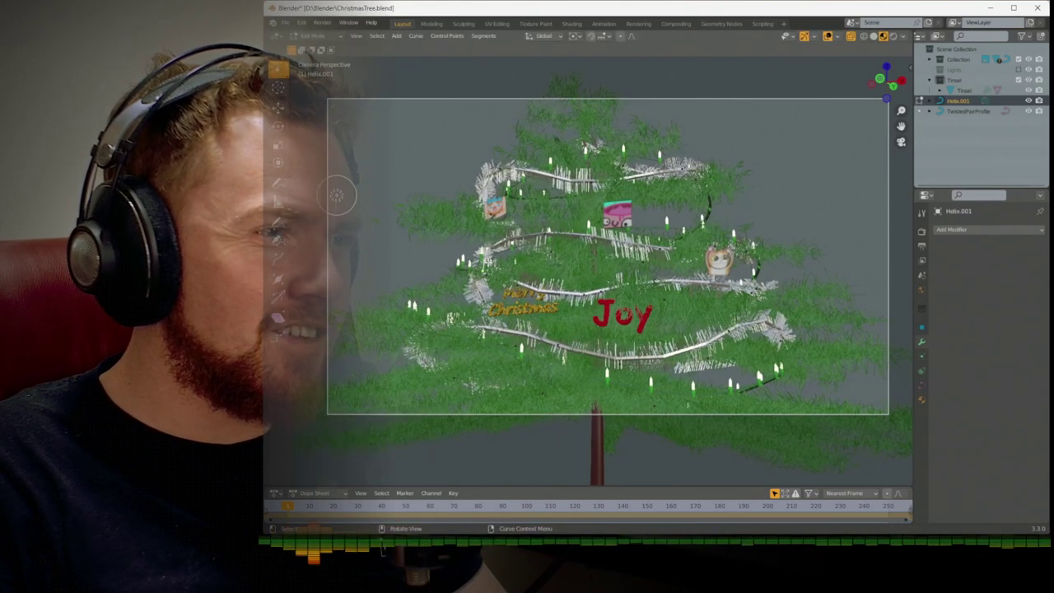
key("g")
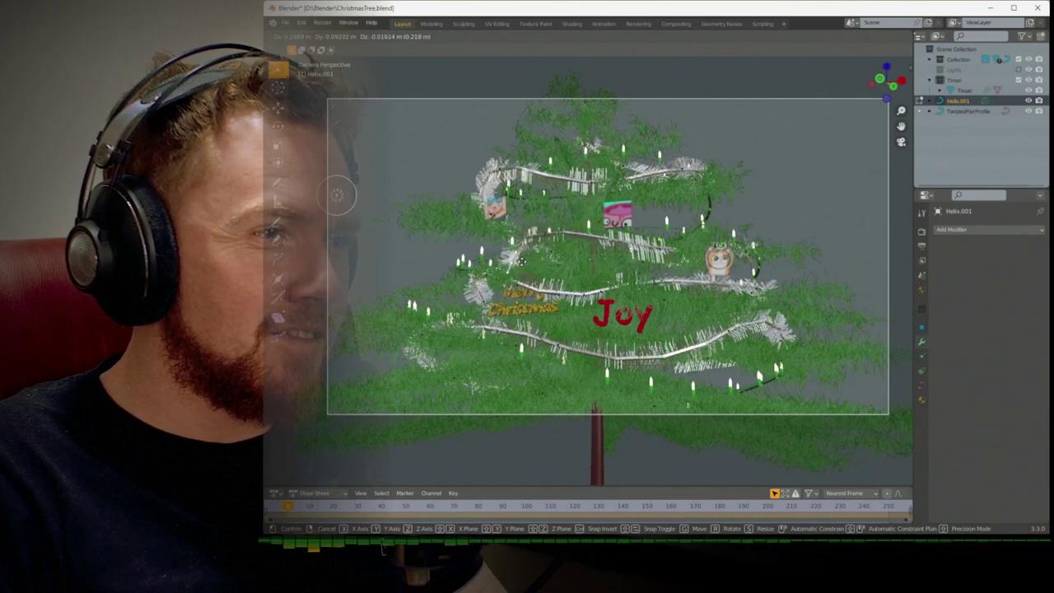
key("Return")
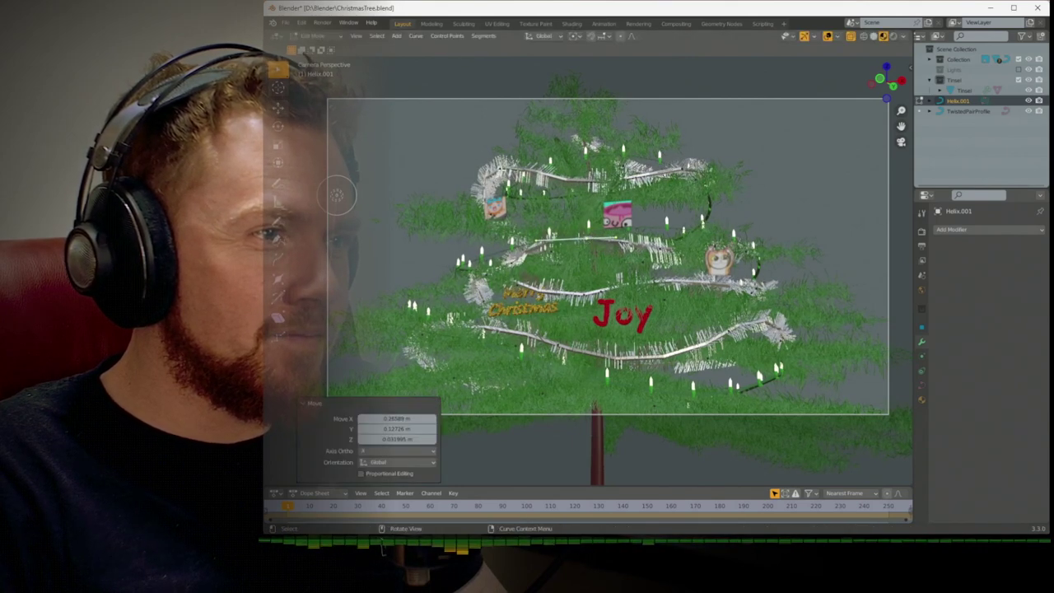
Move the left end of the upper tinsel strand about 0.4 m inward and shift its right end about 0.1 m inward
key("g")
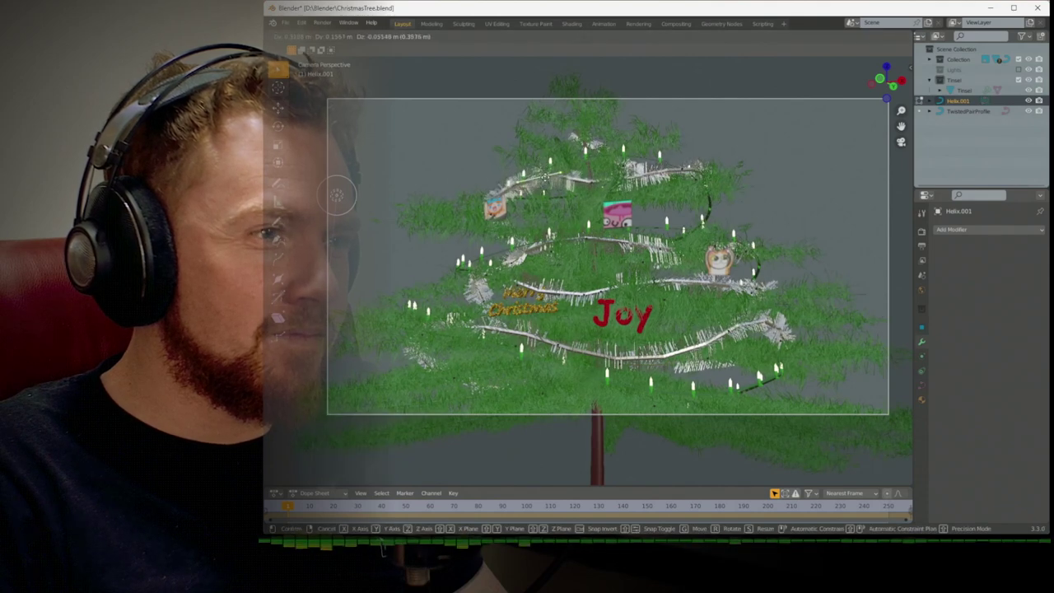
key("Return")
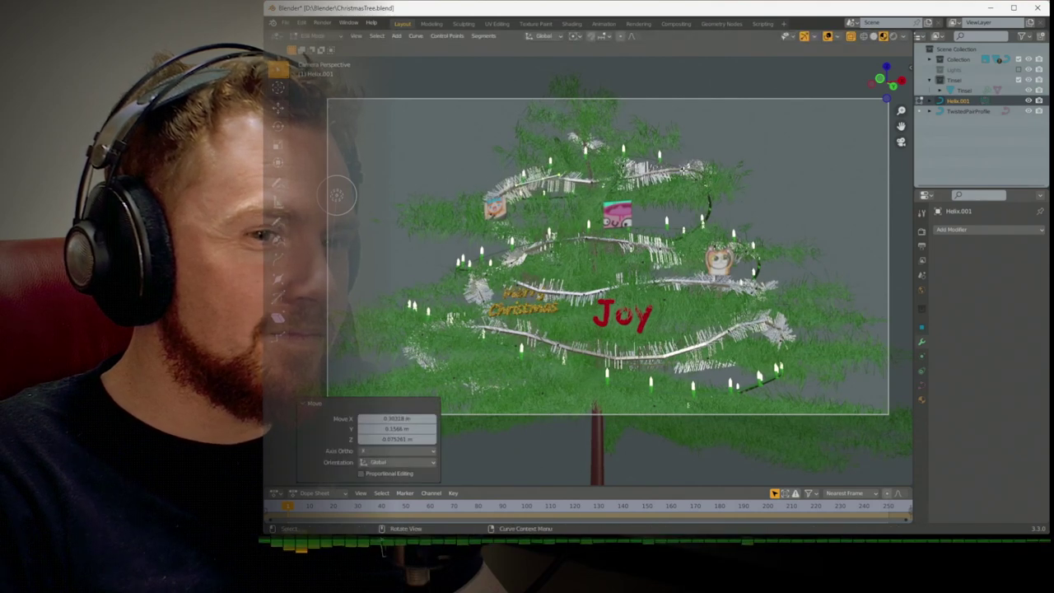
key("g")
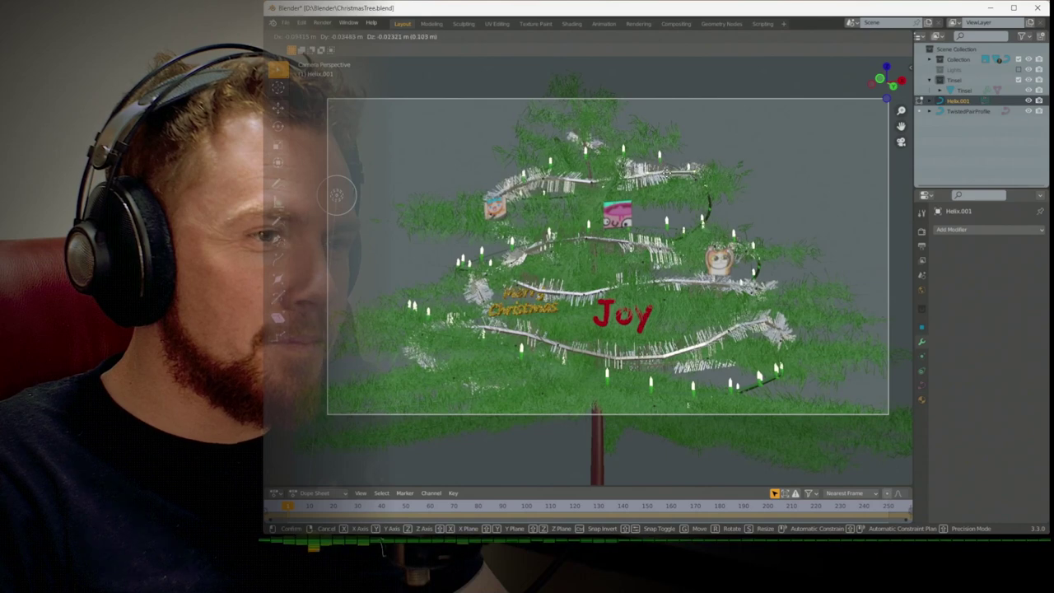
key("Return")
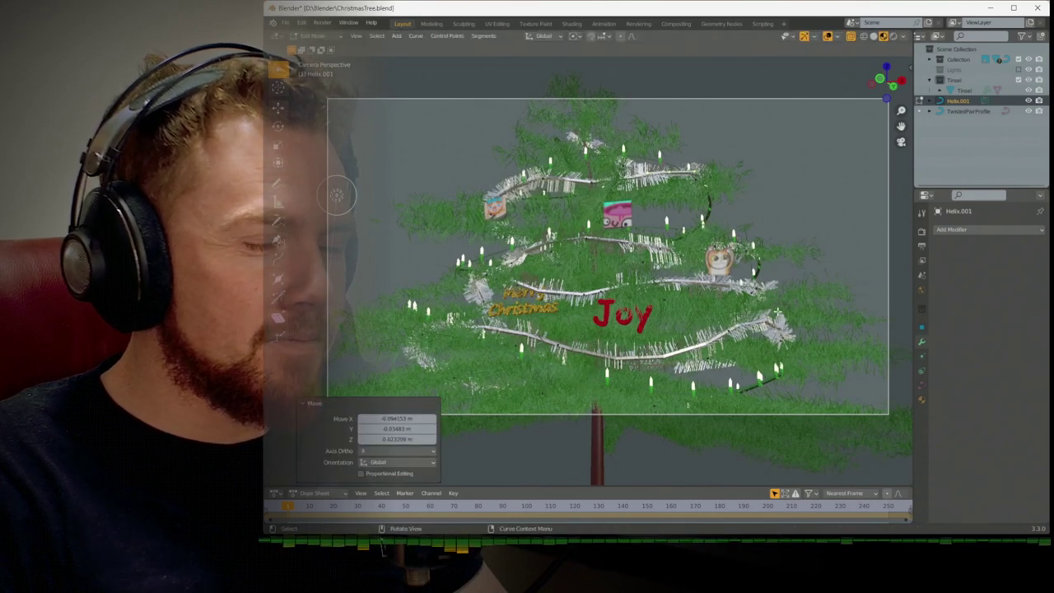
key("Tab")
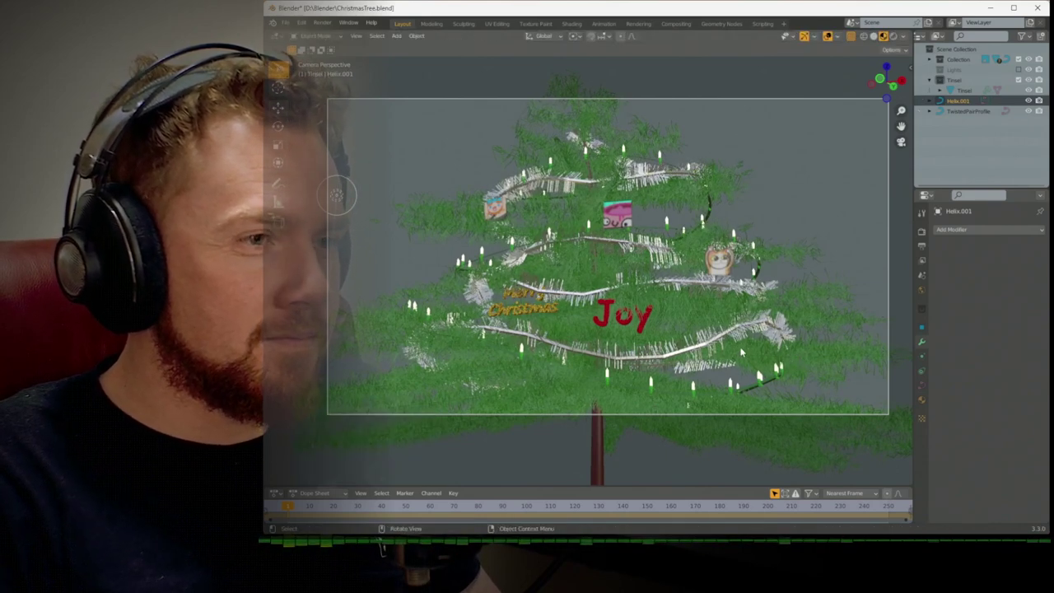
Lock the camera to the view and reframe the shot to include the tree's trunk and the floor
key("n")
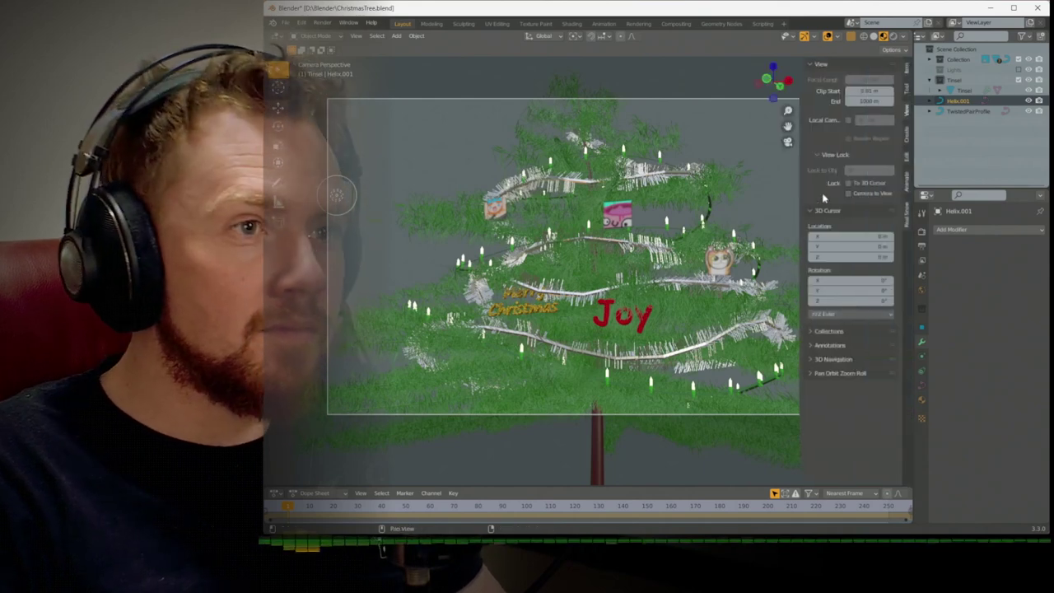
left_click(849, 194)
key("n")
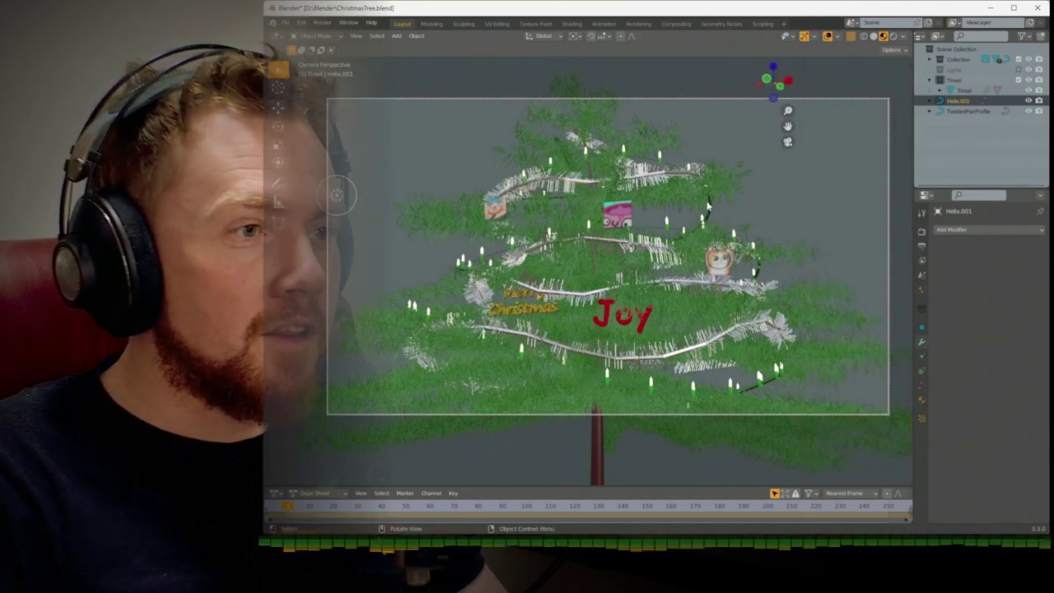
scroll(660, 232, "down", 3)
middle_click_drag(660, 232, 592, 266)
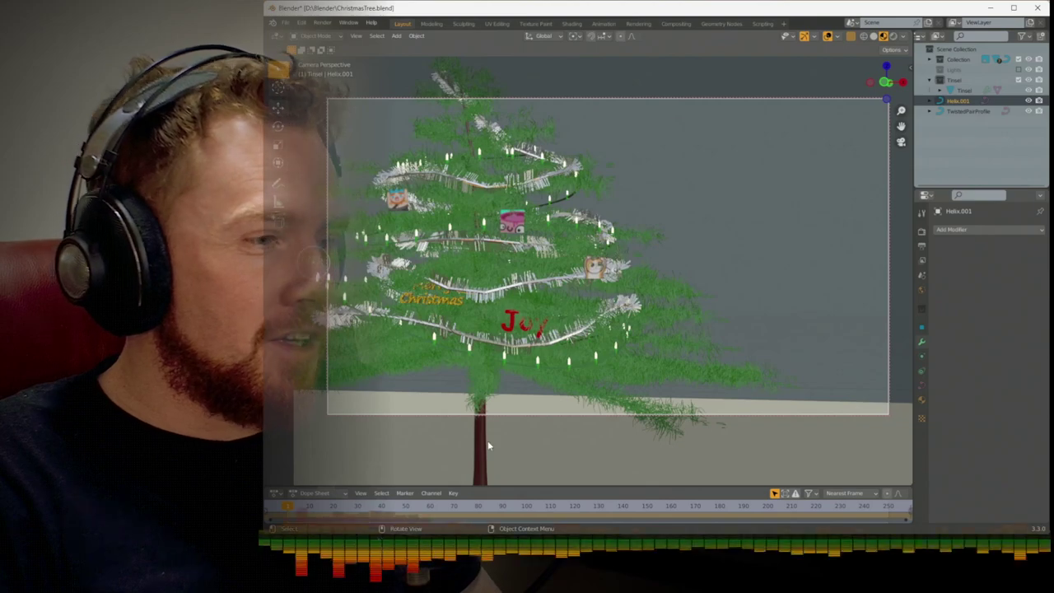
Switch to the browser, browse the Epidemic Sound Christmas tracks and like the currently playing Auld Lang Syne track
mouse_move(382, 547)
left_click(382, 497)
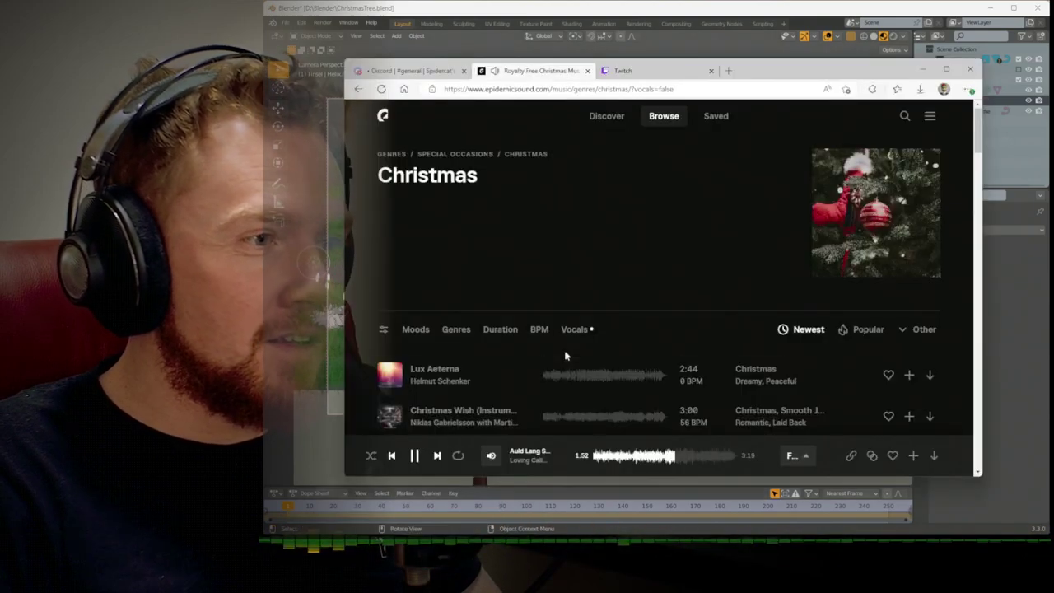
scroll(564, 354, "down", 15)
scroll(565, 354, "down", 3)
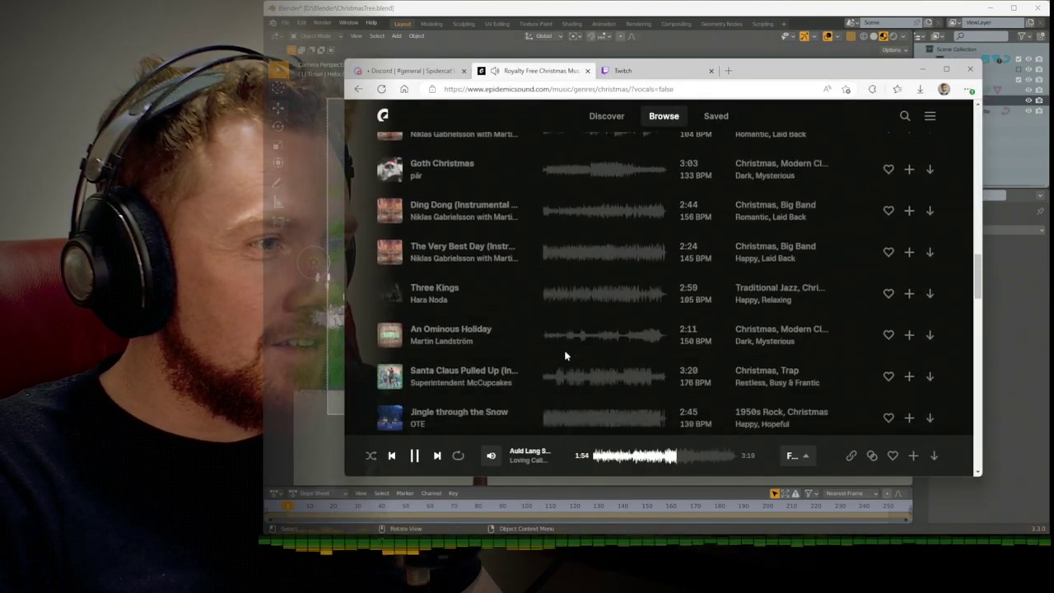
scroll(564, 354, "up", 6)
scroll(522, 362, "down", 3)
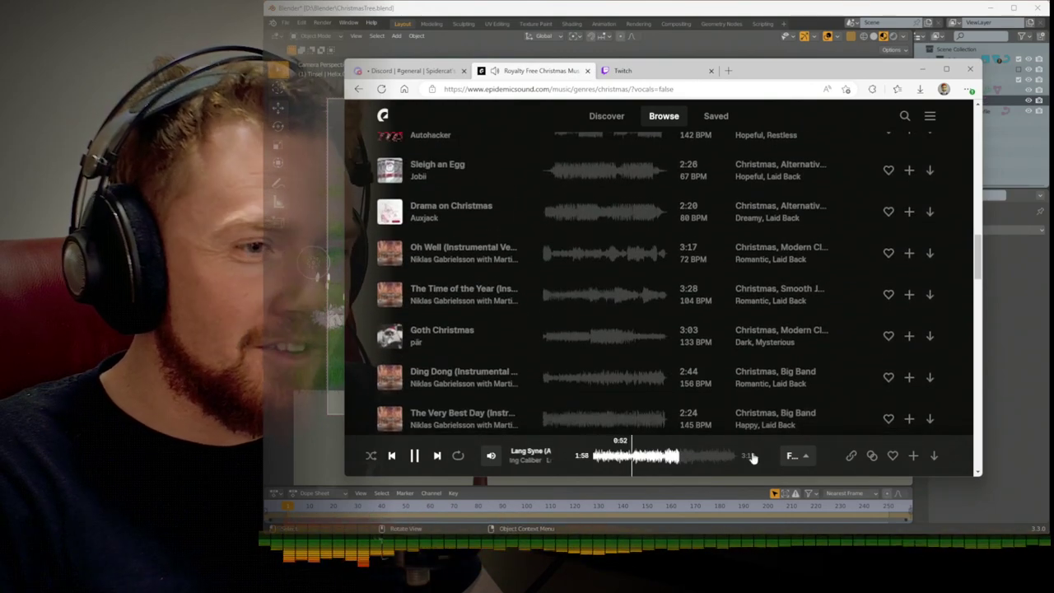
left_click(892, 455)
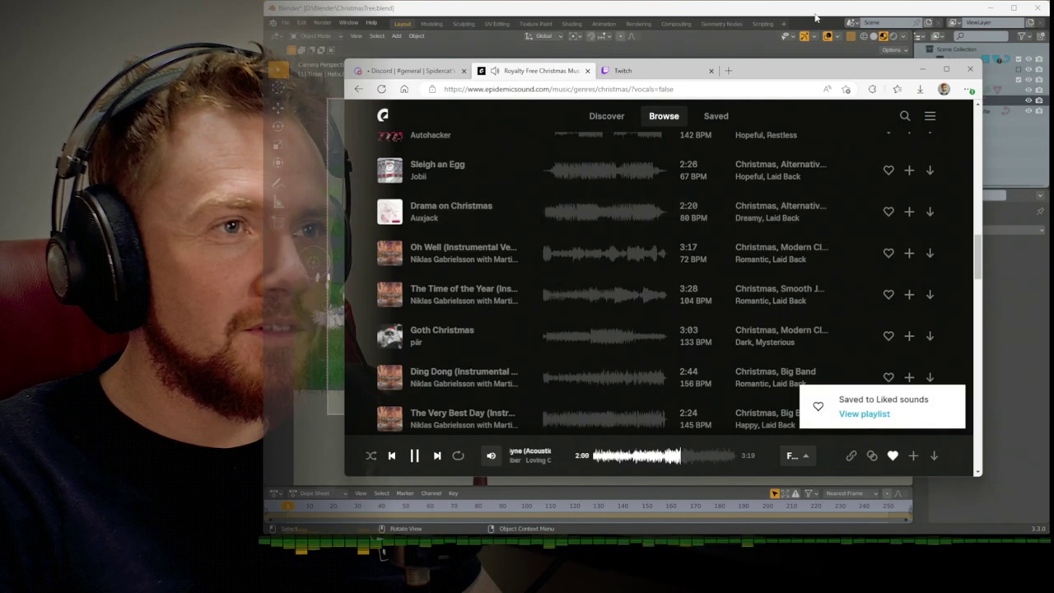
Switch back to Blender and save the Christmas tree file
left_click(815, 11)
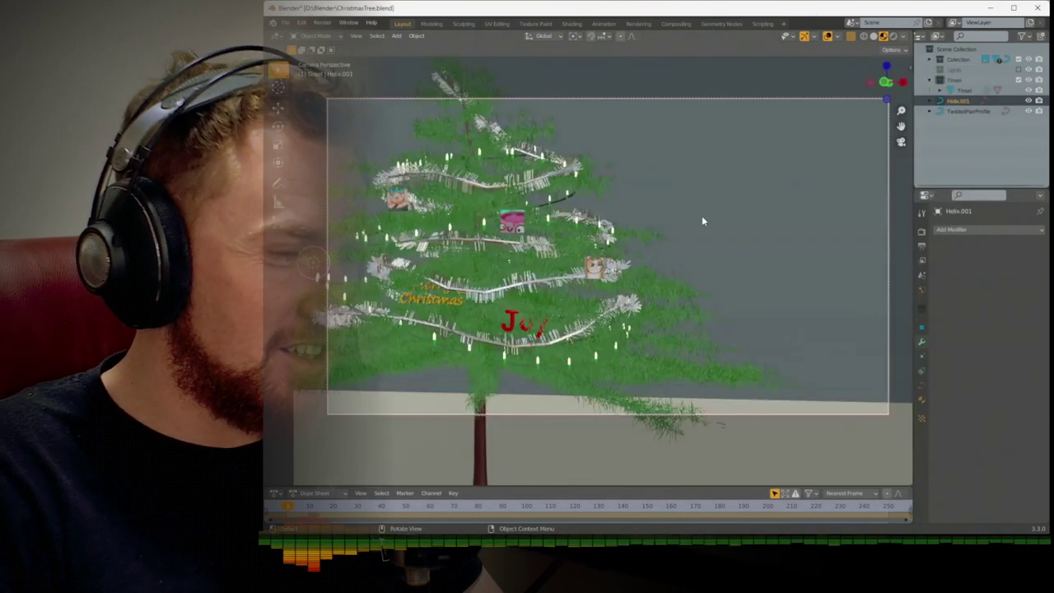
key("ctrl+s")
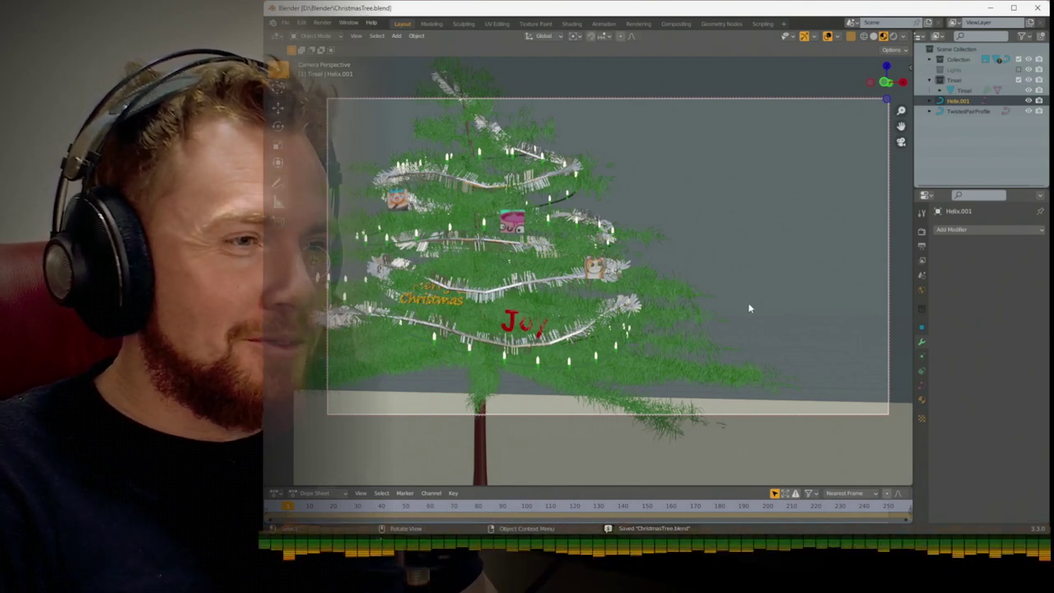
Add a plane at the tree's base and rotate its geometry 90° about the X axis to stand it upright
key("KP_1")
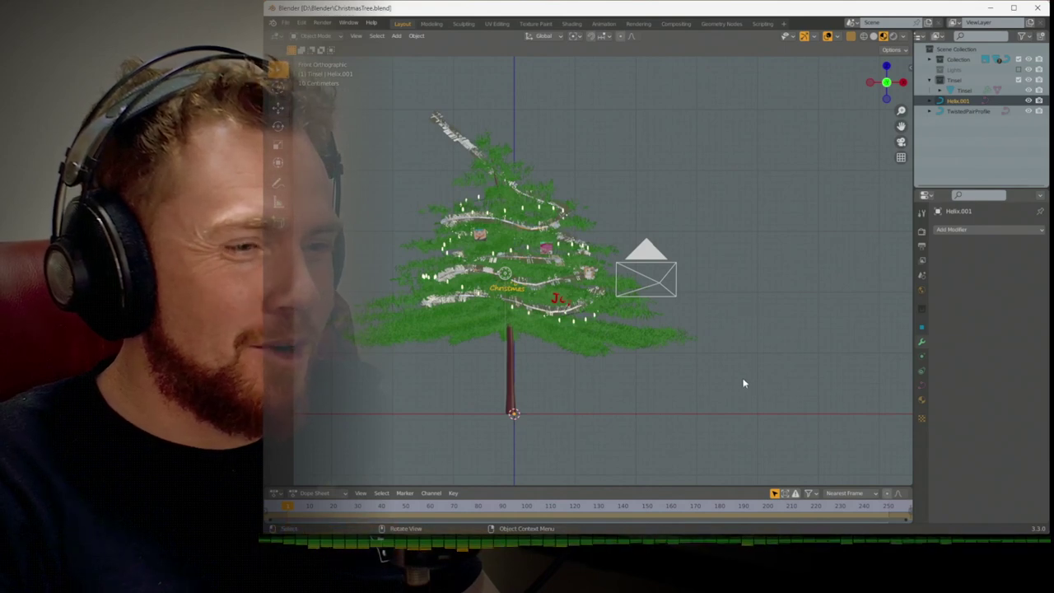
key("shift+a")
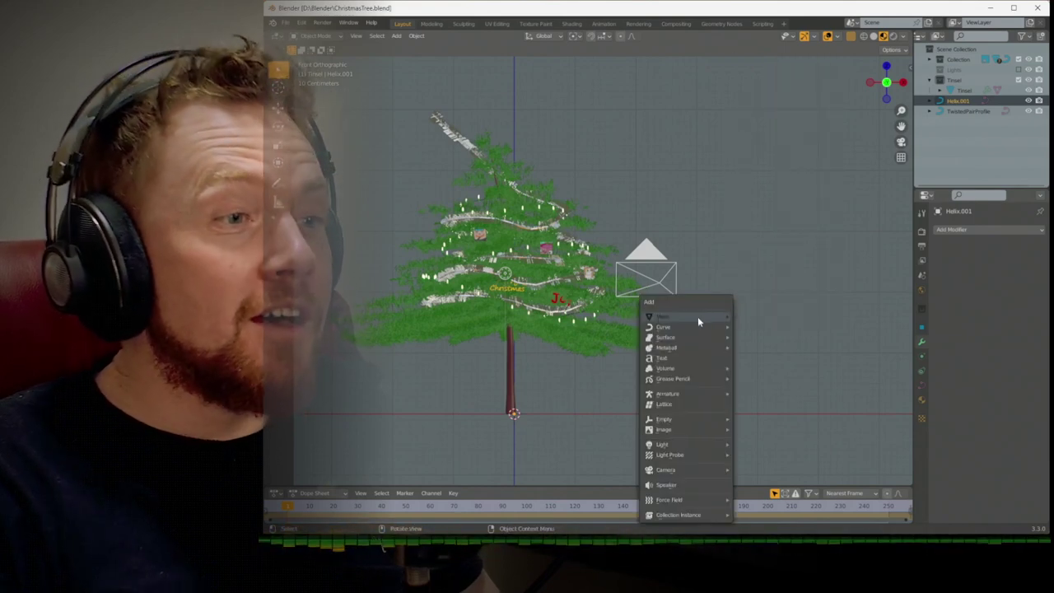
mouse_move(697, 318)
left_click(772, 61)
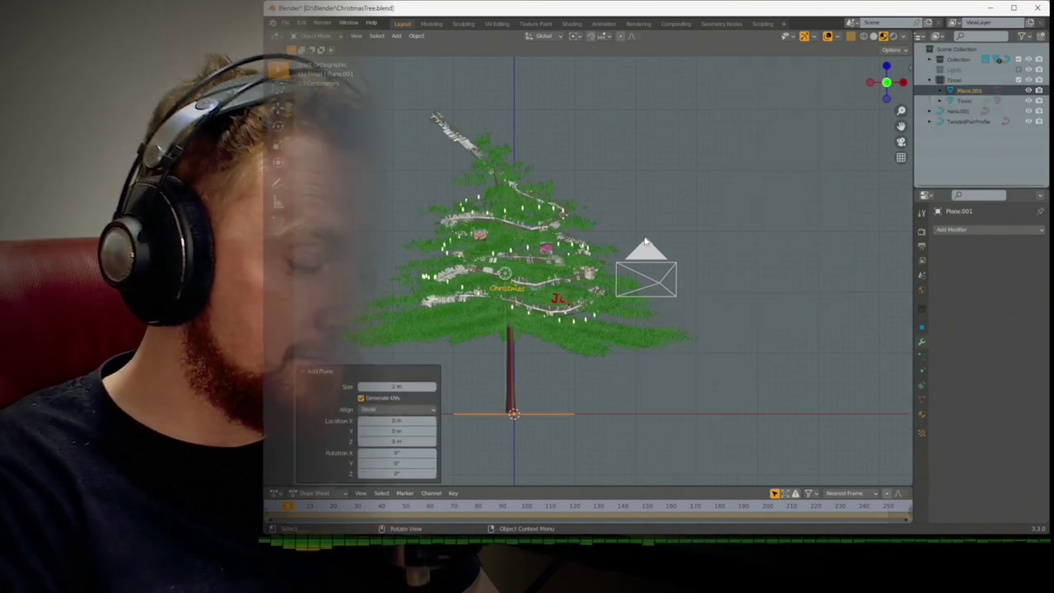
type("rx")
type("90")
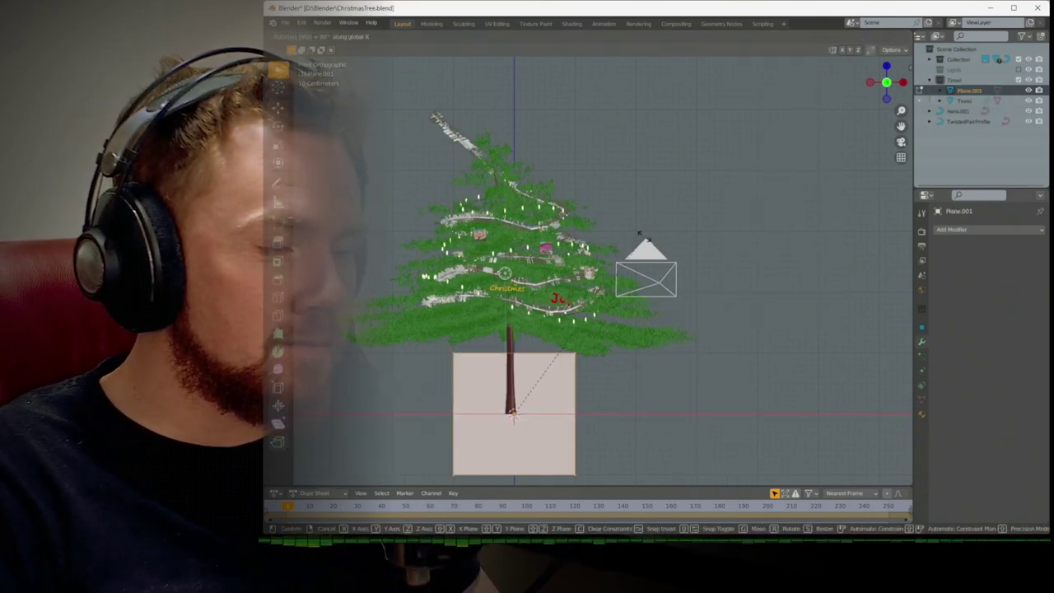
key("Return")
Move the upright plane 10 m behind the tree along Y and raise it 1 m to floor level
key("KP_3")
scroll(659, 272, "down", 6)
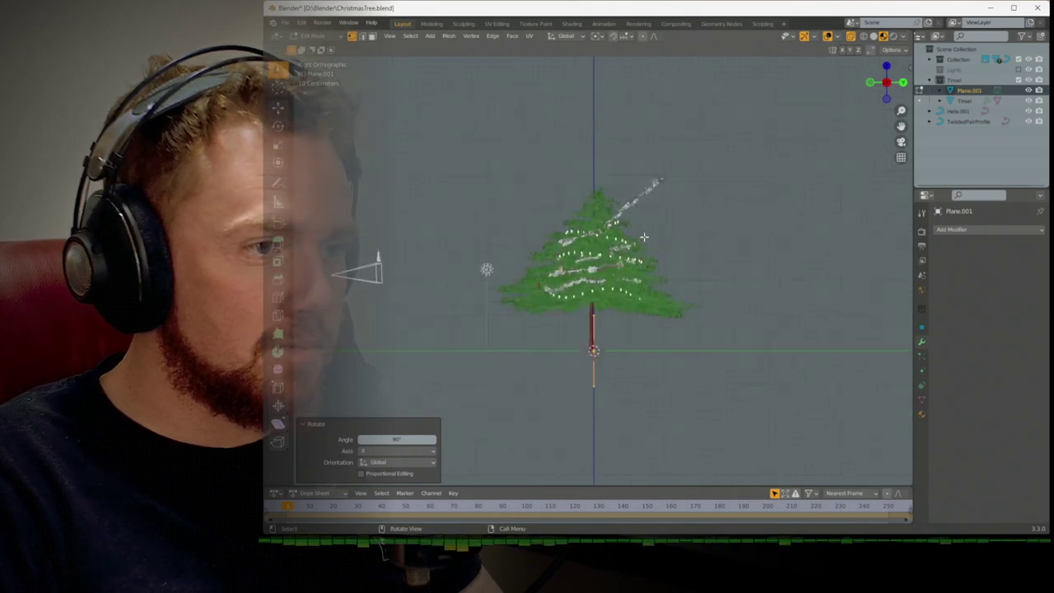
key("g")
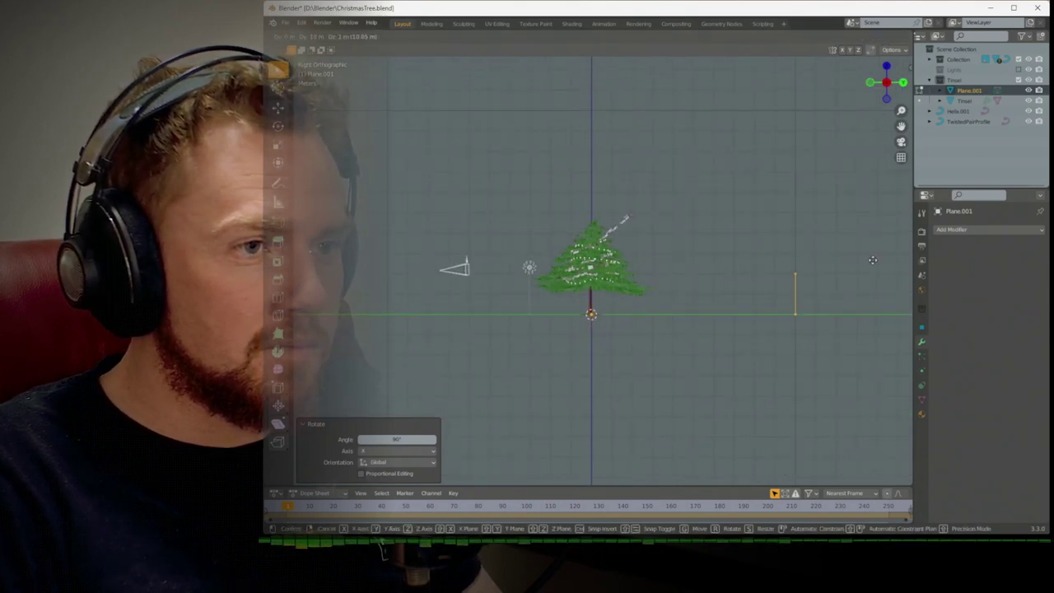
left_click(873, 260)
Stretch the upright plane upward from its upper edge to make a backdrop wall about 10 m tall
key("KP_1")
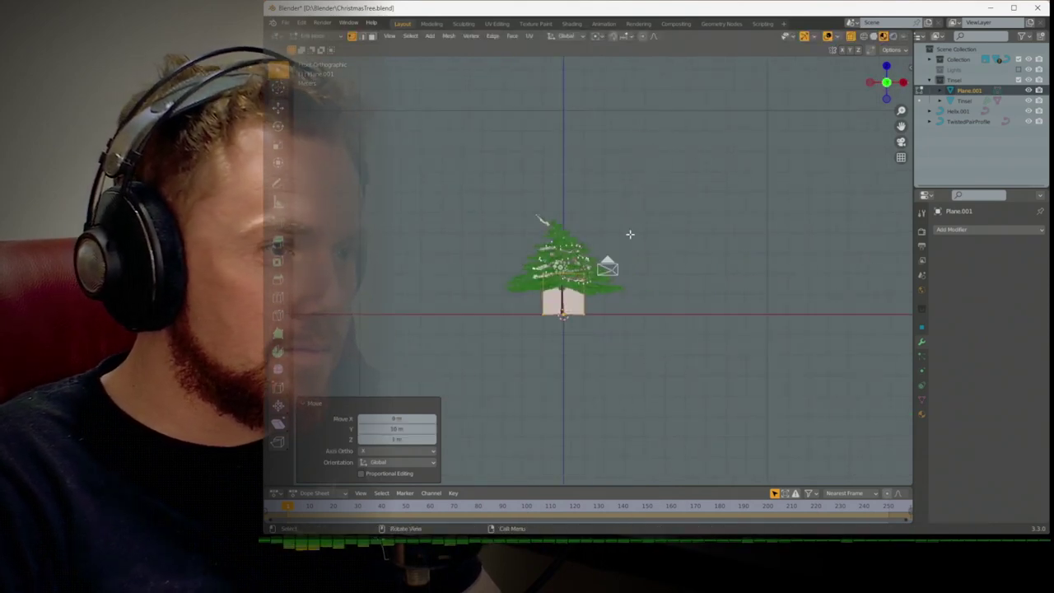
key("Tab")
key("Tab")
left_click_drag(516, 267, 650, 289)
key("e")
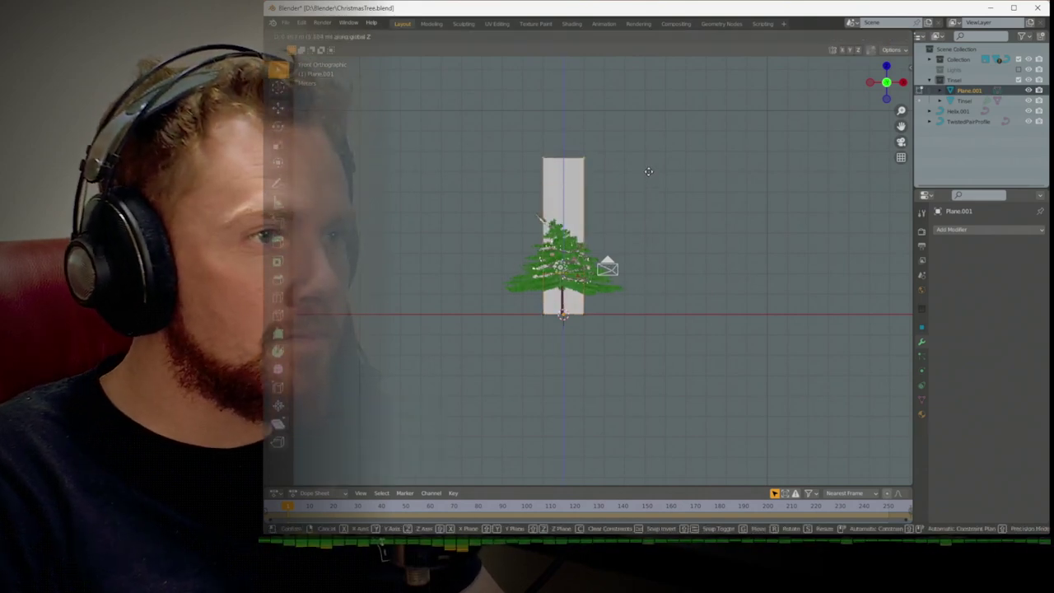
left_click(650, 128)
Widen the backdrop wall by moving its right edge 9 m outward along X and its left edge outward by the same distance
left_click_drag(577, 100, 616, 346)
key("g")
key("x")
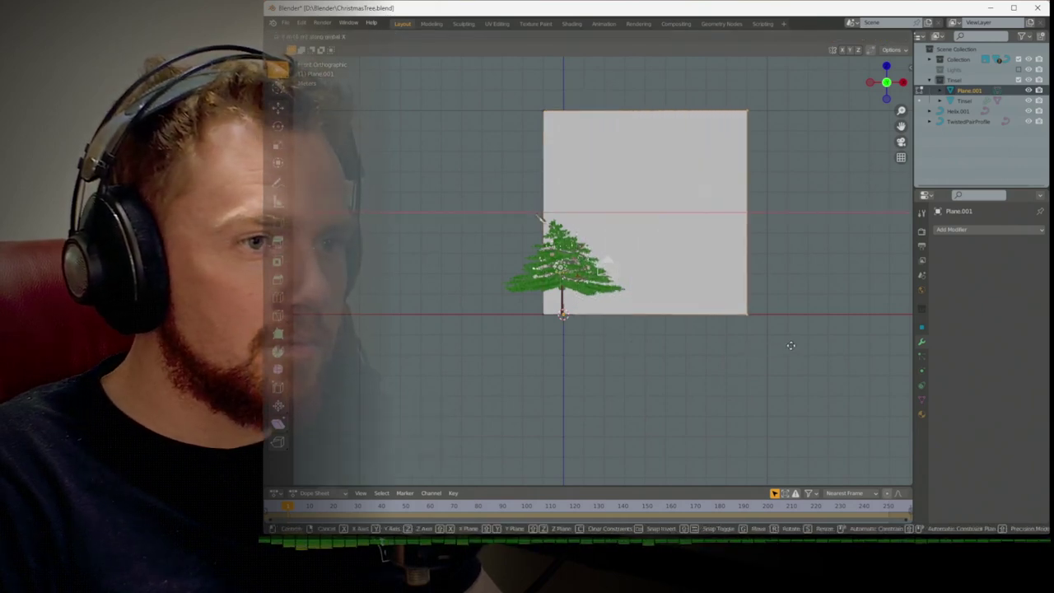
left_click(798, 344)
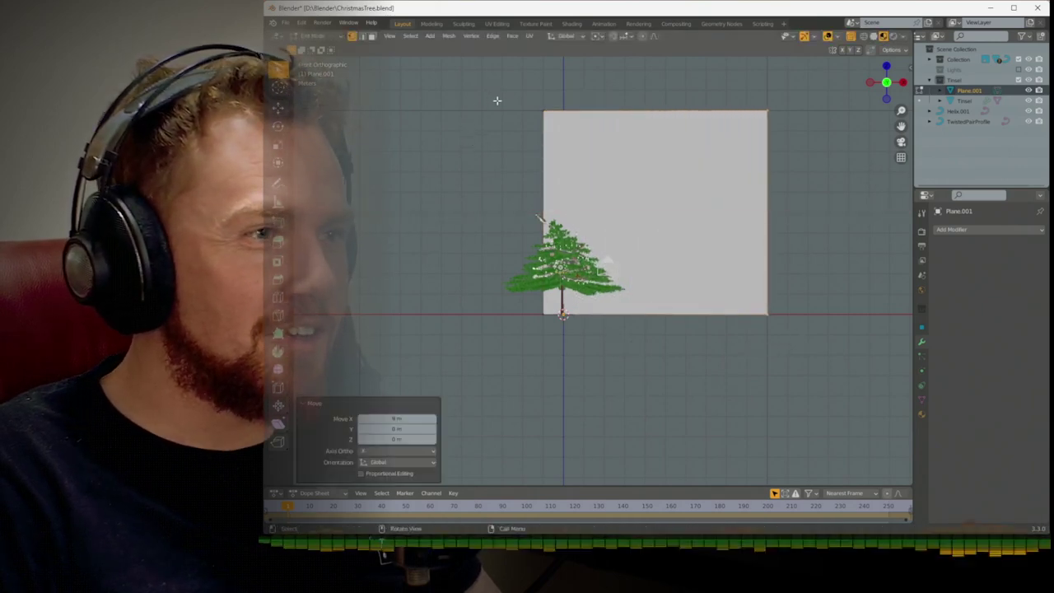
left_click_drag(497, 100, 535, 321)
key("g")
key("x")
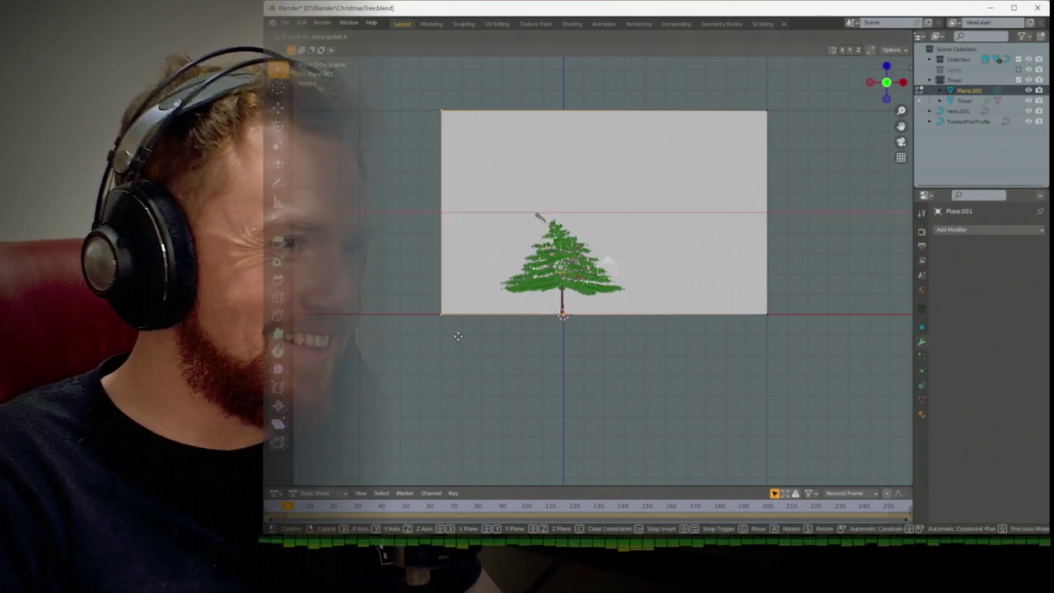
left_click(379, 335)
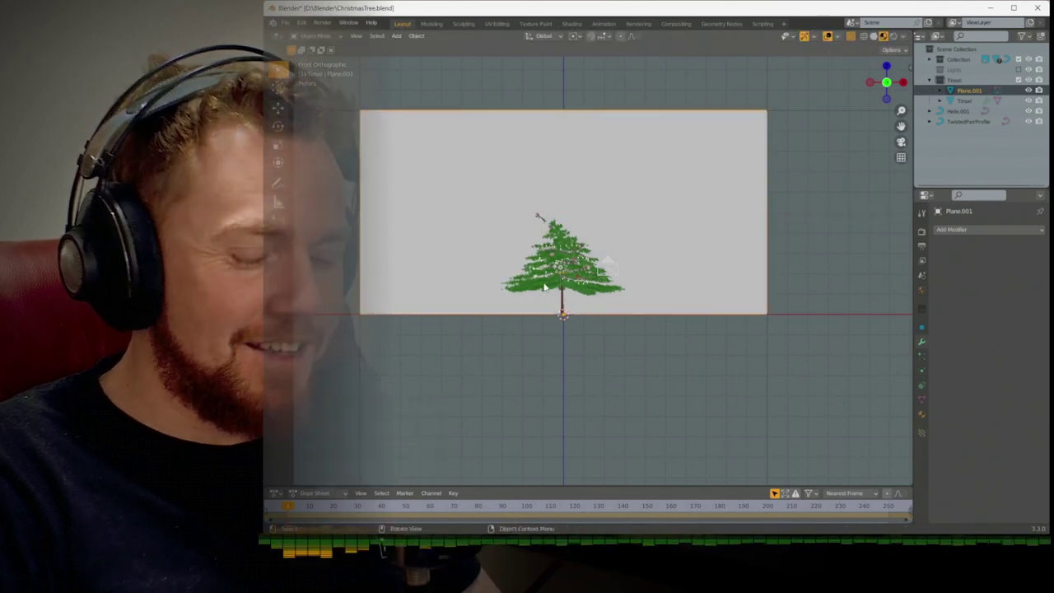
Scale the floor plane's geometry by 1.5 so that it reaches the backdrop wall
key("KP_0")
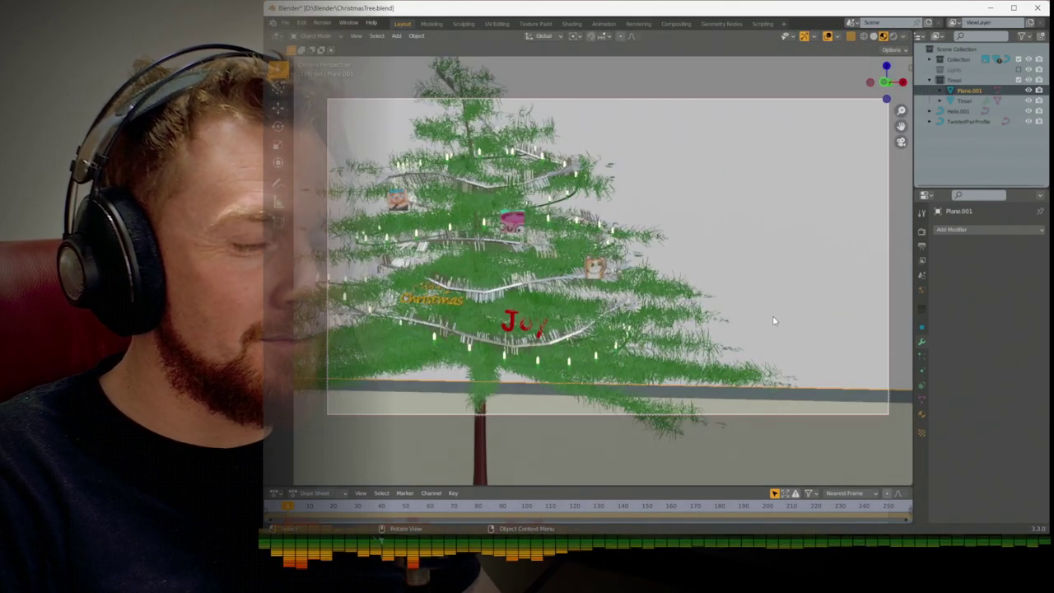
key("KP_3")
middle_click_drag(772, 320, 767, 347)
left_click(749, 341)
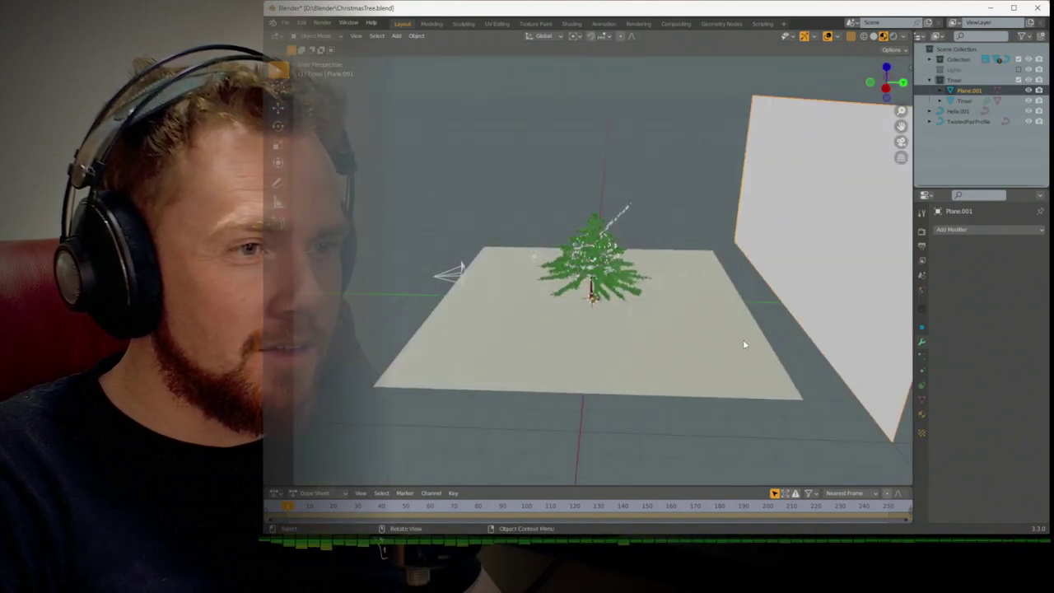
key("Tab")
type("s")
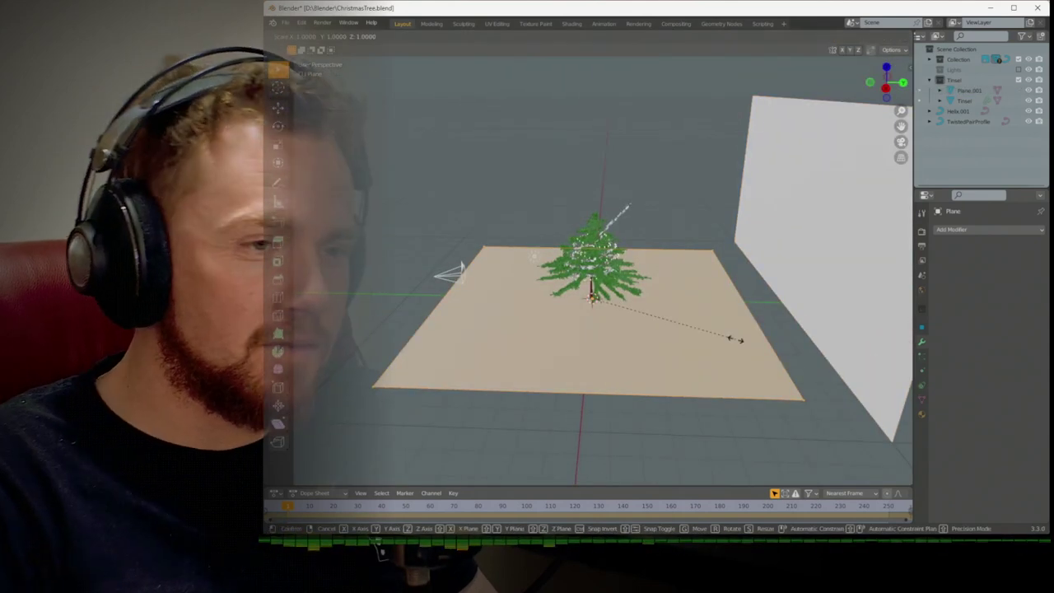
type("1.5")
key("Return")
key("Tab")
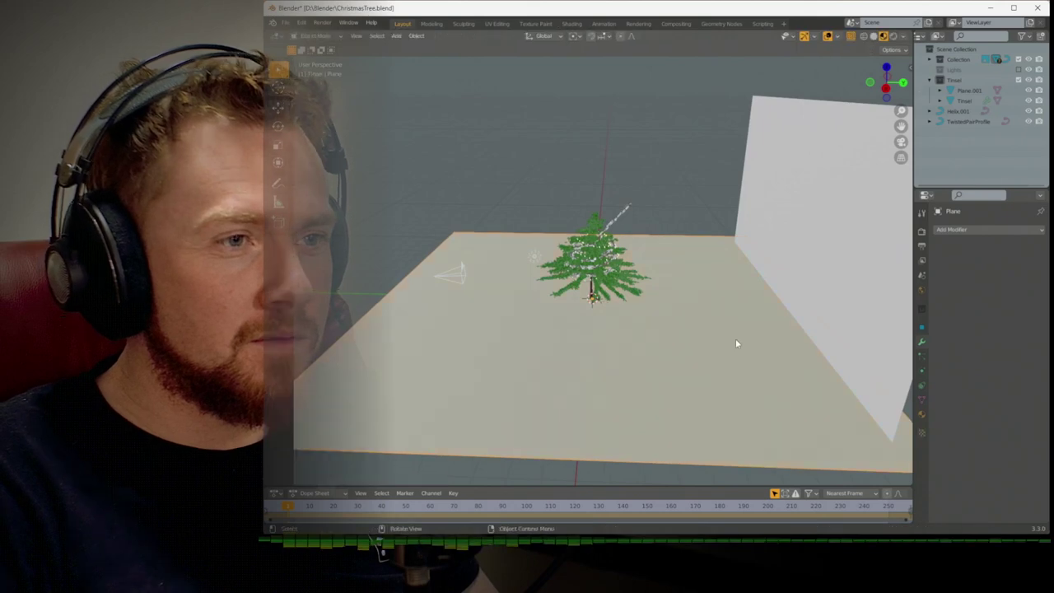
Select the backdrop wall in the camera view and pull the camera back to frame the whole tree against it
key("KP_0")
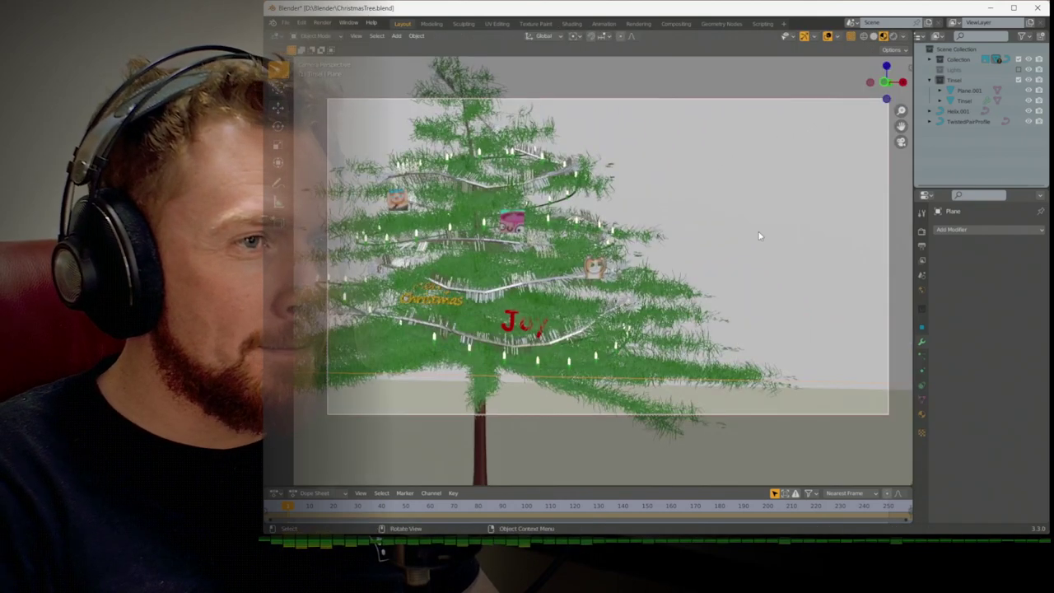
left_click(759, 231)
scroll(788, 188, "down", 6)
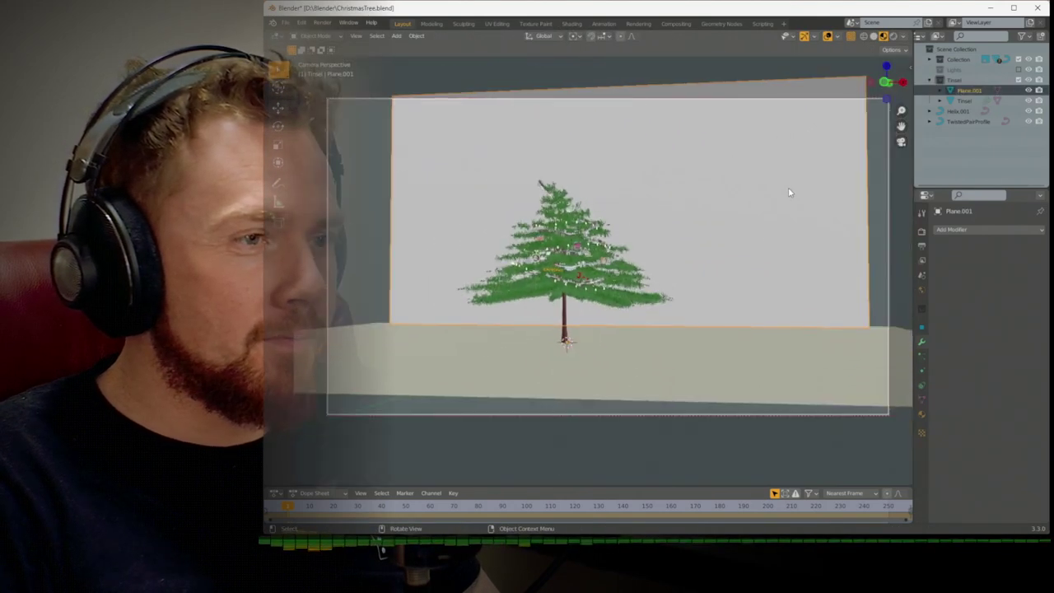
scroll(788, 189, "up", 3)
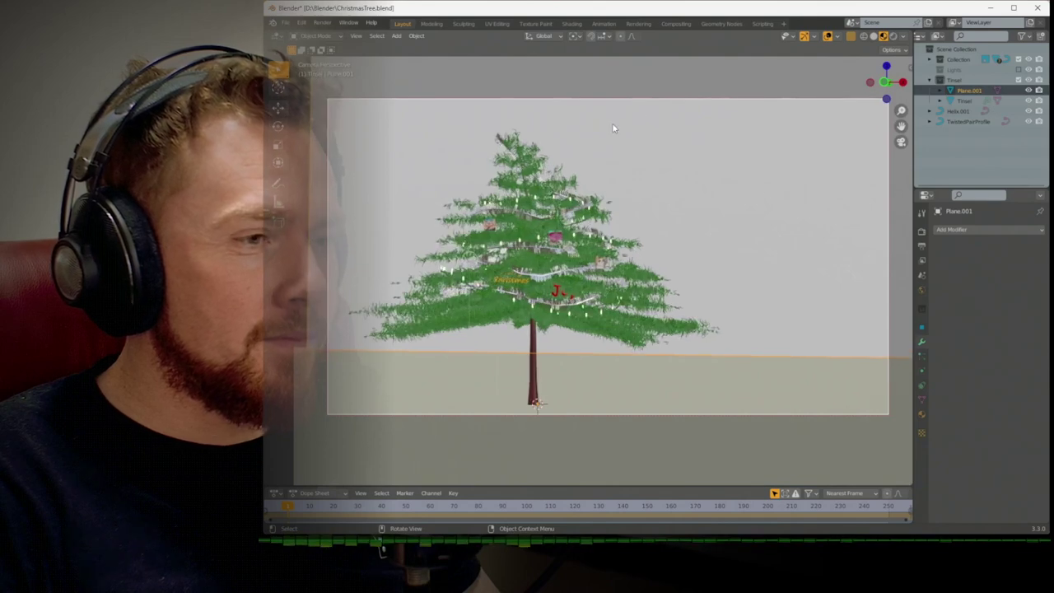
Switch to the browser and open pixabay.com in a new tab
mouse_move(426, 552)
left_click(385, 505)
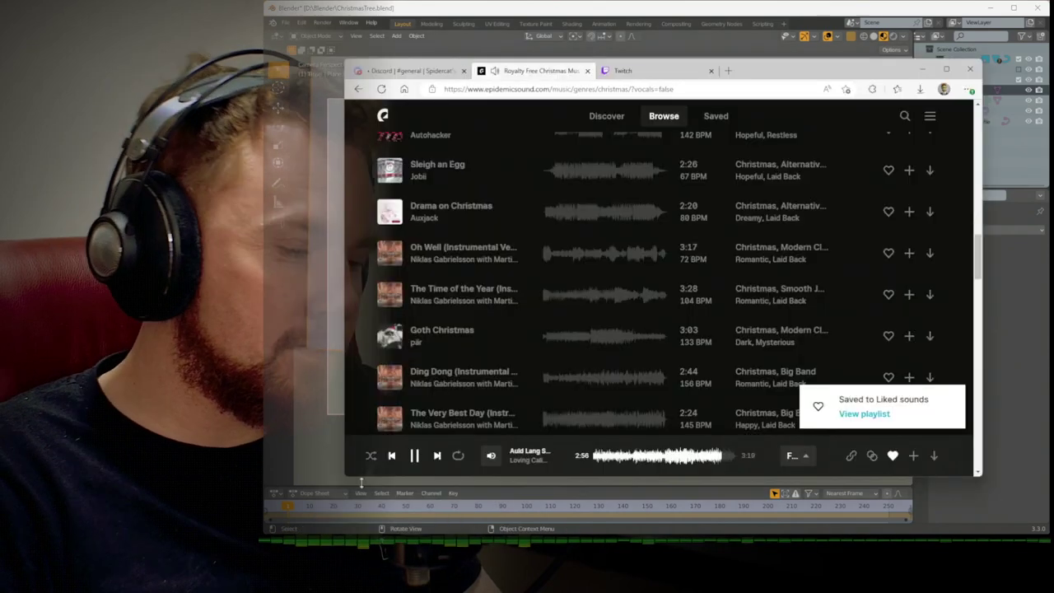
key("ctrl+t")
type("pixabay.com")
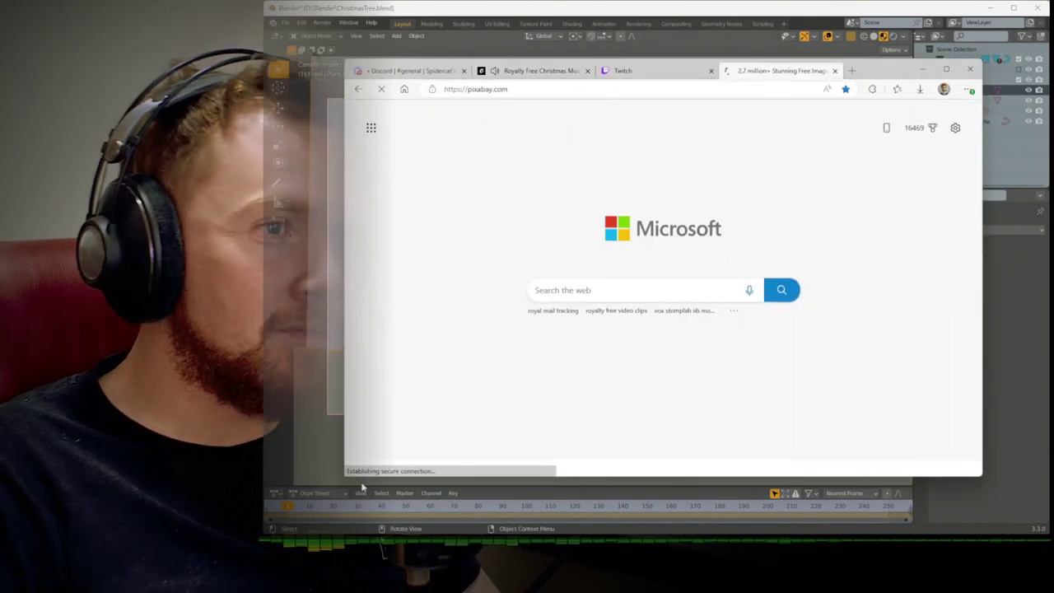
type("loung")
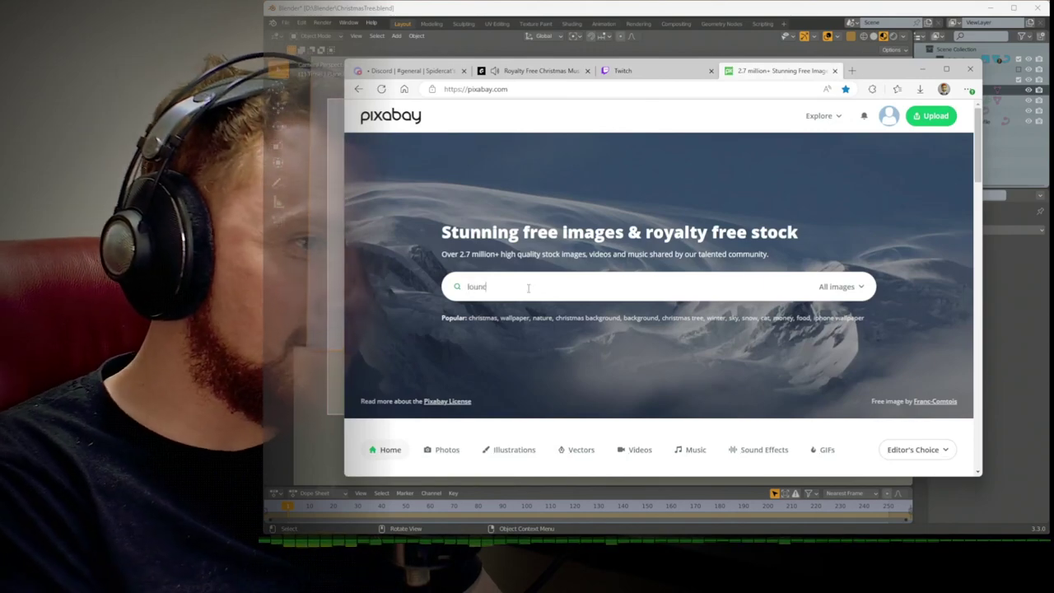
type("e roo")
Search the image site for "fireplace"
key("ctrl+a")
type("fireplace")
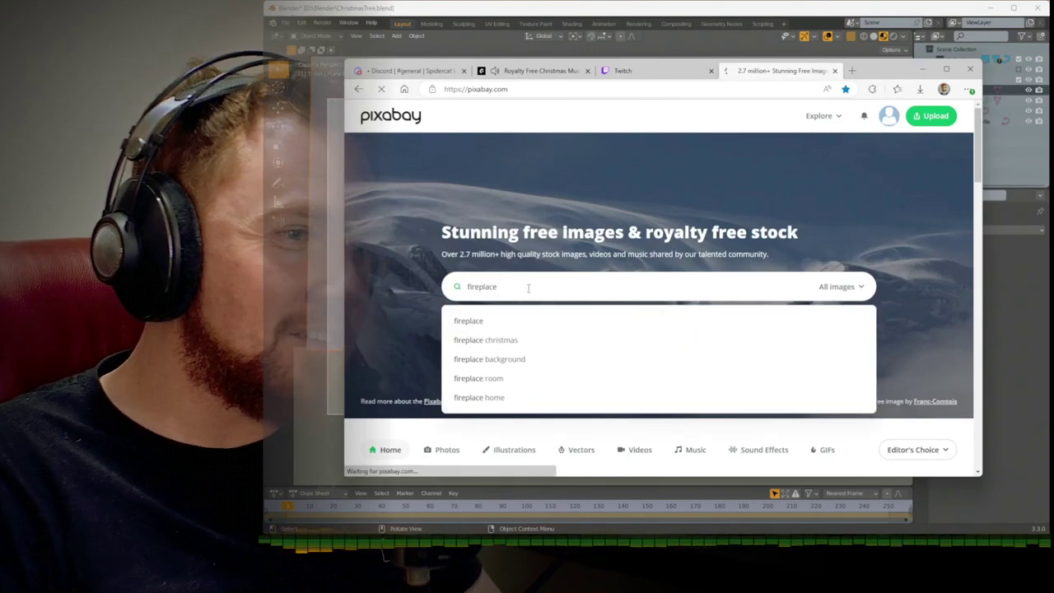
key("Return")
Find the abandoned tavern photo with a fireplace and chair in the results and download it as a 1920×1518 JPG
scroll(582, 307, "down", 5)
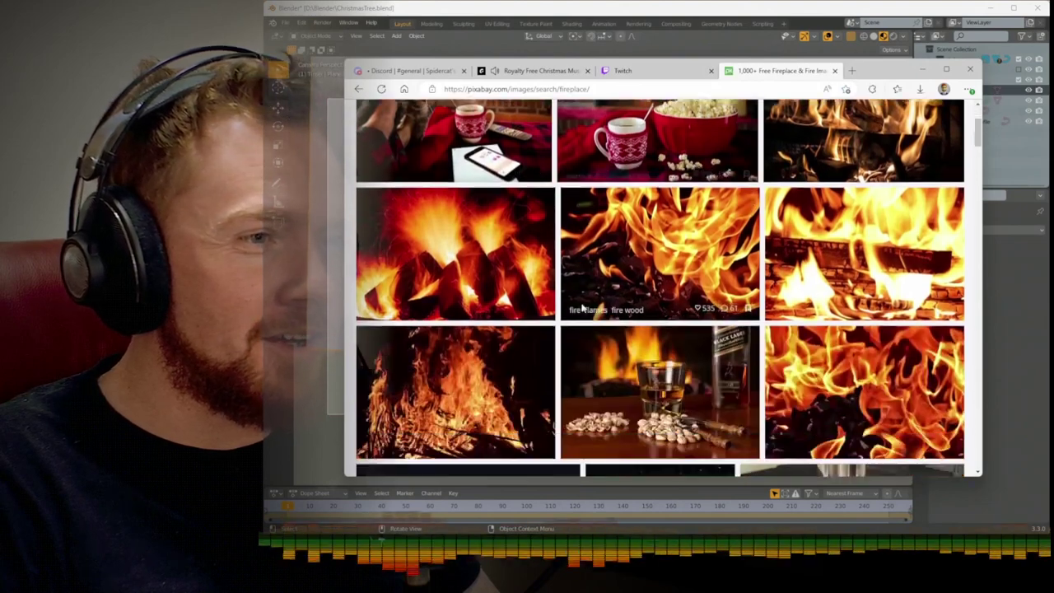
scroll(582, 307, "down", 8)
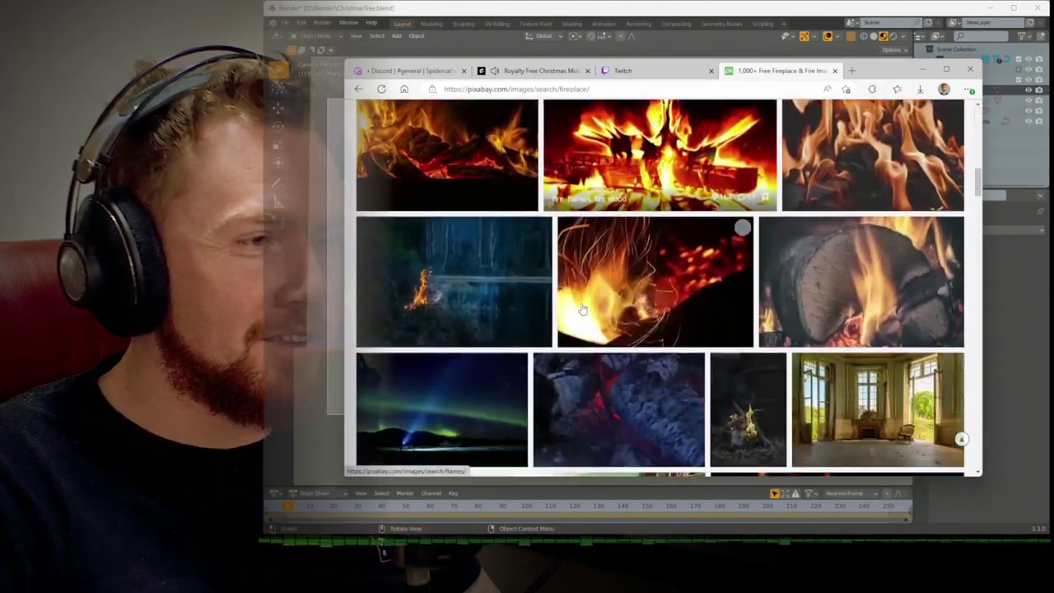
scroll(582, 307, "down", 8)
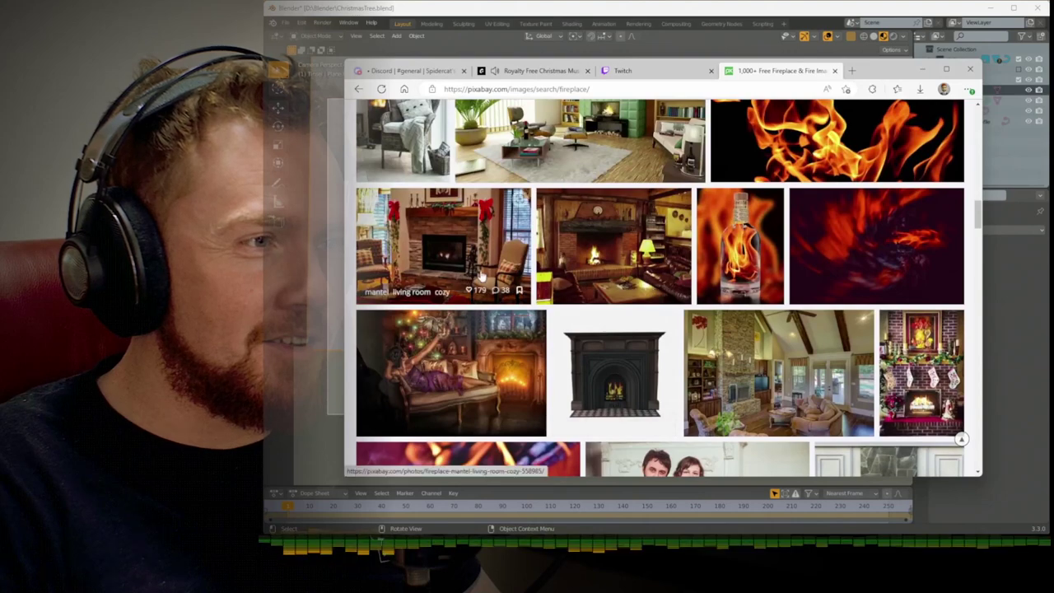
scroll(486, 269, "down", 5)
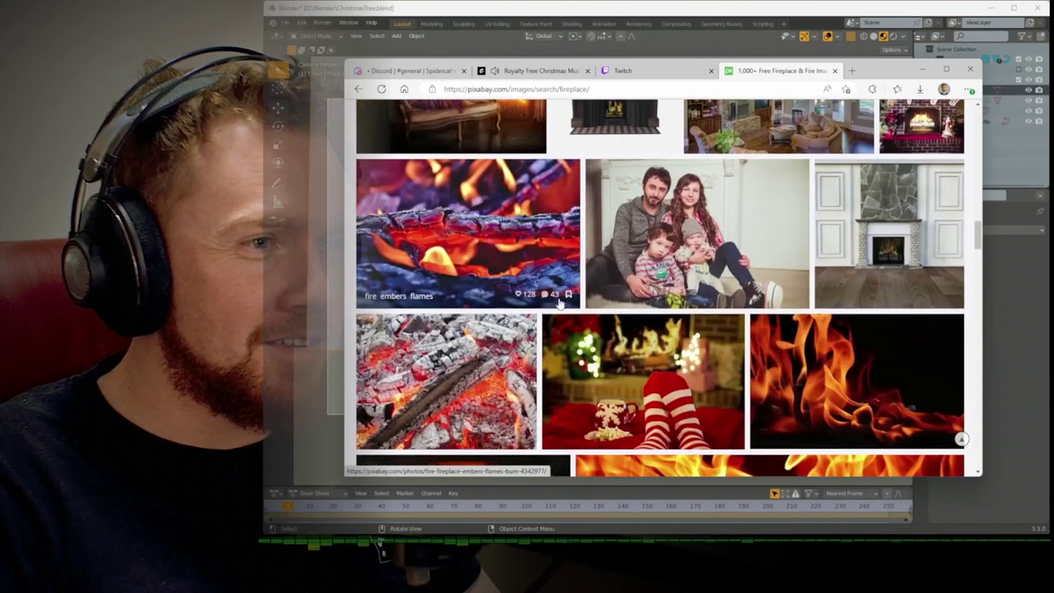
scroll(559, 304, "down", 6)
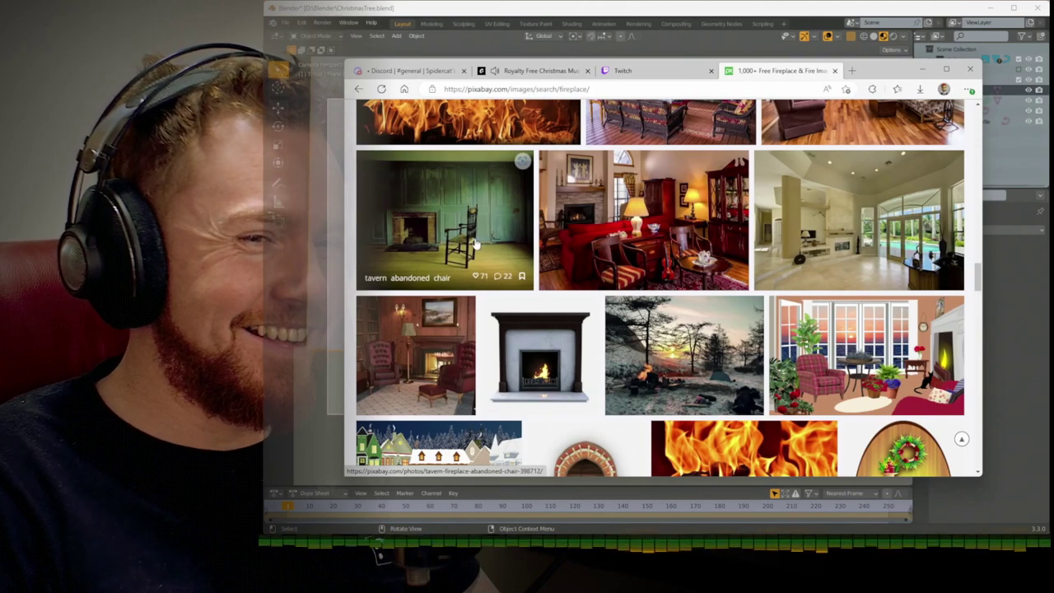
scroll(576, 251, "down", 1)
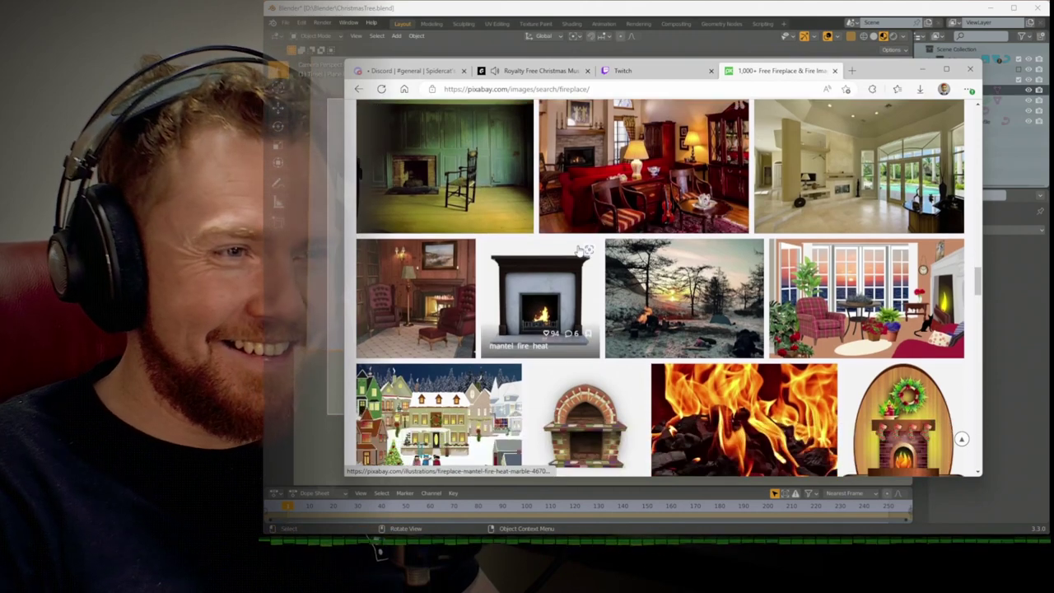
scroll(579, 251, "up", 1)
scroll(579, 251, "up", 1)
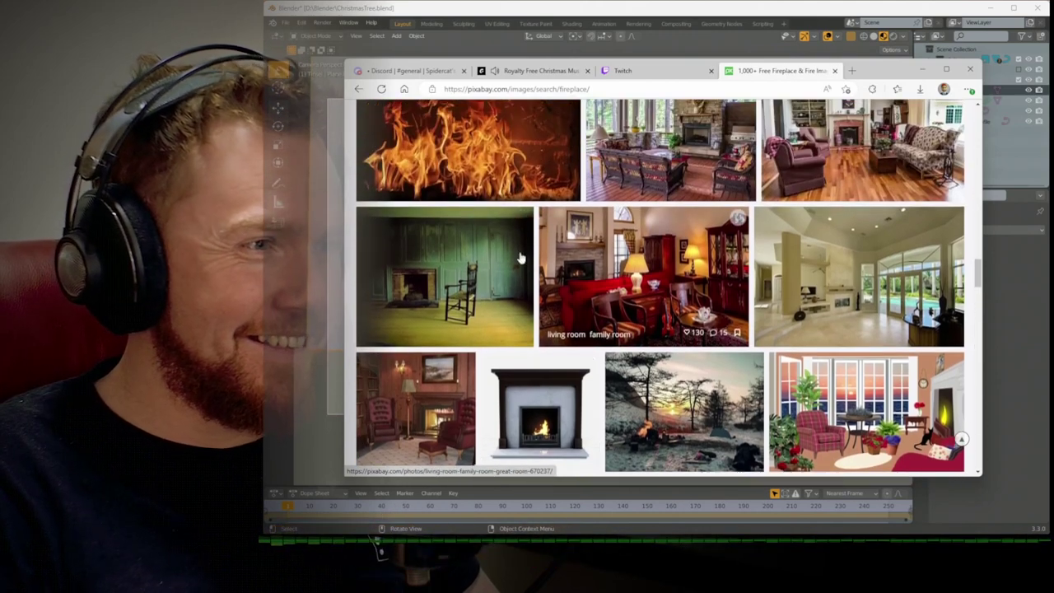
left_click(442, 265)
left_click(852, 240)
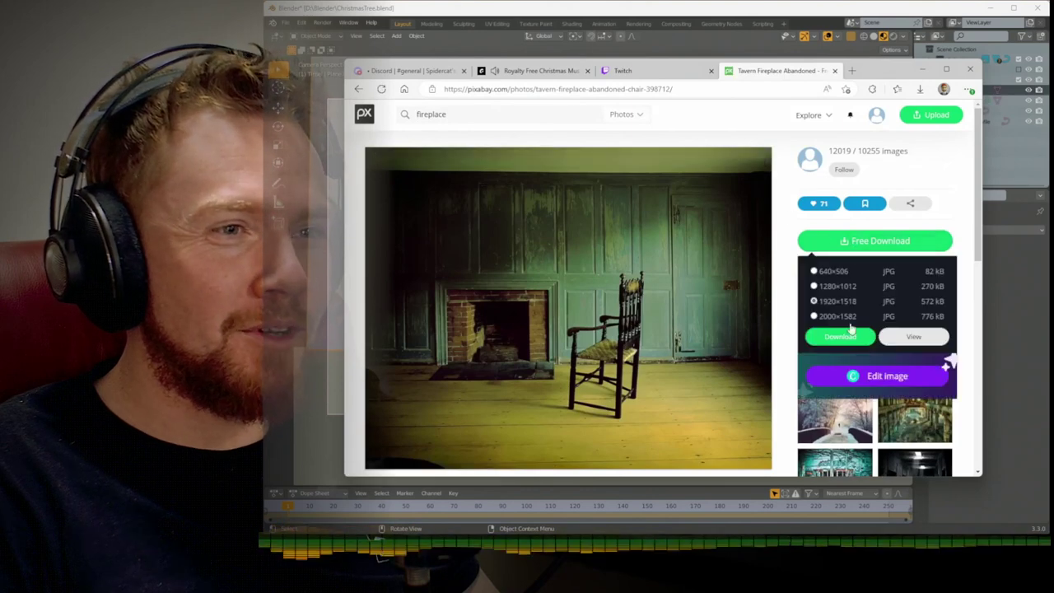
left_click(840, 336)
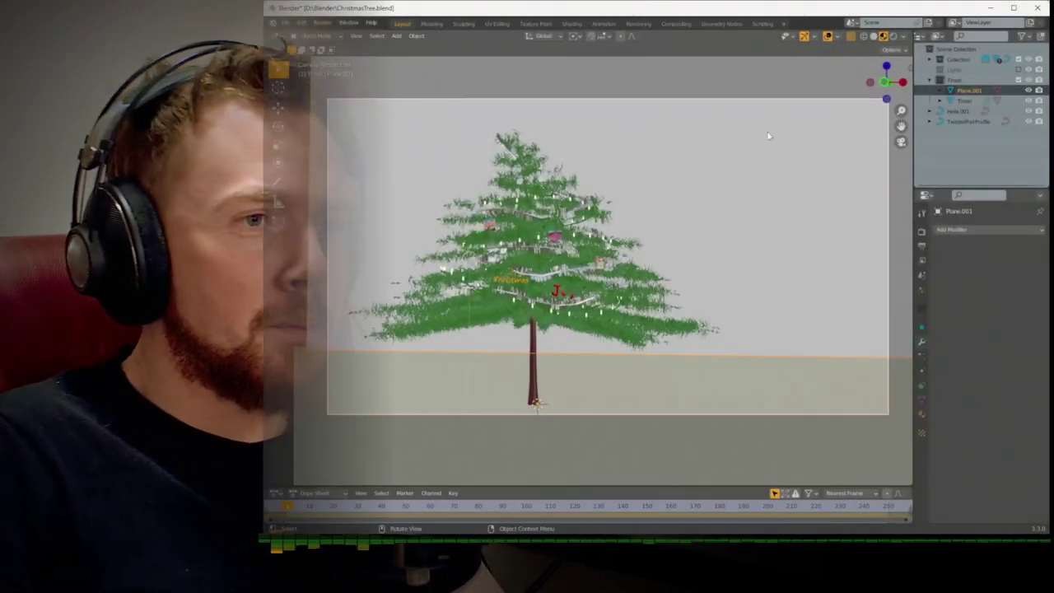
Give the backdrop wall a new material named Tavern
left_click(922, 415)
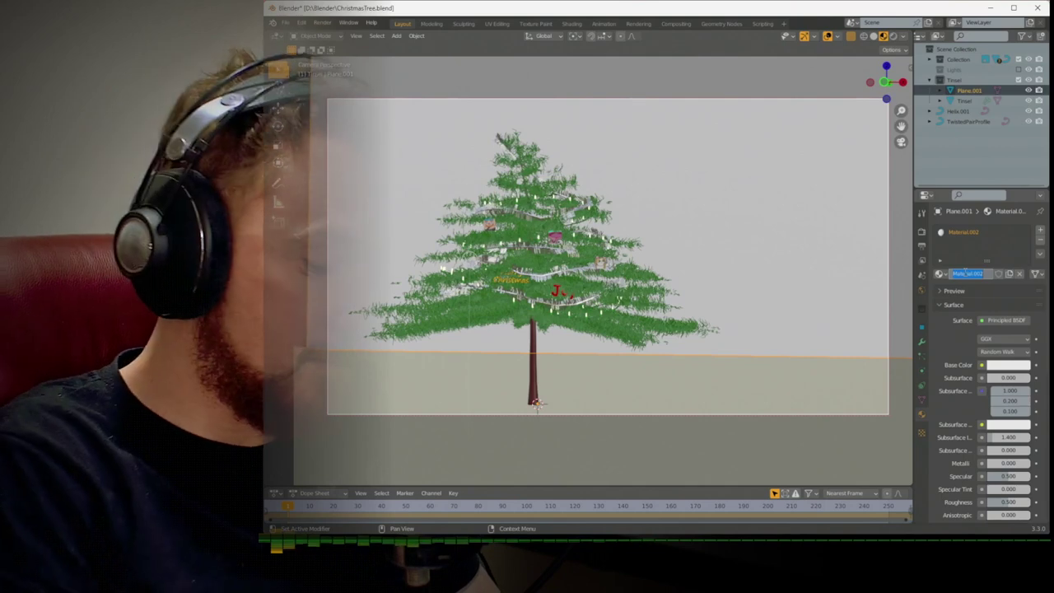
type("Tavern")
key("Return")
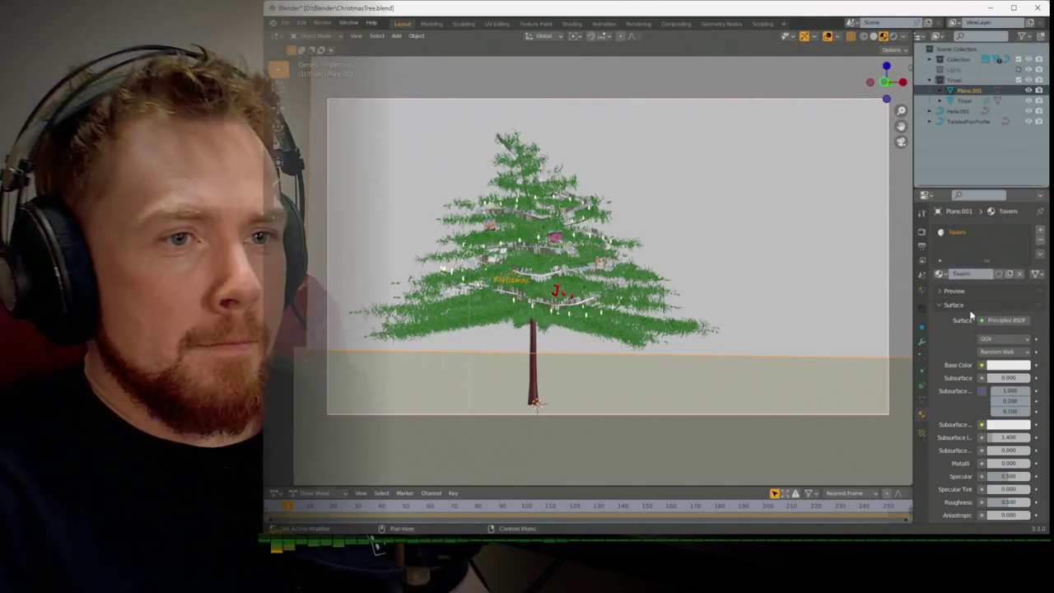
Add an Image Texture node beside the Principled BSDF in the Tavern material's shader nodes
left_click(567, 23)
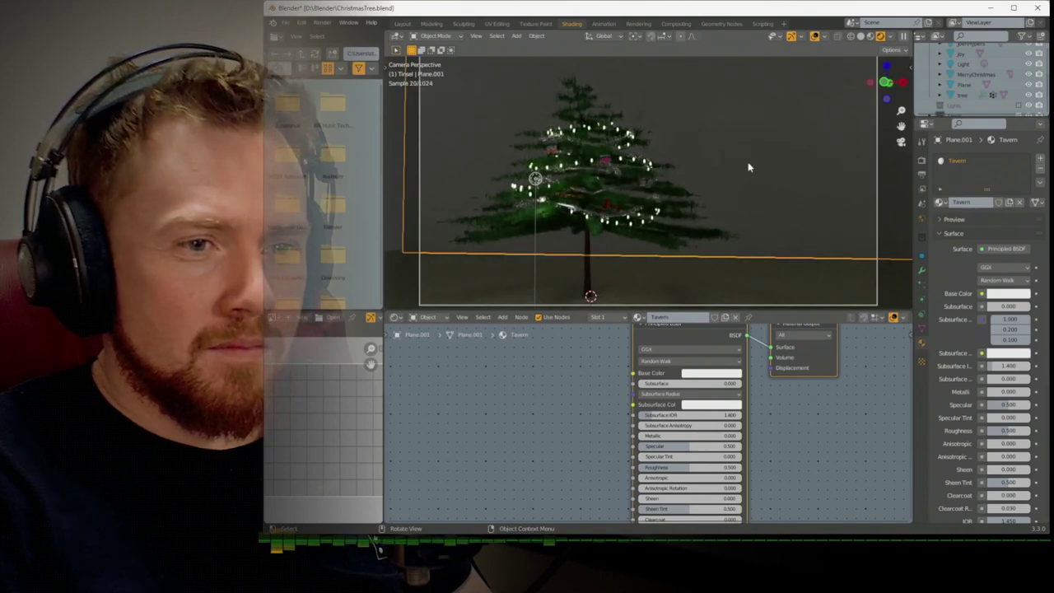
middle_click_drag(580, 377, 616, 415)
key("shift+a")
mouse_move(501, 398)
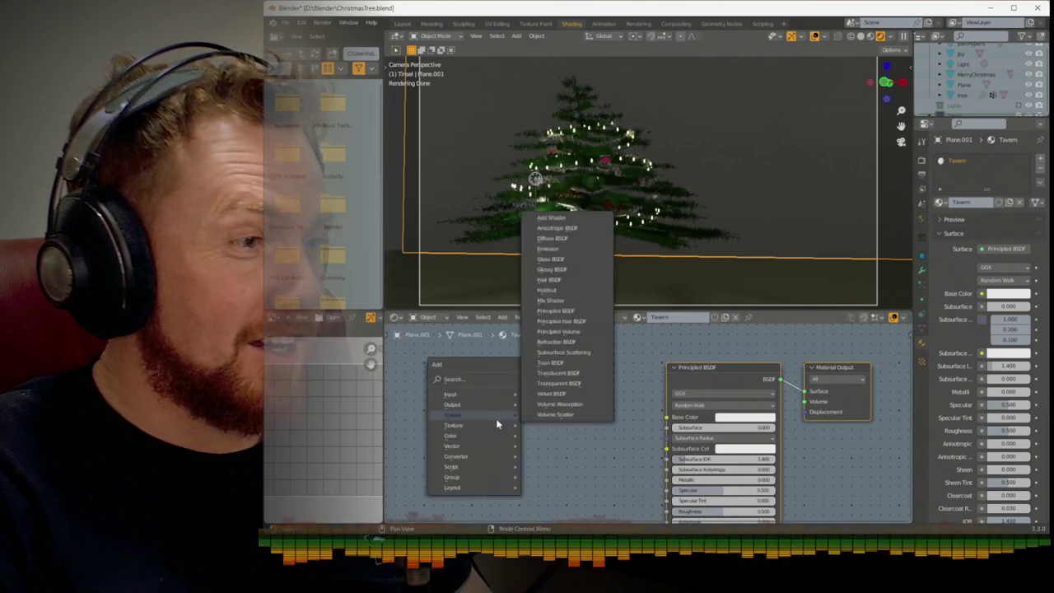
mouse_move(495, 424)
left_click(563, 341)
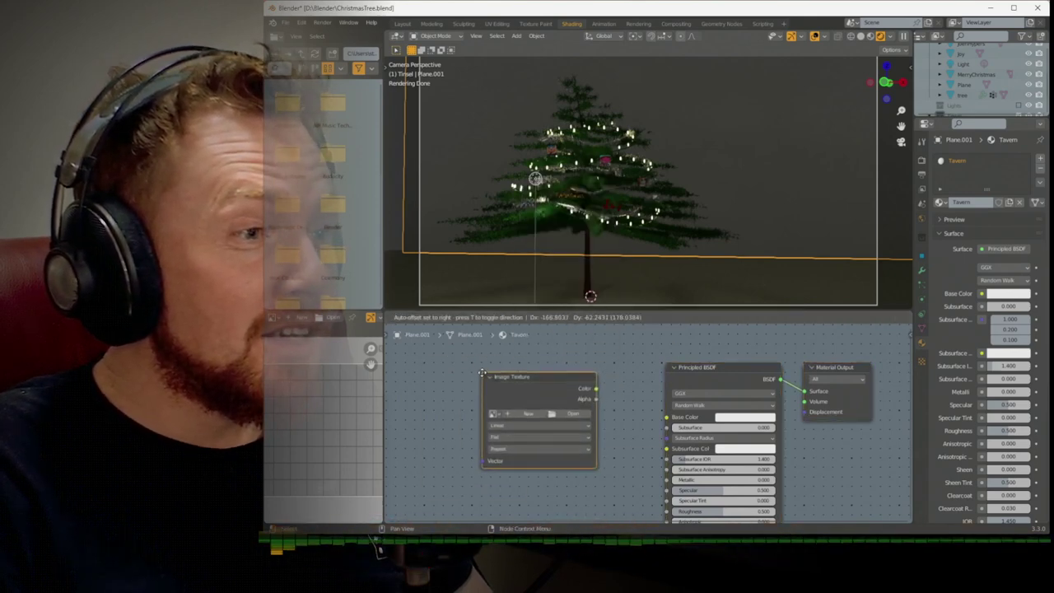
left_click(554, 427)
Load tavern-398712.jpg into the Image Texture node and link its Color output to the Principled BSDF's Base Color
left_click(559, 417)
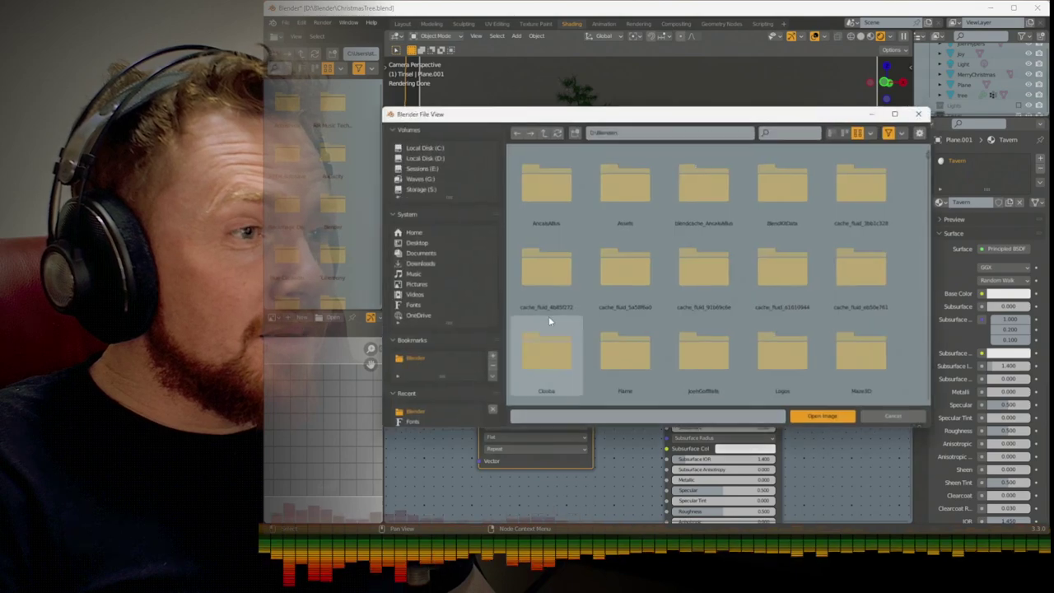
scroll(550, 301, "down", 8)
scroll(600, 295, "down", 4)
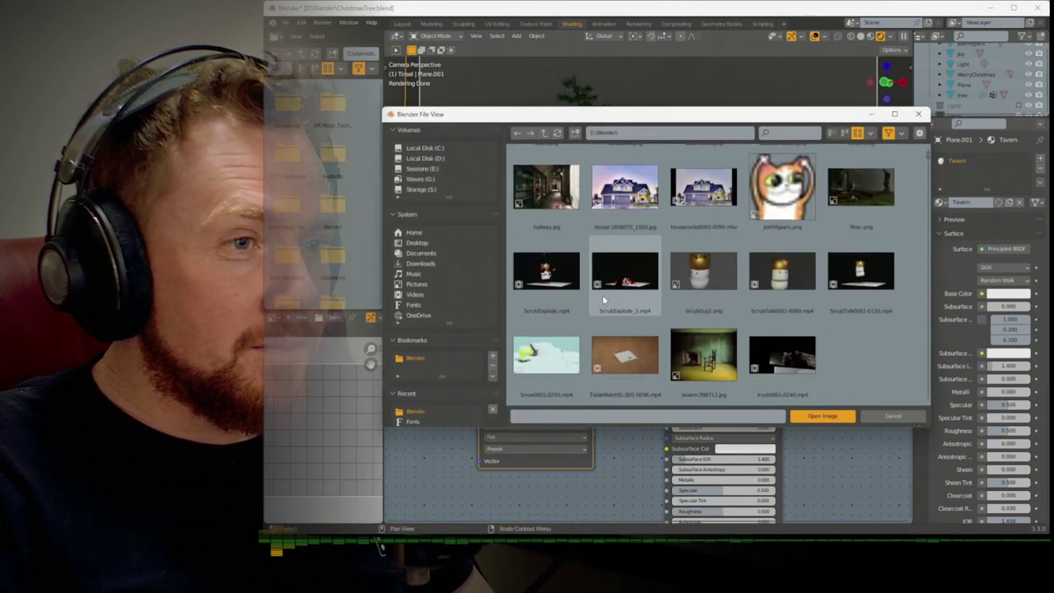
double_click(692, 349)
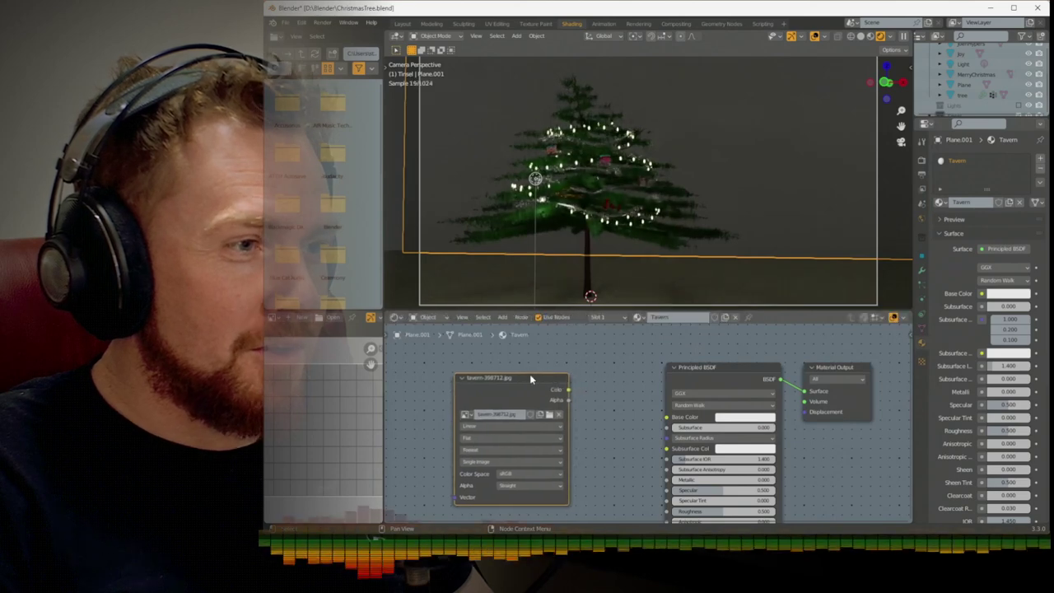
left_click_drag(664, 422, 666, 417)
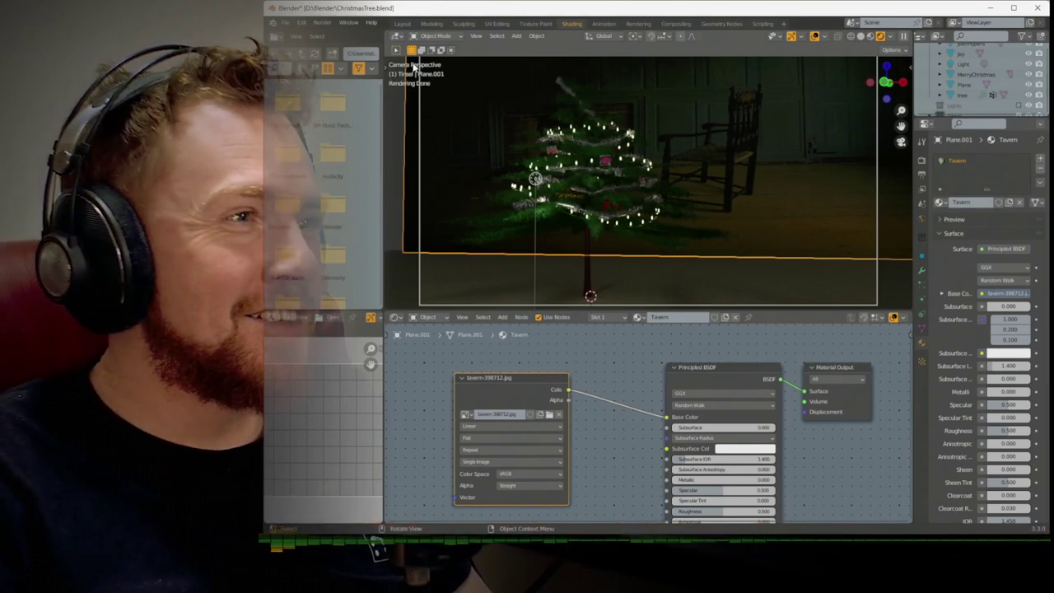
Set up UV editing of the backdrop wall in front view with material preview shading, and select all its geometry to show its UVs
left_click(402, 23)
key("KP_0")
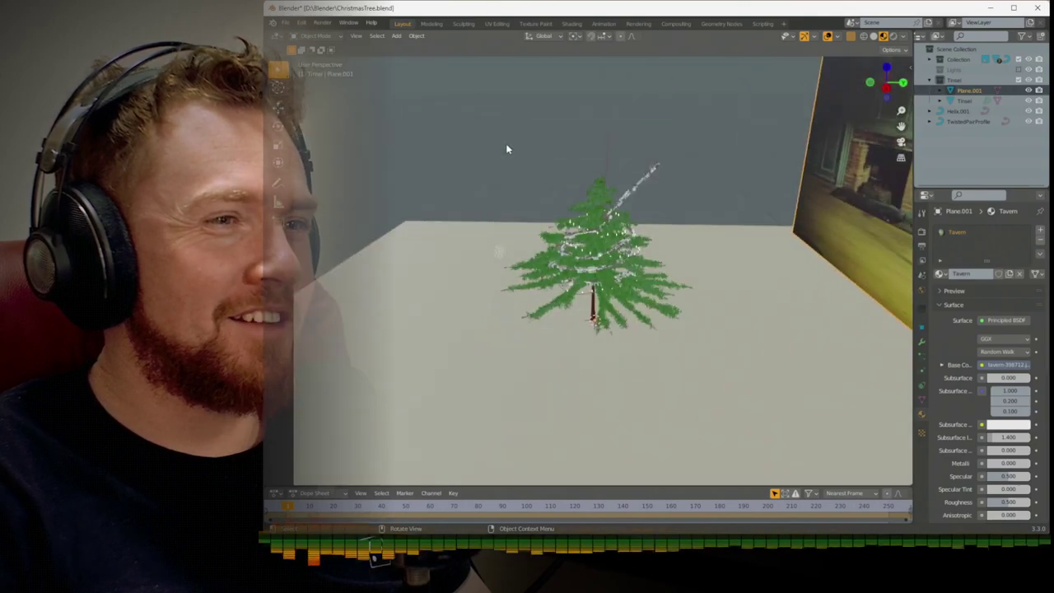
key("KP_1")
scroll(507, 146, "down", 3)
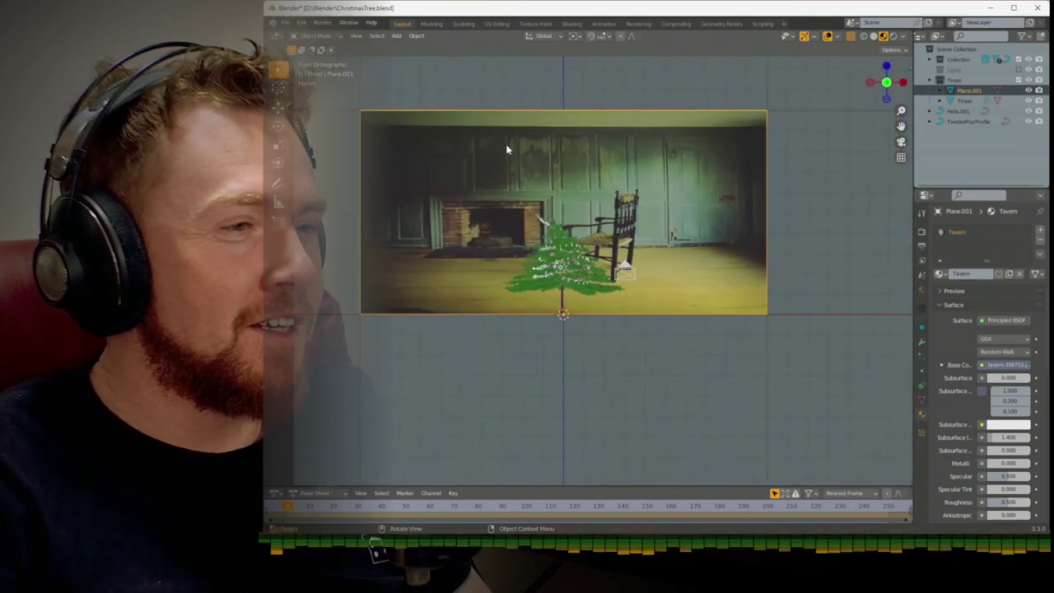
left_click(497, 23)
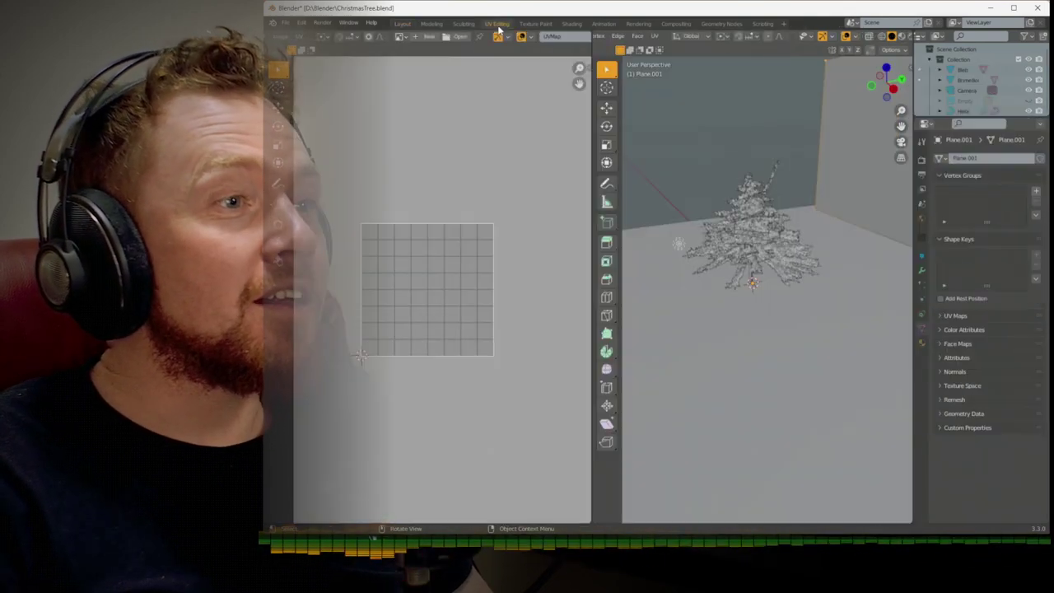
key("KP_1")
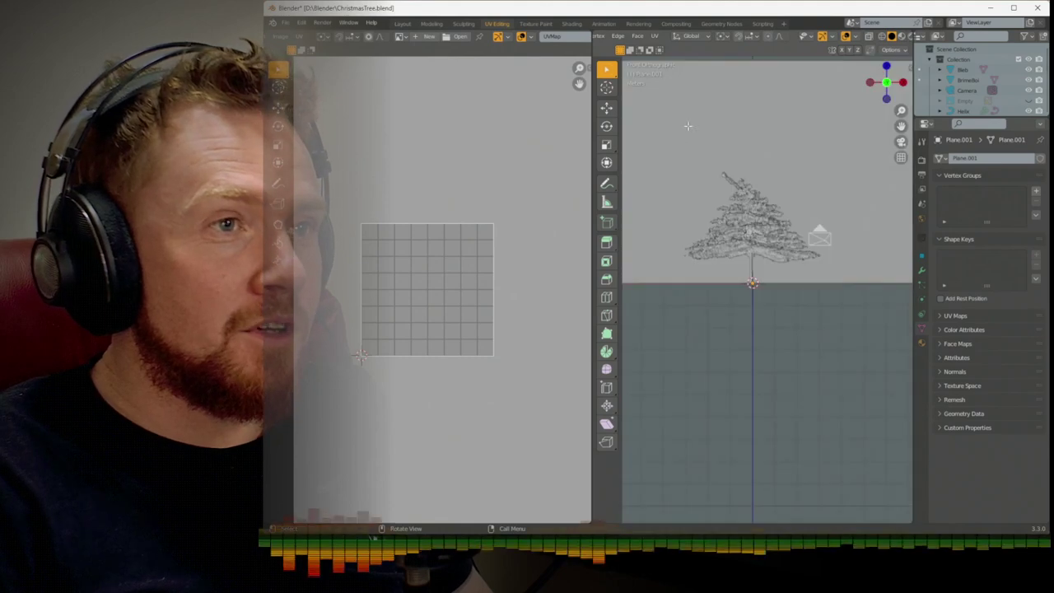
left_click(902, 36)
scroll(754, 194, "down", 3)
middle_click_drag(749, 197, 747, 228, "shift")
key("a")
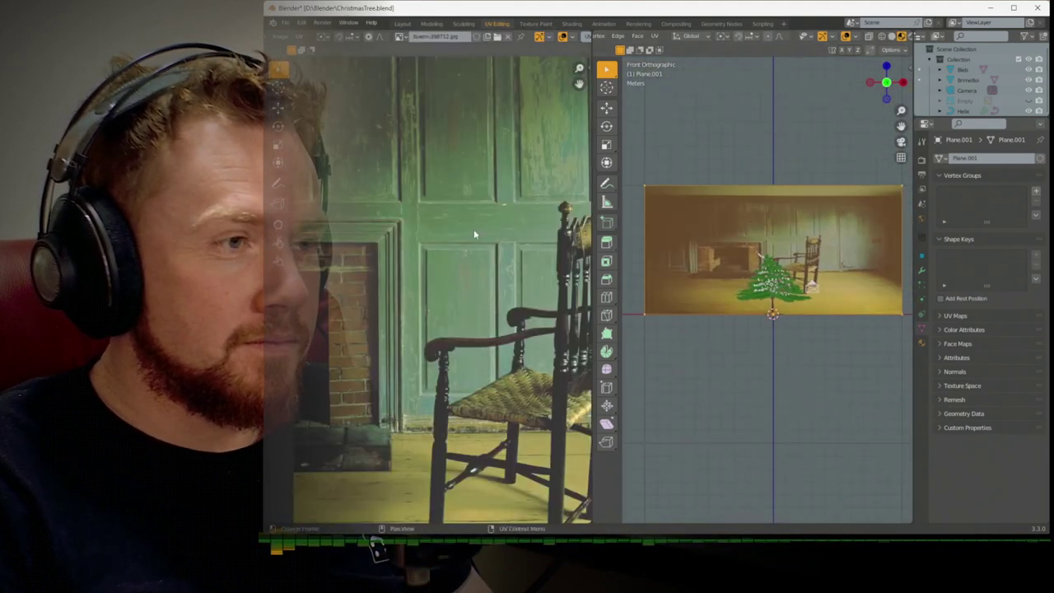
scroll(474, 230, "down", 7)
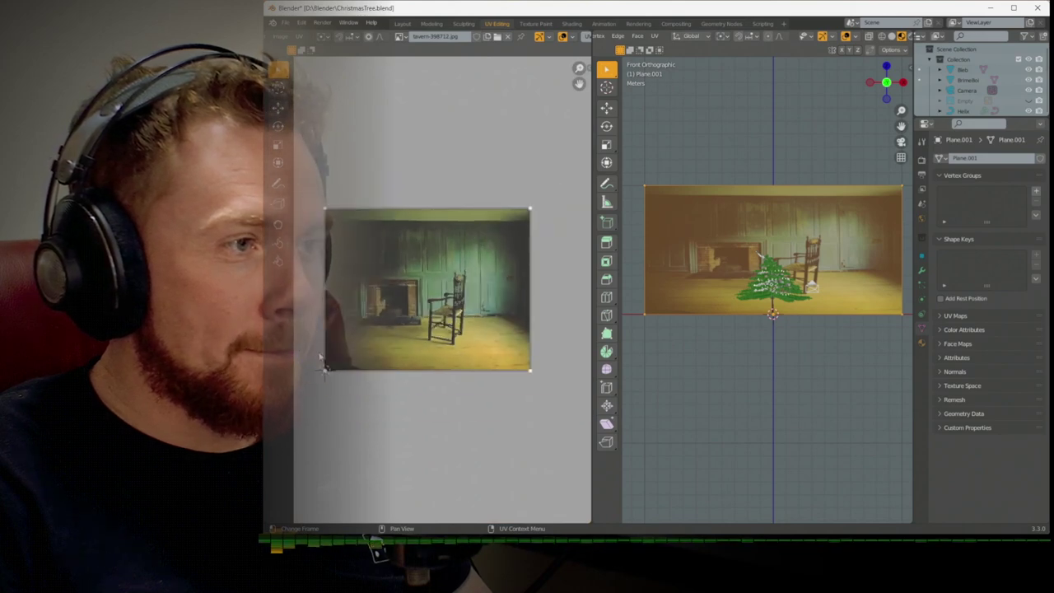
Raise the wall's two lower UV corners to the line where the photo's wall meets the floor, cropping the floor out
left_click_drag(320, 354, 357, 401)
key("g")
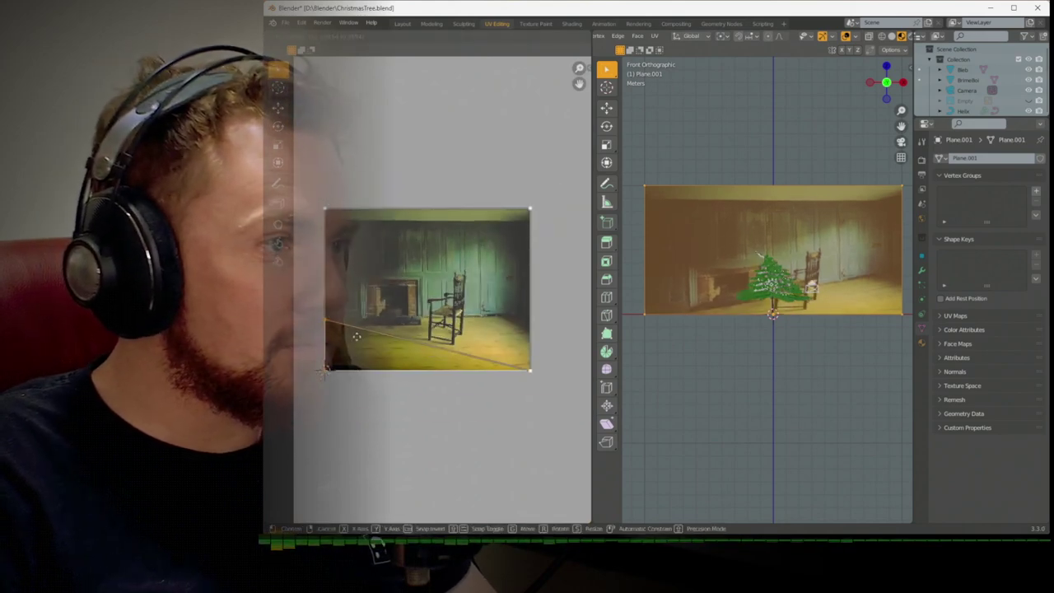
left_click(358, 336)
key("g")
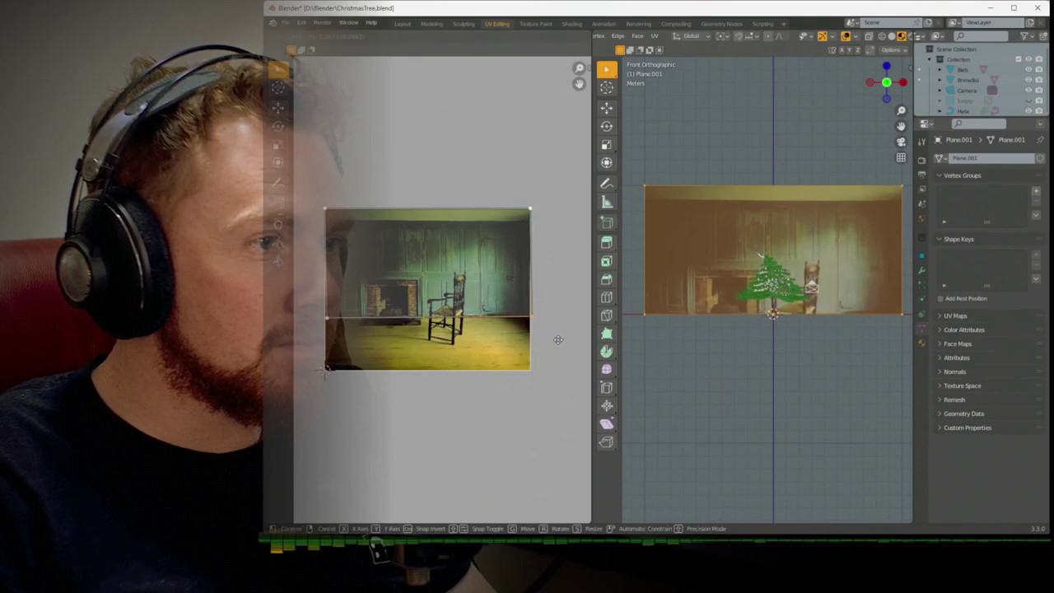
left_click(557, 332)
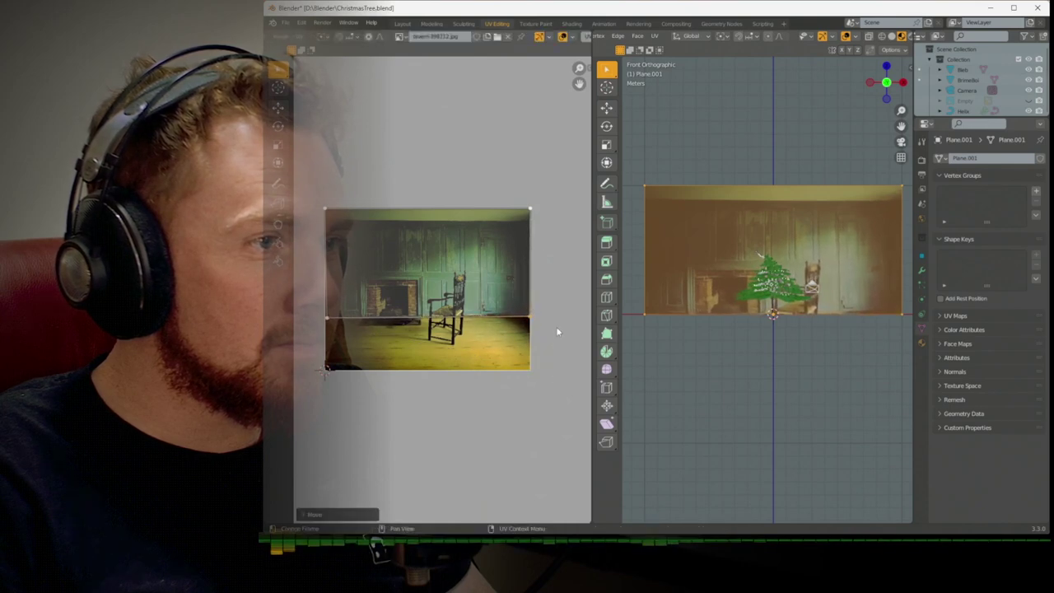
Move the right edge of the wall's UVs inward to crop out the dark strip at the photo's right side
left_click(529, 207)
key("g")
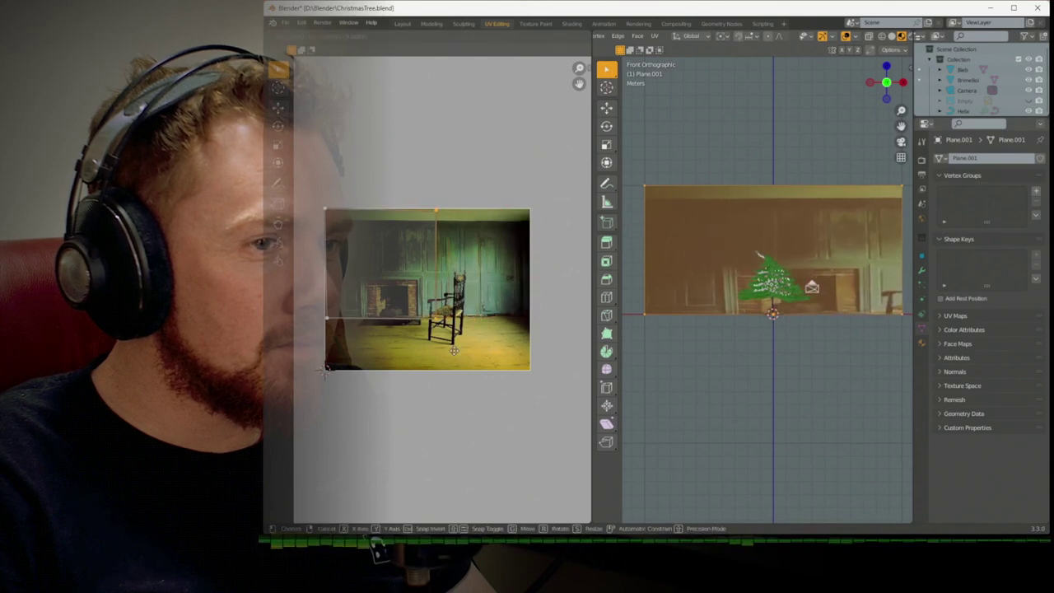
left_click(529, 349)
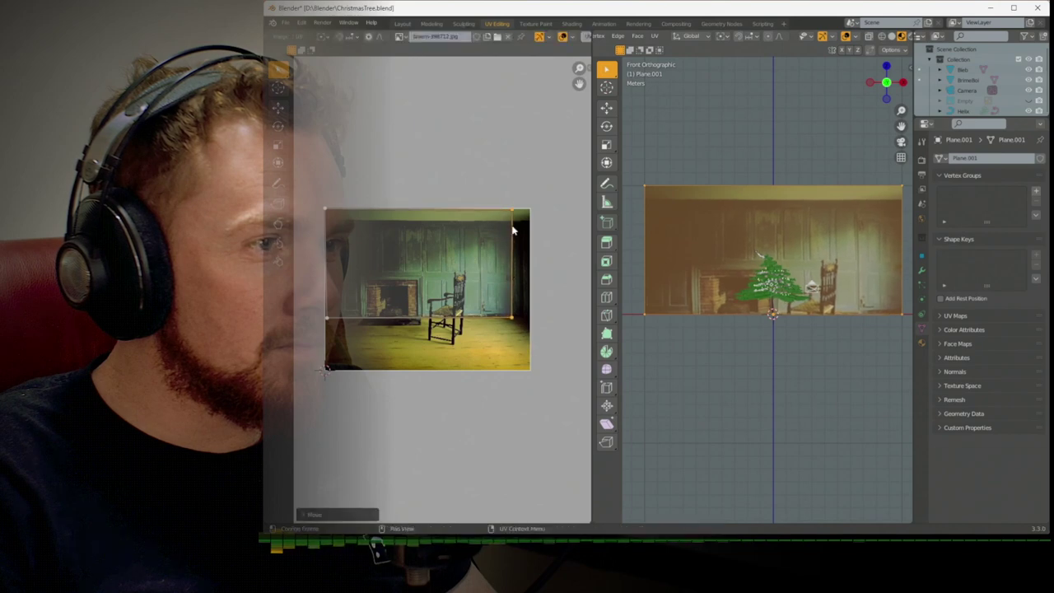
Lower the two upper UV corners below the photo's ceiling and shift the lower-right corner outward to line up with the one above
left_click_drag(515, 218, 517, 222)
key("g")
left_click(520, 232)
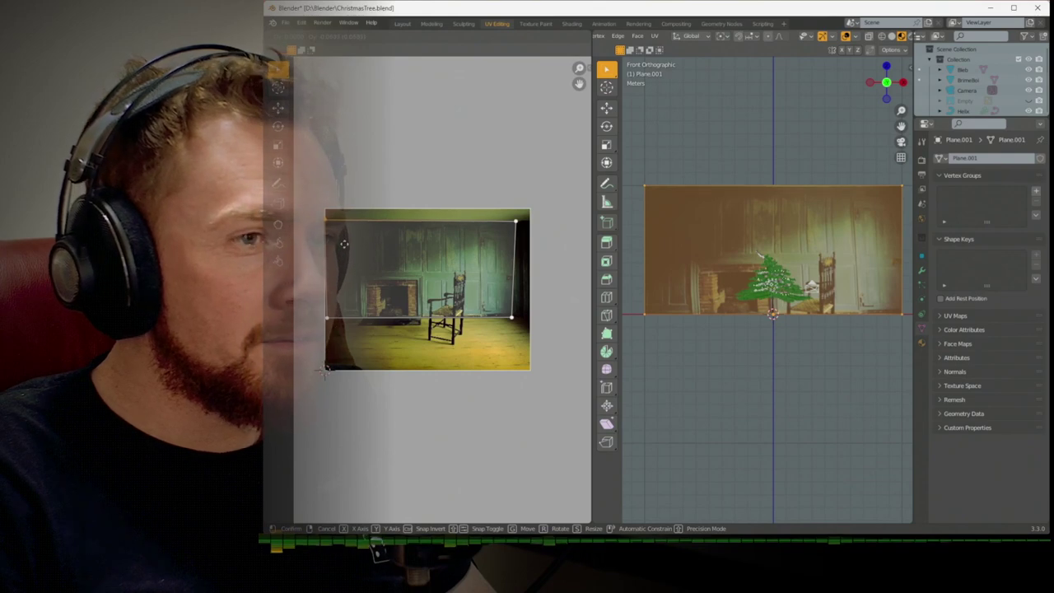
key("g")
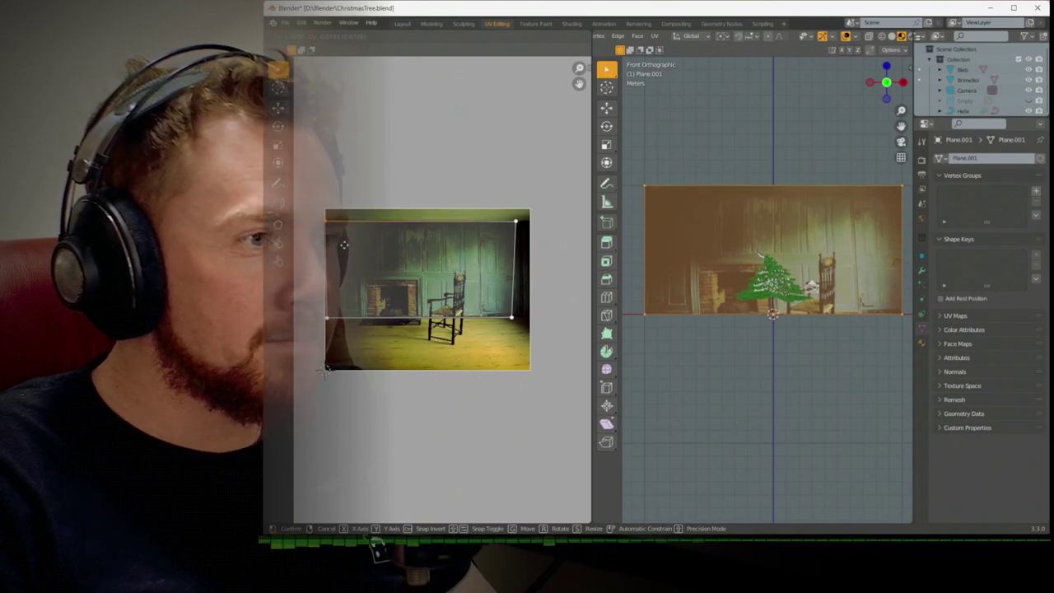
left_click(349, 247)
key("g")
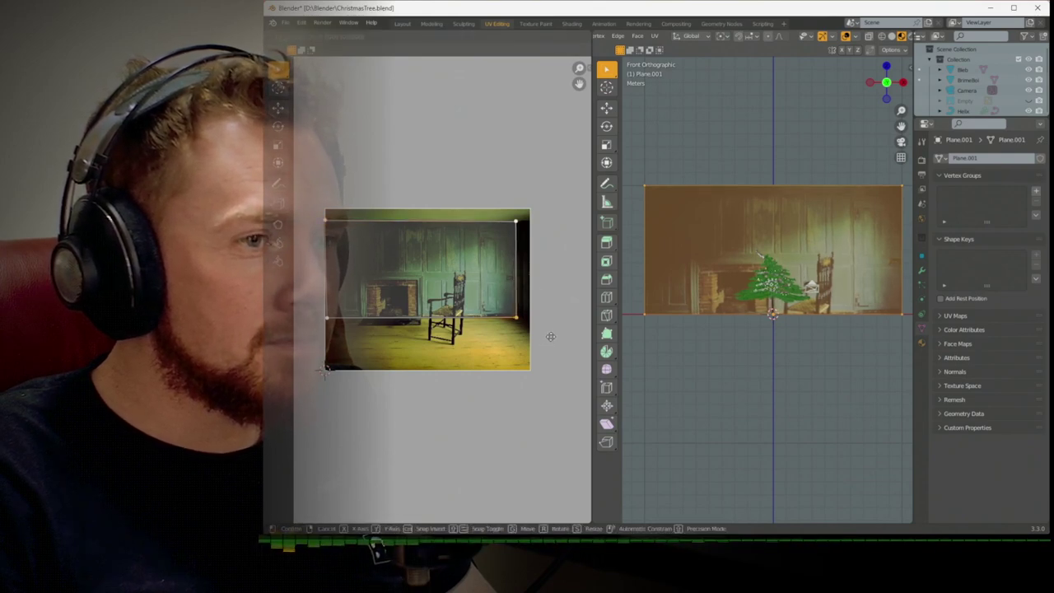
left_click(543, 331)
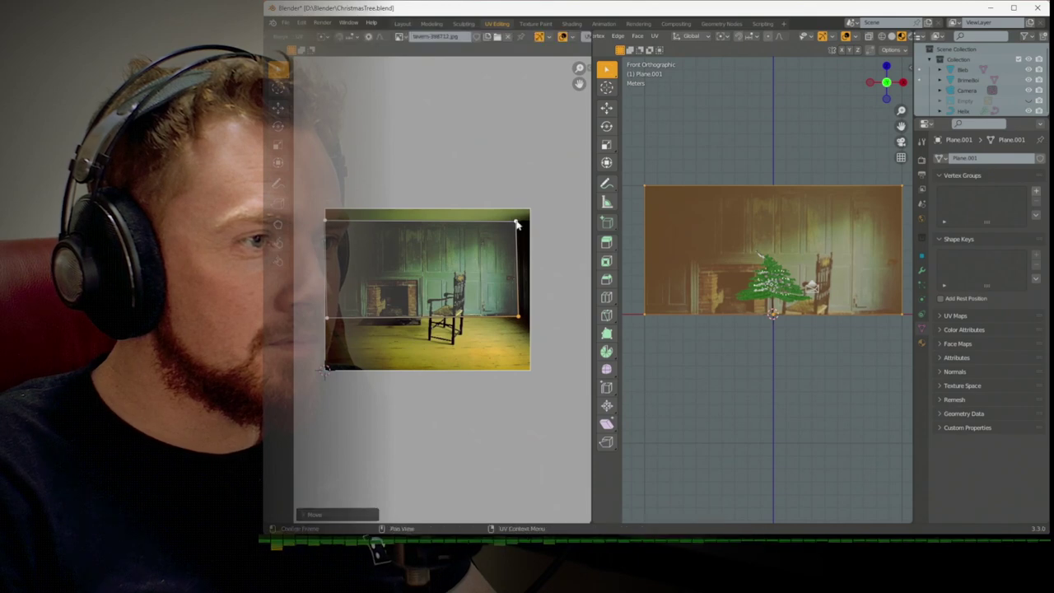
Shift the wall's upper-right UV corner slightly outward above the lower-right one, and finish editing the wall in camera view
key("g")
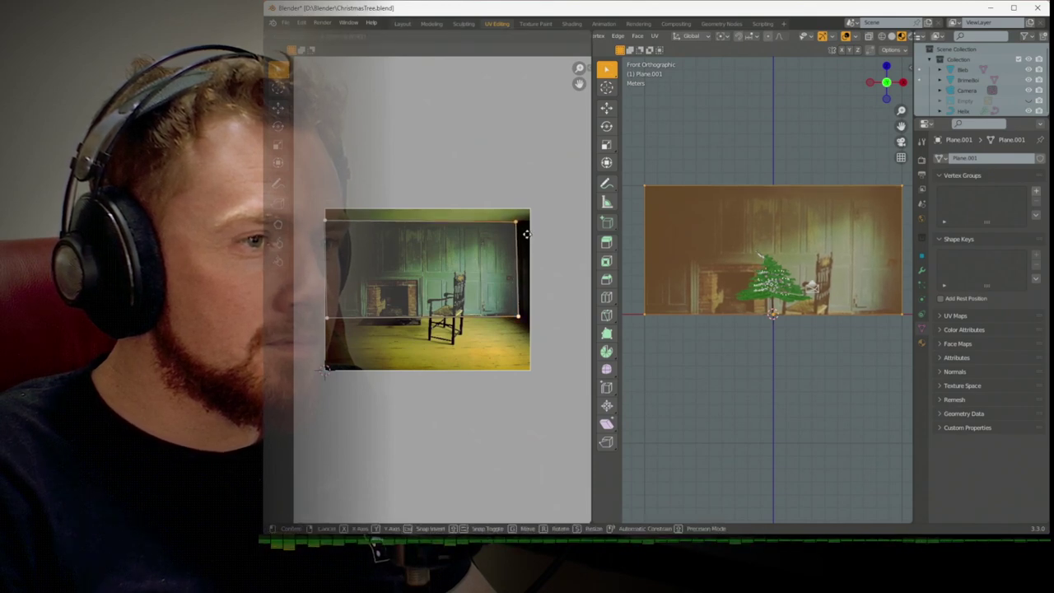
left_click(528, 238)
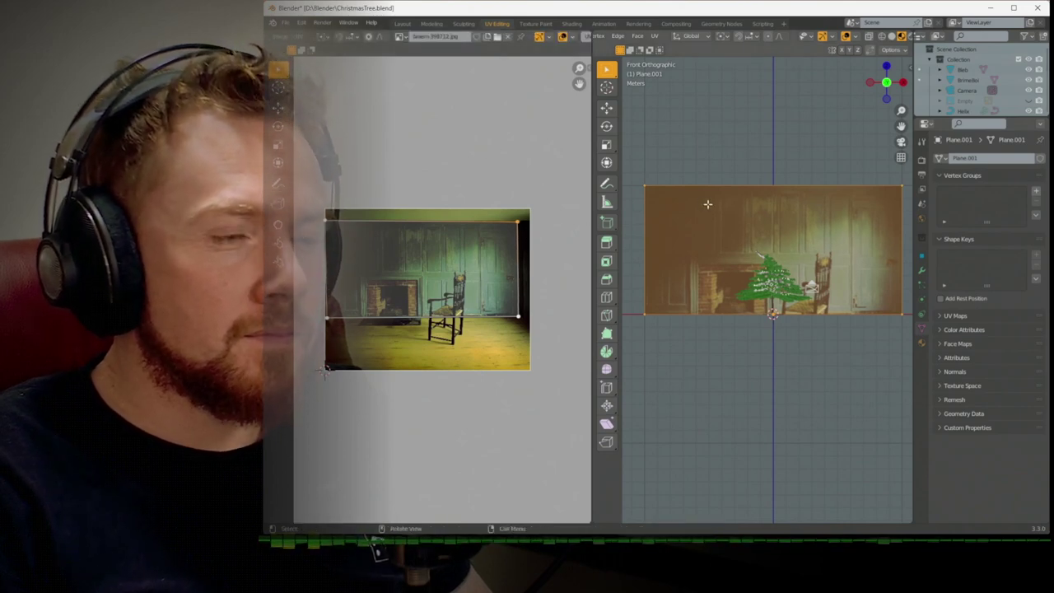
key("KP_0")
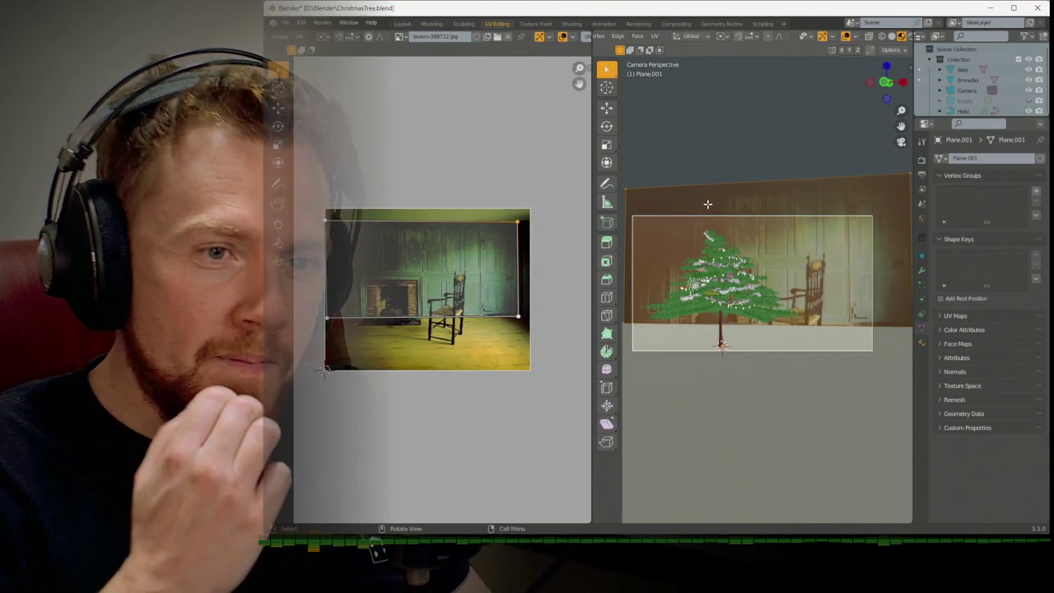
key("Tab")
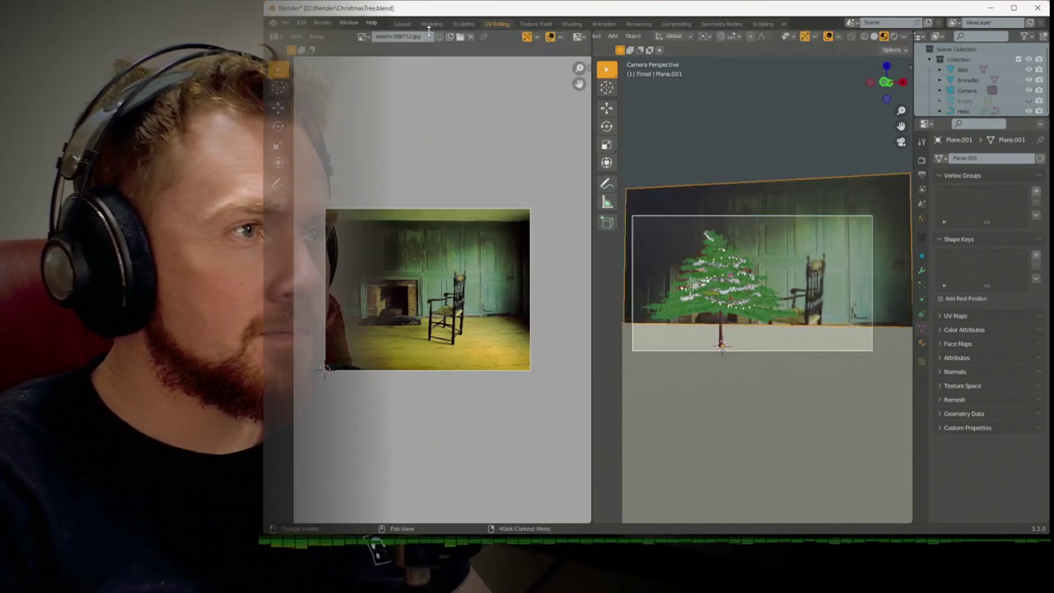
Switch to the Layout workspace and reframe the camera closer, with the fireplace on one side and the tree on the other
left_click(402, 24)
key("KP_0")
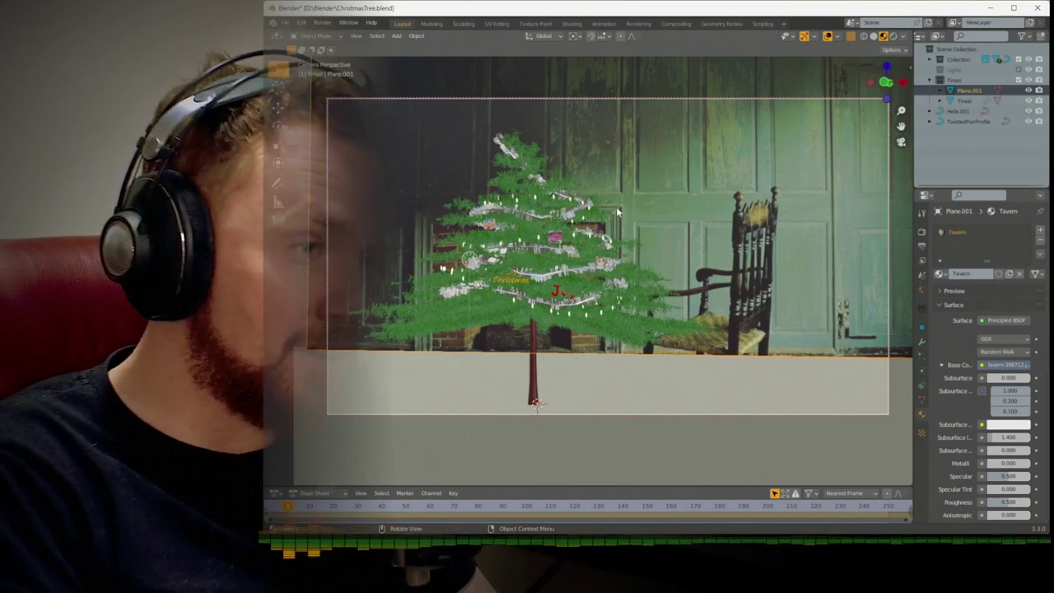
key("n")
key("n")
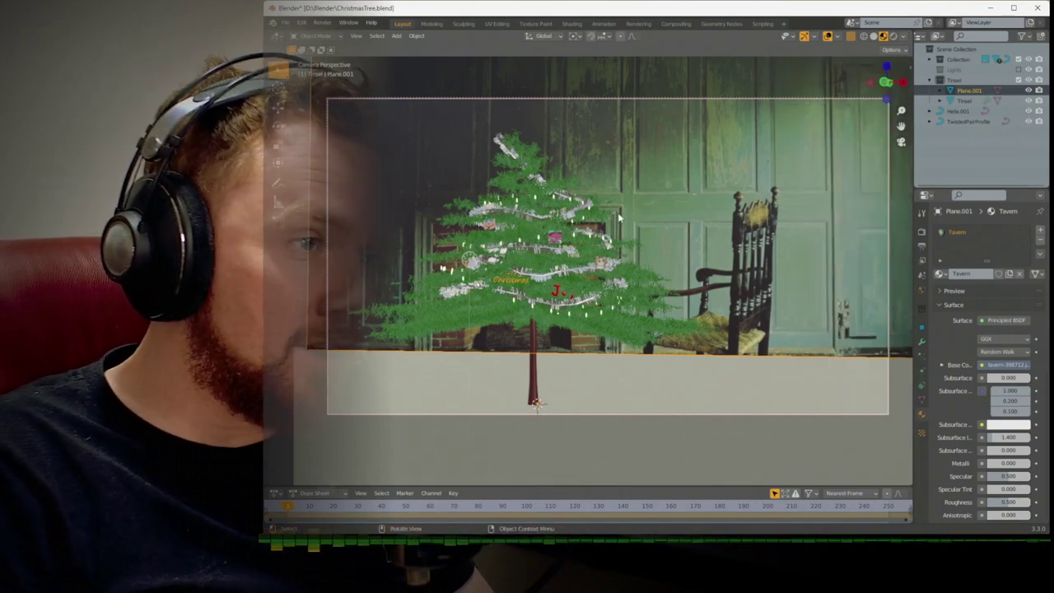
middle_click_drag(619, 216, 689, 295, "shift")
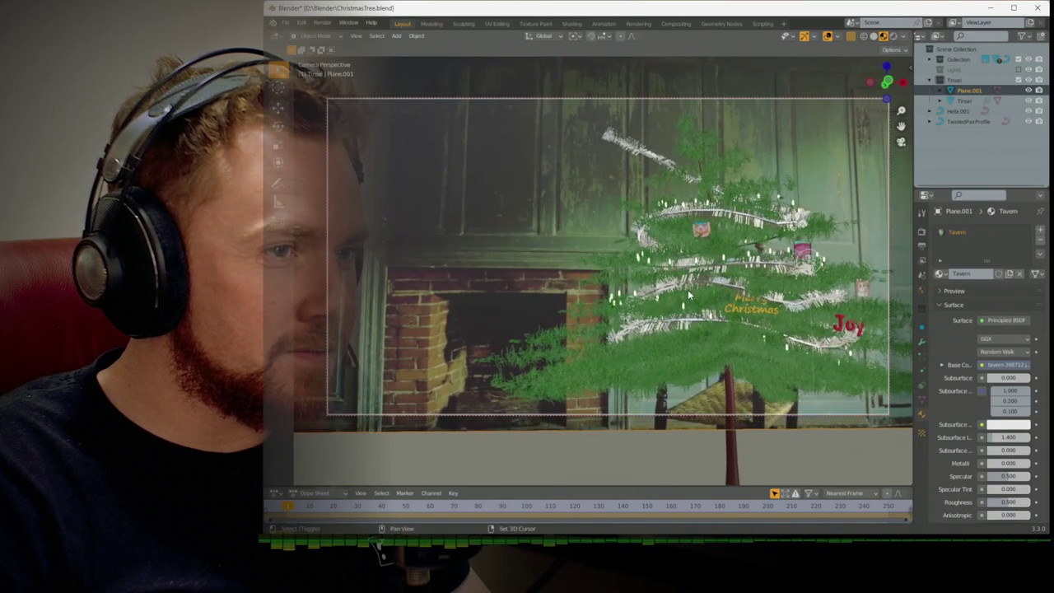
Render the current frame to check the lit tree against the backdrop, and return to the scene in front view
key("KP_1")
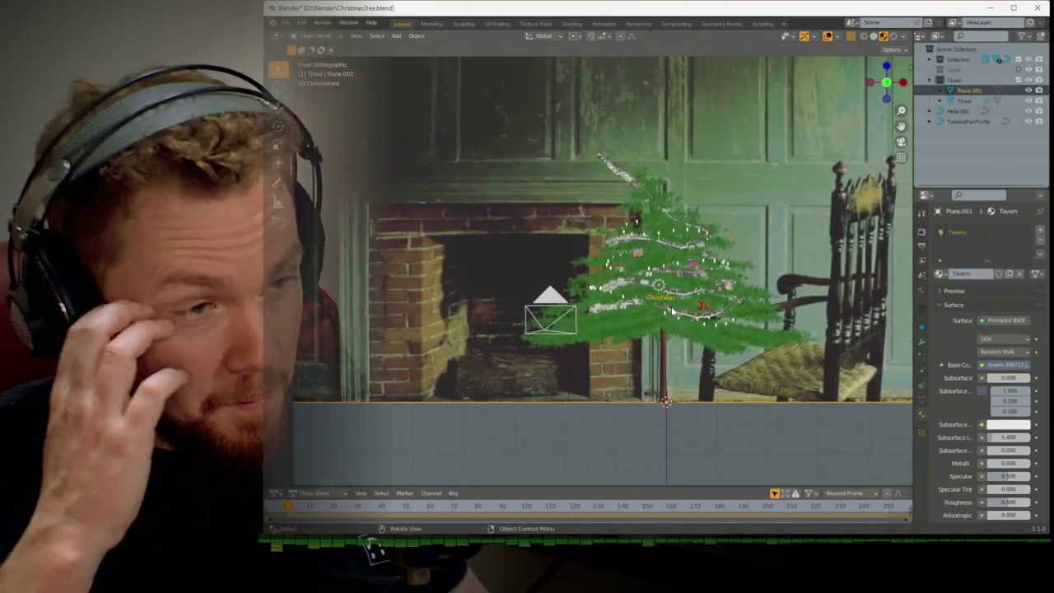
key("F12")
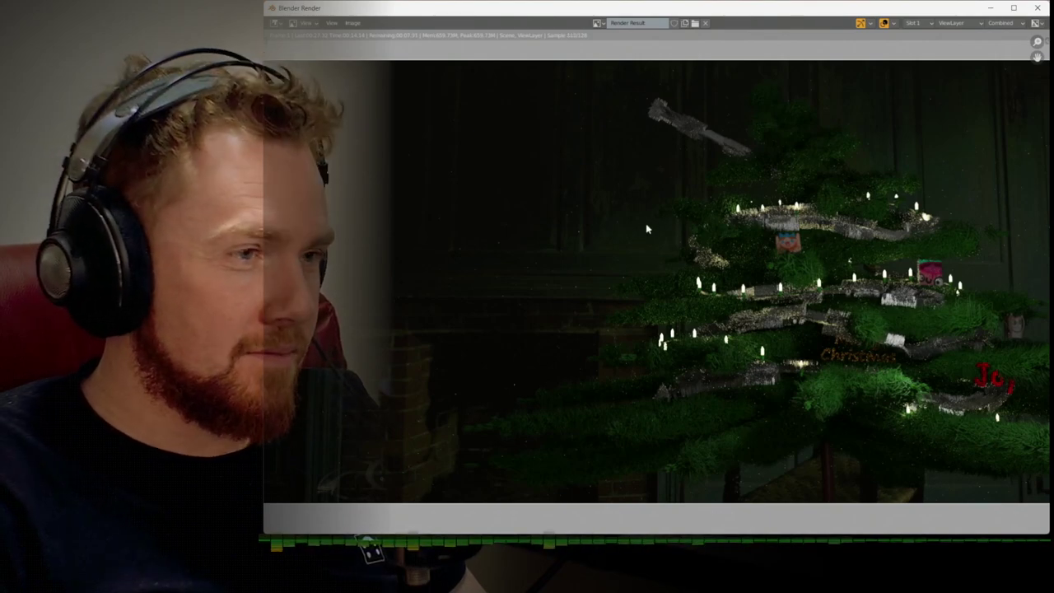
key("alt+Tab")
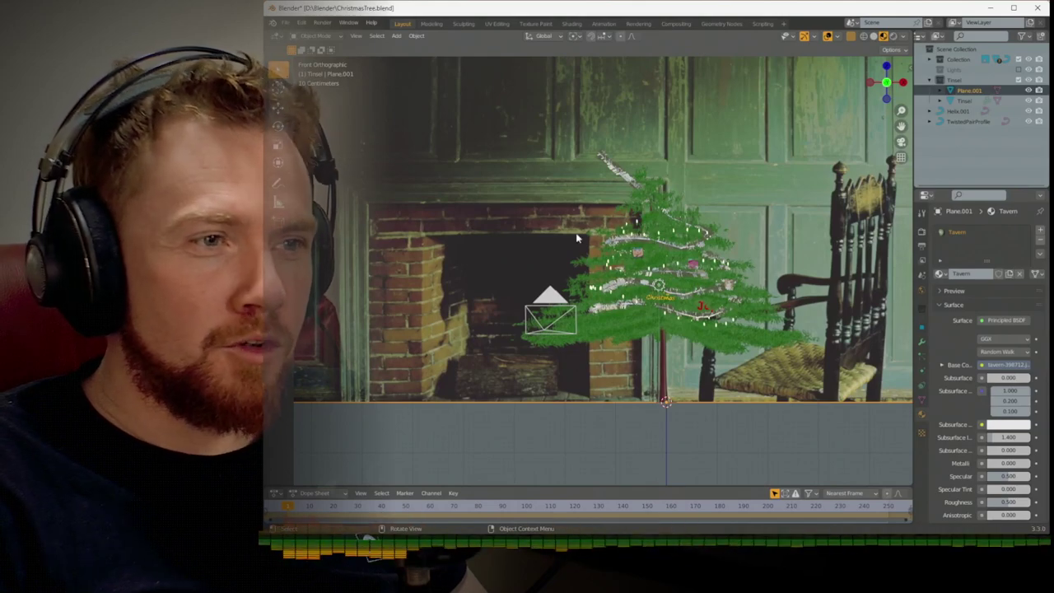
Shorten the tinsel's mesh by scaling it along the global Z axis so less of it sticks out past the treetop
middle_click_drag(576, 237, 557, 262)
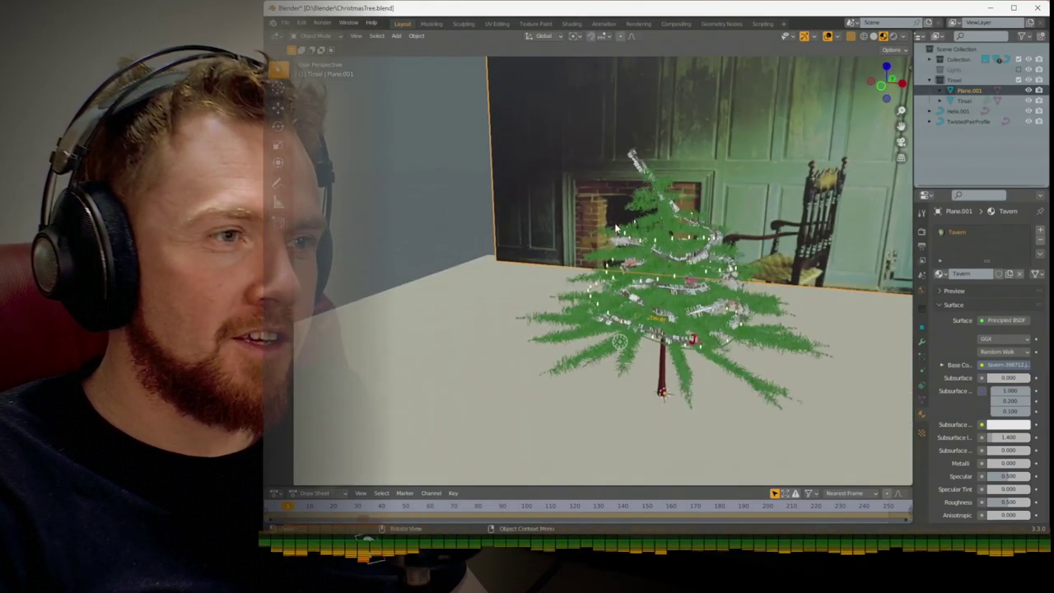
middle_click_drag(615, 226, 568, 271)
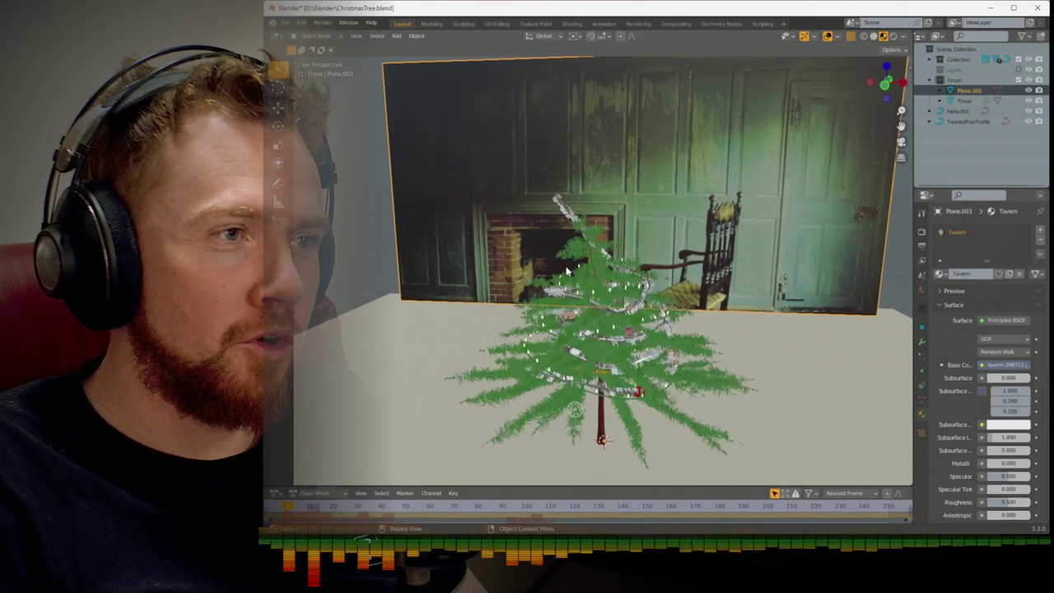
left_click(565, 209)
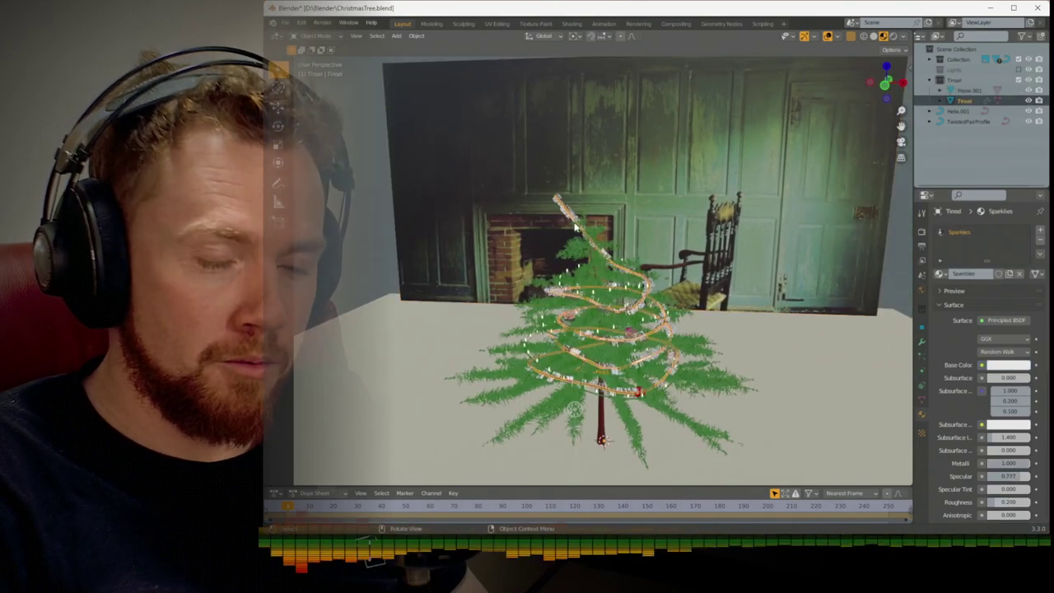
key("KP_0")
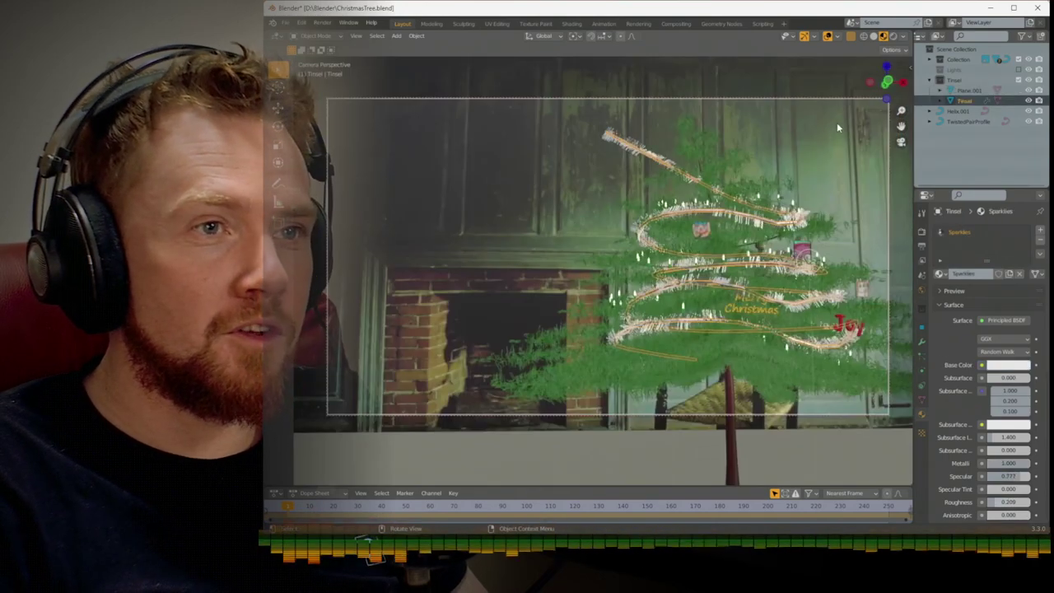
scroll(746, 145, "down", 10)
key("Tab")
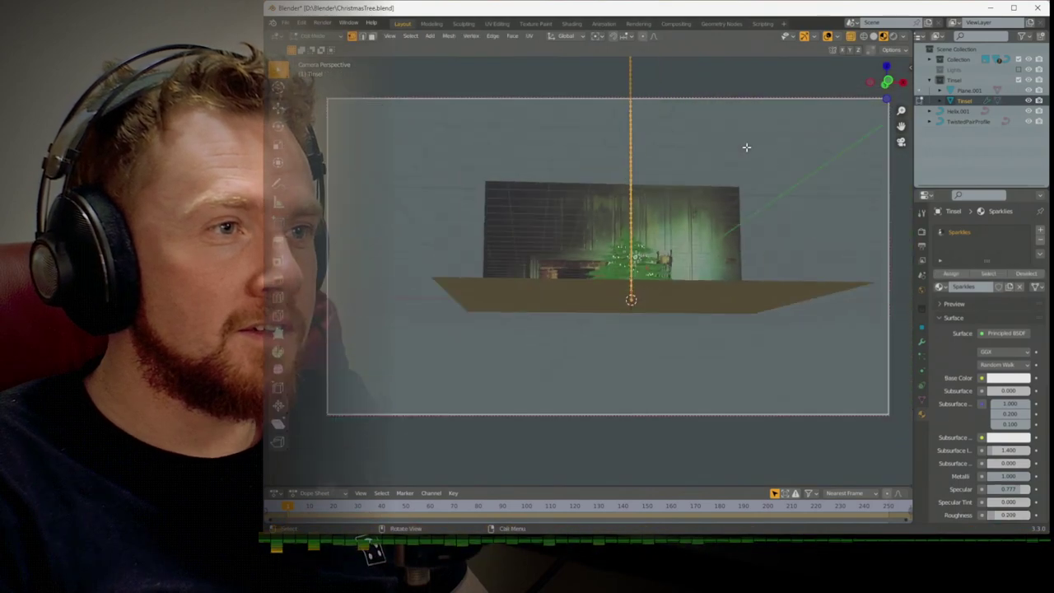
middle_click_drag(746, 147, 736, 263, "shift")
key("s")
key("z")
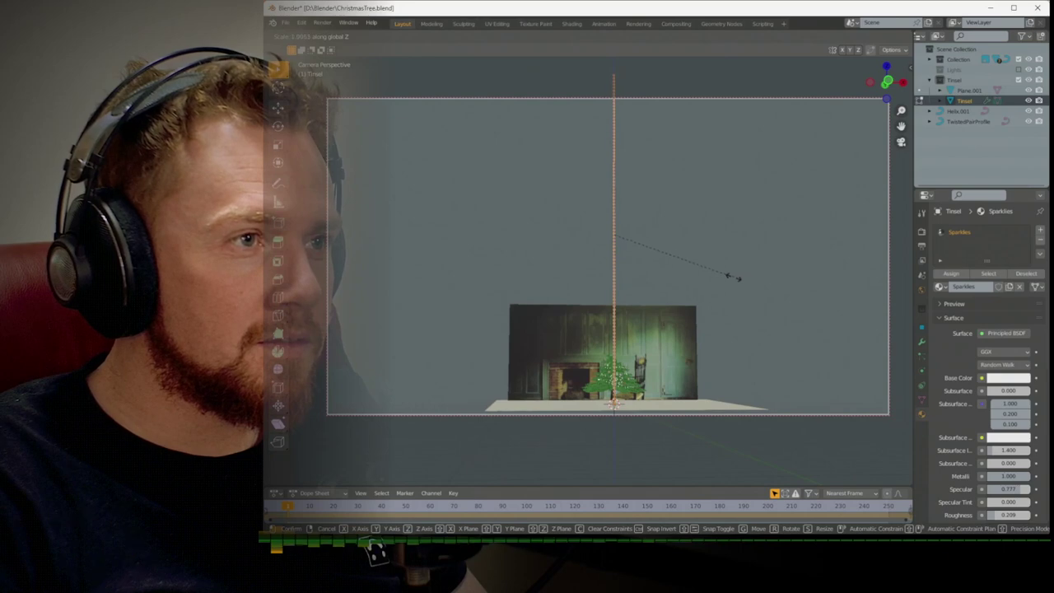
left_click(723, 271)
key("Tab")
Scale the tinsel's mesh down a little further along the global Z axis
middle_click_drag(723, 271, 728, 297)
key("s")
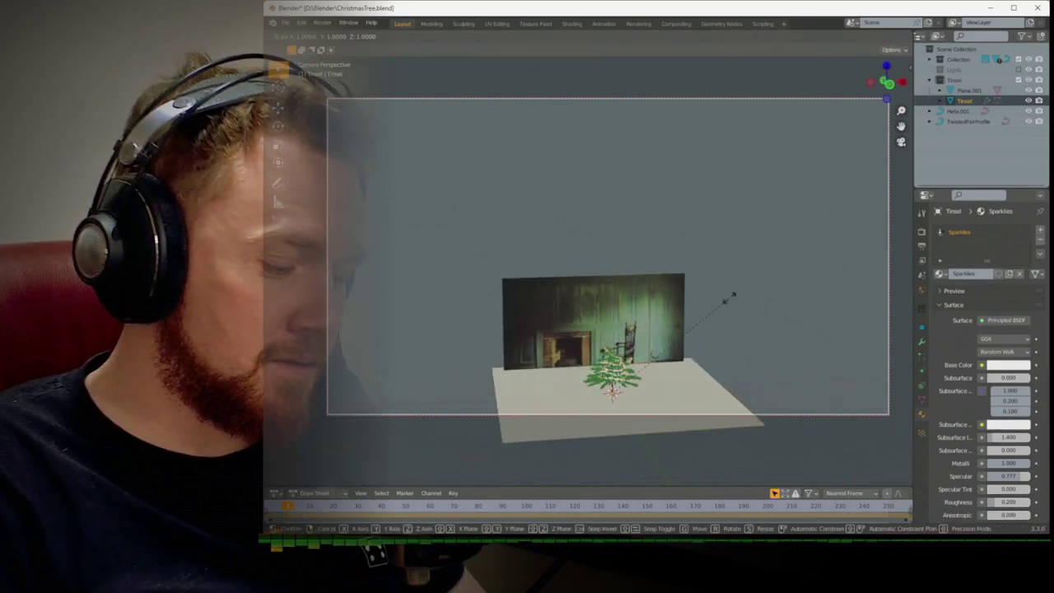
right_click(730, 297)
key("Tab")
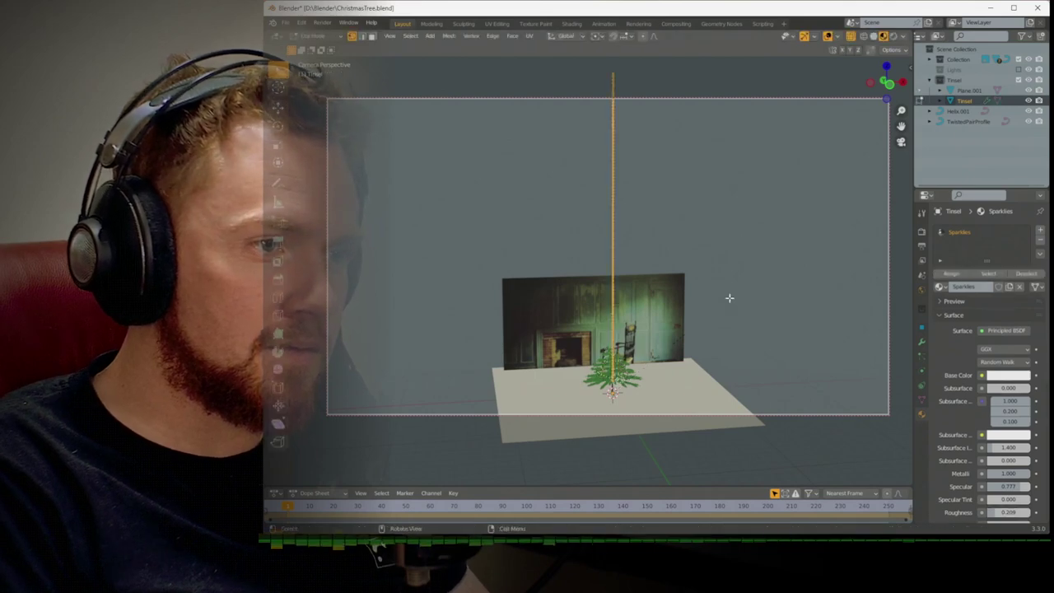
key("s")
key("z")
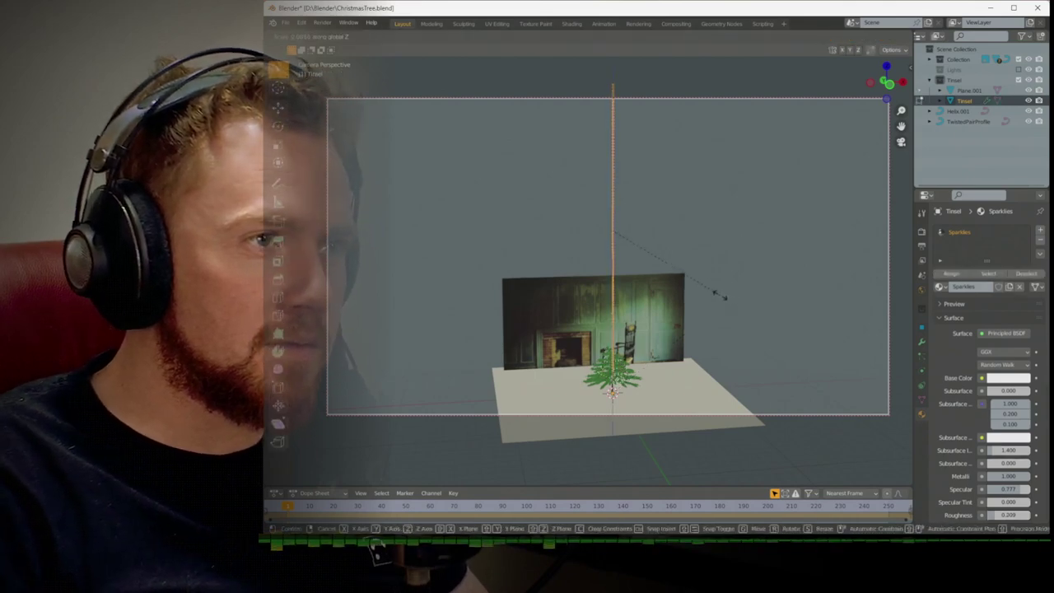
left_click(720, 295)
key("Tab")
Bring the camera back close to the tree, framing the fireplace beside it in the camera view
key("KP_0")
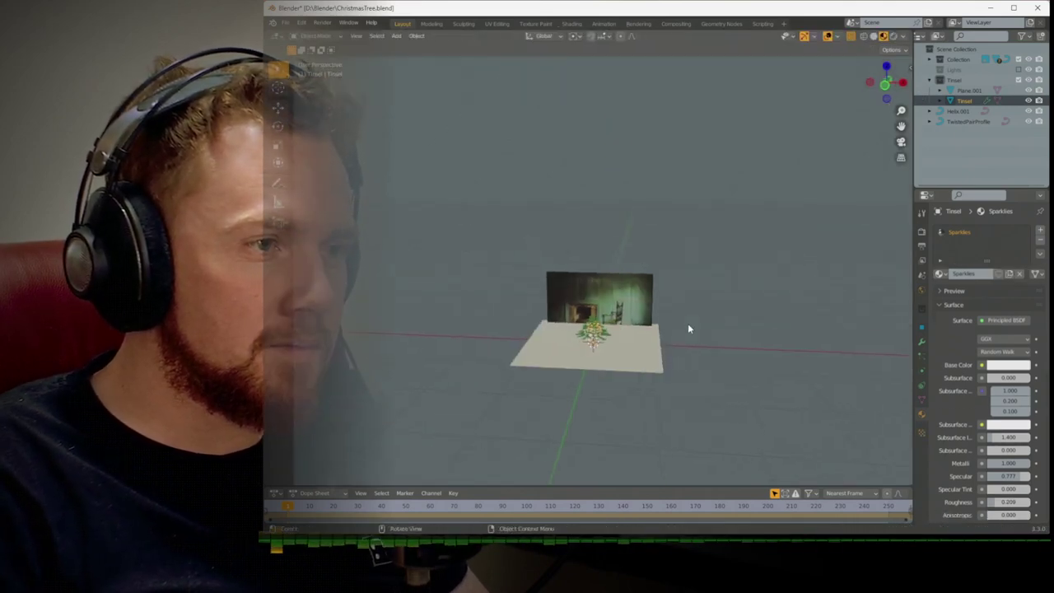
key("KP_0")
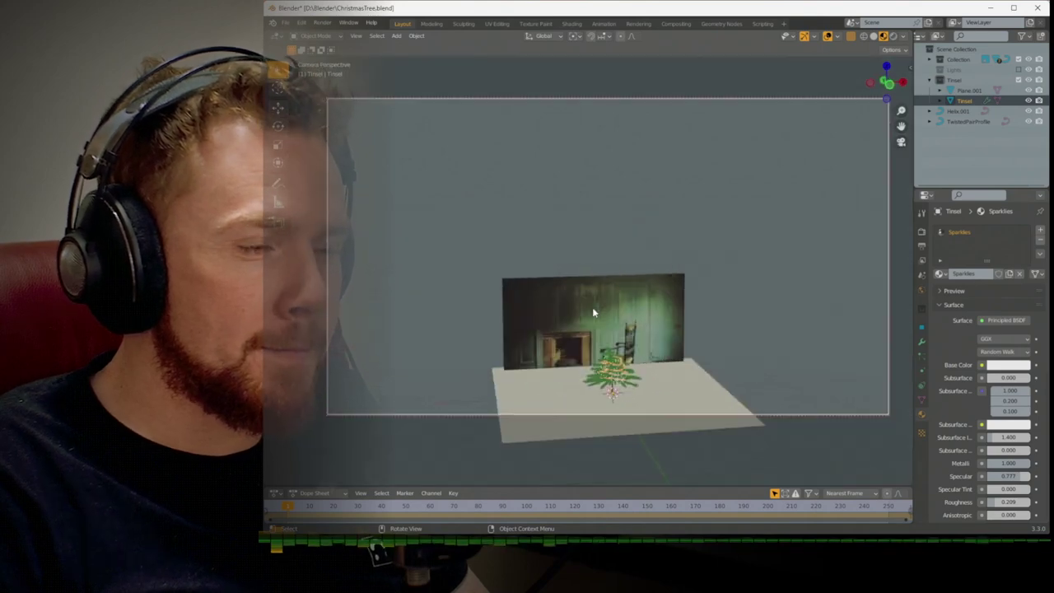
middle_click_drag(591, 311, 564, 239)
scroll(563, 327, "up", 3)
scroll(604, 308, "up", 4)
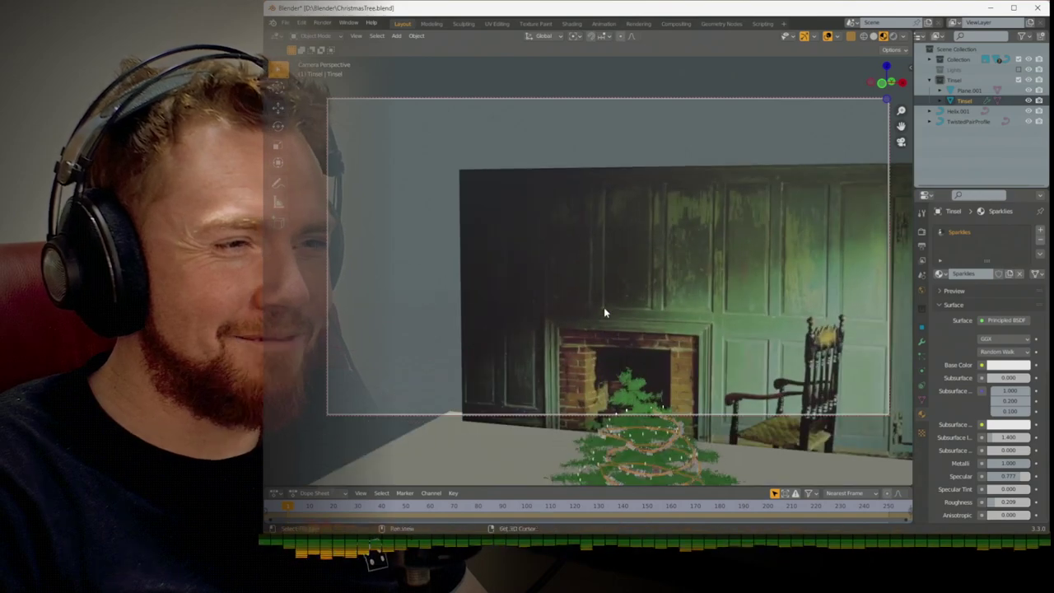
middle_click_drag(604, 309, 553, 153, "shift")
middle_click_drag(581, 250, 633, 215)
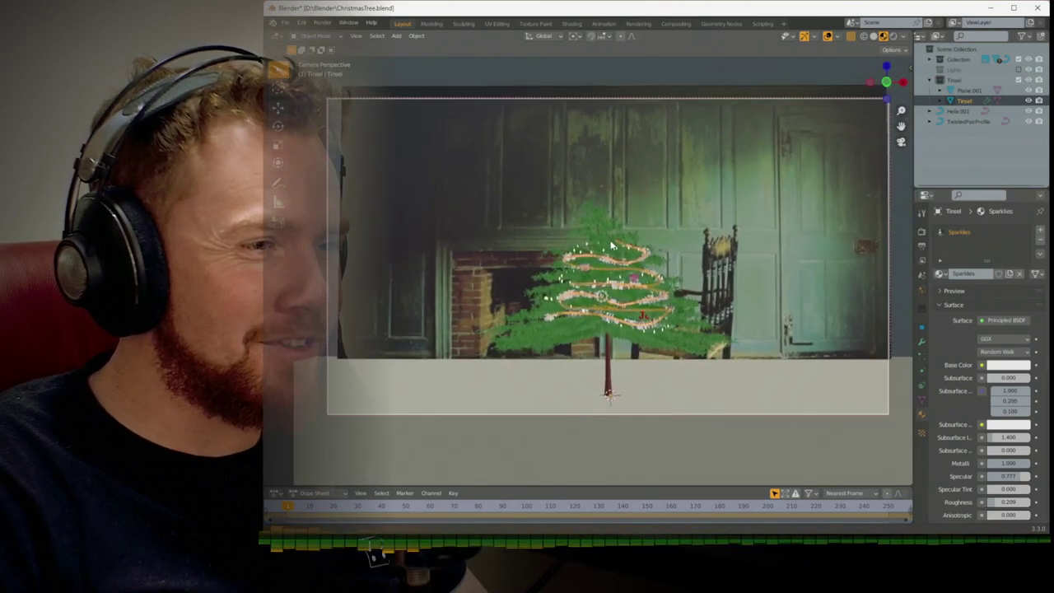
scroll(610, 239, "up", 3)
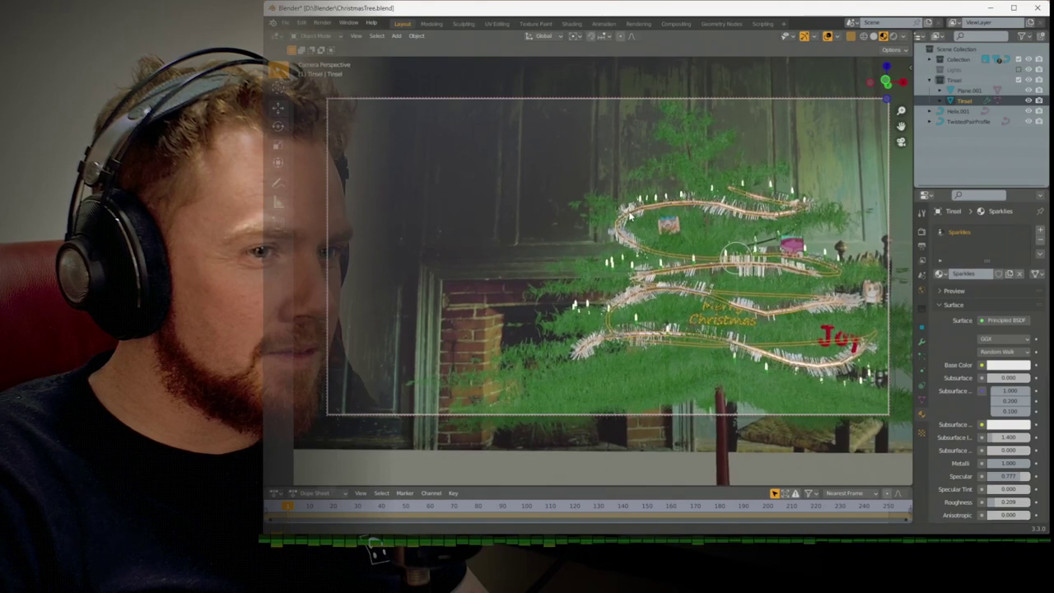
key("n")
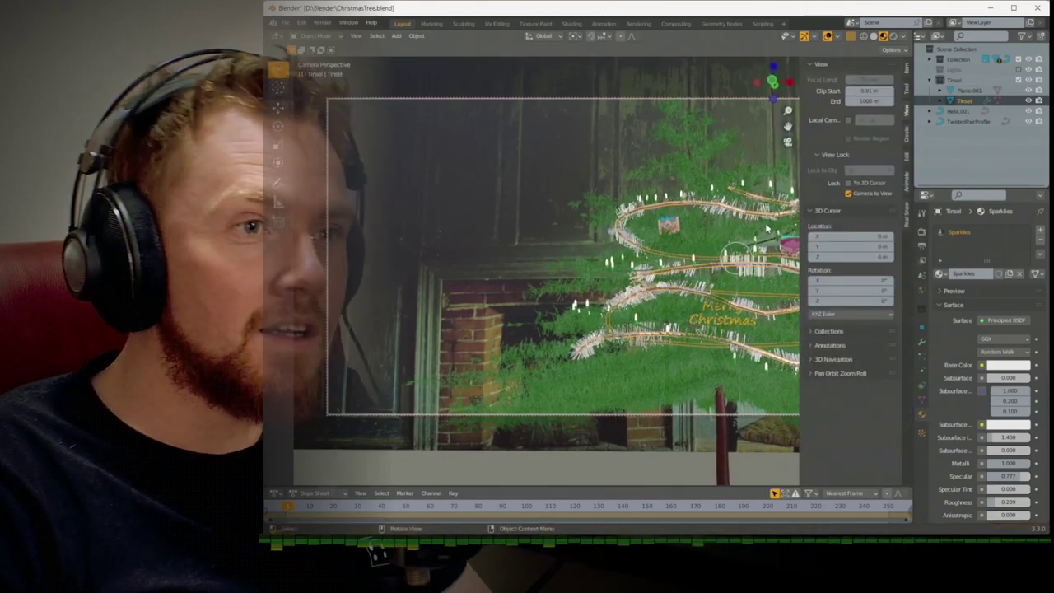
key("n")
key("Tab")
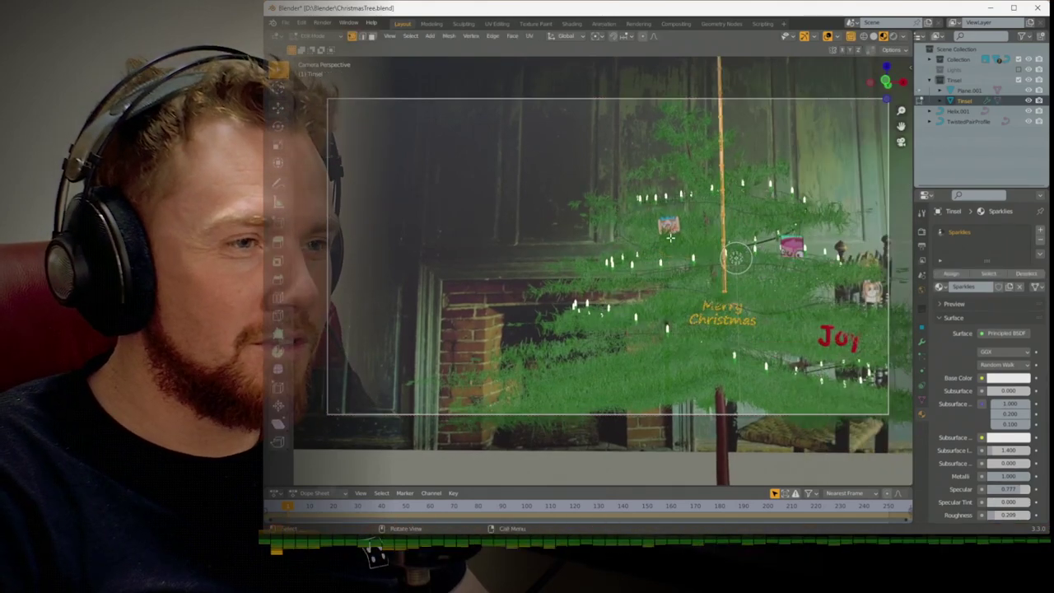
key("Tab")
Select the tree with all its decorations in side view and rotate them 333° about the global Z axis
middle_click_drag(669, 225, 675, 246)
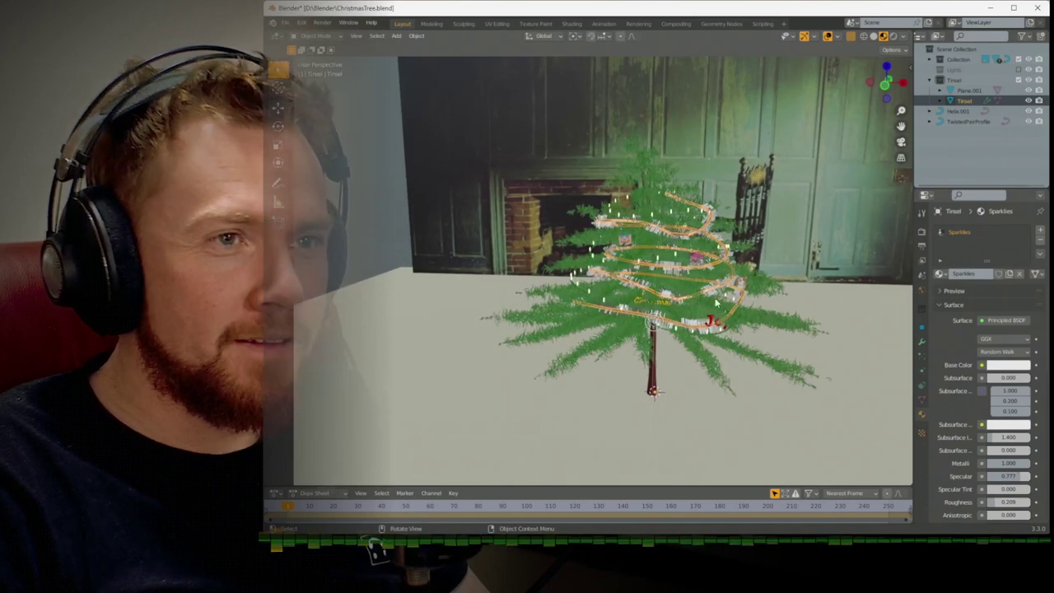
key("KP_3")
scroll(512, 140, "down", 1)
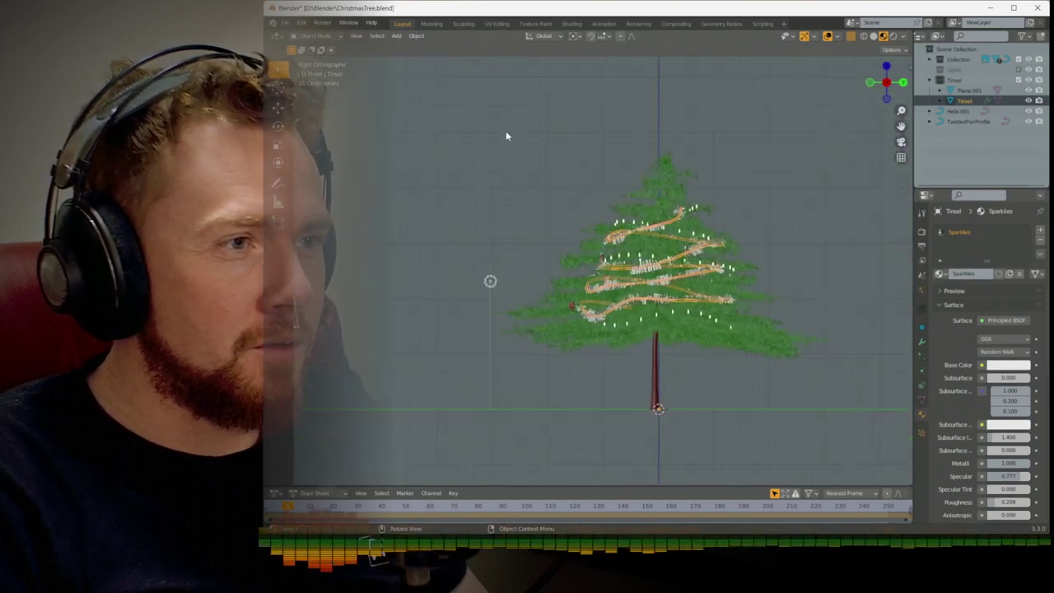
left_click_drag(503, 127, 836, 393)
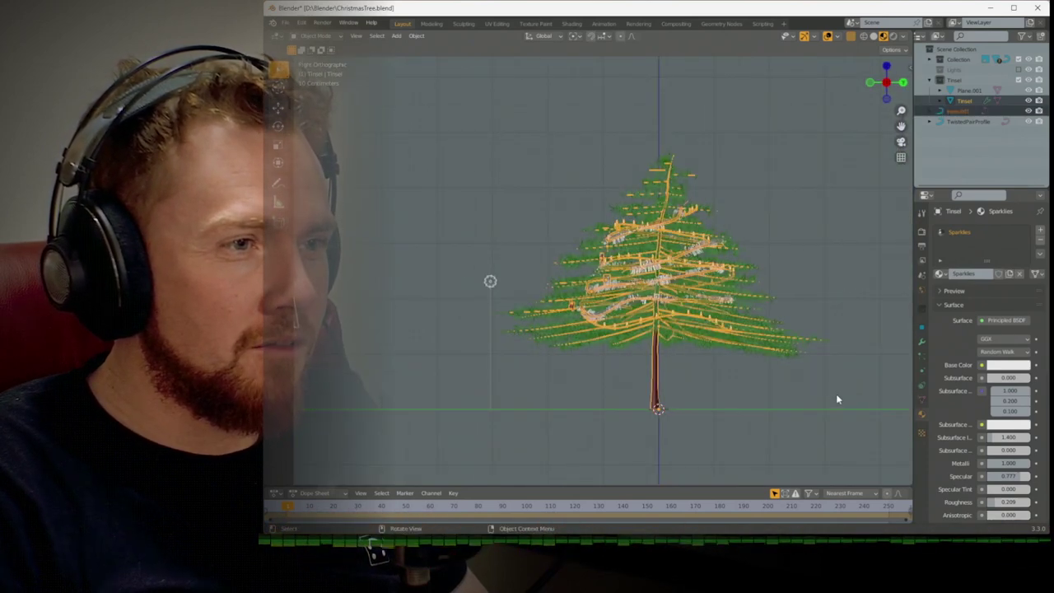
key("KP_1")
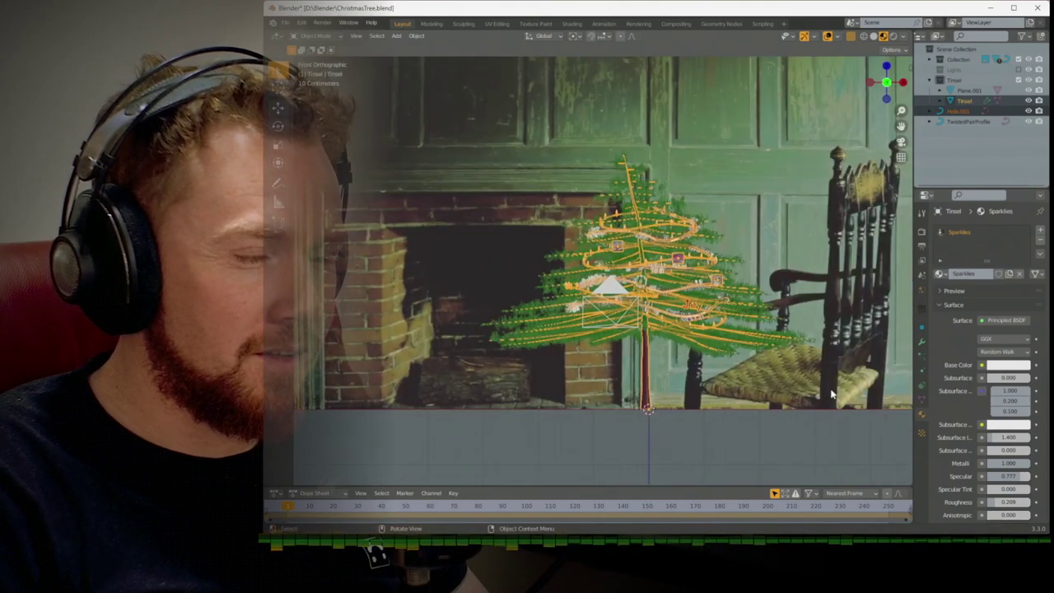
key("KP_0")
key("g")
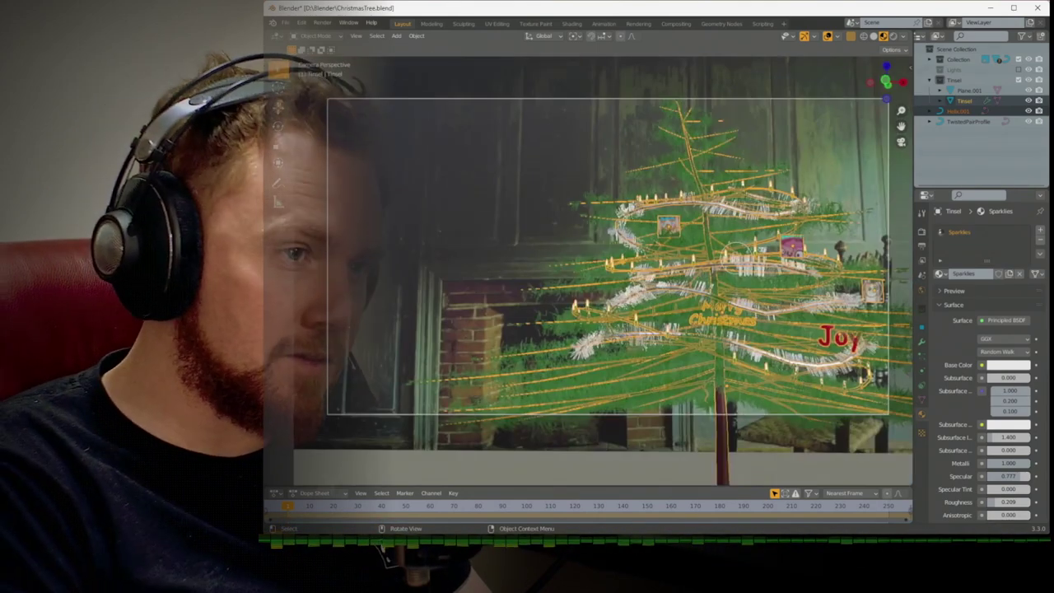
key("z")
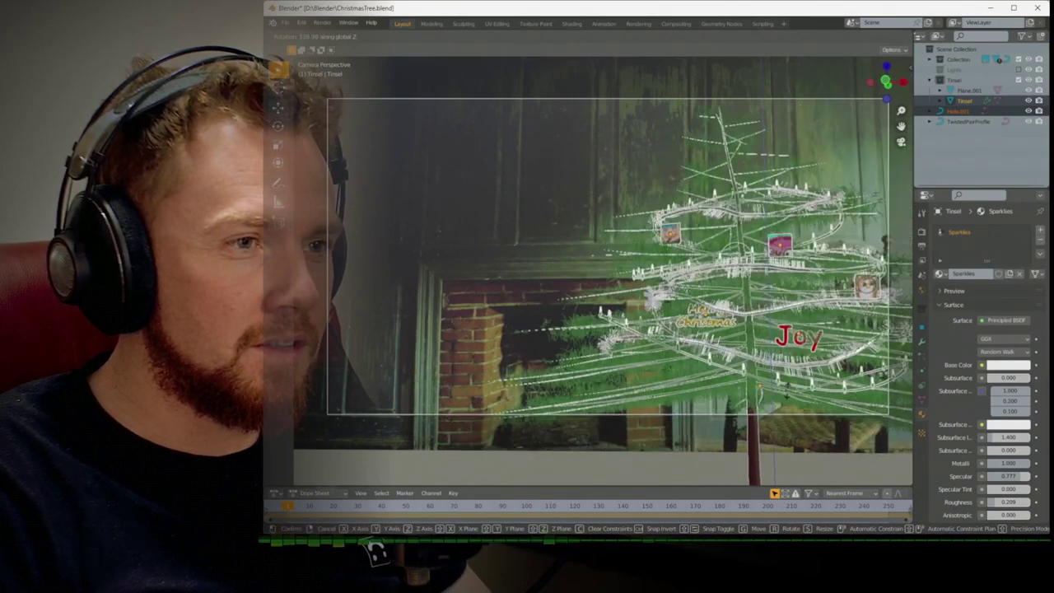
left_click(786, 392)
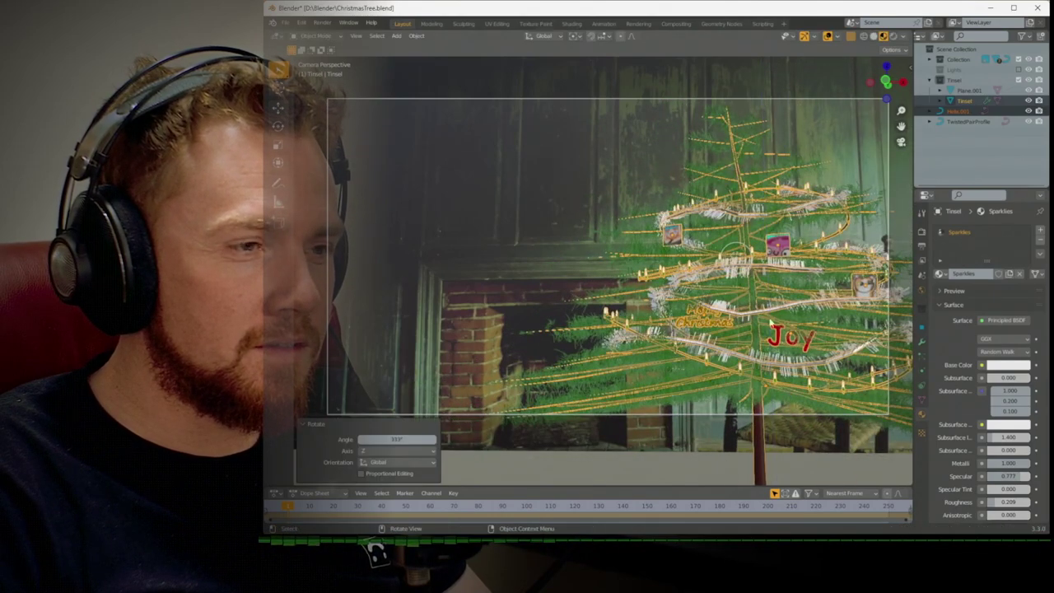
Select the backdrop wall in place of the tree and play the animation through the camera
key("Tab")
key("Tab")
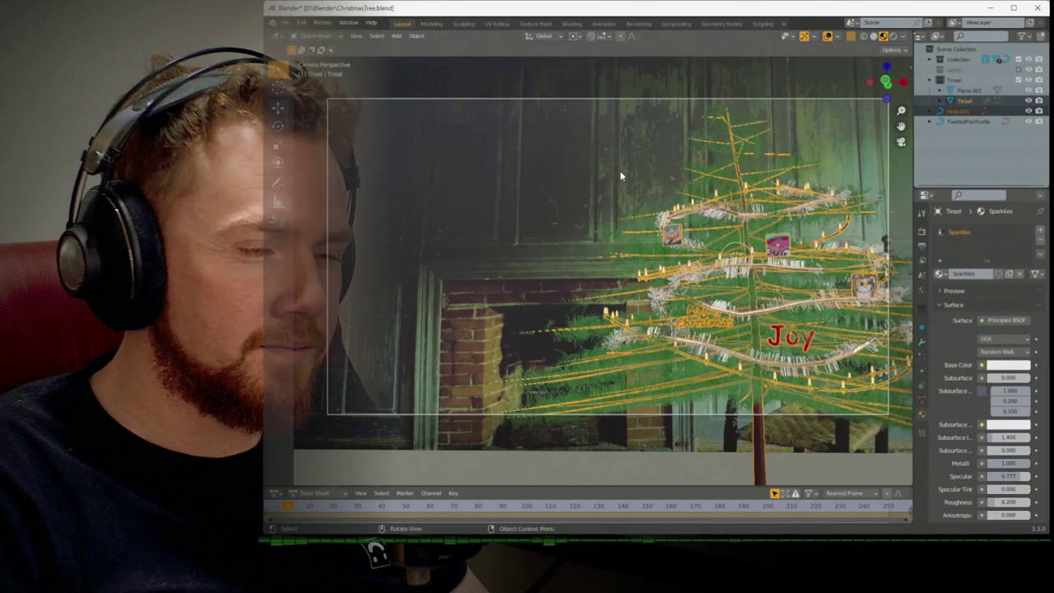
left_click(621, 176)
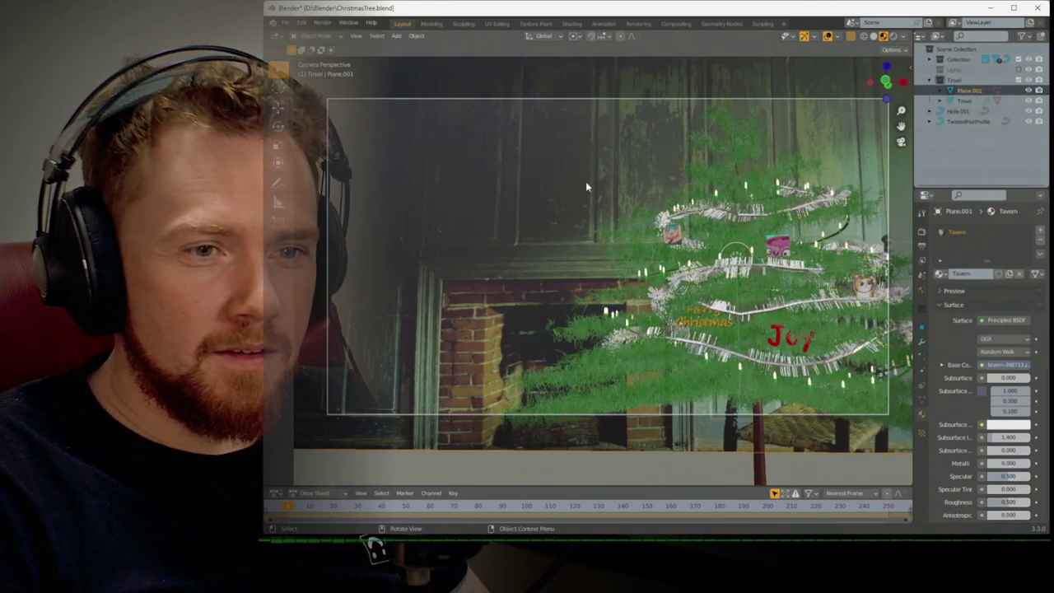
key("space")
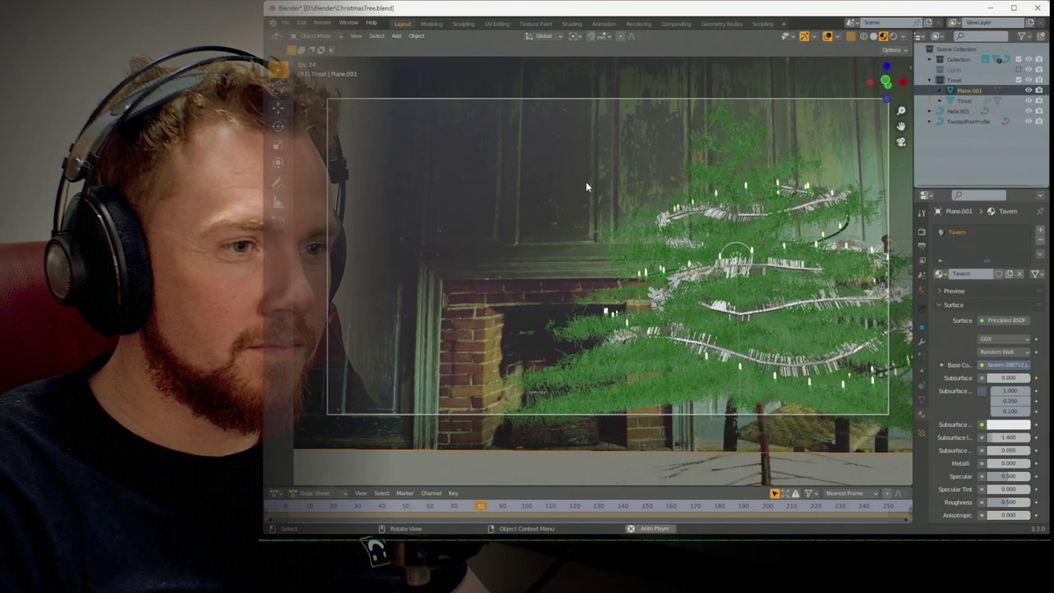
Set the tree's rigid body type to Passive and test it by playing the animation briefly
key("Escape")
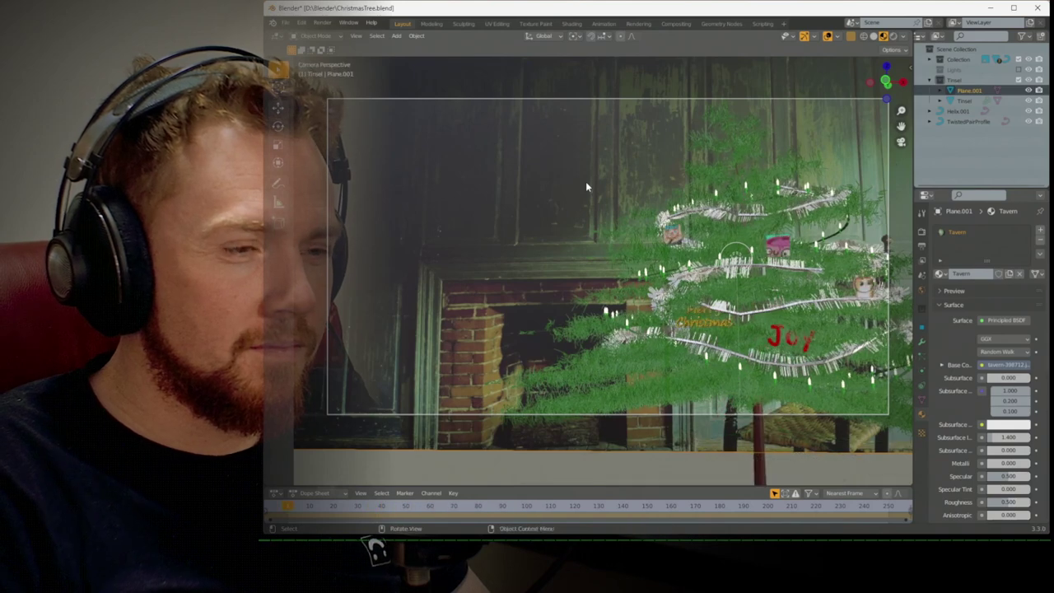
left_click(739, 419)
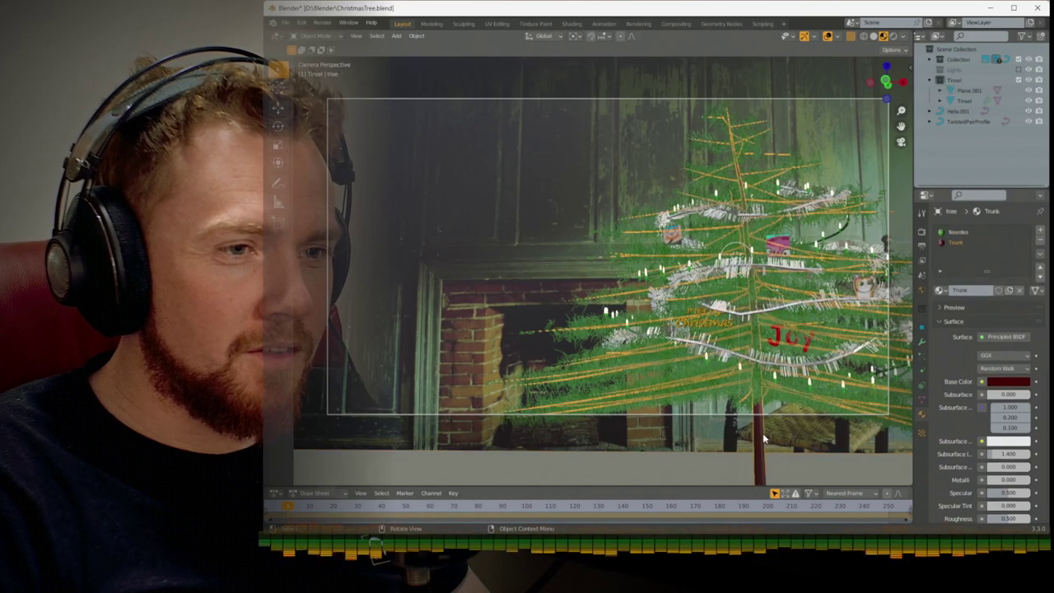
left_click(922, 385)
left_click(922, 371)
left_click(1003, 342)
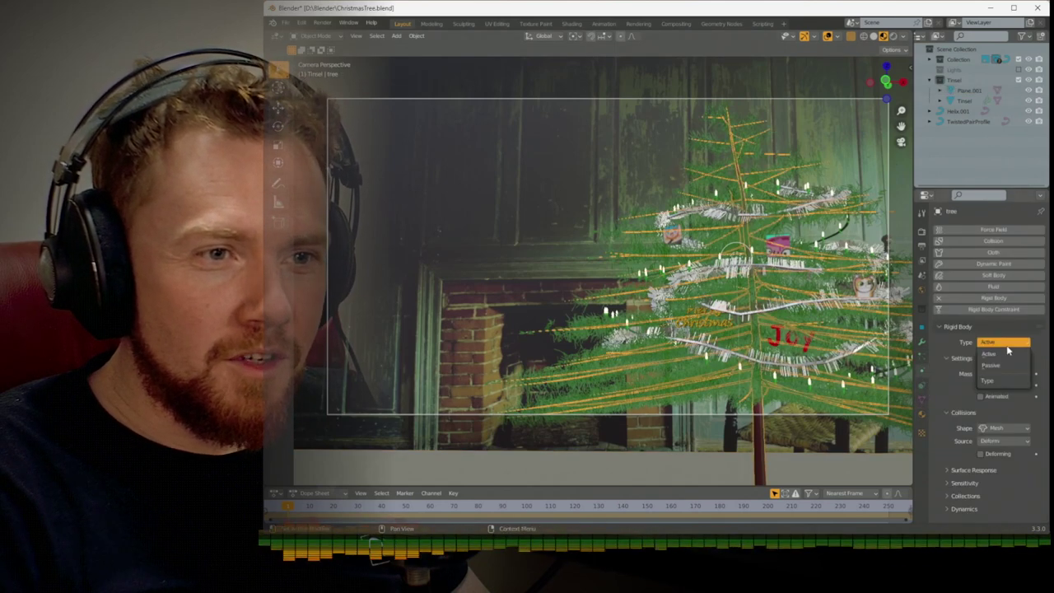
left_click(1008, 365)
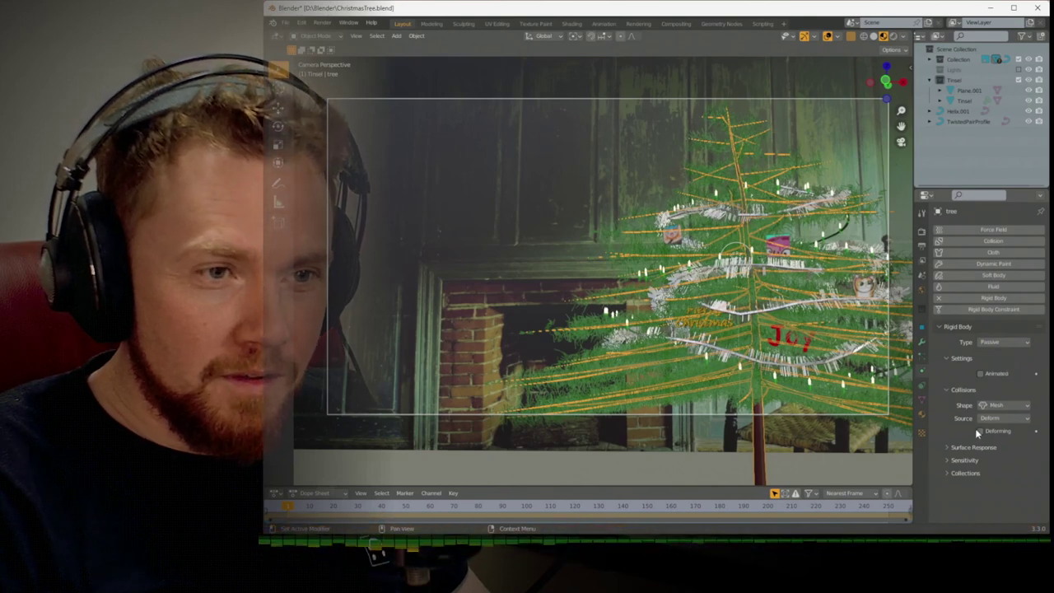
key("space")
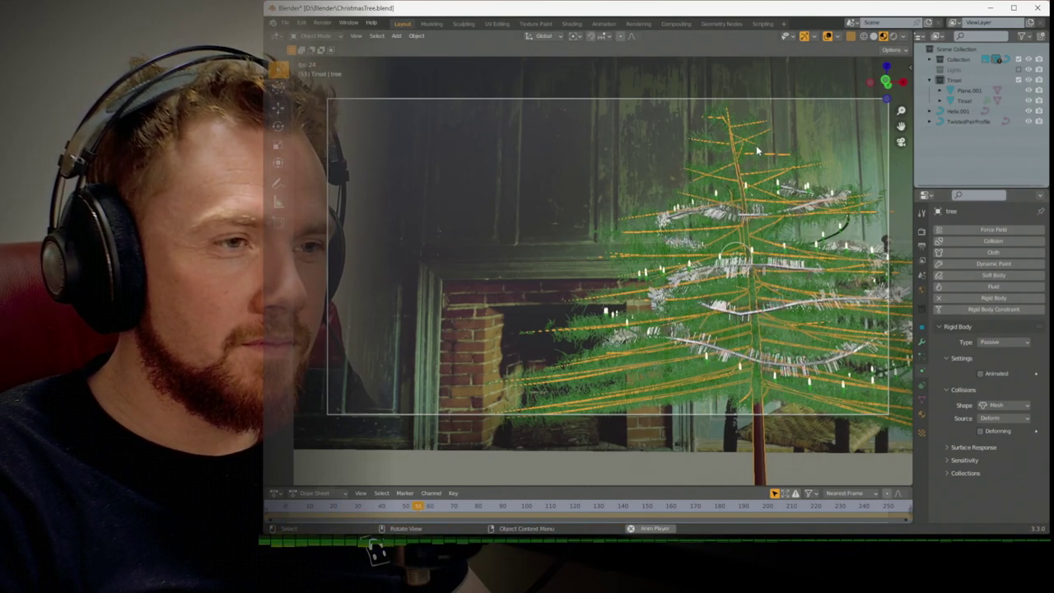
key("Escape")
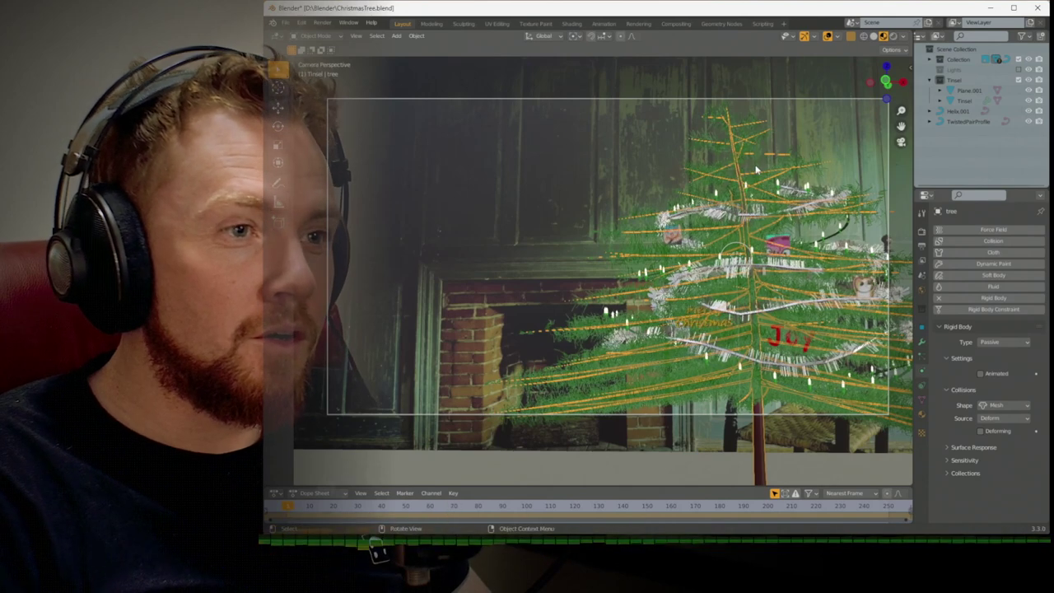
Add soft body physics to the tinsel and save the file before test-playing the simulation
left_click(759, 271)
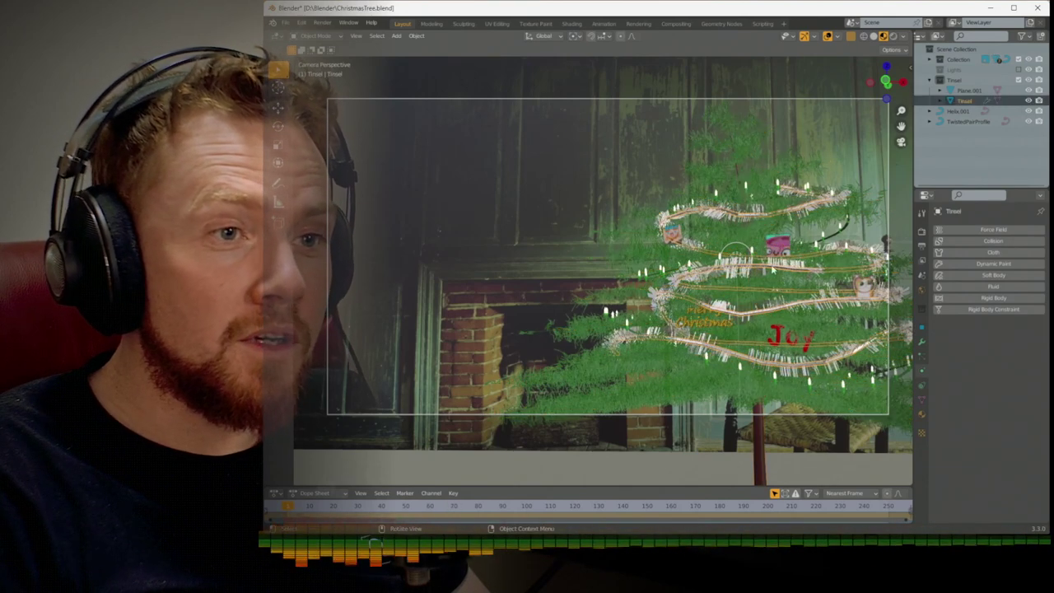
left_click(962, 274)
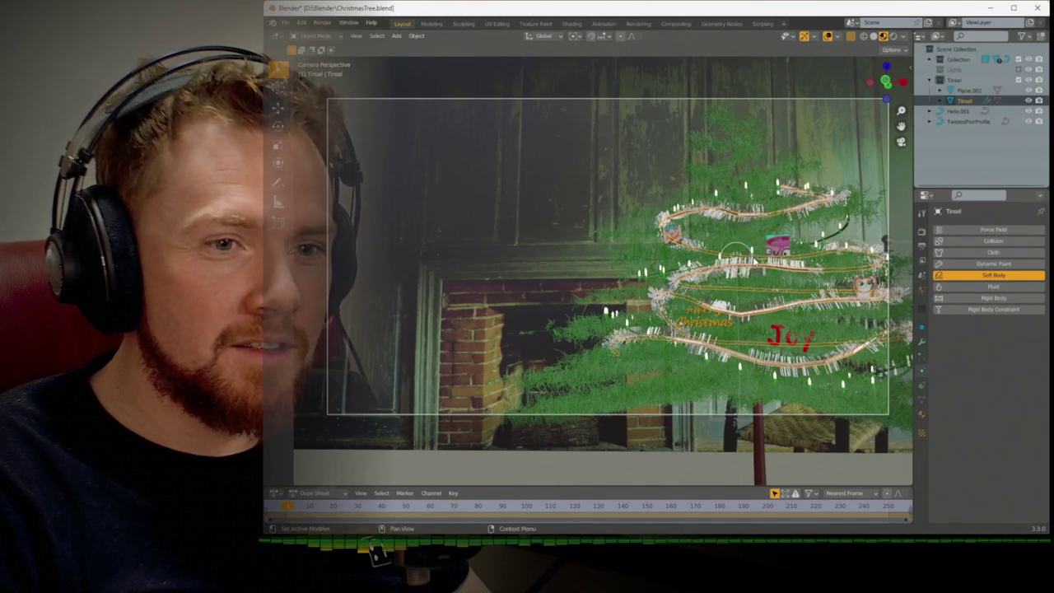
key("ctrl+s")
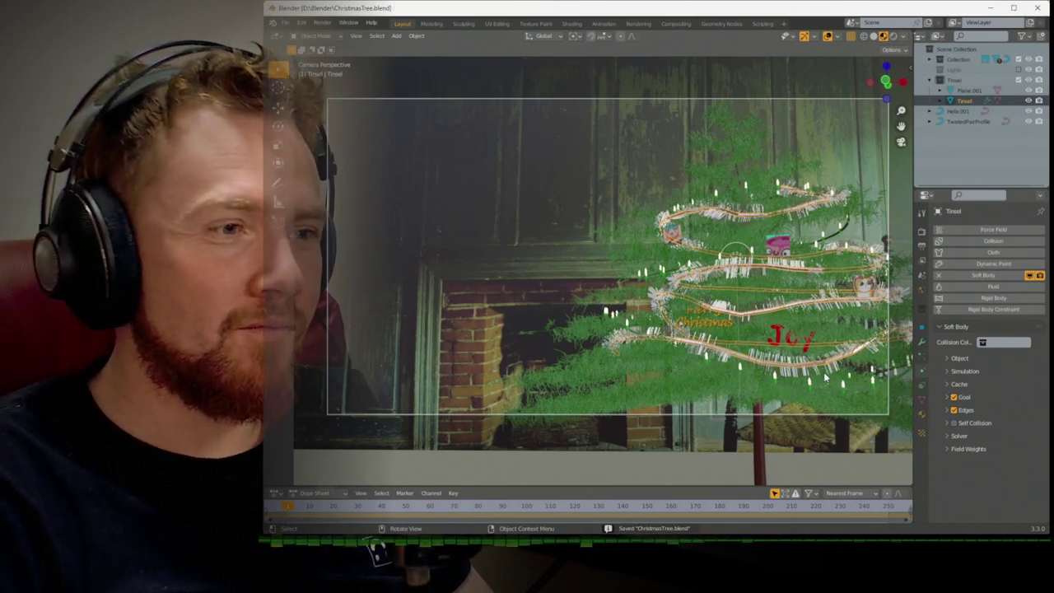
key("space")
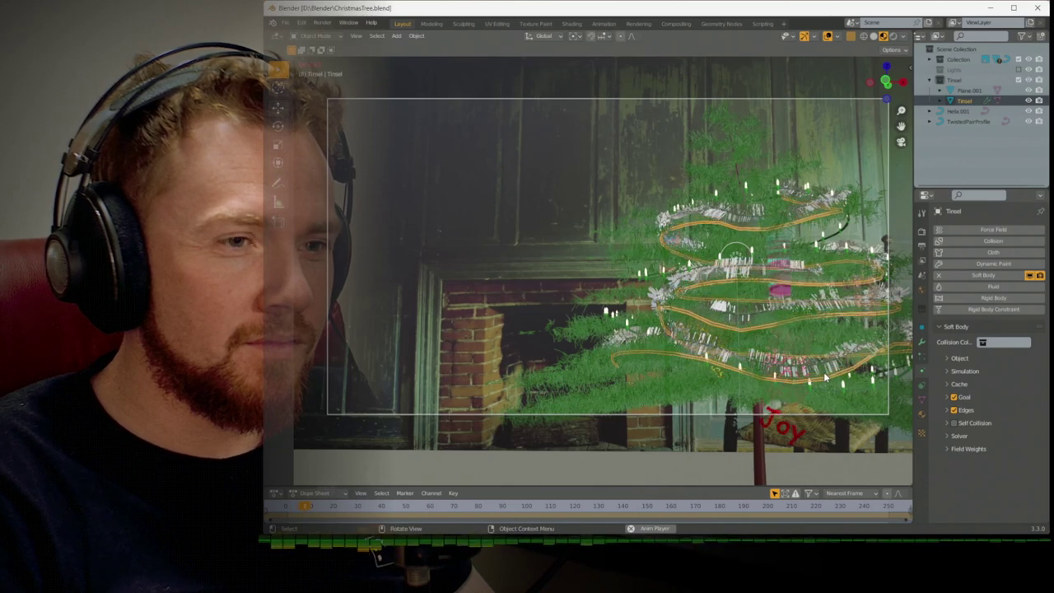
key("space")
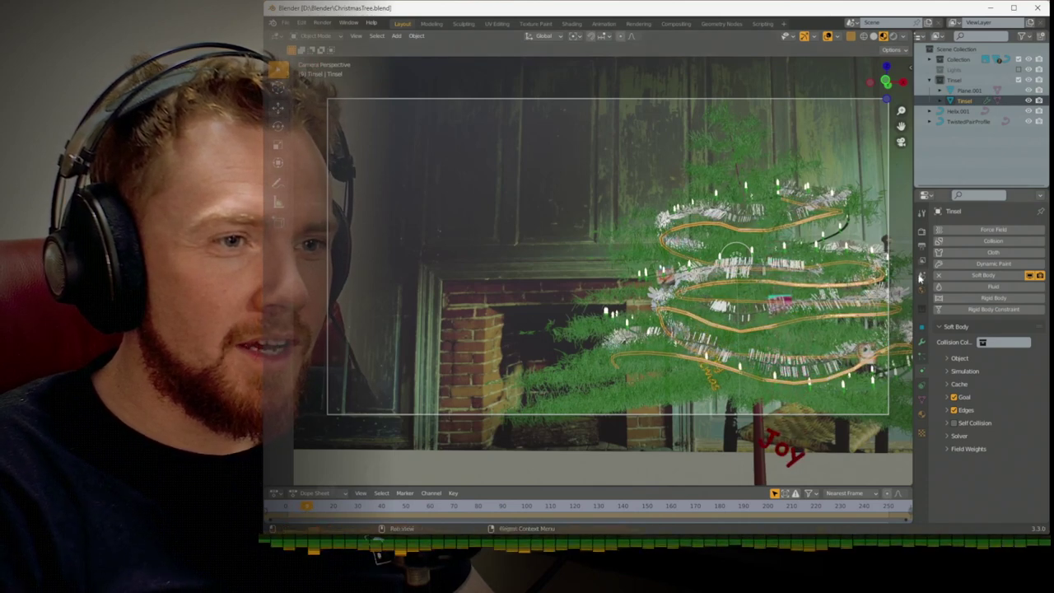
Move the Softbody modifier to the top of the tinsel's modifier stack and hide its Curve modifier in the viewport
left_click(922, 342)
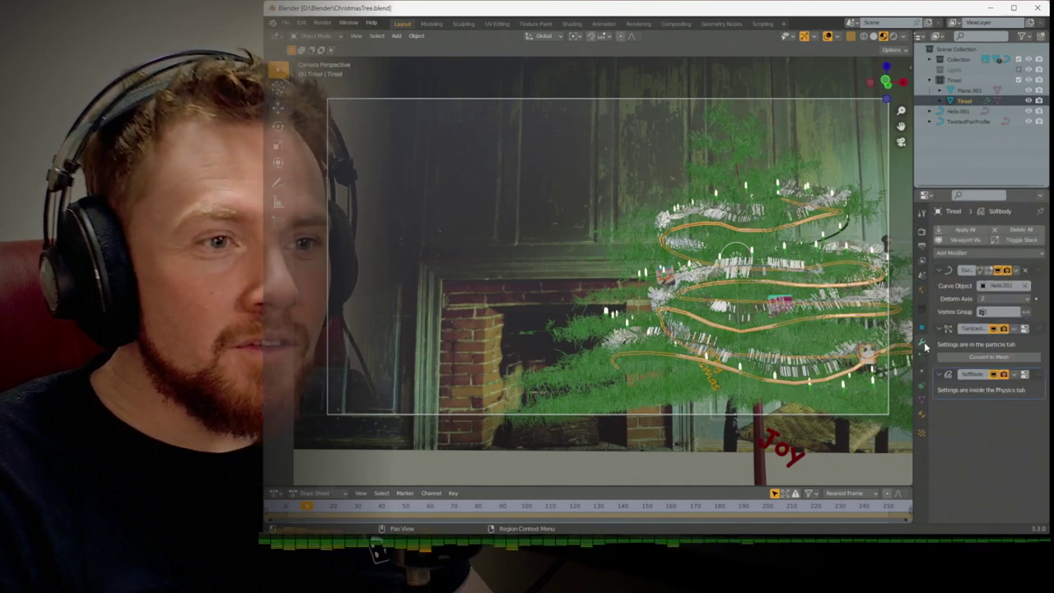
left_click_drag(1041, 377, 1041, 270)
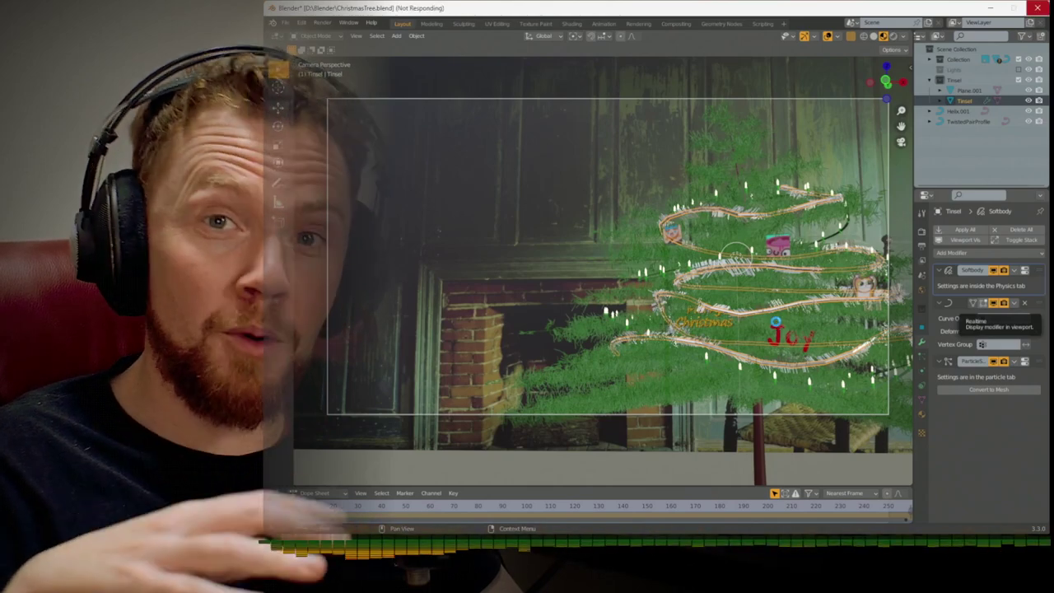
left_click(776, 326)
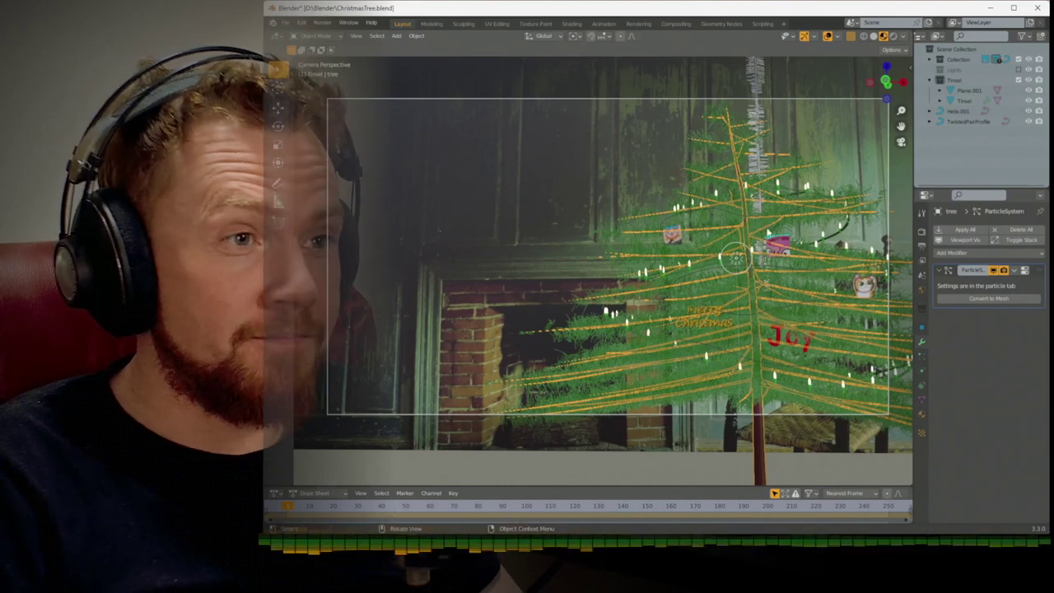
Remove the tinsel's soft body physics and add soft body physics to the Helix.001 curve instead
left_click(955, 111)
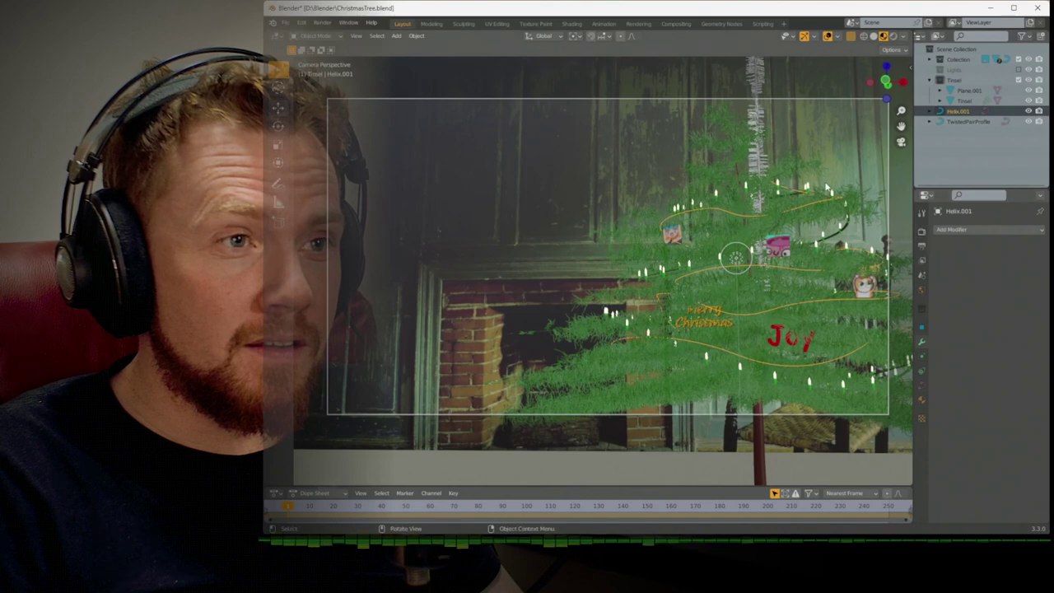
left_click(759, 155)
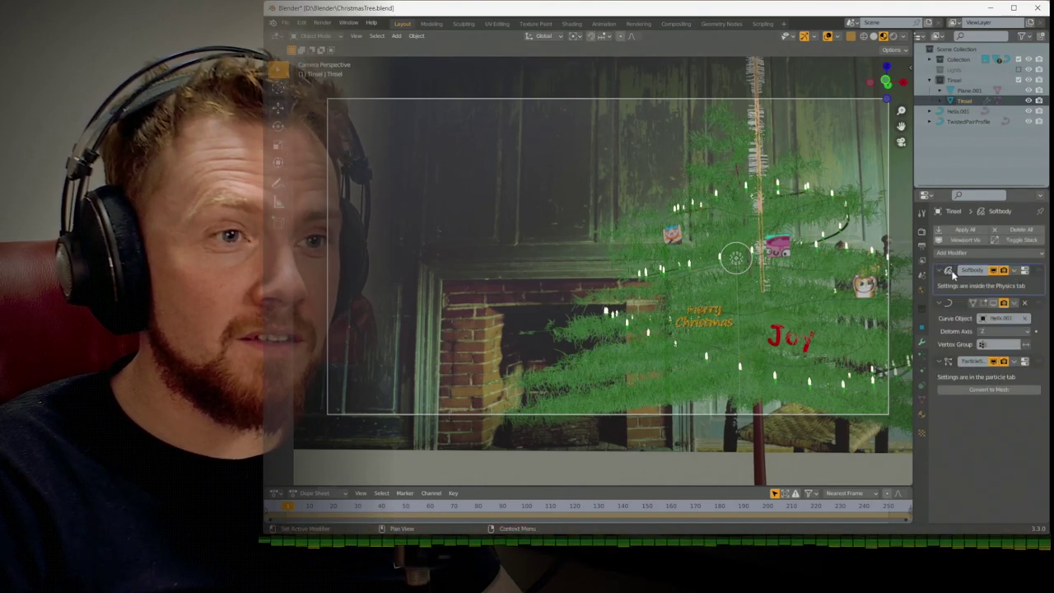
left_click(922, 382)
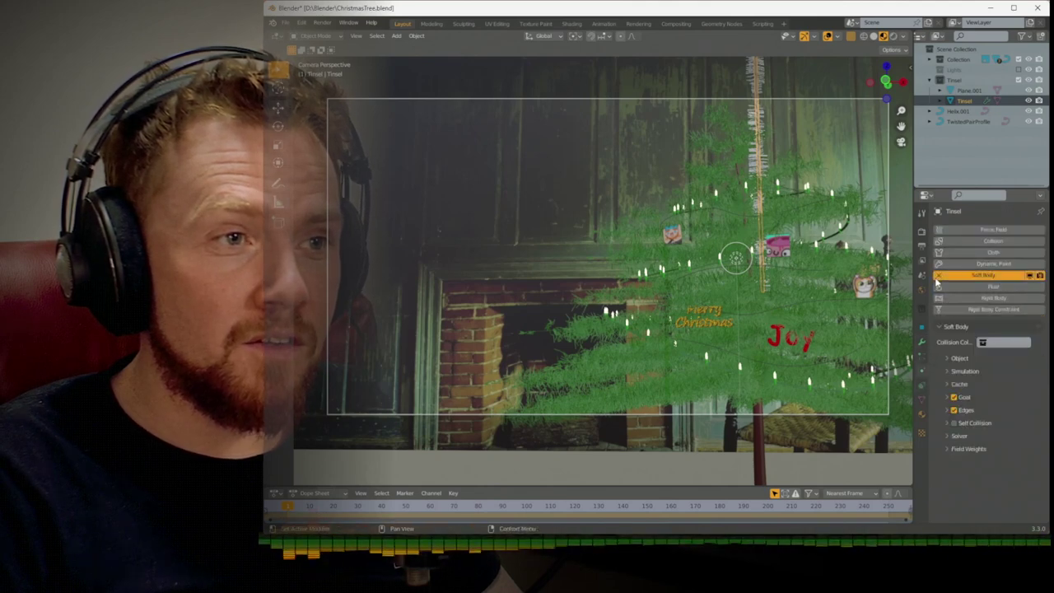
left_click(1030, 277)
left_click(956, 111)
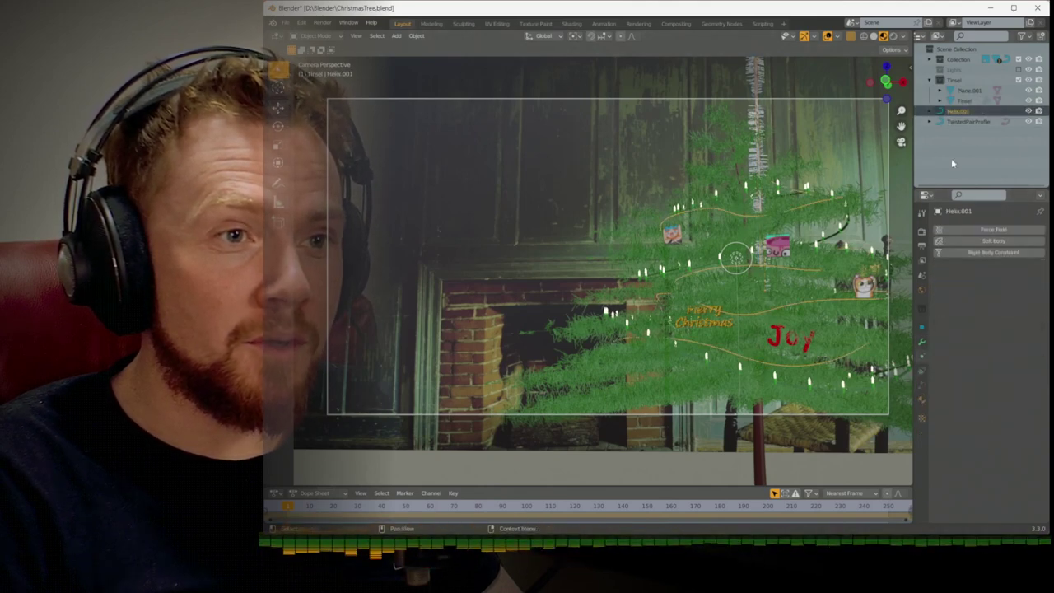
left_click(985, 240)
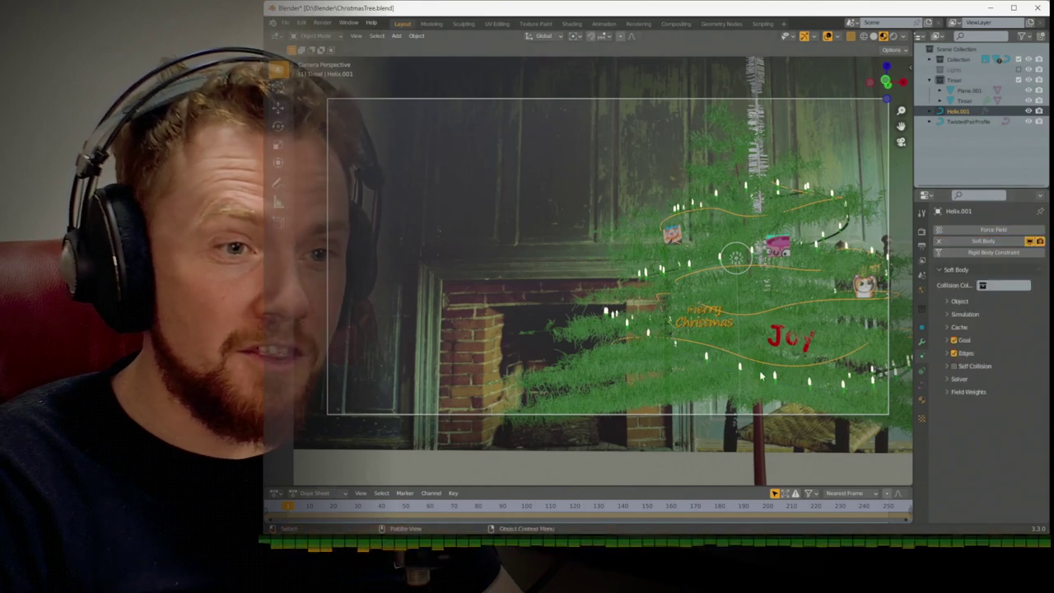
Play the animation briefly and check the Object settings of the Helix.001 curve's soft body
key("space")
key("Escape")
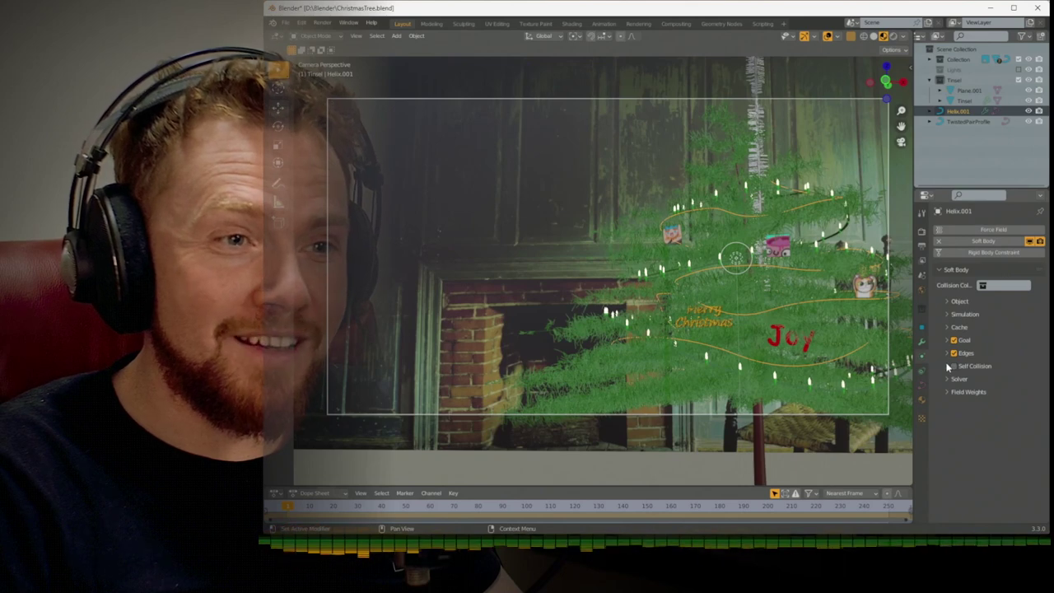
left_click(948, 301)
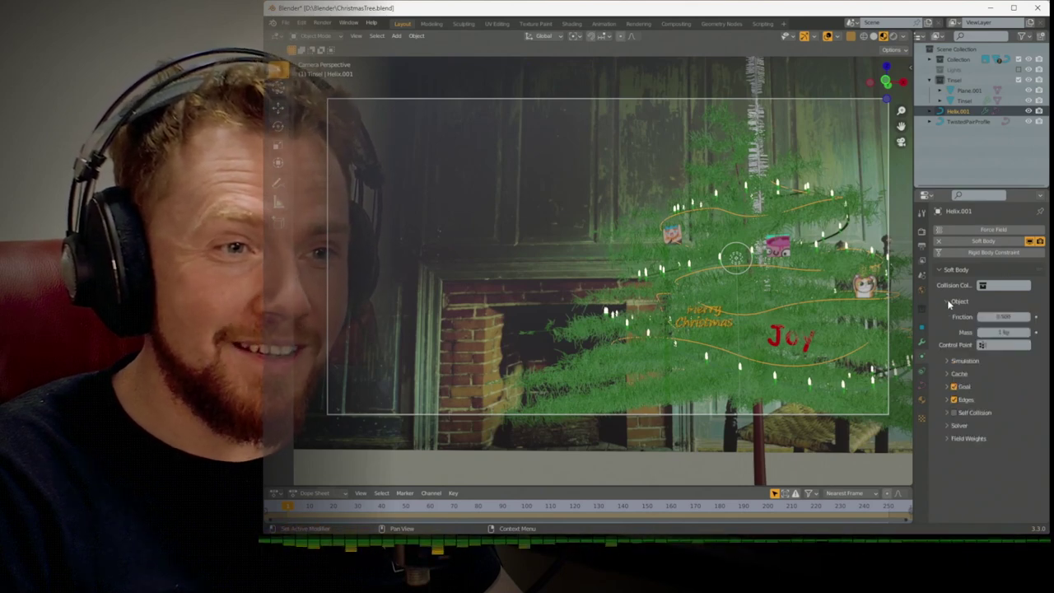
left_click(947, 303)
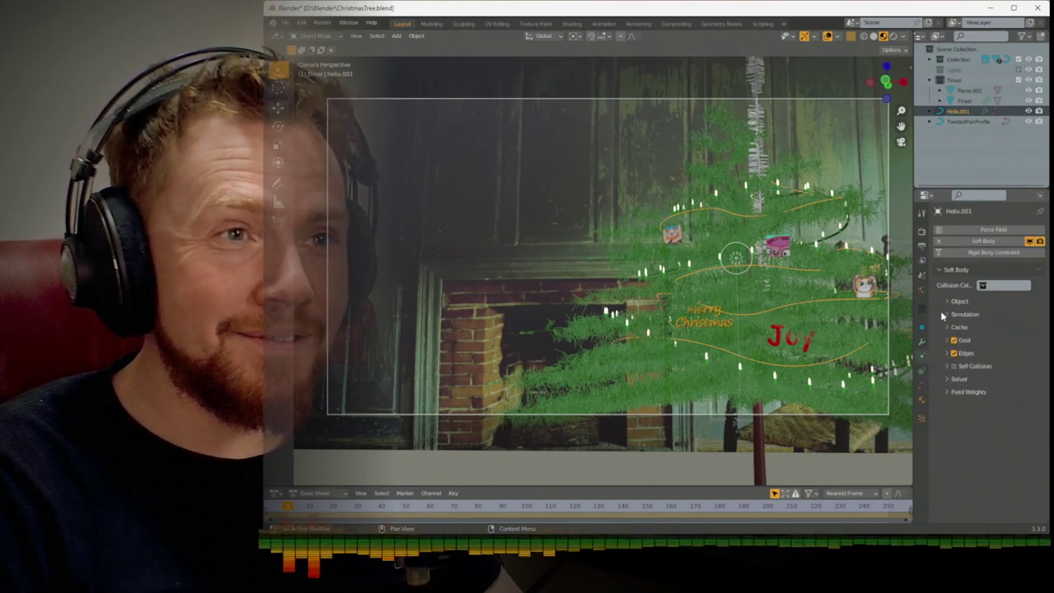
Create a new collection directly under the Scene Collection and move the tree into it
left_click(947, 51)
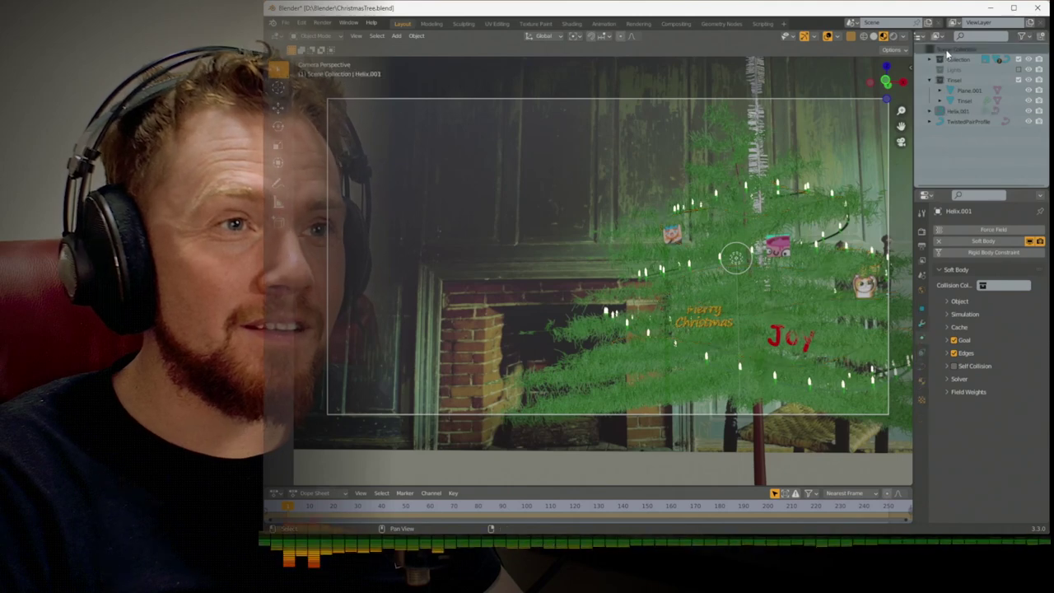
right_click(946, 51)
left_click(948, 55)
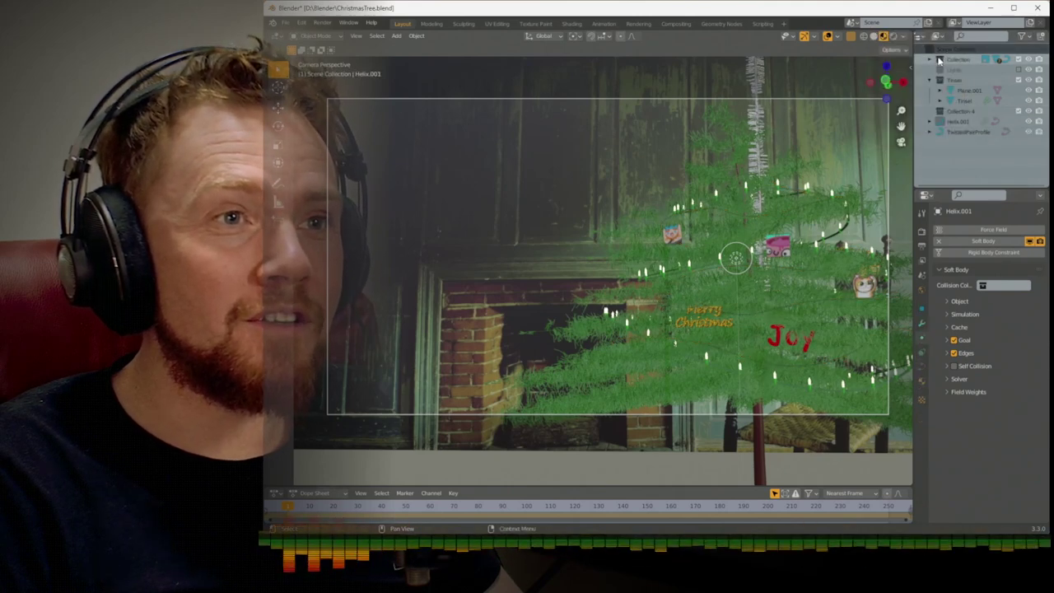
left_click(929, 59)
scroll(955, 124, "down", 1)
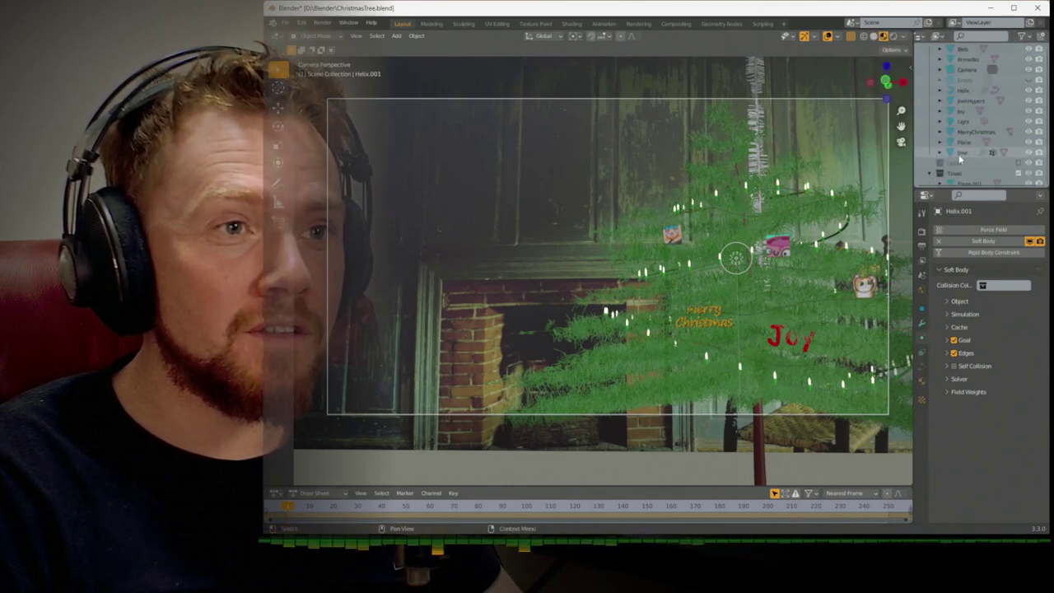
left_click_drag(960, 153, 976, 157)
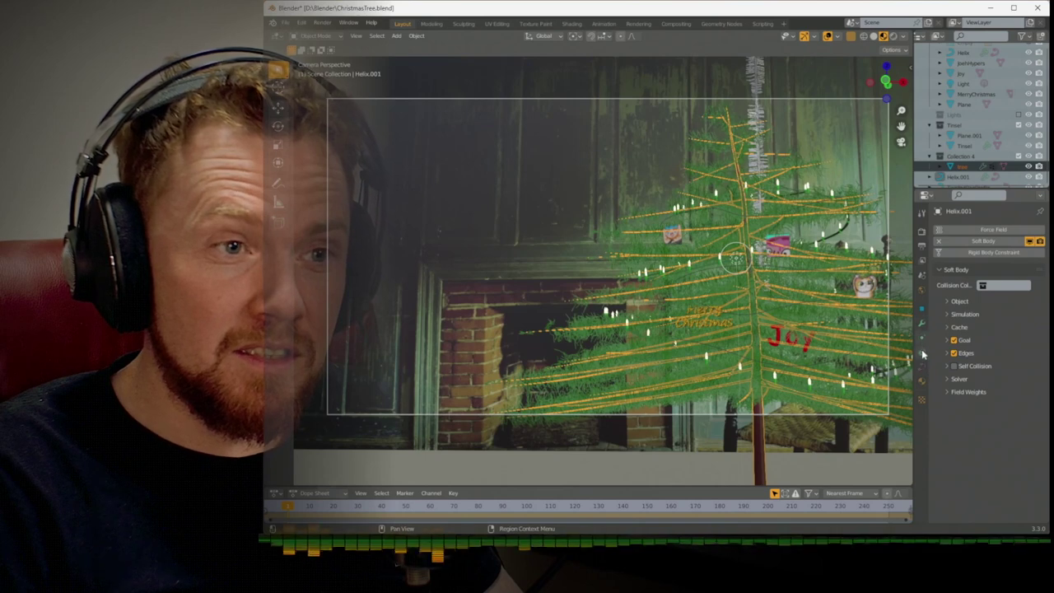
Add Collision physics to the tree and look through its collision settings
left_click(922, 368)
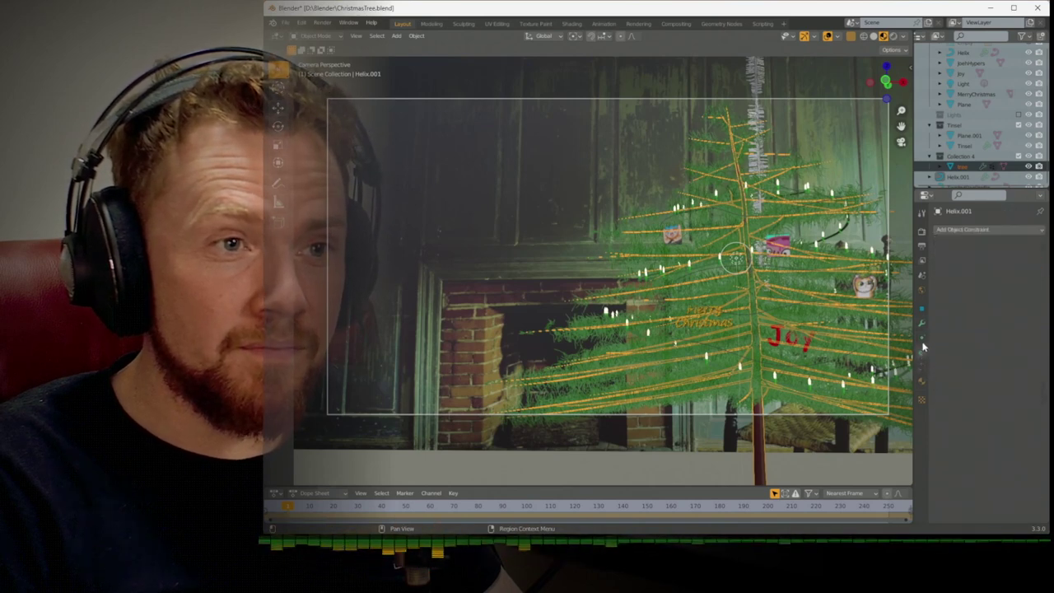
left_click(922, 339)
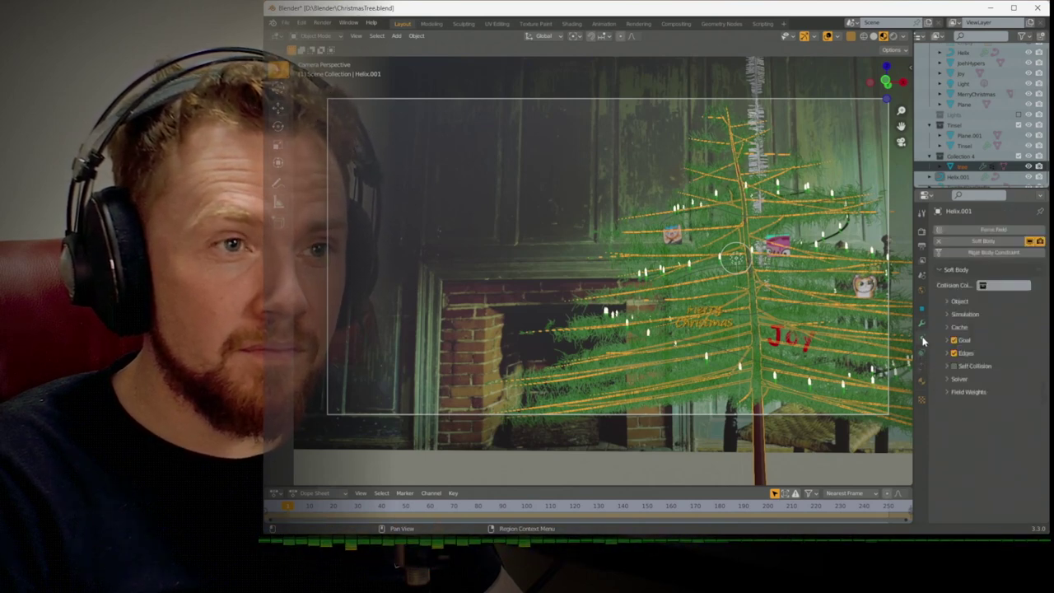
left_click(960, 166)
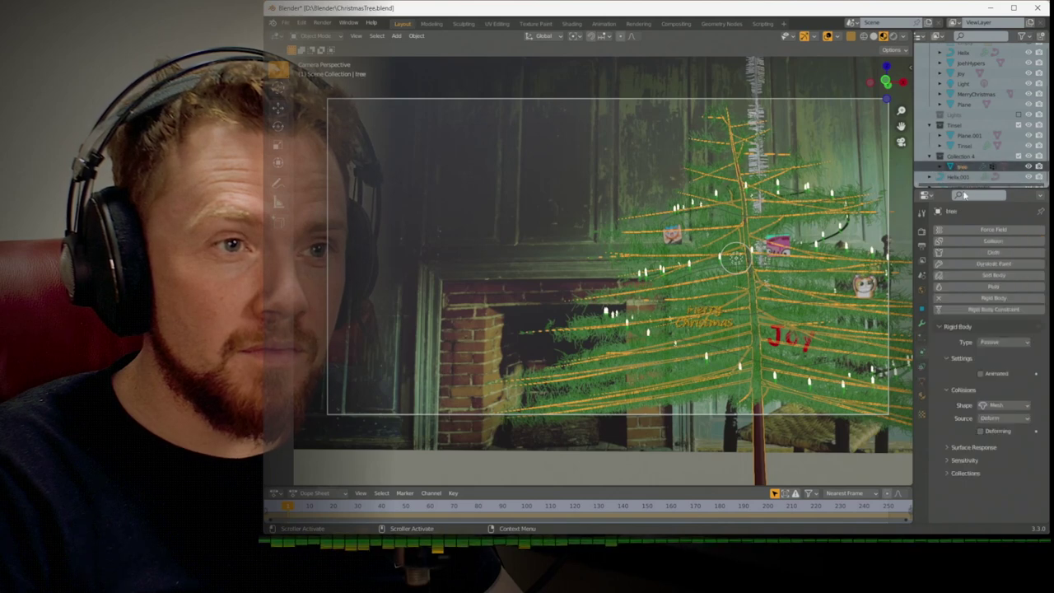
left_click(992, 241)
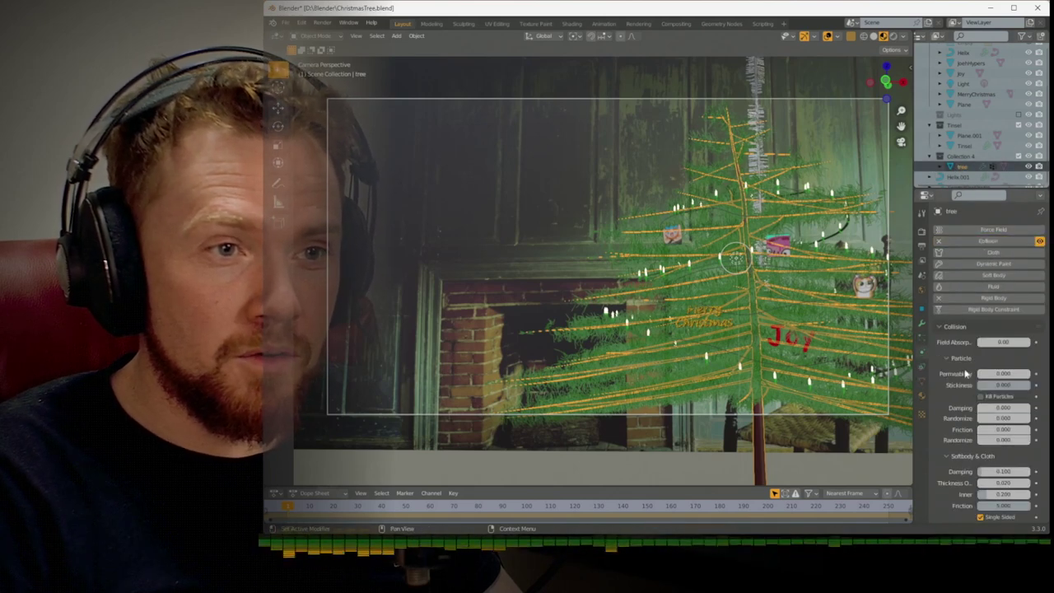
scroll(957, 393, "down", 3)
scroll(957, 393, "up", 3)
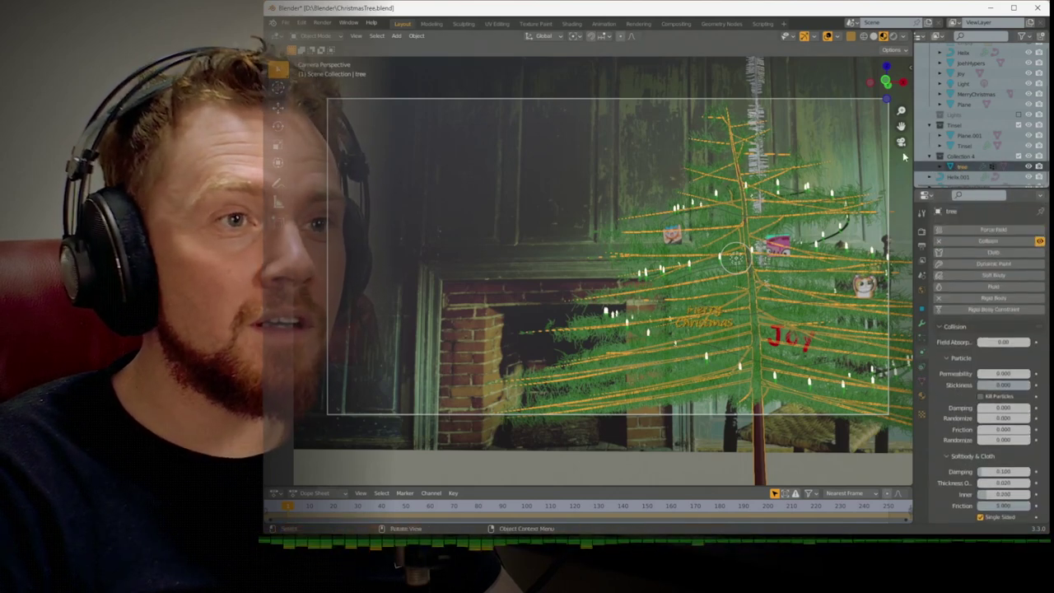
scroll(968, 181, "down", 1)
Turn off Goal and Edges in the Helix.001 curve's soft body settings and replay the simulation
left_click(958, 166)
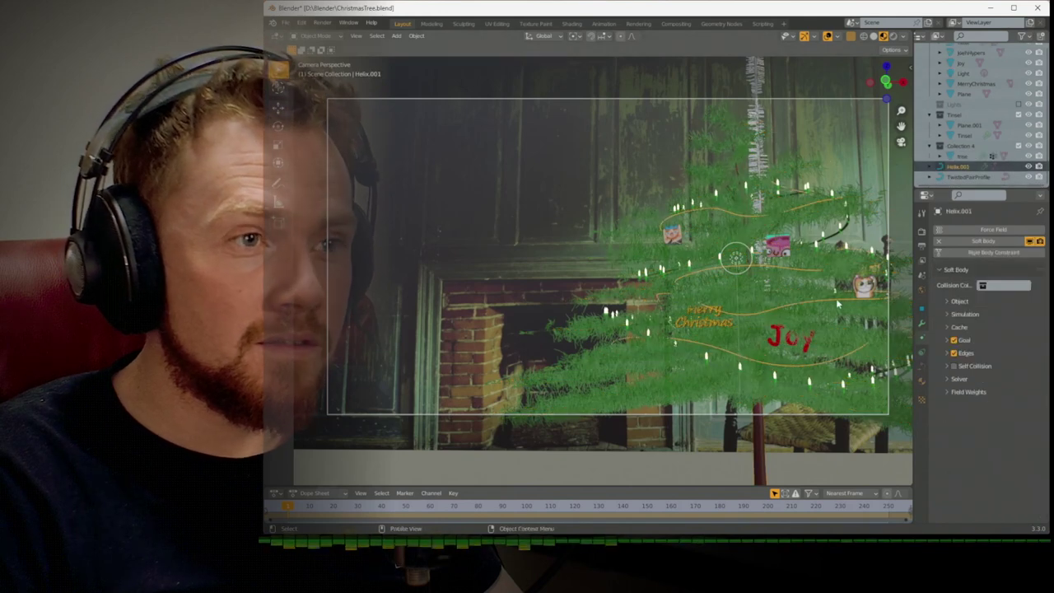
key("space")
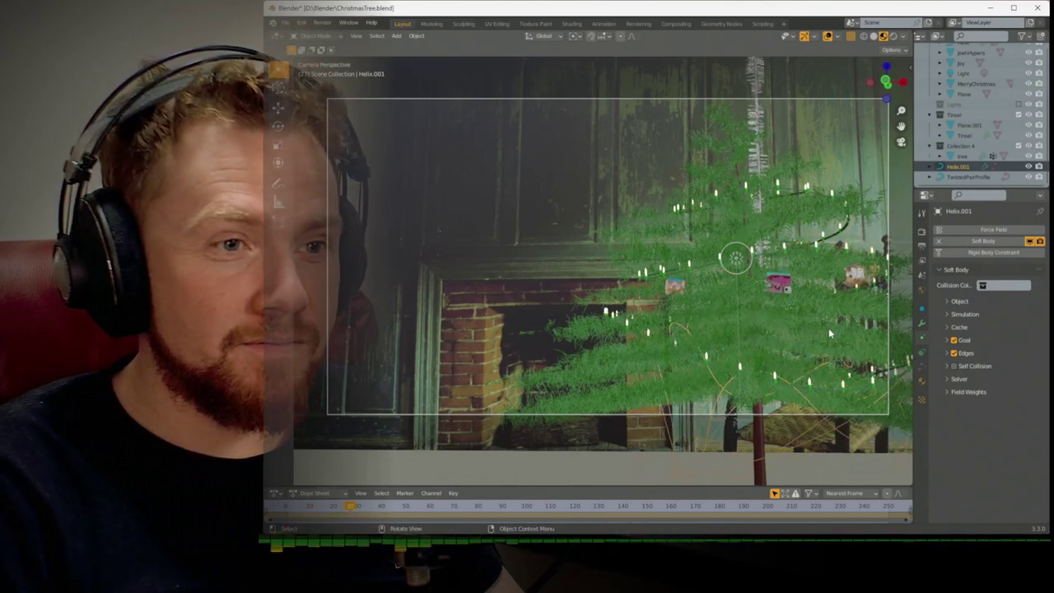
key("Escape")
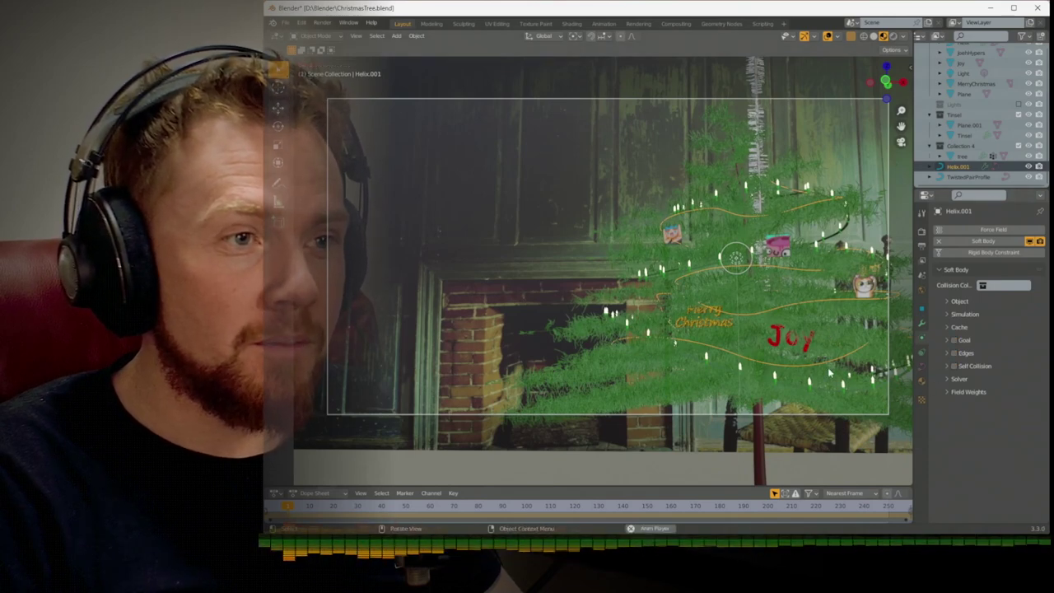
key("space")
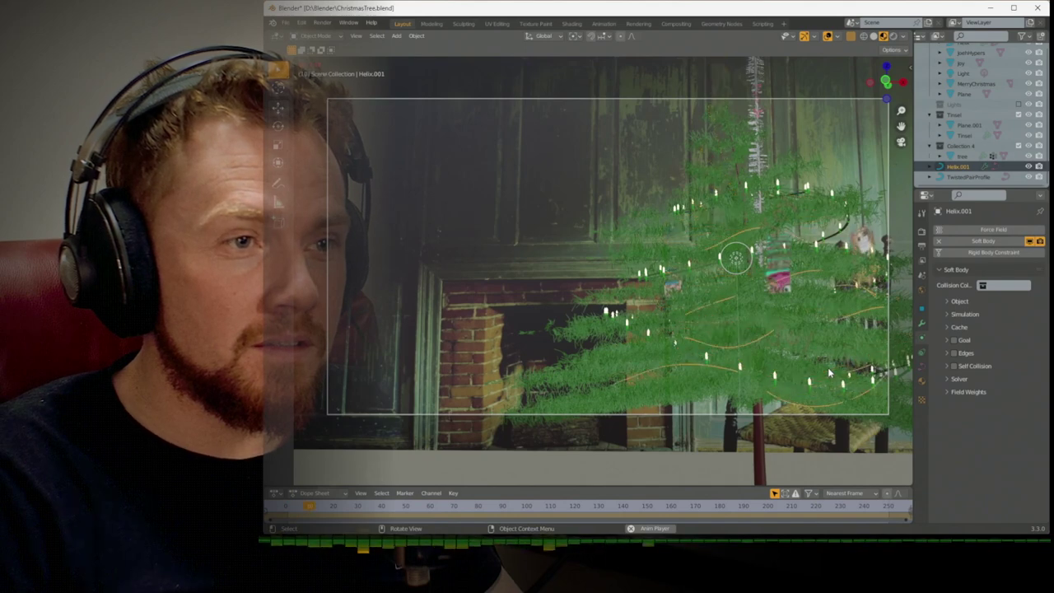
Turn off Single Sided in the tree's collision settings and set its Softbody & Cloth damping to 0.8
key("Escape")
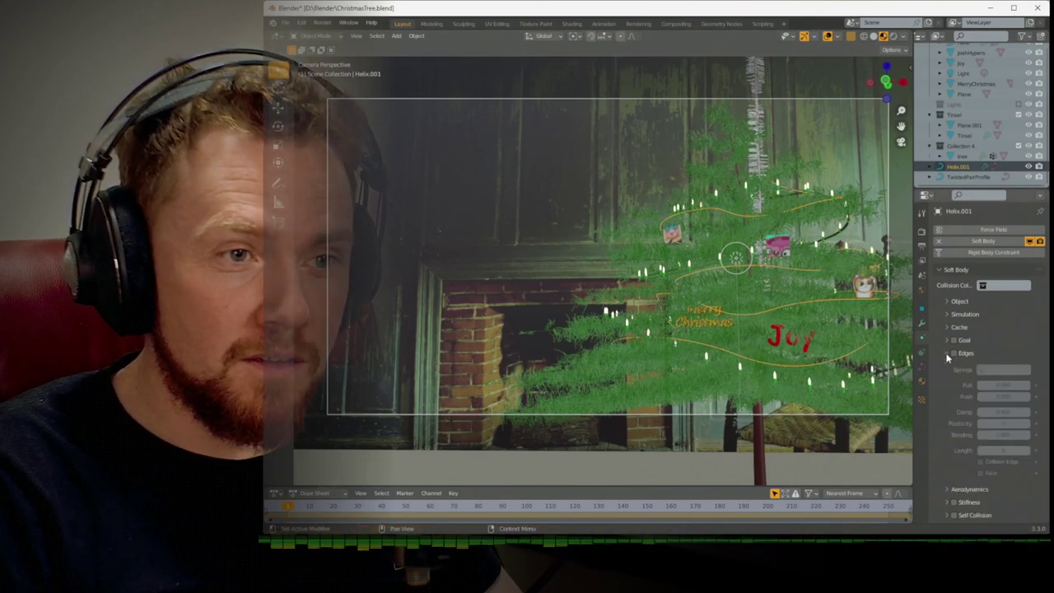
left_click(787, 289)
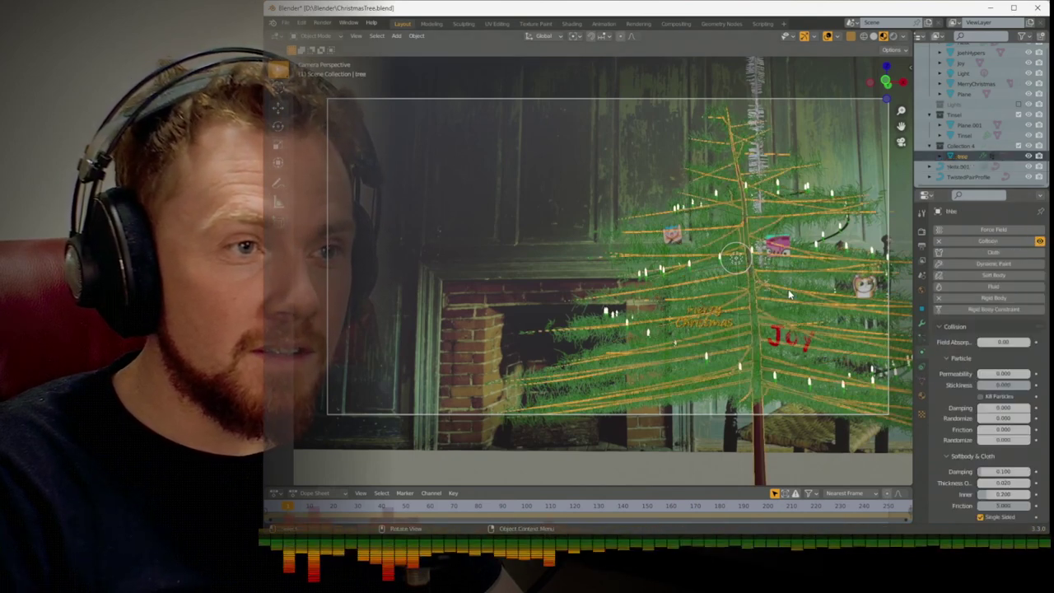
scroll(949, 372, "down", 4)
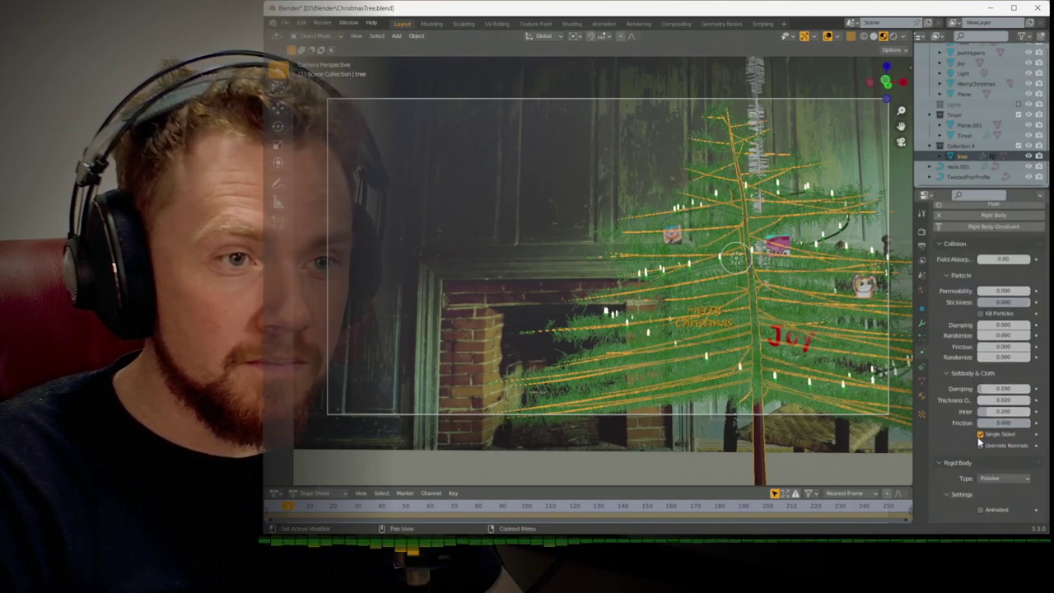
double_click(1003, 388)
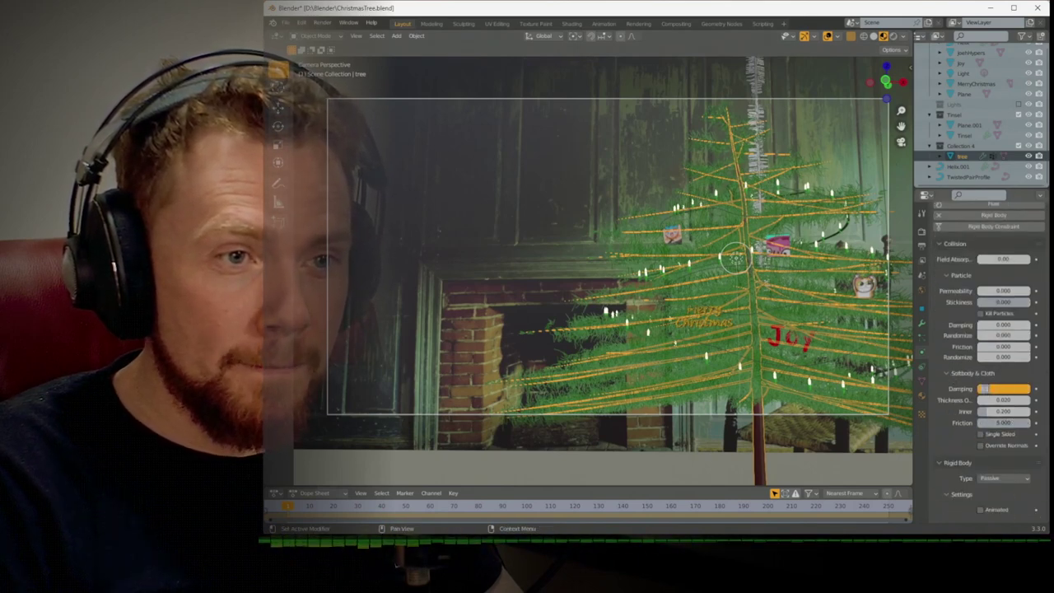
type("0")
key("Return")
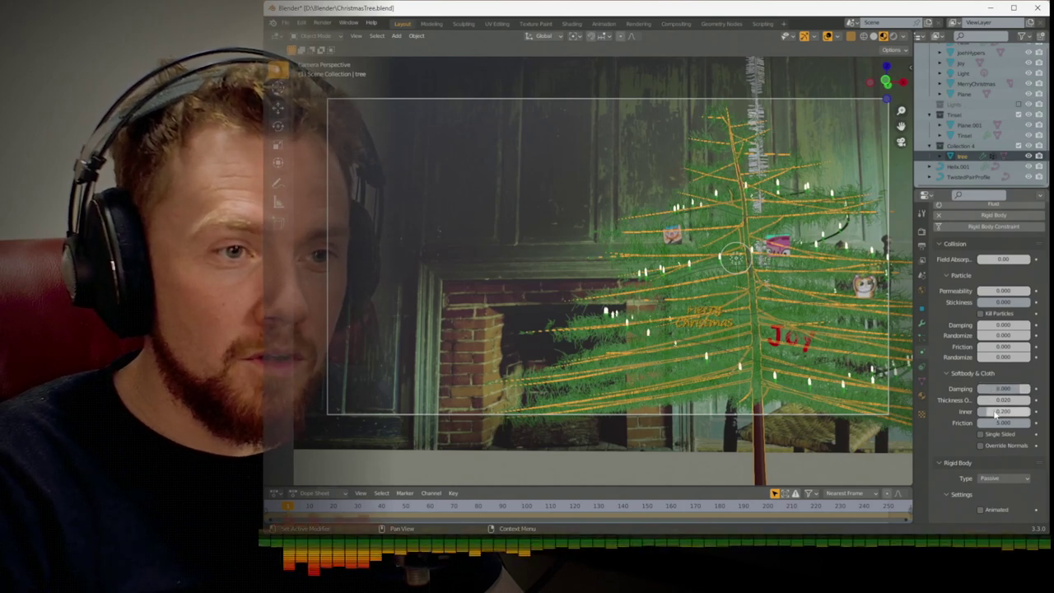
Set the tree's collision outer thickness to 0.1 and inner thickness to 0.2, and replay the simulation
double_click(996, 401)
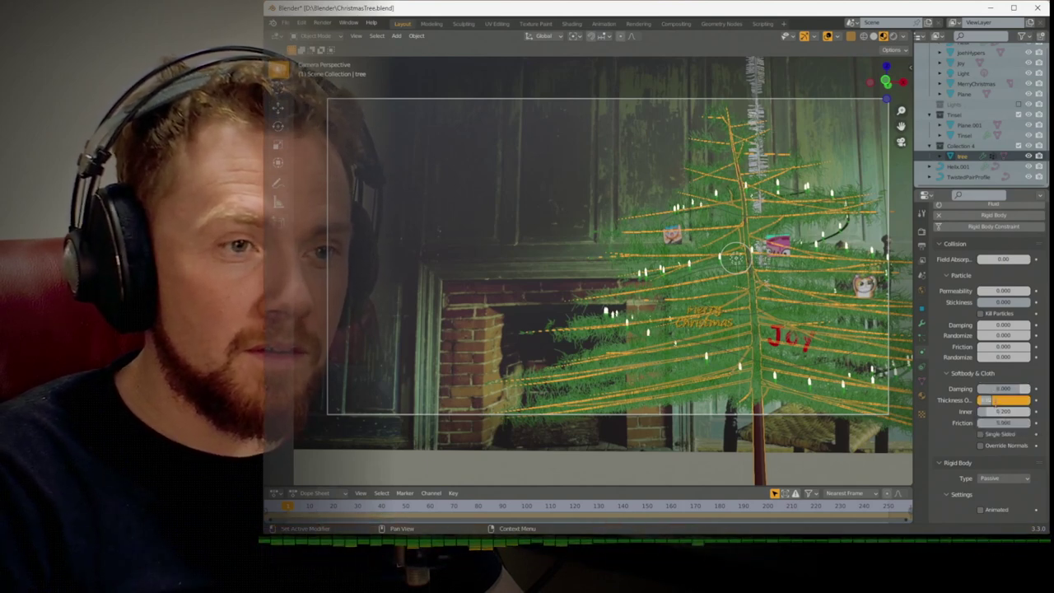
type("0.1")
key("Return")
double_click(996, 412)
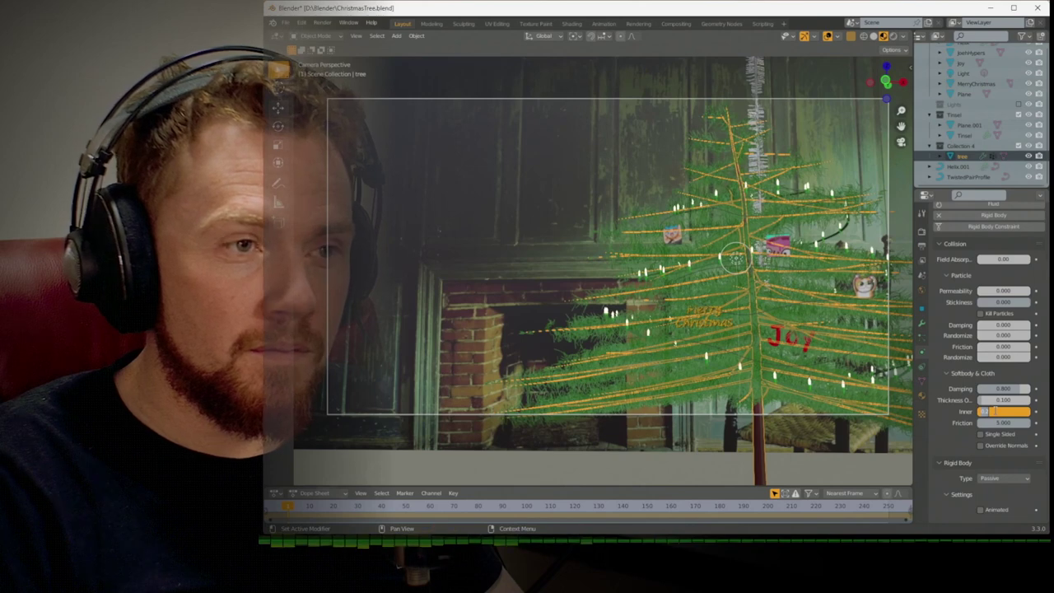
type("0.2")
key("Return")
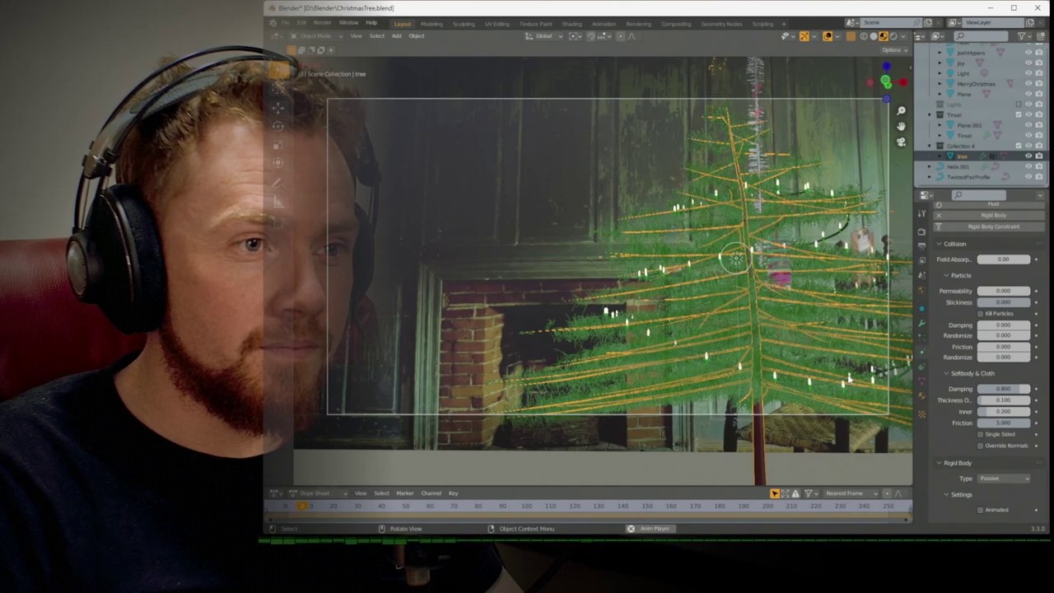
key("space")
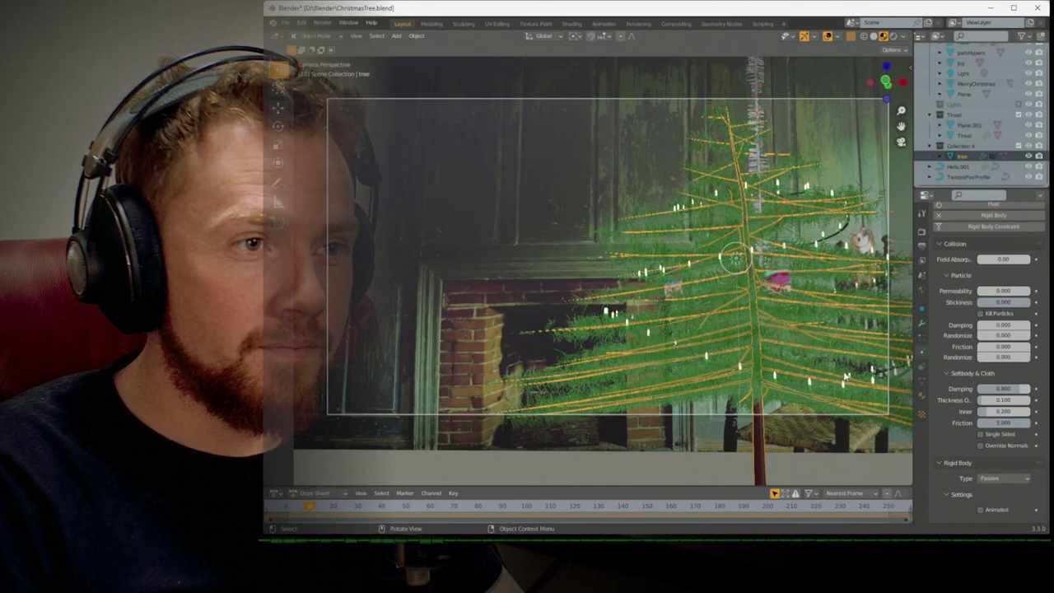
Enable the tinsel's Curve modifier in the viewport, play the simulation and return to the first frame
left_click(756, 161)
left_click(921, 322)
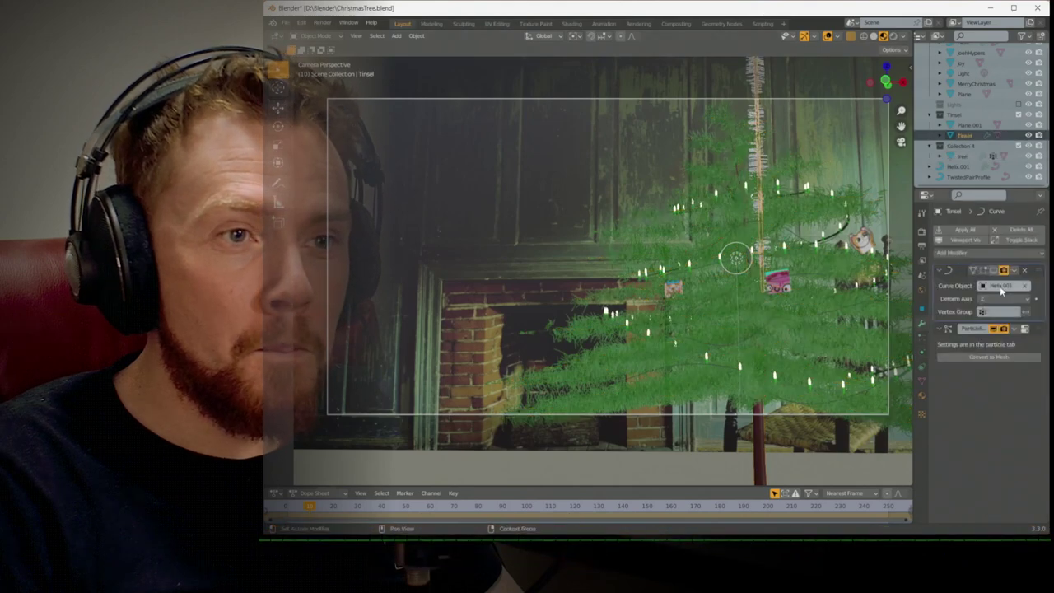
left_click(993, 272)
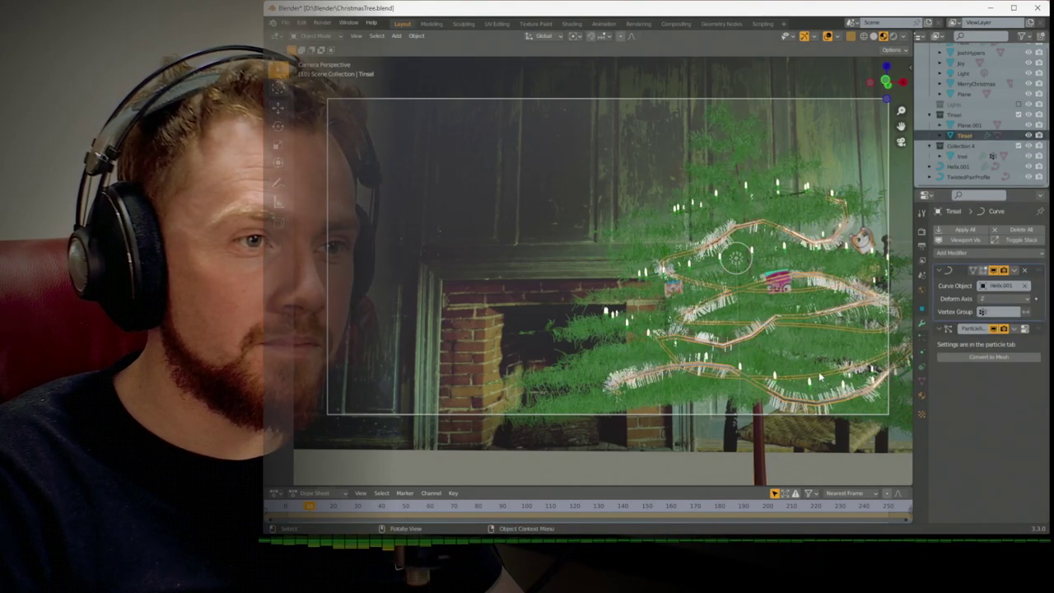
key("space")
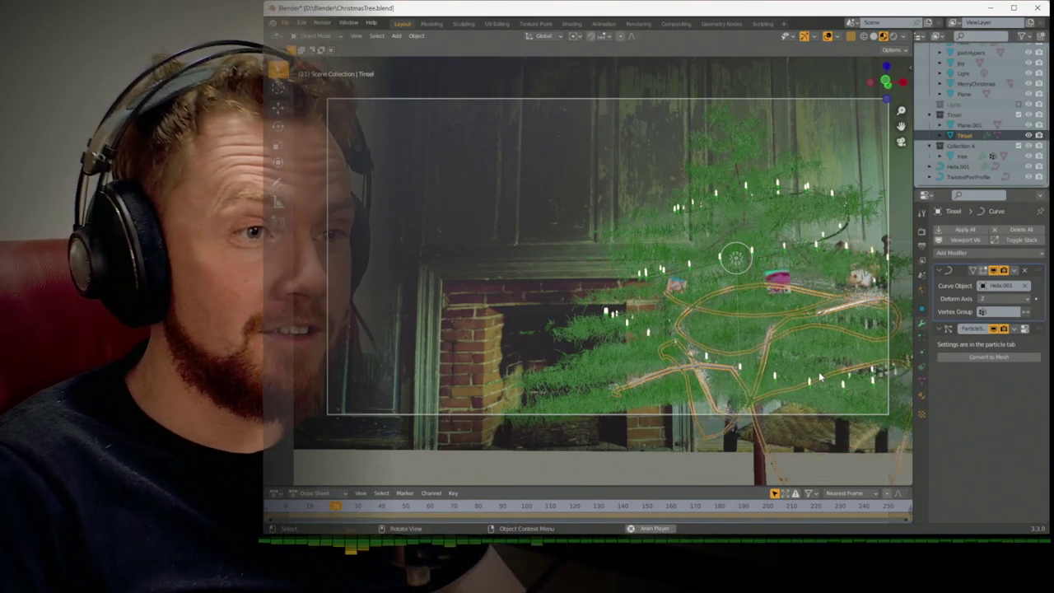
key("Escape")
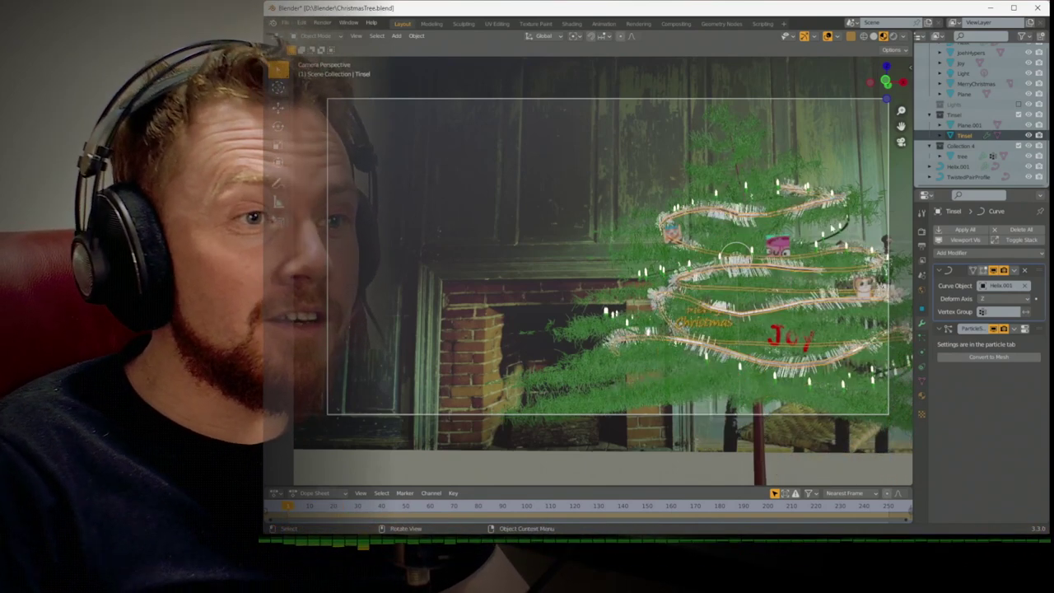
Add Soft Body physics with Goal and Edges off to the lights' Helix curve, check its modifier order and save the file
left_click(836, 240)
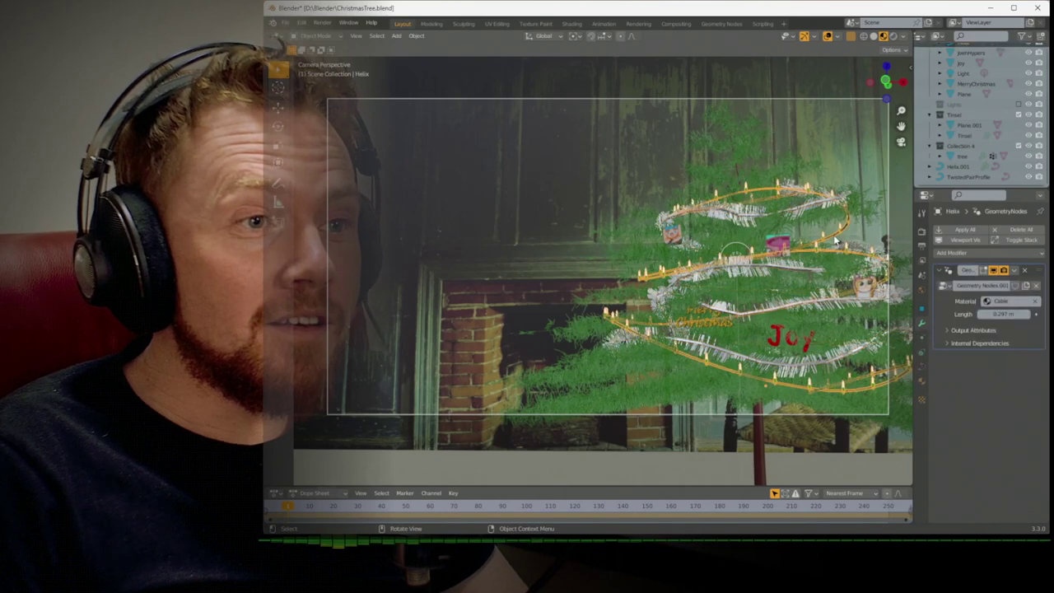
left_click(922, 352)
left_click(923, 338)
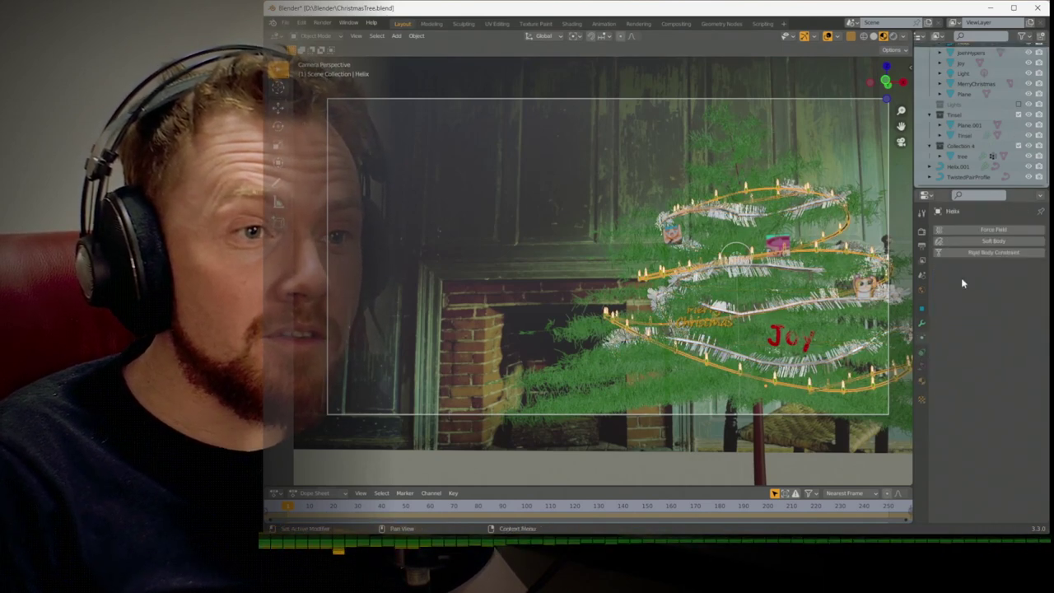
left_click(1017, 252)
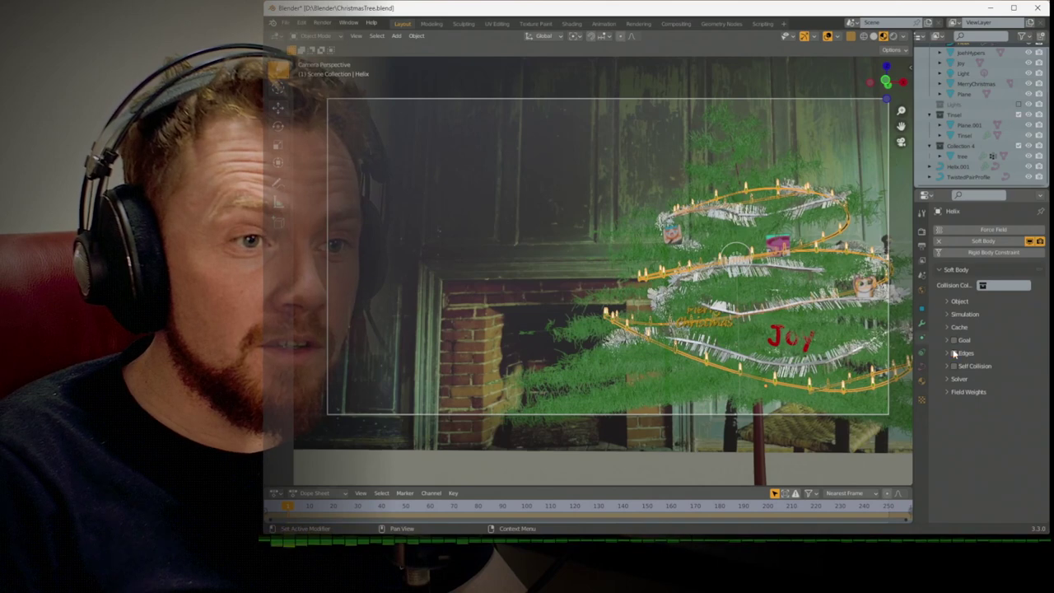
left_click(923, 326)
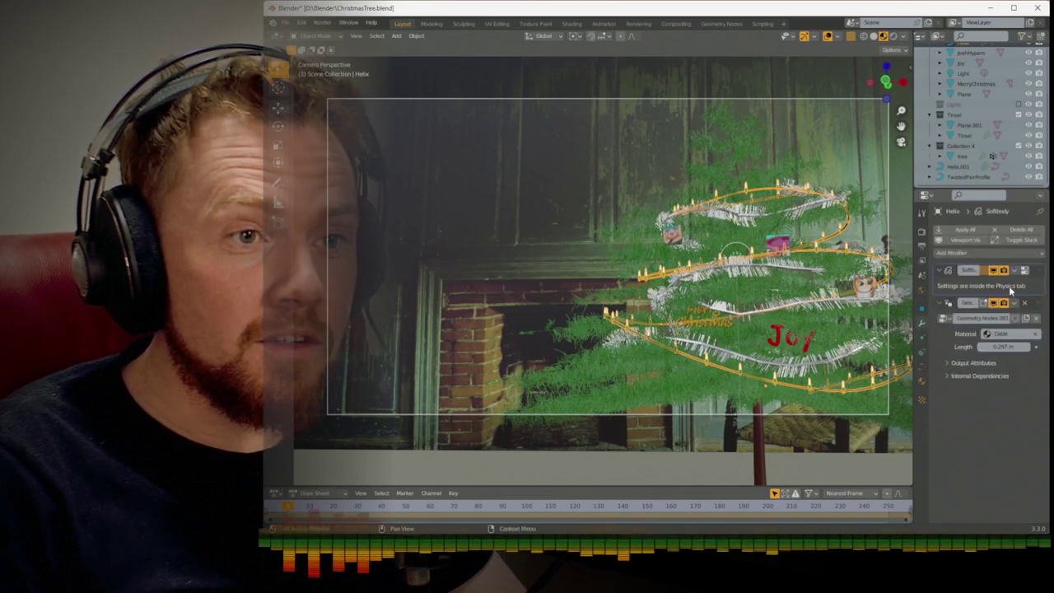
key("ctrl+s")
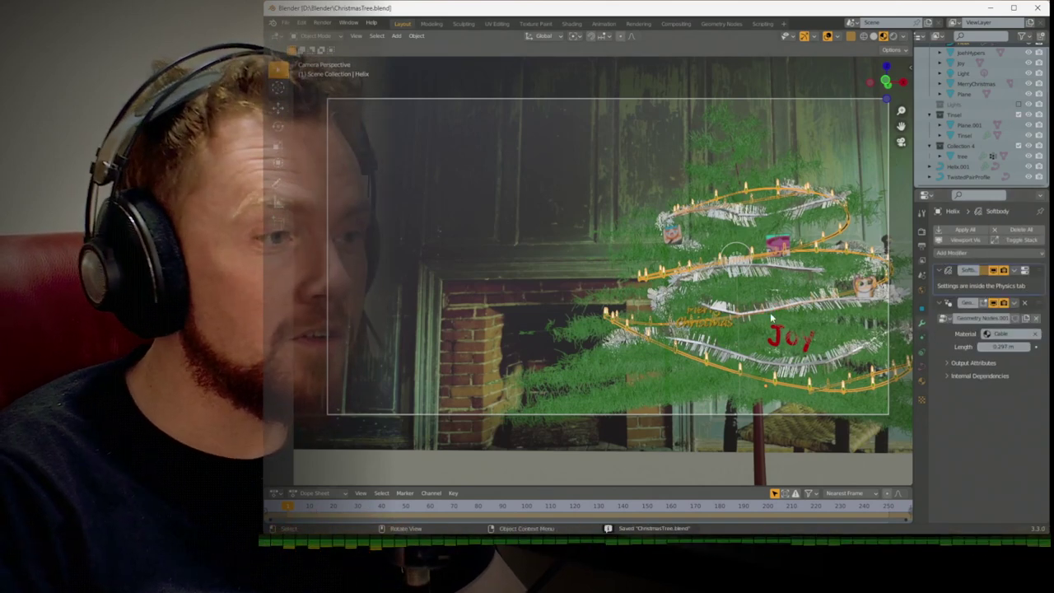
key("space")
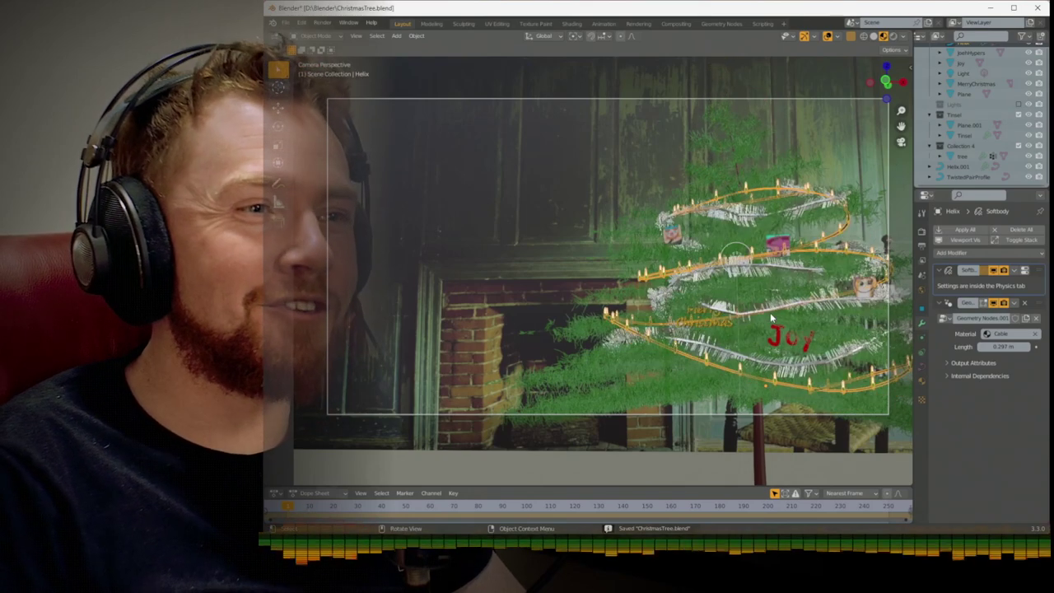
Move Plane.001 out of the Tinsel collection into the Scene Collection and put the Helix.001 curve into Tinsel
left_click(819, 208)
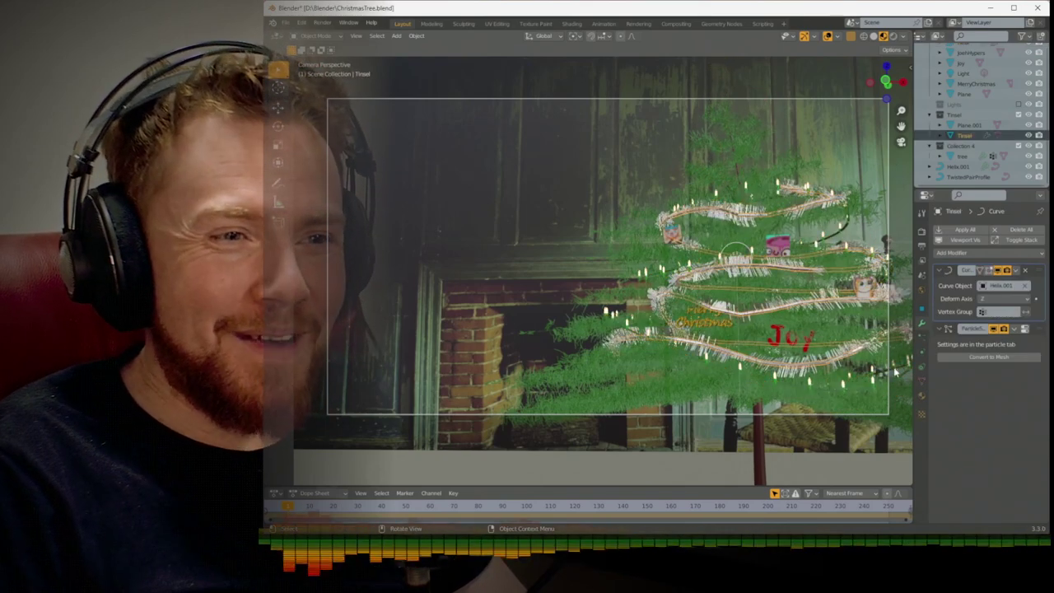
left_click(922, 352)
left_click(923, 341)
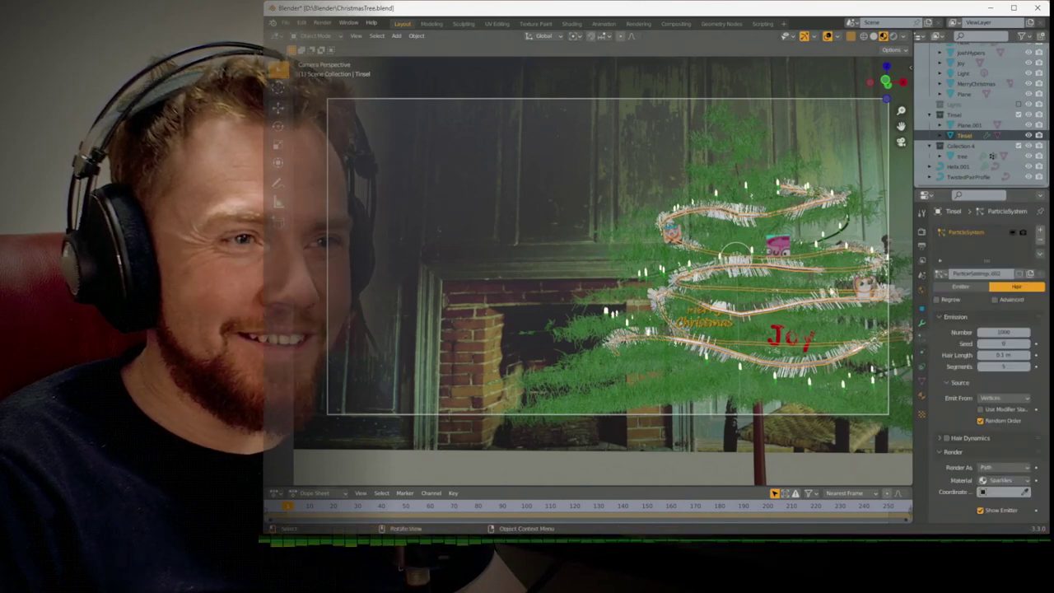
left_click(953, 167)
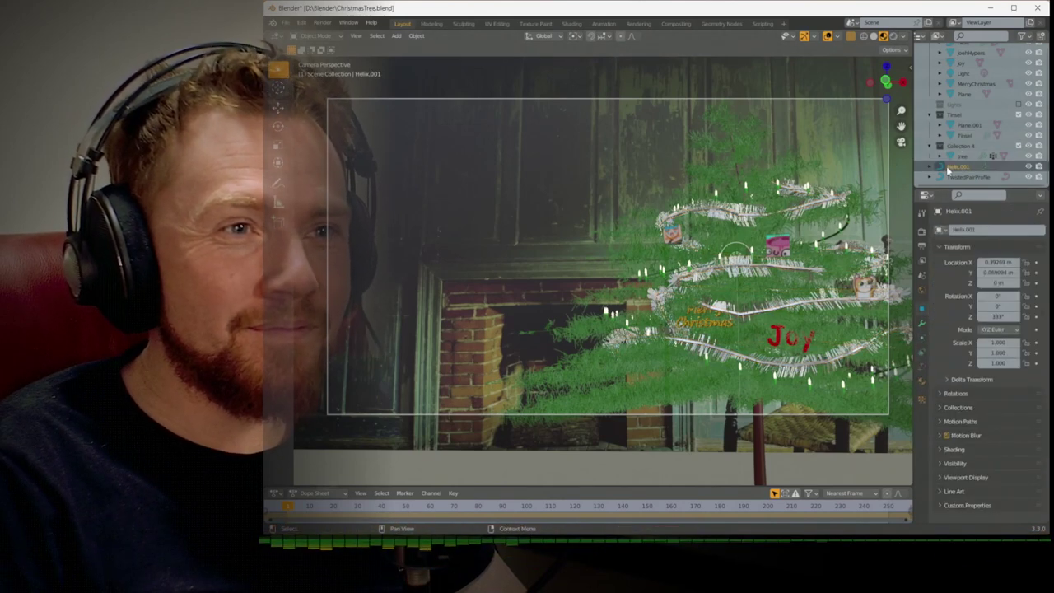
left_click(962, 125)
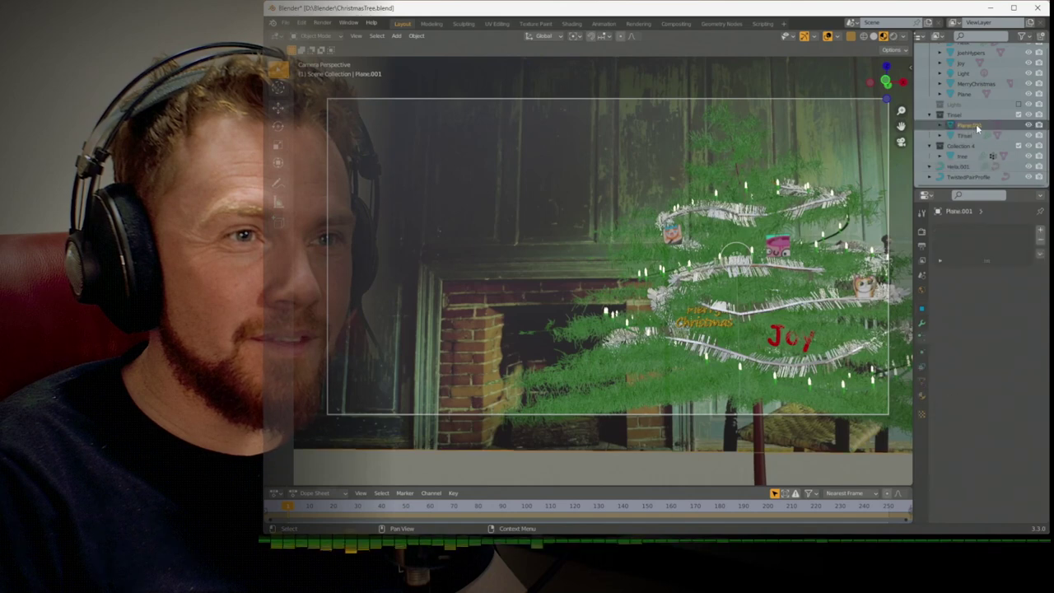
mouse_move(976, 124)
left_mouse_down()
mouse_move(966, 188)
mouse_move(963, 116)
left_mouse_up()
left_click(958, 156)
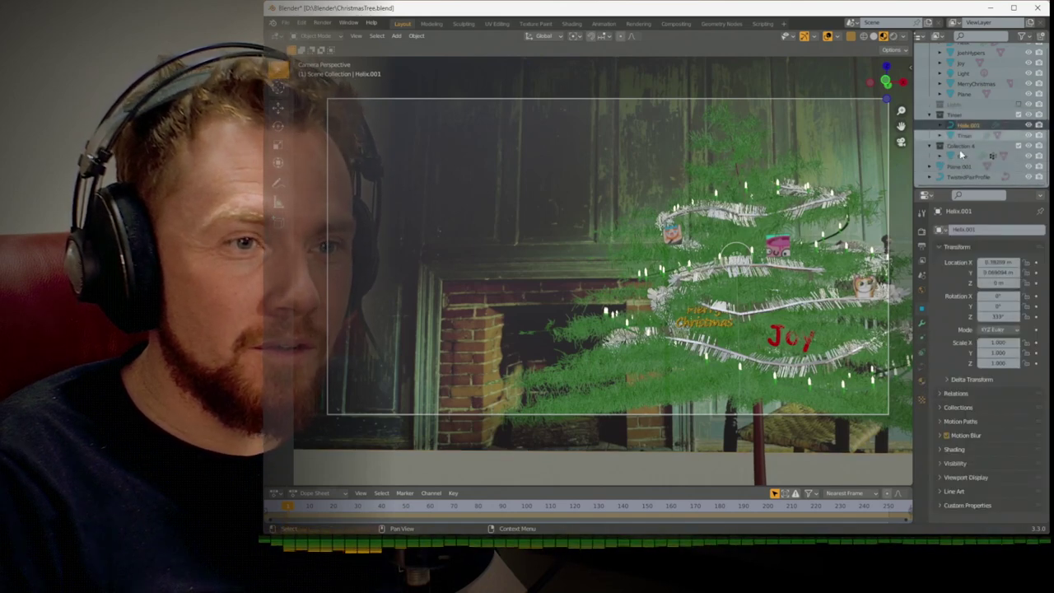
Change the mass in the Object settings of the Helix.001 curve's soft body
left_click(922, 367)
left_click(922, 352)
left_click(922, 337)
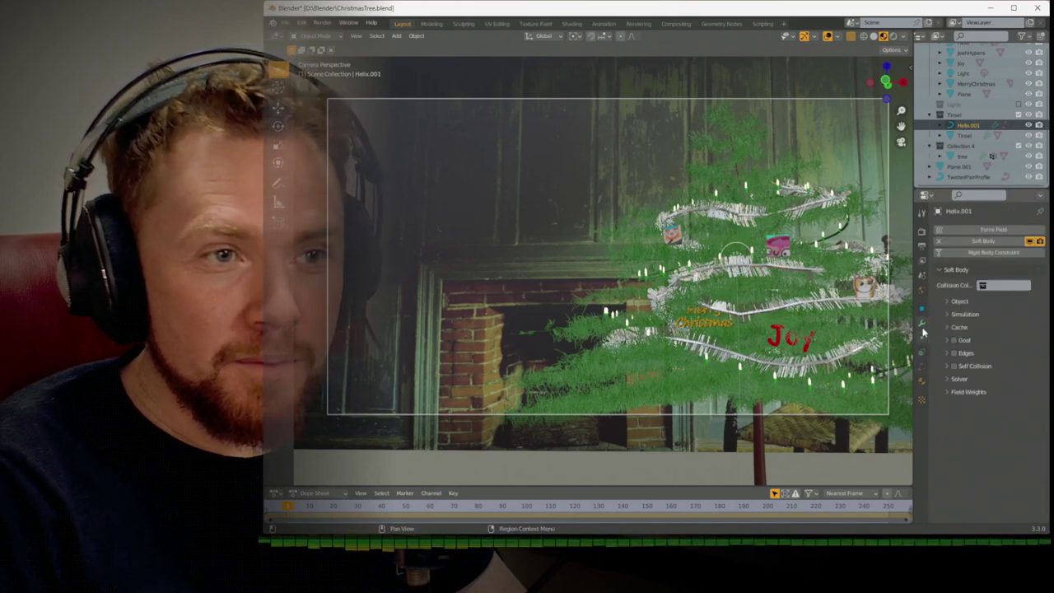
left_click(946, 301)
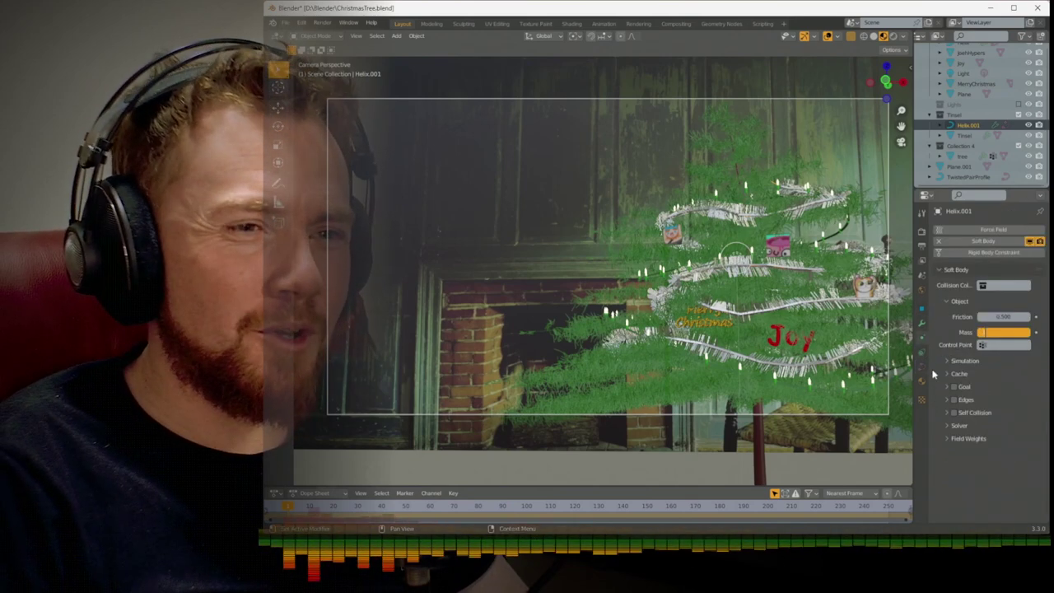
Set the soft body mass of the lights' Helix curve to 0.1 kg, play the simulation and return to the first frame
left_click(871, 381)
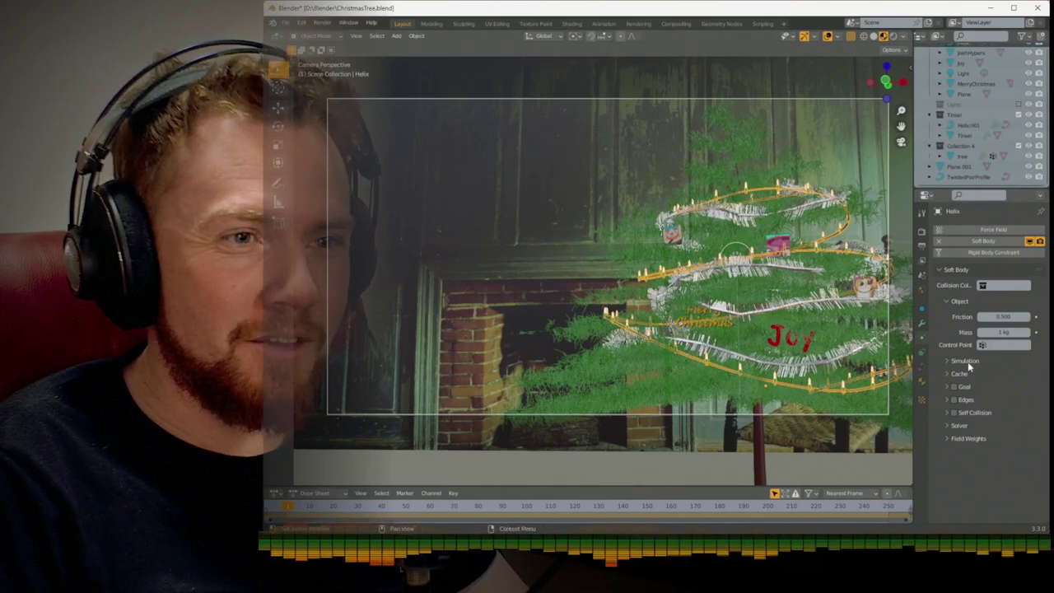
left_click(997, 333)
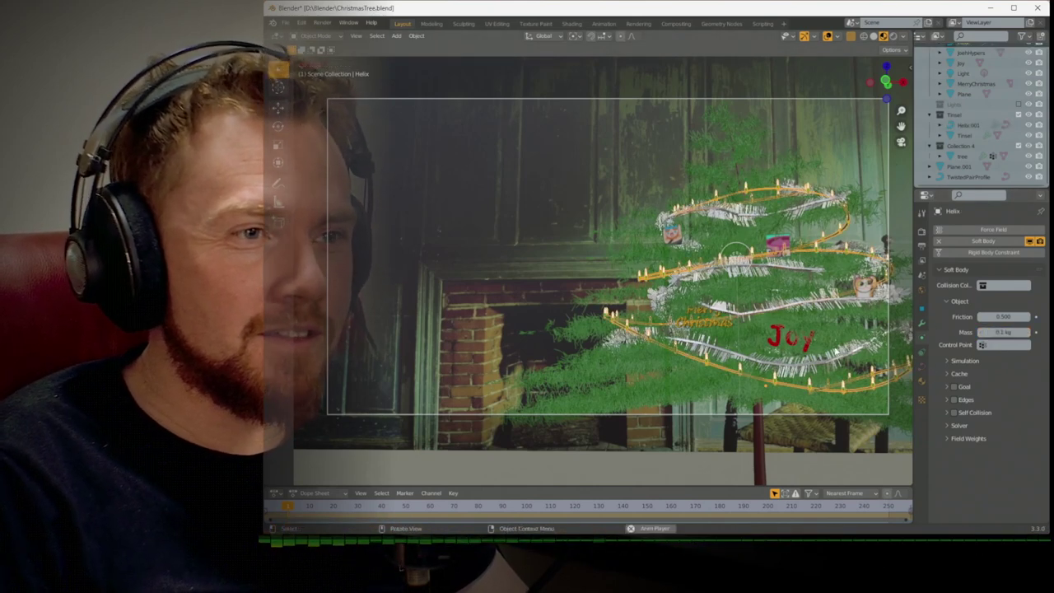
key("space")
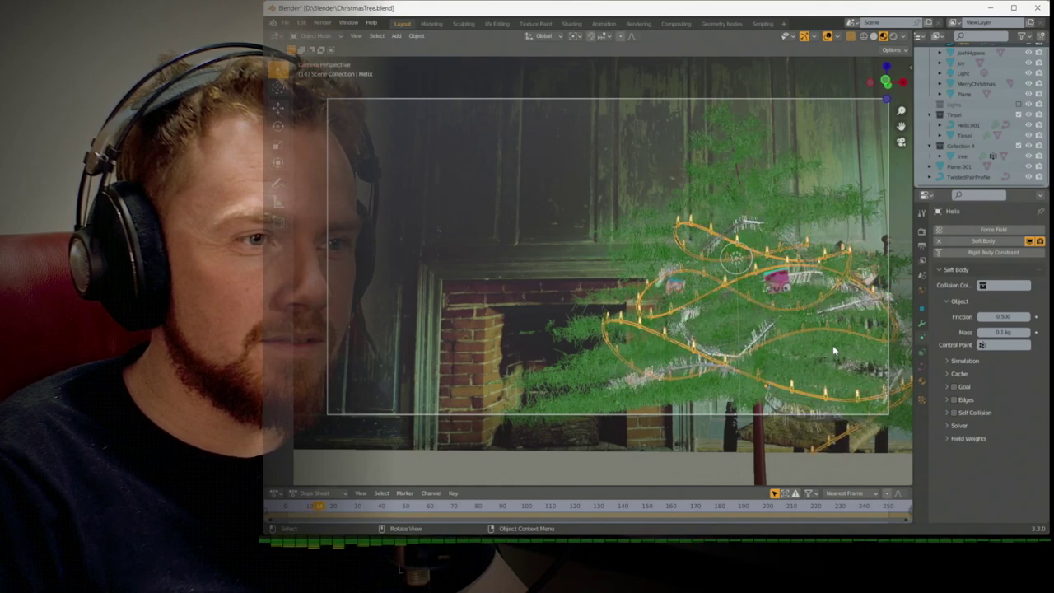
key("space")
key("shift+Left")
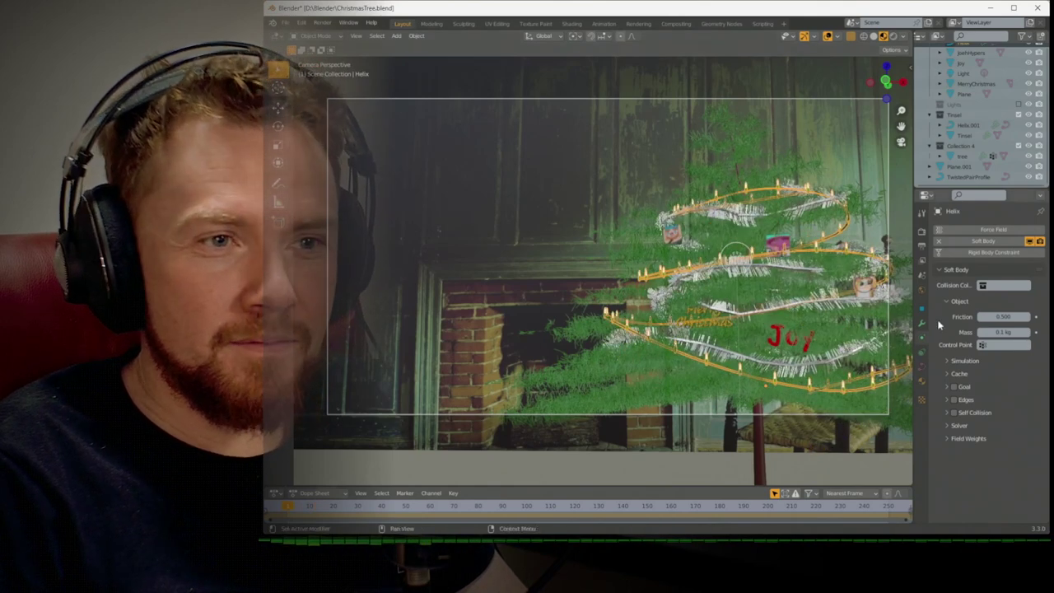
Set the soft body mass of the lights' Helix curve to 0.001 kg and select the tinsel
left_click(993, 333)
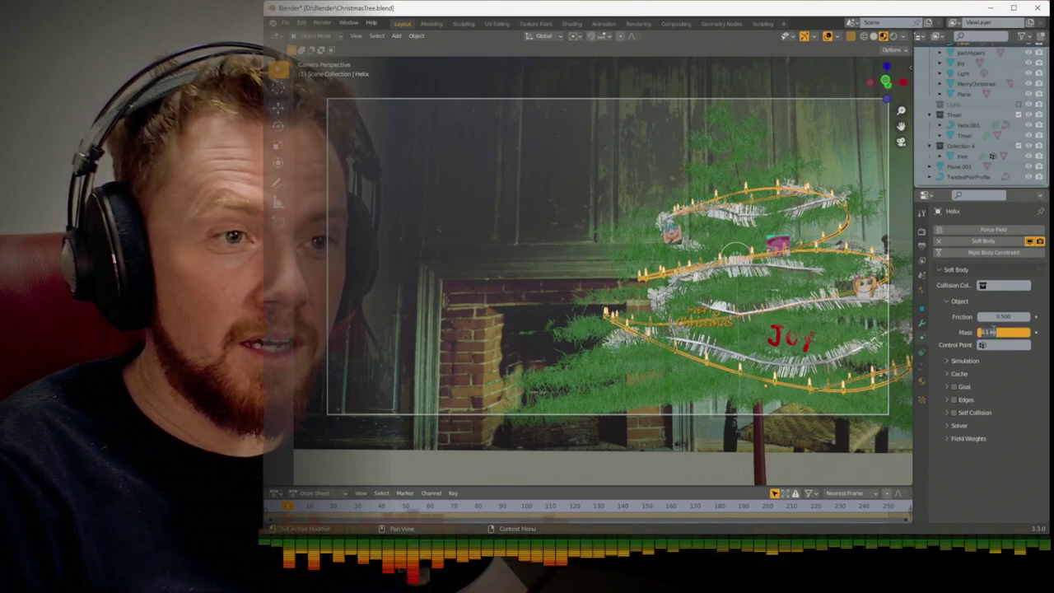
type("0.5")
key("Return")
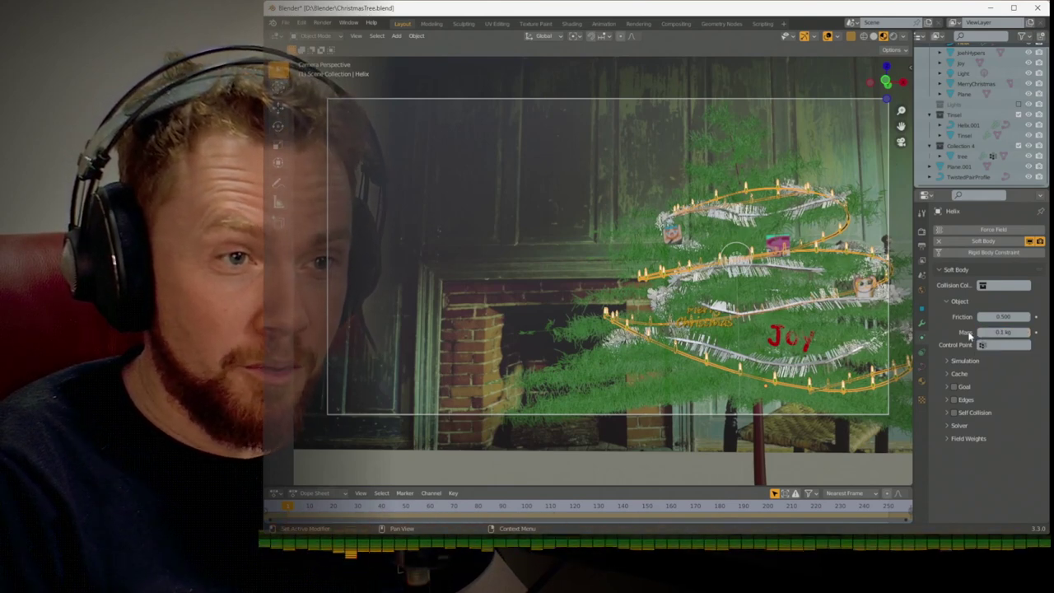
double_click(997, 332)
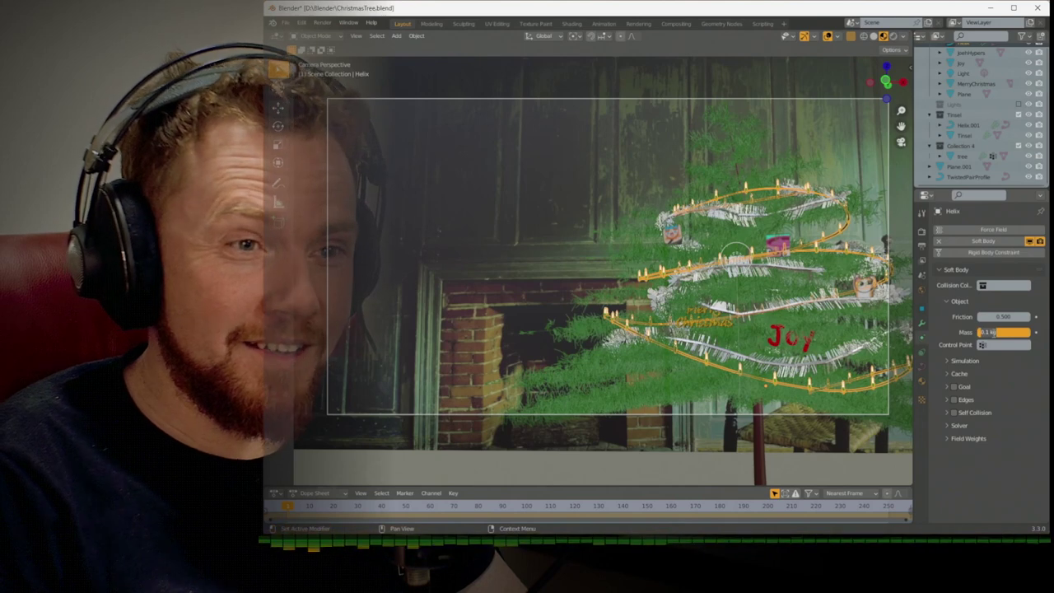
type("0.001")
key("Return")
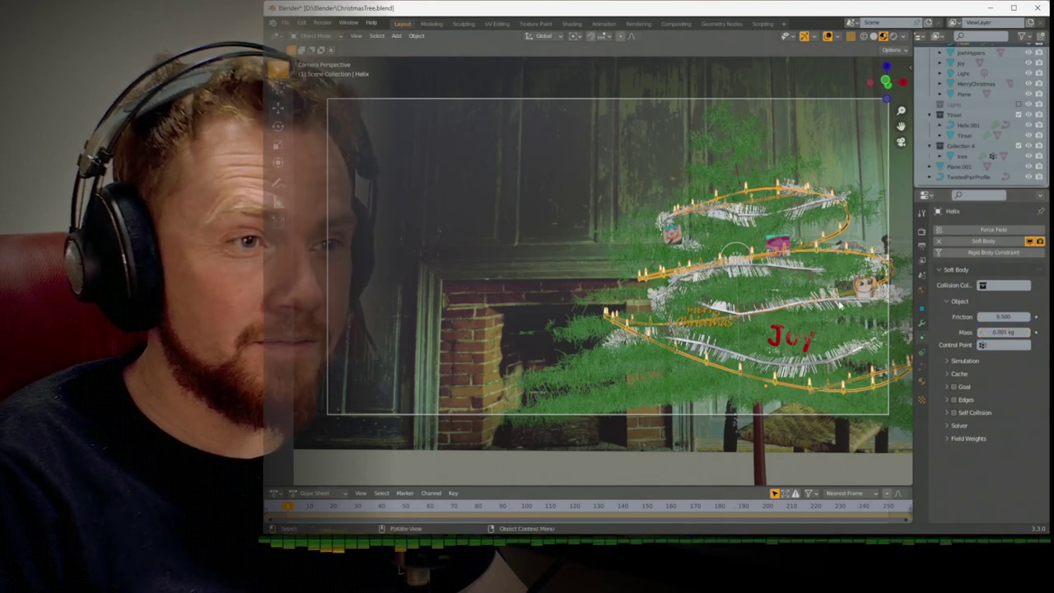
left_click(839, 306)
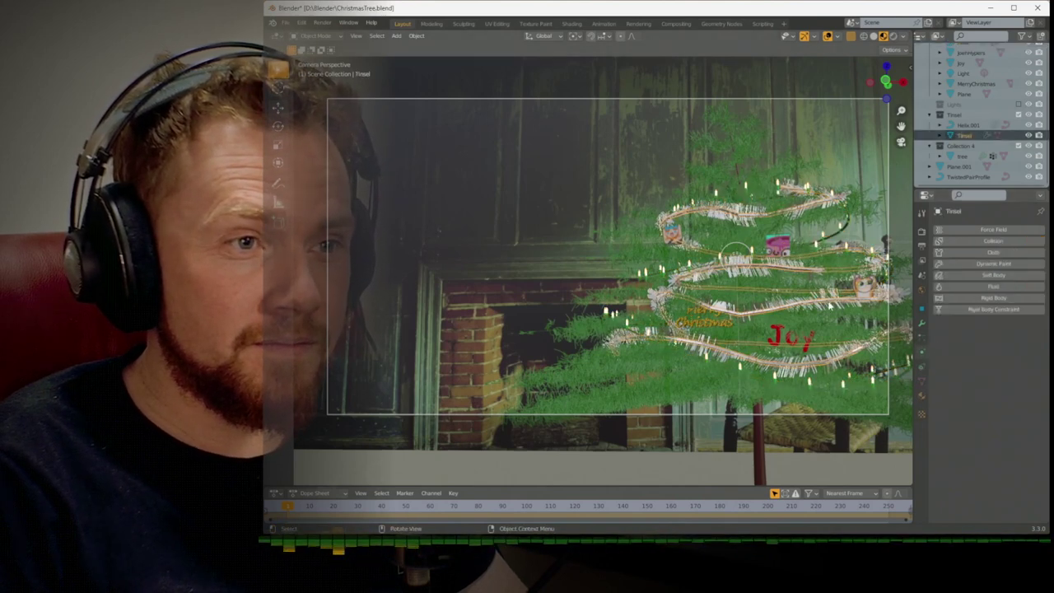
Set the tinsel curve Helix.001's soft body mass to 0.001 kg and friction to 0.8, and play the simulation
left_click(830, 306)
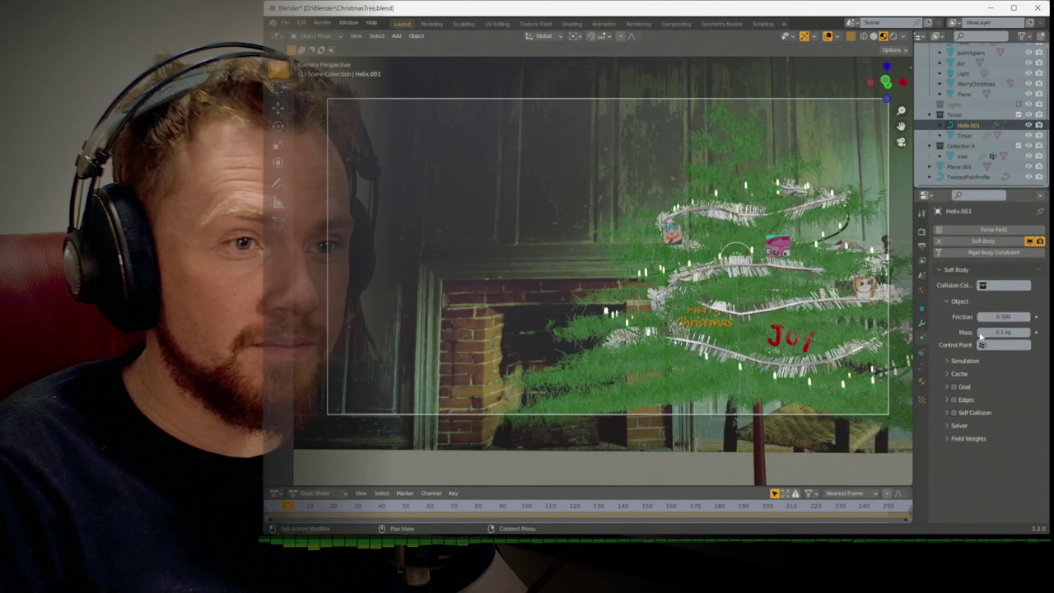
type("0")
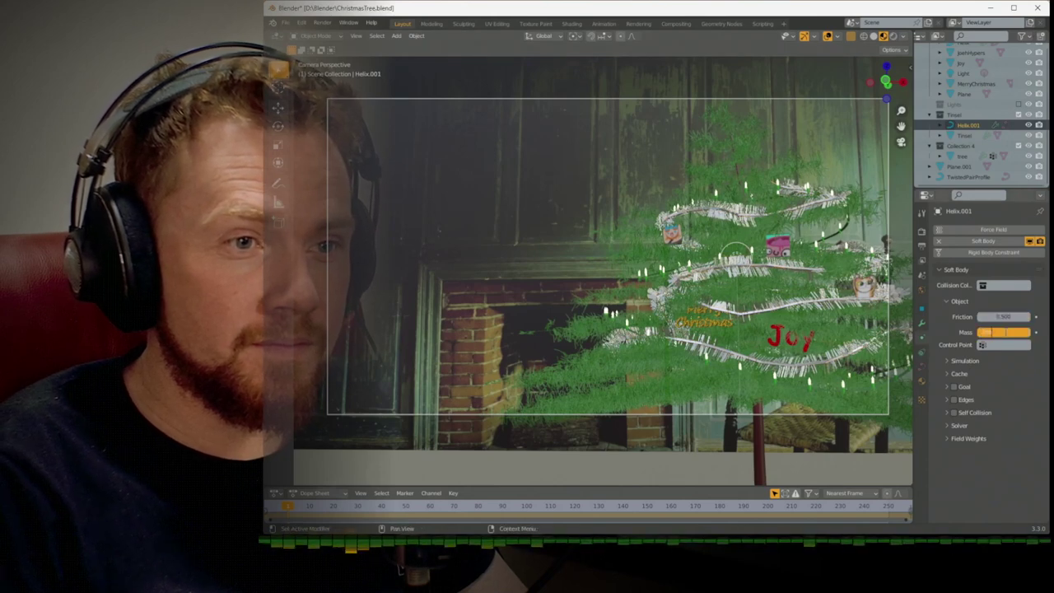
key("Return")
type("0.8")
key("Return")
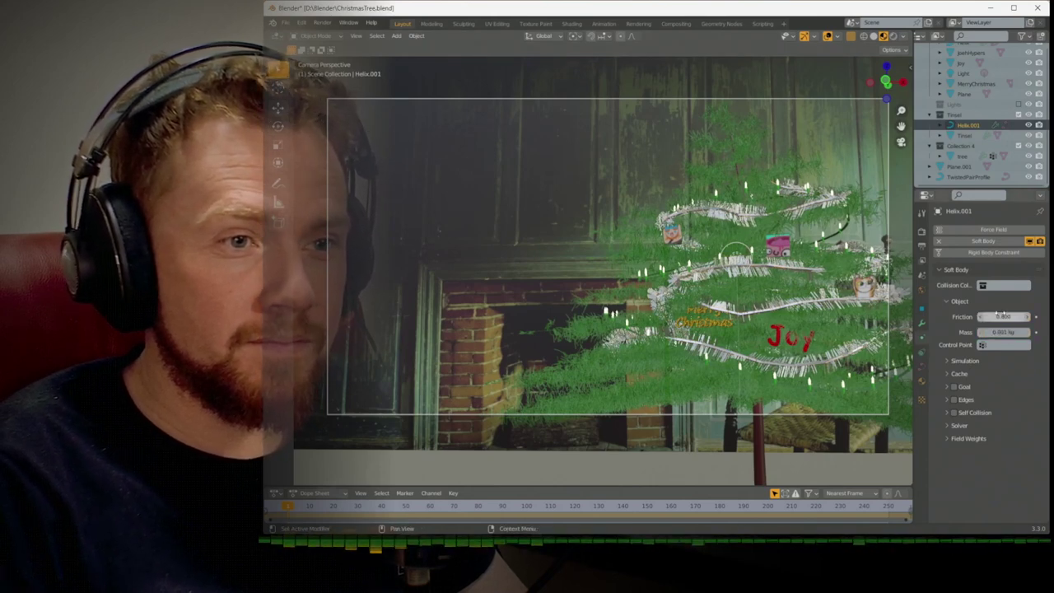
key("space")
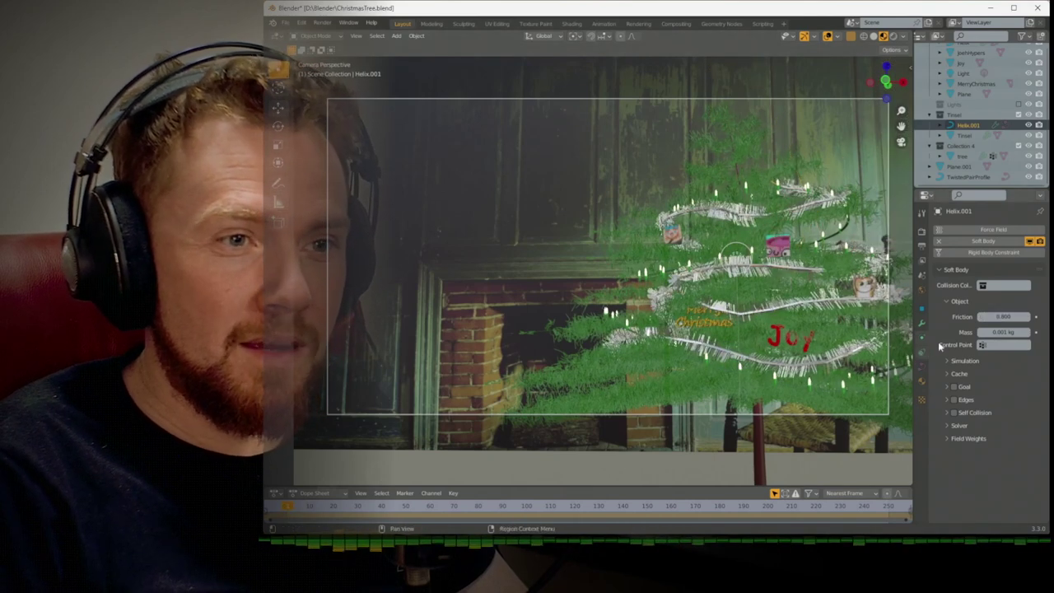
Set the tinsel curve's soft body mass to 0.1 kg, replay the simulation and inspect the tinsel around the tree
left_click(992, 332)
type("00.01")
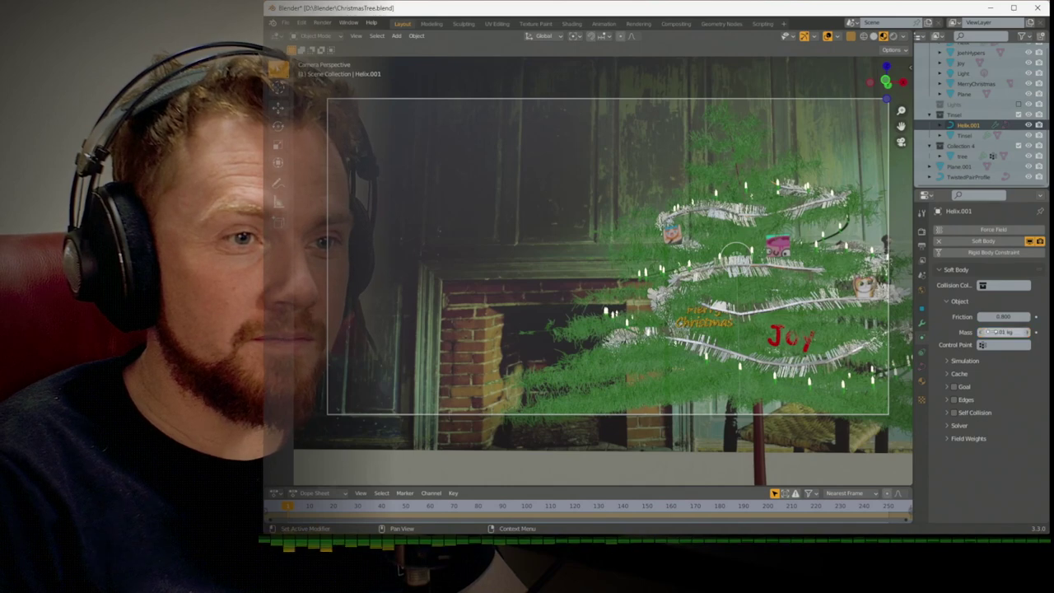
key("Return")
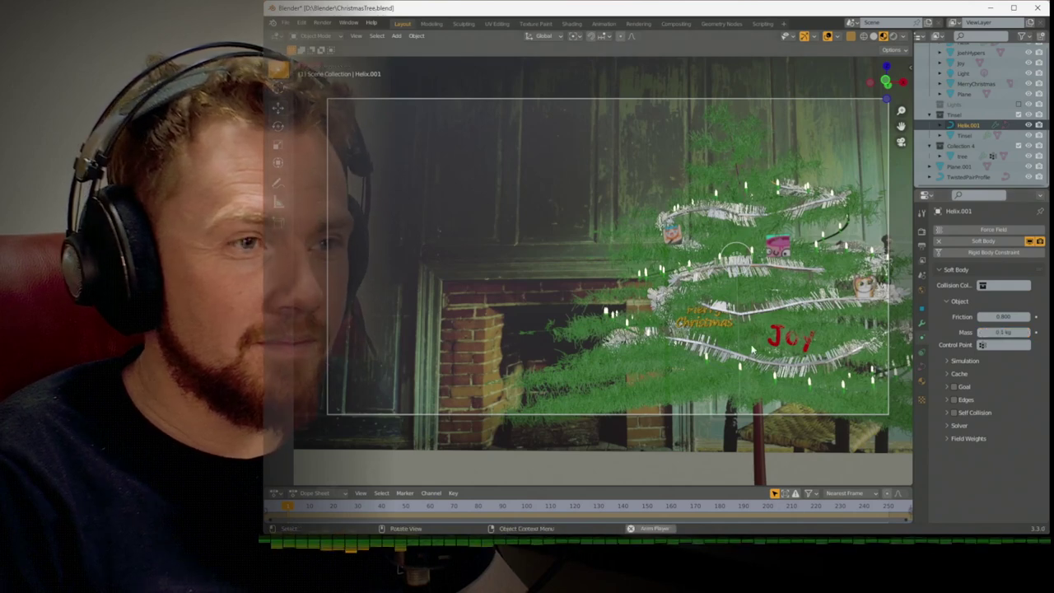
key("space")
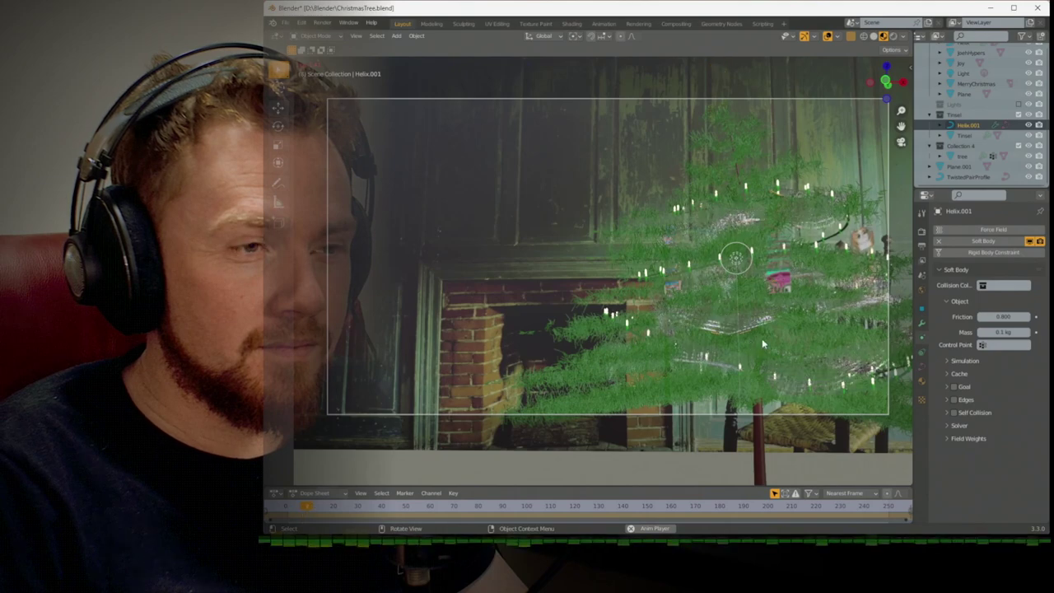
middle_click_drag(796, 340, 634, 395)
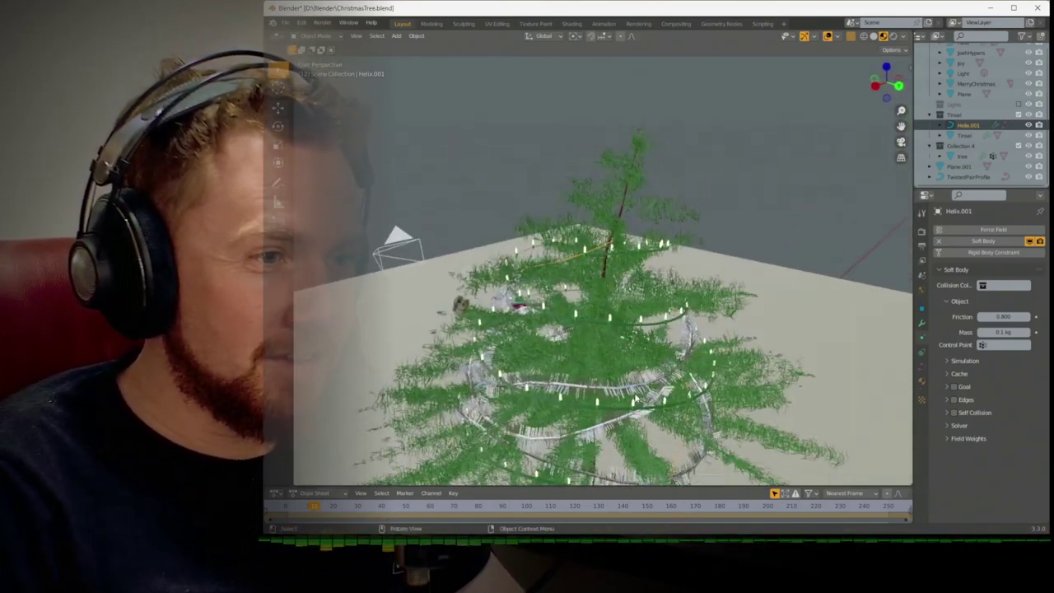
Set the soft body mass of the lights' Helix curve to 0.1 kg, play the simulation and return to the first frame
left_click(644, 407)
left_click(981, 331)
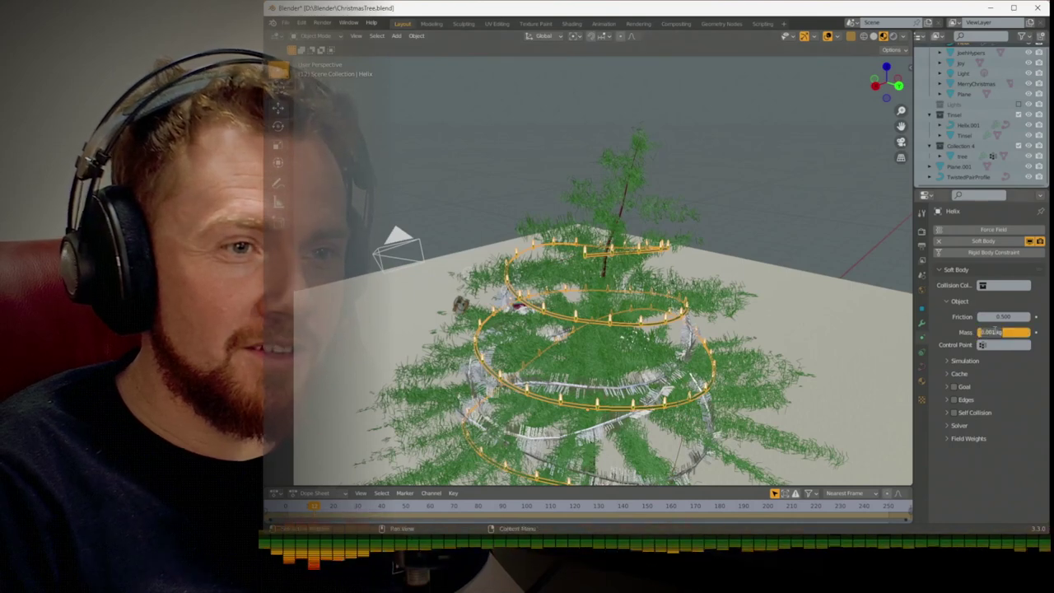
type("0.1")
key("Return")
key("space")
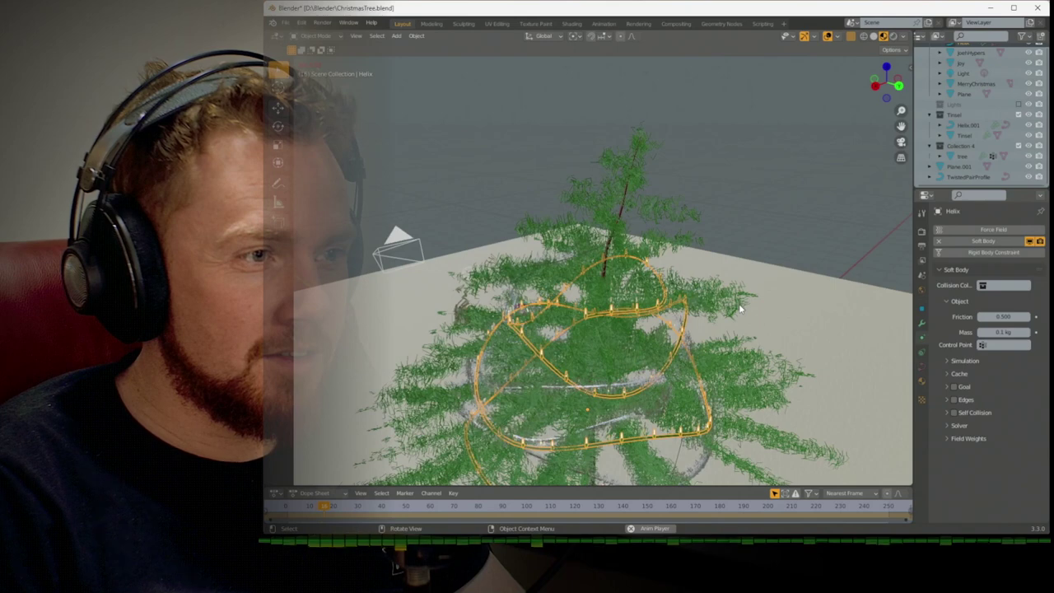
key("space")
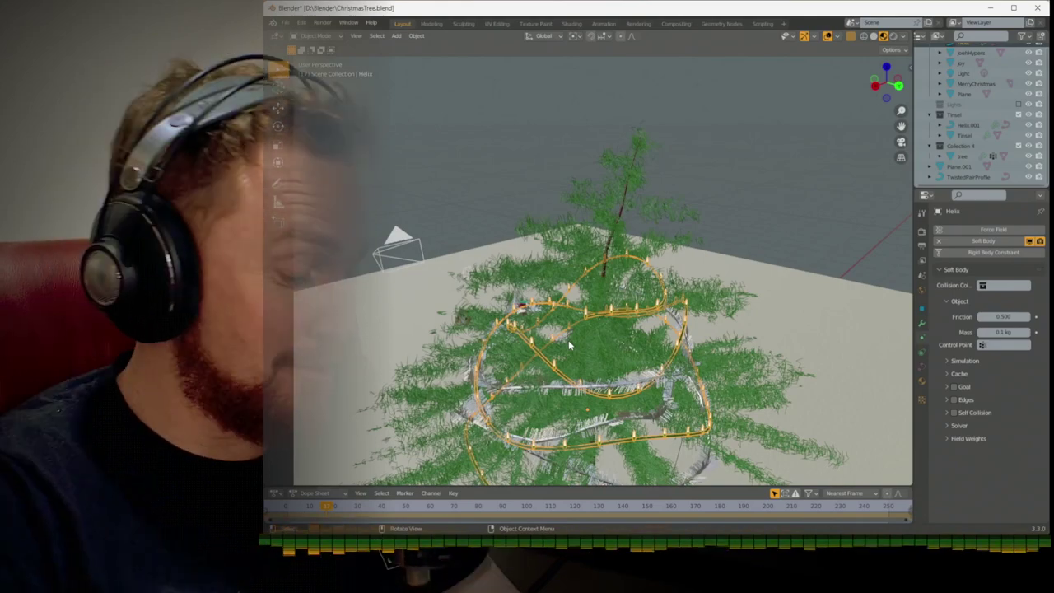
key("shift+Left")
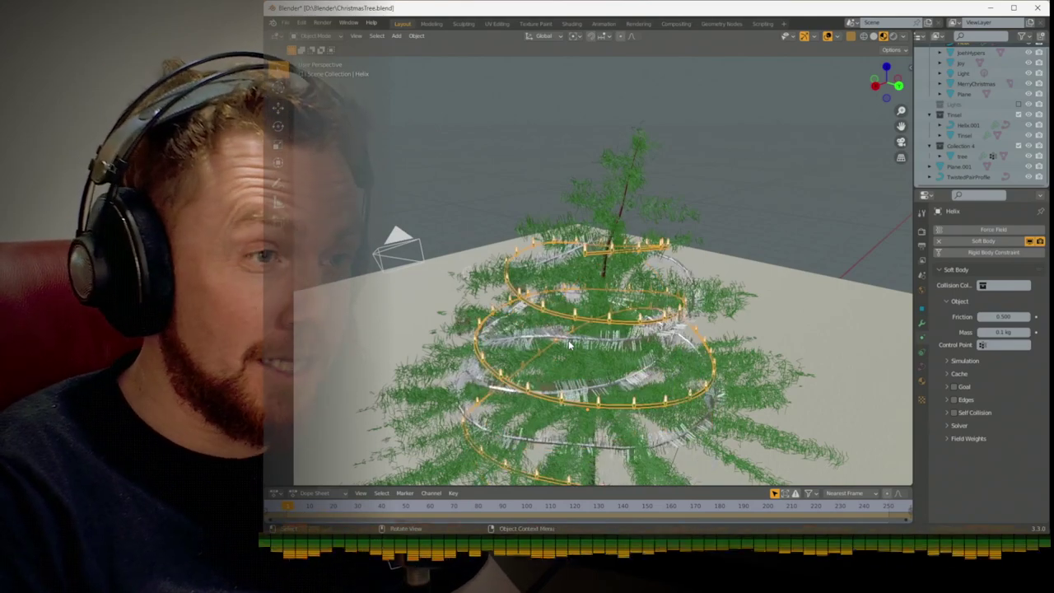
Edit the tinsel curve Helix.001 and raise its control point beside the Merry Christmas ornament by about 0.12 m
key("KP_1")
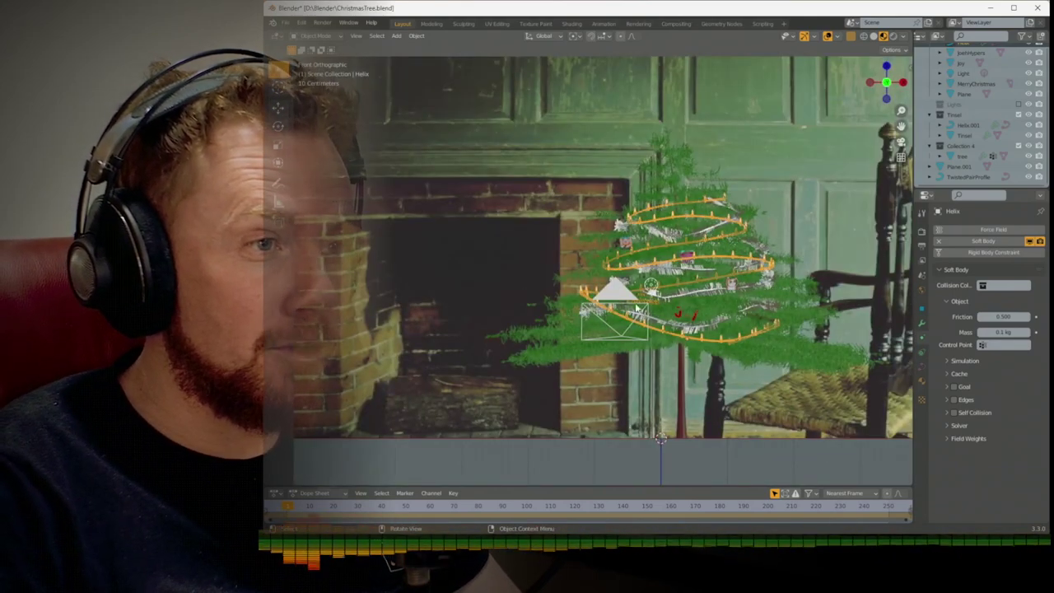
scroll(636, 307, "up", 3)
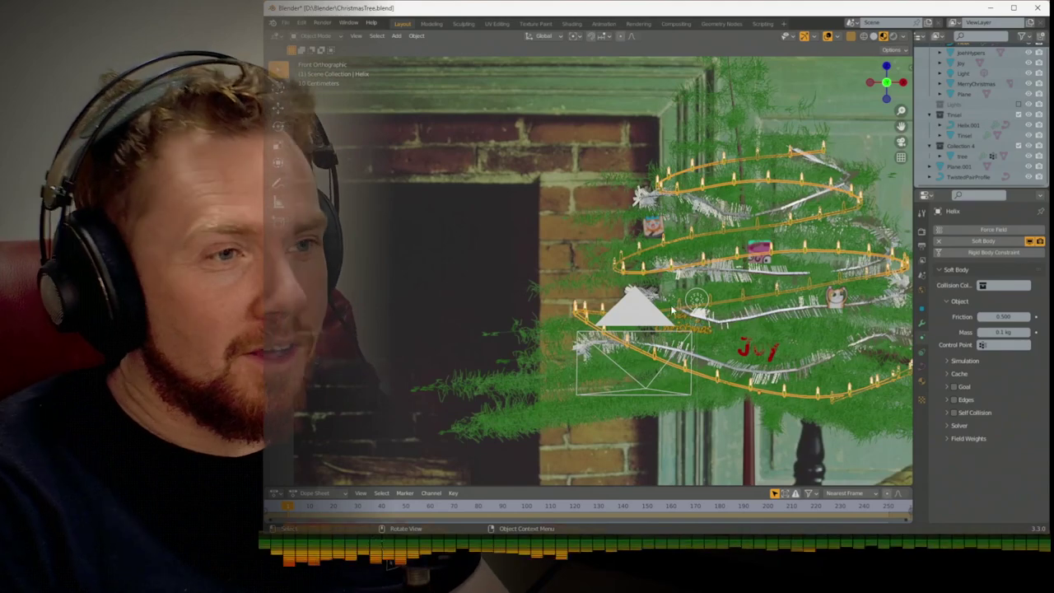
middle_click_drag(672, 311, 651, 312)
key("KP_0")
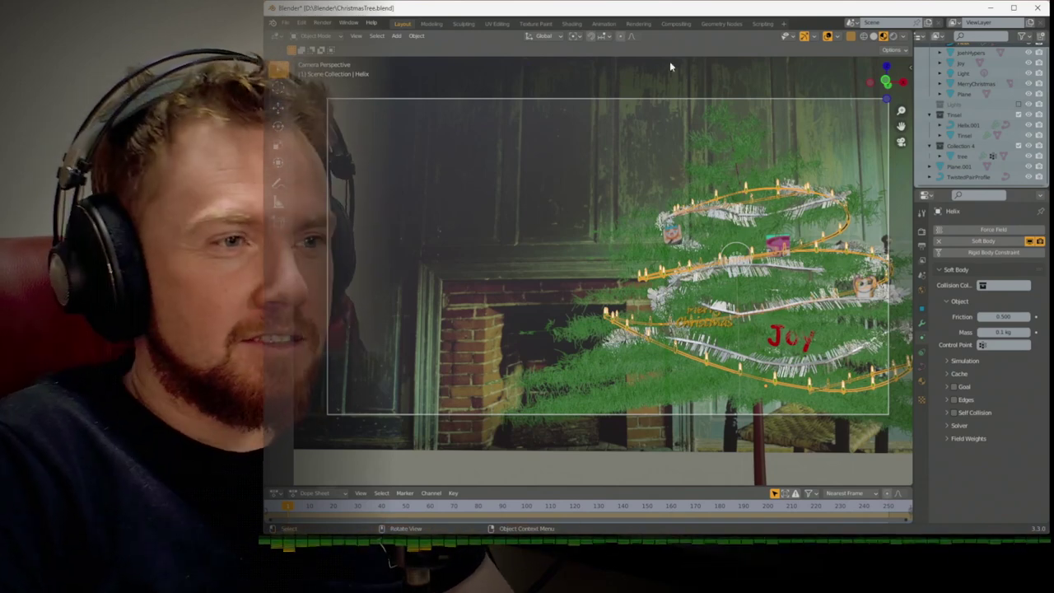
left_click(771, 311)
scroll(771, 311, "up", 1)
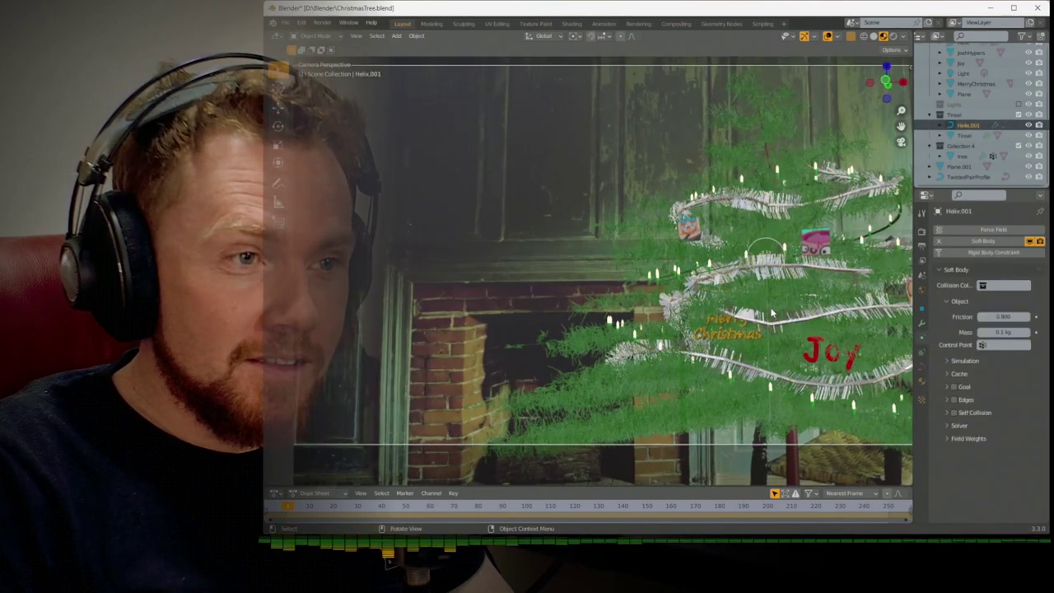
middle_click_drag(771, 311, 645, 323, "shift")
key("Tab")
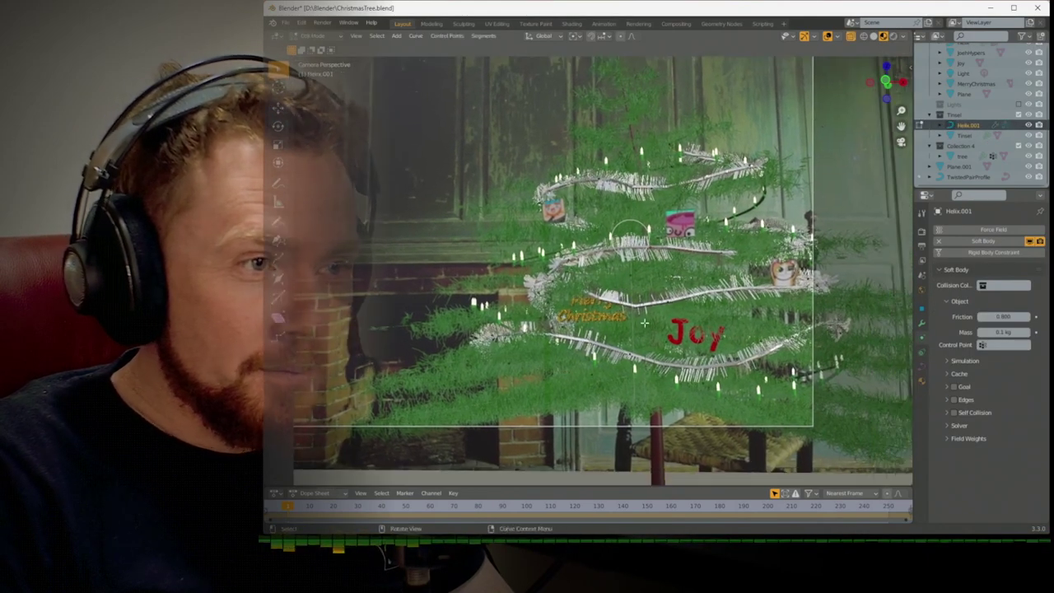
key("g")
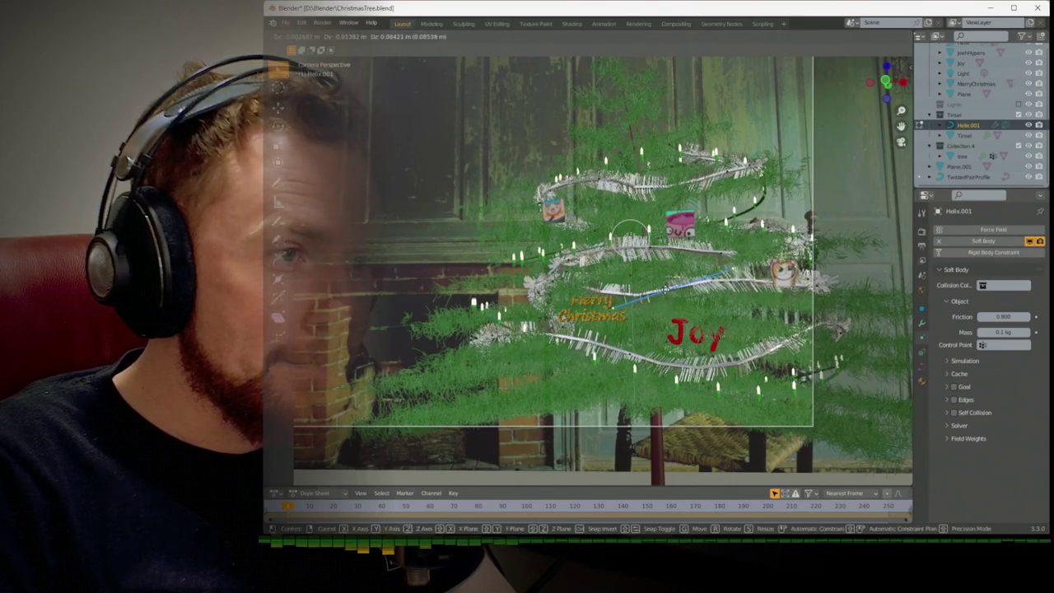
left_click(677, 284)
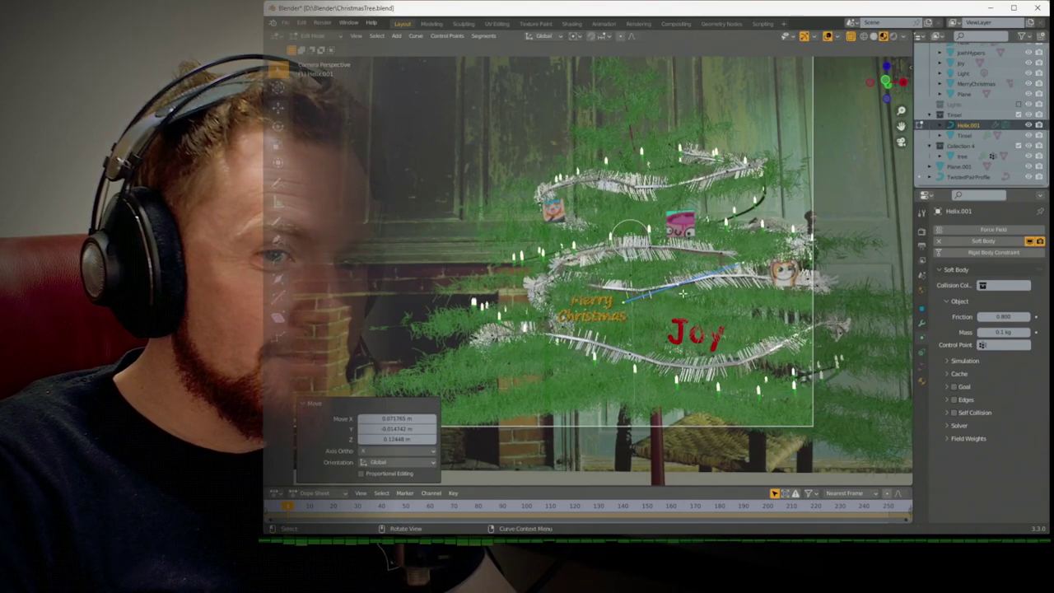
Shift the tinsel curve's control point near the Merry Christmas and cat ornaments, judging its depth from the tree's side
middle_click_drag(713, 314, 608, 312)
key("g")
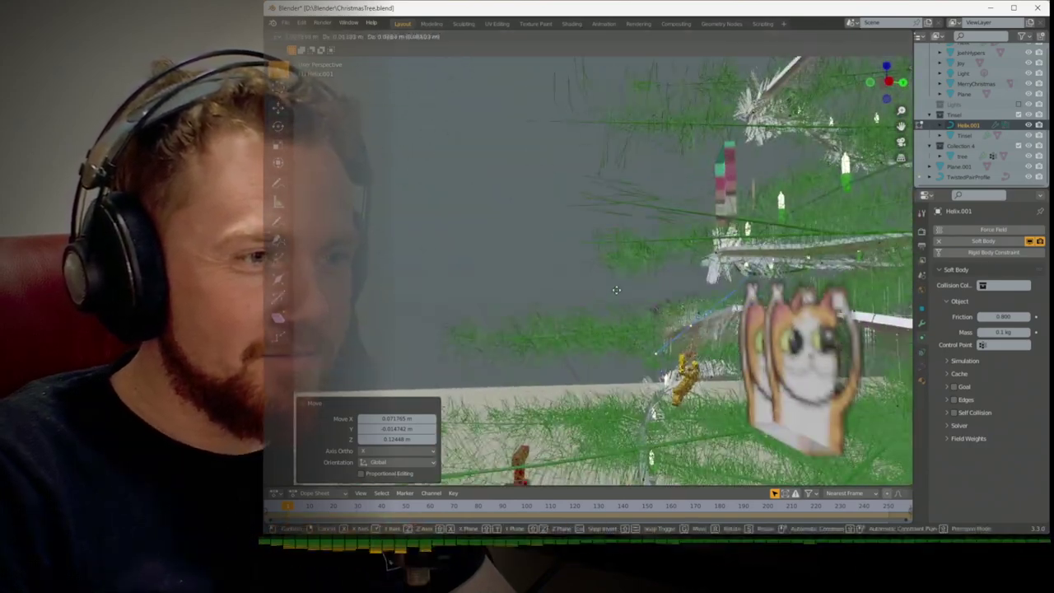
left_click(613, 271)
middle_click_drag(614, 272, 763, 315)
middle_click_drag(733, 315, 579, 250)
Move a control point of the tinsel curve up about 0.35 m towards the treetop, shift it sideways and rotate its handles
key("g")
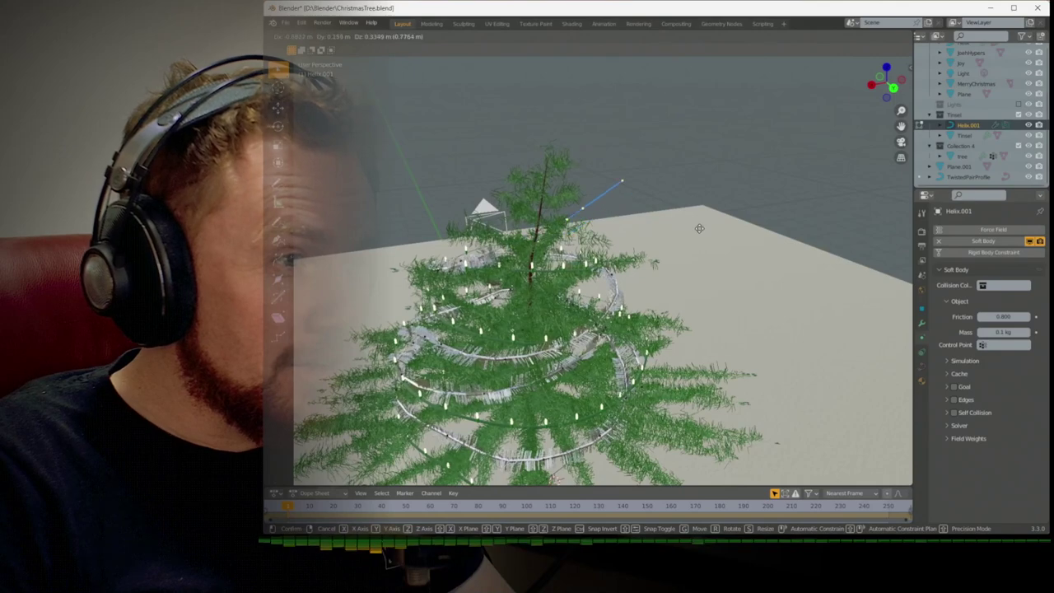
left_click(699, 228)
middle_click_drag(699, 228, 645, 265)
key("g")
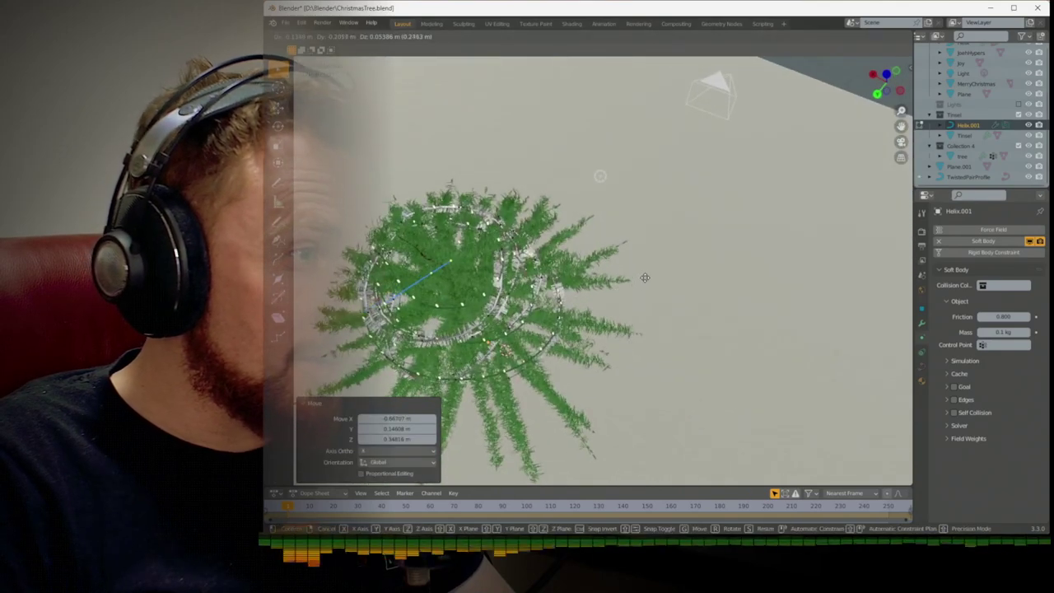
left_click(645, 277)
key("r")
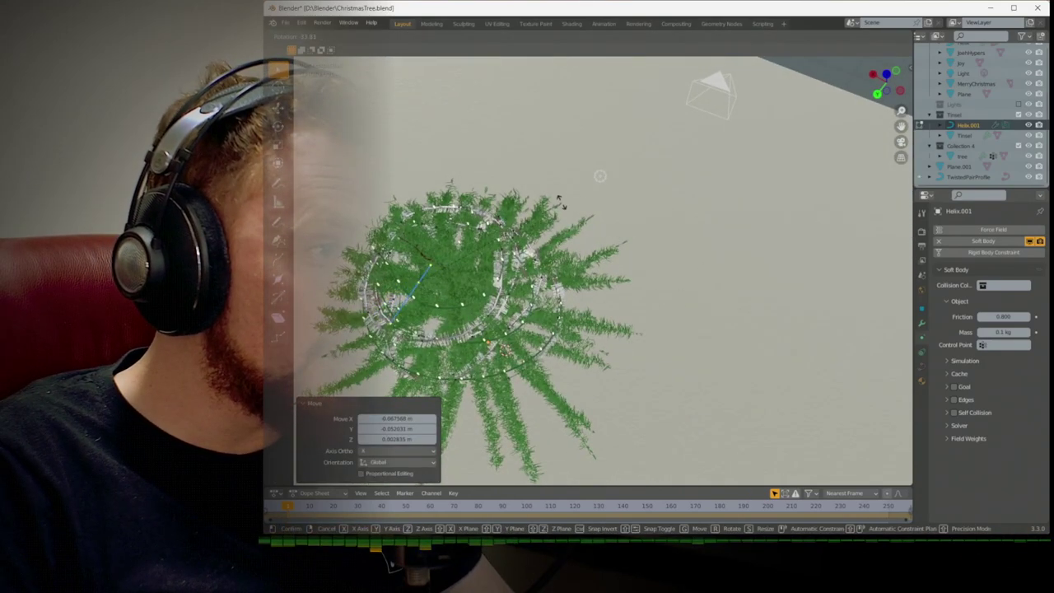
left_click(414, 300)
Move the control point on the tinsel's uppermost loop to fit the branches around the trunk
middle_click_drag(414, 300, 539, 233)
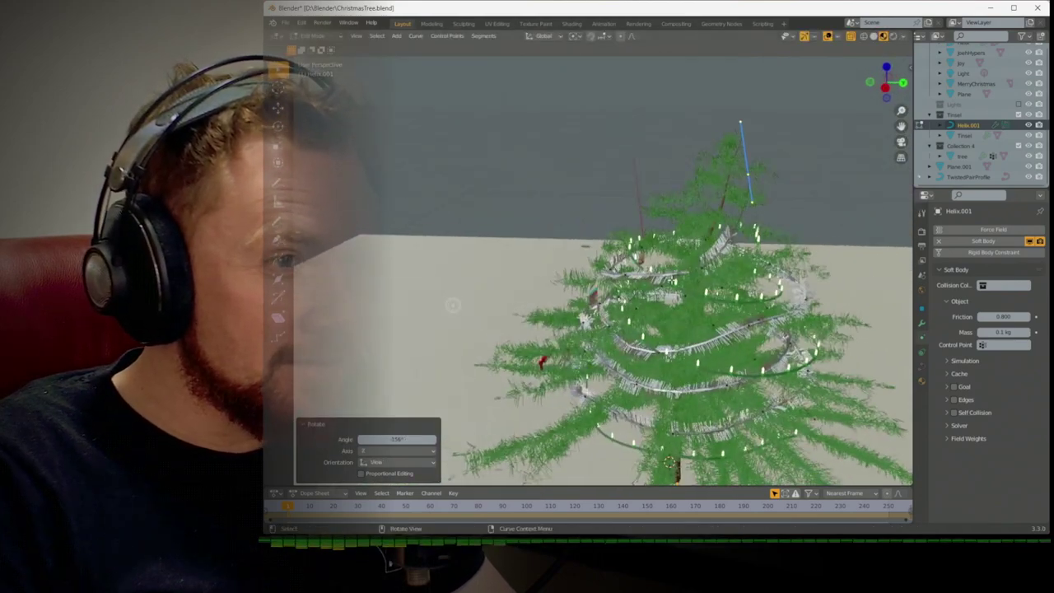
key("g")
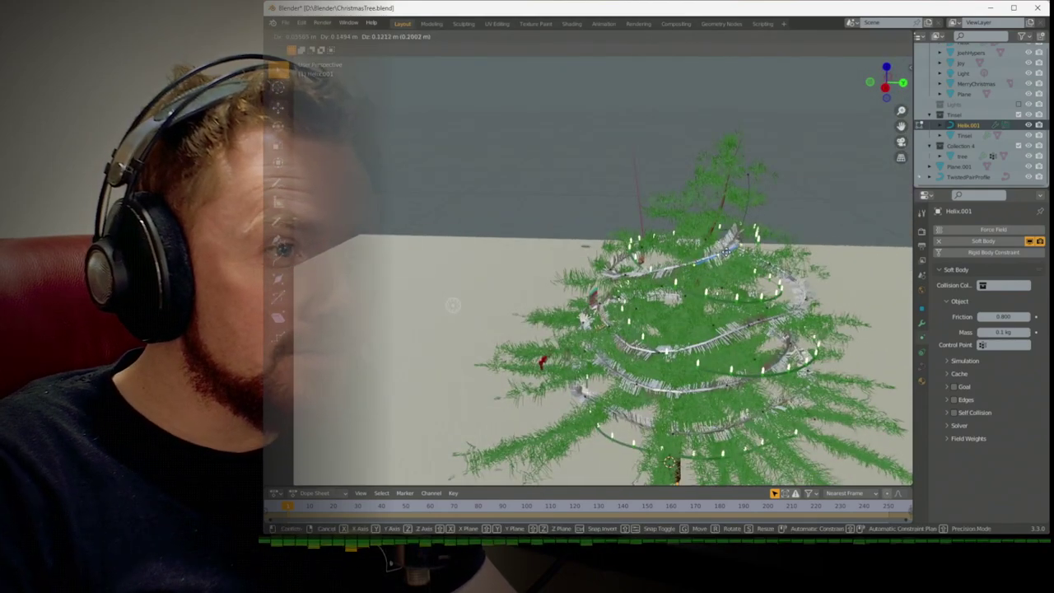
left_click(453, 304)
middle_click_drag(452, 304, 521, 361)
Reposition further control points of the tinsel's loops, checking them against the branches from above
key("g")
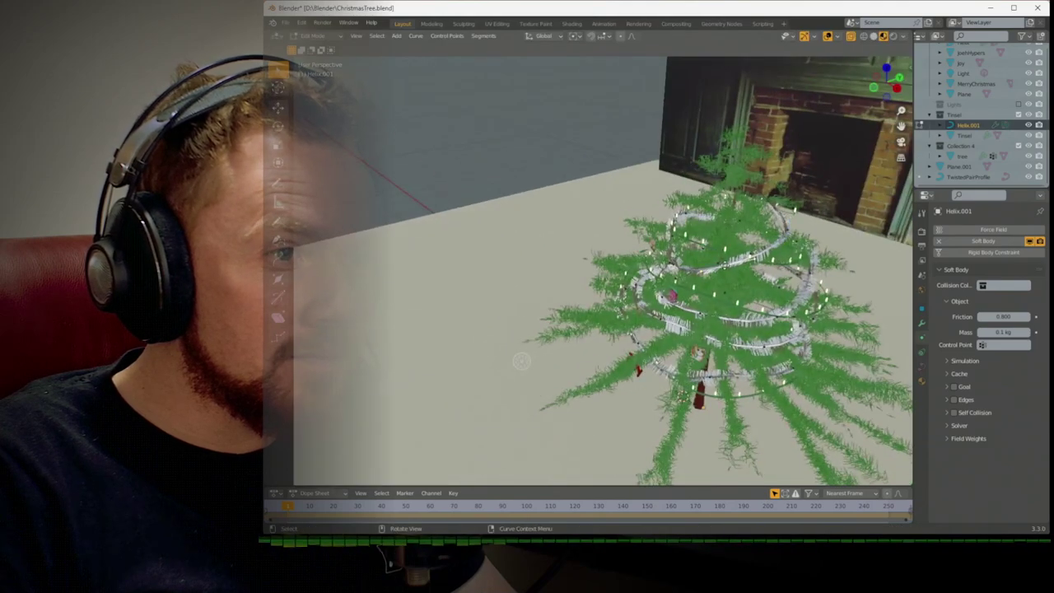
left_click(735, 256)
middle_click_drag(735, 256, 885, 292)
scroll(683, 227, "up", 6)
key("g")
left_click(799, 234)
Move a tinsel control point about 0.13 m in Y and 0.09 m down, and play the simulation
middle_click_drag(483, 158, 587, 228)
scroll(587, 228, "up", 4)
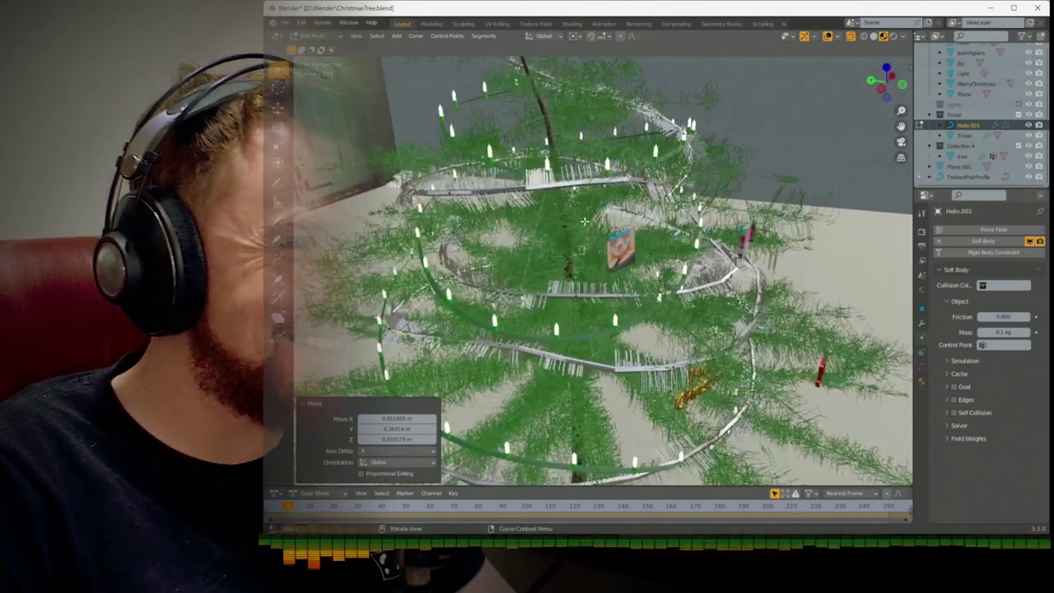
middle_click_drag(591, 212, 605, 125)
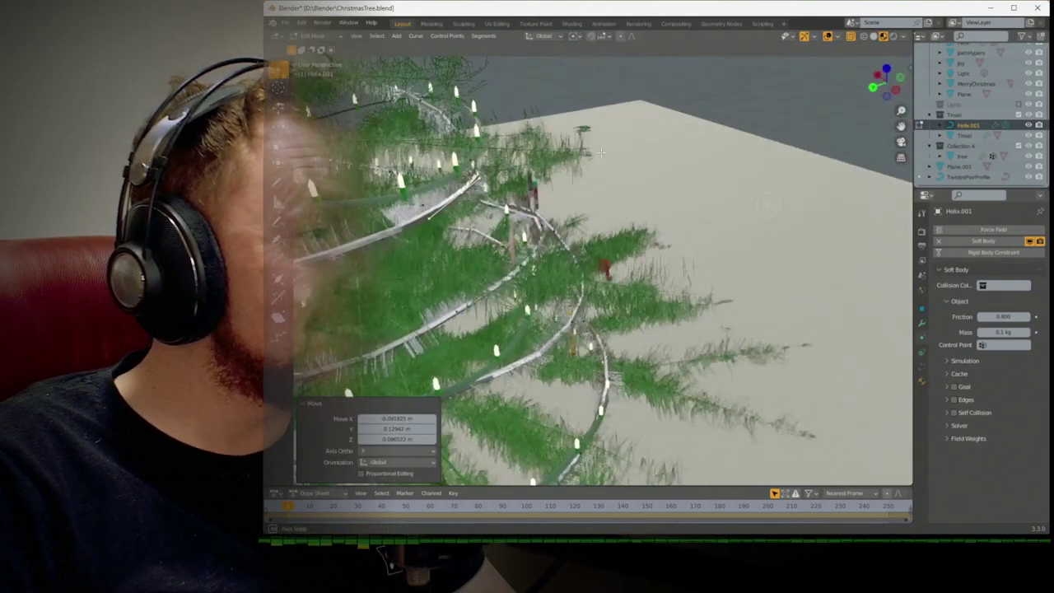
middle_click_drag(601, 152, 542, 195)
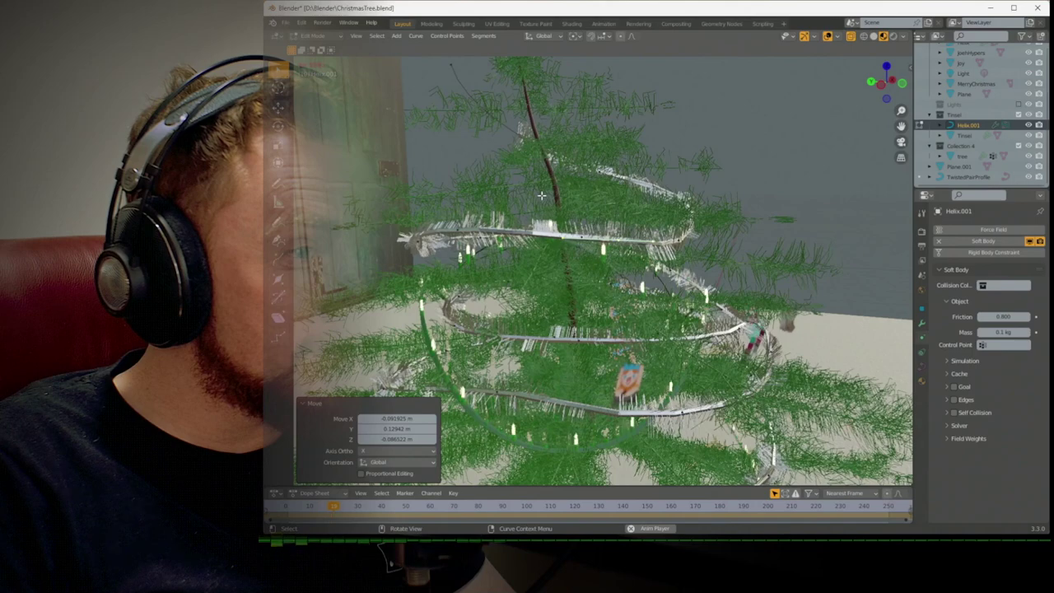
Replay the simulation from the first frame, inspect the draping from the front, leave Edit Mode and run it again
key("Escape")
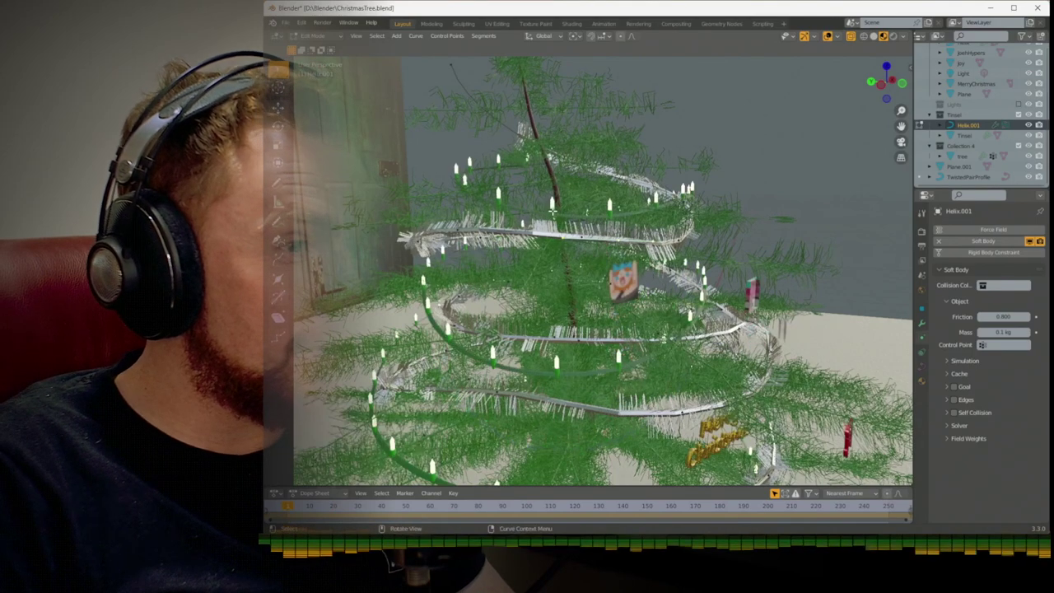
key("space")
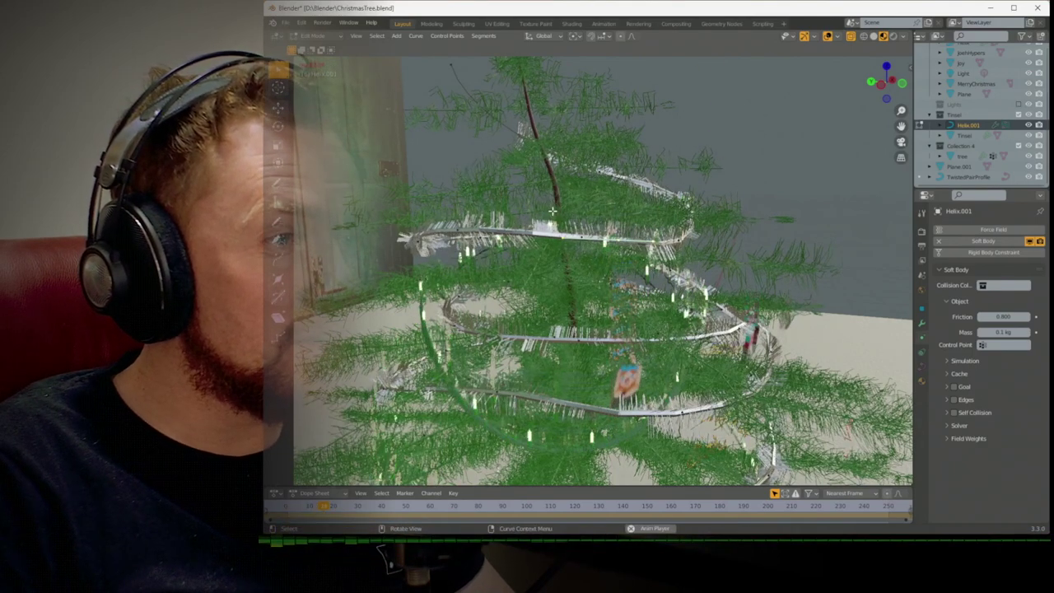
middle_click_drag(518, 221, 559, 233)
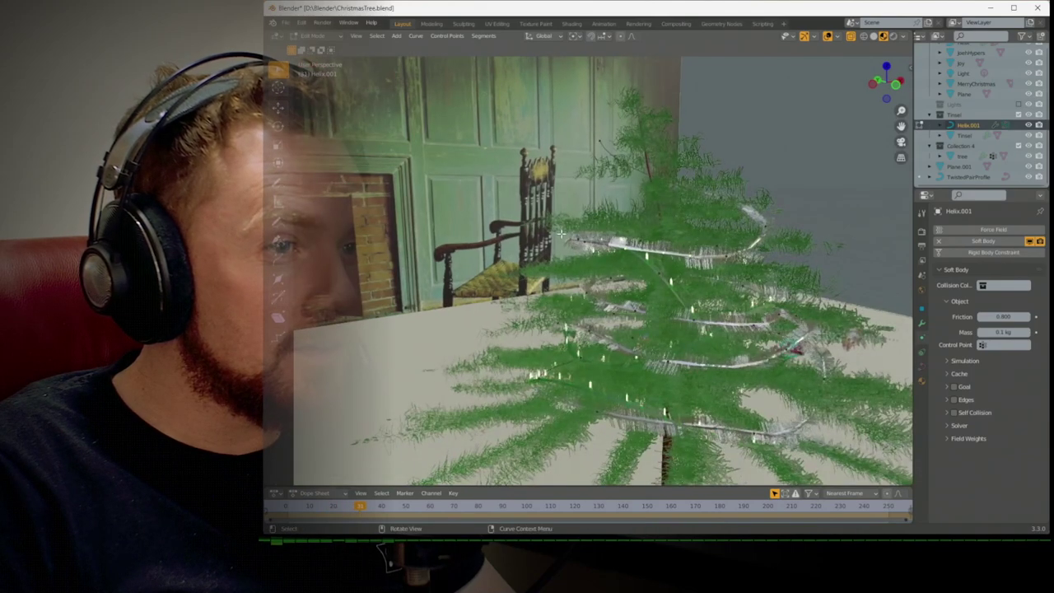
key("Tab")
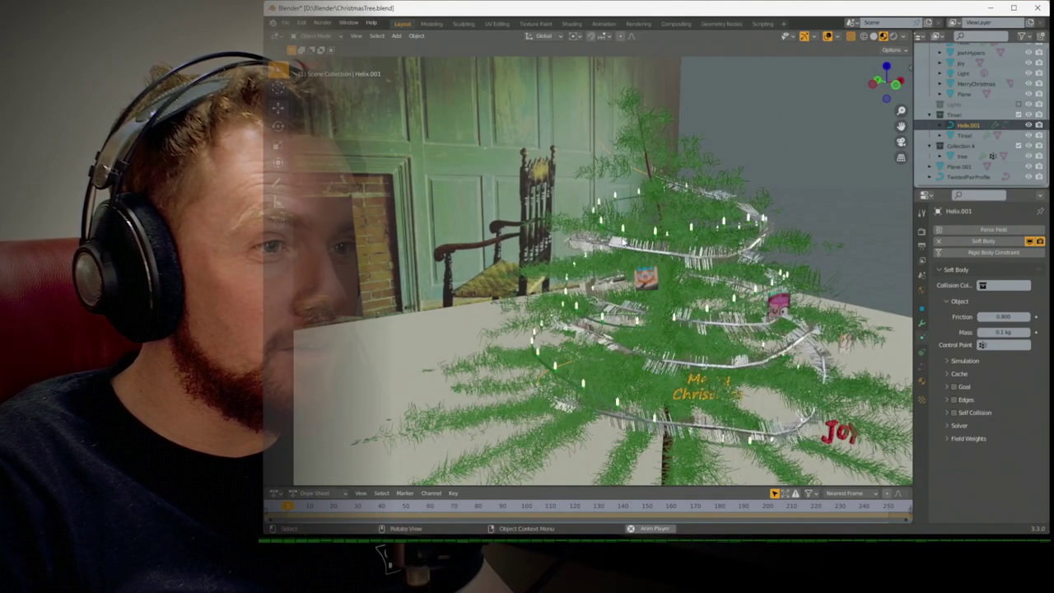
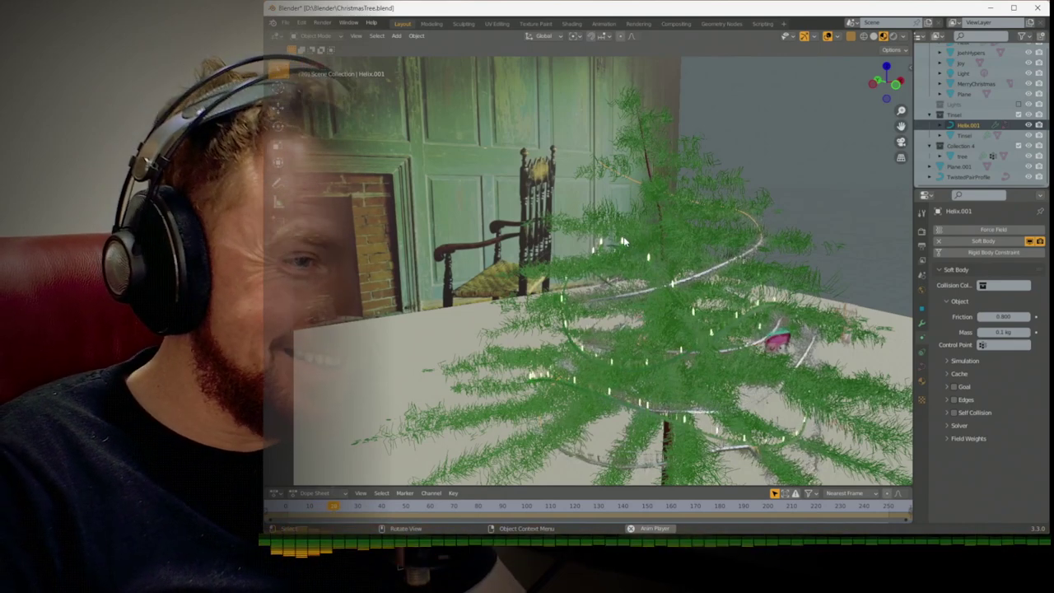
Look at the decorated tree through the camera, stop the animation playback and return to the first frame
middle_click_drag(622, 244, 598, 252)
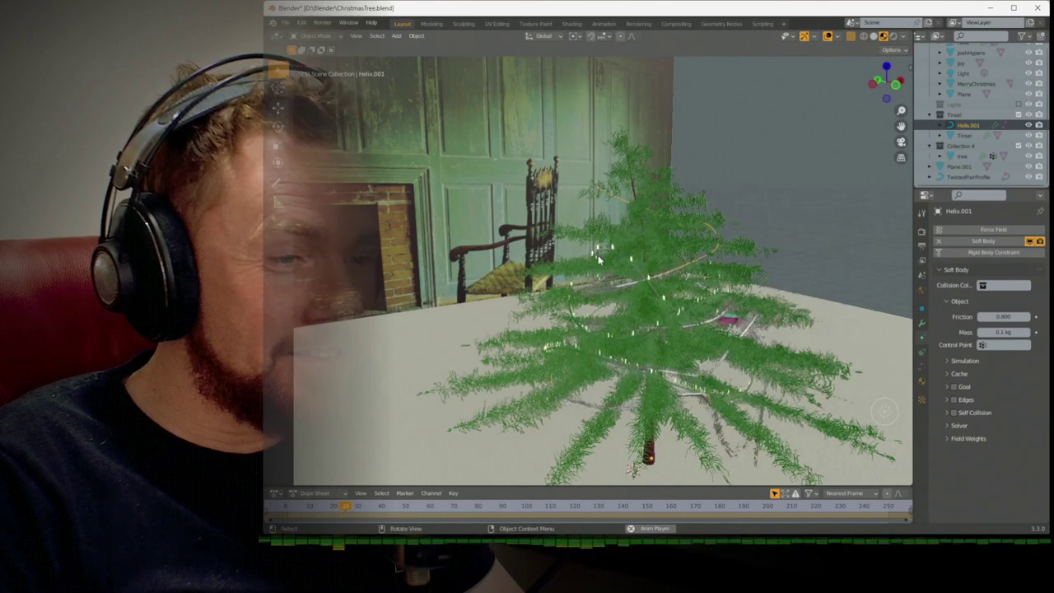
key("KP_0")
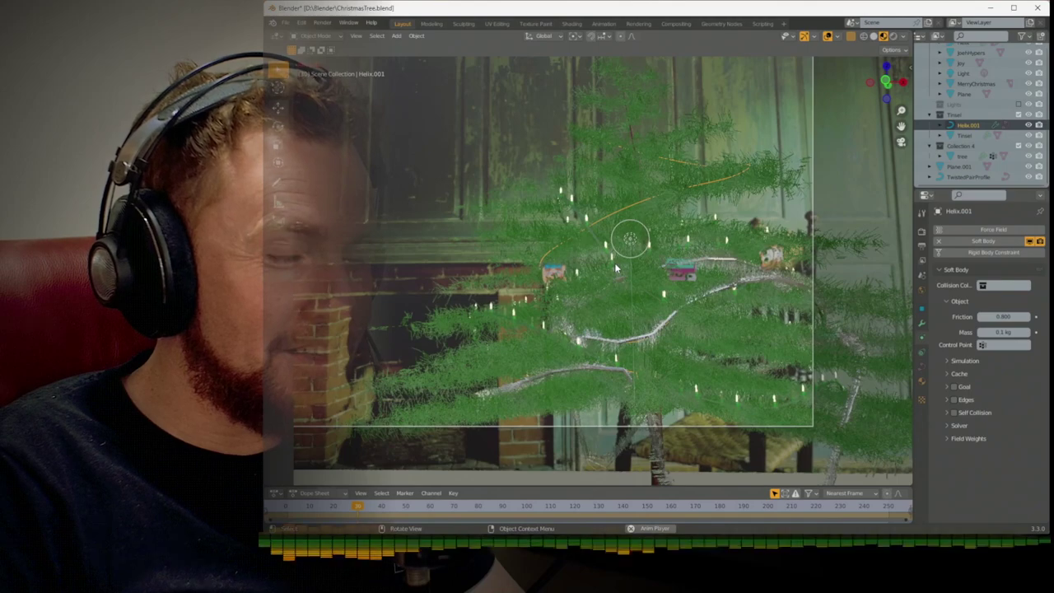
key("space")
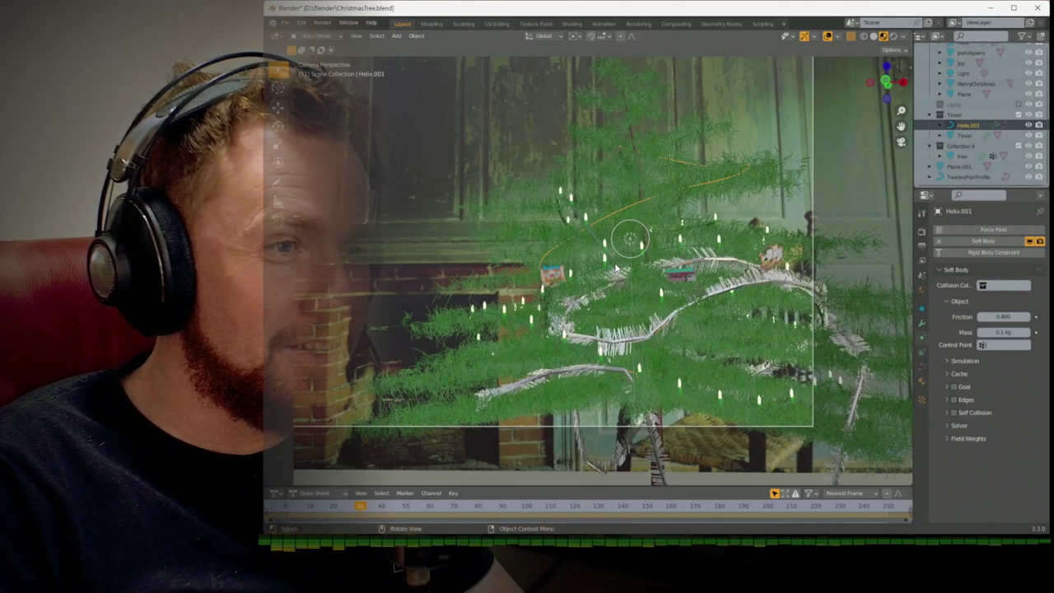
scroll(616, 268, "down", 2)
middle_click_drag(606, 267, 670, 276, "shift")
key("shift+Left")
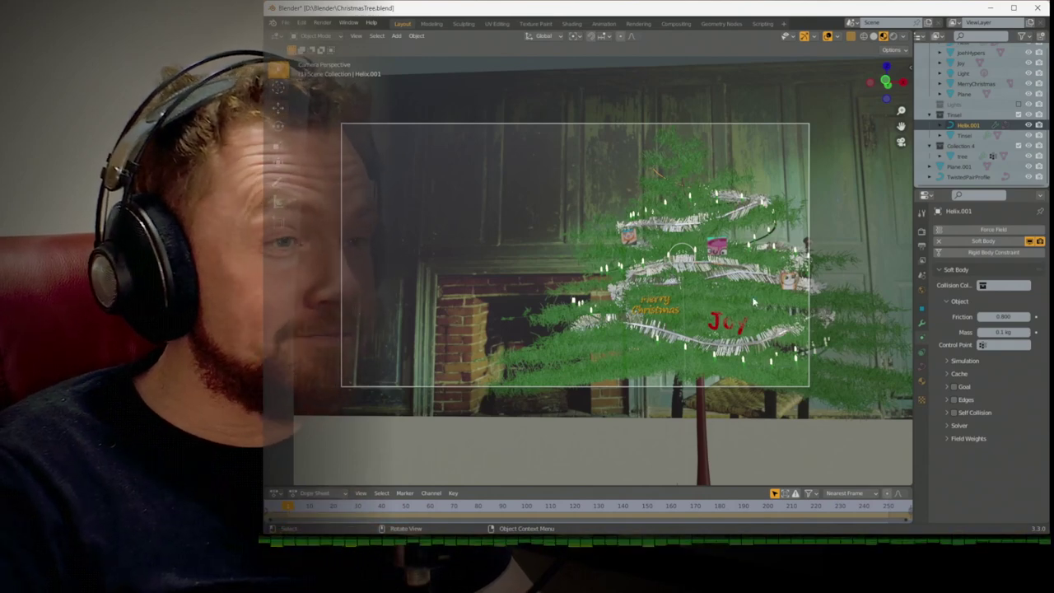
scroll(759, 303, "up", 1)
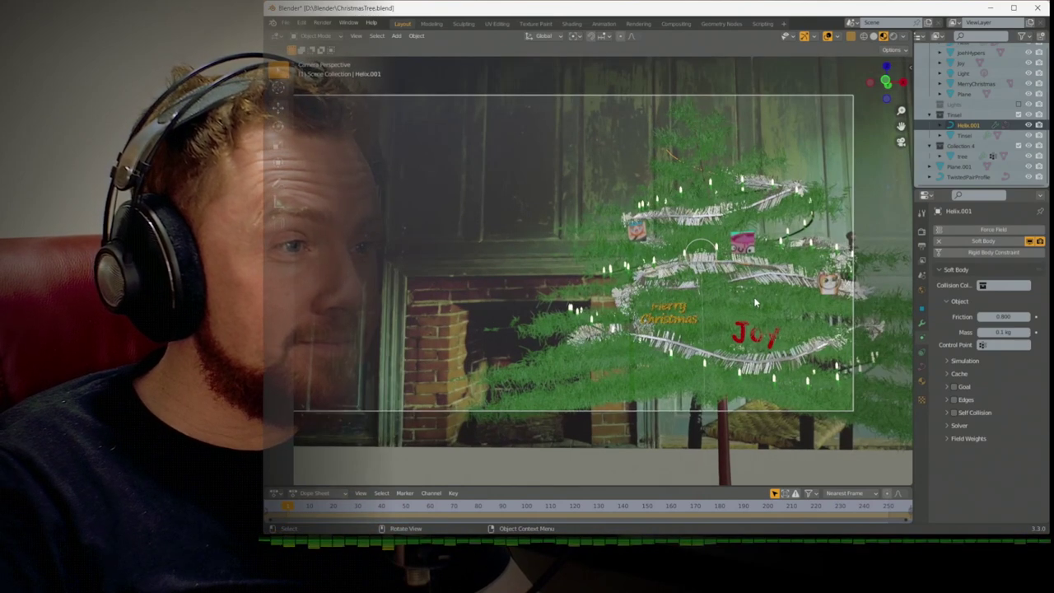
scroll(755, 303, "down", 1)
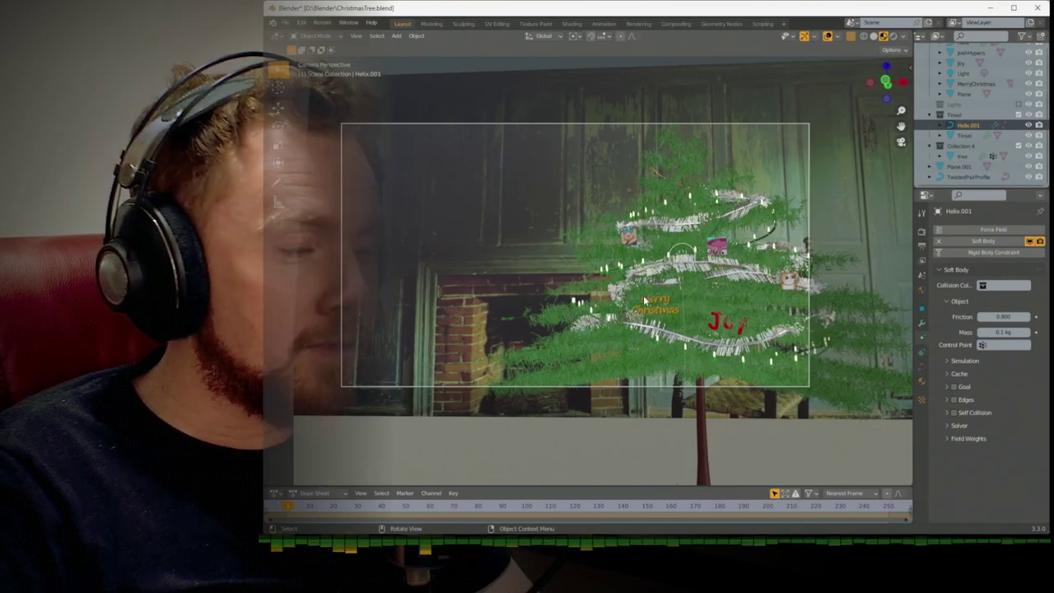
Add a new mesh plane to the scene while viewing the fireplace wall from the front
key("KP_1")
scroll(643, 295, "up", 3)
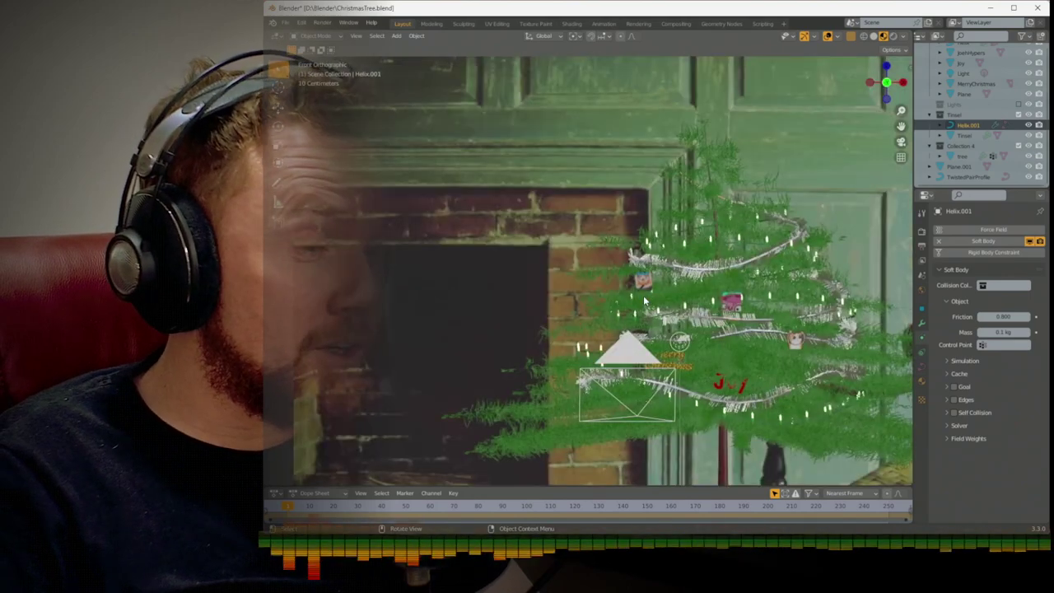
scroll(584, 295, "down", 3)
middle_click_drag(574, 298, 665, 285, "shift")
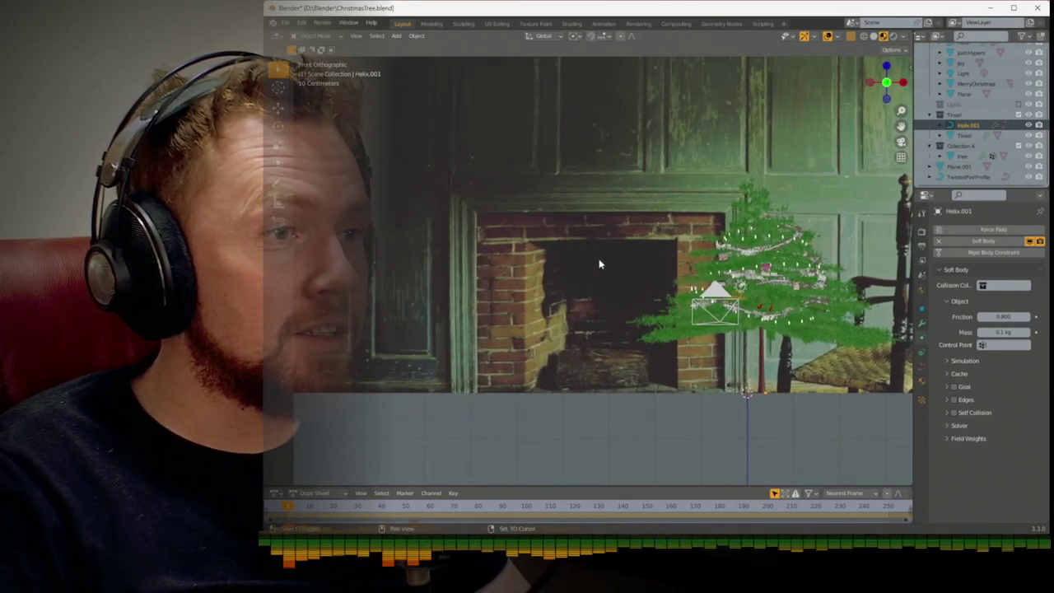
key("shift+a")
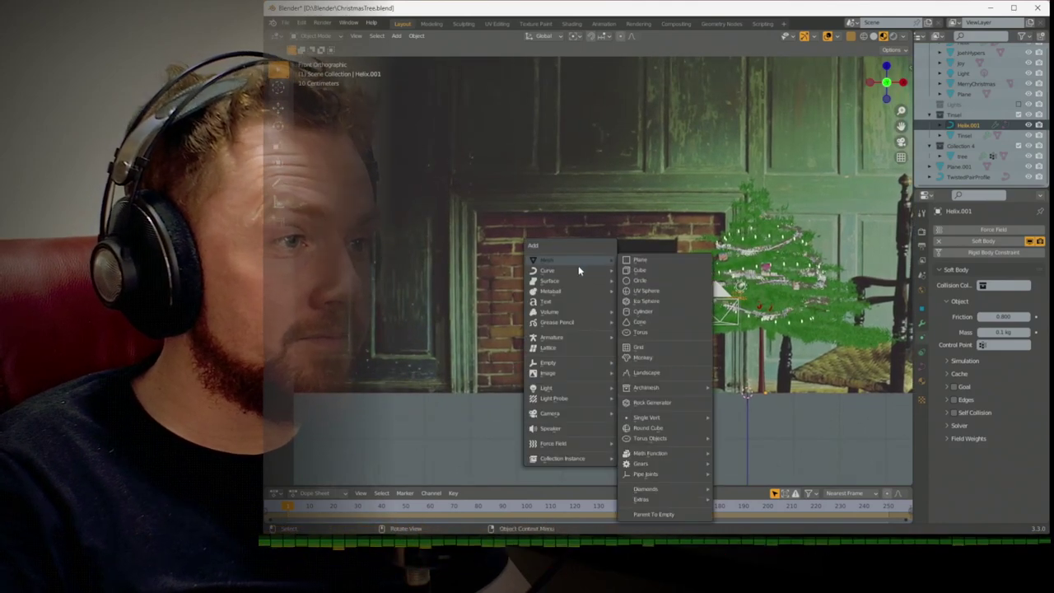
left_click(639, 260)
Rotate the new plane 90° about X and move it about -3.1 m in X and 1.8 m in Z over the fireplace opening
key("g")
key("x")
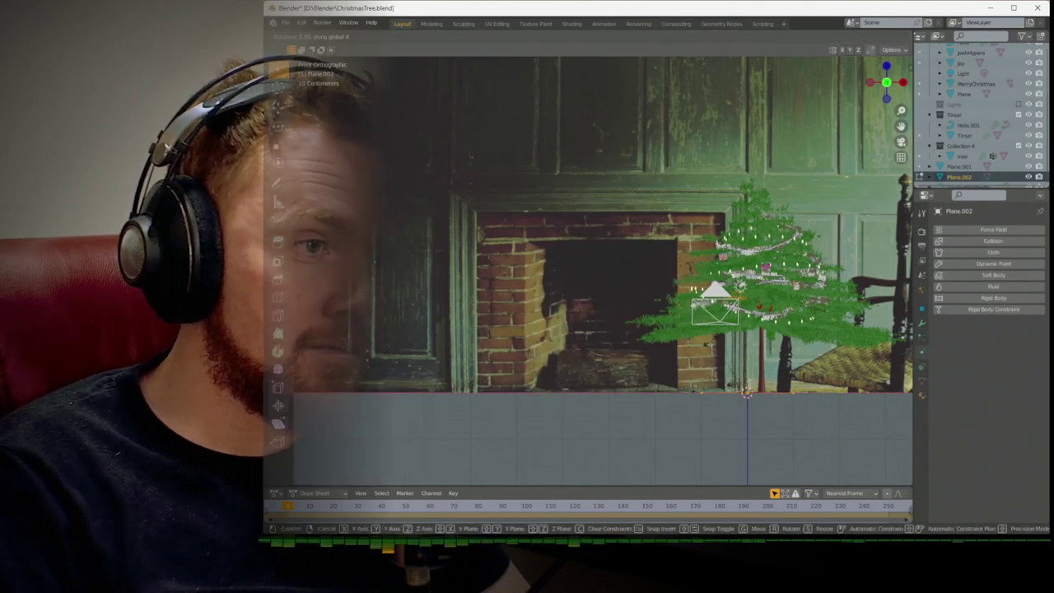
key("r")
key("x")
key("9")
key("0")
key("Return")
key("g")
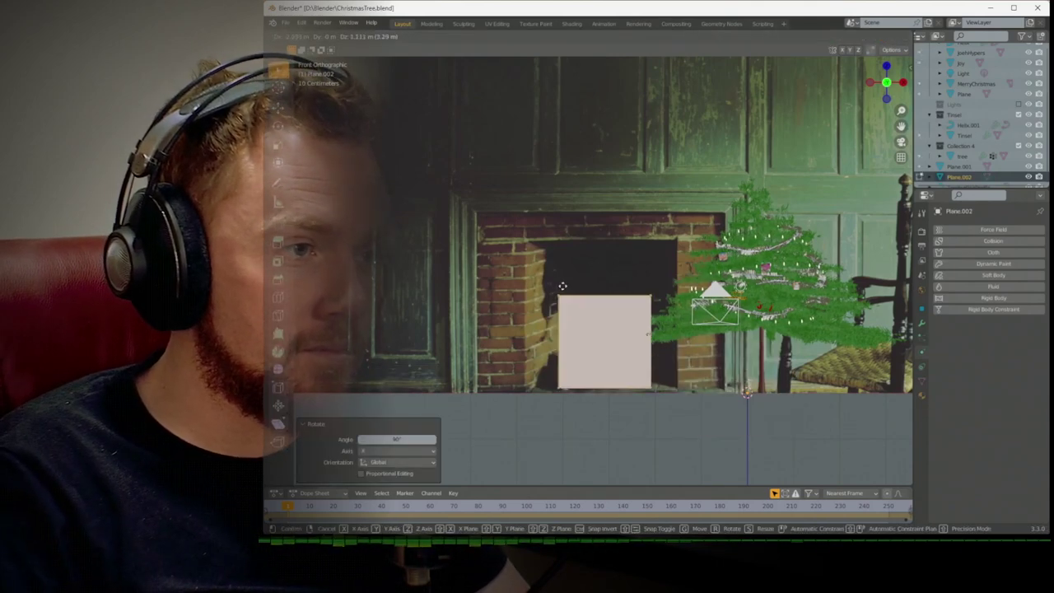
left_click(567, 258)
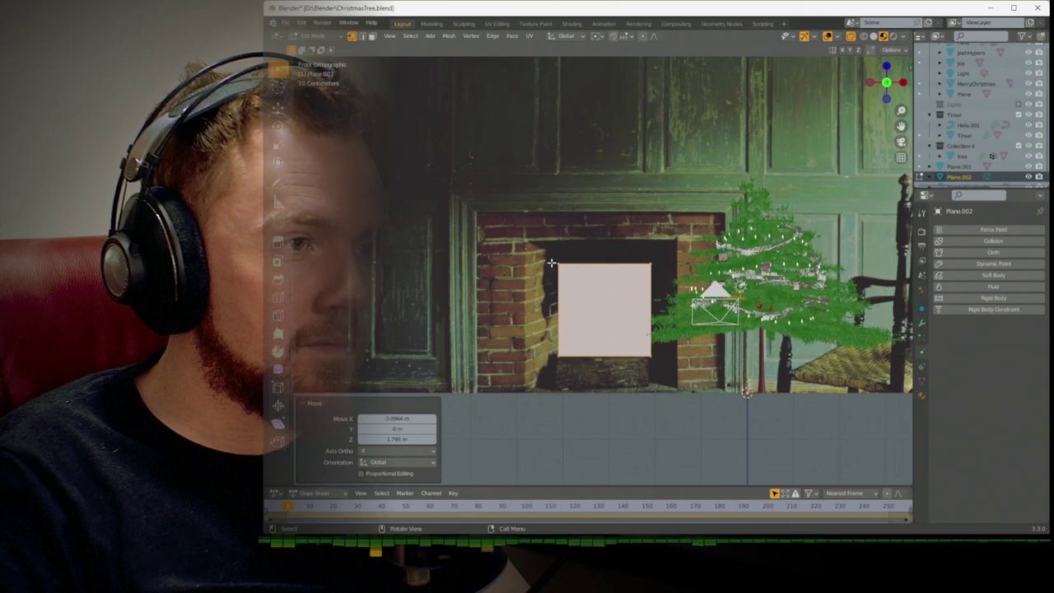
Shift the plane's upper-left corner about 0.76 m inward and pull its upper-right corner inward and down to form an uneven peak
left_click(556, 263)
key("g")
left_click(621, 282)
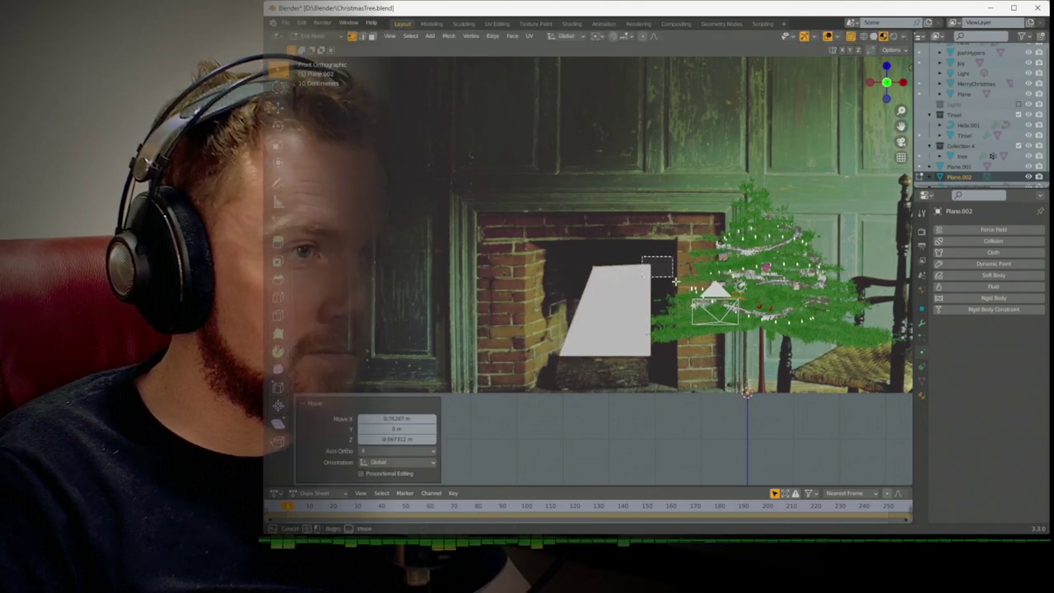
left_click(649, 265)
key("g")
left_click(645, 333)
Pull the plane's two lower corners inward to narrow its base above the logs, and finish editing the mesh
left_click(649, 356)
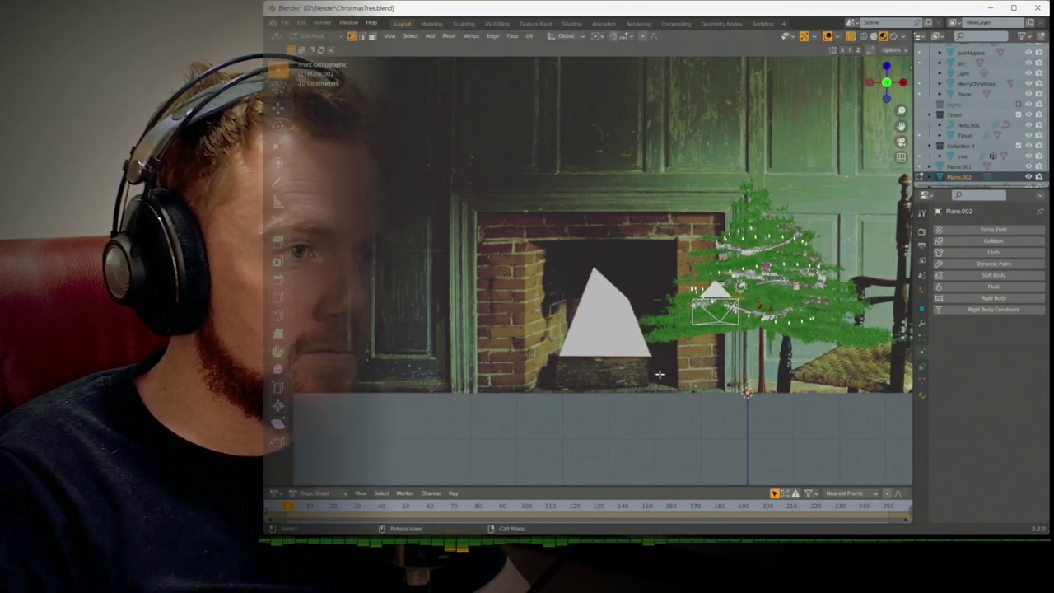
key("g")
left_click(612, 368)
key("g")
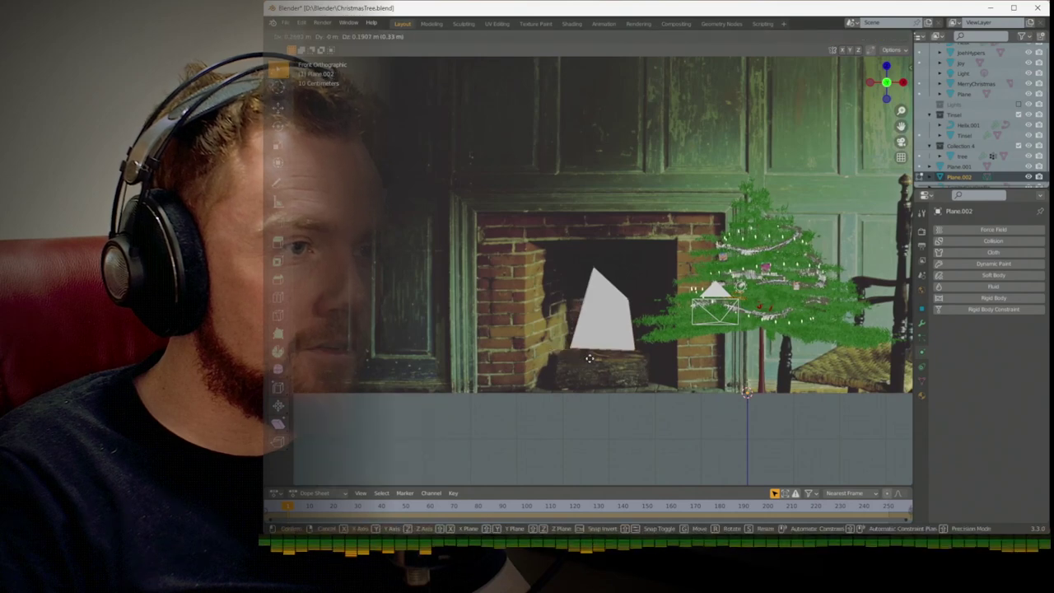
left_click(592, 339)
key("Tab")
Move the flame-shaped plane about 14.15 m along Y toward the back wall, and check it from the front
key("KP_3")
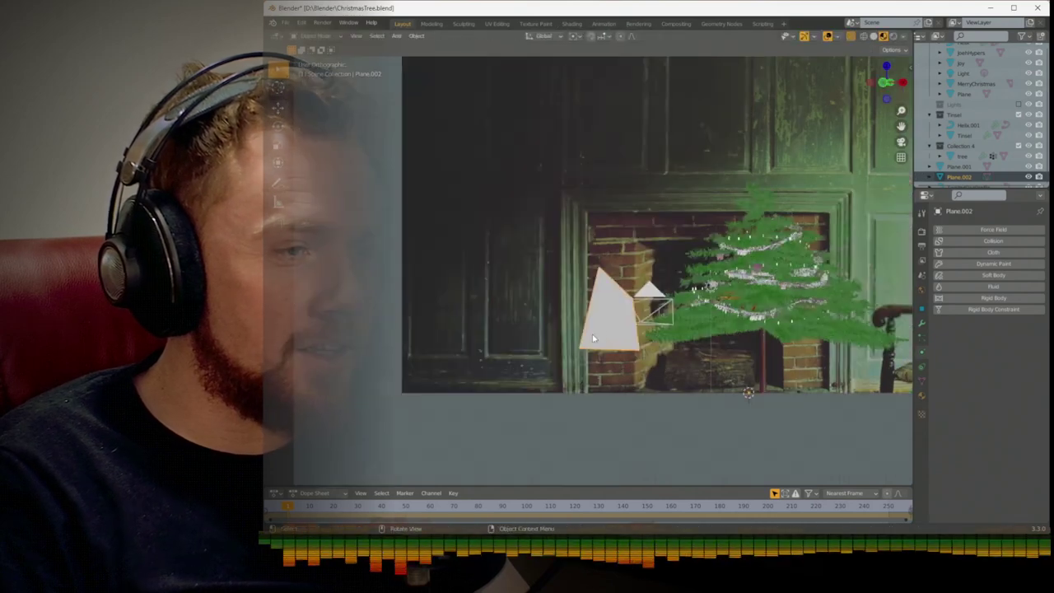
scroll(592, 338, "down", 5)
key("g")
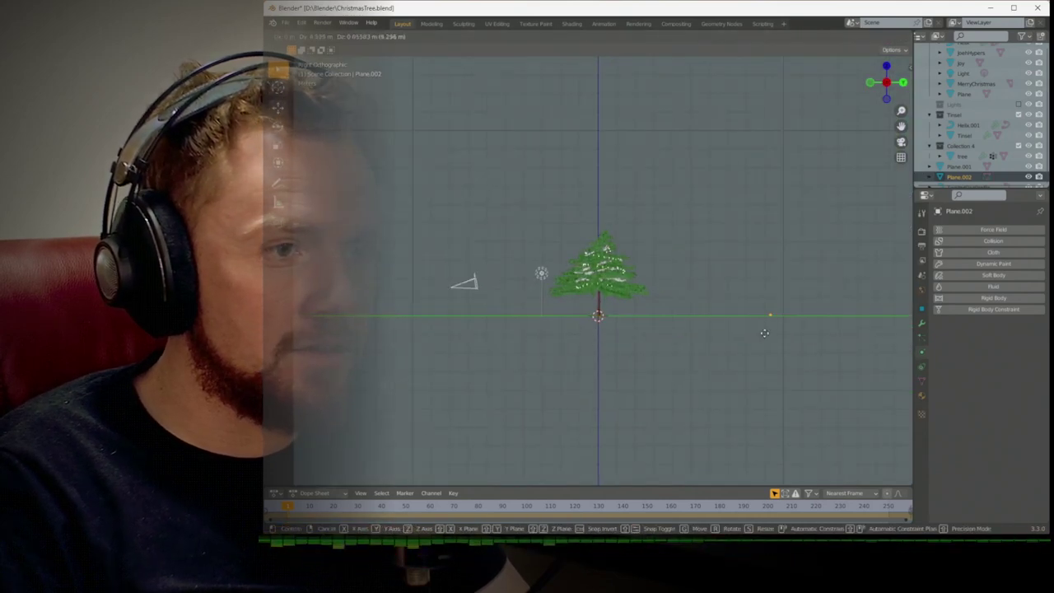
key("y")
left_click(854, 332)
key("KP_1")
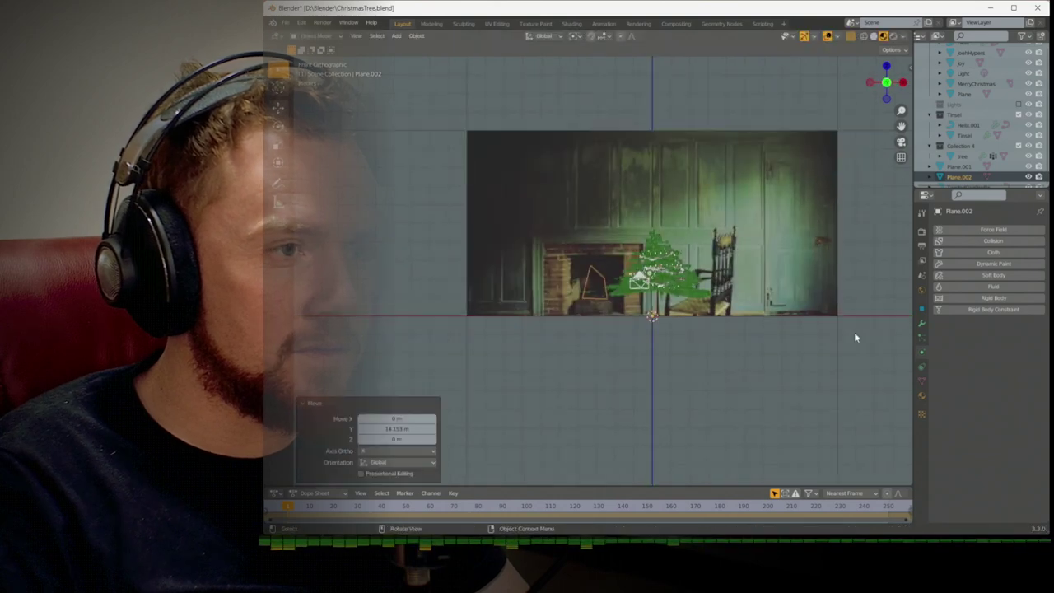
Move the flame-shaped plane about -4.22 m along Y to bring it in front of the fireplace wall
key("KP_6")
key("KP_6")
key("KP_4")
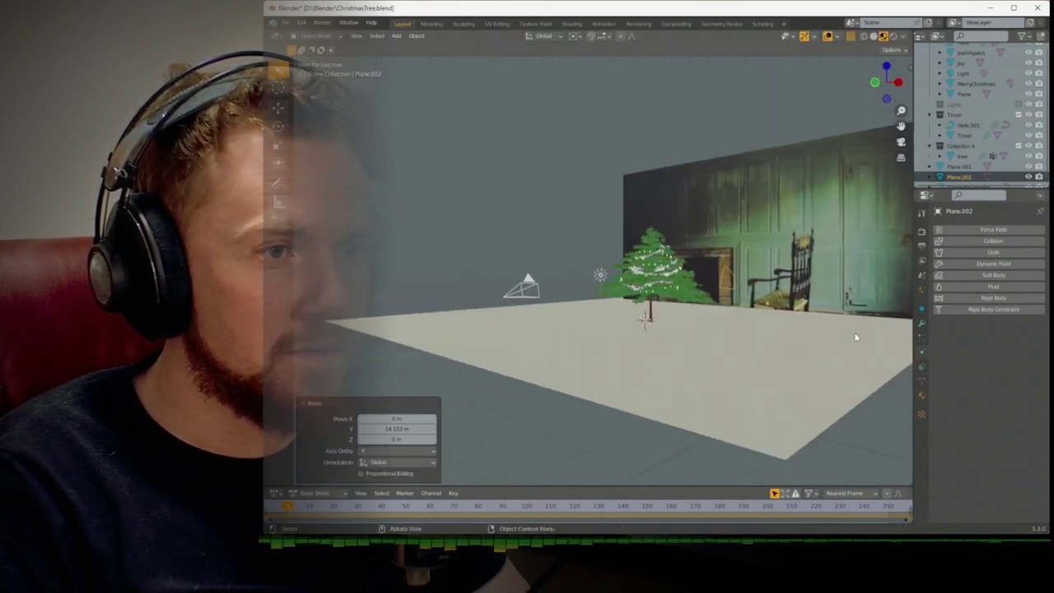
key("g")
key("y")
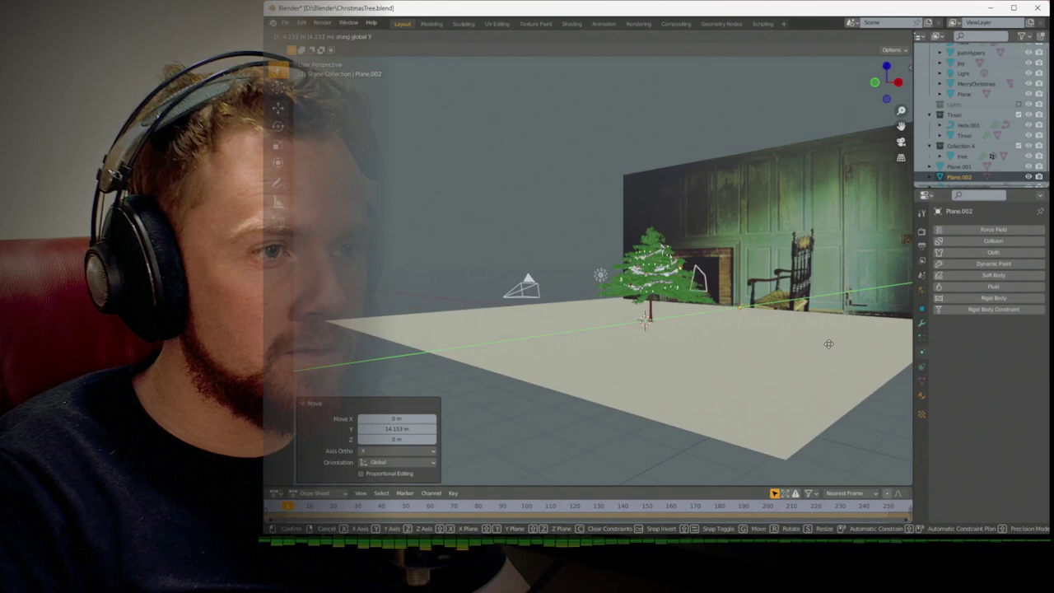
left_click(828, 343)
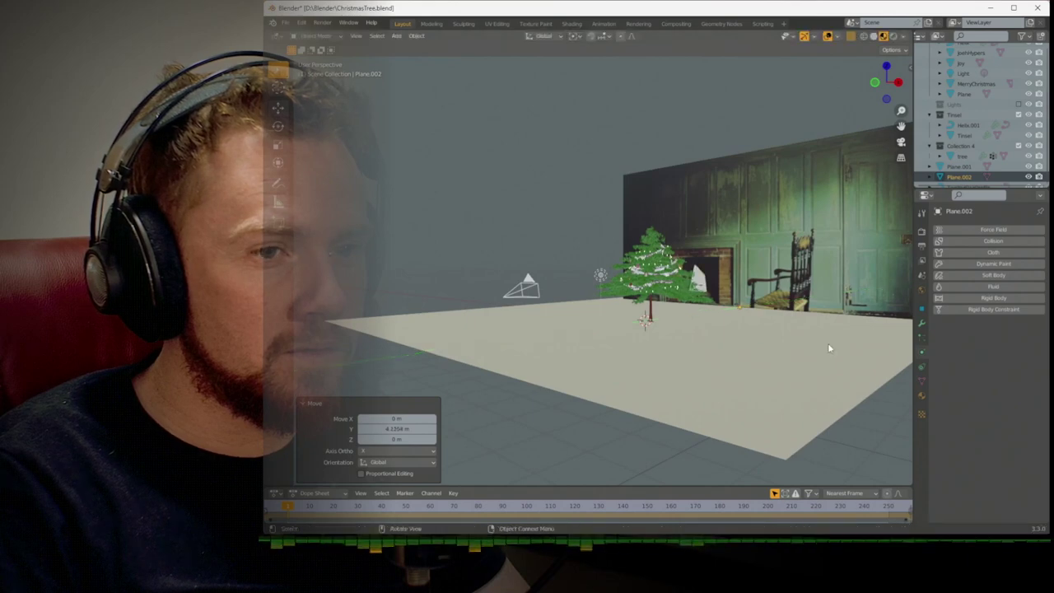
key("KP_1")
scroll(744, 332, "up", 5)
scroll(706, 319, "up", 3)
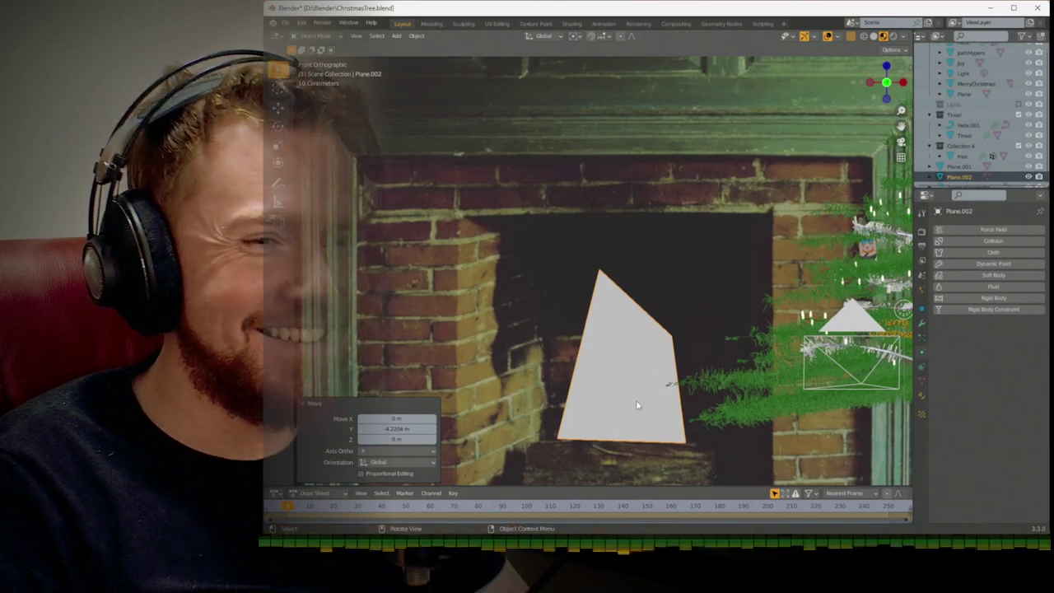
Switch to the Shading workspace, create a new material for the flame-shaped plane and name it Fire
left_click(571, 23)
left_click(968, 202)
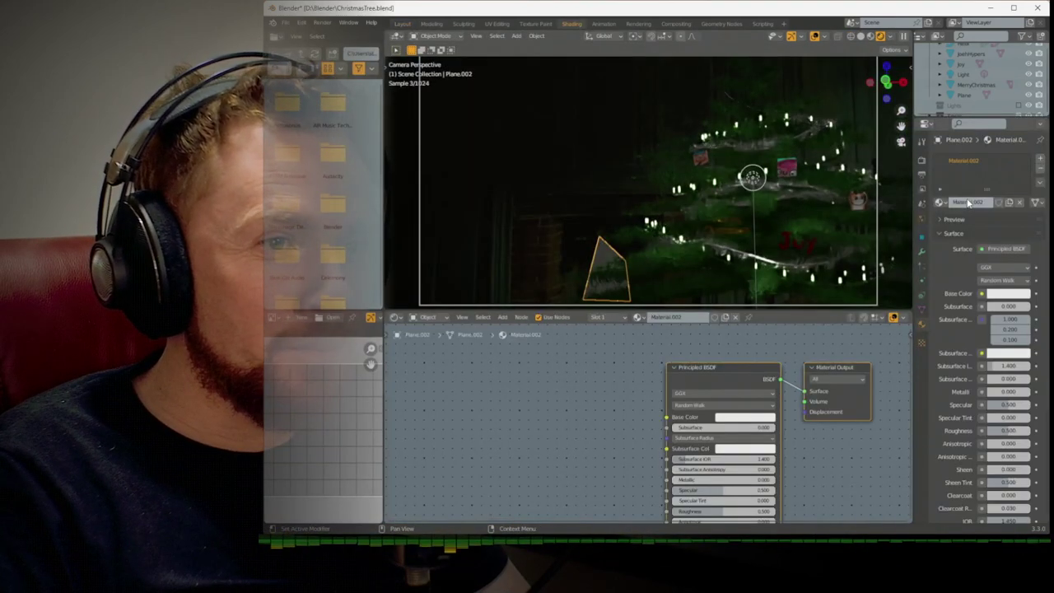
double_click(968, 202)
type("Fire")
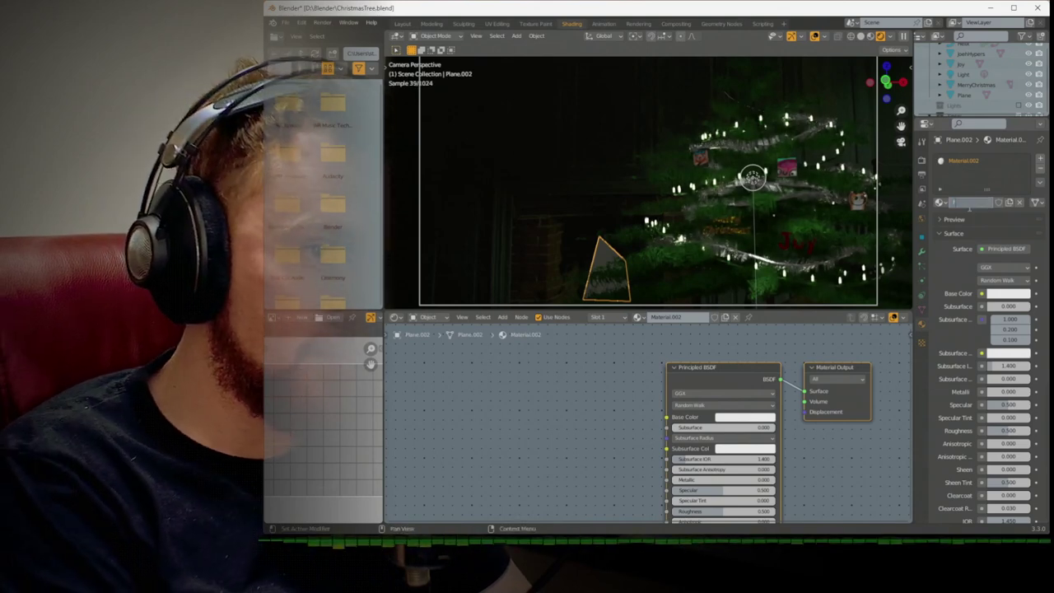
key("Return")
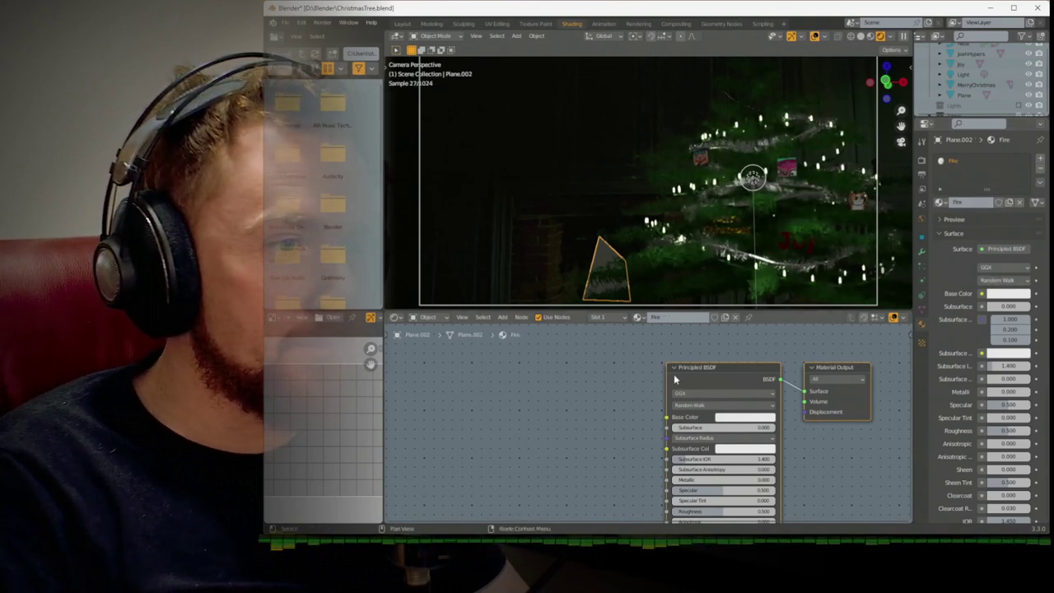
Add a Voronoi Texture node to the Fire material, to the left of the Principled BSDF node
key("shift+a")
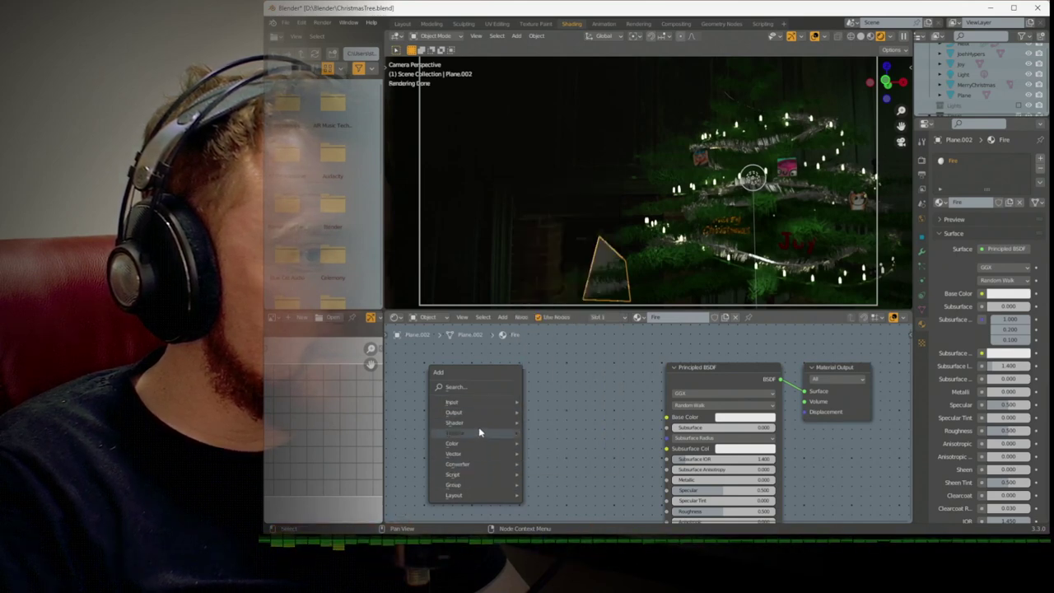
mouse_move(481, 433)
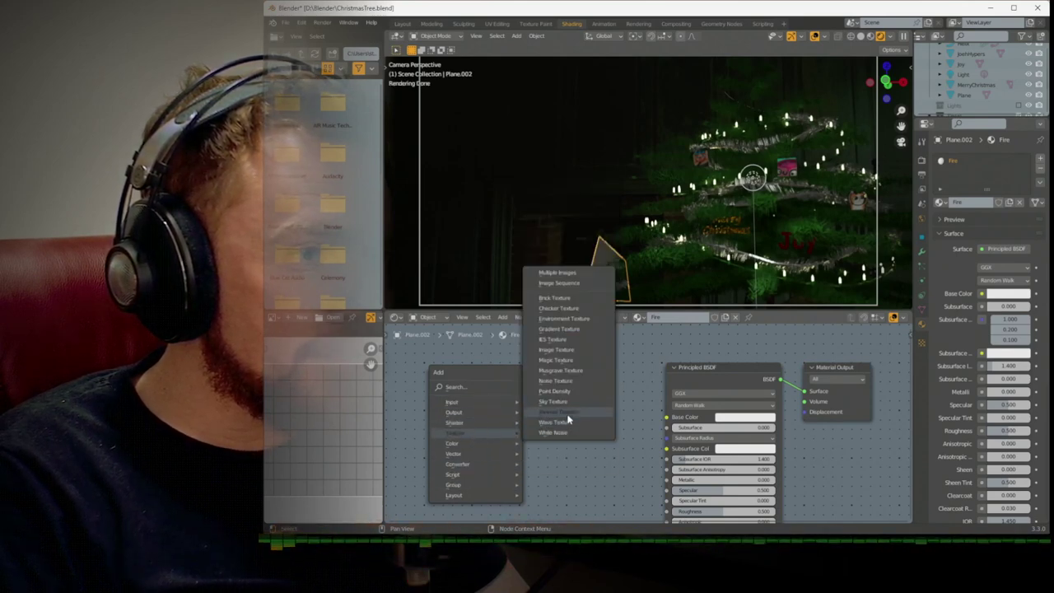
left_click(567, 414)
left_click(466, 412)
Add a ColorRamp node, feeding the Voronoi Distance output into its Fac and its Color output into the shader's Base Color
key("shift+a")
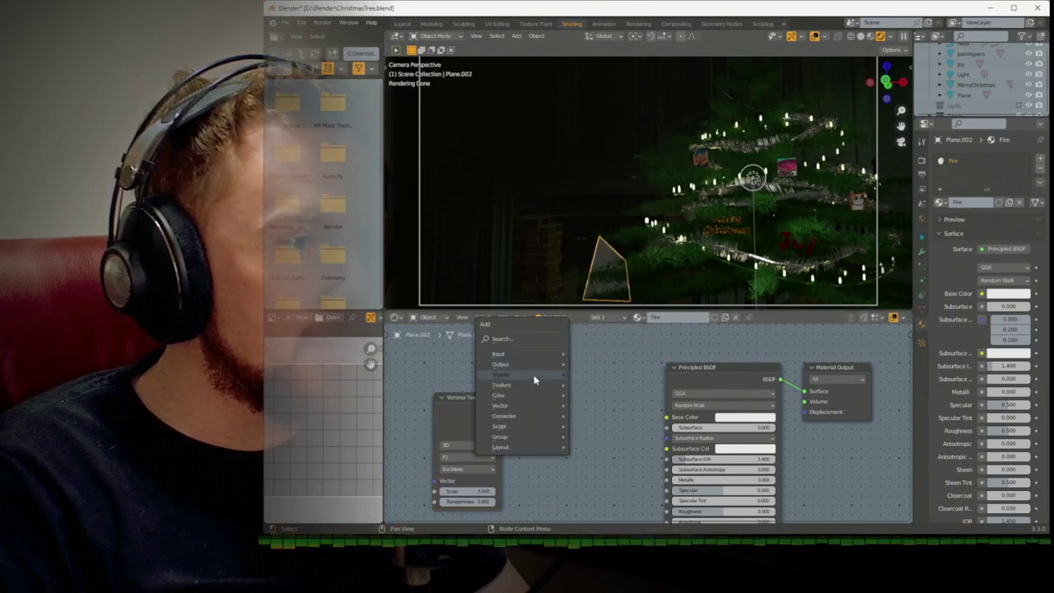
mouse_move(530, 422)
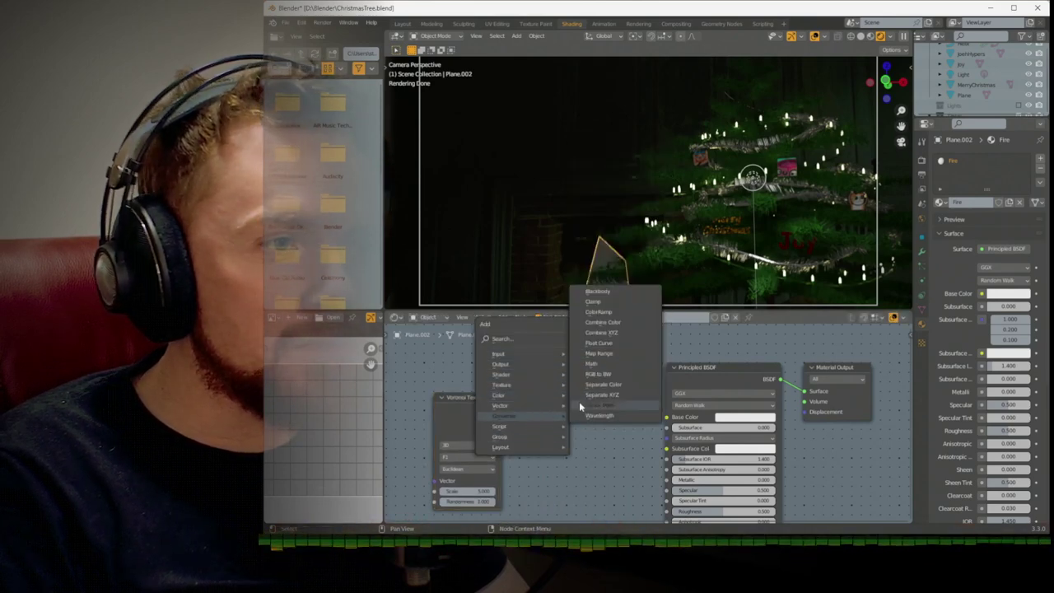
left_click(596, 319)
left_click(516, 361)
left_click_drag(500, 409, 520, 454)
left_click_drag(631, 377, 666, 416)
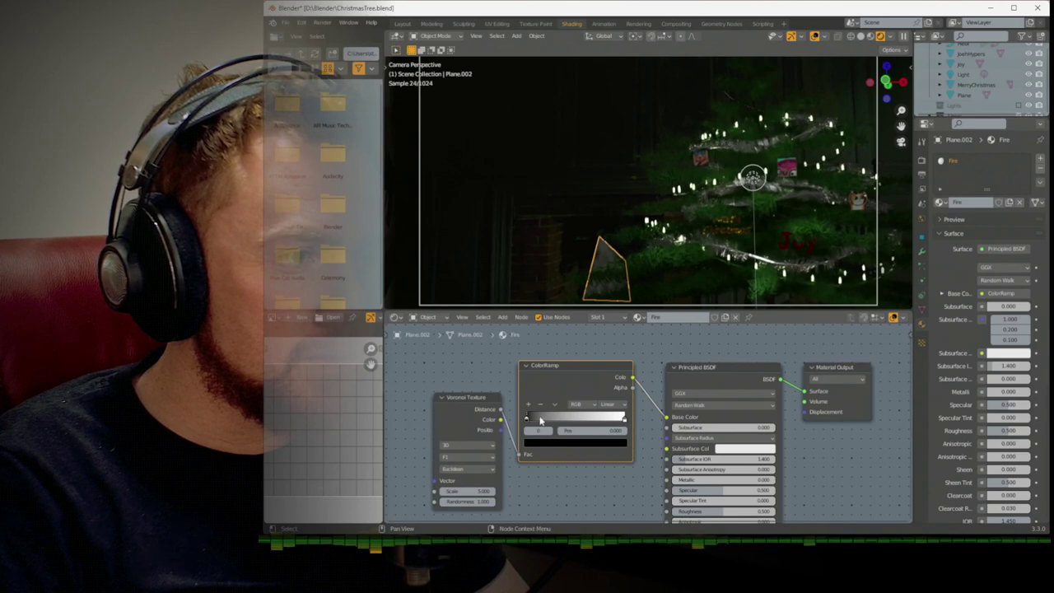
Colour the ramp's white end stop yellow, then add a stop at position 0.500 and colour it dark red
left_click(623, 420)
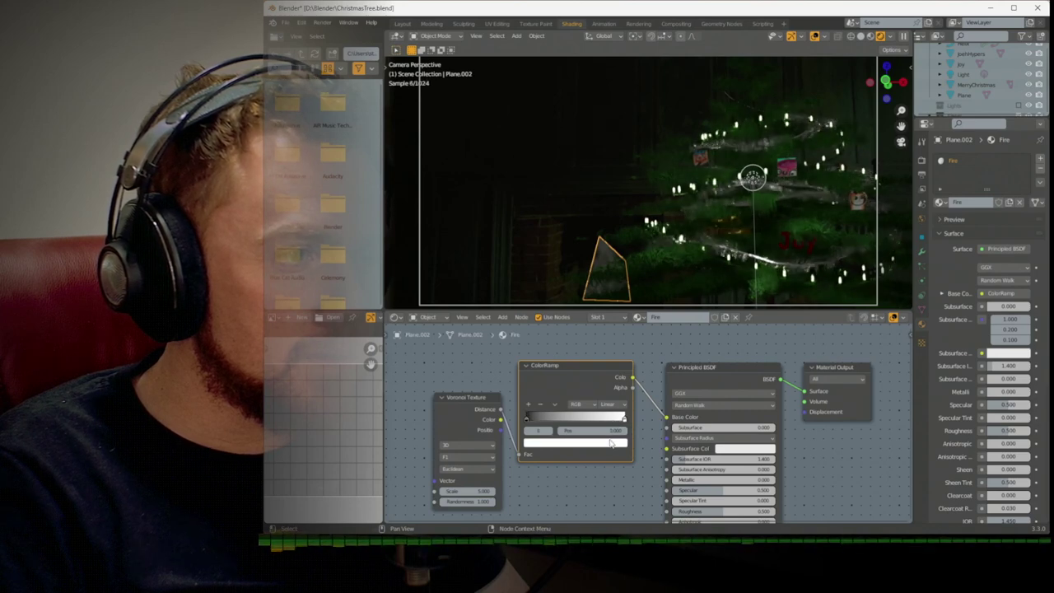
left_click(605, 443)
left_click_drag(558, 352, 536, 356)
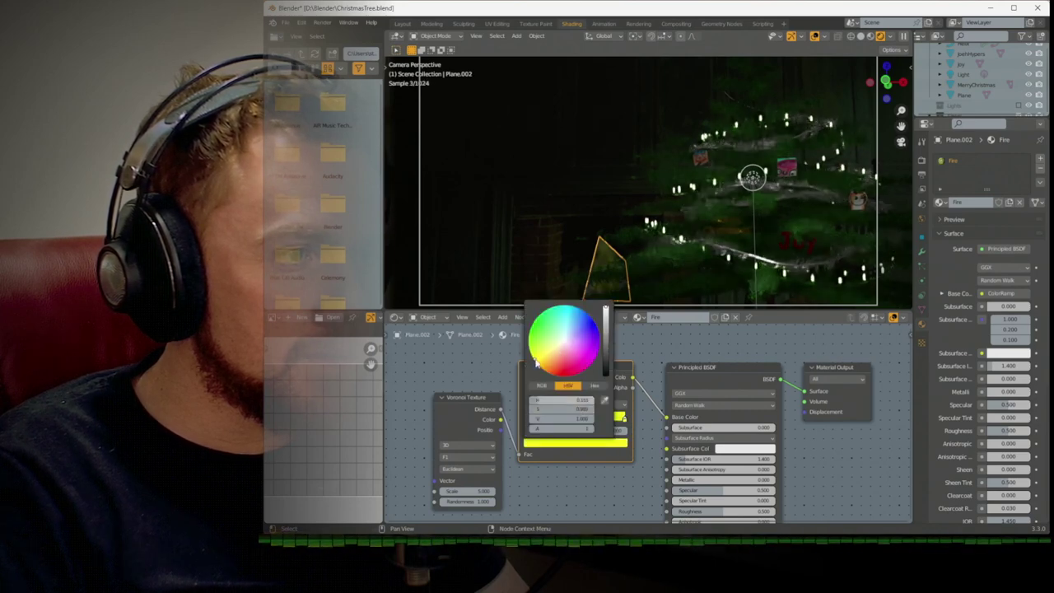
left_click(529, 405)
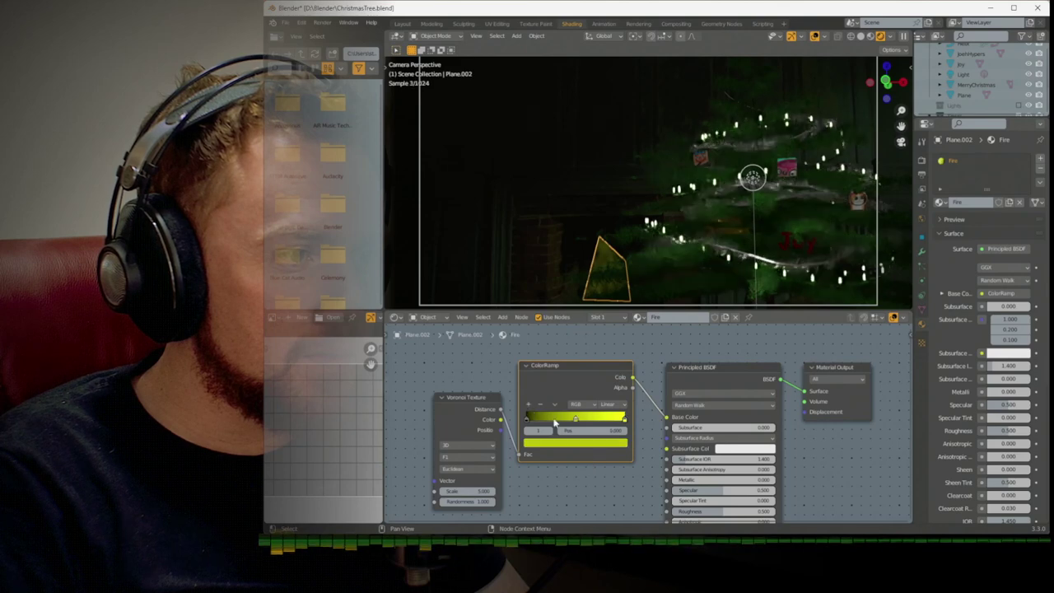
left_click(574, 443)
left_click_drag(567, 362, 563, 376)
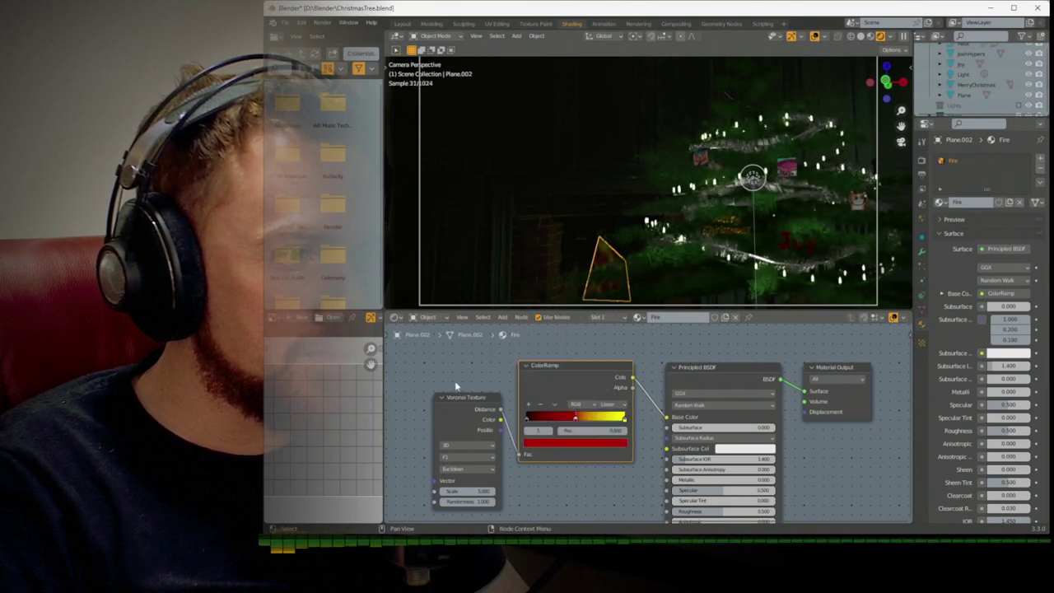
Set the Voronoi Texture node's Scale to 3
middle_click_drag(447, 438, 525, 420)
left_click(534, 472)
type("3")
key("Return")
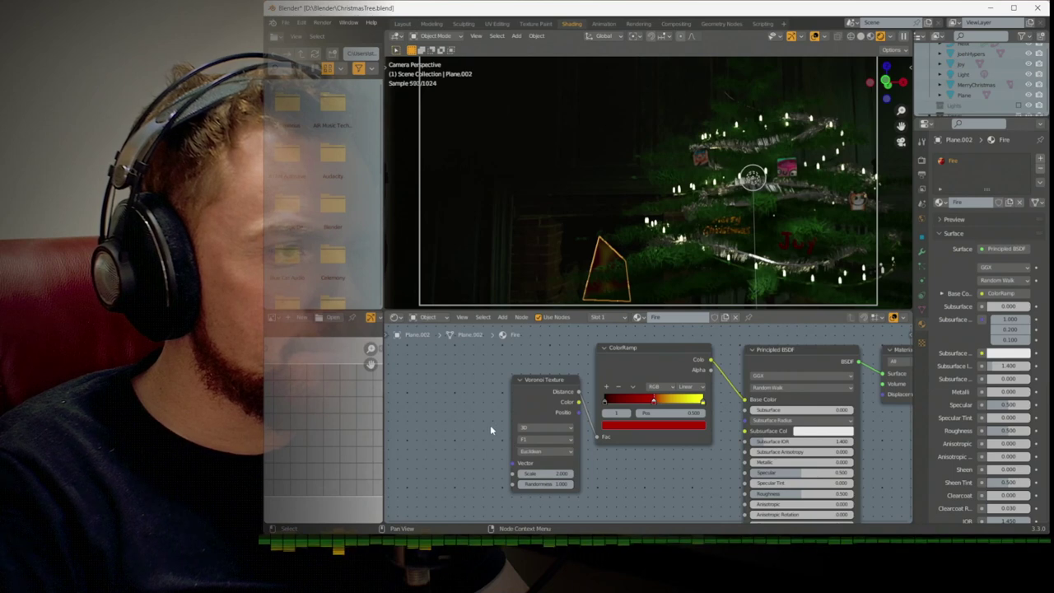
Switch the Voronoi Texture node to 4D and add a Value node to its left
left_click(540, 428)
left_click(534, 474)
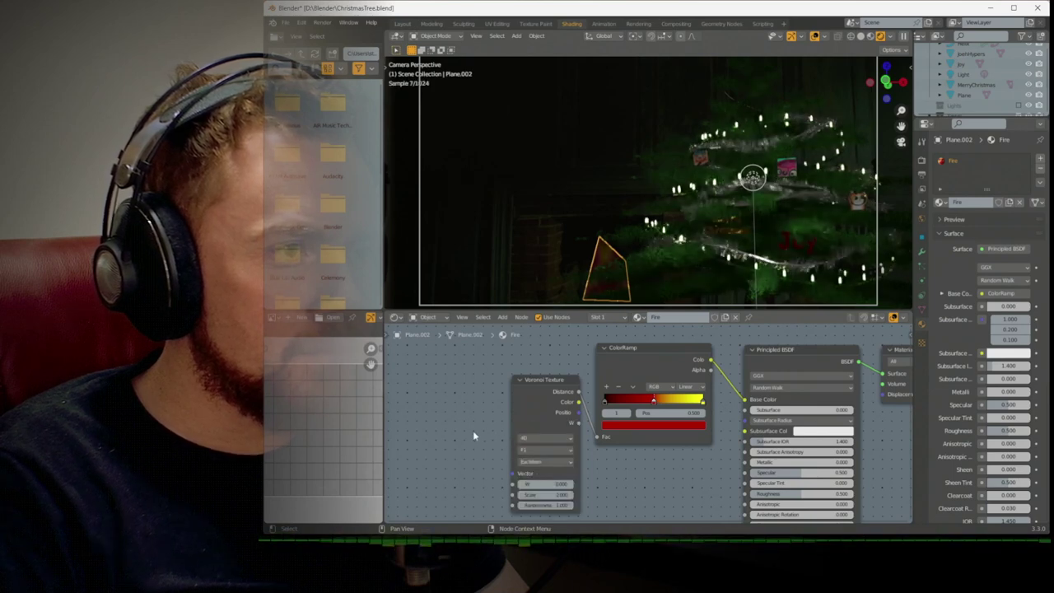
middle_click_drag(473, 430, 503, 405)
key("shift+a")
mouse_move(457, 347)
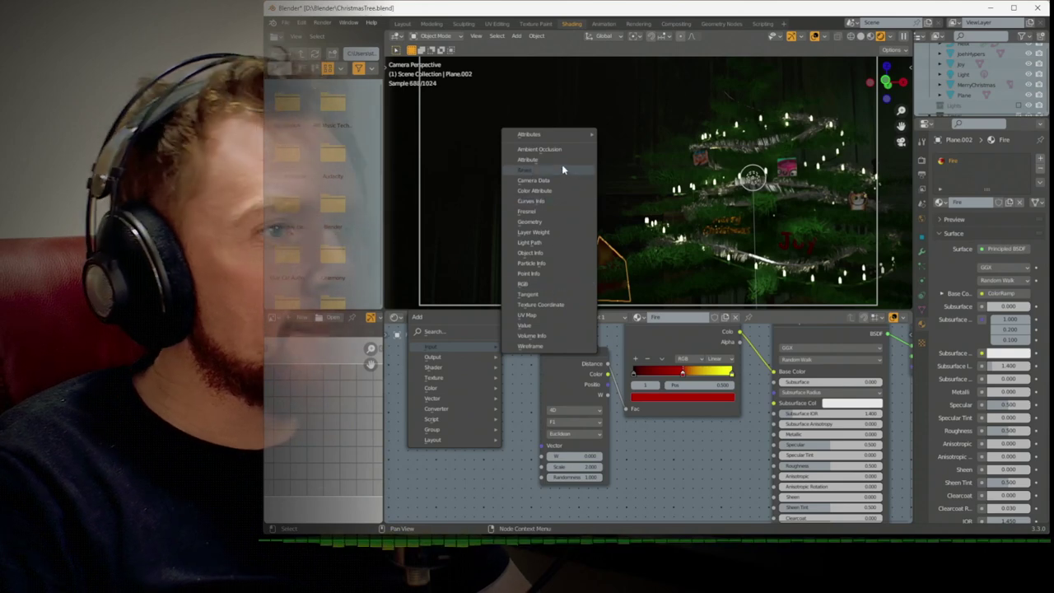
mouse_move(557, 137)
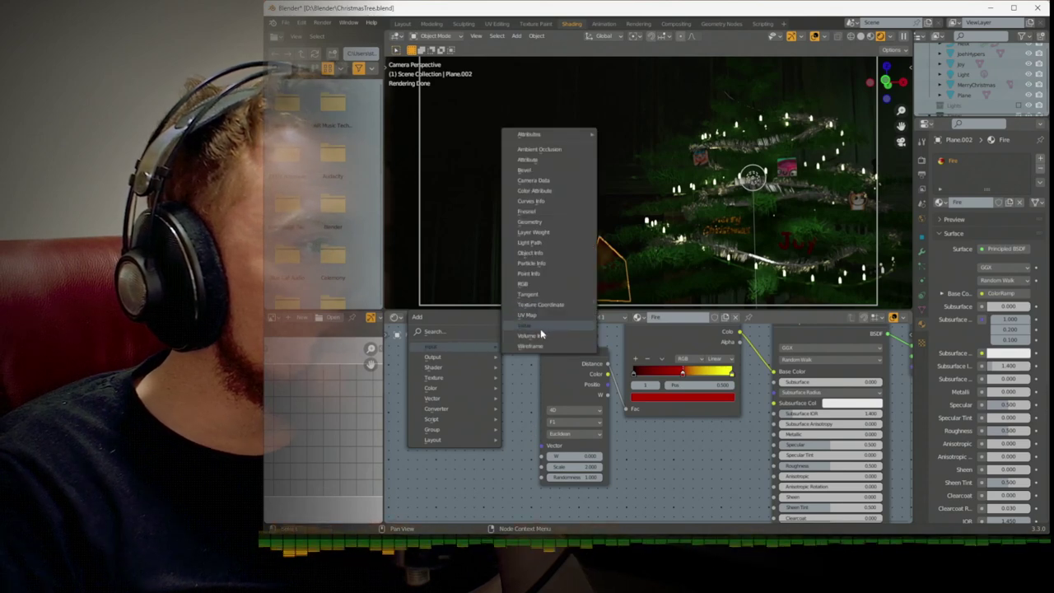
left_click(540, 329)
left_click(488, 420)
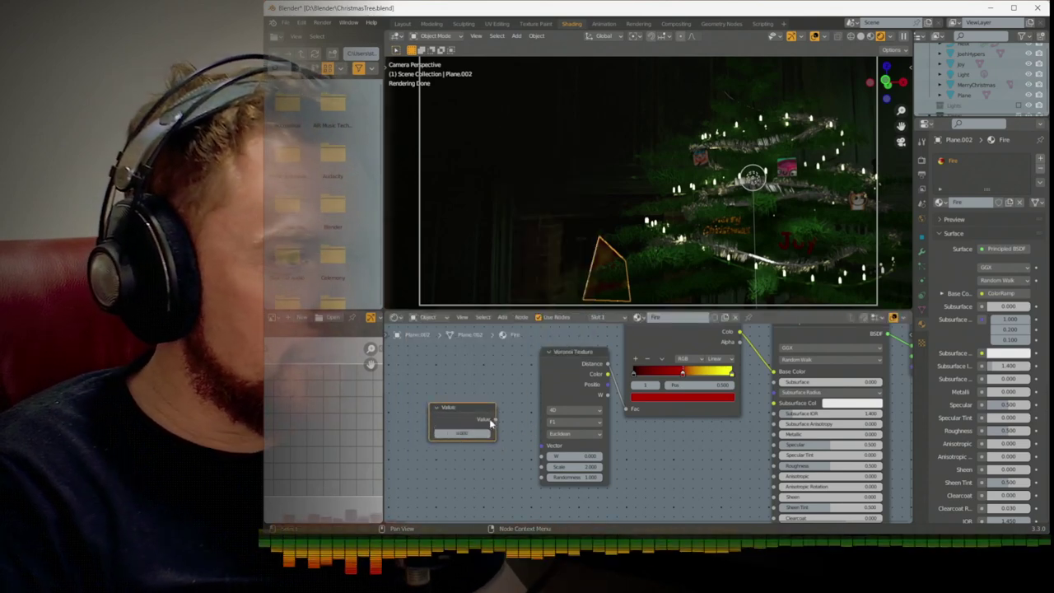
Keyframe the Value node at frames 1 and 250, and connect its output to the Voronoi Texture's W input
key("i")
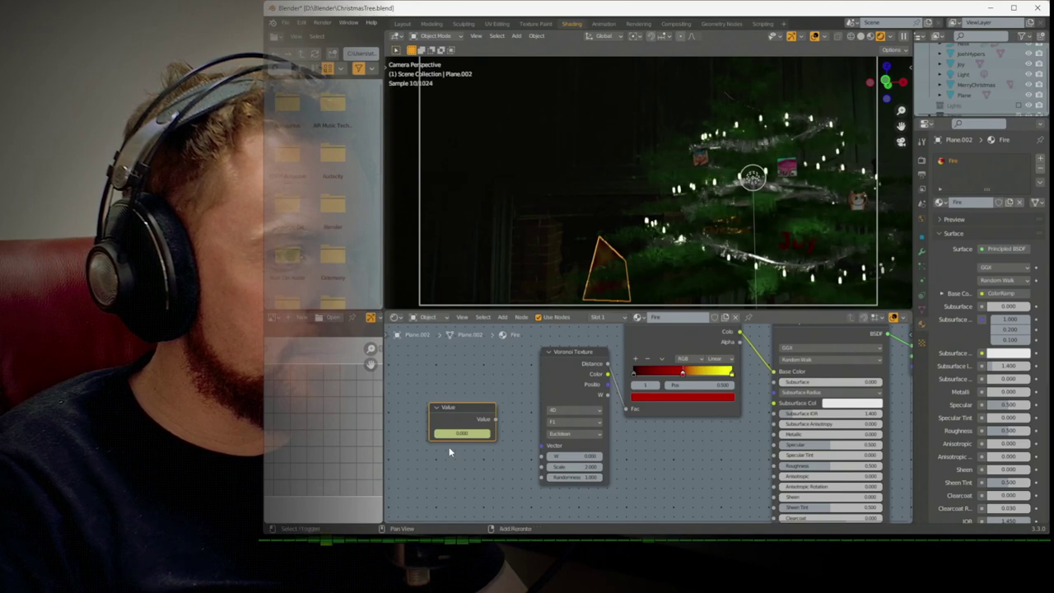
key("shift+Right")
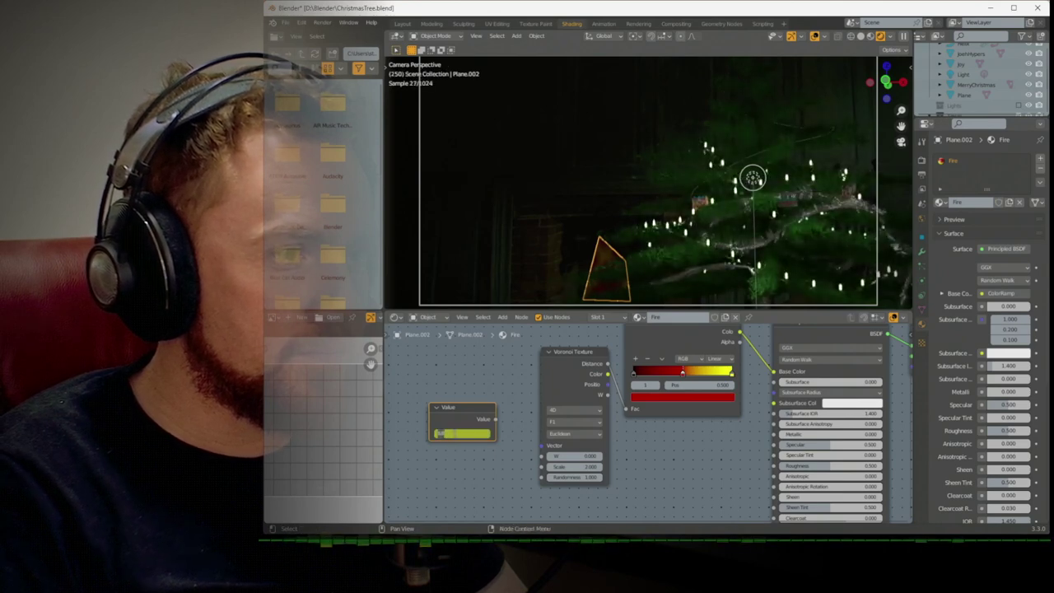
key("shift+Left")
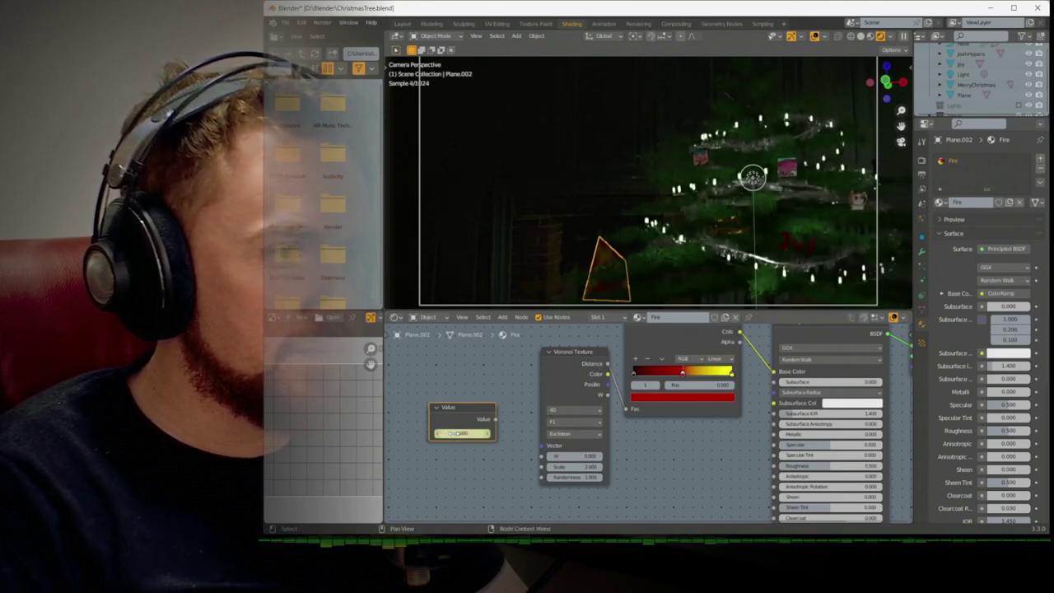
right_click(474, 433)
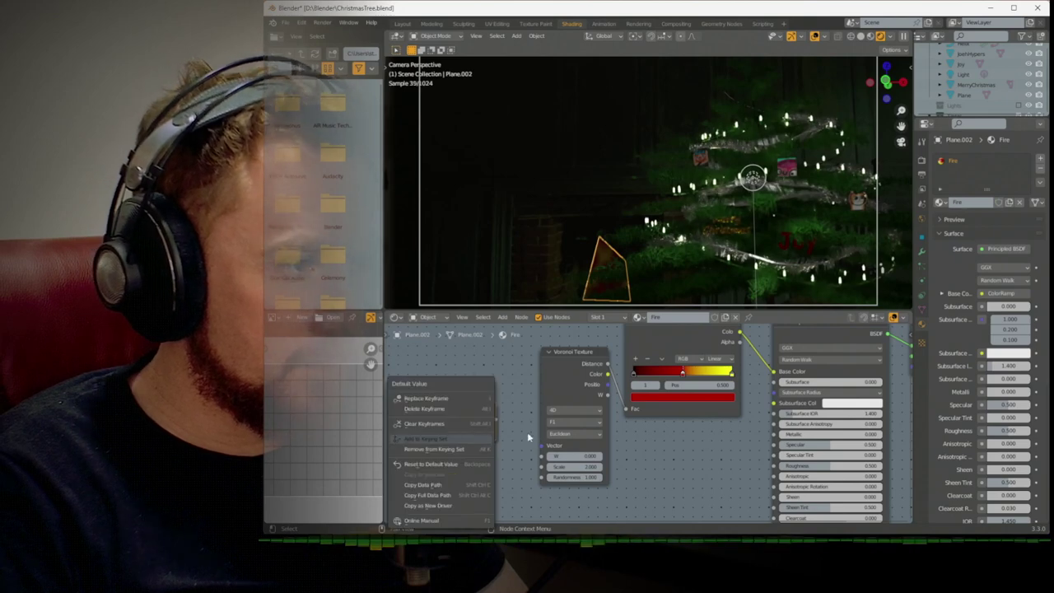
left_click(424, 408)
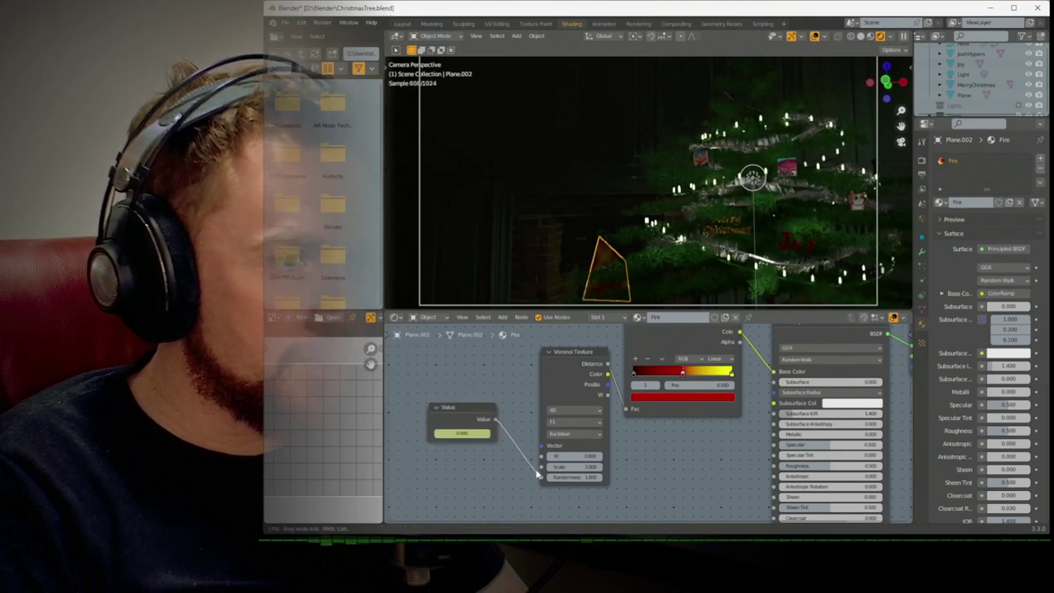
left_click_drag(539, 456, 540, 456)
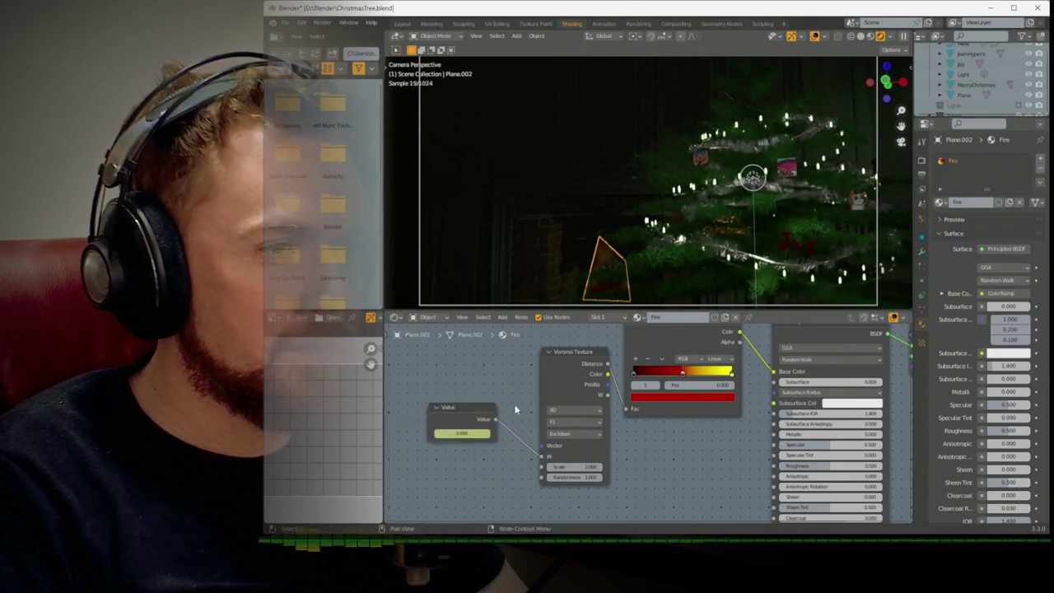
Raise the Value node's keyframed value at frame 250 and play the animation to check the fire's motion
key("space")
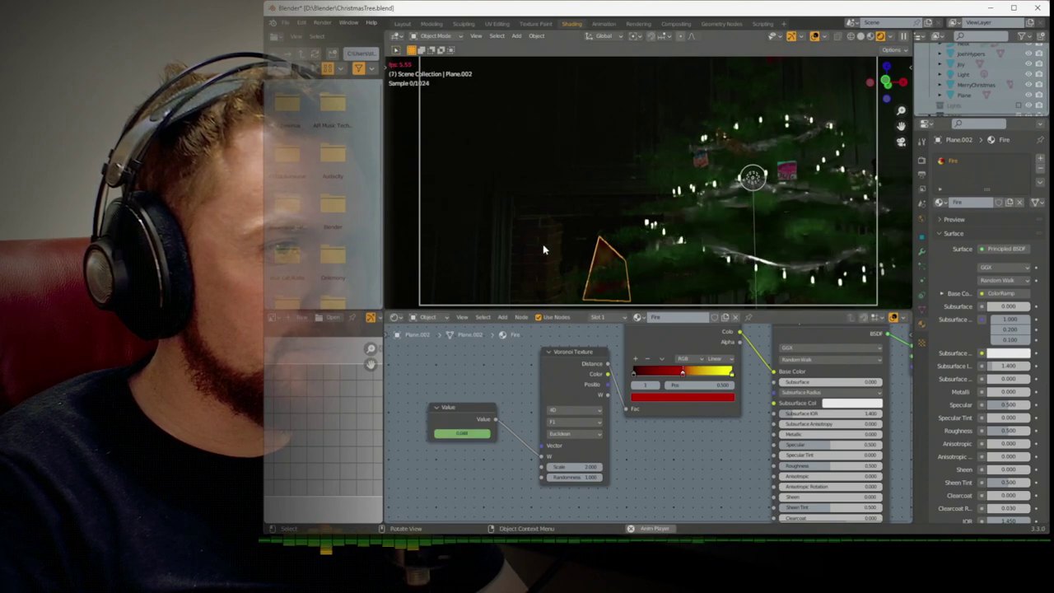
key("space")
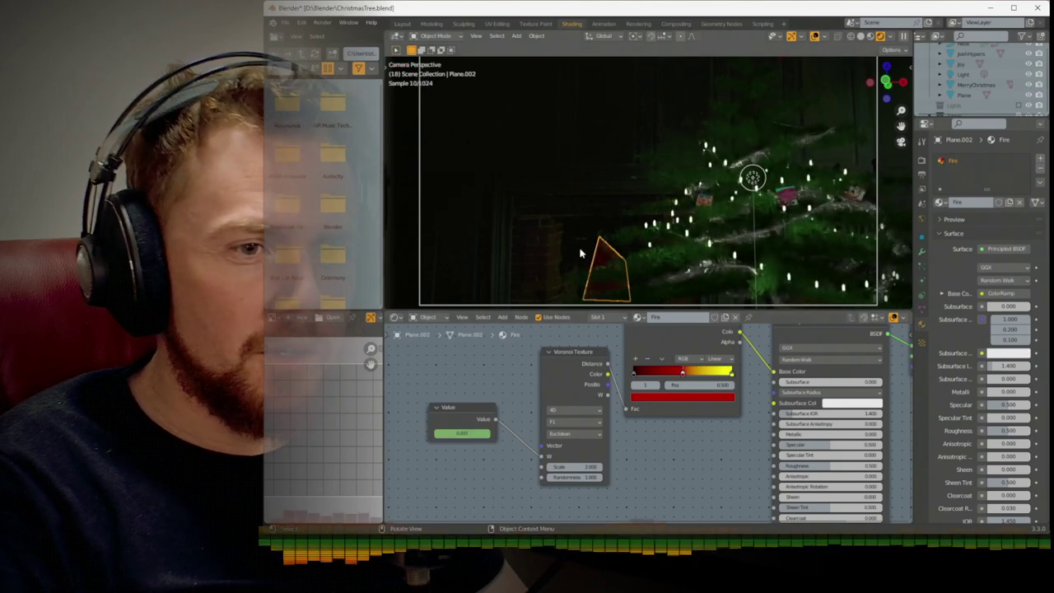
left_click(462, 421)
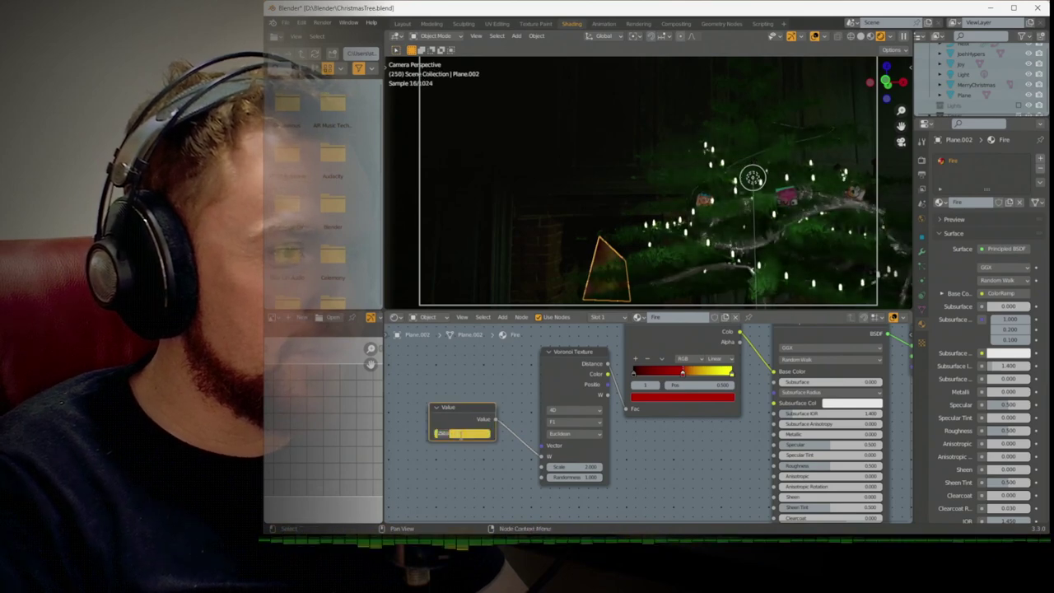
key("space")
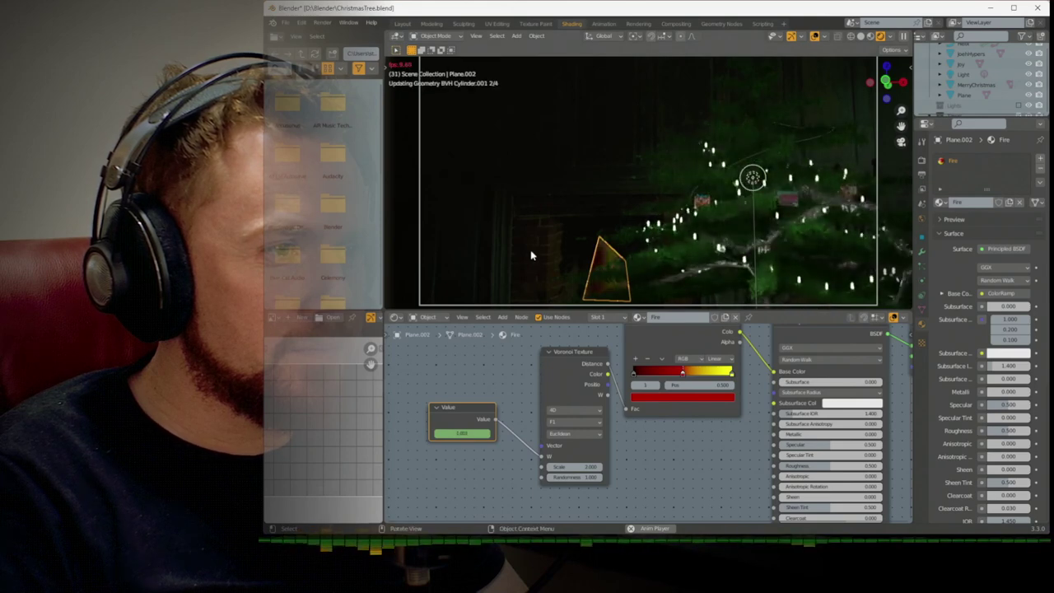
key("space")
Set the Principled BSDF's Transmission to 0.5 and its Transmission Roughness to 5
scroll(698, 458, "down", 1)
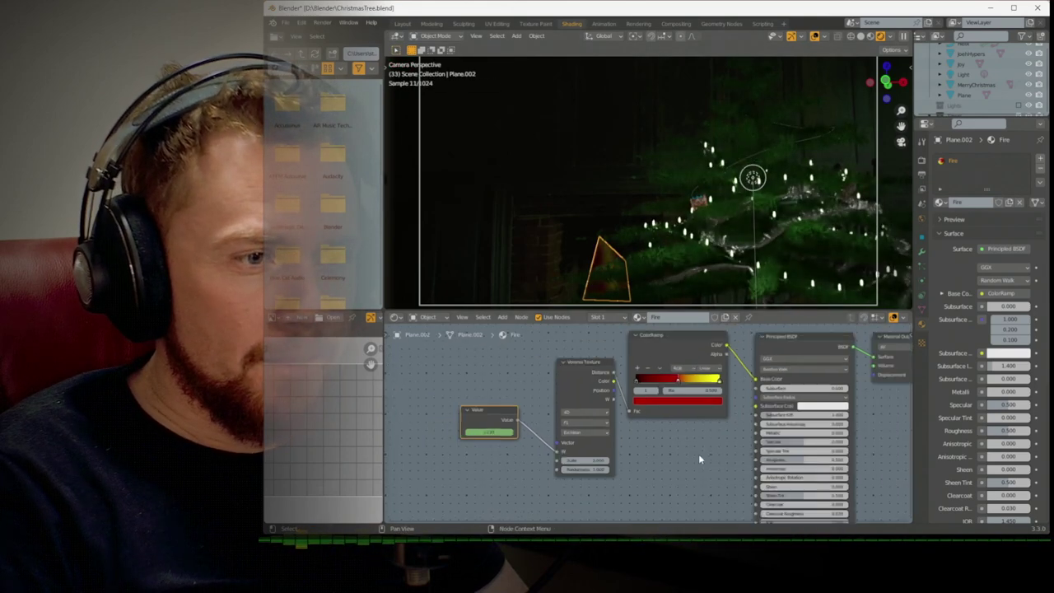
scroll(698, 458, "down", 1)
middle_click_drag(698, 459, 634, 382)
scroll(672, 434, "up", 3)
middle_click_drag(660, 427, 618, 400)
left_click(691, 426)
type(".5")
key("Return")
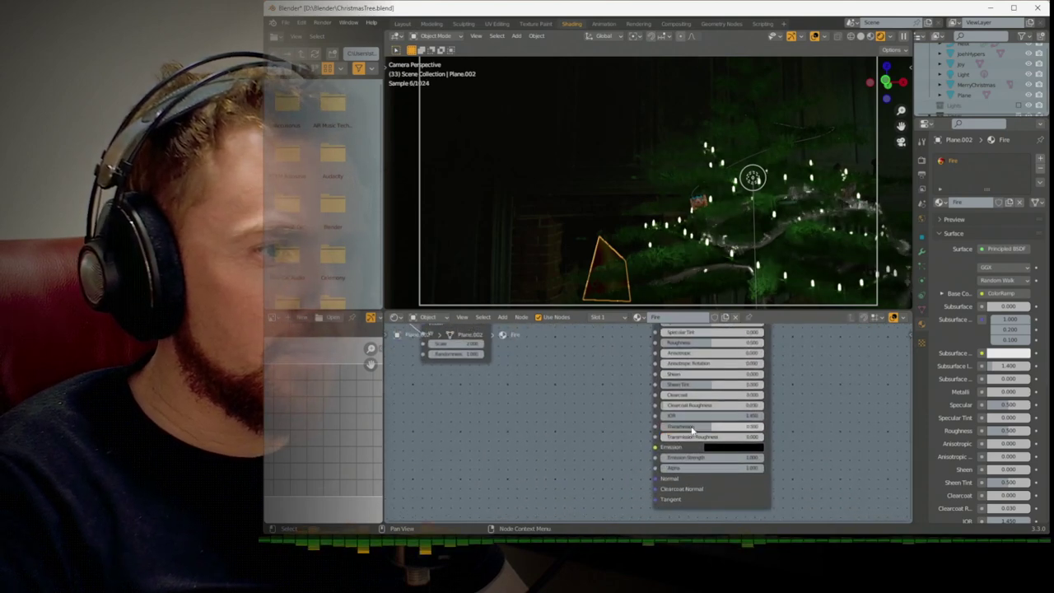
left_click(699, 435)
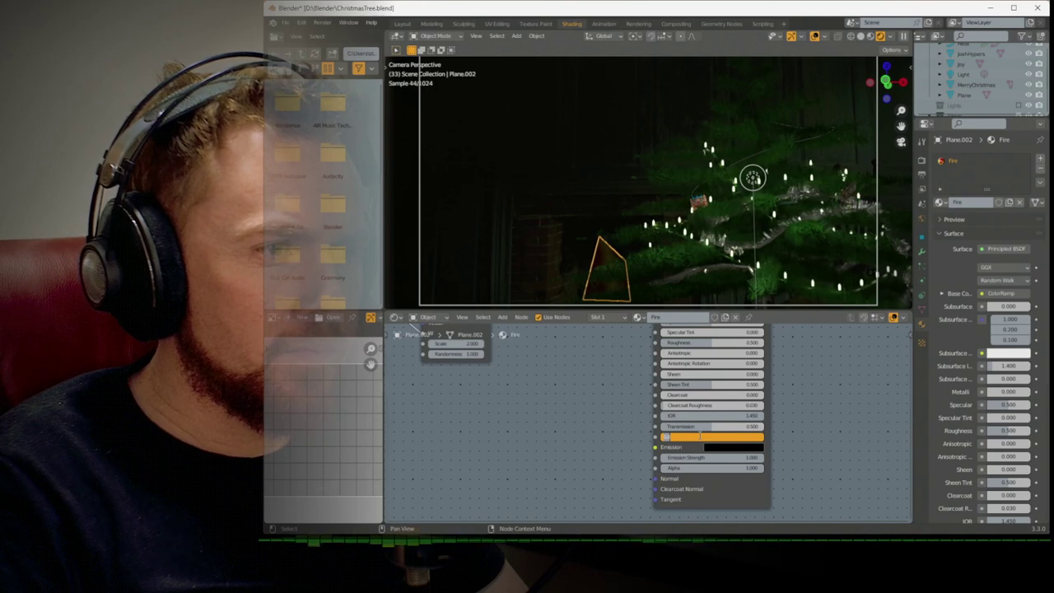
type("1")
key("Return")
scroll(617, 394, "down", 5)
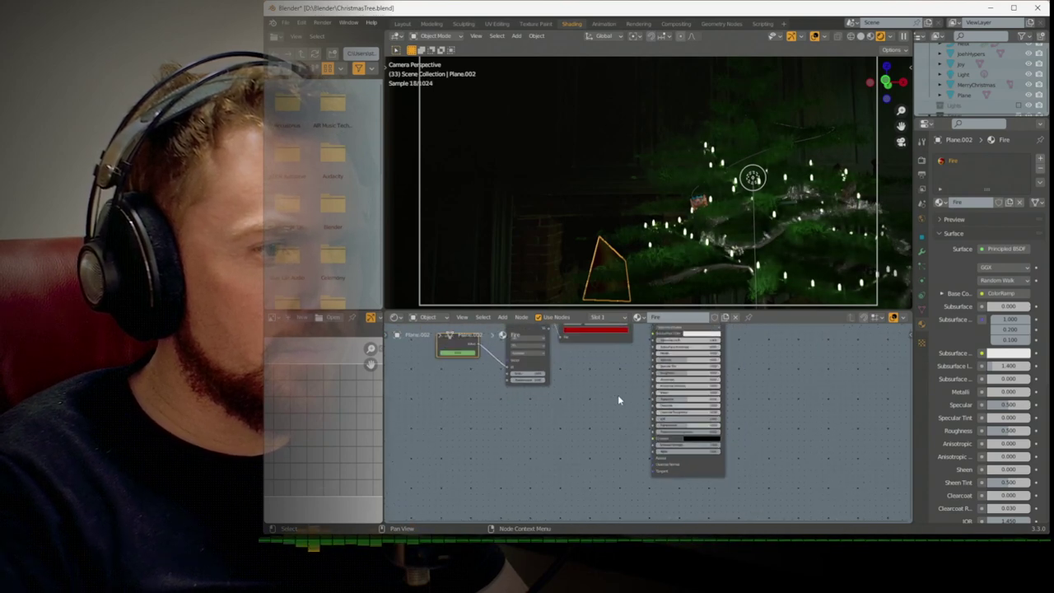
Connect the ColorRamp's Color output to the shader's Emission input and set Alpha to 0.5
middle_click_drag(588, 404, 584, 420)
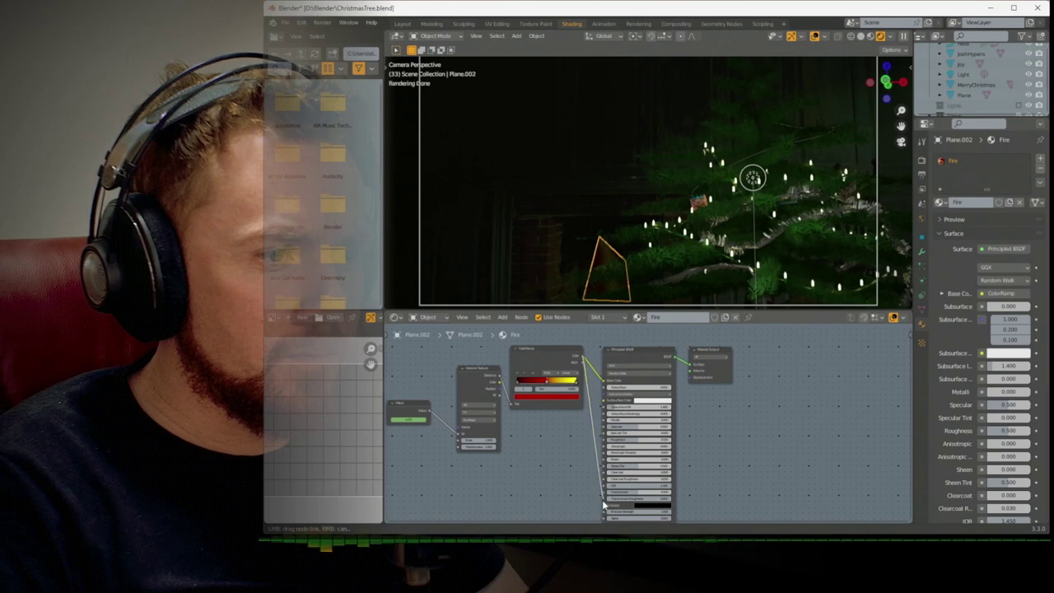
left_click_drag(603, 507, 605, 499)
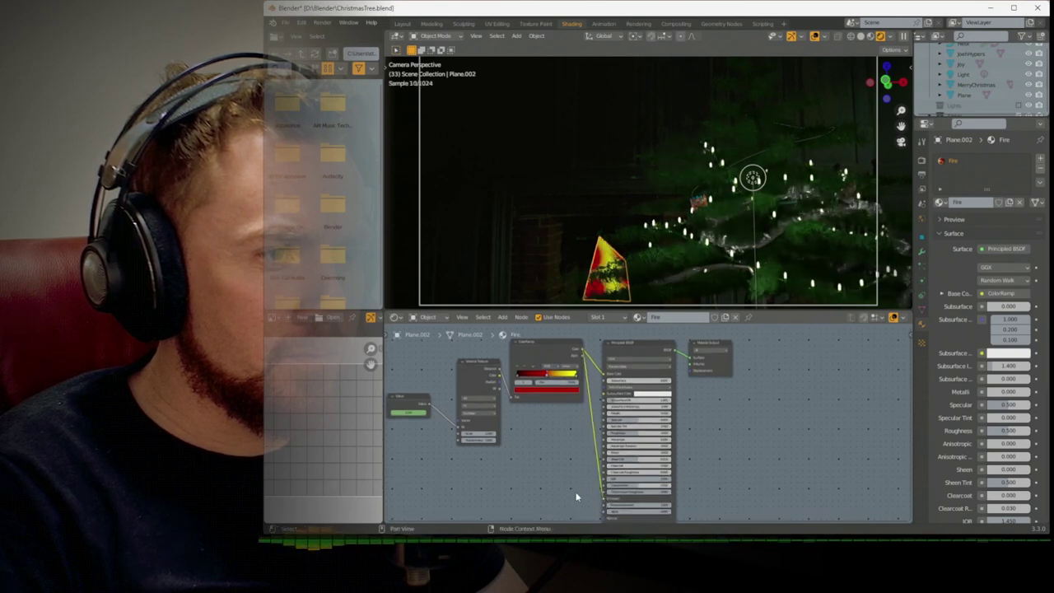
scroll(560, 441, "up", 3)
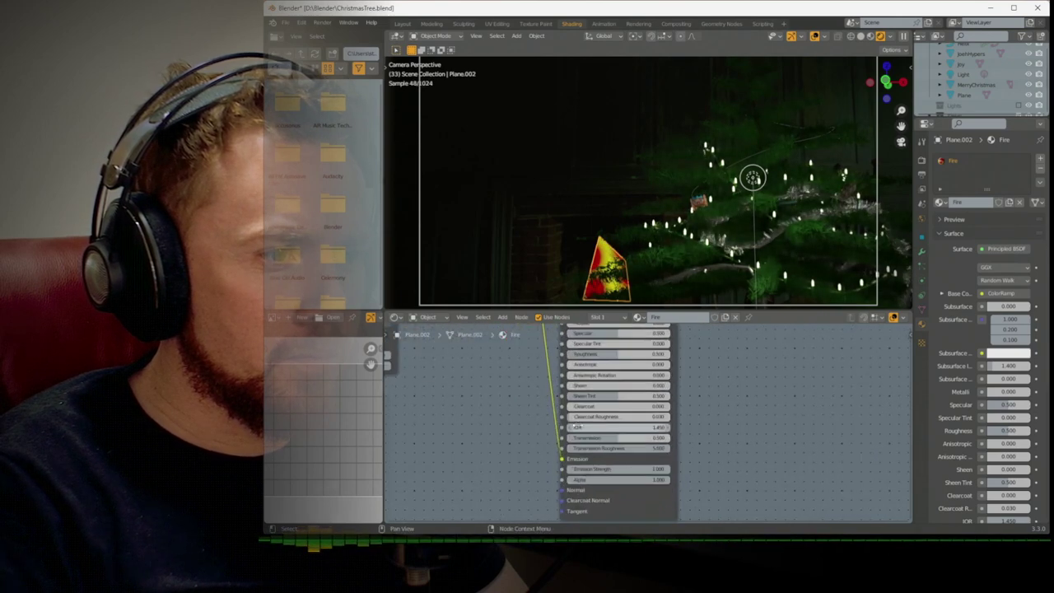
left_click(603, 482)
type("0.5")
key("Return")
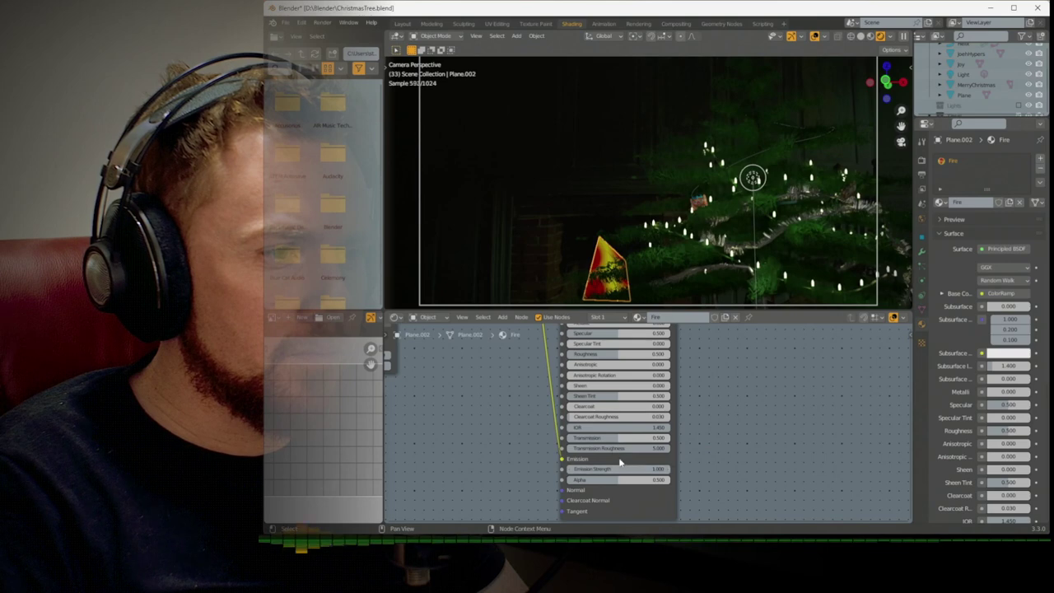
Raise the shader's Transmission to 1 and set its Emission Strength to 10
left_click_drag(619, 438, 671, 443)
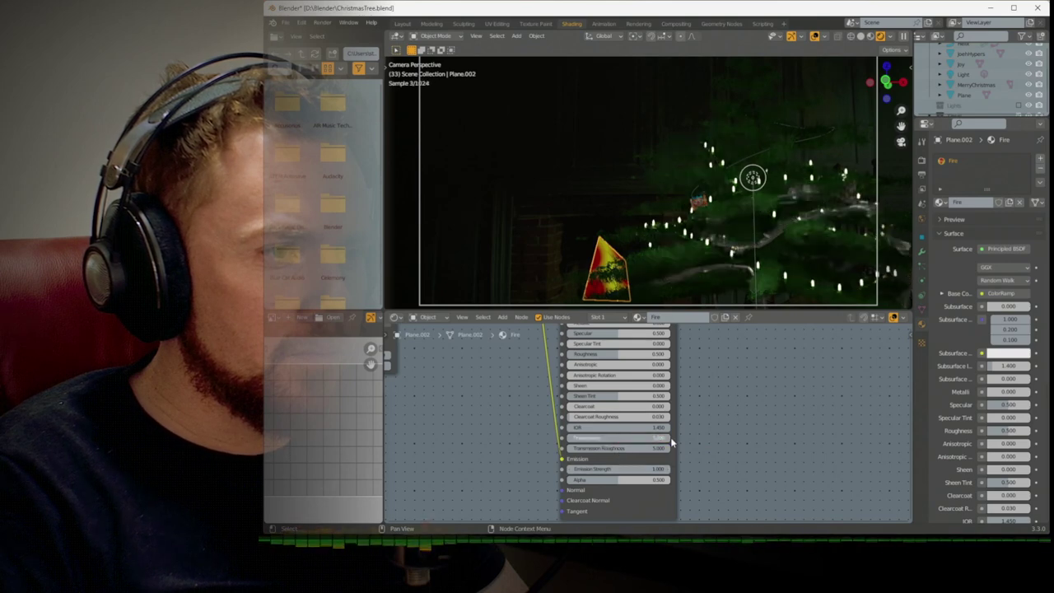
type("10")
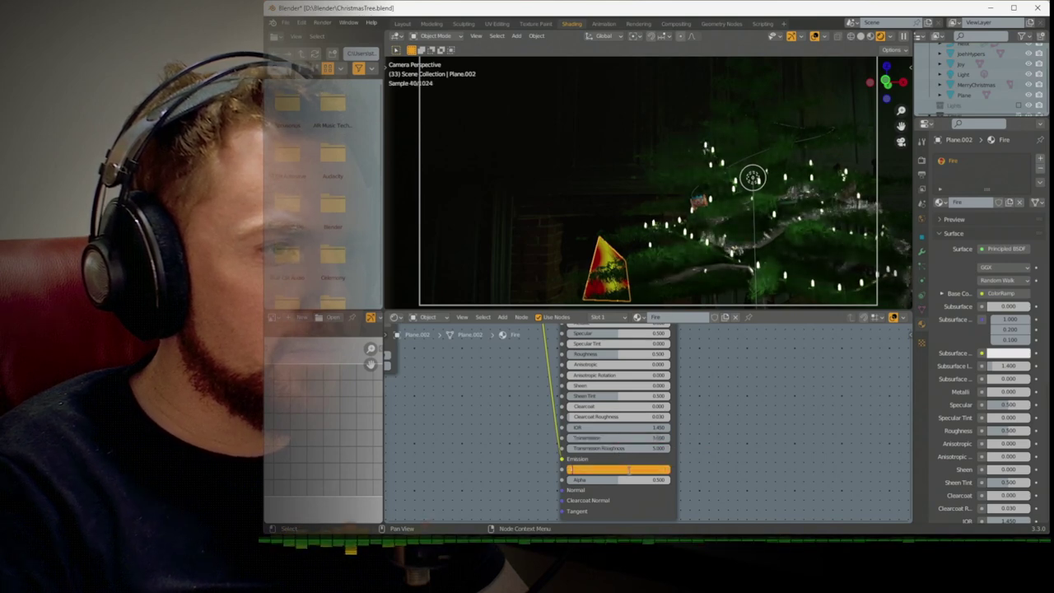
key("Return")
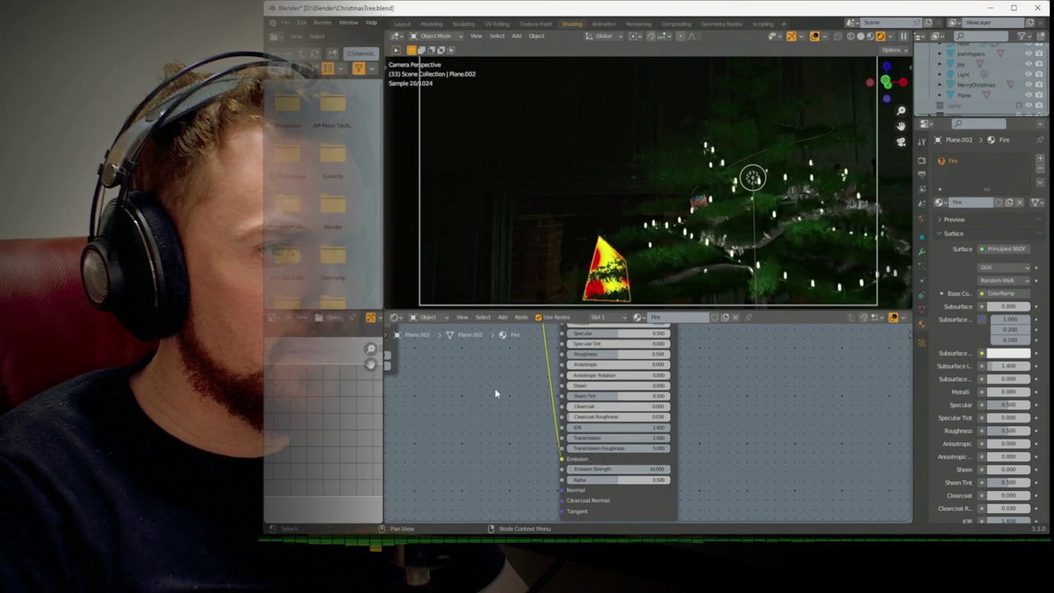
Examine the glowing fire plane through the camera in the Layout workspace
scroll(524, 398, "down", 3)
middle_click_drag(524, 397, 558, 443)
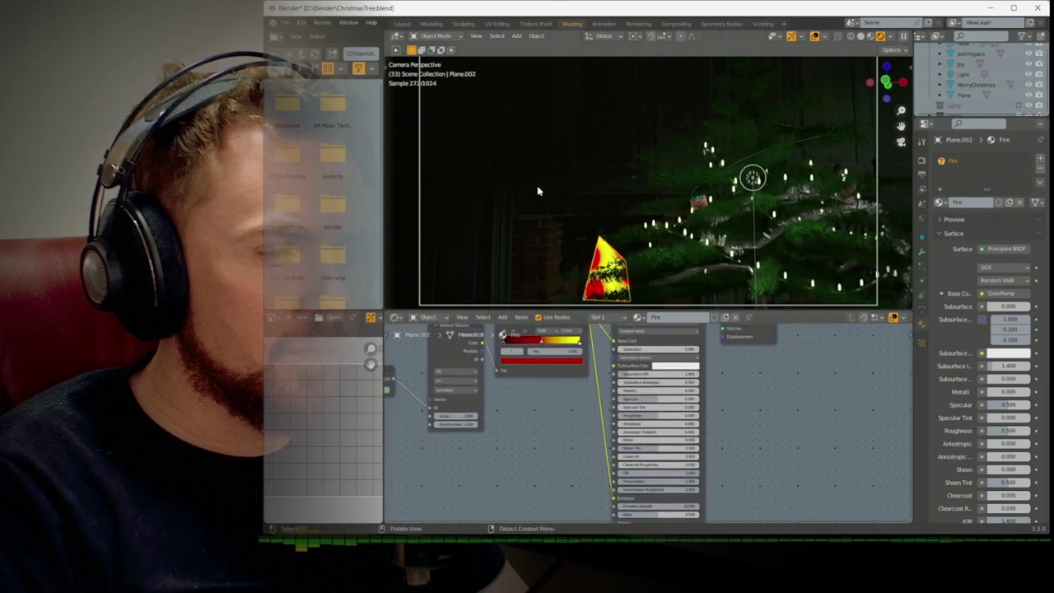
key("KP_0")
key("KP_0")
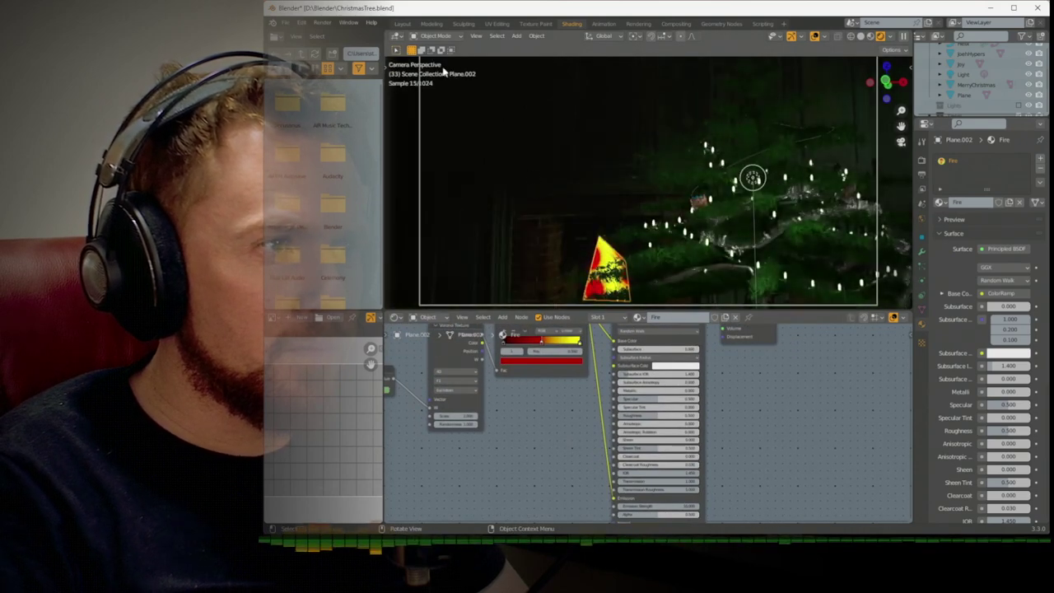
left_click(404, 24)
key("KP_0")
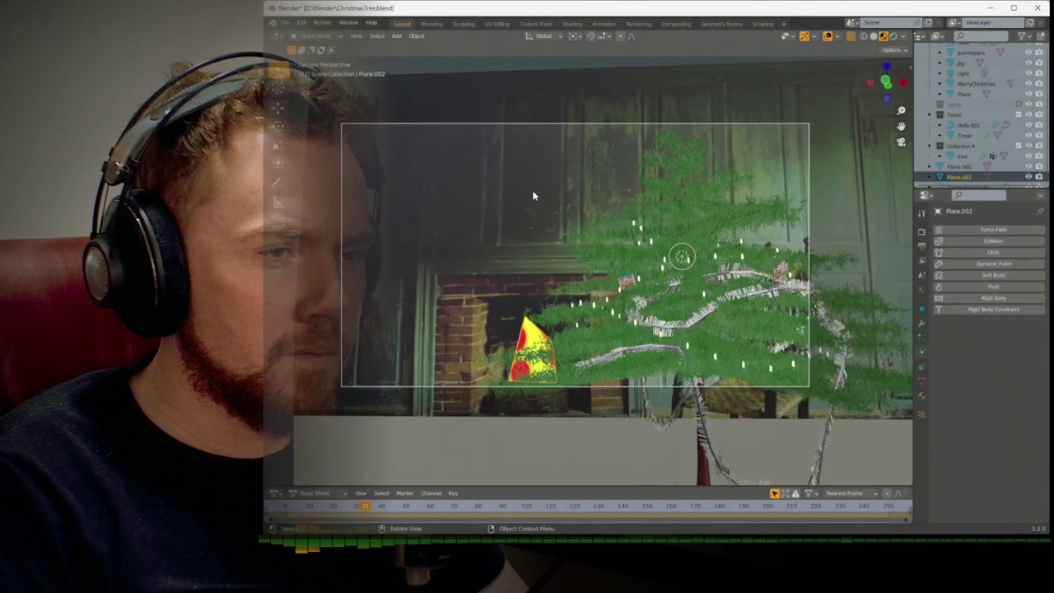
scroll(533, 195, "up", 1)
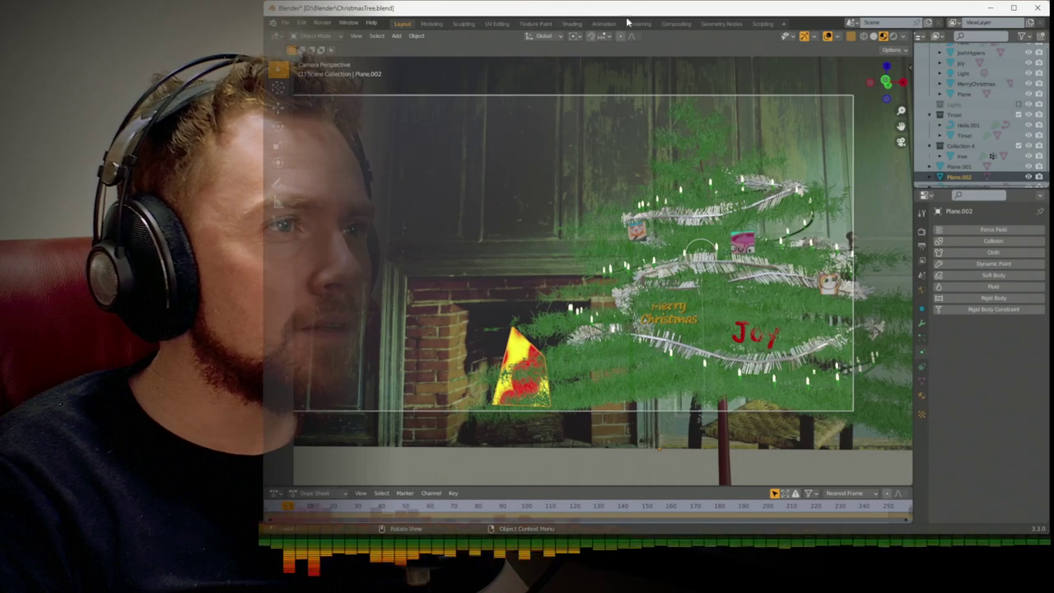
In the Shading workspace, add a Float Curve node between the Voronoi Texture's Distance output and the shader's Emission Strength
left_click(571, 23)
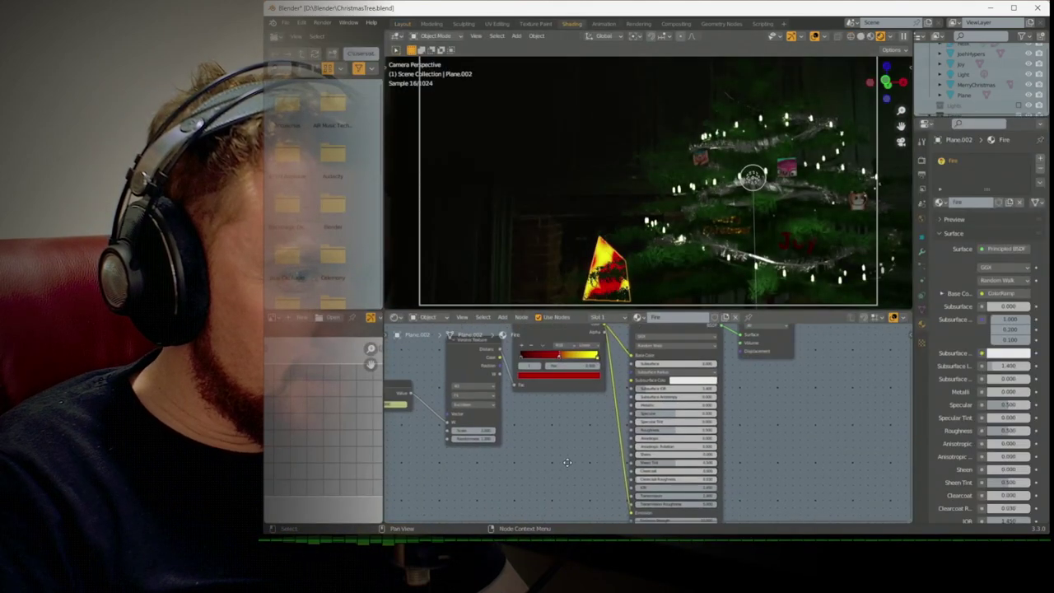
middle_click_drag(567, 462, 592, 456)
scroll(590, 453, "down", 3)
middle_click_drag(556, 402, 552, 385)
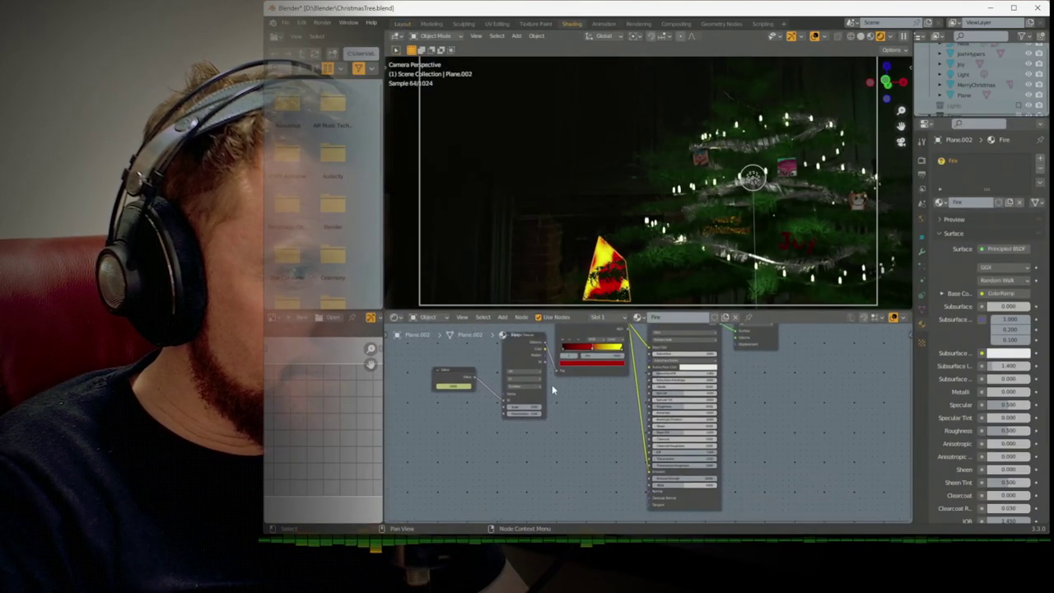
left_click_drag(546, 344, 580, 451)
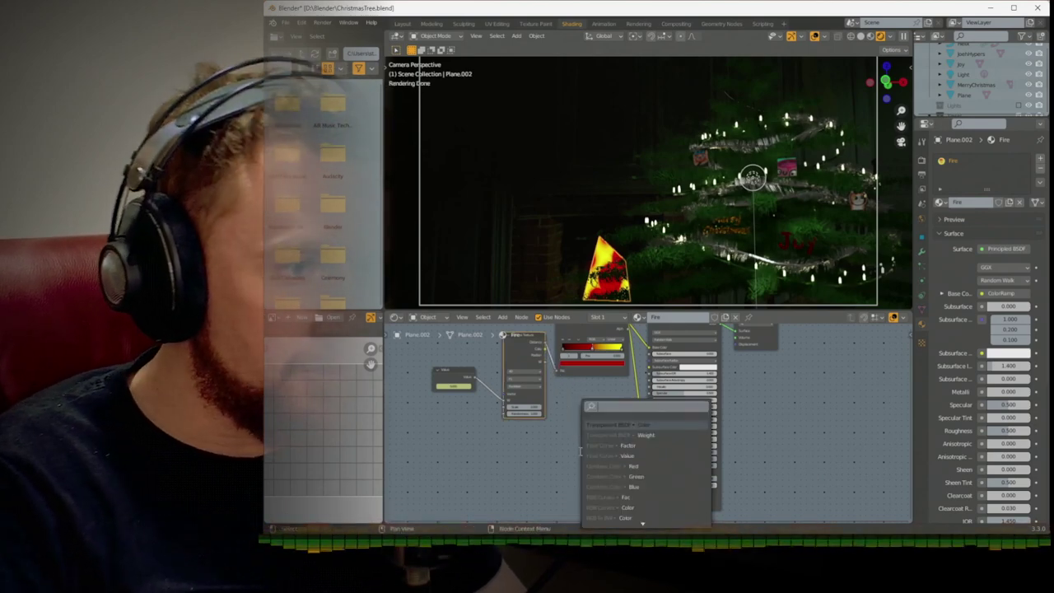
left_click(586, 455)
left_click(555, 429)
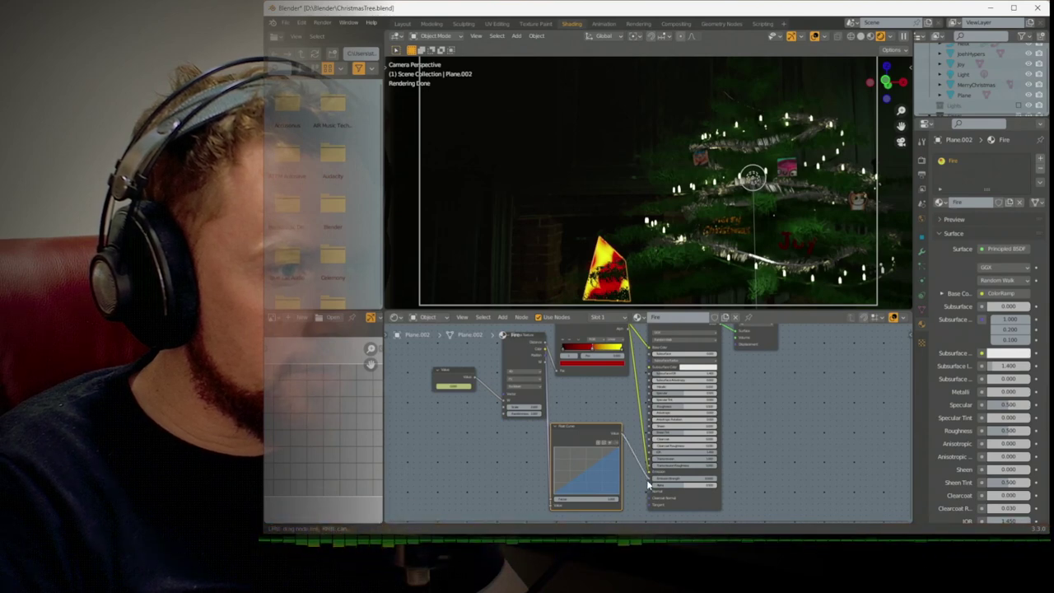
scroll(638, 478, "up", 5)
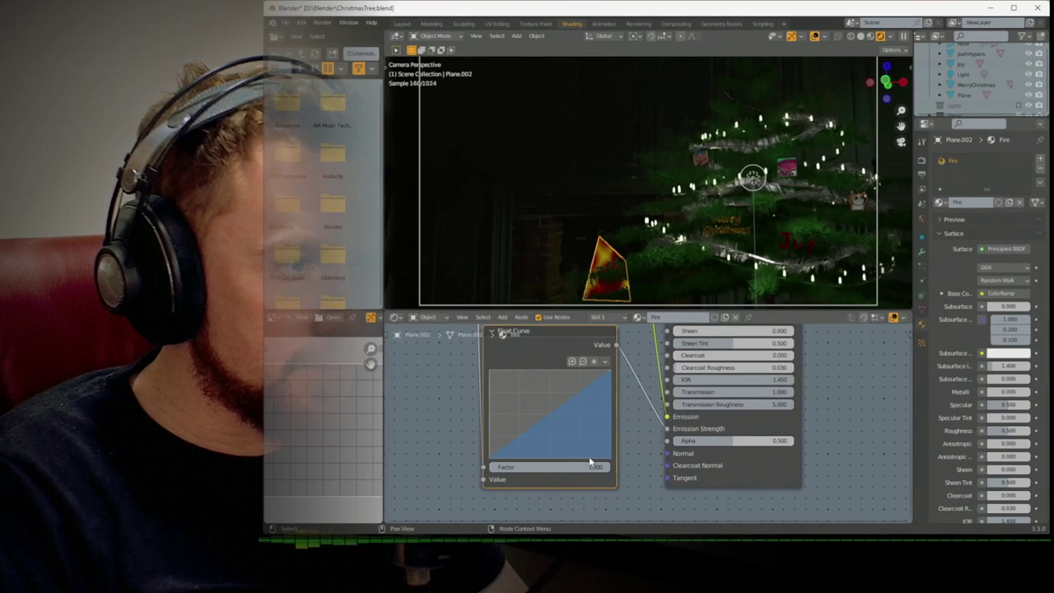
scroll(590, 461, "down", 3)
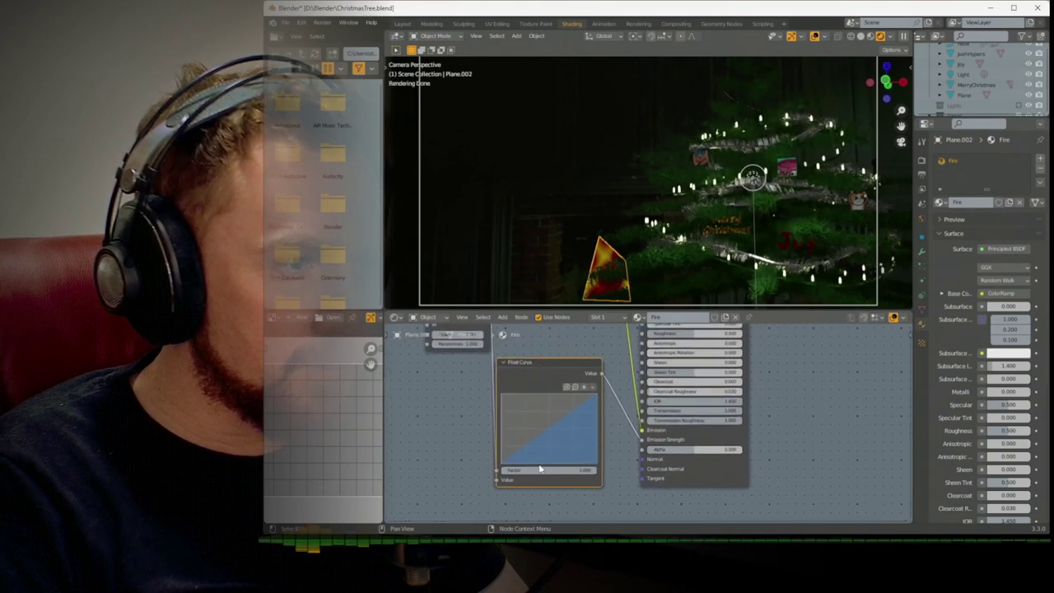
Insert a Map Range node between the Float Curve's Value output and the shader's Emission Strength input
left_click_drag(522, 370, 439, 396)
left_click_drag(517, 402, 559, 408)
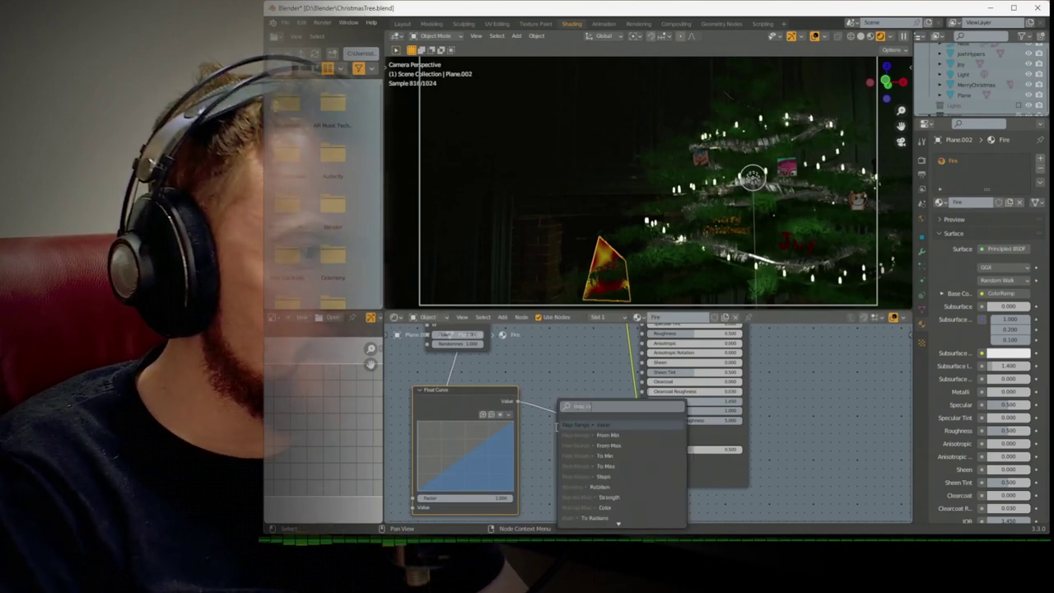
left_click(585, 455)
left_click(542, 396)
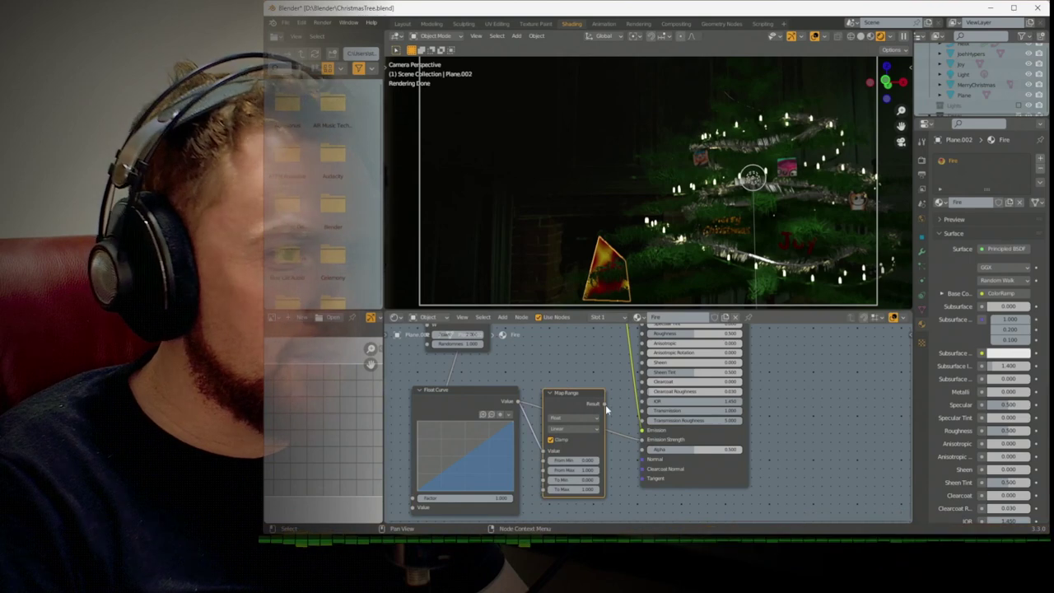
left_click_drag(639, 445, 642, 439)
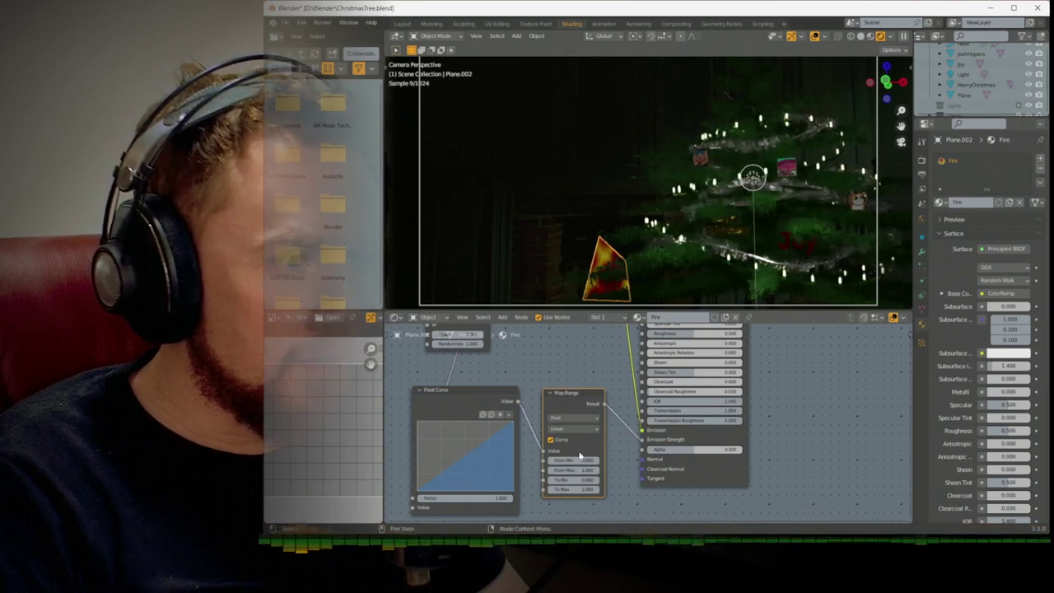
Set the Map Range's To Max to 15 and bend the Float Curve downward so it rises steeply only near its upper end
left_click(584, 489)
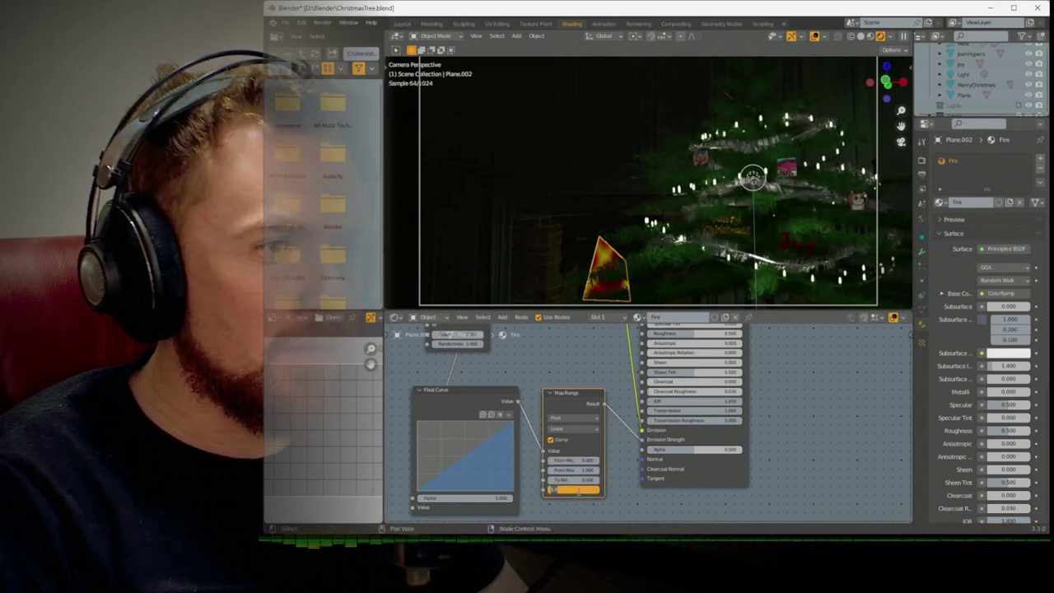
type("15")
key("Return")
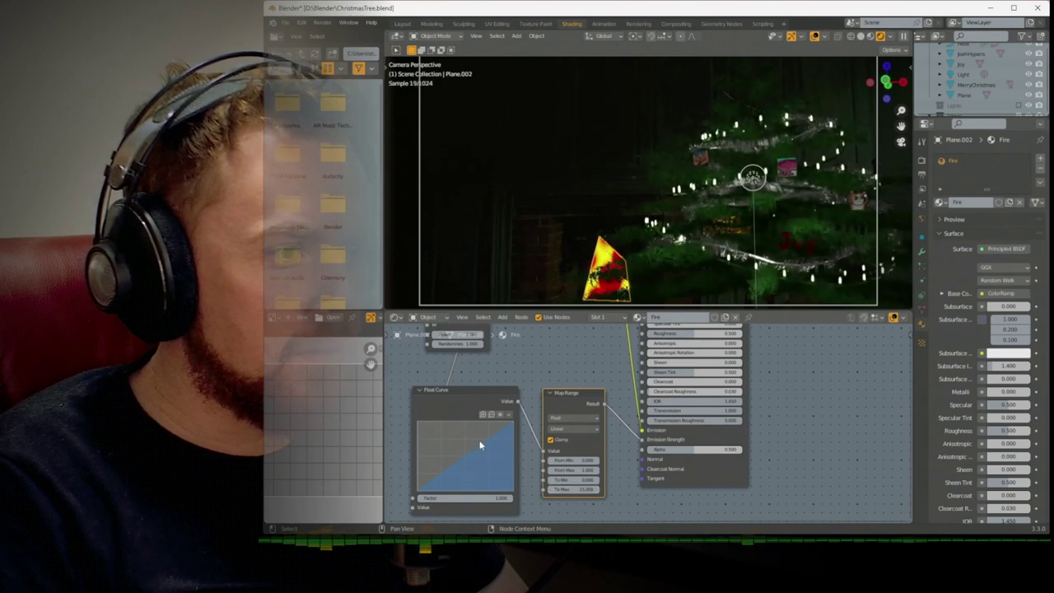
left_click_drag(481, 445, 489, 475)
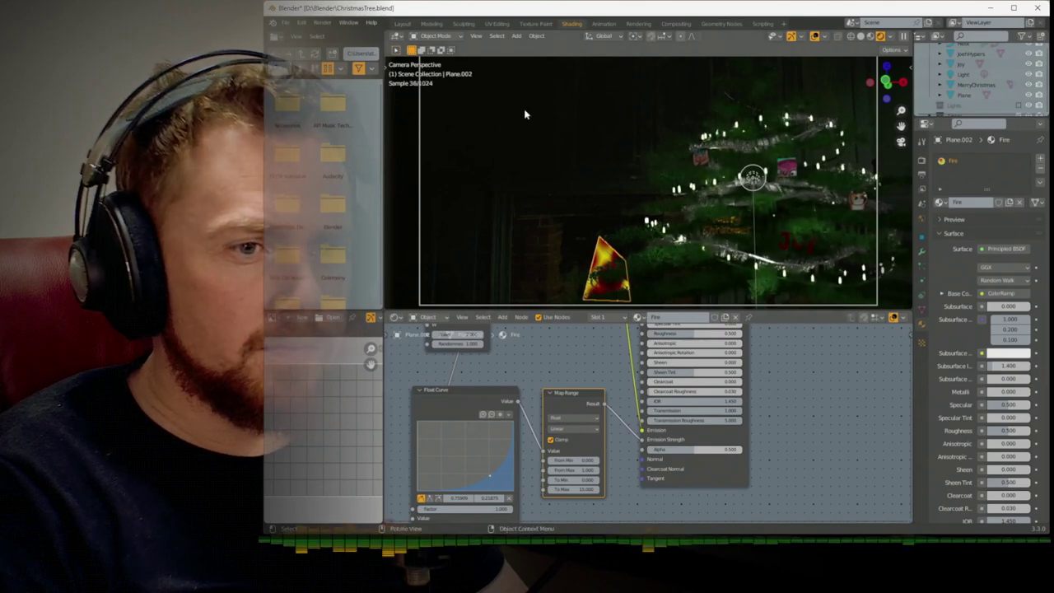
Render the scene from the Layout workspace, examine the fire and tree in the result, and close the render
left_click(401, 24)
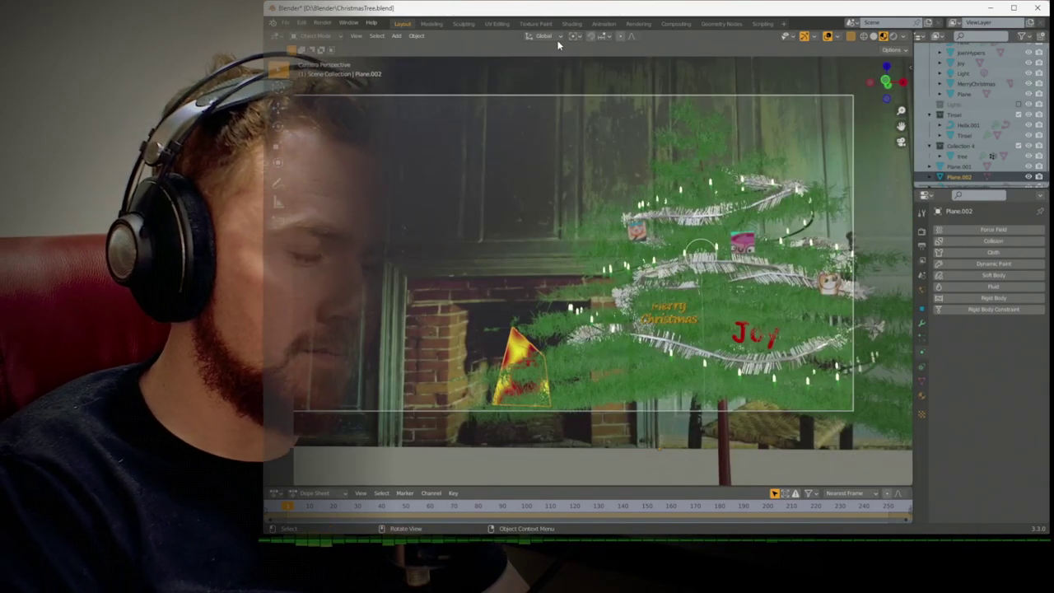
key("F12")
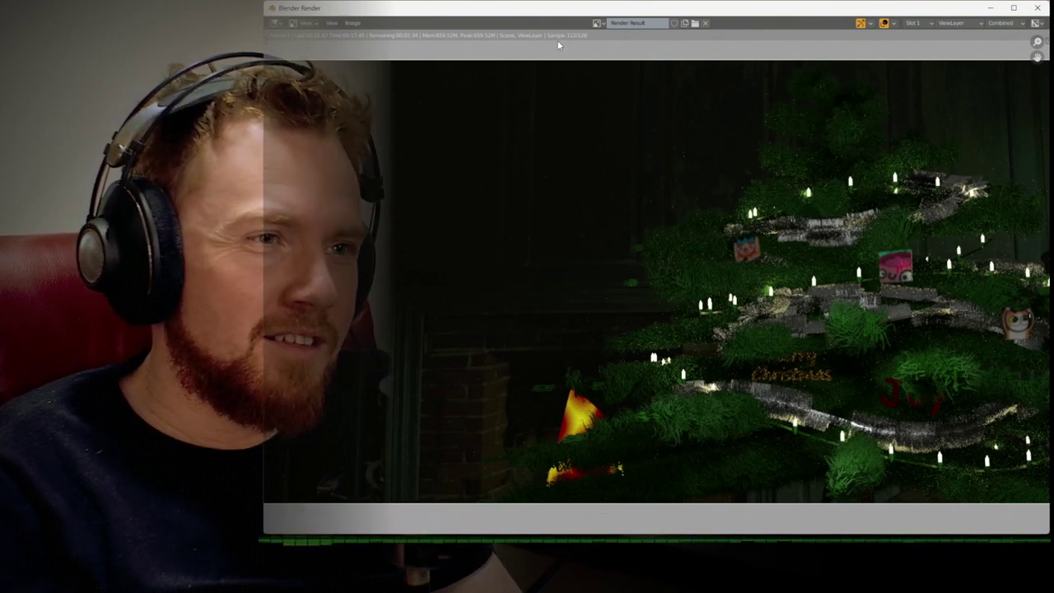
scroll(586, 140, "down", 1)
scroll(586, 139, "up", 1)
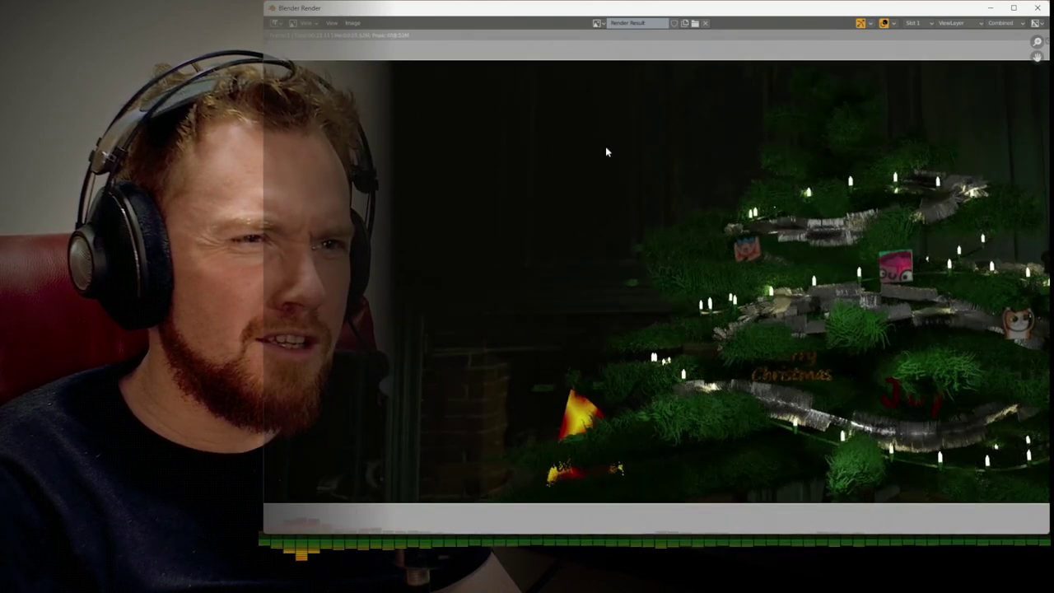
middle_click_drag(603, 147, 560, 156)
scroll(560, 159, "up", 1)
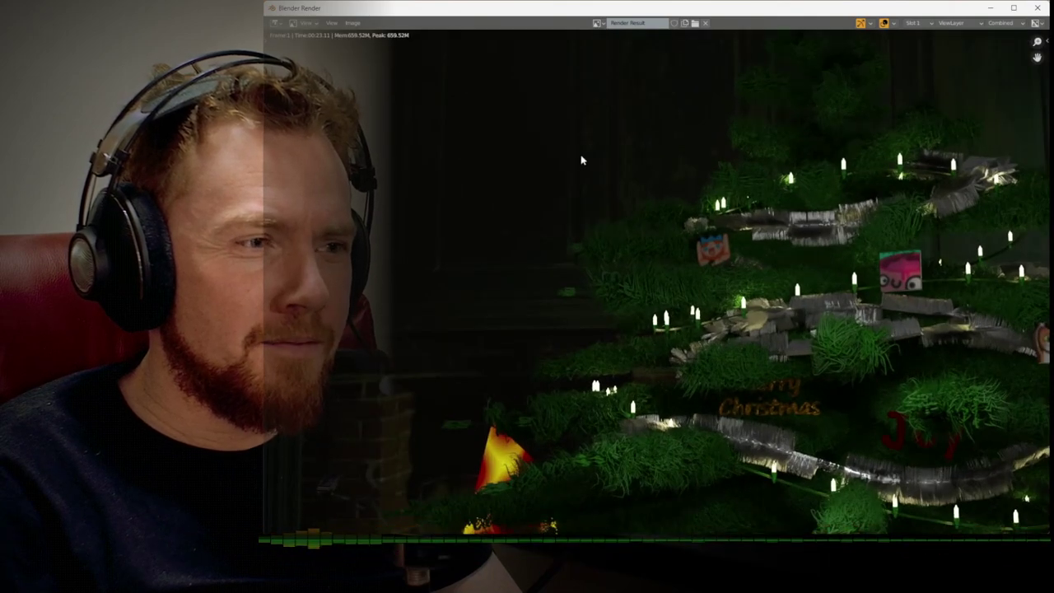
scroll(582, 160, "down", 1)
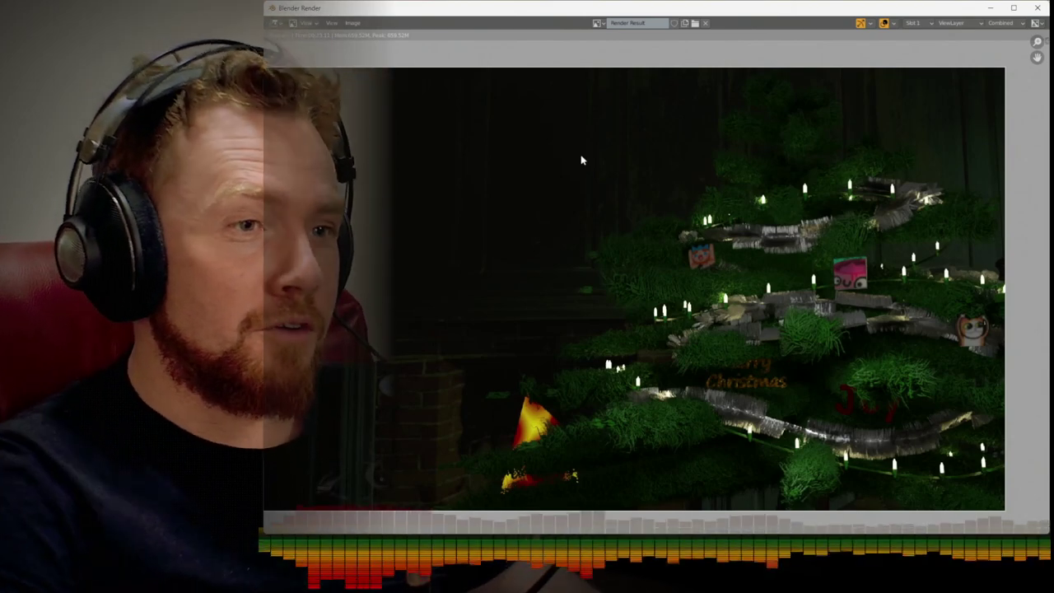
key("Escape")
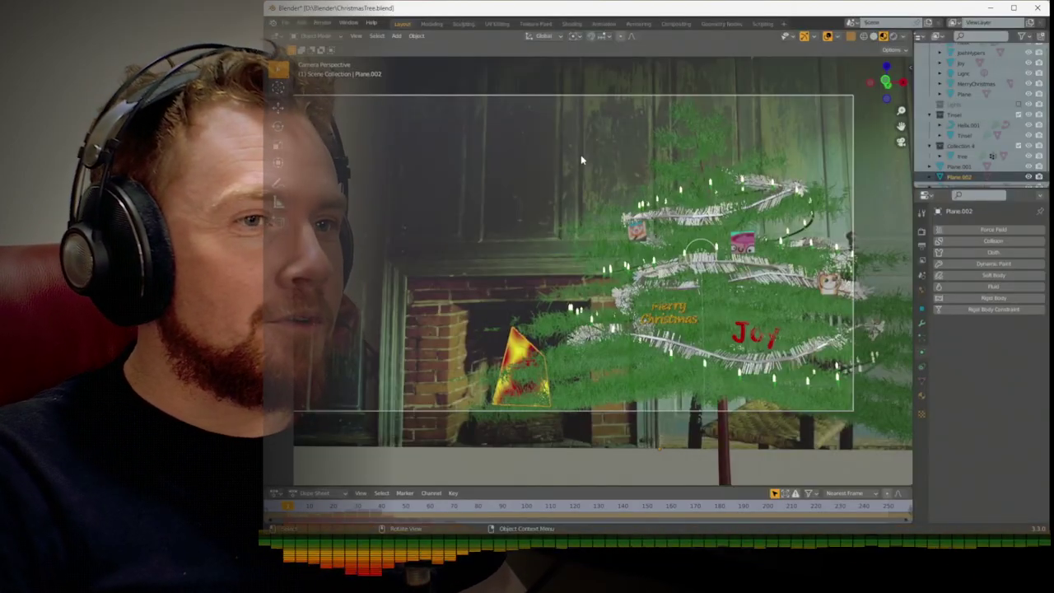
In front view, raise a control point on the tinsel's guide curve Helix.001 by about 0.36 m near the tree's upper tier
key("KP_1")
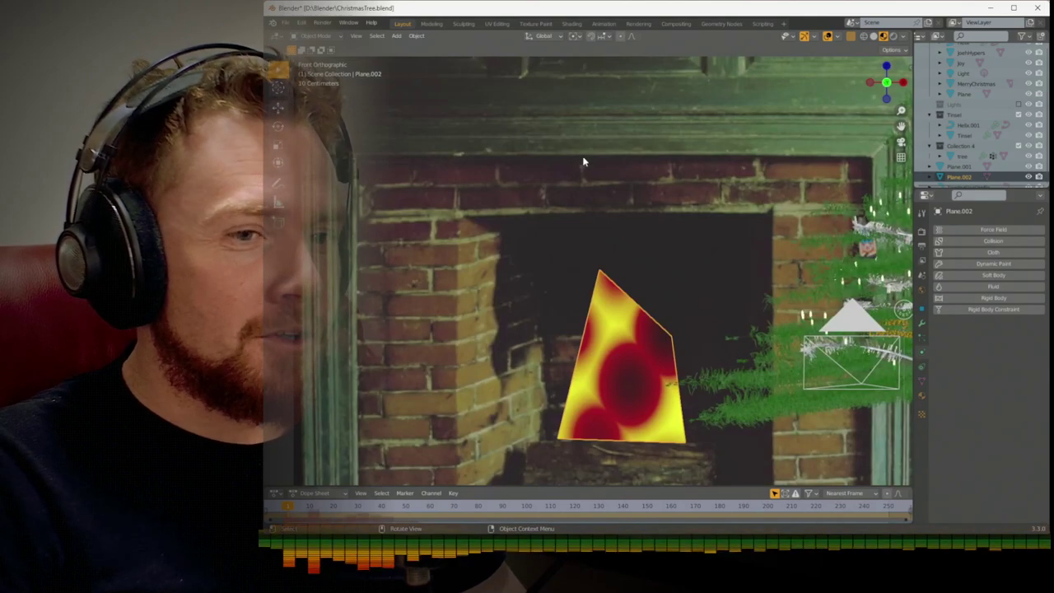
scroll(697, 235, "down", 4)
scroll(604, 260, "up", 4)
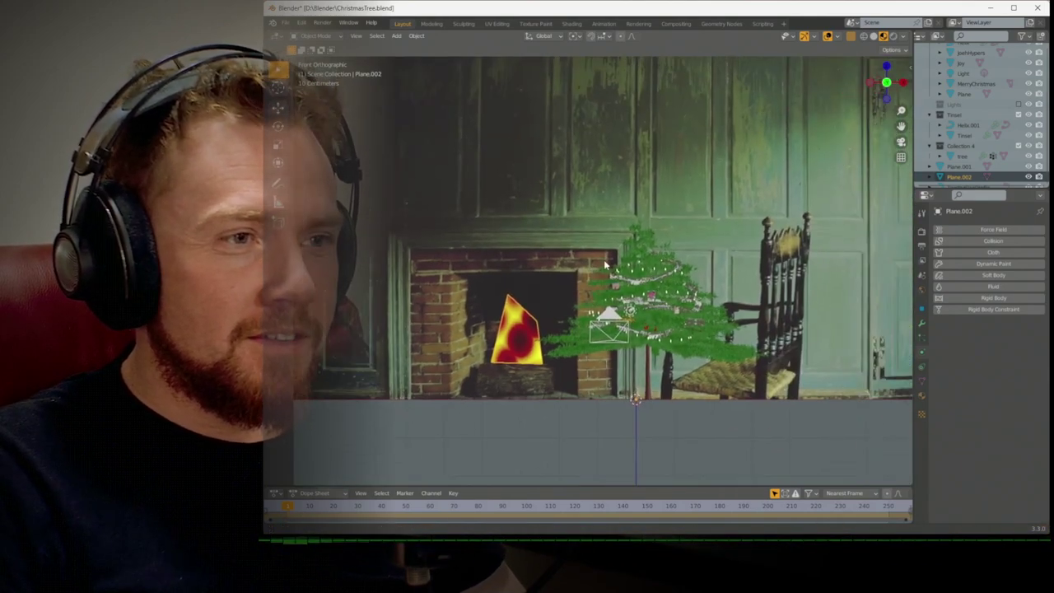
scroll(599, 265, "up", 1)
middle_click_drag(599, 265, 530, 211, "shift")
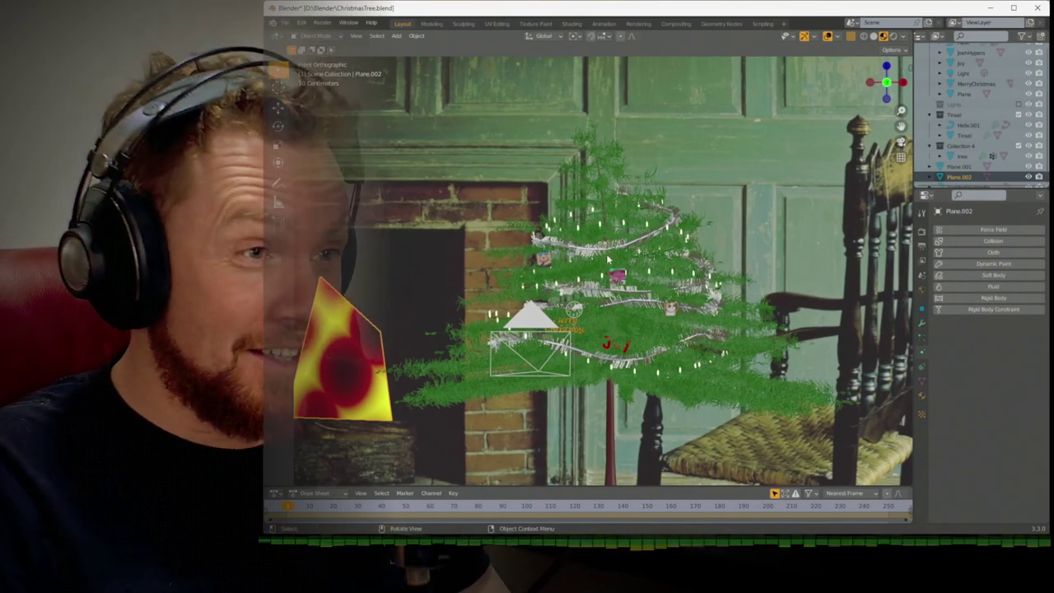
scroll(521, 198, "up", 5)
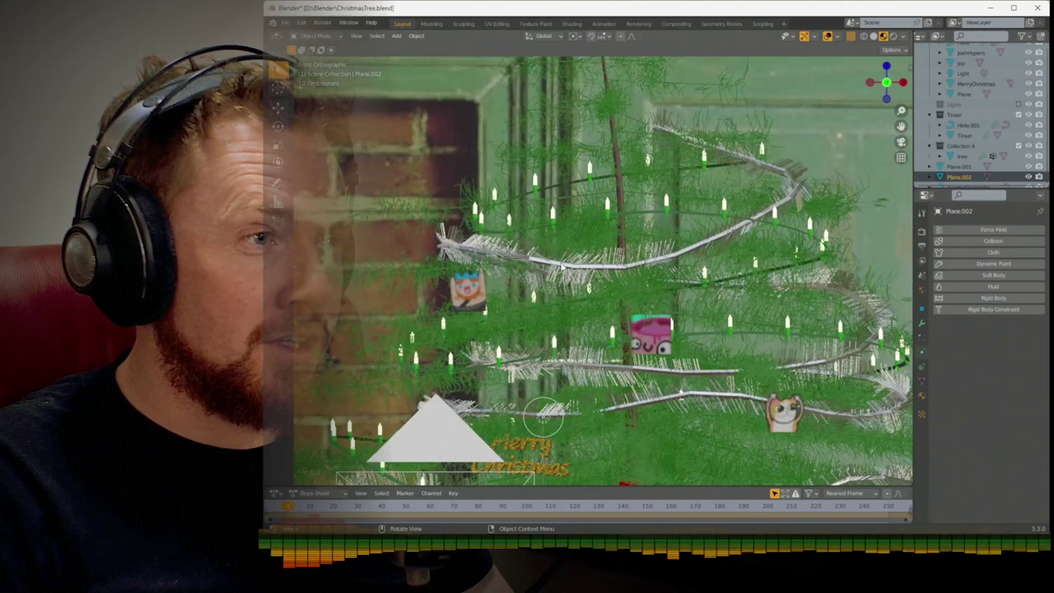
left_click(562, 266)
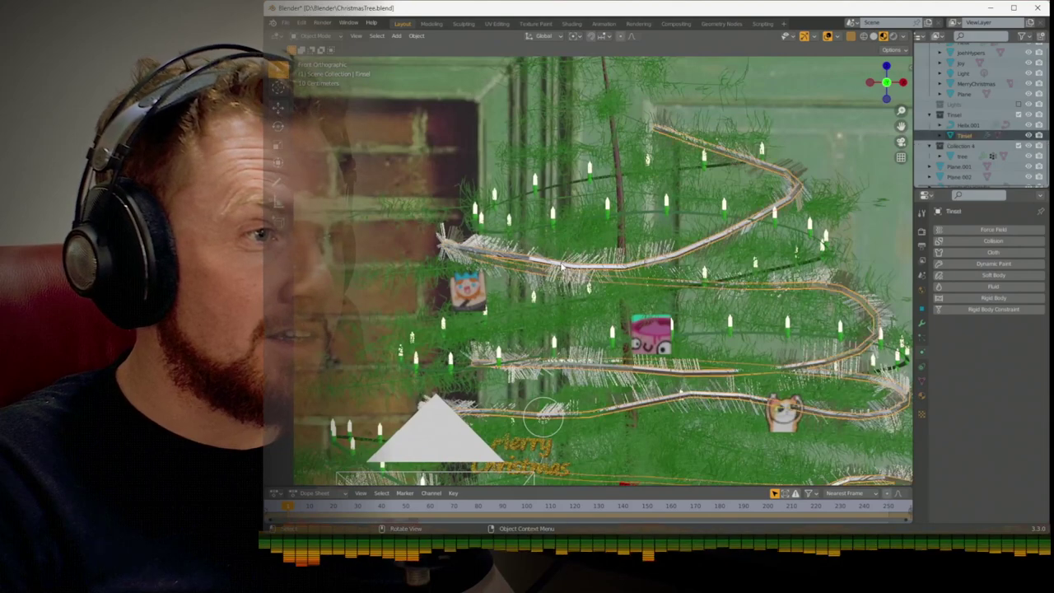
key("Tab")
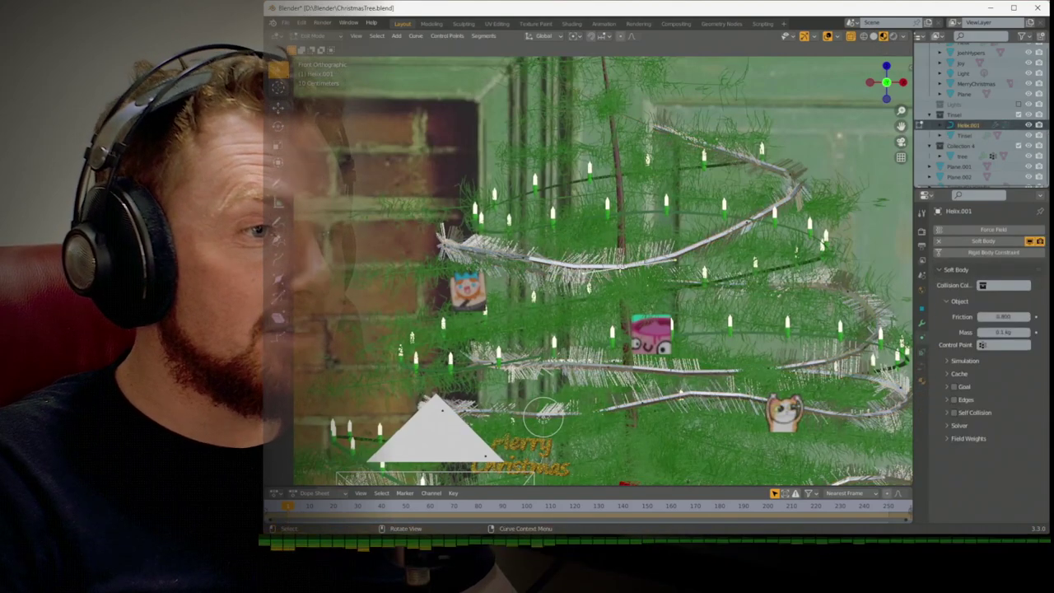
key("g")
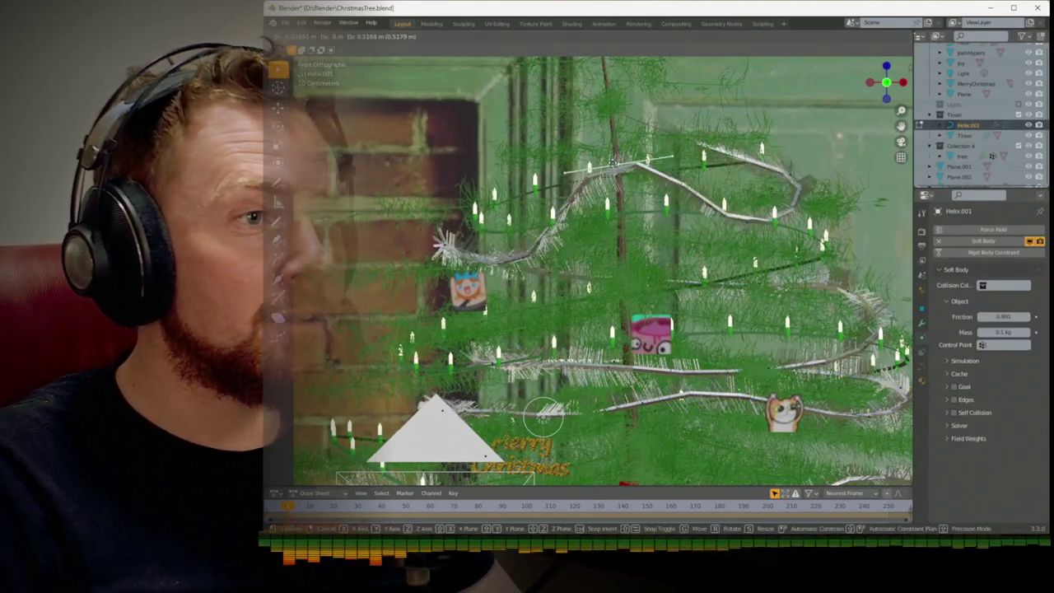
left_click(605, 194)
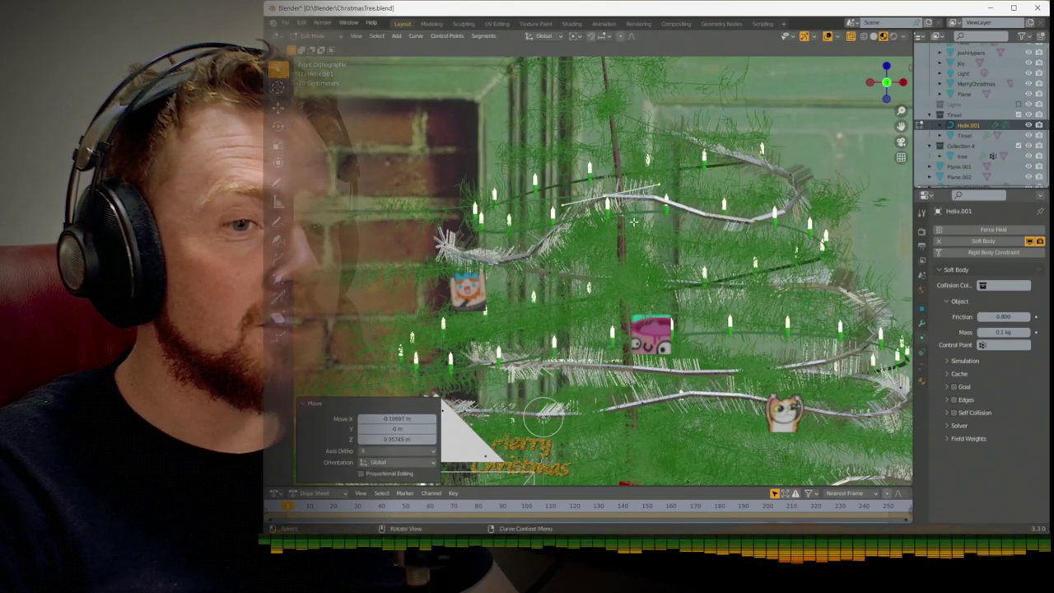
Shift the raised tinsel control point about 0.21 m along the Y axis
middle_click_drag(634, 221, 565, 255)
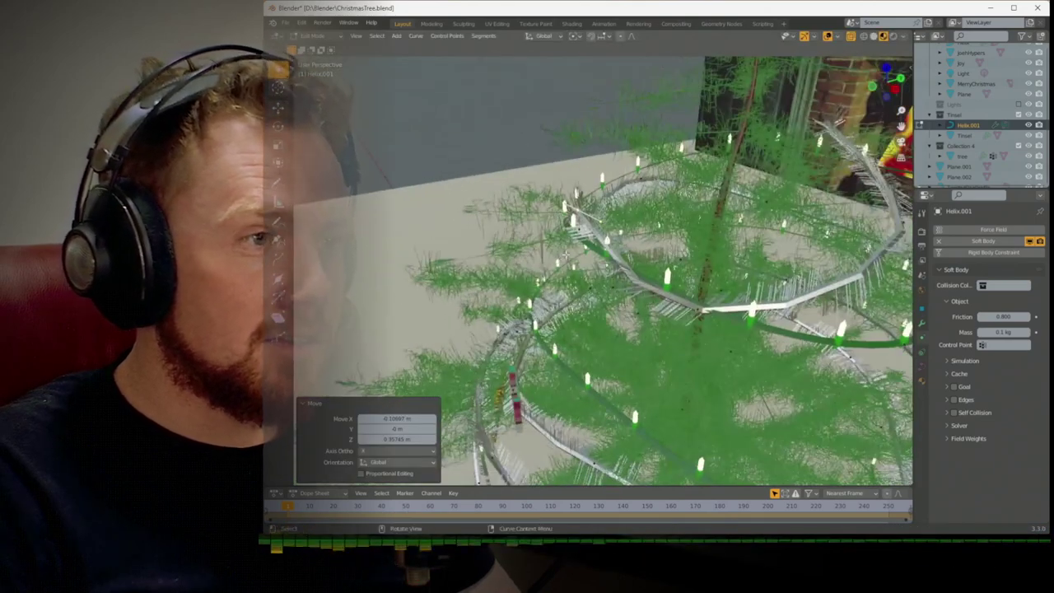
key("g")
key("y")
key("Return")
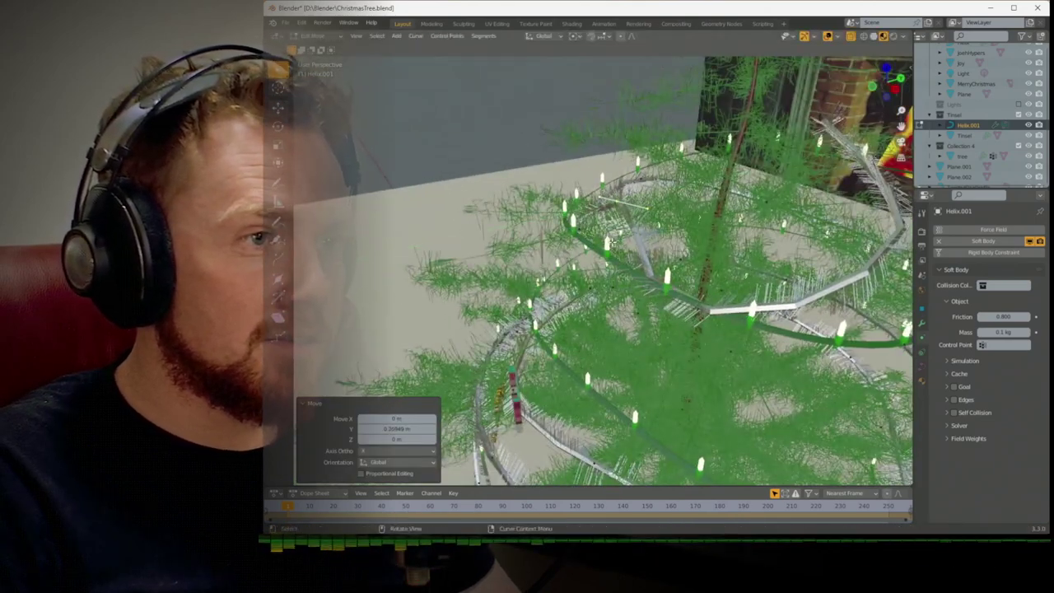
Adjust the raised bend of the tinsel curve freely, moving it about 0.23 m in Y and 0.06 m upward
middle_click_drag(625, 313, 631, 357)
left_click(660, 321)
key("g")
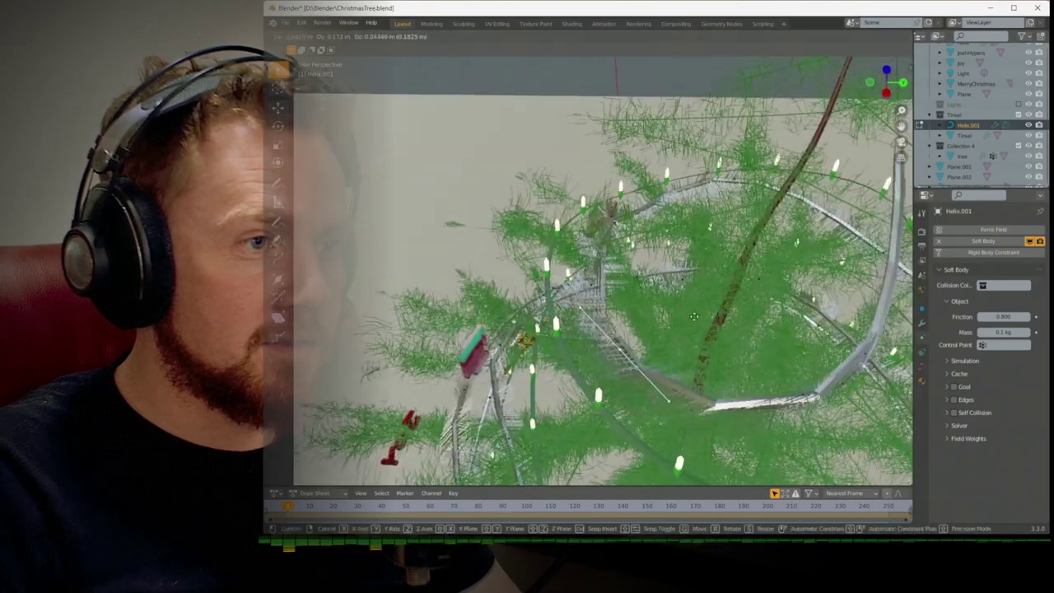
left_click(694, 317)
middle_click_drag(694, 316, 677, 275)
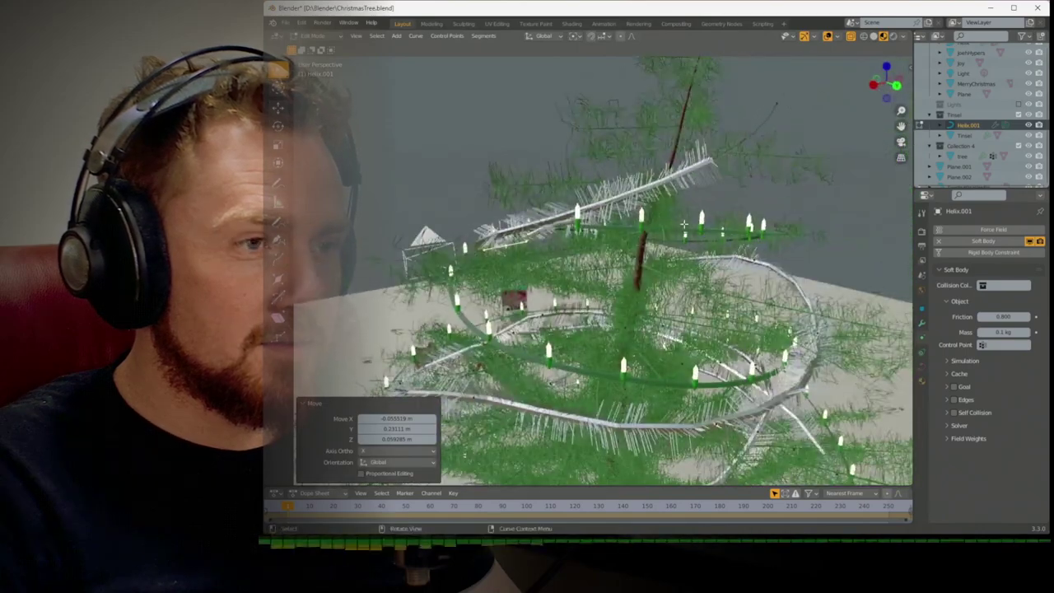
Switch to editing the candle lights' curve Helix and lower a control point on its upper loop by about 0.18 m
middle_click_drag(677, 227, 375, 280)
key("Tab")
left_click(759, 262)
key("Tab")
middle_click_drag(759, 262, 707, 262)
key("g")
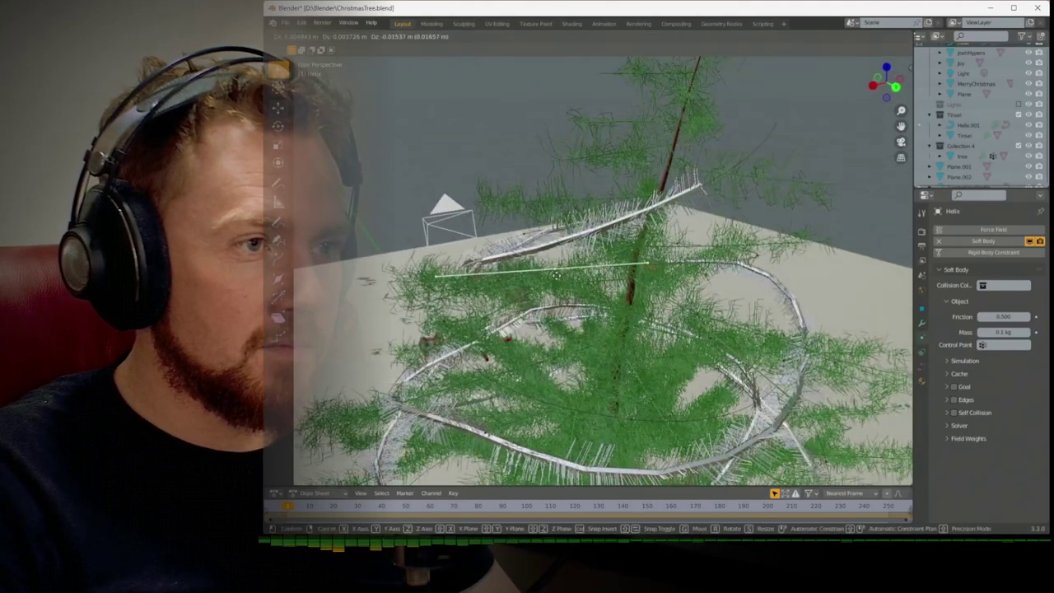
left_click(557, 320)
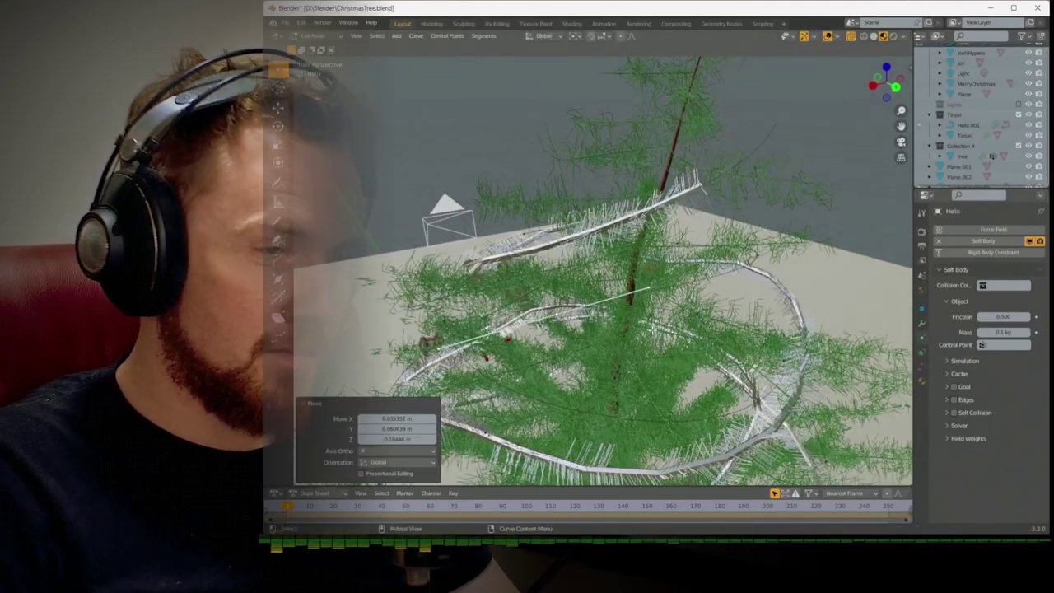
Rotate the lowered control point of the lights' curve in front view and return to Object Mode
key("KP_1")
key("g")
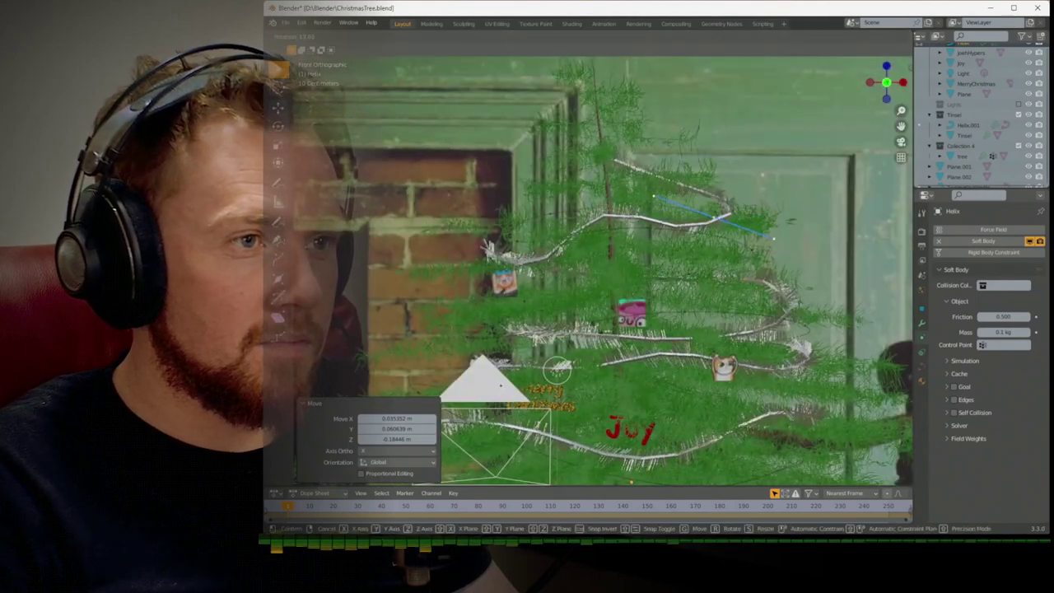
left_click(637, 296)
key("Tab")
scroll(639, 292, "down", 2)
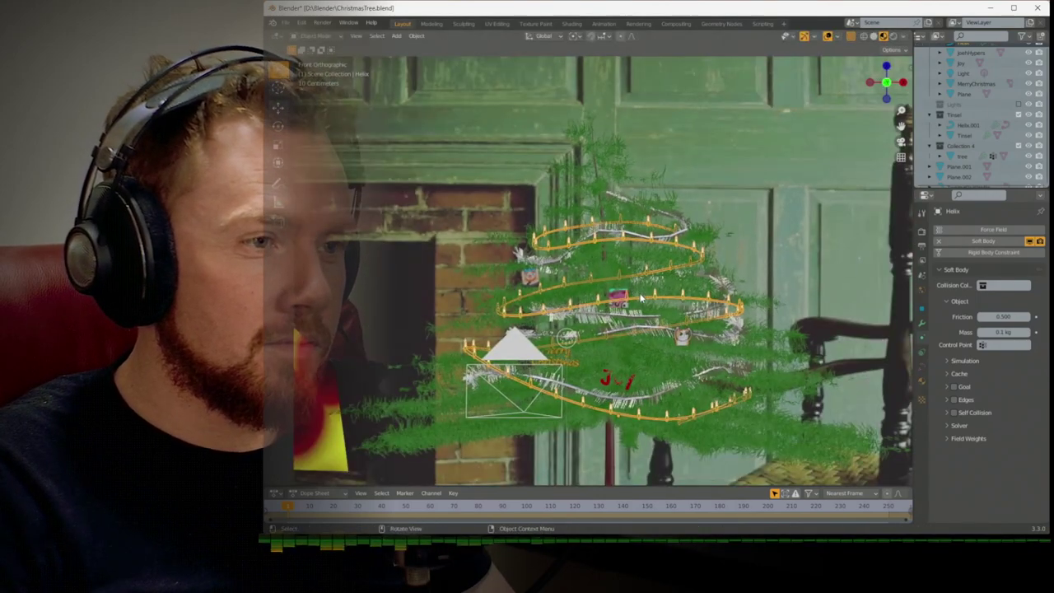
scroll(743, 275, "up", 2)
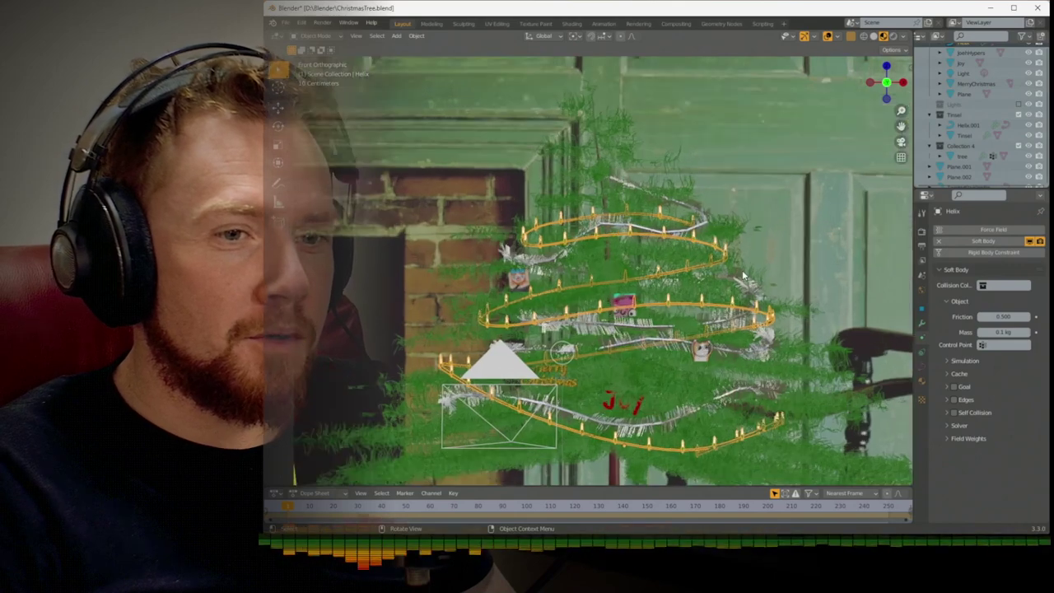
Add a UV sphere and move it up to the tree, about 0.5 m in X and 2.73 m in Z
left_click(790, 203)
key("shift+a")
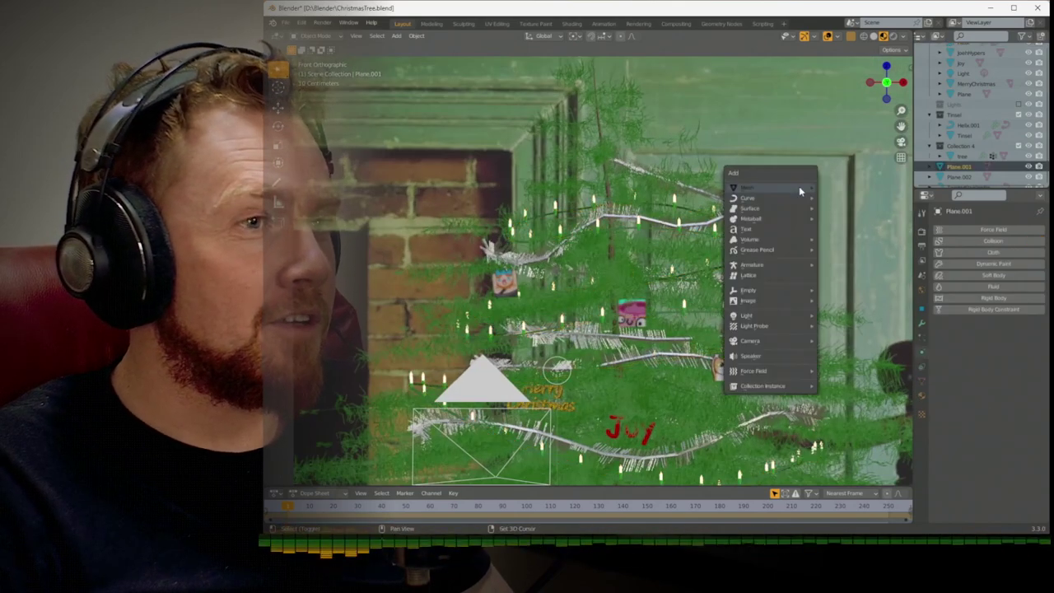
mouse_move(781, 198)
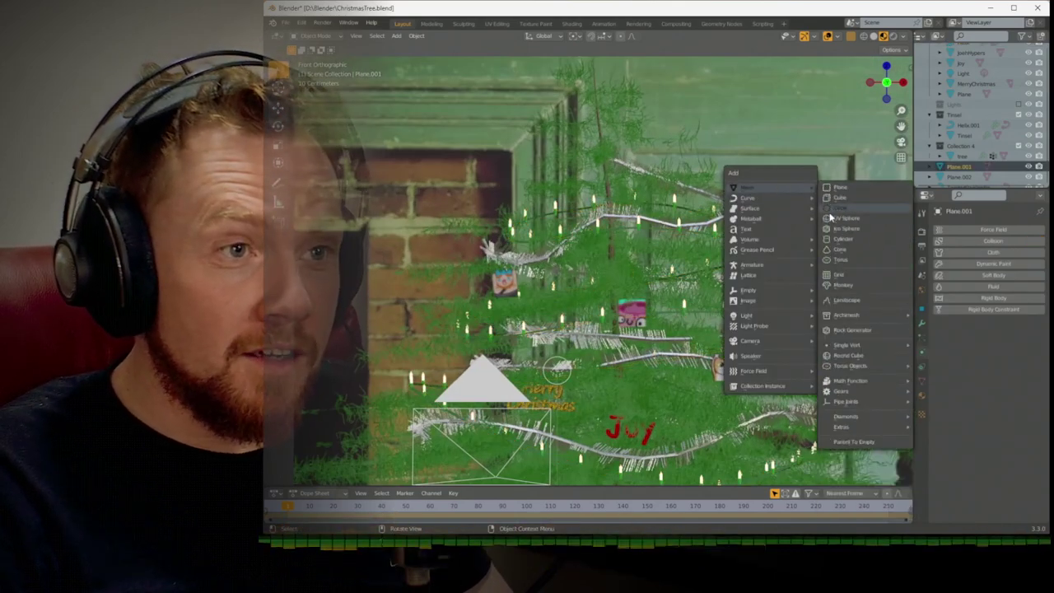
left_click(848, 221)
scroll(624, 293, "down", 4)
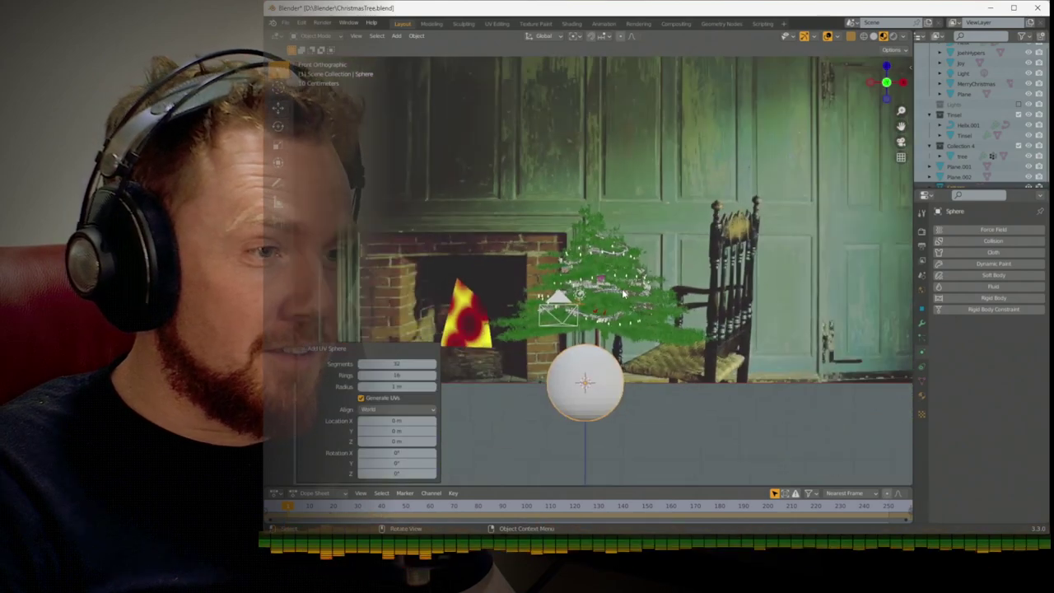
left_click_drag(582, 360, 610, 243)
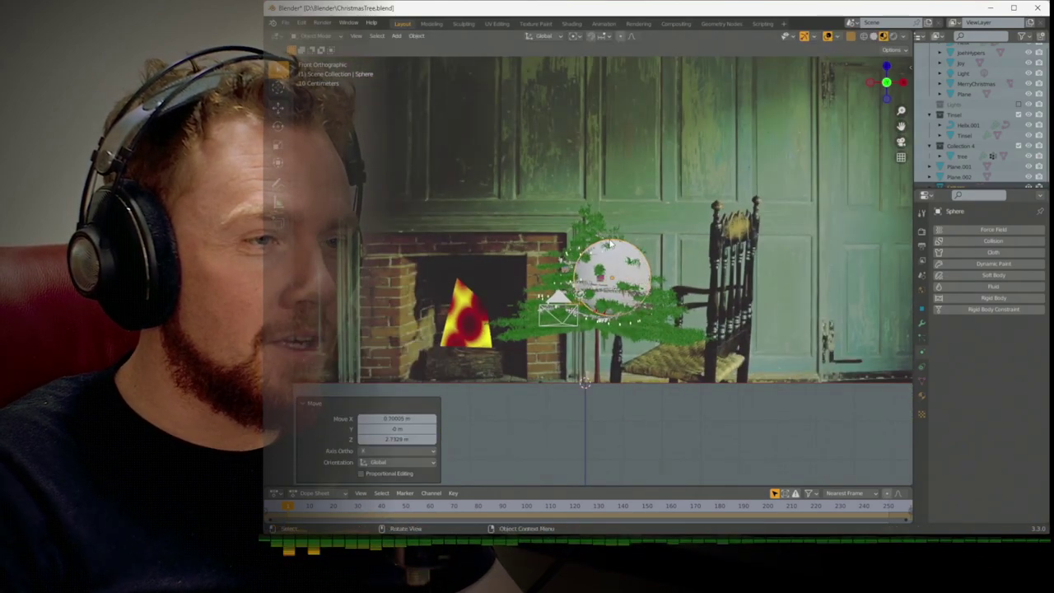
Isolate the new sphere in local view and scale its whole mesh by 0.1 in Edit Mode
key("KP_Divide")
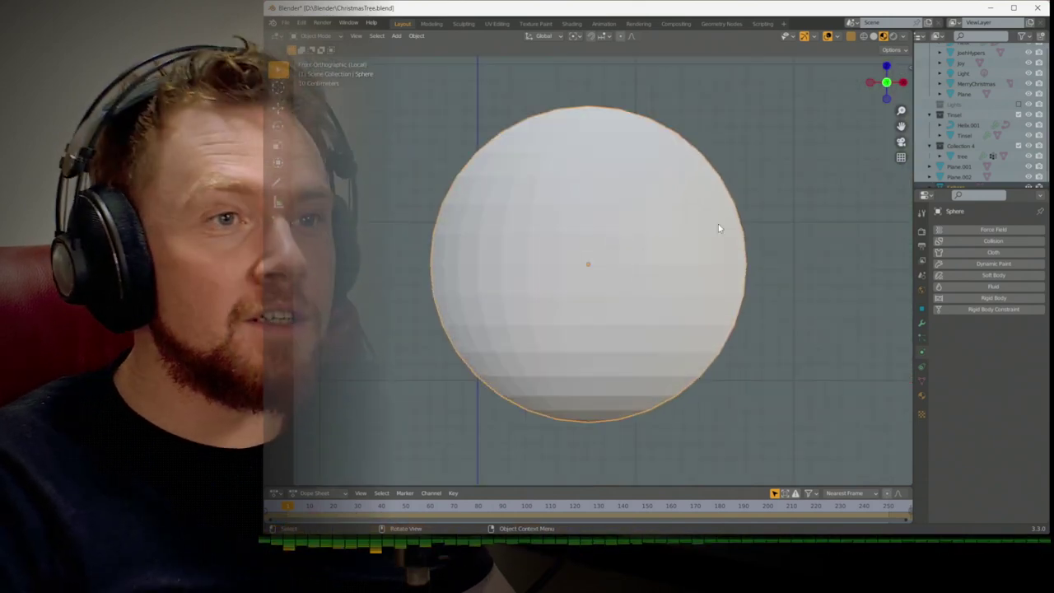
key("Tab")
type("s.1")
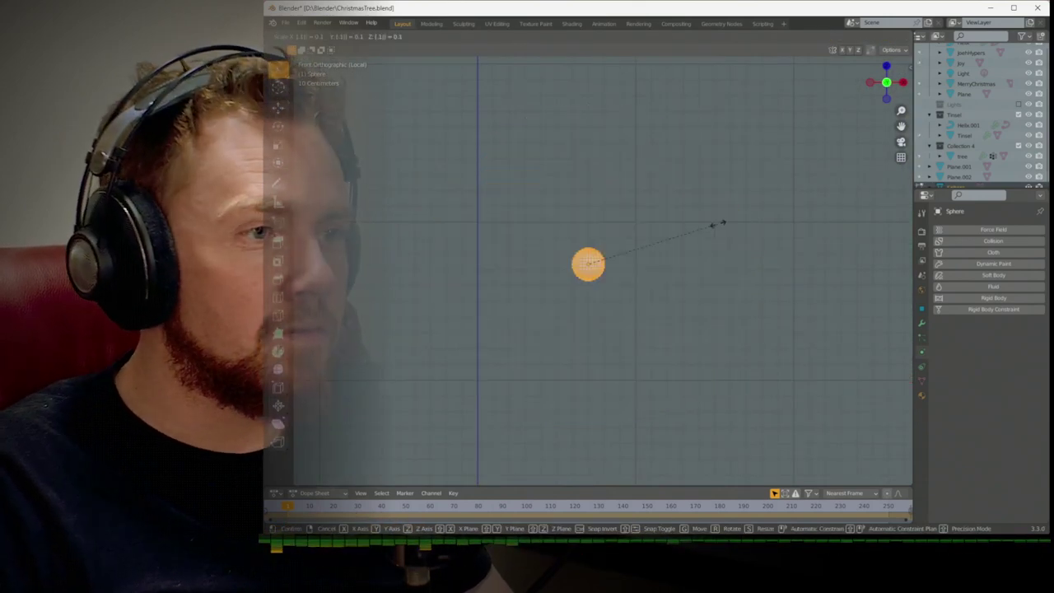
key("Return")
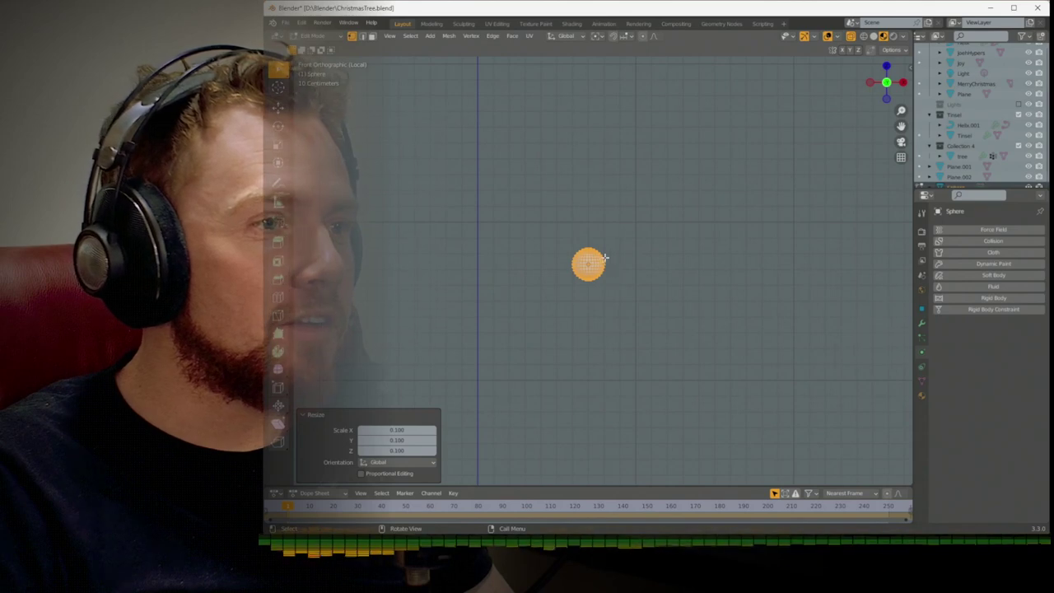
Extrude the sphere's top ring upward along Z by about 0.015 m to form the bauble's neck
scroll(605, 257, "up", 8)
scroll(603, 255, "up", 3, "shift")
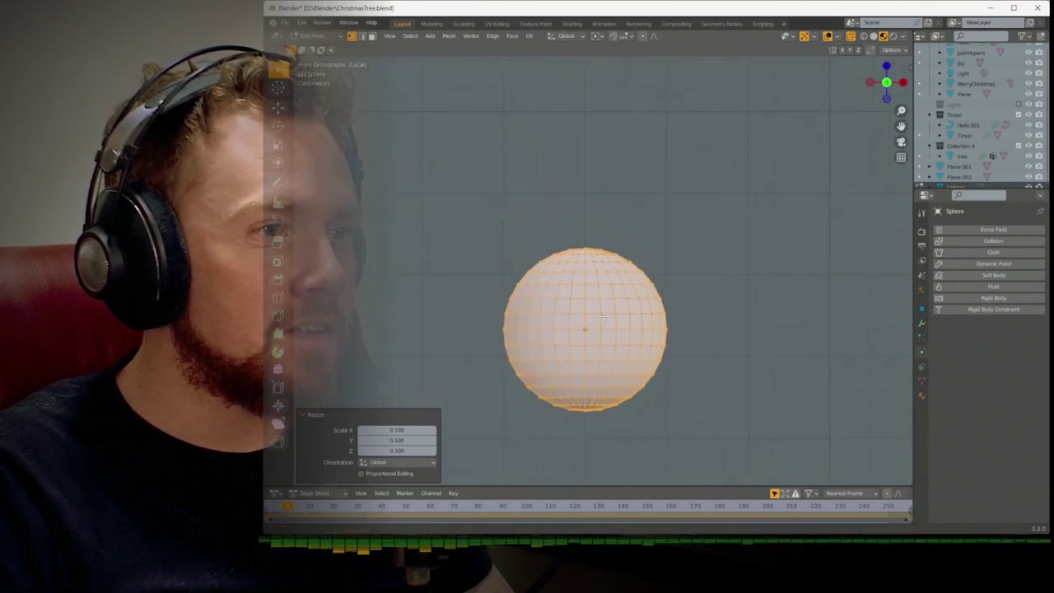
left_click(586, 256)
key("e")
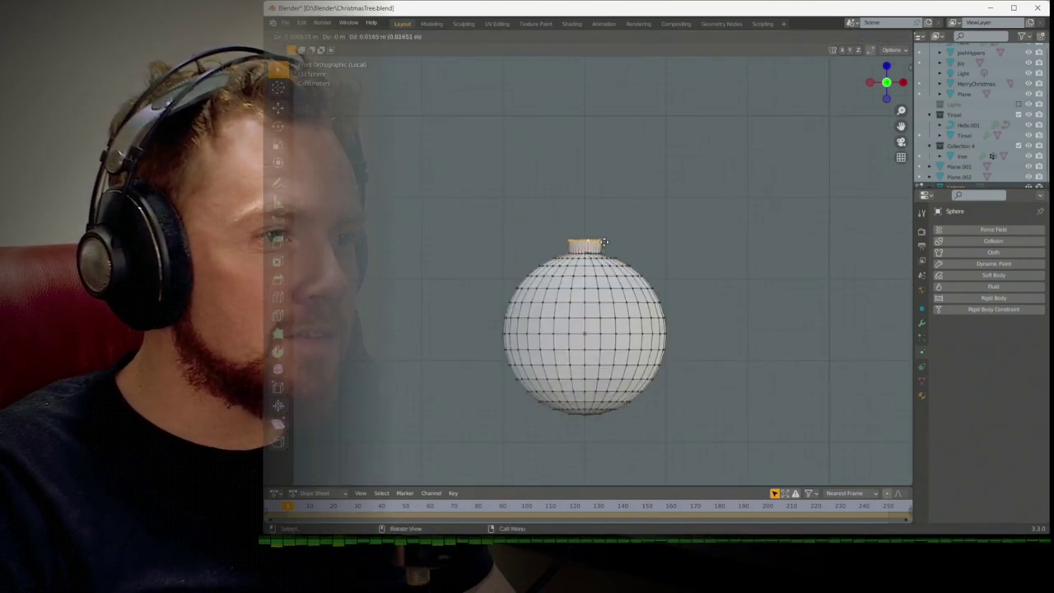
key("z")
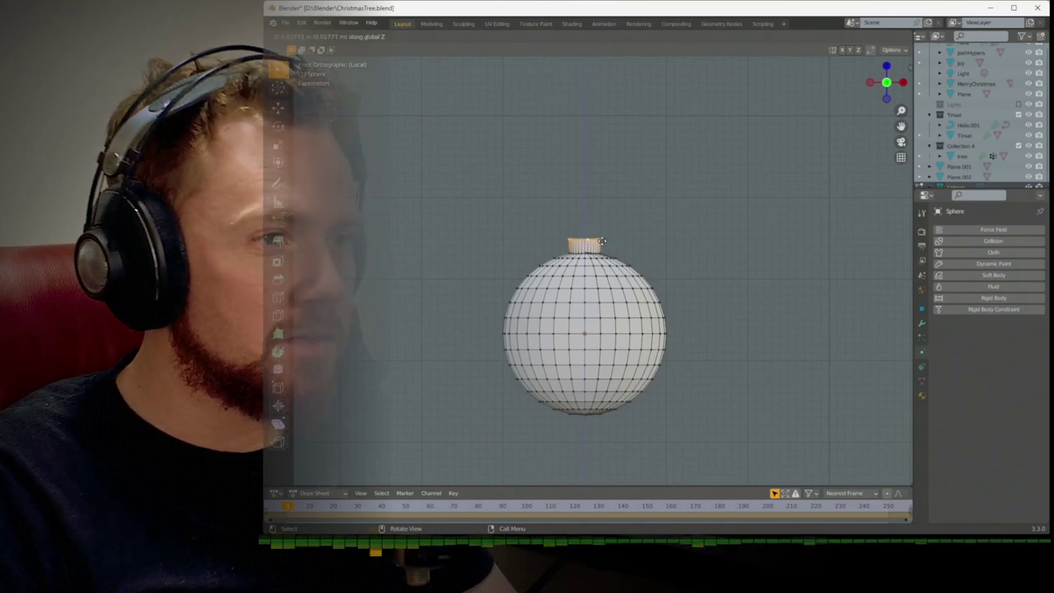
left_click(602, 244)
Extrude the neck's top slightly higher along Z, scale it to 0 and merge it at center into a pointed tip
key("g")
key("z")
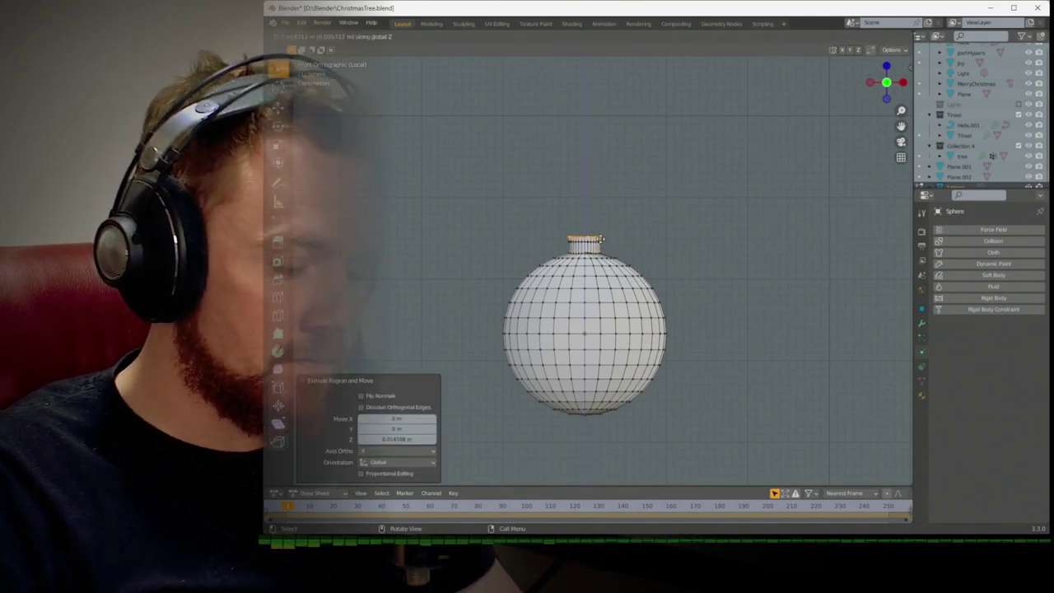
key("s")
key("Return")
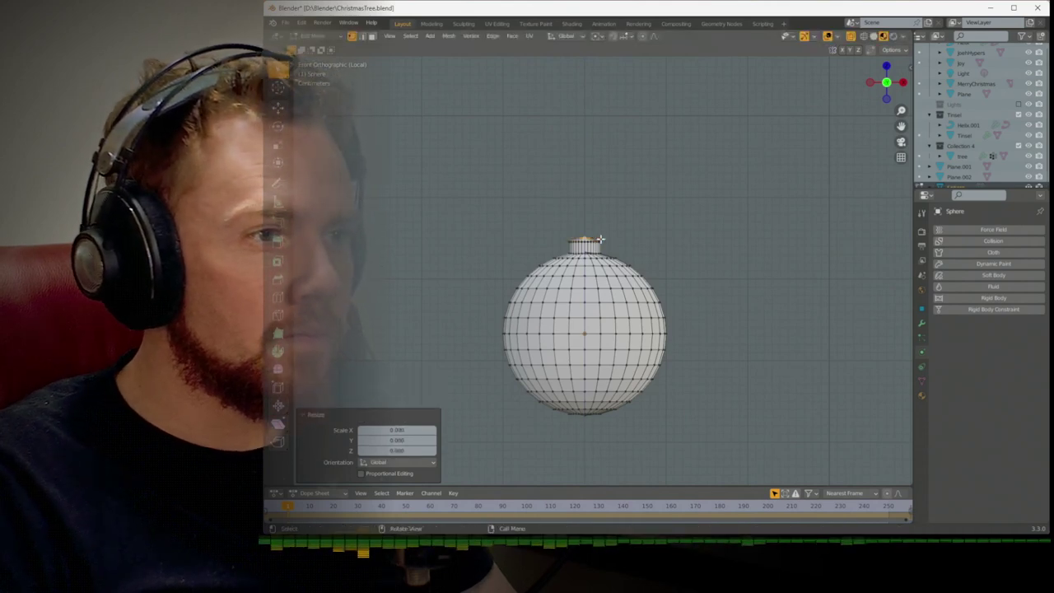
key("m")
left_click(599, 243)
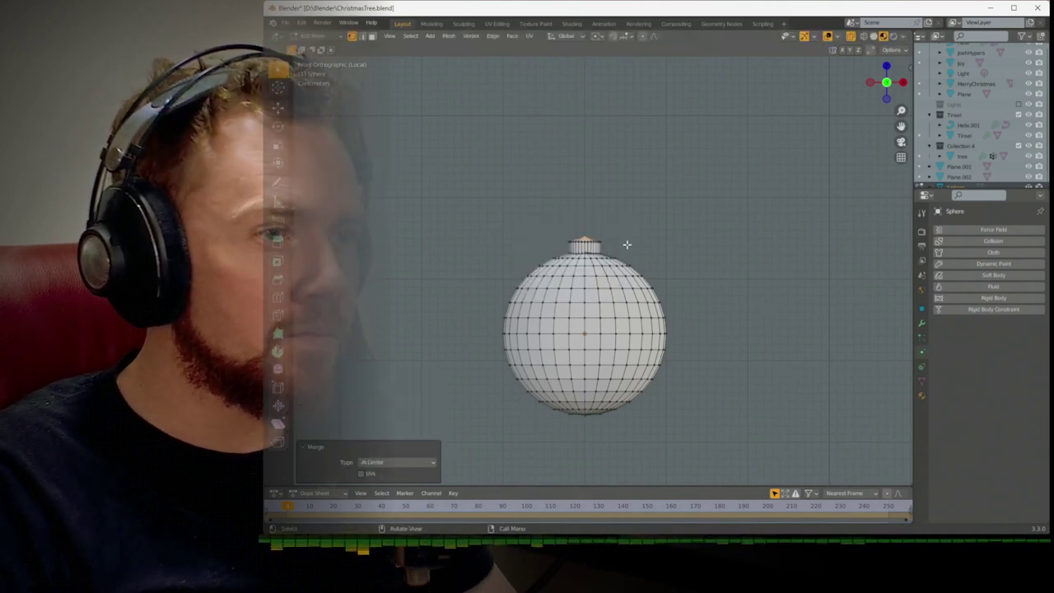
key("Tab")
scroll(644, 259, "down", 1)
scroll(659, 270, "up", 3)
scroll(658, 270, "up", 1)
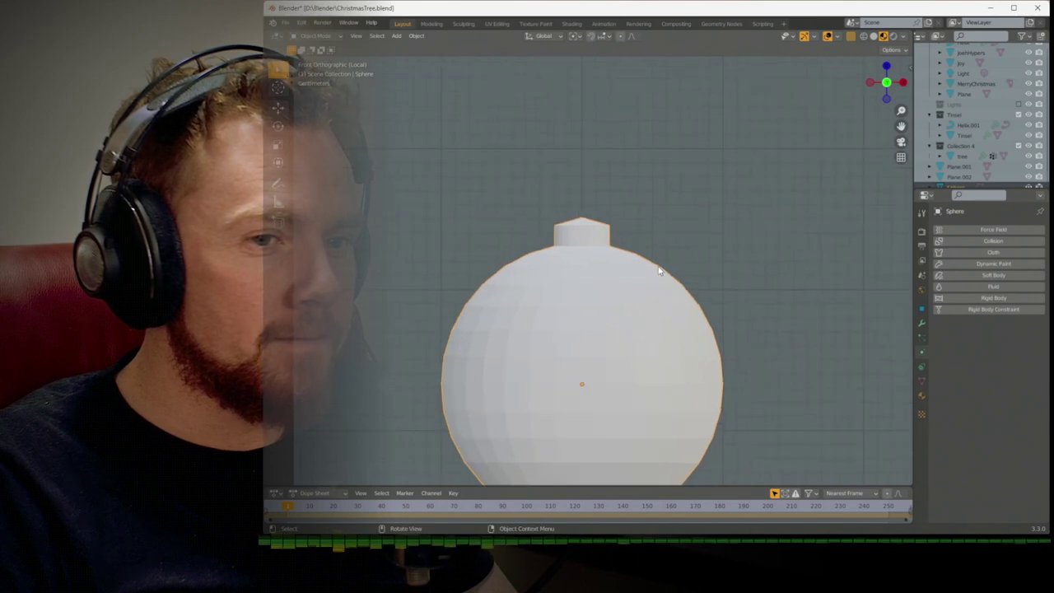
scroll(659, 270, "down", 1)
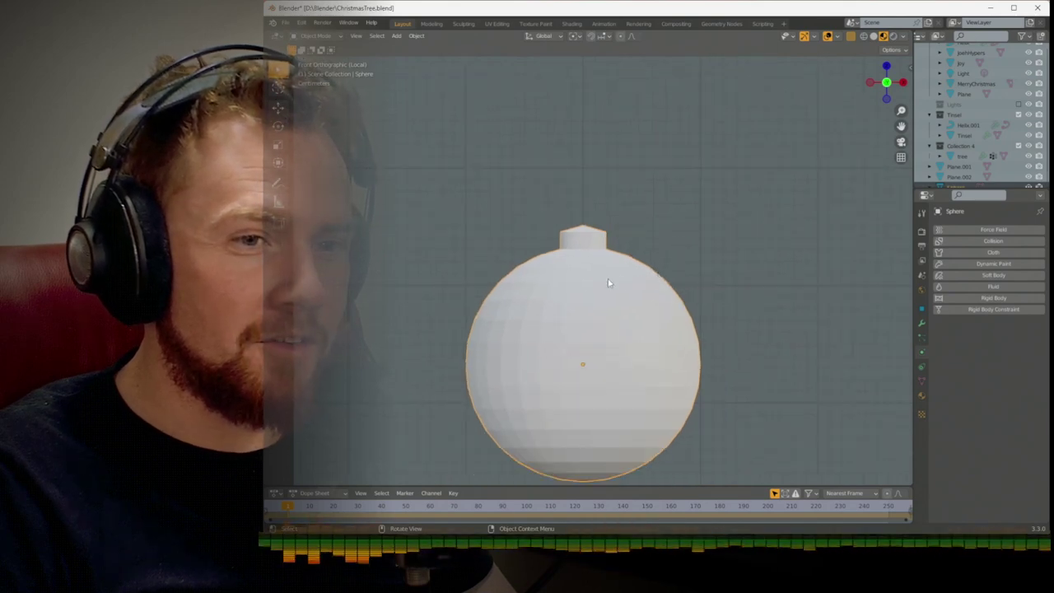
Crease the edge loop around the neck's upper rim with a factor of 1
key("Tab")
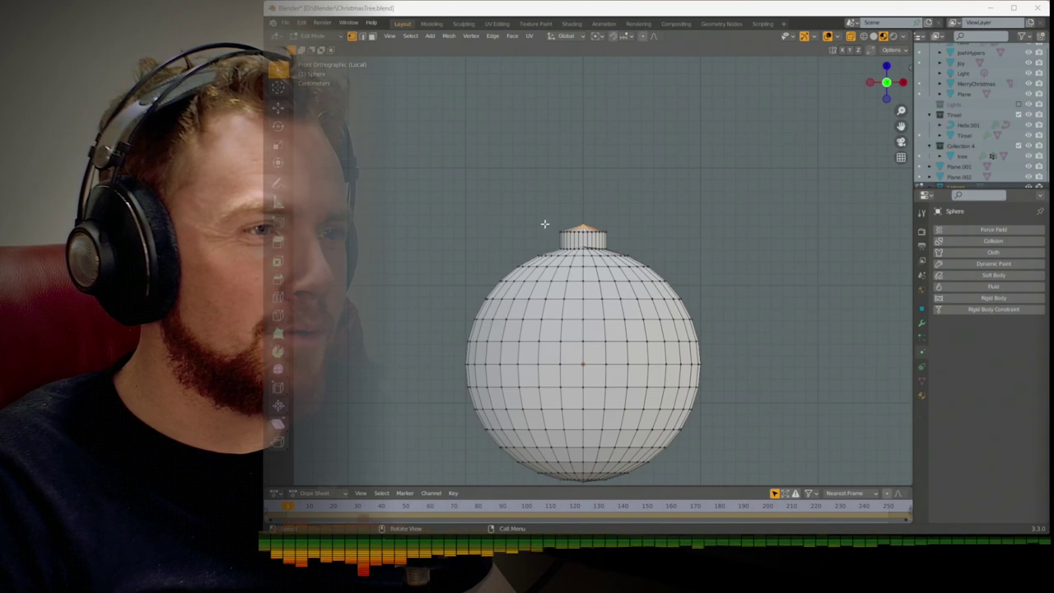
left_click_drag(546, 215, 629, 240)
left_click_drag(555, 212, 595, 230)
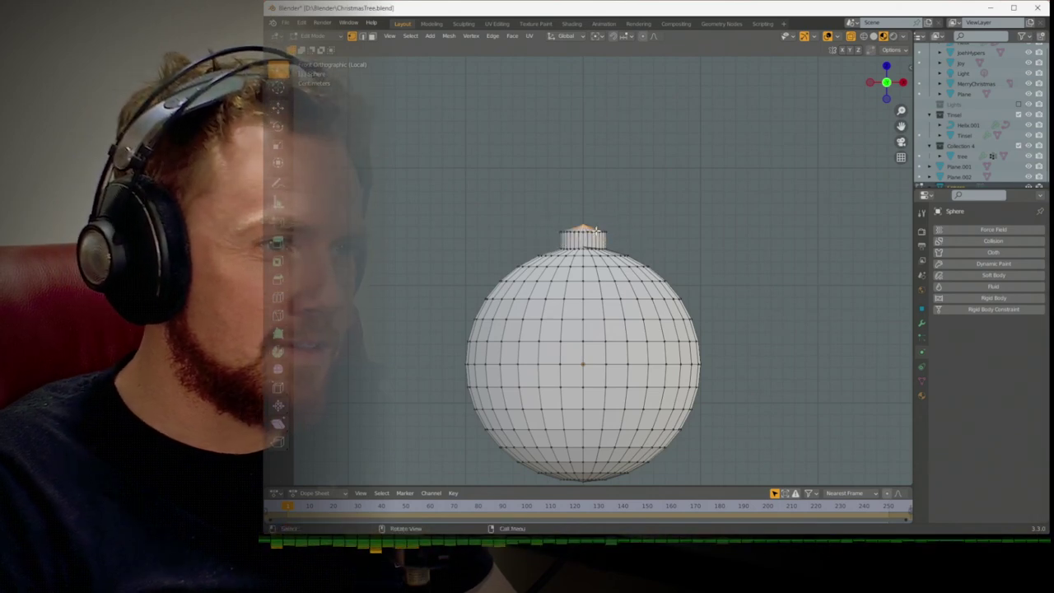
key("ctrl+KP_Add")
key("shift+e")
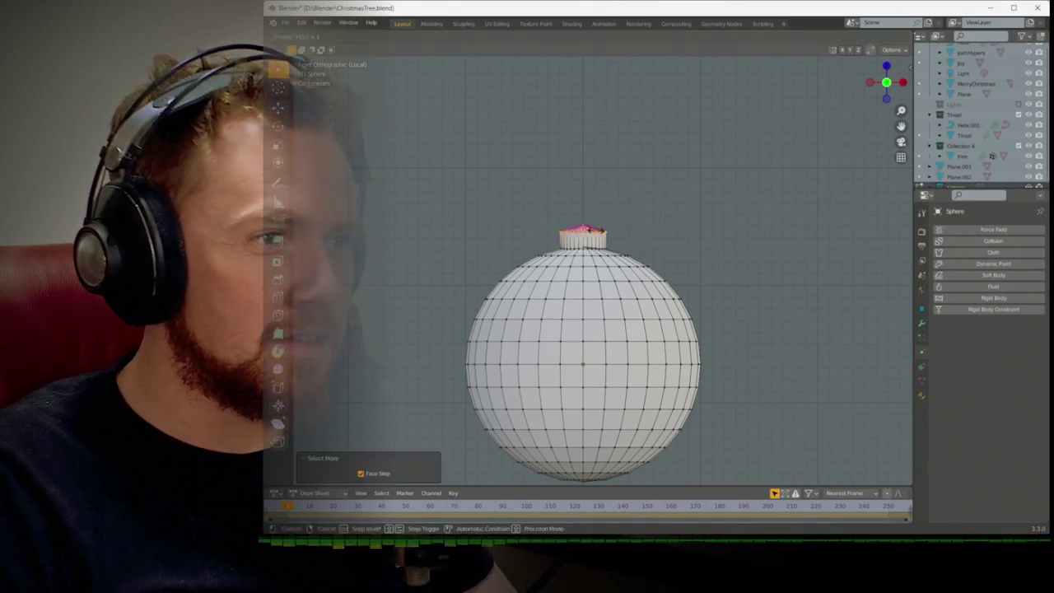
left_click(599, 230)
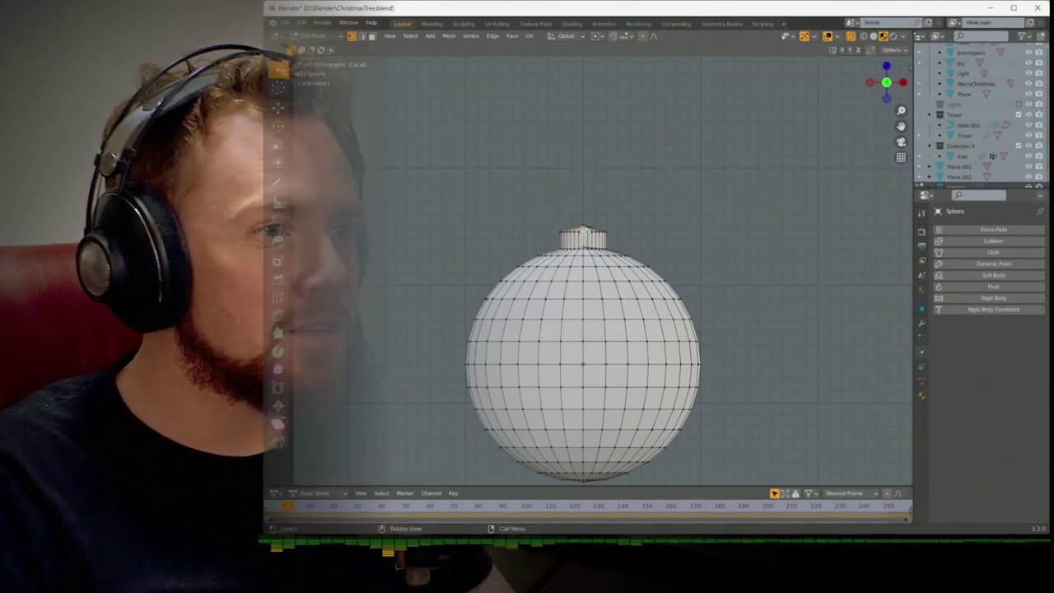
key("s")
key("Return")
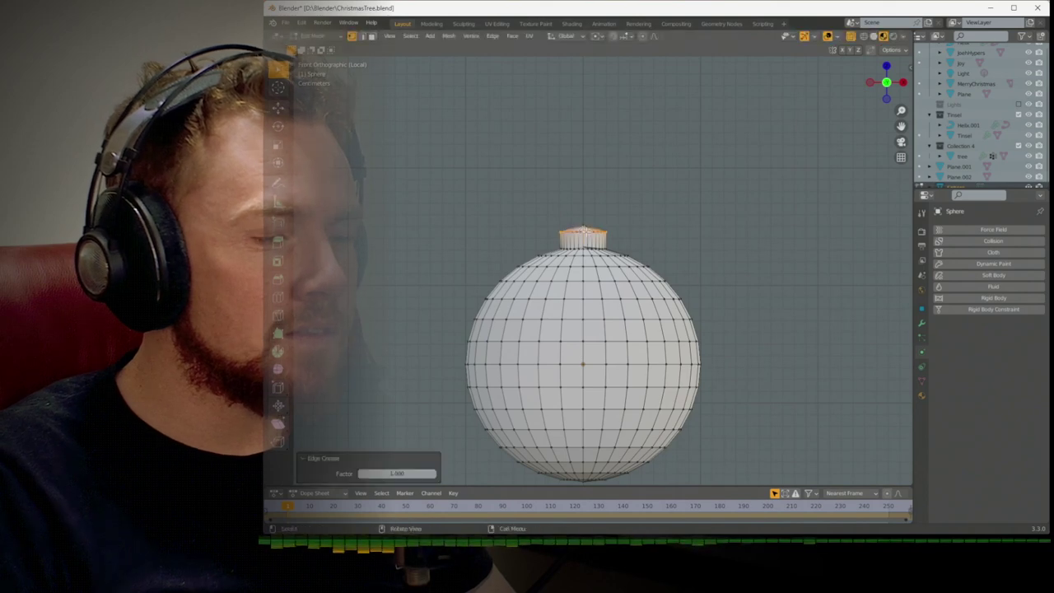
key("alt+a")
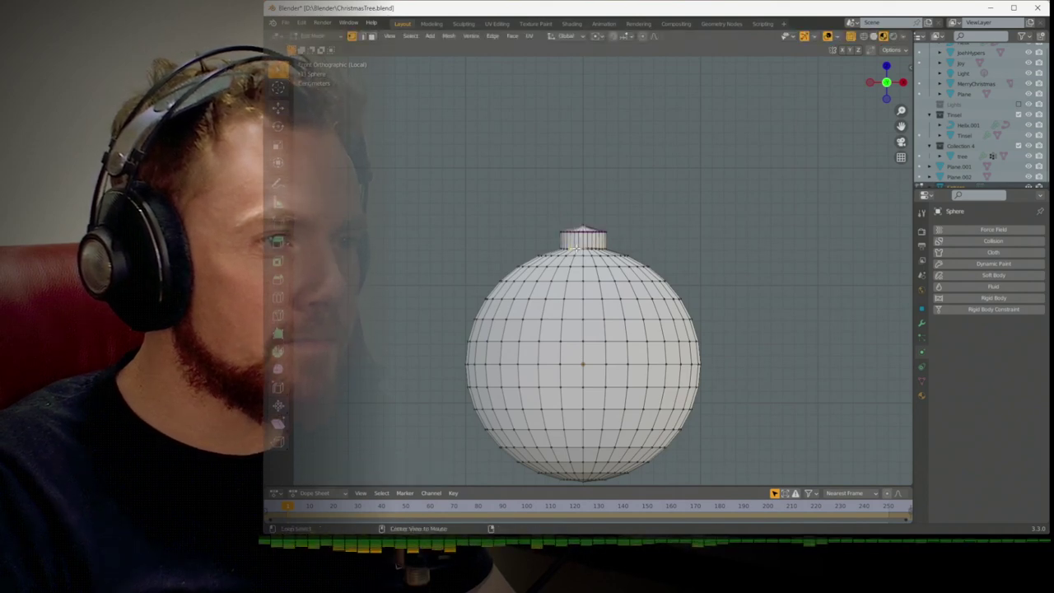
Delete the leftover pole vertex of the sphere hidden inside the neck
scroll(576, 248, "up", 2)
middle_click_drag(576, 248, 541, 282)
scroll(541, 282, "up", 3)
scroll(542, 280, "up", 2)
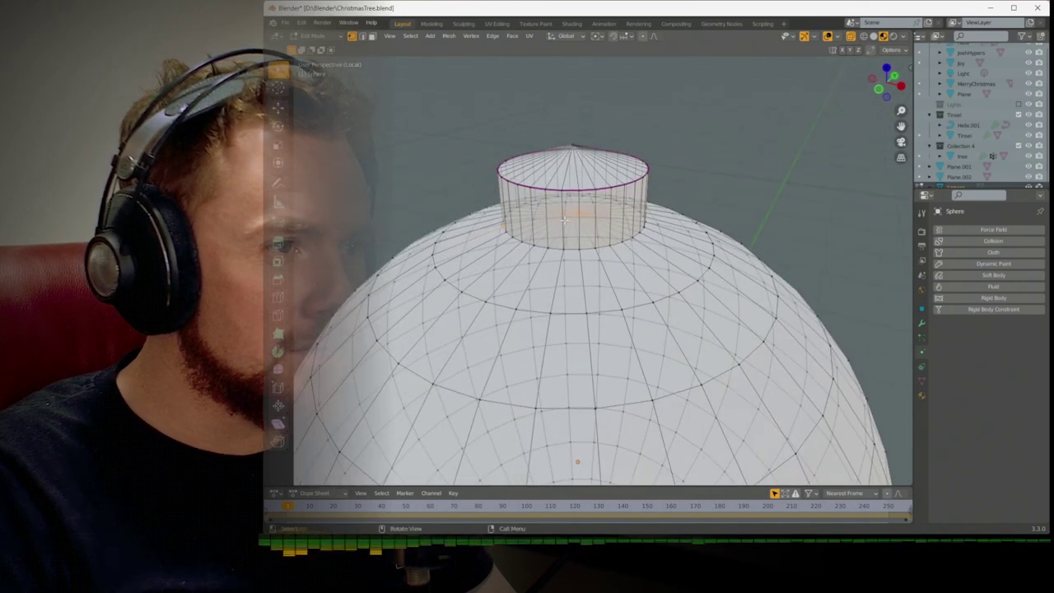
key("x")
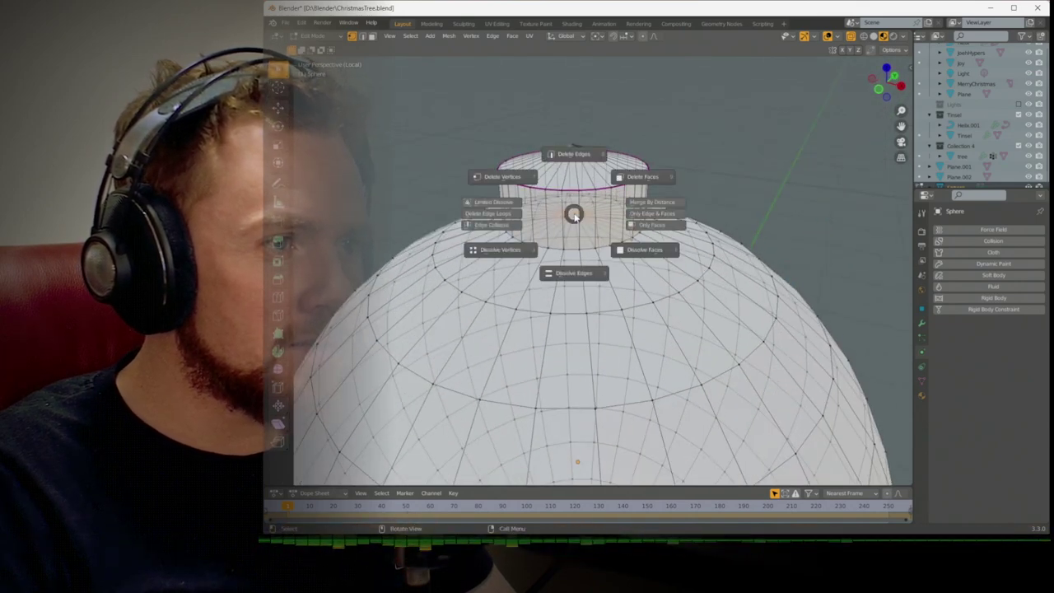
left_click(527, 186)
Crease the edge loop where the neck meets the ball with a factor of 1, and return to Object Mode
left_click(556, 249, "alt")
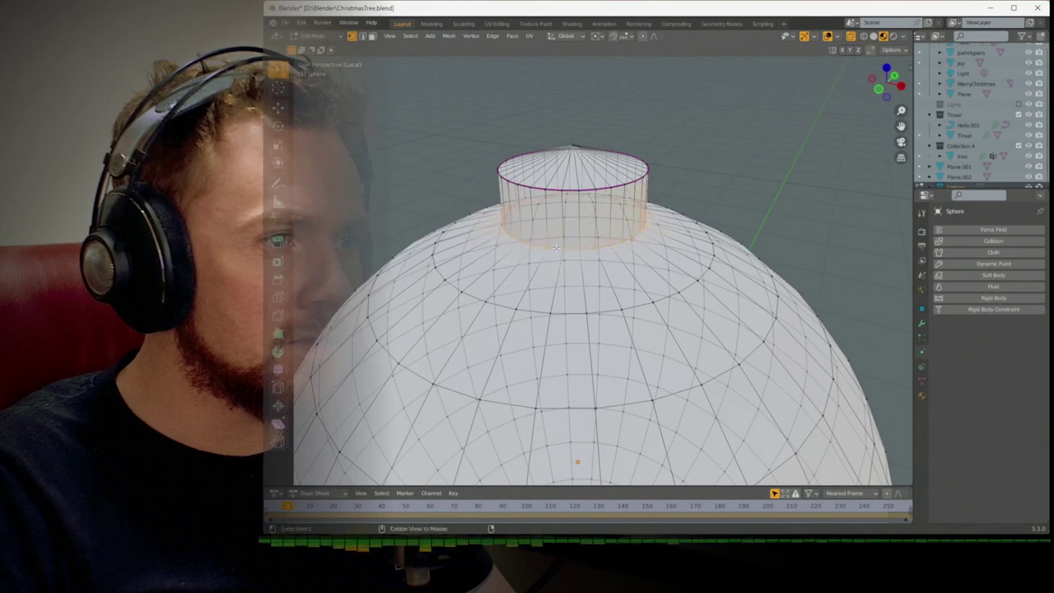
key("shift+e")
key("1")
key("Return")
key("Tab")
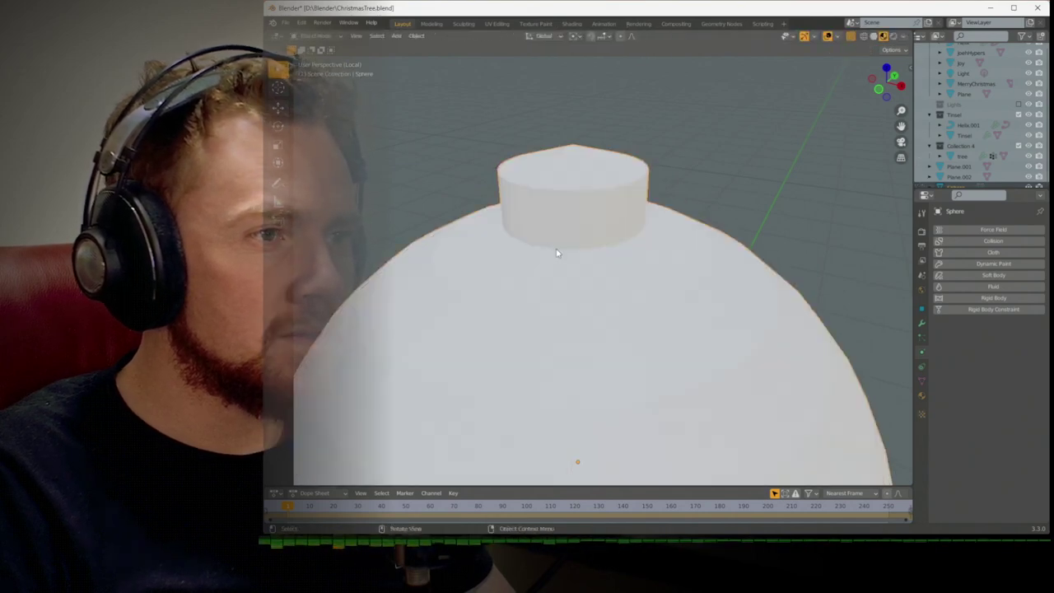
scroll(558, 256, "down", 2)
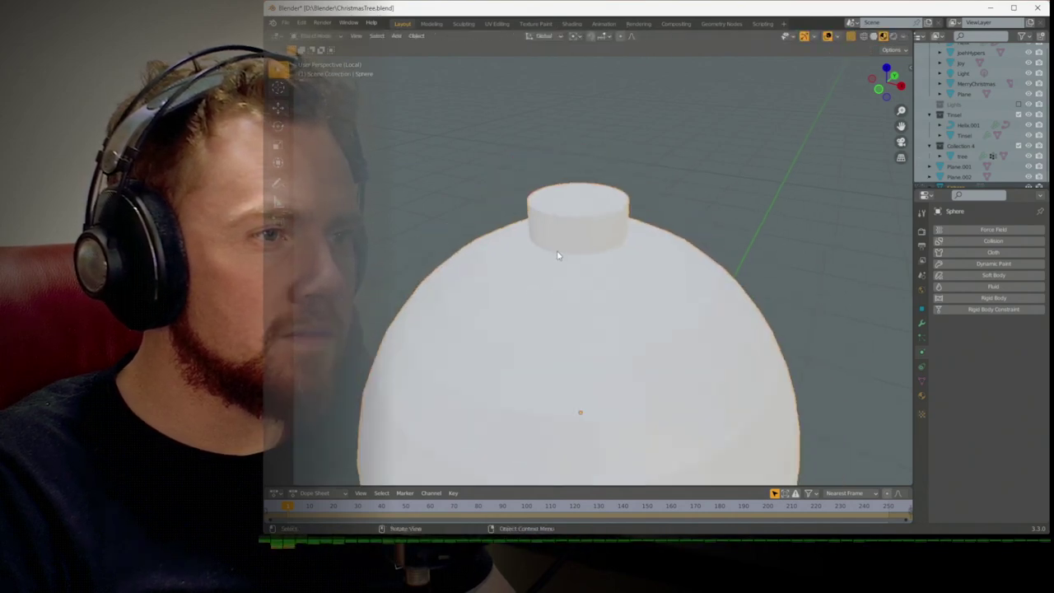
Shade the bauble smooth with Auto Smooth at a 30° angle
left_click(416, 36)
left_click(449, 259)
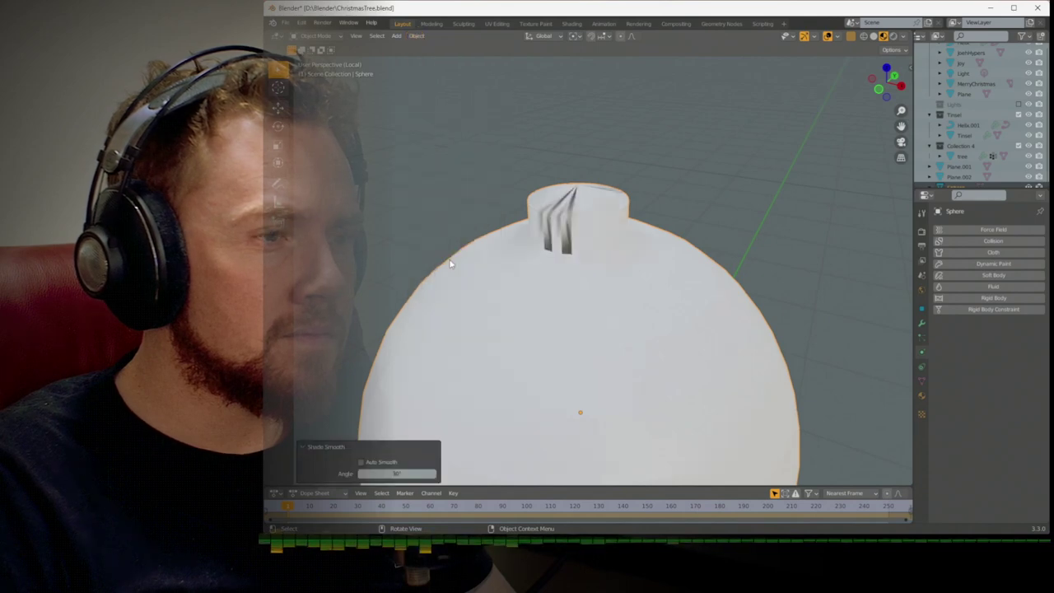
left_click(414, 38)
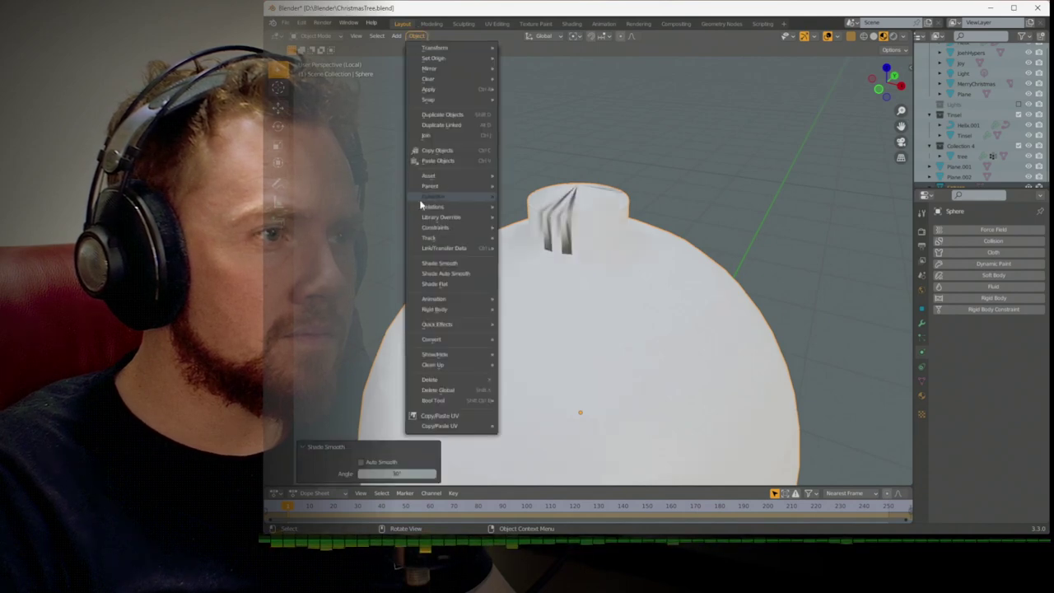
left_click(421, 276)
middle_click_drag(436, 281, 468, 216)
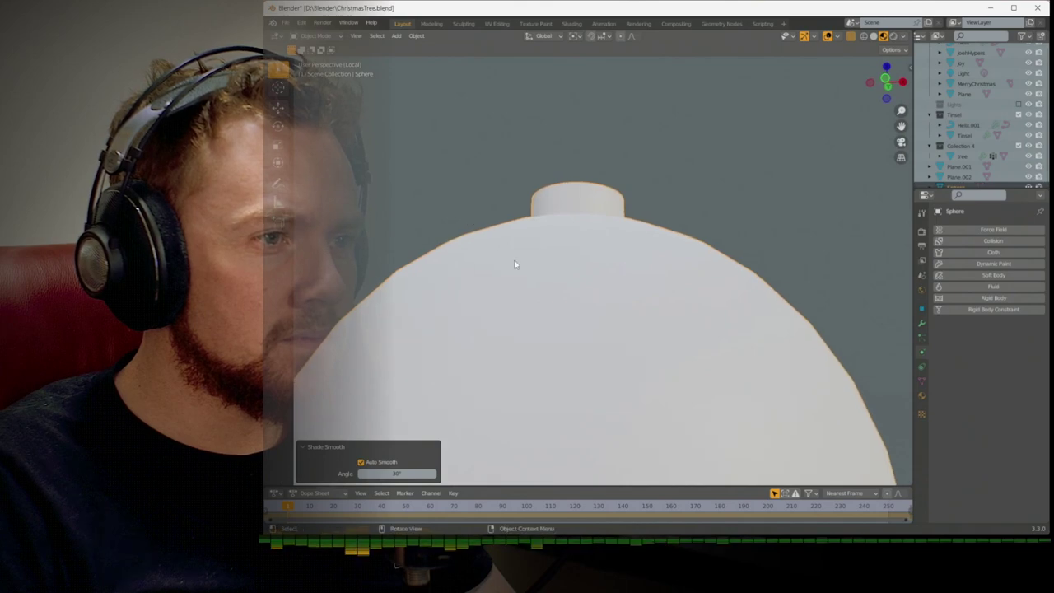
scroll(515, 264, "down", 4)
middle_click_drag(515, 263, 532, 304)
scroll(557, 273, "up", 1)
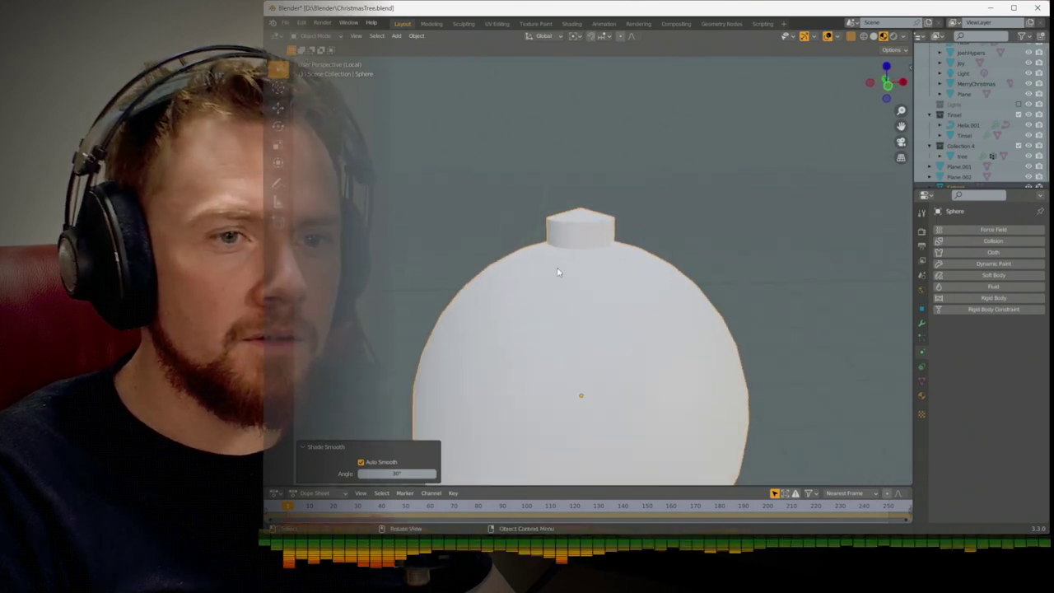
Select the bauble's entire neck and pointed tip in Edit Mode, and add two material slots
key("Tab")
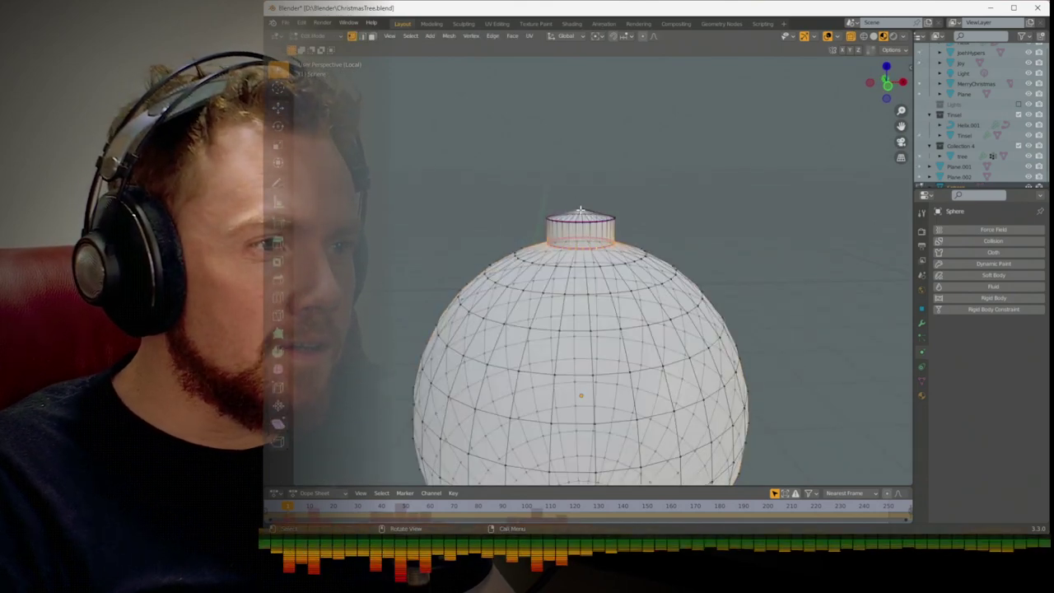
key("ctrl+KP_Add")
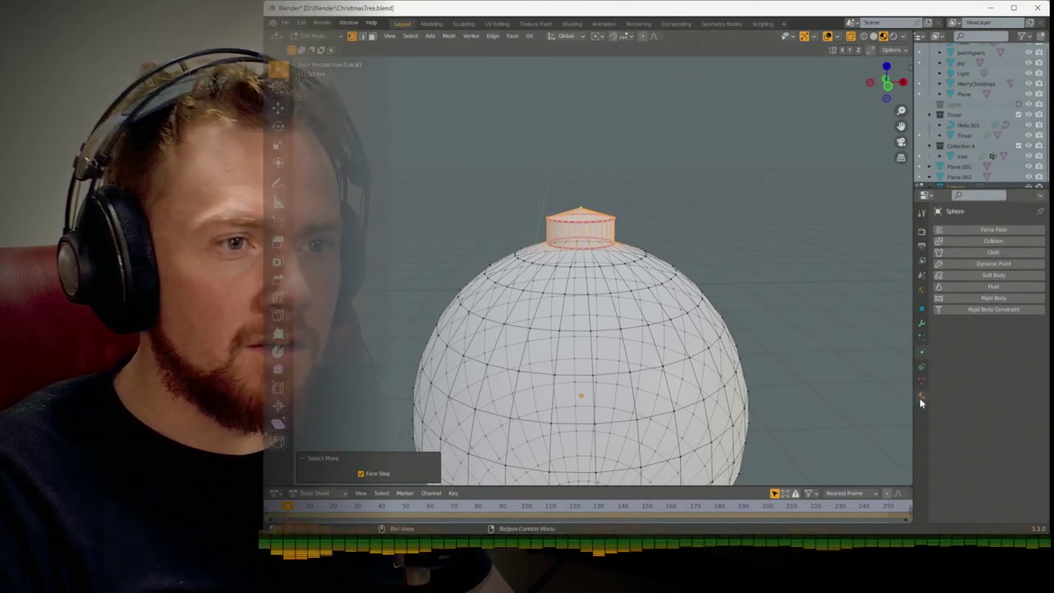
left_click(920, 398)
double_click(1040, 233)
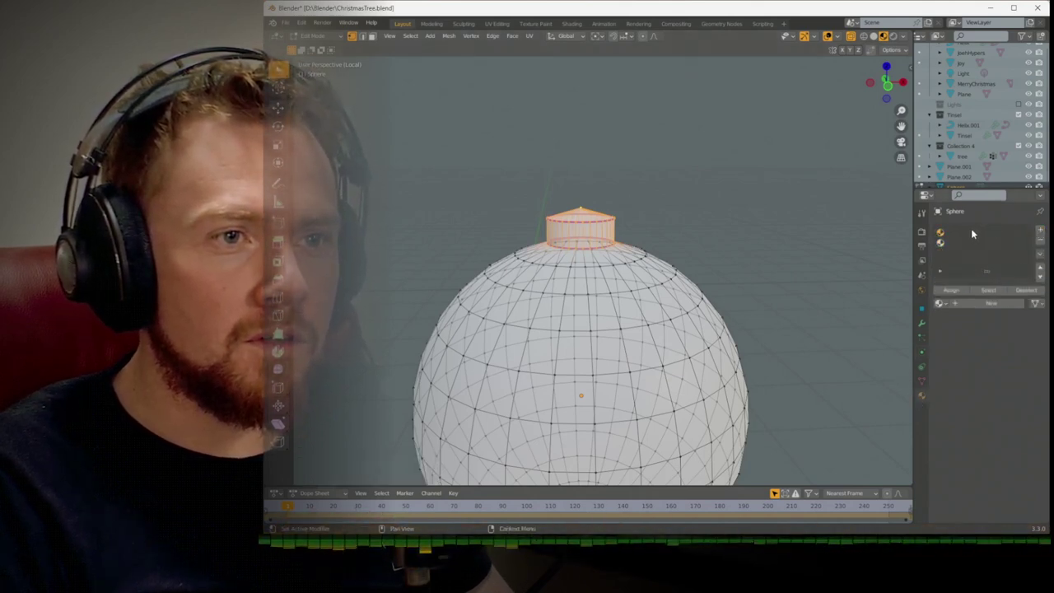
Create a new material in the first slot and name it GoldTop
left_click(969, 304)
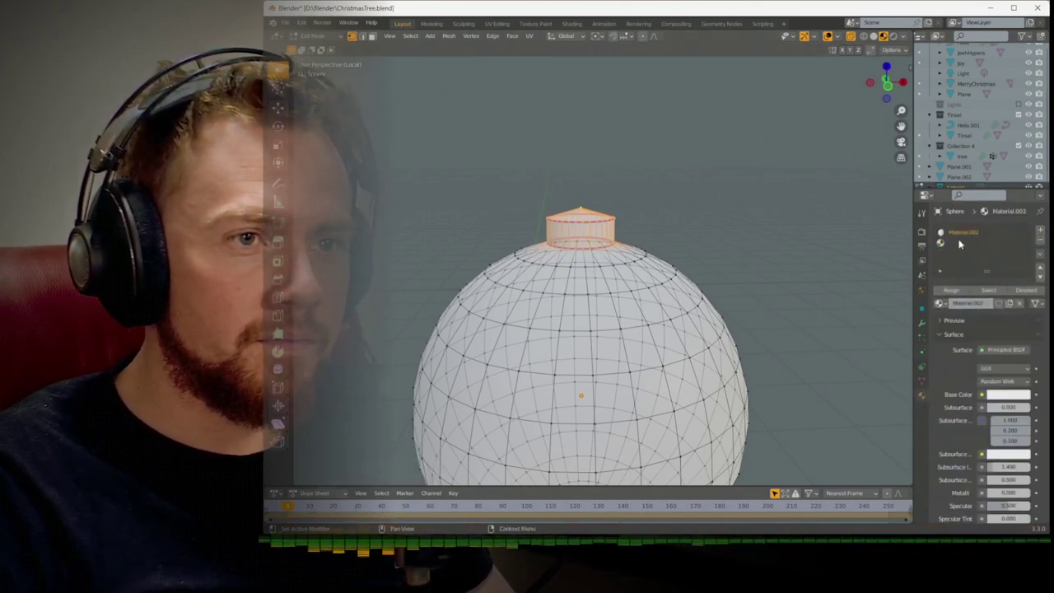
type("GoldTop")
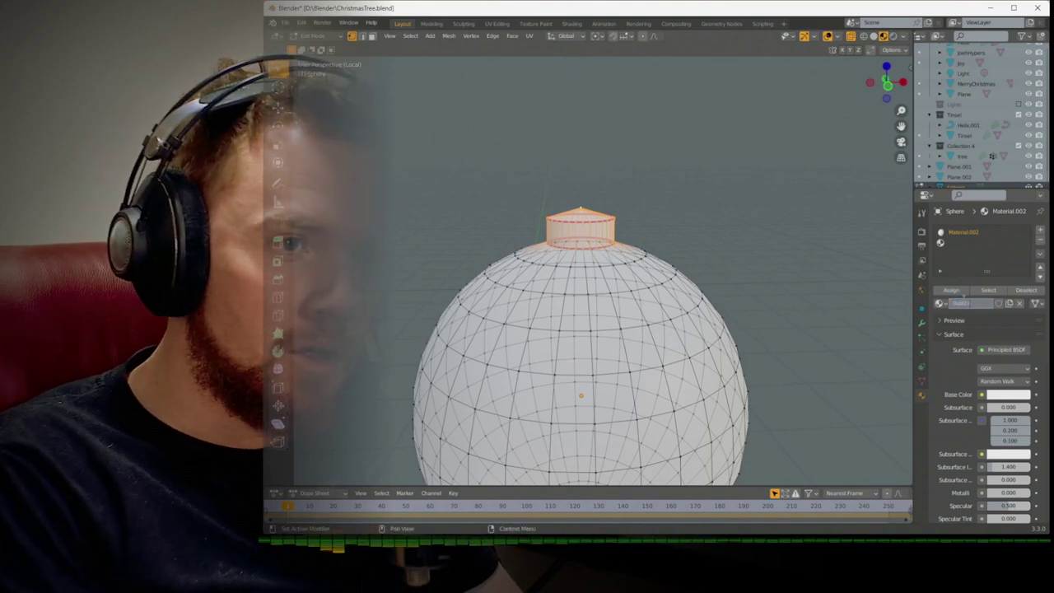
key("Return")
Create a second material named ShinyBall in the other slot, and make the GoldTop slot active again
left_click(959, 242)
left_click(969, 304)
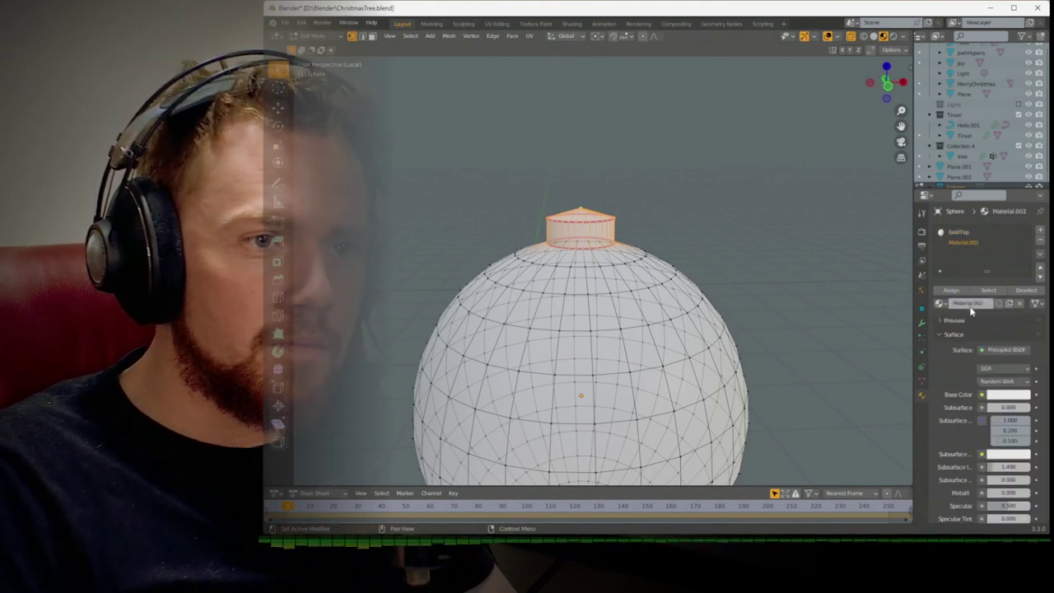
double_click(970, 304)
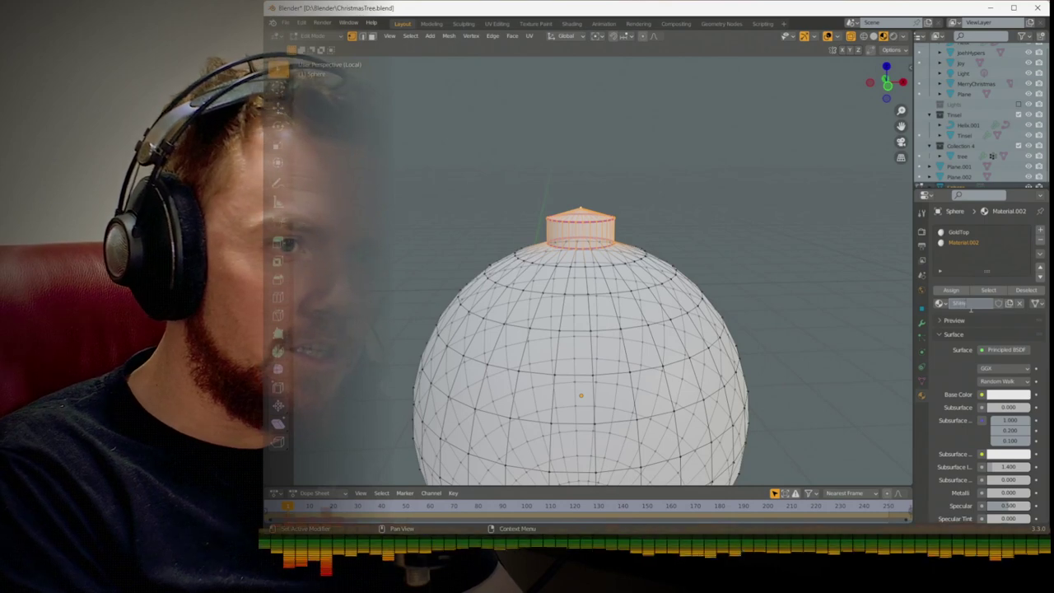
type("ShinyBall")
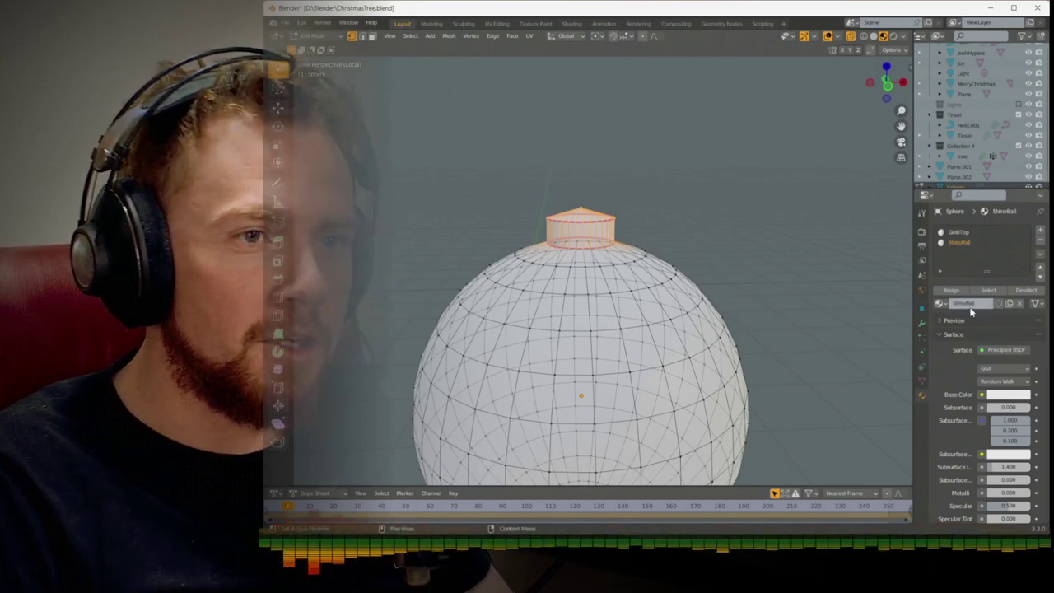
key("Return")
left_click(960, 234)
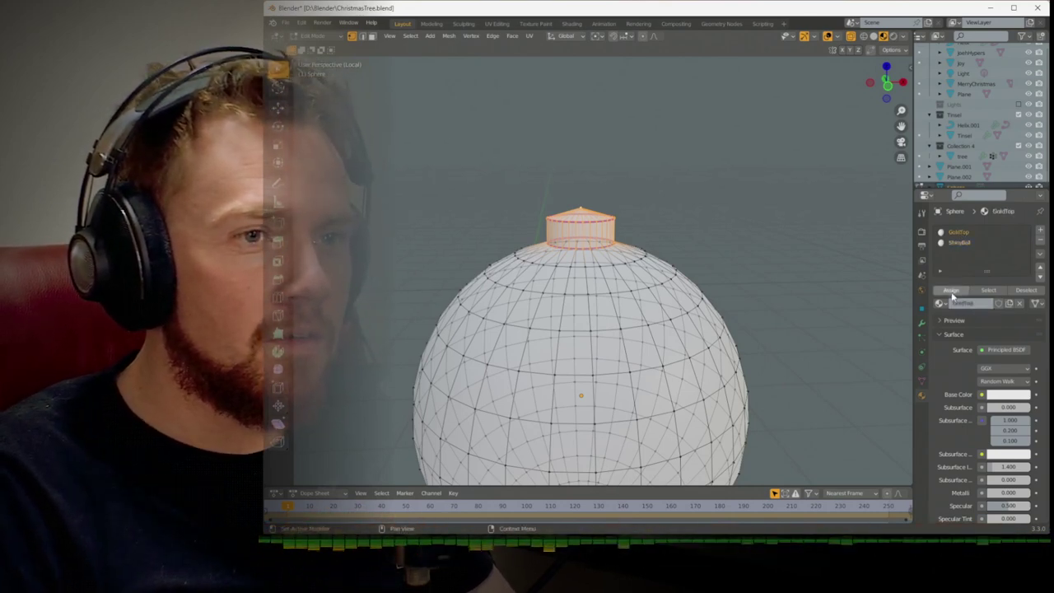
Invert the selection to the bauble's round body, grow it to the neck, assign ShinyBall to it, and leave Edit Mode
key("ctrl+i")
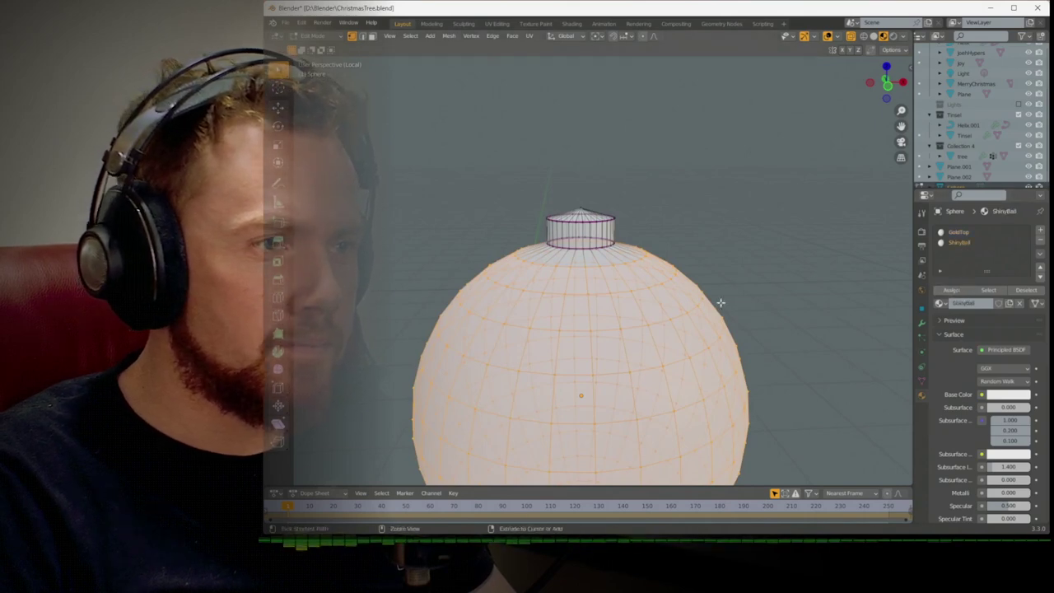
key("ctrl+KP_Add")
left_click(951, 291)
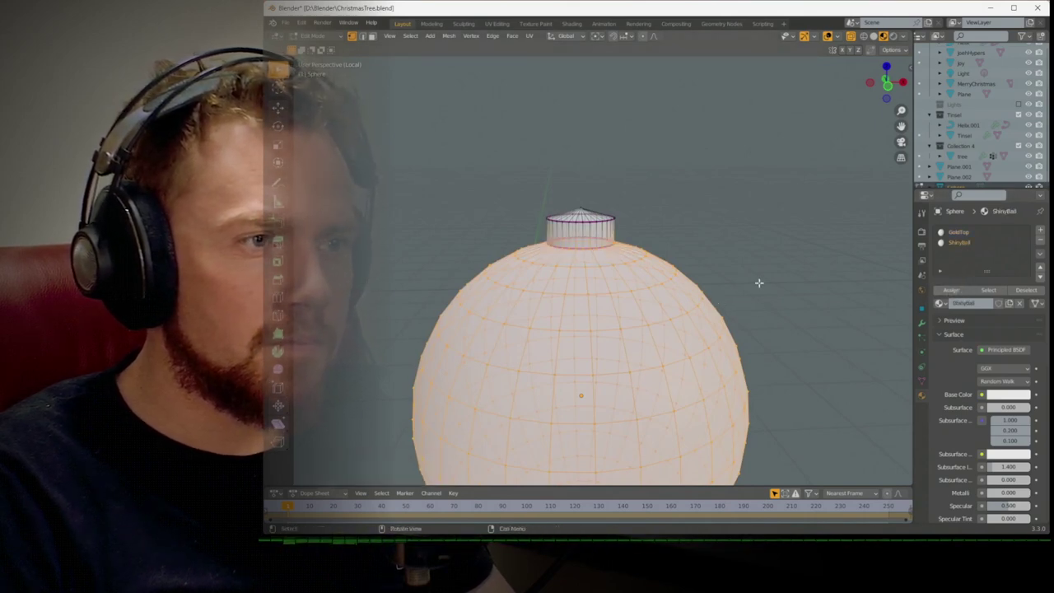
key("Tab")
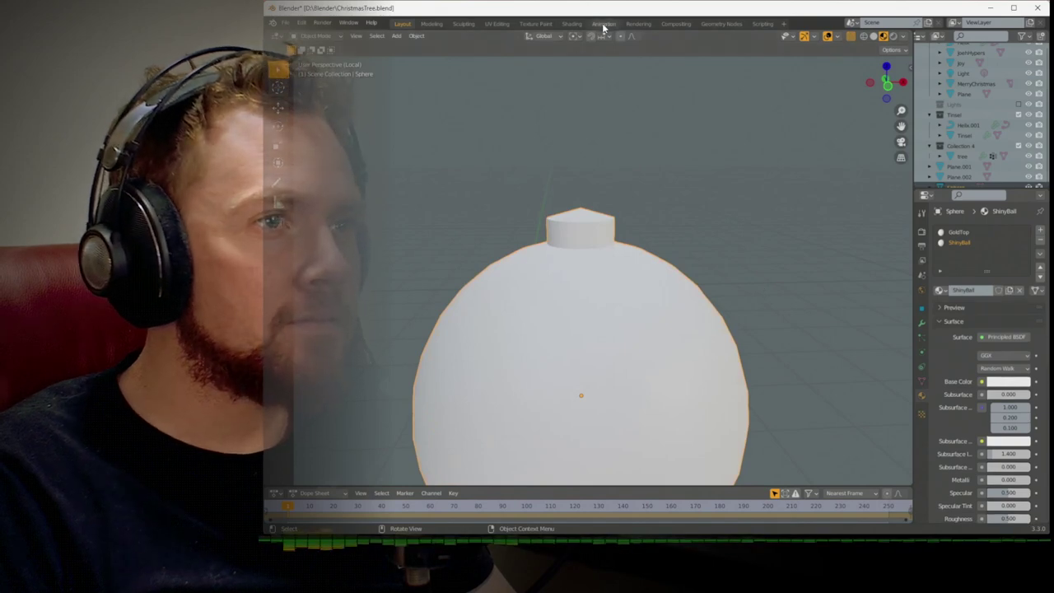
Open the Shading workspace and display the bauble in Material Preview shading
left_click(572, 23)
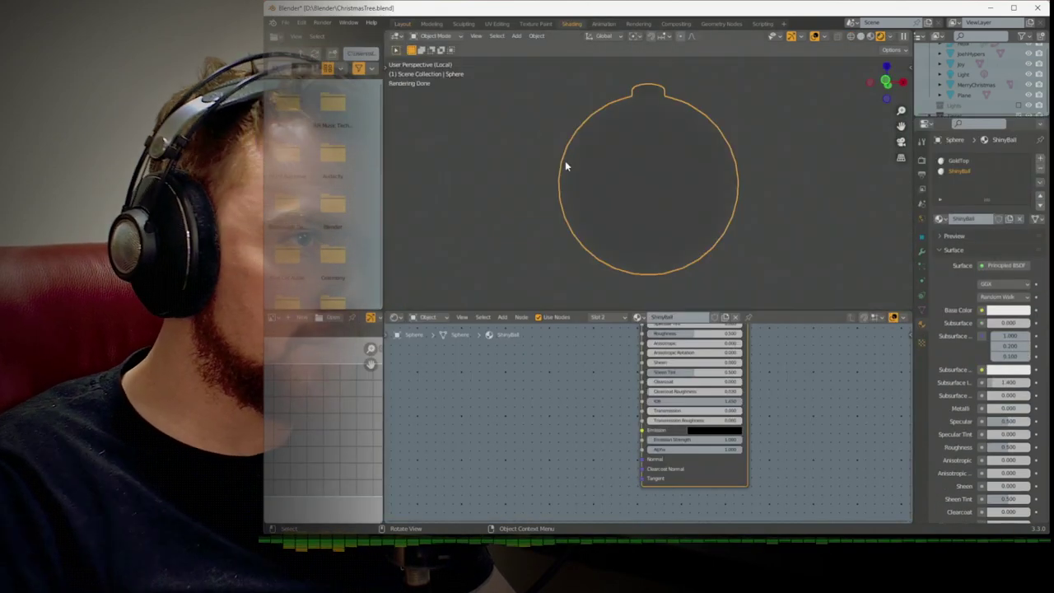
middle_click_drag(609, 159, 541, 198)
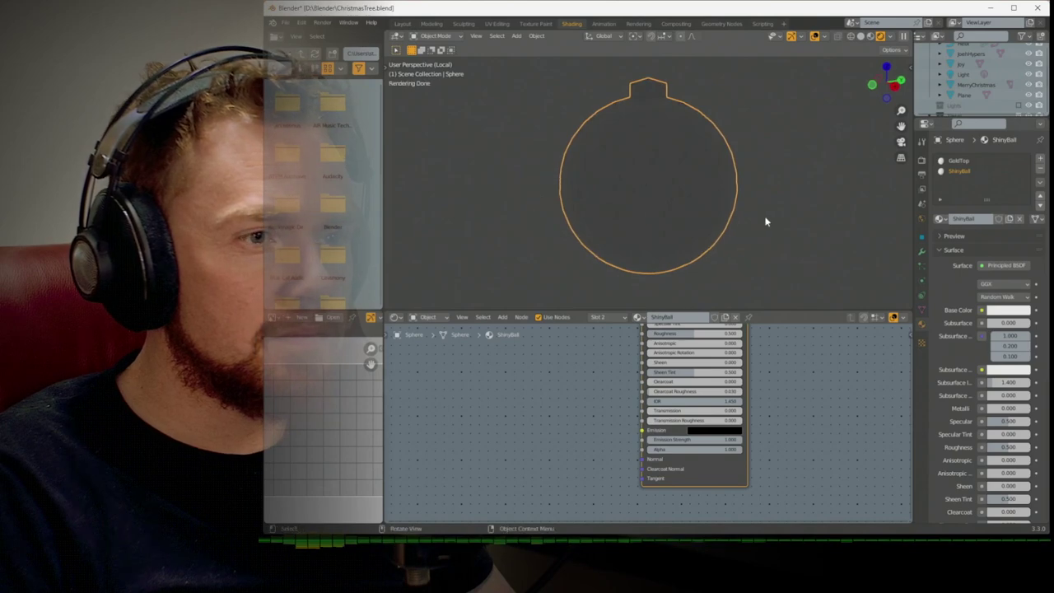
middle_click_drag(617, 377, 552, 451)
middle_click_drag(551, 384, 598, 434)
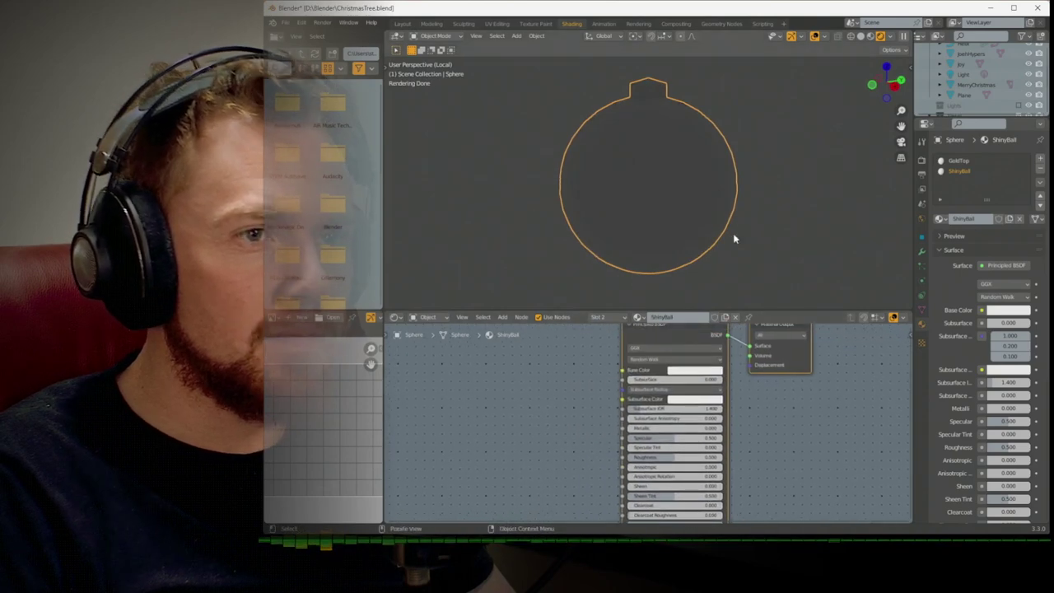
left_click(890, 38)
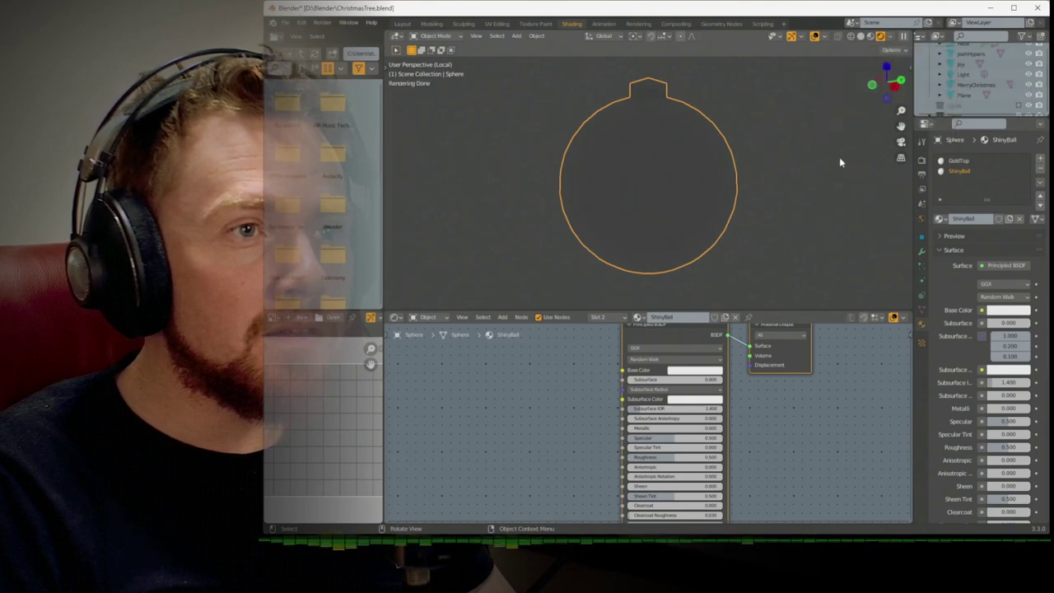
left_click(889, 37)
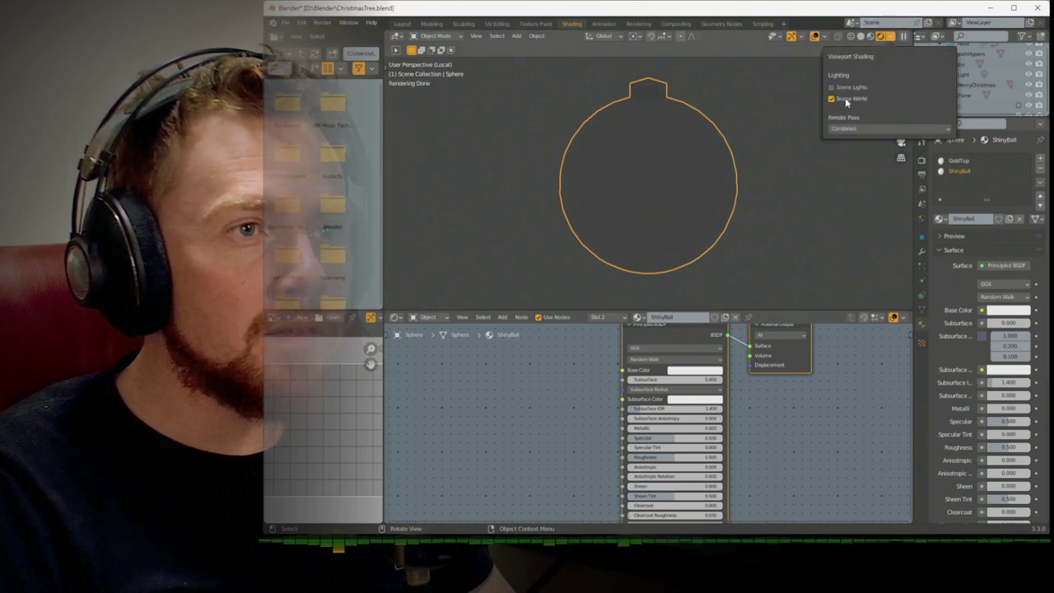
left_click(873, 37)
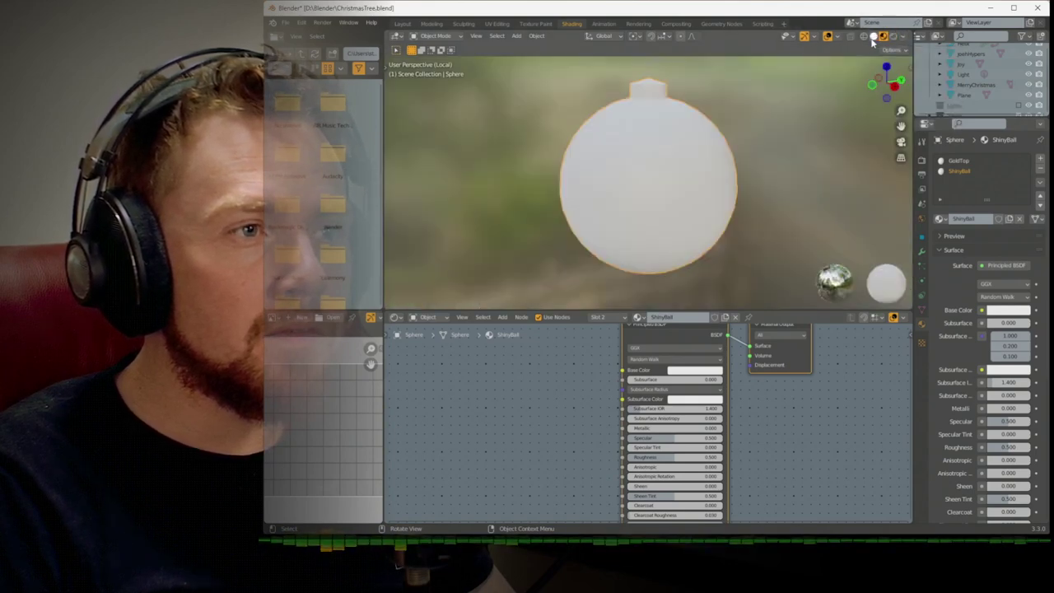
Give the ShinyBall material a saturated red Base Color and set Metallic to 1.000
left_click(696, 370)
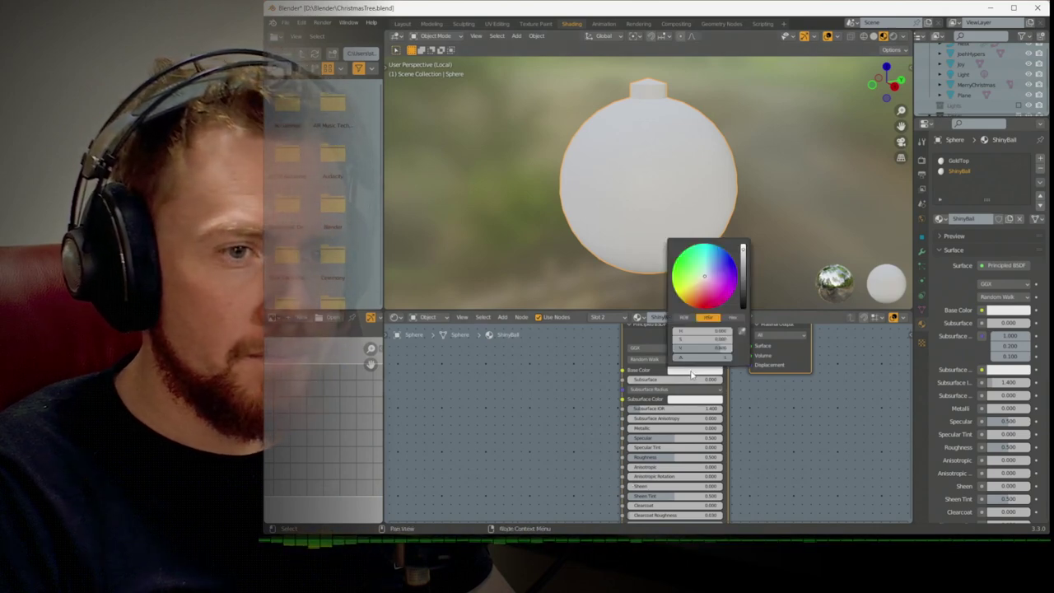
left_click(704, 306)
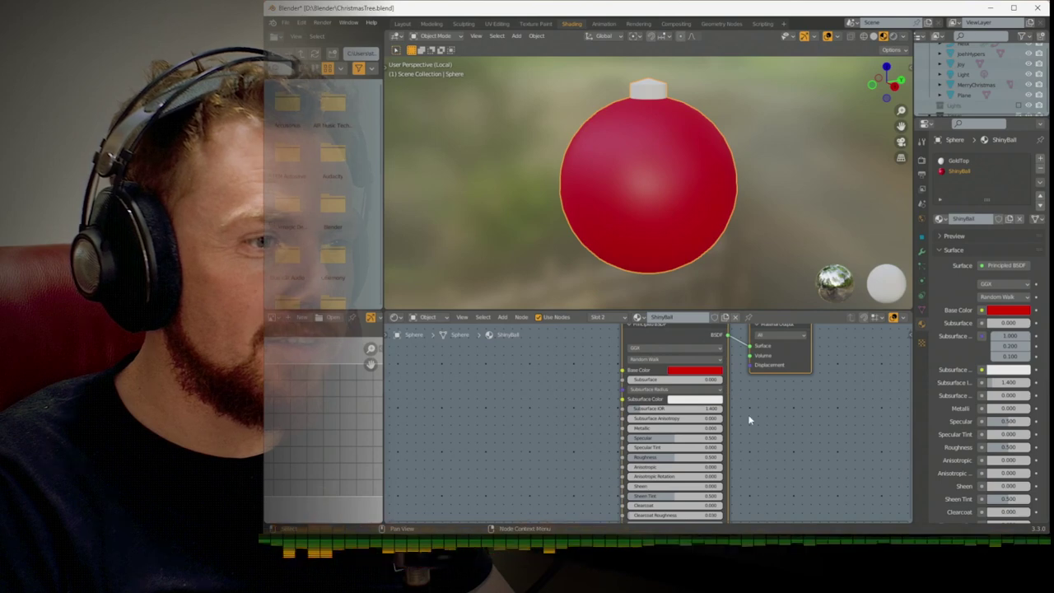
middle_click_drag(750, 421, 749, 391)
left_click_drag(658, 398, 722, 400)
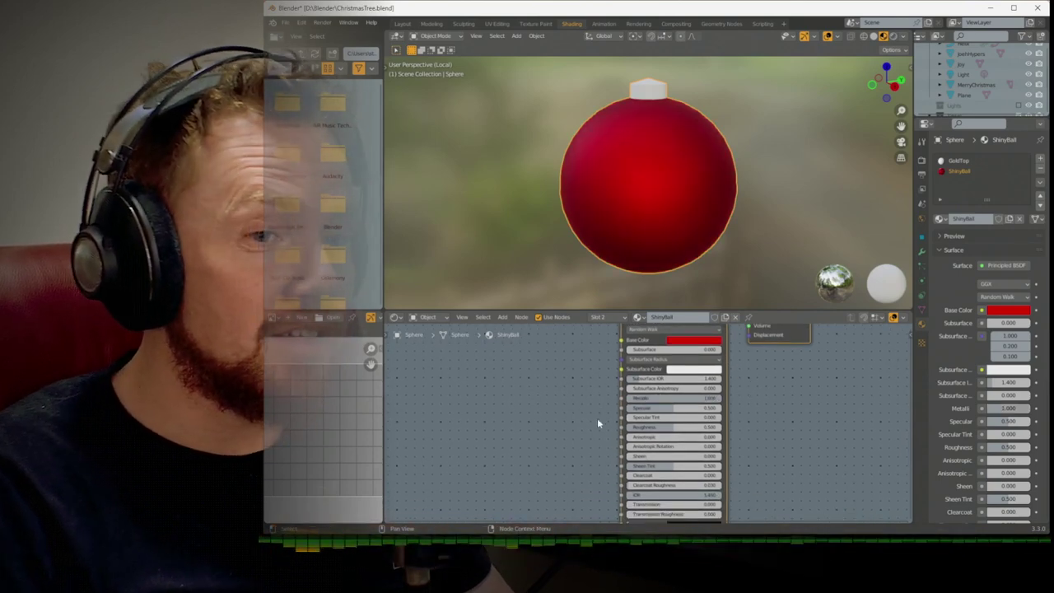
Add a White Noise Texture node beside the Principled BSDF in the ShinyBall material
scroll(597, 412, "left", 4, "ctrl")
scroll(592, 409, "down", 3, "shift")
key("shift+a")
mouse_move(574, 424)
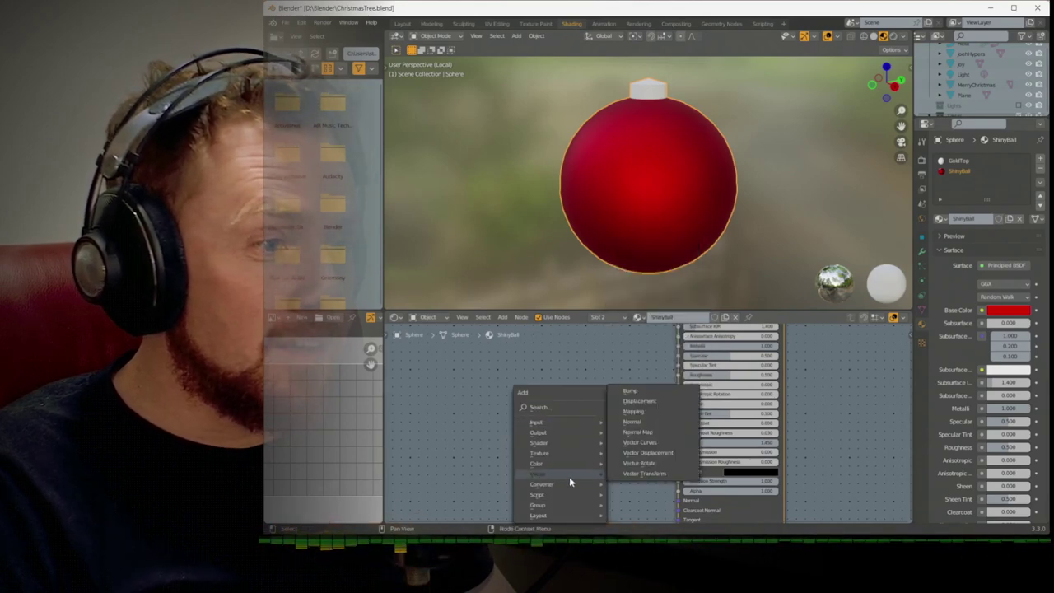
mouse_move(572, 454)
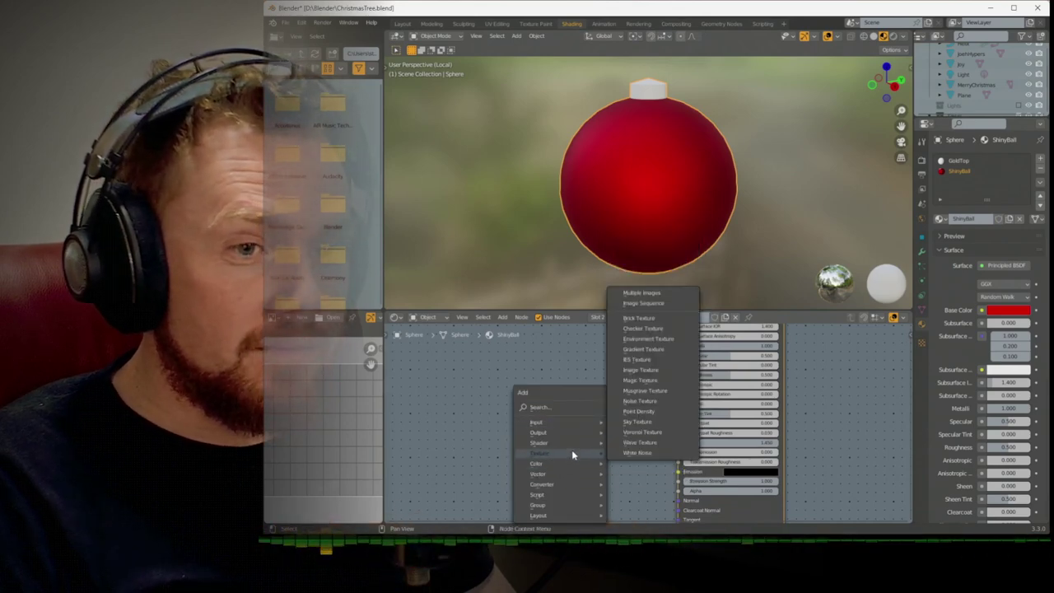
left_click(635, 452)
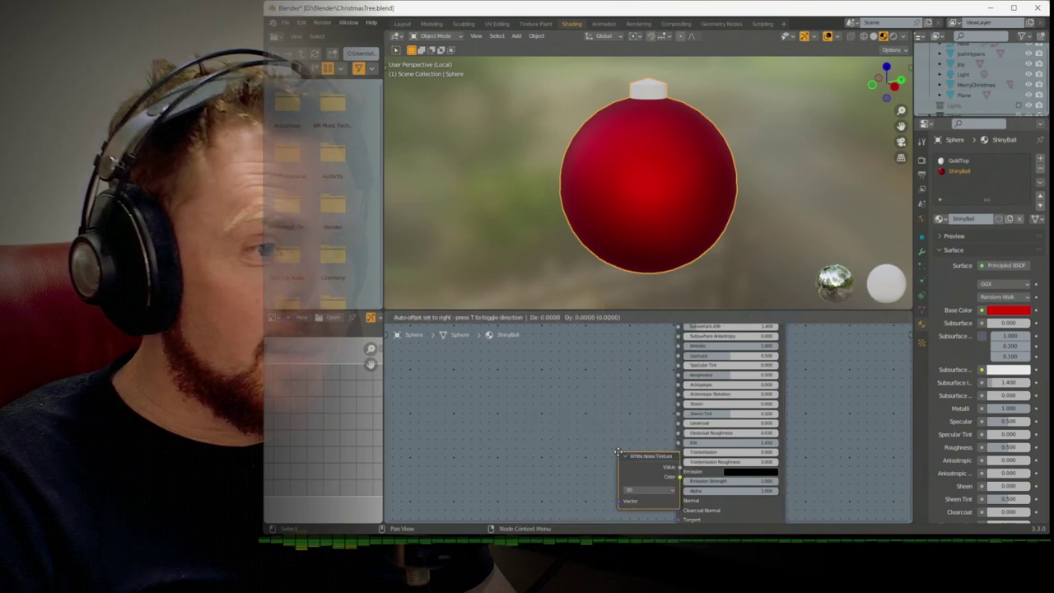
left_click(479, 398)
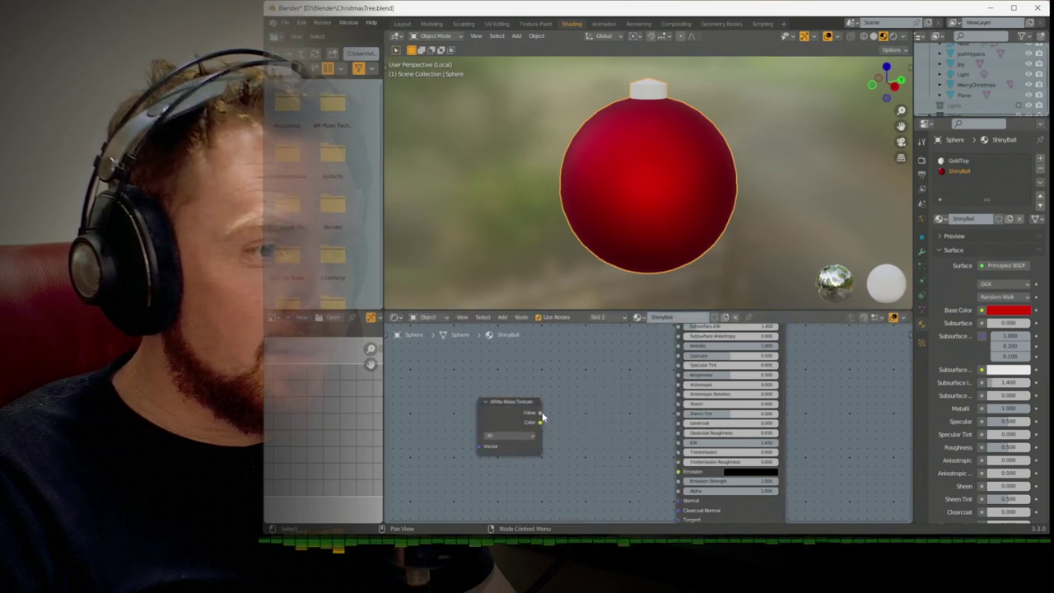
Add a ColorRamp fed by the White Noise Texture, and space the two nodes apart
left_click_drag(559, 426, 560, 425)
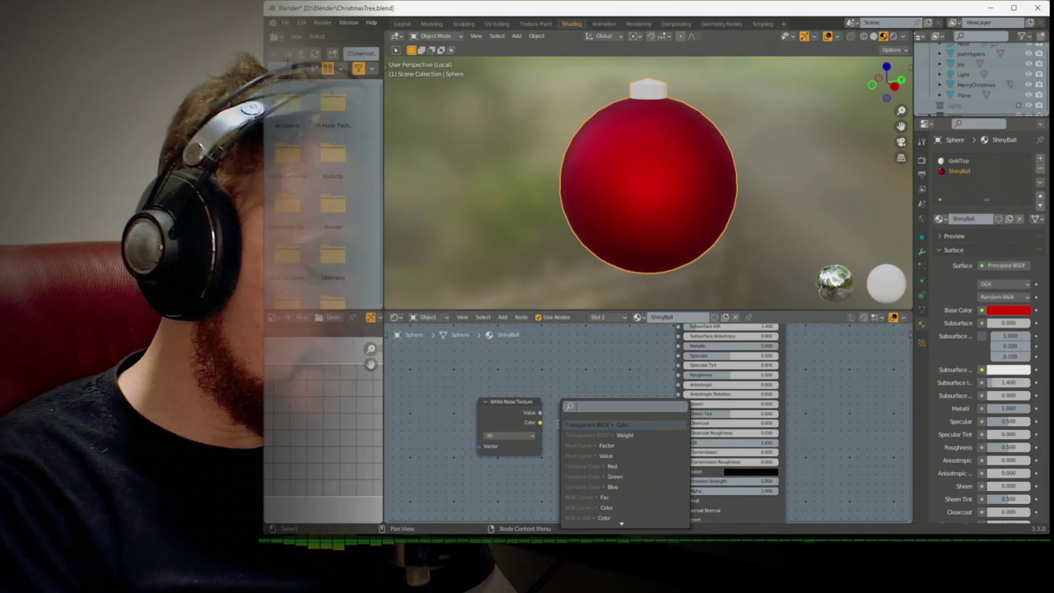
type("spec")
key("BackSpace")
key("BackSpace")
type("olorra")
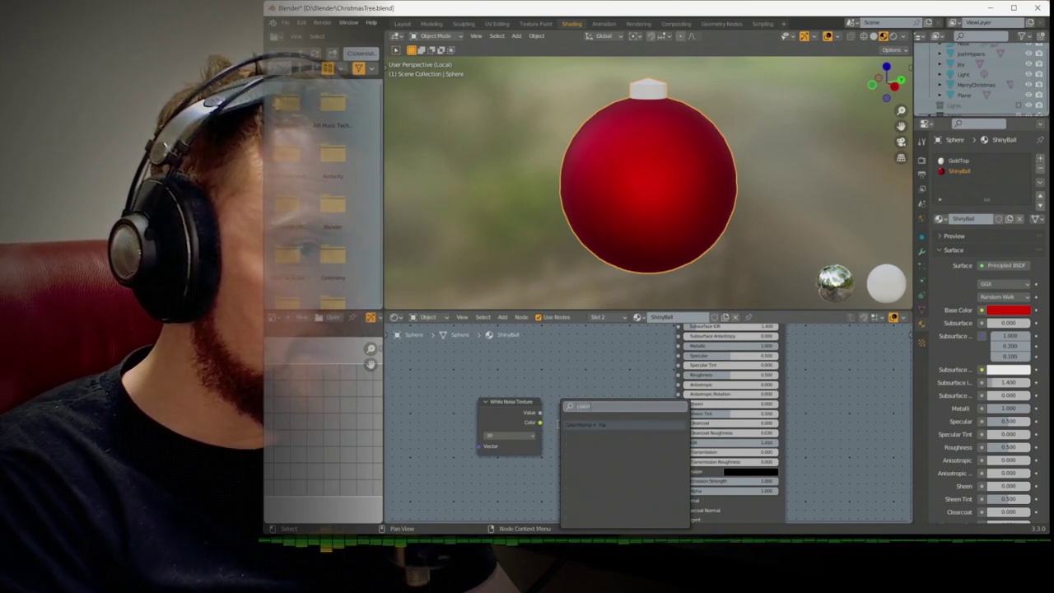
key("Return")
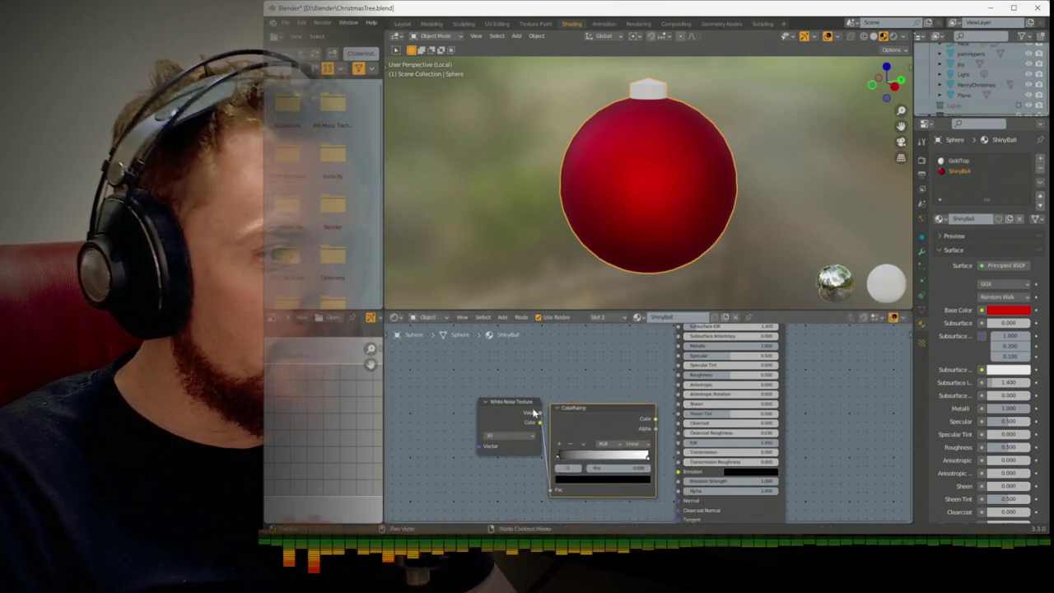
left_click(550, 412)
Set the ColorRamp to Constant with its white stop just past the middle, and connect it to Specular with Roughness 0.127
left_click(634, 445)
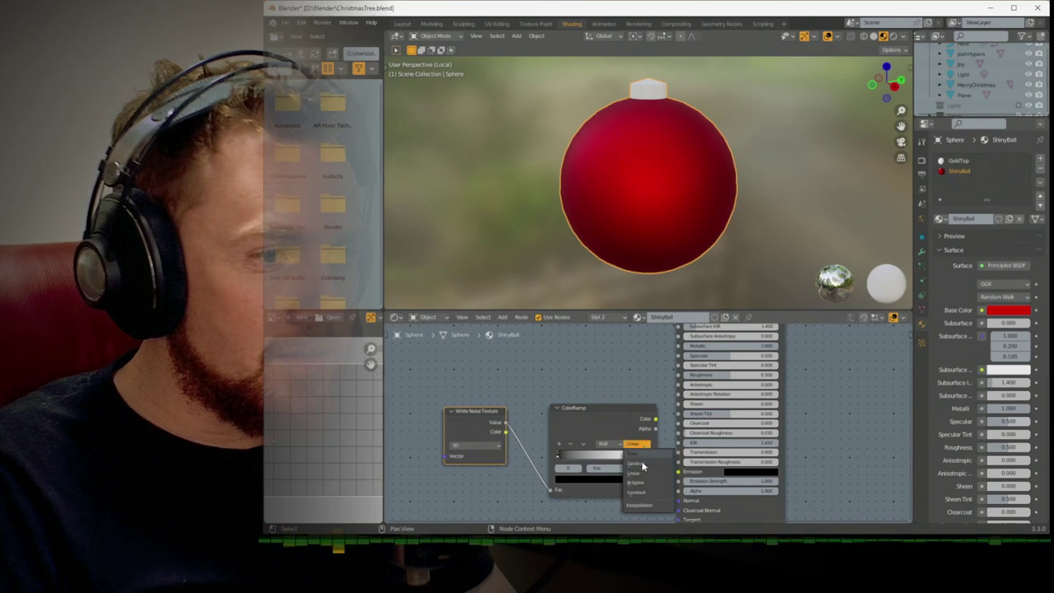
left_click(639, 492)
left_click_drag(578, 408, 540, 400)
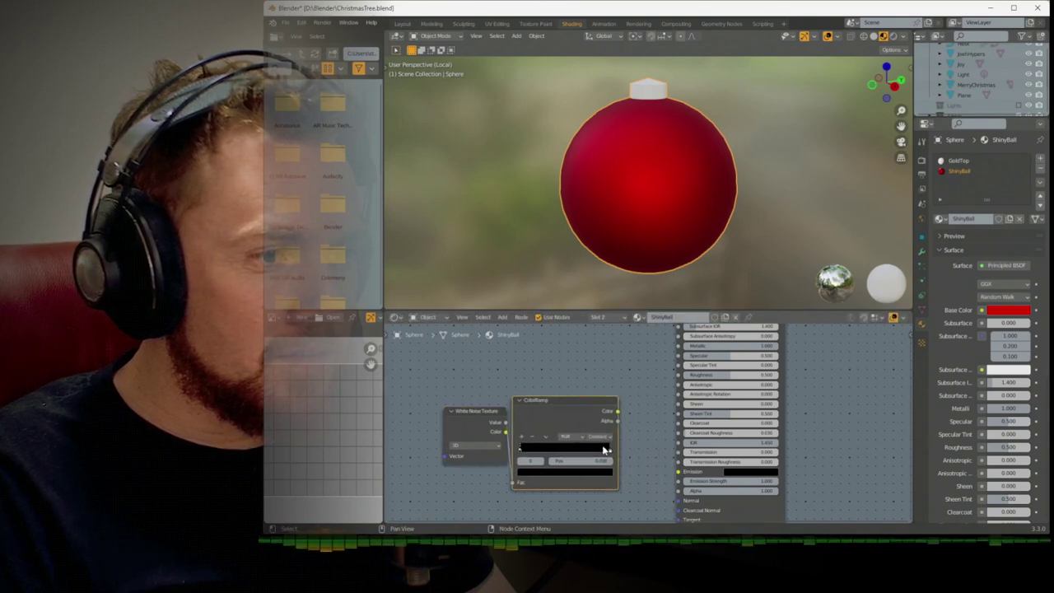
left_click_drag(611, 451, 595, 436)
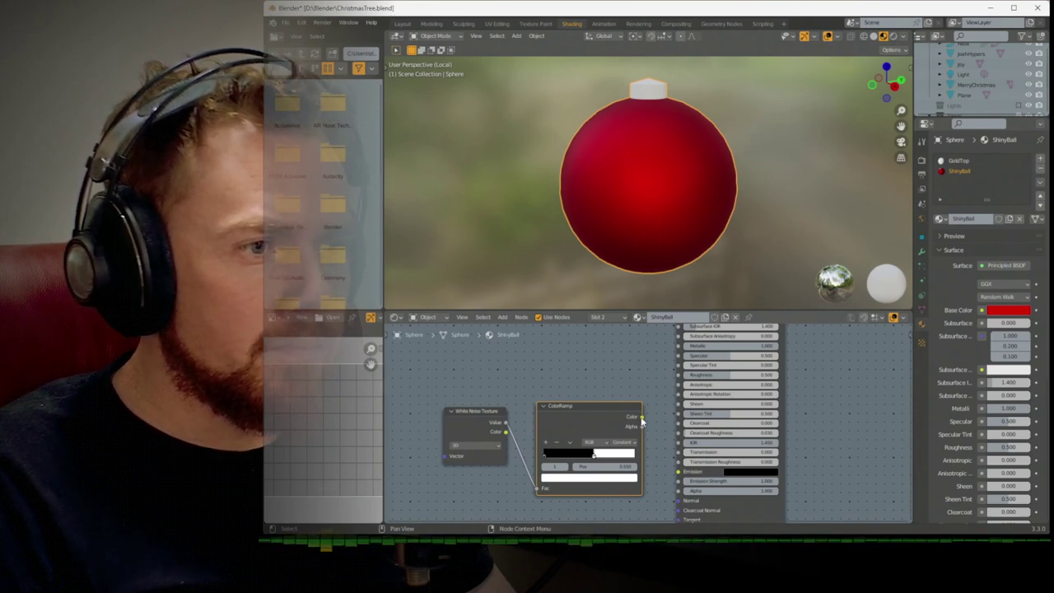
mouse_move(676, 360)
left_mouse_down()
mouse_move(680, 377)
mouse_move(694, 375)
left_mouse_up()
Leave local view and examine the bauble in rendered shading among the tree branches
left_click(893, 36)
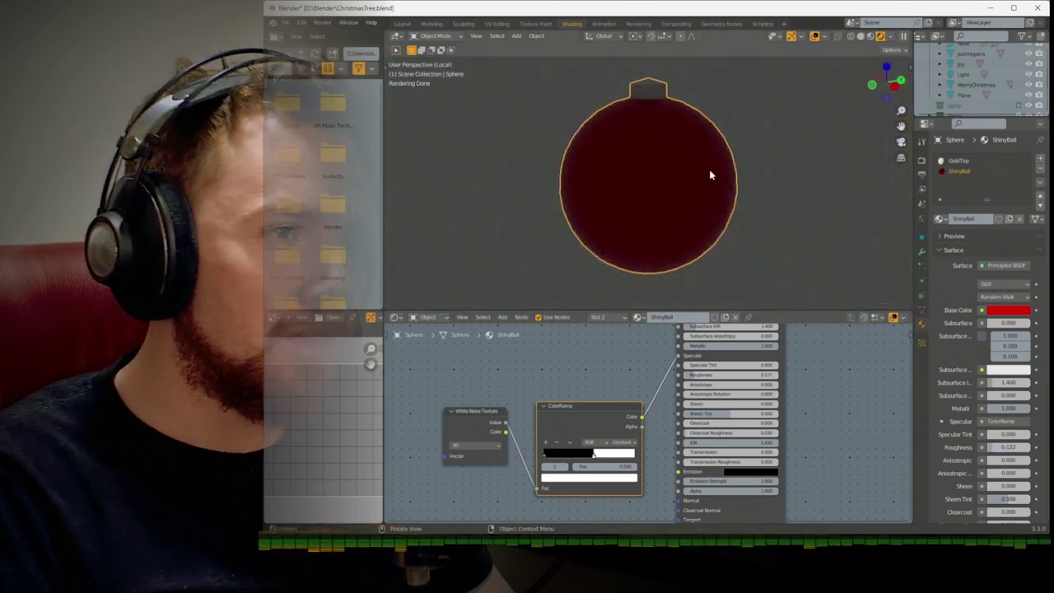
key("KP_Divide")
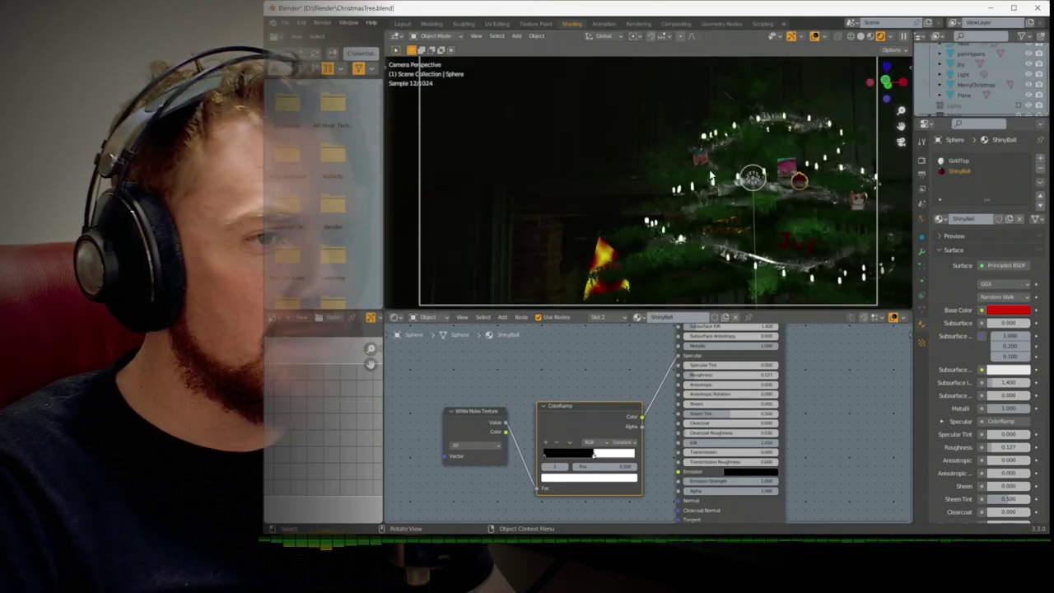
key("KP_Divide")
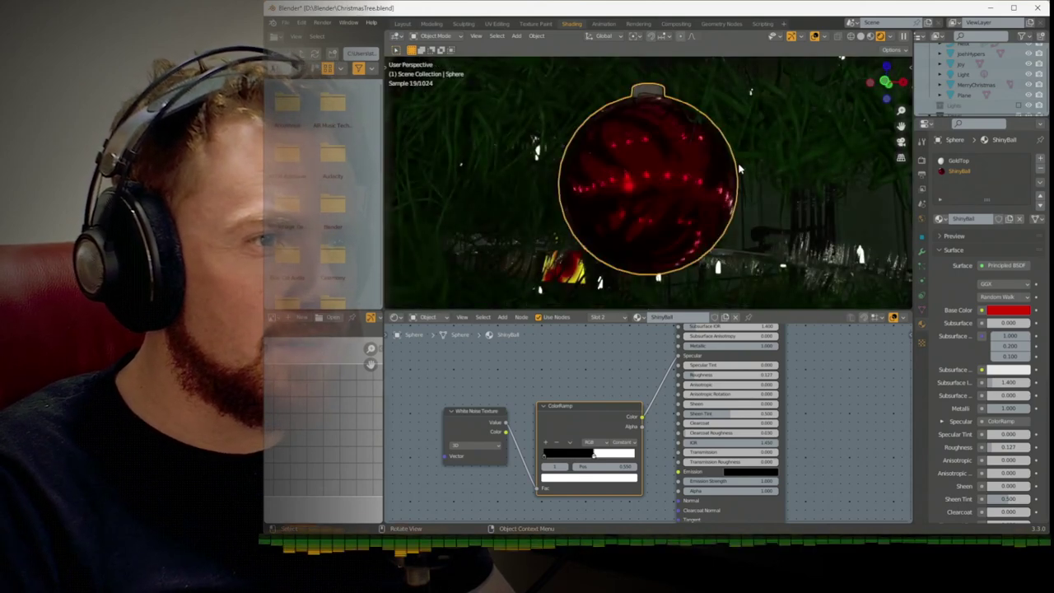
left_click(618, 373)
scroll(678, 236, "down", 1)
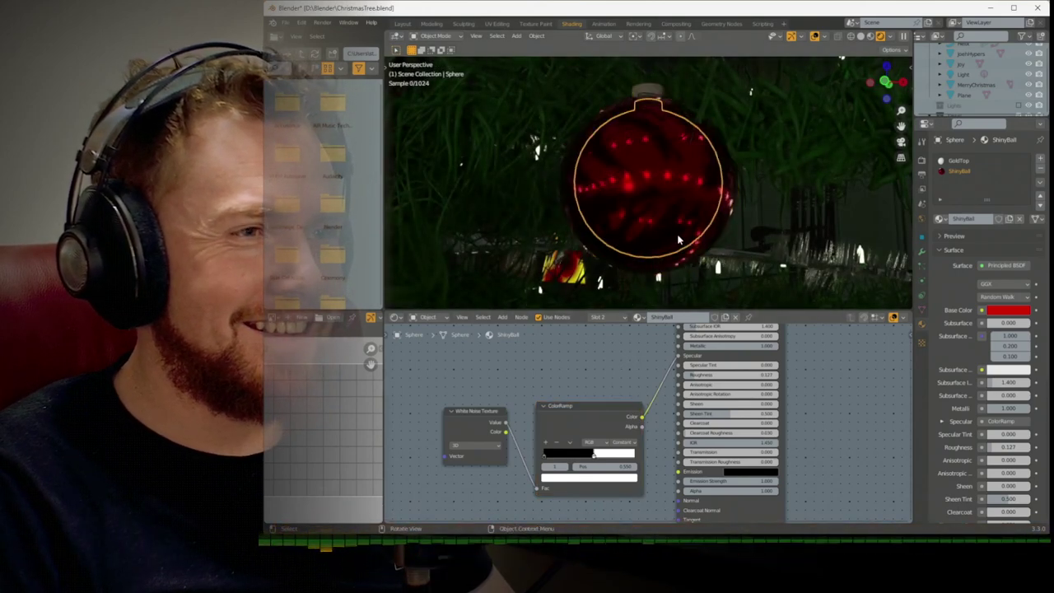
scroll(678, 235, "down", 3)
mouse_move(689, 225)
middle_mouse_down()
mouse_move(667, 244)
mouse_move(680, 240)
middle_mouse_up()
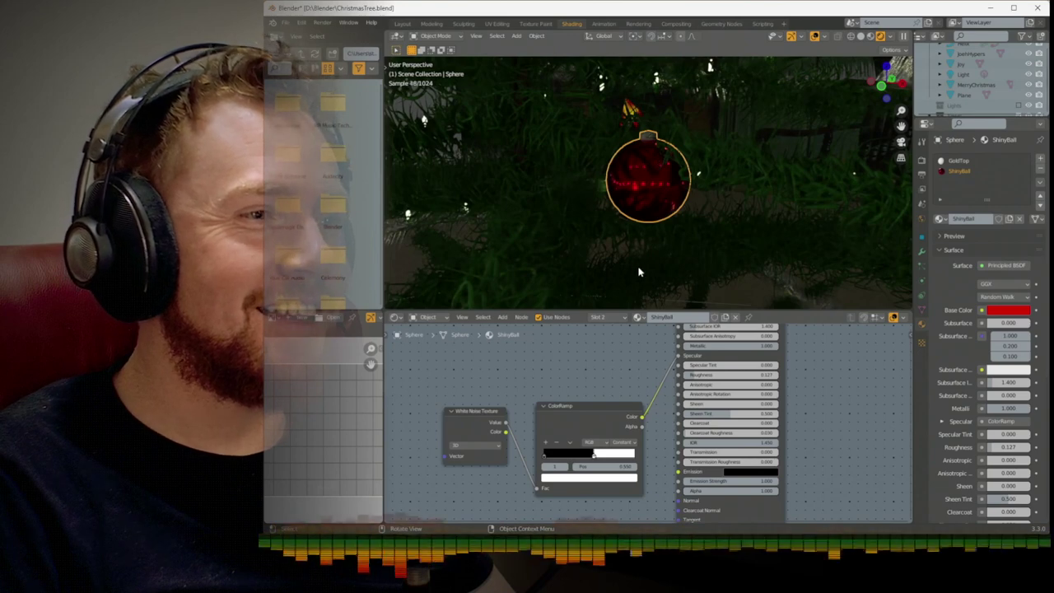
Give the GoldTop material a golden yellow Base Color, with Specular 0.450 and Roughness 0.695
left_click(614, 319)
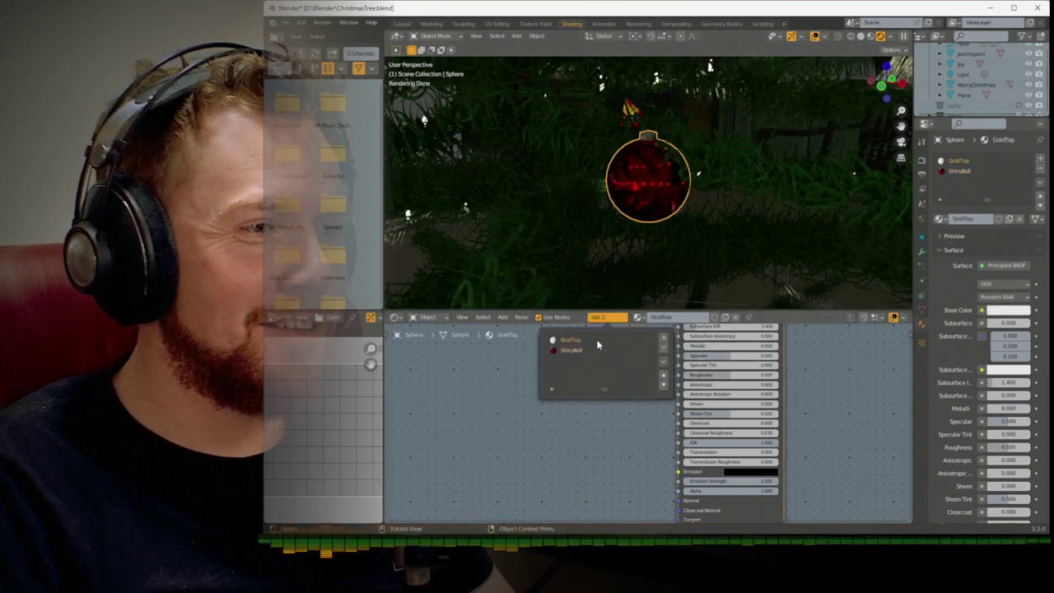
left_click(589, 340)
middle_click_drag(579, 419, 557, 450)
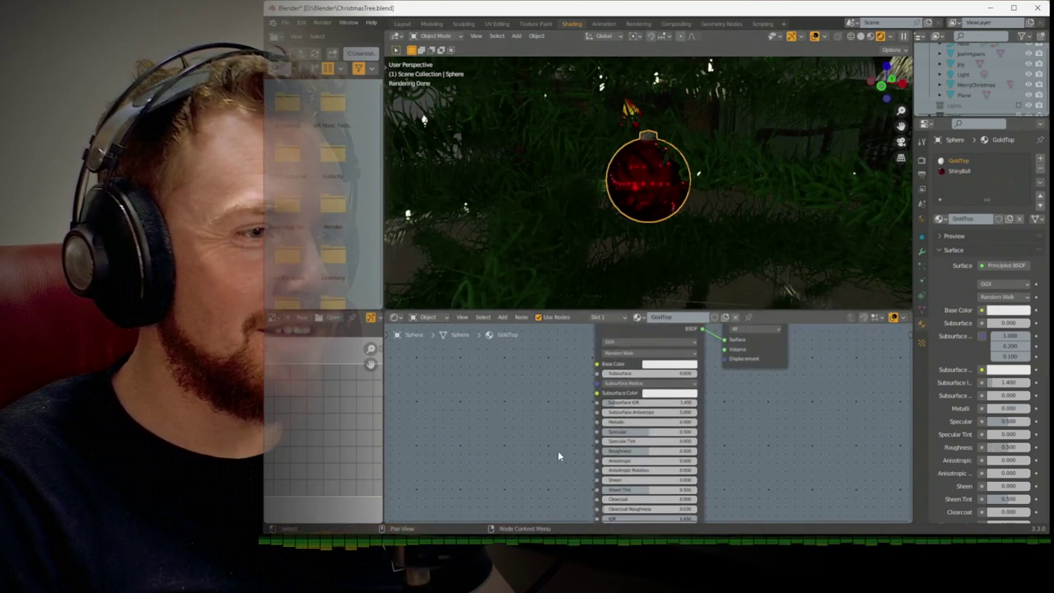
left_click(668, 363)
left_click_drag(659, 293, 661, 295)
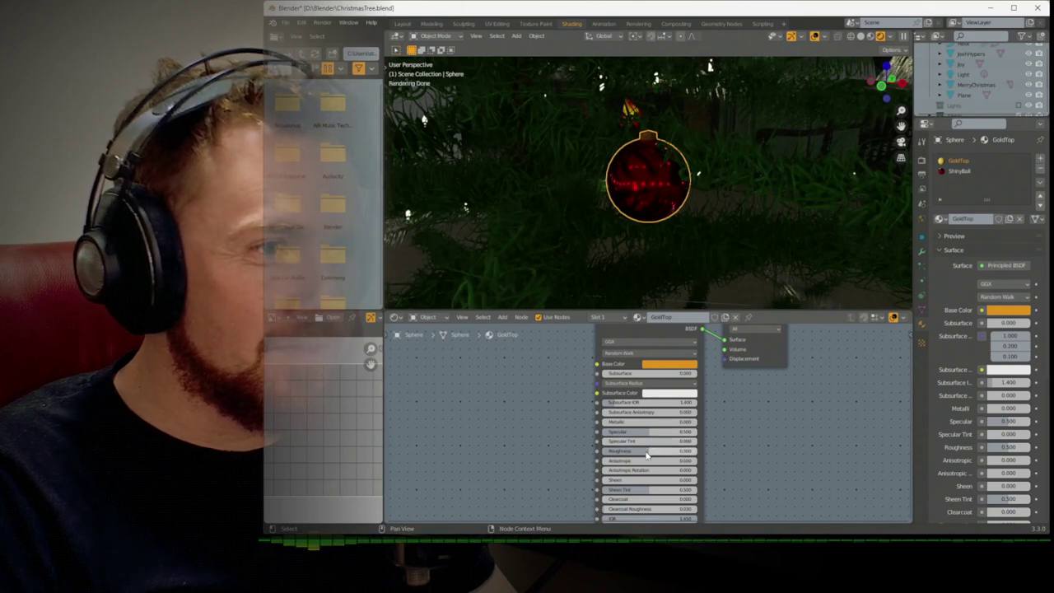
left_click_drag(646, 453, 643, 432)
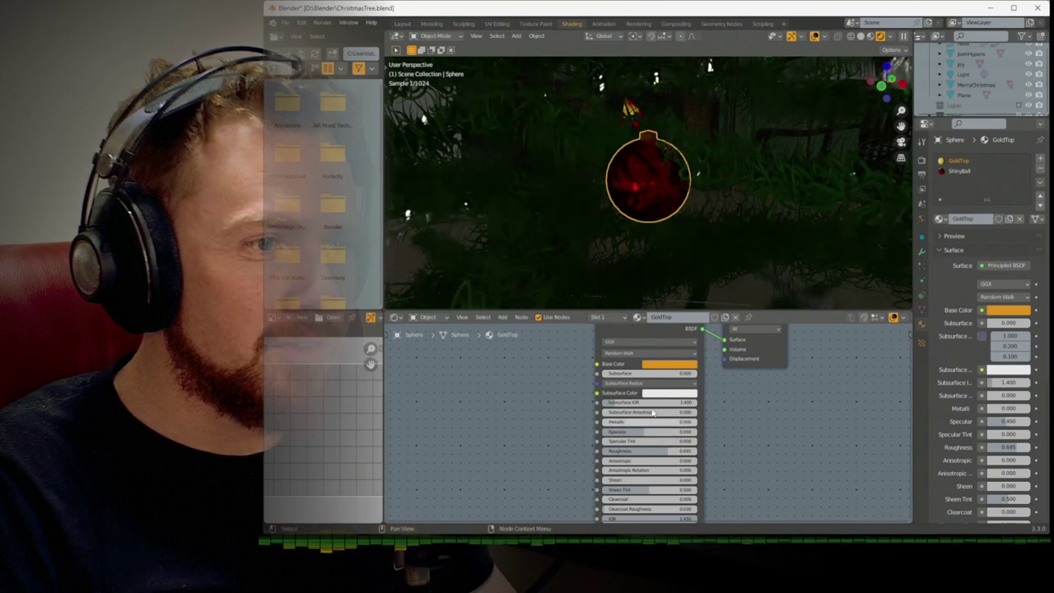
left_click(674, 365)
mouse_move(667, 290)
left_mouse_down()
mouse_move(671, 274)
mouse_move(663, 287)
left_mouse_up()
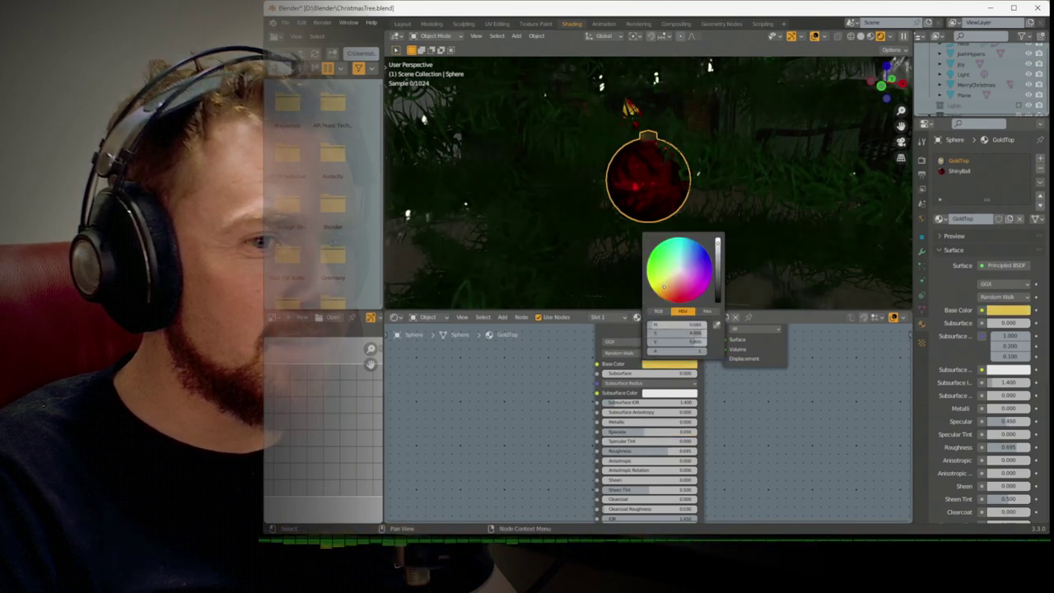
Move the red bauble up to the tree's upper right side as seen through the camera
key("KP_0")
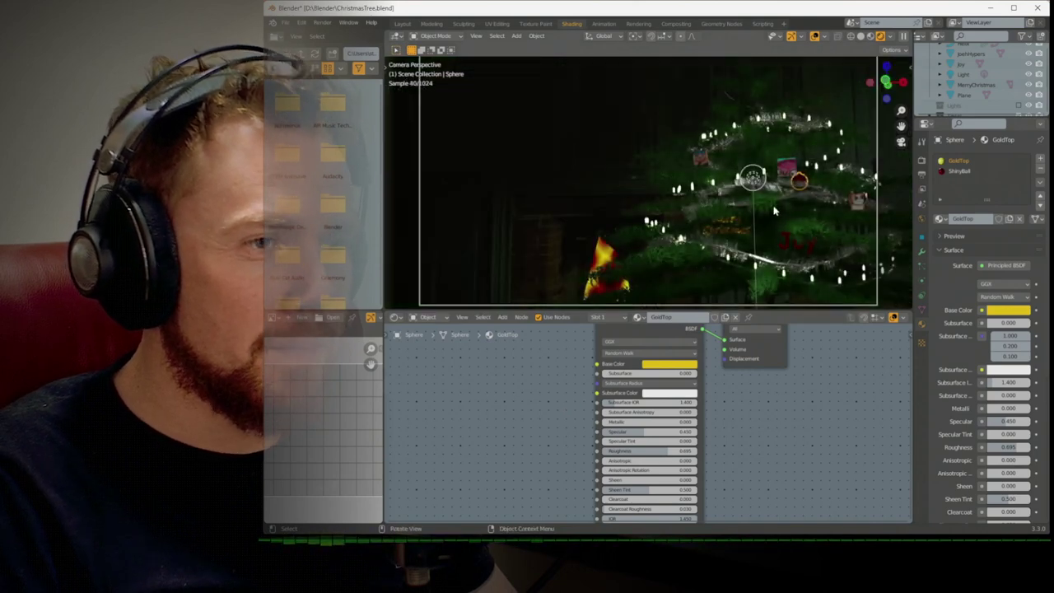
key("g")
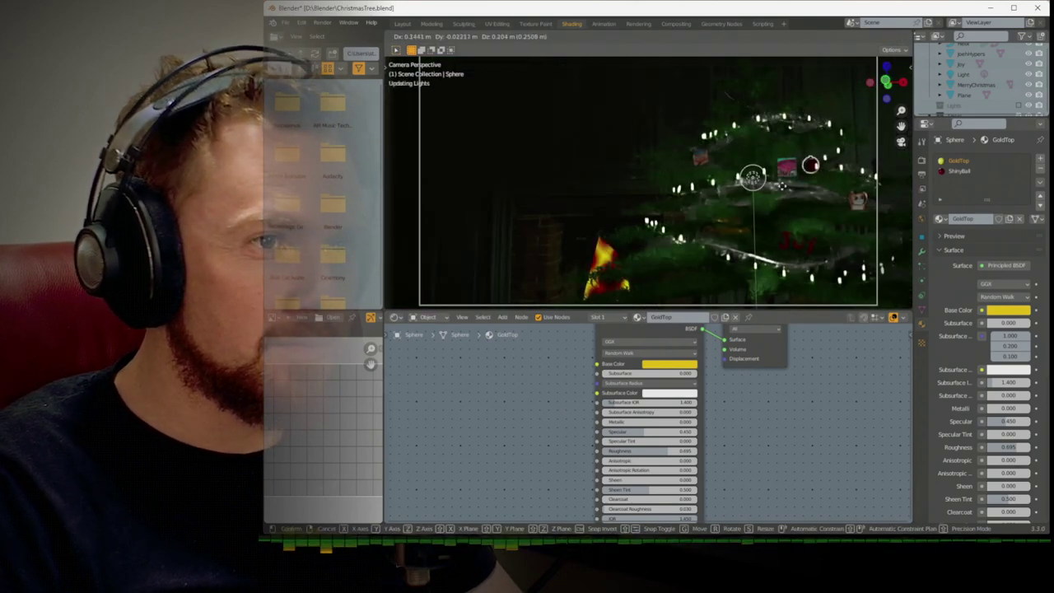
key("y")
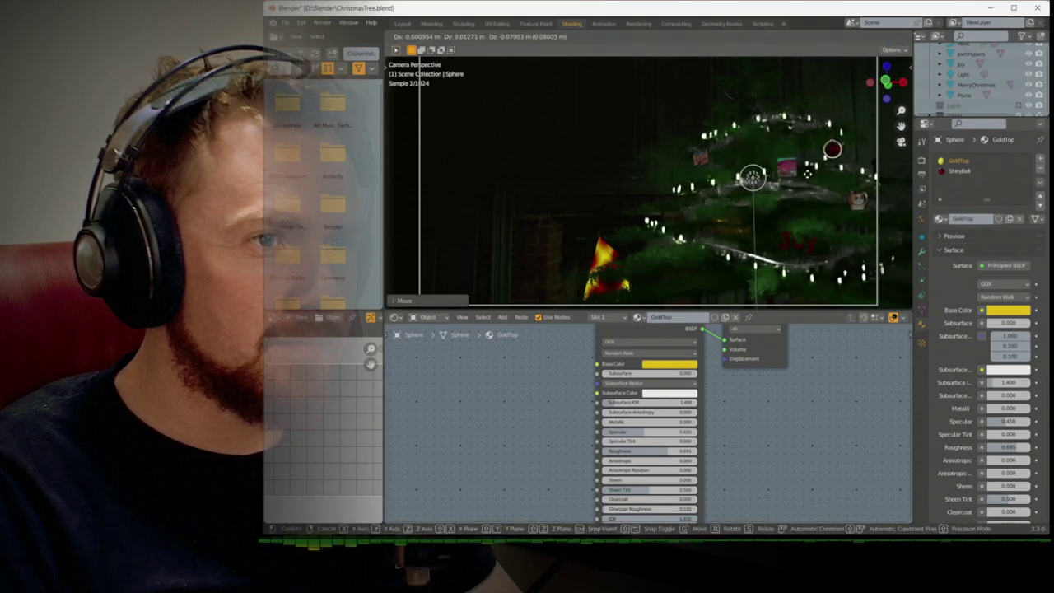
left_click(812, 180)
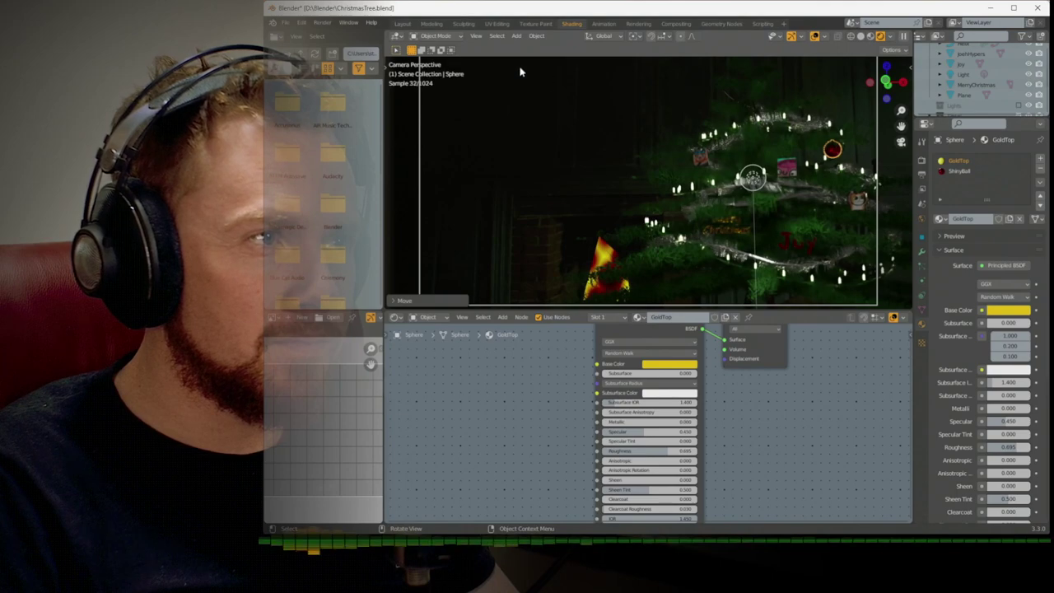
Duplicate the bauble three times in front view, placing copies at the tree's left side, lower right branches and near its top
left_click(403, 23)
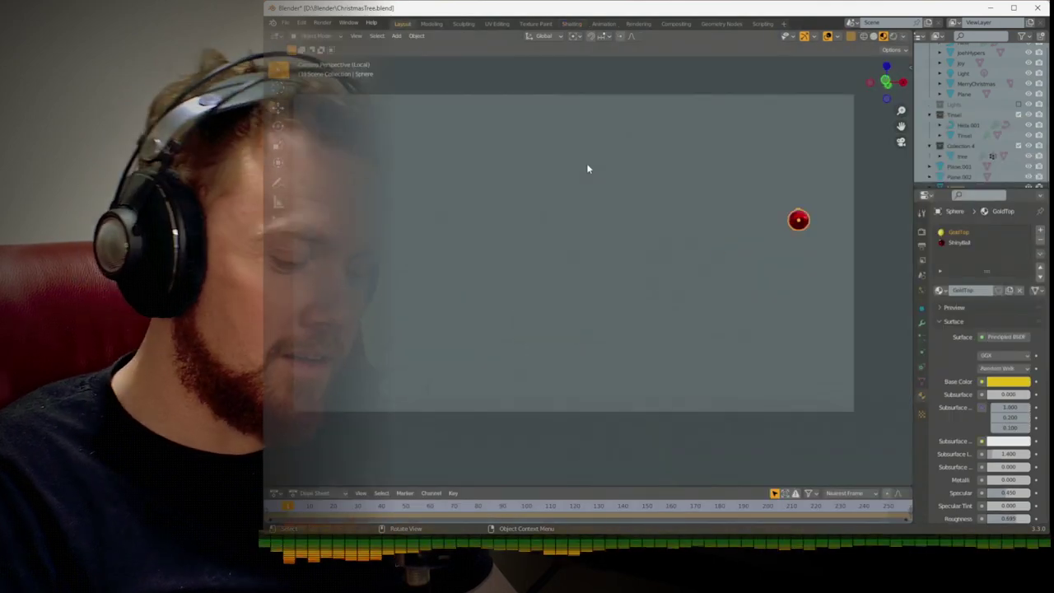
key("KP_1")
scroll(653, 244, "up", 5)
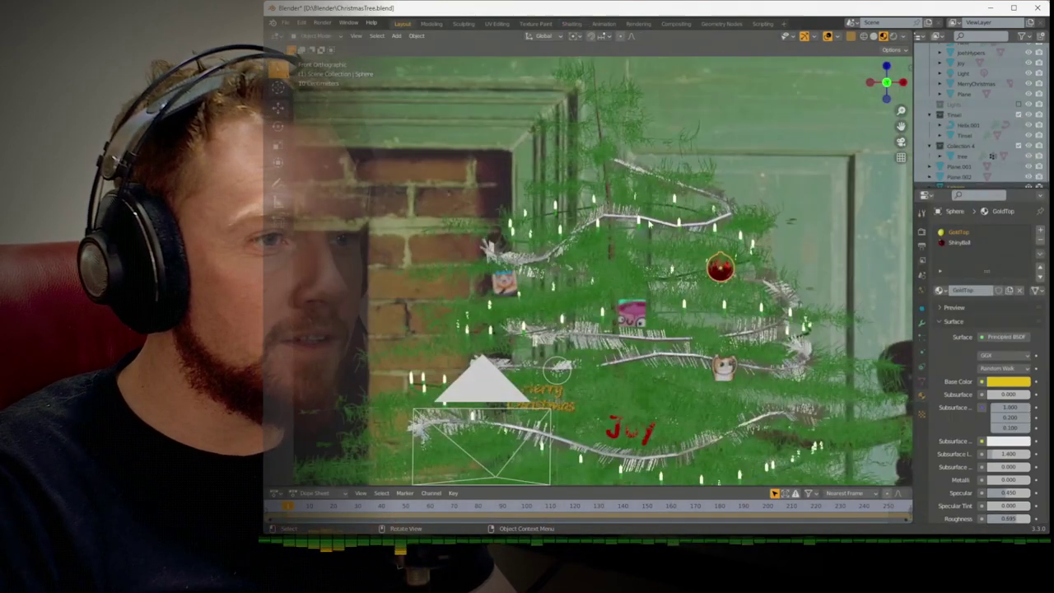
middle_click_drag(653, 245, 628, 271)
key("KP_0")
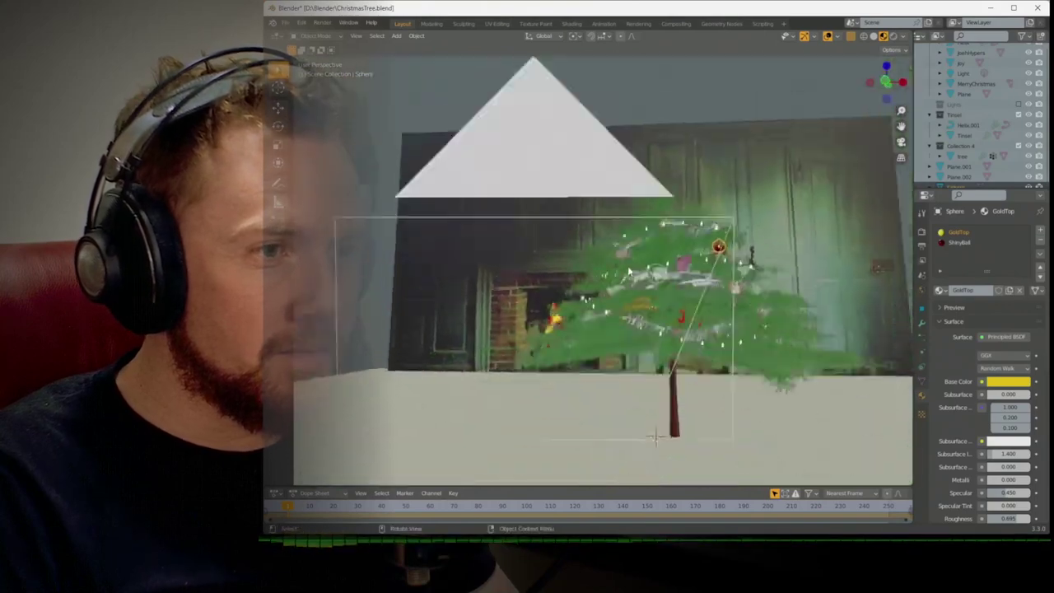
scroll(649, 270, "down", 3)
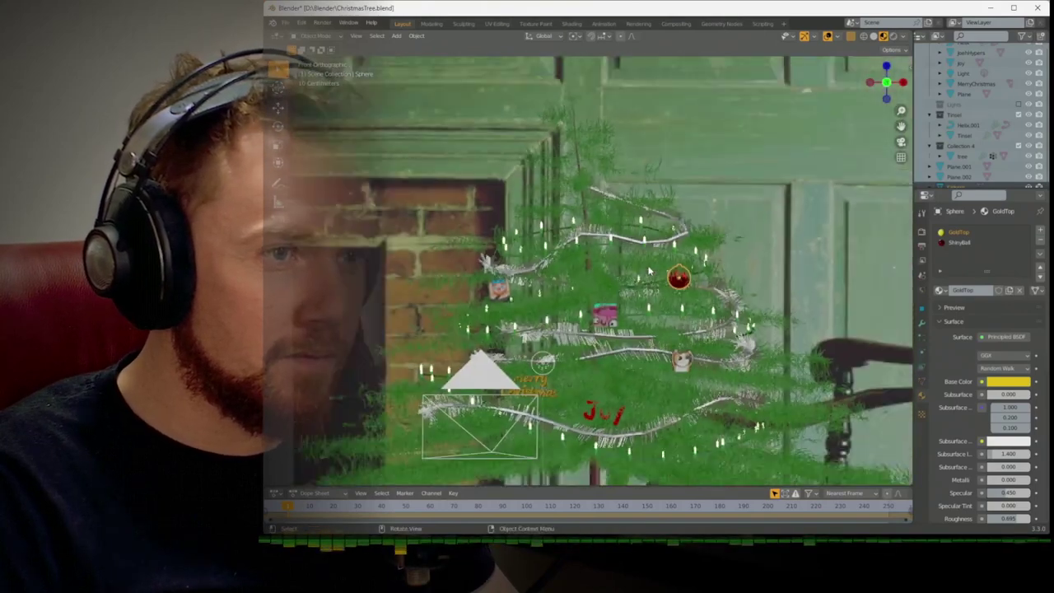
key("shift+d")
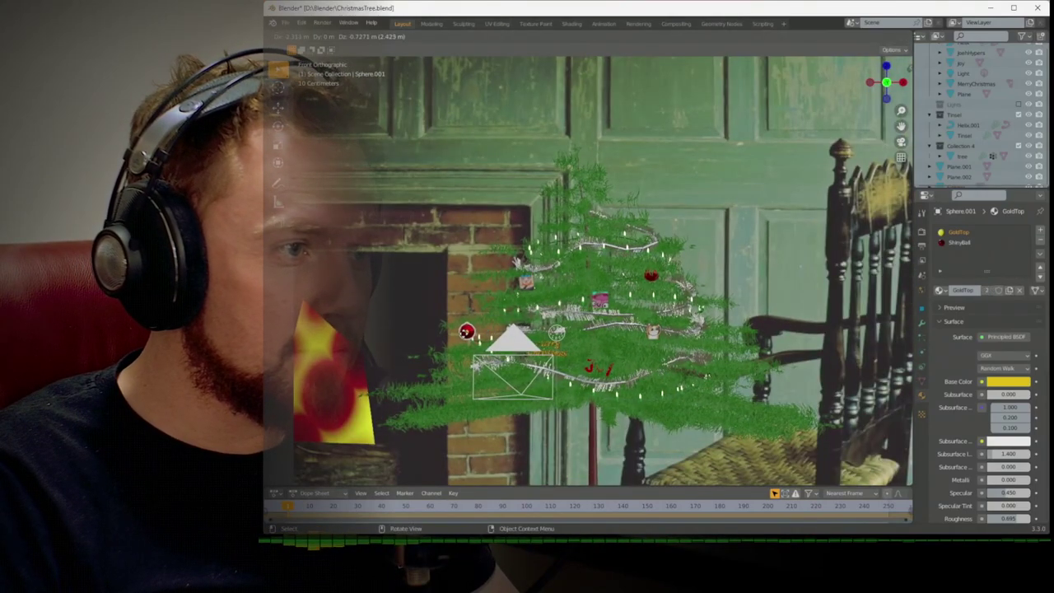
left_click(466, 331)
key("shift+d")
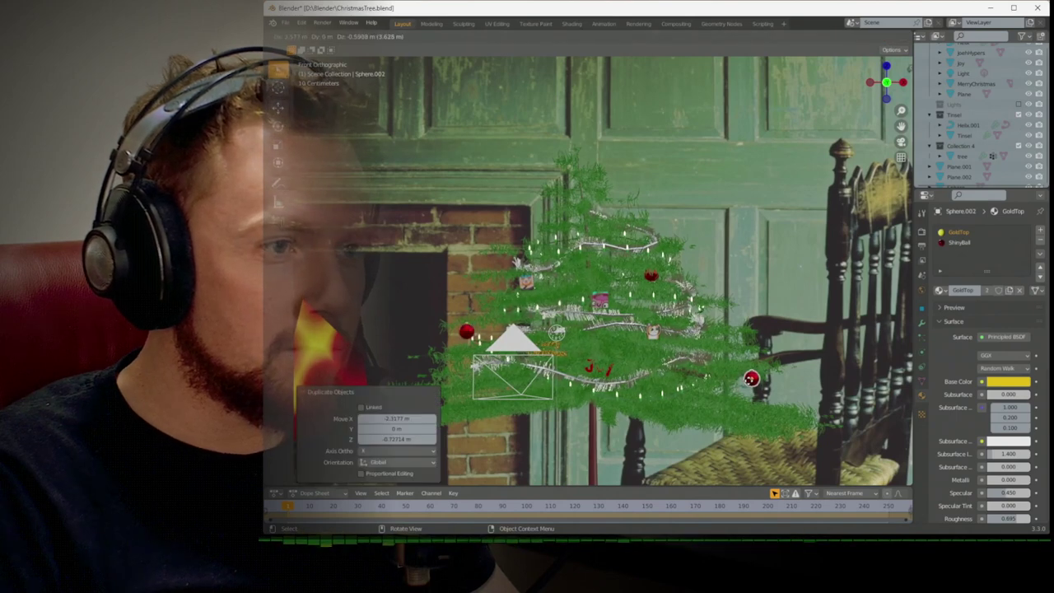
left_click(751, 378)
key("shift+d")
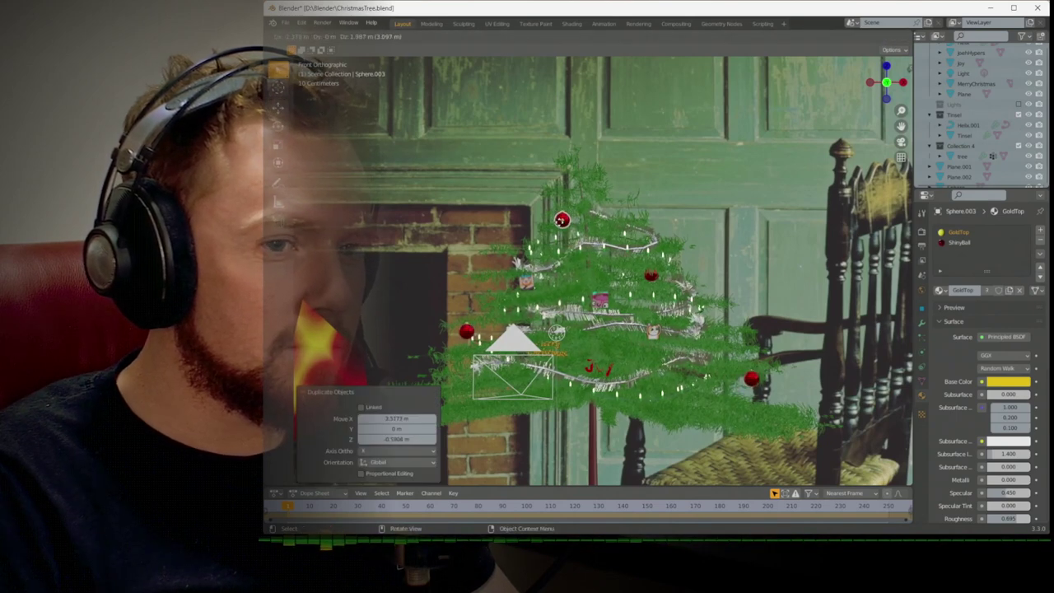
left_click(561, 219)
Duplicate the bauble again, placing the copy above the Joy ornament and pulling it out to the tree's front branches in side view
key("shift+d")
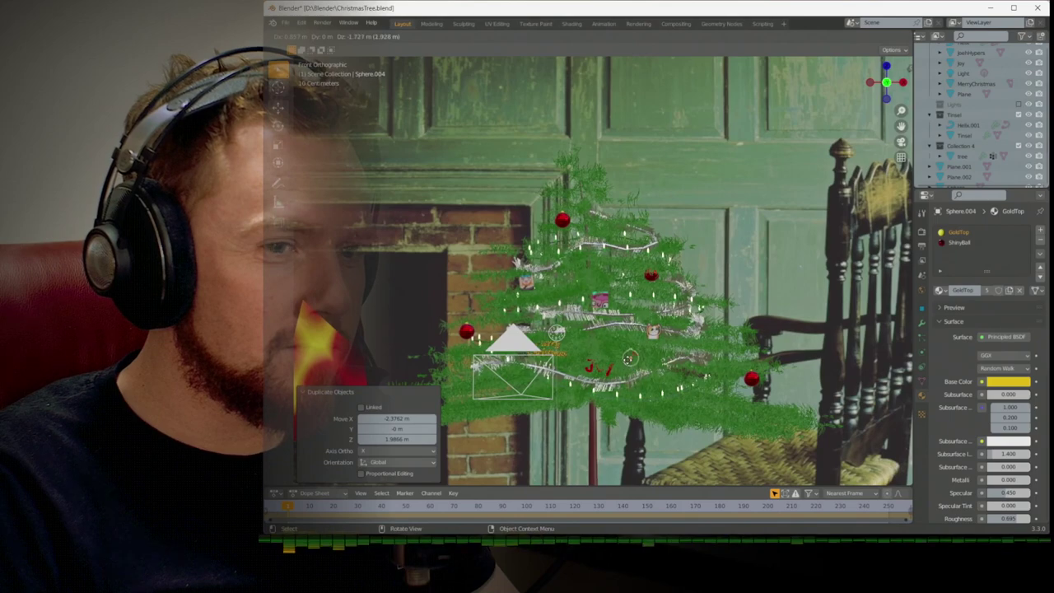
key("KP_3")
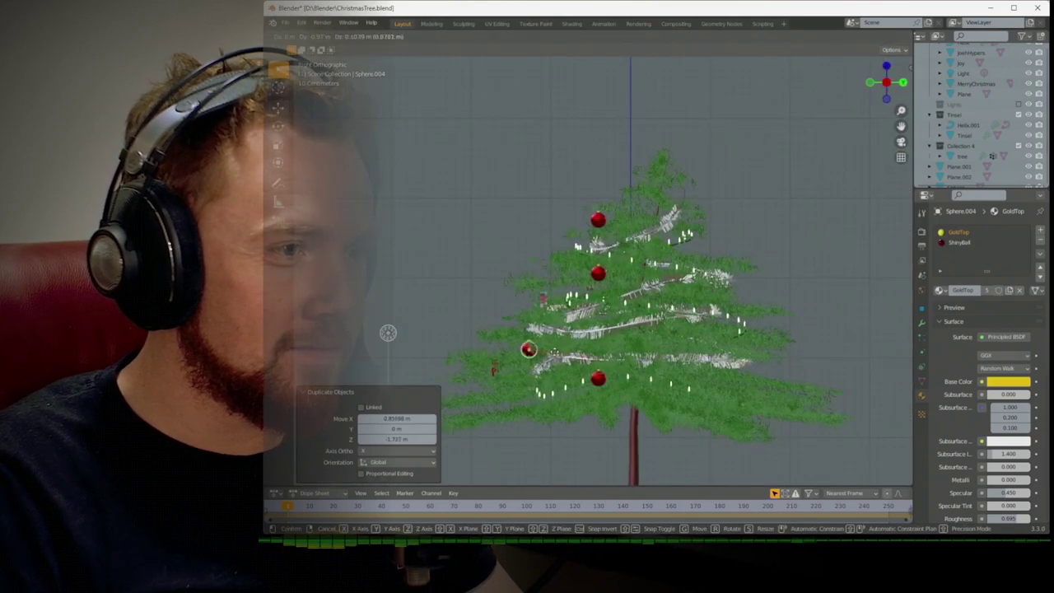
left_click(508, 340)
In side view, move the lowest bauble about -1.29 m in Y and -0.36 m in Z, and the top one about 0.65 m and 0.25 m
key("shift+d")
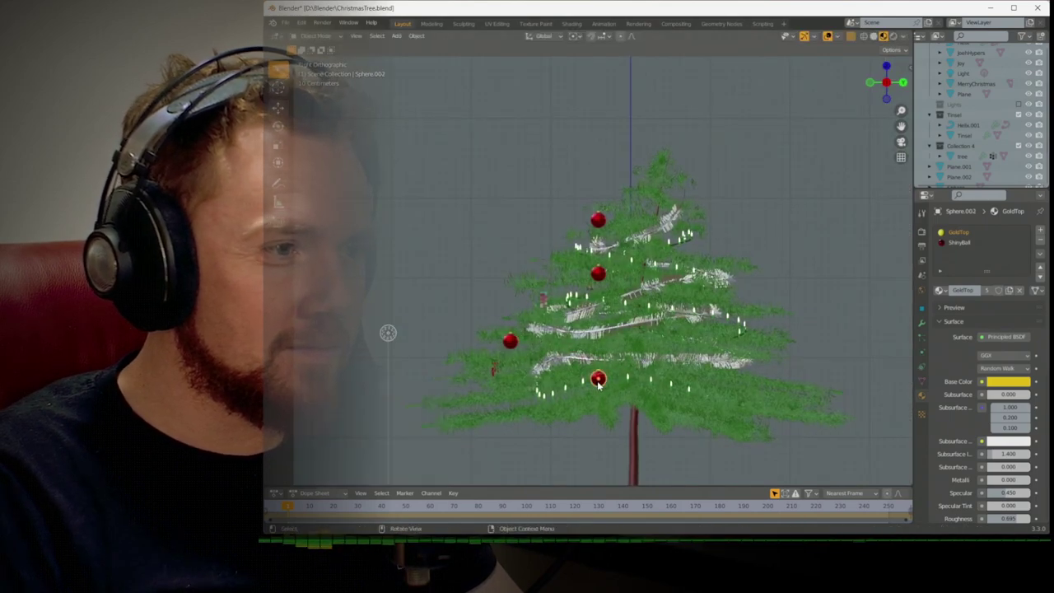
left_click(495, 407)
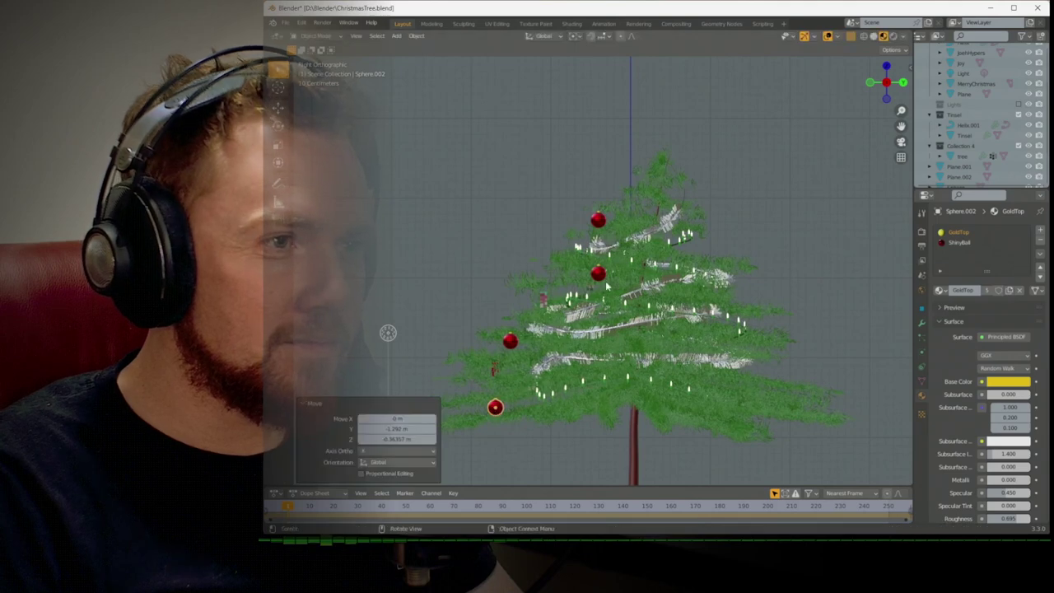
left_click(601, 224)
key("g")
left_click(650, 201)
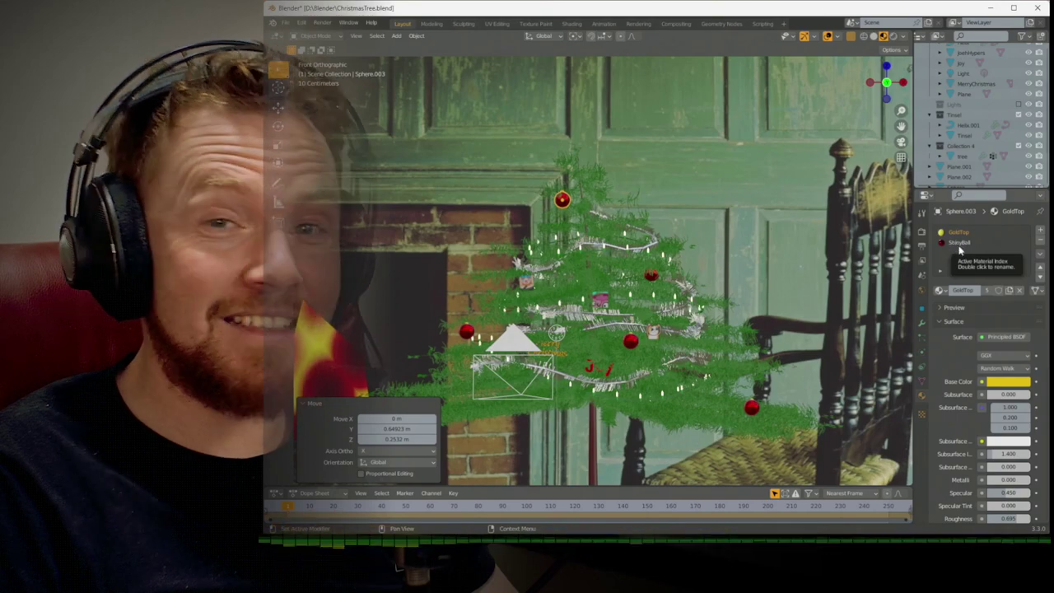
Make a separate copy of the top bauble's ShinyBall material and name it ShinyBallGreen
left_click(963, 242)
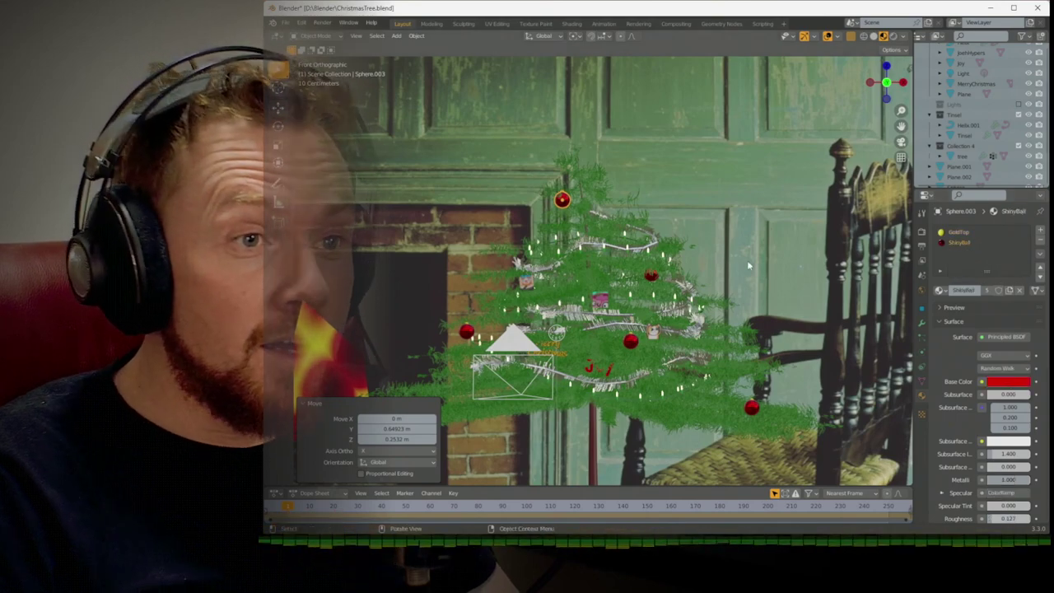
left_click(568, 23)
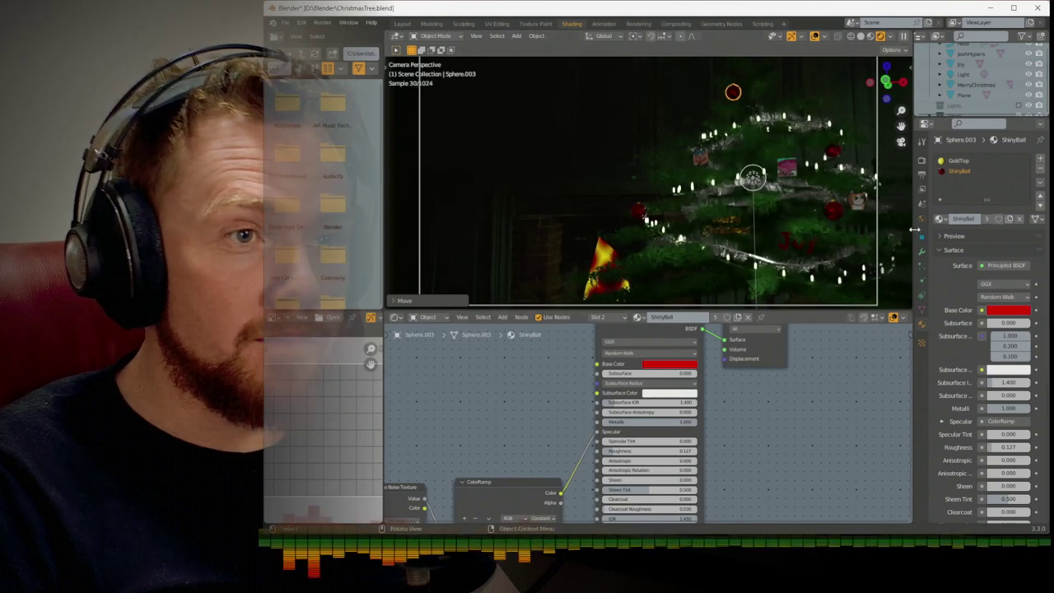
left_click(1010, 219)
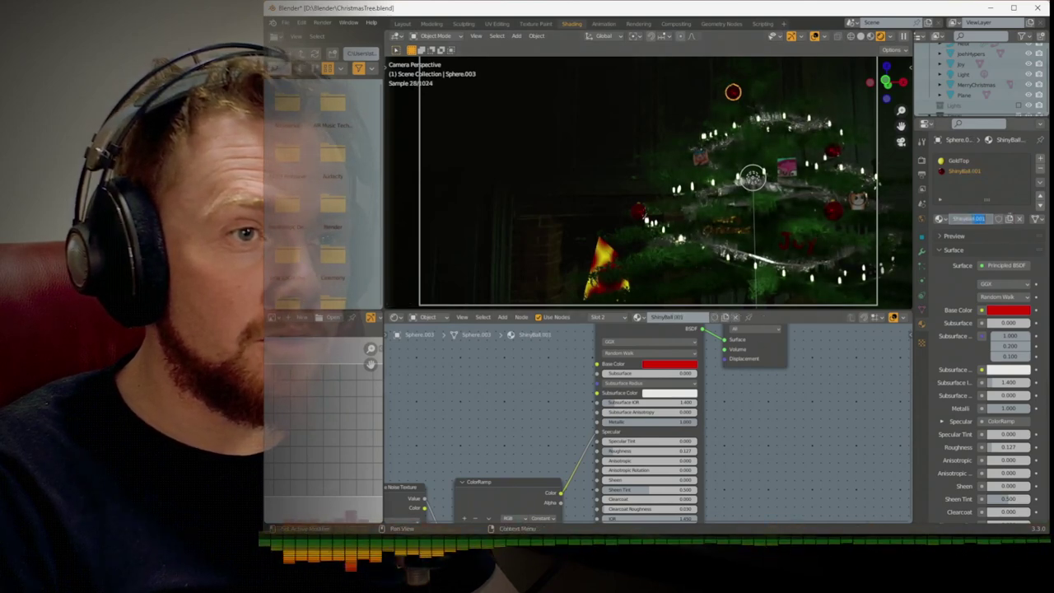
type("ShinyBallGreen")
key("Return")
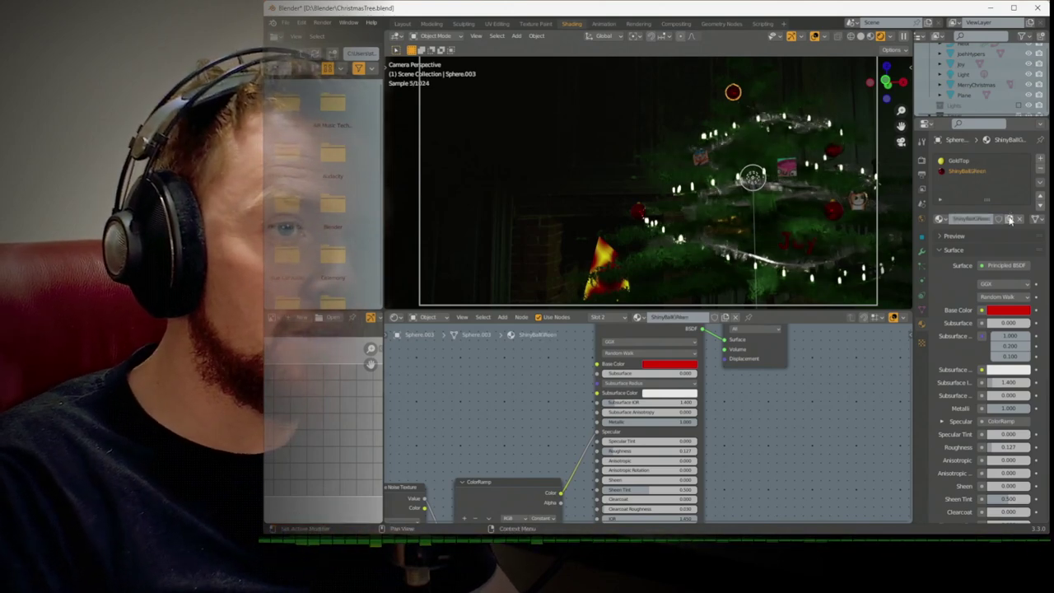
Try green, turquoise and yellow Base Colors on the top bauble's material, and settle on a saturated magenta
left_click(992, 311)
left_click_drag(982, 213, 941, 196)
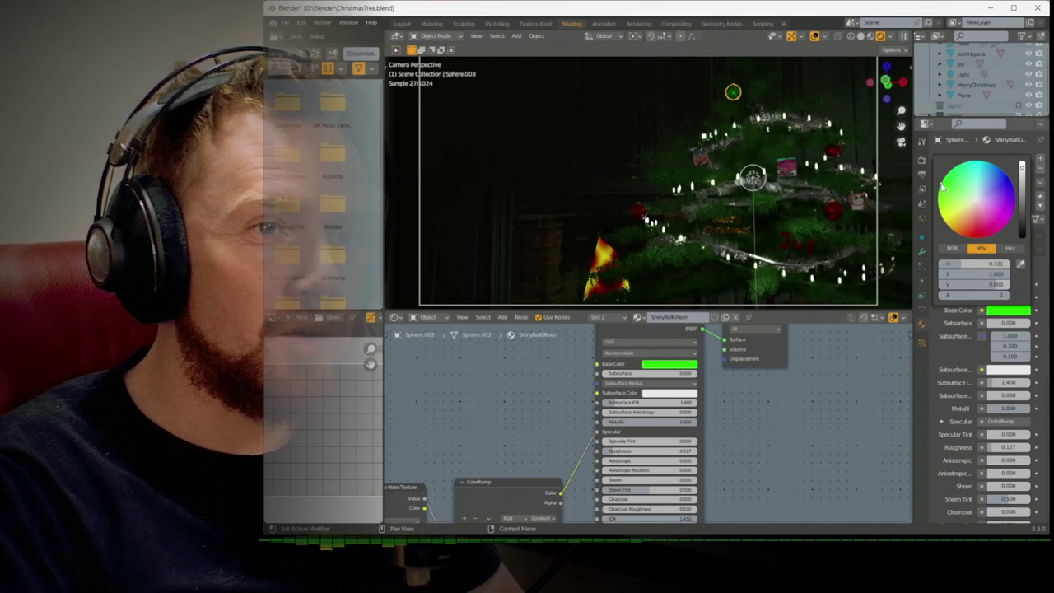
left_click(969, 173)
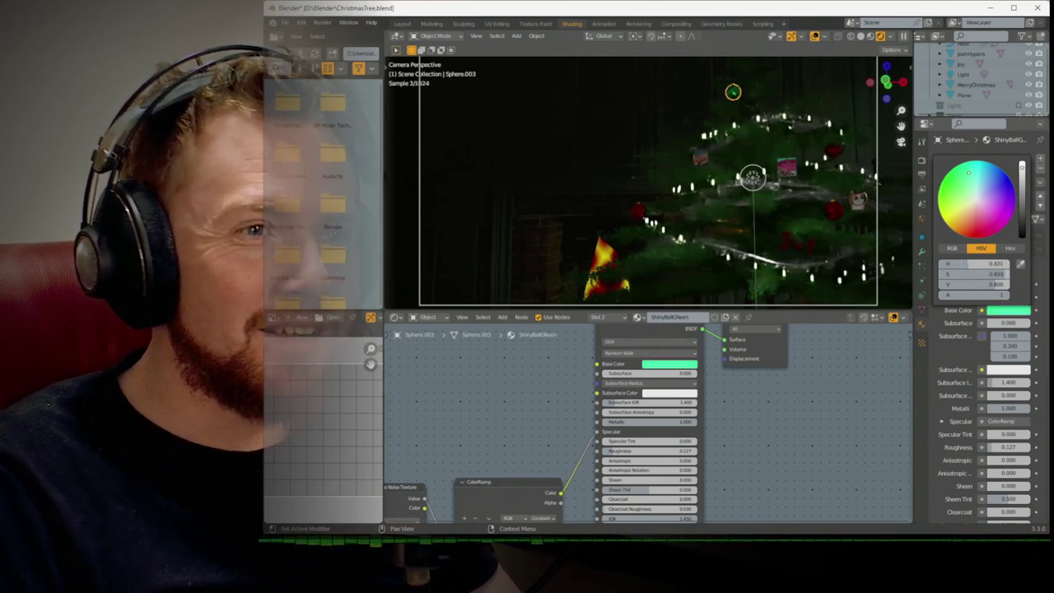
left_click_drag(977, 172, 976, 170)
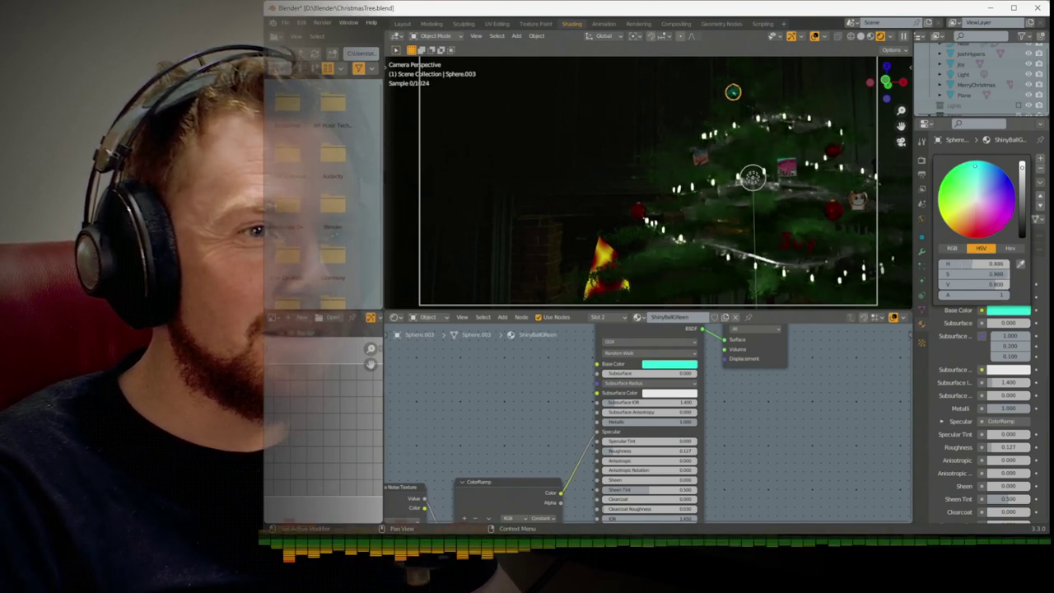
left_click(945, 221)
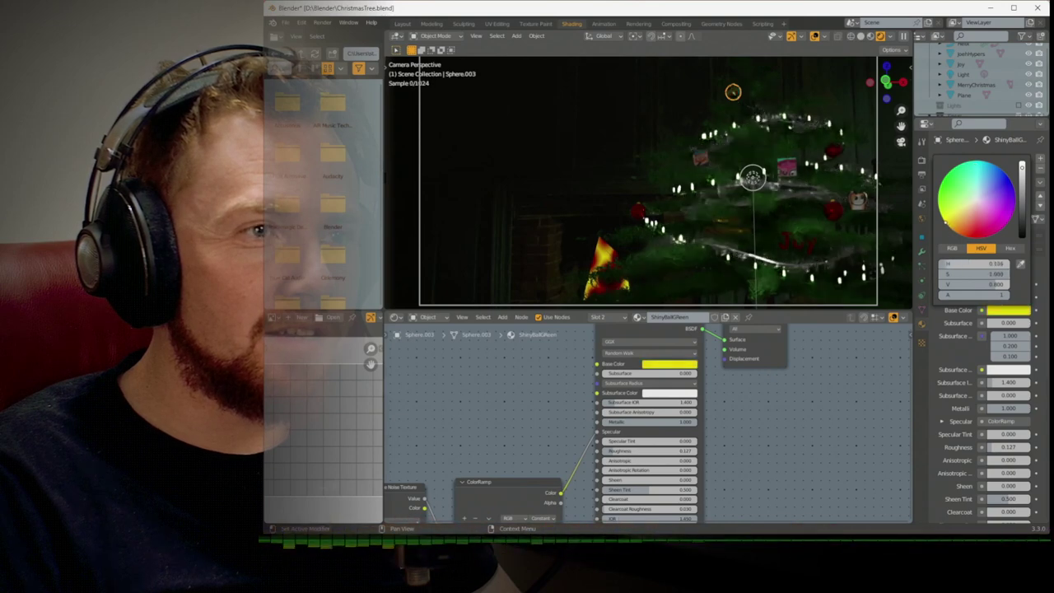
left_click(1001, 220)
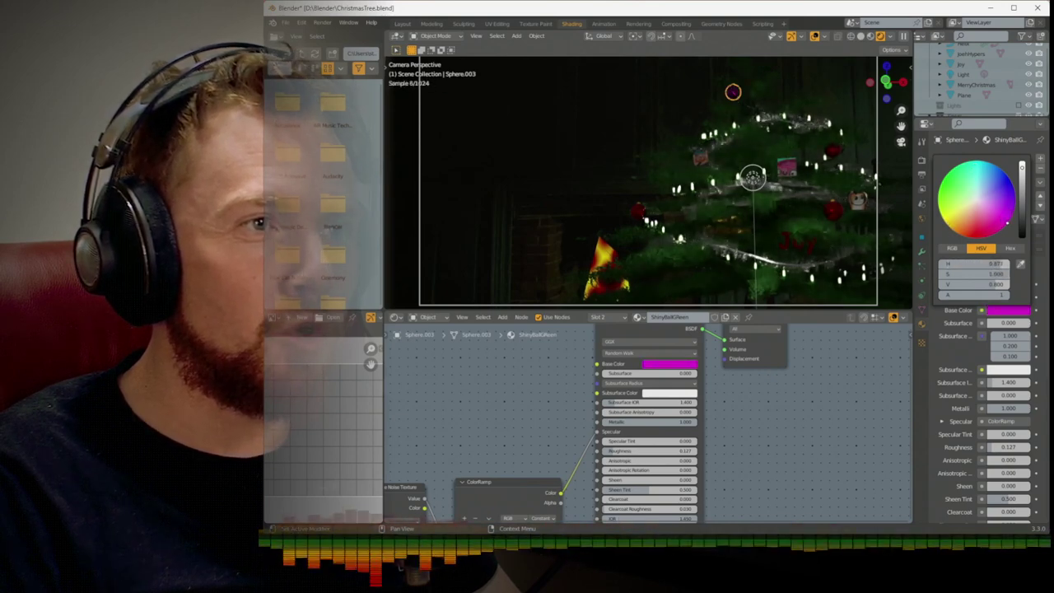
Rename the top bauble's magenta material to ShinyBallGlorp
double_click(668, 317)
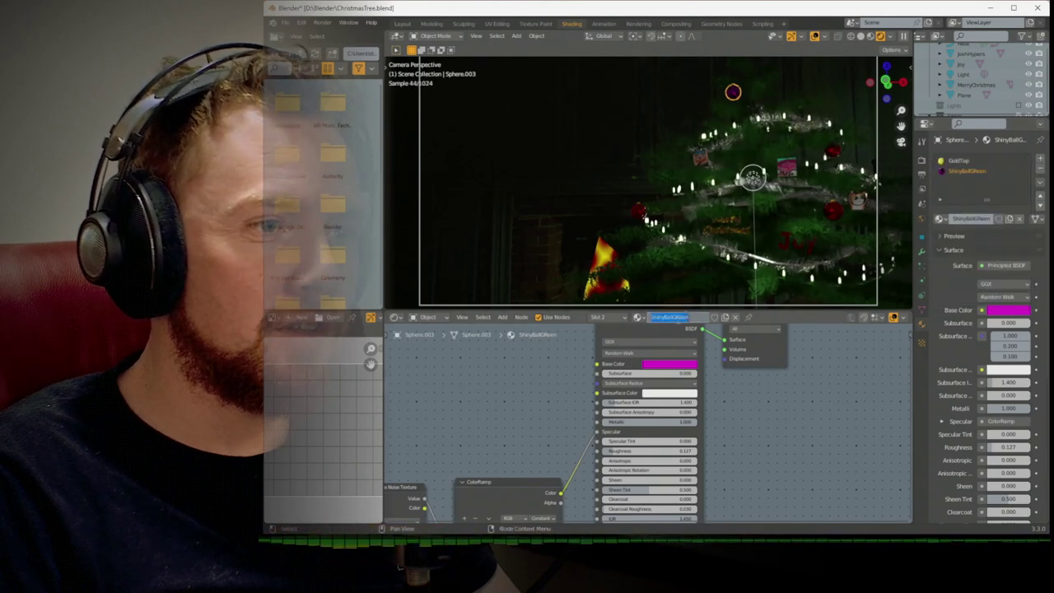
type("Glerp")
key("Return")
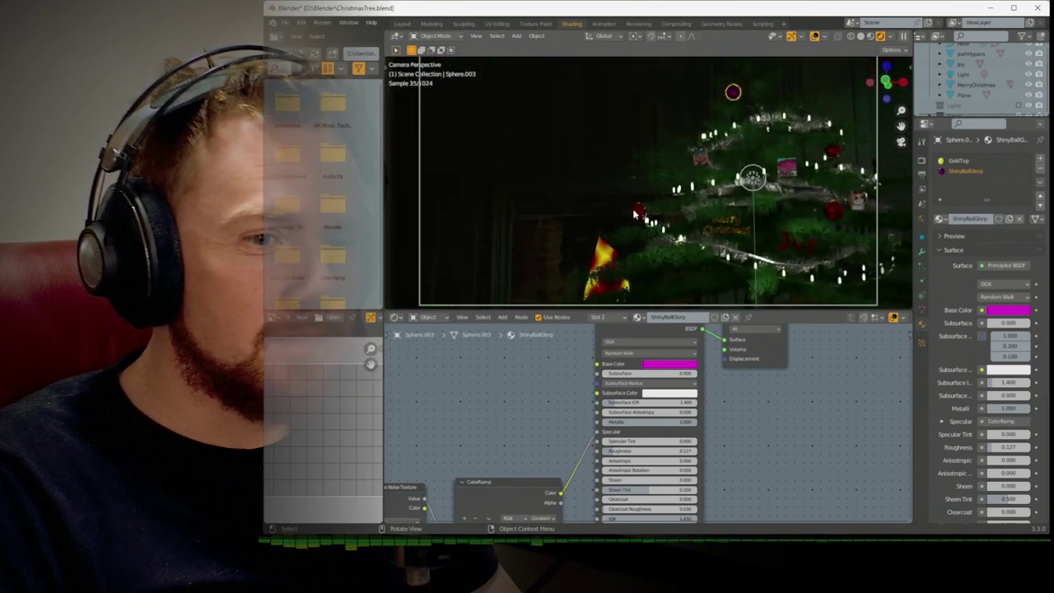
Replace the ShinyBall material on the bauble at the tree's left side with ShinyBallGlorp
left_click(638, 214)
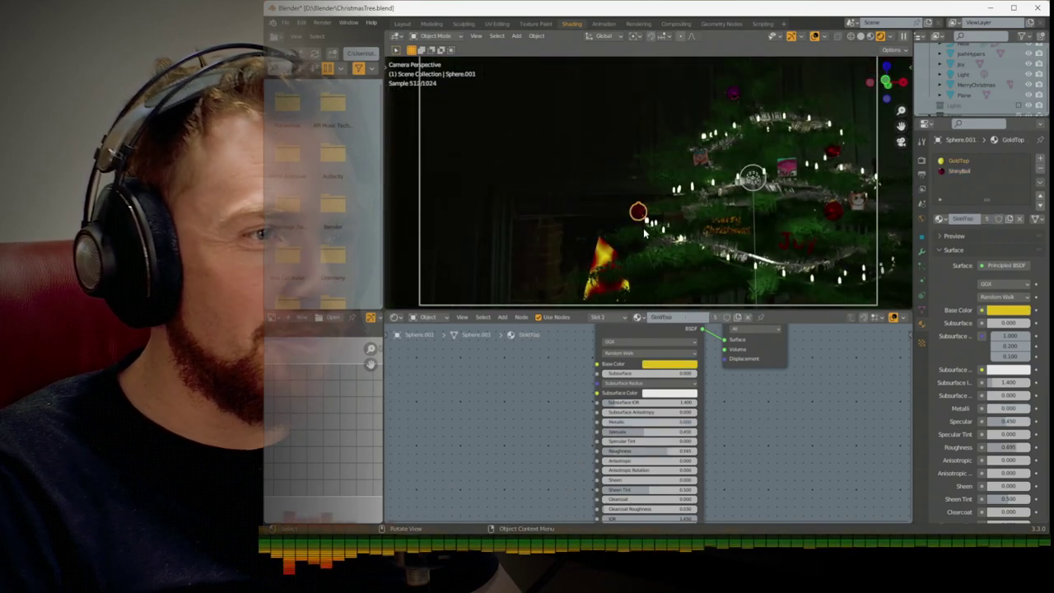
left_click(956, 171)
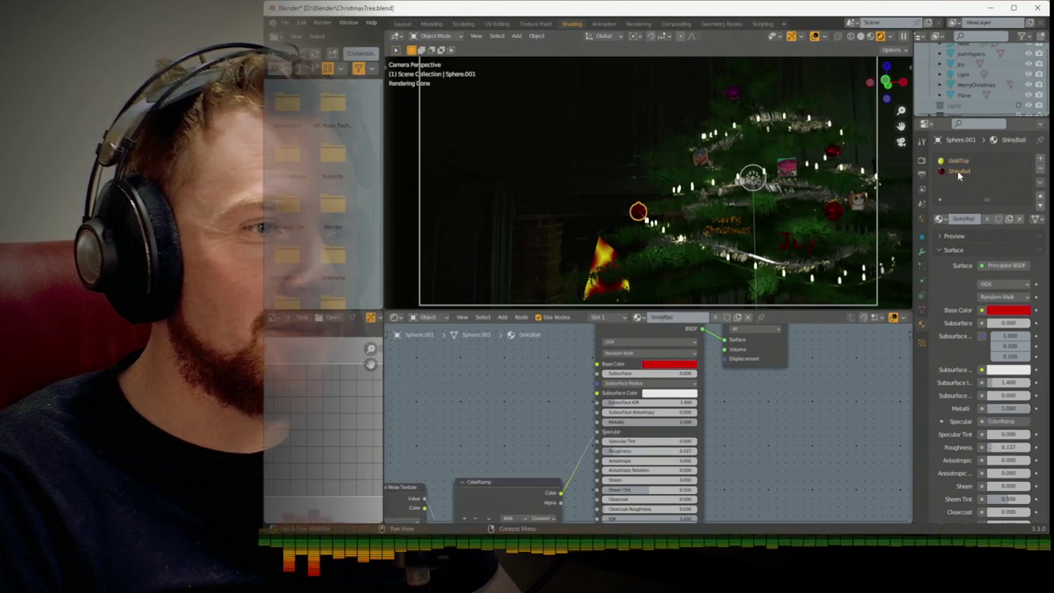
left_click(638, 317)
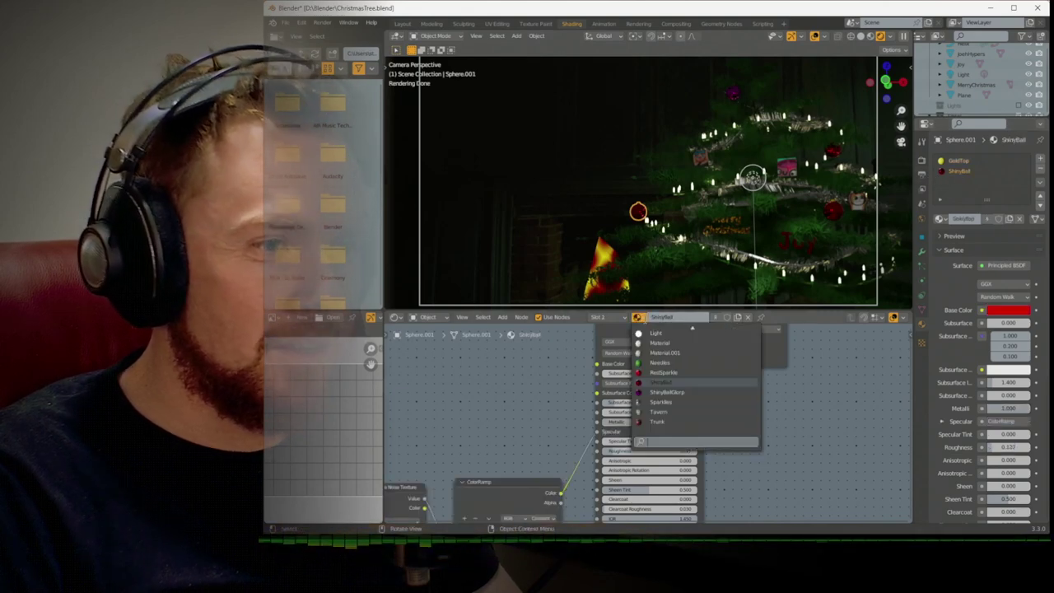
left_click(668, 392)
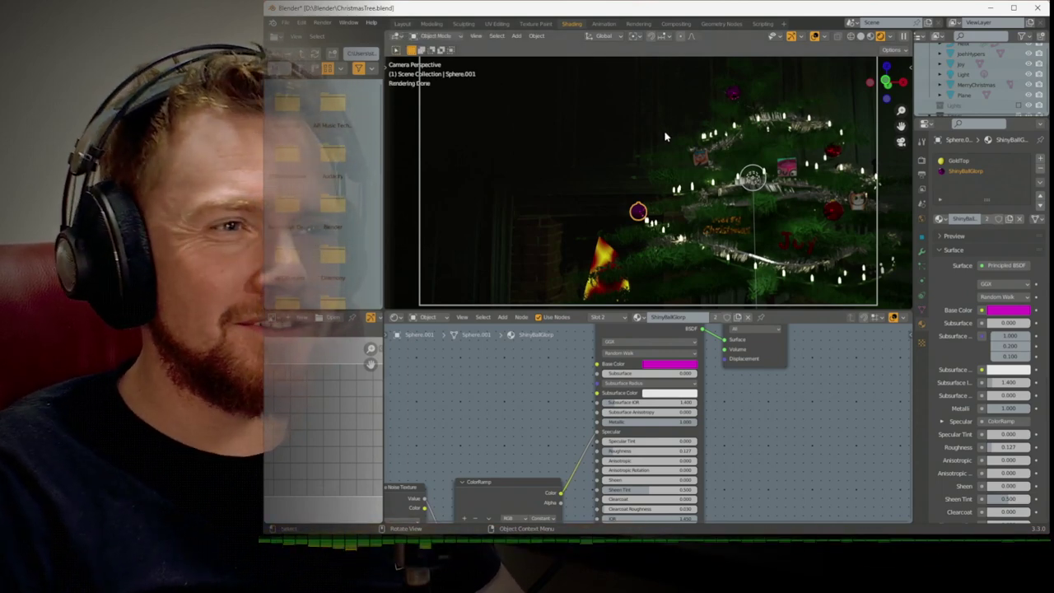
Move the magenta bauble at the tree's fireplace side so it sits on the surrounding branches
middle_click_drag(650, 121, 681, 162)
scroll(658, 158, "up", 4)
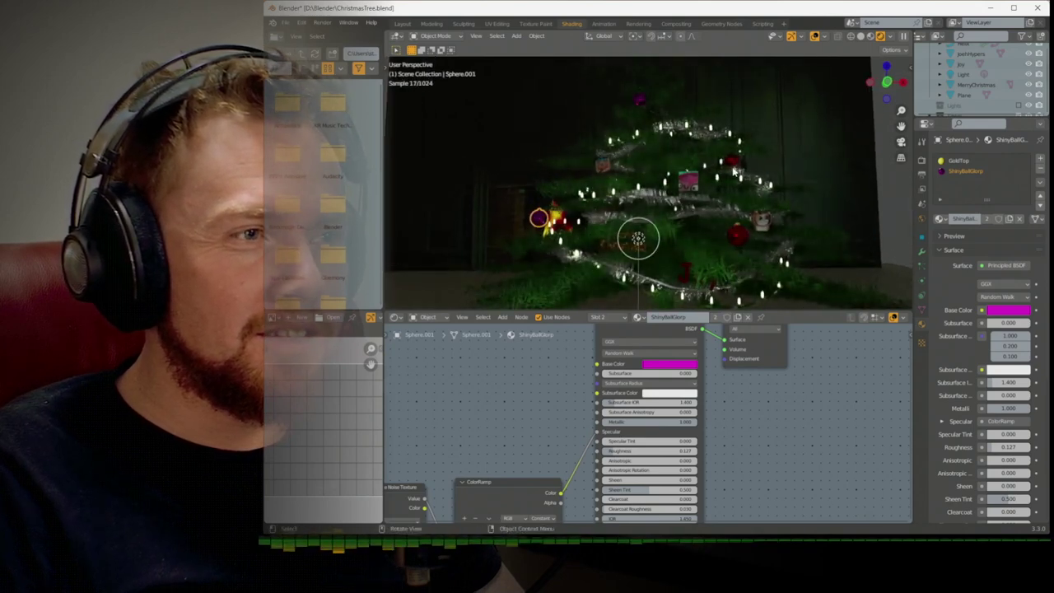
key("KP_1")
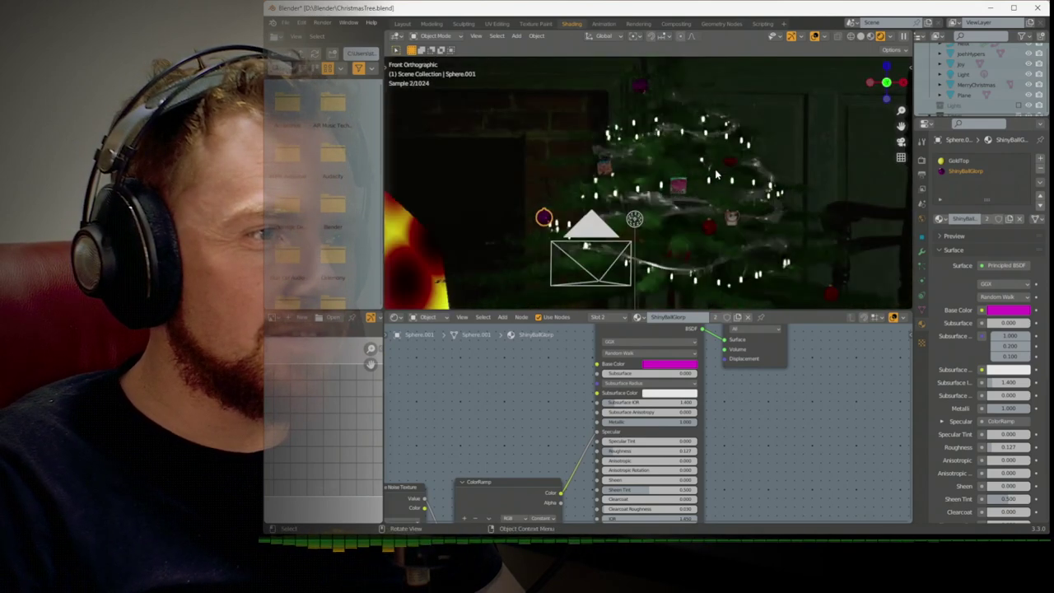
left_click(408, 24)
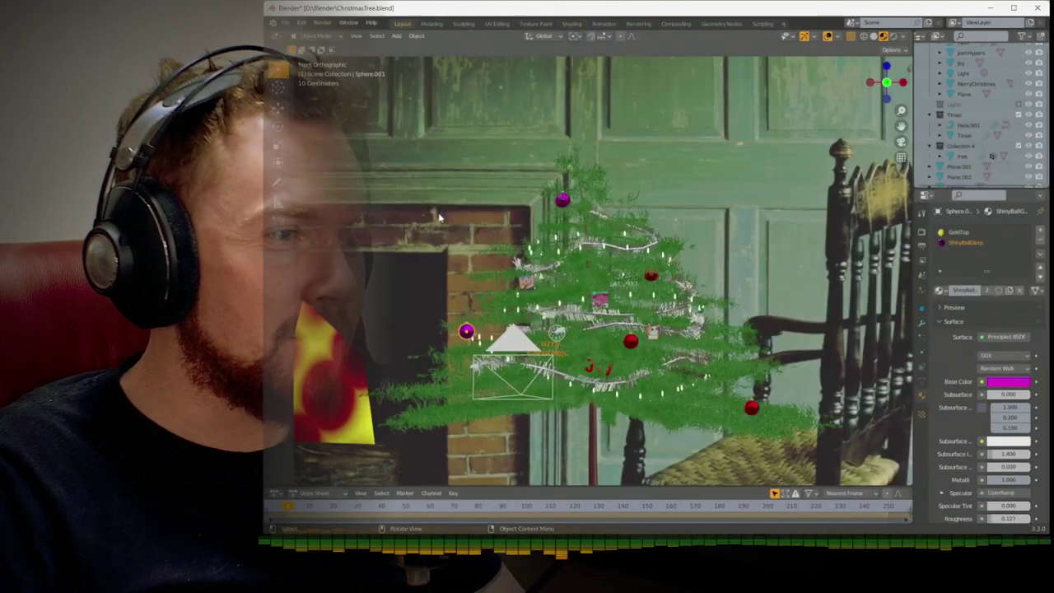
middle_click_drag(447, 256, 561, 226, "shift")
scroll(560, 226, "up", 5)
middle_click_drag(566, 272, 574, 315)
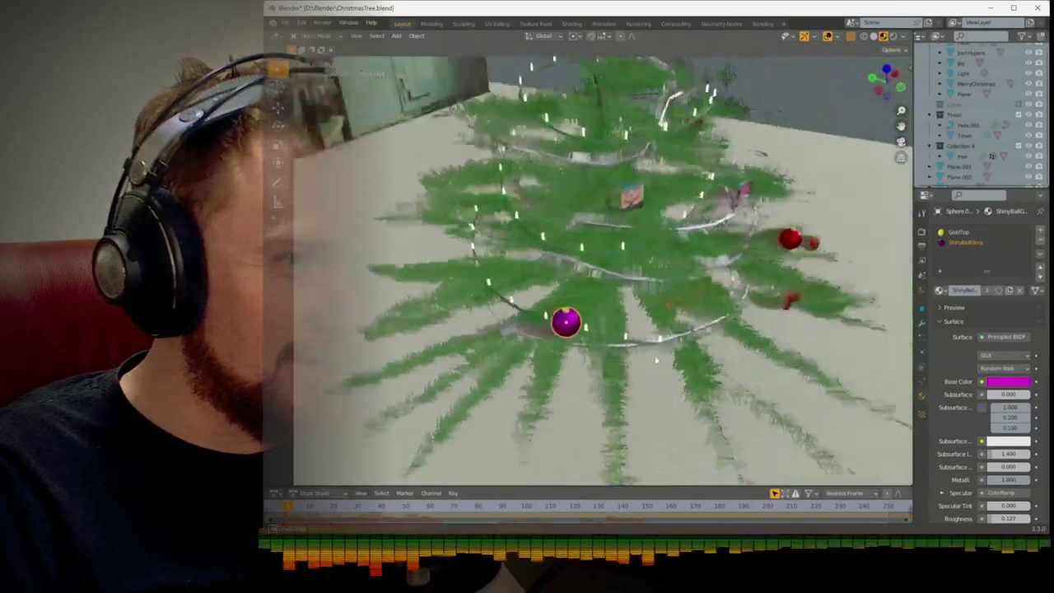
key("g")
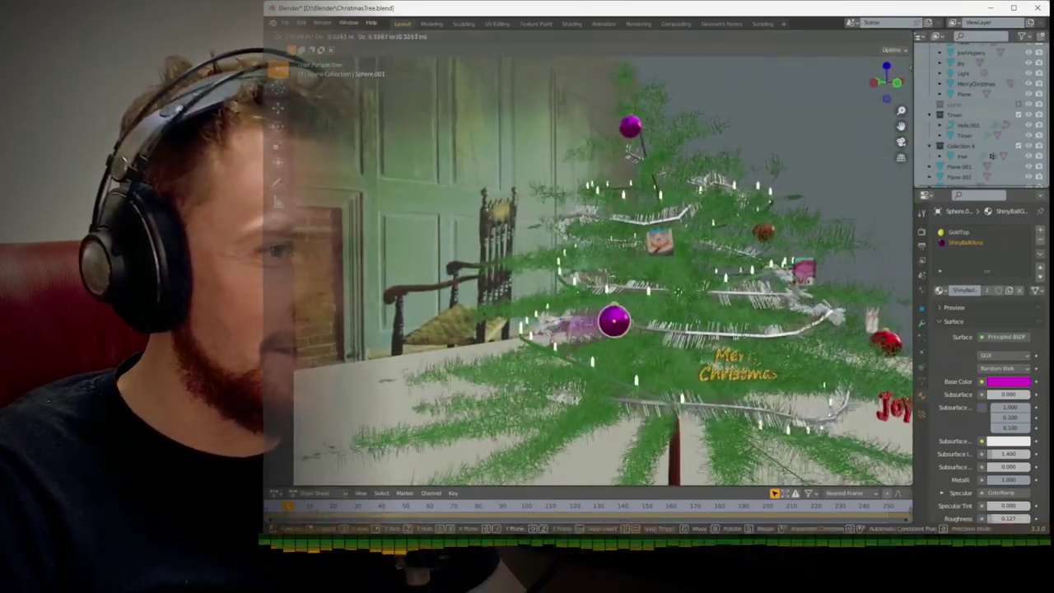
left_click(699, 294)
middle_click_drag(699, 293, 676, 284)
Reposition the red bauble near the Joy ornament on the tree's lower front branches
scroll(713, 265, "down", 4)
left_click(728, 358)
middle_click_drag(728, 358, 679, 287)
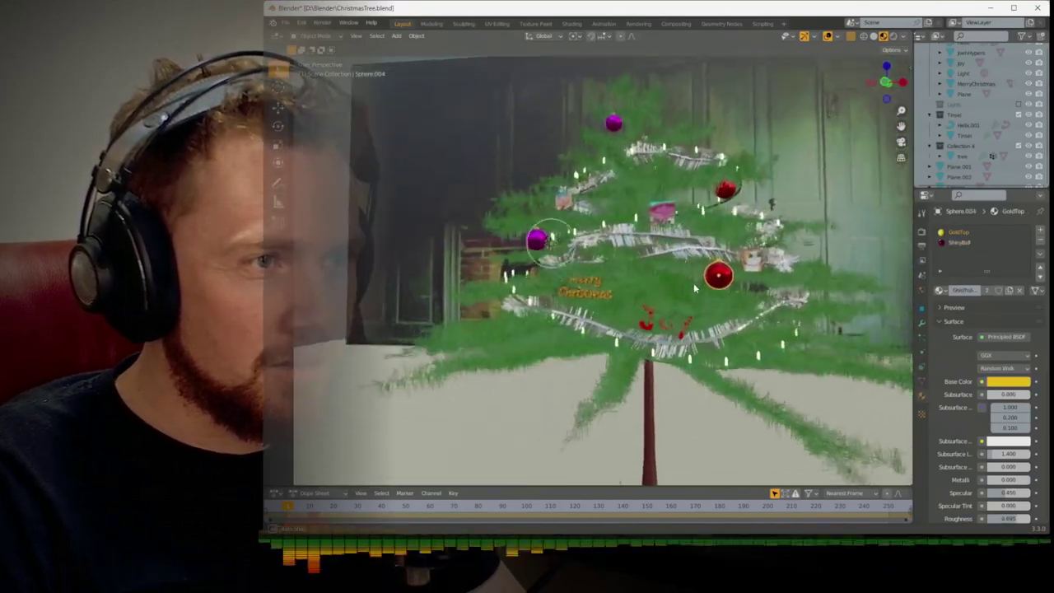
key("g")
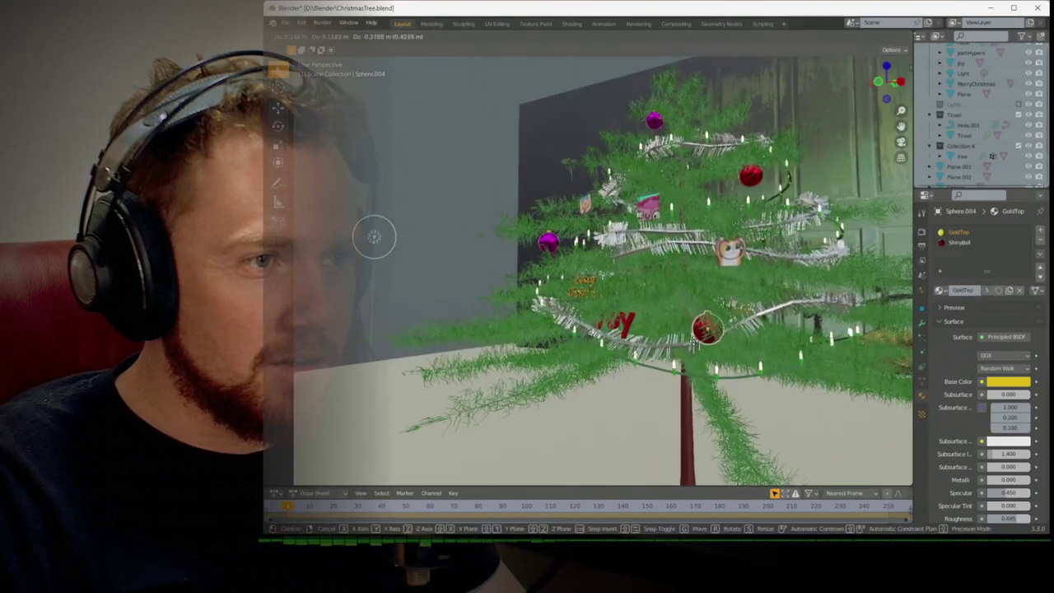
left_click(694, 348)
Move the other low-hanging red bauble inward and up onto the tree's lower branches, adjusting it from several sides
mouse_move(642, 338)
middle_mouse_down()
mouse_move(622, 298)
mouse_move(671, 349)
mouse_move(673, 339)
mouse_move(650, 351)
mouse_move(660, 344)
middle_mouse_up()
scroll(683, 362, "down", 4)
left_click(654, 328)
key("g")
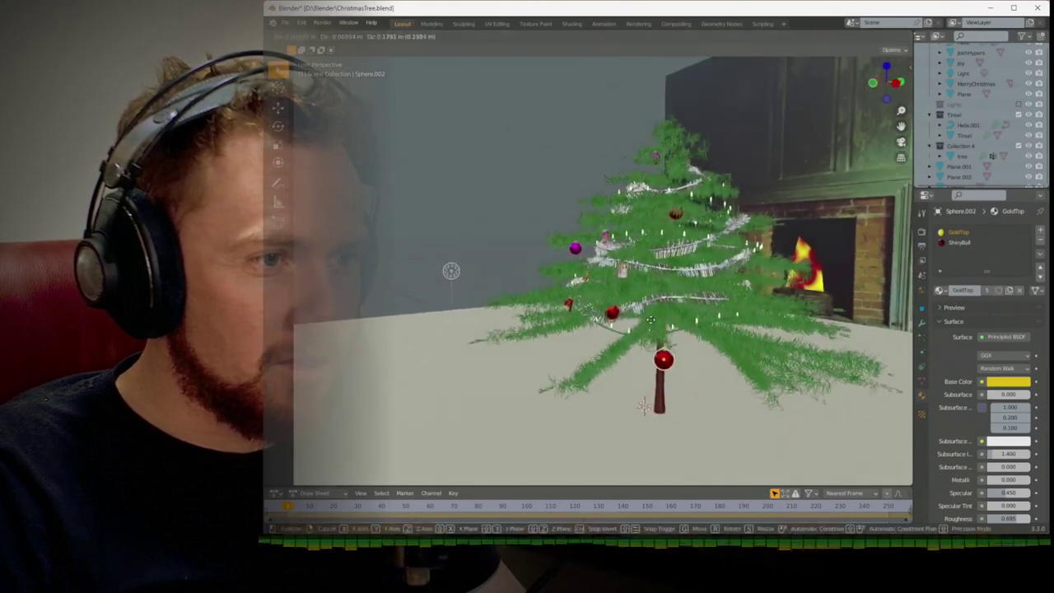
left_click(646, 315)
key("g")
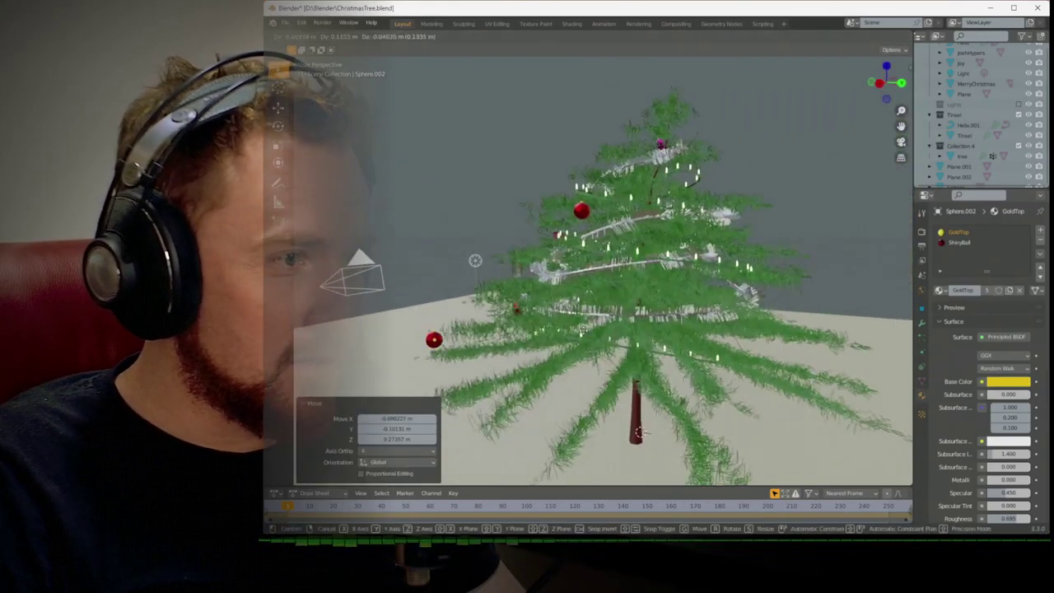
left_click(610, 334)
middle_click_drag(610, 334, 735, 335)
key("g")
left_click(625, 340)
Render the scene from the camera and inspect the repositioned baubles in the finished image
key("KP_0")
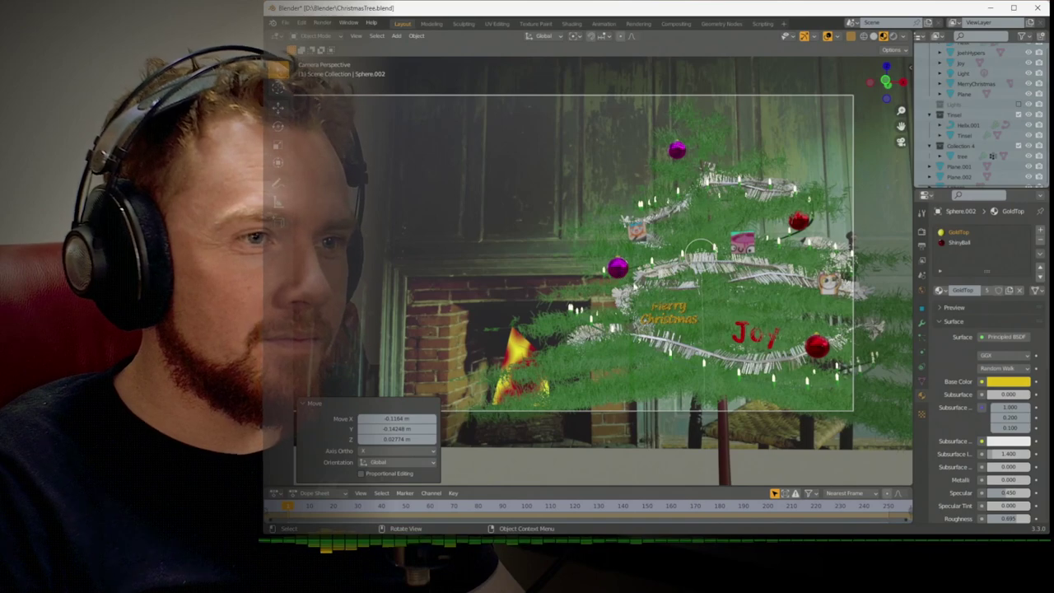
key("F12")
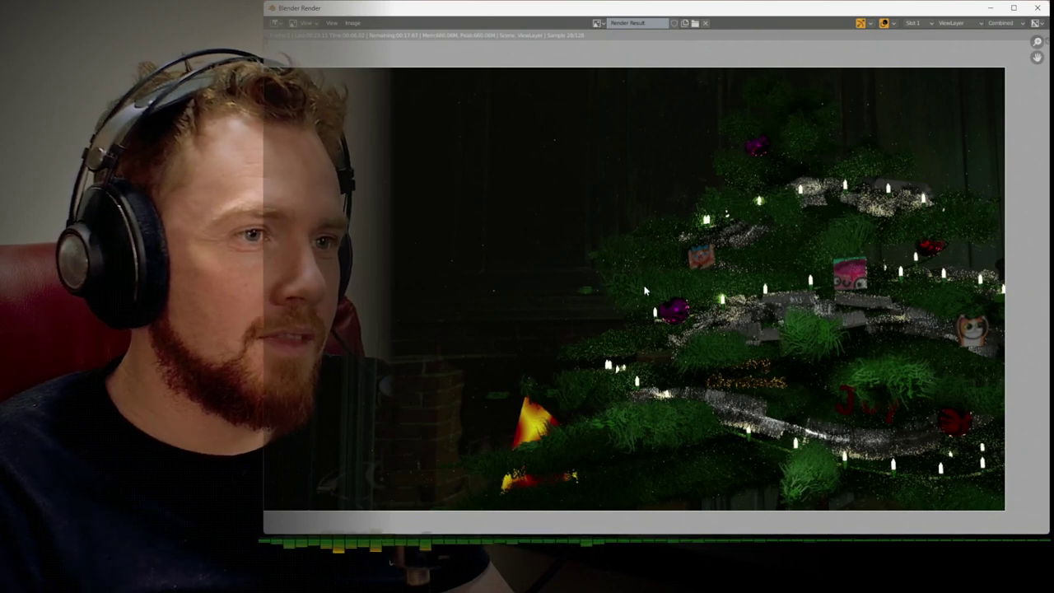
middle_click_drag(506, 134, 548, 130)
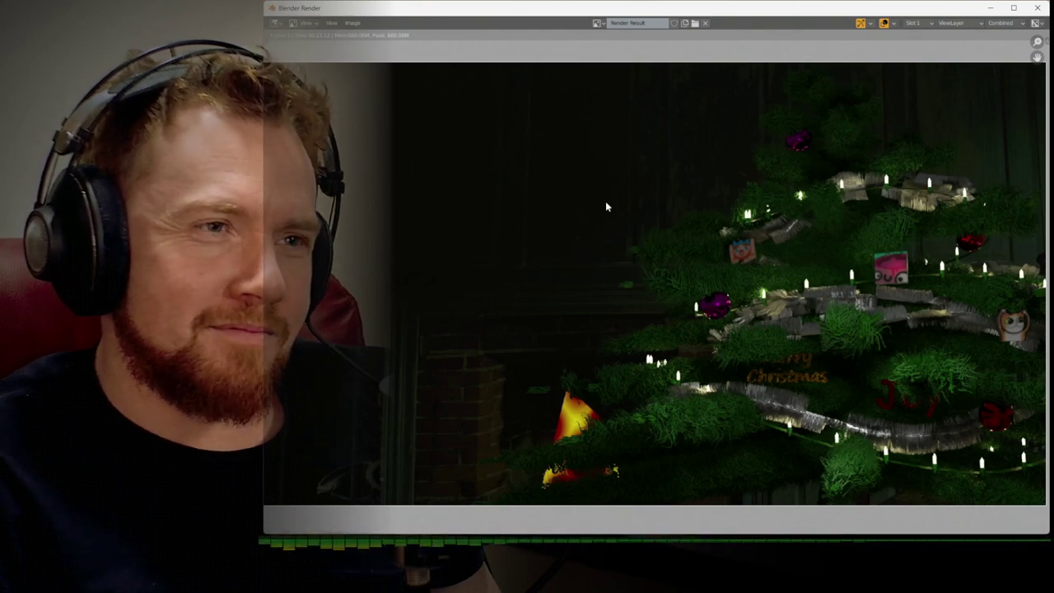
key("Escape")
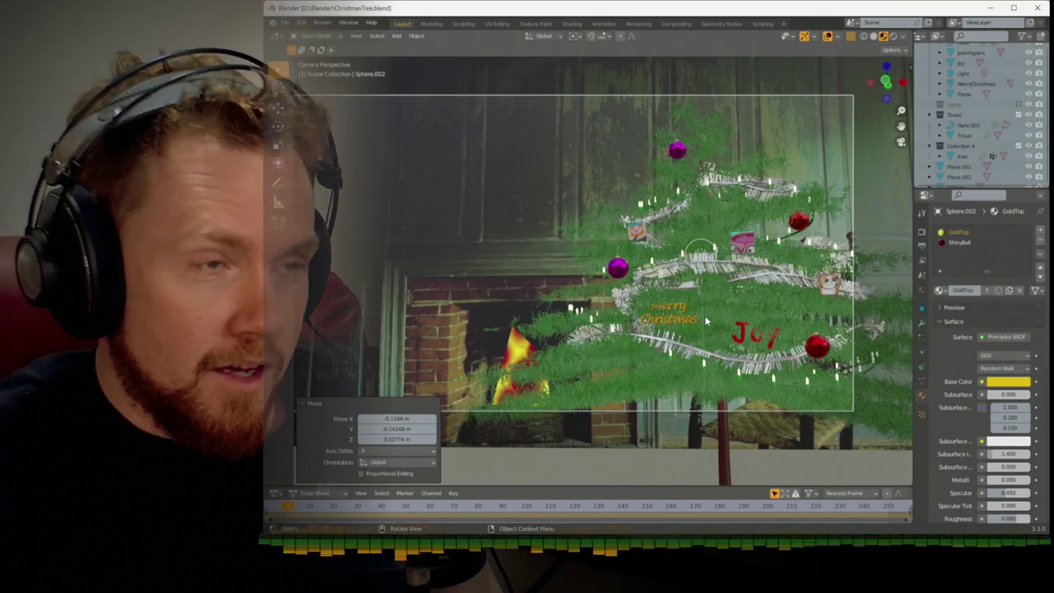
key("KP_3")
left_click_drag(772, 100, 483, 382)
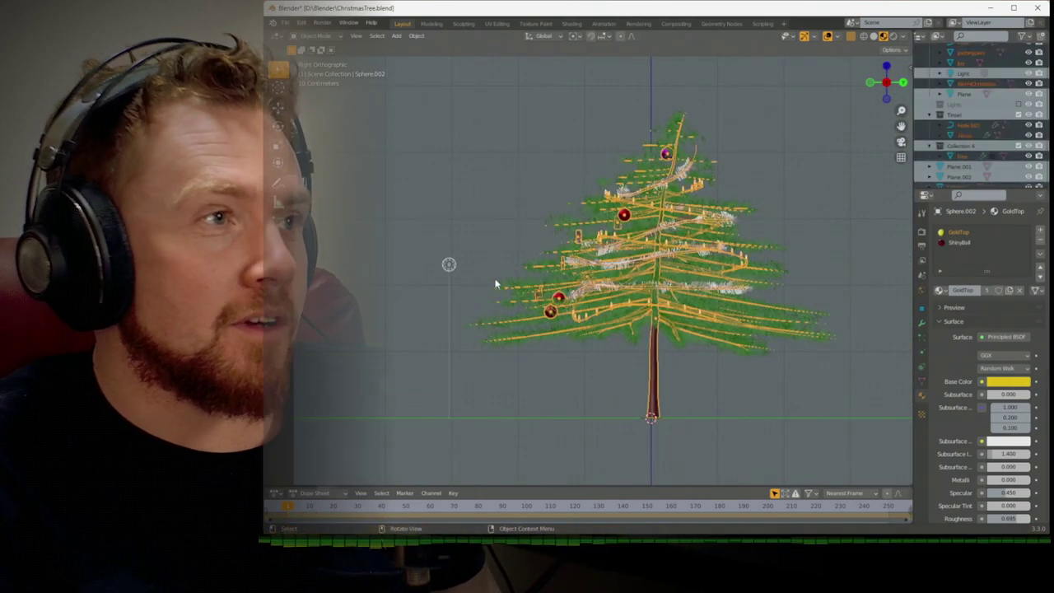
left_click(416, 35)
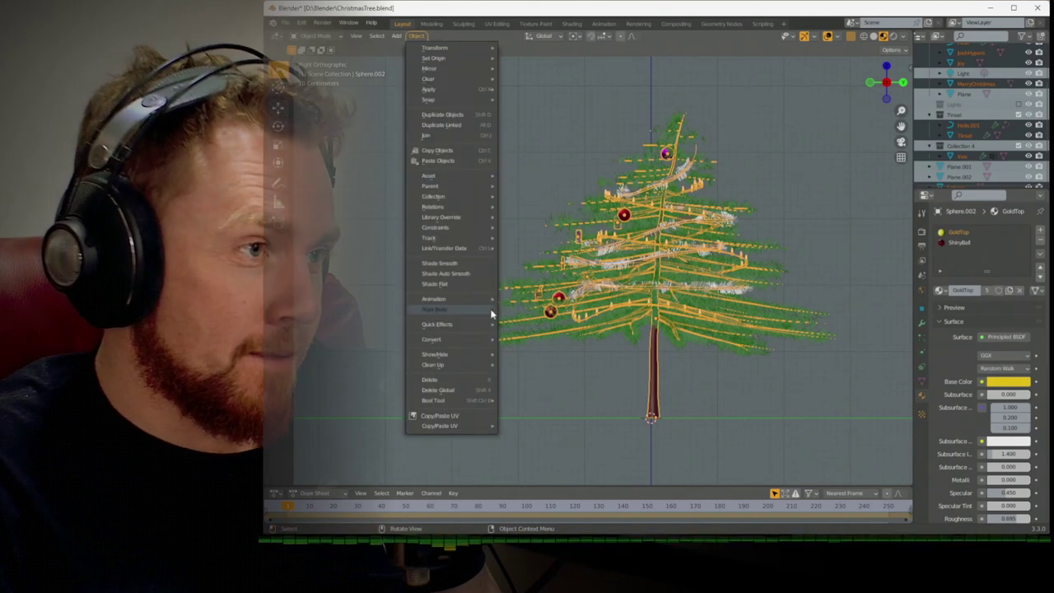
mouse_move(490, 311)
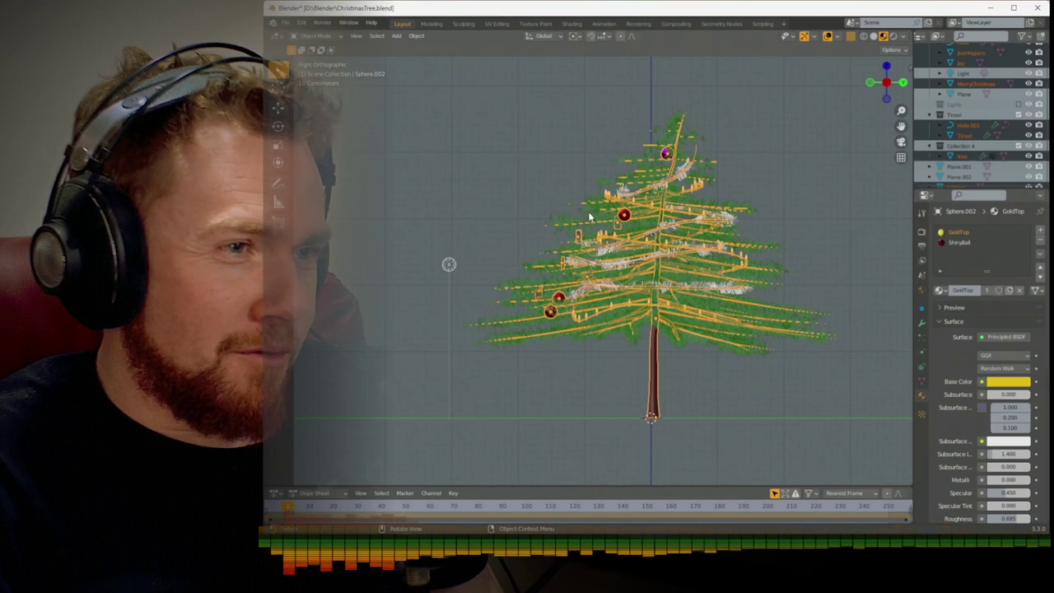
Remove the Collision physics from the tree and the Soft Body physics from the Helix string of lights
left_click(922, 357)
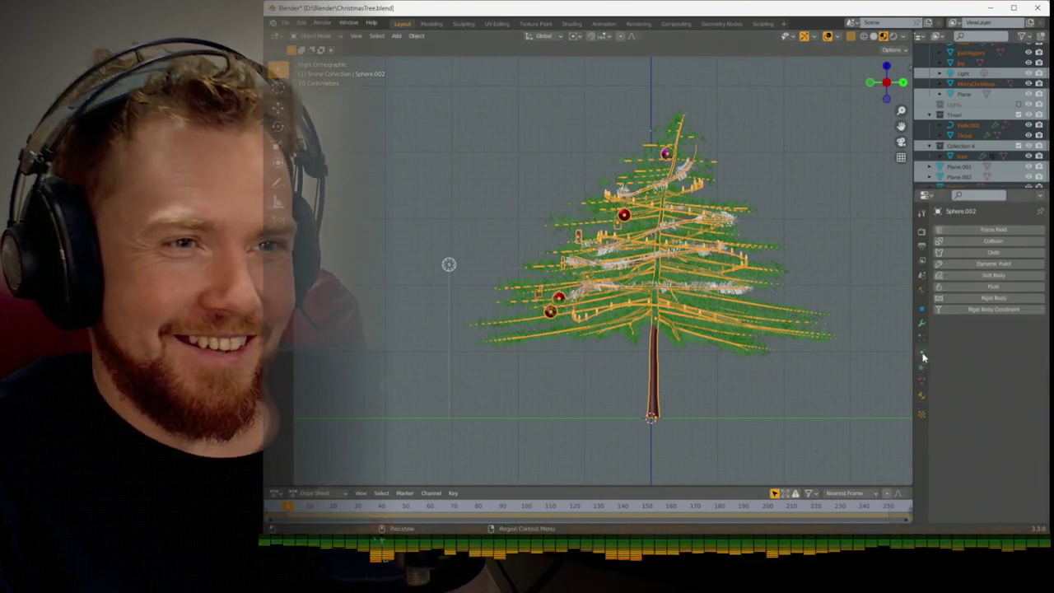
left_click(653, 355)
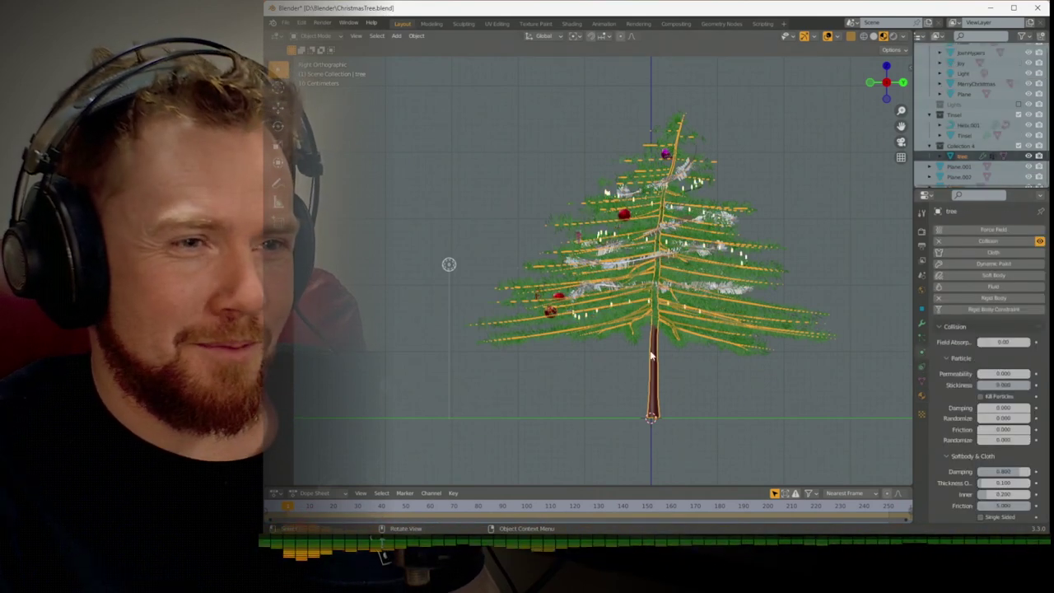
left_click(939, 241)
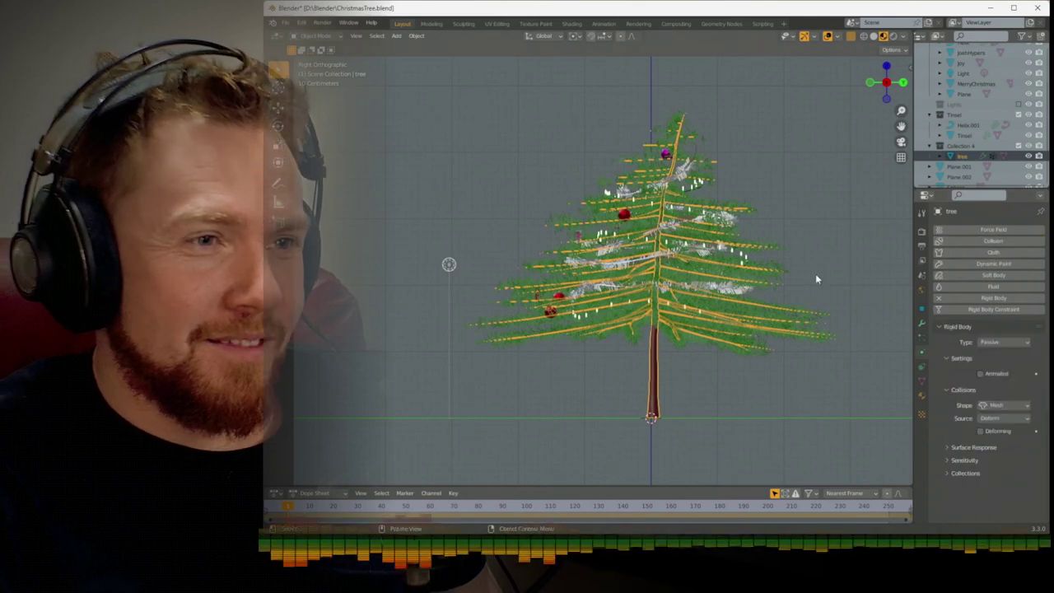
left_click(584, 319)
left_click(938, 241)
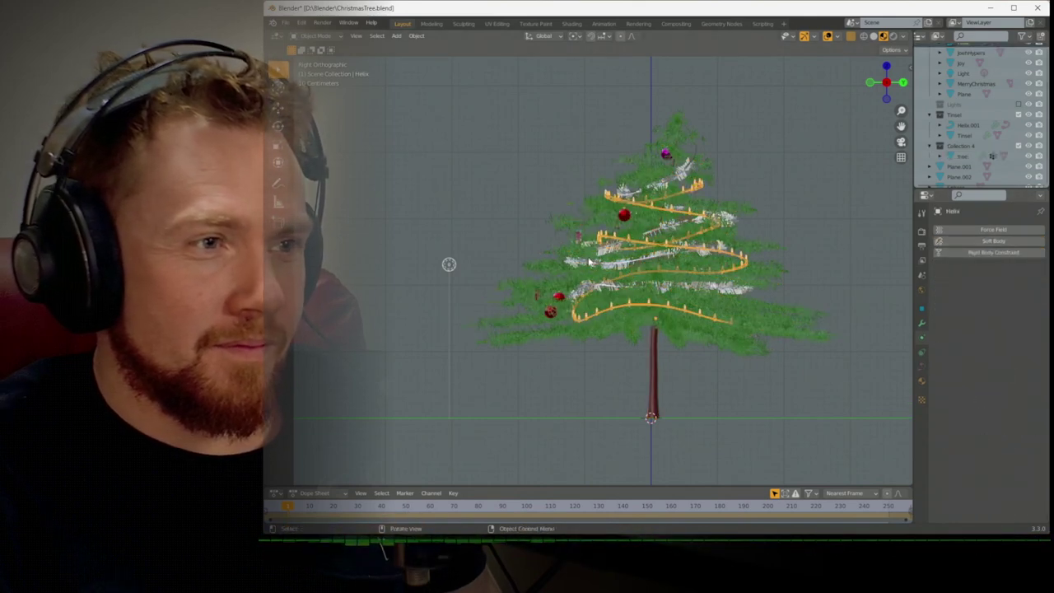
Remove the passive Rigid Body physics from the tree
left_click(588, 269)
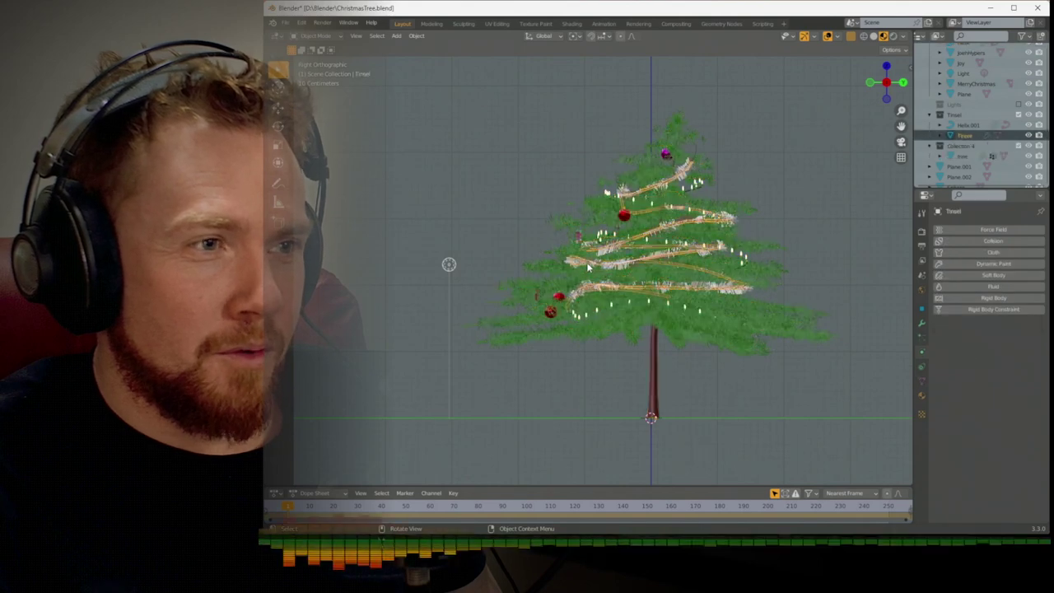
left_click(588, 266)
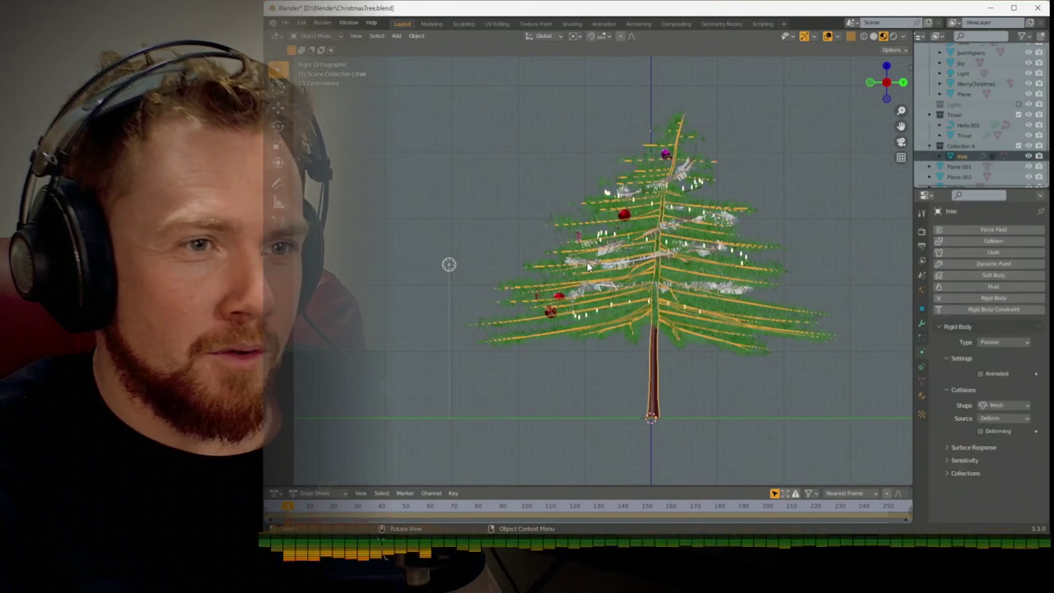
left_click(937, 299)
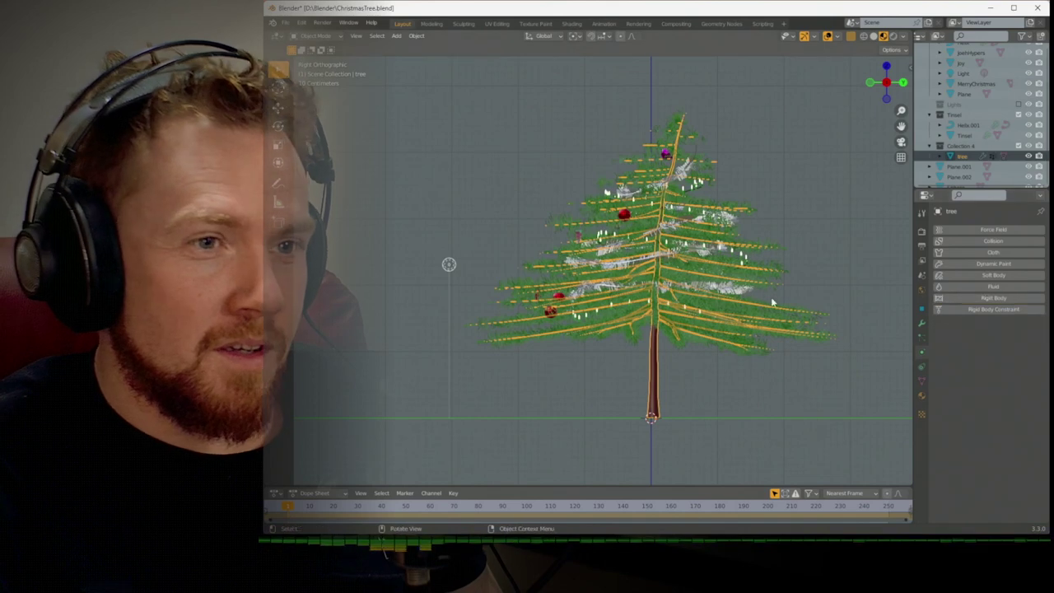
Check the overlapping Tinsel and tree objects for any remaining physics
left_click(583, 266)
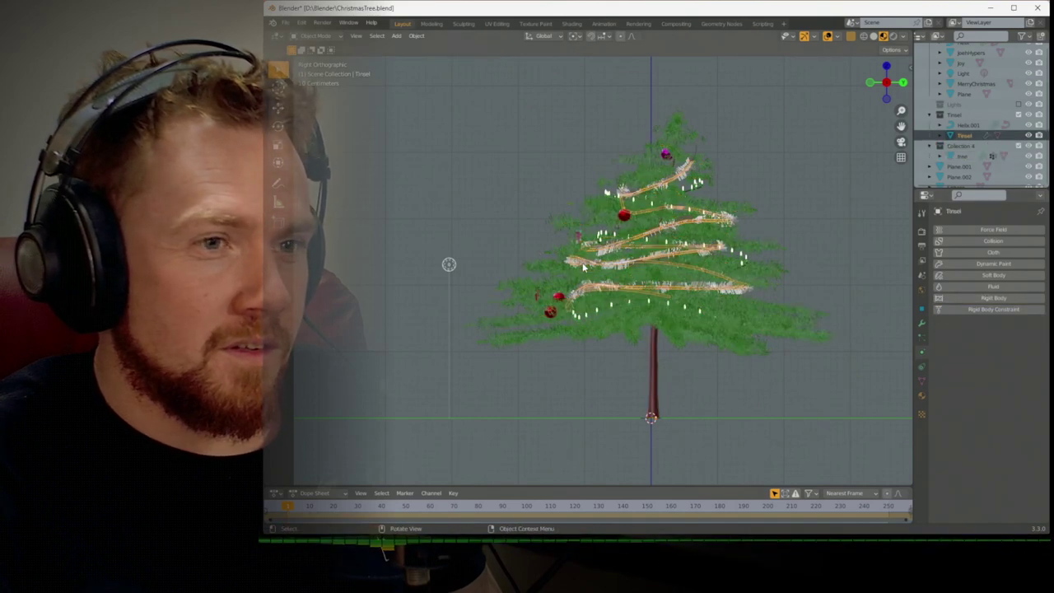
left_click(583, 266)
left_click(583, 266)
left_click(583, 266)
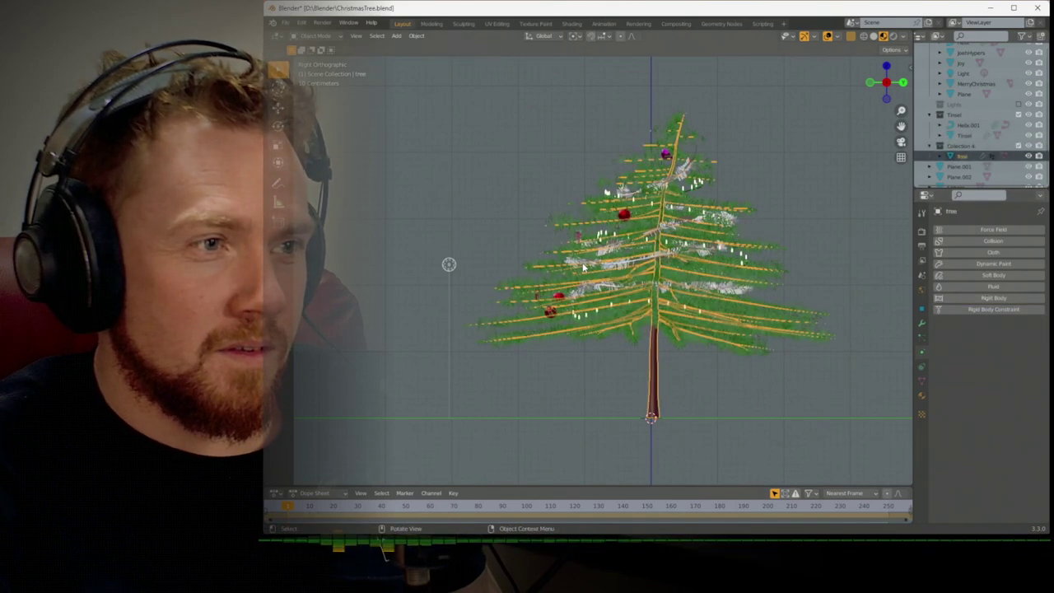
left_click(583, 266)
left_click(582, 266)
left_click(584, 263)
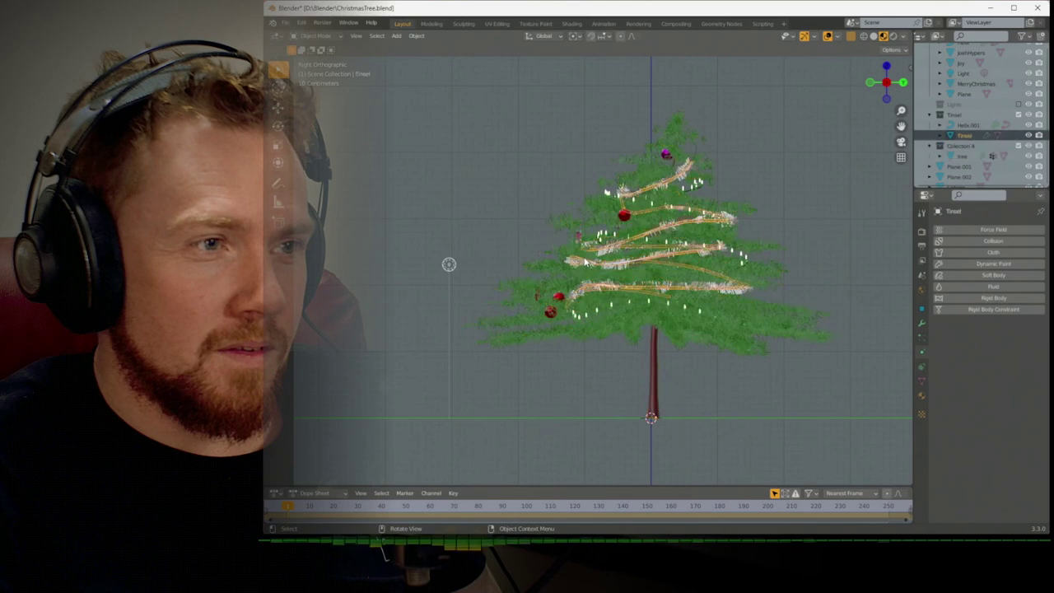
left_click(627, 272)
left_click(627, 273)
left_click(627, 272)
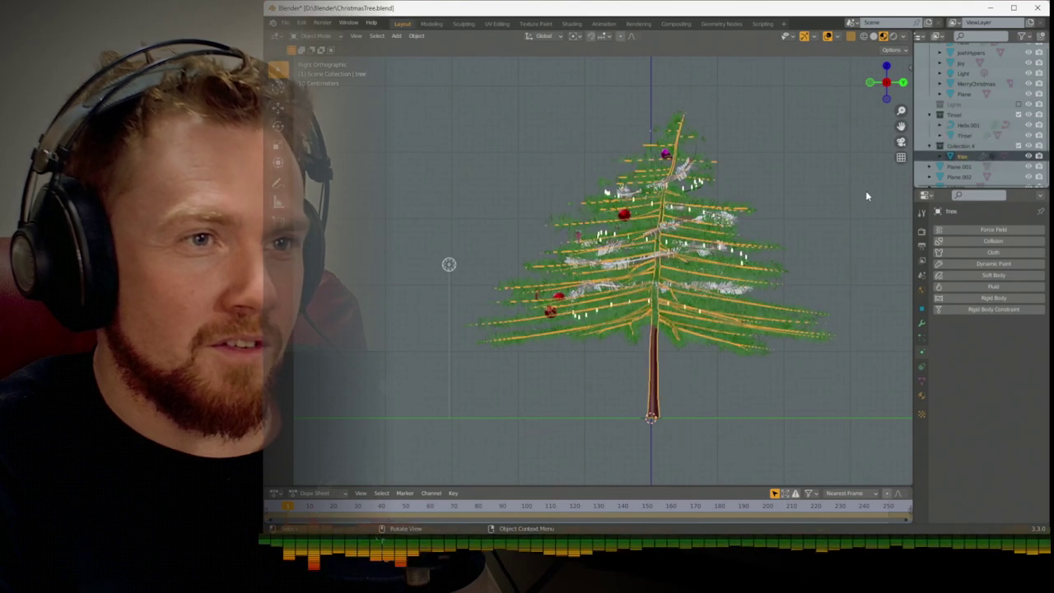
Remove the Soft Body physics from the Helix.001 curve and the Rigid Body physics from the Blob ornament
left_click(968, 124)
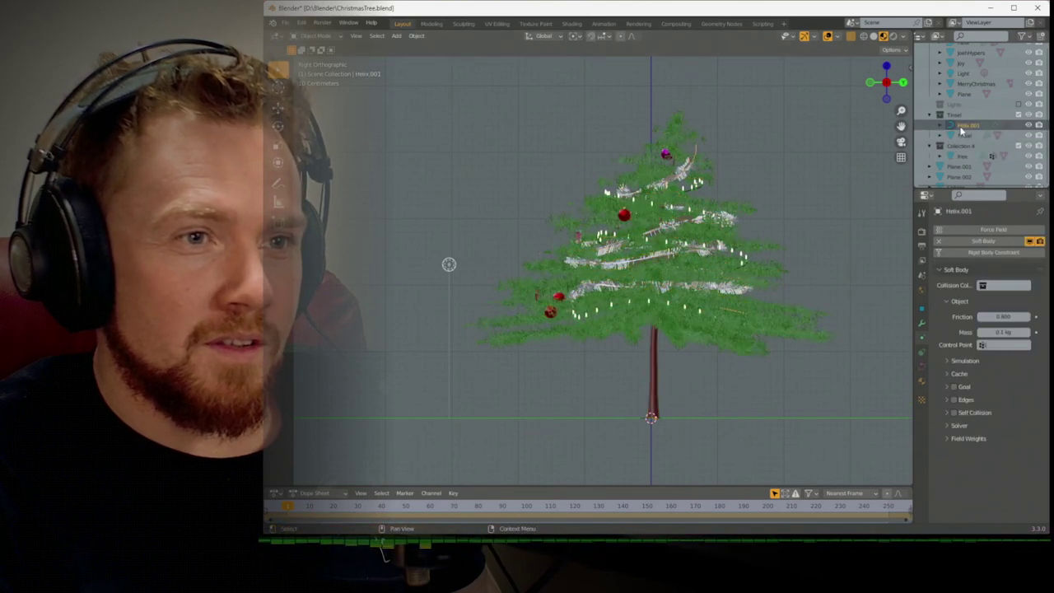
left_click(938, 242)
scroll(576, 271, "up", 3)
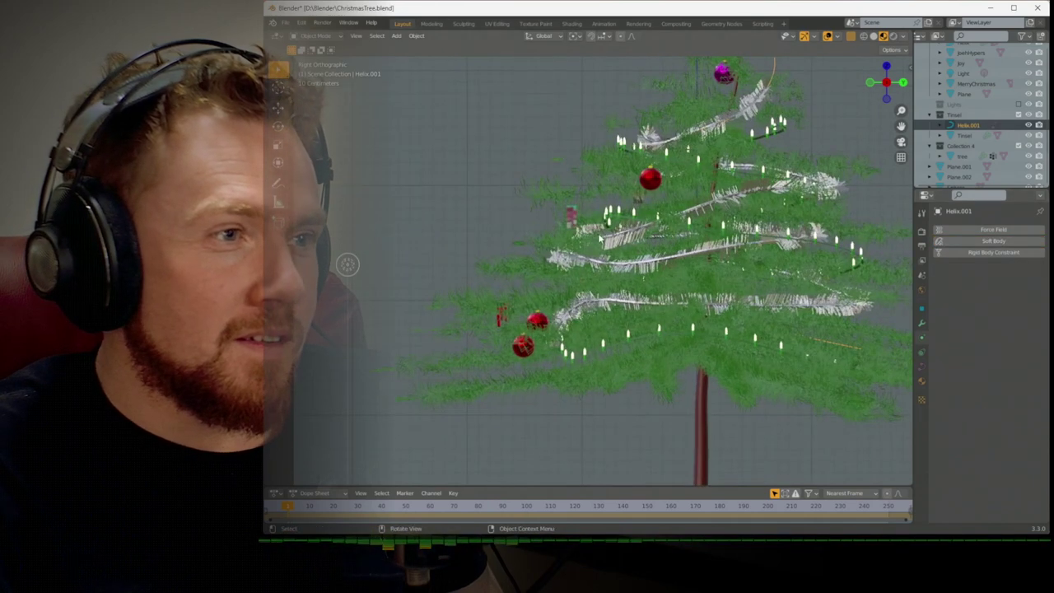
left_click(573, 219)
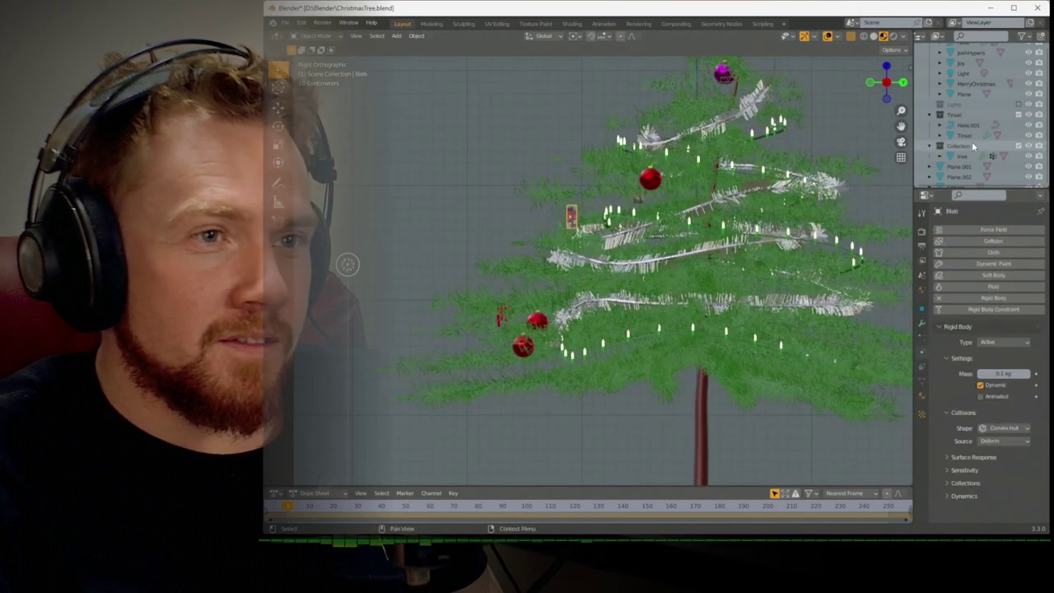
left_click(936, 301)
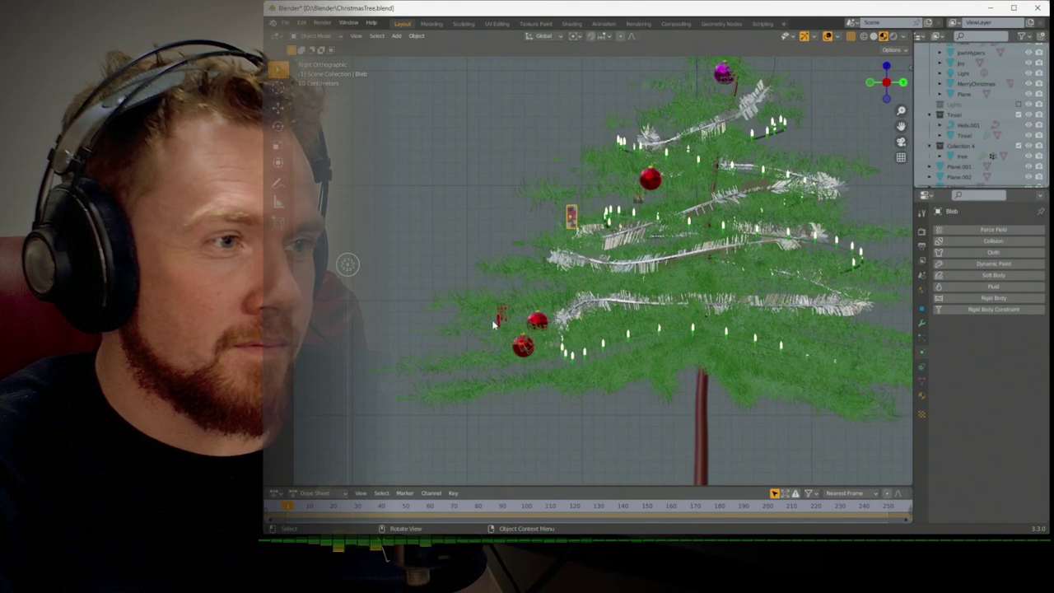
Remove the Rigid Body physics from the Joy ornament
left_click(498, 323)
left_click(503, 315)
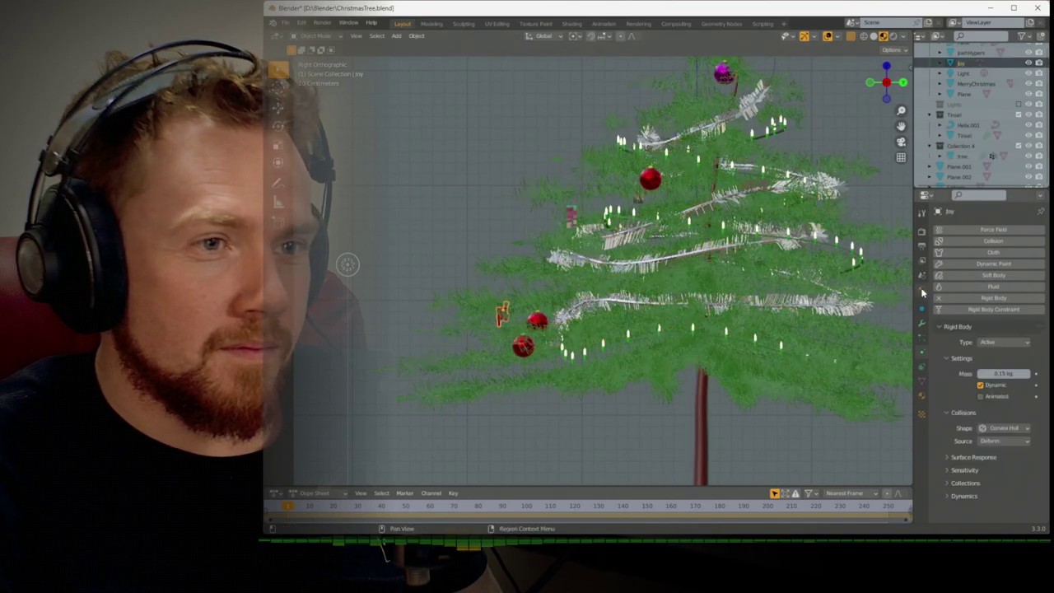
left_click(987, 298)
left_click(528, 350)
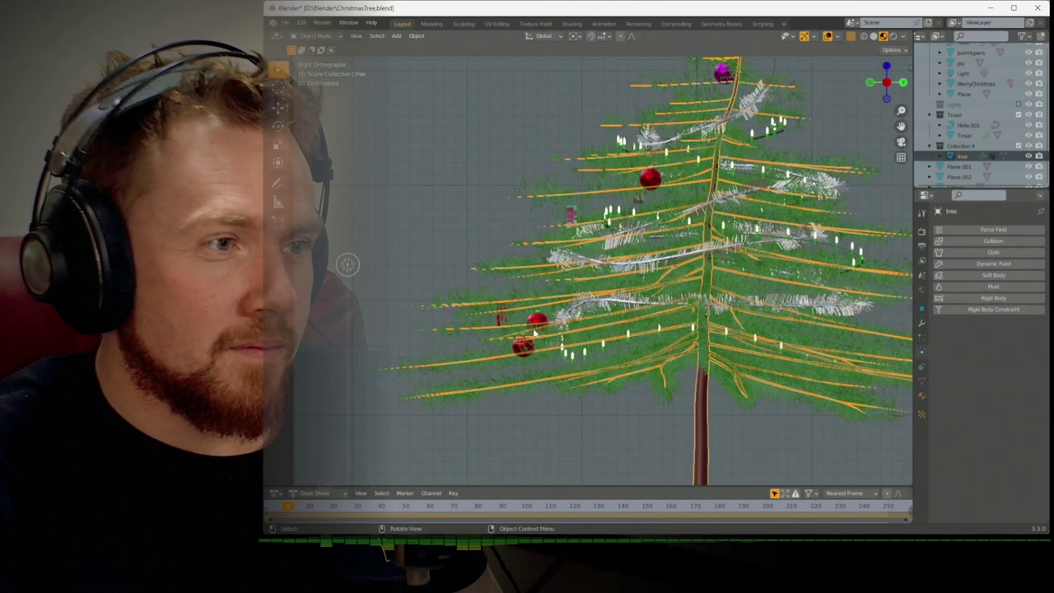
Play back the animation with the whole tree in view to check for decorations that still fall
key("space")
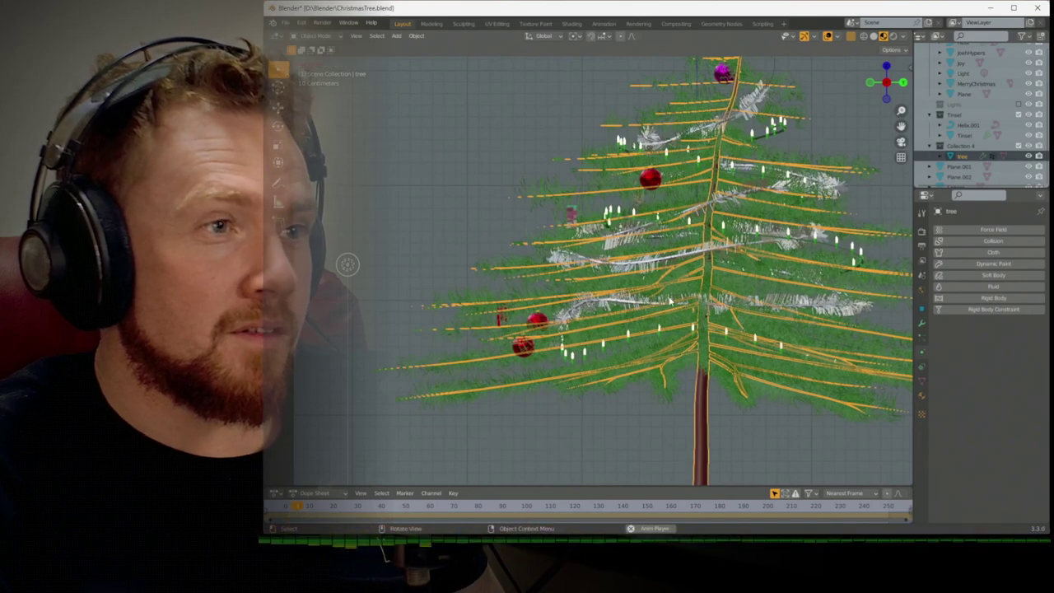
scroll(669, 305, "down", 4)
key("space")
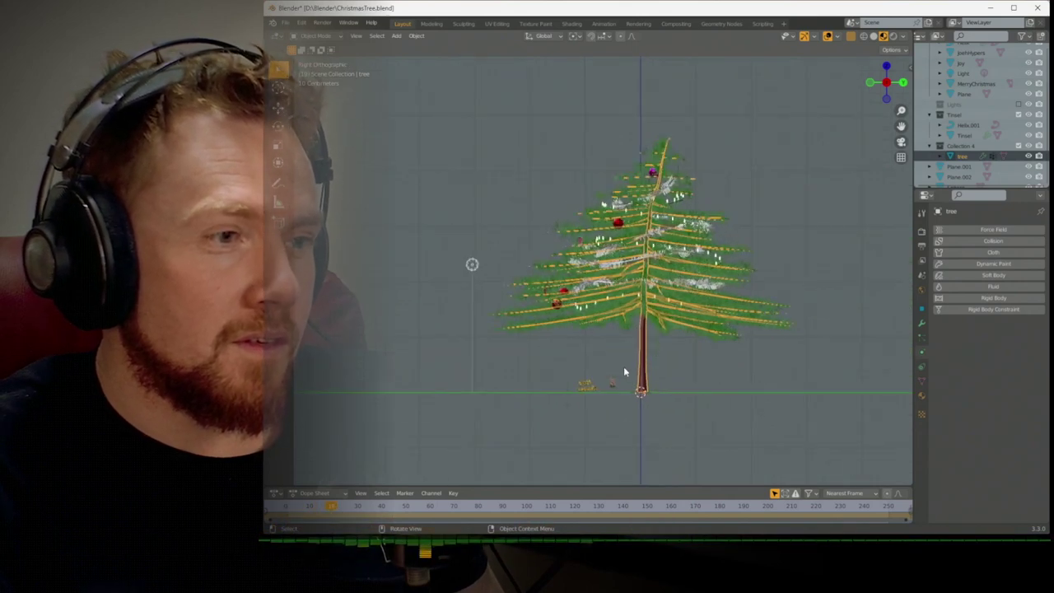
Remove the Rigid Body physics from the MerryChristmas, BrimeBoi and JoshHypers ornaments
left_click(586, 385)
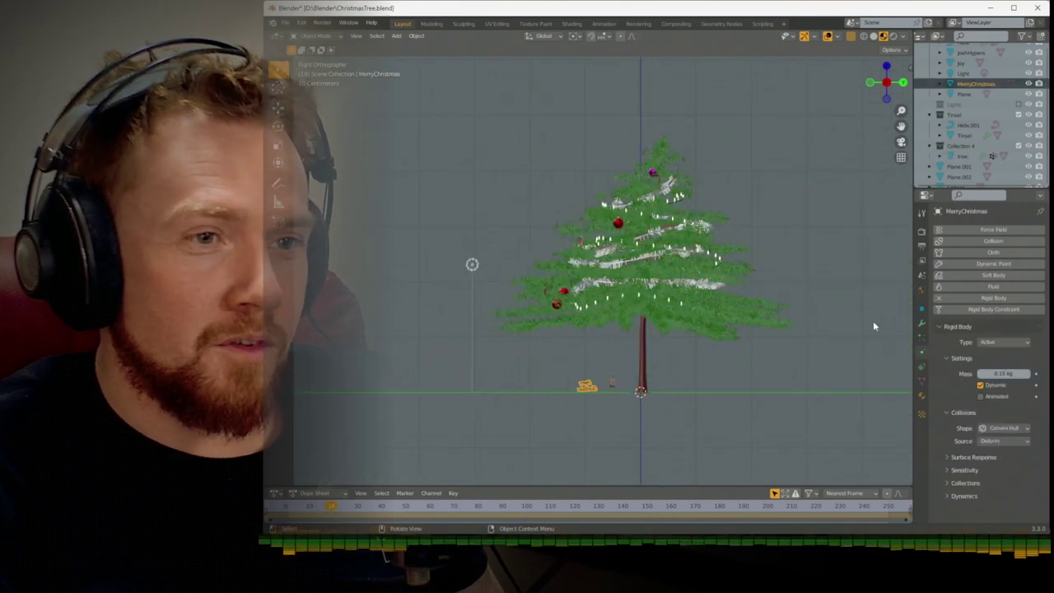
left_click(613, 380)
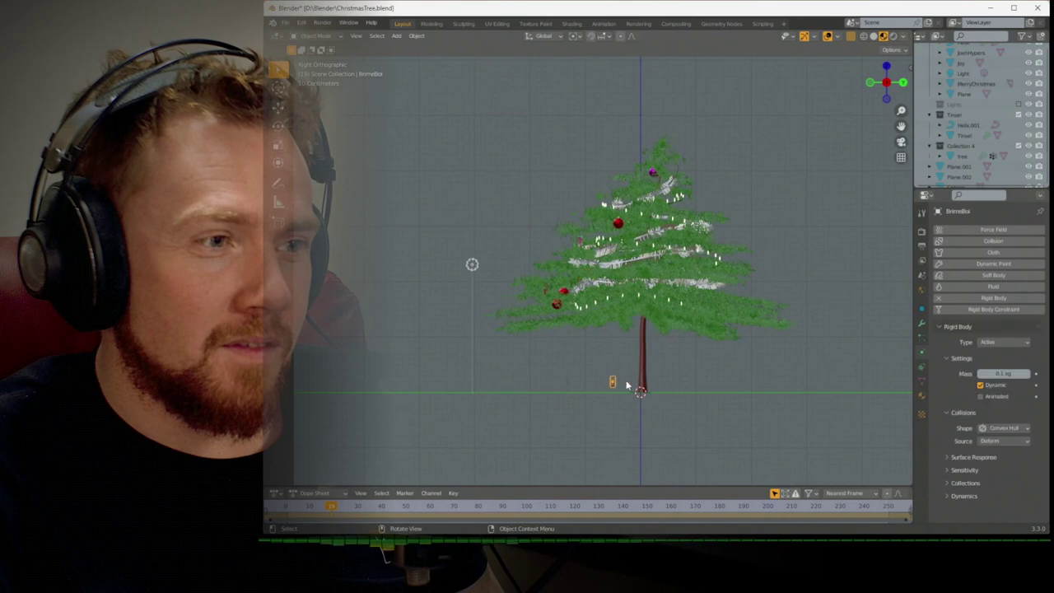
left_click(938, 298)
left_click(569, 389)
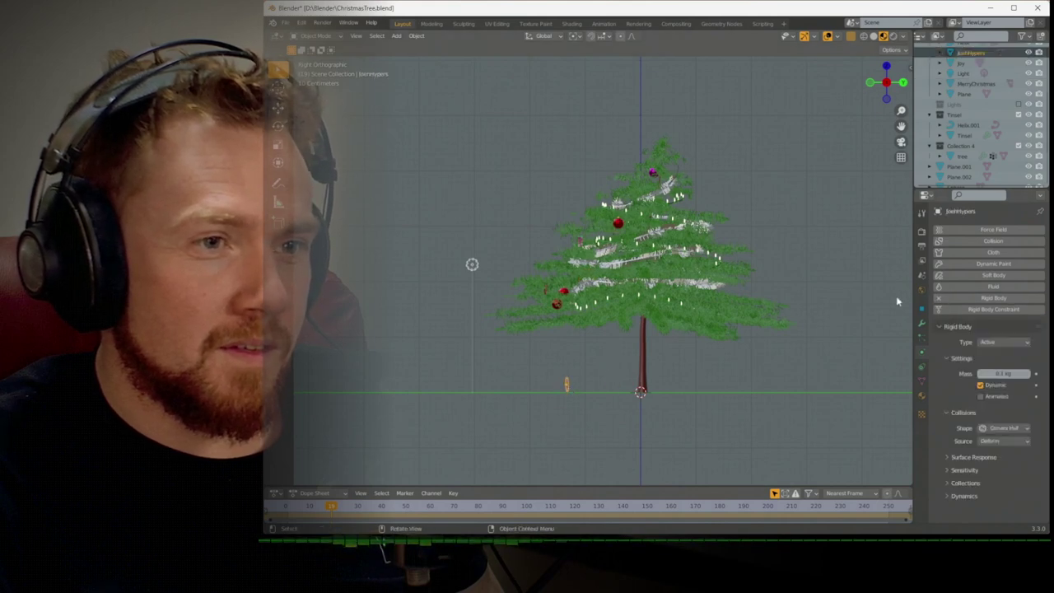
left_click(955, 298)
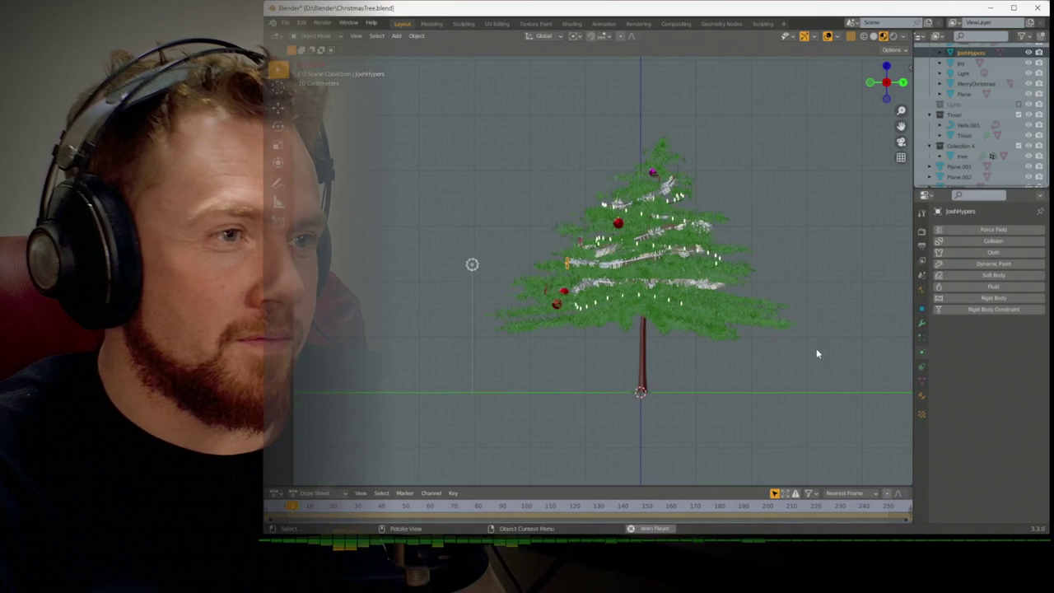
Play back the animation through the camera view to check that the decorations stay on the tree
key("KP_0")
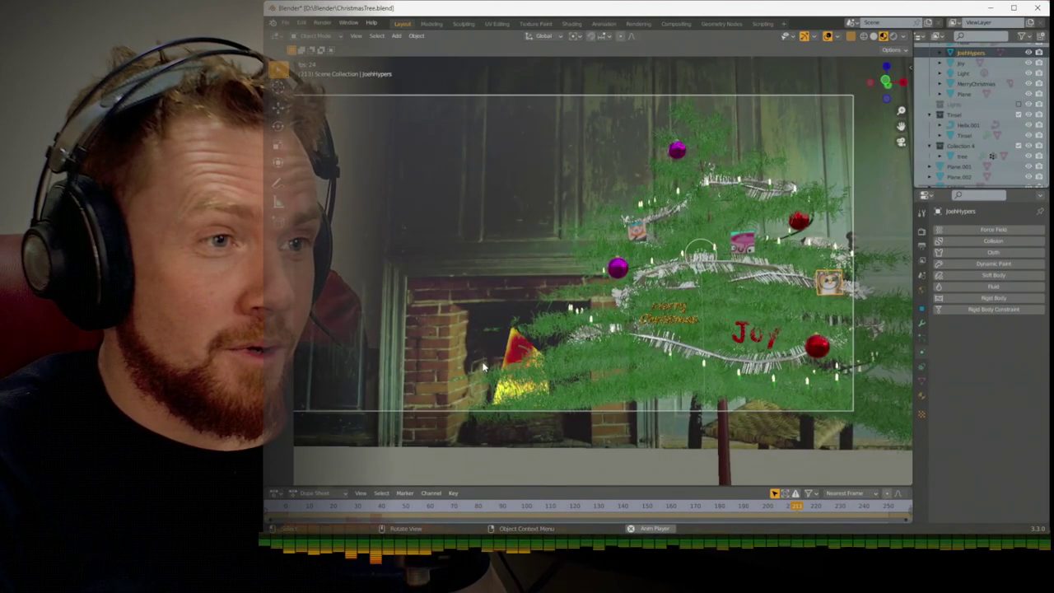
key("space")
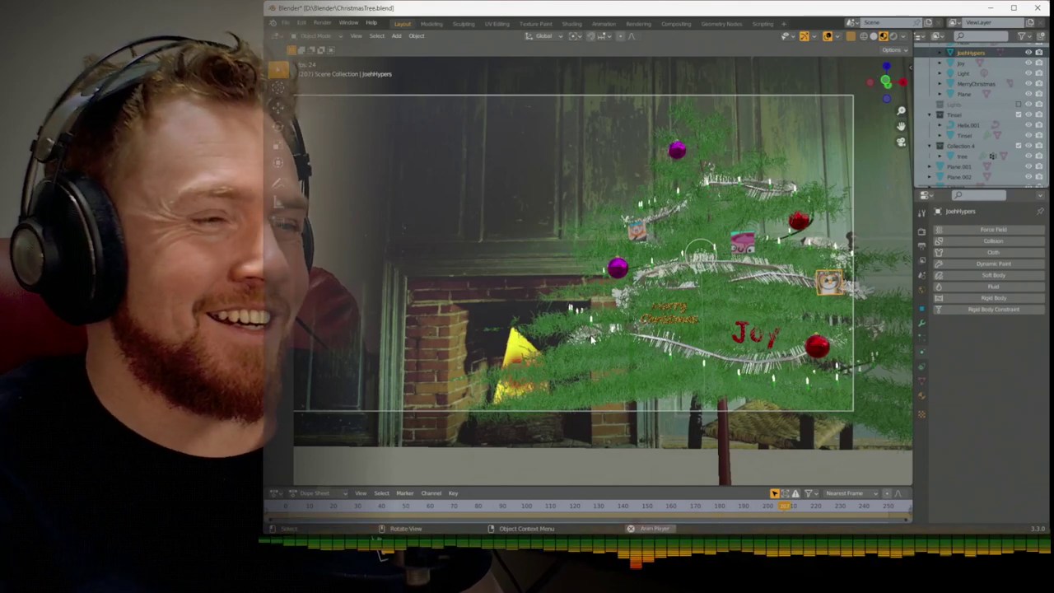
key("space")
Add a Bezier curve in the top view and move it in front of the tree, next to the camera
middle_click_drag(544, 354, 556, 365)
key("KP_0")
key("KP_7")
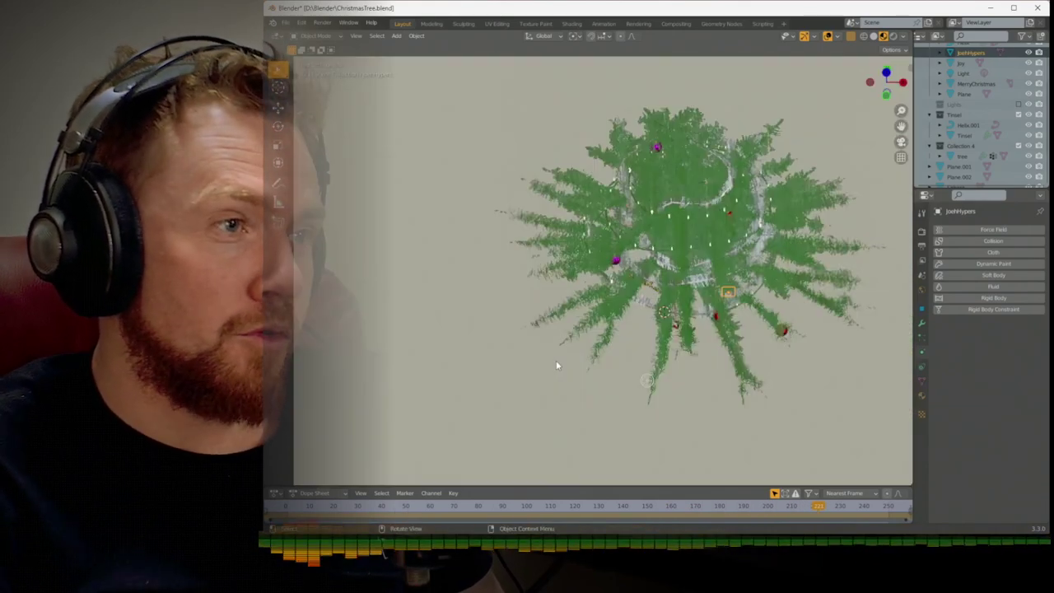
key("KP_7")
middle_click_drag(557, 342, 549, 393, "shift")
key("shift+a")
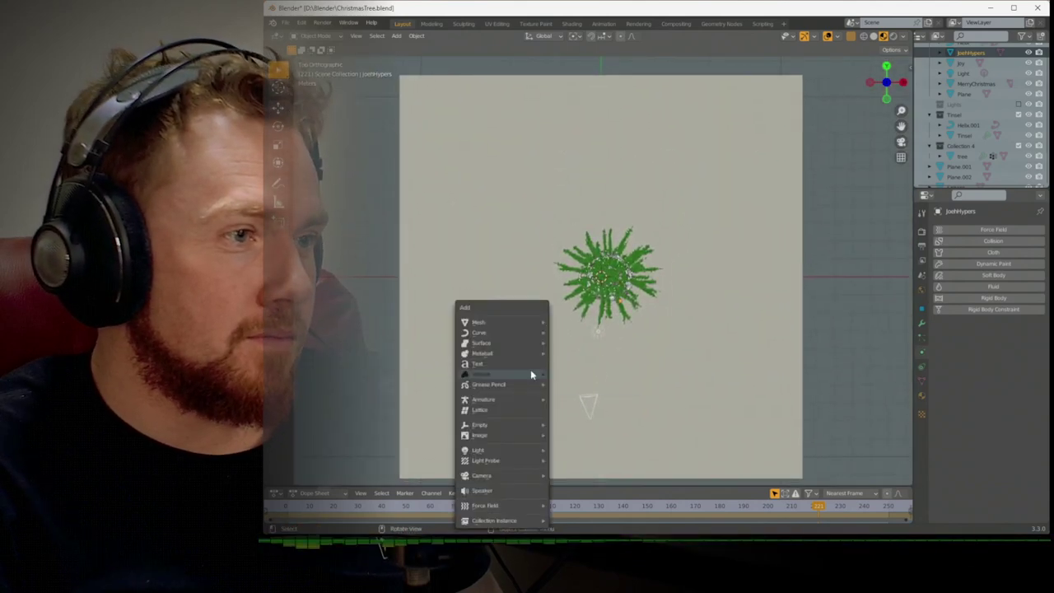
mouse_move(507, 334)
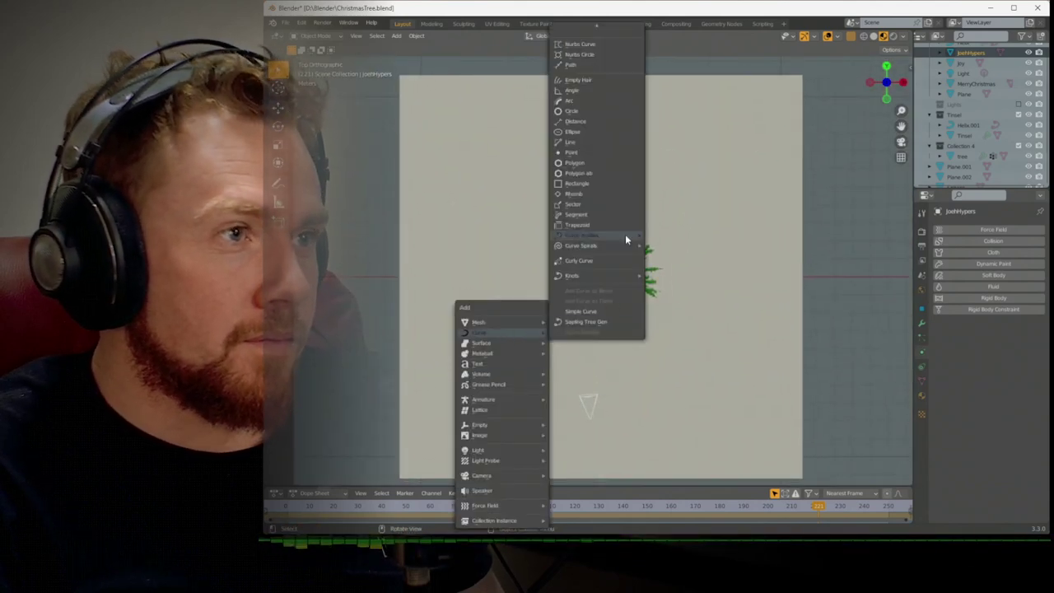
scroll(592, 37, "up", 1)
scroll(592, 37, "up", 1)
left_click(593, 36)
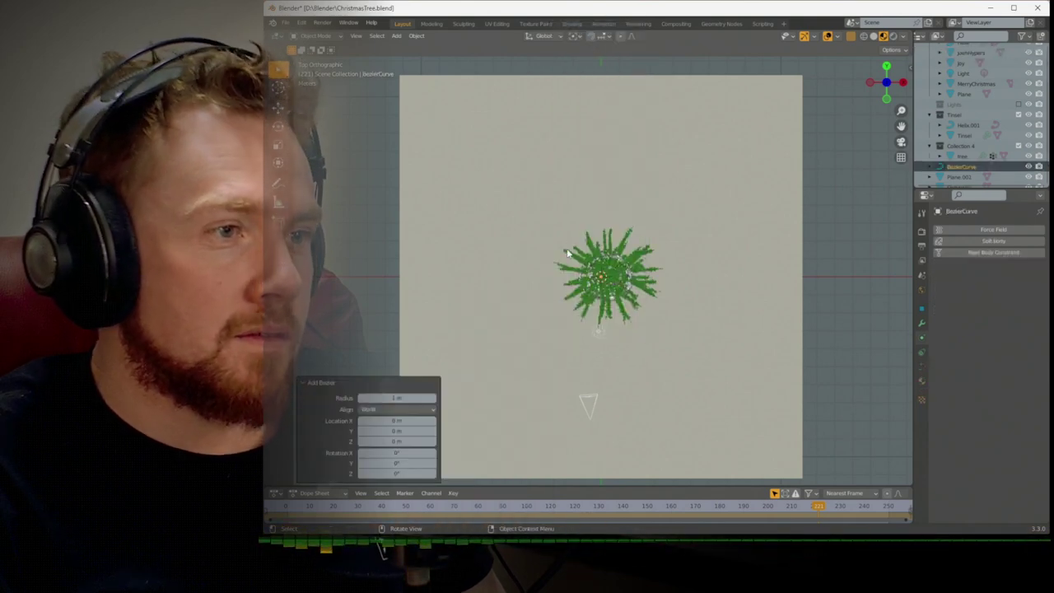
key("g")
left_click(521, 423)
Reshape the Bezier curve into a gentle arc by moving its end point outward and rotating that point's handles
key("Tab")
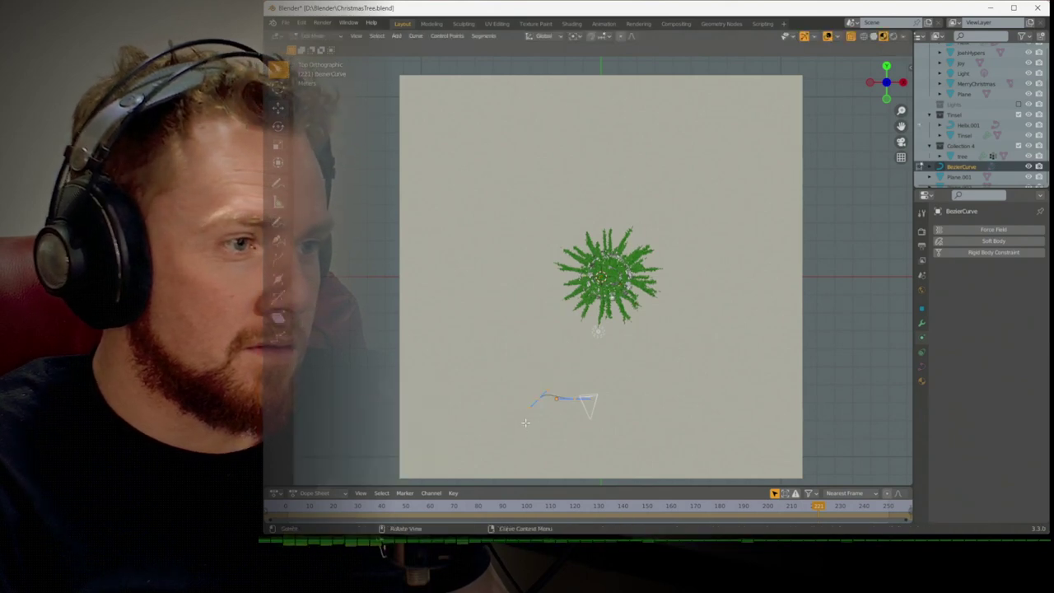
key("g")
left_click(522, 404)
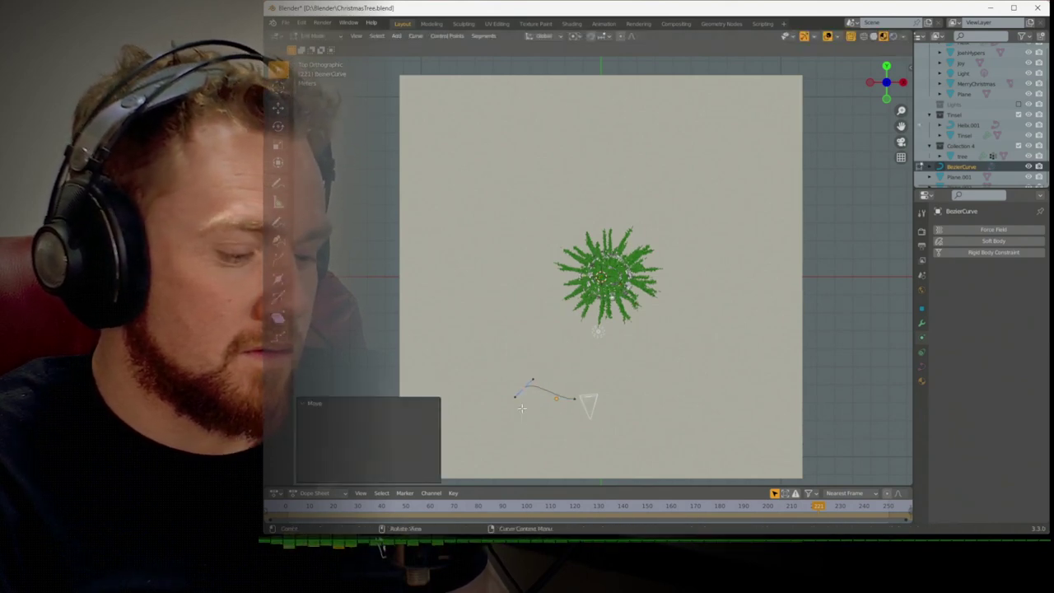
key("r")
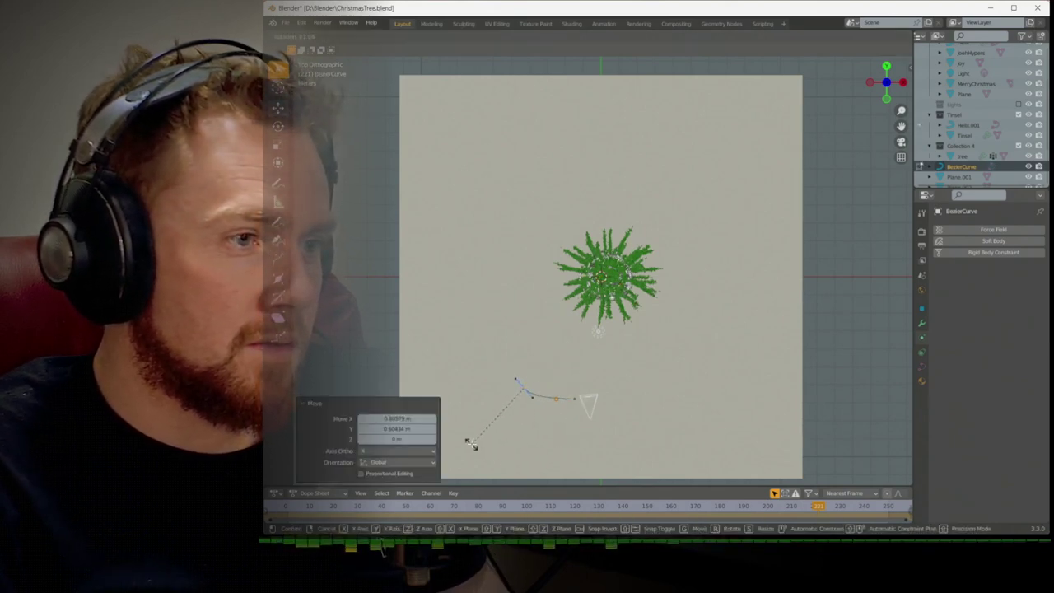
left_click(471, 443)
key("Tab")
Move the whole Bezier curve so that one end sits at the camera's position
key("g")
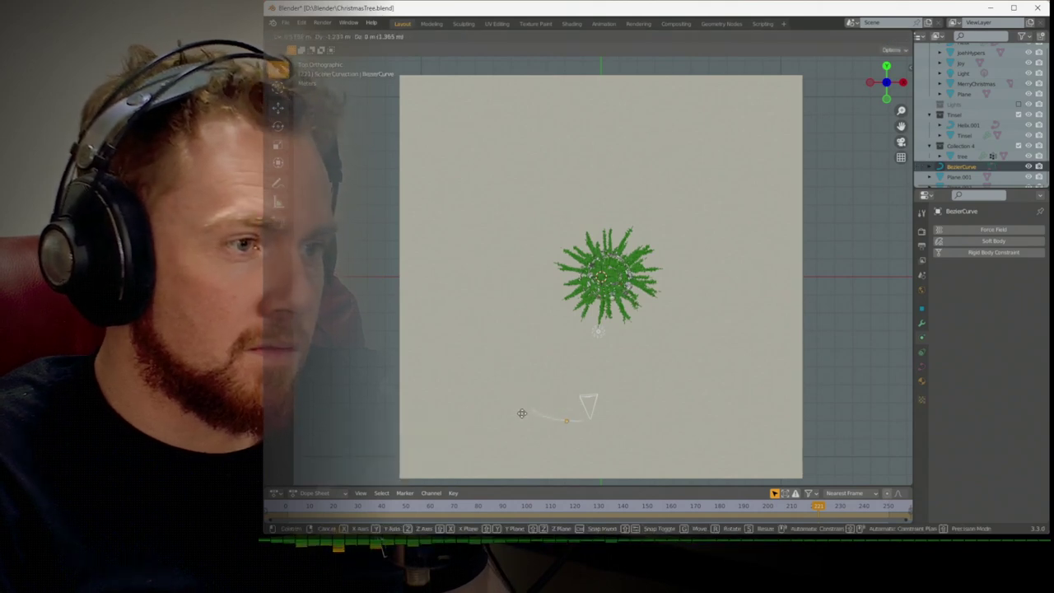
left_click(527, 410)
key("Tab")
Parent the camera to the Bezier curve with Follow Path and play back its motion
left_click(587, 408)
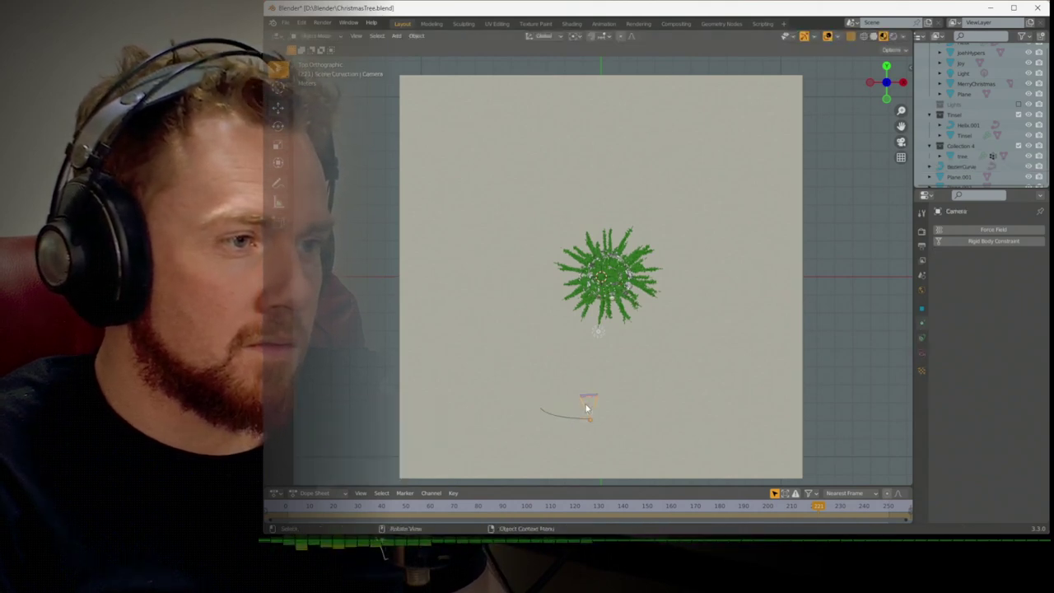
left_click(550, 412, "shift")
key("ctrl+p")
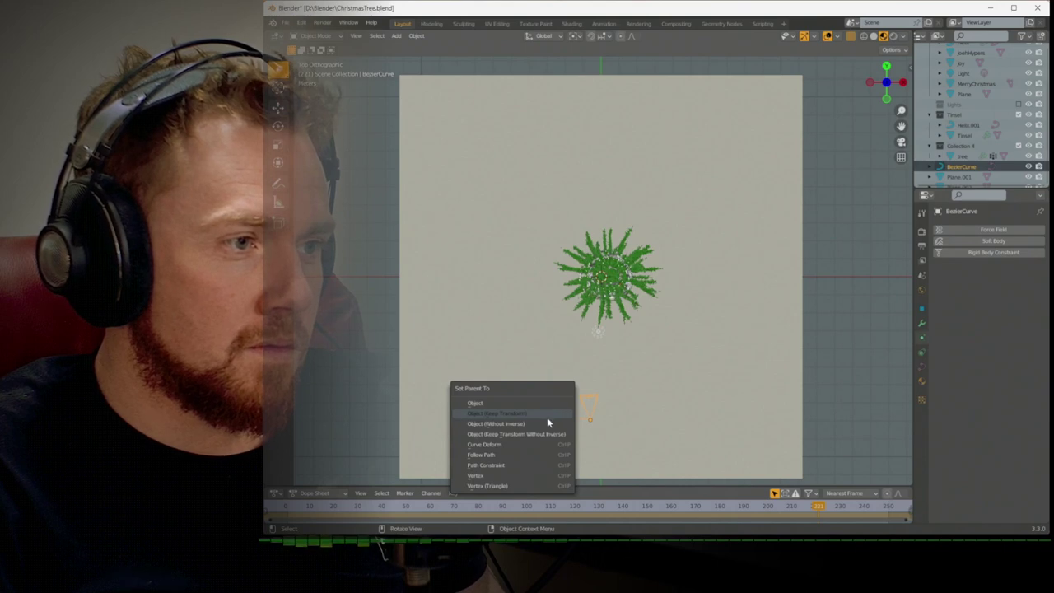
left_click(529, 456)
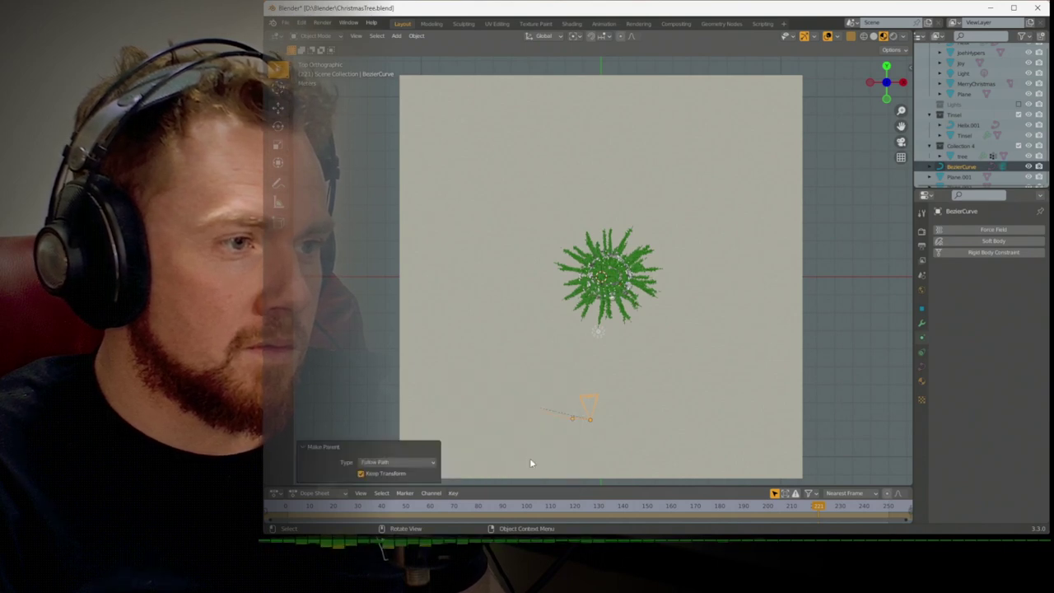
key("space")
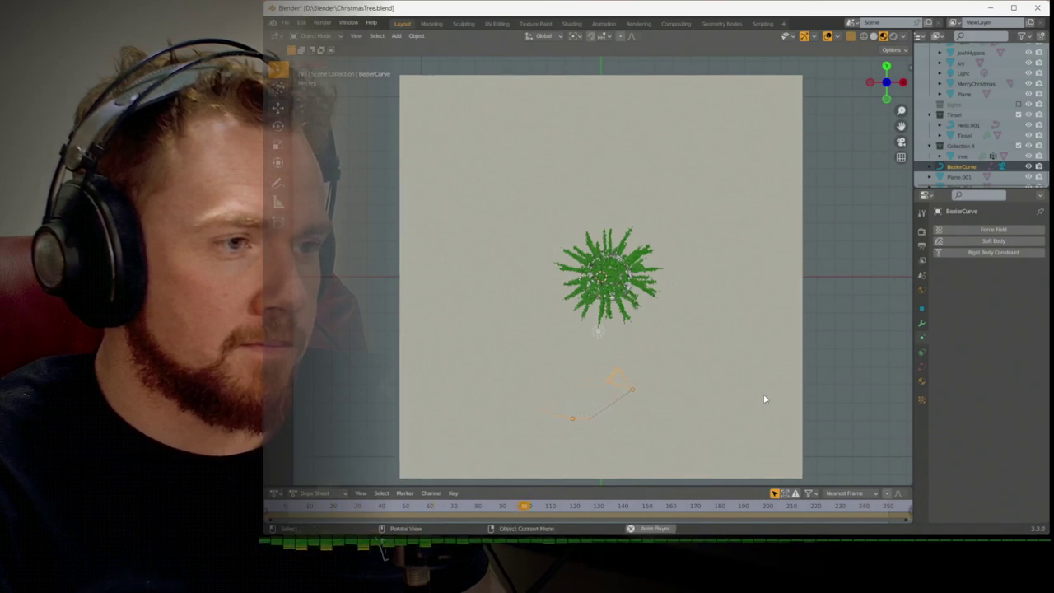
key("space")
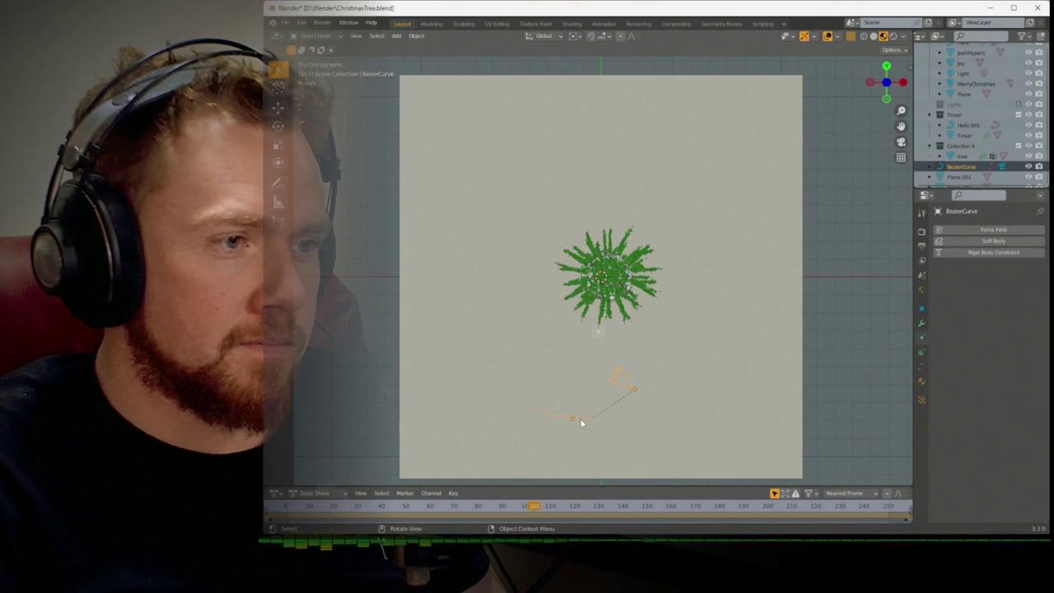
Set the Bezier curve's path animation length to 250 frames
left_click(921, 367)
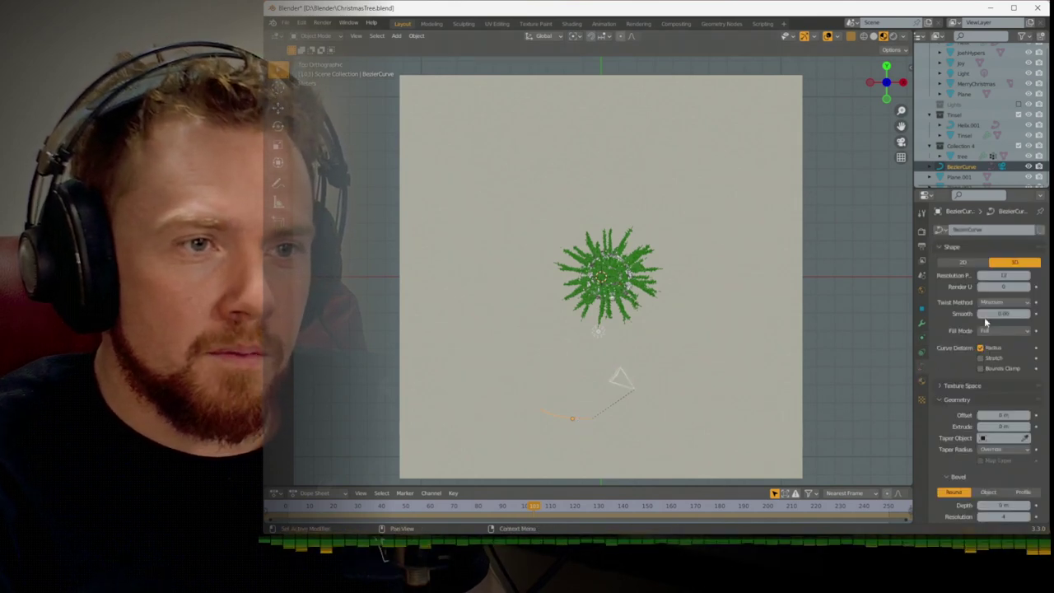
scroll(952, 328, "down", 5)
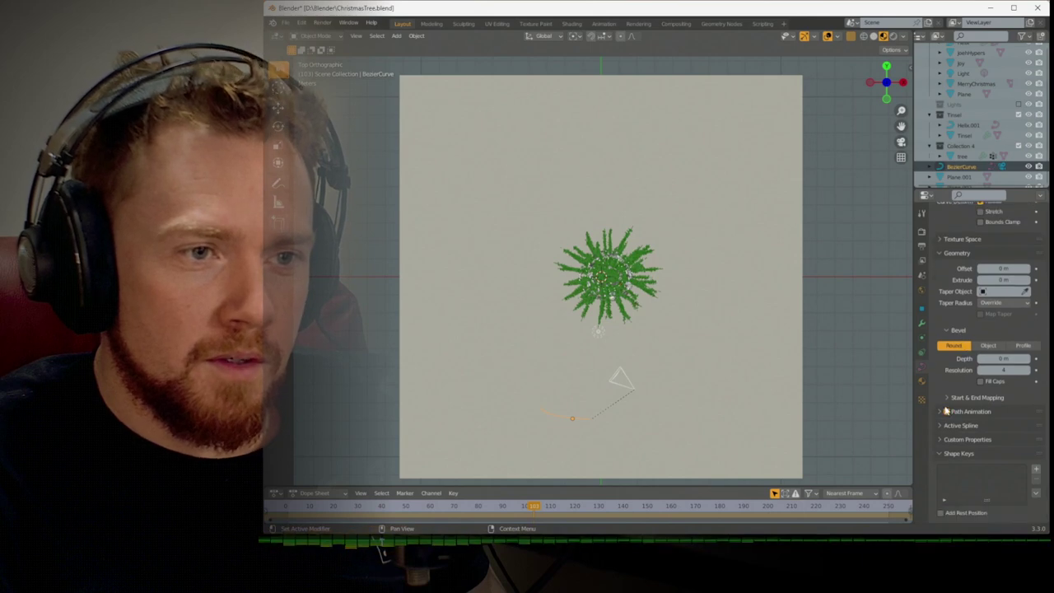
left_click(945, 411)
scroll(988, 404, "down", 2)
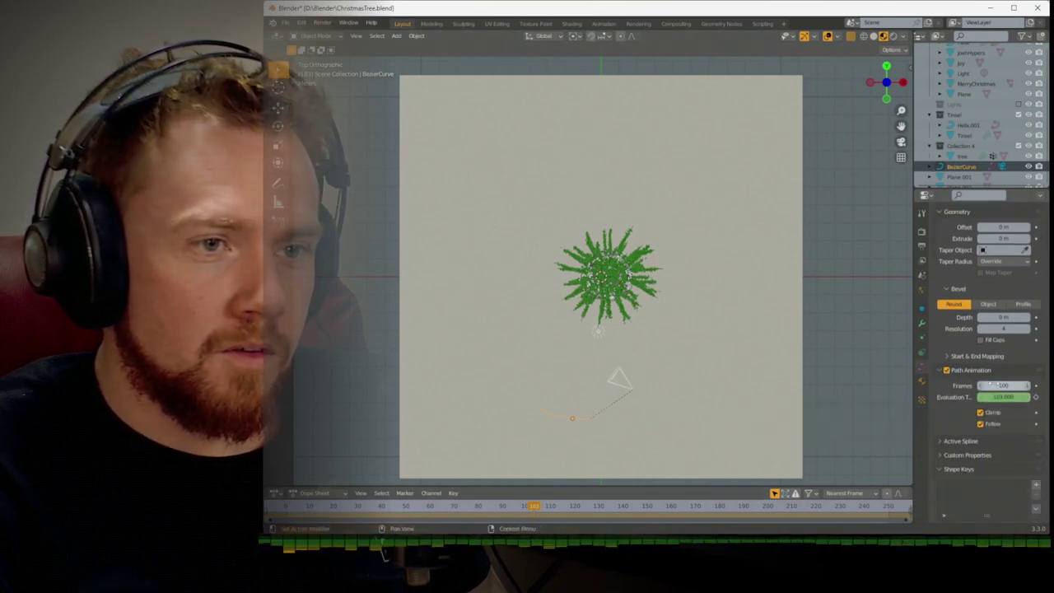
type("250")
key("Return")
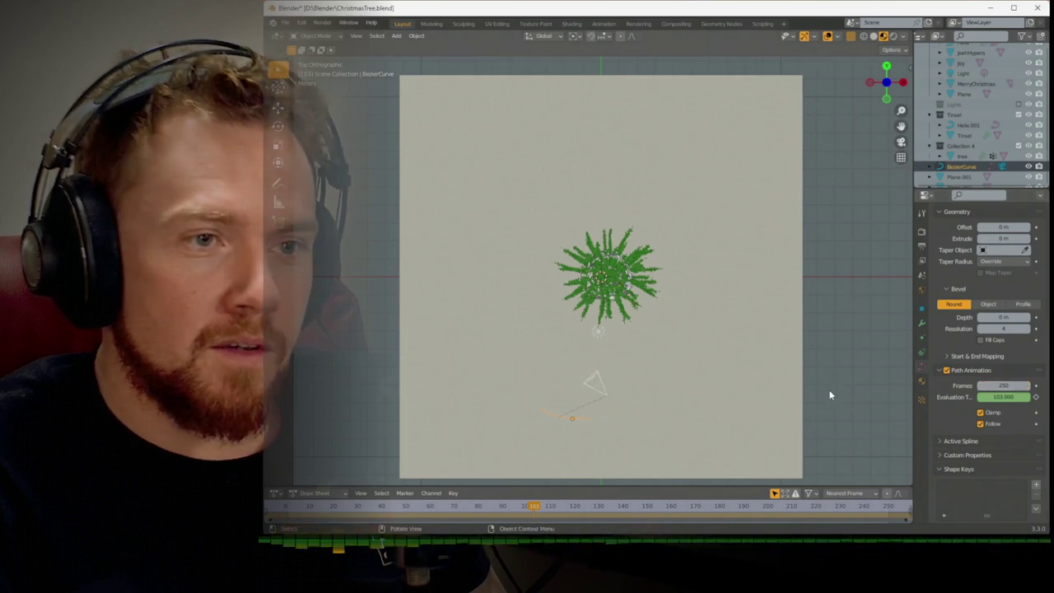
At frame 250, move the camera about 1.6 m away from the tree along the Y axis in the side view
key("shift+Right")
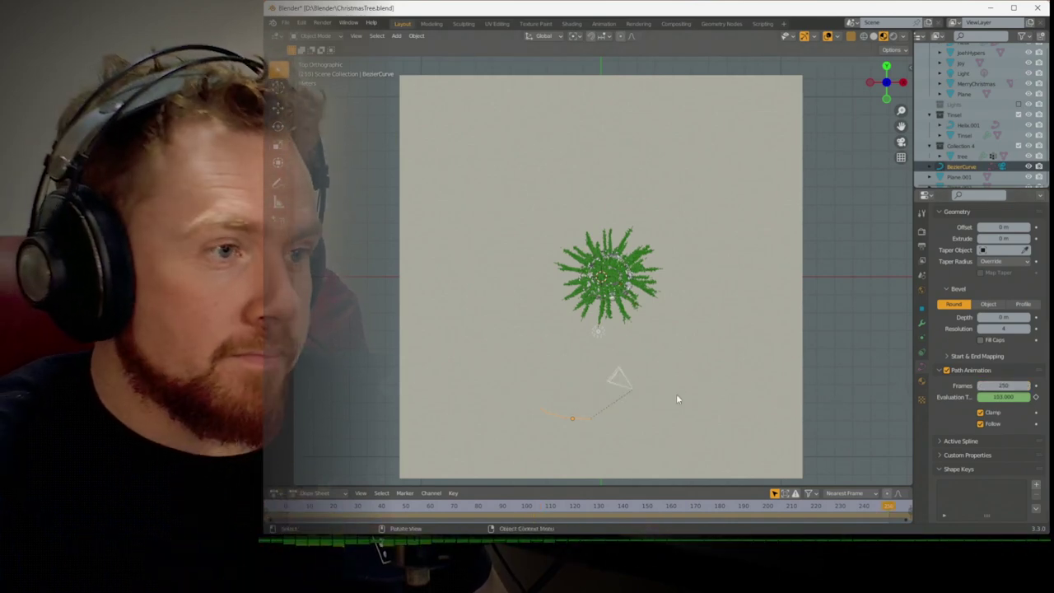
left_click(619, 384)
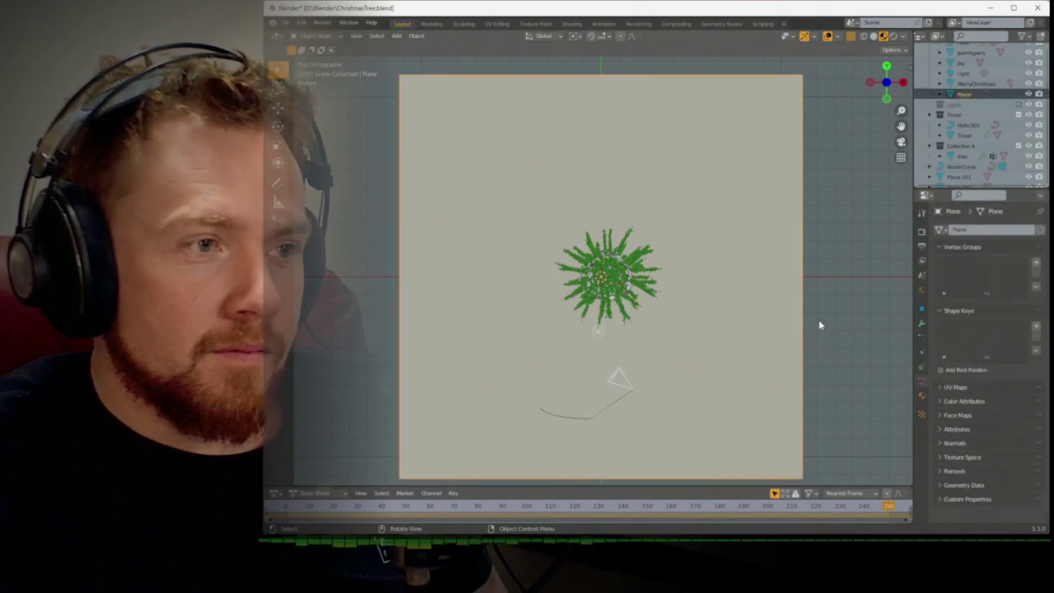
left_click(627, 393)
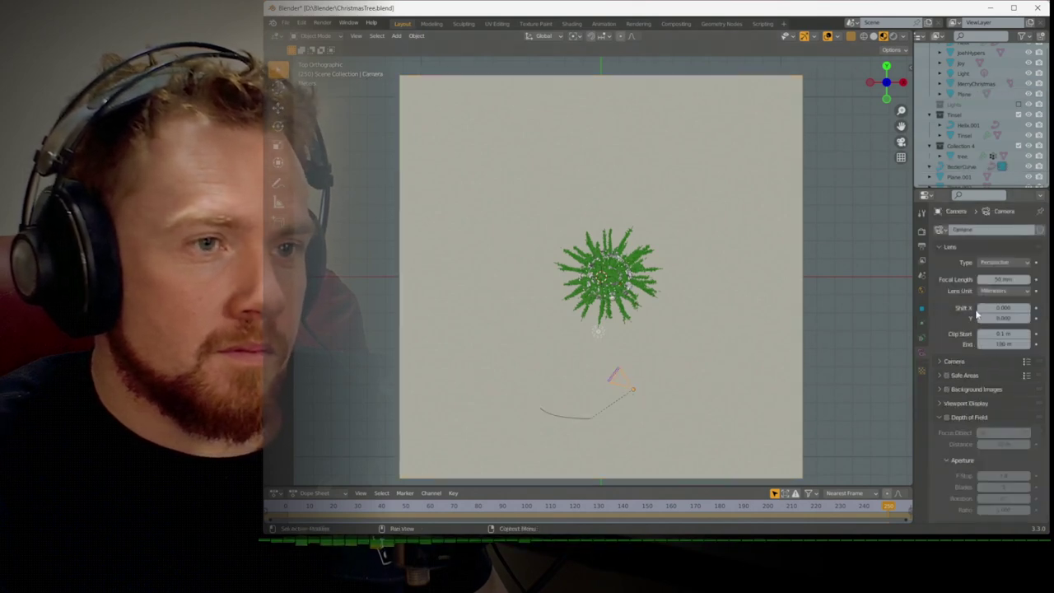
left_click(922, 308)
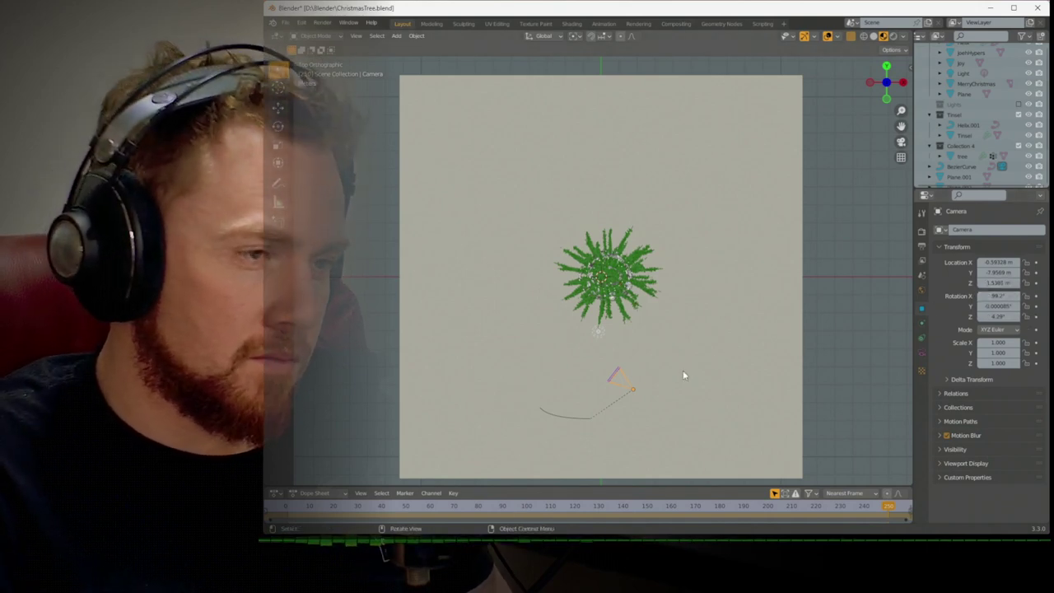
key("KP_3")
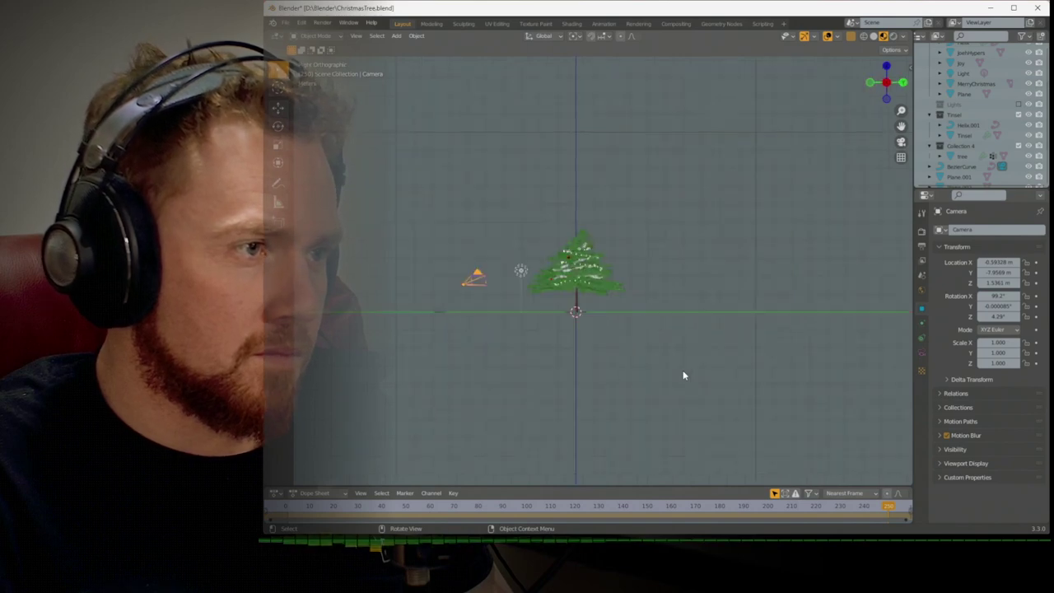
key("g")
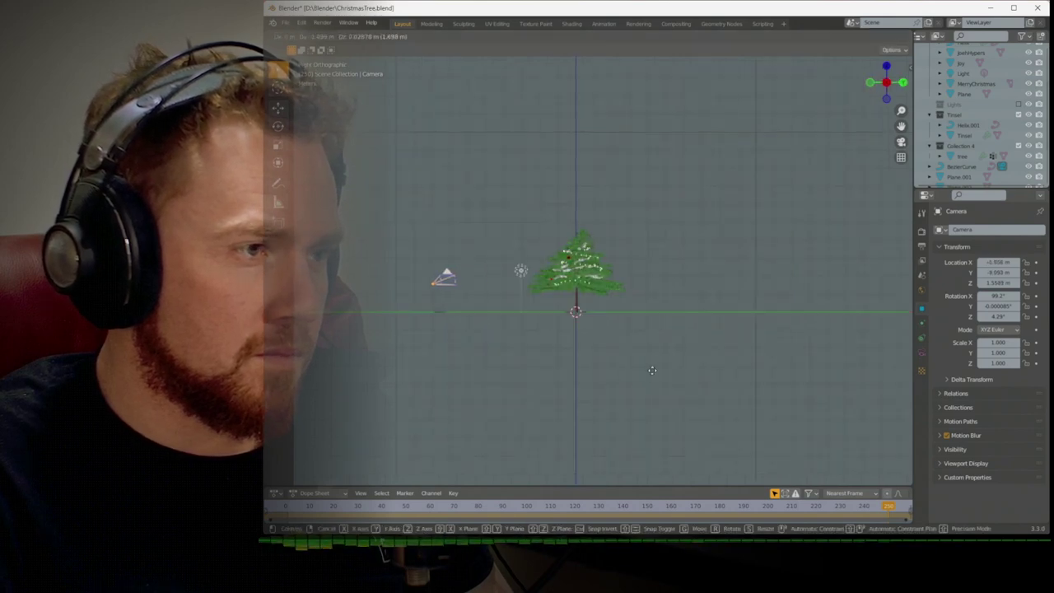
left_click(653, 370)
Move the camera about 2.4 m in the negative X direction, towards the curve
key("KP_0")
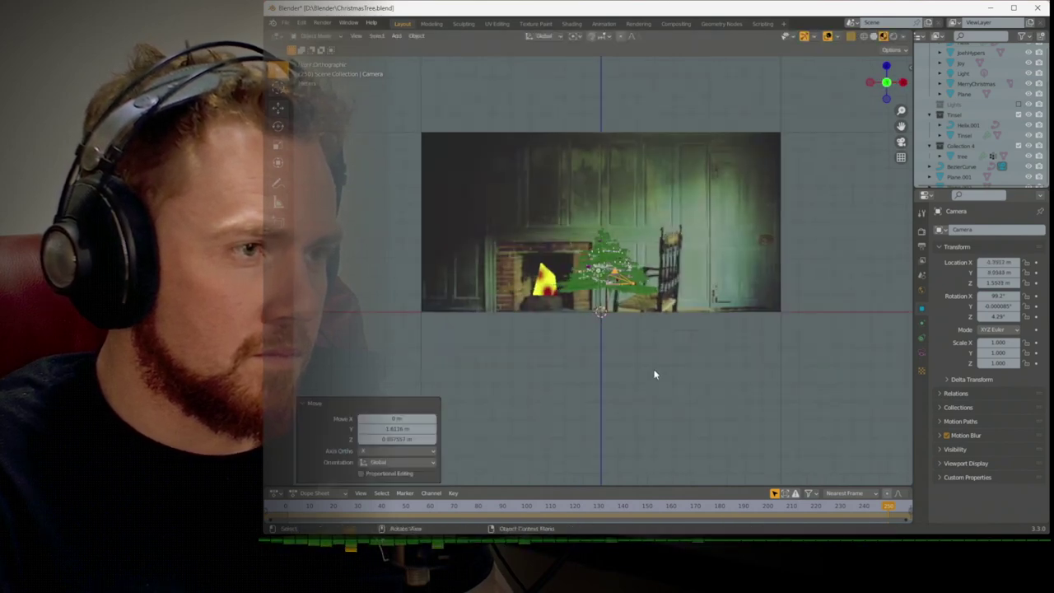
middle_click_drag(655, 374, 652, 384)
key("g")
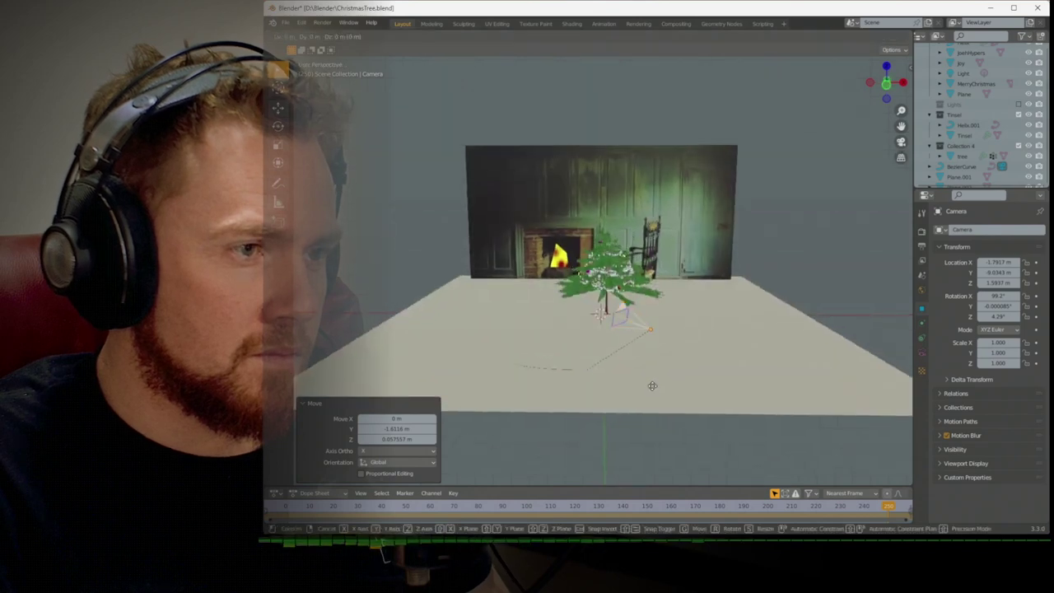
key("x")
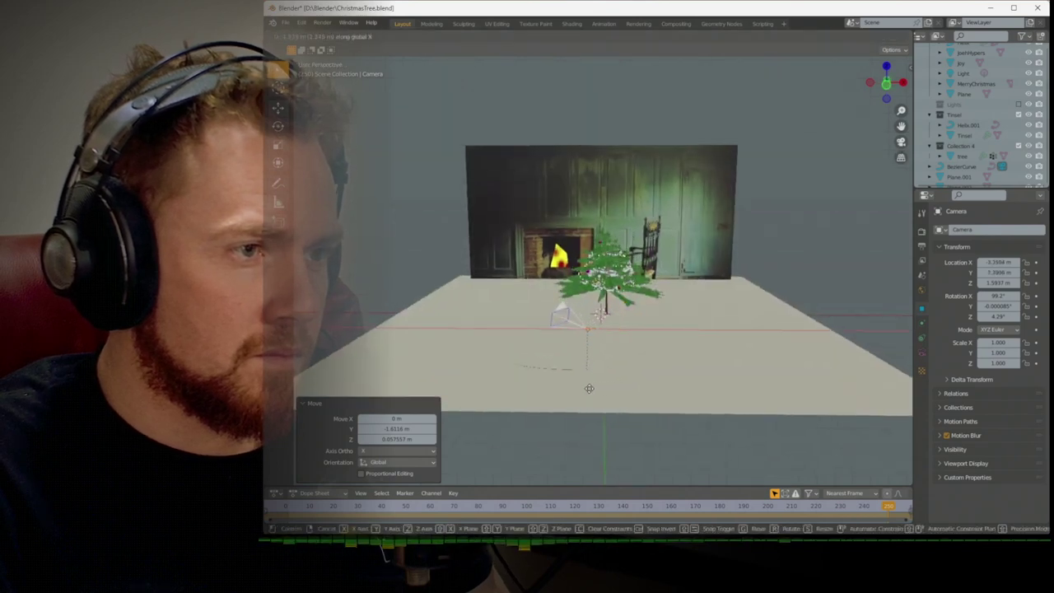
left_click(609, 364)
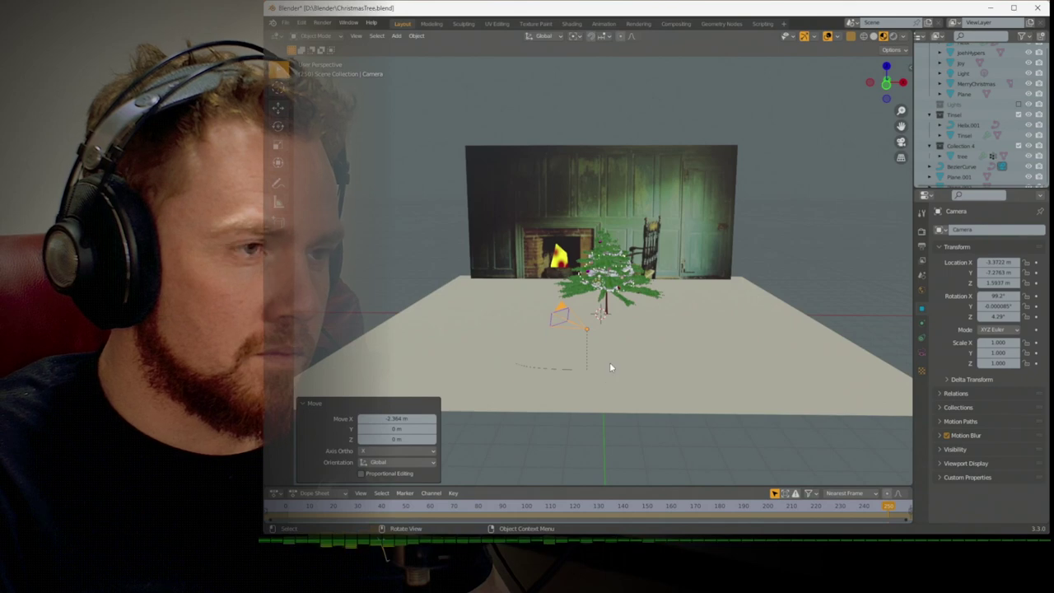
Add a Plain Axes empty and place it behind the tree in the top view, about -1.6 m in X and 5.15 m in Y
key("KP_7")
key("shift+a")
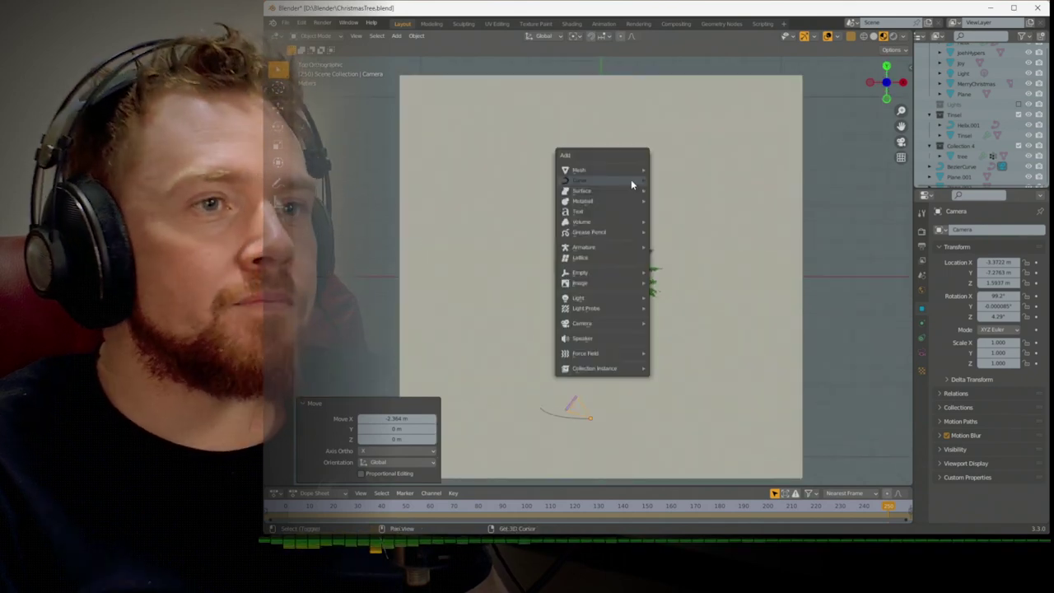
mouse_move(599, 272)
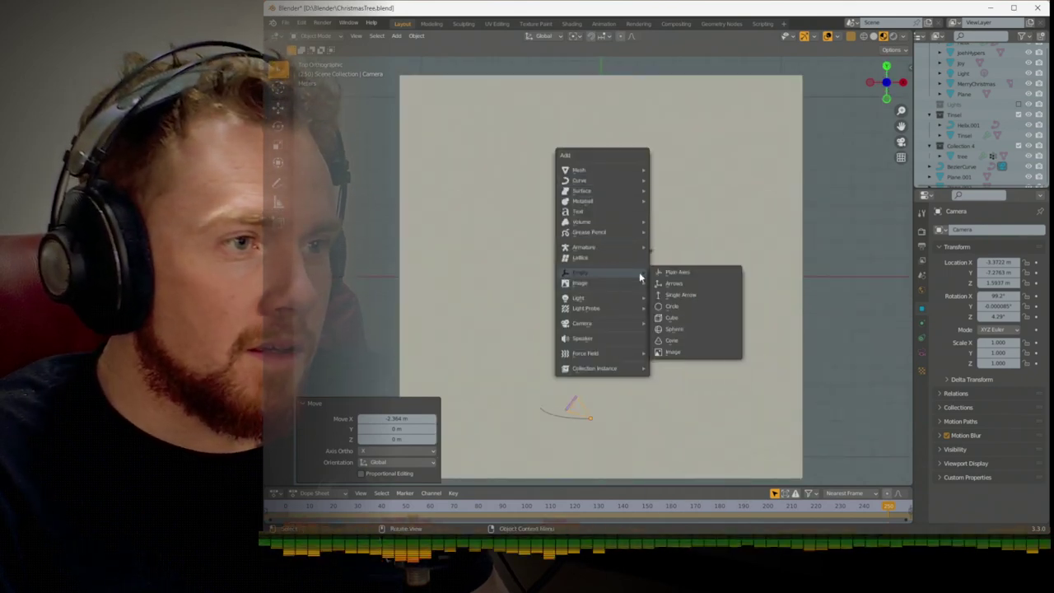
left_click(693, 271)
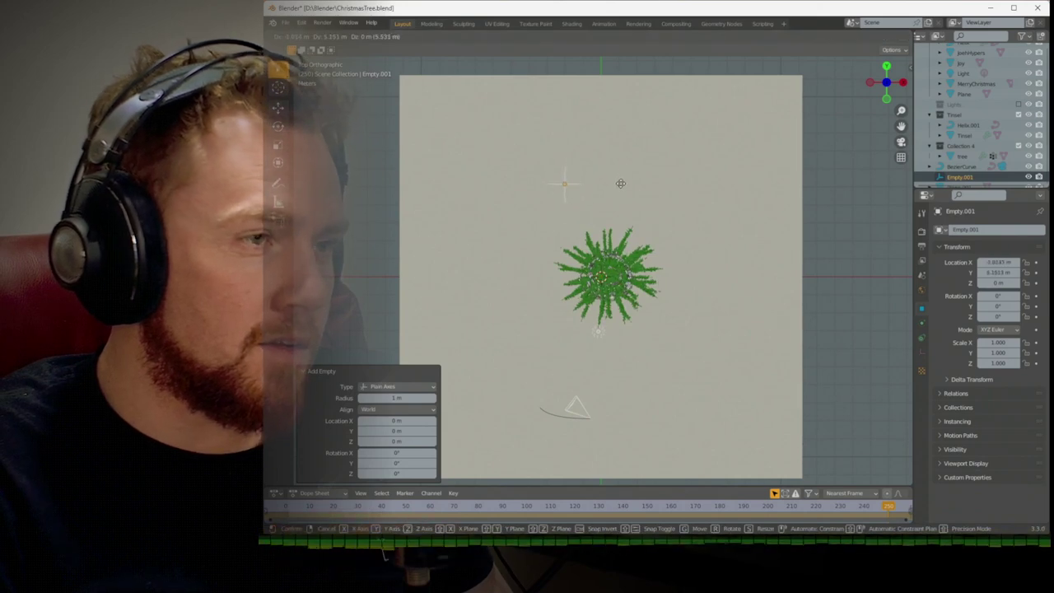
left_click(629, 187)
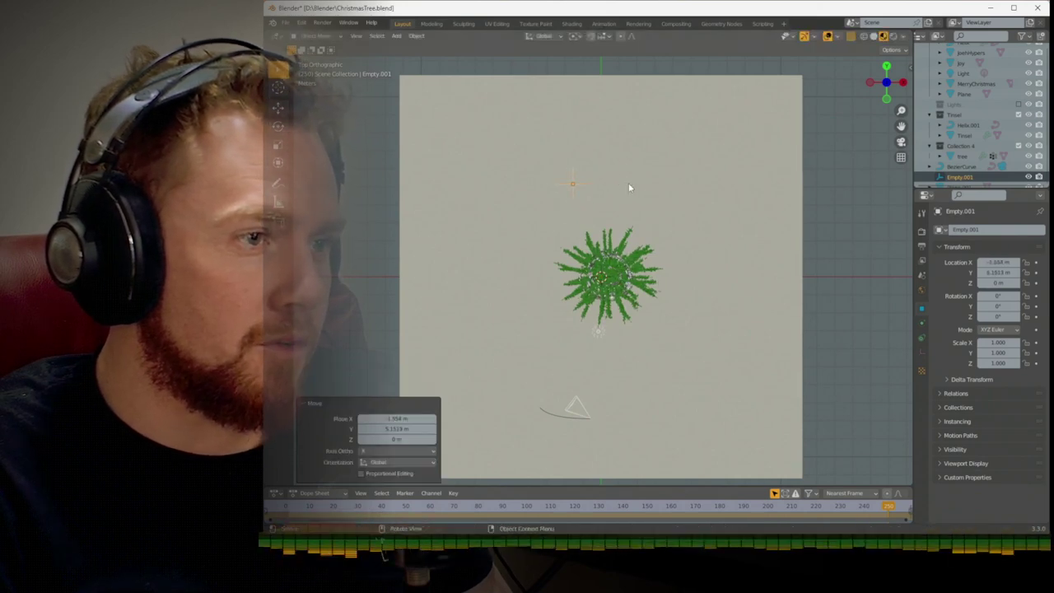
Give the camera a Track To constraint that targets the new empty behind the tree
left_click(577, 408)
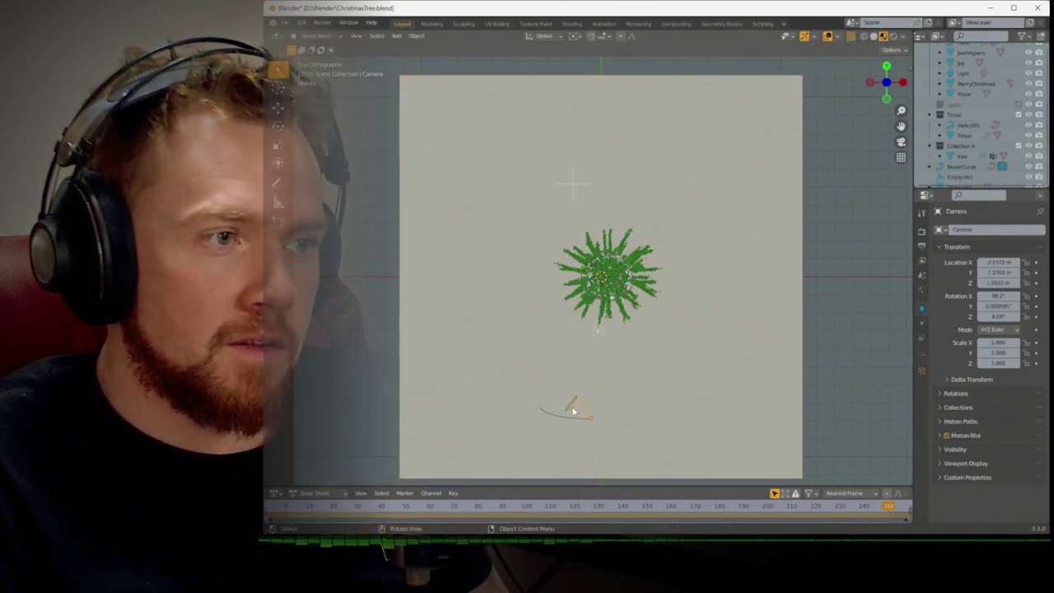
left_click(921, 337)
left_click(973, 231)
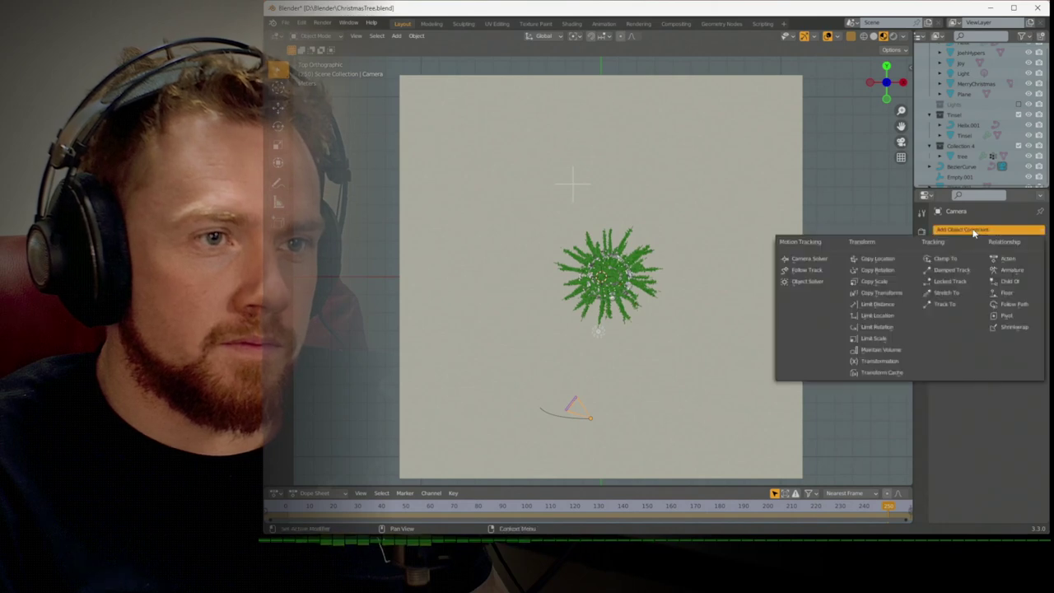
left_click(944, 304)
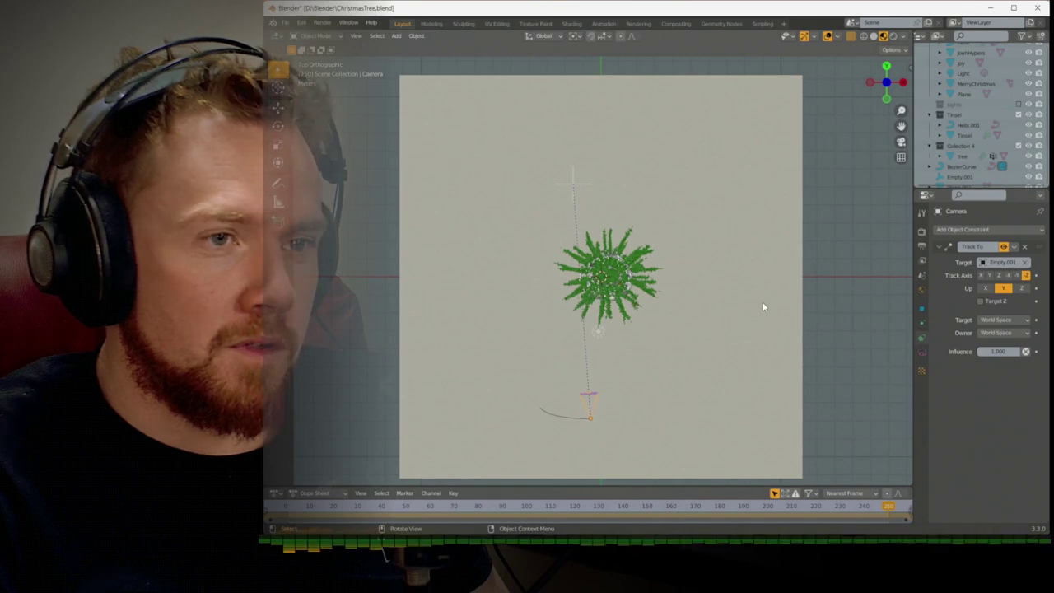
Raise the tracking empty about 3.2 m along the Z axis while looking through the camera, and play back the animation
key("KP_0")
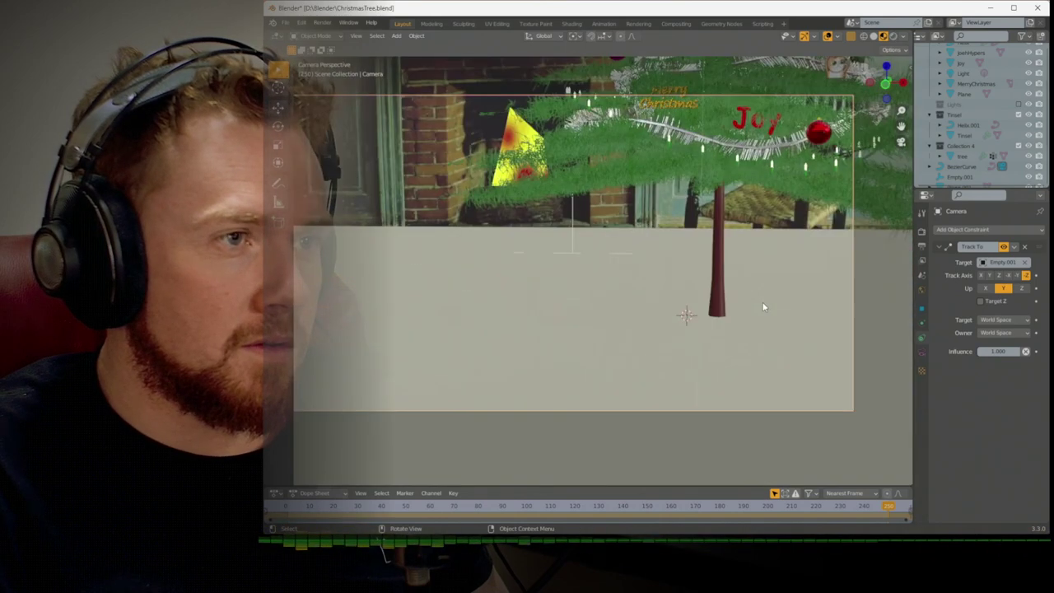
left_click(571, 256)
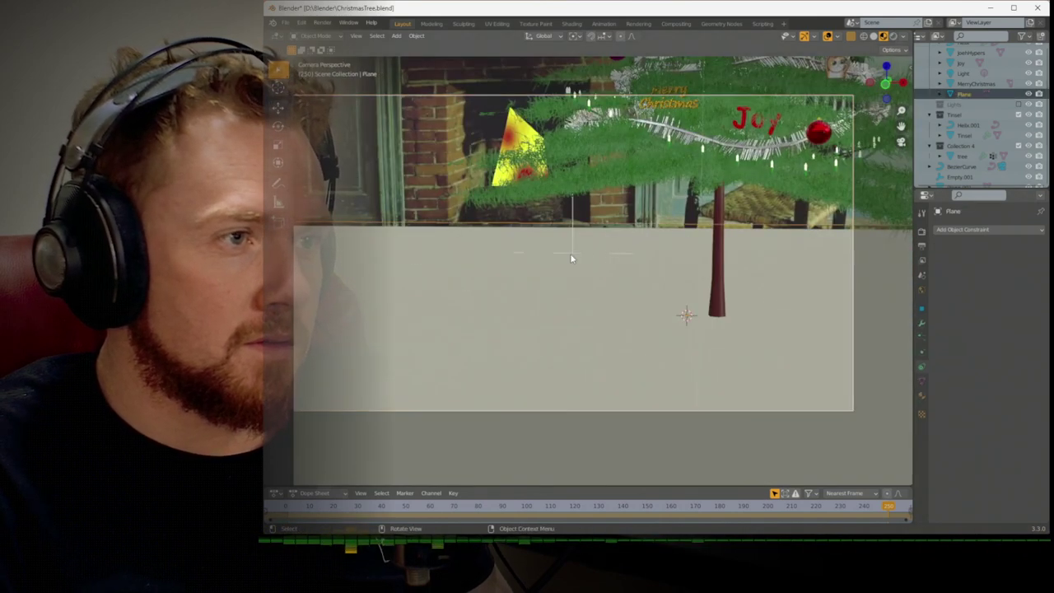
left_click(573, 256)
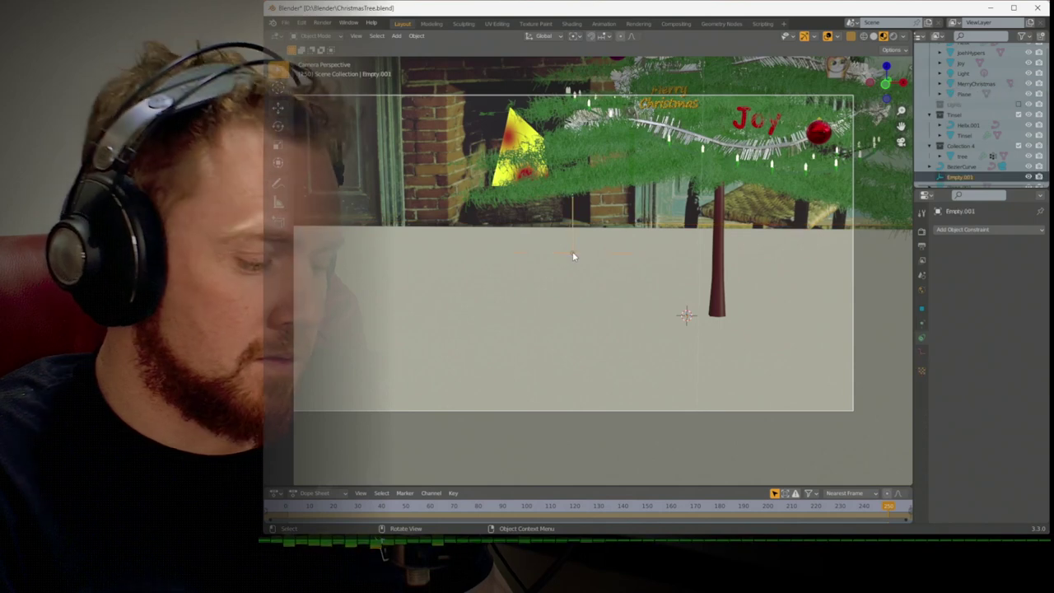
key("g")
key("z")
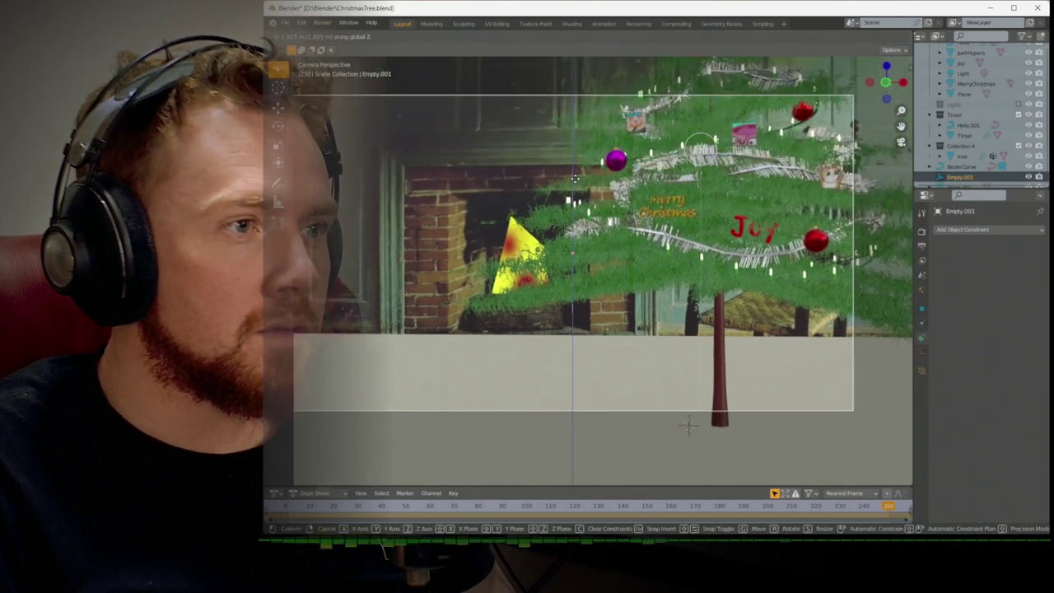
left_click(583, 120)
key("space")
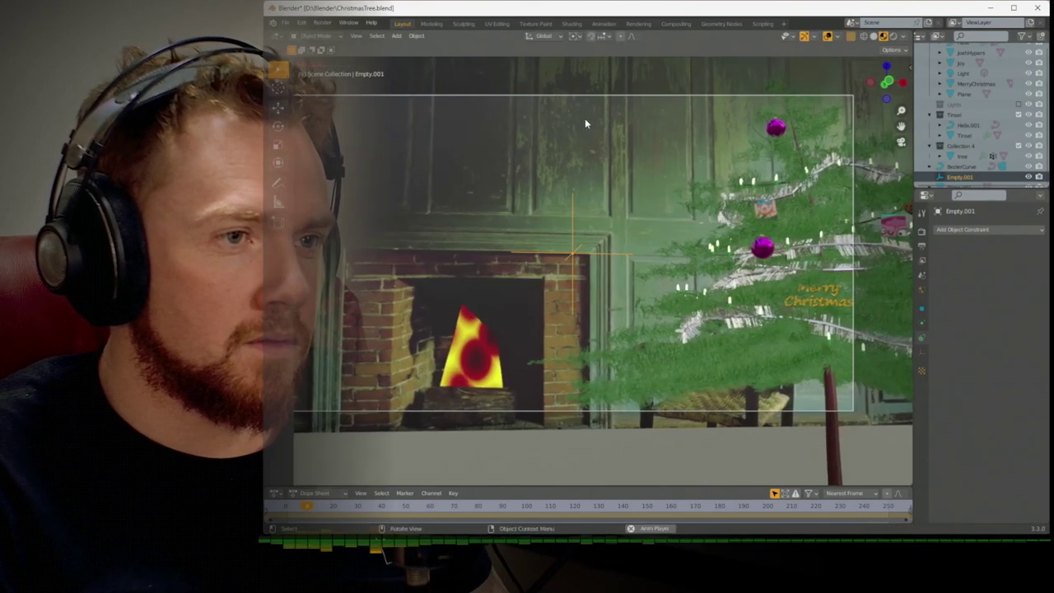
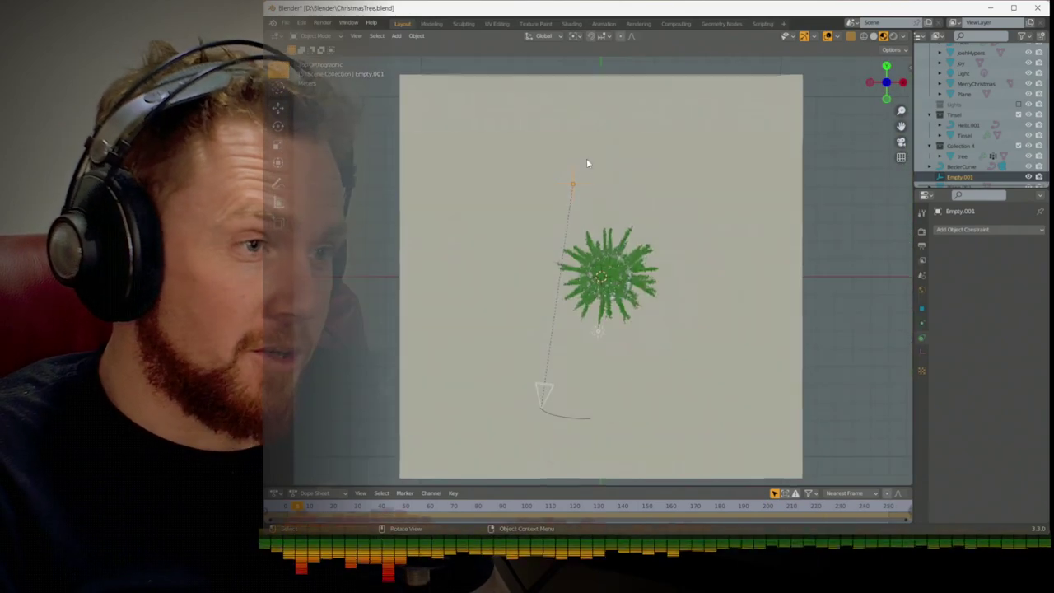
Move the end control point of the camera's Bezier path about 0.89 m in X and play back the animation through the camera
key("KP_7")
left_click(550, 418)
key("Tab")
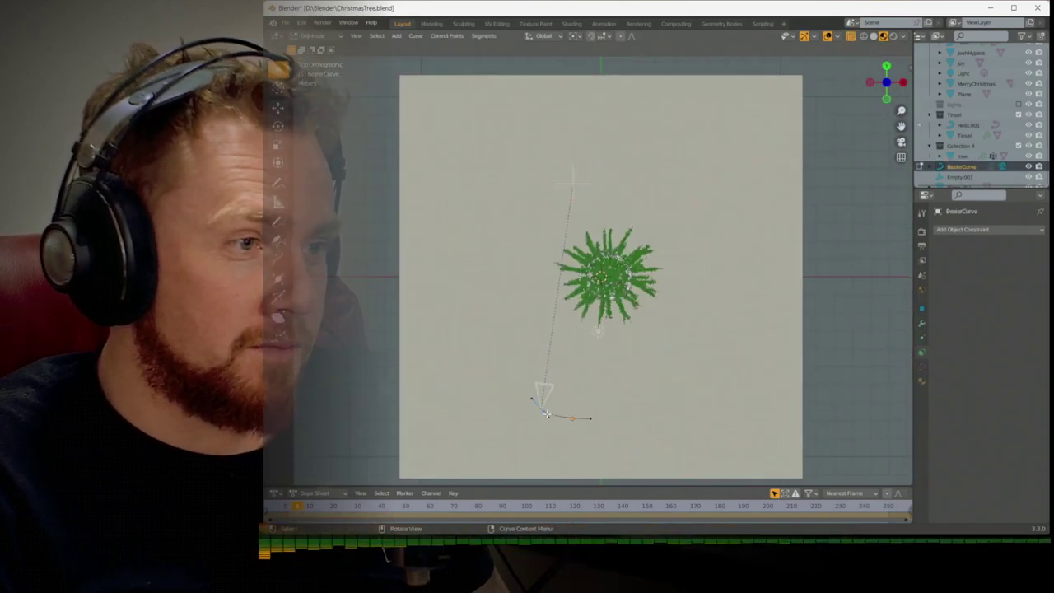
key("g")
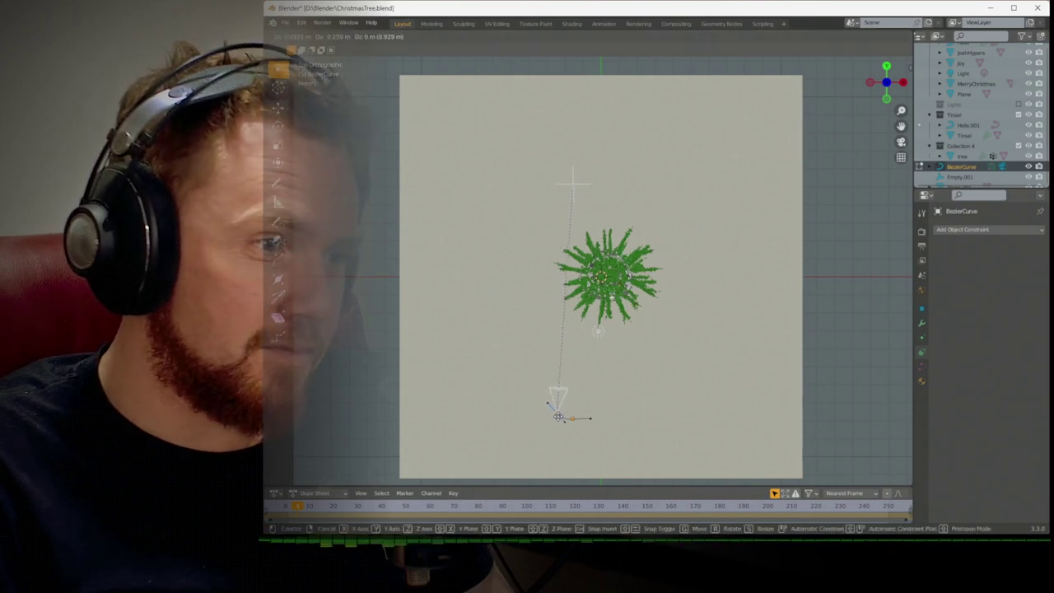
left_click(558, 411)
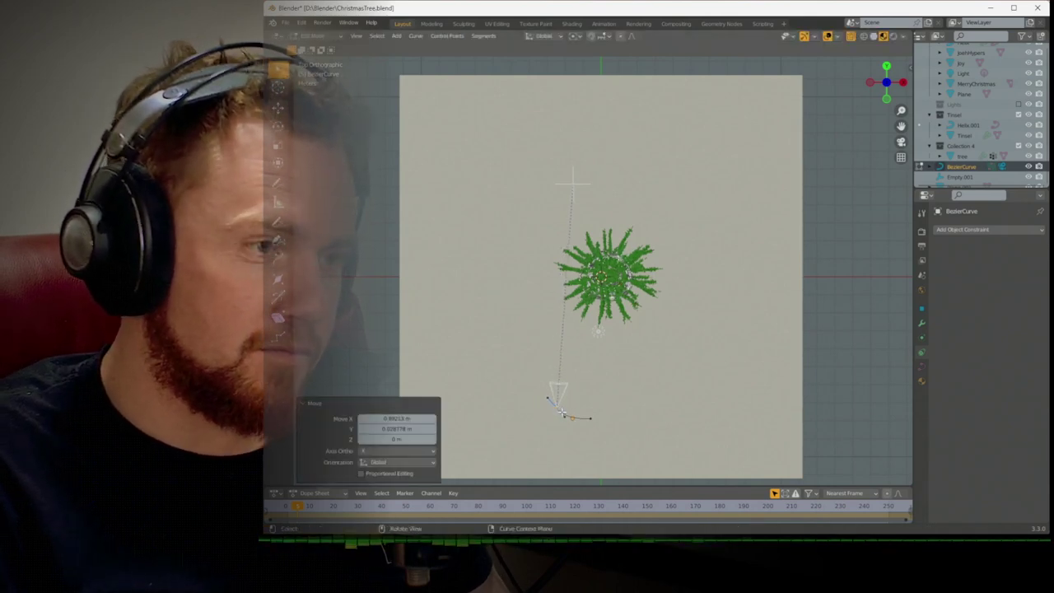
key("Tab")
key("KP_0")
key("space")
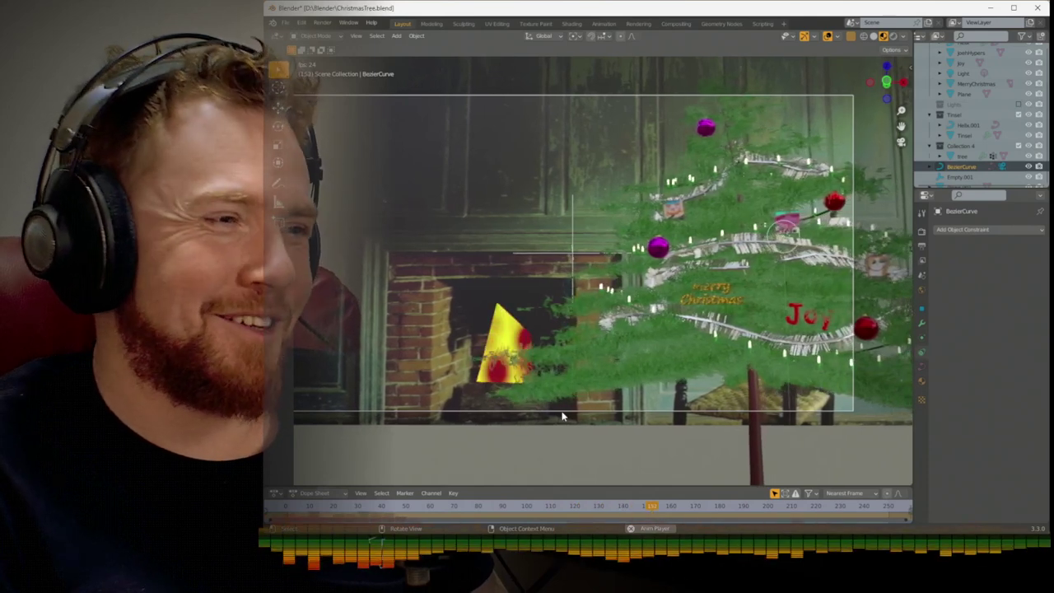
key("space")
Subdivide the flame plane in front of the fireplace with 3 cuts, Fractal 0.280 and Along Normal 0.320
left_click(510, 341)
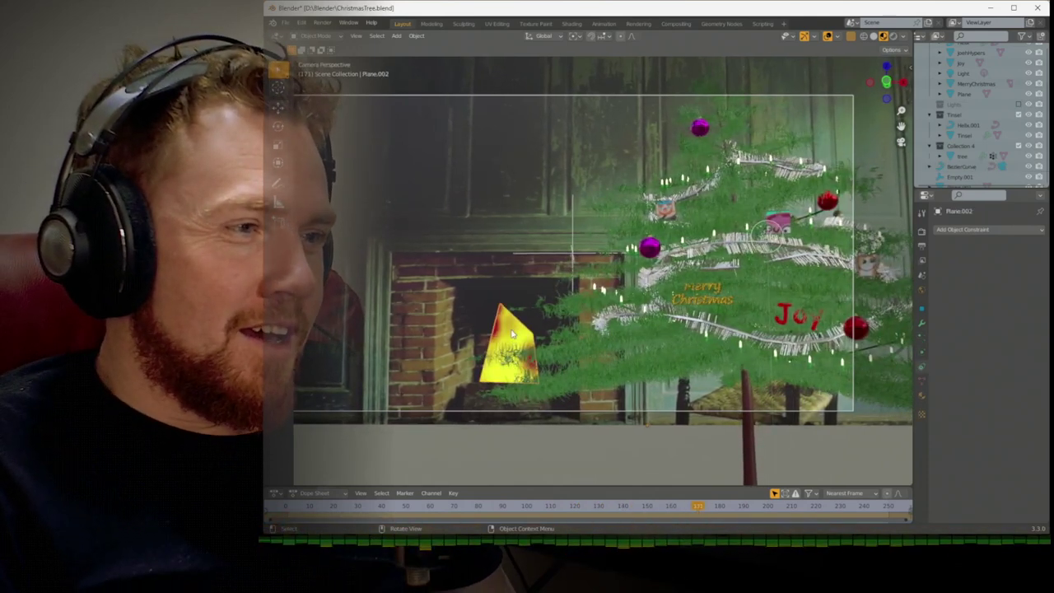
key("Tab")
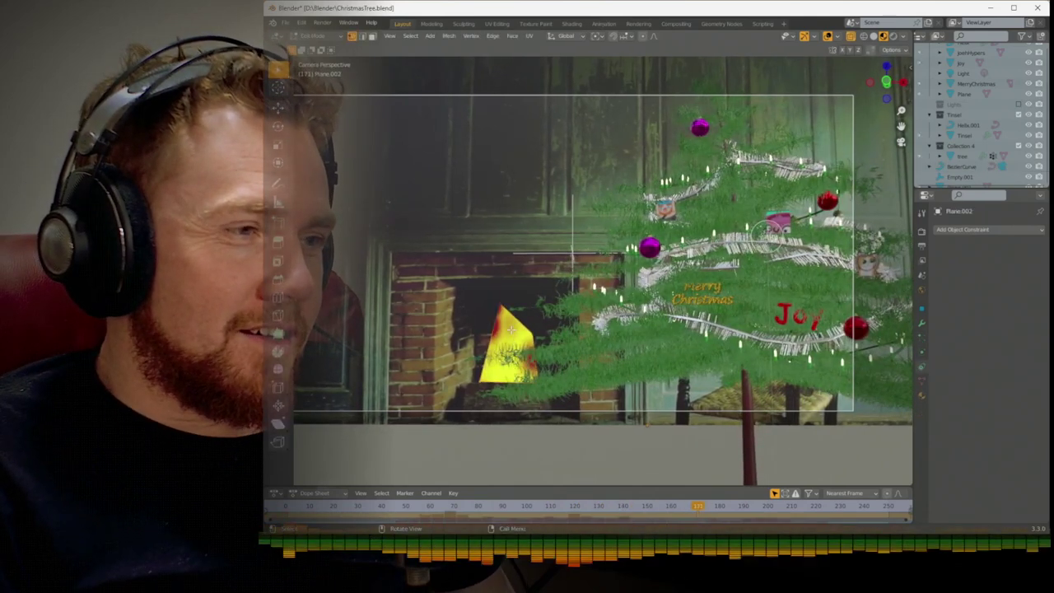
left_click(492, 37)
left_click(510, 104)
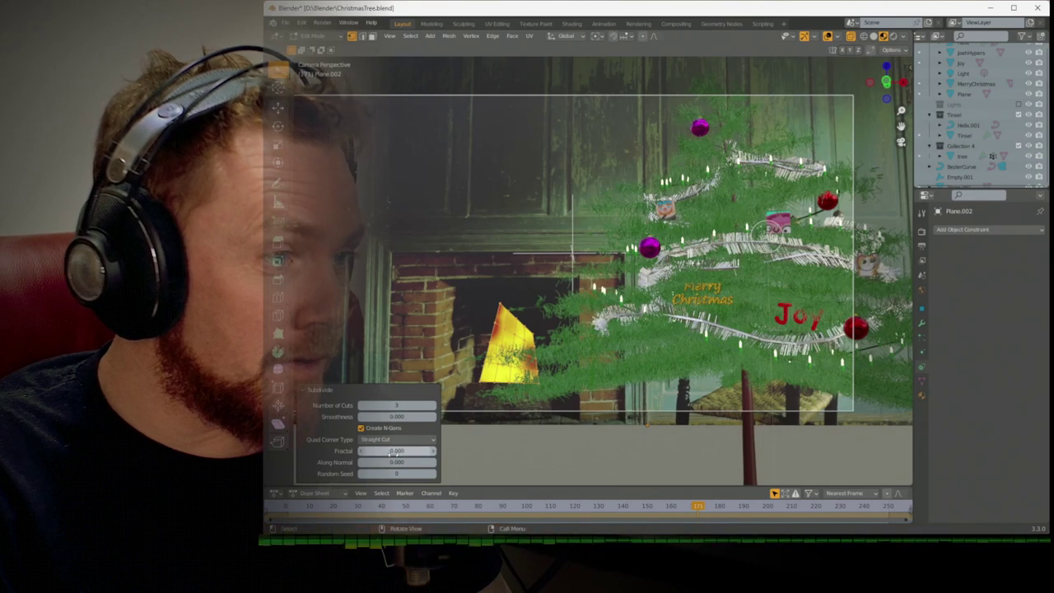
left_click_drag(392, 451, 408, 451)
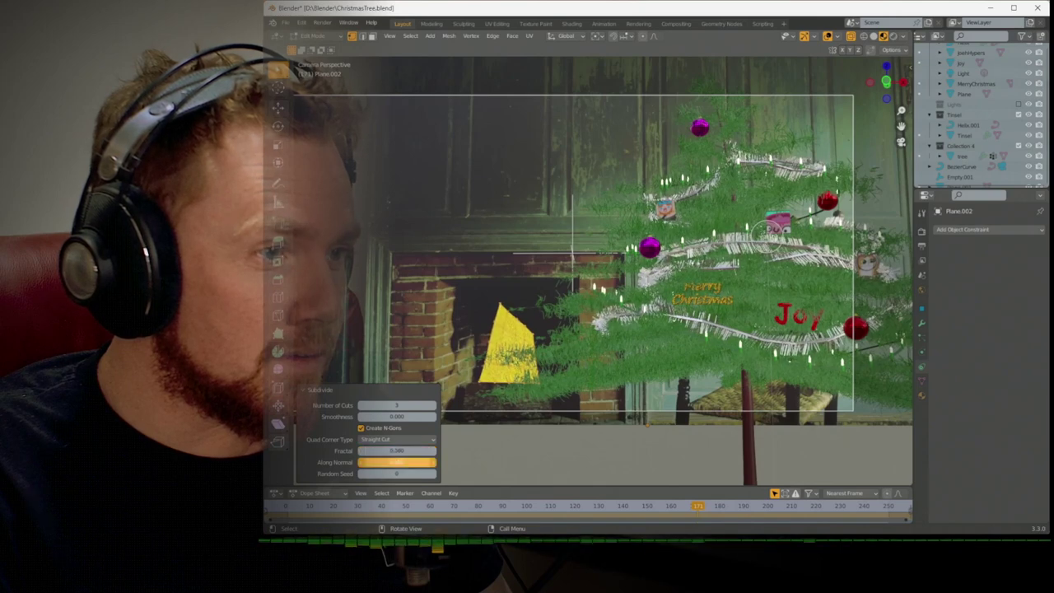
left_click(409, 441)
left_click(411, 441)
middle_click_drag(516, 405, 435, 416)
key("Tab")
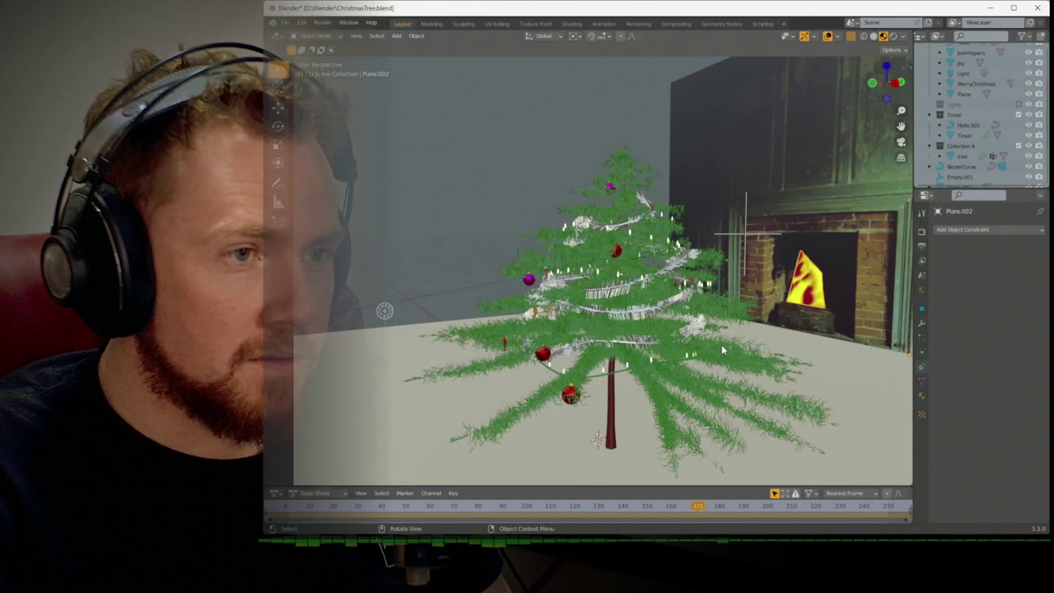
Play back the animation through the camera to check the subdivided flame
key("KP_0")
key("space")
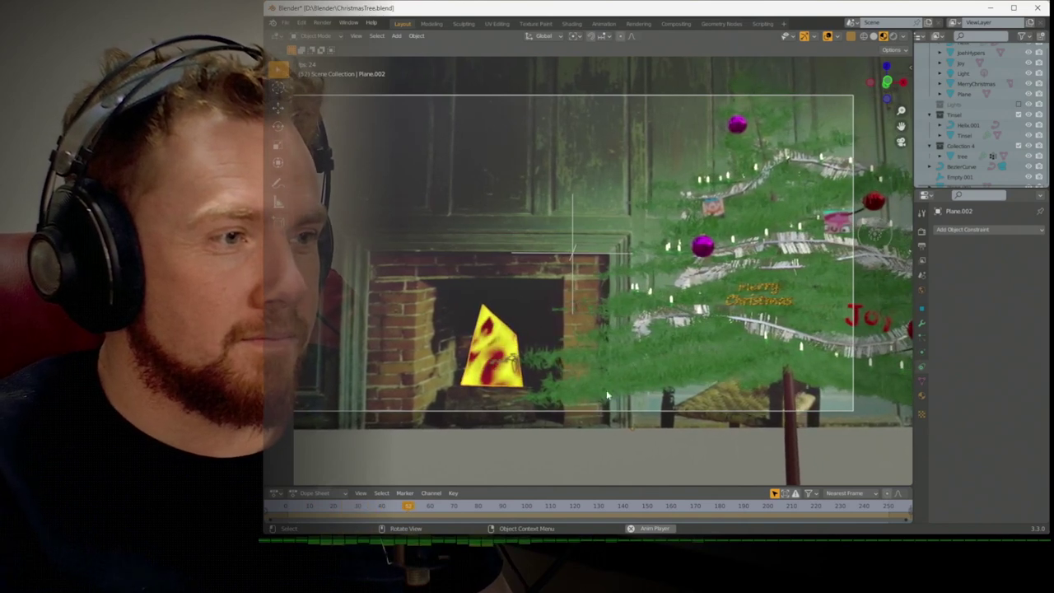
key("space")
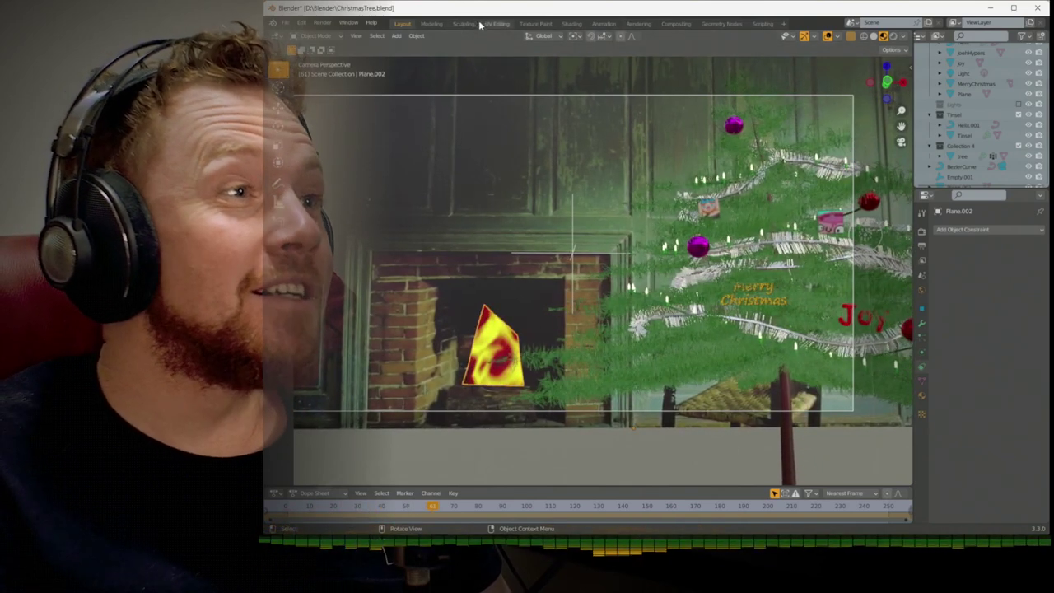
In the Fire material, switch the Voronoi Texture from 4D to 3D and move the Value node away from it
left_click(572, 23)
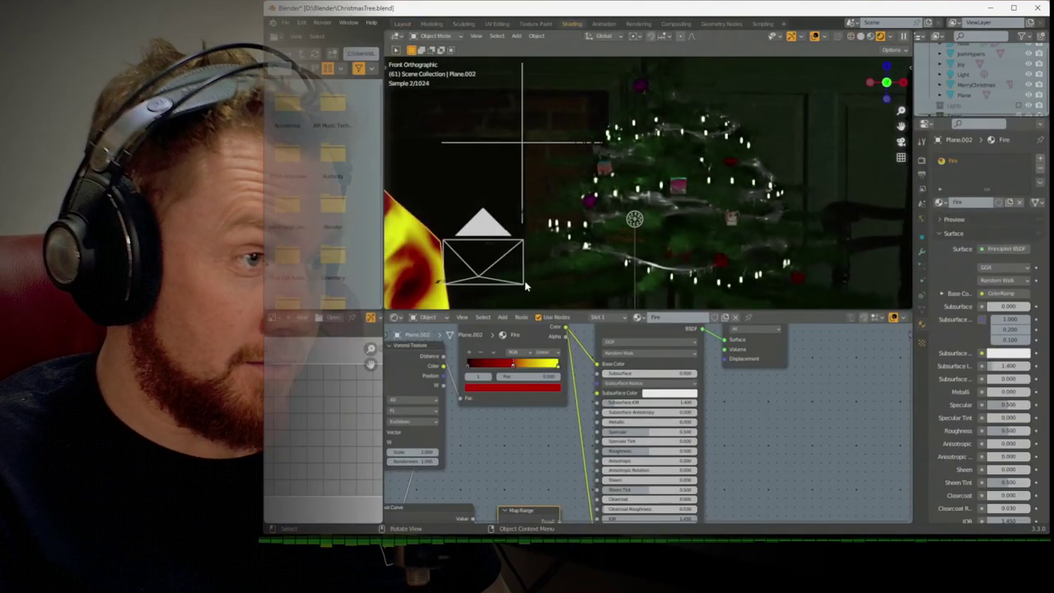
middle_click_drag(512, 450, 624, 456)
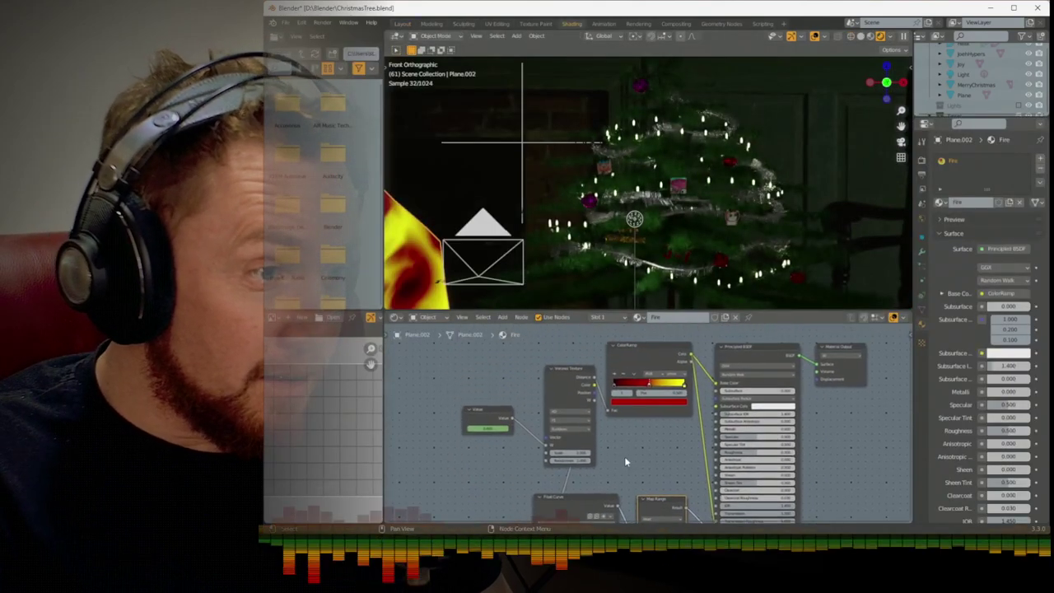
left_click(567, 415)
left_click(566, 434)
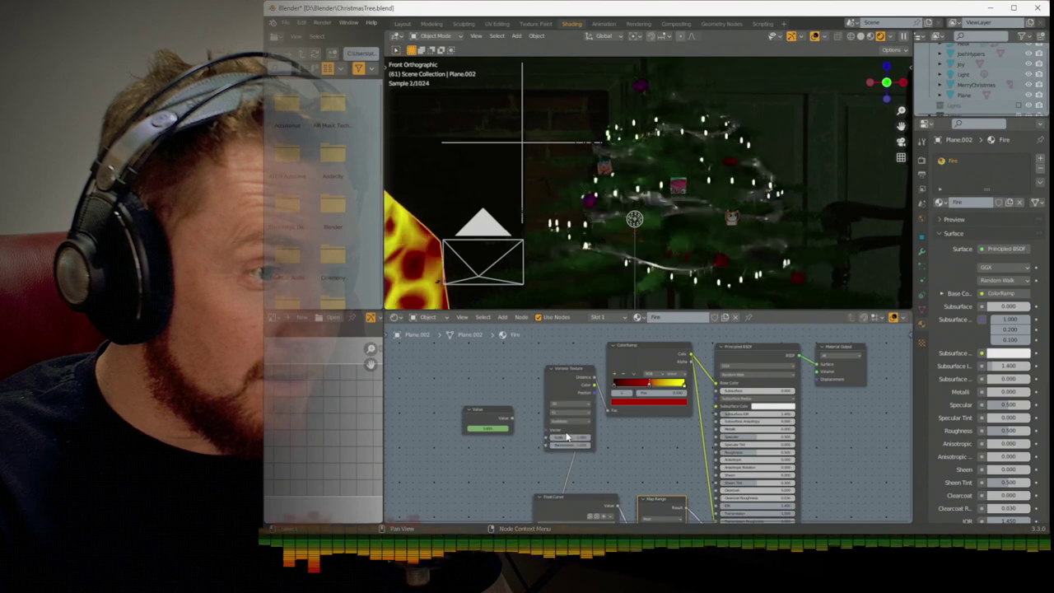
left_click_drag(479, 409, 448, 379)
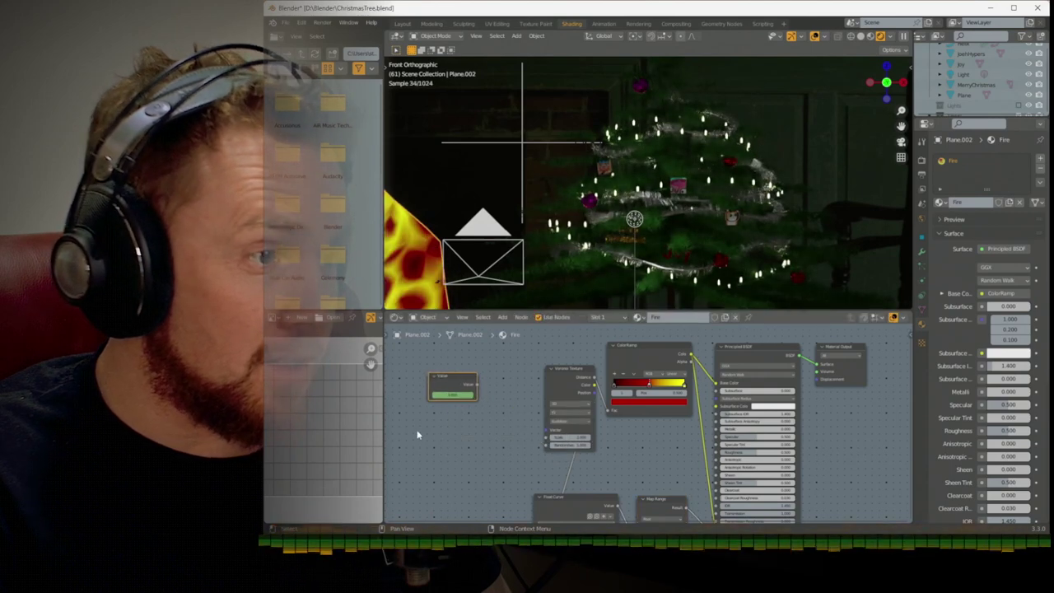
key("shift+a")
mouse_move(406, 427)
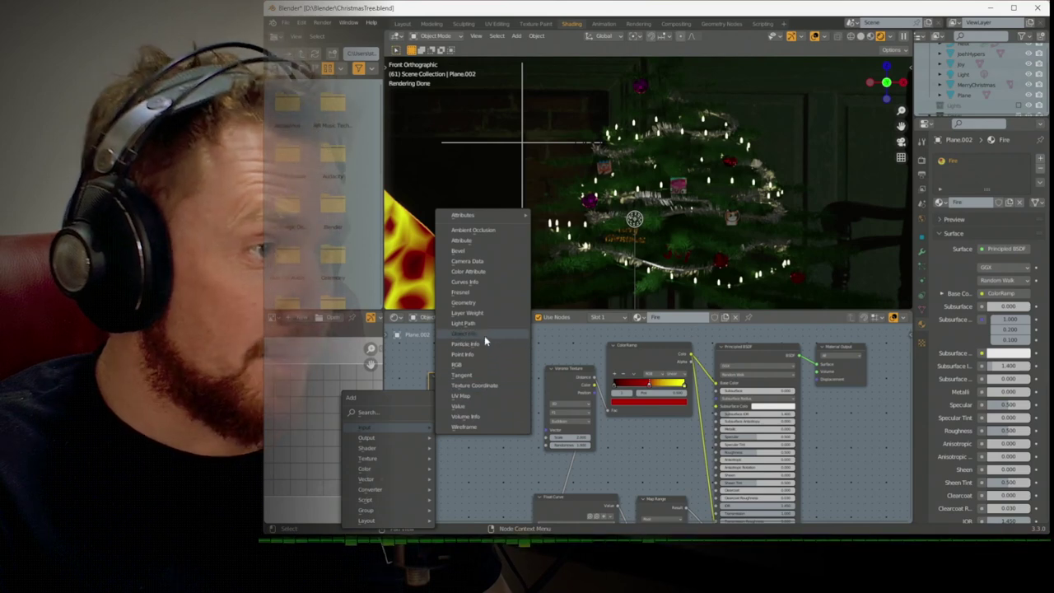
key("Escape")
key("Escape")
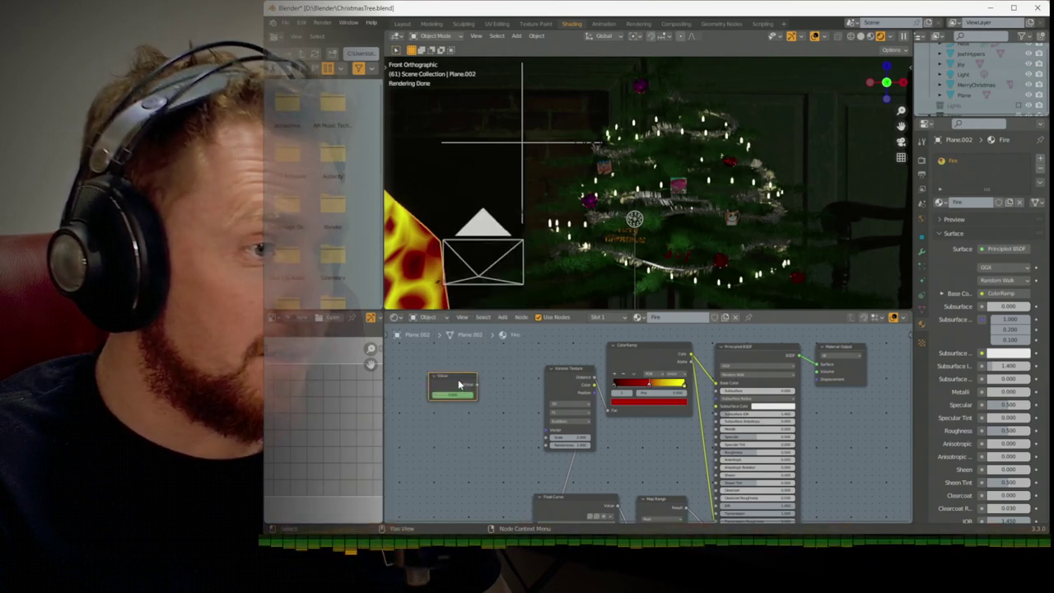
Add a Combine XYZ node with its Z input fed by the animated Value node, and place it before the Voronoi Texture
left_click_drag(480, 386, 492, 409)
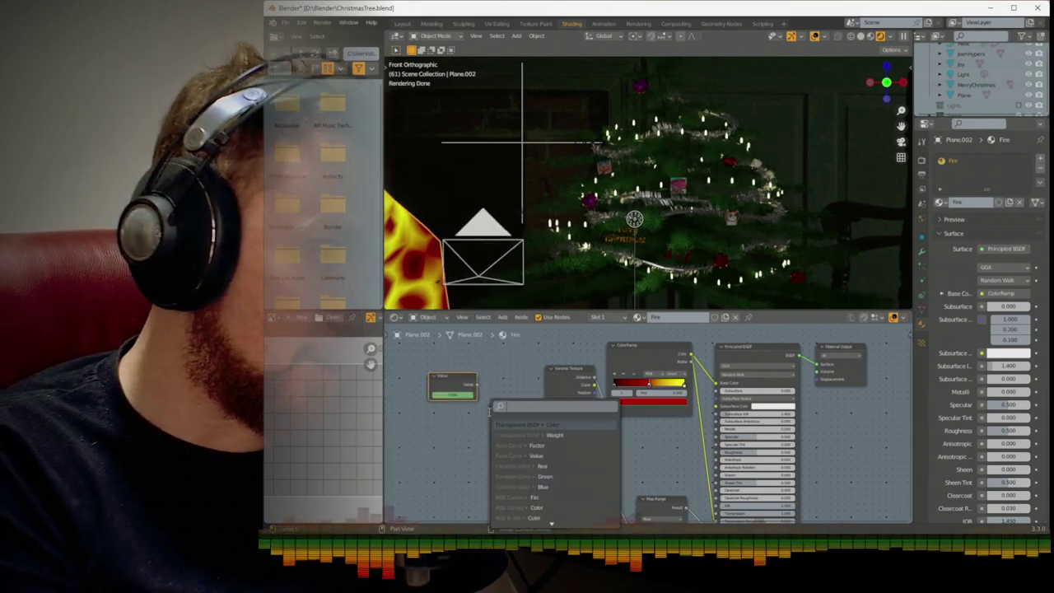
key("Down")
key("Down")
key("Down")
key("Down")
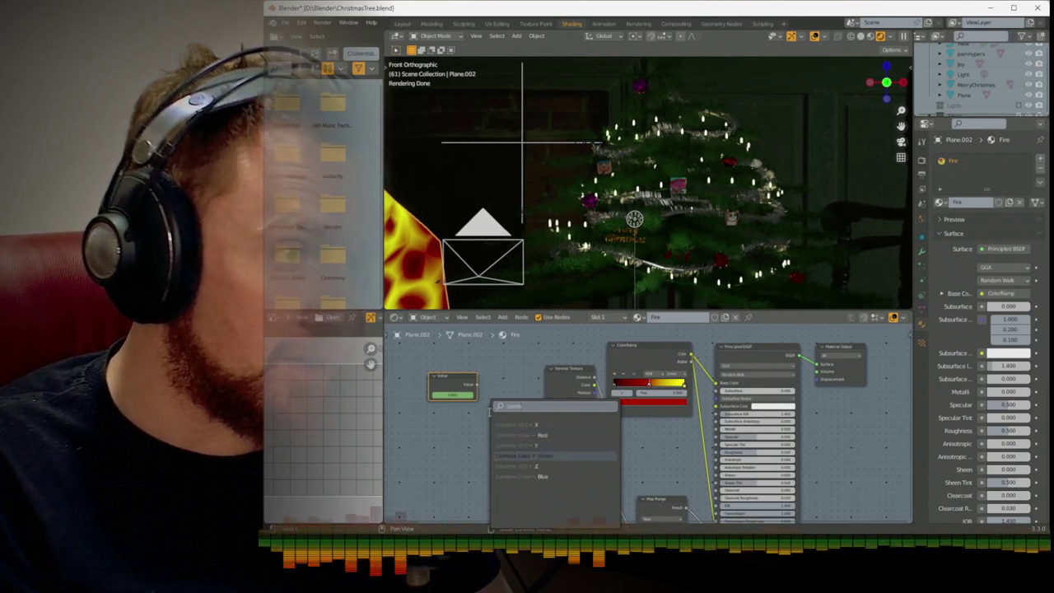
key("Return")
left_click(410, 419)
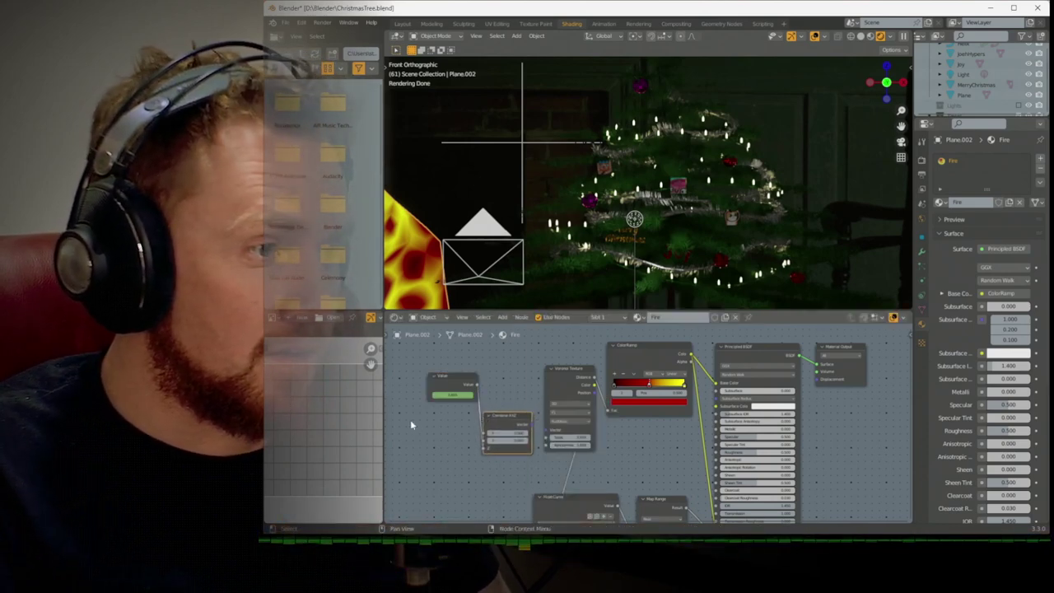
Add a Texture Coordinate node and place it before the Value and Combine XYZ nodes
key("shift+a")
mouse_move(402, 426)
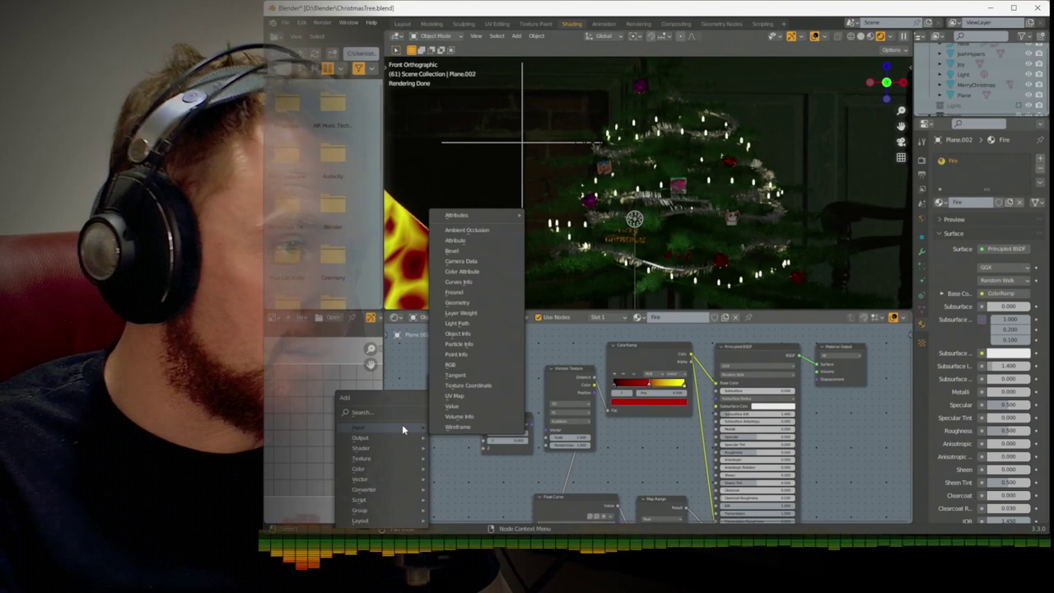
left_click(470, 386)
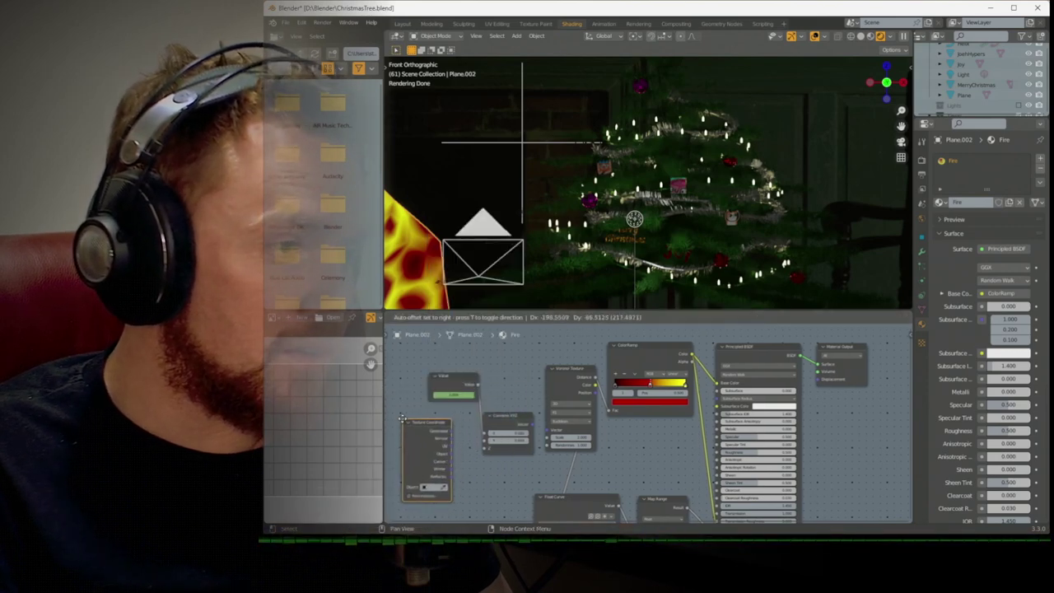
left_click(428, 420)
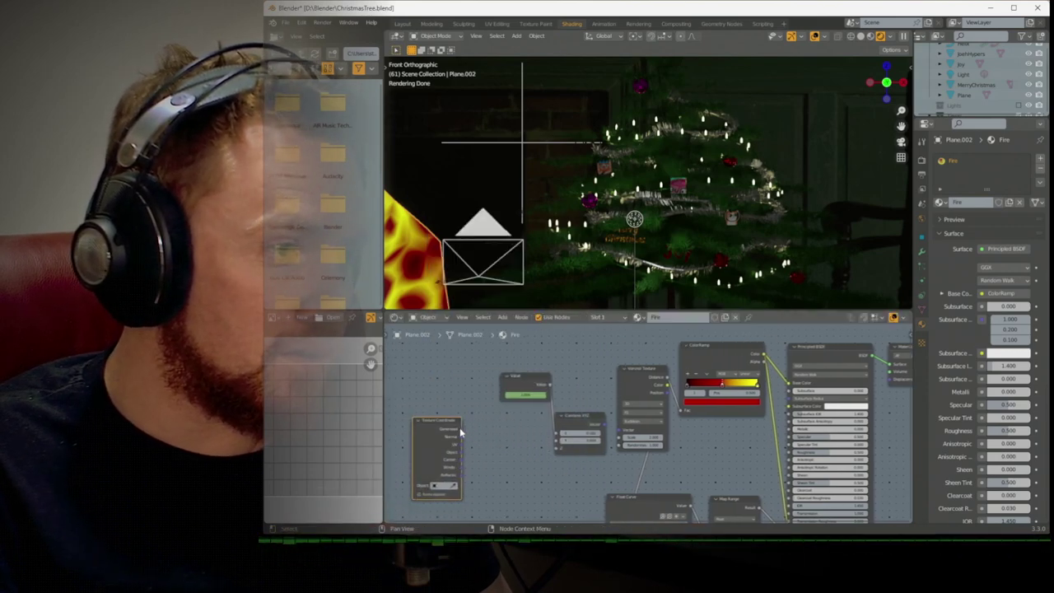
Run the Generated coordinates through a new Separate XYZ node into Combine XYZ, and link that to the Voronoi Texture's Vector input
left_click_drag(461, 428, 474, 433)
type("sepa")
key("Return")
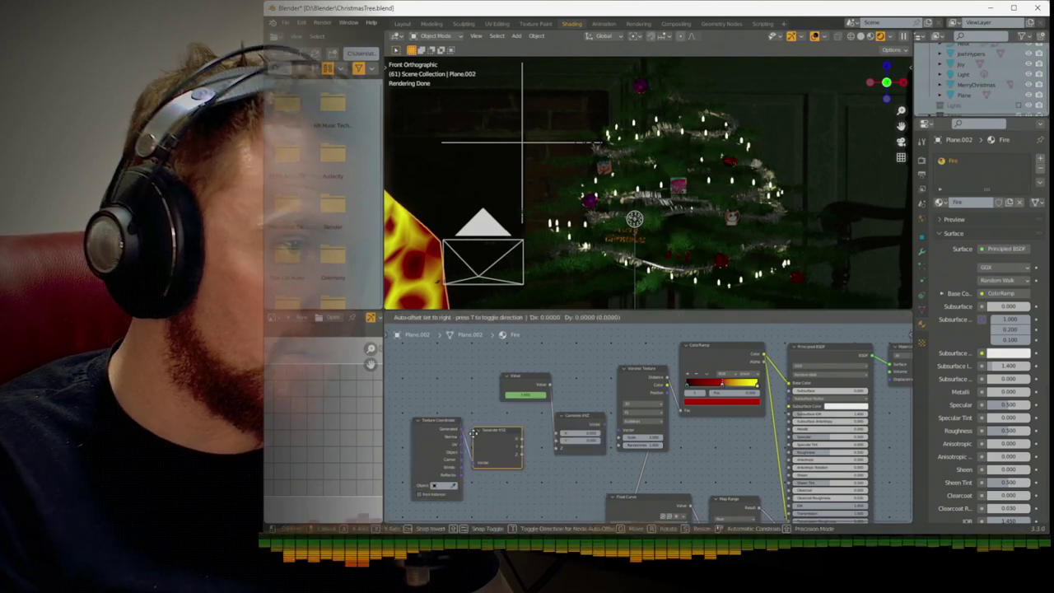
left_click(508, 429)
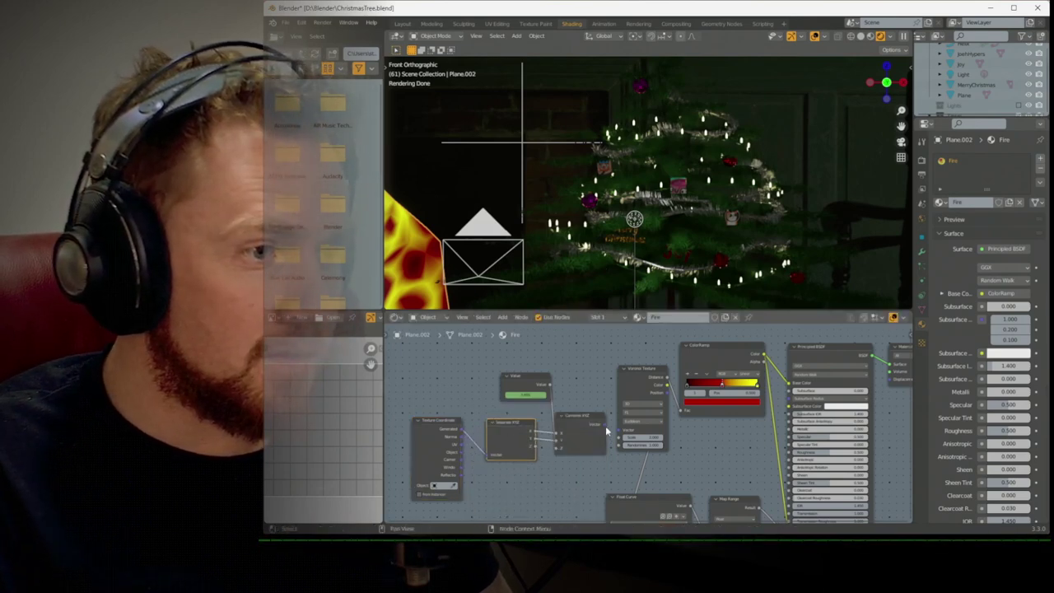
left_click_drag(624, 434, 622, 431)
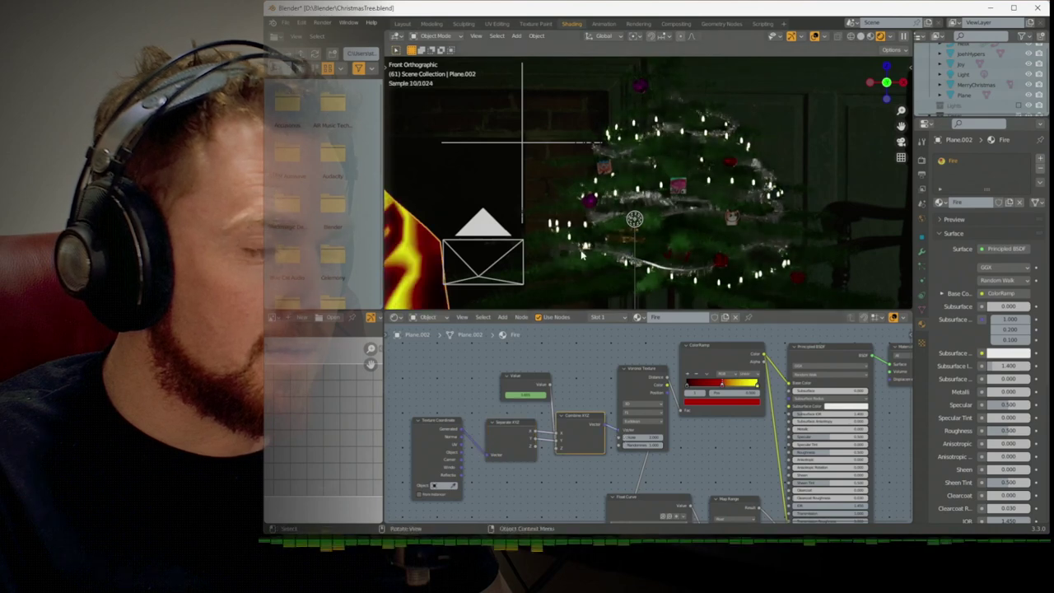
Play back the animation in the Layout workspace to check the flame texture, and return to the Shading workspace
left_click(400, 24)
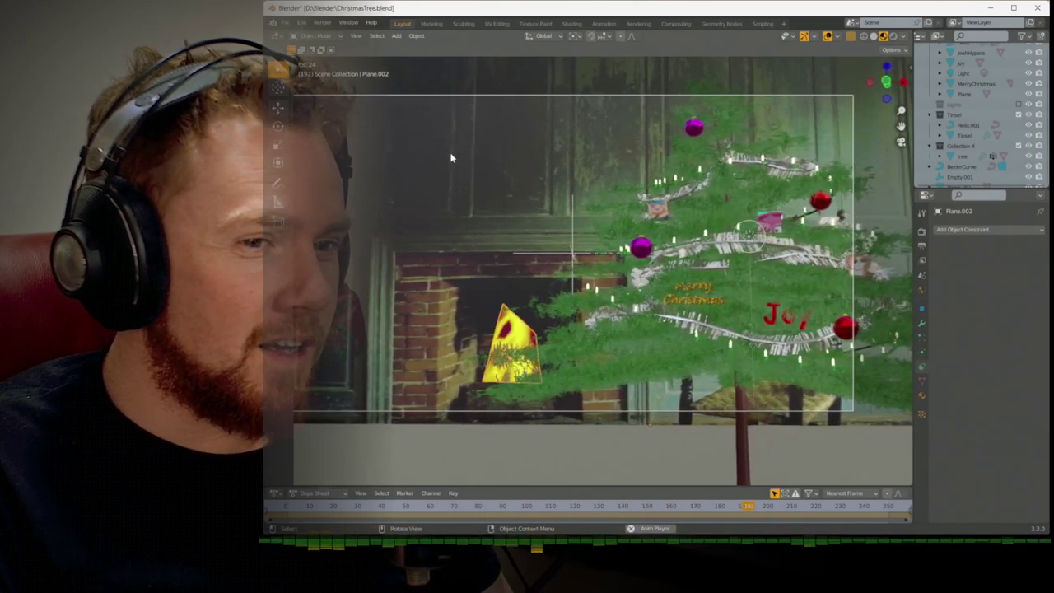
key("space")
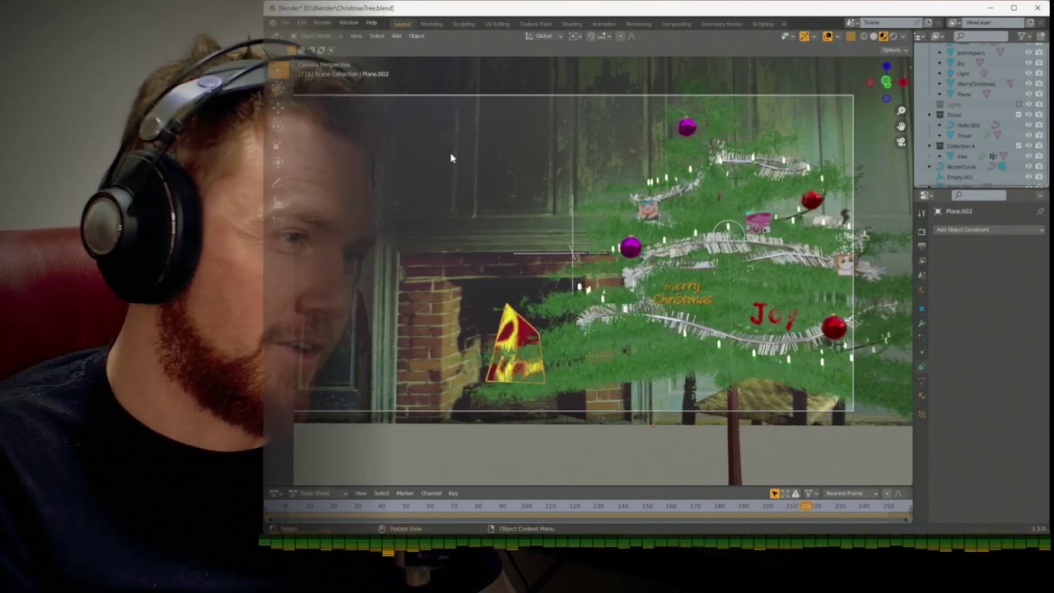
left_click(532, 23)
left_click(496, 23)
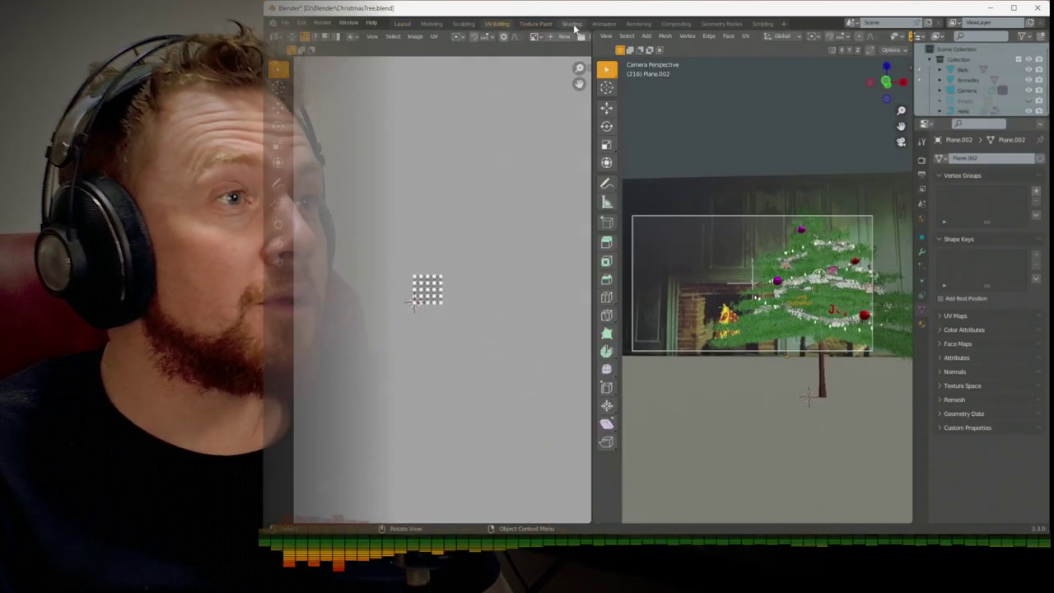
left_click(571, 23)
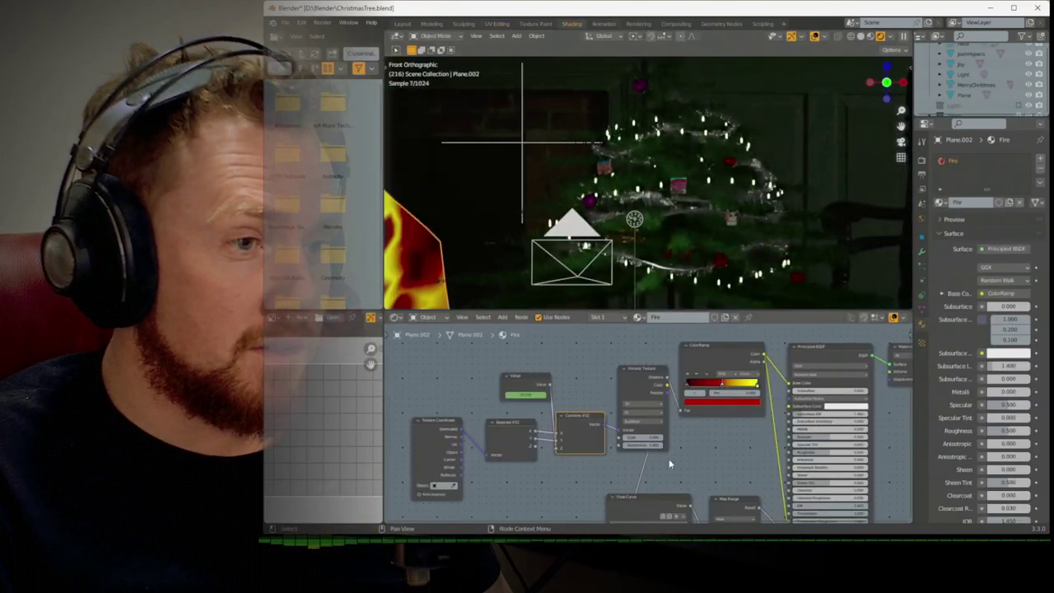
Move the Voronoi Texture and all nodes feeding it away from the ColorRamp to make room between them
scroll(668, 458, "down", 2)
middle_click_drag(694, 412, 612, 362)
scroll(658, 397, "up", 5)
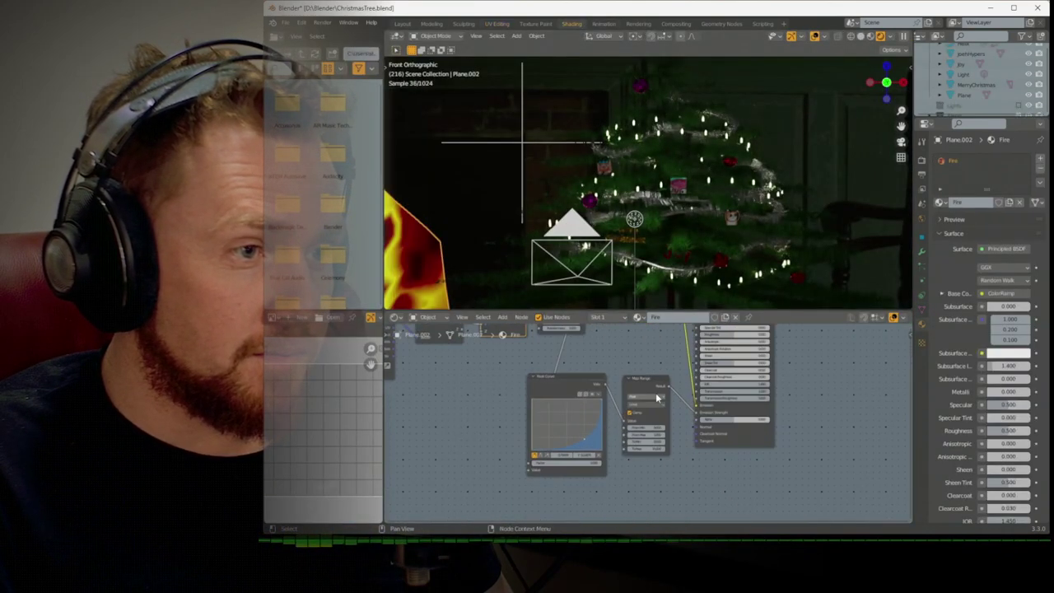
middle_click_drag(706, 460, 710, 461)
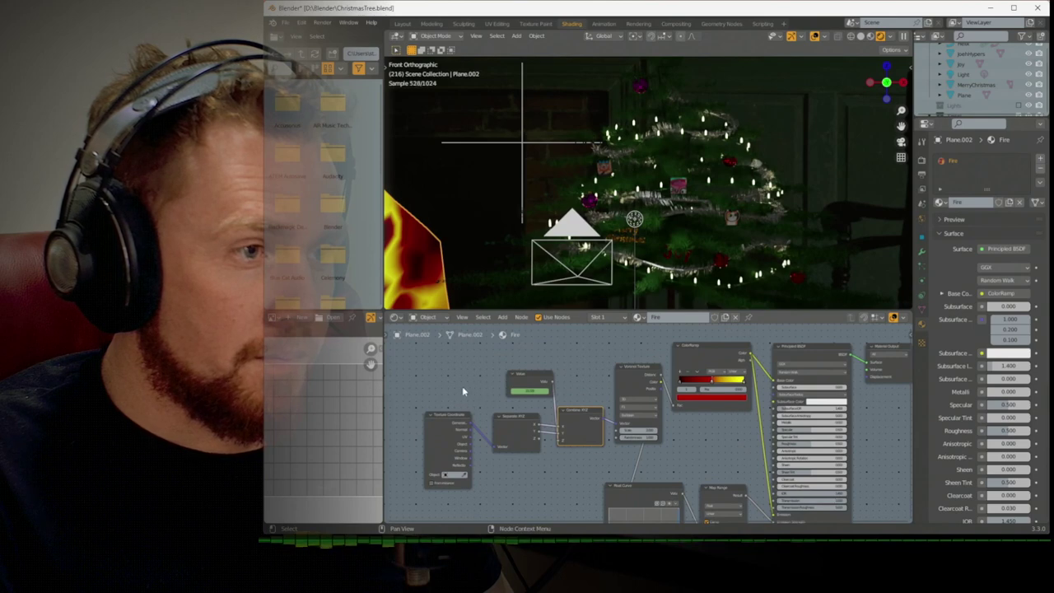
left_click_drag(410, 370, 643, 484)
key("g")
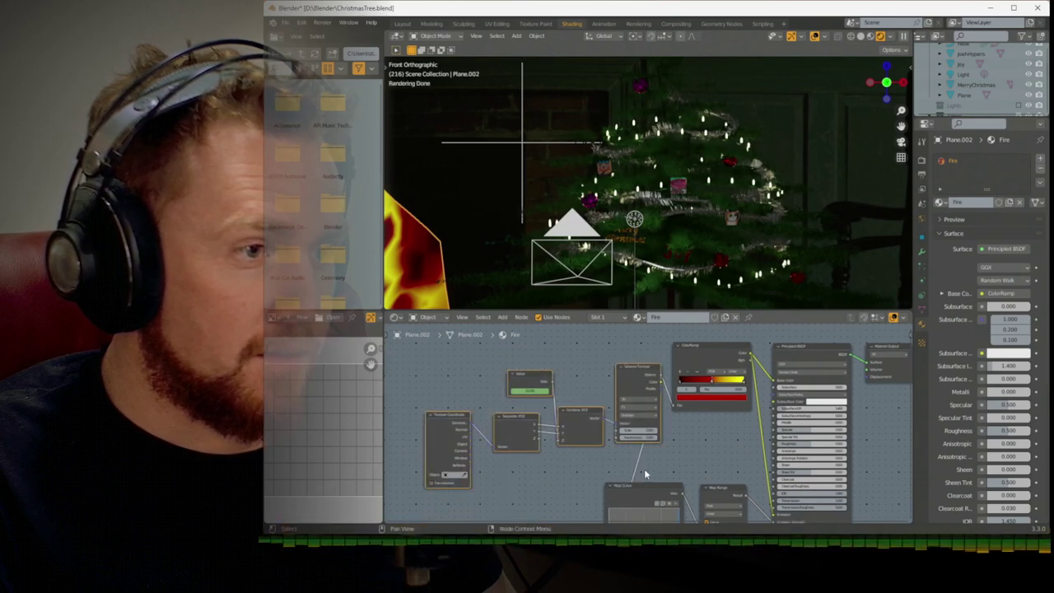
left_click(547, 470)
scroll(554, 476, "down", 2)
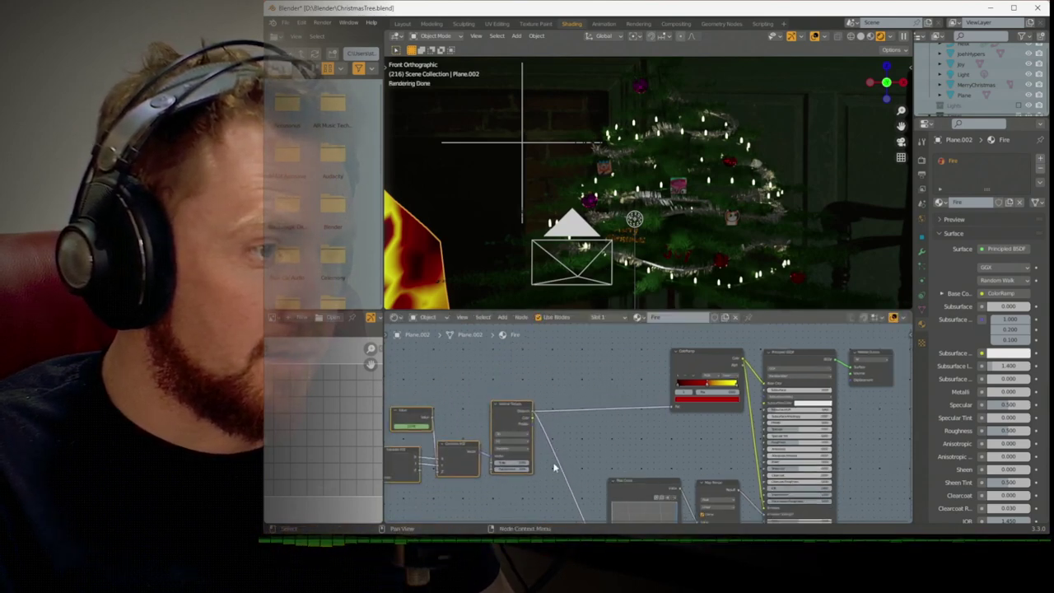
middle_click_drag(554, 476, 531, 523, "shift")
left_click(546, 424)
middle_click_drag(512, 407, 595, 402)
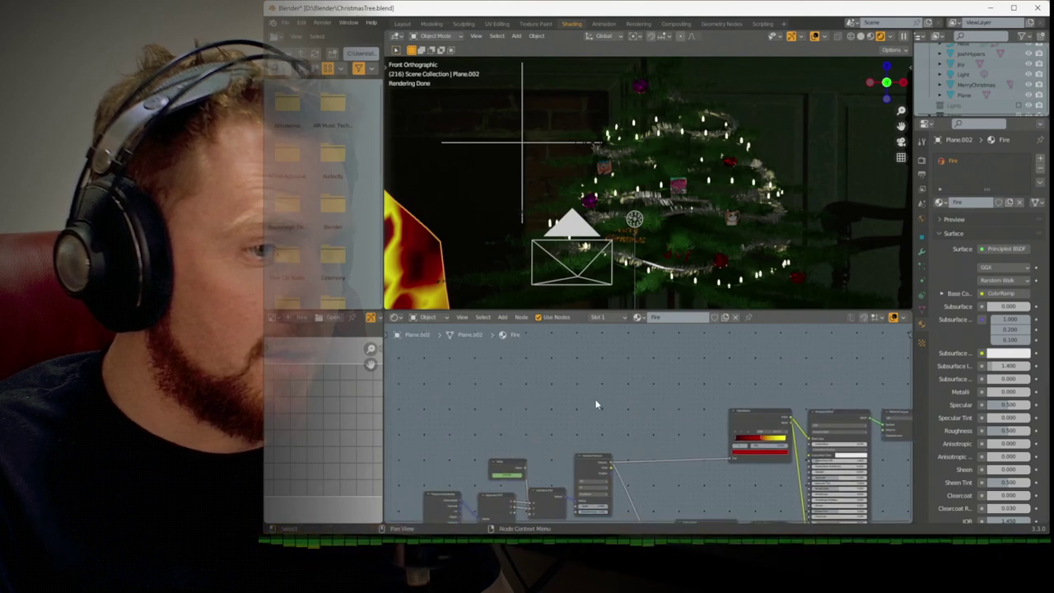
Add a Gradient Texture node above the Voronoi branch and set its gradient type to Spherical
key("shift+a")
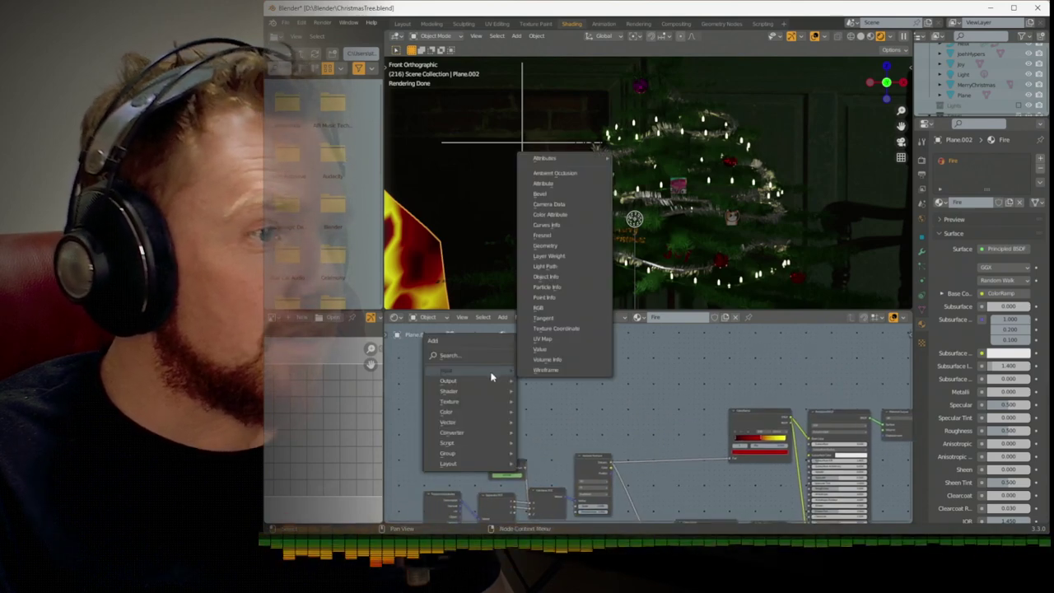
mouse_move(488, 403)
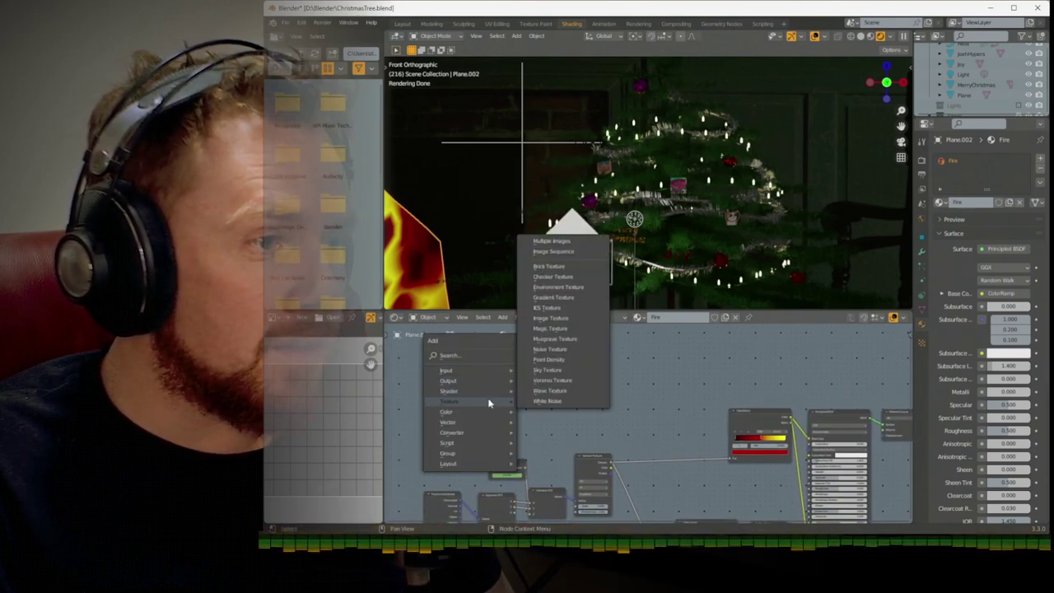
left_click(555, 298)
left_click(547, 375)
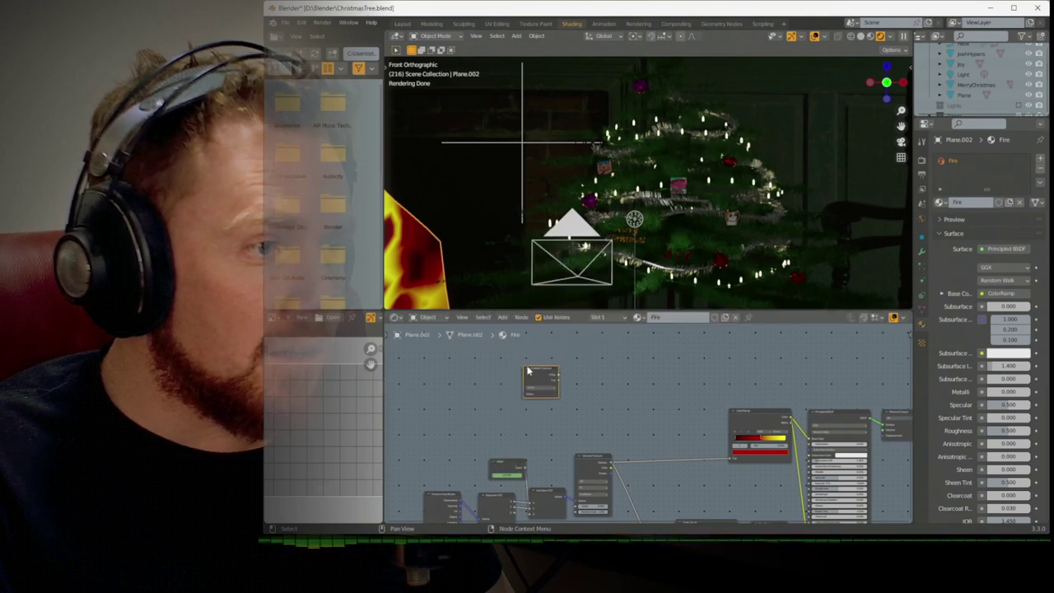
scroll(567, 370, "up", 2)
left_click(517, 377)
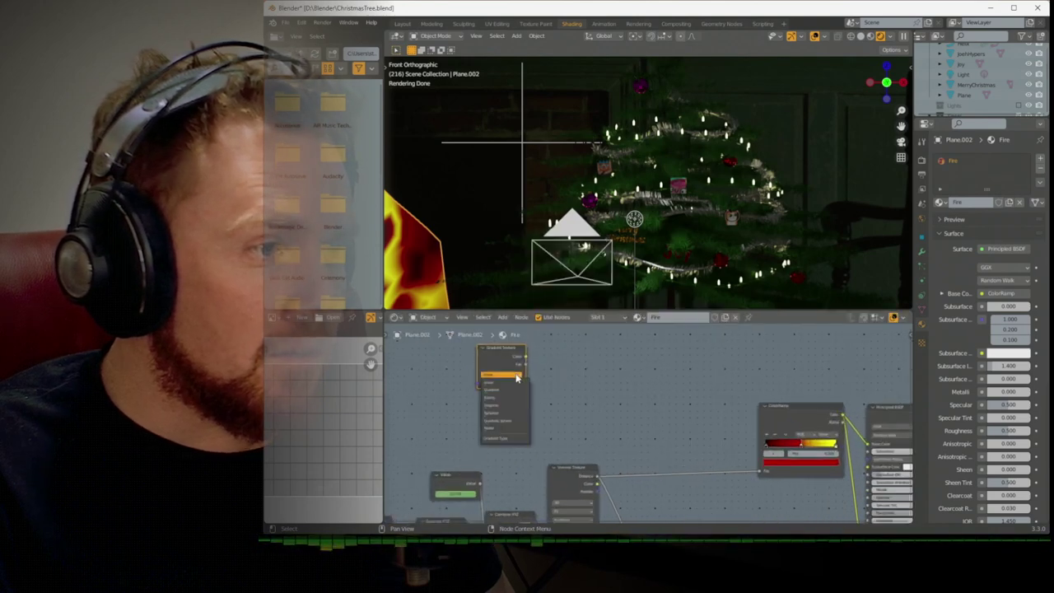
left_click(516, 413)
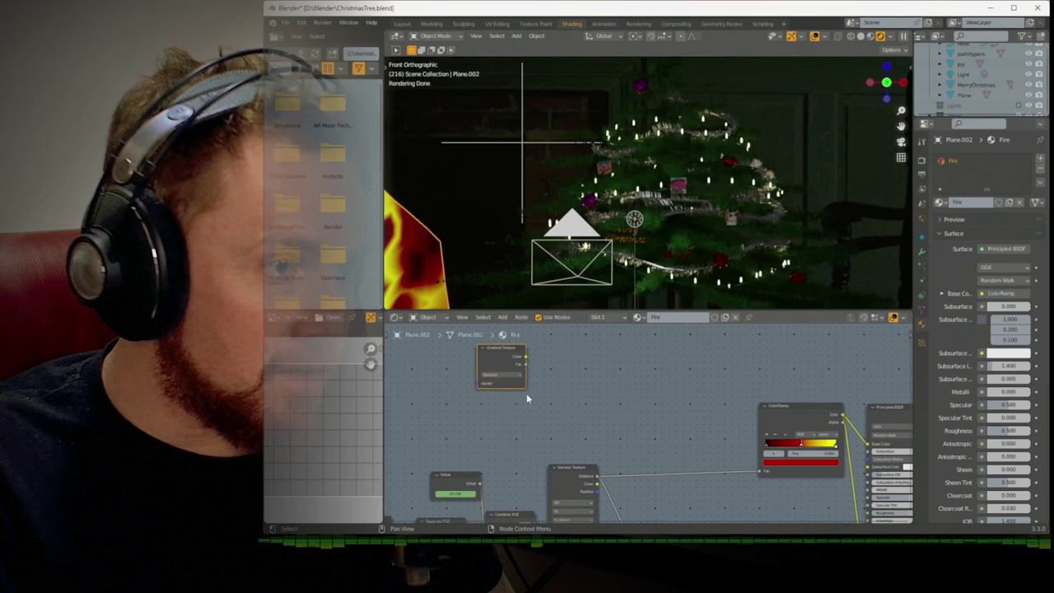
Add a Mapping node, detach it from the Gradient Texture's output, and place it before the Gradient Texture
left_click_drag(552, 380, 551, 379)
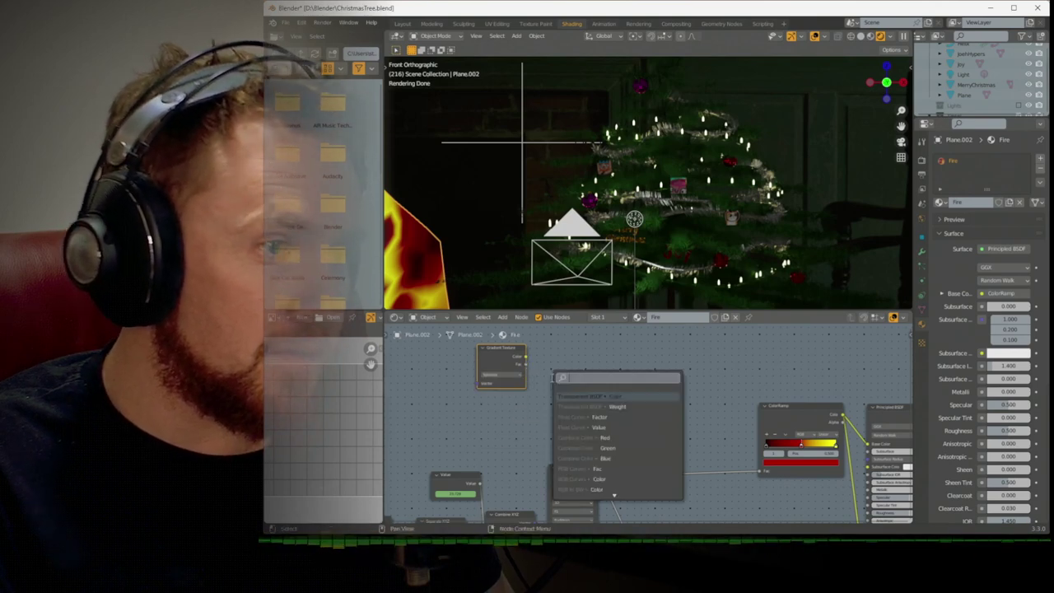
type("mapp")
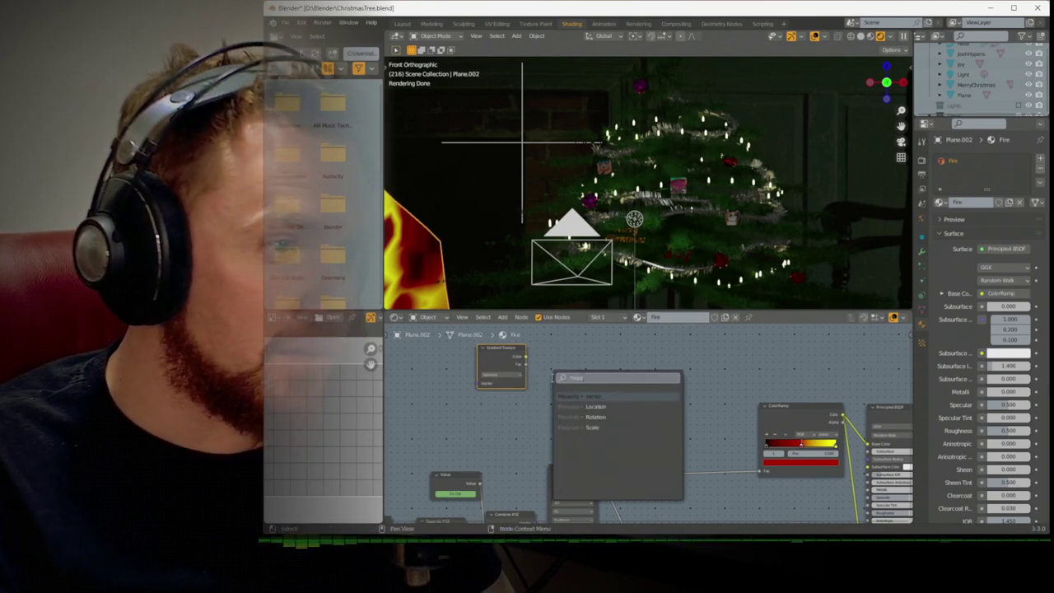
key("Return")
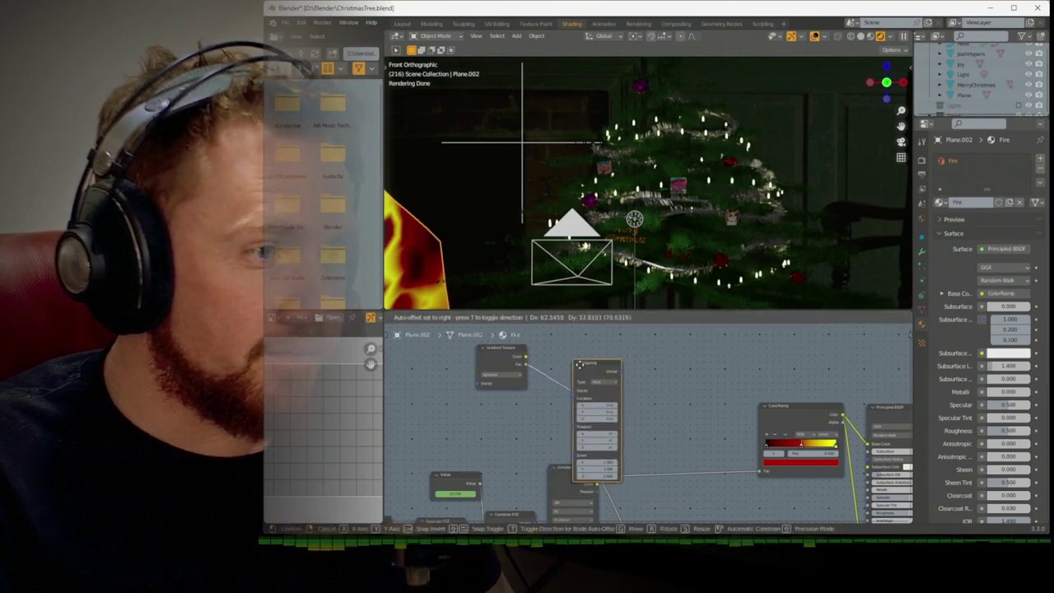
left_click(600, 363)
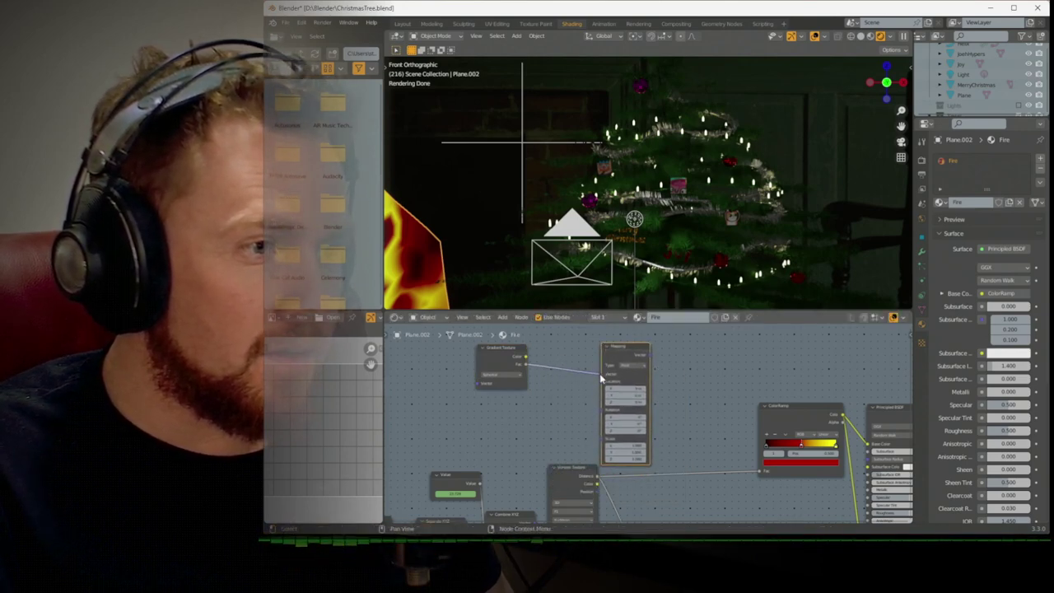
left_click_drag(602, 375, 595, 363)
left_click_drag(508, 352, 554, 363)
left_click_drag(626, 353, 492, 364)
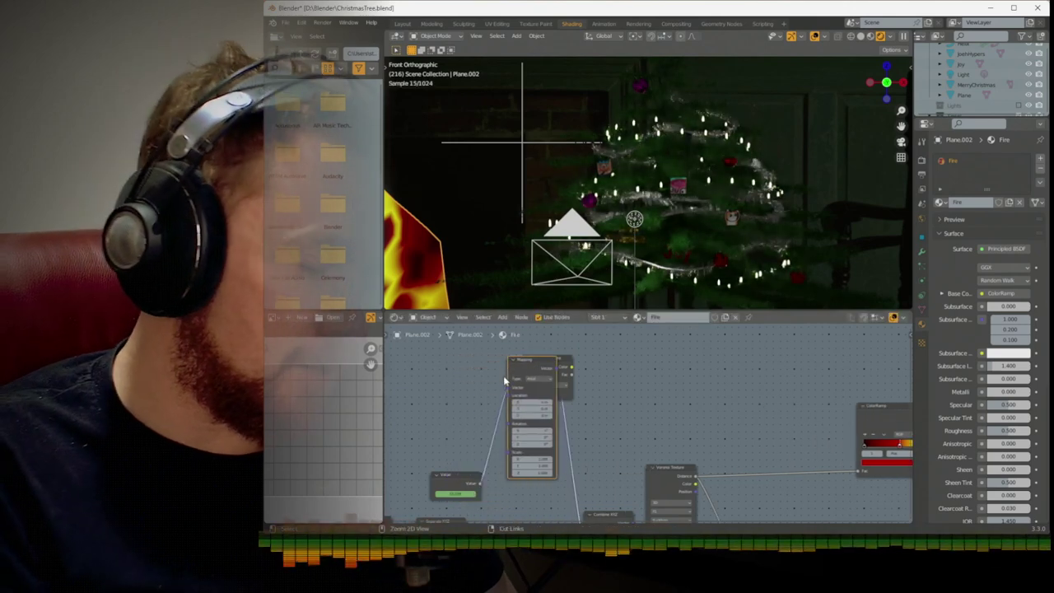
key("ctrl+z")
left_click_drag(623, 346, 449, 324)
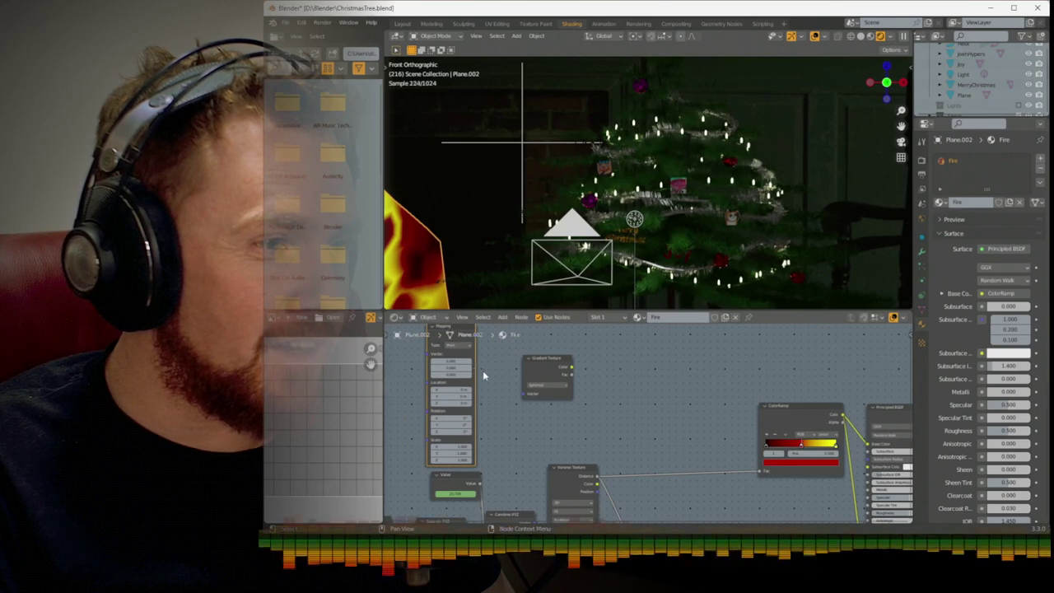
Link the Mapping node's Vector output to the Gradient Texture's Vector input and line up the two nodes
middle_click_drag(483, 371, 525, 404)
left_click_drag(579, 396, 583, 374)
left_click_drag(519, 367, 578, 409)
left_click_drag(489, 364, 516, 365)
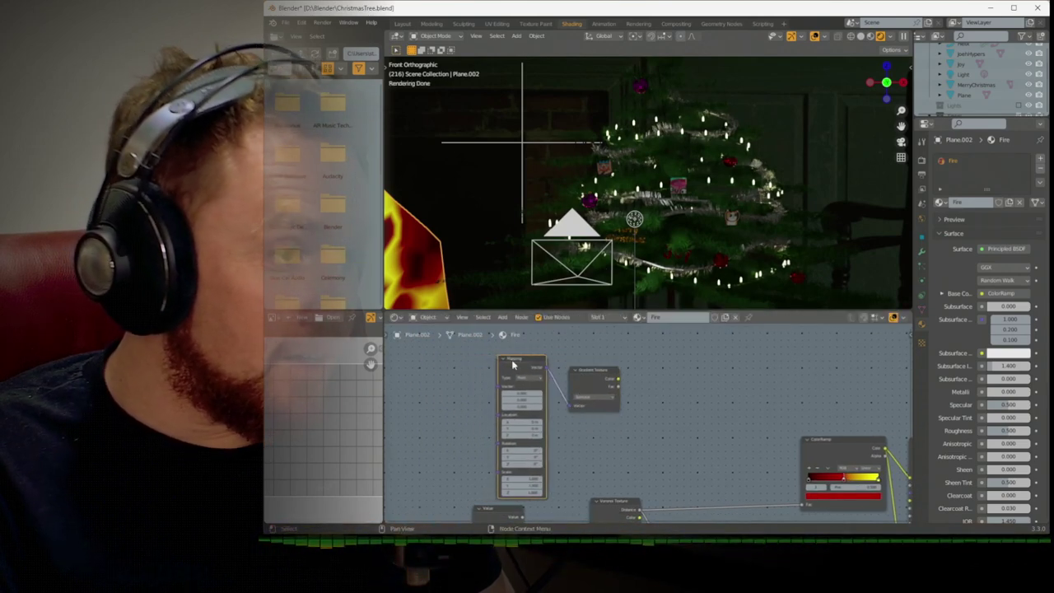
middle_click_drag(440, 392, 487, 402)
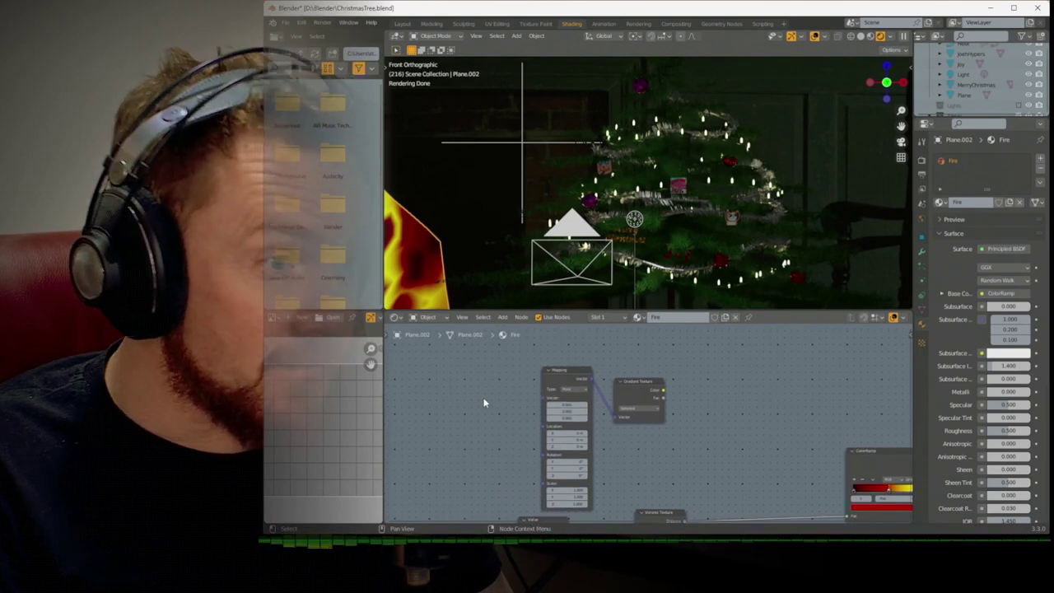
key("shift+a")
mouse_move(483, 400)
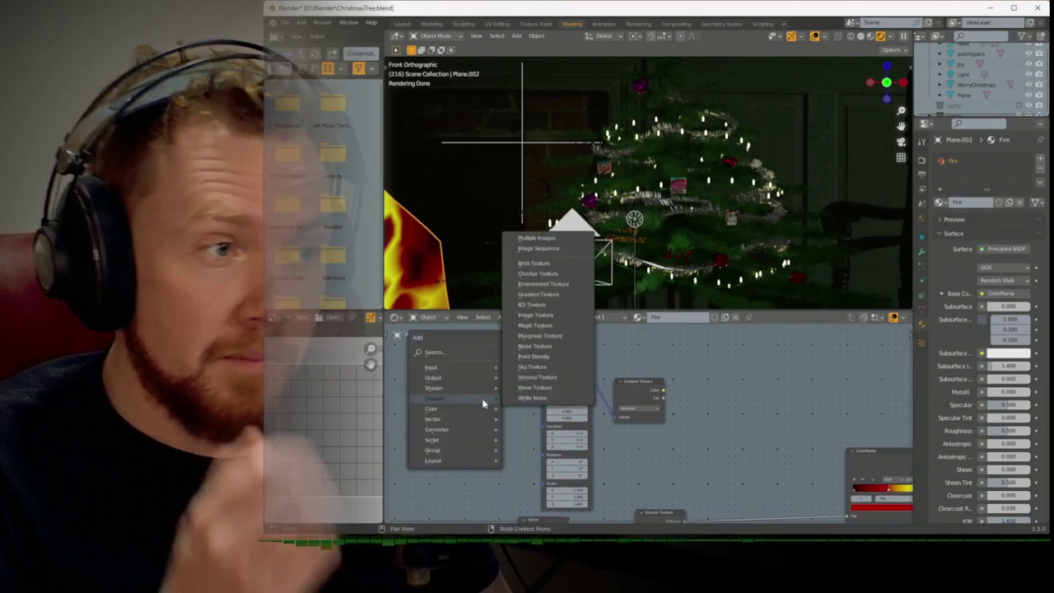
mouse_move(466, 368)
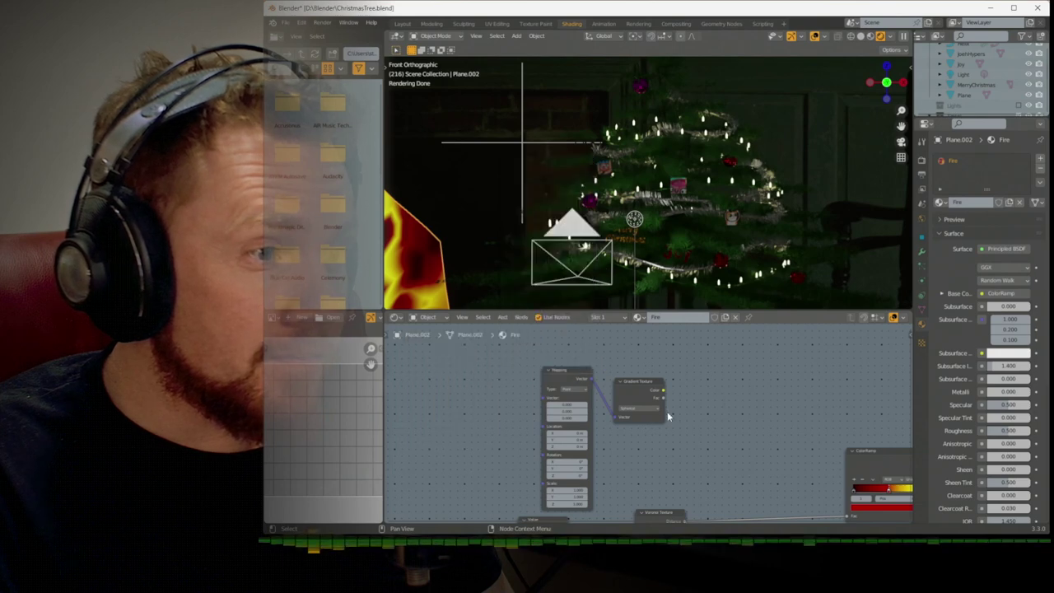
Combine the Gradient Texture's Fac and the Voronoi Texture's Distance in a Multiply Math node, and feed its Value into the ColorRamp's Fac
middle_click_drag(667, 410, 598, 397)
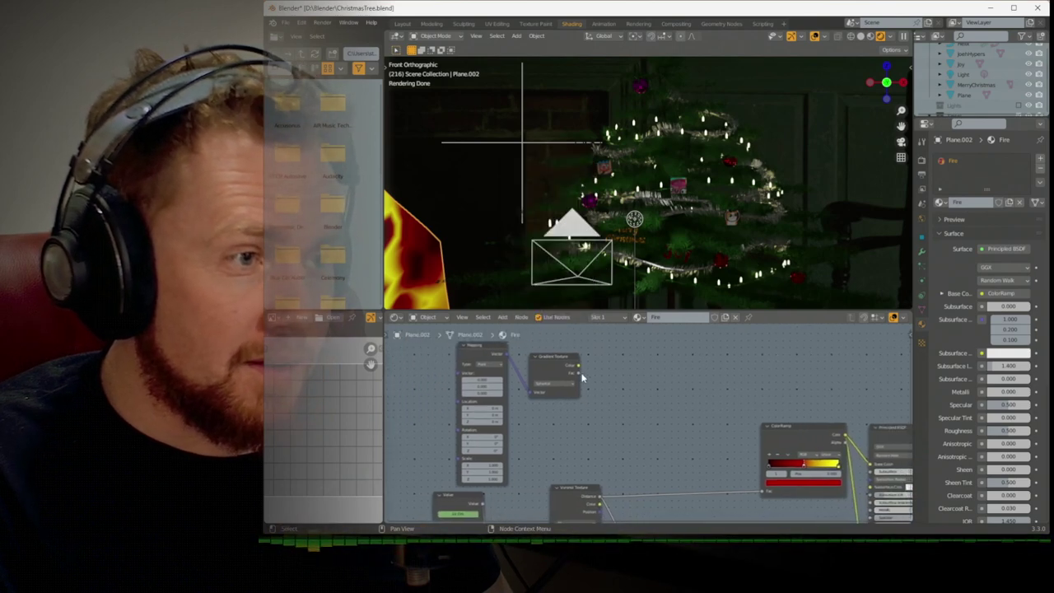
left_click_drag(664, 480, 648, 460)
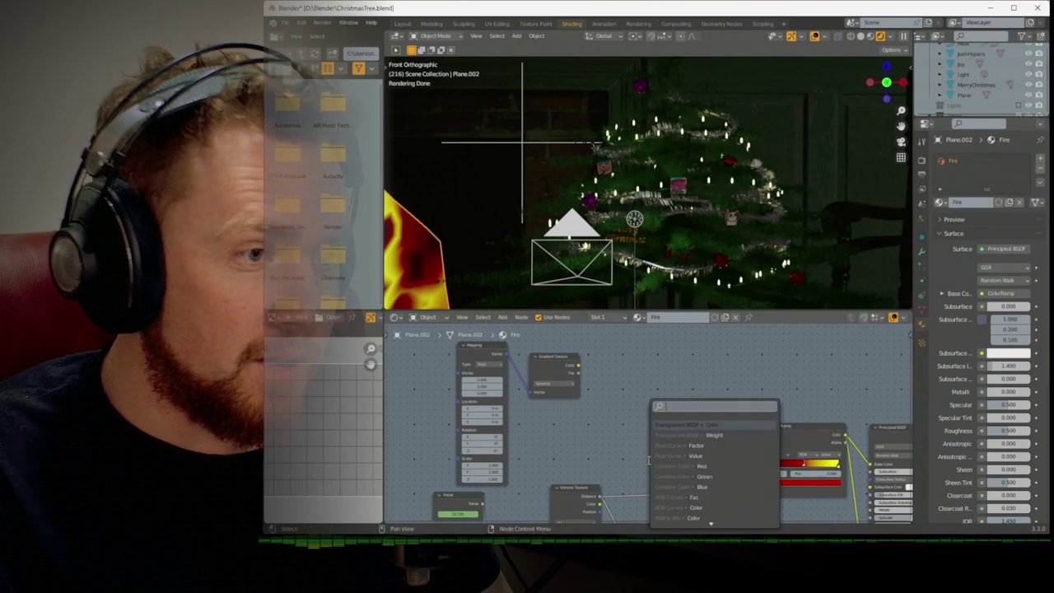
type("mult")
key("Return")
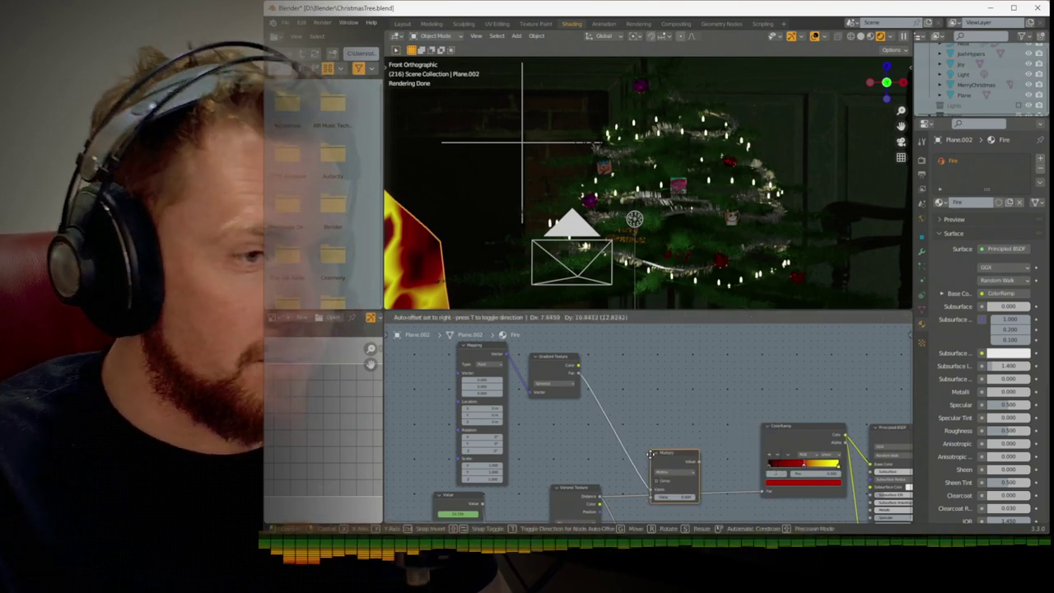
left_click(650, 413)
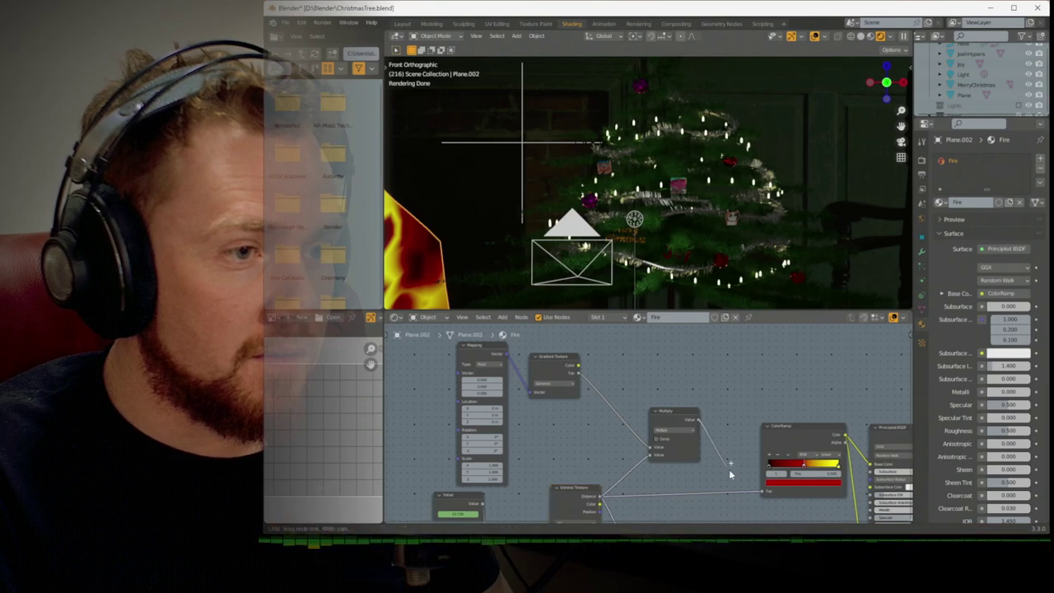
left_click_drag(763, 488, 761, 491)
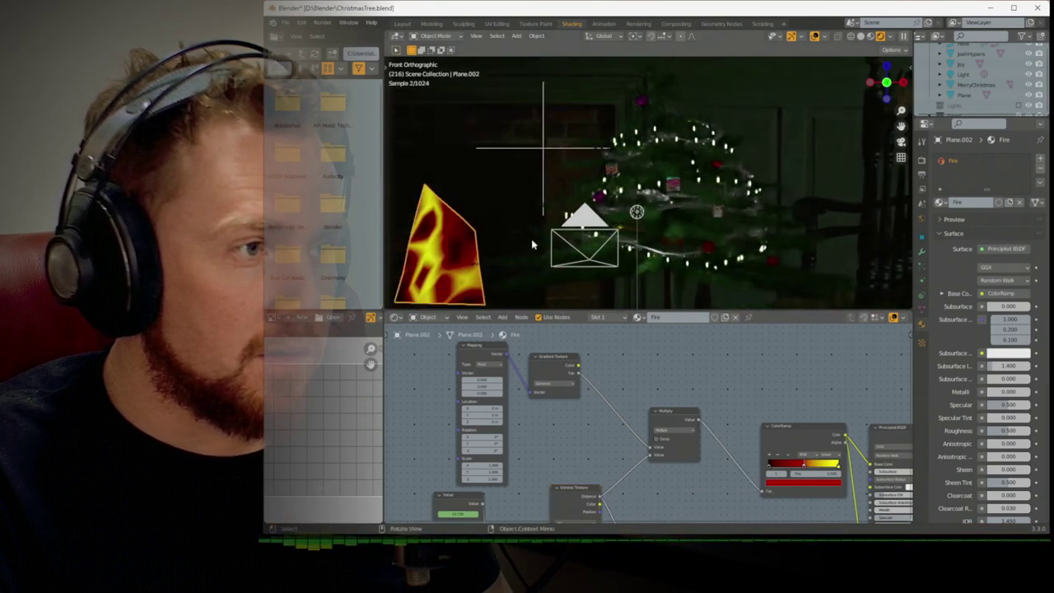
Bring the flame into view and set the Mapping node's location to X -0.48 m, Y -0.23 m and Z 0.1 m
middle_click_drag(531, 239, 628, 221)
scroll(518, 395, "up", 3)
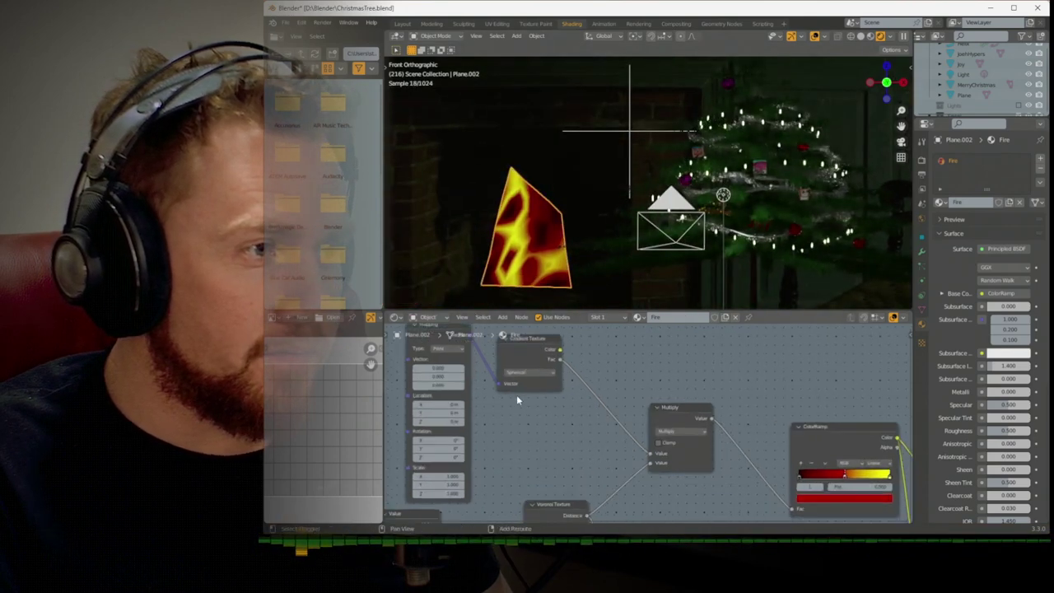
middle_click_drag(516, 394, 638, 385, "shift")
scroll(639, 387, "up", 1)
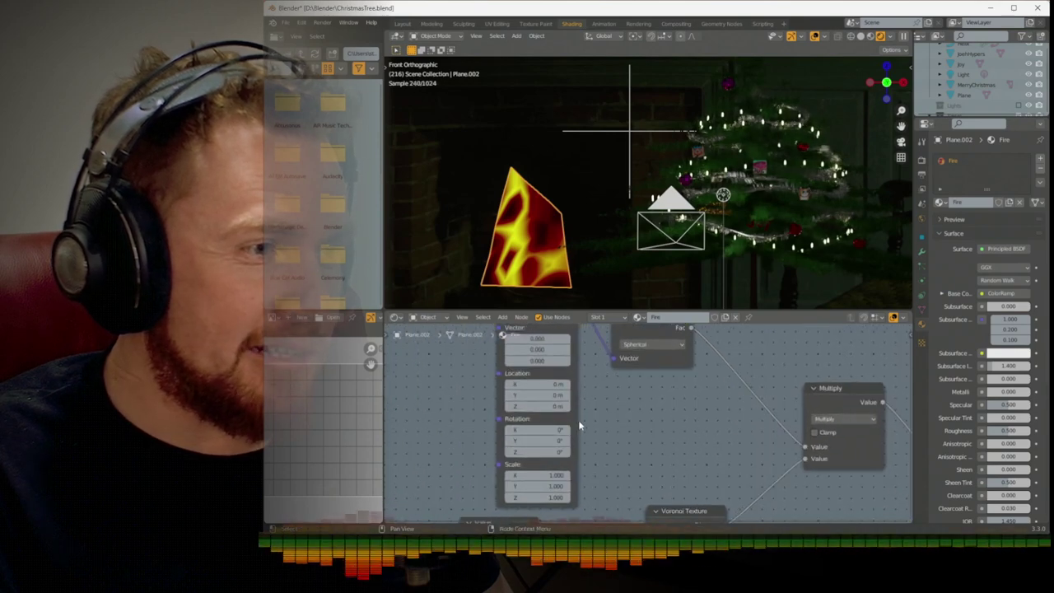
scroll(579, 424, "down", 1)
left_click_drag(546, 387, 566, 408)
Try different X and Y scales on the Mapping node, and reset its scale to 1.000 on all axes
left_click_drag(558, 473, 573, 472)
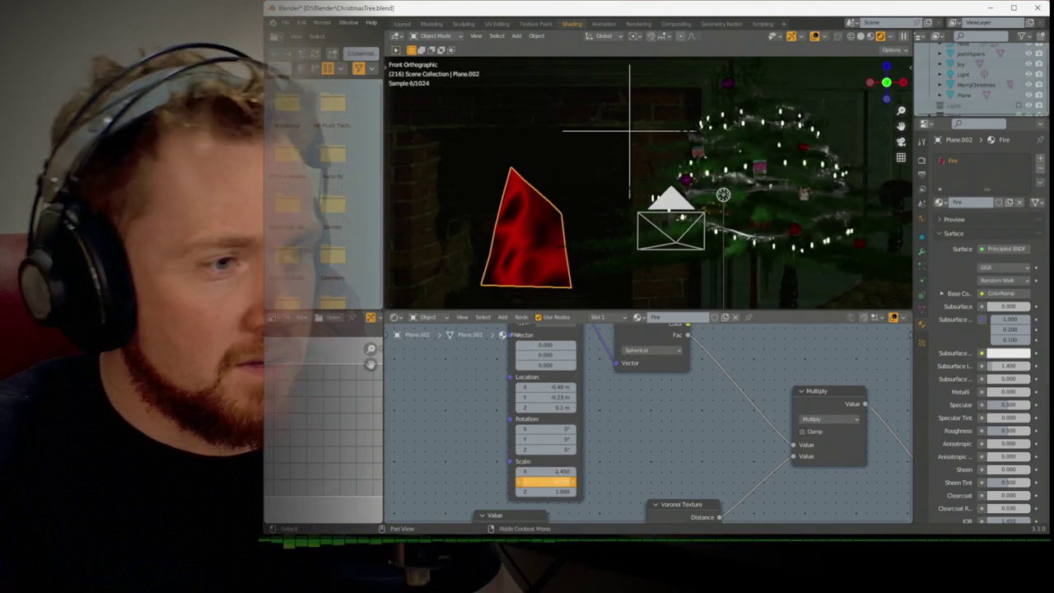
double_click(544, 471)
type("1")
key("Return")
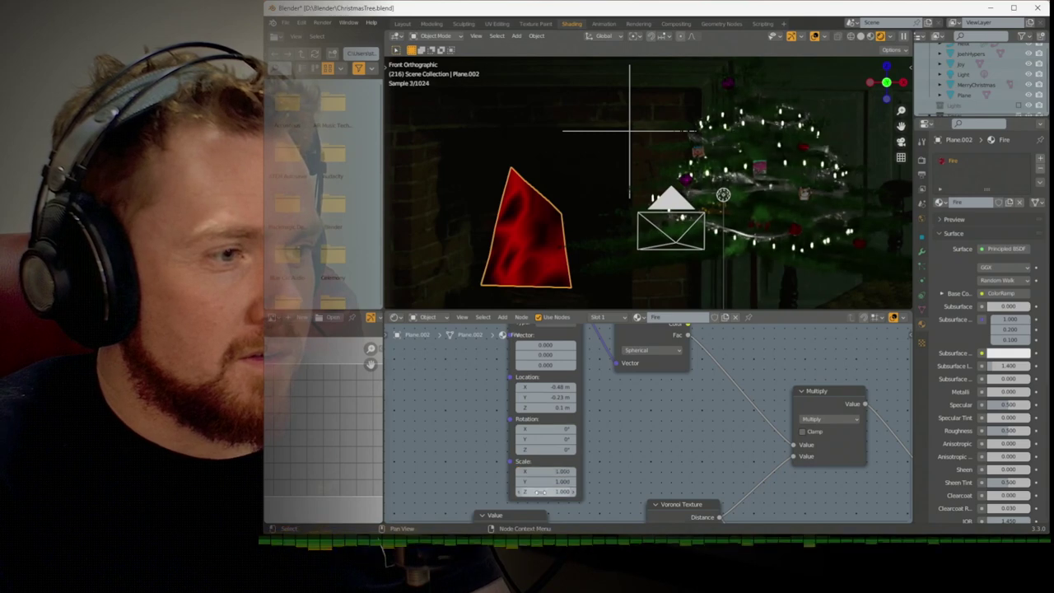
key("Return")
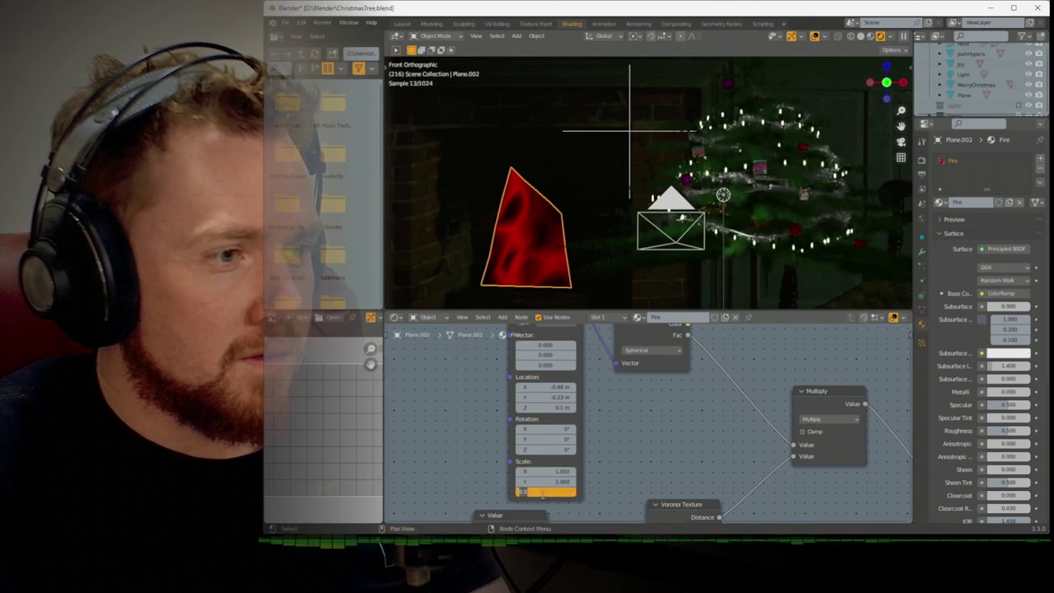
Add a second Texture Coordinate node and link its Generated output to the Mapping node's Vector input
scroll(555, 369, "down", 1)
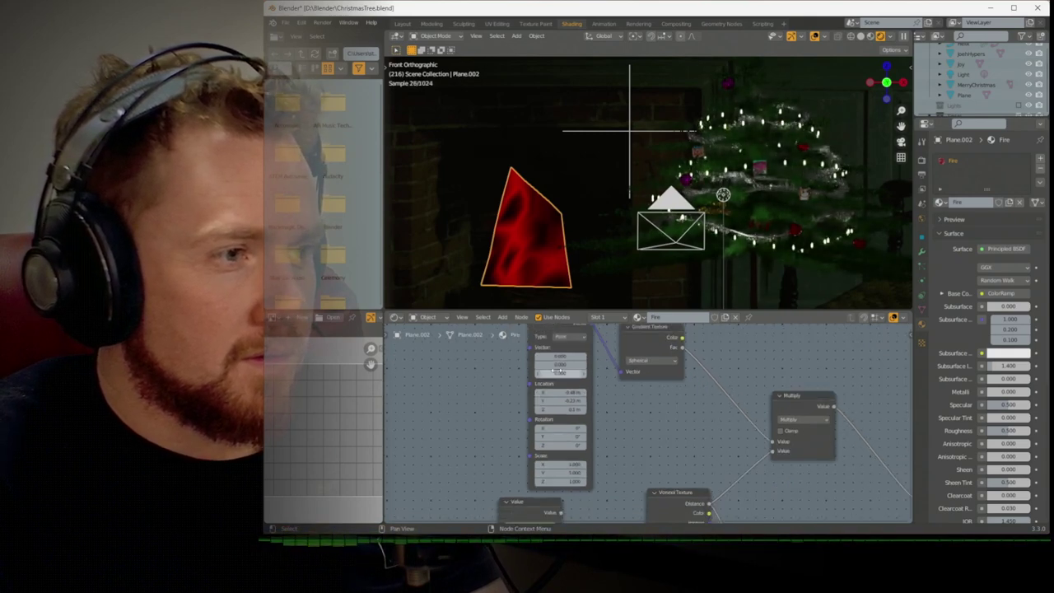
scroll(473, 365, "down", 1)
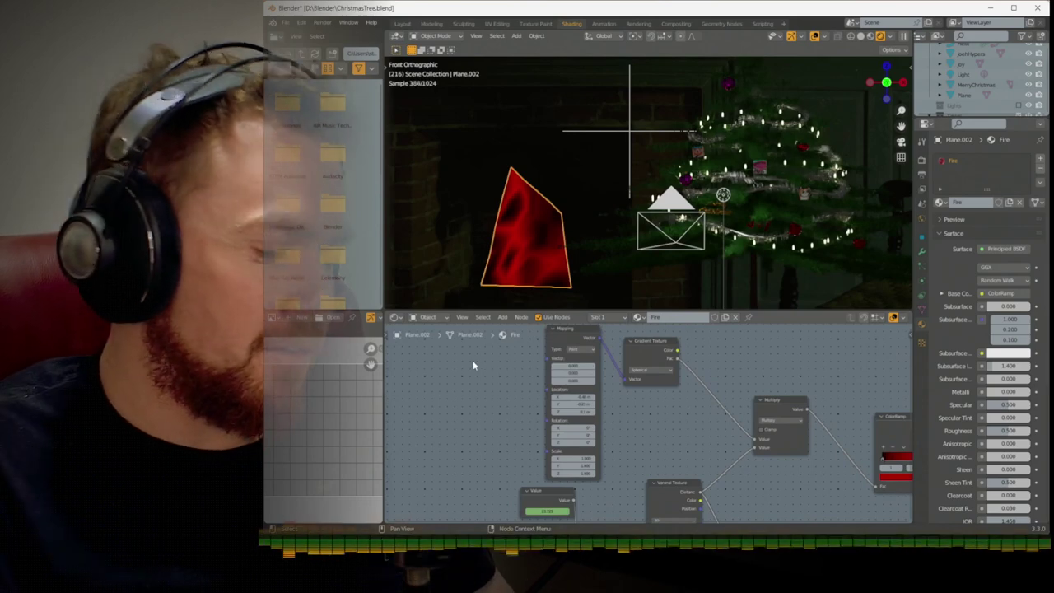
right_click(474, 365)
key("Escape")
key("shift+a")
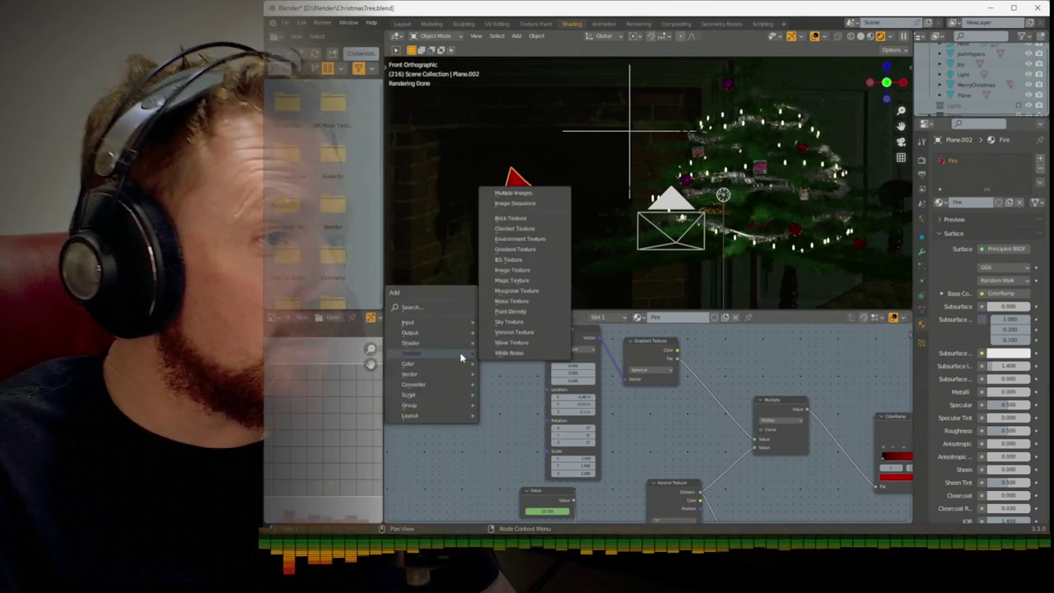
mouse_move(449, 322)
left_click(523, 280)
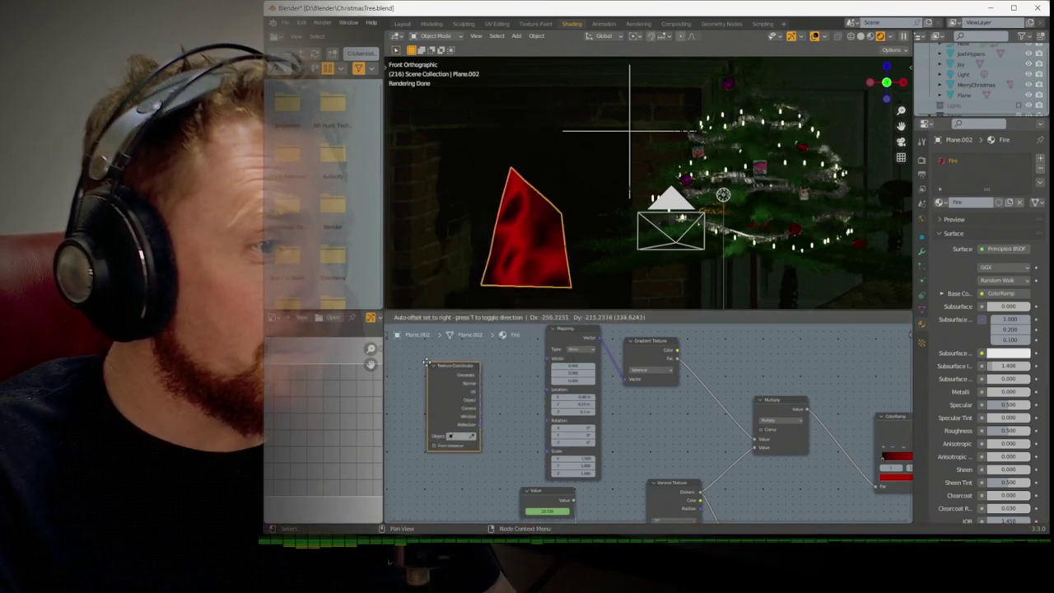
left_click_drag(546, 366, 547, 362)
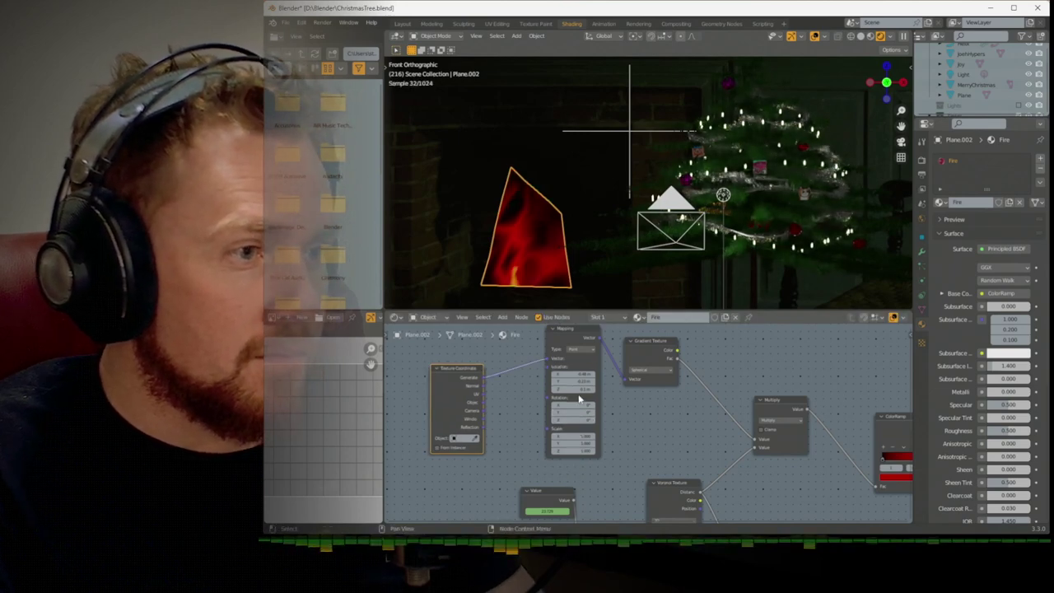
Fine-tune the Mapping node's location and its X and Y scale to reposition the spherical gradient on the flame
mouse_move(579, 389)
left_mouse_down()
mouse_move(616, 389)
mouse_move(581, 390)
mouse_move(578, 374)
left_mouse_up()
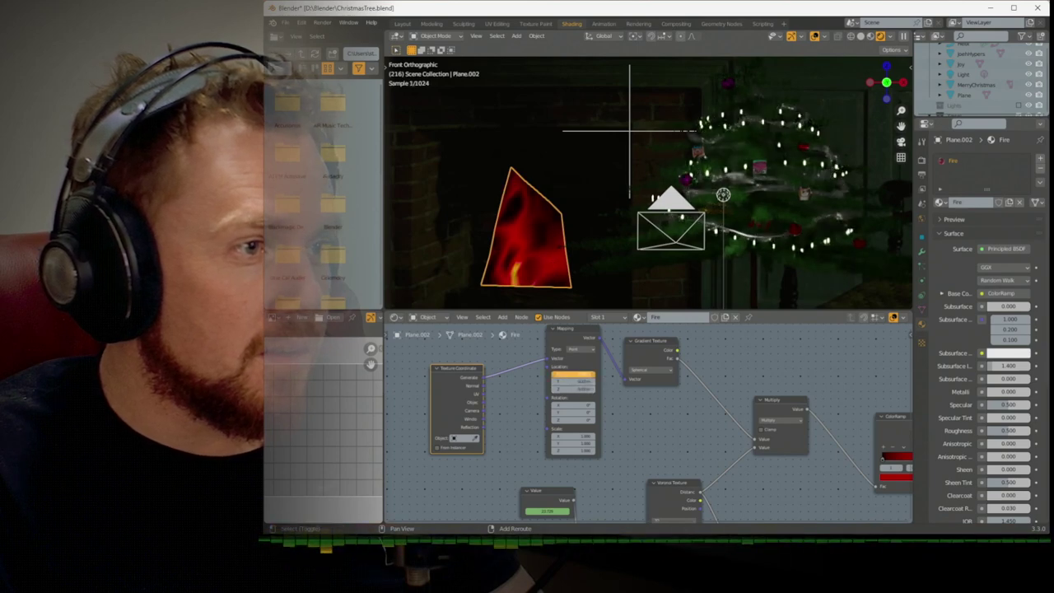
left_click_drag(574, 437, 578, 436)
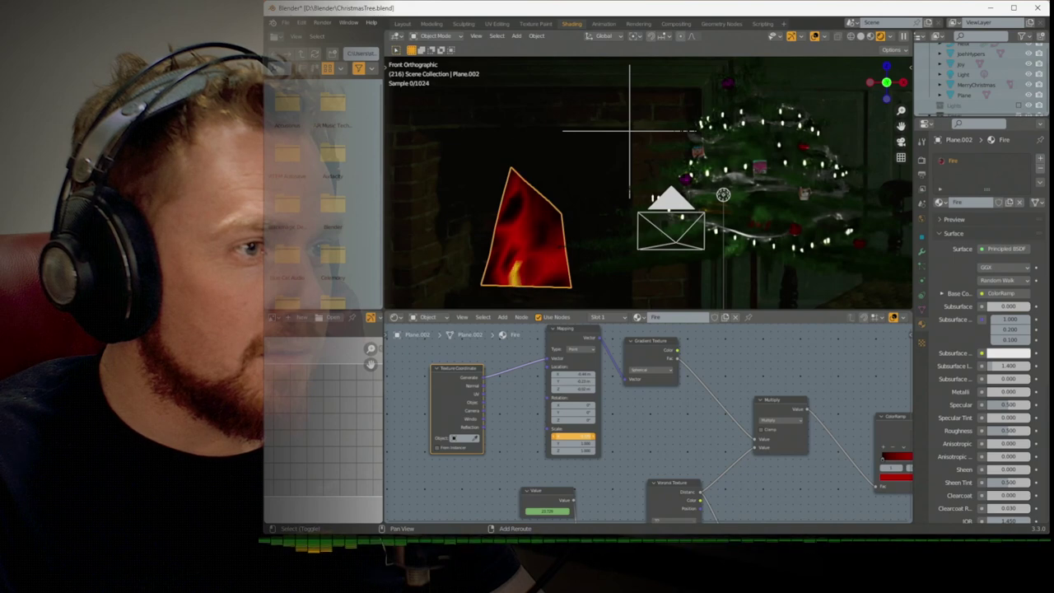
left_click_drag(573, 374, 577, 374)
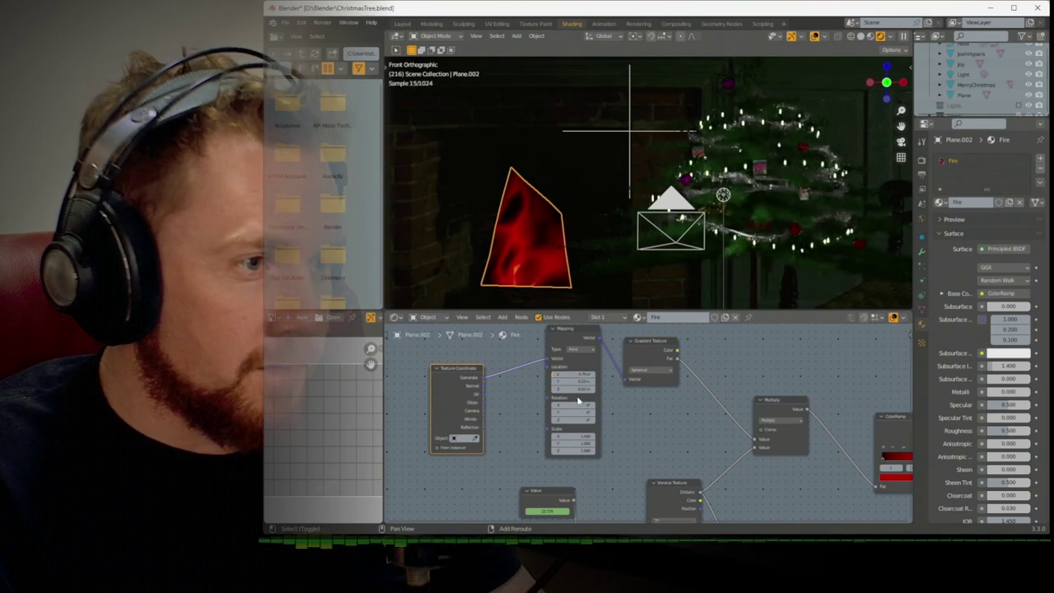
left_click_drag(580, 381, 565, 381)
left_click_drag(574, 443, 588, 444)
left_click_drag(574, 381, 583, 381)
Play back the animation to check the gradient-masked flame, and select the Value node feeding Combine XYZ
key("space")
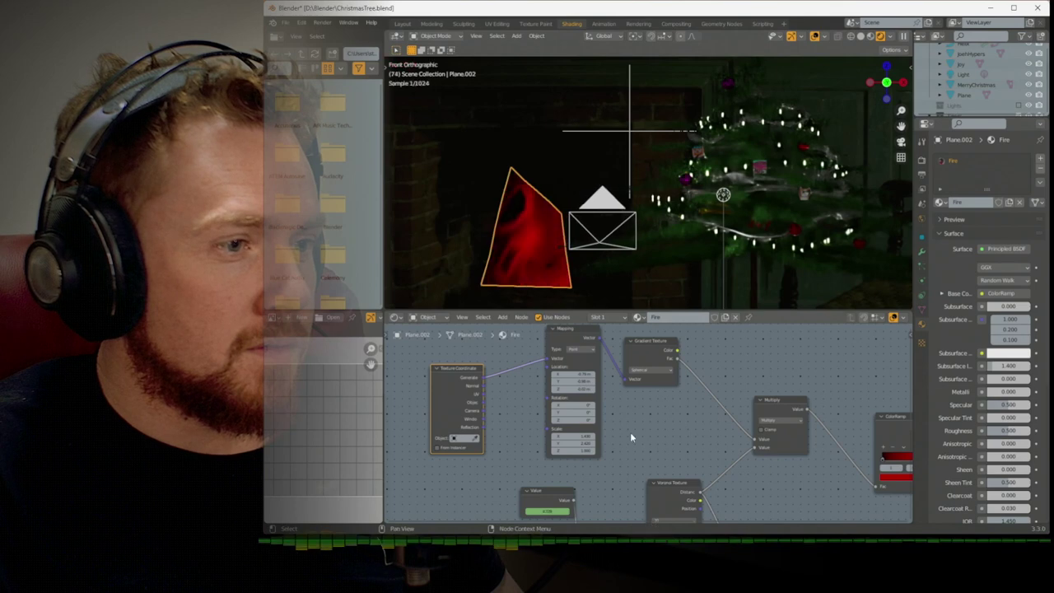
middle_click_drag(630, 432, 644, 368)
left_click(560, 430)
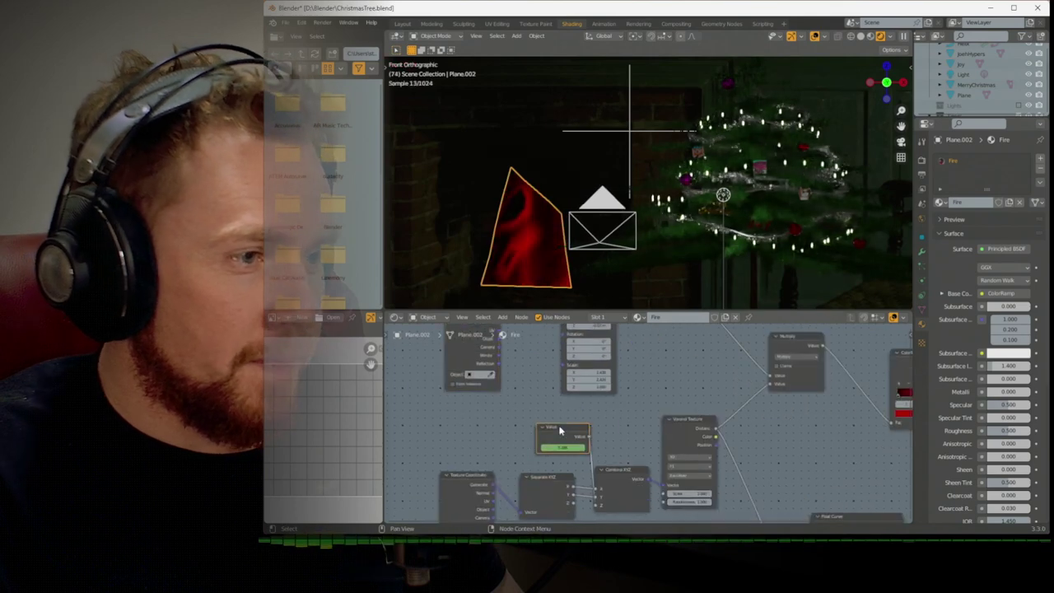
Set the Value node's keyframe handles to Vector in the Graph Editor, and return to the Shader Editor
left_click(396, 317)
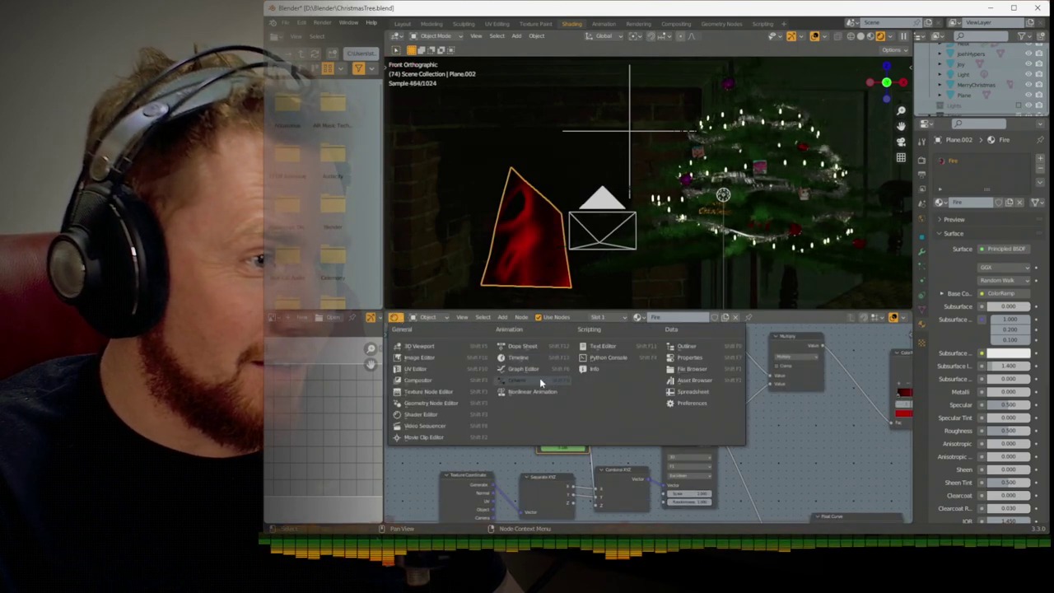
left_click(539, 382)
scroll(573, 396, "down", 2)
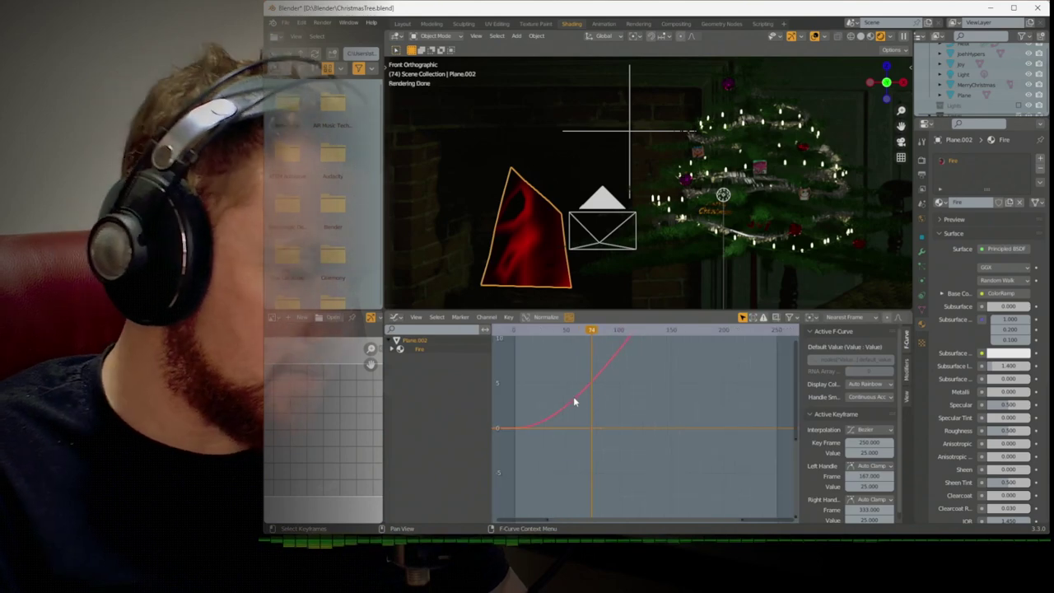
key("v")
key("v")
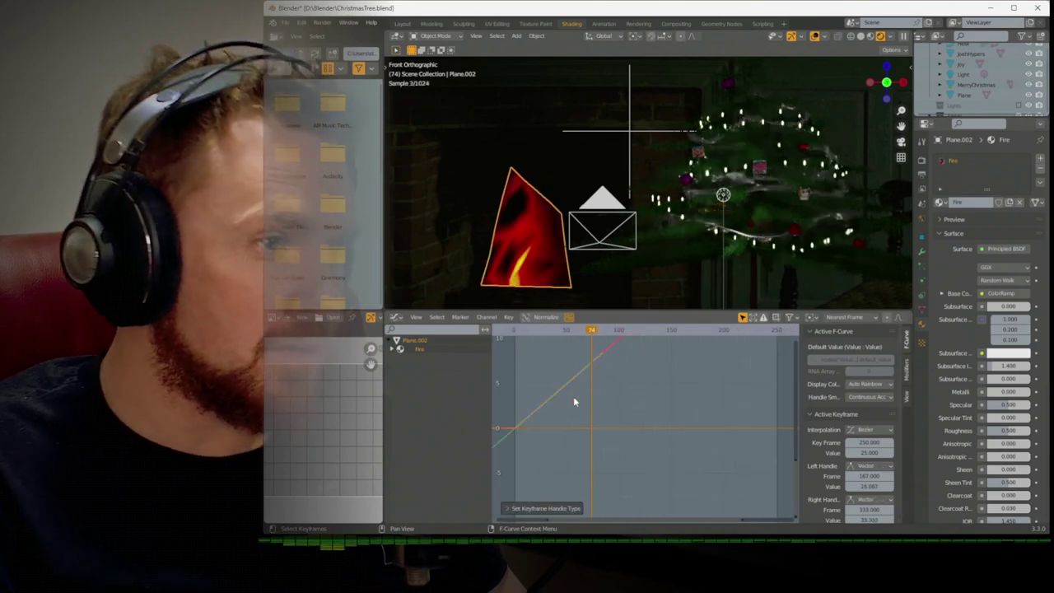
left_click(434, 318)
left_click(395, 317)
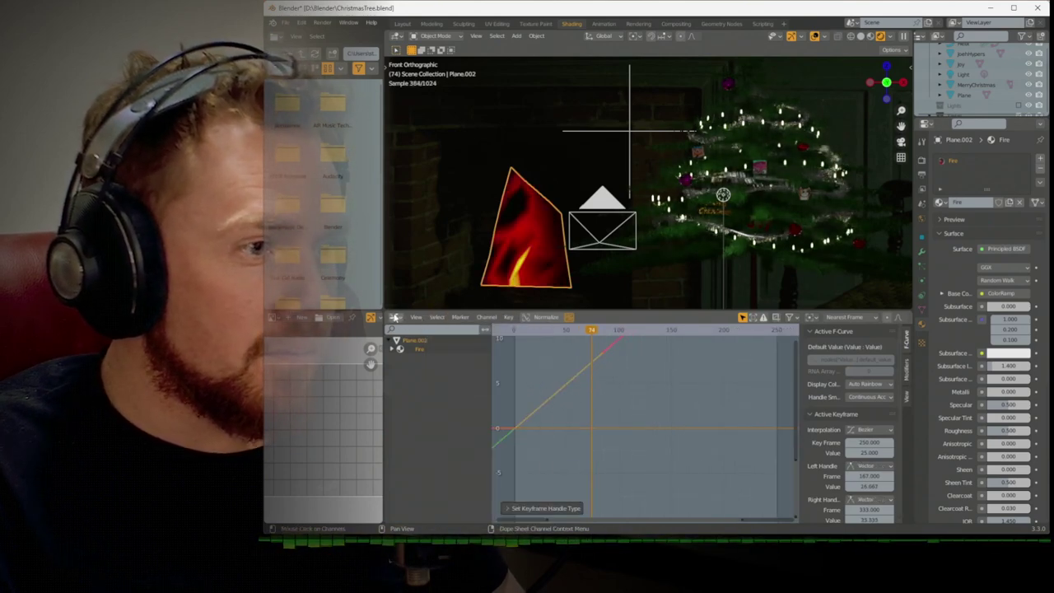
left_click(395, 318)
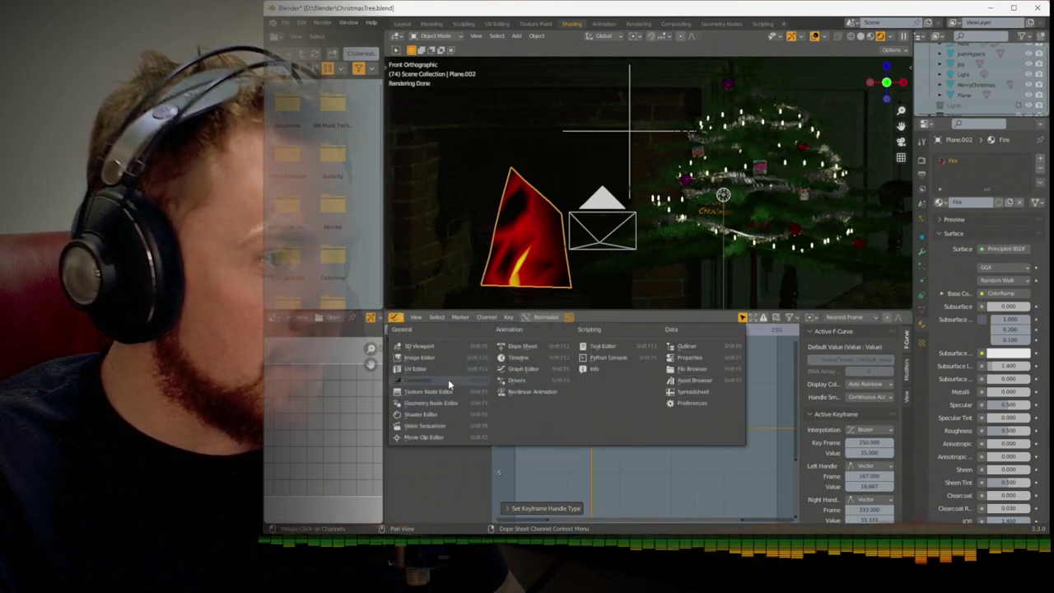
left_click(450, 419)
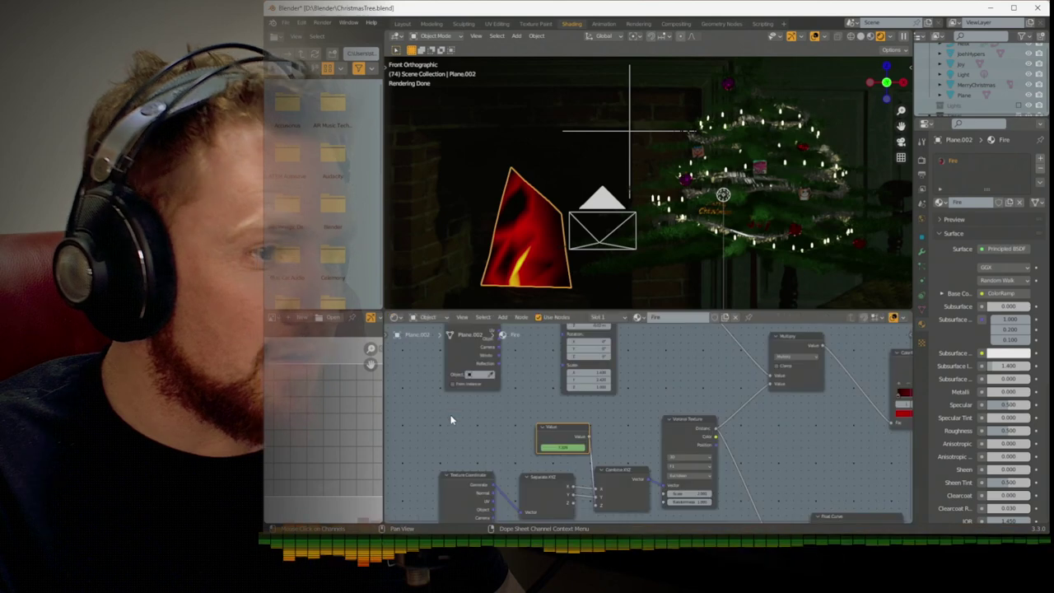
Play back the animation to check the flame's movement with the straightened animation curve
key("space")
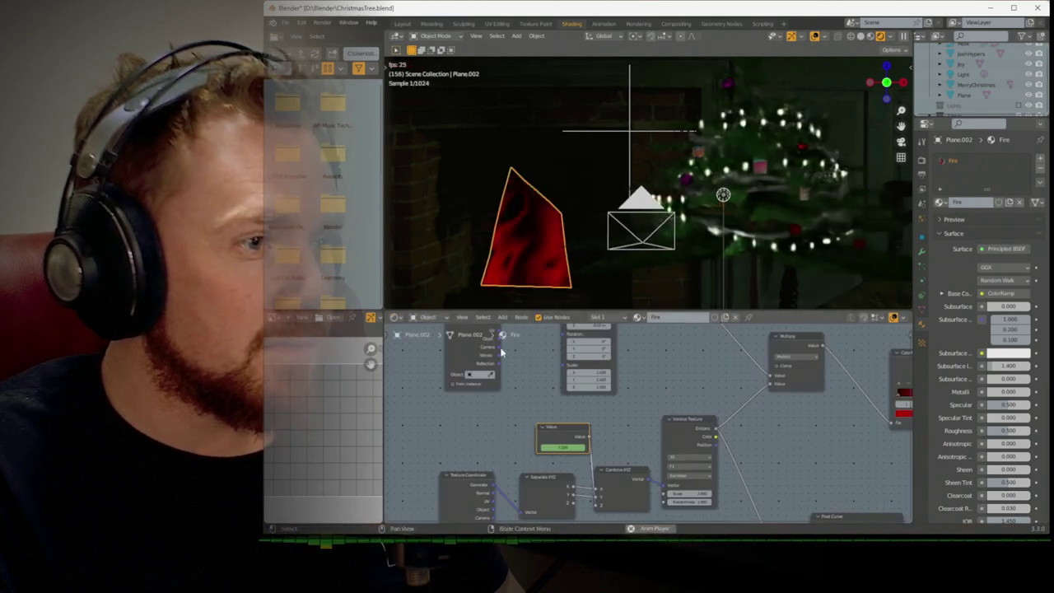
middle_click_drag(526, 371, 493, 401)
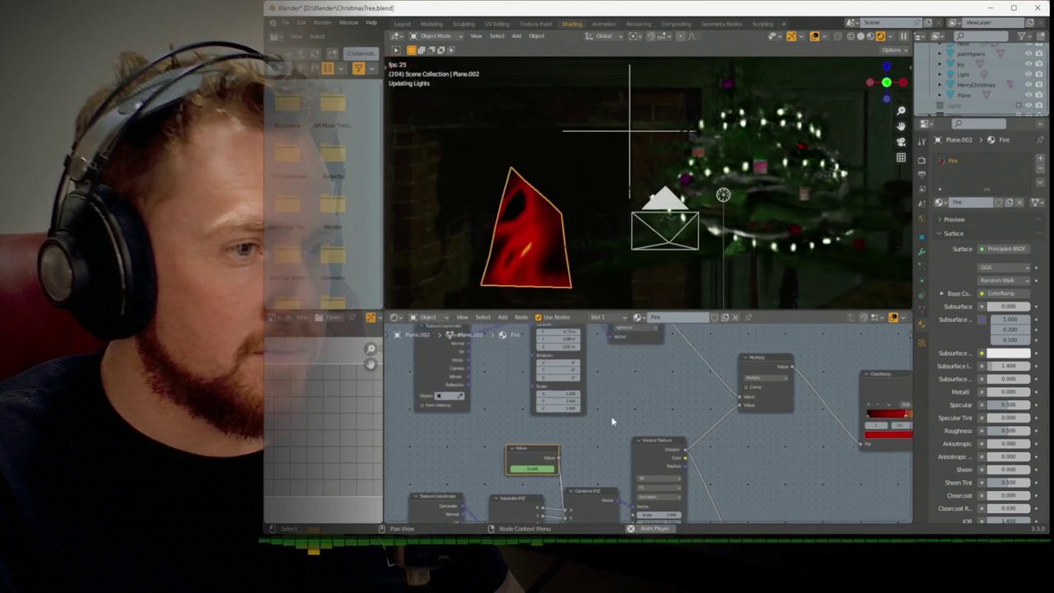
key("space")
Unlink the Voronoi Texture from the Multiply node, and feed the Multiply output into the Float Curve's Value input
left_click_drag(722, 415, 721, 417)
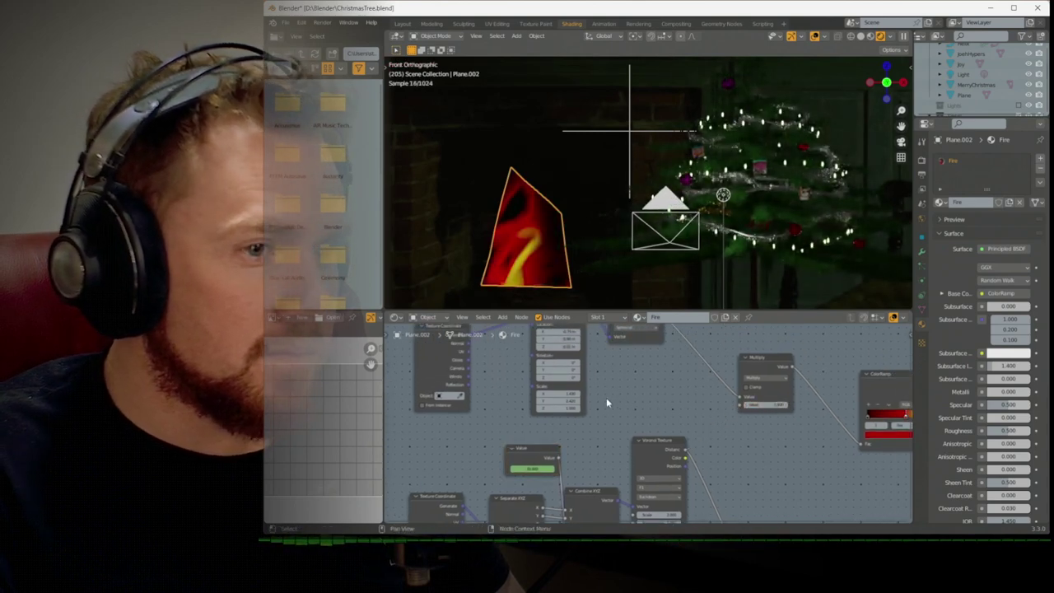
scroll(677, 405, "down", 2)
middle_click_drag(682, 403, 578, 349)
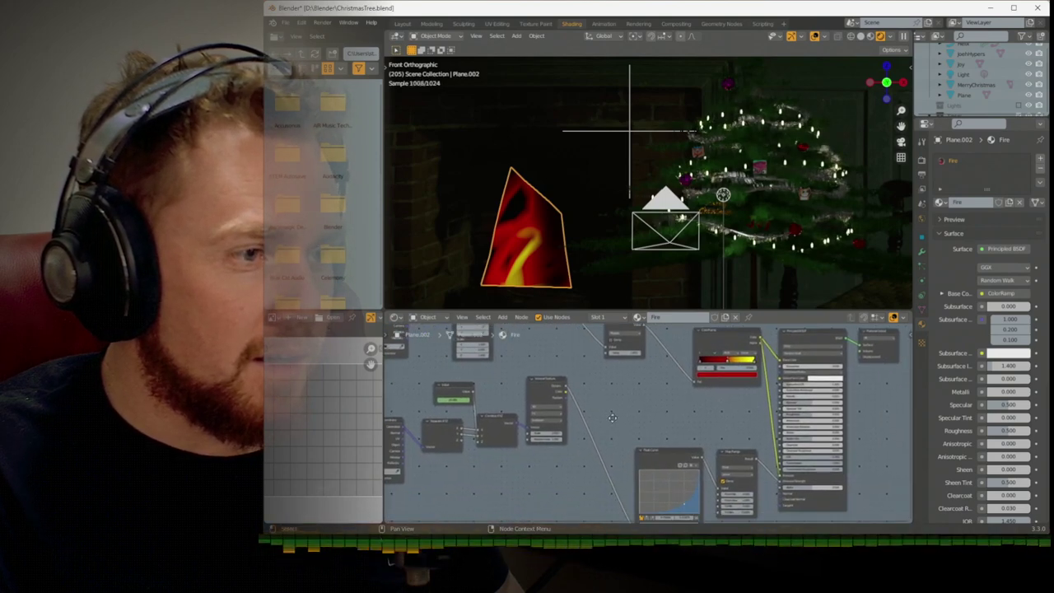
middle_click_drag(612, 417, 680, 444)
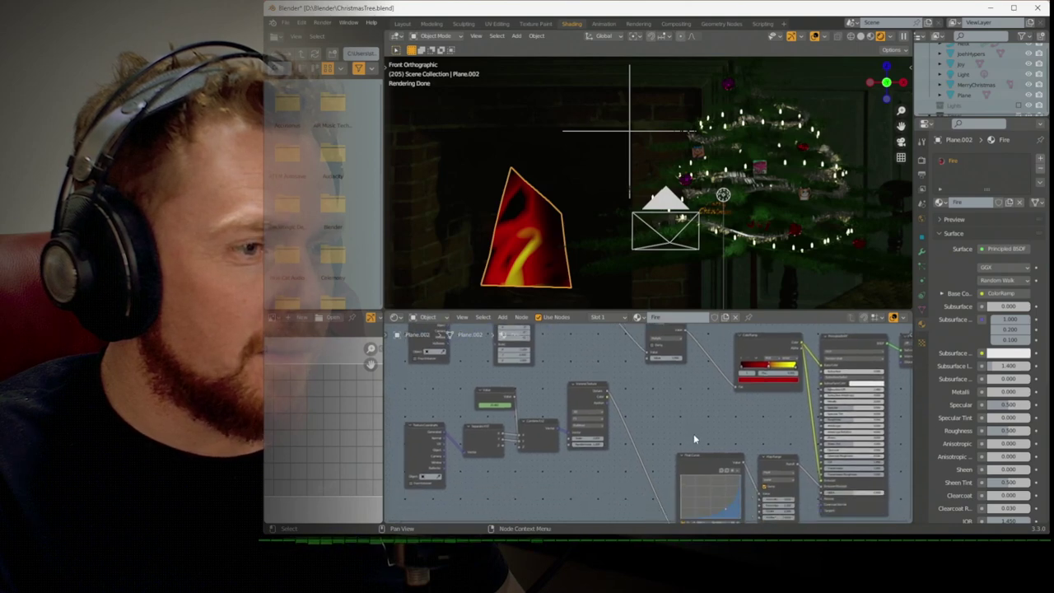
scroll(693, 439, "down", 2)
left_click_drag(676, 355, 670, 495)
key("Escape")
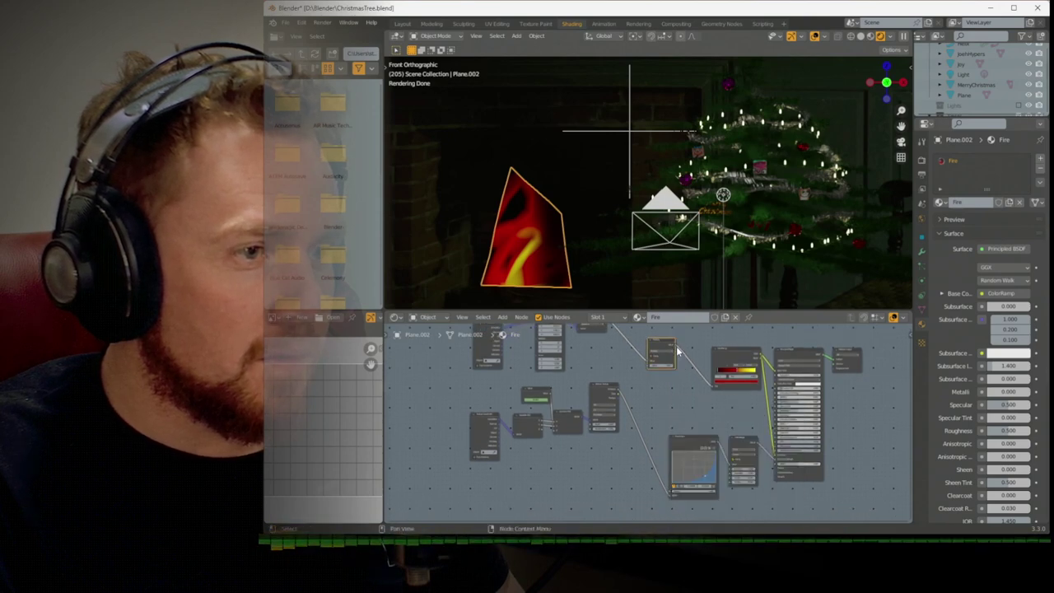
left_click_drag(676, 354, 653, 490)
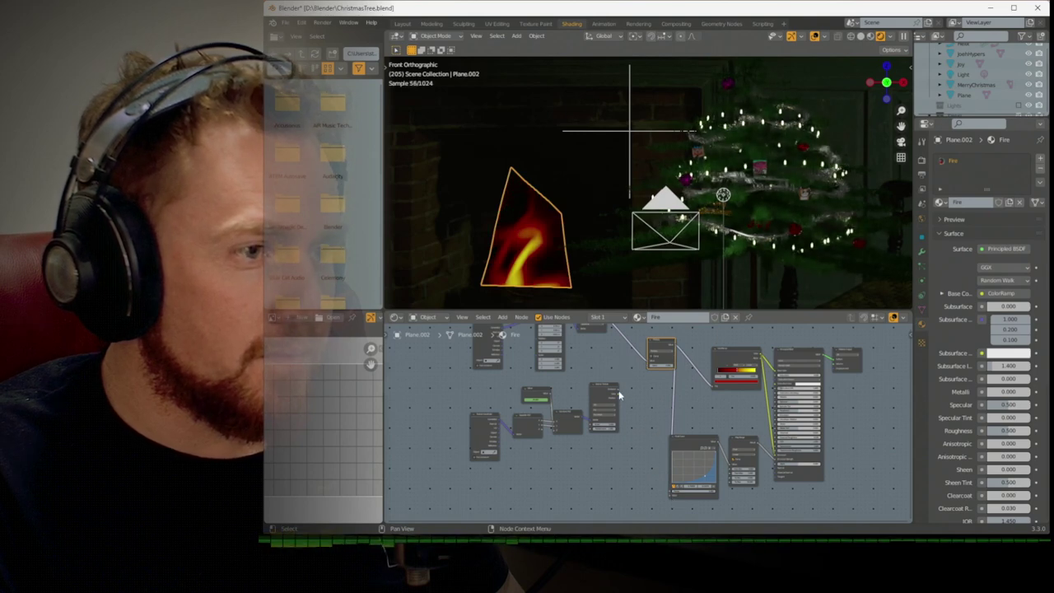
Reconnect the Voronoi Texture to the Multiply node, and unlink it again to isolate the gradient
left_click_drag(645, 371, 645, 366)
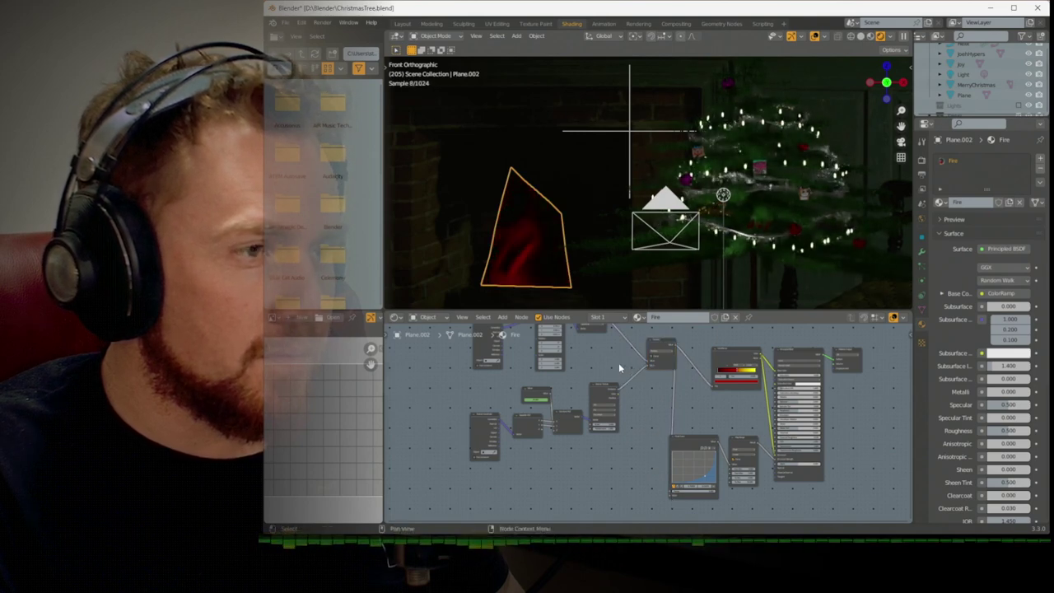
scroll(619, 362, "up", 3)
middle_click_drag(645, 327, 692, 403)
scroll(678, 426, "down", 4)
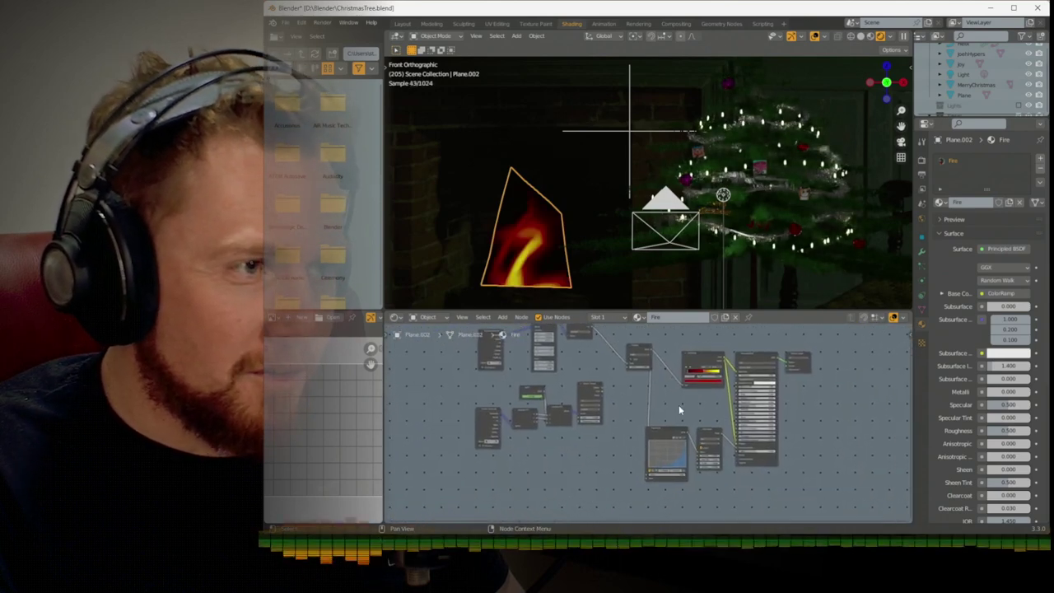
Return to the first frame and inspect the flame plane's mesh in Edit Mode, ending in Object Mode
key("shift+Left")
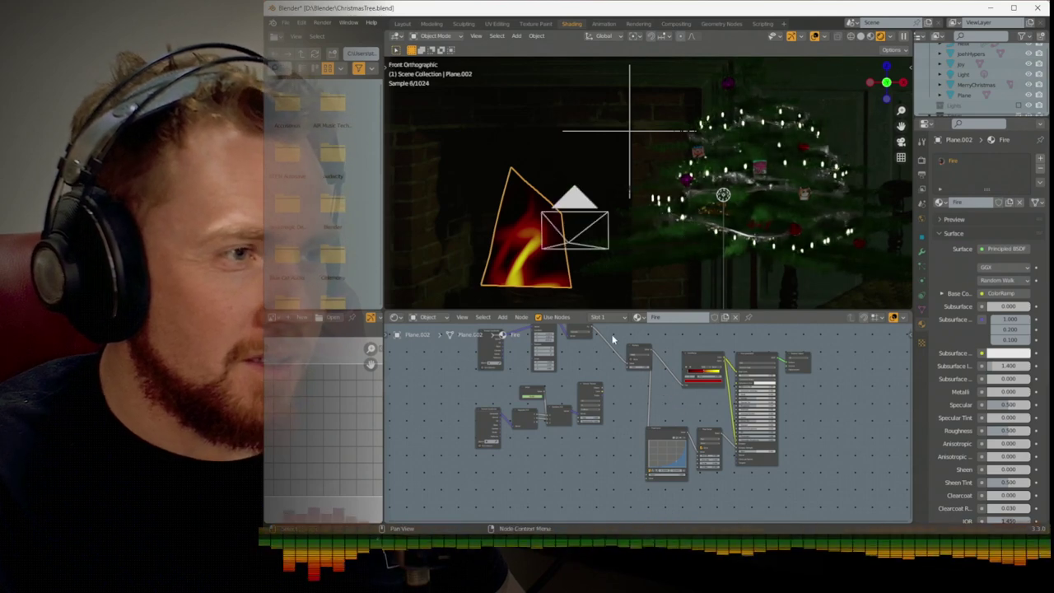
scroll(708, 381, "up", 3)
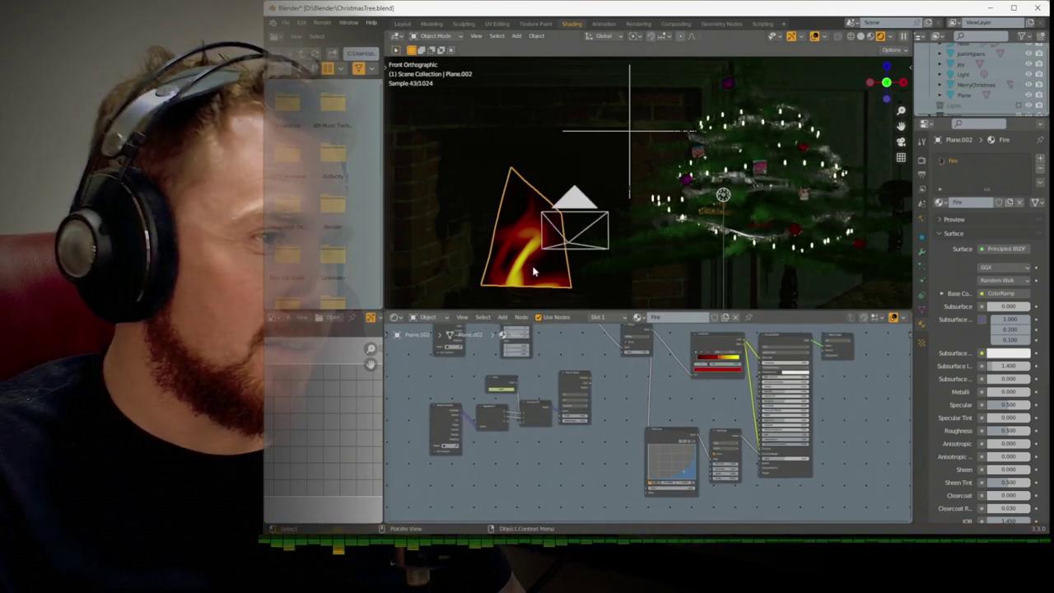
key("Tab")
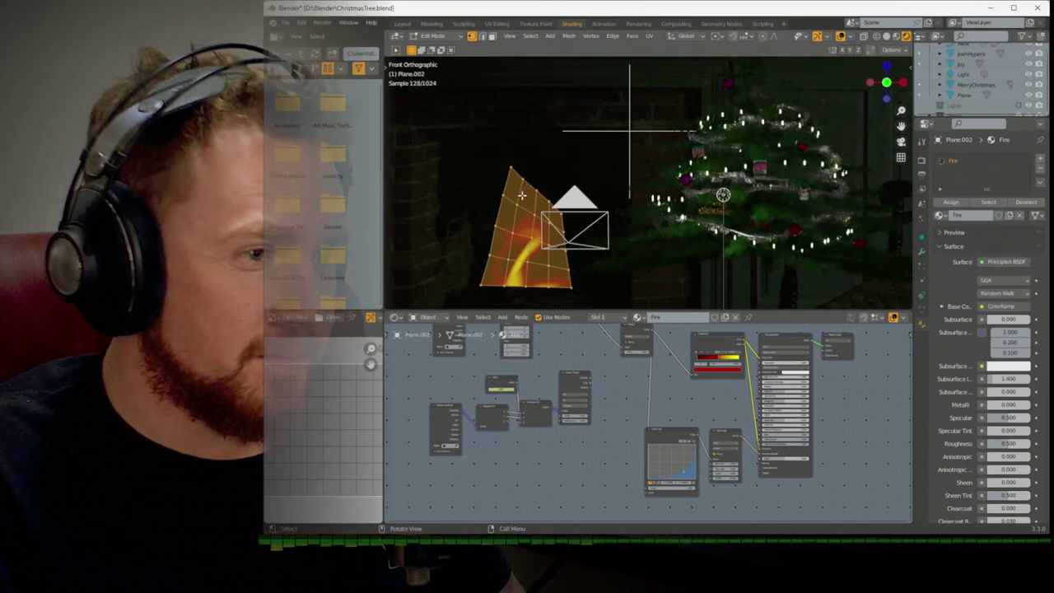
key("Tab")
scroll(617, 382, "up", 4)
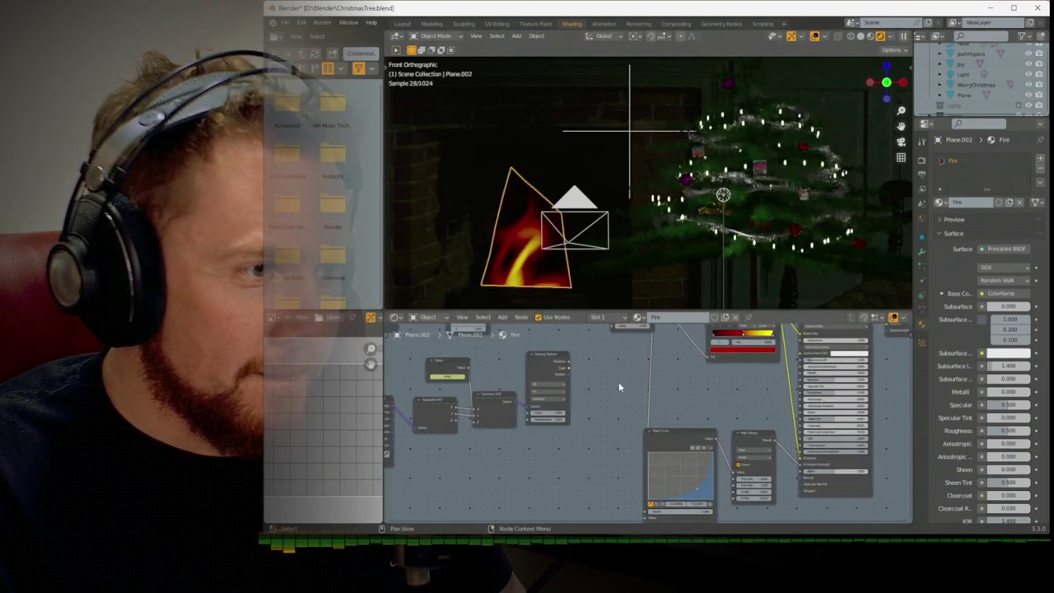
Link the Texture Coordinate's UV output to the Mapping node, and adjust its Y scale and X and Y location to stretch the gradient upward from the flame's base
middle_click_drag(632, 381, 728, 506)
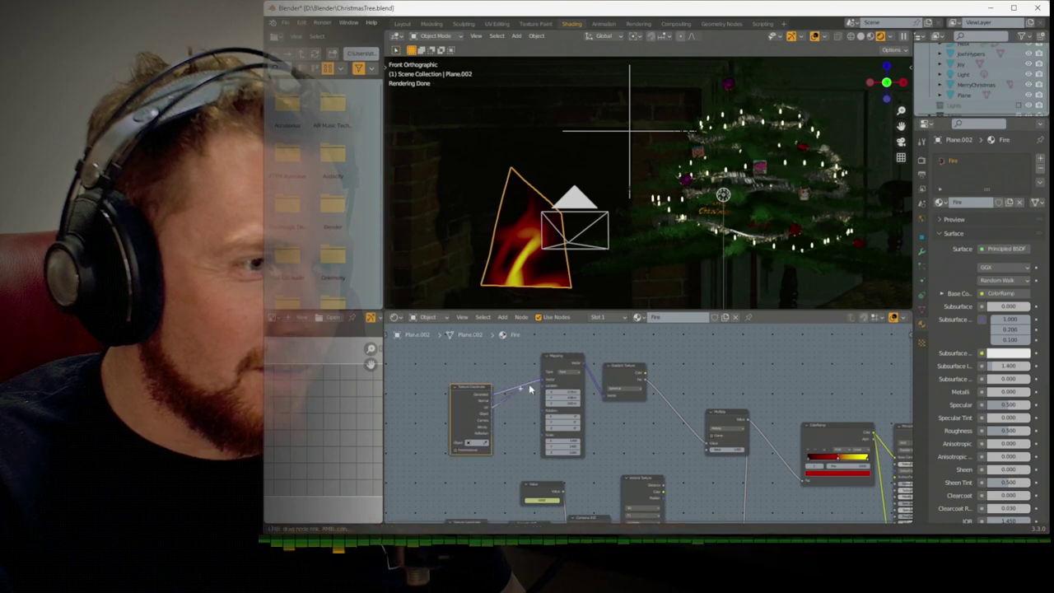
left_click_drag(542, 381, 541, 383)
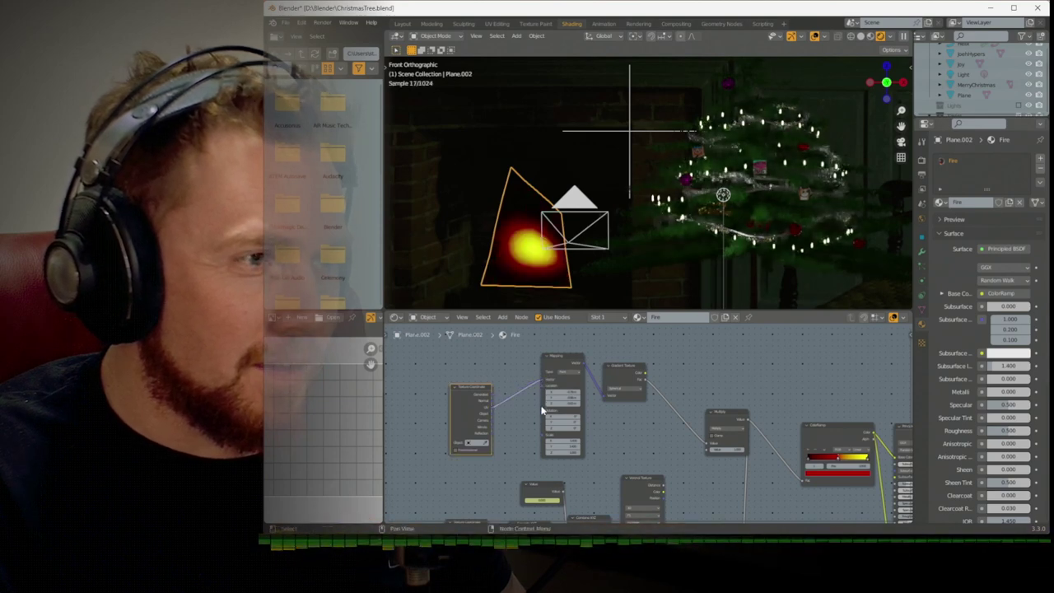
scroll(581, 437, "up", 2)
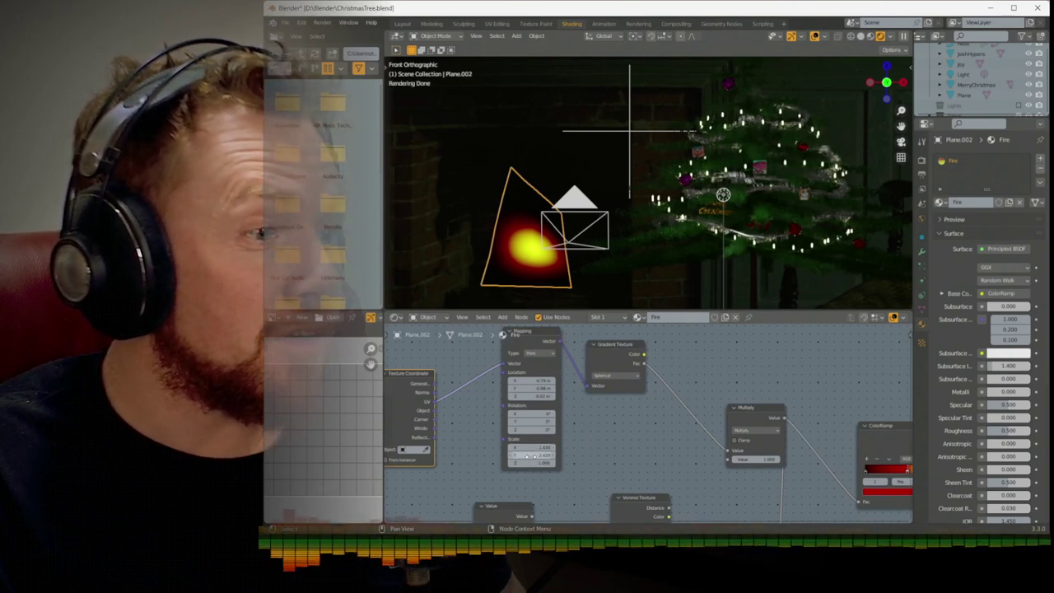
left_click_drag(533, 456, 468, 456)
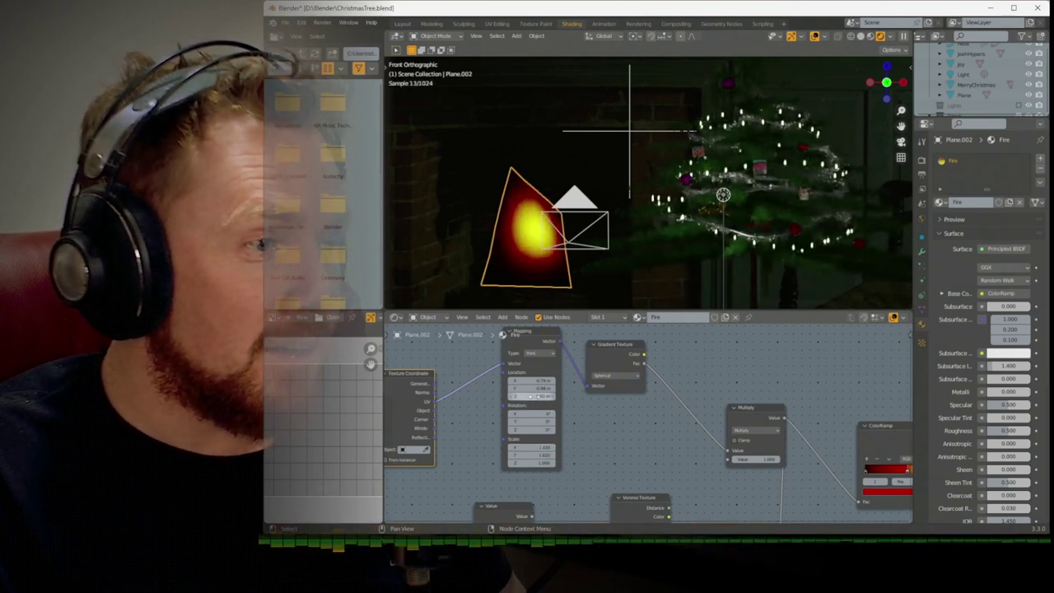
left_click_drag(531, 388, 586, 388)
left_click_drag(533, 454, 540, 444)
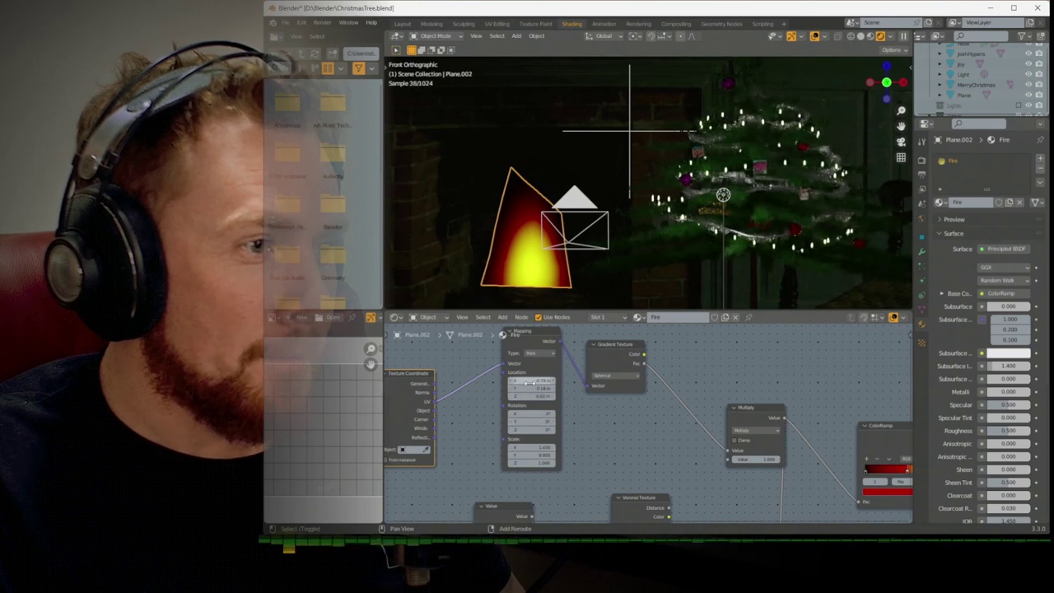
left_click_drag(531, 383, 541, 383)
Relink the Voronoi Texture's Distance output to the Multiply node, and play back the animation through the camera view
scroll(625, 457, "down", 5)
middle_click_drag(625, 457, 534, 377)
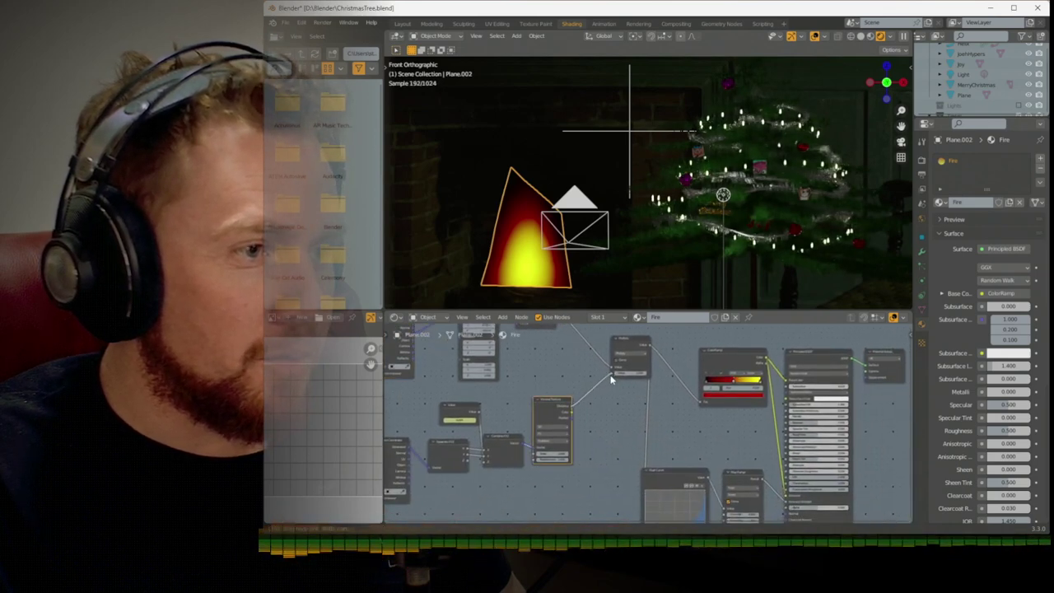
left_click_drag(611, 379, 610, 378)
key("space")
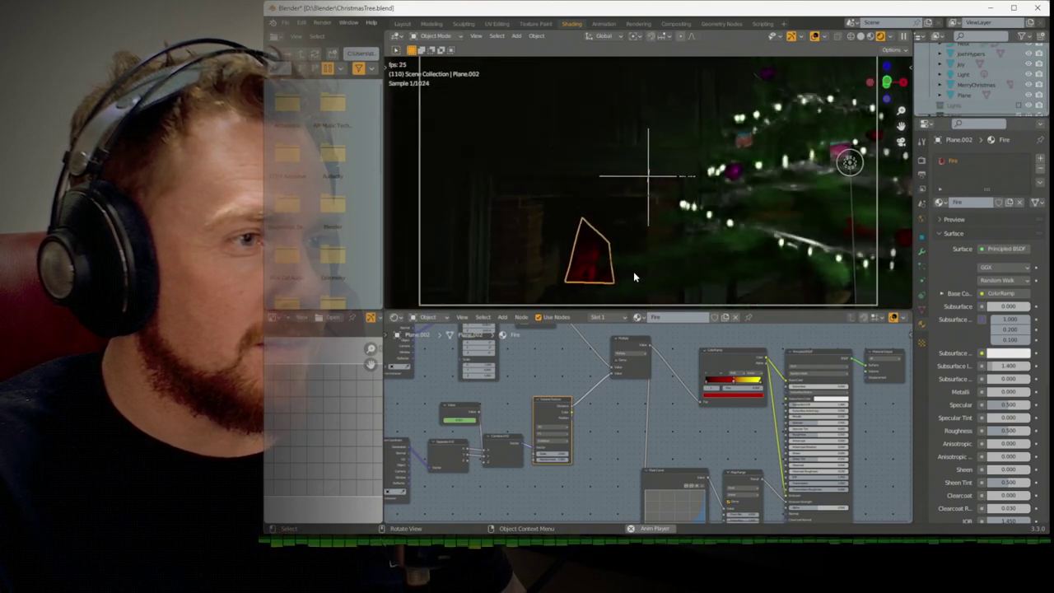
key("space")
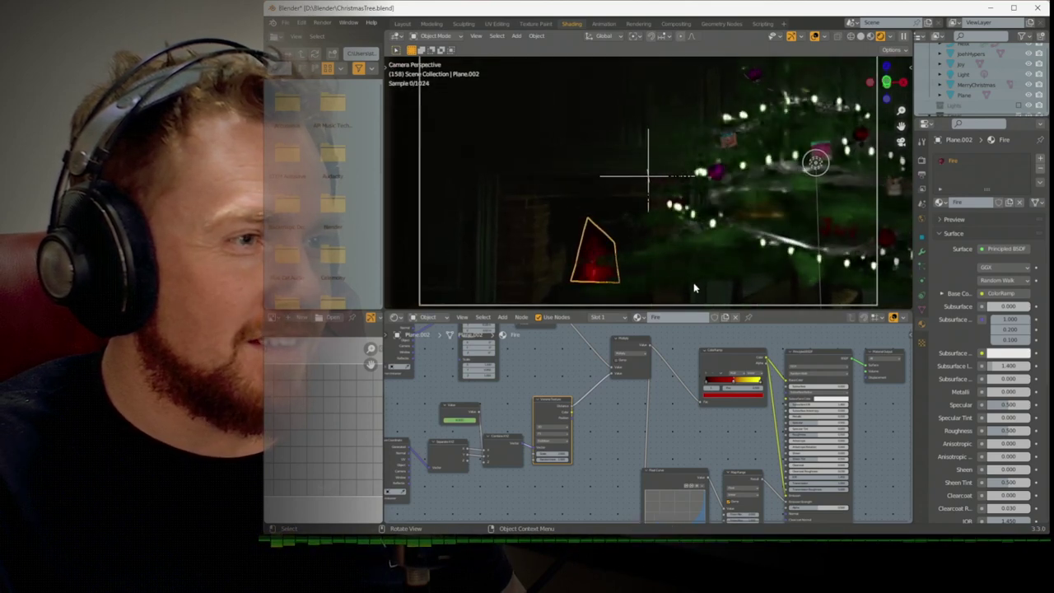
Set the Principled BSDF's Transmission to 0.000
middle_click_drag(732, 433, 689, 378)
scroll(689, 378, "up", 3)
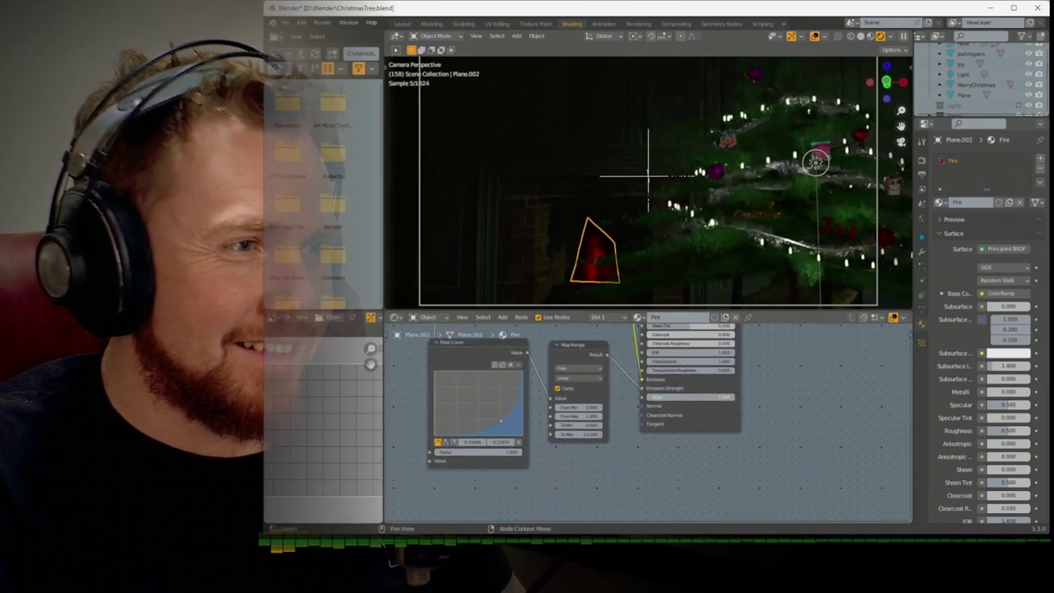
left_click_drag(695, 403, 732, 399)
scroll(661, 381, "down", 3)
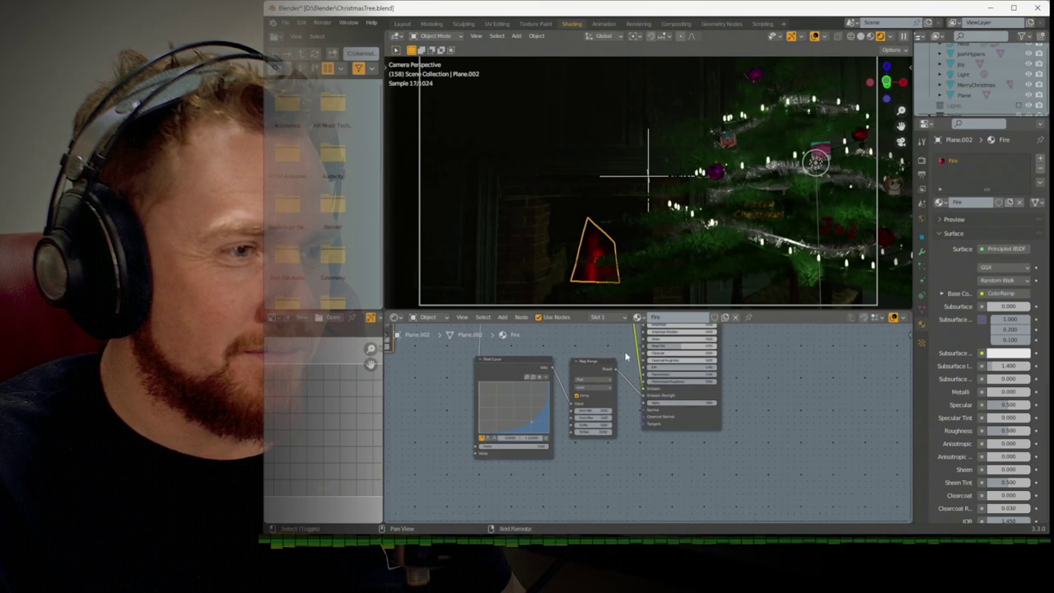
middle_click_drag(624, 355, 638, 421)
scroll(693, 447, "up", 3)
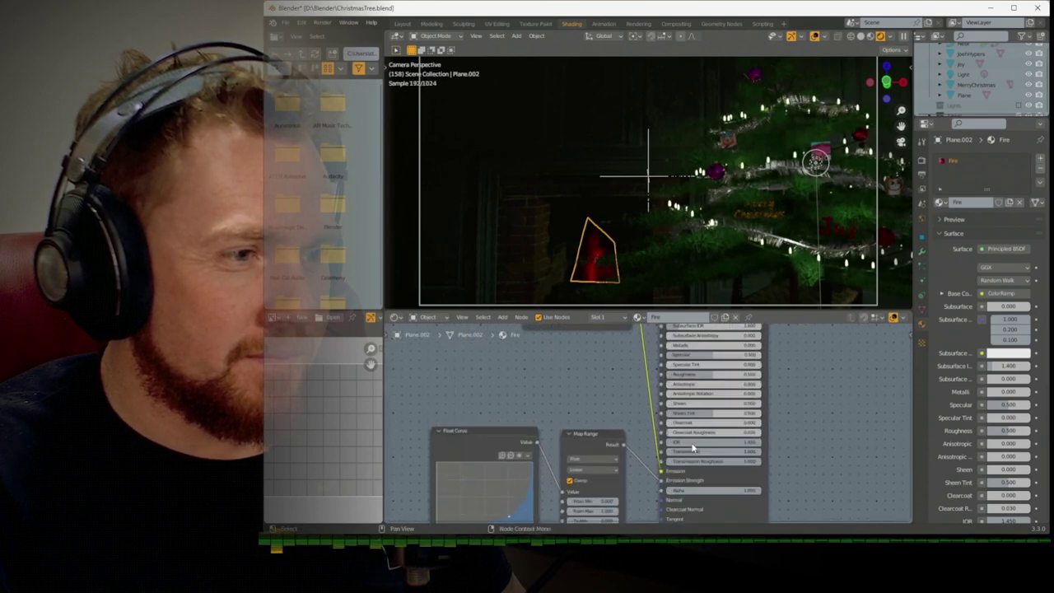
key("Return")
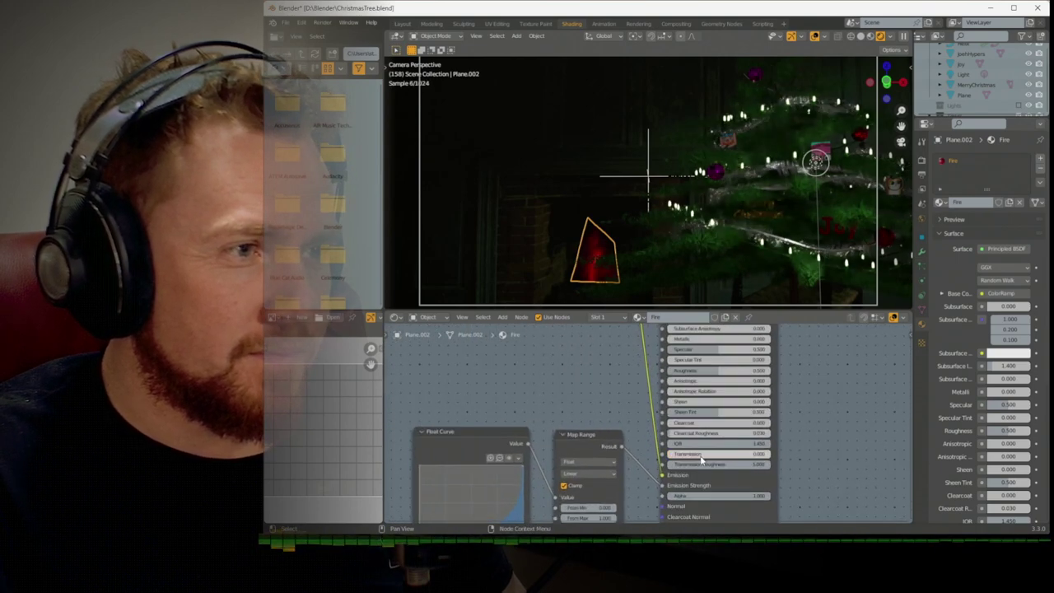
Try driving the Principled BSDF's Transmission with the Gradient Texture's Fac output, and remove that link
scroll(617, 410, "down", 3)
middle_click_drag(612, 395, 659, 454)
scroll(643, 461, "down", 6)
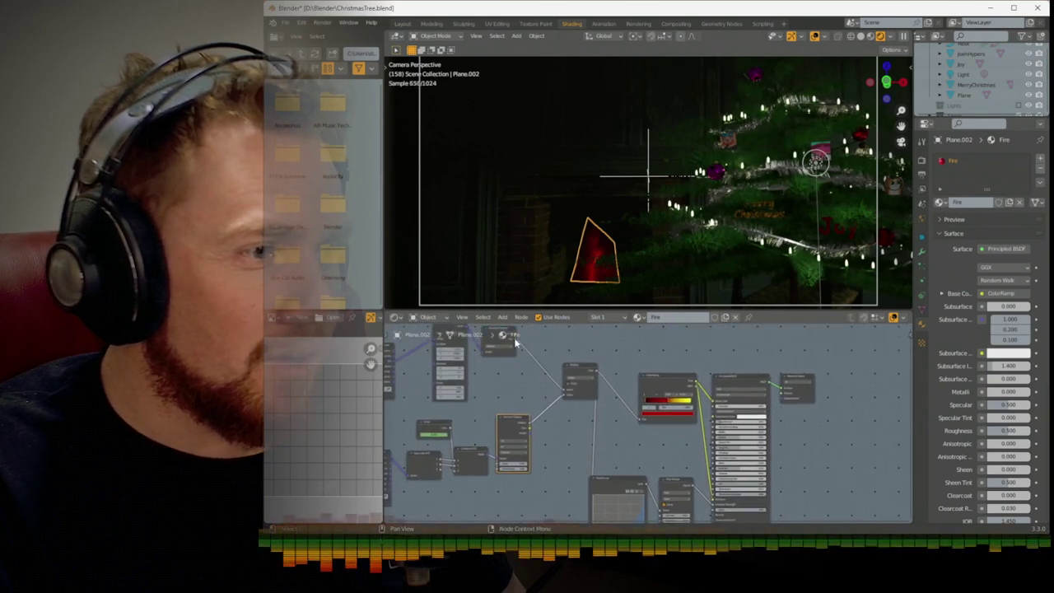
left_click_drag(516, 343, 714, 493)
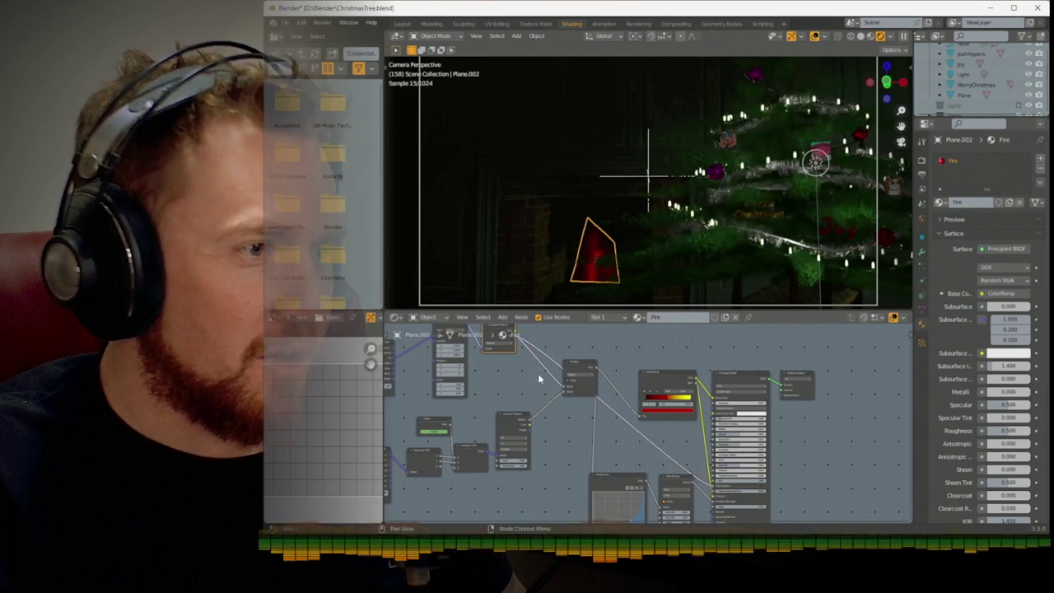
scroll(537, 395, "down", 2)
scroll(701, 479, "up", 7)
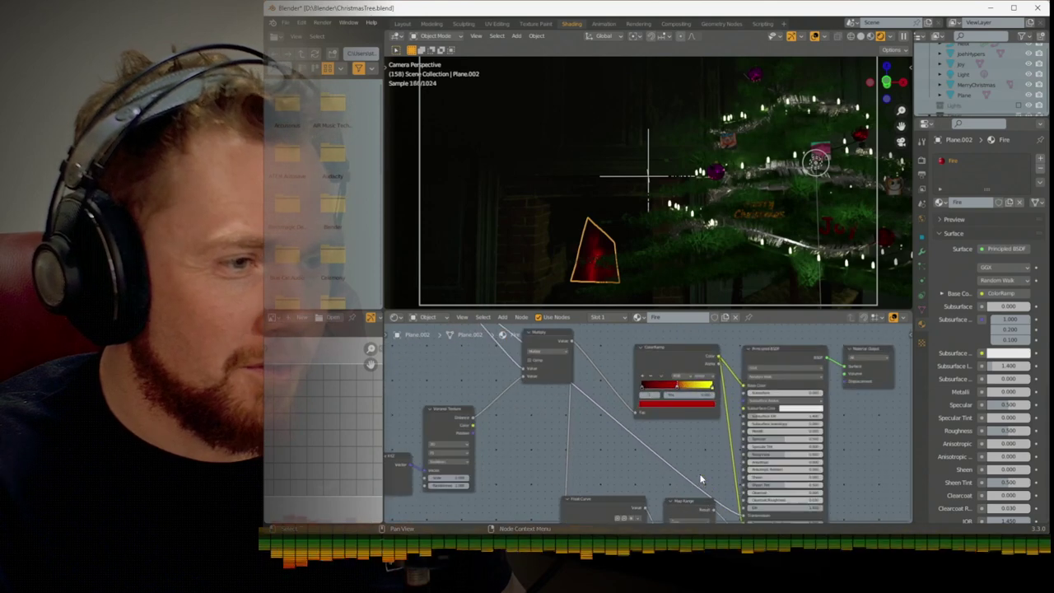
middle_click_drag(700, 480, 577, 494)
scroll(607, 429, "up", 1)
middle_click_drag(608, 411, 607, 522)
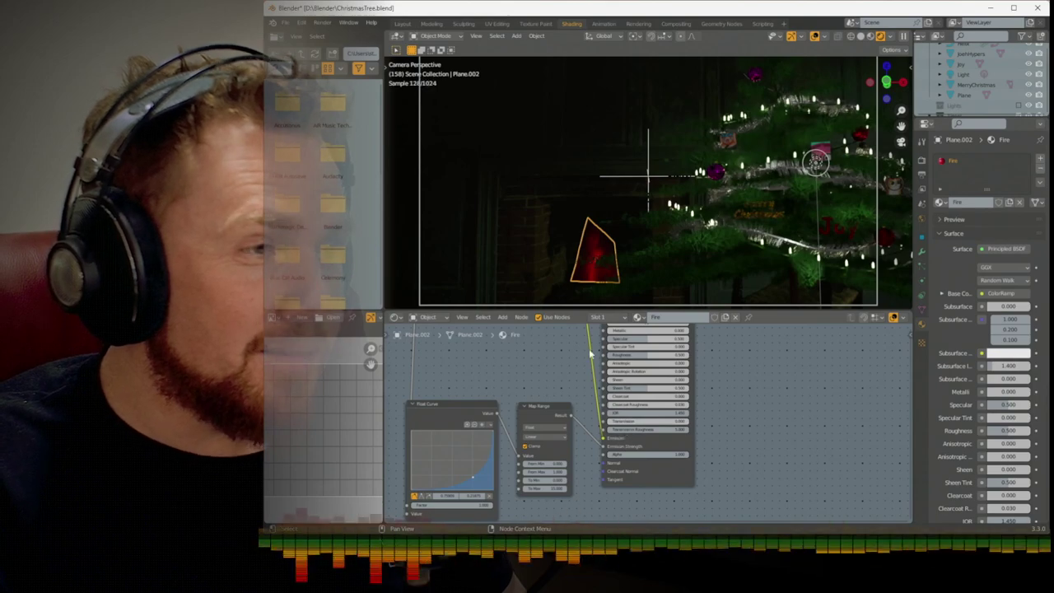
Switch to the Layout workspace and play back the animation through the camera view
left_click(403, 23)
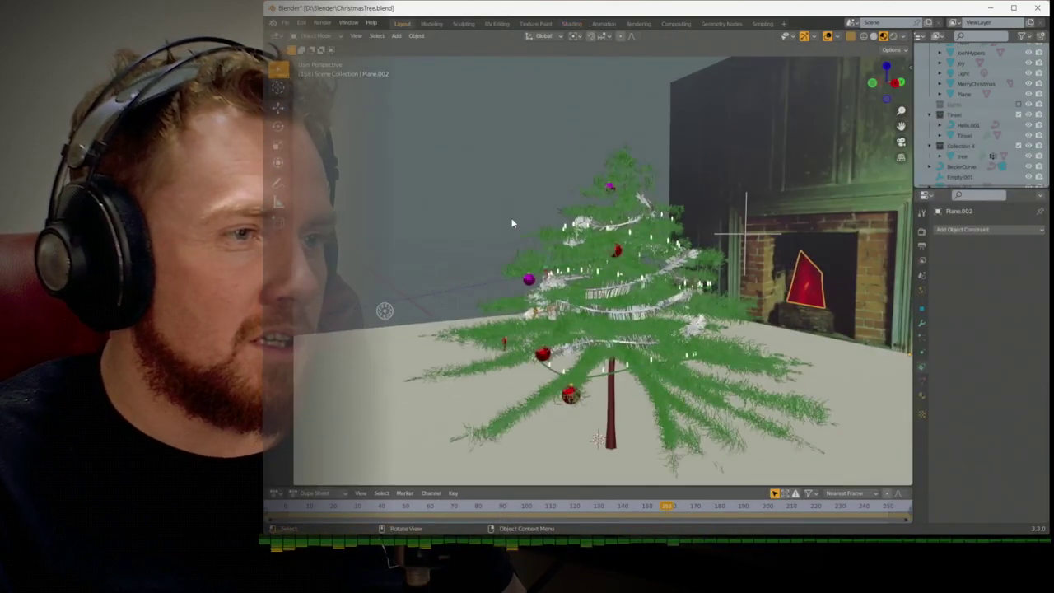
key("KP_0")
key("space")
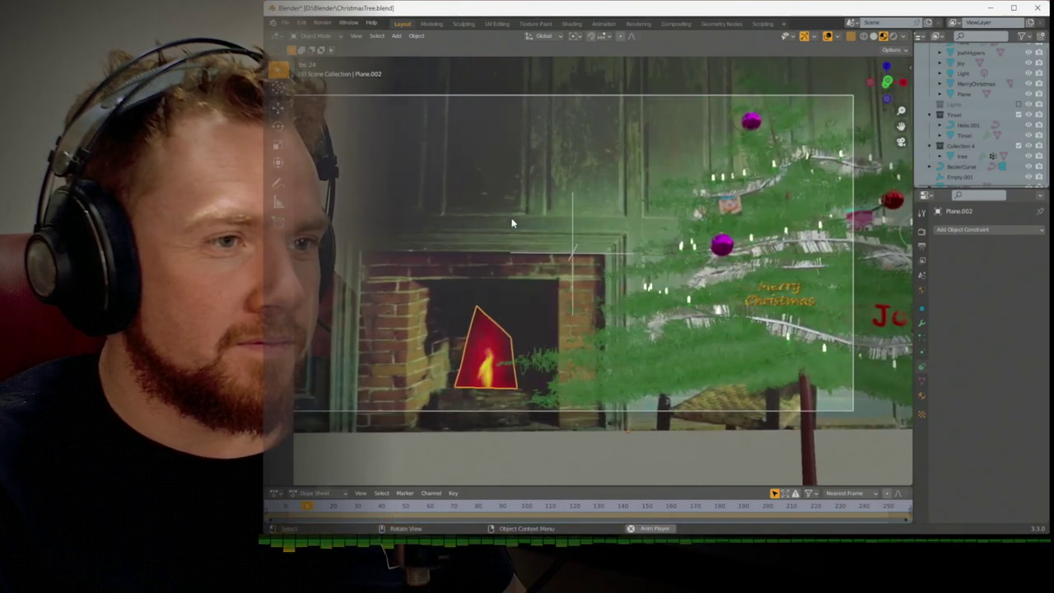
key("space")
key("KP_0")
In top view, edit the camera's path curve and move its control point 0.97058 m along X and -0.35294 m along Y
key("KP_7")
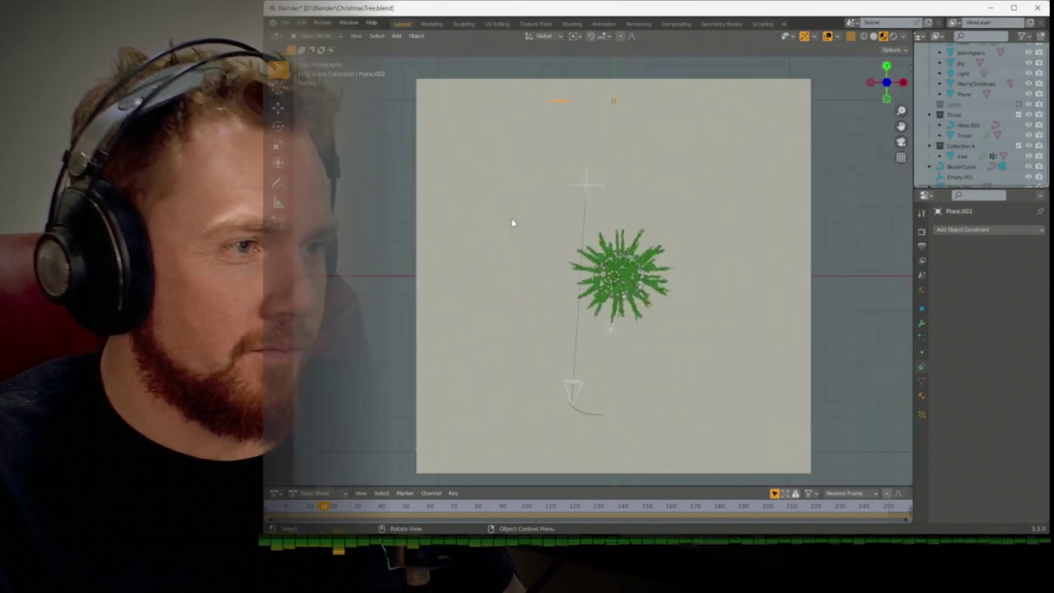
left_click(578, 411)
key("g")
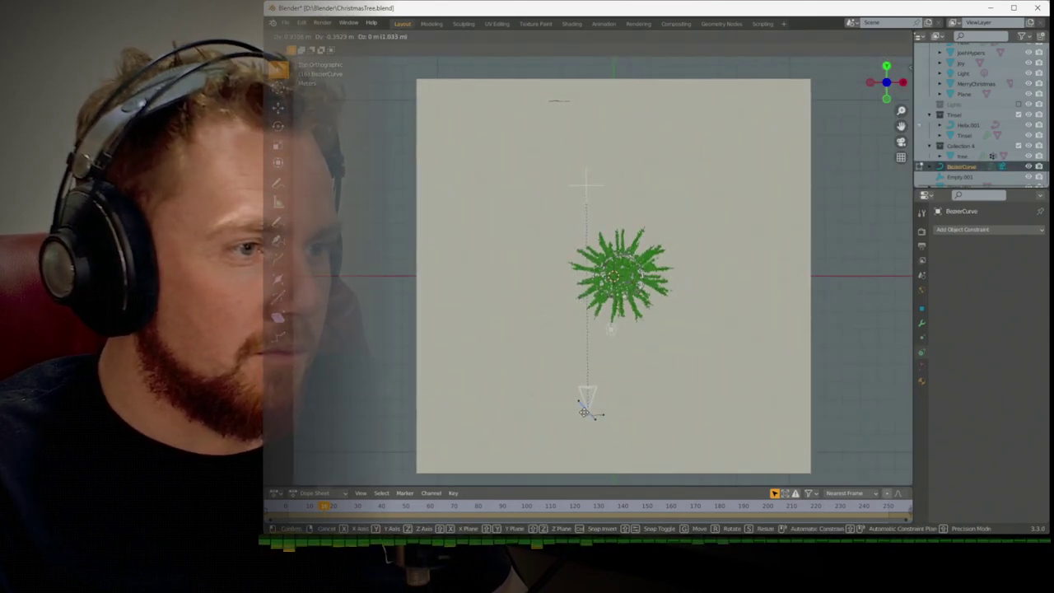
left_click(582, 411)
Rotate the path curve's control point, scale it to 0.479, and play back the animation through the camera view
key("r")
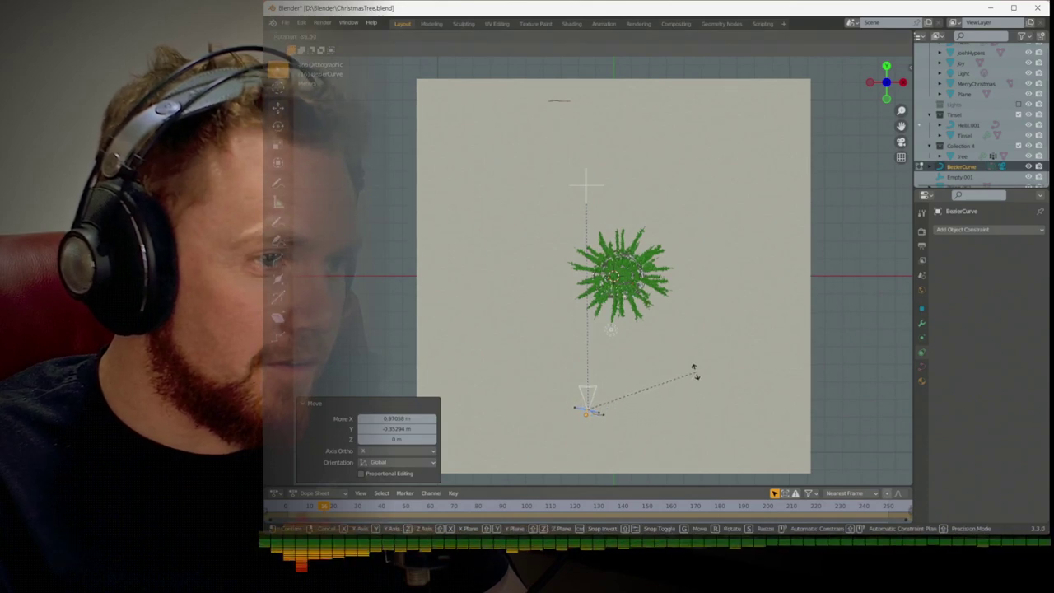
left_click(693, 379)
key("s")
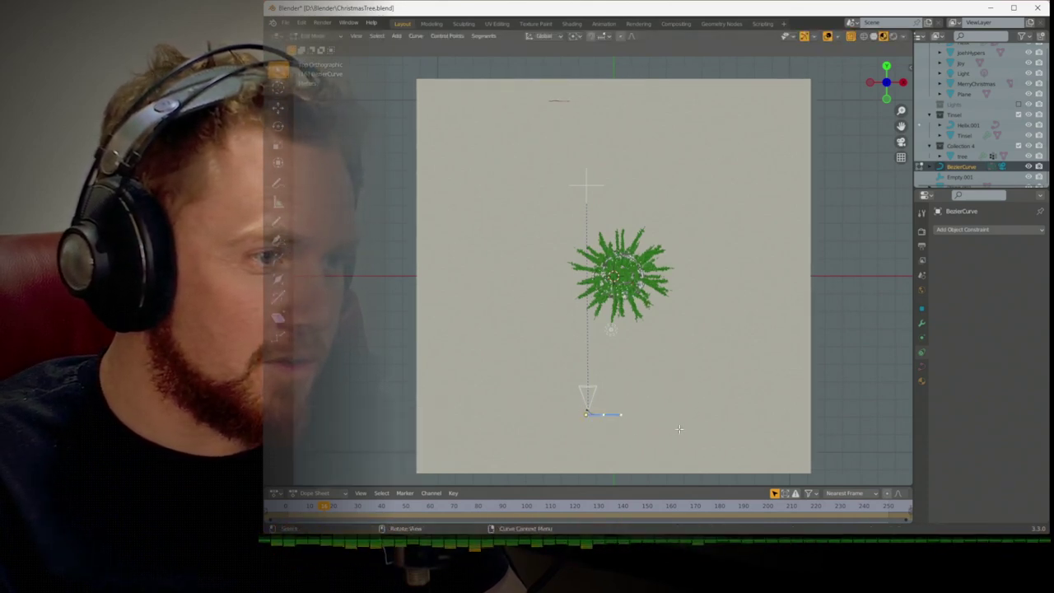
left_click(642, 428)
key("KP_0")
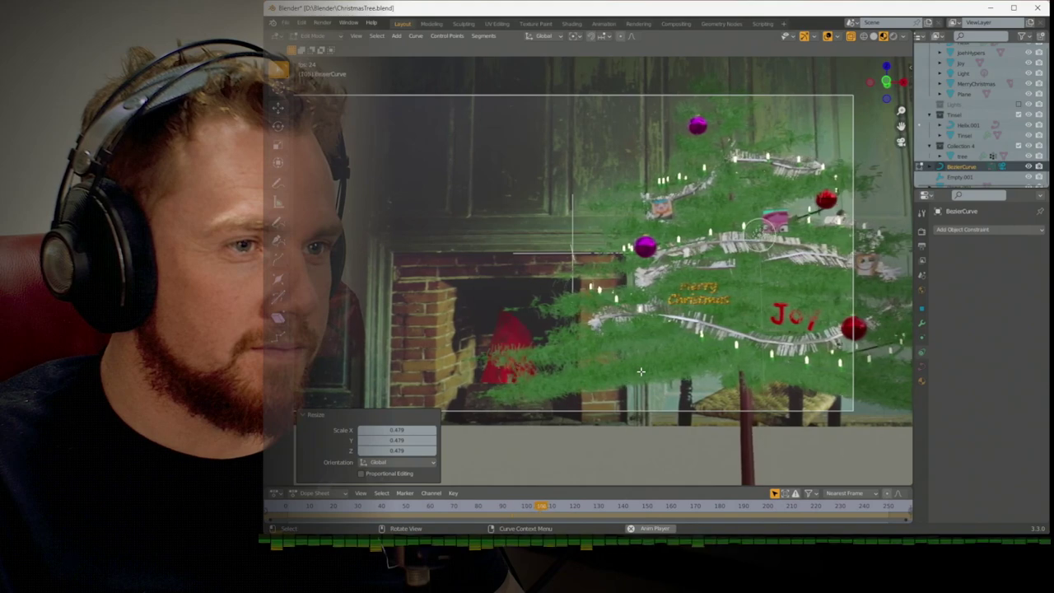
key("Escape")
Move the whole camera path curve 0.29411 m along X in top view, and play back the animation through the camera view
key("KP_7")
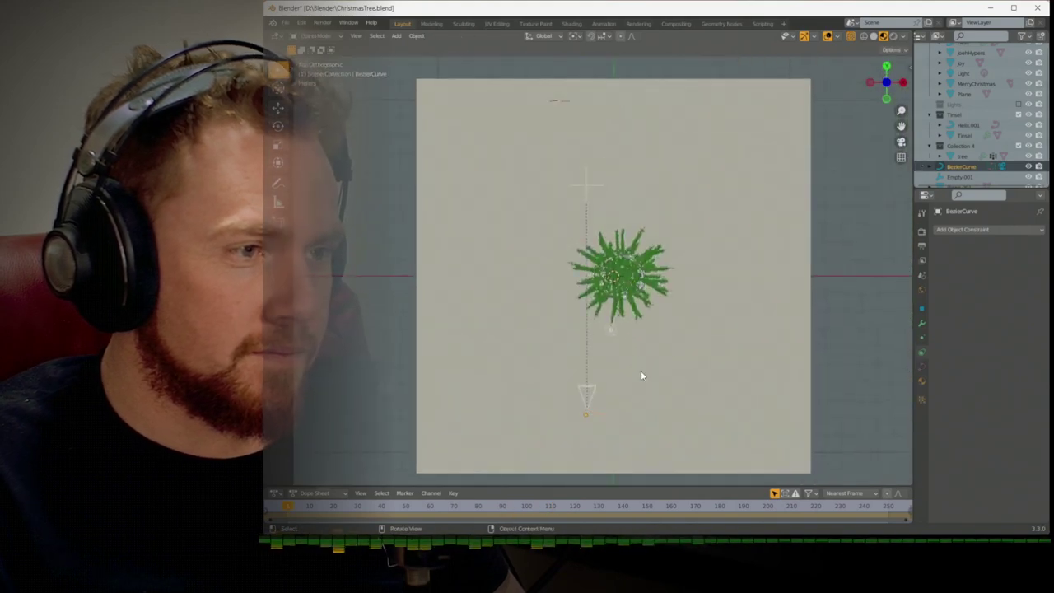
key("g")
left_click(641, 371)
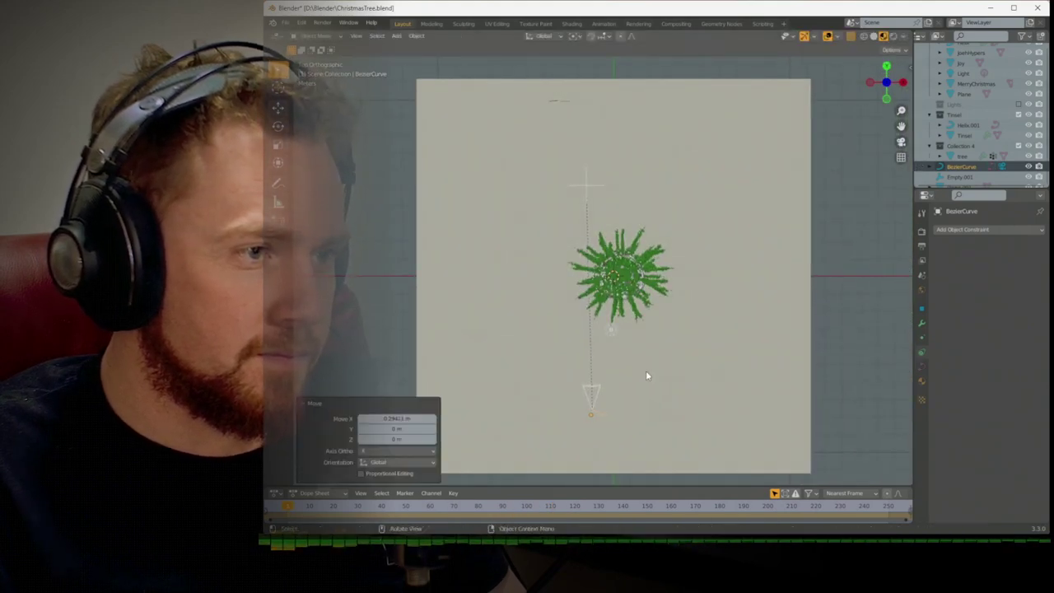
key("KP_0")
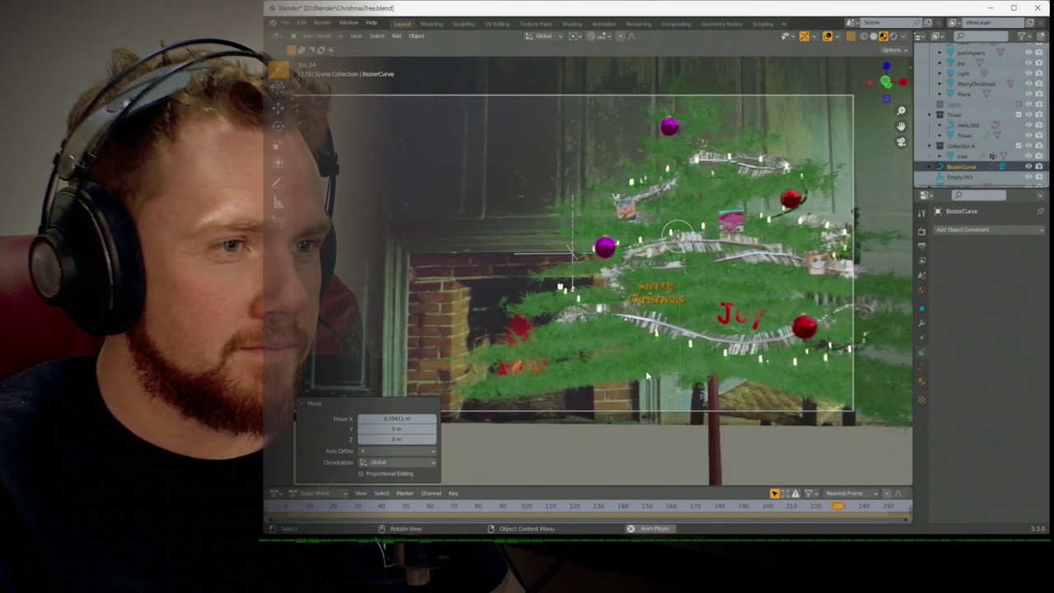
key("space")
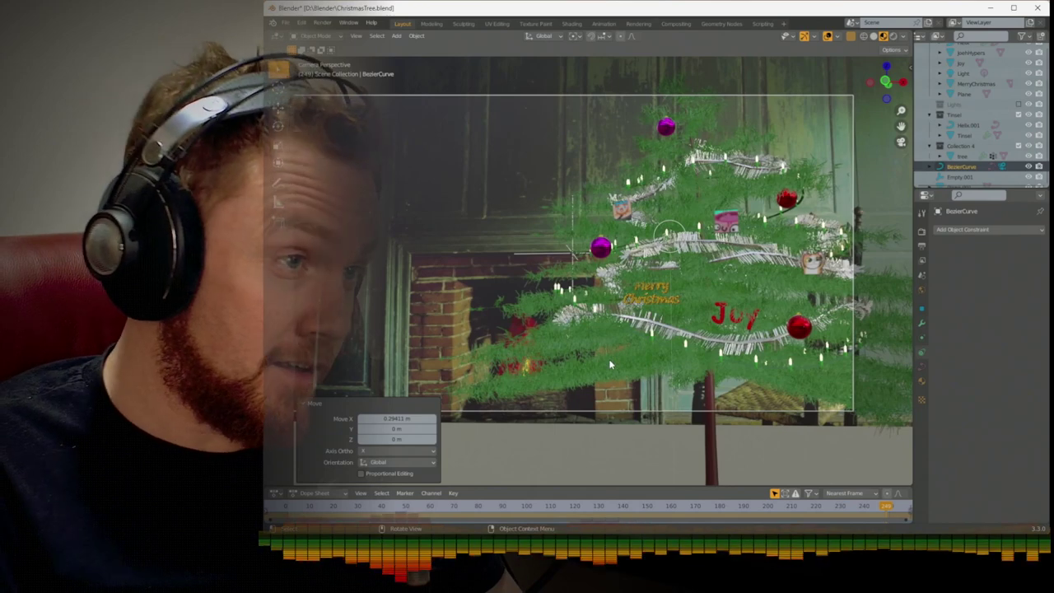
Lower the camera's target empty slightly and keyframe its location at frame 1
left_click(570, 255)
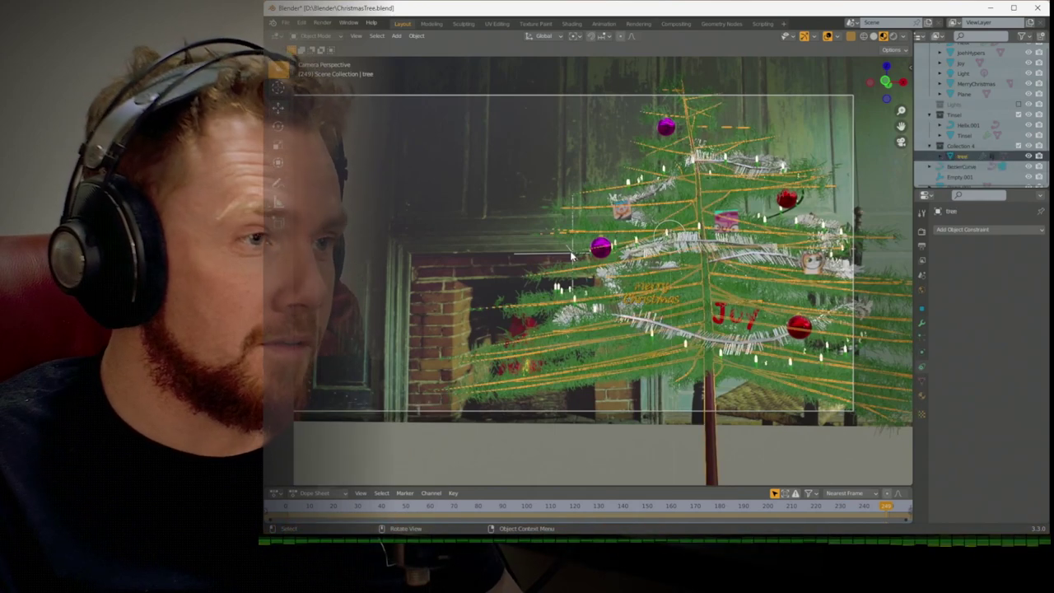
left_click(570, 255)
key("g")
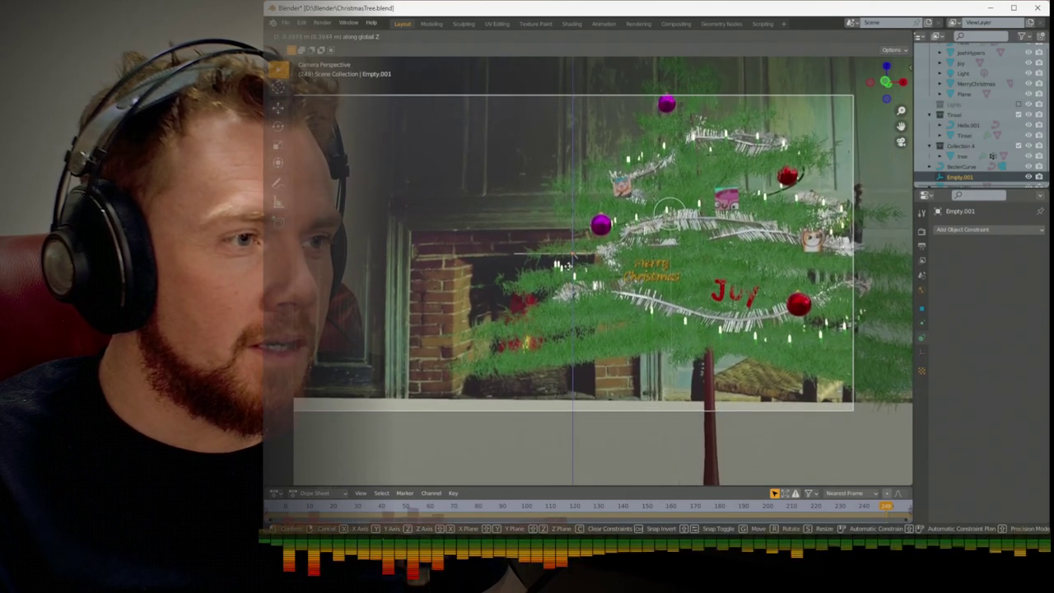
left_click(568, 261)
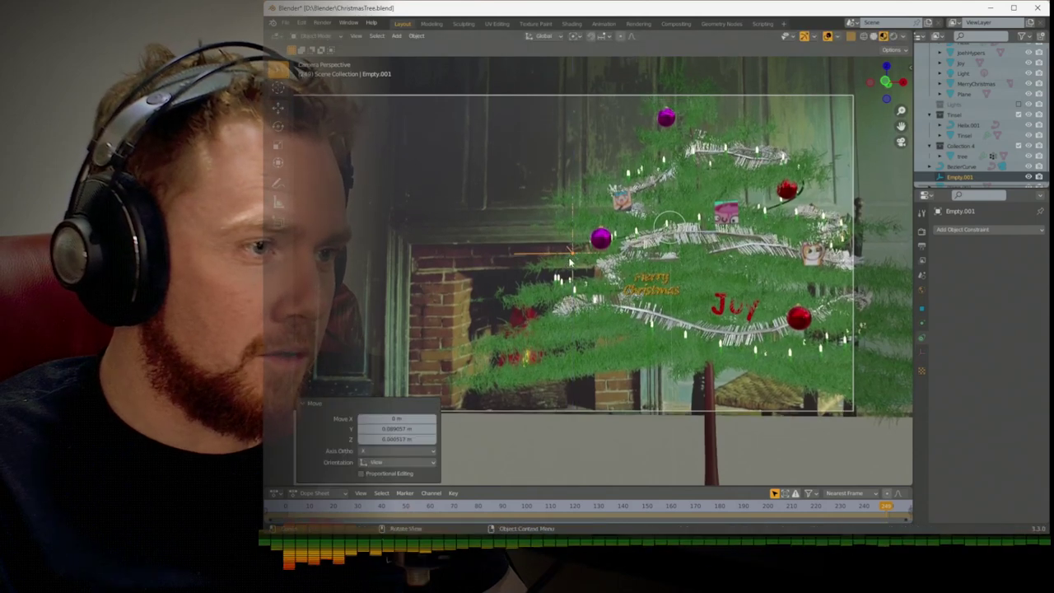
key("shift+Left")
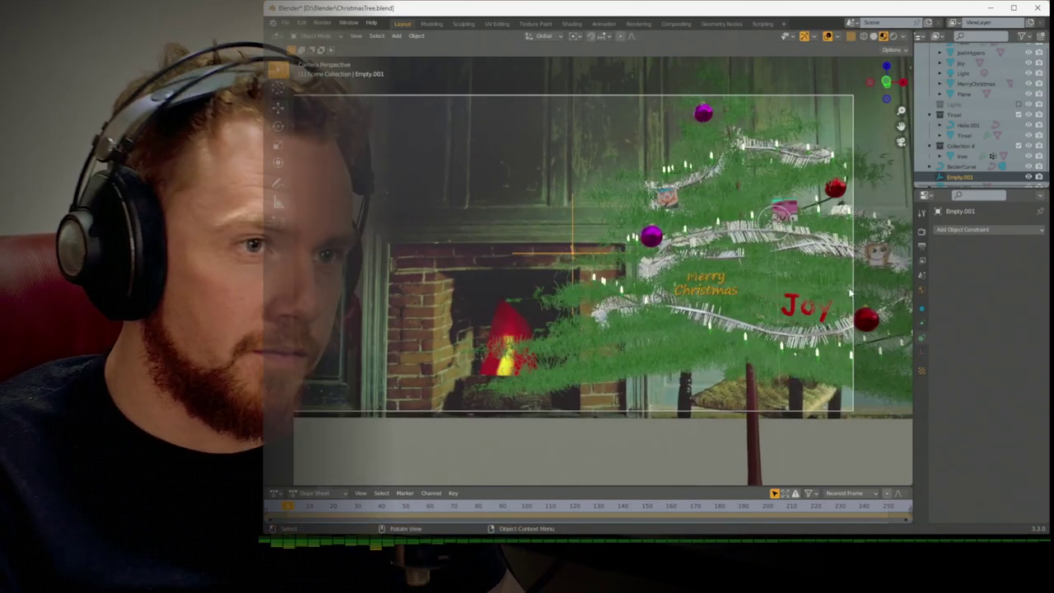
left_click(923, 312)
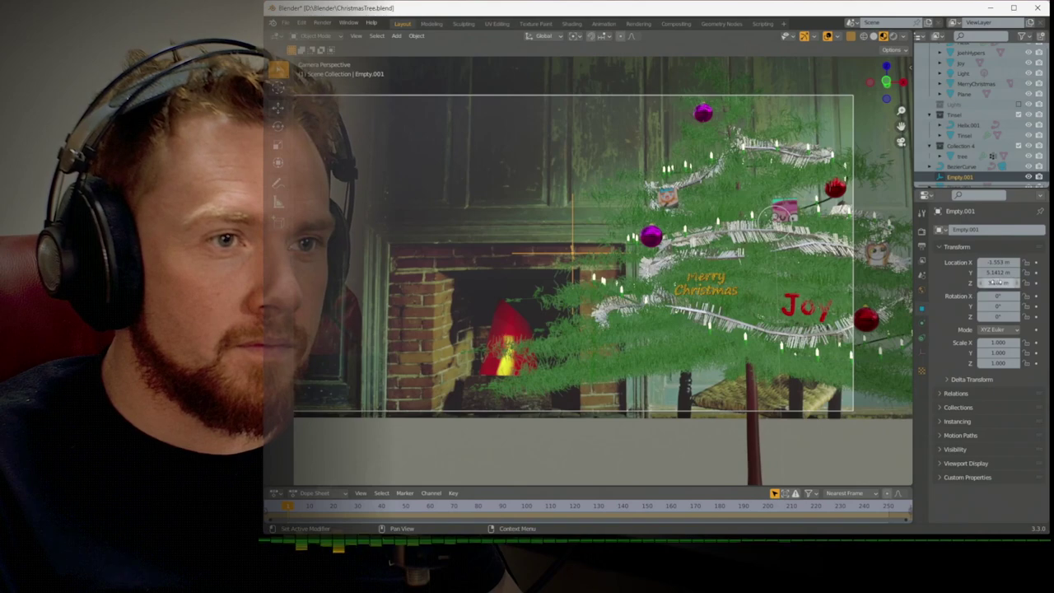
At frame 250, raise the camera's target empty along Z to 4.1151 m
key("shift+Right")
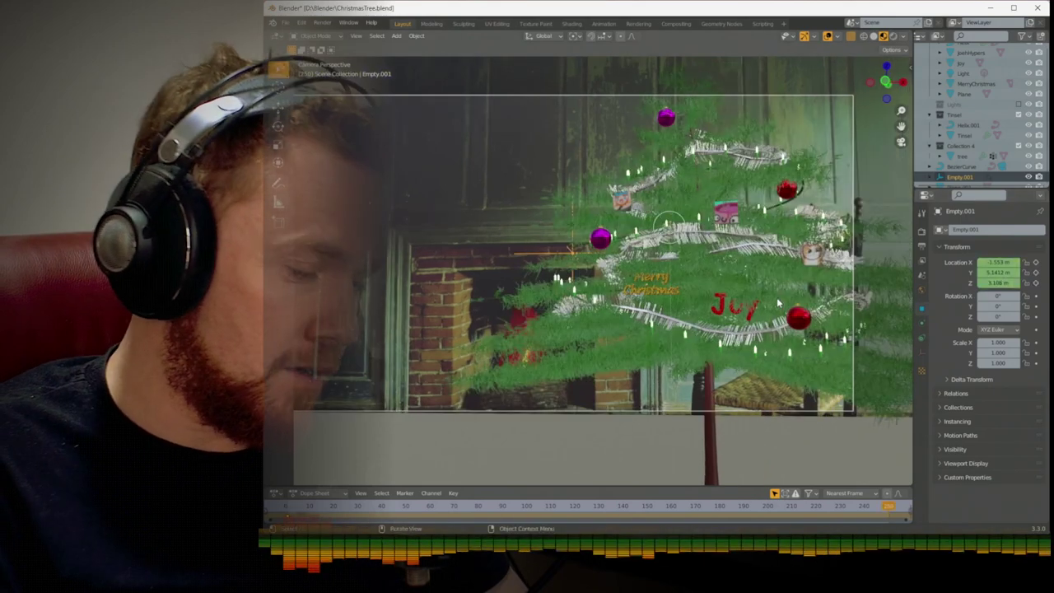
key("g")
key("z")
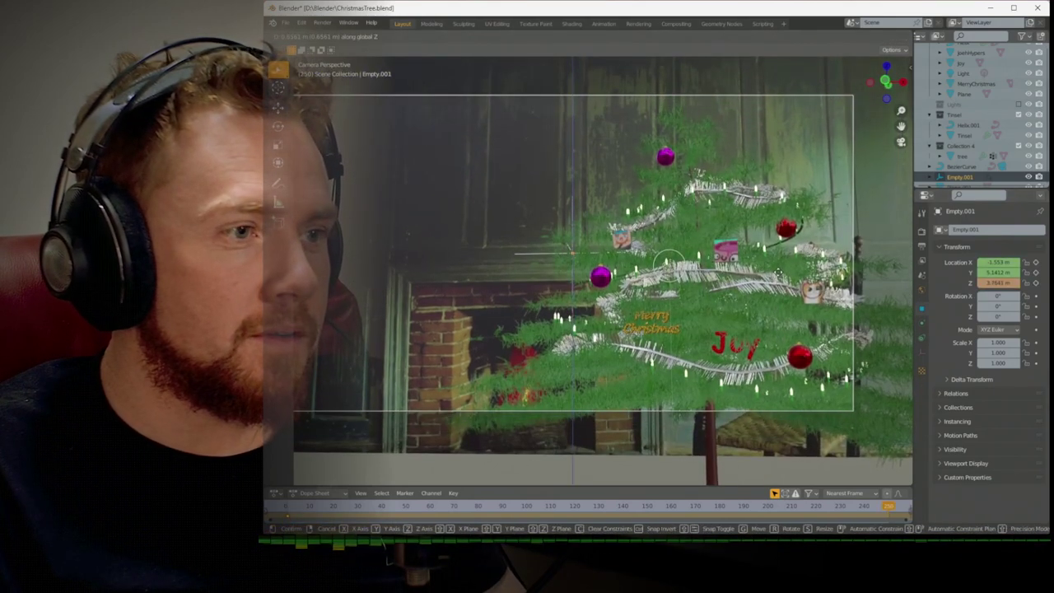
left_click(778, 277)
key("g")
key("z")
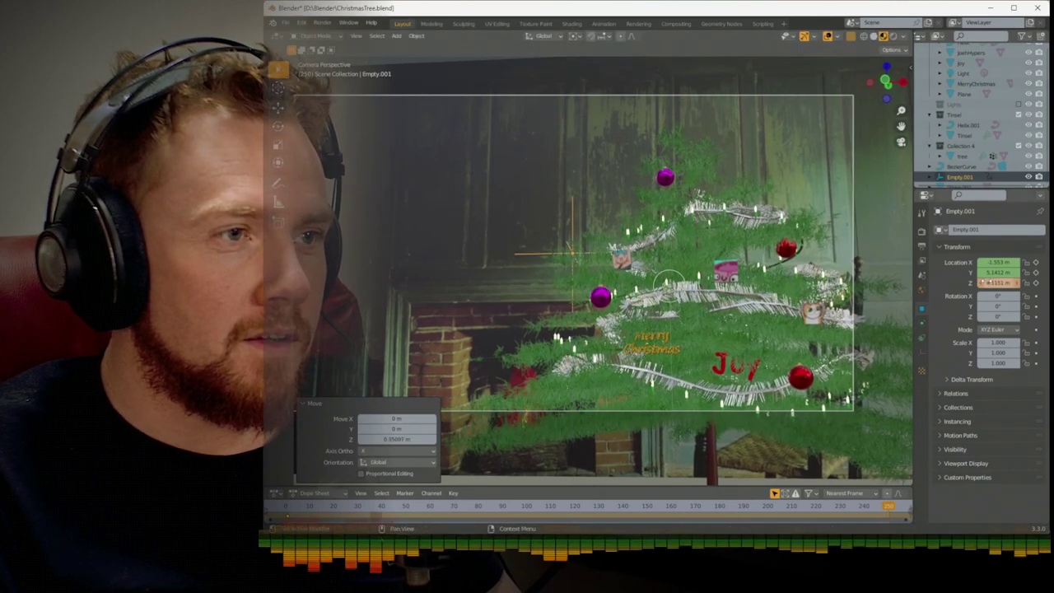
Shift the target empty 0.18018 m along X, keyframe its location at frame 250, and play back the animation
key("g")
key("x")
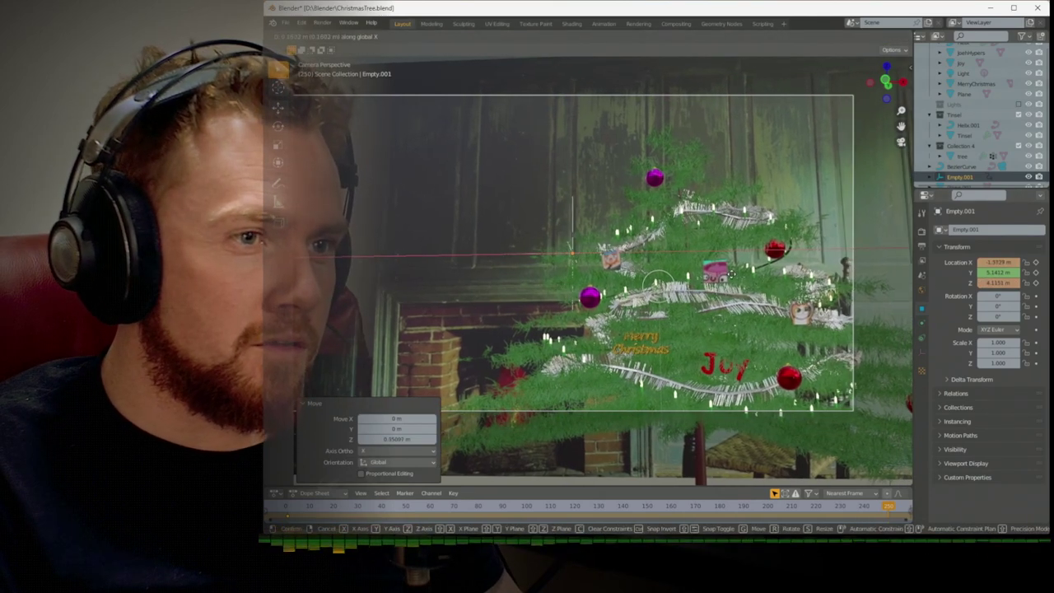
left_click(732, 278)
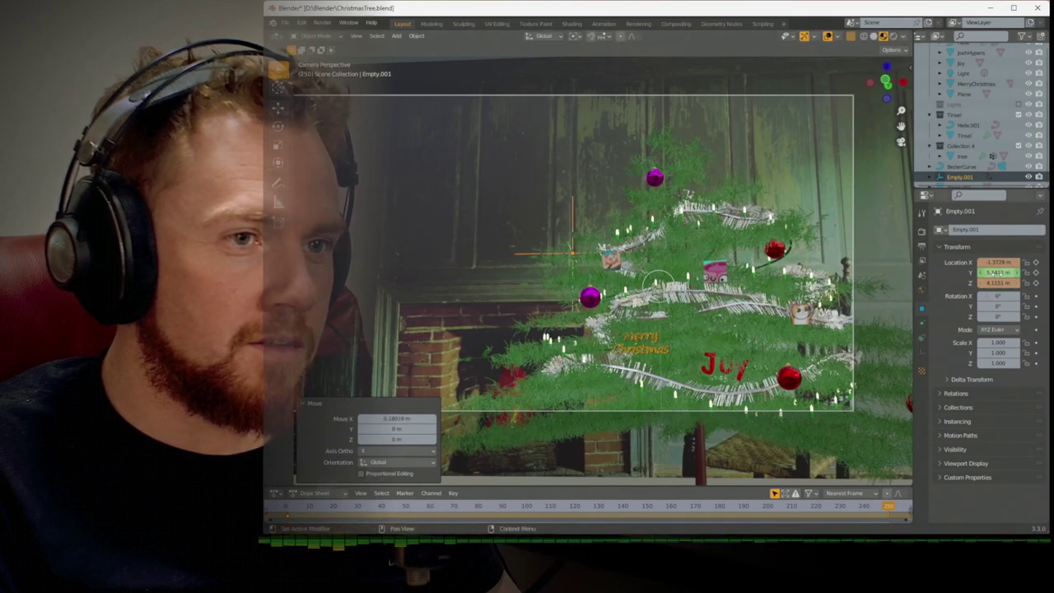
key("i")
key("space")
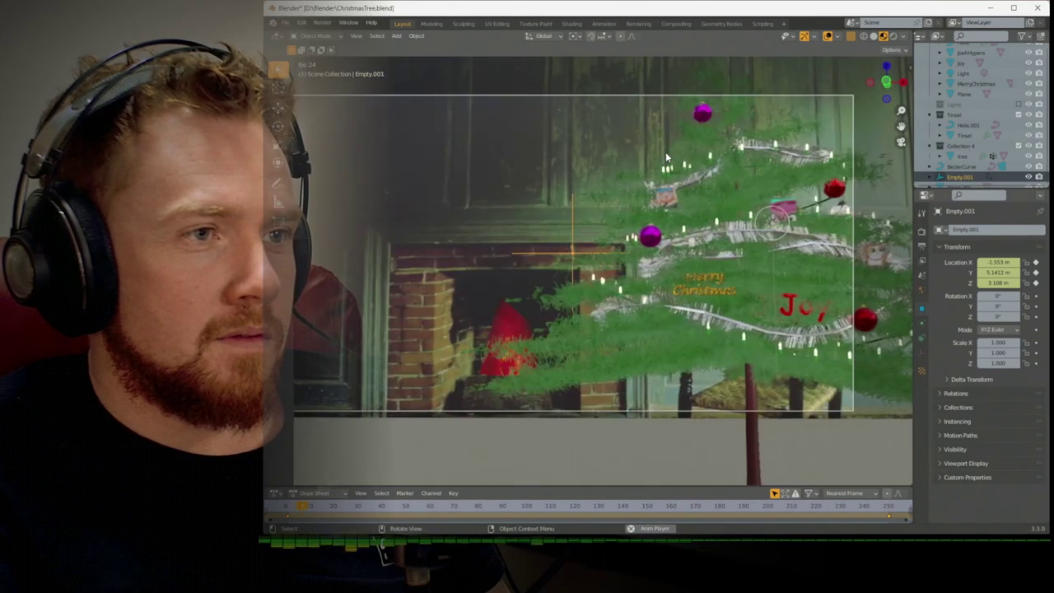
key("space")
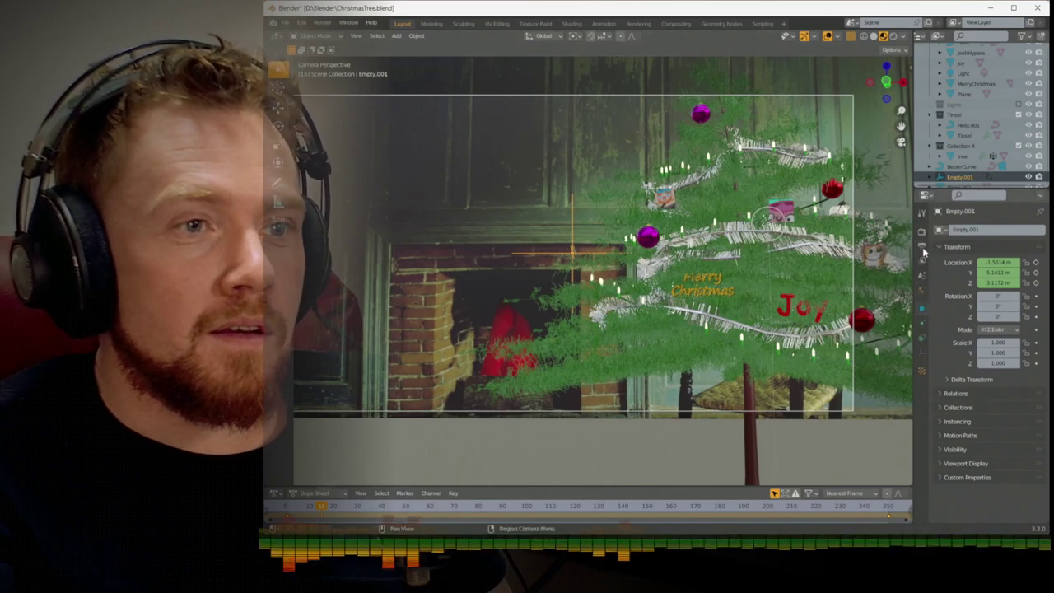
Set the scene's end frame to 370 and play back the extended animation
left_click(922, 233)
left_click(922, 246)
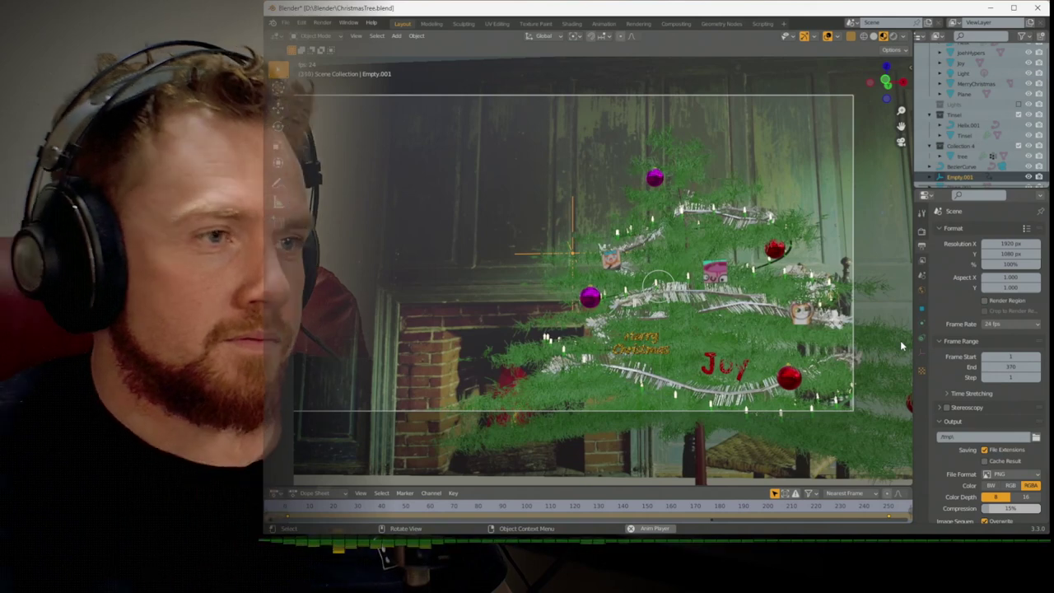
key("Escape")
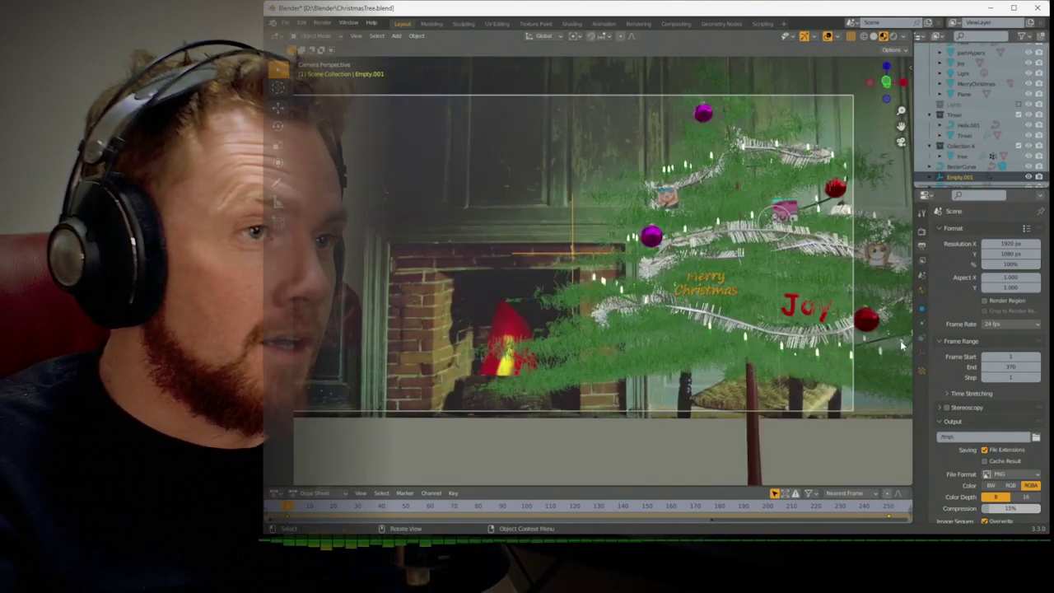
Enable Motion Blur in the render settings and save the file
left_click(921, 232)
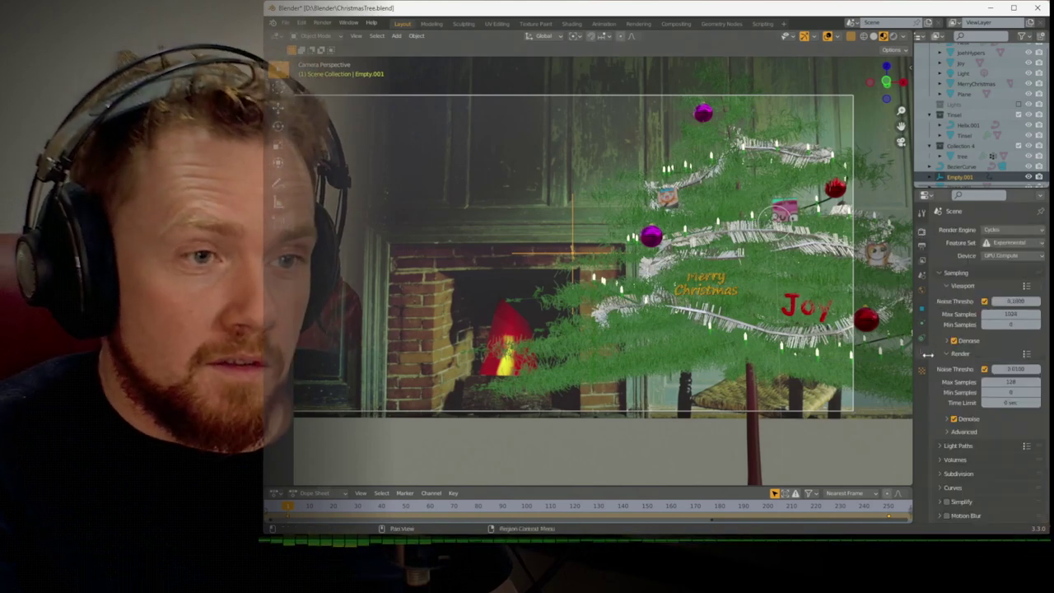
scroll(945, 378, "down", 3)
left_click(946, 433)
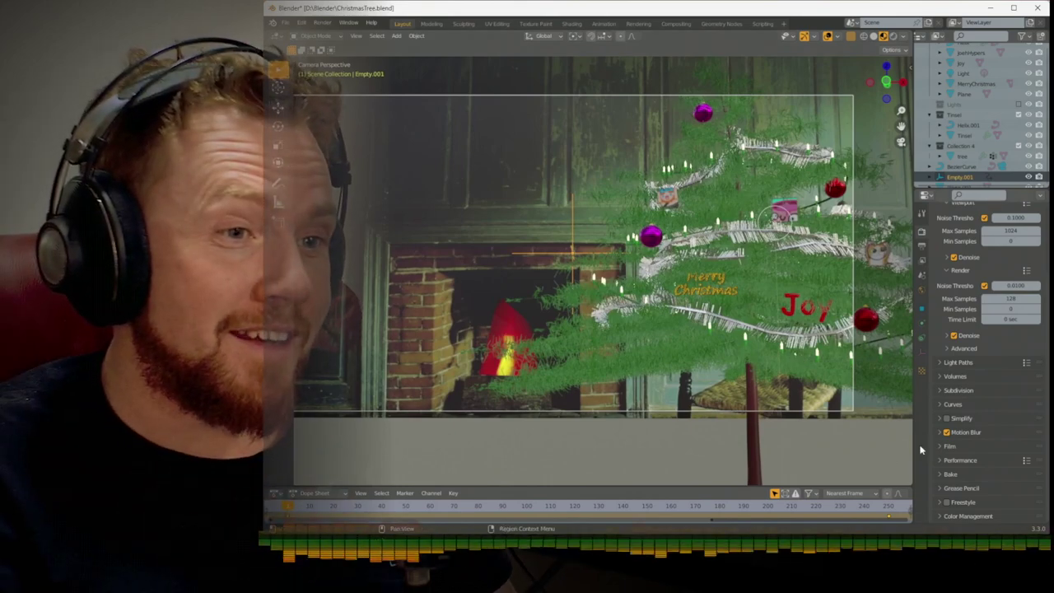
key("ctrl+s")
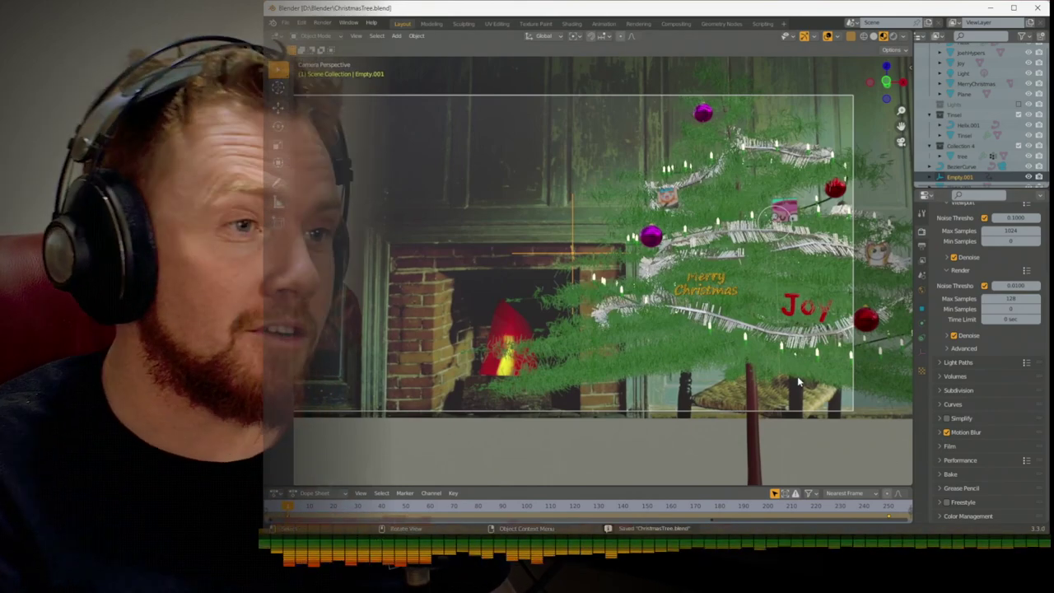
Inspect the whole scene from outside the camera, and check the camera's framing at the animation's first and last frames
scroll(718, 279, "down", 1)
middle_click_drag(717, 278, 740, 282)
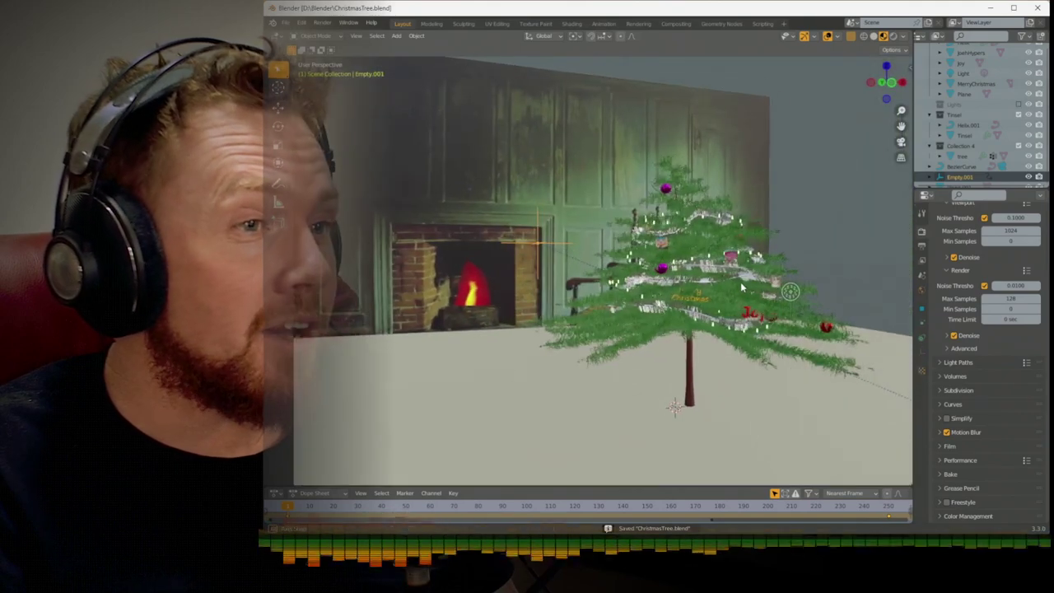
key("KP_0")
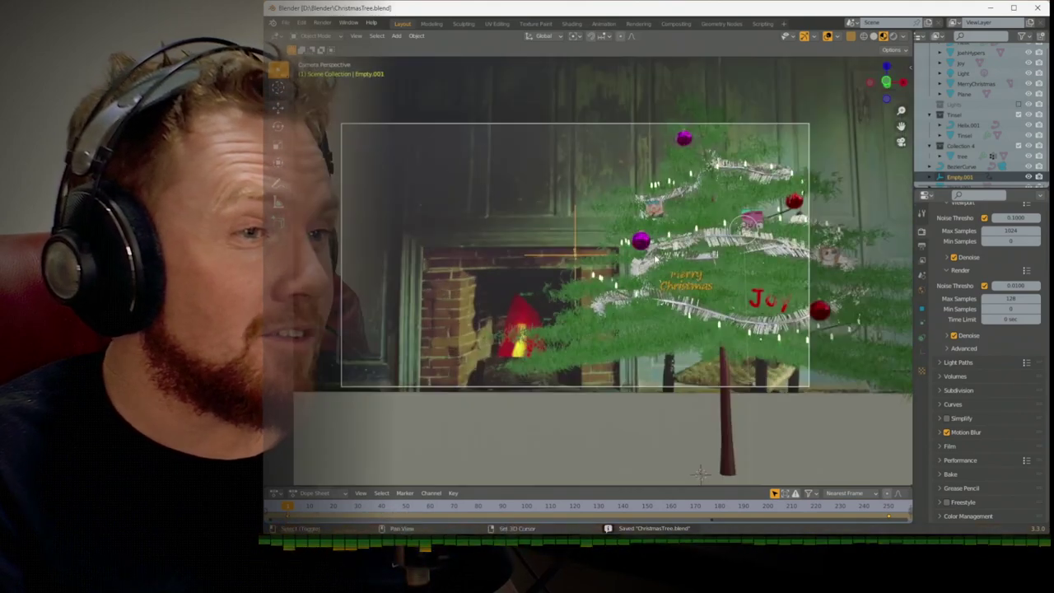
scroll(610, 281, "up", 4)
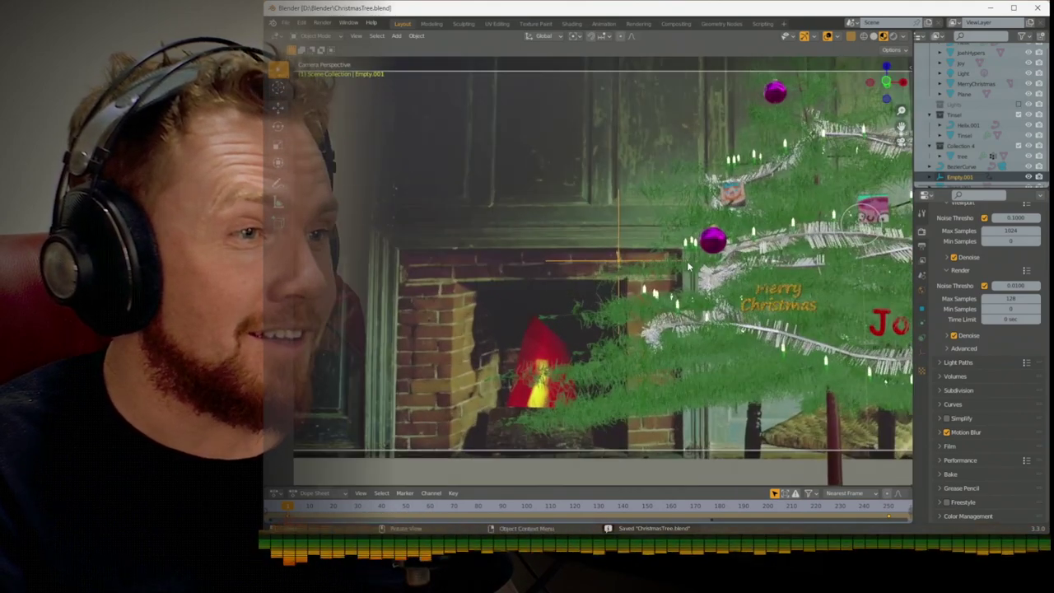
middle_click_drag(614, 274, 626, 271, "shift")
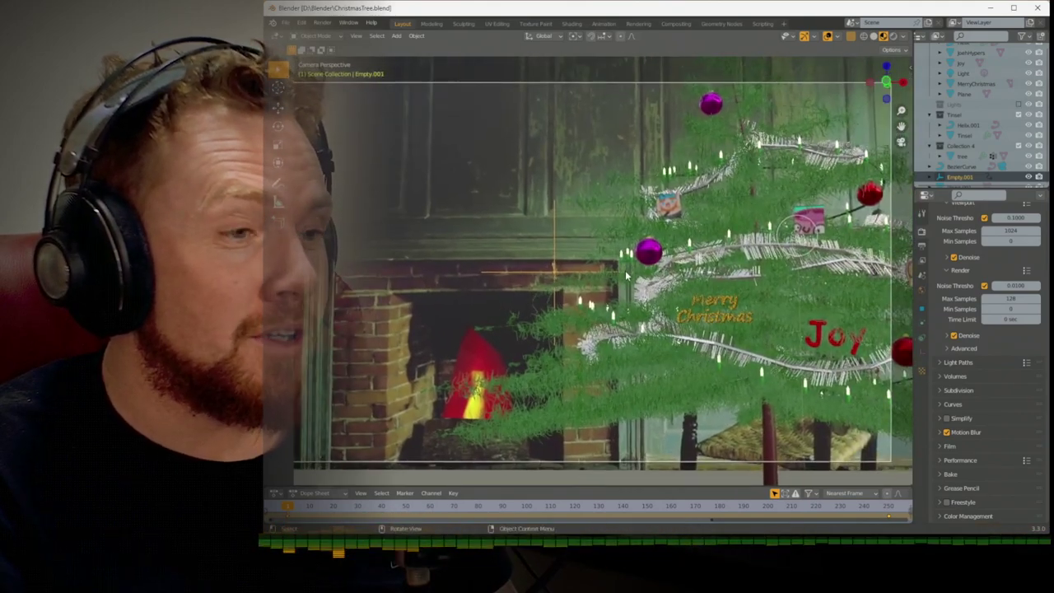
key("shift+Right")
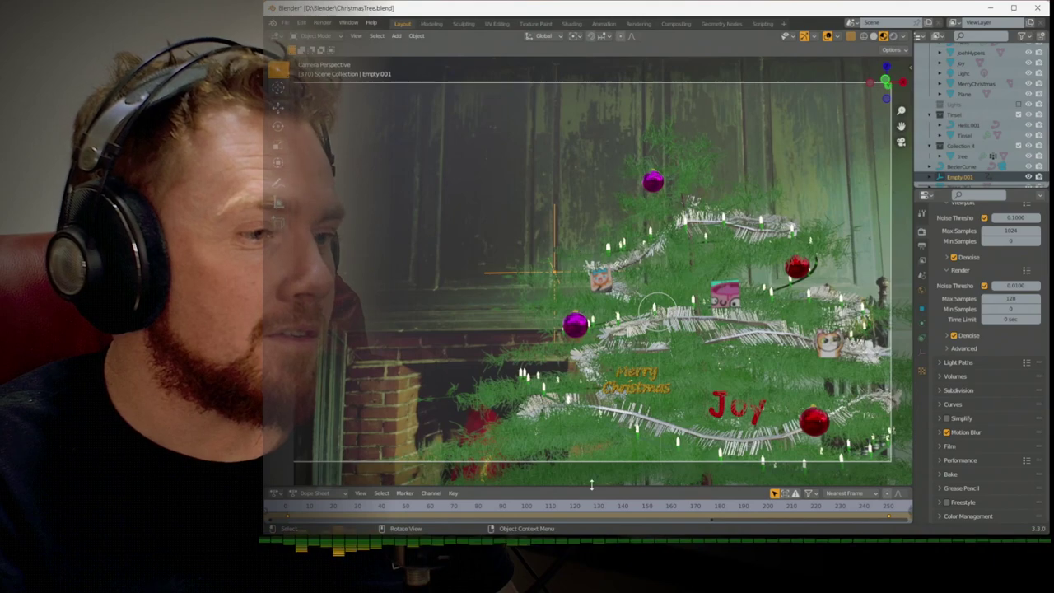
Switch to paint.net and paste the copied blue rhino picture into a new image
left_click(647, 508)
key("ctrl+alt+v")
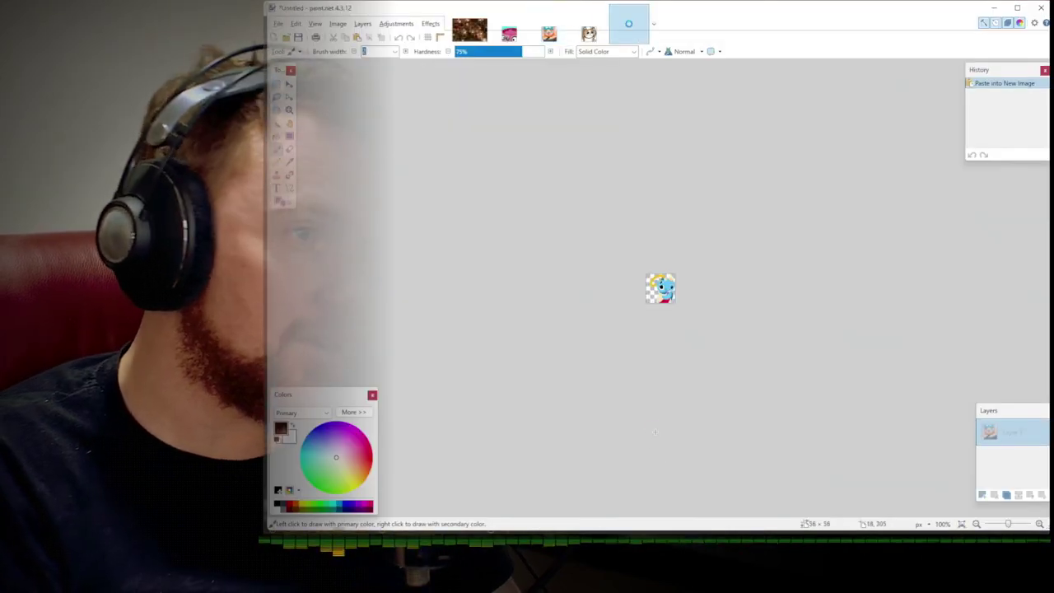
scroll(658, 351, "up", 8, "ctrl")
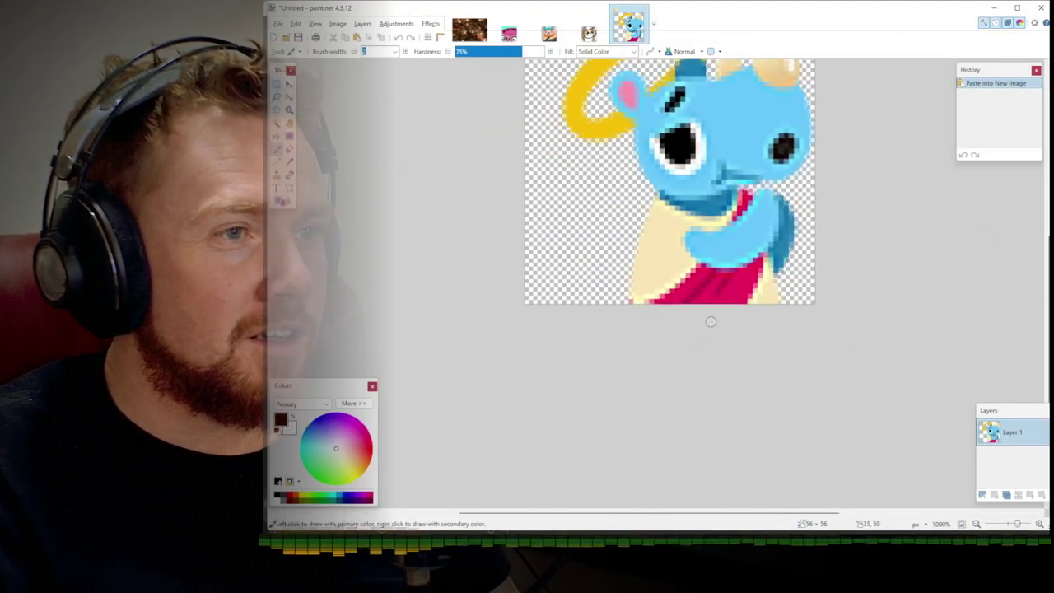
middle_click_drag(683, 426, 665, 406)
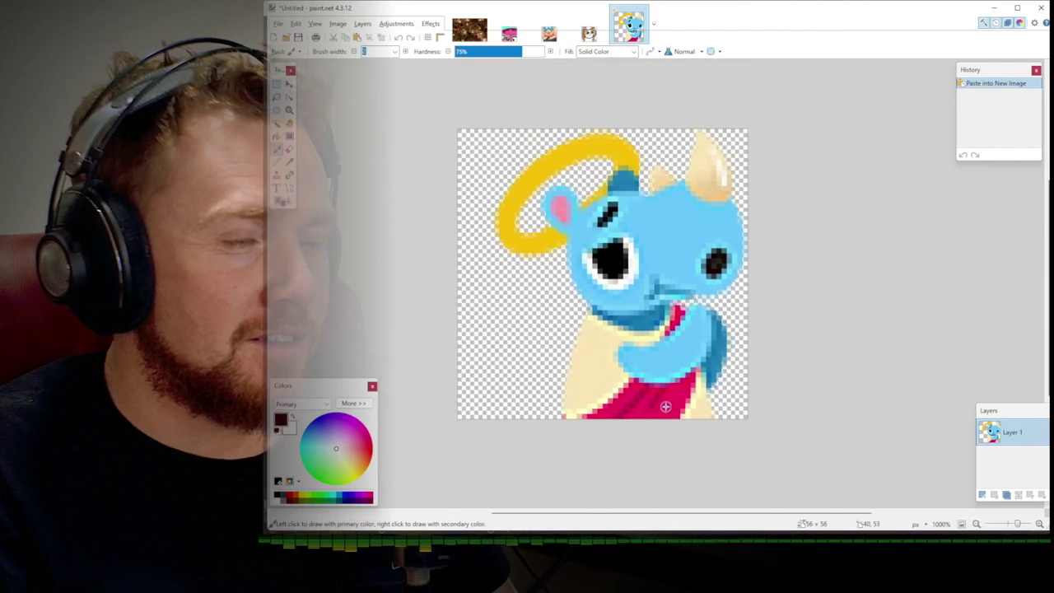
Save the pasted rhino picture as a PNG named hrnyjesus in the Blender folder, keeping the default save settings
key("ctrl+s")
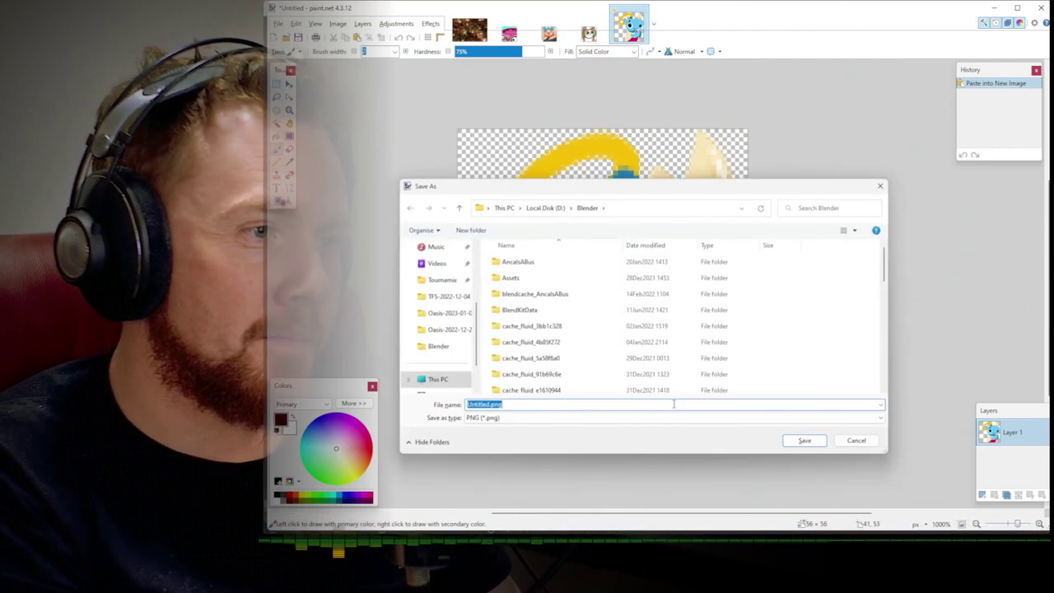
type("hnt")
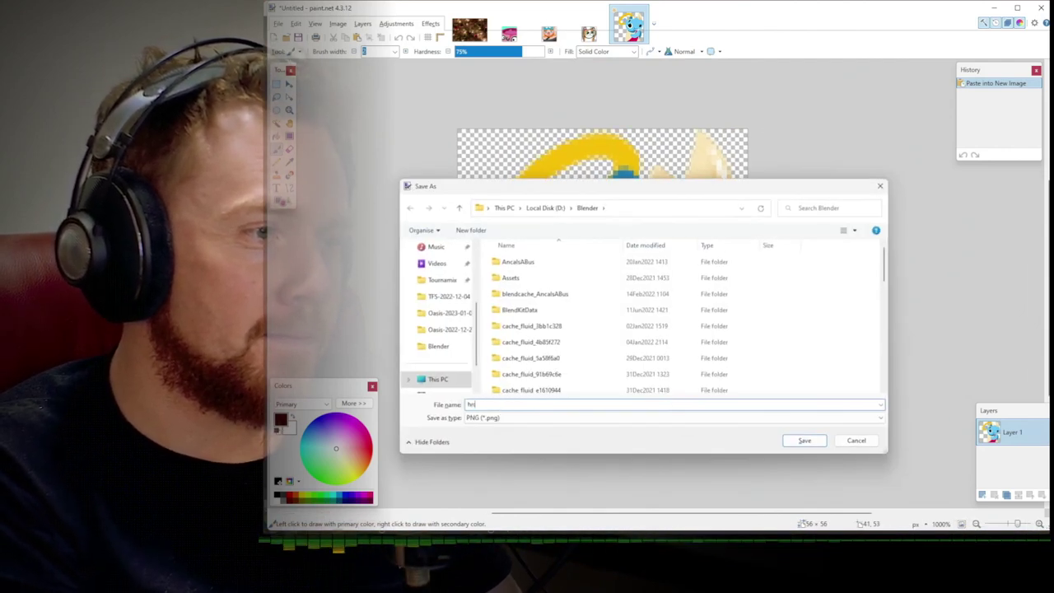
type("Jes")
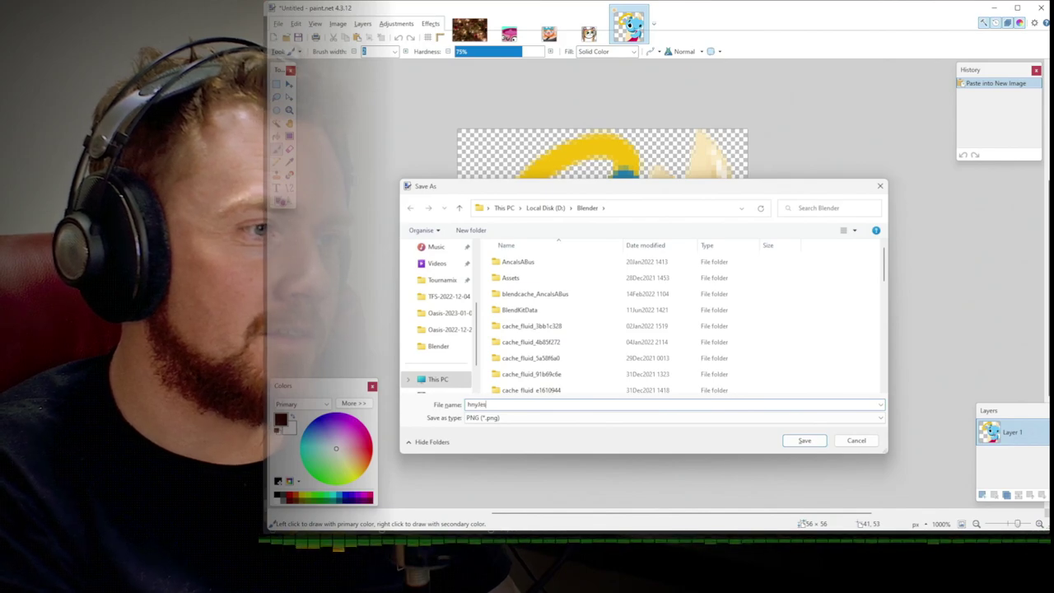
type("us")
key("Return")
key("Return")
Switch to Blender and import hrnyjesus.png from the Blender folder as an image plane, working in the front view
key("alt+Tab")
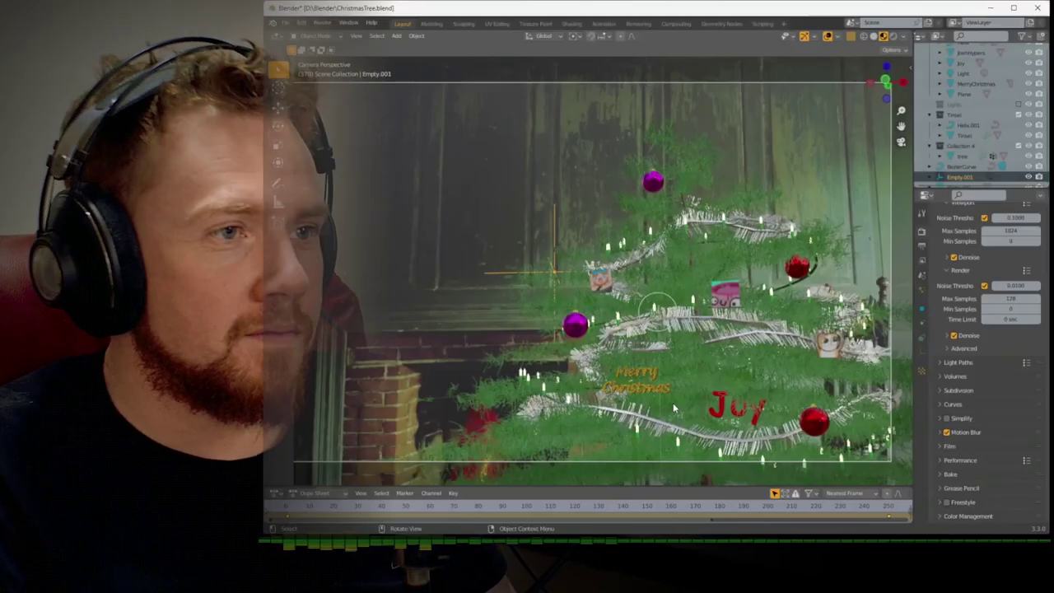
key("KP_0")
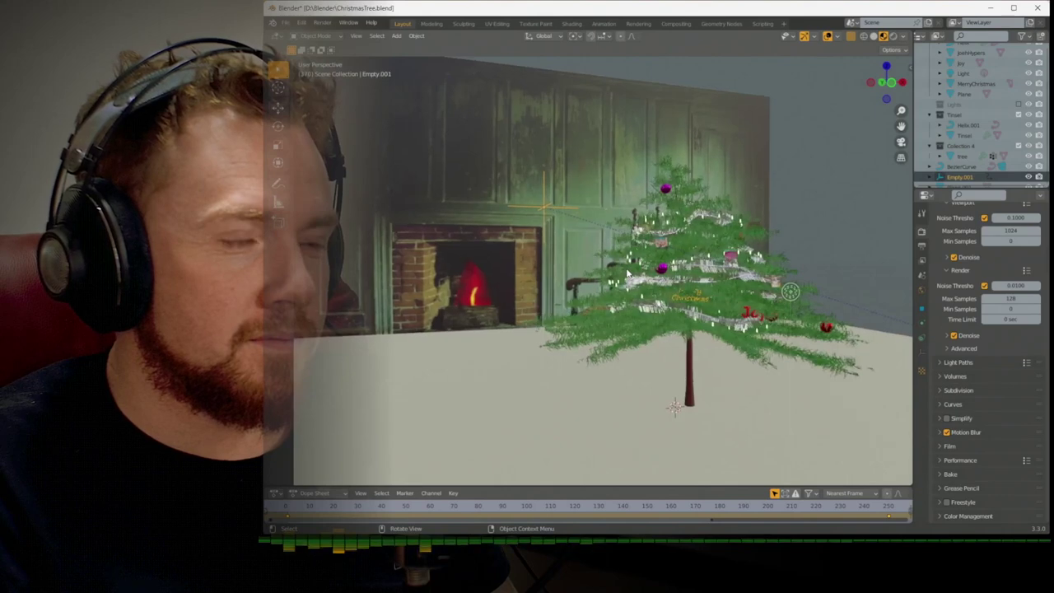
key("KP_1")
key("shift+a")
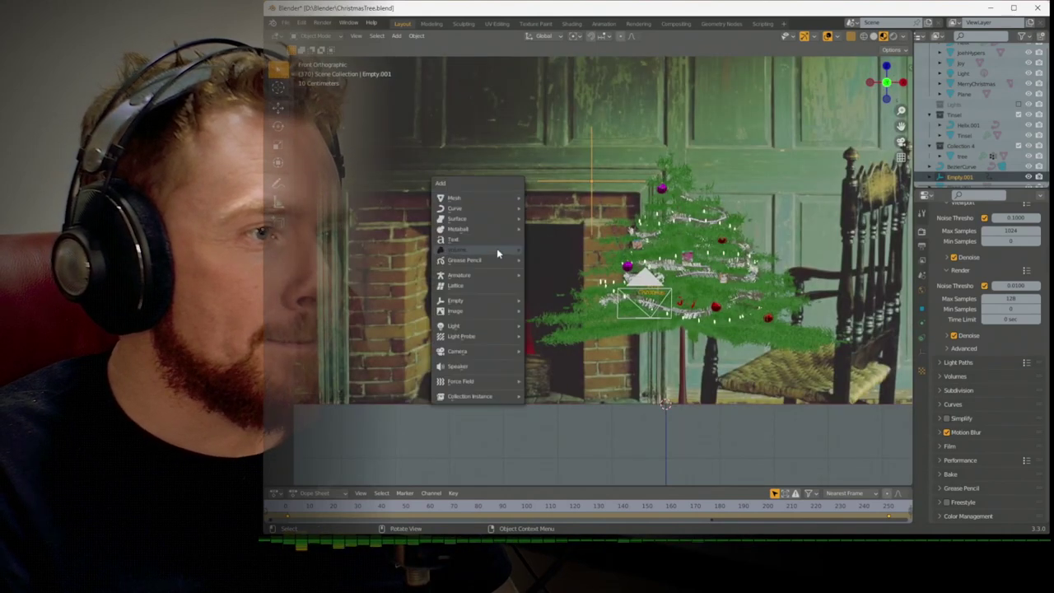
mouse_move(525, 311)
left_click(537, 330)
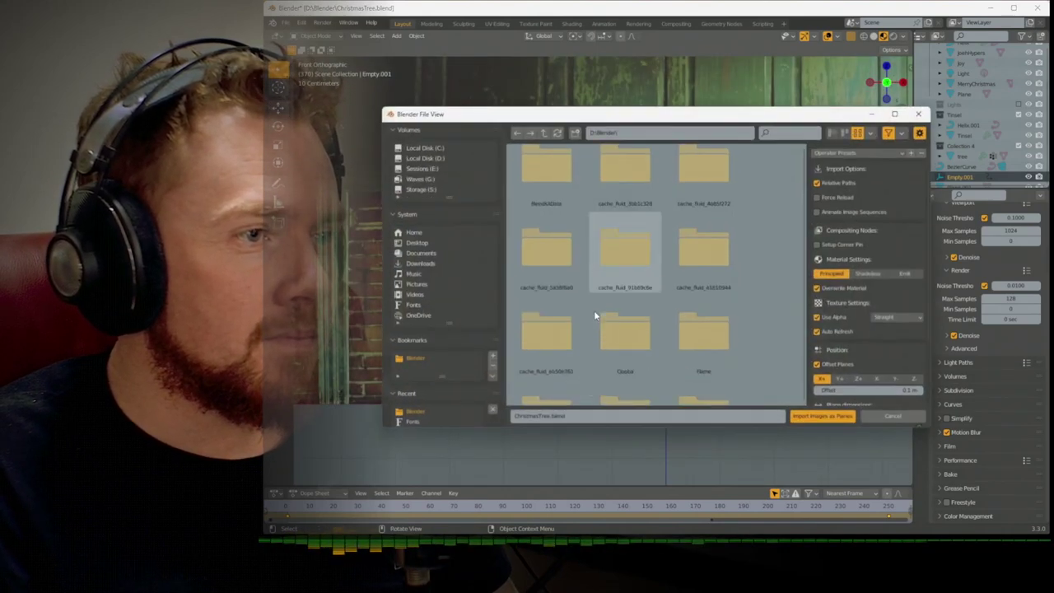
scroll(595, 316, "down", 10)
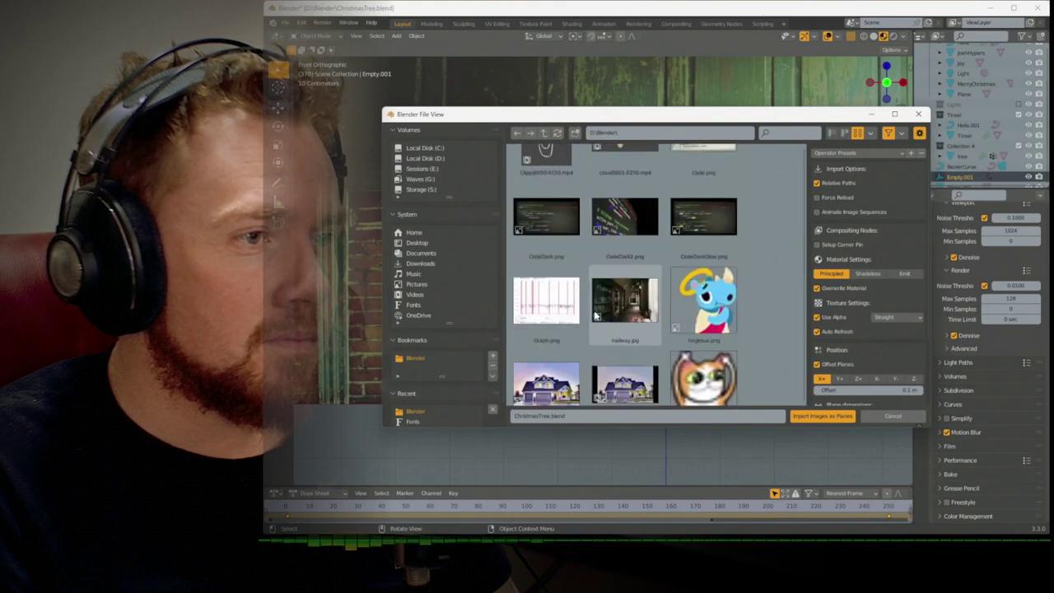
double_click(690, 239)
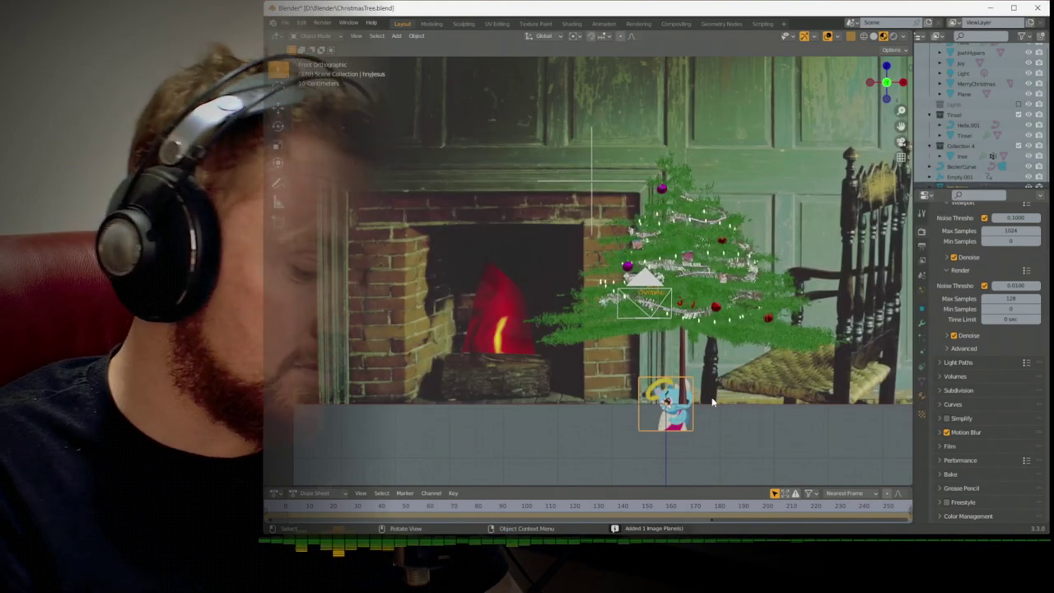
Raise the rhino image plane about 4.61 m along Z so it sits above the treetop
key("g")
key("z")
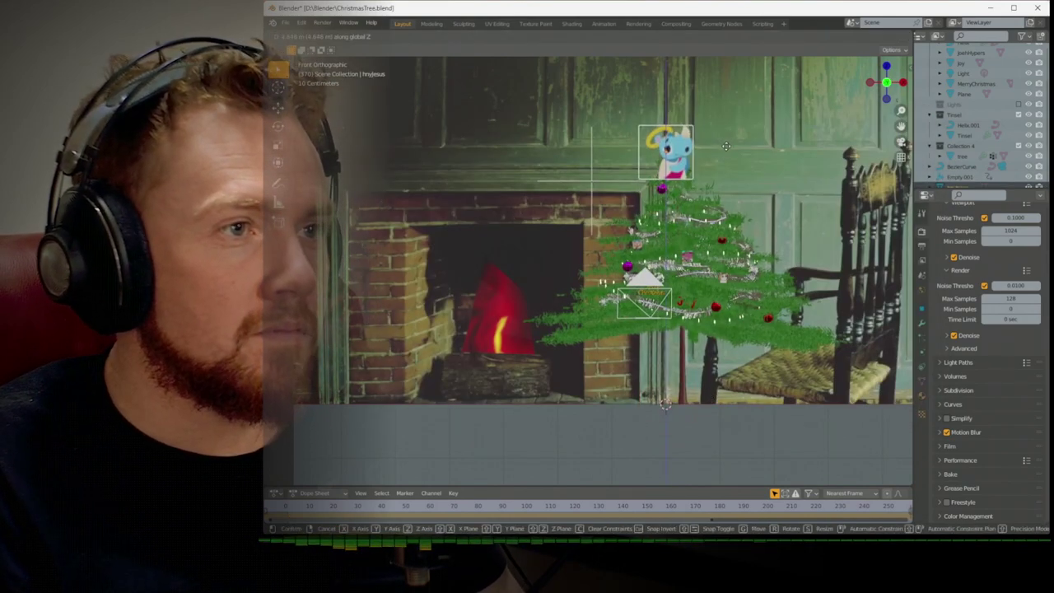
left_click(734, 148)
scroll(734, 149, "up", 2)
middle_click_drag(733, 148, 670, 254, "shift")
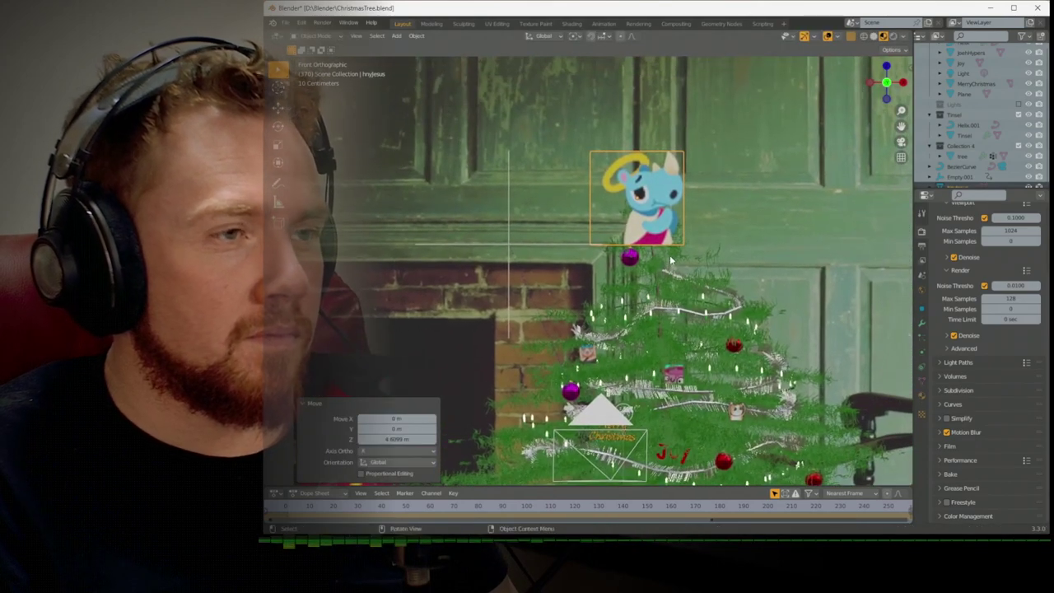
Subdivide the rhino plane's mesh with 5 cuts
key("Tab")
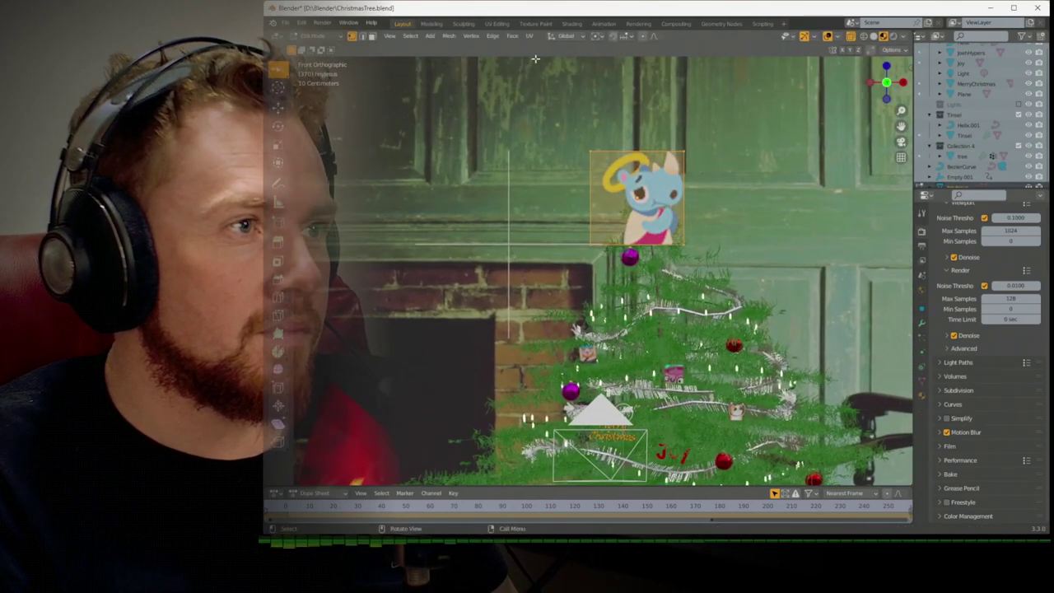
left_click(493, 36)
left_click(505, 105)
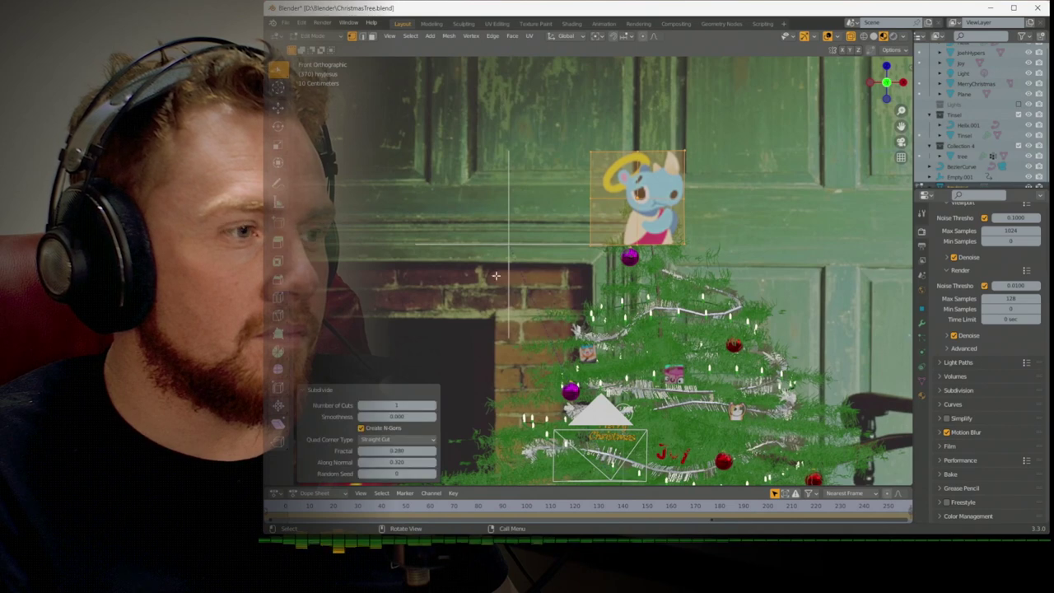
left_click(432, 407)
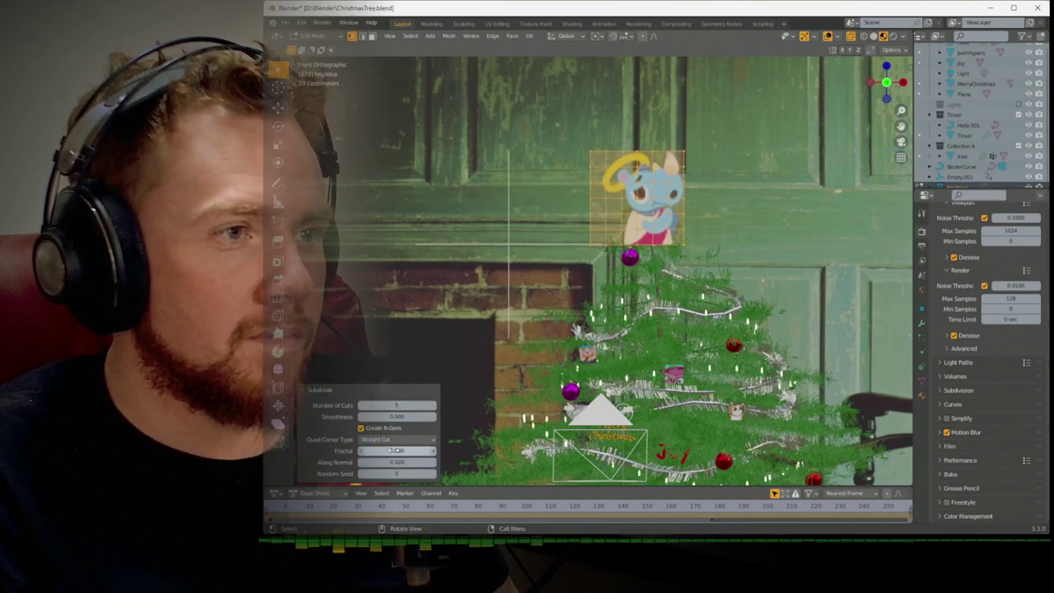
key("Tab")
Curve the plane from above by moving its two outer vertex columns about 0.2 m along Y with connected proportional editing, size about 0.319
middle_click_drag(593, 279, 582, 360)
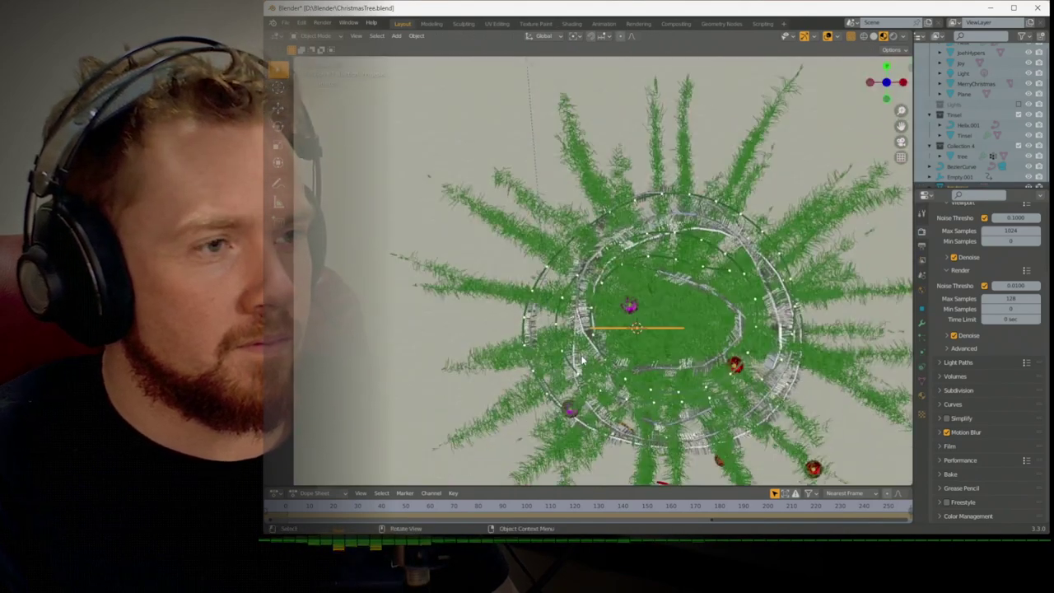
key("Tab")
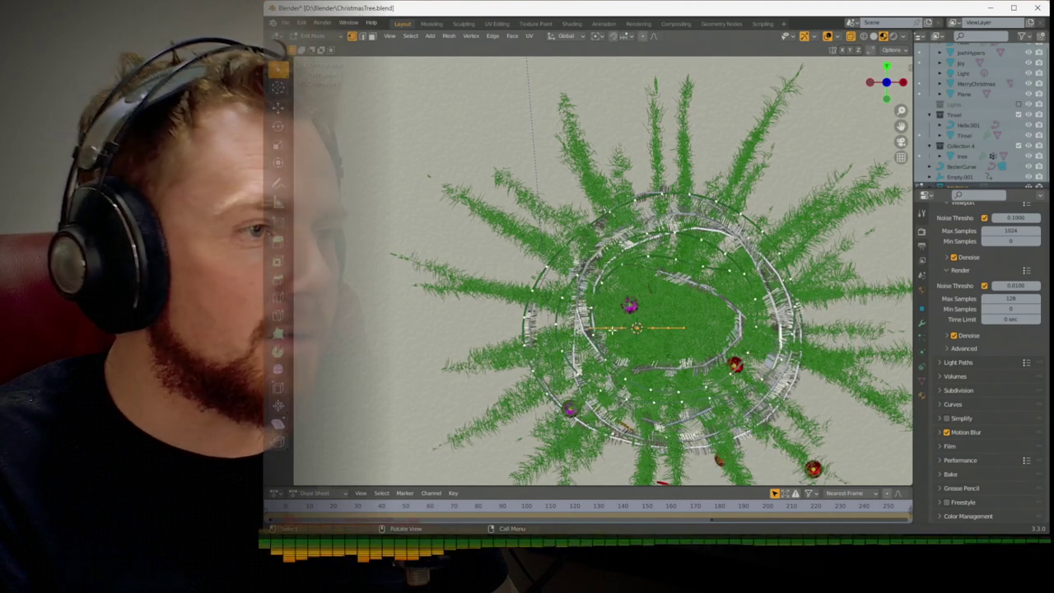
key("alt+z")
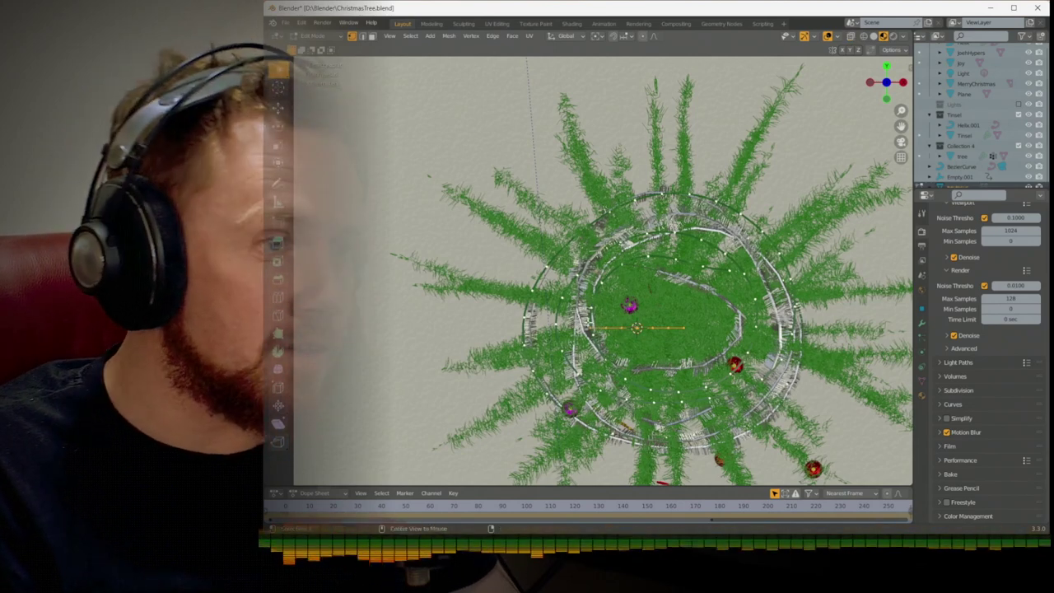
key("b")
key("Escape")
key("alt+z")
key("alt+a")
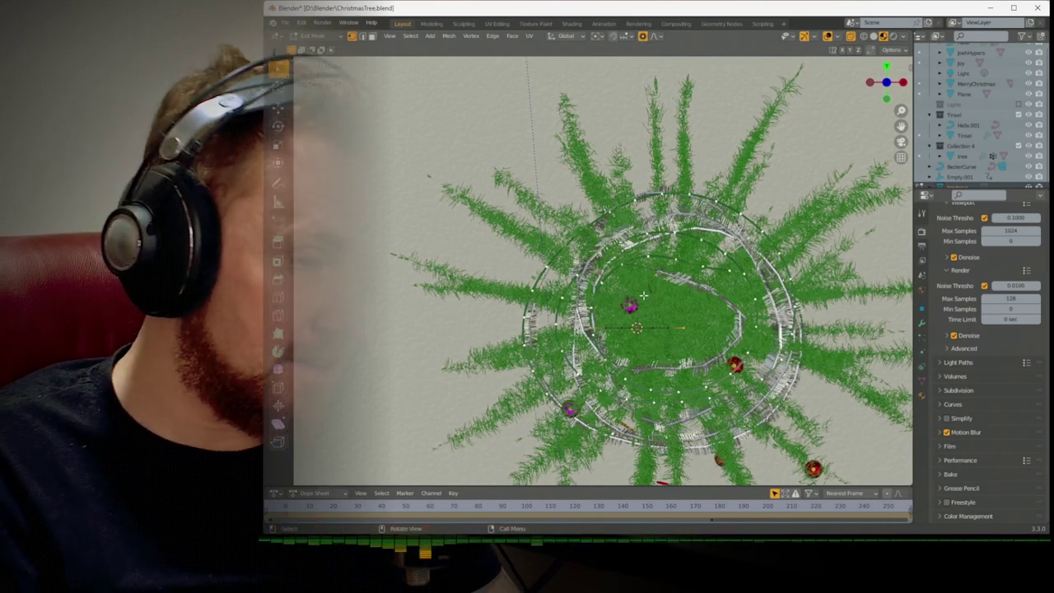
key("g")
scroll(641, 286, "down", 6)
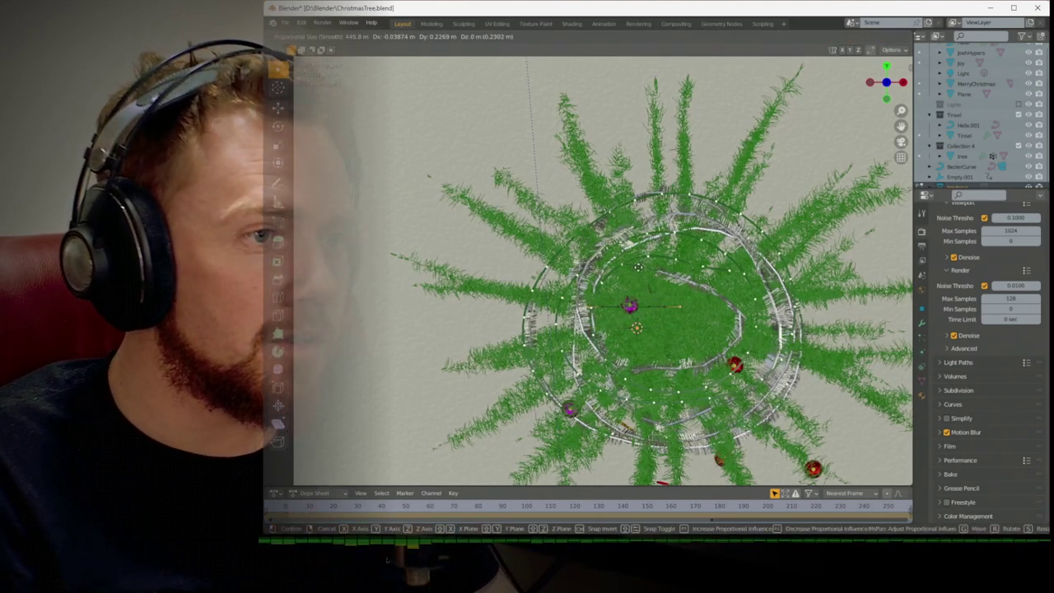
scroll(638, 266, "up", 9)
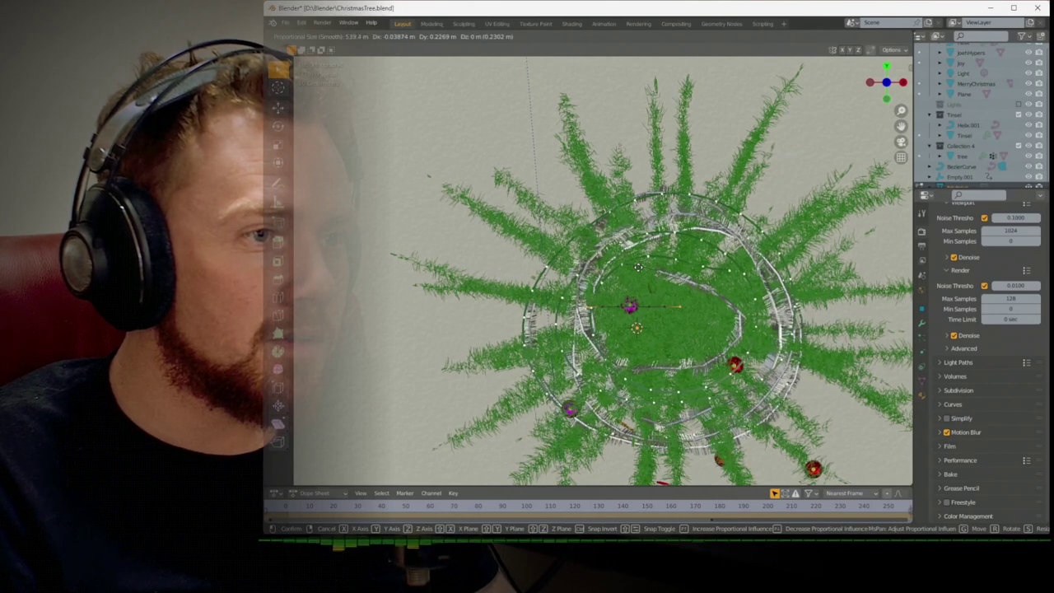
scroll(638, 266, "up", 20)
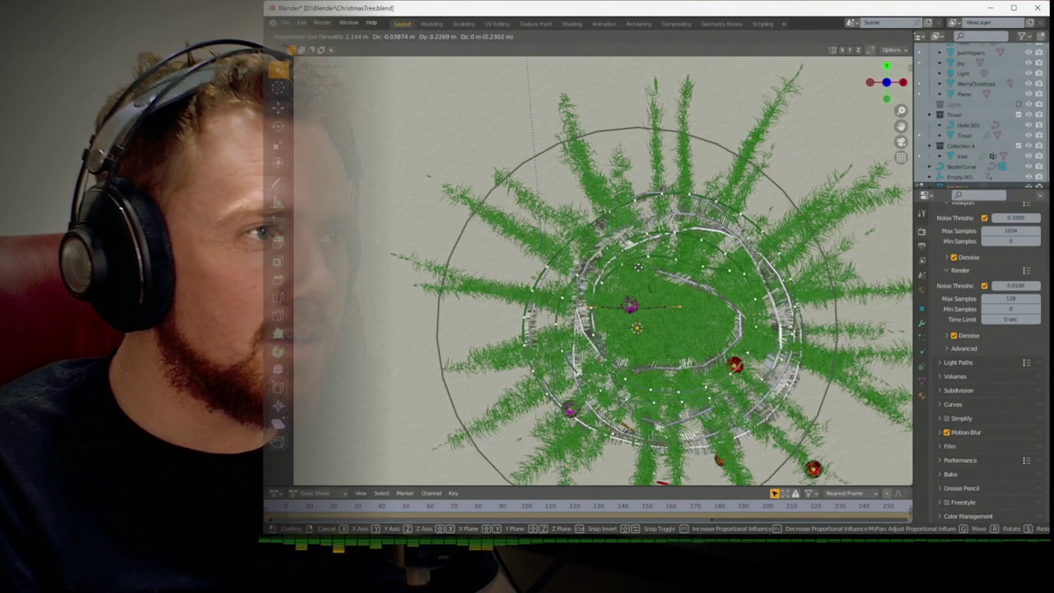
scroll(638, 266, "up", 7)
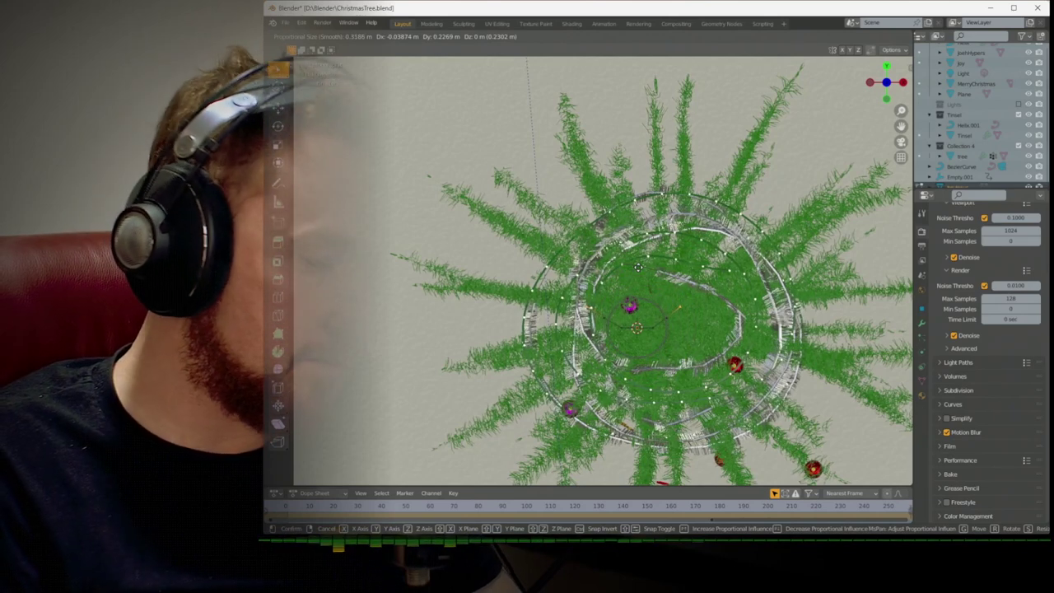
key("y")
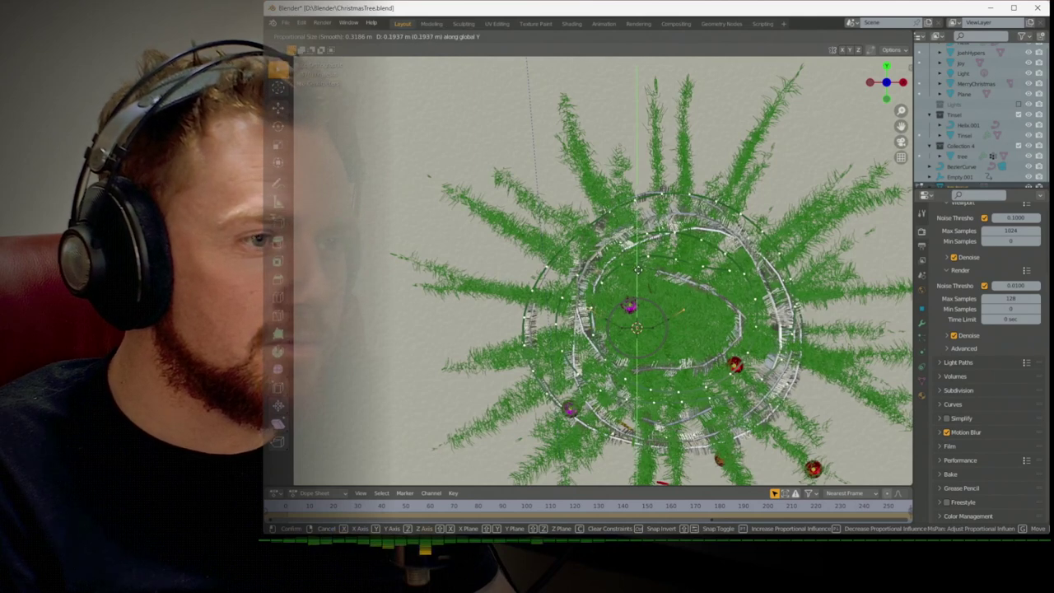
left_click(638, 269)
Scale the plane's outer vertex columns along X by about 0.709, check the shape, and scale them again by about 1.178
key("s")
key("x")
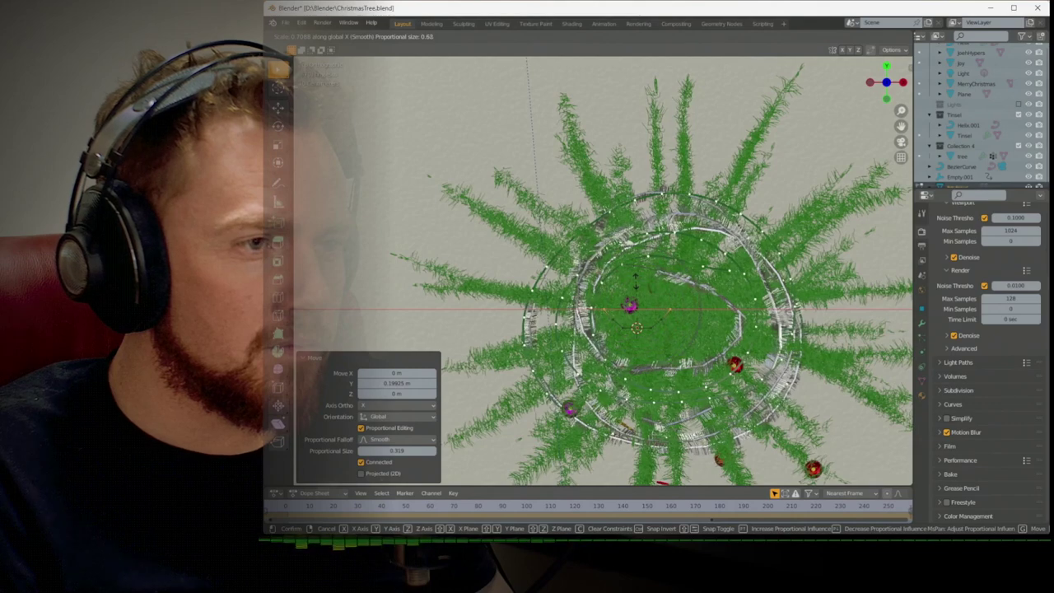
left_click(635, 280)
key("KP_1")
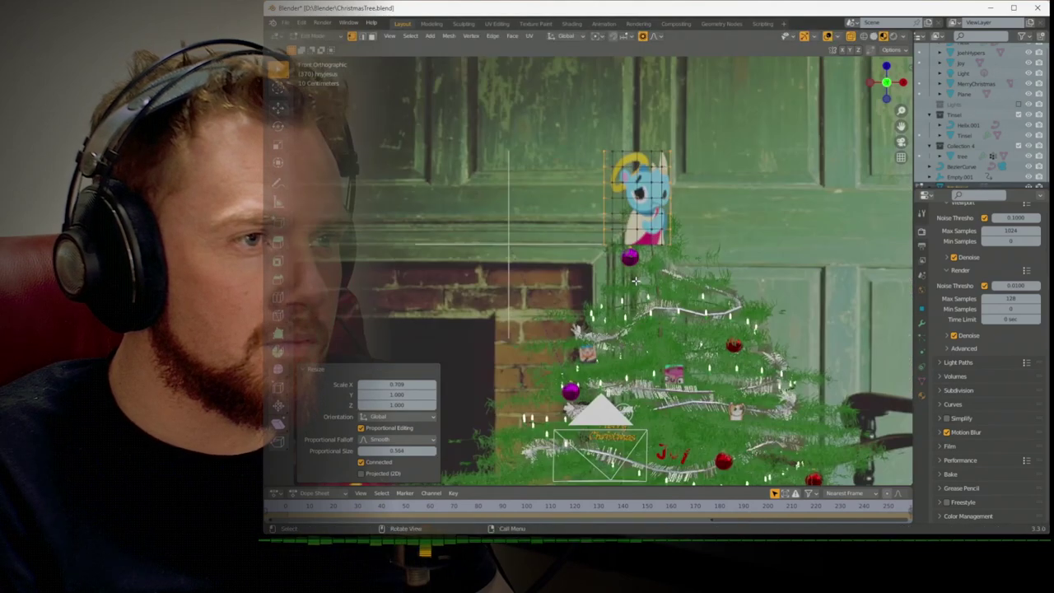
middle_click_drag(635, 281, 637, 264)
key("s")
key("x")
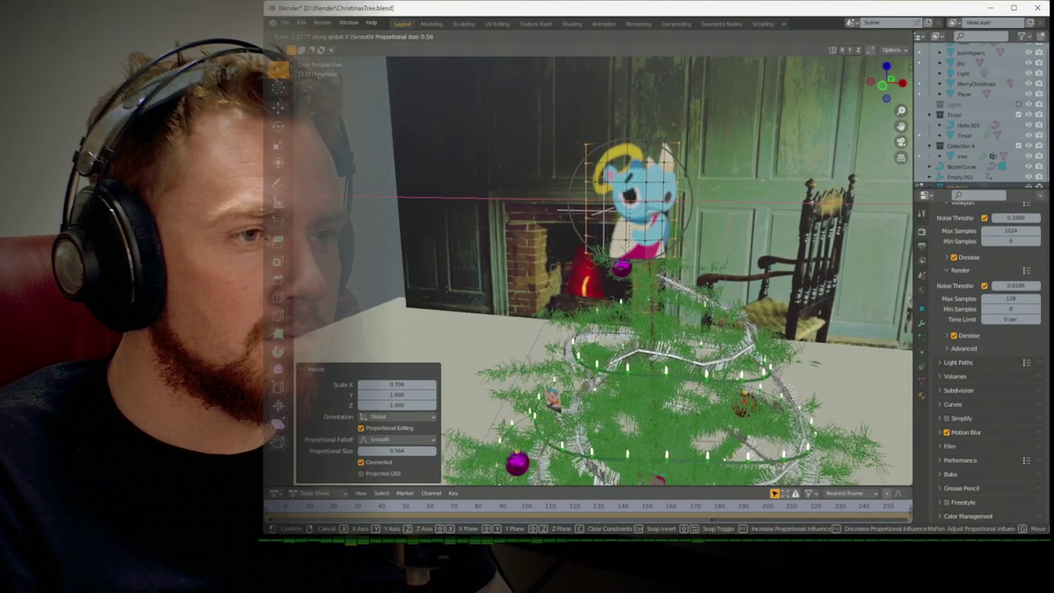
left_click(625, 277)
Shift the whole rhino plane about 0.17 m along Y towards the trunk, and centre it over the treetop from the front
middle_click_drag(626, 277, 530, 277)
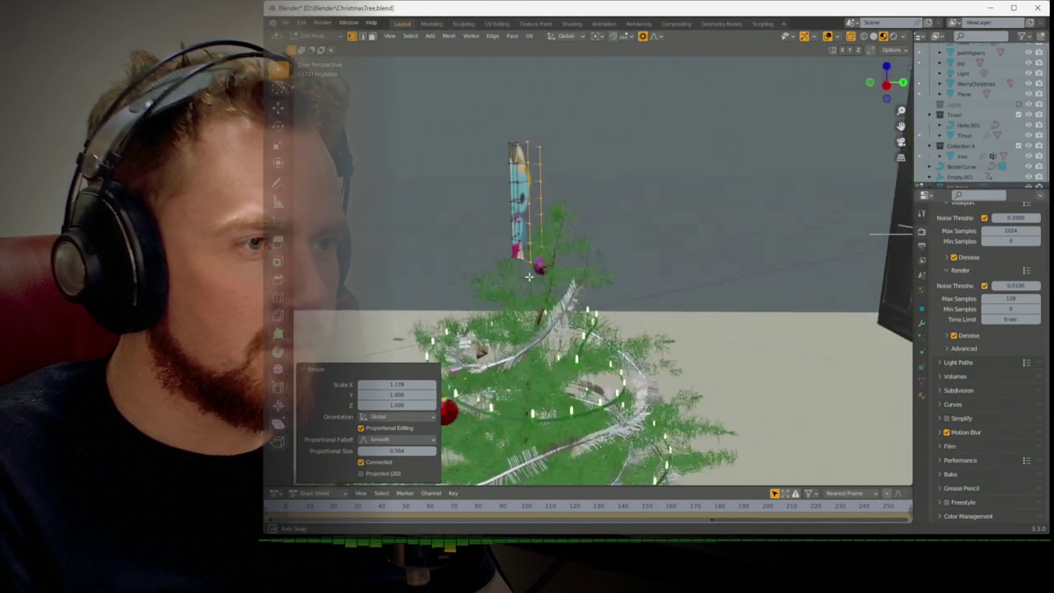
key("Tab")
key("g")
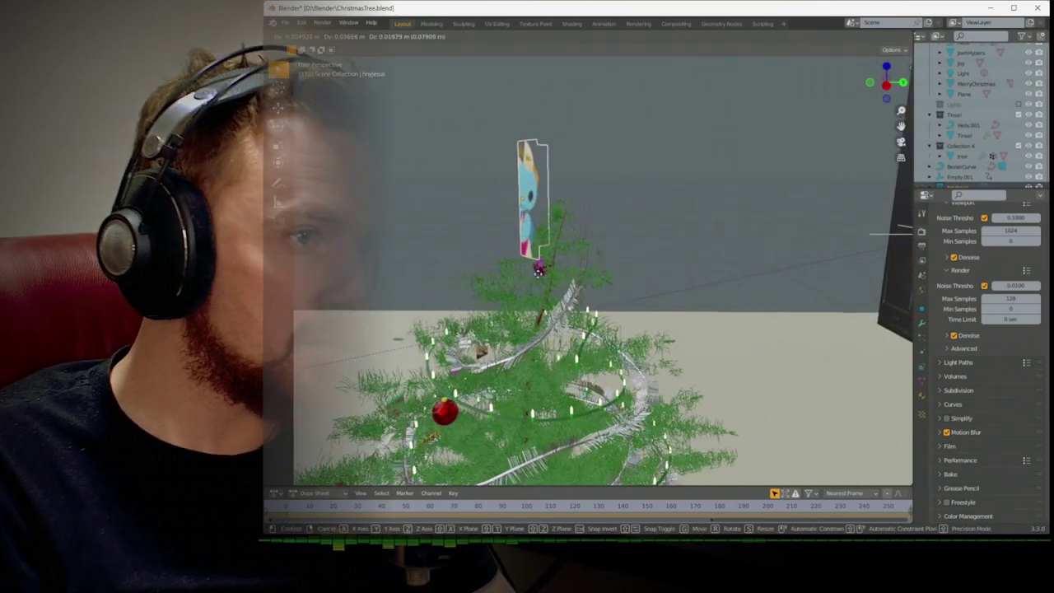
left_click(546, 275)
key("KP_1")
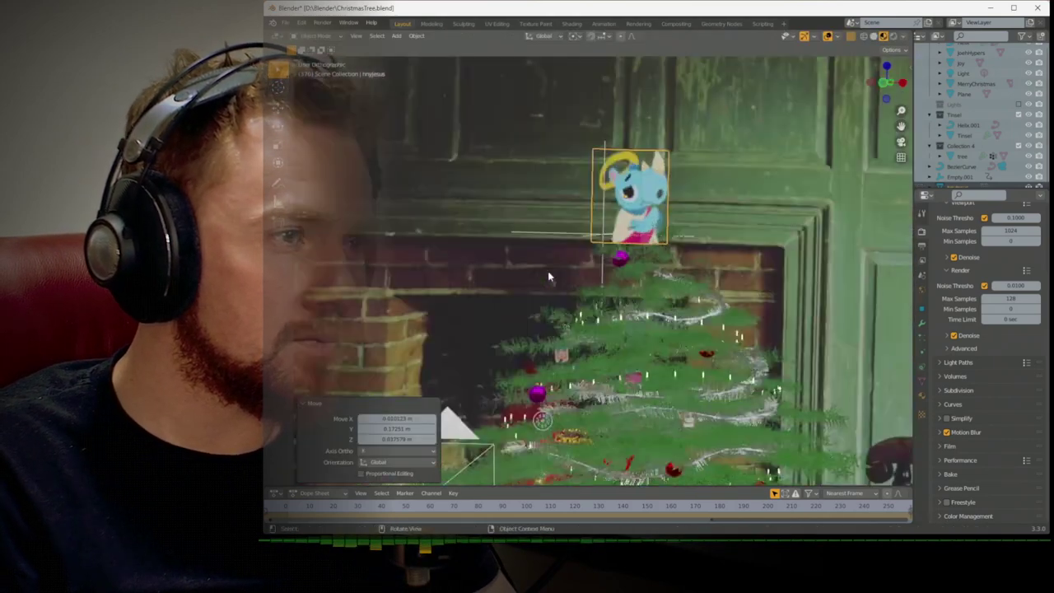
key("g")
left_click(555, 278)
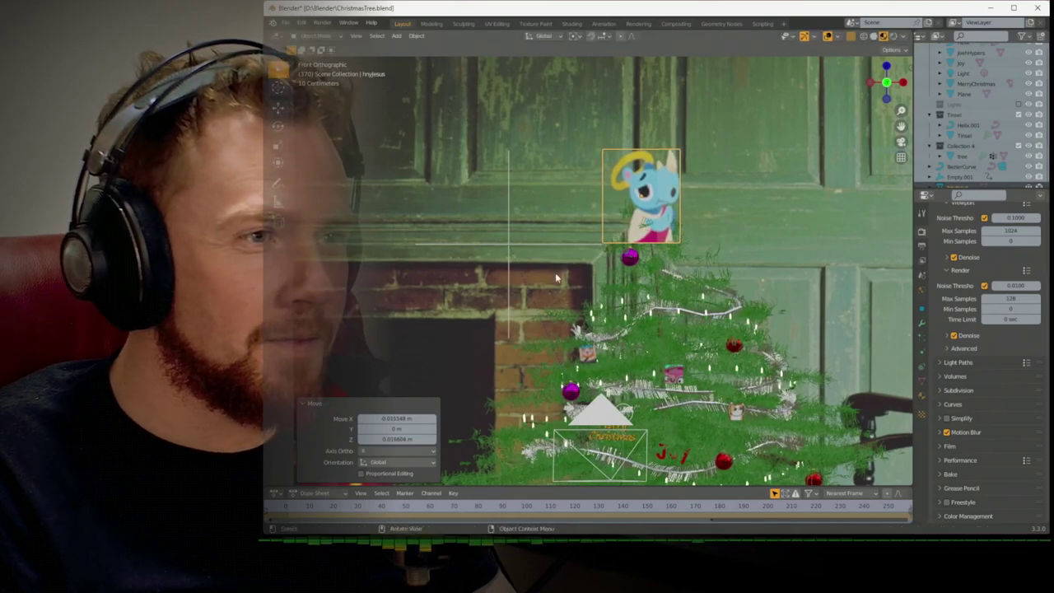
Adjust the rhino plane's tilt and position at the treetop from the side, finishing with a rotation of -14.9°
middle_click_drag(570, 280, 461, 298)
key("r")
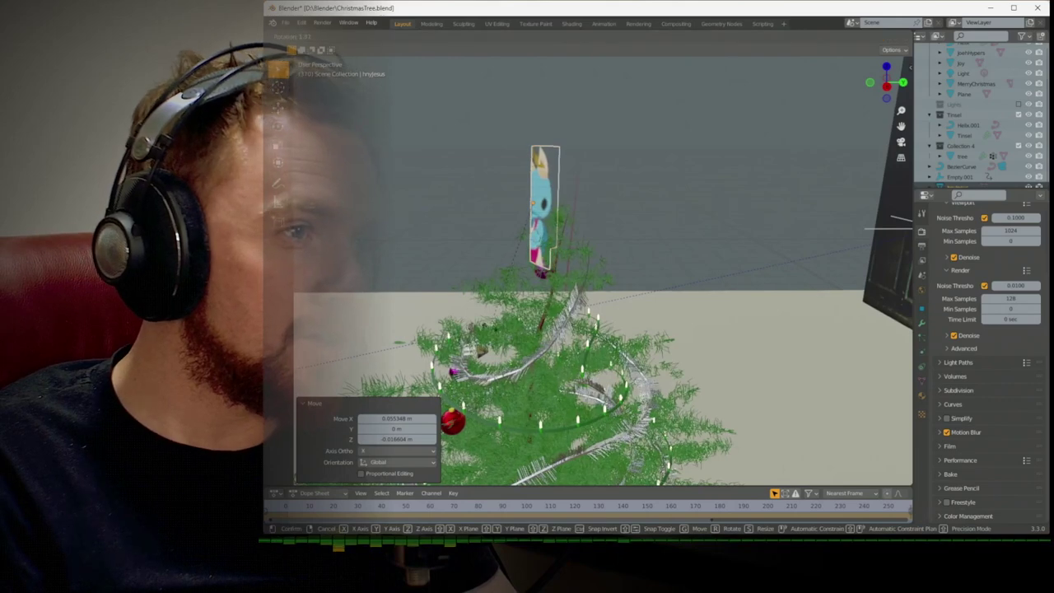
left_click(461, 321)
key("g")
left_click(514, 317)
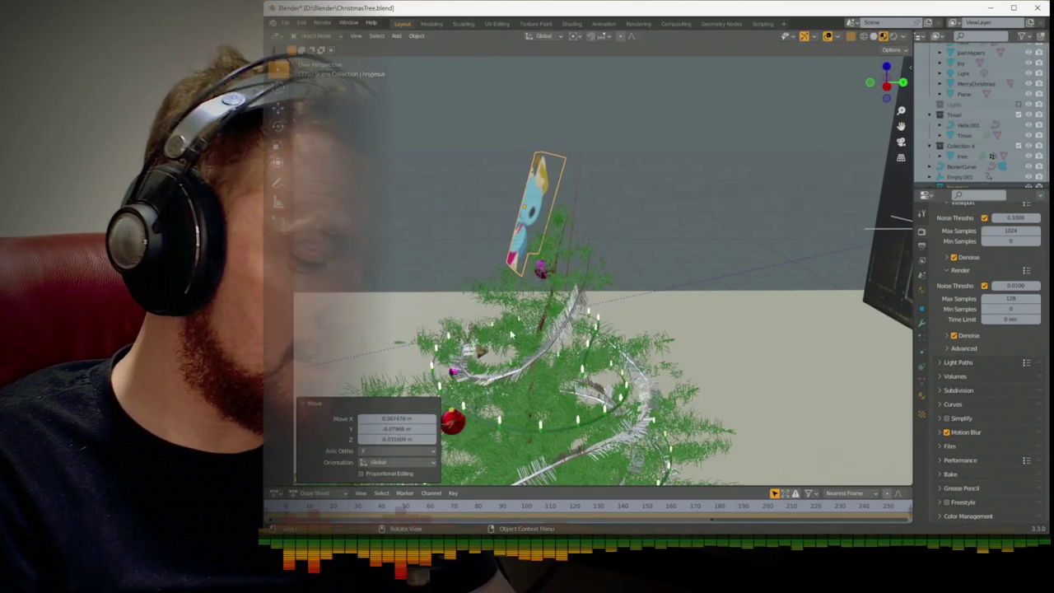
key("r")
left_click(543, 305)
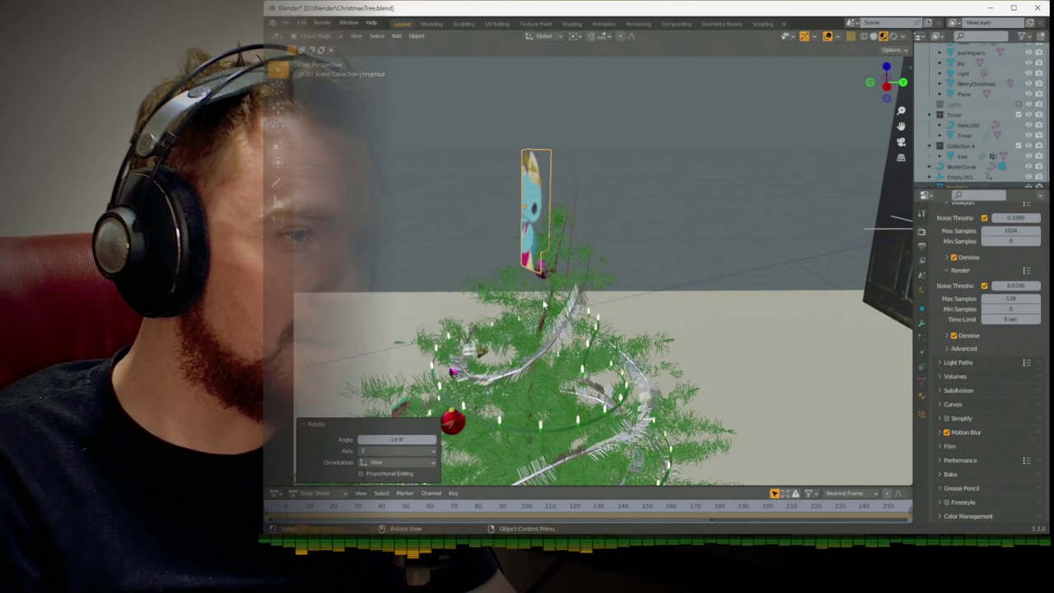
Return to the camera view and shade the rhino plane smooth
key("KP_0")
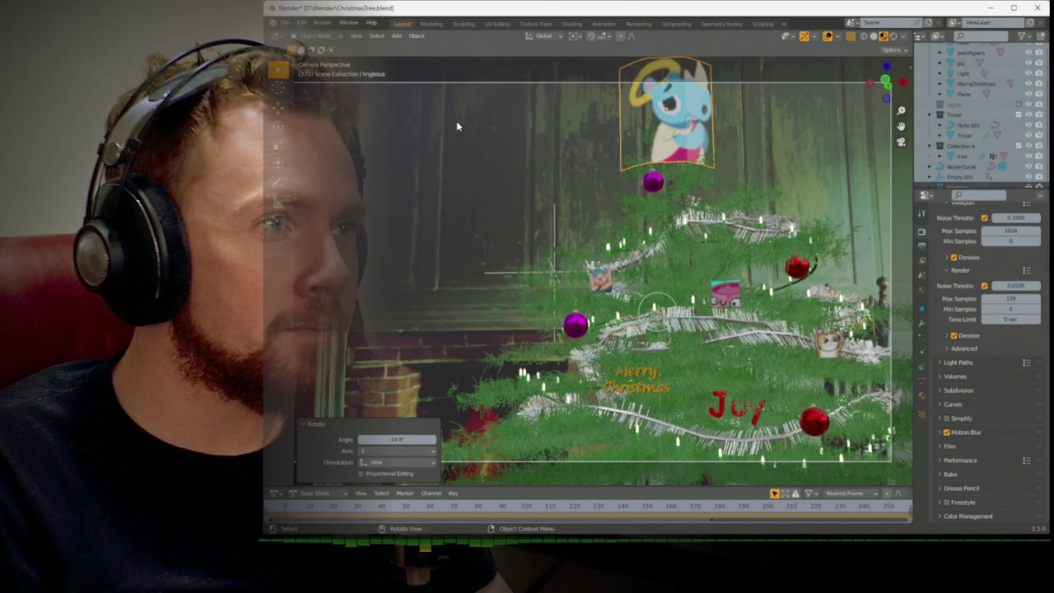
left_click(417, 36)
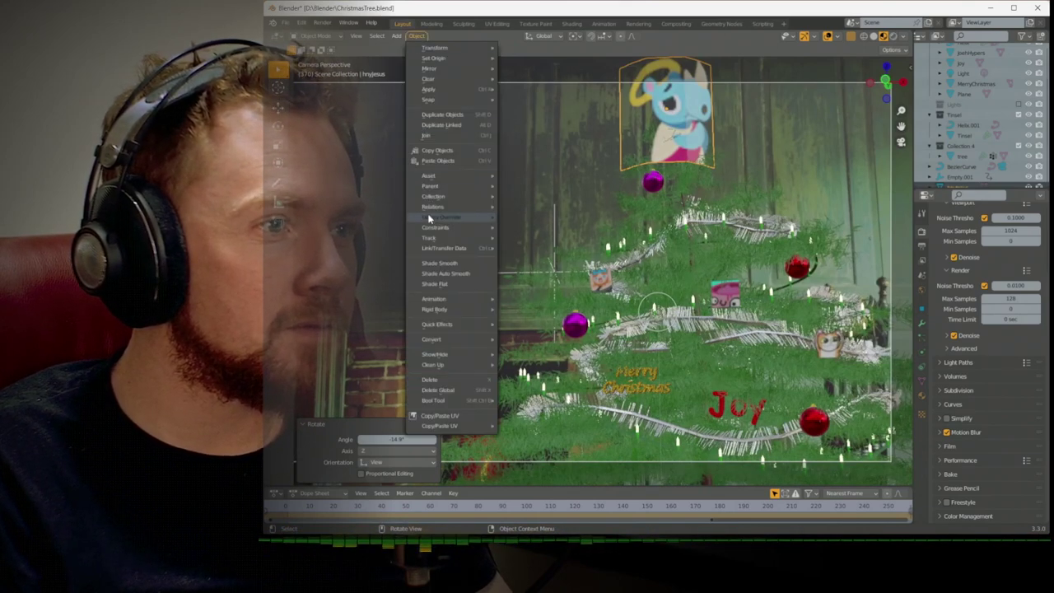
left_click(436, 263)
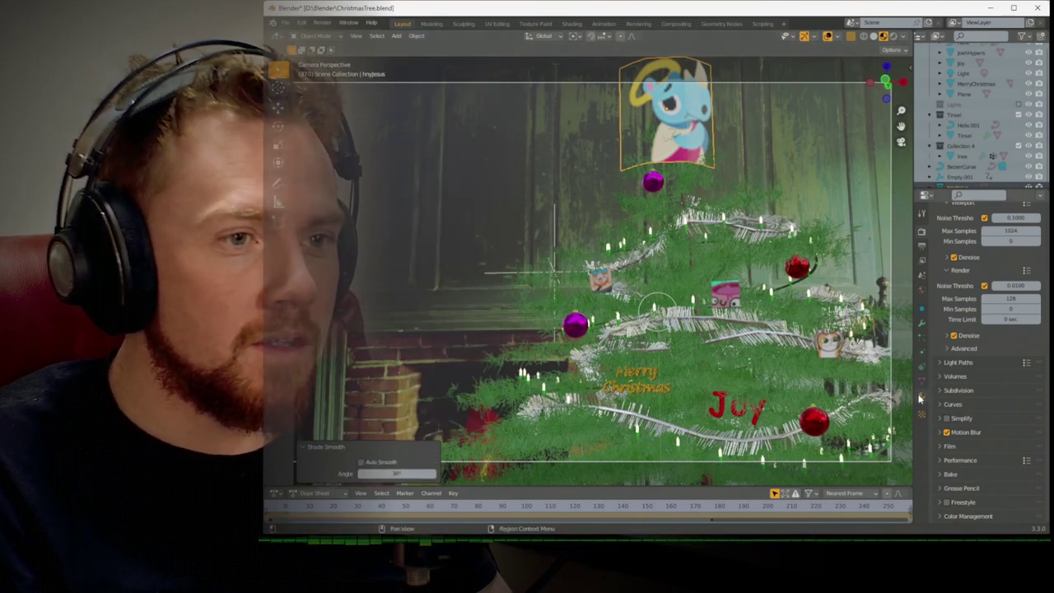
In the Shading workspace, set the interpolation of the rhino material's image texture to Cubic
left_click(572, 23)
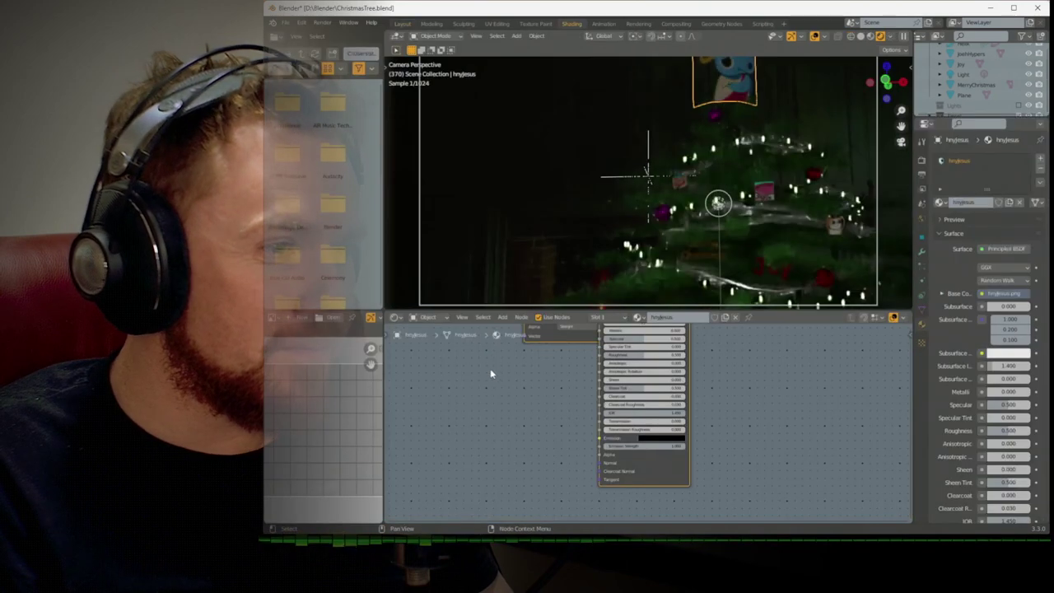
middle_click_drag(491, 370, 516, 452)
scroll(534, 432, "up", 5)
middle_click_drag(523, 400, 503, 457)
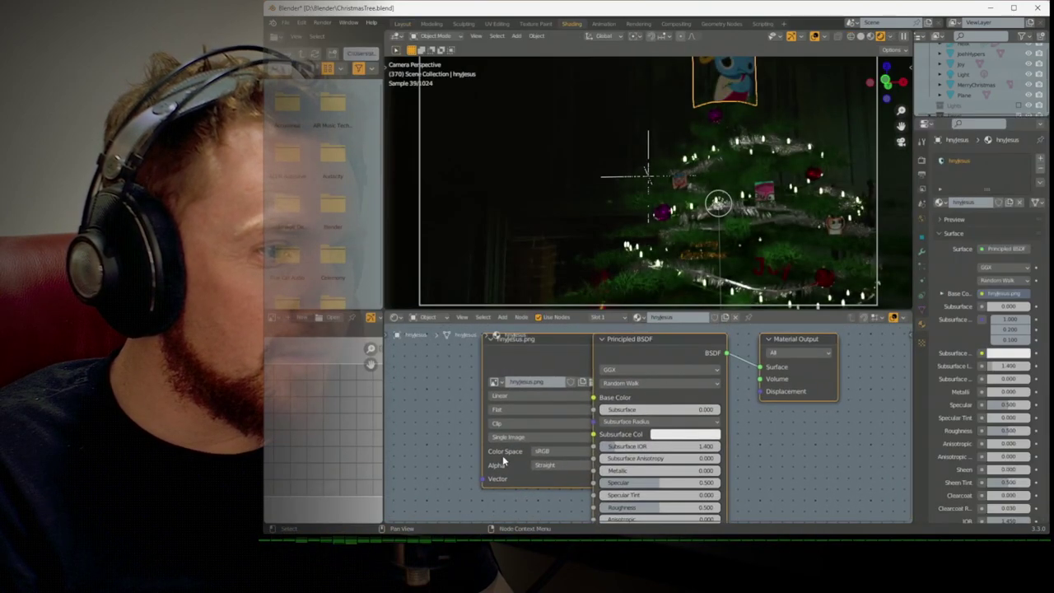
left_click_drag(540, 359, 459, 360)
left_click(437, 374)
left_click(459, 412)
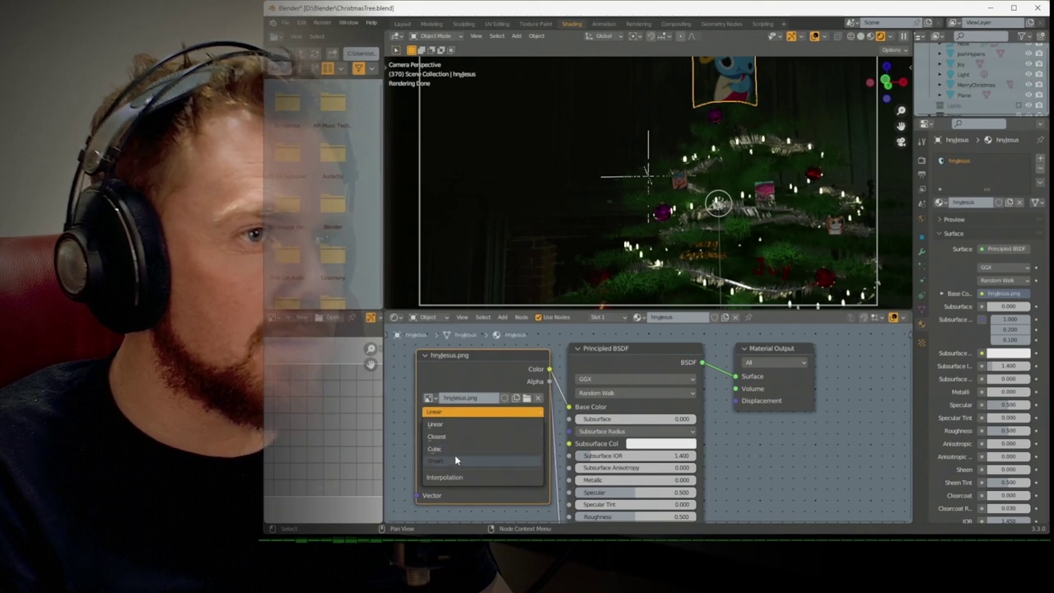
left_click(456, 450)
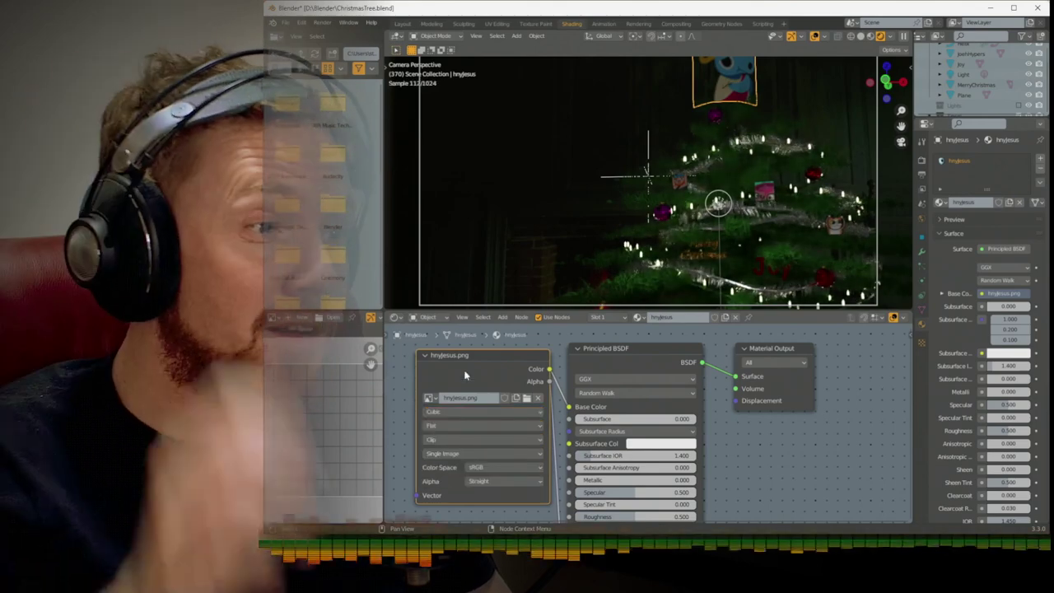
Select the pink Bleb picture on the tree and set its image texture interpolation to Cubic
left_click(766, 195)
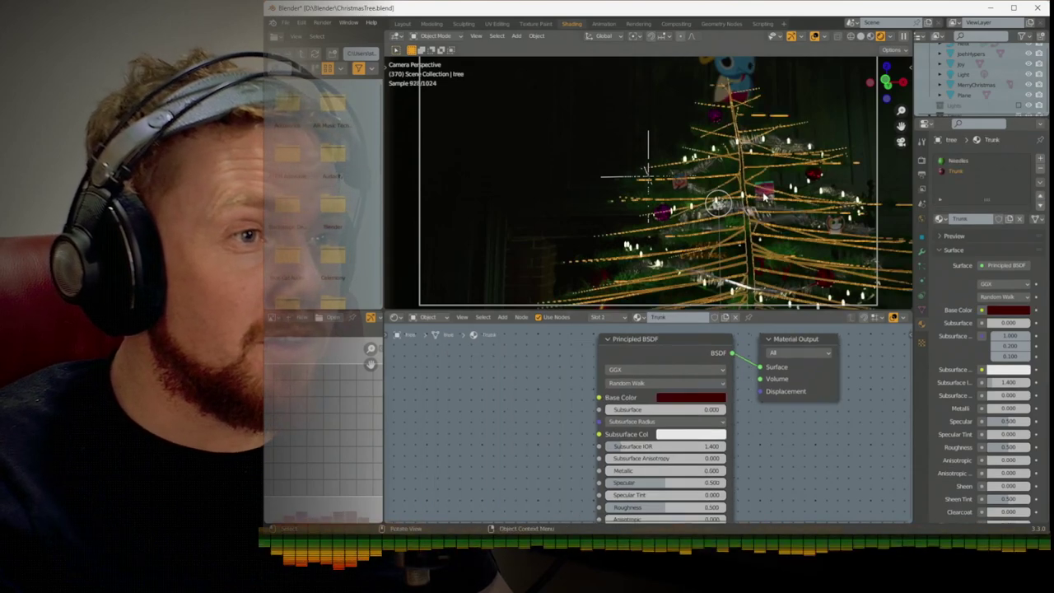
left_click(764, 194)
left_click(461, 398)
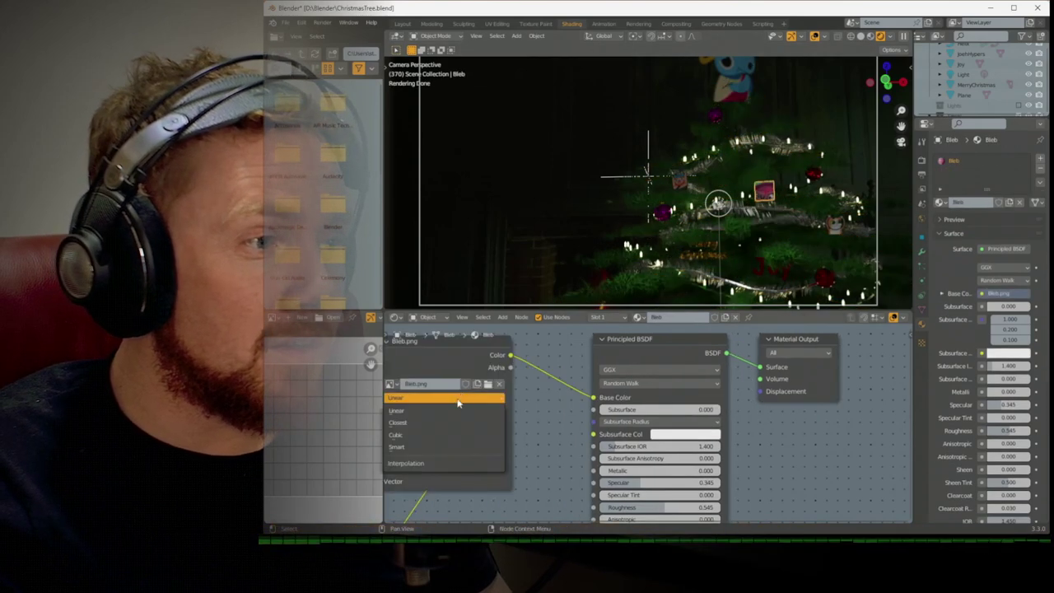
left_click(443, 434)
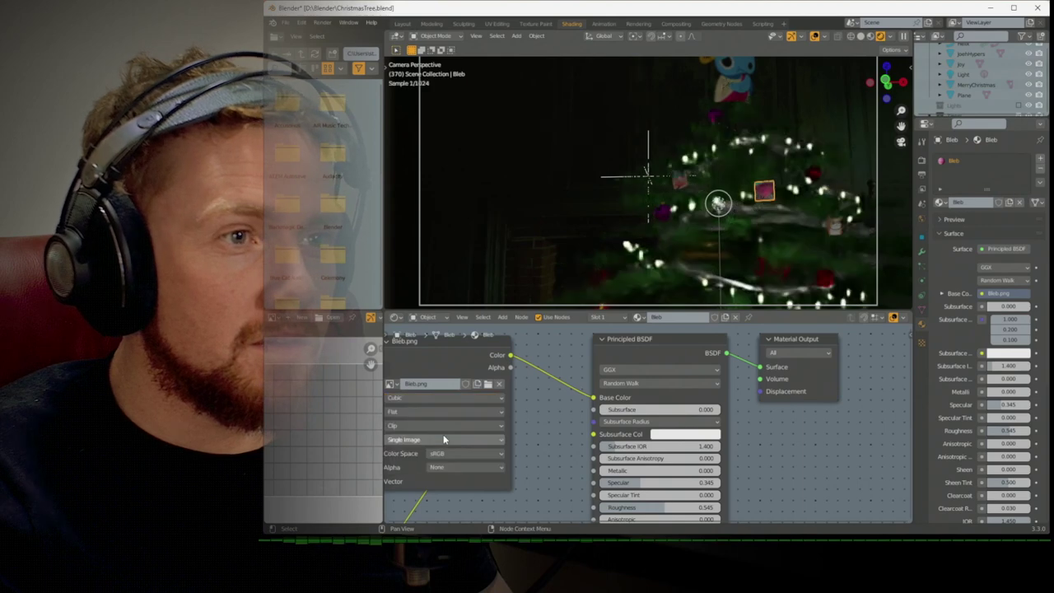
Select the JoehHypers picture and set its image texture interpolation to Cubic
left_click(837, 230)
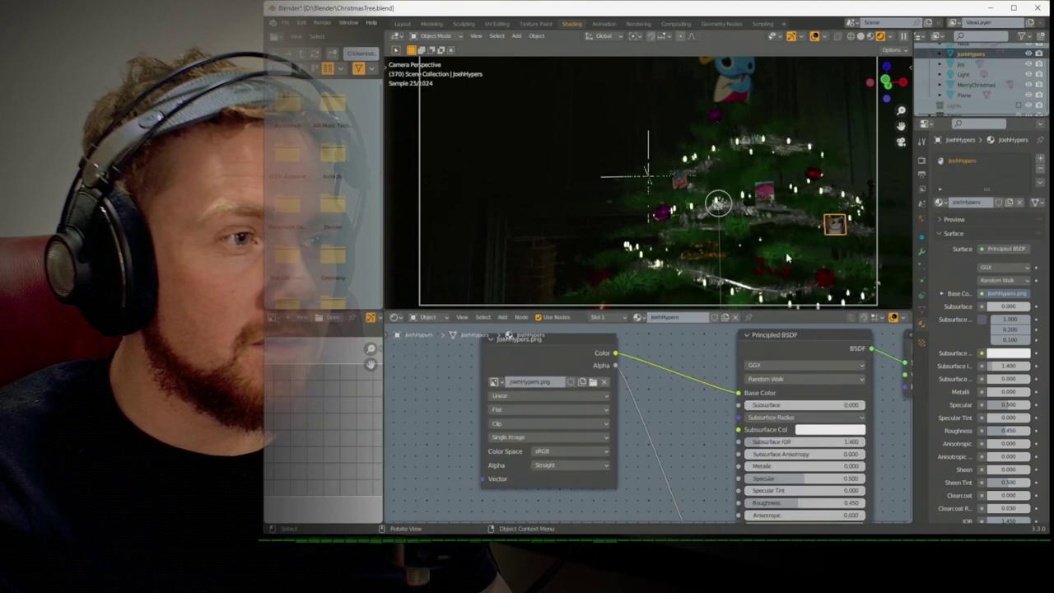
left_click(565, 406)
left_click(583, 396)
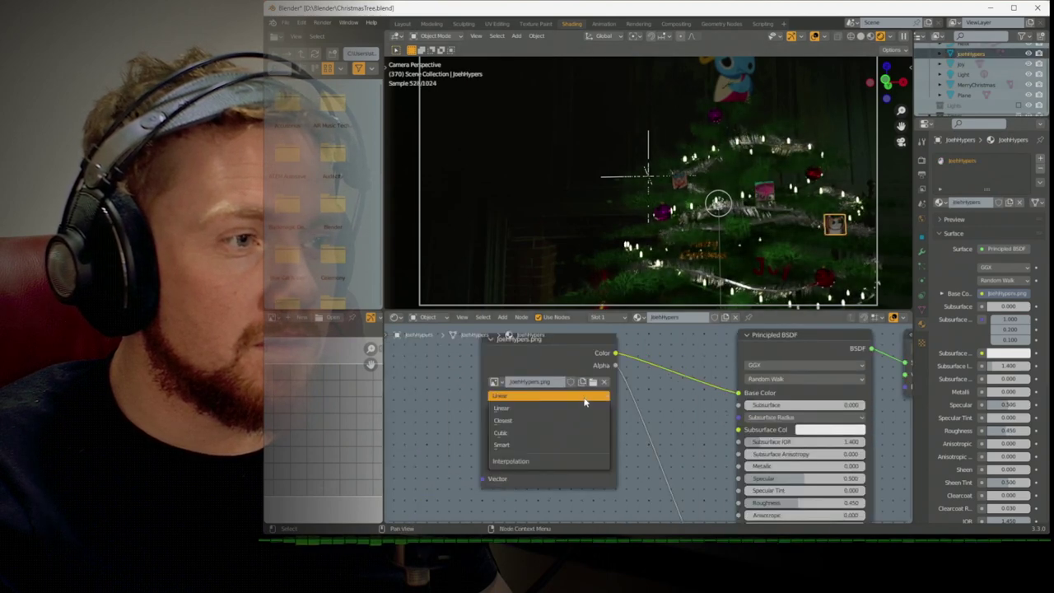
left_click(570, 433)
Select the BrimeBoi picture and set its image texture interpolation to Cubic
left_click(653, 202)
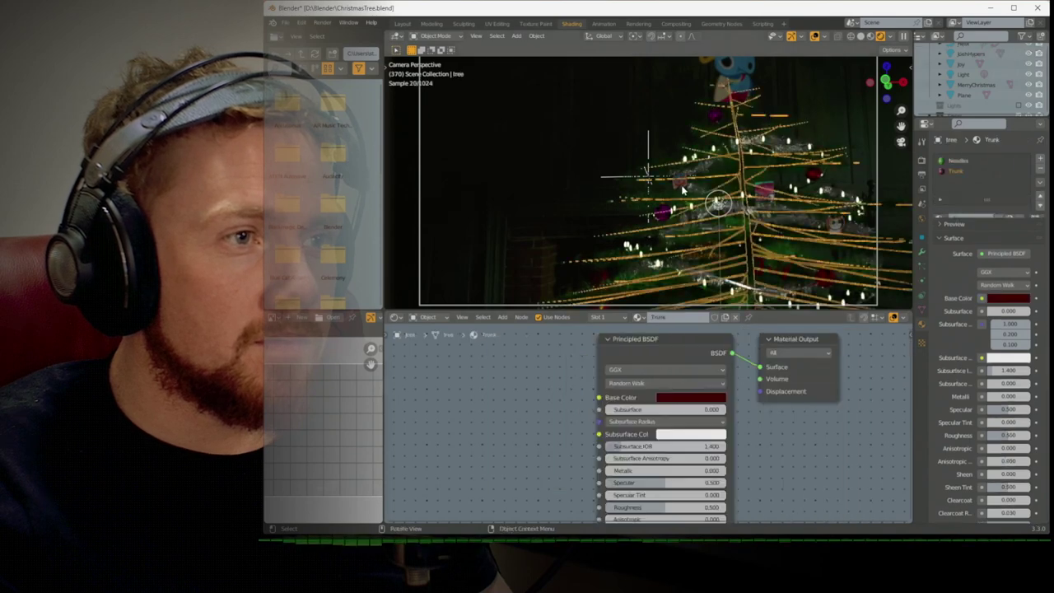
left_click(680, 182)
middle_click_drag(476, 402, 538, 398)
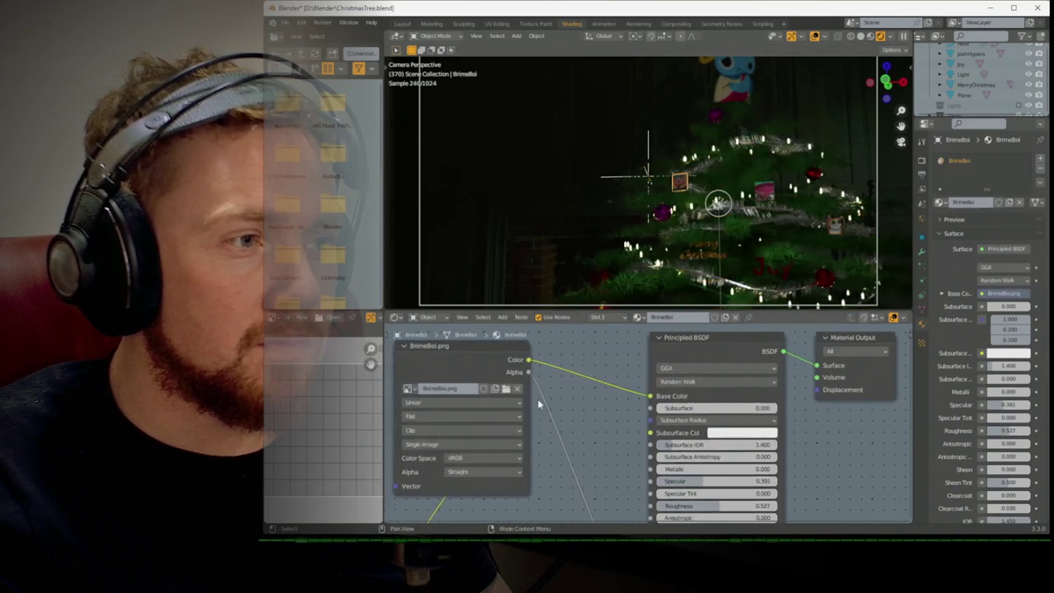
left_click(492, 403)
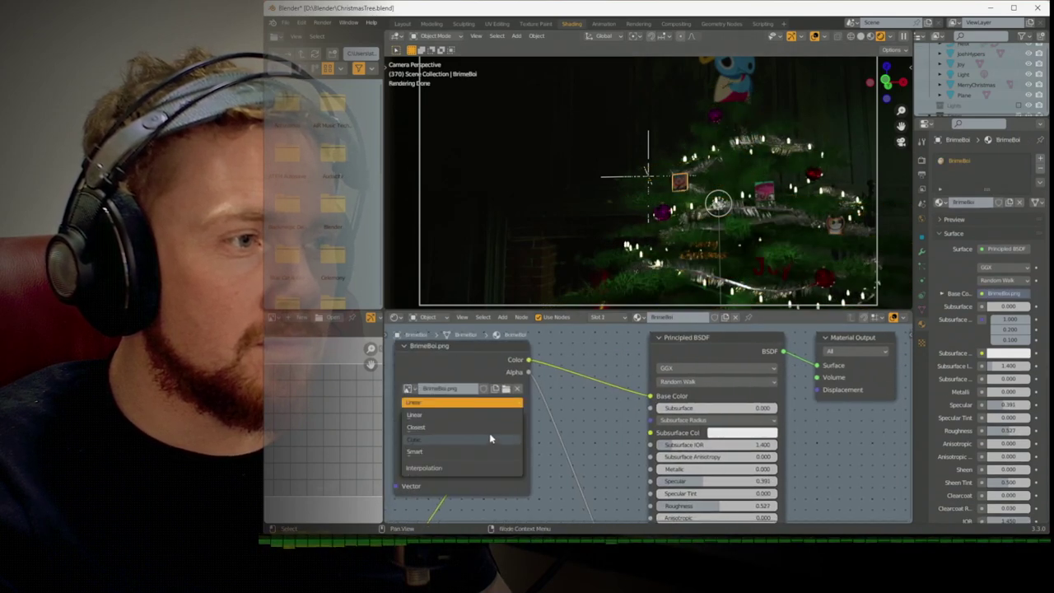
left_click(491, 439)
Reselect the rhino plane, return to the Layout workspace and play the animation through the camera
left_click(712, 136)
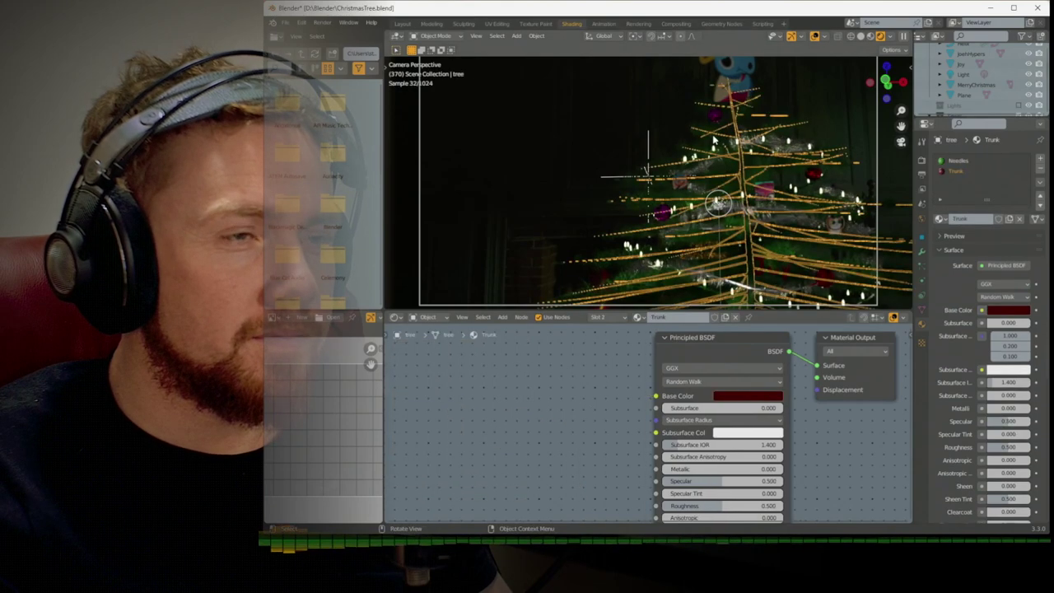
left_click(717, 96)
left_click(402, 23)
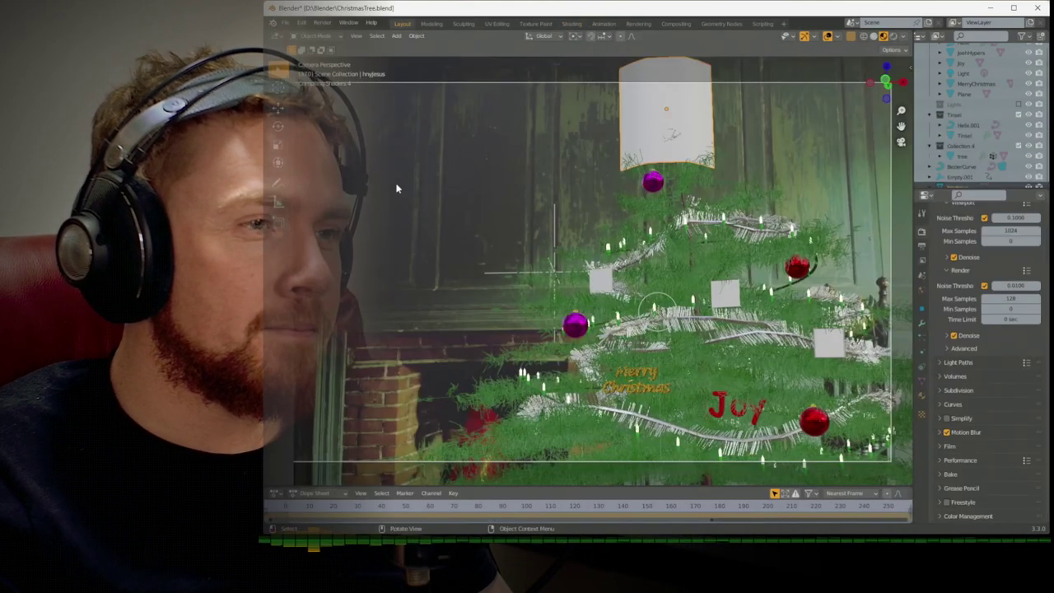
key("KP_0")
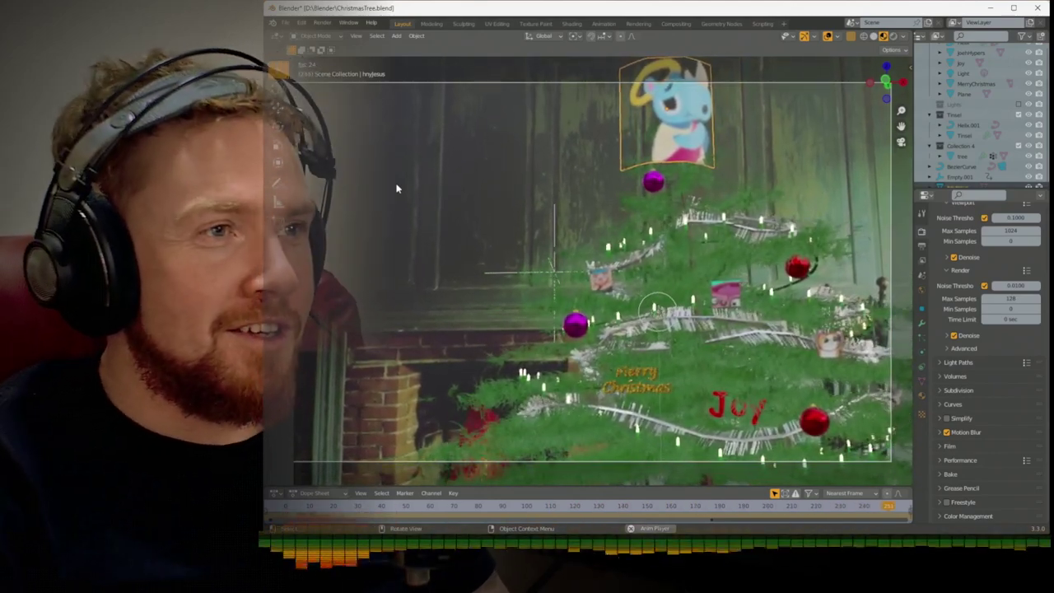
key("space")
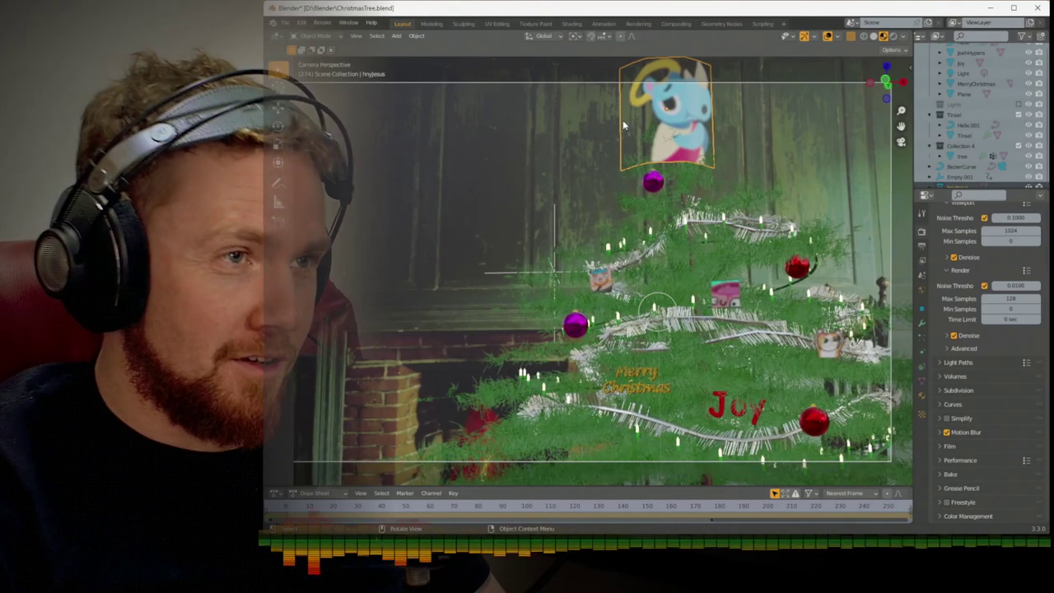
Scale the rhino plane by about 0.624 and reposition it just above the treetop
key("s")
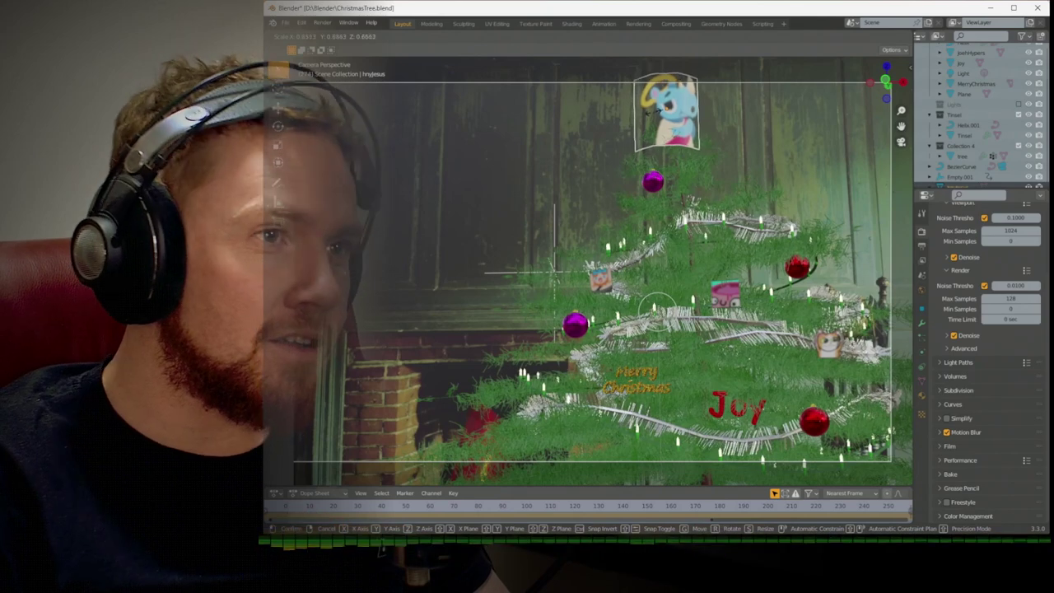
left_click(654, 116)
key("g")
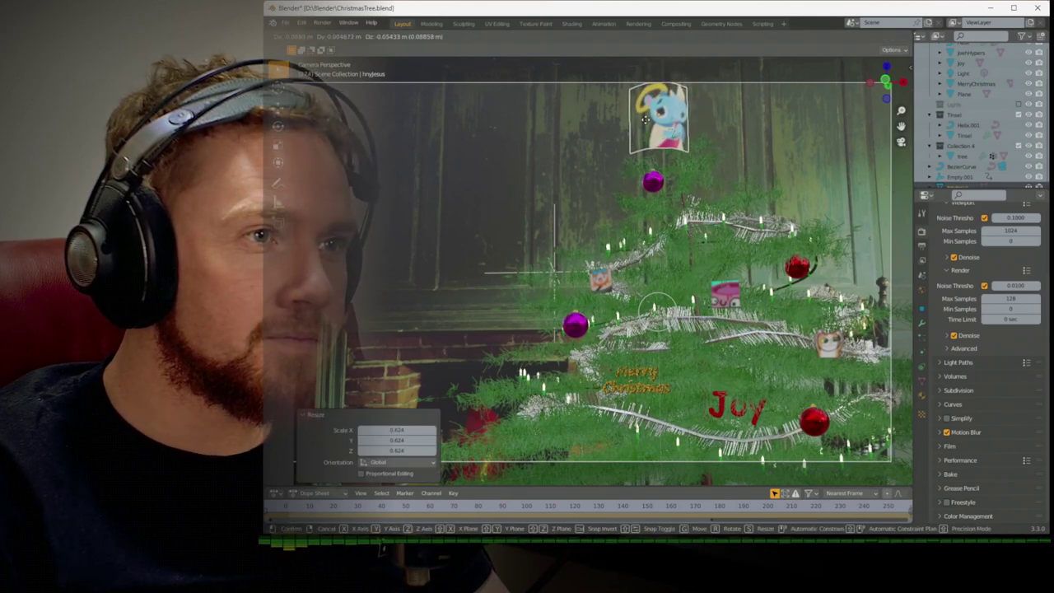
left_click(647, 118)
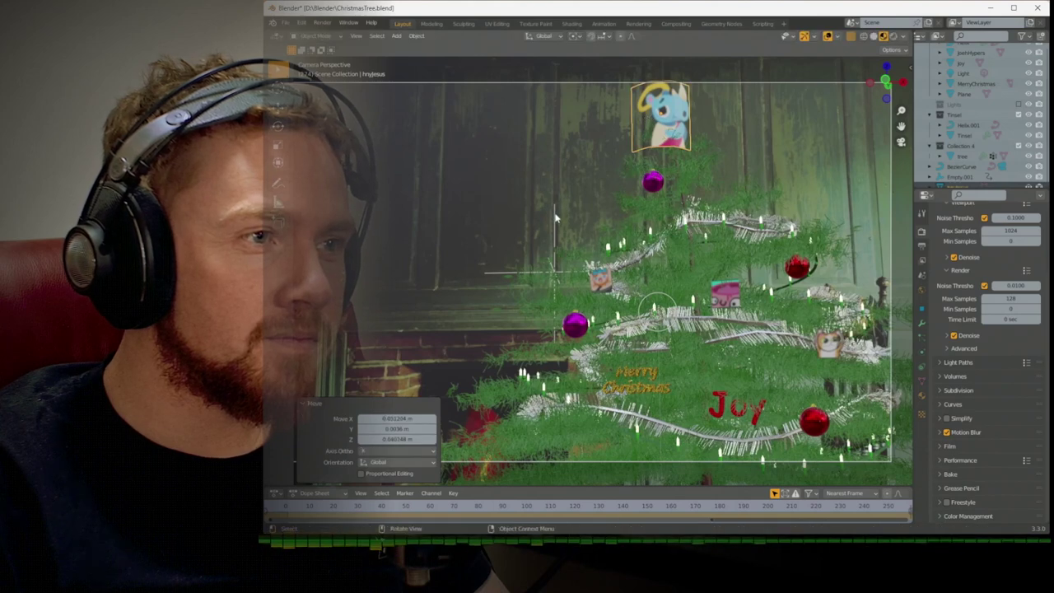
Try raising Empty.001 about 0.109 m along Z at frame 274 and play the animation through the camera
left_click(556, 219)
key("g")
key("z")
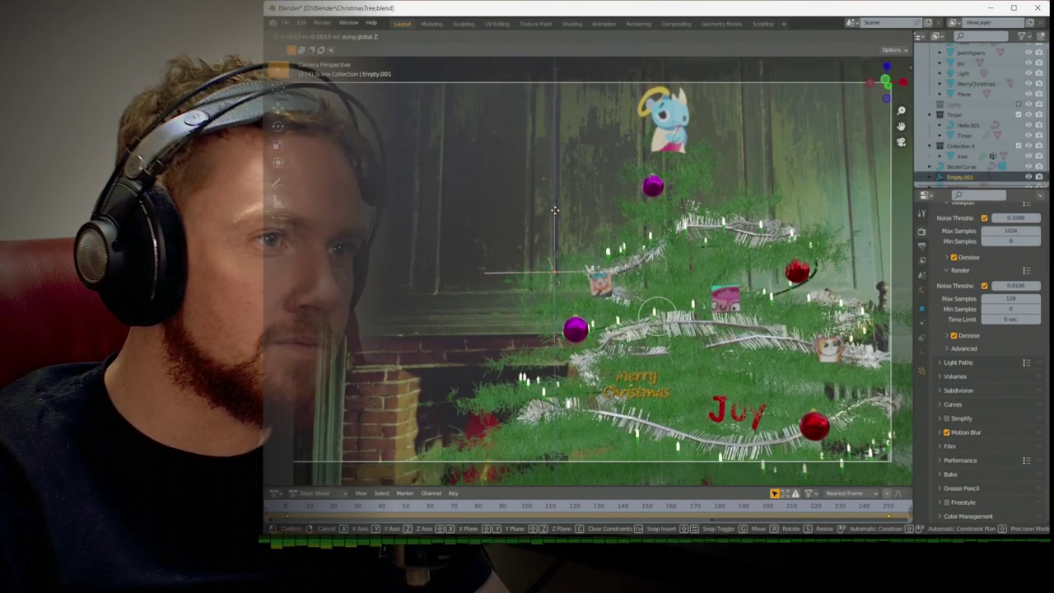
left_click(554, 208)
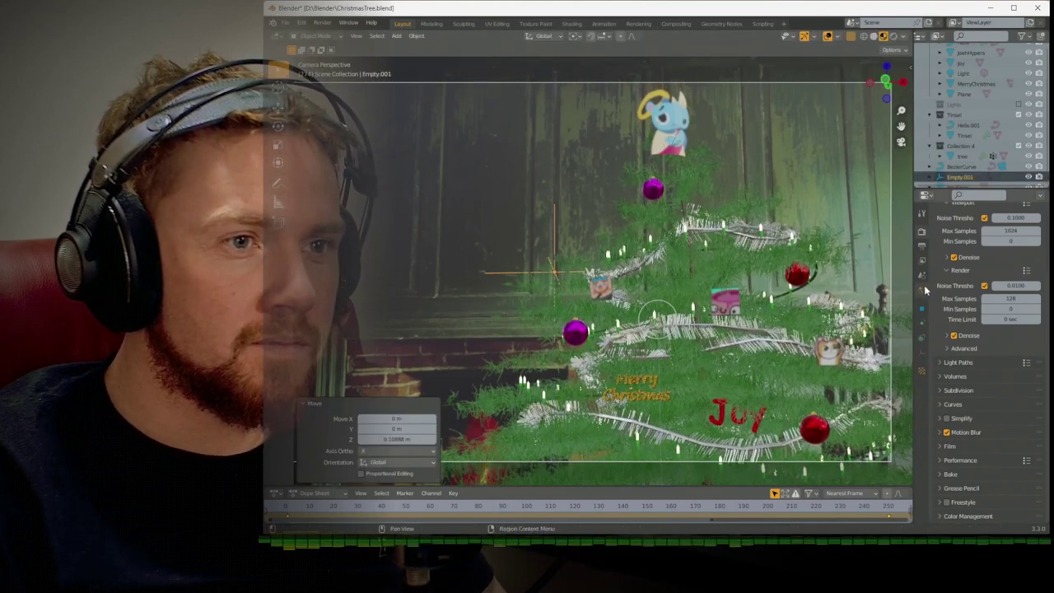
left_click(921, 309)
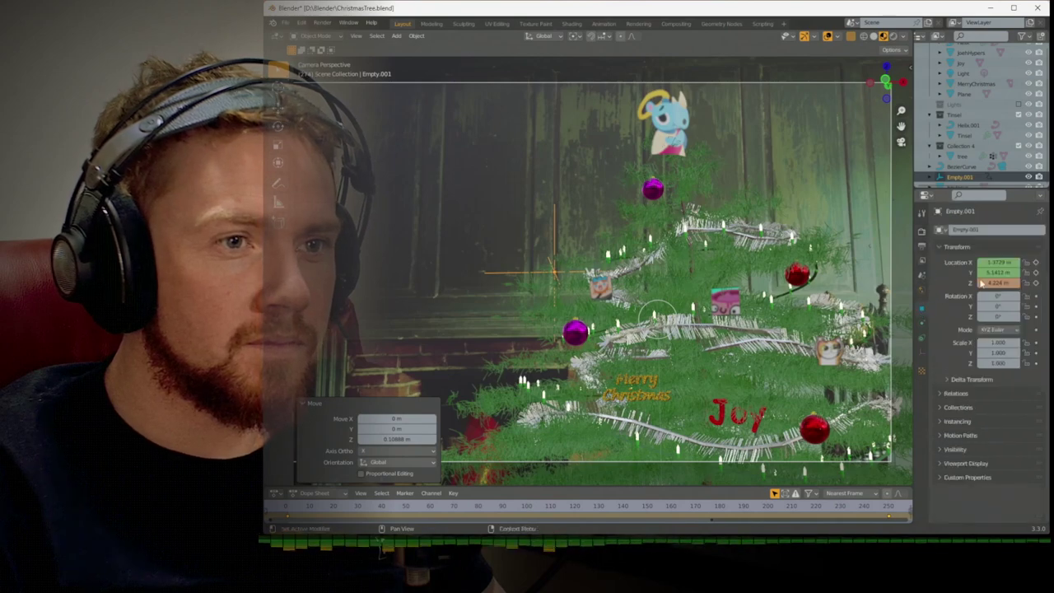
key("space")
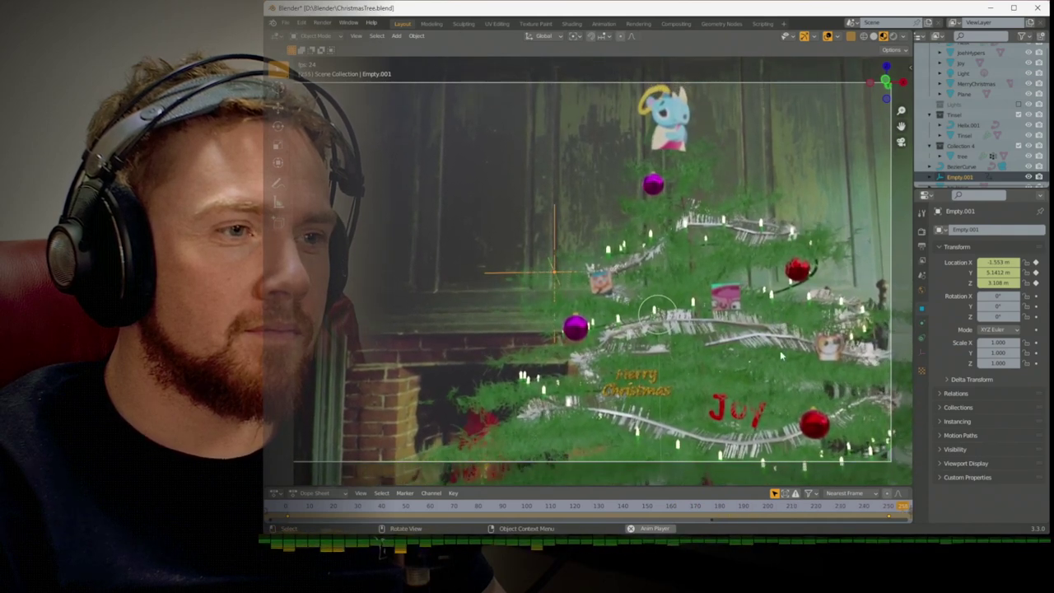
key("space")
Go to Empty.001's keyframe at frame 250, set its Z location to 4.1951 m and keyframe it
key("shift+Left")
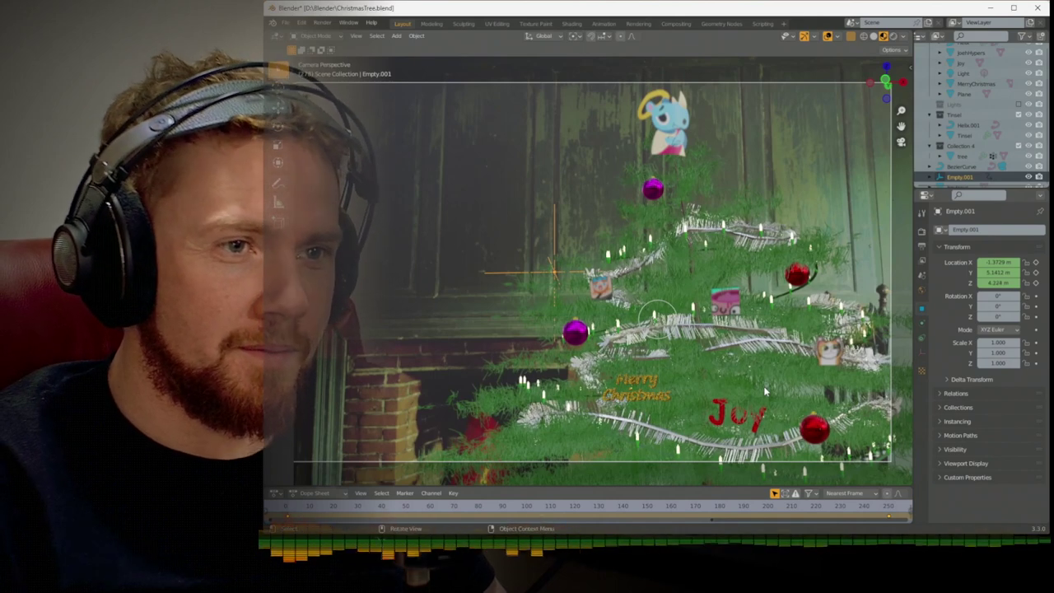
key("Up")
key("Up")
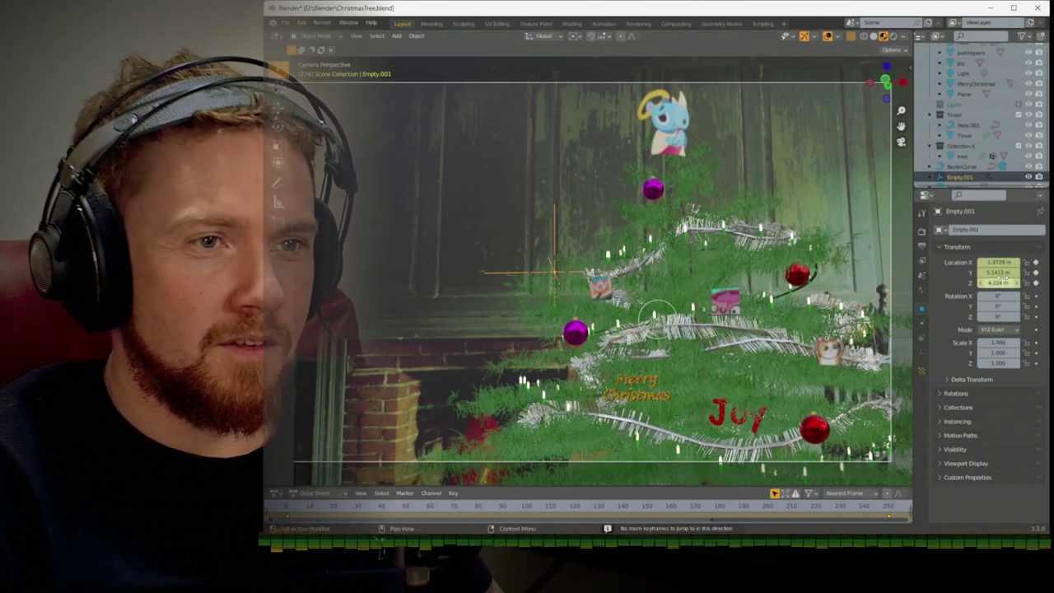
key("Left")
key("Down")
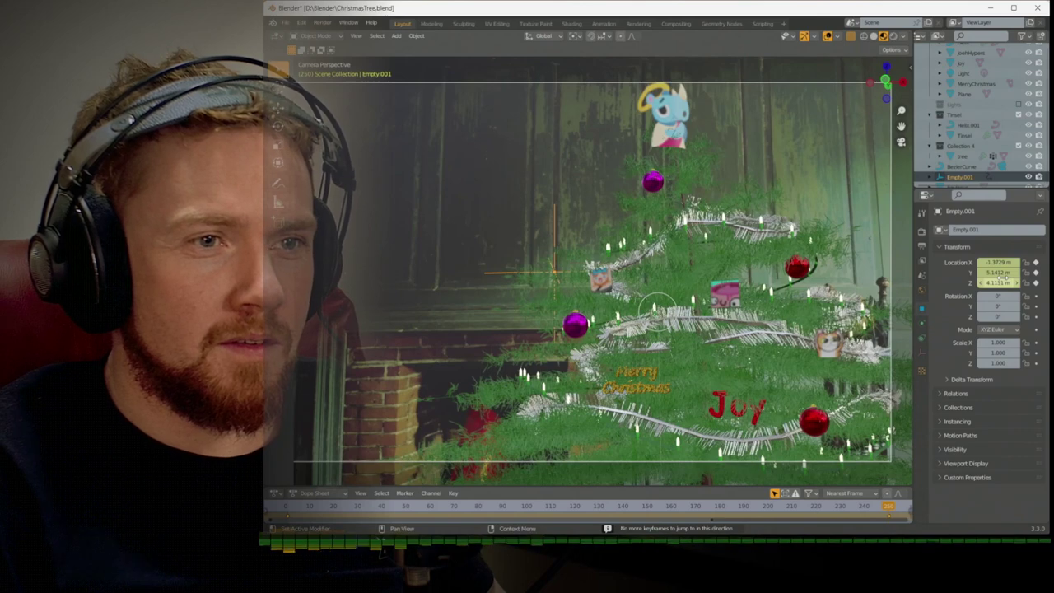
left_click_drag(998, 282, 1006, 283)
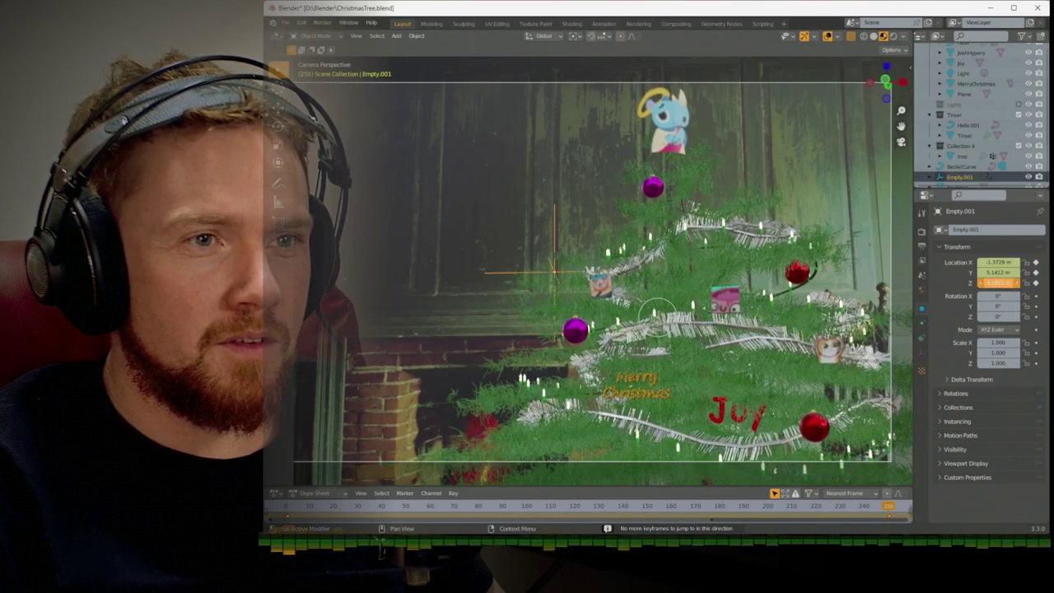
key("i")
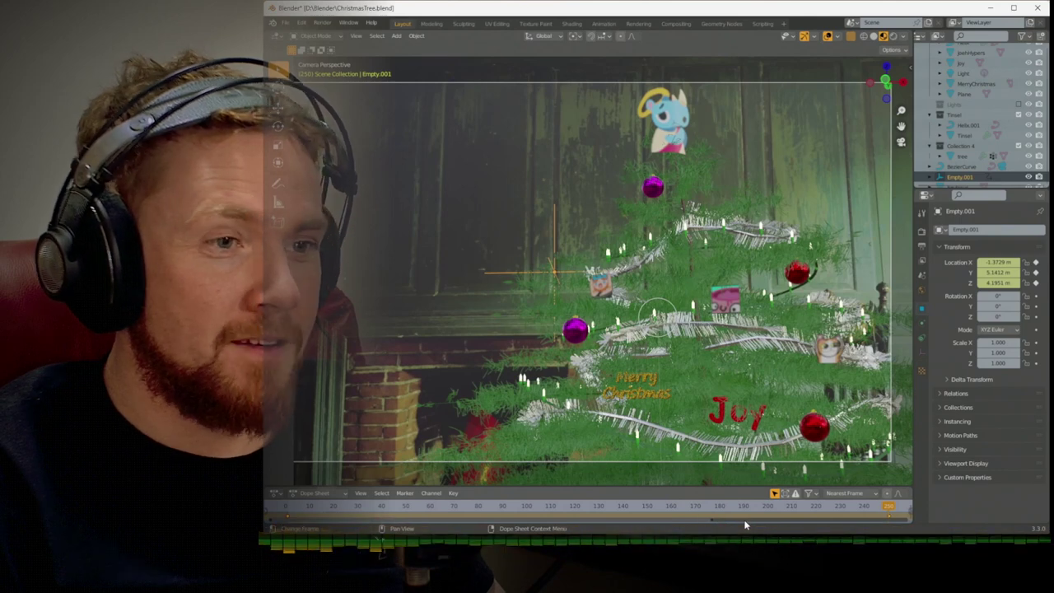
Return the animation to its first frame and save the file
left_click(719, 518)
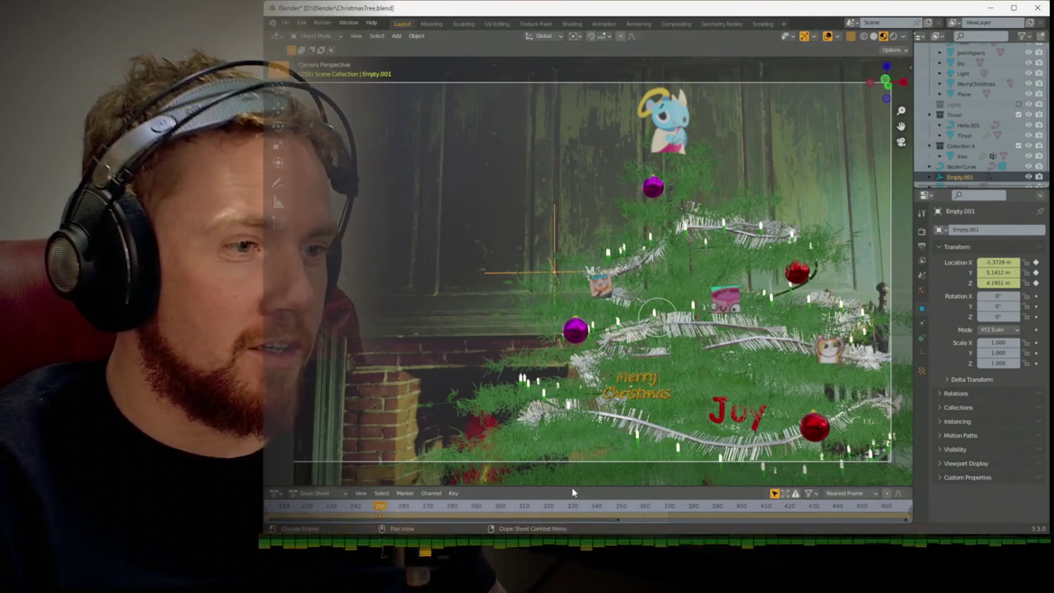
key("shift+Left")
key("ctrl+s")
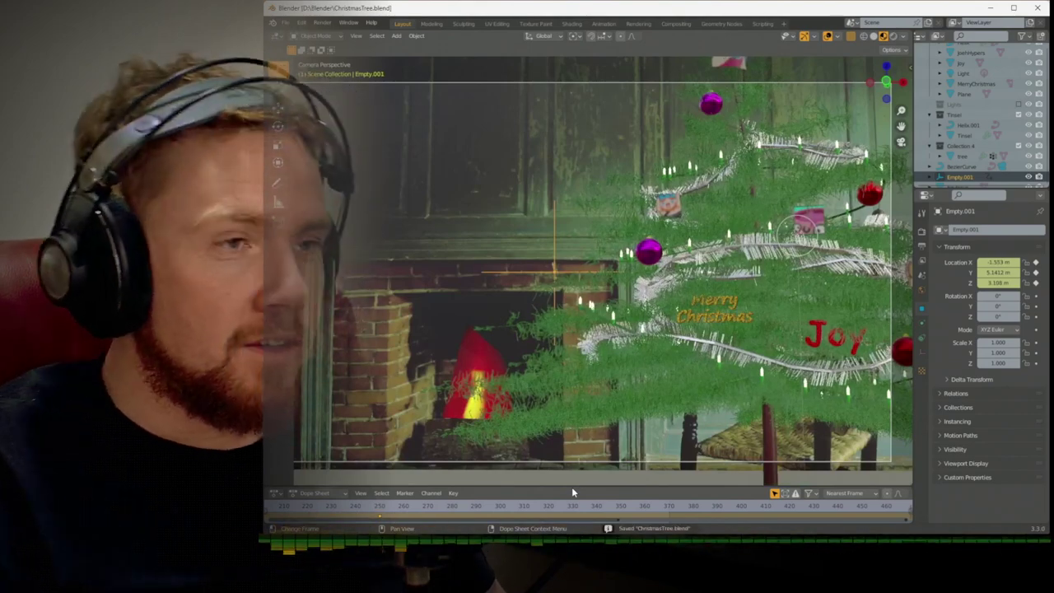
Move a point of the Helix light-string curve horizontally, about -0.037 m in X and -0.173 m in Y, using proportional editing
mouse_move(665, 367)
middle_mouse_down()
mouse_move(748, 335)
mouse_move(712, 360)
mouse_move(650, 363)
middle_mouse_up()
left_click(594, 367)
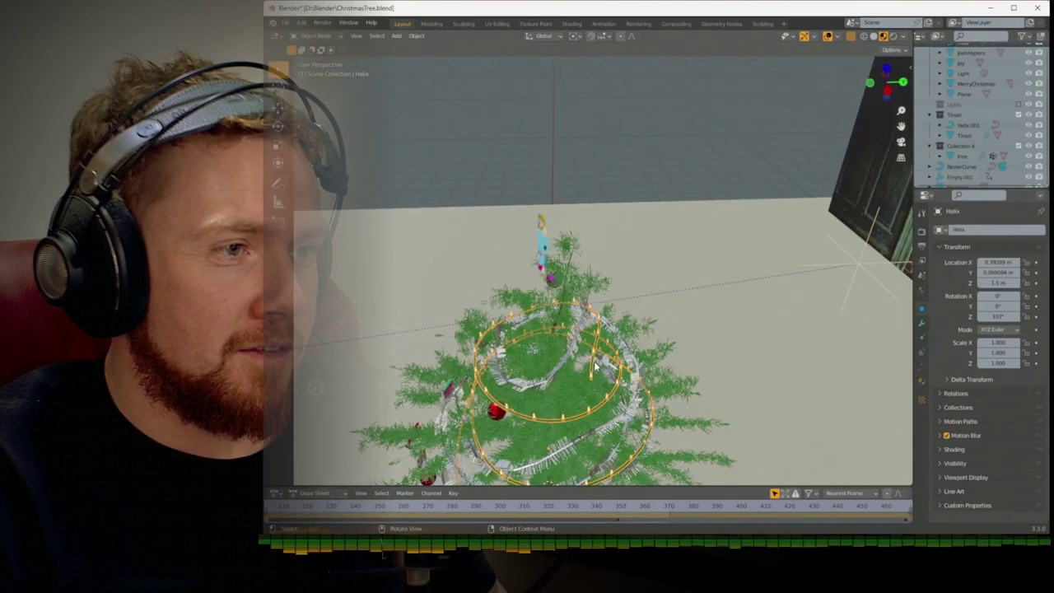
key("Tab")
middle_click_drag(591, 360, 624, 415)
key("g")
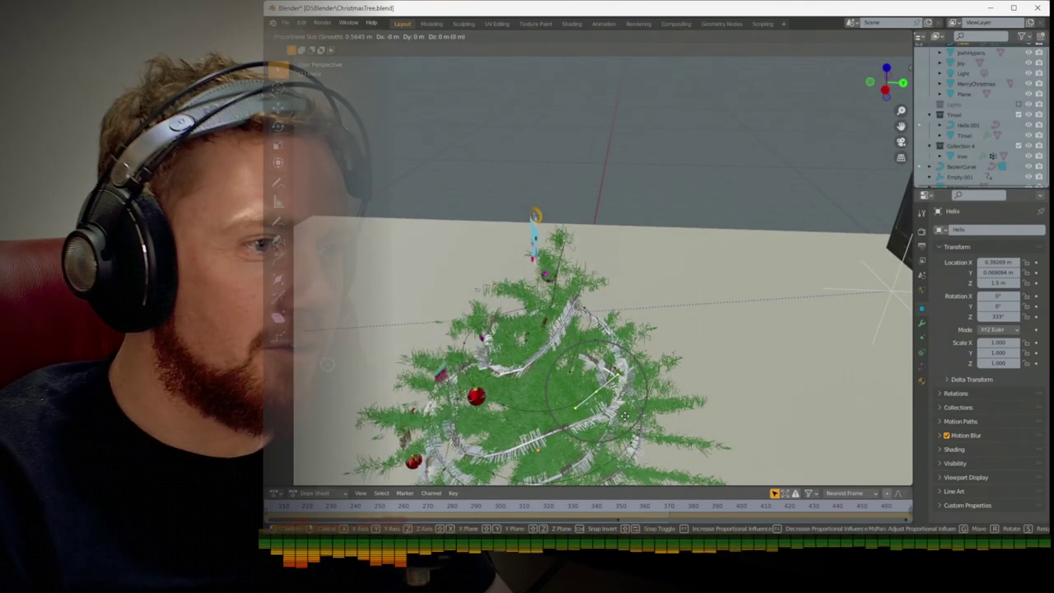
key("shift+z")
left_click(600, 356)
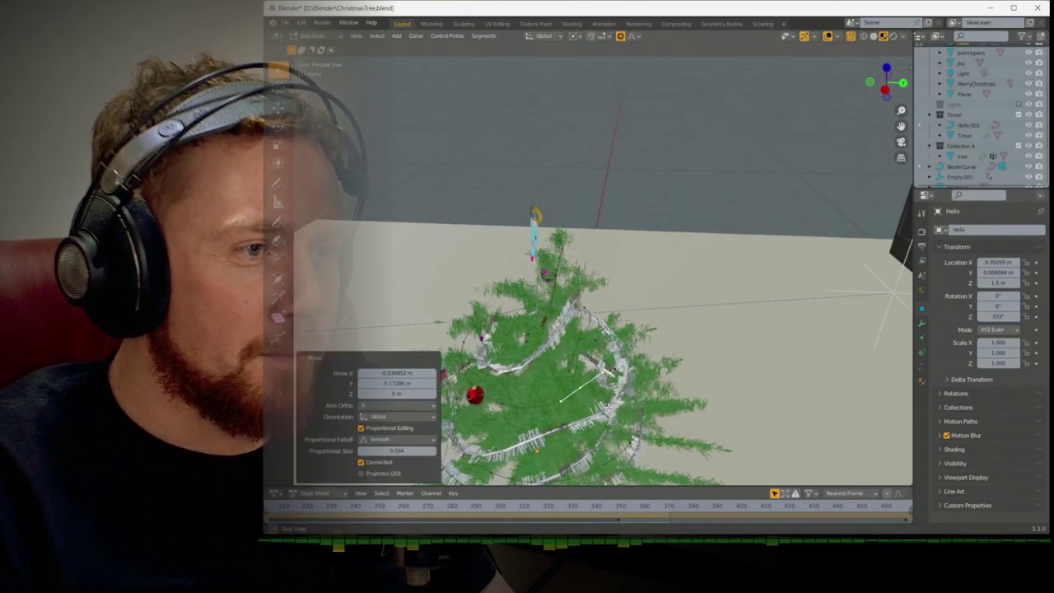
middle_click_drag(597, 342, 728, 328)
key("Tab")
key("KP_0")
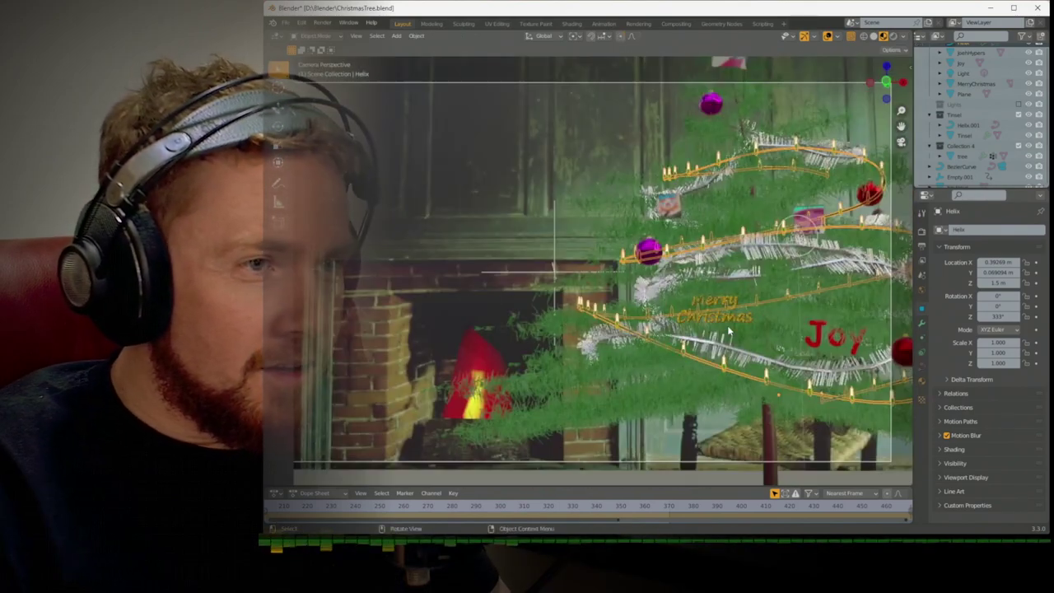
Save the file, then render the first frame through the camera as a test and close the result
key("Home")
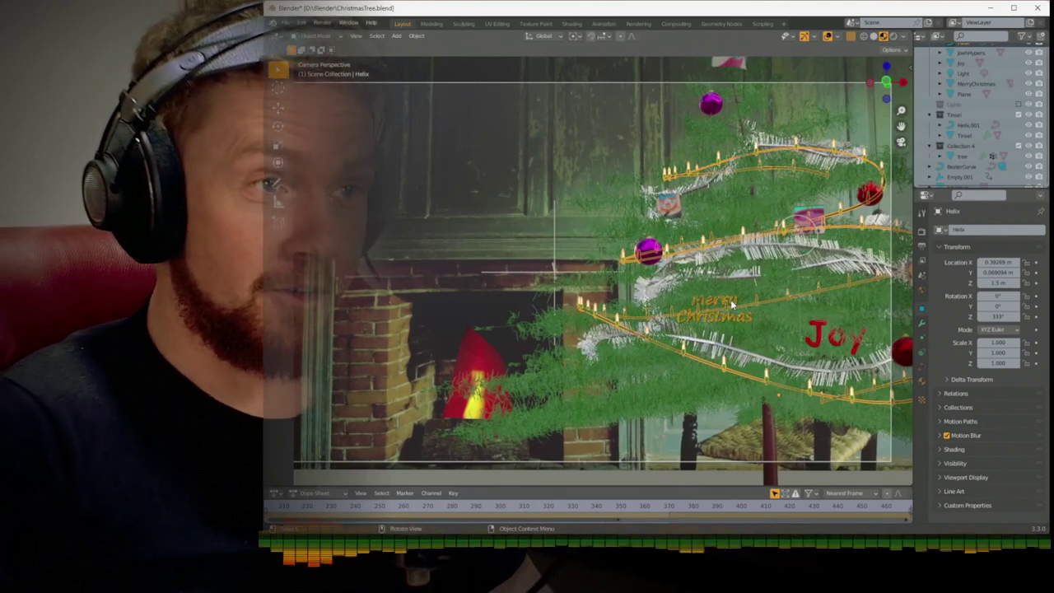
middle_click_drag(625, 214, 668, 219, "shift")
scroll(659, 222, "down", 2)
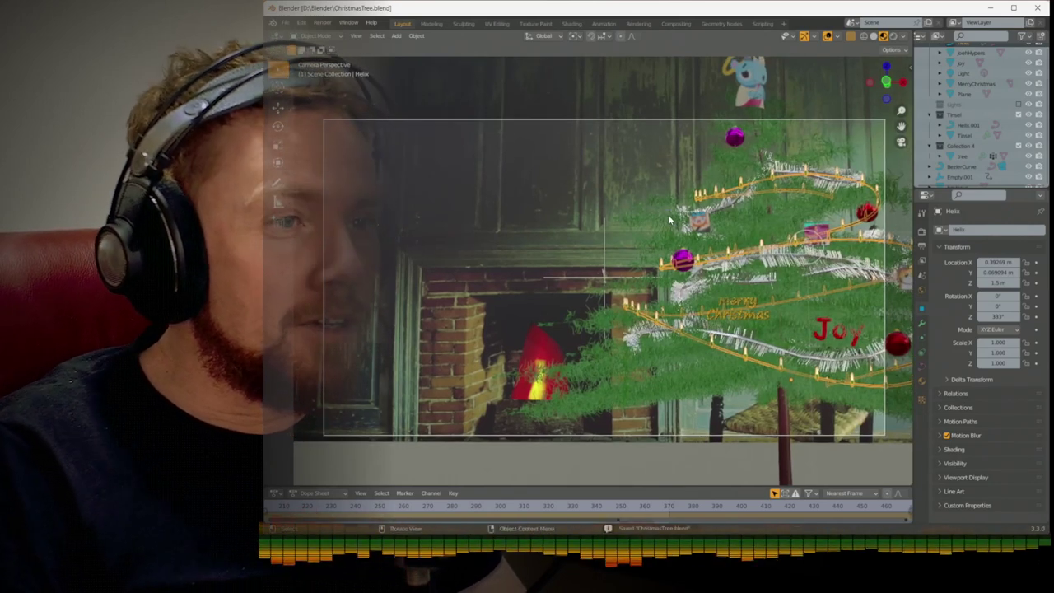
key("ctrl+s")
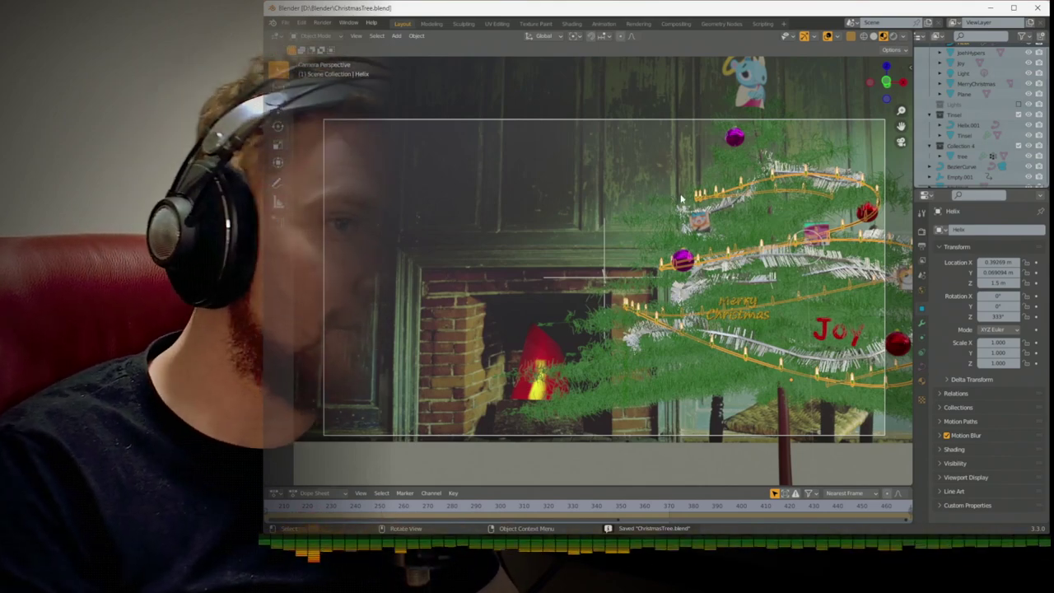
key("F12")
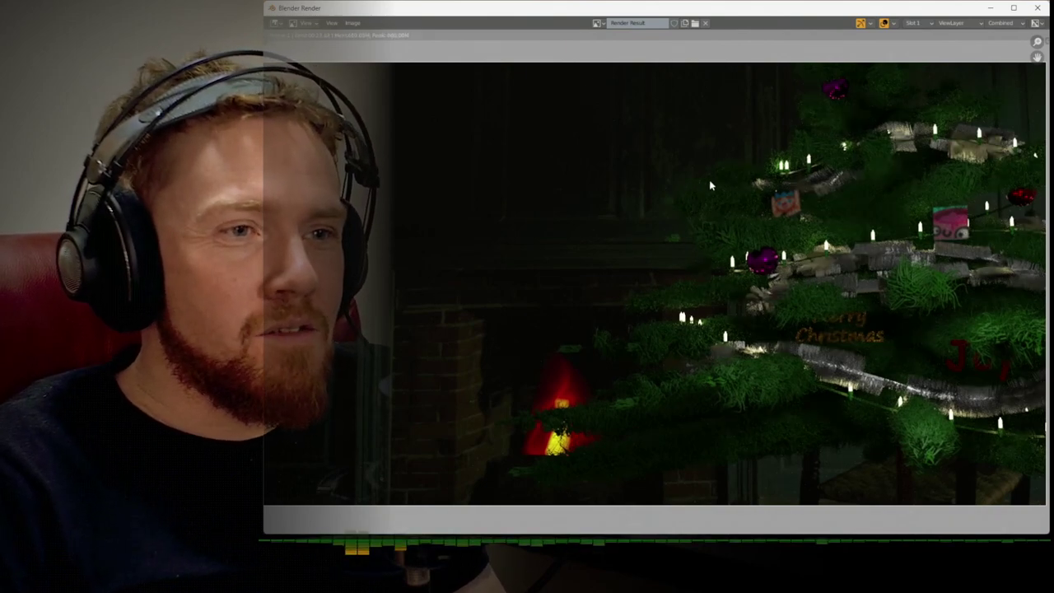
key("Escape")
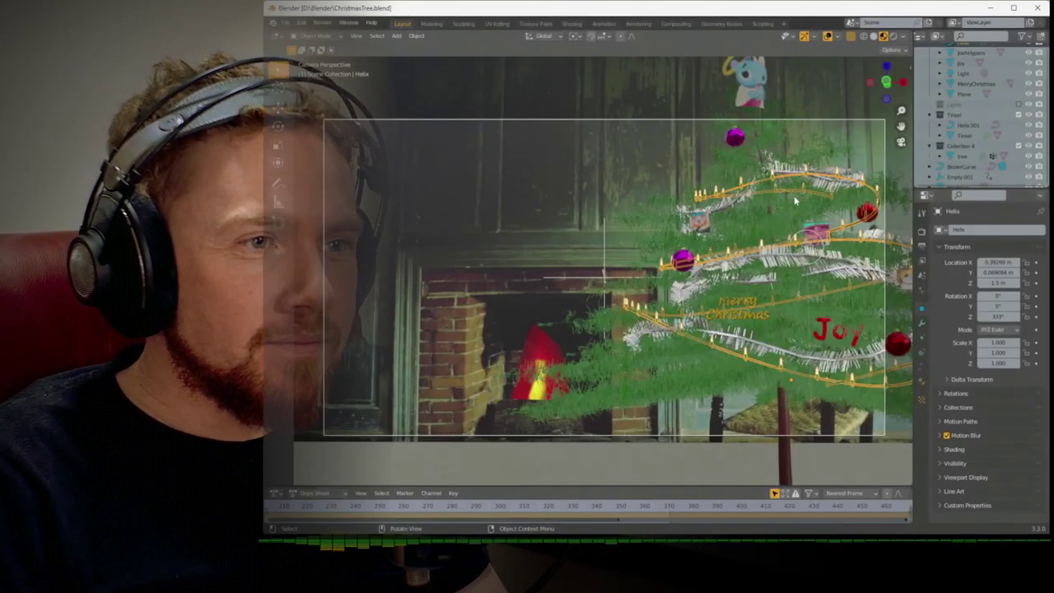
Raise a point of the Helix.001 tinsel curve about 0.28 m and shift it about 0.645 m along Y with proportional editing
left_click(788, 257)
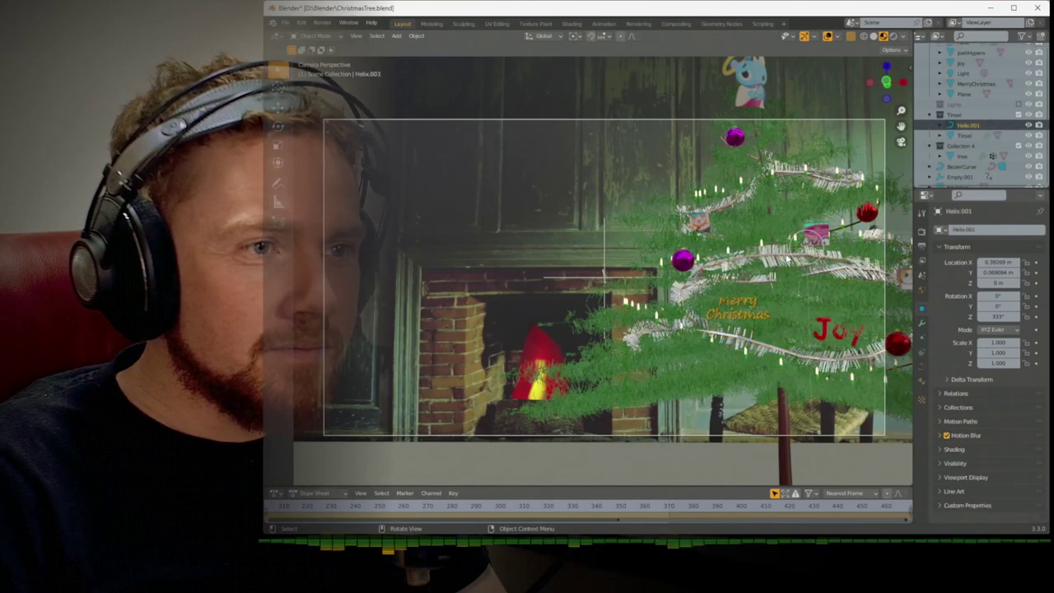
key("Tab")
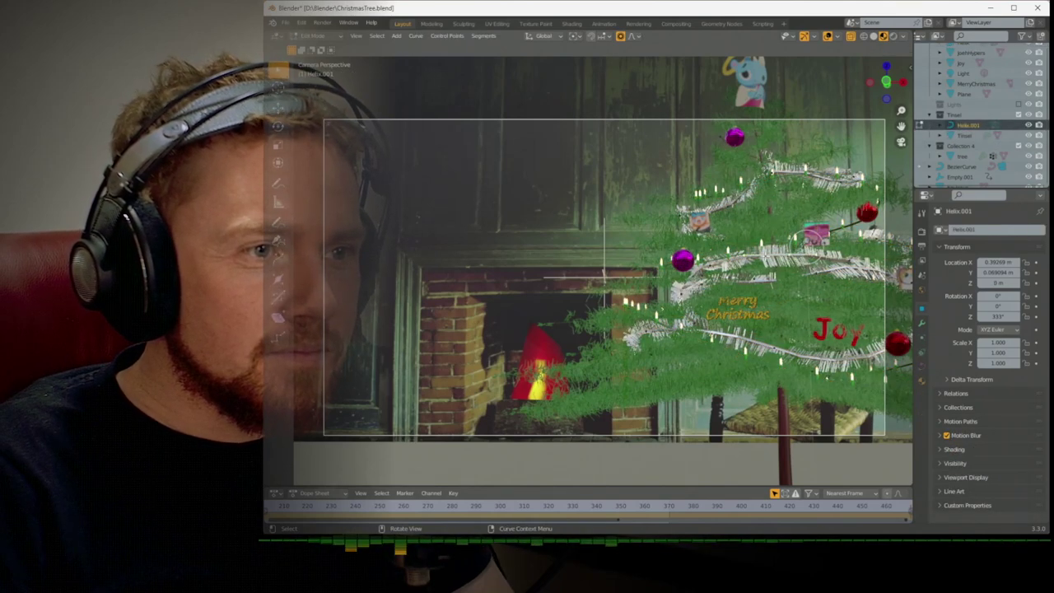
key("g")
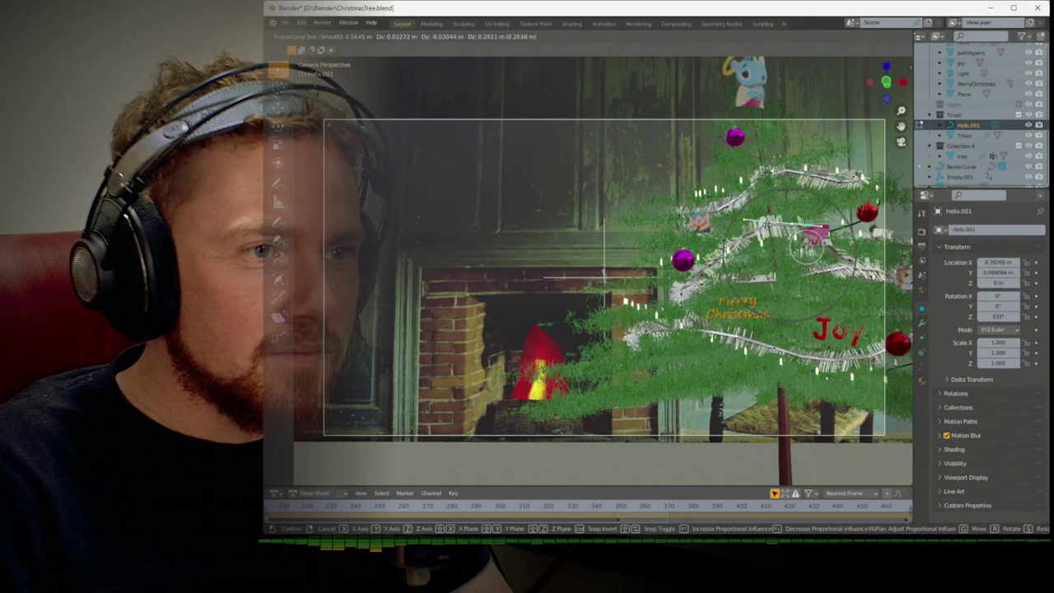
left_click(767, 225)
key("g")
key("y")
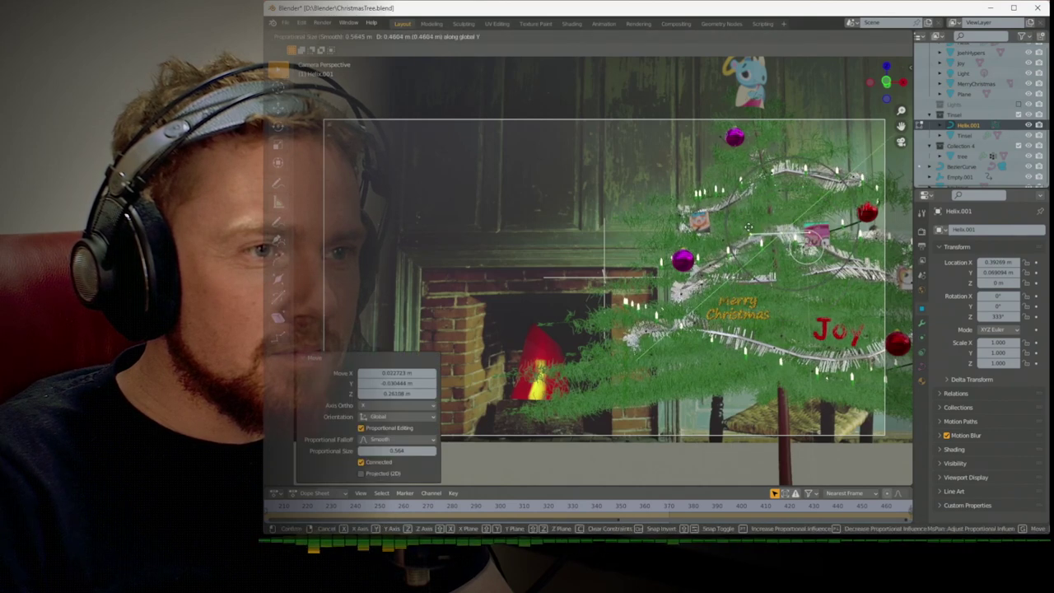
left_click(743, 228)
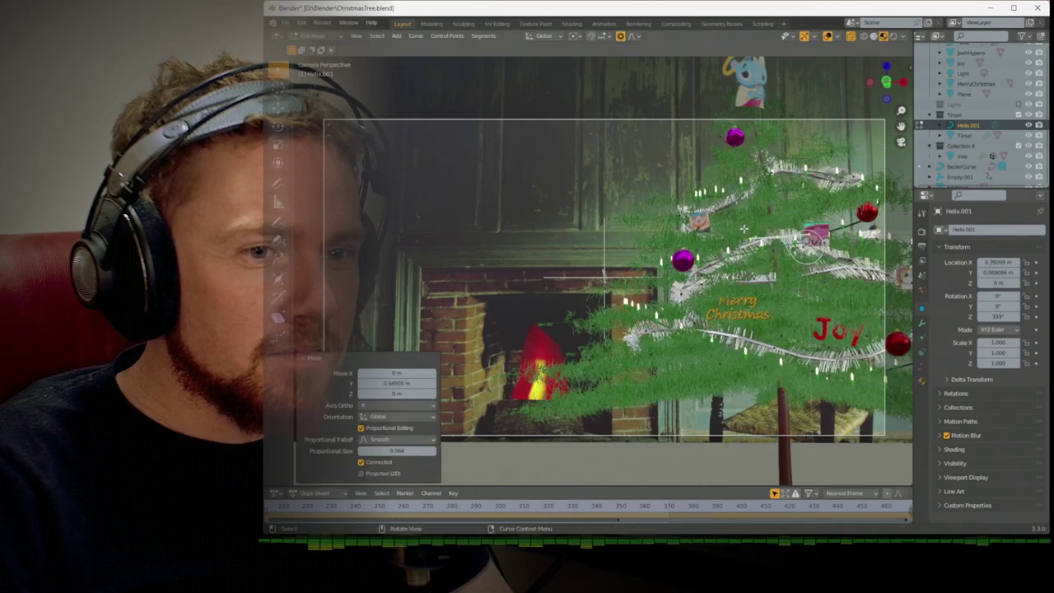
Lower the tinsel curve's point above the Joy lettering by about 0.16 m and raise the neighbouring point above Merry Christmas about 0.06 m
left_click(813, 278)
key("g")
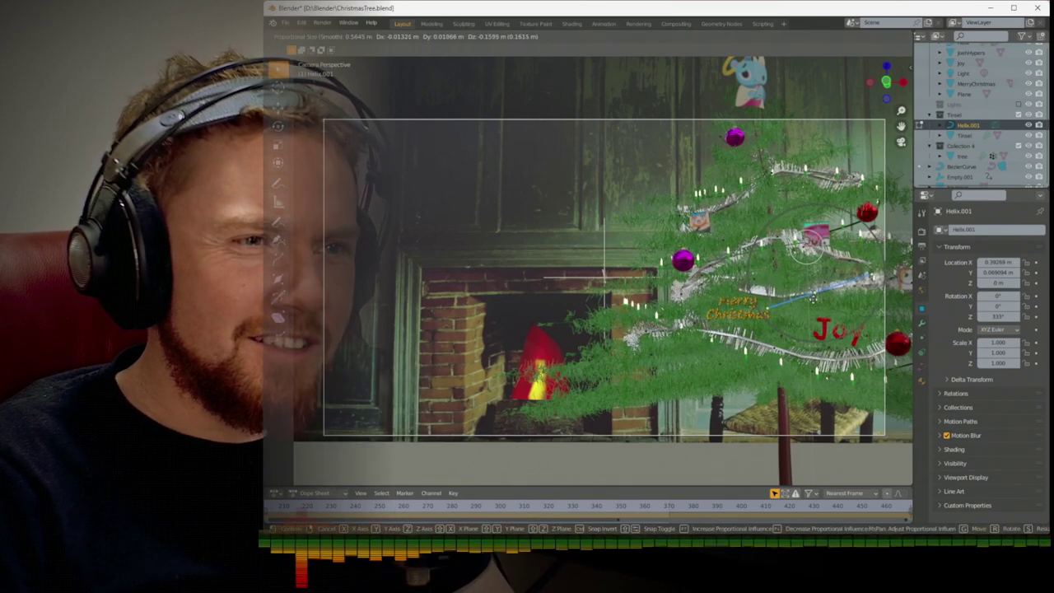
left_click(811, 298)
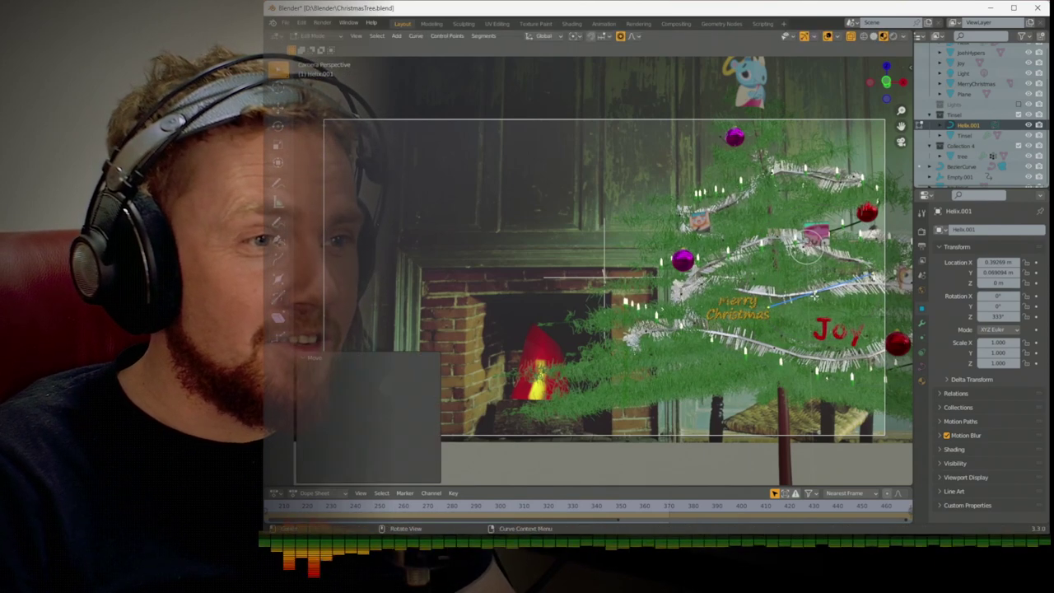
key("g")
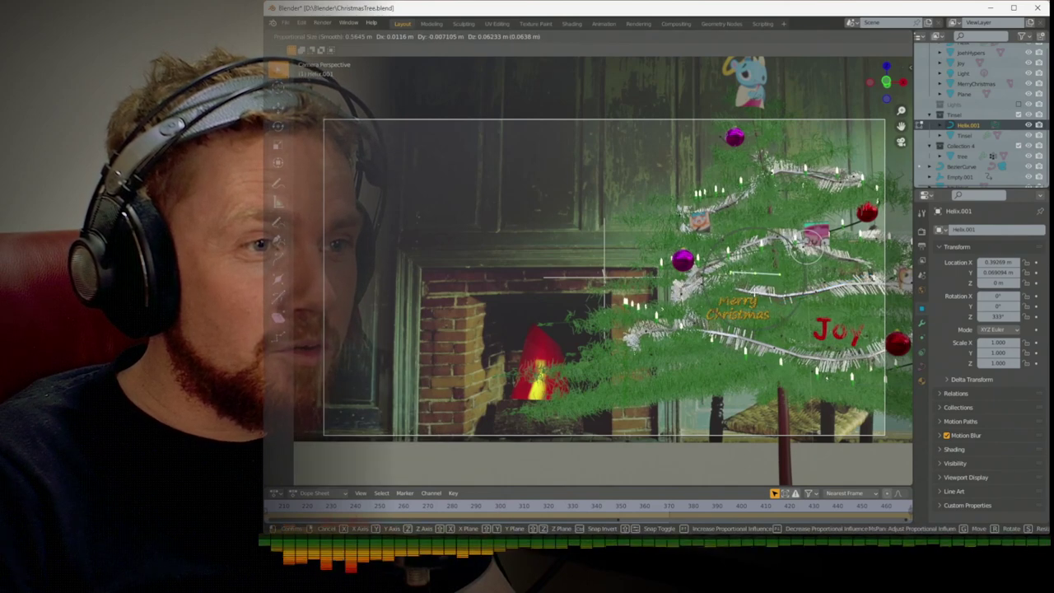
left_click(725, 291)
left_click(724, 292)
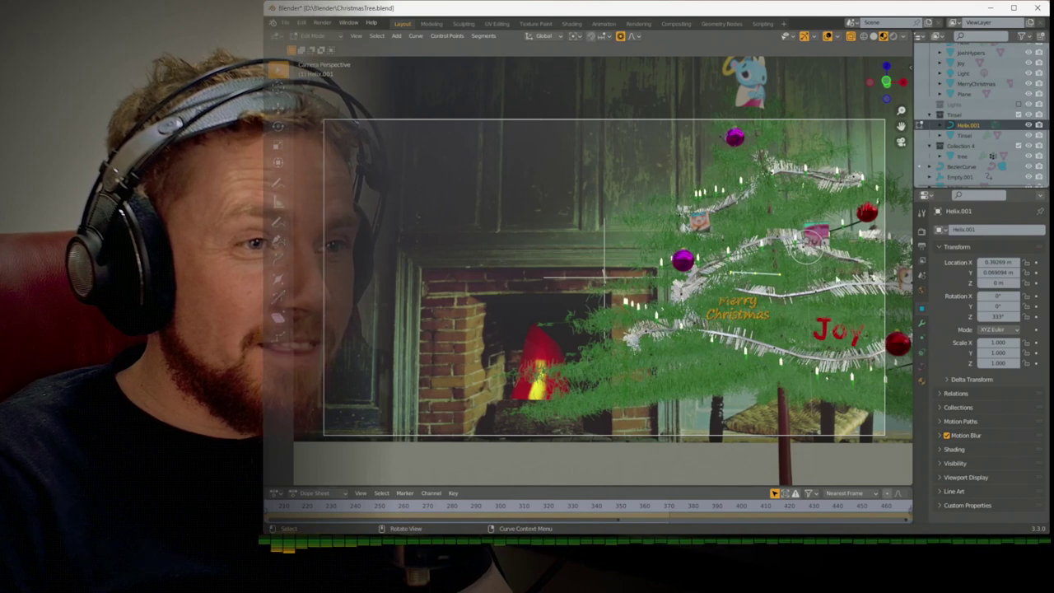
Finish editing the tinsel curve, save the file and render frame 370
key("Tab")
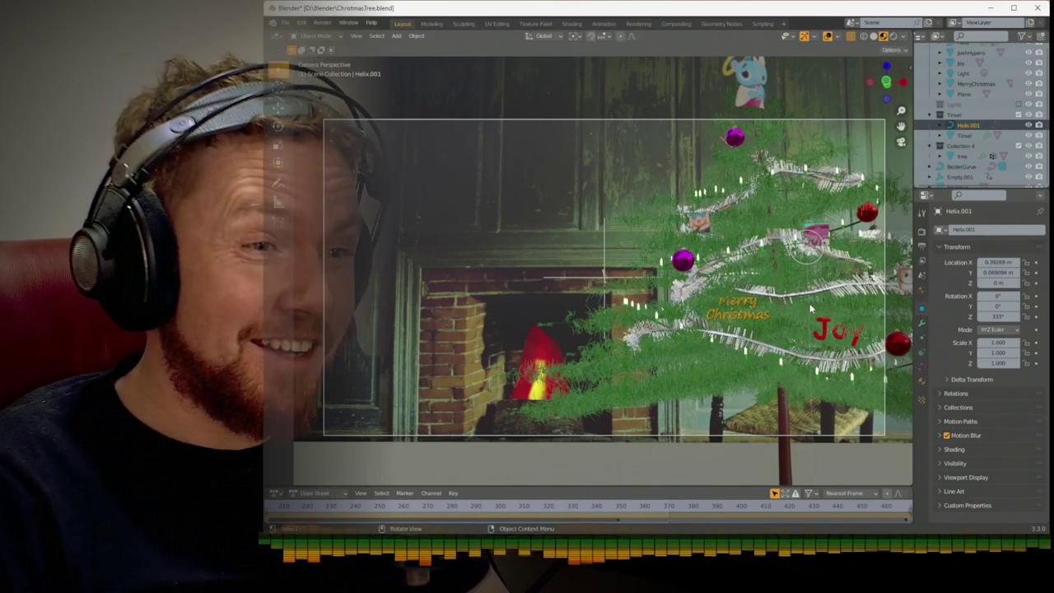
key("ctrl+s")
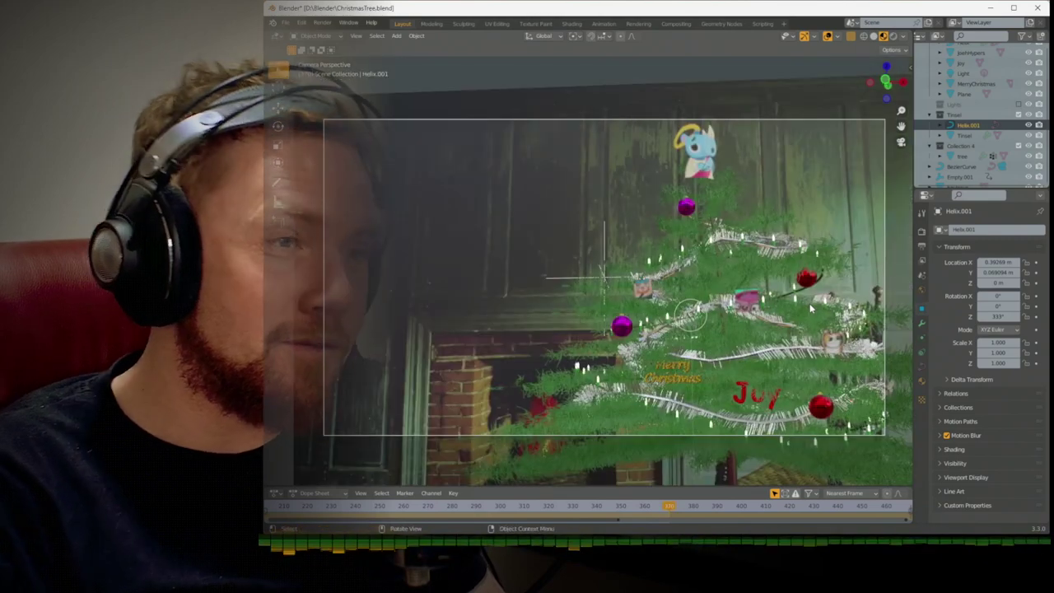
key("F12")
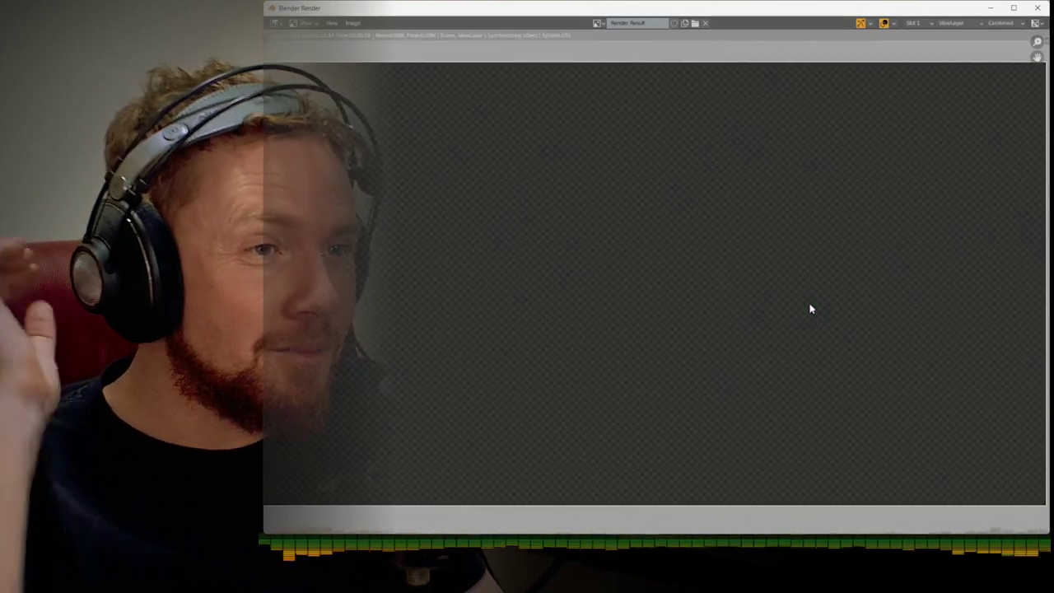
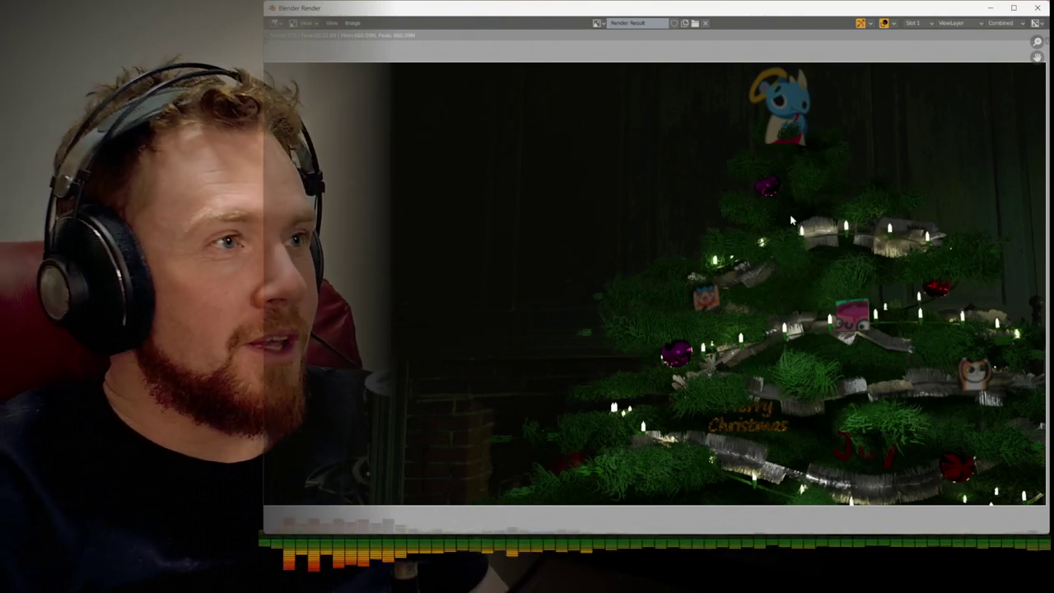
Close the render and move the tip of the tree branch behind the topper about 0.164 m along Y and 0.039 m up with proportional editing
key("Escape")
key("KP_3")
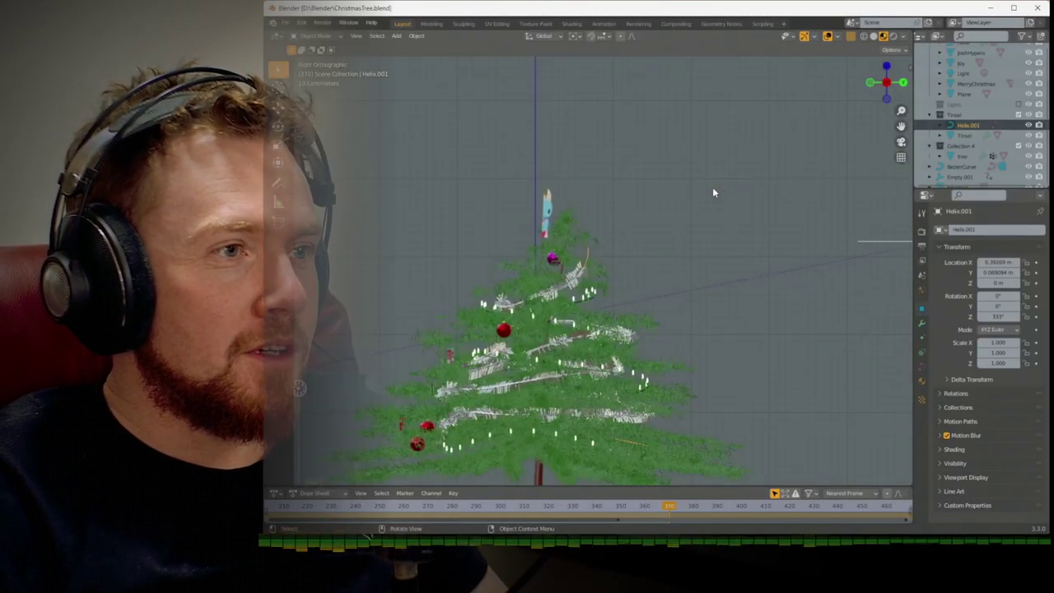
scroll(533, 214, "up", 5)
scroll(533, 214, "up", 3)
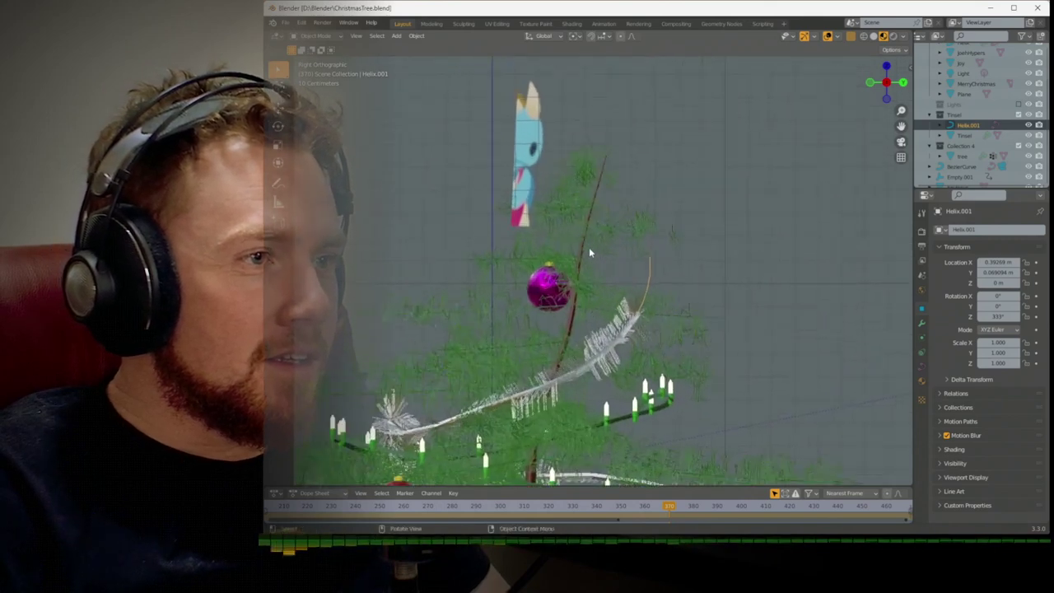
left_click(587, 206)
key("Tab")
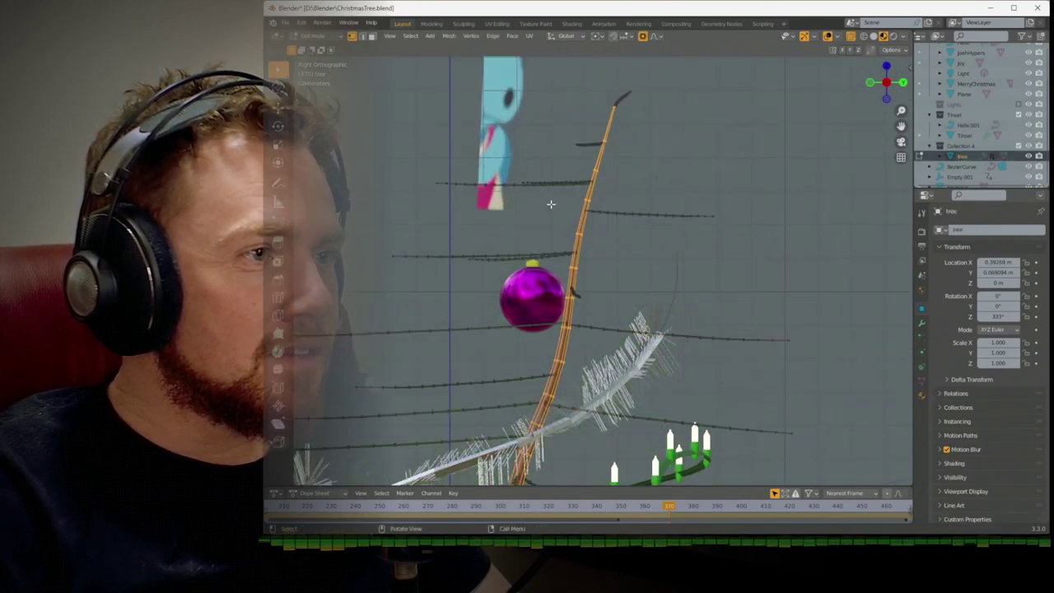
left_click(432, 181)
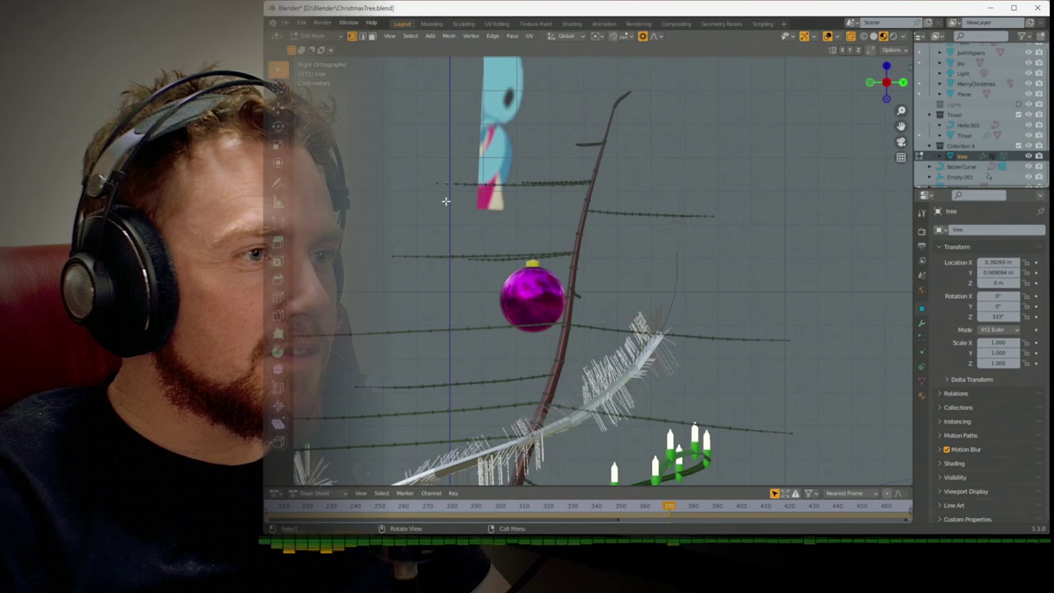
middle_click_drag(446, 201, 398, 262)
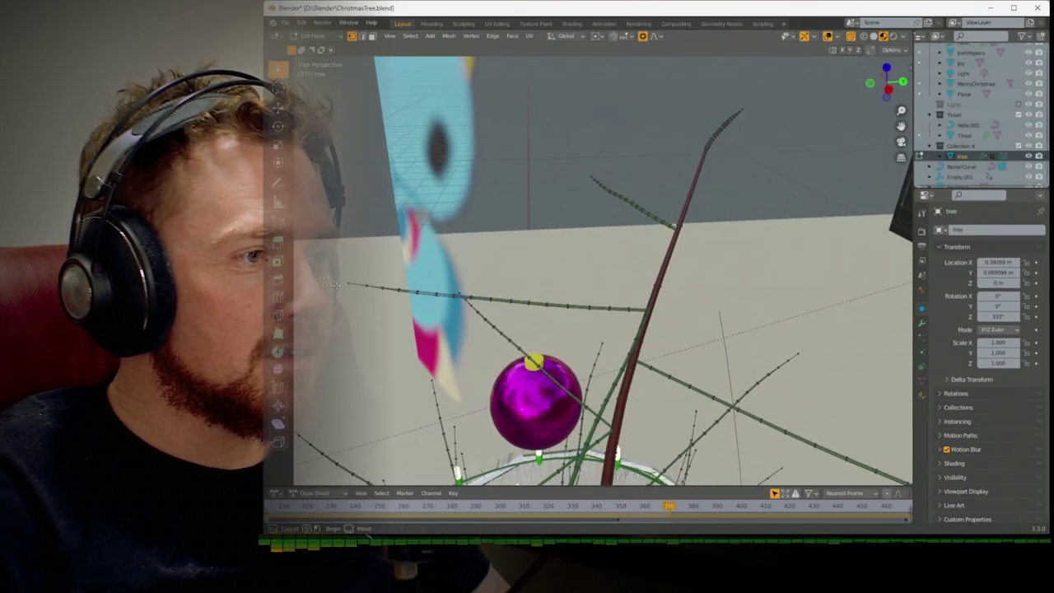
key("ctrl+KP_Add")
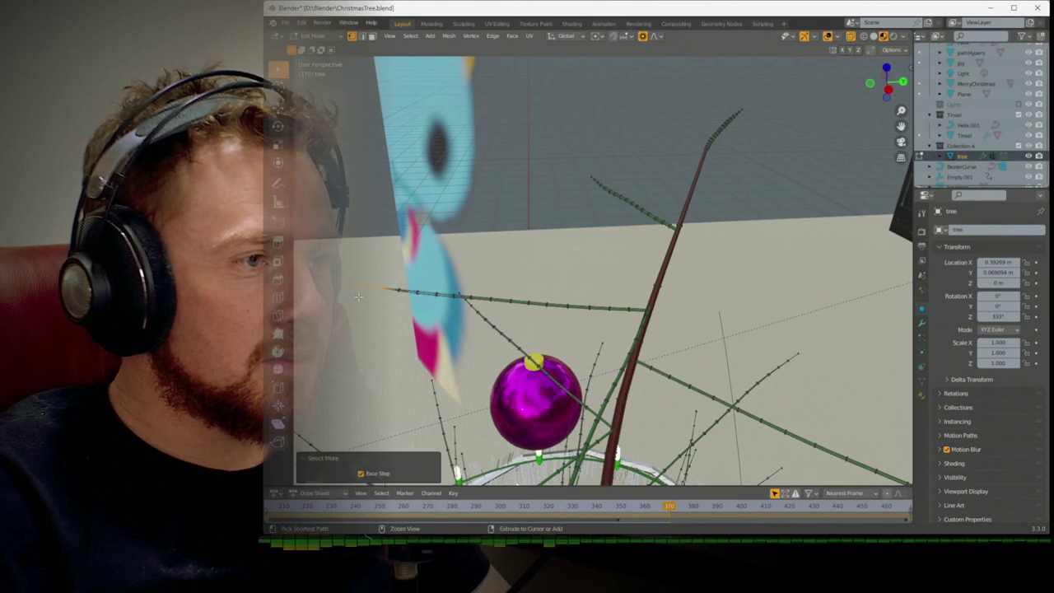
key("KP_3")
key("g")
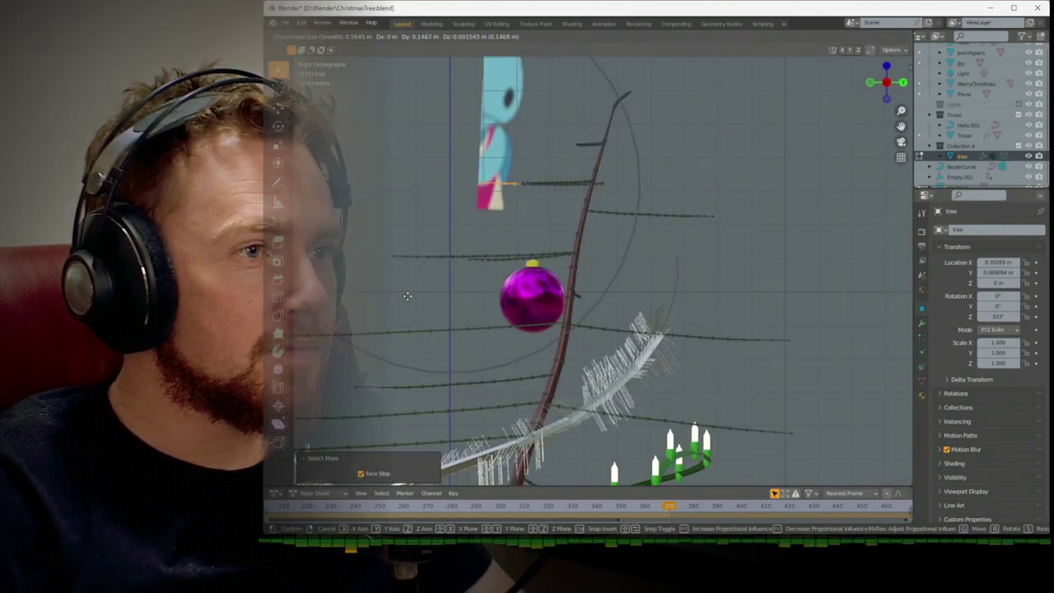
scroll(403, 296, "up", 4)
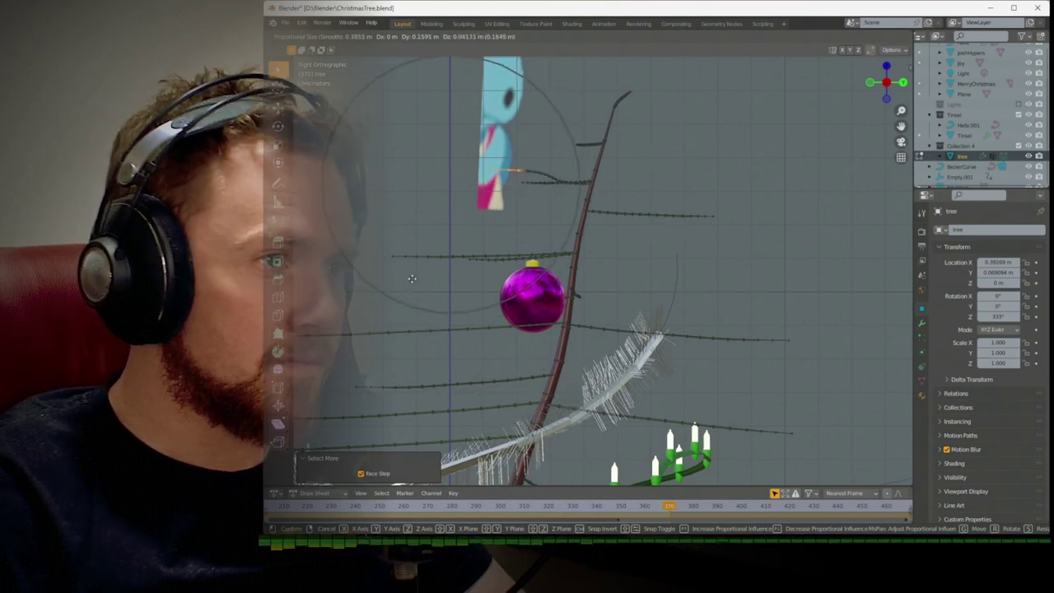
left_click(413, 284)
Rotate the branch tip twice in the side view with proportional size 0.198, then raise it about 0.071 m
key("g")
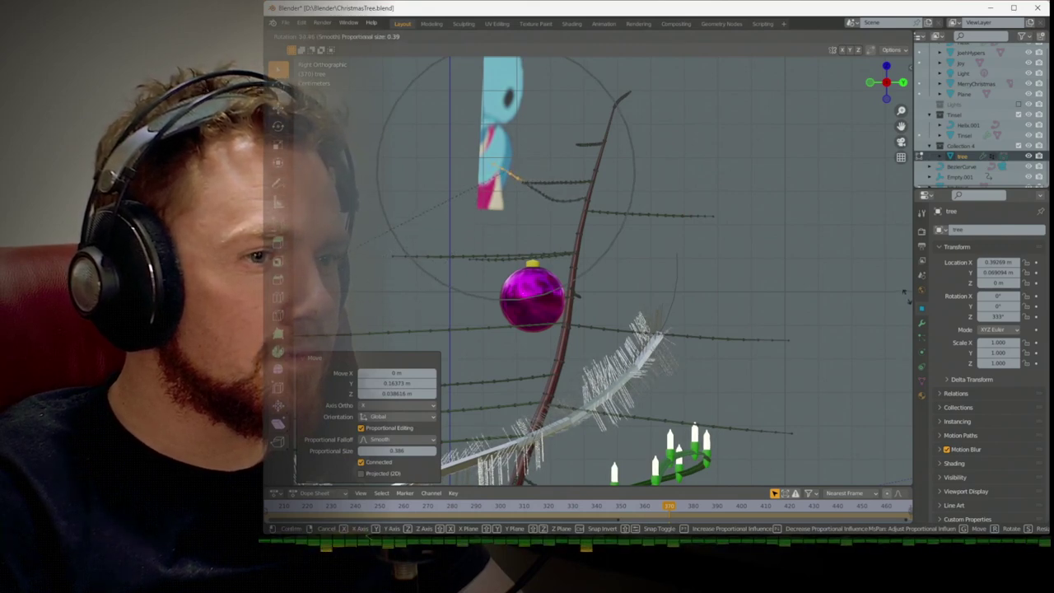
scroll(505, 169, "up", 8)
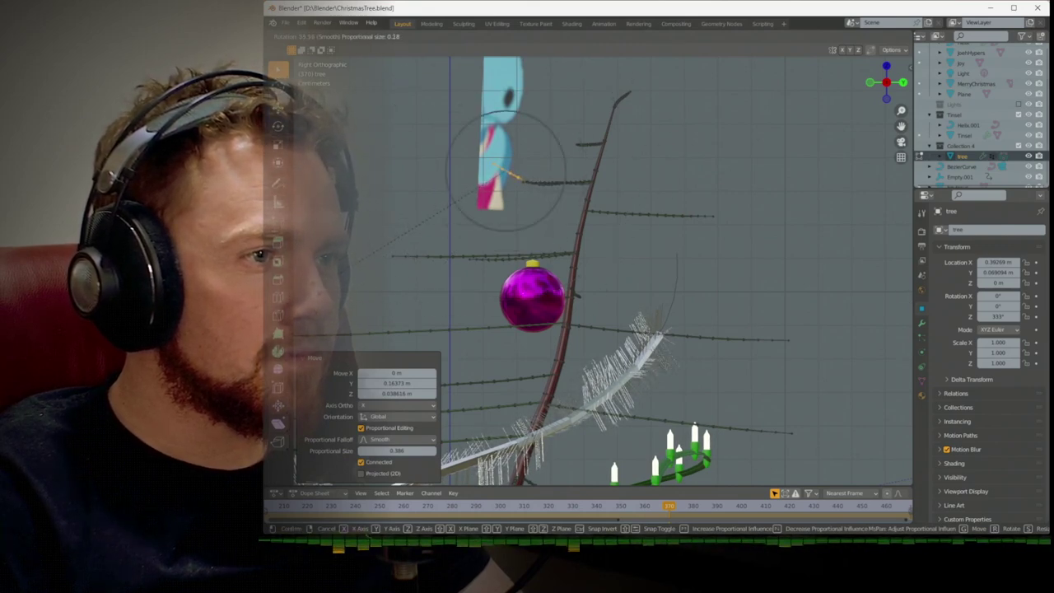
scroll(506, 169, "down", 5)
left_click(316, 287)
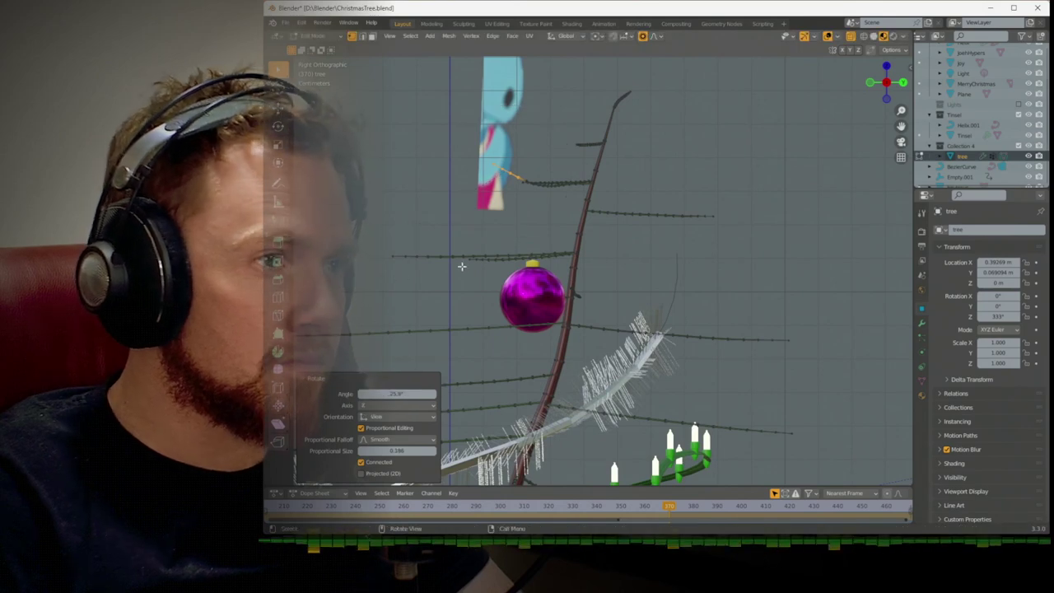
key("r")
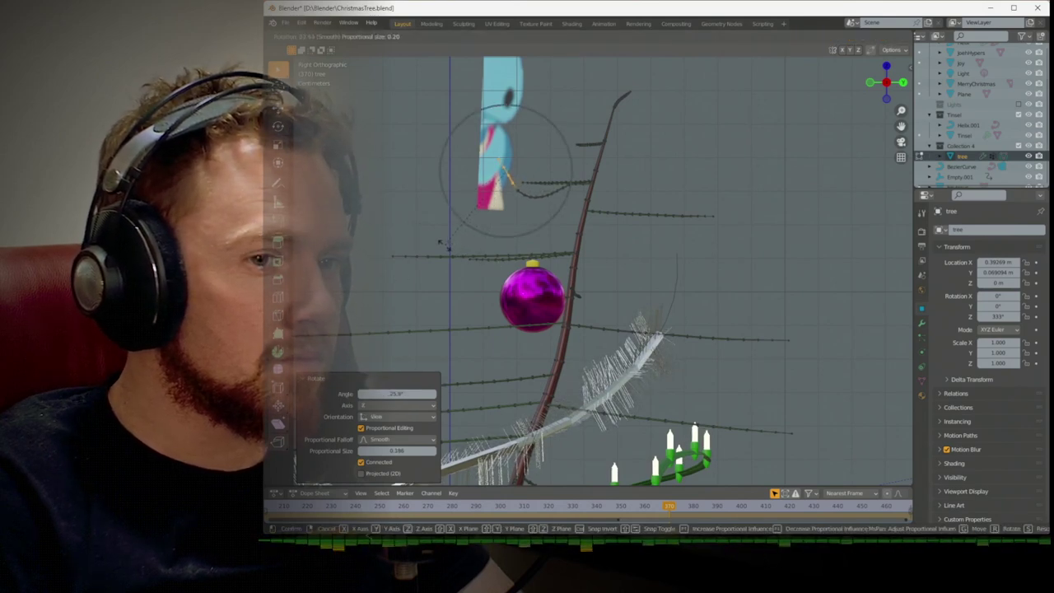
left_click(430, 226)
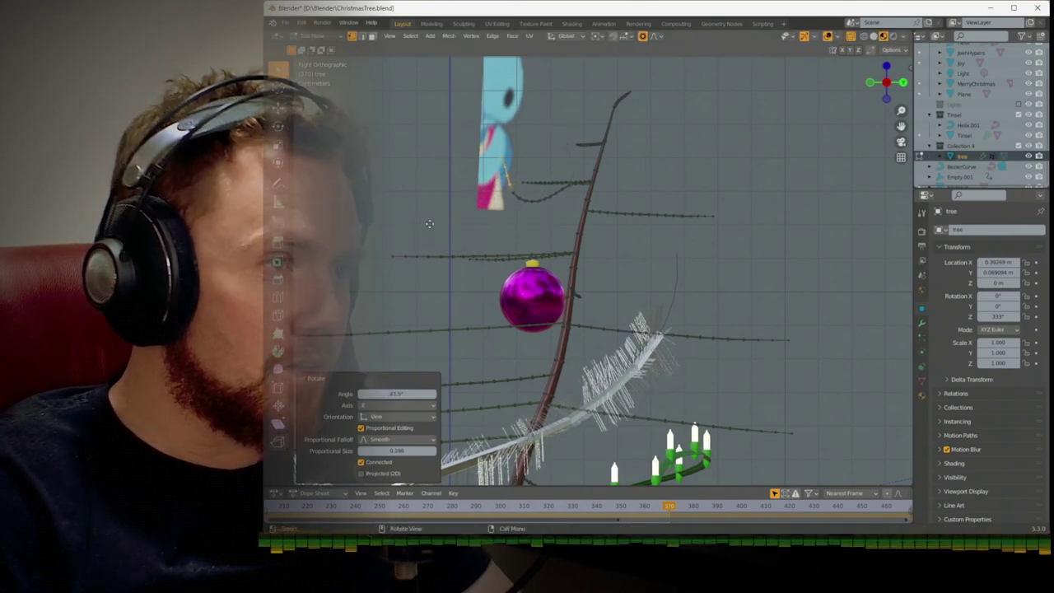
key("g")
left_click(425, 201)
In front view, shift the branch tip about 0.077 m along X, rotate it, and nudge it about 0.019 m along X and Z
middle_click_drag(425, 201, 511, 224)
key("KP_1")
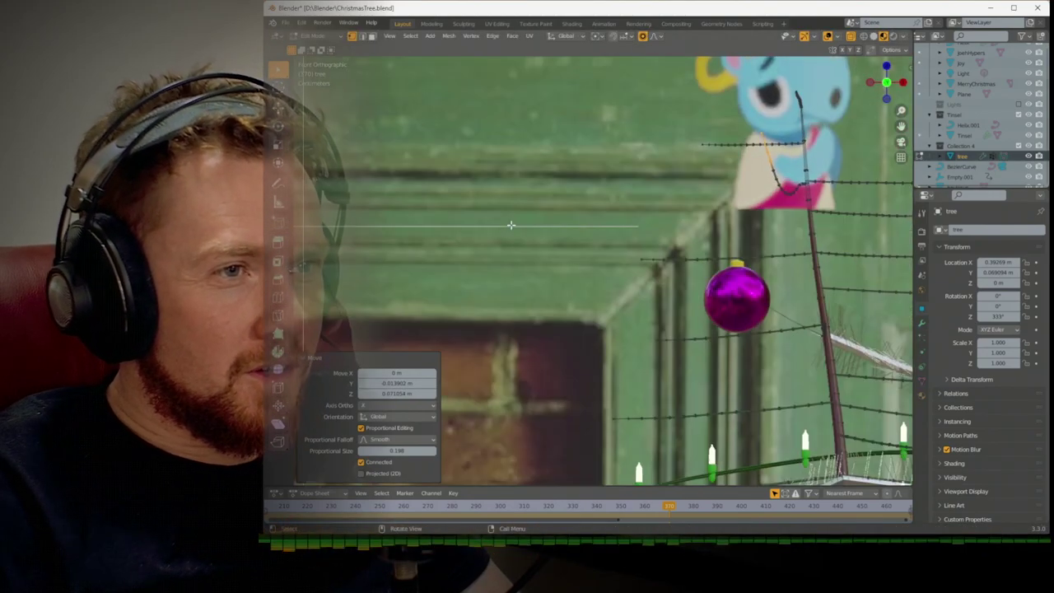
key("g")
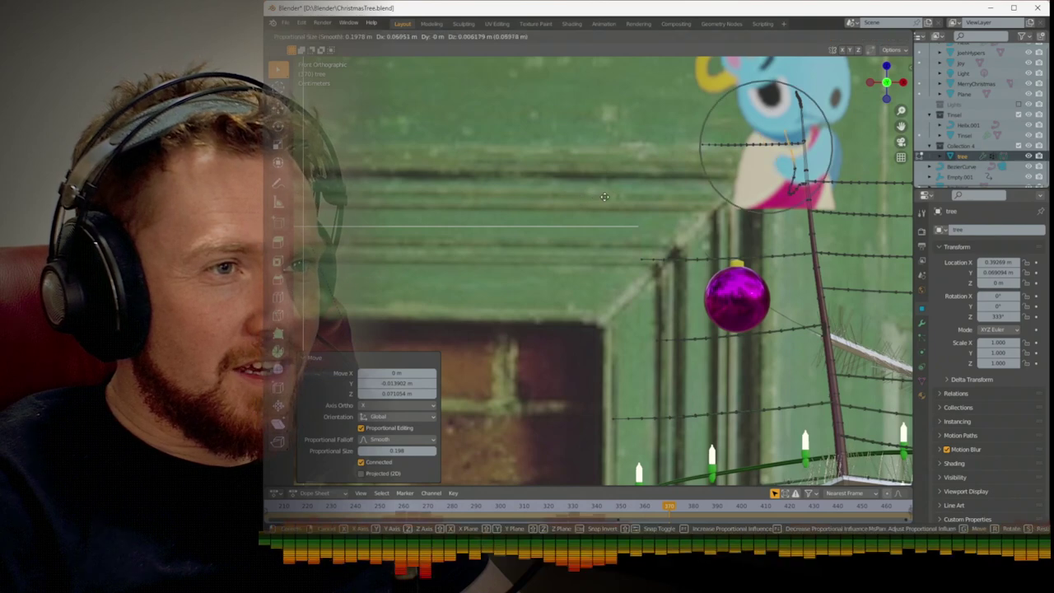
left_click(608, 196)
key("c")
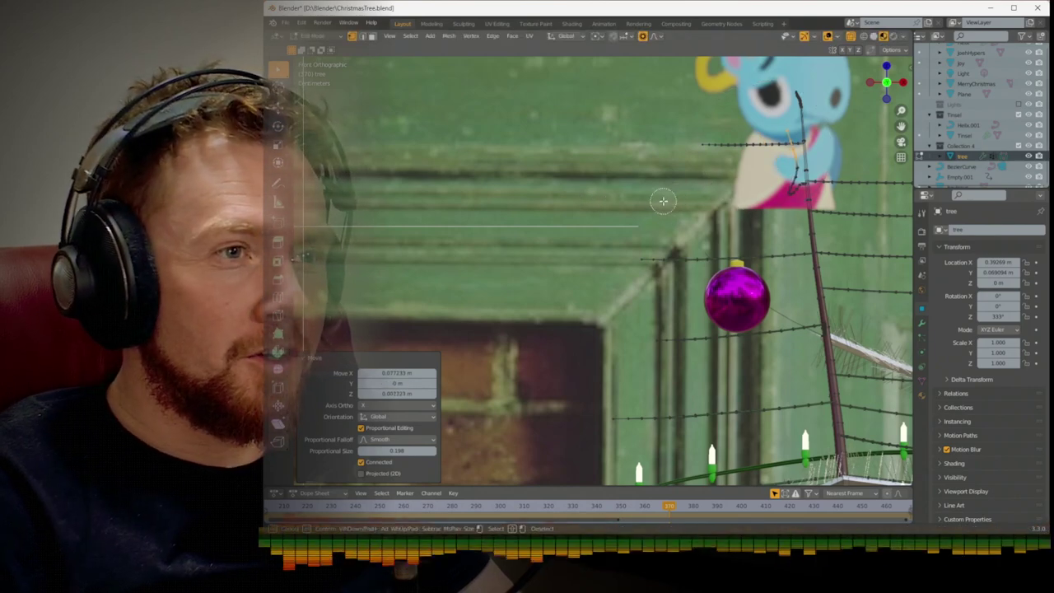
key("g")
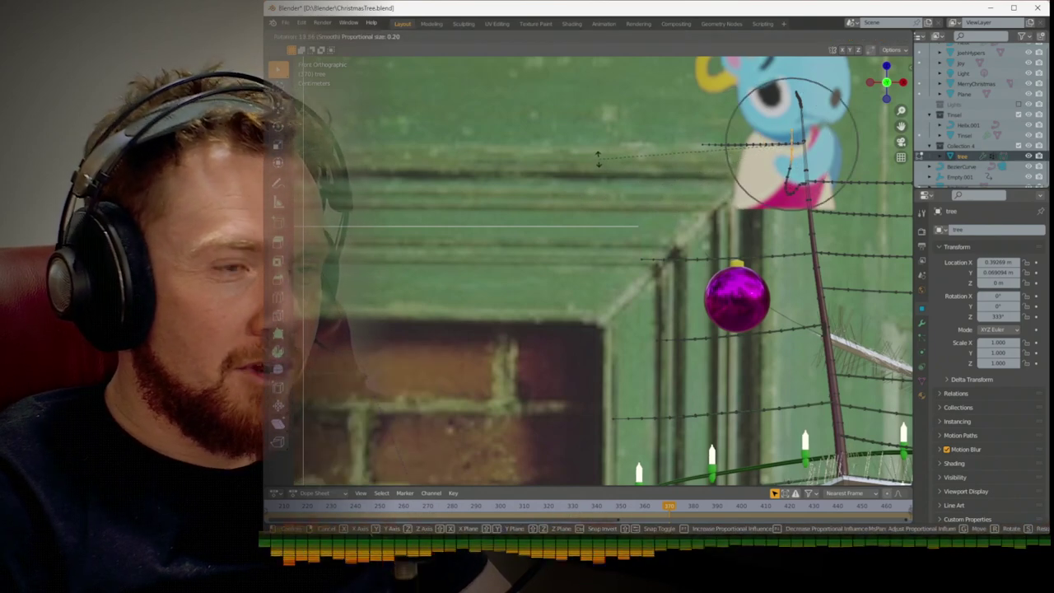
left_click(599, 159)
key("g")
left_click(604, 151)
Finish editing the tree mesh, check the topper area from the front and save the file
key("KP_3")
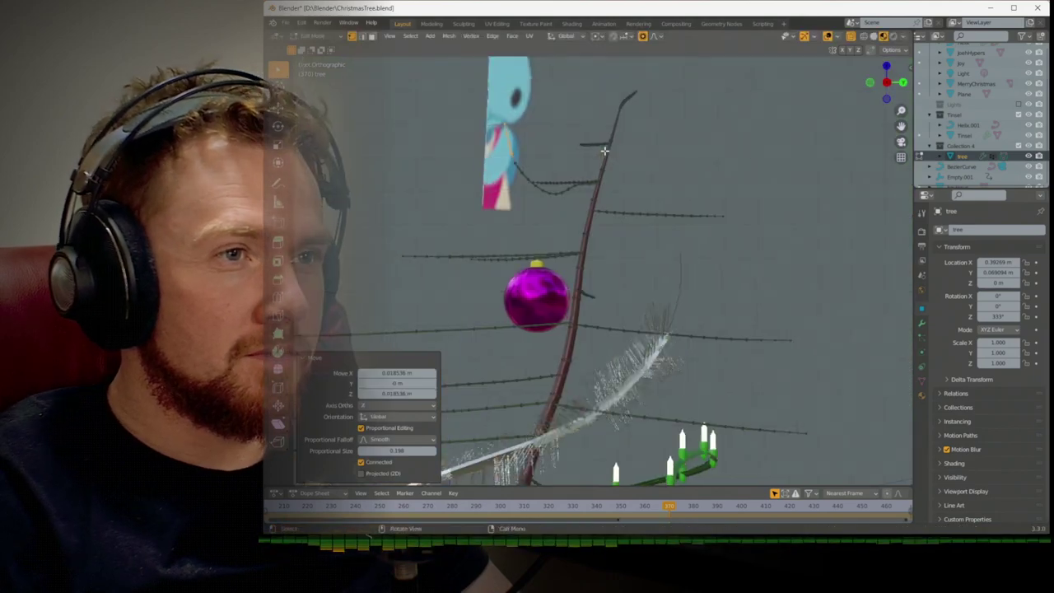
middle_click_drag(593, 152, 577, 184)
key("Tab")
key("KP_1")
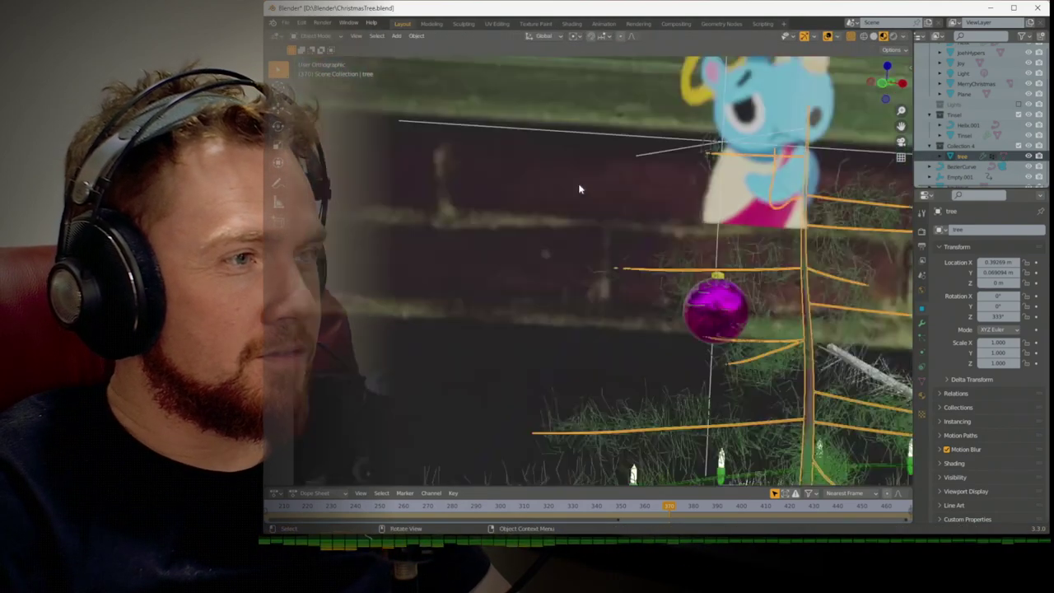
scroll(579, 188, "up", 5)
scroll(586, 199, "down", 2)
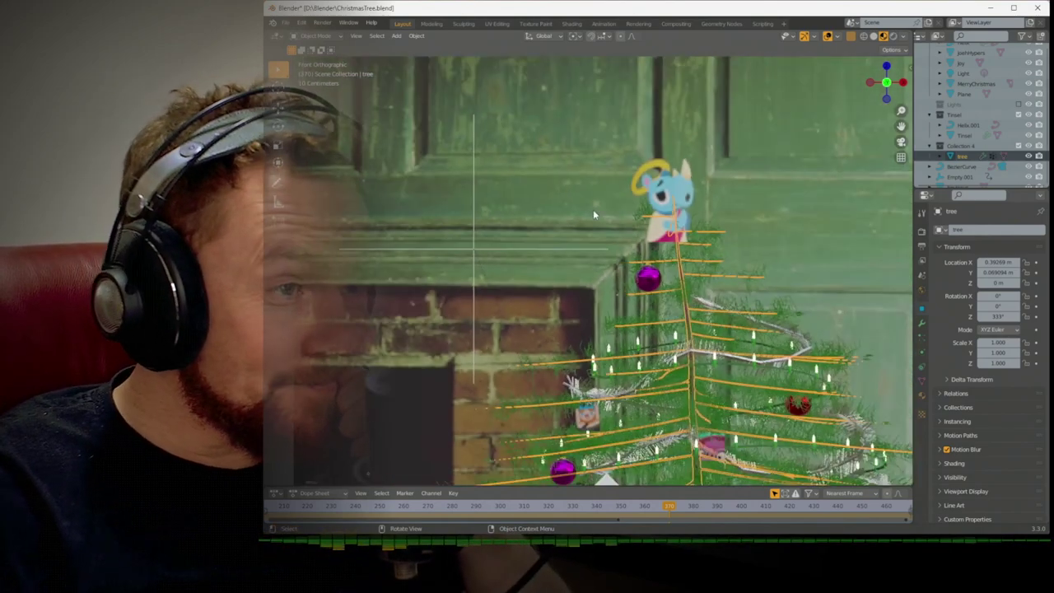
scroll(593, 209, "down", 2)
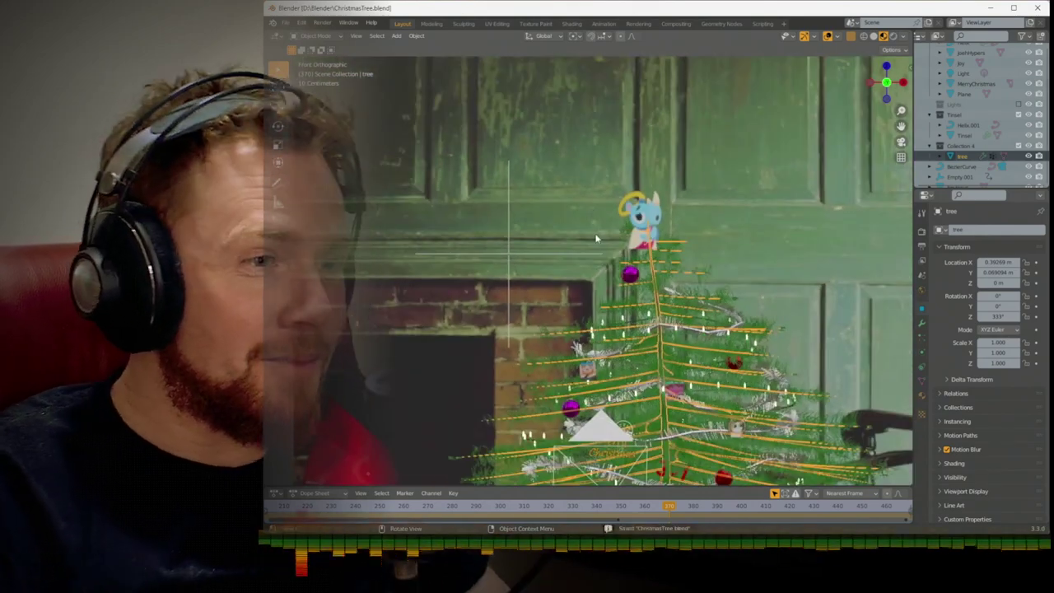
key("ctrl+s")
scroll(583, 256, "up", 1)
middle_click_drag(584, 256, 572, 208, "shift")
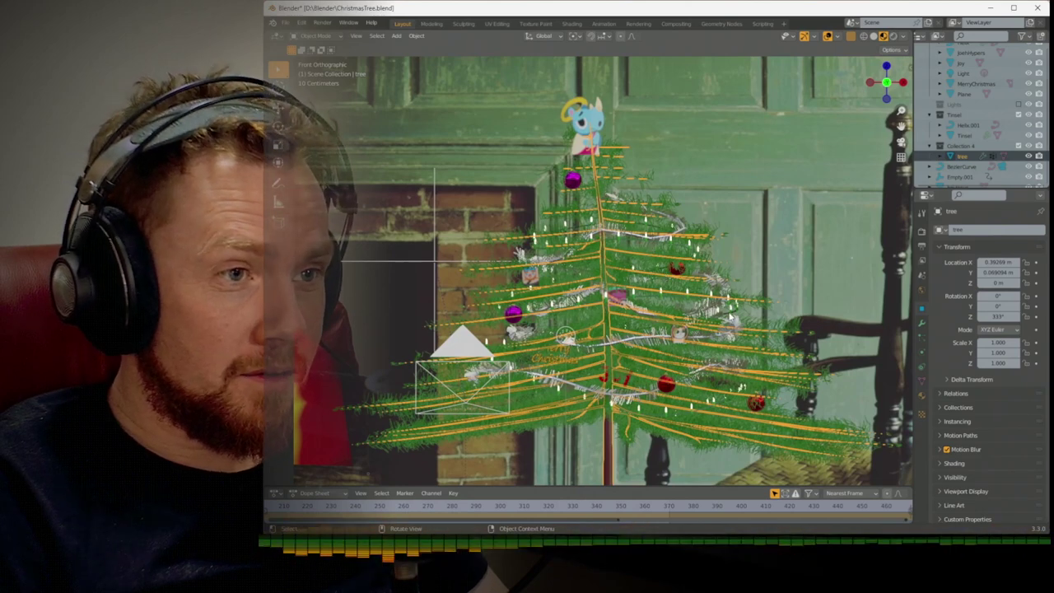
Enable the Lights collection in the view layer and select its LightInHolder object
left_click(730, 315)
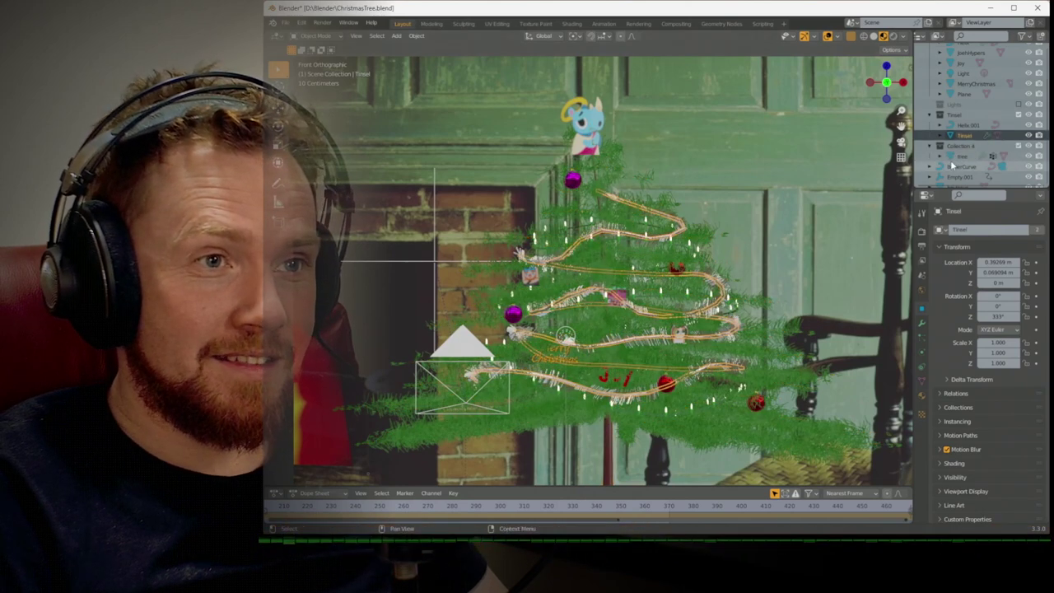
scroll(953, 158, "down", 5)
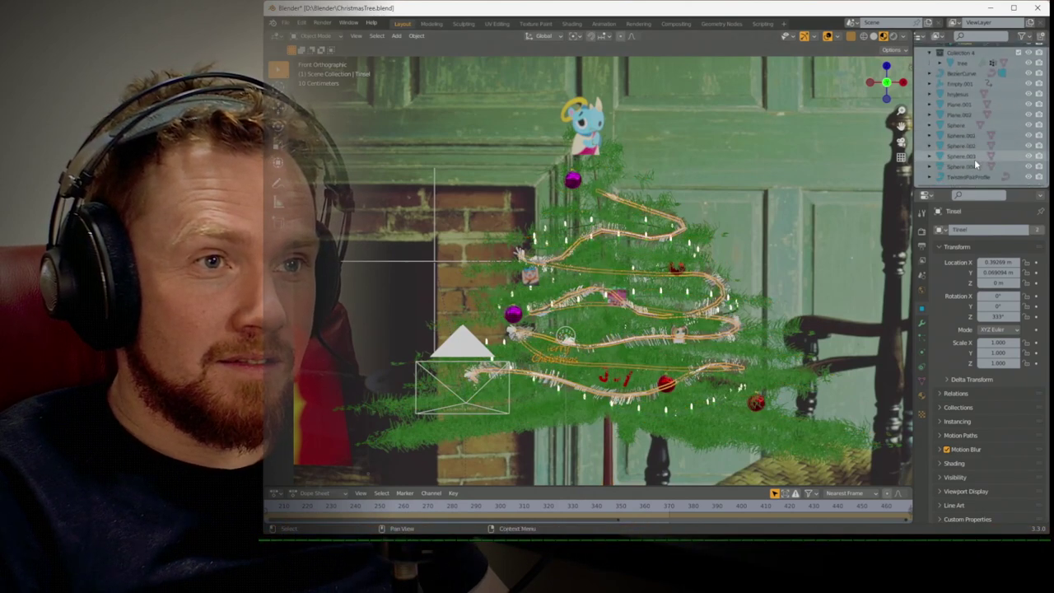
scroll(974, 159, "down", 5)
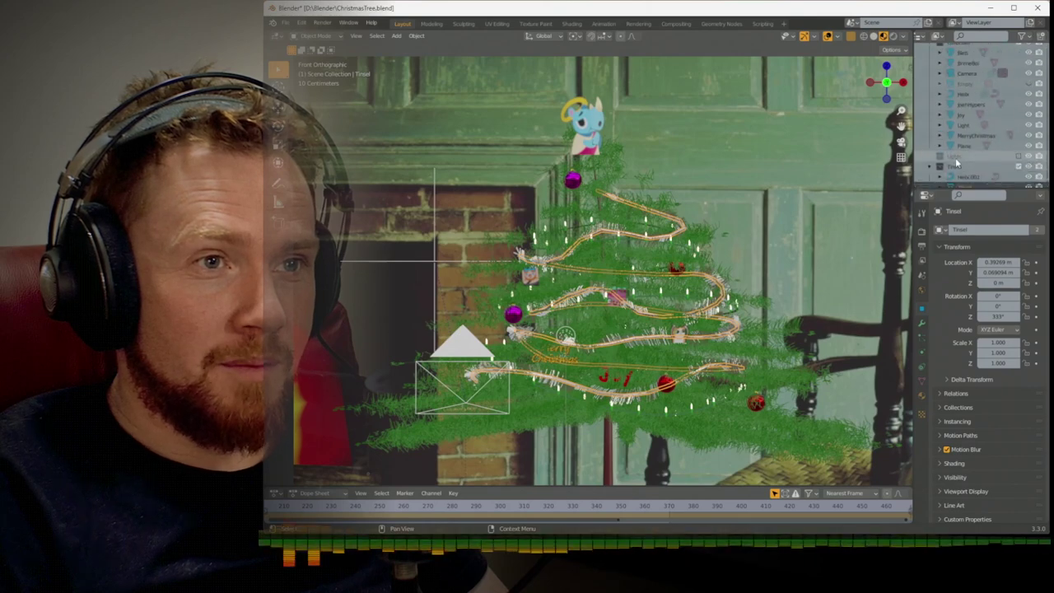
left_click(1018, 156)
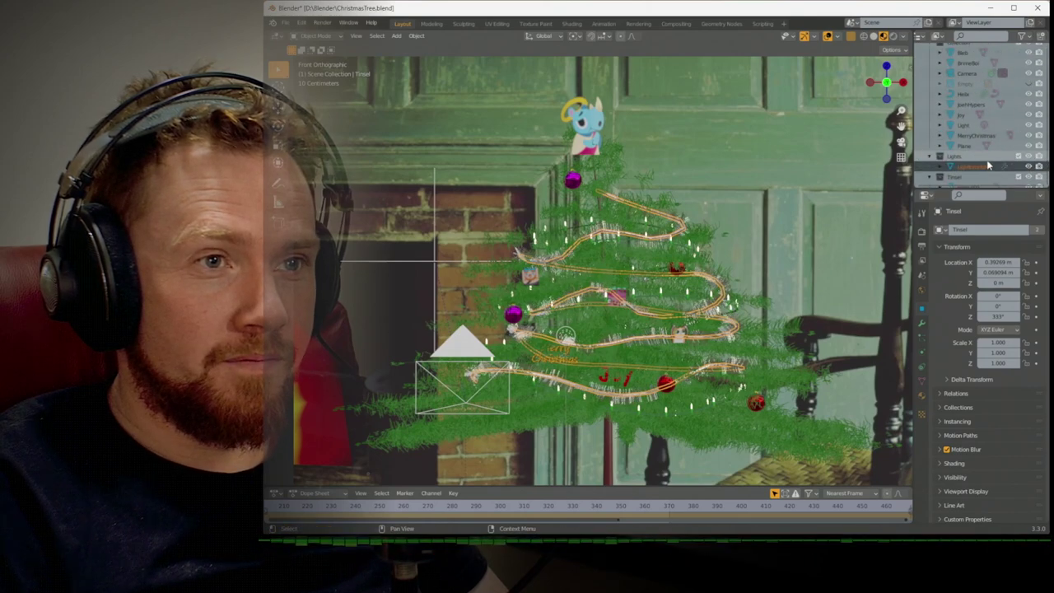
left_click(973, 166)
scroll(828, 157, "down", 7)
scroll(828, 159, "up", 5)
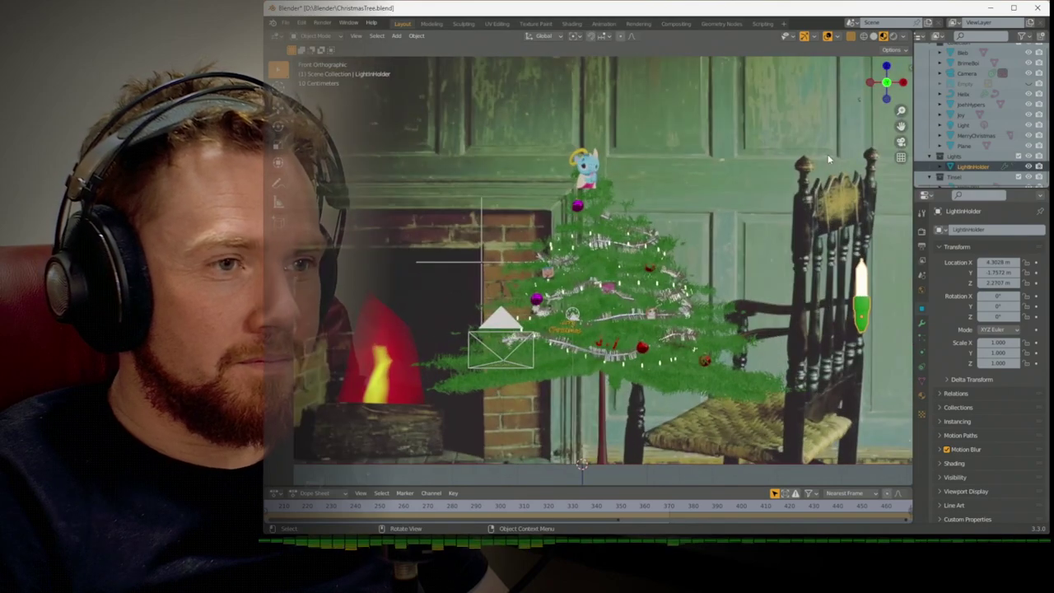
Switch to the Shading workspace and bring the emission settings of LightInHolder's Light material into view
left_click(571, 24)
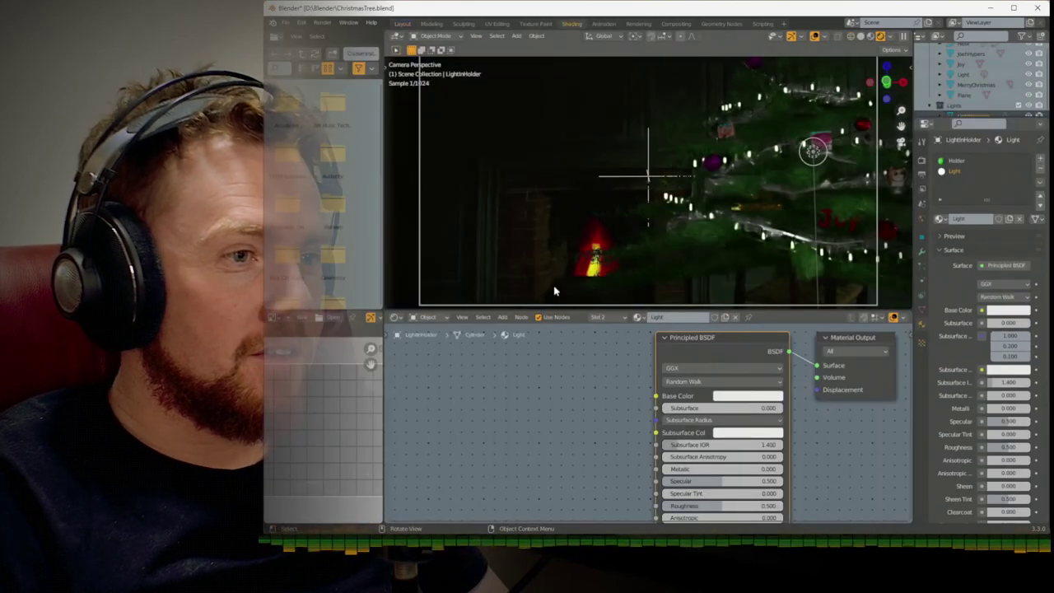
left_click(638, 317)
left_click(598, 318)
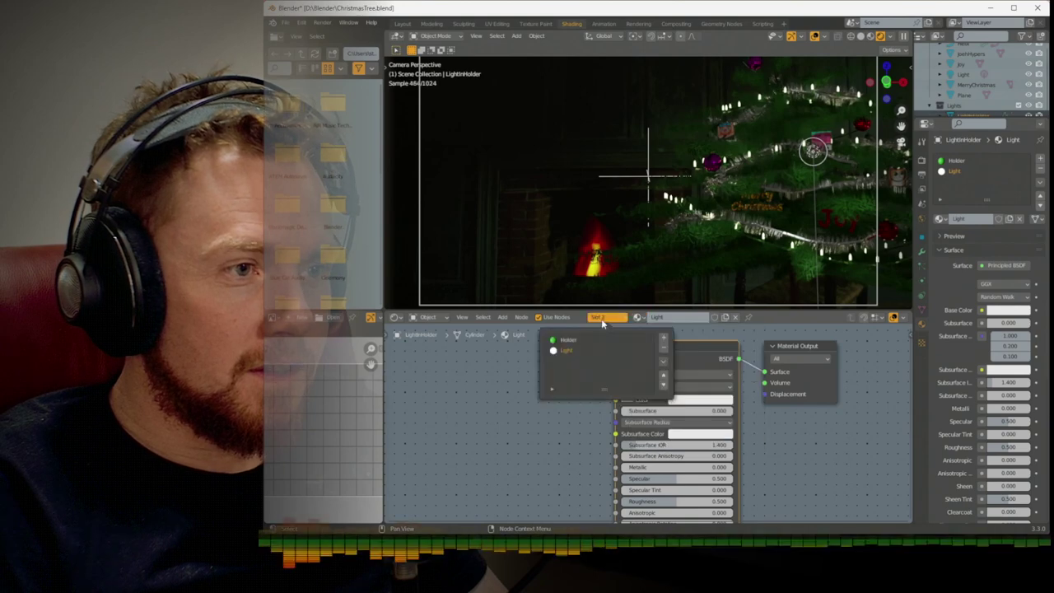
scroll(557, 412, "down", 3)
middle_click_drag(557, 412, 545, 381)
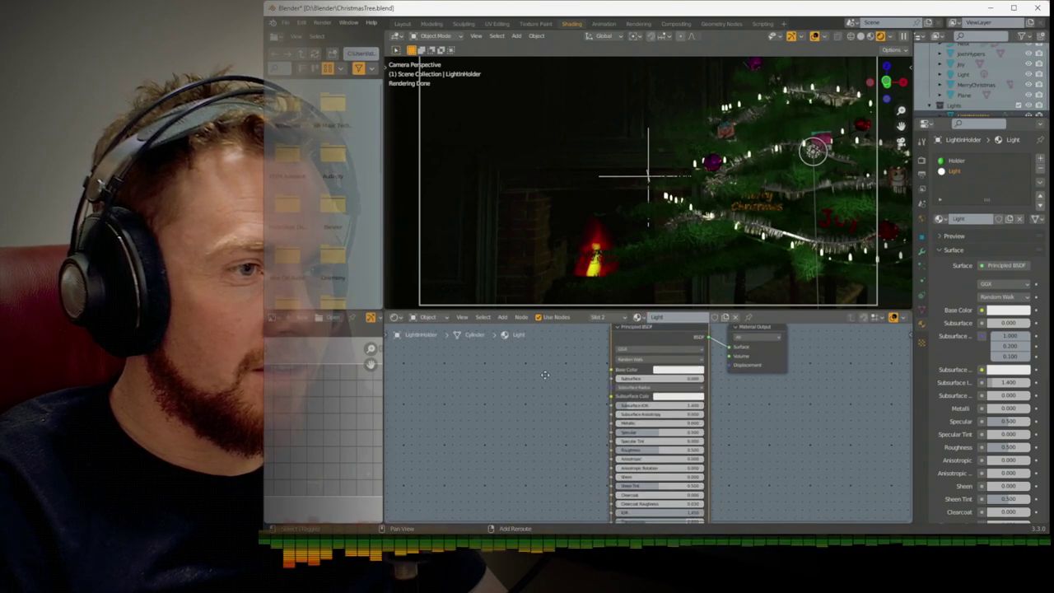
middle_click_drag(620, 425, 615, 301)
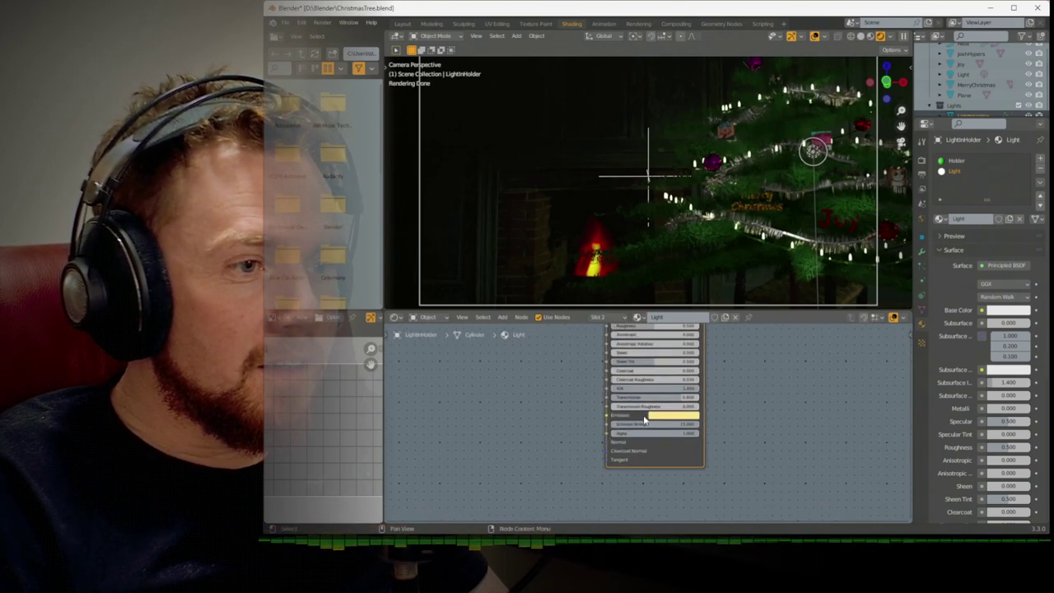
Try the Light material's emission strength at 0, then set it back to 15
left_click(645, 423)
type("0")
key("Return")
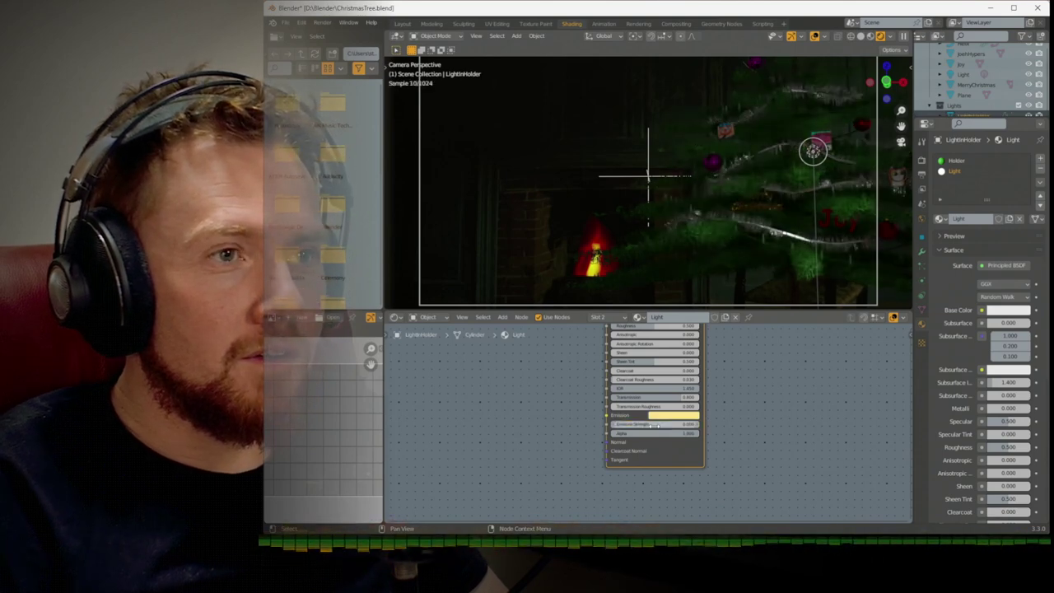
left_click(655, 425)
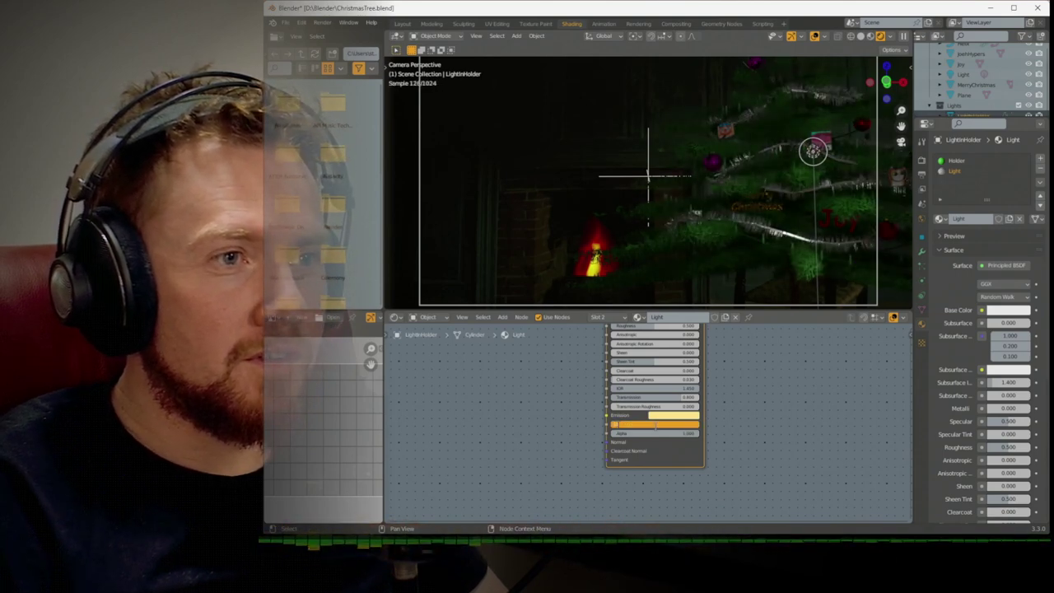
type("15")
key("Return")
Add a Value node to the Light material's node tree, placed apart from the Principled BSDF node
left_click(531, 400)
middle_click_drag(510, 408, 563, 416)
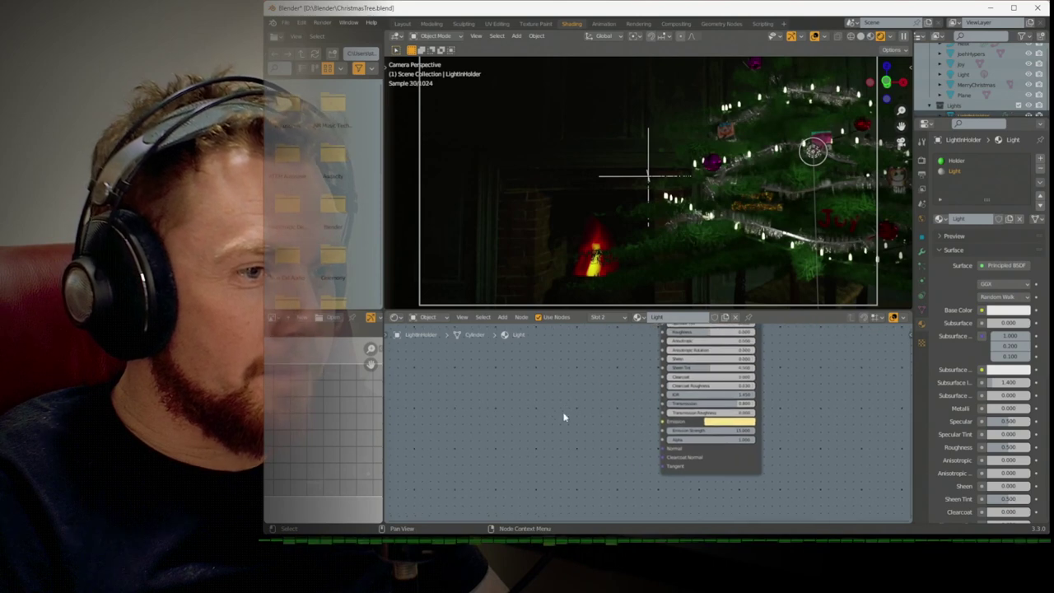
key("shift+a")
mouse_move(500, 421)
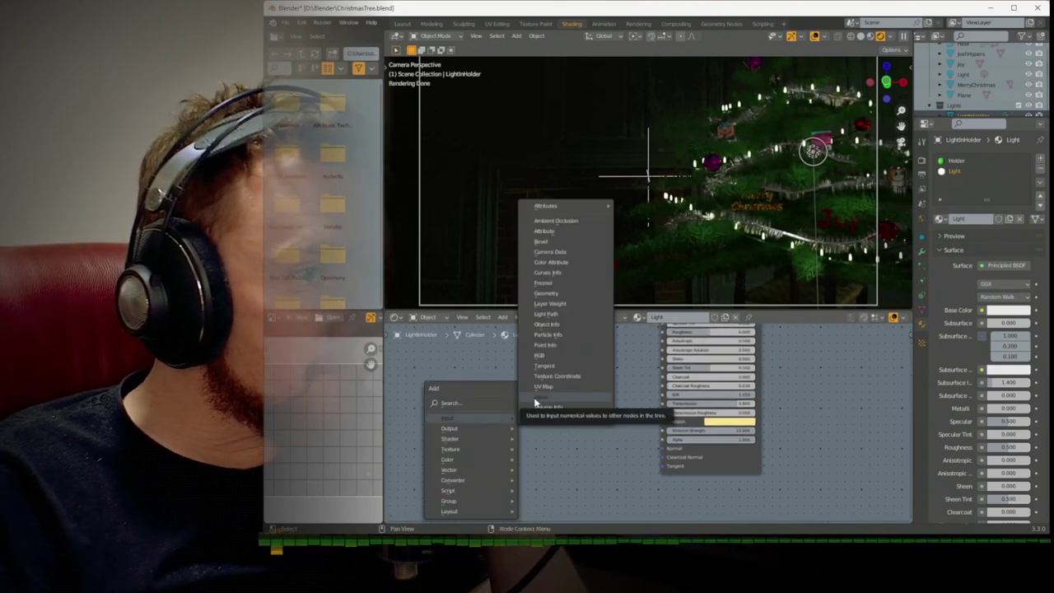
left_click(535, 404)
left_click(518, 397)
Add a Geometry node and drive the Light material's Emission Strength with its Random Per Island output
key("shift+a")
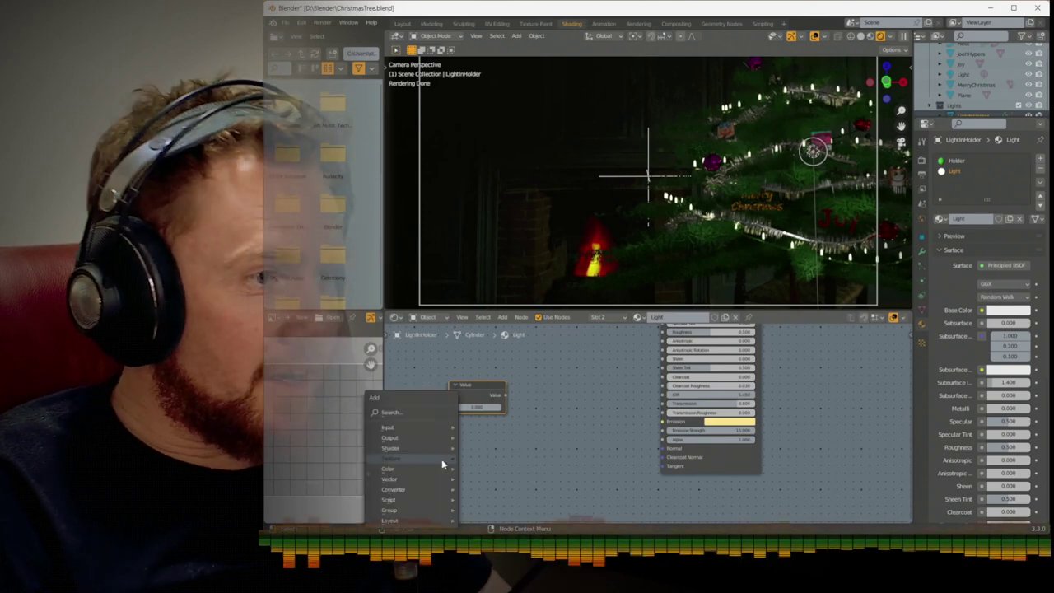
mouse_move(438, 434)
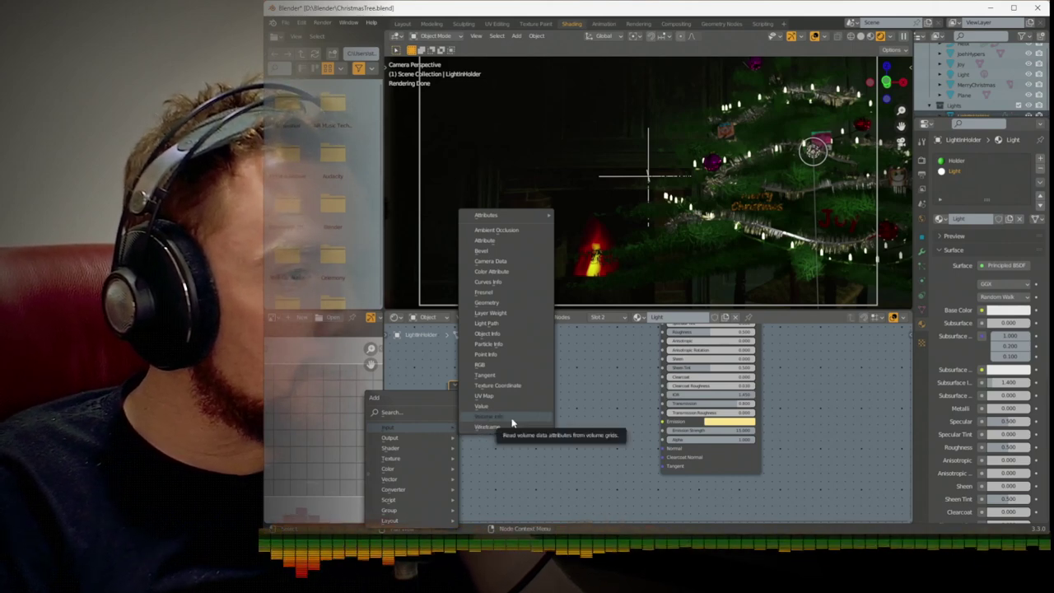
left_click(519, 300)
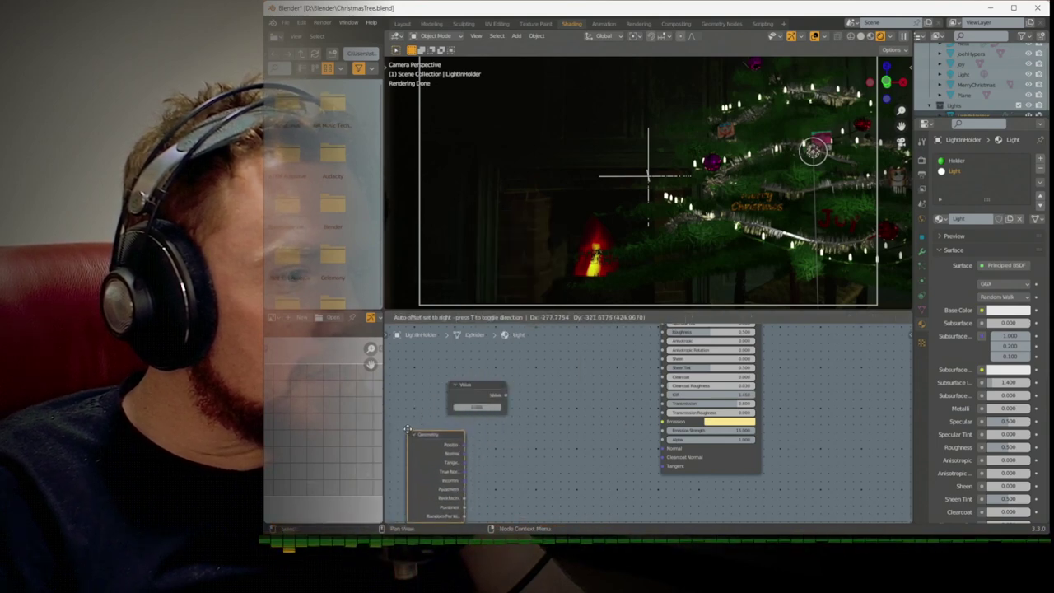
left_click(407, 427)
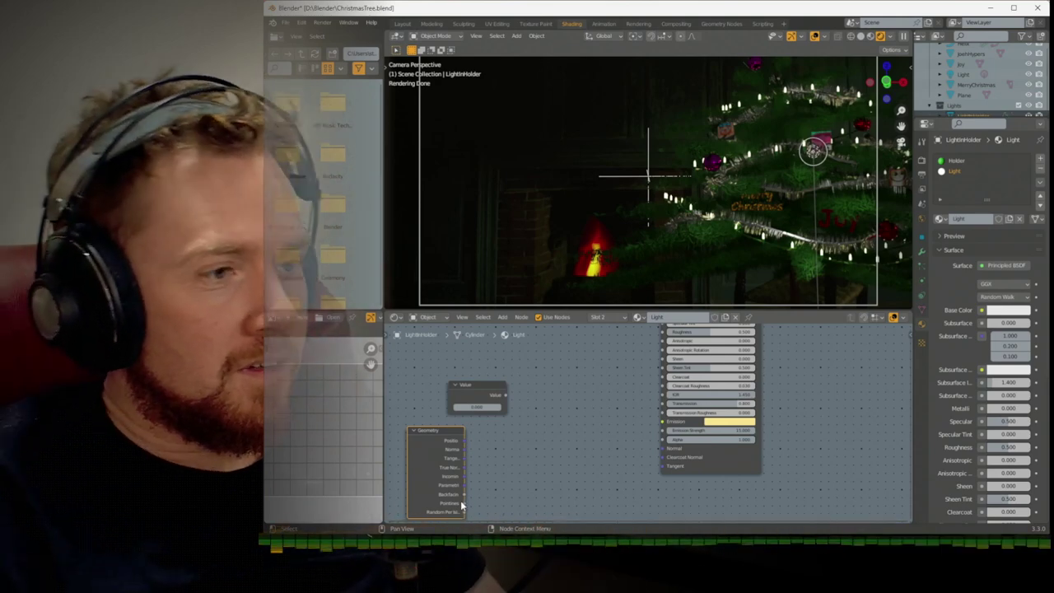
left_click_drag(464, 513, 663, 430)
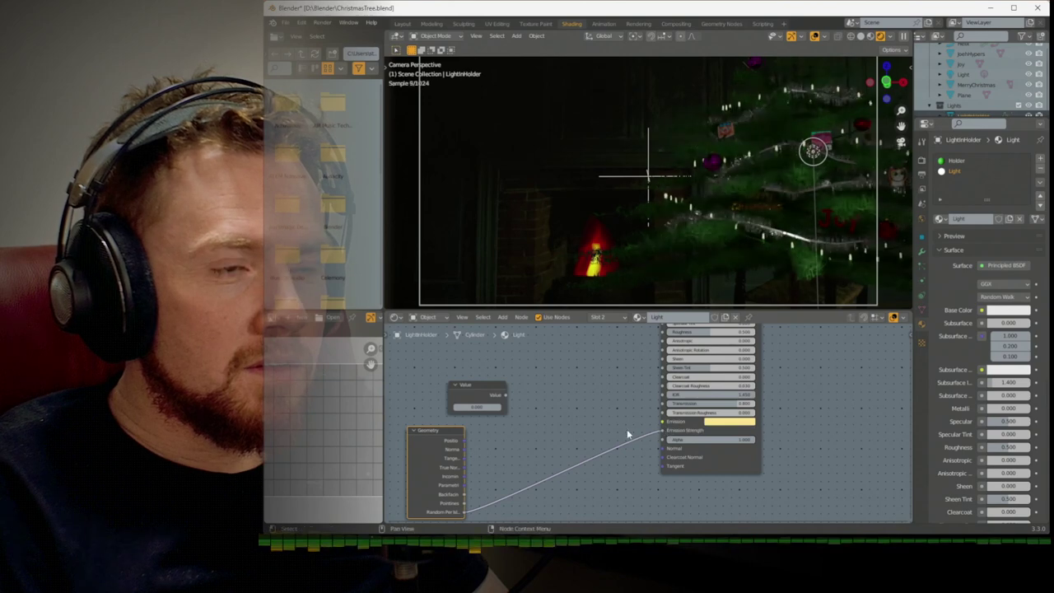
scroll(747, 247, "down", 1)
scroll(748, 249, "up", 1)
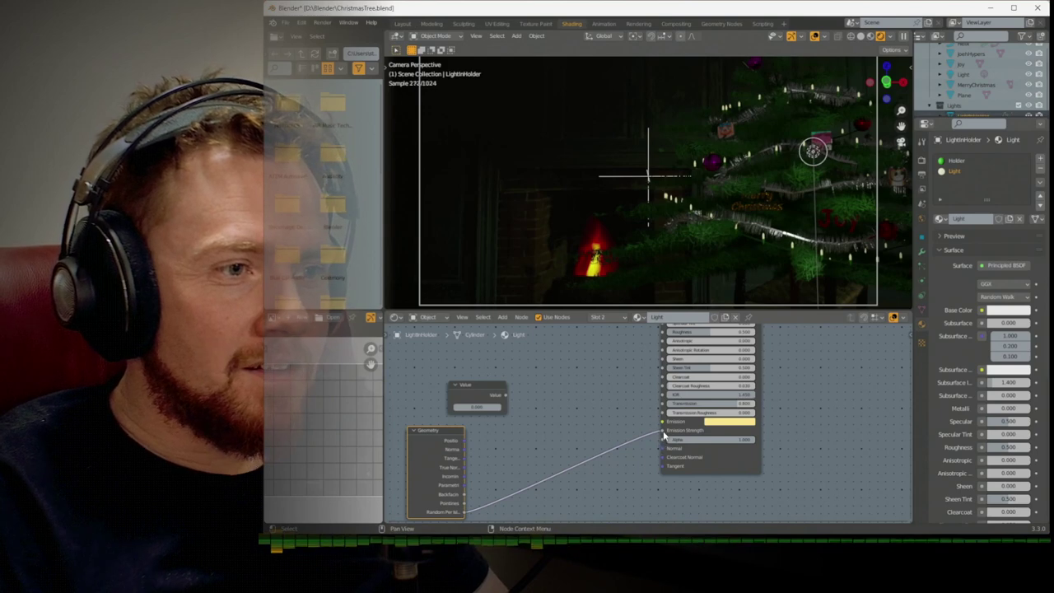
Disconnect the Geometry node from Emission Strength and delete it from the Light material
left_click_drag(662, 431, 627, 446)
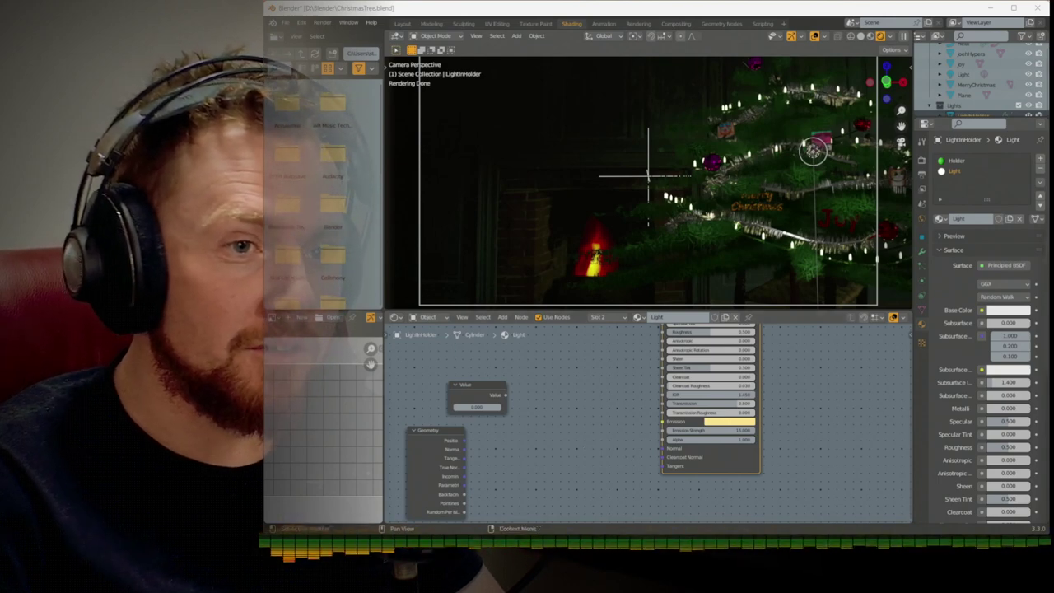
left_click(618, 457)
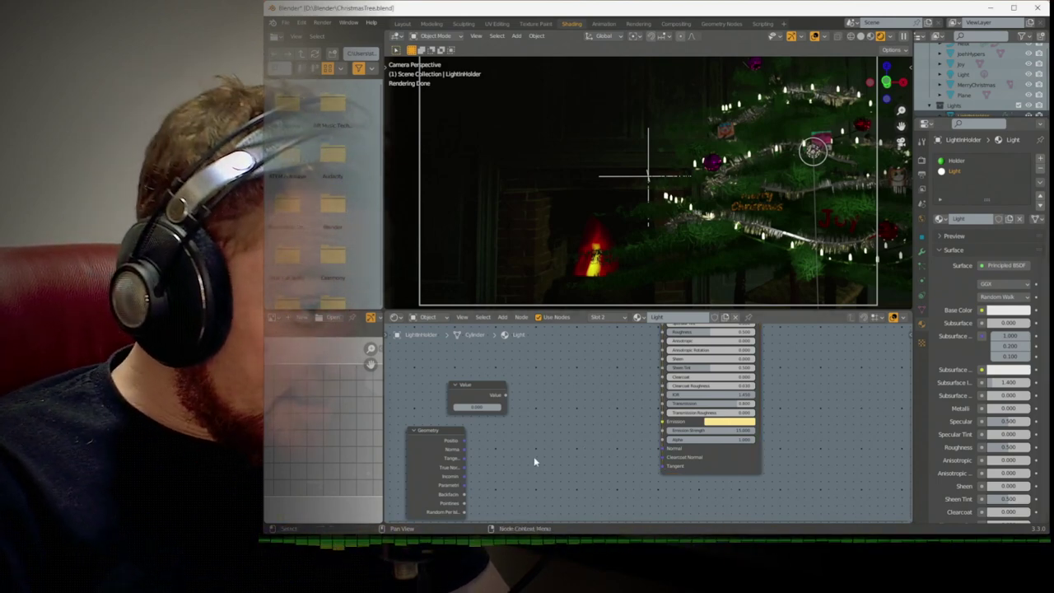
middle_click_drag(534, 458, 539, 458)
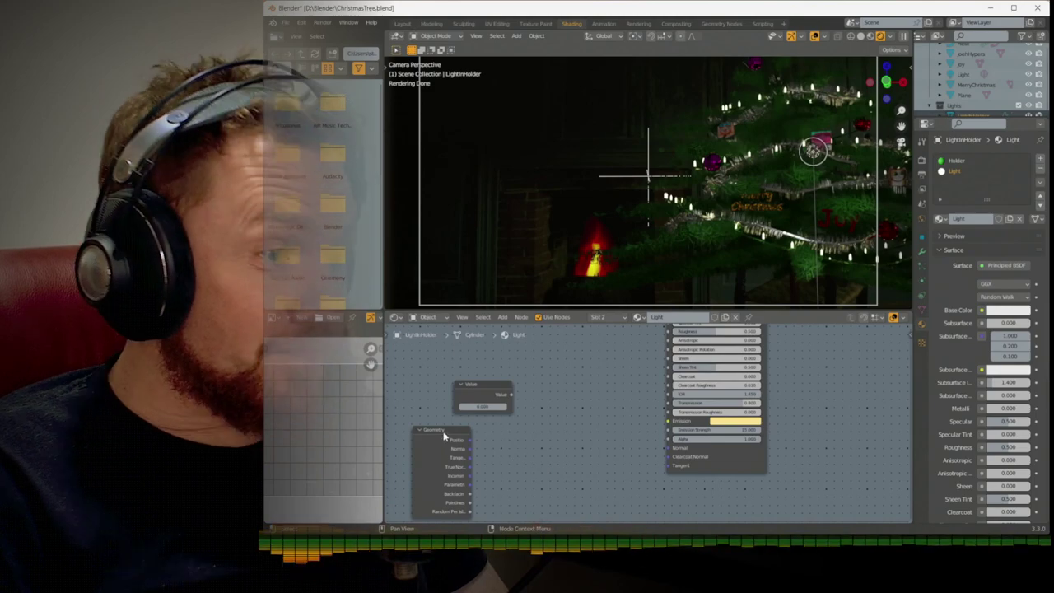
left_click(443, 436)
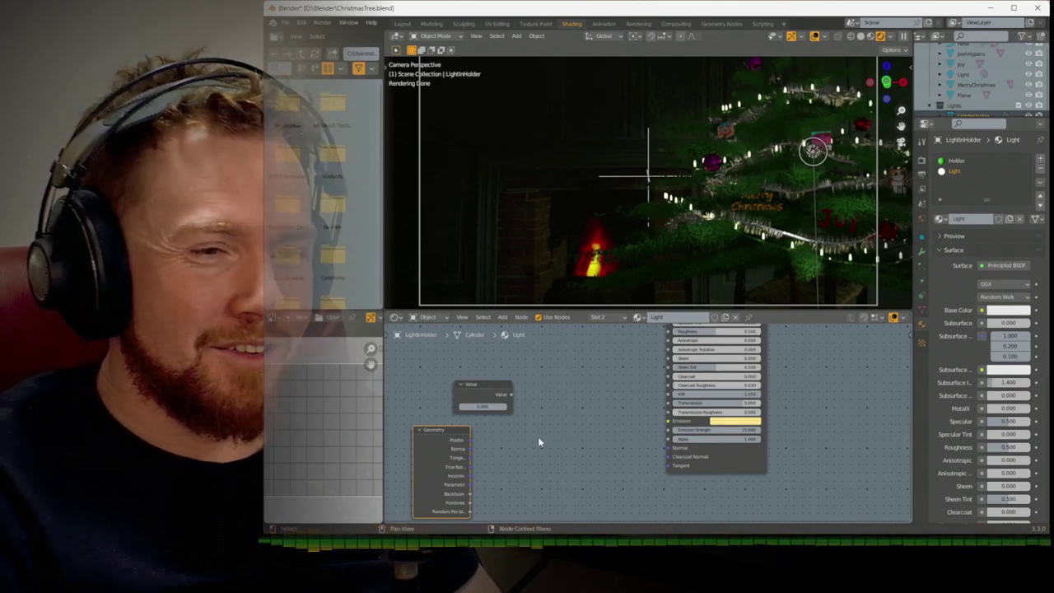
key("x")
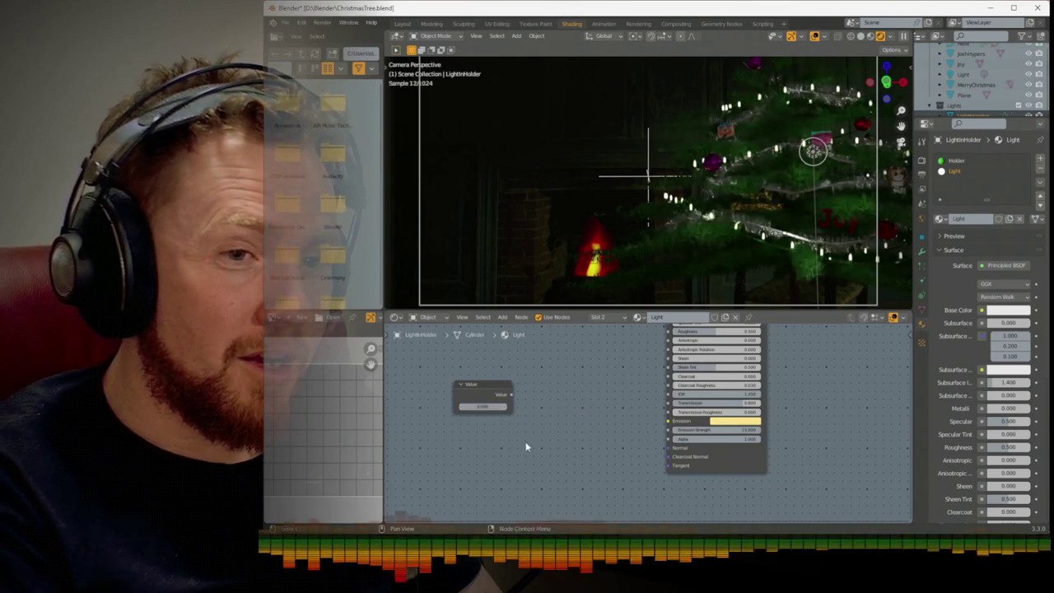
Save the file and move the Value node farther from the Principled BSDF node
key("ctrl+s")
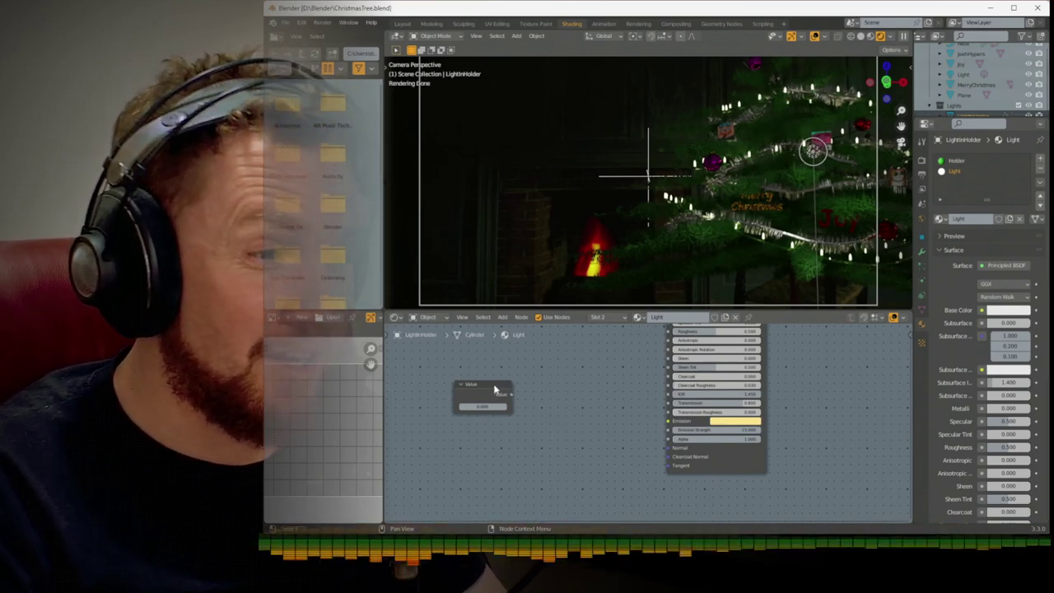
left_click_drag(493, 397, 488, 393)
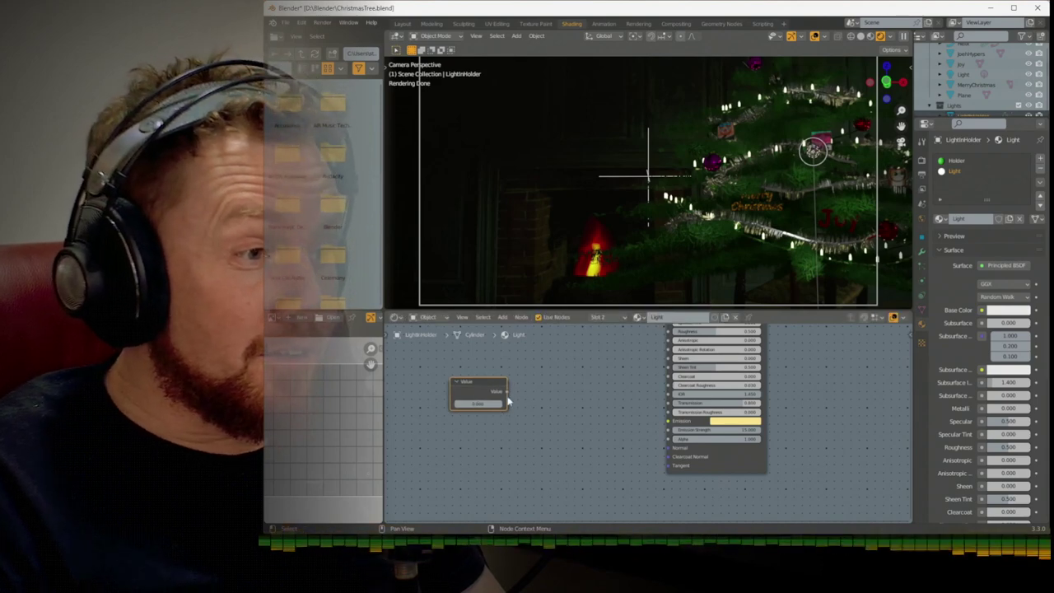
left_click_drag(477, 389, 462, 395)
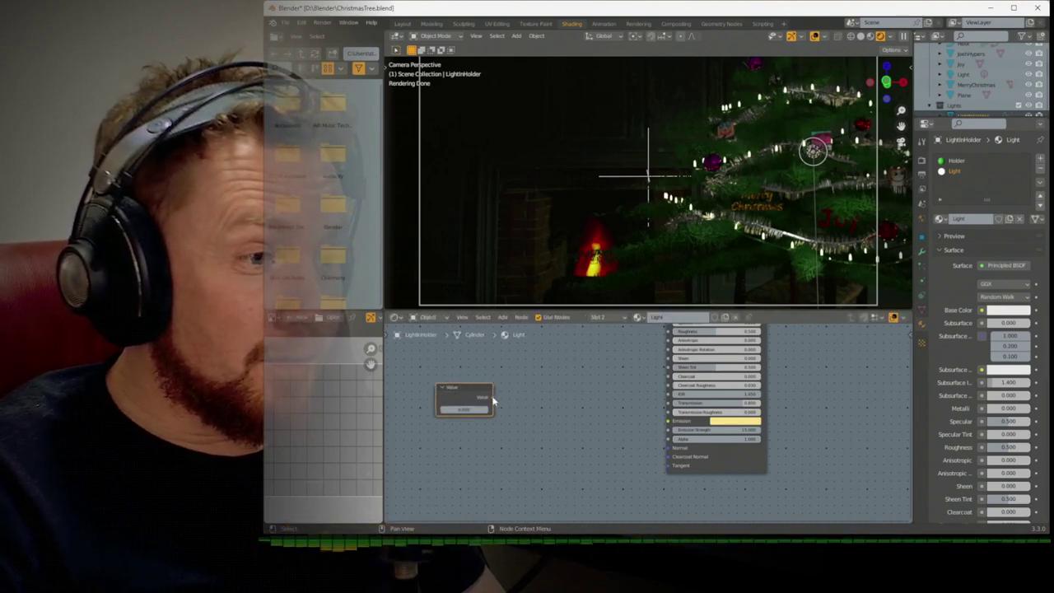
Try adding a Float Curve node by pulling a link from the Value node's output, then undo it
key("shift+a")
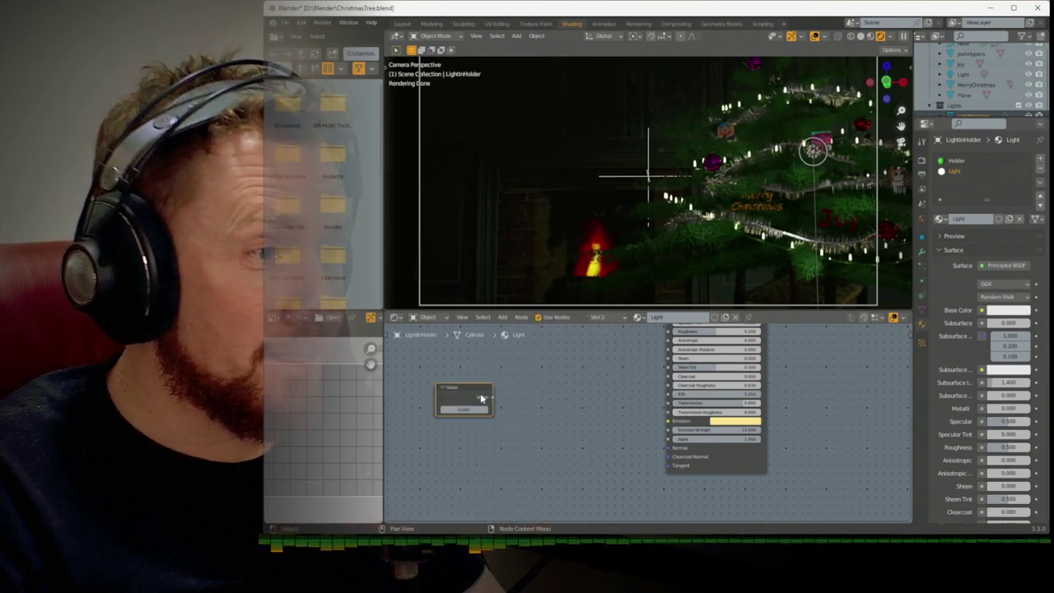
left_click_drag(531, 423, 552, 428)
type("floa")
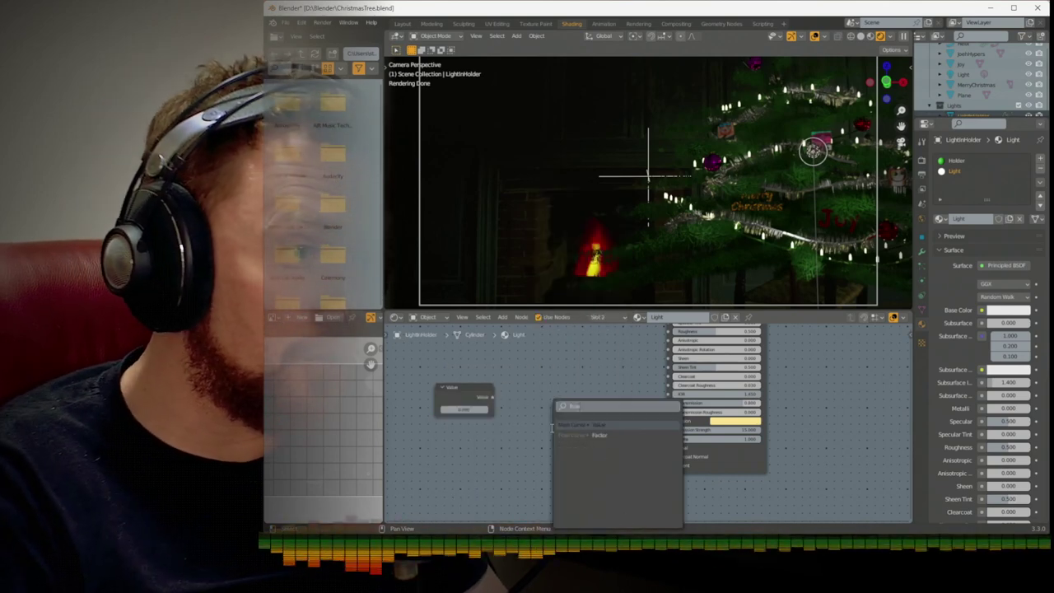
key("Return")
left_click(537, 387)
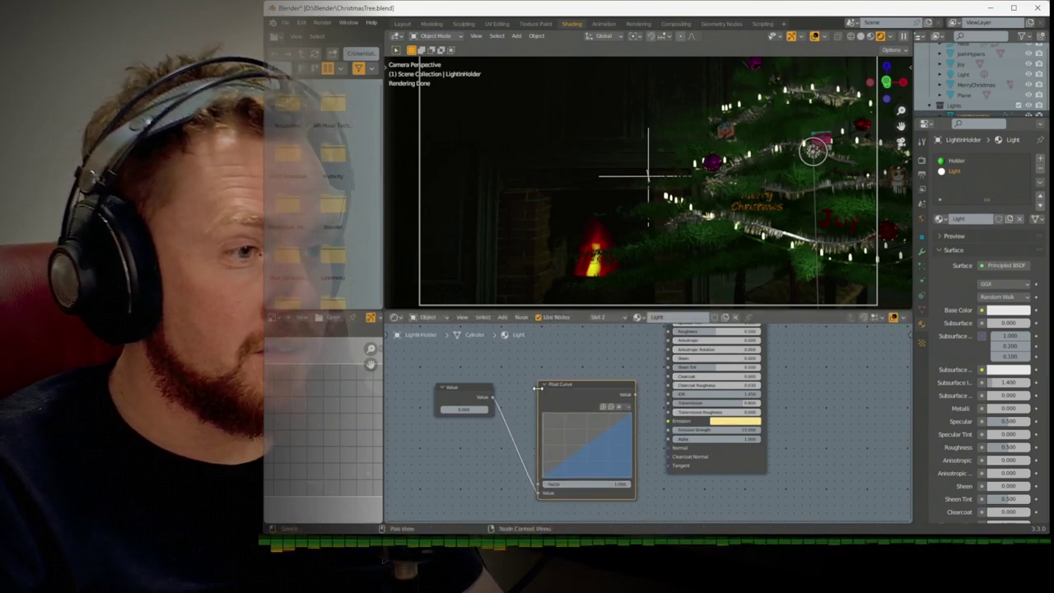
key("ctrl+z")
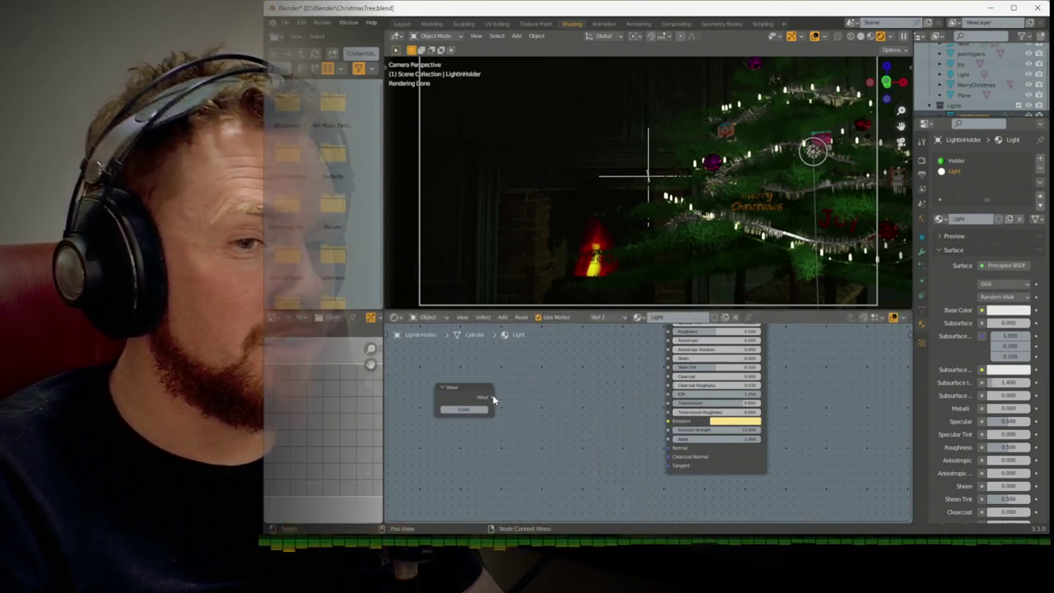
left_click_drag(492, 398, 503, 405)
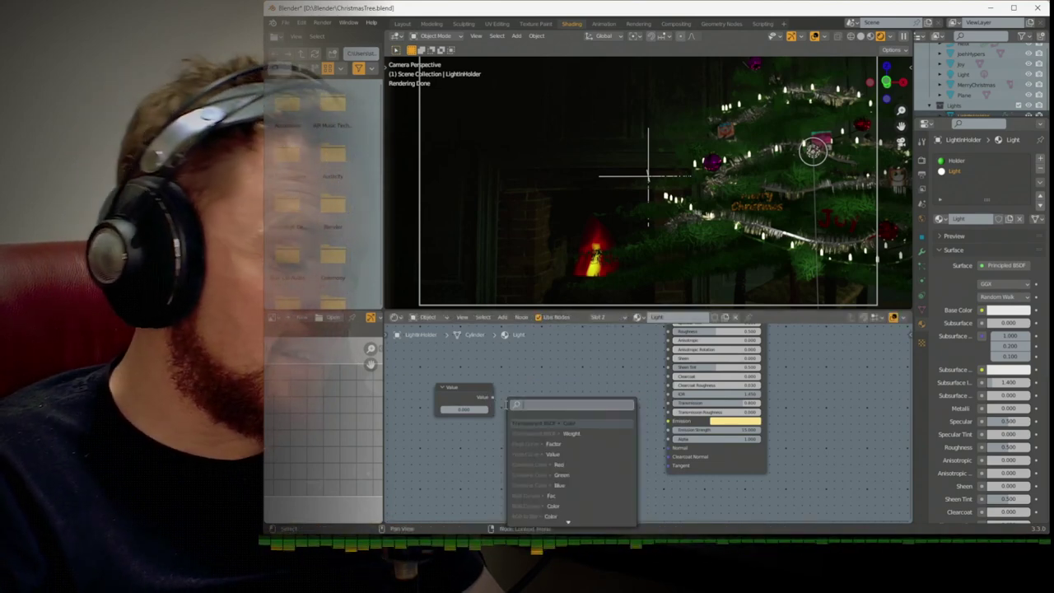
type("flo")
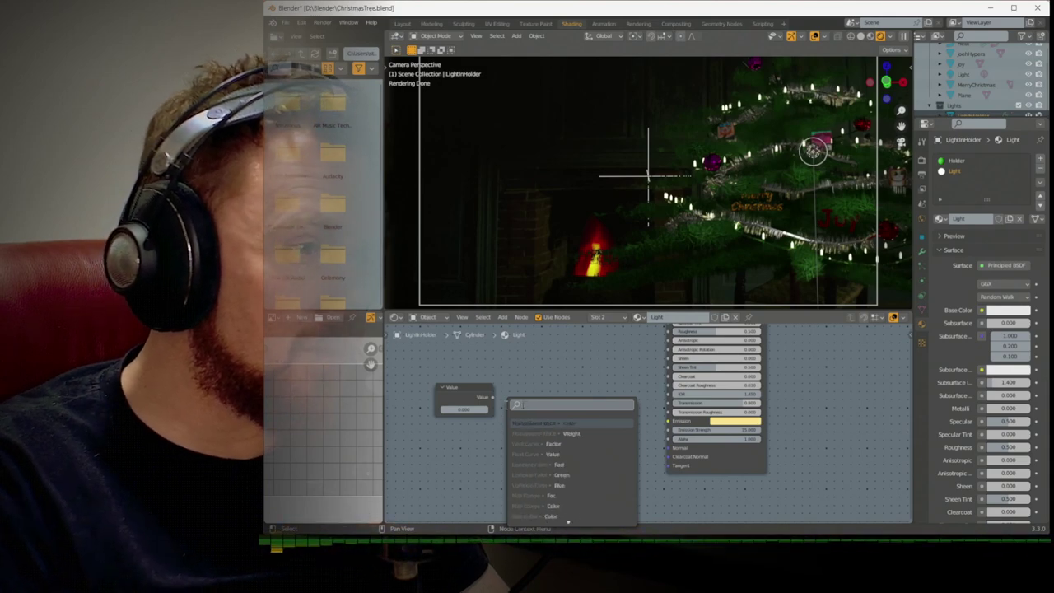
key("Escape")
Add an unconnected Float Curve node between the Value node and the Principled BSDF node
key("shift+a")
mouse_move(488, 461)
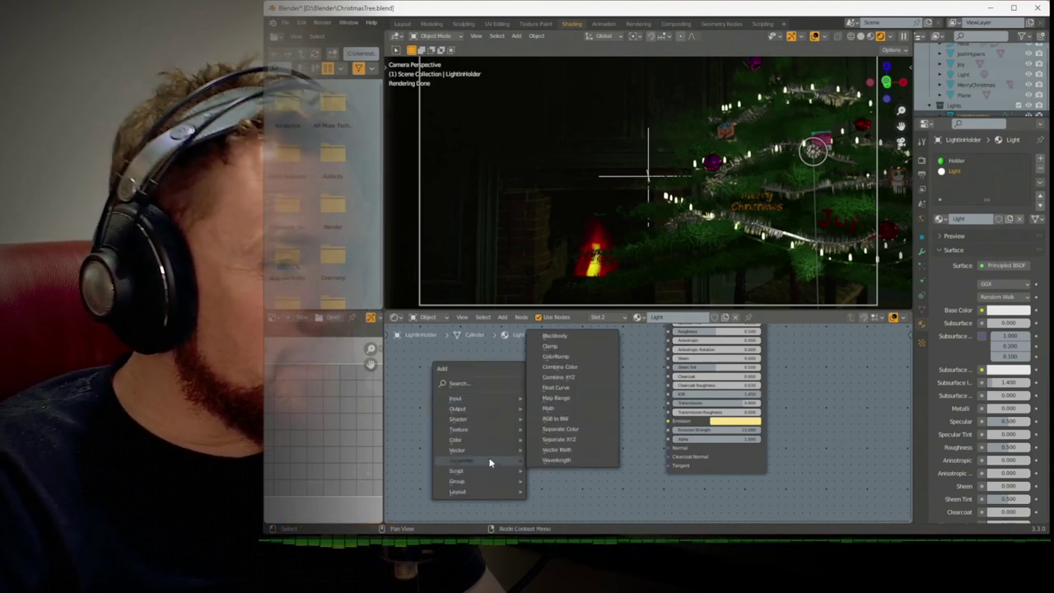
left_click(579, 387)
left_click(508, 382)
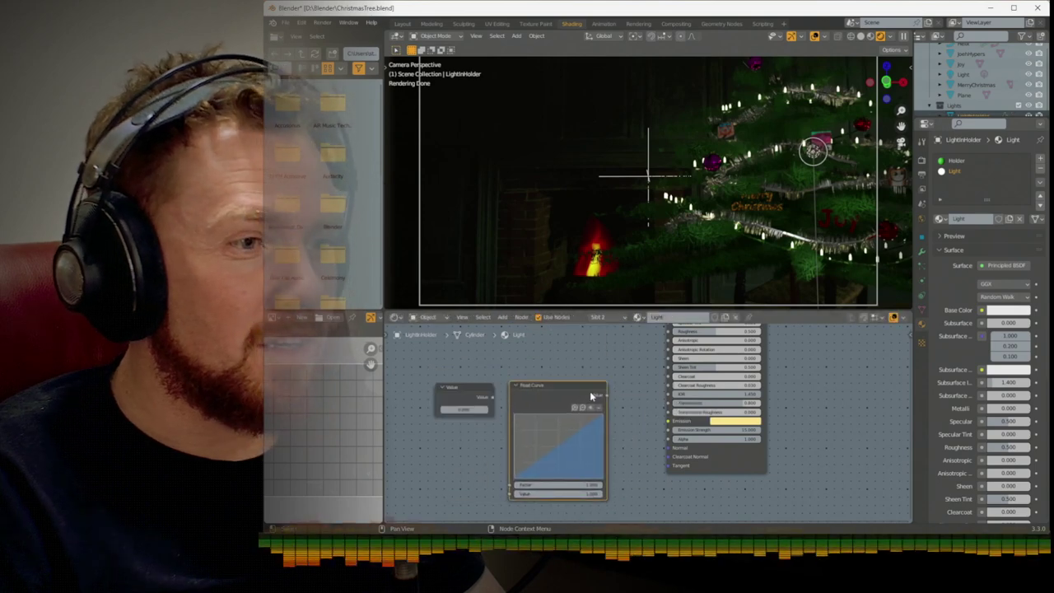
Chain the Value node through the Float Curve's Value input and a new Map Range node with To Max 15 into the Emission input
left_click_drag(607, 395, 620, 407)
type("map r")
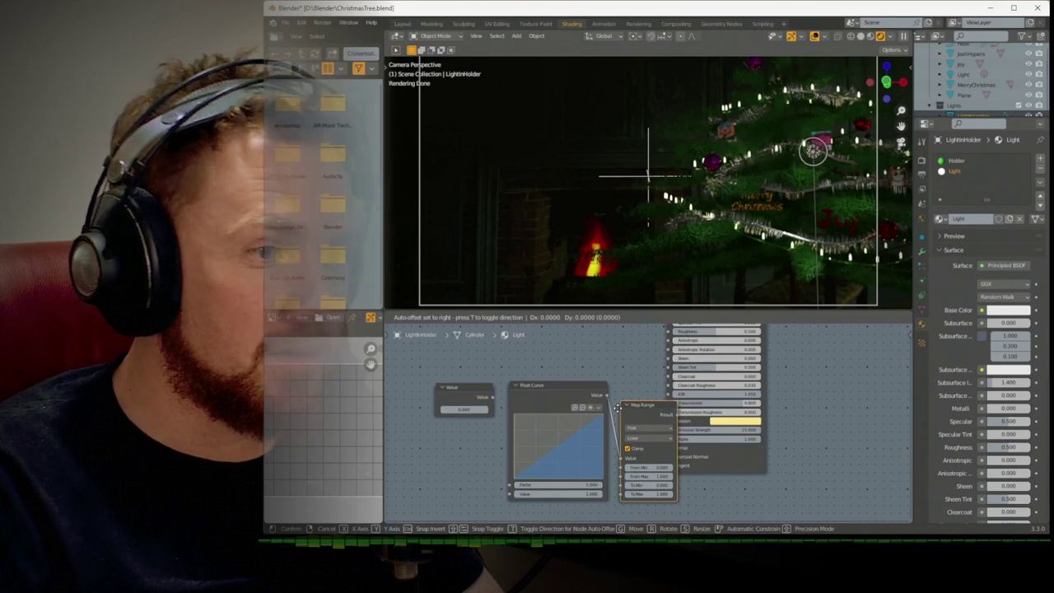
left_click(617, 408)
left_click(584, 394)
left_click_drag(584, 394, 447, 401)
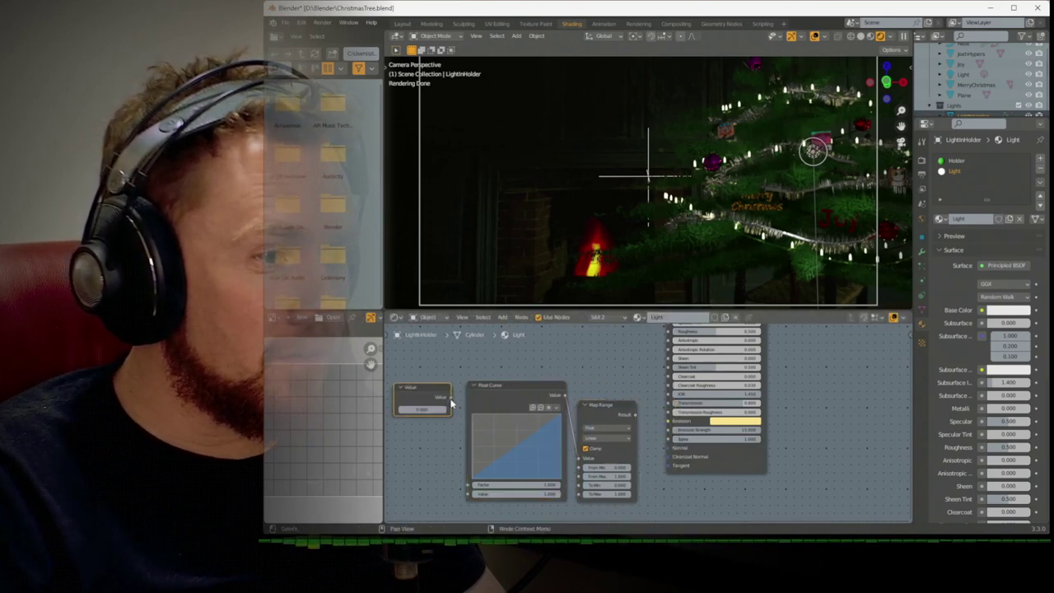
left_click(600, 494)
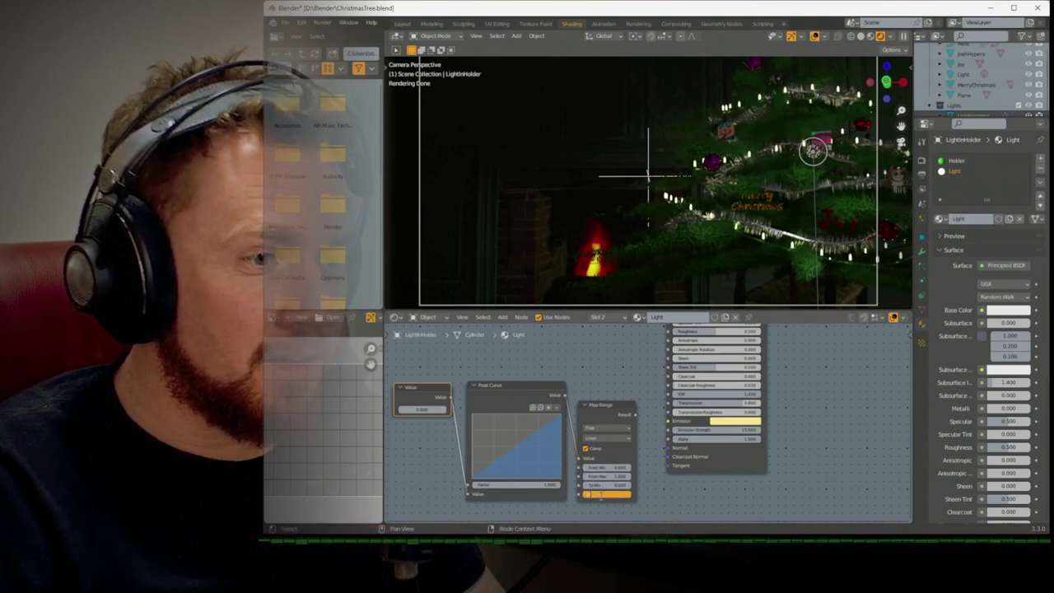
left_click_drag(637, 413, 668, 420)
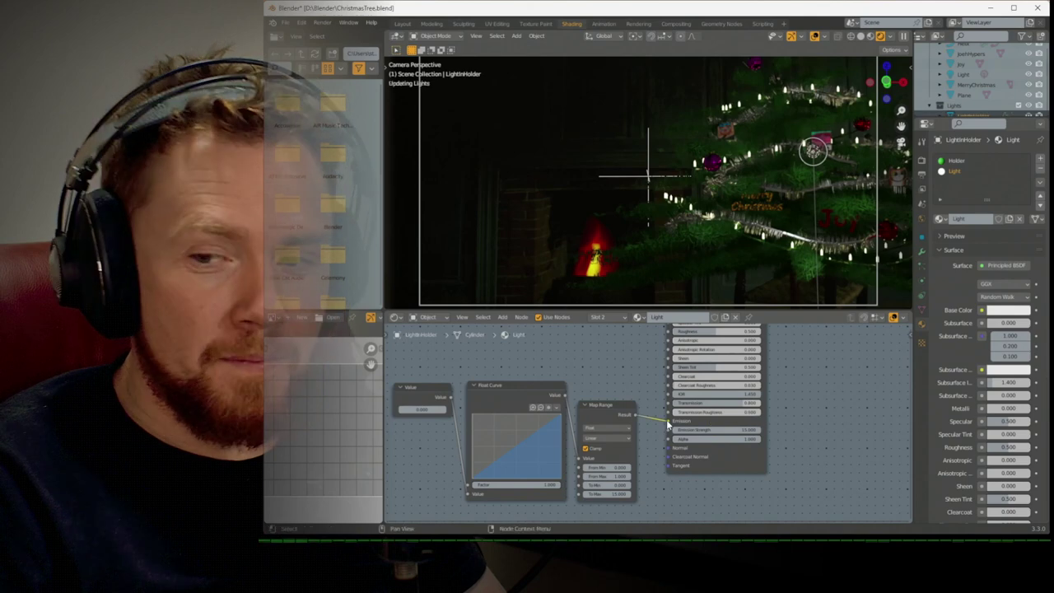
Set the Value node to 1 and bend the Float Curve downward through a point at about 0.68, 0.19
left_click(421, 409)
type("1")
key("Return")
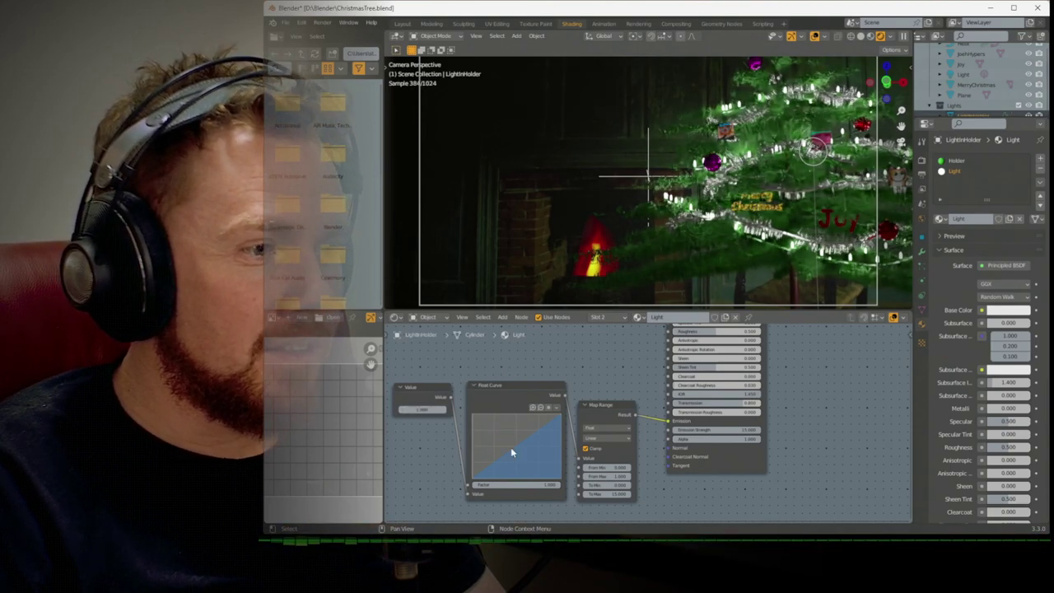
left_click_drag(512, 451, 532, 466)
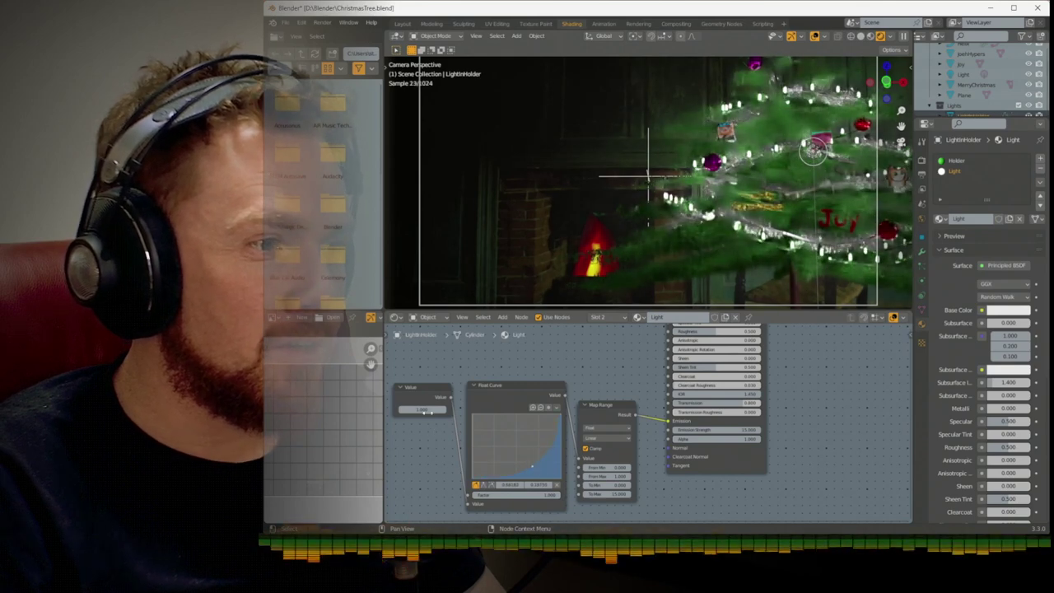
Set the Value node that feeds the Float Curve to 0
left_click_drag(425, 409, 408, 409)
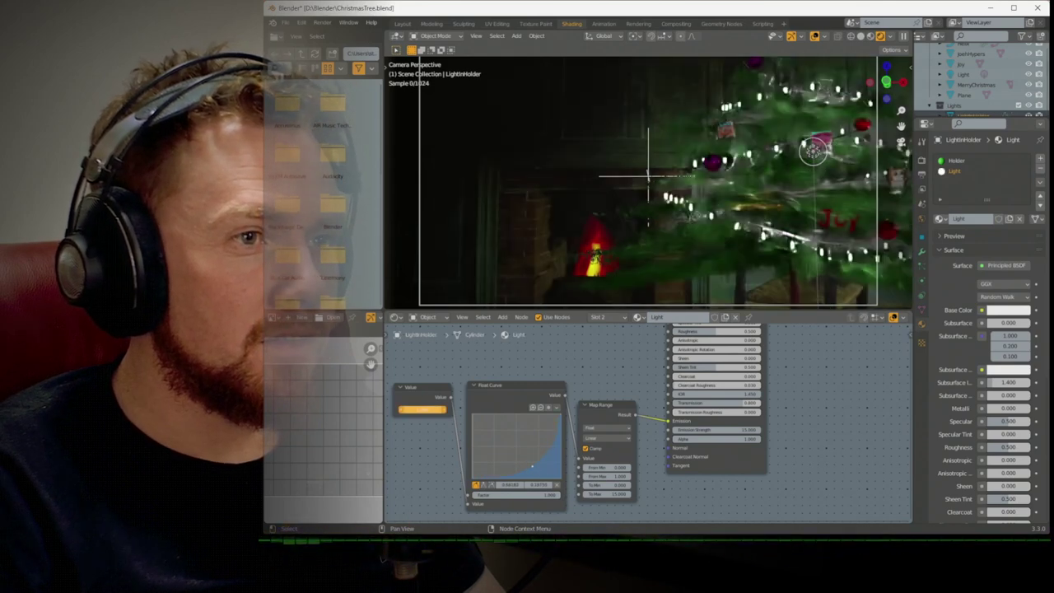
right_click(423, 409)
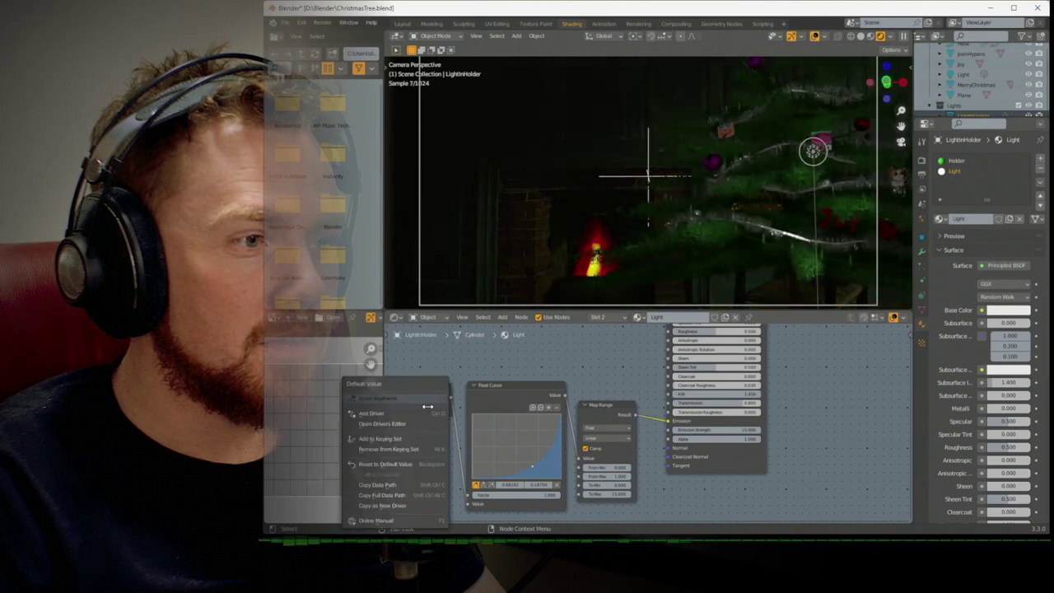
left_click(424, 399)
type("0")
key("Return")
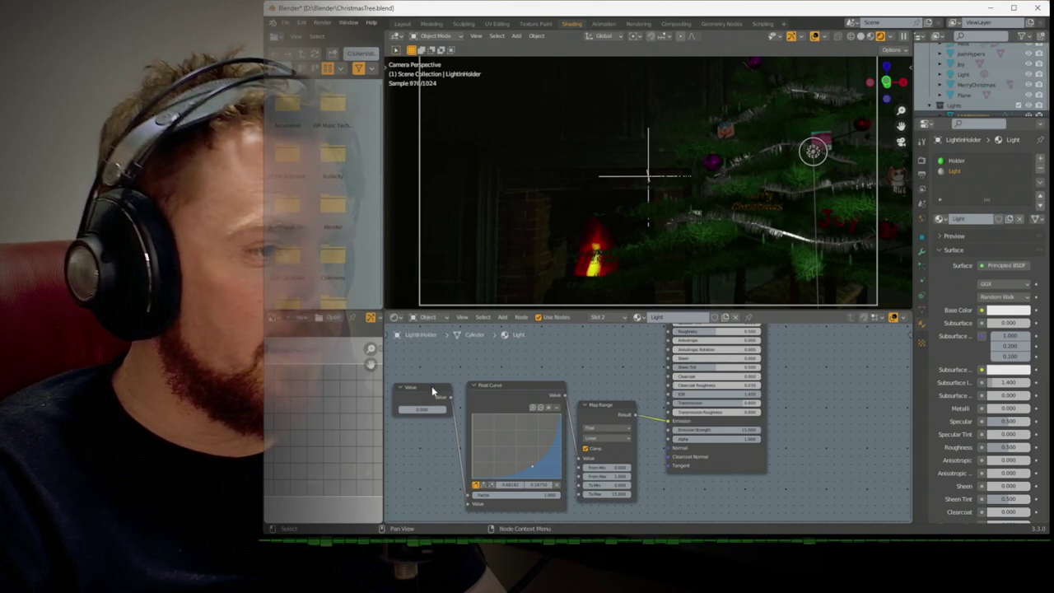
Insert a Math node set to Sine between the Value node and the Float Curve's Value input
middle_click_drag(432, 386, 549, 386)
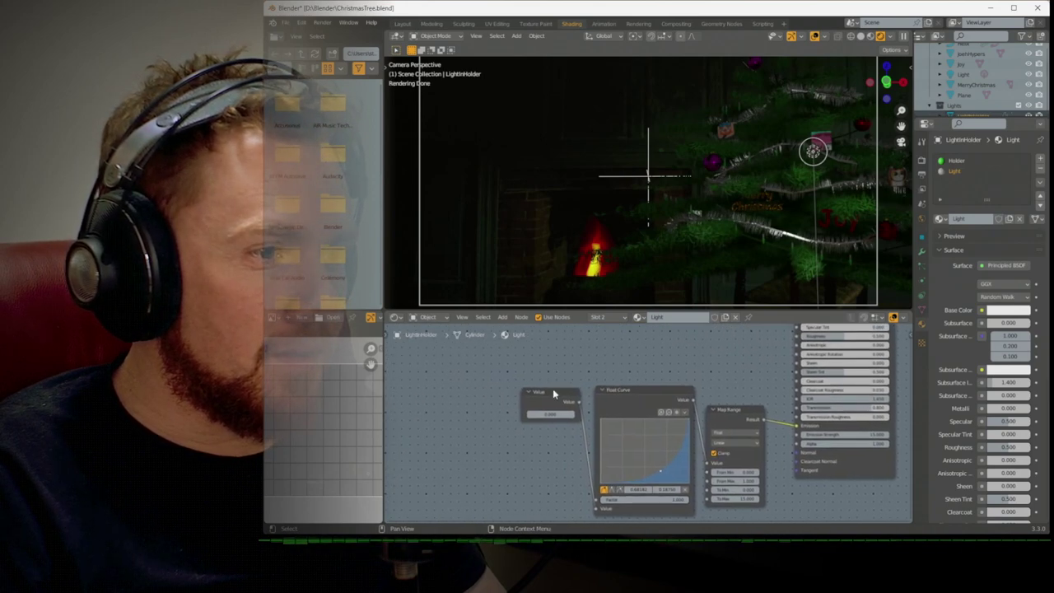
left_click_drag(554, 394, 493, 405)
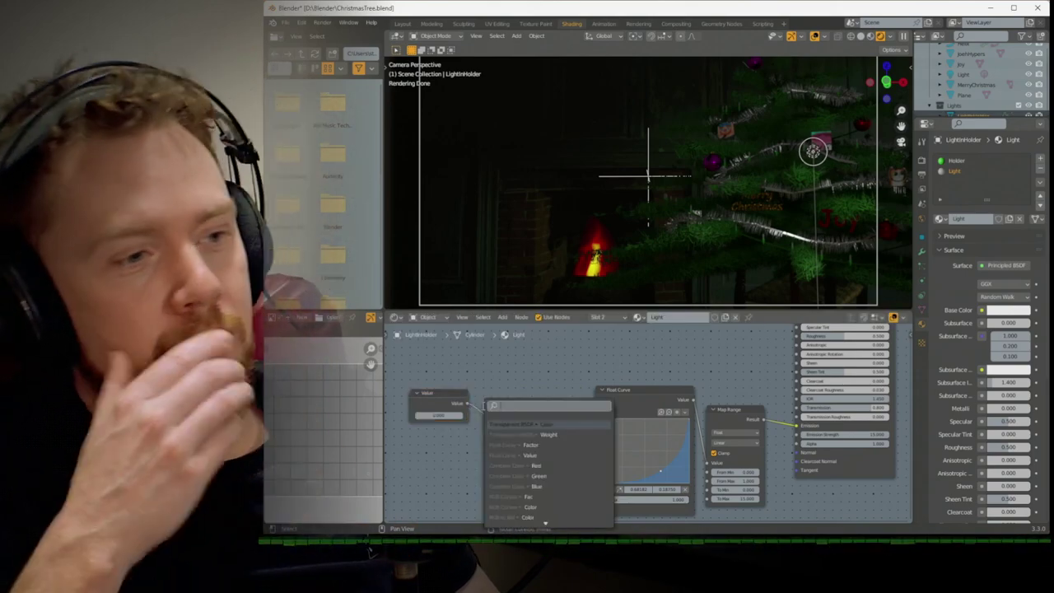
type("sin")
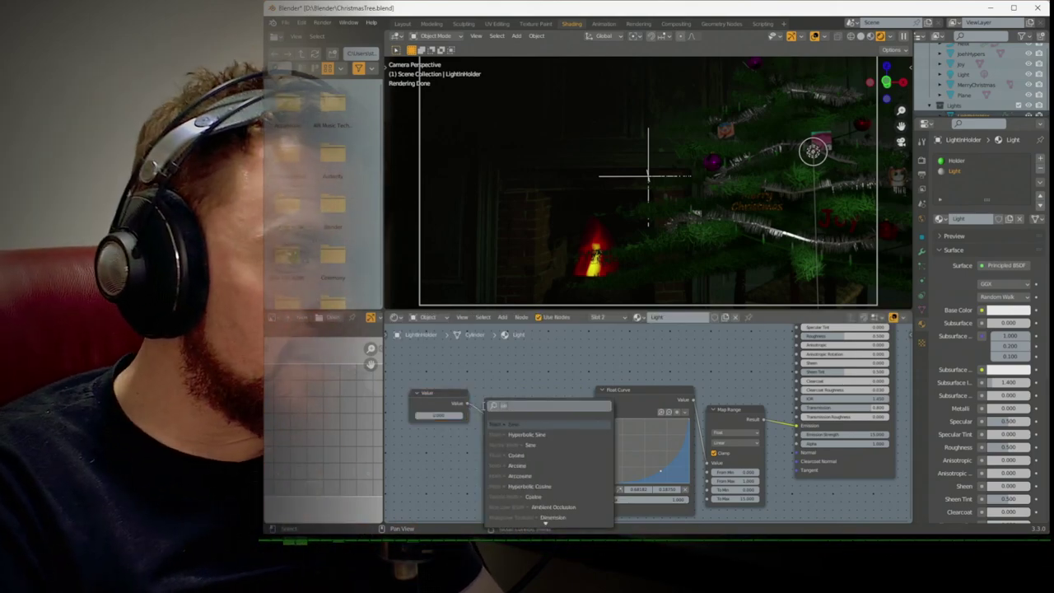
left_click(494, 424)
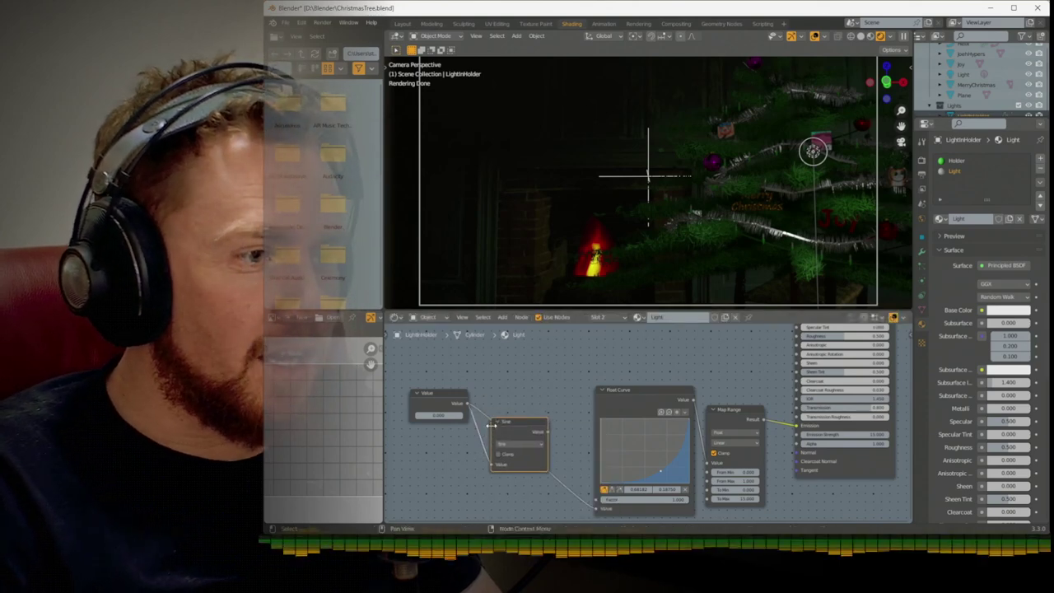
left_click_drag(582, 472, 590, 505)
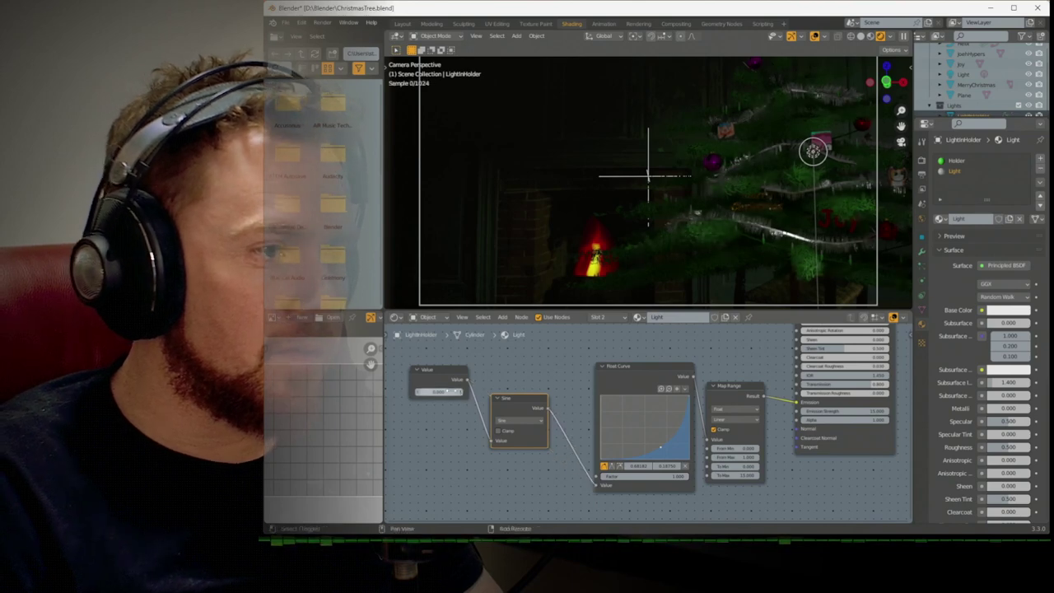
Keyframe the Value node at 0 on the first frame and at 300 on frame 370, and play the animation
key("shift+Right")
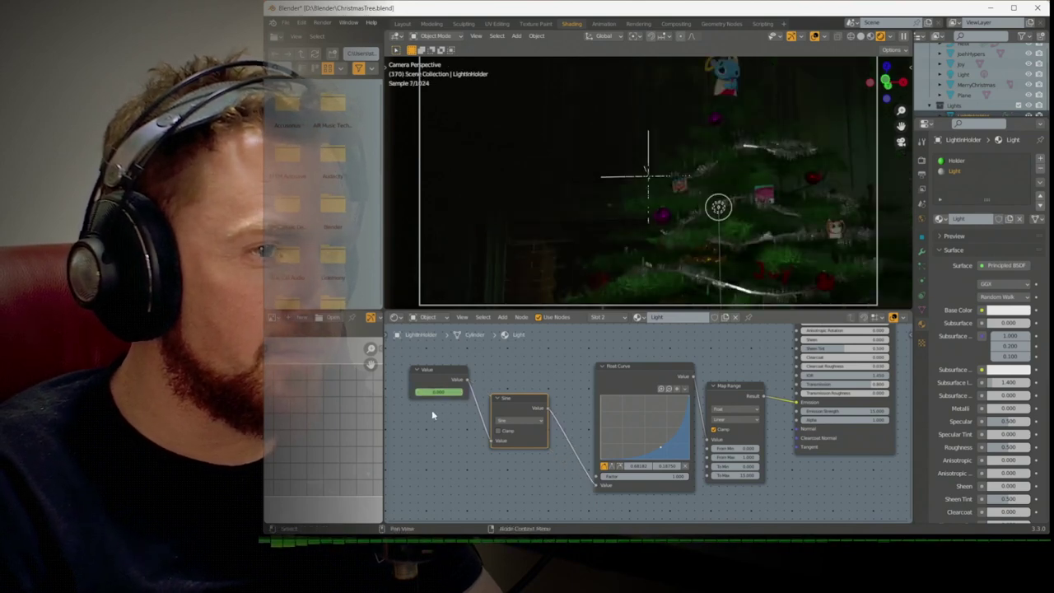
key("i")
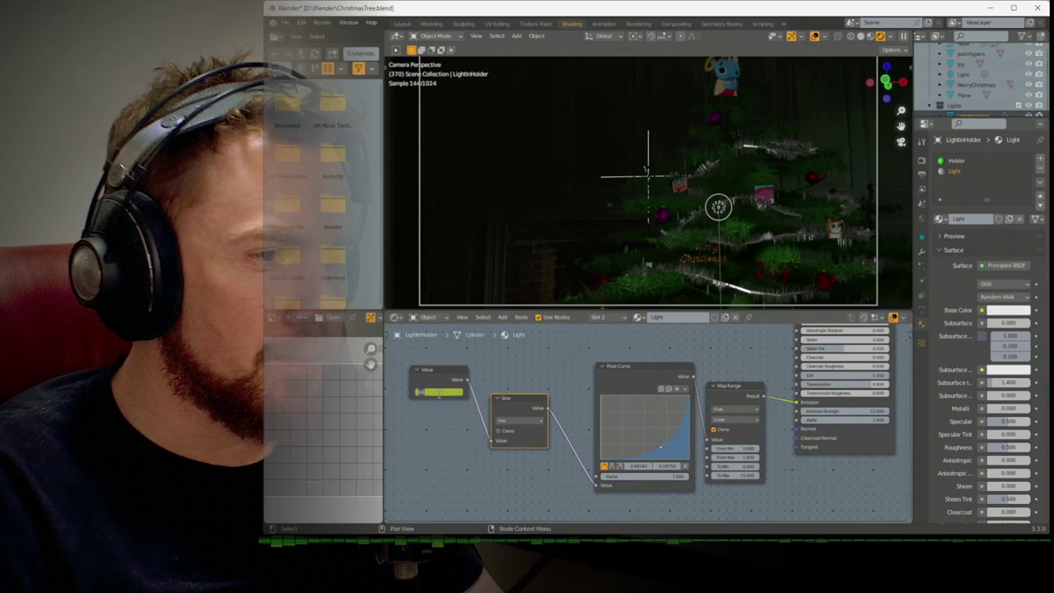
key("Return")
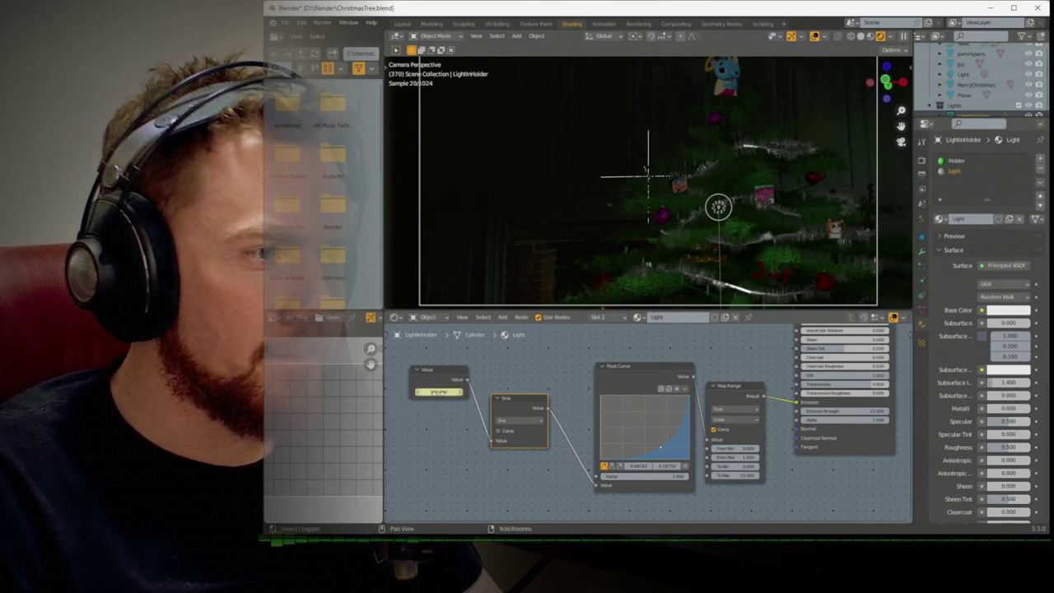
key("space")
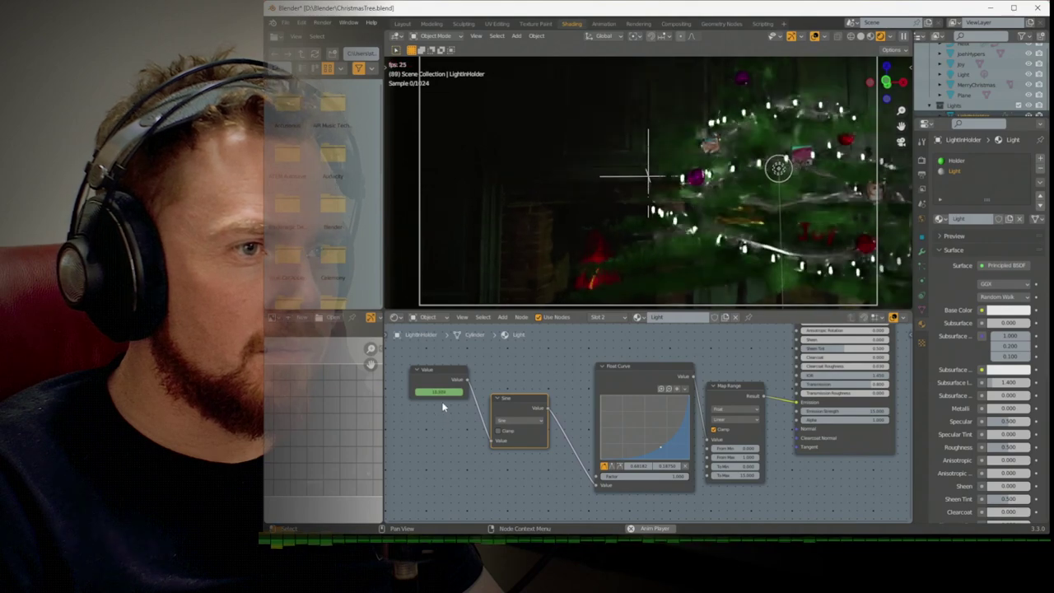
left_click(395, 318)
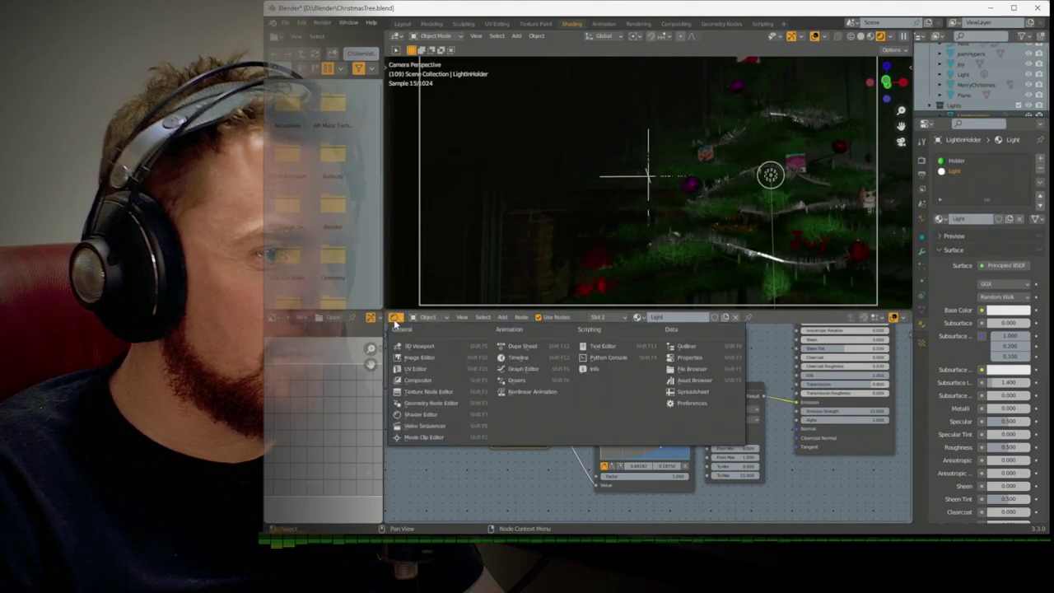
left_click(505, 368)
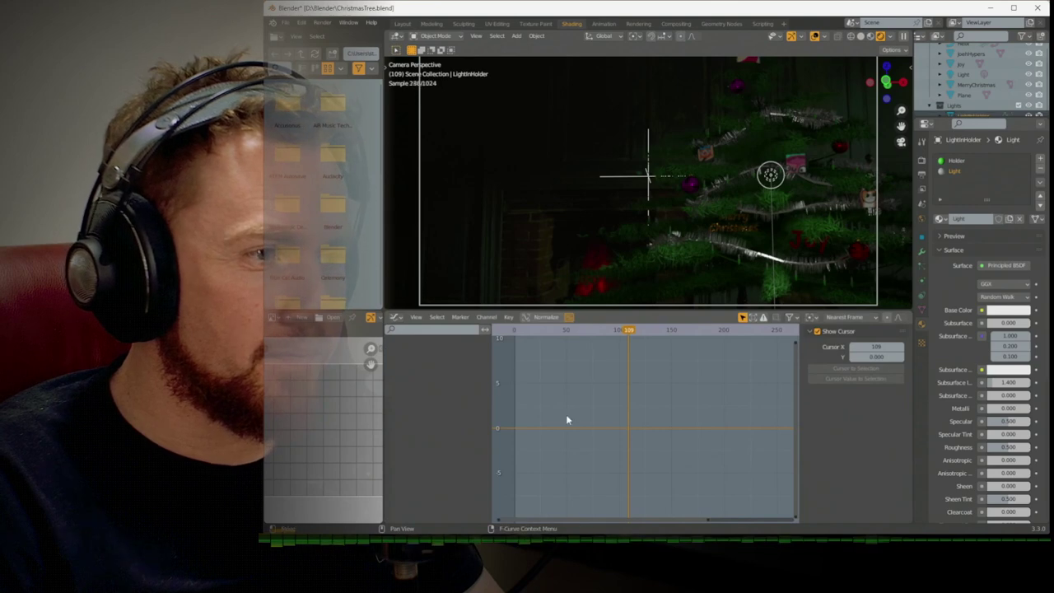
middle_click_drag(593, 368, 543, 408)
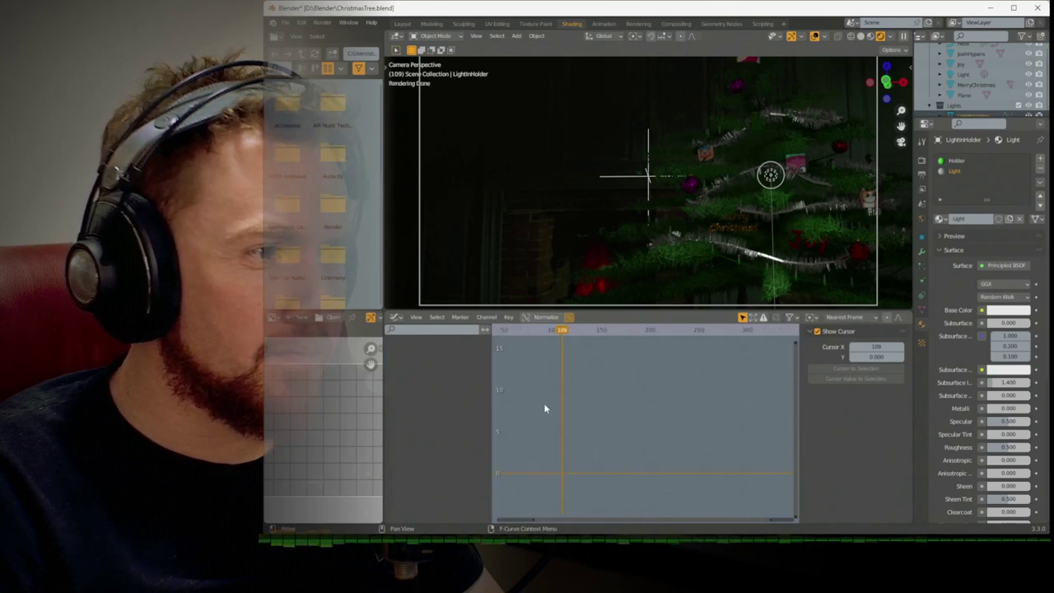
left_click(396, 318)
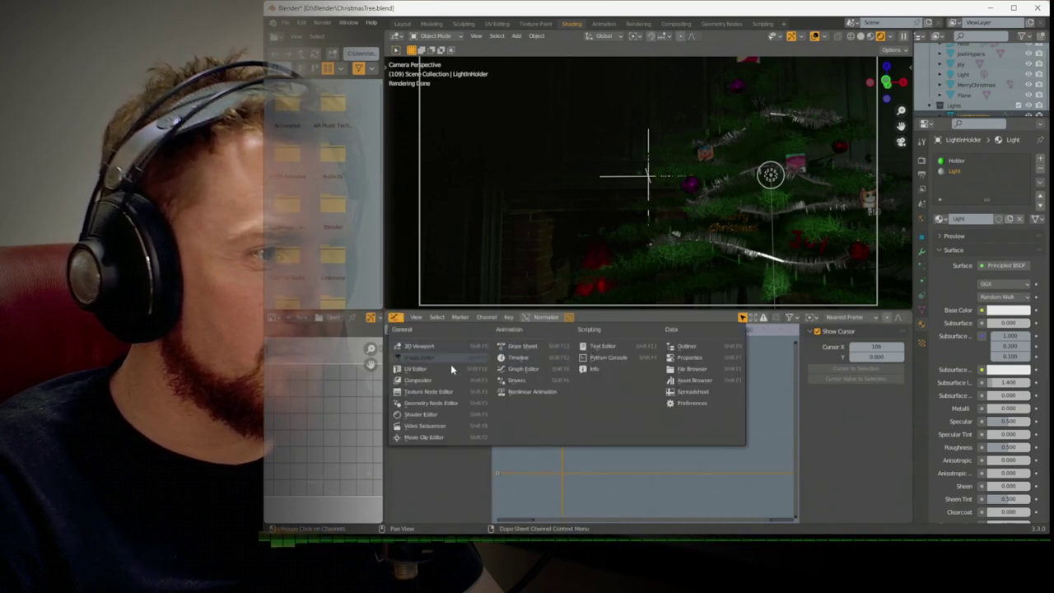
left_click(446, 414)
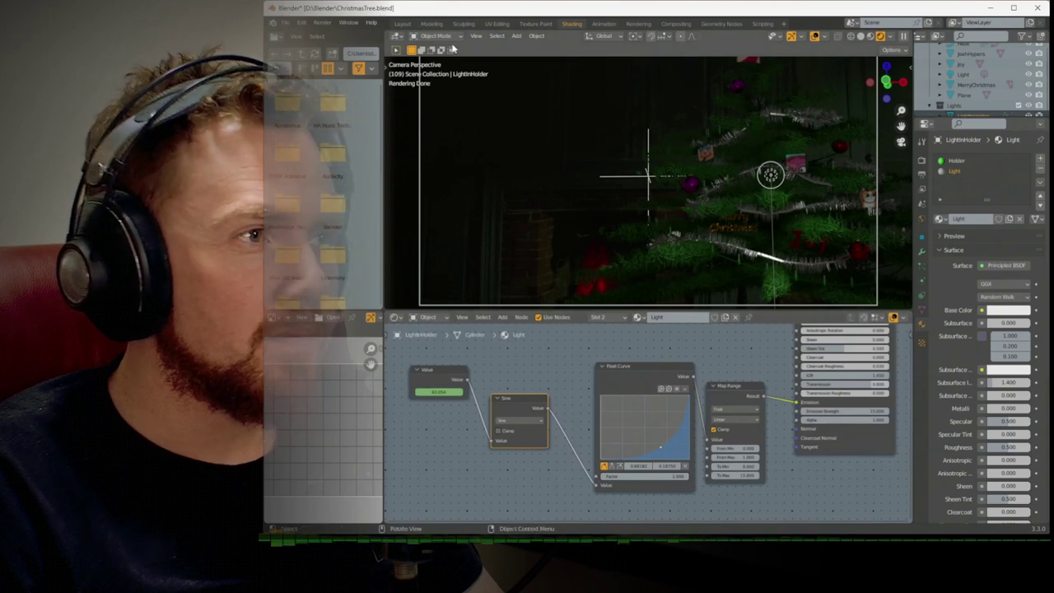
left_click(401, 37)
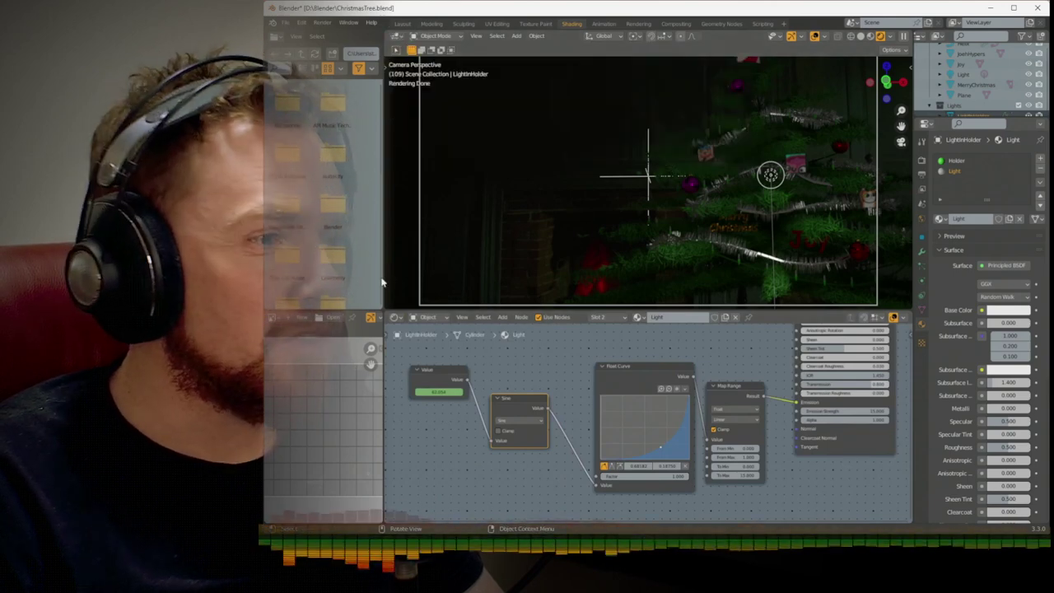
left_click(401, 319)
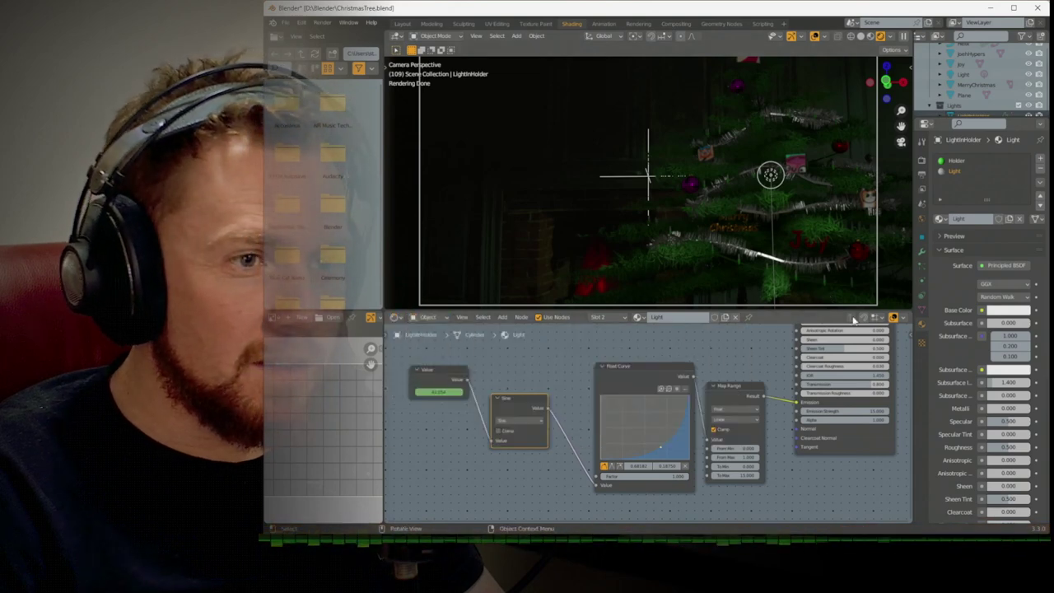
Show the Value node's animation curve in a Graph Editor replacing the 3D viewport and set its keyframe handles to Vector
left_click(397, 37)
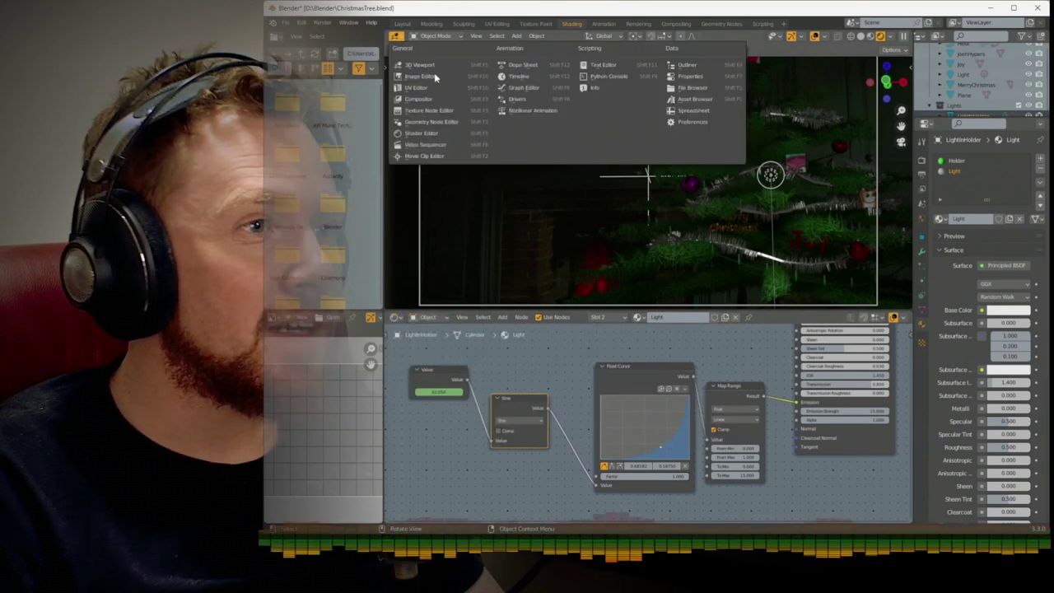
left_click(542, 86)
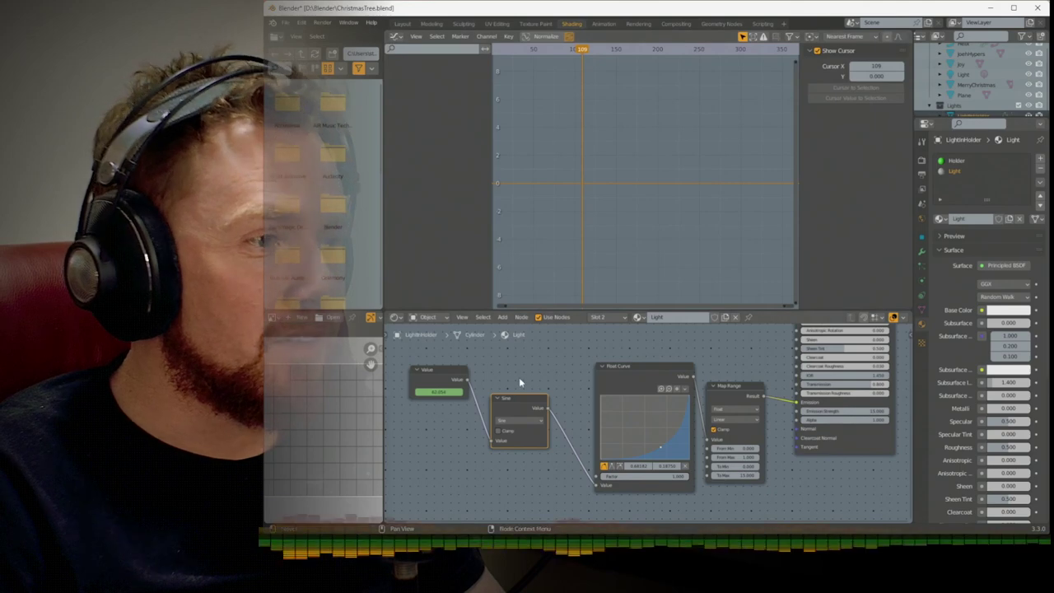
left_click(446, 379)
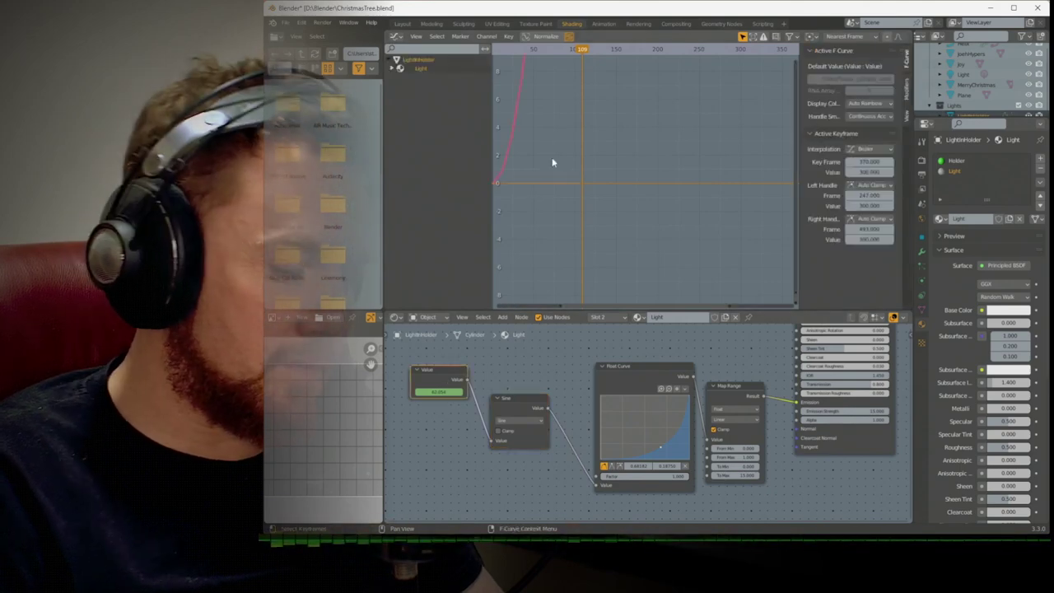
key("v")
left_click(551, 161)
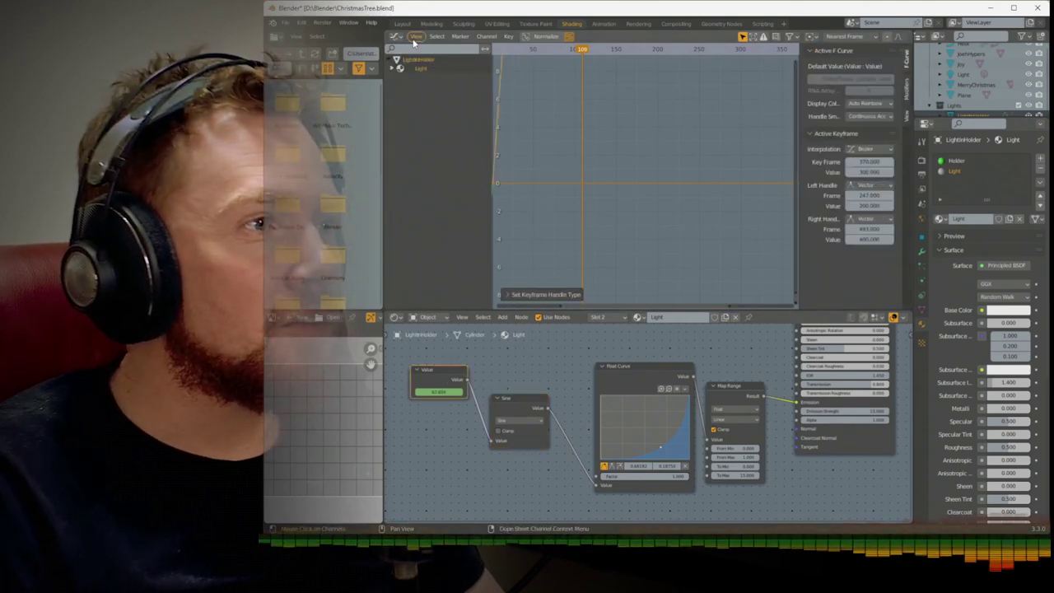
Restore the 3D viewport, play the animation to check the blinking lights, and return to the first frame
left_click(401, 37)
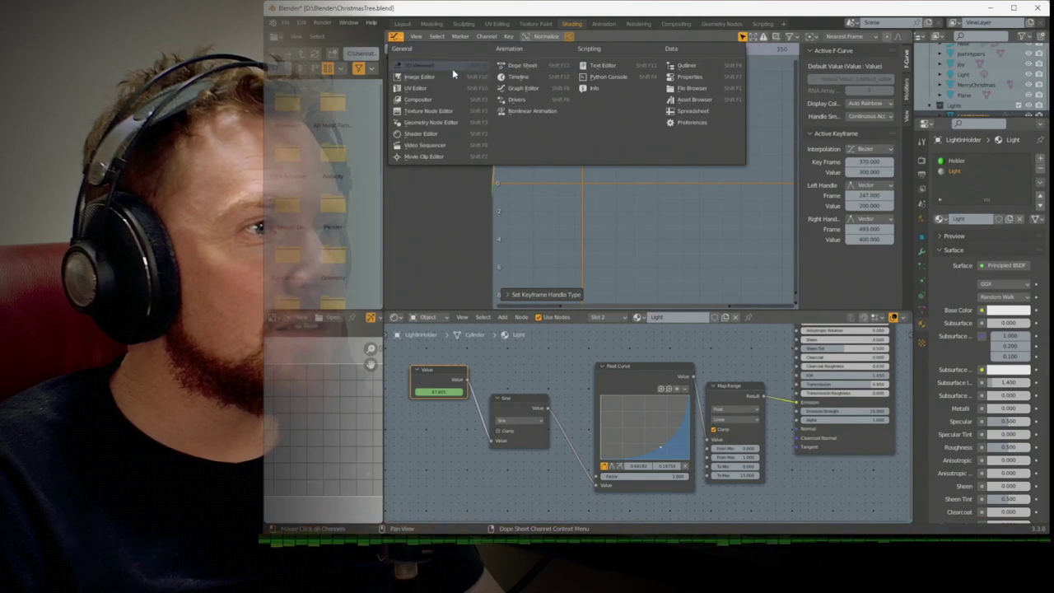
left_click(452, 68)
key("space")
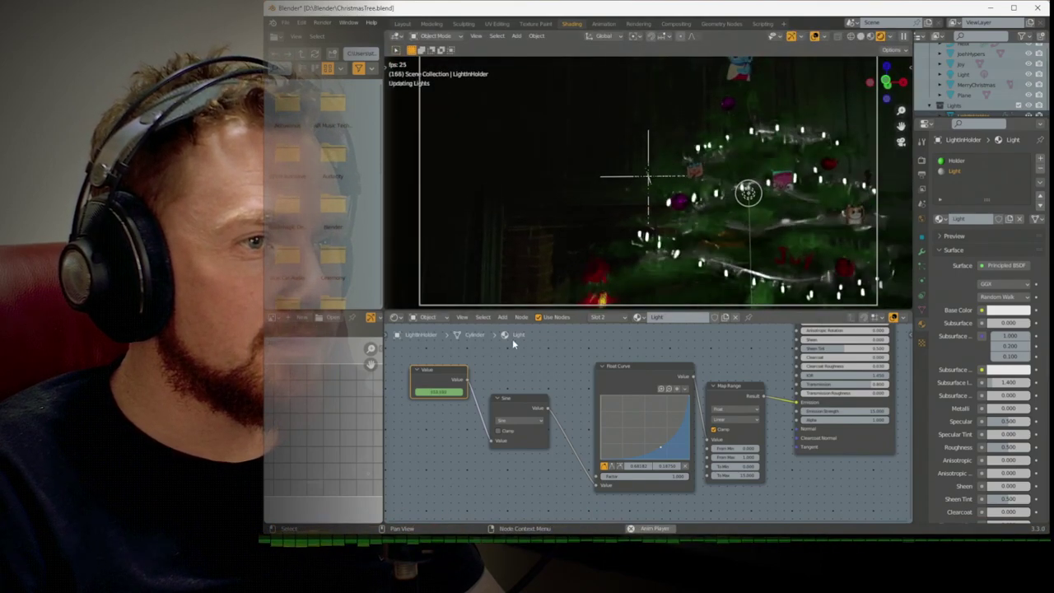
key("space")
key("shift+Left")
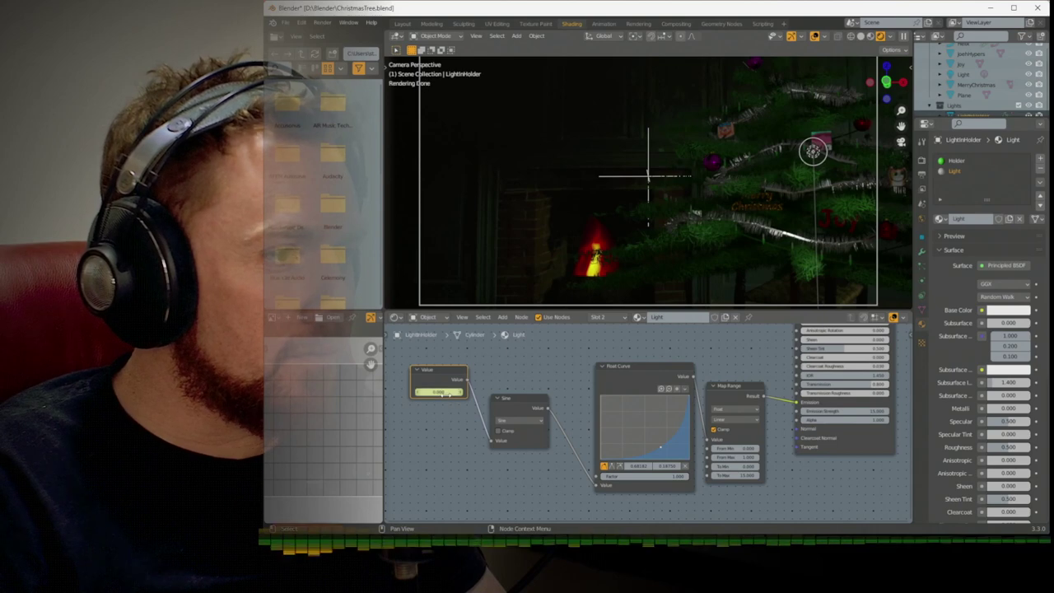
Rekey the Value node at 100 on frame 370, play back the blinking, and return to the first frame
key("shift+Right")
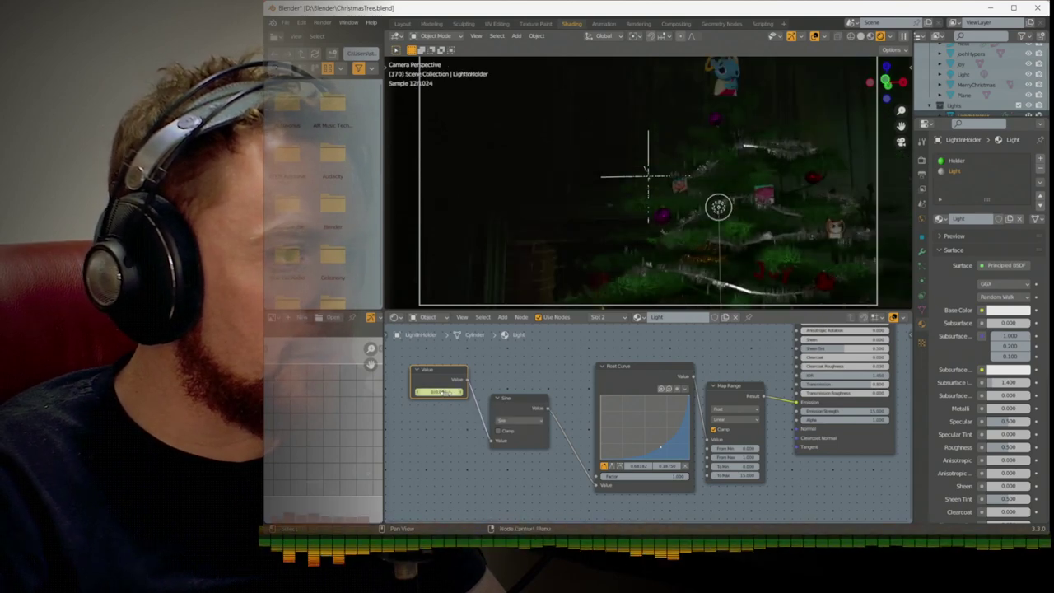
key("i")
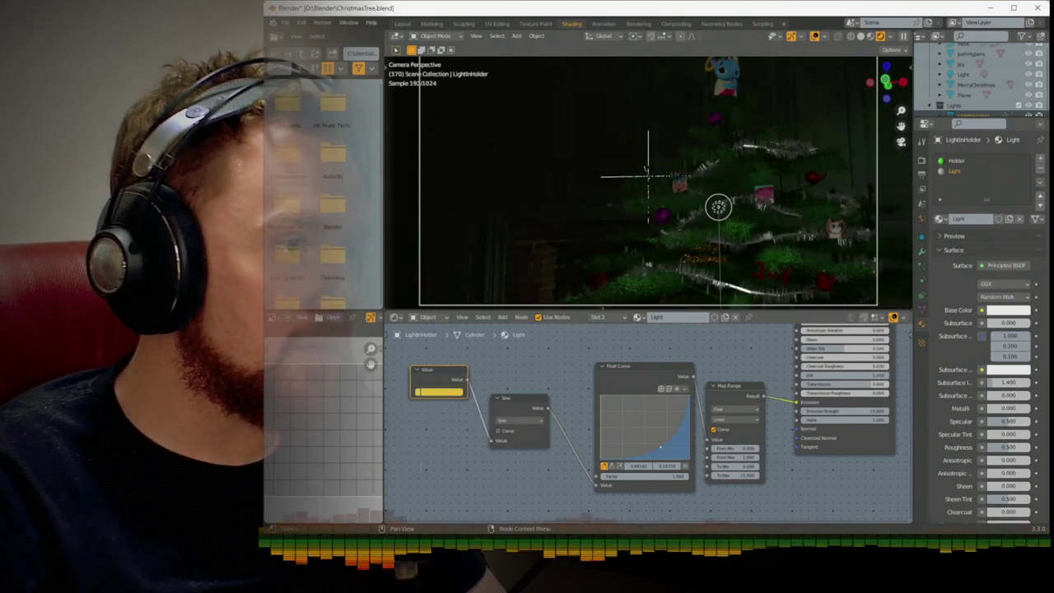
type("100")
key("Return")
key("space")
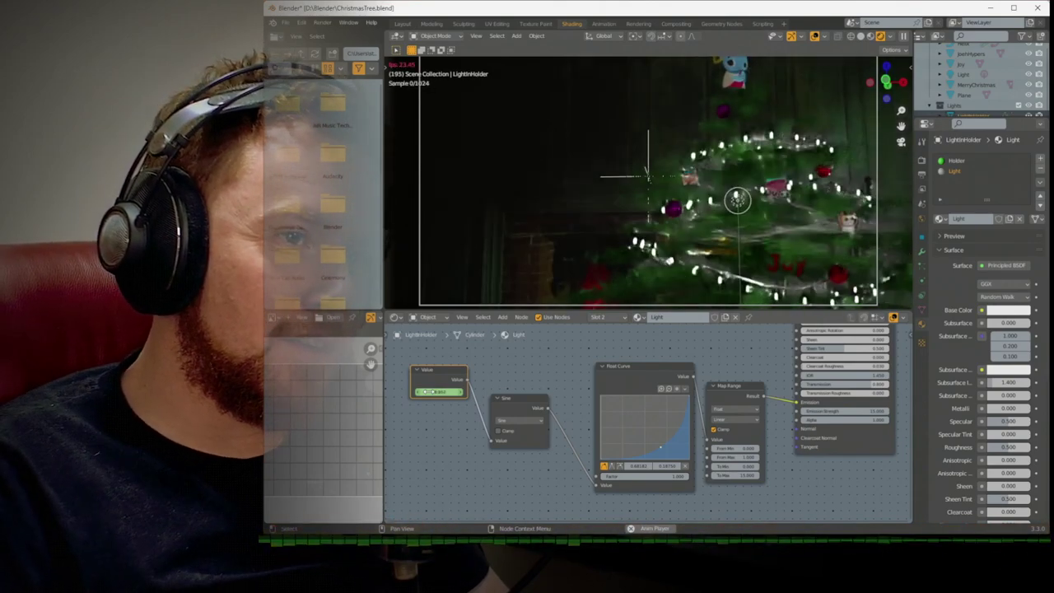
key("space")
key("shift+Left")
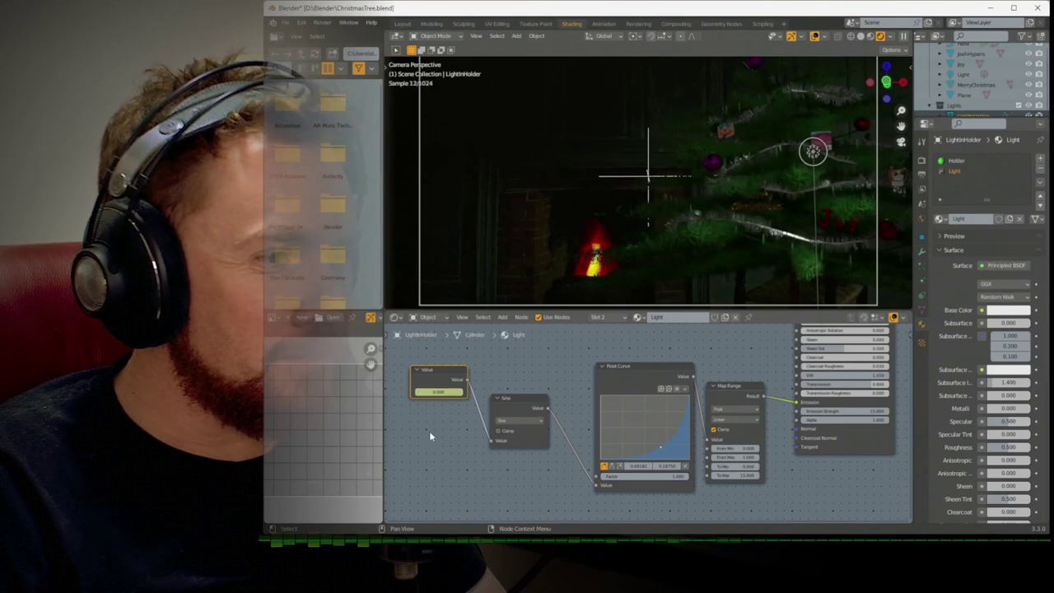
middle_click_drag(429, 430, 447, 435)
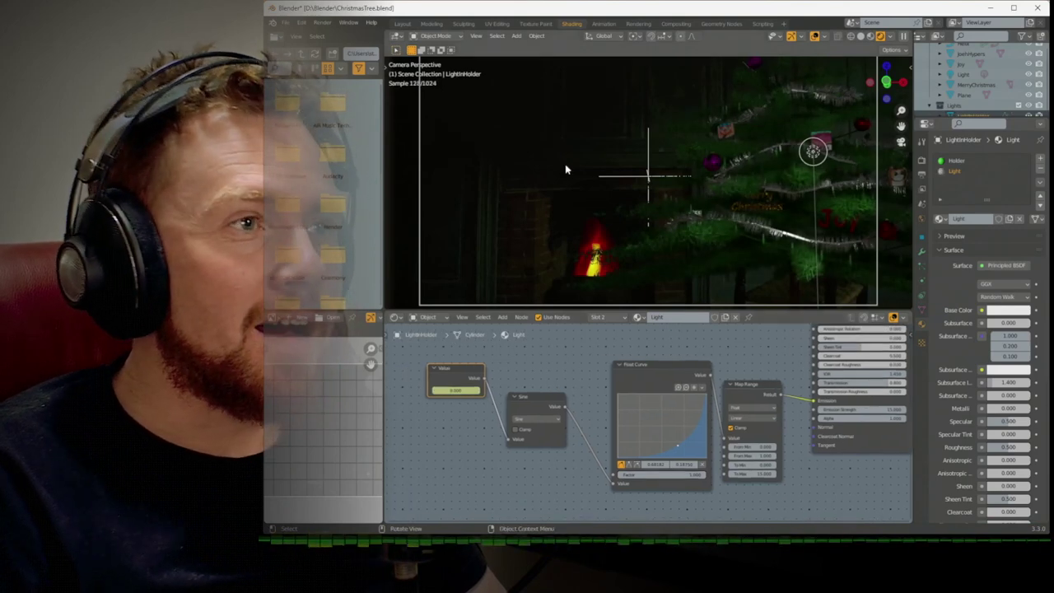
Switch to the Geometry Nodes workspace and select the Helix object to show its node tree
left_click(715, 24)
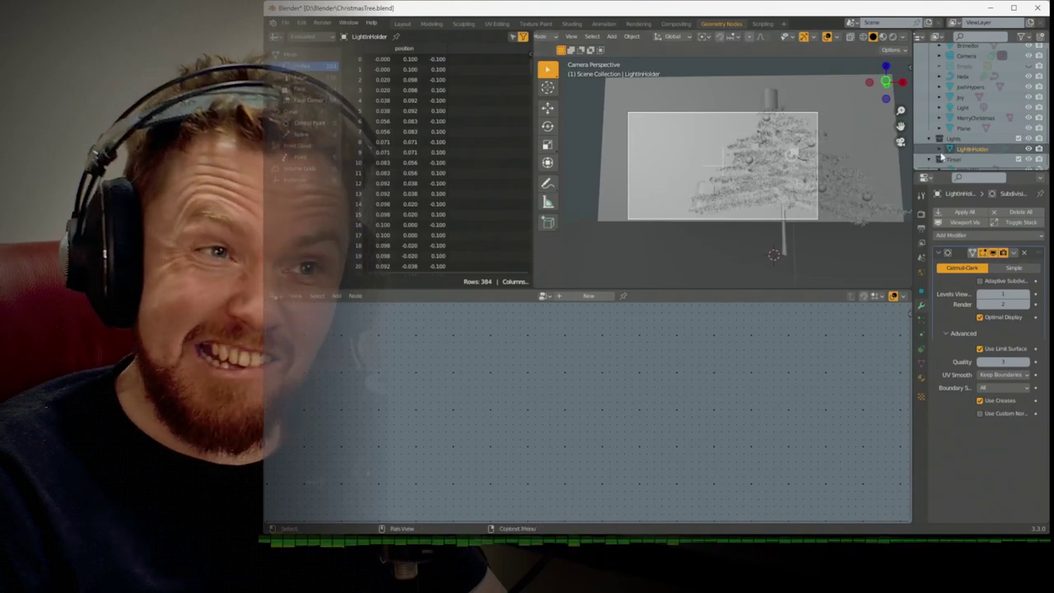
scroll(954, 148, "down", 3)
scroll(957, 146, "down", 2)
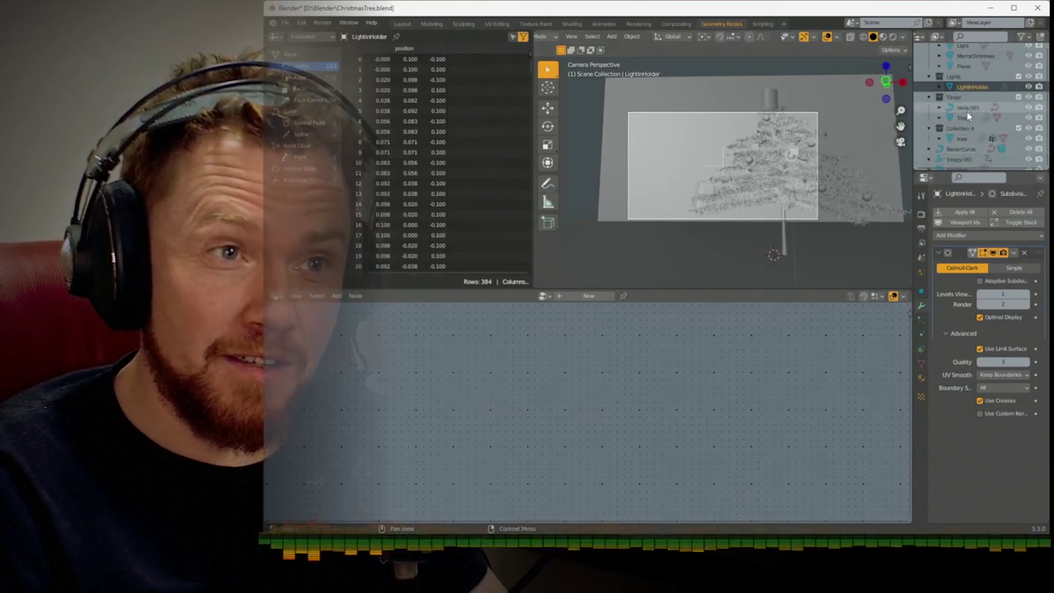
left_click(964, 128)
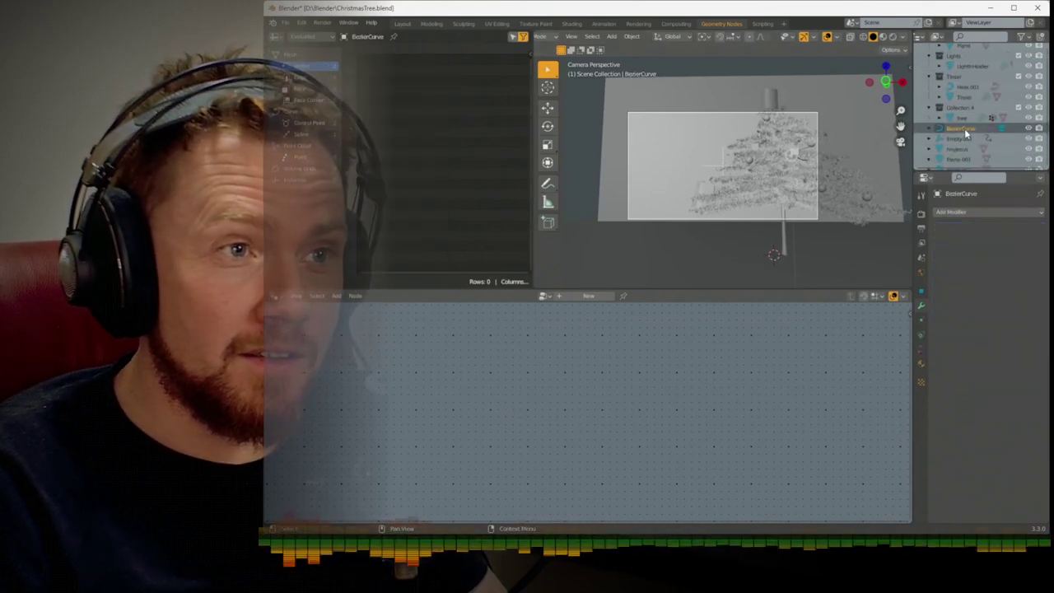
scroll(947, 122, "up", 2)
scroll(947, 122, "up", 4)
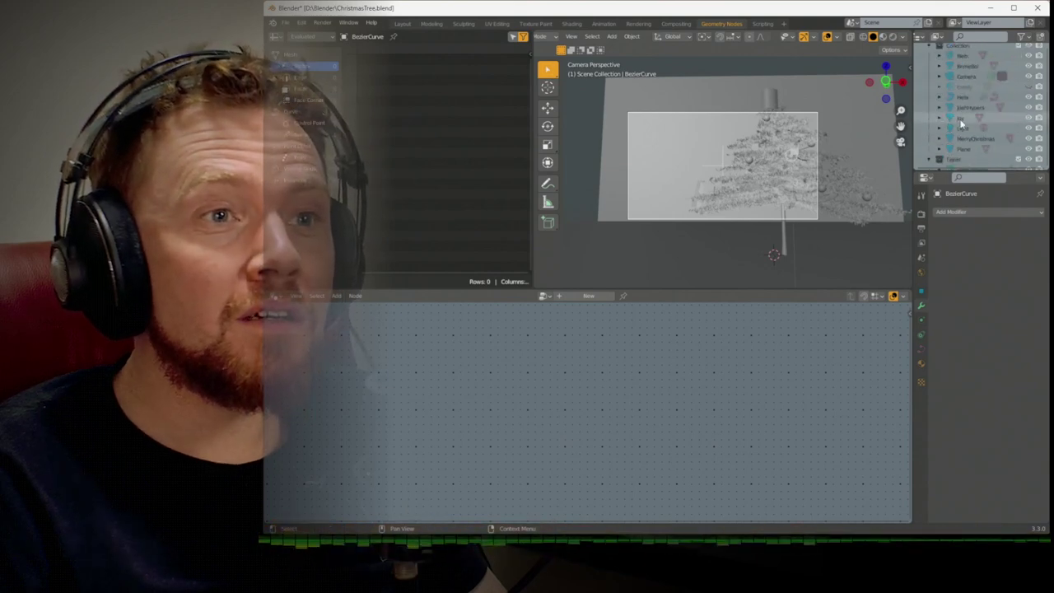
left_click(968, 98)
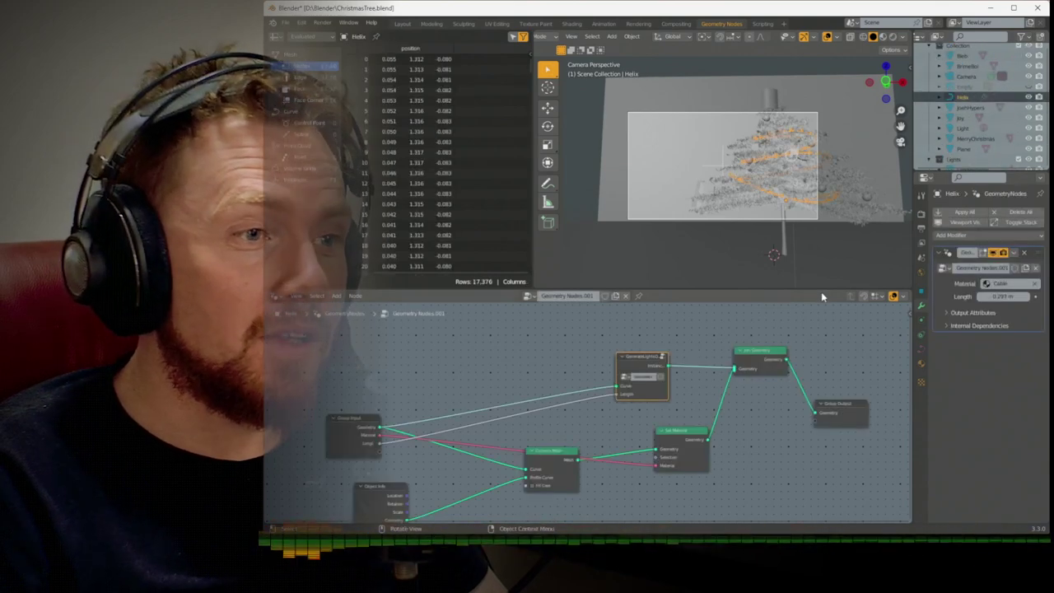
Add a Store Named Attribute node and spread the Set Material, Curve to Mesh and GenerateLights nodes apart to make room
middle_click_drag(768, 398, 755, 375)
key("shift+a")
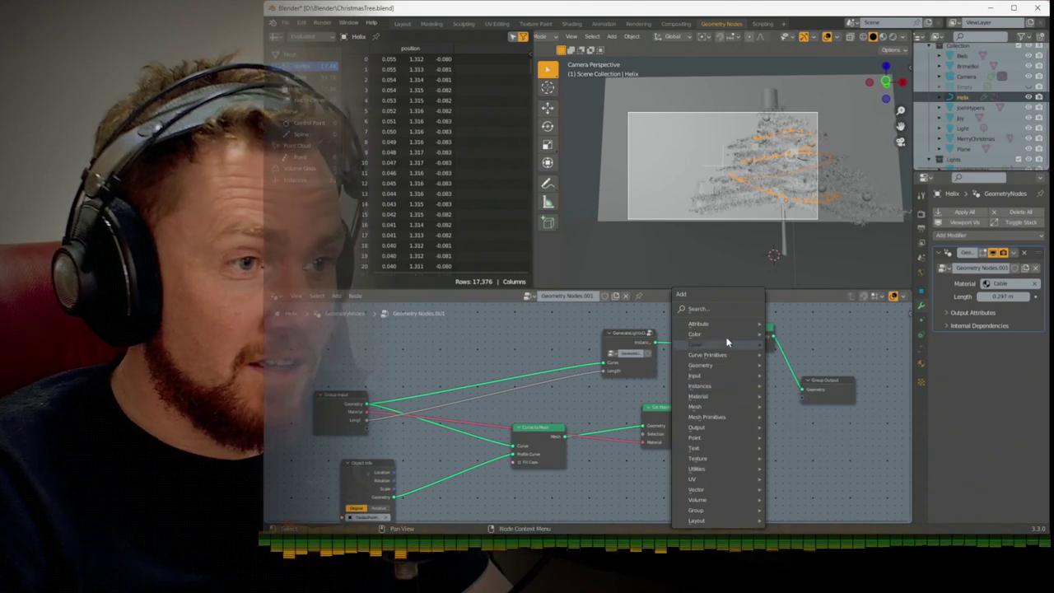
mouse_move(725, 332)
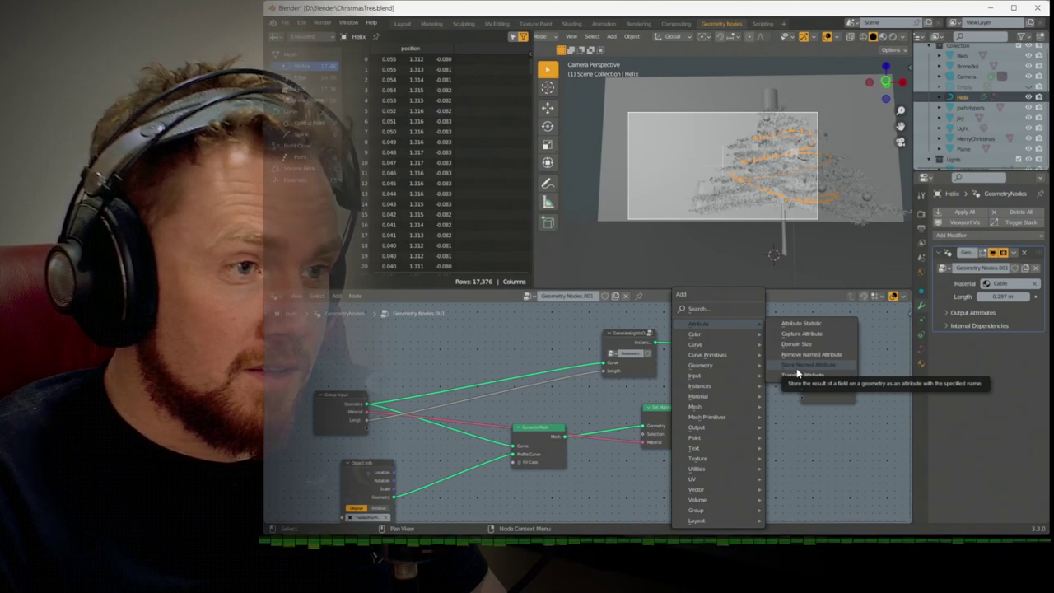
left_click(797, 372)
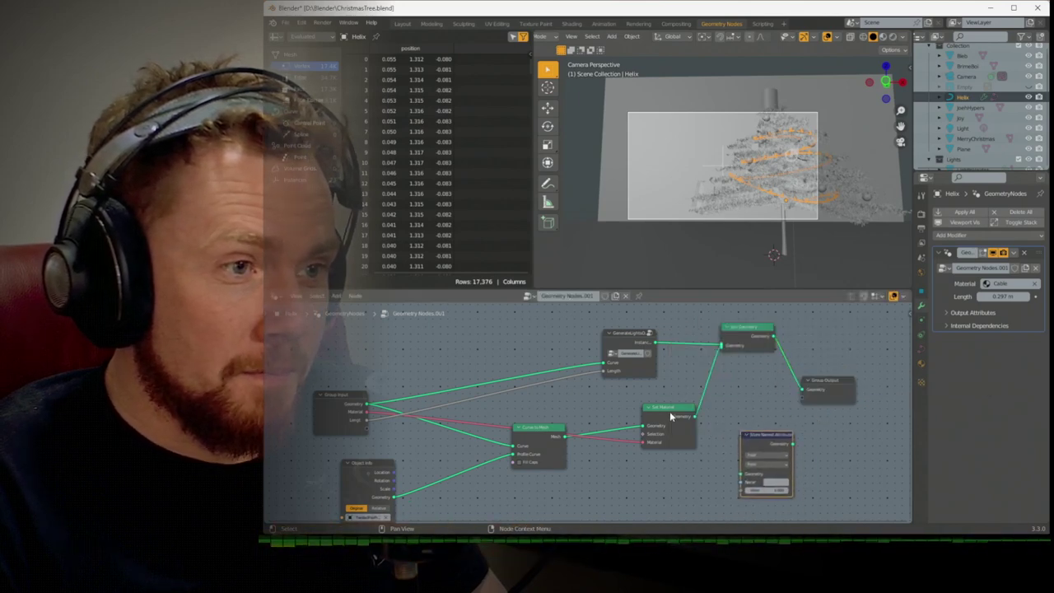
left_click_drag(669, 411, 620, 400)
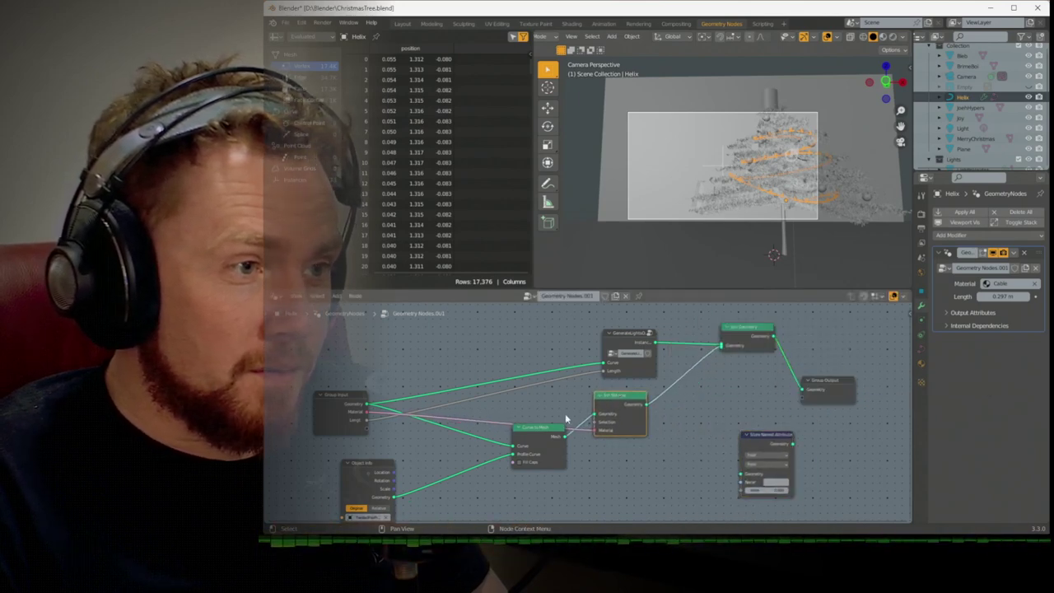
left_click_drag(558, 427, 537, 464)
left_click_drag(614, 398, 565, 408)
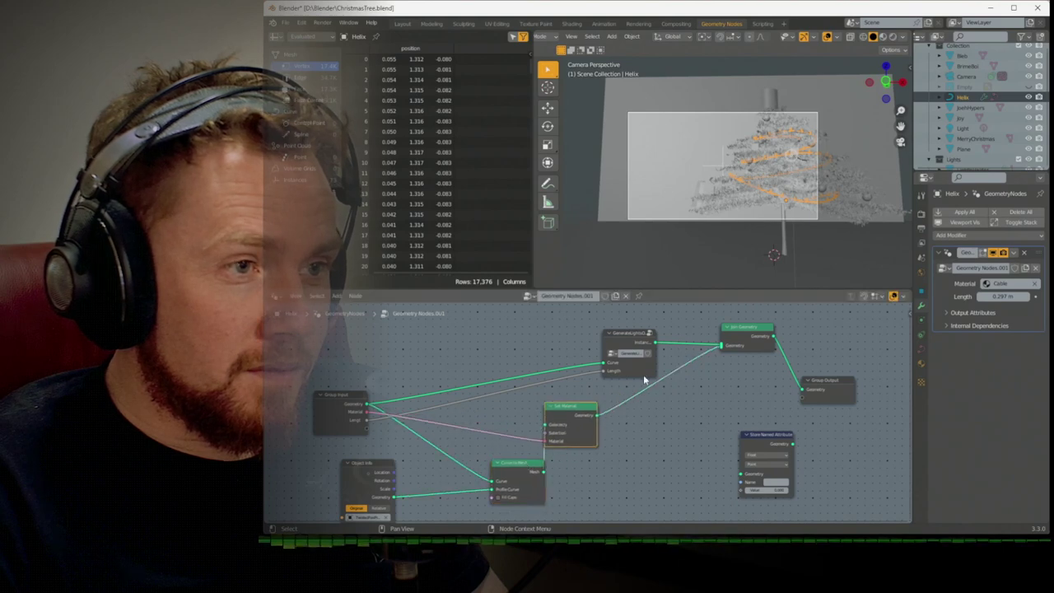
left_click_drag(631, 338, 575, 328)
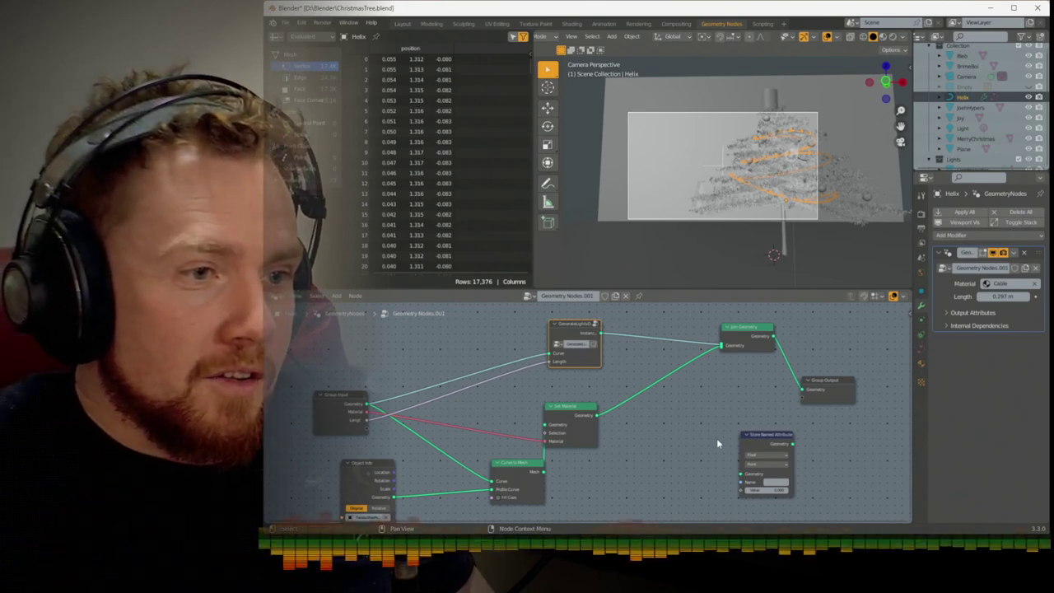
Set the Store Named Attribute domain to Instance and insert the node between the GenerateLights group and Join Geometry
left_click(765, 464)
left_click(767, 514)
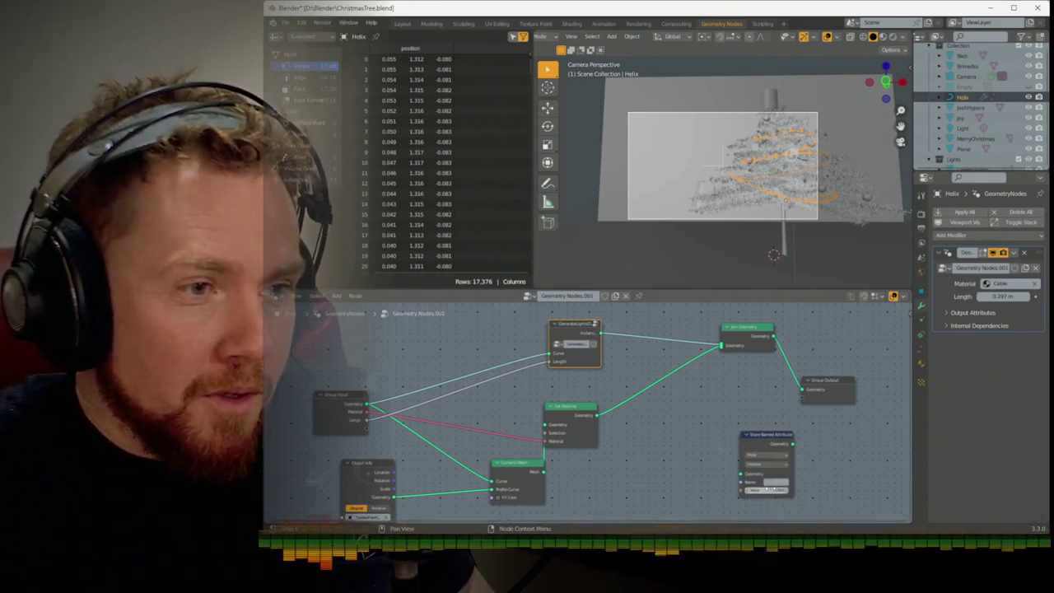
left_click_drag(768, 447, 645, 328)
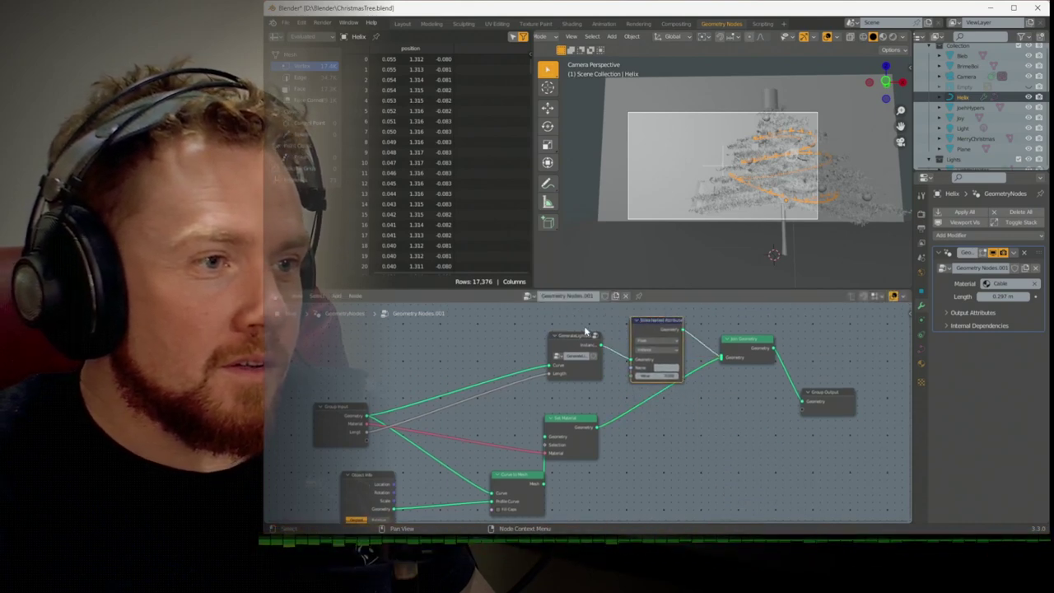
left_click_drag(578, 340, 541, 328)
left_click_drag(653, 331, 641, 322)
Name the stored attribute Offset
left_click(656, 372)
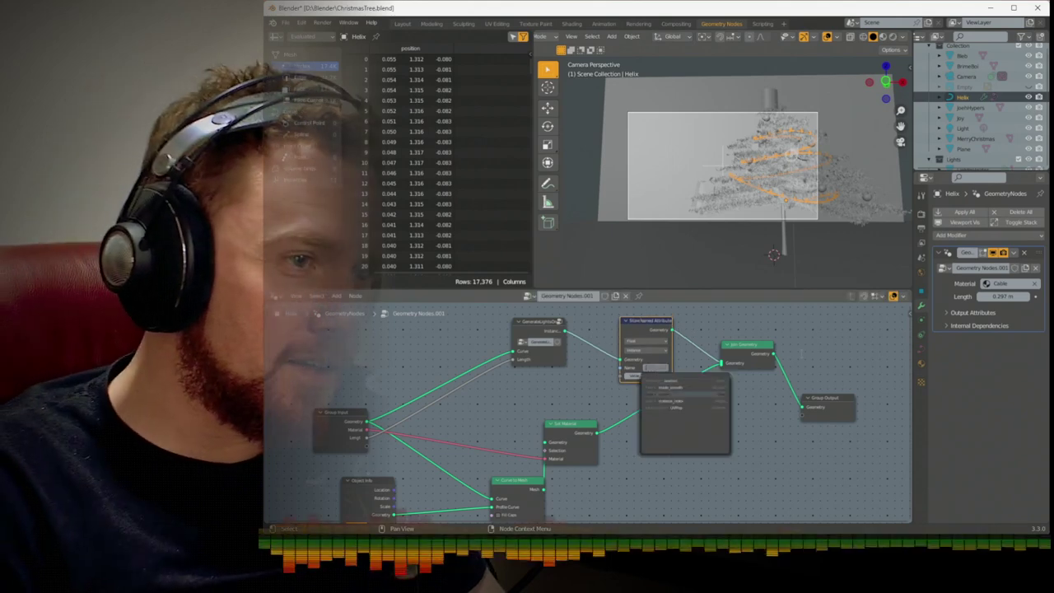
type("Lights")
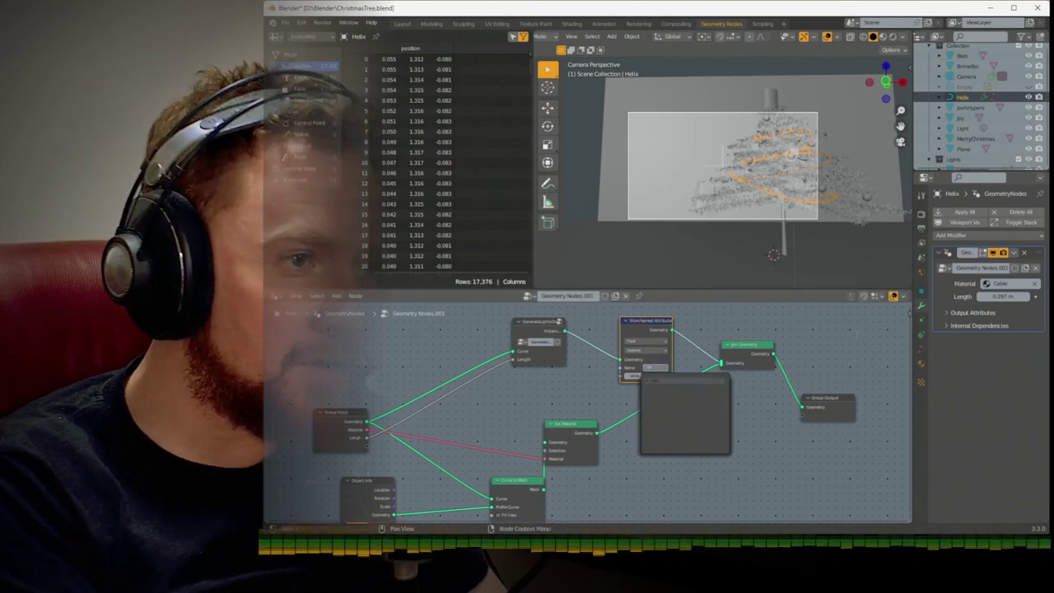
key("Return")
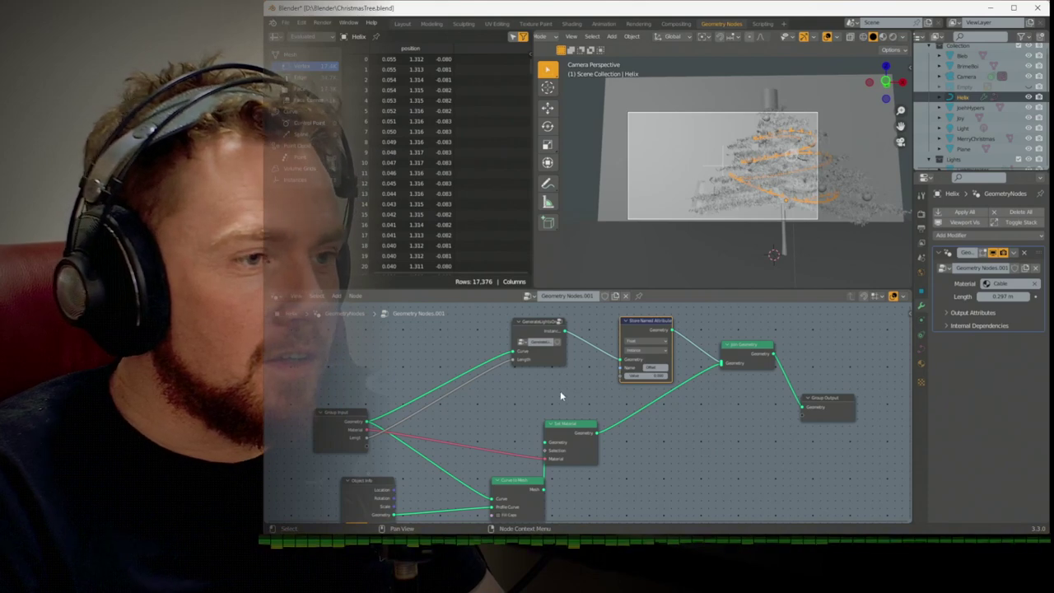
Add an Index node below the GenerateLights group and connect it to the Store Named Attribute node's Value input
key("shift+a")
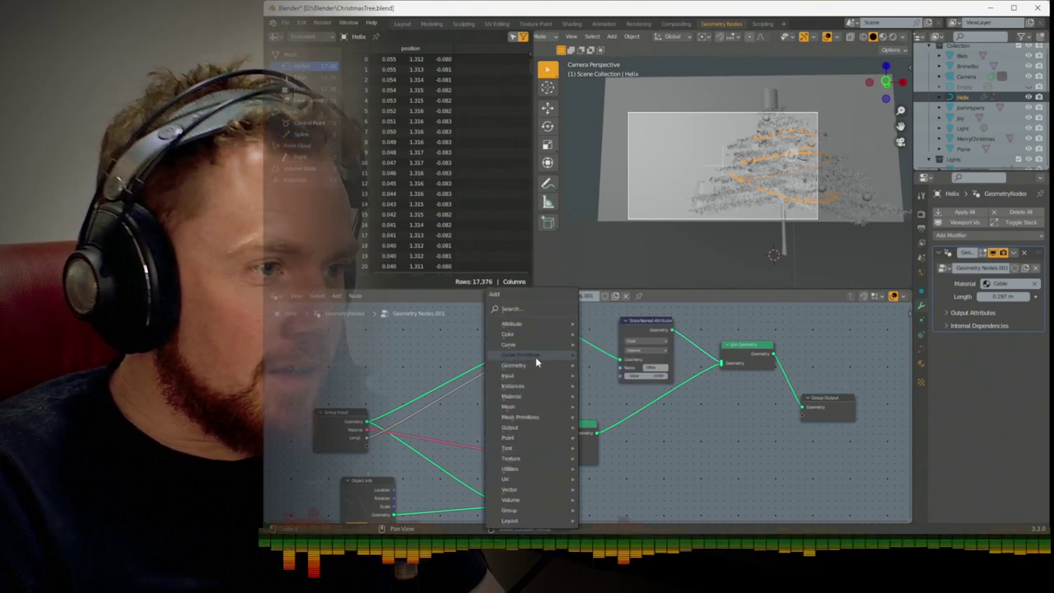
mouse_move(533, 387)
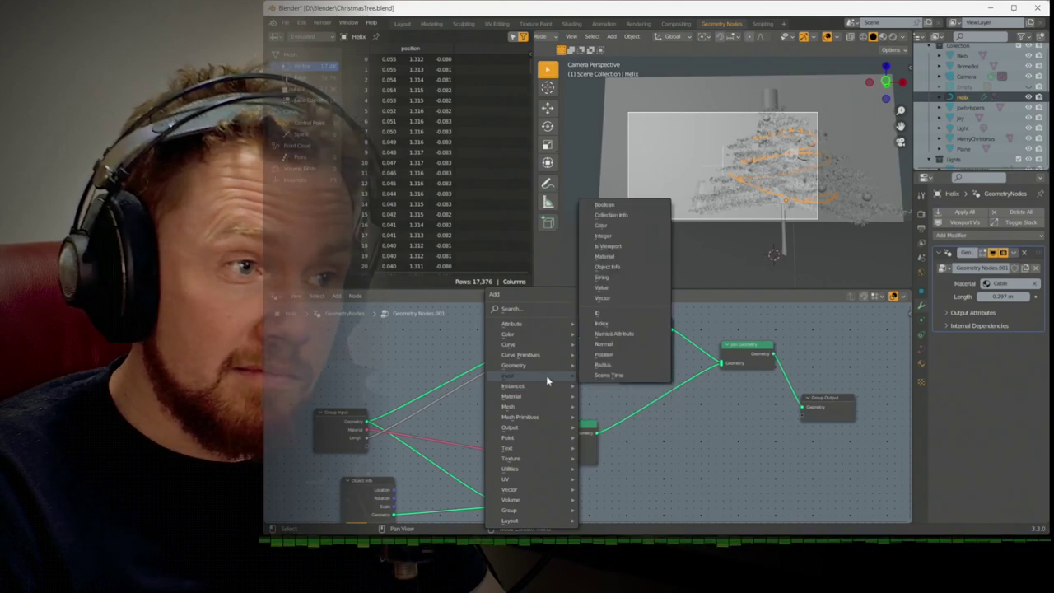
left_click(610, 327)
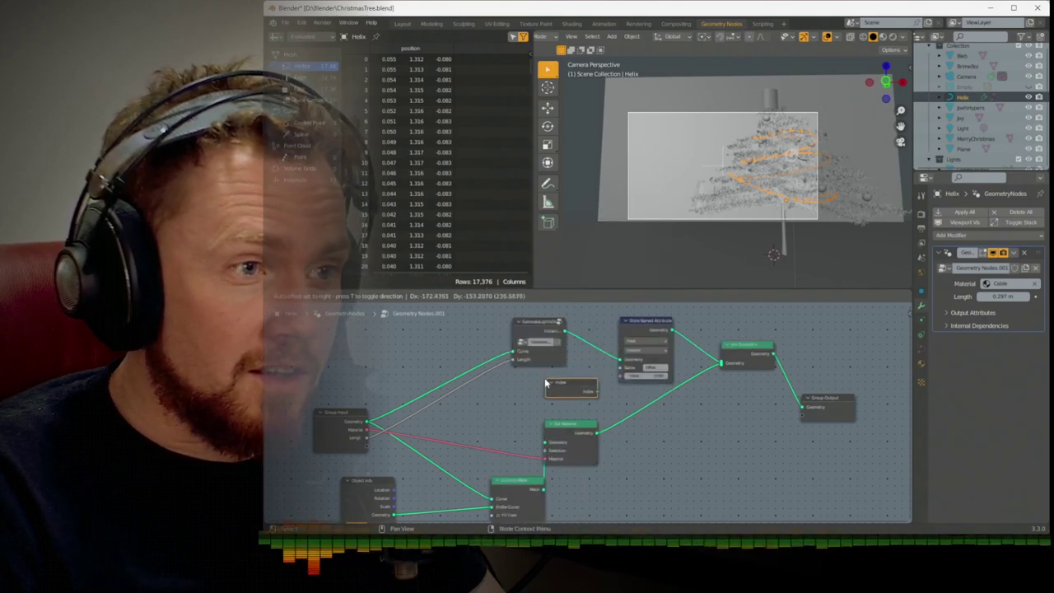
left_click(604, 383)
left_click_drag(599, 390, 619, 377)
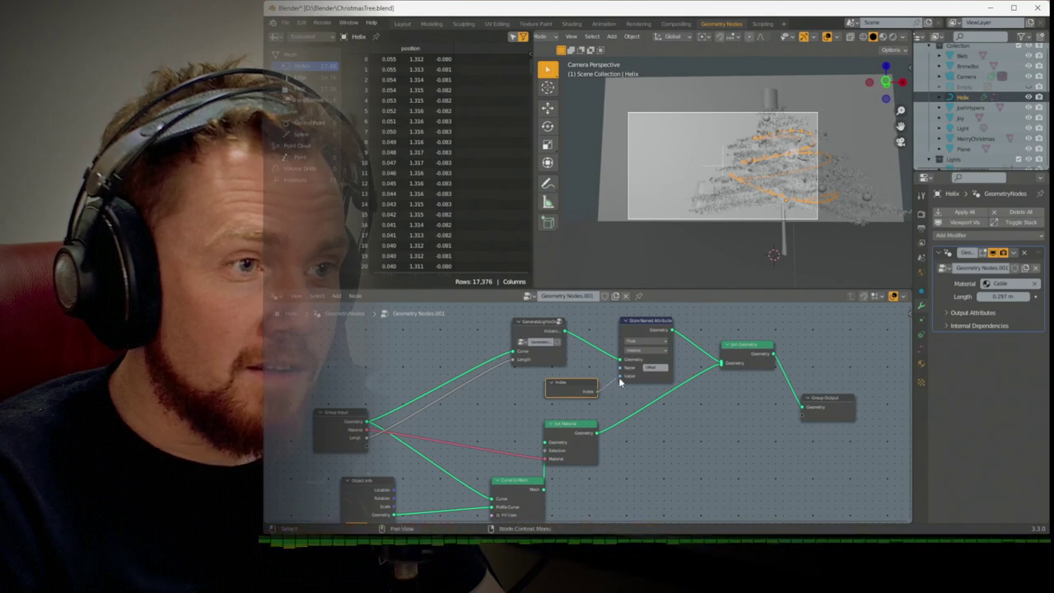
Switch to the Shading workspace and select the LightInHolder object to show its Light material nodes
left_click(571, 23)
scroll(969, 103, "down", 2)
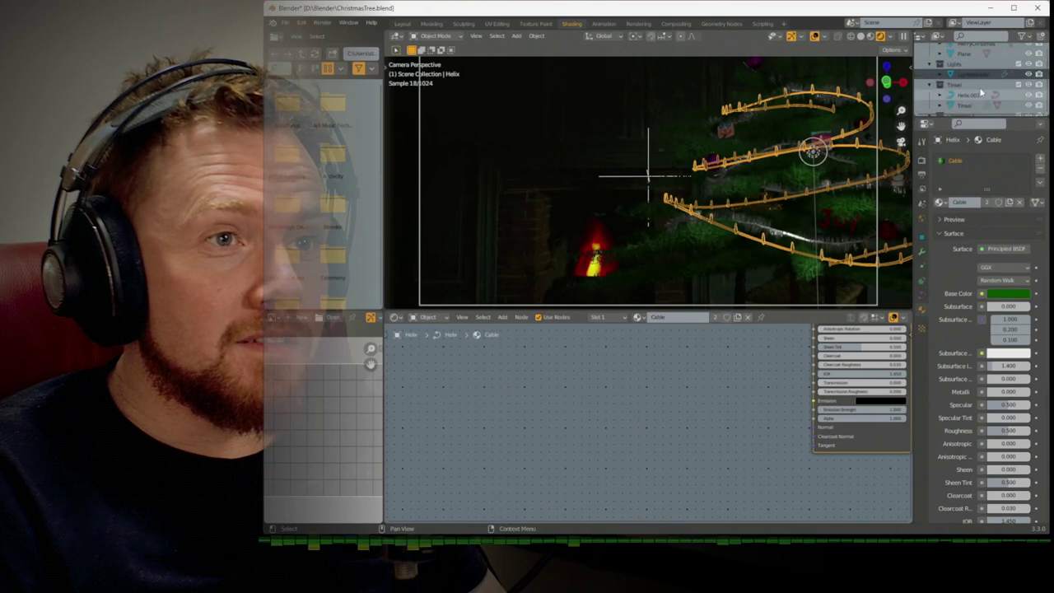
left_click(965, 76)
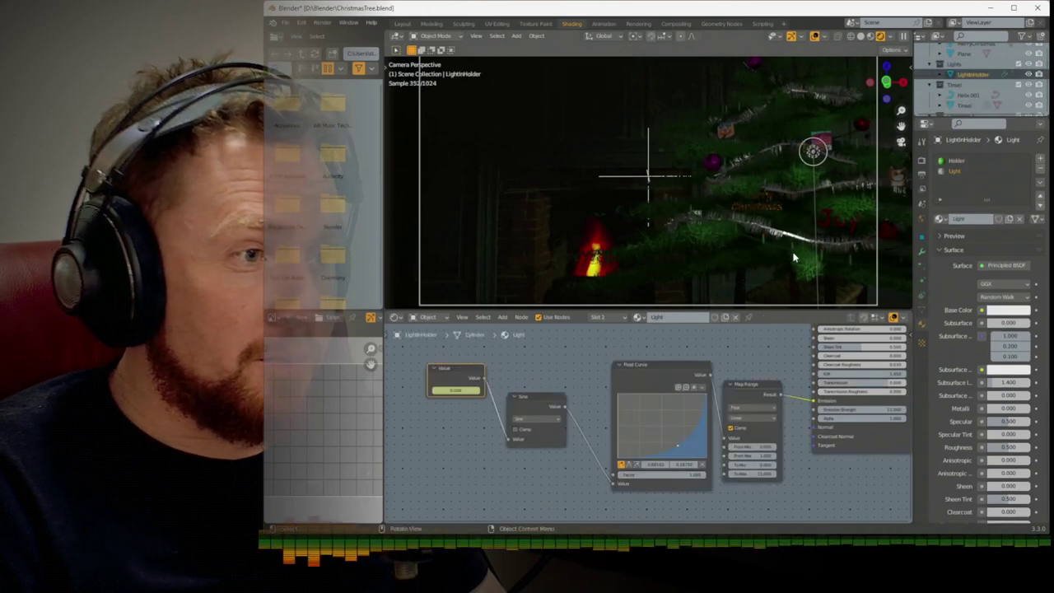
Add an Attribute node to the Light material below the Value node, with type Geometry and name Offset
middle_click_drag(435, 434, 500, 442)
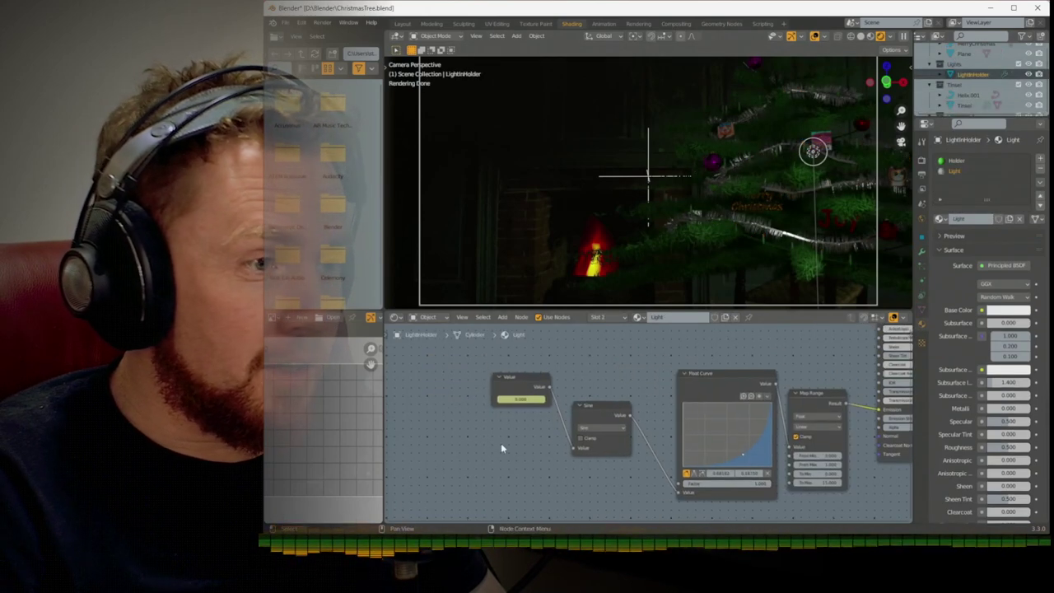
key("shift+a")
mouse_move(458, 436)
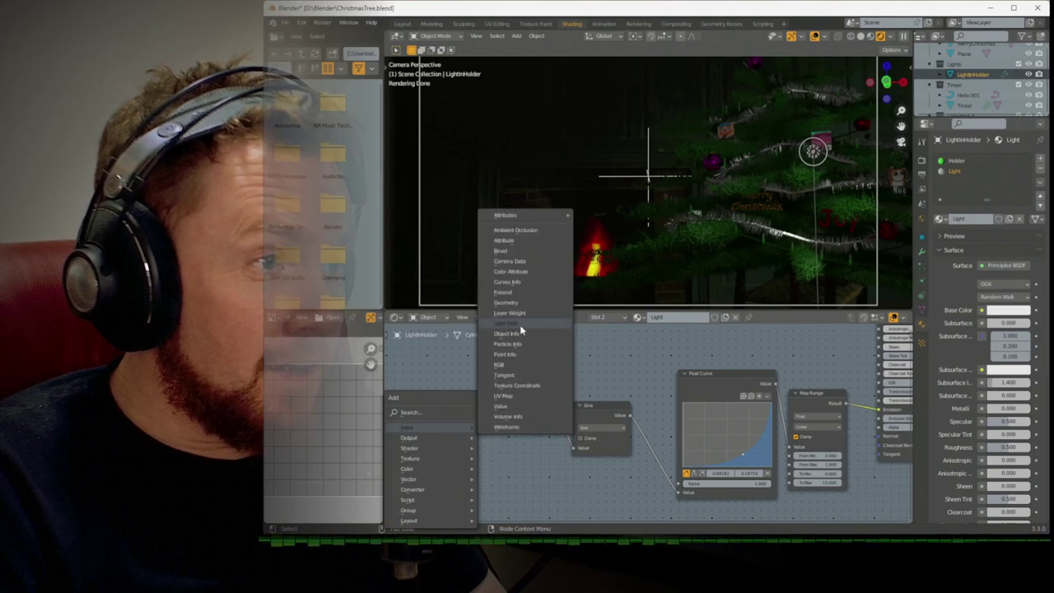
left_click(527, 240)
left_click(407, 424)
left_click(444, 477)
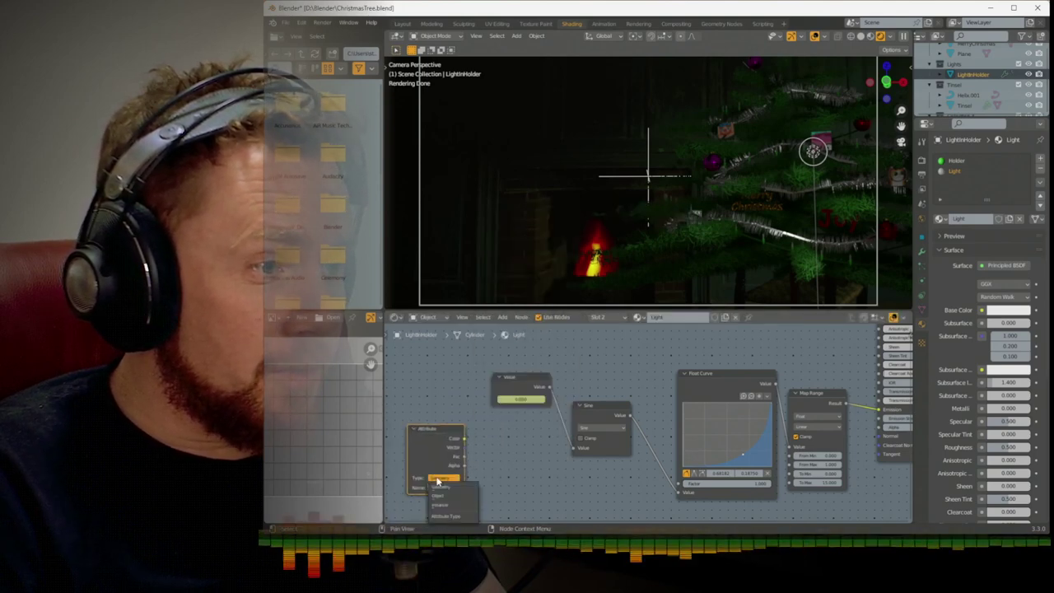
left_click(446, 484)
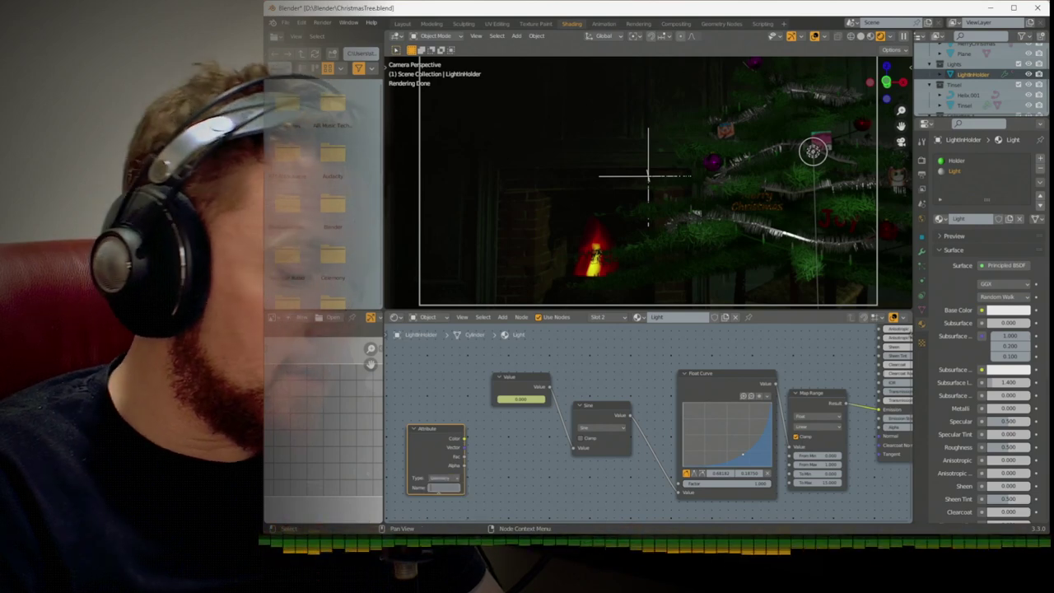
left_click(437, 488)
type("Offset")
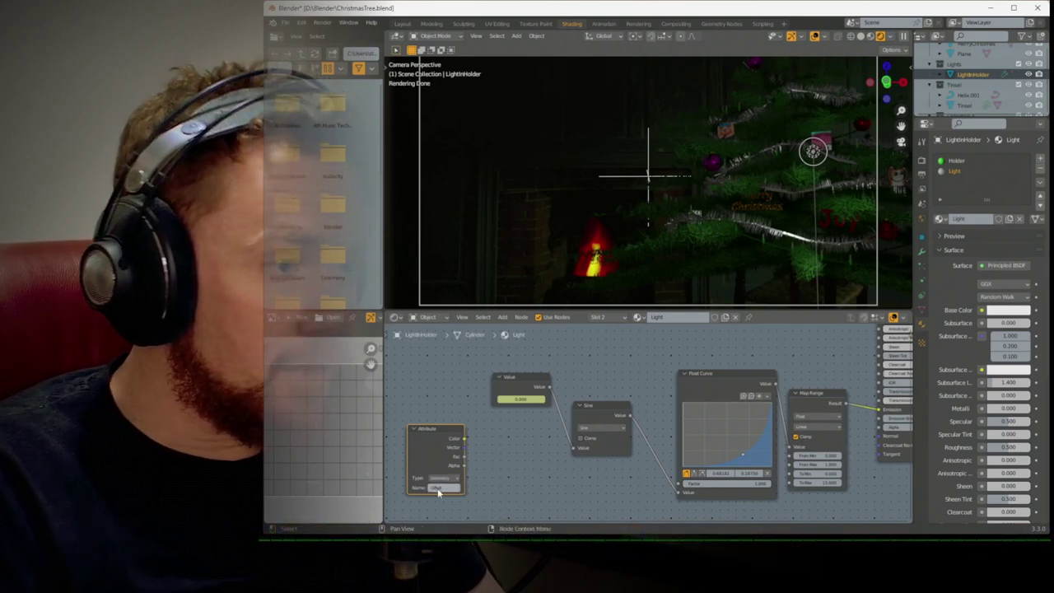
key("Return")
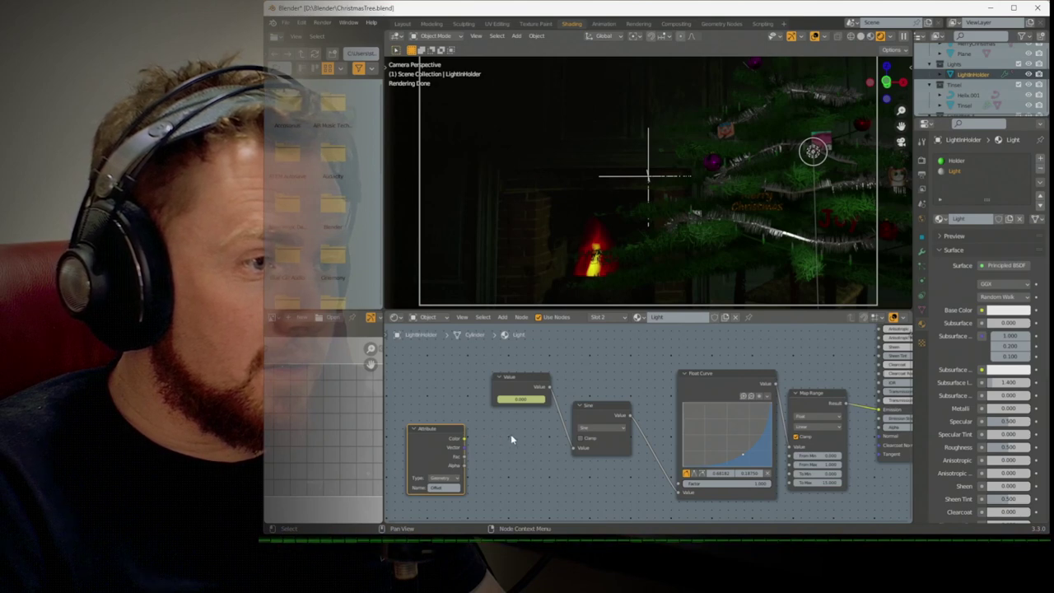
Insert an Add math node between Value and Sine, and connect the Attribute node's Fac output to its second value
left_click_drag(508, 380, 433, 377)
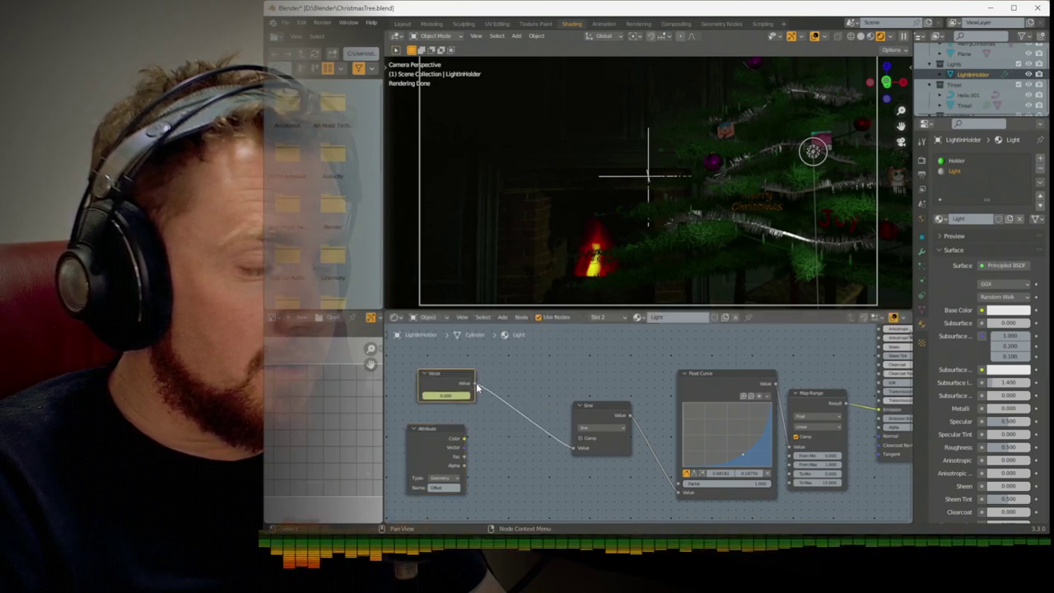
left_click_drag(491, 420, 495, 422)
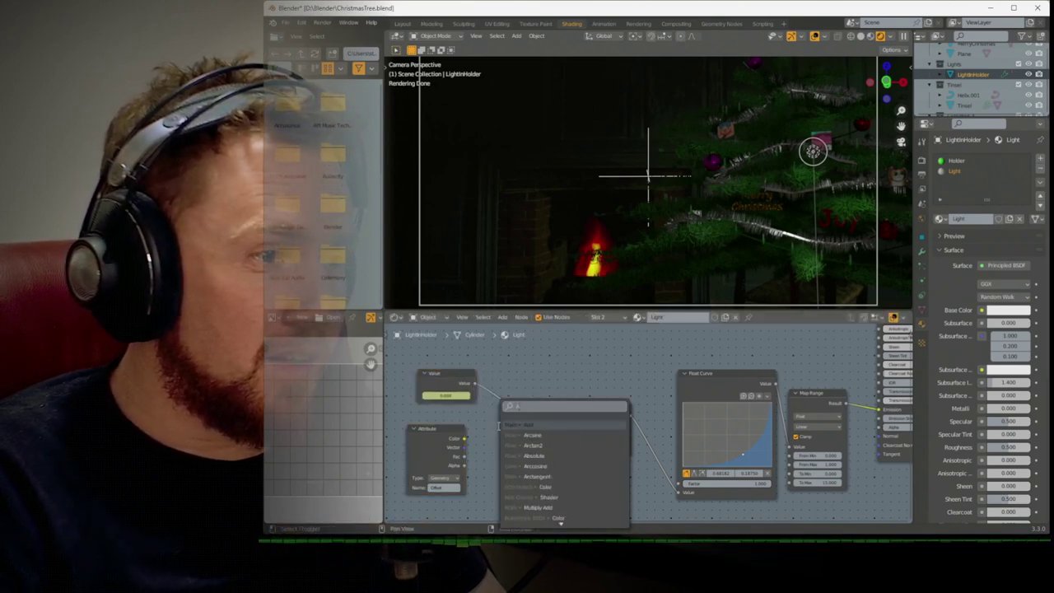
type("Add")
left_click(511, 425)
left_click(539, 416)
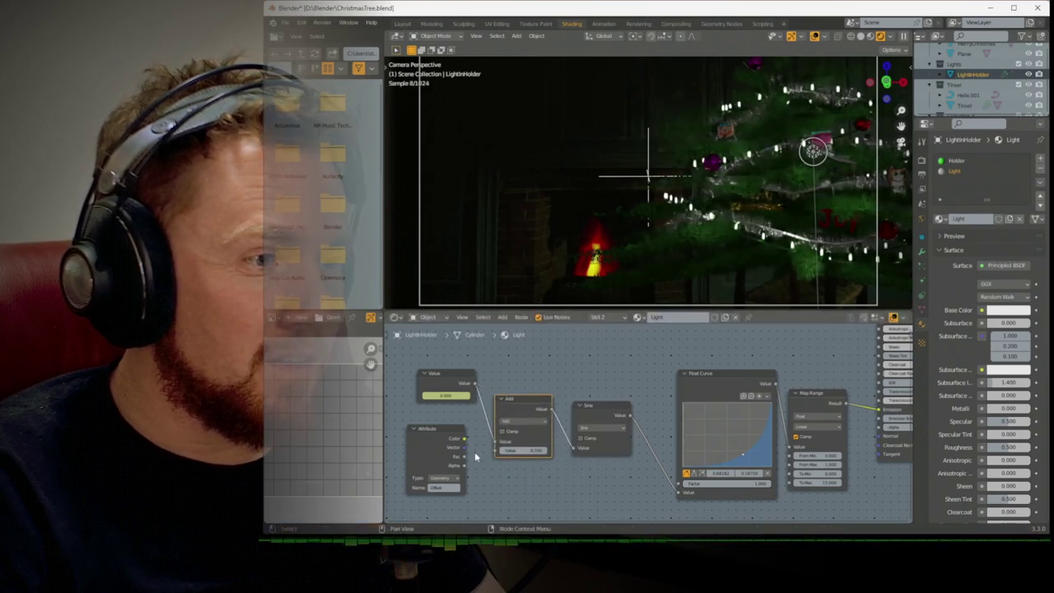
left_click_drag(465, 457, 494, 451)
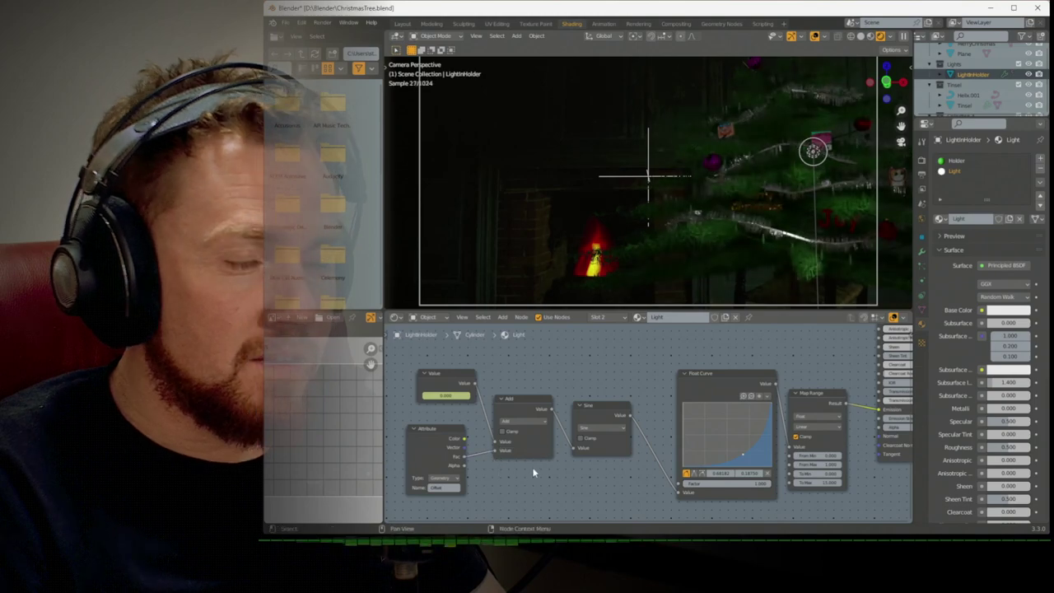
Play the animation to check the blinking lights, and realign the Add, Sine and Float Curve nodes
key("space")
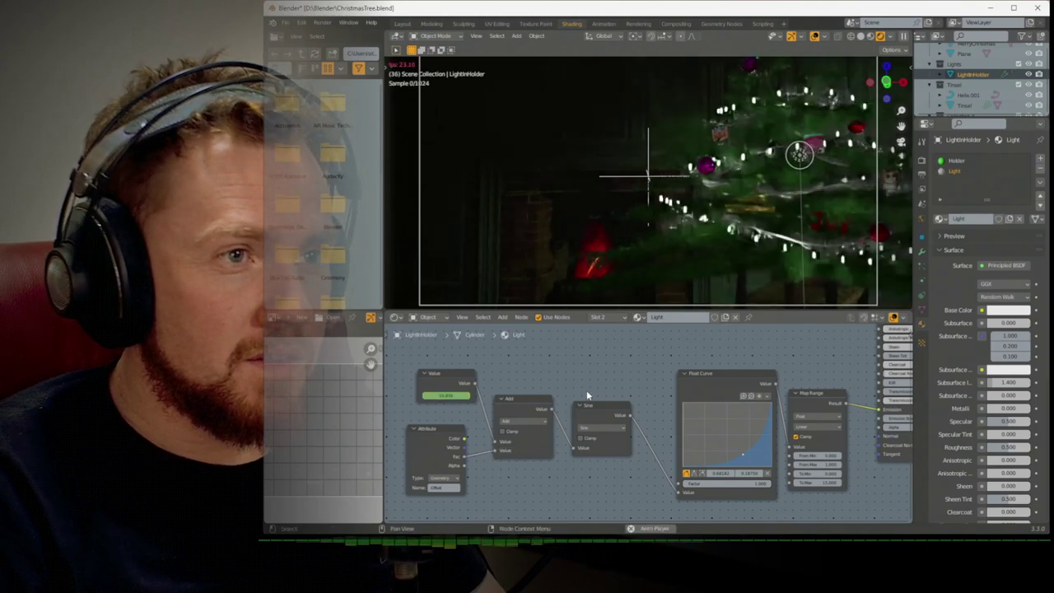
key("space")
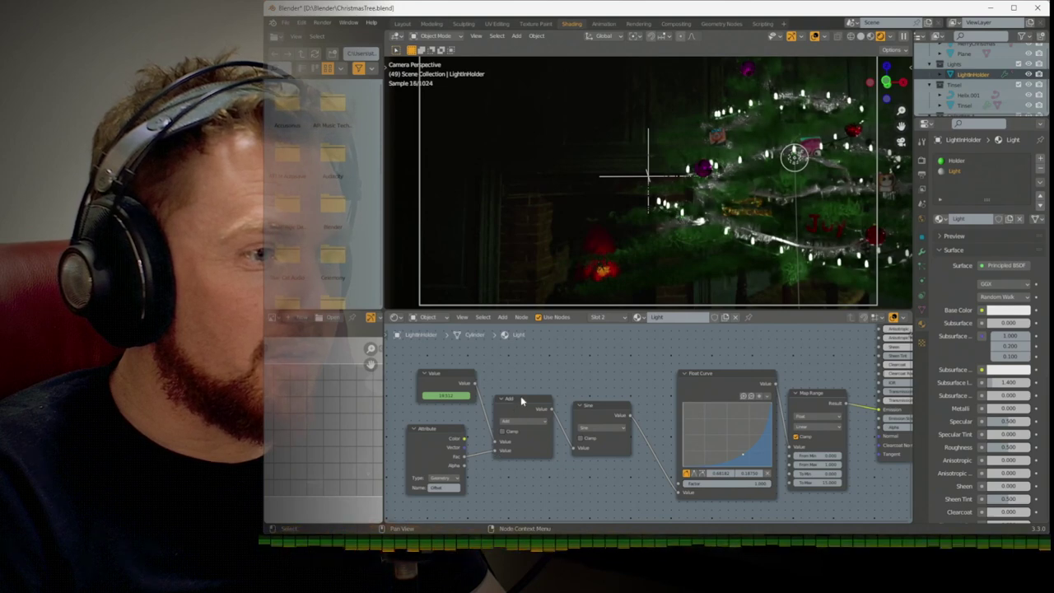
left_click_drag(520, 395, 521, 378)
left_click_drag(586, 406, 583, 384)
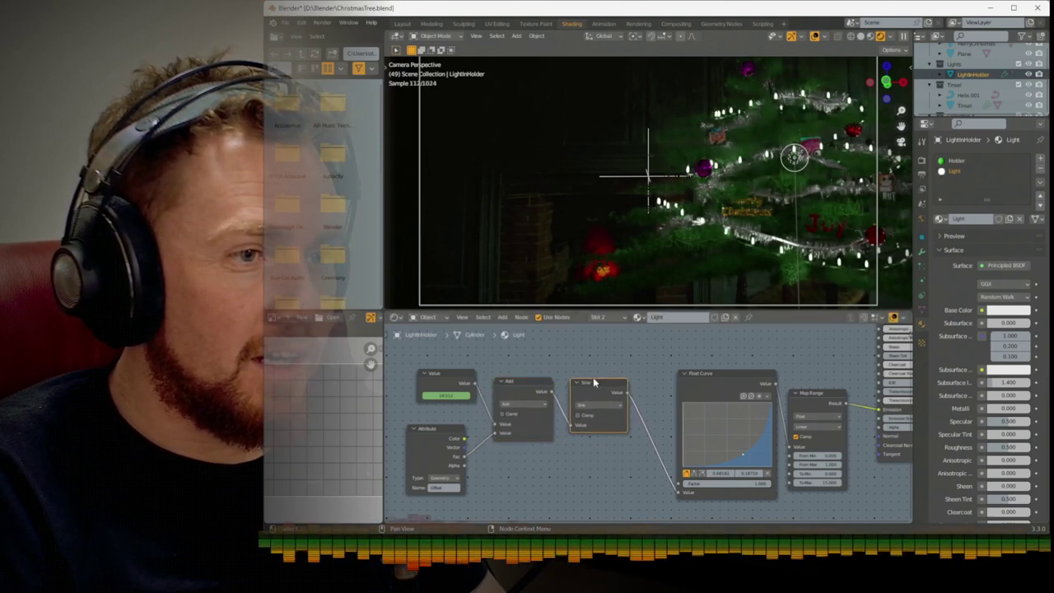
left_click_drag(693, 372, 681, 364)
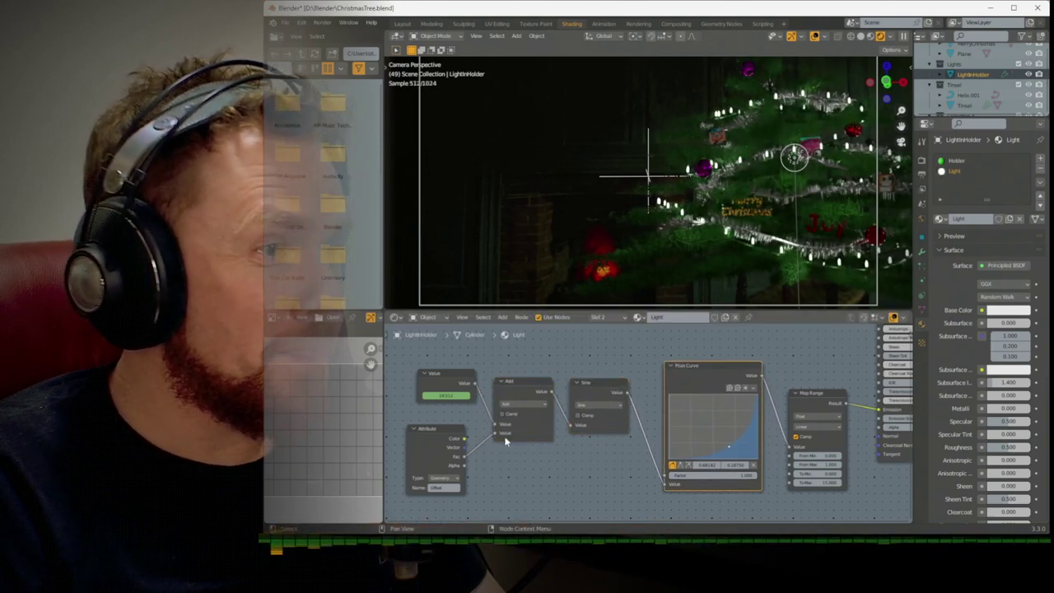
Try the Object type on the Attribute node, play back the animation, and return to the first frame
left_click(452, 478)
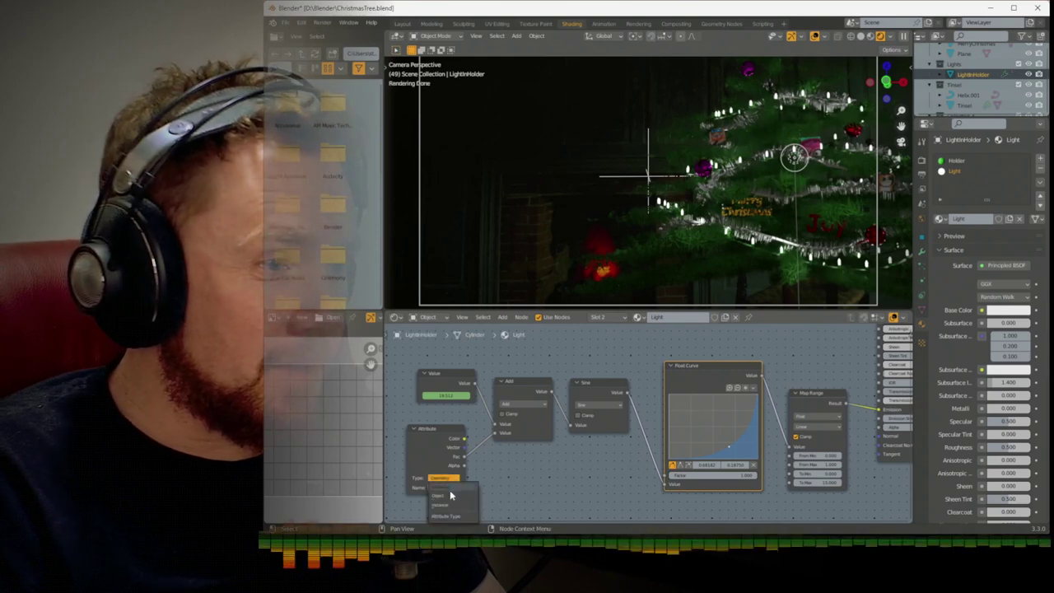
left_click(449, 495)
key("space")
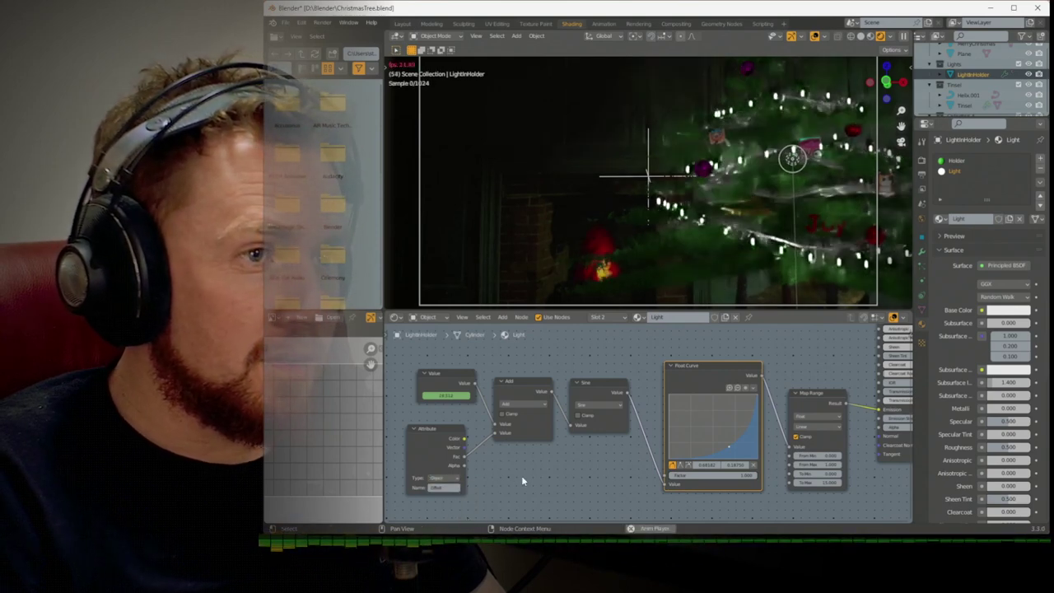
key("space")
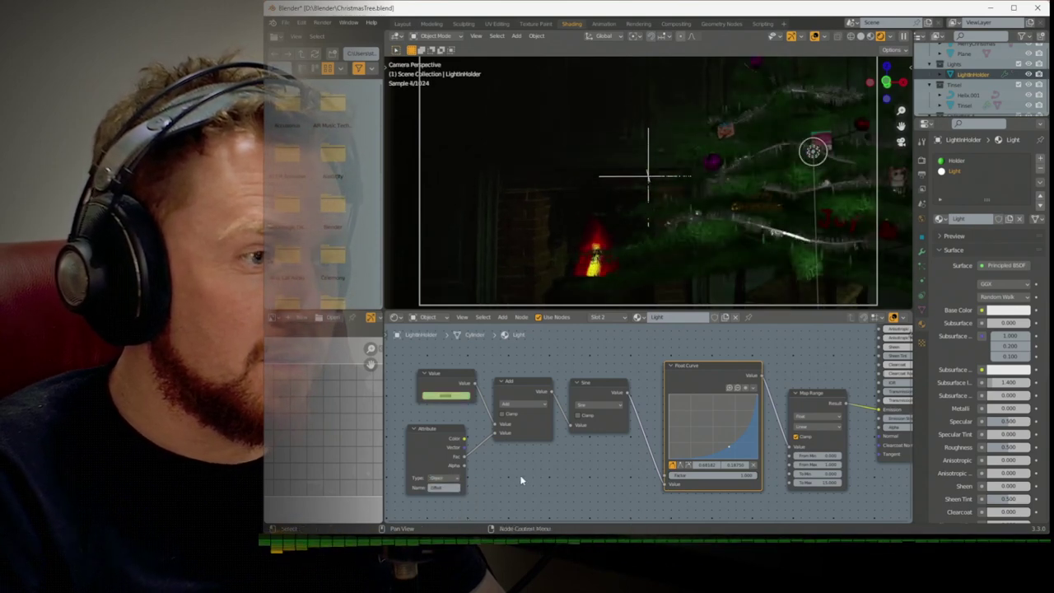
Set the Attribute node's type to Instancer
left_click(444, 477)
left_click(450, 504)
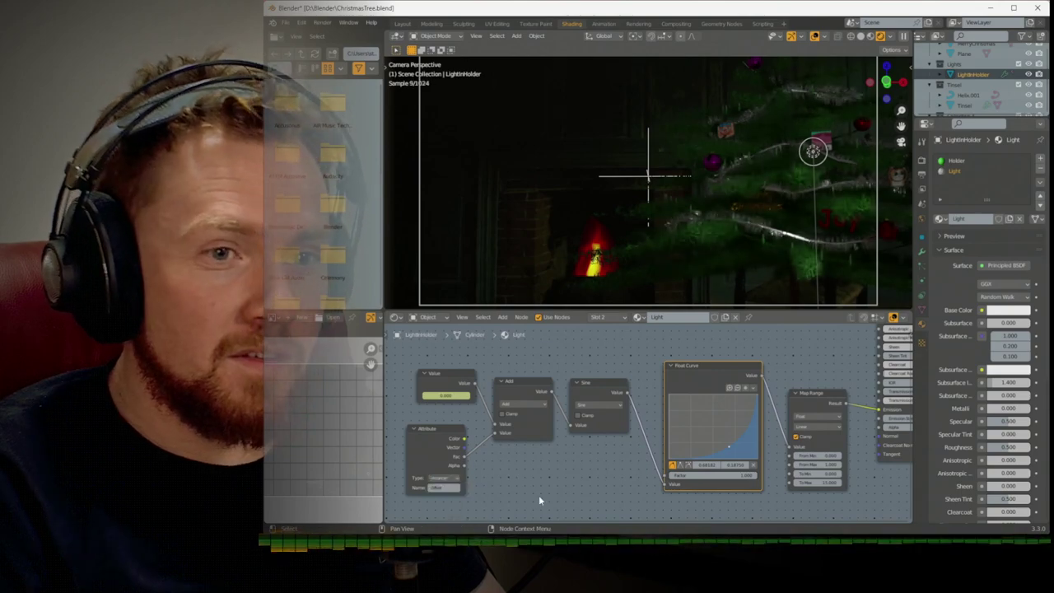
Check the blinking lights in playback, return to the first frame, and bring up the Helix object's geometry node tree
key("space")
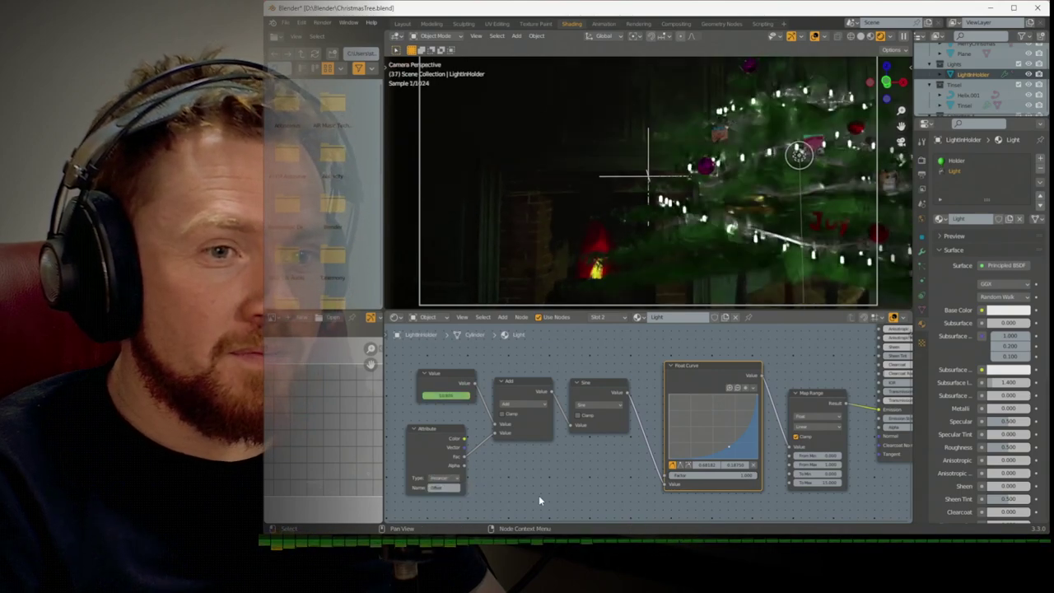
key("Escape")
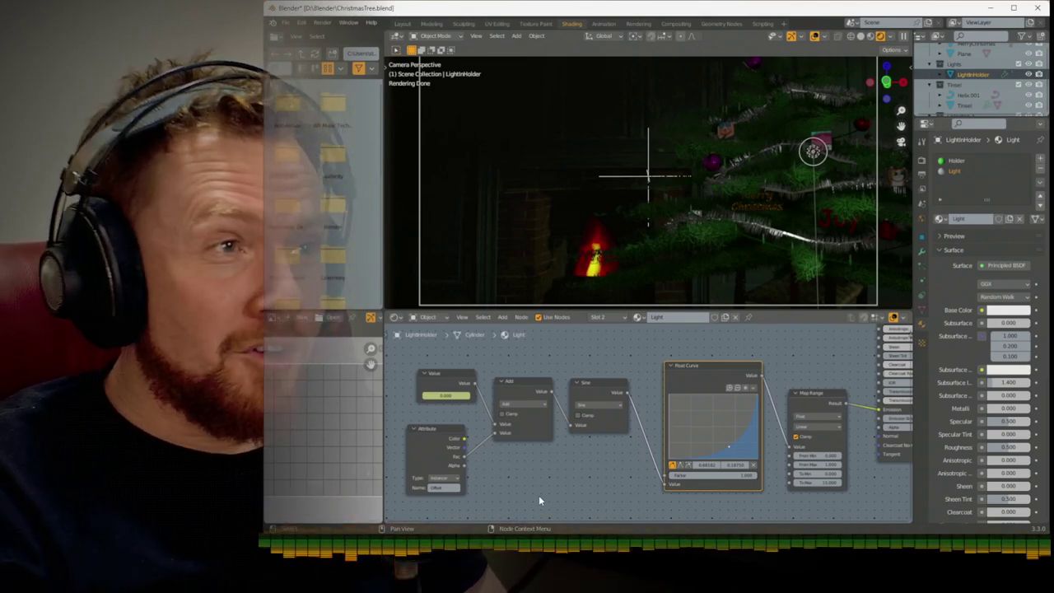
left_click(733, 24)
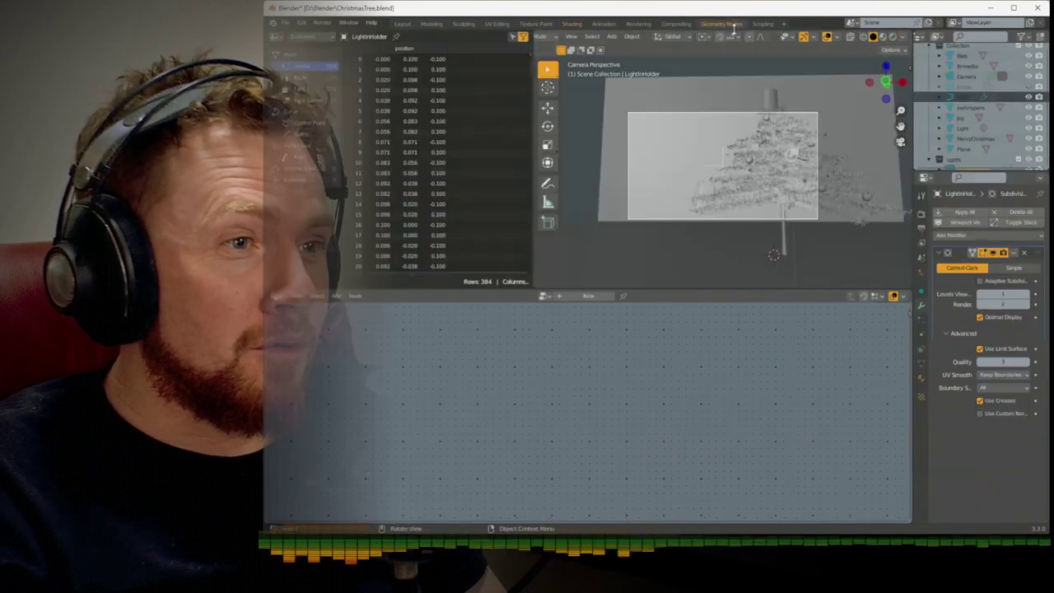
left_click(961, 96)
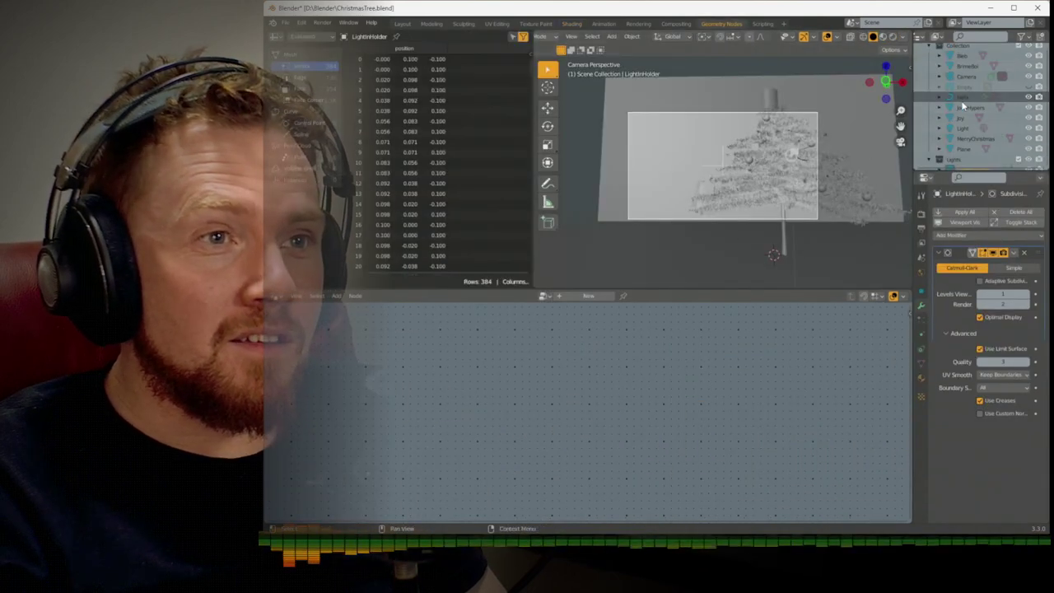
Review the data type and domain options of the Store Named Attribute node, keeping Float and Instance
left_click(651, 323)
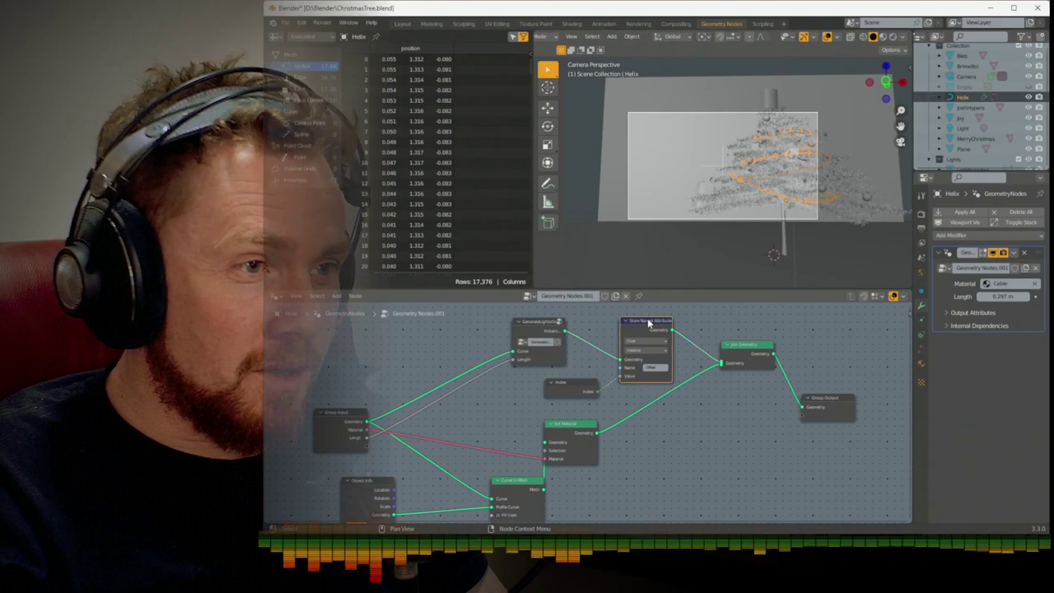
scroll(674, 384, "up", 3)
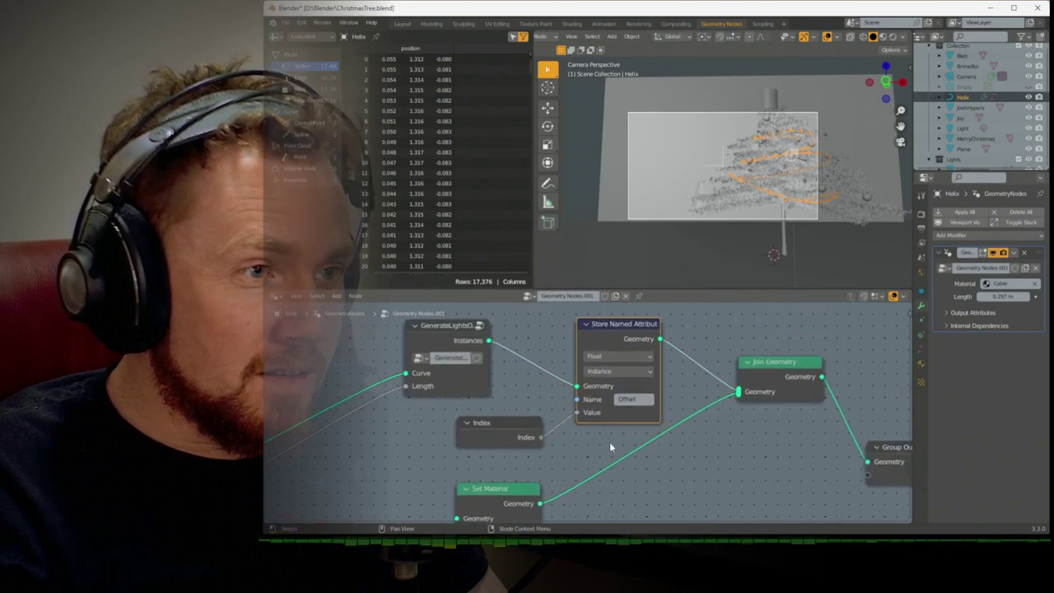
left_click(607, 355)
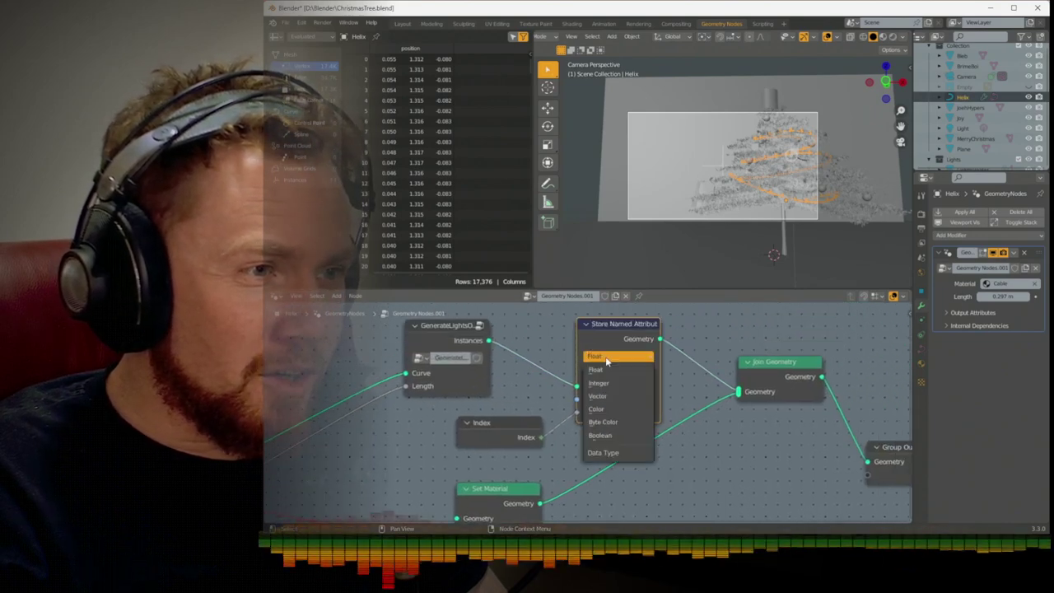
left_click(607, 369)
left_click(610, 371)
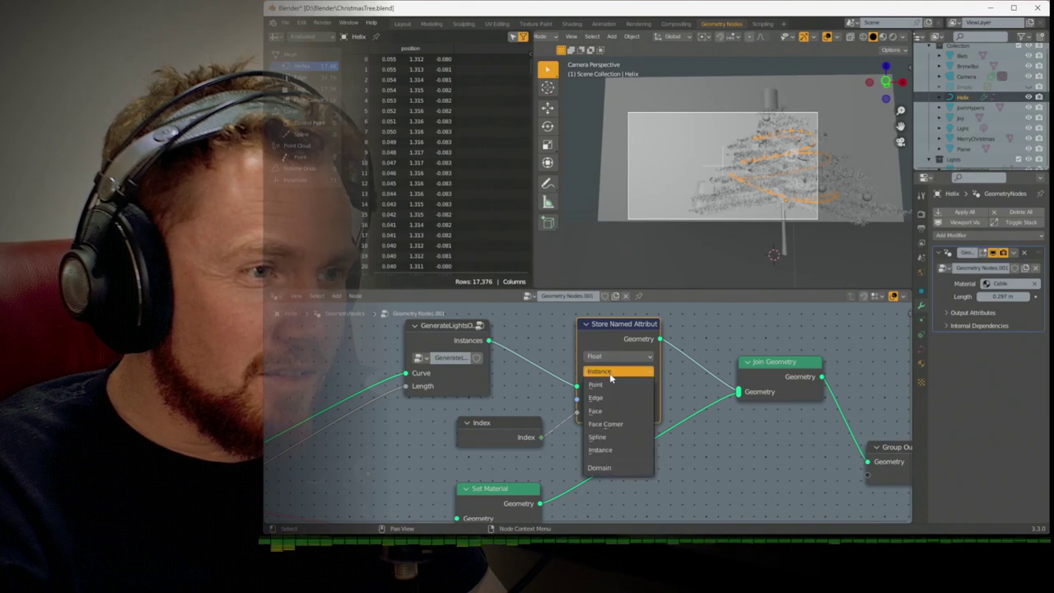
left_click(615, 377)
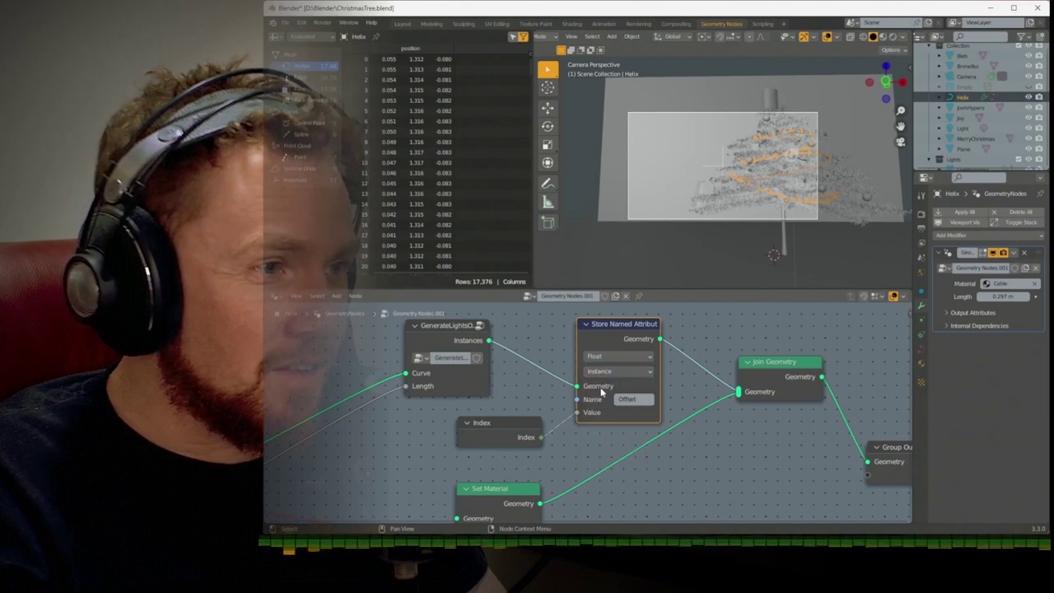
Look inside the light-generating node group and return to the parent node tree
left_click(452, 342)
key("Tab")
scroll(585, 403, "down", 1)
middle_click_drag(585, 403, 545, 404)
key("Tab")
Remove the Store Named Attribute and Index nodes, keeping the lights' instances linked directly to Join Geometry
left_click(608, 338)
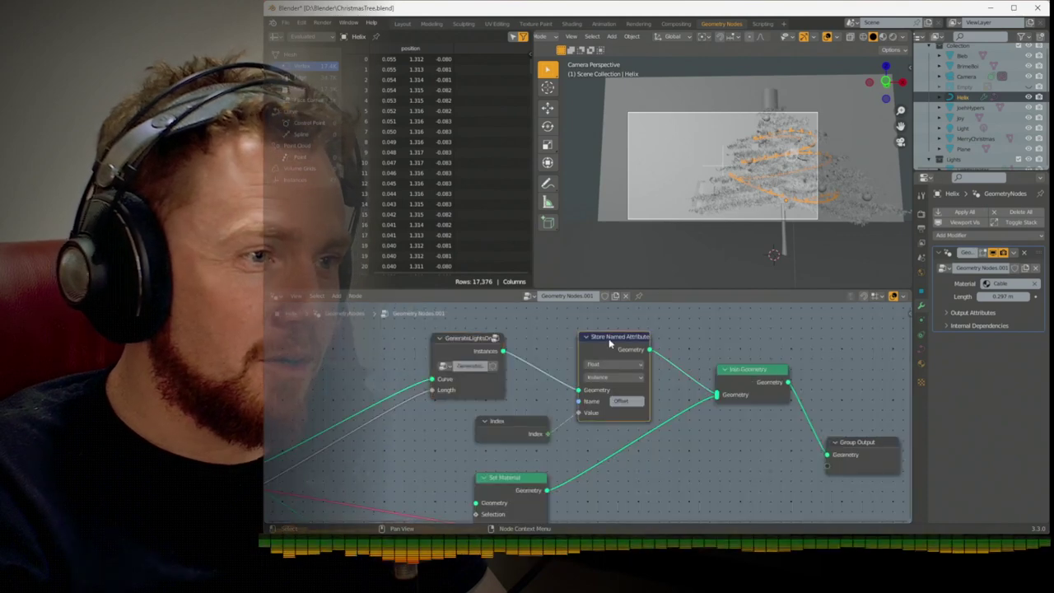
key("x")
left_click(520, 418)
key("x")
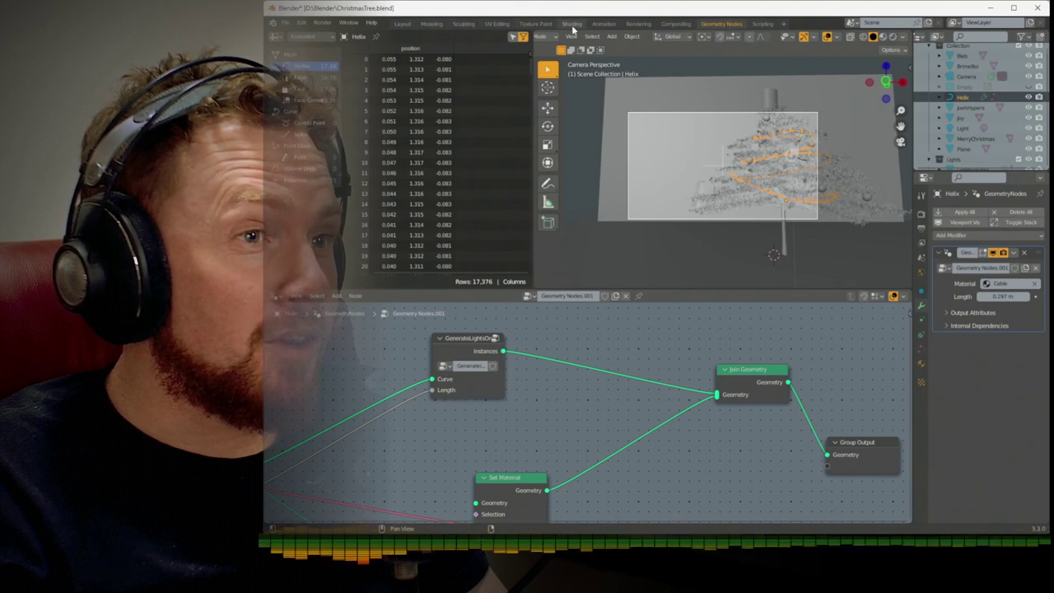
Unlink the Object Info geometry from Curve to Mesh's Profile Curve and move the Object Info node aside
scroll(968, 132, "down", 3)
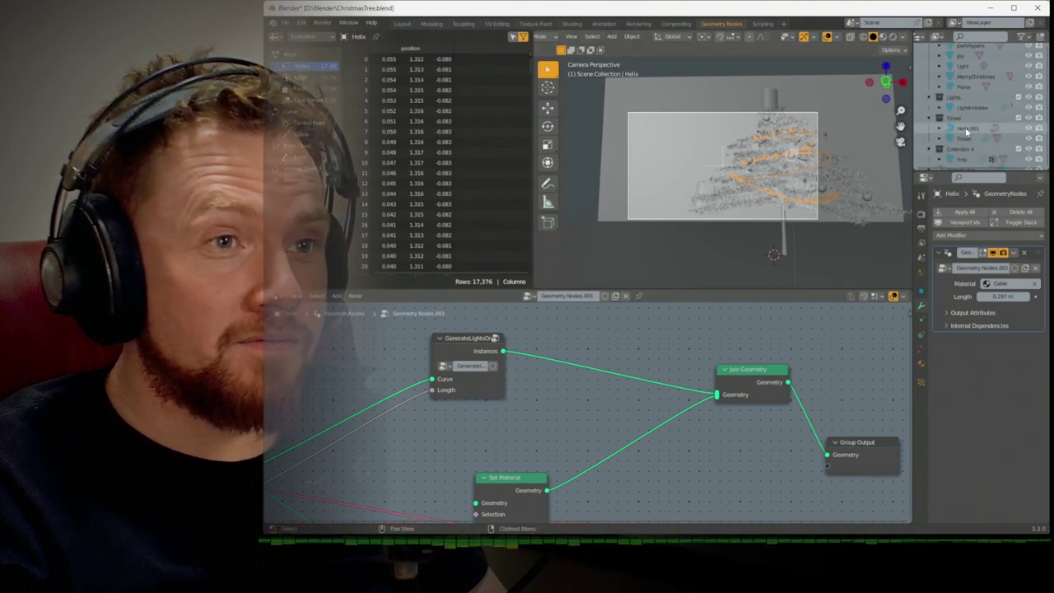
scroll(600, 411, "down", 6)
middle_click_drag(594, 416, 706, 328)
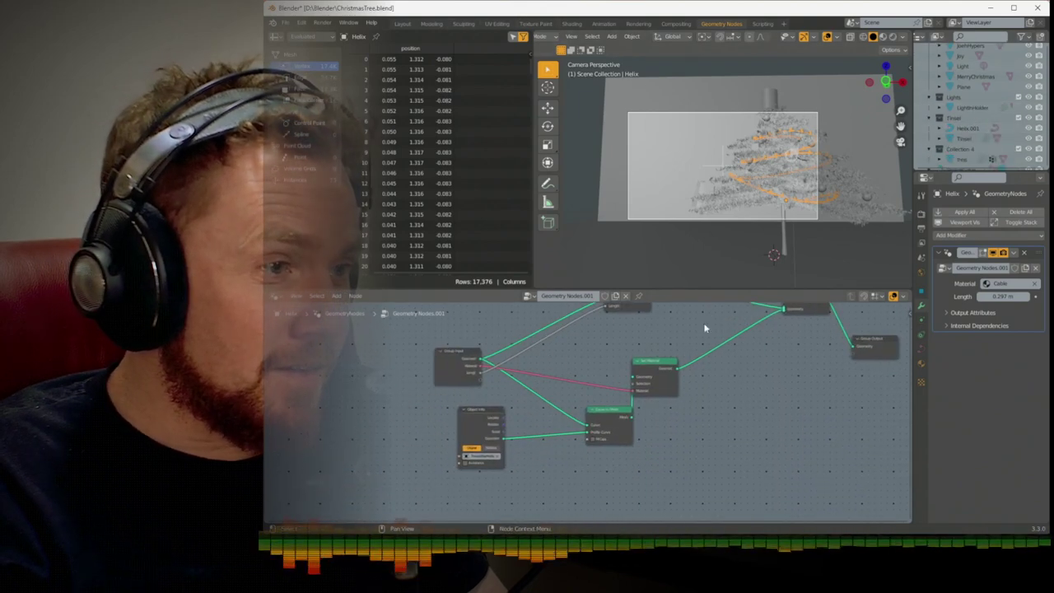
scroll(600, 416, "up", 1)
scroll(612, 446, "up", 4)
middle_click_drag(620, 476, 694, 389)
middle_click_drag(638, 439, 606, 463)
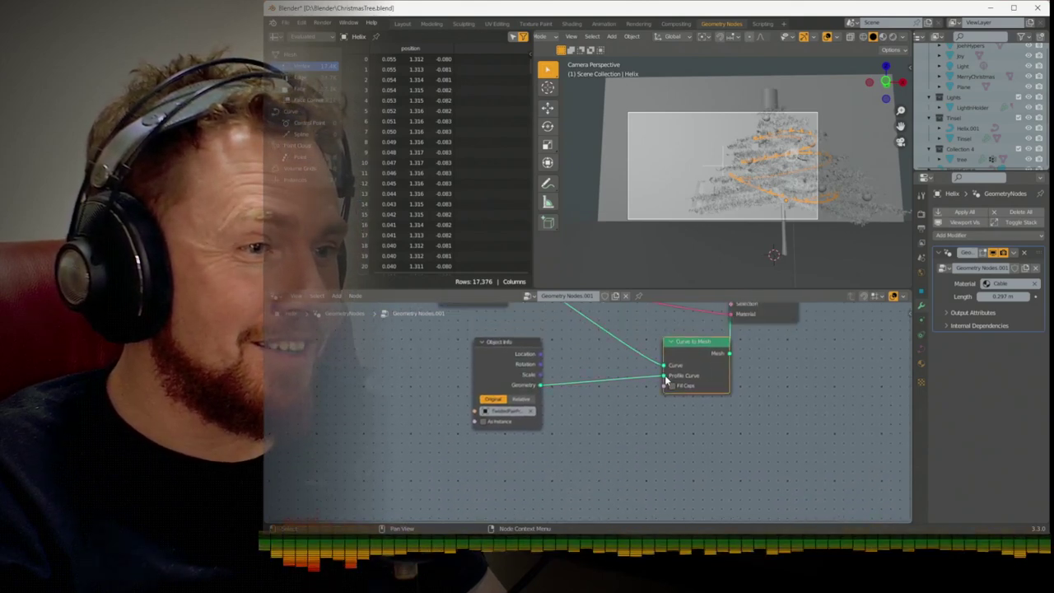
left_click_drag(664, 376, 601, 371)
left_click_drag(534, 352, 393, 353)
Try a Collection Info node set to the Lights collection as the profile source for Curve to Mesh
key("shift+a")
mouse_move(475, 373)
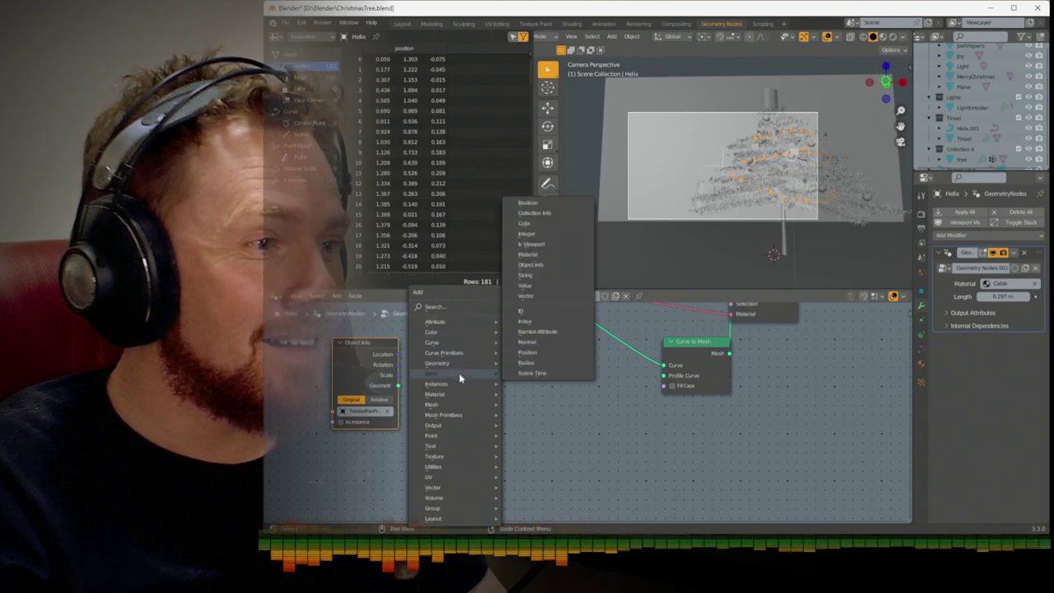
left_click(534, 212)
left_click(487, 400)
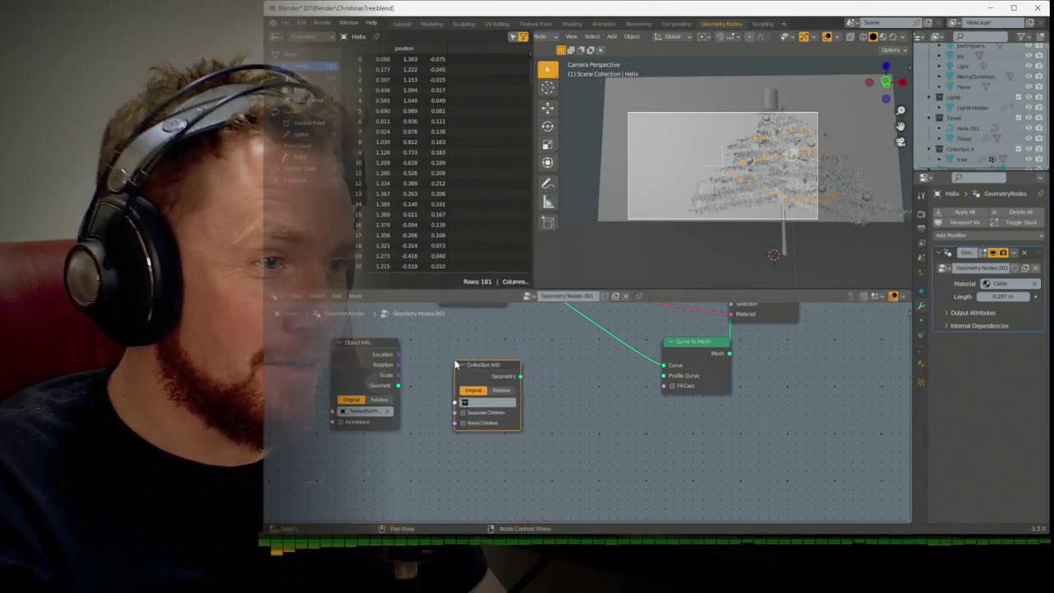
left_click(490, 402)
left_click(506, 436)
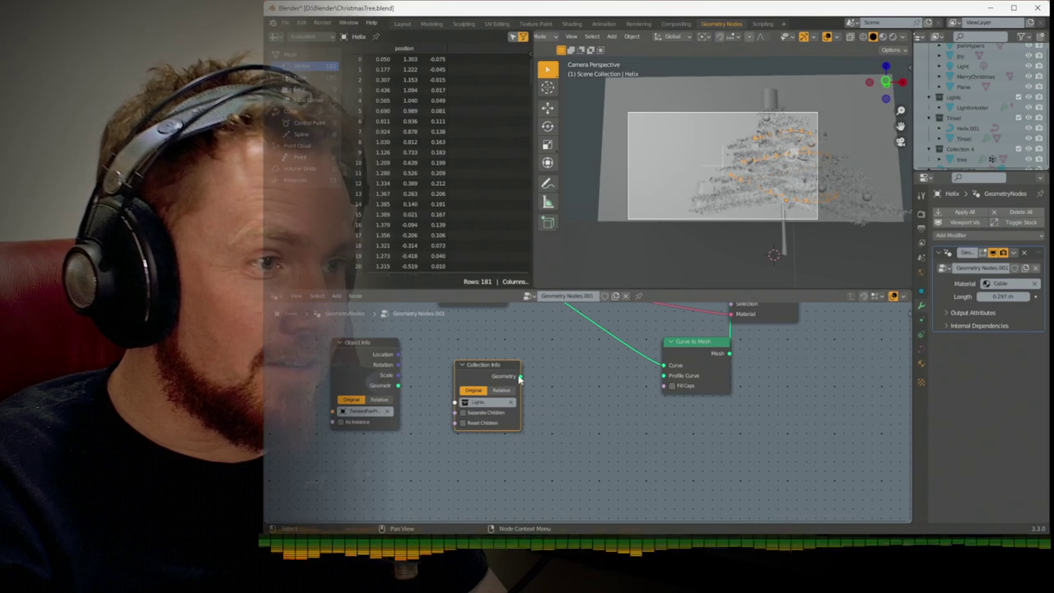
left_click_drag(659, 384, 675, 376)
key("x")
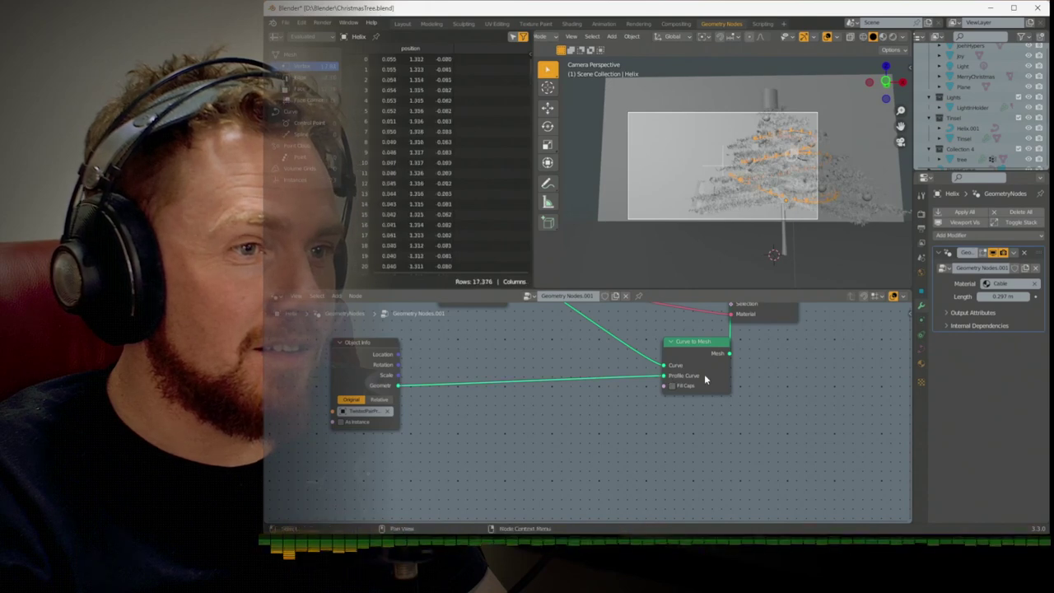
Open the light-generating node group and move its Collection Info node clear of the Curve to Points link
middle_click_drag(765, 378, 637, 478)
middle_click_drag(652, 364, 638, 512)
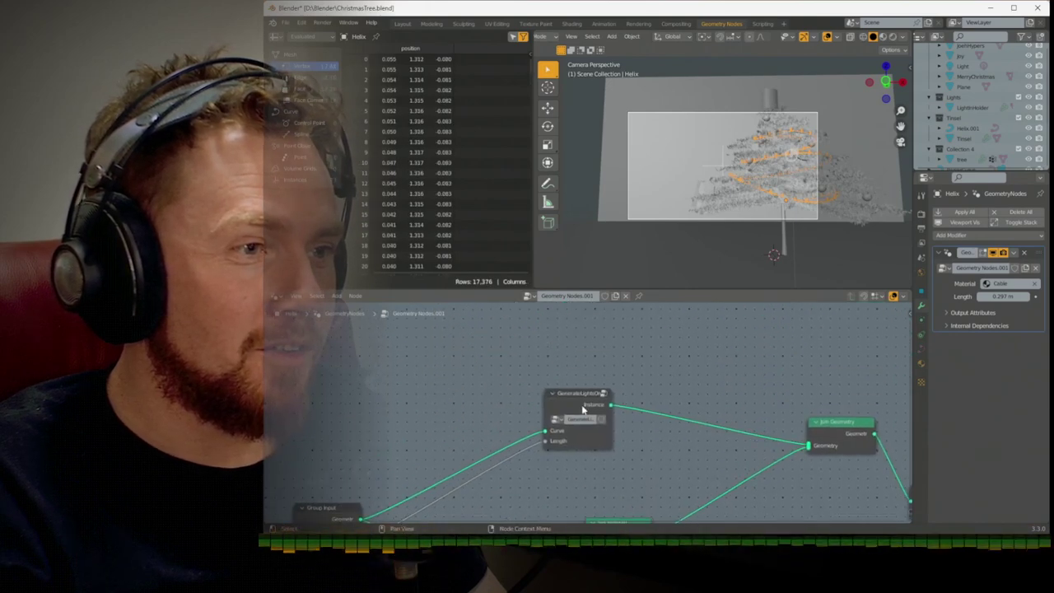
key("Tab")
middle_click_drag(596, 411, 639, 404)
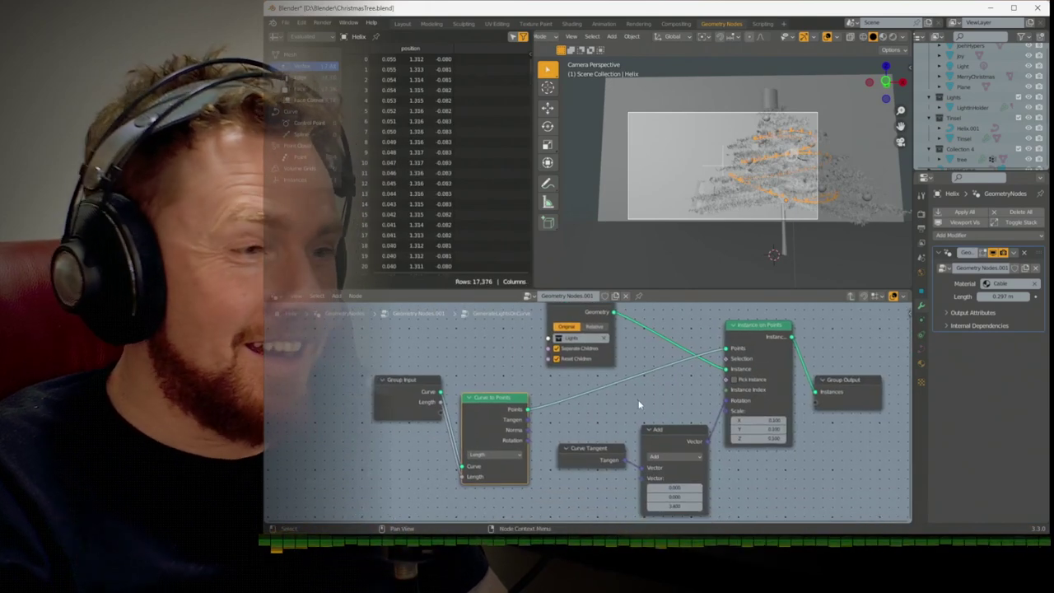
left_click_drag(392, 364, 386, 400)
left_click(494, 413)
middle_click_drag(494, 416, 479, 483)
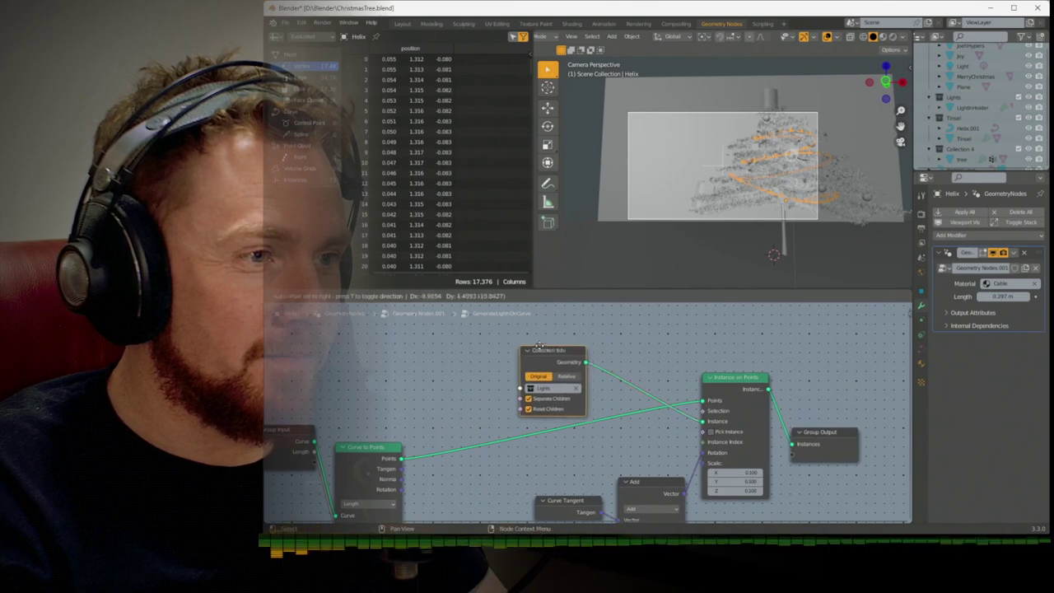
left_click_drag(545, 400, 524, 393)
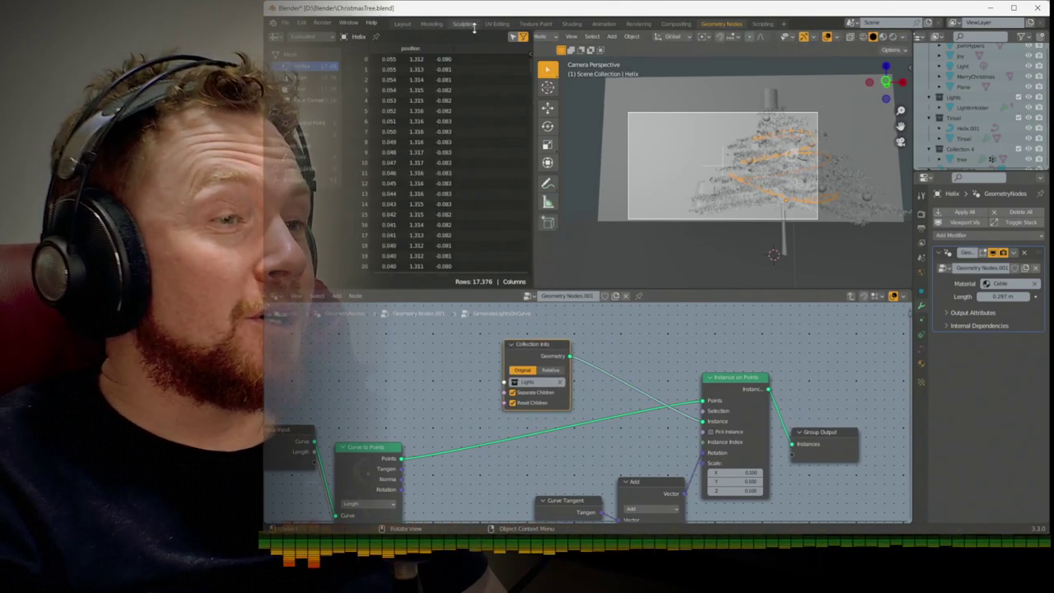
Examine the light string up close in the 3D view, and go back to Helix's parent node tree
scroll(674, 101, "up", 7)
middle_click_drag(756, 166, 775, 216, "shift")
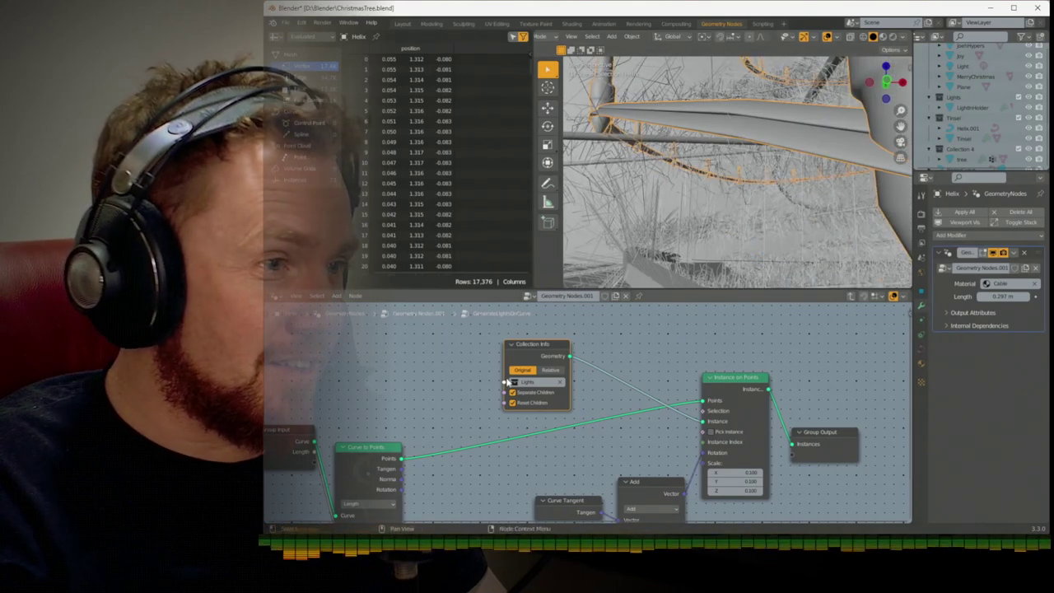
left_click(478, 386)
key("Tab")
middle_click_drag(470, 388, 506, 280)
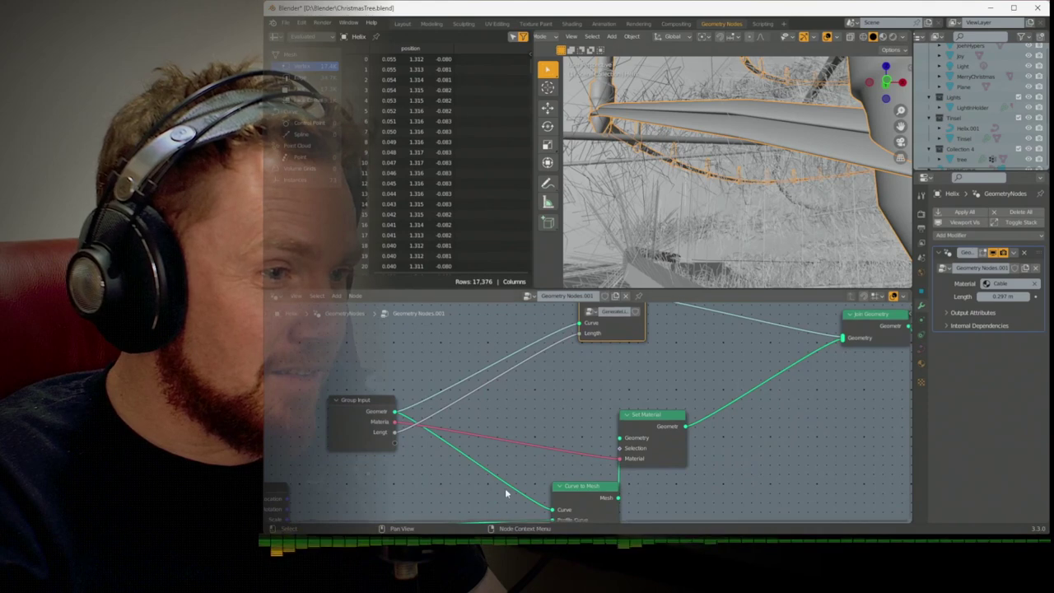
middle_click_drag(506, 486, 482, 454)
middle_click_drag(531, 393, 452, 451)
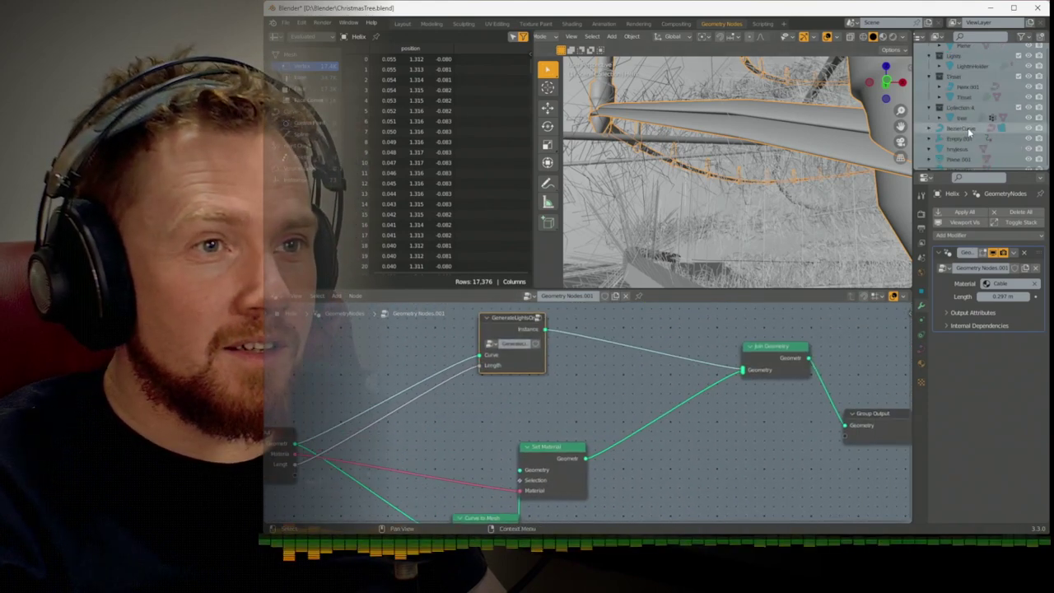
Isolate the TwistedPairProfile curve in local view and examine its two circles from the front
scroll(968, 127, "down", 4)
left_click(962, 107)
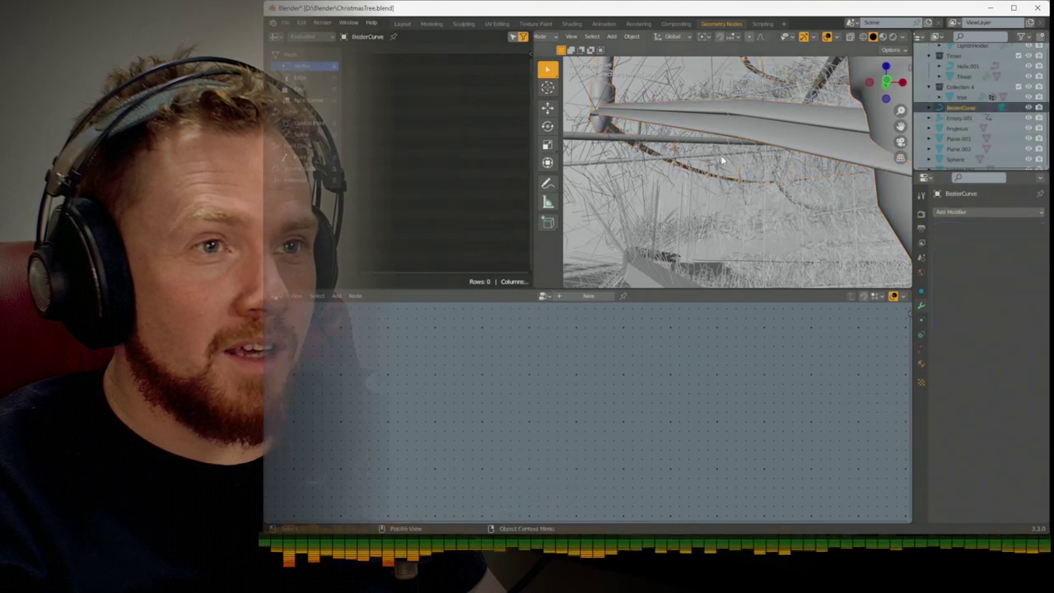
scroll(968, 124, "down", 3)
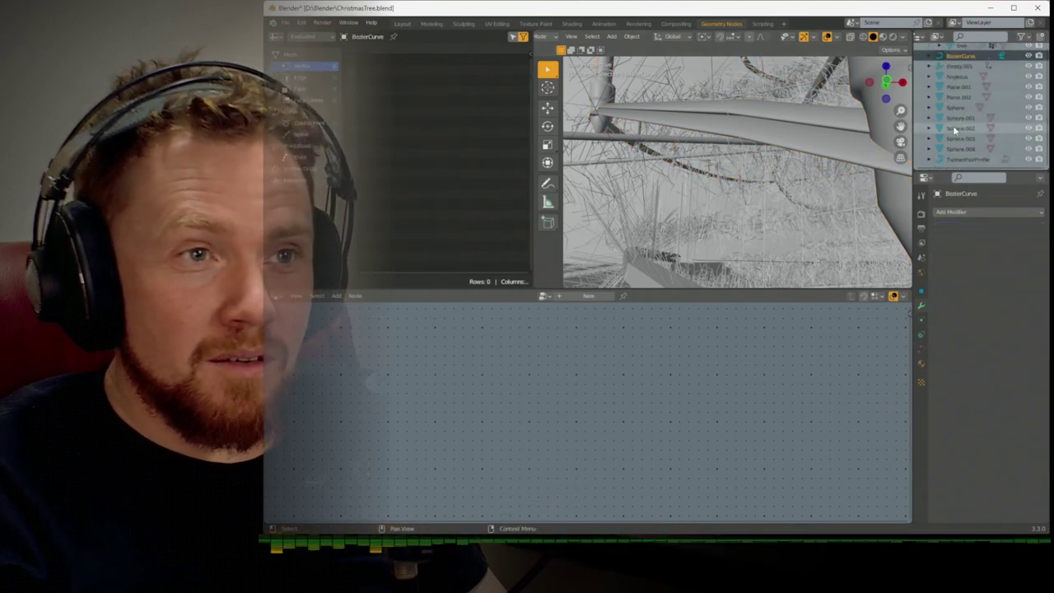
left_click(967, 158)
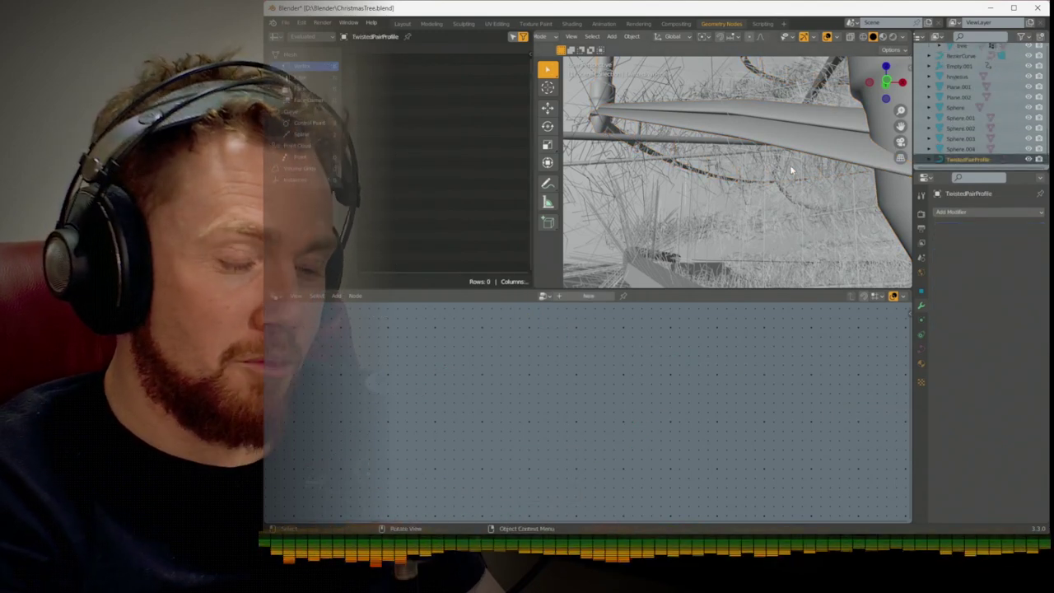
key("KP_Divide")
key("KP_1")
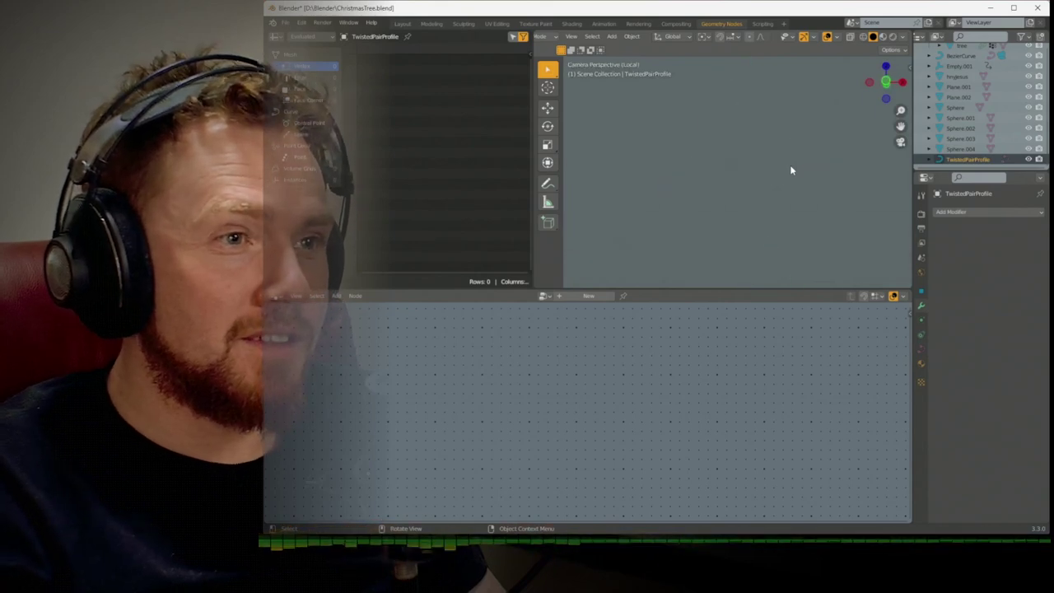
scroll(789, 164, "down", 5)
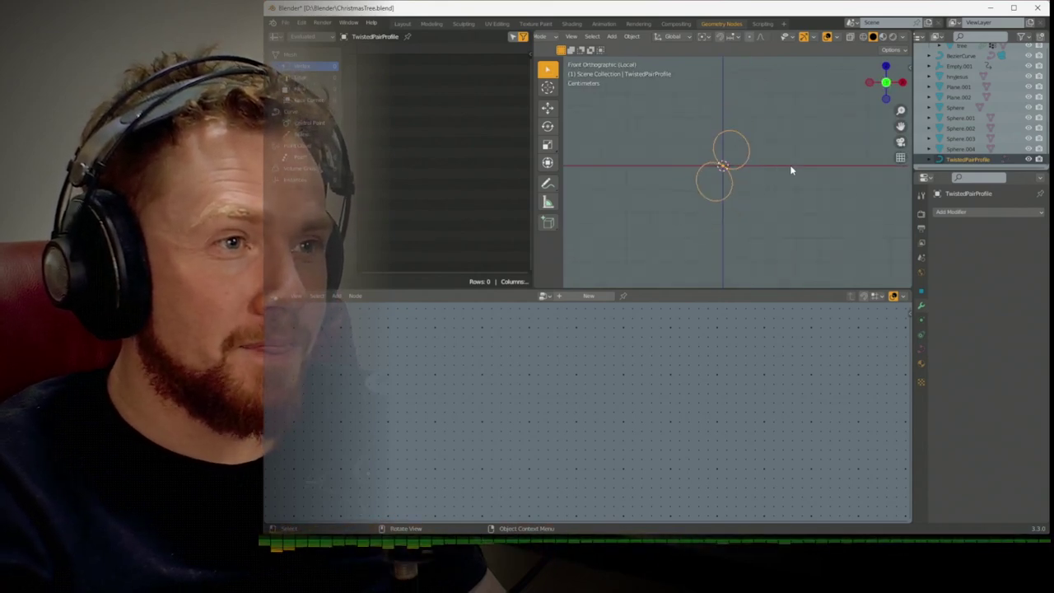
mouse_move(789, 165)
middle_mouse_down()
mouse_move(769, 137)
mouse_move(703, 146)
mouse_move(690, 175)
mouse_move(775, 167)
middle_mouse_up()
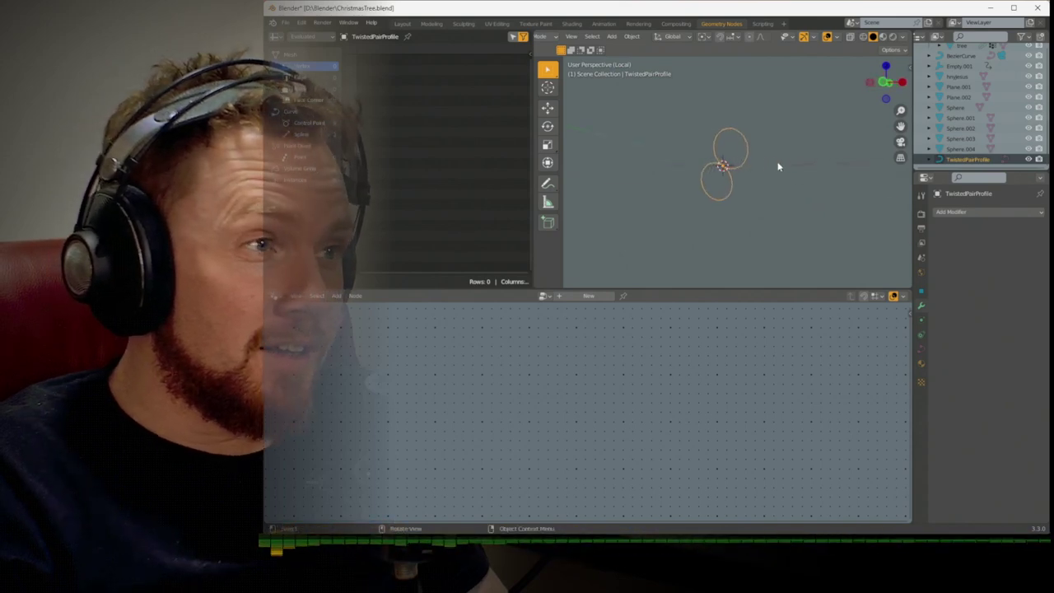
key("KP_1")
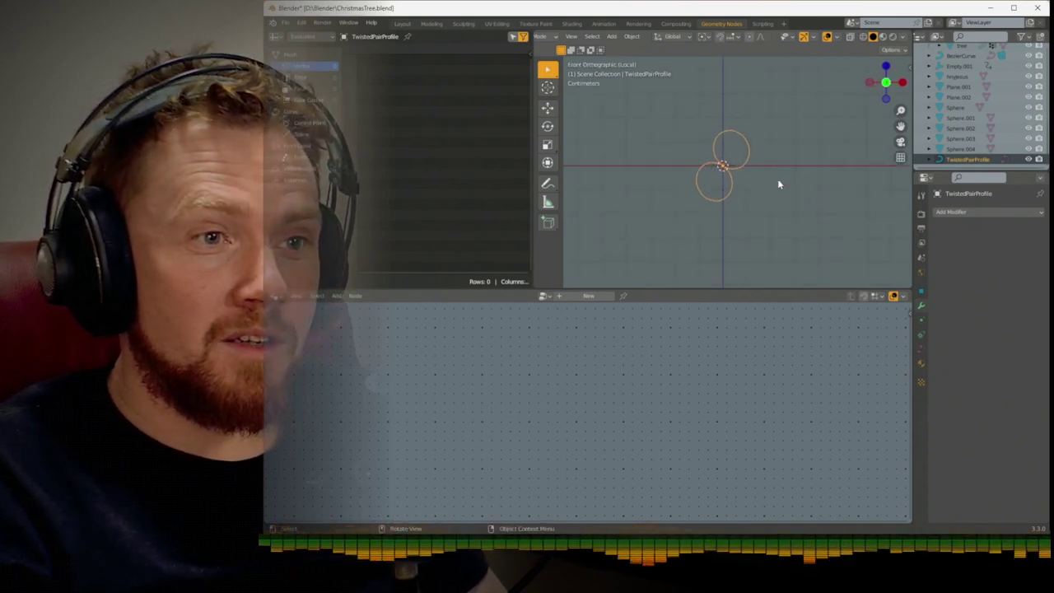
Rotate TwistedPairProfile's points in the right view and about the global Z axis until both circles lie in one plane
left_click(920, 290)
key("Tab")
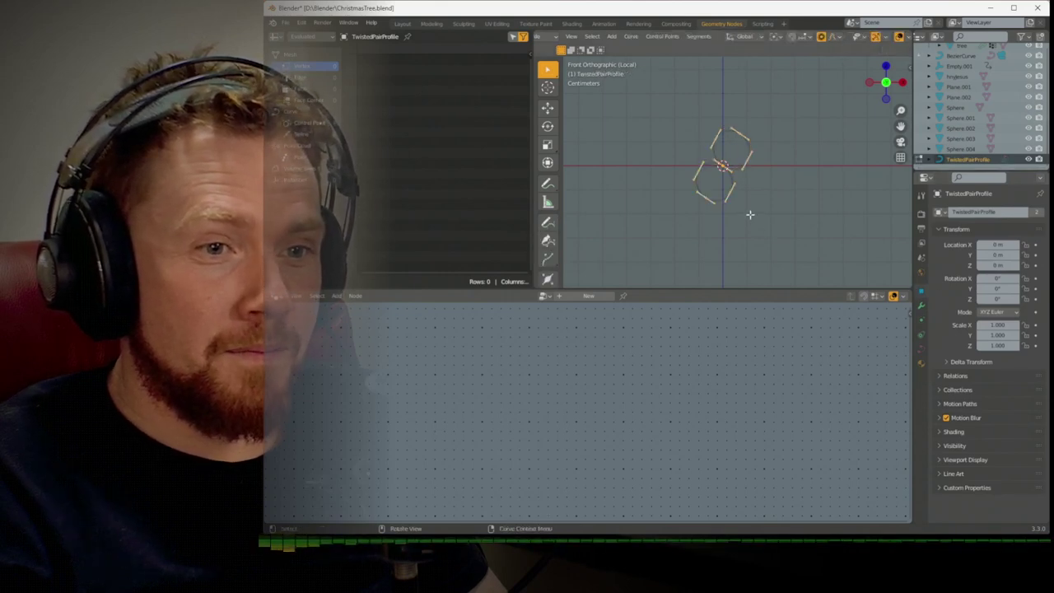
key("KP_6")
key("KP_3")
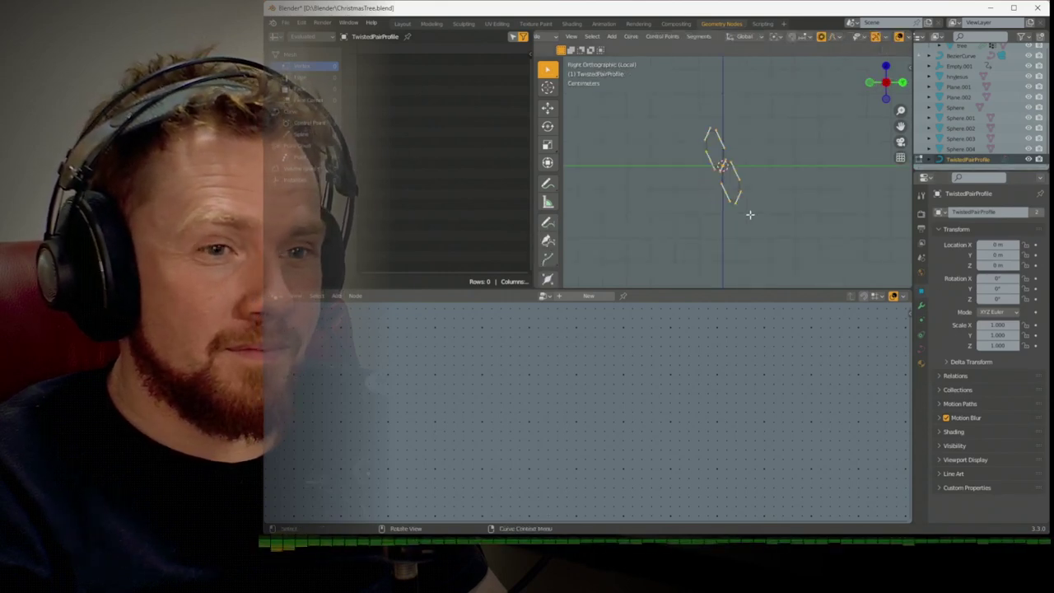
key("r")
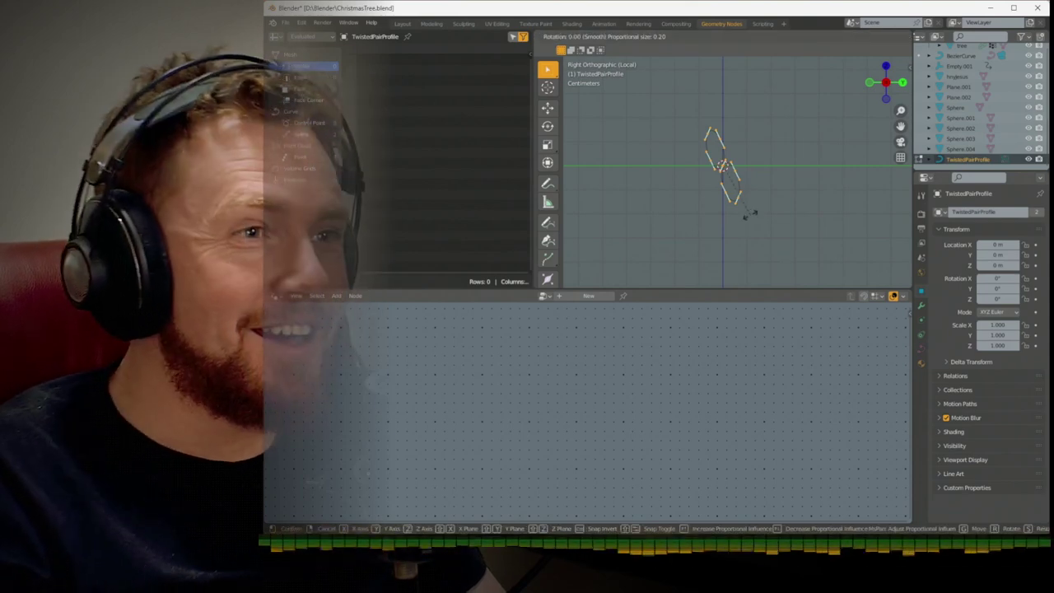
left_click(728, 228)
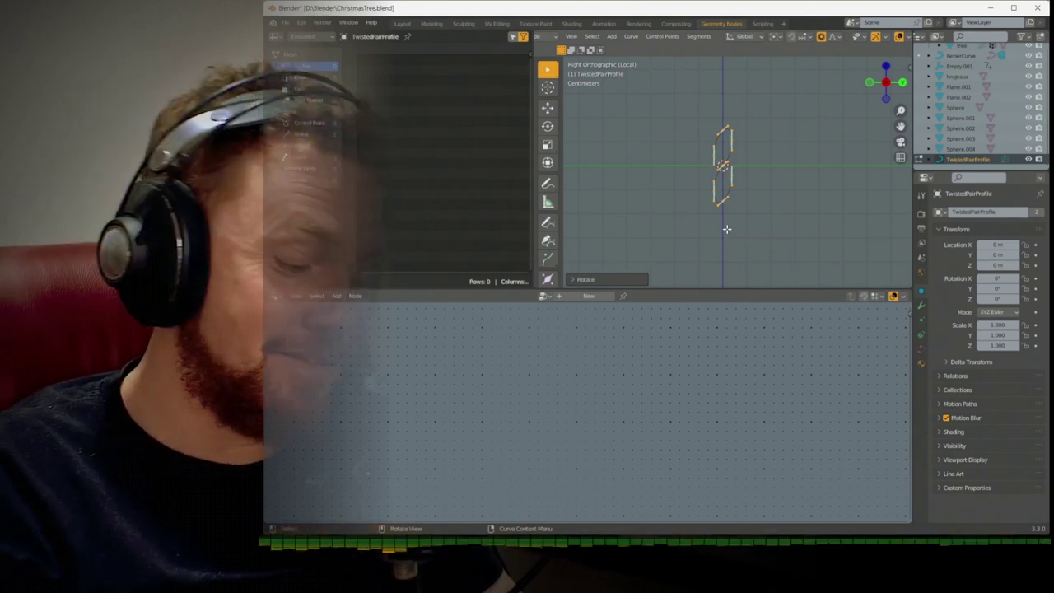
key("r")
key("z")
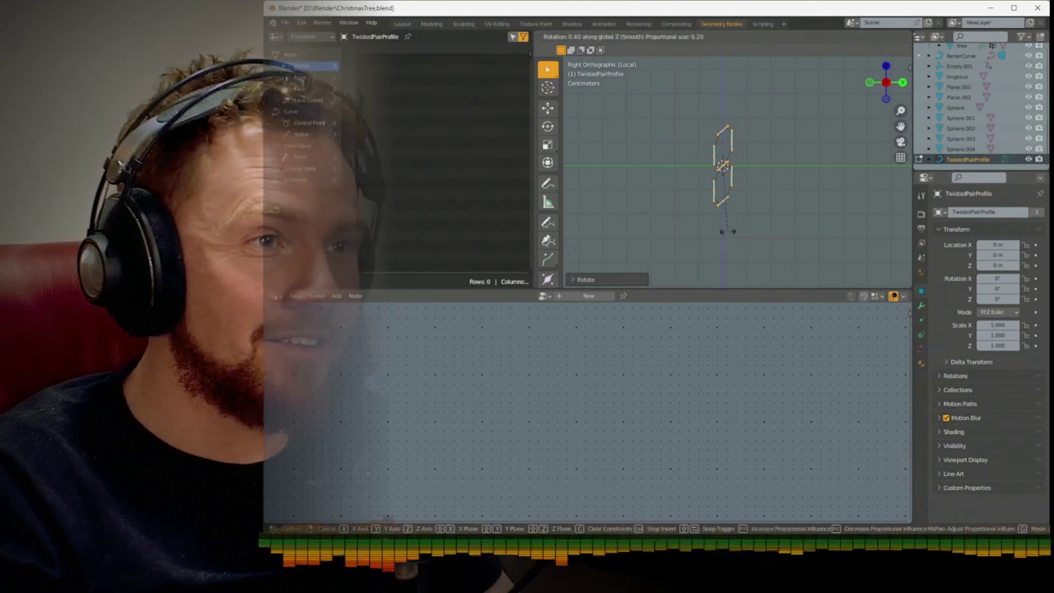
left_click(761, 242)
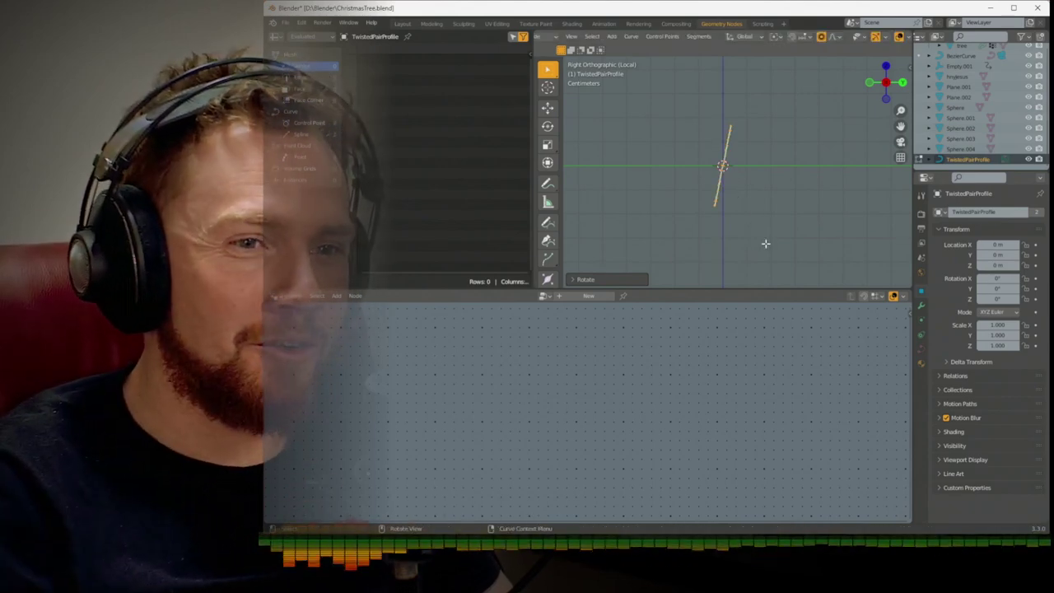
Rotate the profile's points in the front view so the two circles stack vertically, and exit local view
key("KP_1")
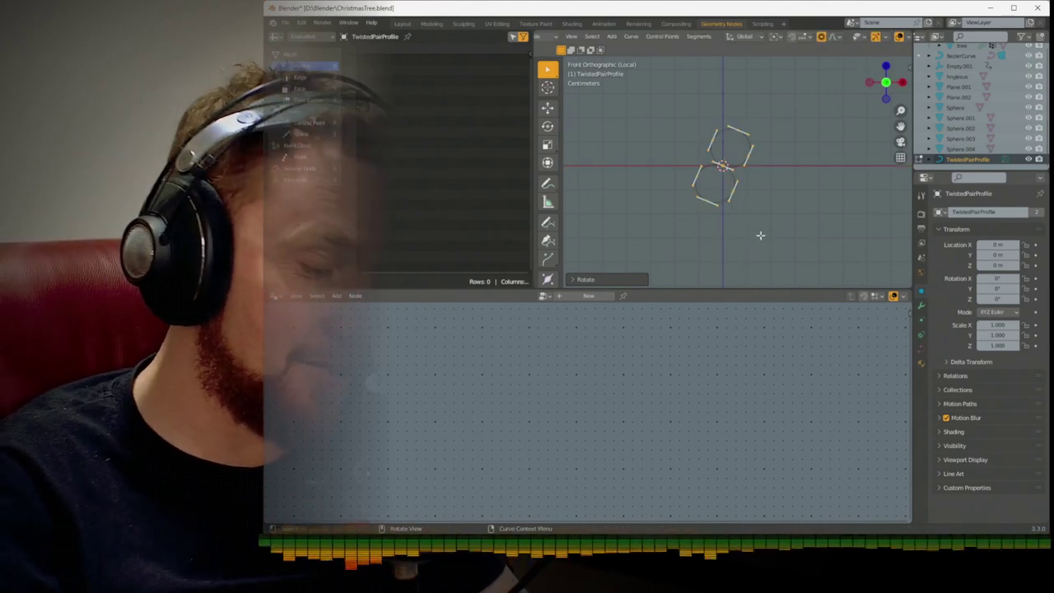
key("r")
right_click(810, 183)
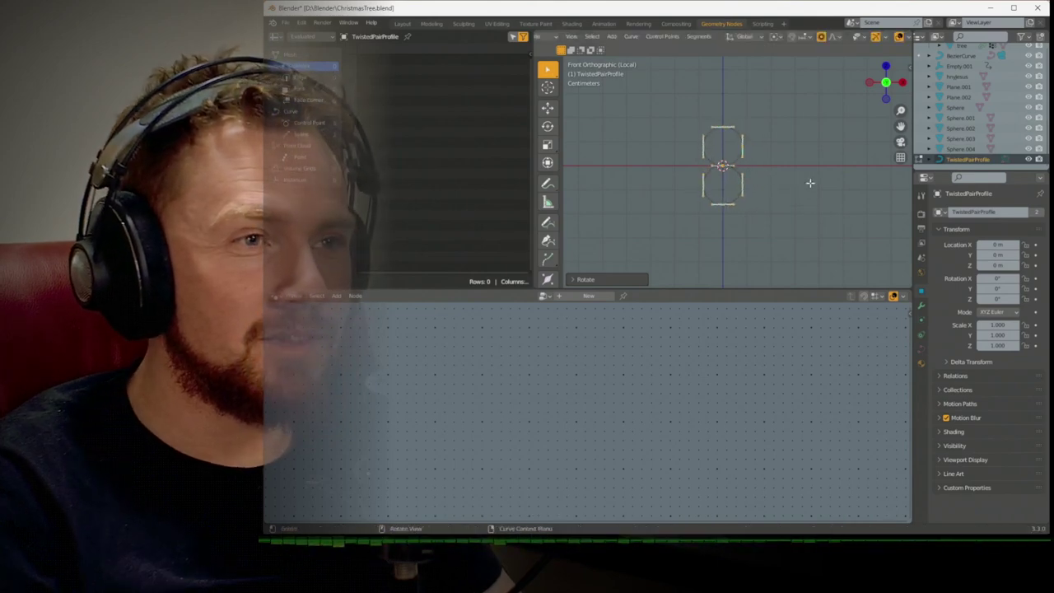
key("Tab")
key("KP_Divide")
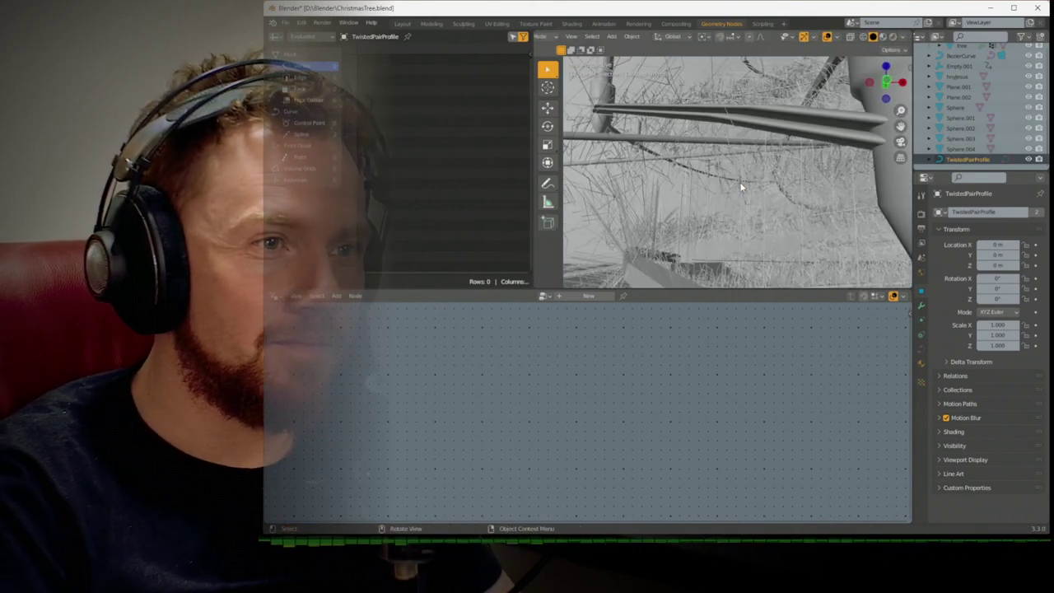
Rotate the TwistedPairProfile points 90° about the X axis so the cable's two wires sweep at full thickness
scroll(737, 183, "down", 8)
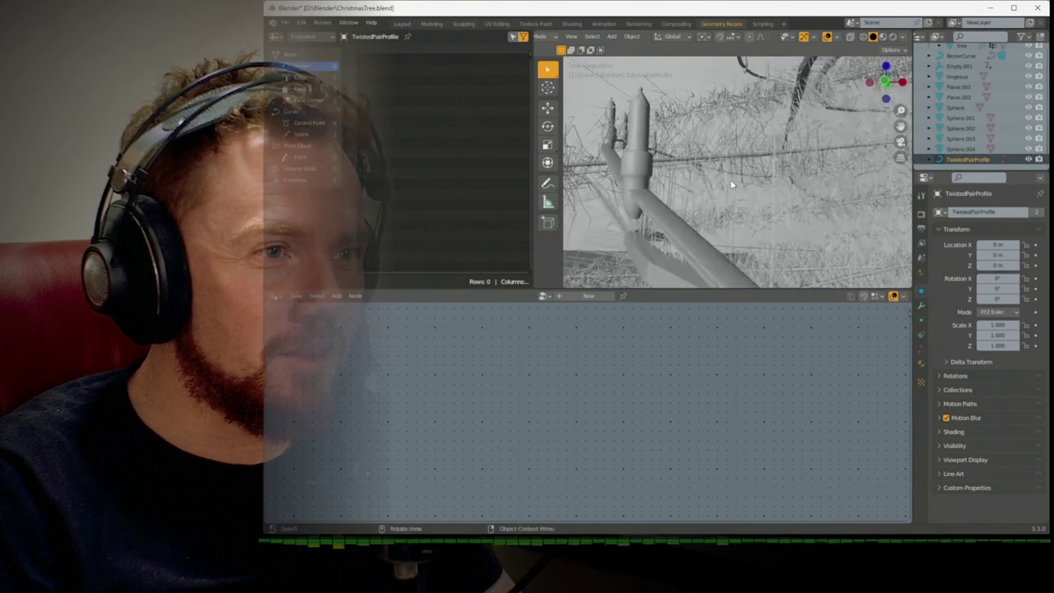
middle_click_drag(732, 181, 739, 182)
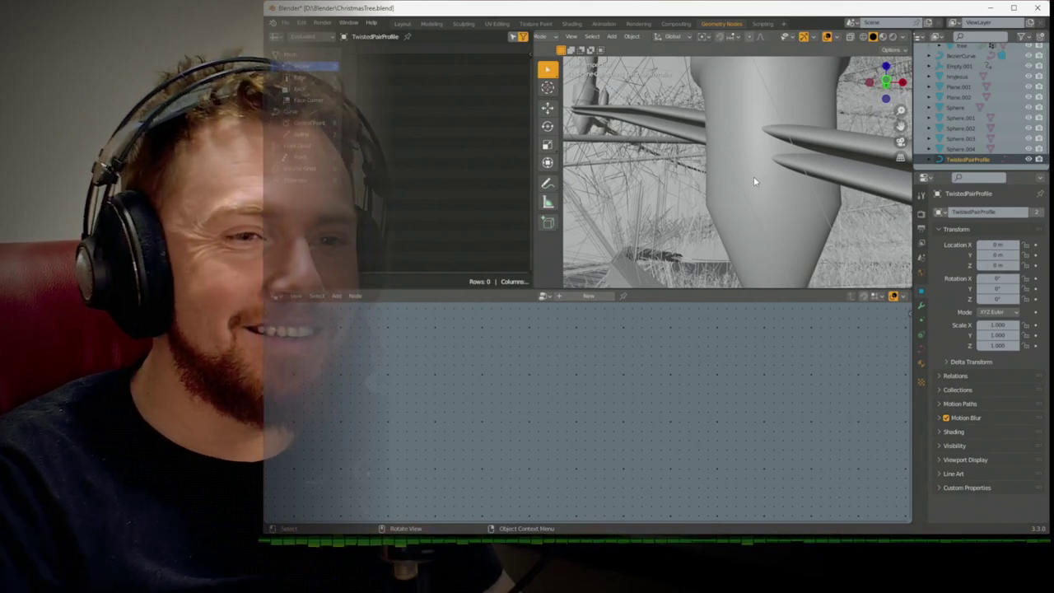
scroll(754, 177, "down", 6)
scroll(754, 177, "up", 3)
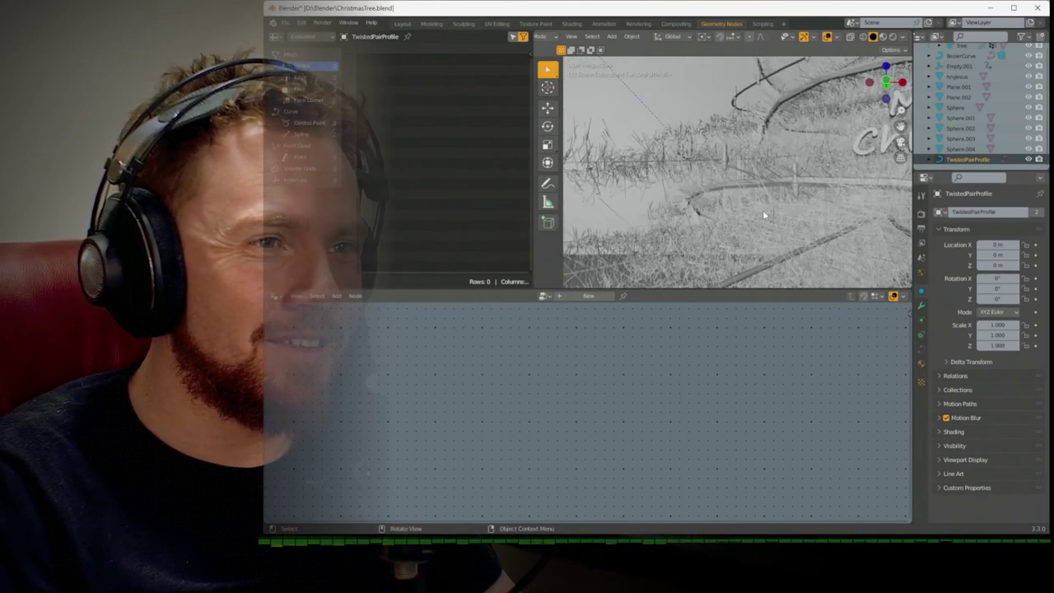
scroll(762, 210, "up", 3)
scroll(762, 211, "down", 1)
key("Tab")
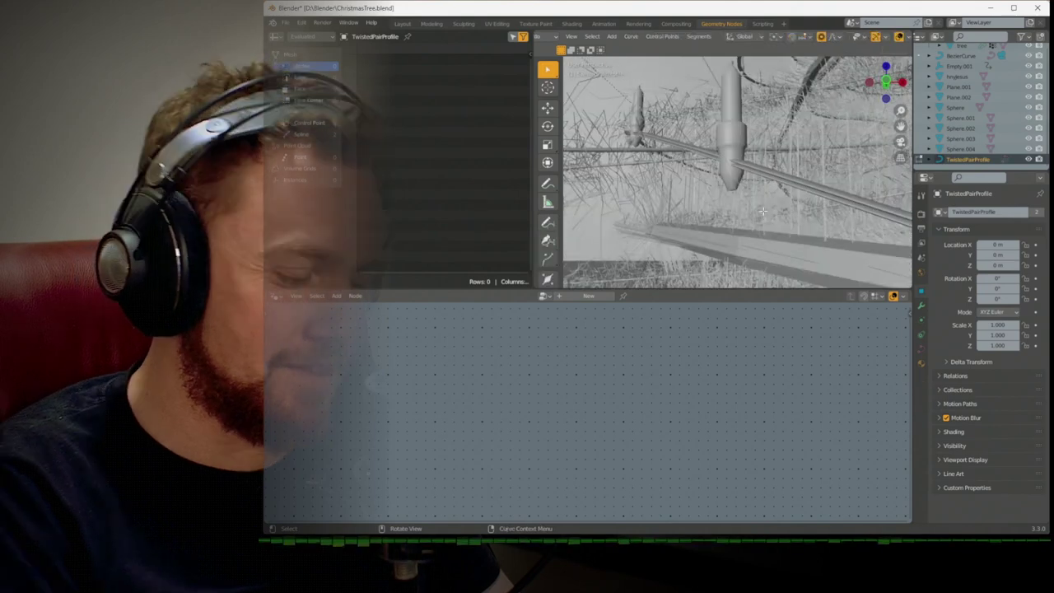
type("rx")
type("90")
key("Return")
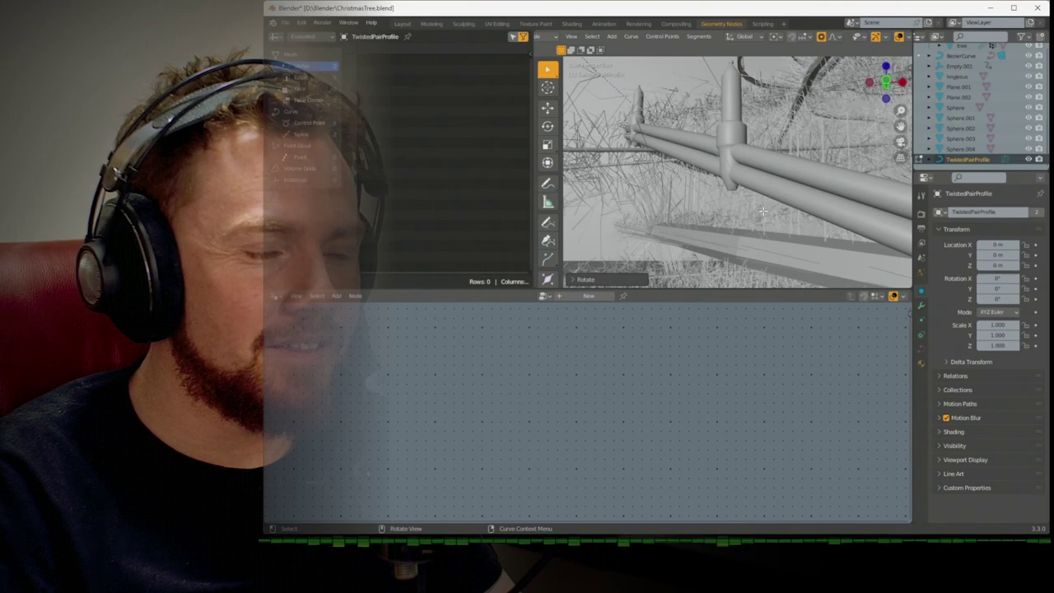
scroll(762, 211, "down", 2)
scroll(763, 210, "up", 2)
key("Tab")
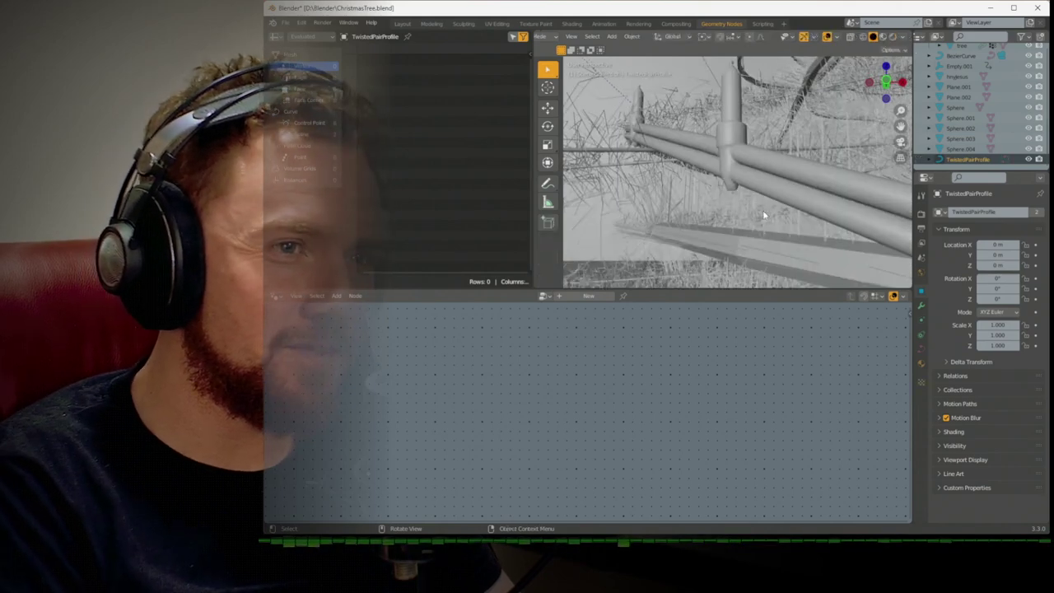
Scale the TwistedPairProfile points to about 0.4 to thin the two wires of the cable
key("Tab")
key("s")
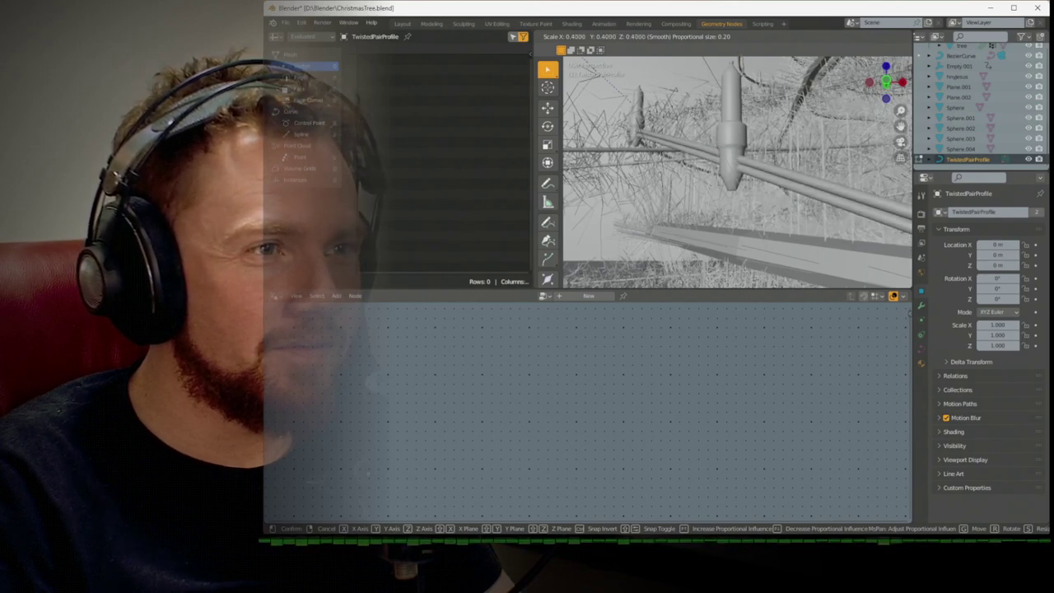
left_click(551, 95)
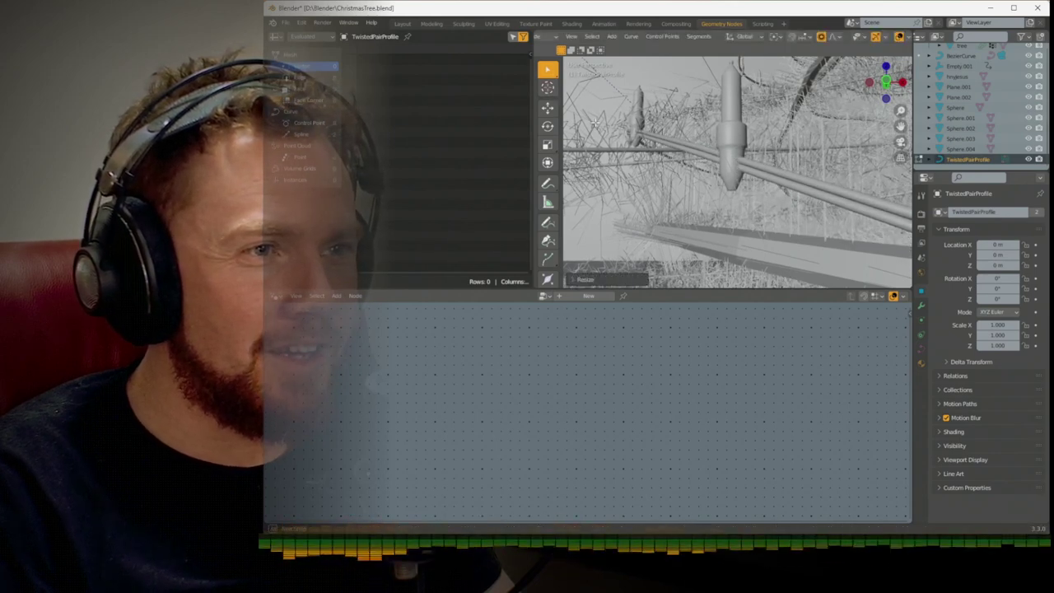
middle_click_drag(728, 182, 794, 195)
scroll(794, 195, "up", 3)
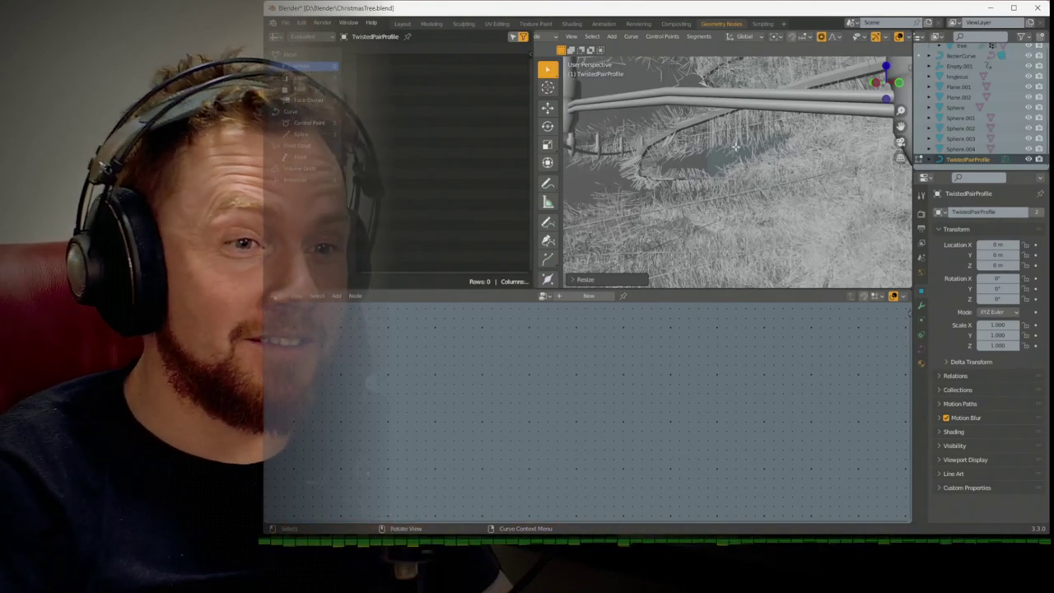
key("Tab")
Select the LightInHolder object and duplicate it 1 m along X in the Layout workspace
scroll(734, 163, "down", 3)
scroll(733, 168, "down", 4)
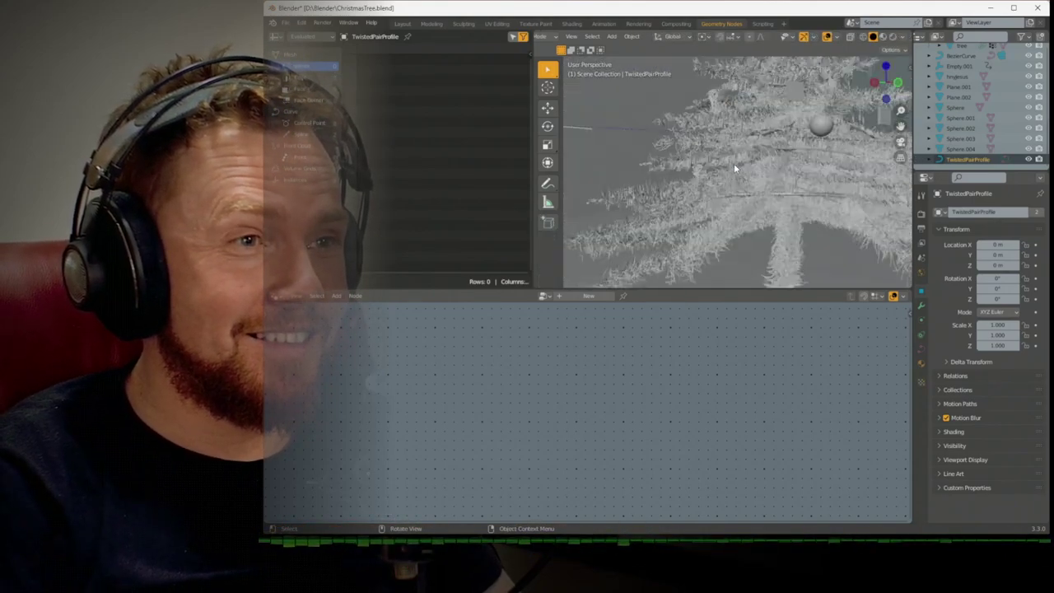
key("KP_0")
scroll(733, 168, "down", 2)
scroll(733, 163, "down", 4)
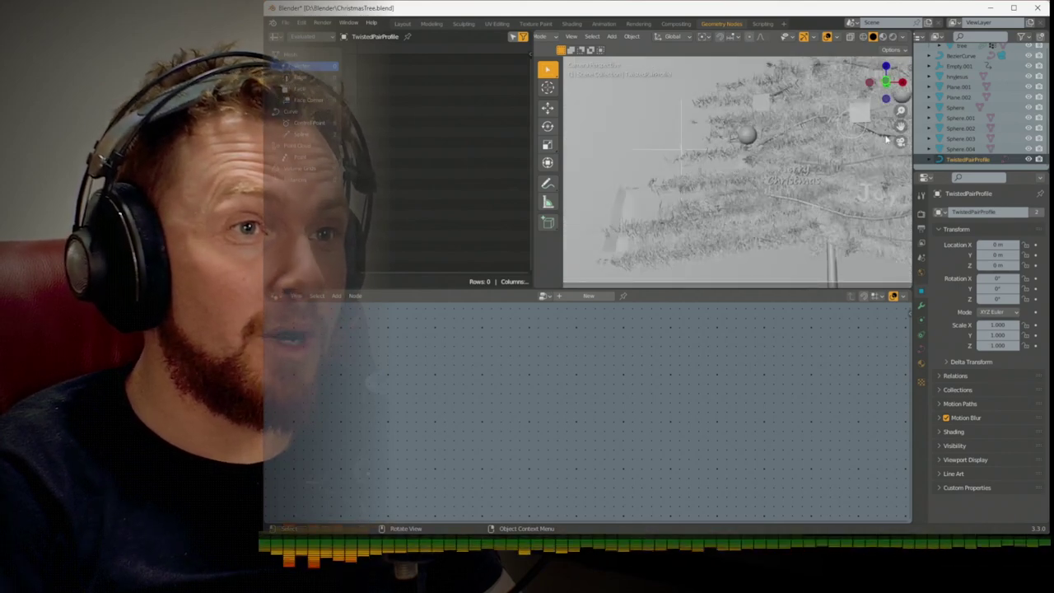
scroll(938, 131, "up", 6)
left_click(976, 162)
scroll(976, 163, "down", 1)
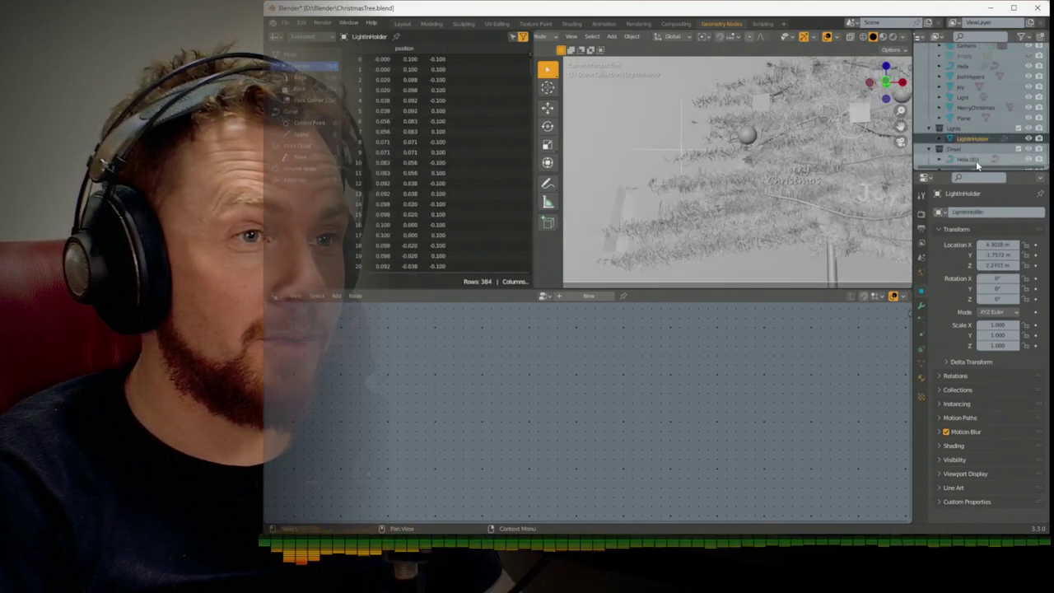
left_click(404, 24)
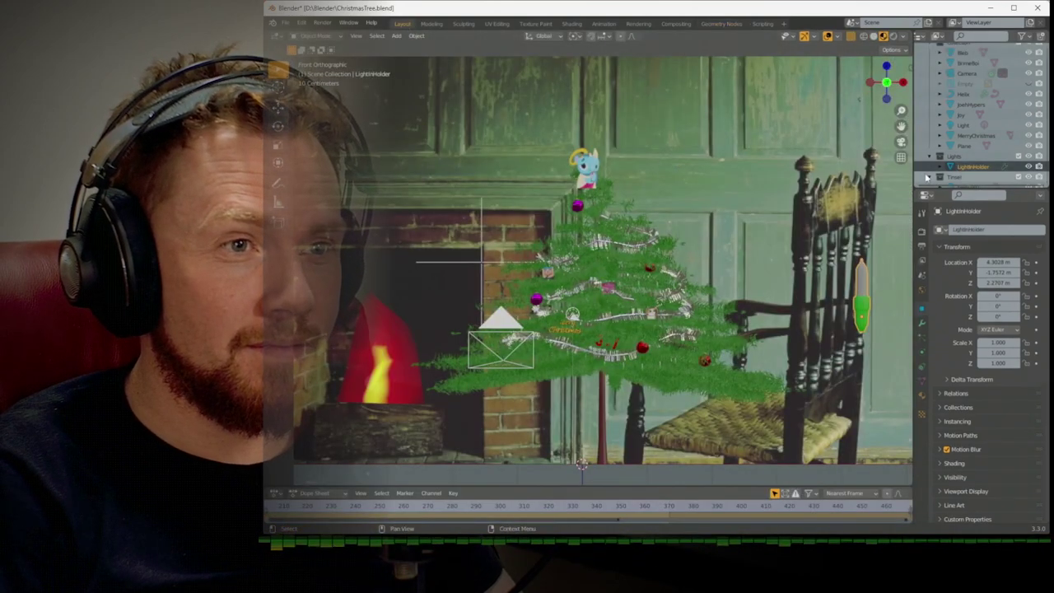
key("shift+d")
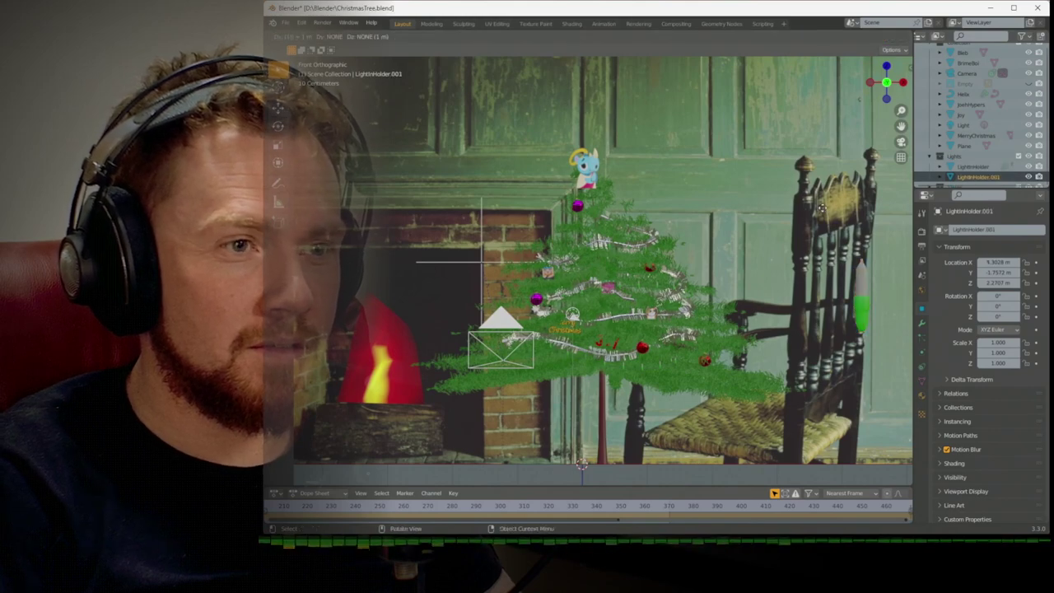
key("Return")
Duplicate the copied light another 1 m along X to make a third light in the row
scroll(823, 209, "down", 3)
middle_click_drag(822, 209, 742, 209, "shift")
scroll(742, 209, "up", 3)
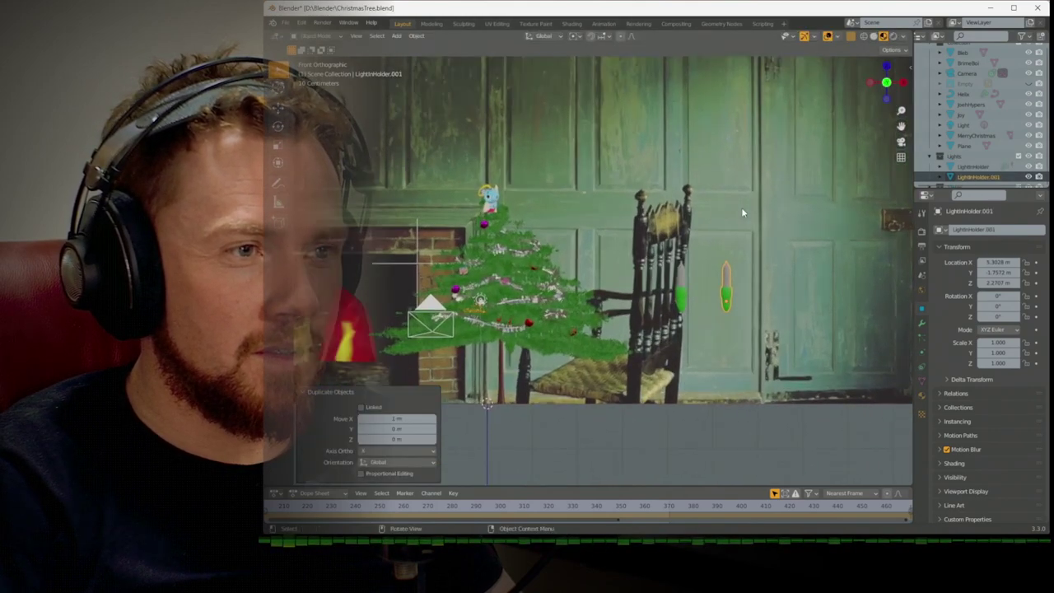
key("shift+d")
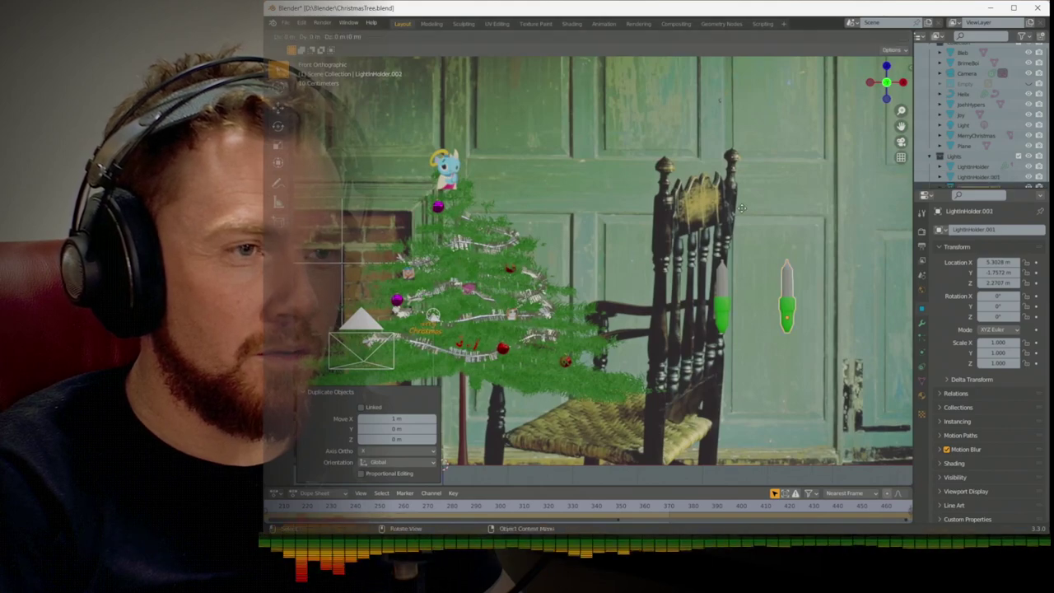
key("1")
key("Return")
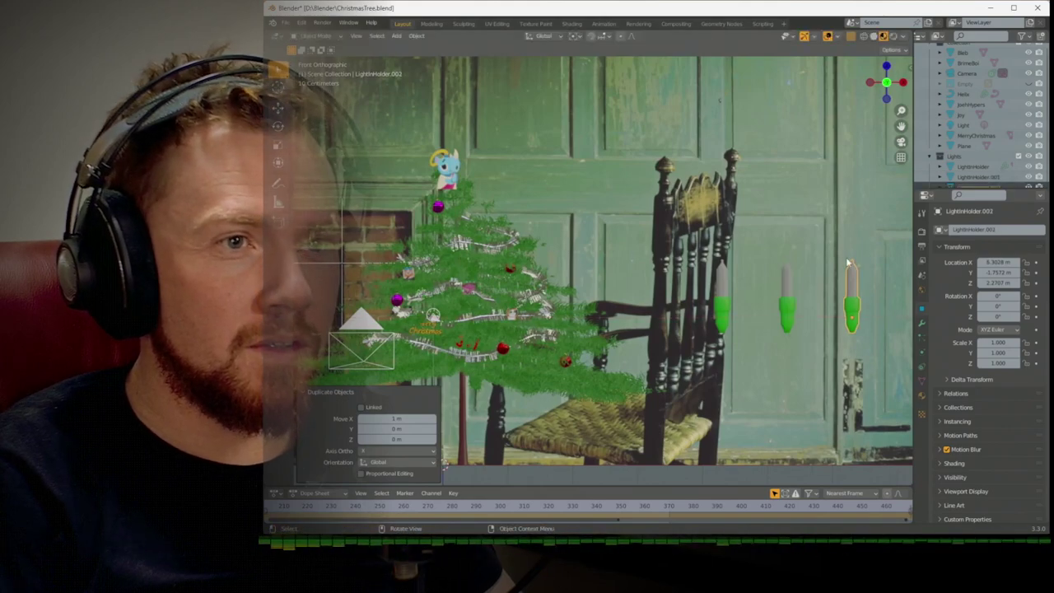
In the Shading workspace, set the Attribute node's type to Object in the middle light's Light material
left_click(786, 303)
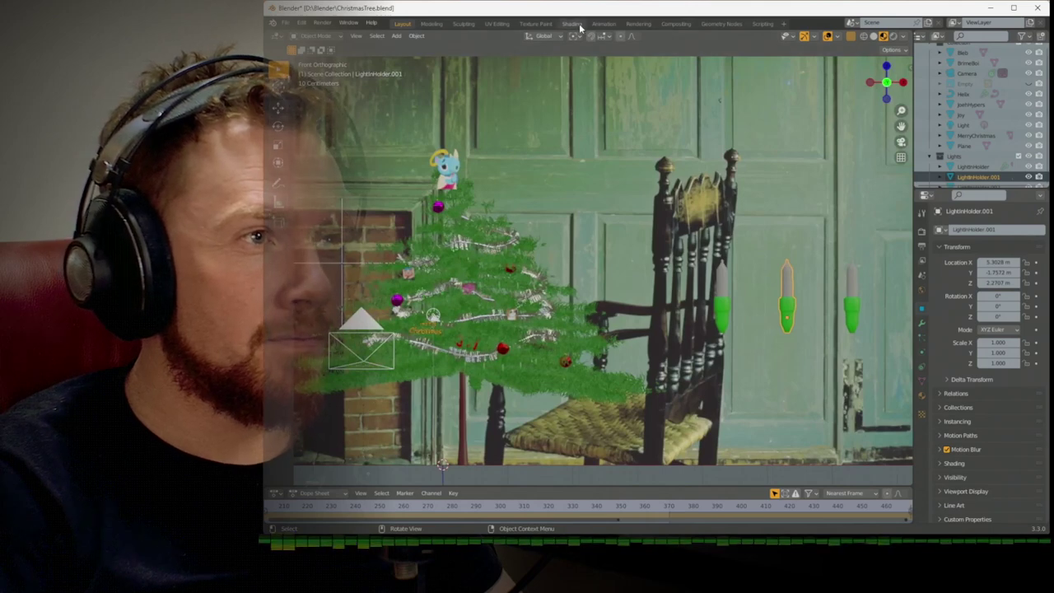
left_click(573, 24)
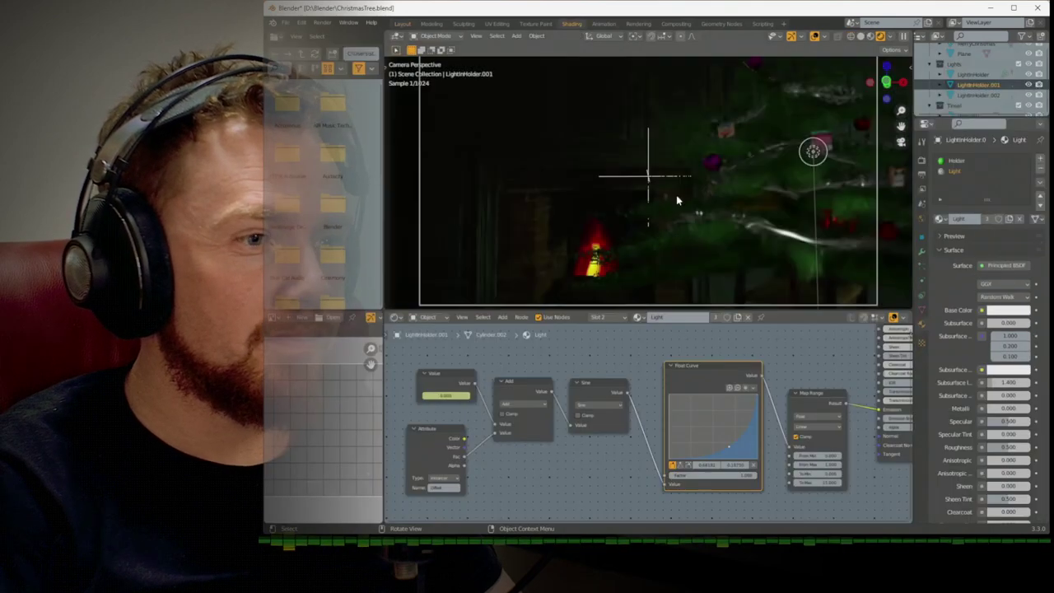
left_click(431, 381)
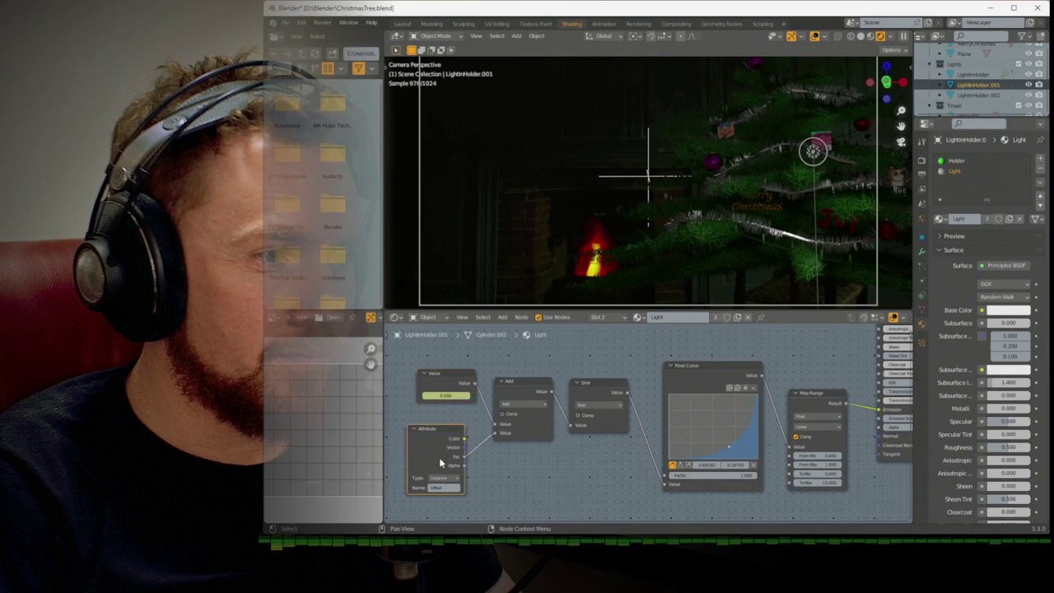
key("x")
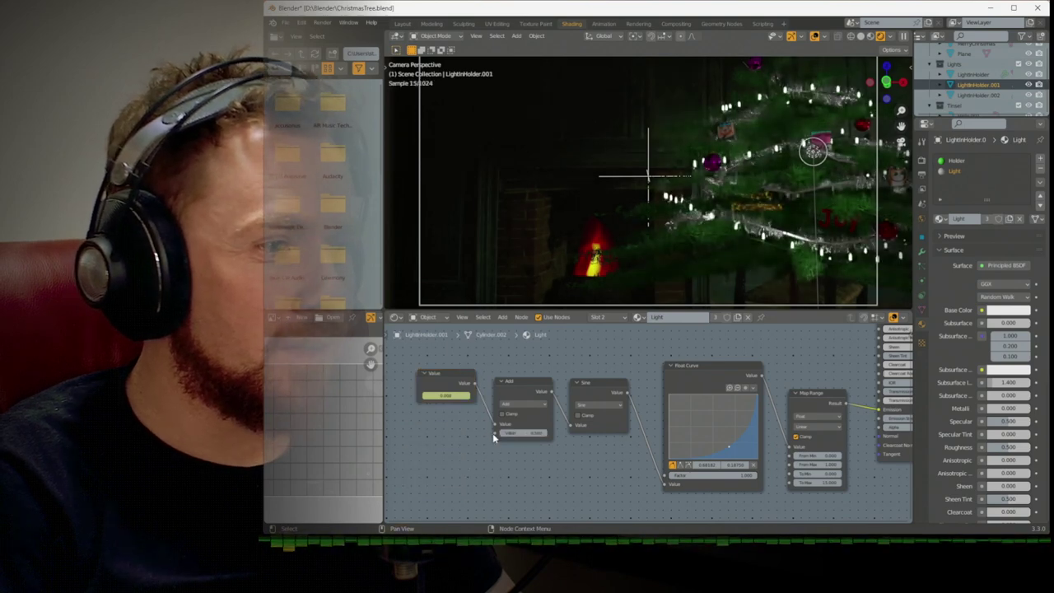
key("ctrl+z")
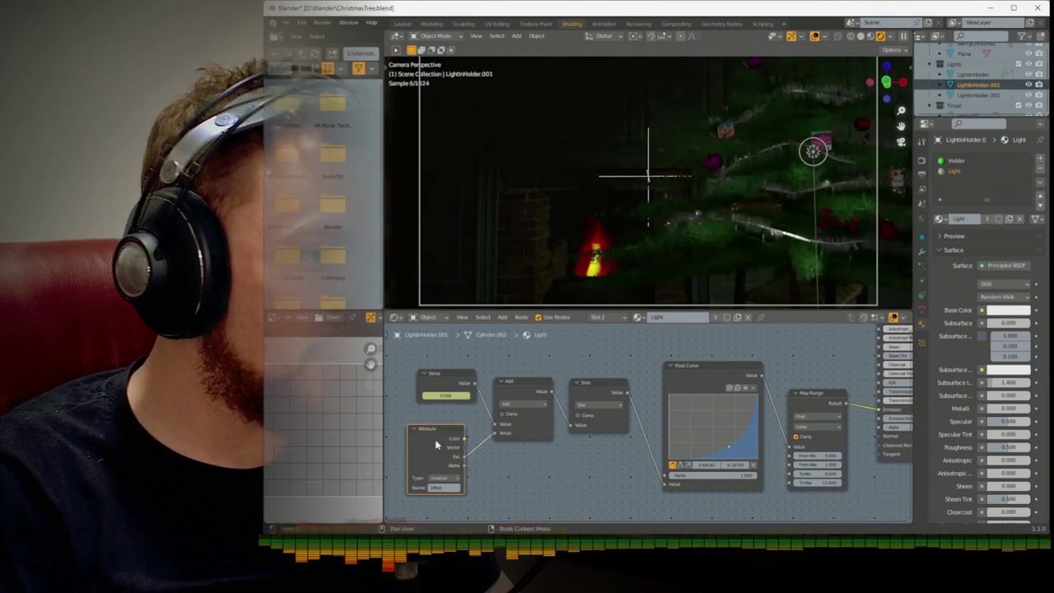
left_click(451, 477)
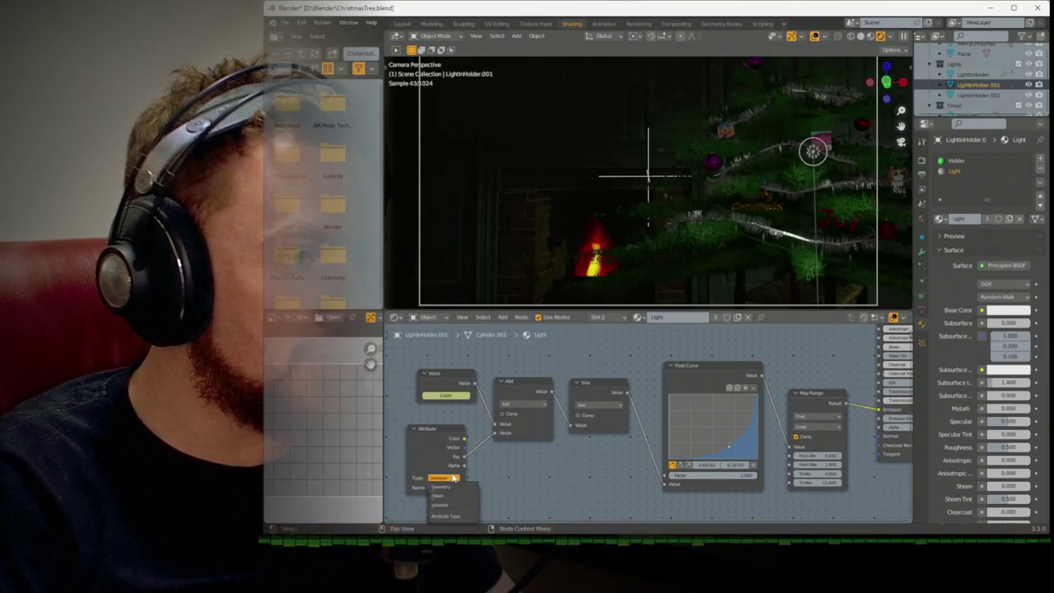
left_click(453, 495)
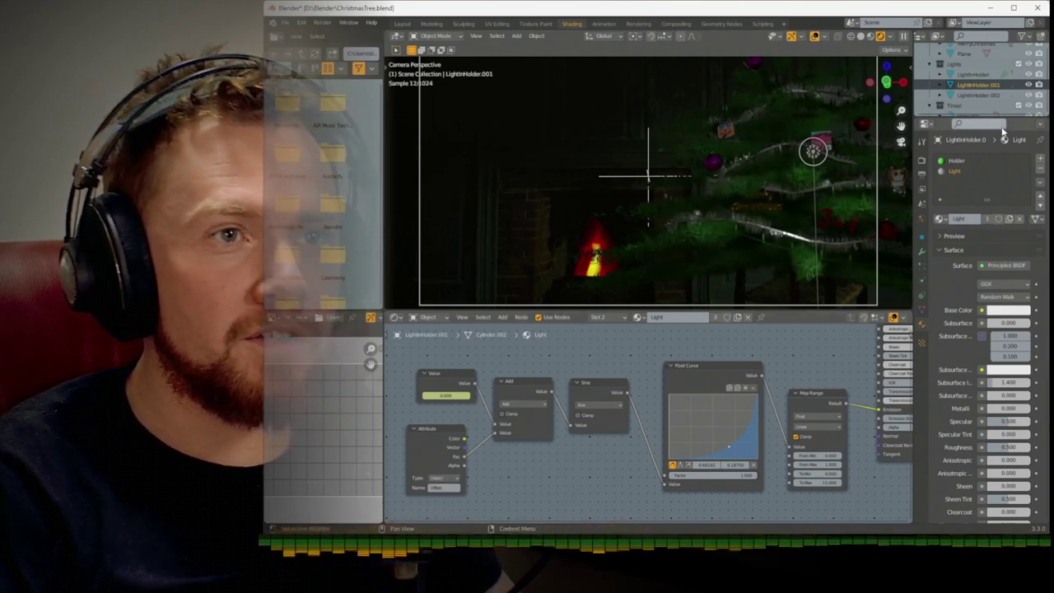
Add a custom property to the original LightInHolder object
left_click(979, 74)
left_click(922, 237)
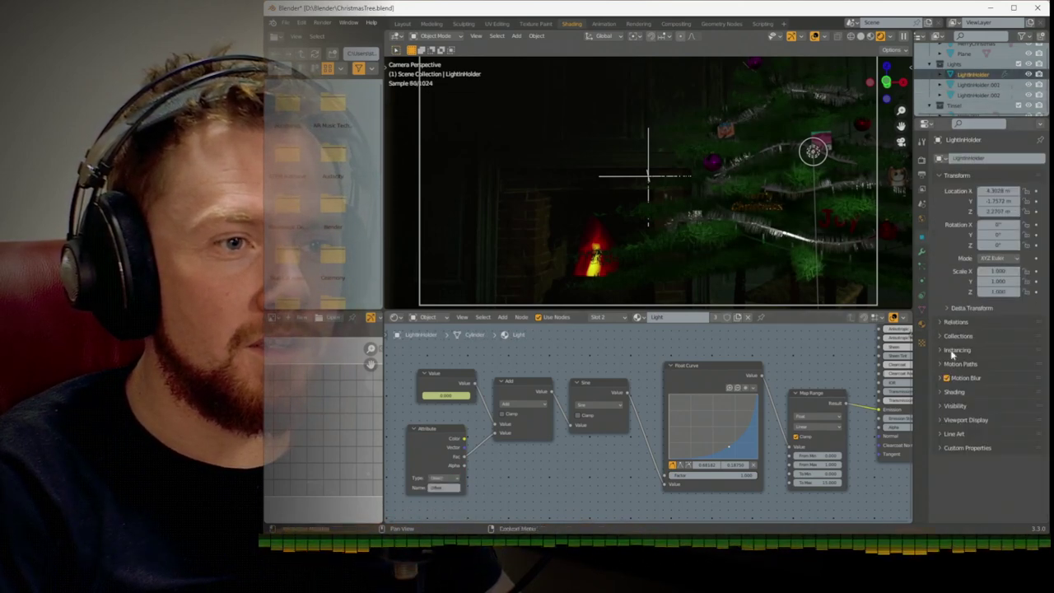
left_click(944, 448)
left_click(988, 464)
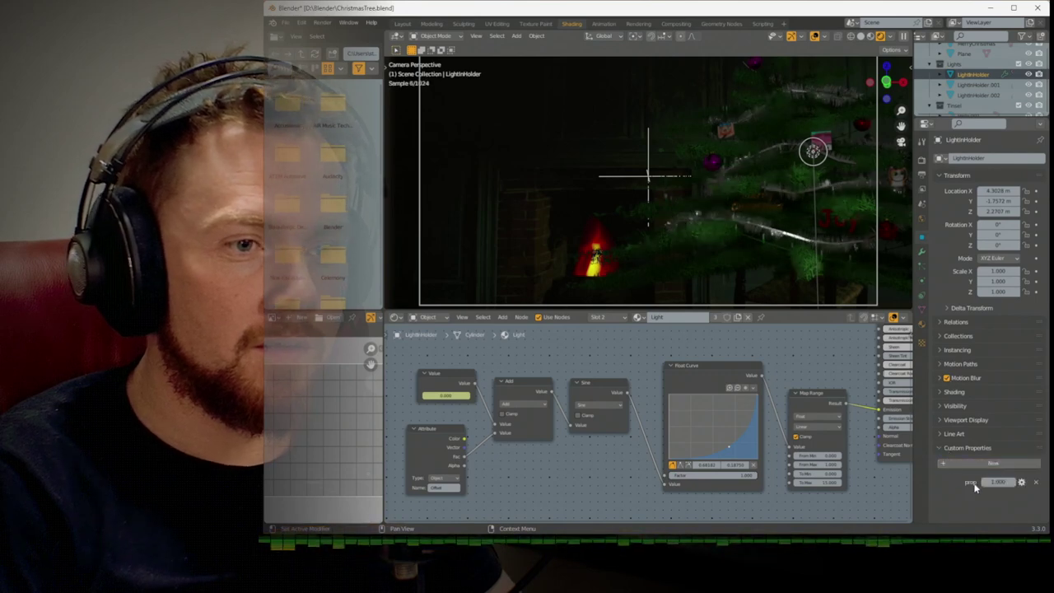
Rename the original LightInHolder object's custom property to Offset
left_click(1020, 482)
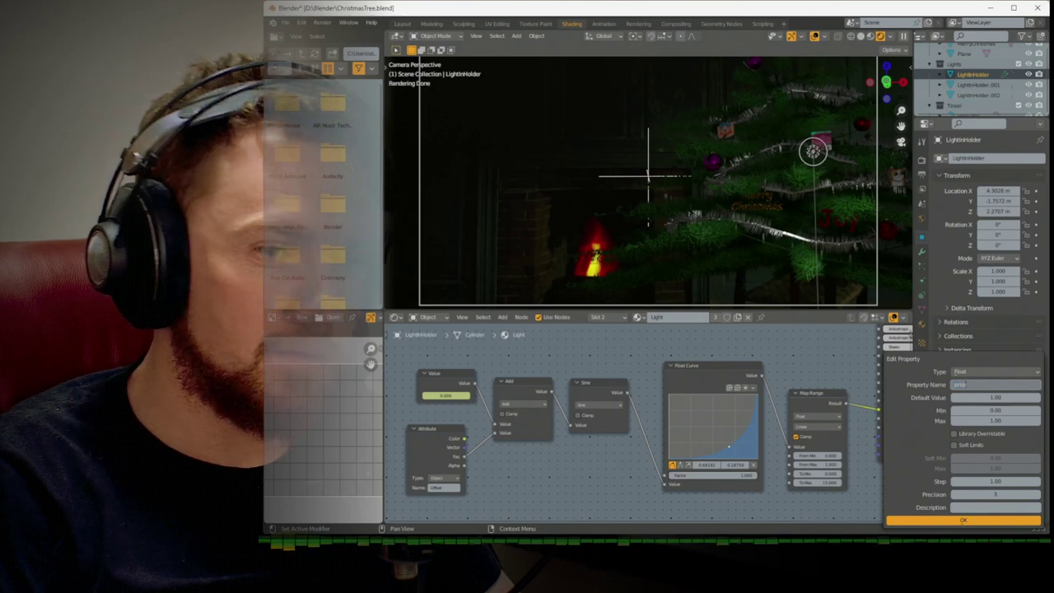
type("Off")
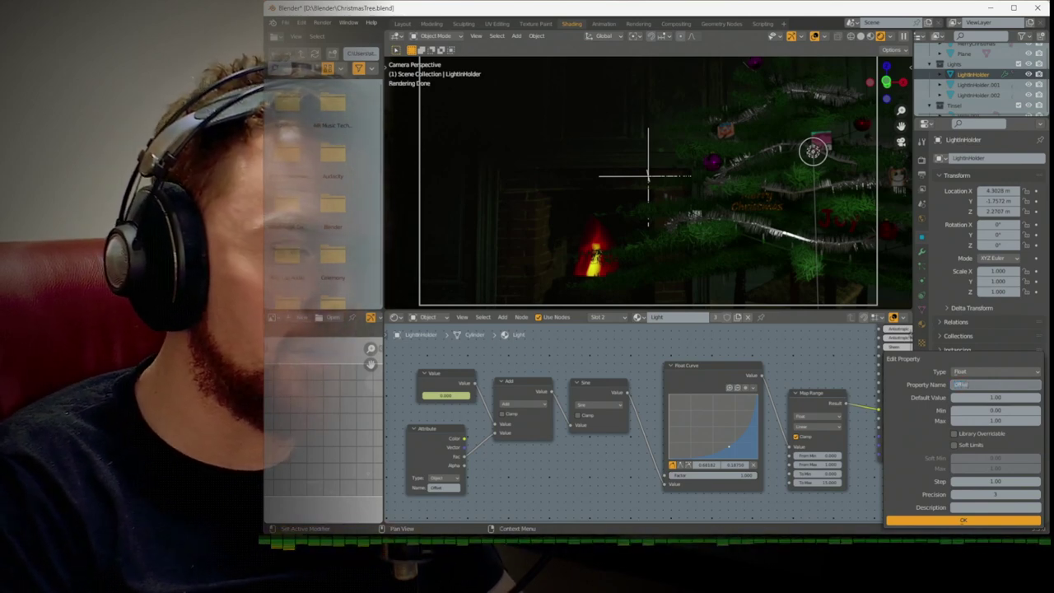
type("set")
key("Return")
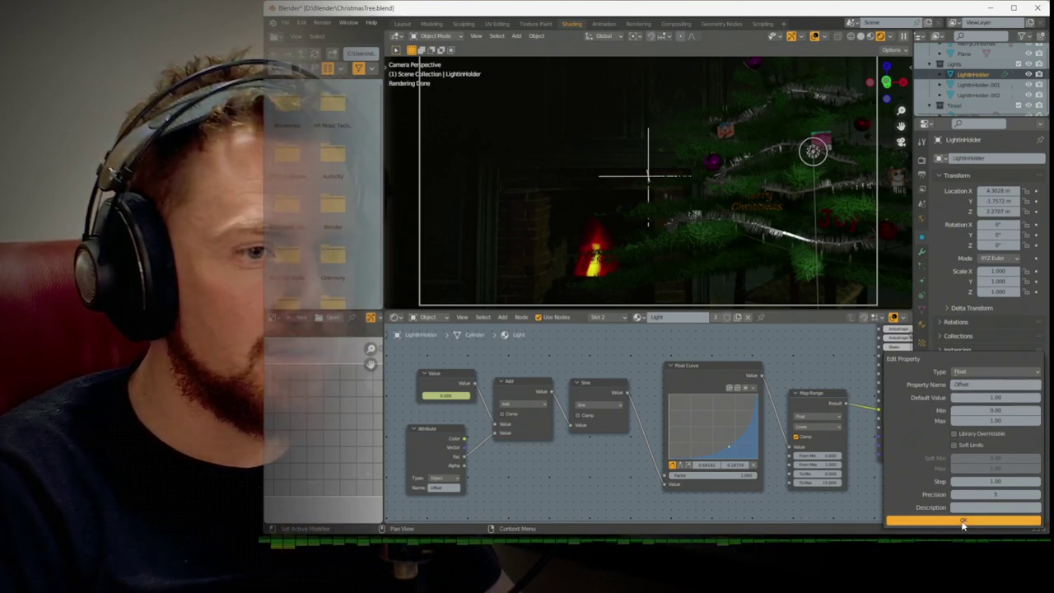
left_click(962, 519)
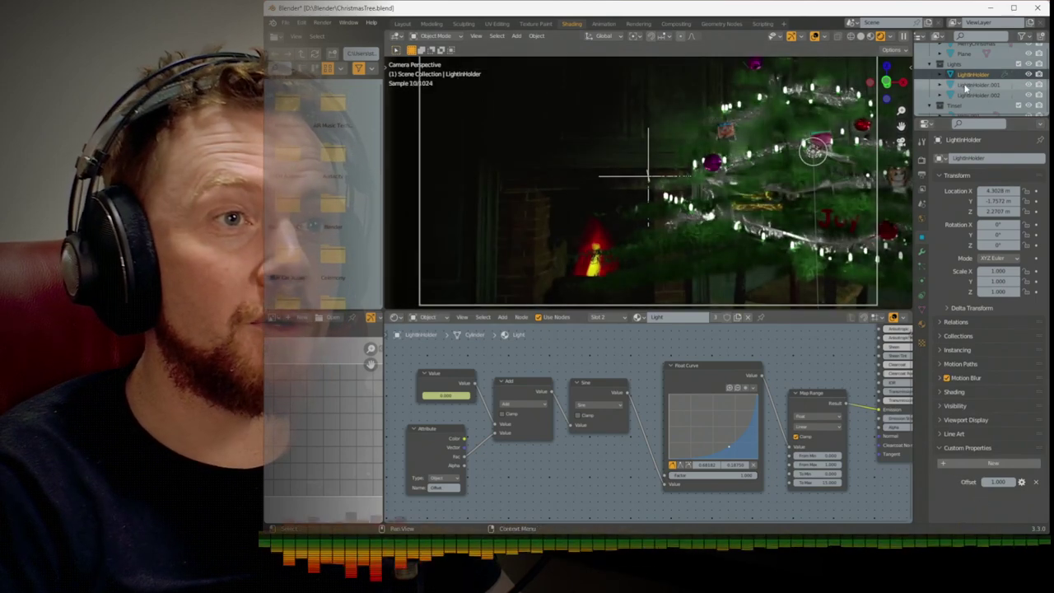
Select the Helix object and switch to the Geometry Nodes workspace
scroll(947, 92, "down", 2)
scroll(955, 90, "down", 4)
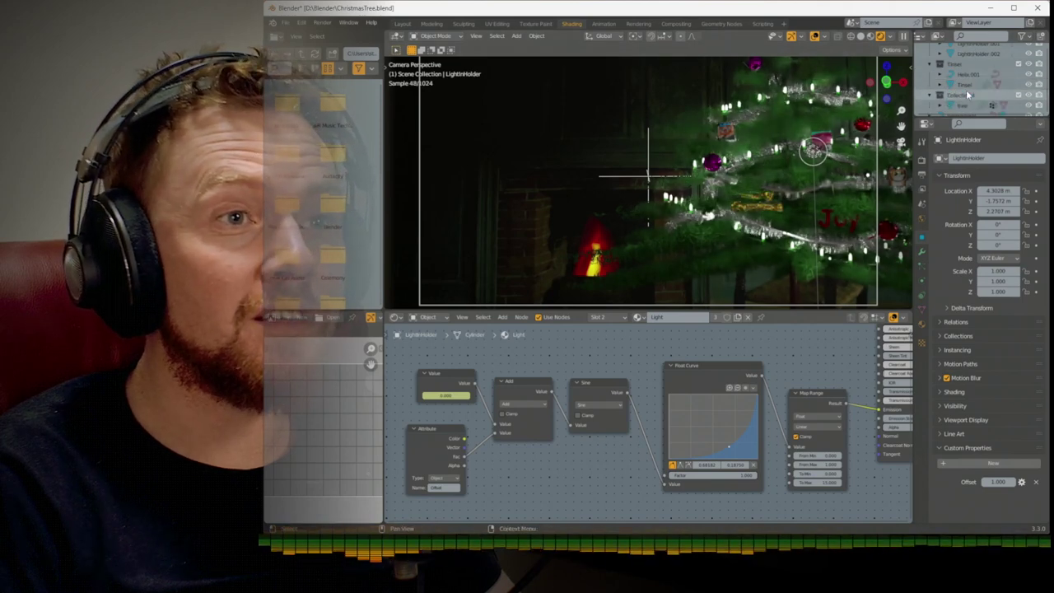
scroll(965, 100, "up", 2)
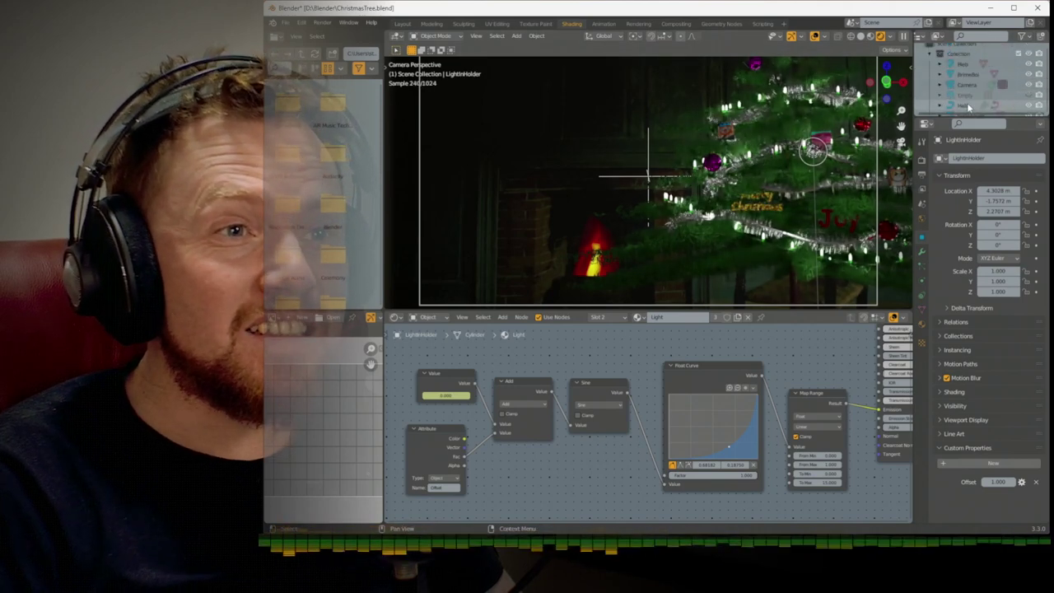
left_click(966, 85)
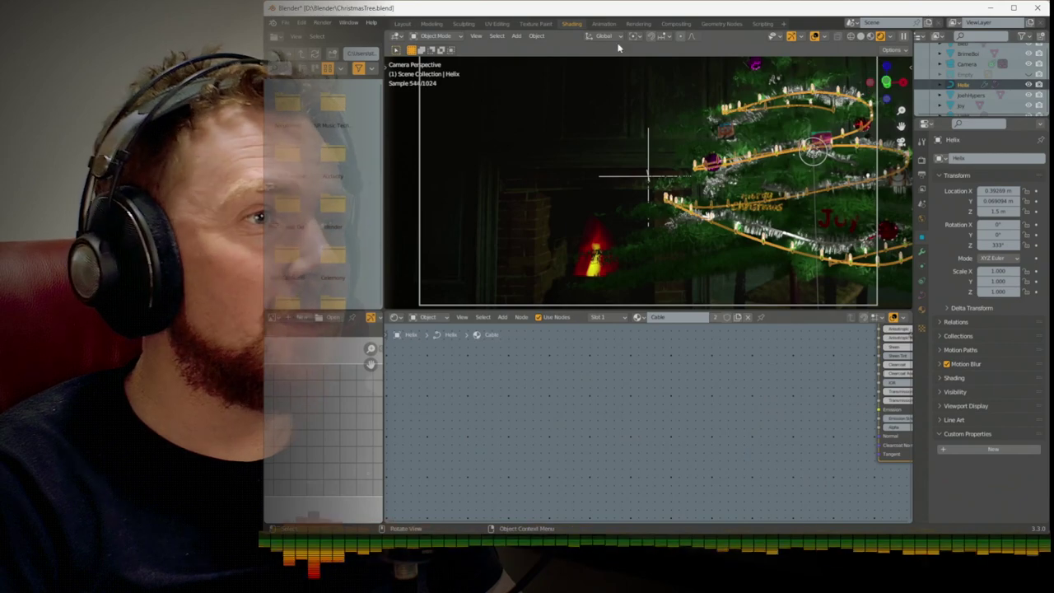
left_click(633, 23)
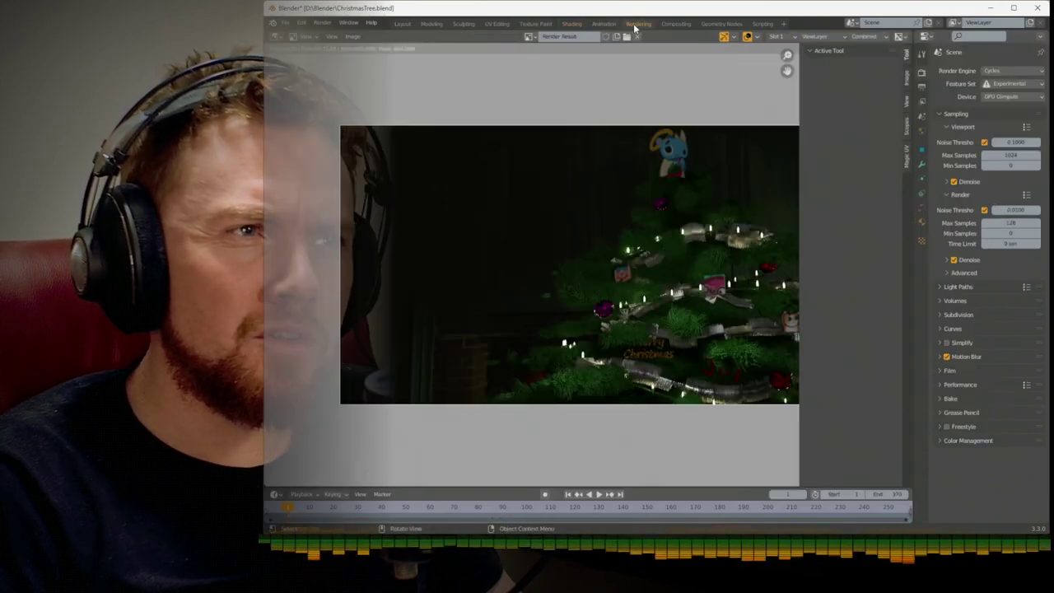
left_click(603, 23)
left_click(721, 23)
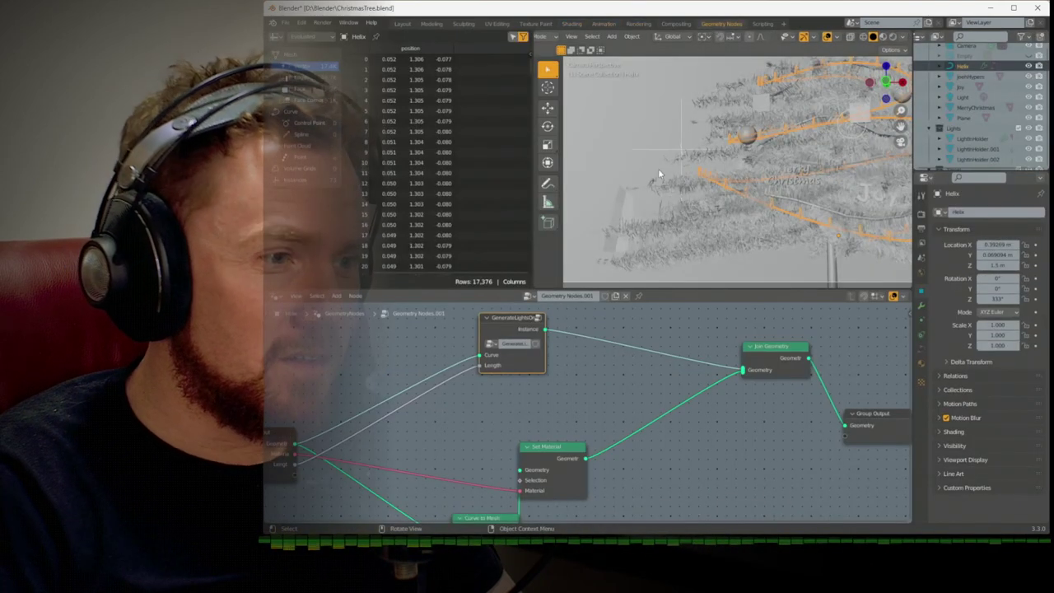
Inside the GenerateLightsOnCurve node group, enable Pick Instance on the Instance on Points node
scroll(621, 381, "down", 4)
middle_click_drag(622, 383, 699, 287, "shift")
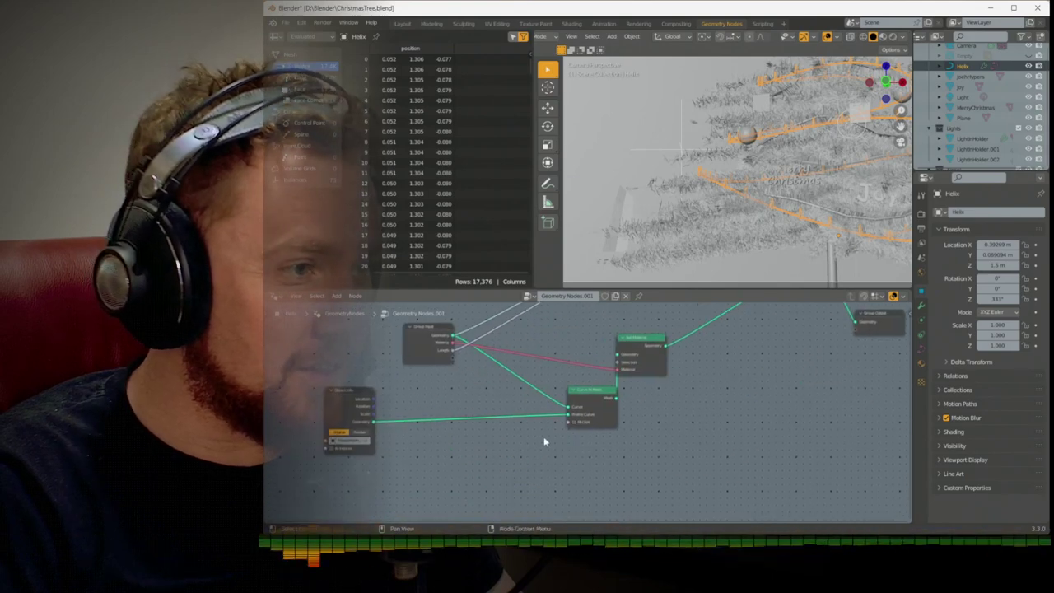
middle_click_drag(553, 434, 532, 550, "shift")
scroll(659, 425, "up", 1)
scroll(642, 425, "up", 2)
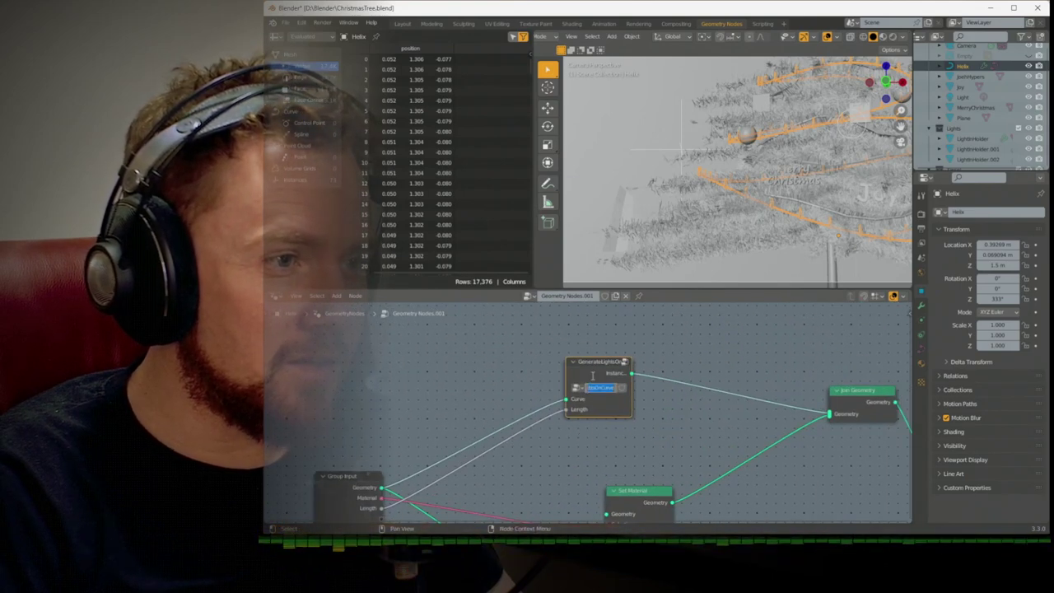
key("Tab")
mouse_move(550, 453)
middle_mouse_down()
mouse_move(563, 437)
mouse_move(549, 441)
middle_mouse_up()
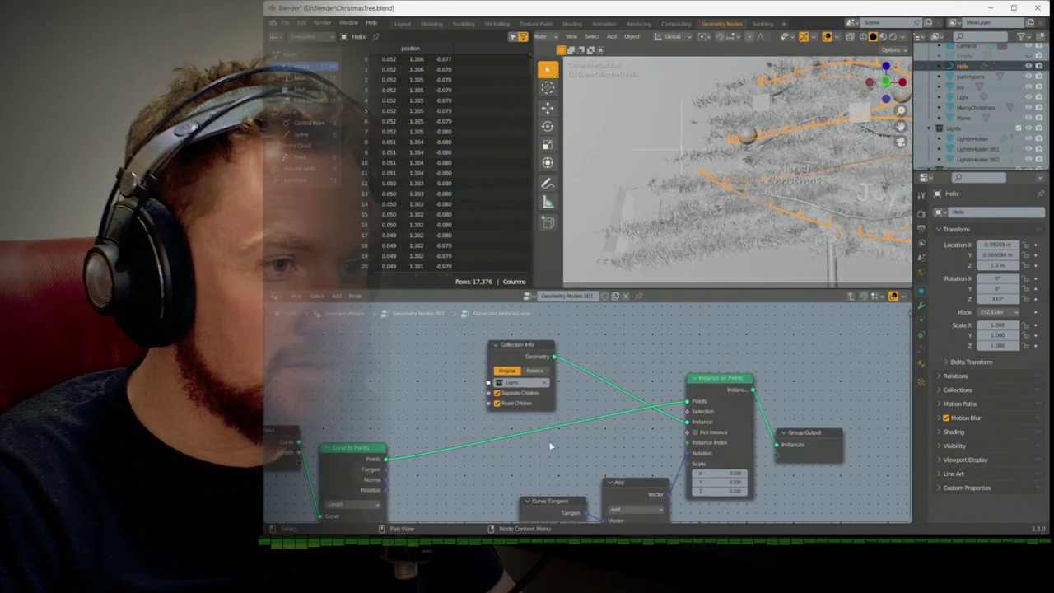
left_click(701, 436)
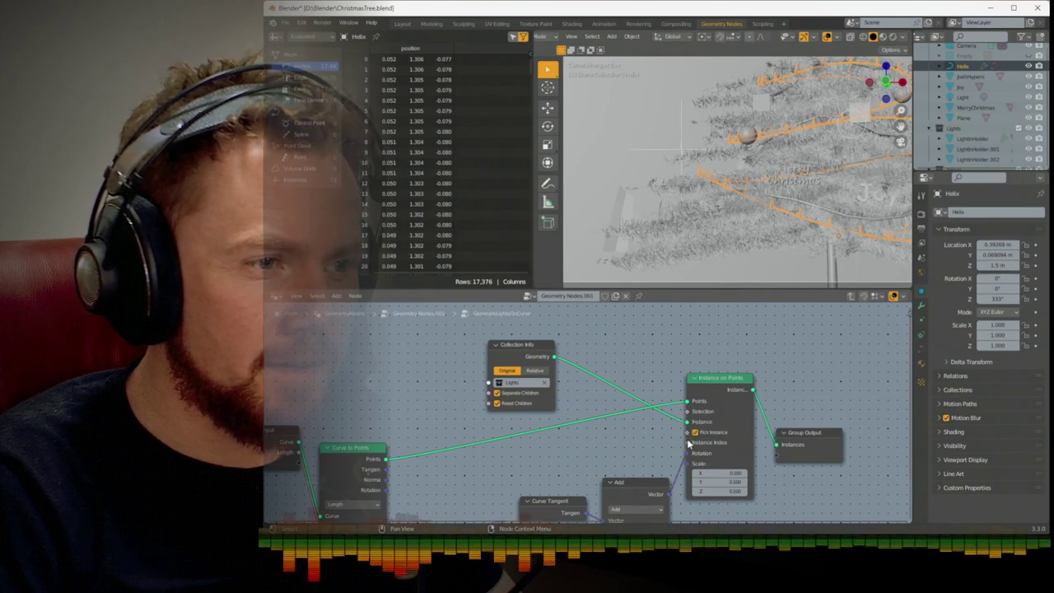
mouse_move(688, 444)
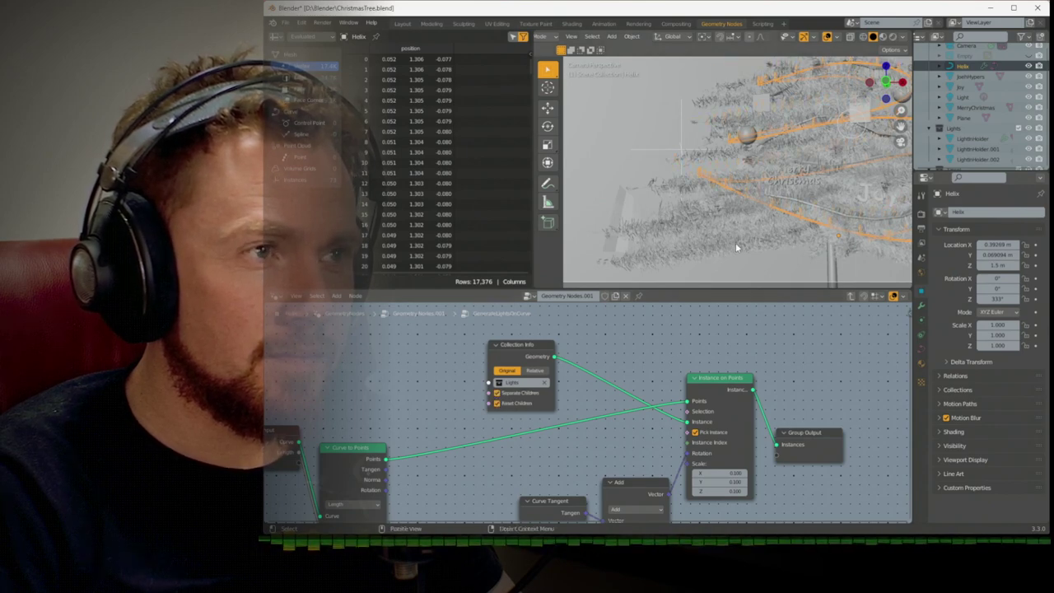
In the Layout workspace, delete the two copied lights that lack the custom property
left_click(405, 24)
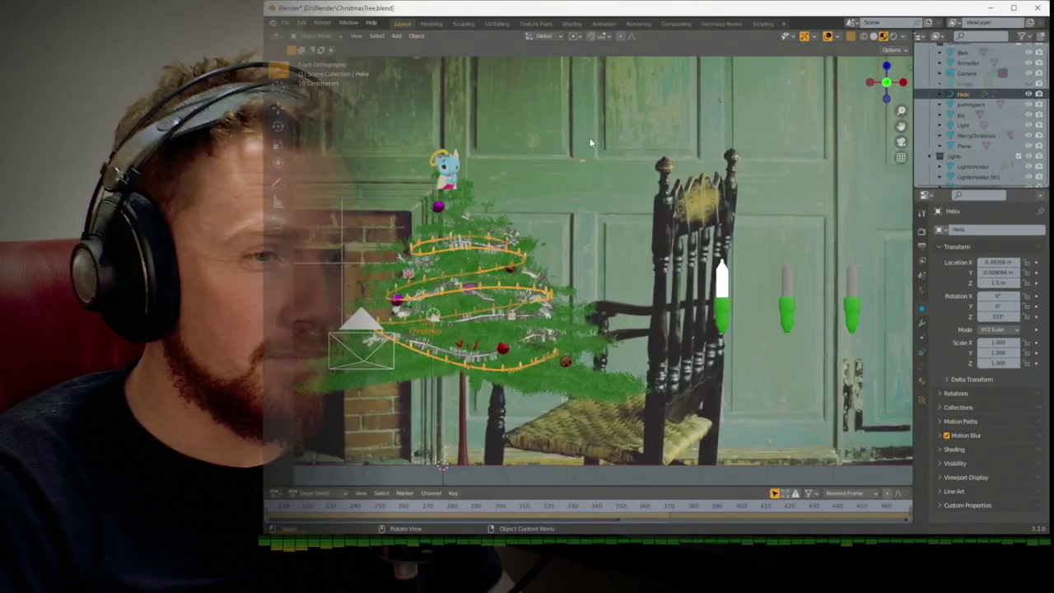
left_click(788, 313)
scroll(959, 354, "down", 1)
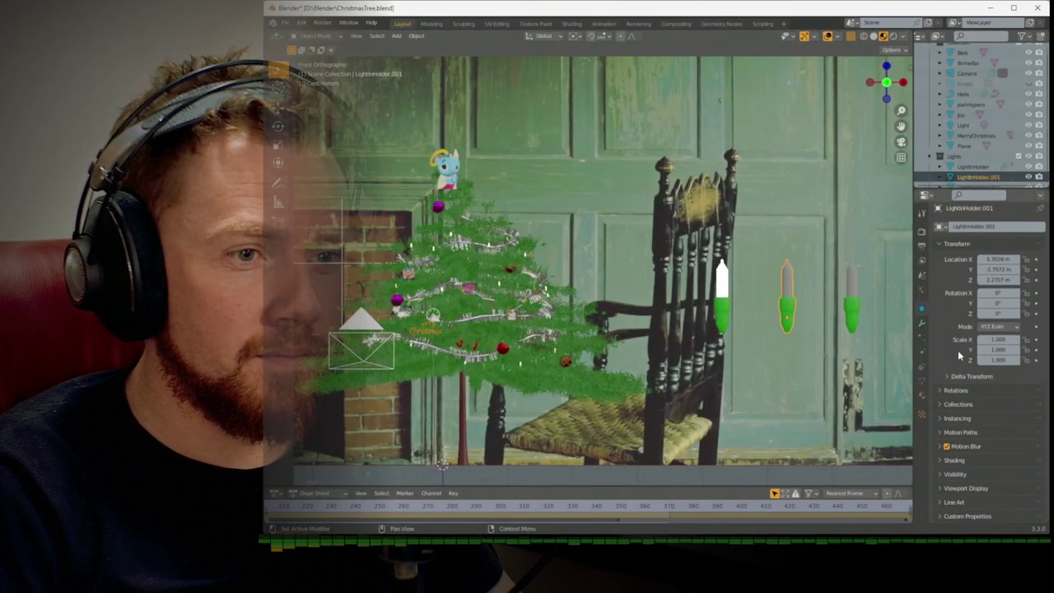
left_click(942, 516)
scroll(942, 513, "down", 1)
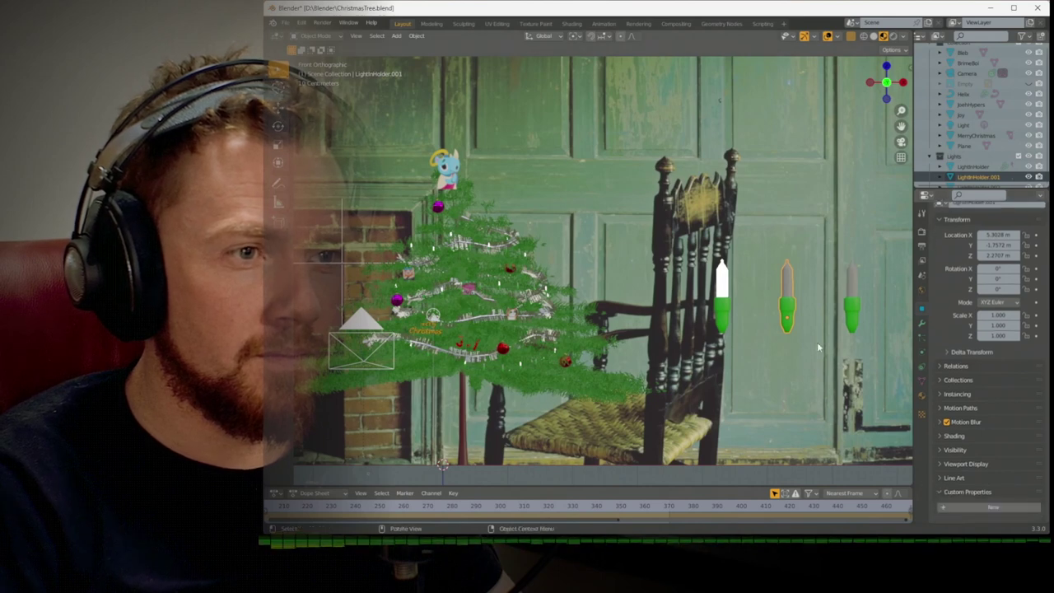
key("x")
left_click(785, 294)
left_click(846, 298)
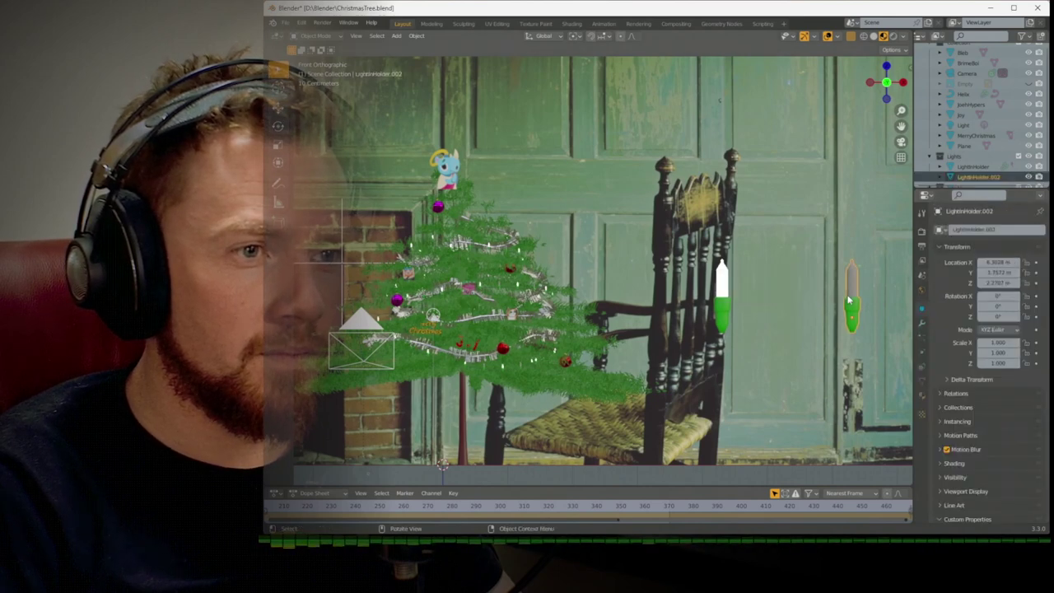
key("x")
left_click(844, 296)
Duplicate the original light 1 m along X and repeat the duplication to make a row of three lights
left_click(723, 295)
key("shift+d")
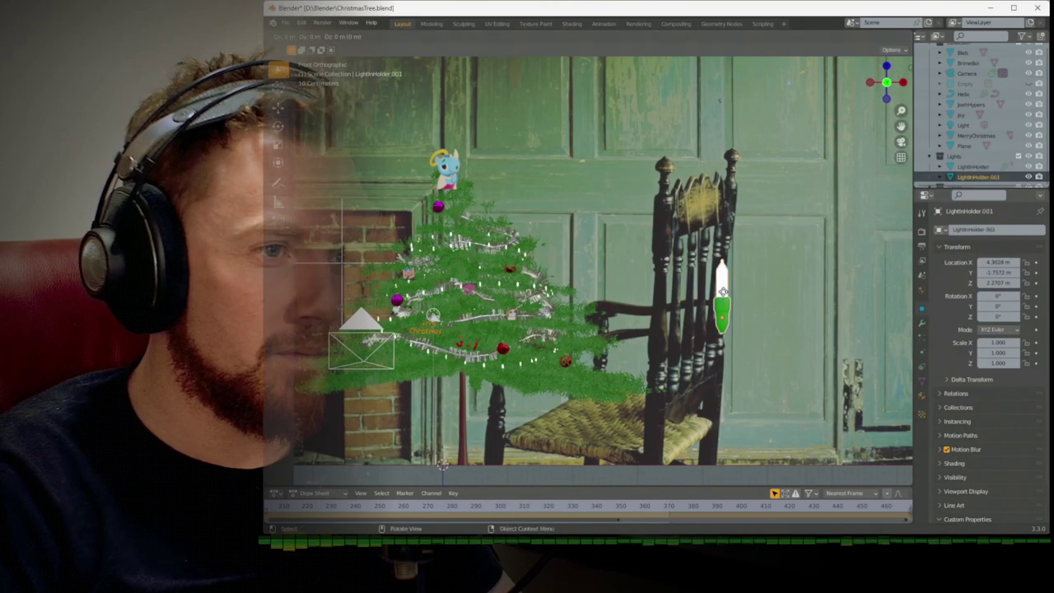
type("x1")
key("Return")
key("shift+r")
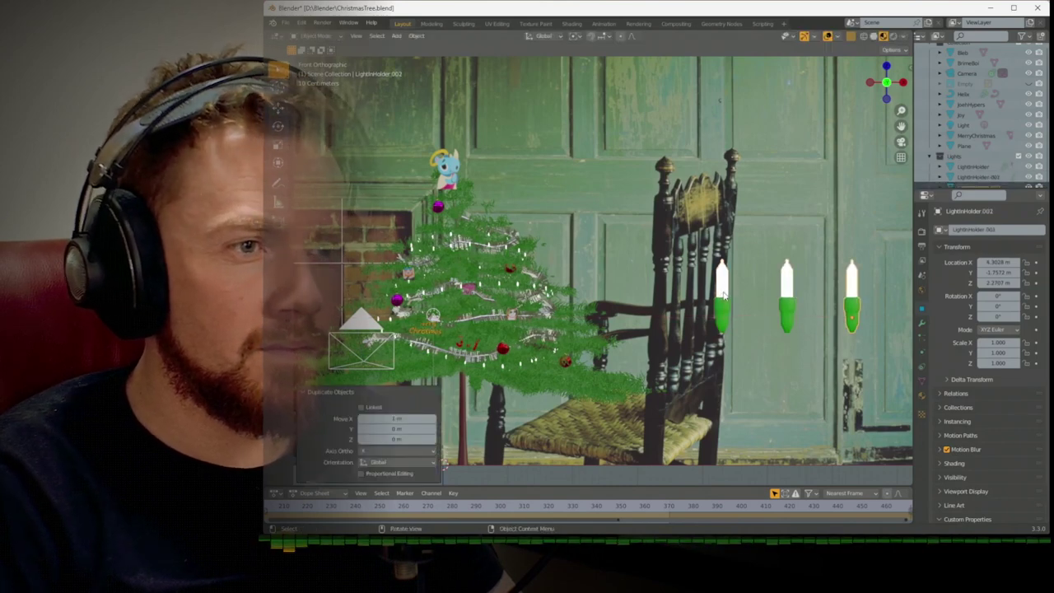
Set the Offset custom property of the third light in the row to 0
scroll(938, 340, "down", 2)
double_click(997, 512)
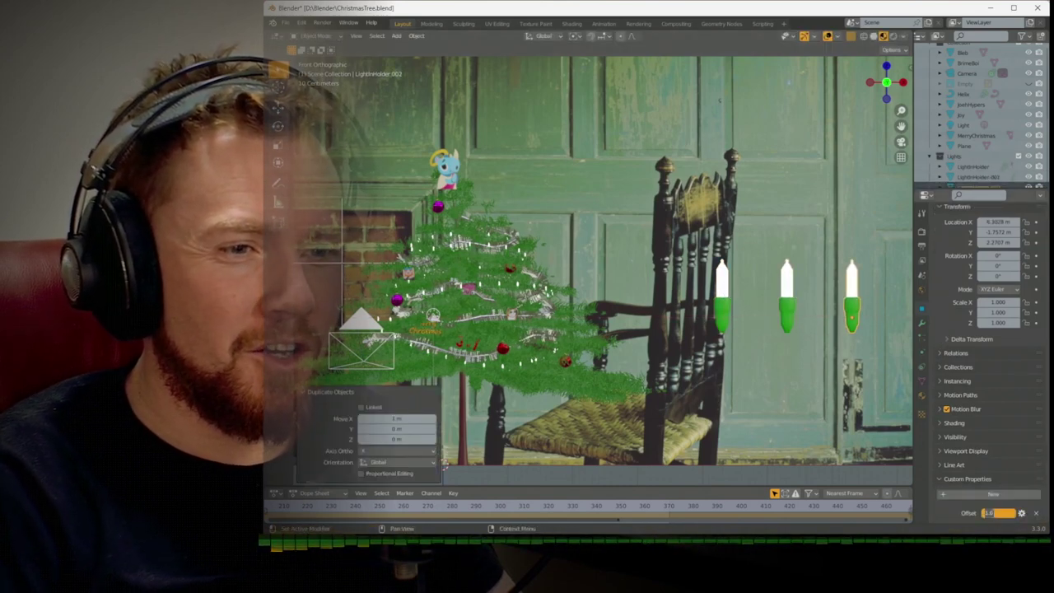
type("0")
key("Return")
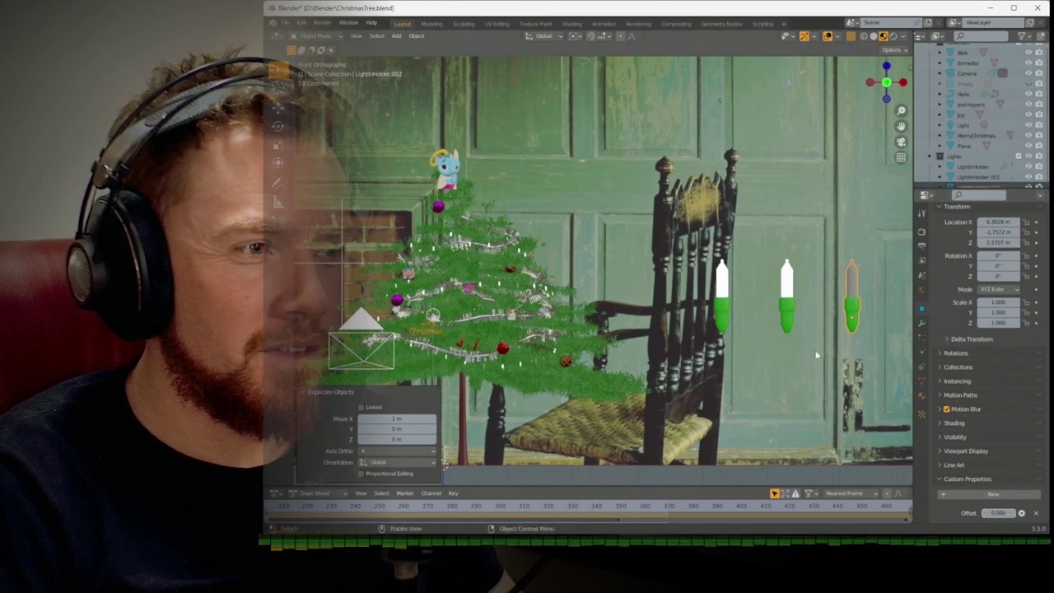
Play the animation with the tree in close view to check how its lights blink
left_click(785, 313)
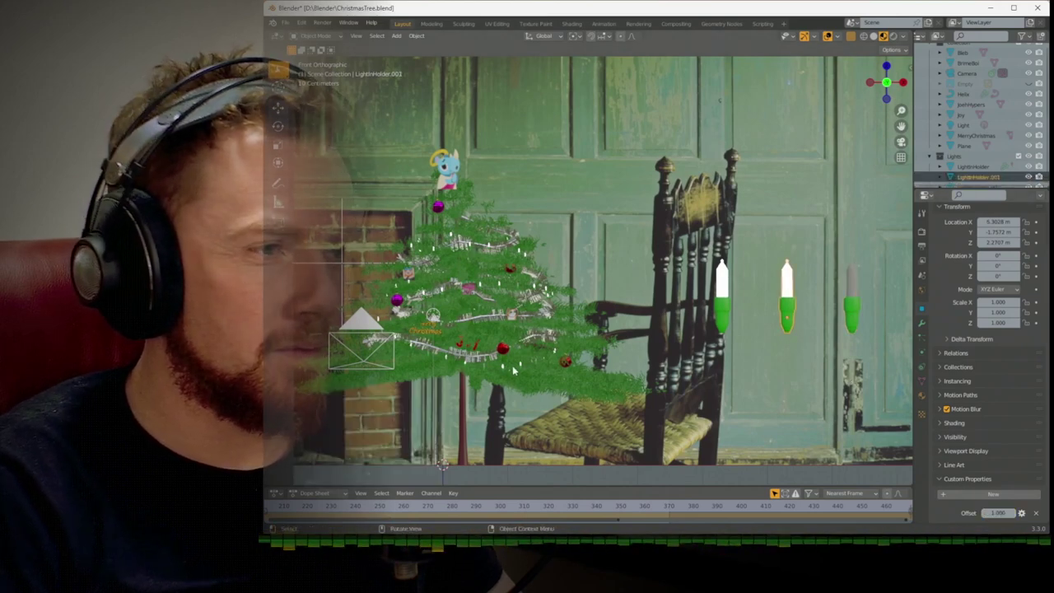
middle_click_drag(506, 364, 674, 337, "shift")
scroll(673, 334, "up", 7)
key("space")
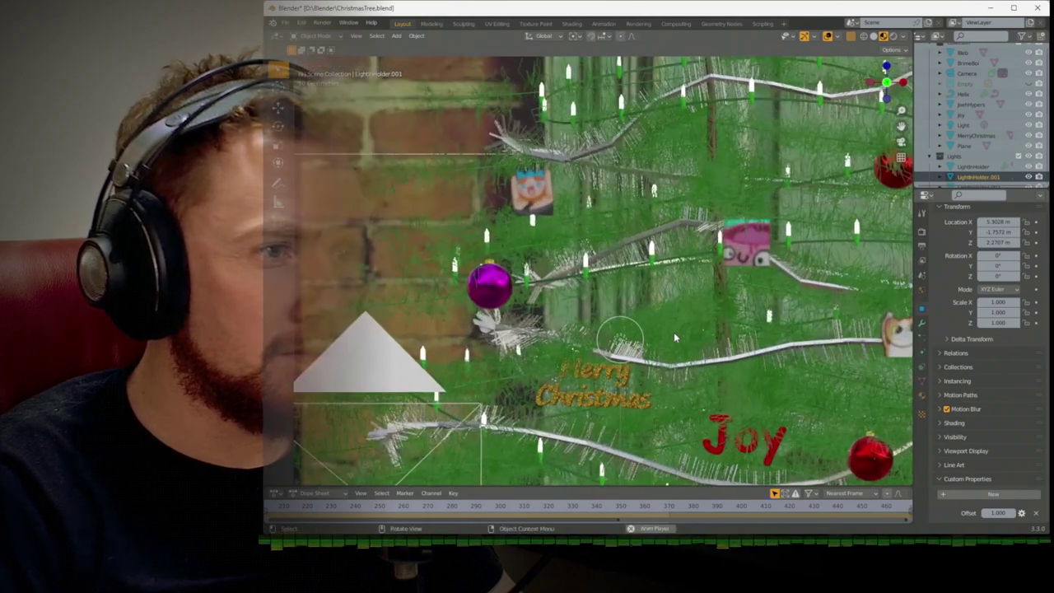
scroll(673, 336, "down", 2)
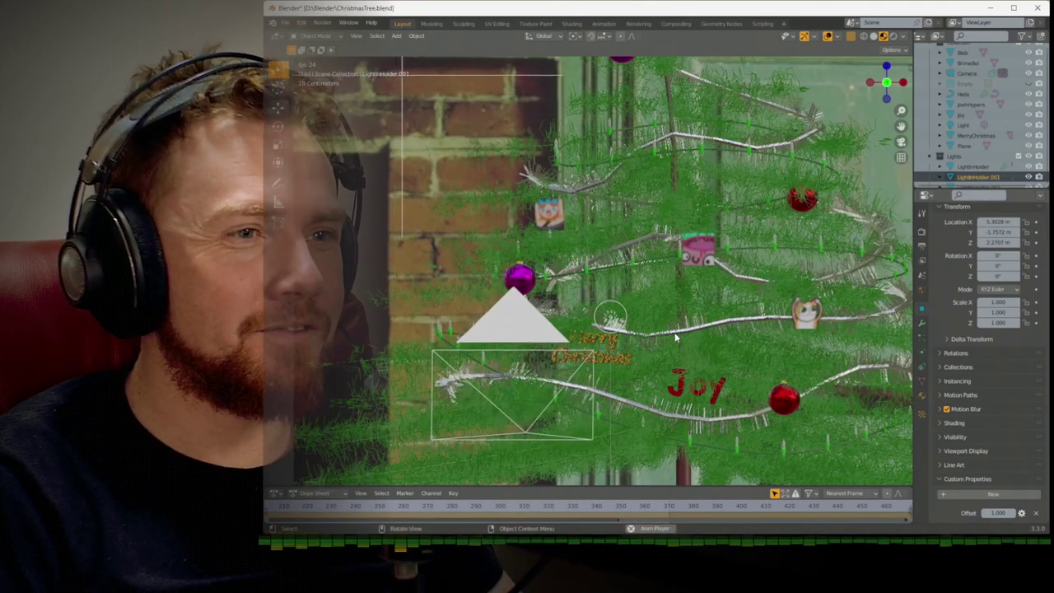
key("space")
scroll(674, 333, "down", 5)
middle_click_drag(686, 334, 478, 344, "shift")
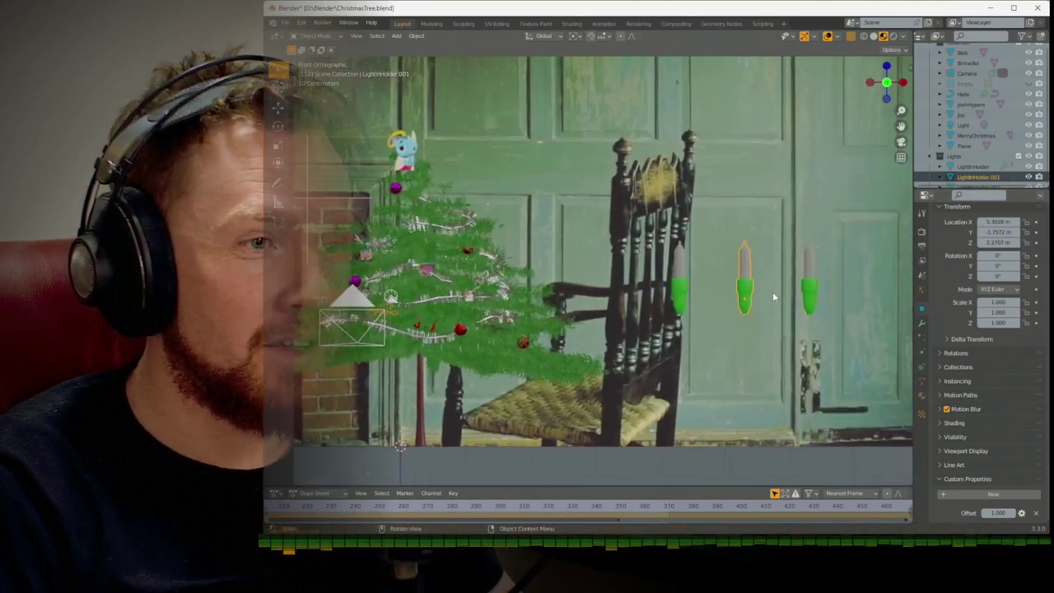
key("a")
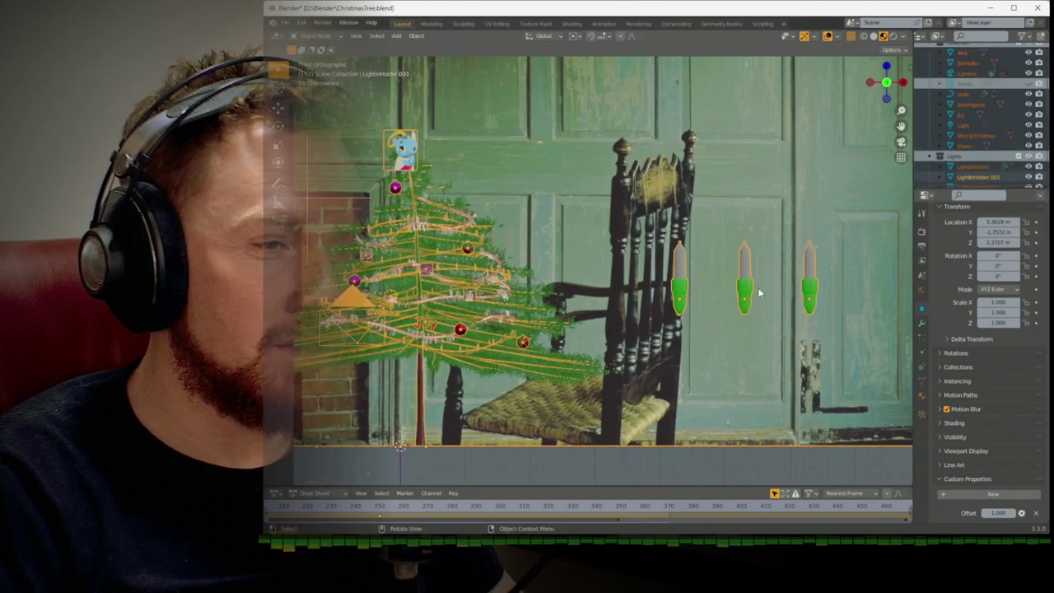
key("Tab")
Tilt the entire mesh of the middle light about the X axis in Edit Mode
key("Tab")
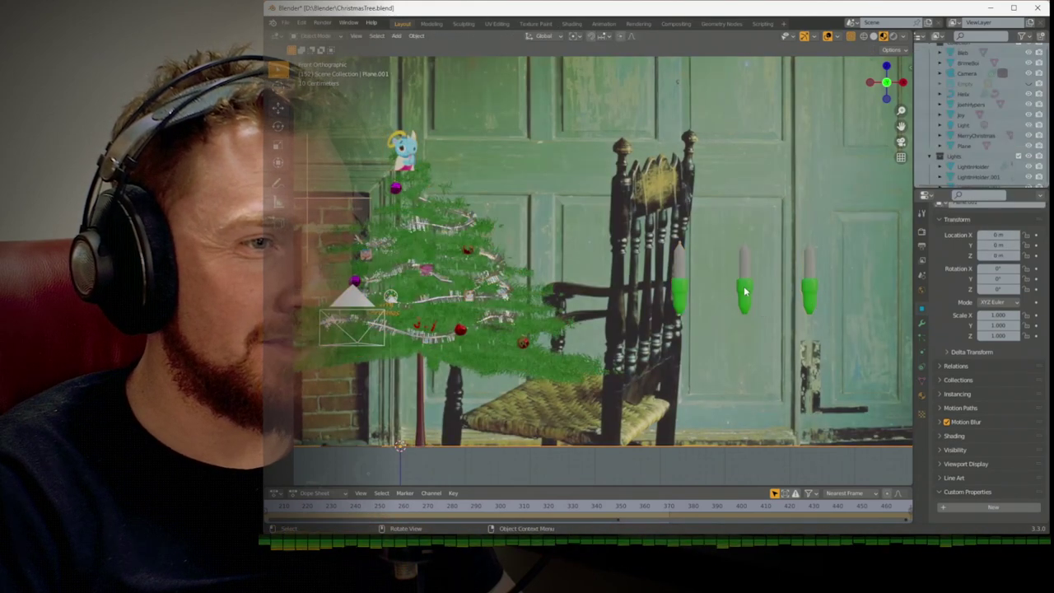
left_click(744, 292)
key("Tab")
key("a")
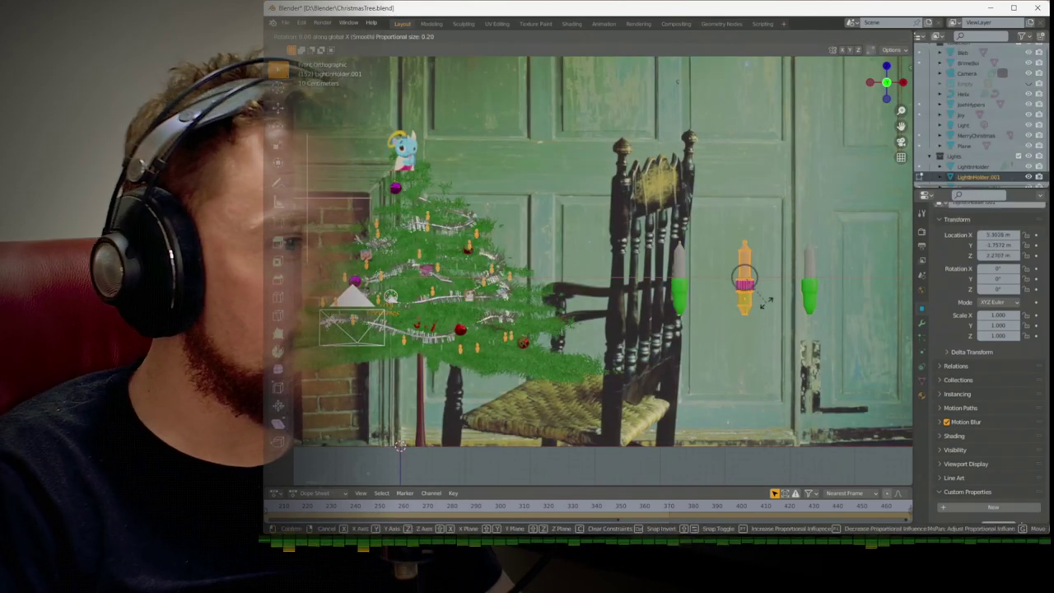
key("r")
key("x")
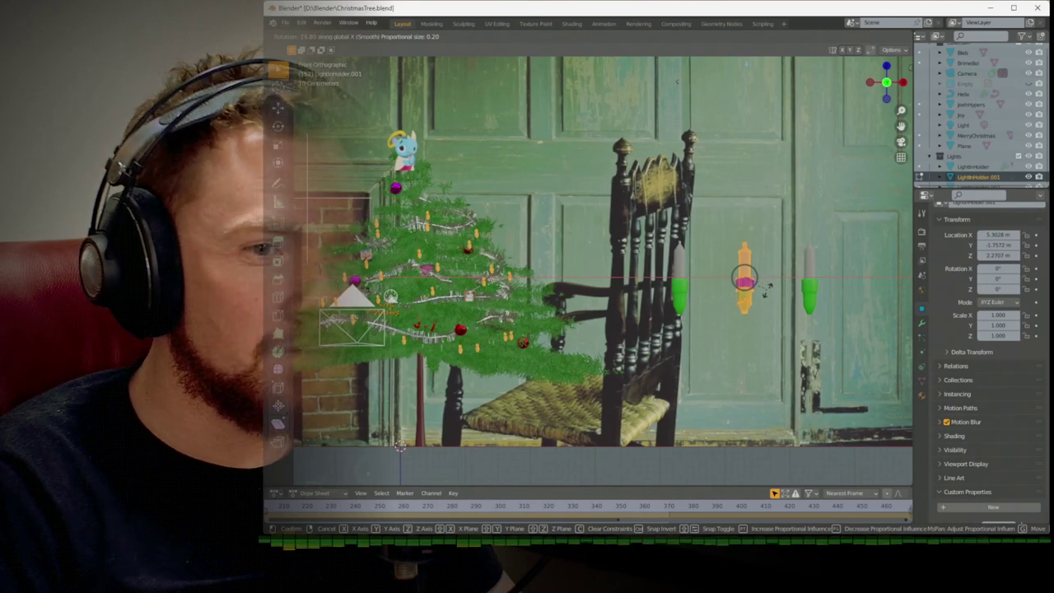
left_click(771, 294)
key("Tab")
Tilt the entire mesh of the third light, LightInHolder.002, about the X axis in Edit Mode
left_click(812, 297)
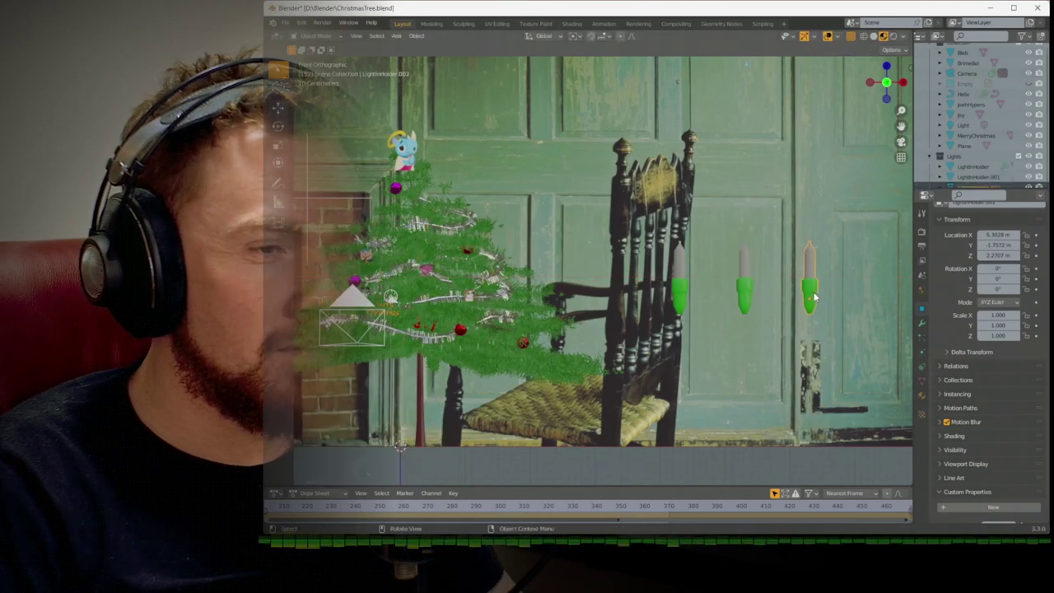
key("Tab")
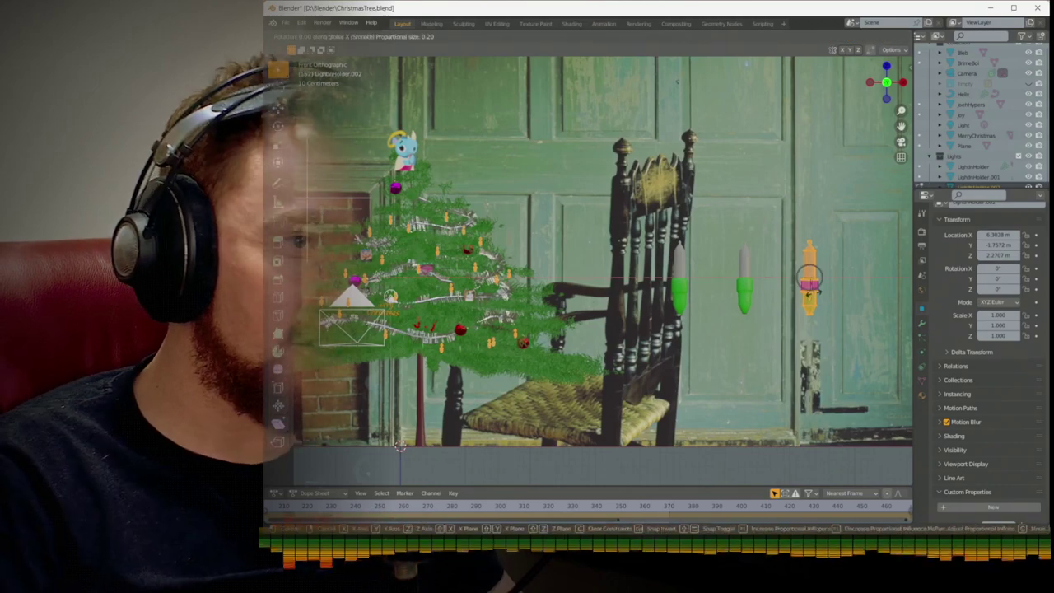
key("r")
key("x")
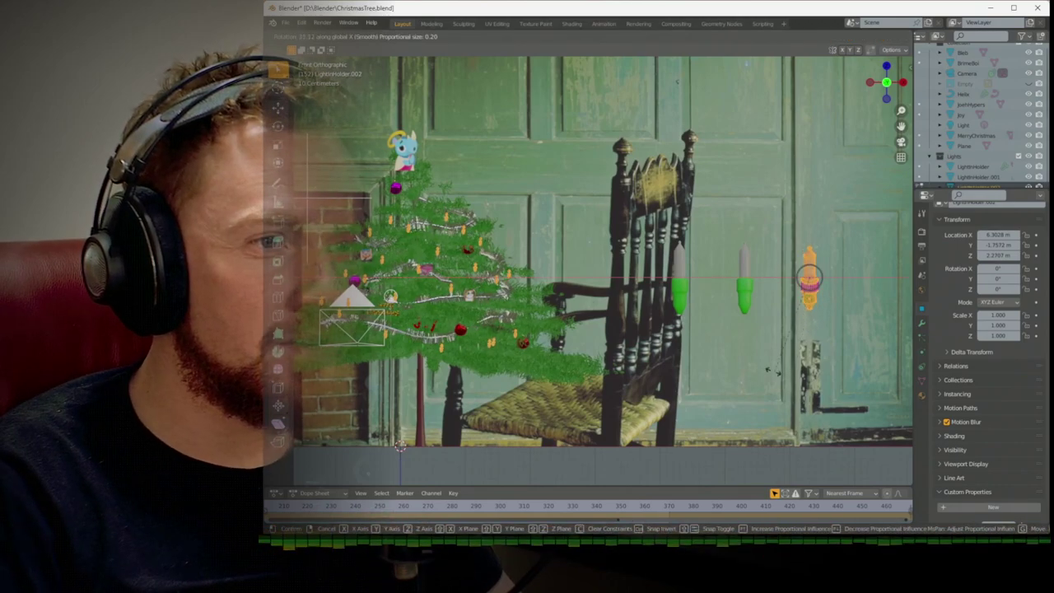
left_click(759, 370)
key("Tab")
Examine up close how the tilted light variants sit along the cable on the tree
scroll(516, 365, "up", 4)
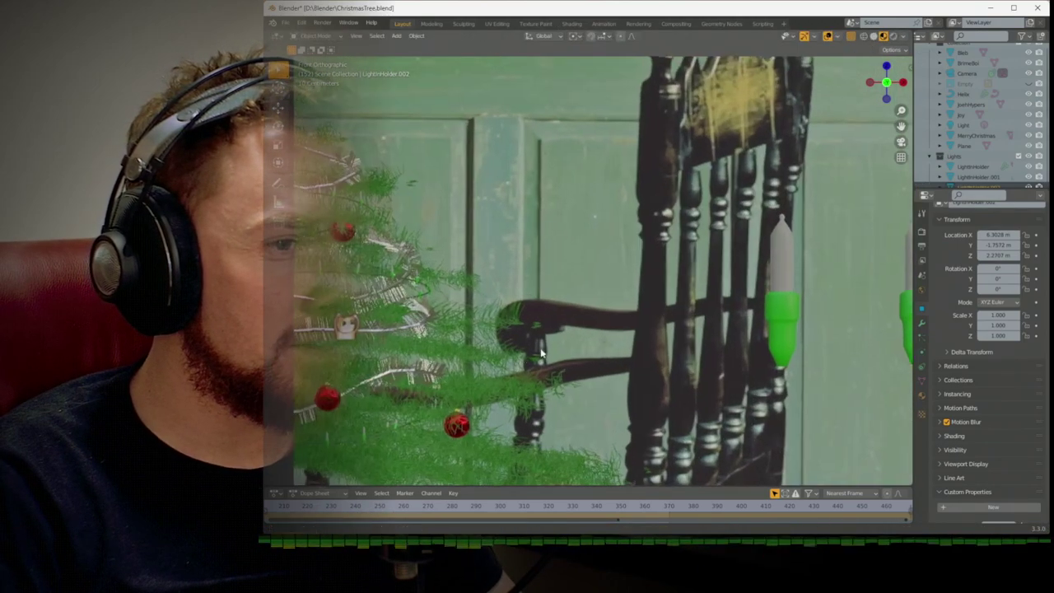
middle_click_drag(515, 364, 752, 303, "shift")
scroll(637, 306, "up", 7)
middle_click_drag(658, 308, 574, 336, "shift")
scroll(658, 330, "up", 3)
middle_click_drag(662, 338, 486, 327, "shift")
scroll(393, 331, "up", 1)
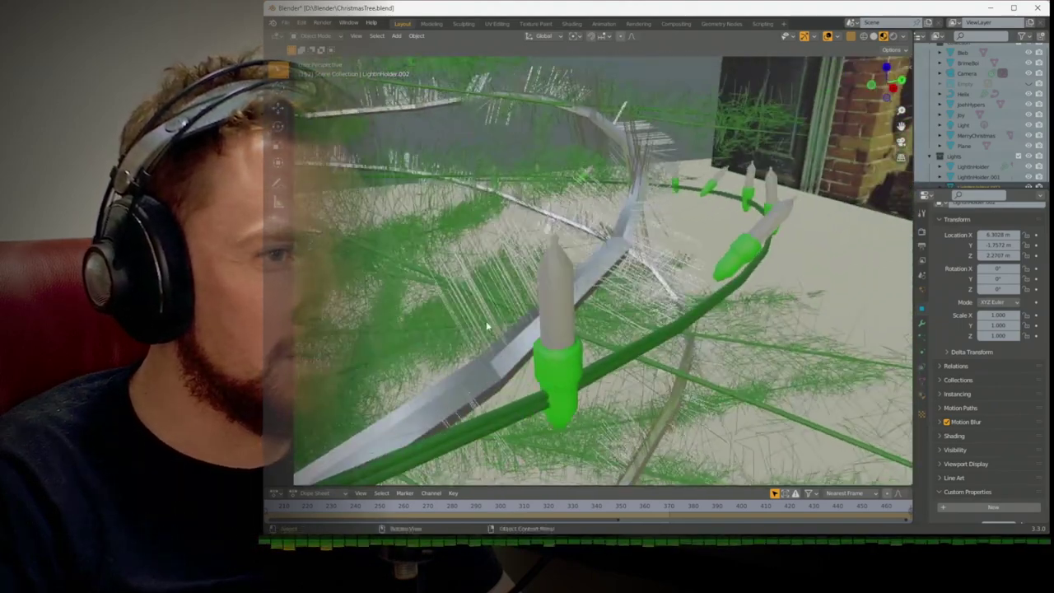
Move the mesh of the tilted light LightInHolder.002 about -0.3 m along the Y axis in Edit Mode
left_click(739, 265)
key("Tab")
key("g")
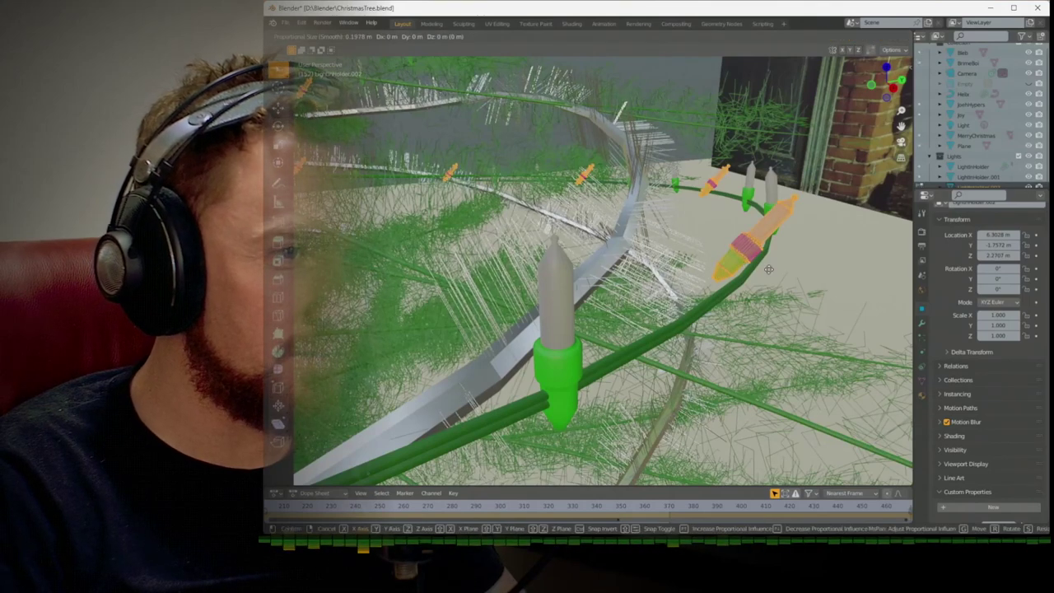
key("y")
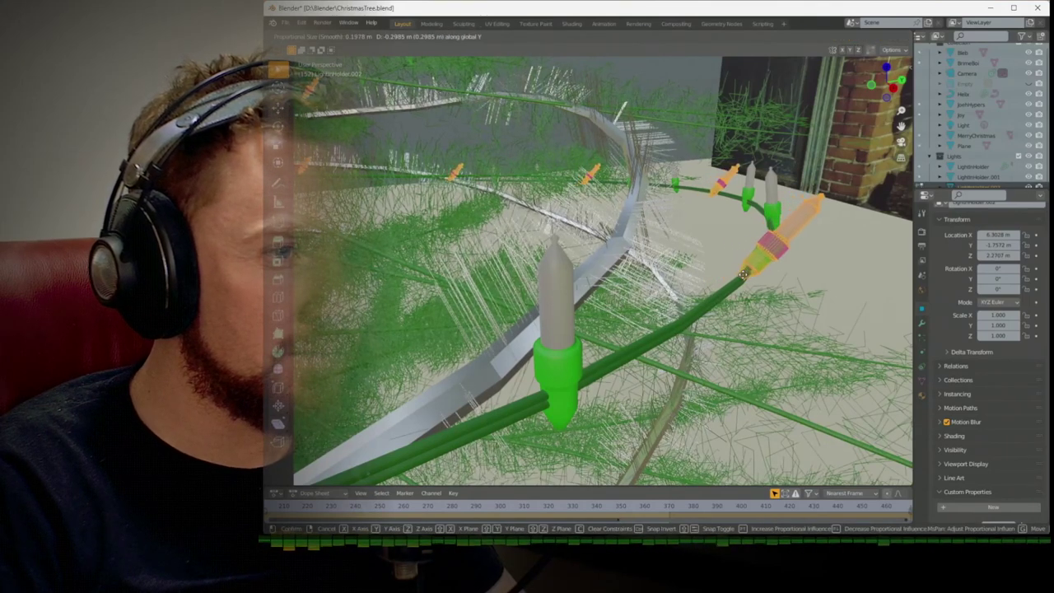
left_click(743, 275)
Lower the light's mesh along Z, and shift it about 0.12 m along Y
key("g")
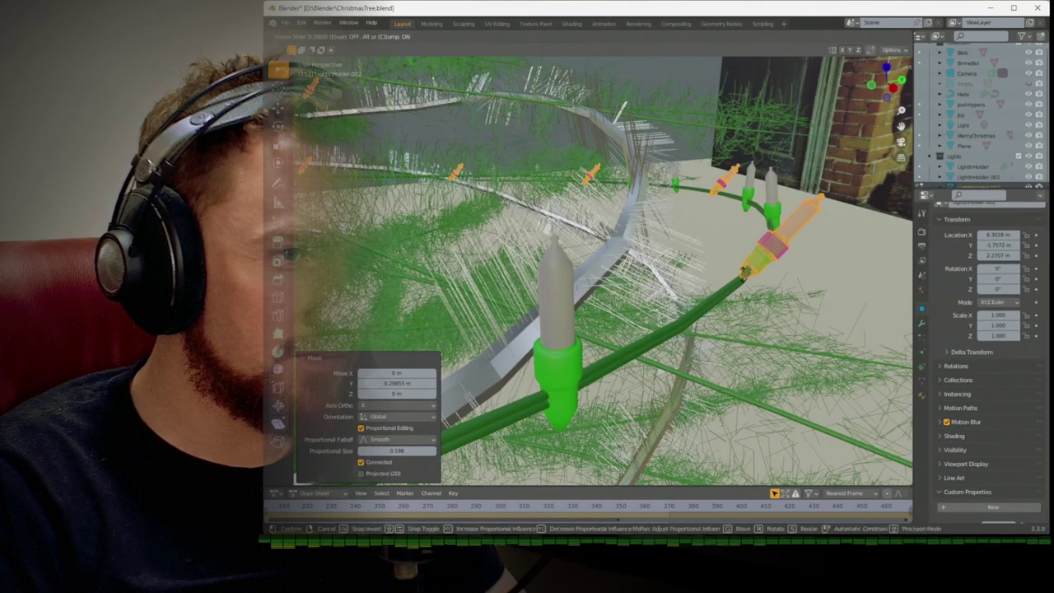
key("g")
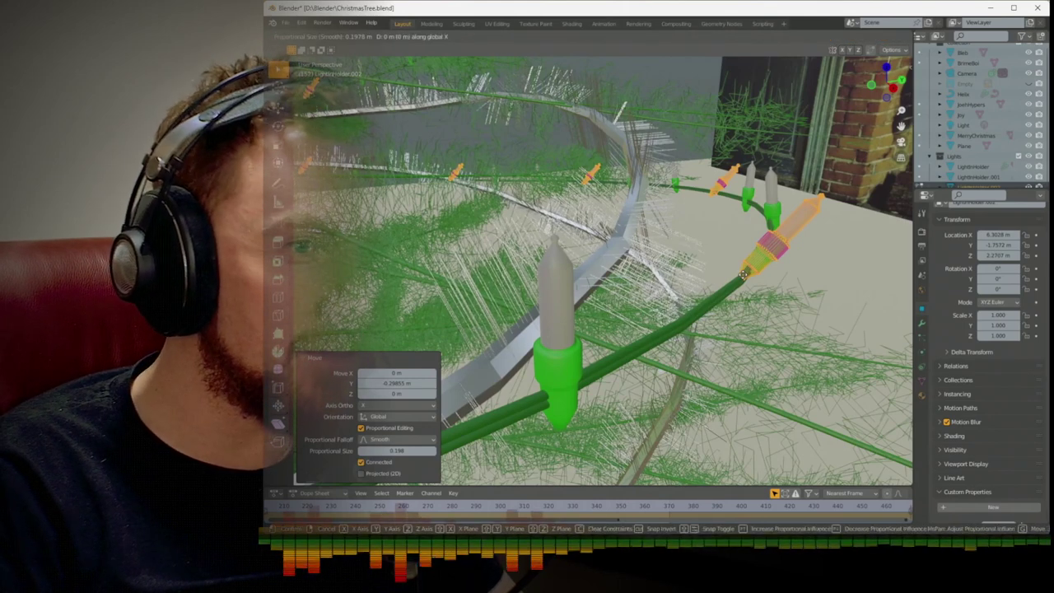
key("x")
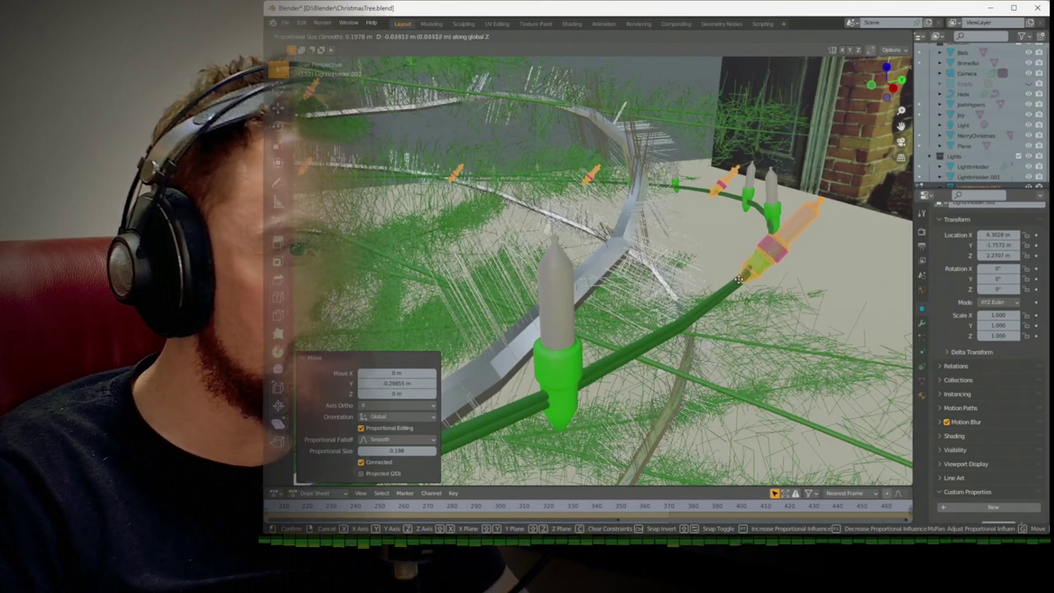
key("z")
key("y")
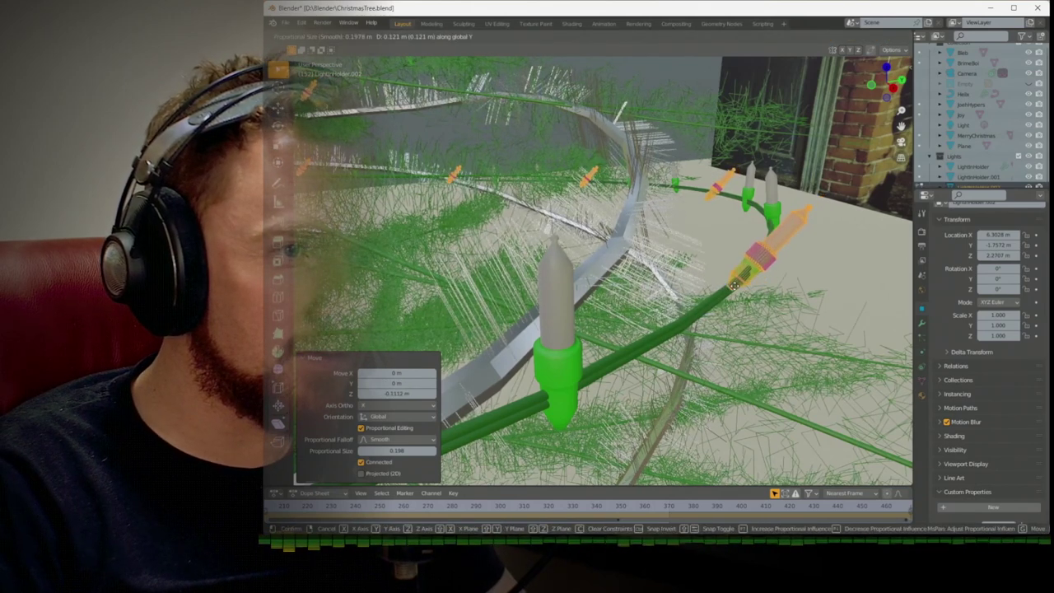
left_click(735, 286)
Move the light's mesh about 0.22 m along Y to align its base with the cable
middle_click_drag(734, 287, 494, 282)
key("g")
key("y")
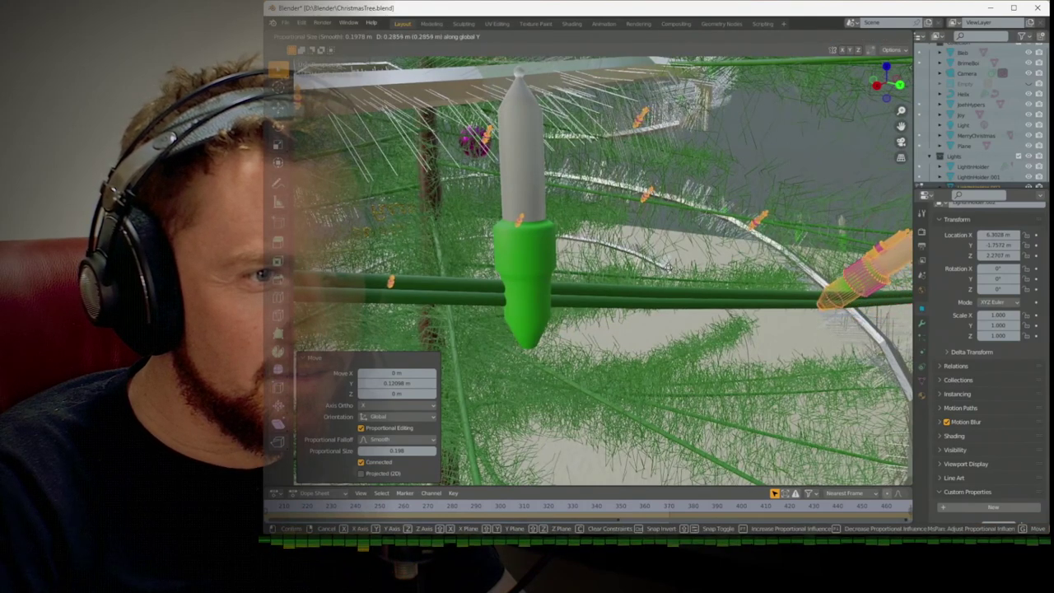
left_click(491, 304)
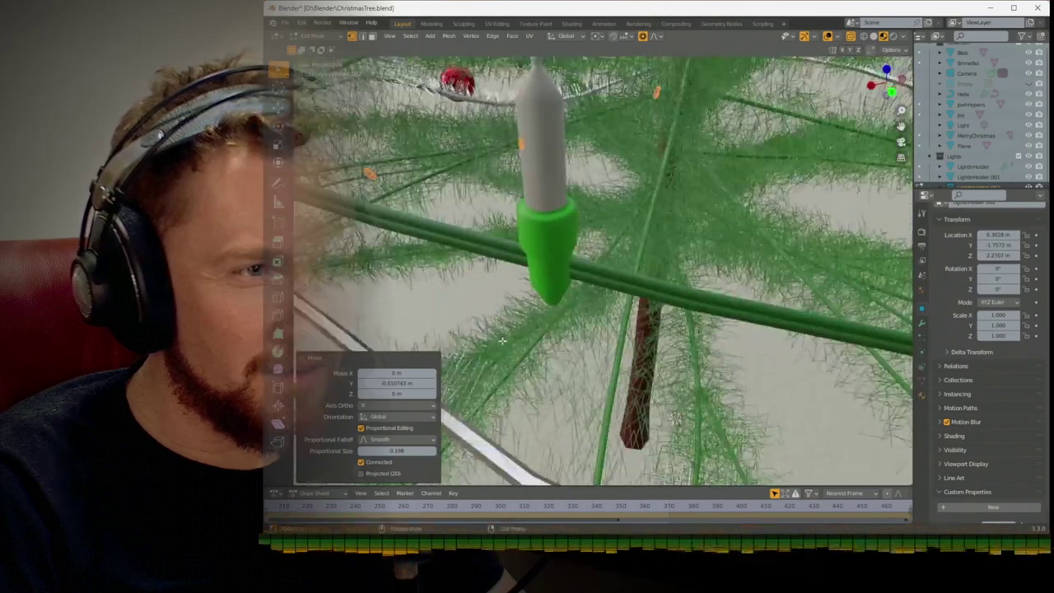
Shift the tilted light's mesh about -0.05 m along Y and fine-tune its height along Z against the cable
middle_click_drag(502, 340, 623, 230)
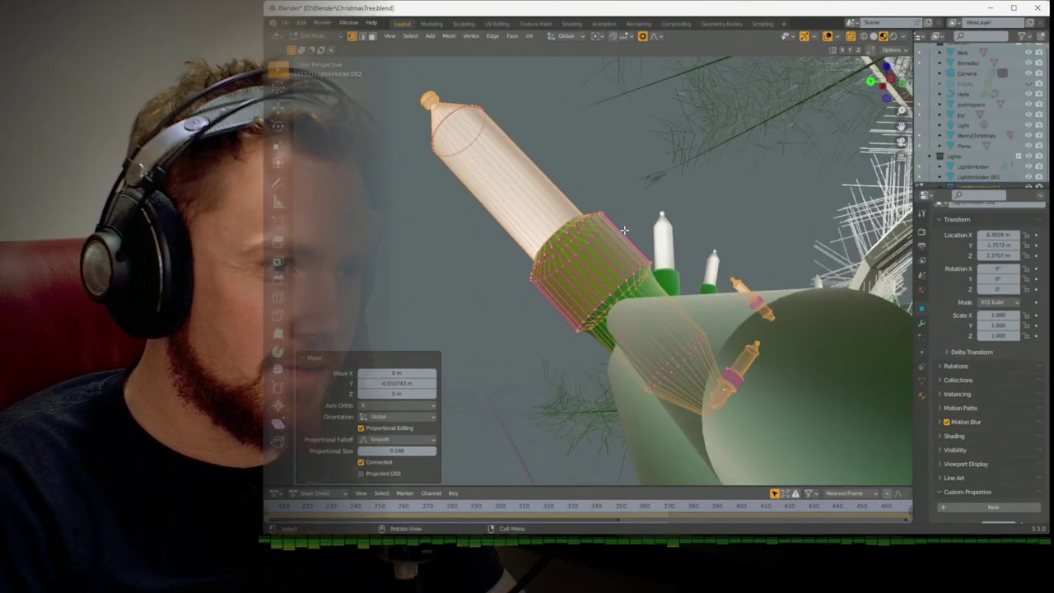
key("g")
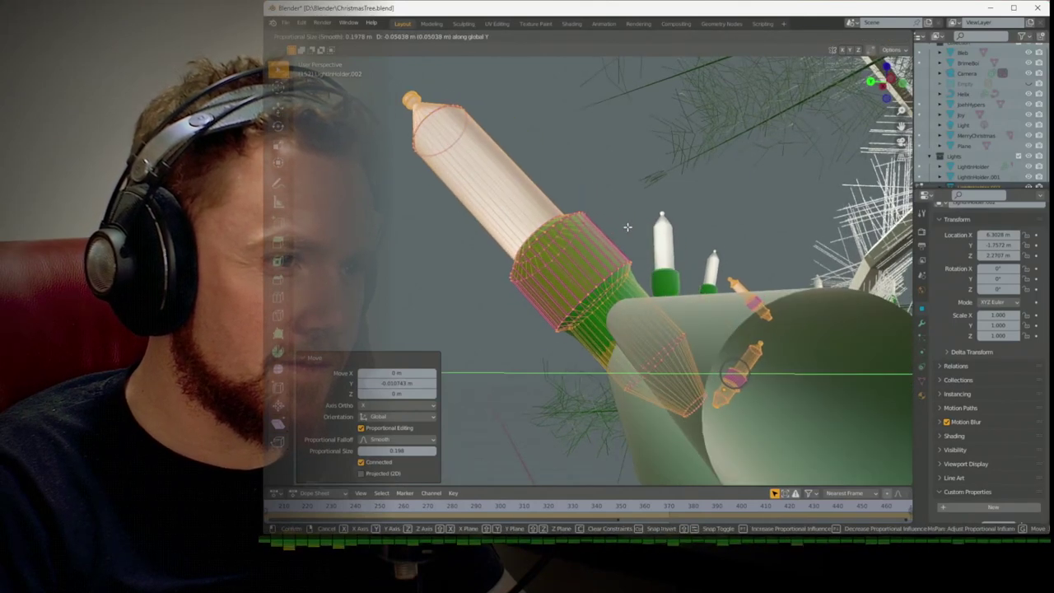
left_click(627, 227)
key("g")
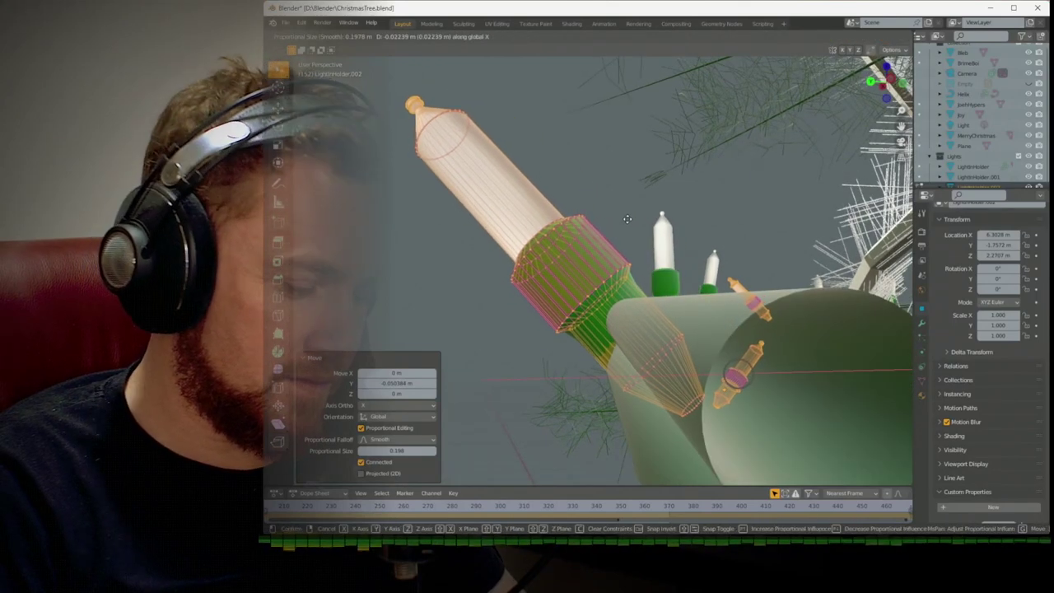
key("z")
left_click(625, 227)
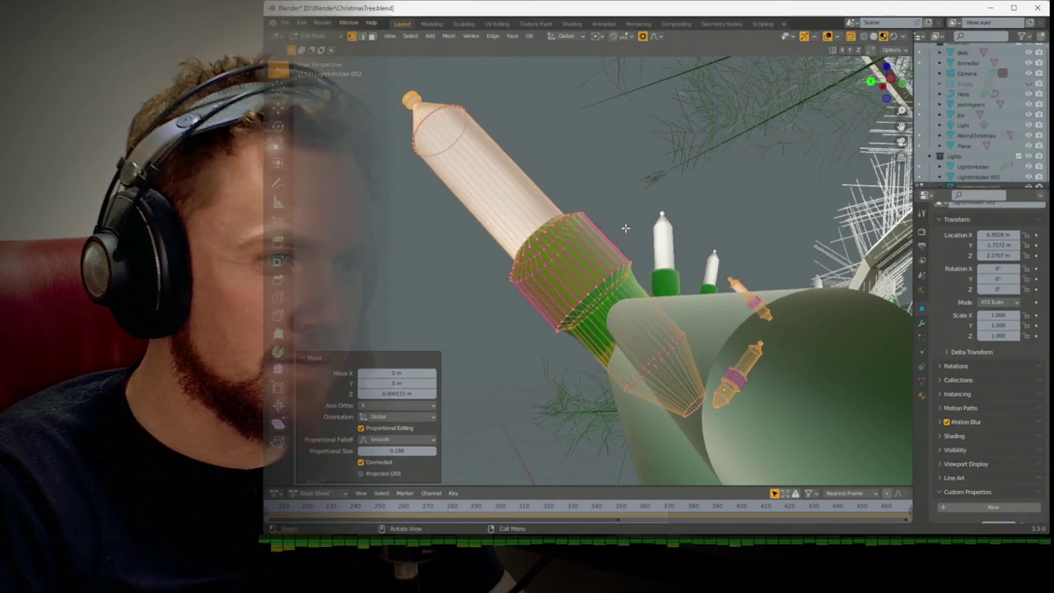
Move the tilted light's mesh about -0.02 m along Y and raise it about 0.04 m along Z
middle_click_drag(625, 227, 636, 254)
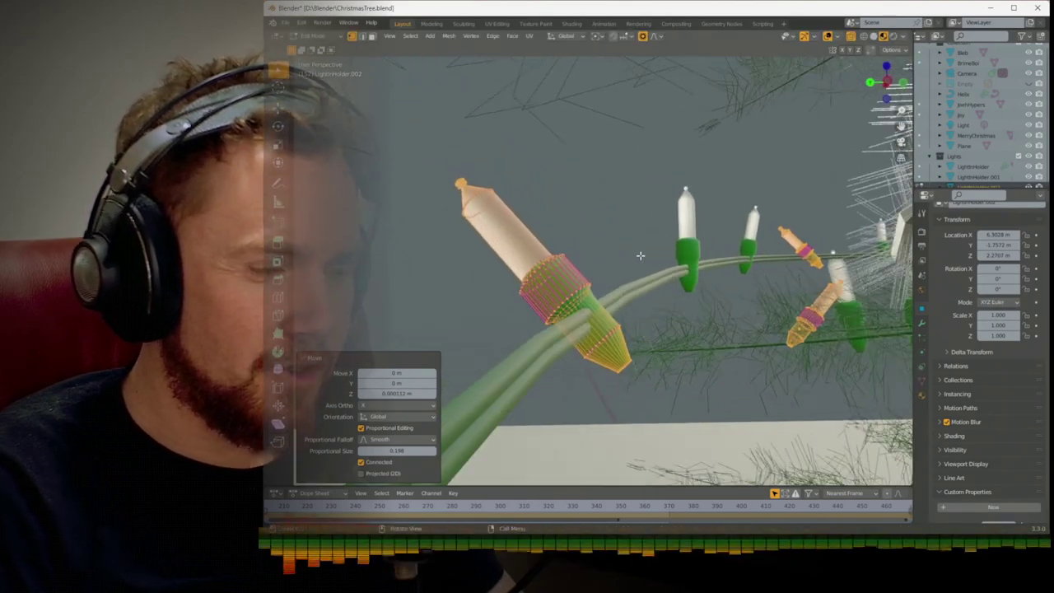
key("g")
key("y")
left_click(642, 254)
key("g")
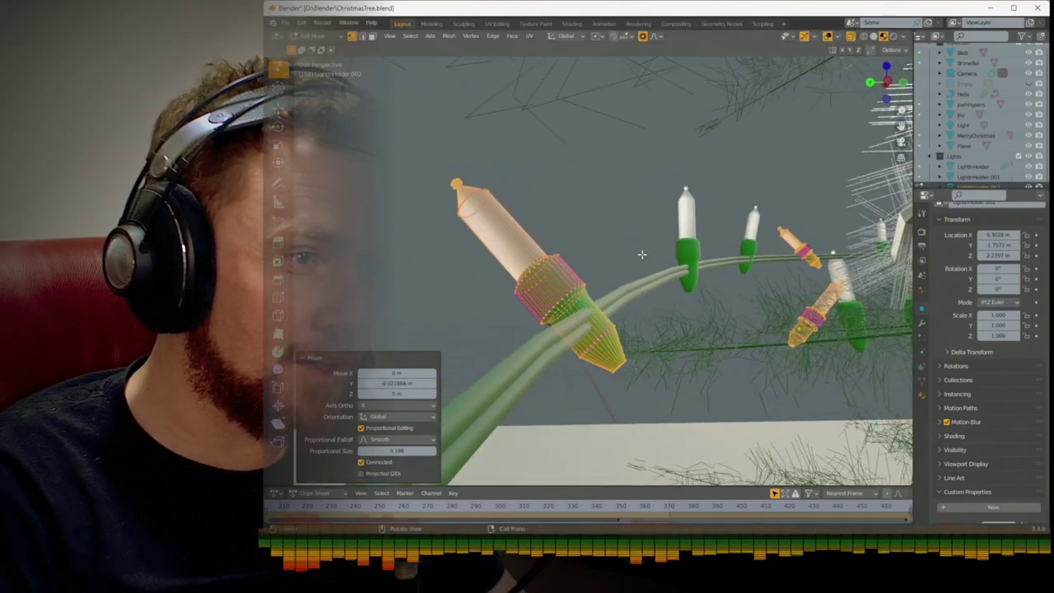
key("z")
left_click(642, 251)
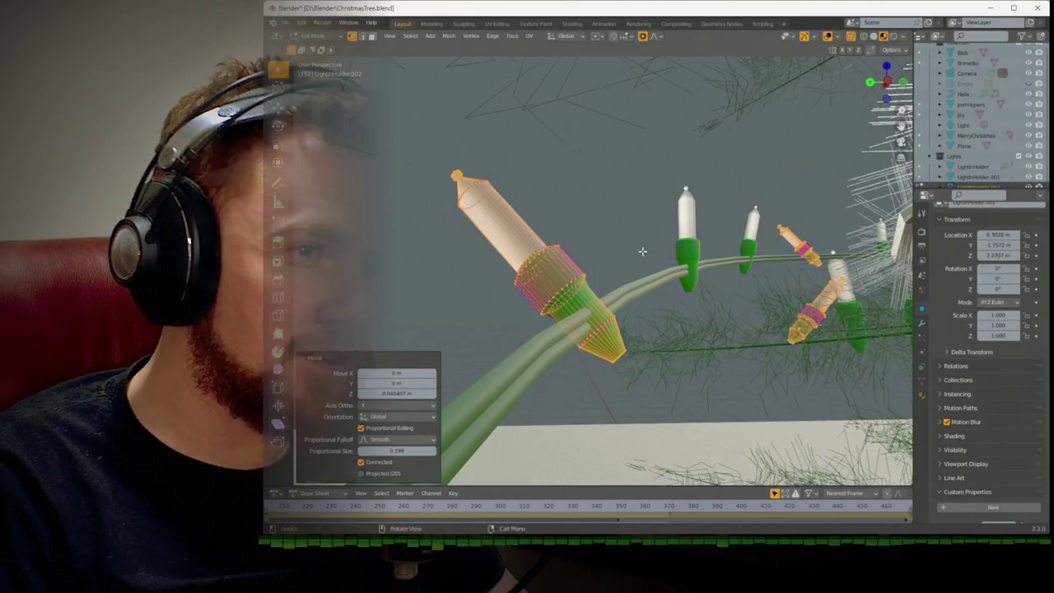
Leave Edit Mode and check the whole tree with its adjusted lights from outside and through the scene camera
middle_click_drag(642, 249, 848, 303)
scroll(561, 299, "down", 8)
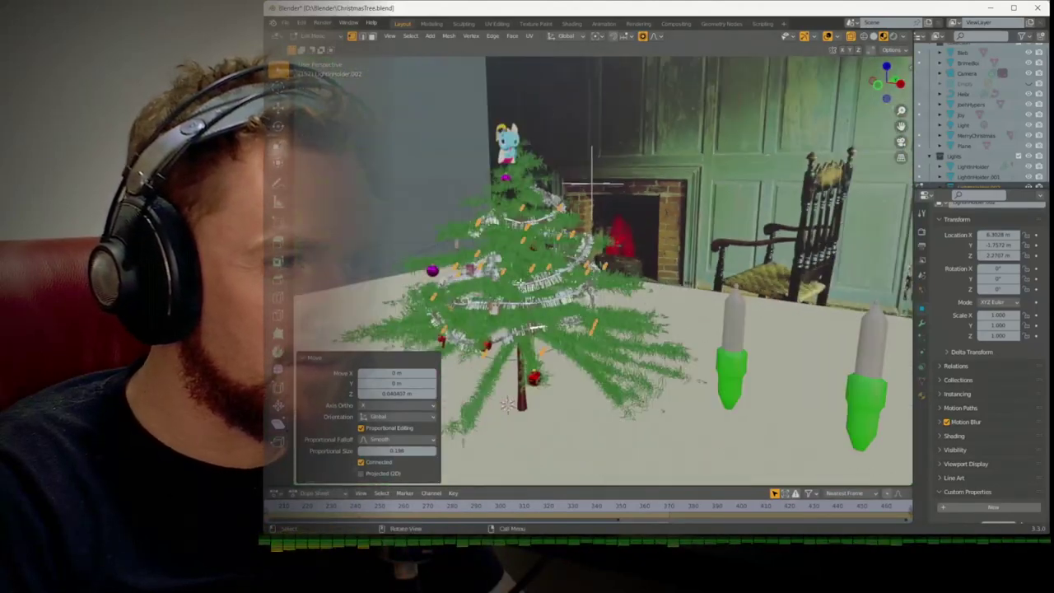
key("Tab")
middle_click_drag(550, 299, 592, 299)
key("KP_0")
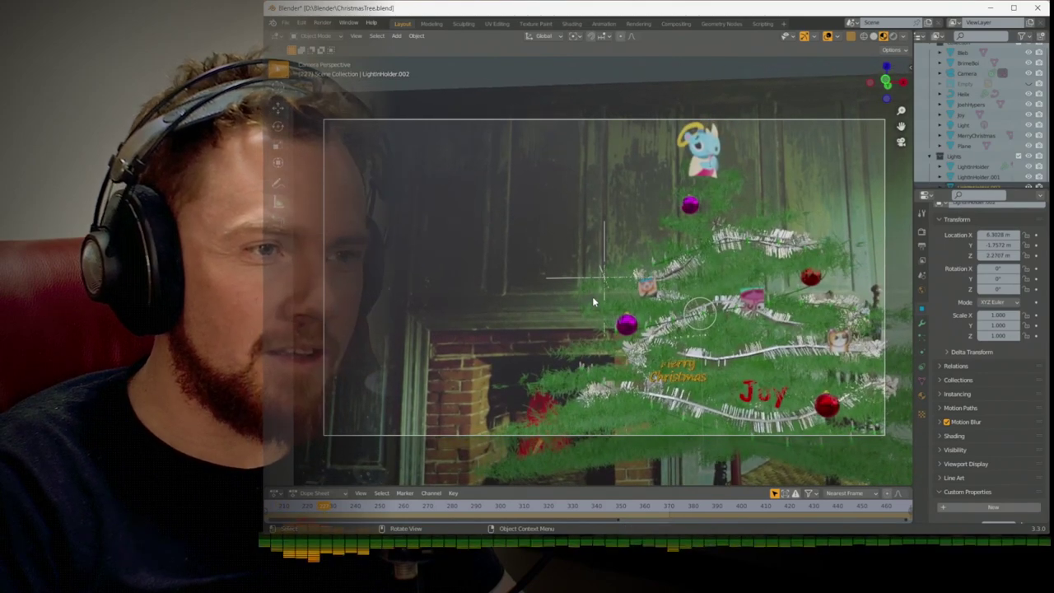
key("KP_0")
scroll(851, 318, "down", 3)
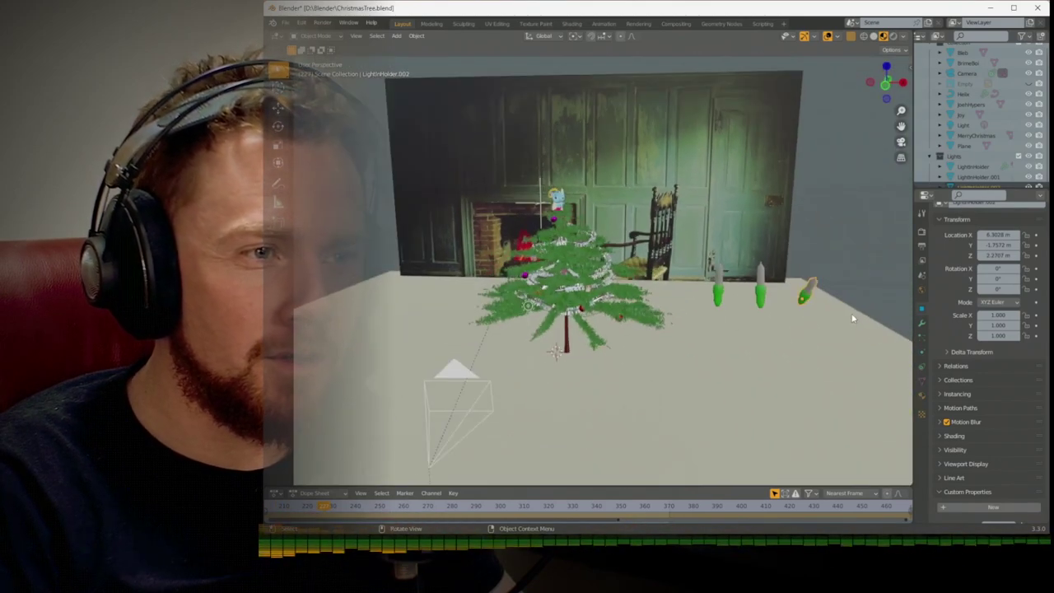
Set the origin of the middle light, LightInHolder.001, to its center of mass (volume)
left_click(762, 296)
scroll(939, 443, "down", 1)
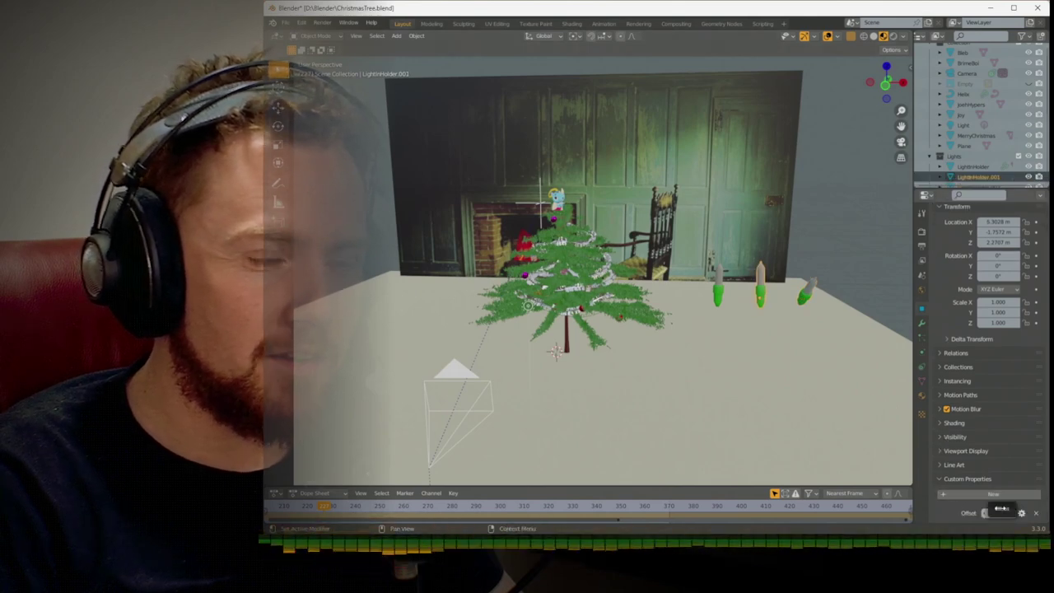
scroll(835, 350, "up", 2)
middle_click_drag(832, 346, 689, 293)
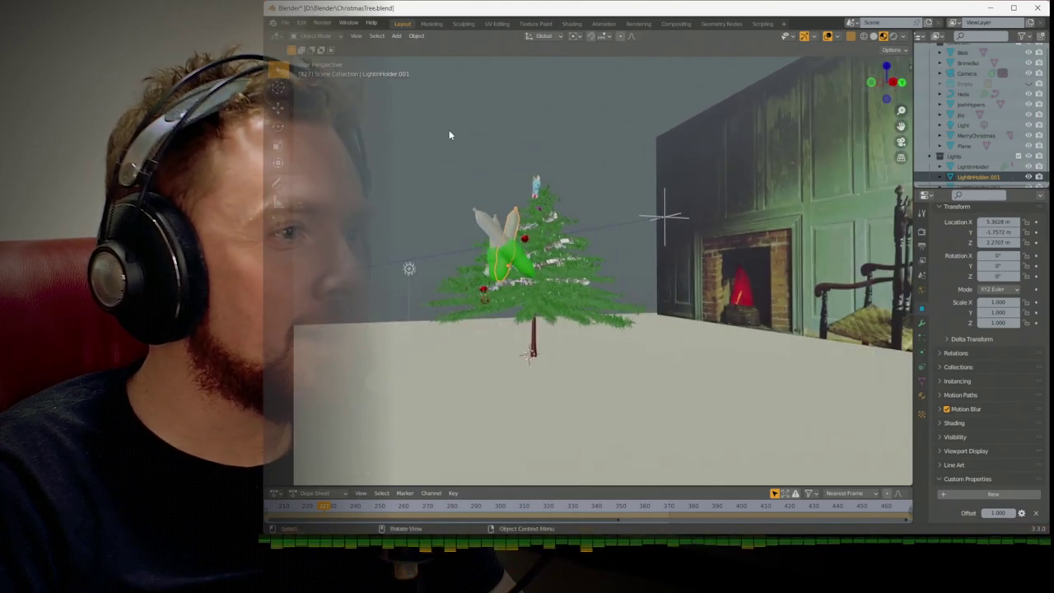
left_click(417, 37)
mouse_move(449, 58)
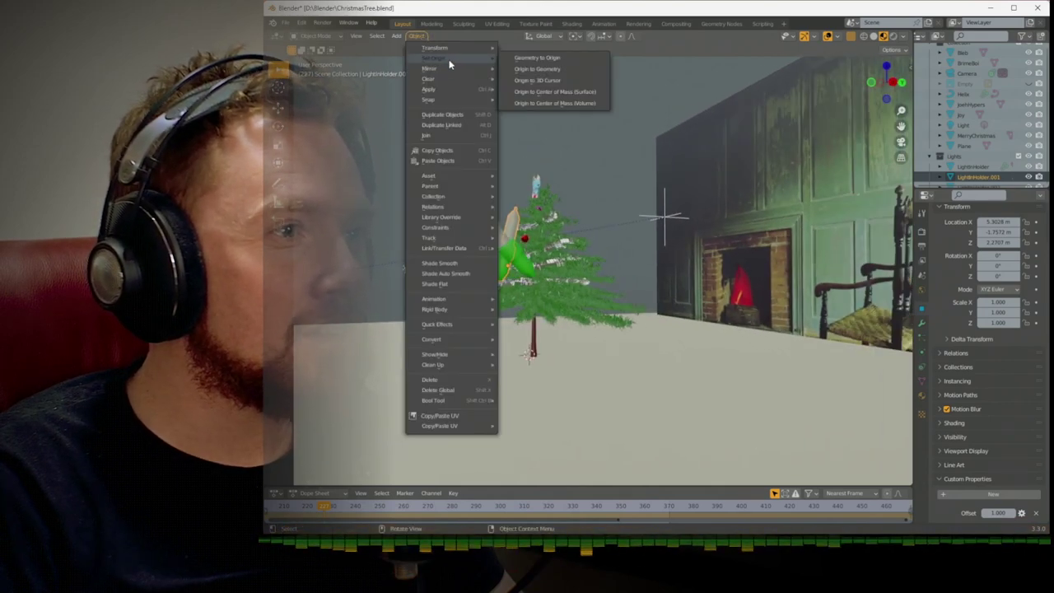
left_click(536, 102)
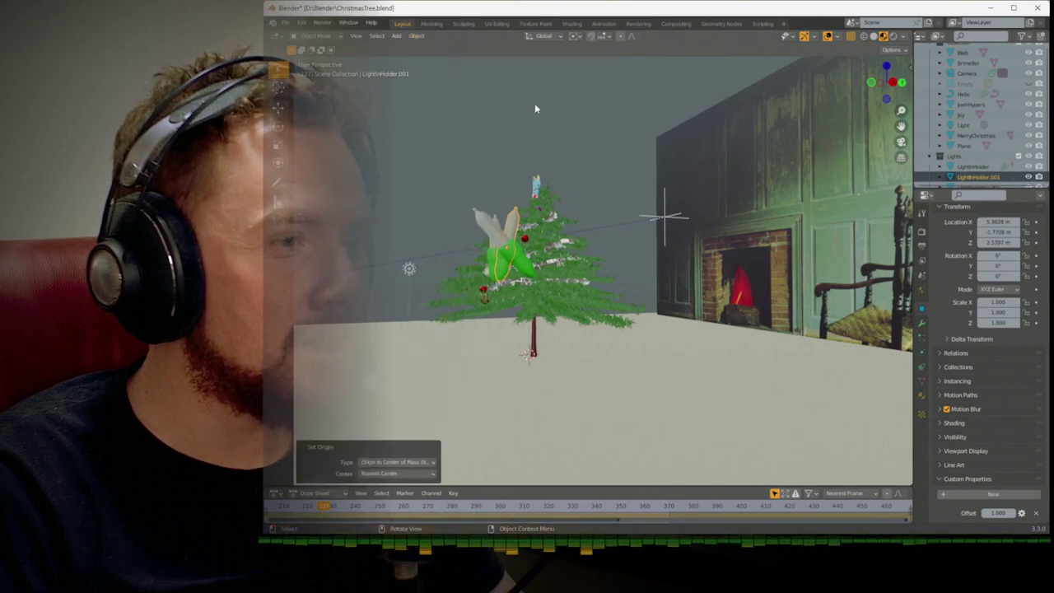
Set the origin of the third light, LightInHolder.002, to its center of mass (volume)
left_click(492, 232)
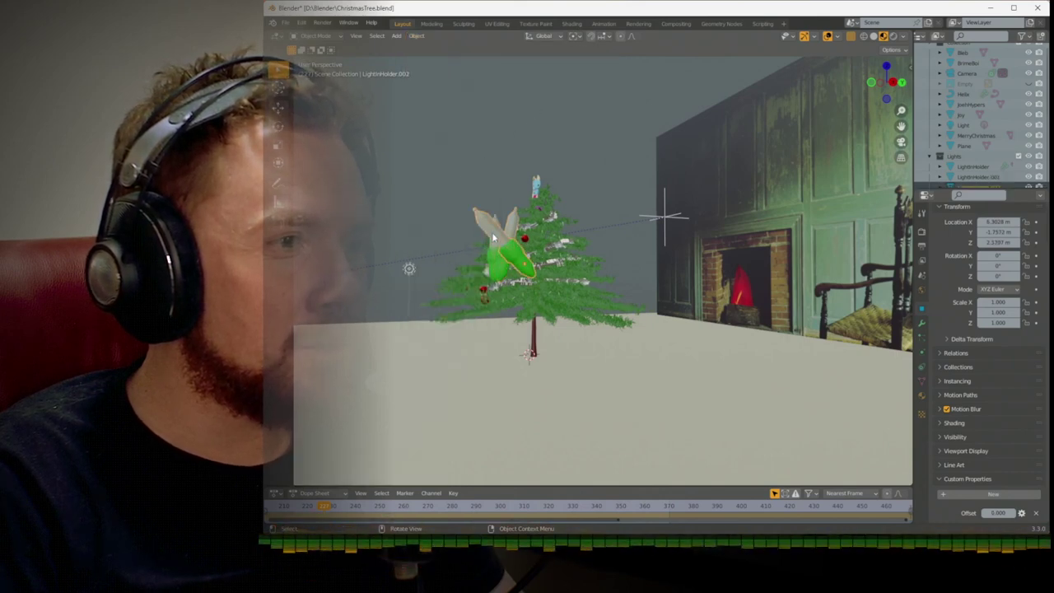
left_click(417, 37)
mouse_move(474, 61)
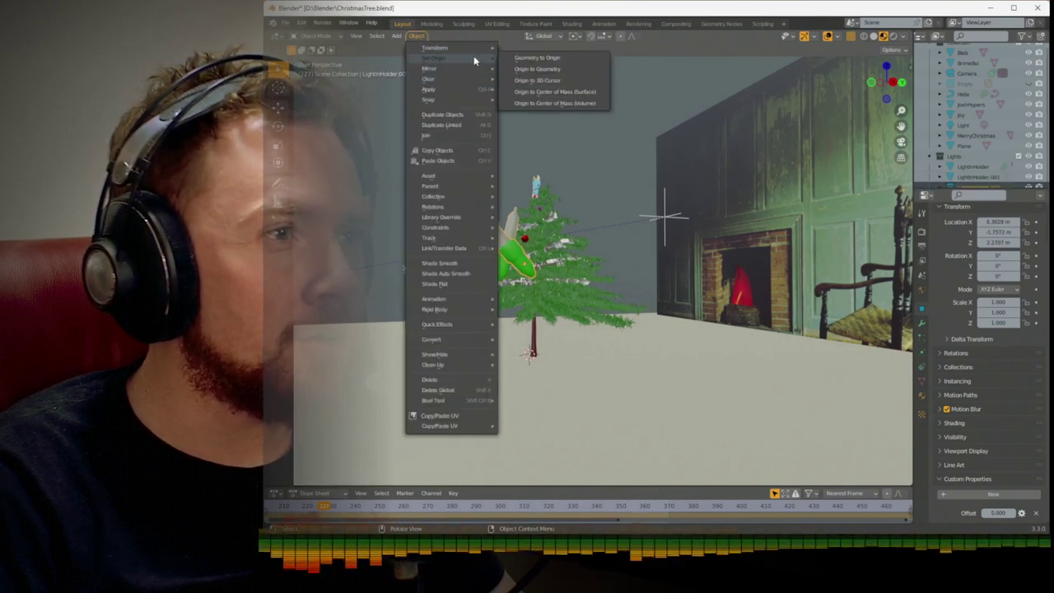
left_click(536, 103)
Set the origin of the first, upright light, LightInHolder, to its center of mass (volume)
middle_click_drag(535, 222, 497, 221)
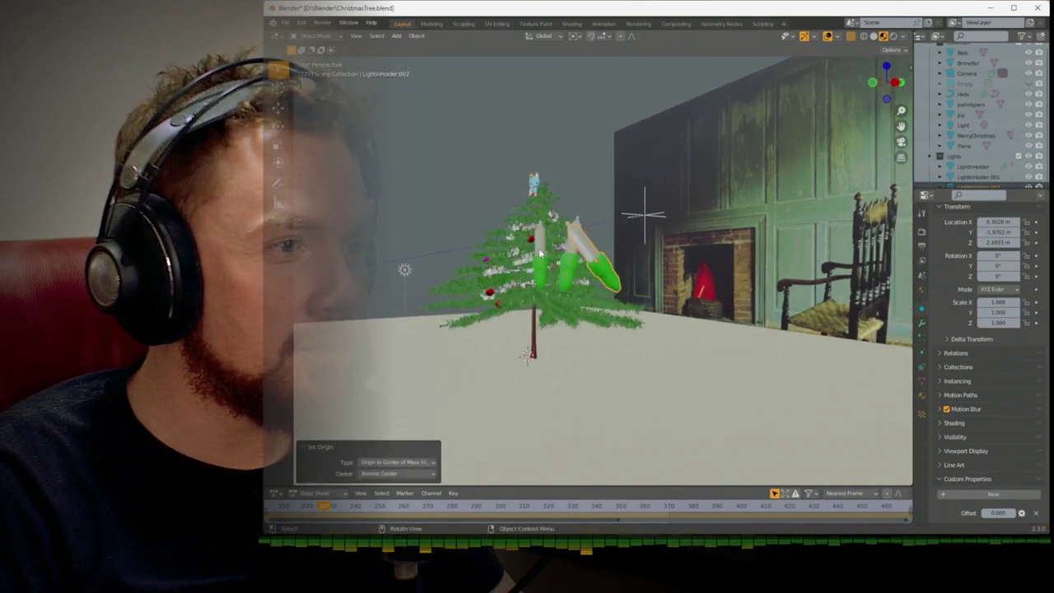
left_click(539, 248)
left_click(416, 36)
mouse_move(434, 59)
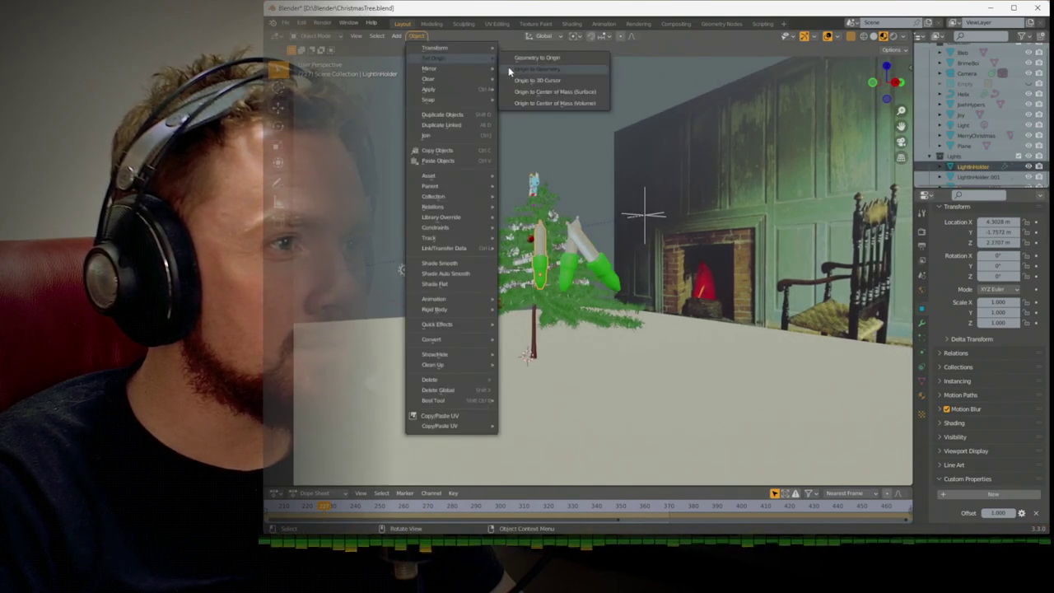
left_click(536, 103)
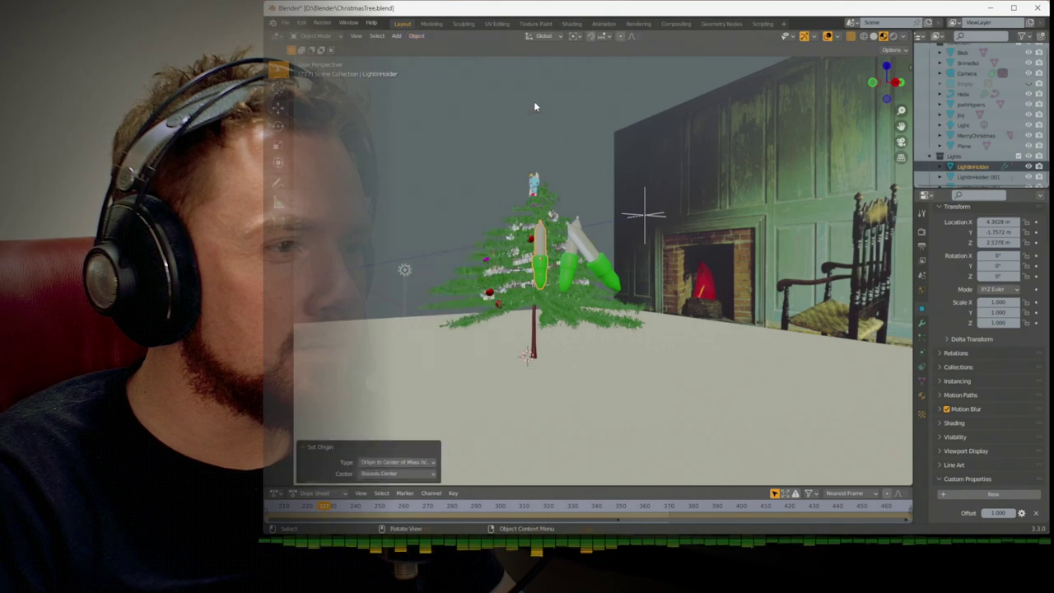
Examine up close through the scene camera how the lights sit on the cable with their new origins
key("KP_0")
scroll(613, 281, "up", 5)
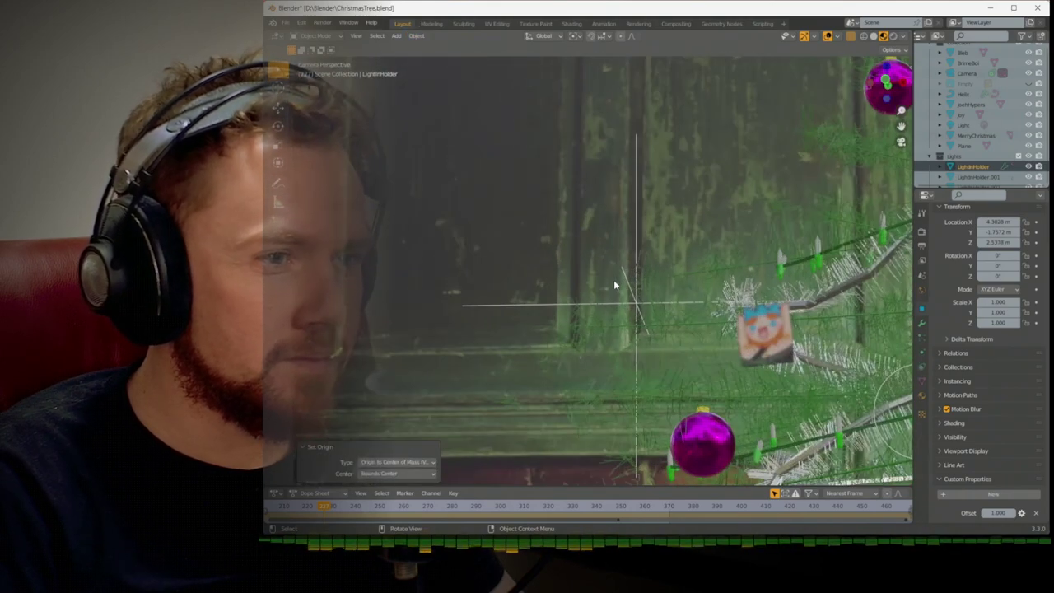
middle_click_drag(614, 280, 592, 289, "shift")
scroll(632, 282, "up", 4)
scroll(600, 261, "down", 7)
Snap the 3D cursor to the origin of the first light, LightInHolder
left_click(605, 293)
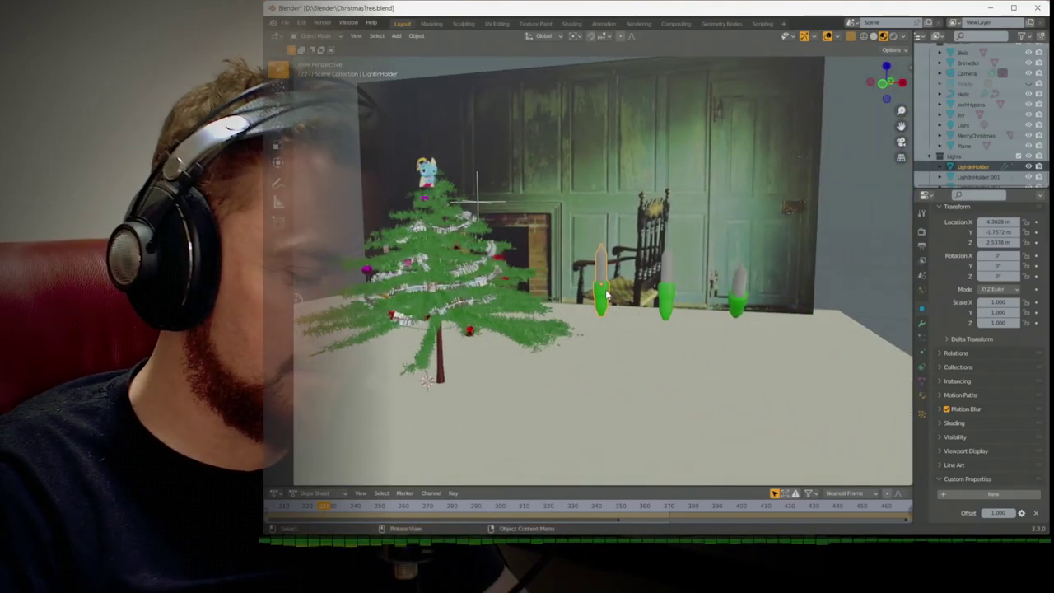
key("shift+s")
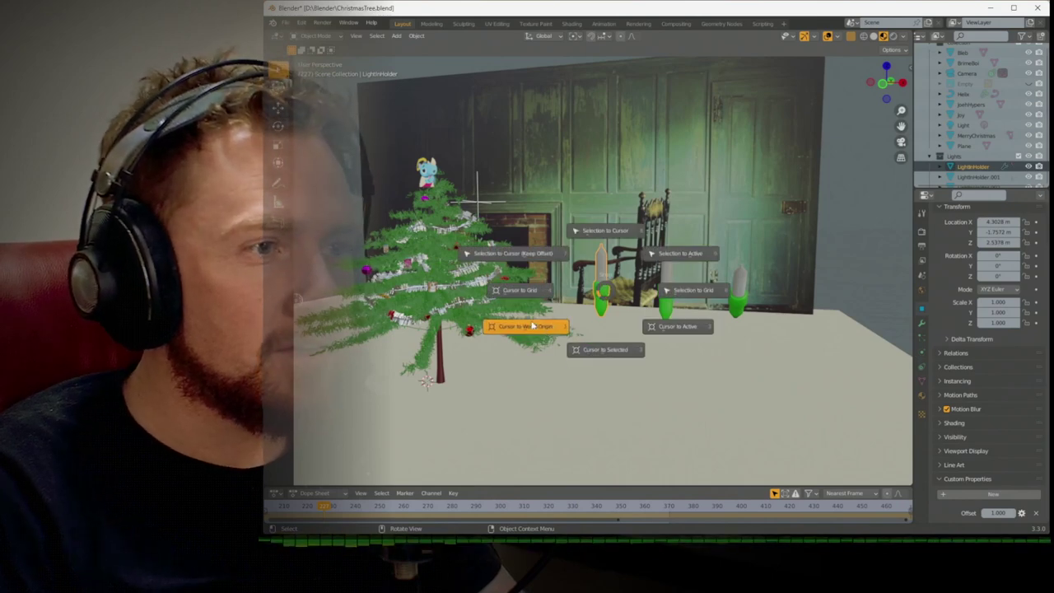
left_click(620, 352)
Inspect the first light's mesh and origin in front view, and display the 3D cursor's location values
key("KP_3")
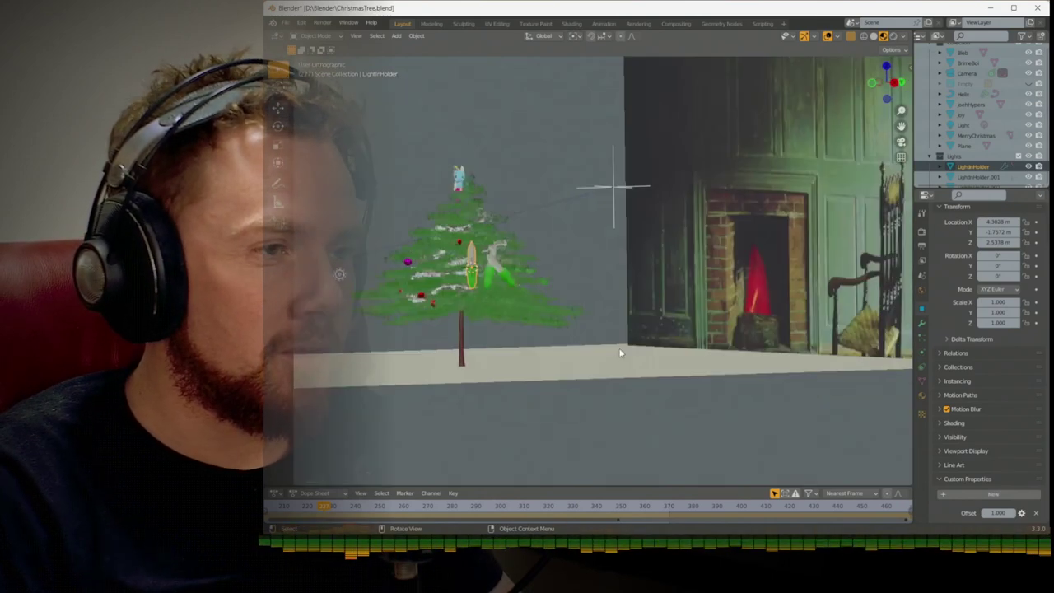
key("KP_1")
scroll(628, 317, "up", 6)
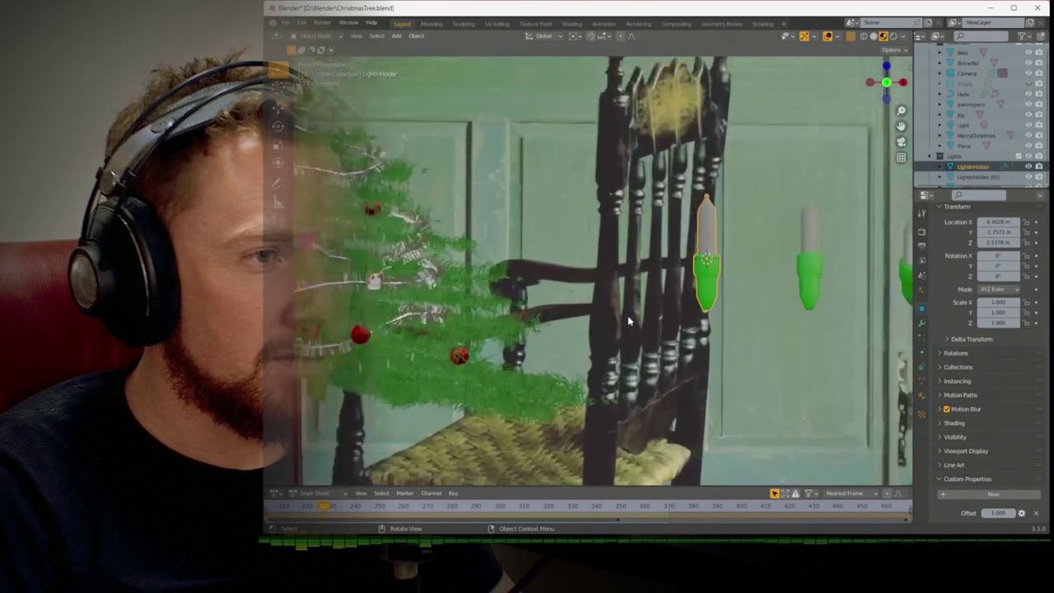
scroll(628, 321, "up", 2)
middle_click_drag(699, 316, 604, 333, "shift")
key("Tab")
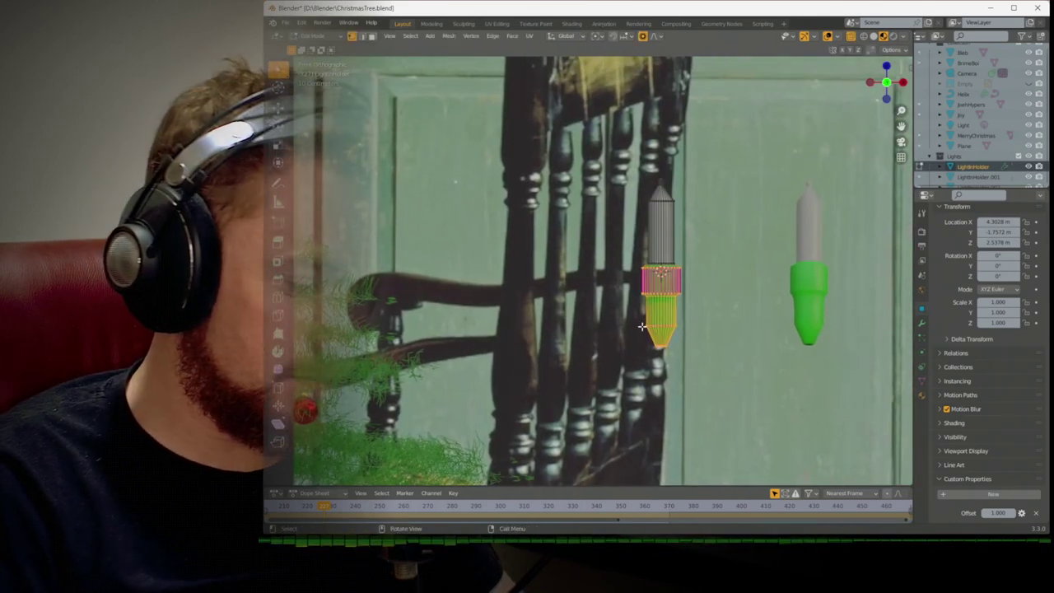
key("Tab")
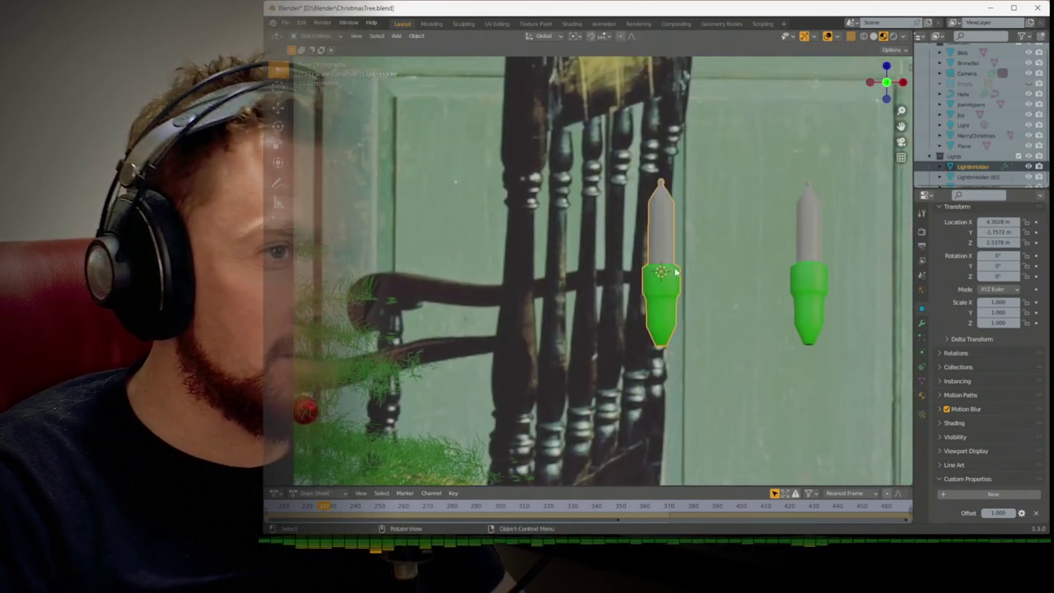
key("n")
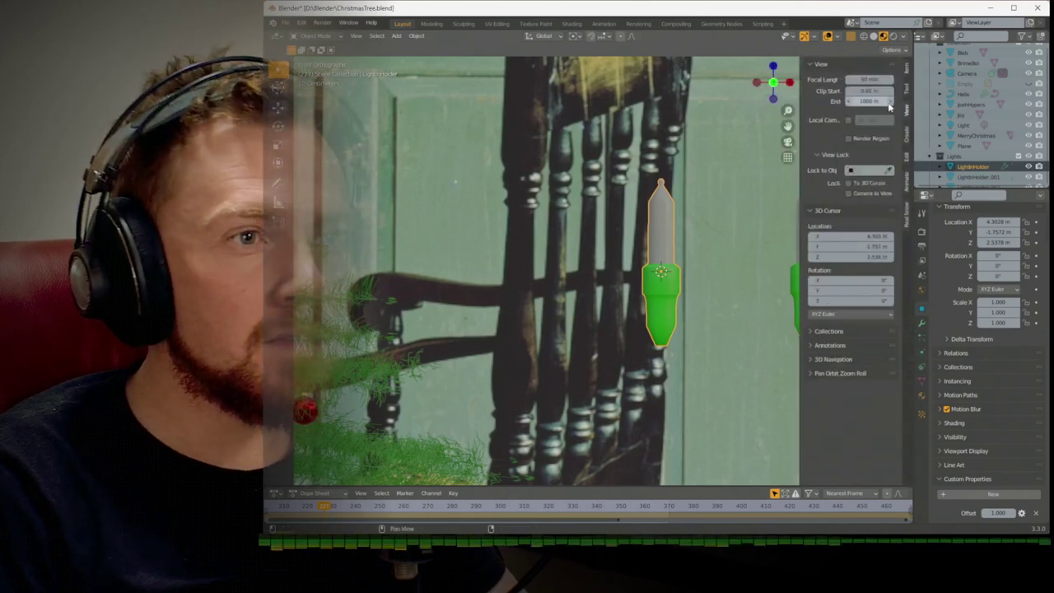
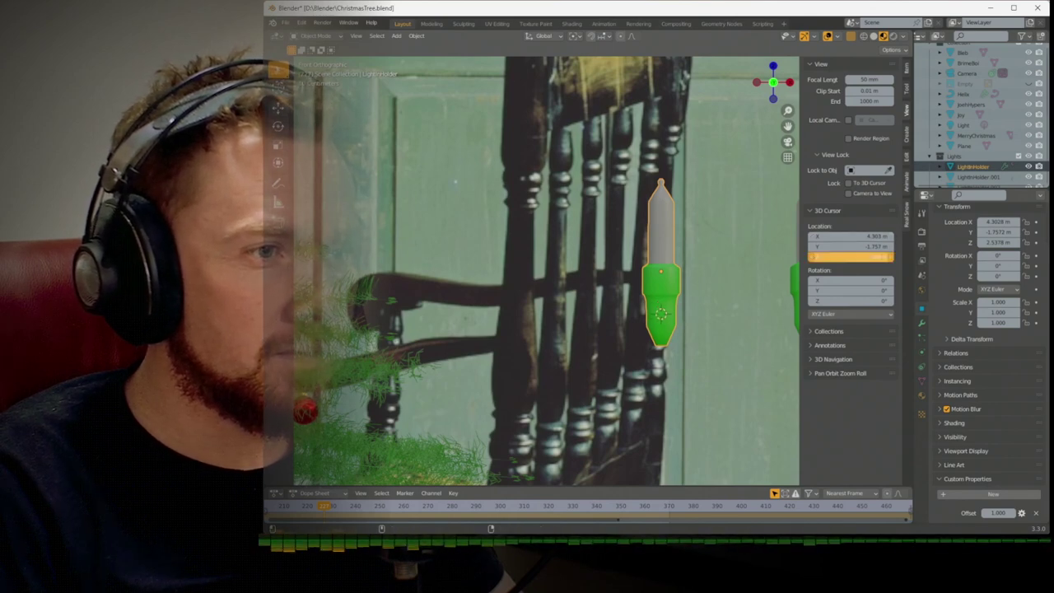
Set the origin of the first light, LightInHolder, to the 3D cursor in its green holder
left_click(418, 37)
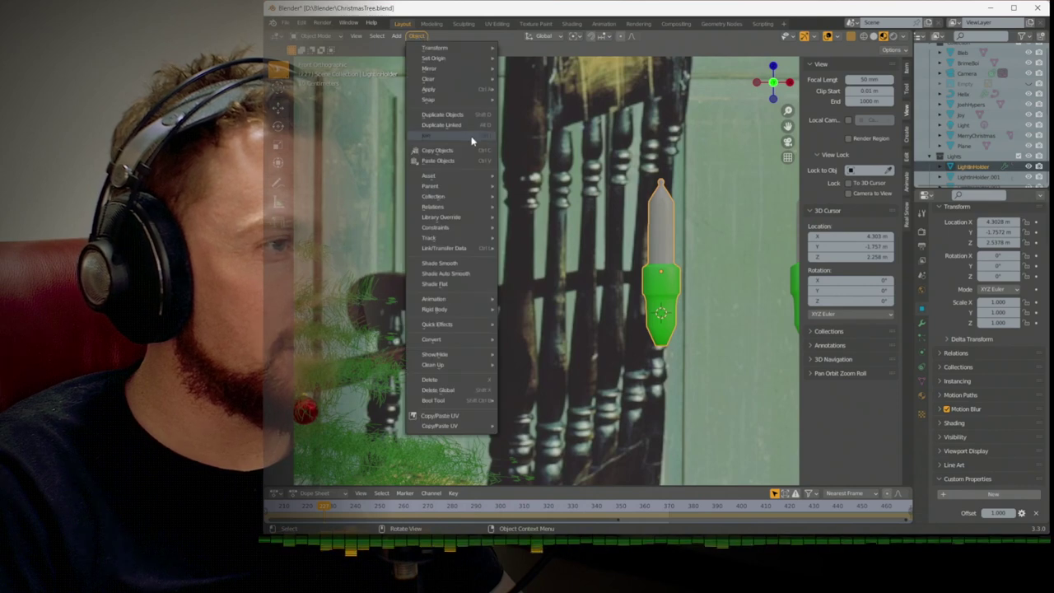
mouse_move(461, 56)
left_click(519, 84)
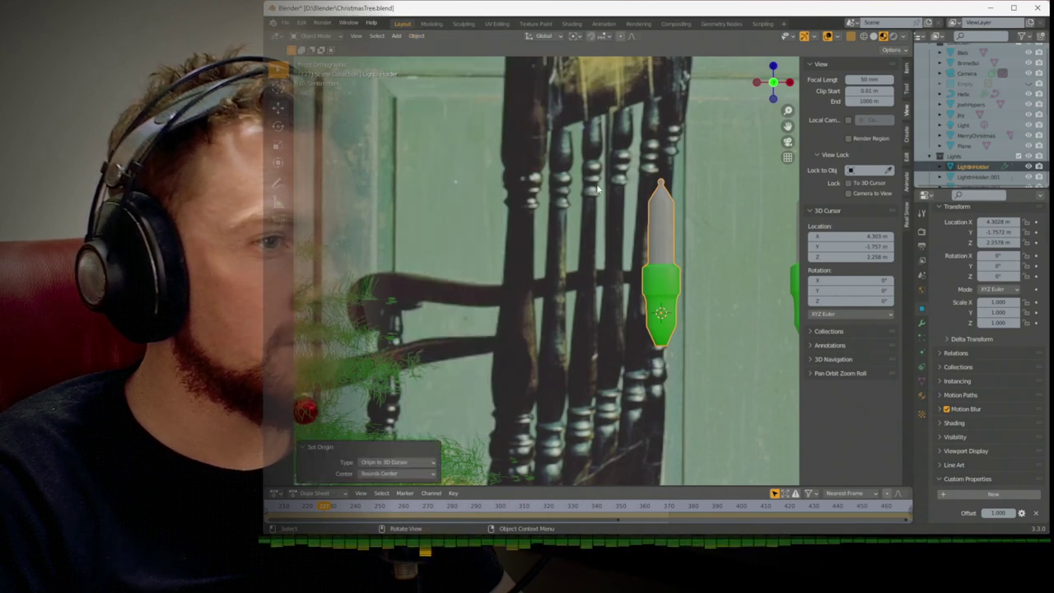
Snap the 3D cursor to the origin of the second light, LightInHolder.001
middle_click_drag(609, 211, 464, 205, "shift")
left_click(663, 262)
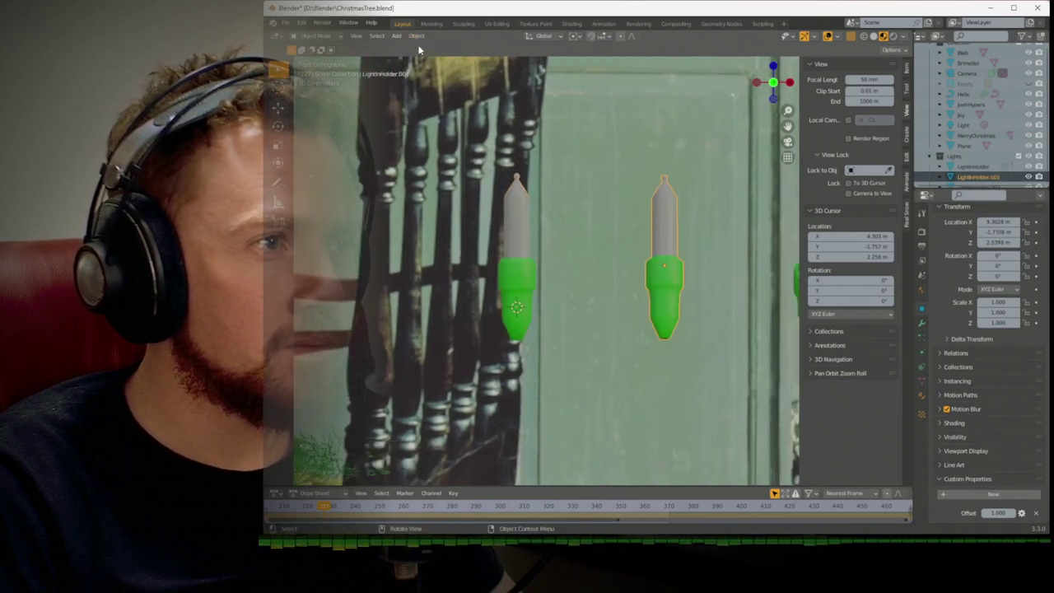
key("shift+s")
left_click(430, 181)
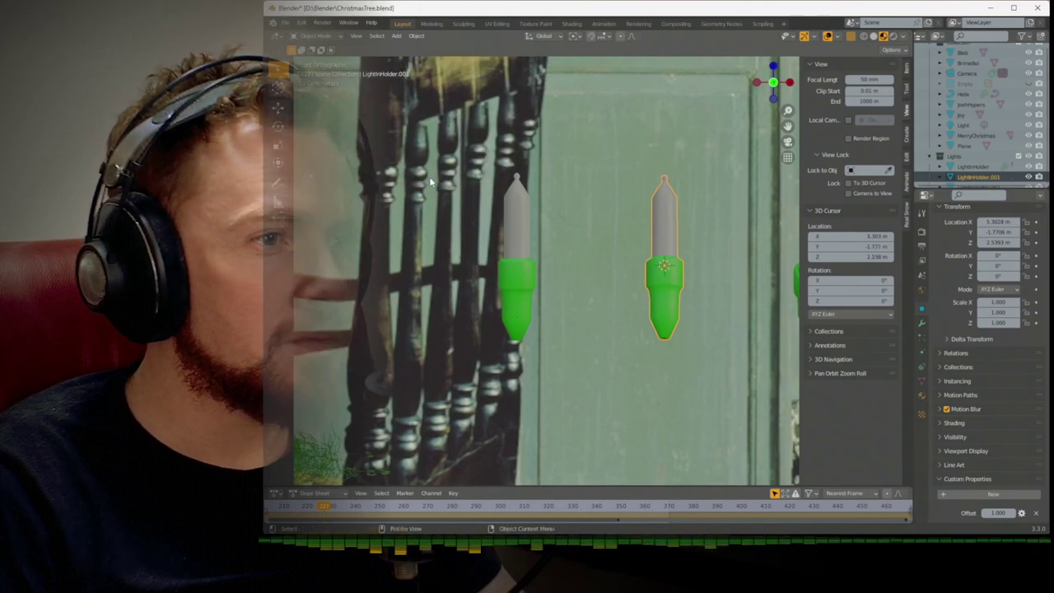
left_click(429, 181)
In the right side view, move the 3D cursor down into the second light's green holder, to Y -1.851 m and Z 2.279 m
left_click(654, 278)
middle_click_drag(689, 283, 693, 284)
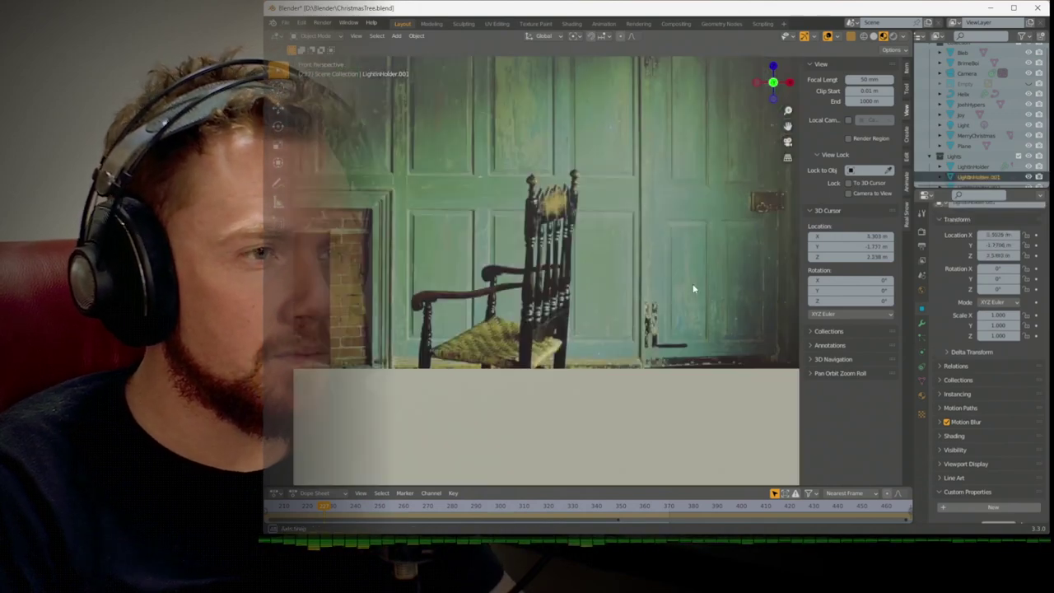
key("KP_3")
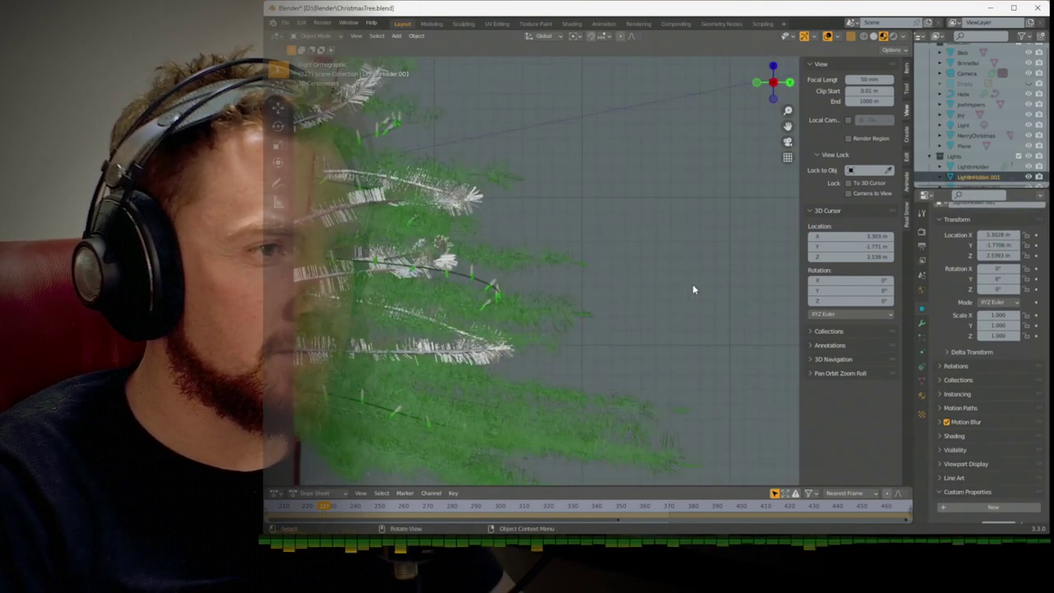
middle_click_drag(607, 275, 759, 267, "shift")
scroll(675, 275, "up", 6)
scroll(633, 251, "up", 3)
middle_click_drag(634, 253, 704, 247, "shift")
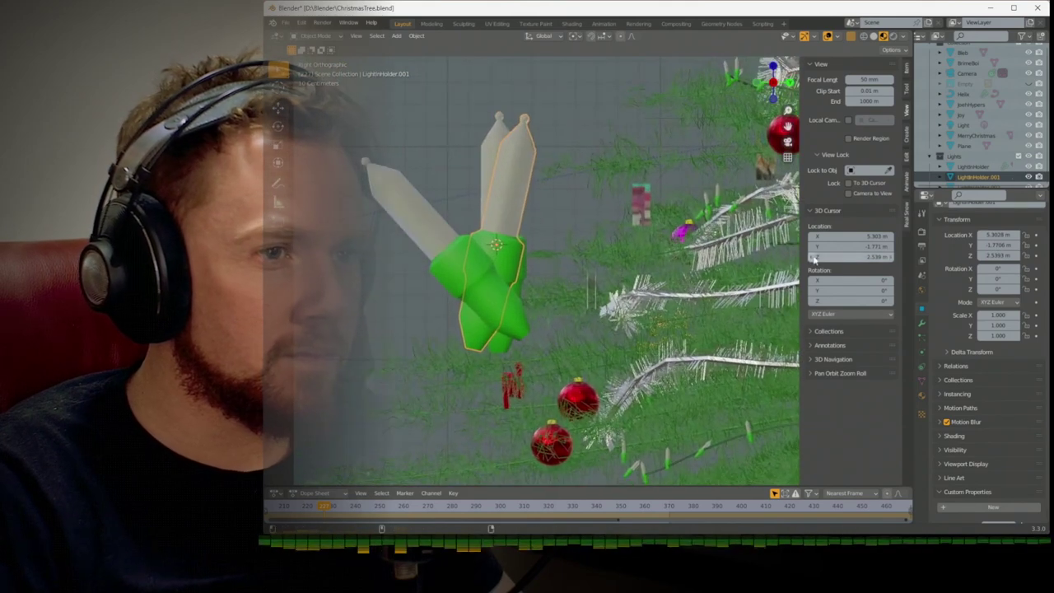
mouse_move(856, 258)
left_mouse_down()
mouse_move(832, 257)
mouse_move(839, 248)
left_mouse_up()
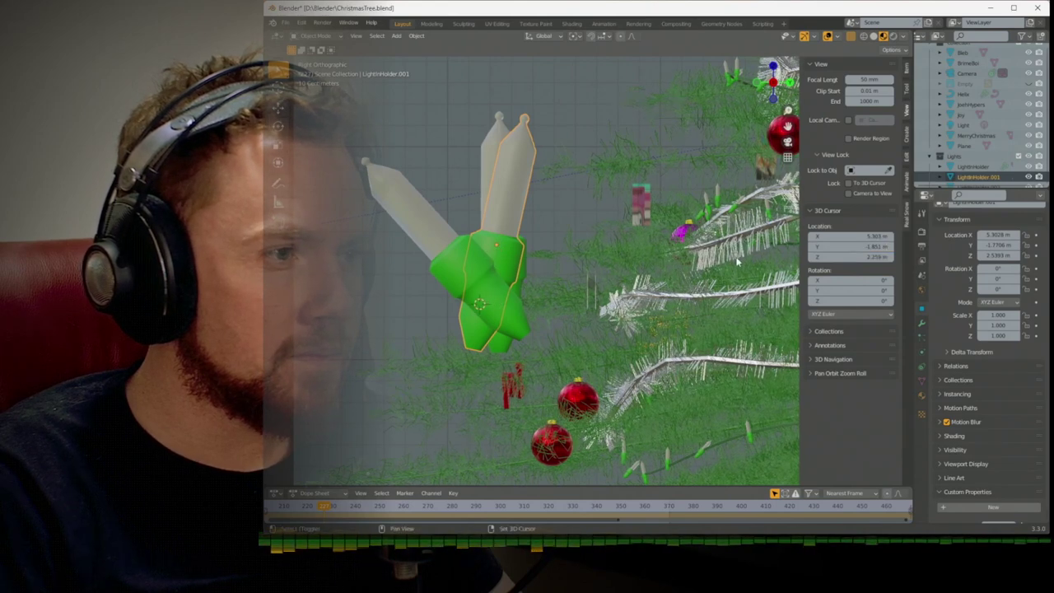
left_click(520, 288)
mouse_move(852, 246)
left_mouse_down()
mouse_move(840, 246)
mouse_move(843, 256)
mouse_move(857, 247)
left_mouse_up()
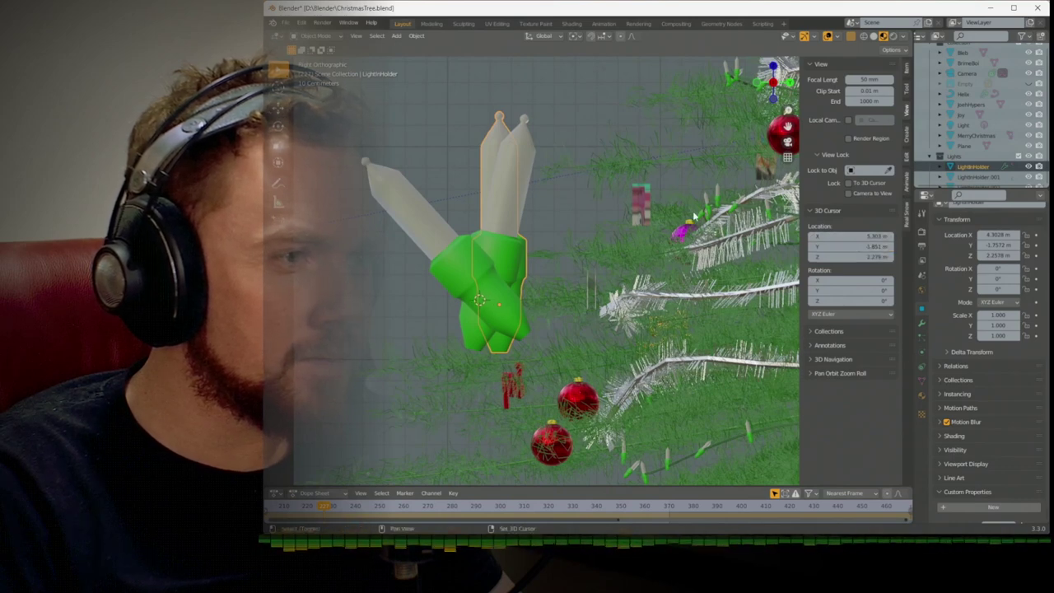
Set the origin of the second light, LightInHolder.001, to the 3D cursor
key("shift+d")
left_click(513, 176)
left_click(416, 36)
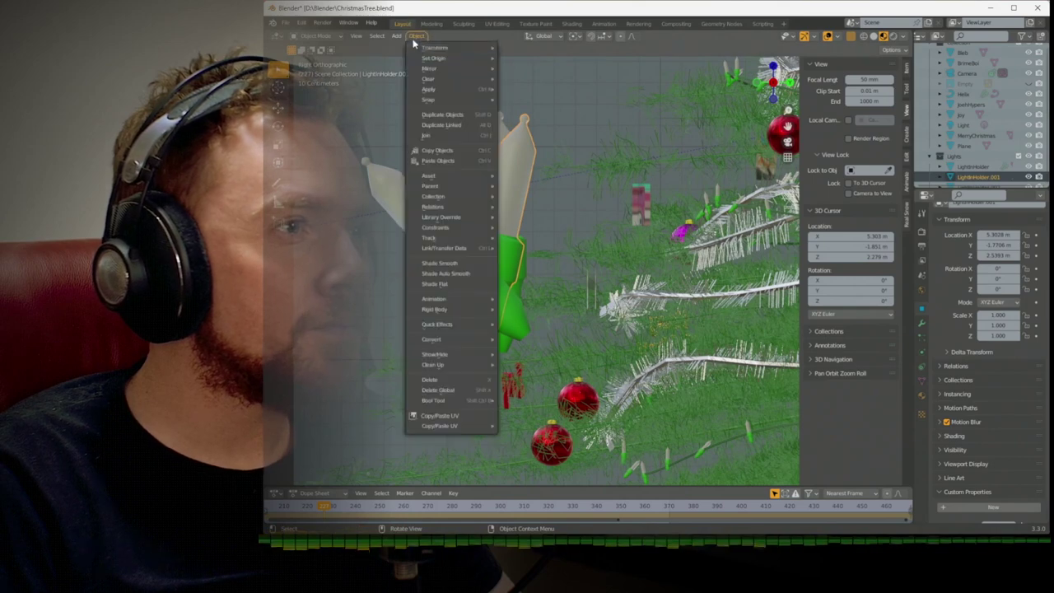
mouse_move(430, 60)
left_click(531, 78)
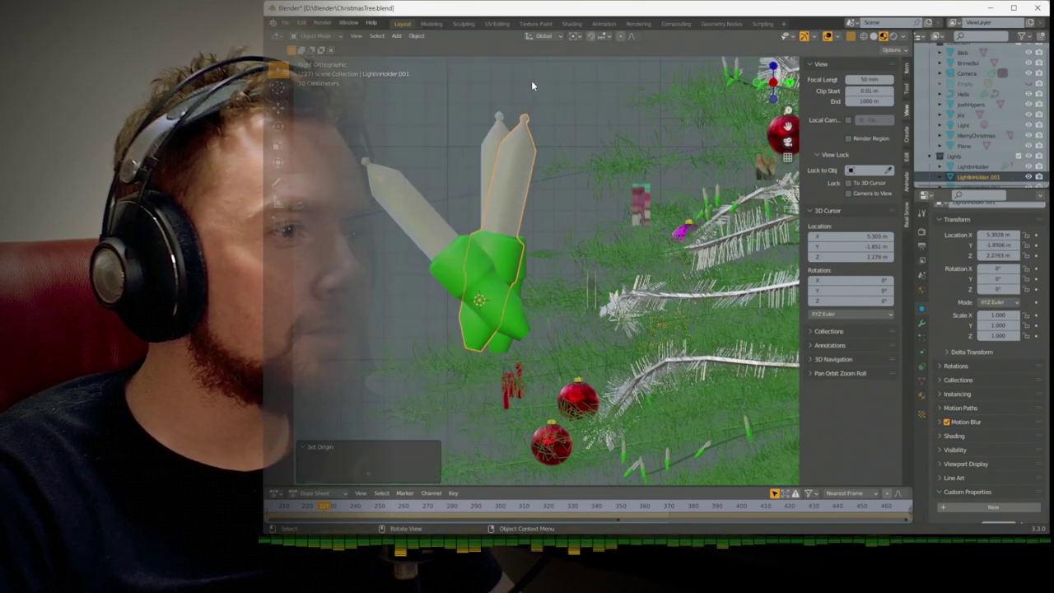
Snap the 3D cursor to the origin of the third, strongly tilted light, LightInHolder.002
key("shift+d")
key("r")
left_click(449, 241)
key("shift+s")
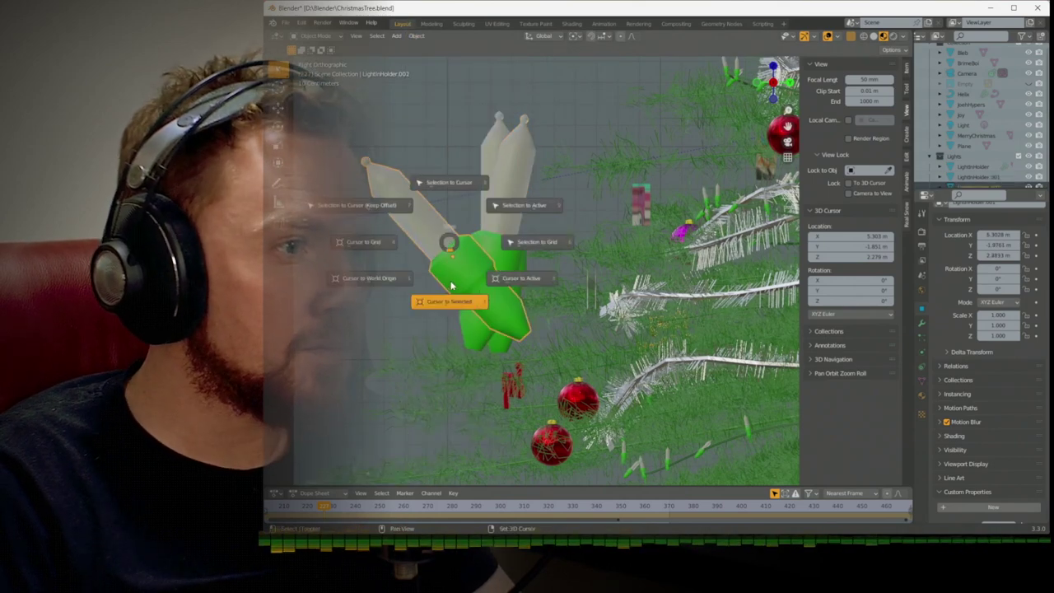
left_click(448, 301)
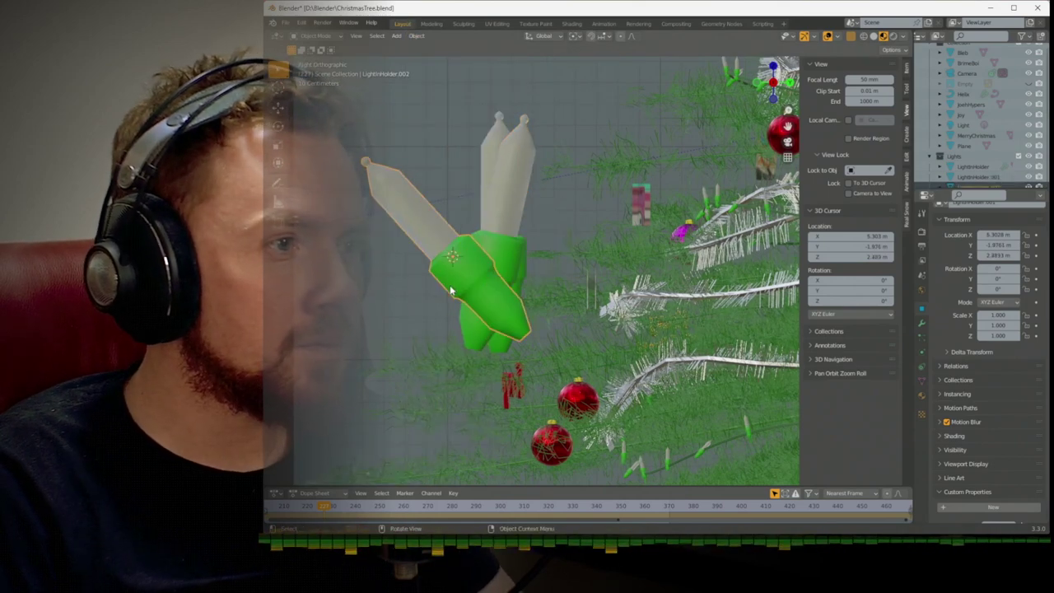
Move the 3D cursor to Y -1.776 m and Z 2.273 m, and set the third light's origin to it
left_click(834, 245)
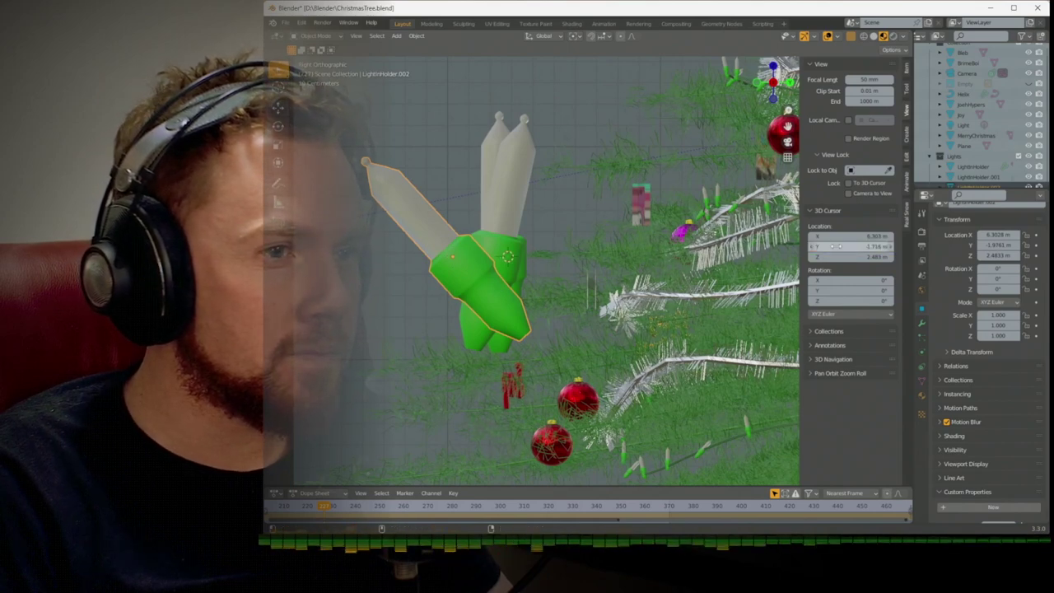
mouse_move(848, 256)
left_mouse_down()
mouse_move(823, 257)
mouse_move(850, 247)
left_mouse_up()
key("Return")
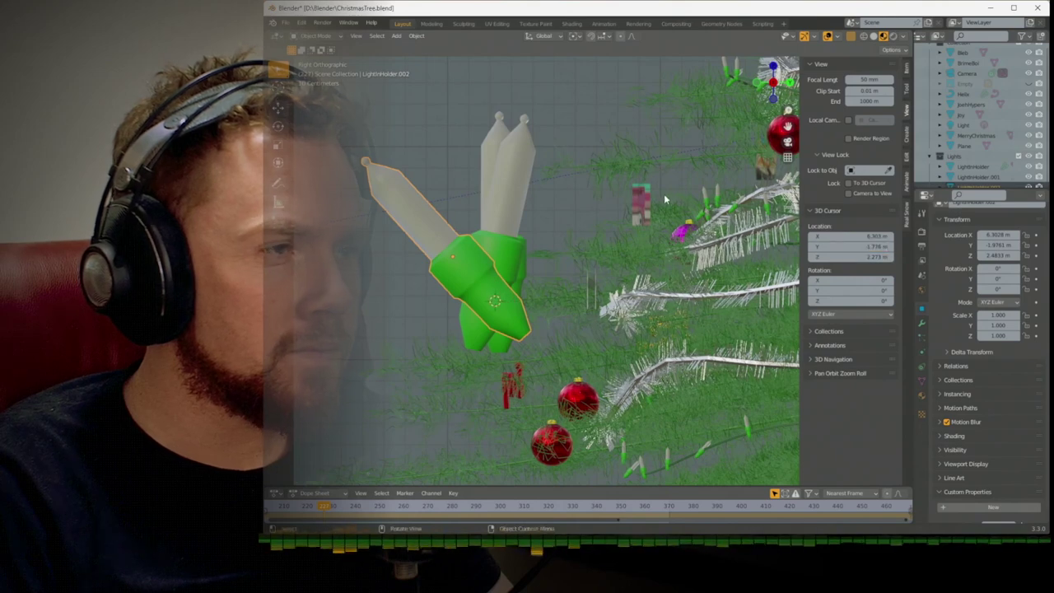
left_click(416, 35)
mouse_move(449, 55)
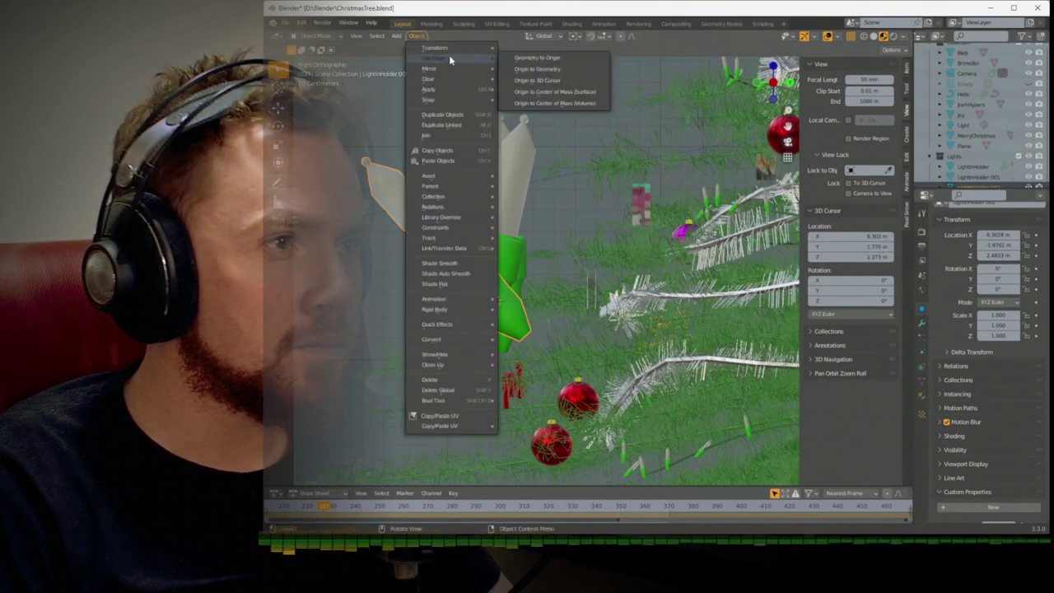
left_click(531, 79)
Examine in front view how the lights sit on the cable, excluding the Lights collection and including it again
key("KP_0")
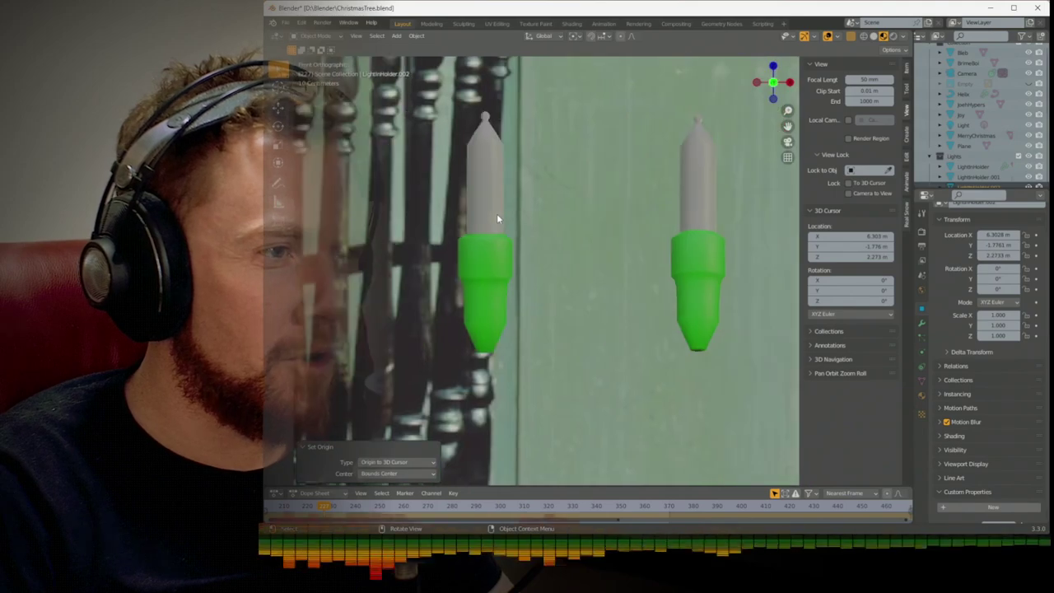
scroll(496, 219, "down", 1)
middle_click_drag(493, 240, 671, 245, "shift")
scroll(566, 250, "up", 11)
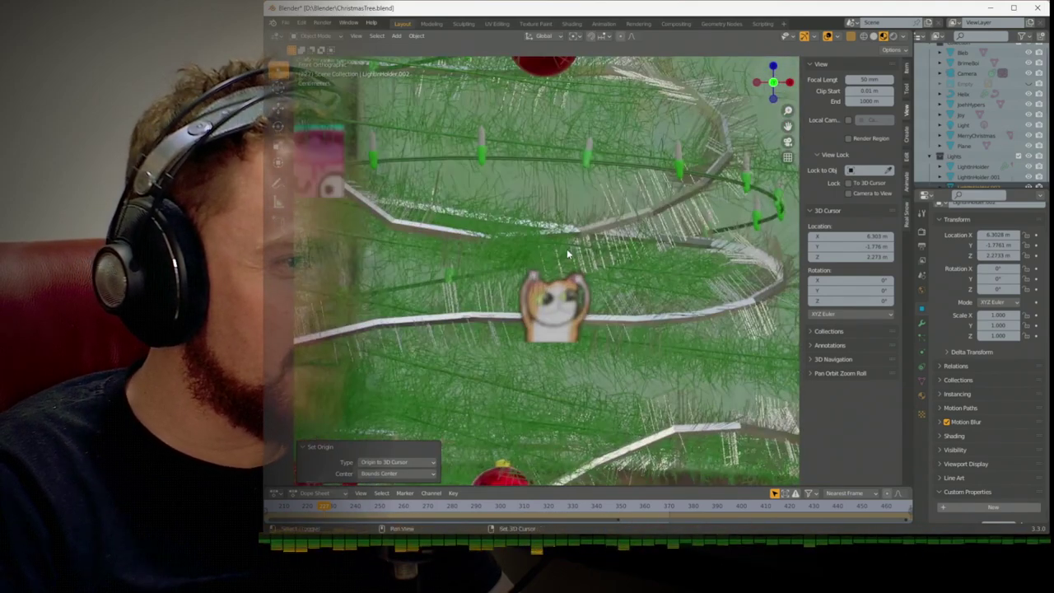
middle_click_drag(567, 251, 590, 61, "shift")
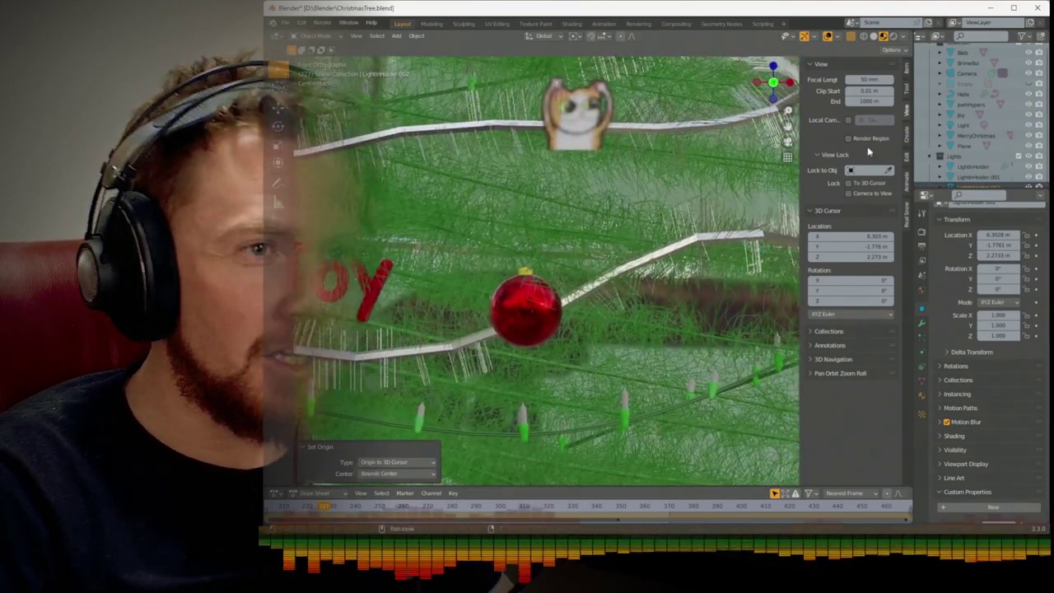
left_click(1018, 156)
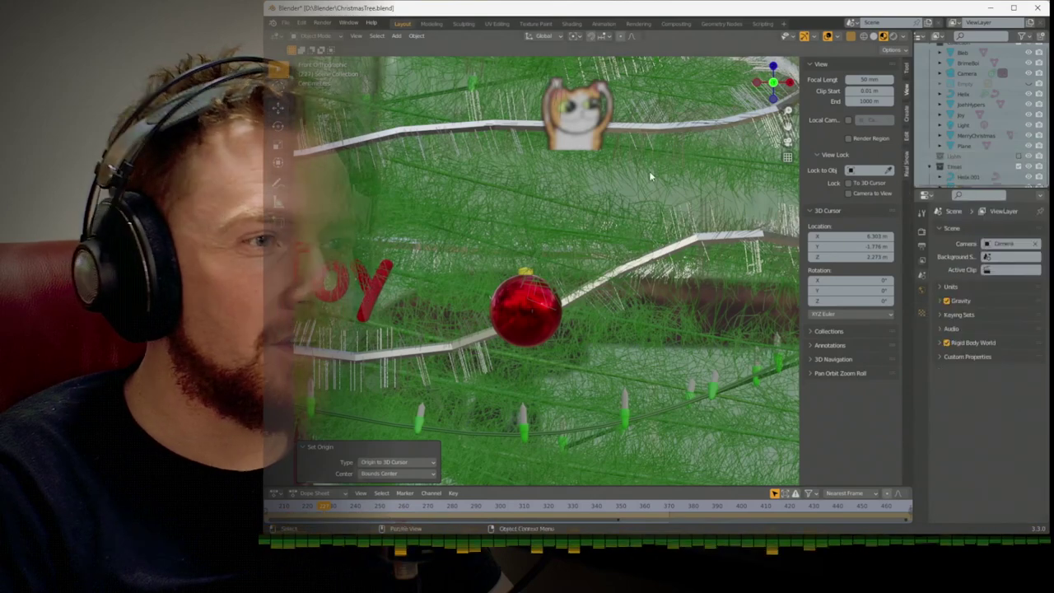
scroll(650, 175, "down", 7)
key("KP_1")
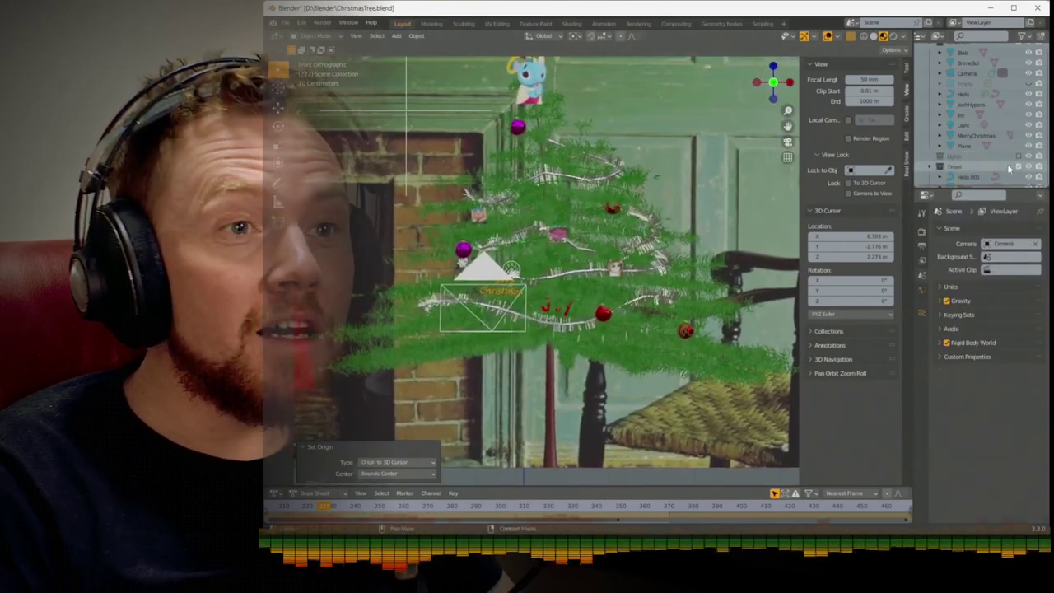
left_click(1018, 157)
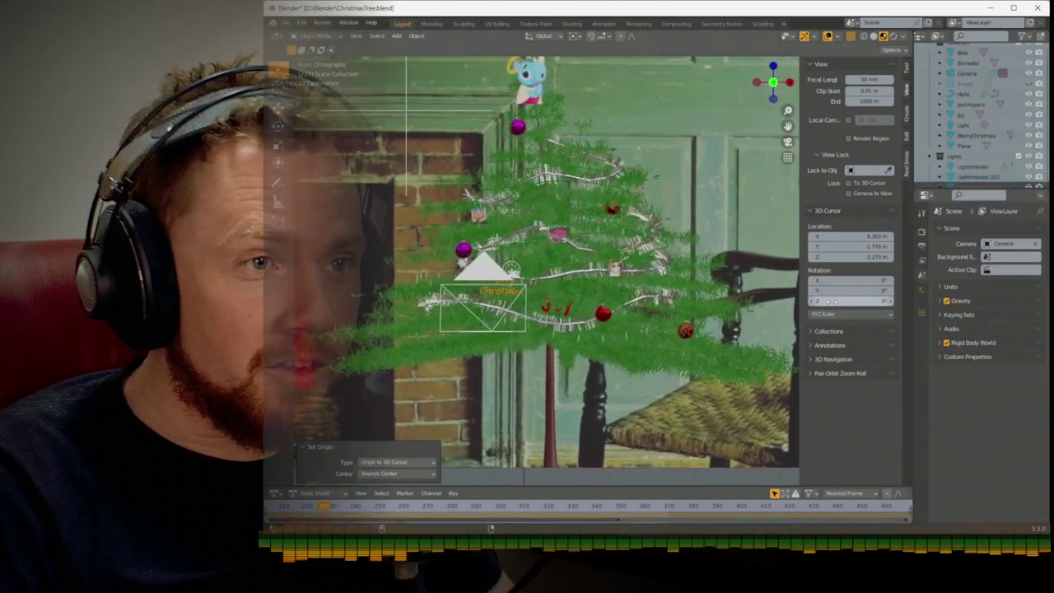
Hide the sidebar and set the first light's Offset custom property to 0
middle_click_drag(706, 300, 494, 291, "shift")
key("n")
middle_click_drag(576, 303, 508, 298, "shift")
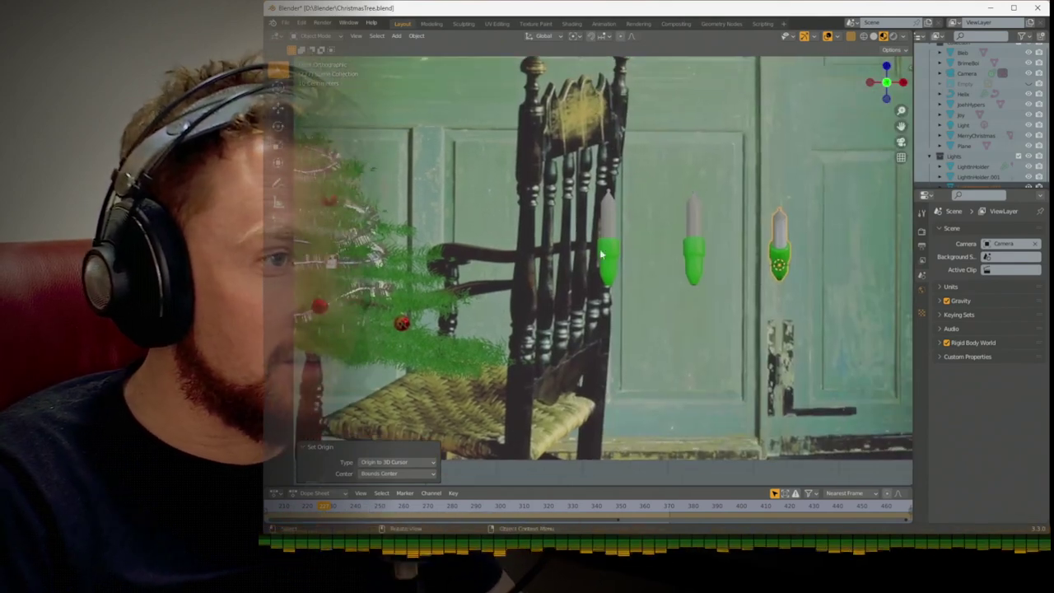
left_click(602, 251)
scroll(975, 432, "down", 2)
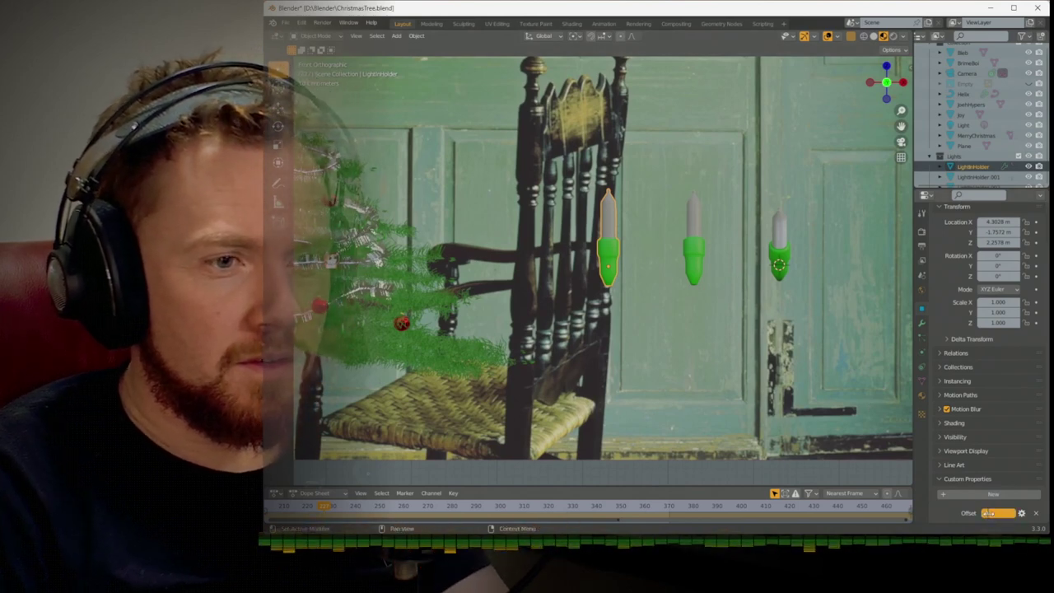
type("0")
key("Return")
Raise the maximum of the third light's Offset property to 10 and set its Offset to 4
left_click(688, 257)
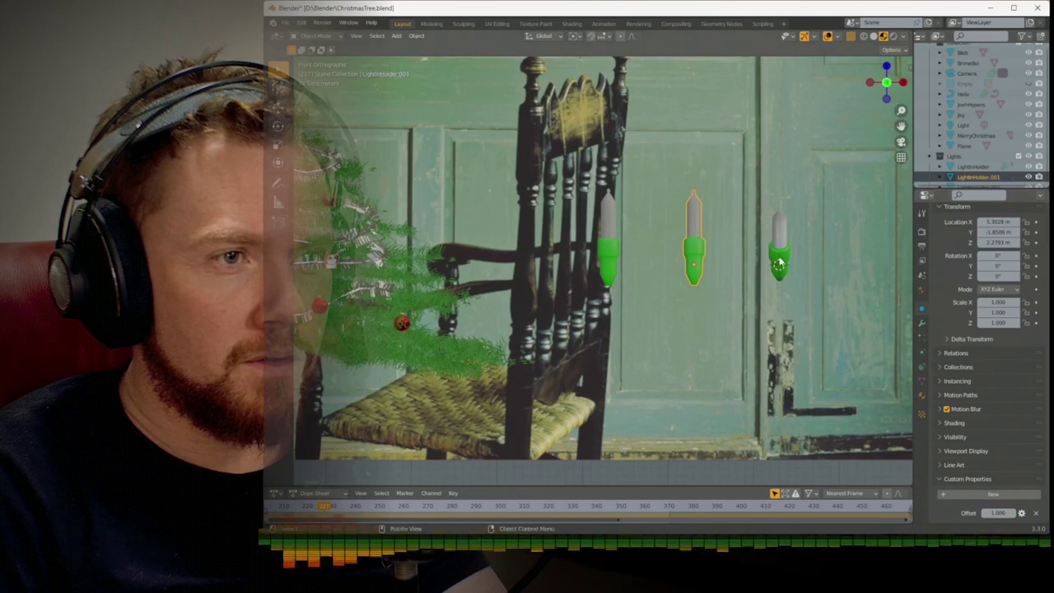
left_click(779, 262)
type("1")
key("Return")
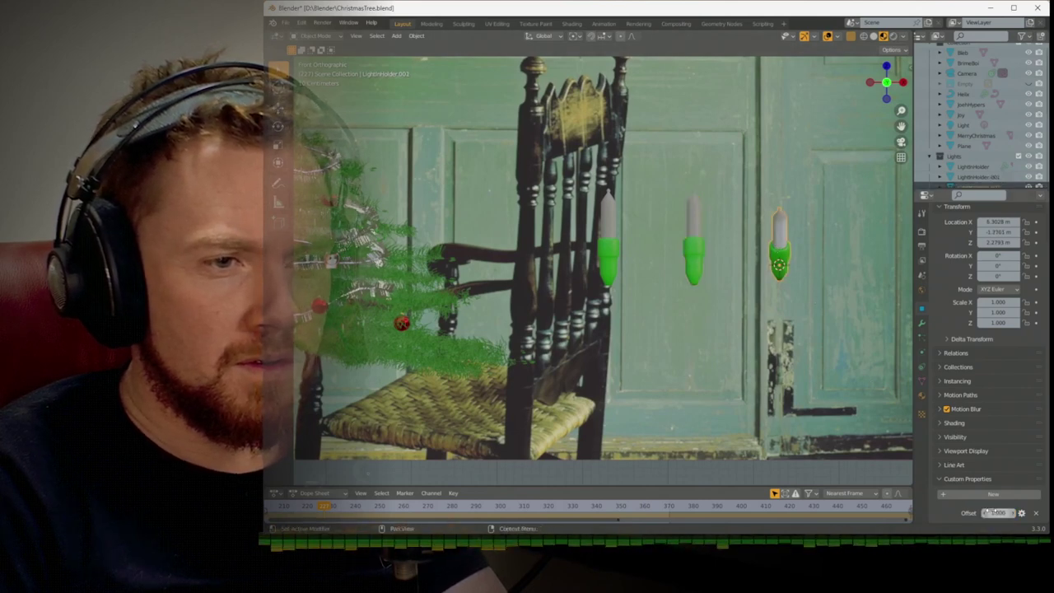
left_click(1022, 514)
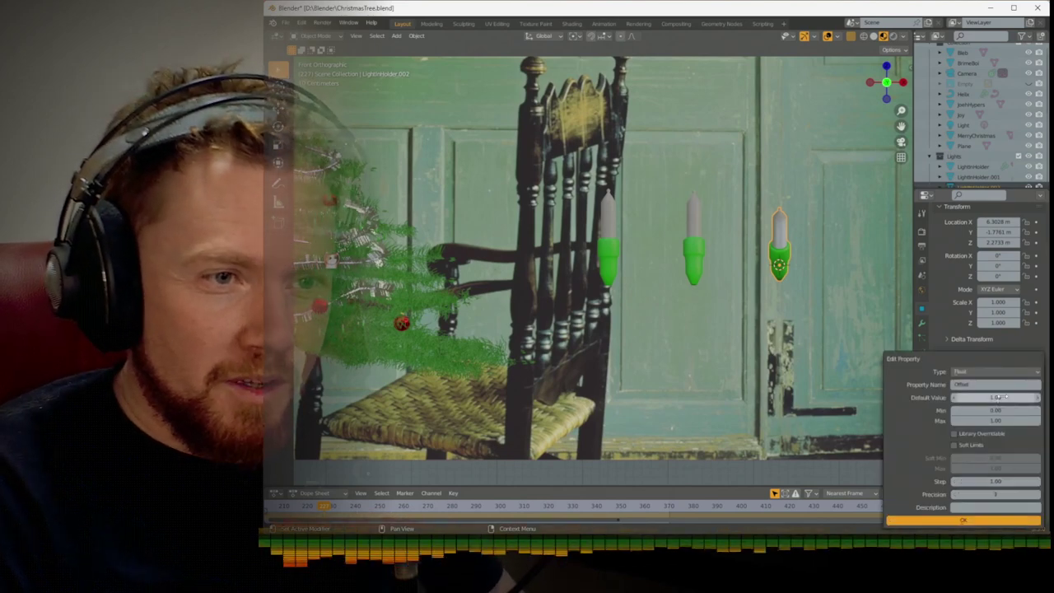
left_click(996, 421)
type("10")
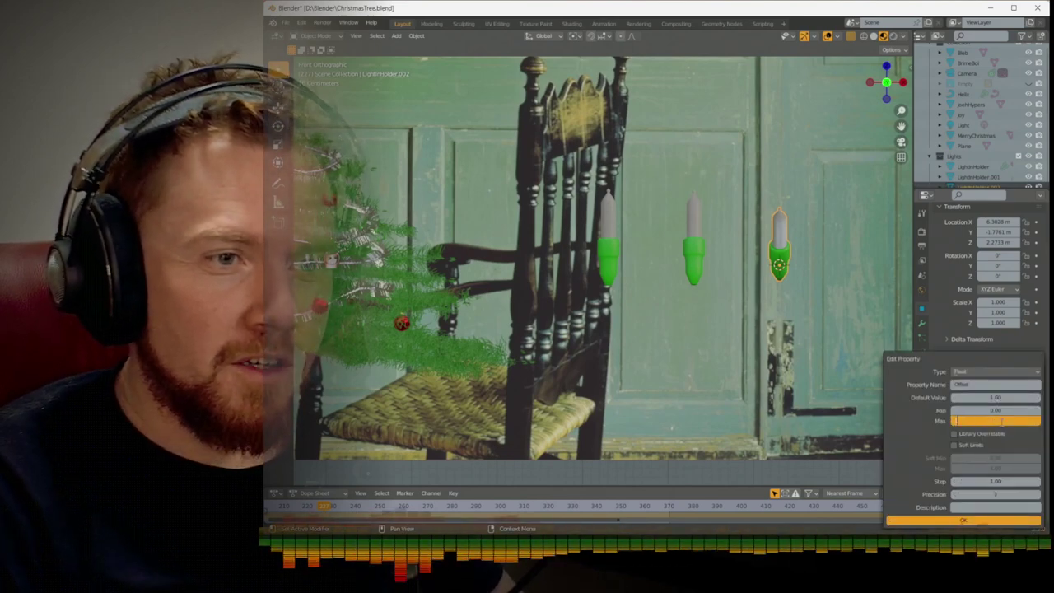
key("Return")
left_click(985, 524)
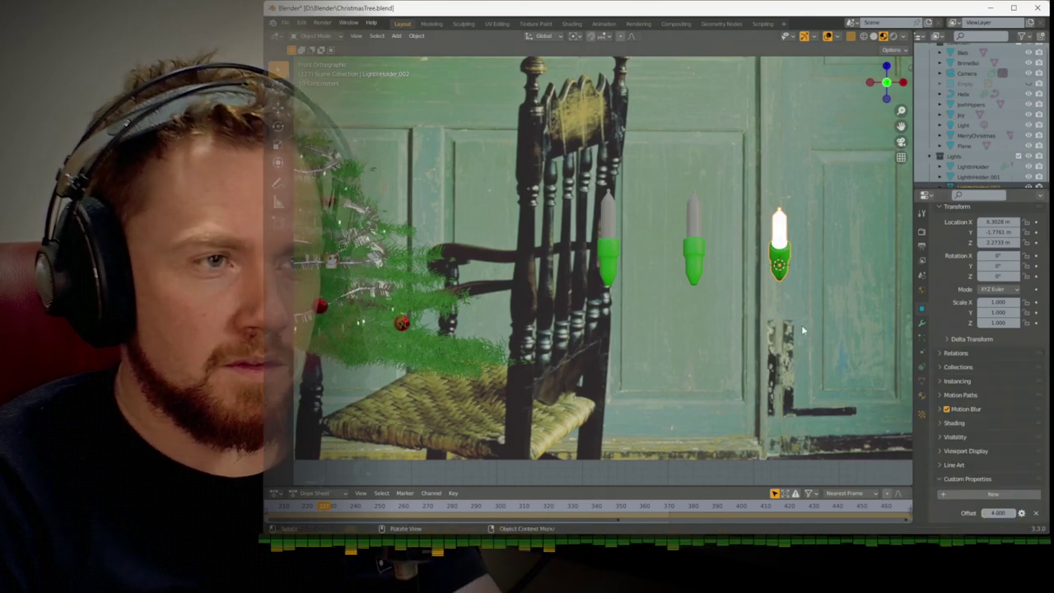
Raise the maximum of the second light's Offset property and set its Offset to 2
left_click(694, 247)
left_click(1021, 514)
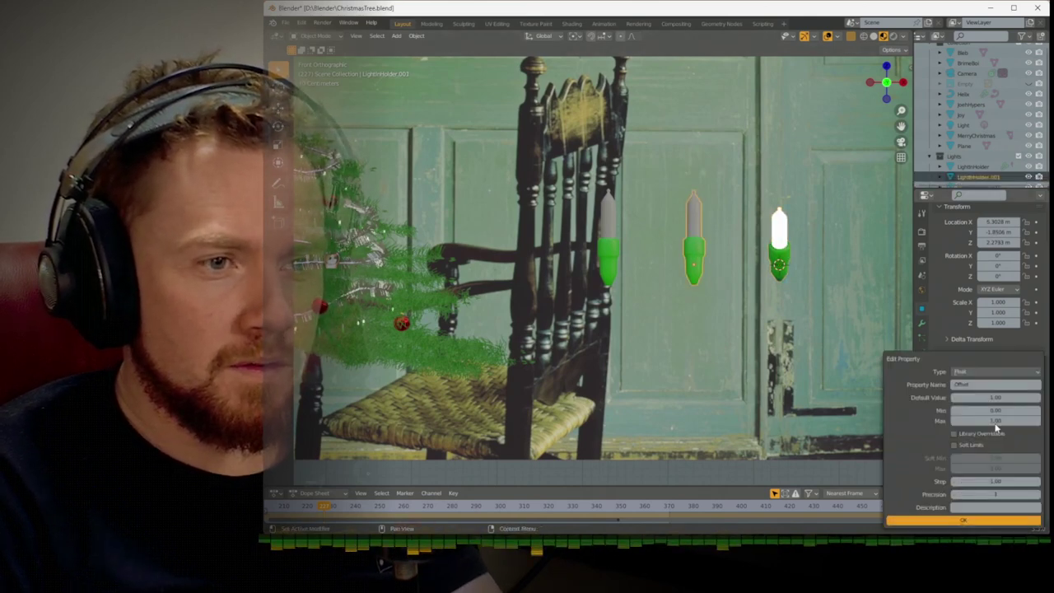
left_click(987, 519)
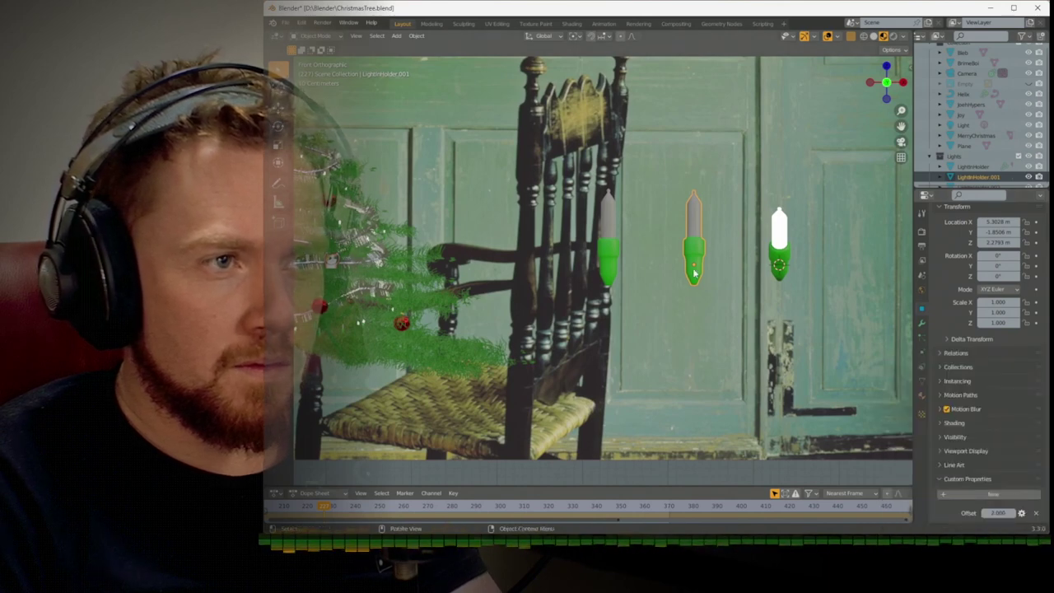
Exclude the Lights collection and play the animation to watch the tree lights blink through the scene camera
left_click(609, 253)
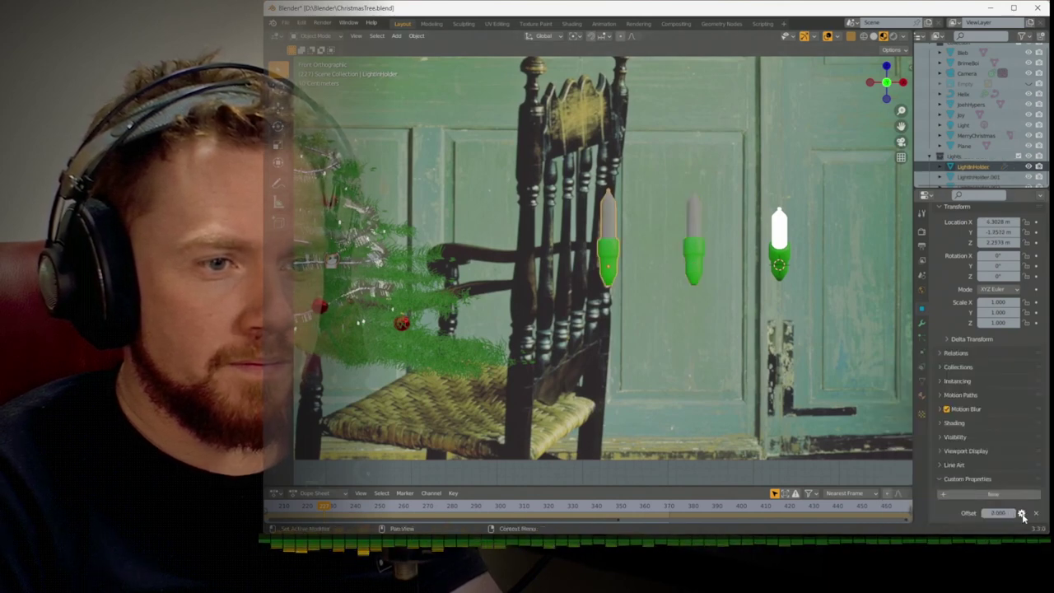
key("space")
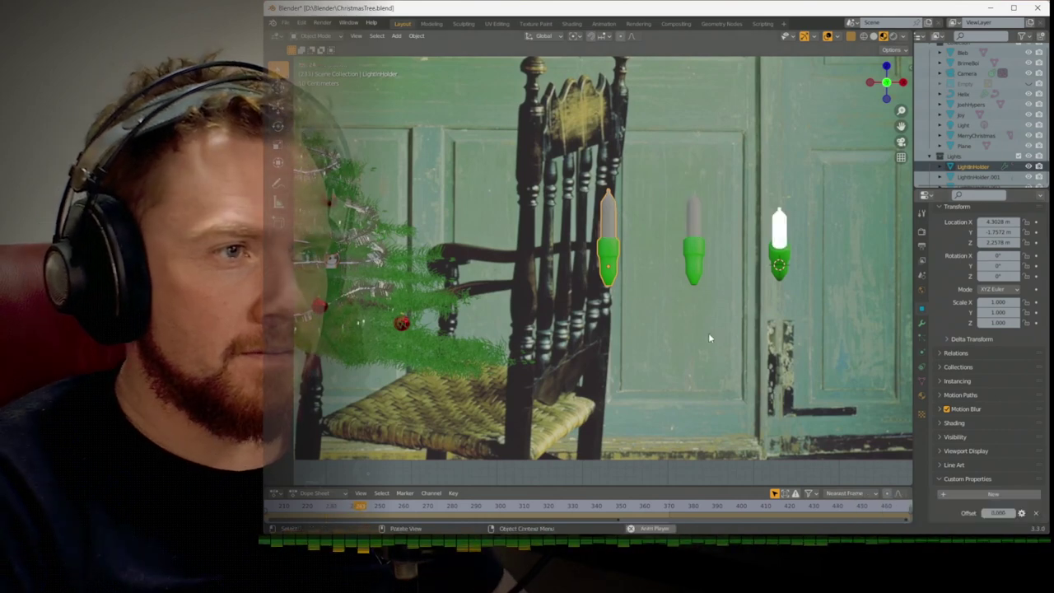
left_click(1018, 155)
middle_click_drag(523, 234, 874, 245, "shift")
key("KP_0")
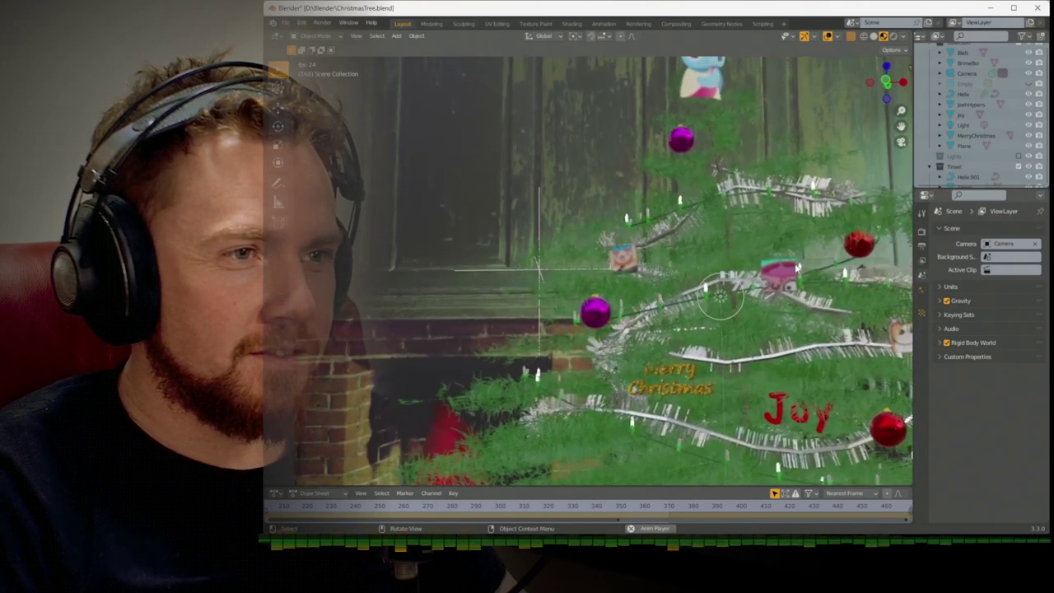
key("space")
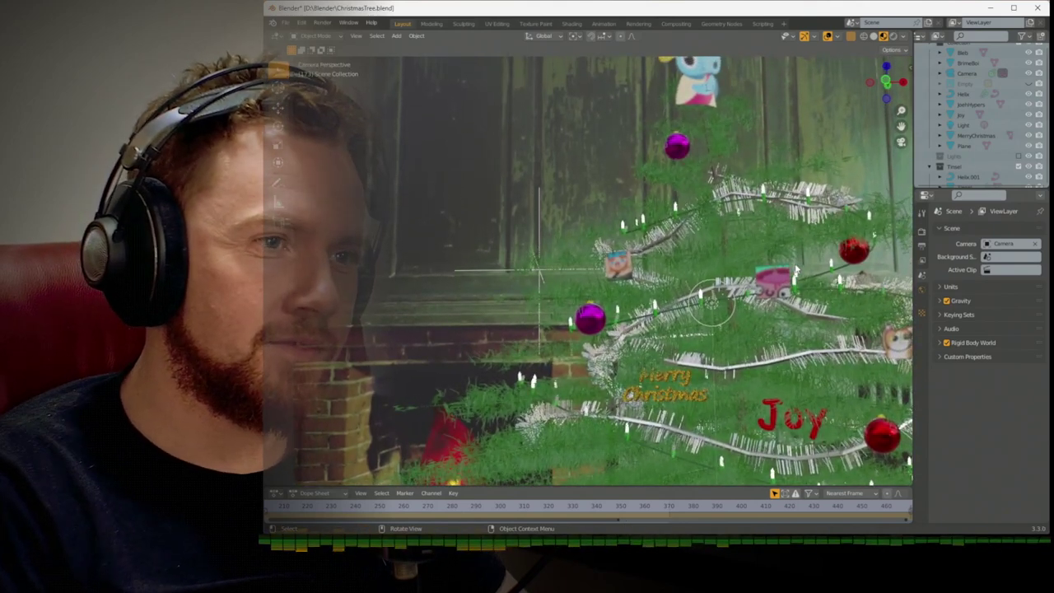
Render the current frame through the scene camera to check the lit tree, and close the render
scroll(795, 268, "down", 3)
scroll(750, 258, "up", 2)
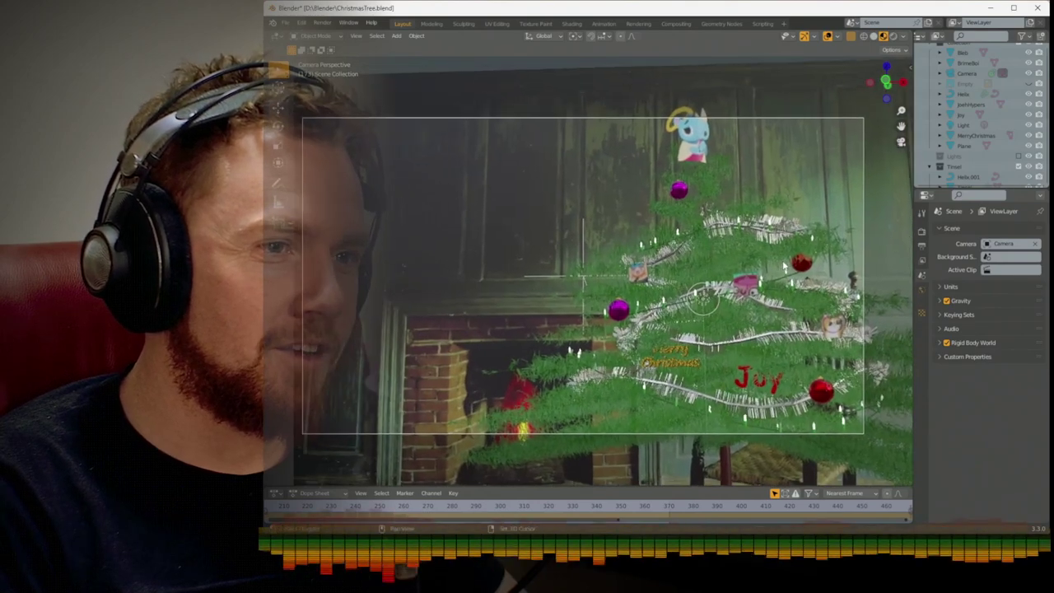
key("F12")
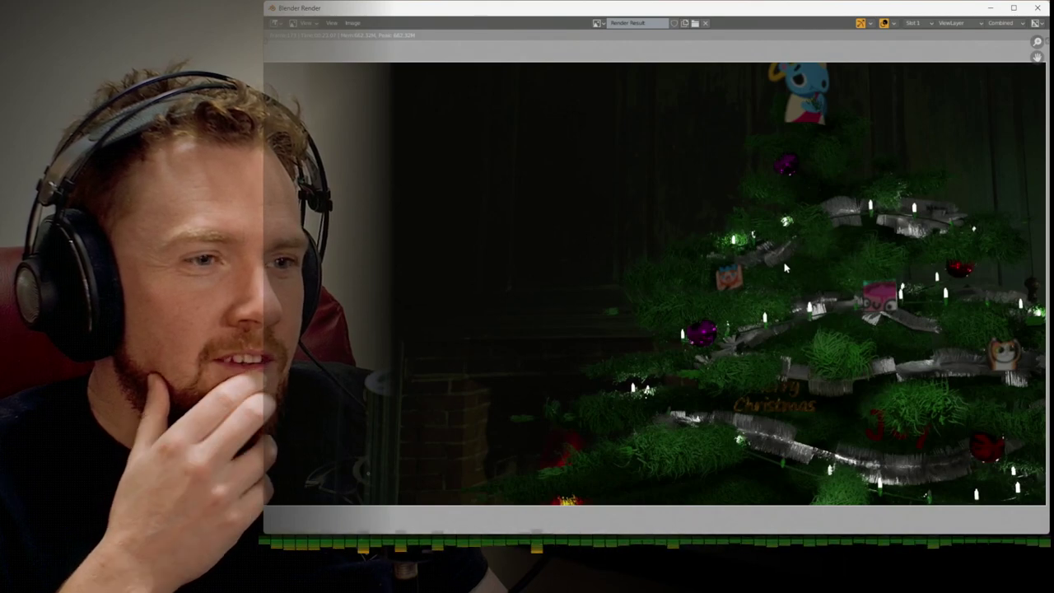
key("Escape")
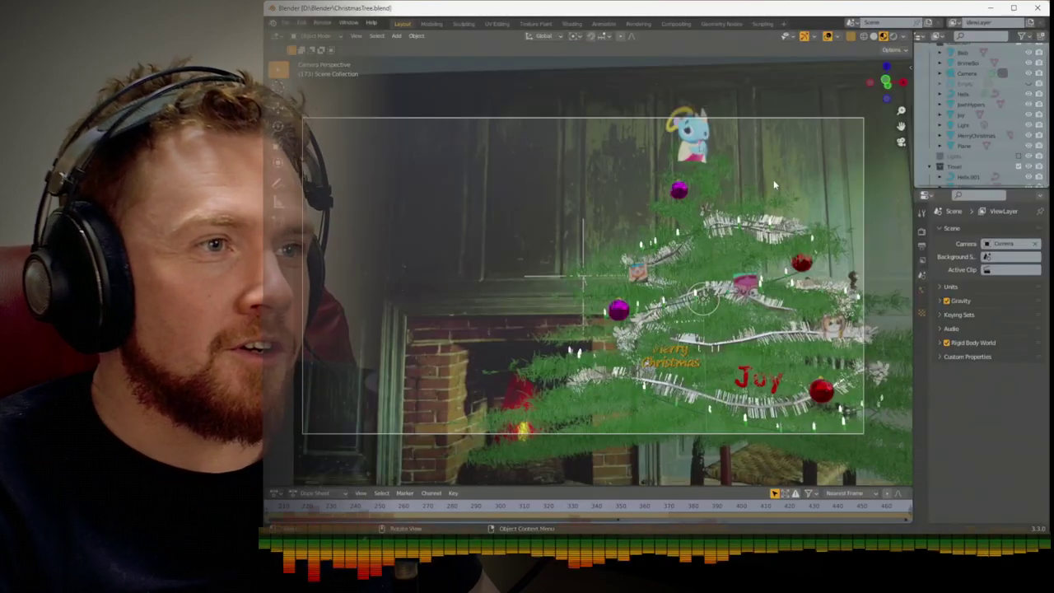
Move the upturned branch tip behind the tree topper about 0.05 m along Y with proportional editing, working from the right orthographic view
left_click(705, 182)
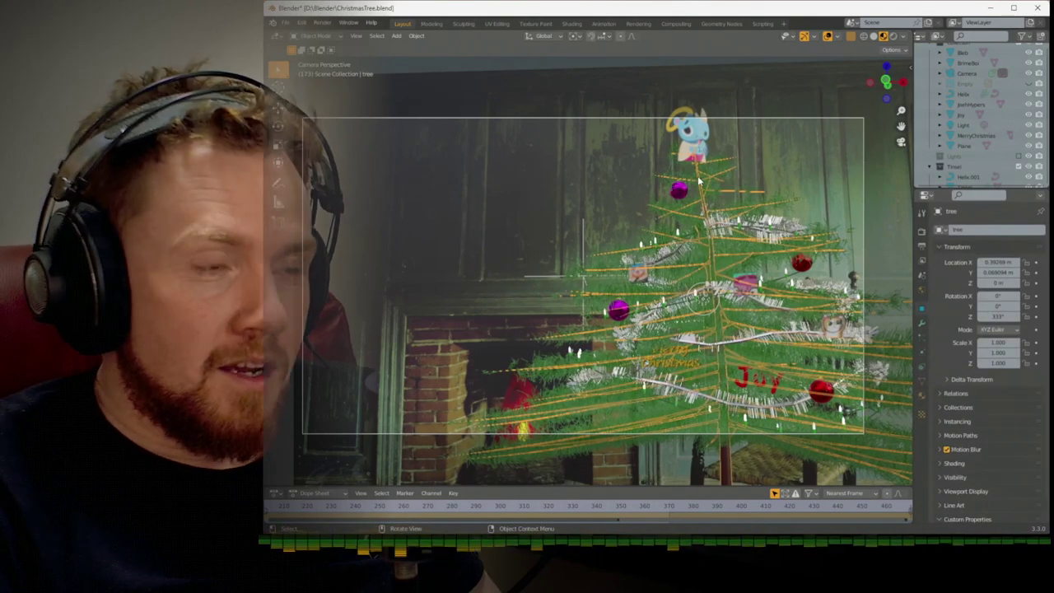
key("KP_3")
scroll(588, 270, "up", 5)
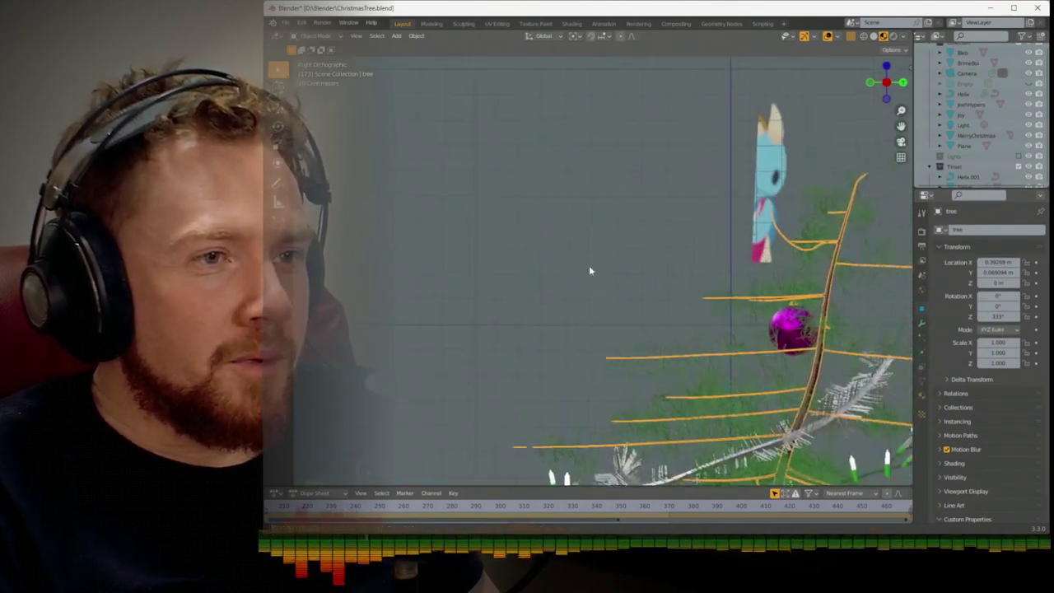
middle_click_drag(589, 266, 489, 270, "shift")
scroll(689, 266, "up", 3)
middle_click_drag(657, 270, 644, 273, "shift")
key("Tab")
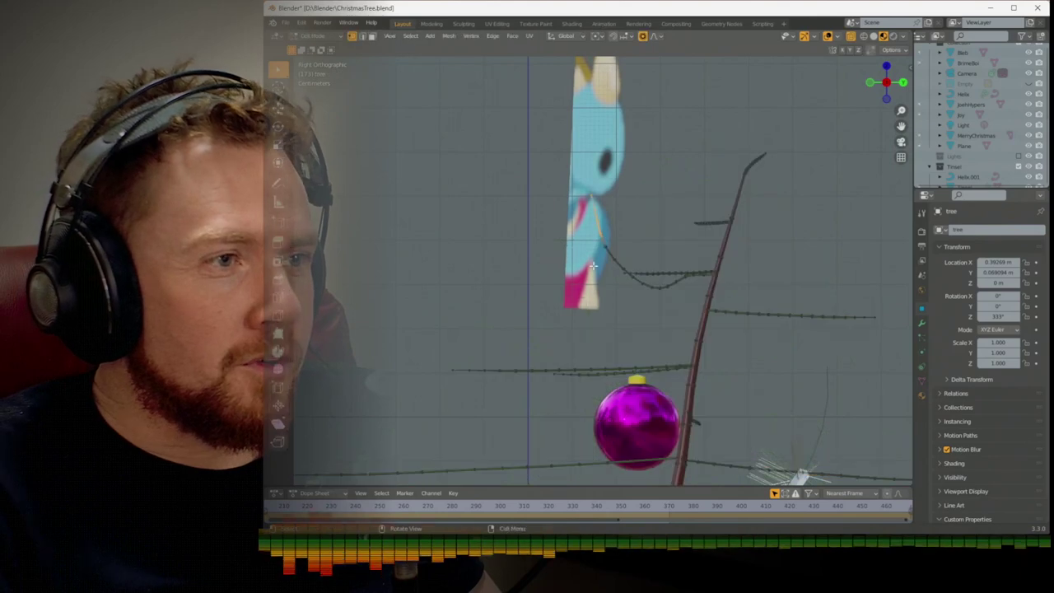
key("g")
key("y")
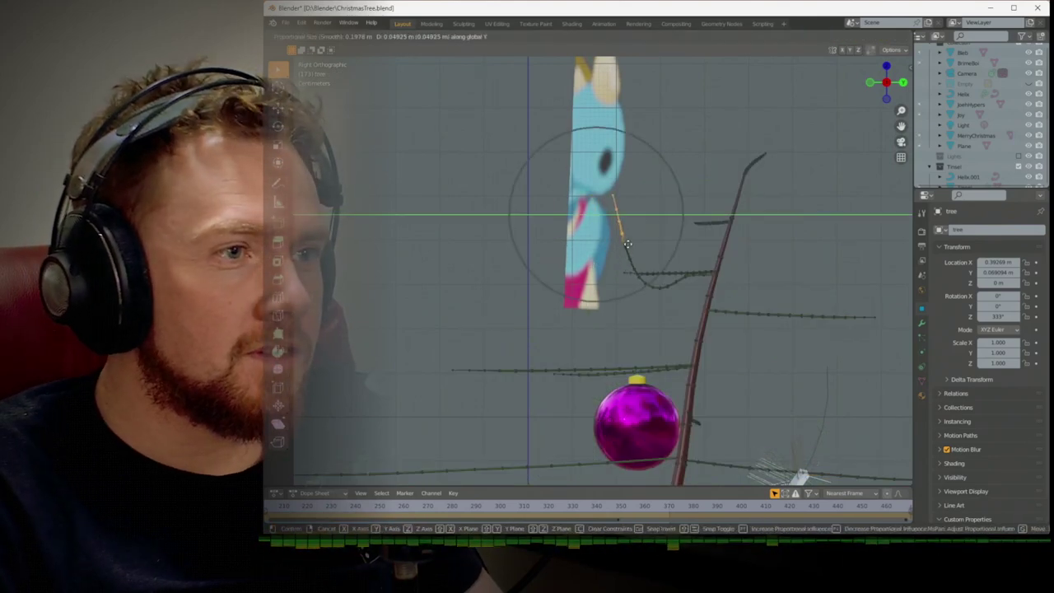
left_click(632, 248)
key("Tab")
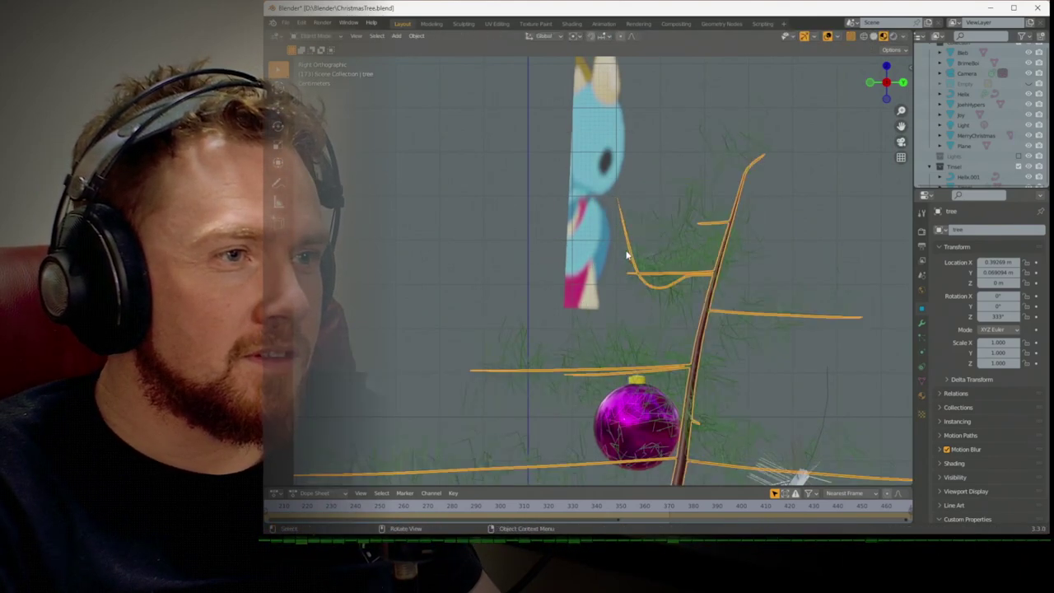
Return to the scene camera and render the frame again to check the topper against the adjusted branch
key("KP_0")
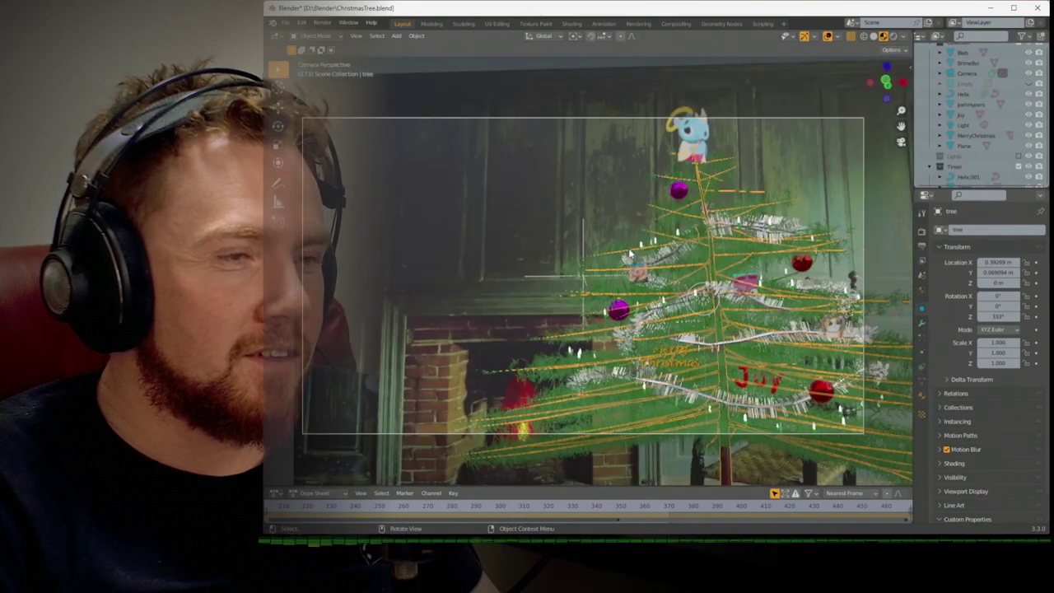
key("F12")
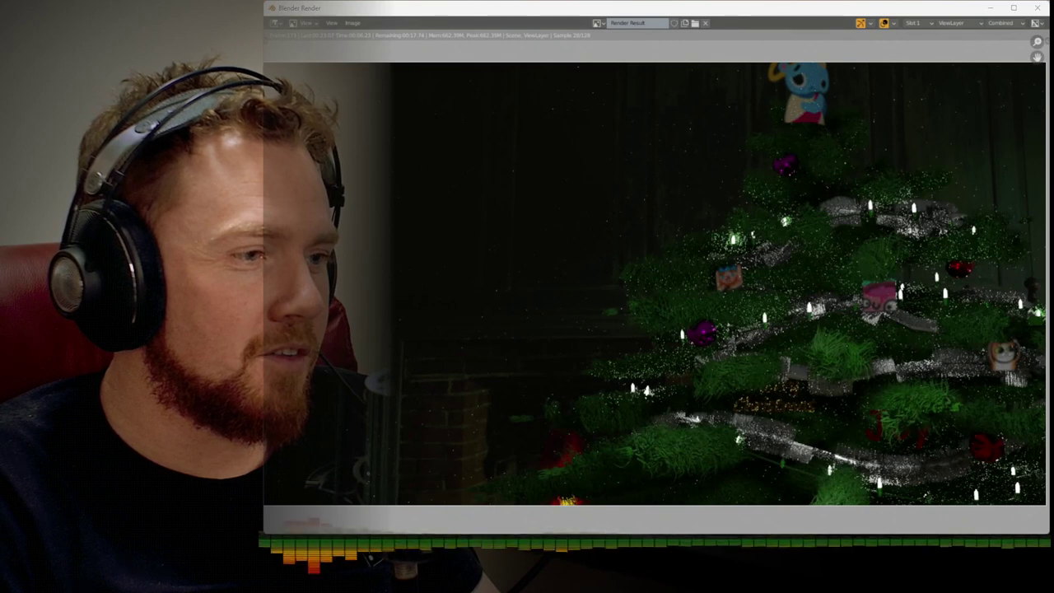
Switch to the browser, skip to the next Christmas track on Epidemic Sound, and return to the Blender render
mouse_move(426, 543)
left_click(376, 496)
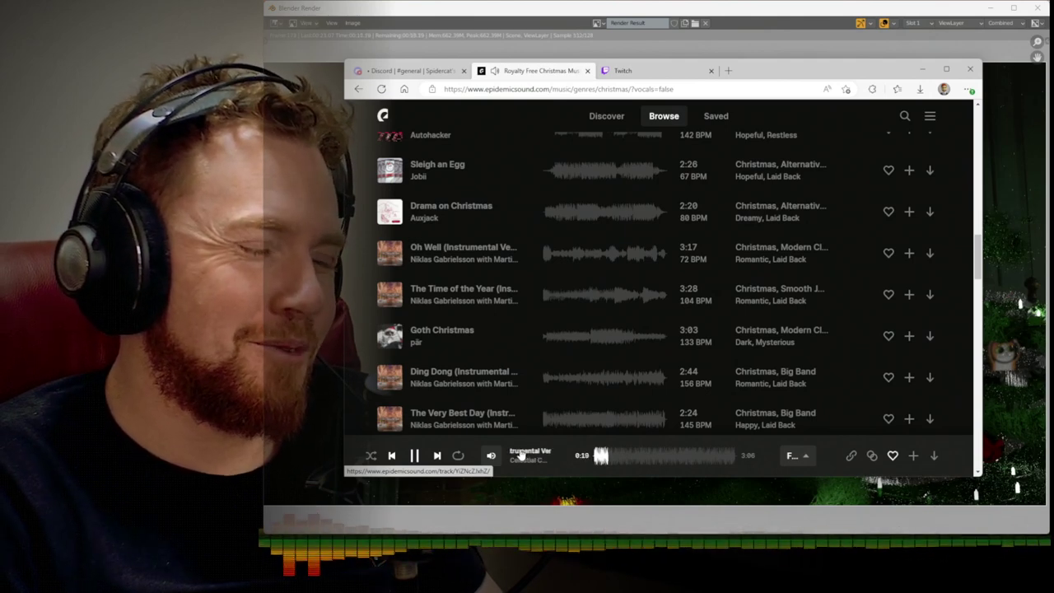
left_click(437, 455)
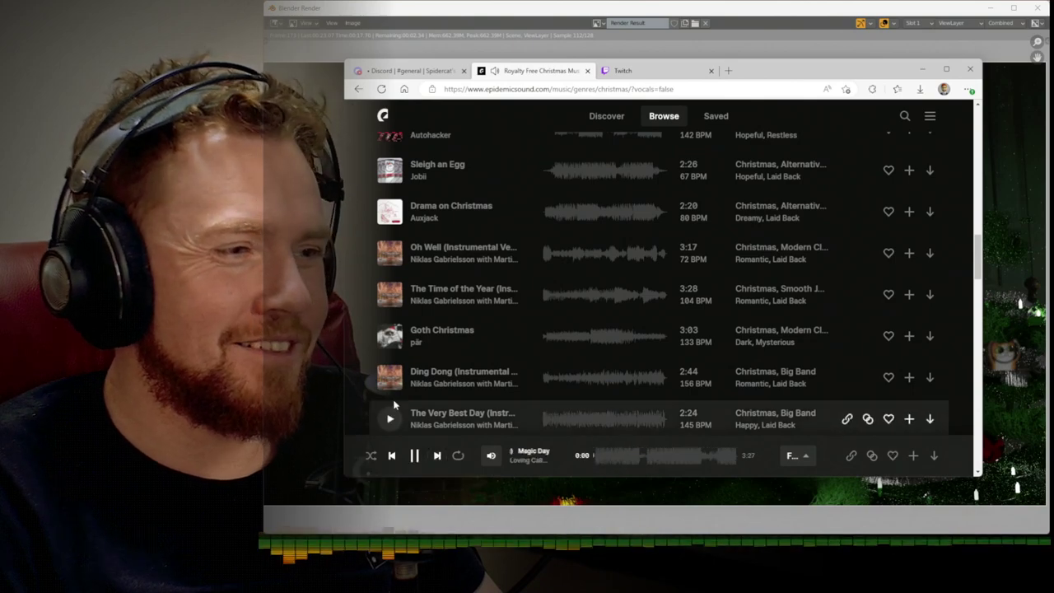
left_click(338, 375)
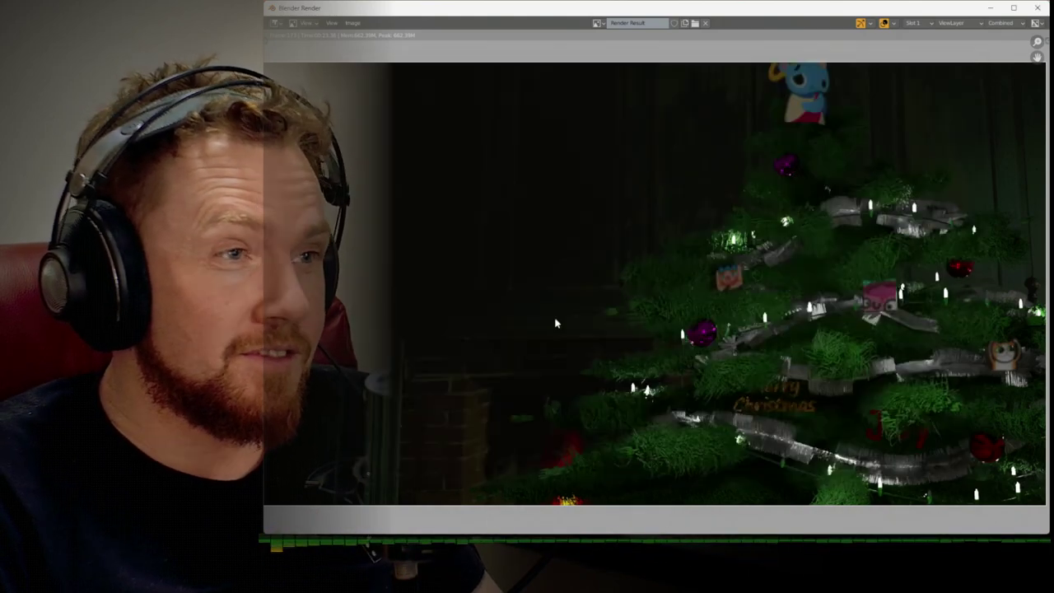
Close the finished render and render frame 370 through the scene camera
key("Escape")
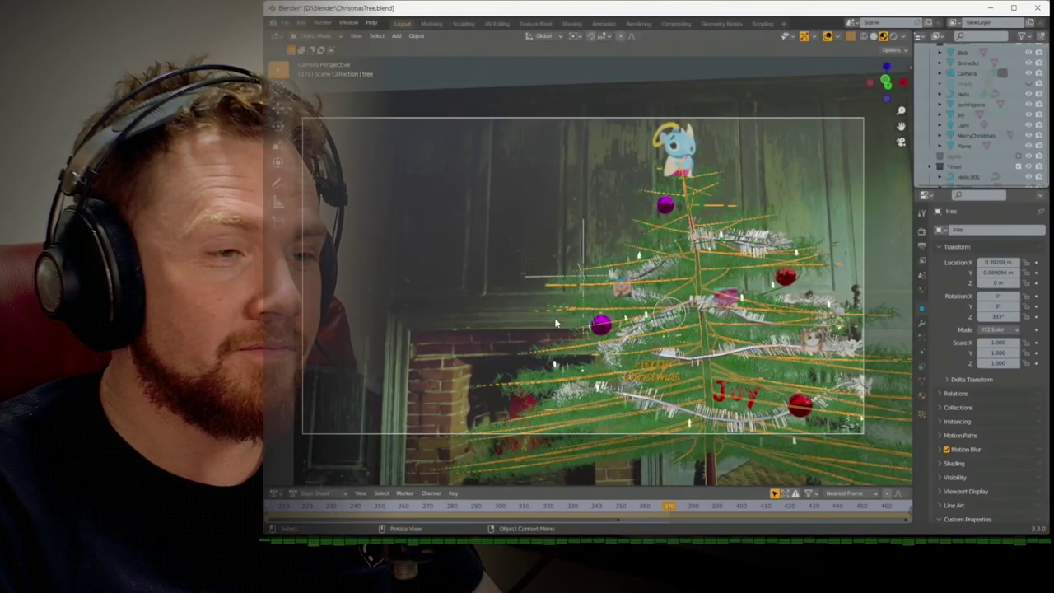
key("F12")
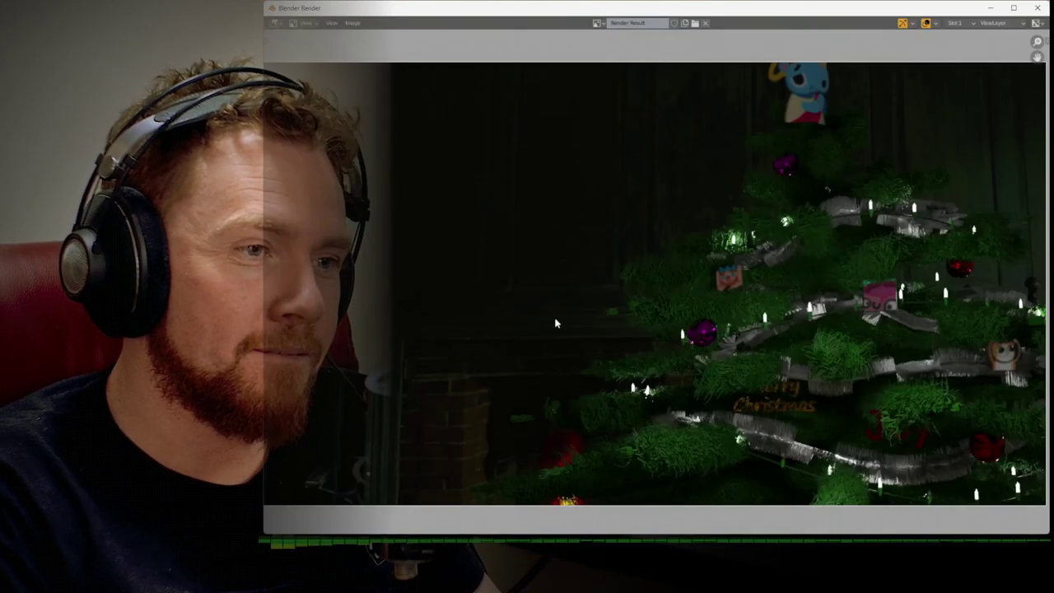